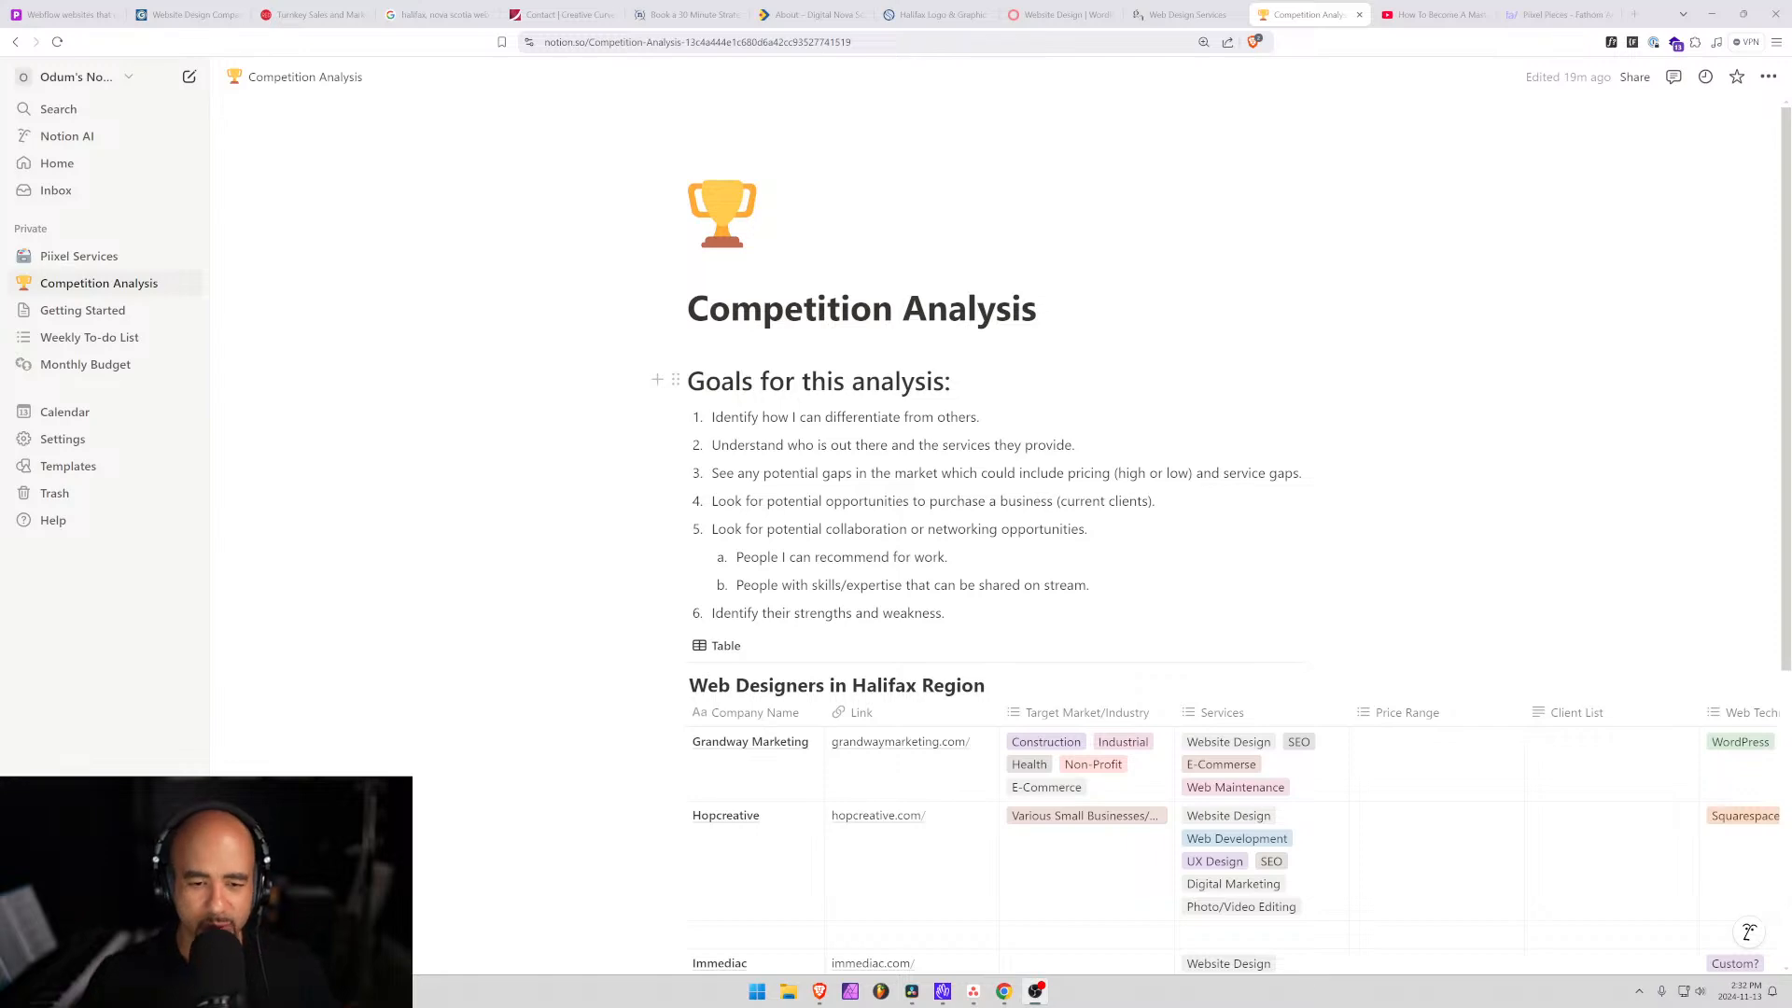
Look over the Web Designers in Halifax Region table, then switch to the storyteller video.
scroll(840, 445, down, 4)
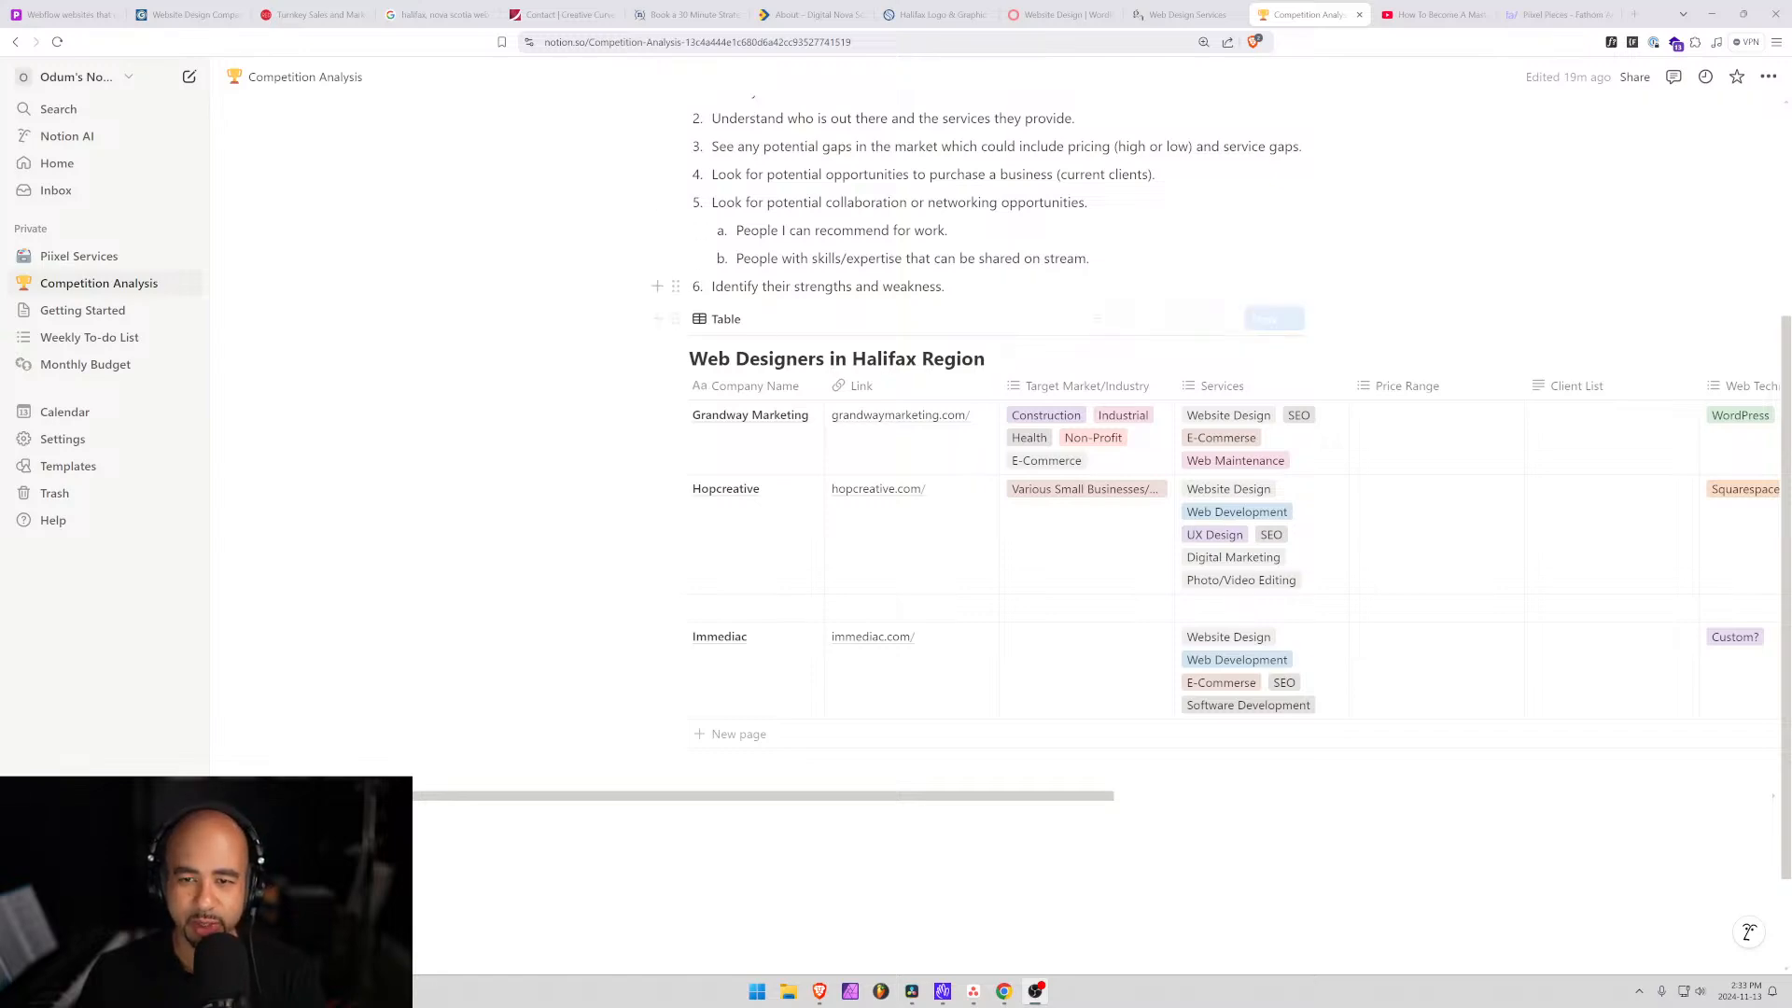
scroll(1258, 399, up, 2)
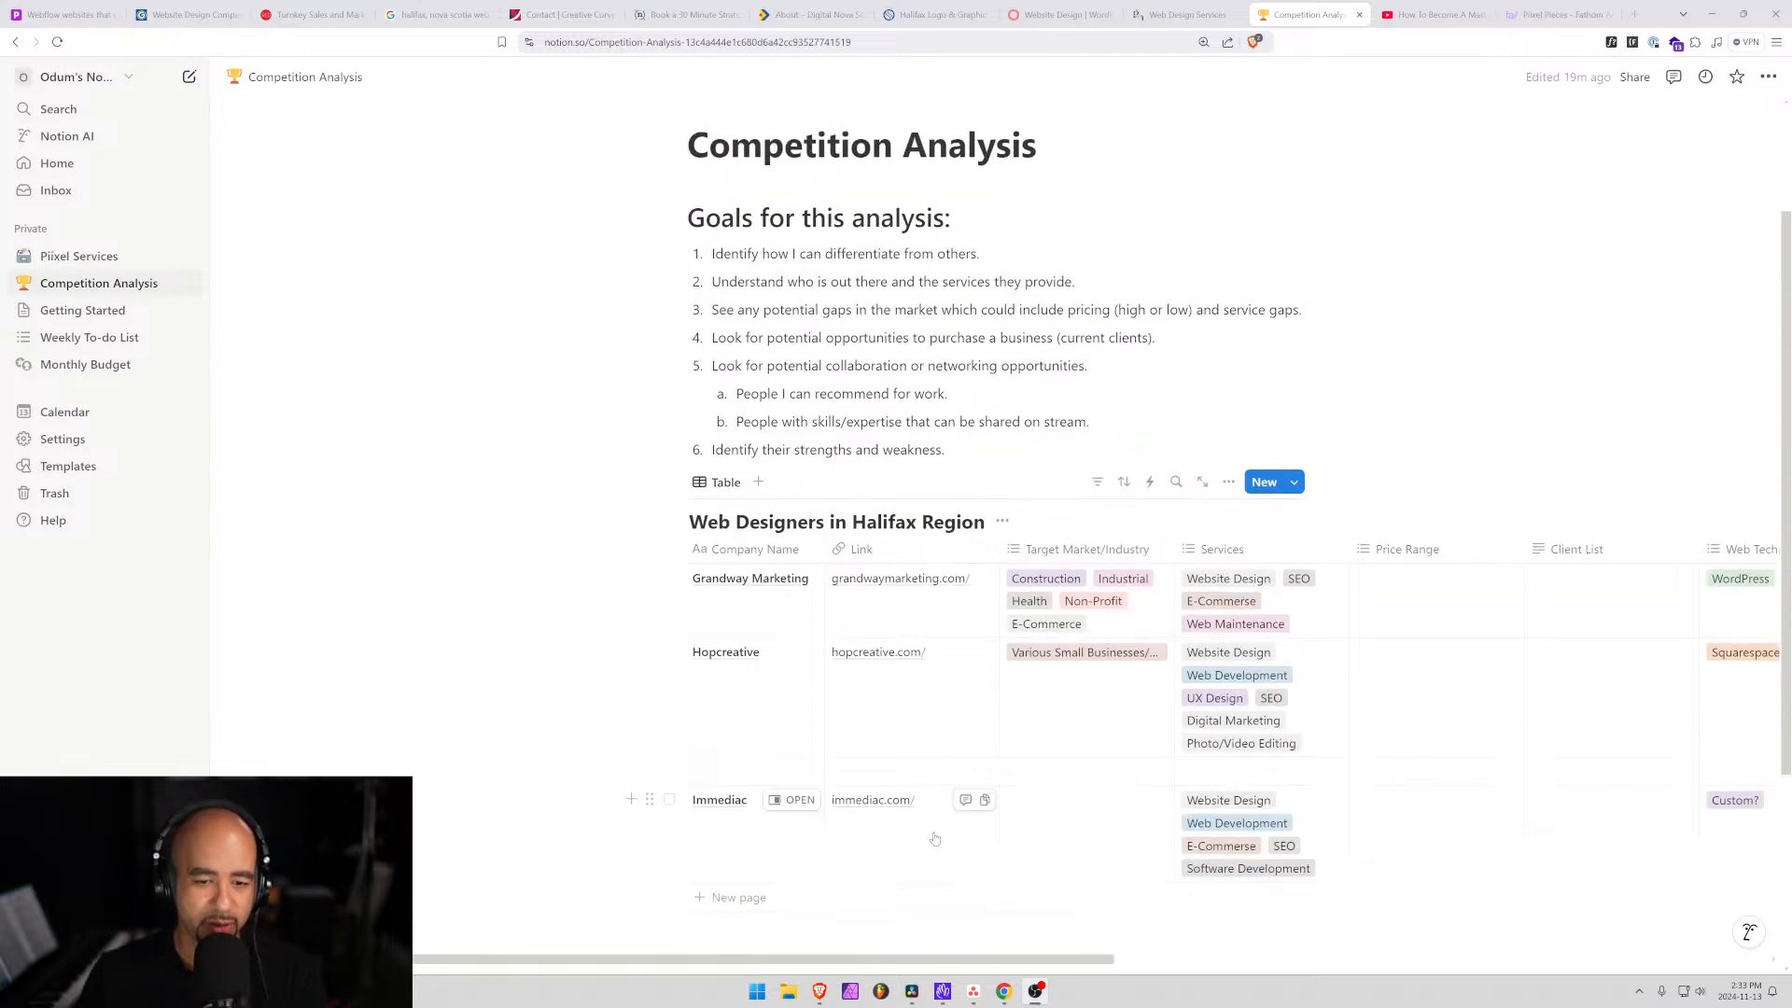
scroll(1258, 399, down, 3)
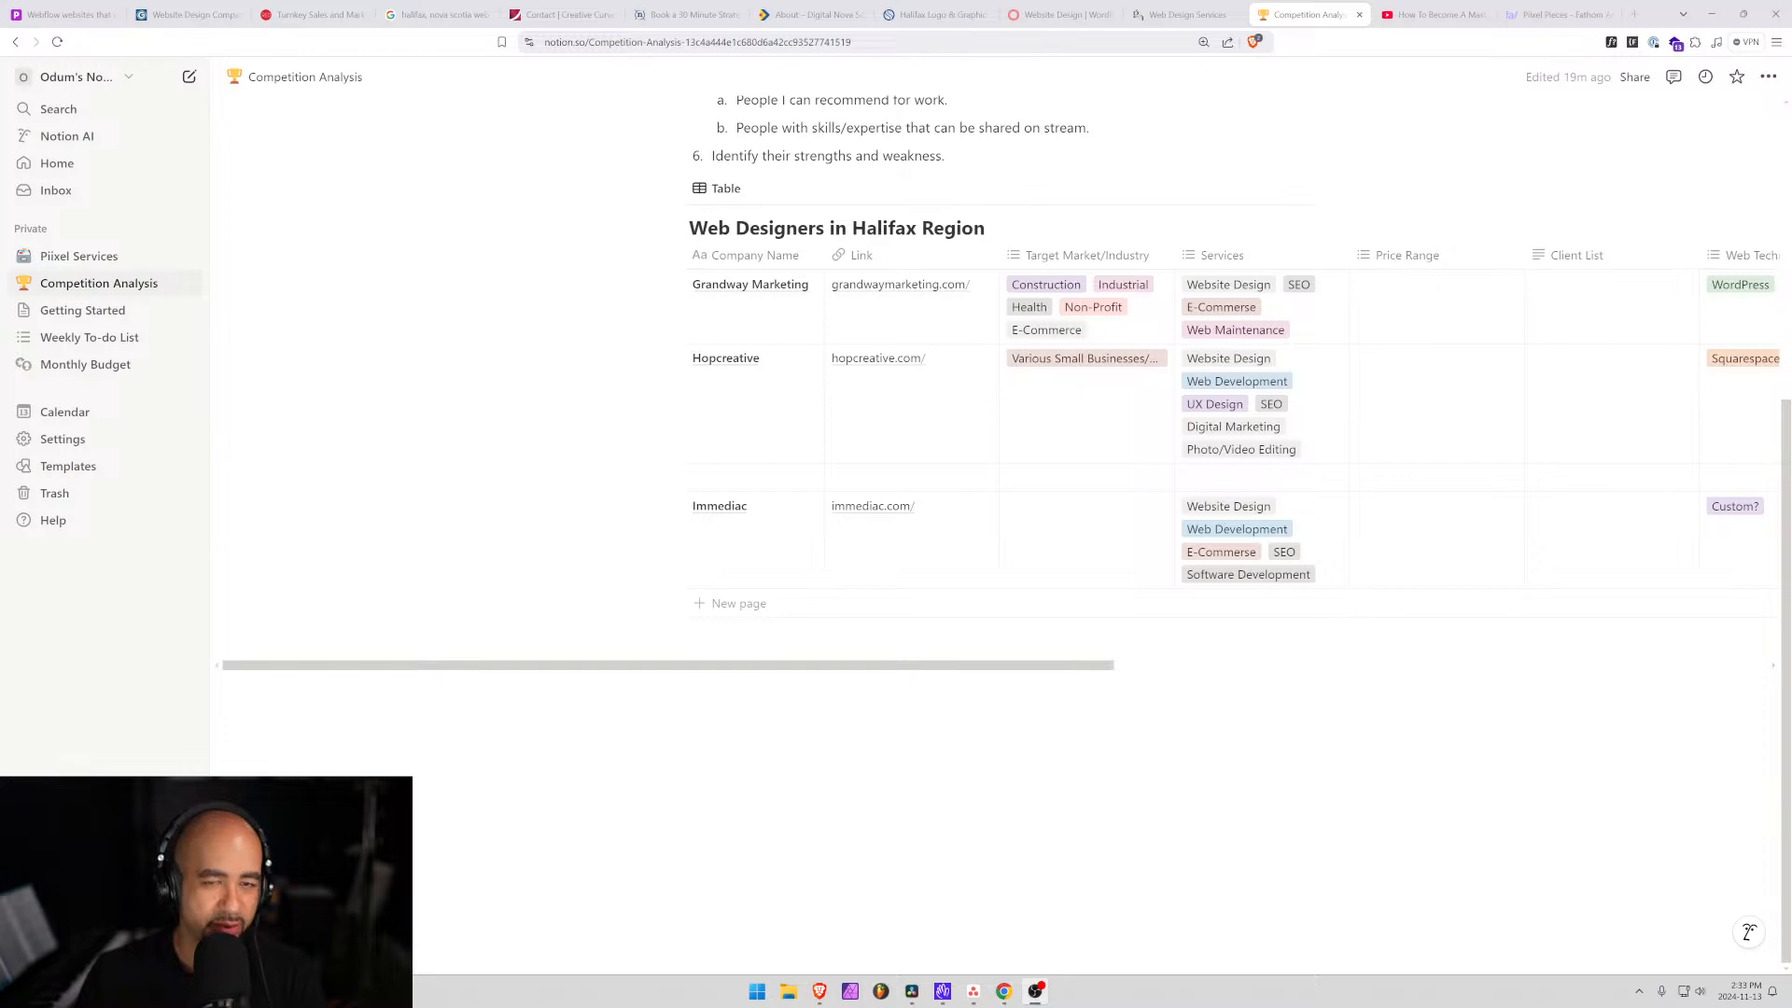
scroll(959, 719, up, 2)
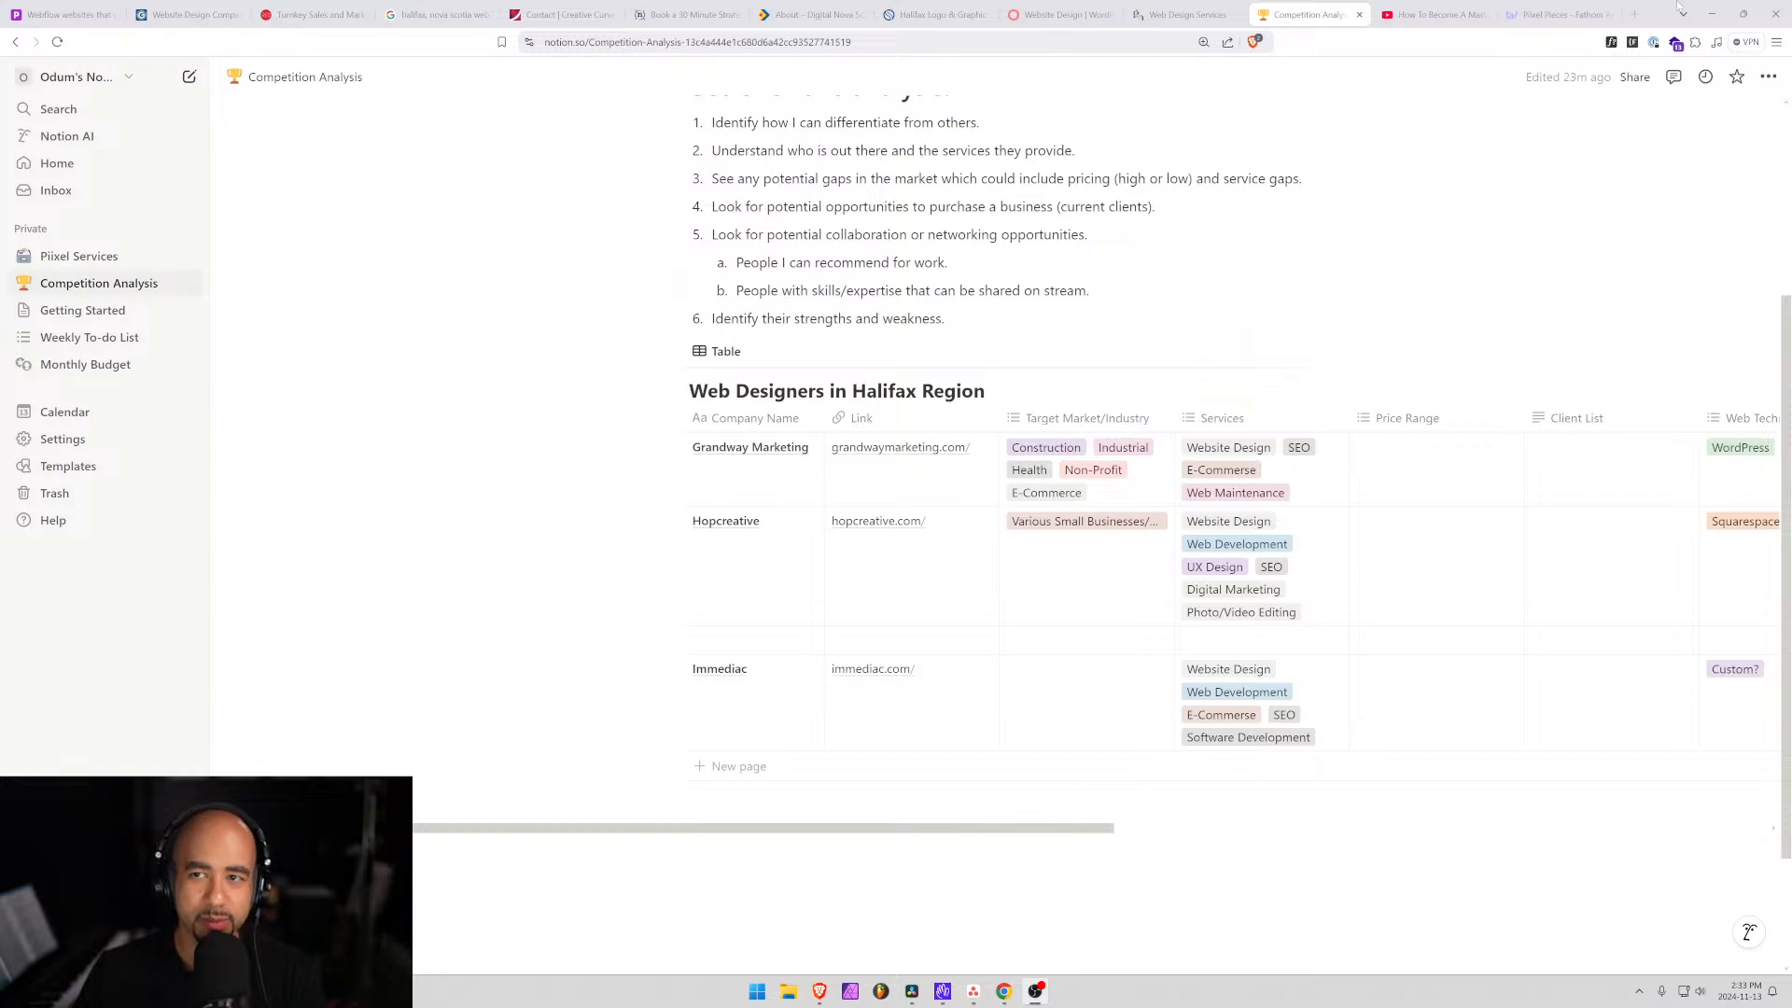
click(1435, 10)
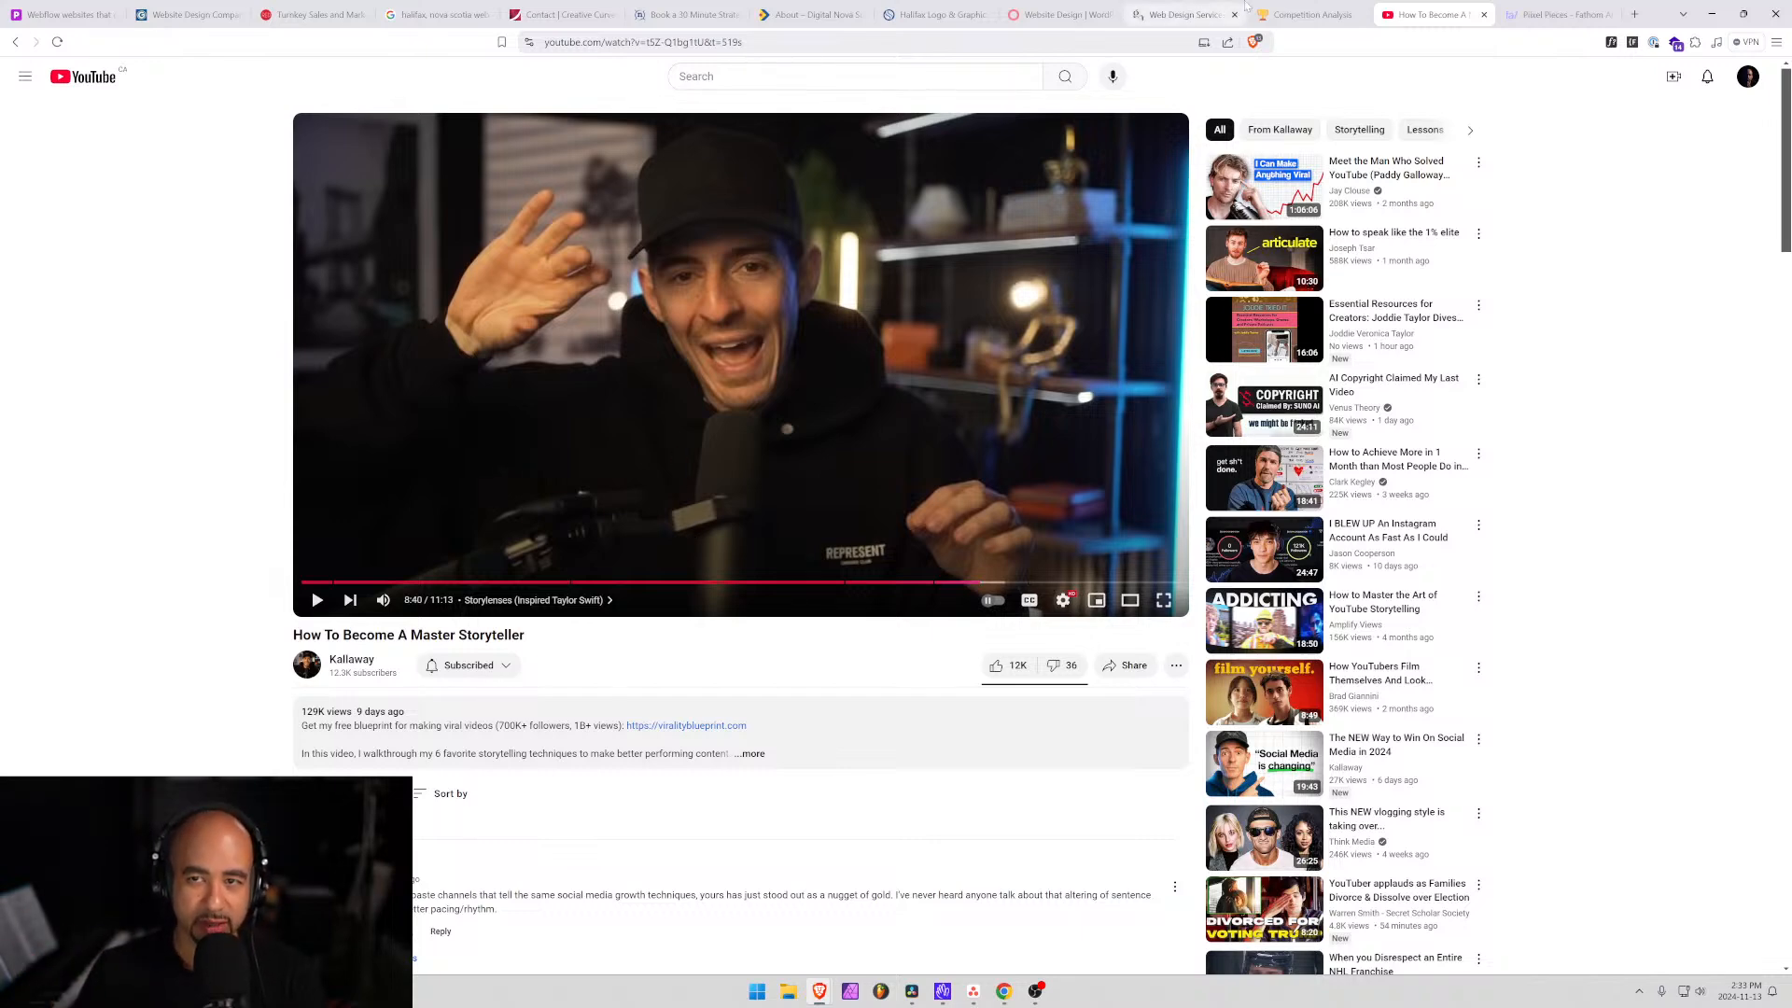
Back on the Competition Analysis page, select and then deselect the first goal's text.
click(1308, 12)
scroll(840, 373, up, 4)
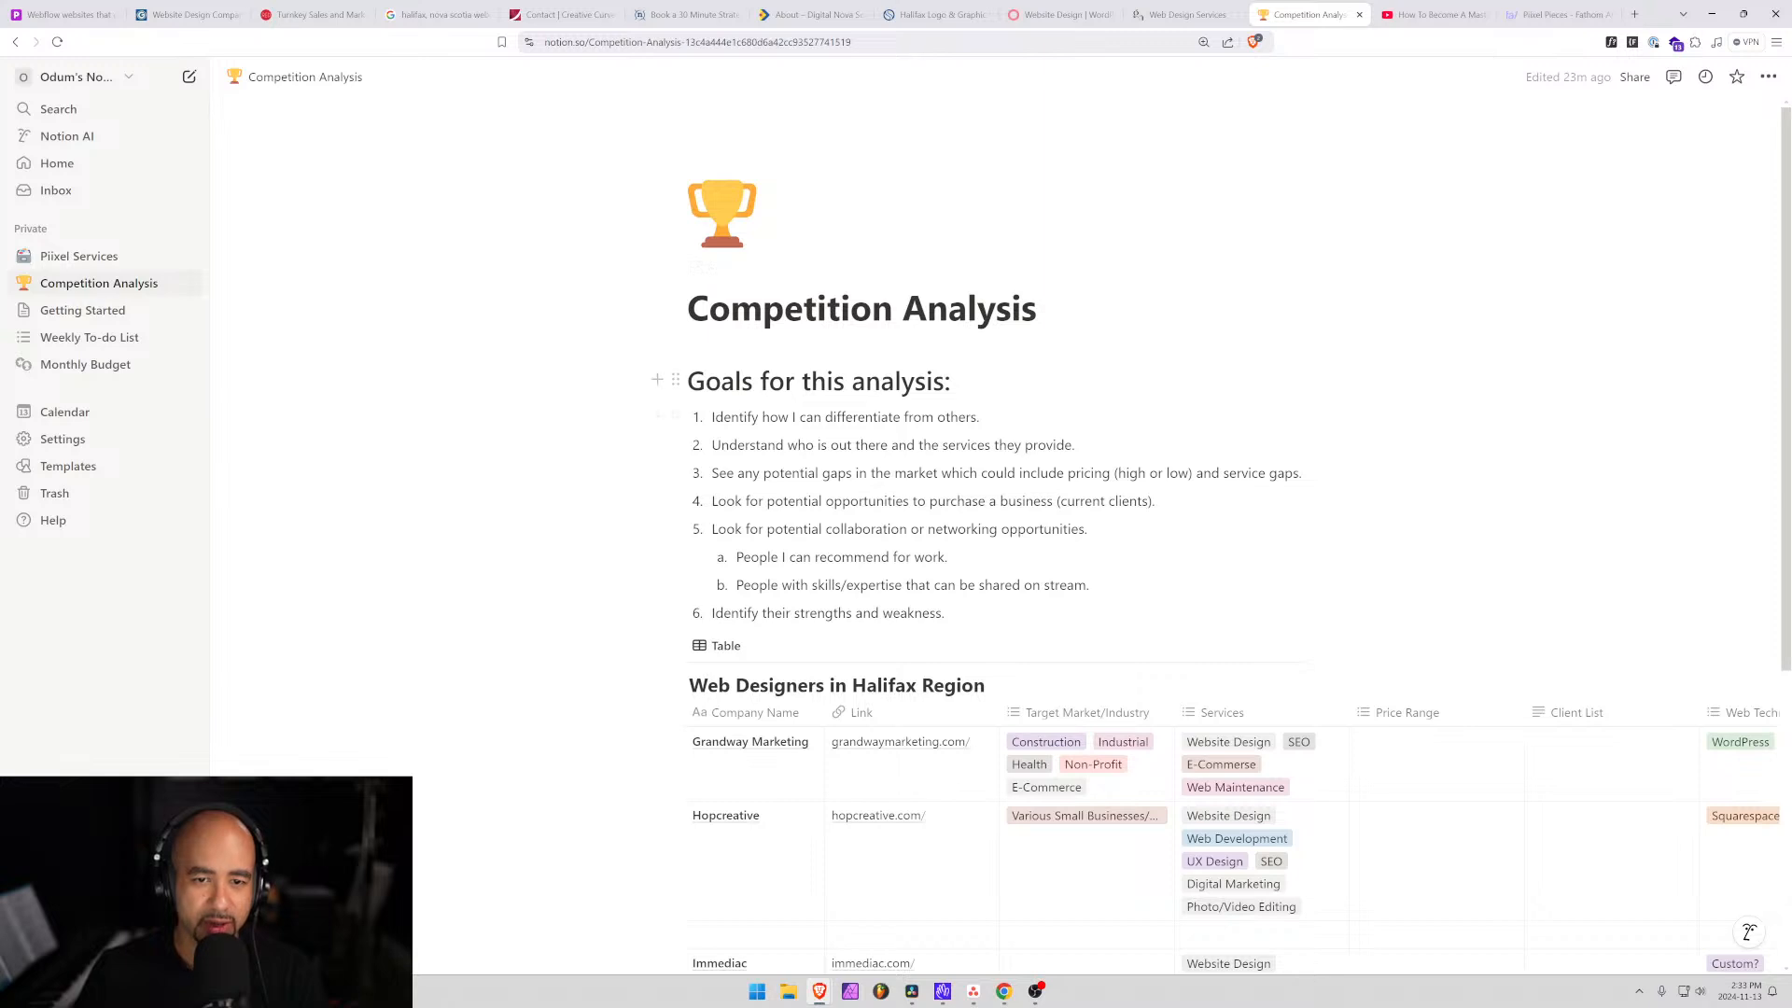
drag(980, 417, 712, 418)
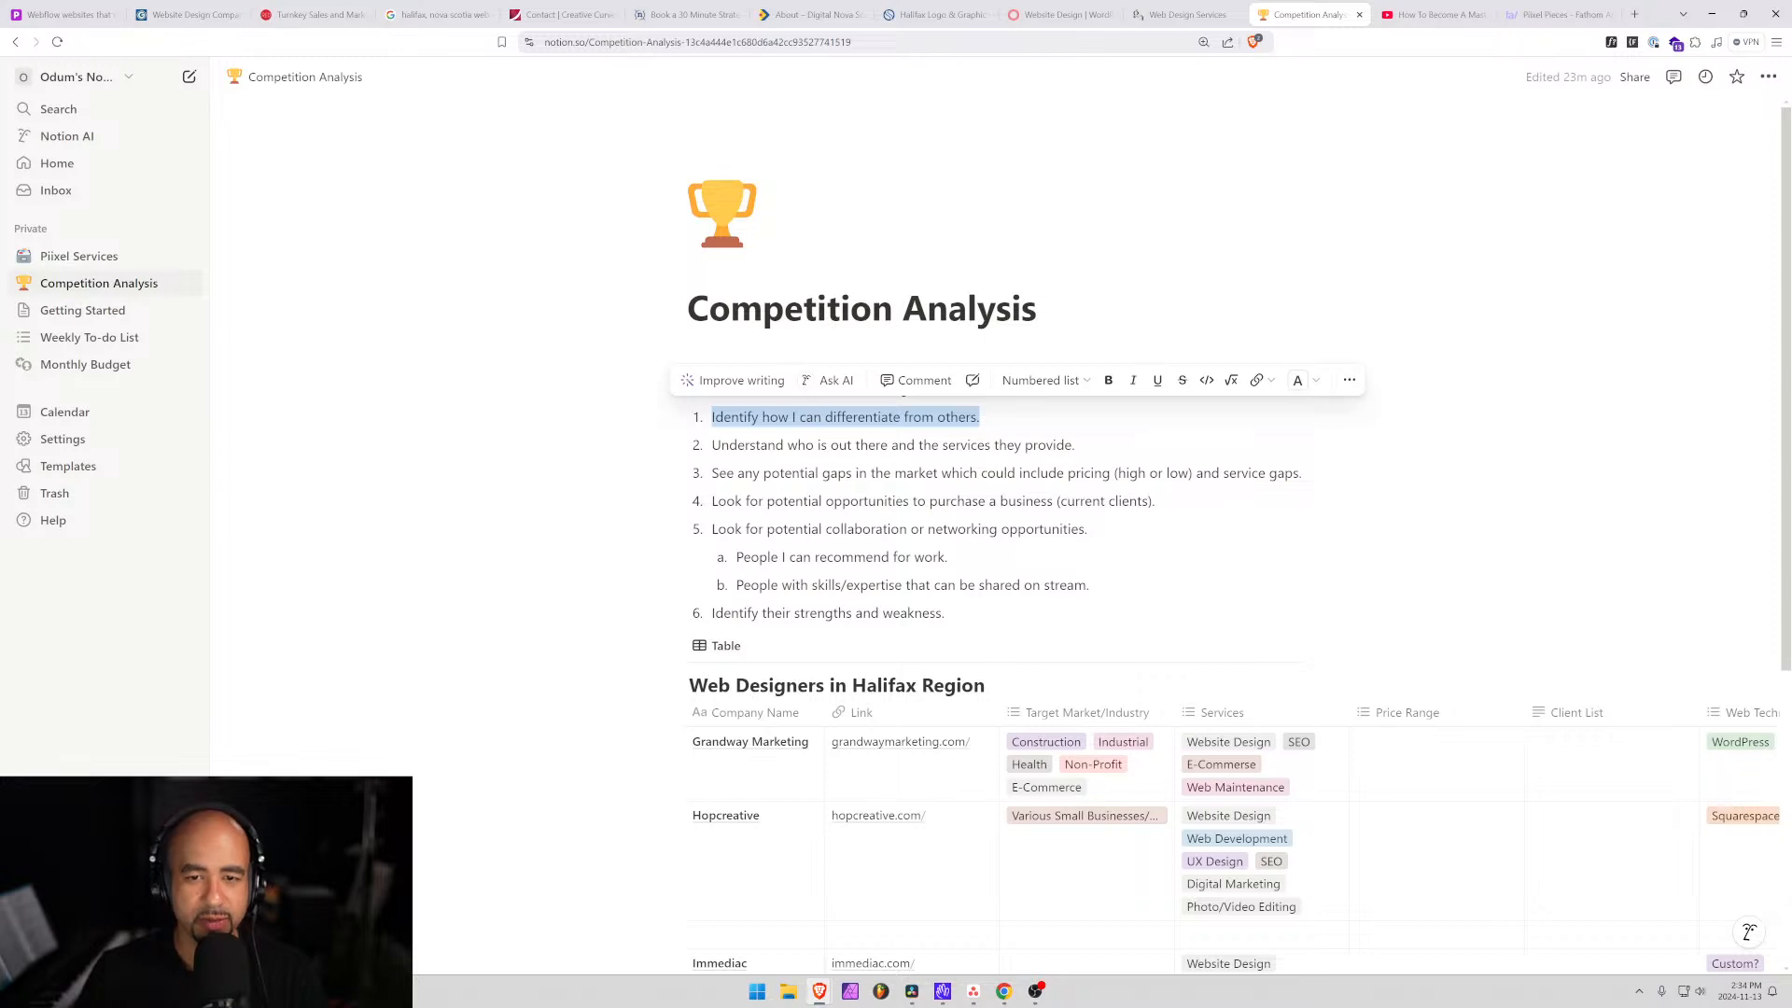
click(1025, 445)
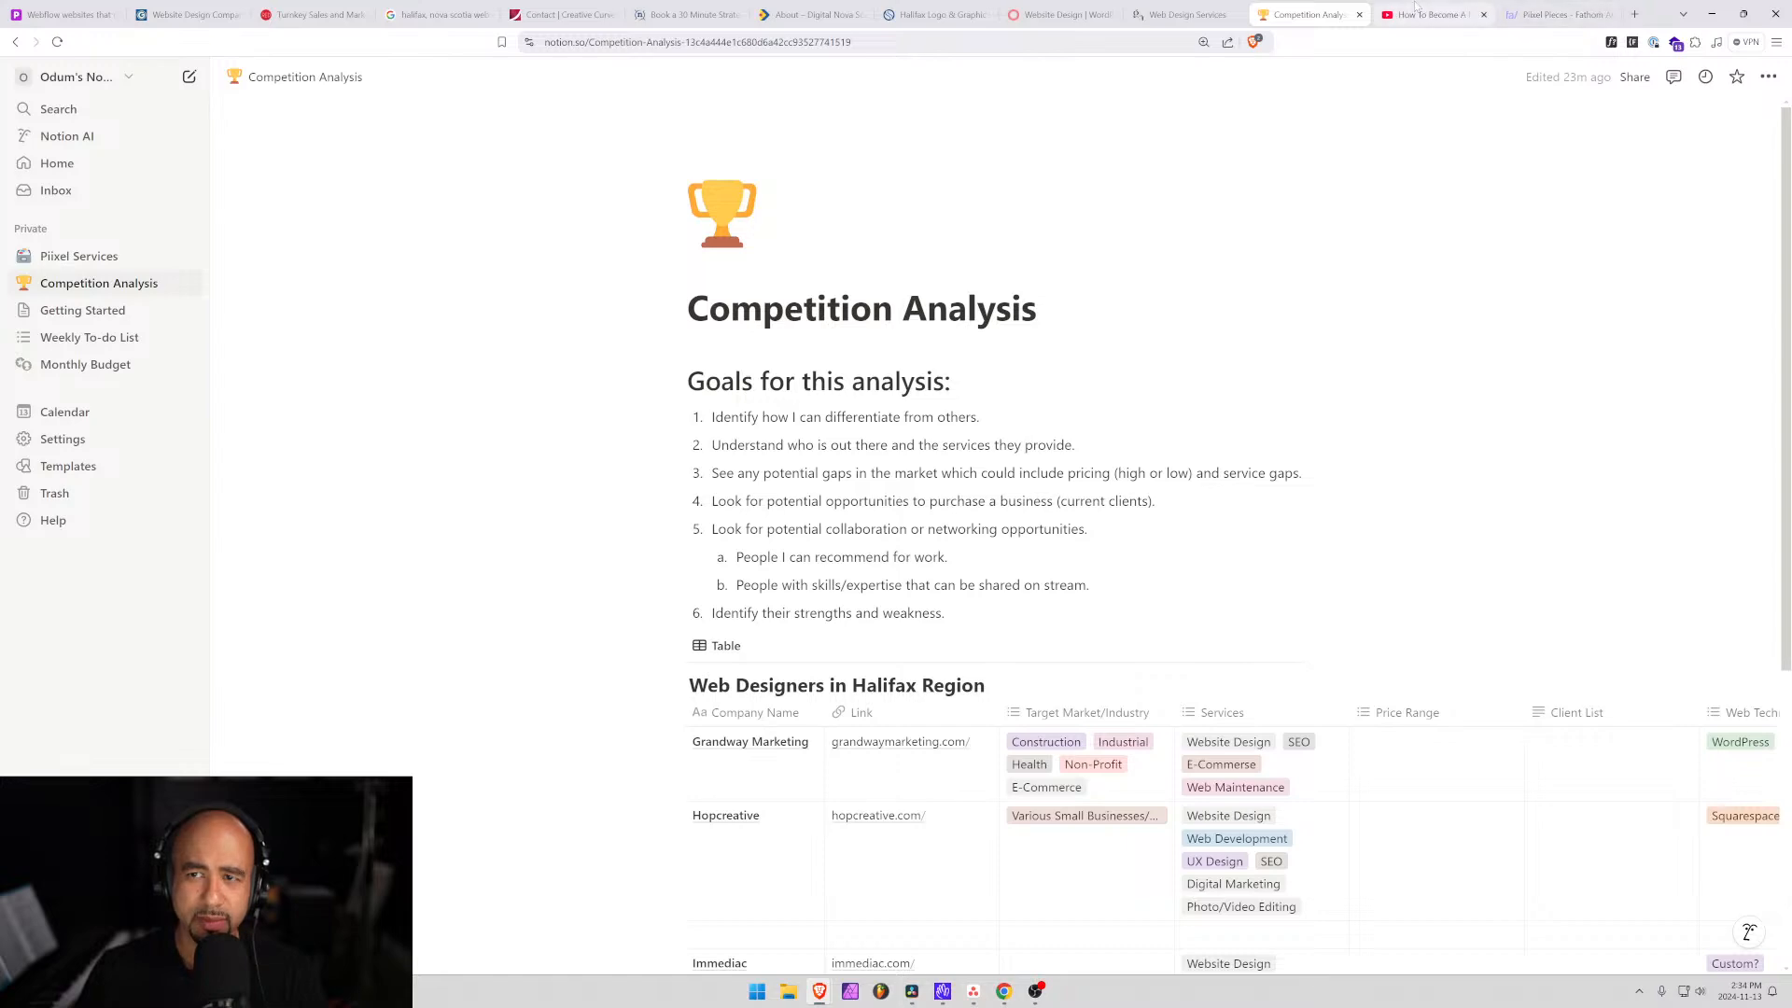
Expand the storyteller video's description and open its viralityblueprint.com link.
click(1419, 14)
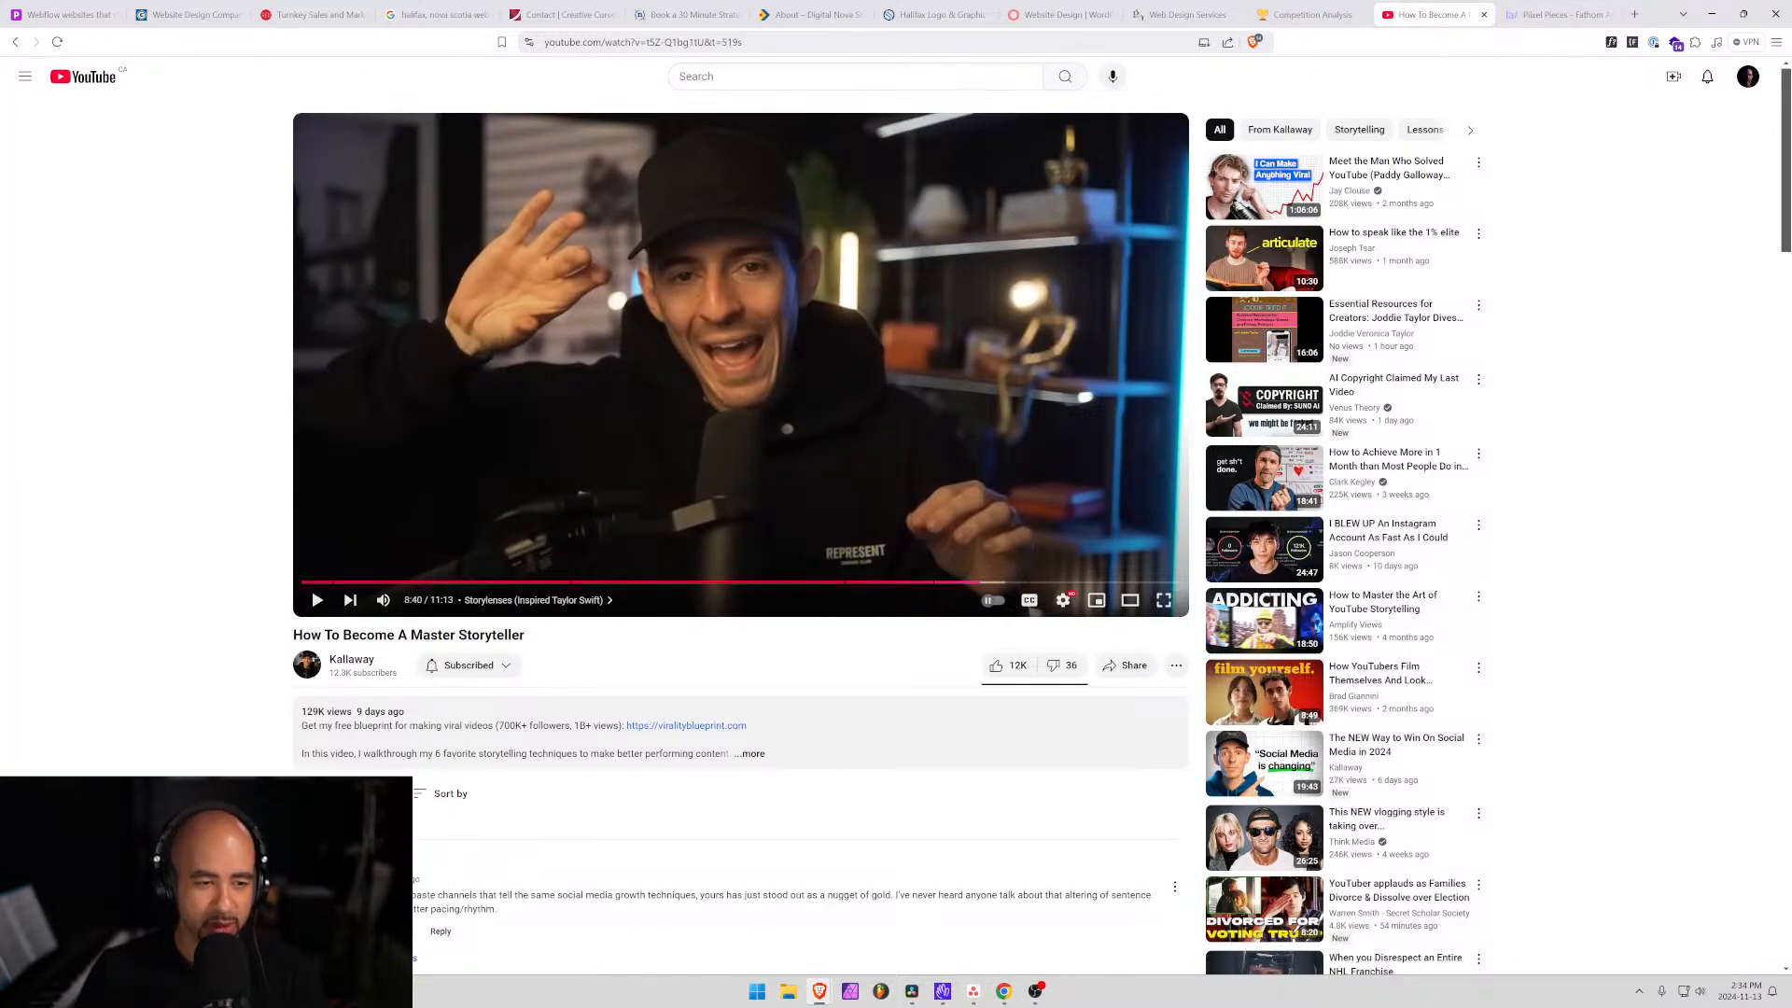
drag(331, 635, 480, 635)
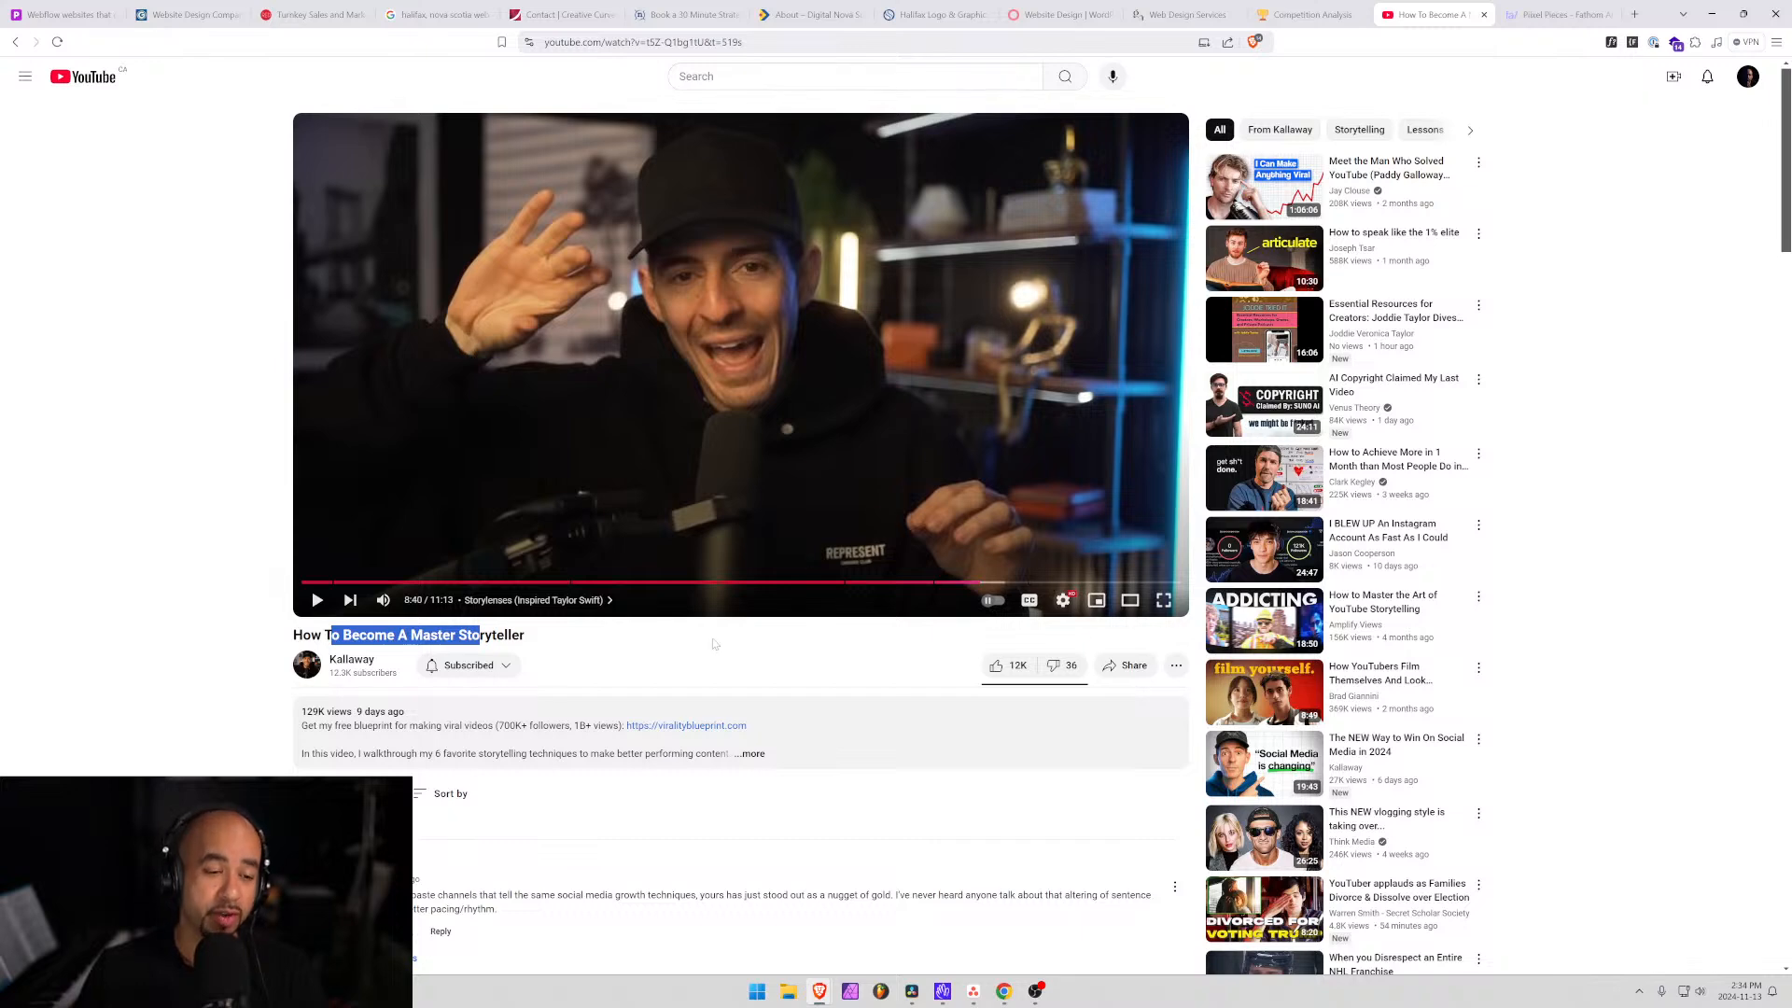
click(325, 736)
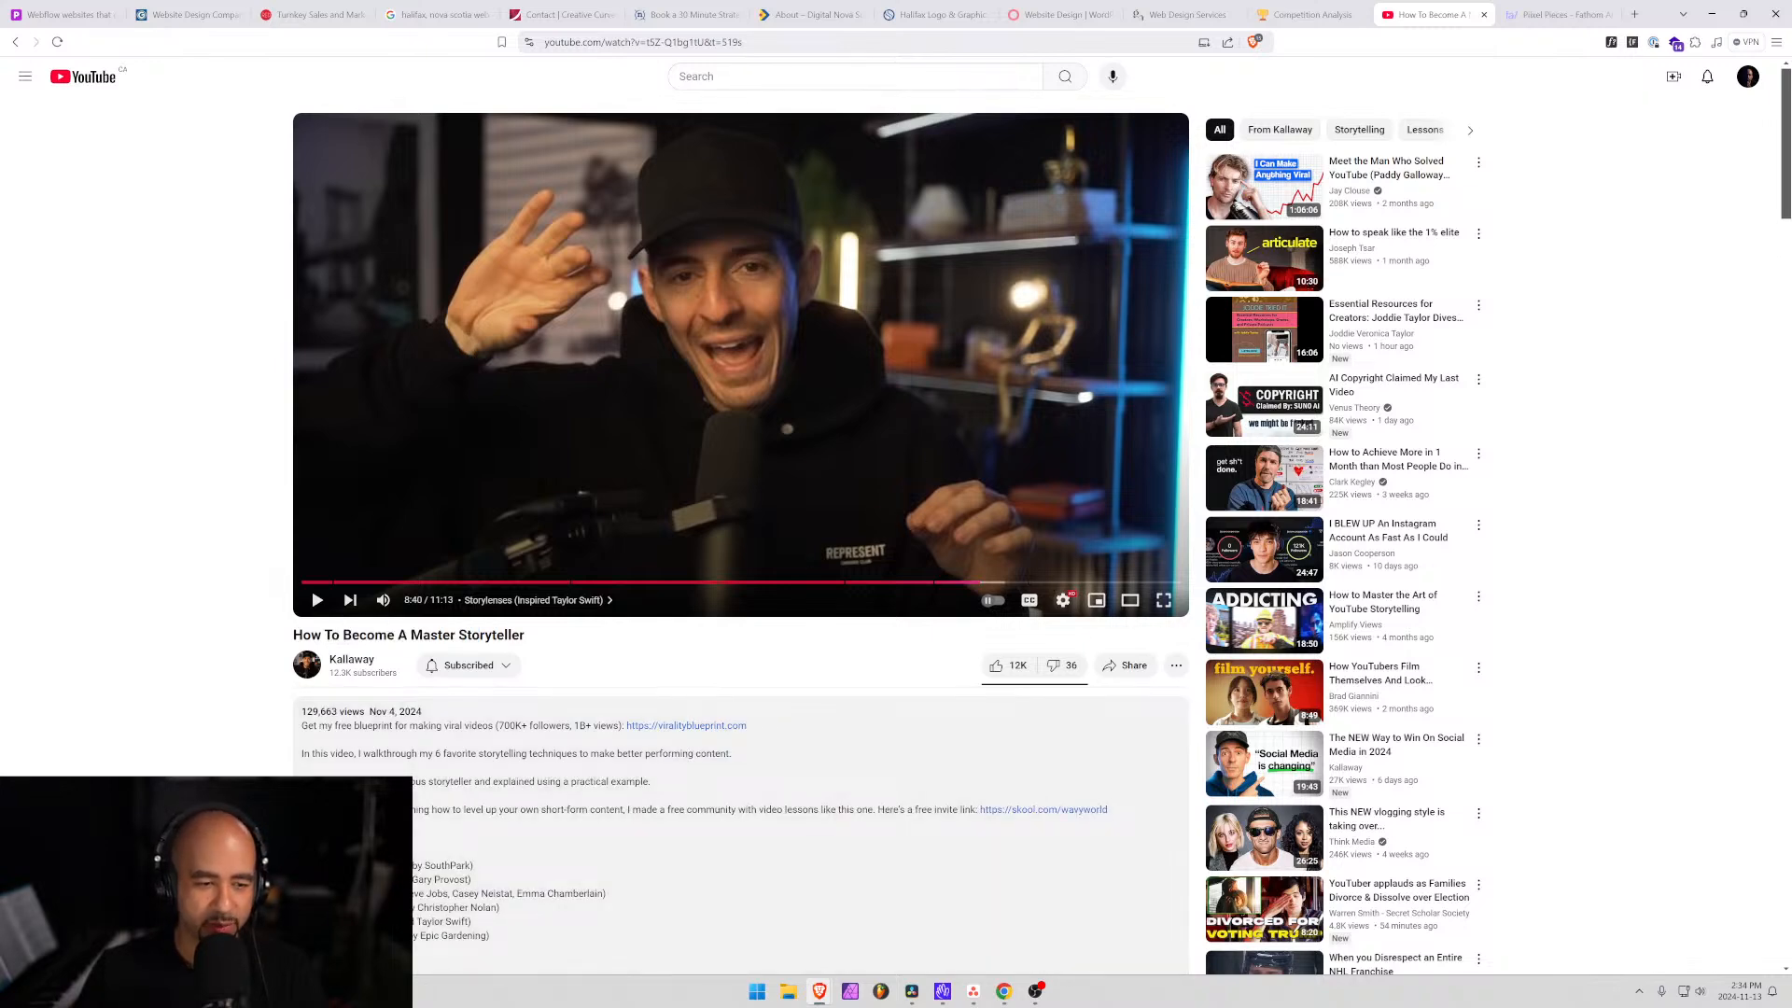
click(695, 727)
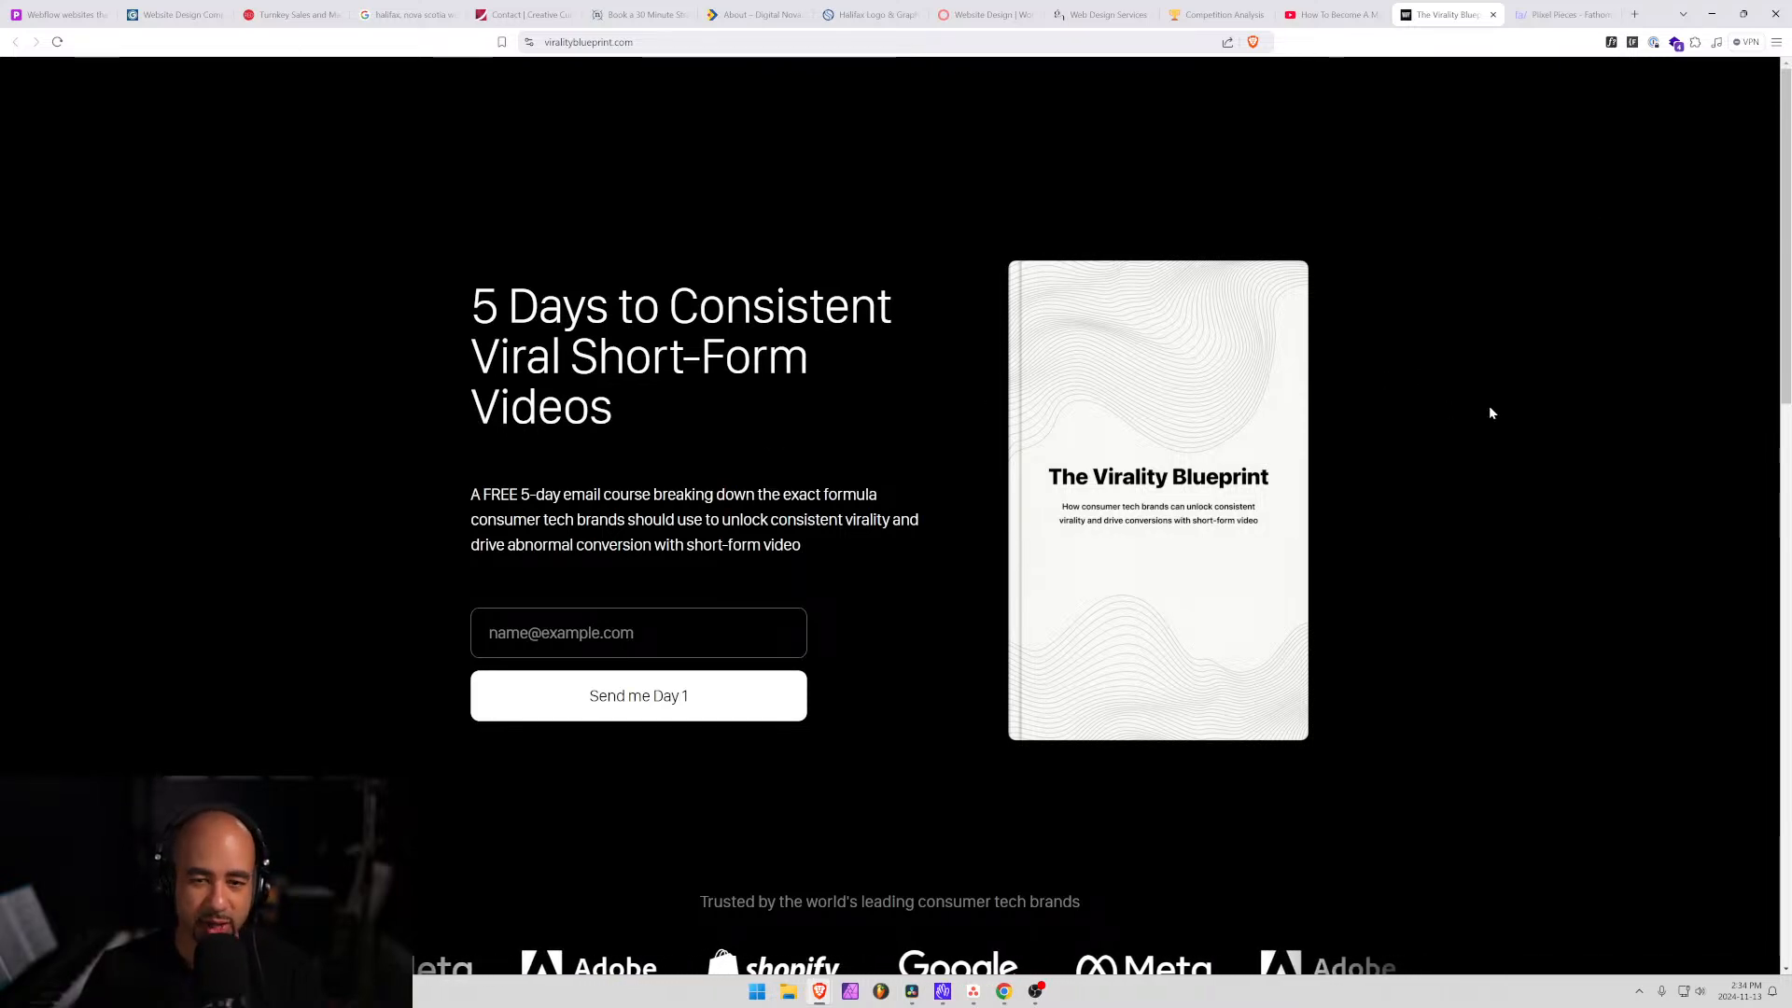
Scroll through The Virality Blueprint course page, then close it to return to the video.
scroll(1512, 403, down, 2)
scroll(1502, 386, up, 2)
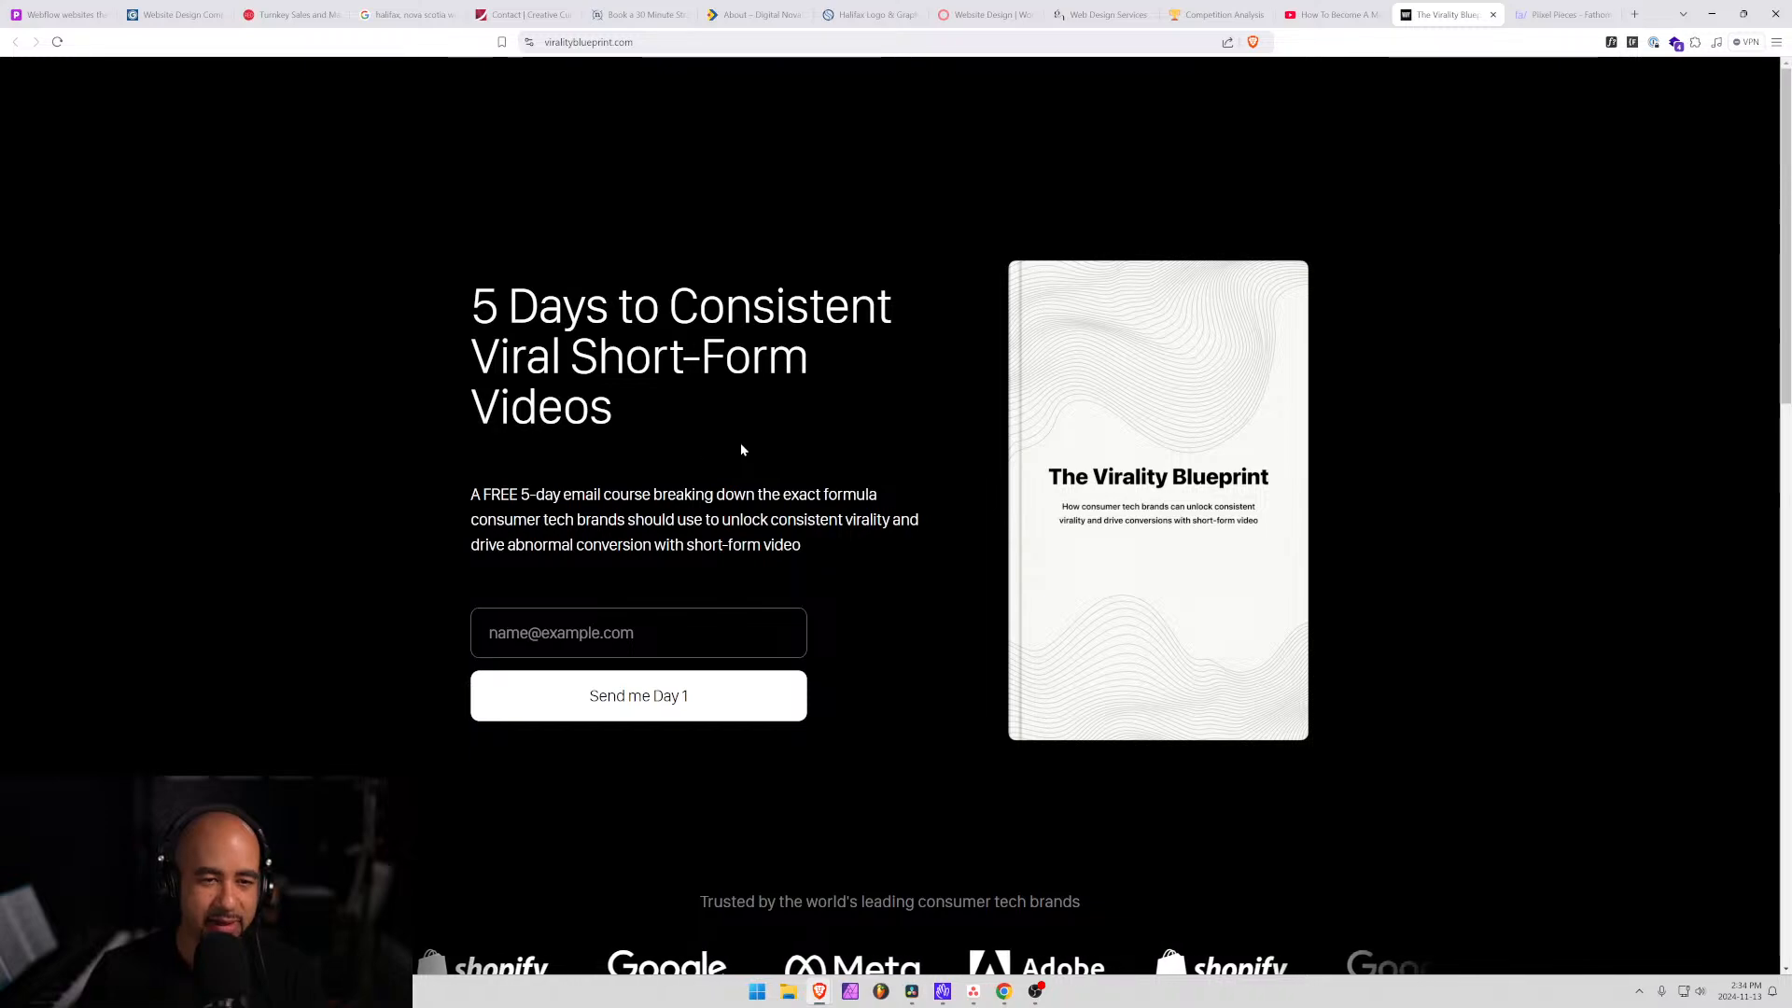
scroll(741, 450, down, 2)
scroll(748, 428, up, 2)
scroll(752, 433, down, 2)
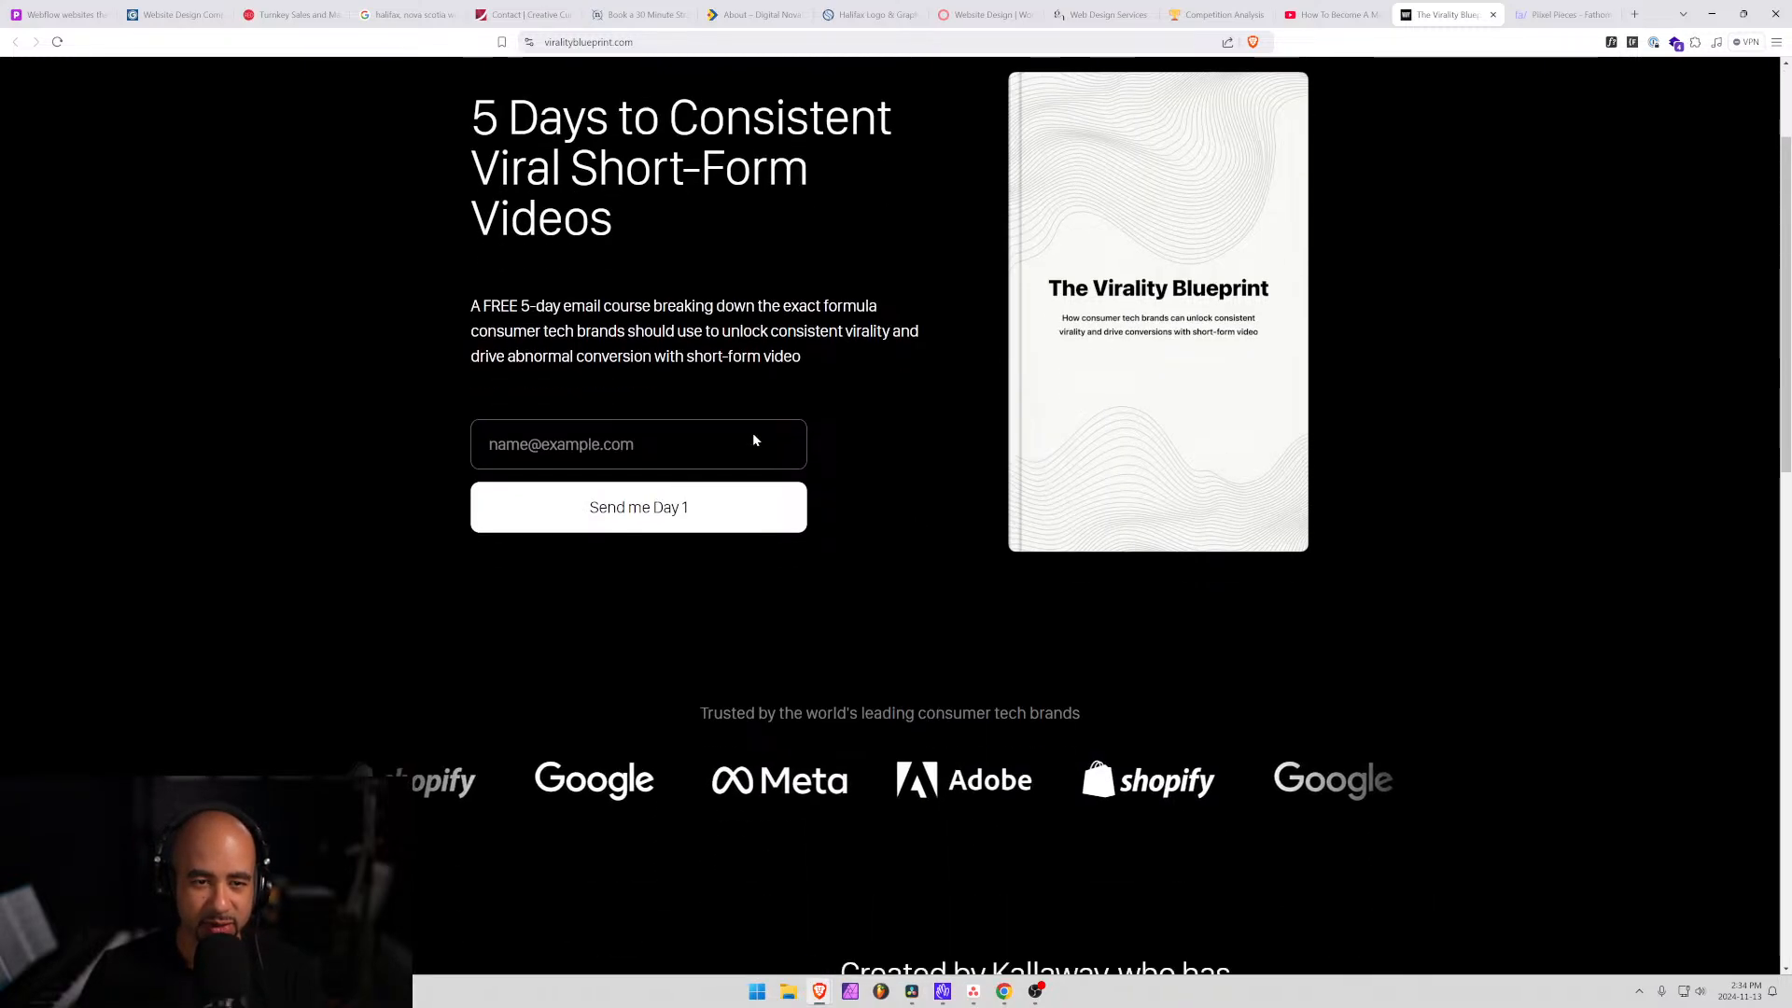
scroll(754, 439, down, 9)
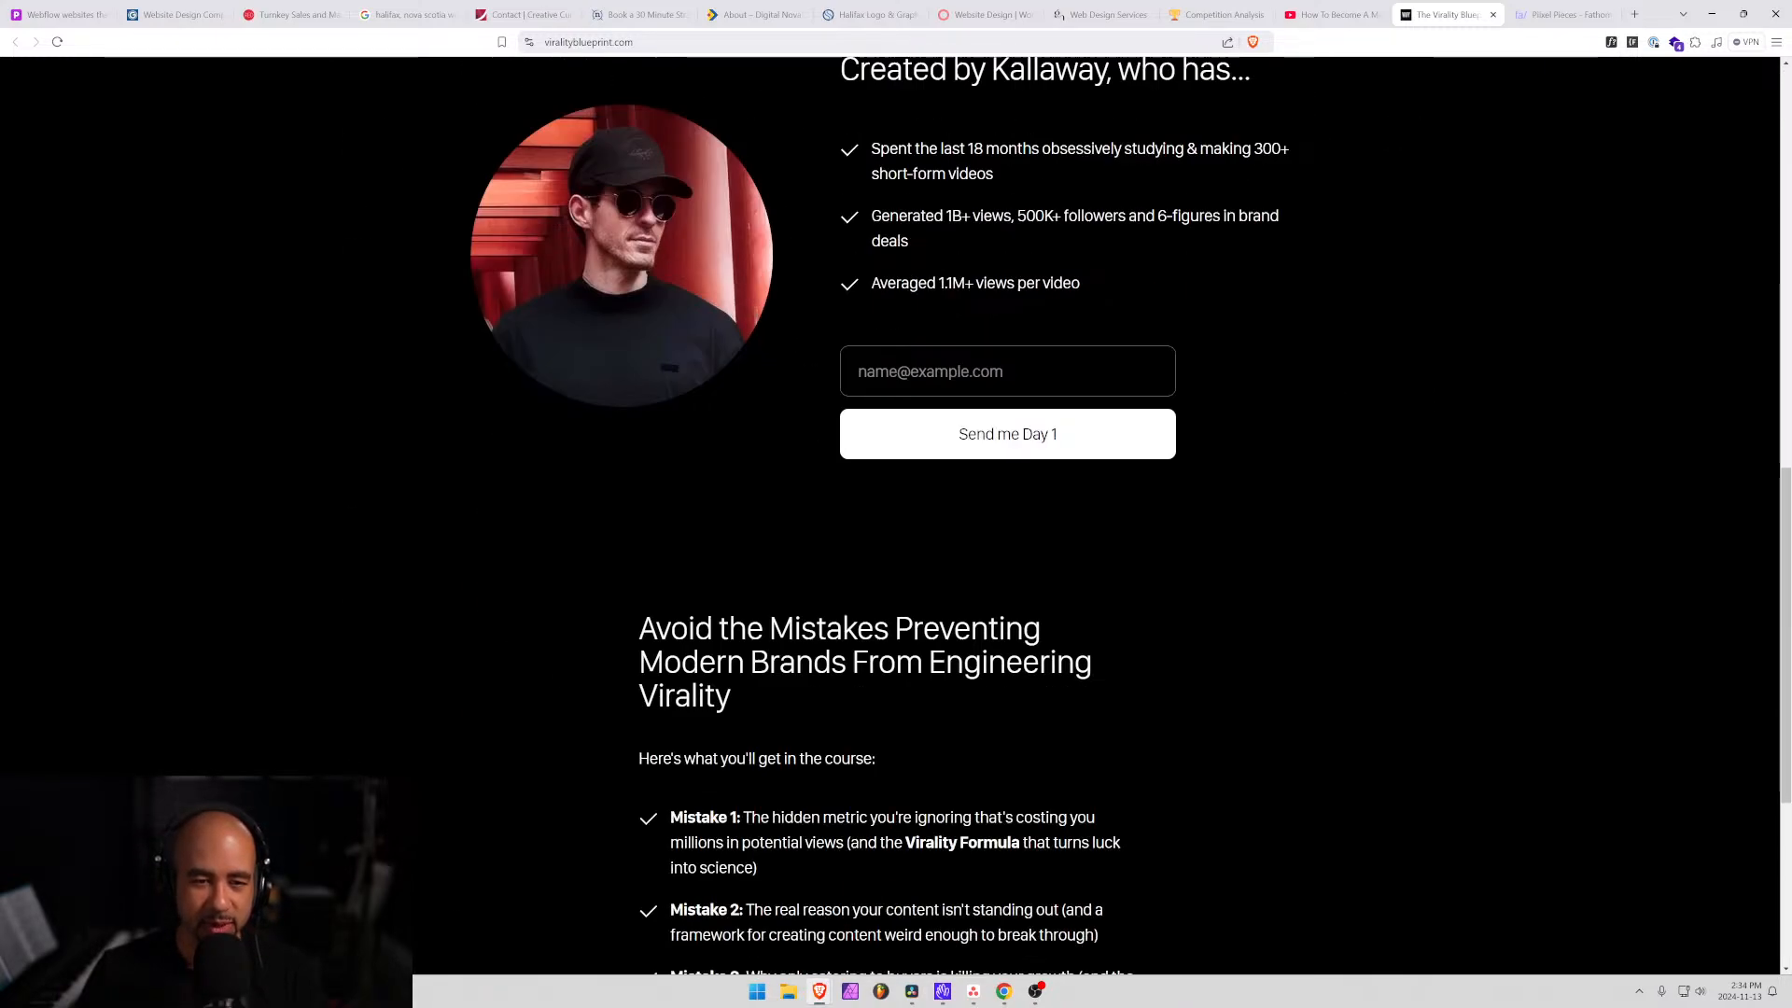
scroll(1032, 872, down, 4)
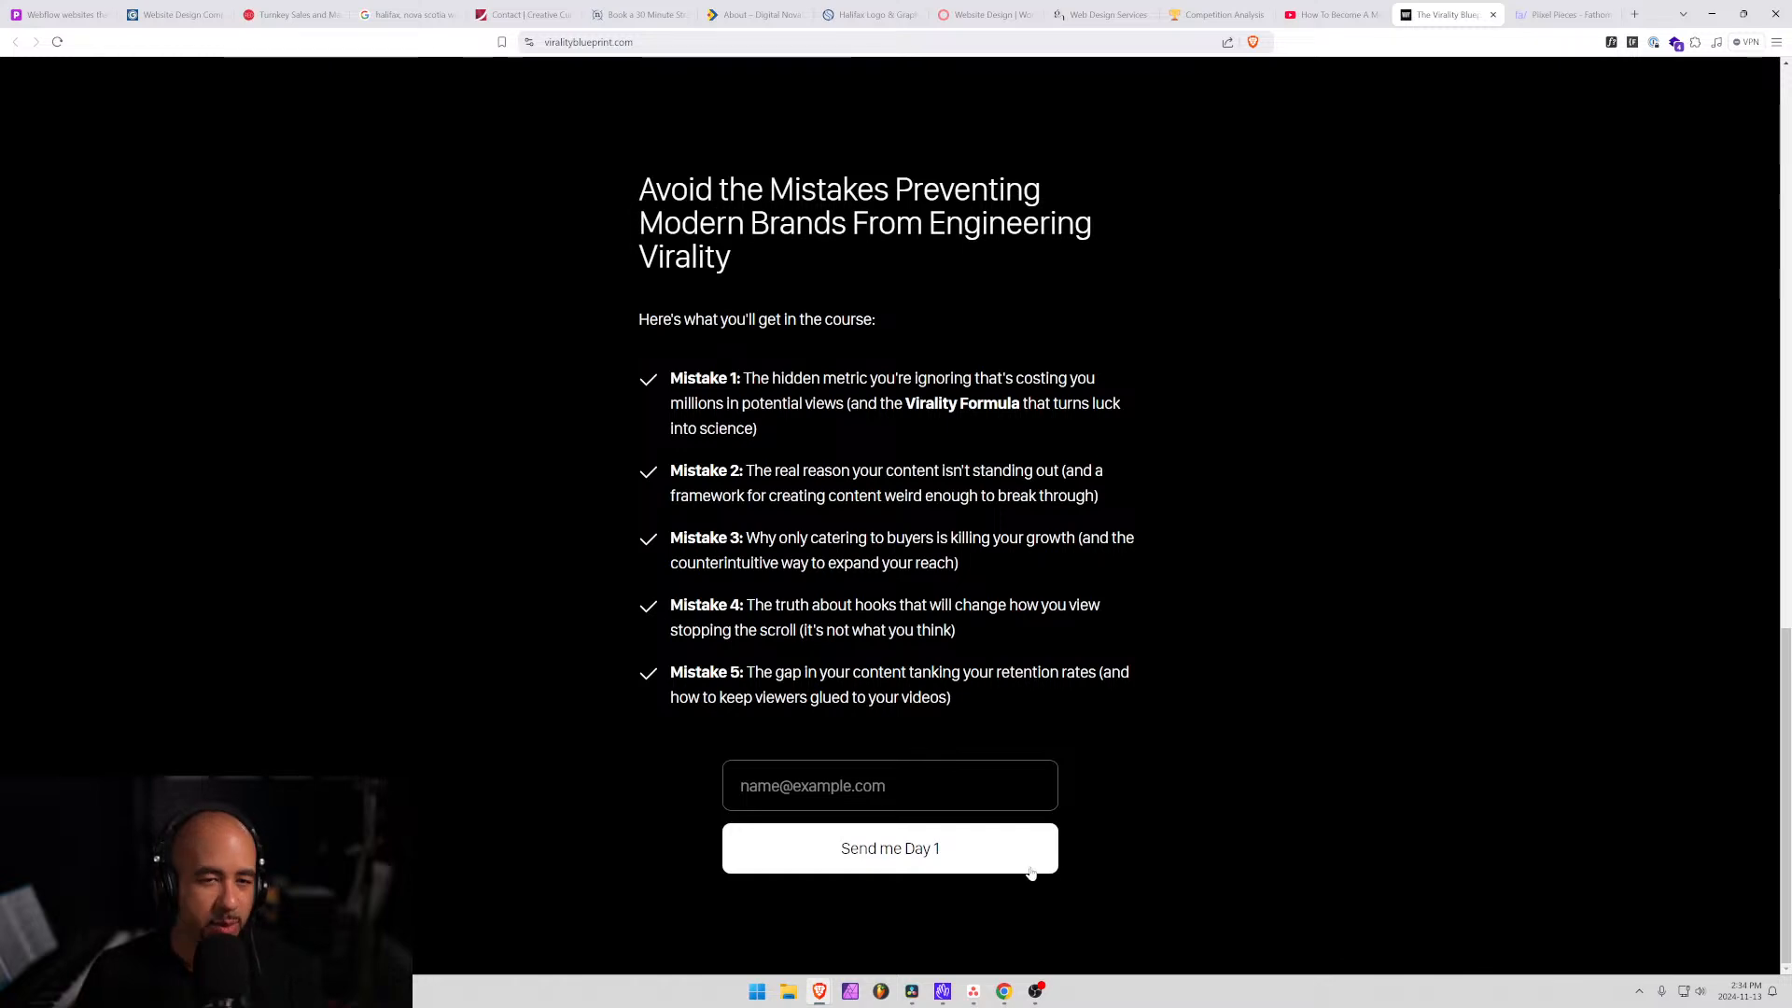
scroll(1032, 873, up, 3)
scroll(604, 668, down, 3)
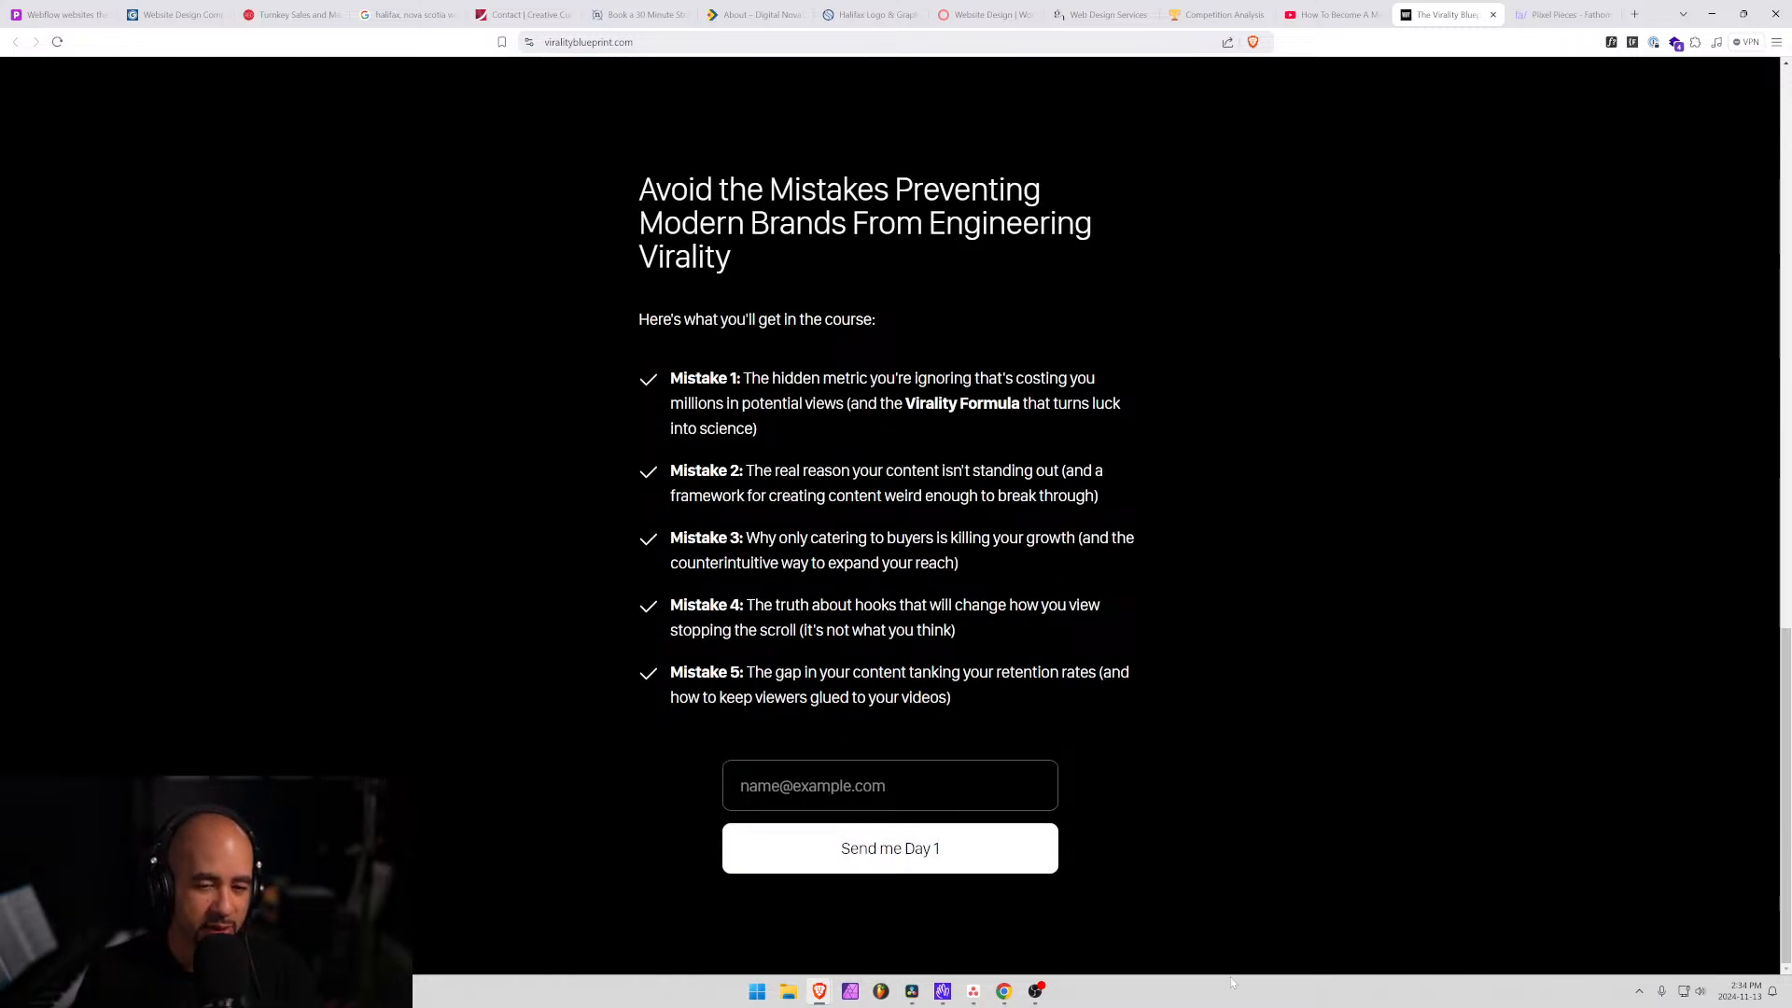
scroll(891, 513, up, 10)
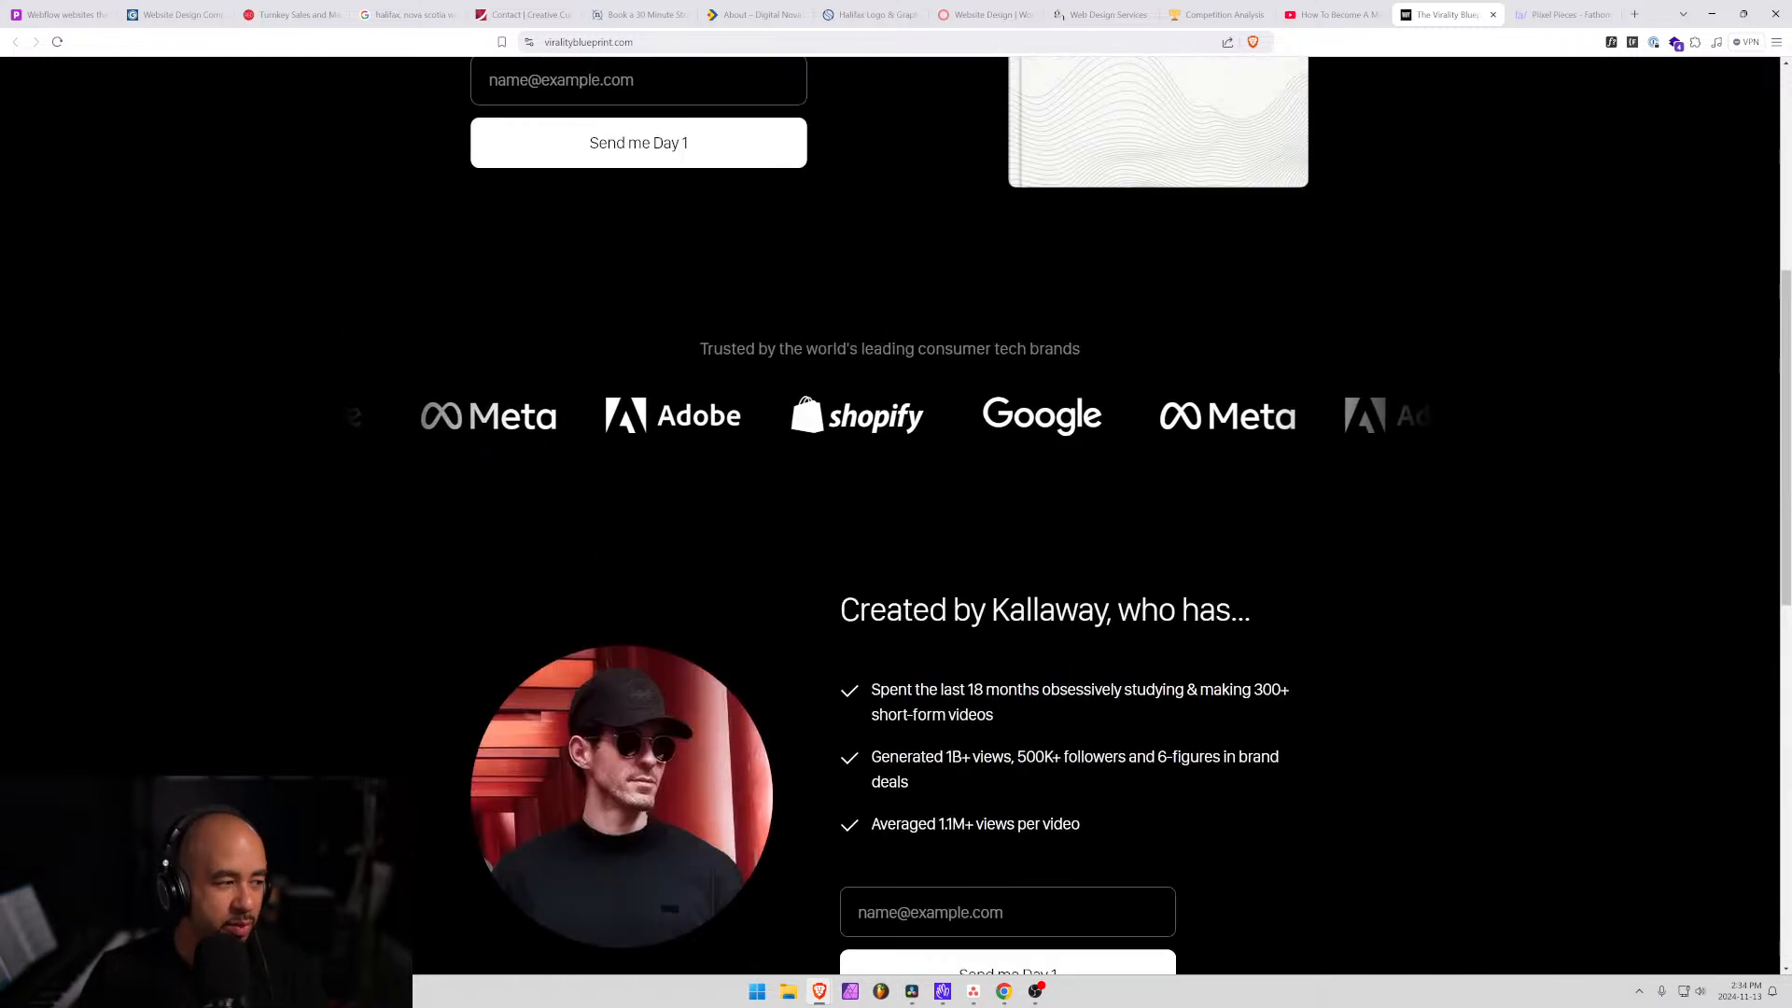
scroll(988, 799, up, 5)
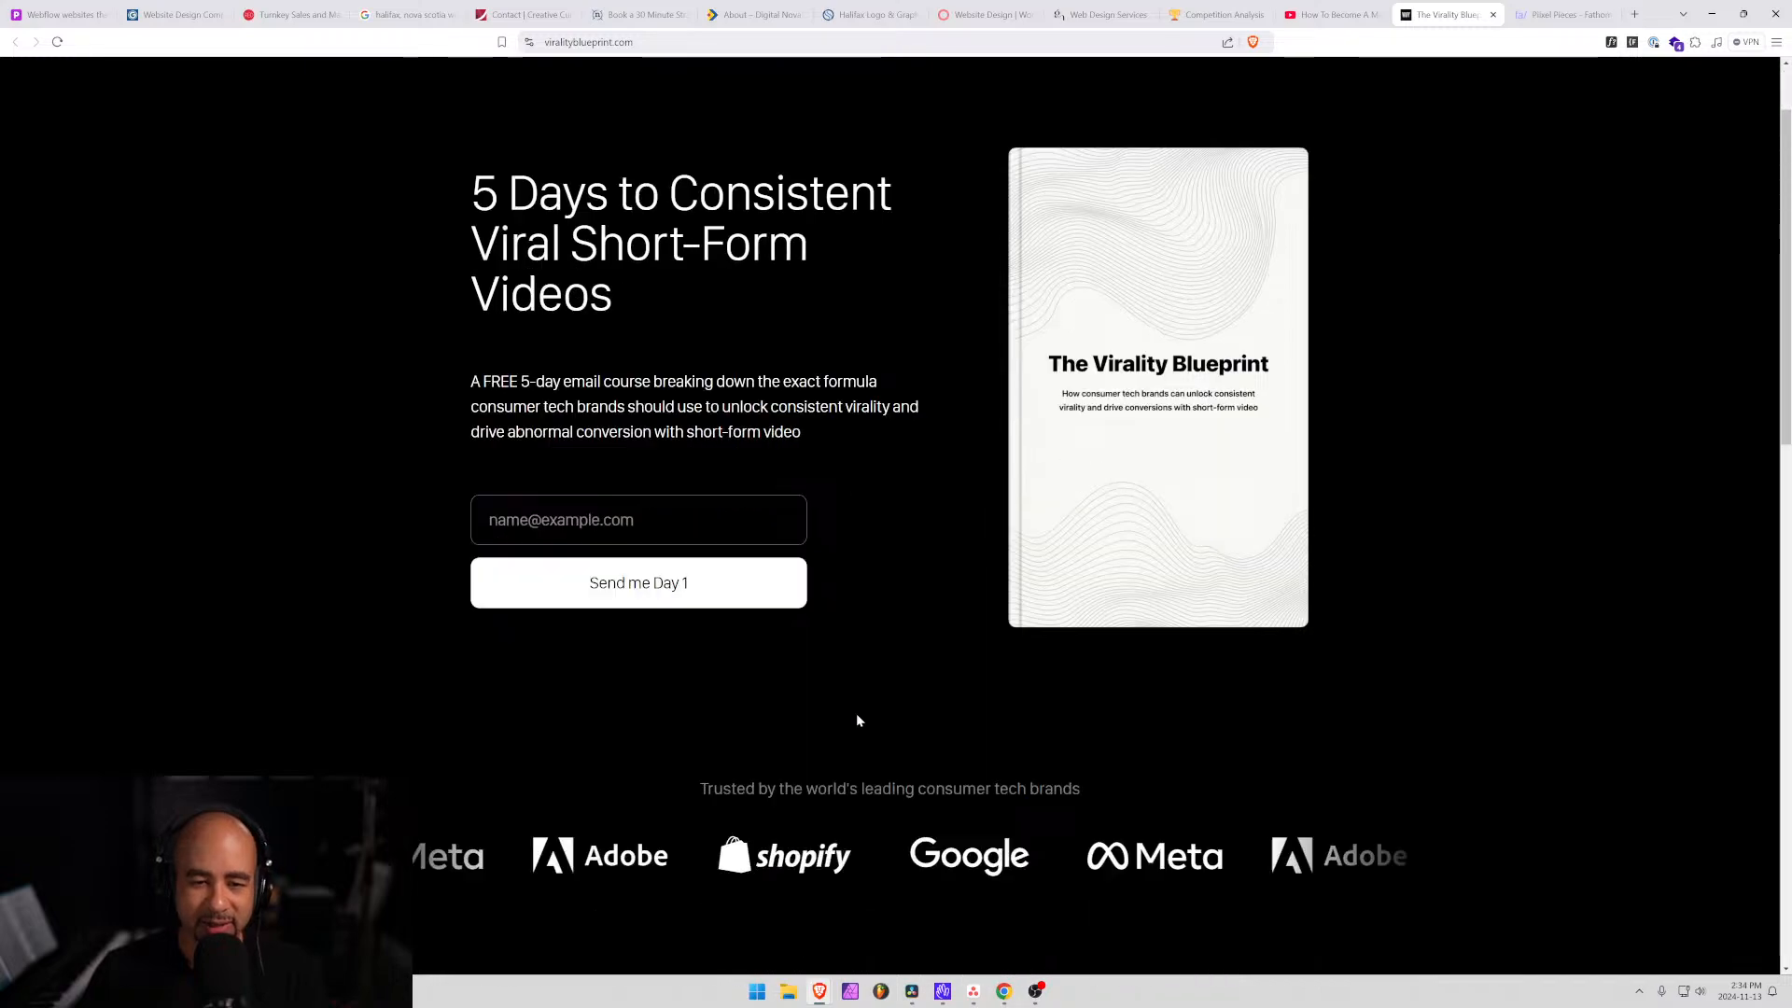
scroll(856, 721, down, 1)
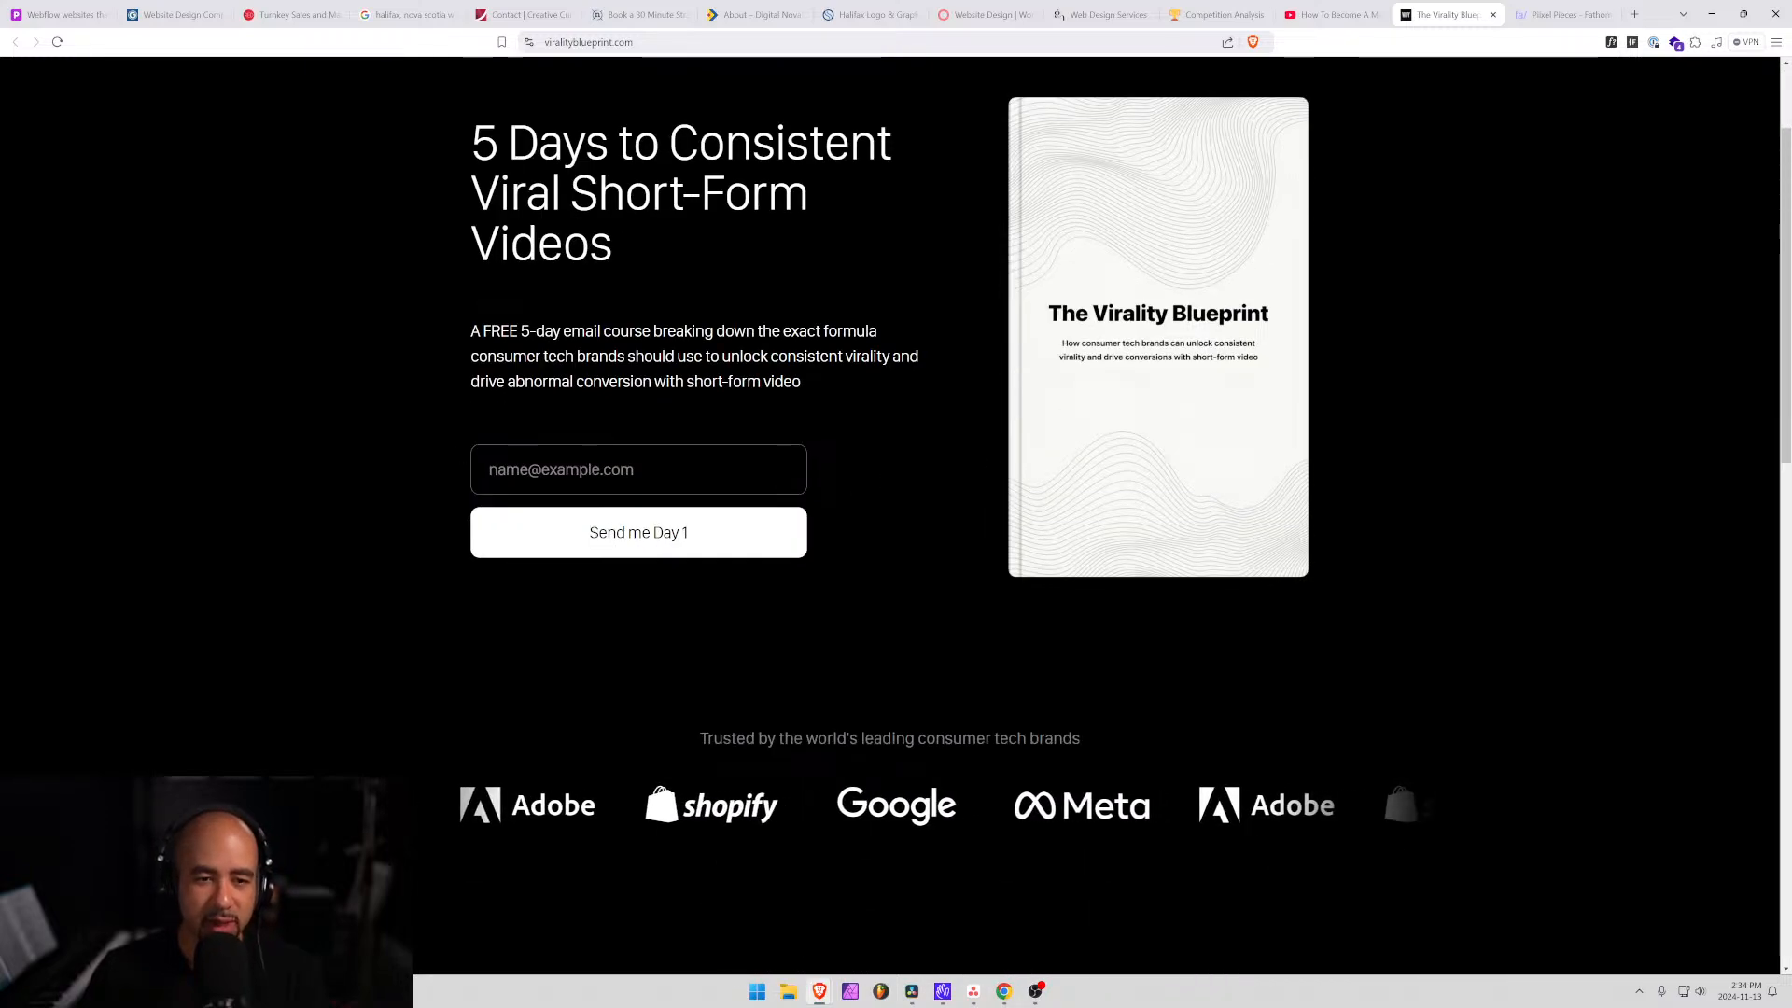
scroll(800, 532, up, 1)
scroll(810, 536, down, 7)
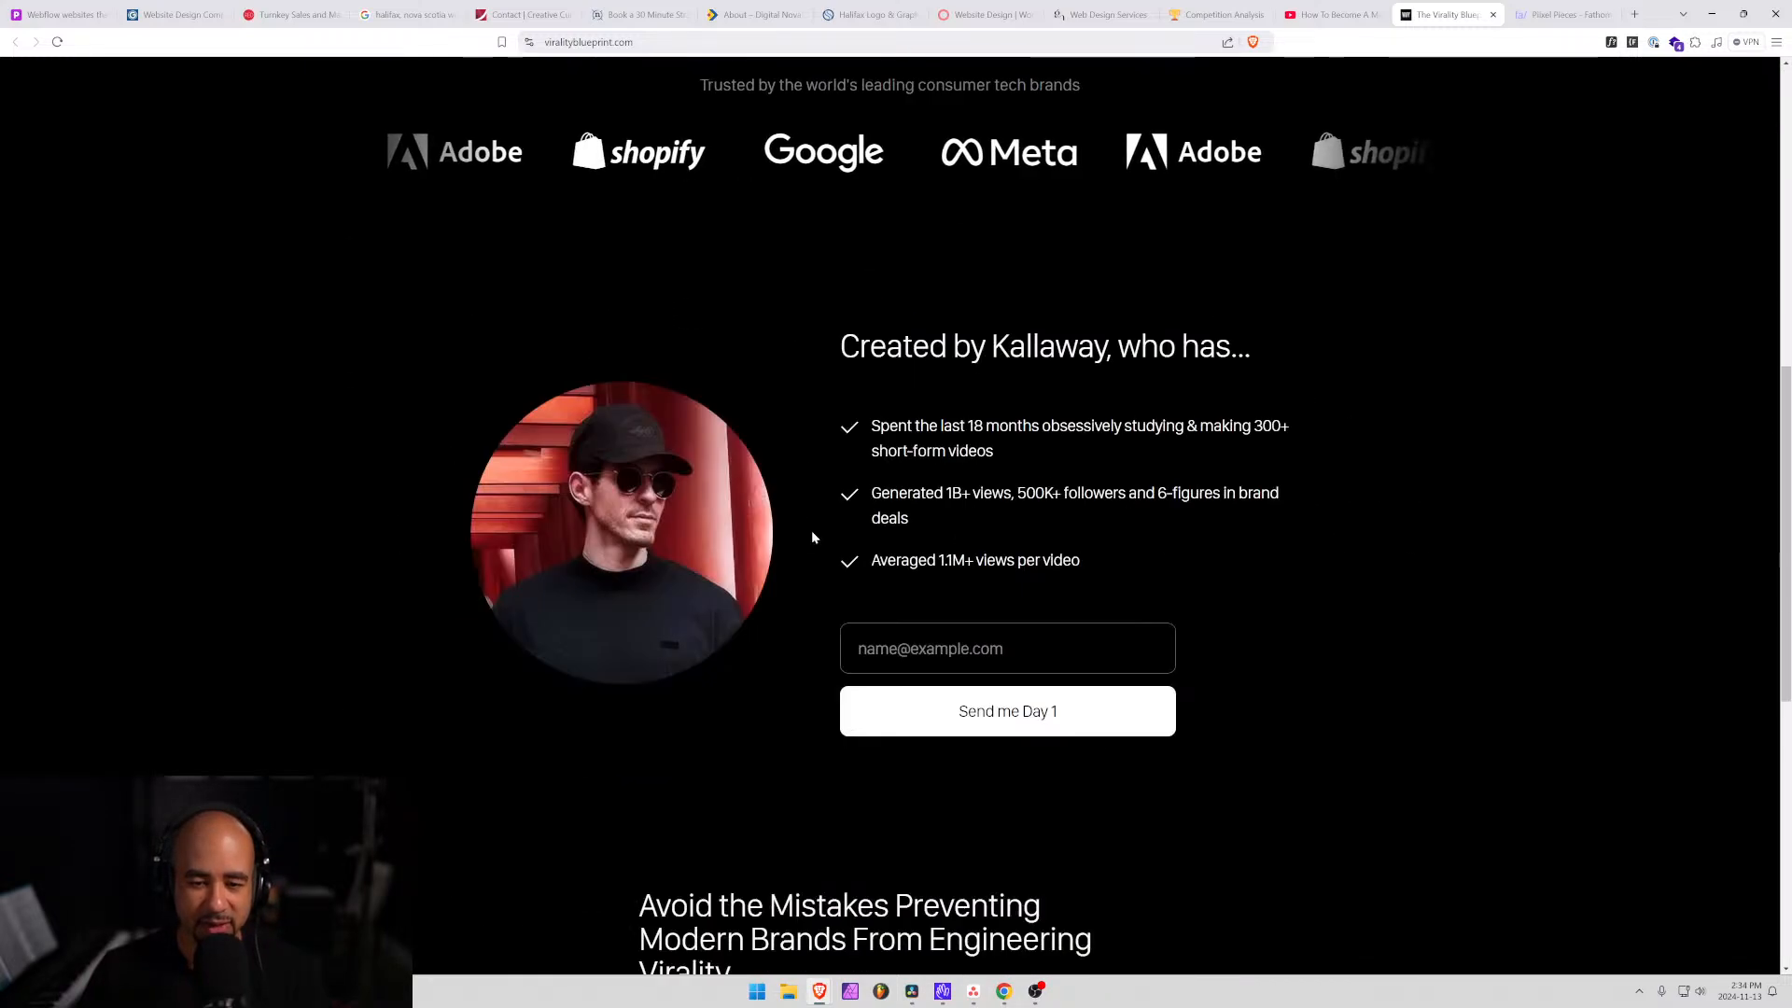
scroll(812, 537, down, 7)
scroll(880, 552, up, 15)
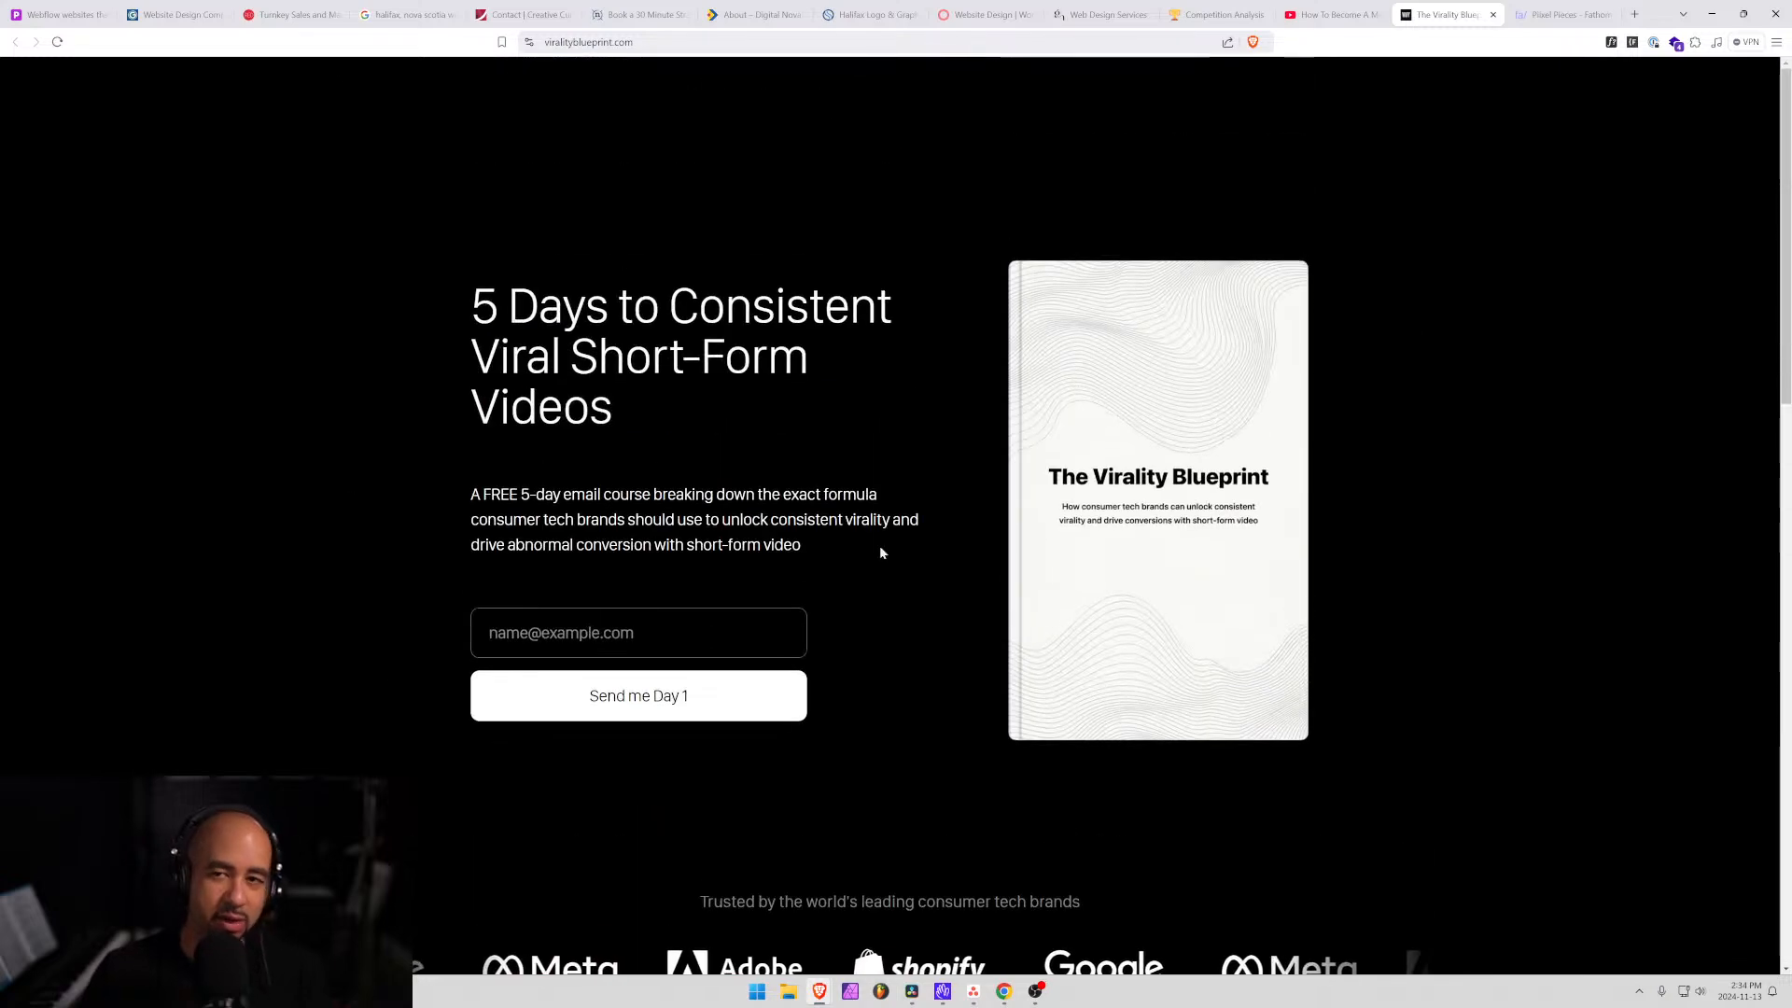
click(1494, 15)
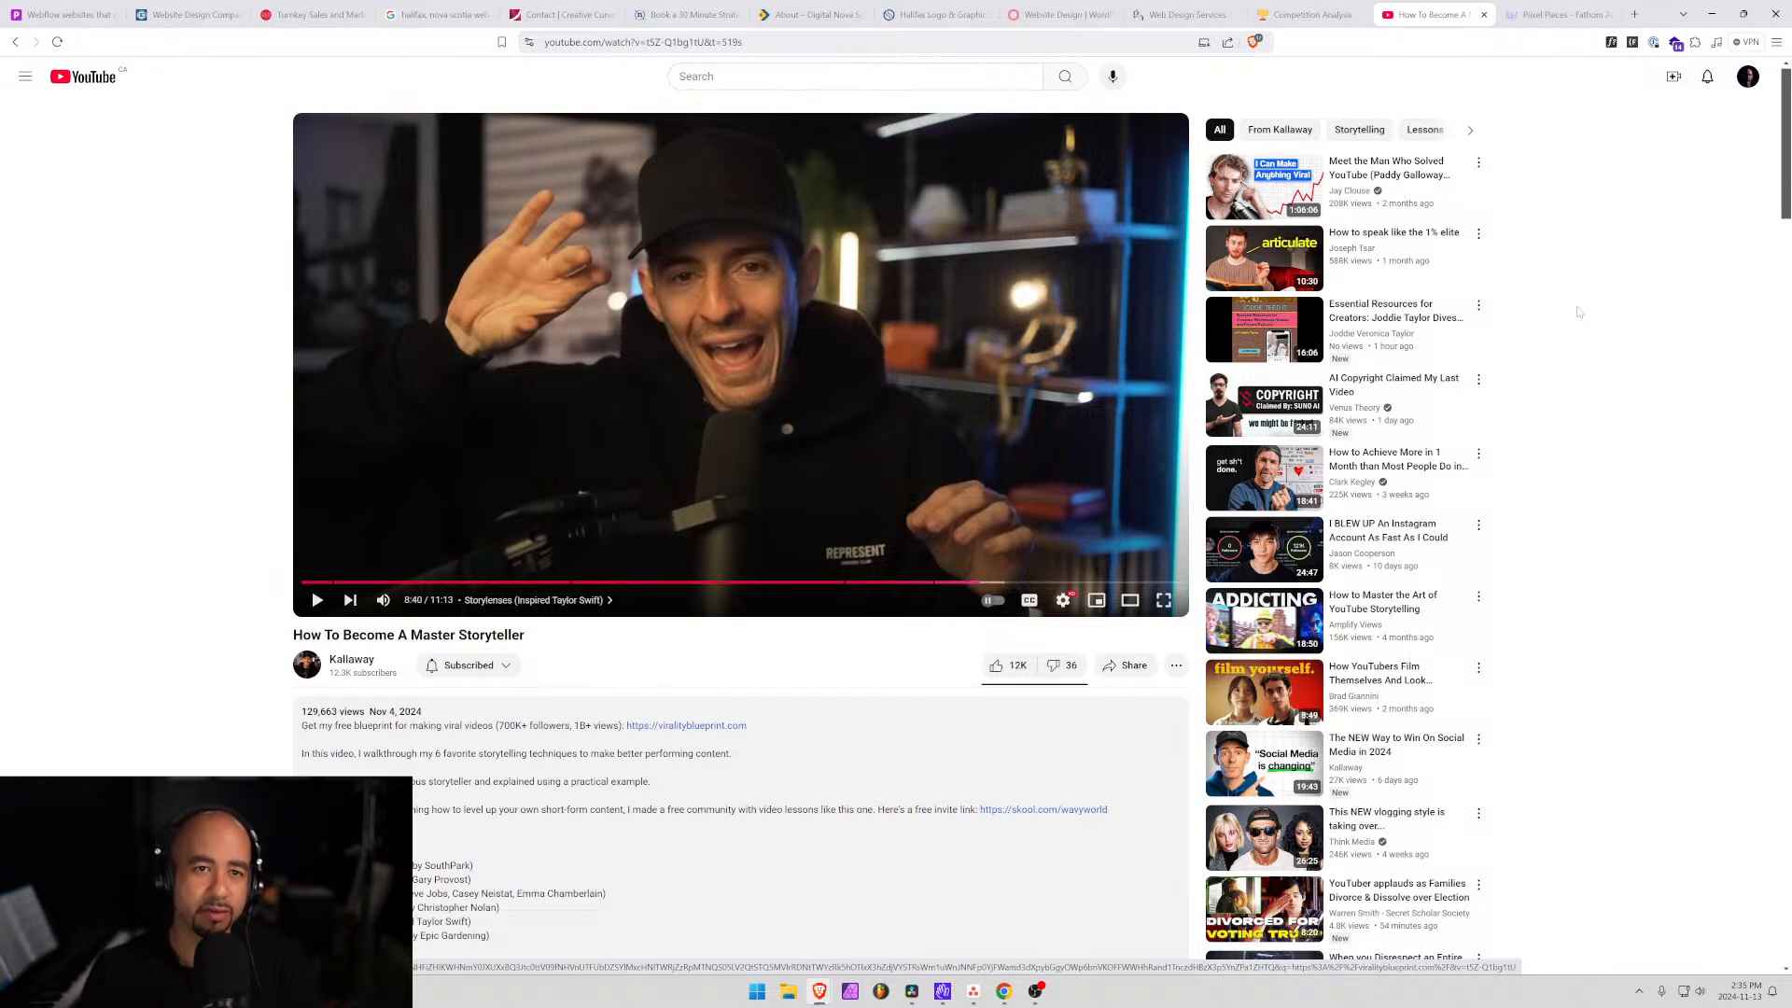
Go back to the Competition Analysis notes and scroll over its goals and web designers table.
click(1306, 14)
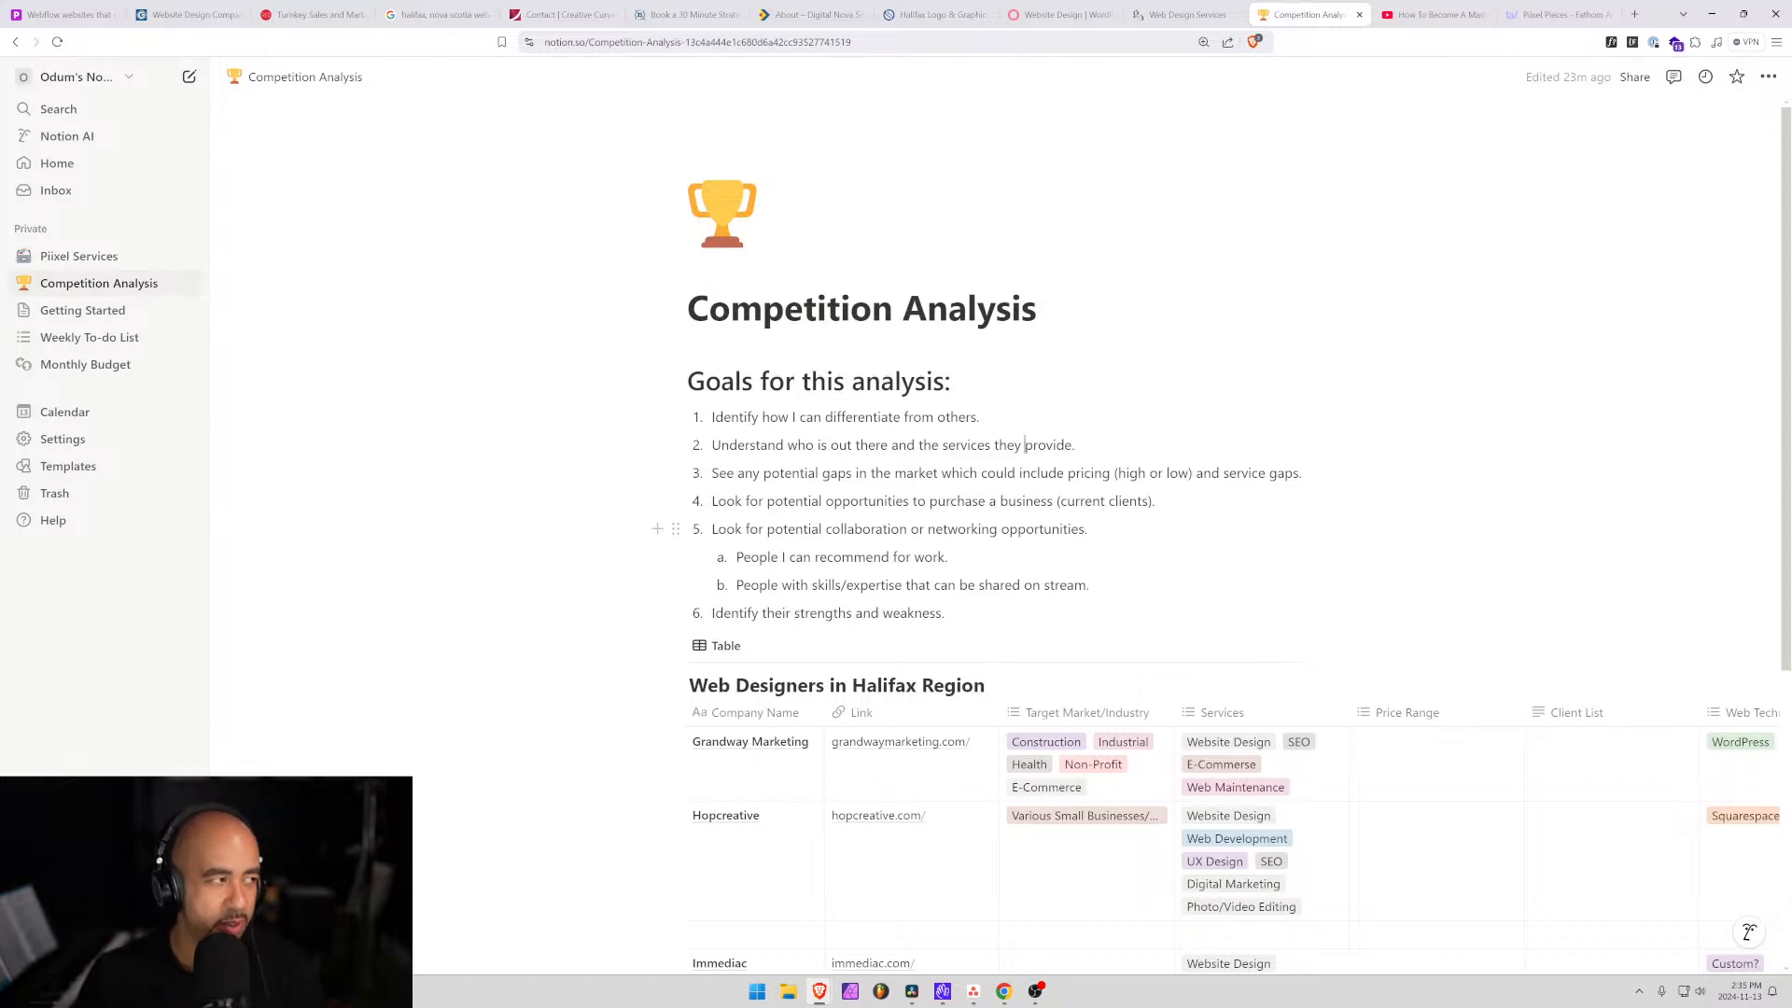
click(1025, 445)
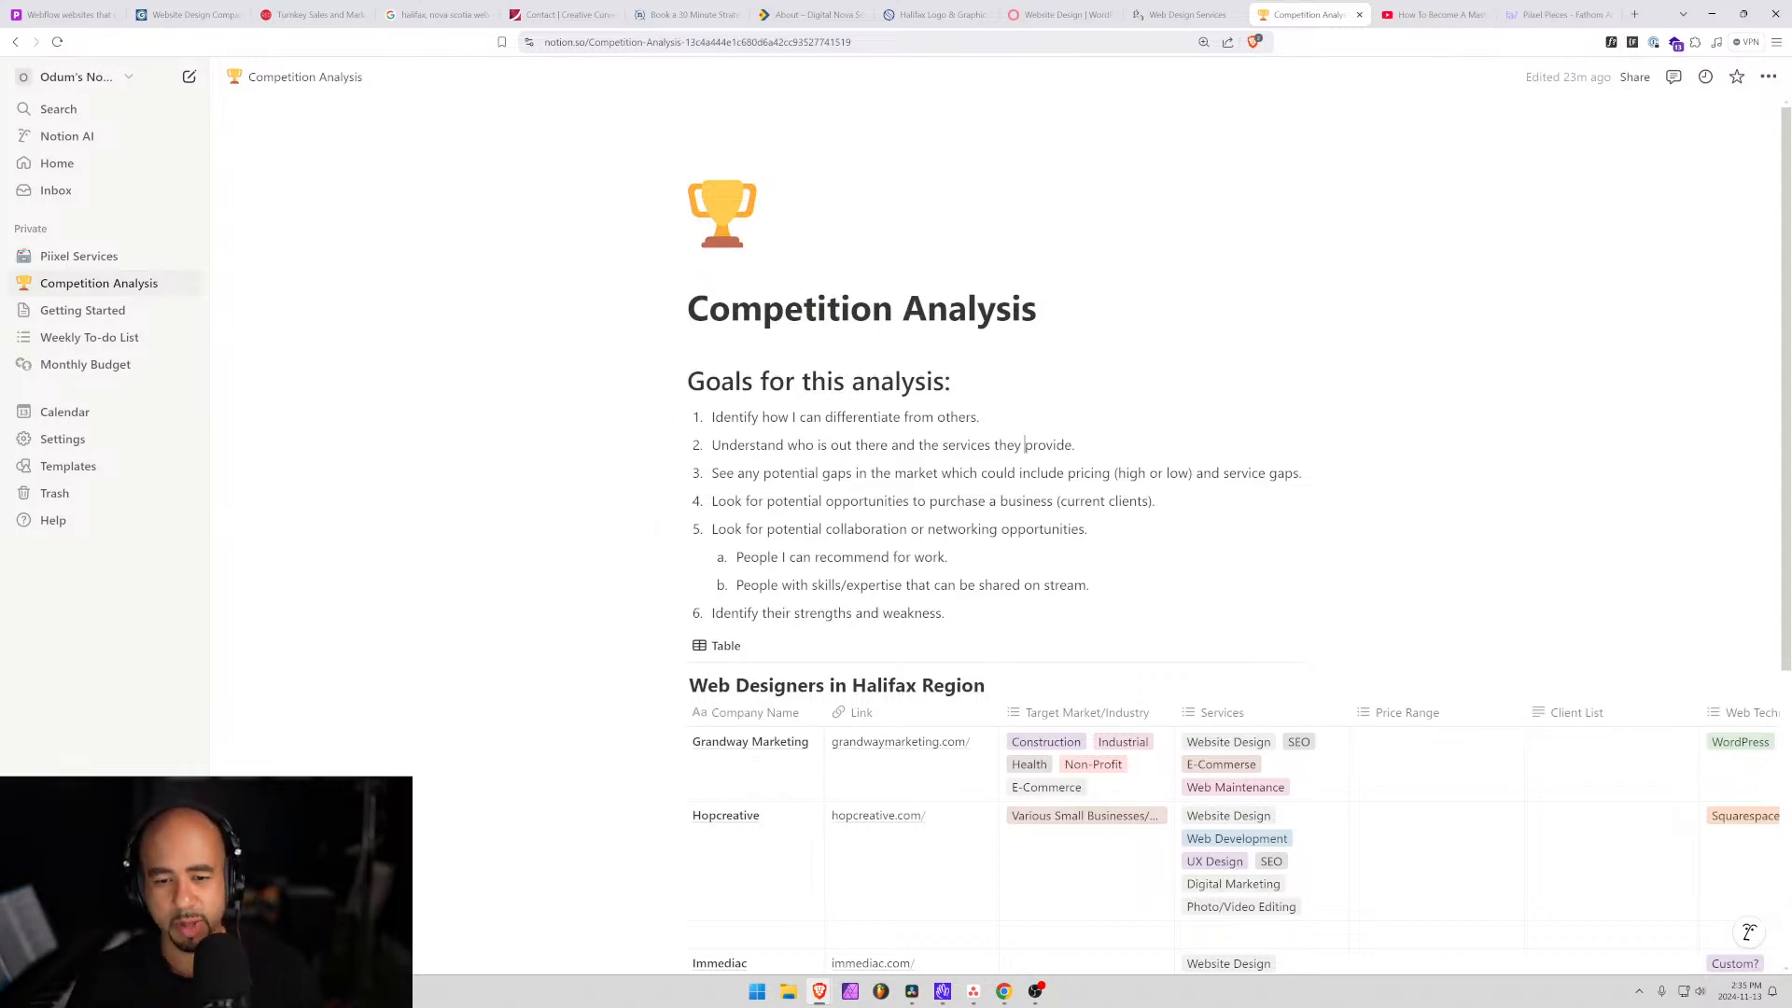
scroll(1156, 534, down, 4)
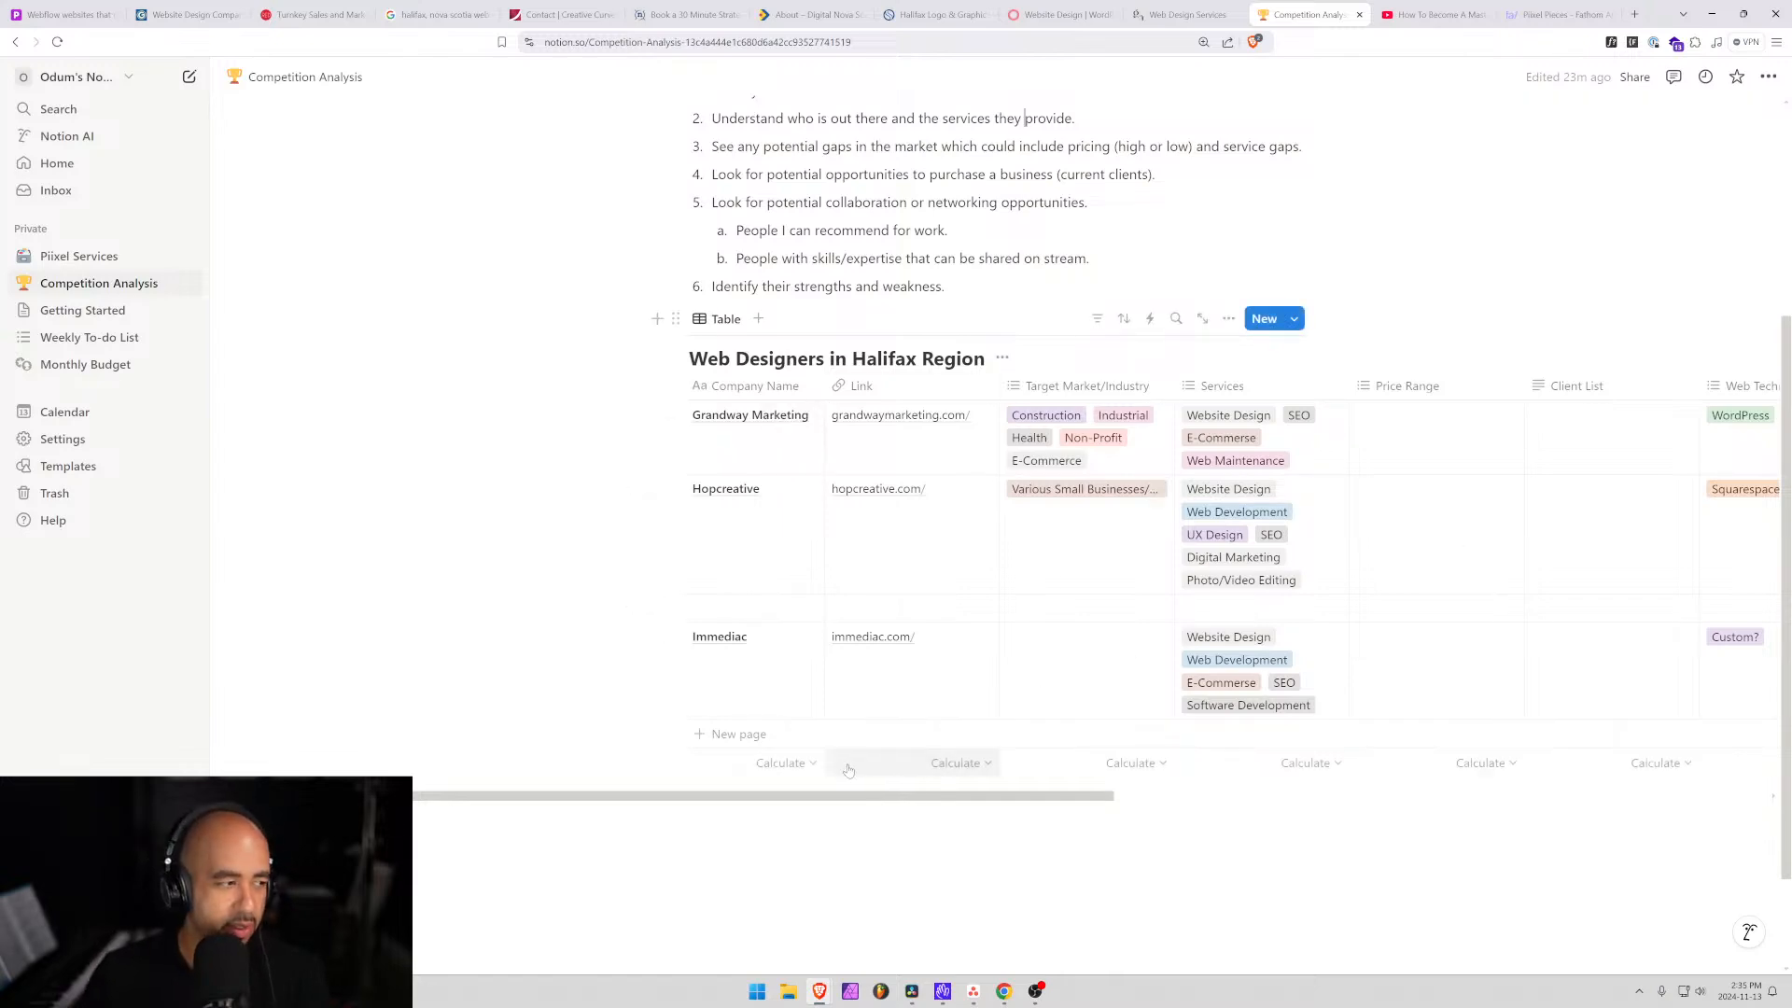
scroll(859, 774, up, 3)
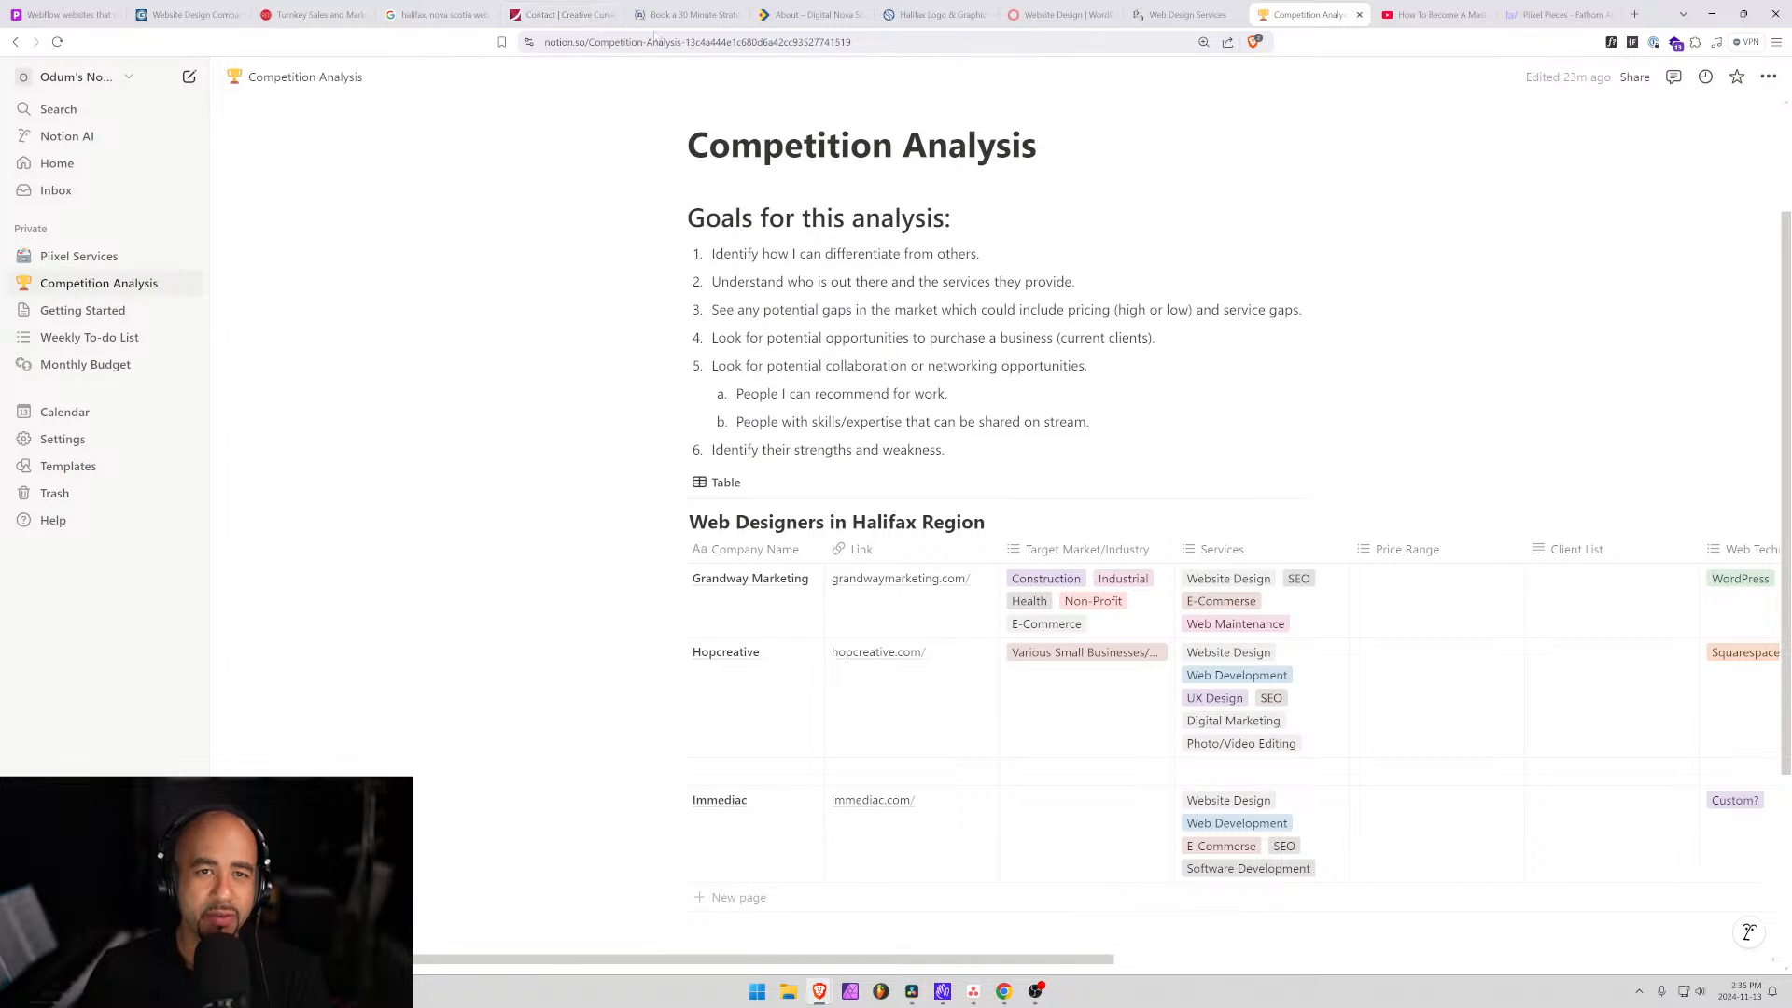
Load the Creative Curve homepage from its contact page and snap Brave to the left half.
click(587, 20)
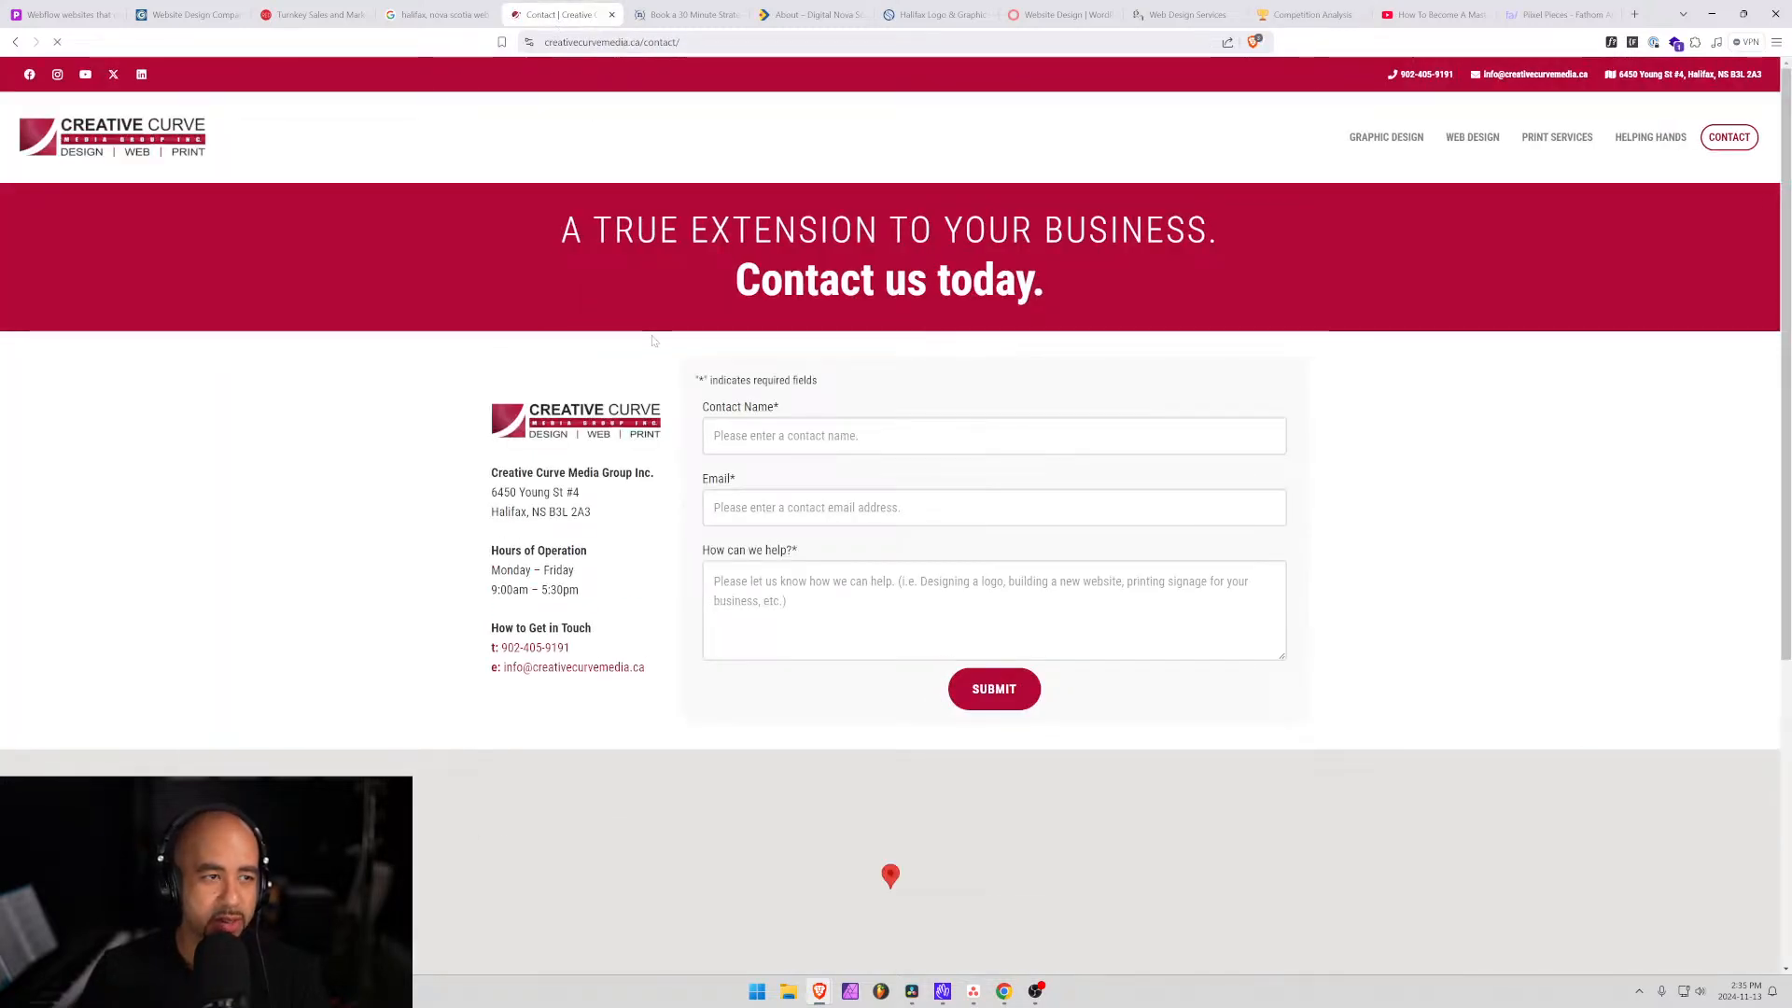
click(171, 131)
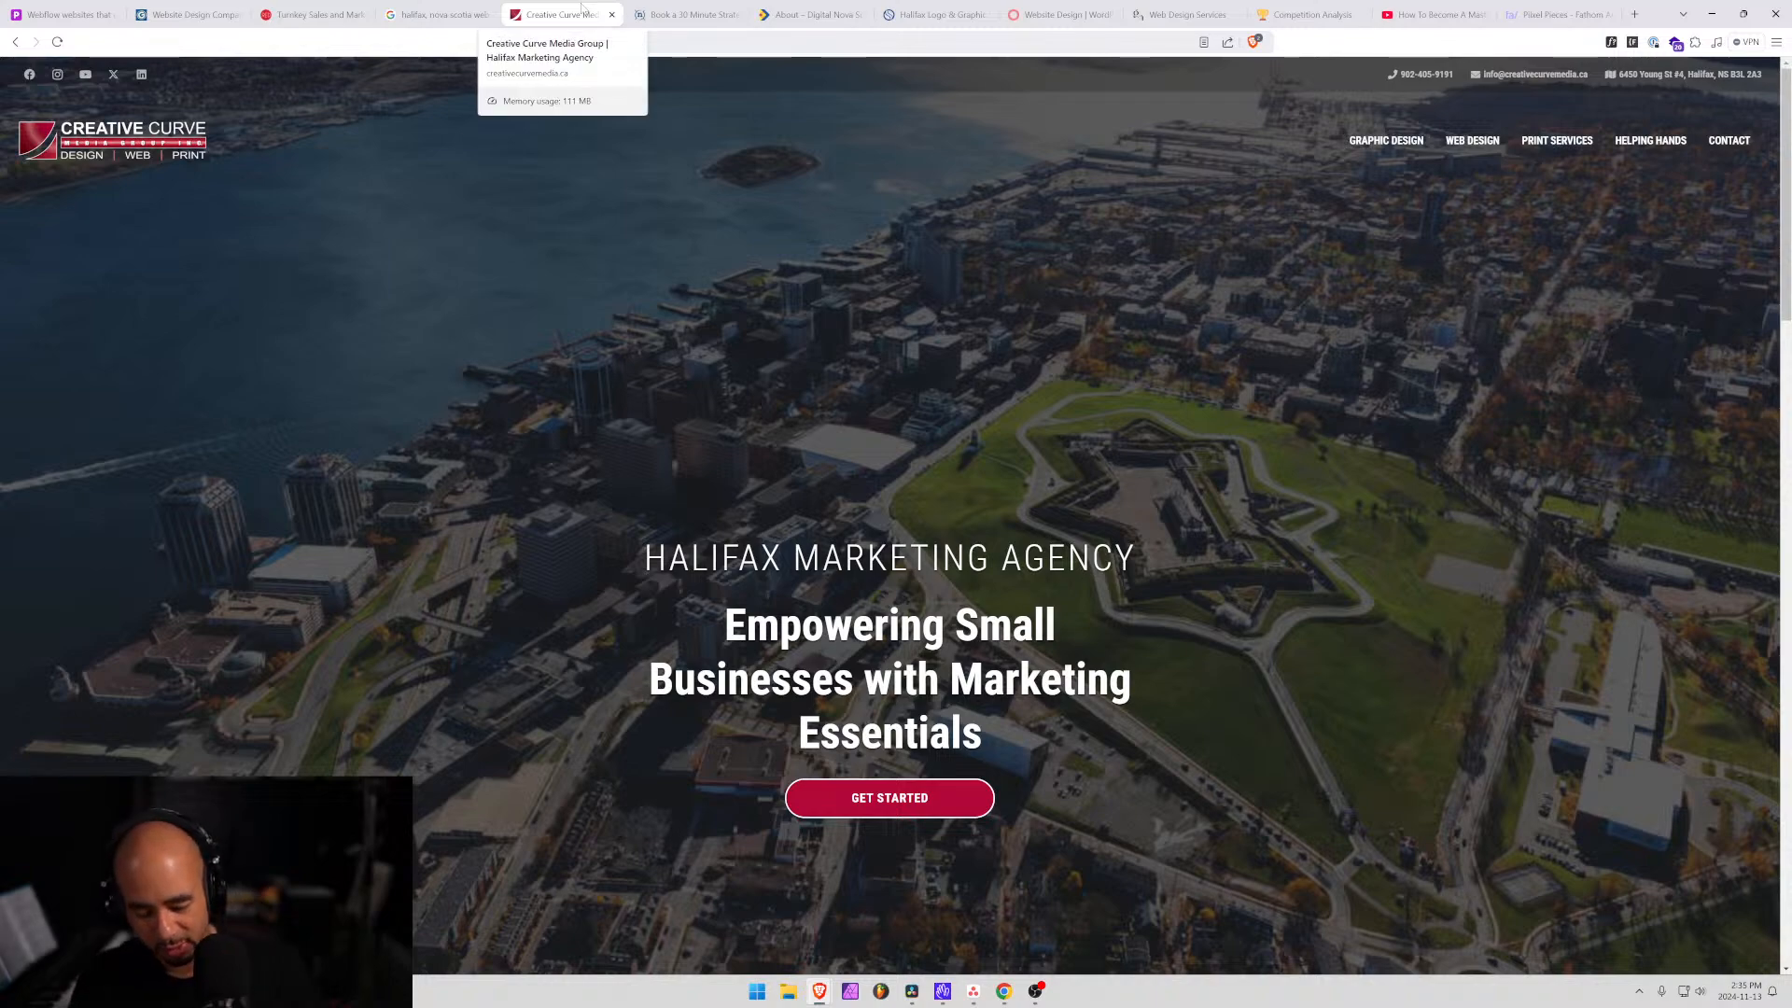
key(super+Left)
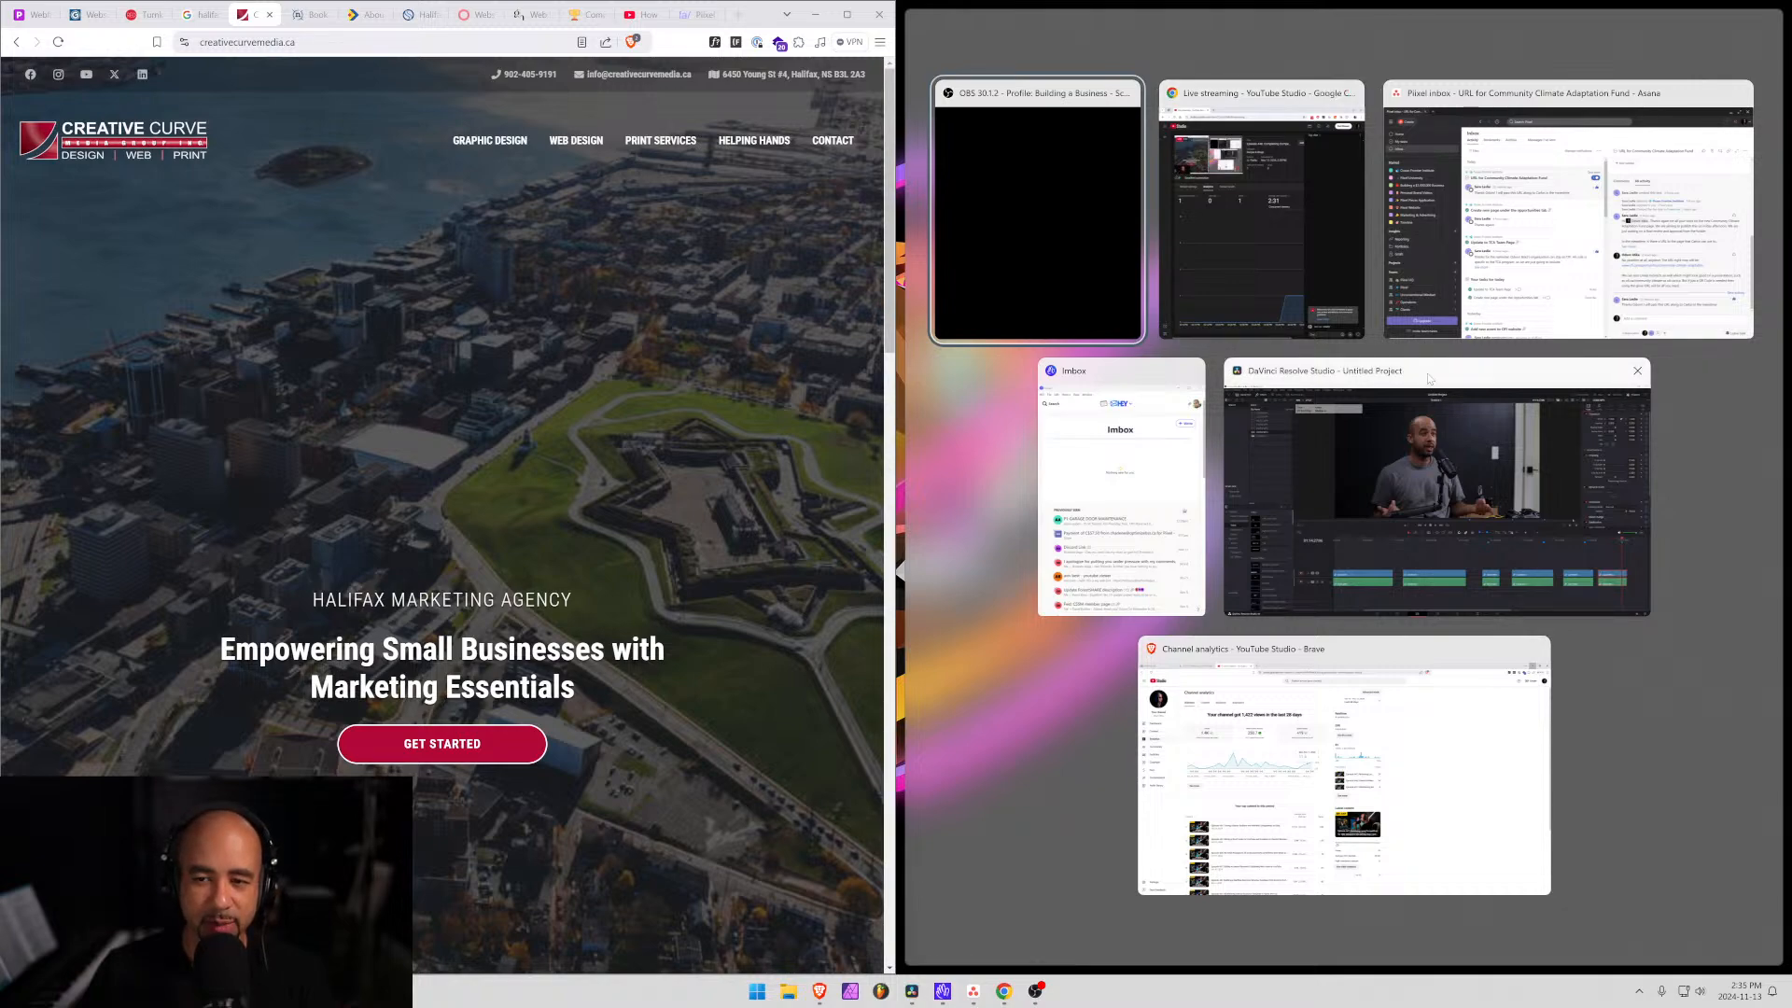
Minimise DaVinci Resolve and pull Competition Analysis out into its own Brave window.
click(1428, 378)
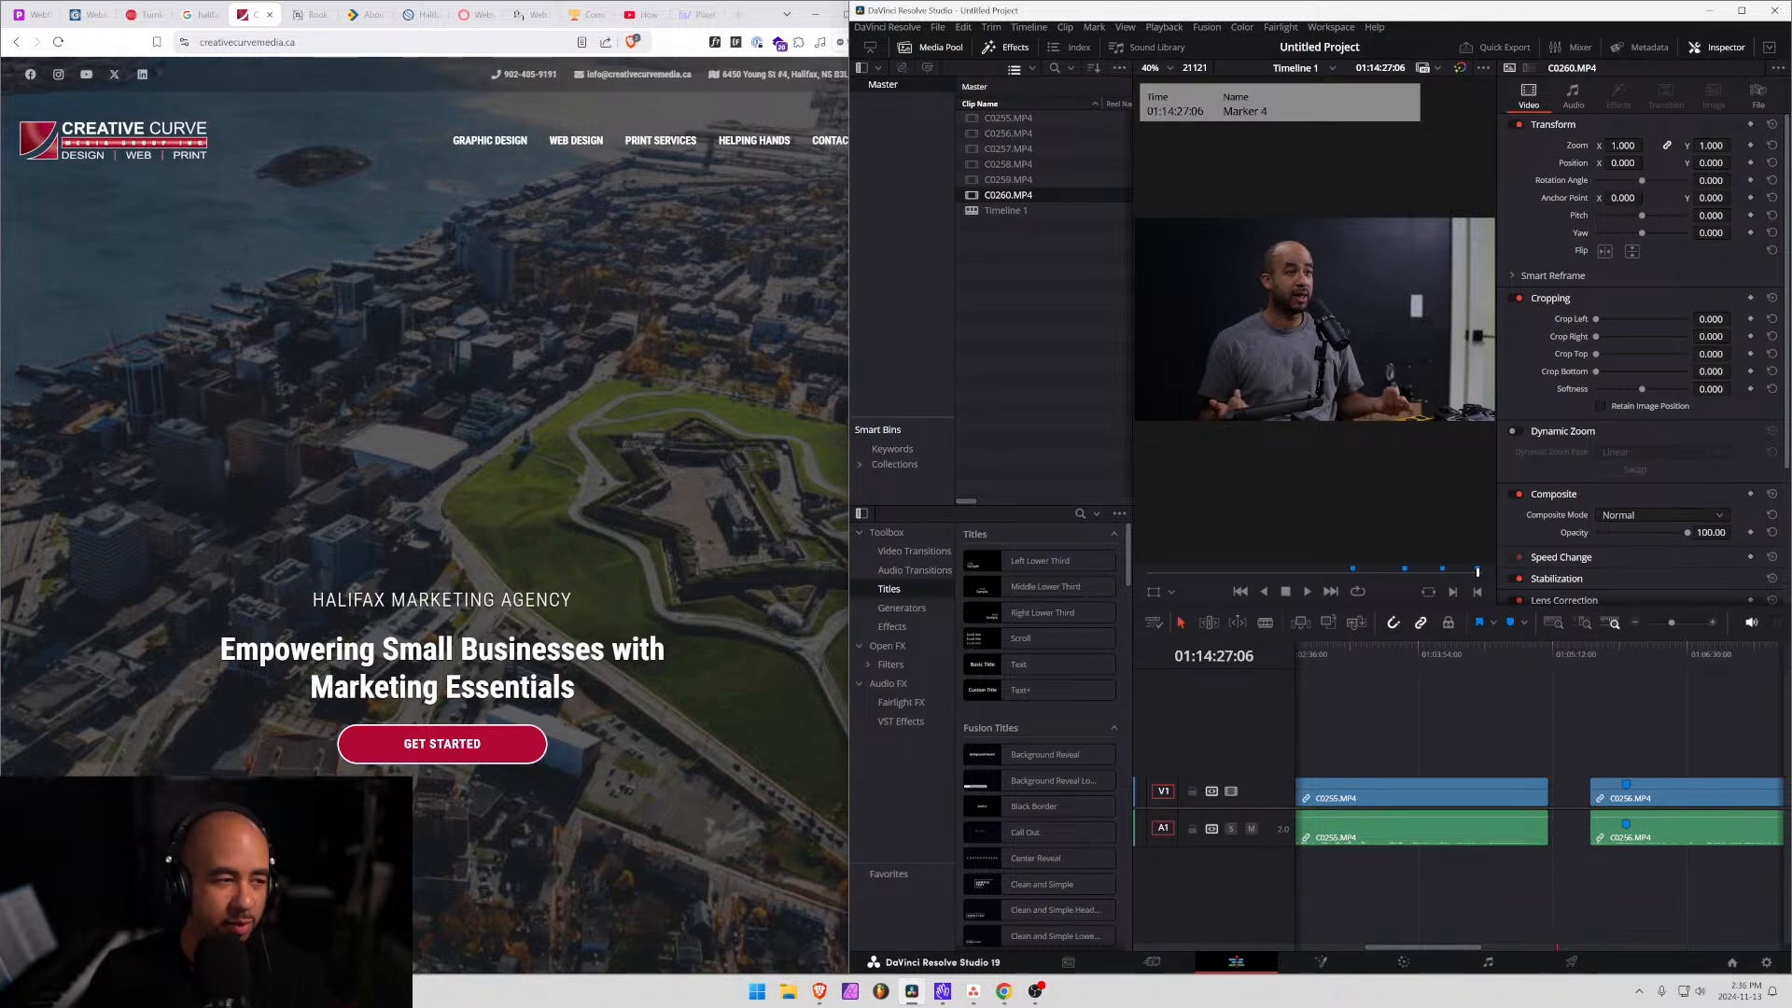
click(1712, 9)
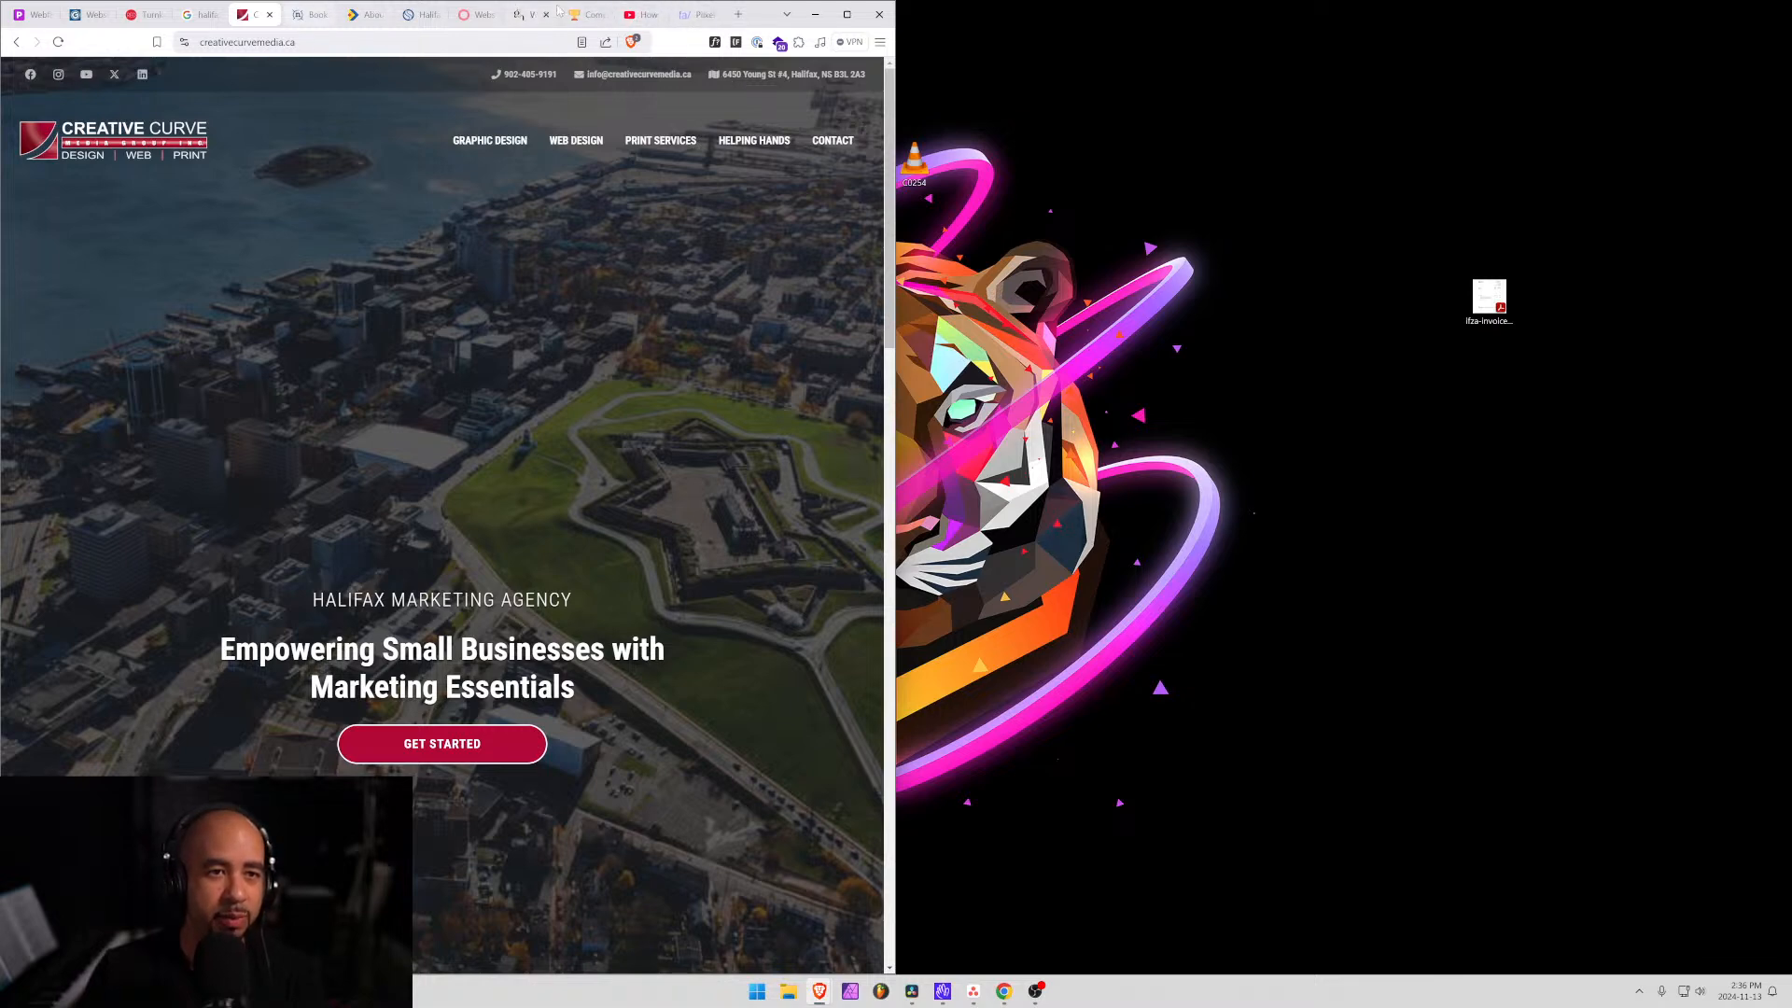
drag(592, 17, 1325, 82)
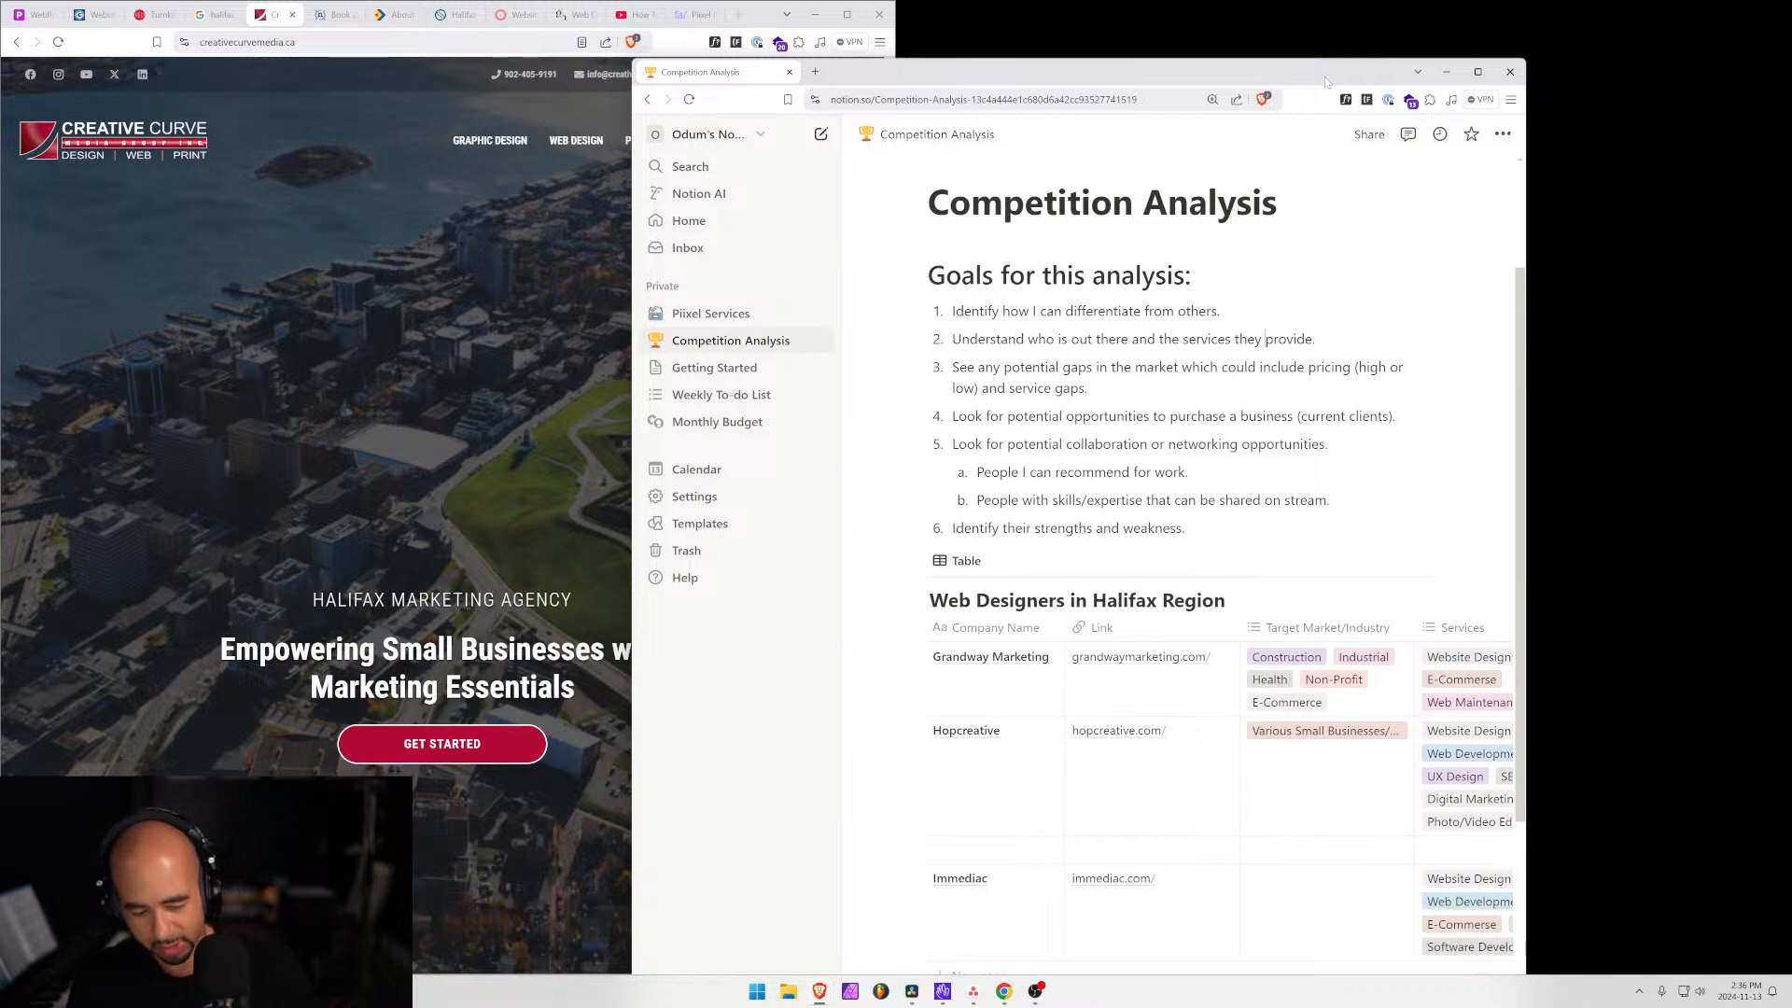
Dock Notion on the right, hide its sidebar, widen it, and add a blank table row.
key(super+Right)
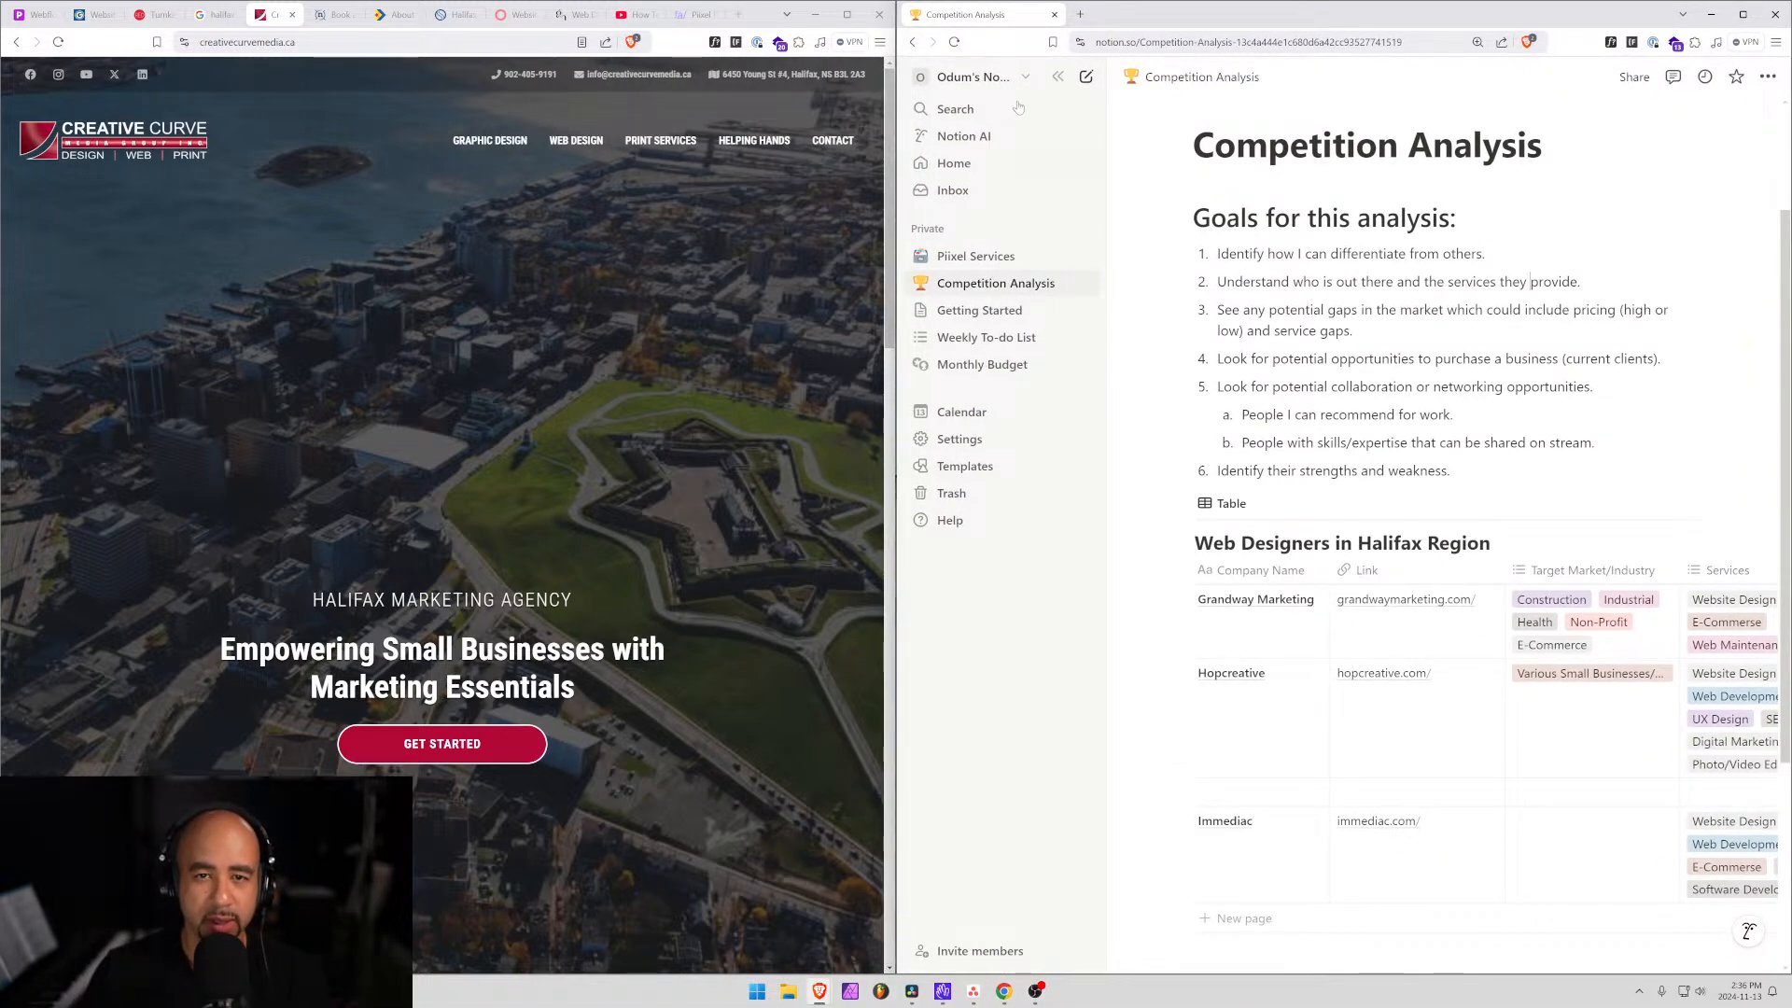
click(1059, 78)
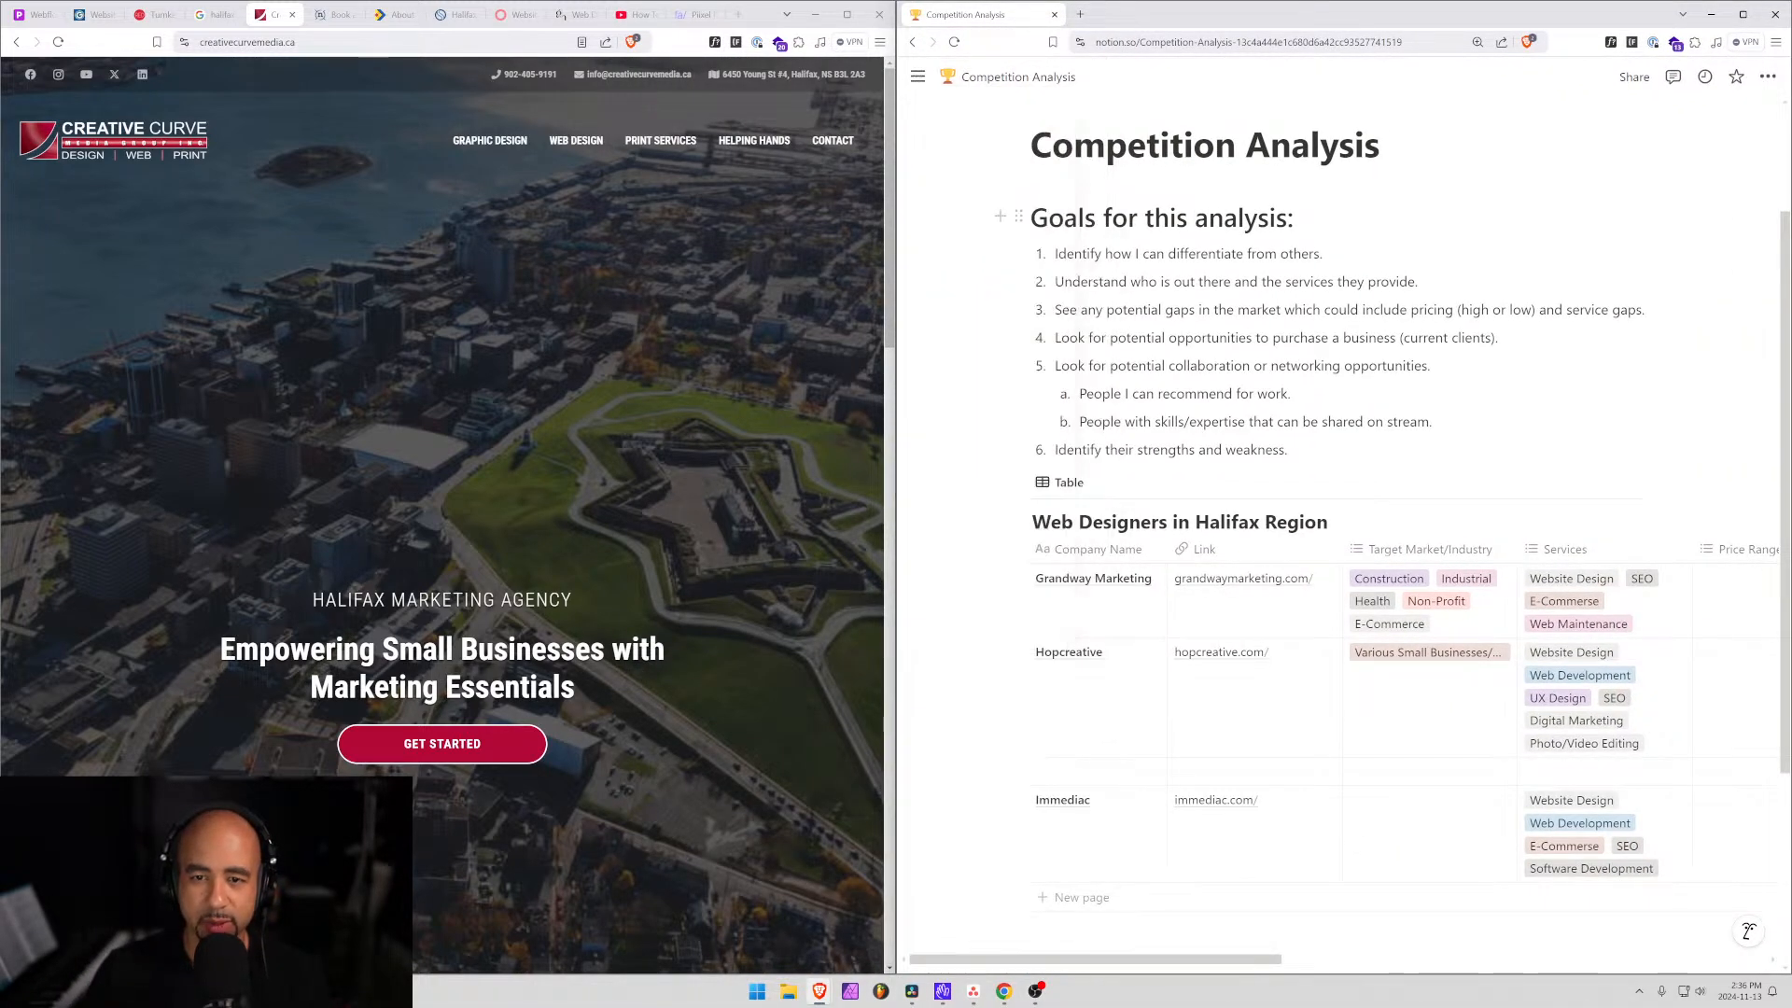
drag(891, 371, 821, 371)
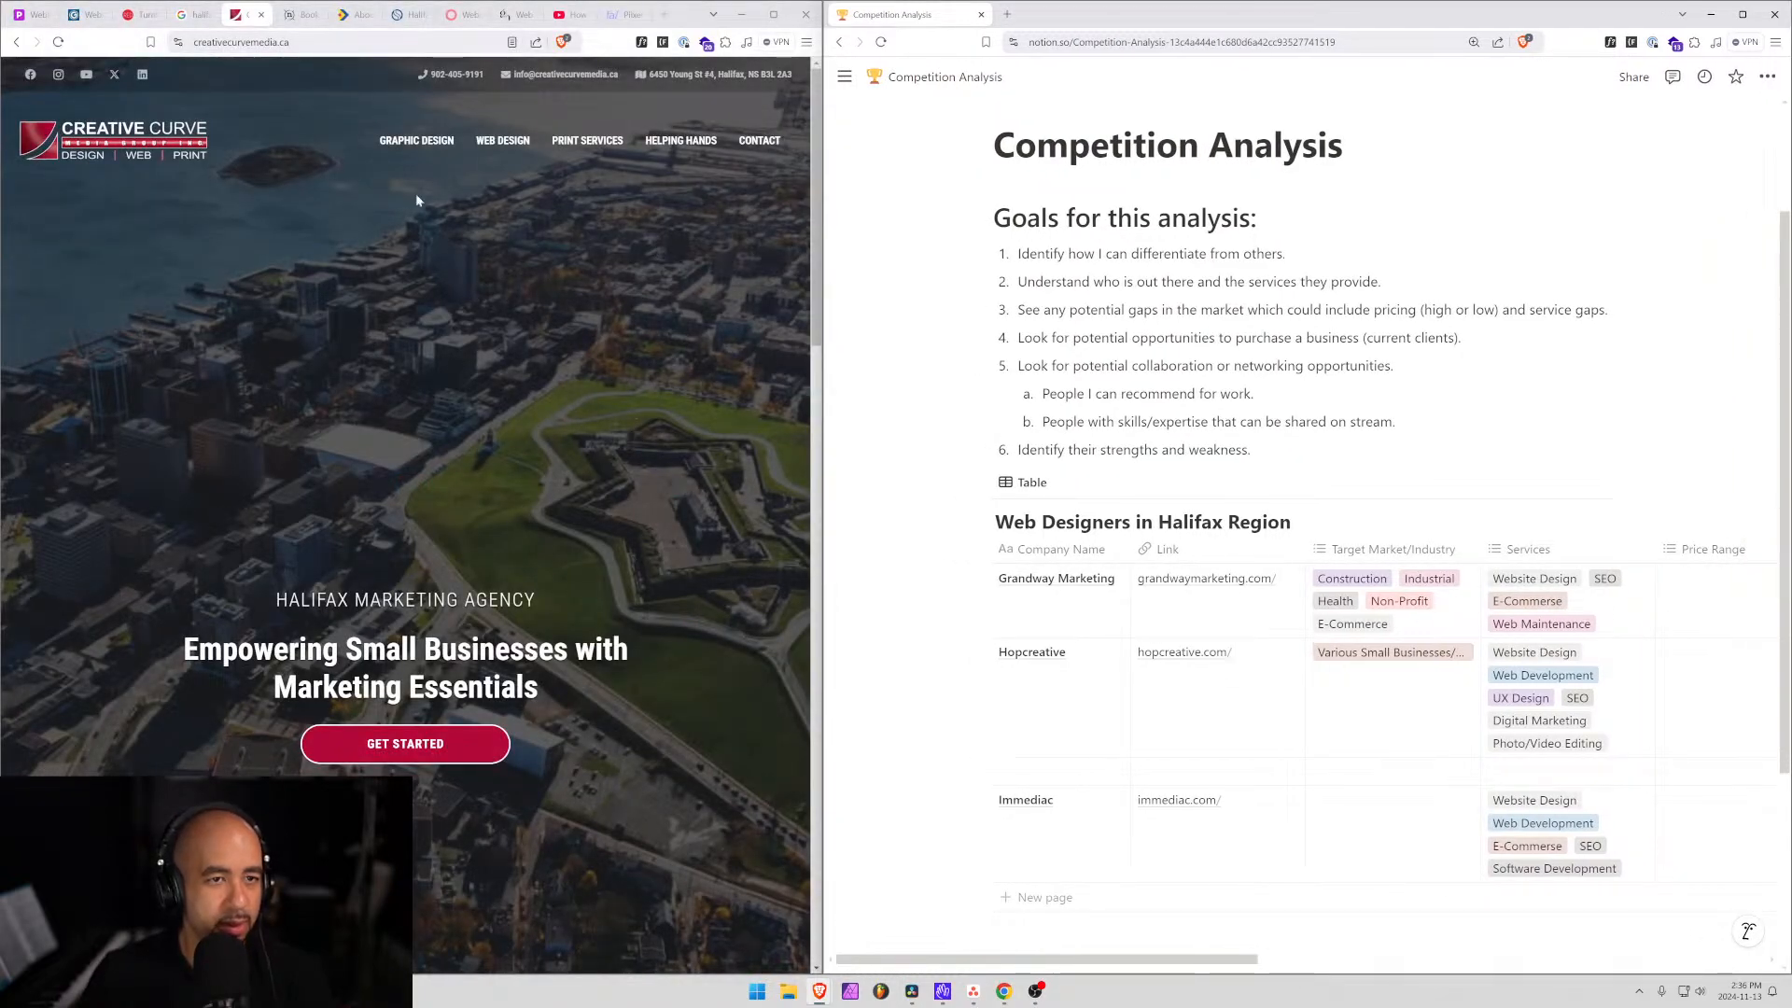
scroll(1144, 780, down, 1)
scroll(1144, 781, down, 2)
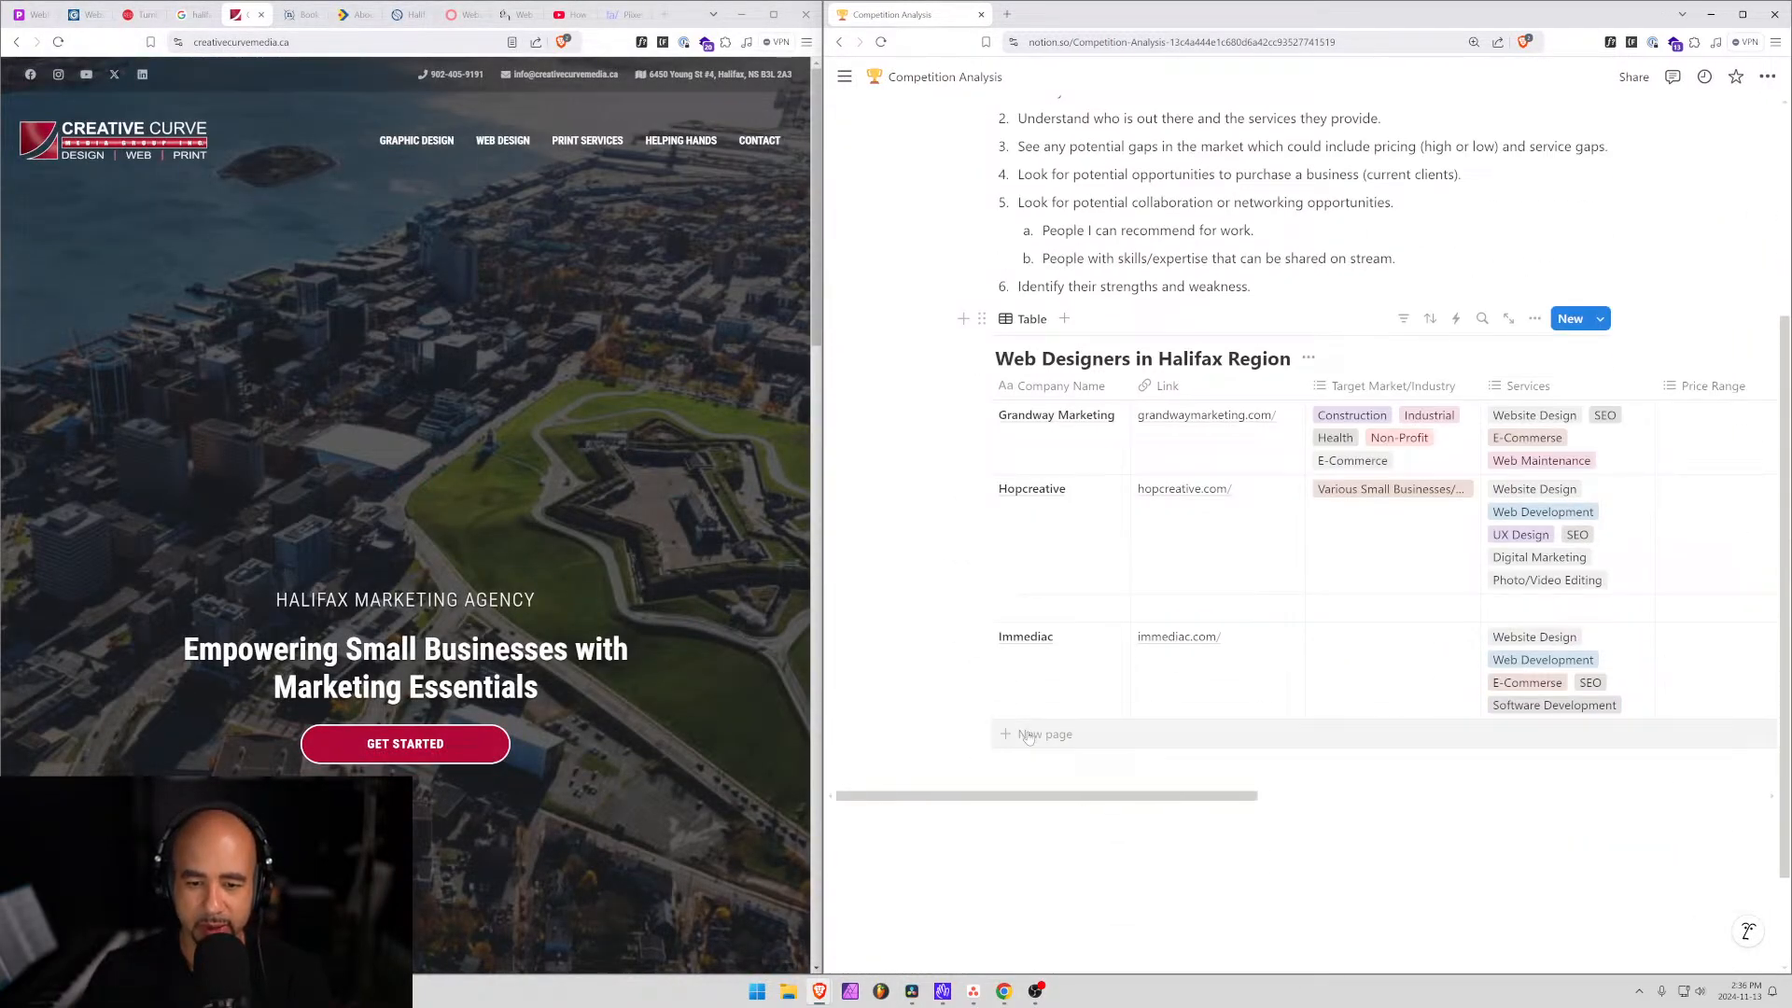
click(1027, 737)
Add a 'Creative Curve' row below Immediac, open its page, and copy the site's web address.
key(Escape)
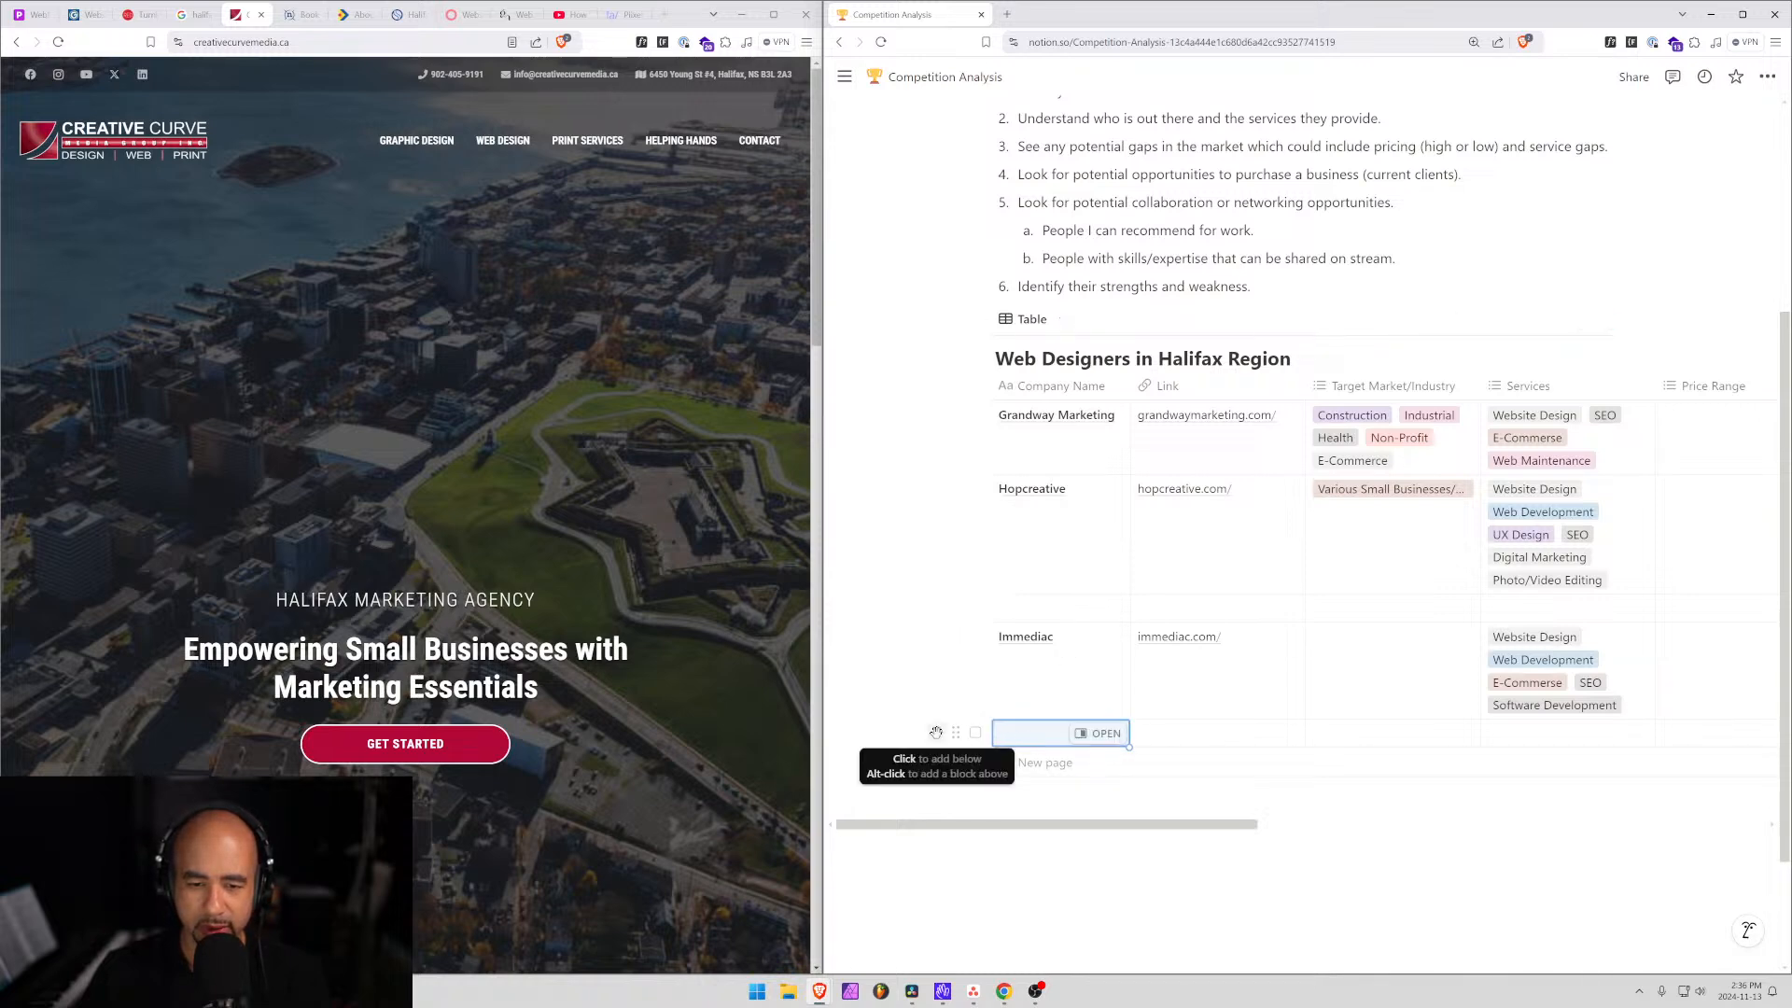
click(936, 732)
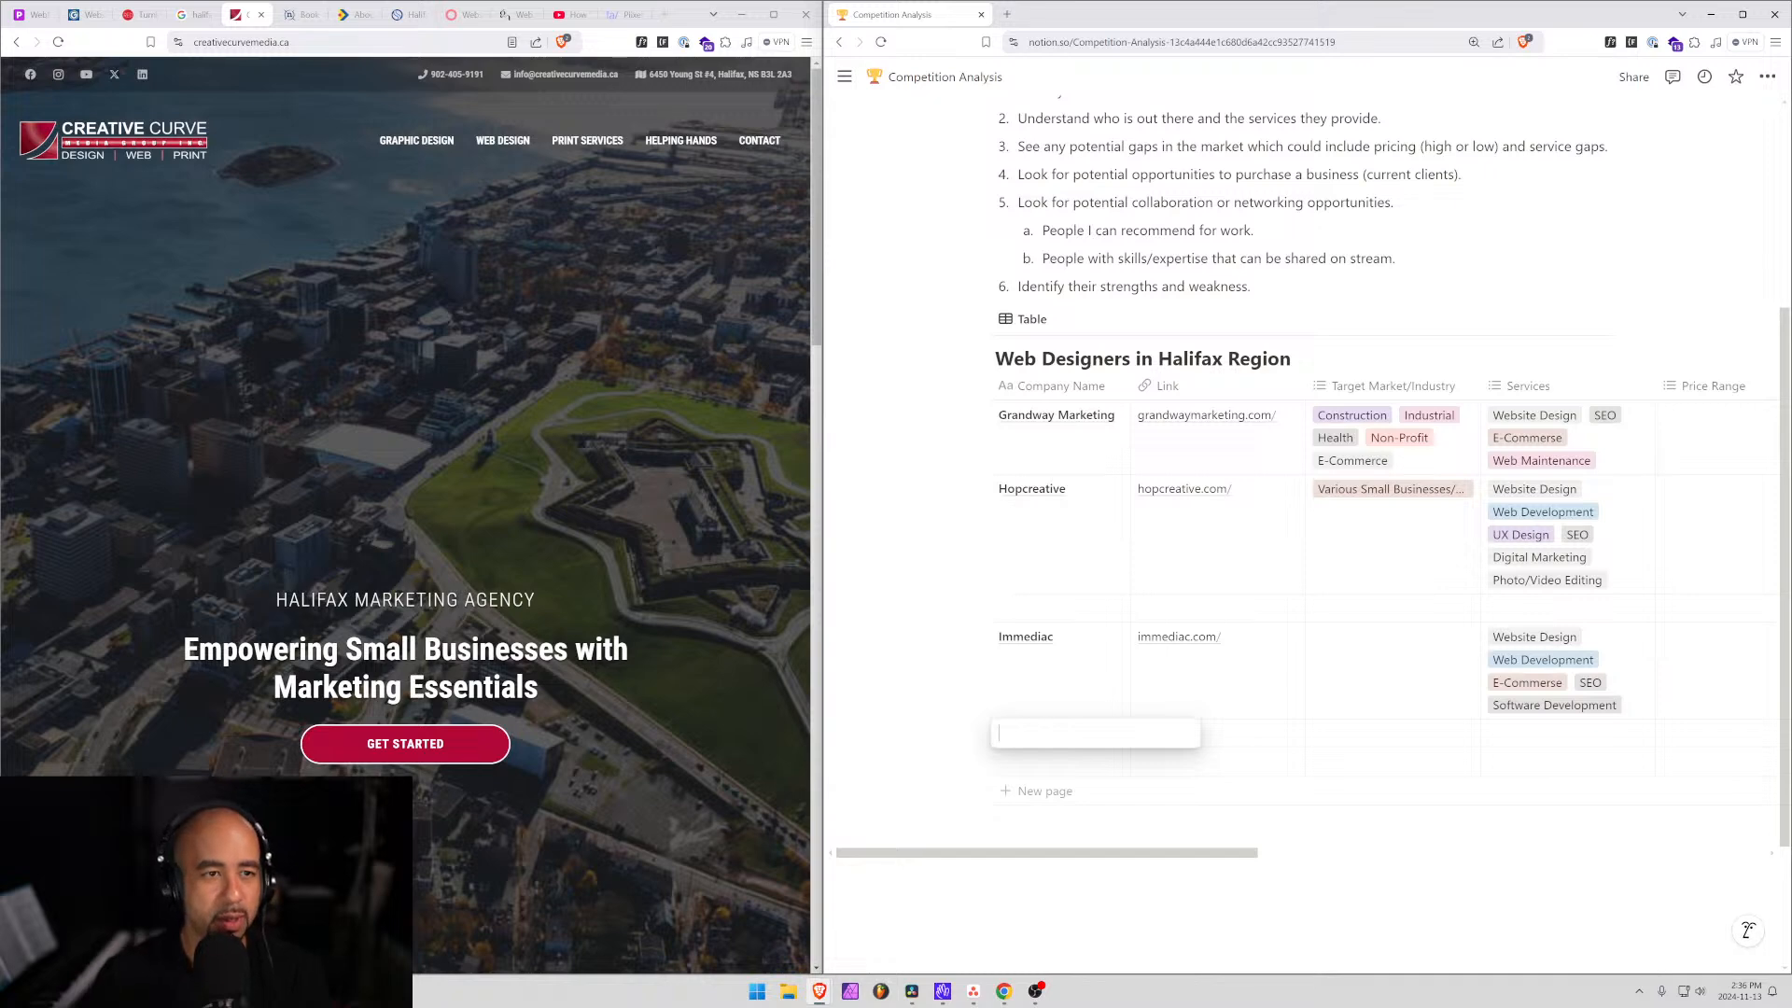
text(Creat)
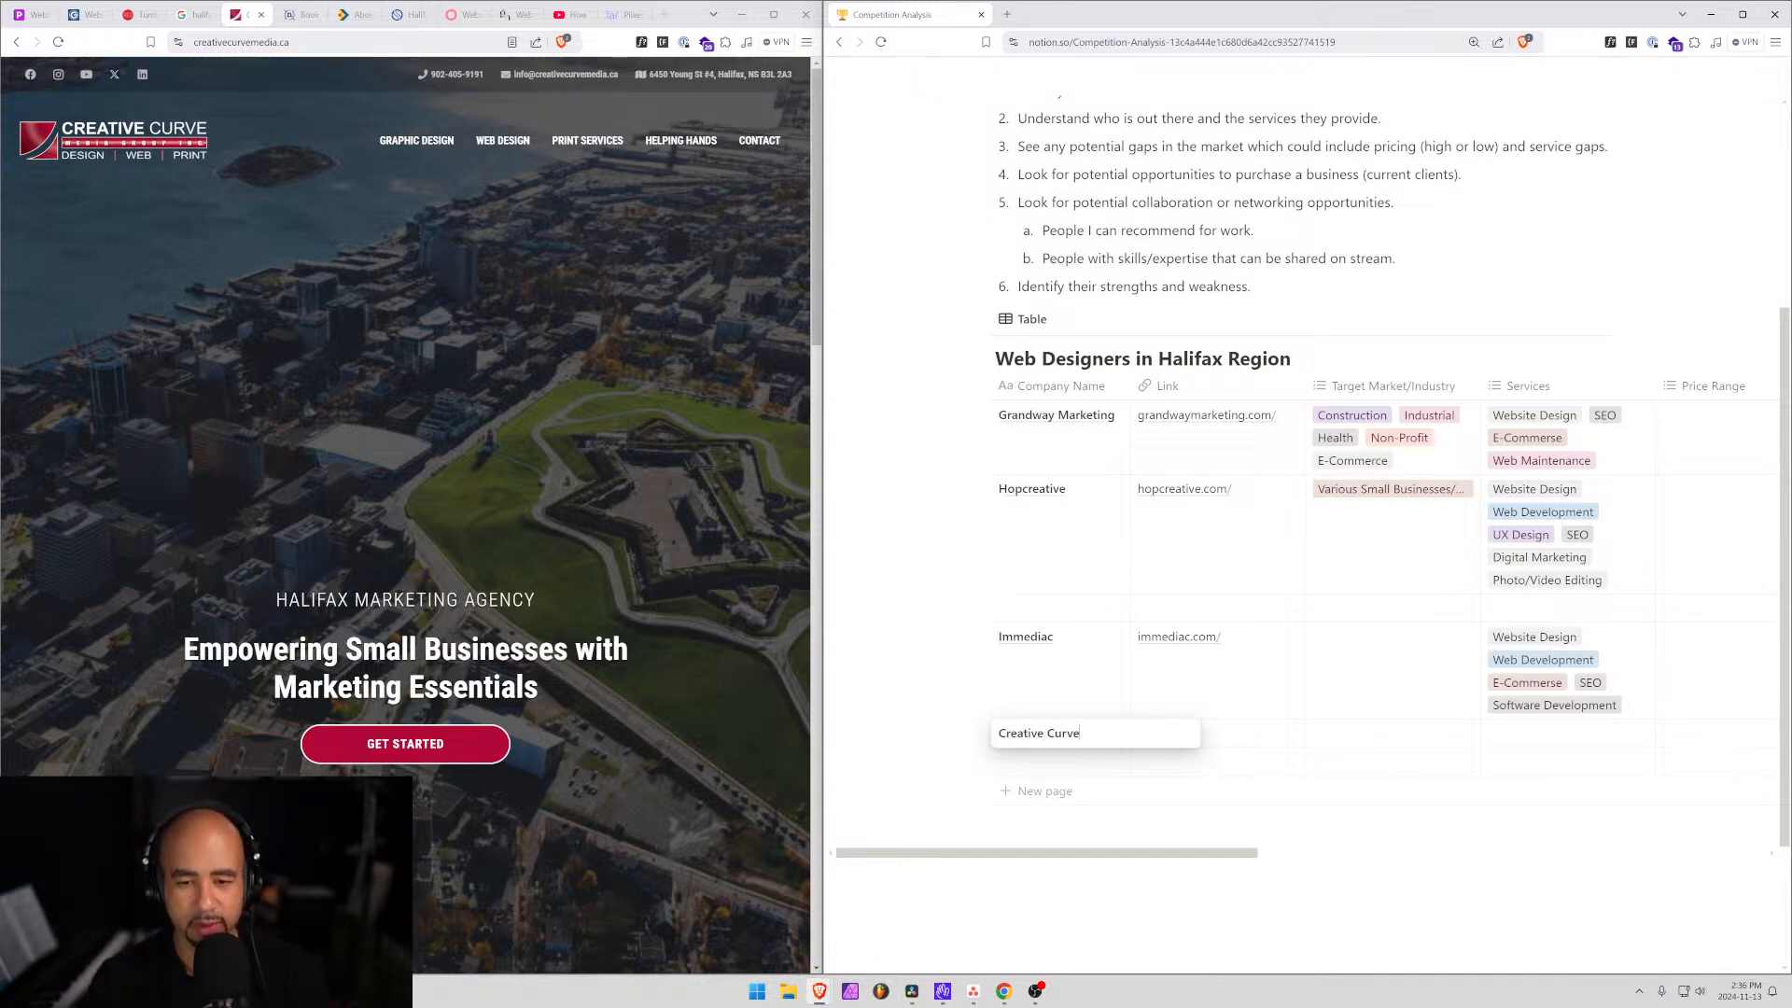
text(ive Curve)
click(1106, 736)
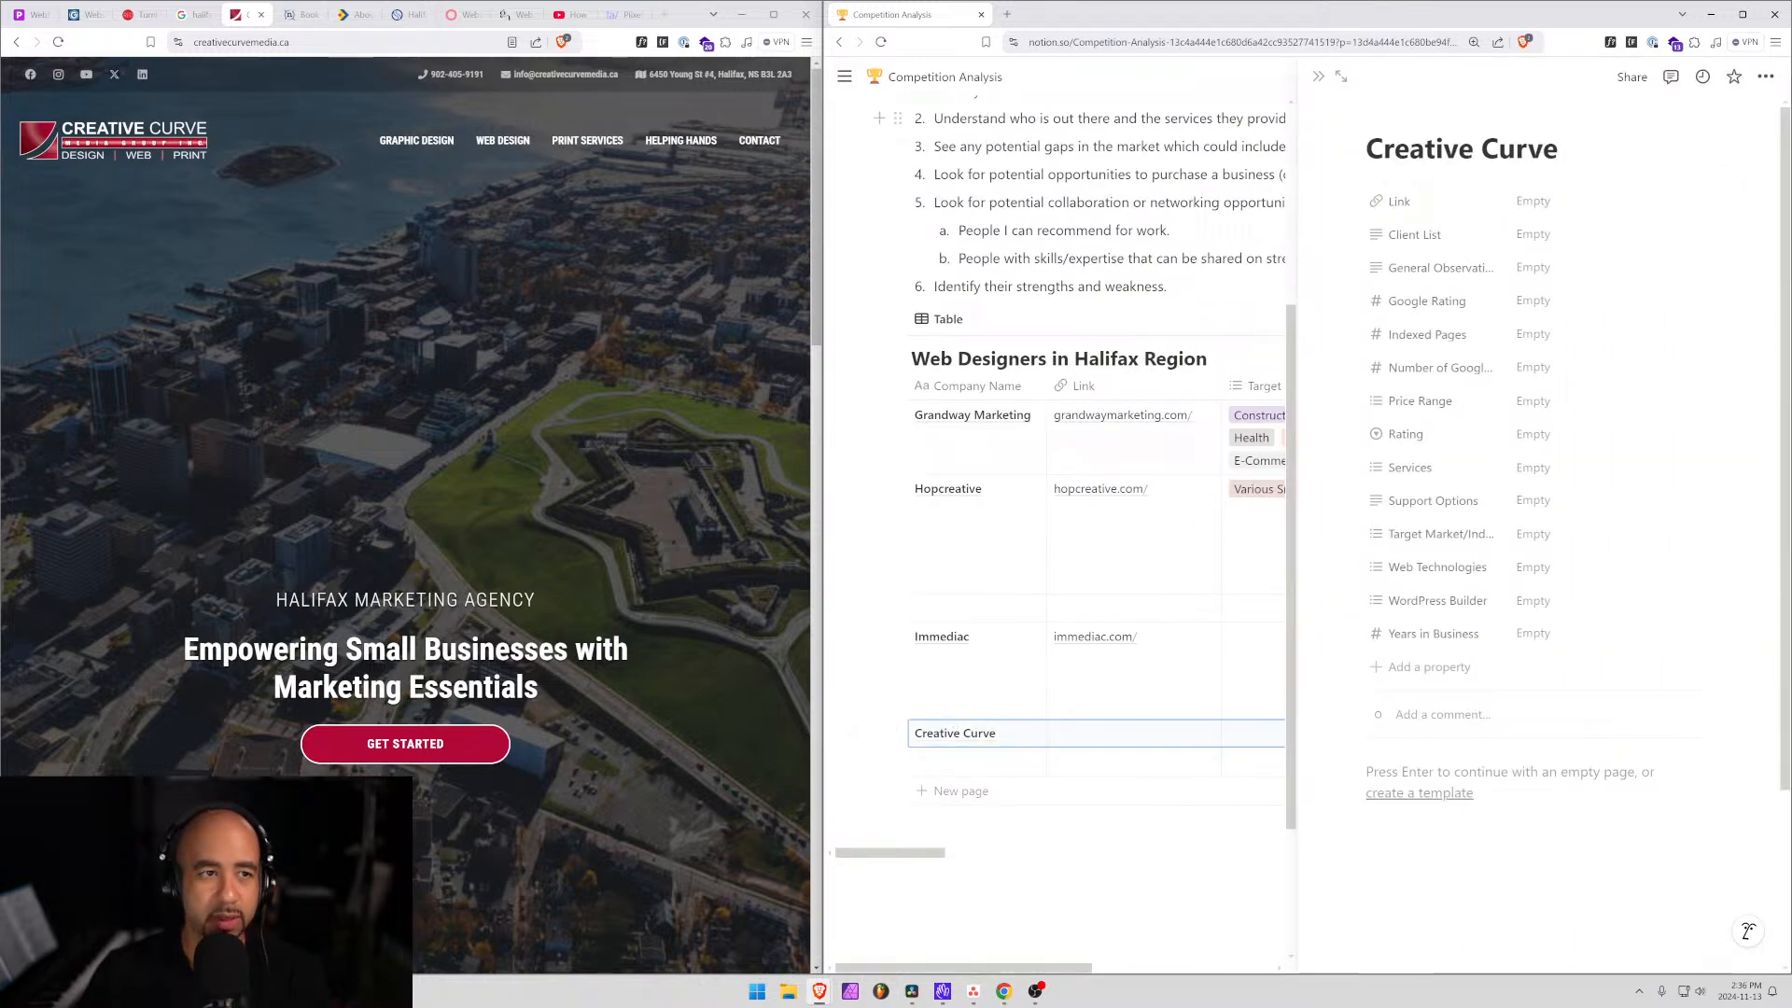
click(336, 42)
key(ctrl+c)
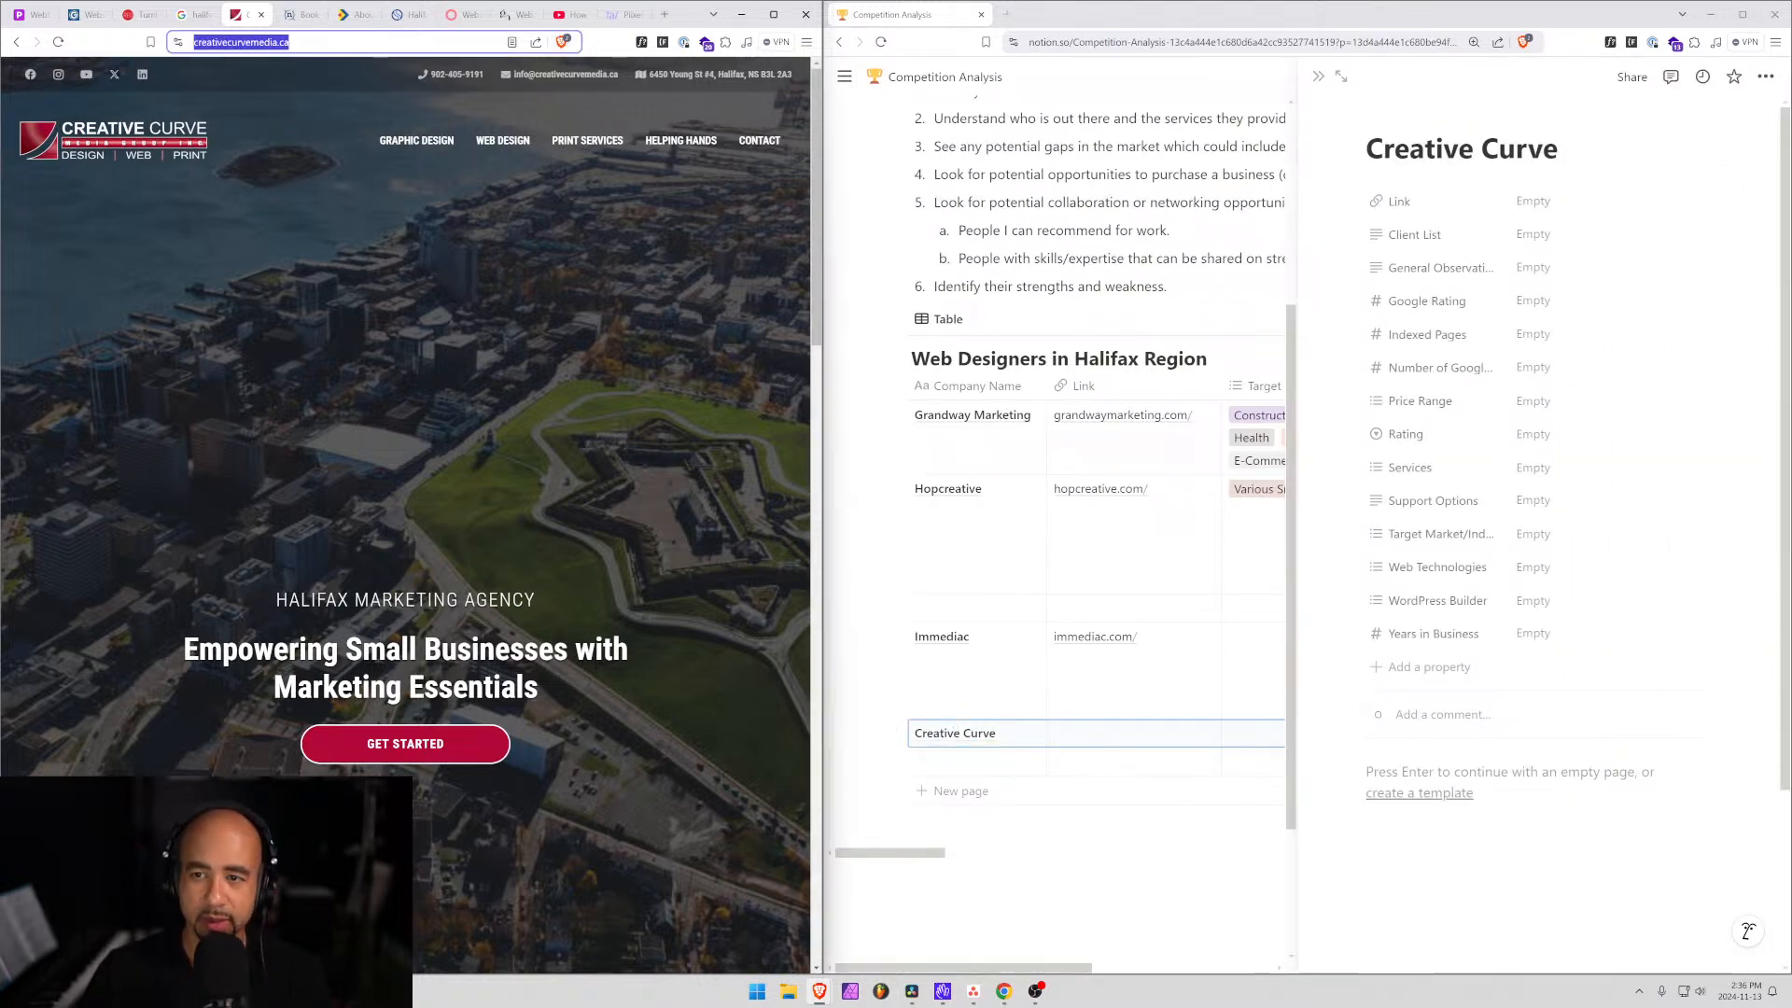
click(1549, 201)
key(ctrl+v)
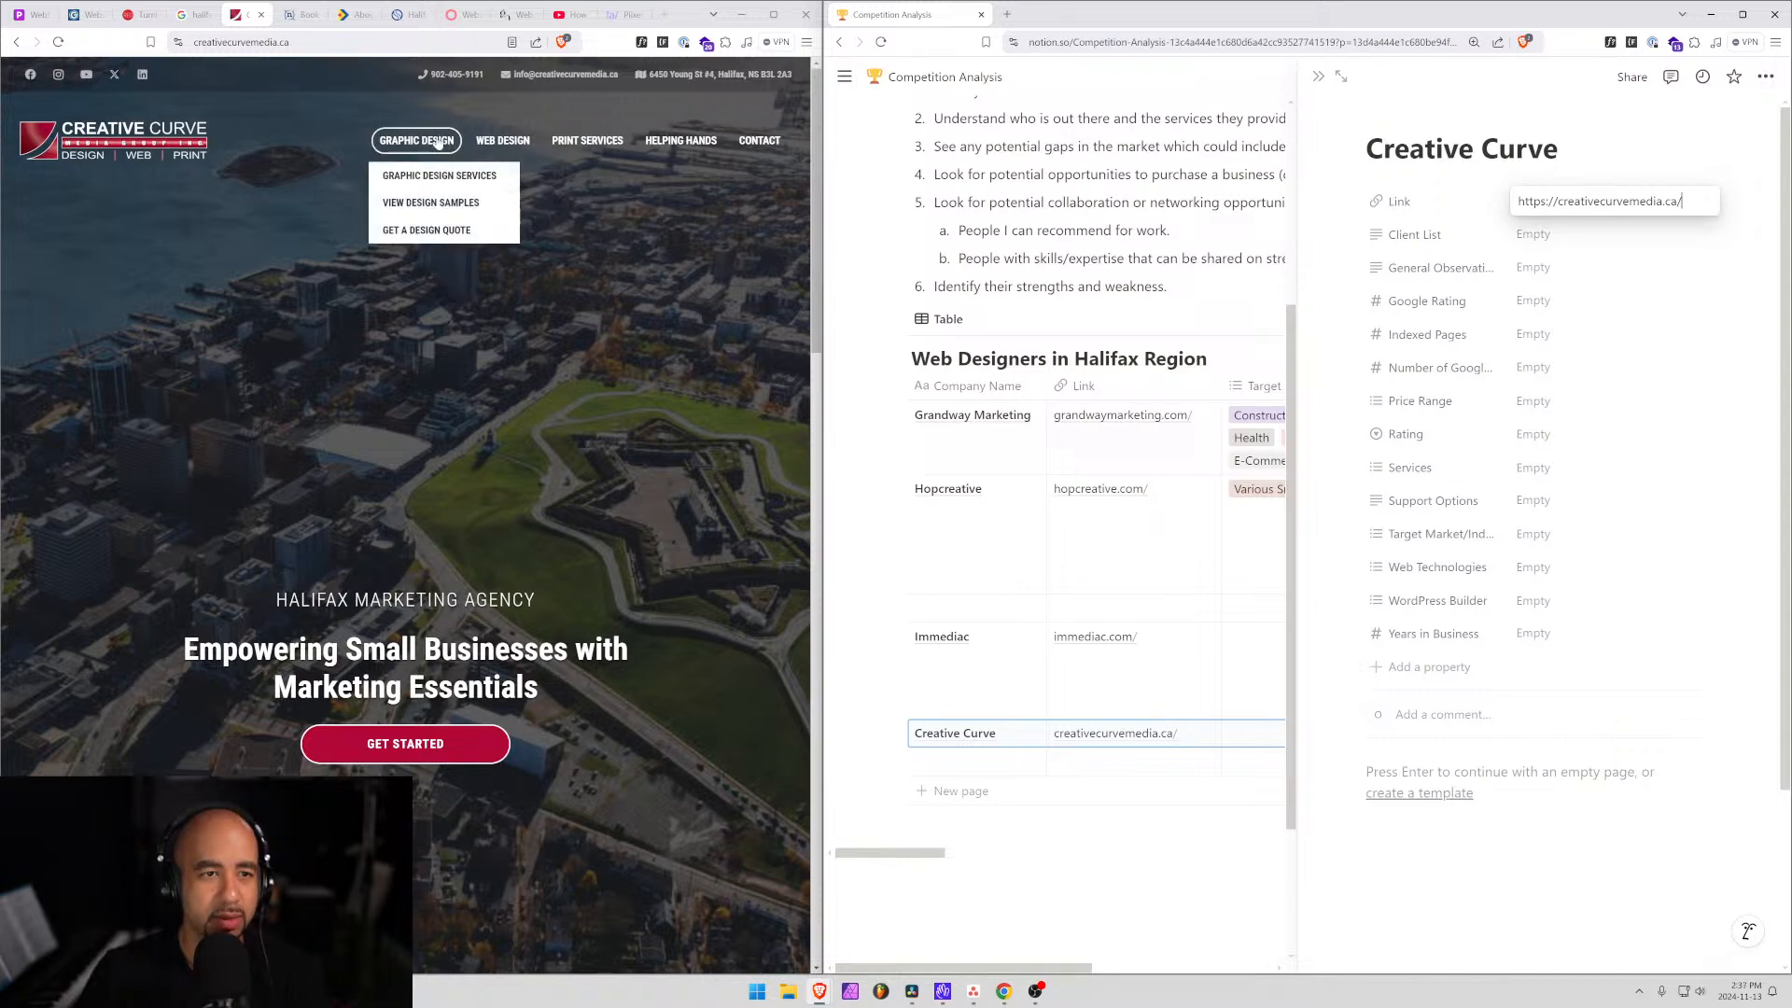
mouse_move(390, 159)
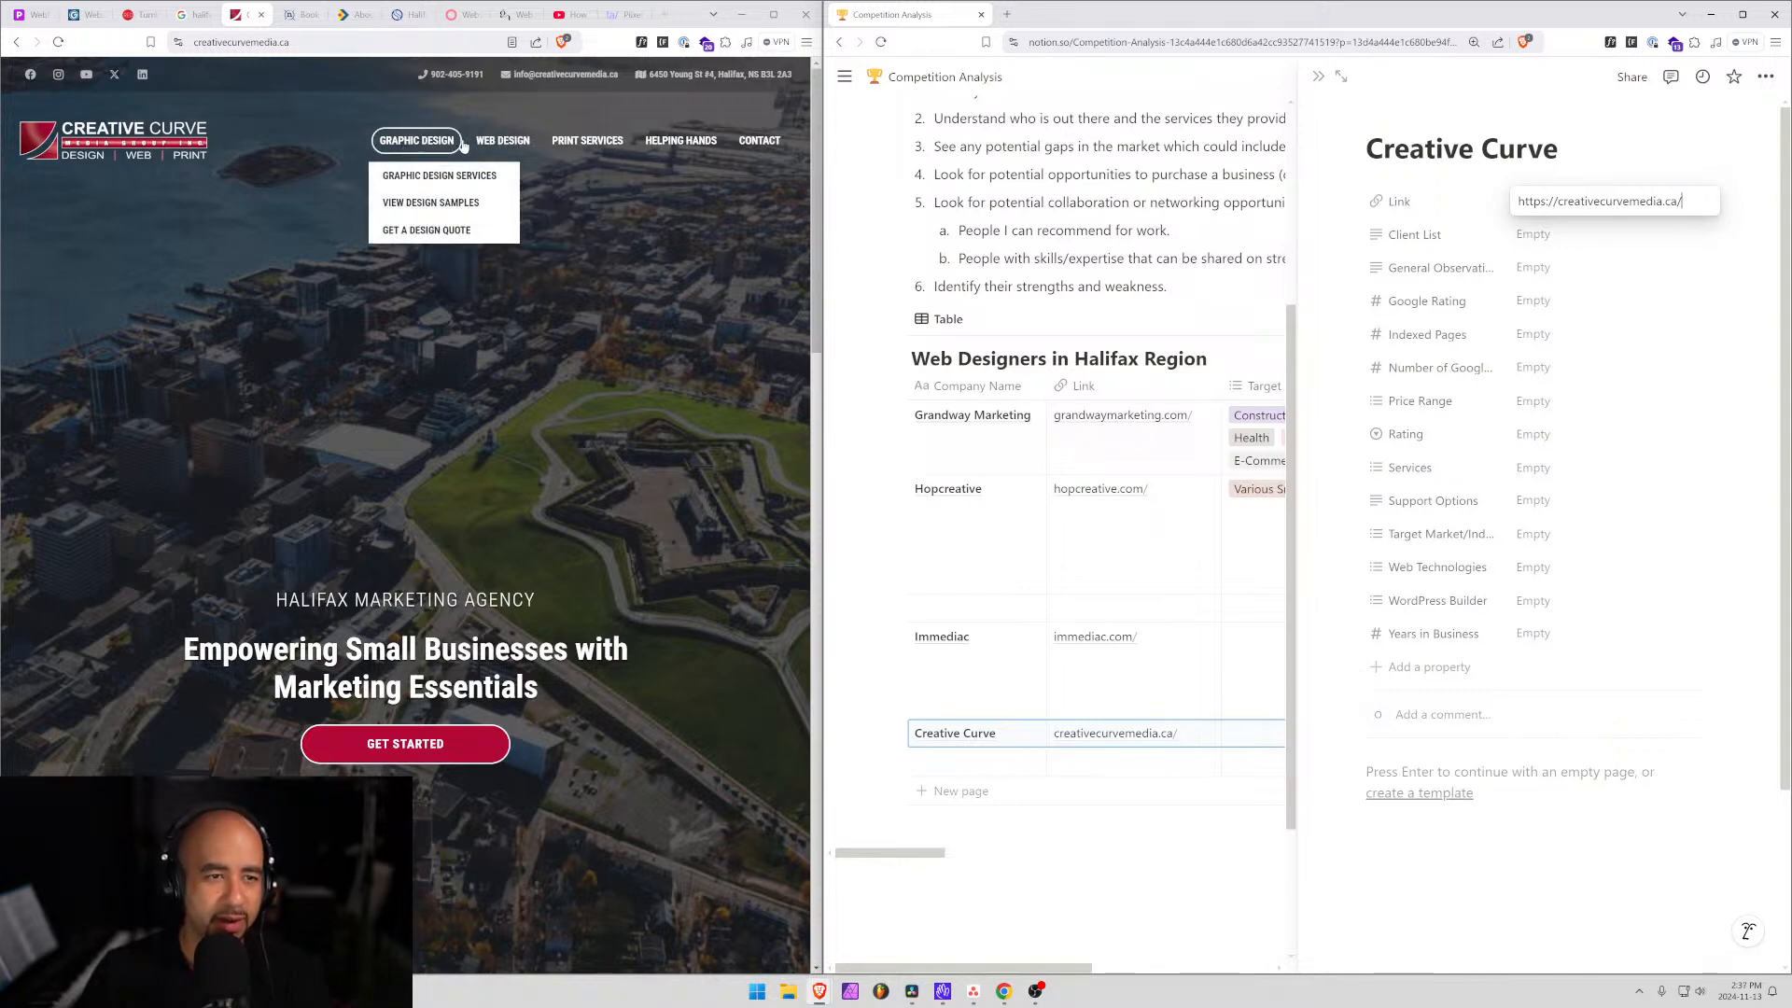
mouse_move(573, 142)
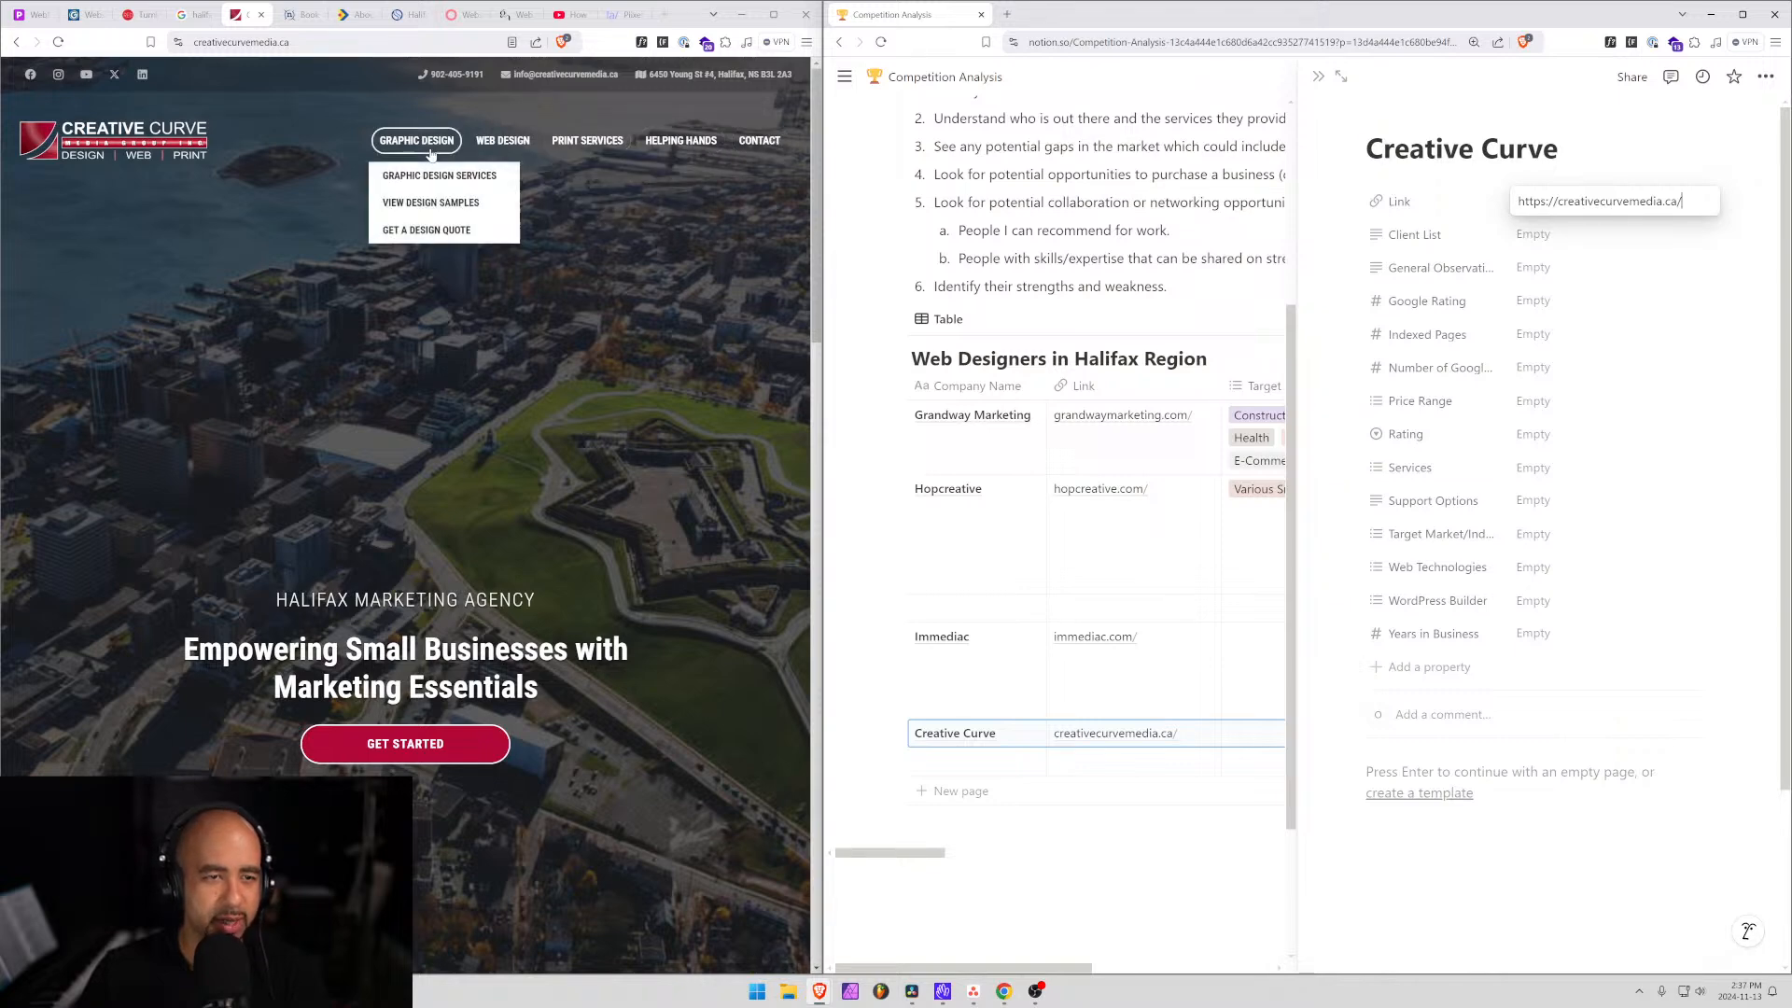
mouse_move(509, 142)
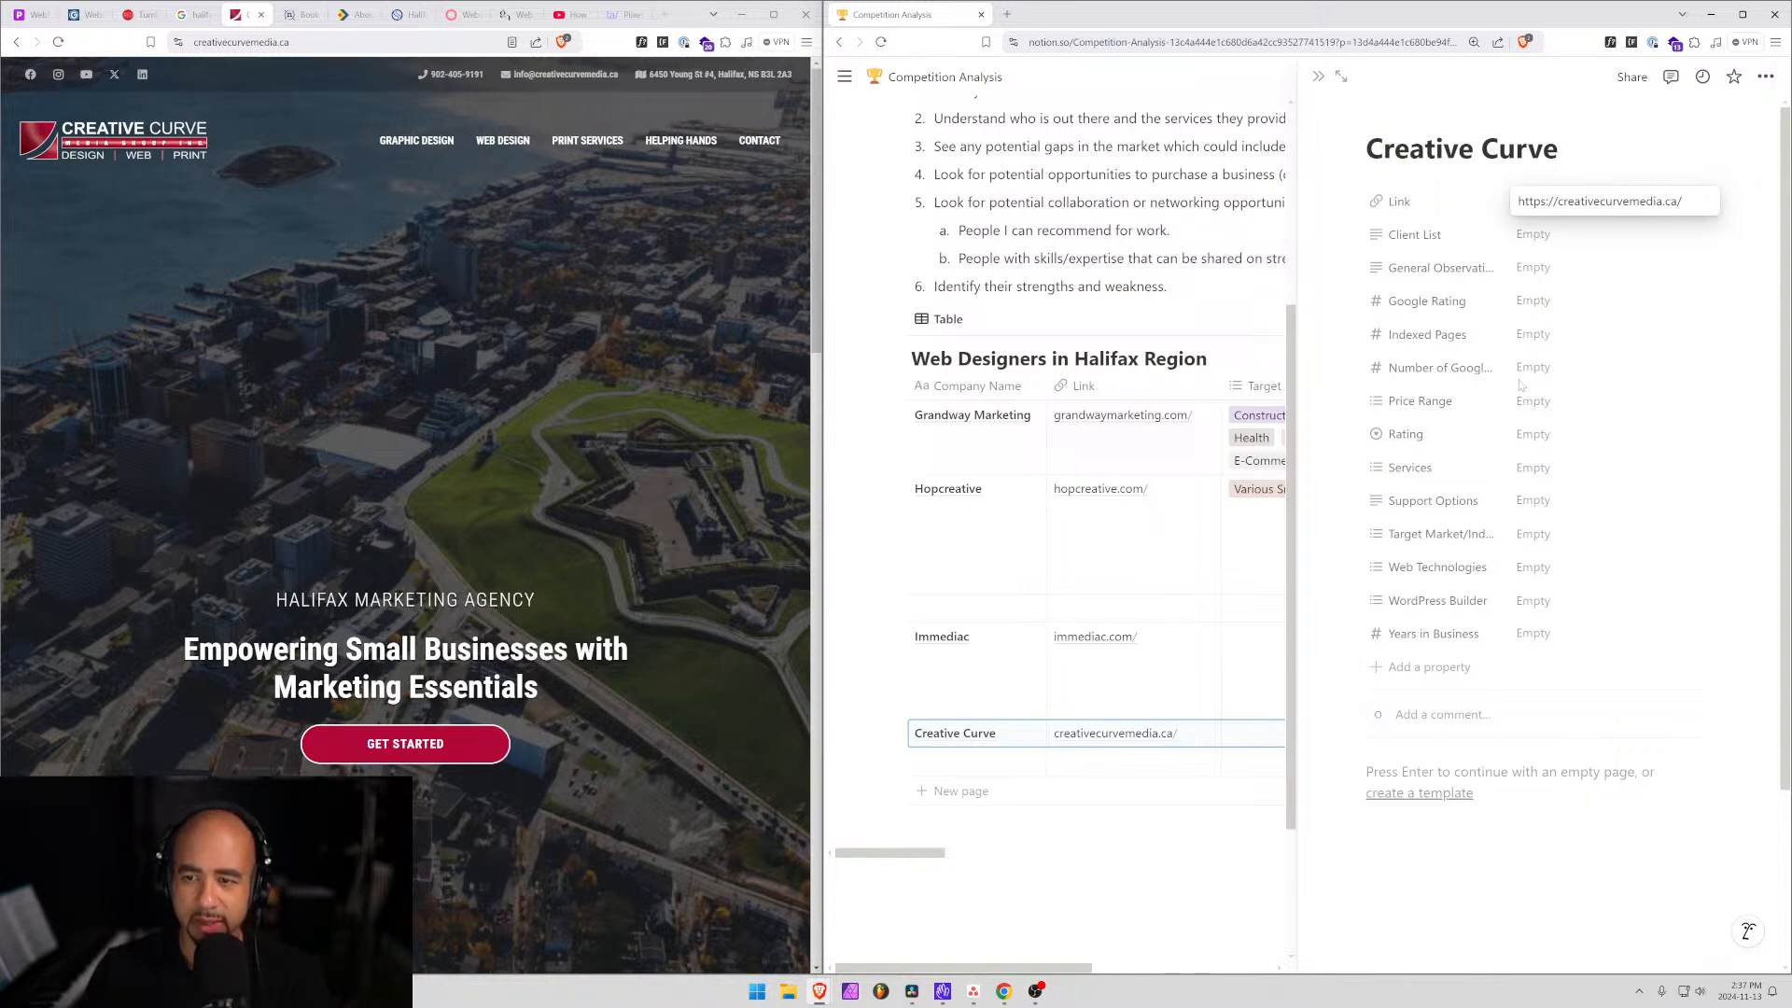
Add Graphic Design, a newly created Print Services option, and Website Design to Creative Curve's Services.
click(1531, 467)
click(1531, 467)
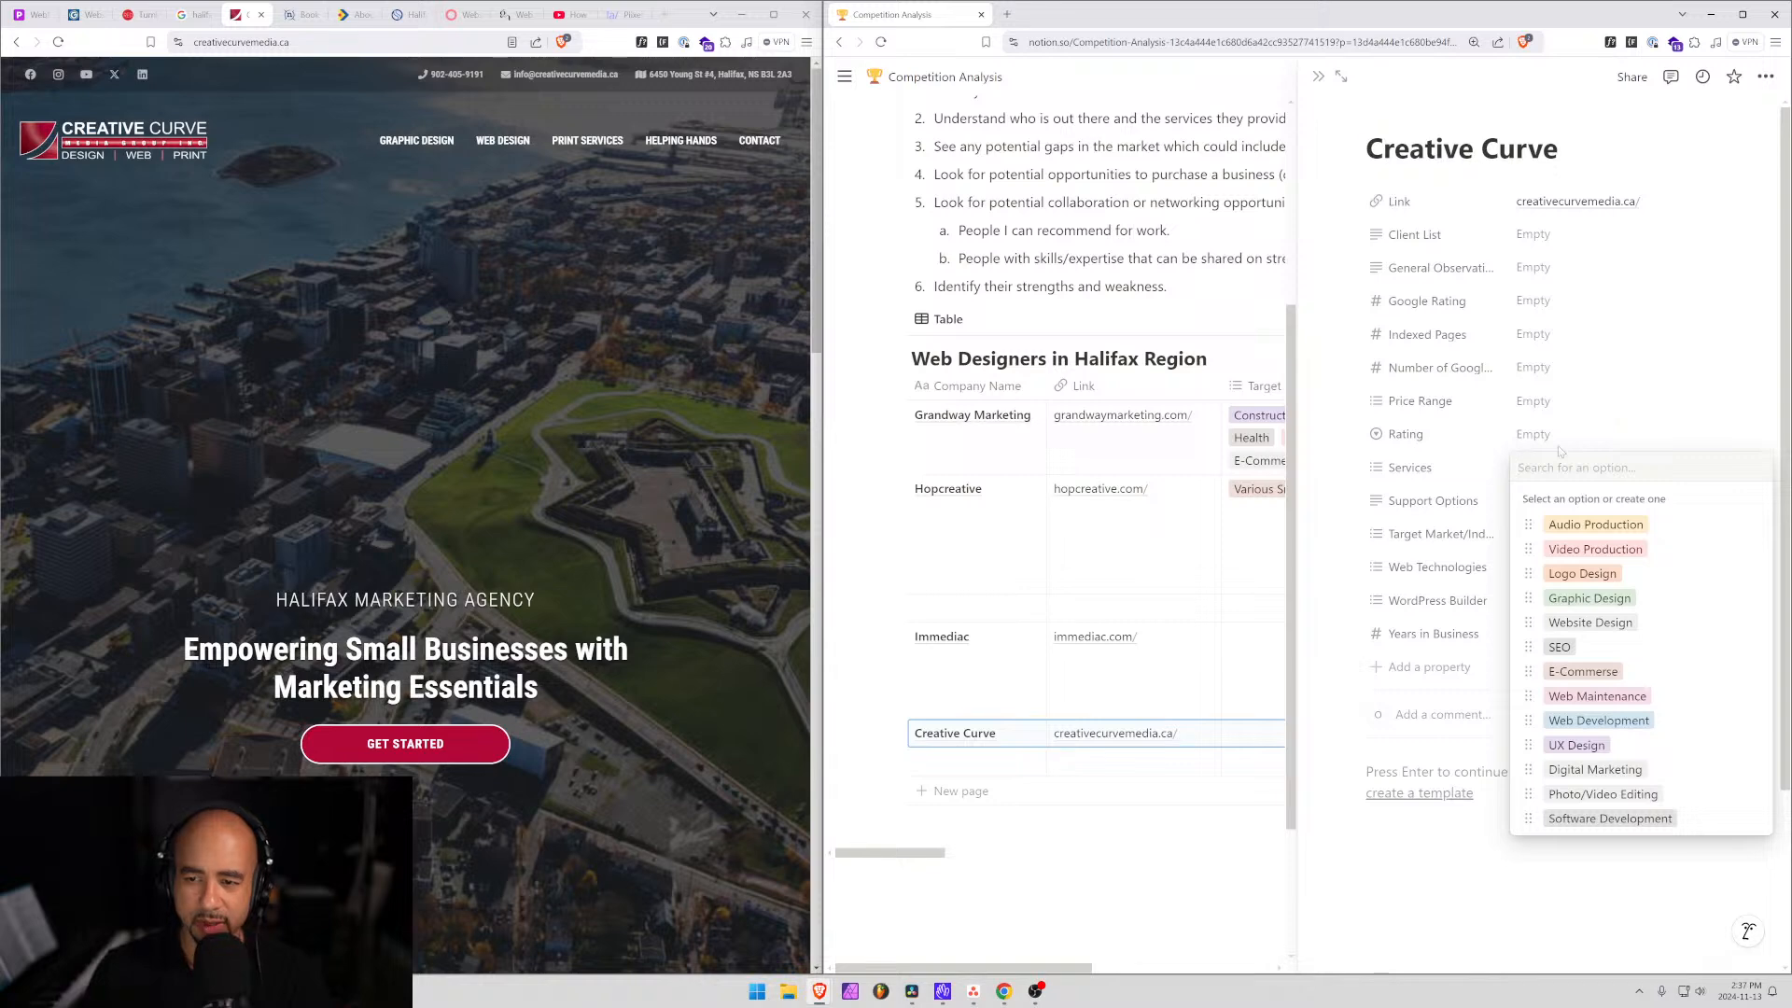
text(gra)
key(Return)
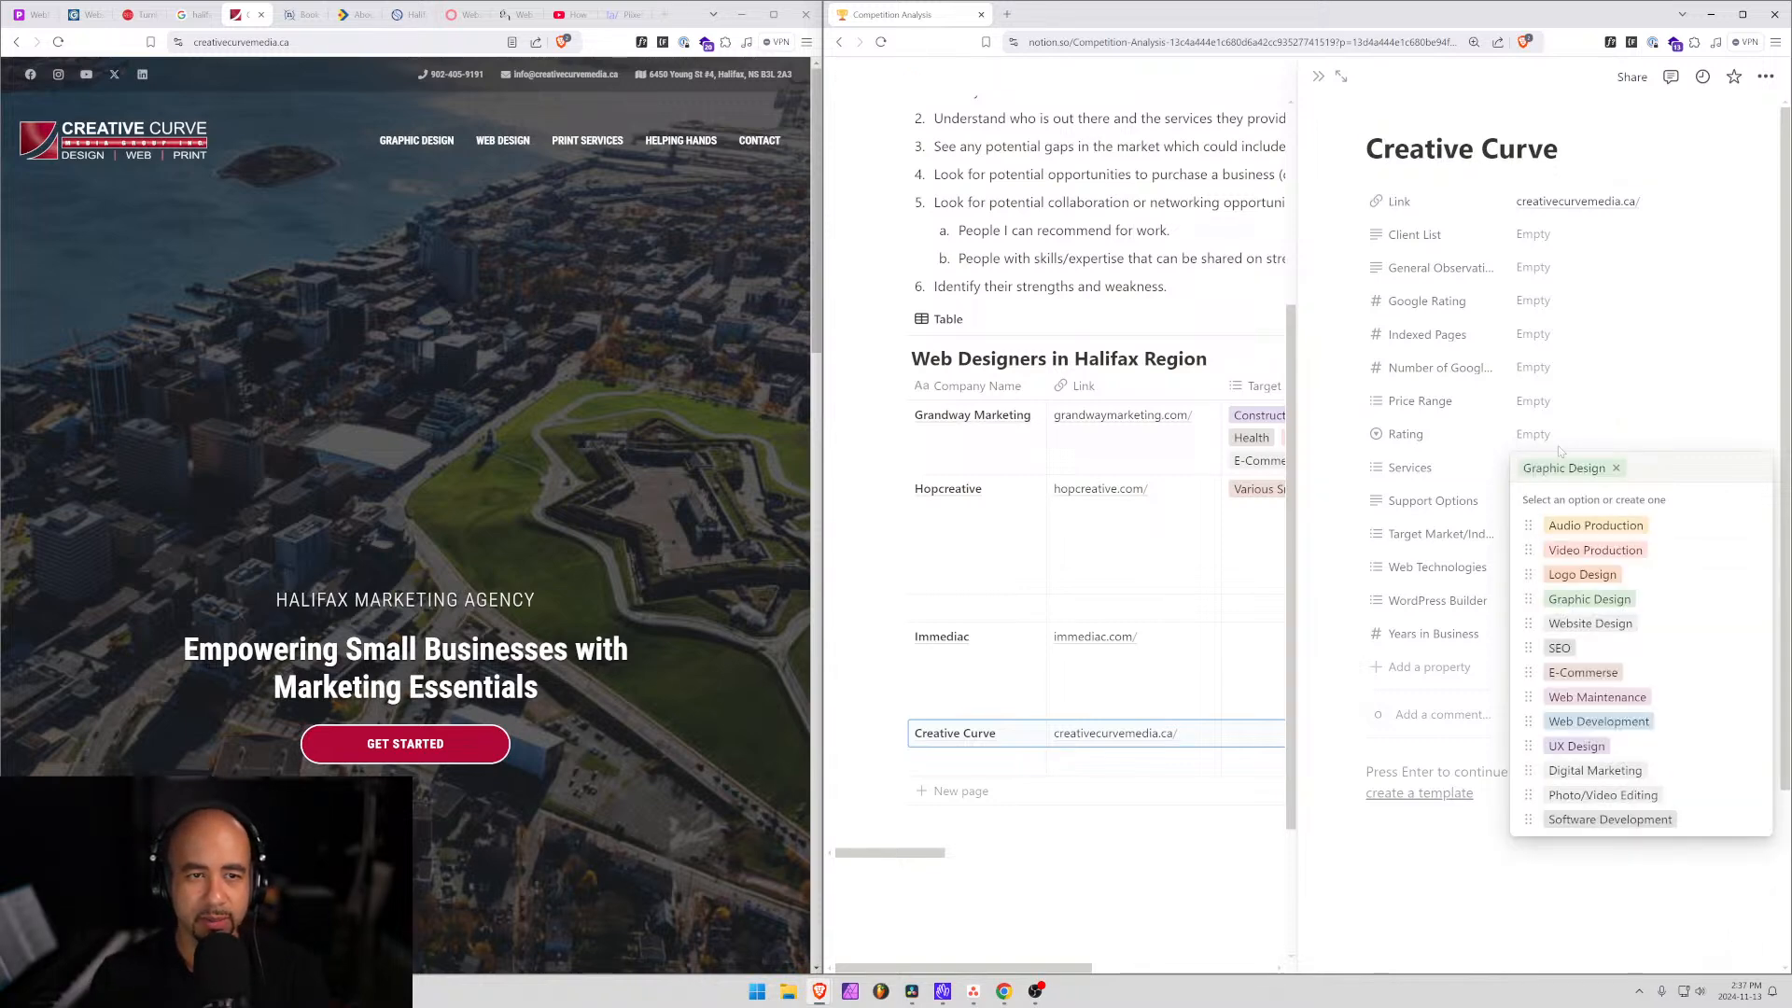
text(Print Services)
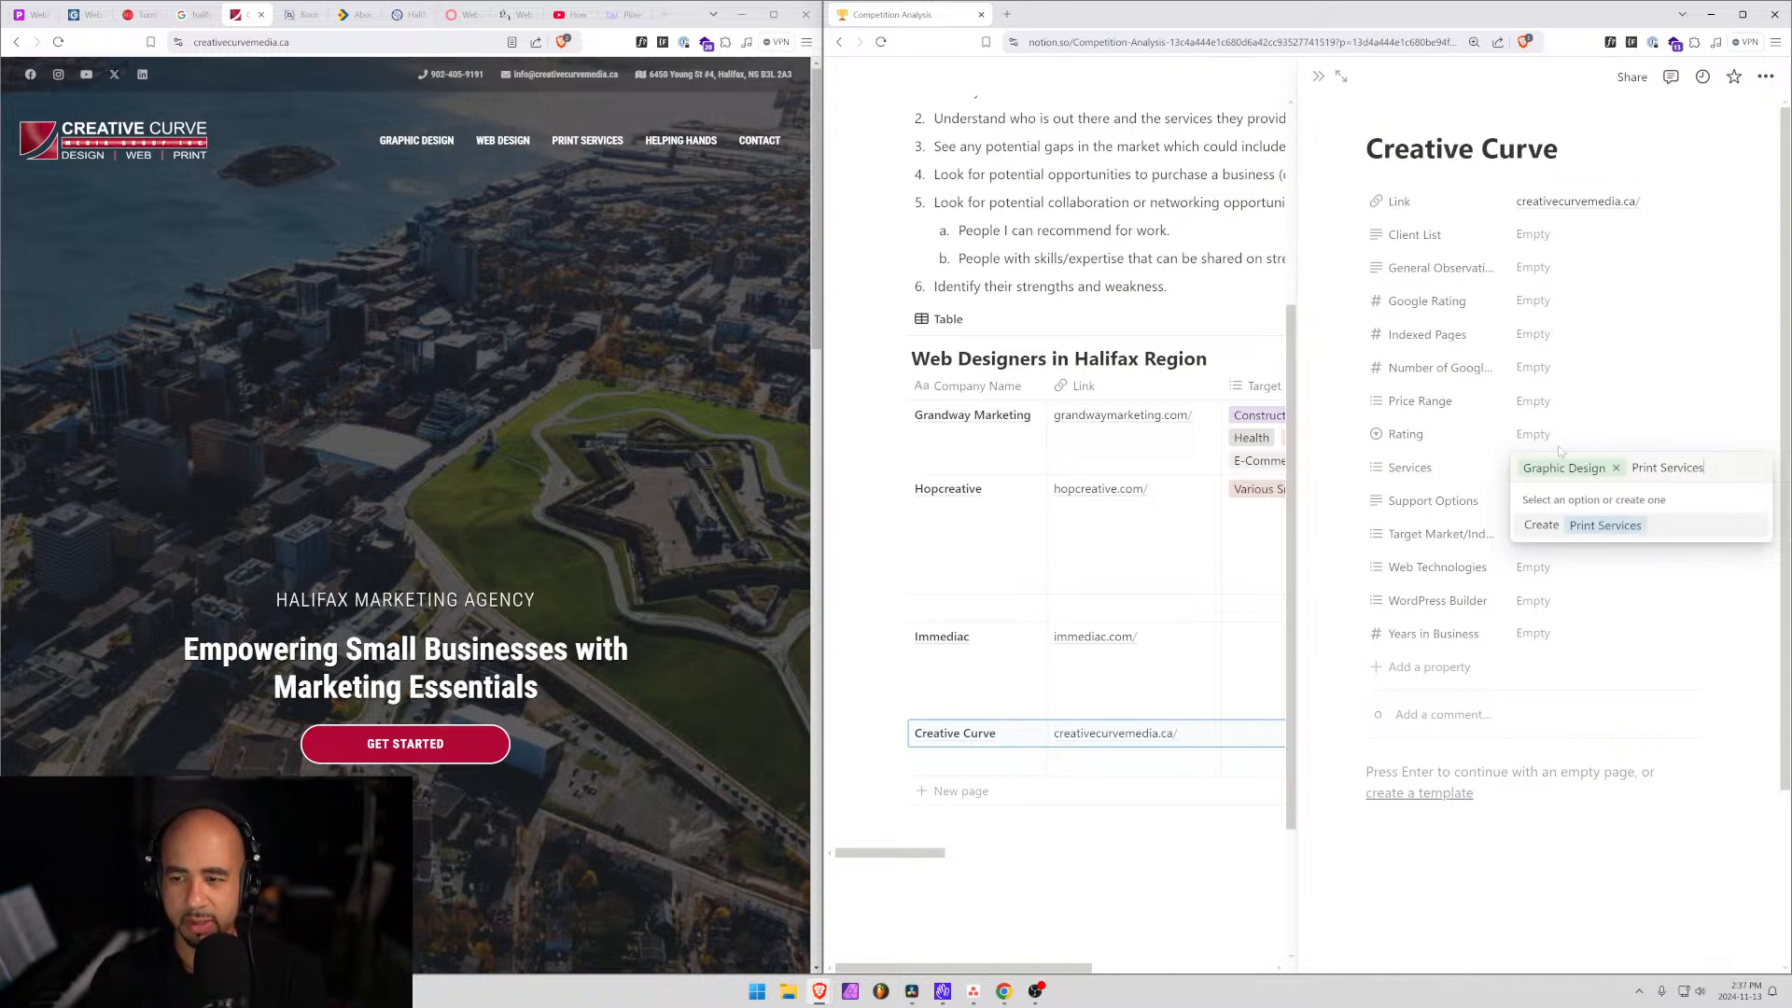
key(Return)
text(web)
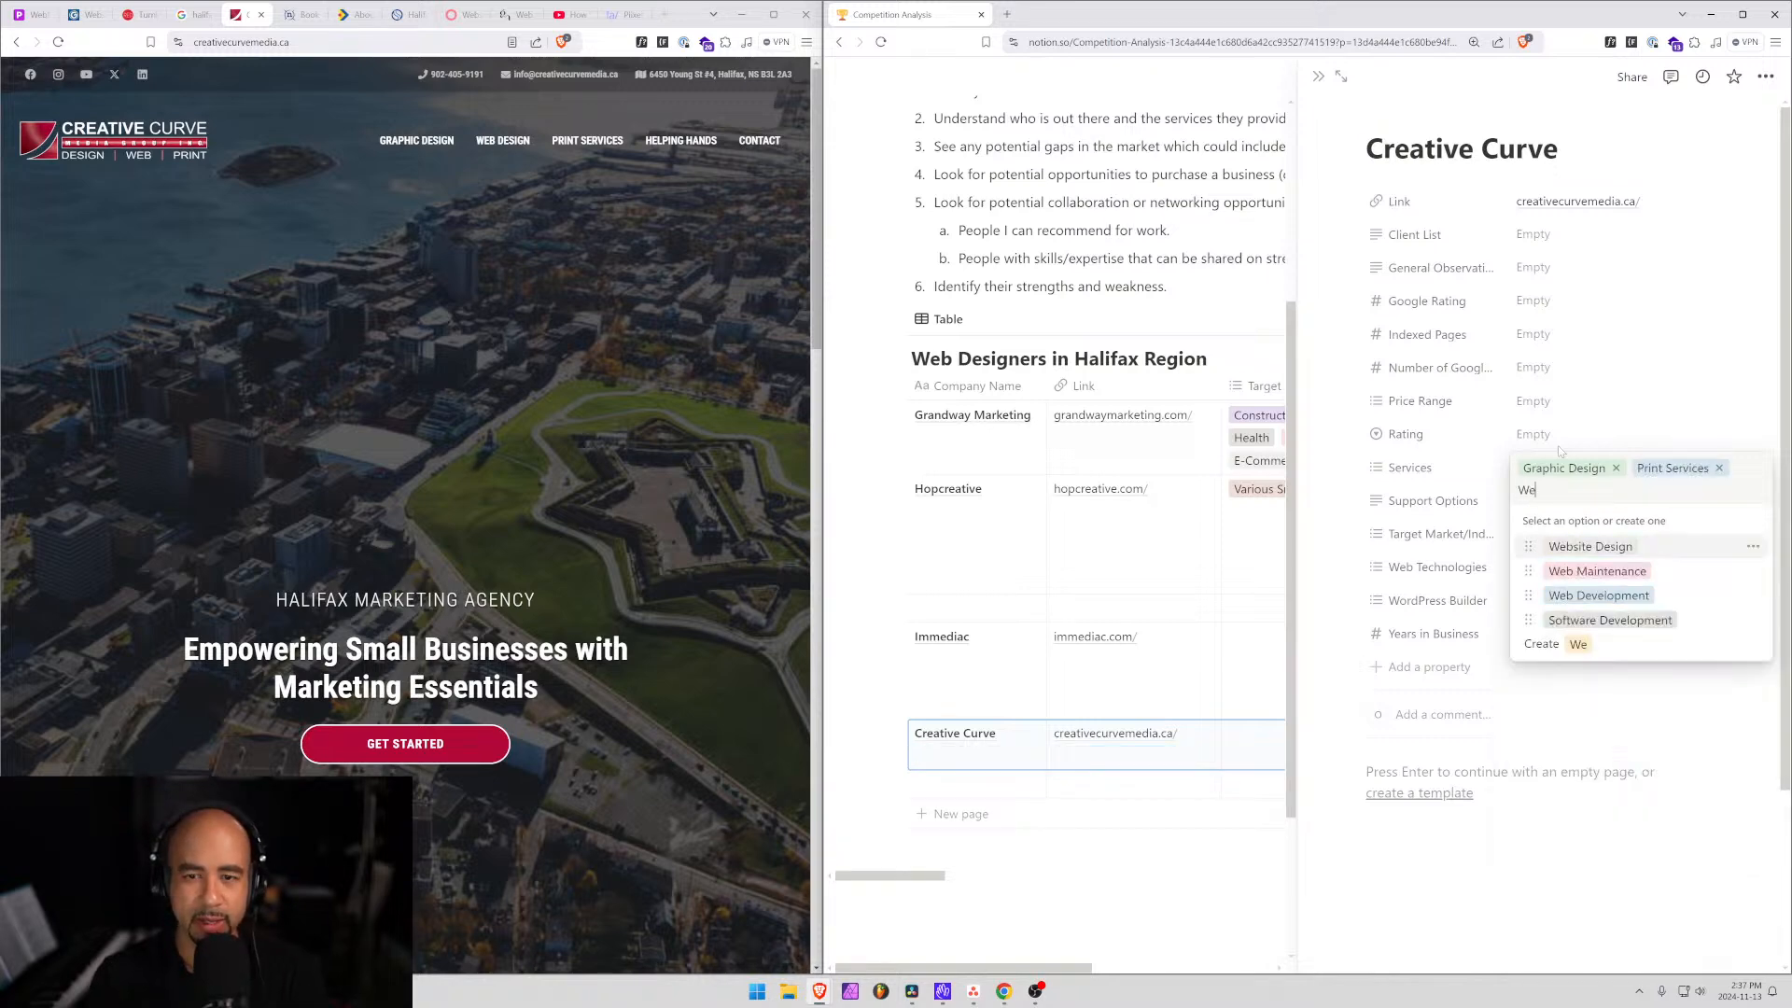
key(Return)
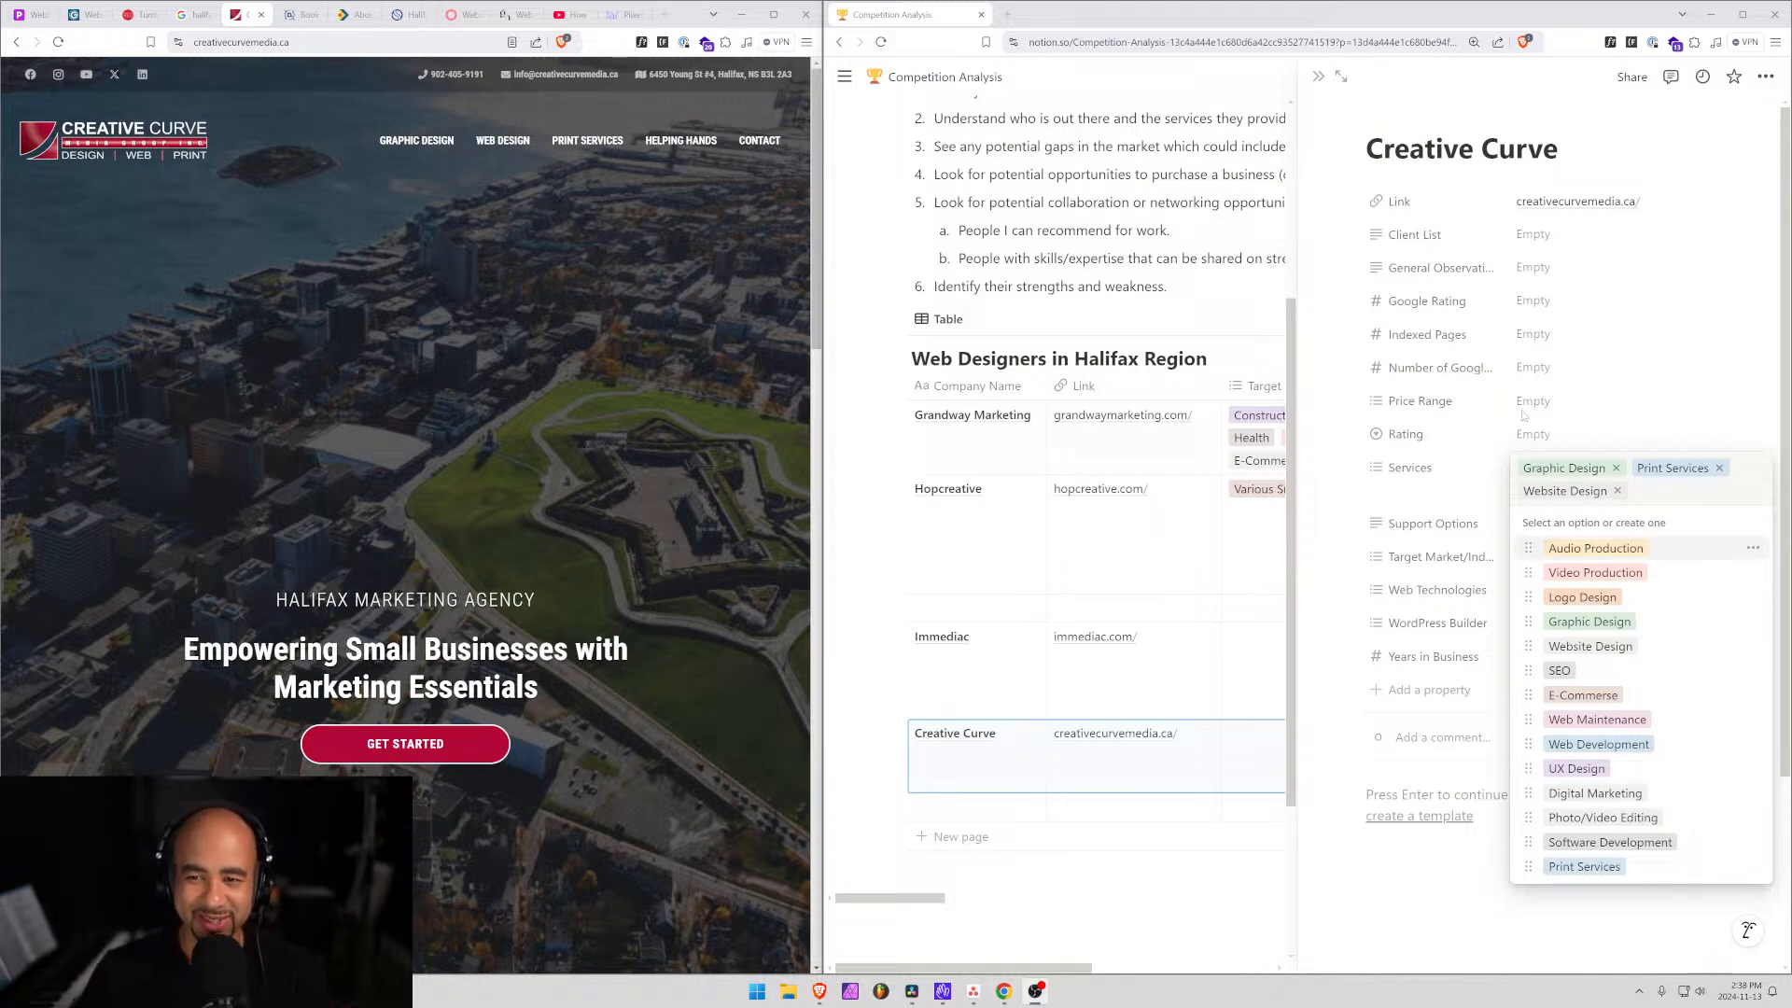
click(1419, 525)
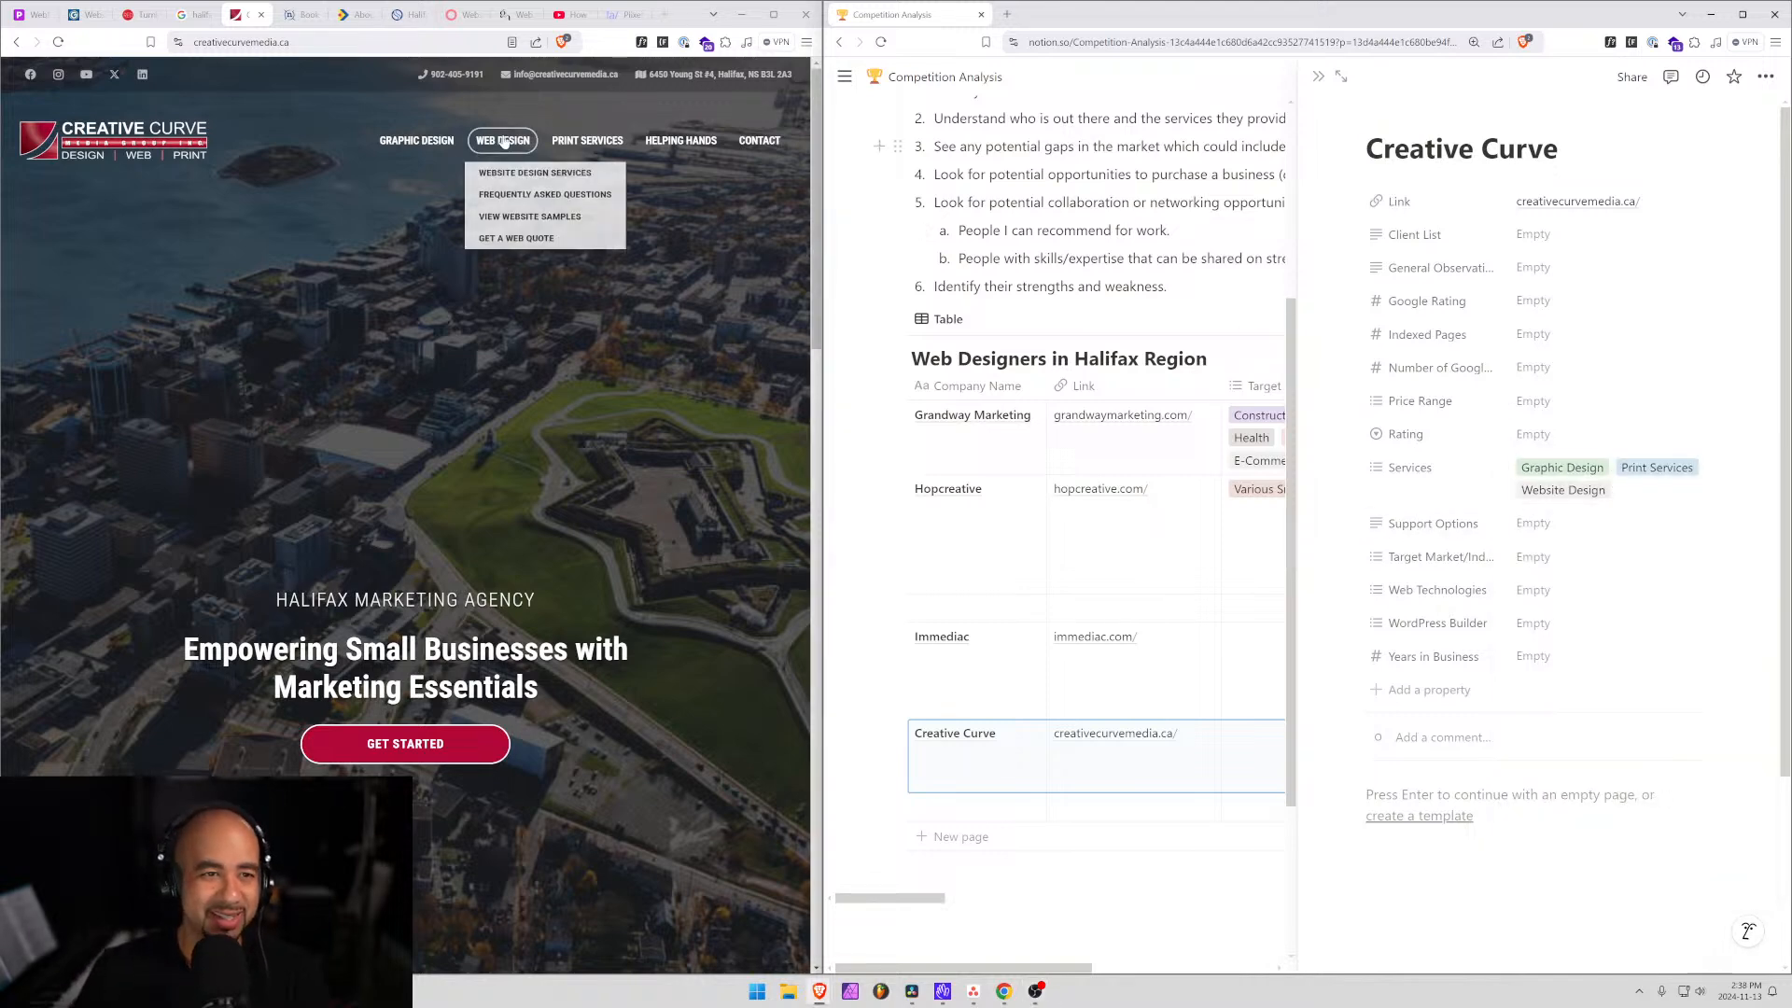
Open Creative Curve's Helping Hands Fund page and scroll through its nonprofit marketing fund description.
click(684, 146)
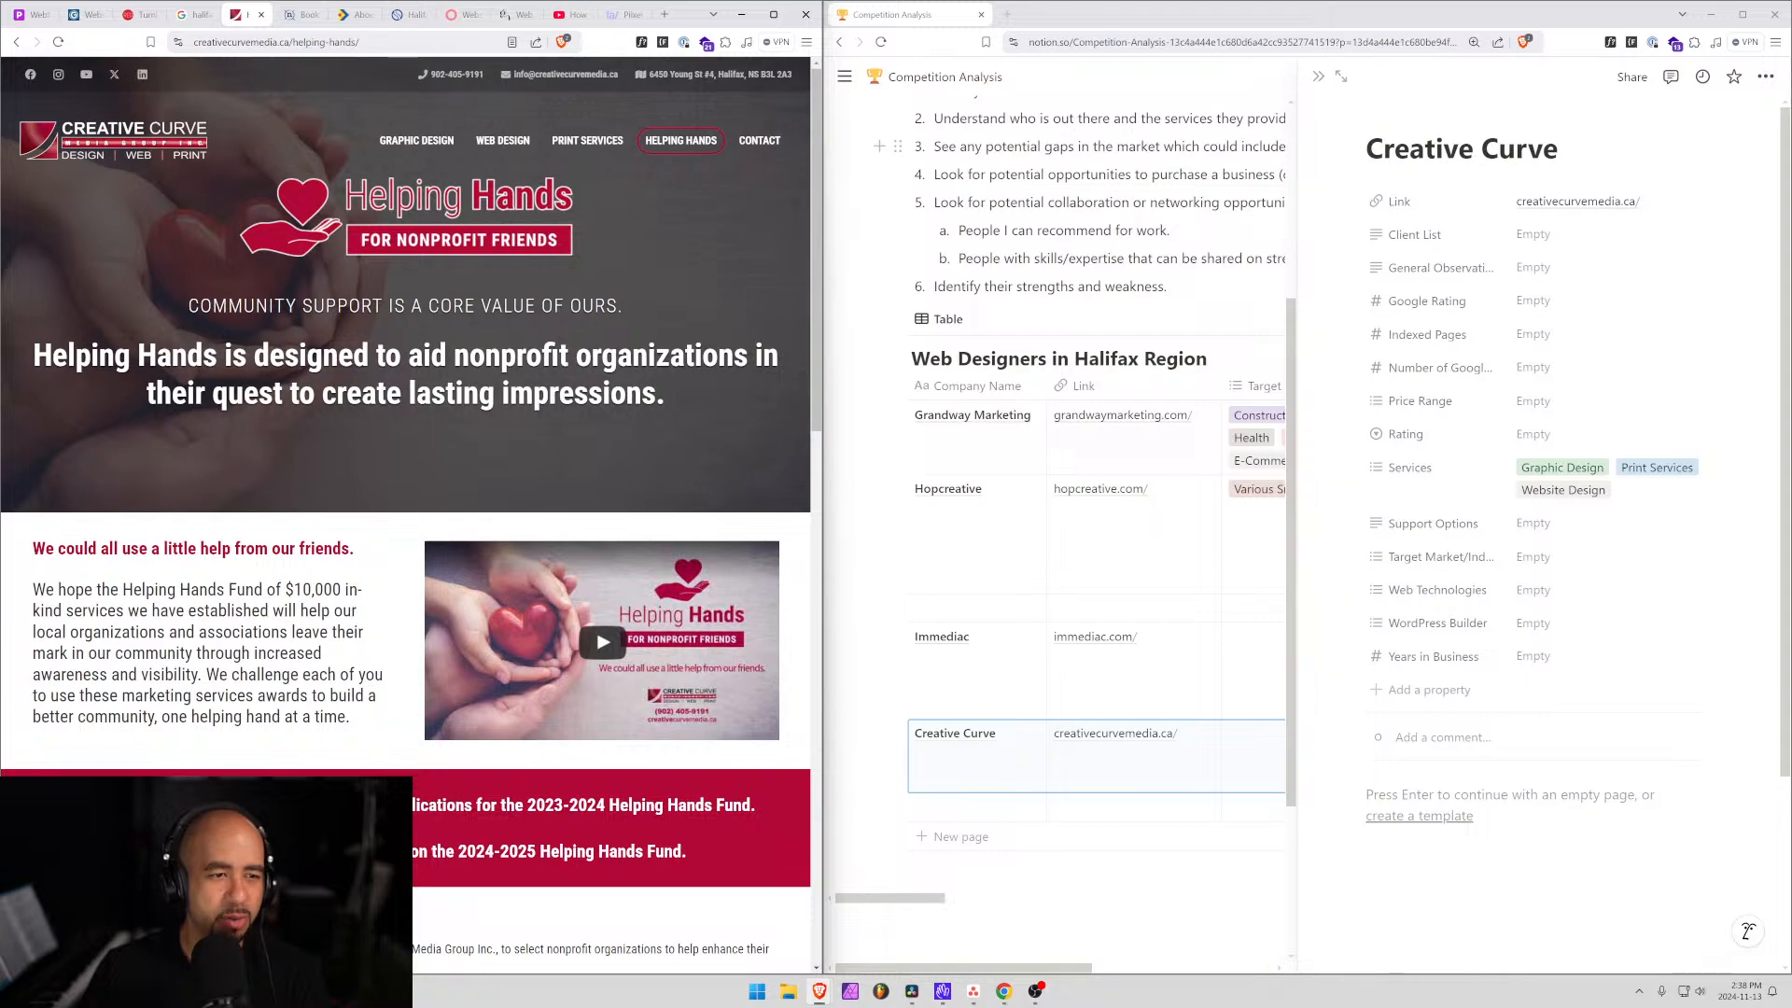
scroll(406, 401, down, 2)
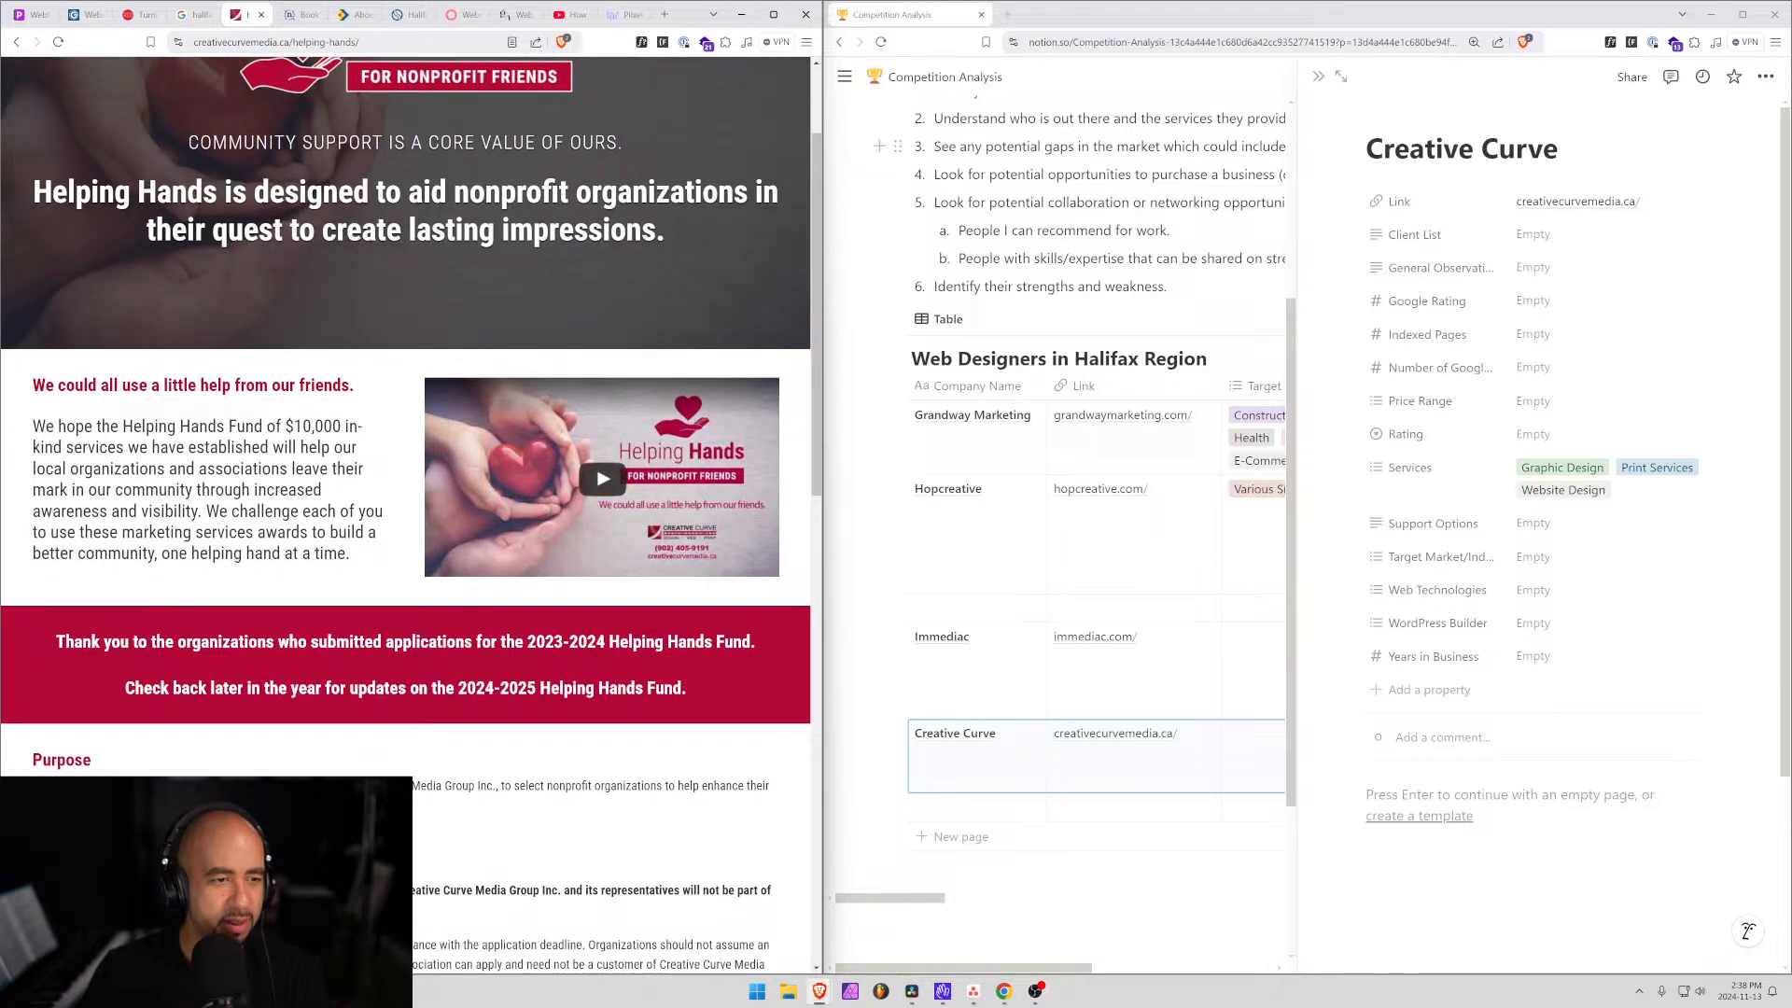
scroll(406, 420, down, 5)
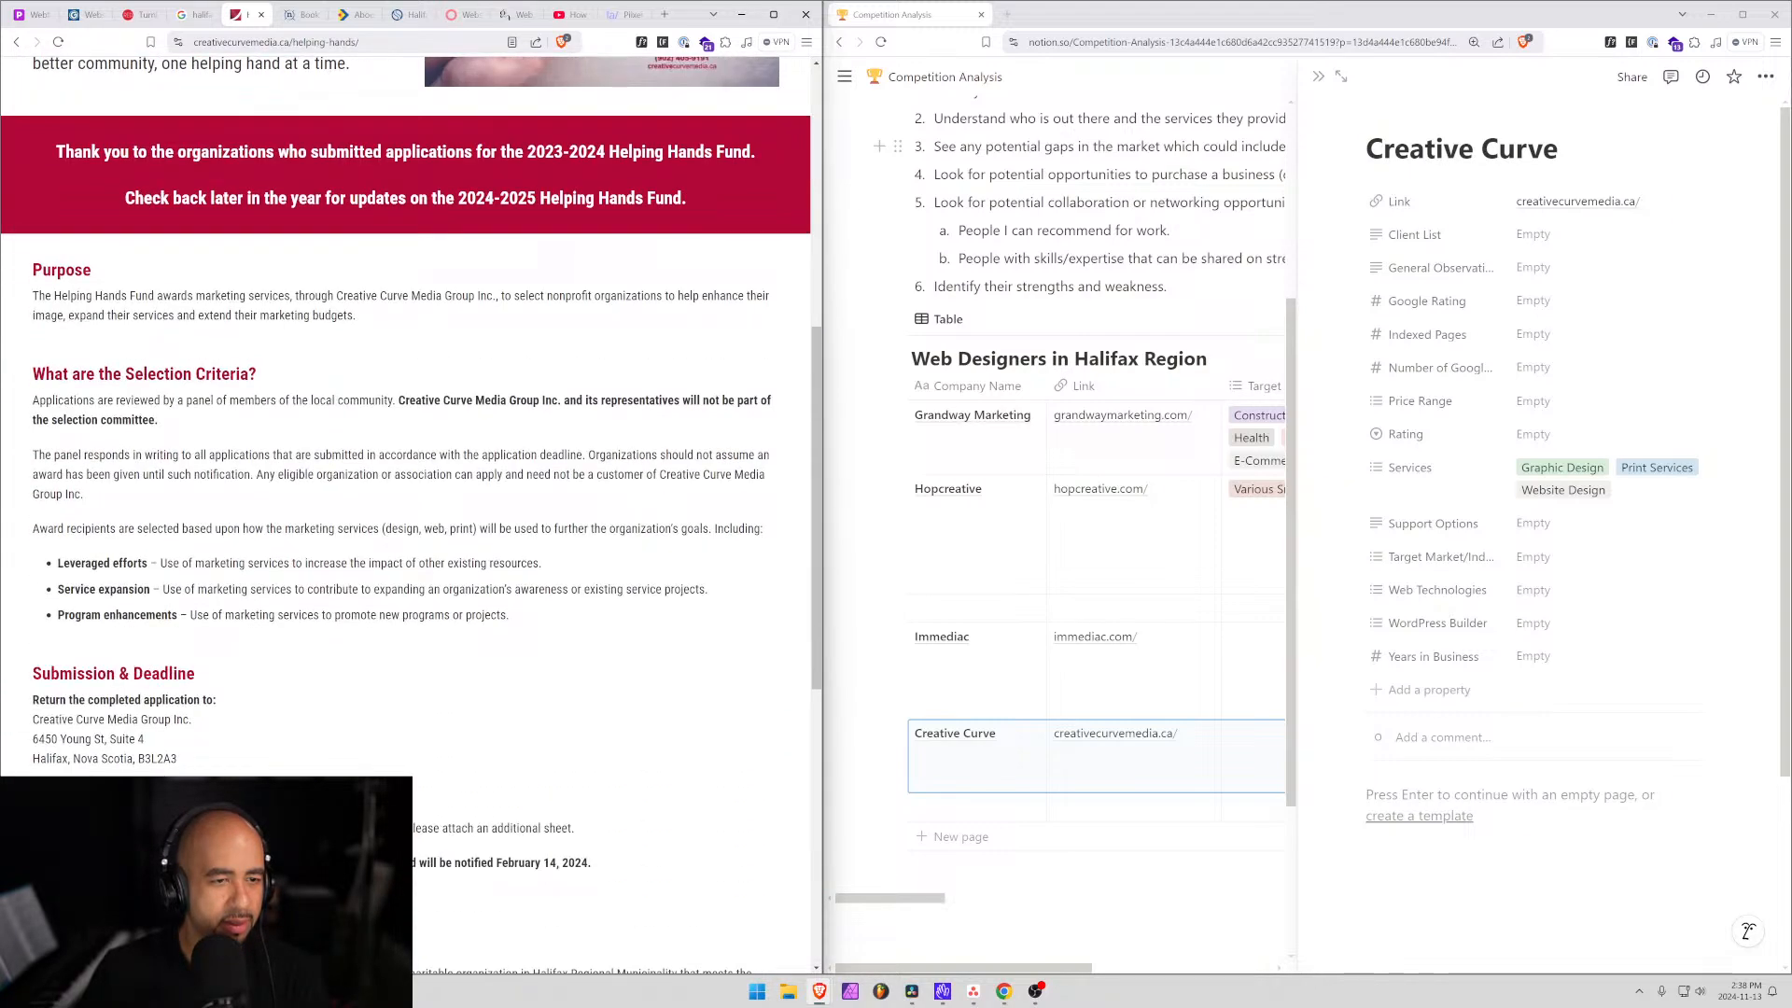
scroll(406, 420, down, 4)
scroll(218, 559, up, 2)
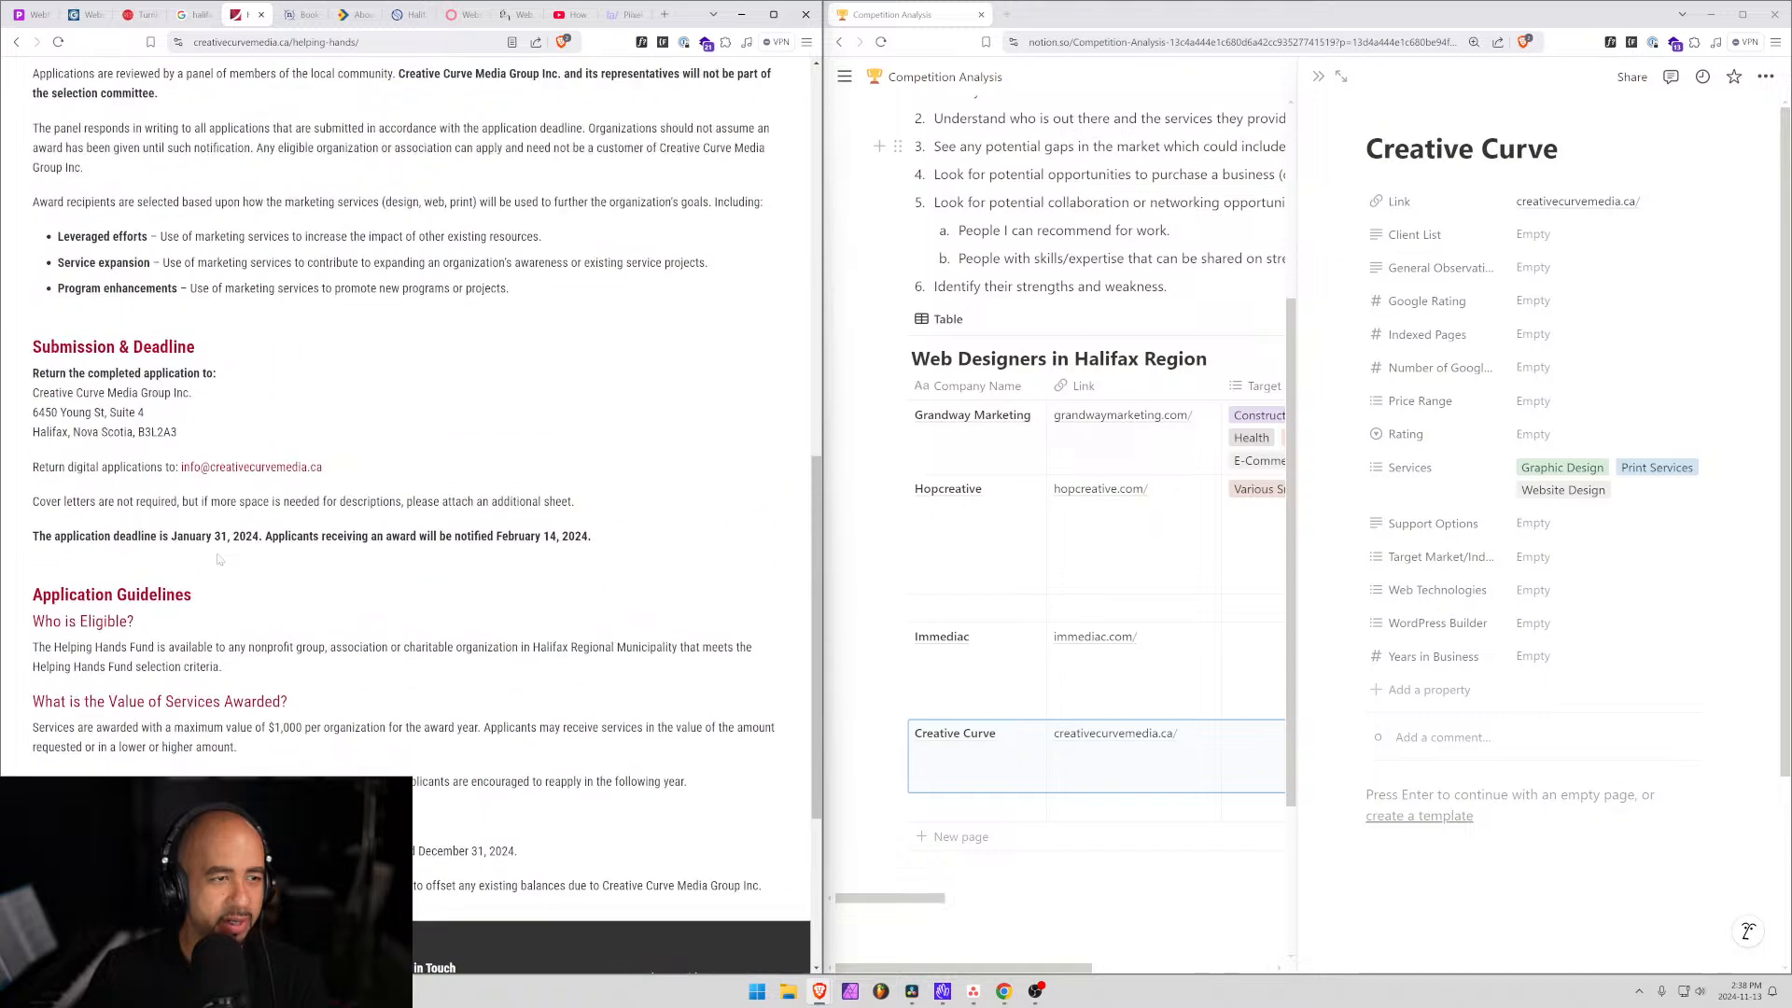
scroll(235, 338, up, 2)
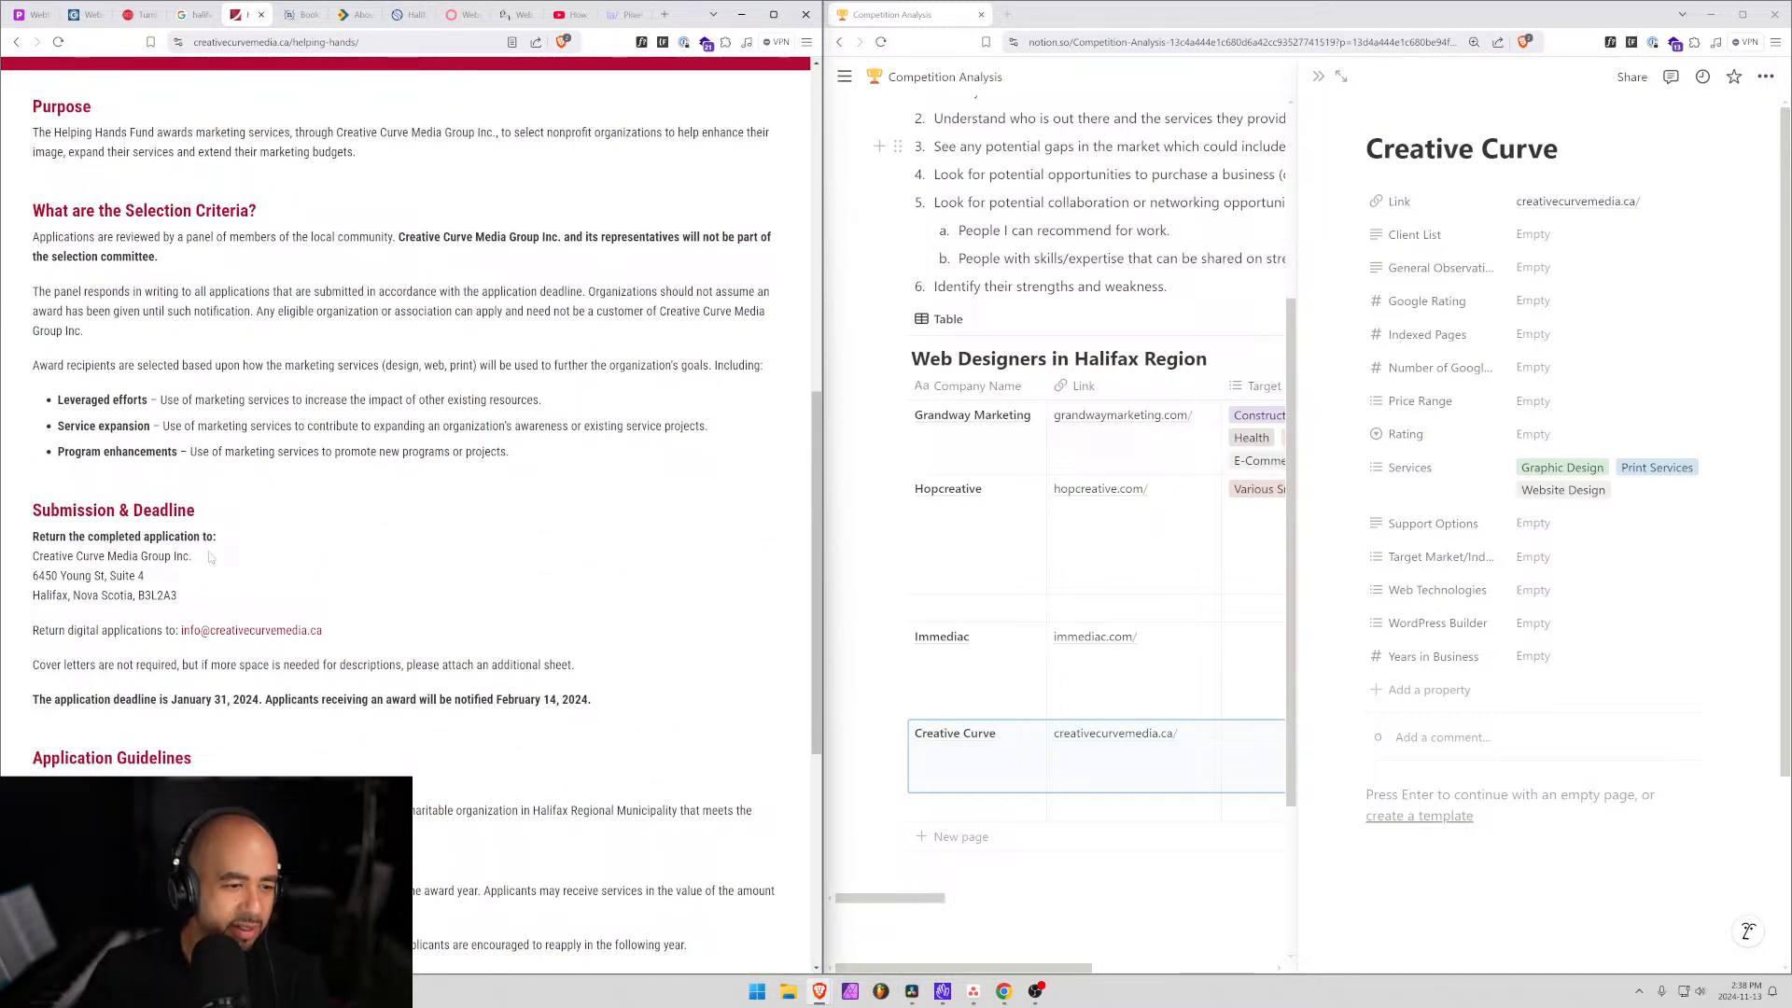
Highlight the application deadline and the dates awarded services must be used, then return to the homepage.
drag(118, 699, 607, 700)
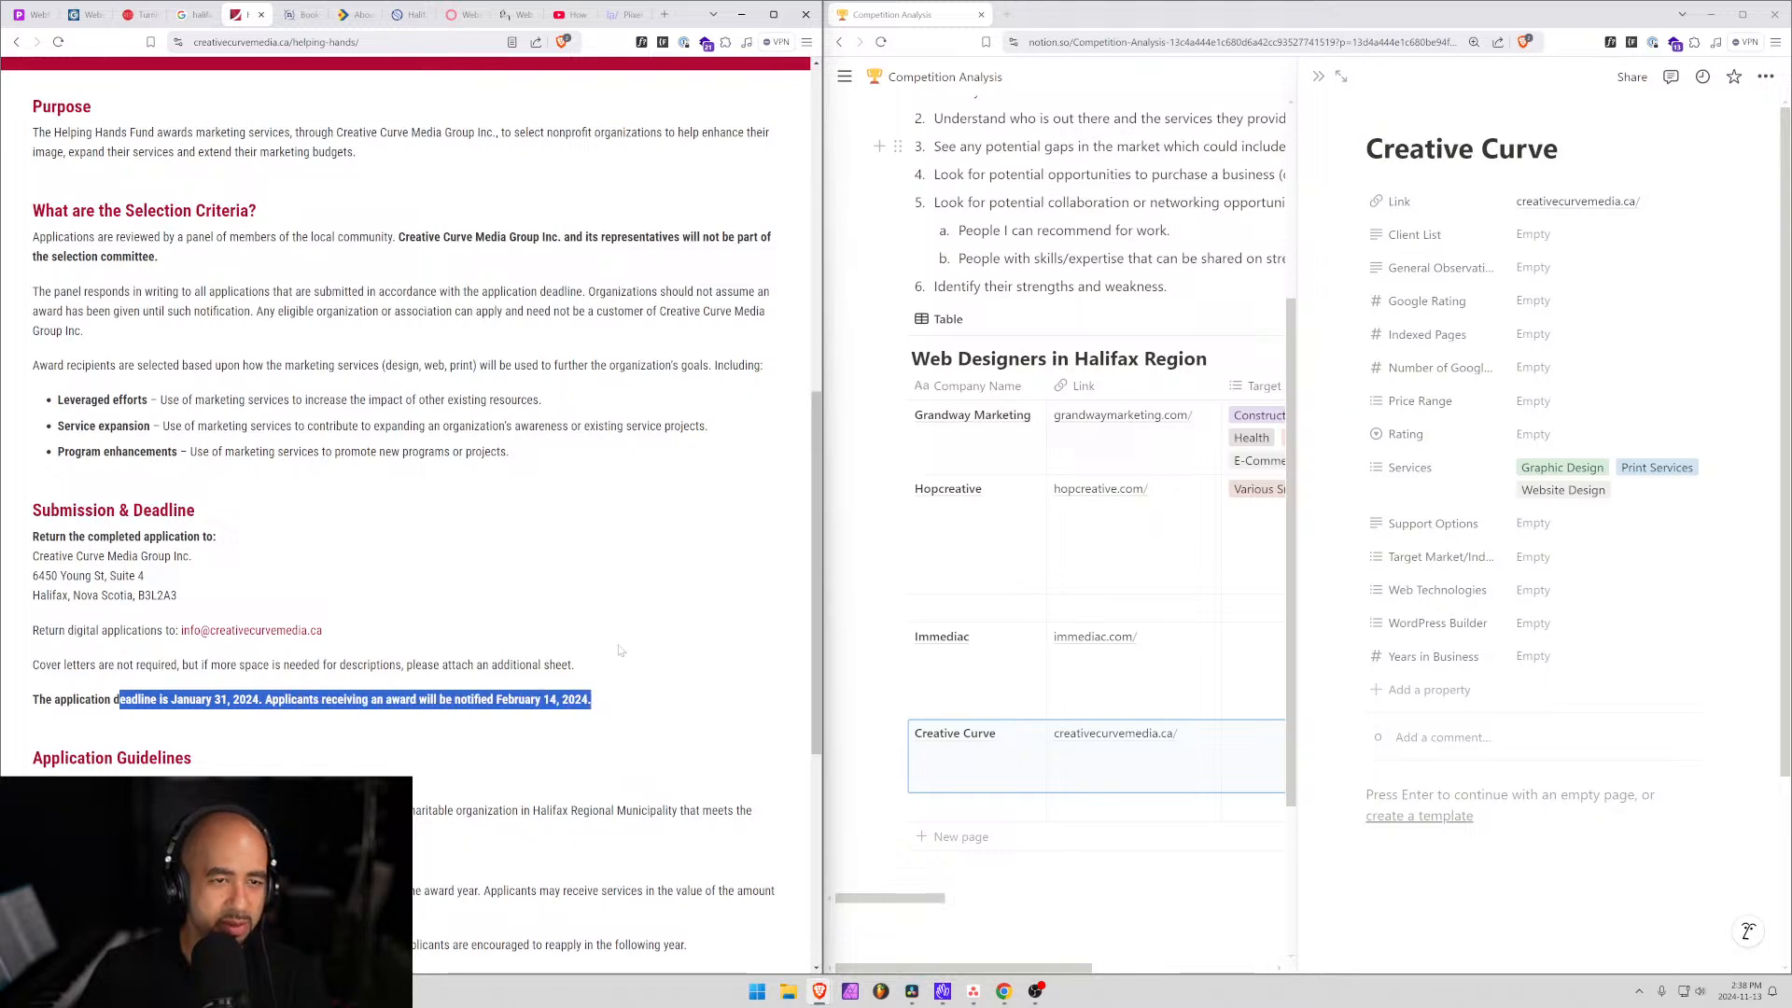
scroll(621, 507, down, 2)
scroll(622, 507, down, 3)
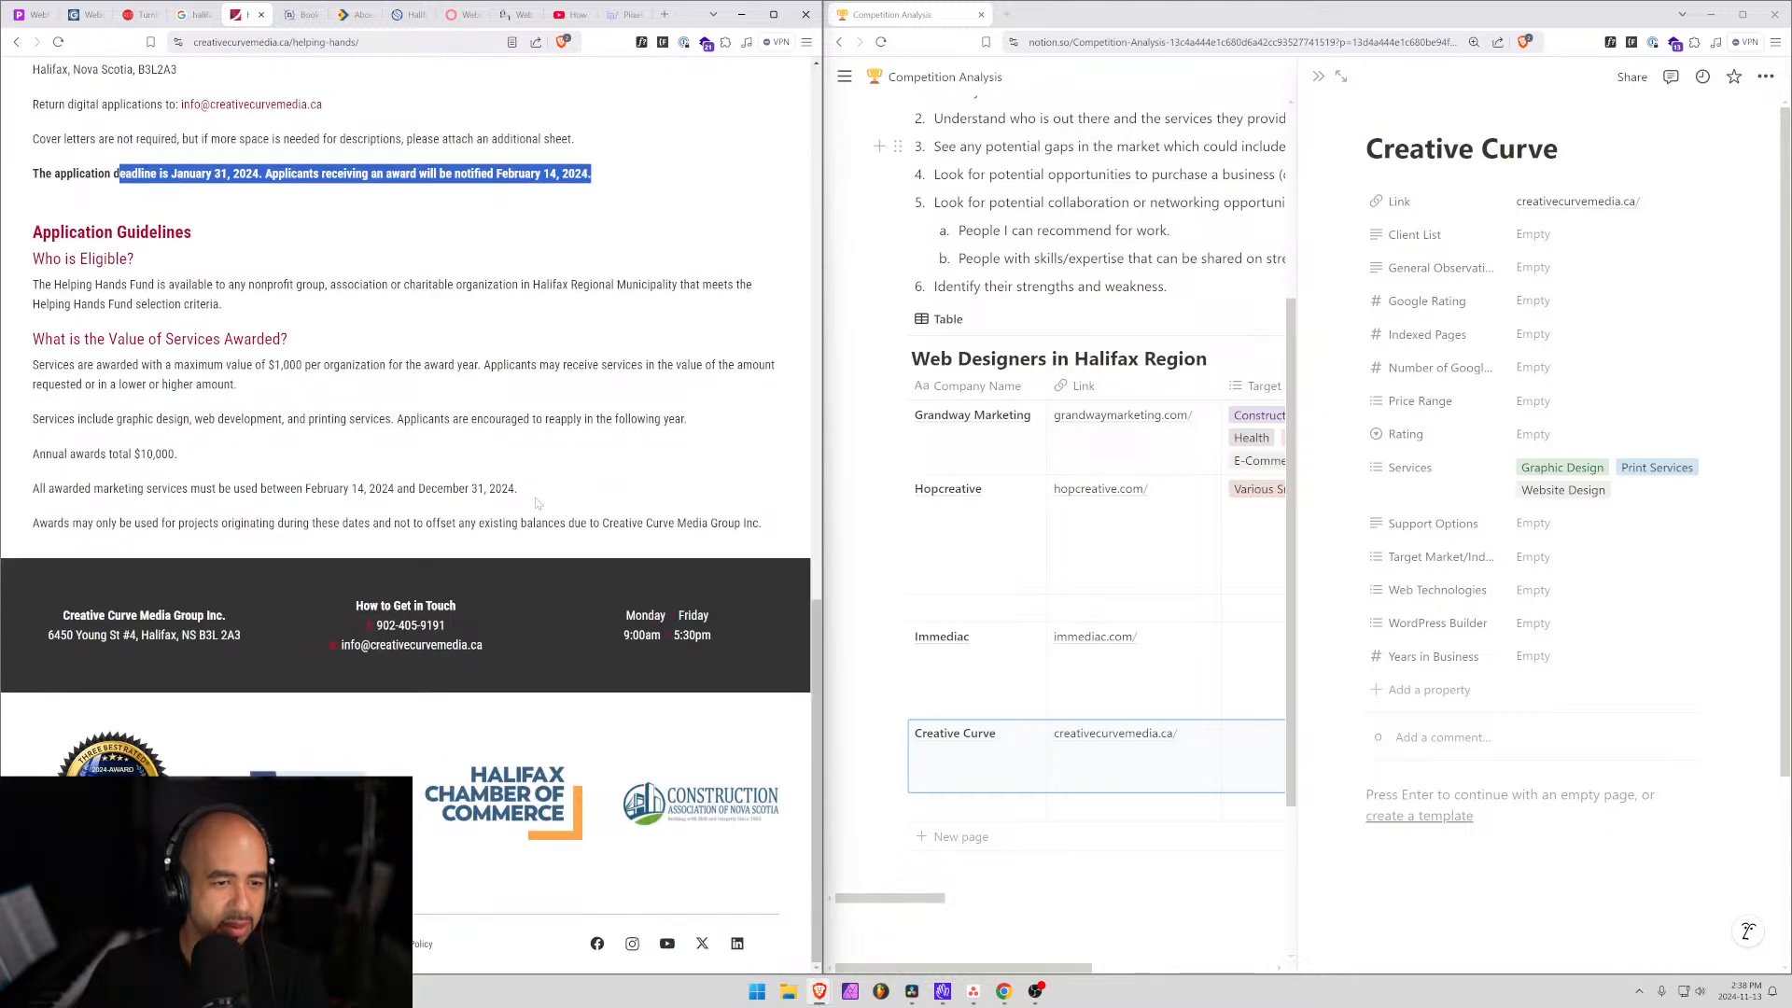
drag(518, 488, 303, 488)
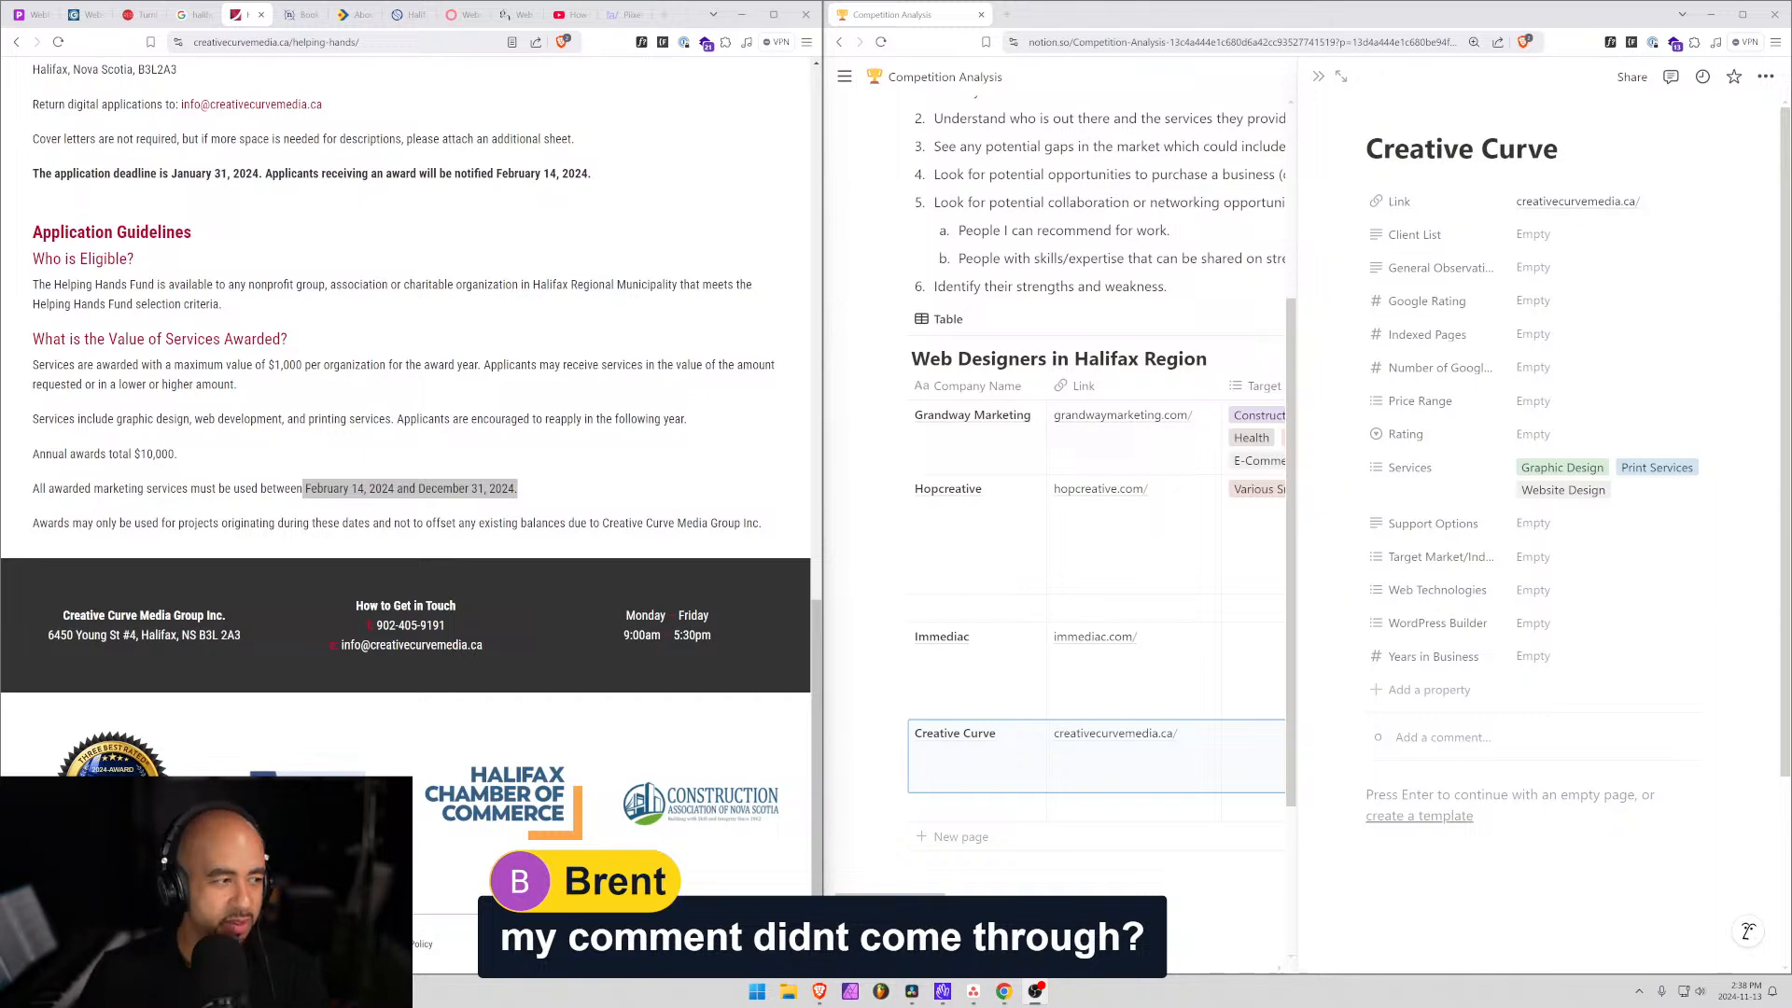
scroll(411, 420, up, 8)
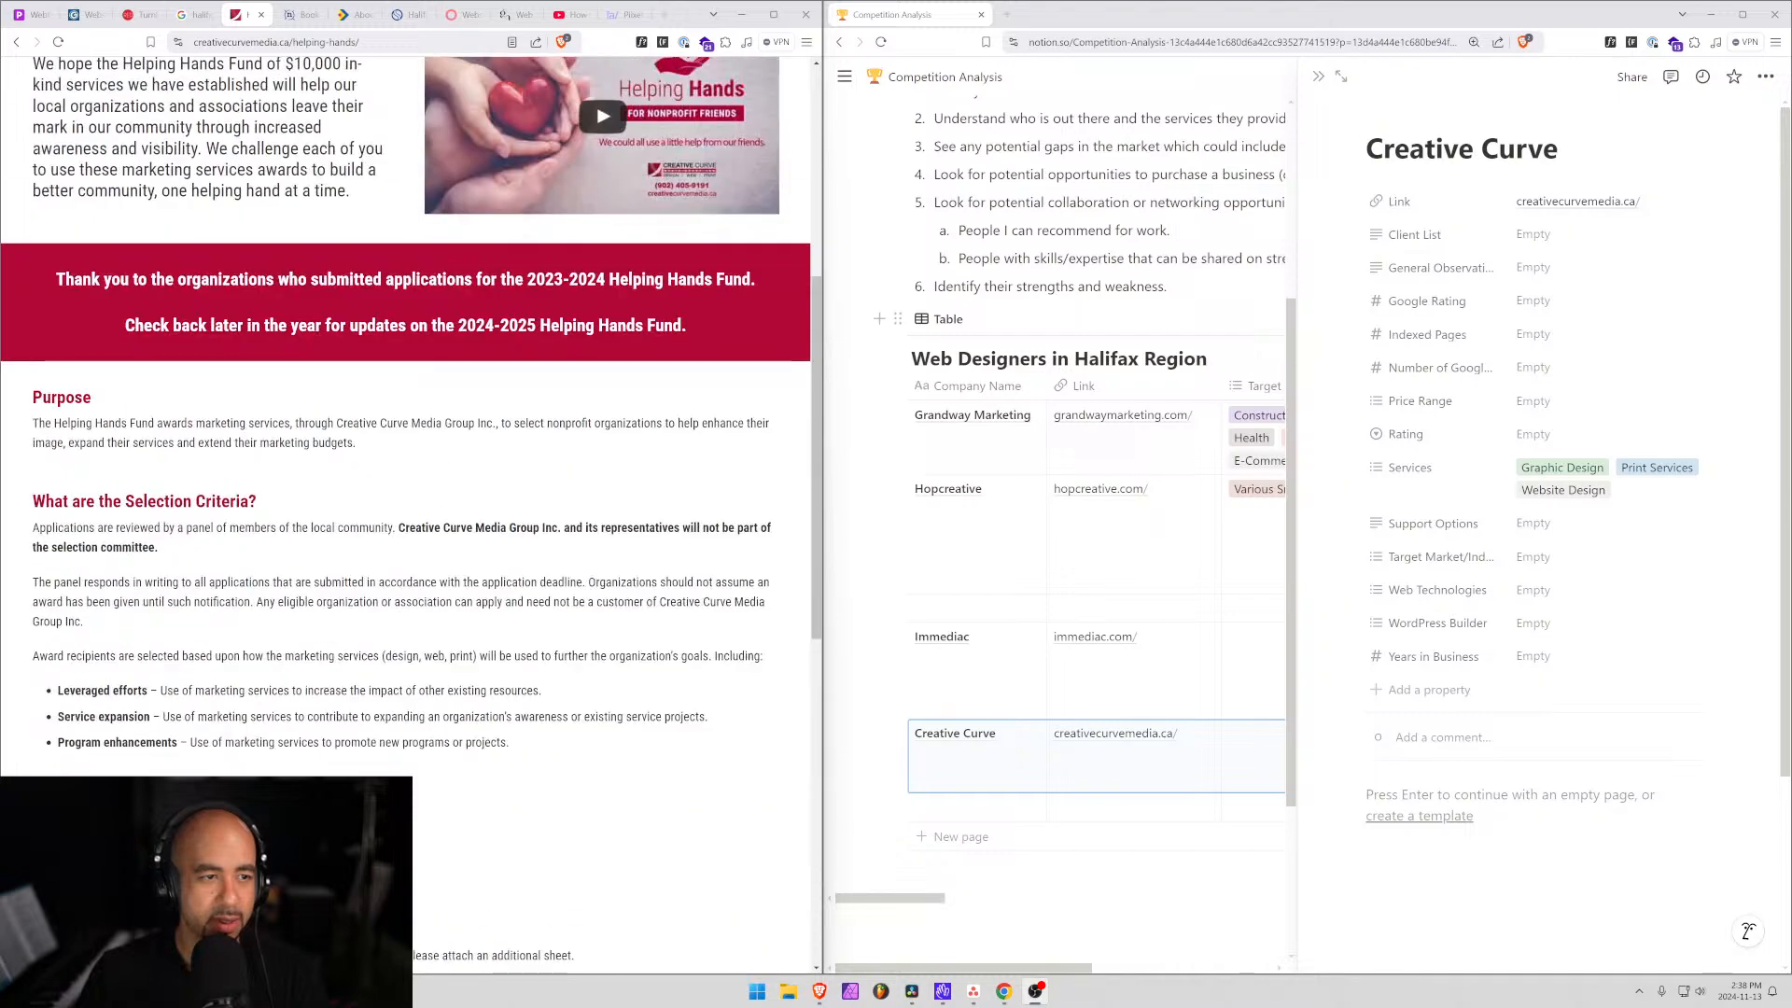
scroll(229, 424, up, 5)
click(16, 42)
scroll(416, 342, down, 4)
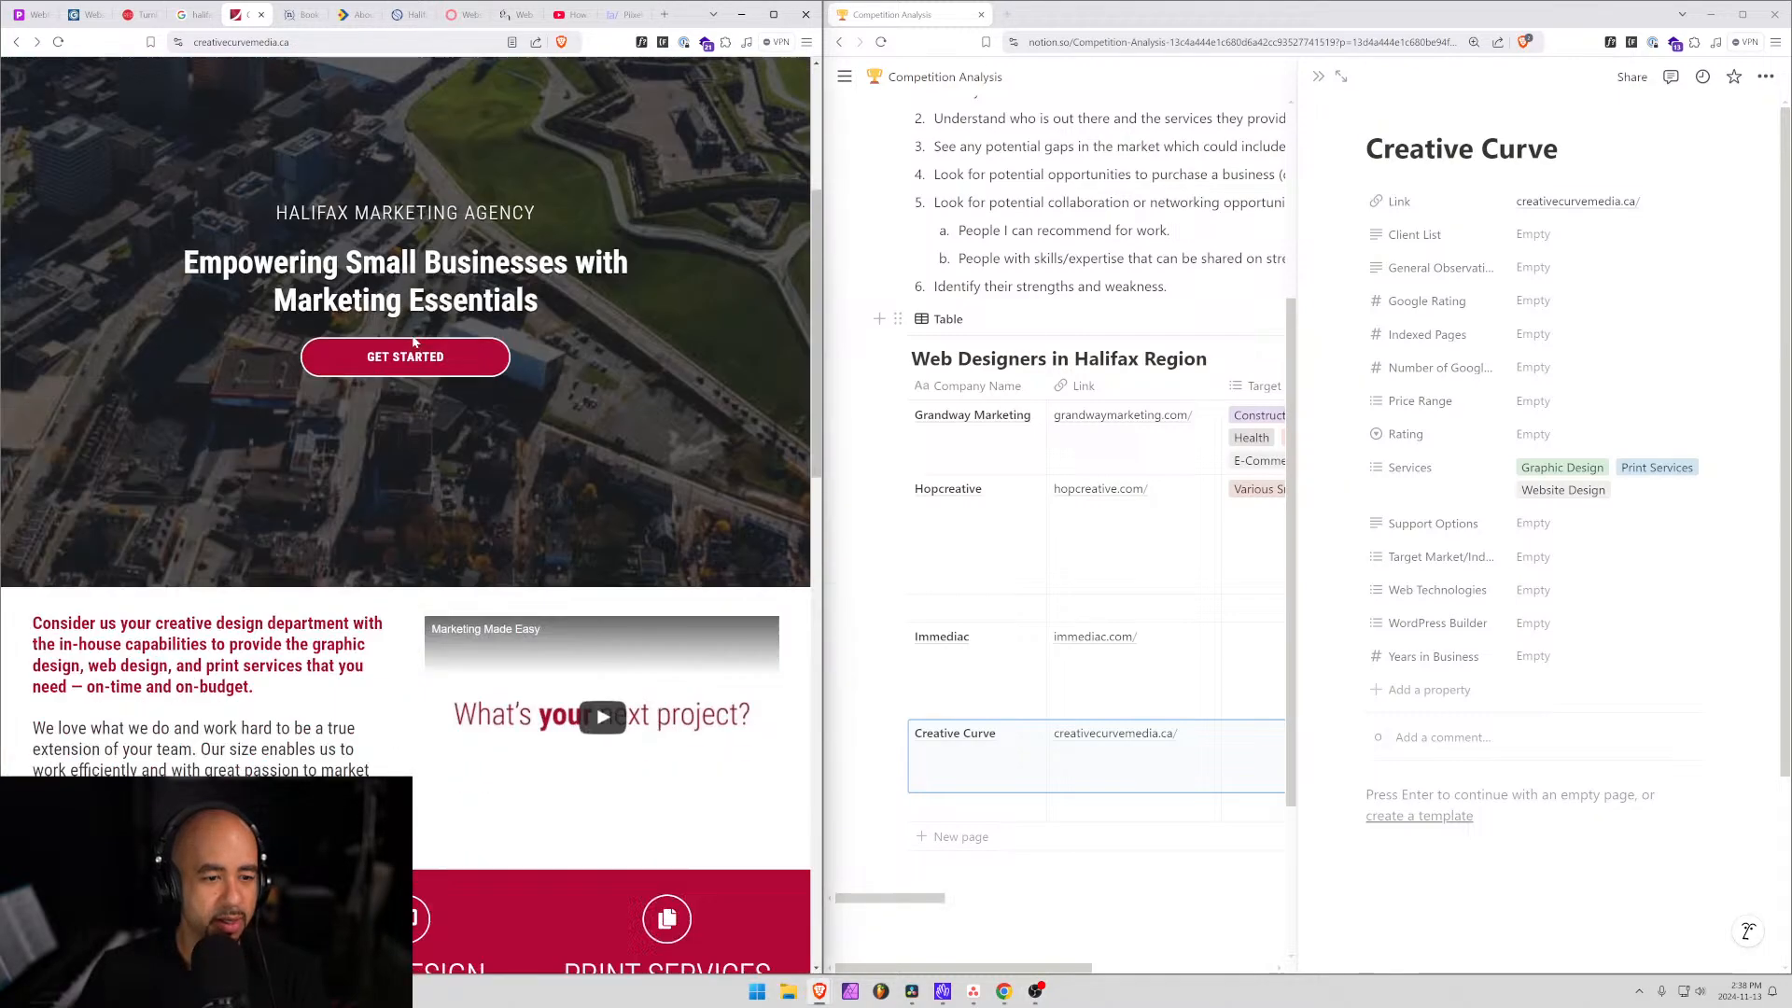
scroll(415, 343, down, 4)
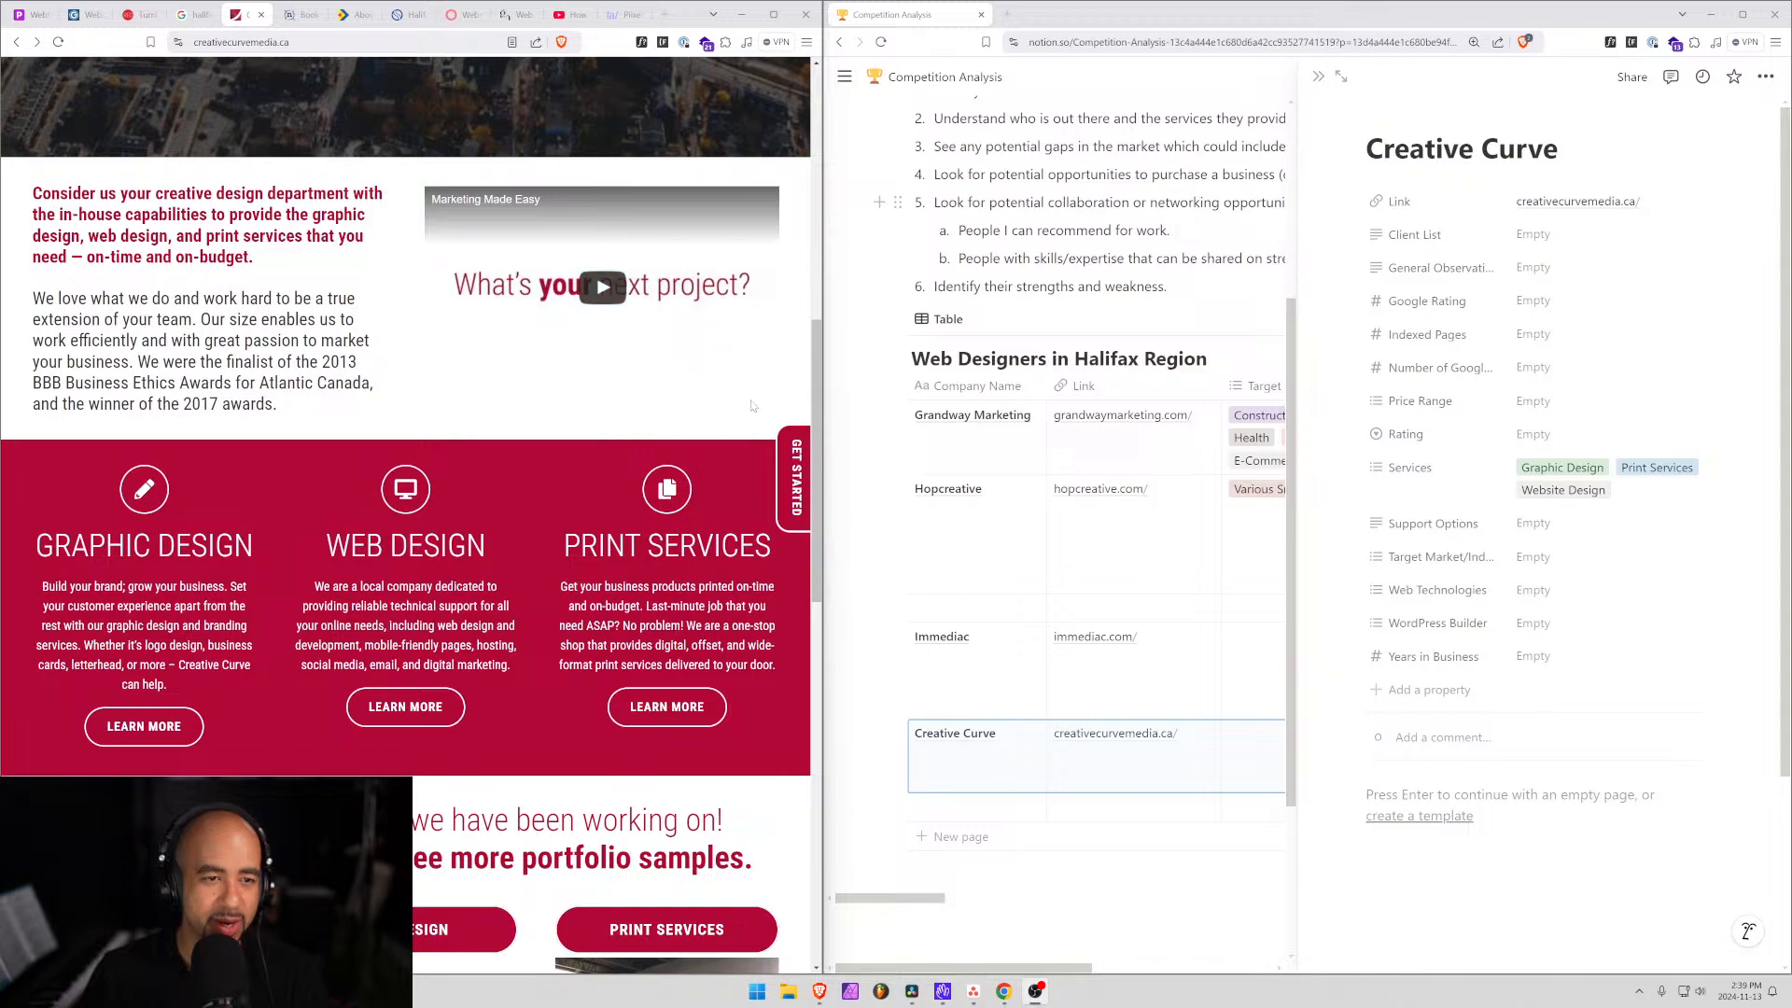
scroll(248, 356, up, 5)
scroll(237, 578, down, 5)
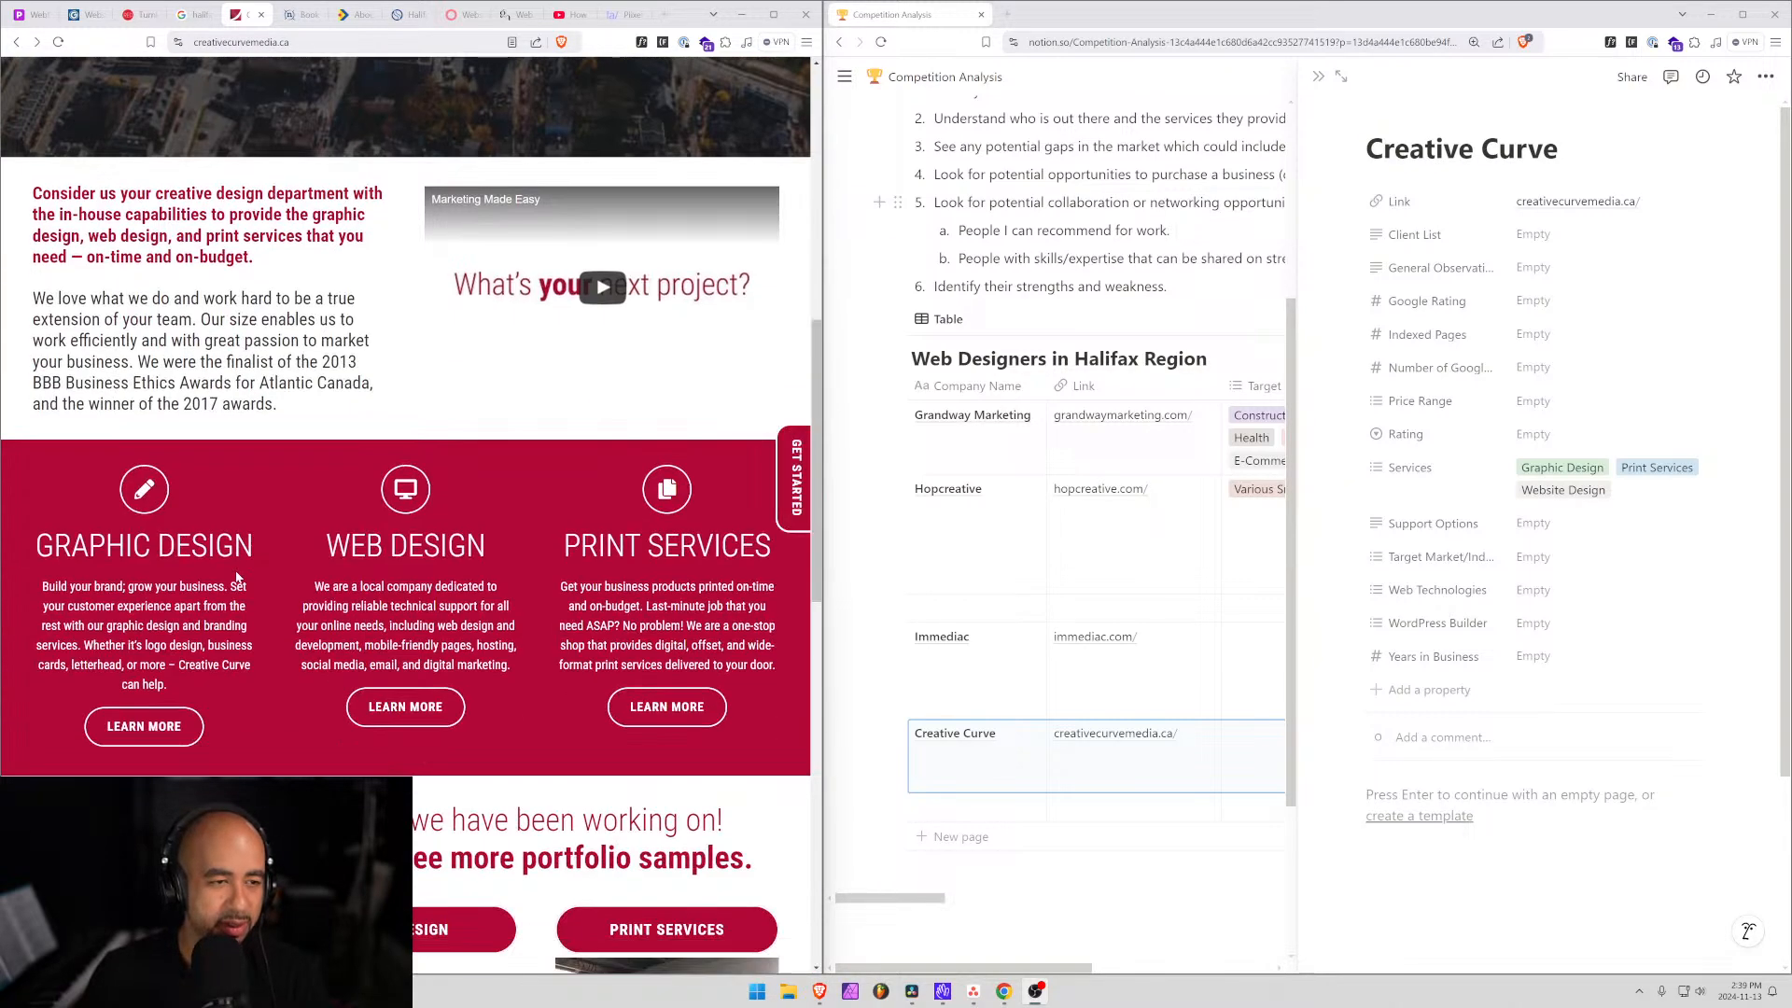
scroll(237, 578, up, 1)
scroll(237, 579, down, 1)
drag(68, 195, 163, 258)
click(269, 197)
click(160, 236)
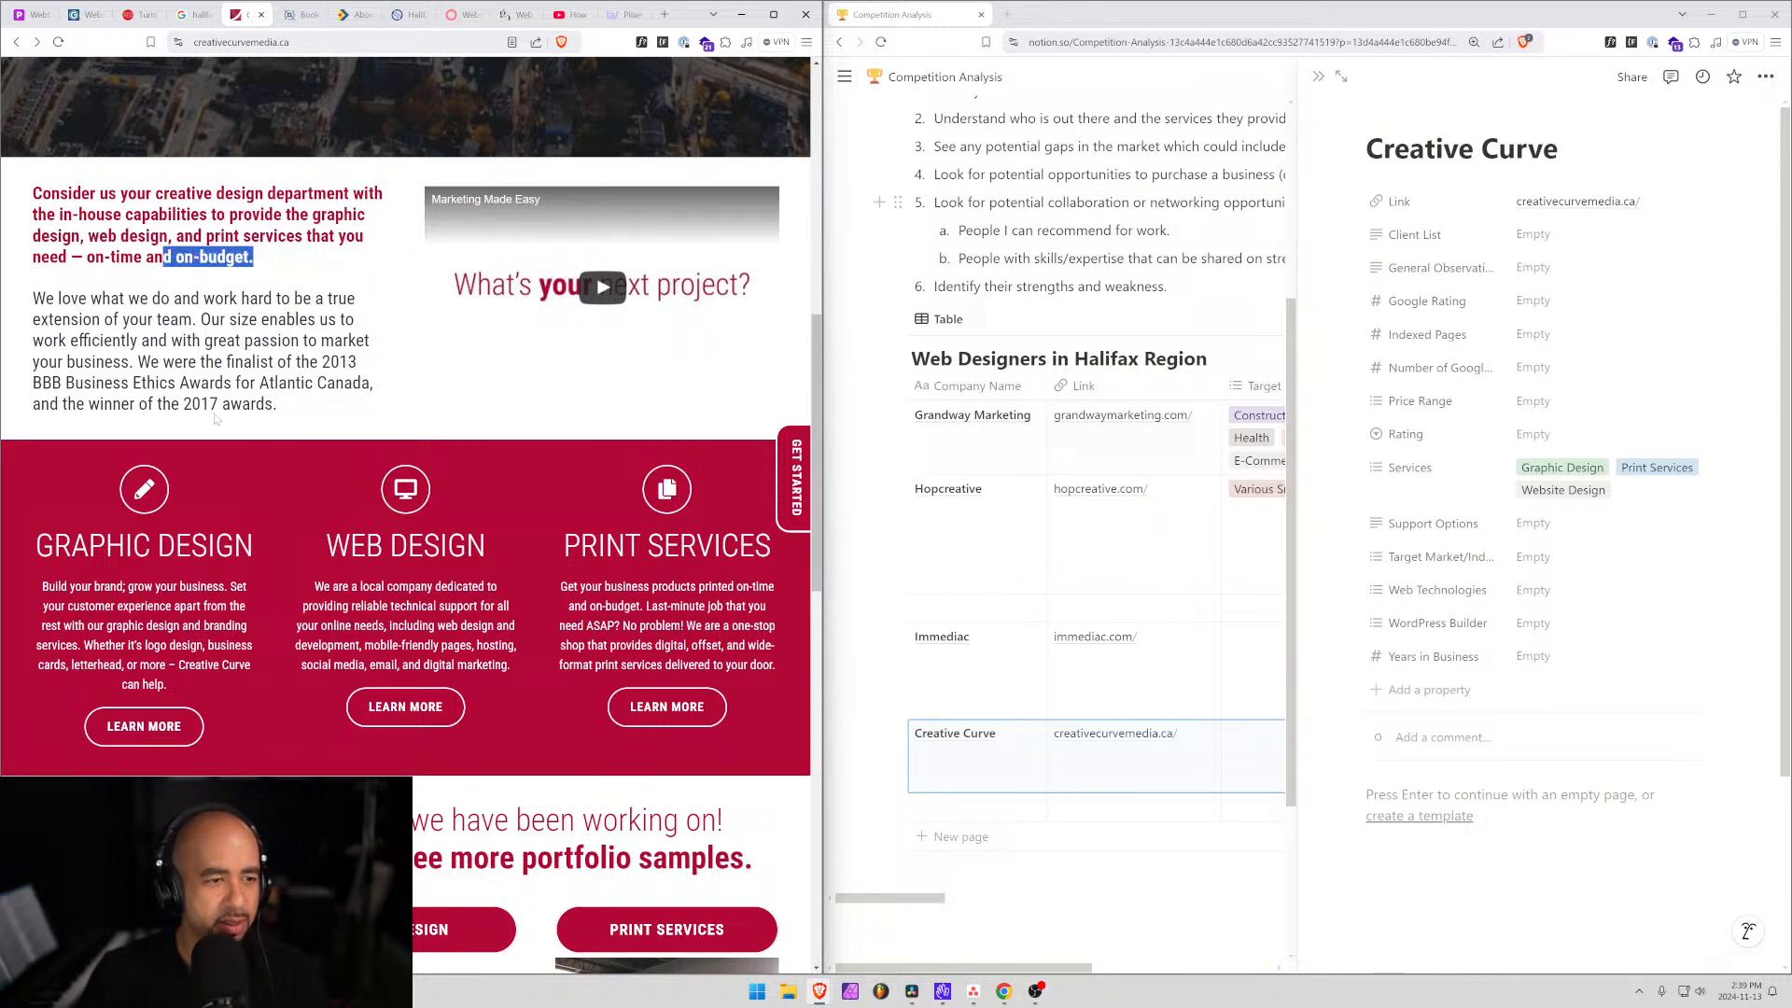
drag(188, 363, 252, 362)
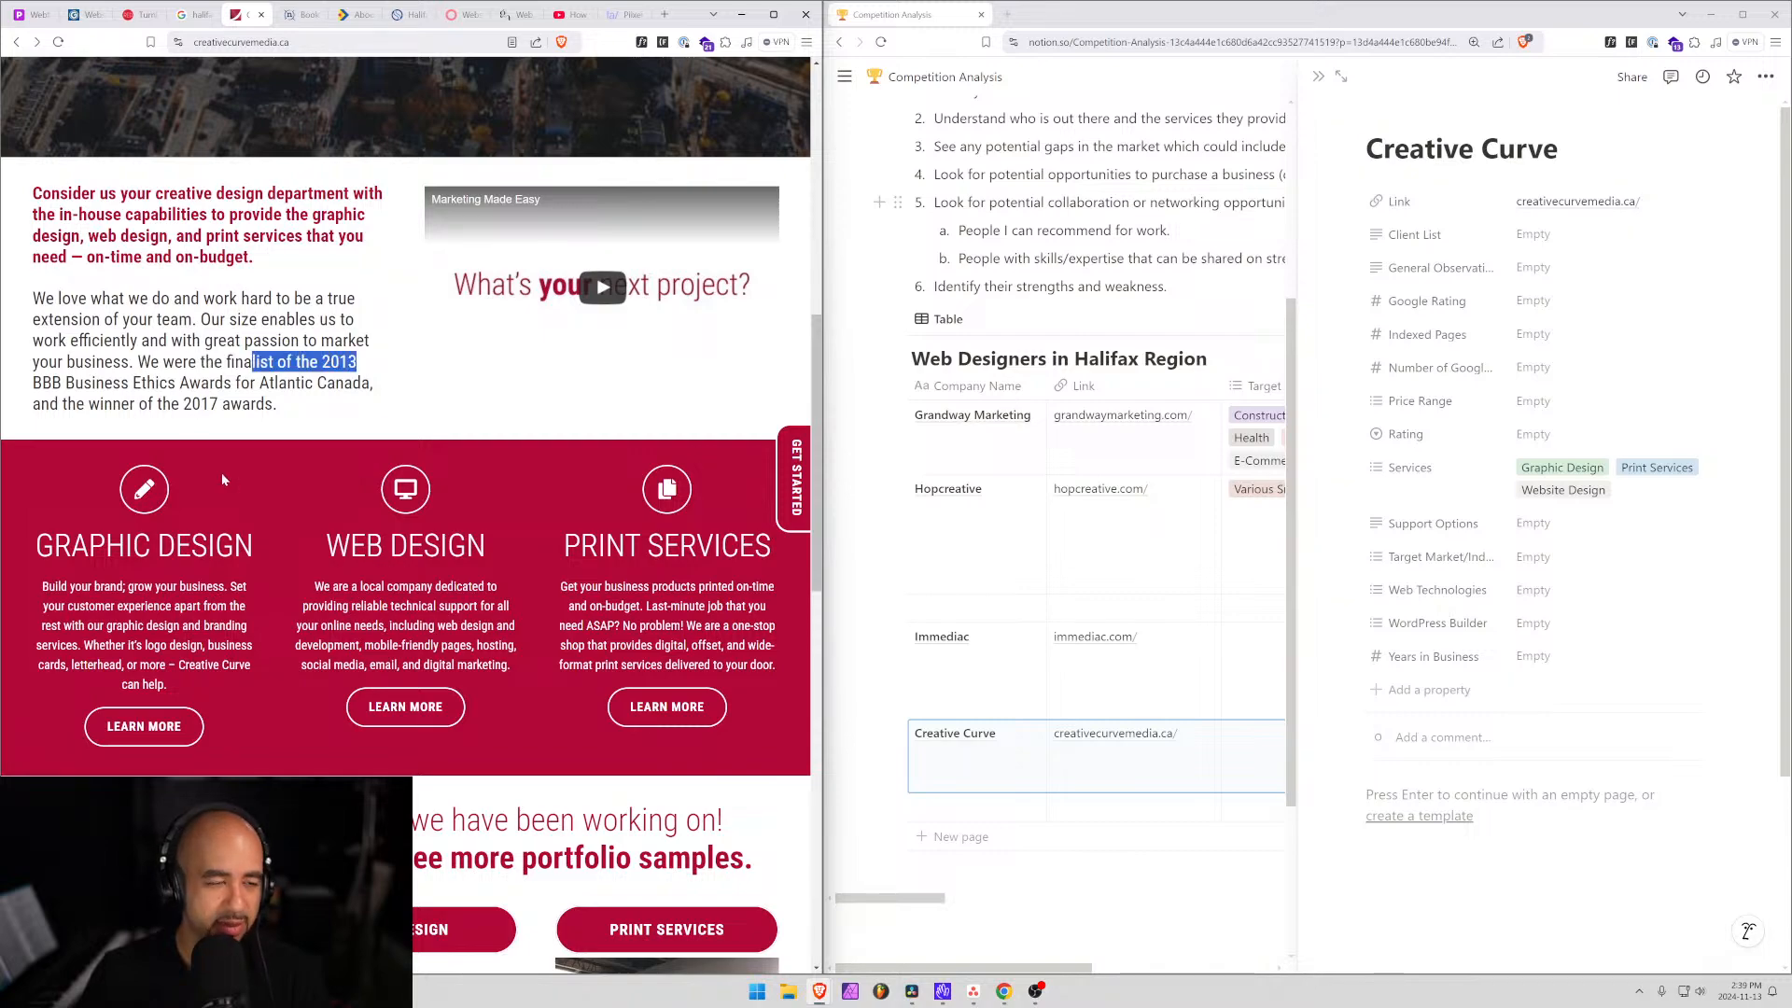
scroll(188, 474, down, 5)
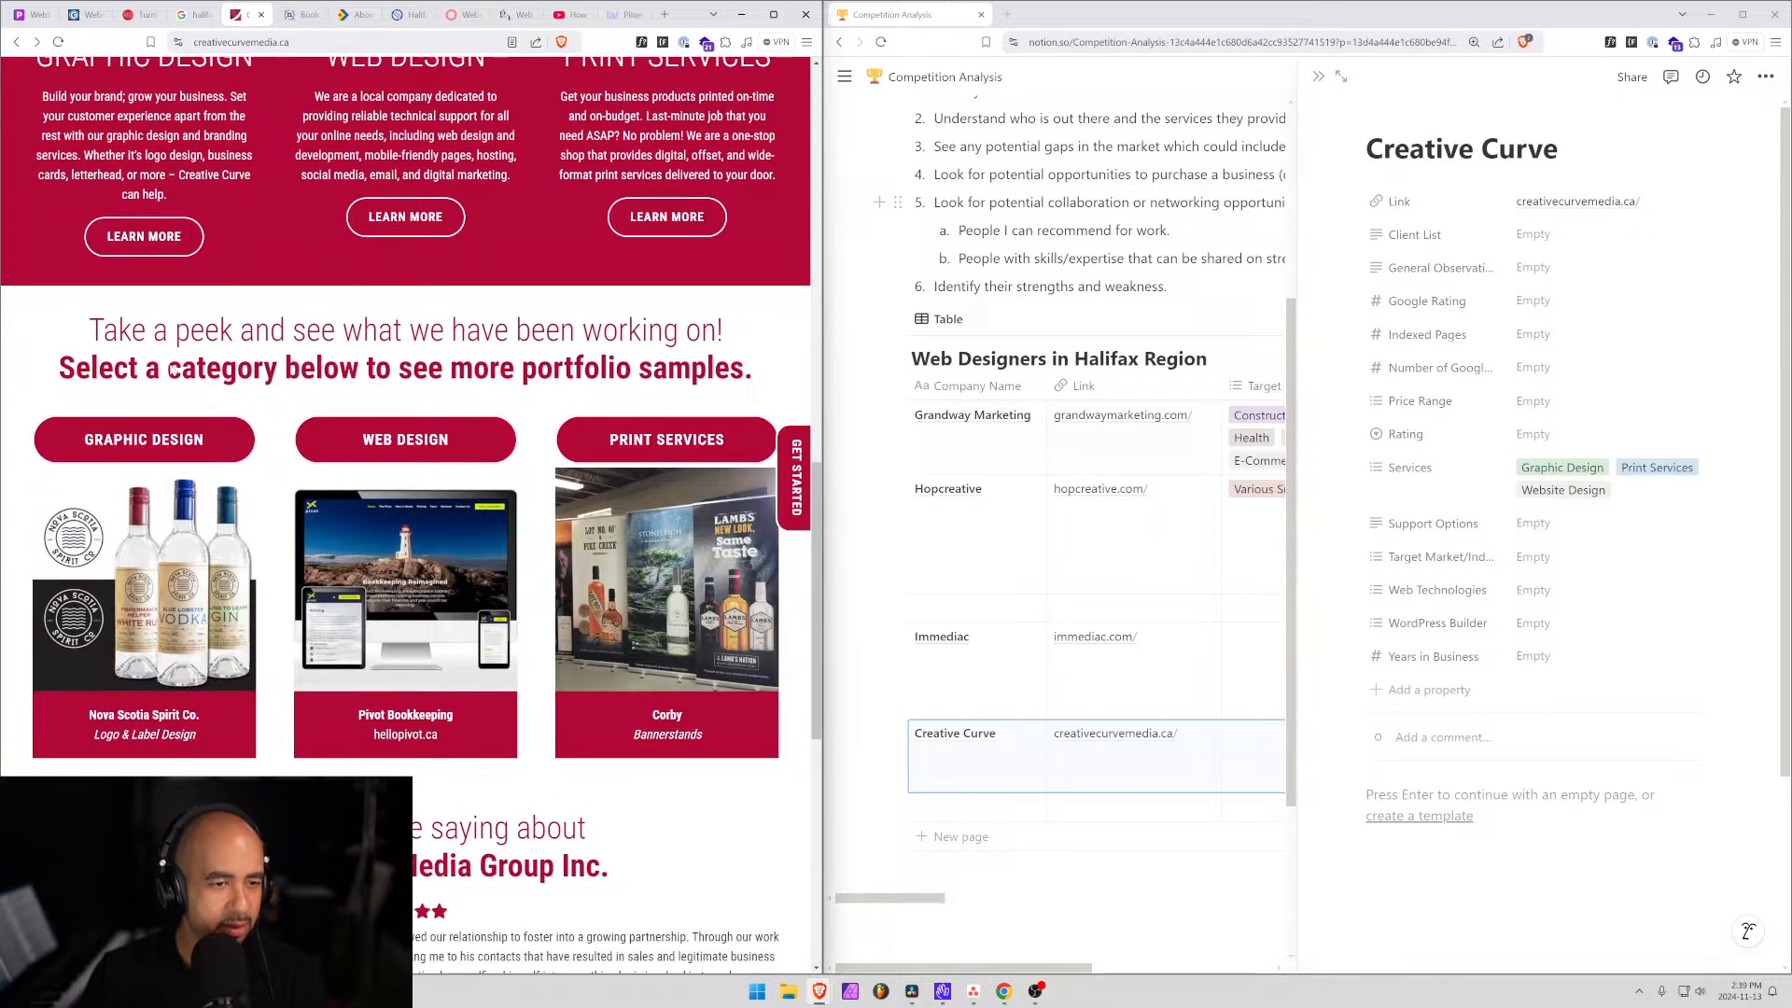
scroll(580, 460, down, 7)
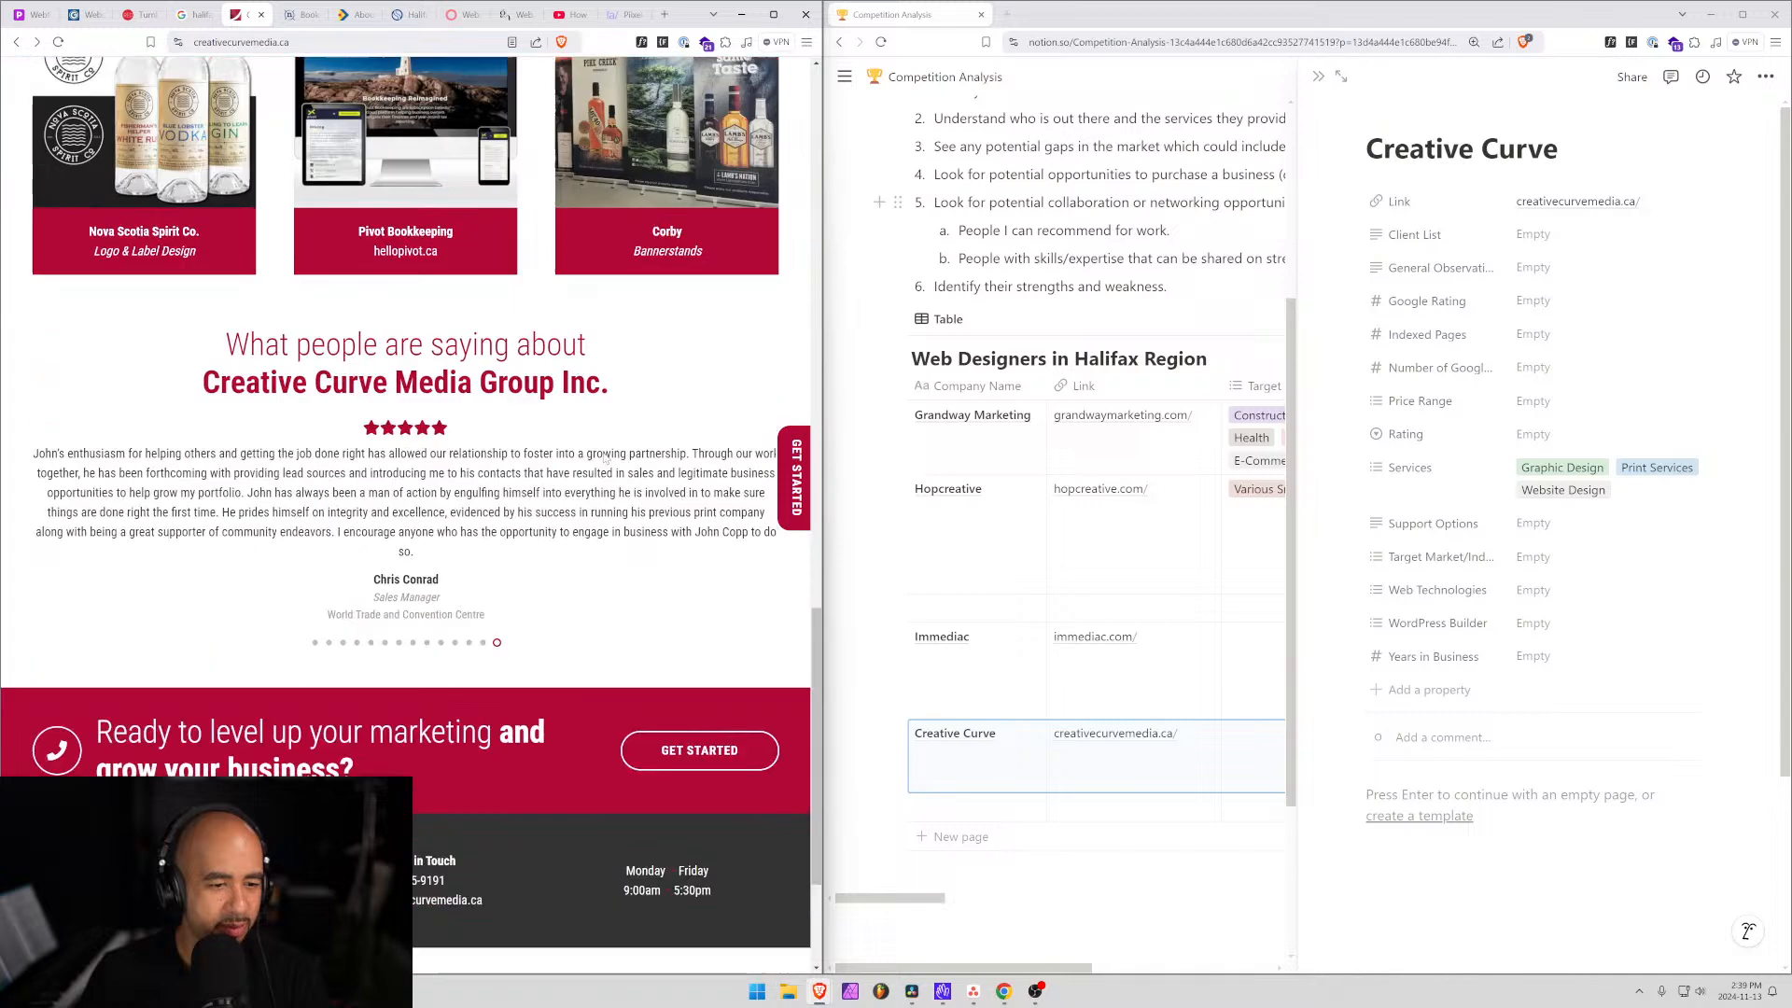
scroll(579, 460, down, 1)
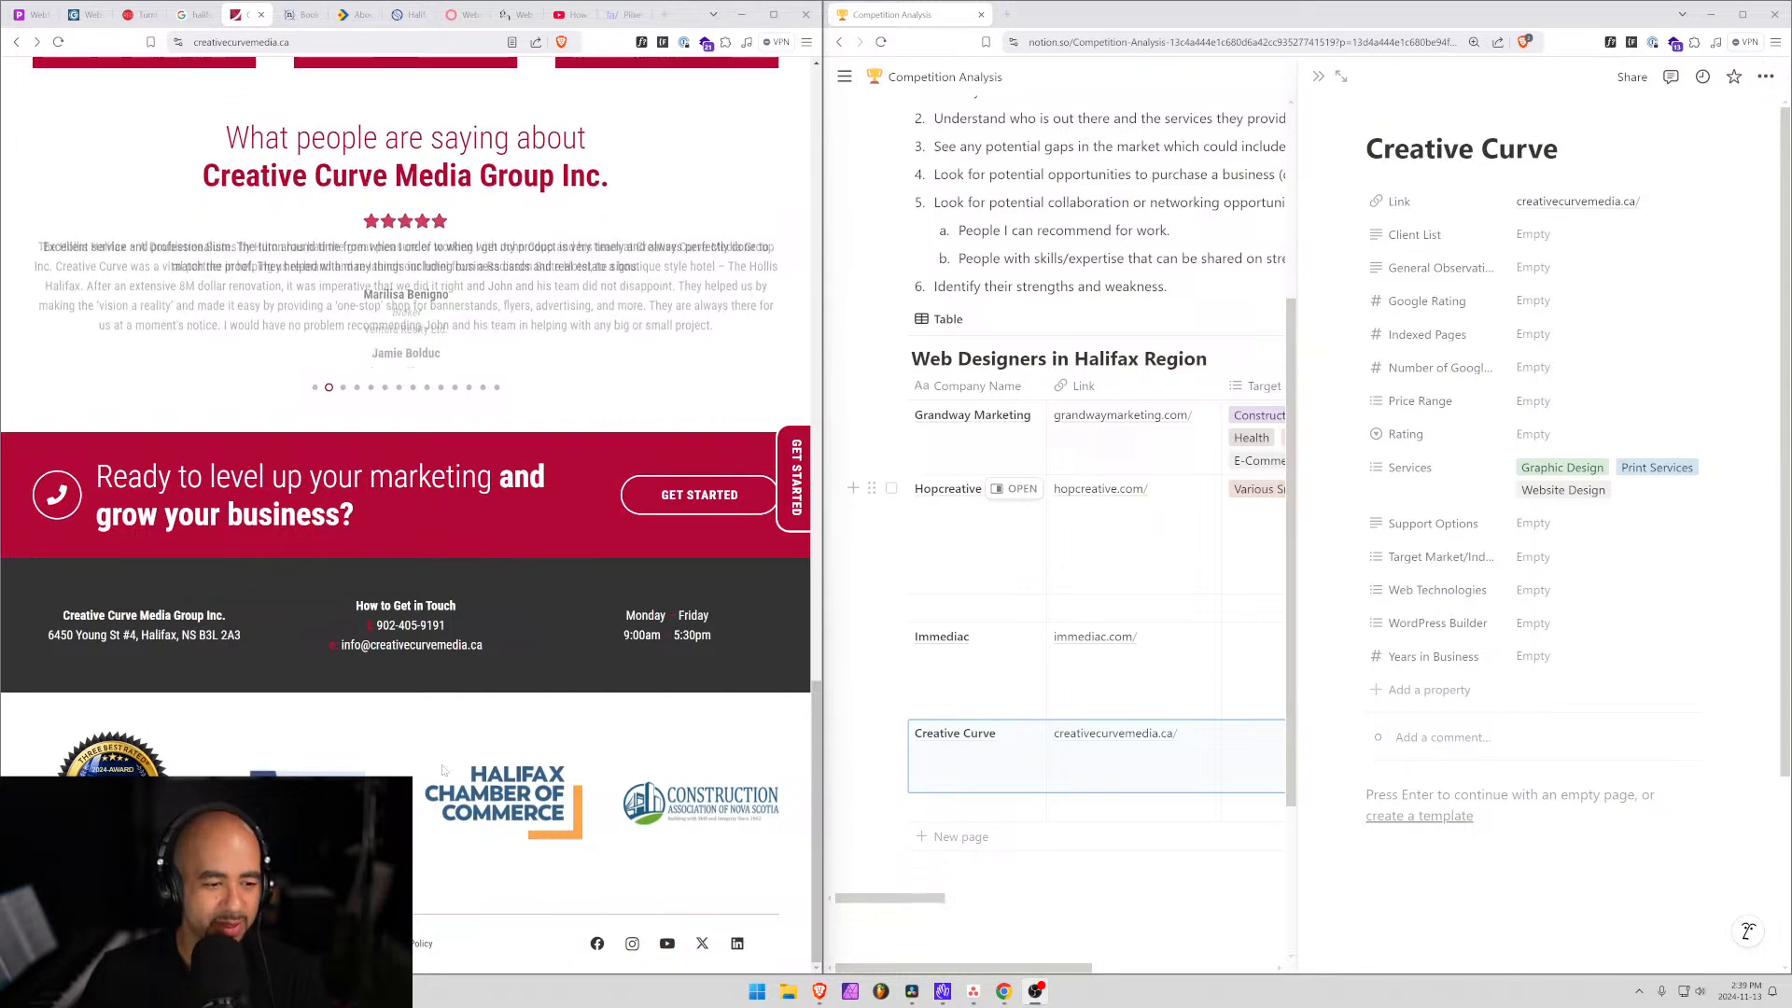
scroll(475, 731, up, 5)
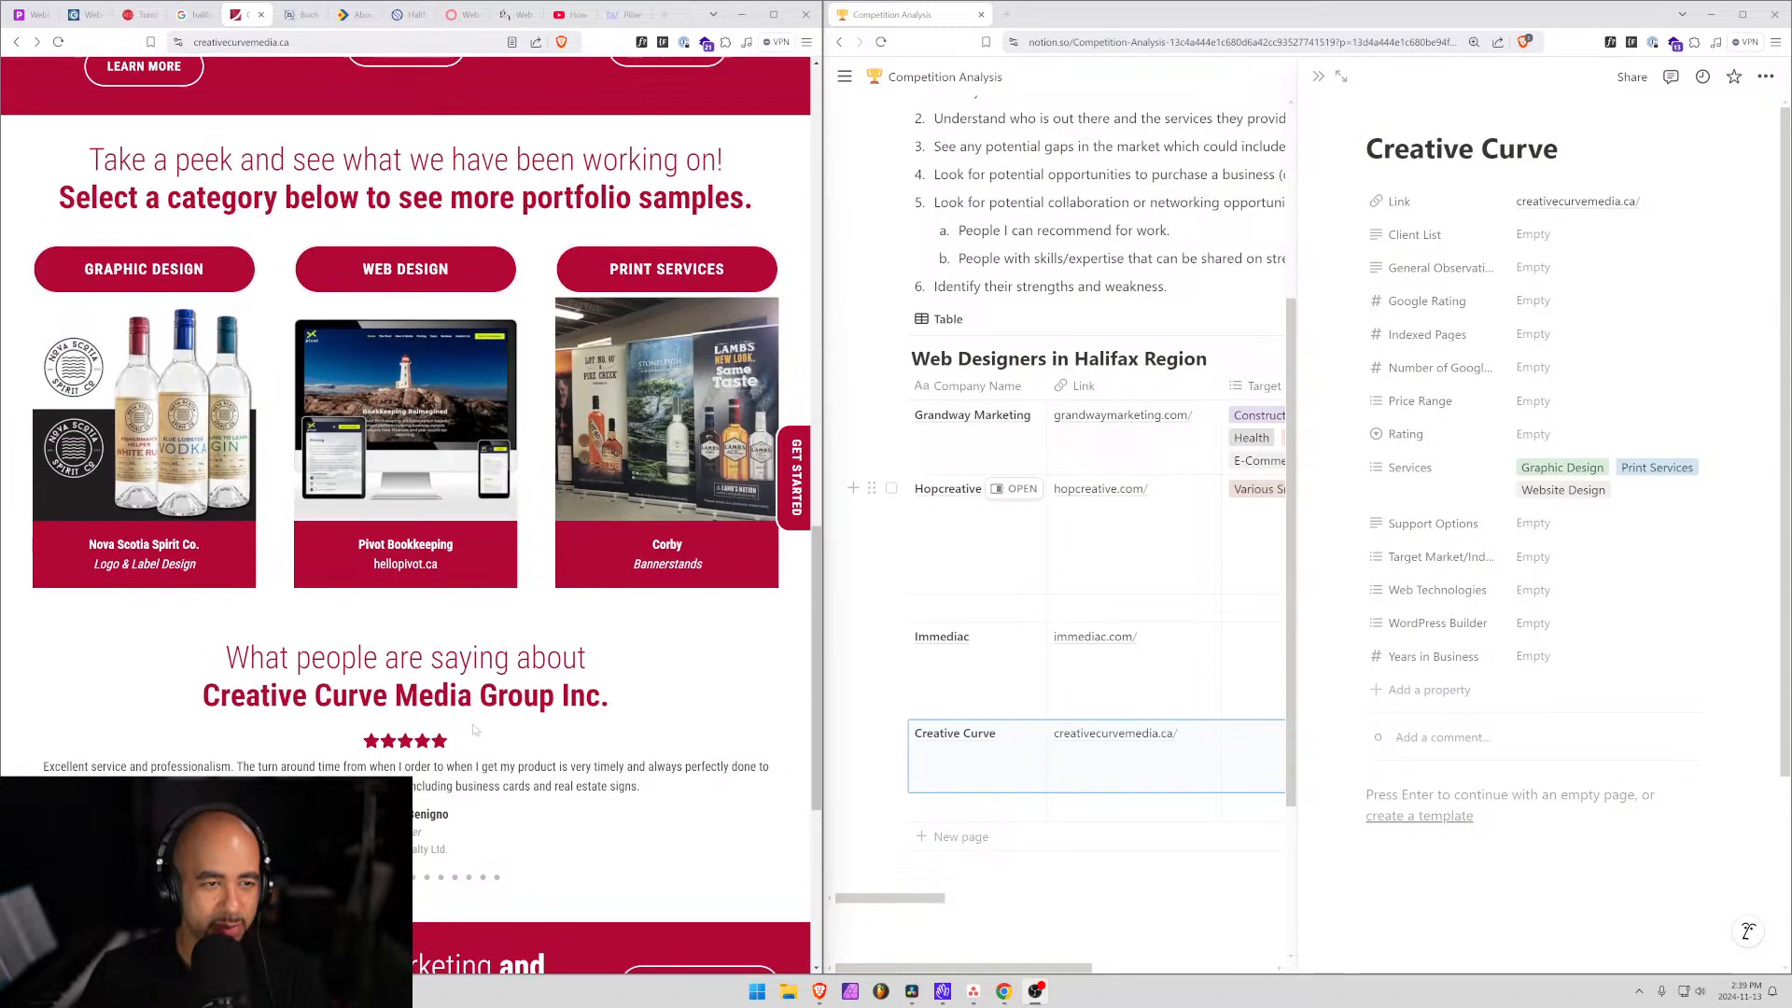
Browse Creative Curve's graphic design portfolio samples.
click(100, 273)
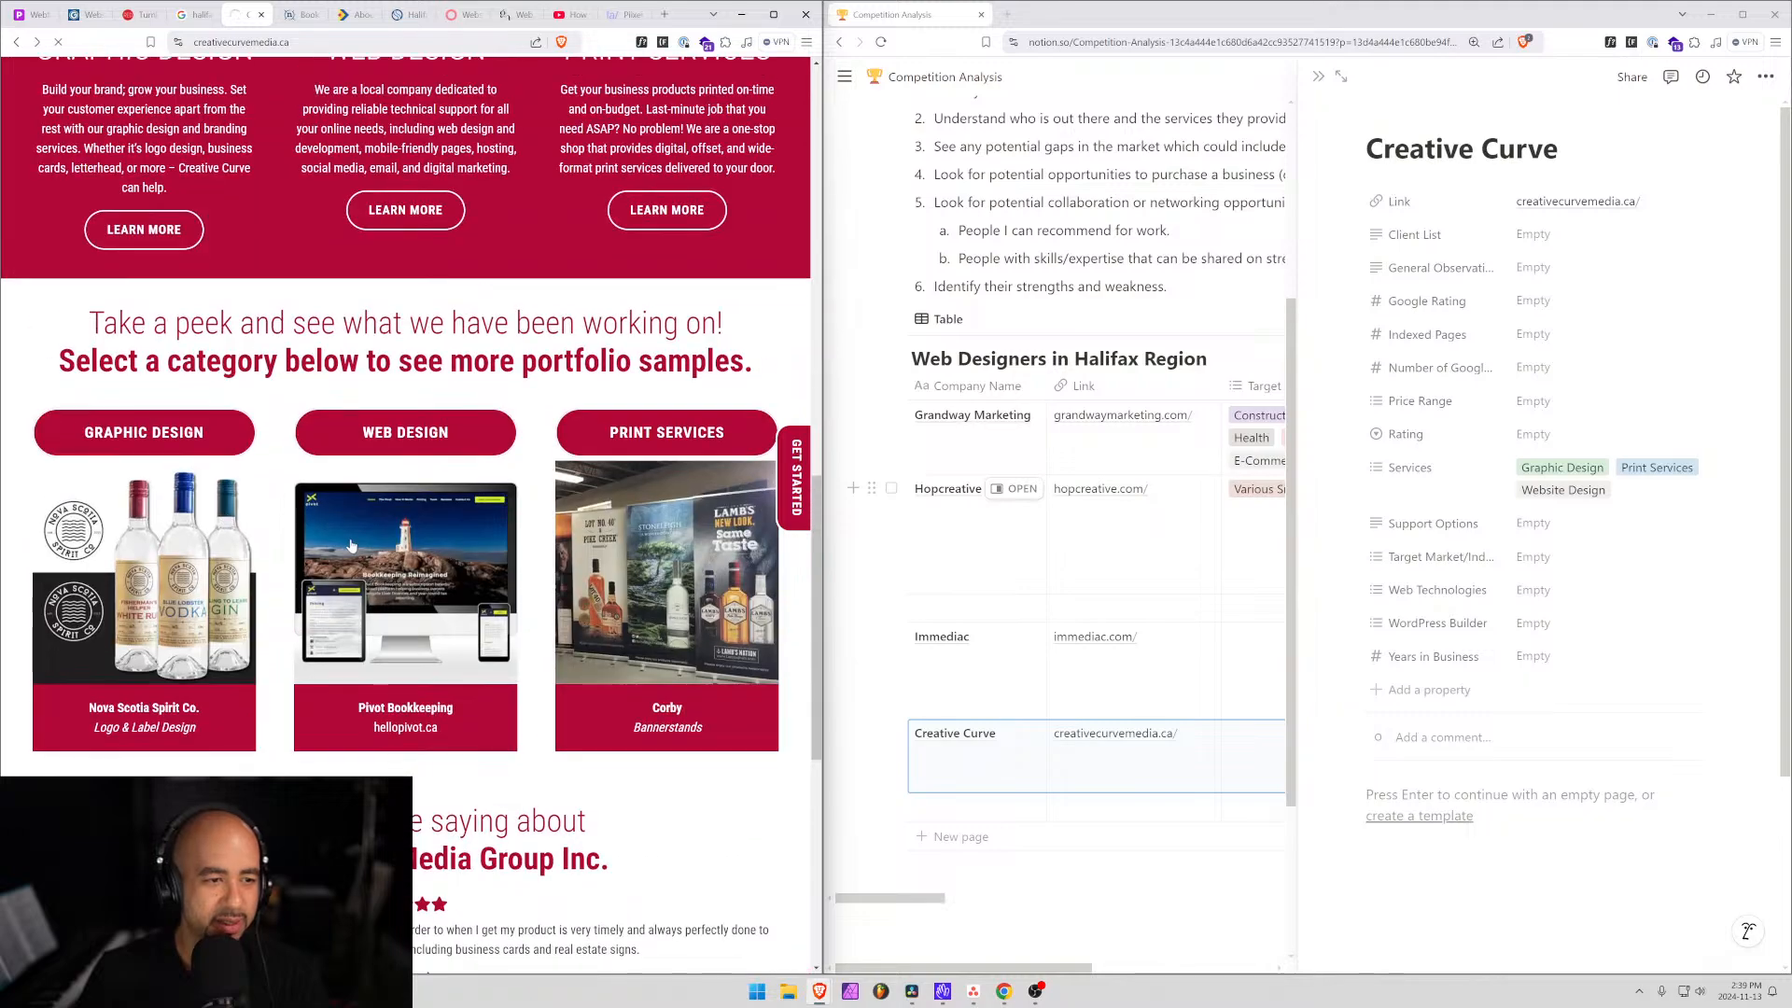
scroll(352, 543, down, 12)
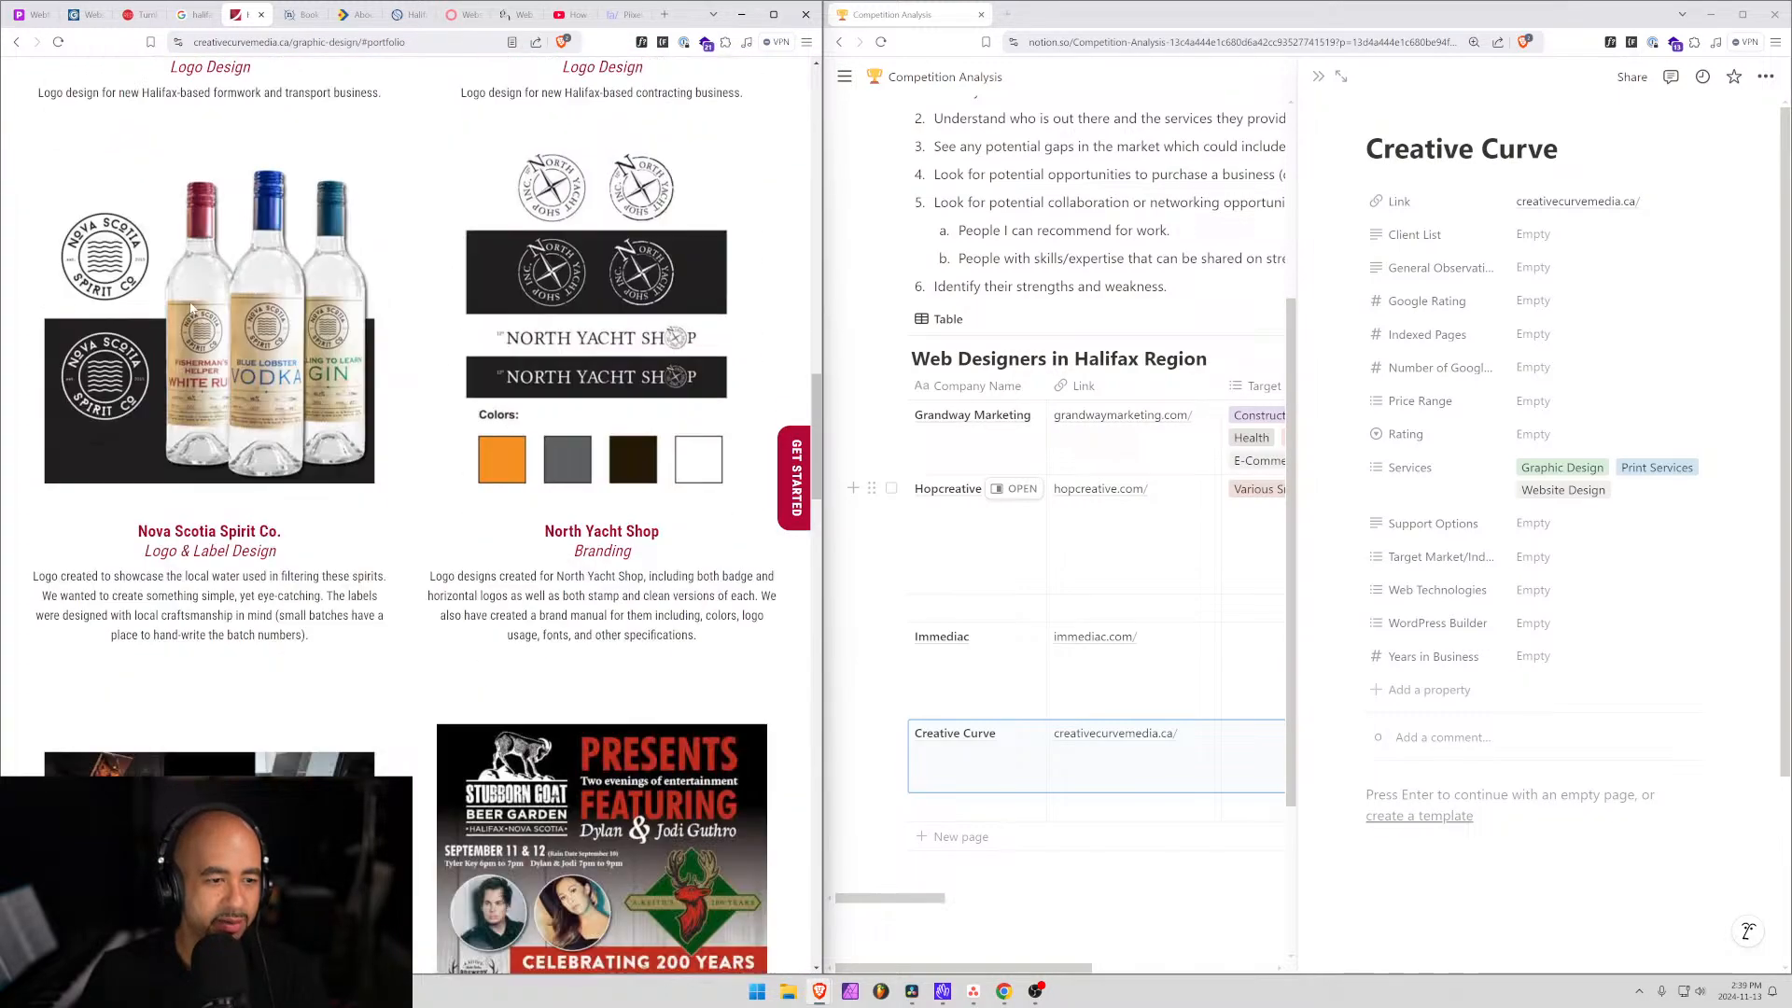
scroll(432, 420, down, 5)
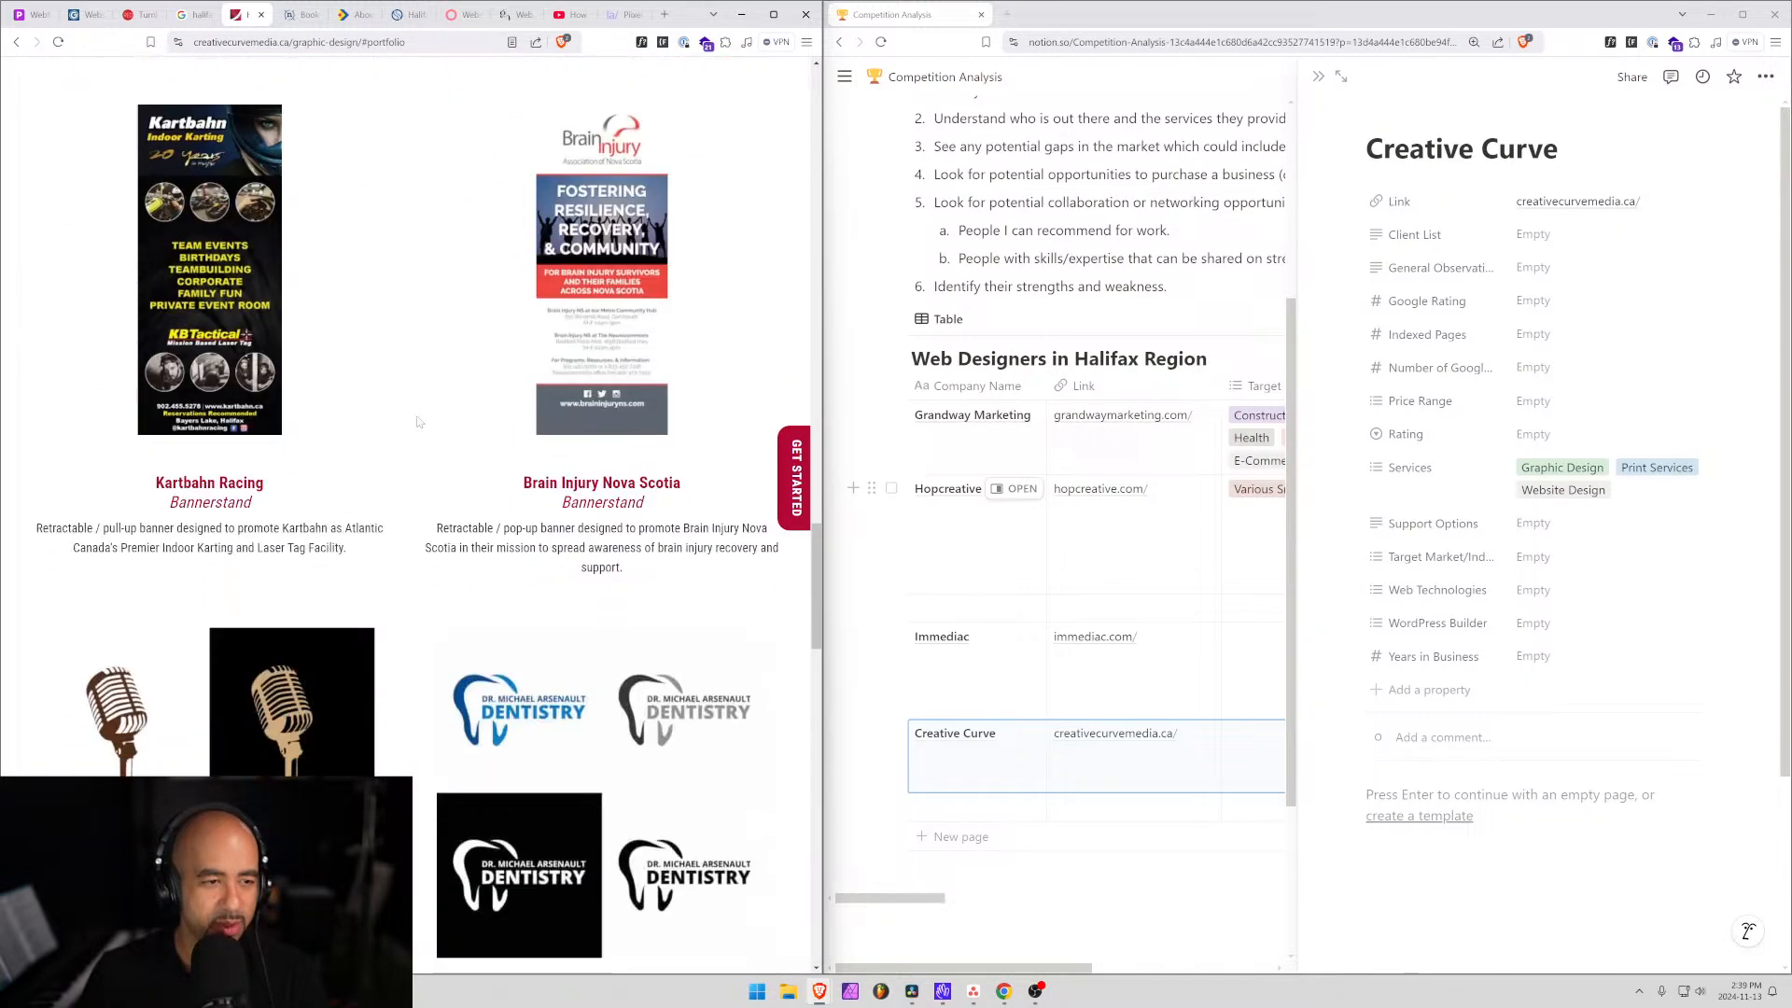
scroll(431, 420, down, 5)
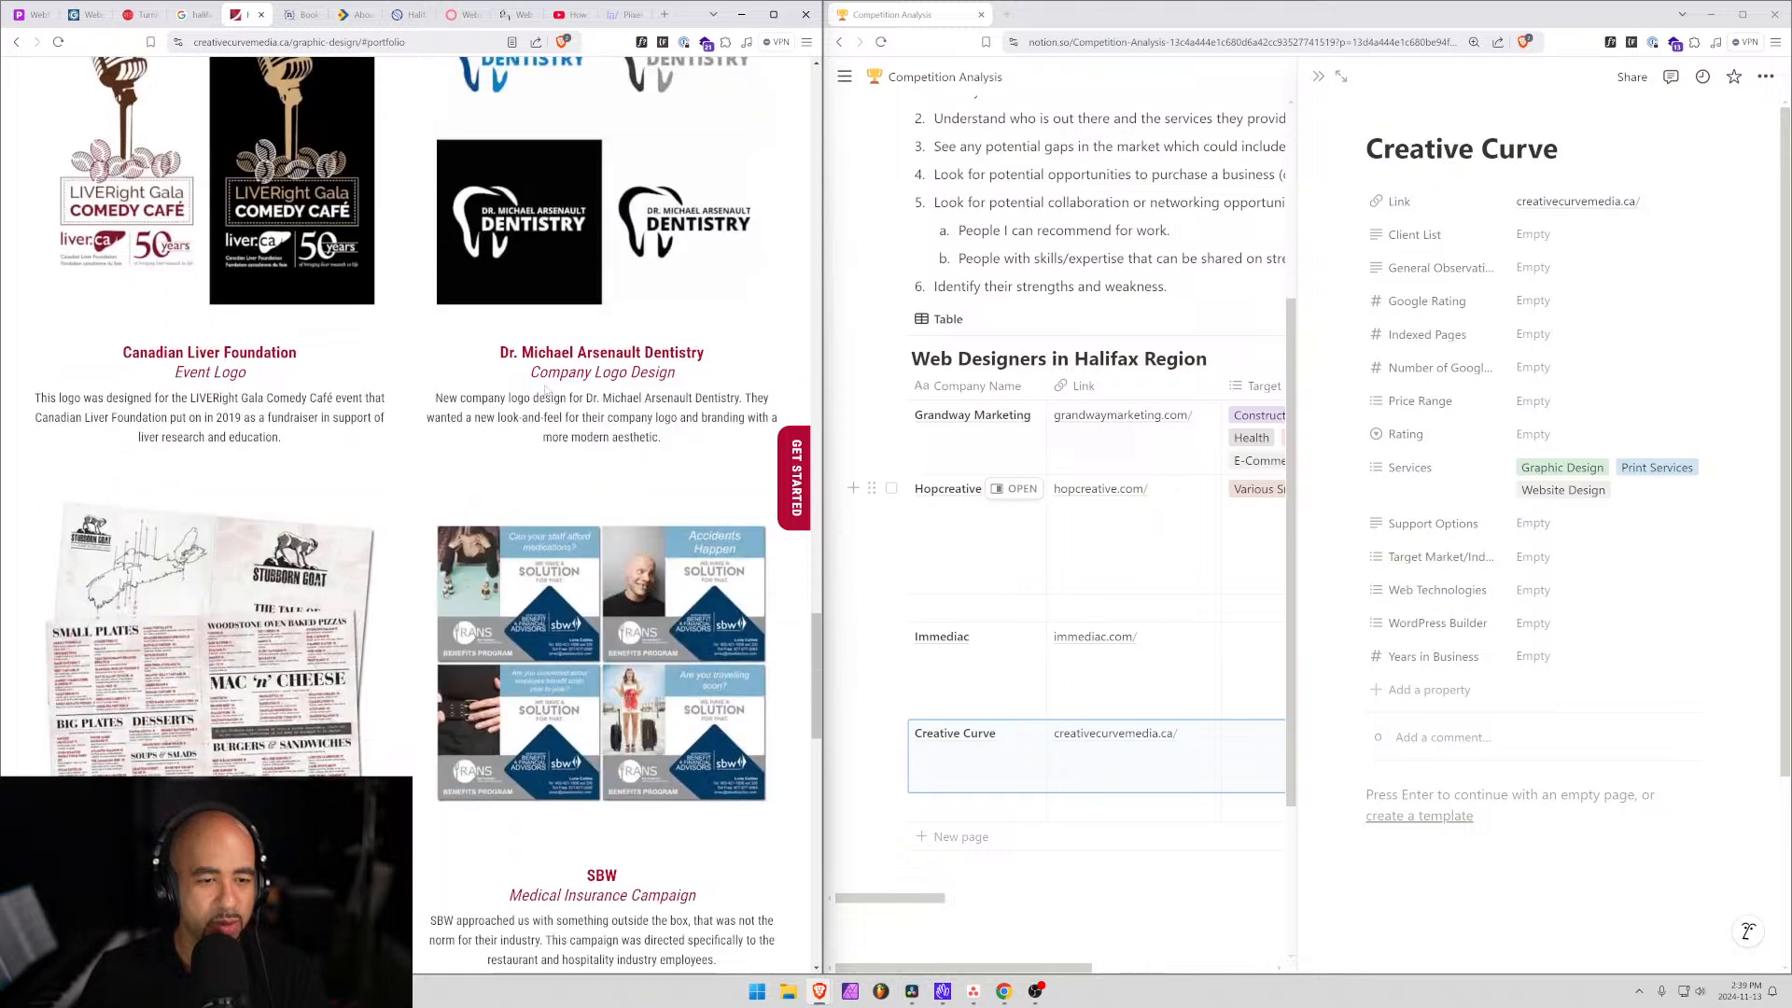
Add Logo Design to Creative Curve's Services in Notion.
click(1666, 504)
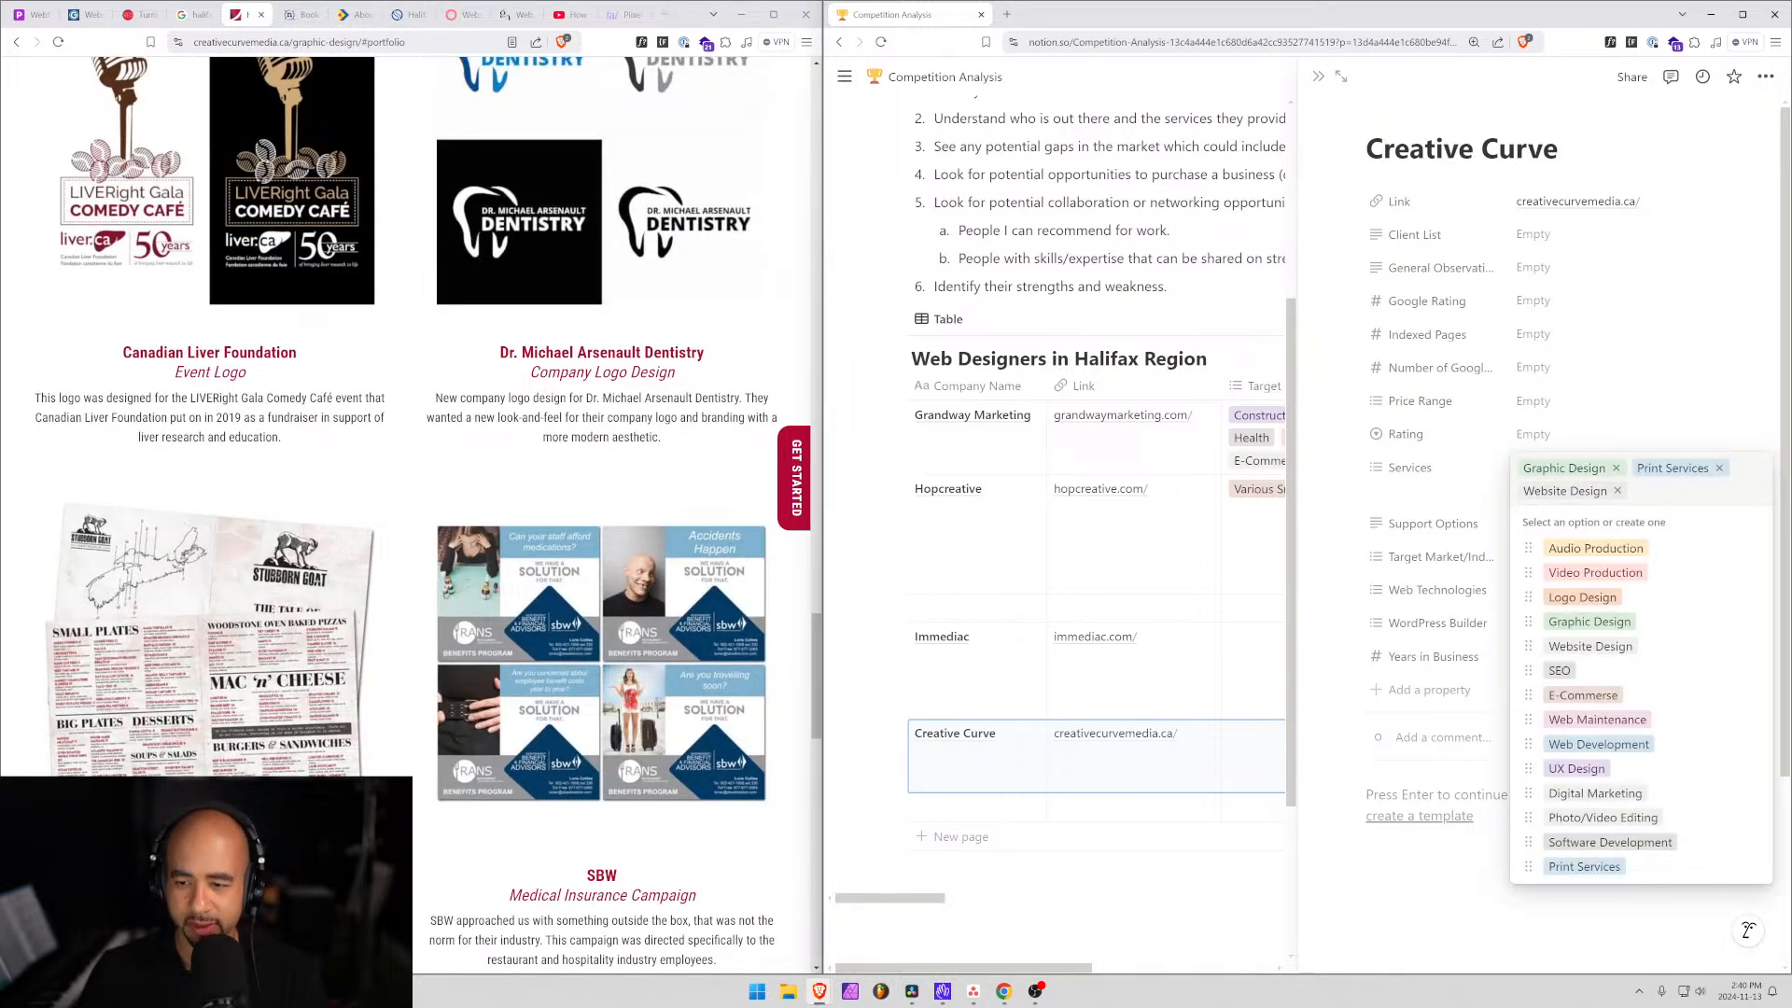
text(logo)
key(Return)
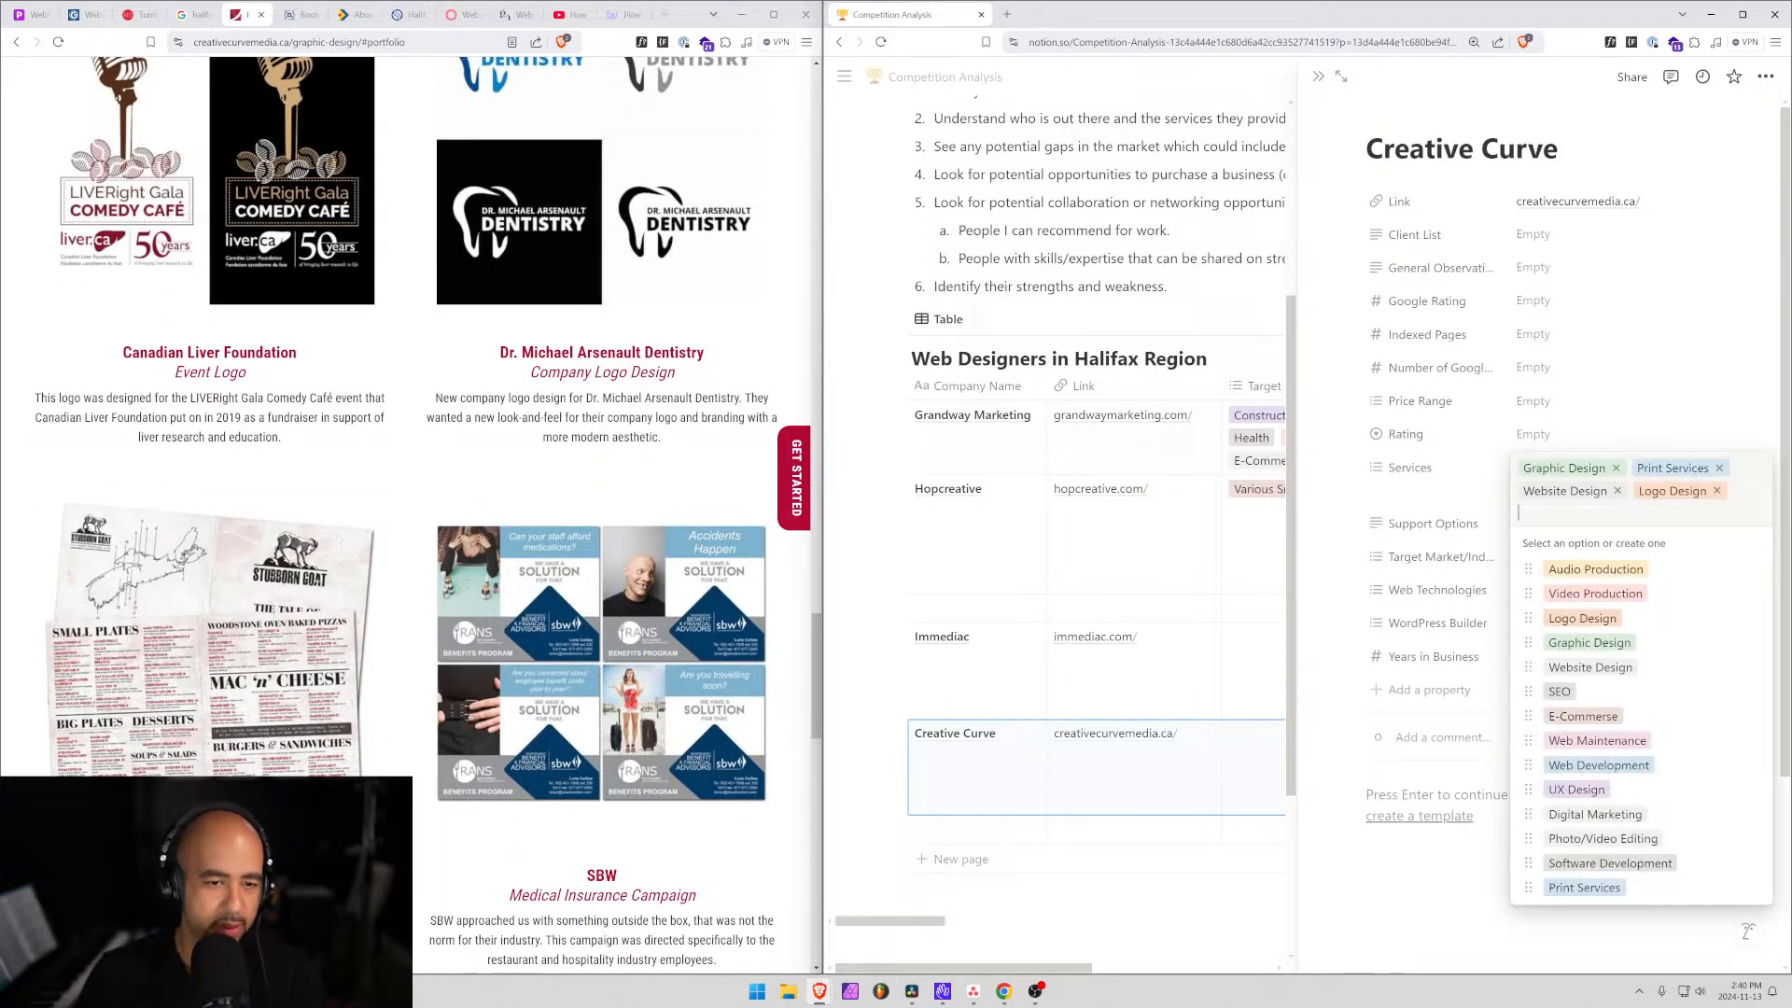
scroll(406, 514, down, 3)
scroll(406, 513, down, 10)
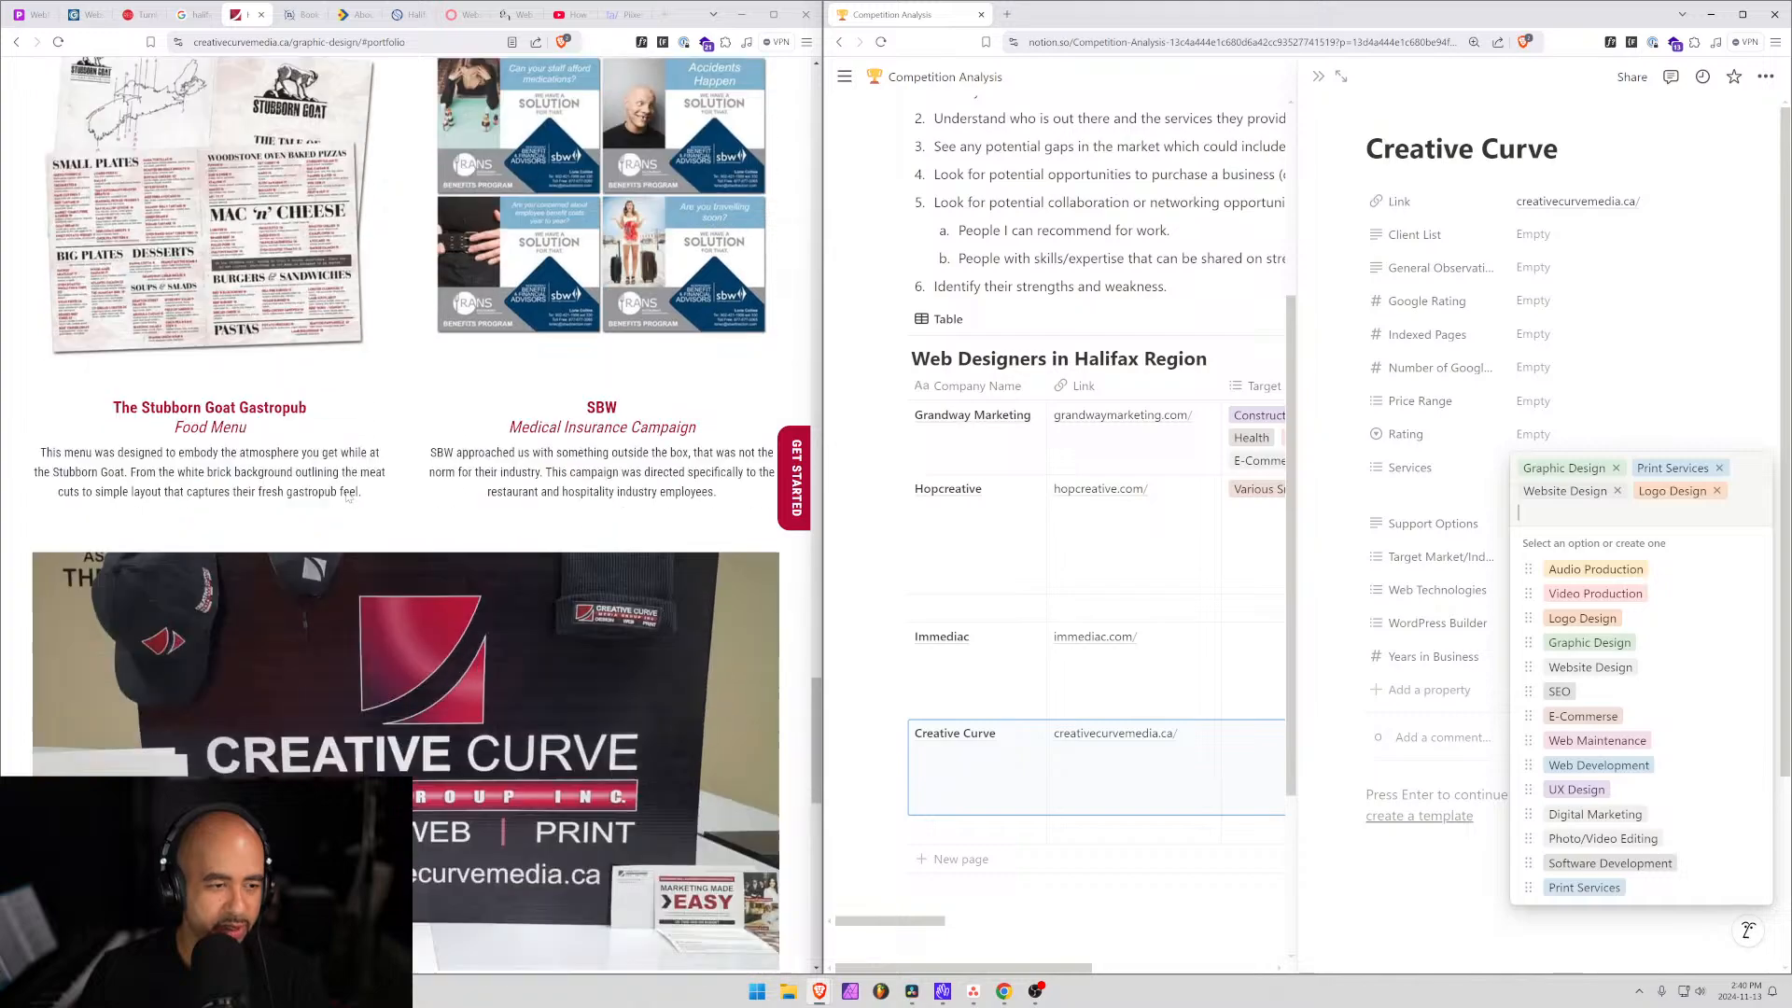
scroll(406, 514, down, 2)
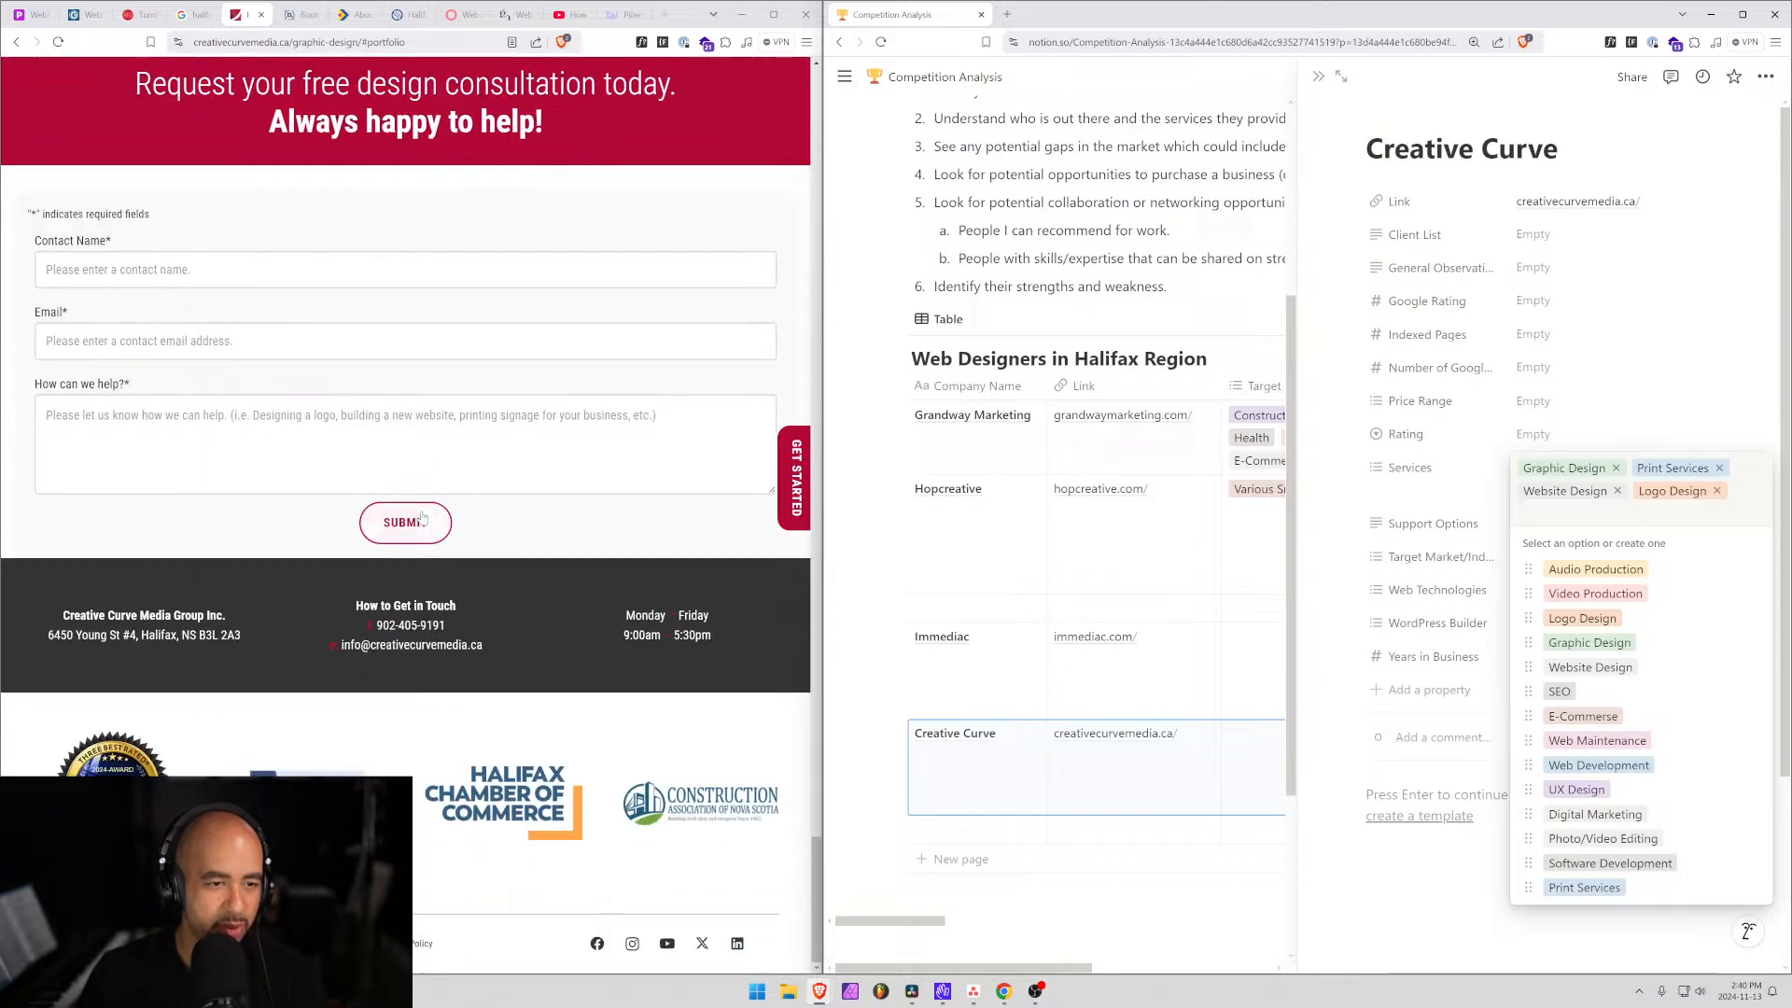
scroll(500, 671, up, 15)
scroll(499, 670, up, 10)
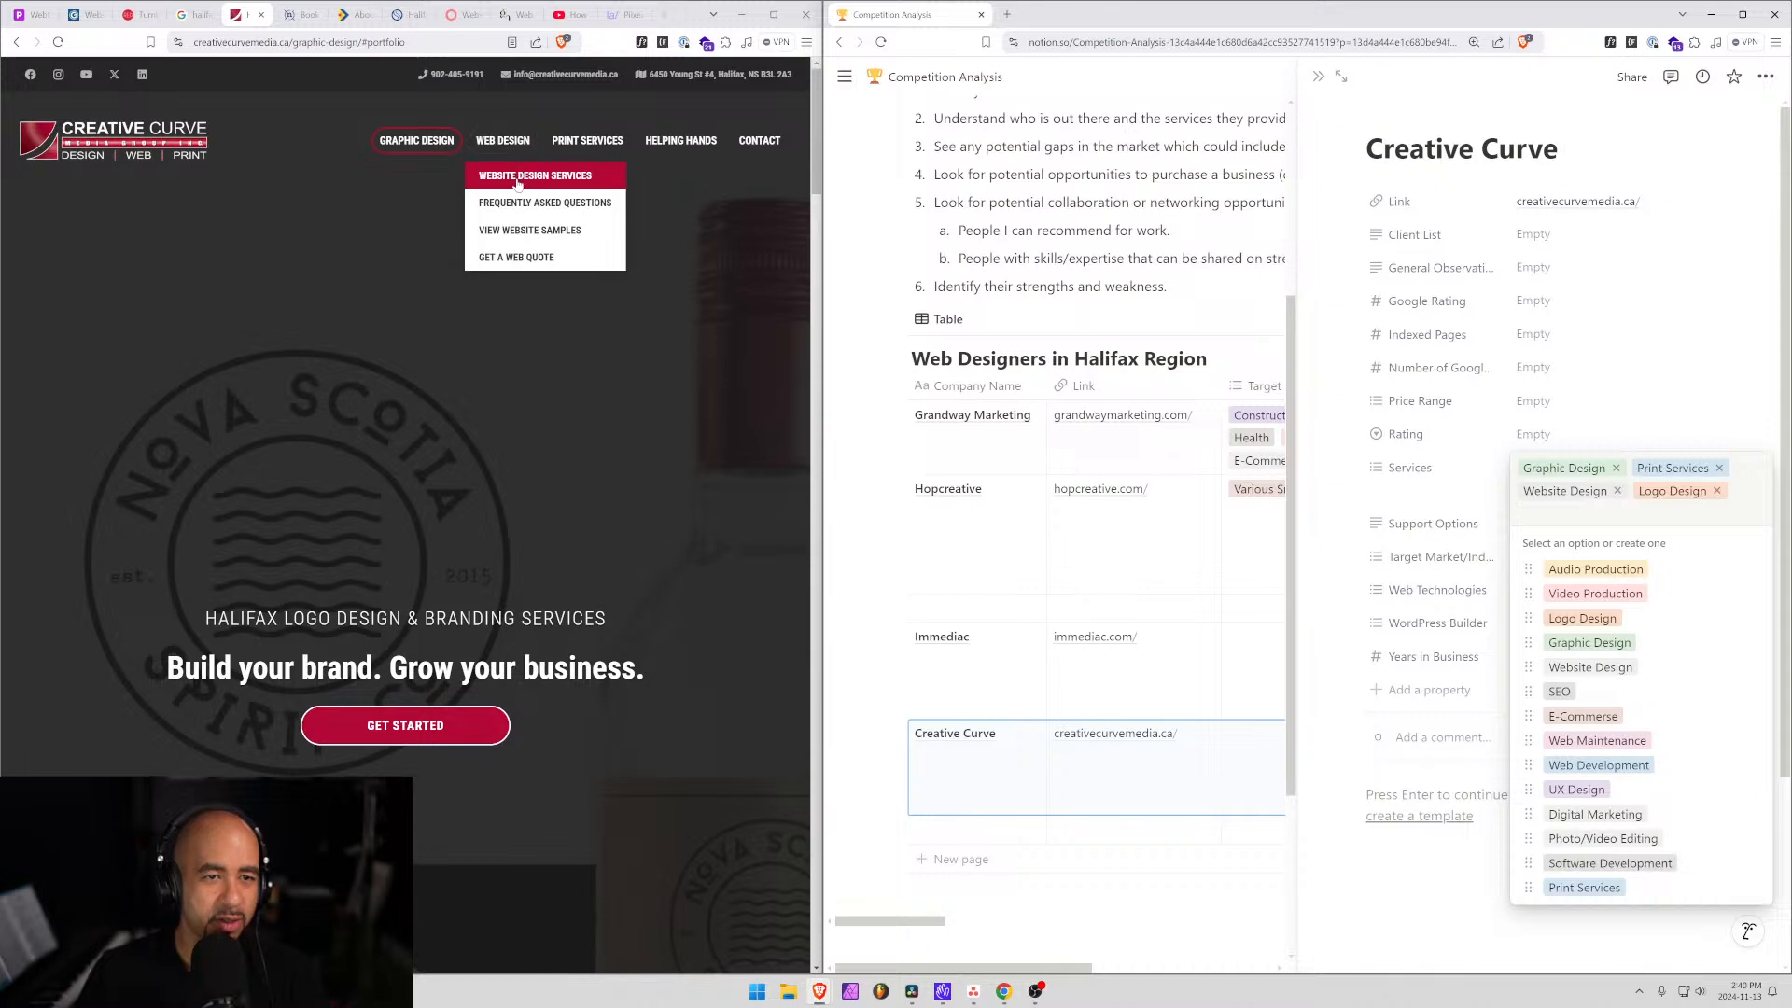
Open Creative Curve's web design services page and highlight its Affordable Pricing description.
click(506, 140)
scroll(474, 513, down, 8)
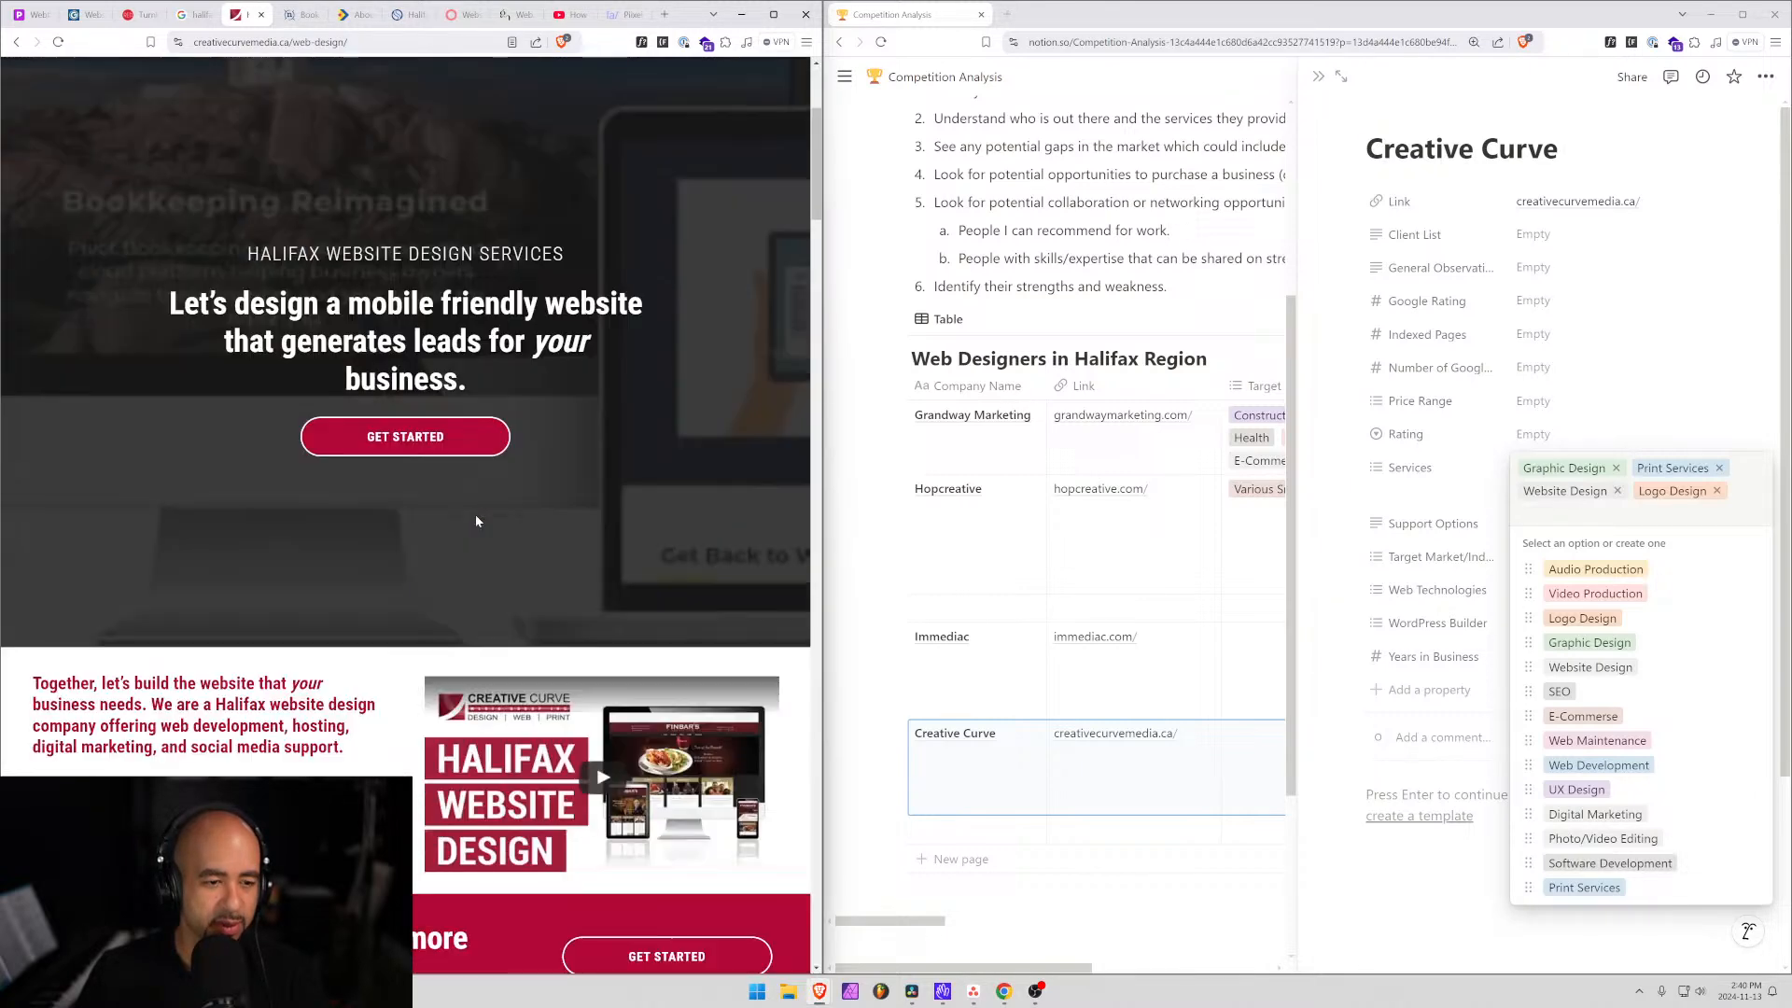
scroll(297, 539, down, 2)
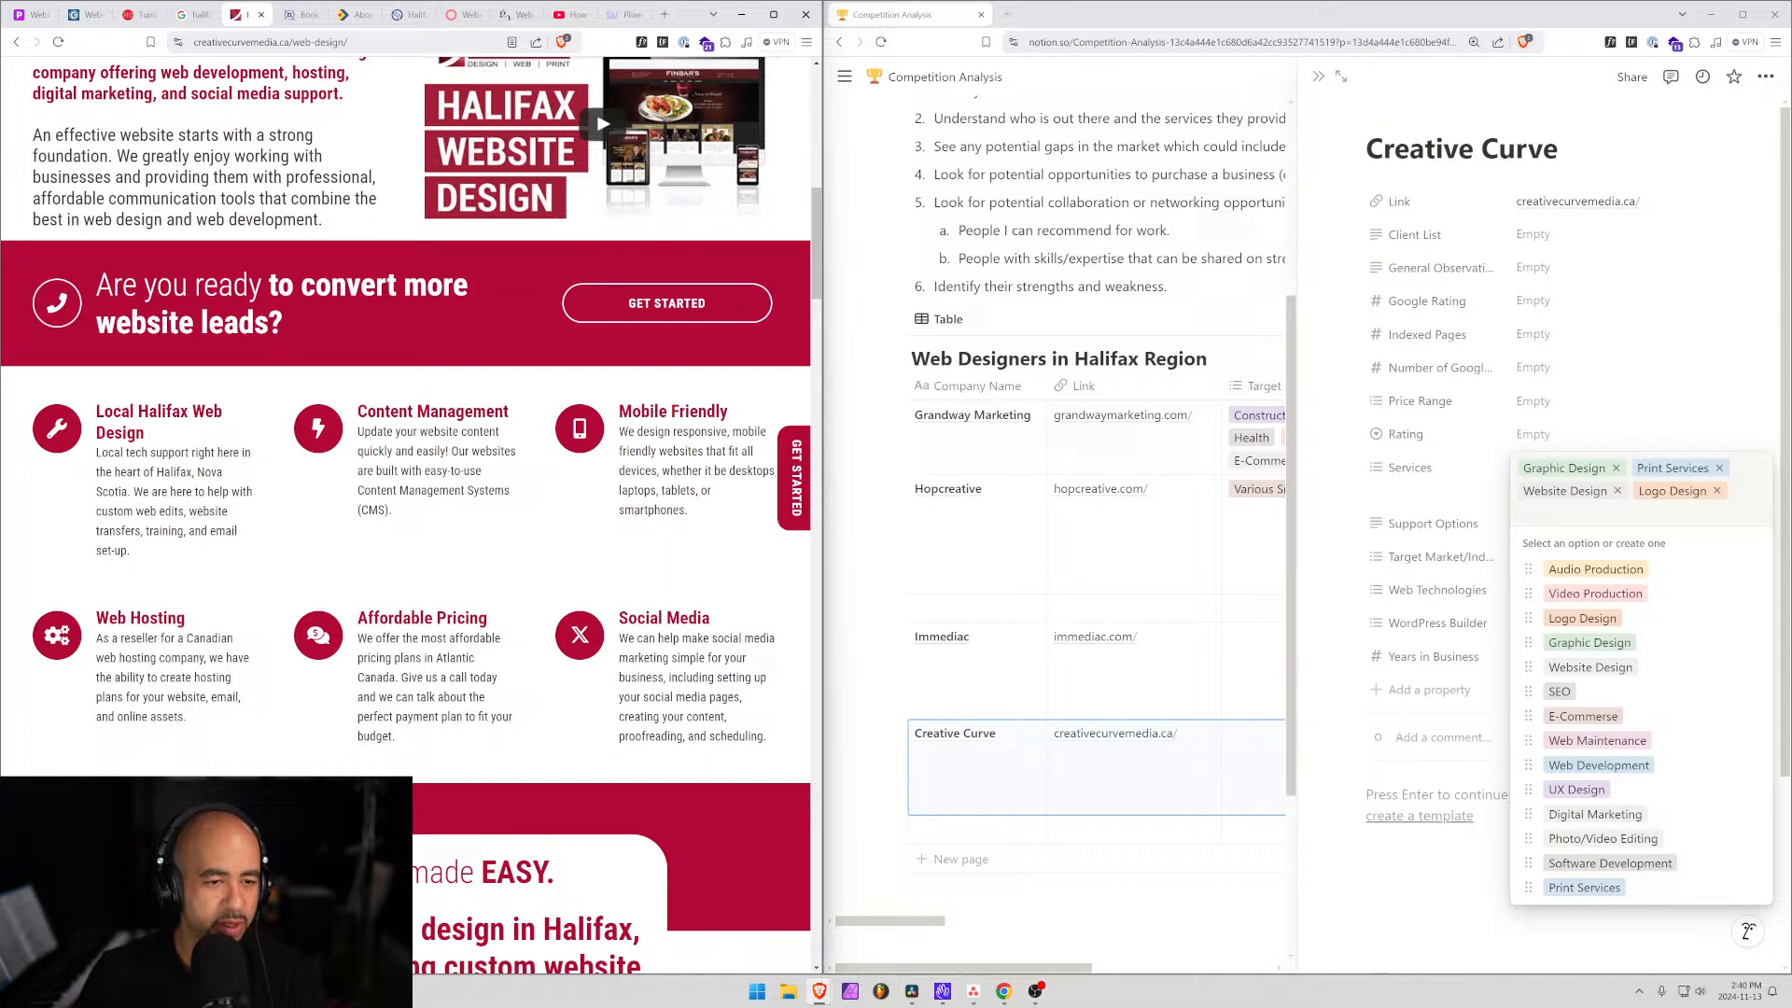
drag(345, 633, 519, 726)
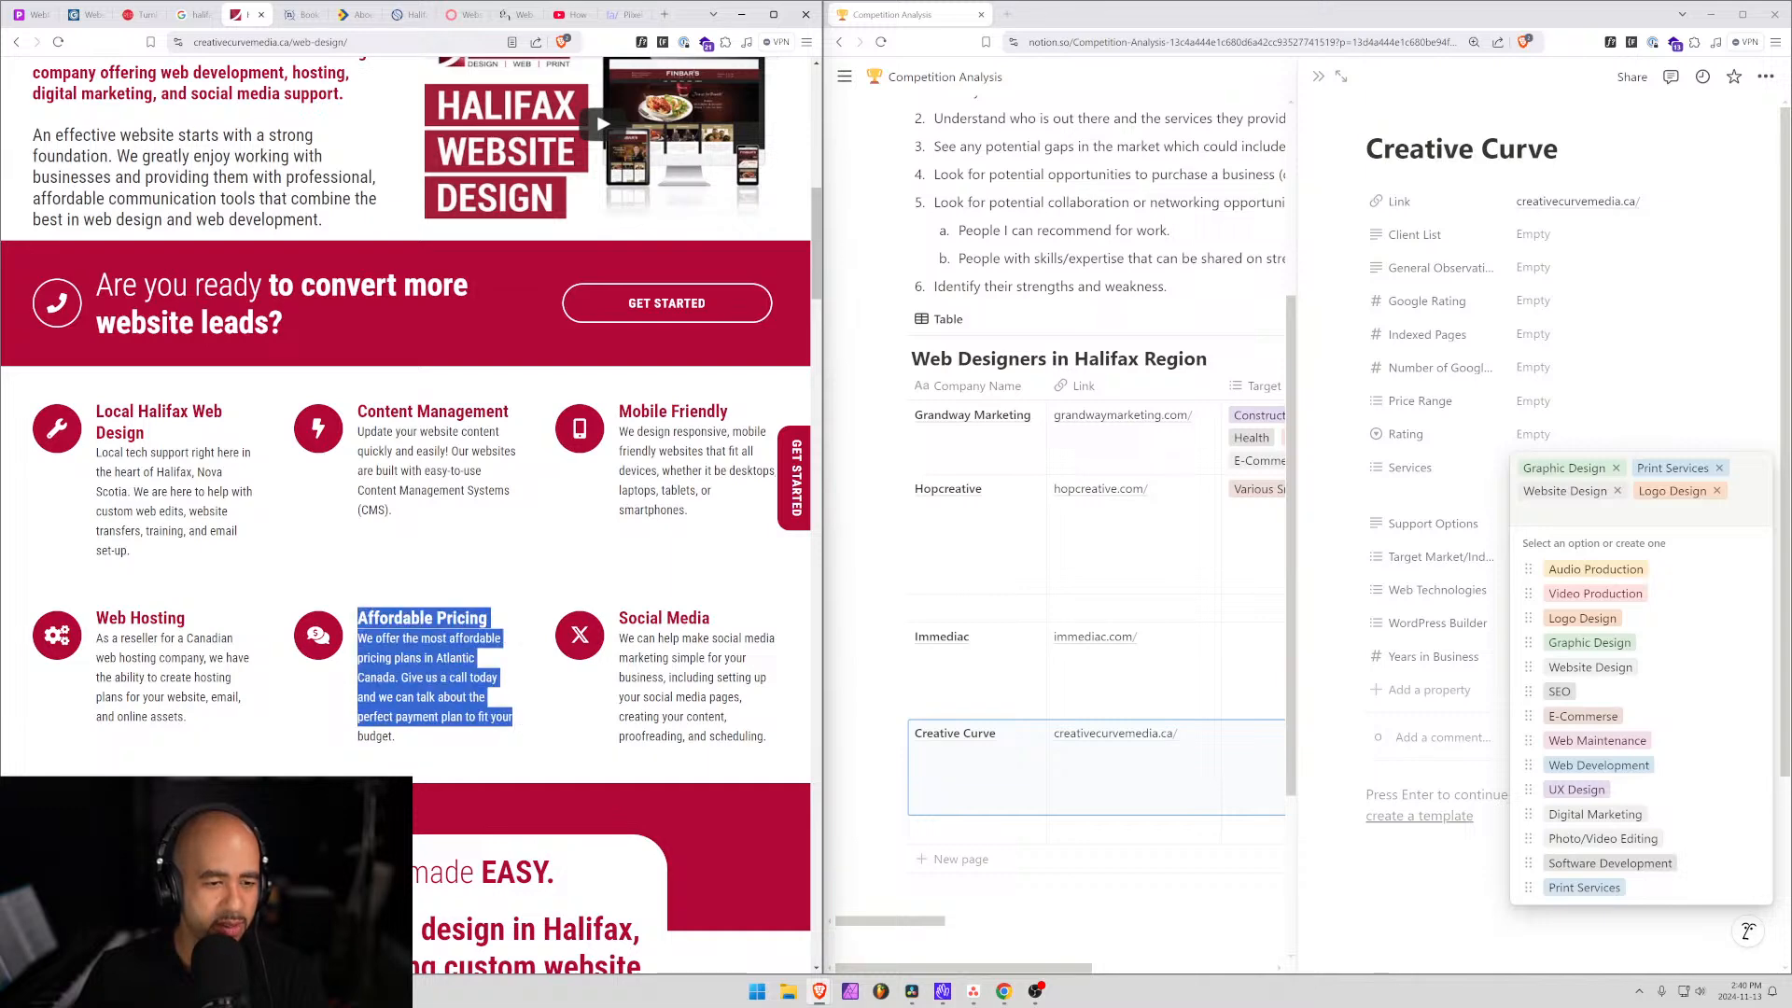
click(515, 724)
scroll(411, 425, down, 4)
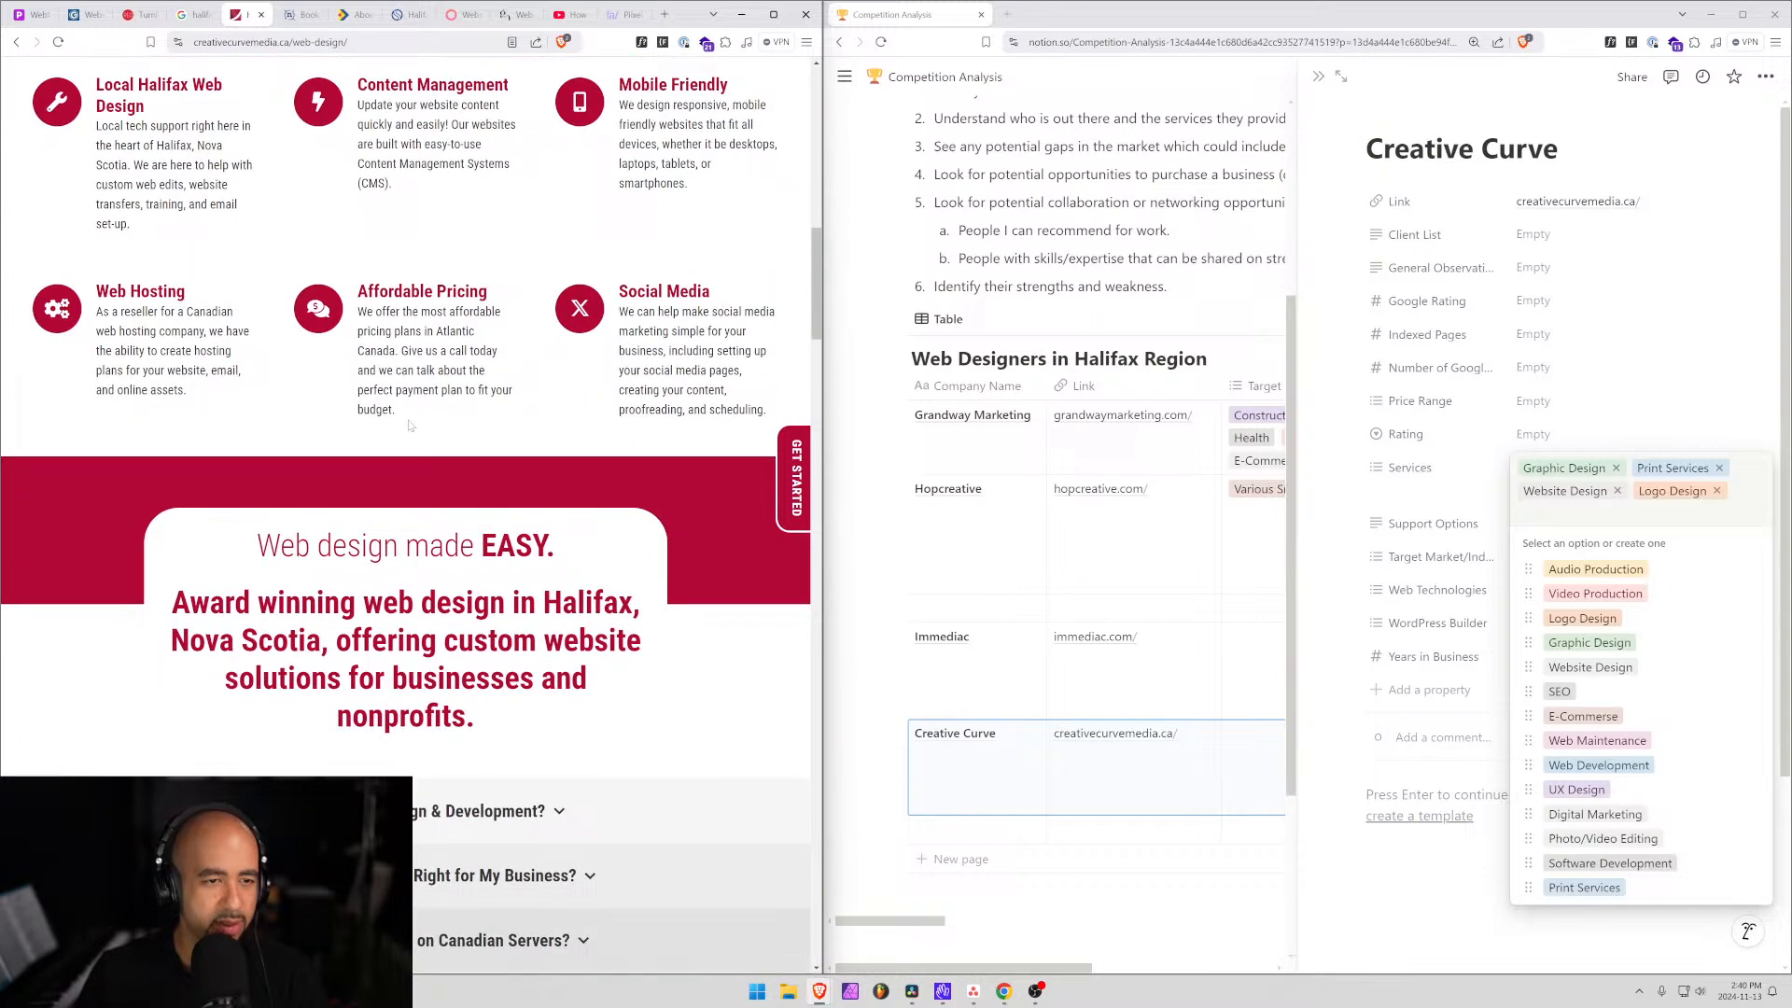
drag(409, 425, 370, 351)
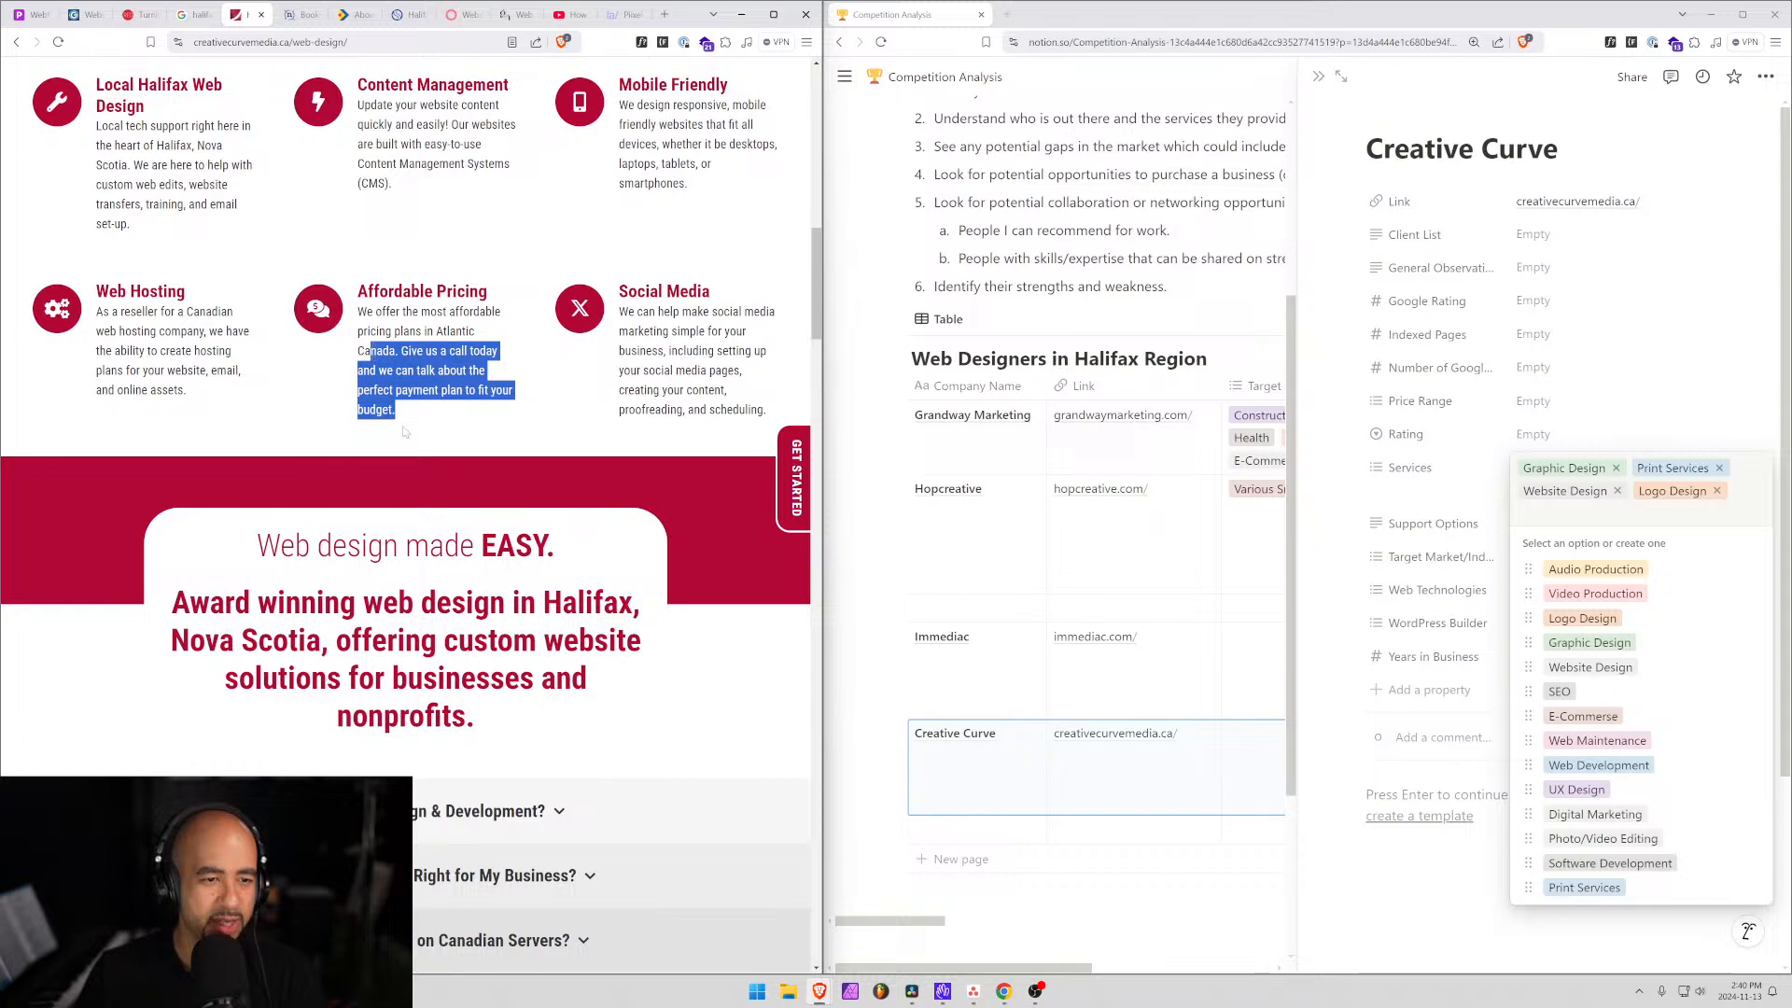
Expand the 'Why Invest in Web Design & Development?' answer and read it.
scroll(371, 351, down, 4)
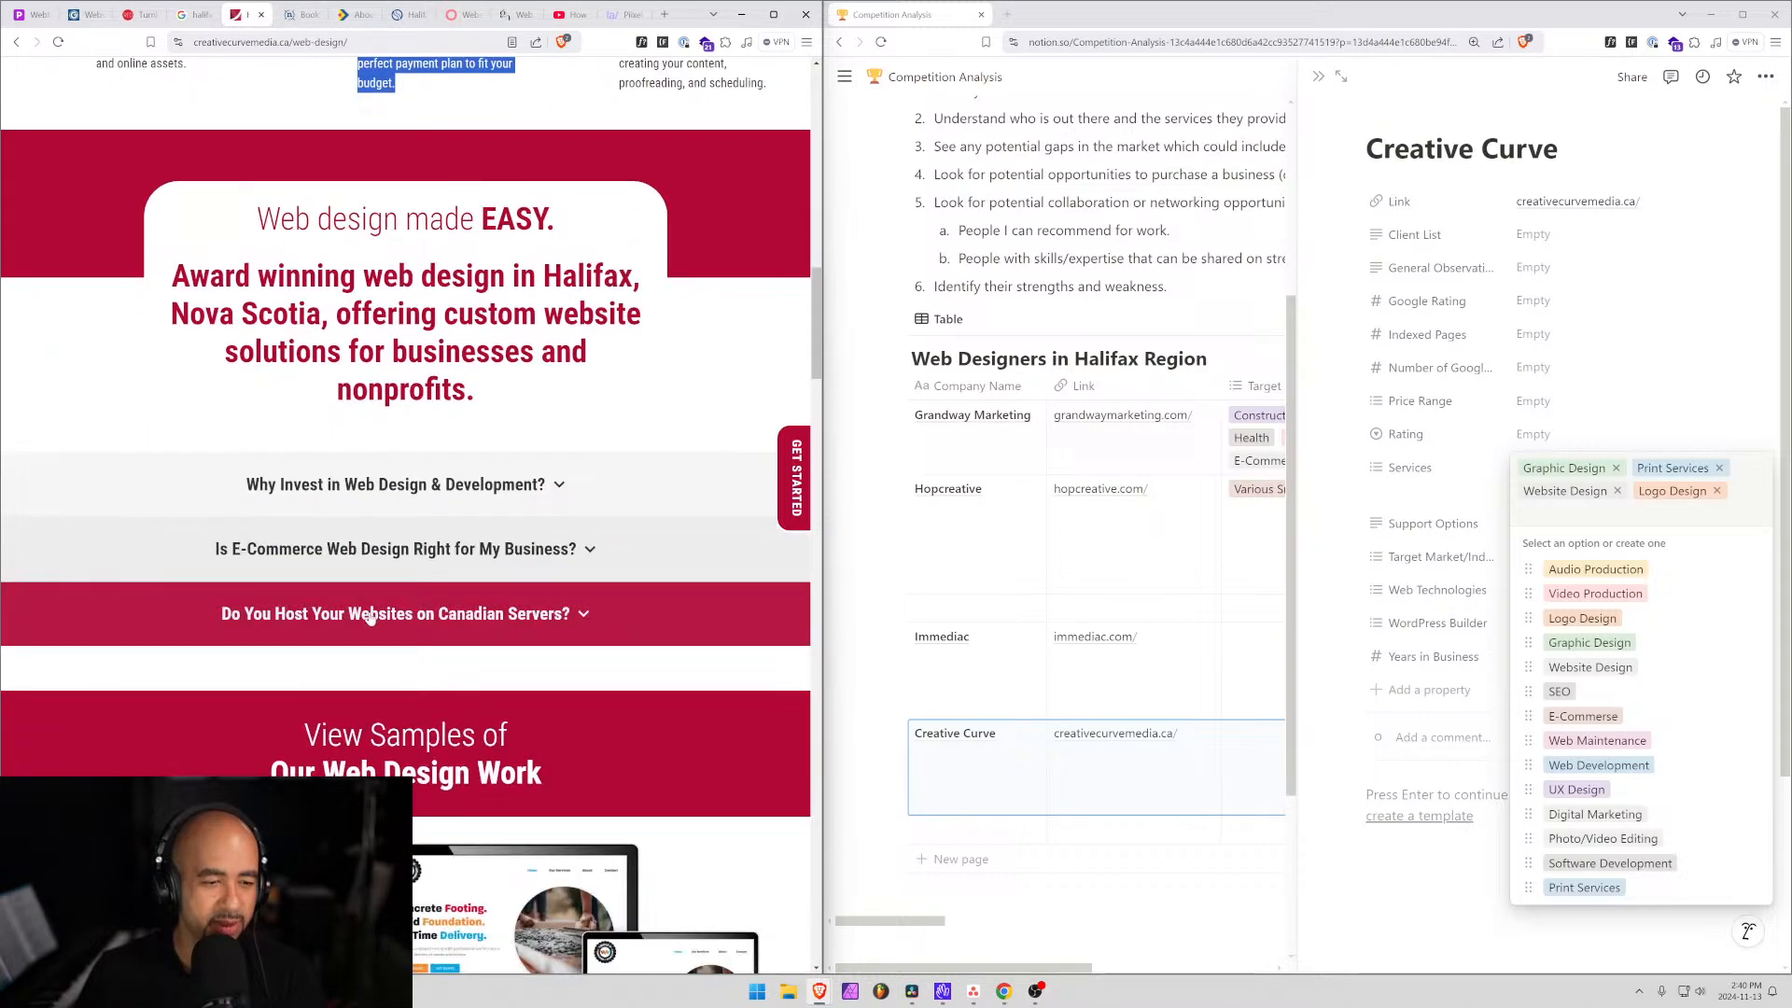
click(408, 486)
scroll(411, 493, down, 15)
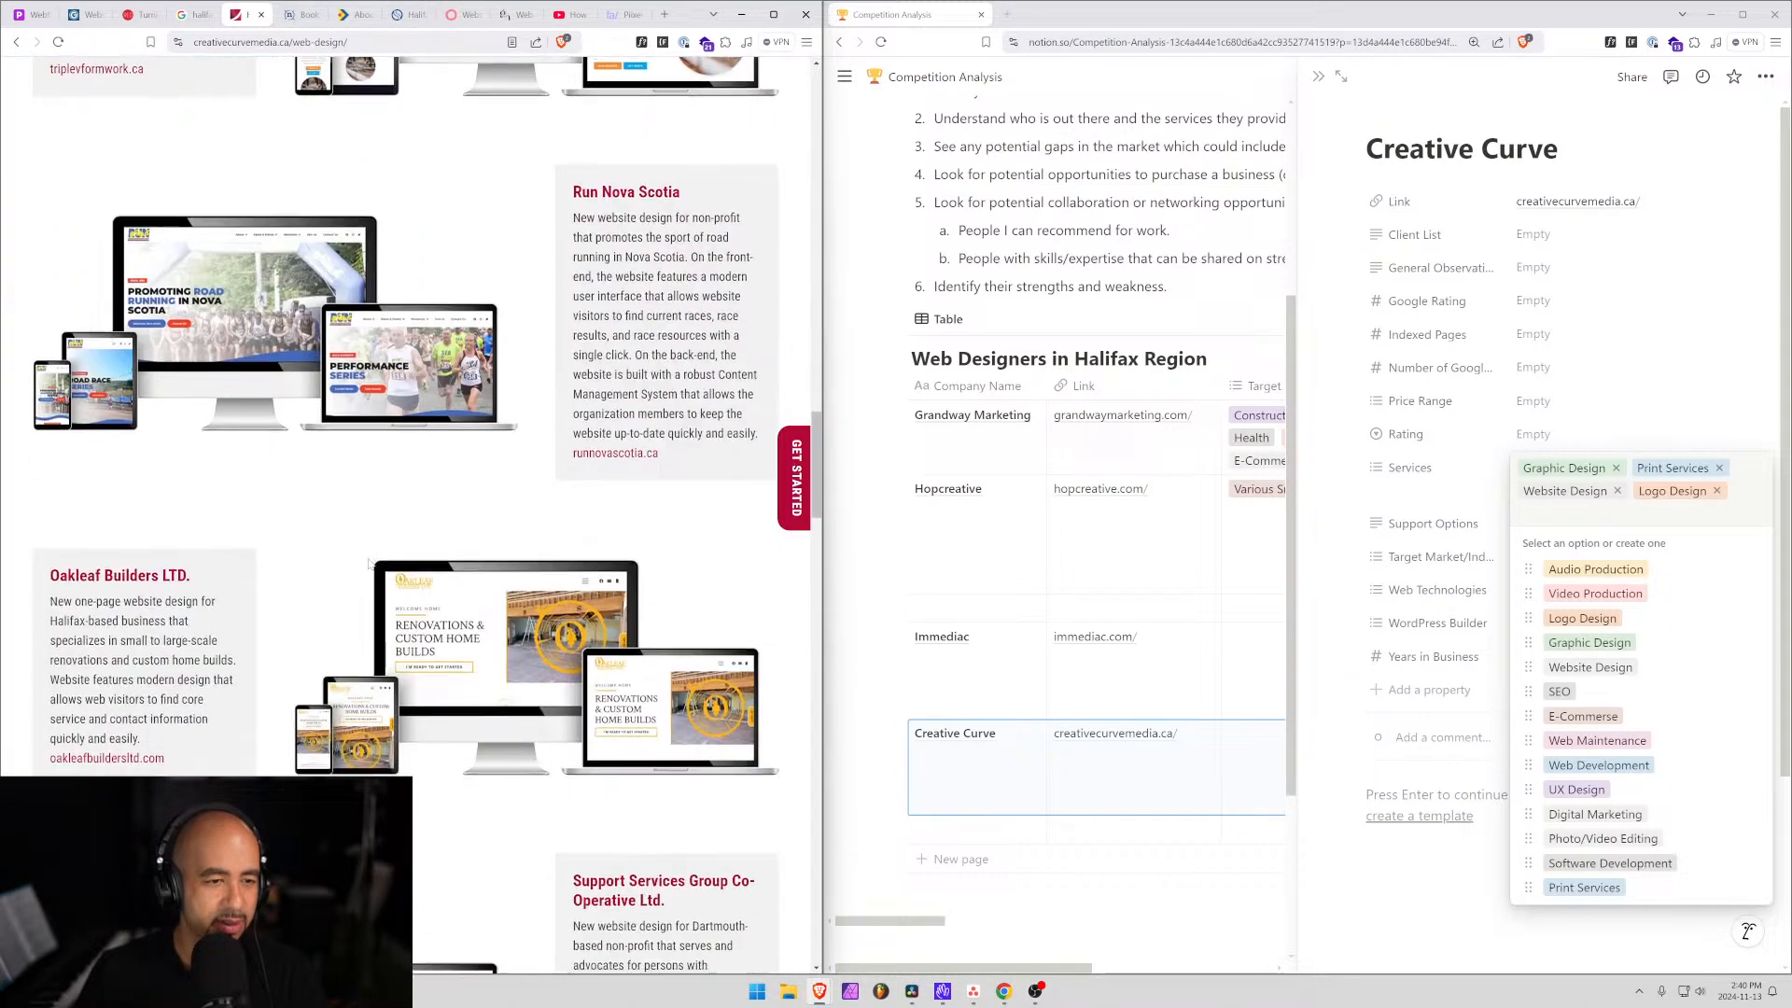
scroll(367, 564, up, 6)
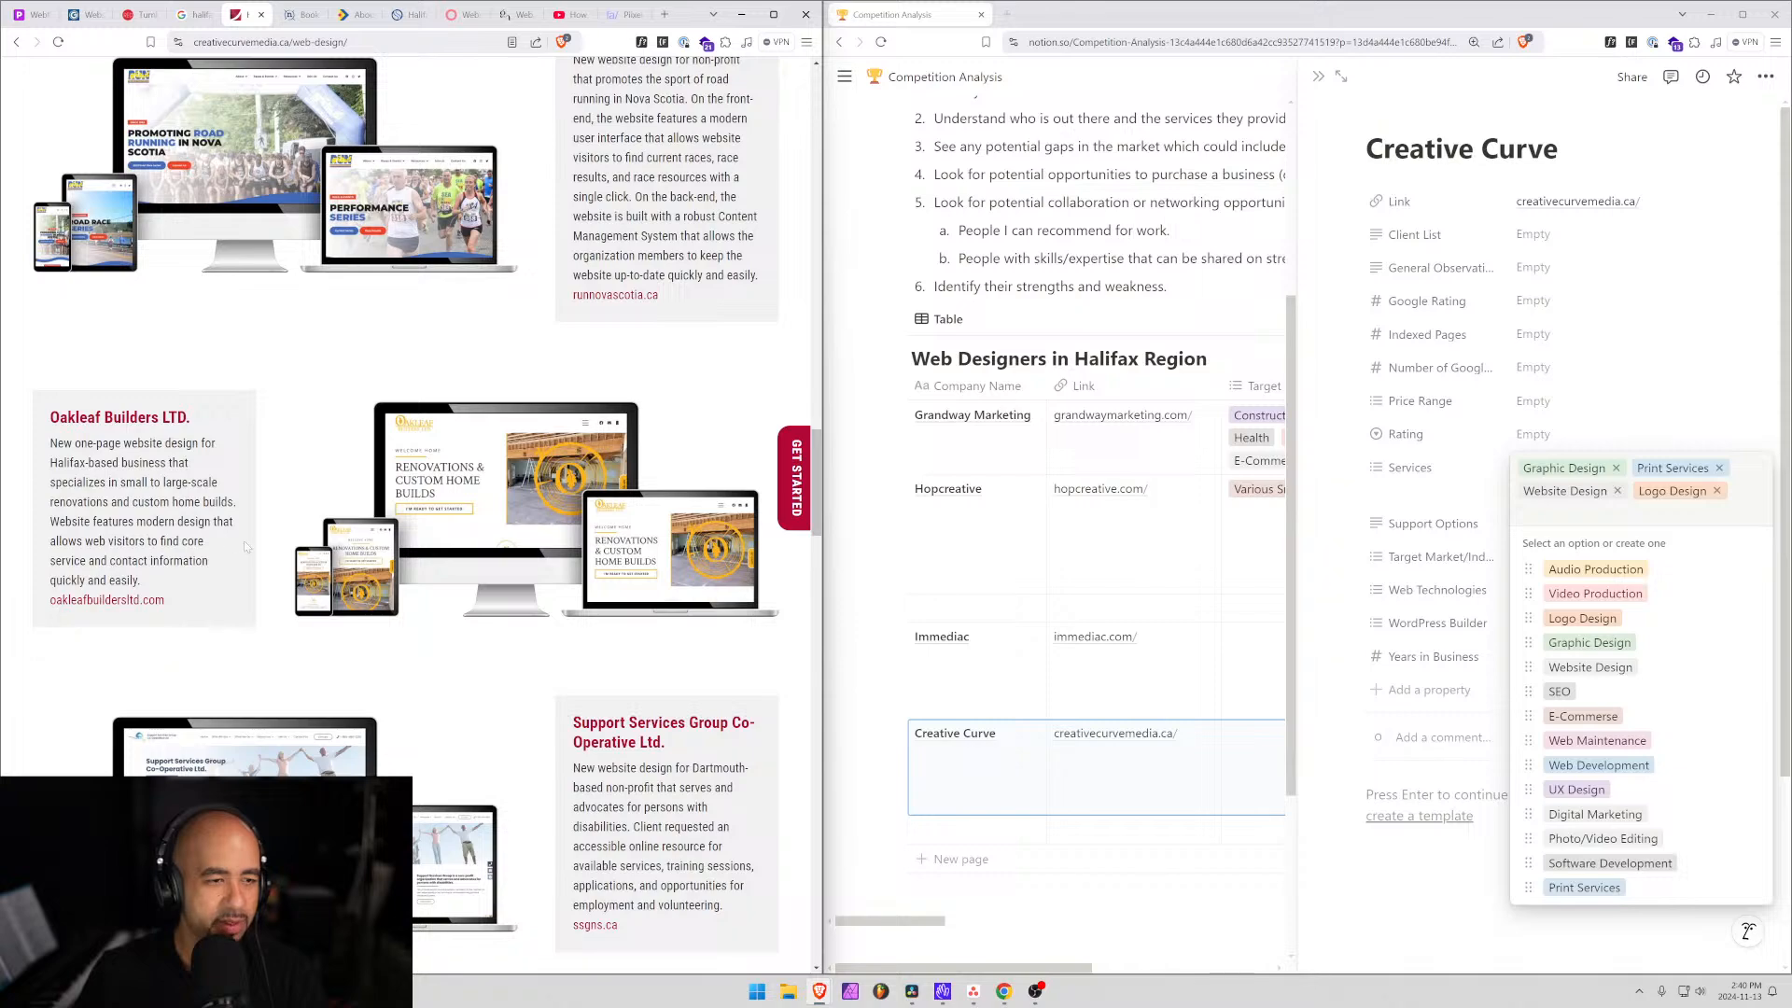
scroll(244, 540, up, 8)
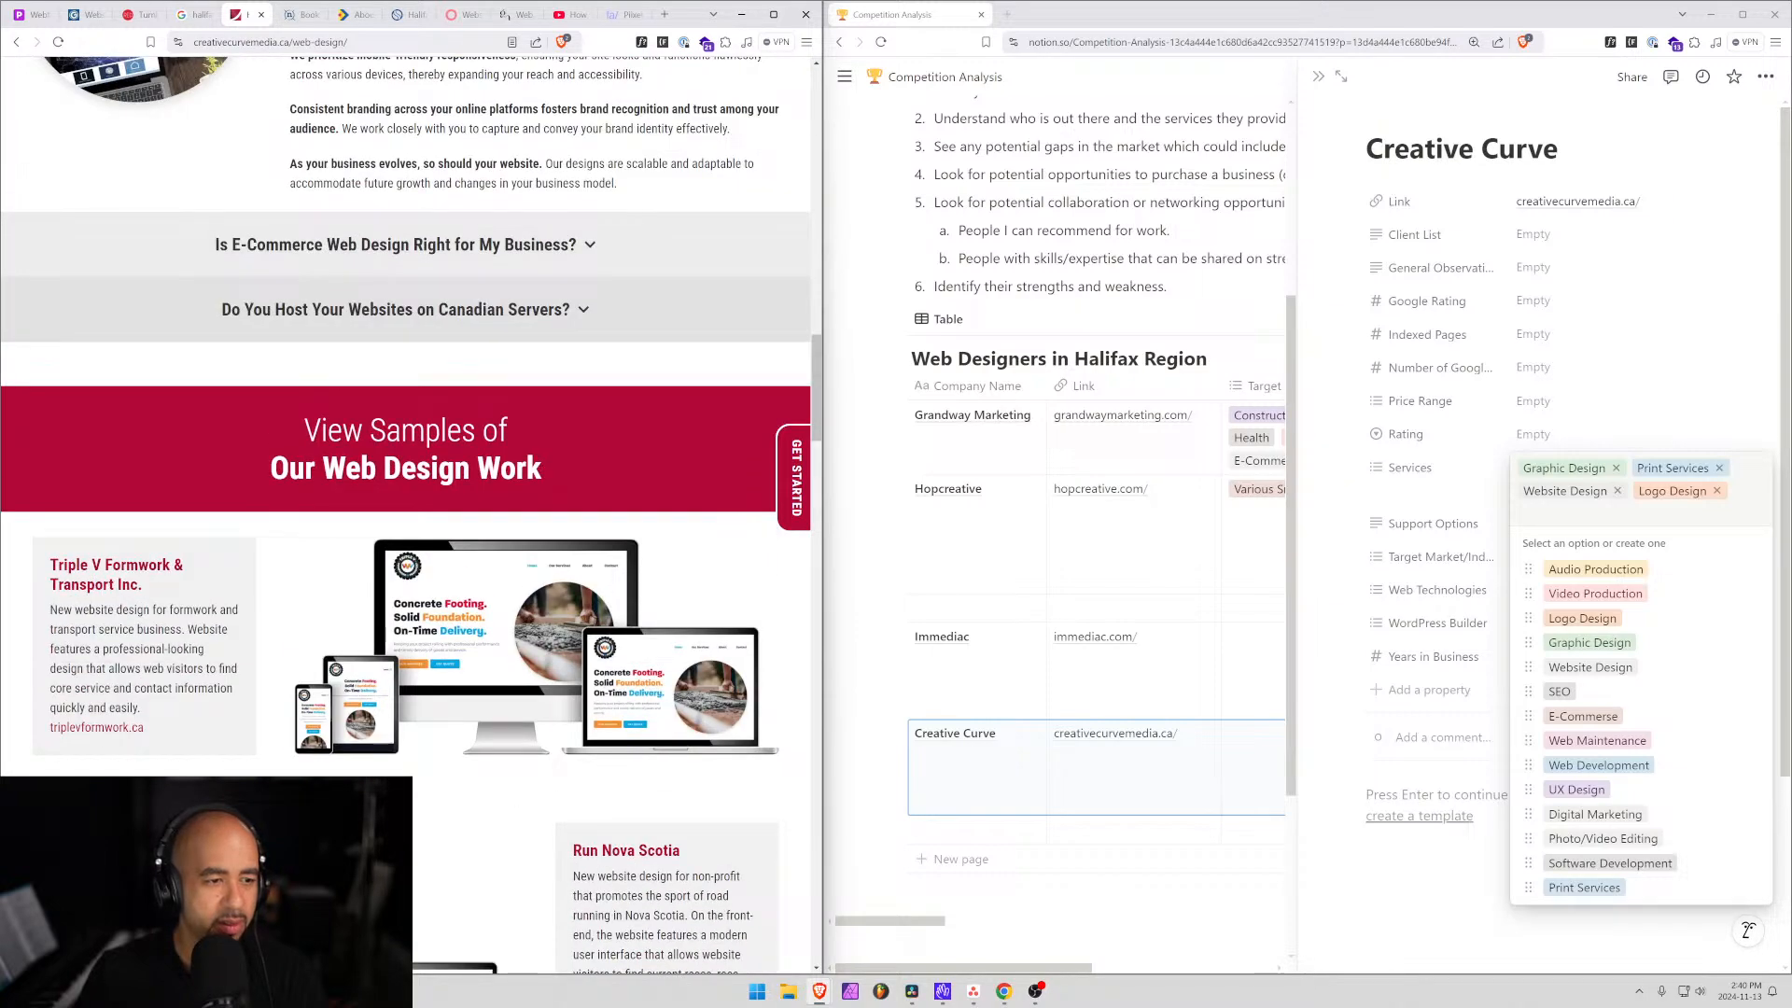
drag(90, 566, 139, 567)
Scroll through the web design portfolio of client projects.
scroll(313, 613, down, 7)
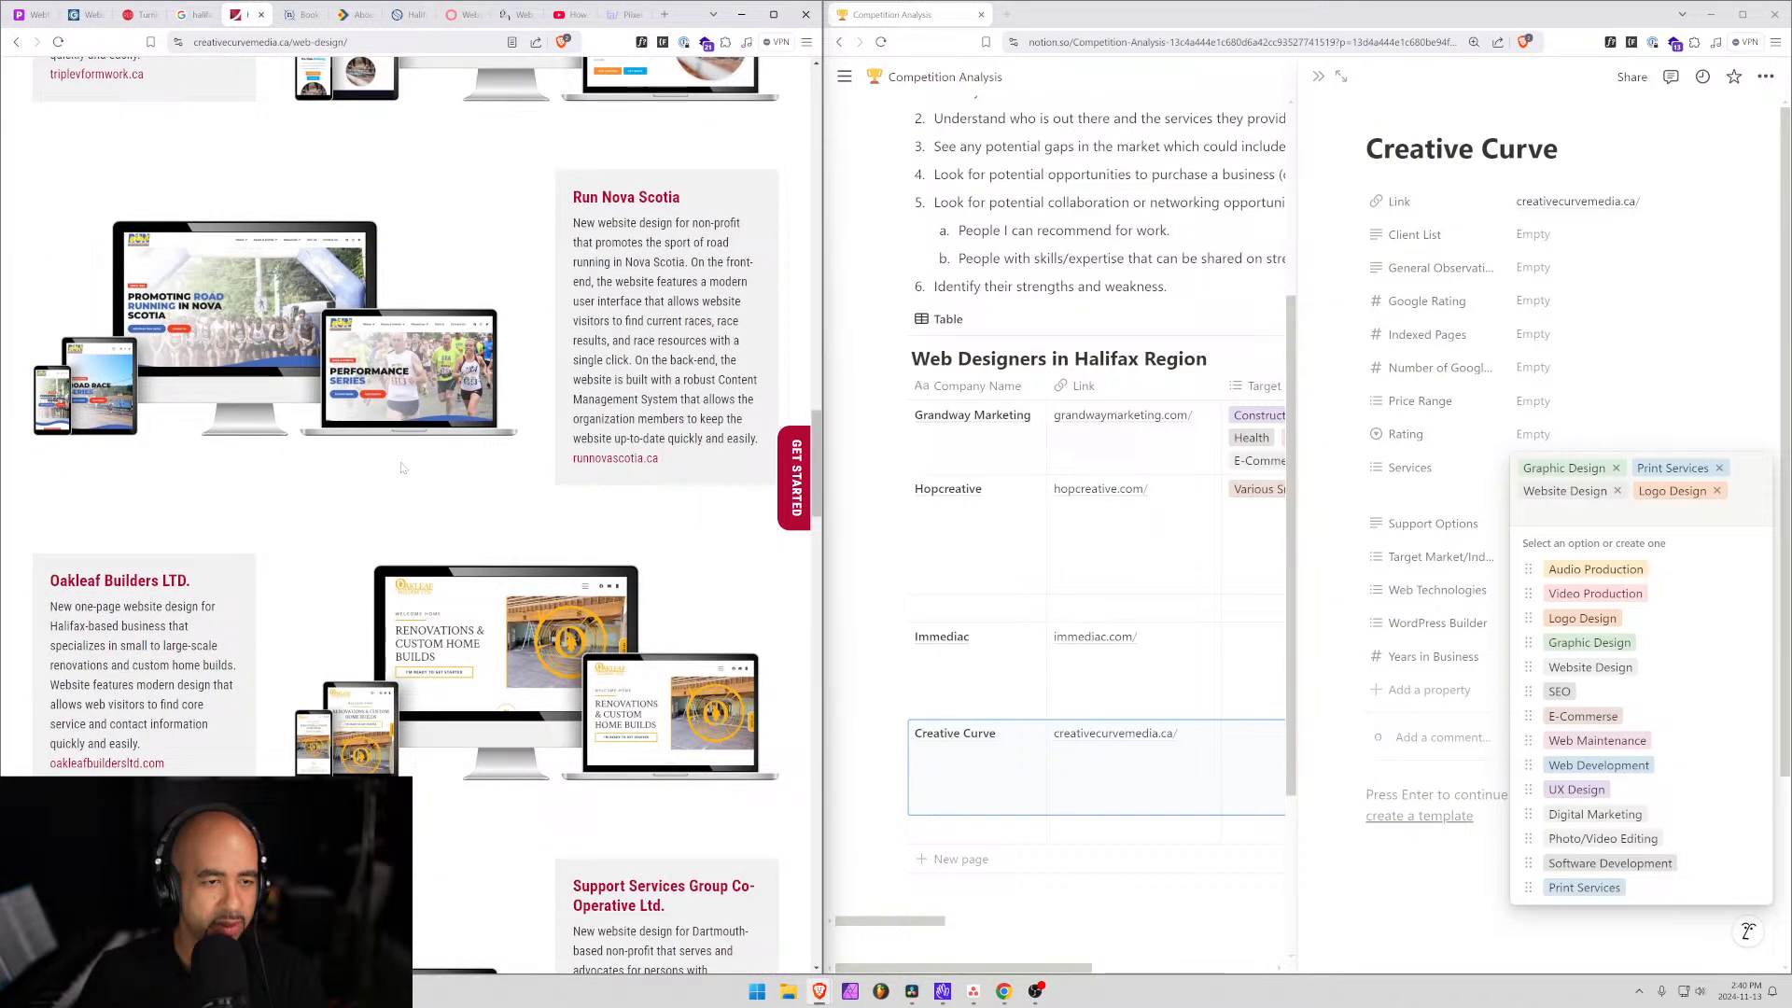
scroll(252, 307, down, 3)
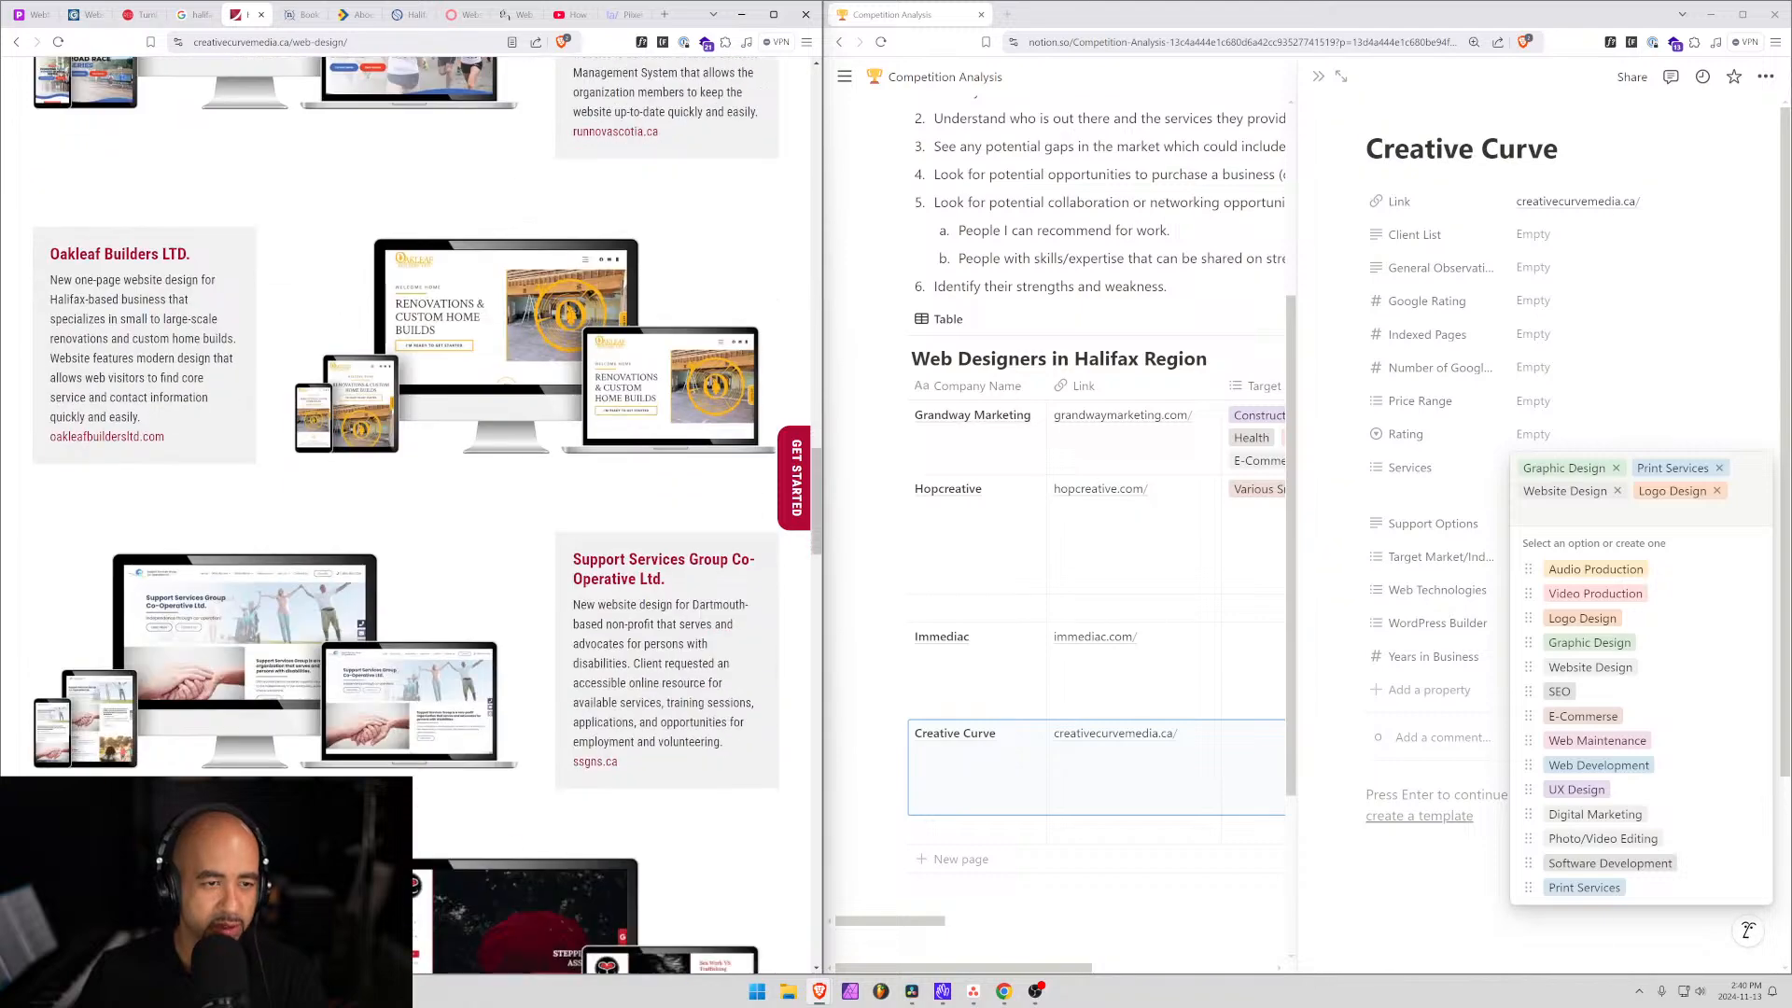
scroll(424, 355, down, 3)
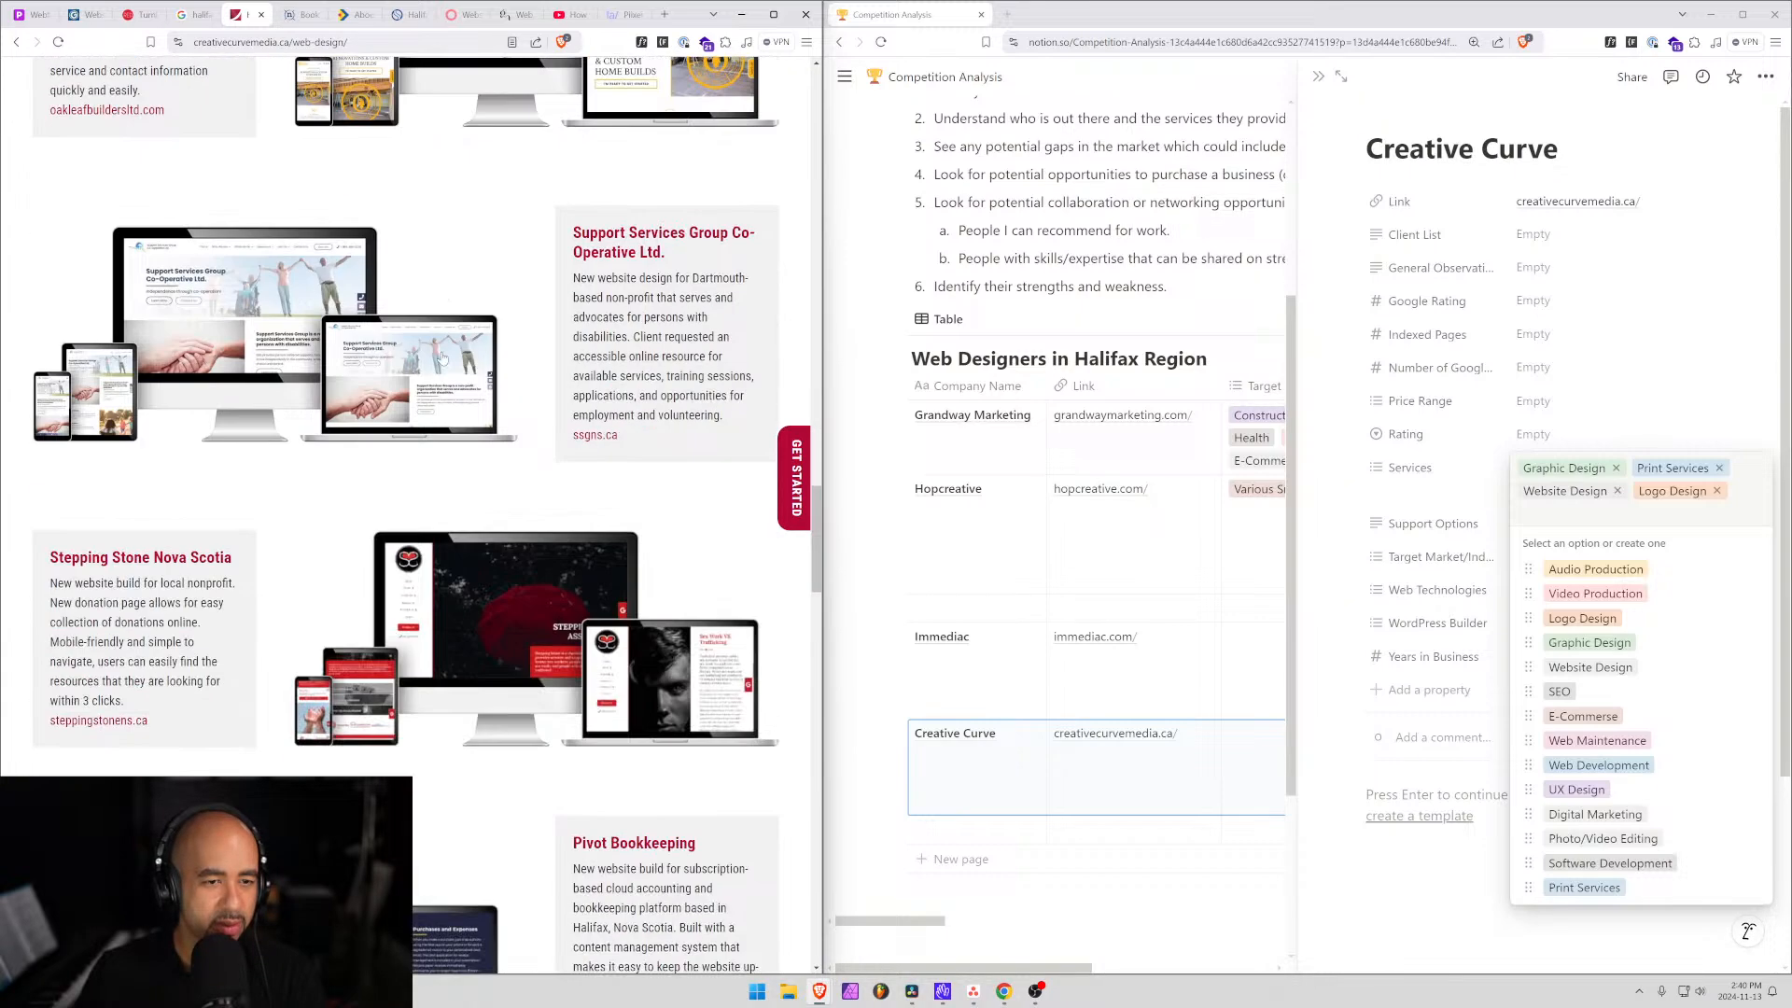
scroll(194, 506, down, 3)
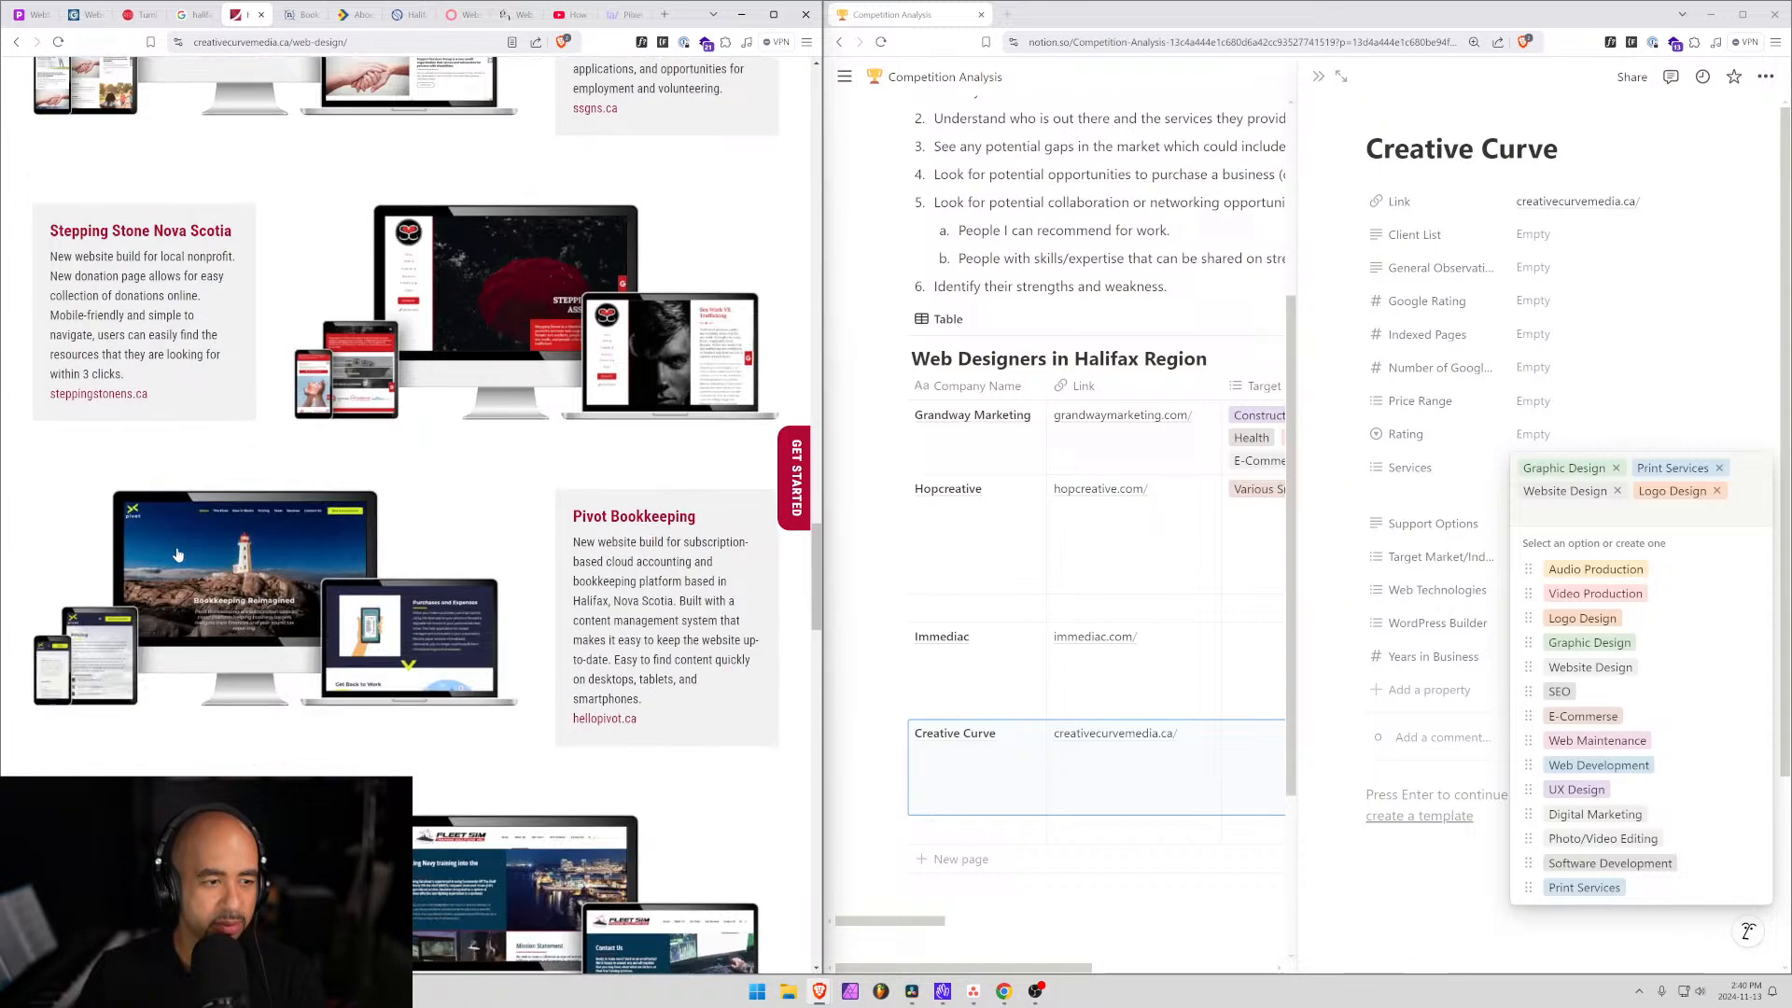
scroll(511, 338, down, 3)
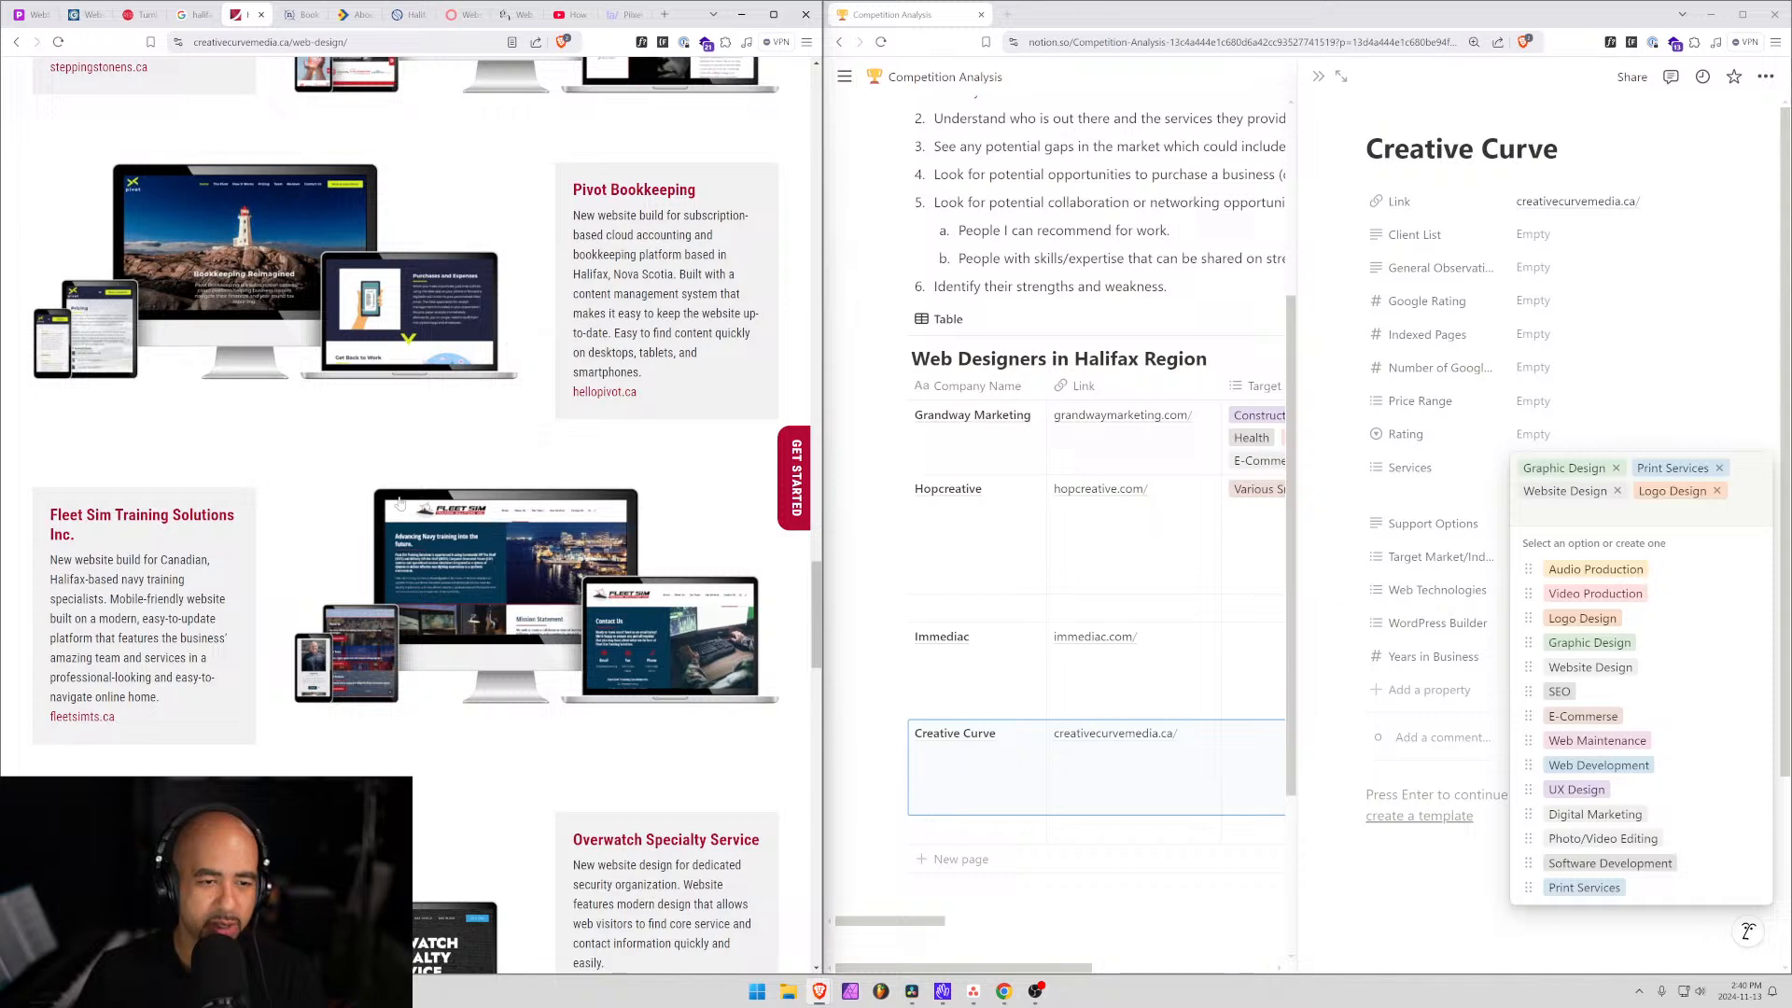
drag(86, 515, 77, 534)
scroll(329, 589, down, 1)
scroll(604, 667, down, 1)
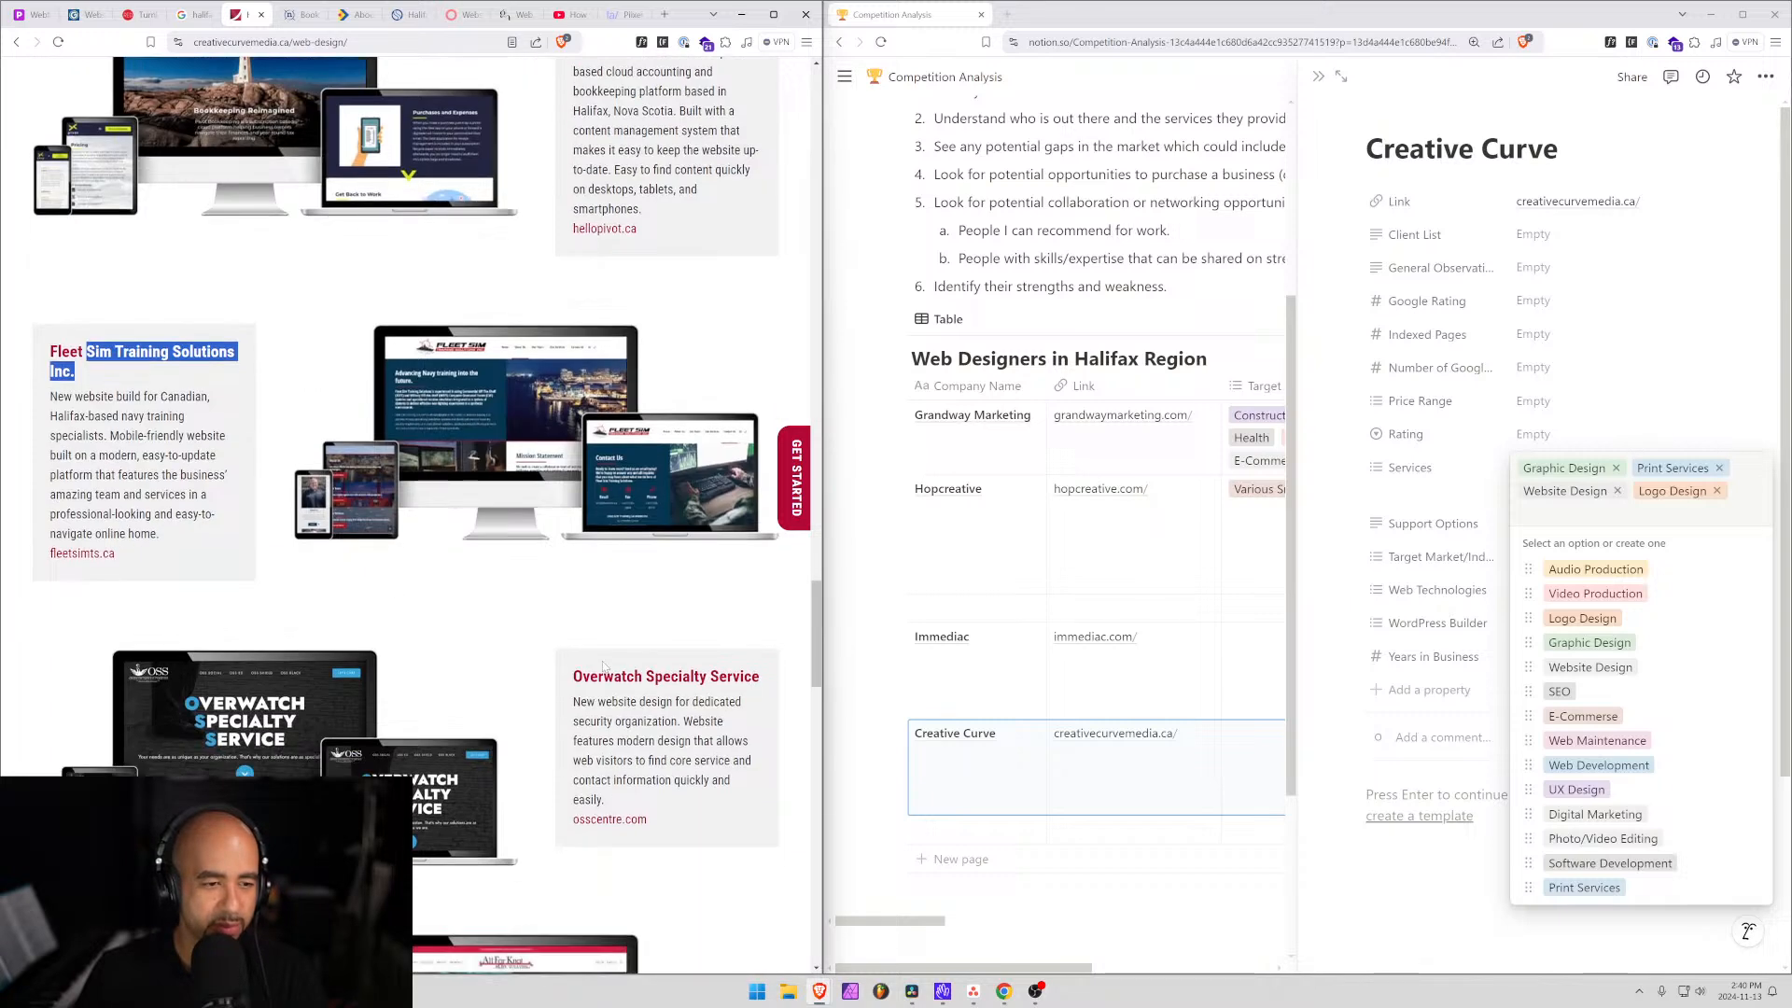
scroll(603, 666, down, 5)
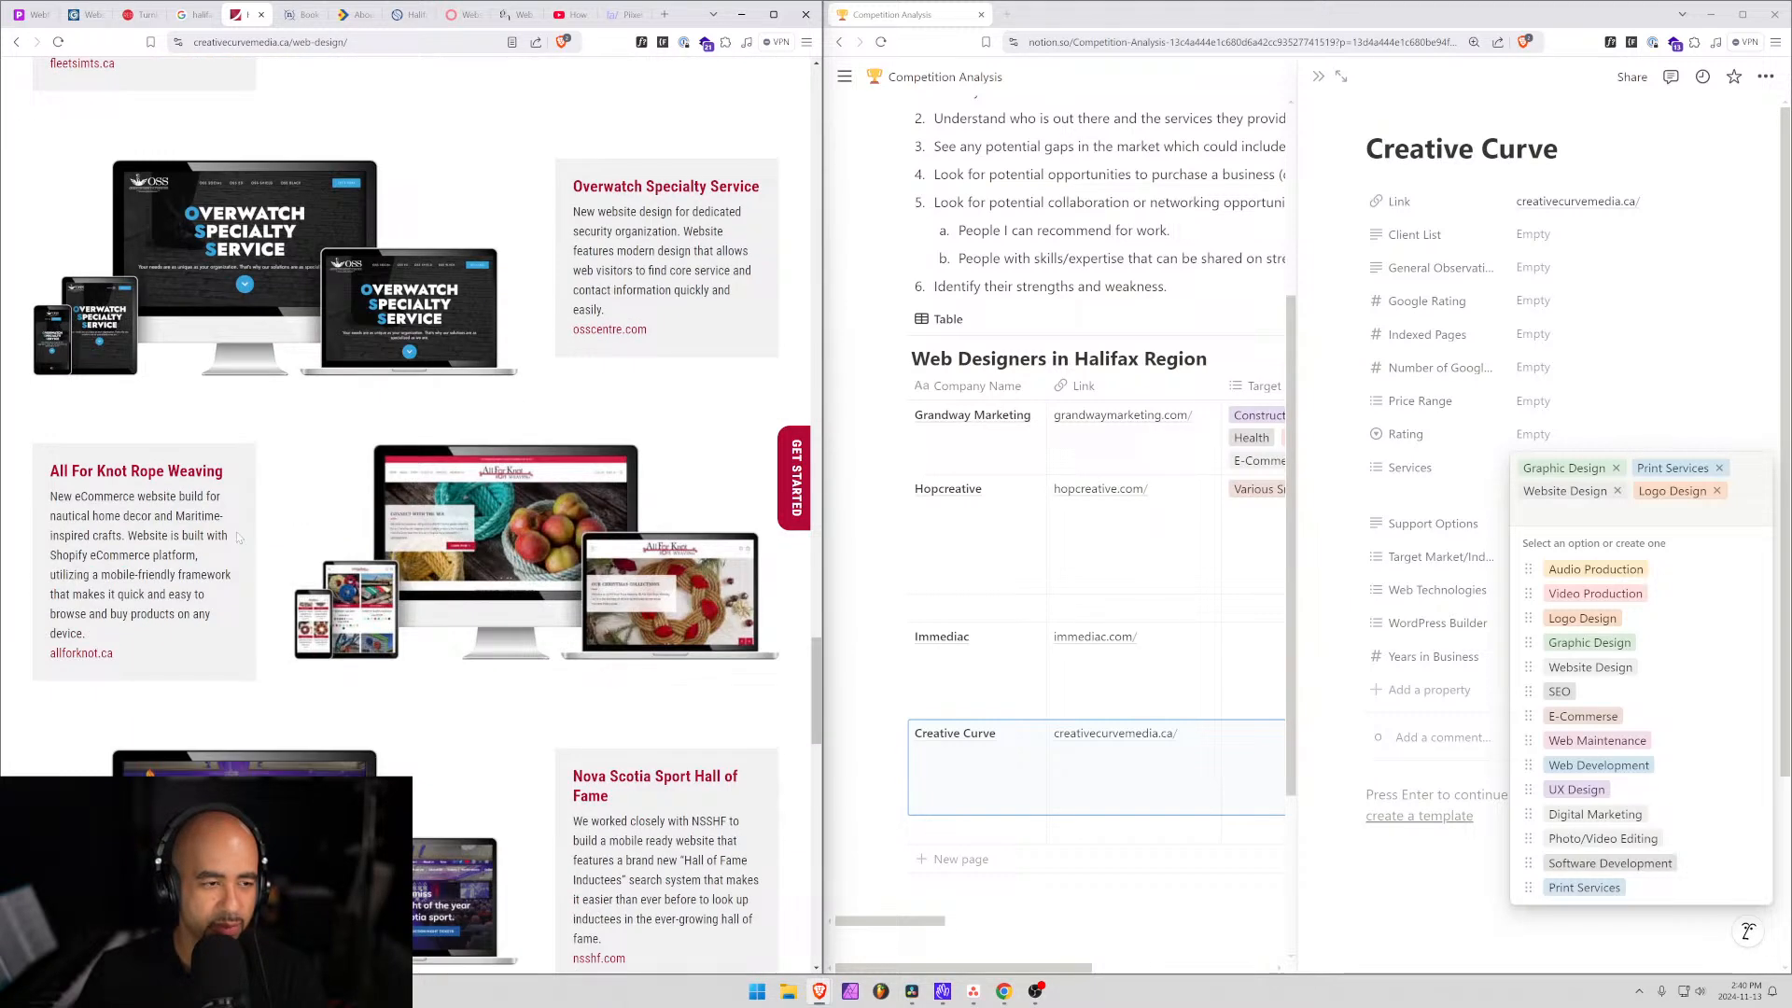
scroll(303, 503, down, 7)
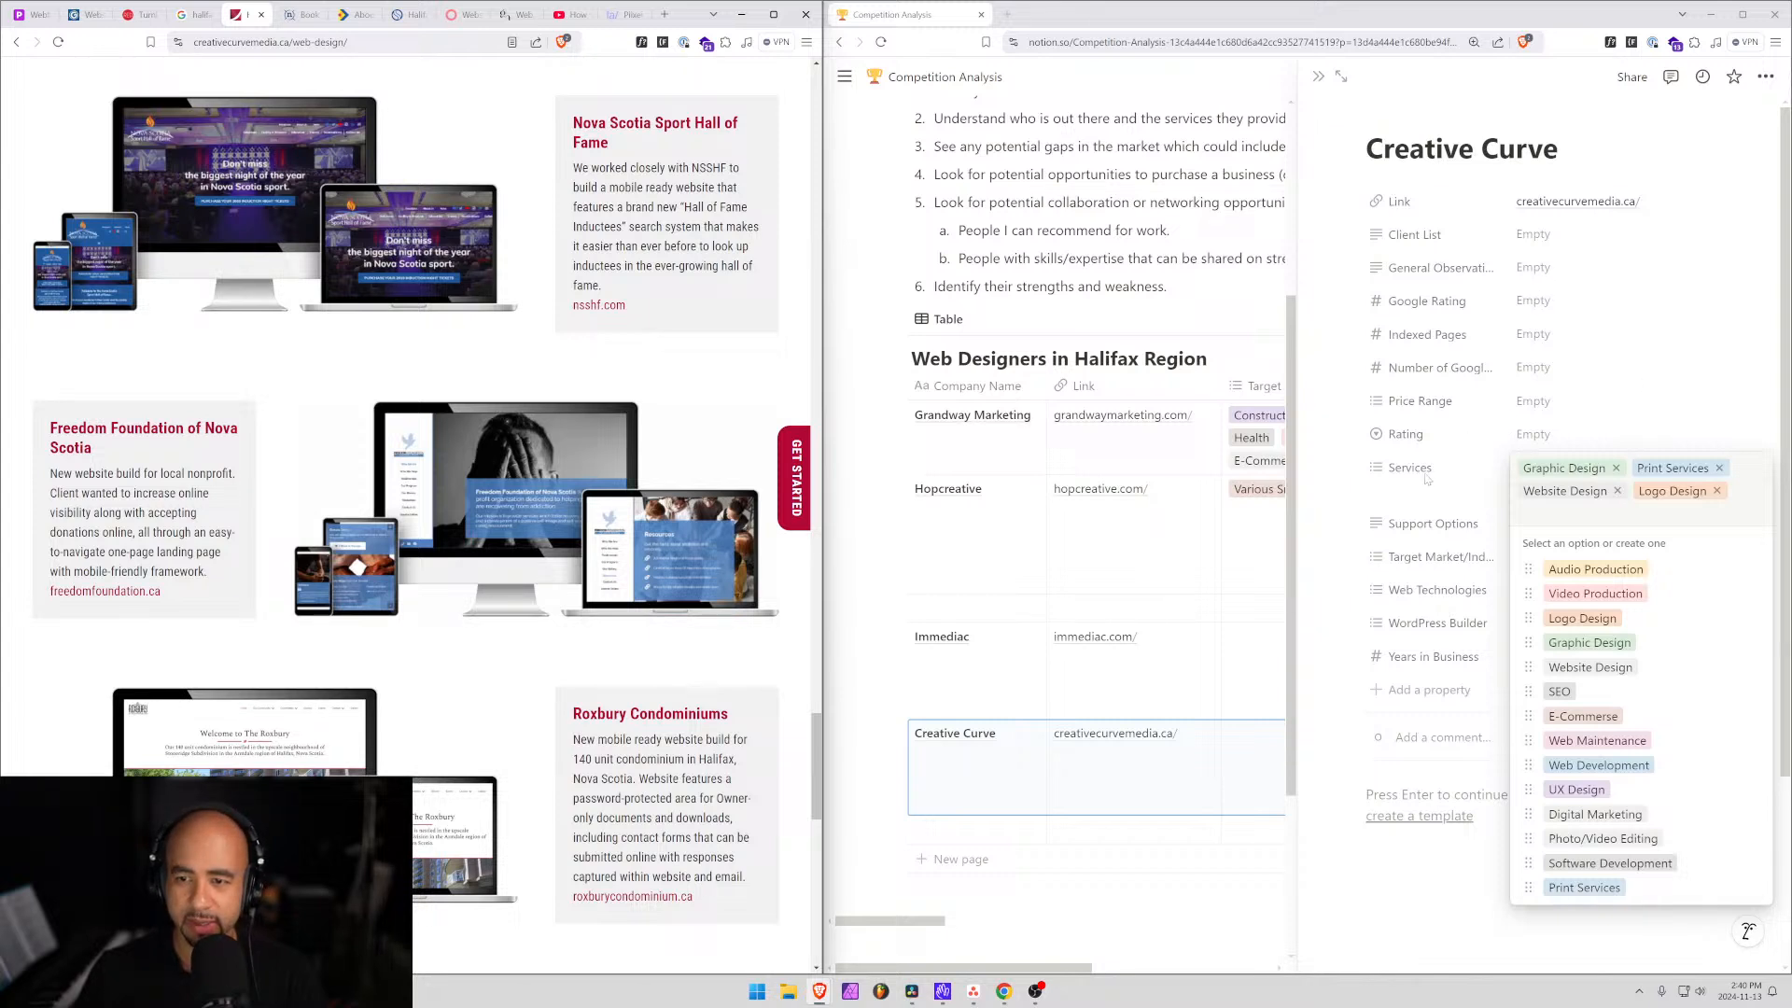
Close the Services options and enter 'General service based businesses' as Creative Curve's Client List.
click(1437, 508)
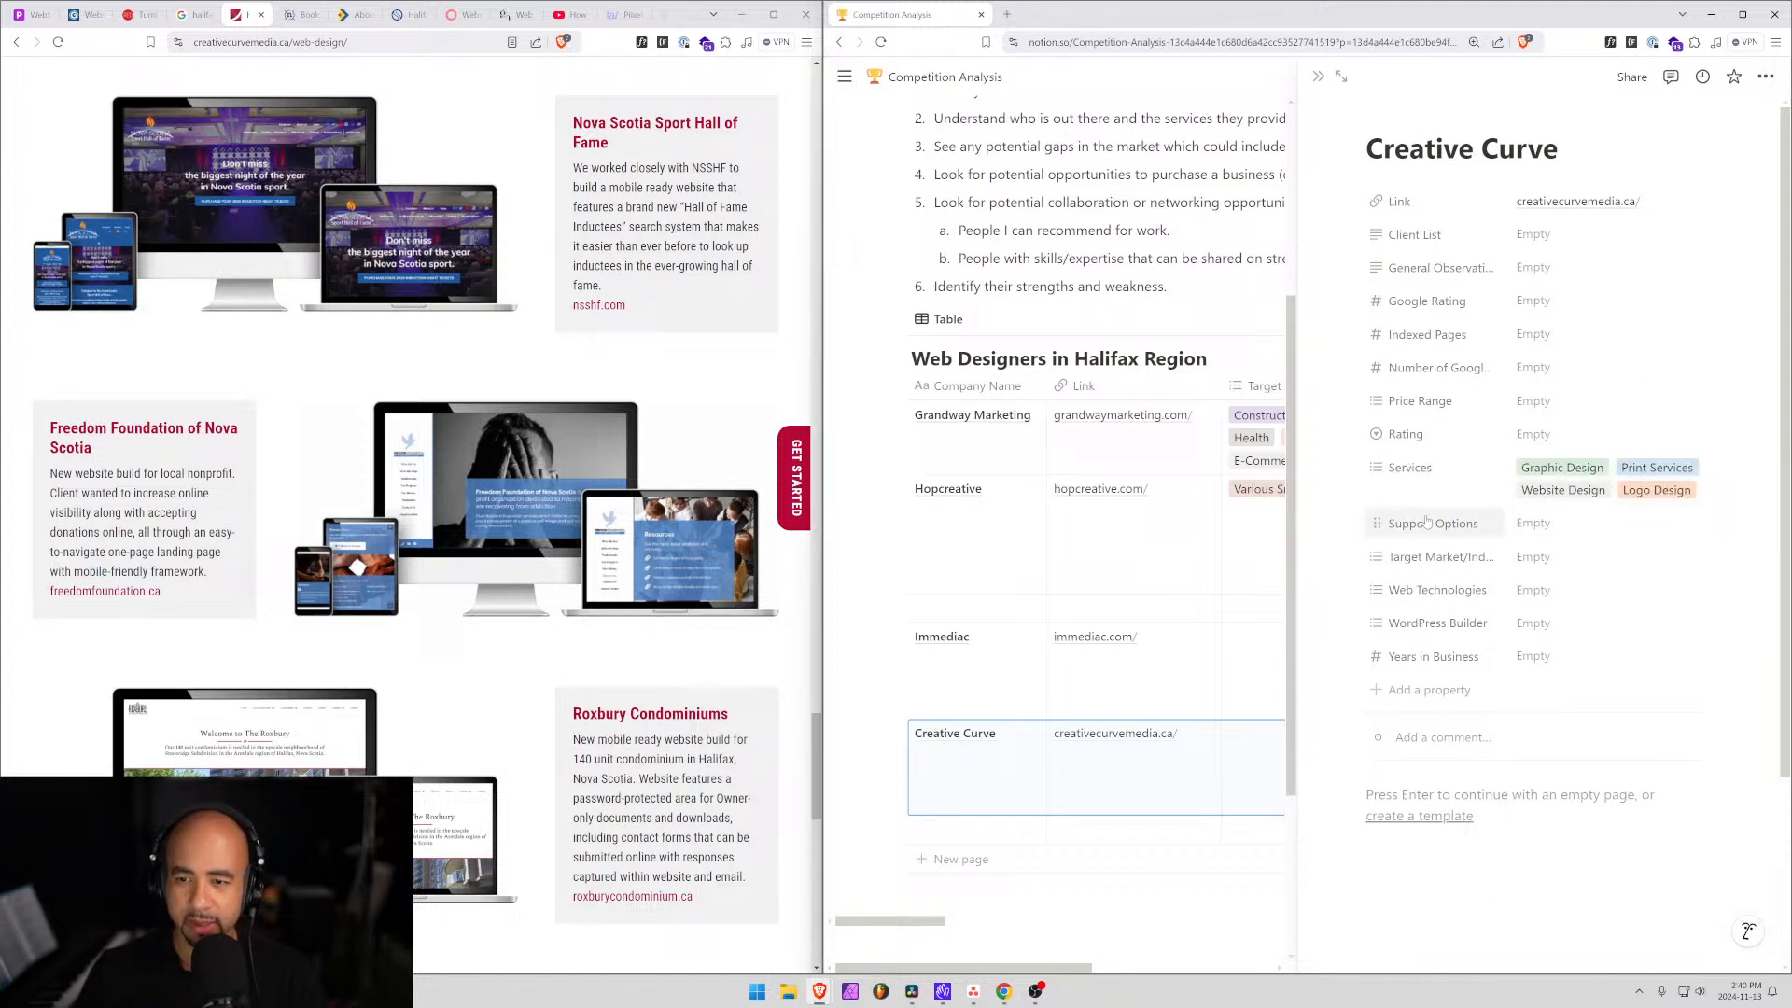
click(1533, 234)
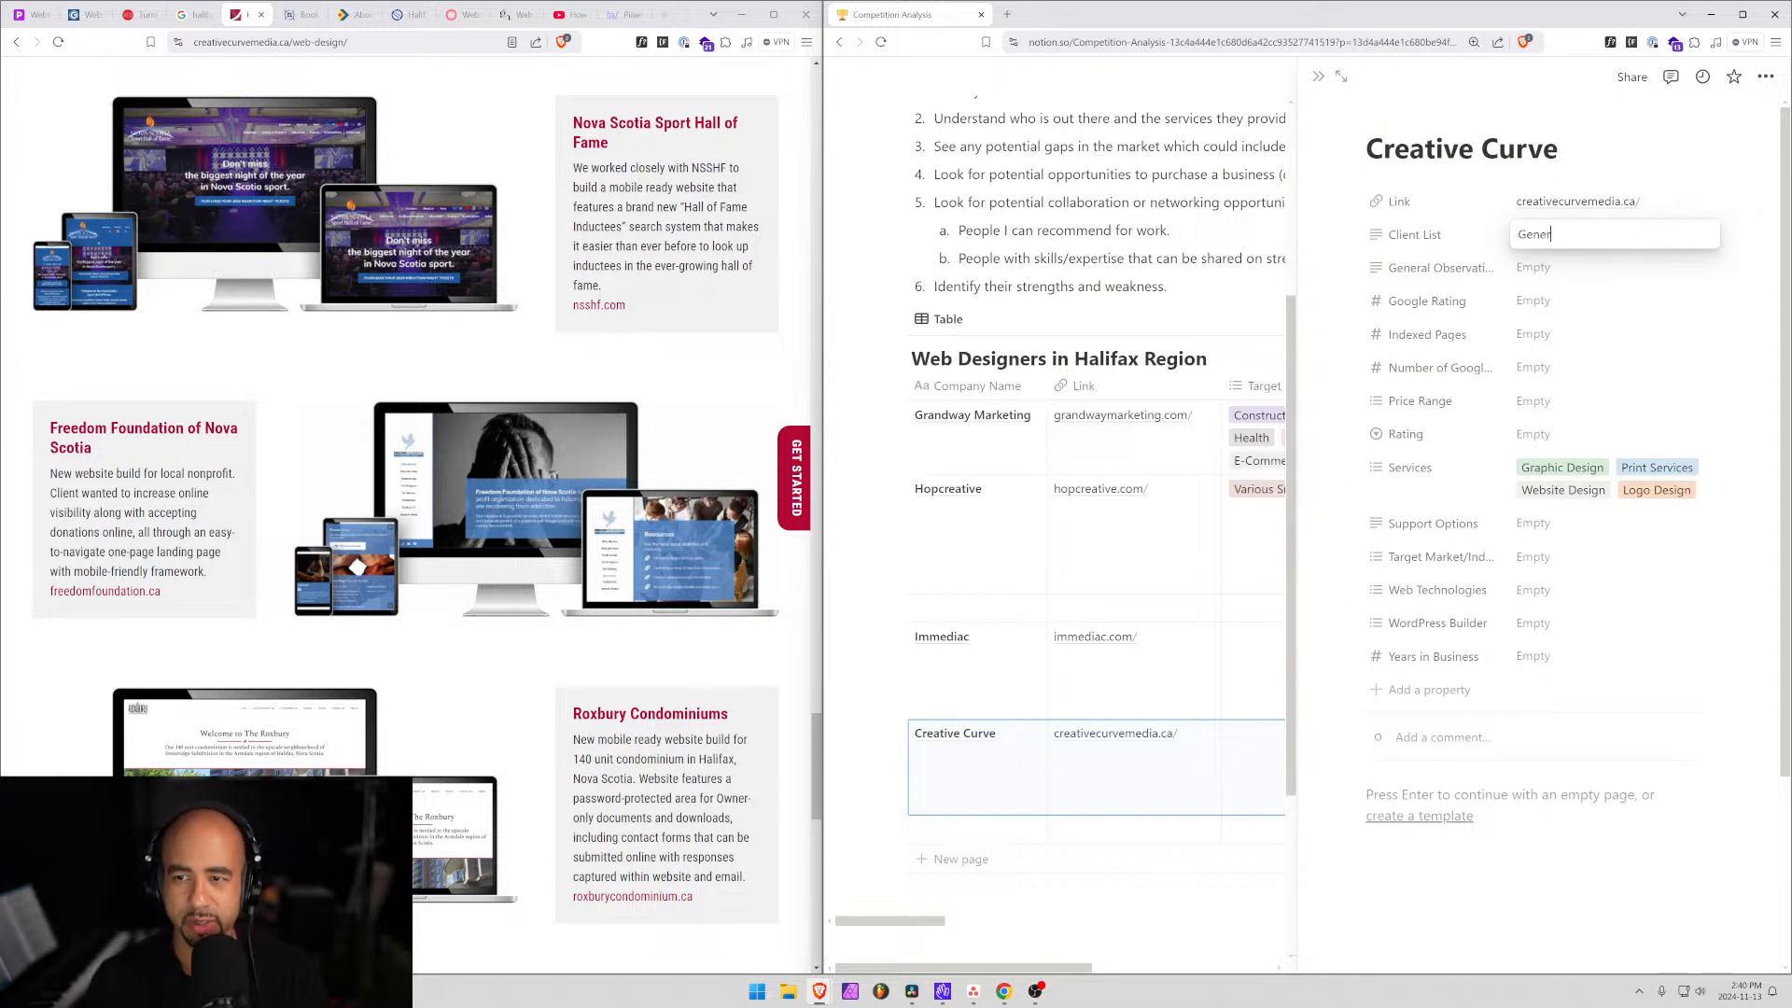
text(General Ser)
key(BackSpace)
key(BackSpace)
key(BackSpace)
text(se)
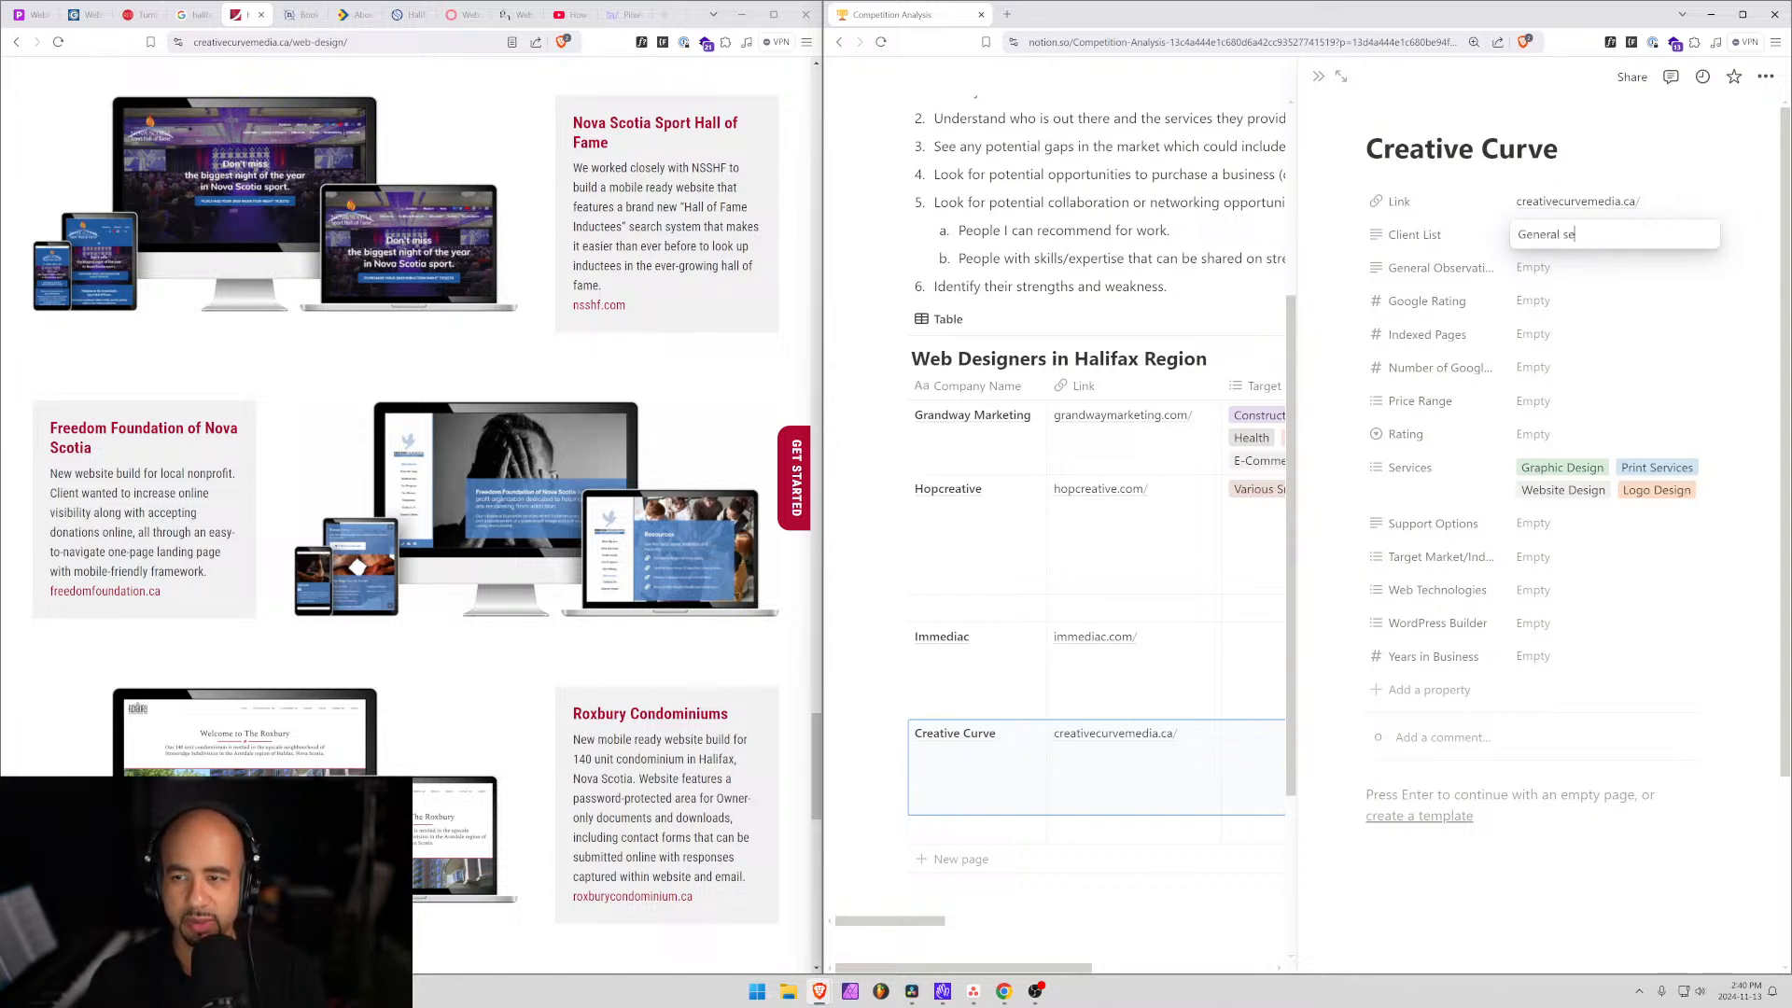
text(rvice based businesses)
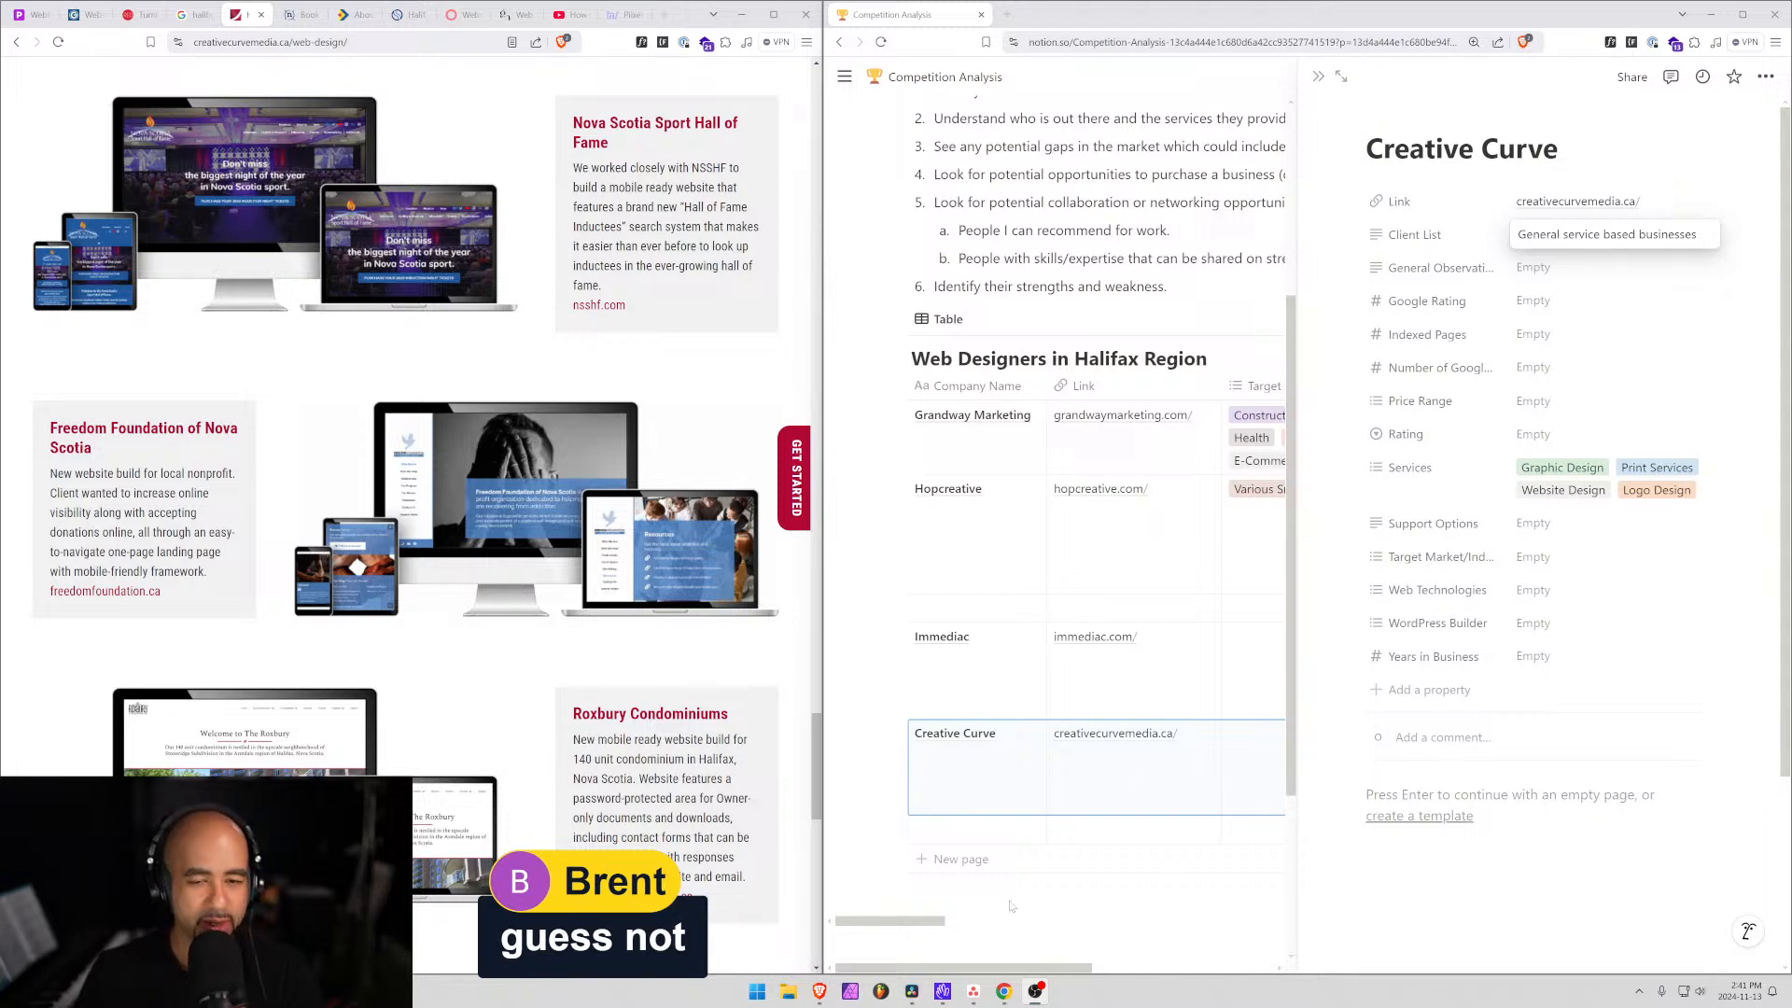
key(super)
Launch Discord from Windows Search, then return to the browser beside Notion.
text(discord)
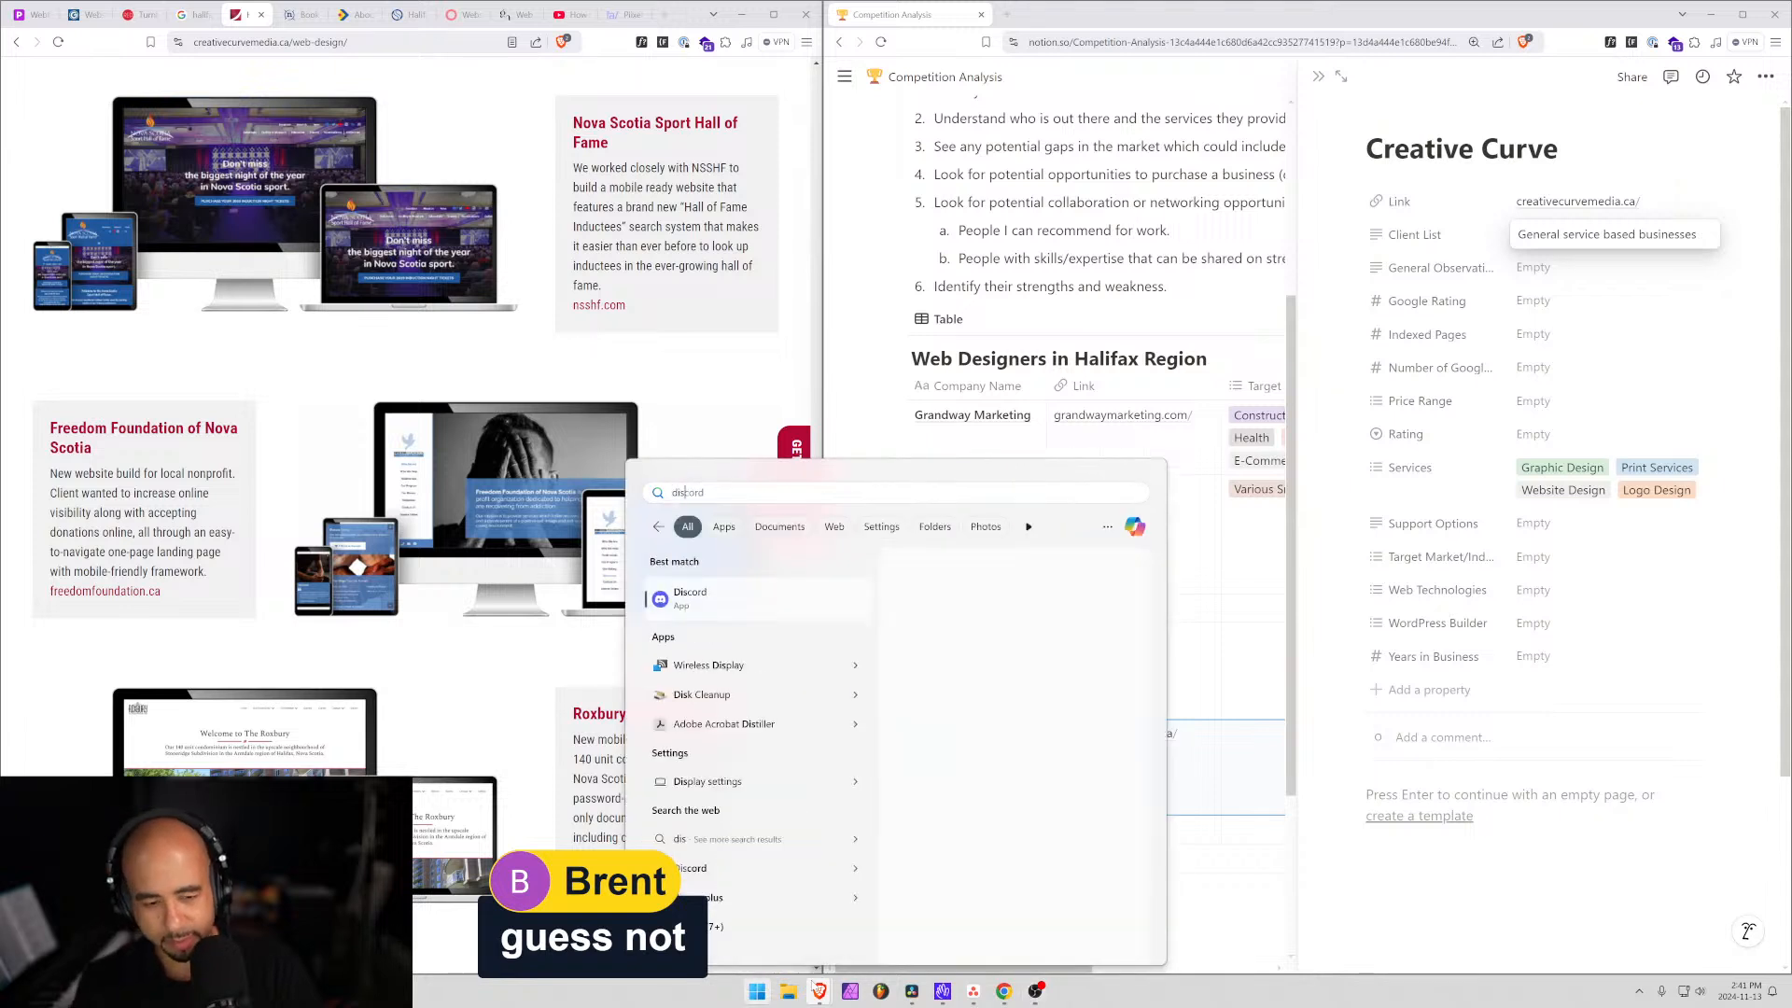
key(Return)
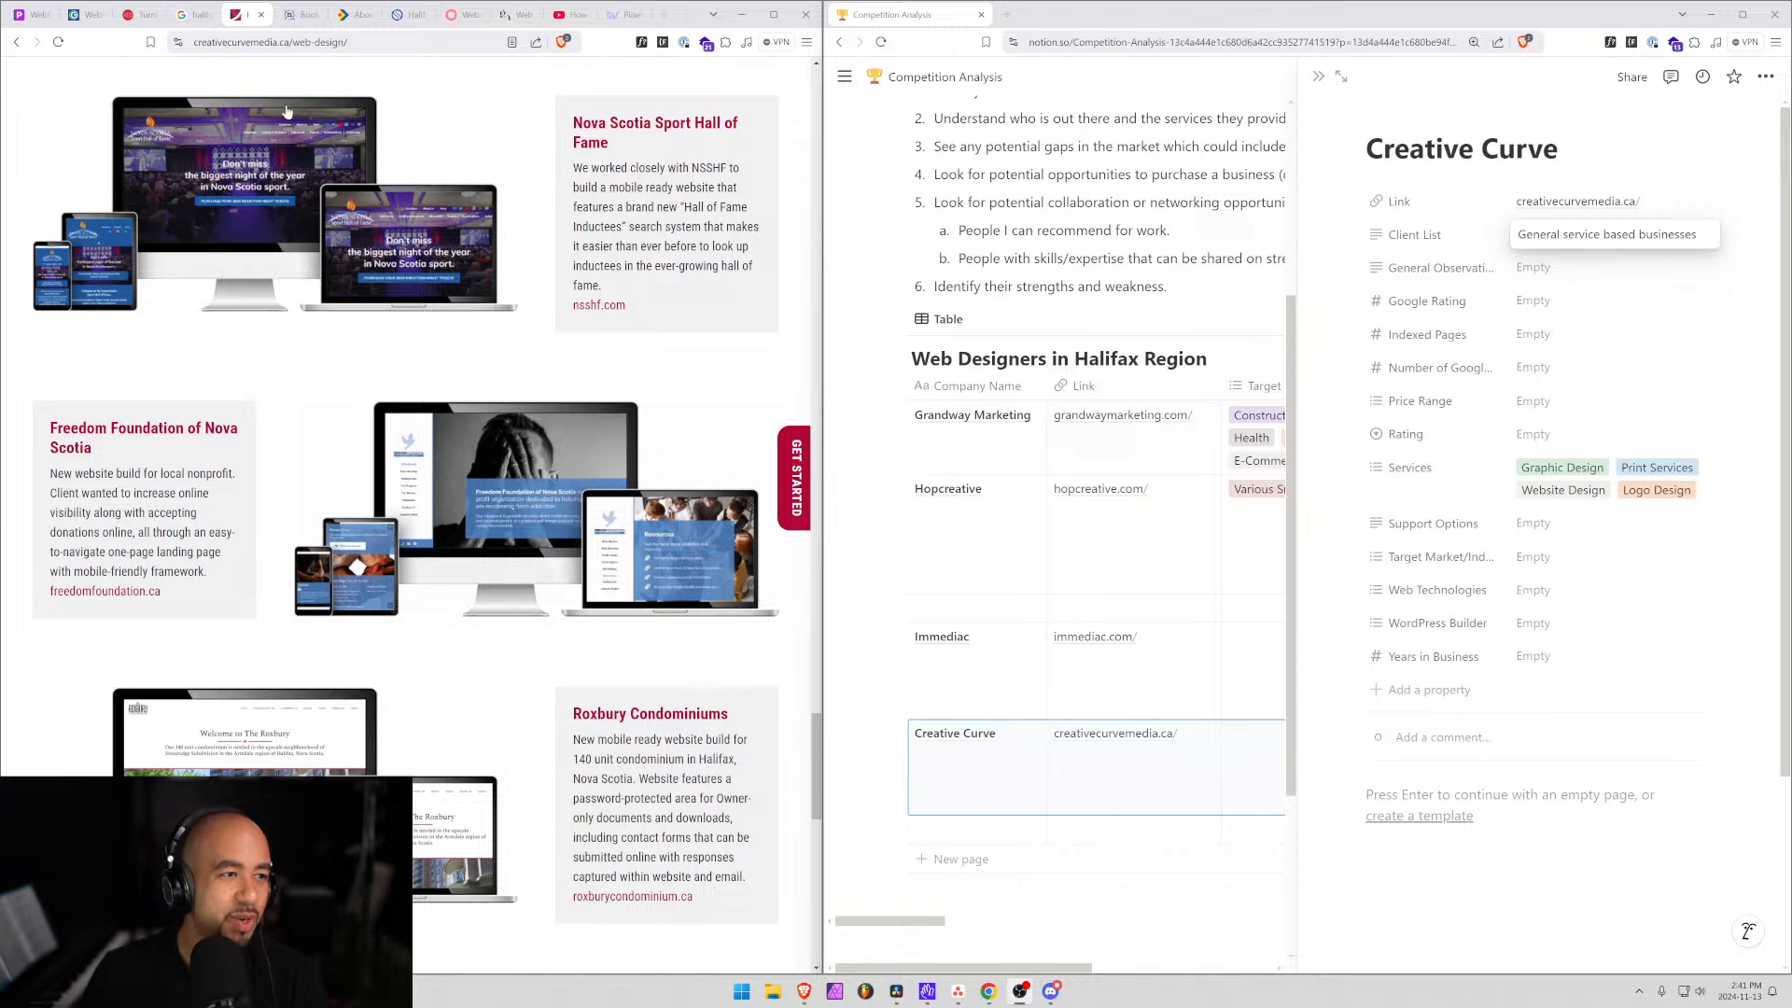
scroll(419, 111, up, 2)
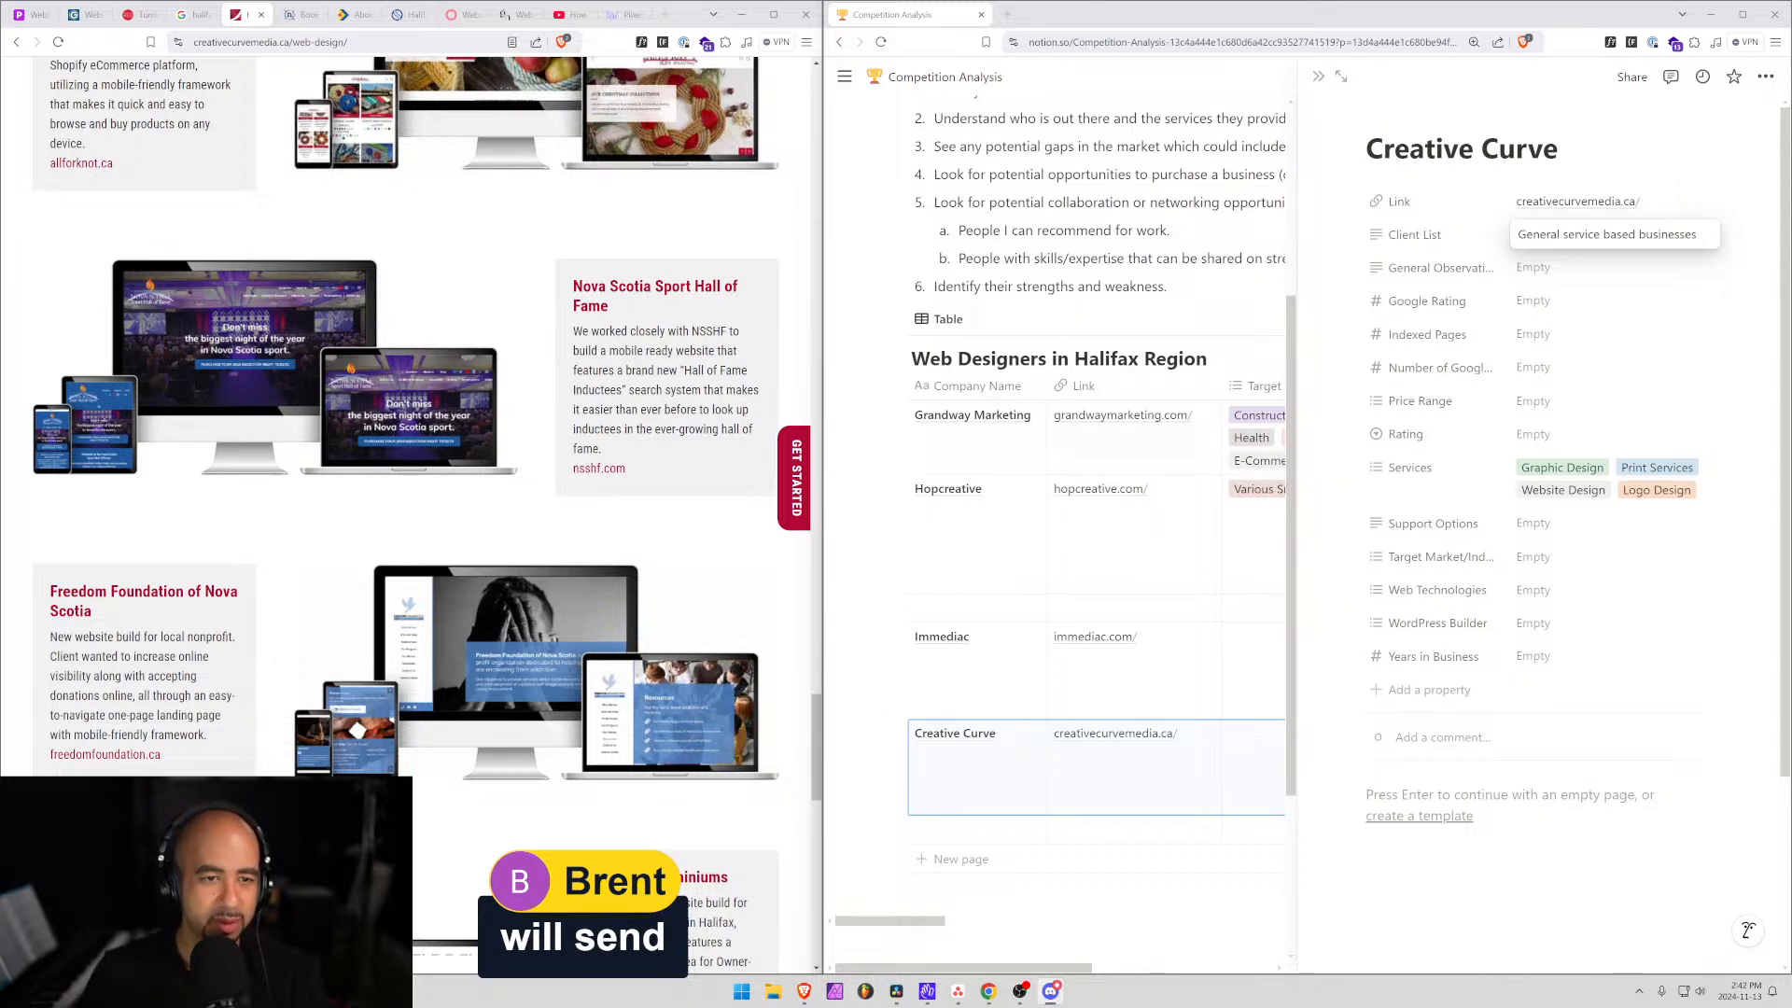
View Creative Curve's contact page, then open a new empty browser tab.
scroll(516, 539, down, 20)
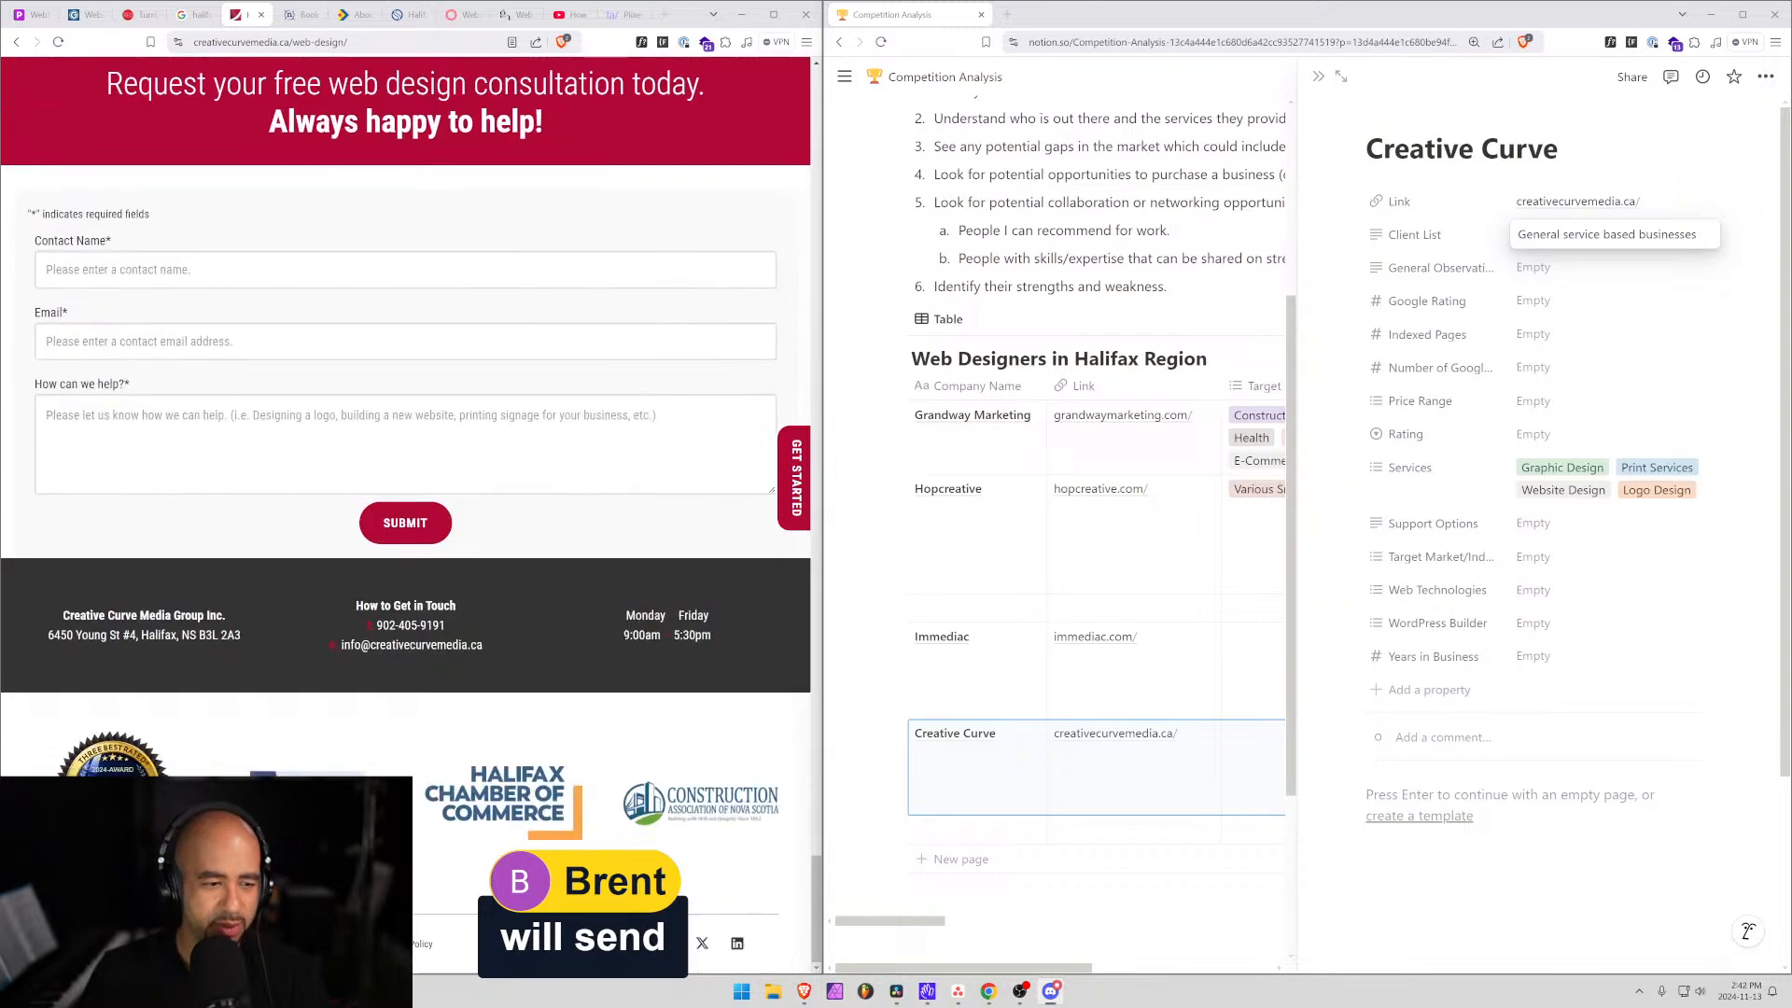
scroll(326, 567, up, 15)
scroll(327, 566, up, 15)
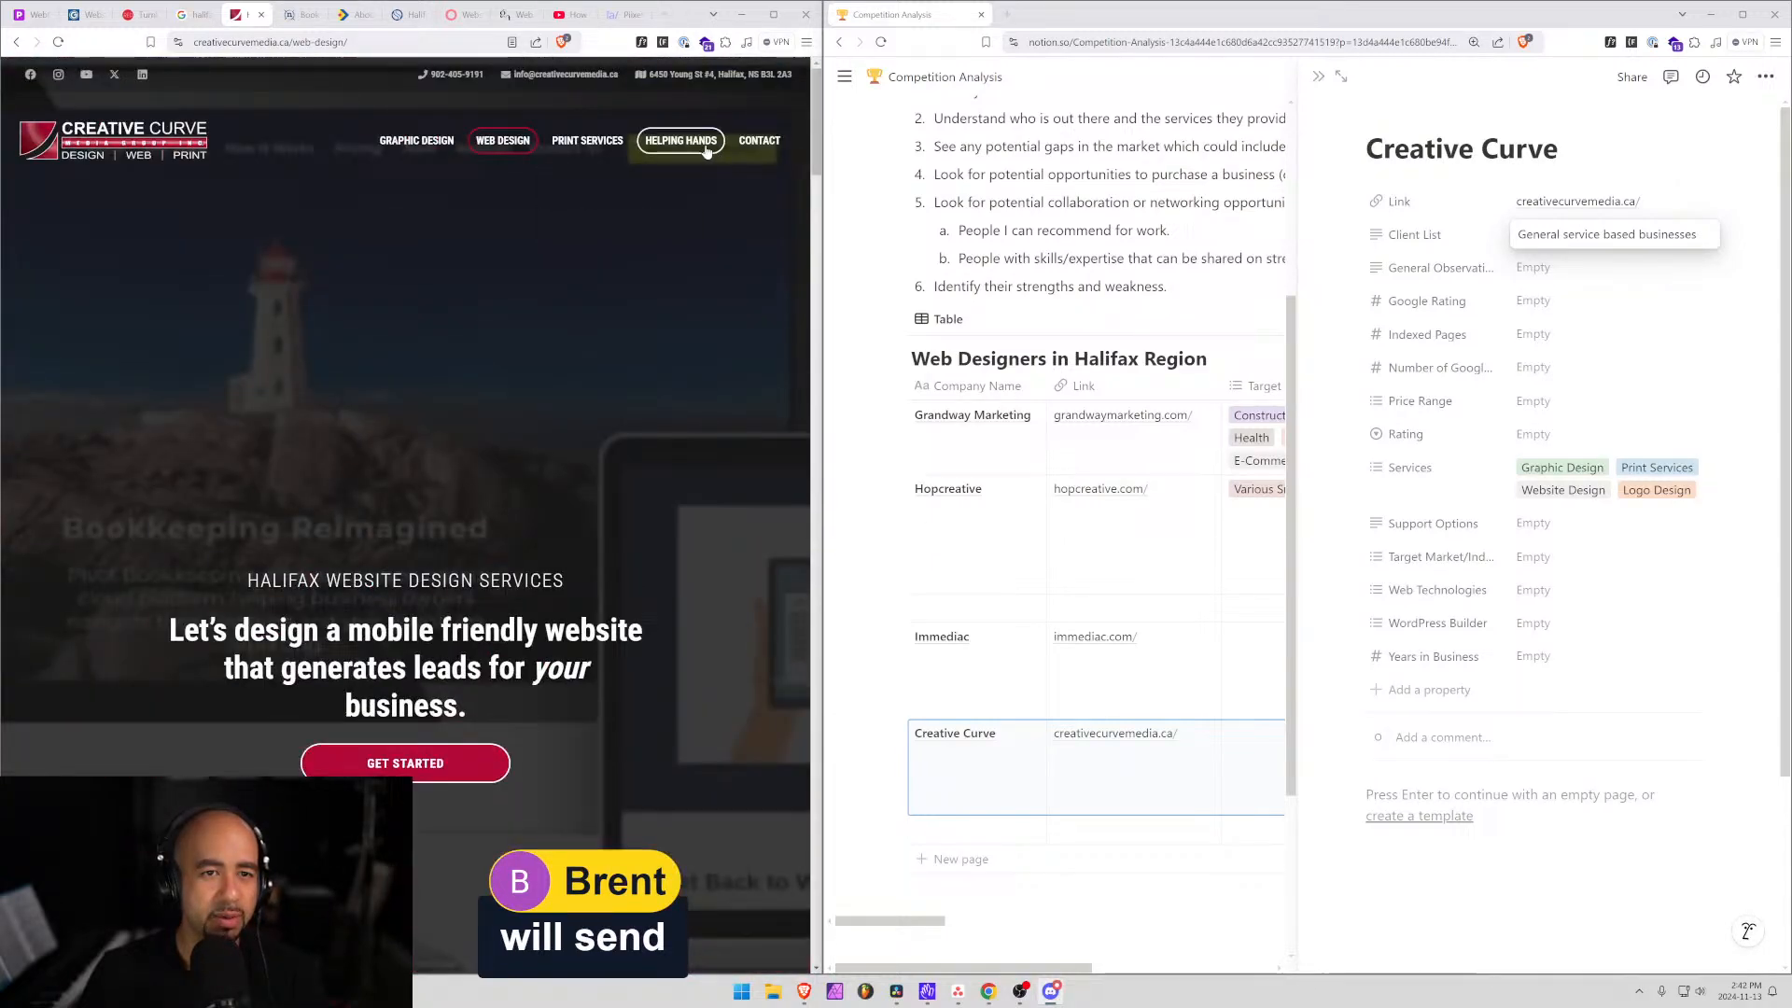
click(760, 140)
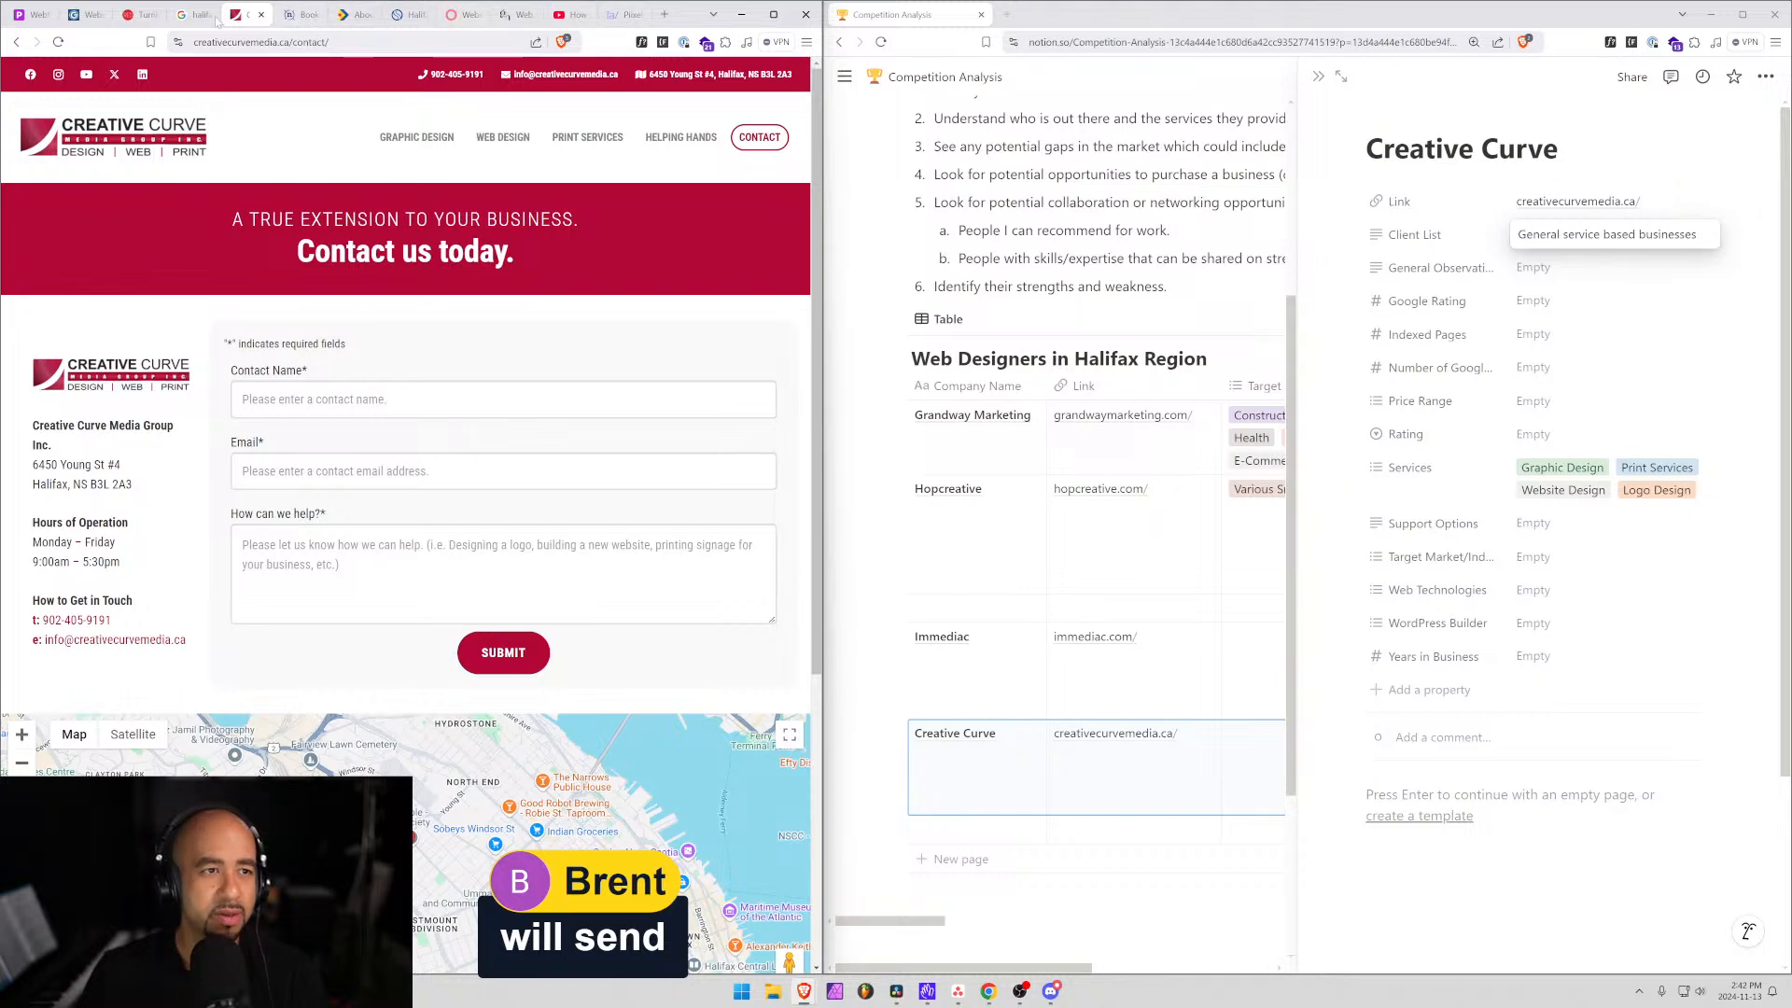
click(664, 14)
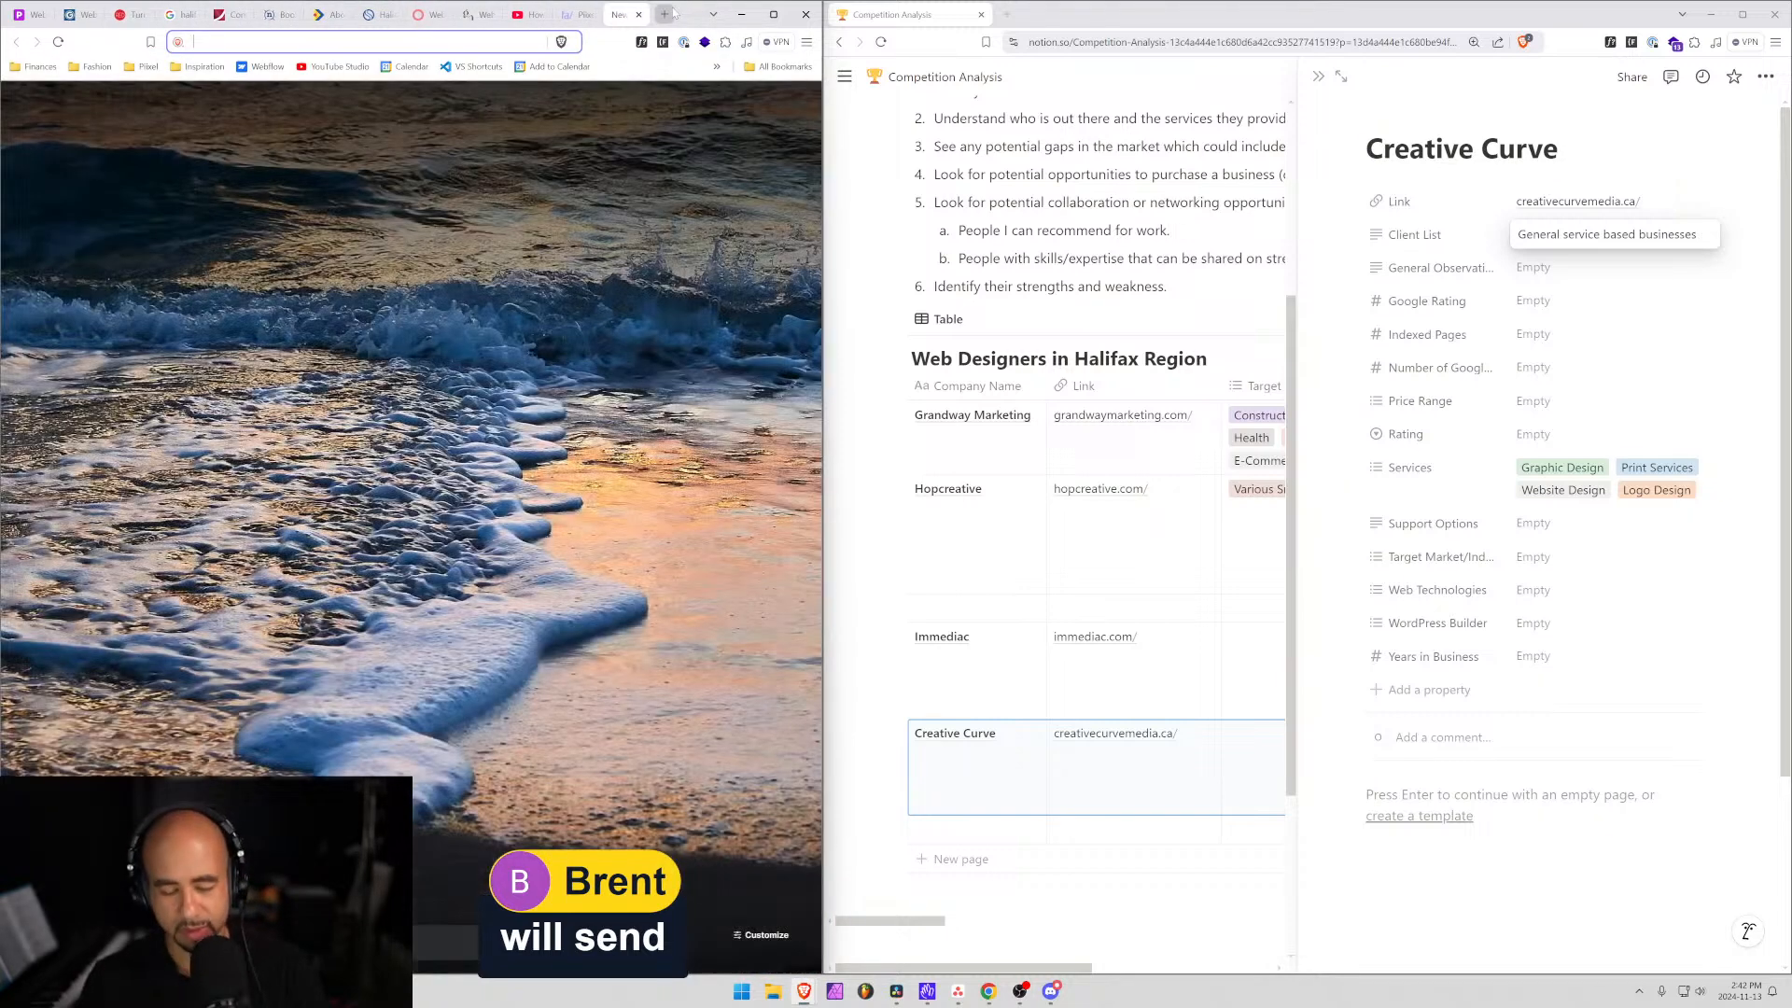
Search Google Maps for 'creative curve' to open the Creative Curve Media Group Inc. listing.
text(maps/@44.7086592,-63.7066392,14z?entry=ttu&...)
key(Return)
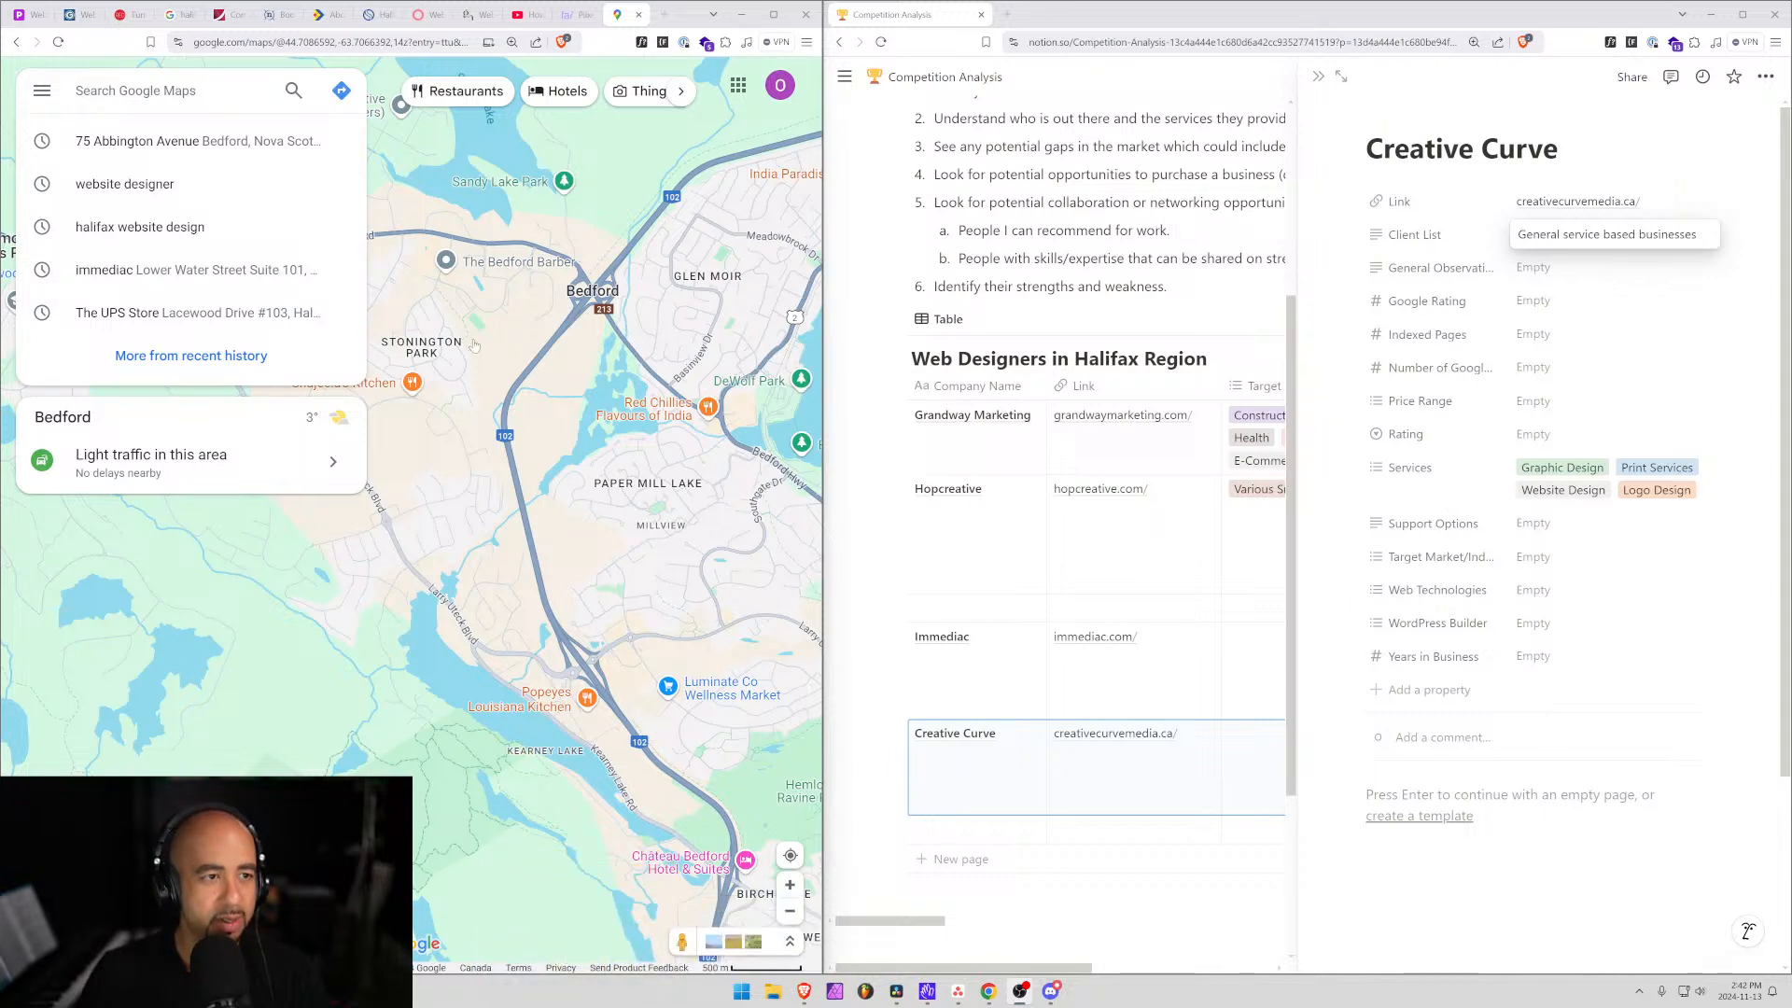
click(135, 90)
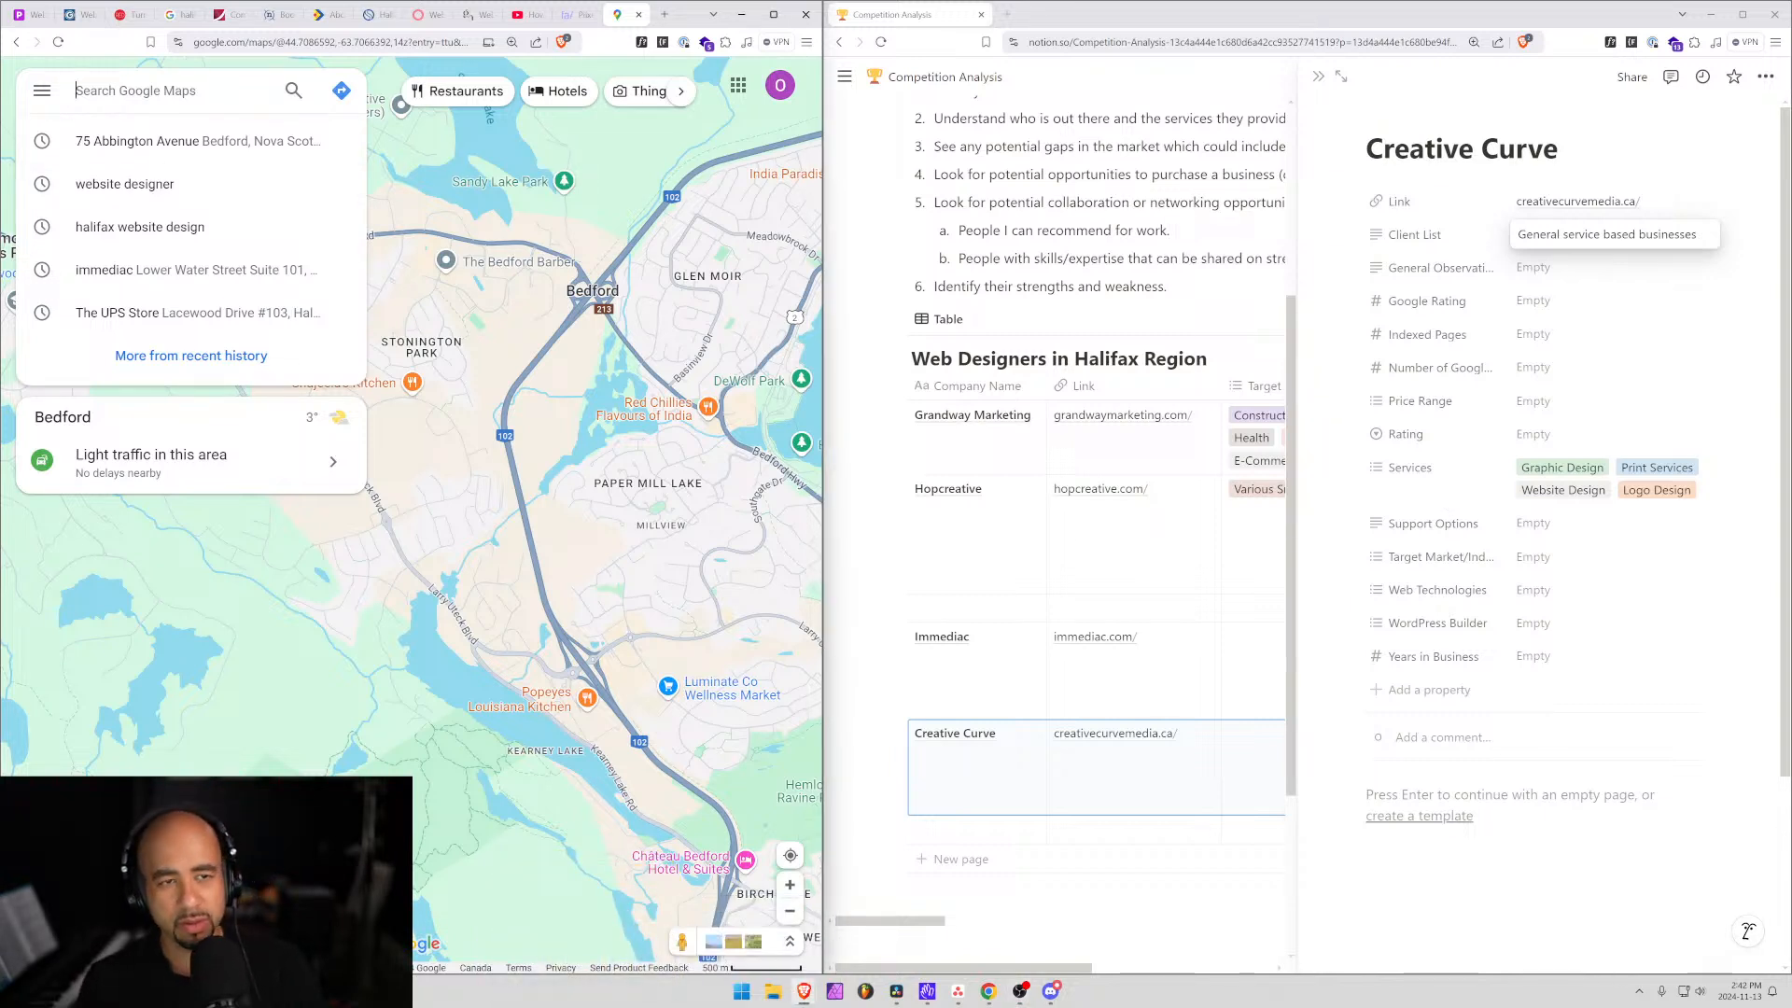
text(creativ)
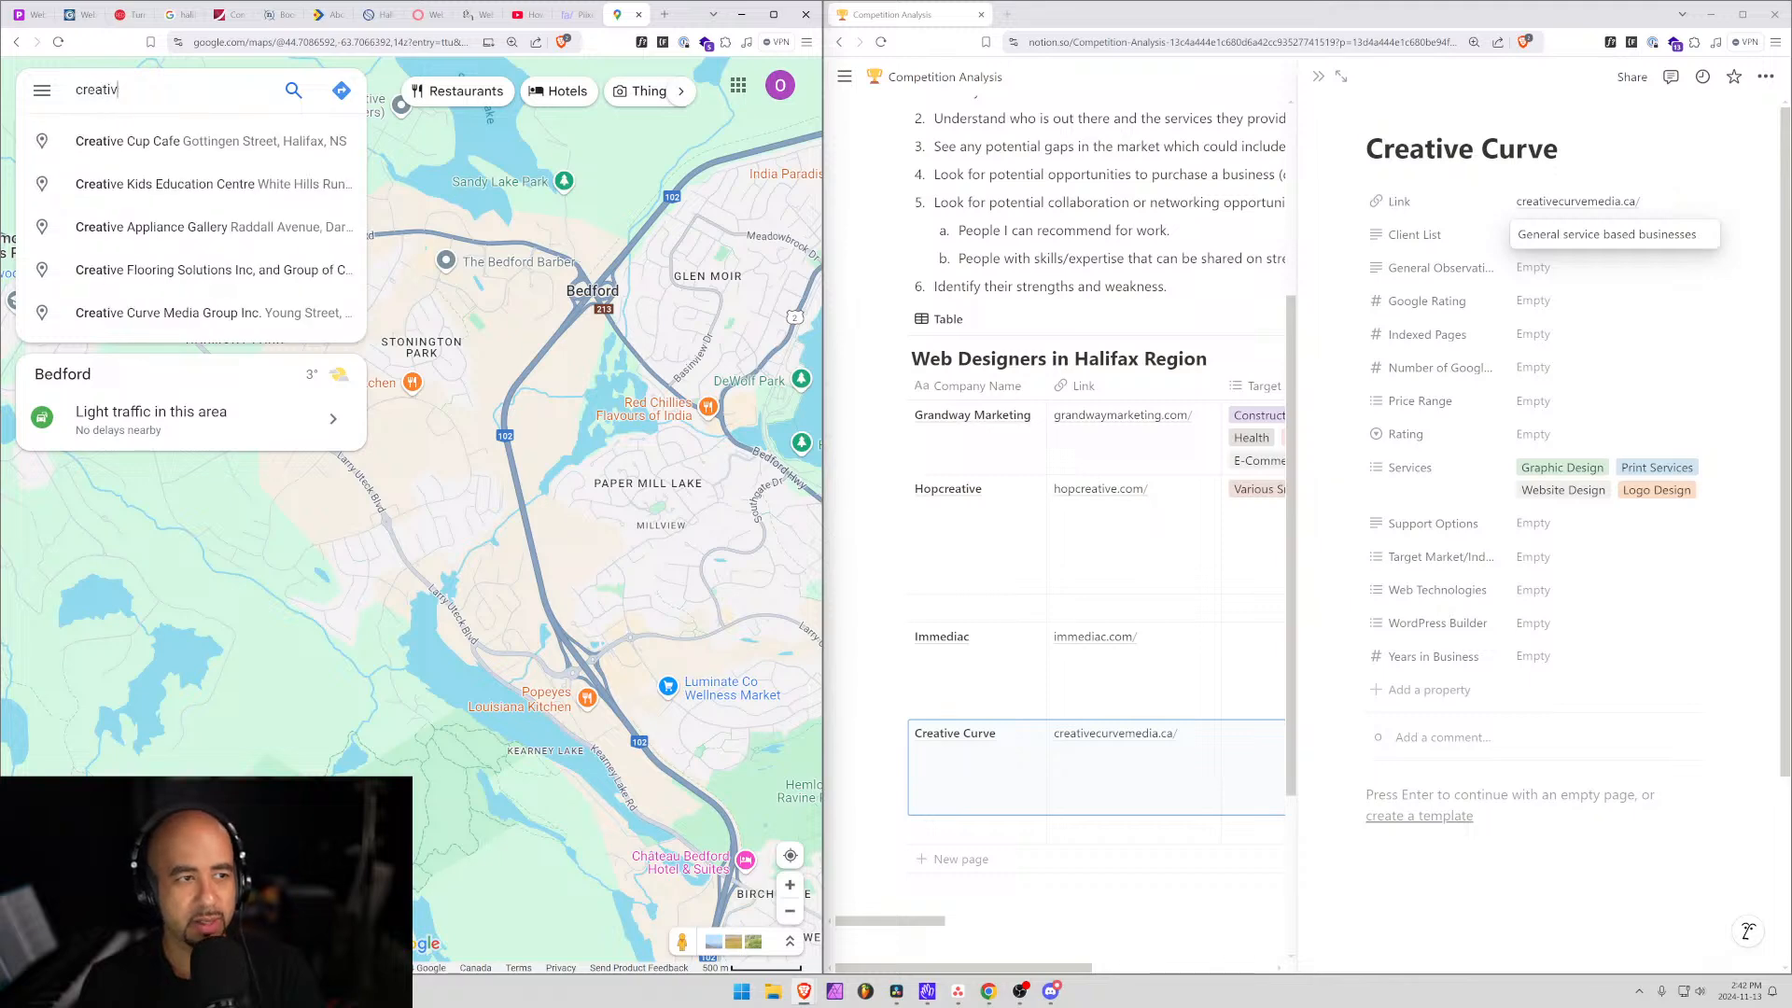
text(e curve)
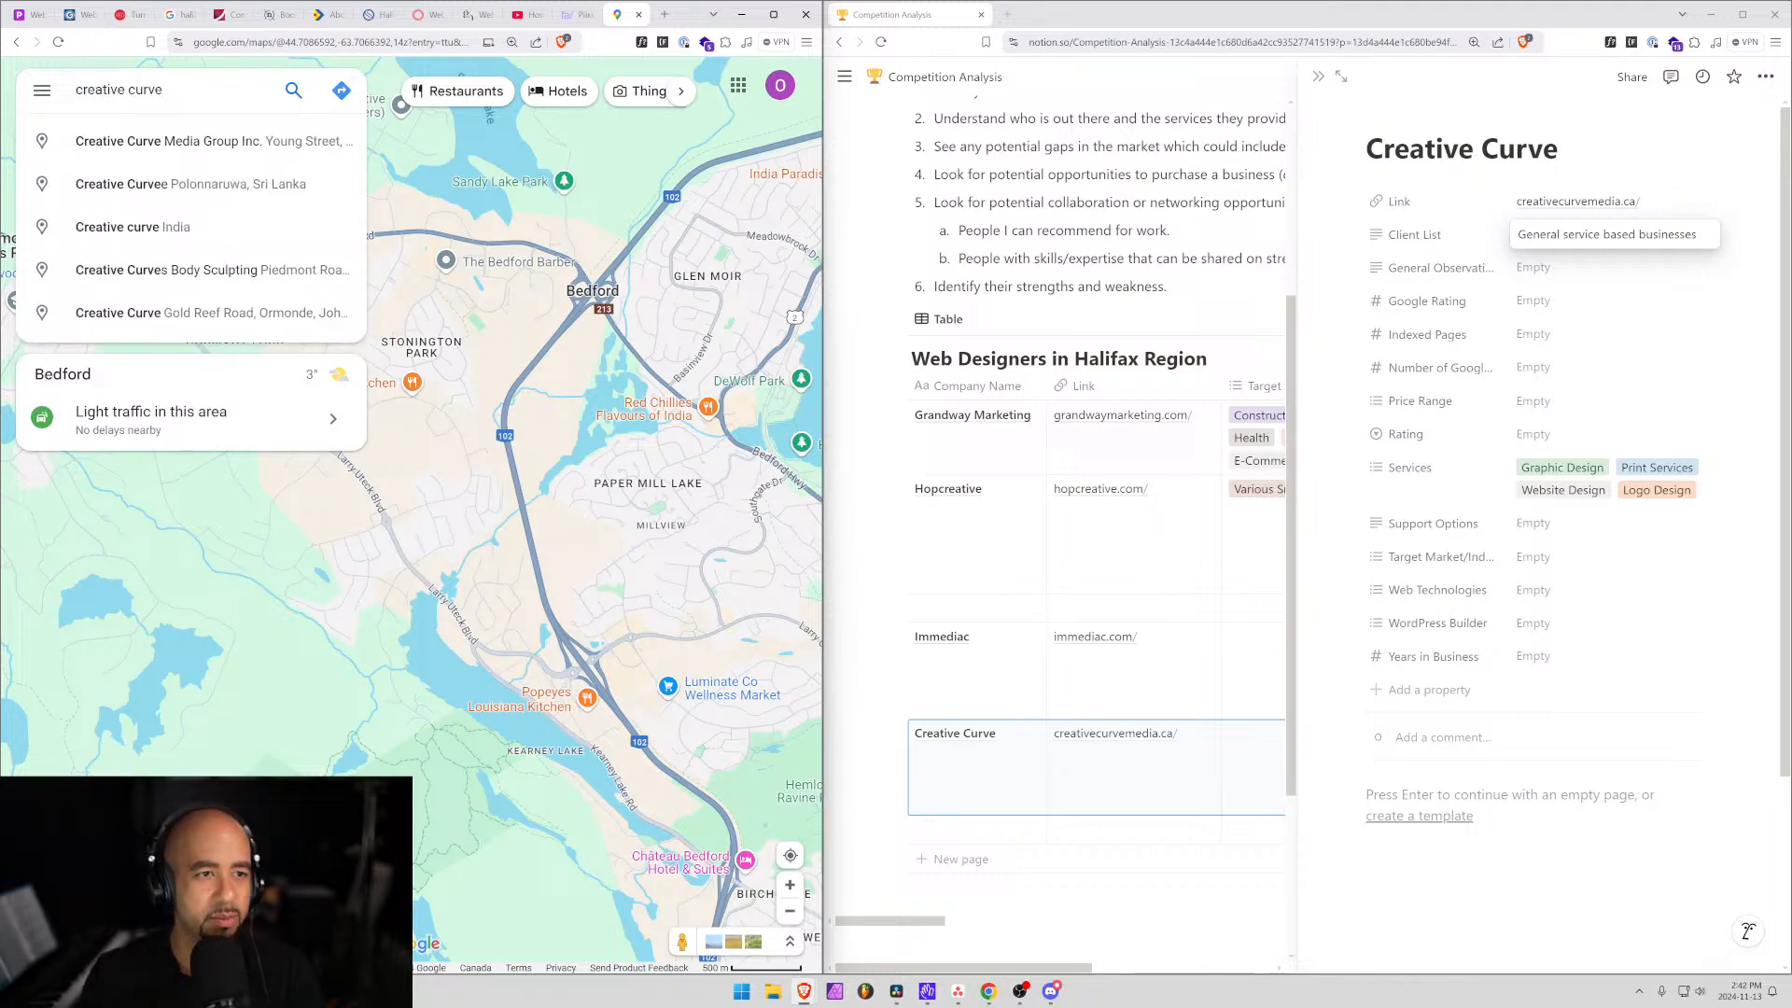
key(Return)
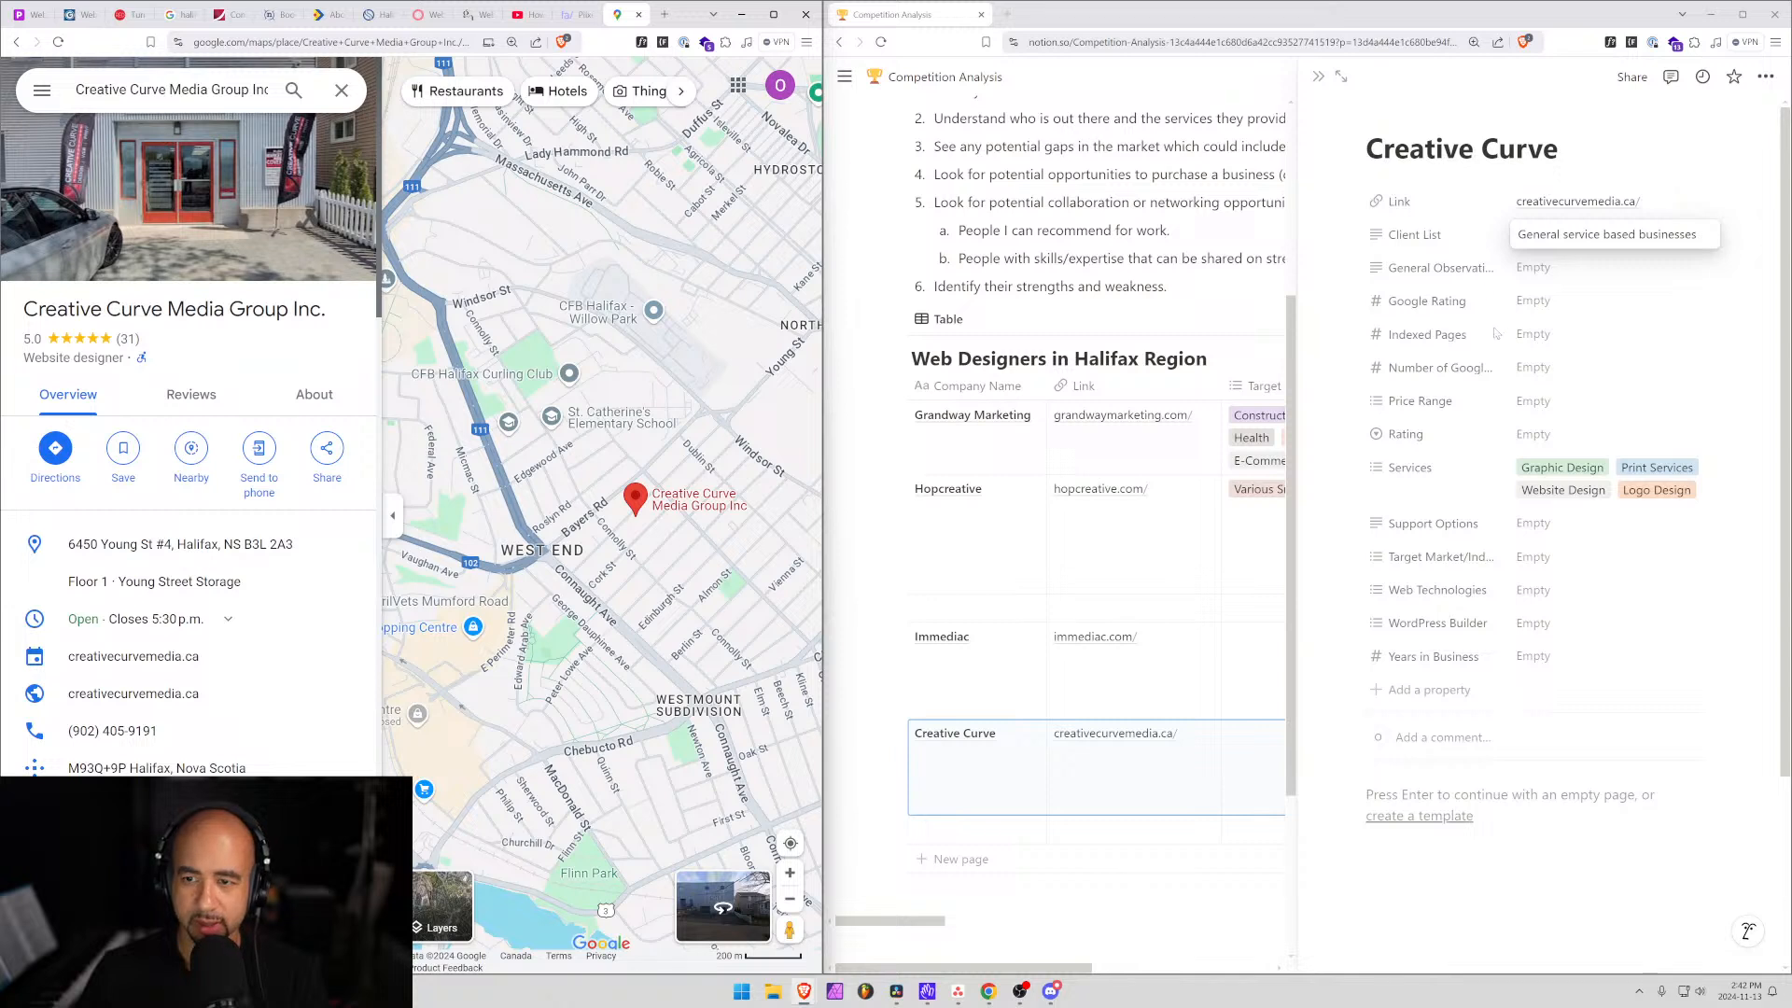
Enter Google Rating 5 and 31 Google reviews in Creative Curve's Notion record.
click(1536, 301)
text(5)
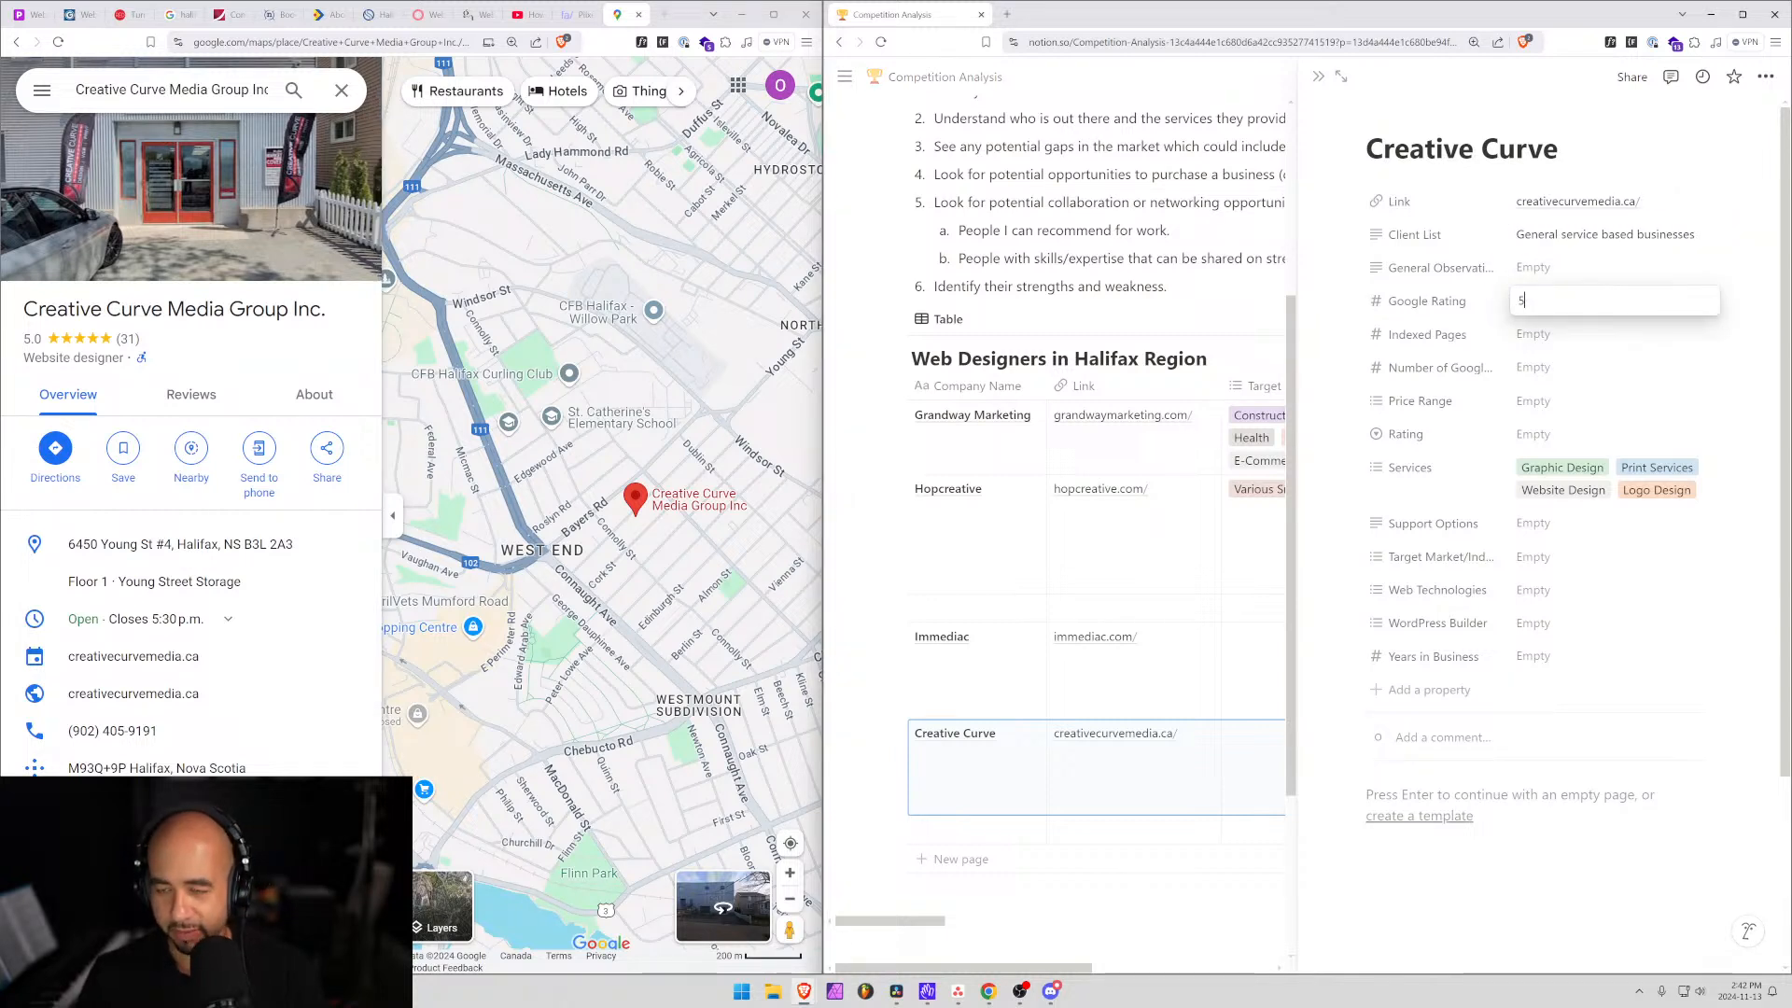
key(Tab)
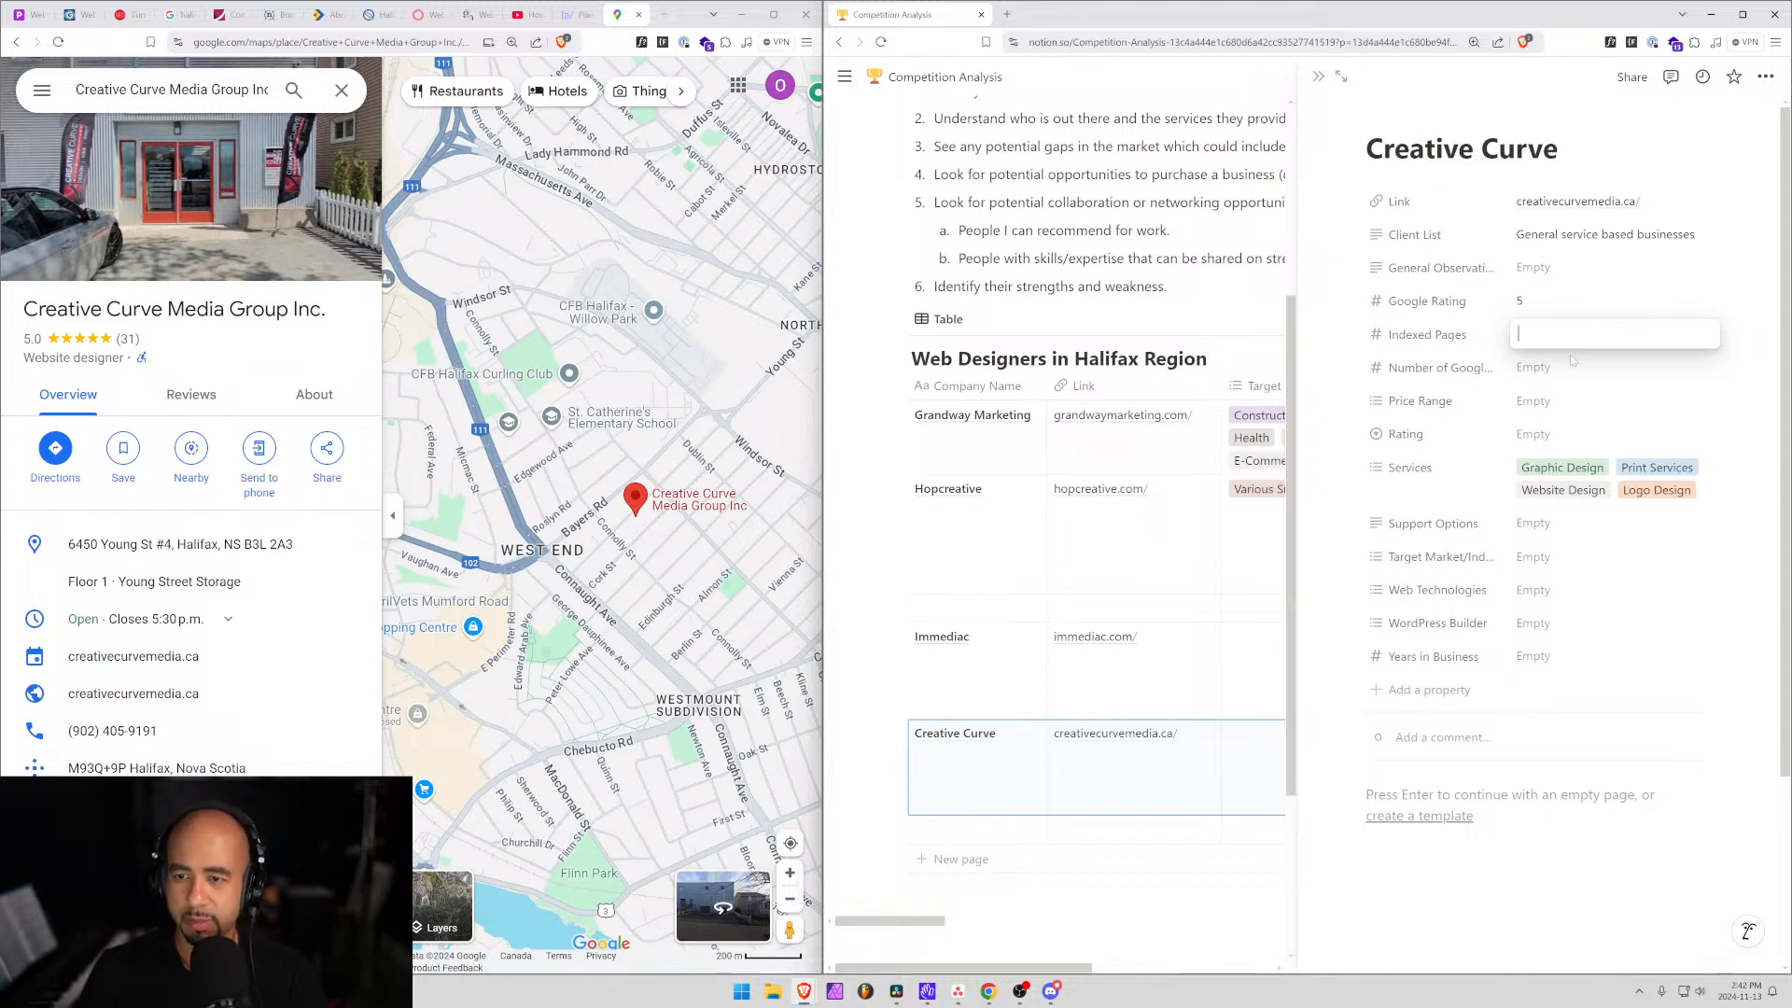
key(Tab)
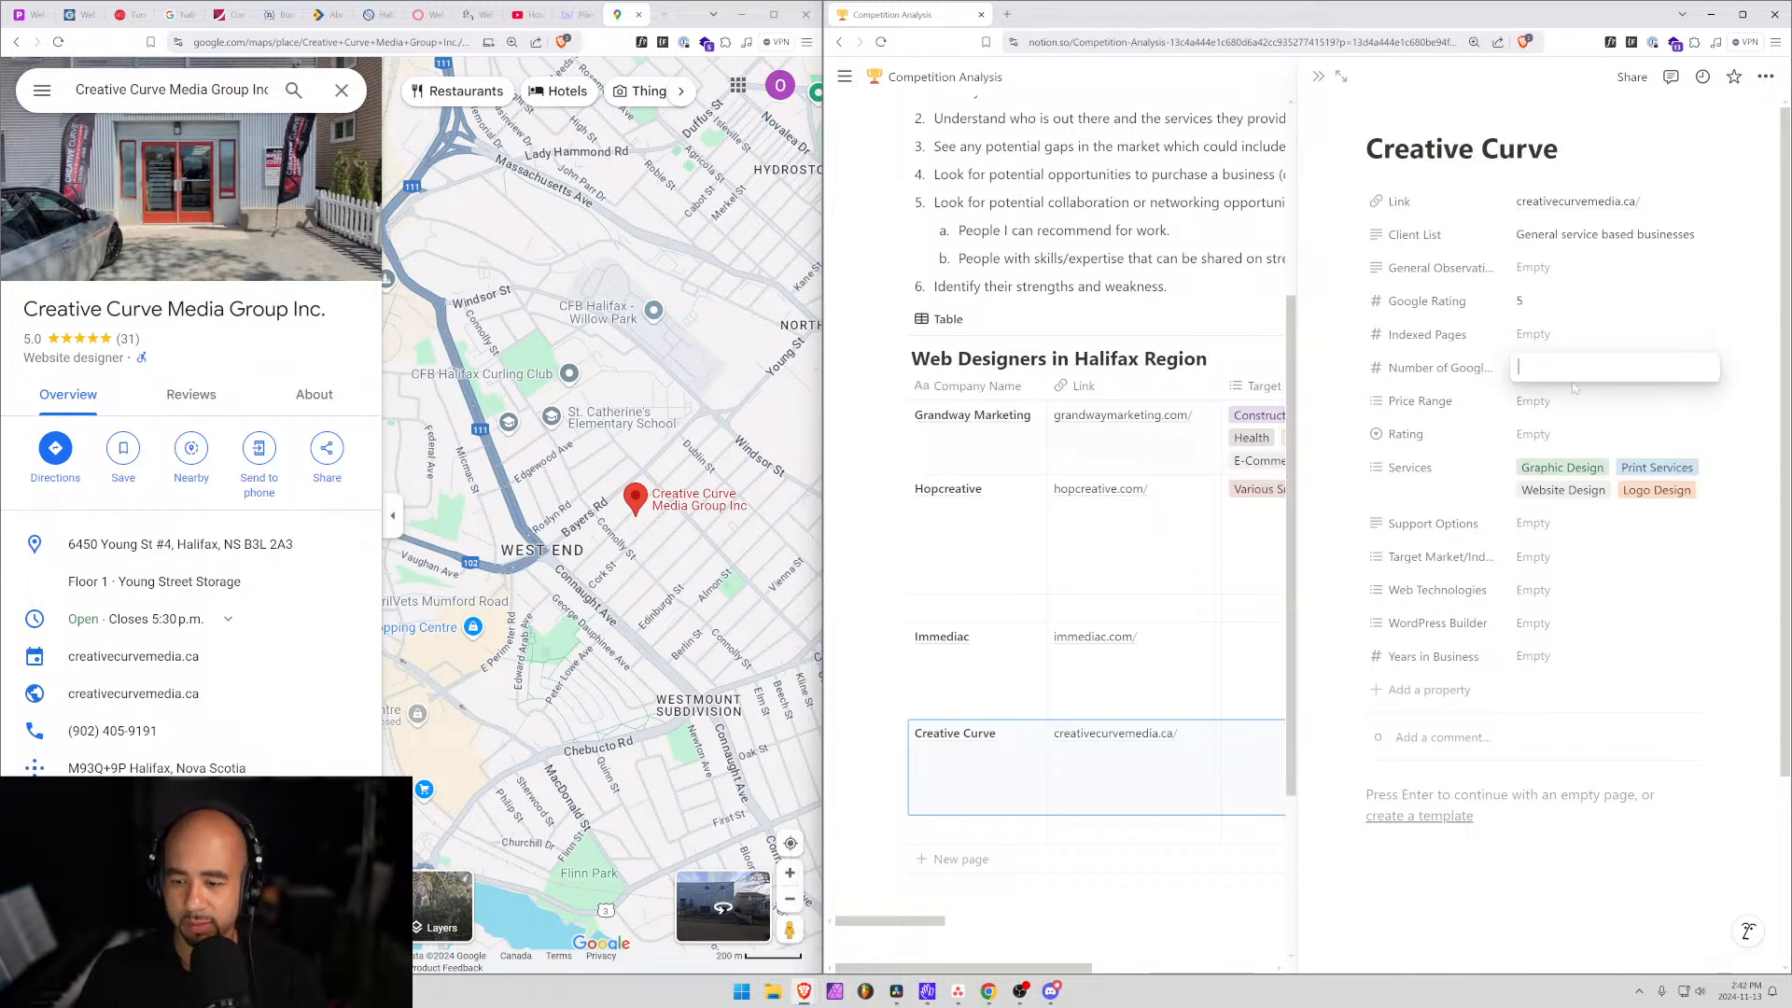
text(31)
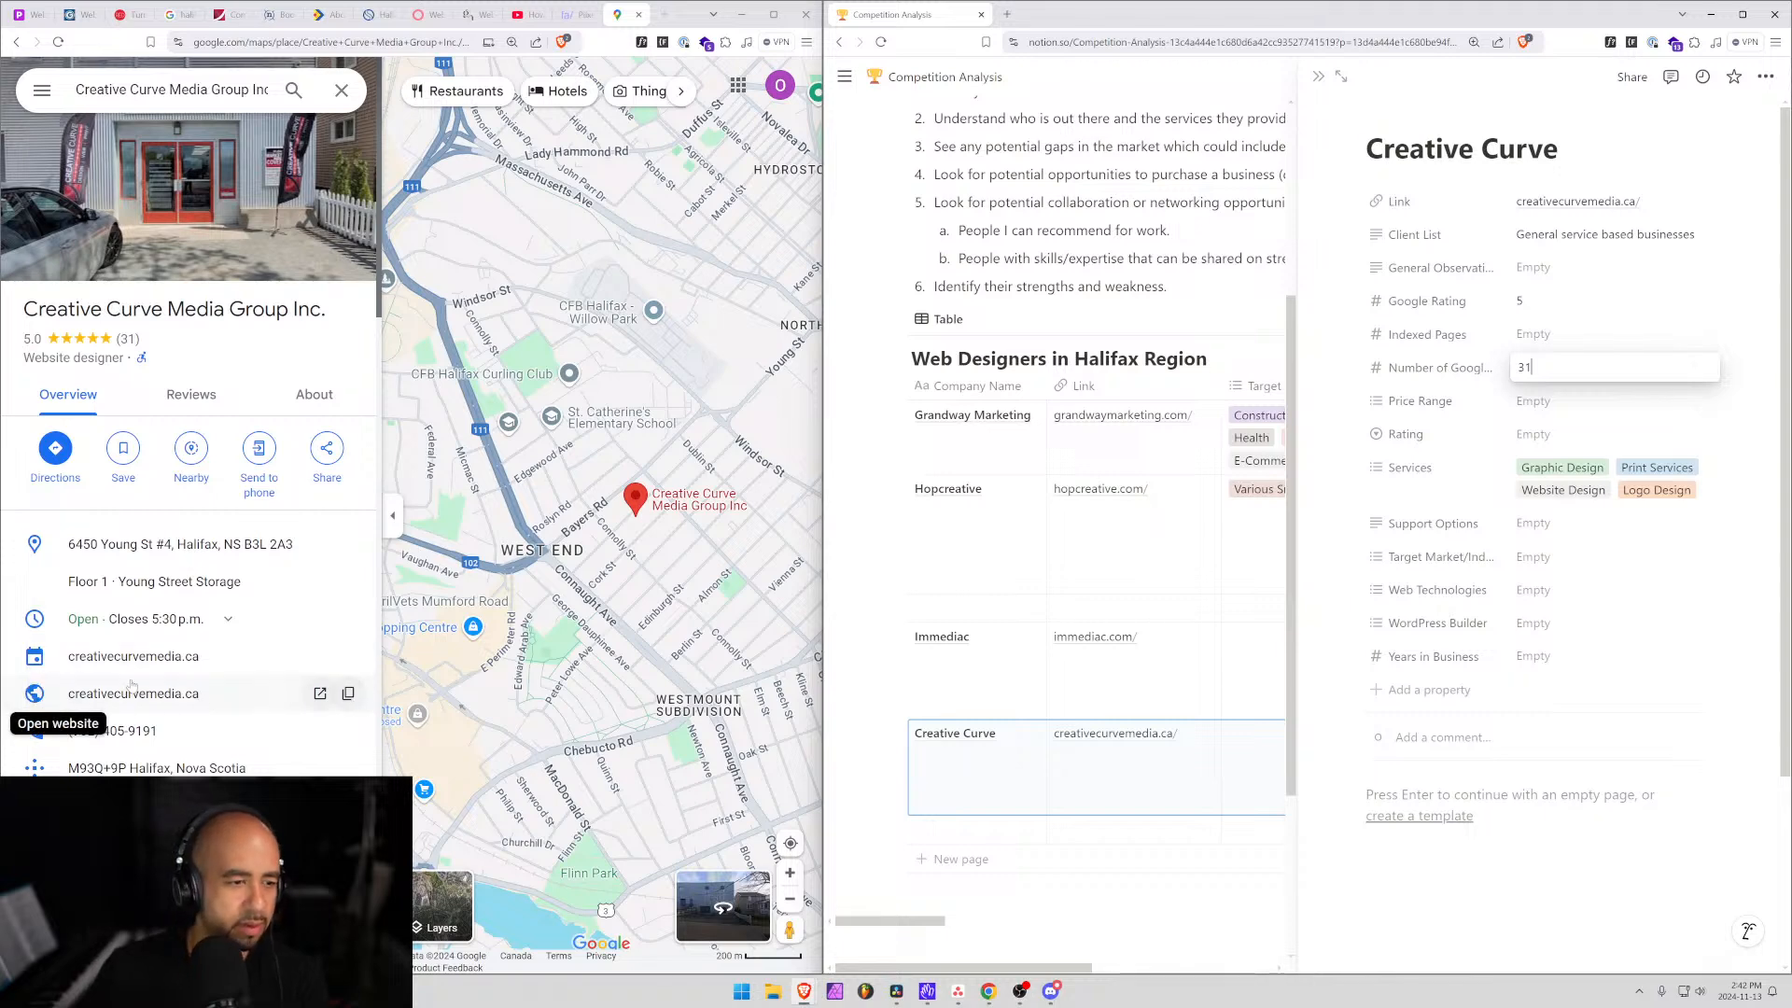
scroll(84, 719, down, 2)
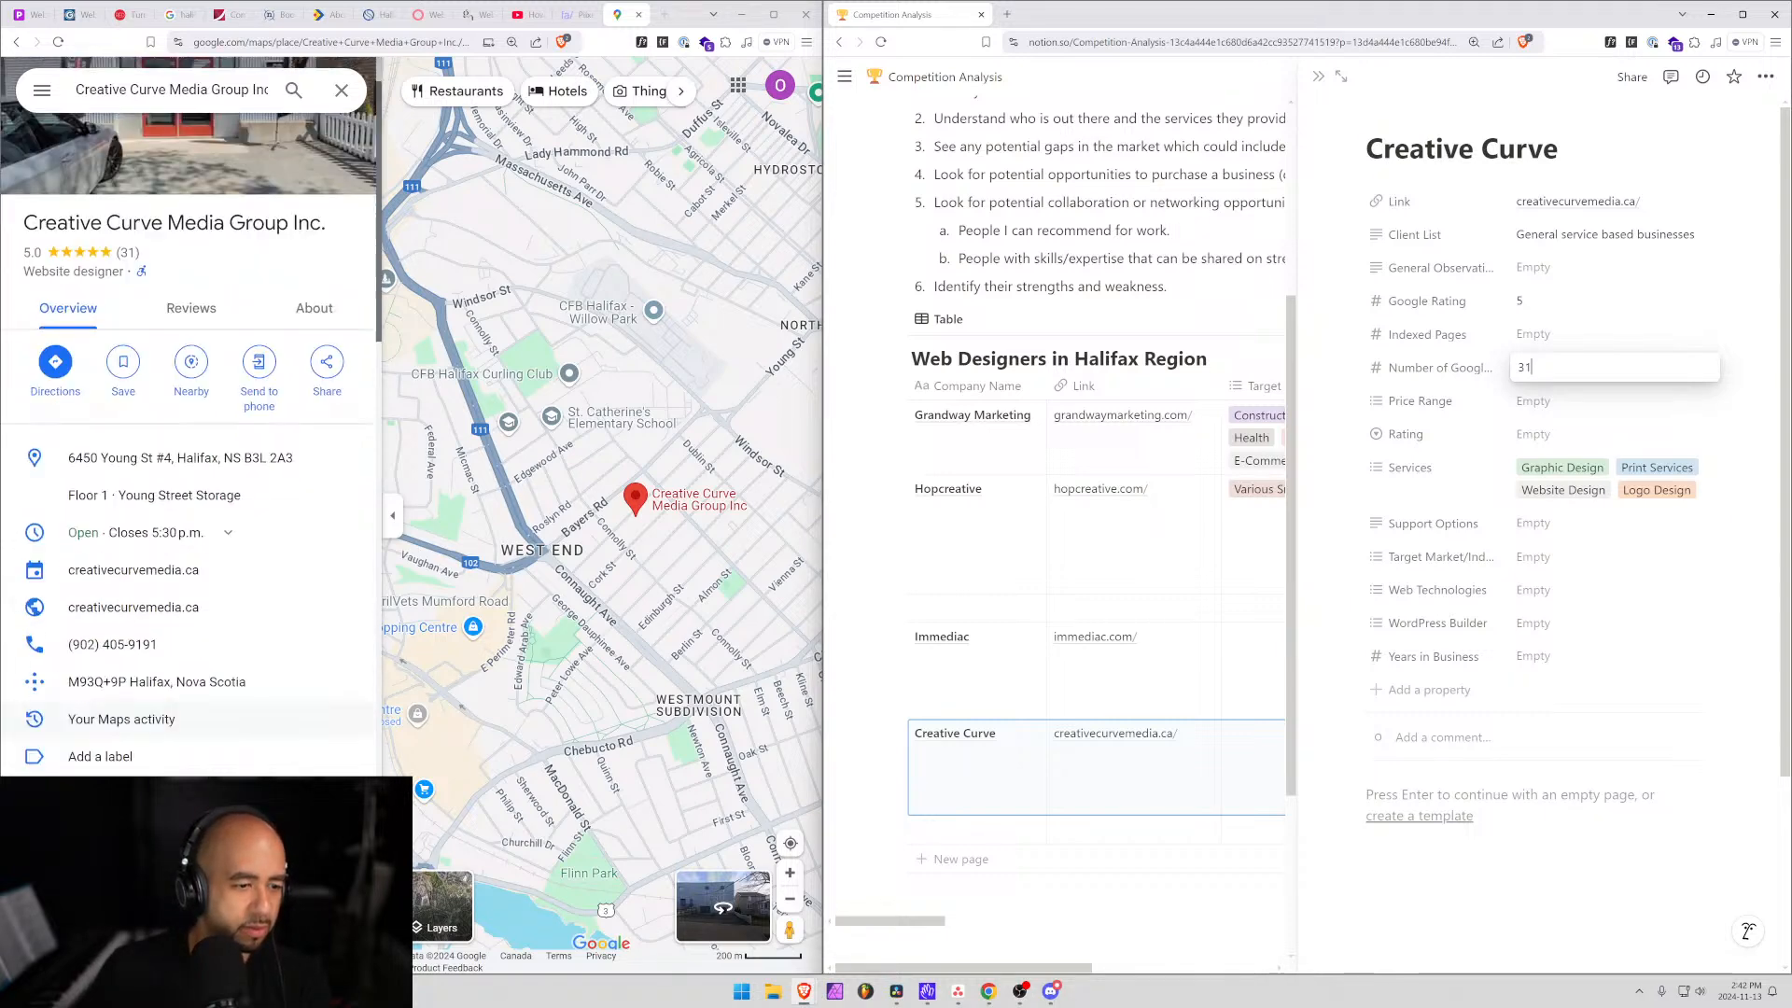
scroll(75, 494, up, 2)
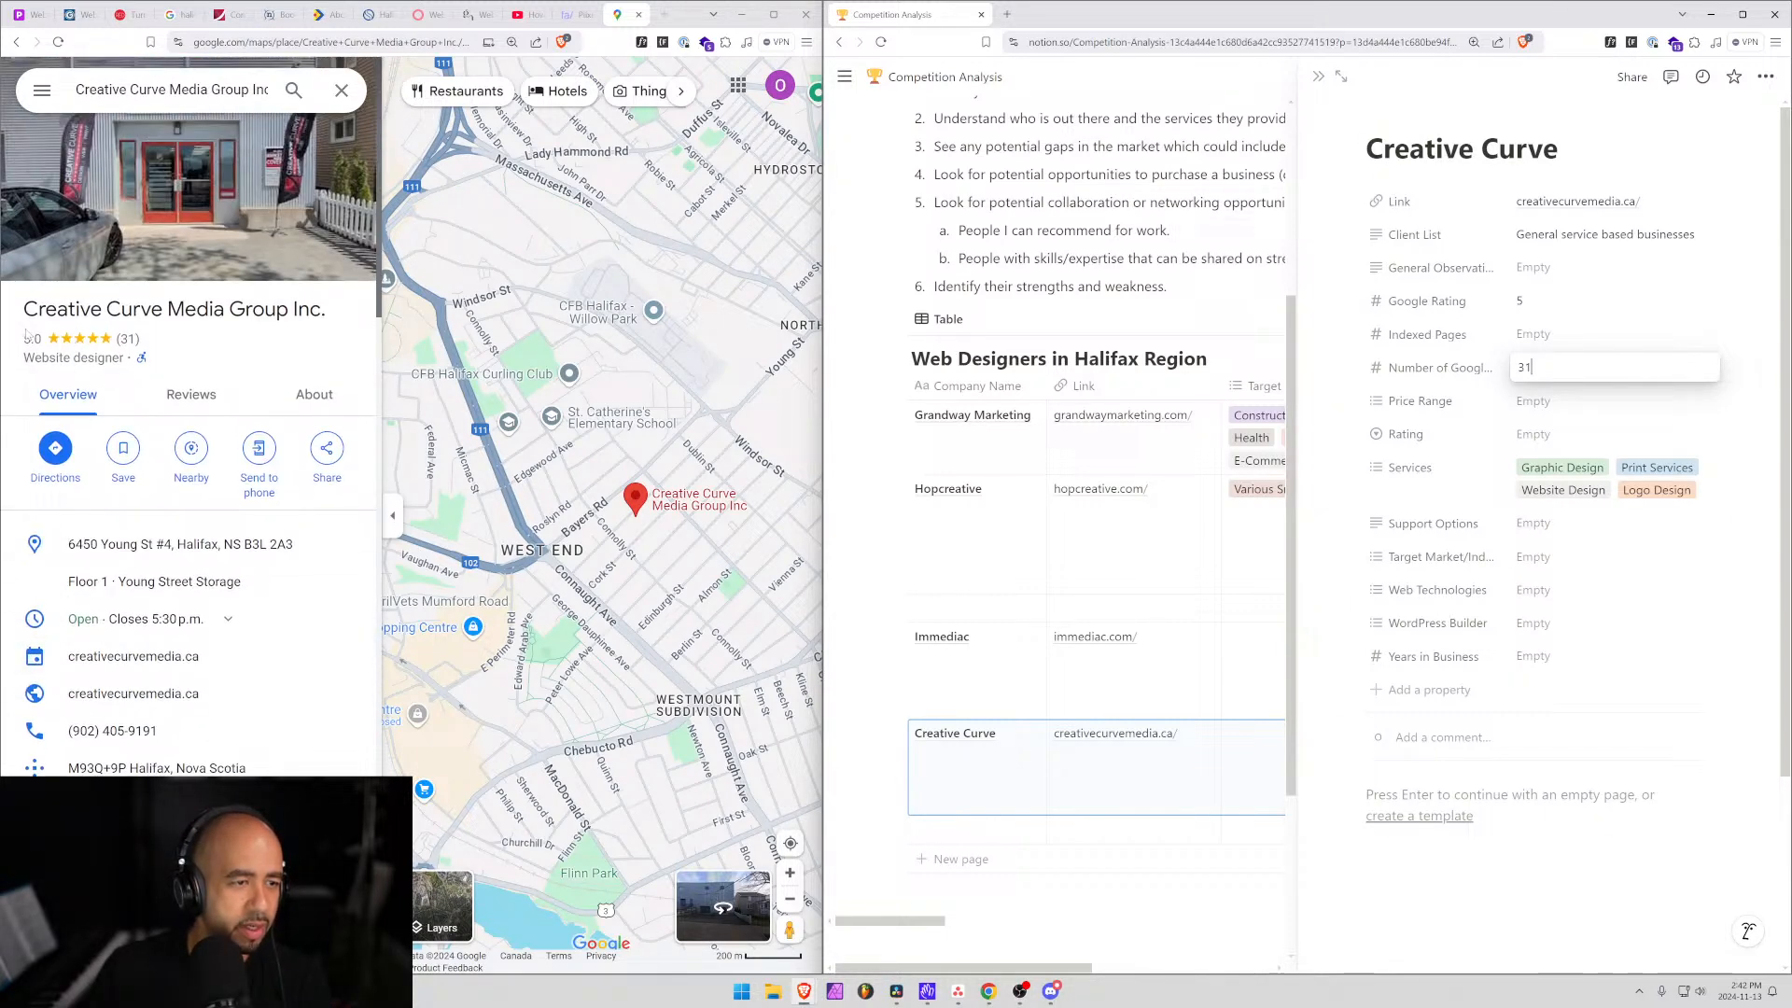
click(168, 342)
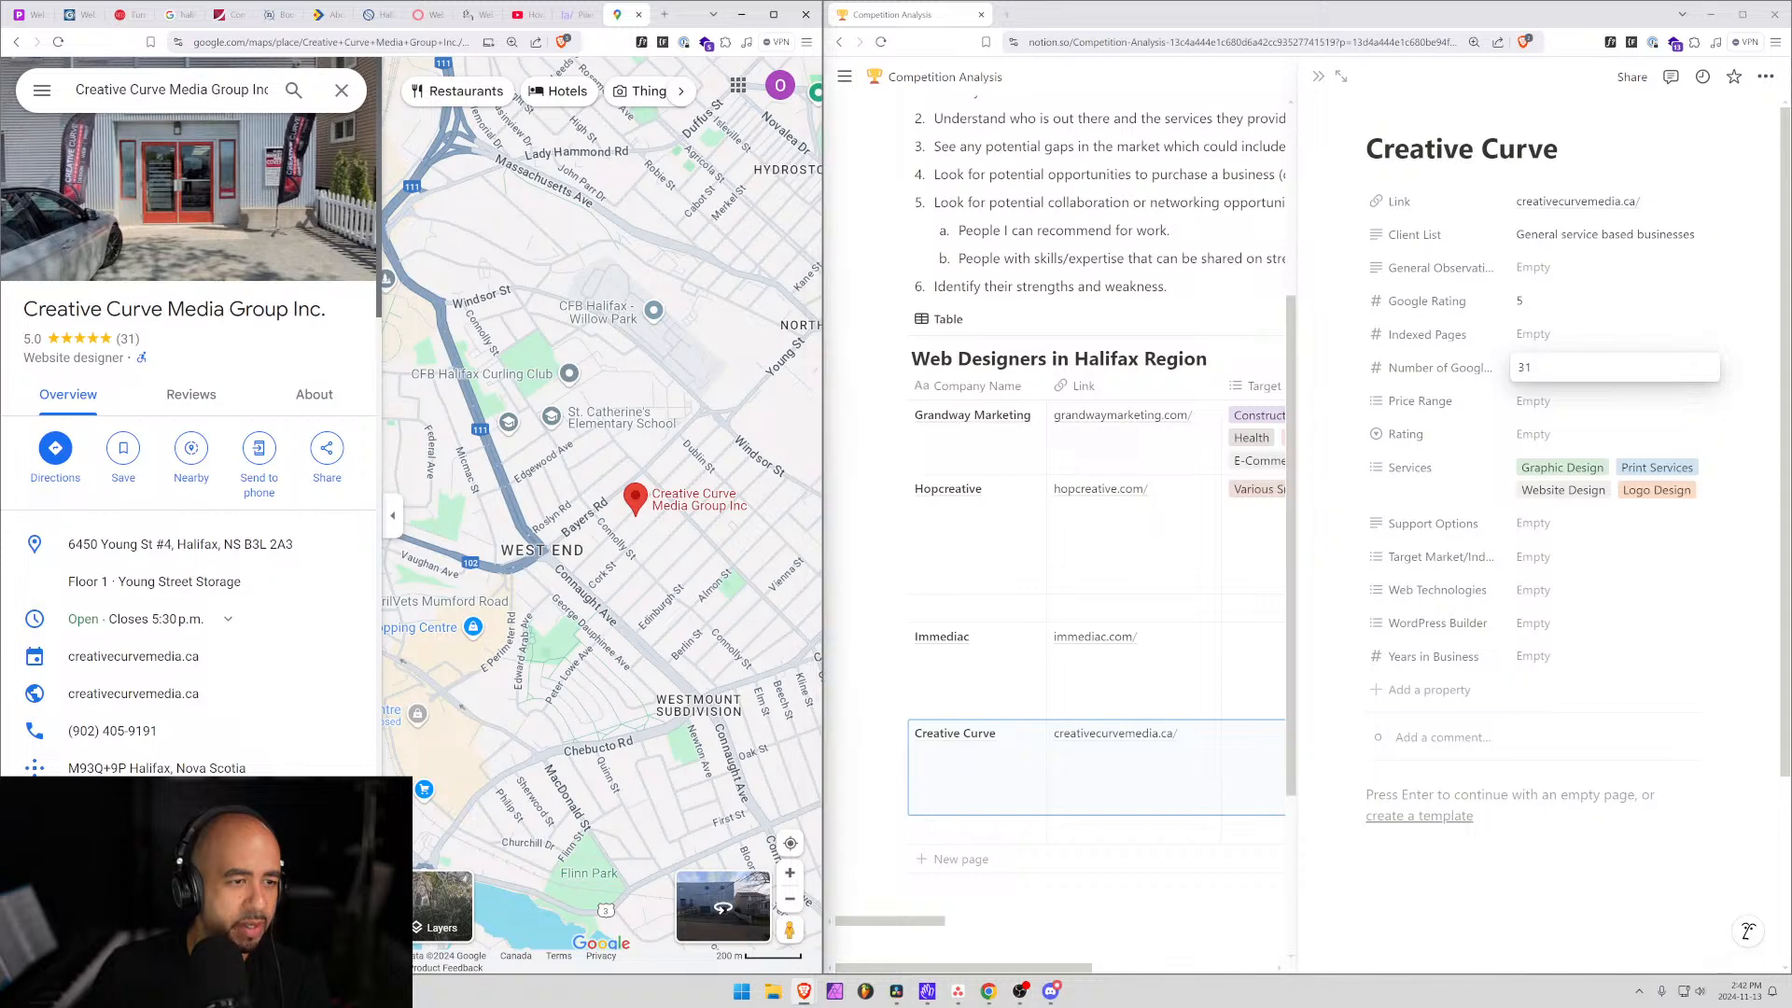
Scroll Creative Curve's Maps place panel and open 'More reviews (28)'.
scroll(93, 653, down, 5)
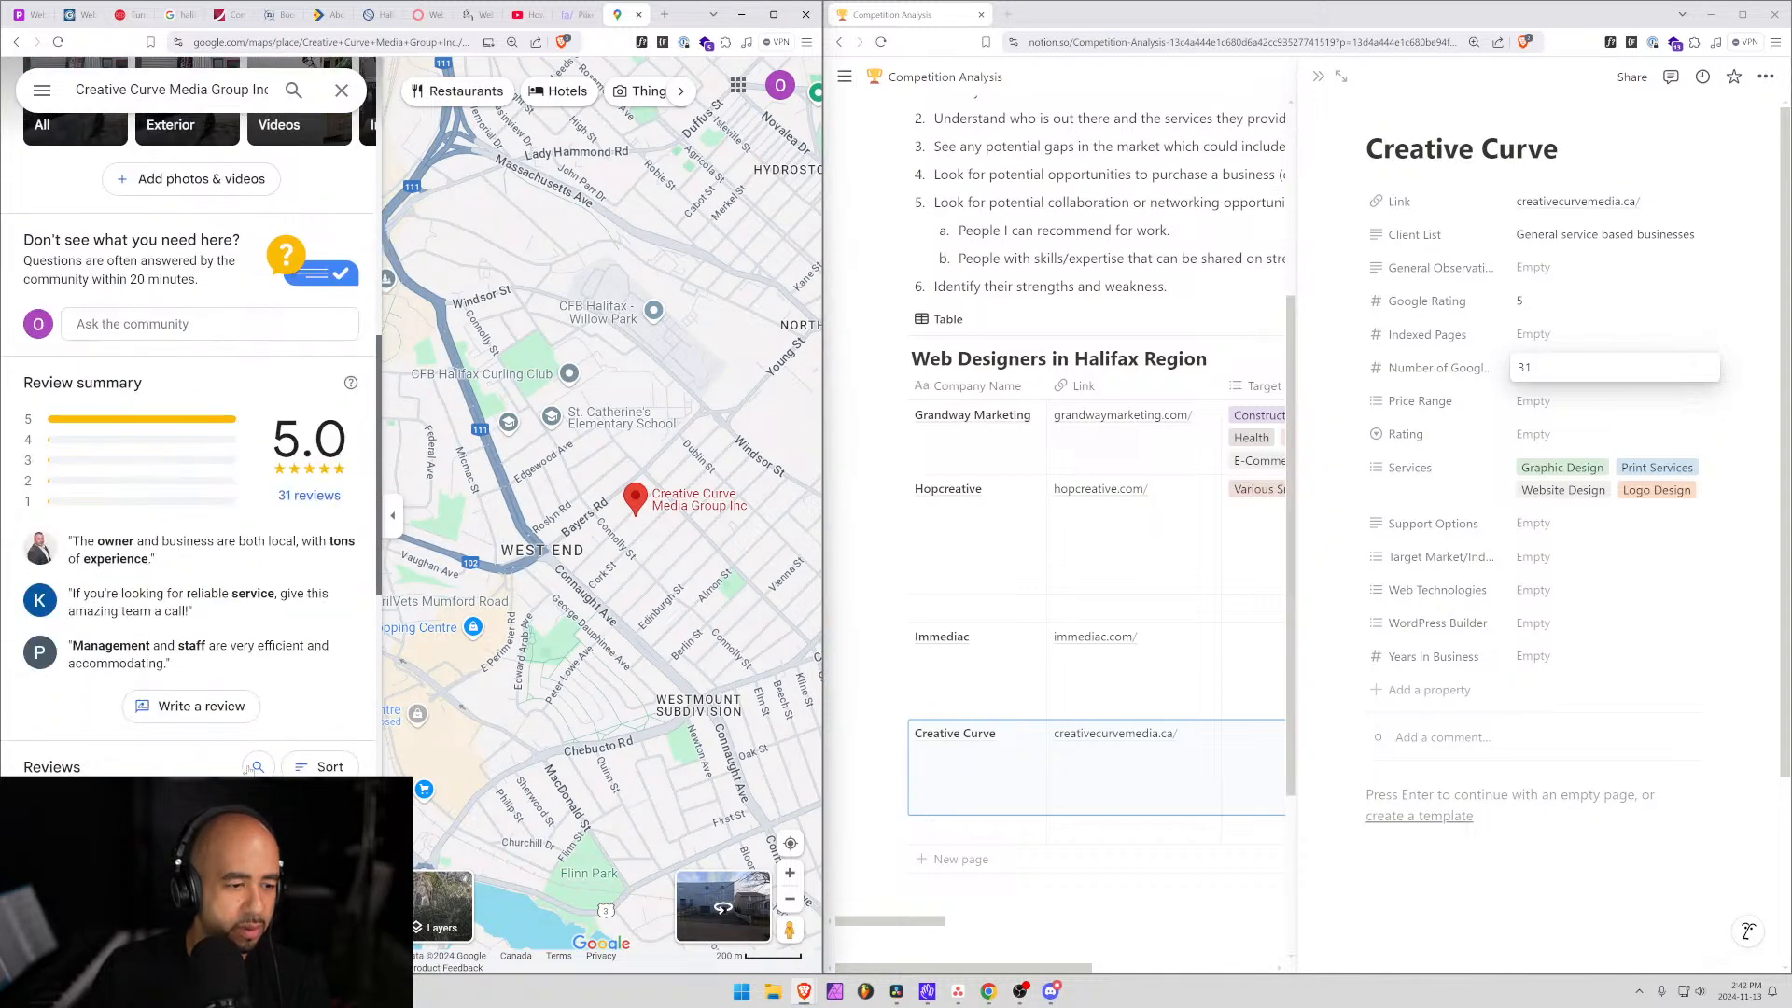
scroll(112, 639, down, 5)
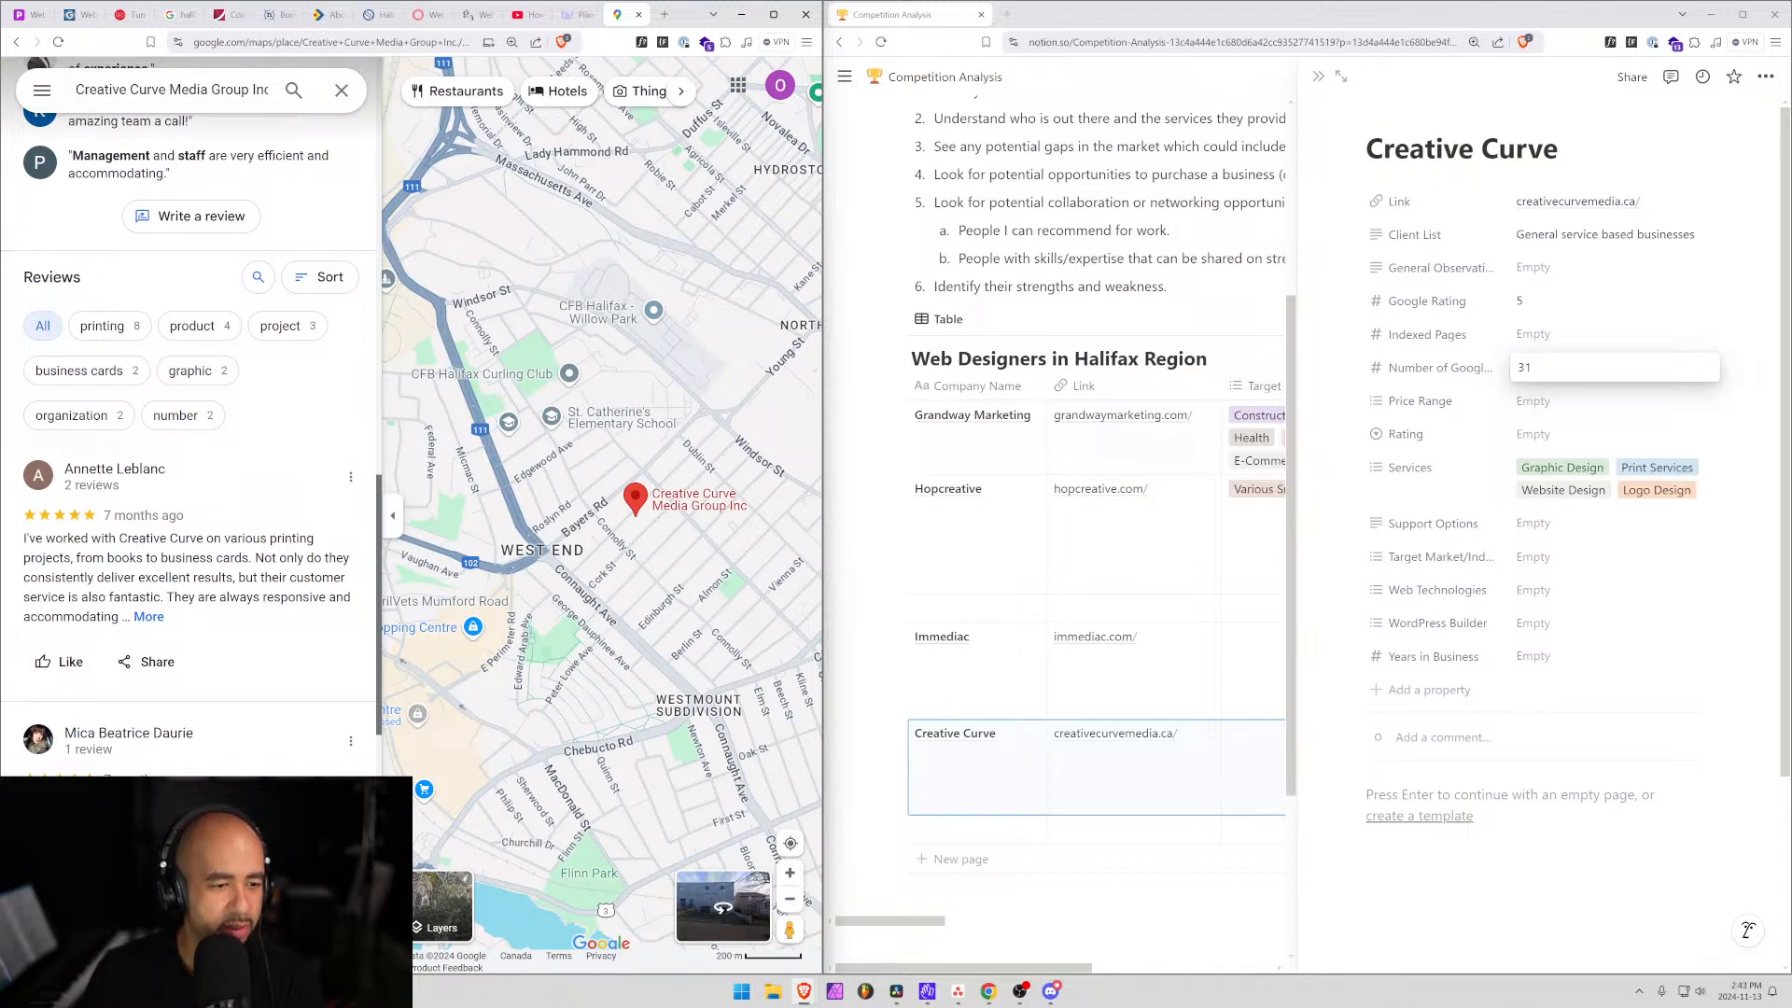
scroll(261, 732, down, 4)
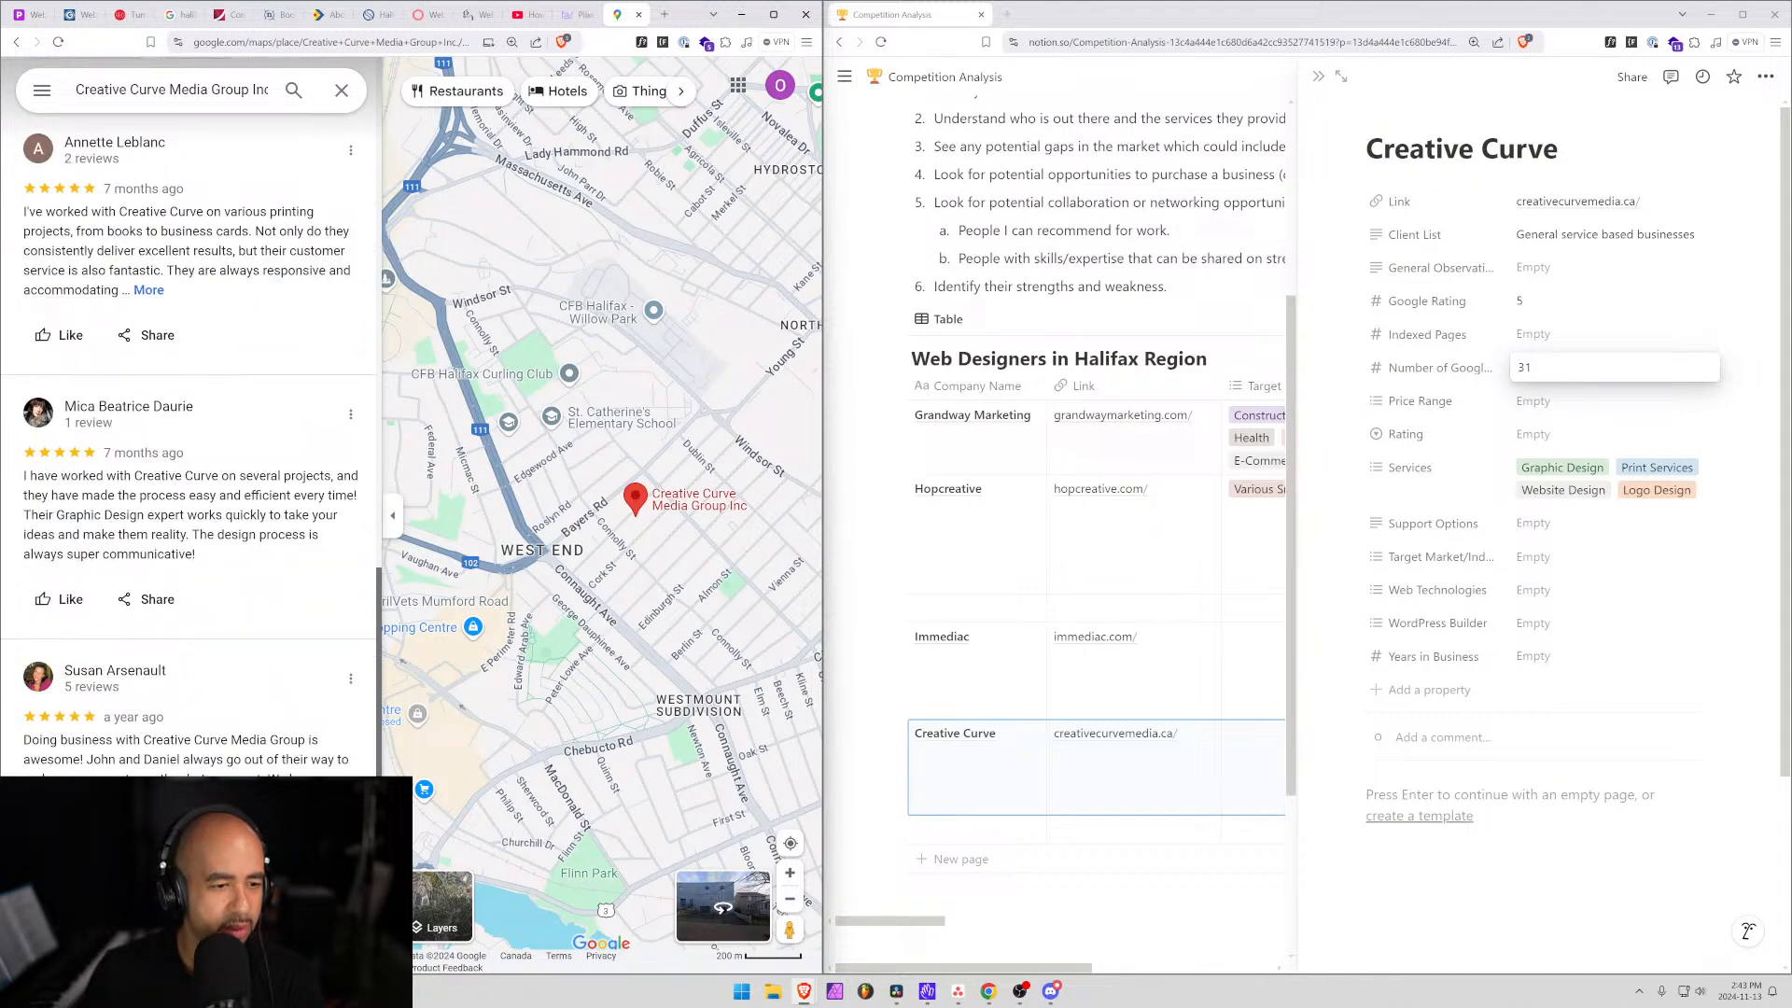
scroll(136, 738, down, 2)
scroll(206, 477, down, 6)
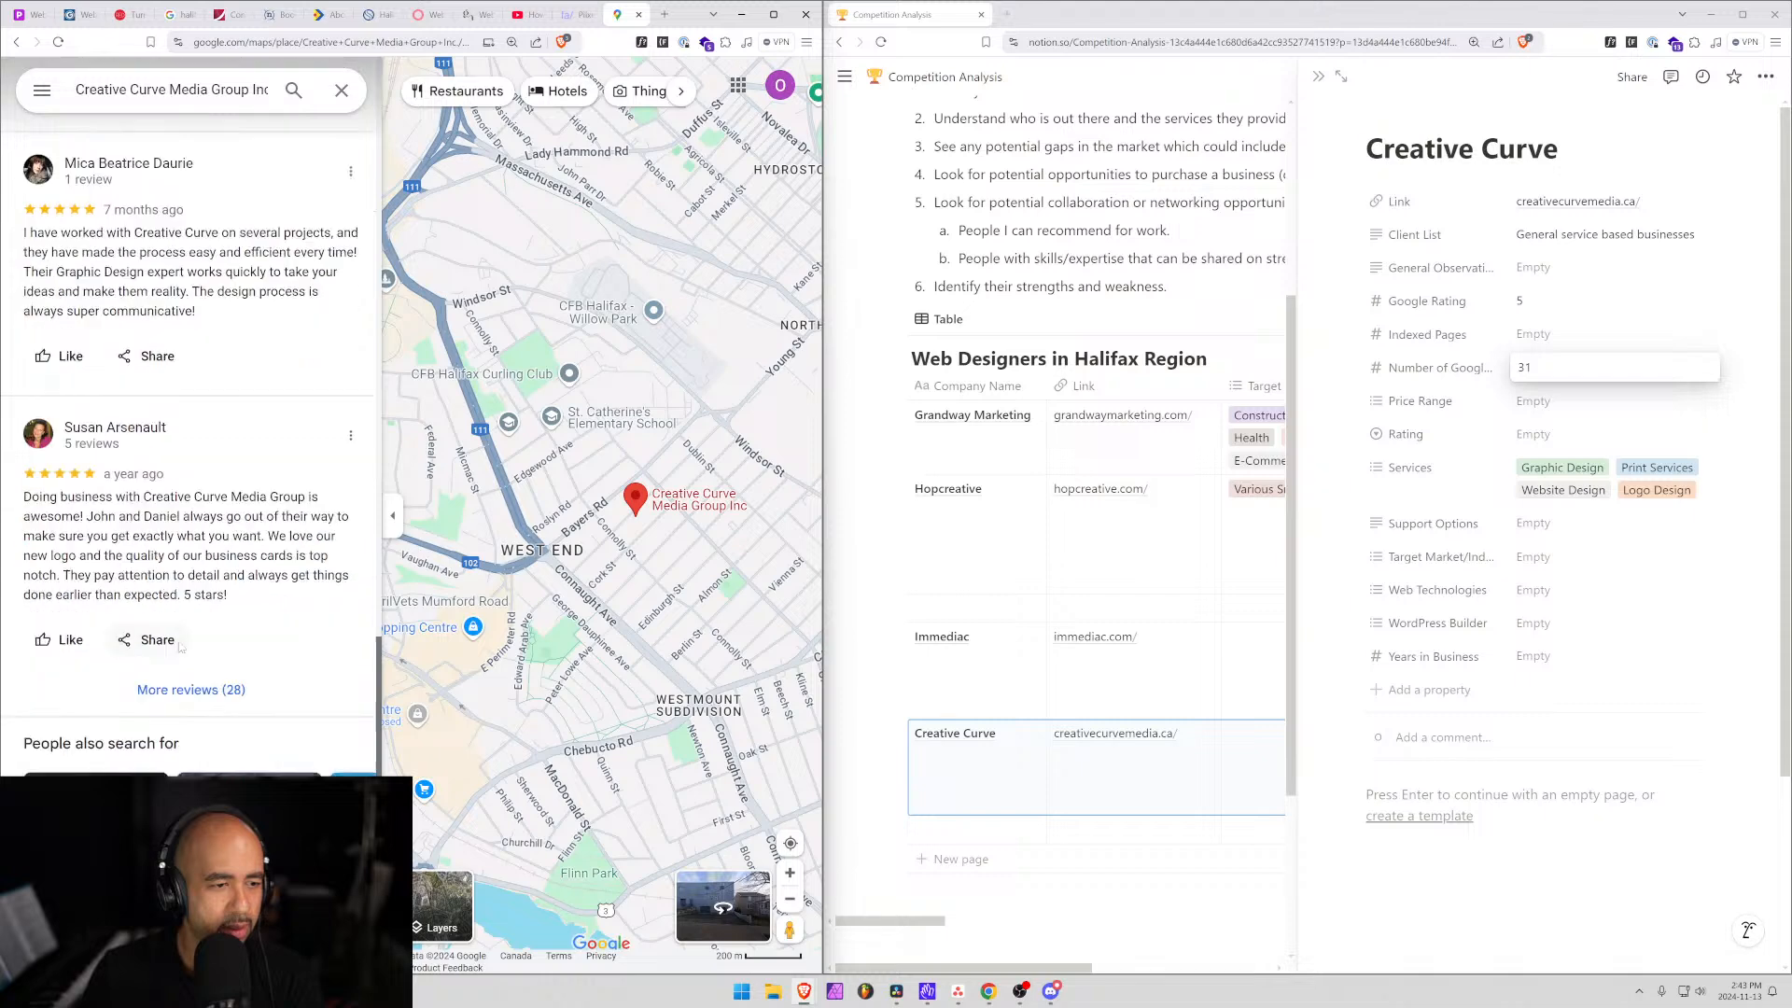
scroll(206, 477, up, 4)
scroll(206, 478, up, 2)
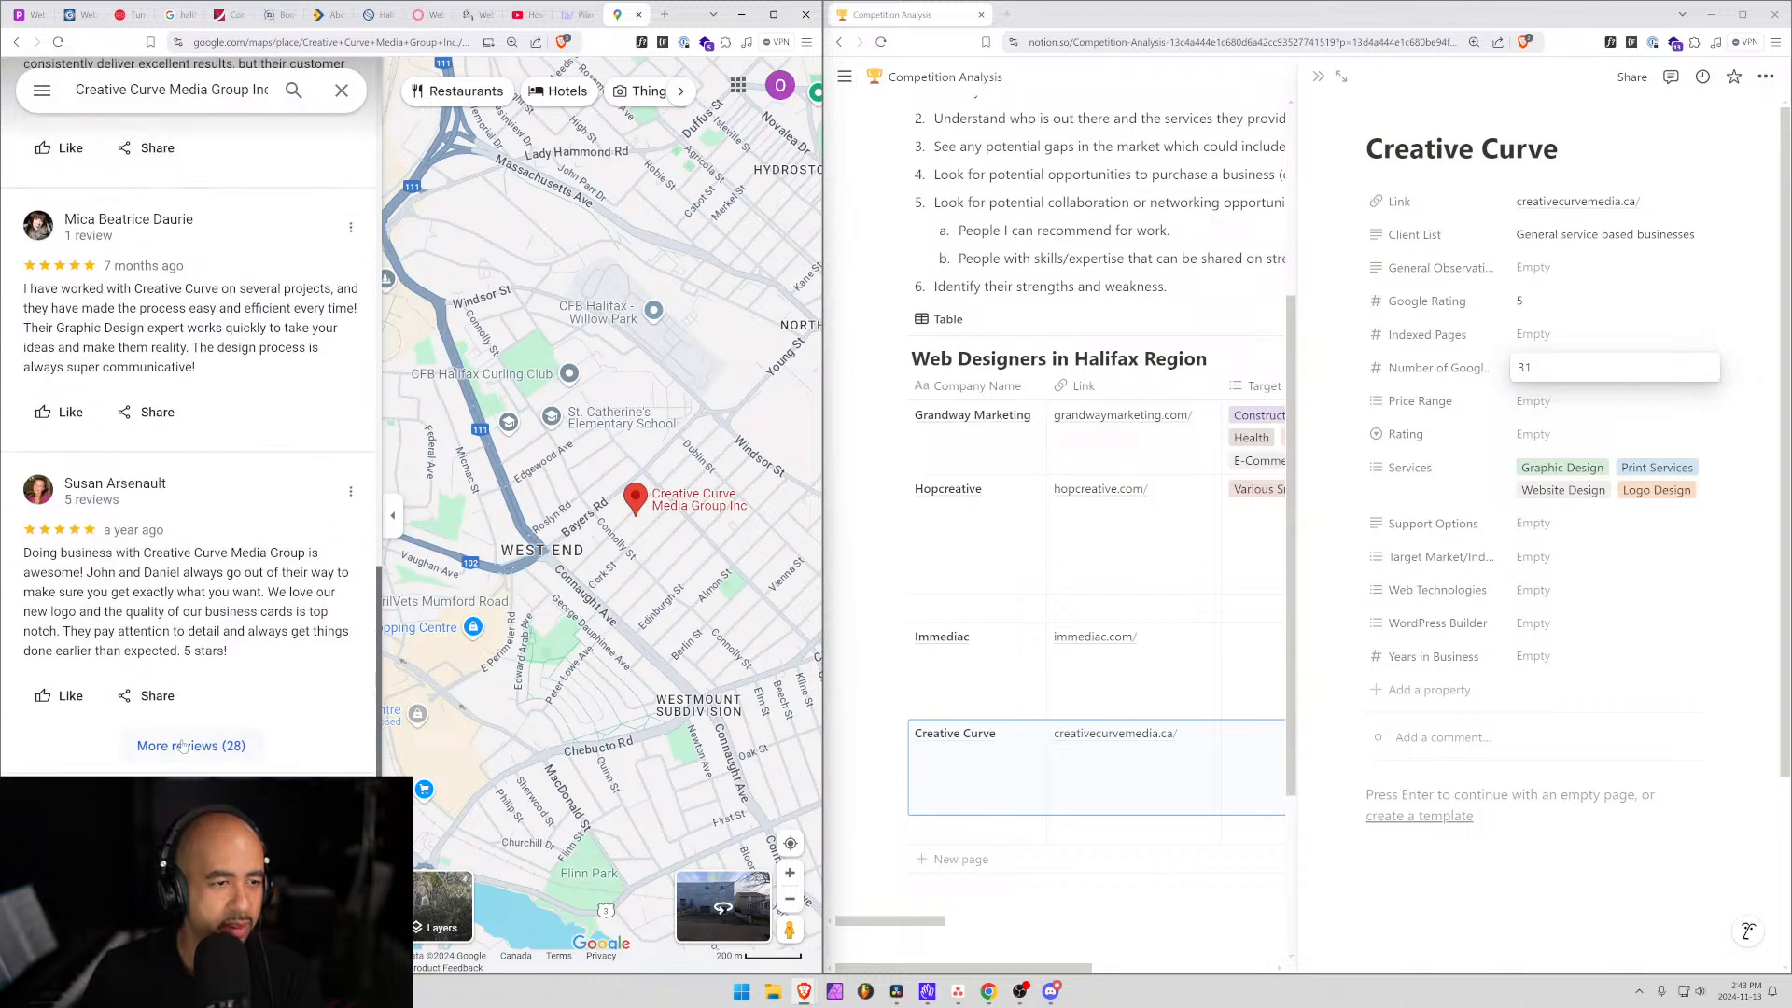
click(184, 748)
Read through the reviews, highlighting passages from the National Pest Management Association and web work reviews.
scroll(156, 576, down, 8)
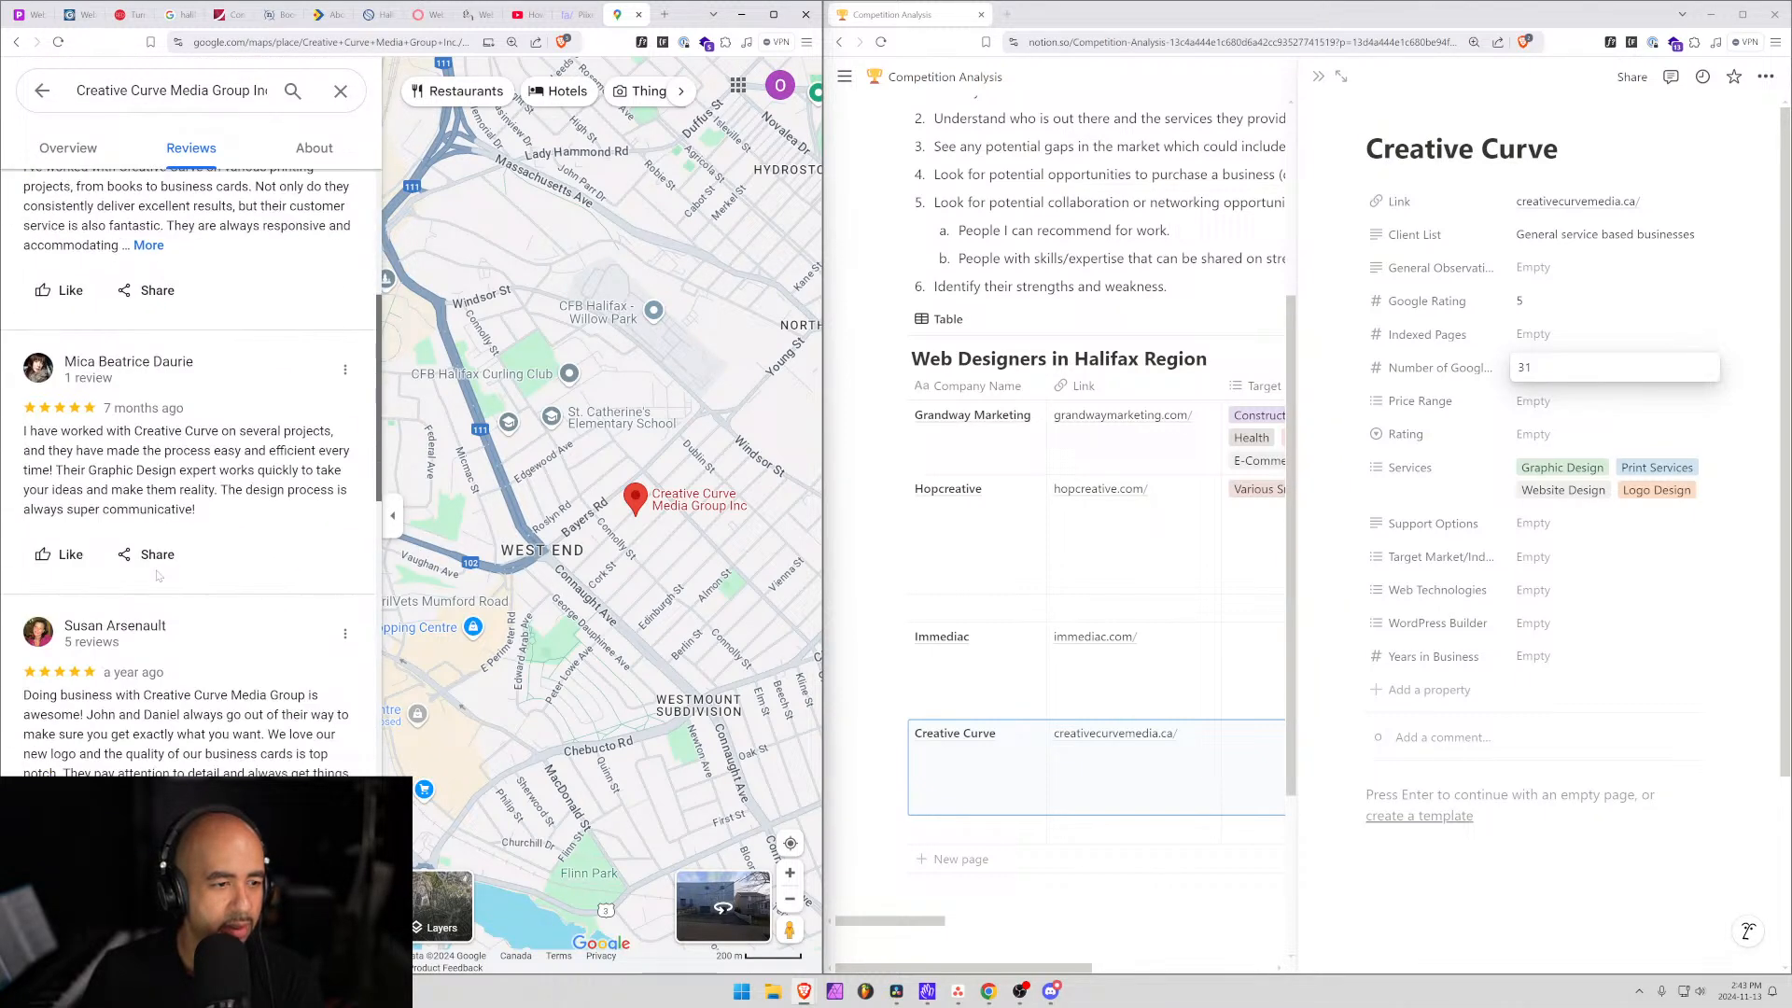
scroll(159, 576, down, 3)
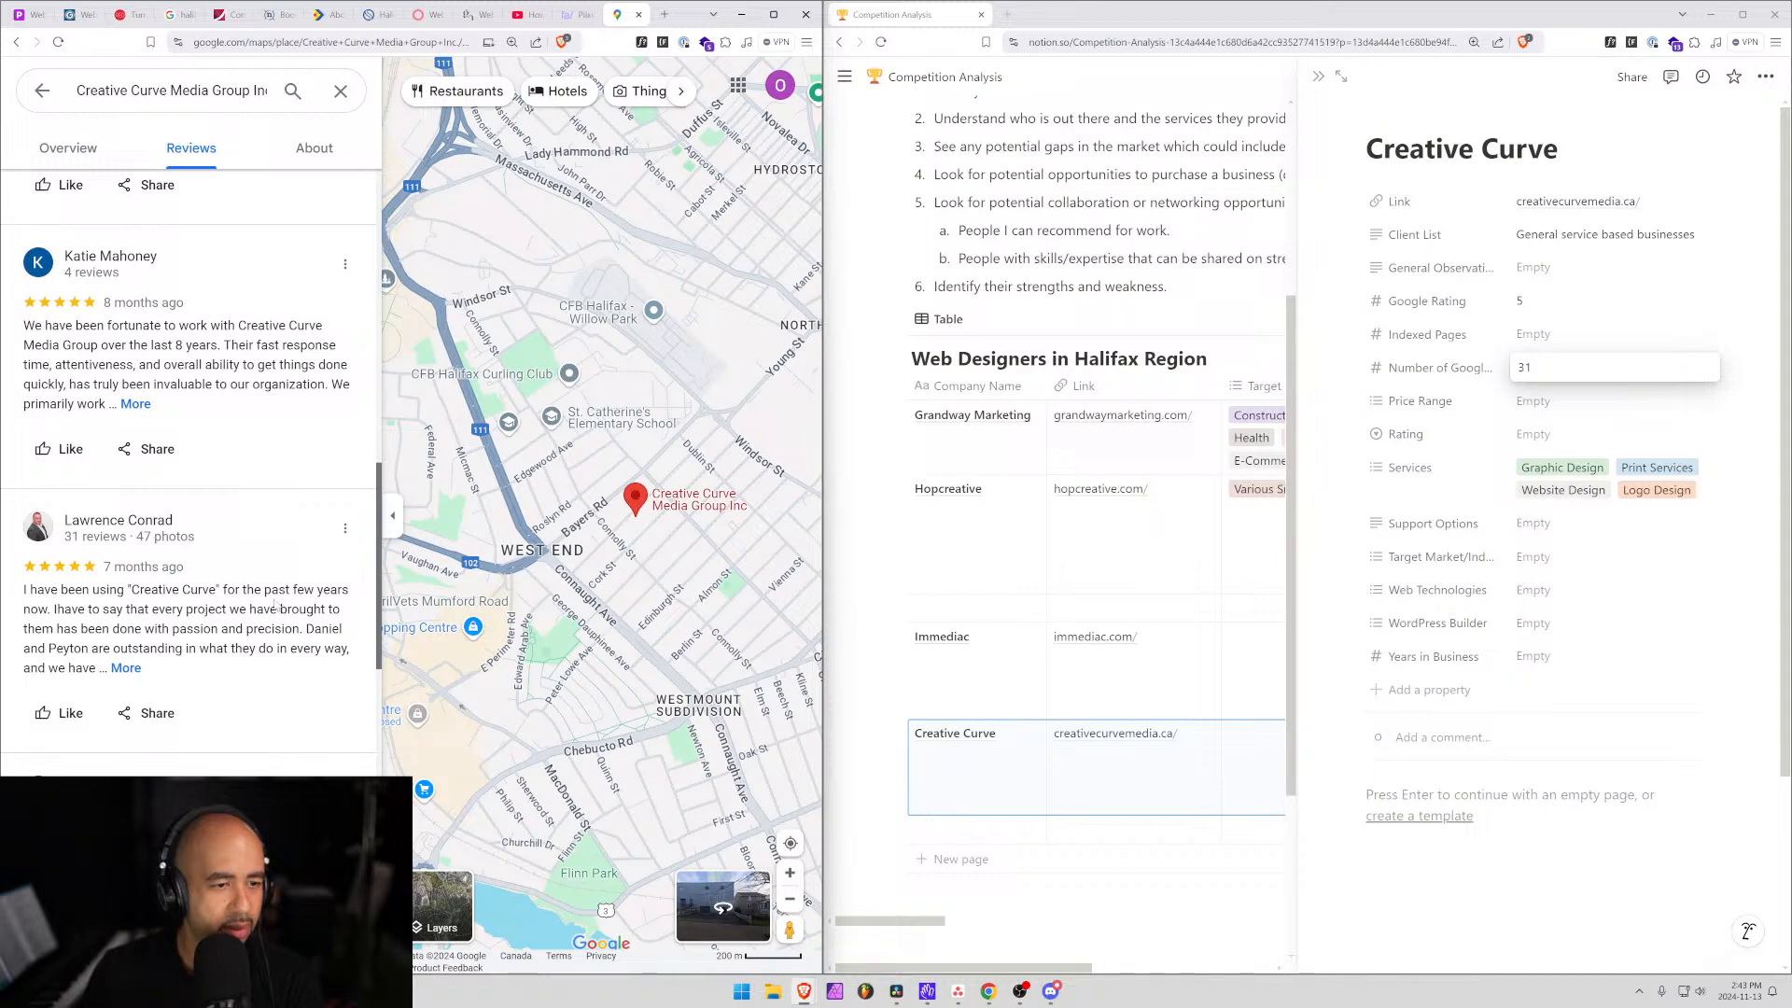
scroll(187, 467, down, 2)
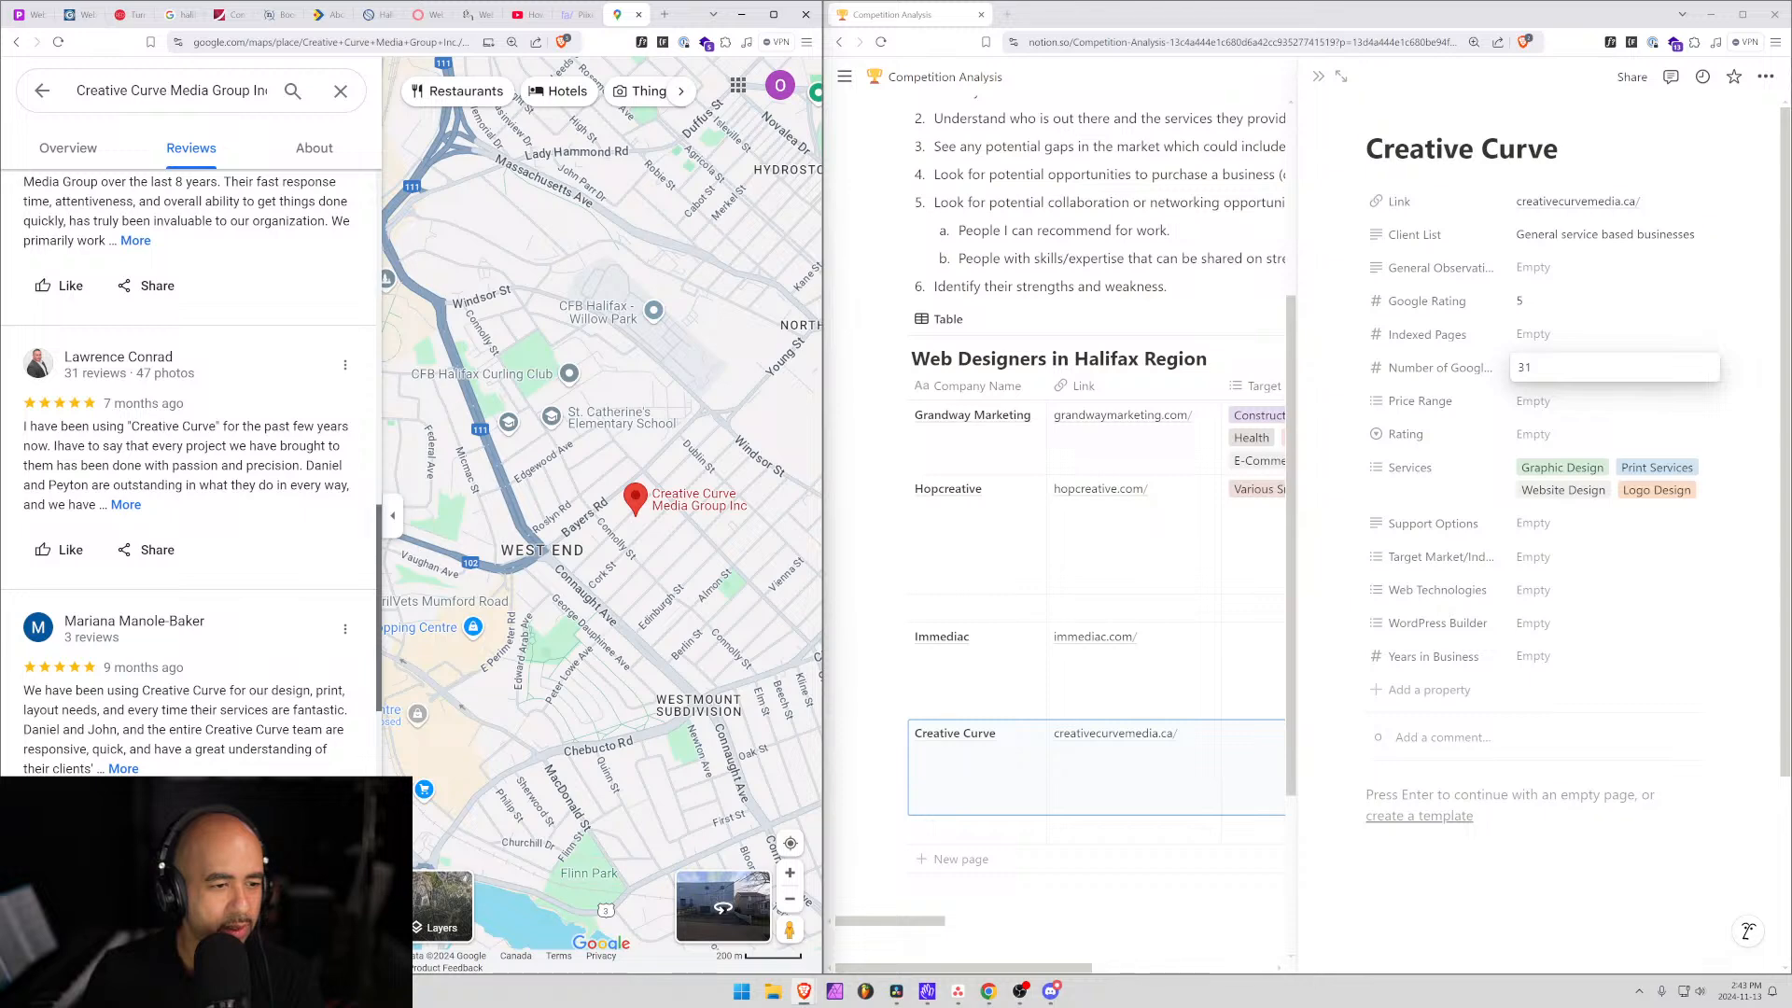
scroll(155, 646, down, 4)
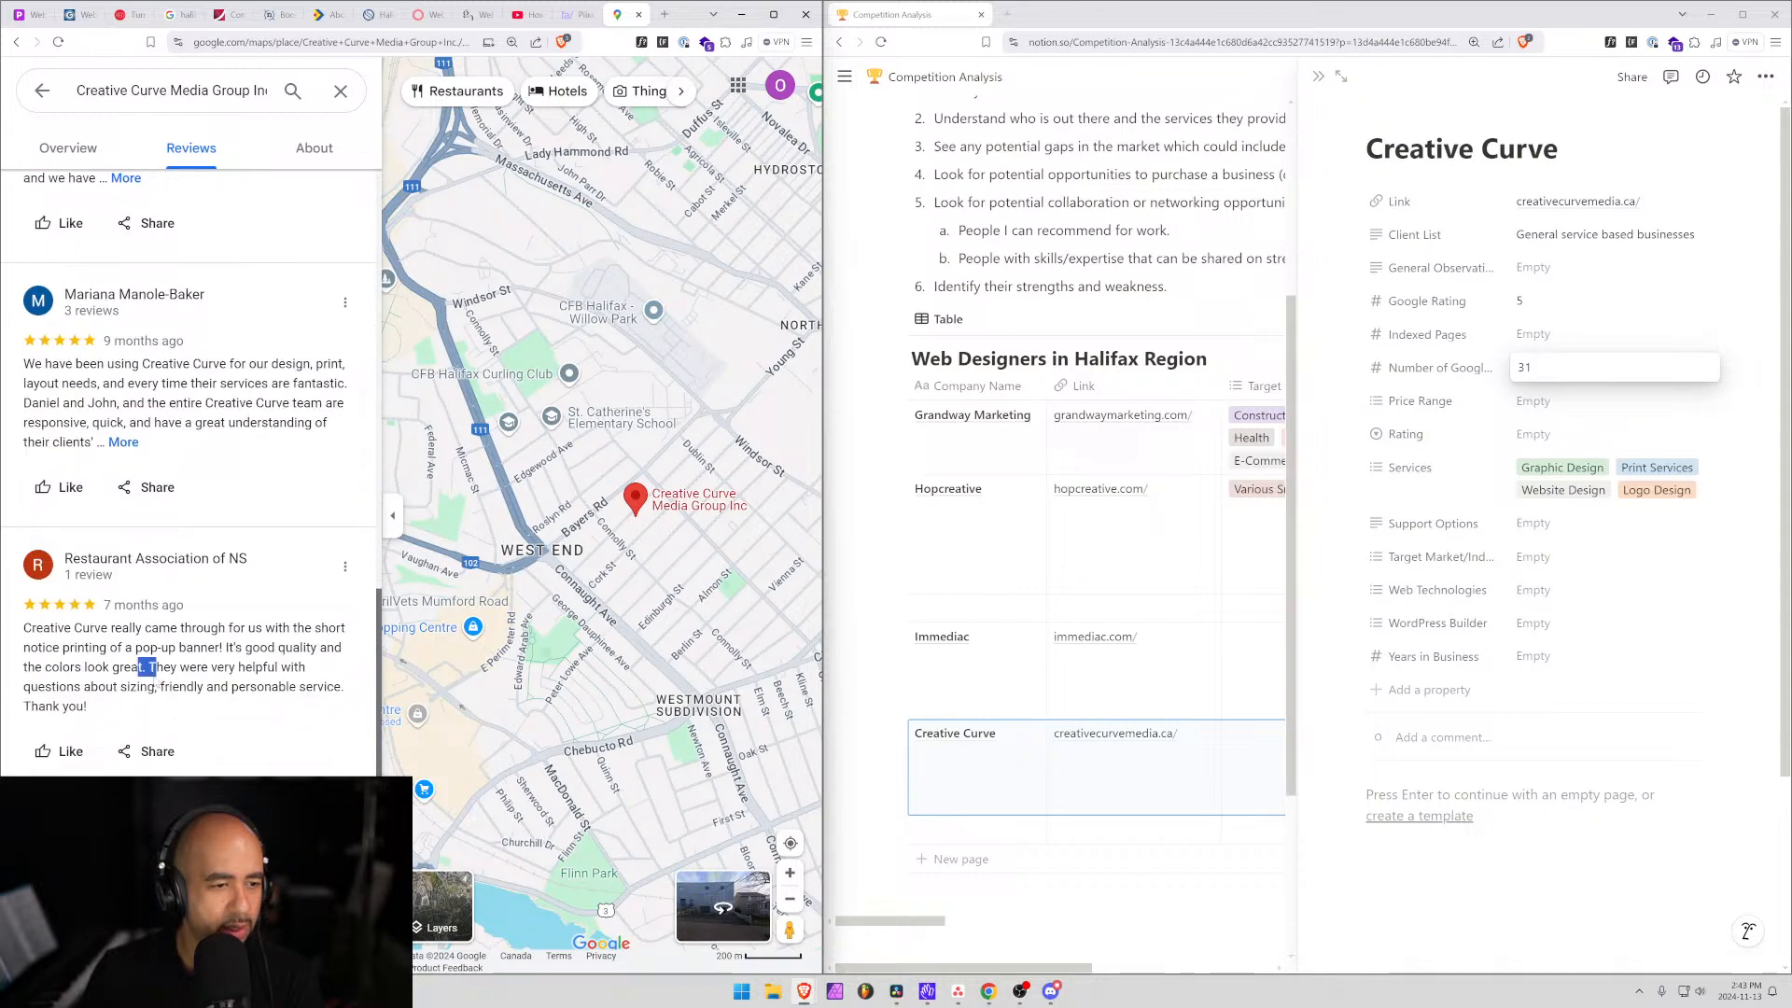
scroll(150, 668, down, 2)
drag(123, 728, 187, 748)
scroll(112, 681, down, 4)
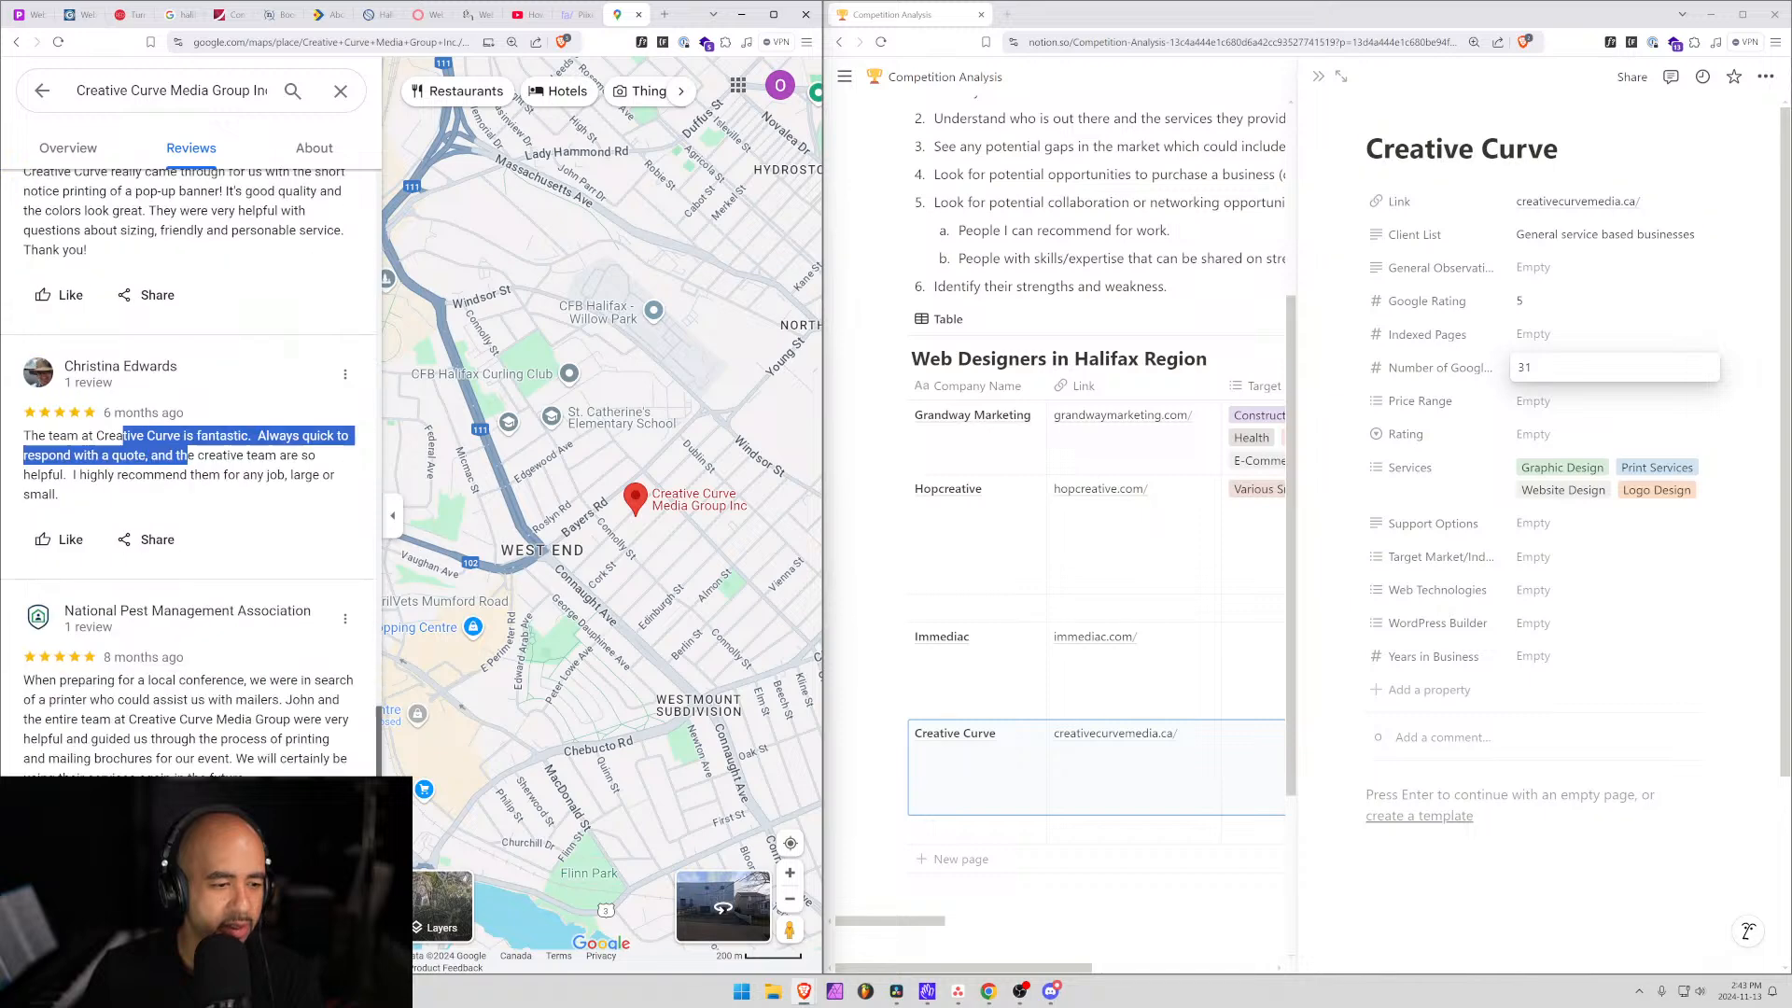
drag(114, 669, 195, 706)
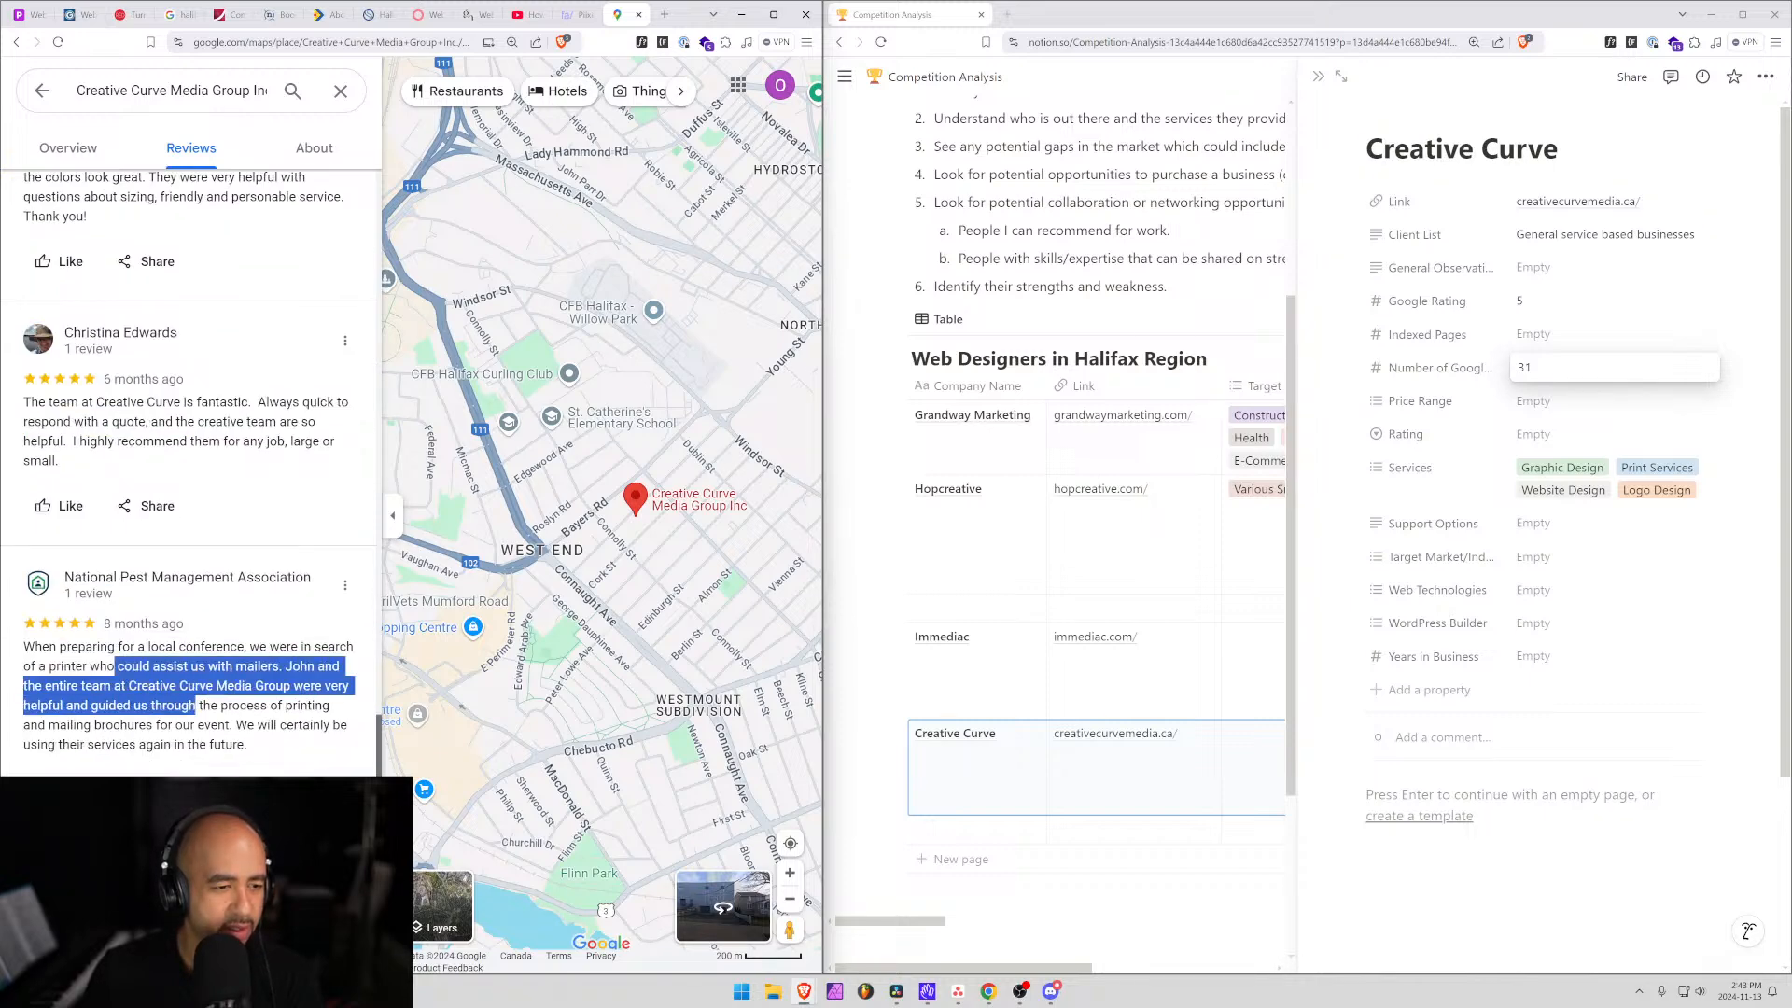
drag(195, 706, 199, 726)
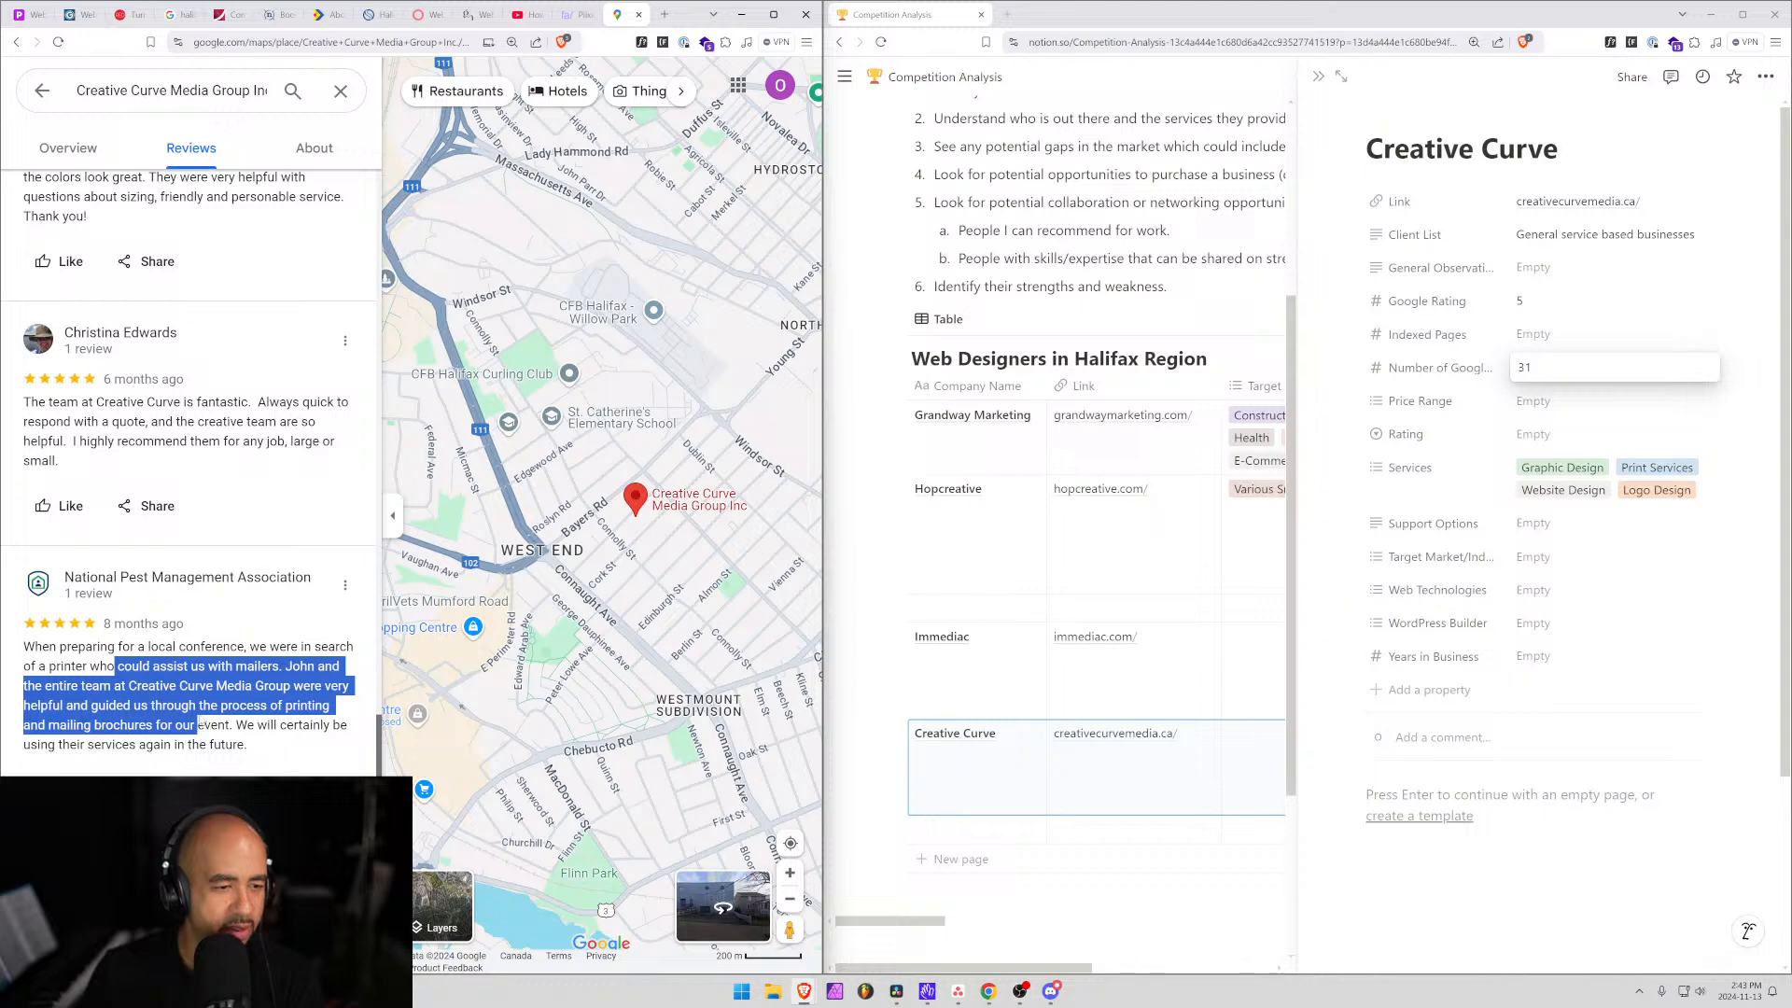
scroll(199, 725, down, 2)
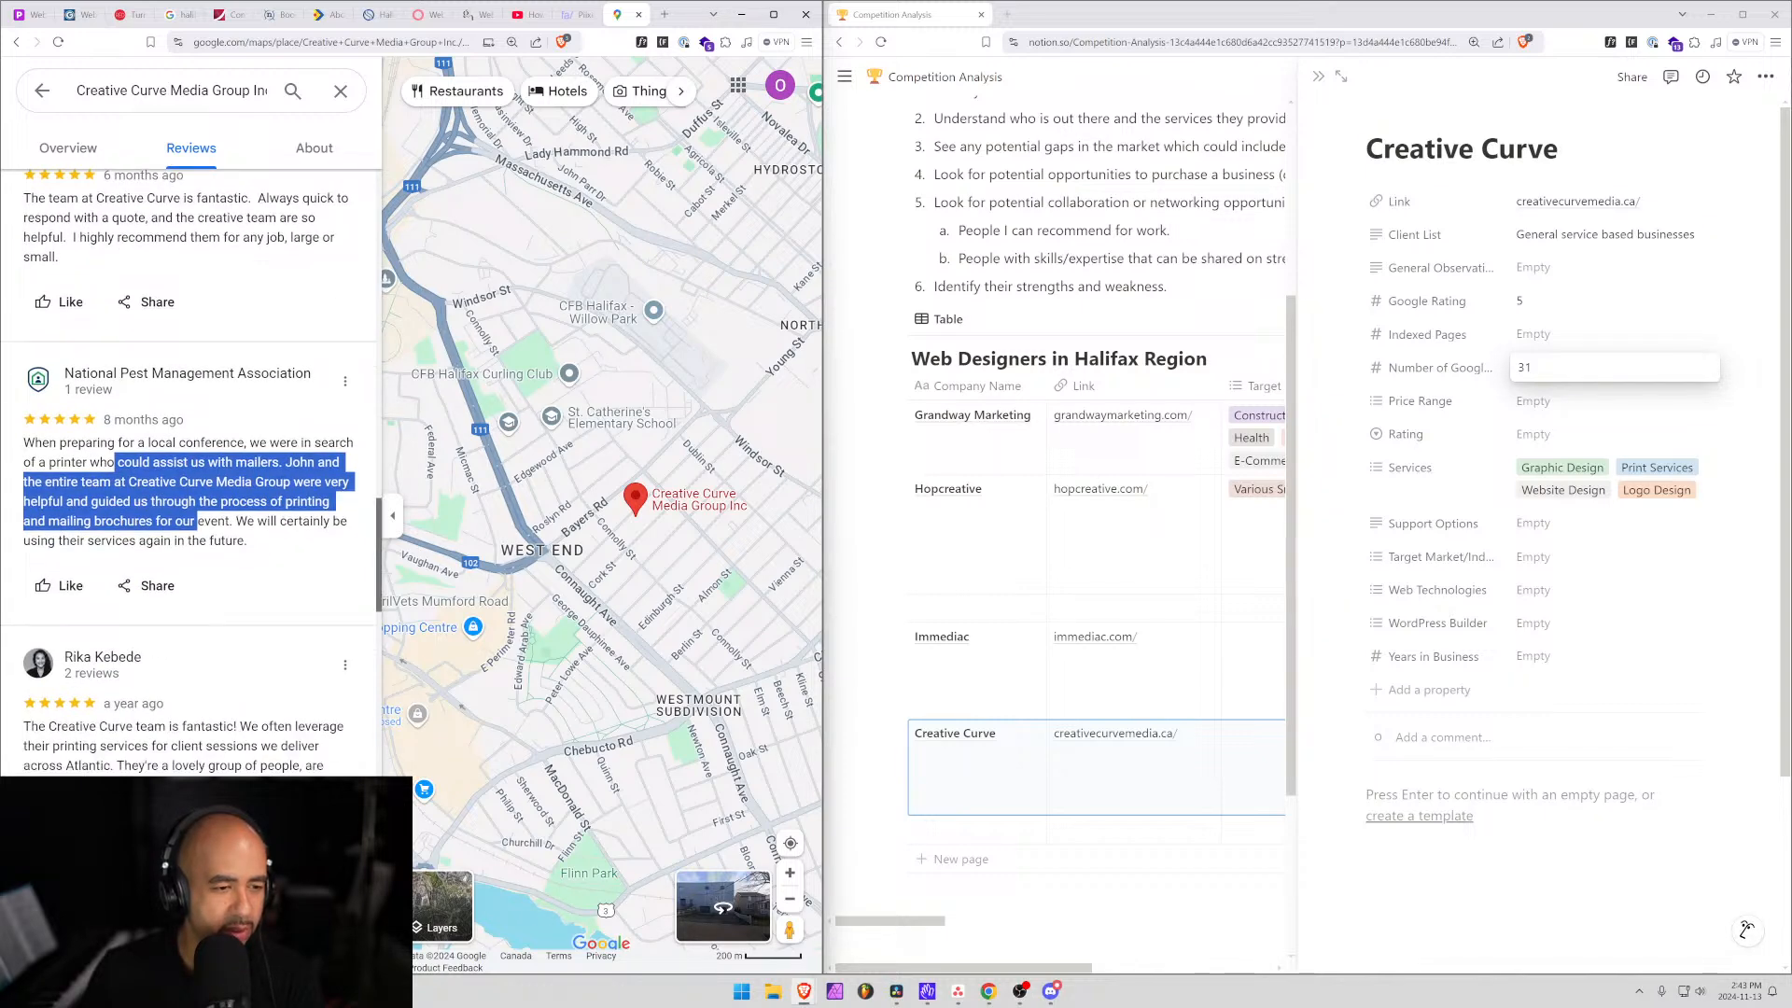
scroll(239, 771, down, 3)
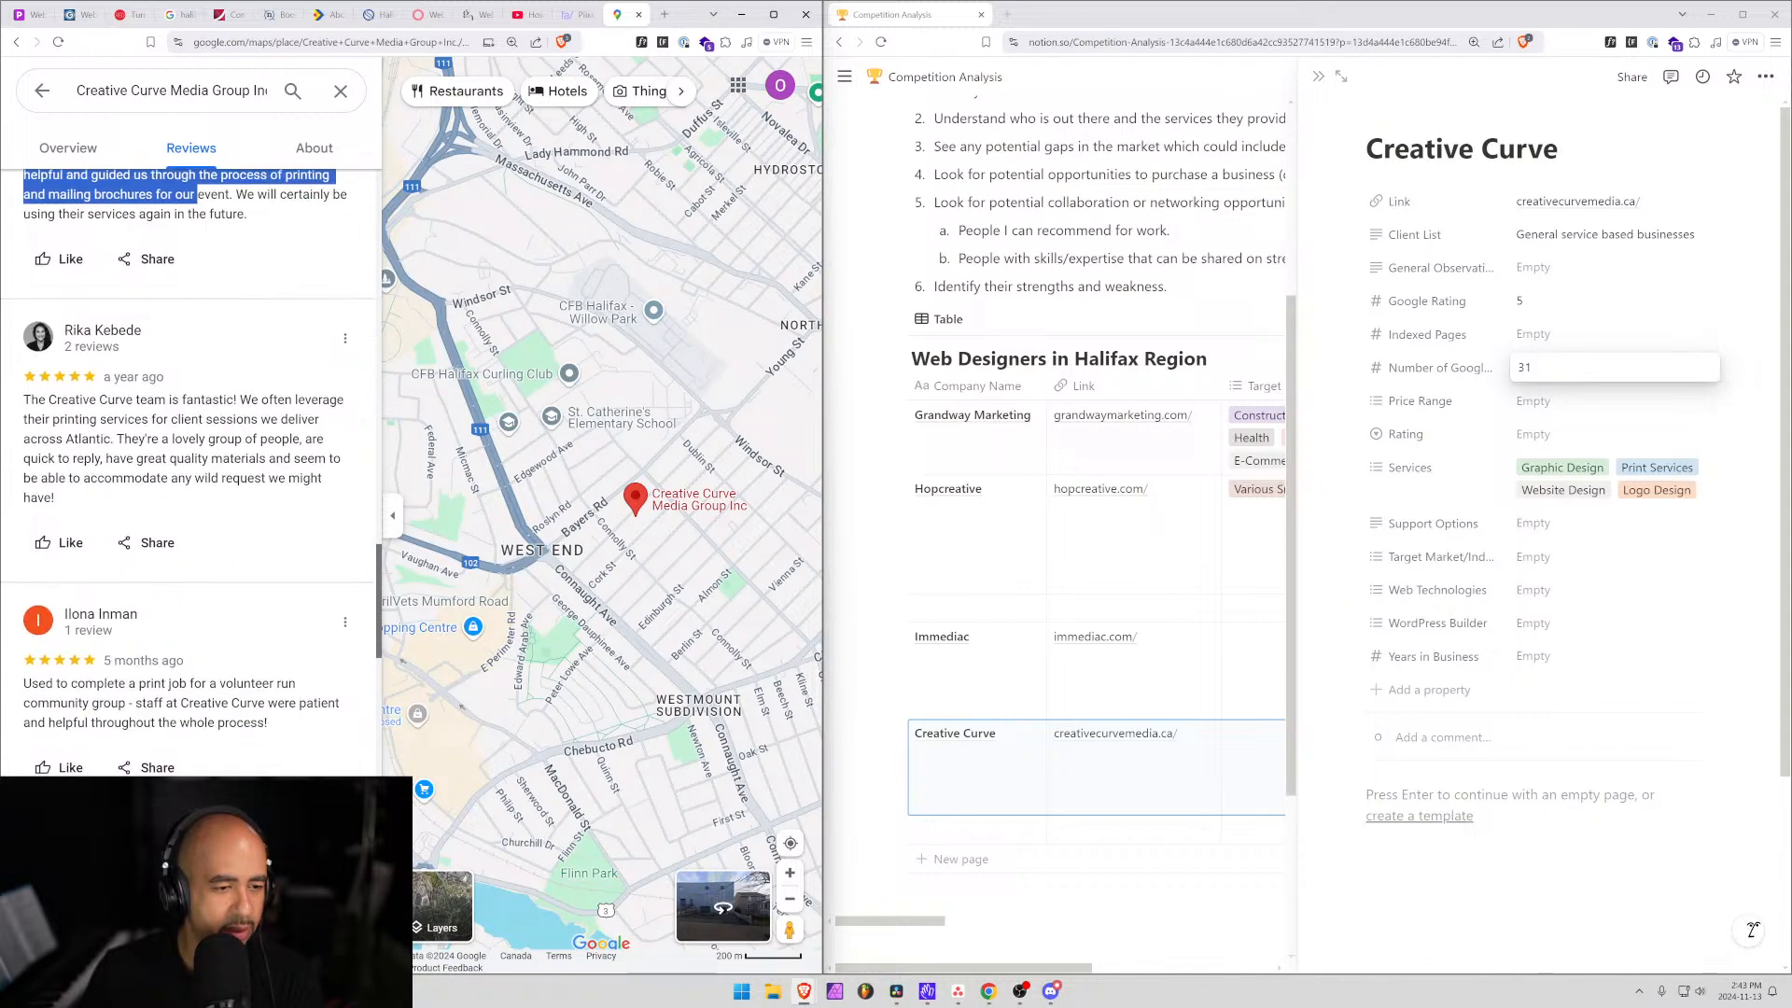
scroll(240, 771, down, 5)
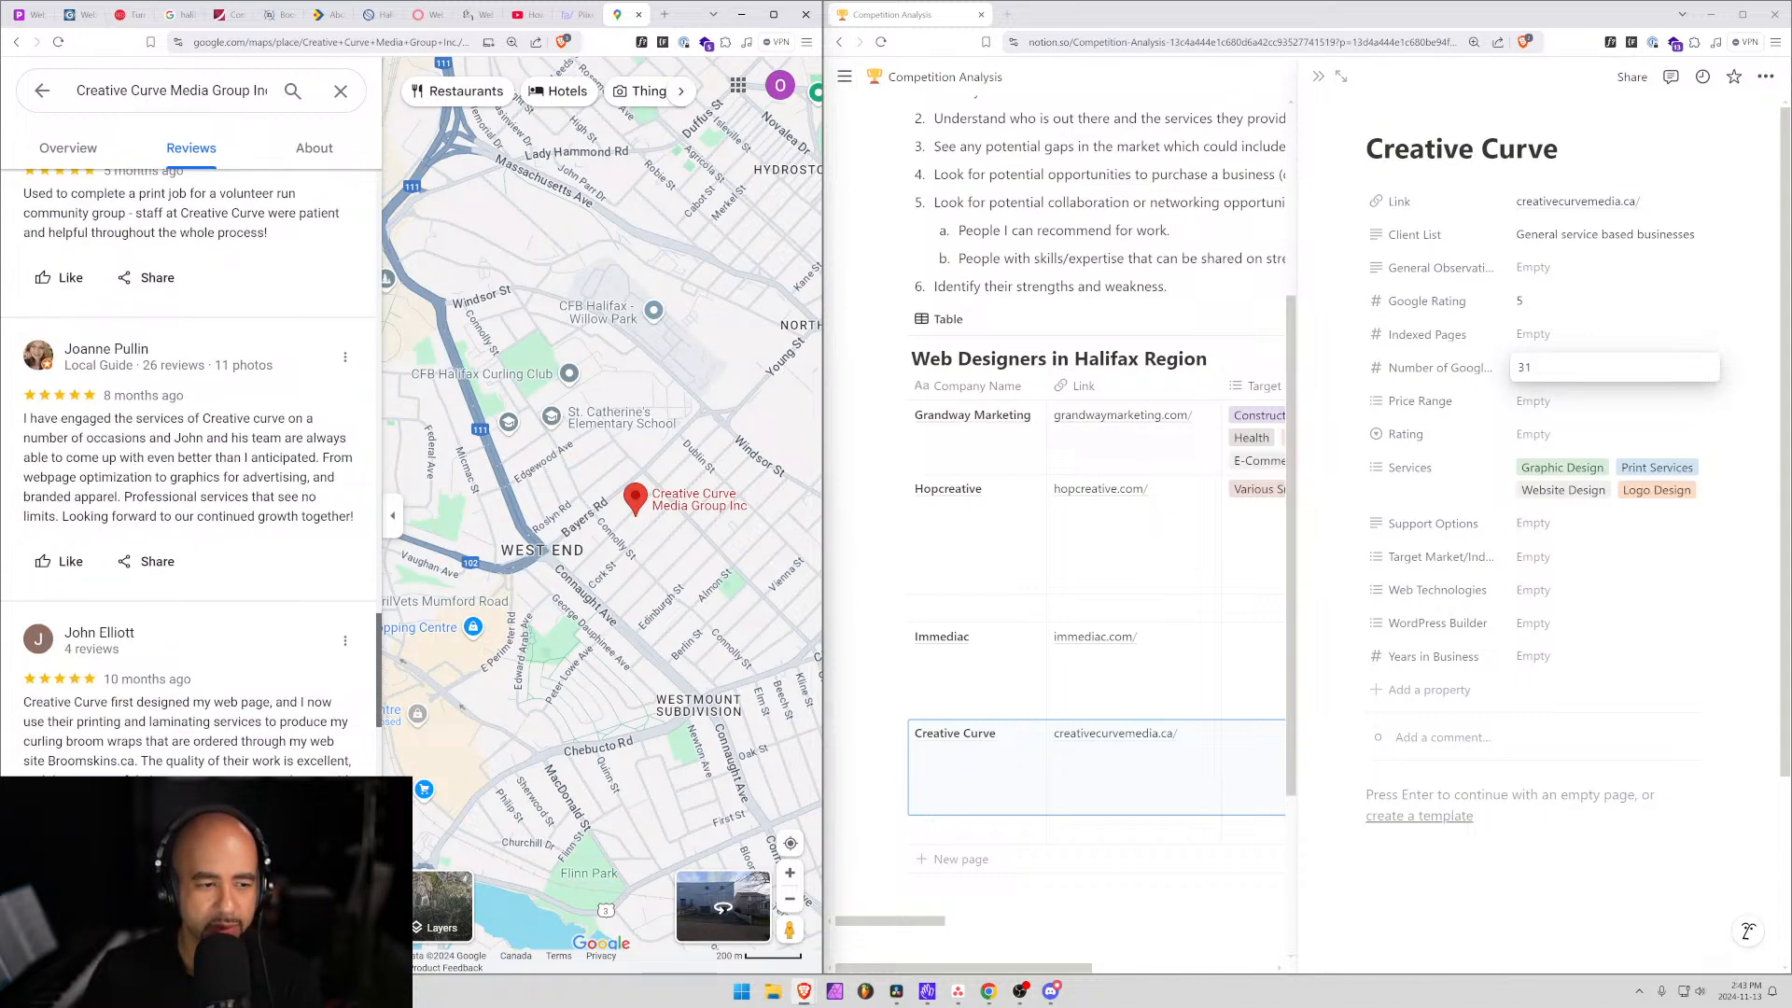
drag(151, 702, 190, 741)
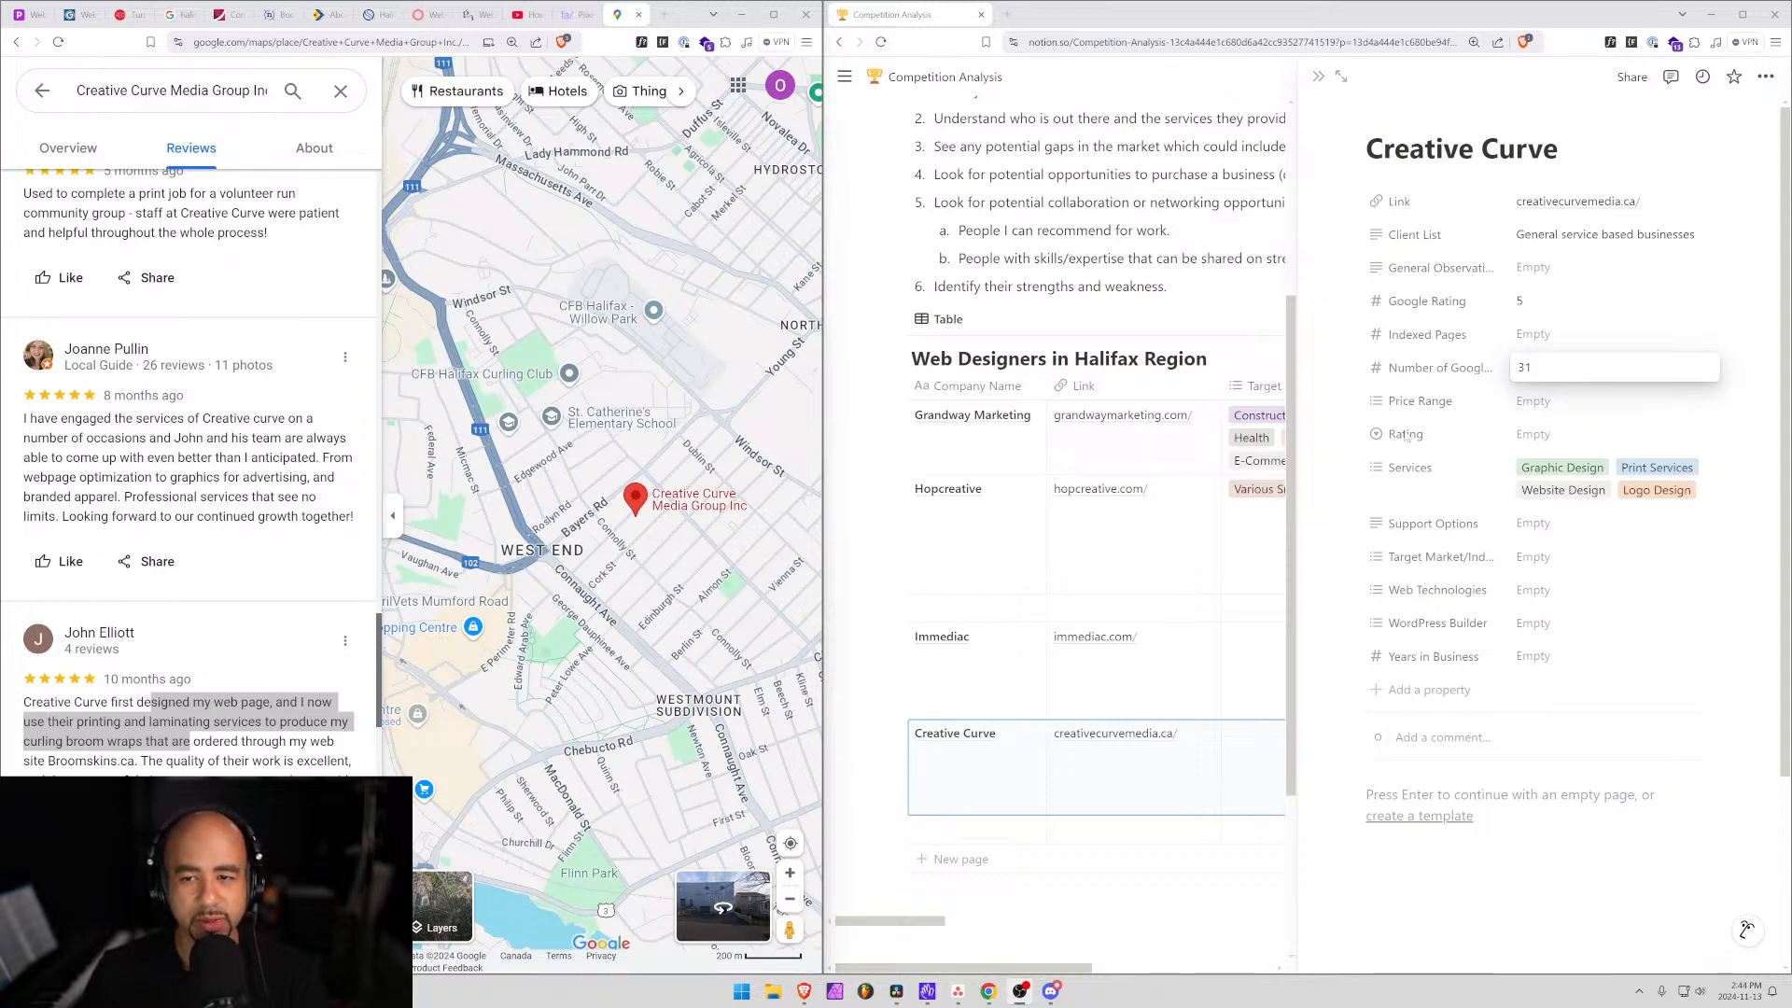
Commit 31 as the Google review count and close the Creative Curve place details in Maps.
click(1457, 74)
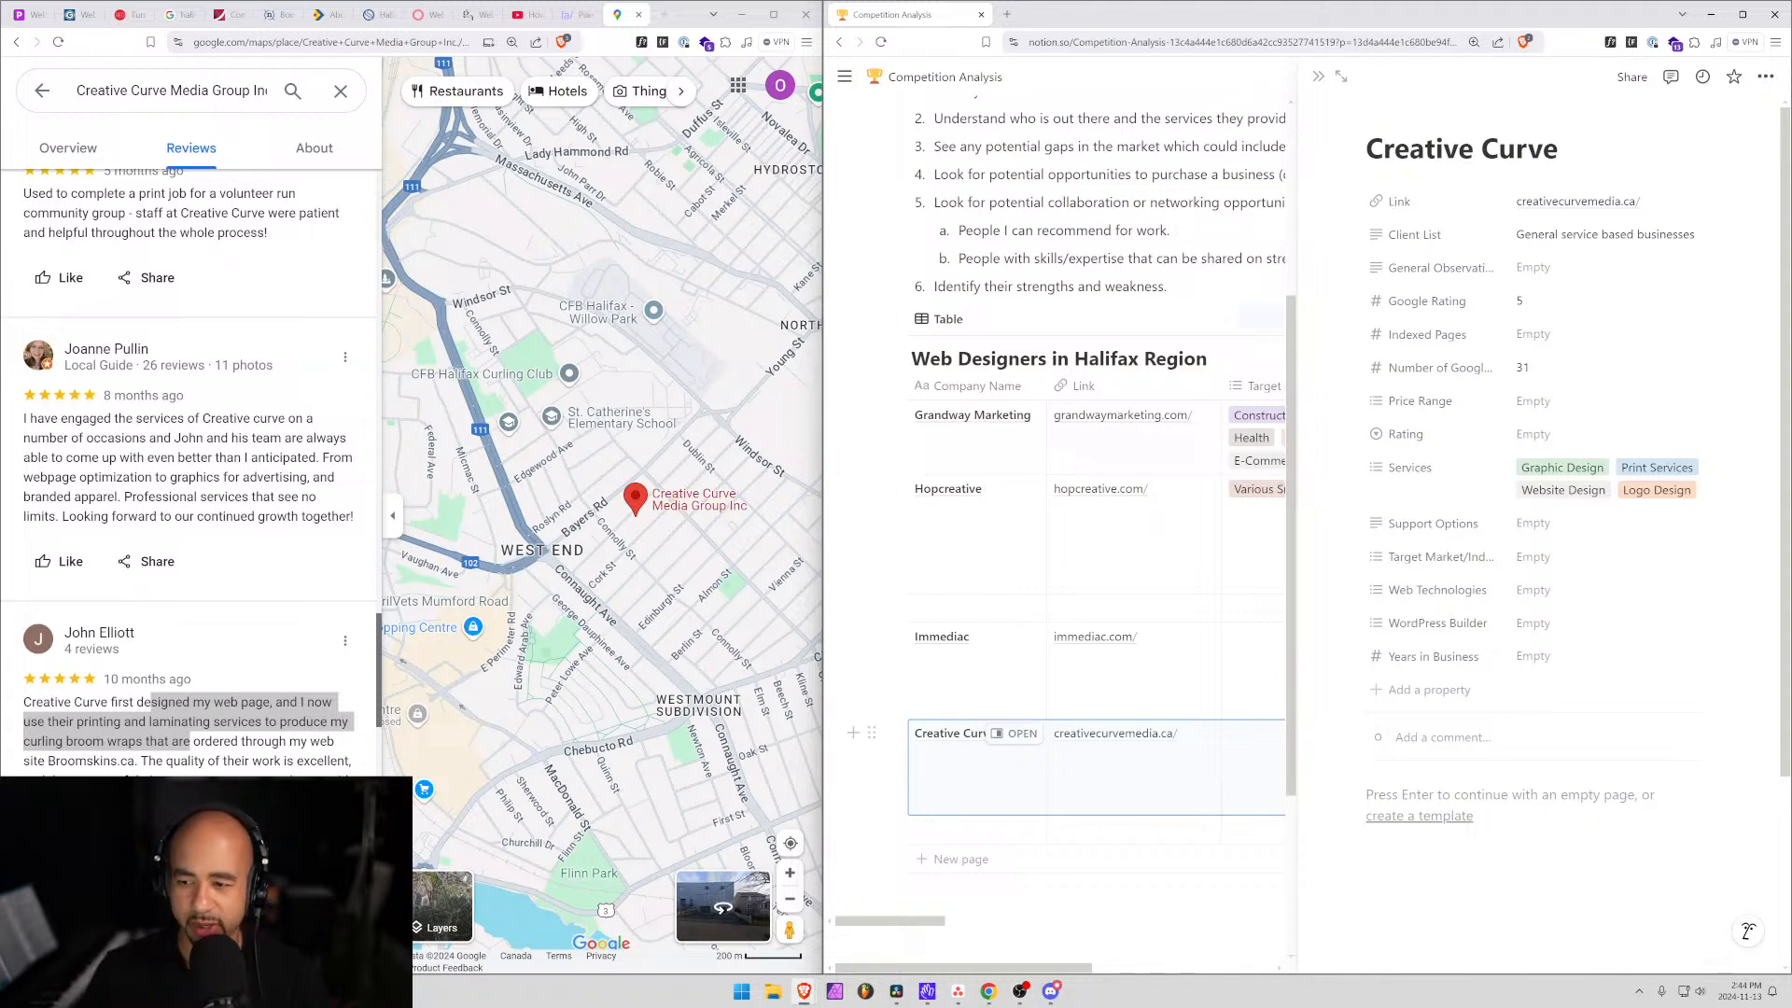
scroll(807, 596, up, 2)
scroll(1045, 560, down, 3)
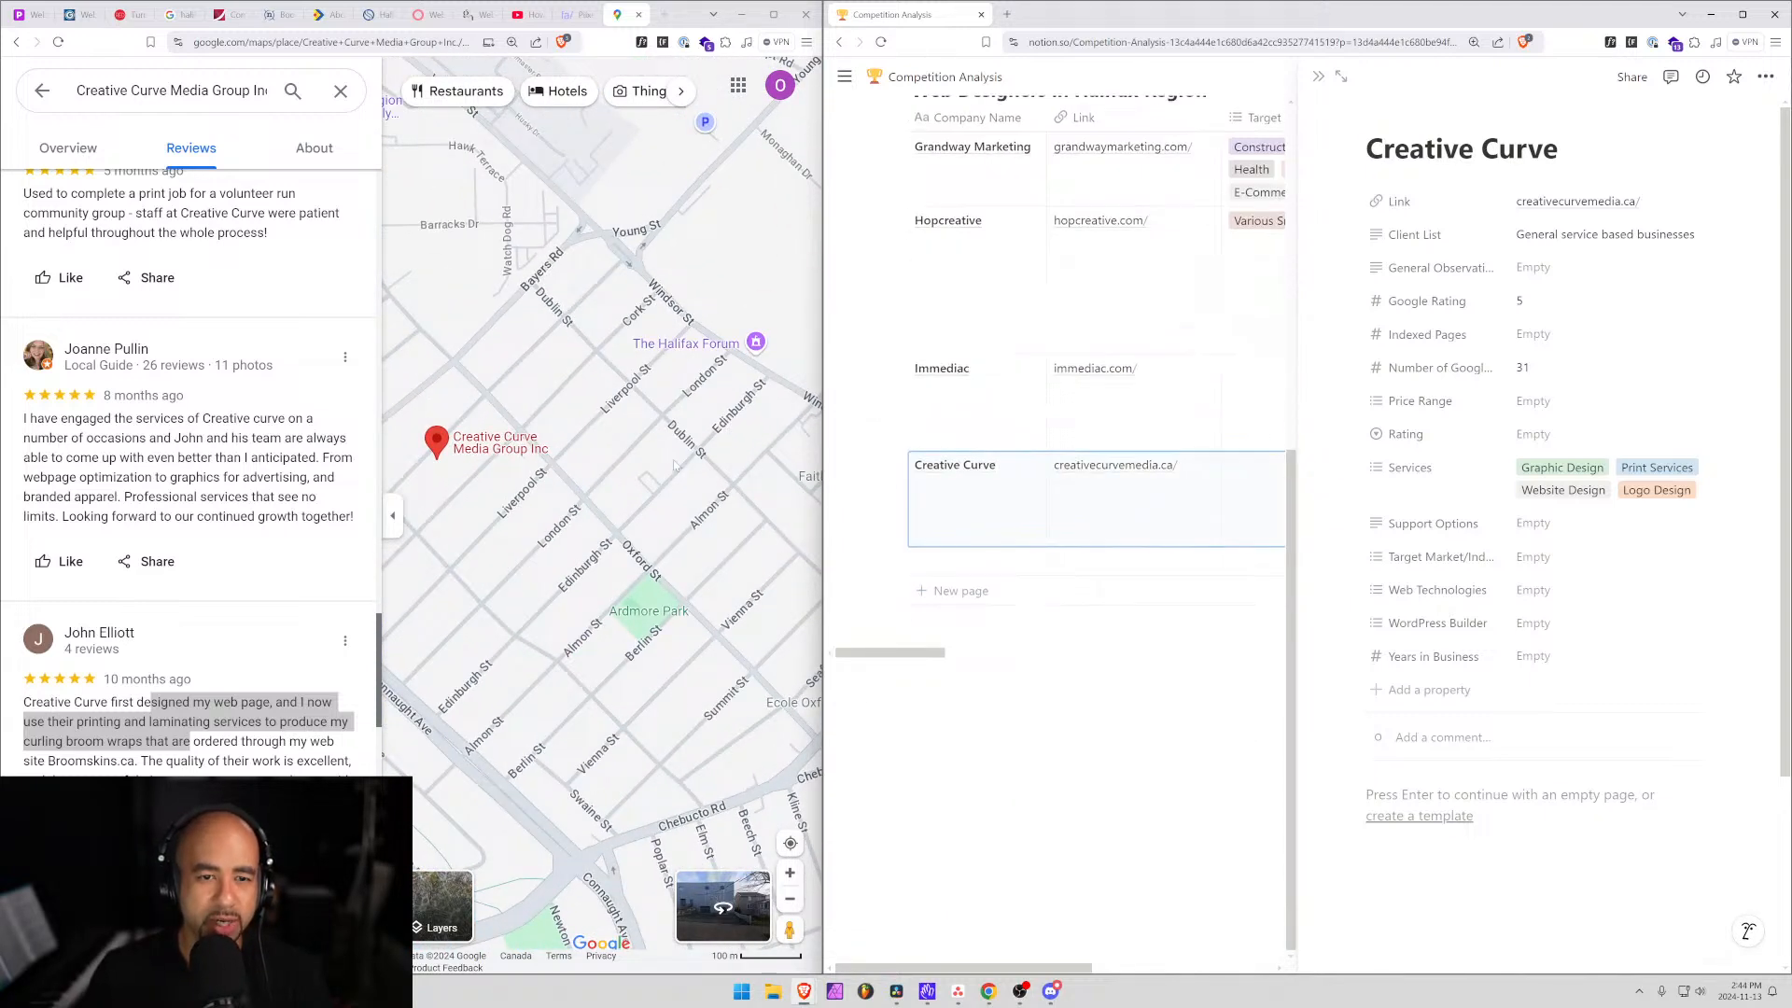
scroll(471, 515, down, 1)
scroll(471, 515, up, 3)
scroll(468, 507, down, 5)
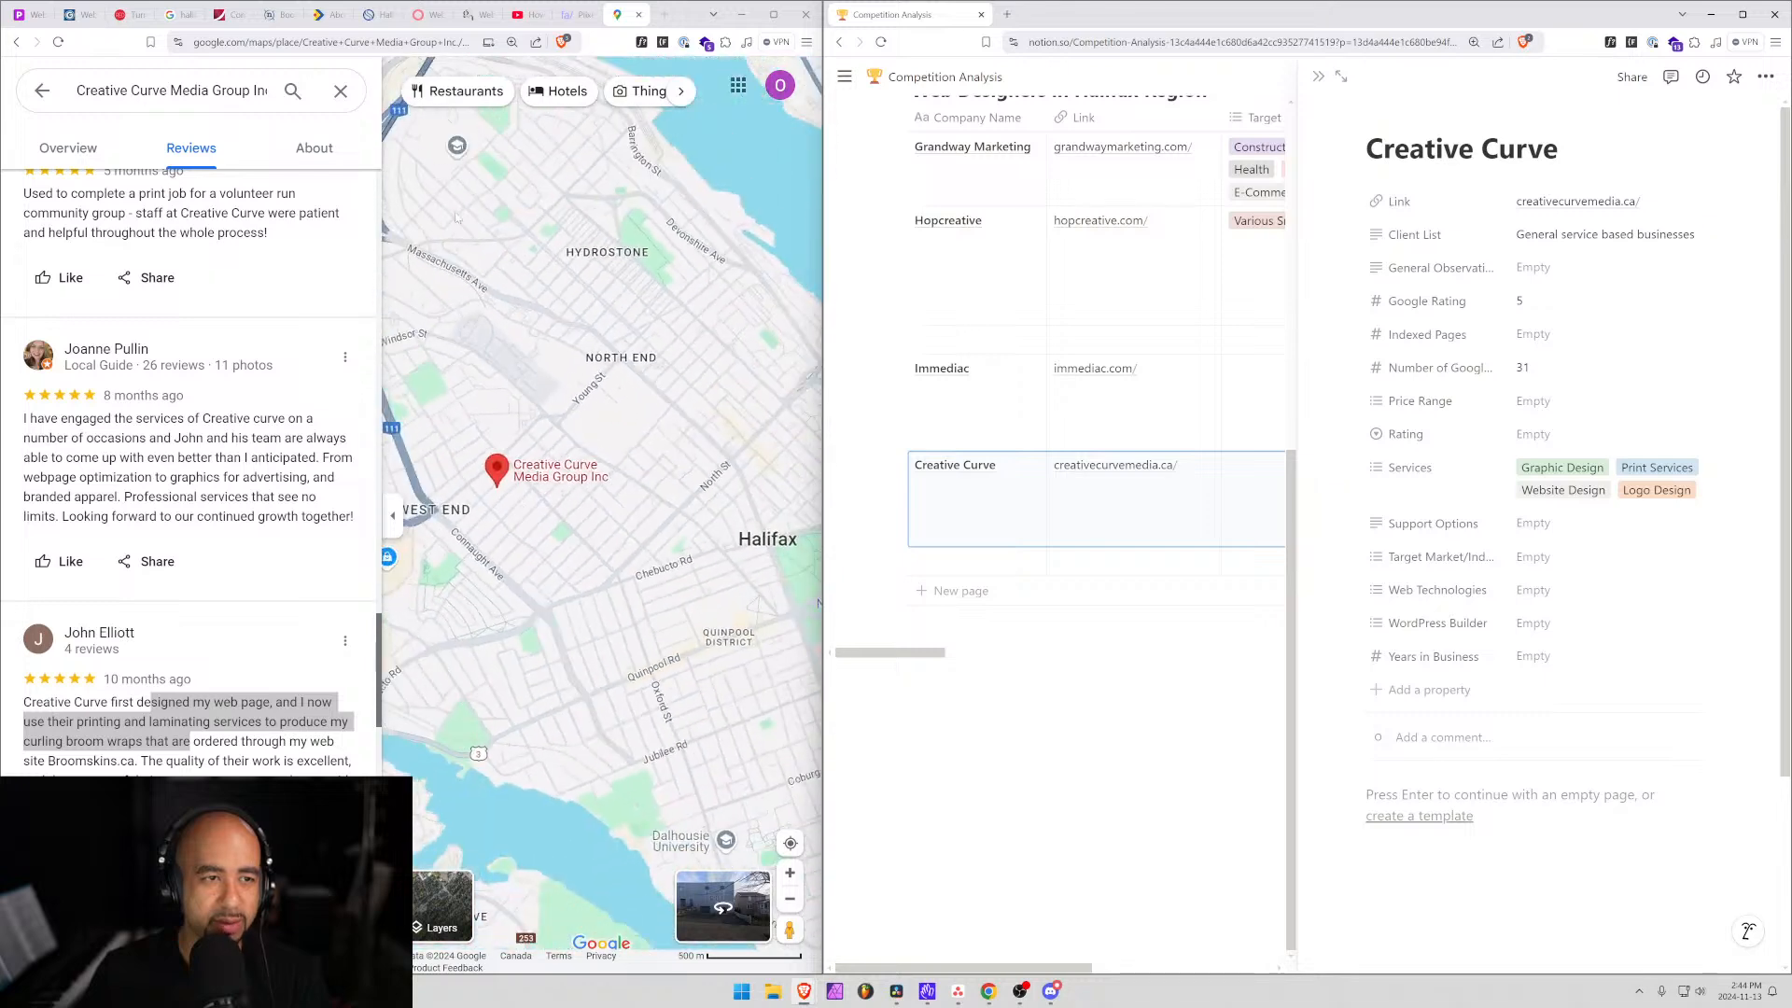
click(340, 91)
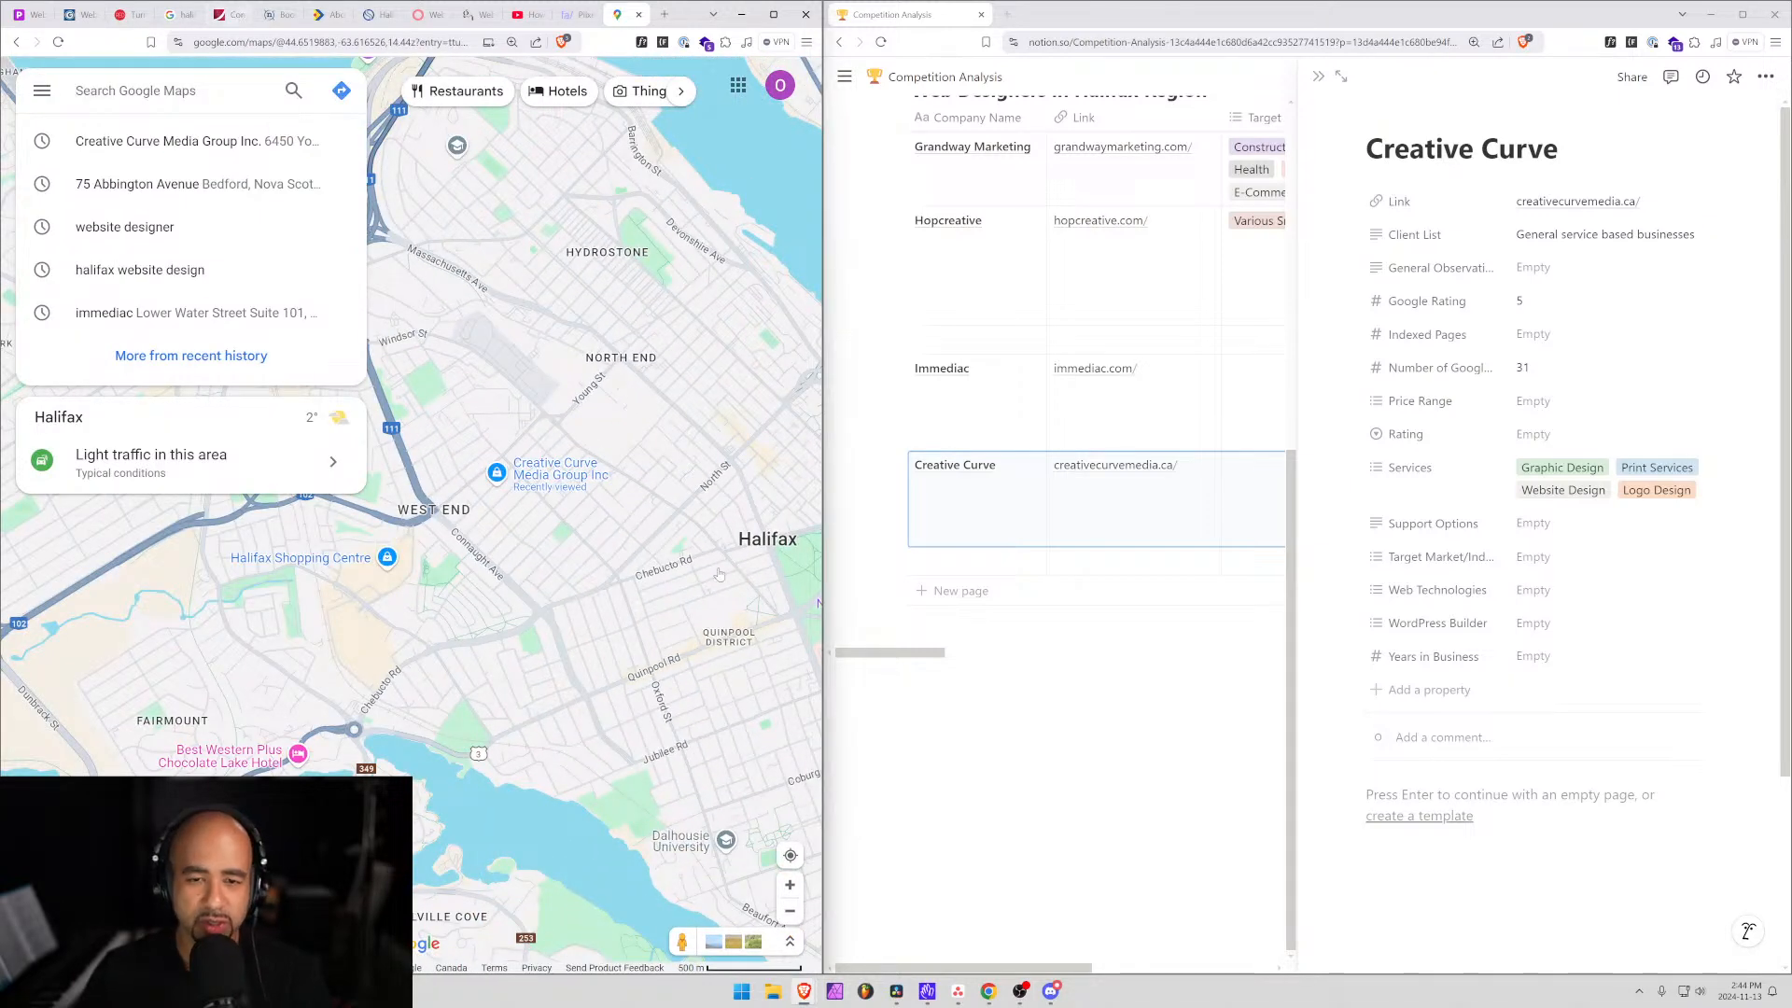
Close the Creative Curve record and highlight the goals about competitors' services and market gaps.
mouse_move(830, 267)
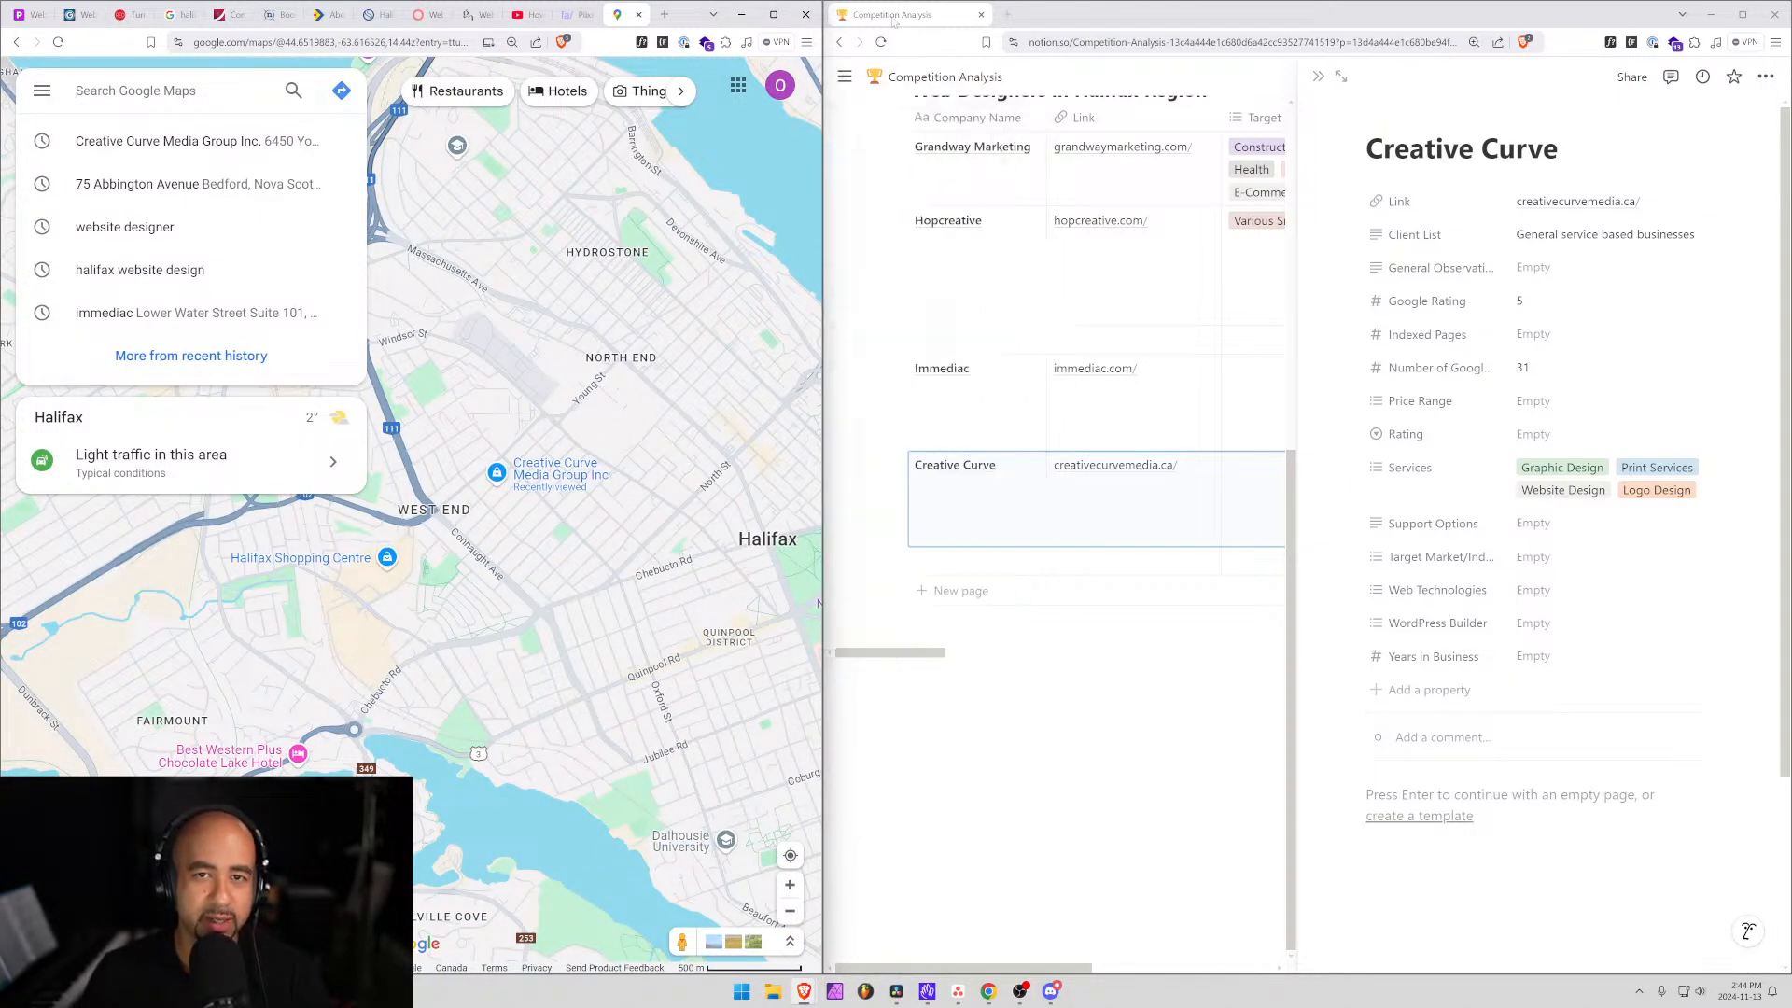
click(1318, 76)
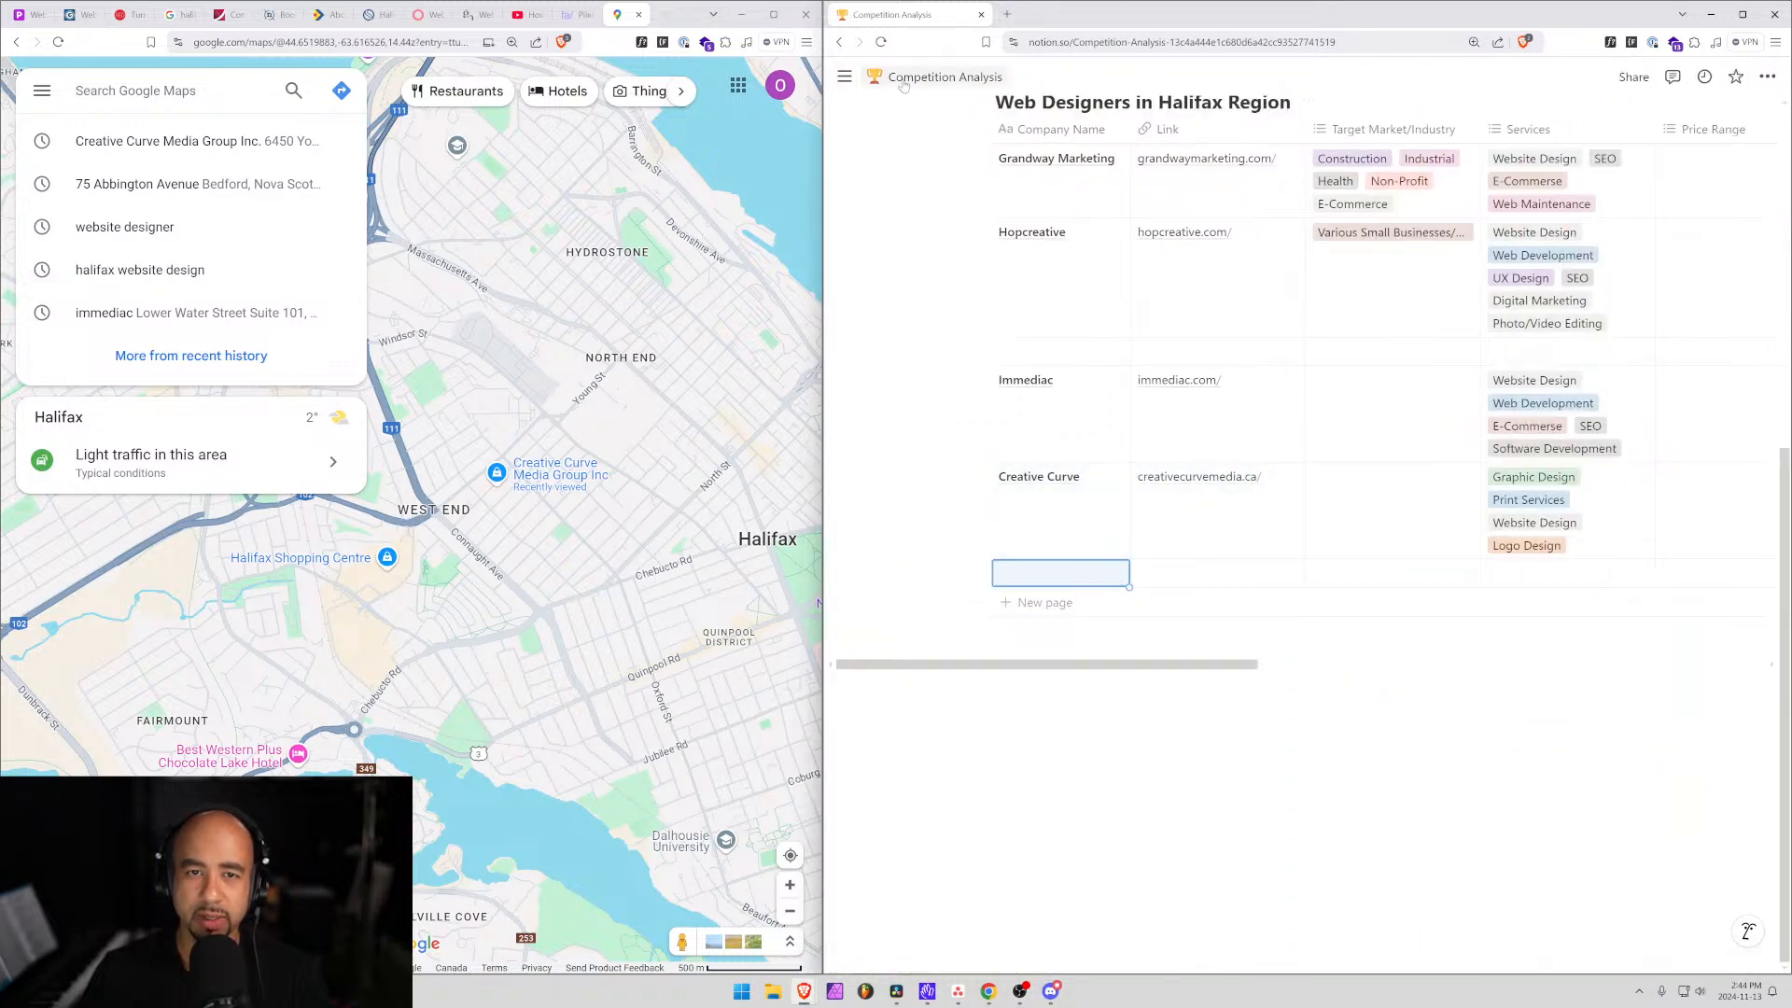
scroll(1213, 448, up, 5)
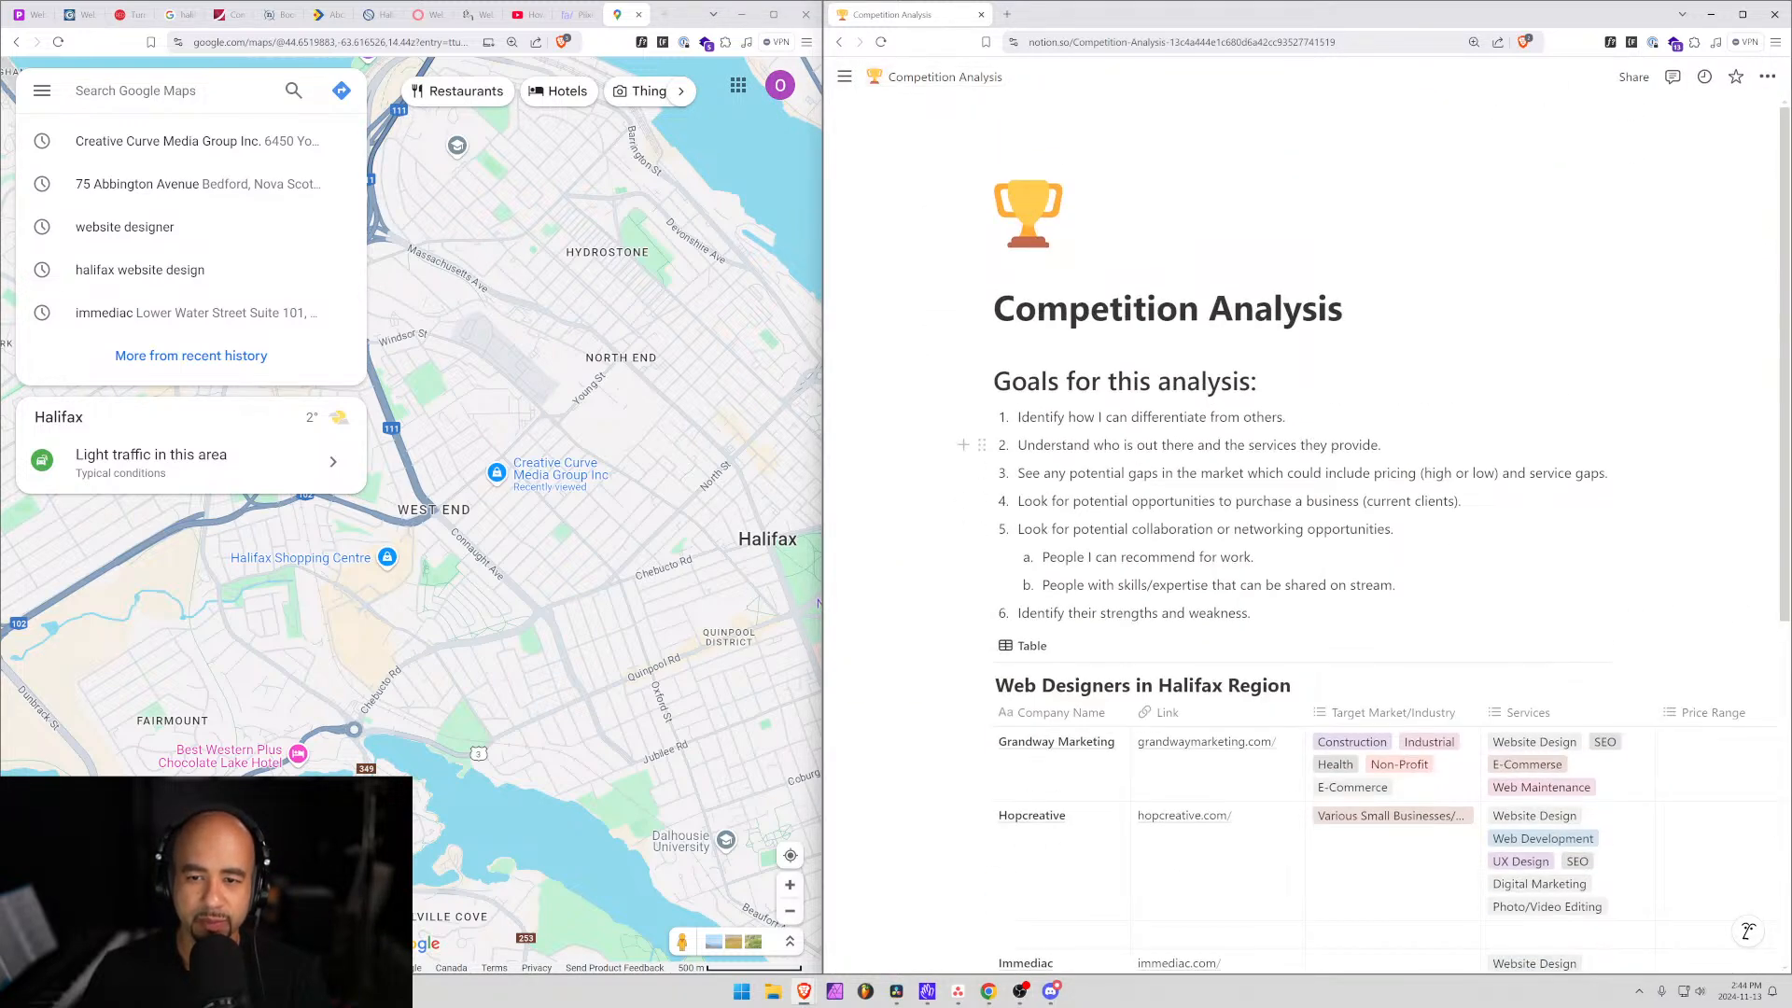
drag(1017, 445, 1372, 445)
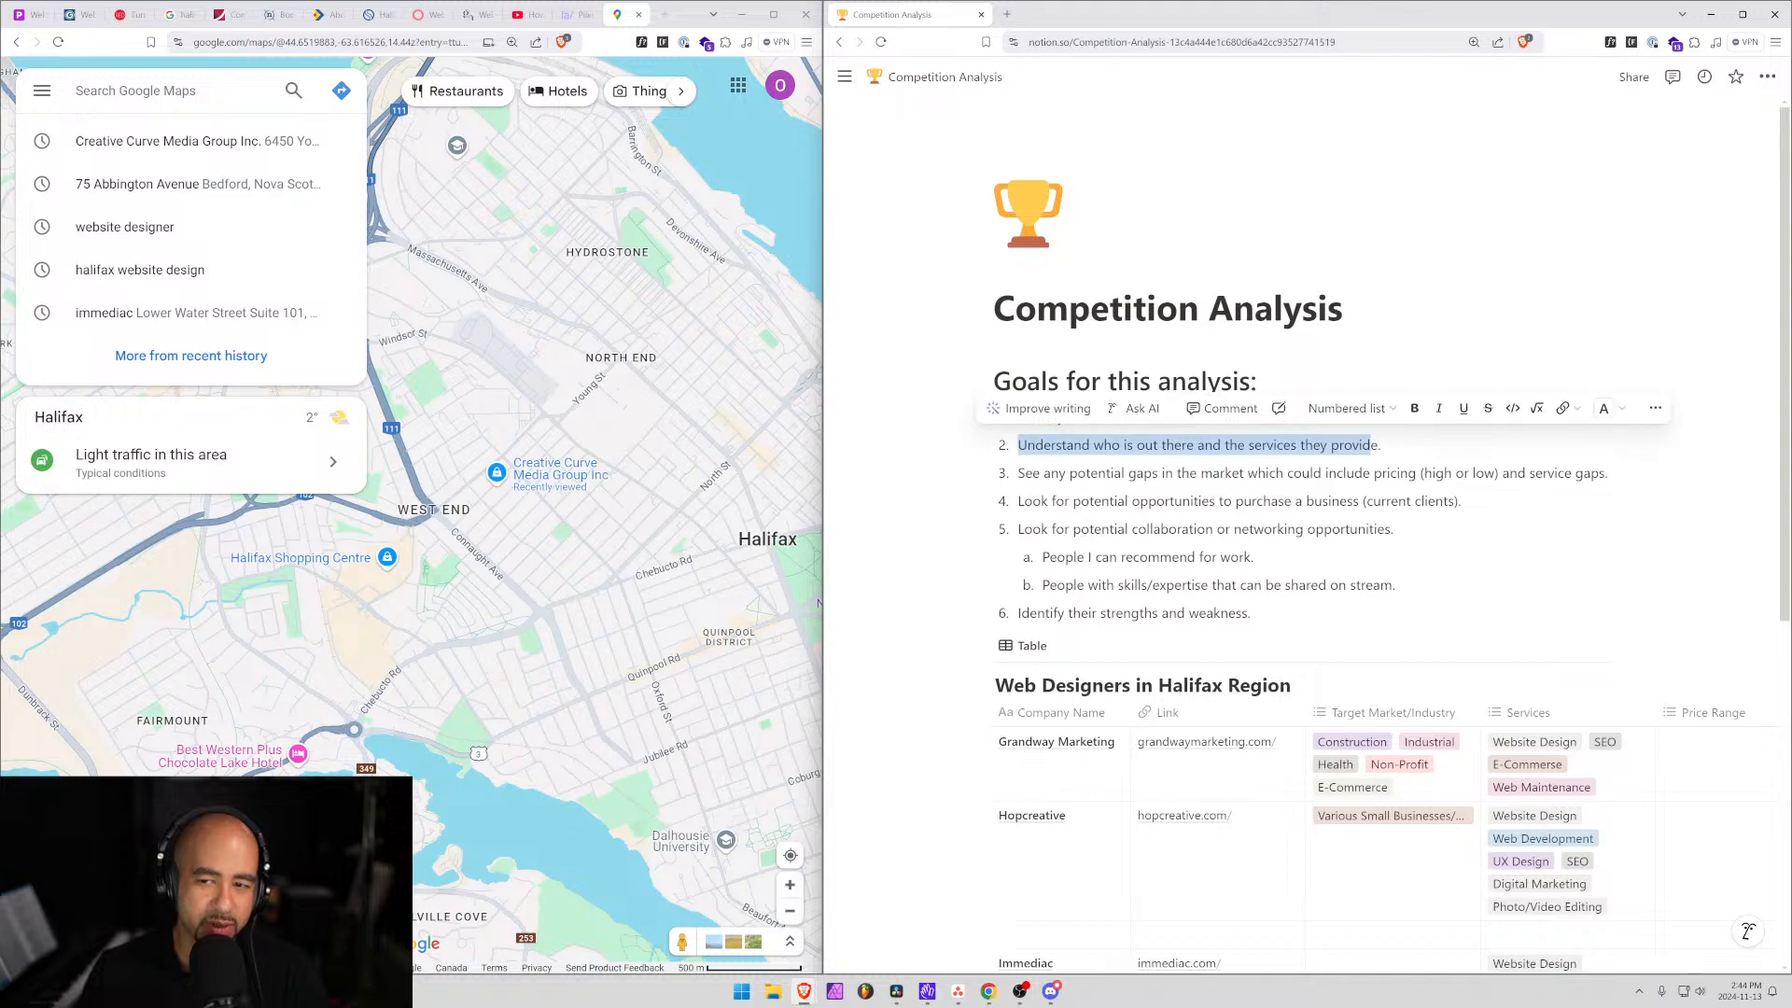
drag(1576, 473, 1042, 473)
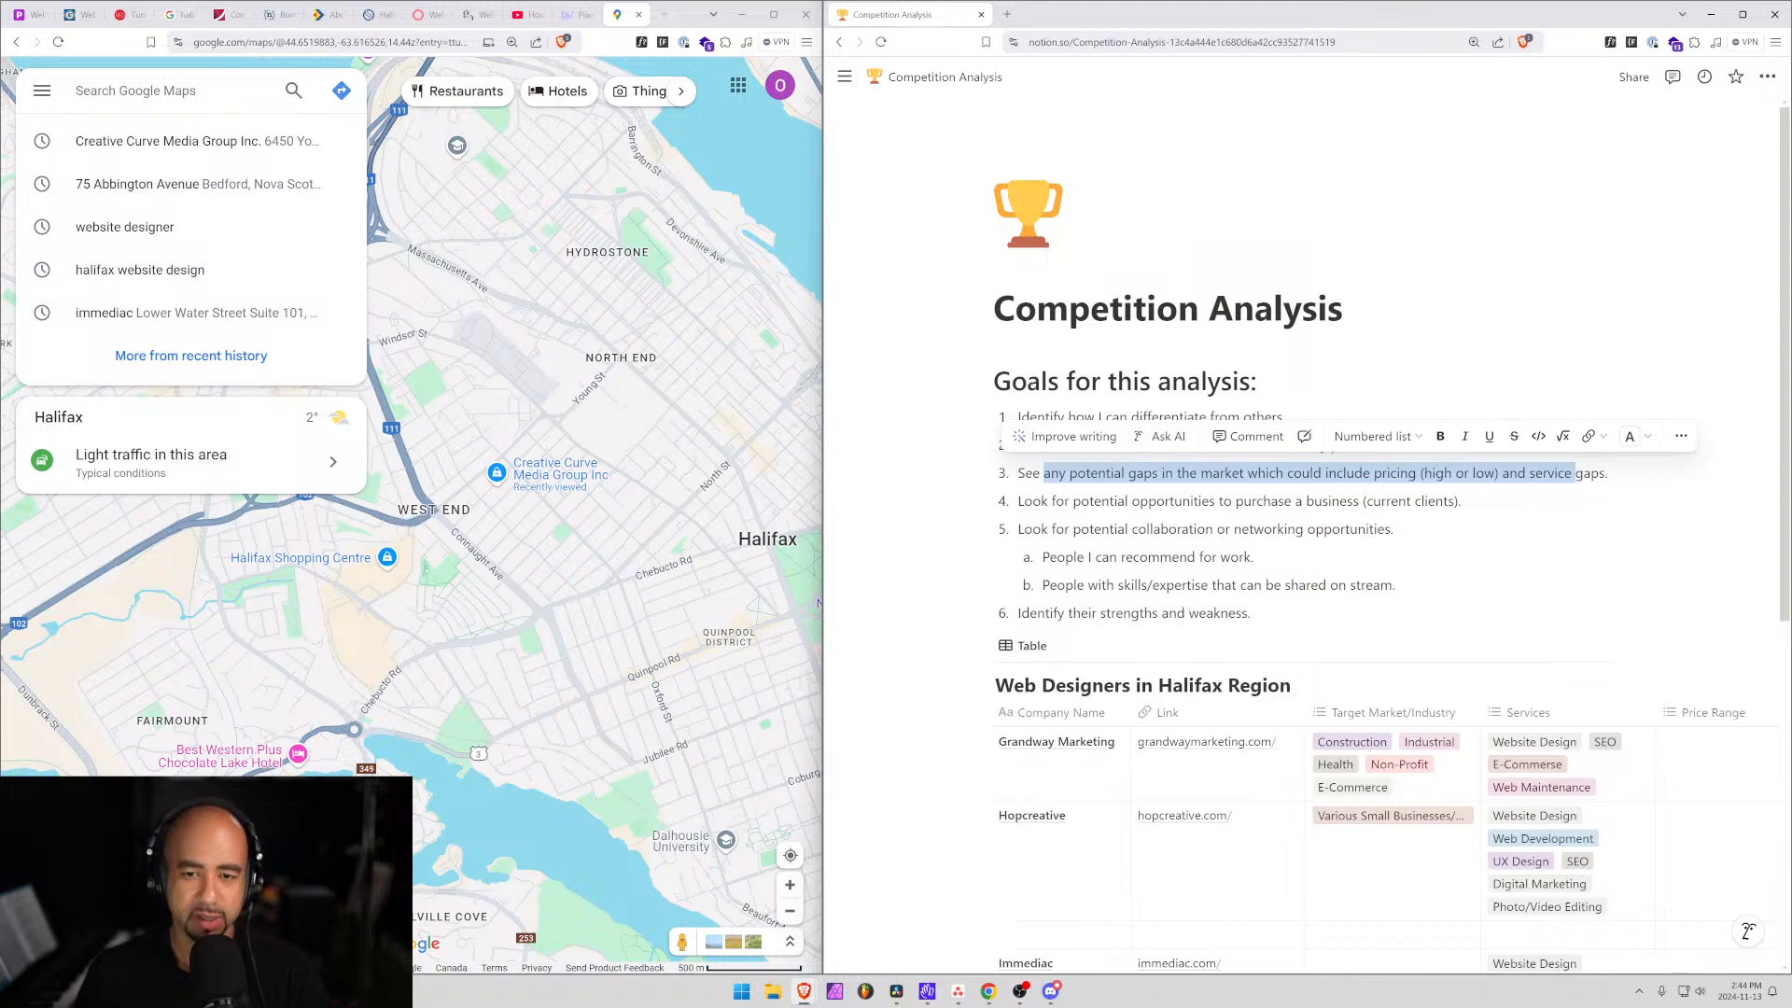
click(1174, 502)
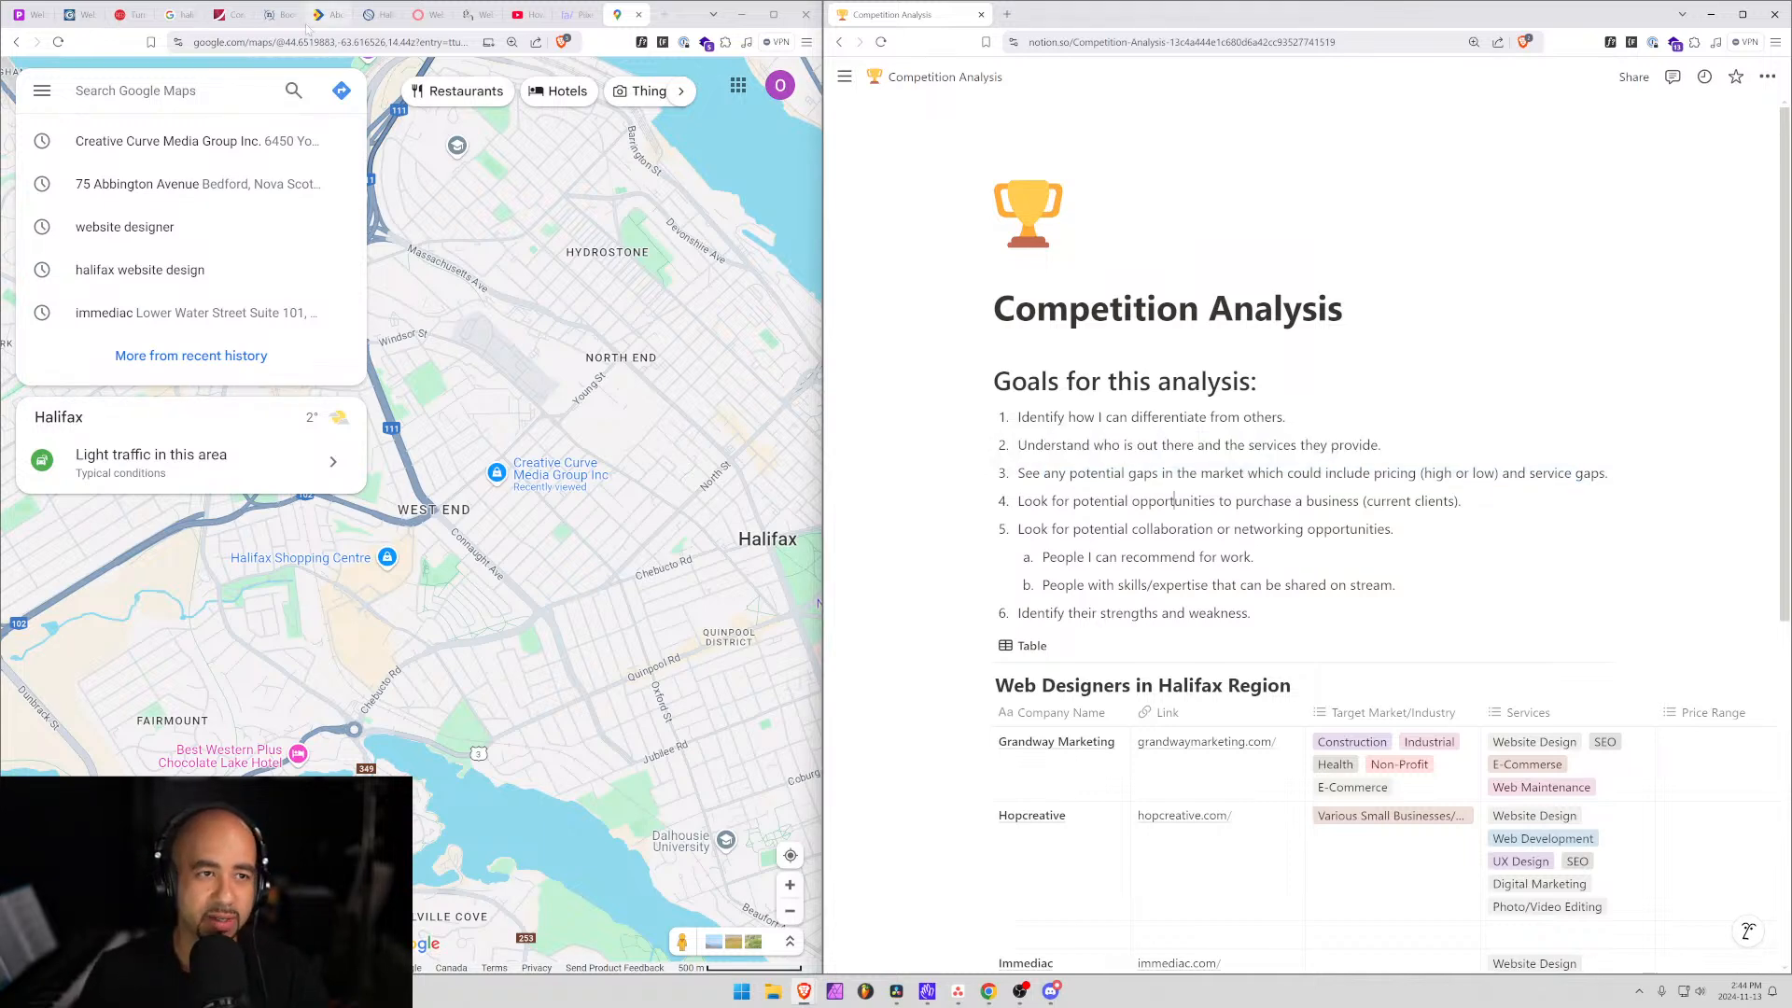
Close the creativecurvemedia.ca tab and review the collaboration and business-purchase goals in Notion.
click(230, 15)
click(240, 15)
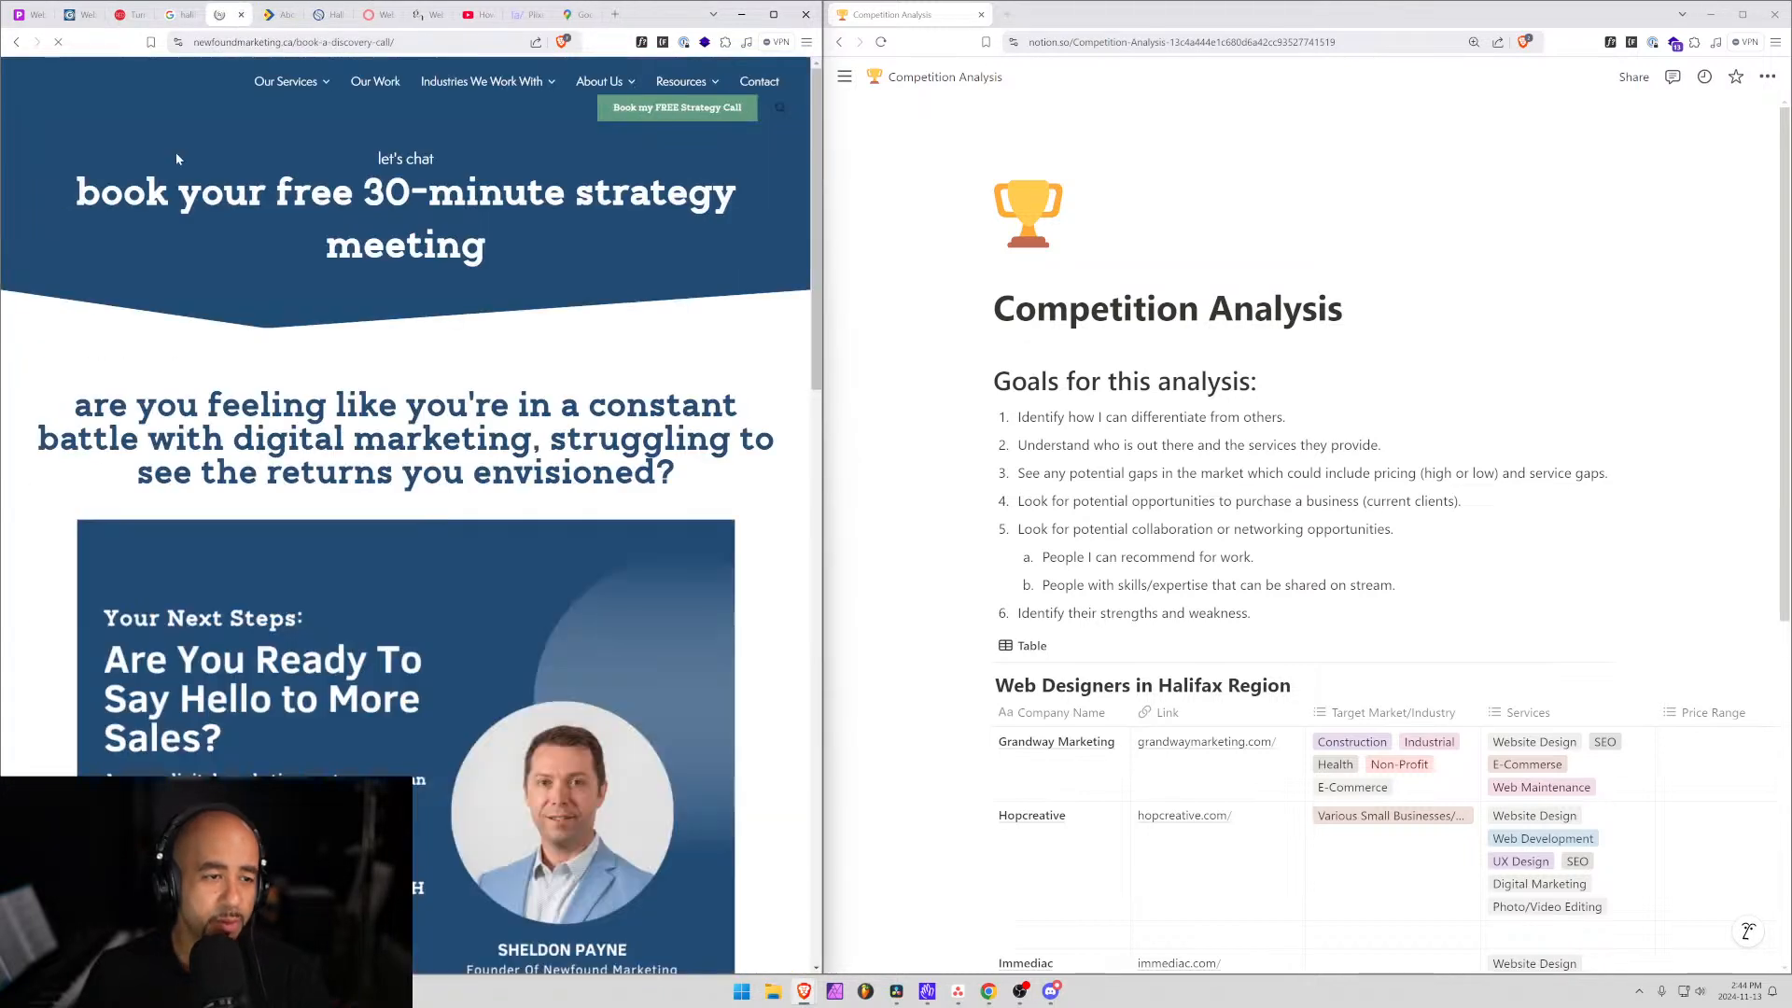
scroll(1053, 586, down, 6)
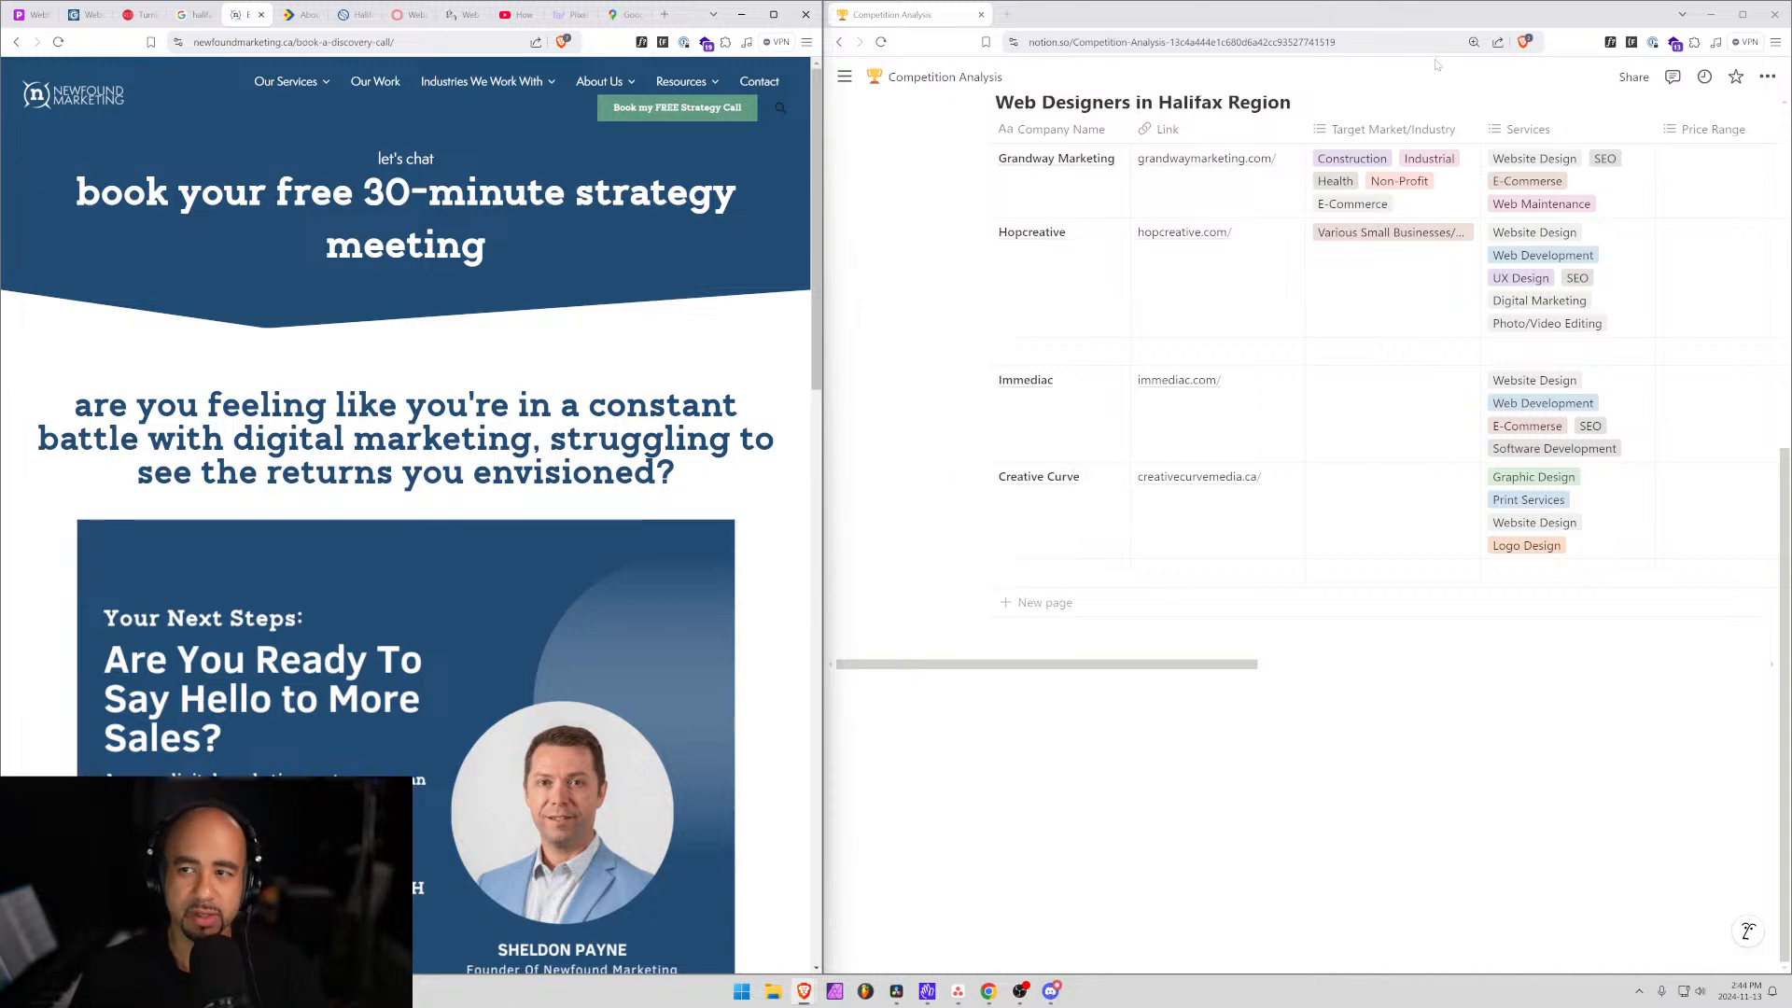
scroll(1306, 528, up, 6)
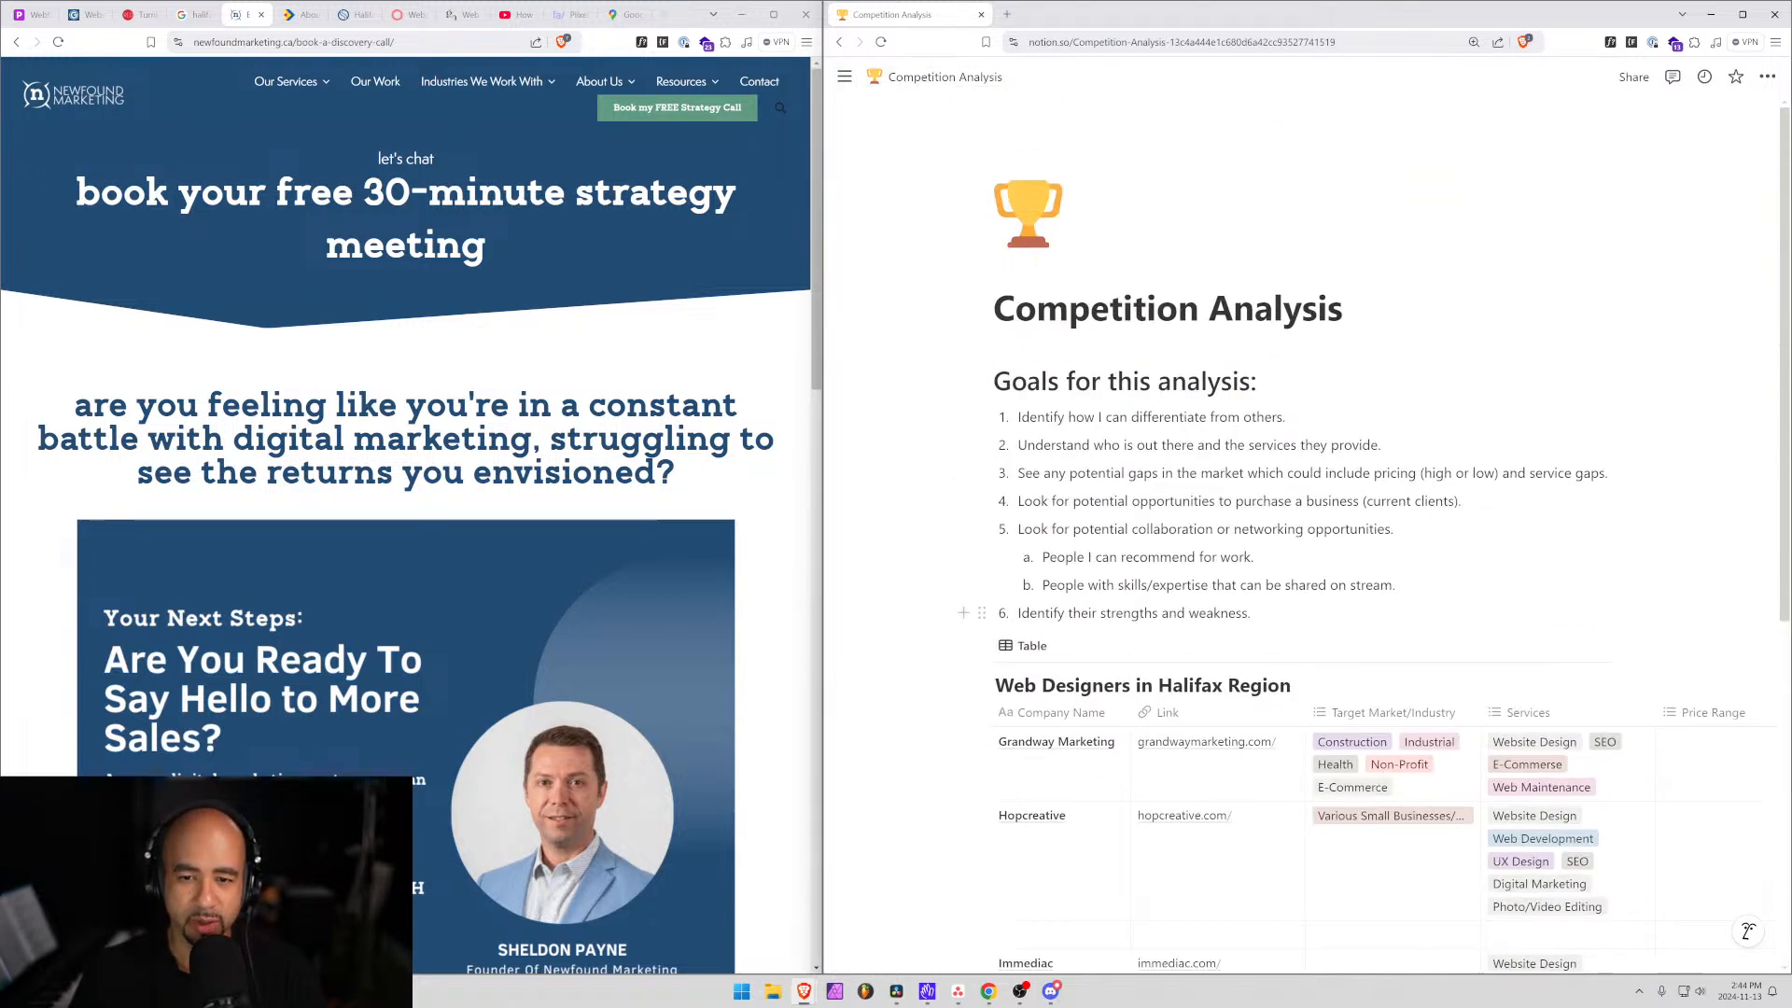
drag(1394, 529, 1017, 530)
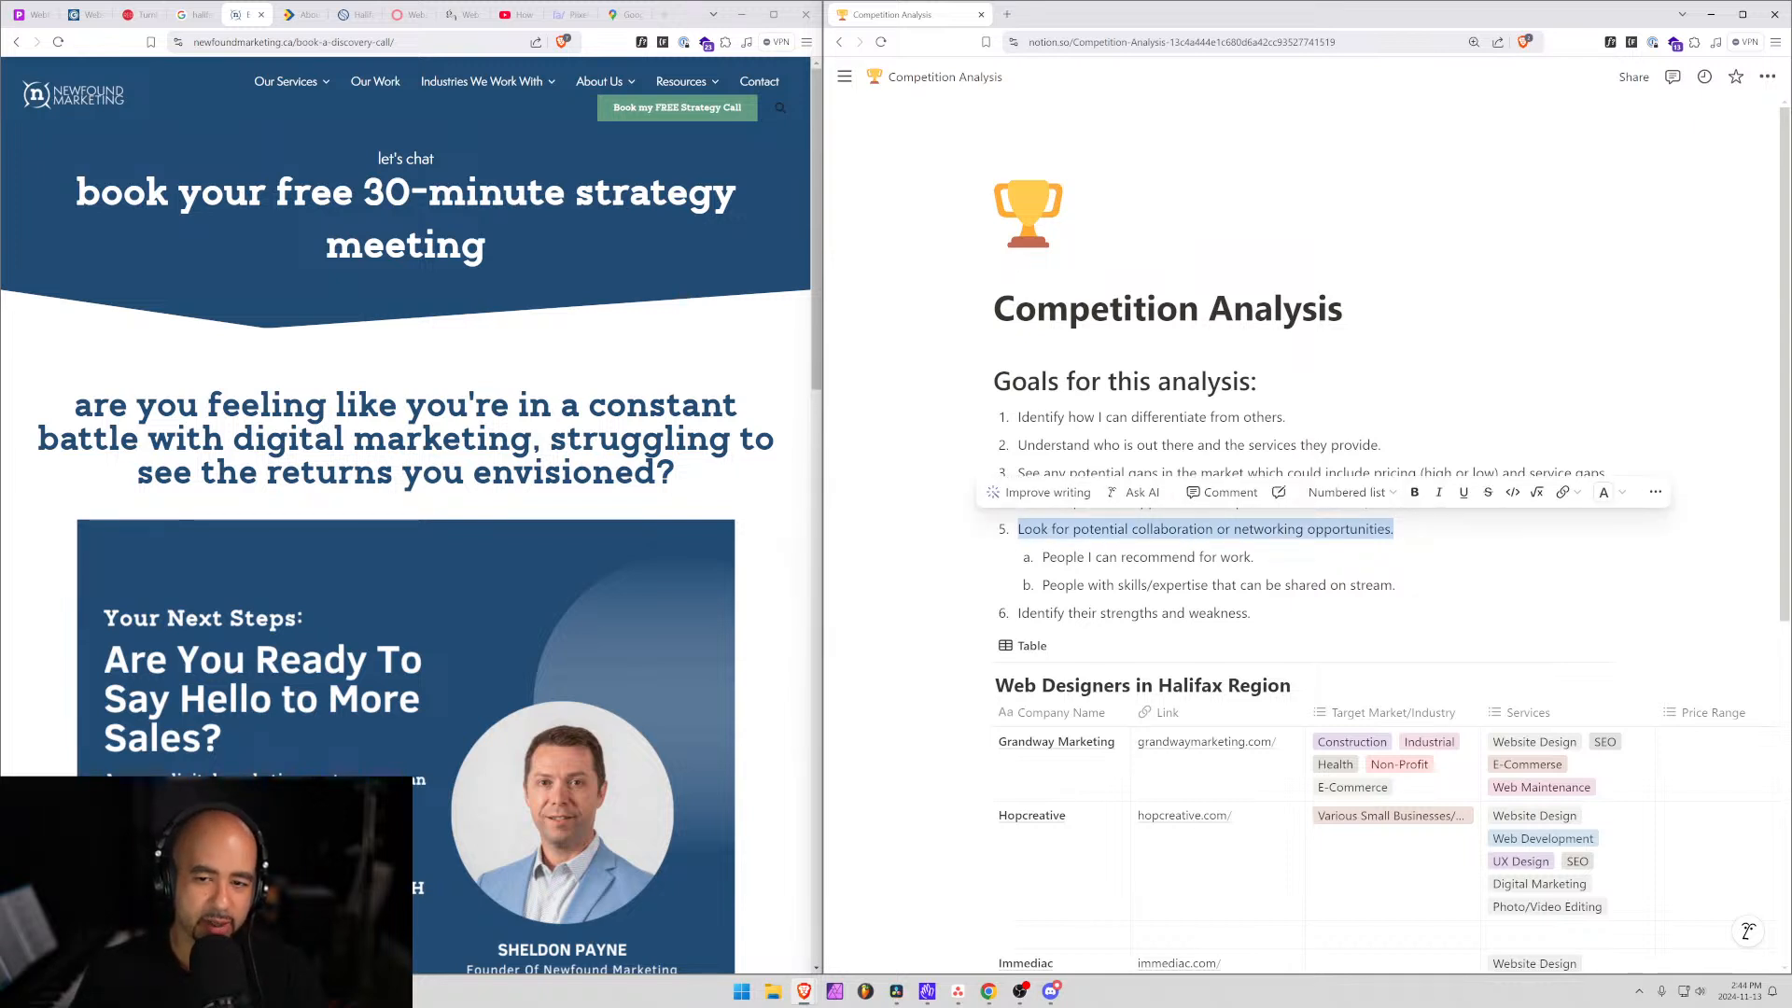
click(1017, 529)
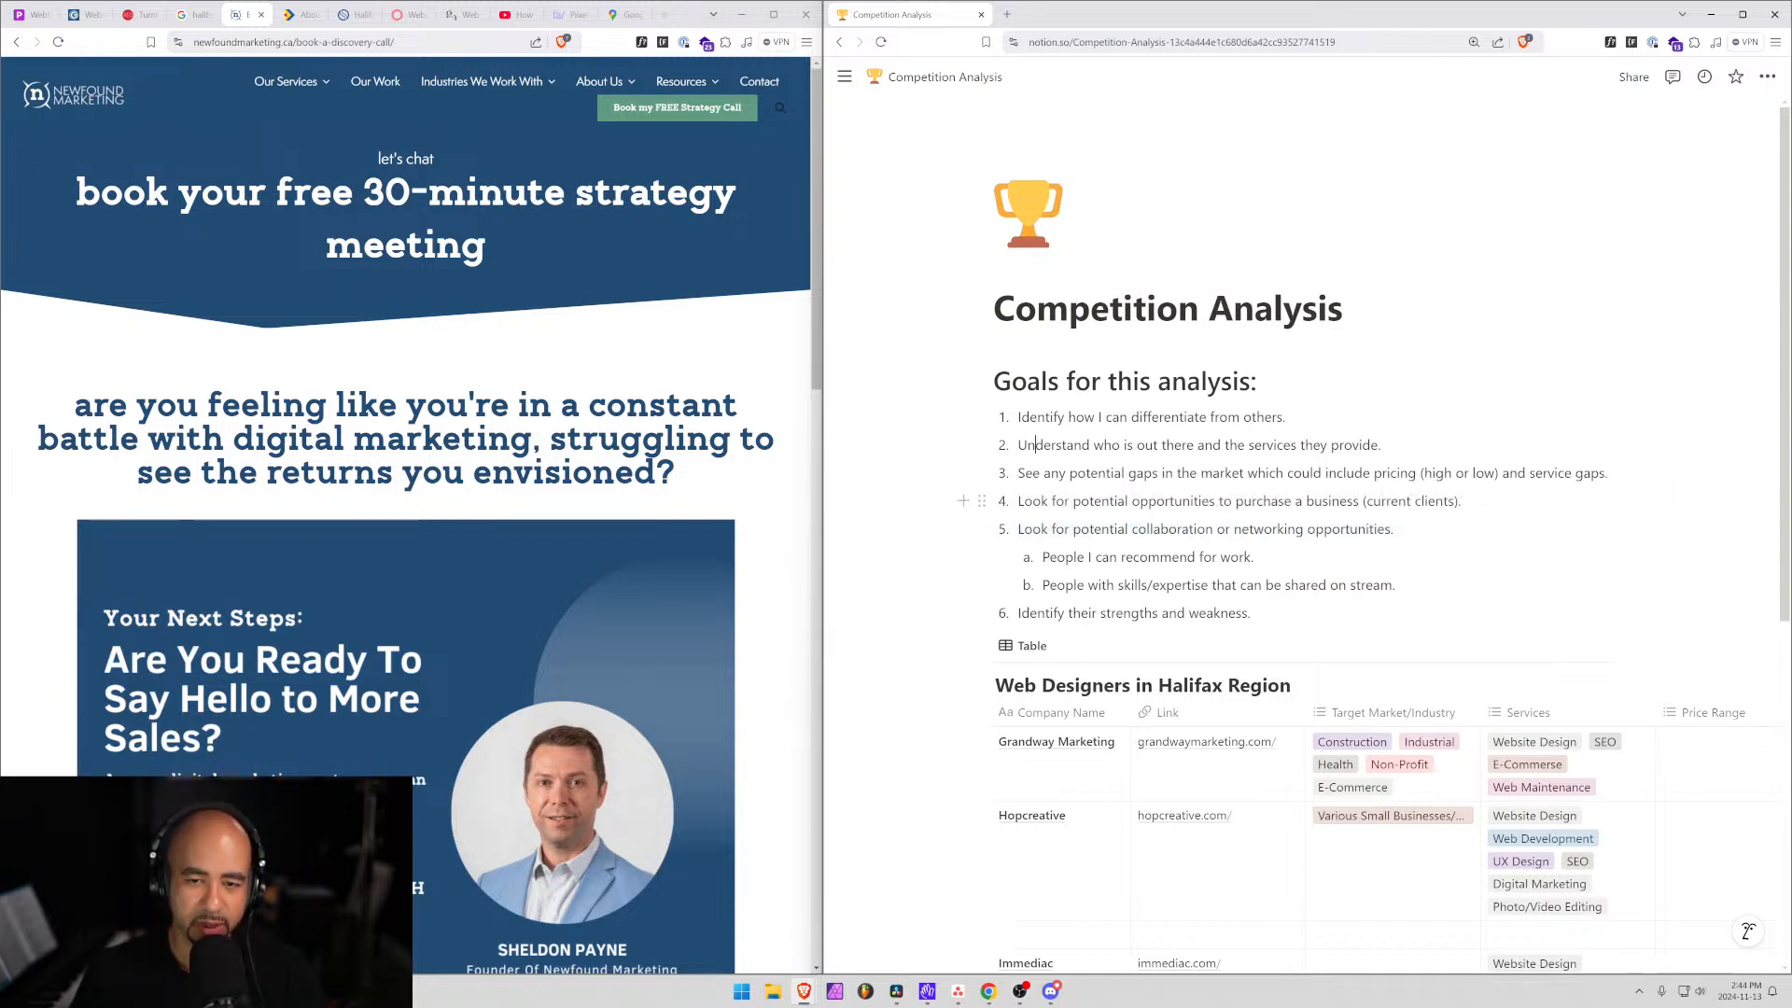
drag(1017, 501, 1458, 501)
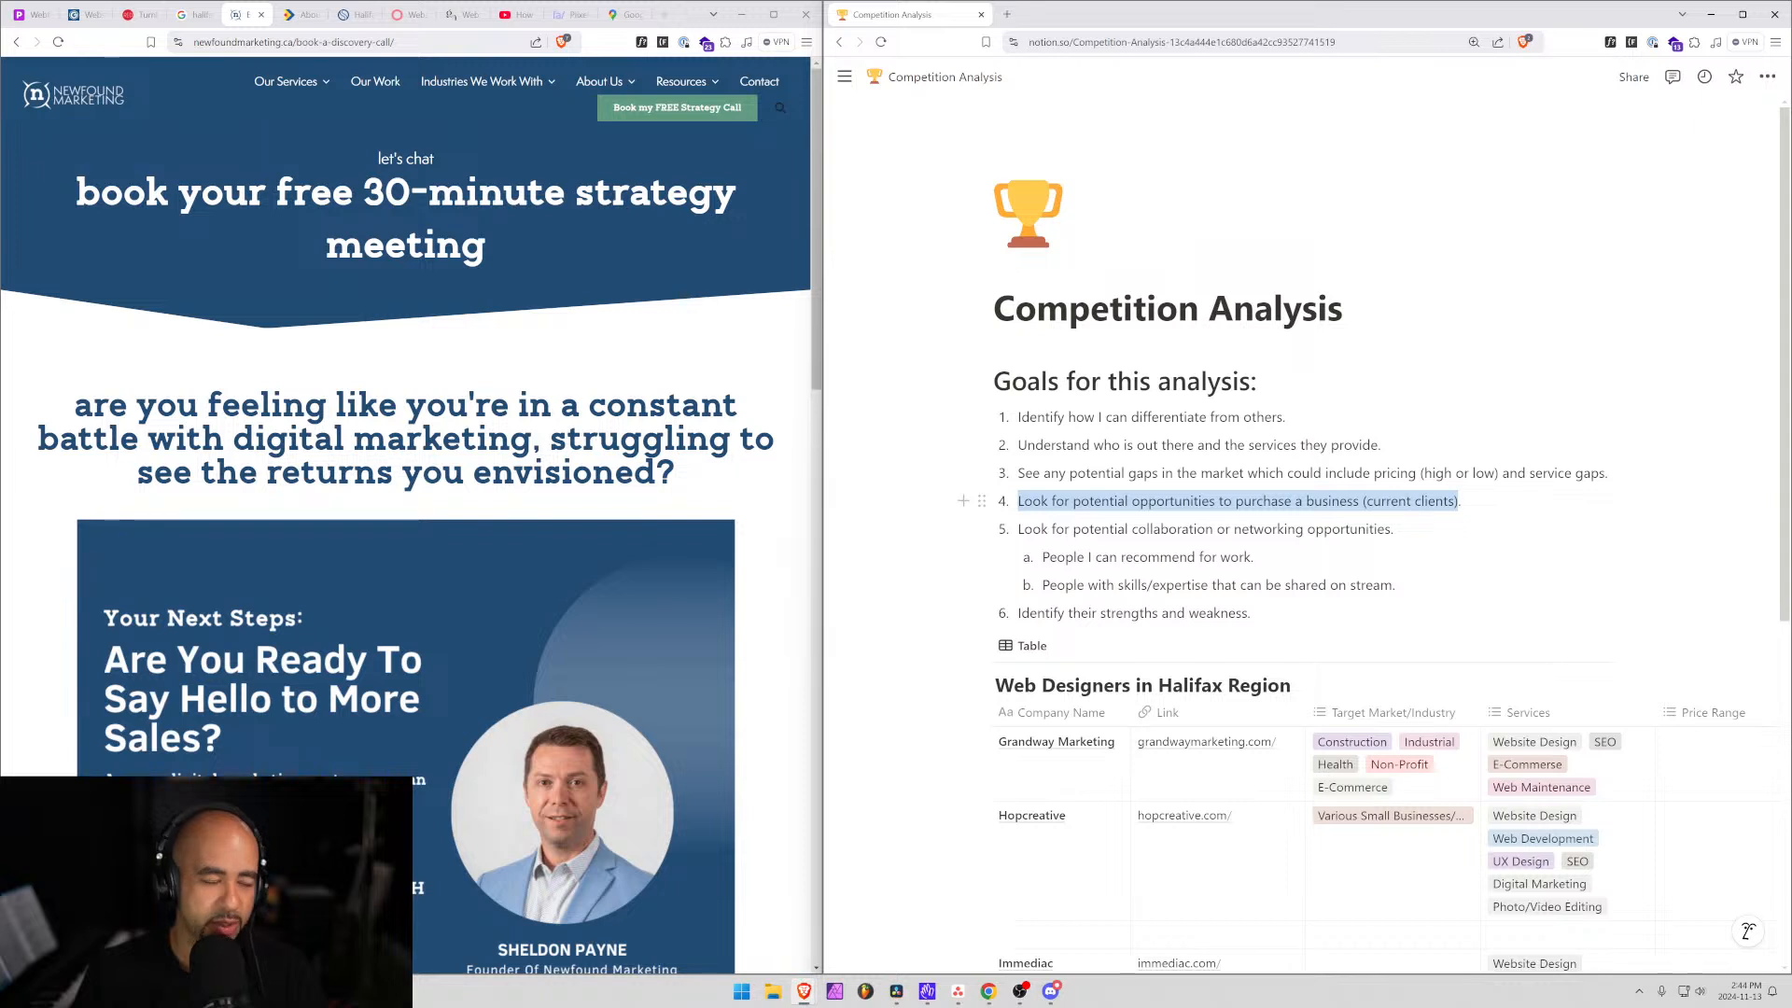
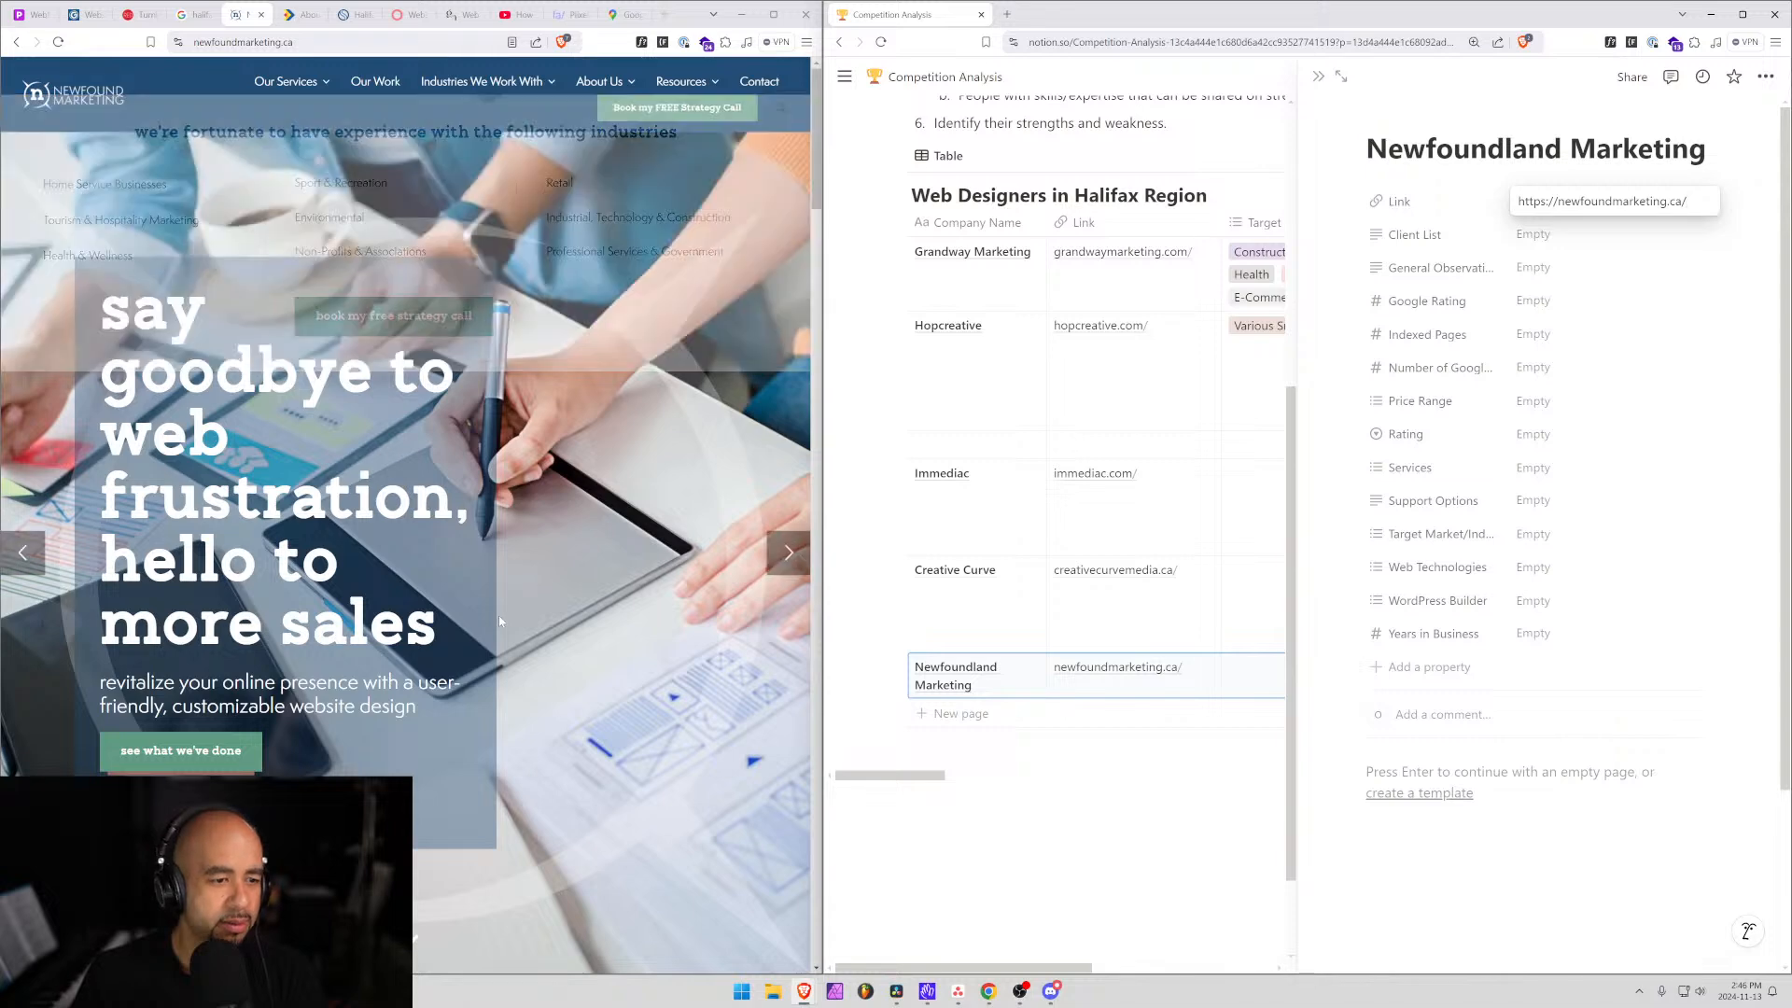
Save newfoundmarketing.ca/ in Newfoundland Marketing's Link property.
mouse_move(286, 81)
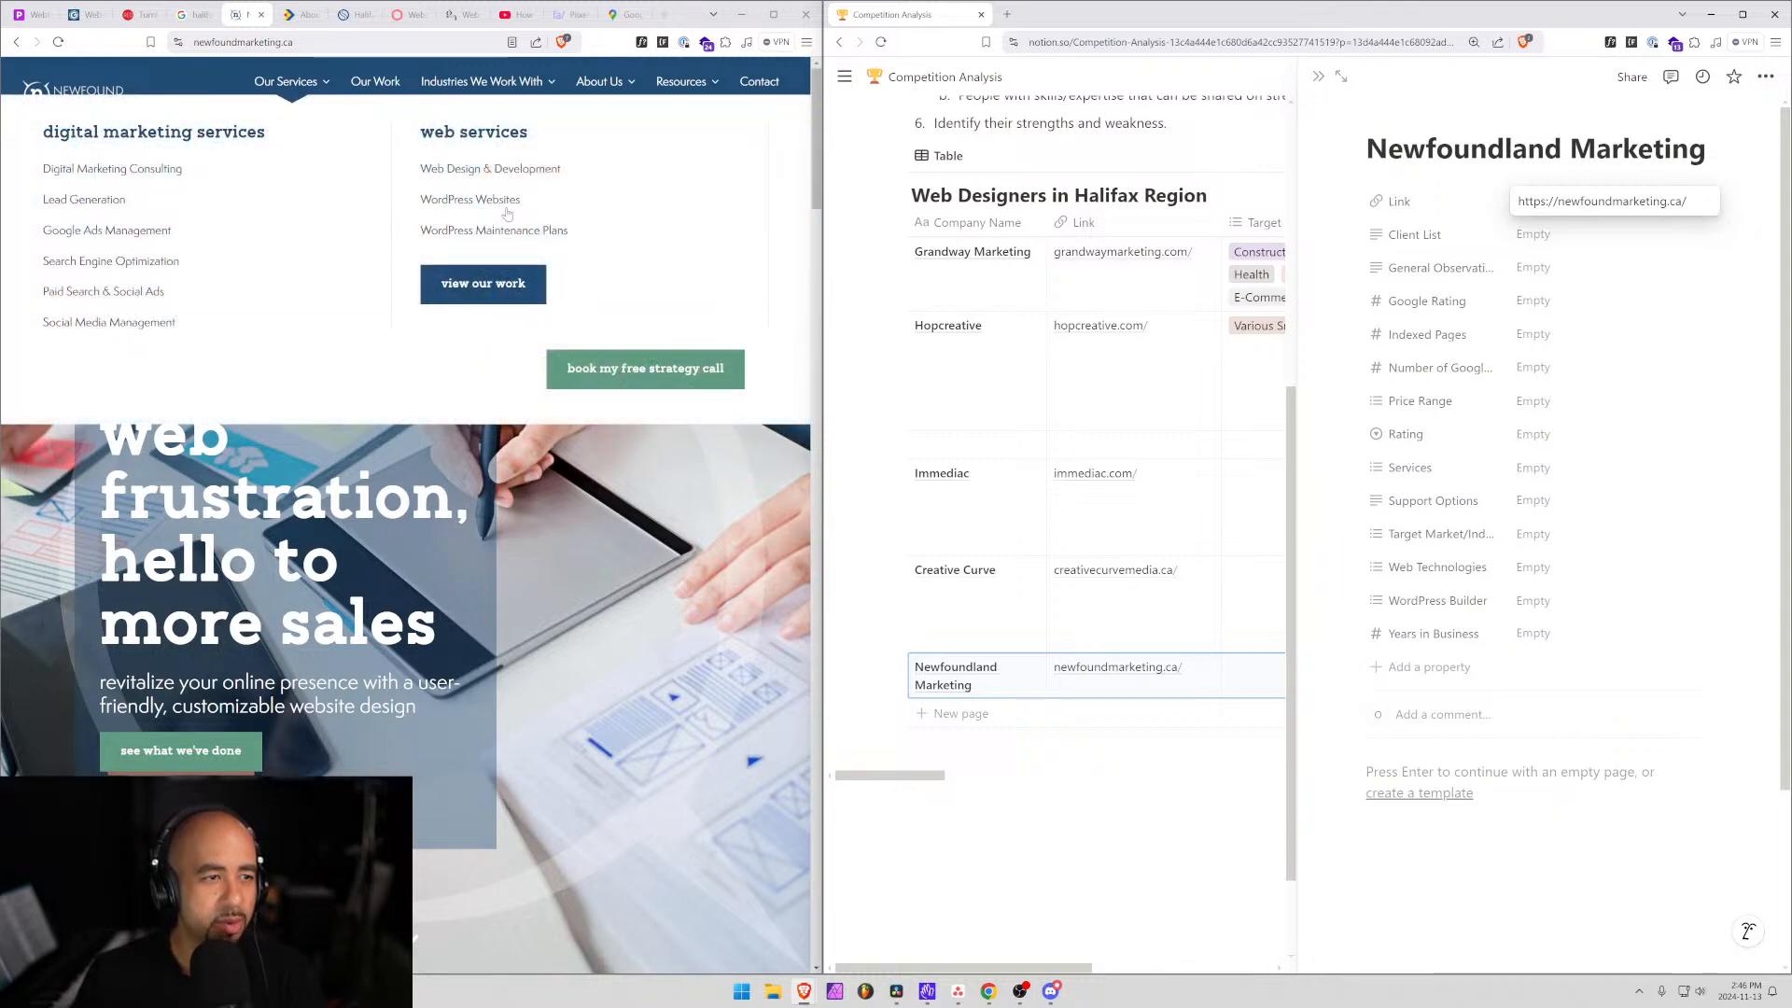
click(1540, 275)
click(1540, 271)
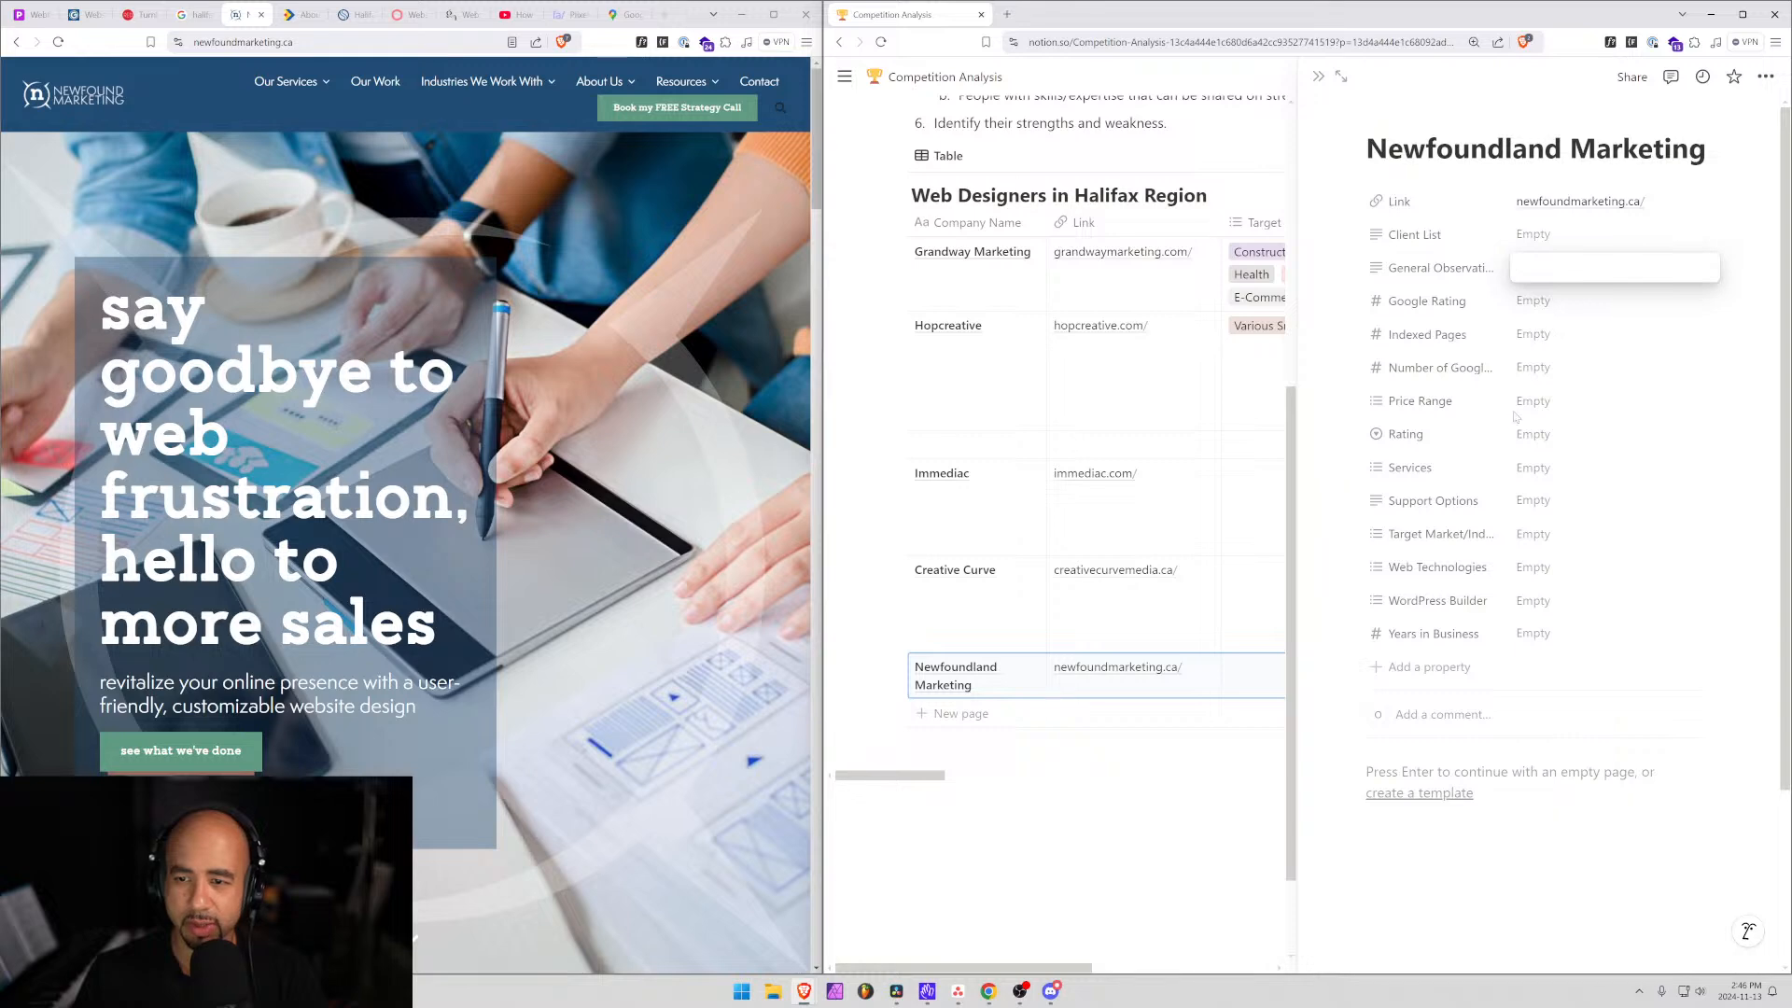
Tag Newfoundland Marketing's Services with SEO, Social Media Management and Paid Ads.
click(1531, 468)
click(1531, 467)
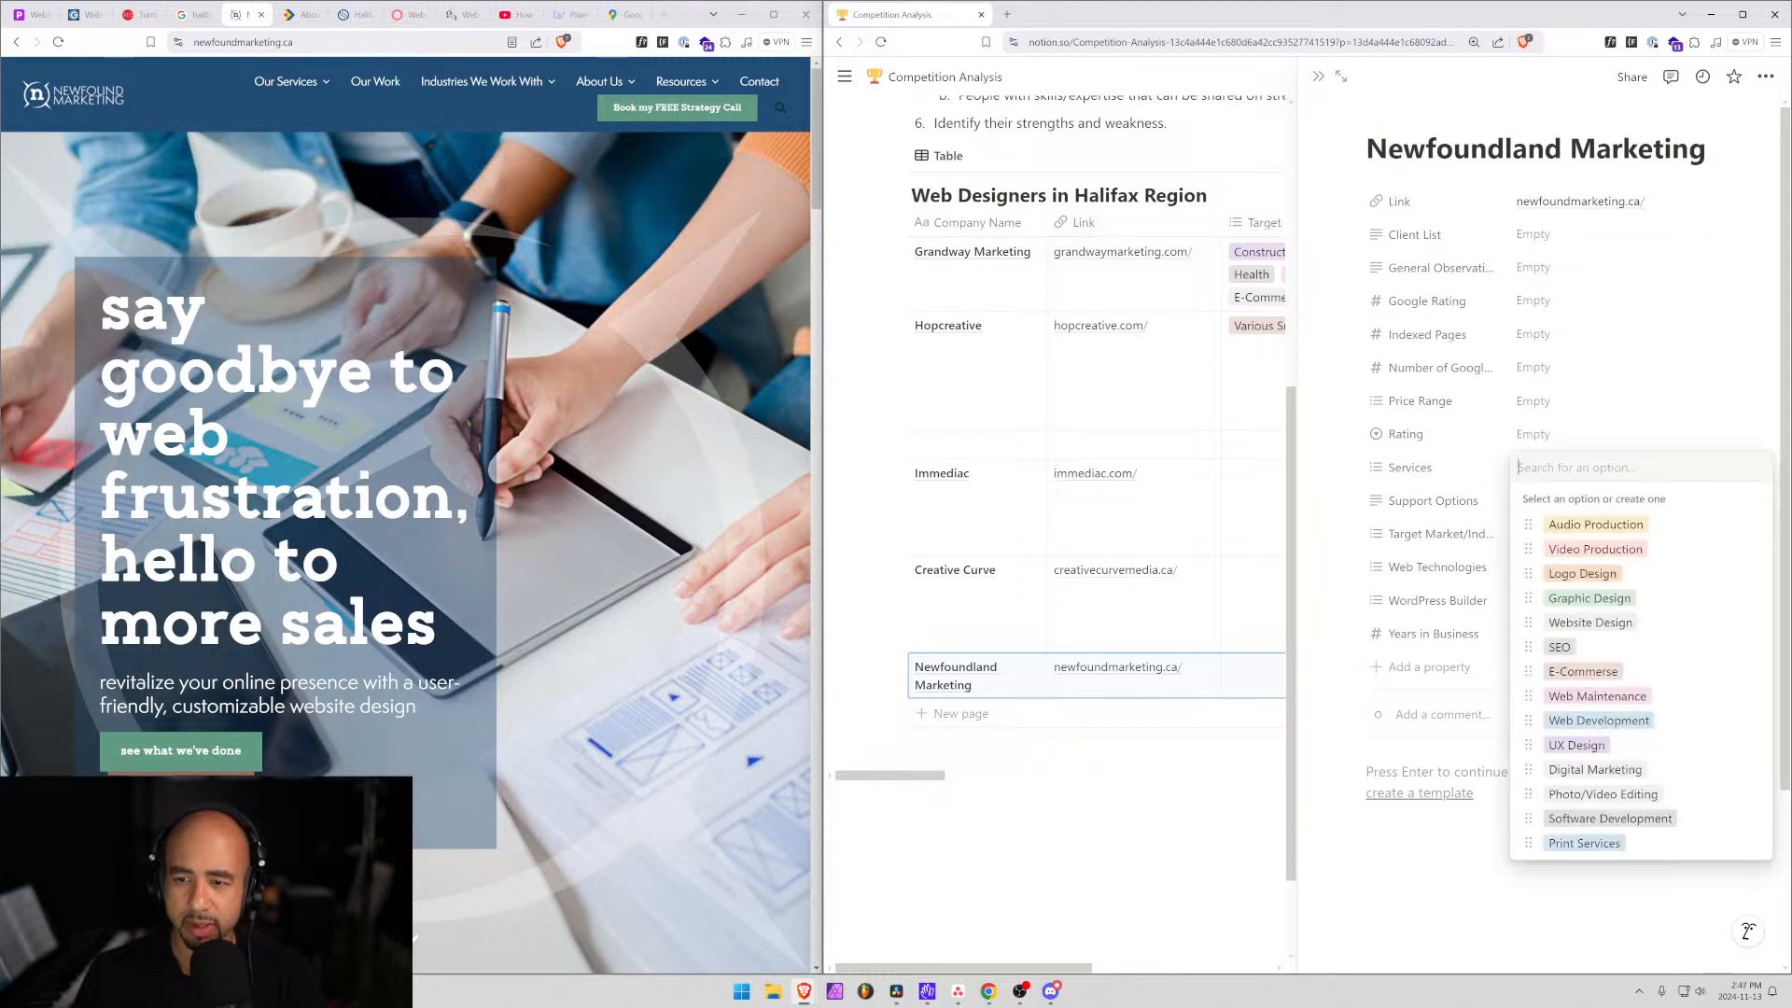
mouse_move(293, 94)
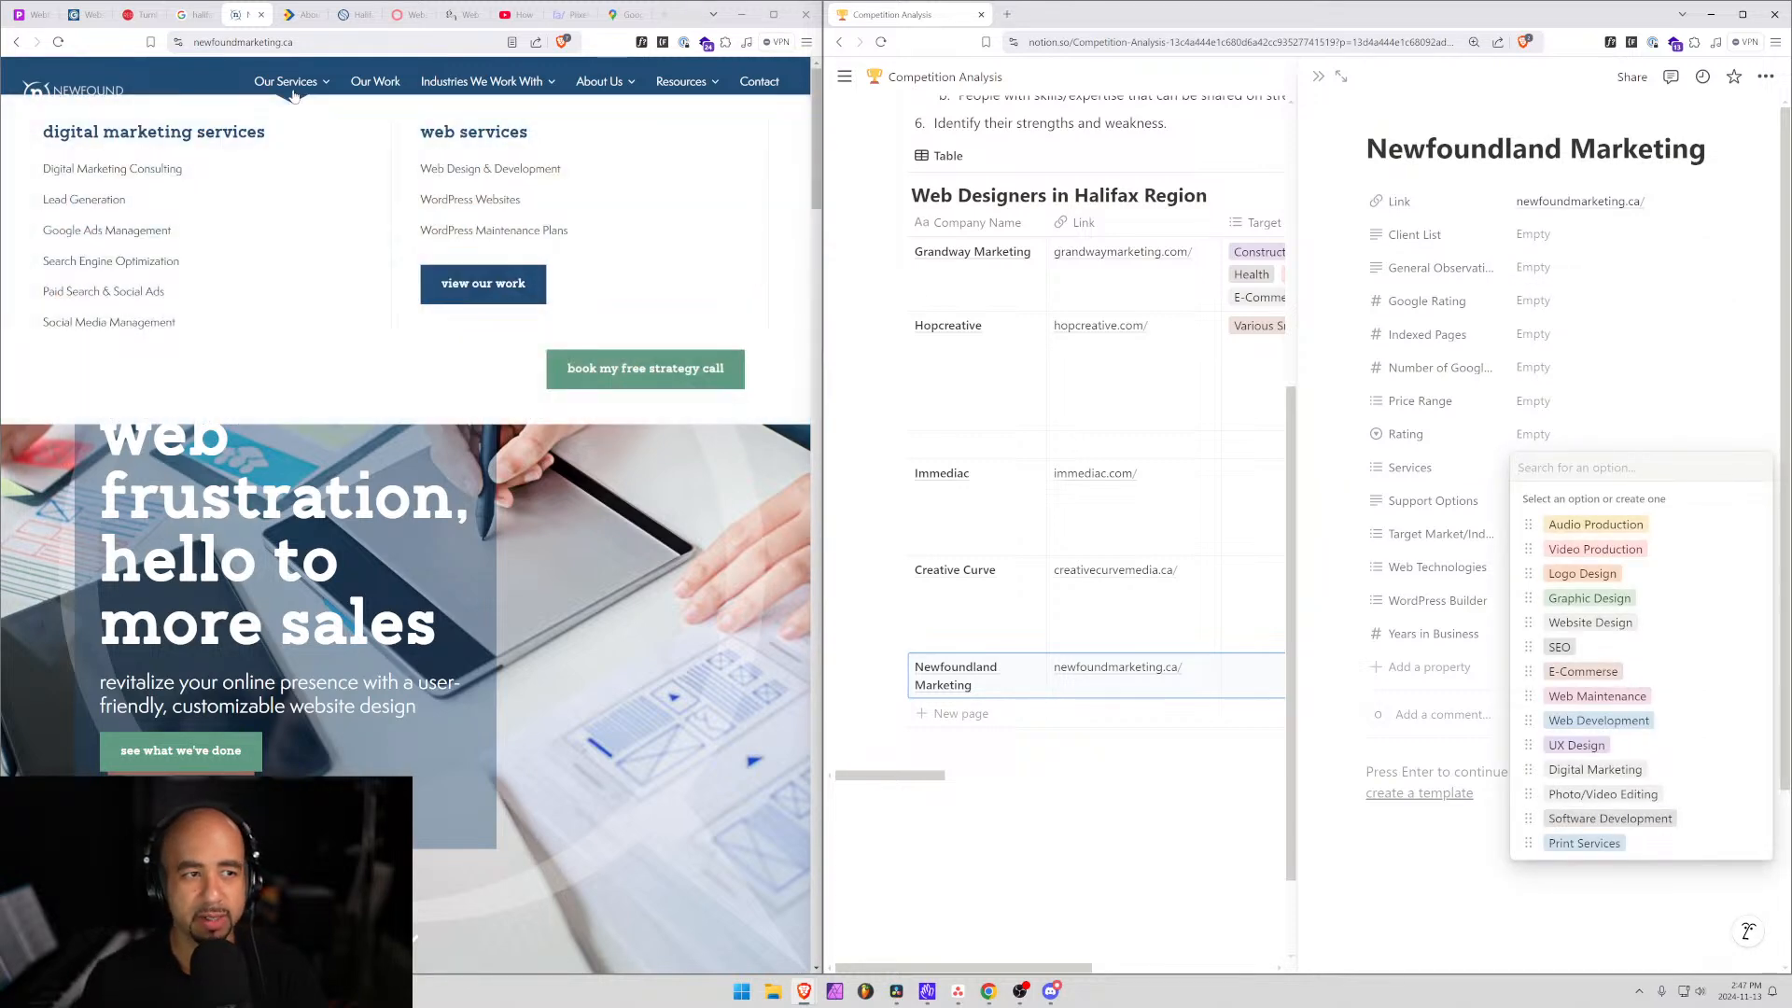
text(Se)
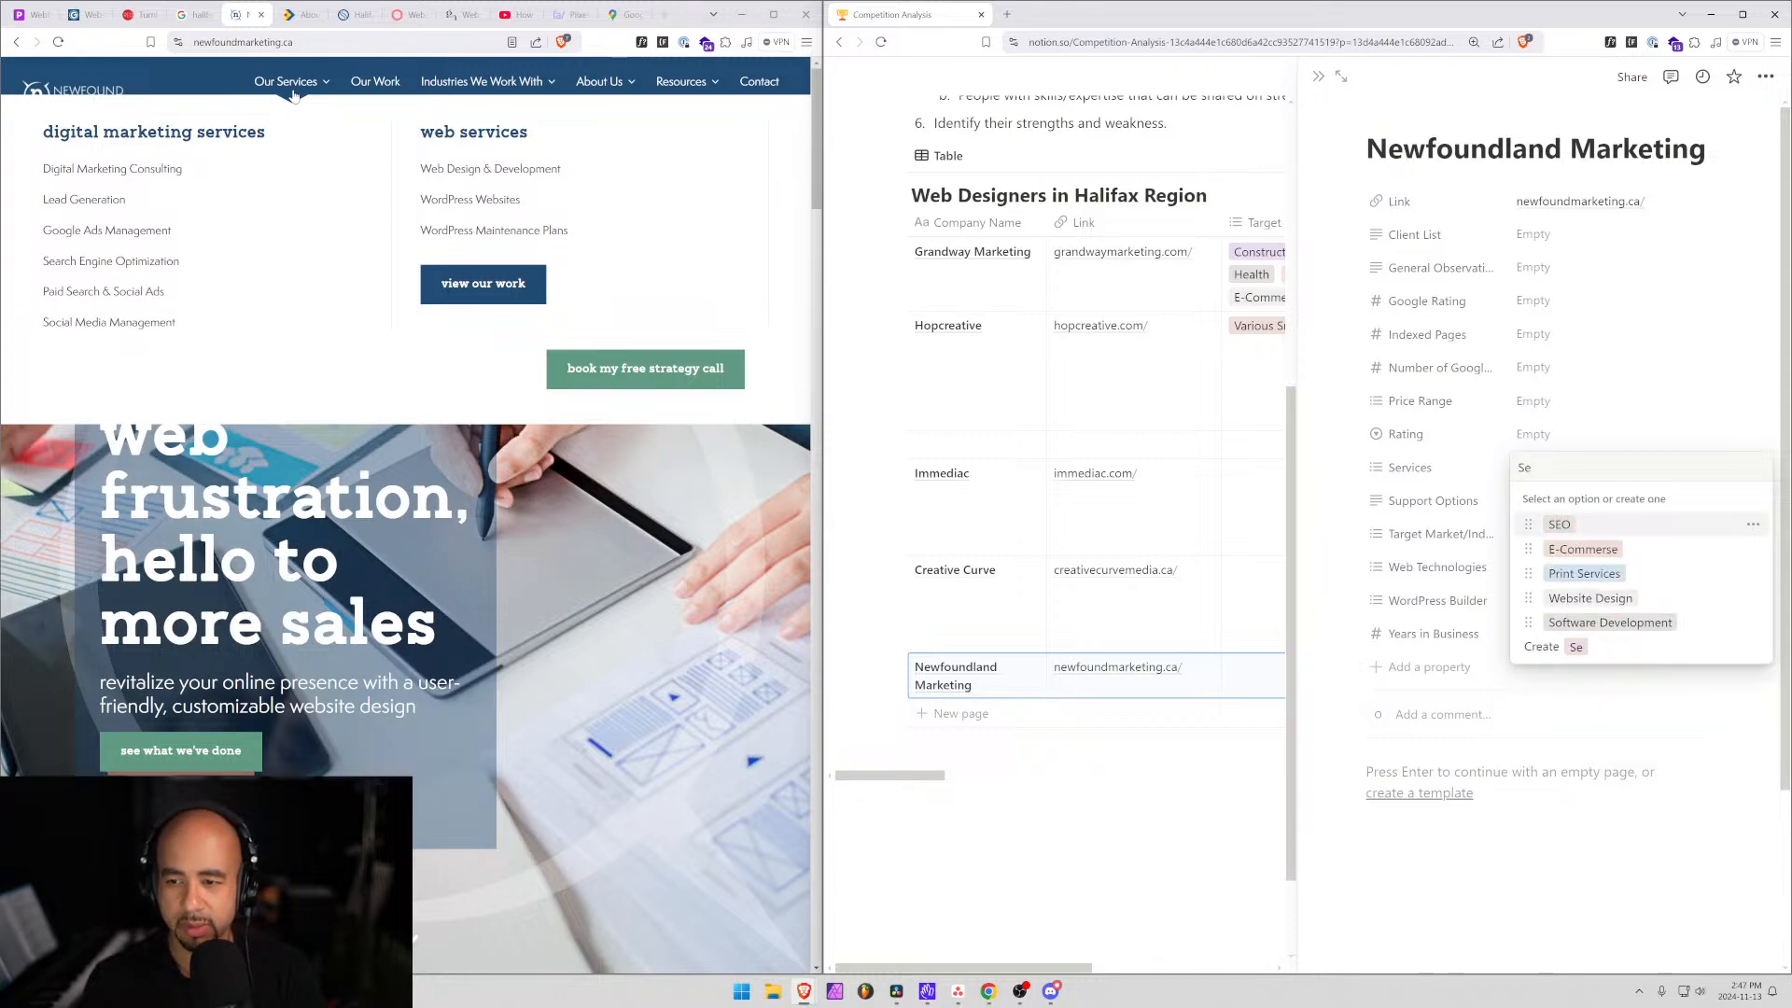
key(Return)
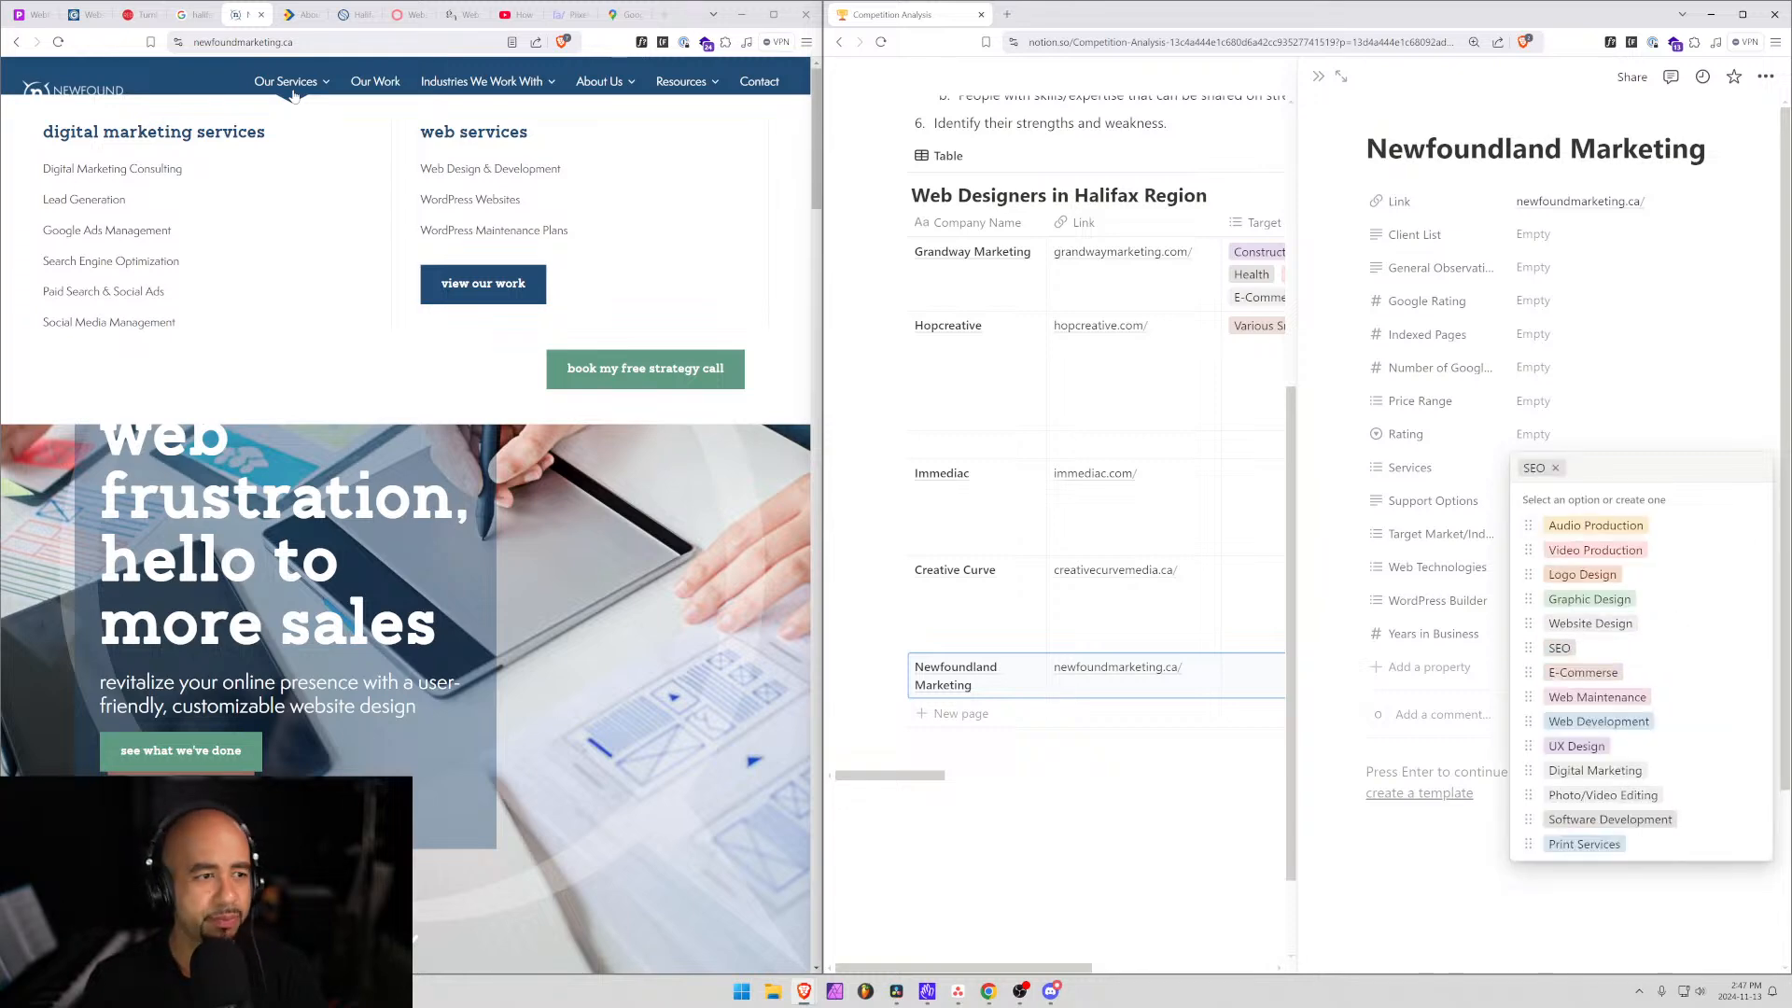
text(Social)
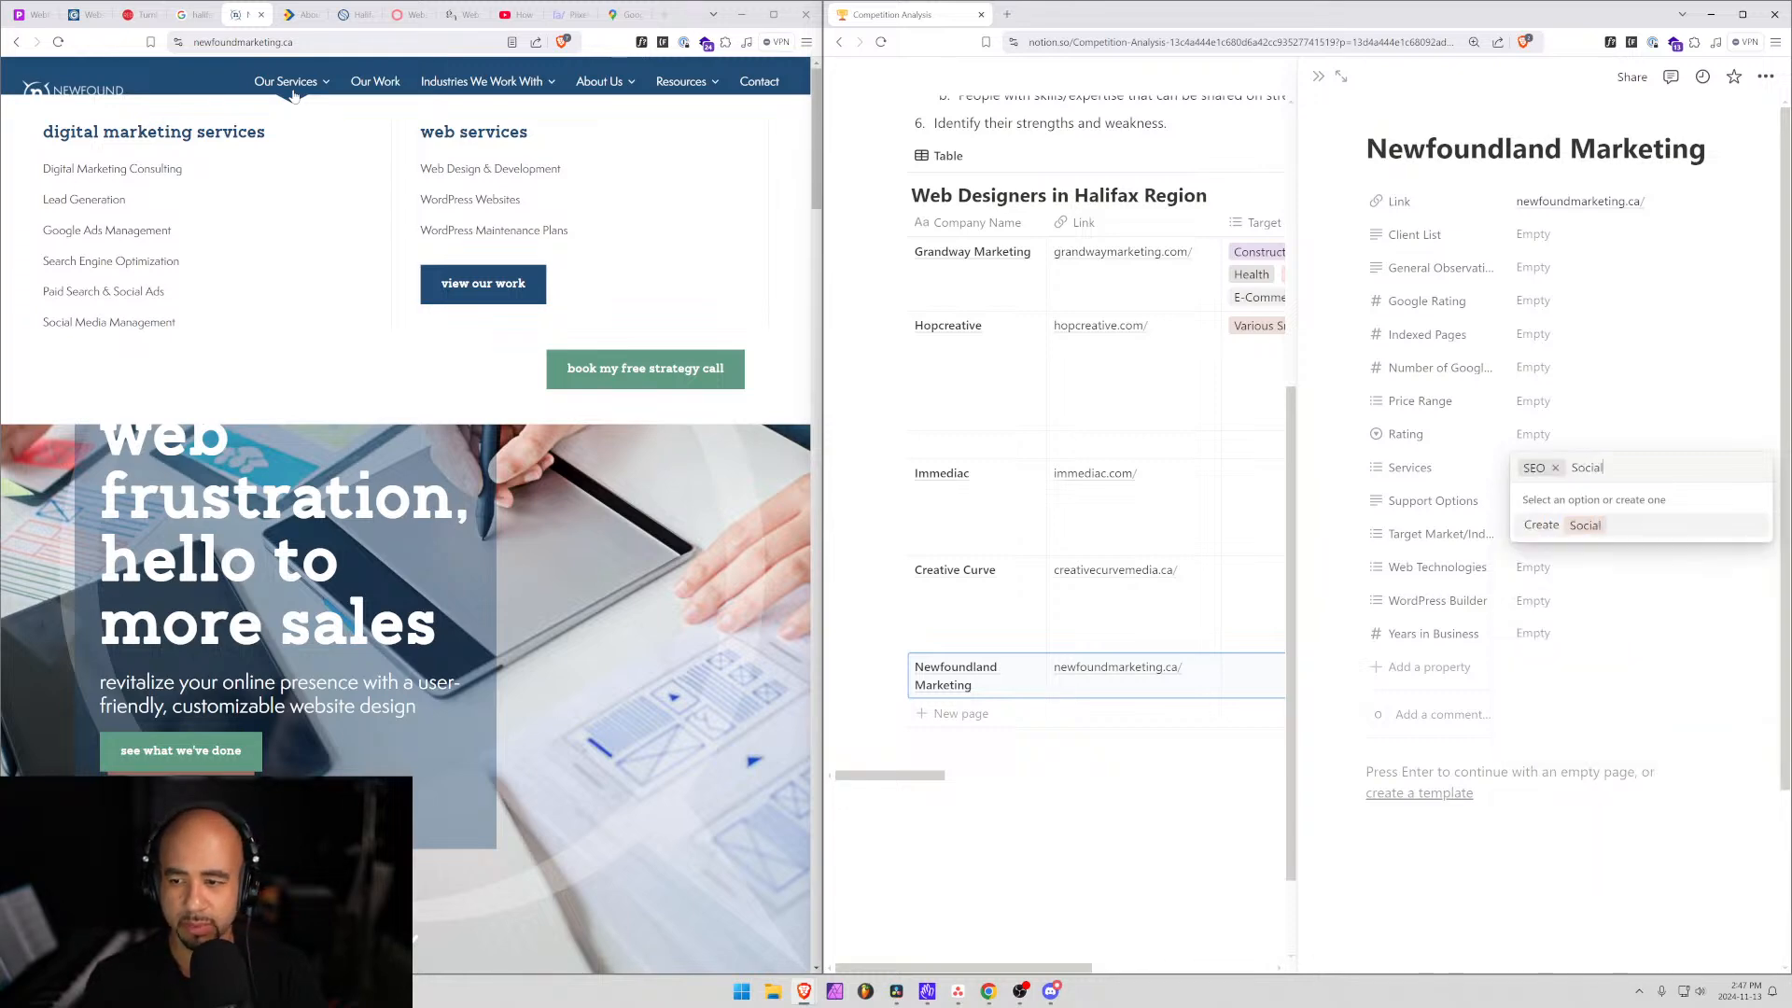
text( Media Man)
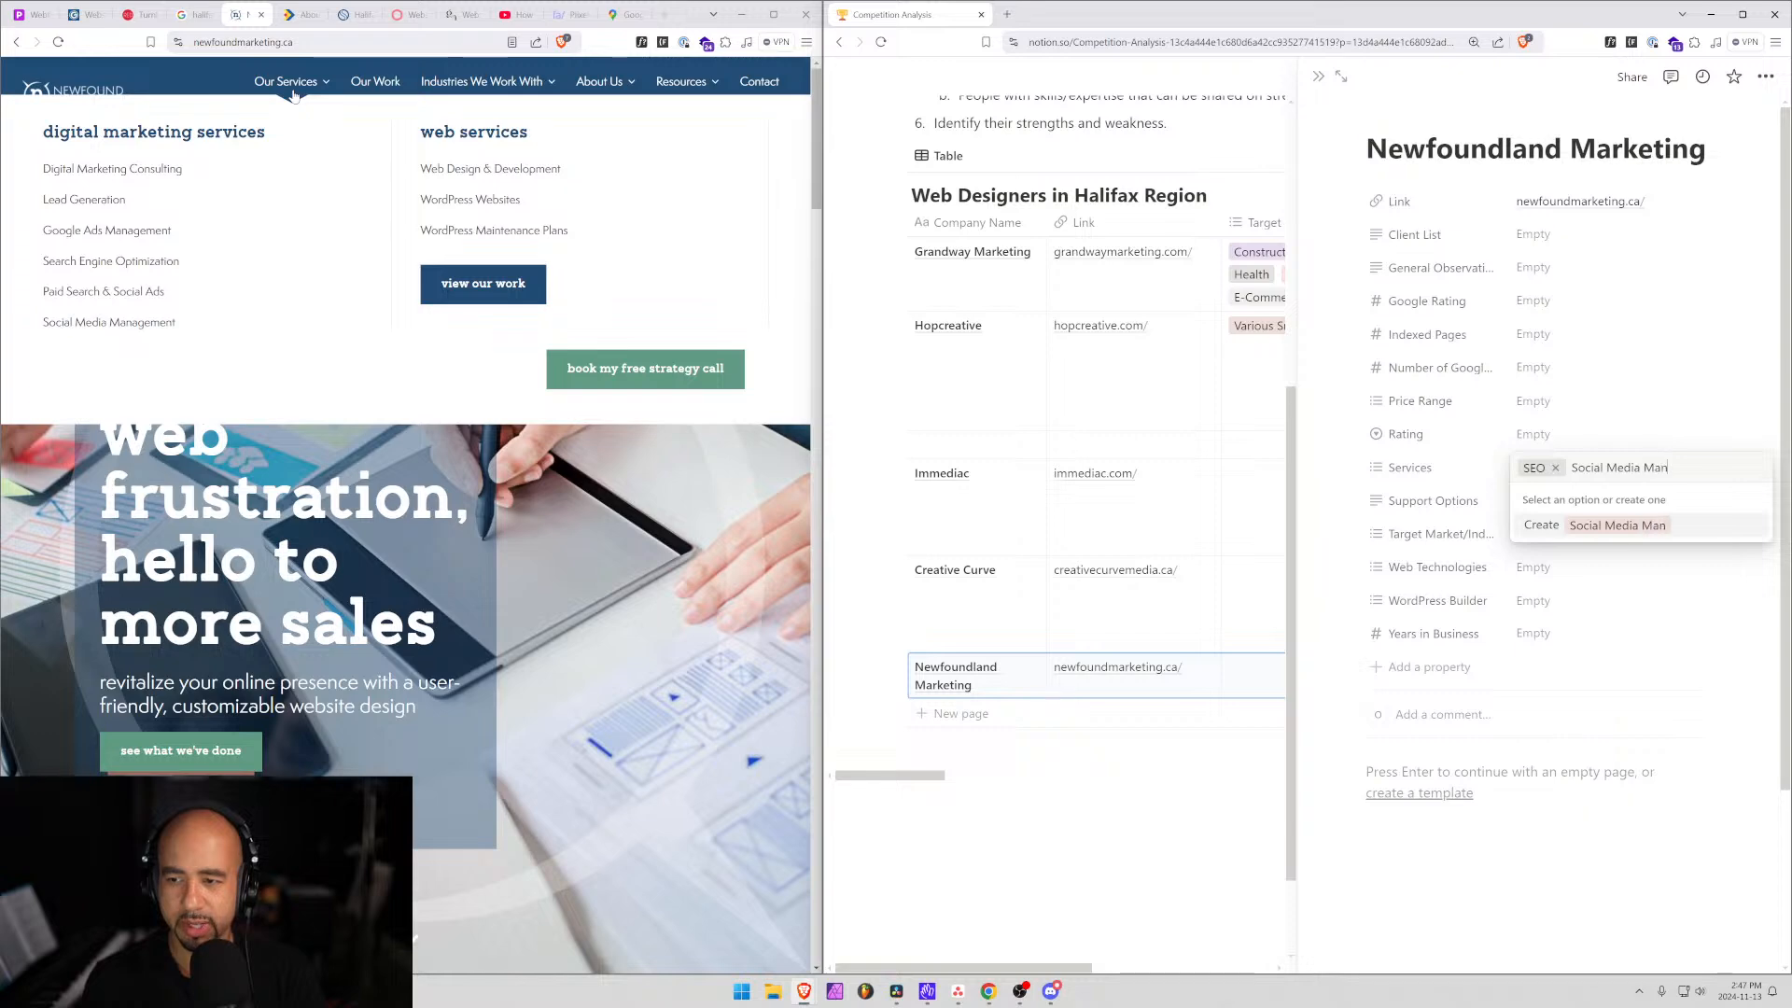
text(agement)
key(Return)
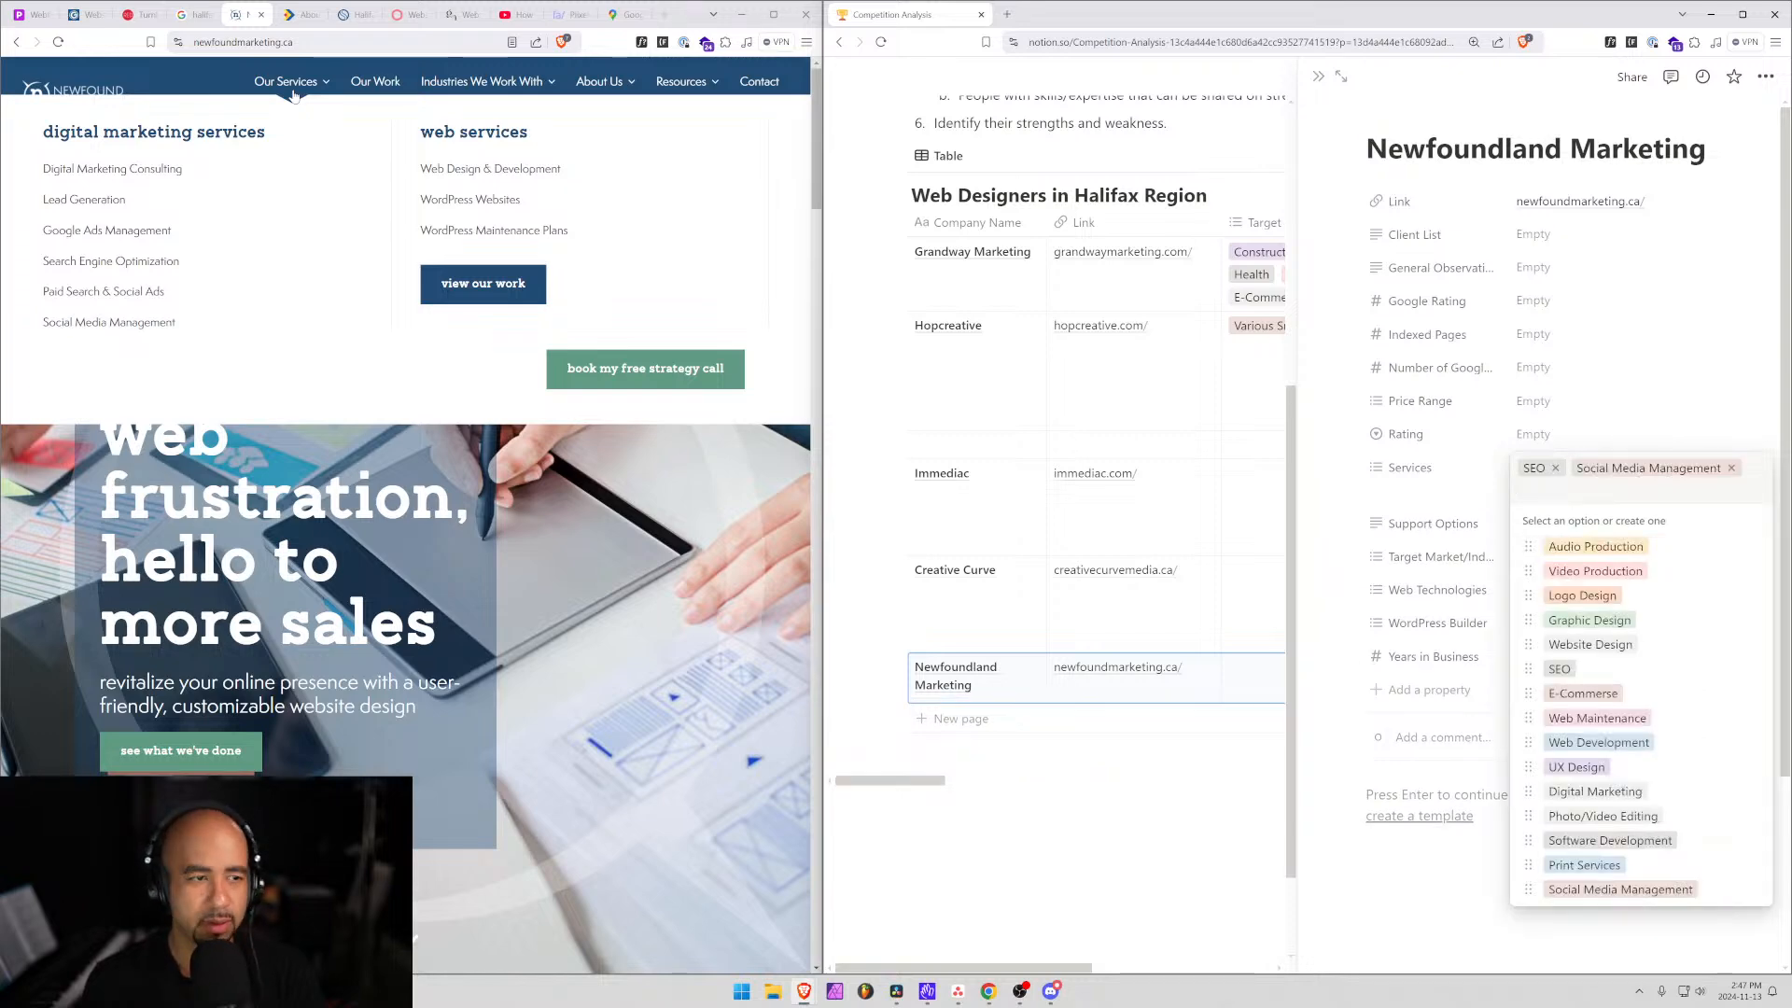
text(Paid Ads)
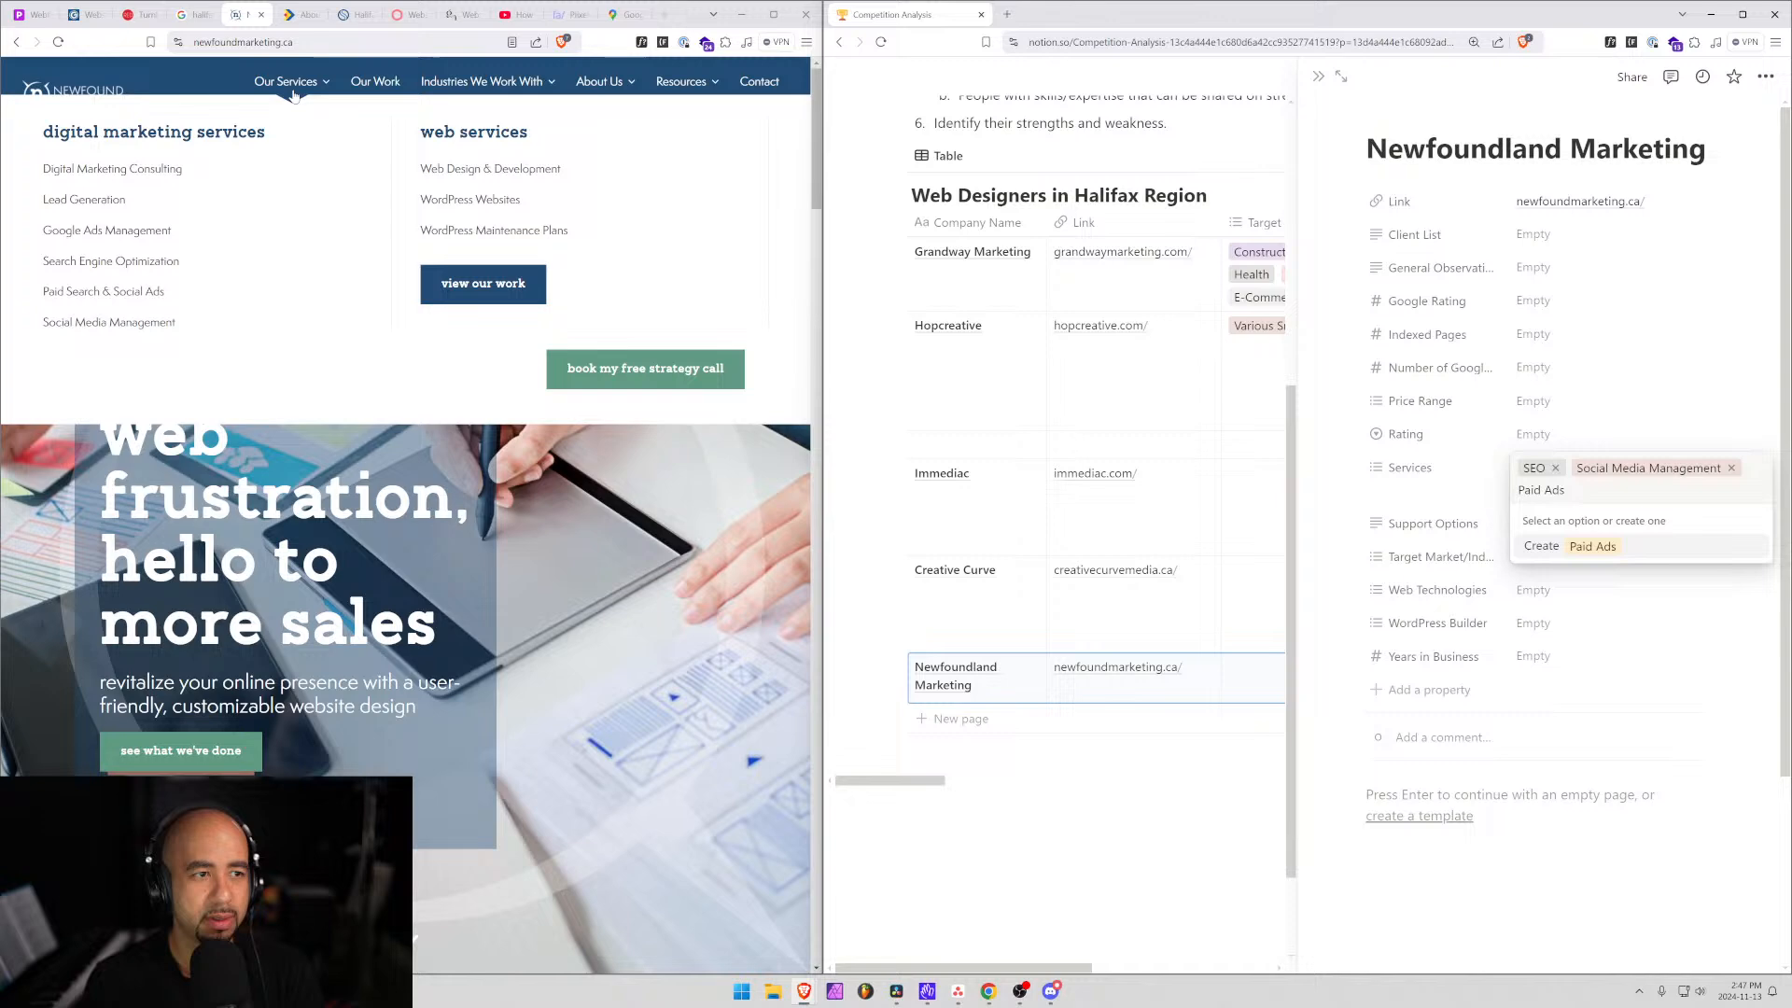
key(Return)
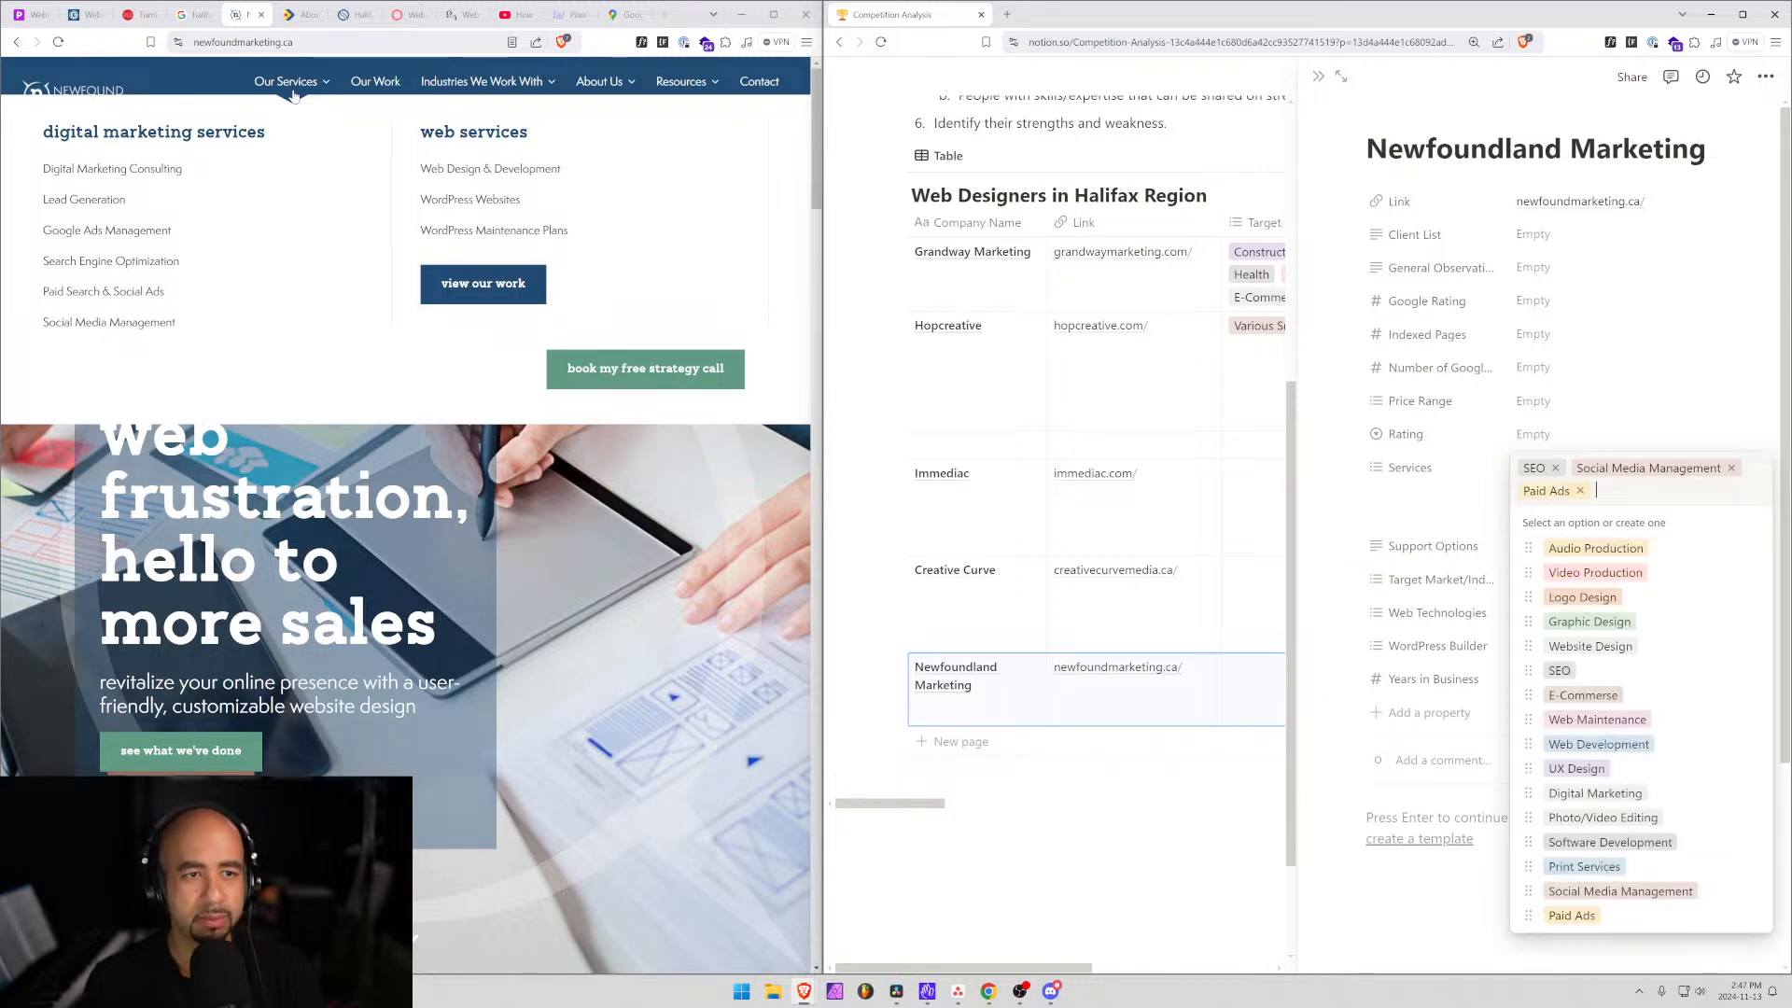
Add Website Design and Web Maintenance to the Services tags.
text(Web)
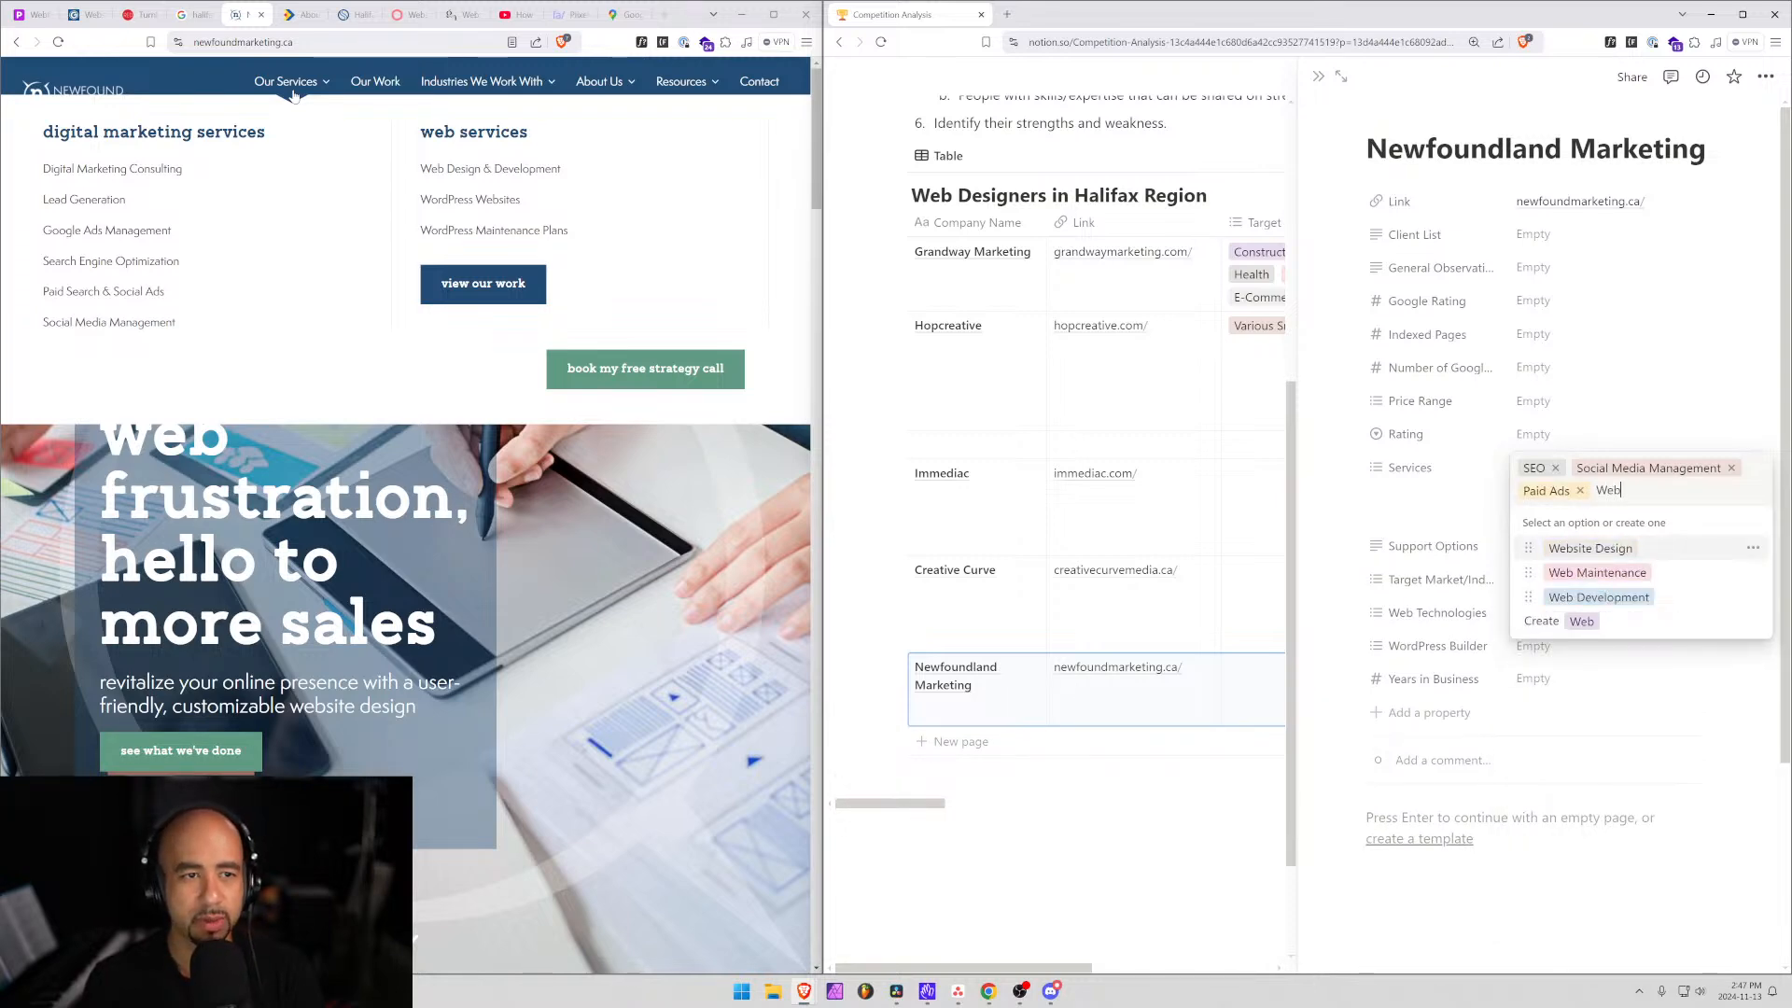
key(Return)
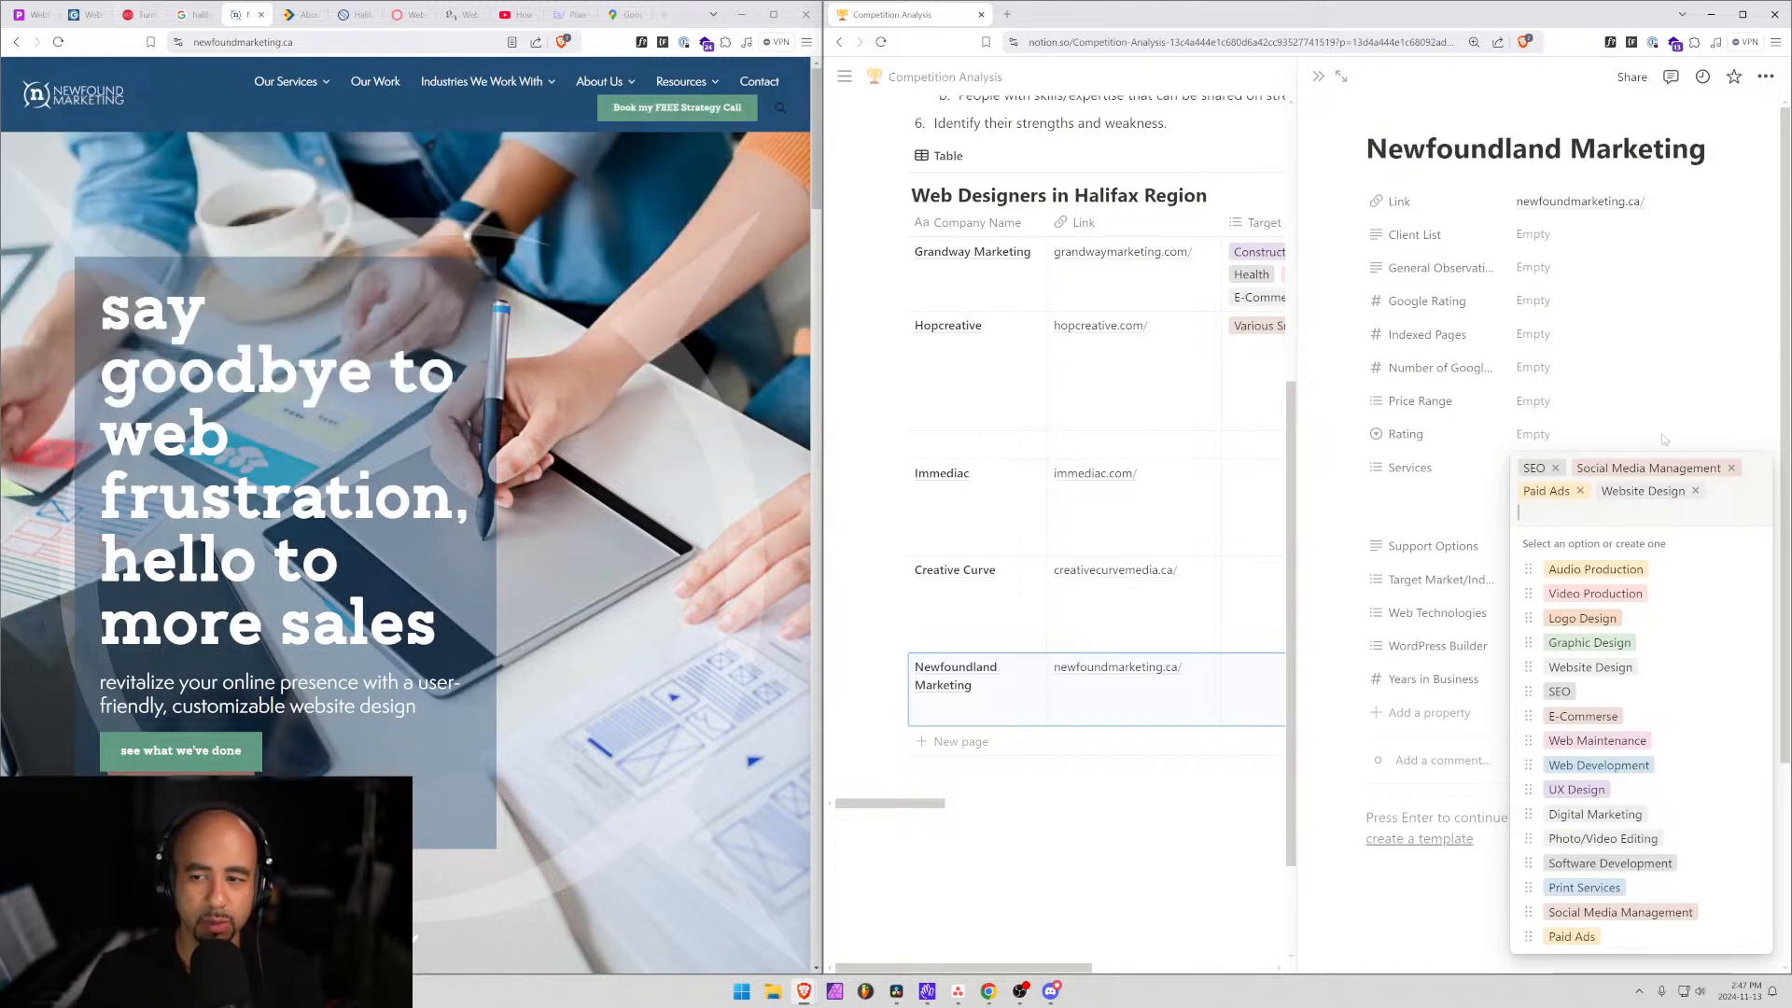
text(qe)
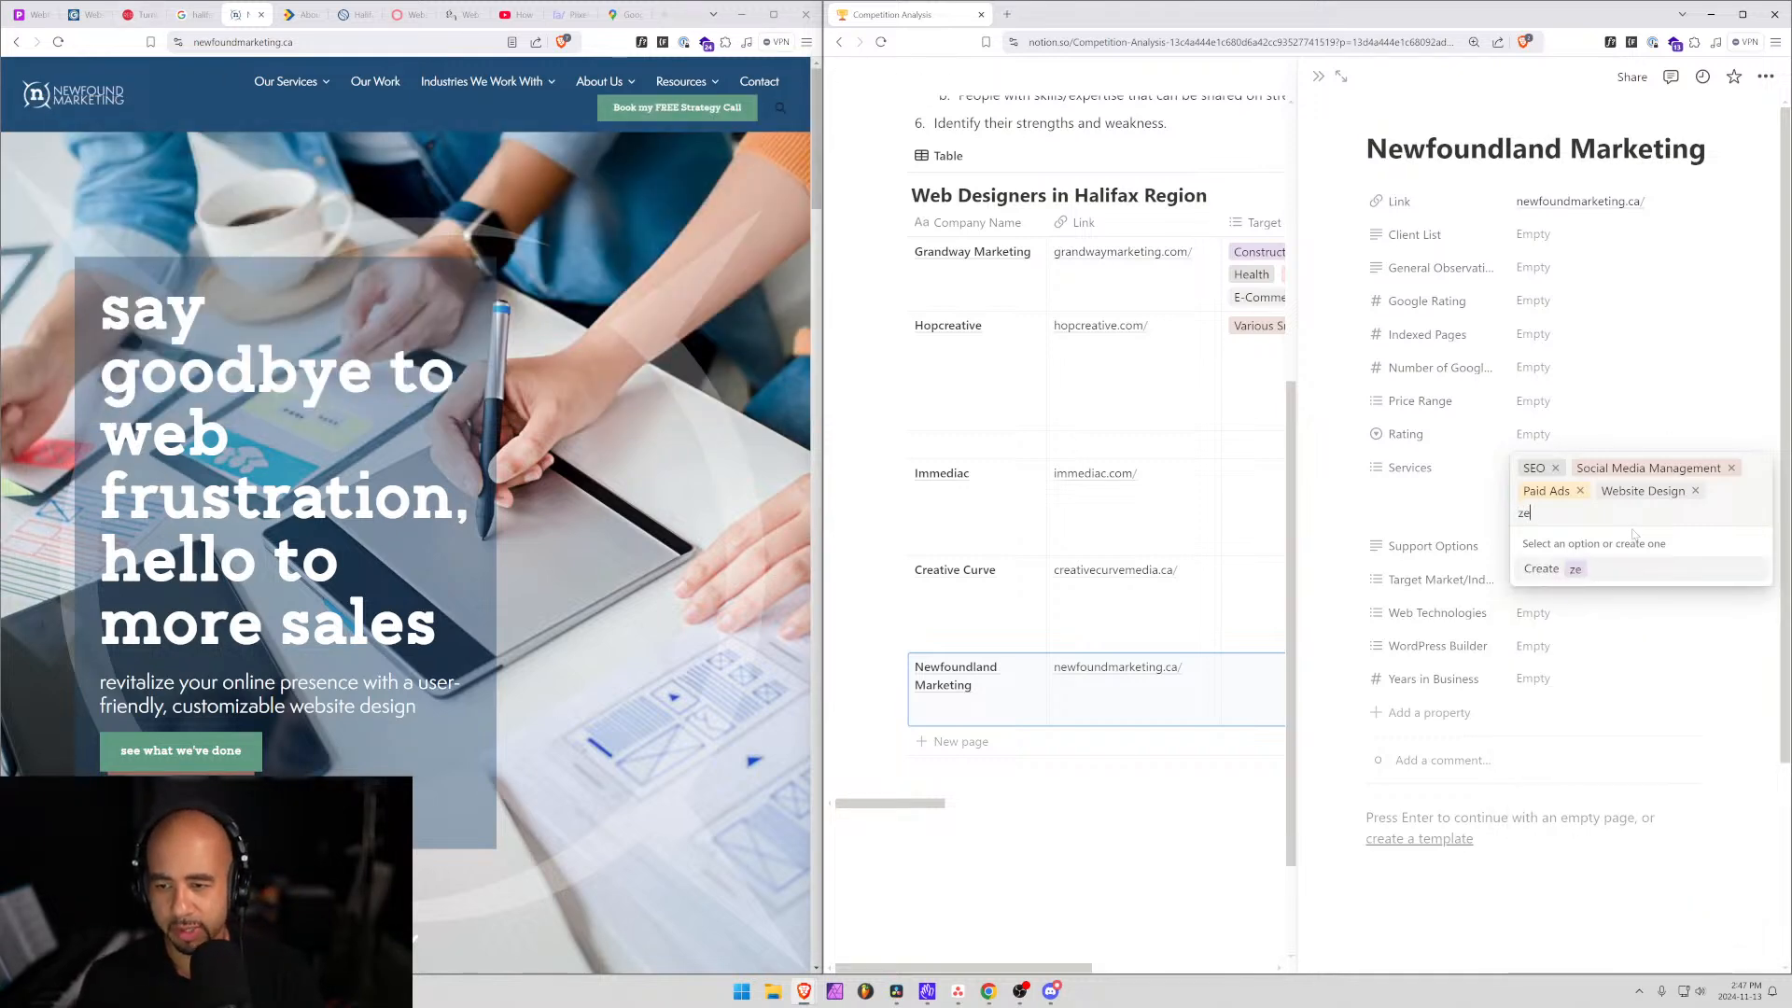
key(BackSpace)
key(BackSpace)
text(web)
key(Down)
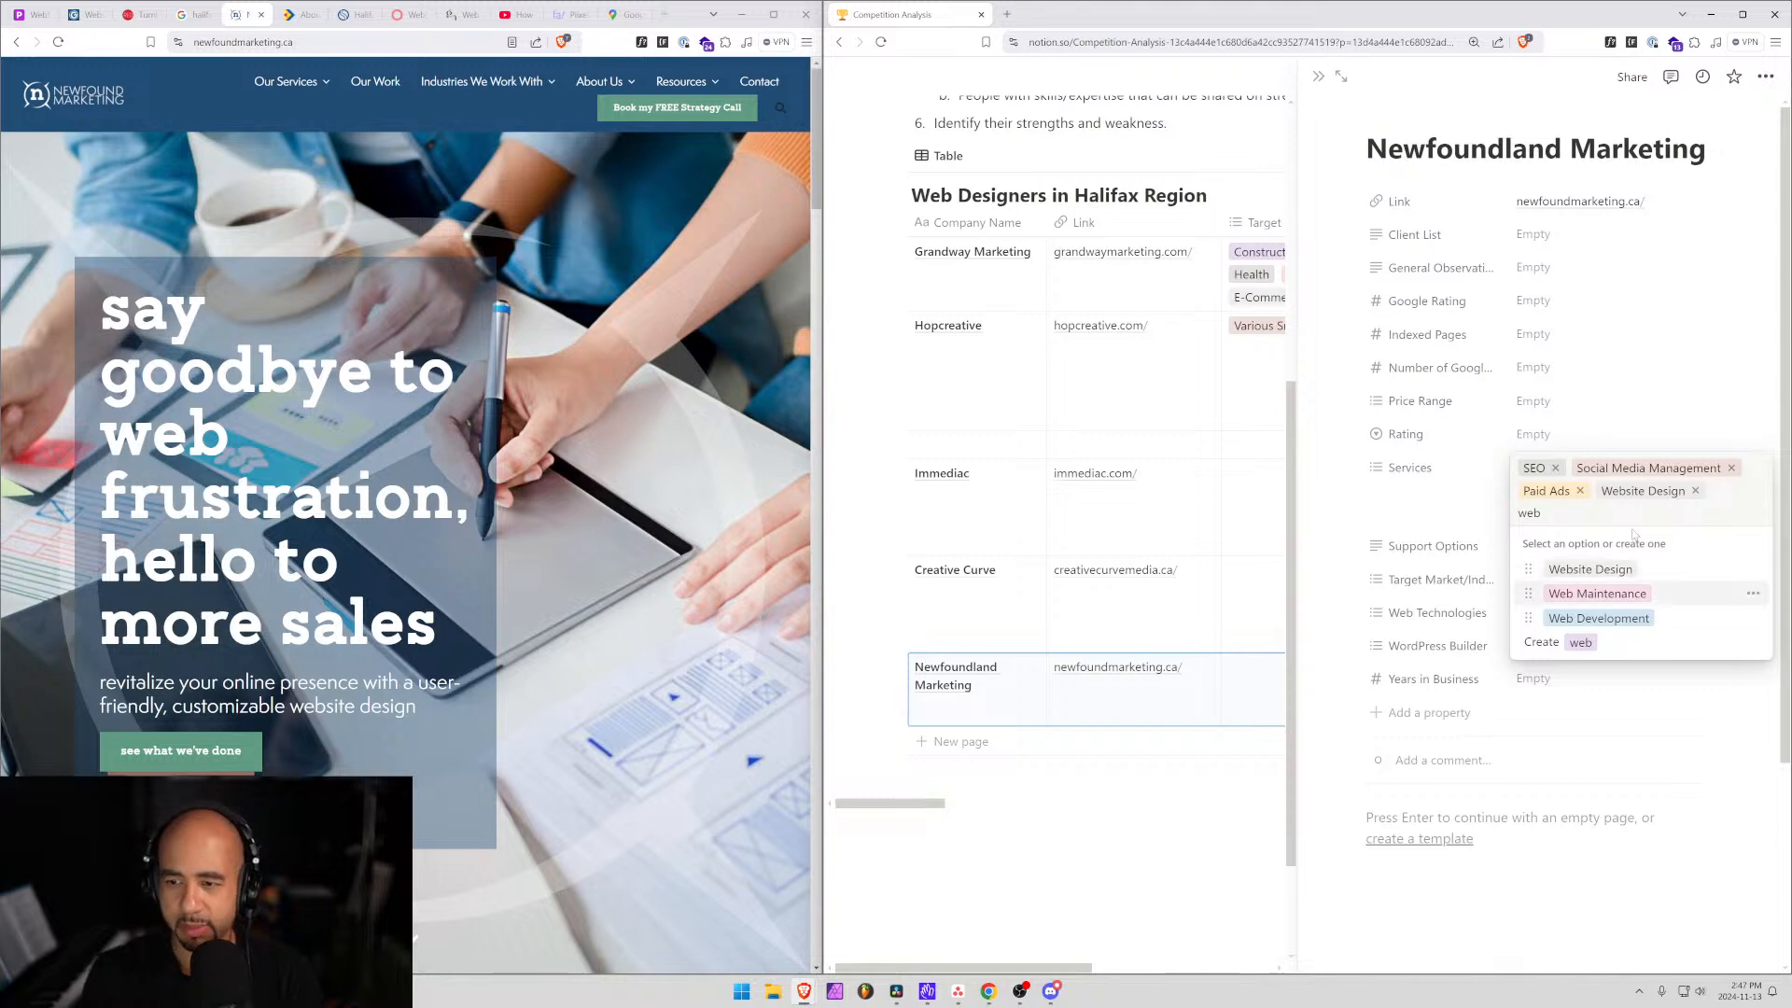
key(Return)
Set Newfoundland Marketing's Web Technologies to WordPress.
click(1376, 612)
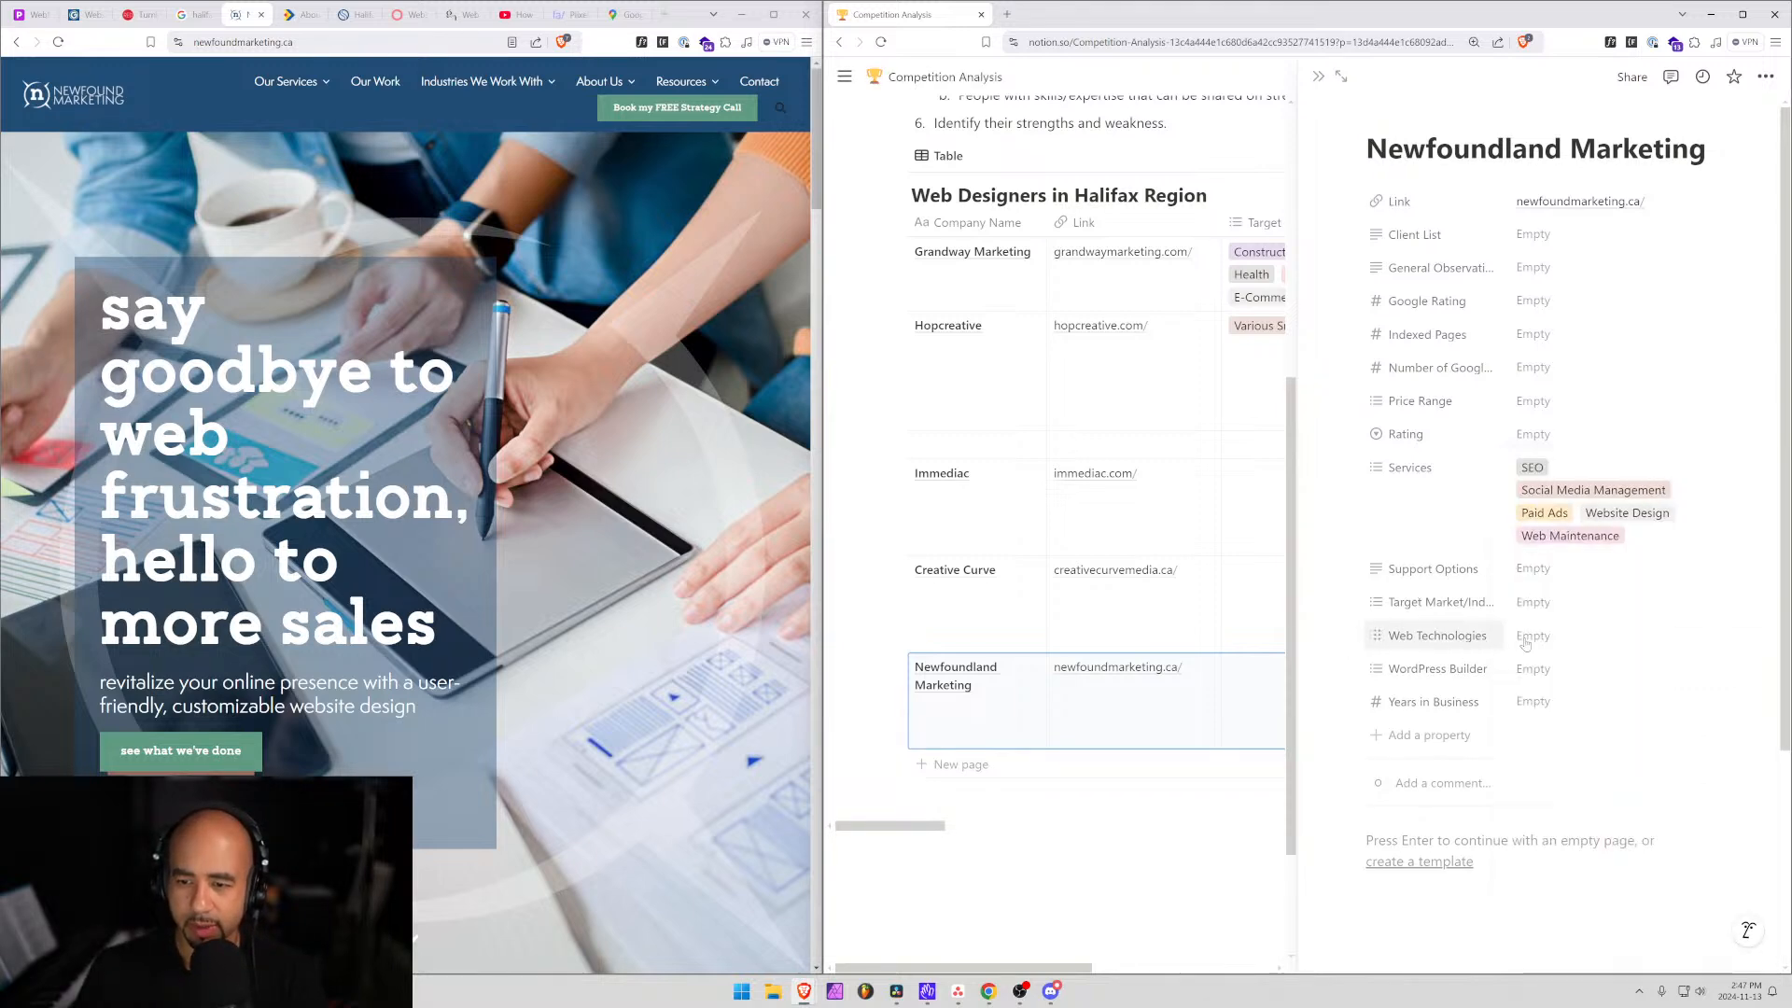
click(1540, 635)
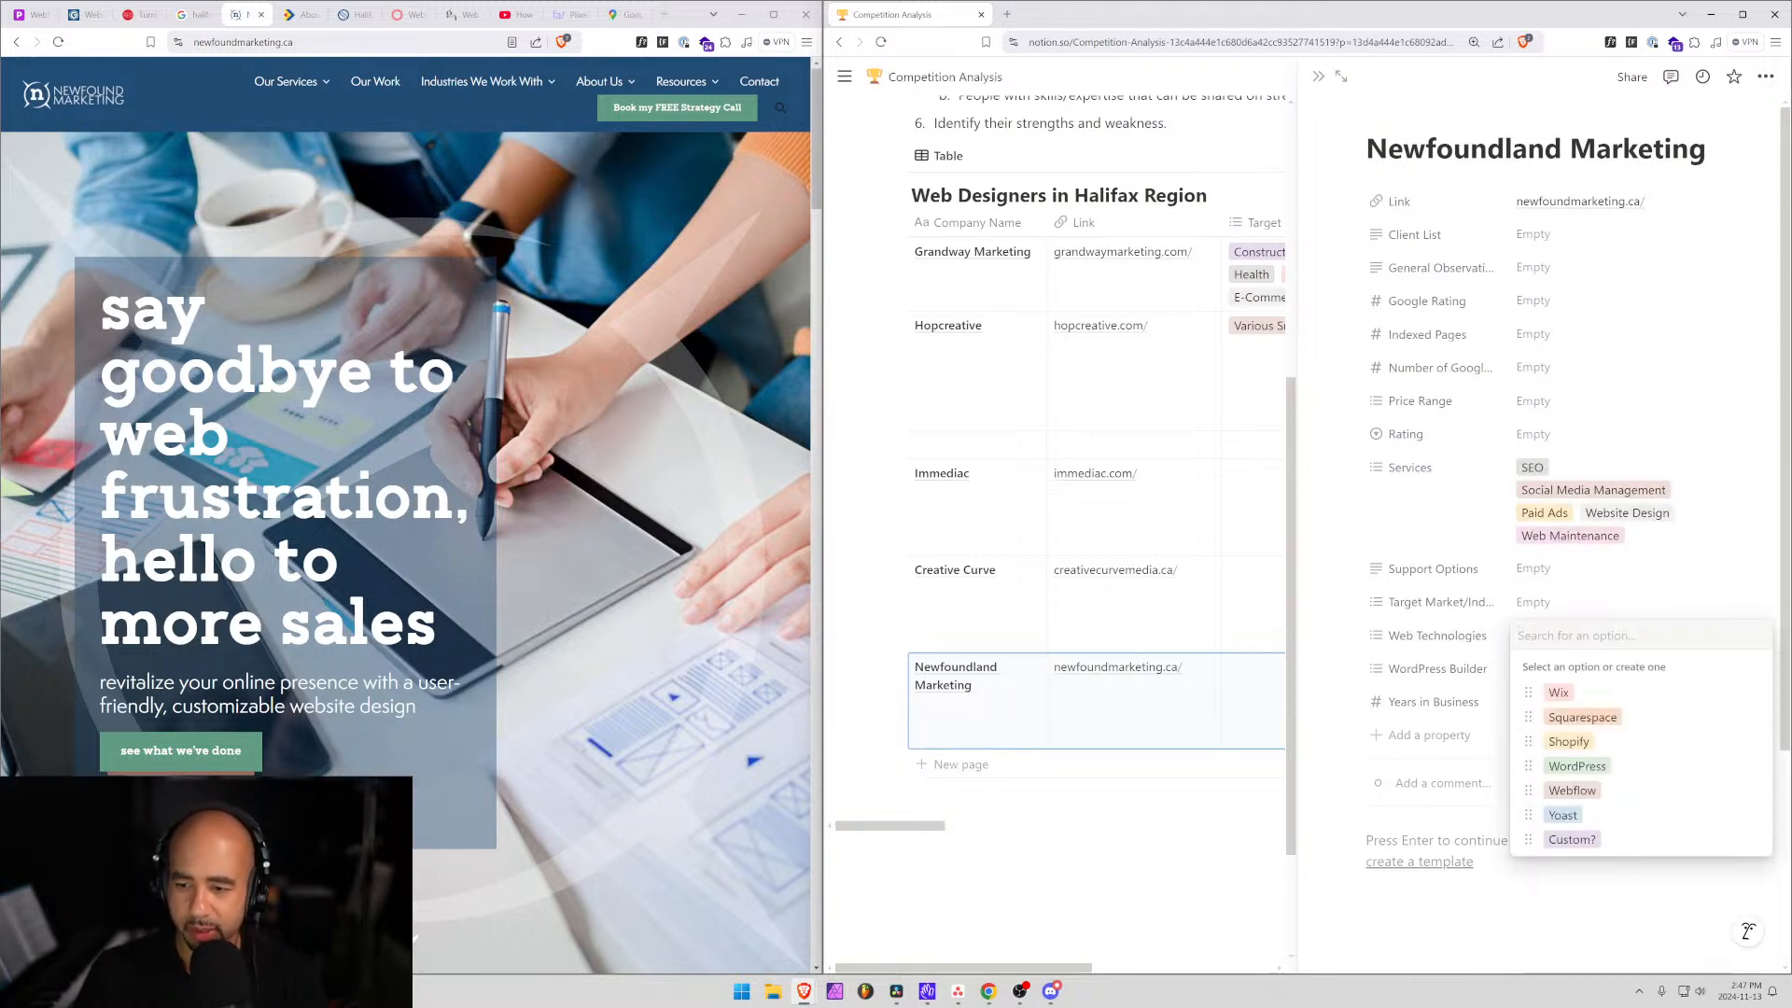
click(1576, 768)
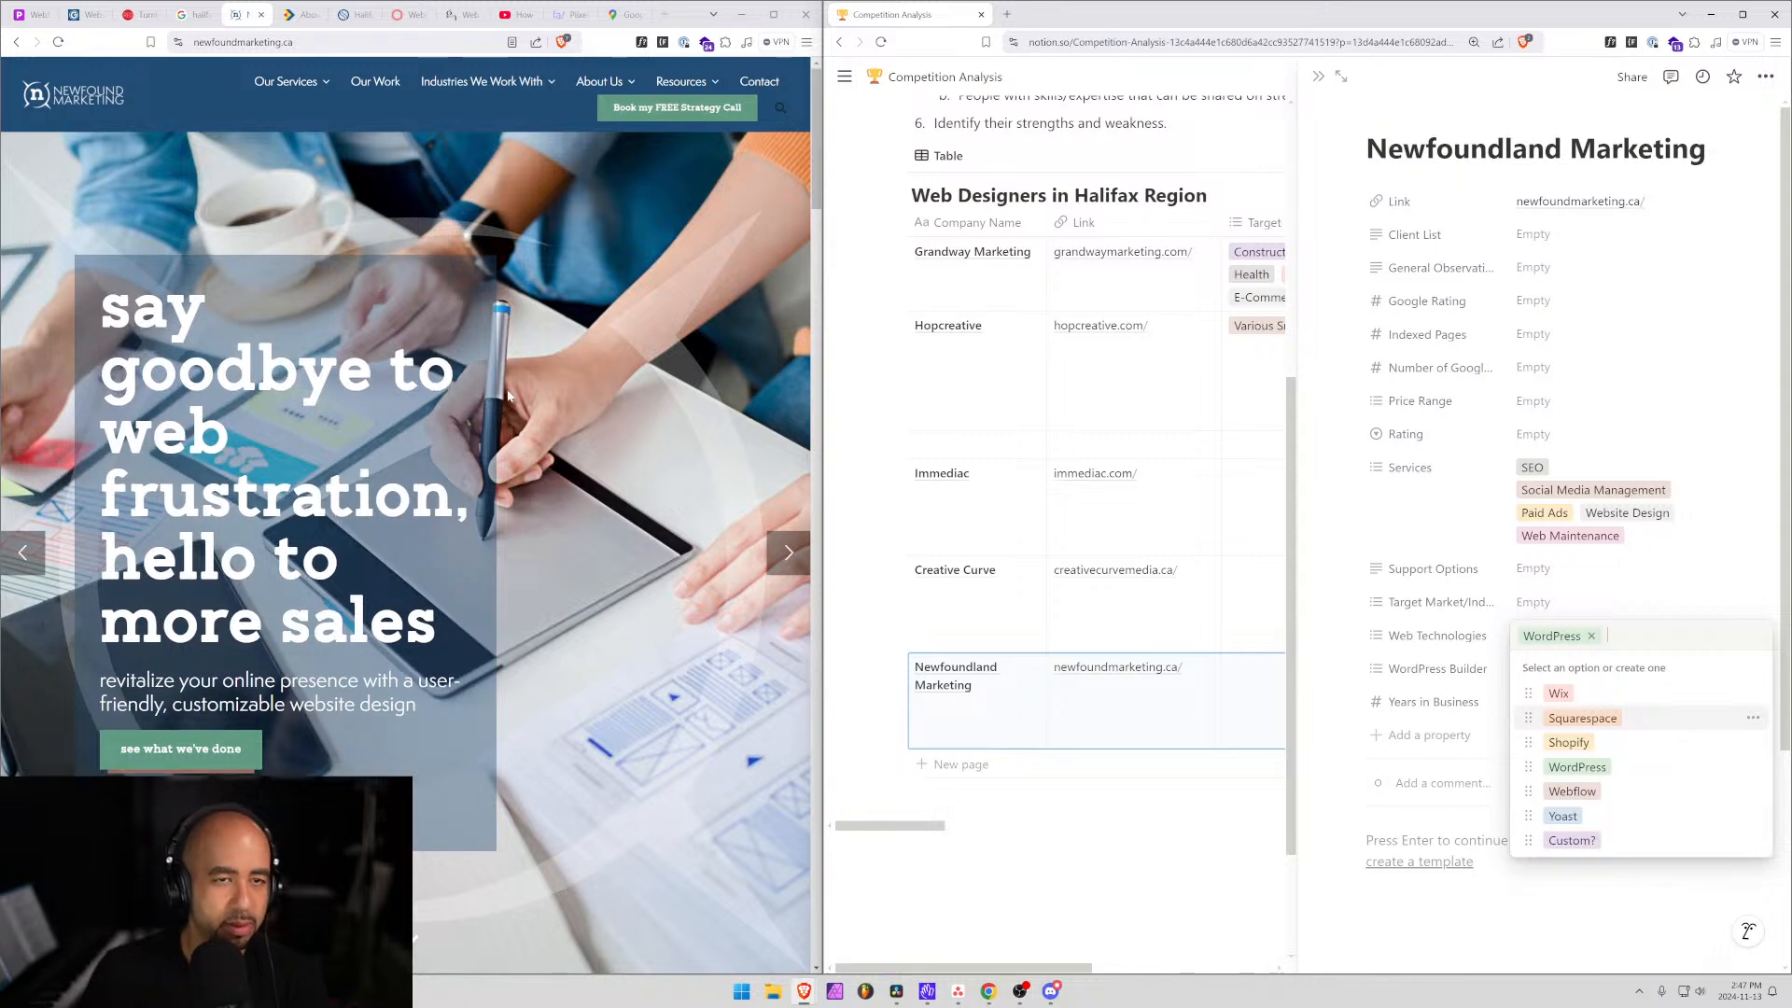
Open Newfound Marketing's team page and look it over.
mouse_move(600, 82)
click(600, 120)
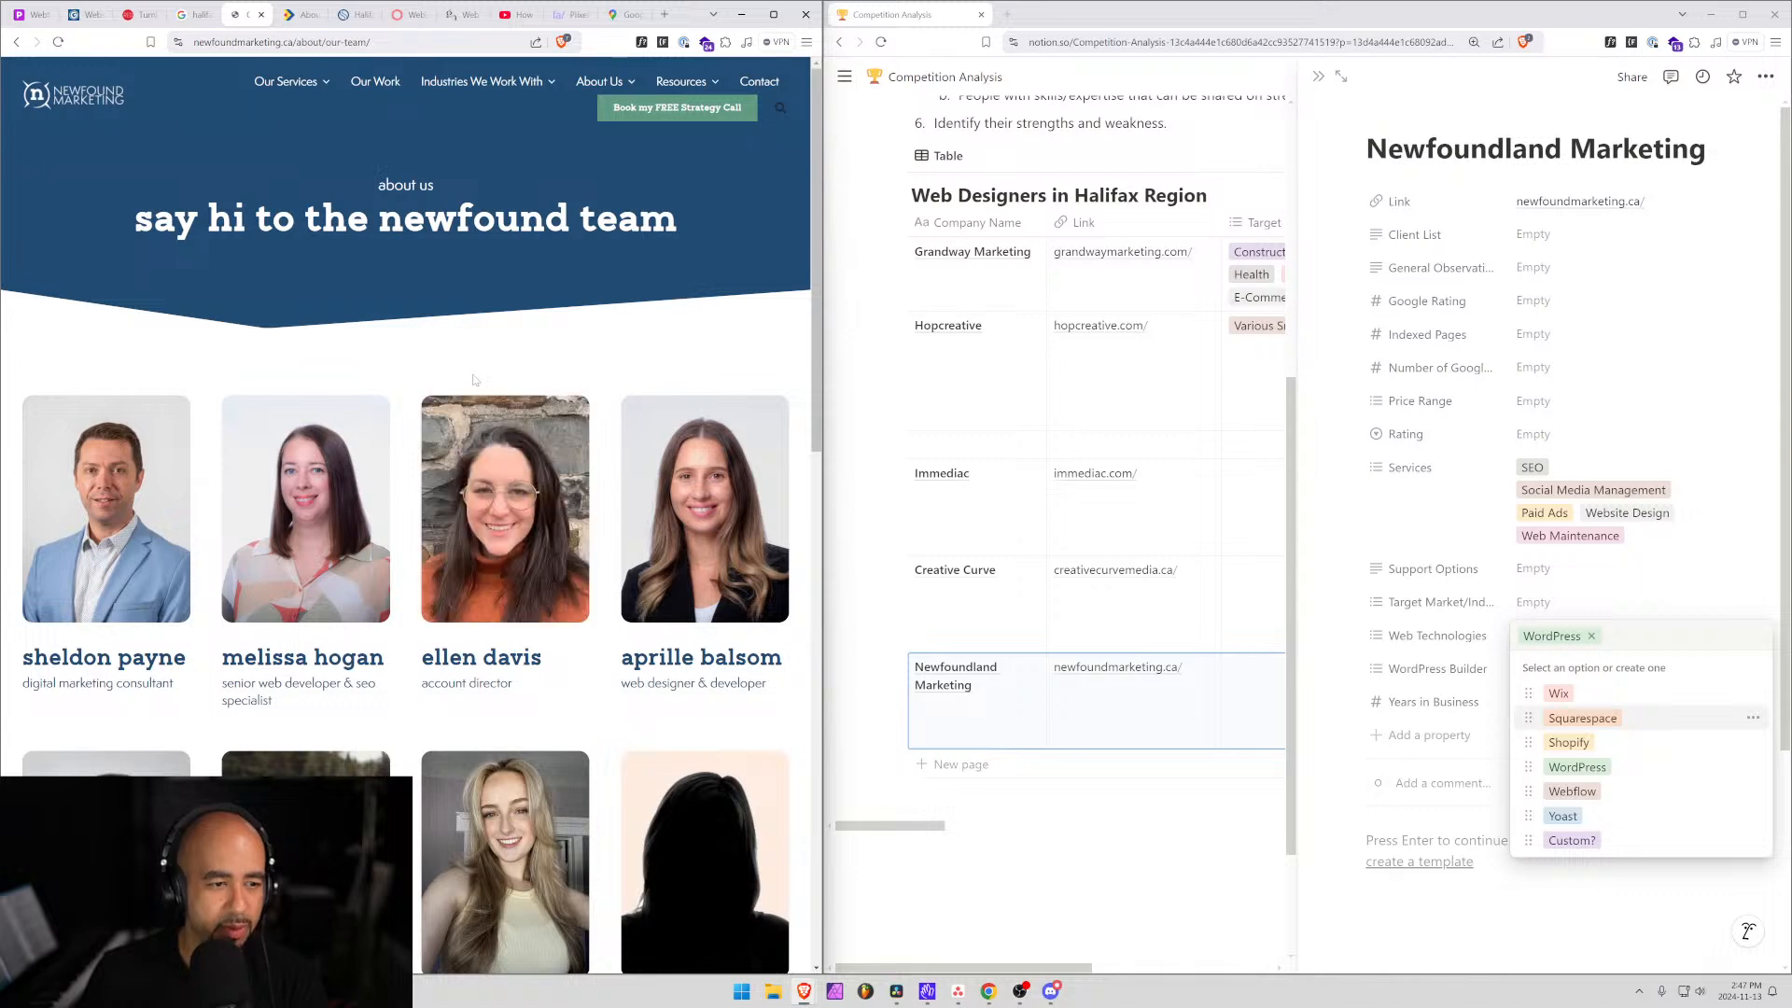
scroll(473, 379, down, 5)
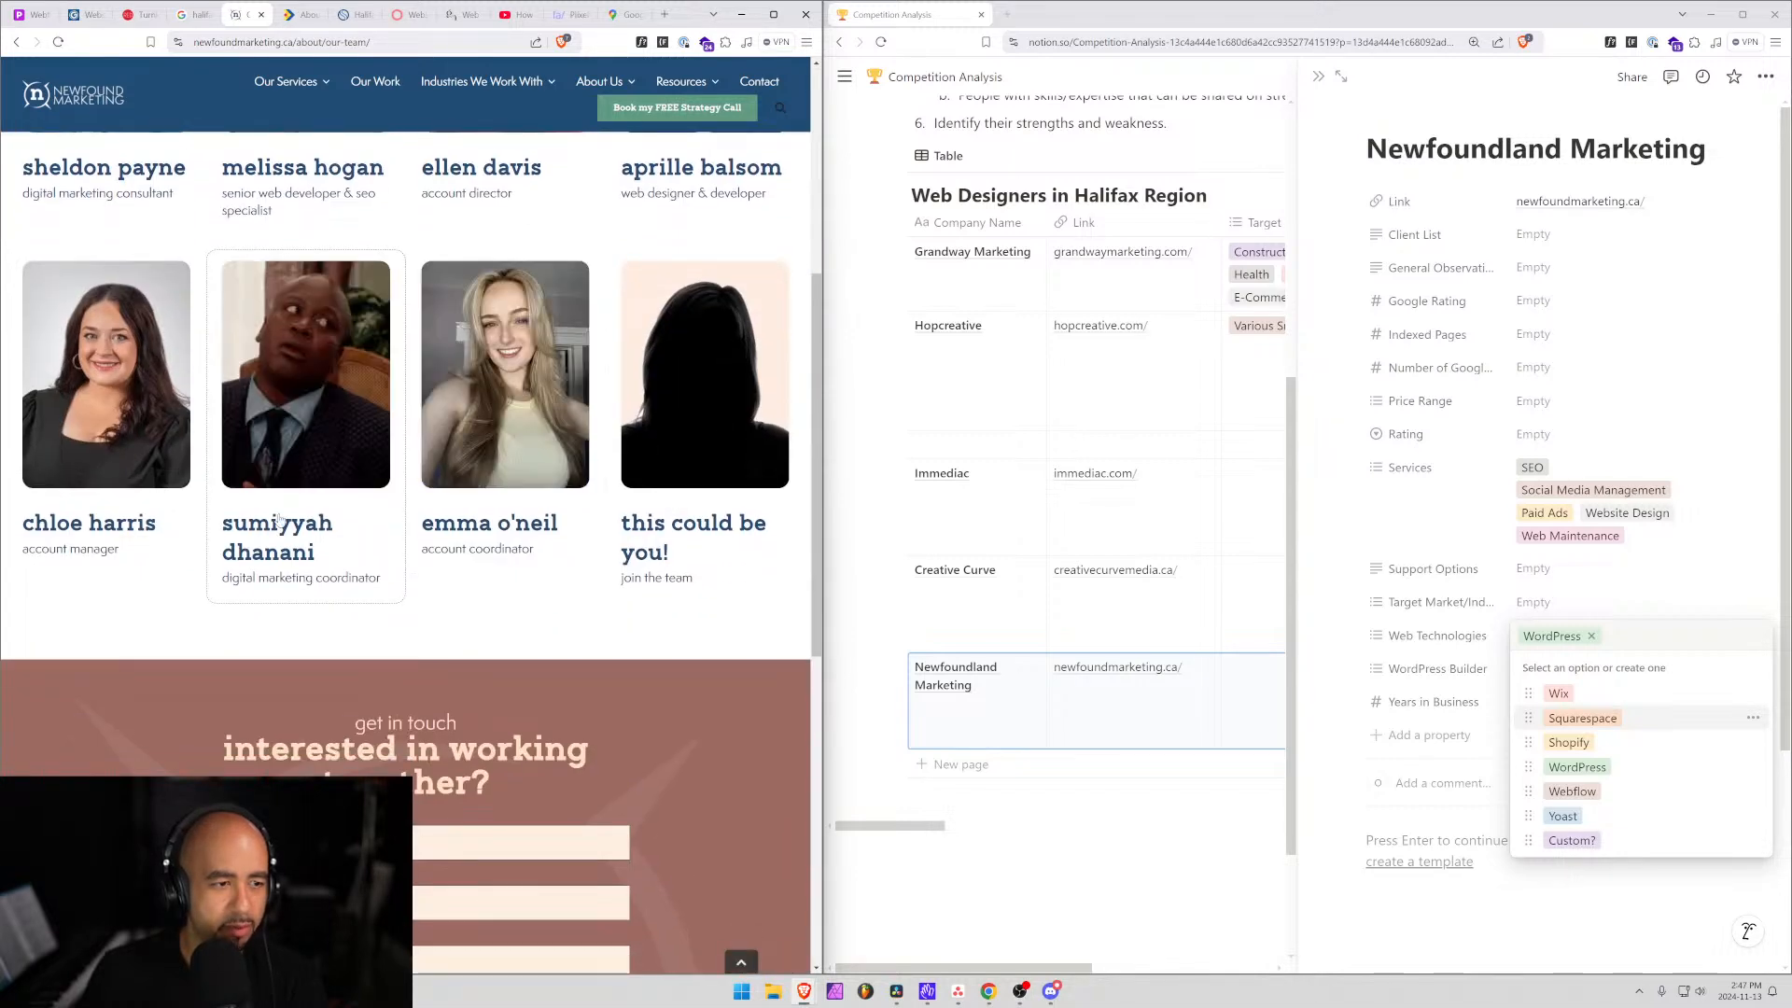
scroll(278, 519, up, 5)
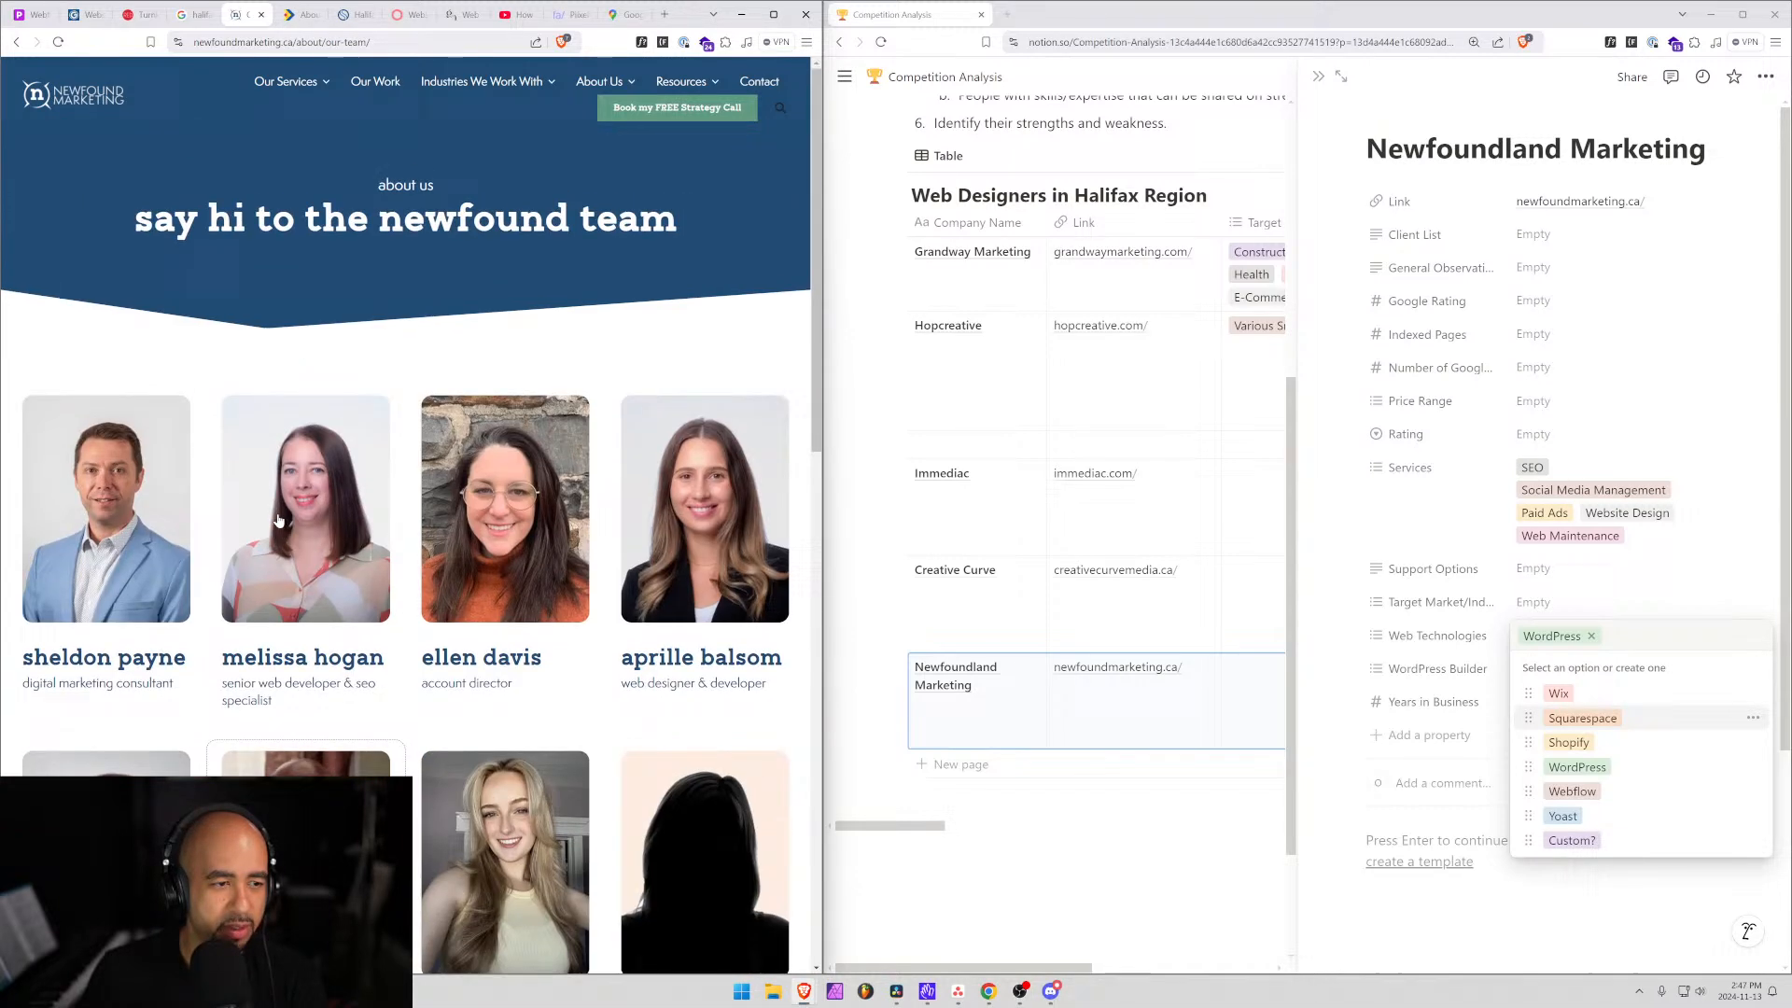
Write '8 people on staff on team page.' in General Observations.
click(1540, 272)
click(1539, 273)
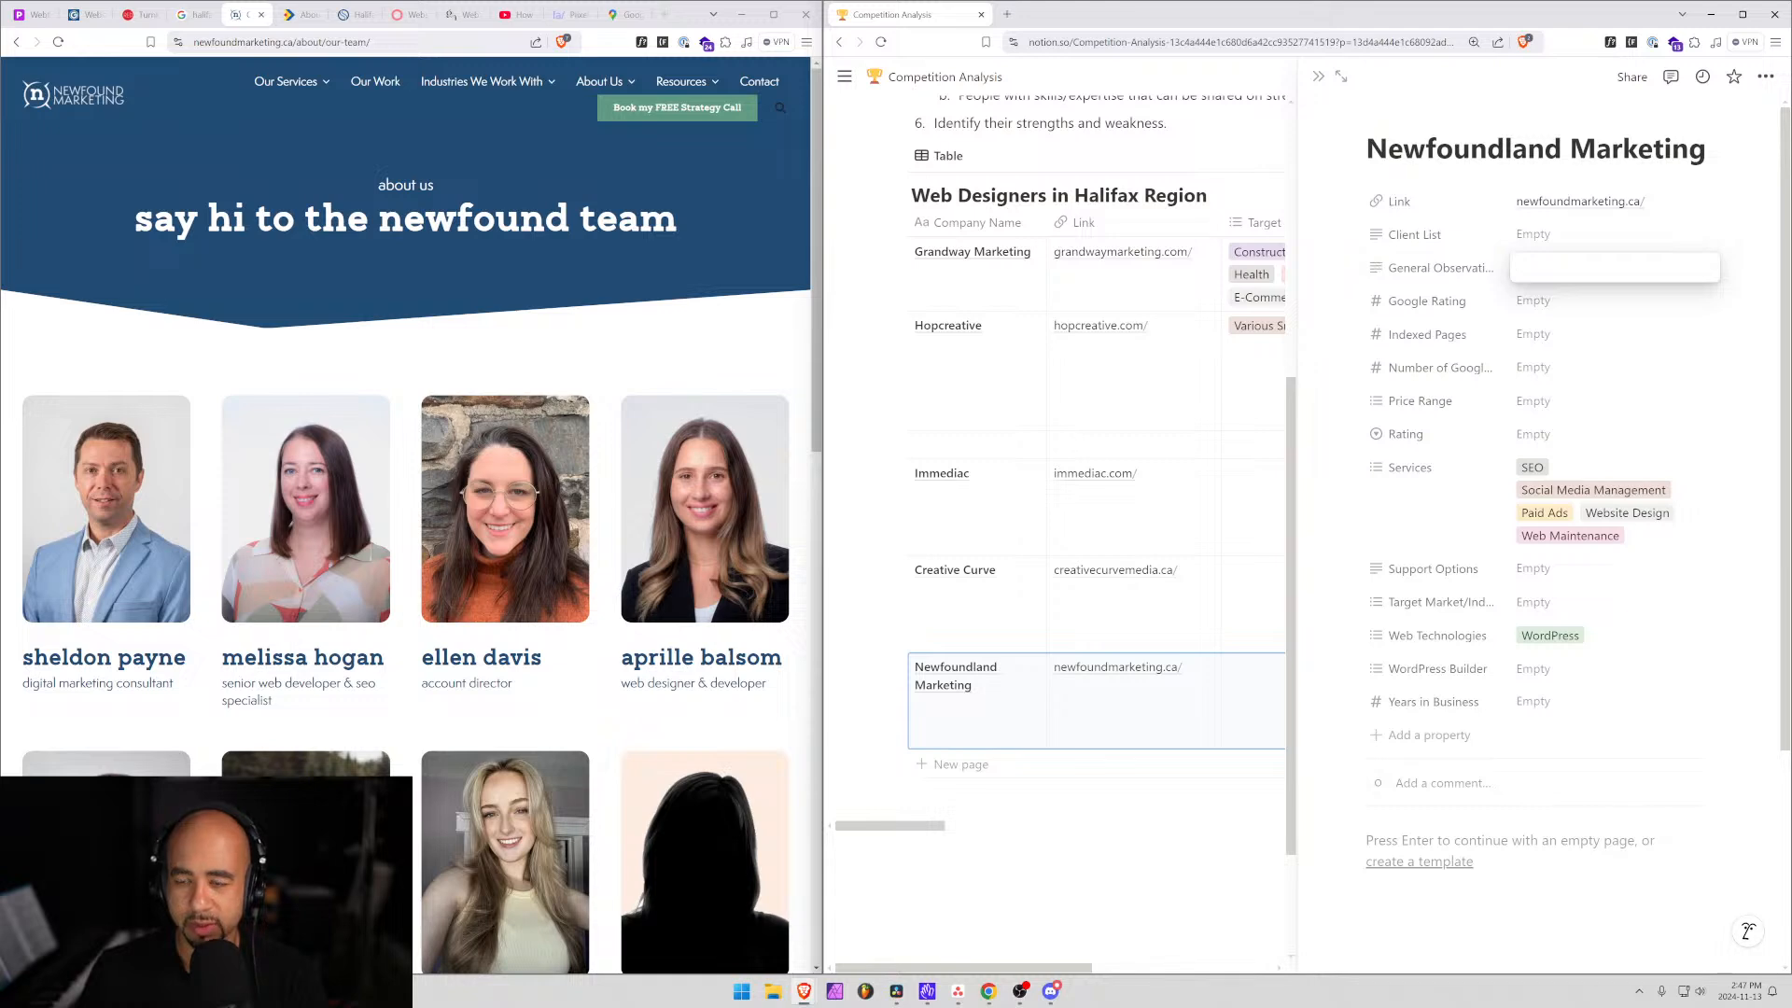
text(8 people on )
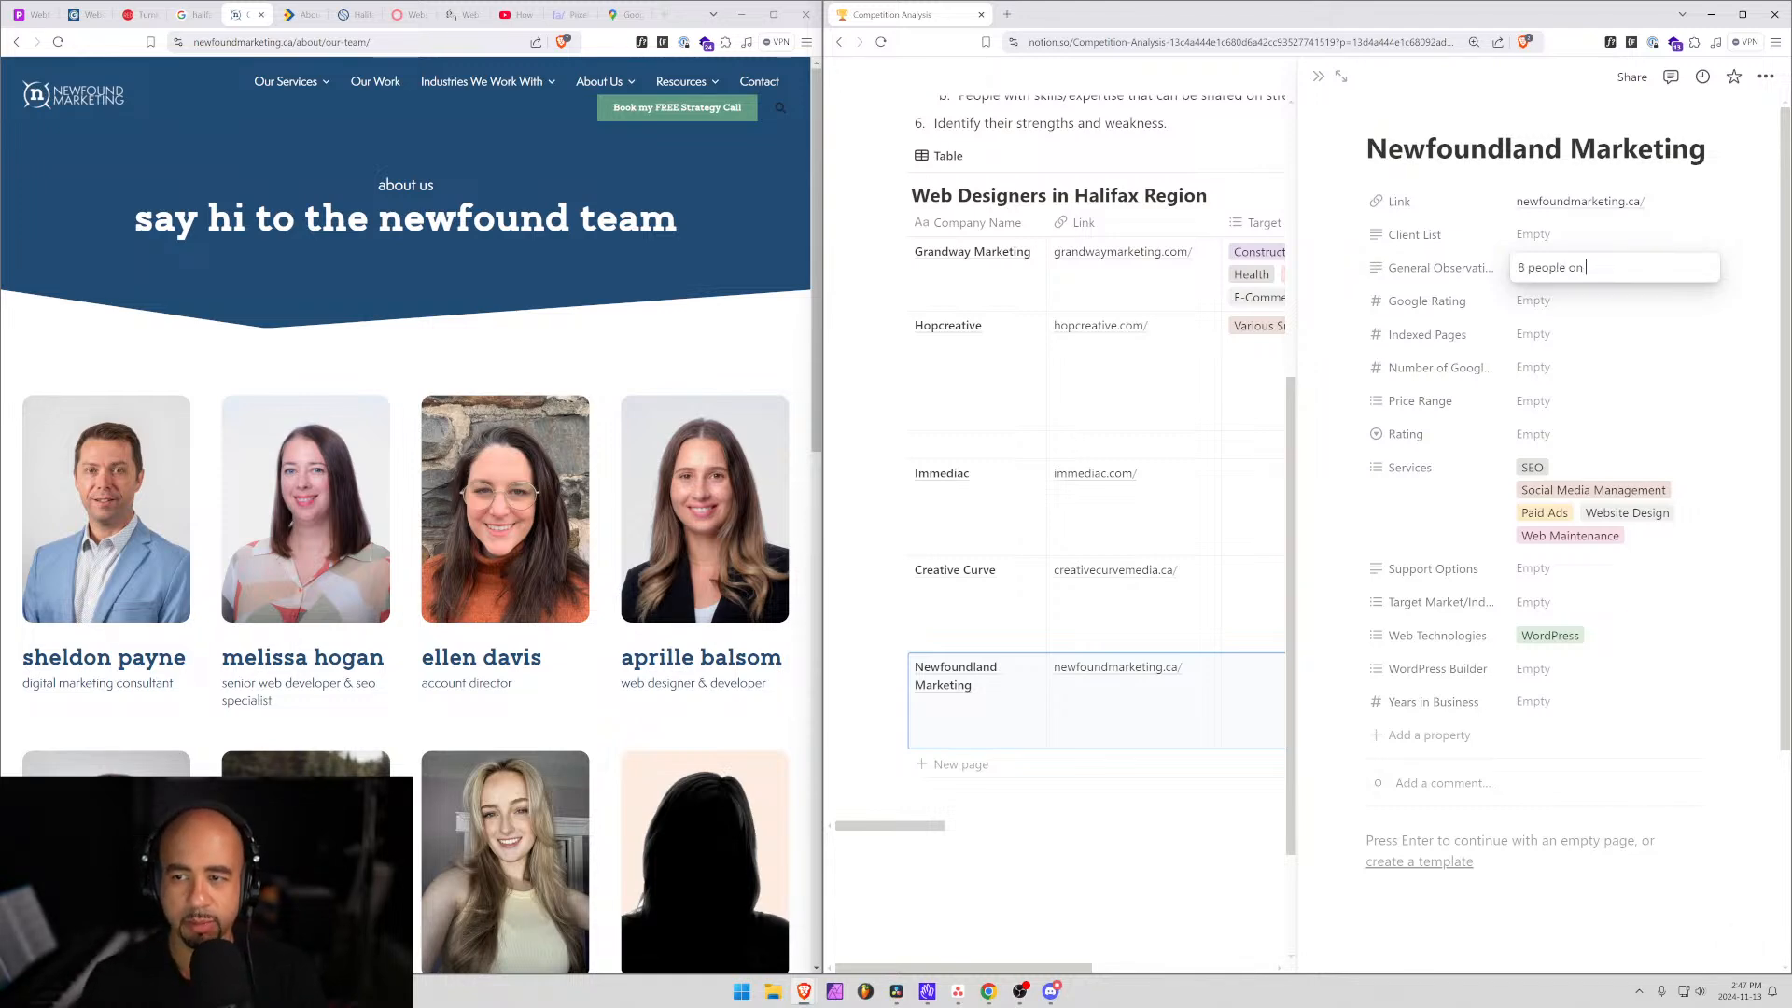
text(staff on team page)
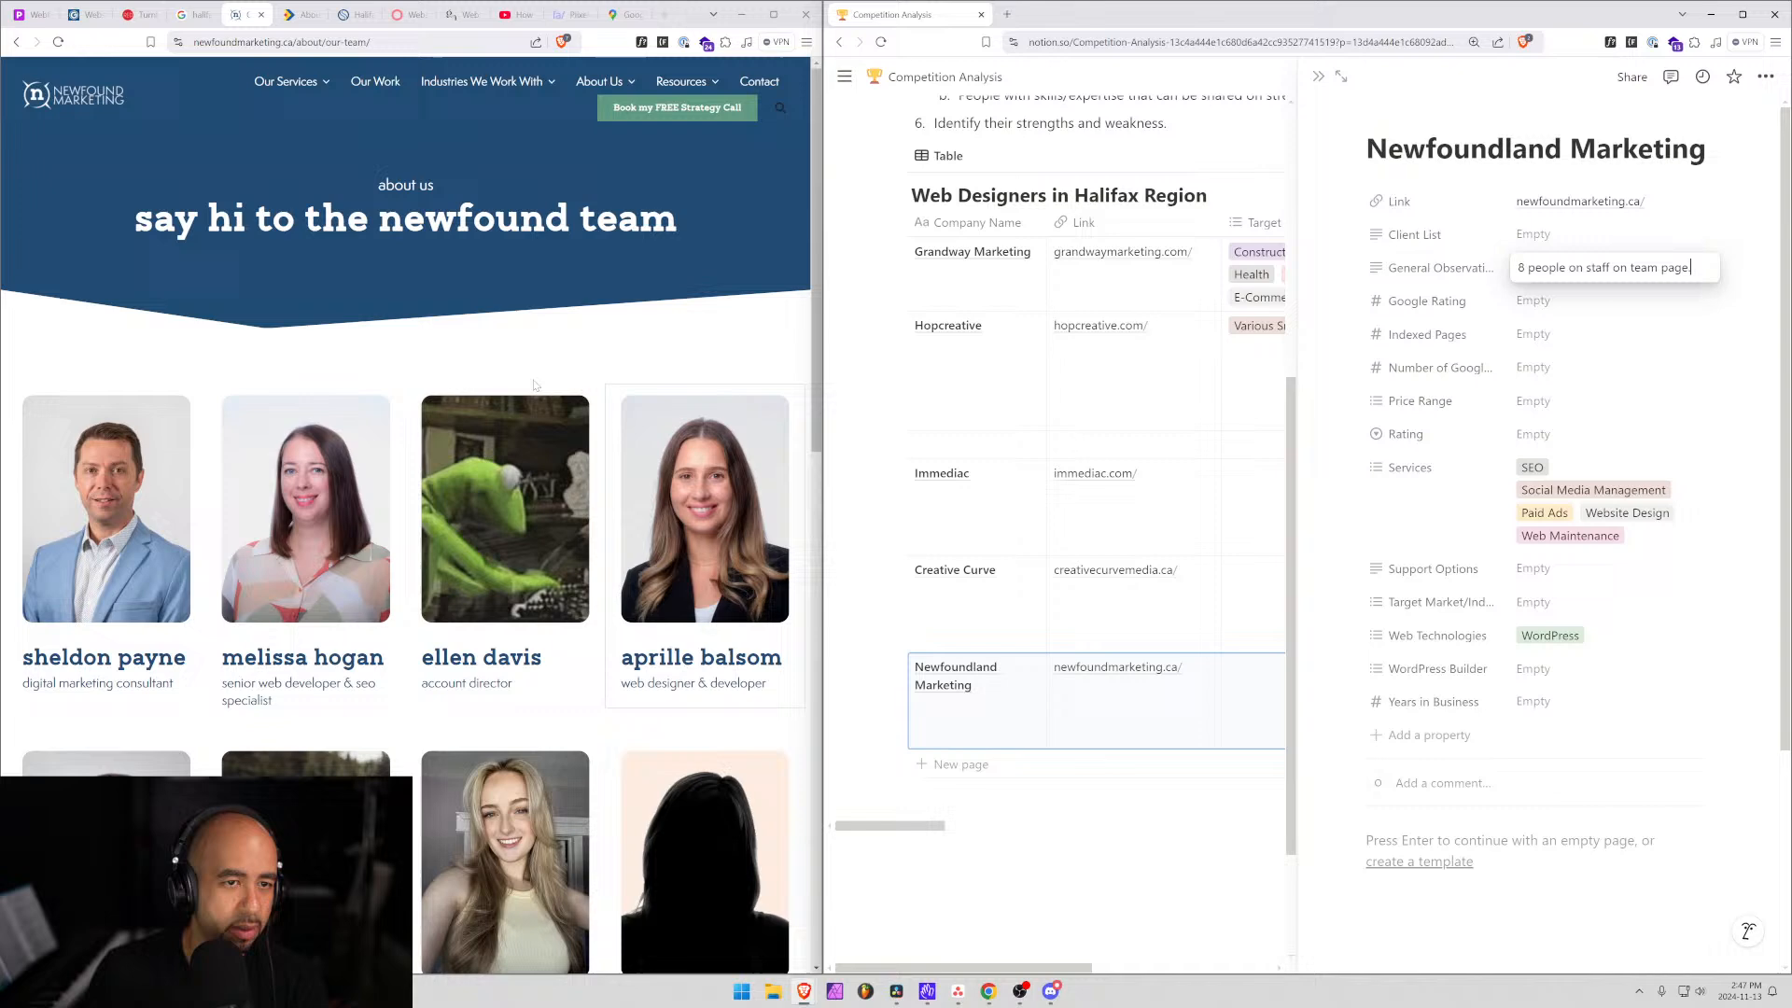
scroll(485, 373, down, 5)
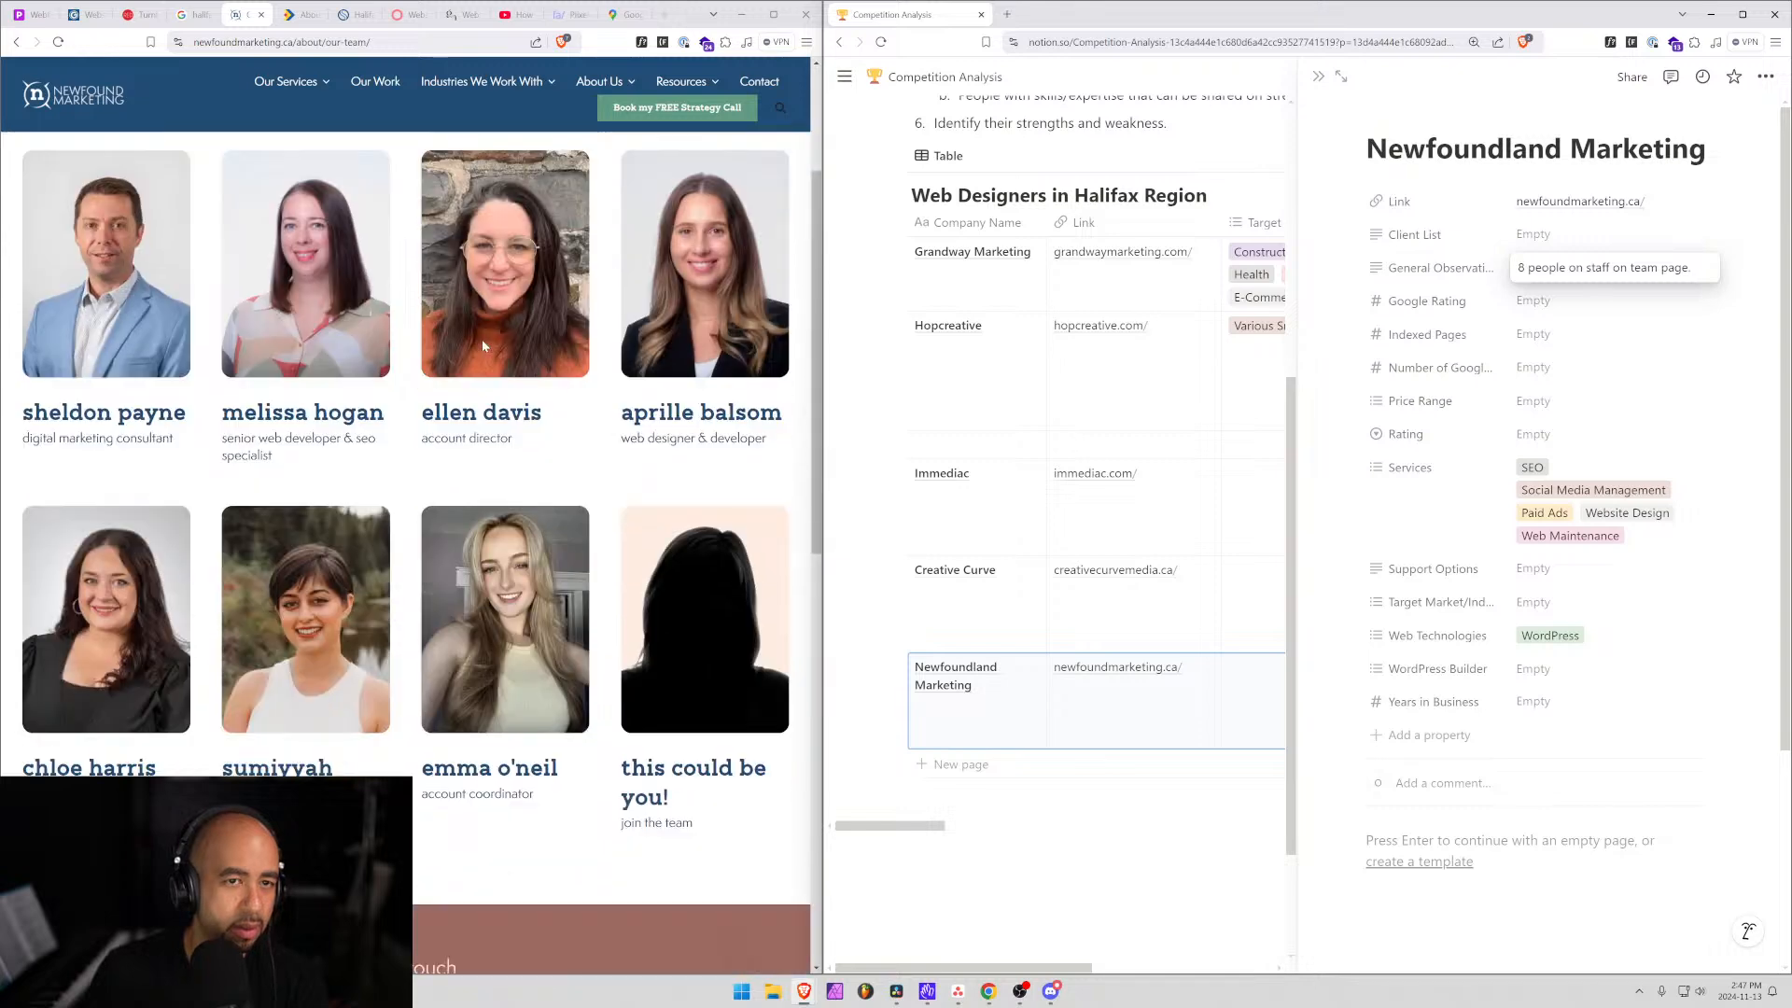
text(.)
scroll(420, 513, down, 8)
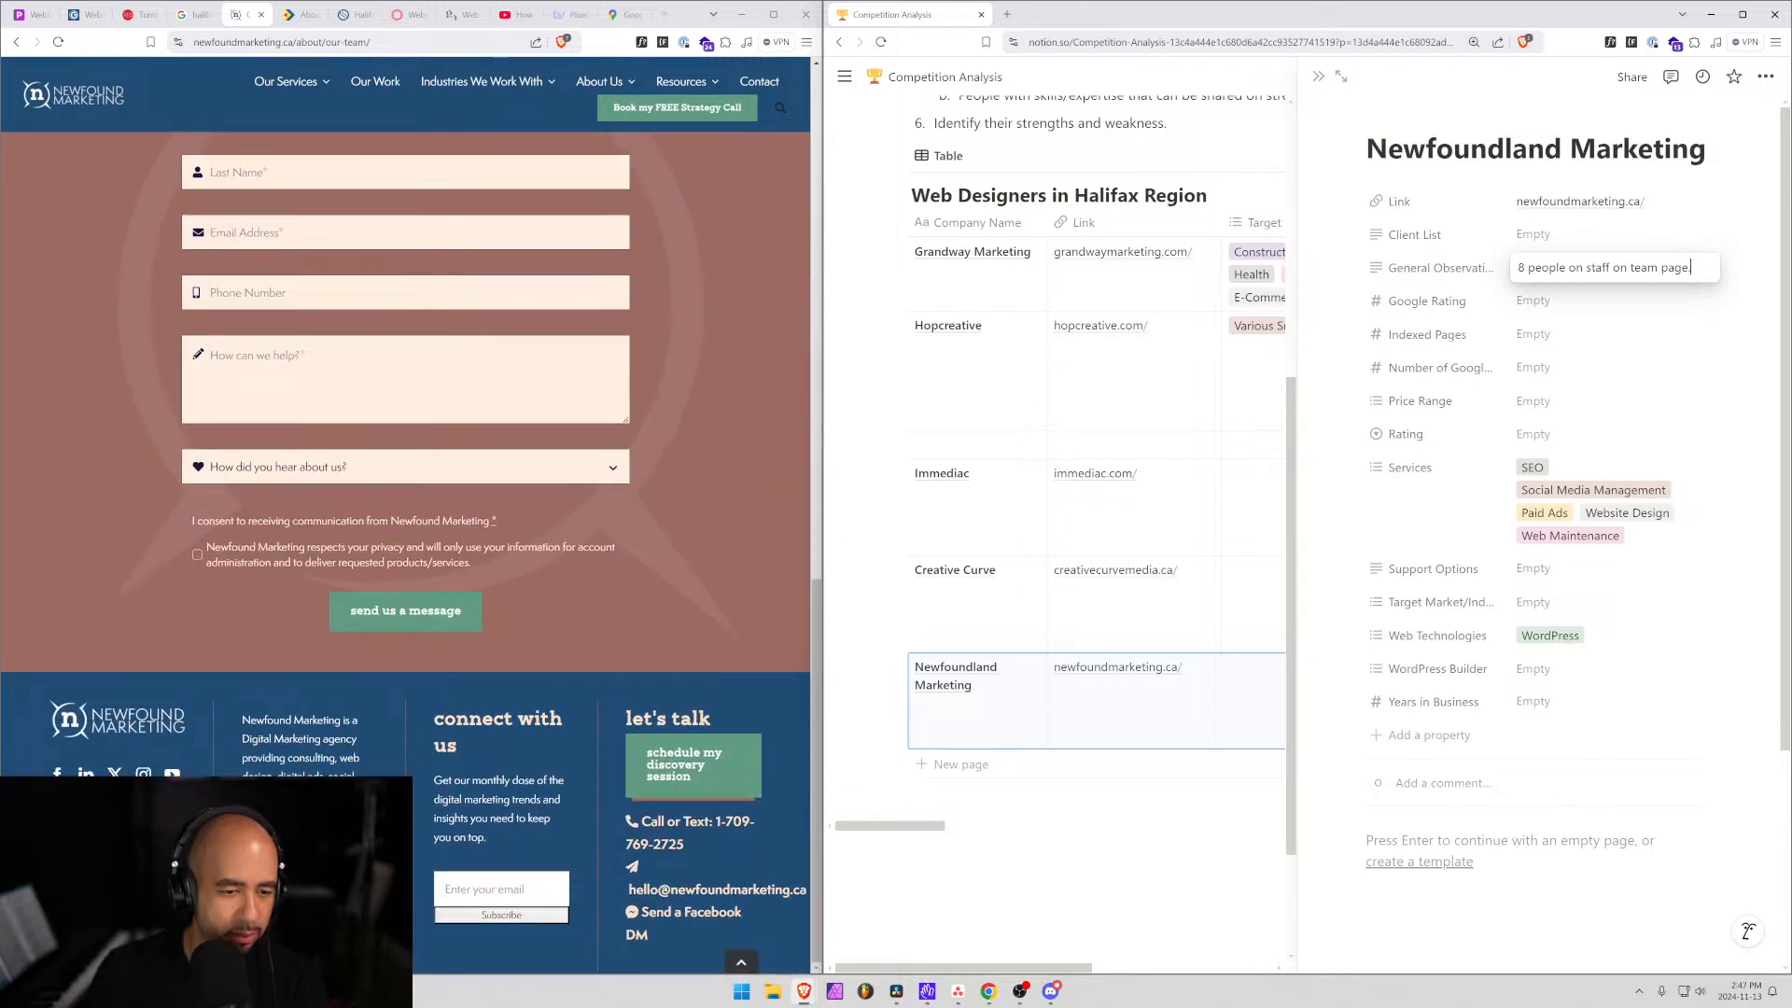
scroll(406, 523, up, 10)
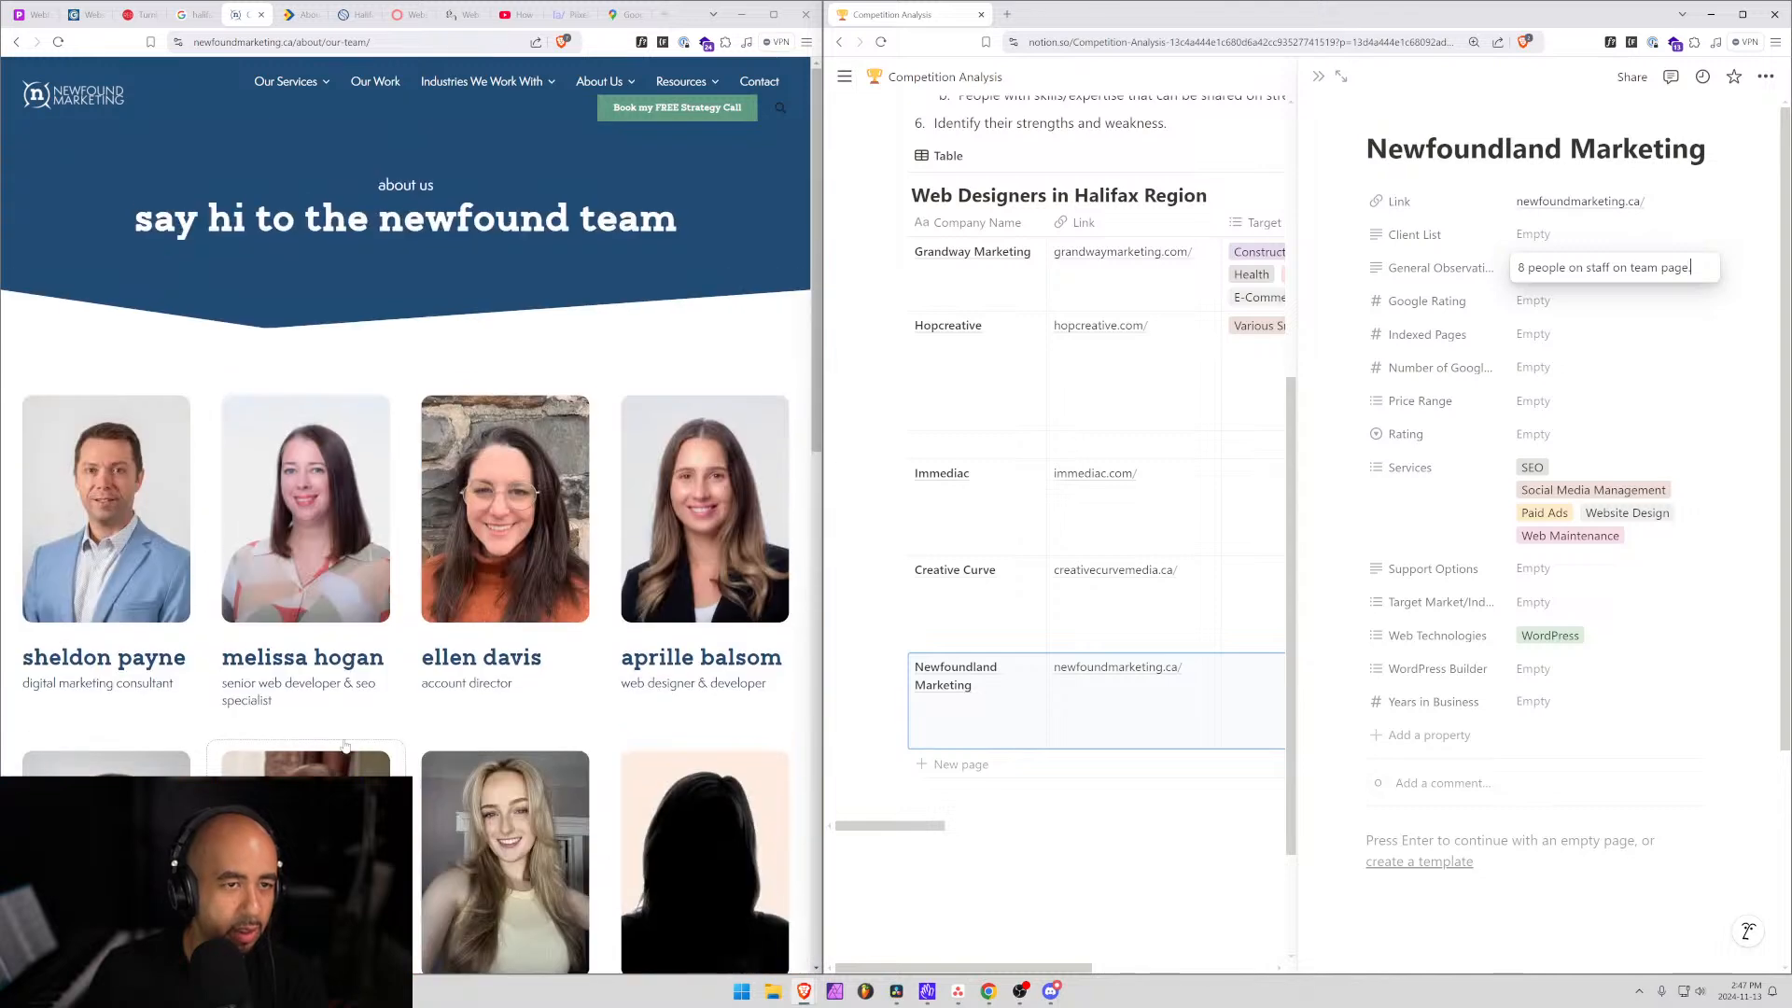
mouse_move(512, 91)
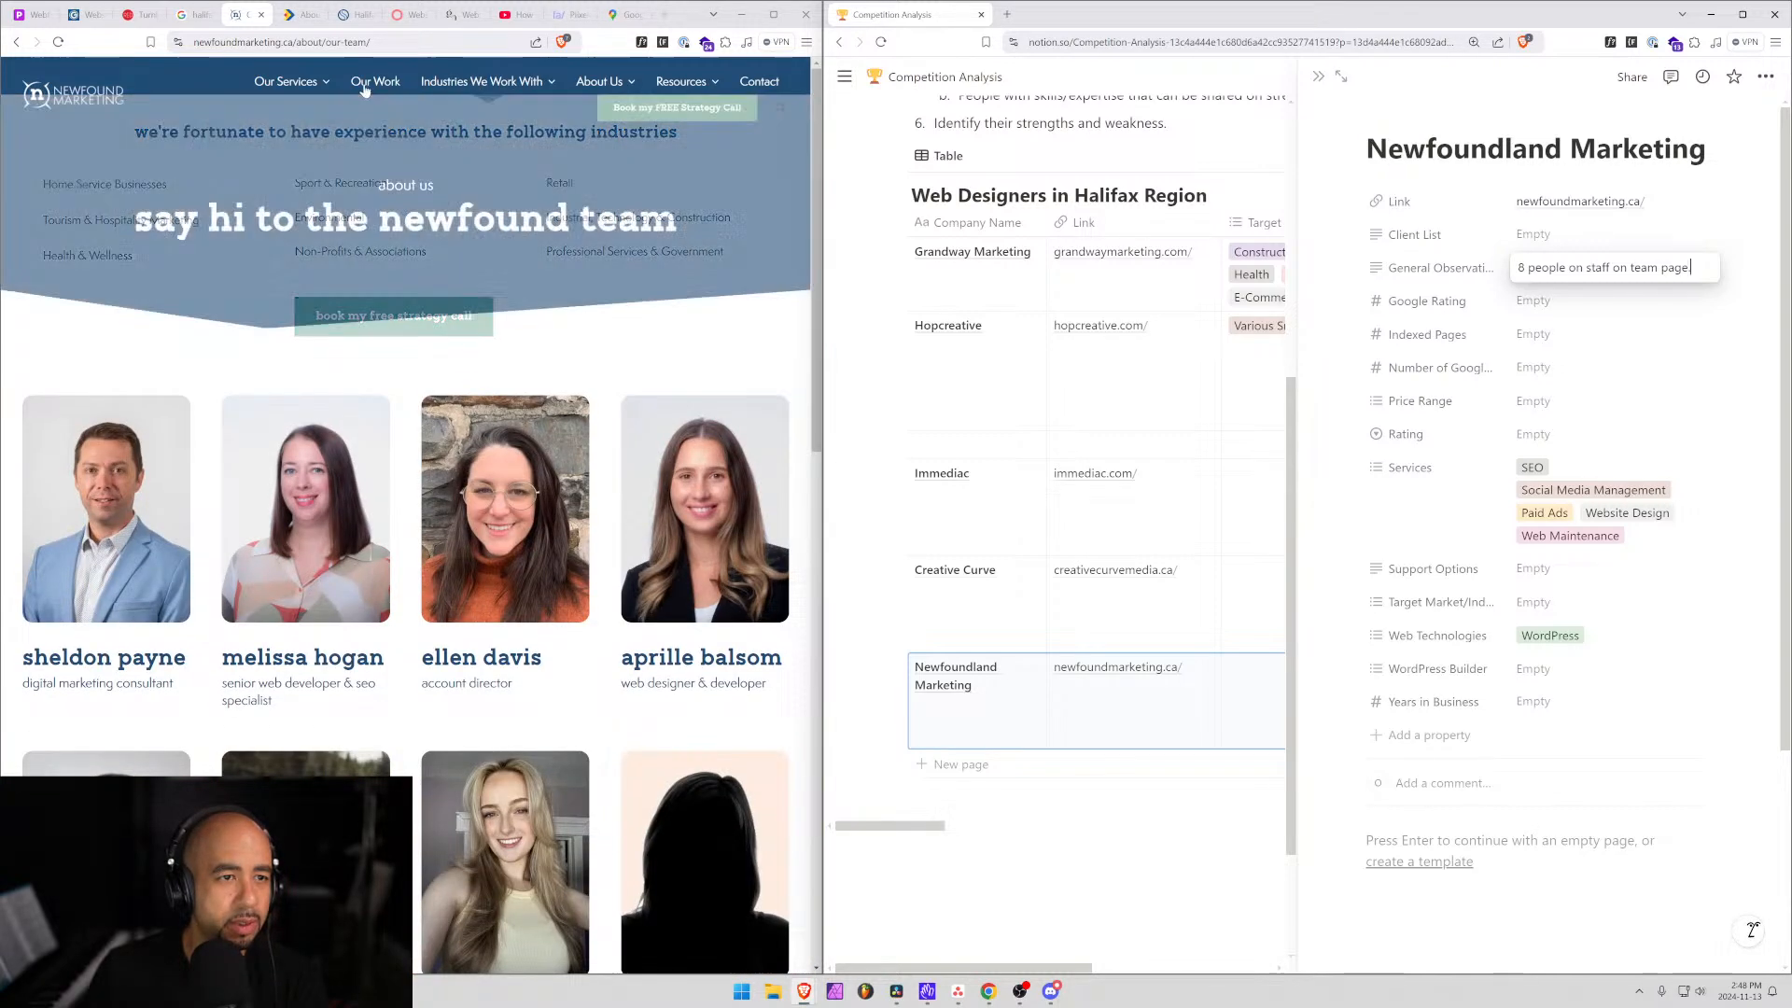
Open the agency's recent client work page and filter it to Web Development projects.
click(364, 86)
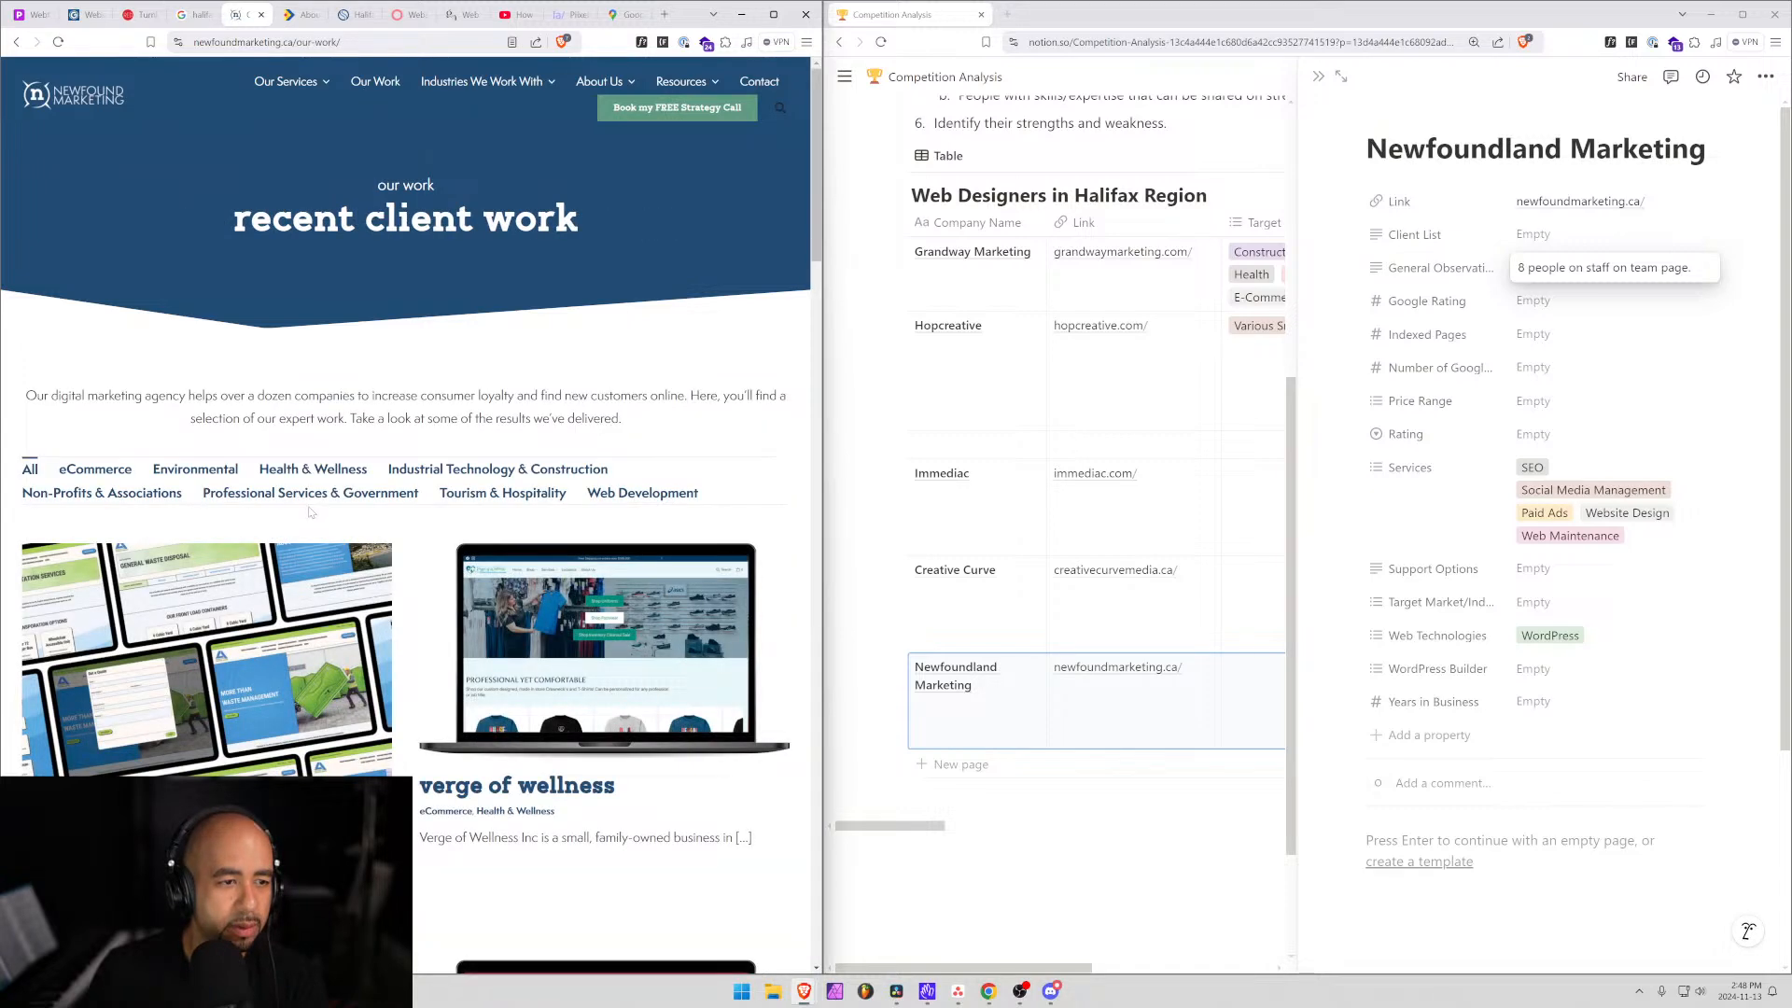
click(277, 473)
click(194, 474)
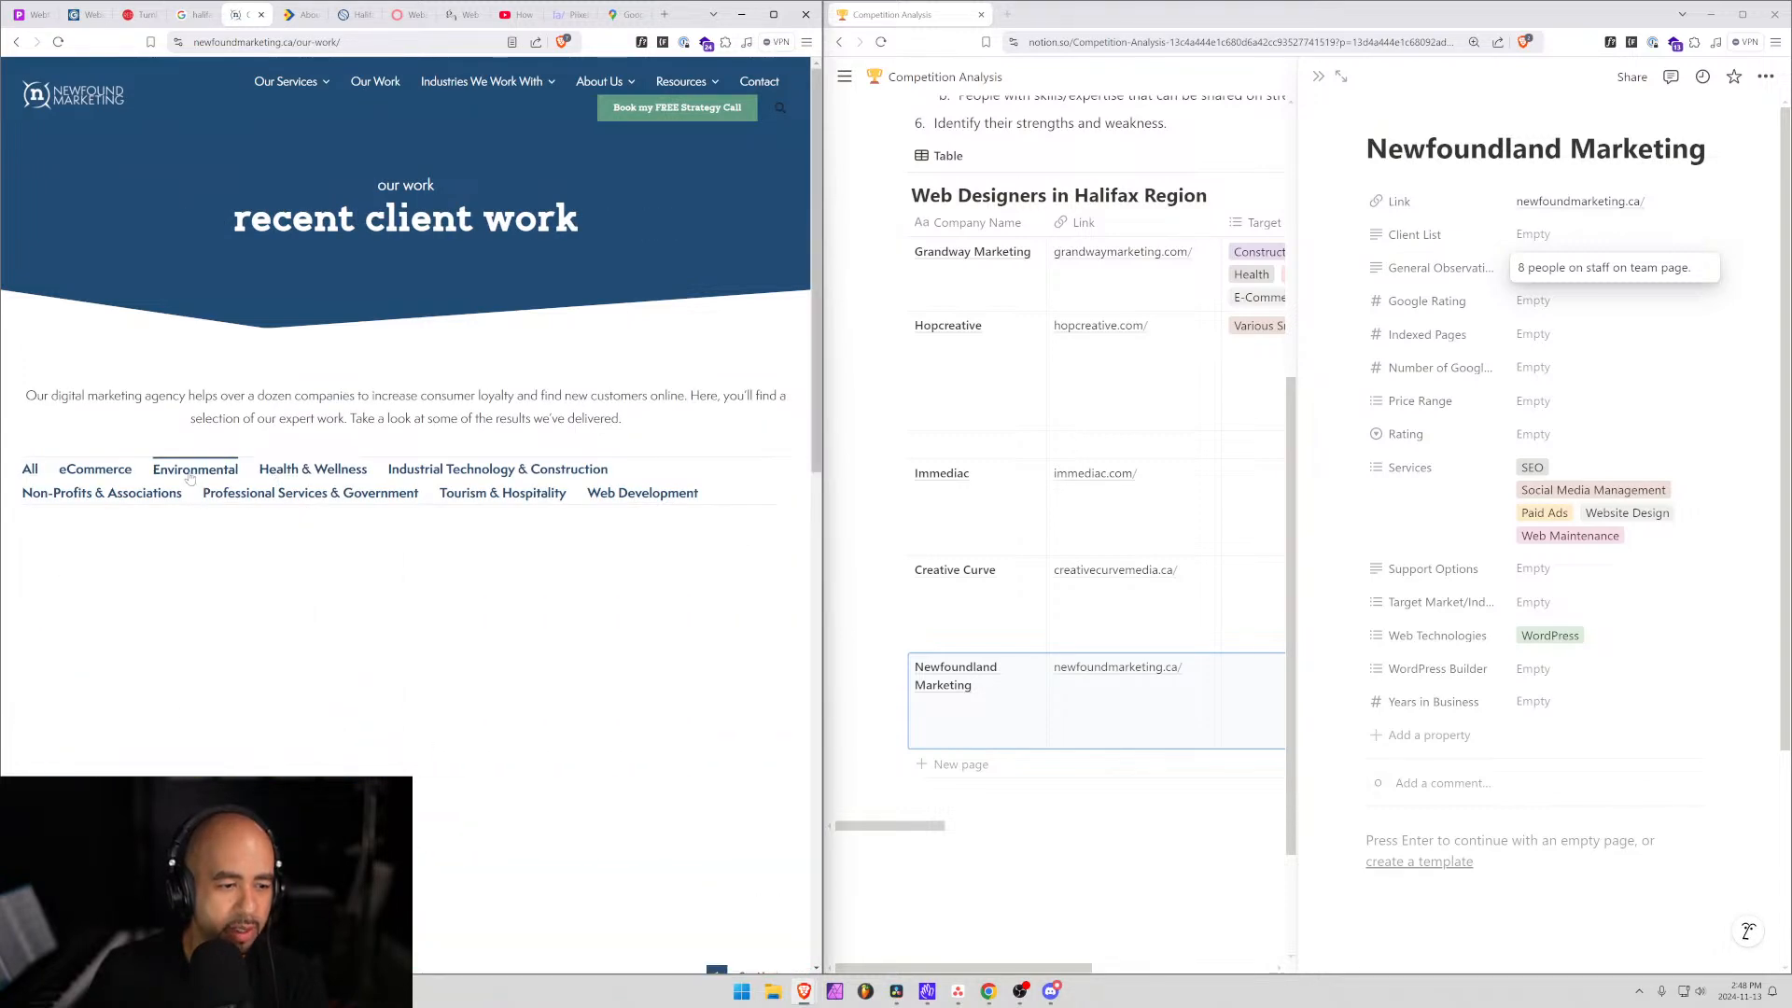
click(458, 492)
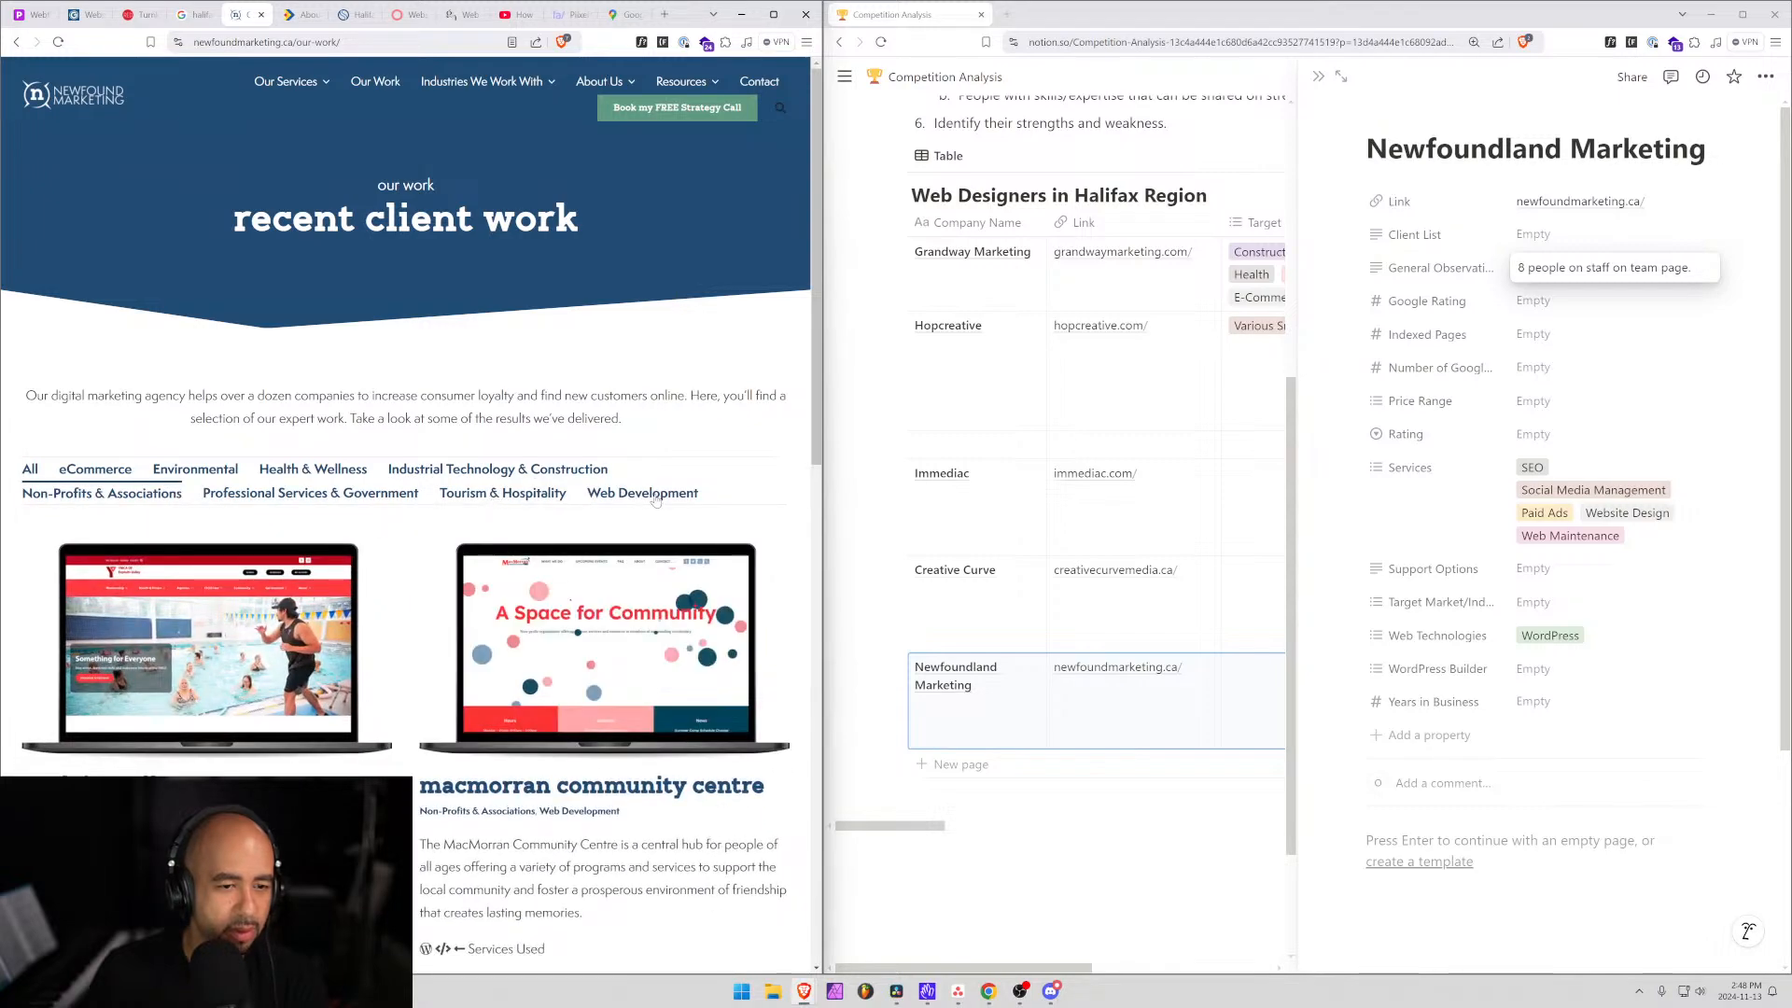
click(658, 493)
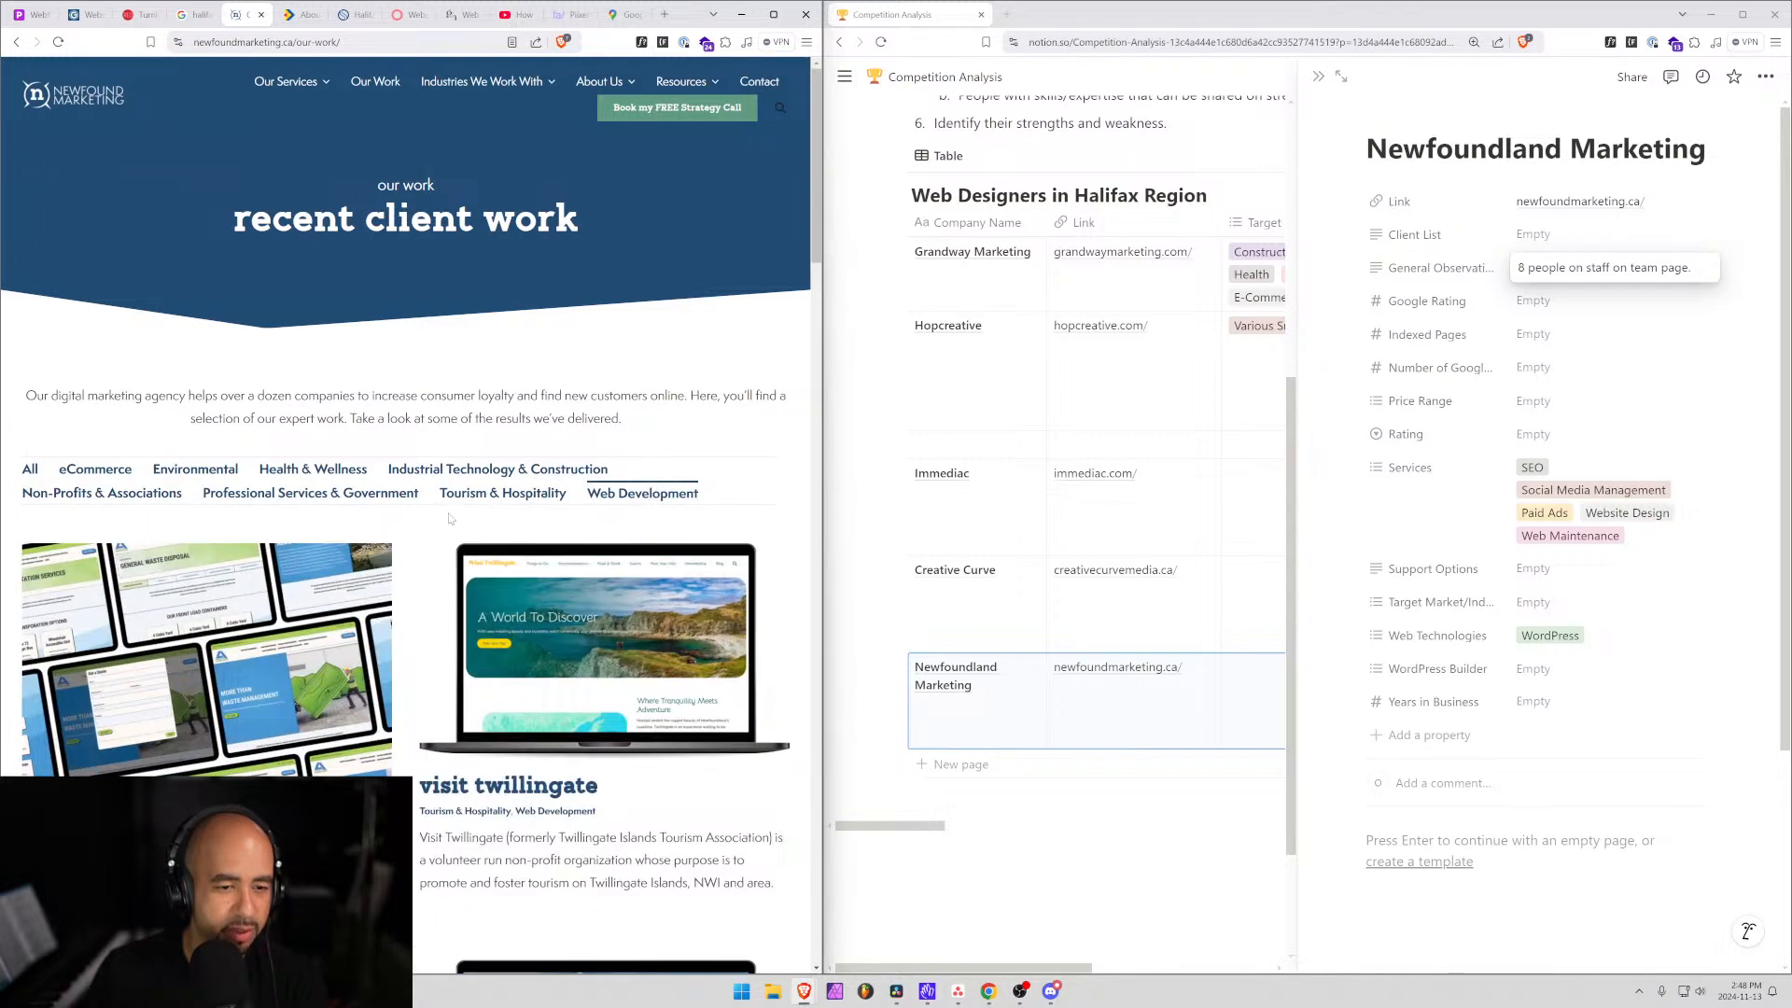
scroll(485, 516, down, 5)
scroll(449, 520, down, 10)
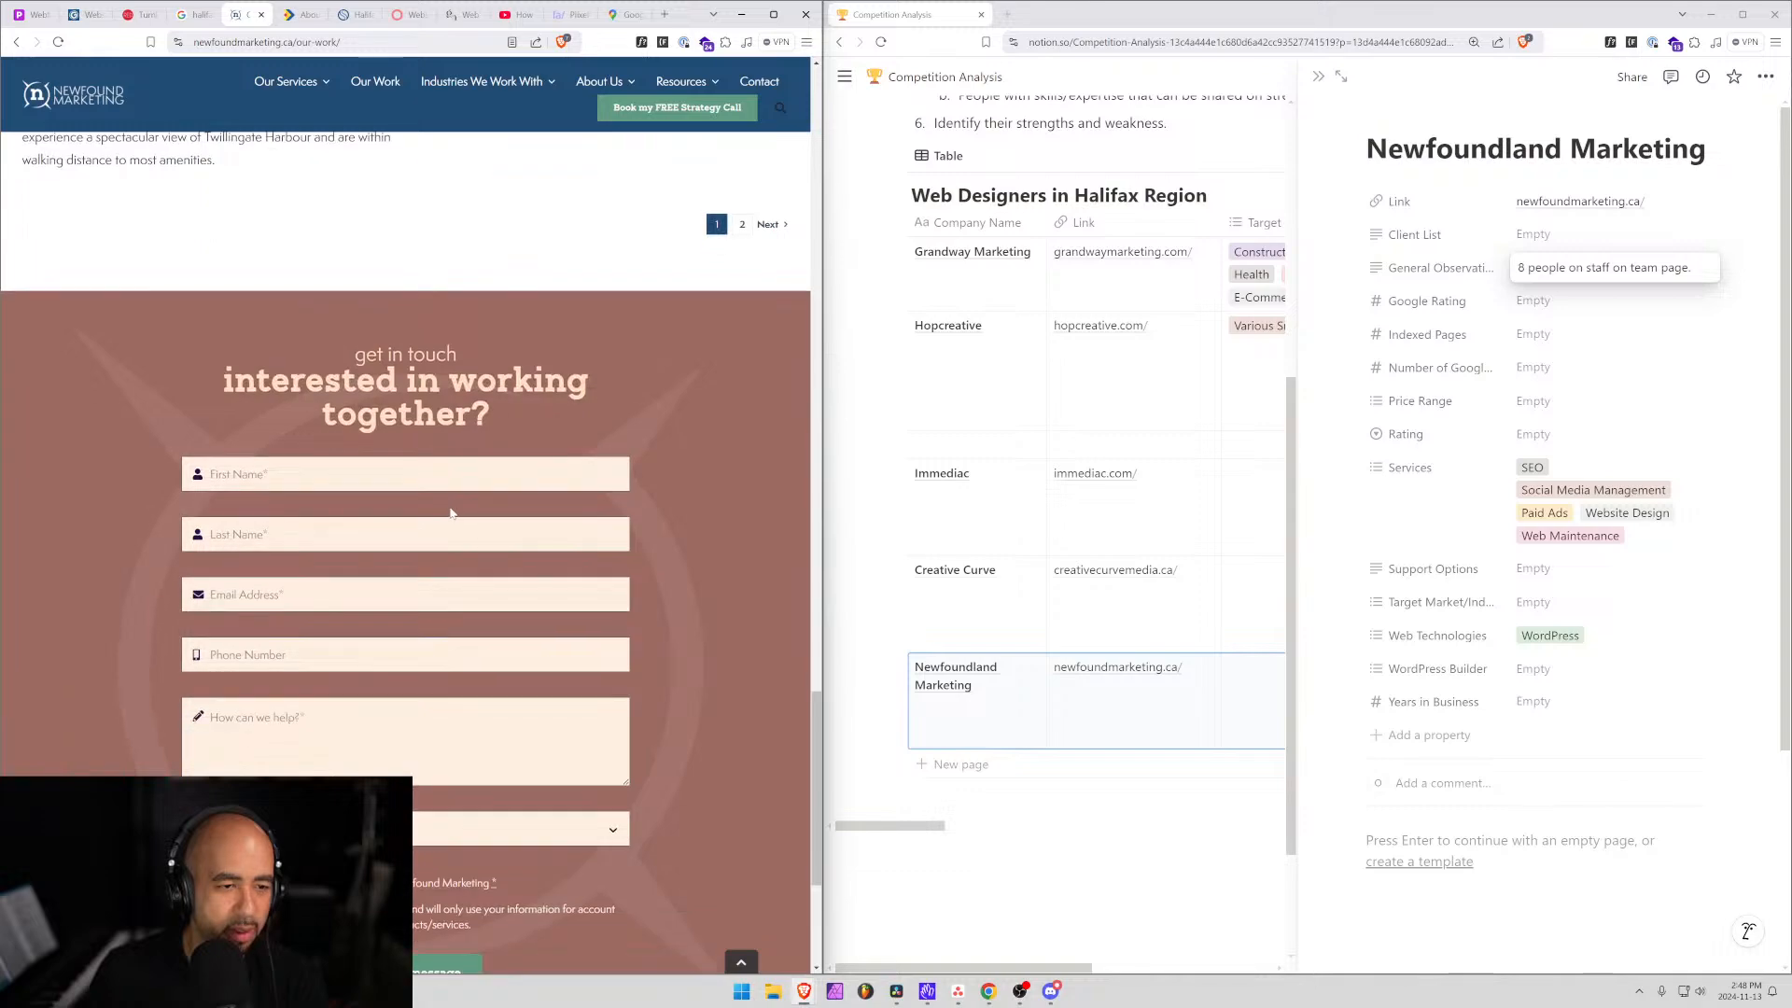
scroll(452, 513, up, 3)
scroll(451, 513, down, 5)
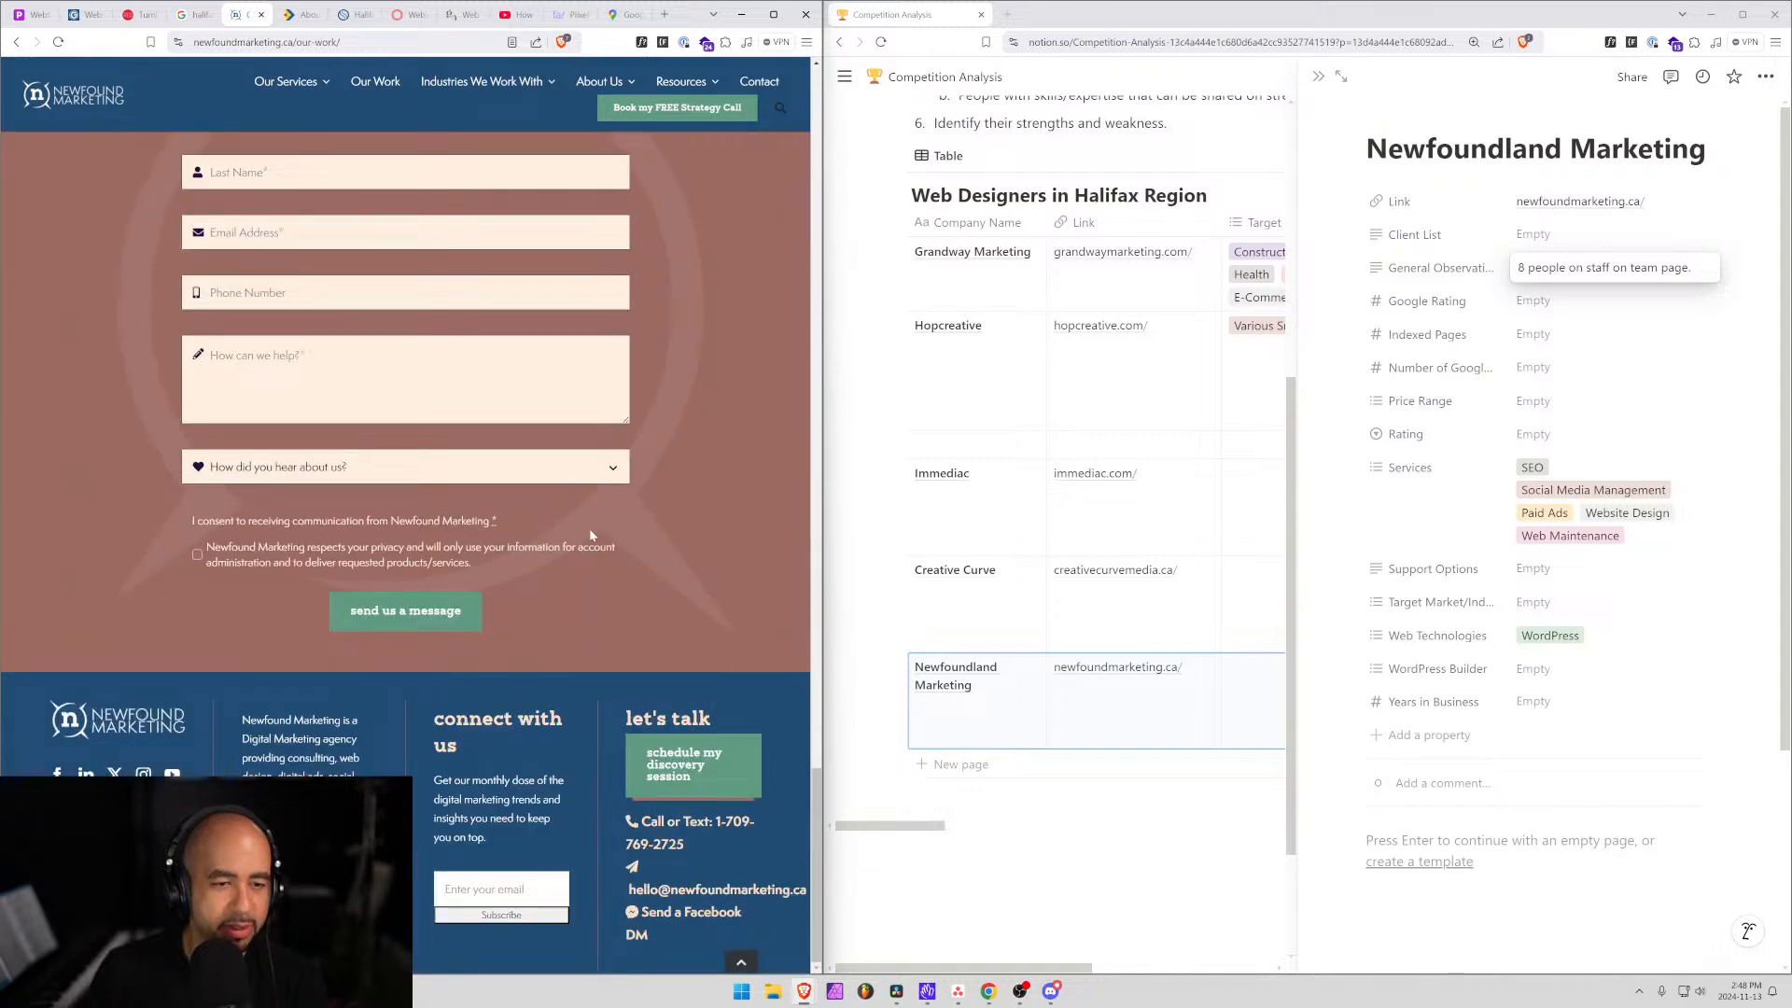
scroll(560, 527, up, 15)
scroll(590, 535, up, 10)
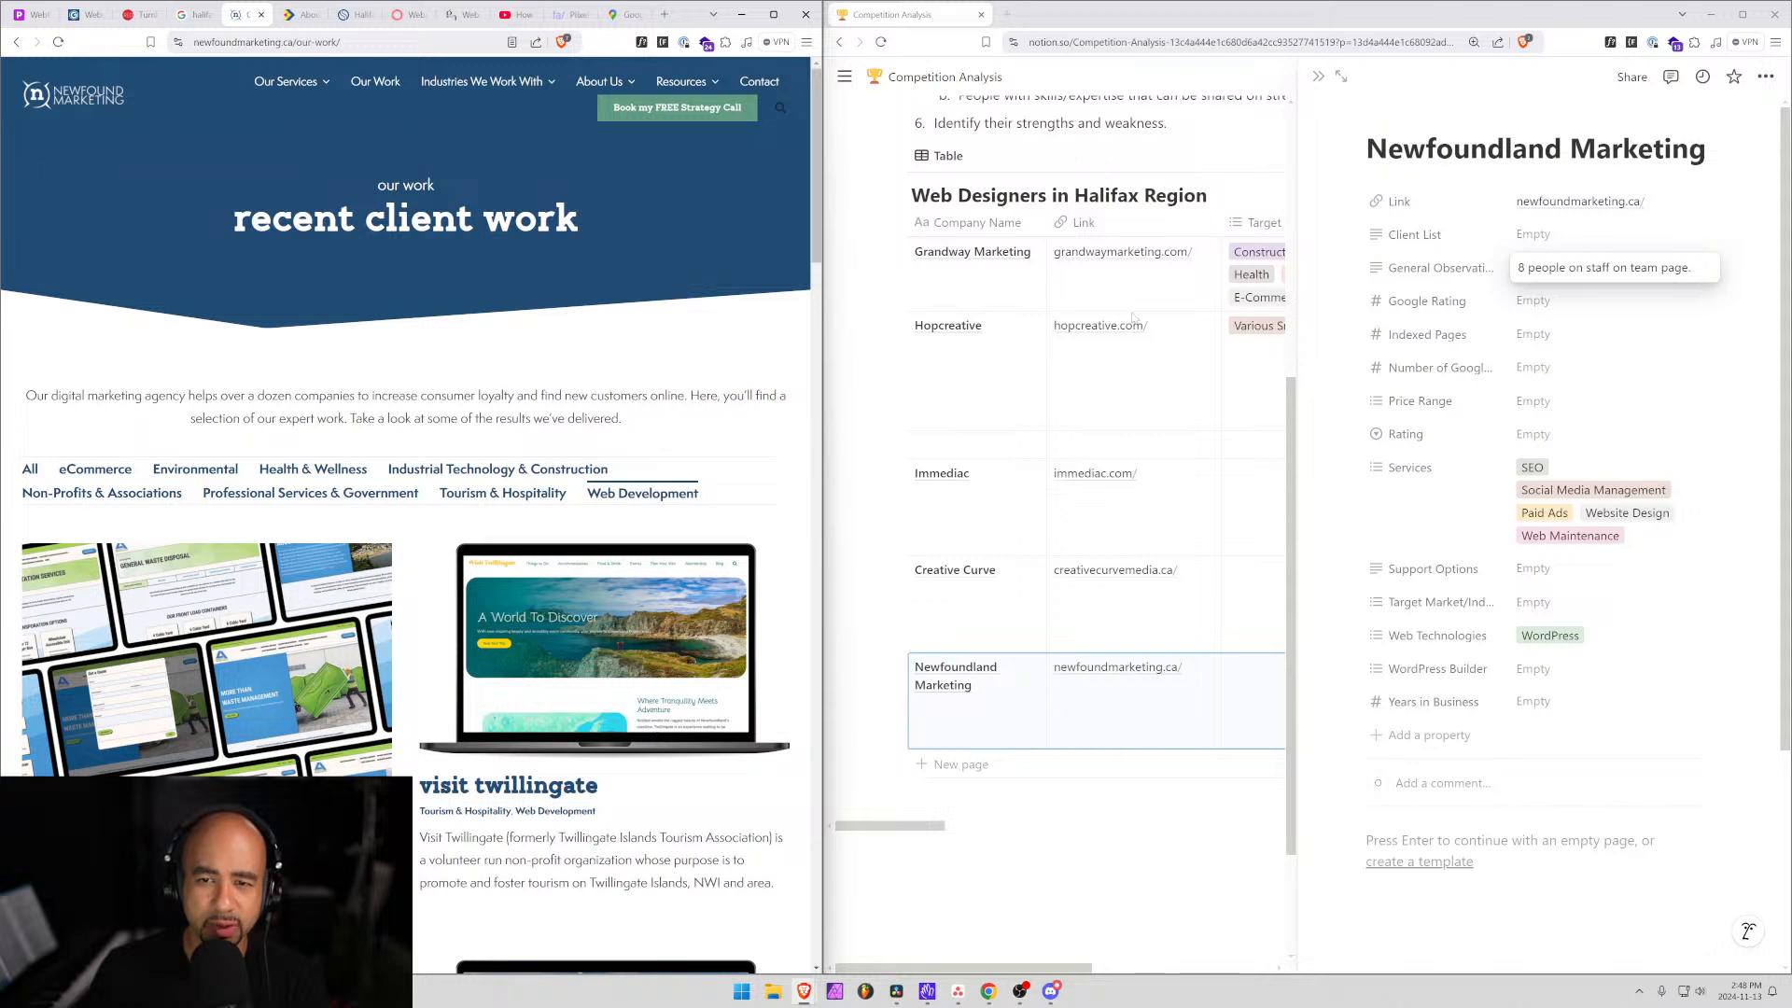
mouse_move(829, 336)
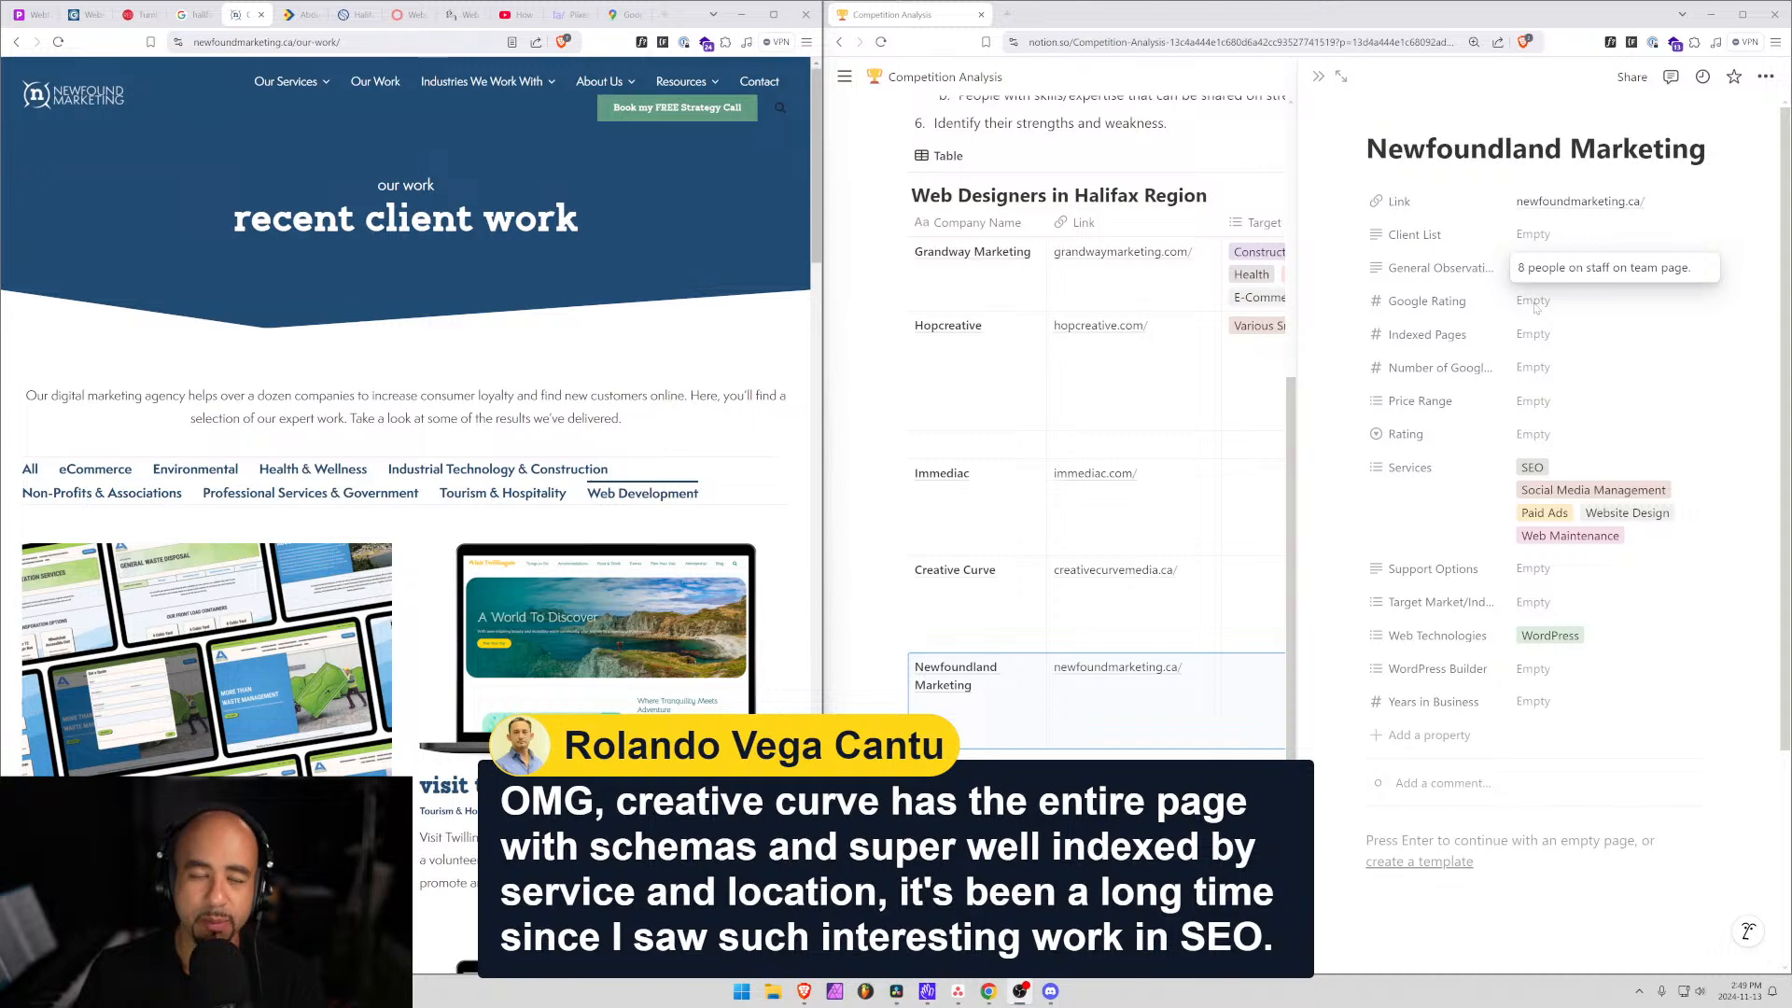
scroll(401, 399, down, 20)
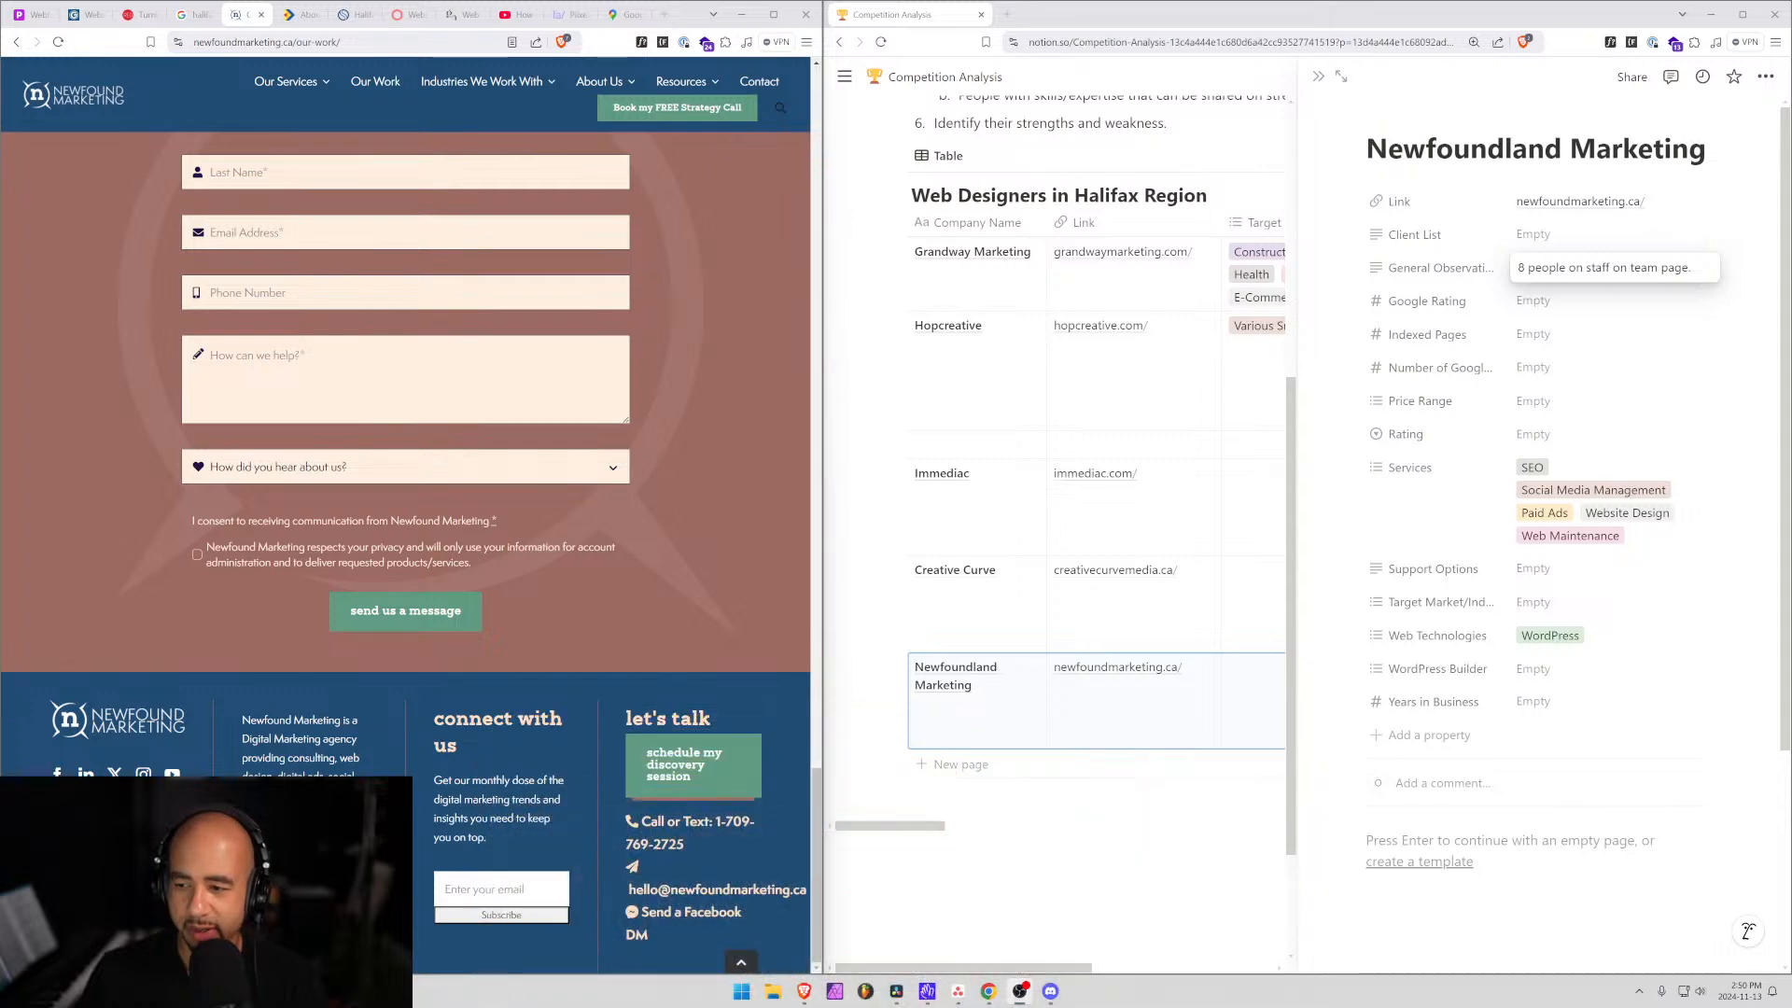
scroll(420, 699, up, 2)
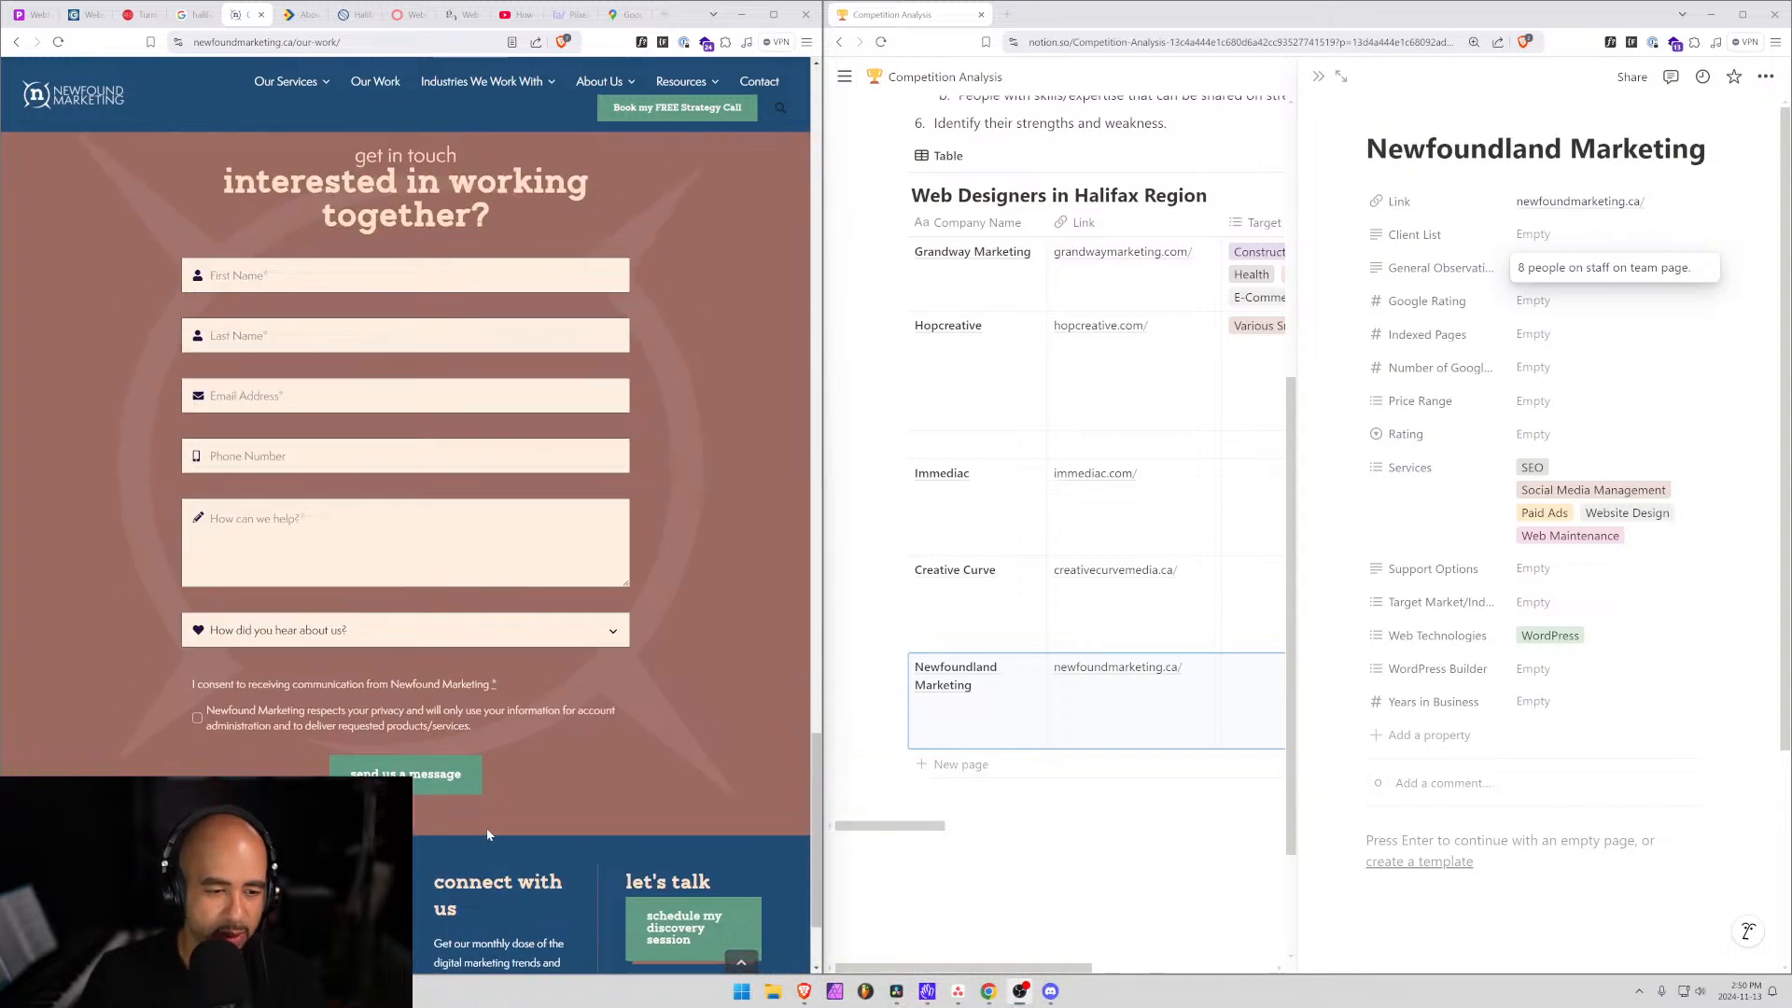
scroll(420, 699, down, 2)
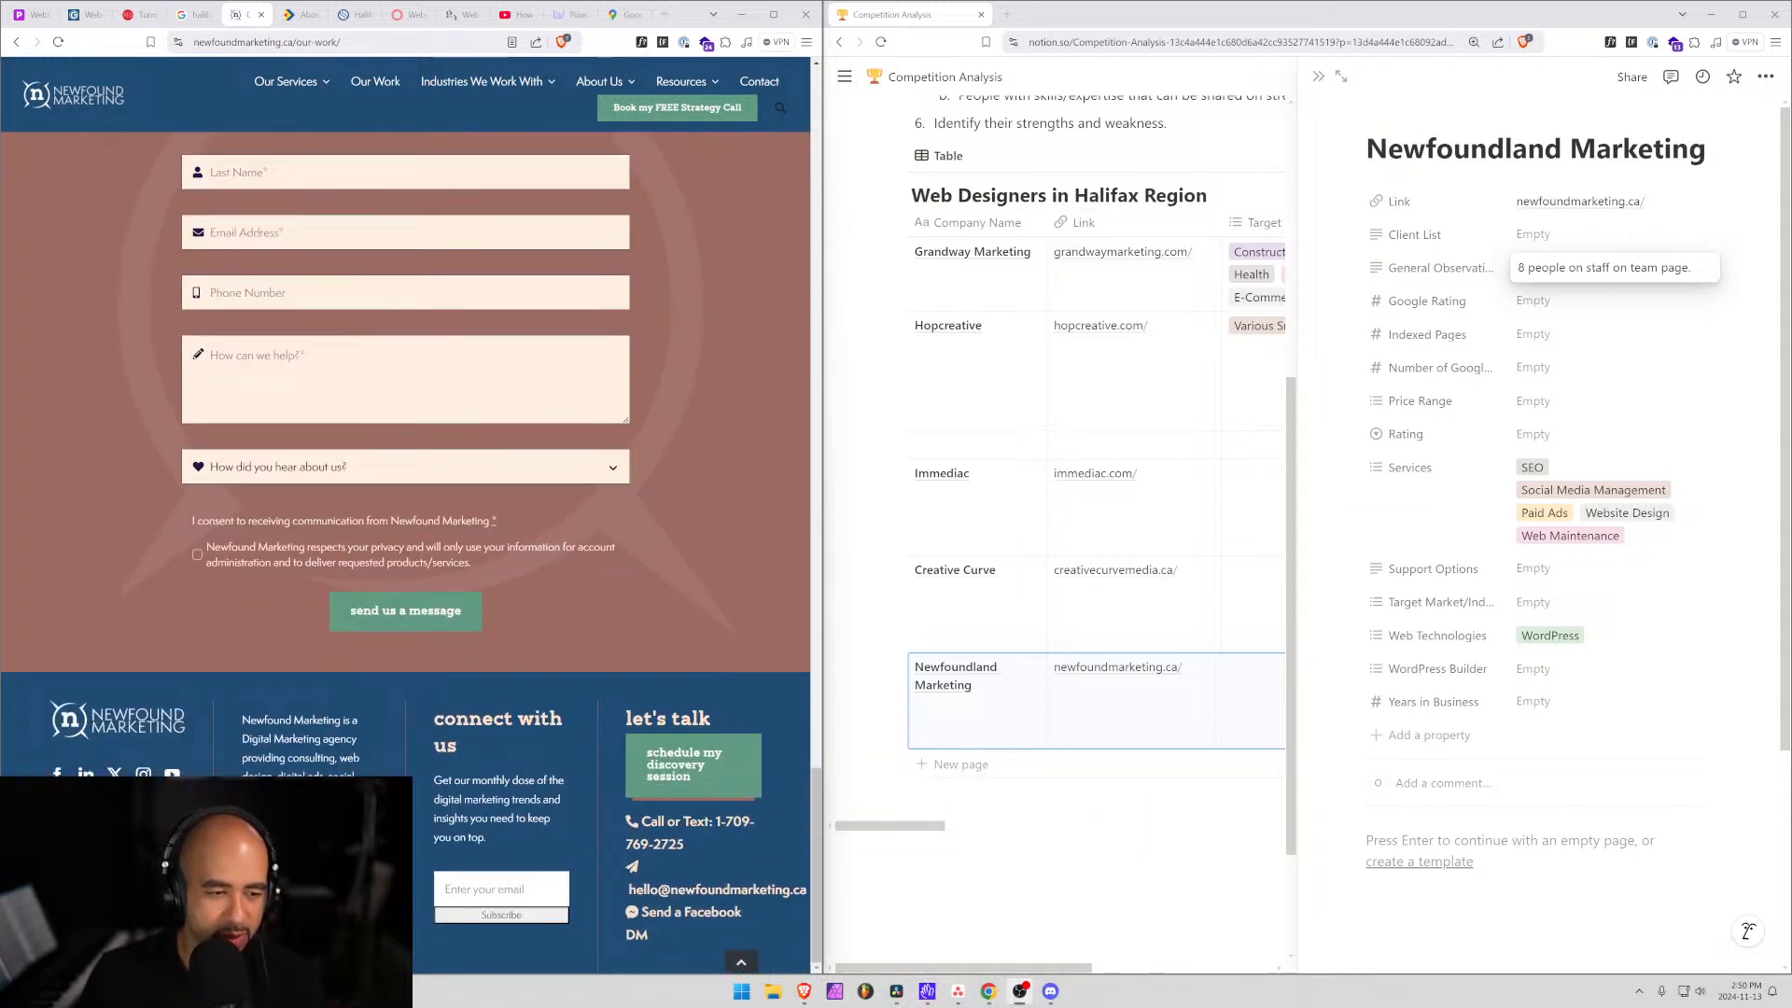
Open Creative Curve and note 'Very well done schemas on each page by service and location.'.
click(1003, 604)
click(959, 573)
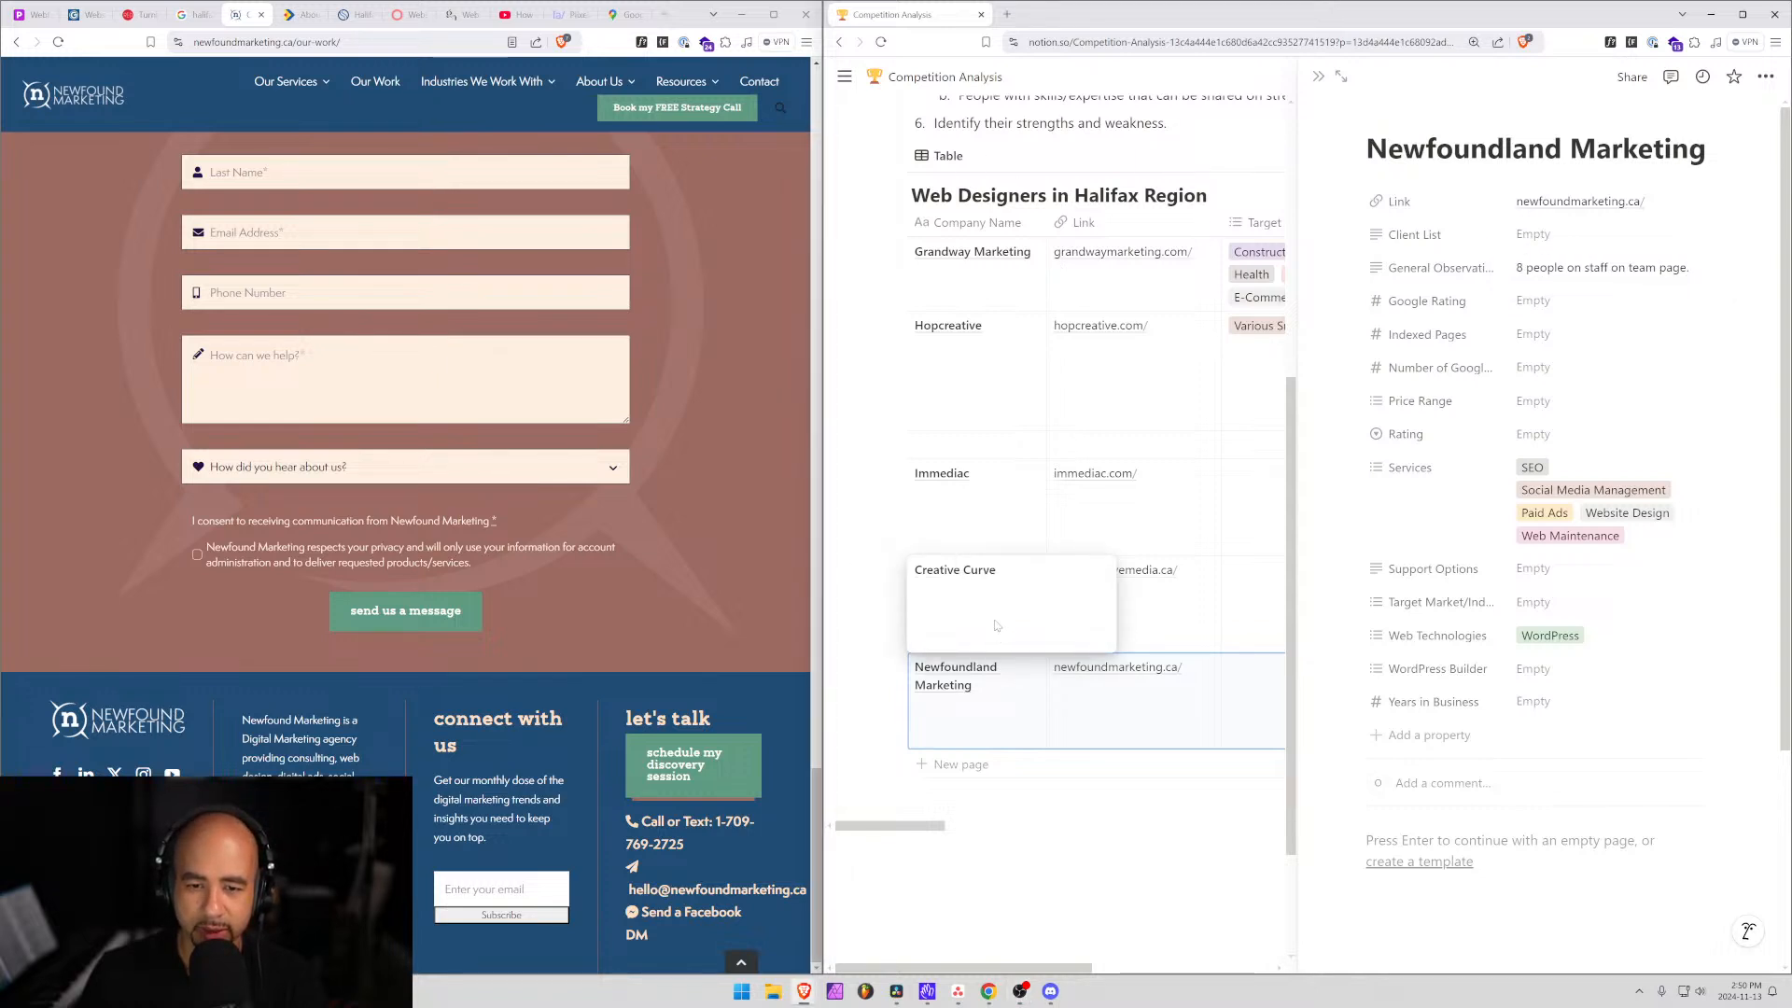
click(1191, 638)
click(1015, 574)
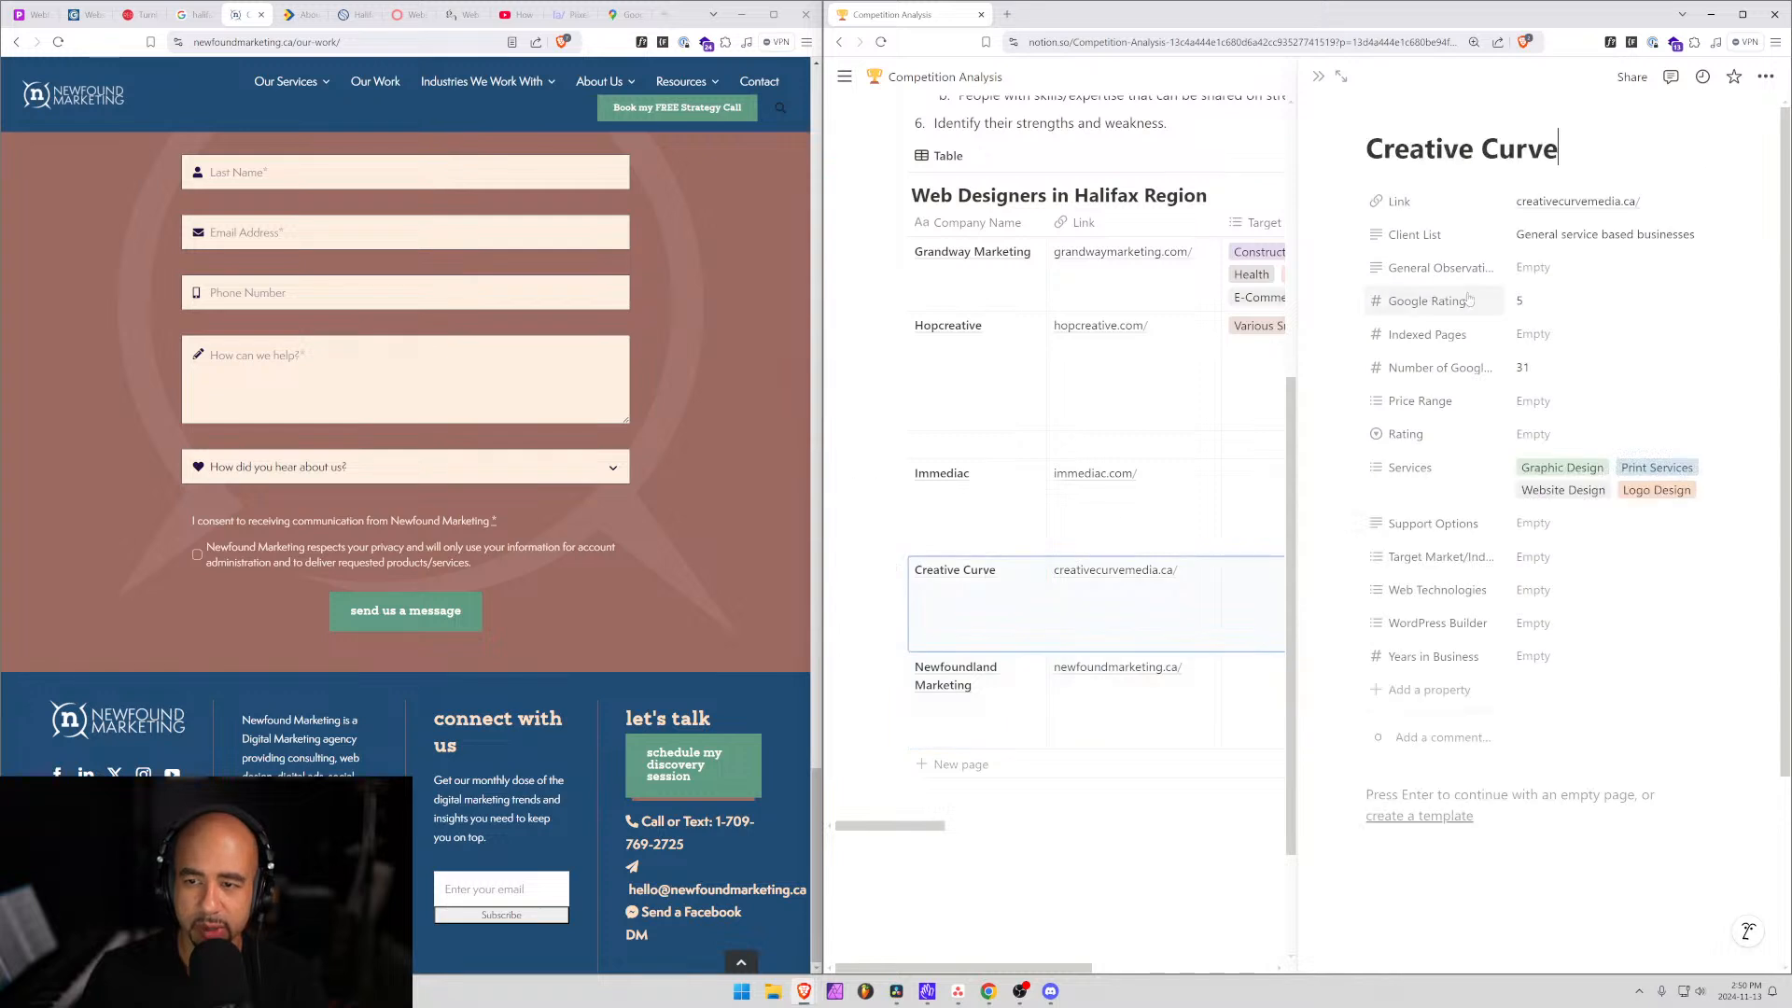
click(1523, 269)
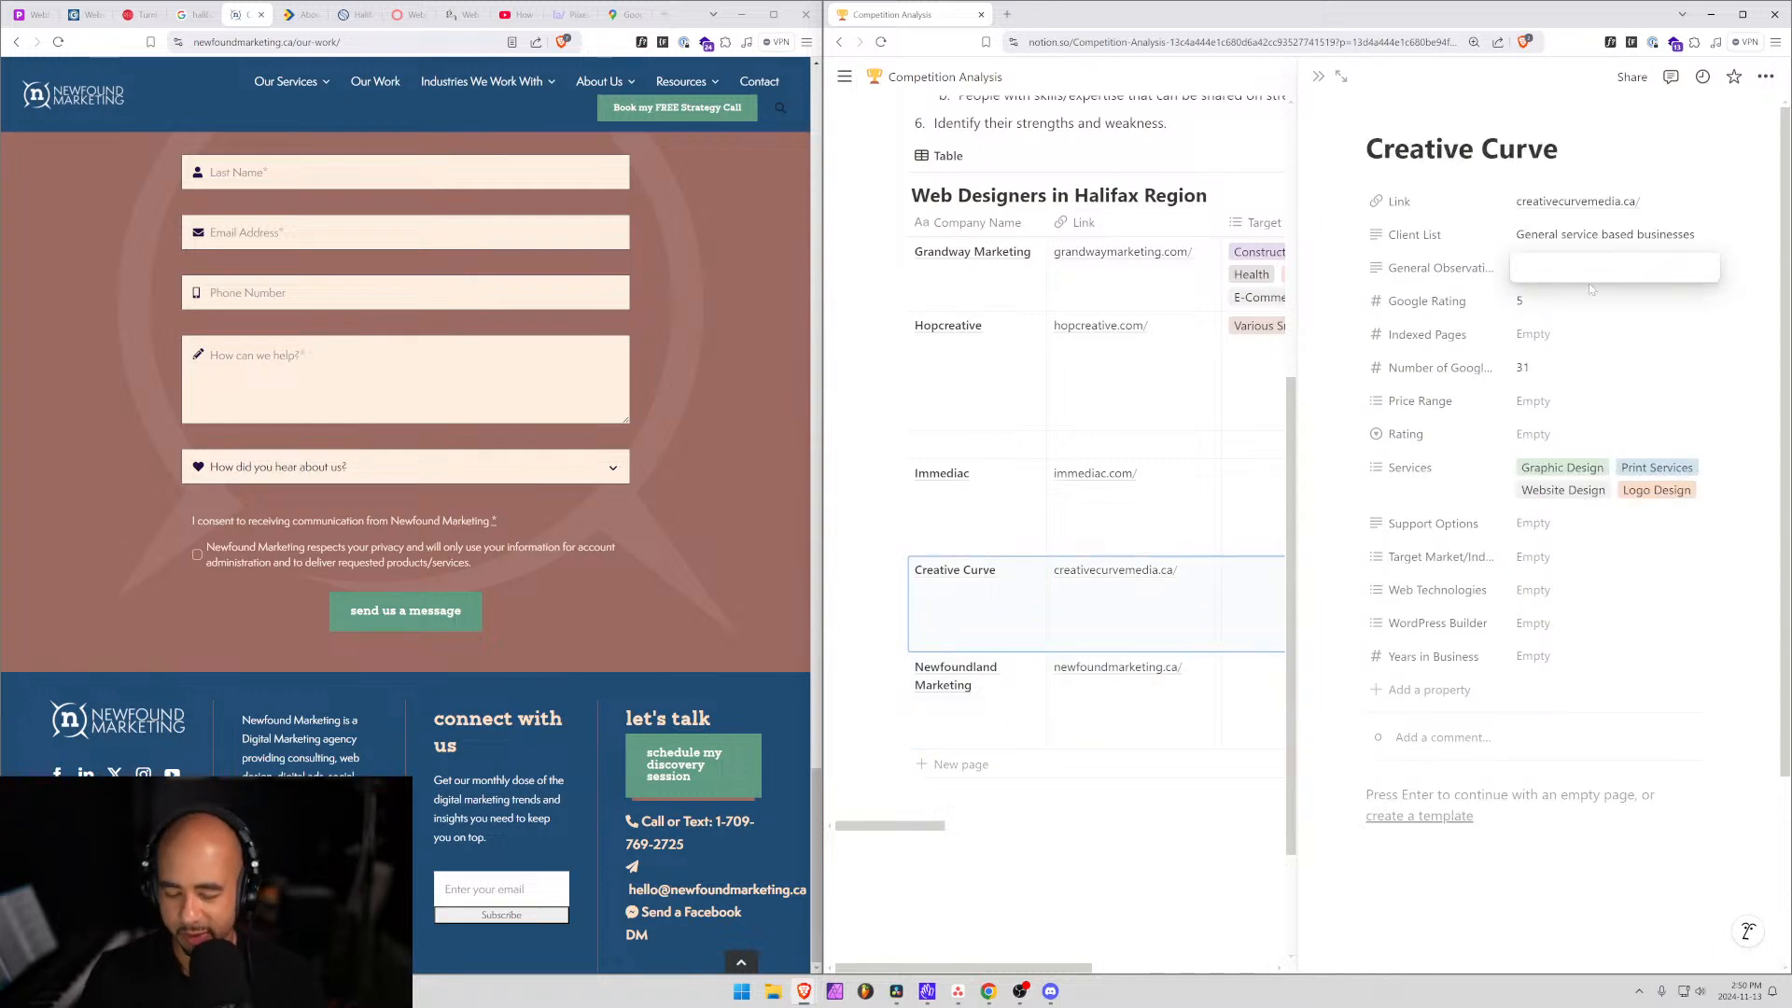
text(Very )
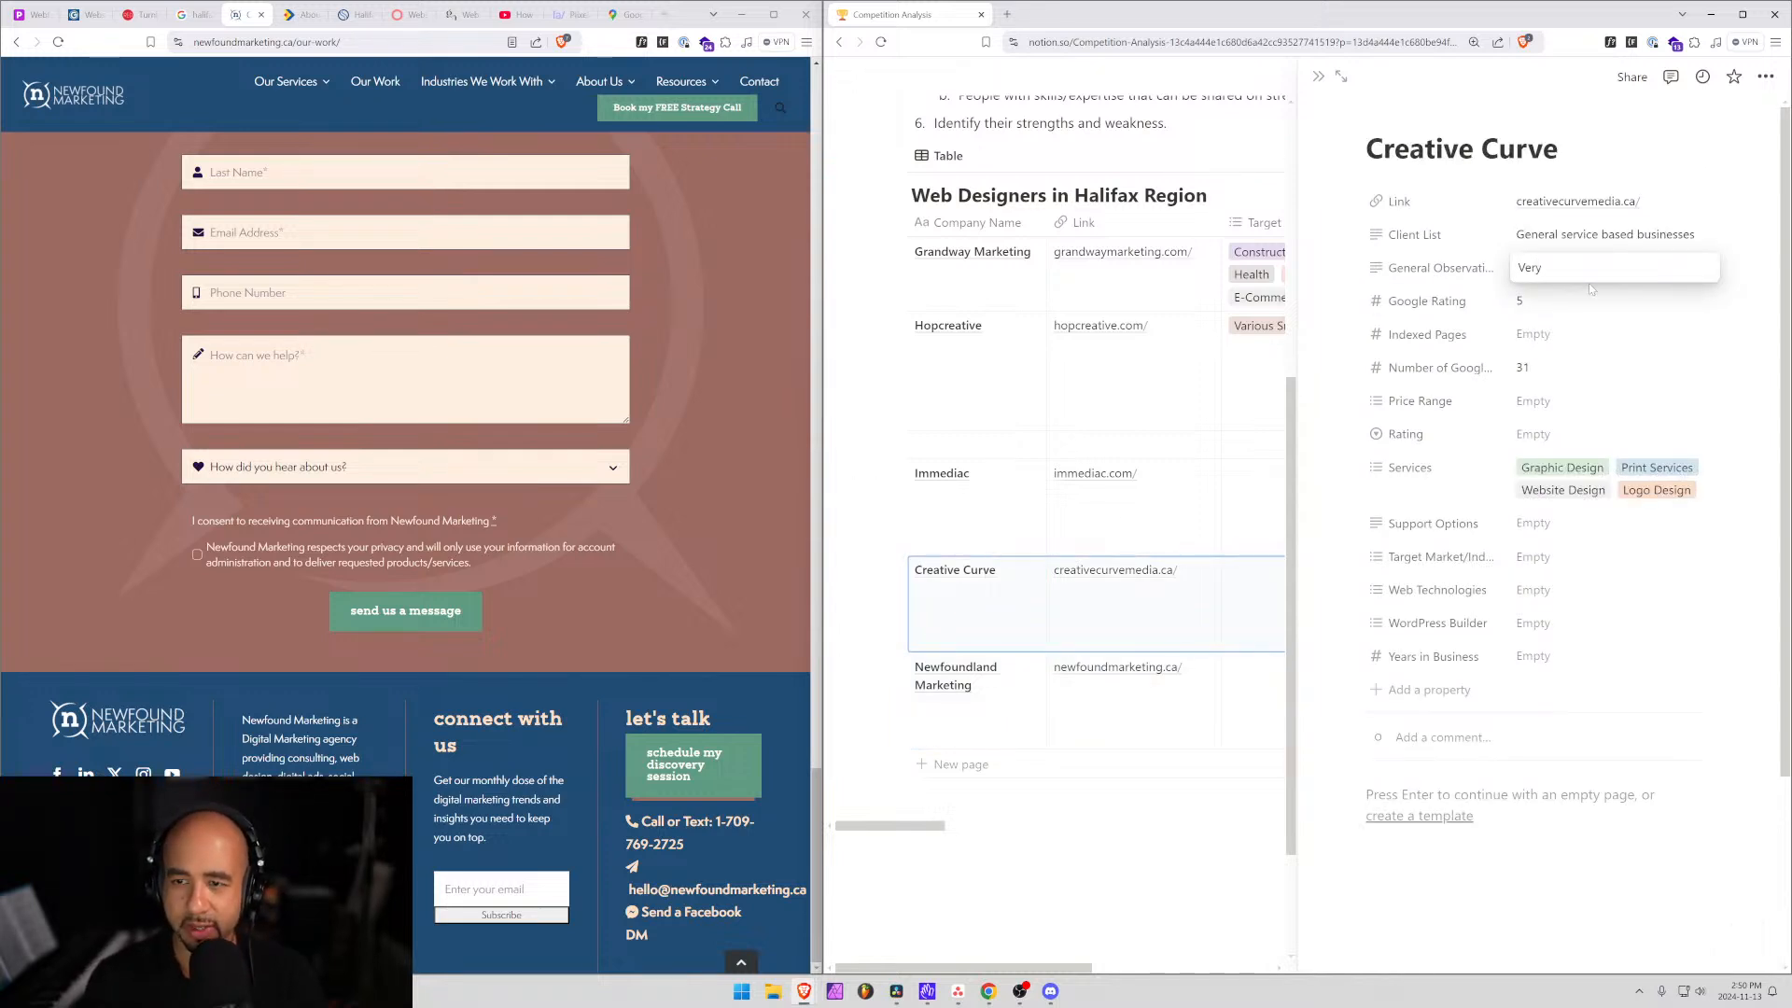
text(well do)
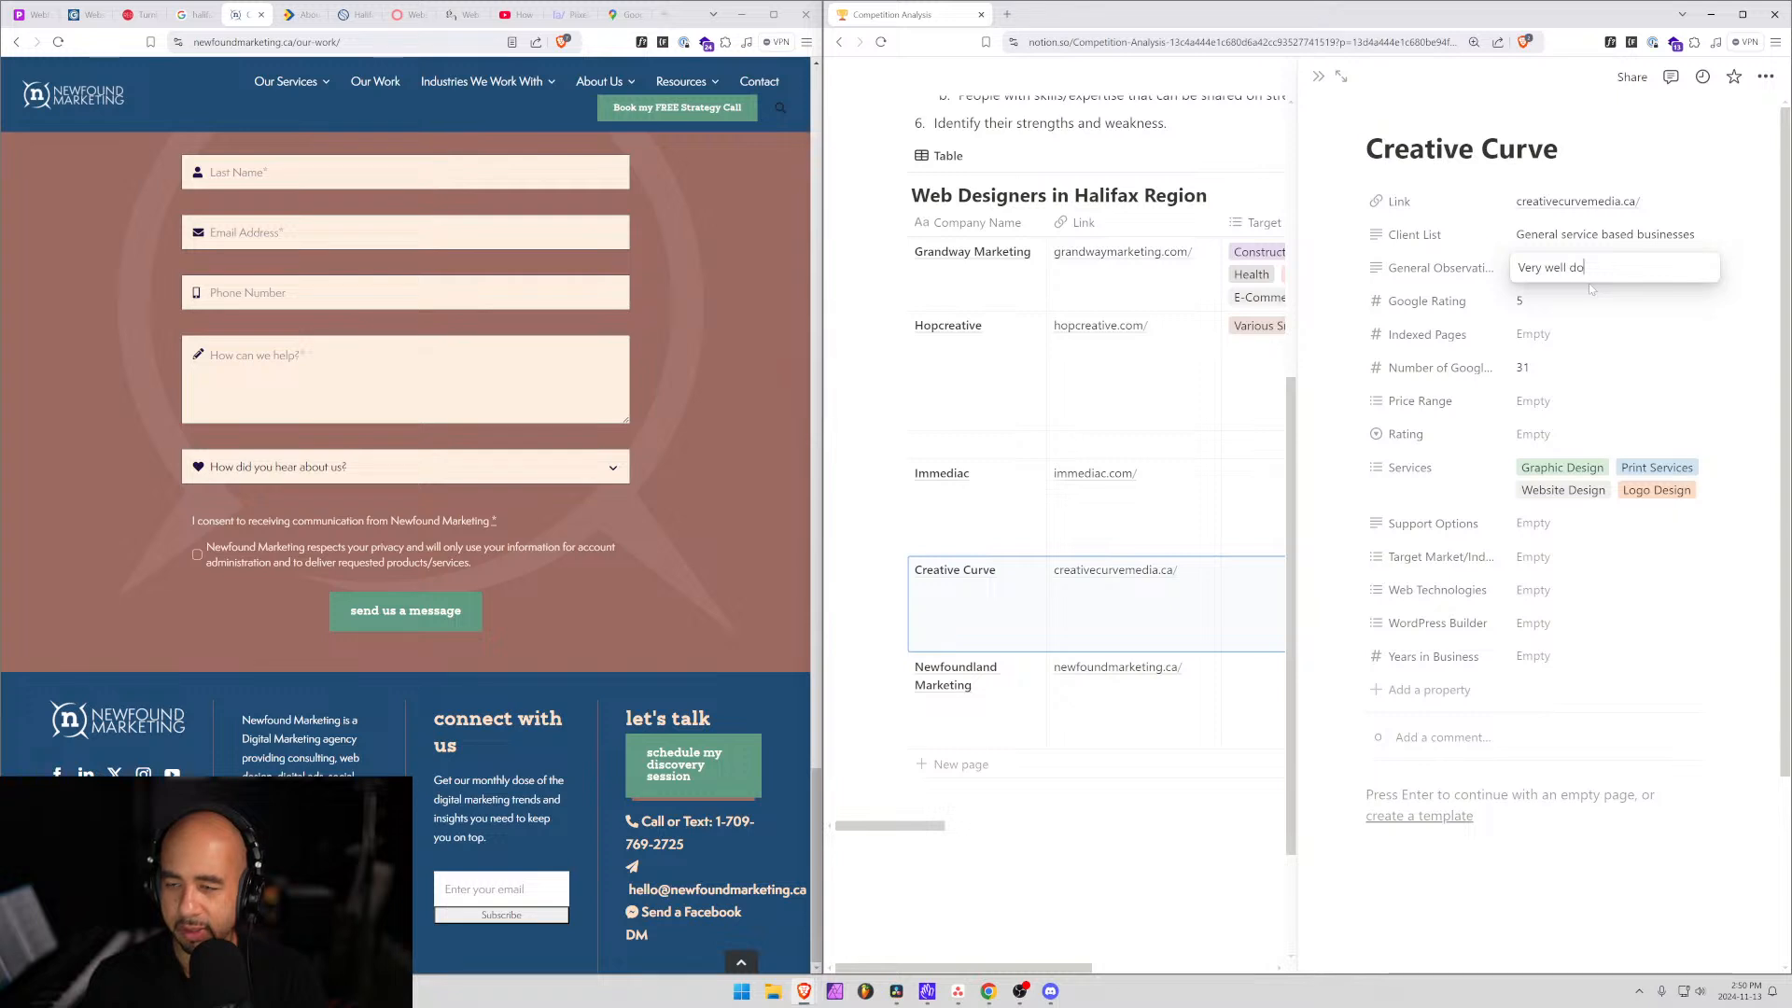
text(ne schemas)
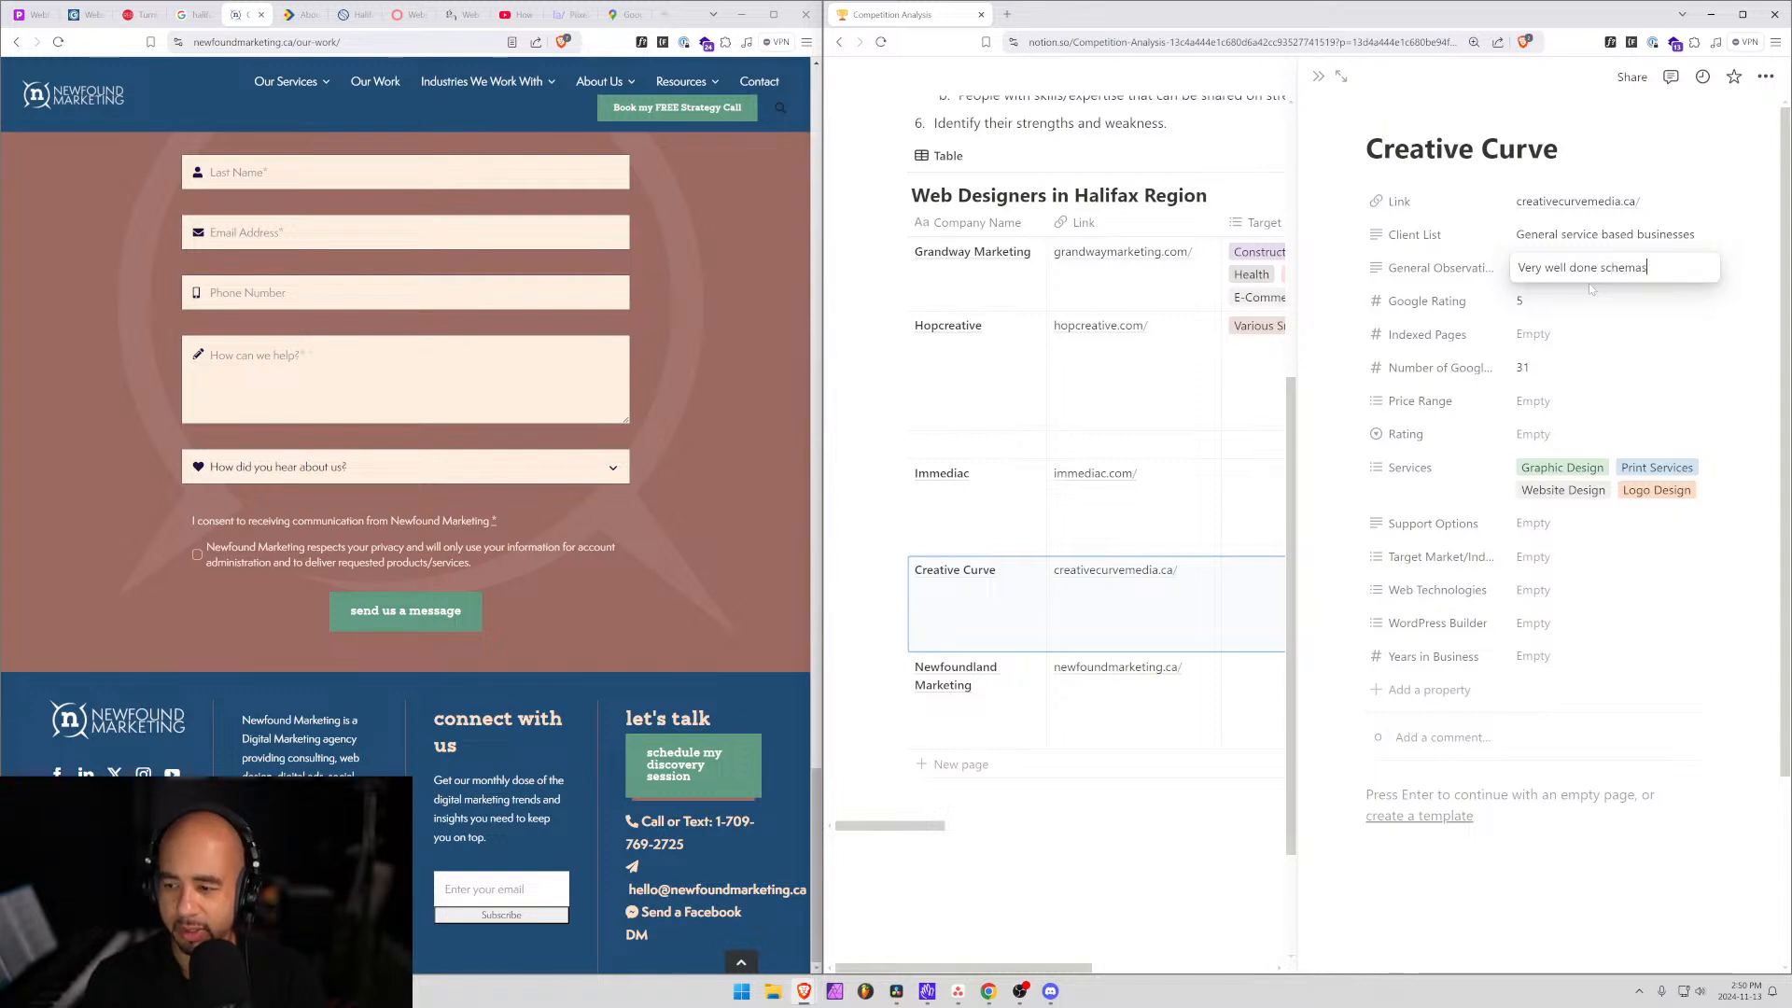
text( on each page b)
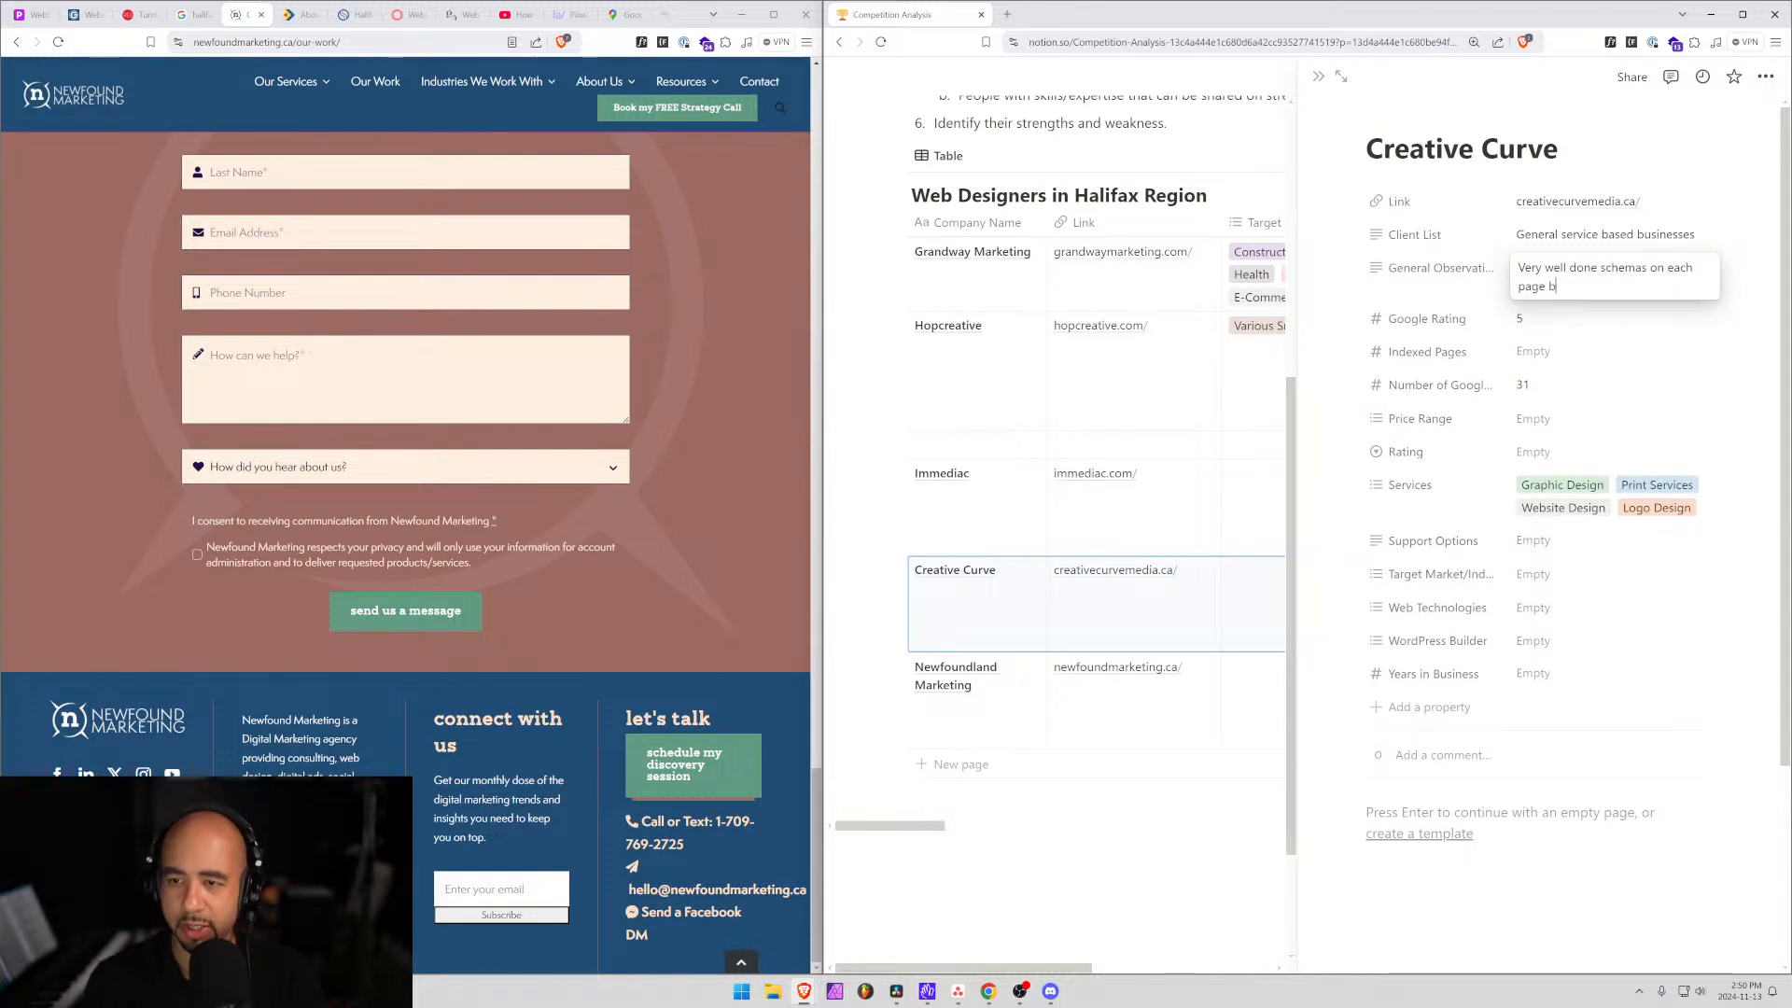
text(y service and location.)
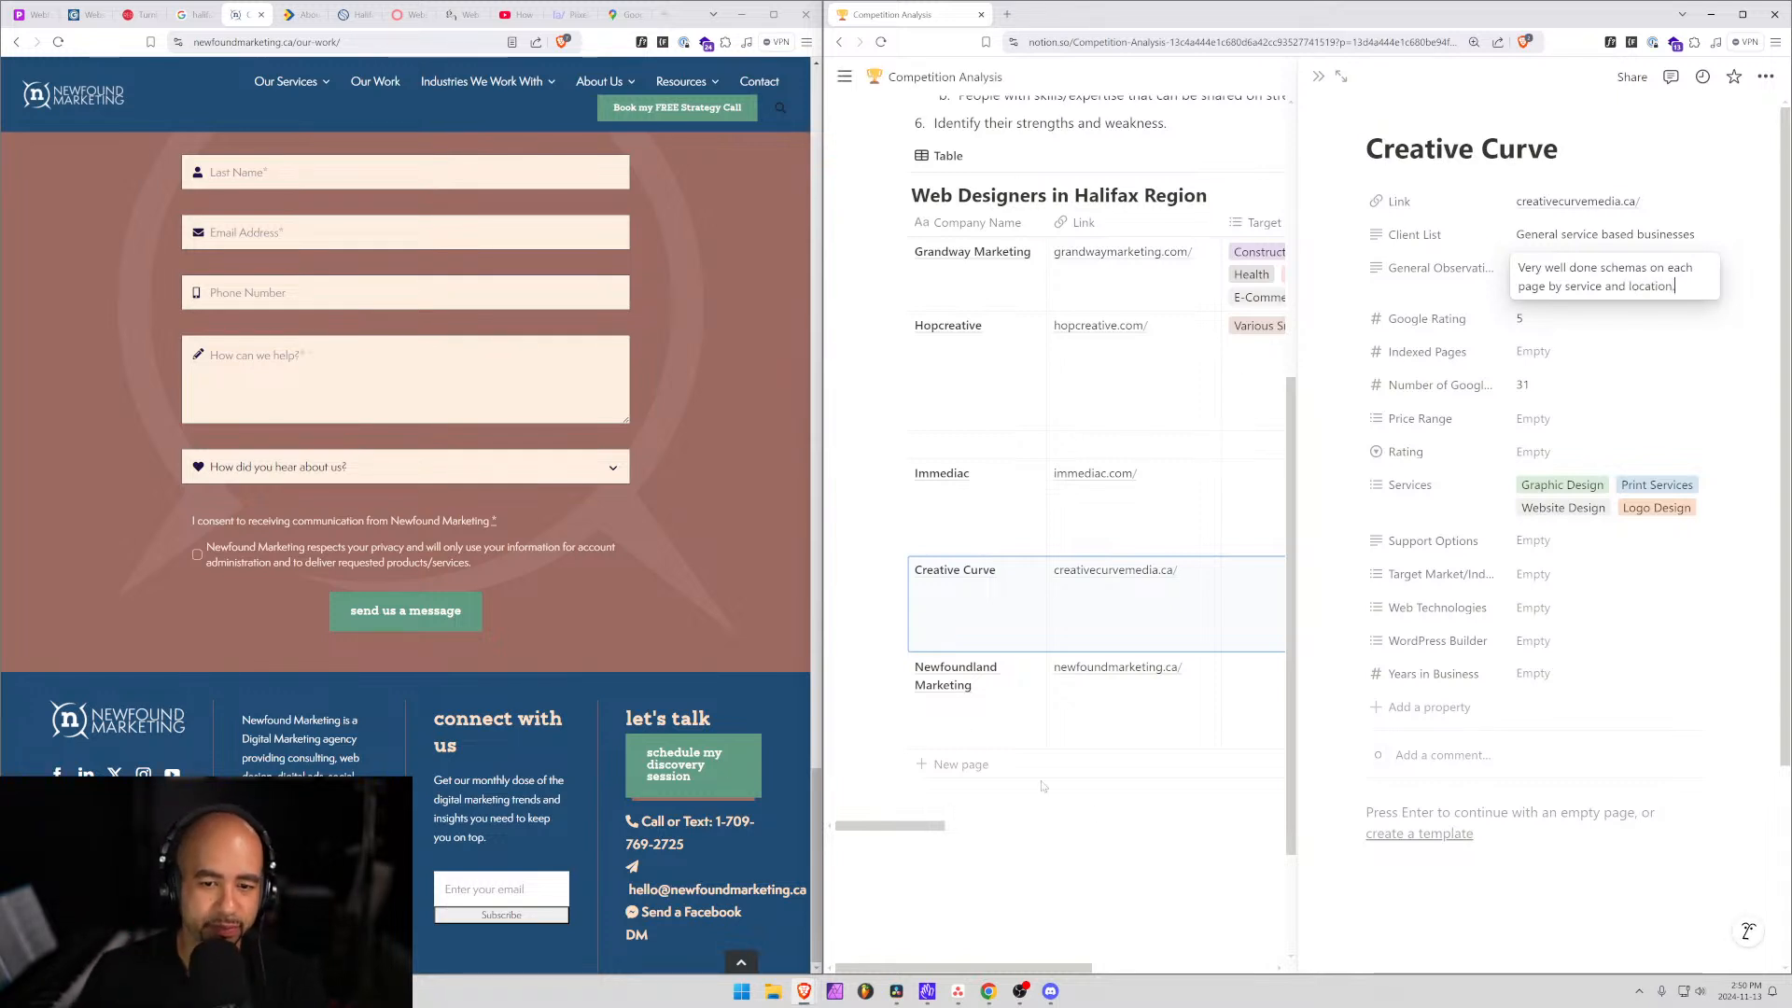
click(670, 848)
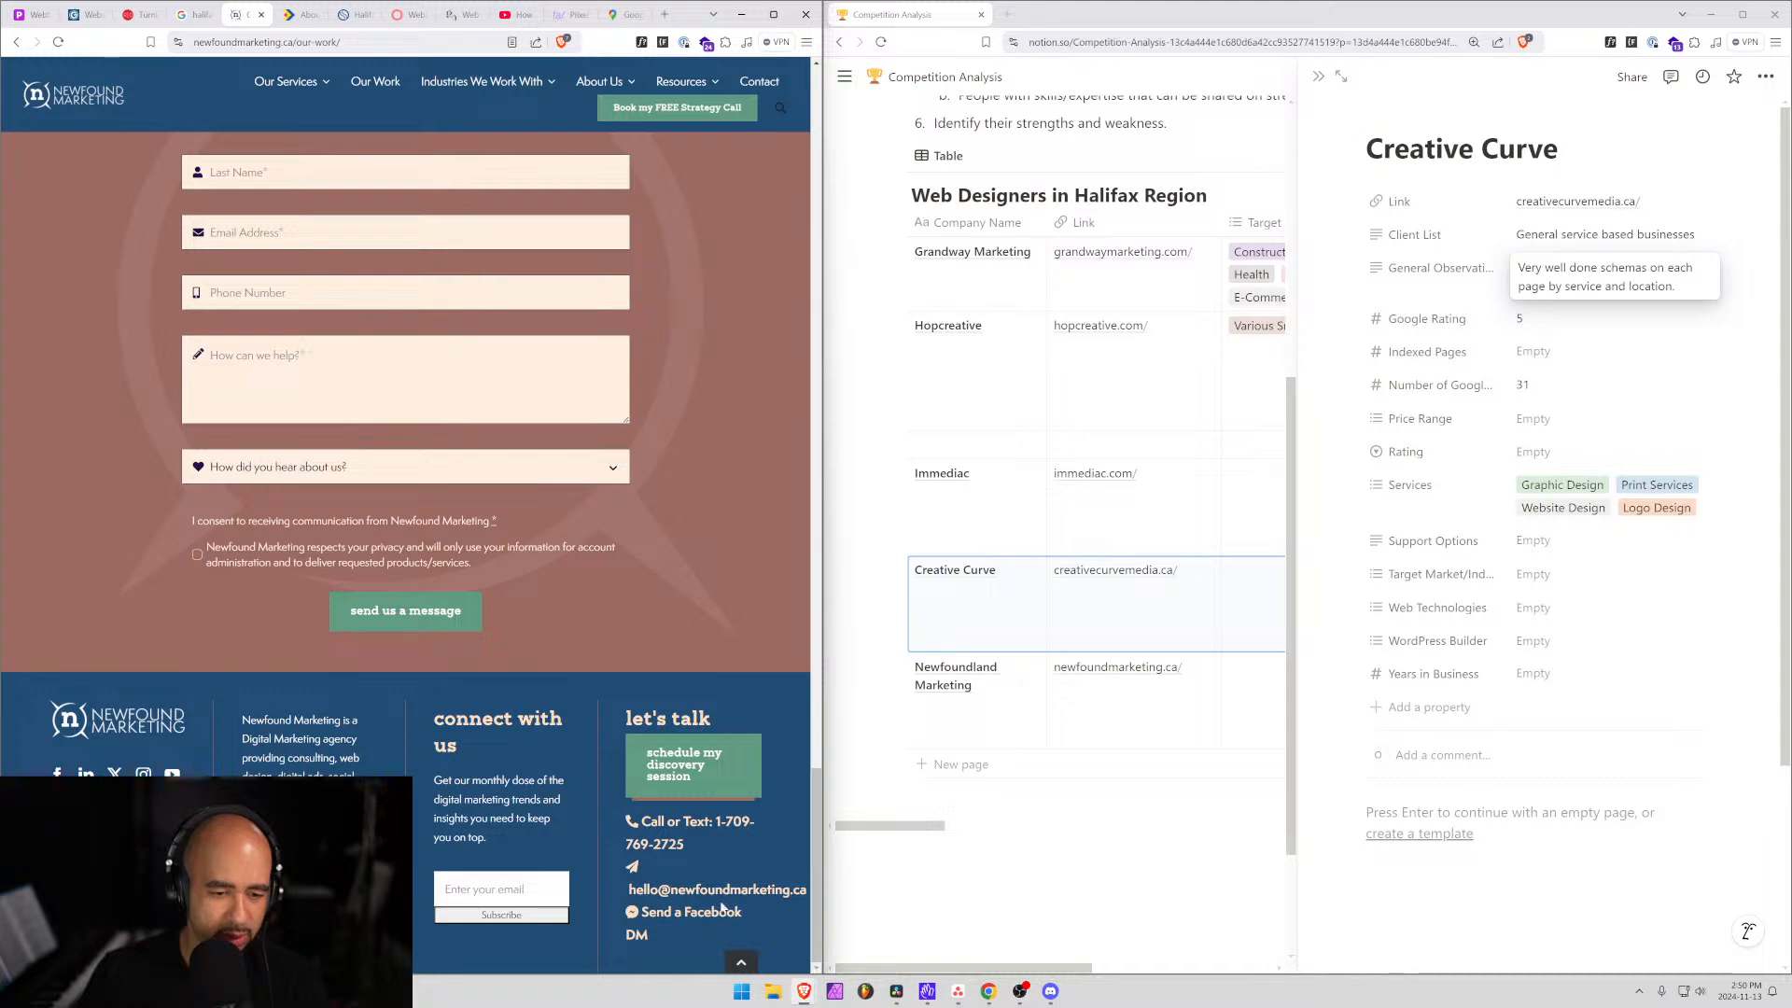
Navigate from the Newfound Marketing home page to its Contact page.
scroll(377, 741, up, 20)
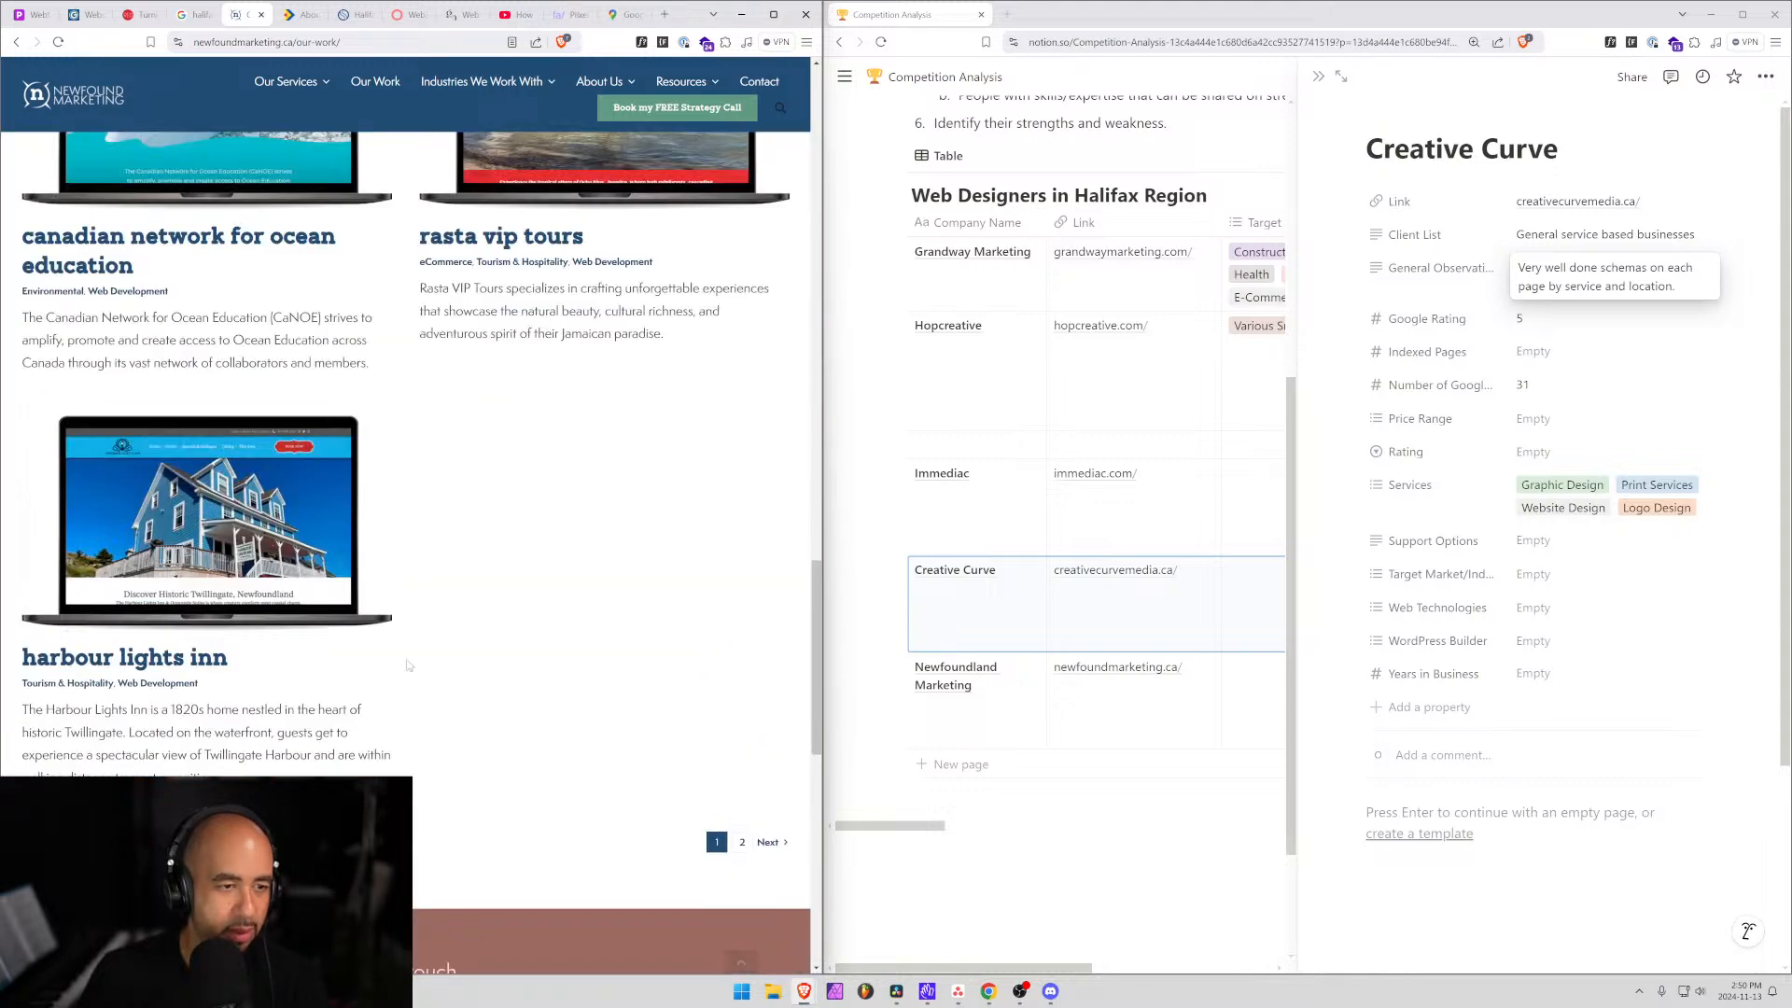
scroll(691, 265, up, 4)
click(101, 112)
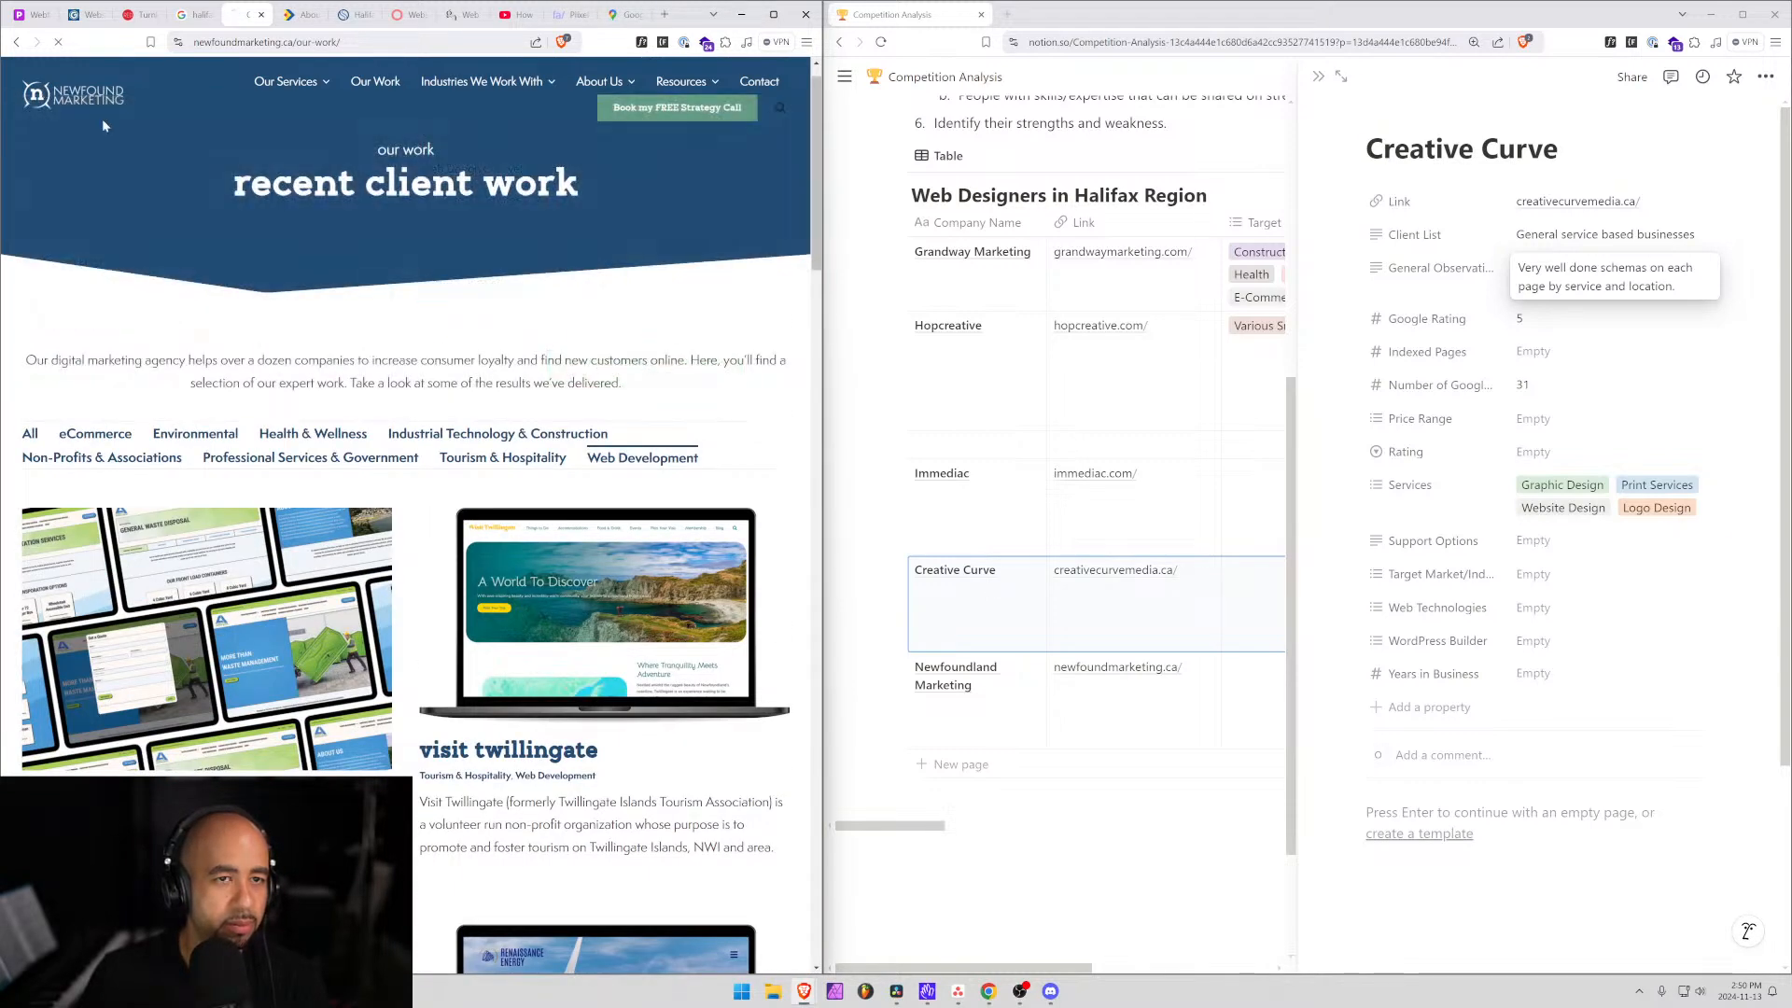
click(705, 90)
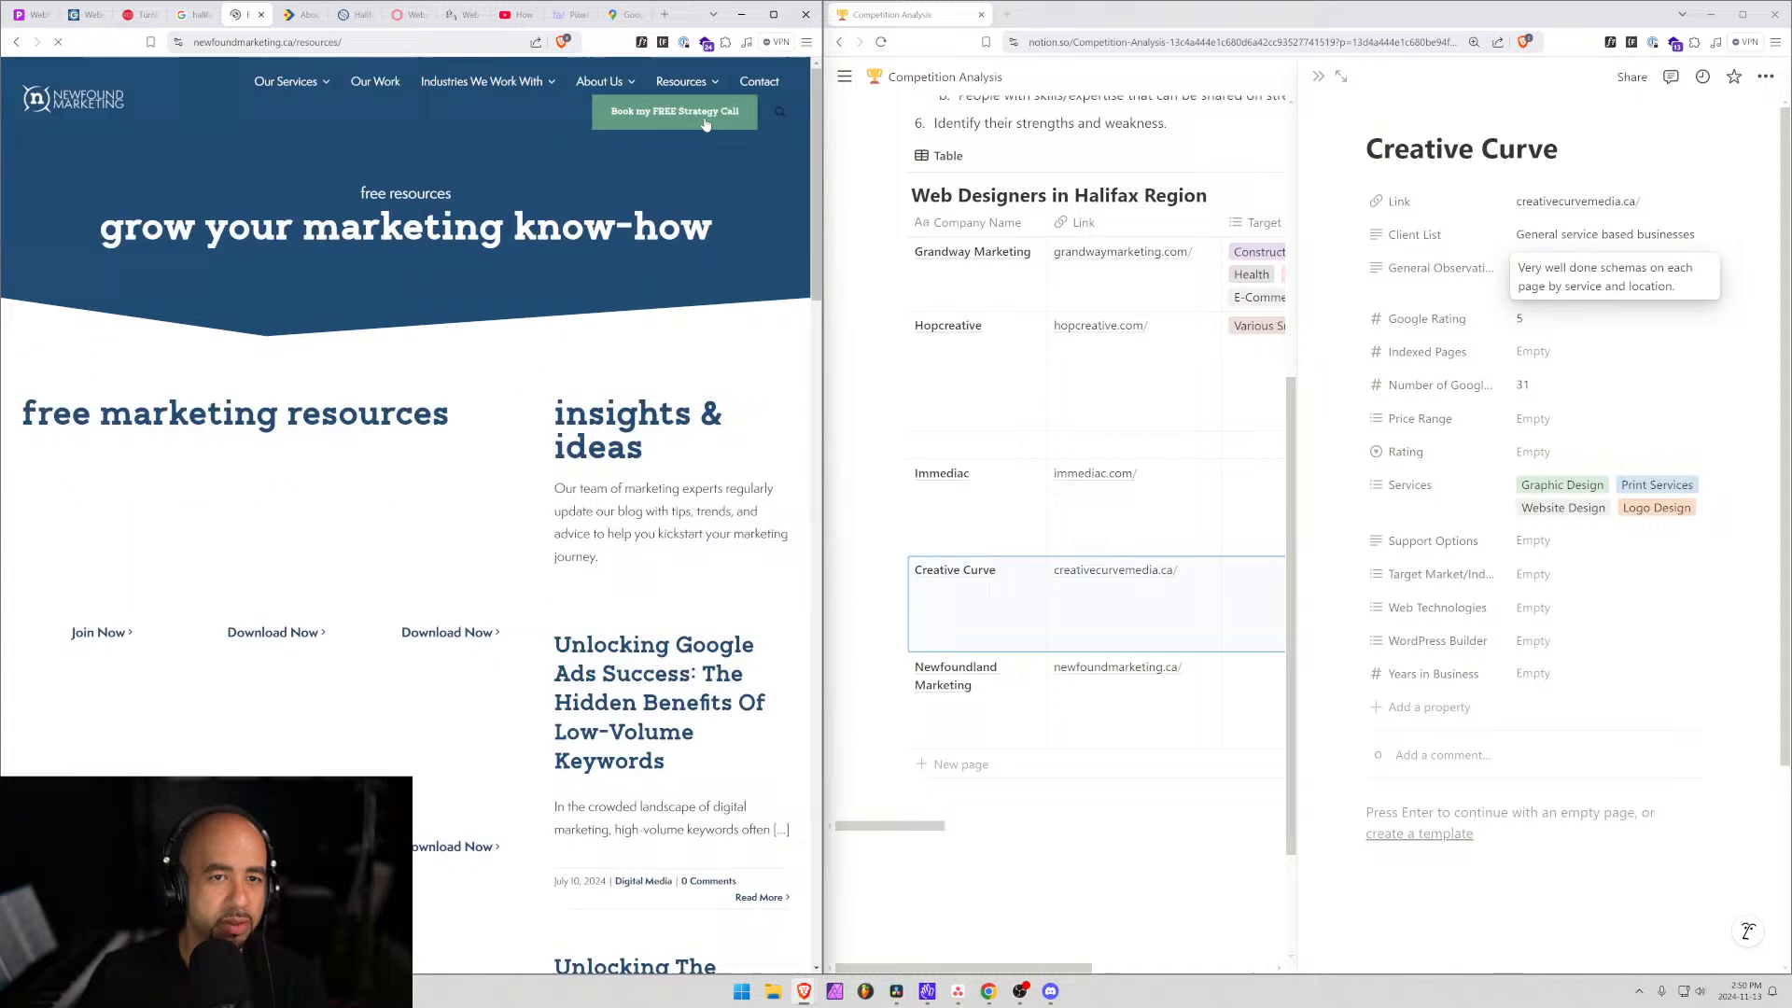
click(763, 85)
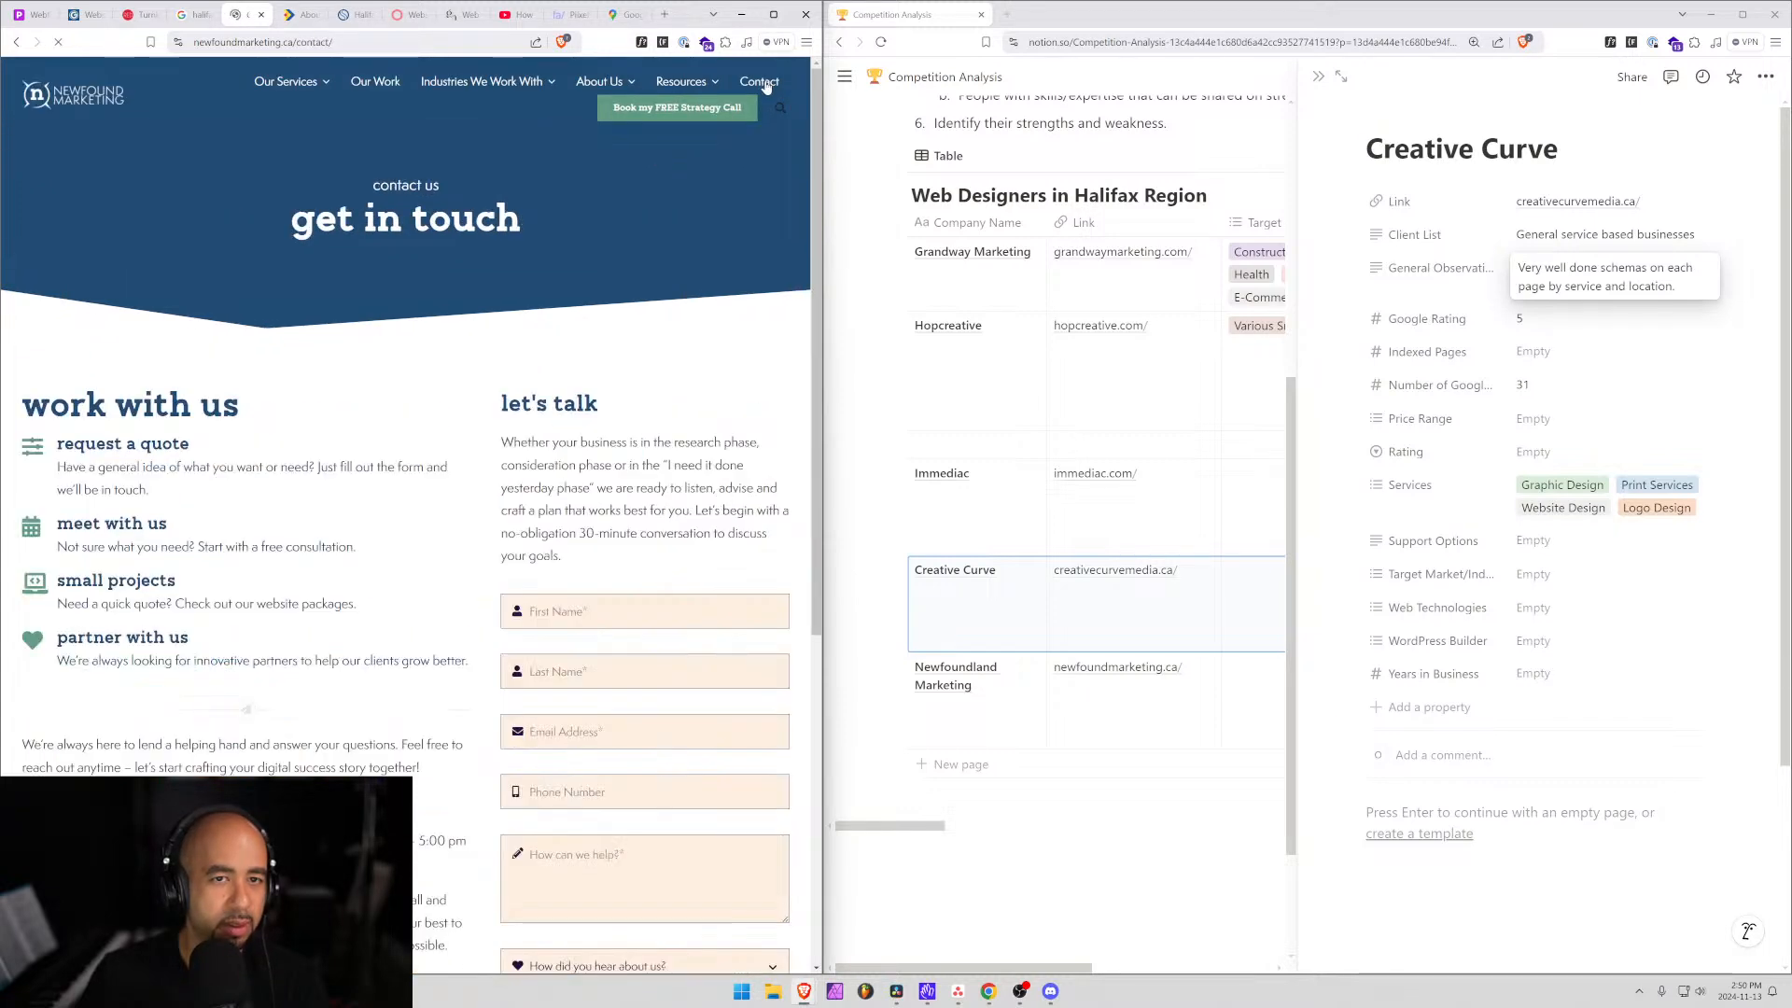
Select the company's street address and copy the site's domain from the address bar.
scroll(330, 583, down, 5)
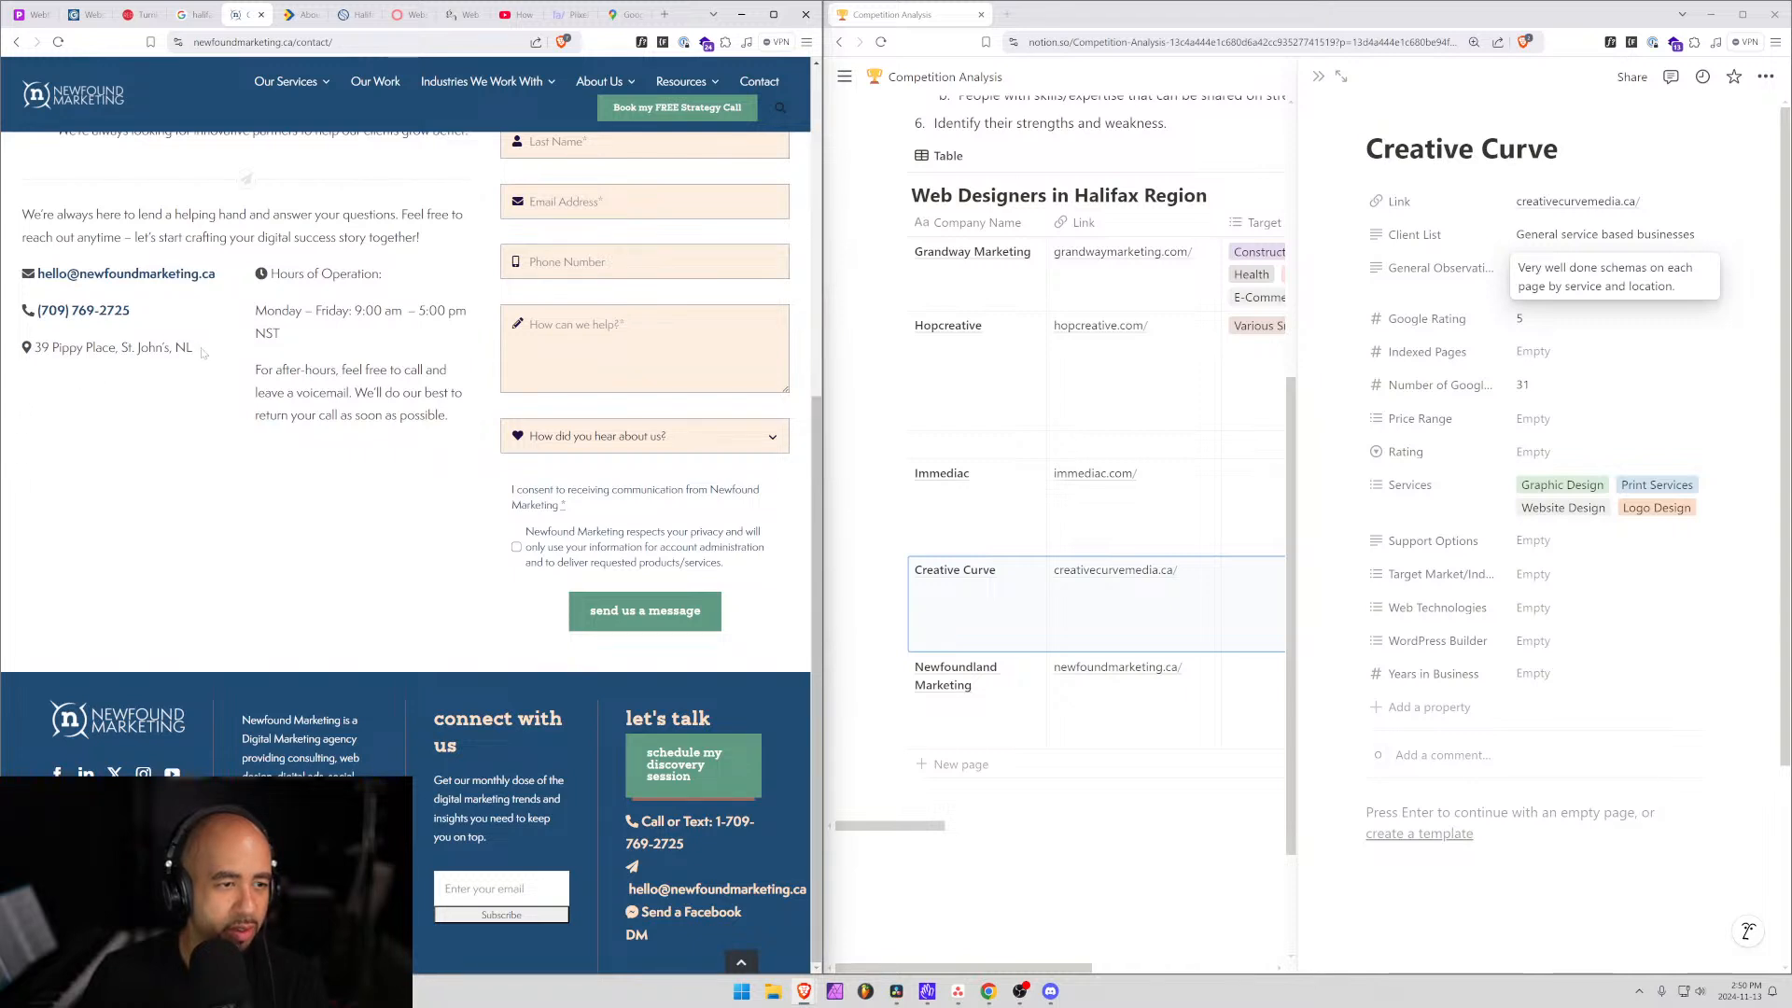
drag(193, 347, 78, 347)
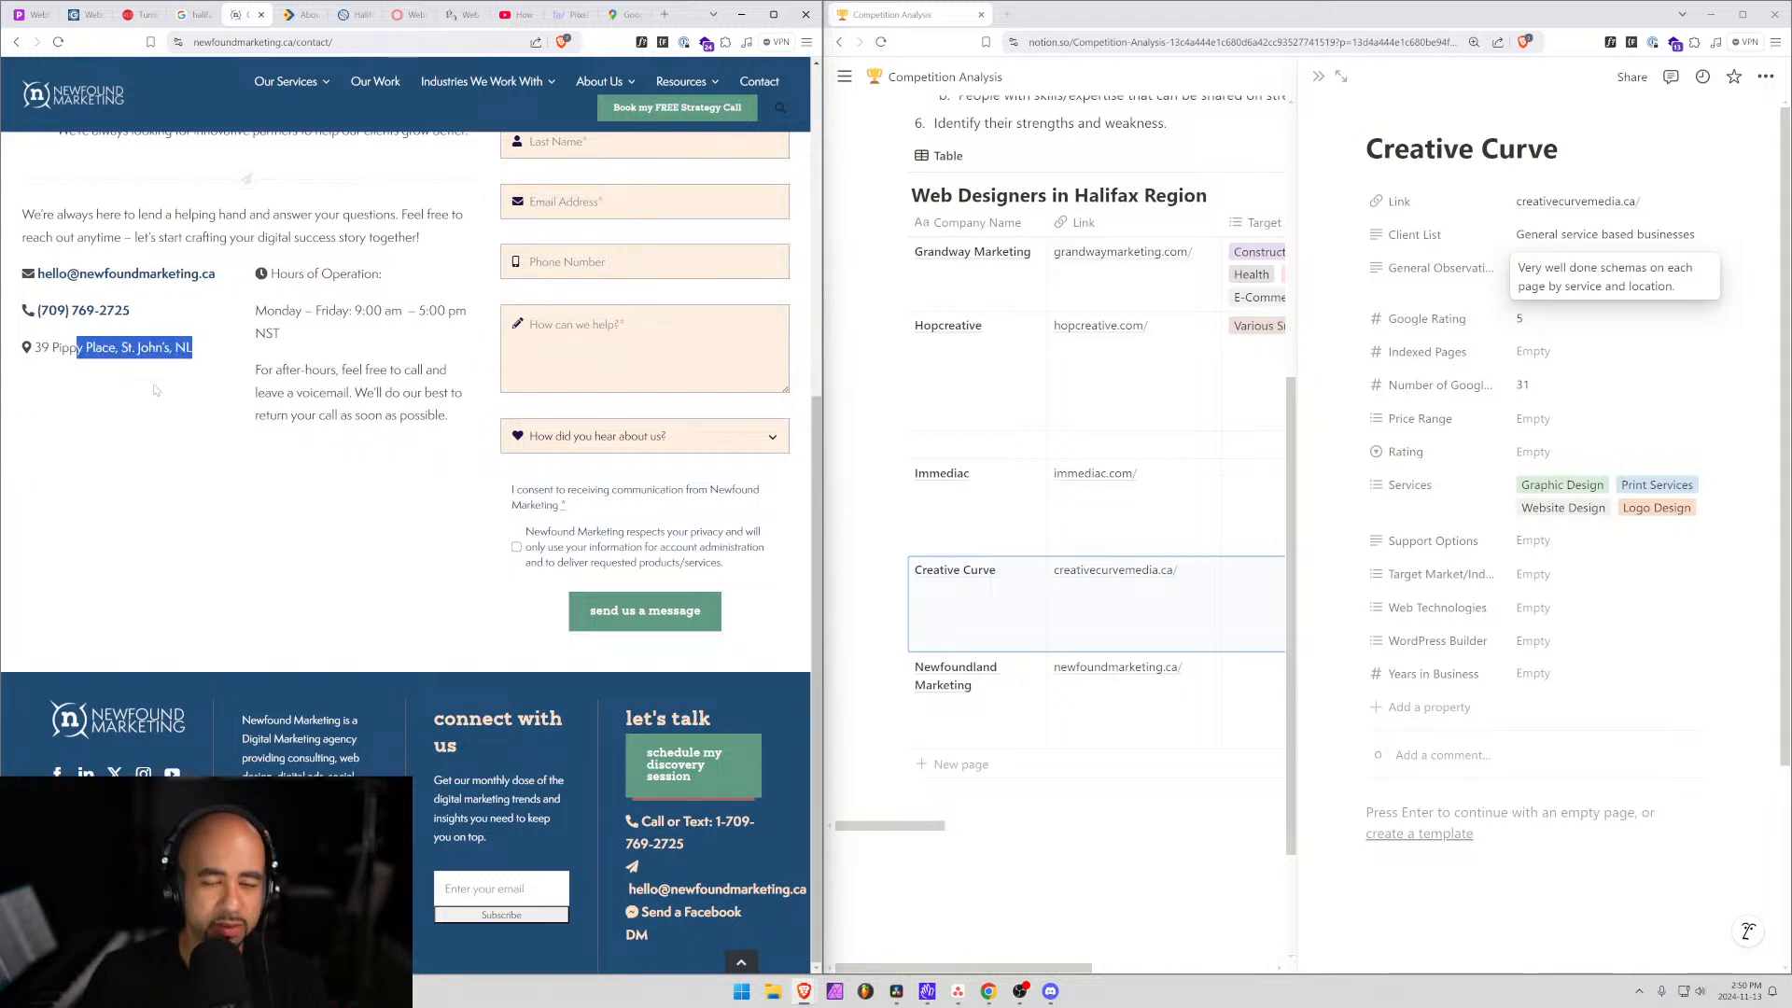
scroll(373, 560, up, 3)
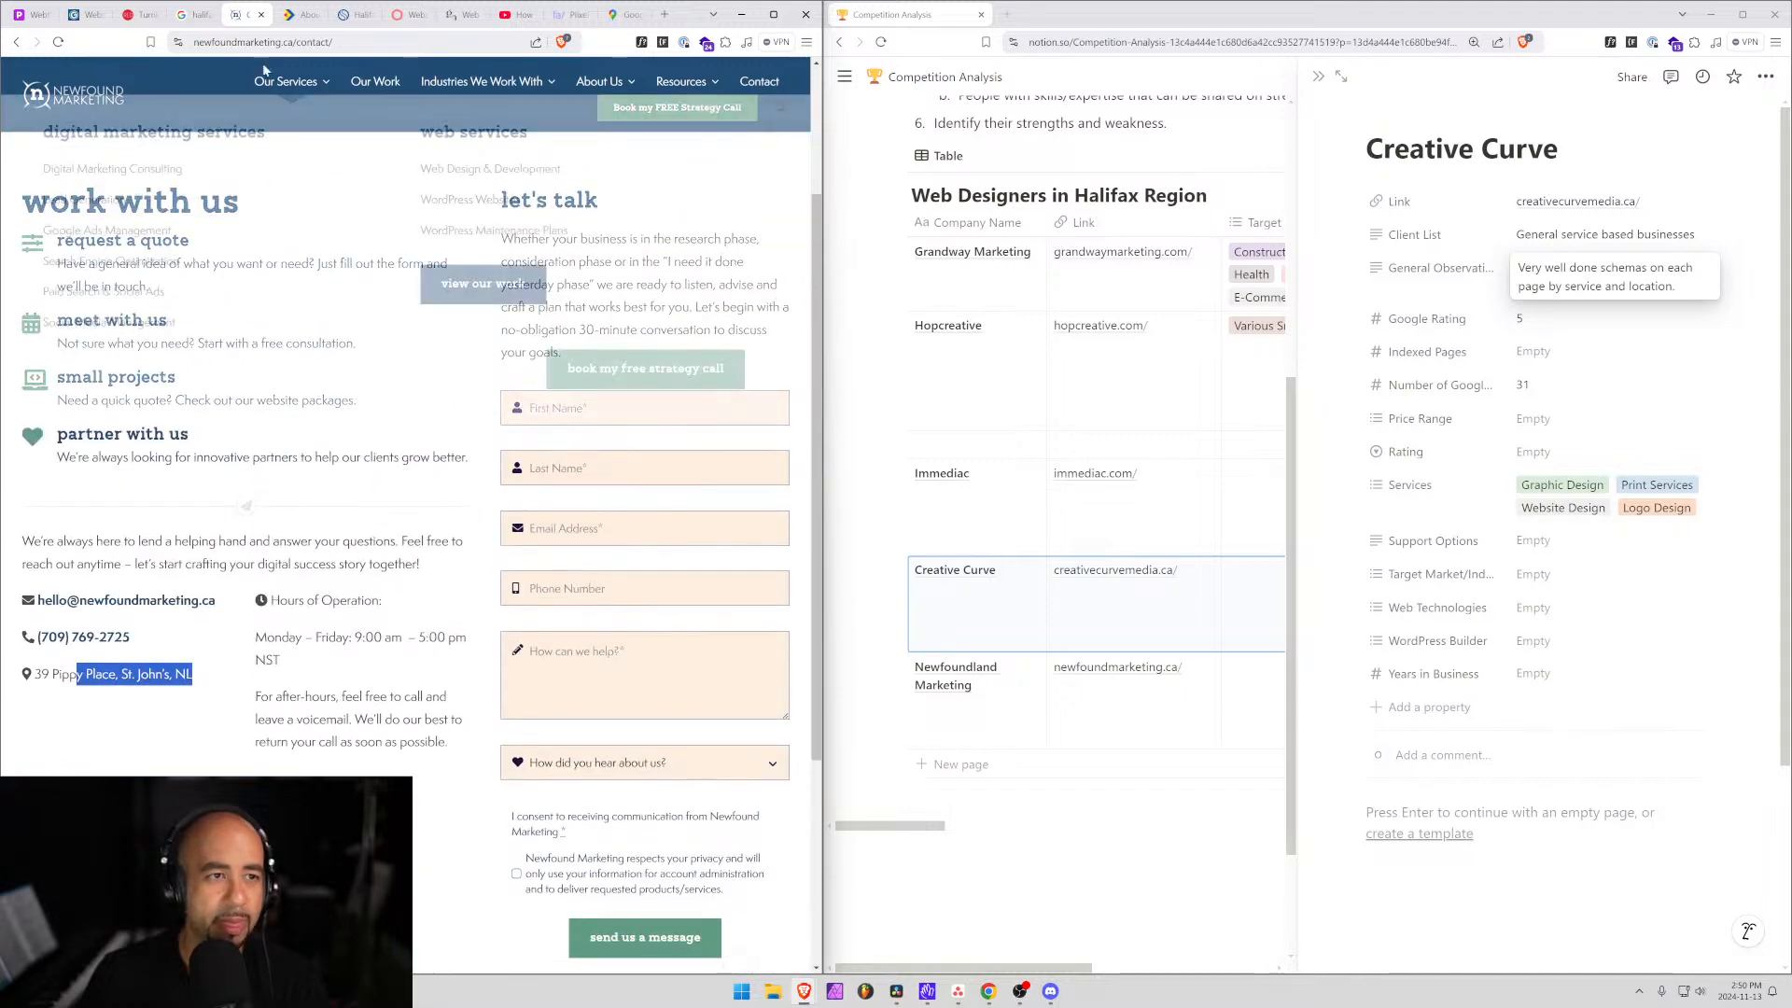
drag(284, 43, 182, 53)
key(ctrl+c)
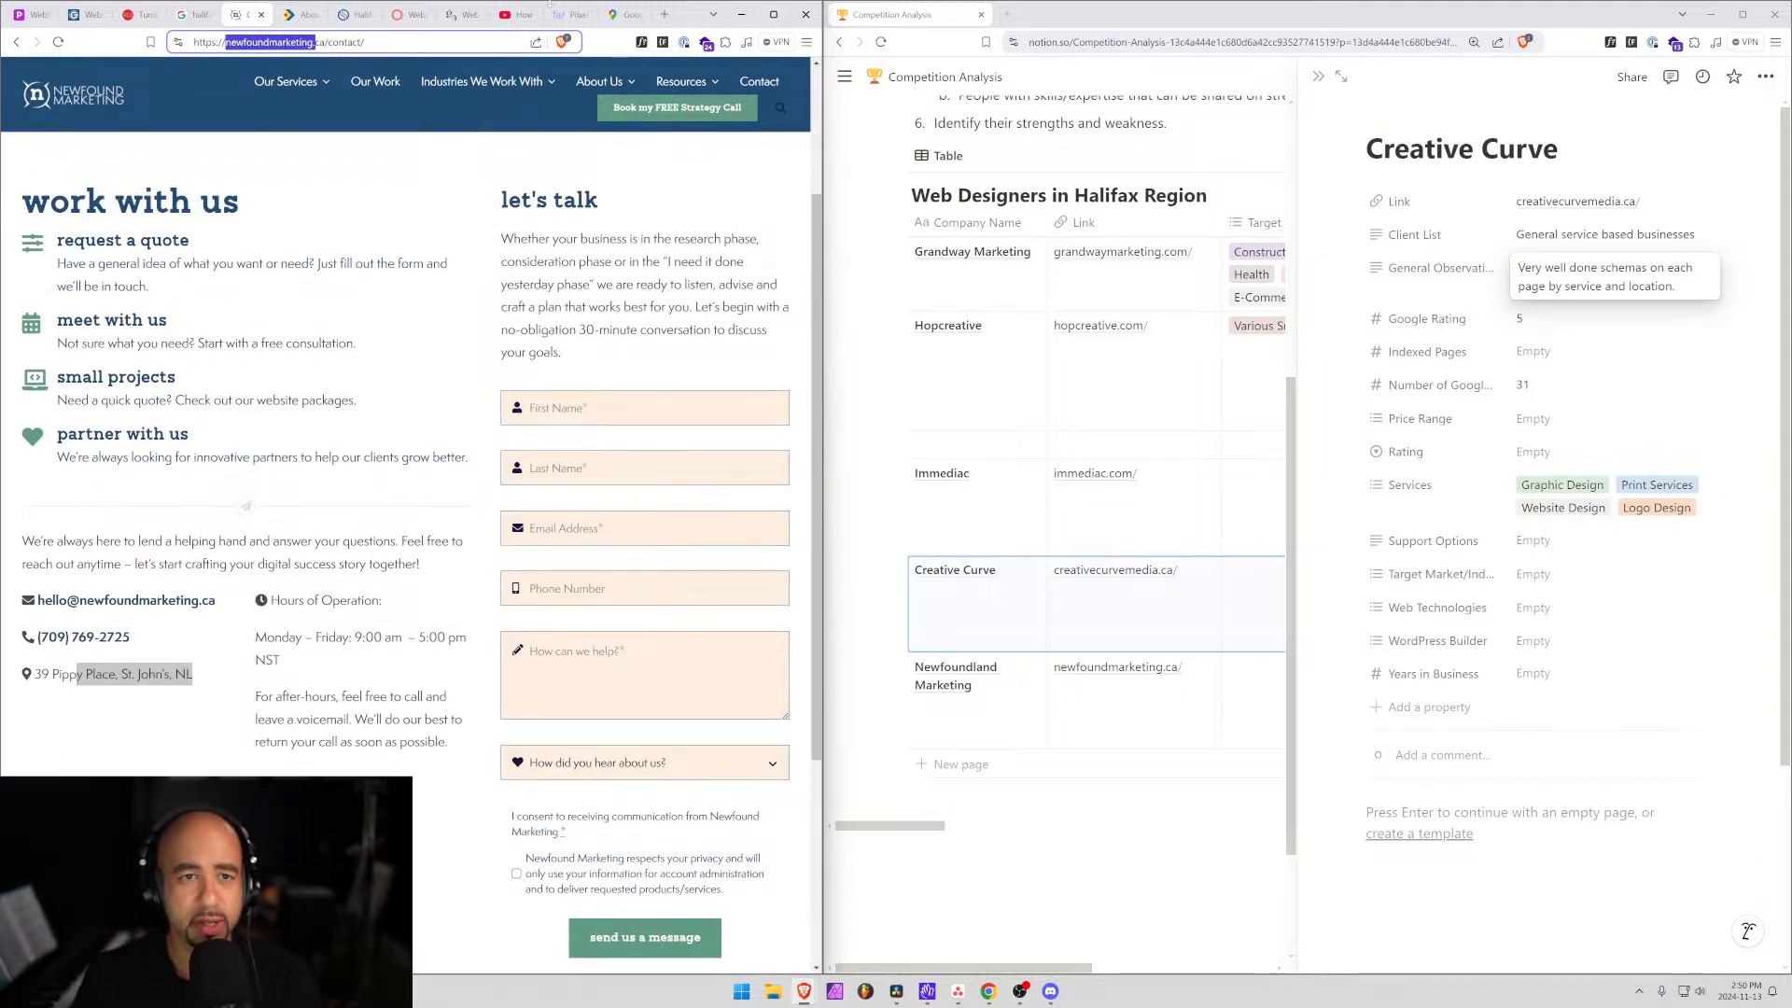
Search Google Maps for the copied domain to show Newfound Marketing's listing.
key(ctrl+9)
key(ctrl+v)
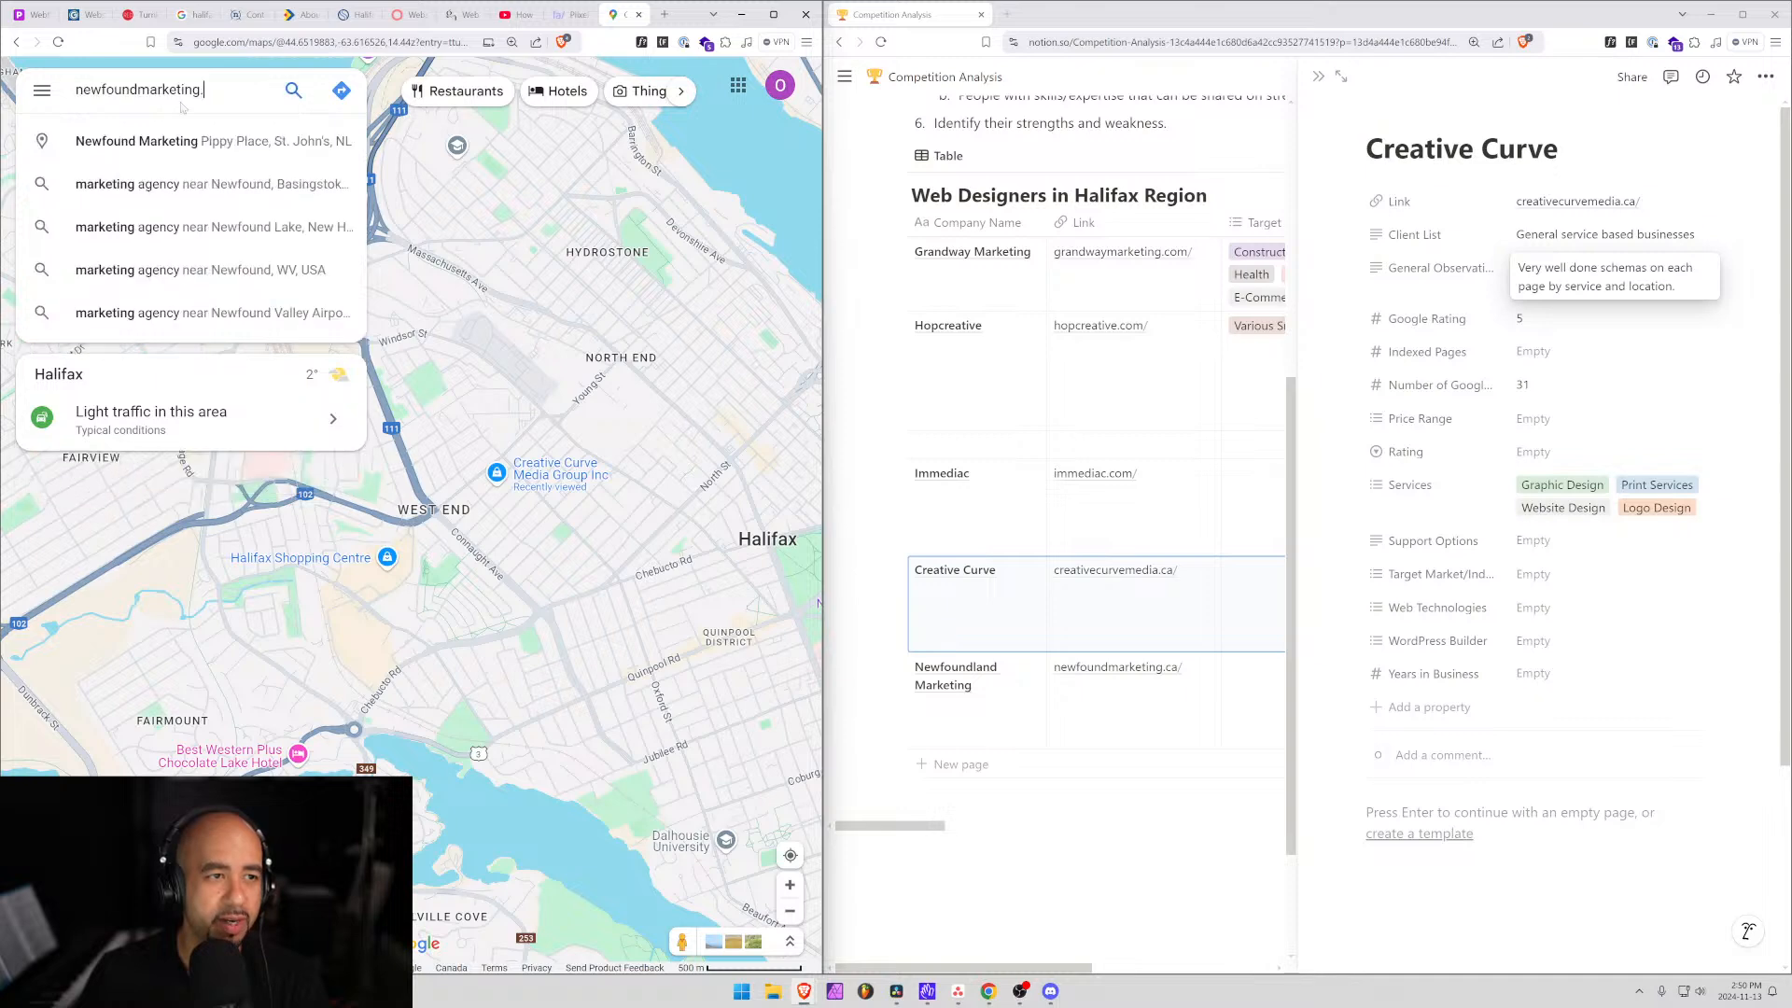
key(Down)
key(Return)
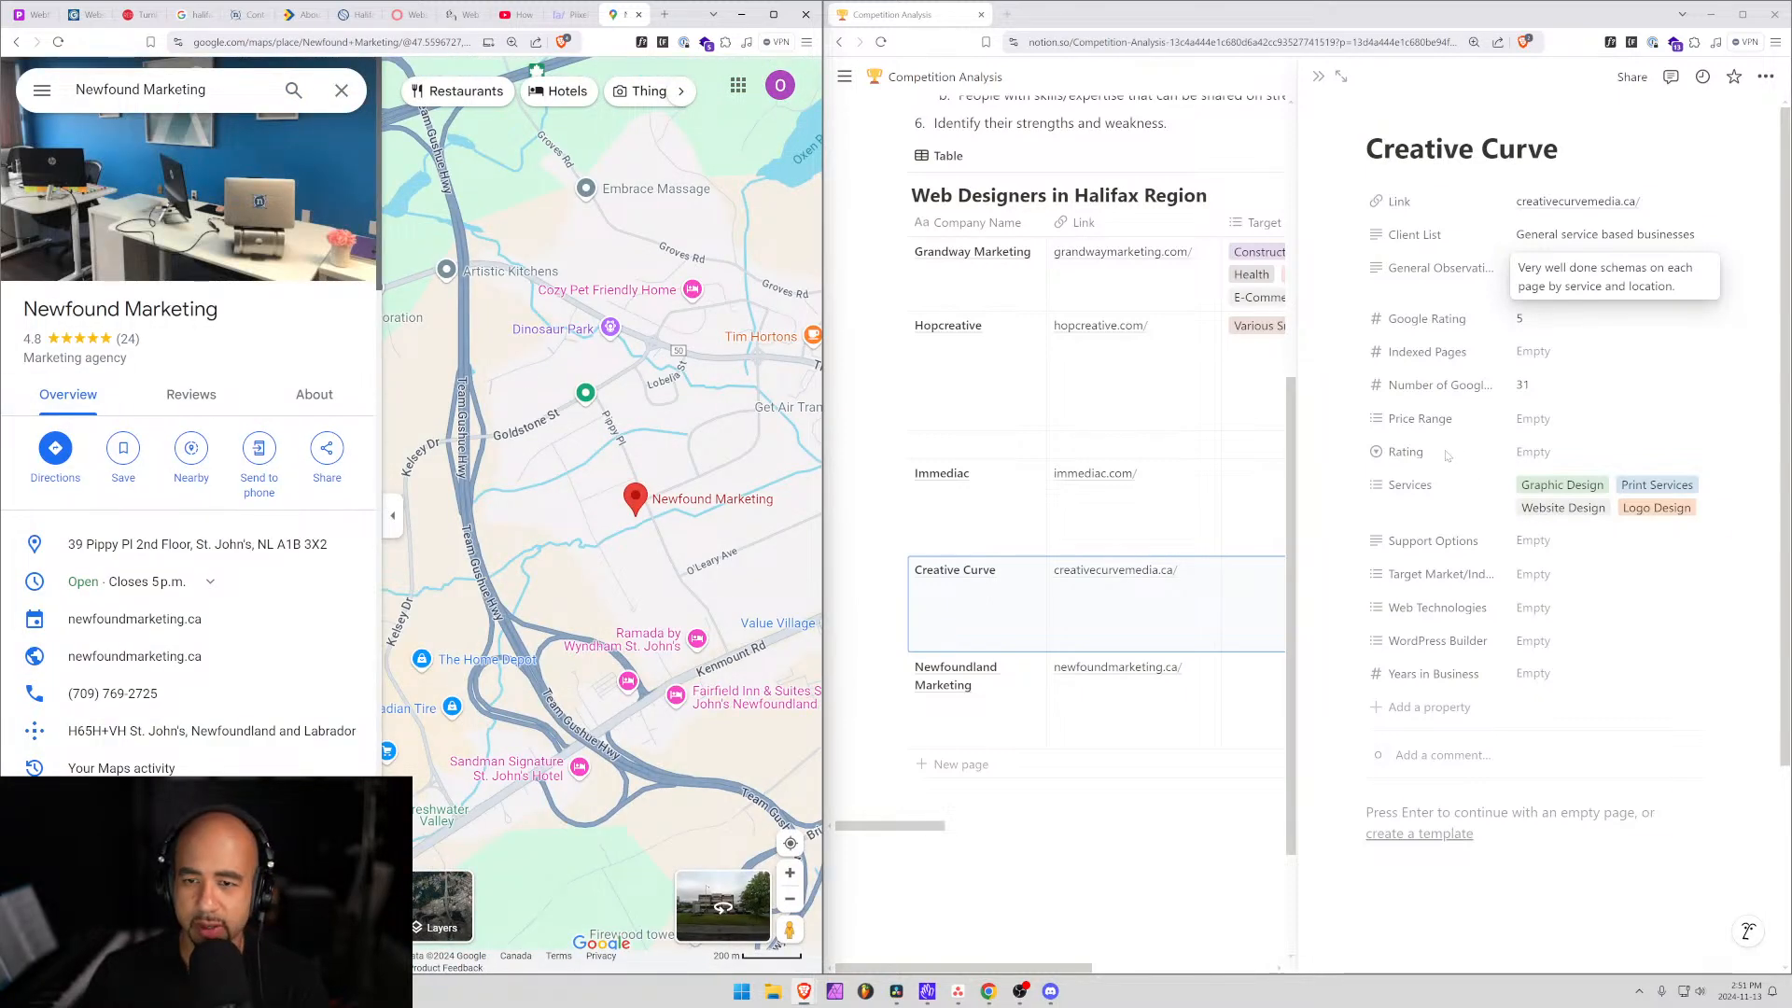
click(1545, 353)
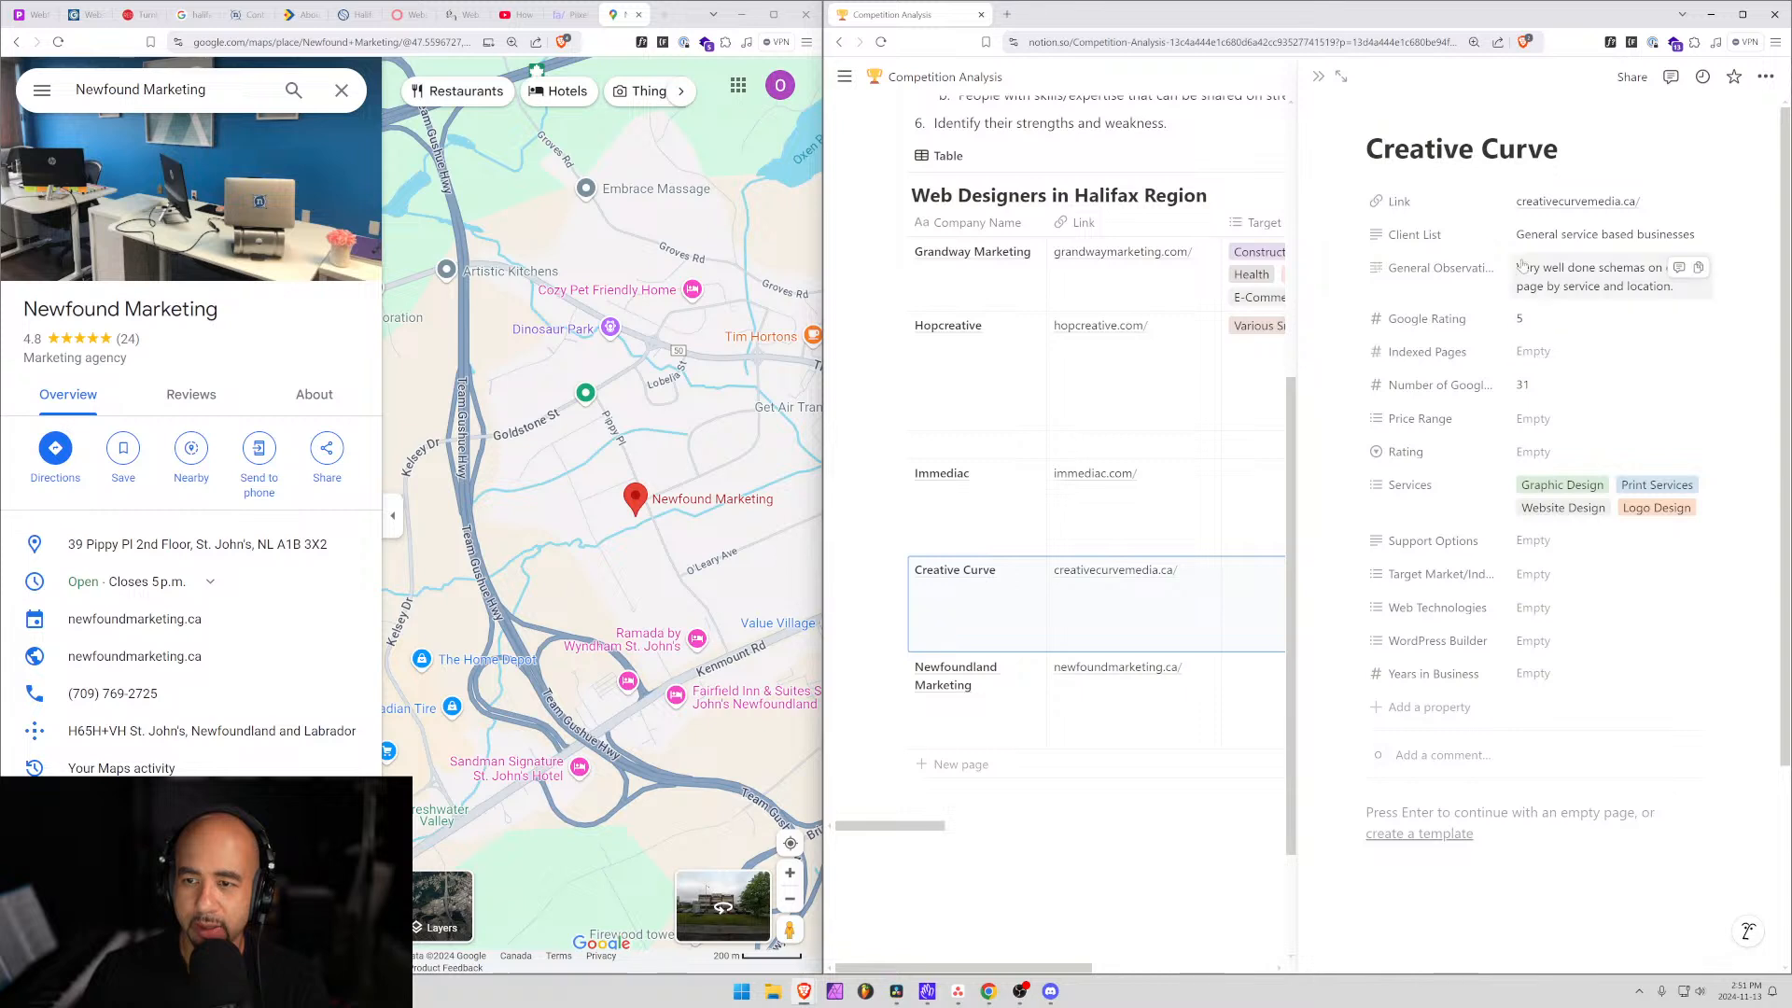
Enter 24 Google reviews and a 4.8 Google Rating on the Newfoundland Marketing record.
click(1015, 667)
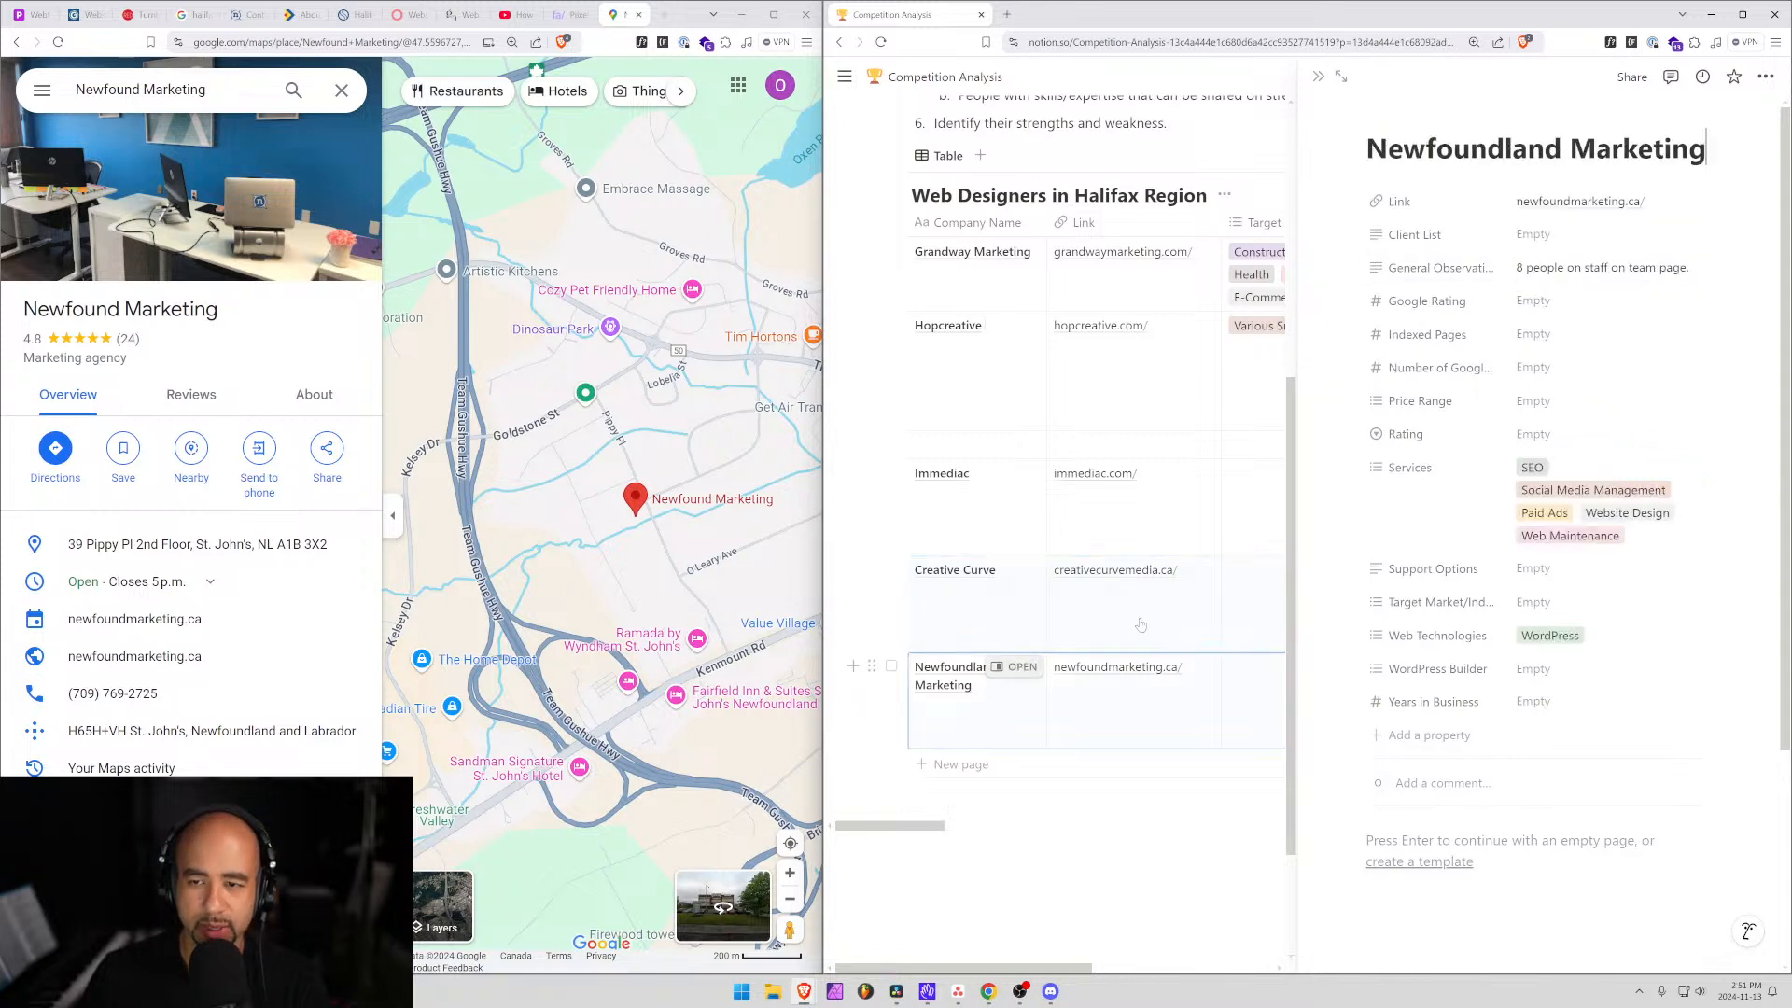
click(1536, 368)
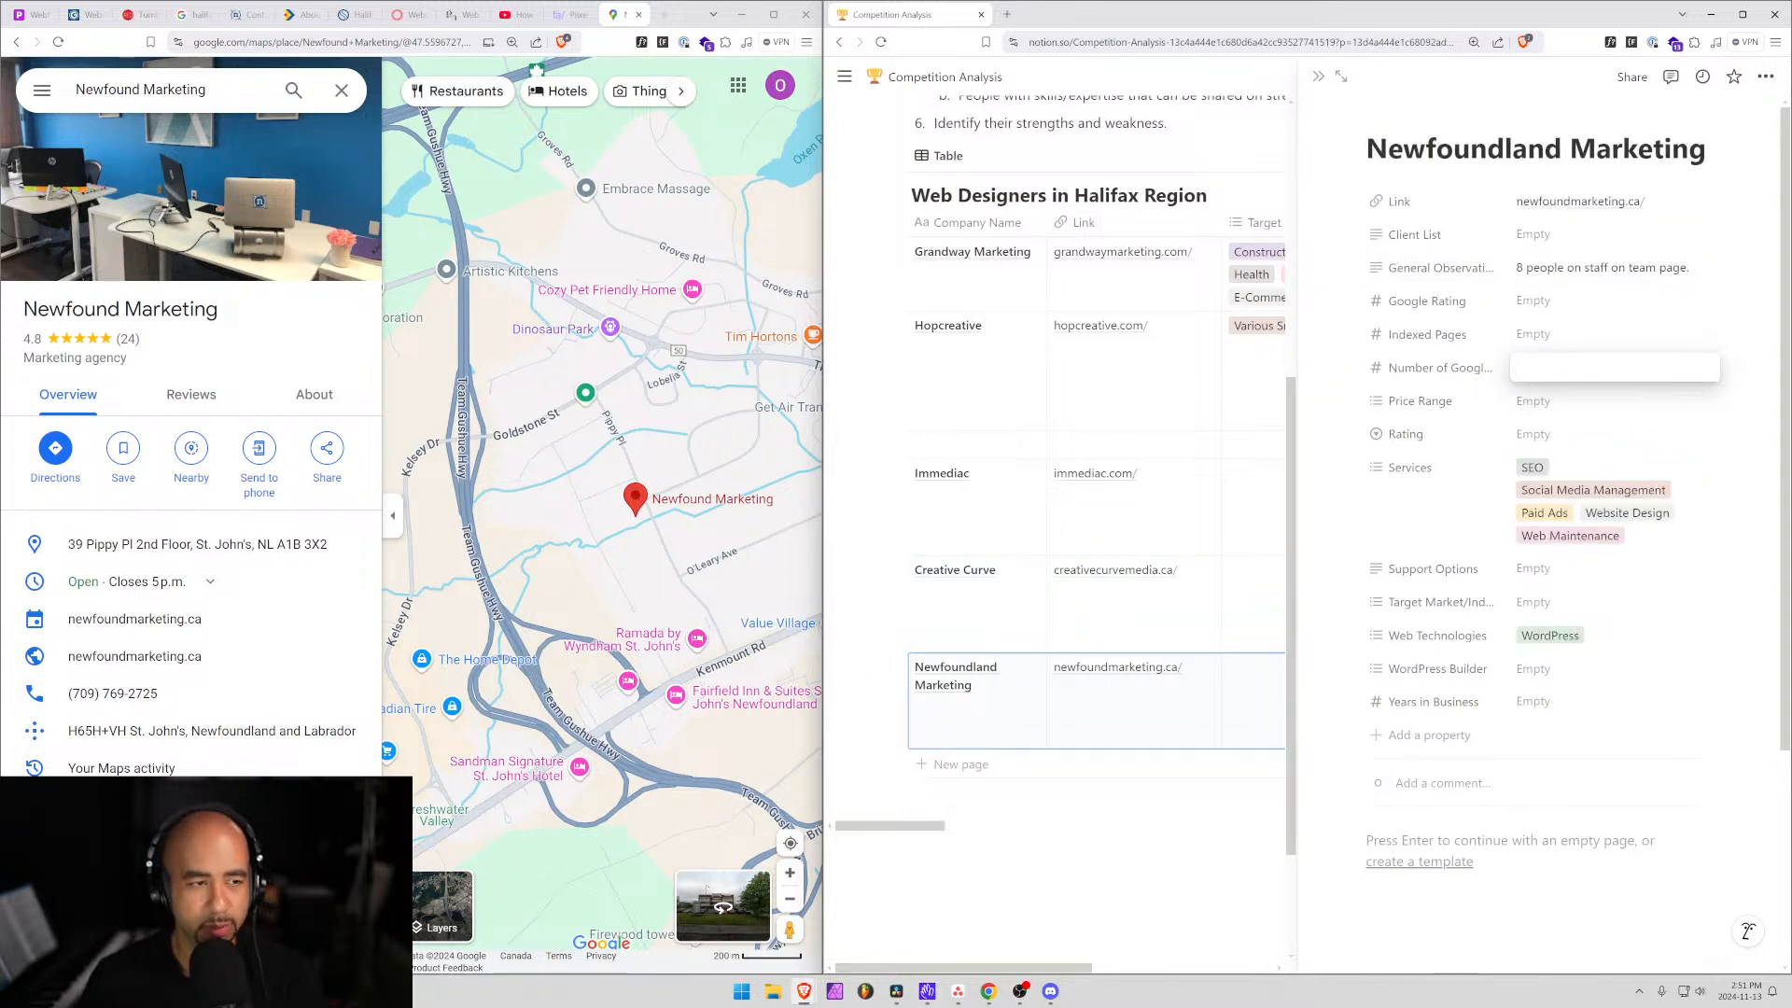
text(24)
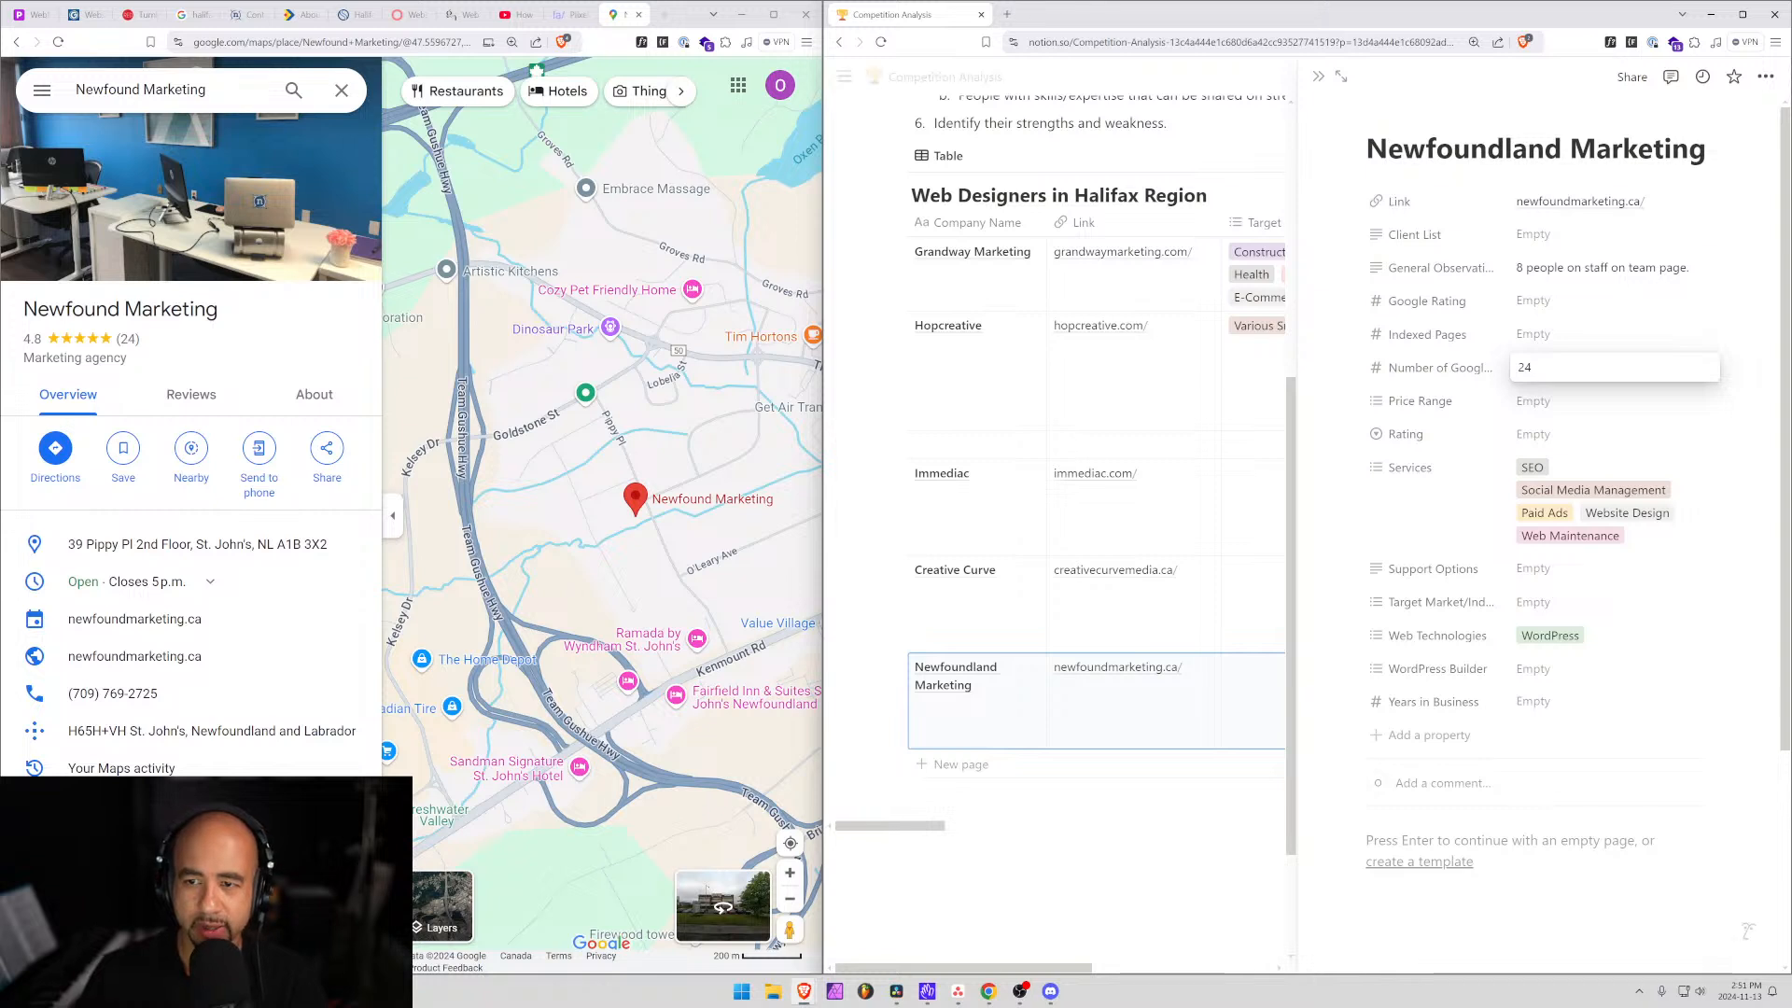
click(1540, 308)
click(1541, 303)
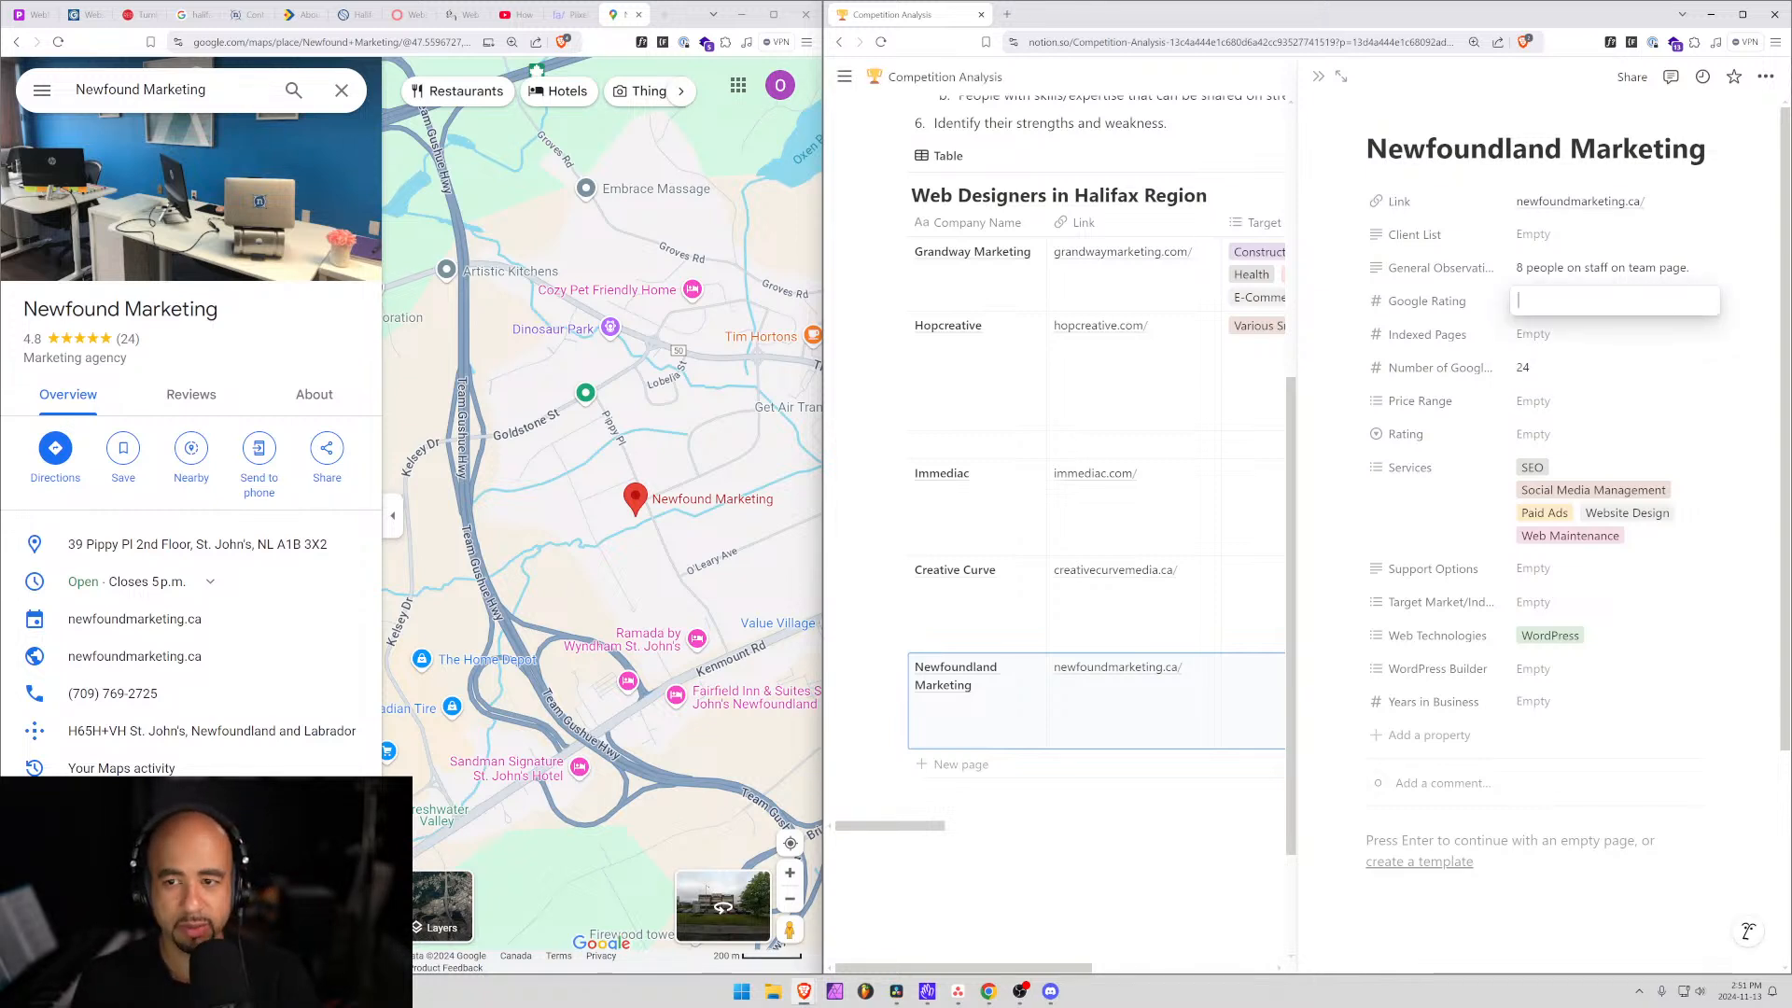
text(4.0)
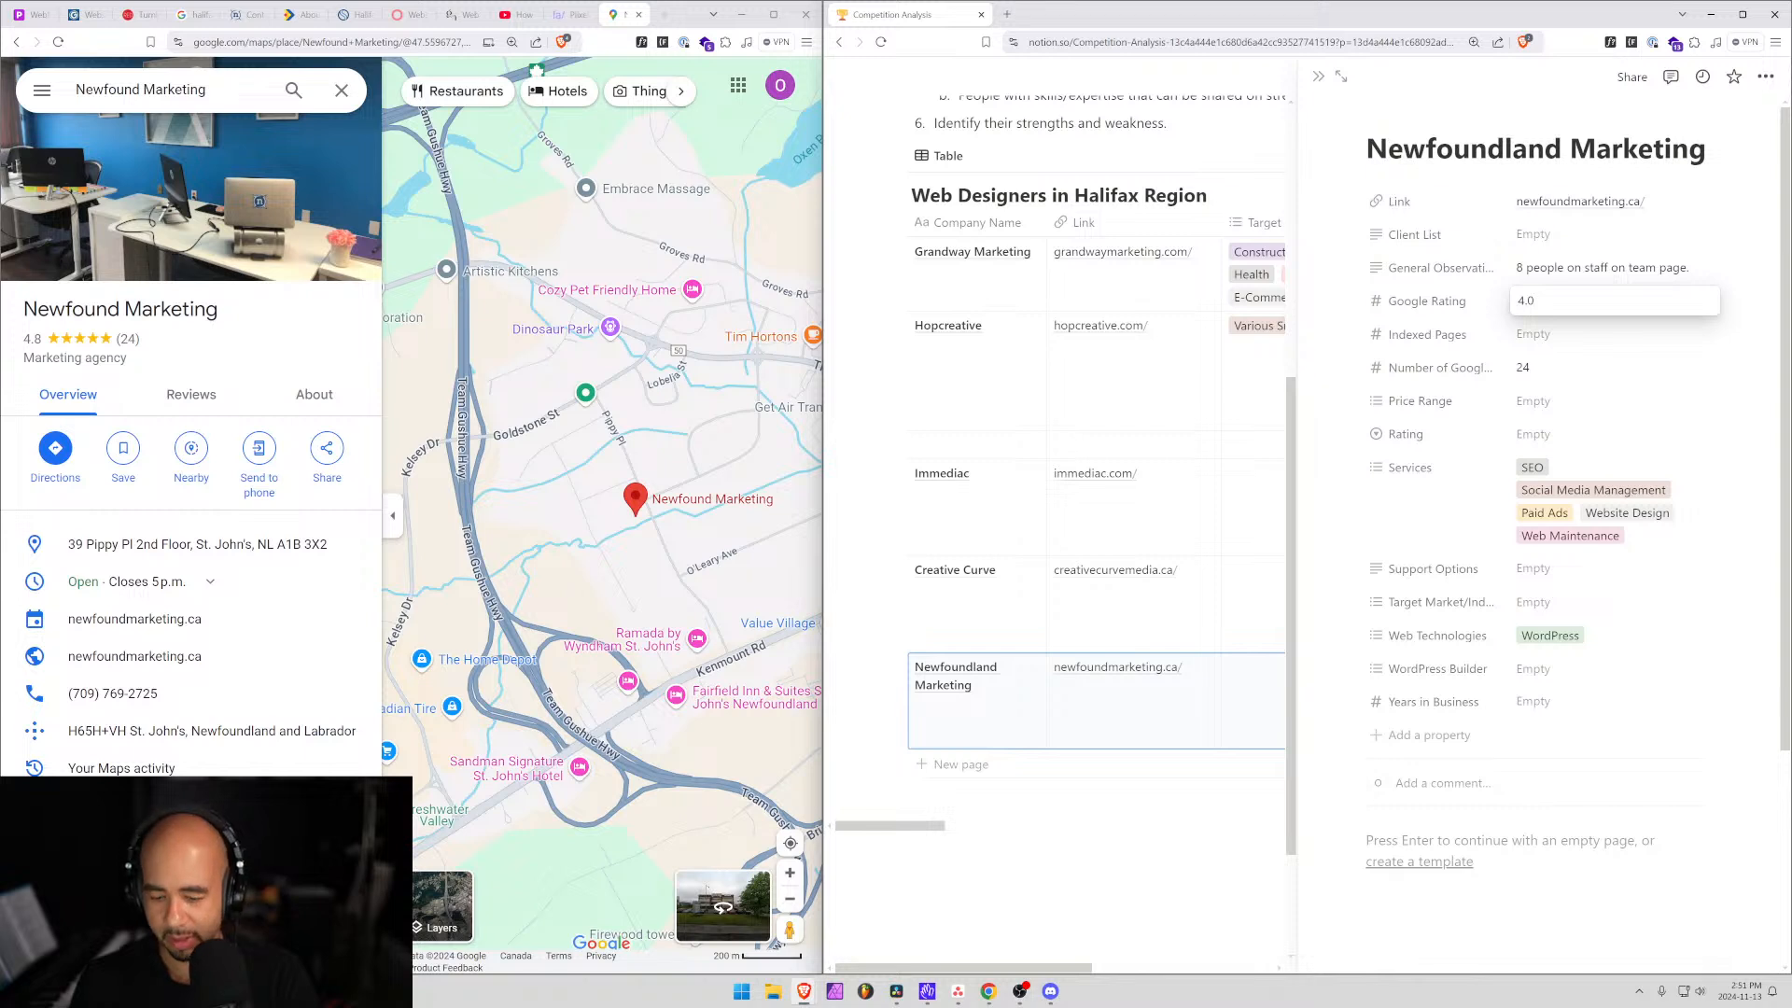
key(BackSpace)
text(8)
key(Tab)
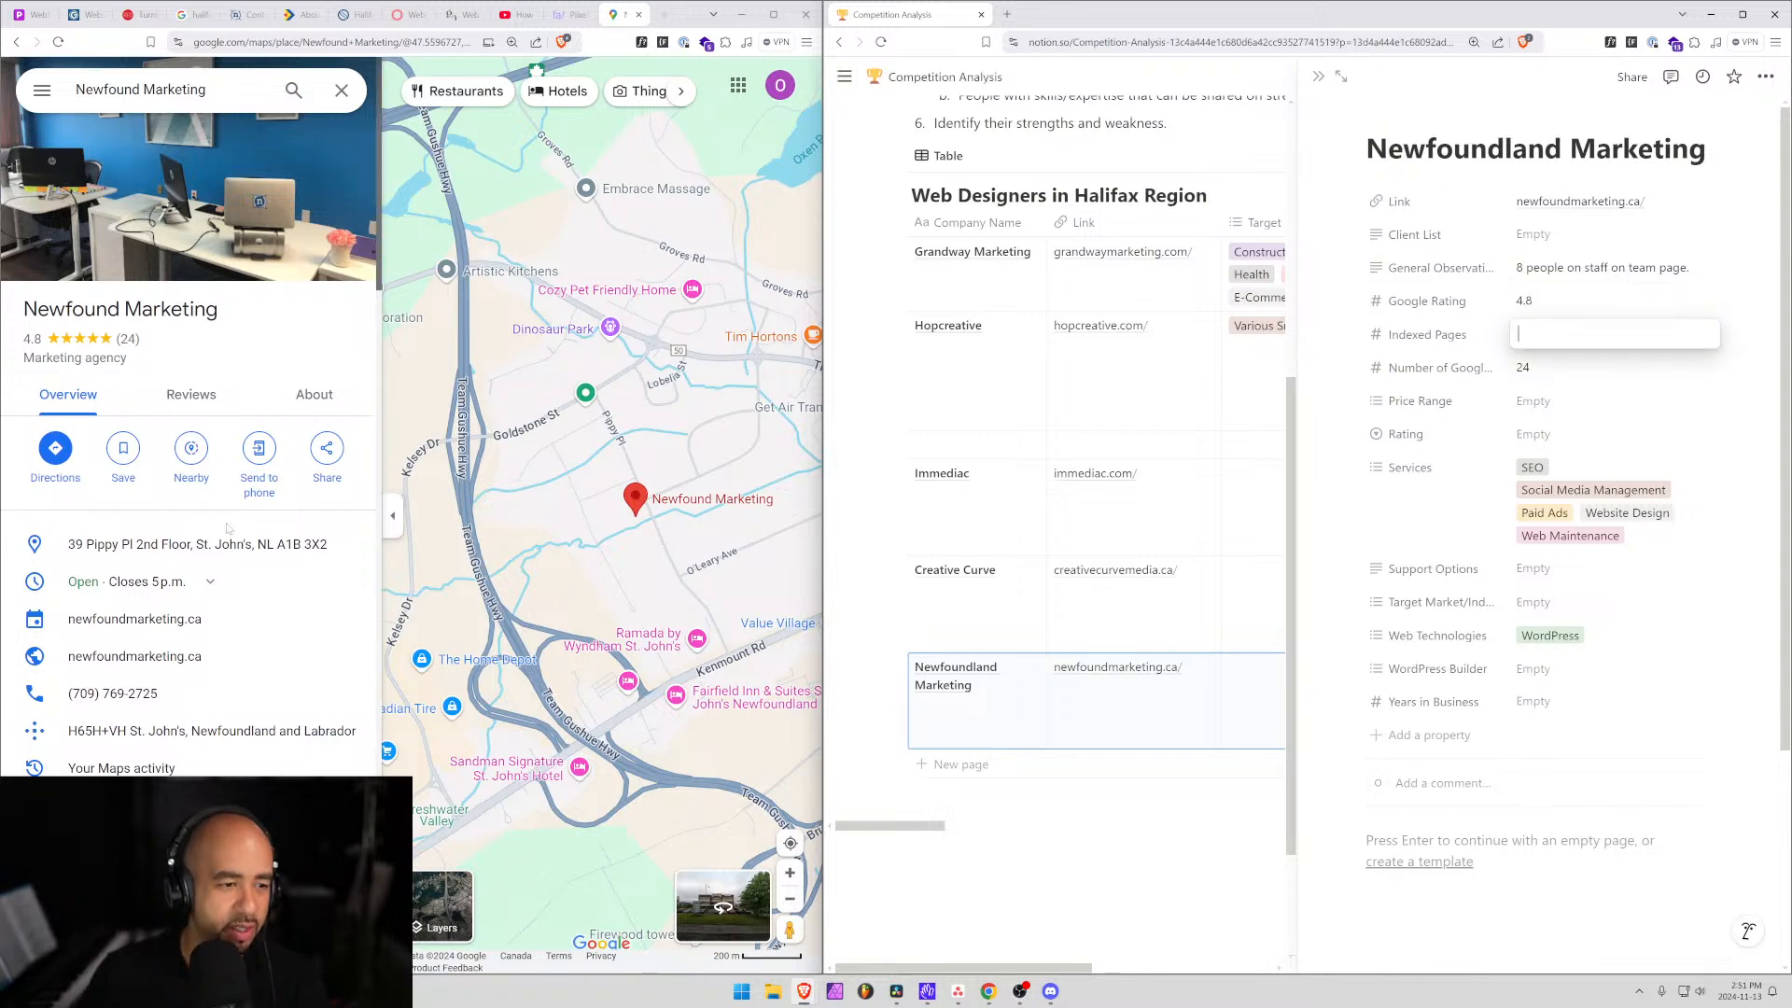
Sort Newfound Marketing's reviews lowest rating first and expand the one-star review.
scroll(298, 559, down, 8)
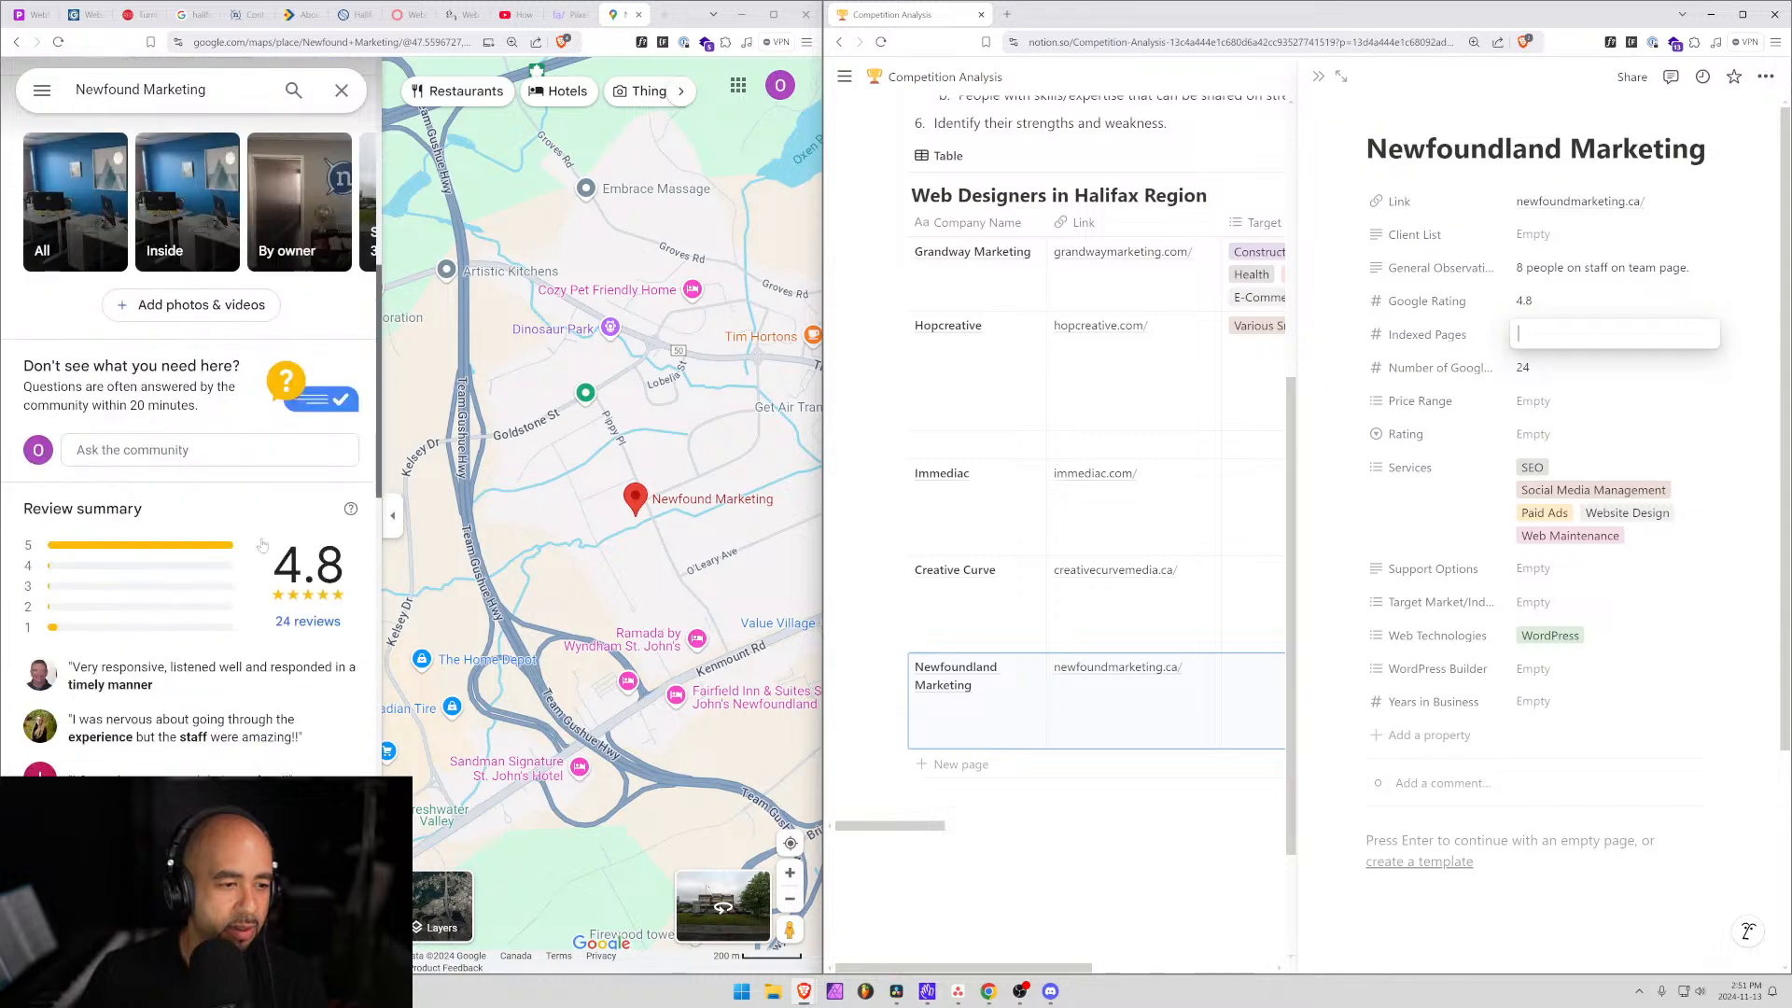
click(54, 634)
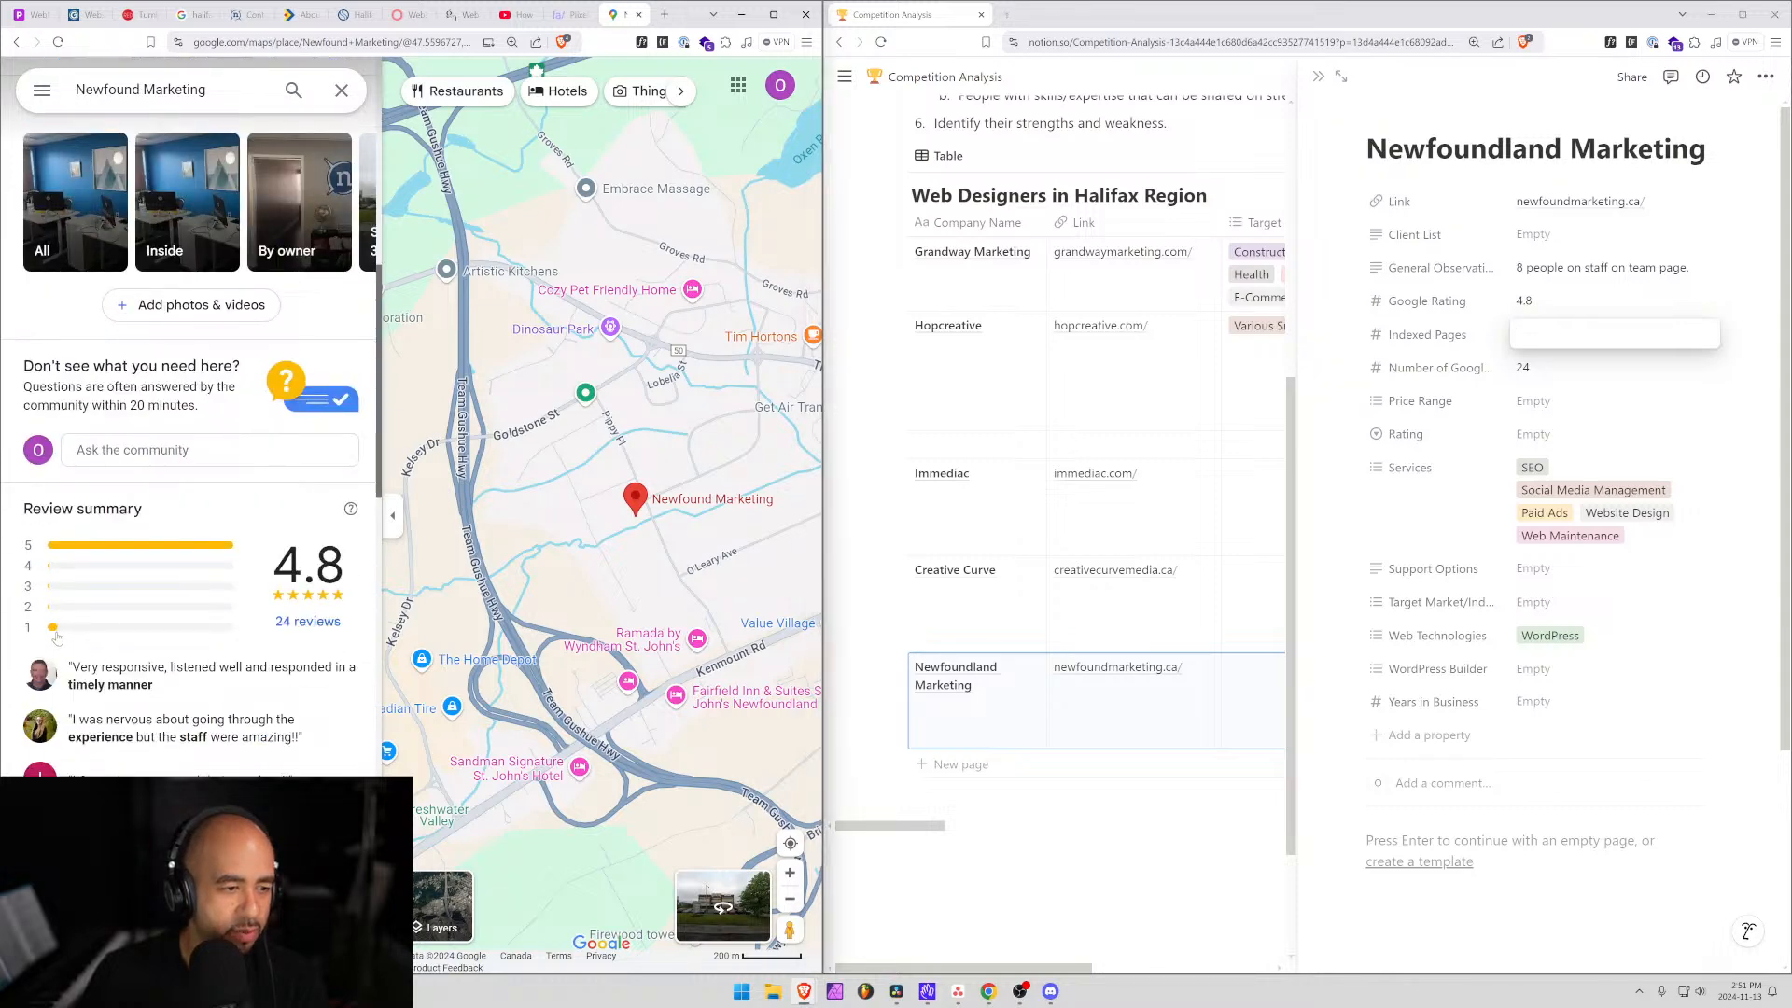
click(293, 632)
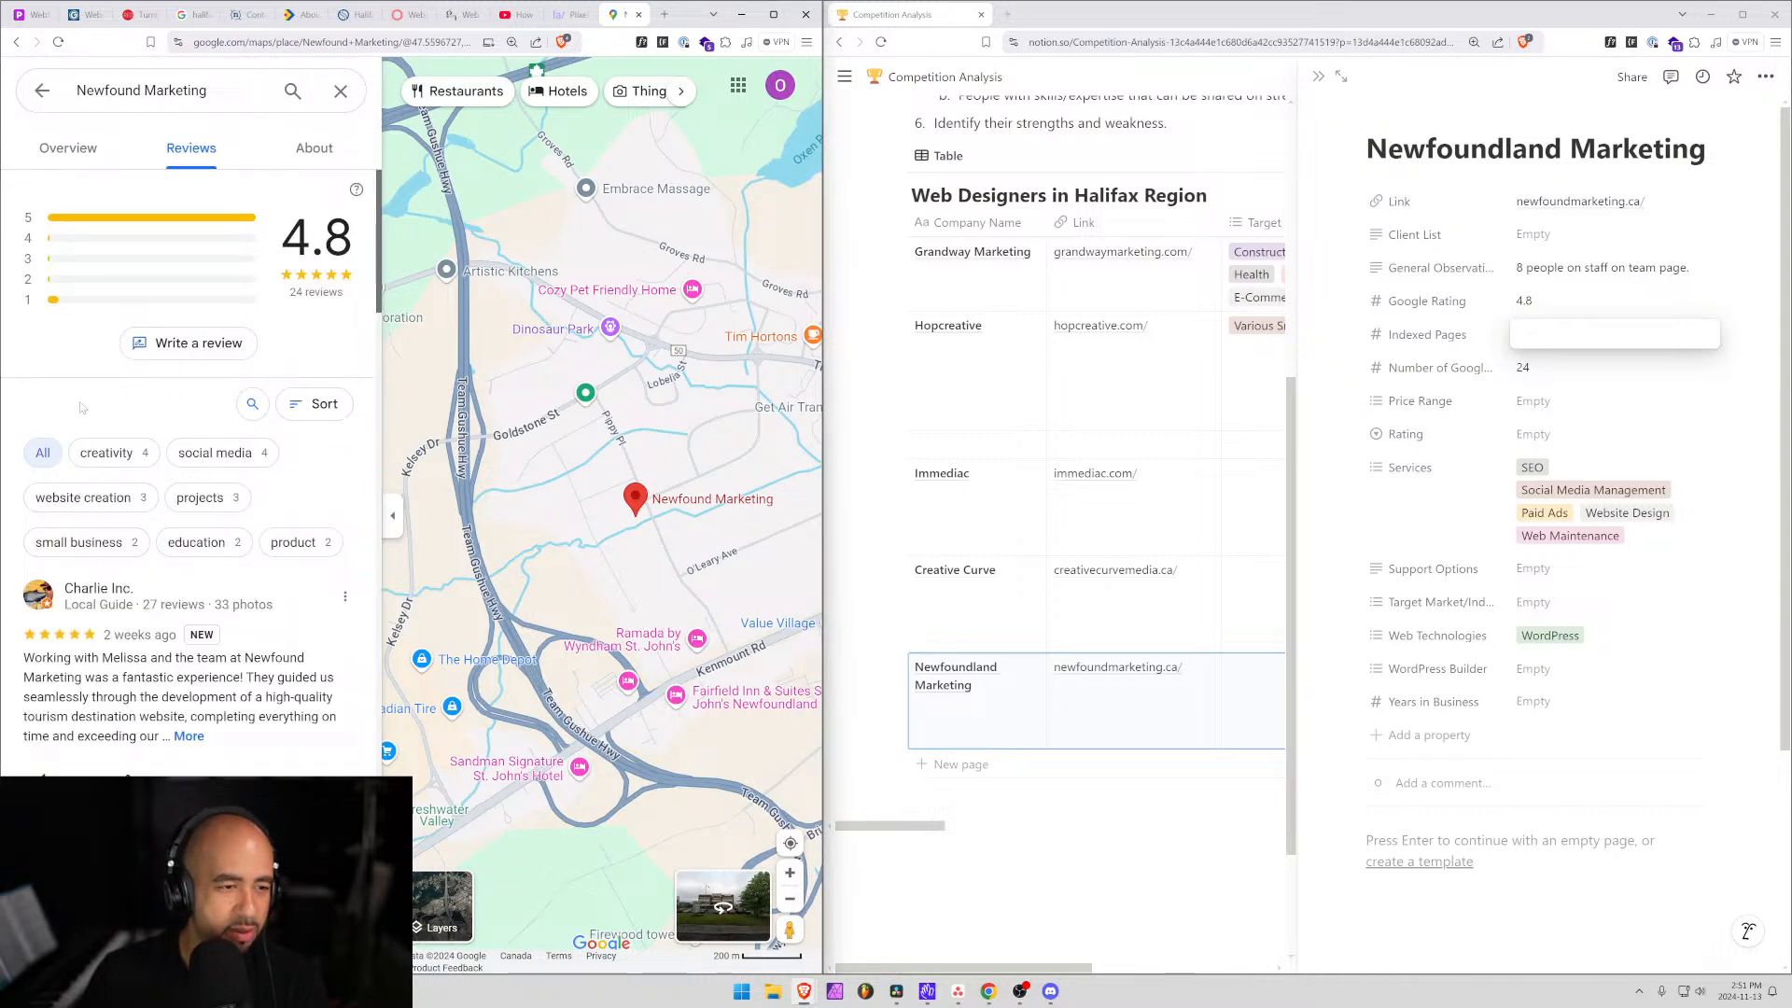
click(308, 405)
click(333, 495)
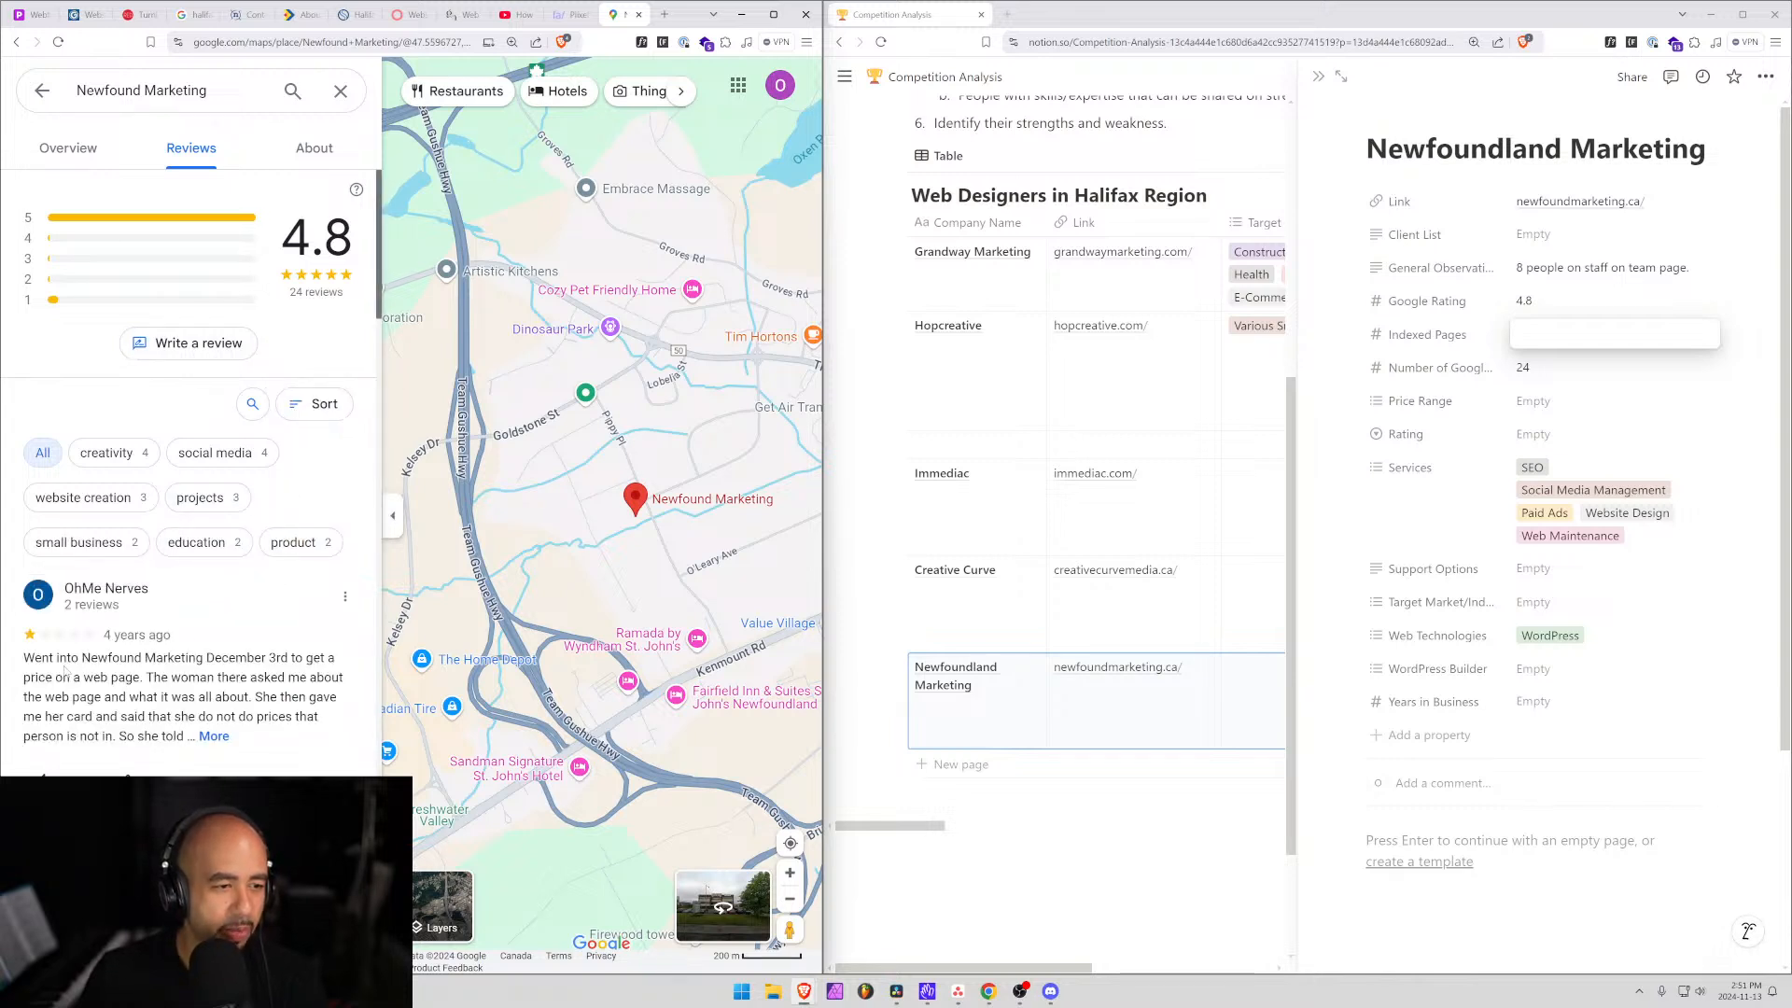
click(214, 737)
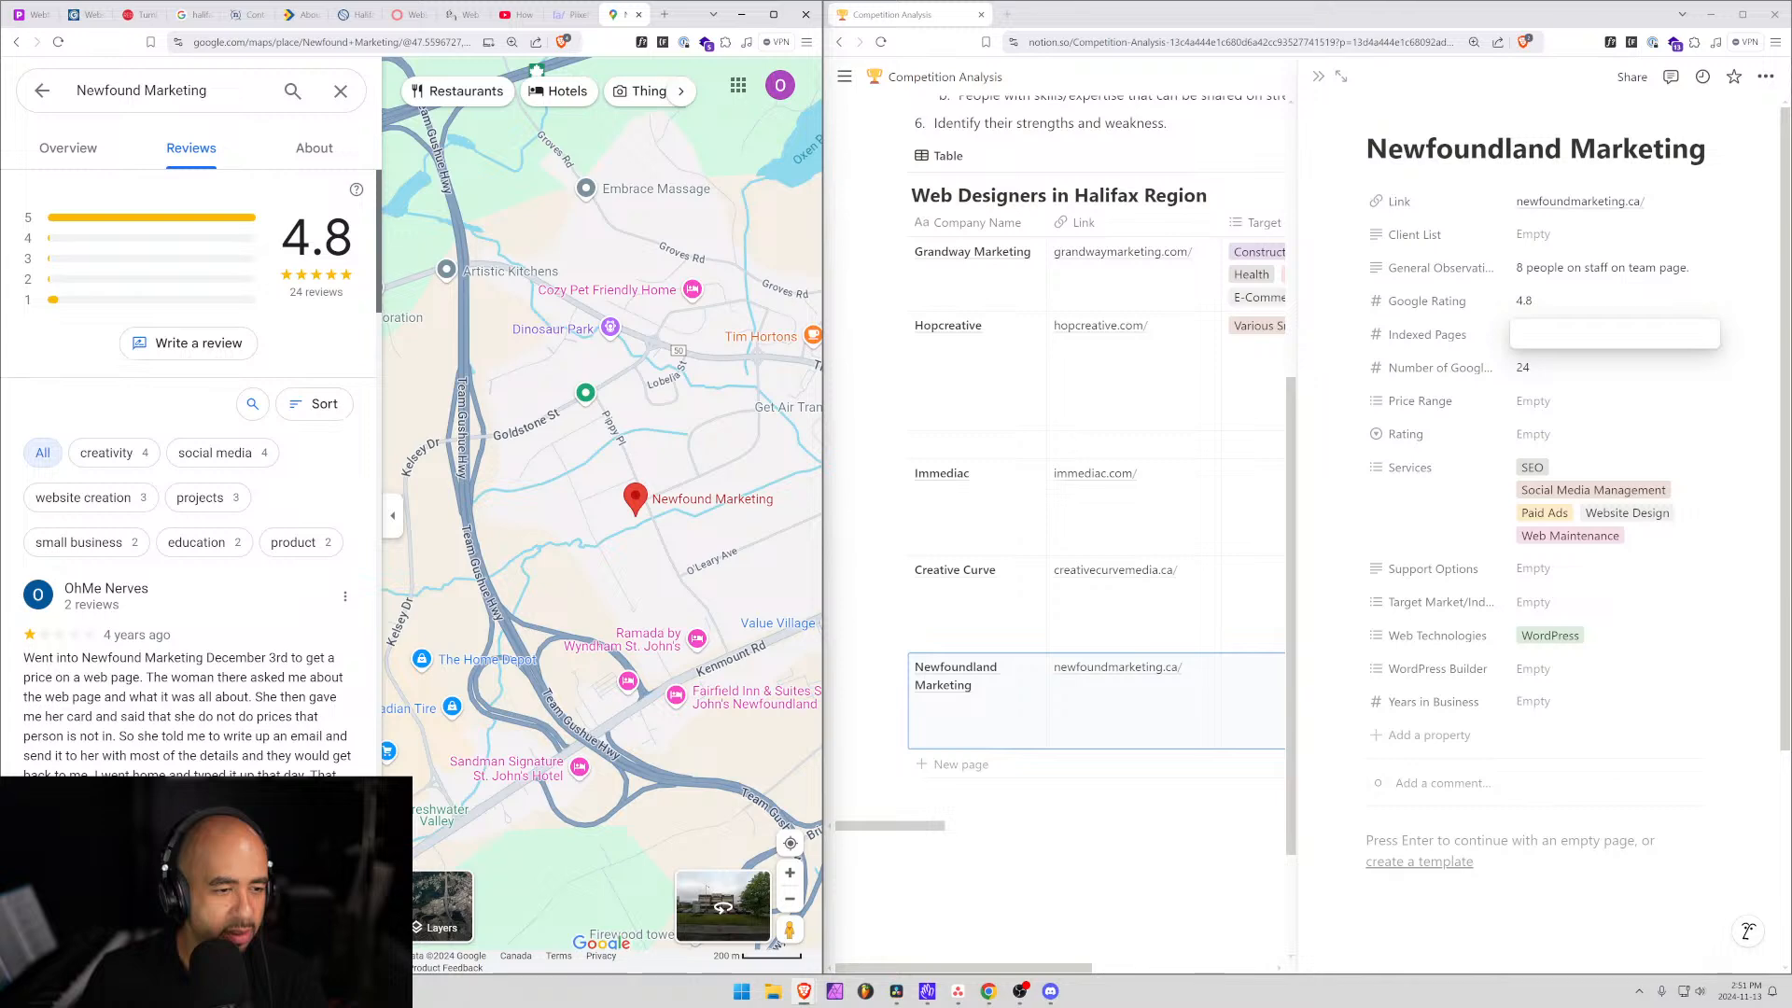
Highlight passages of the one-star review while reading it through.
mouse_move(110, 716)
mouse_down()
mouse_move(308, 716)
mouse_move(93, 757)
mouse_move(113, 737)
mouse_up()
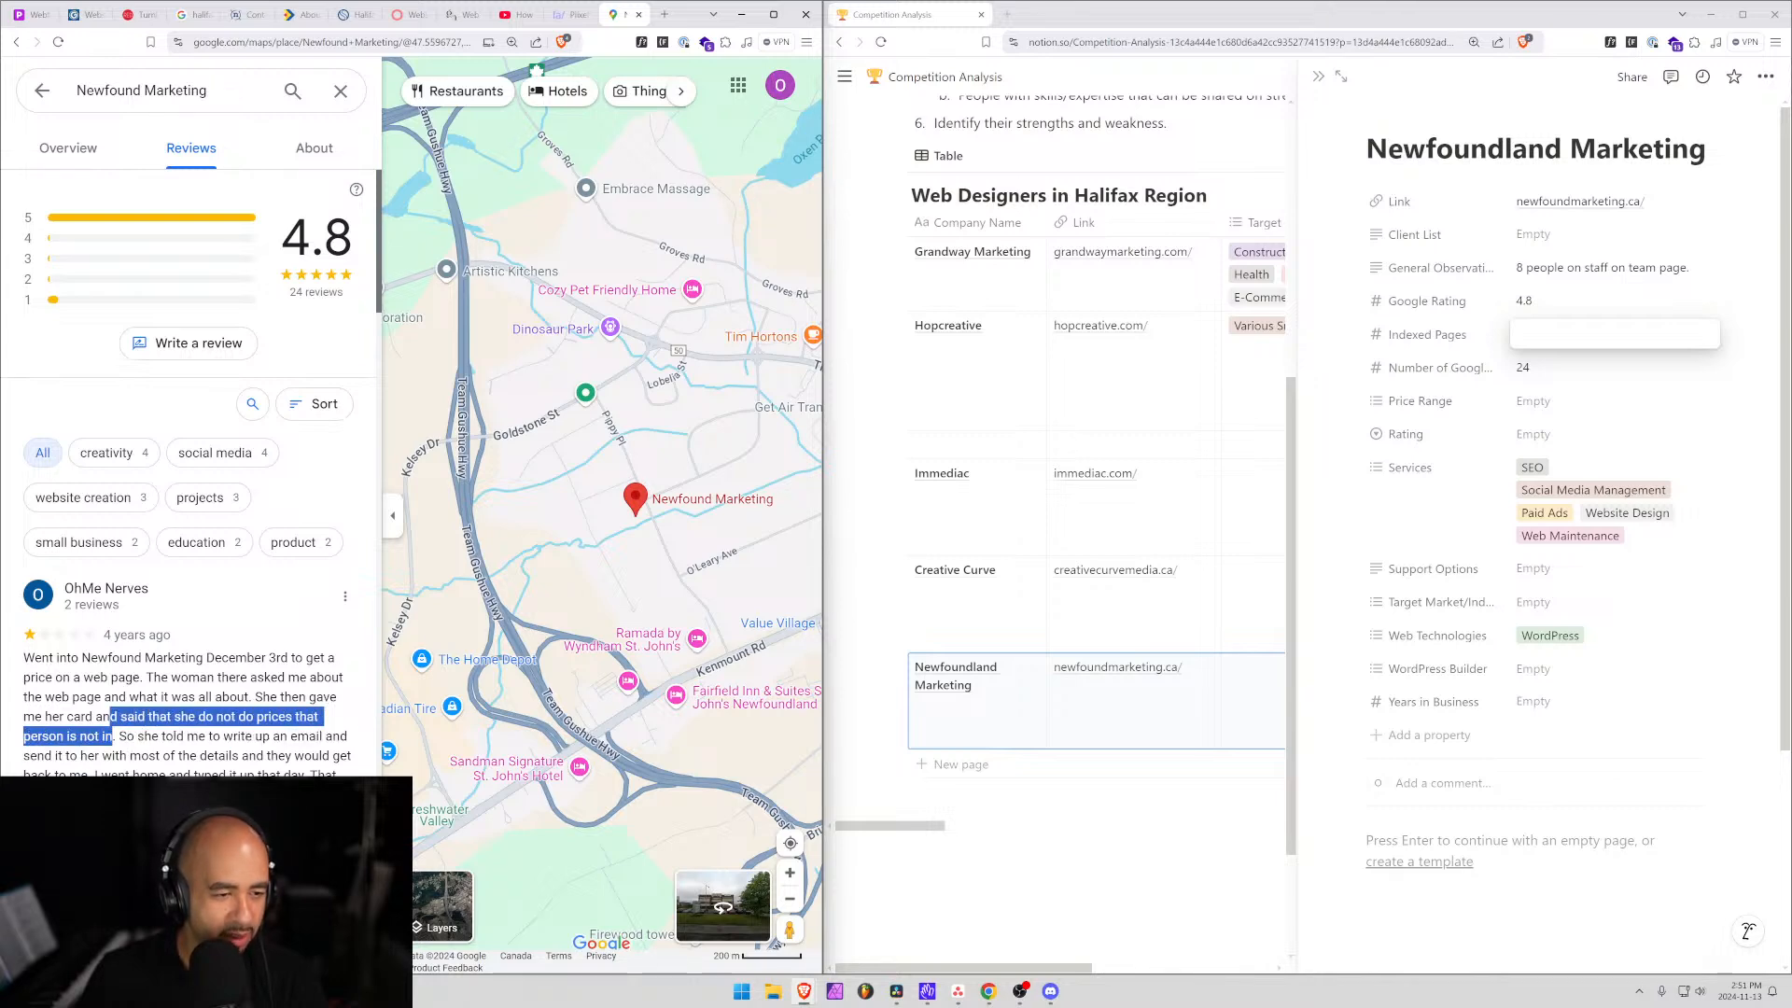
scroll(113, 737, down, 1)
scroll(250, 610, down, 2)
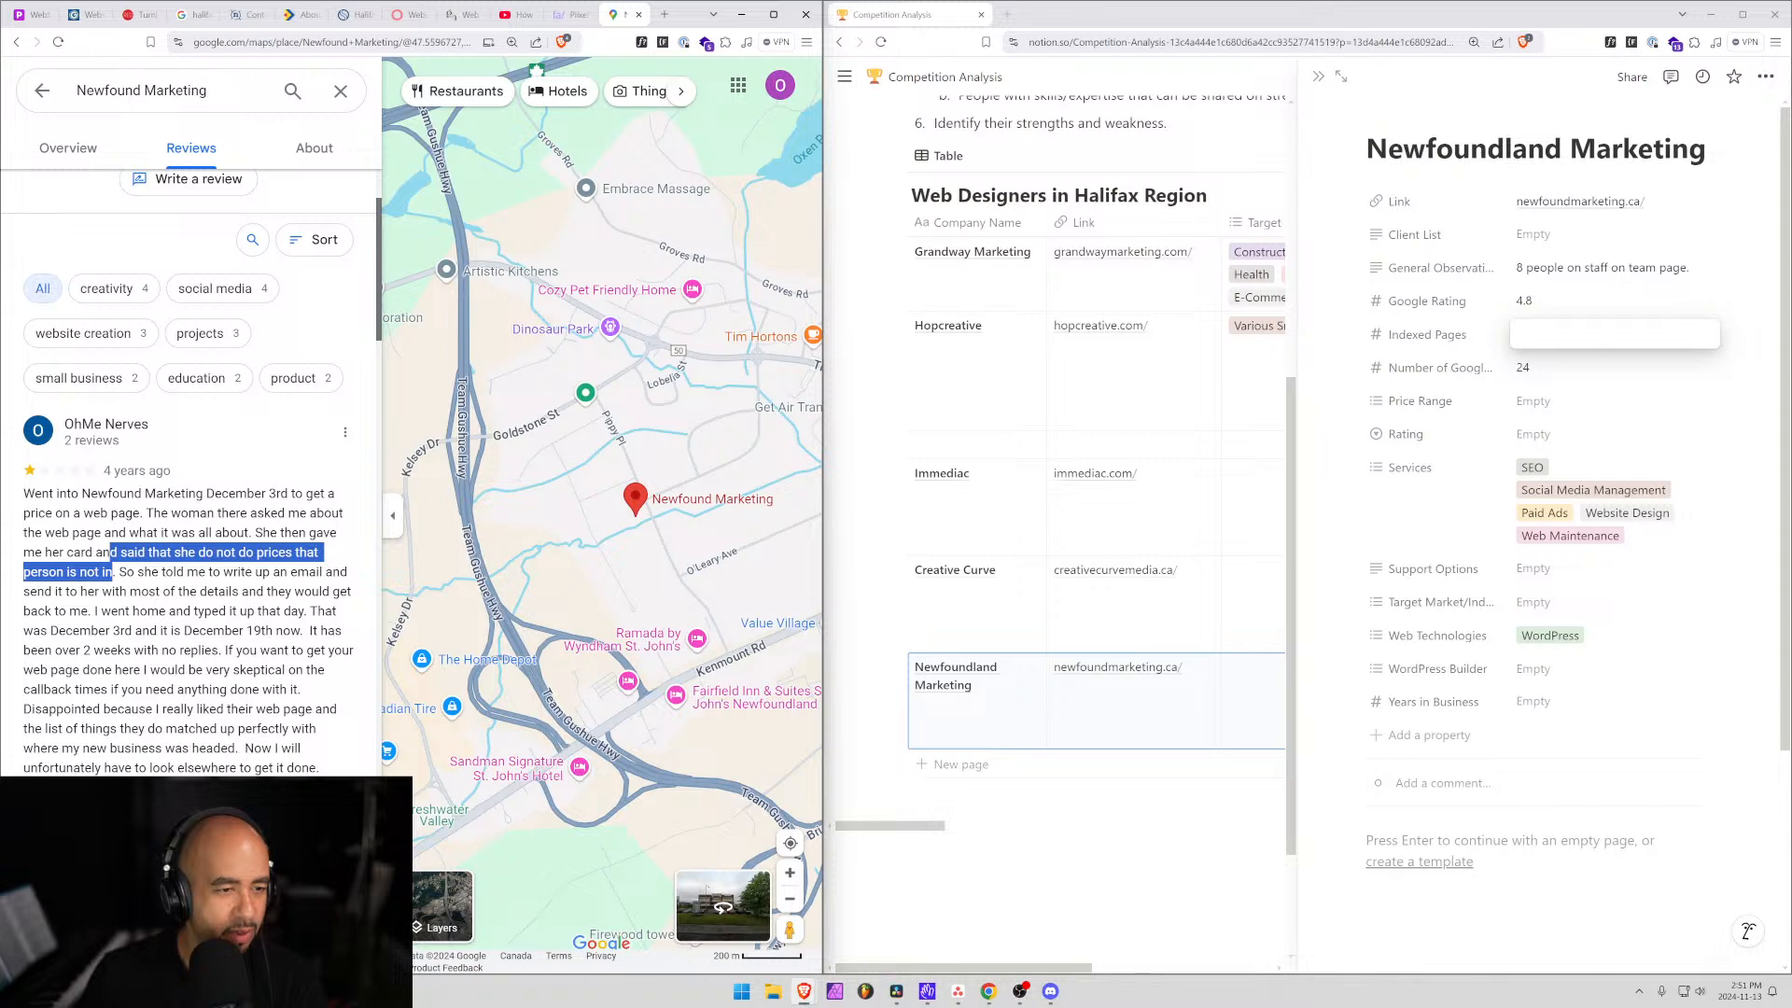
drag(110, 611, 289, 767)
click(289, 767)
scroll(169, 656, down, 3)
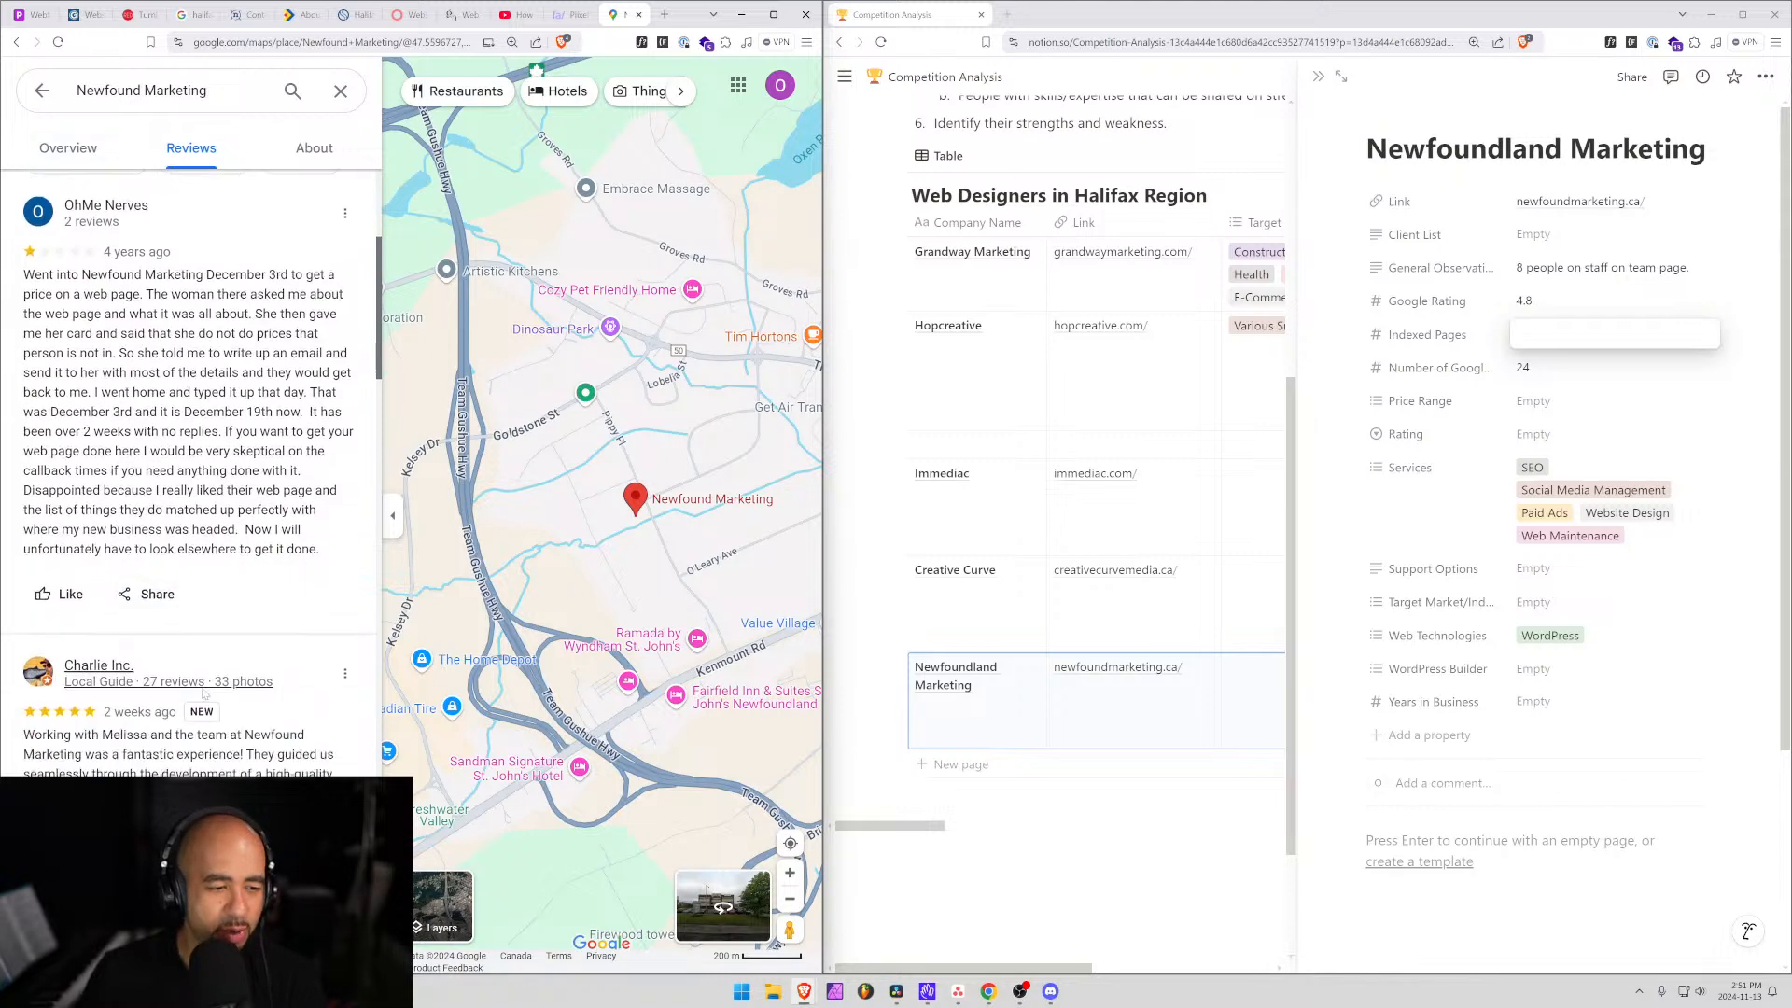
scroll(169, 657, up, 5)
scroll(169, 656, down, 2)
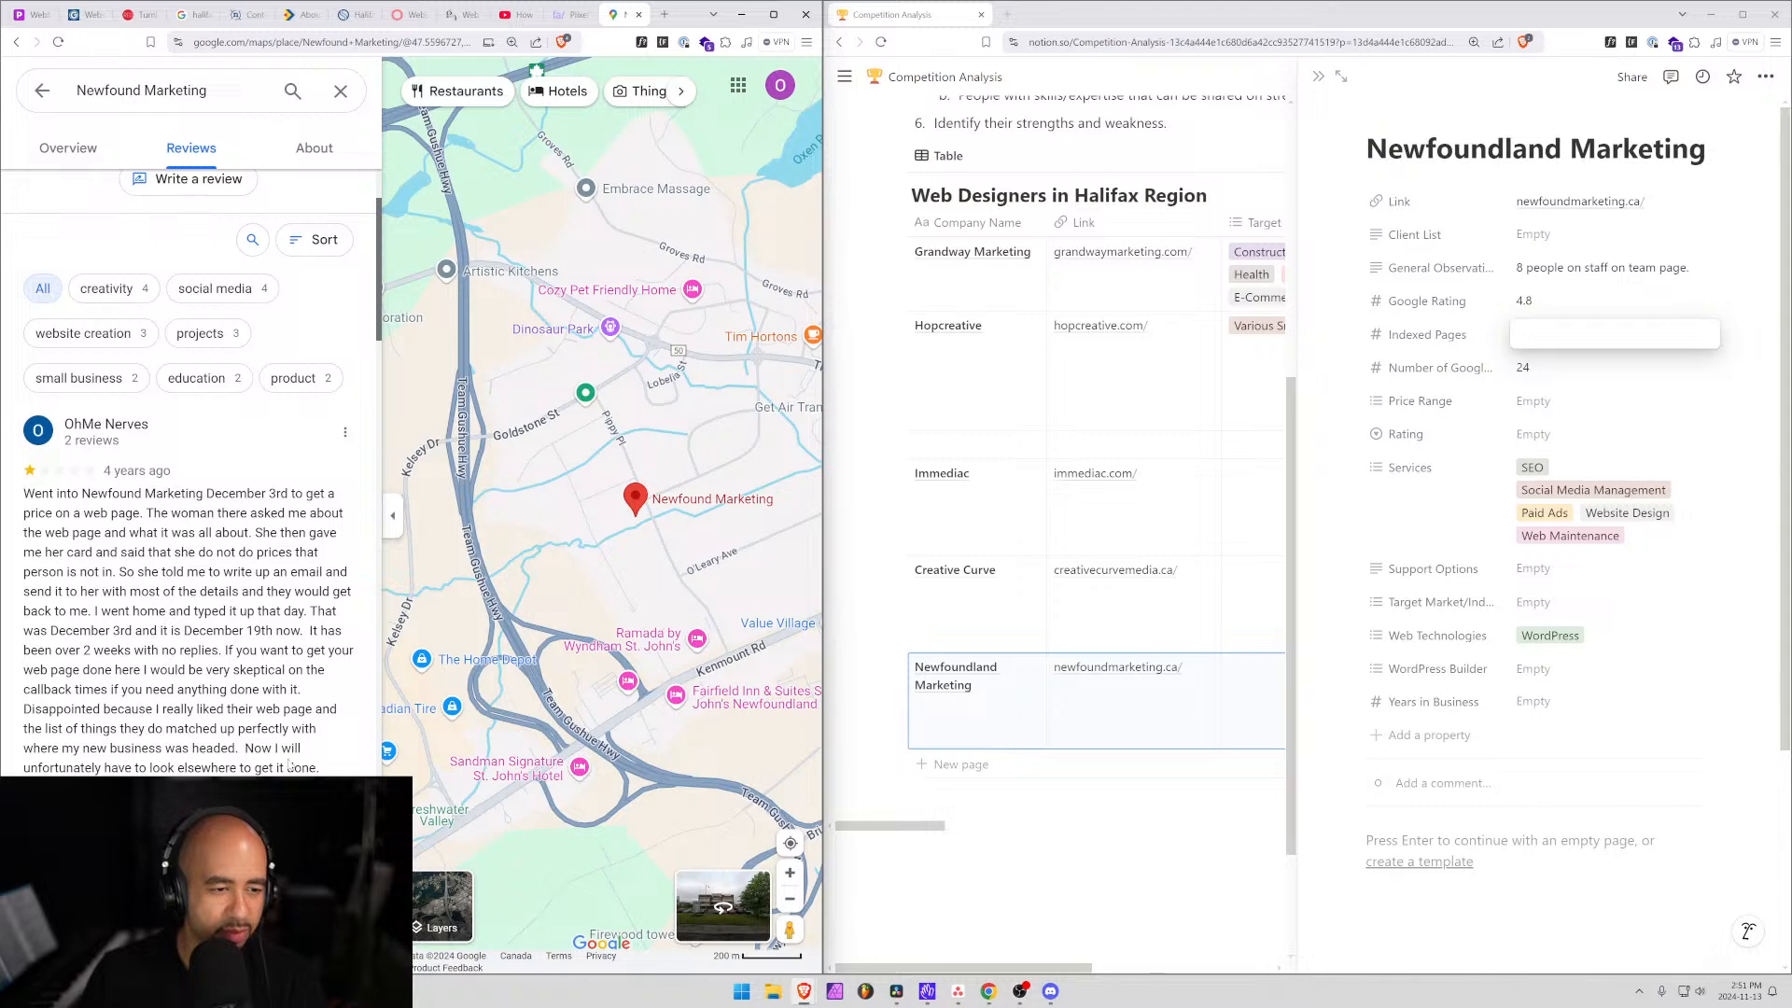
drag(289, 766, 142, 591)
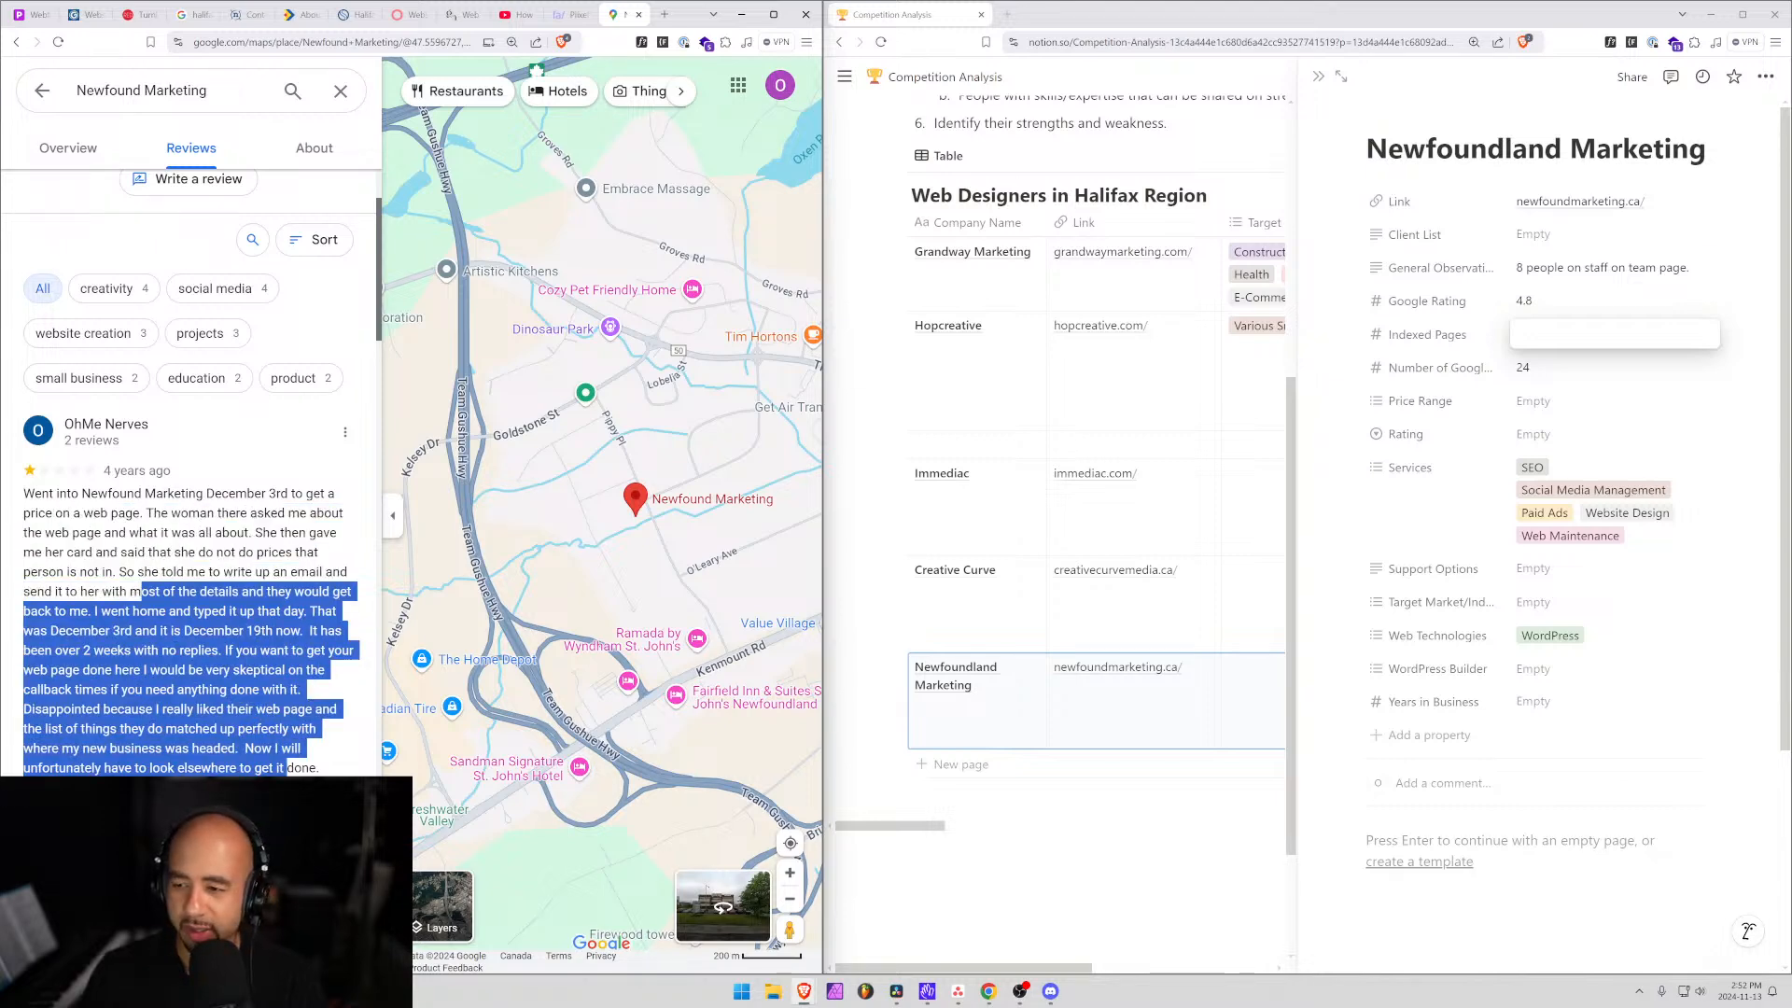
click(142, 591)
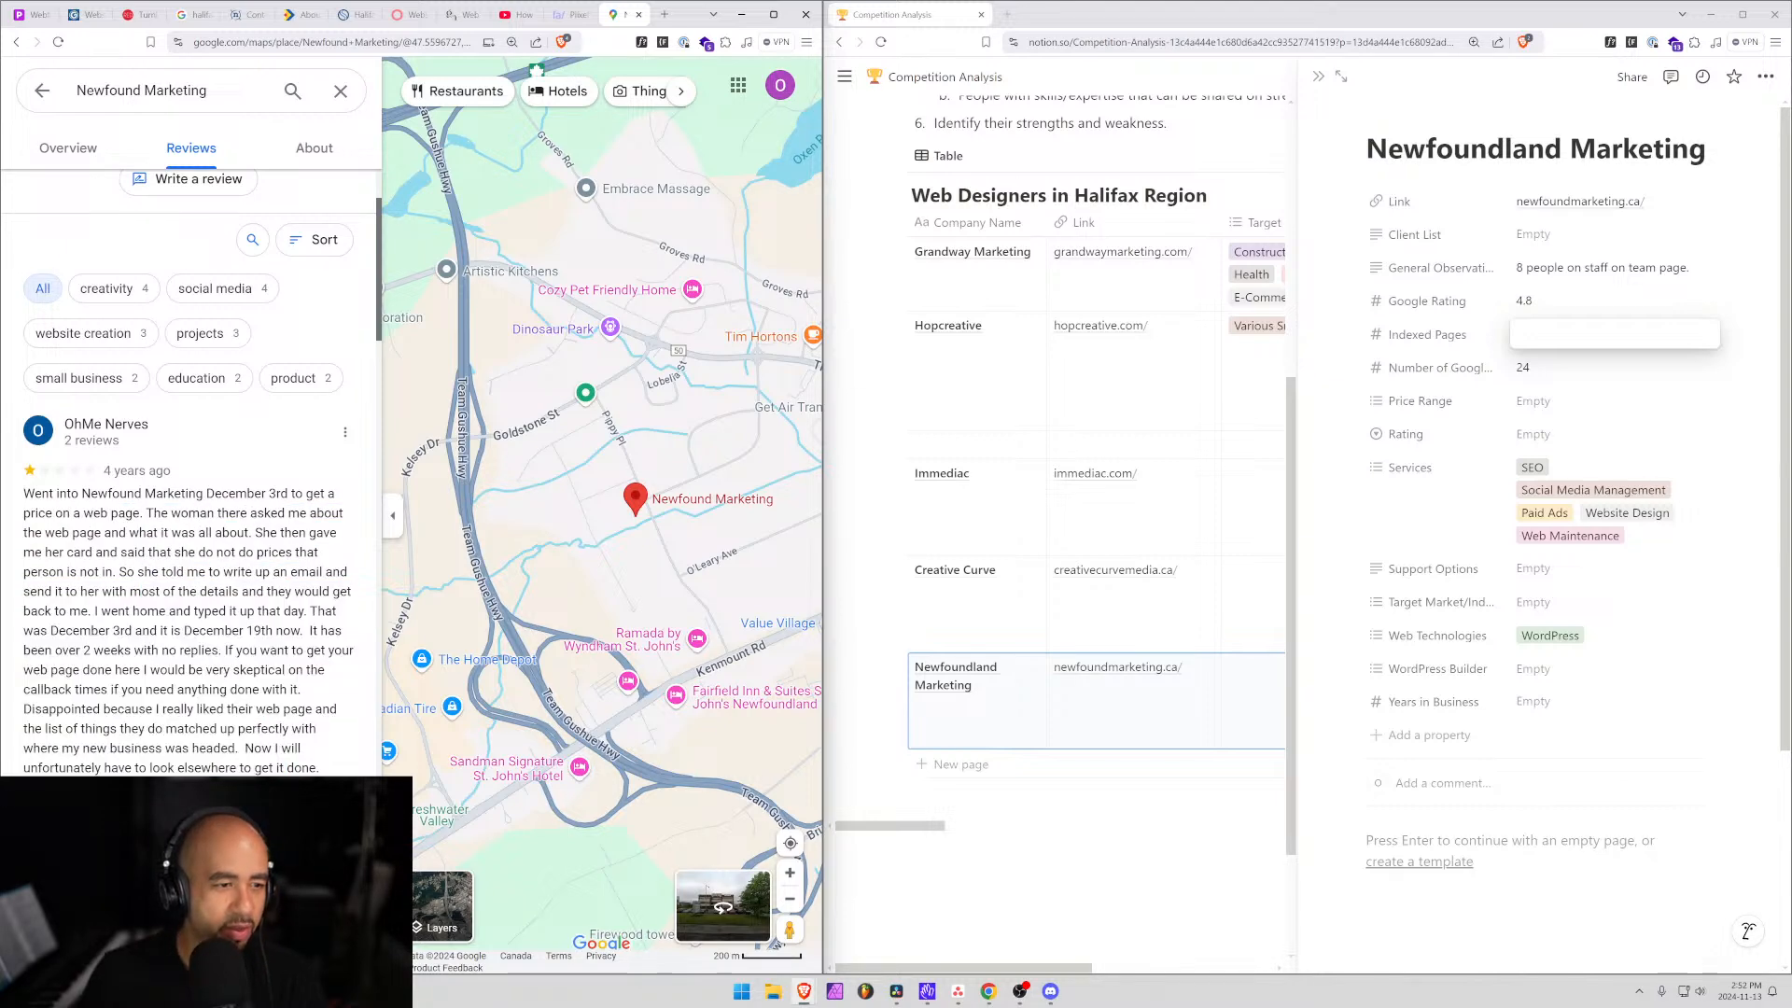
Highlight most of the negative review, then scroll through the remaining reviews.
scroll(142, 591, down, 2)
scroll(141, 591, up, 2)
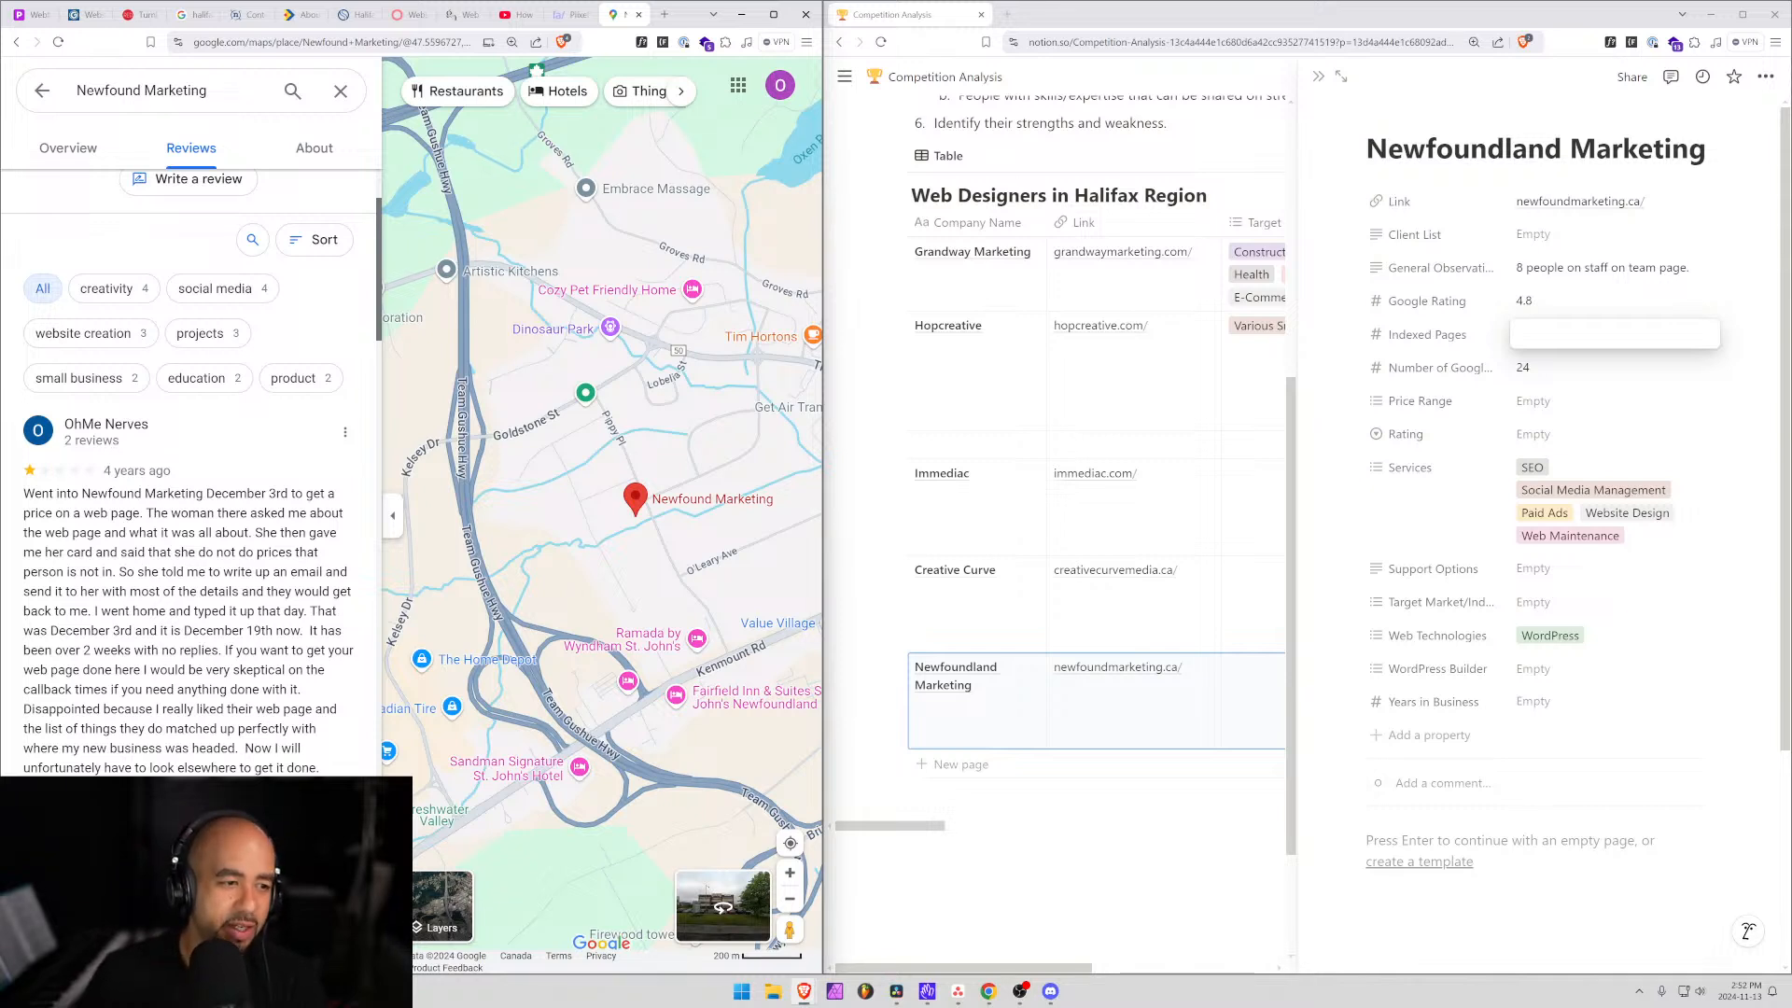
drag(31, 493, 299, 630)
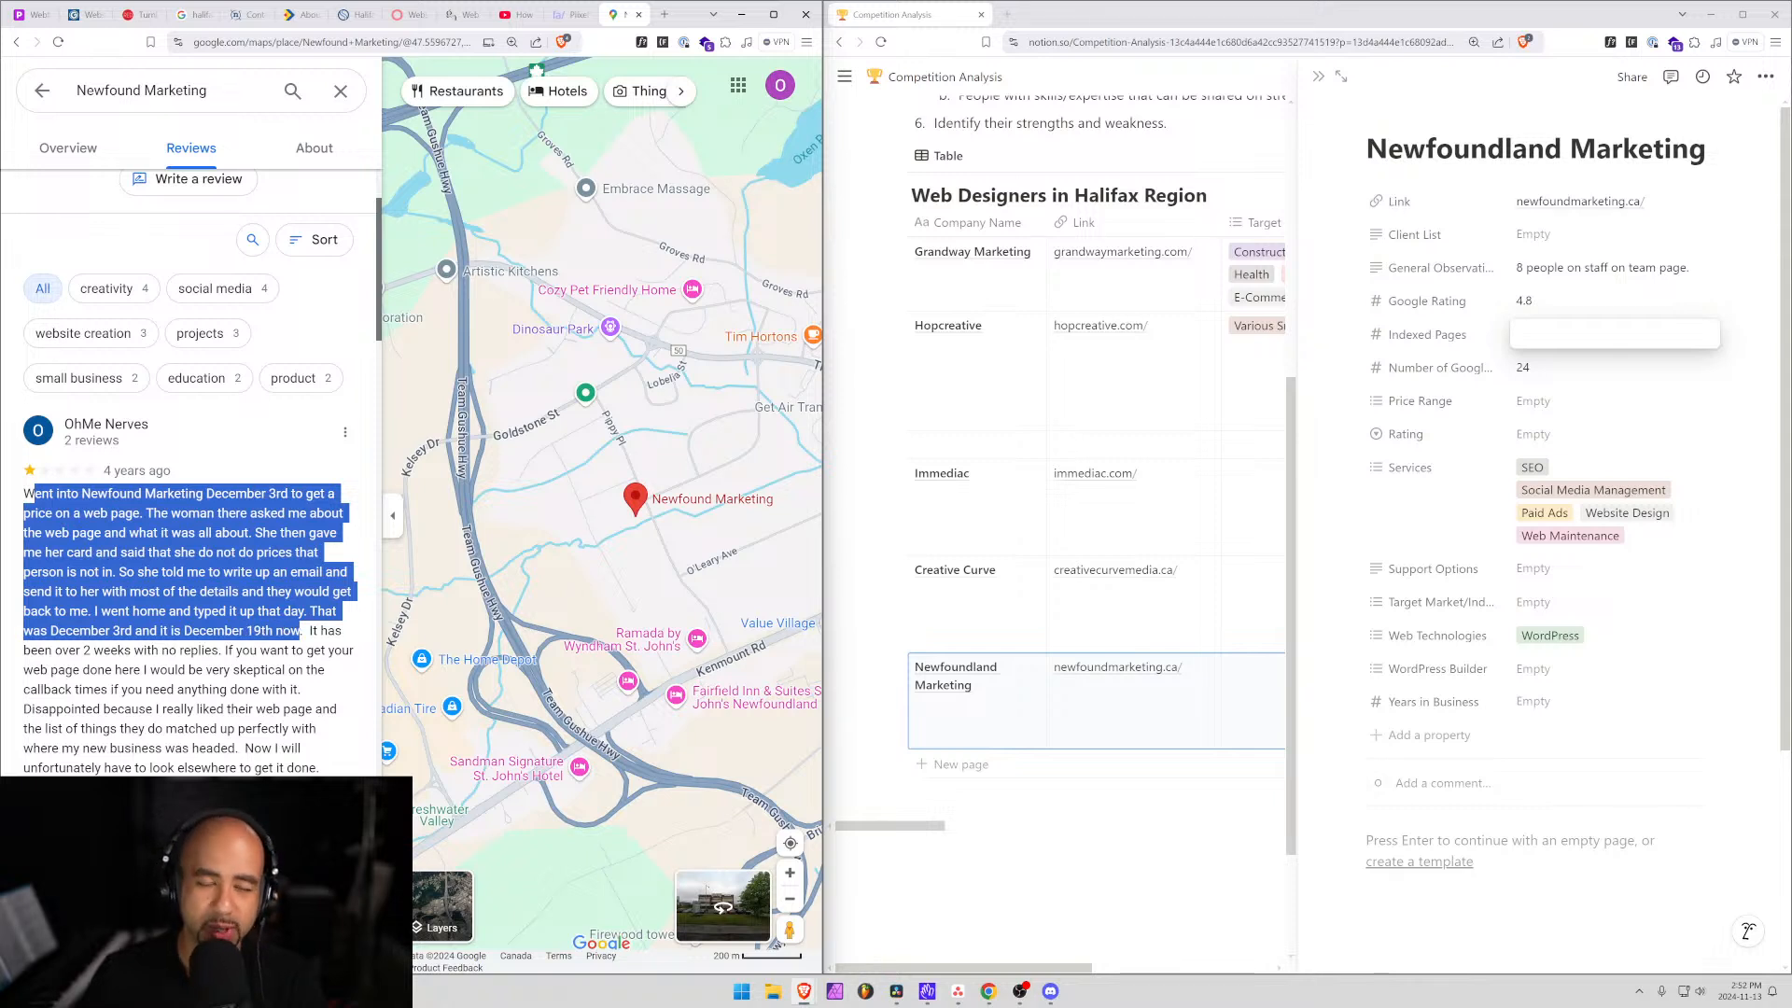
click(300, 630)
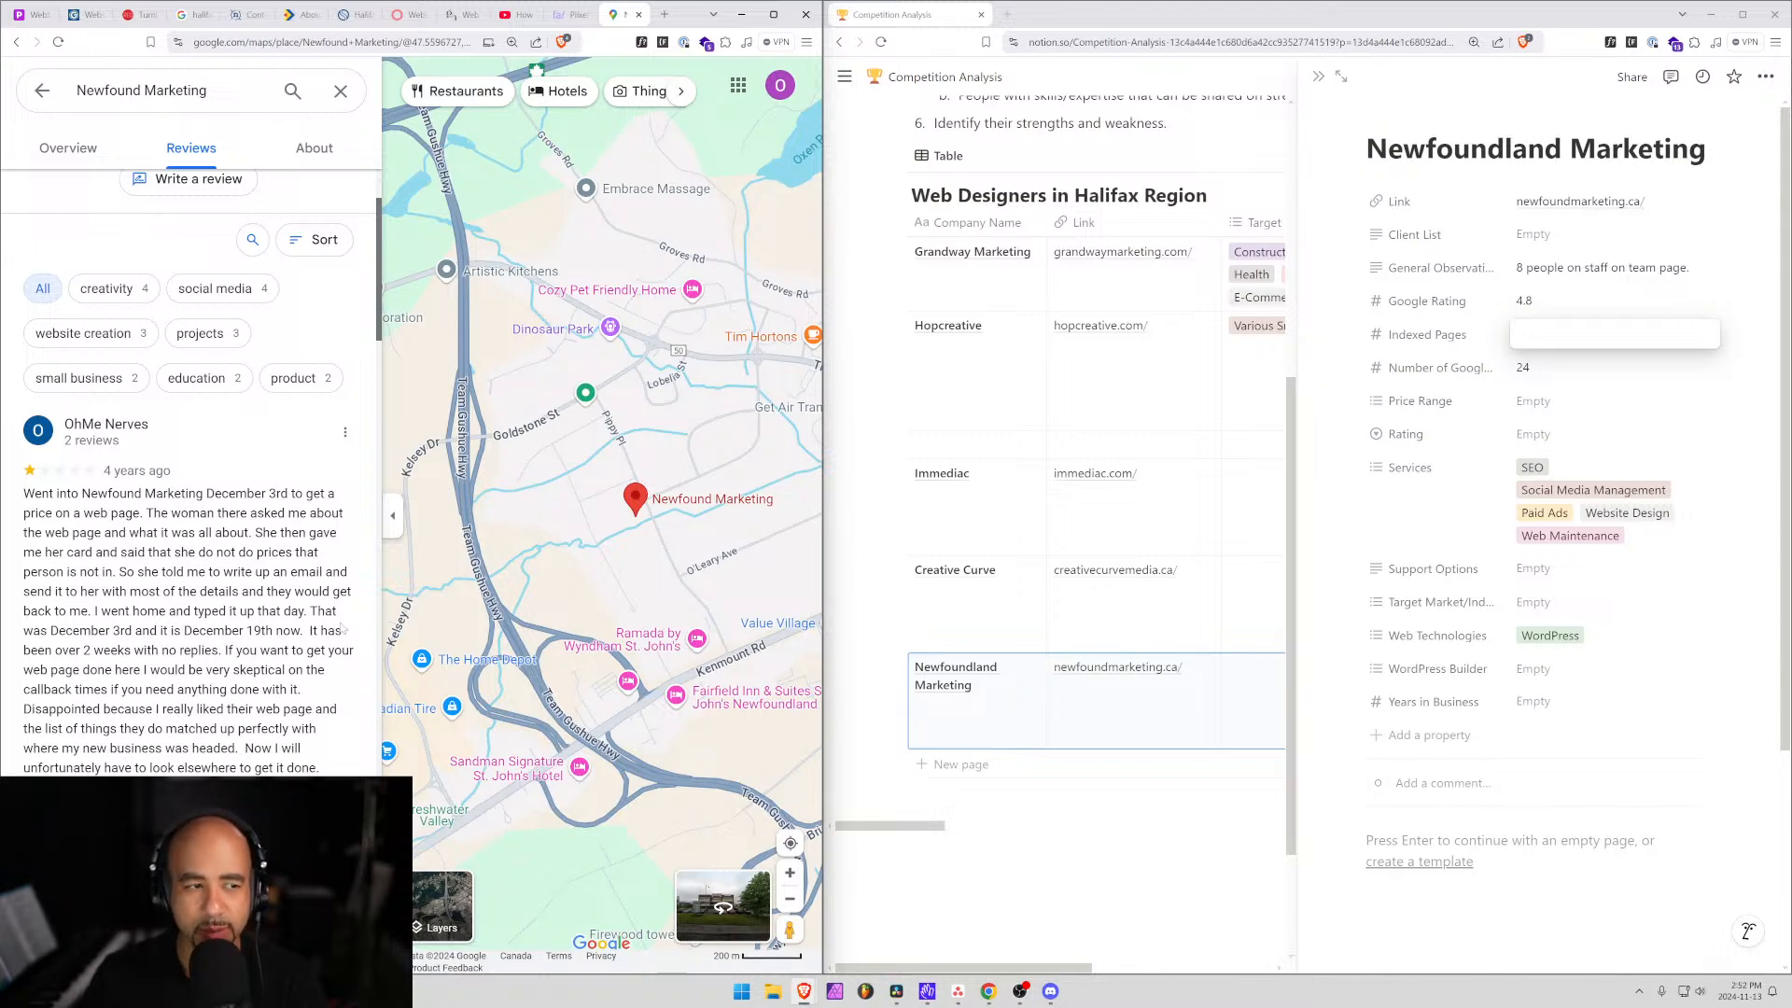
scroll(186, 466, down, 4)
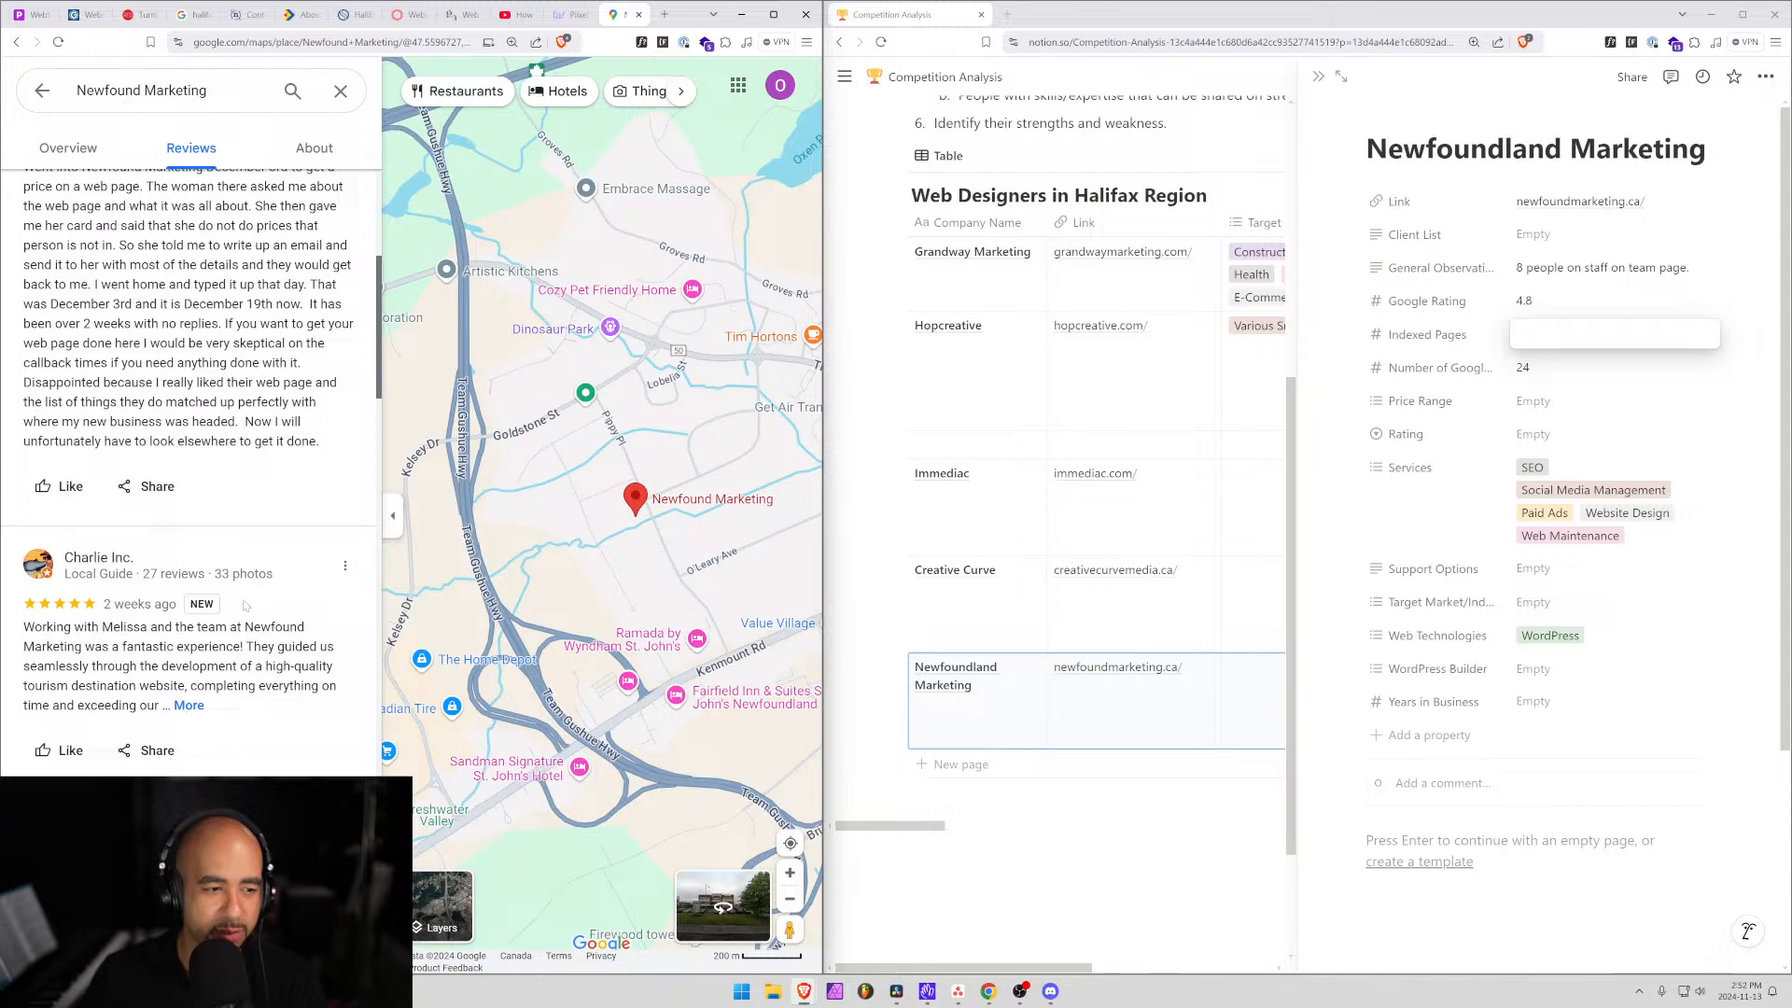
scroll(245, 605, down, 15)
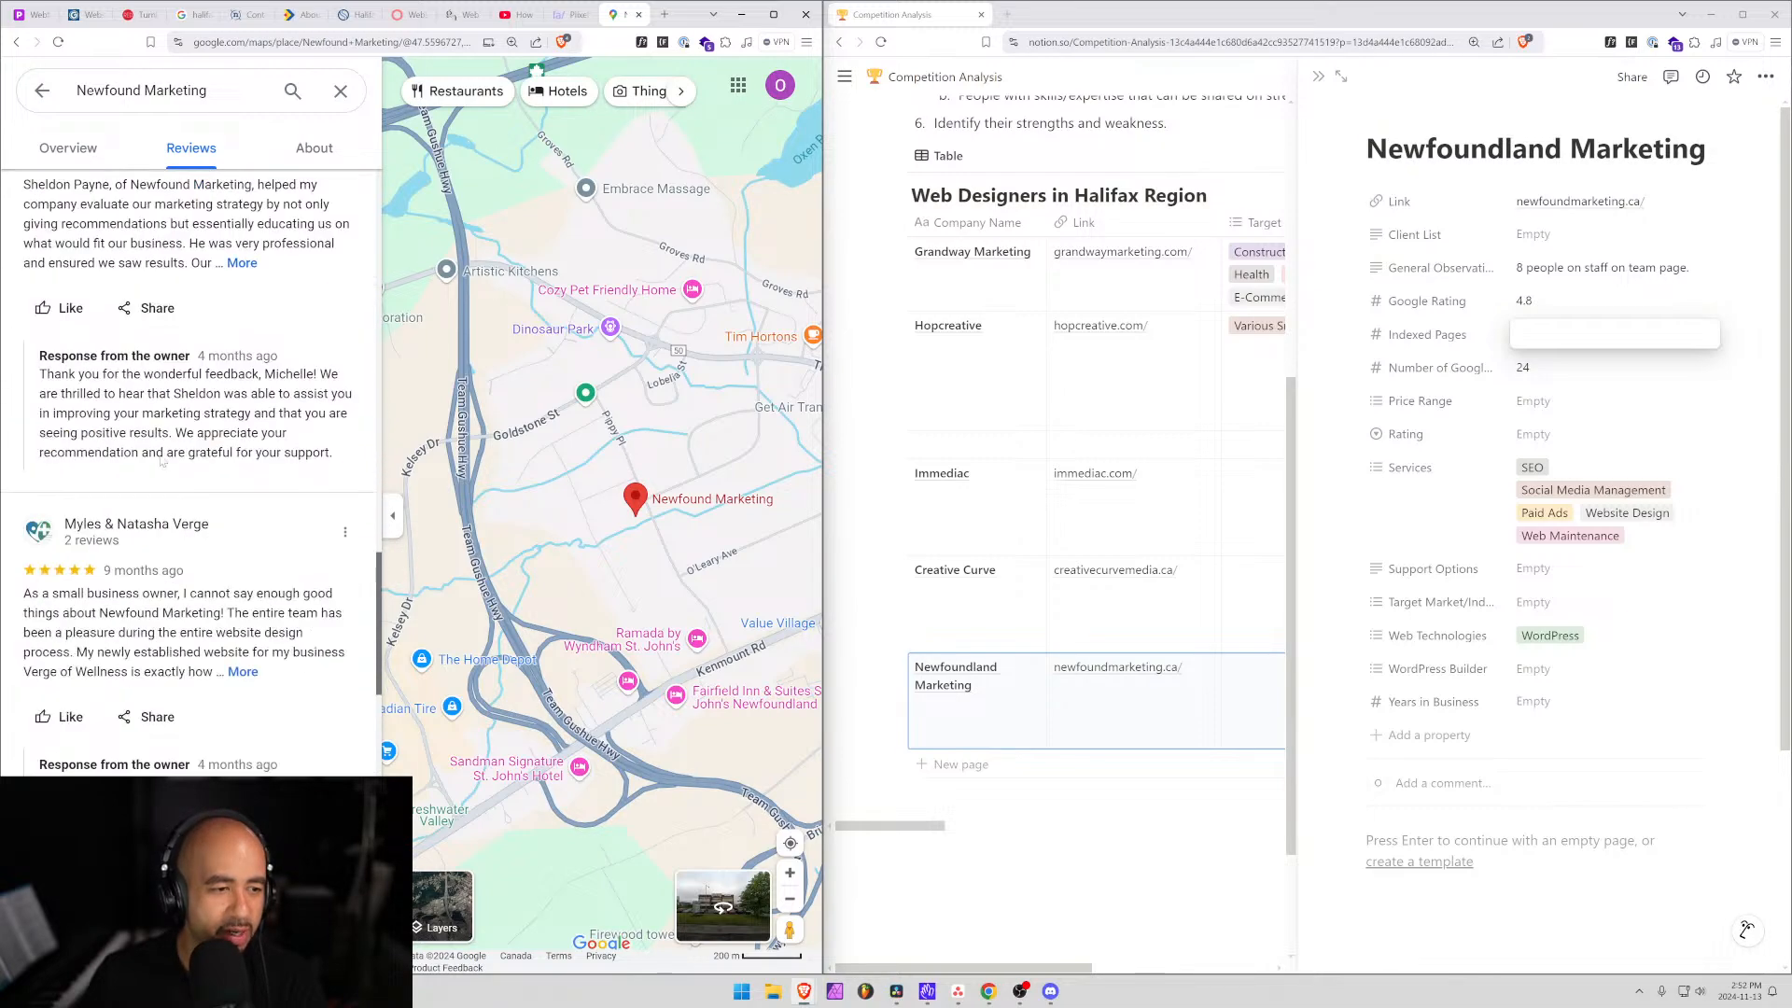
scroll(161, 461, down, 10)
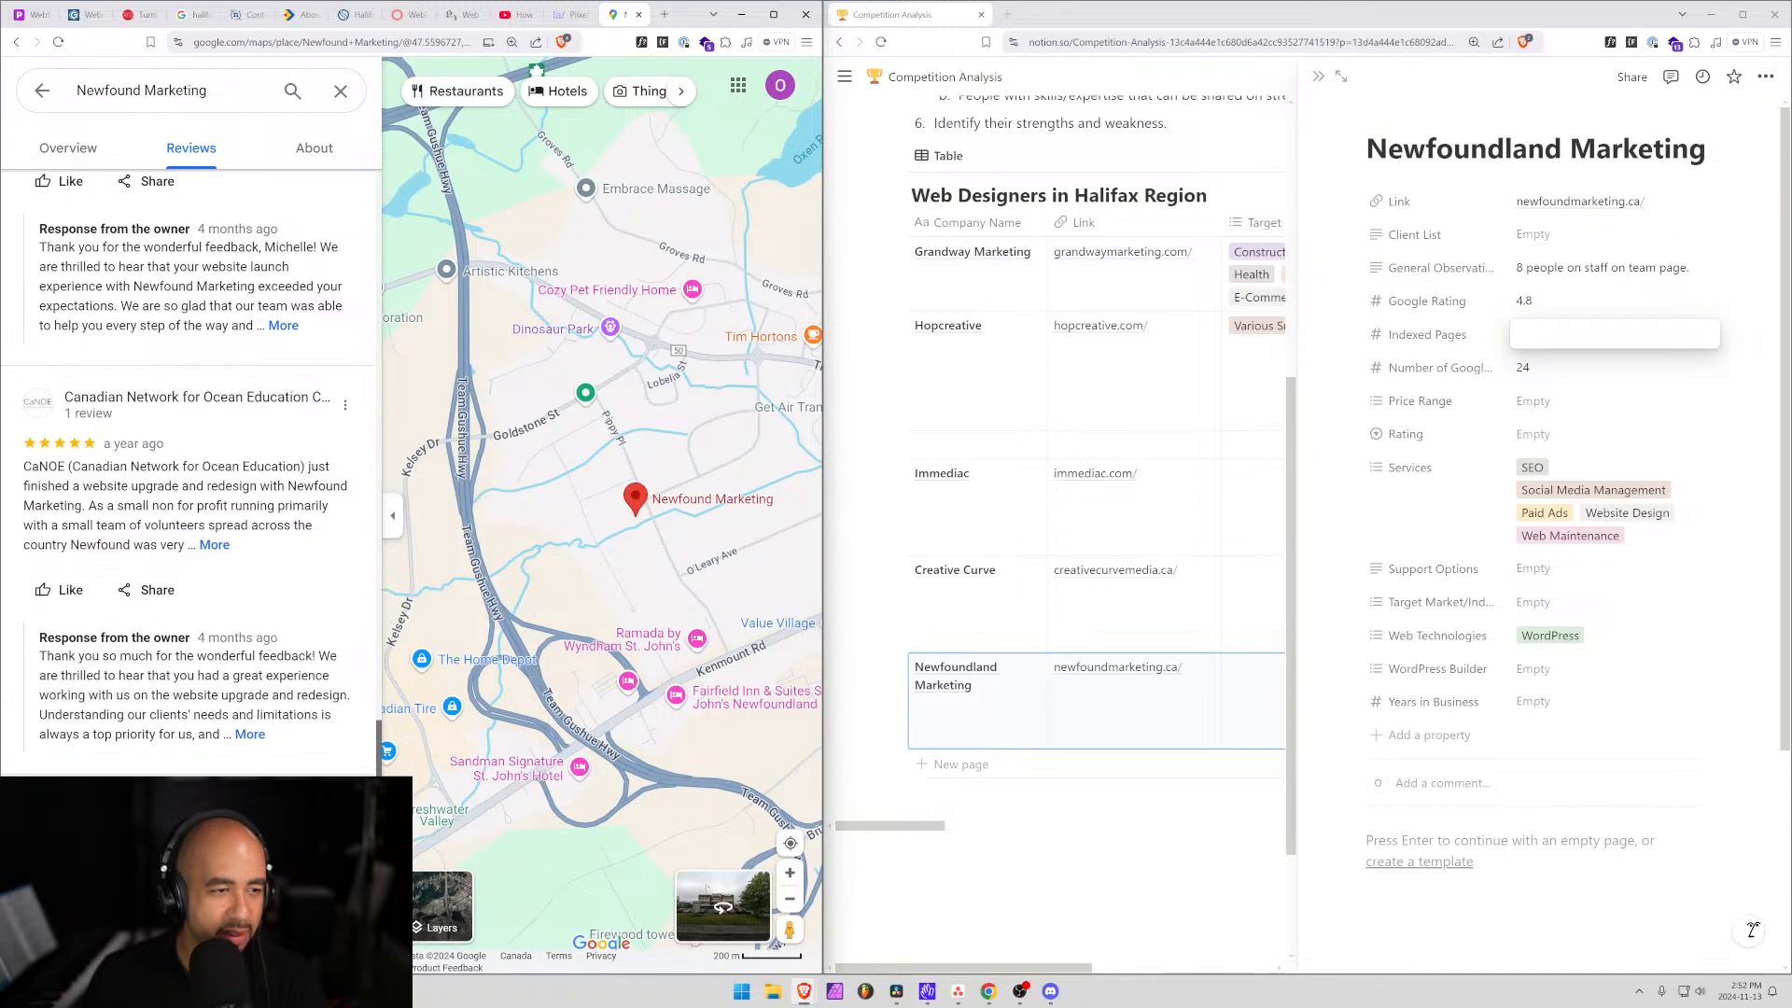
scroll(192, 642, down, 10)
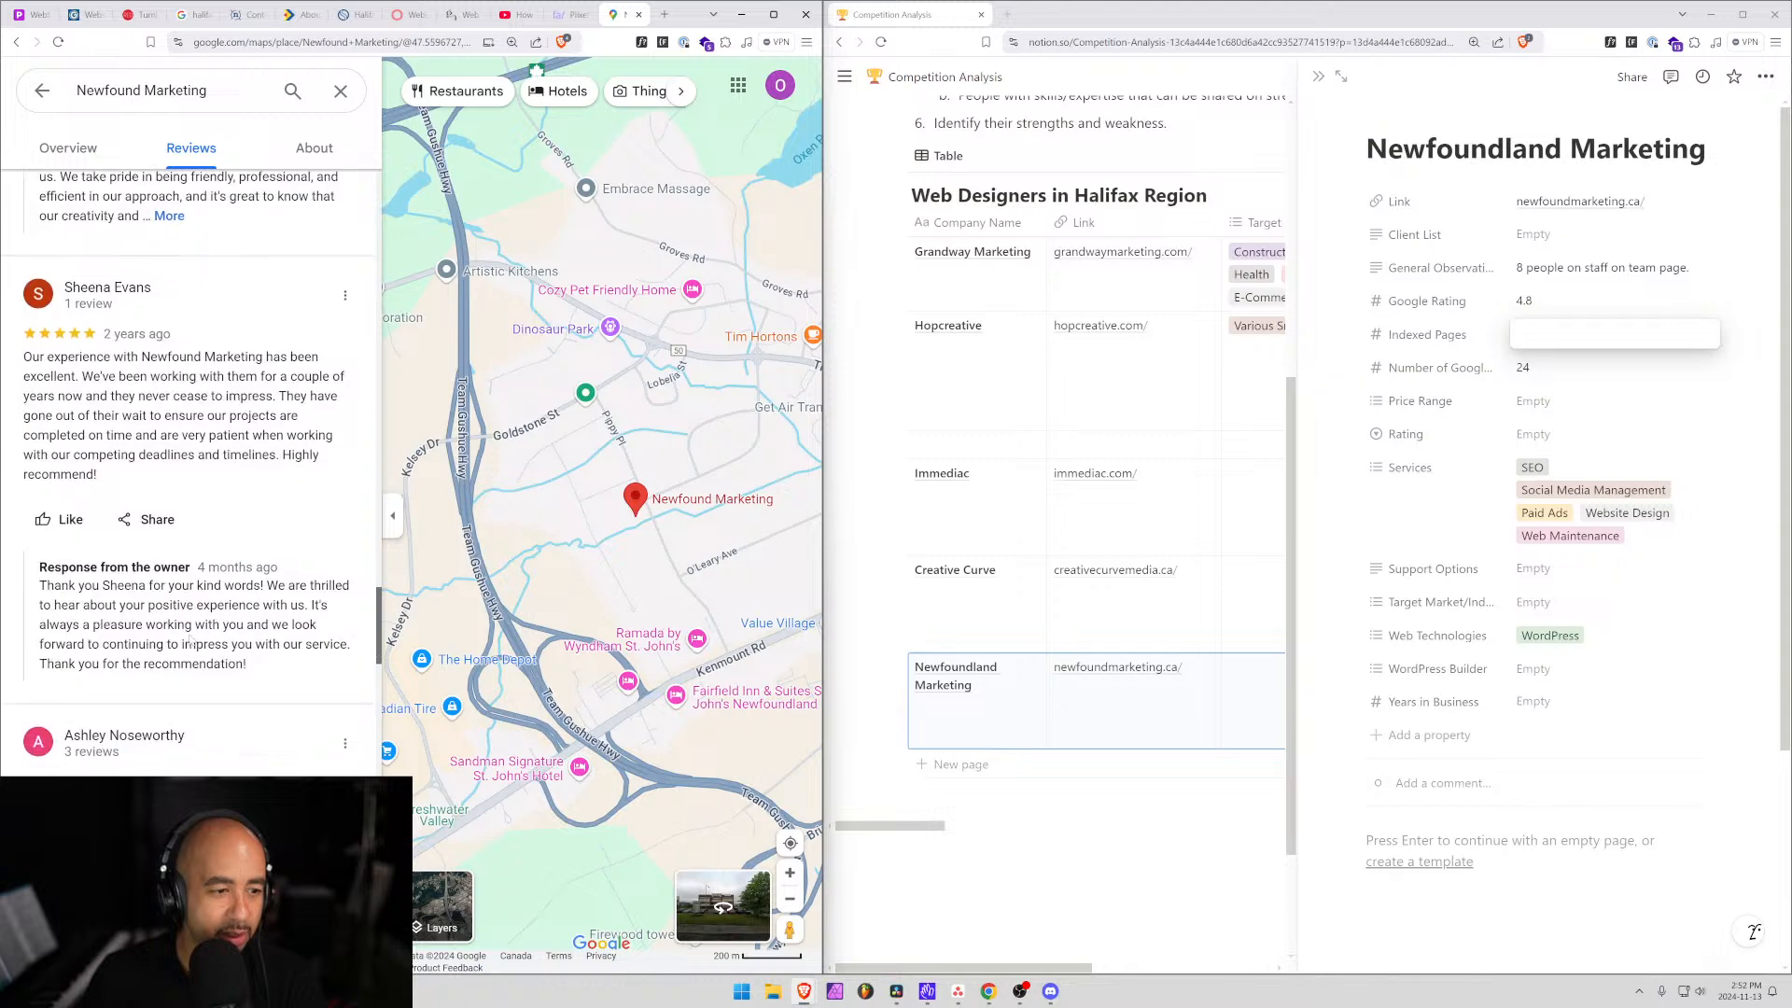
scroll(187, 466, up, 20)
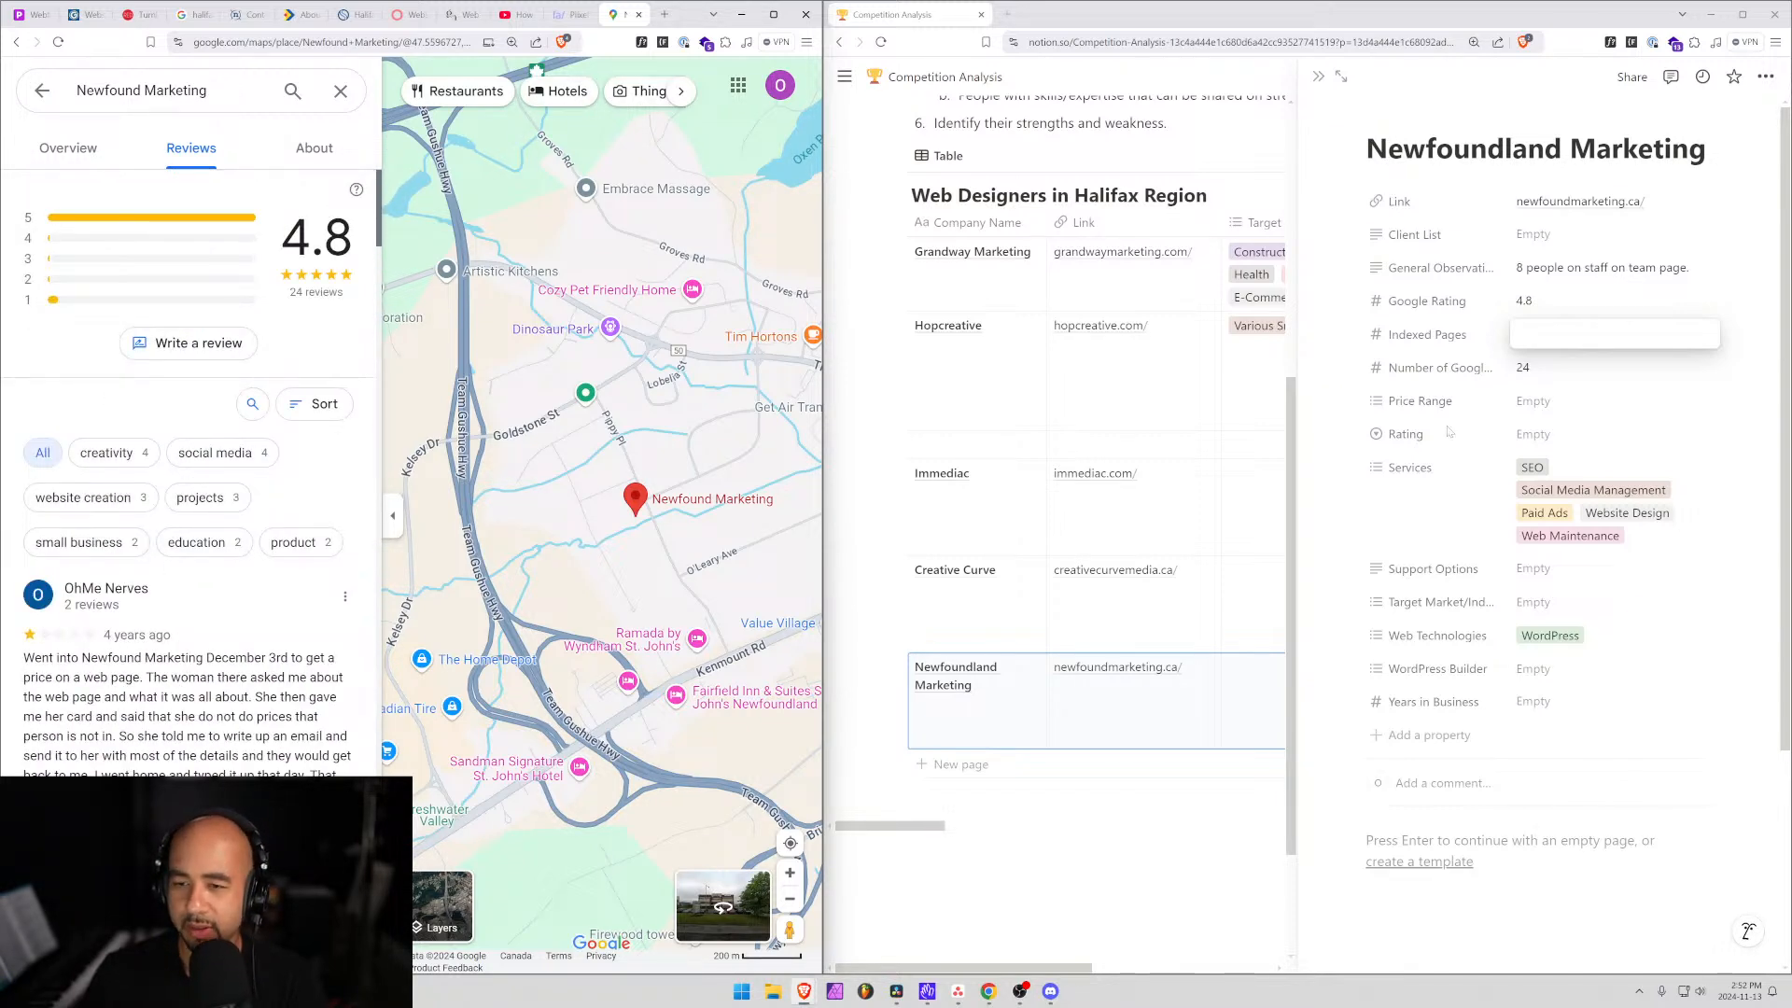
Close the Newfound Marketing and Digital Nova Scotia tabs, leaving SolvSmart's Logo Design page.
click(1340, 159)
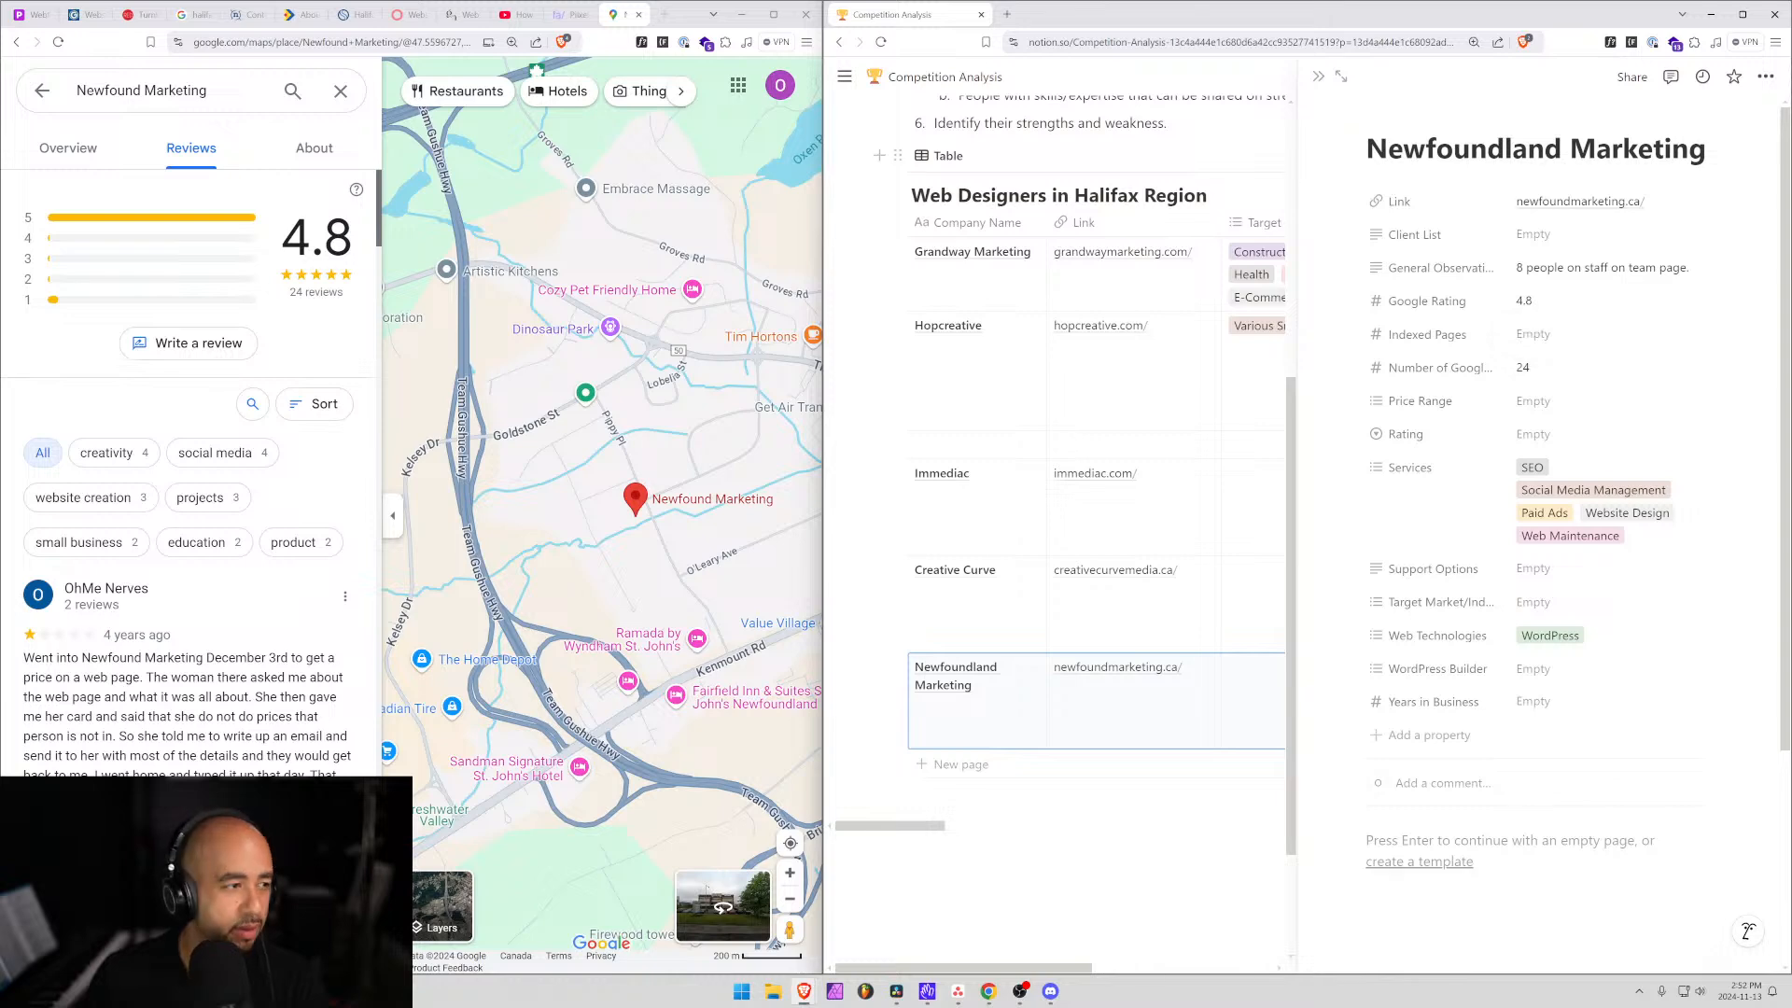
click(245, 15)
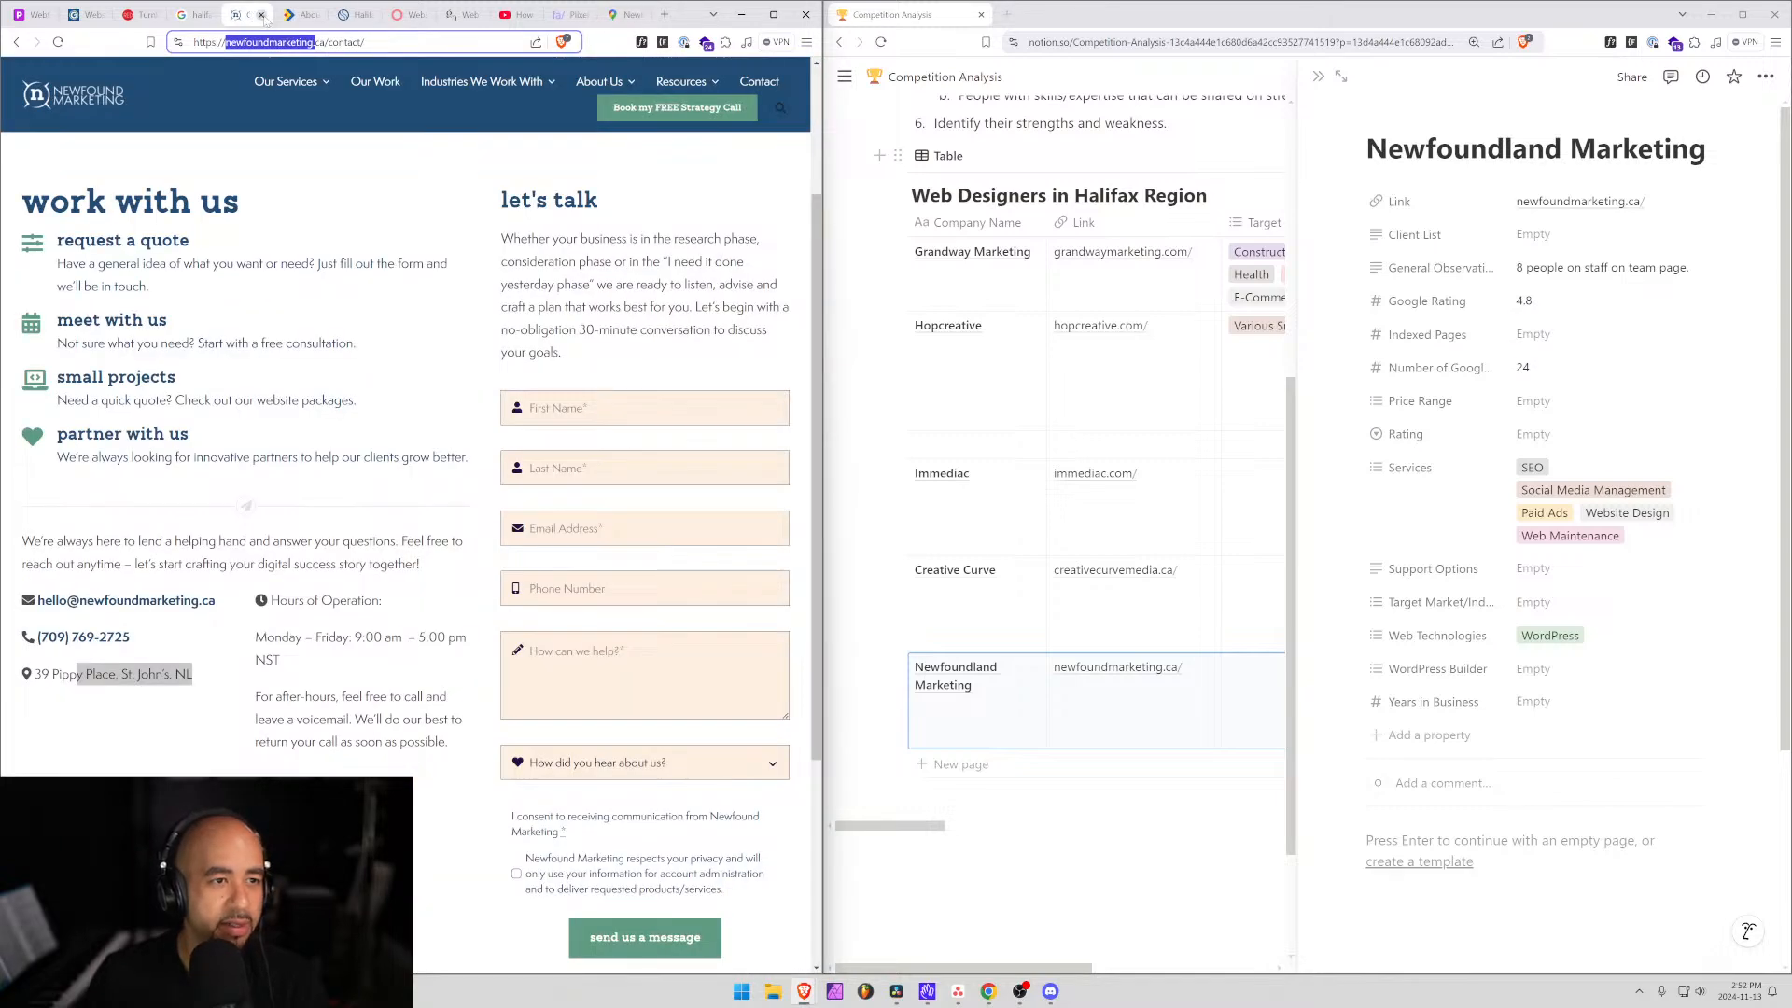
click(261, 15)
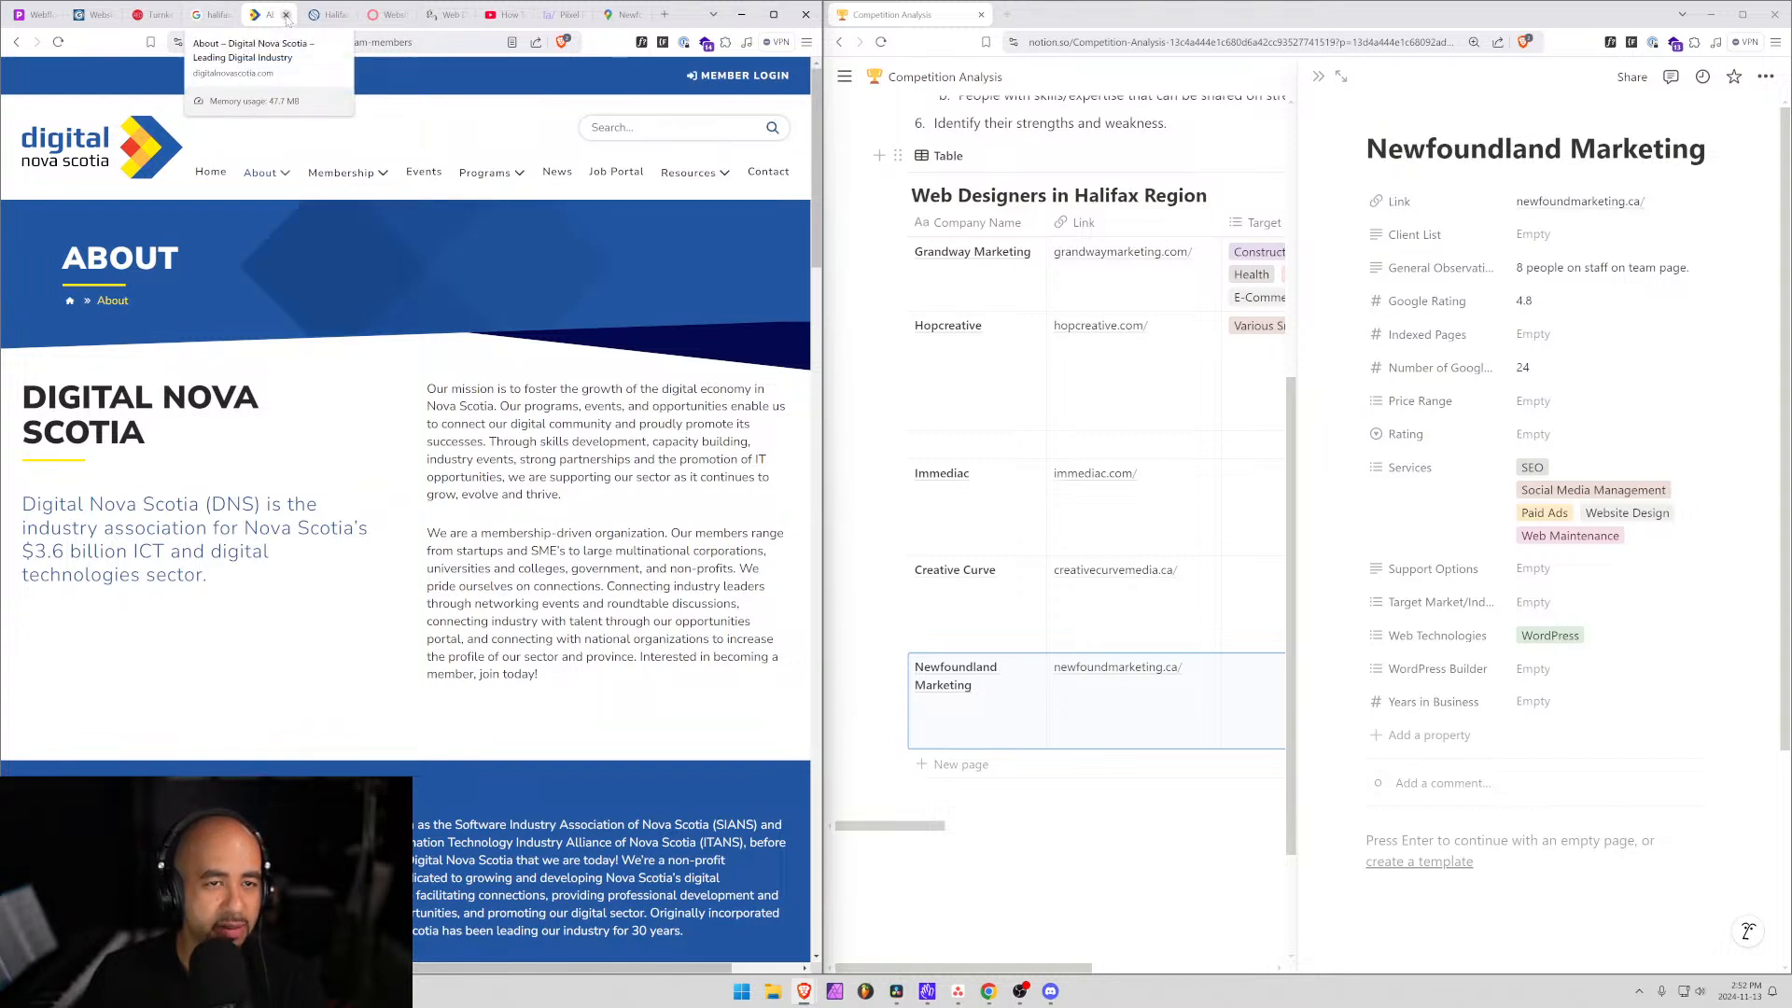
click(286, 14)
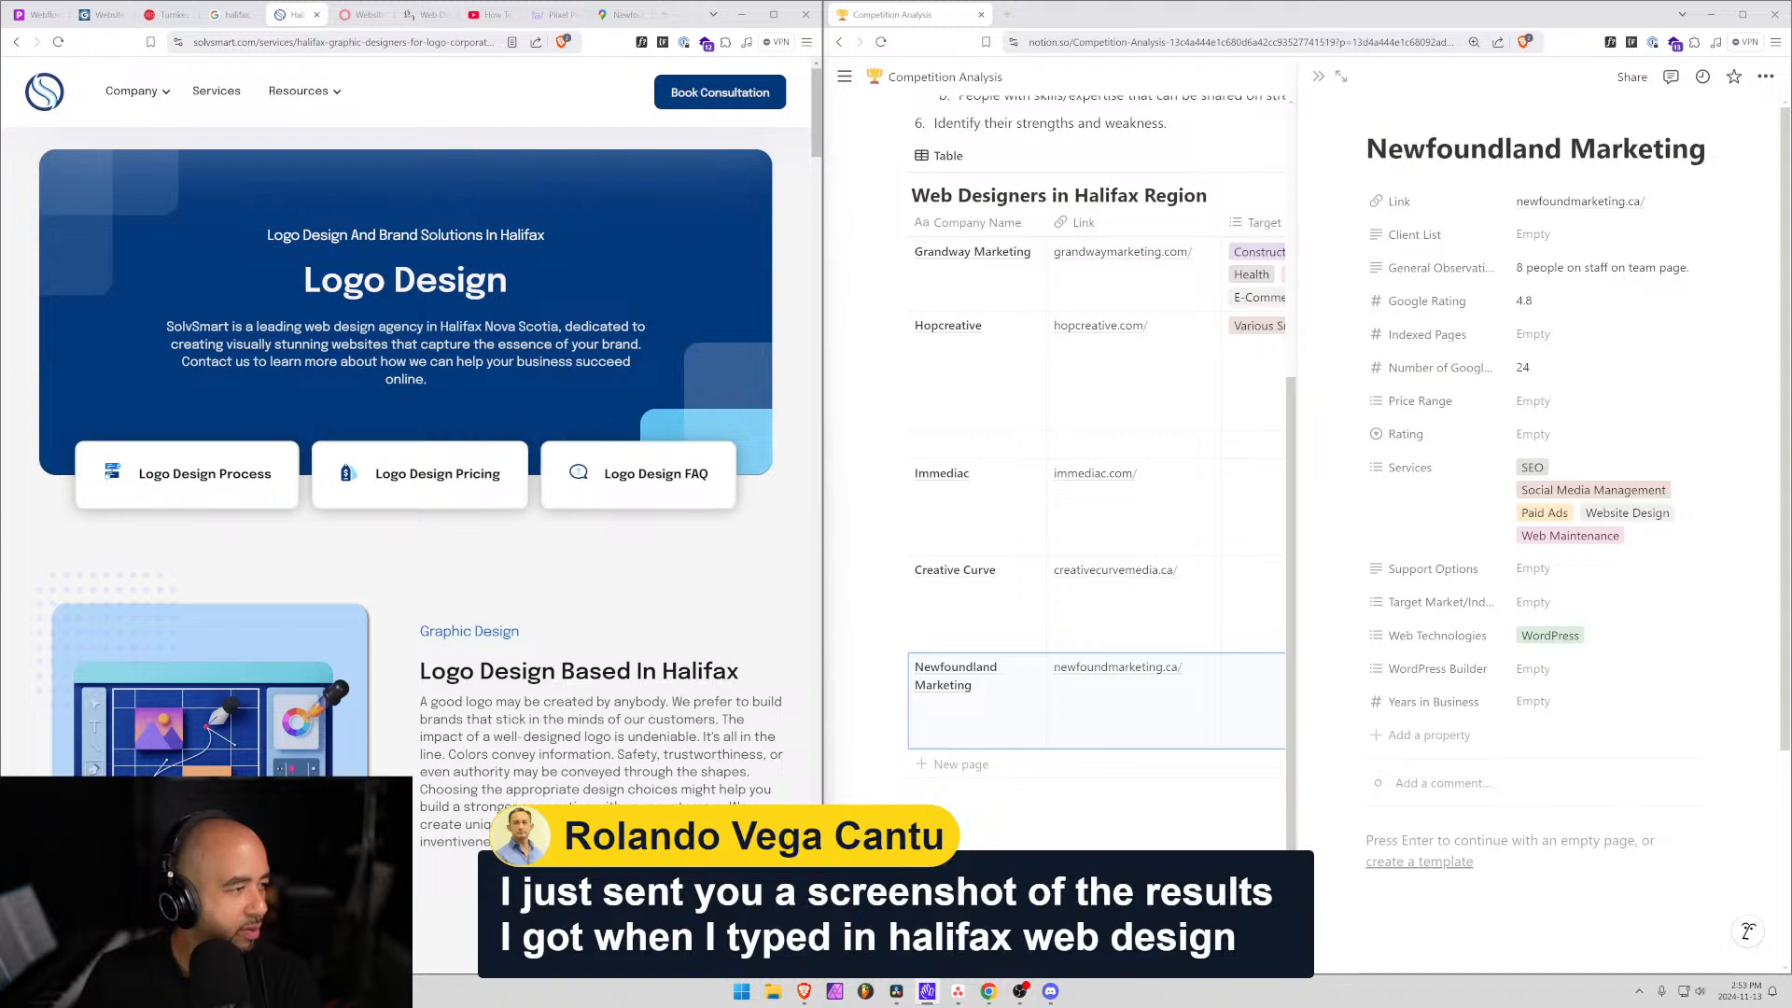
Open the downloaded Halifax search-results screenshot from the Downloads folder in Windows Photos.
key(super+e)
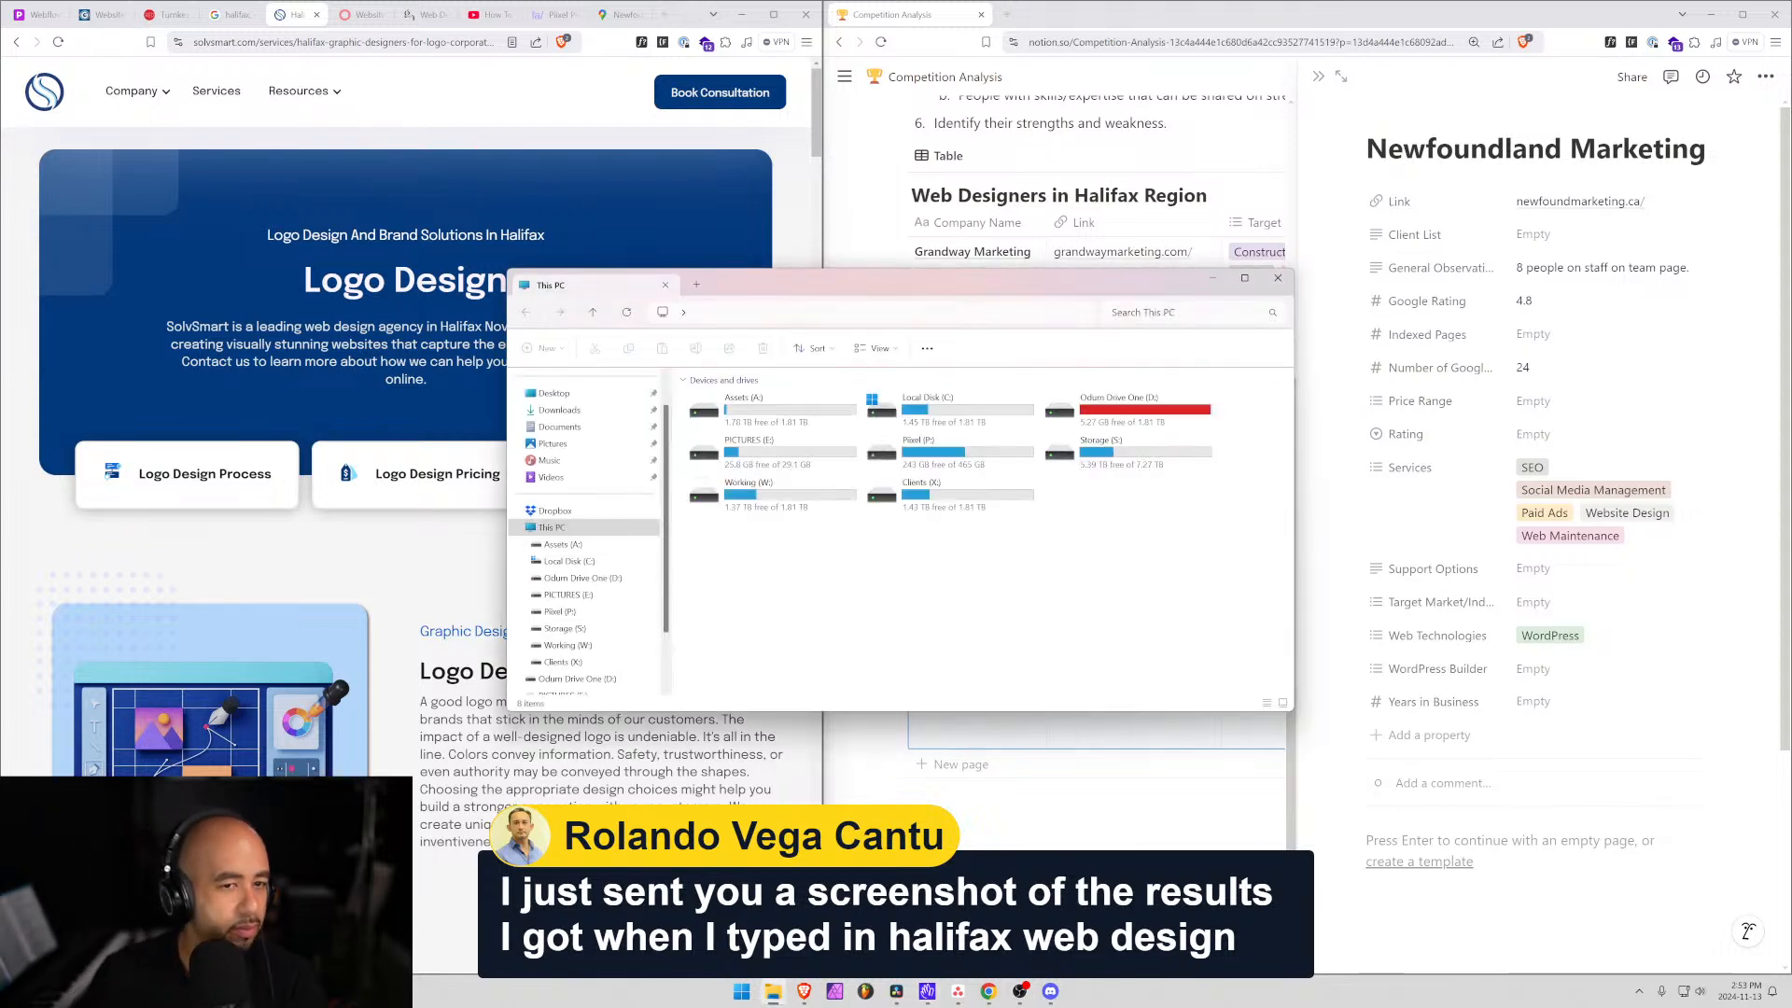
click(559, 411)
double_click(765, 420)
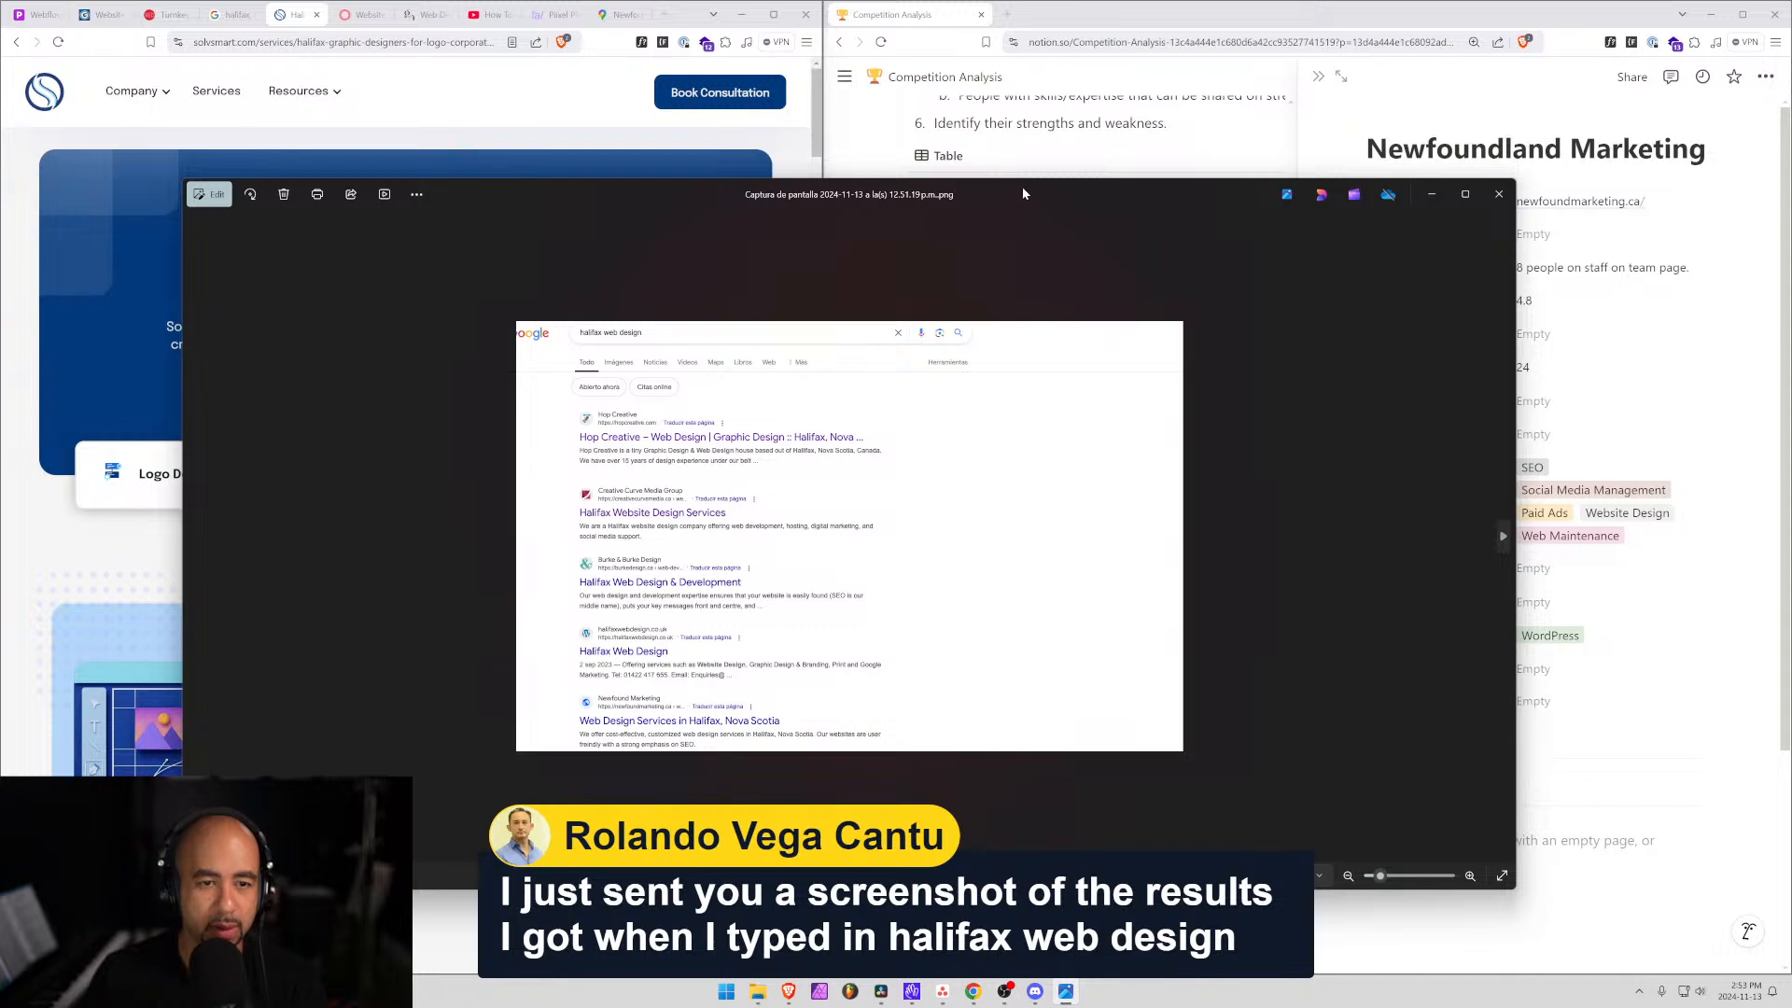
drag(1022, 193, 1038, 59)
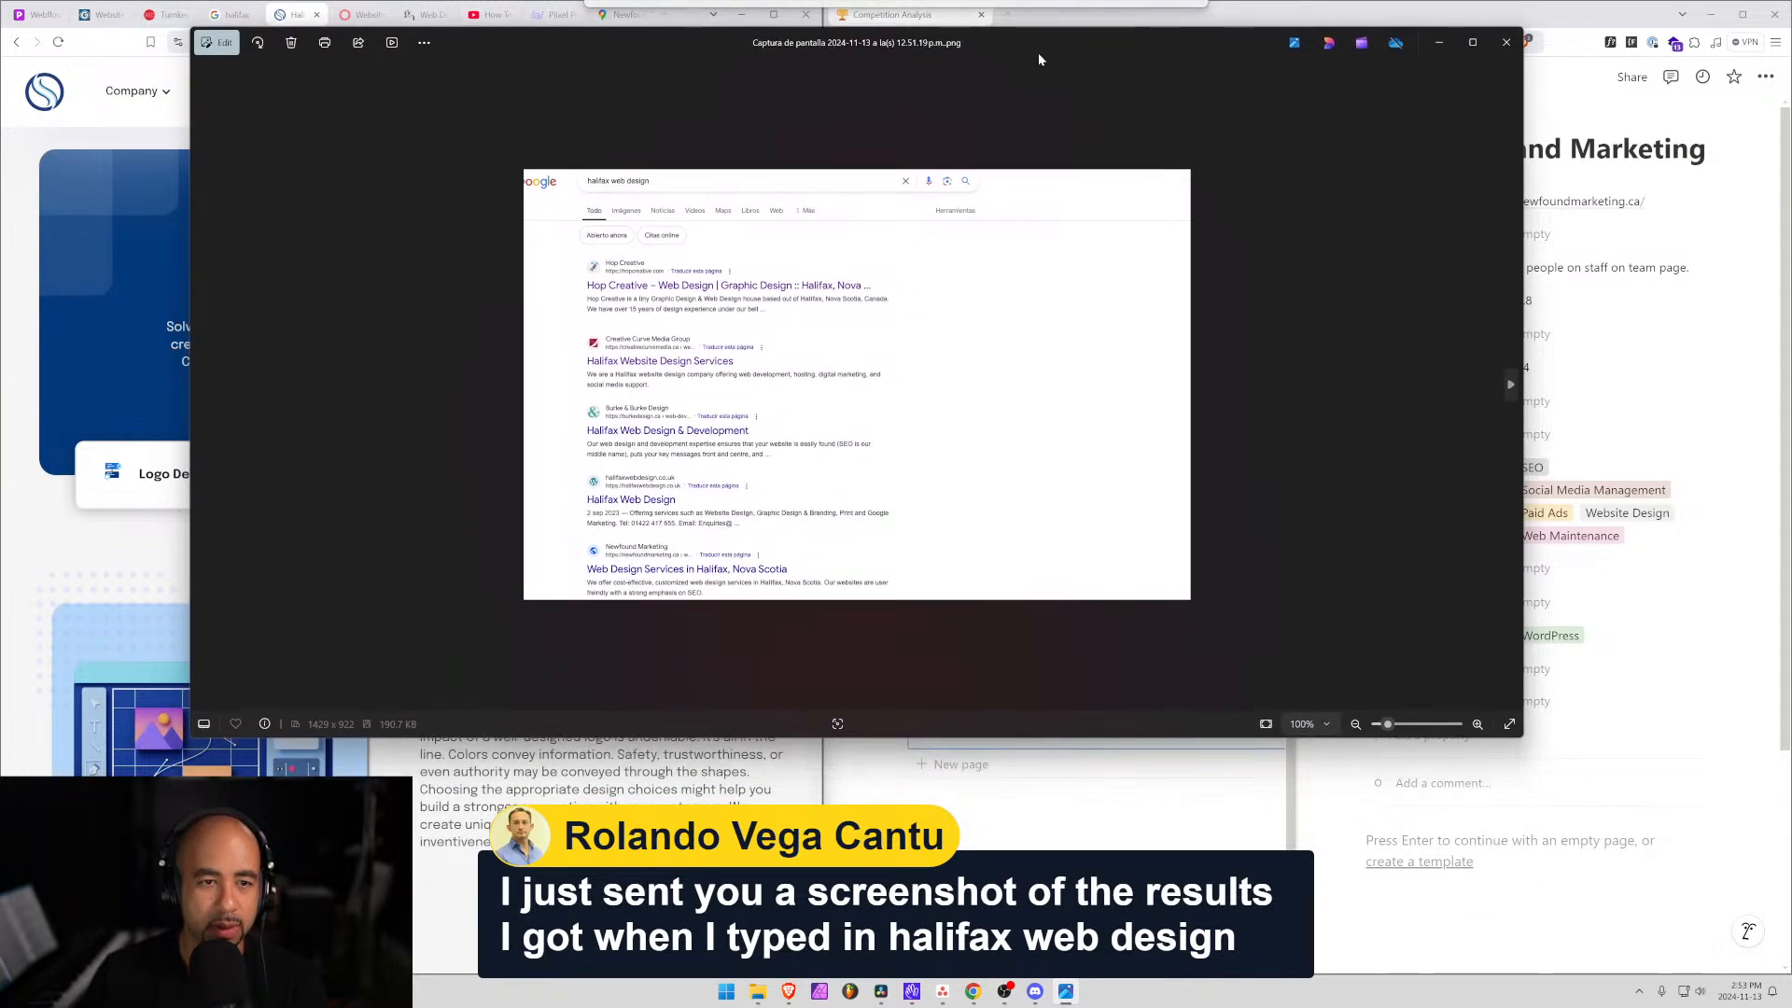
Zoom the screenshot to 180% and pan to the Newfound Marketing result to read the listed firms.
click(1478, 725)
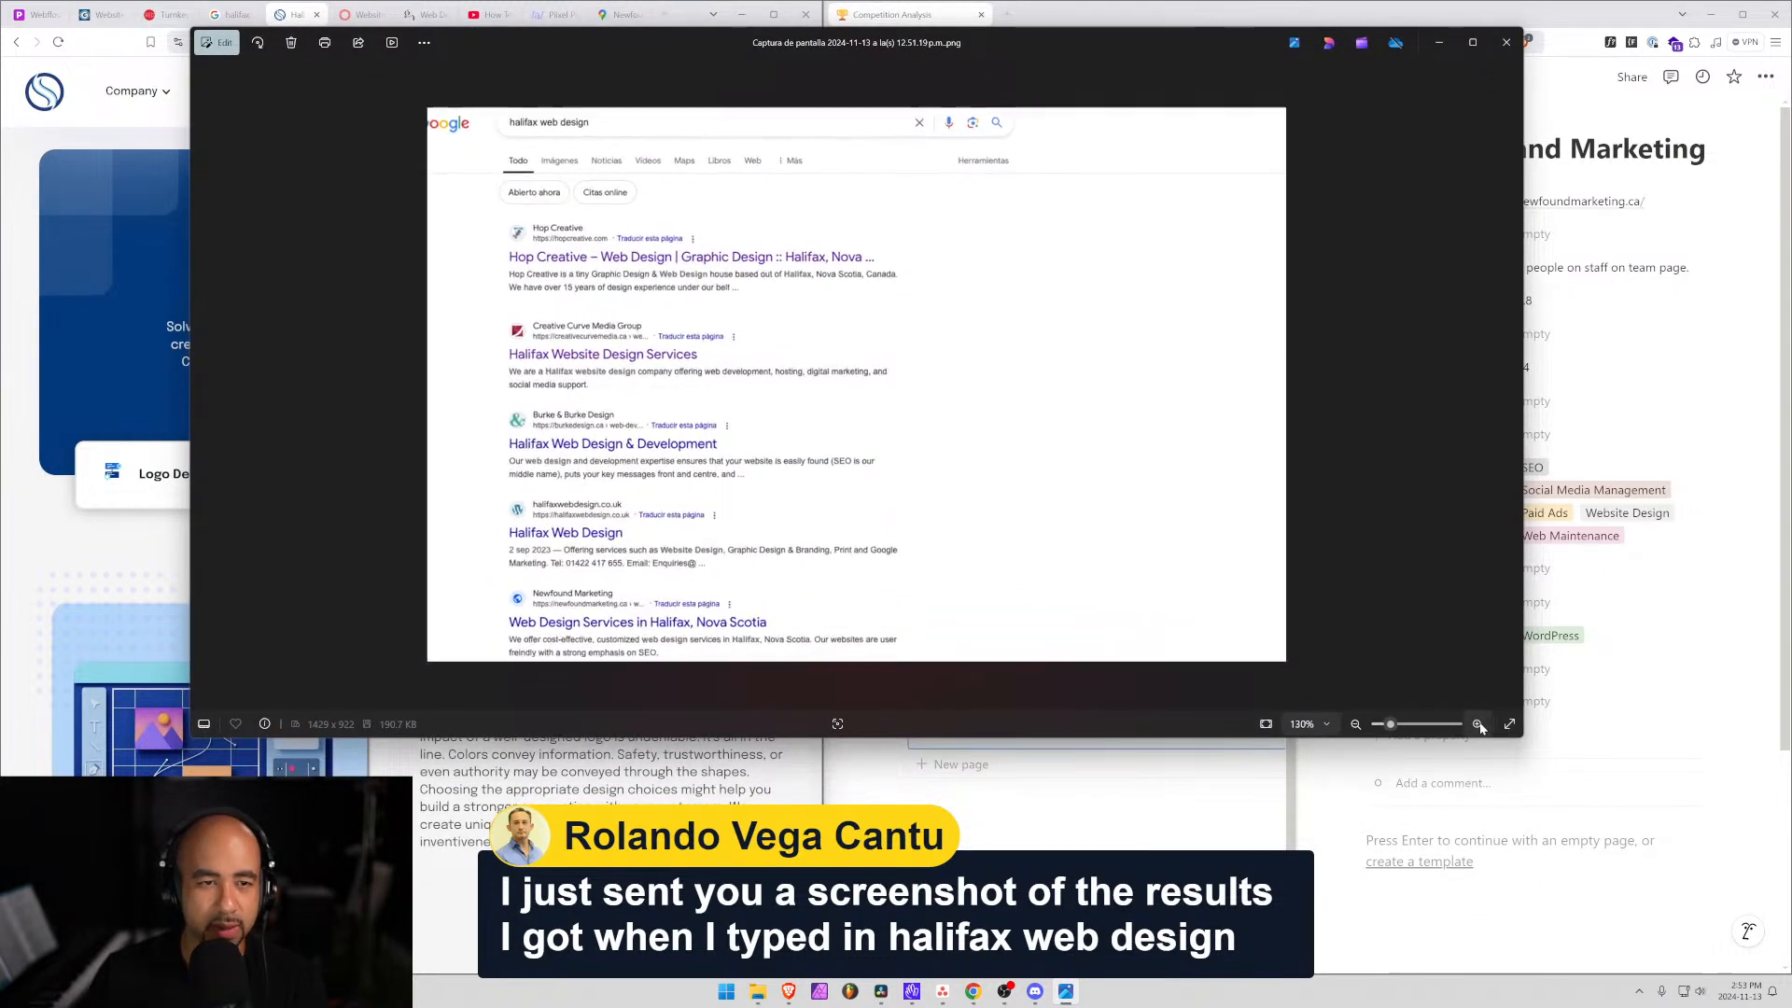
click(1478, 725)
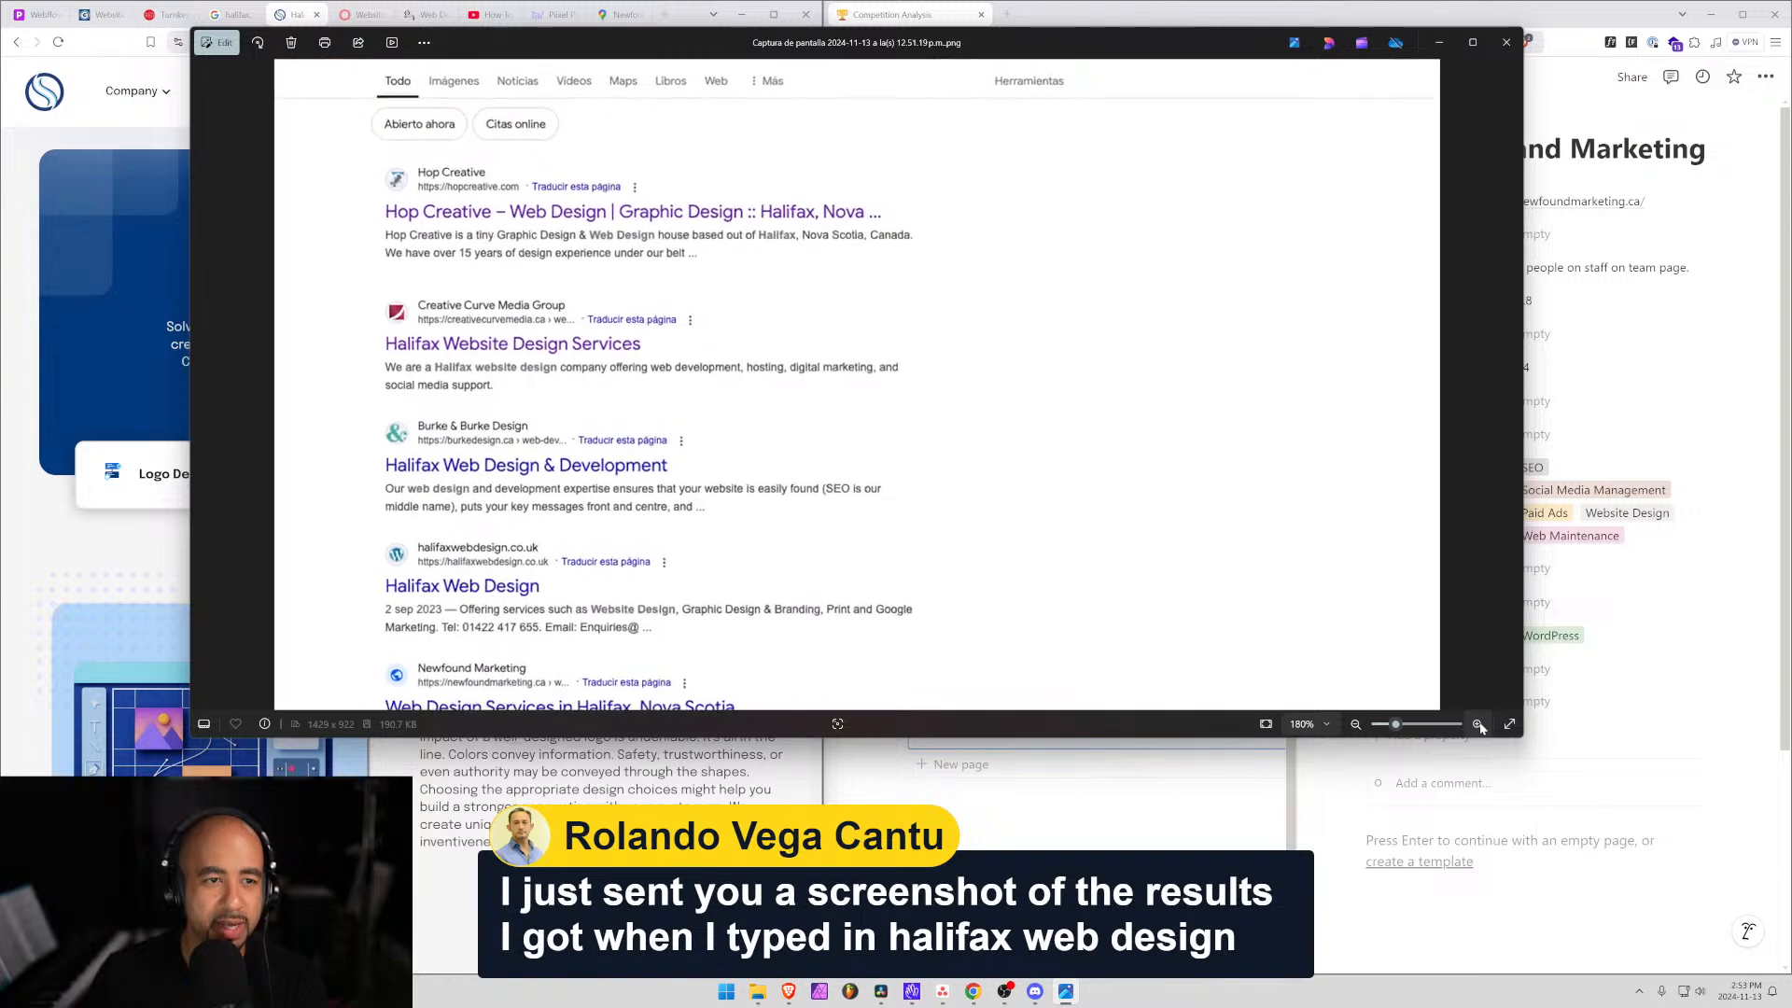
scroll(916, 520, down, 1)
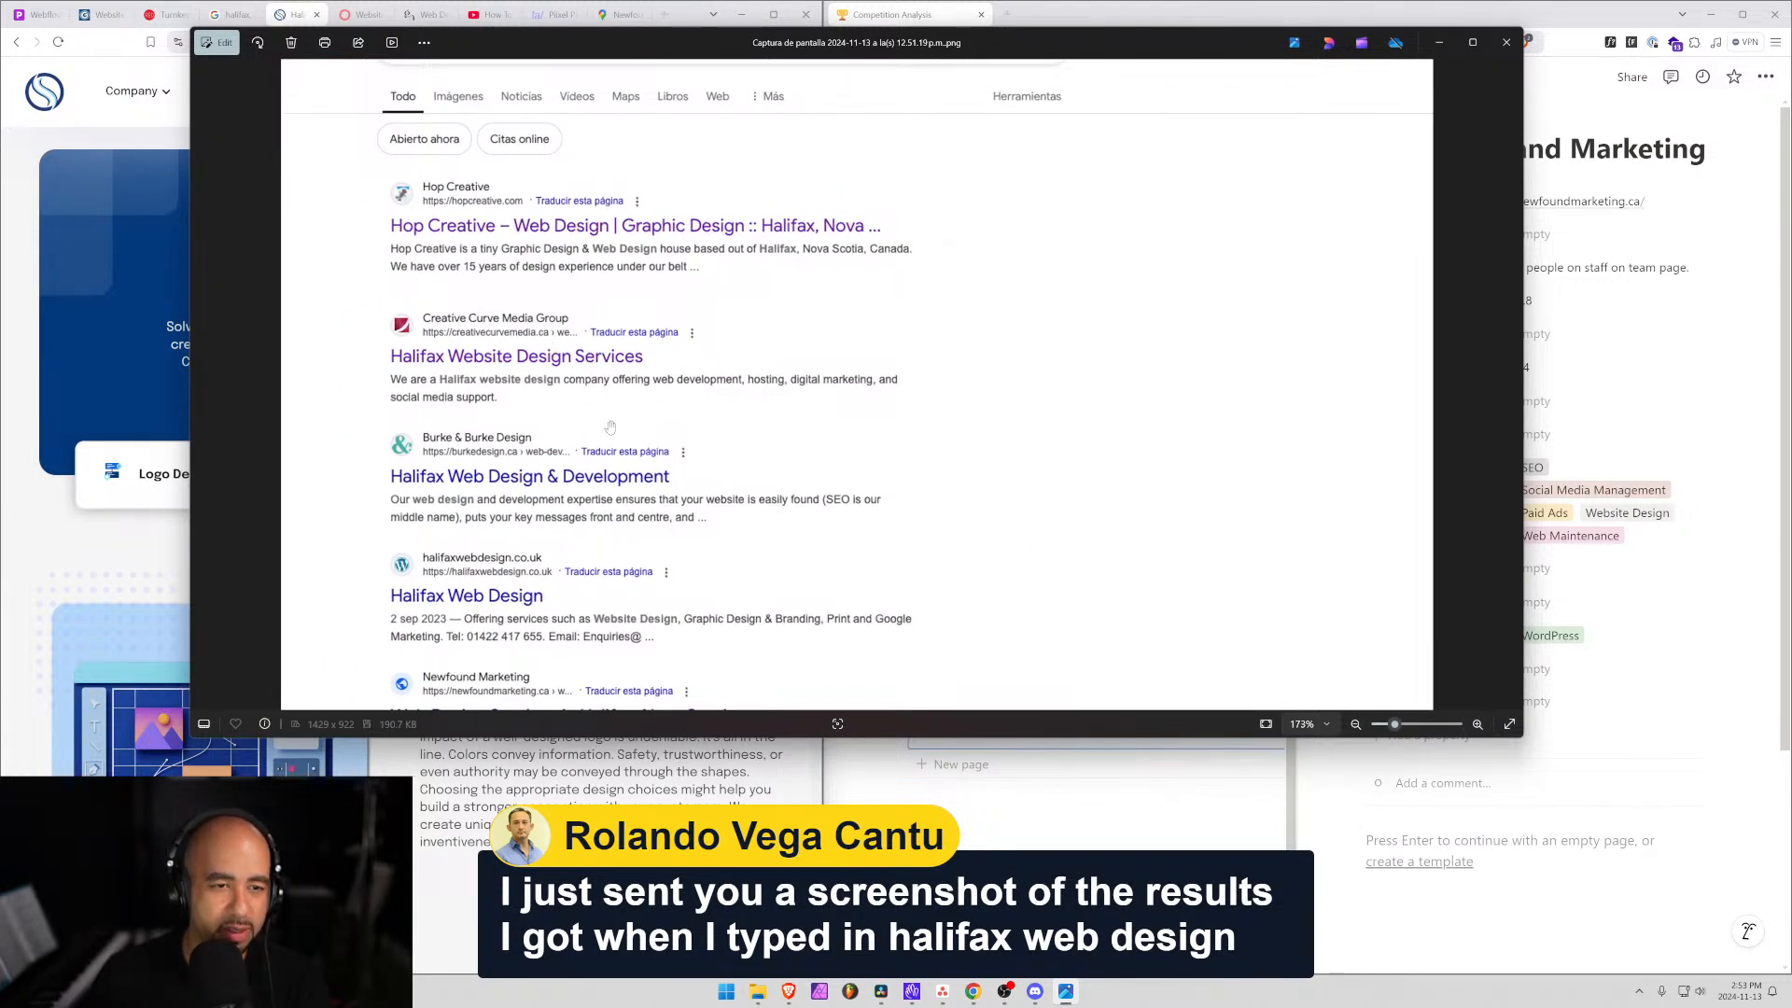
drag(750, 498, 729, 400)
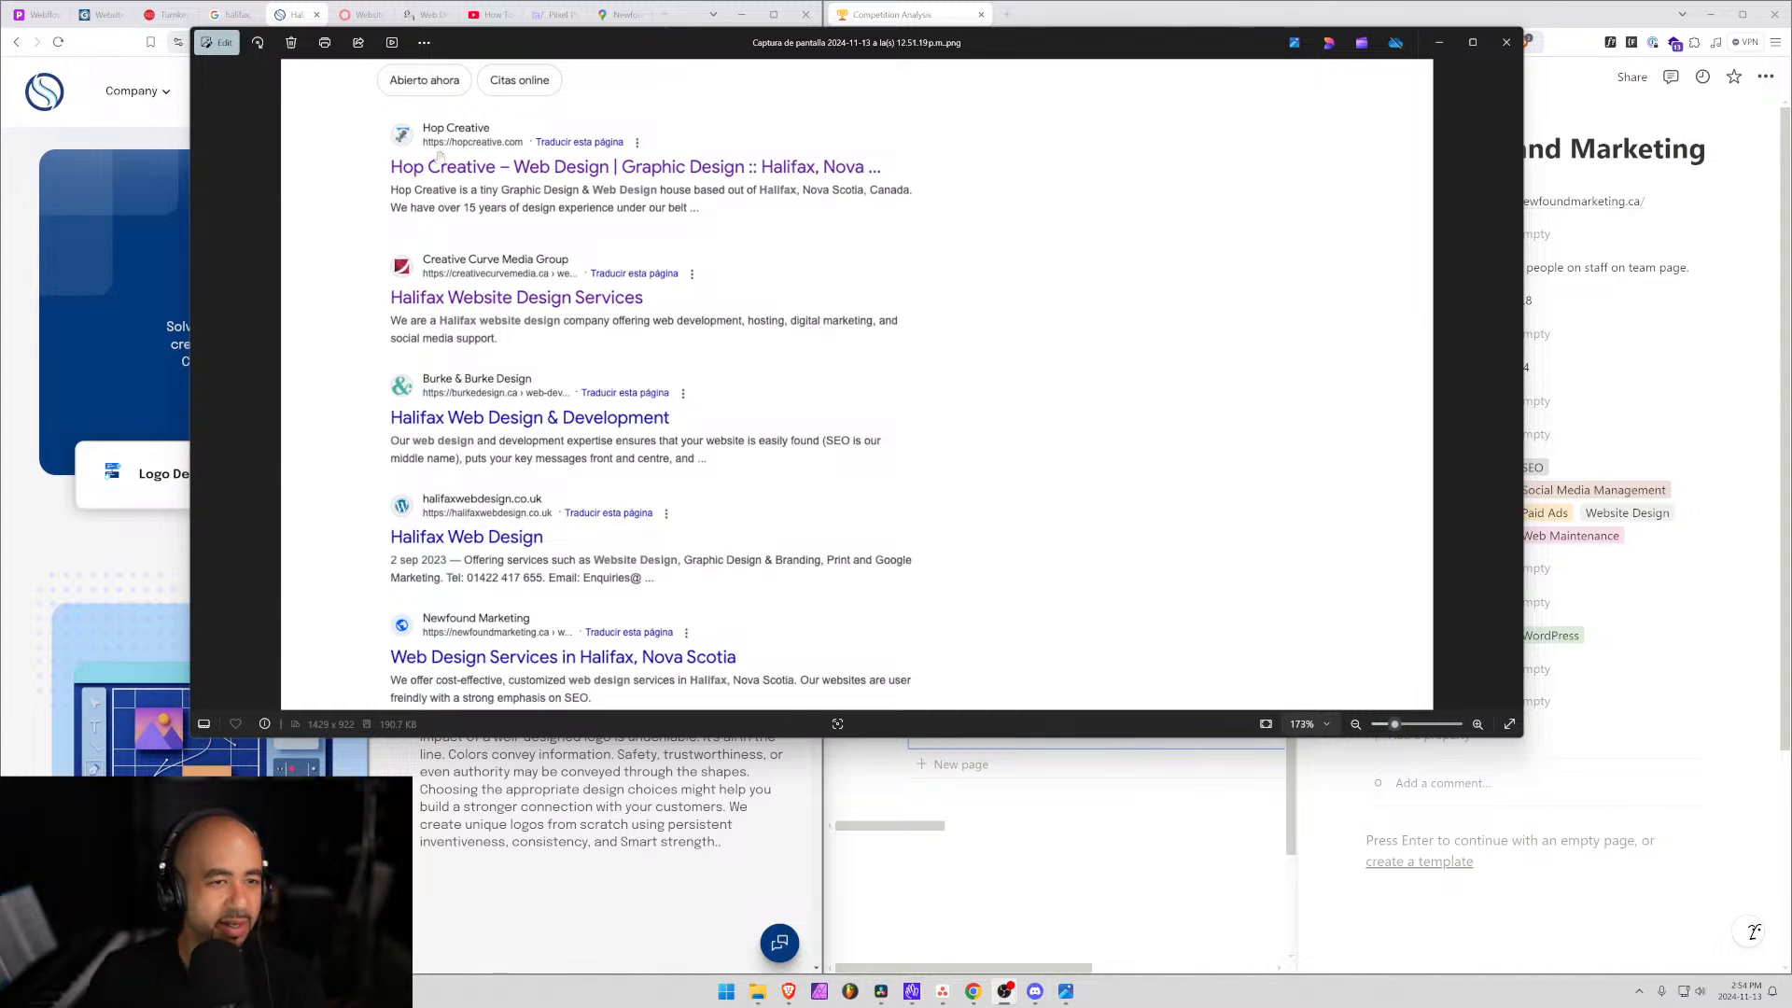
drag(683, 42, 1791, 42)
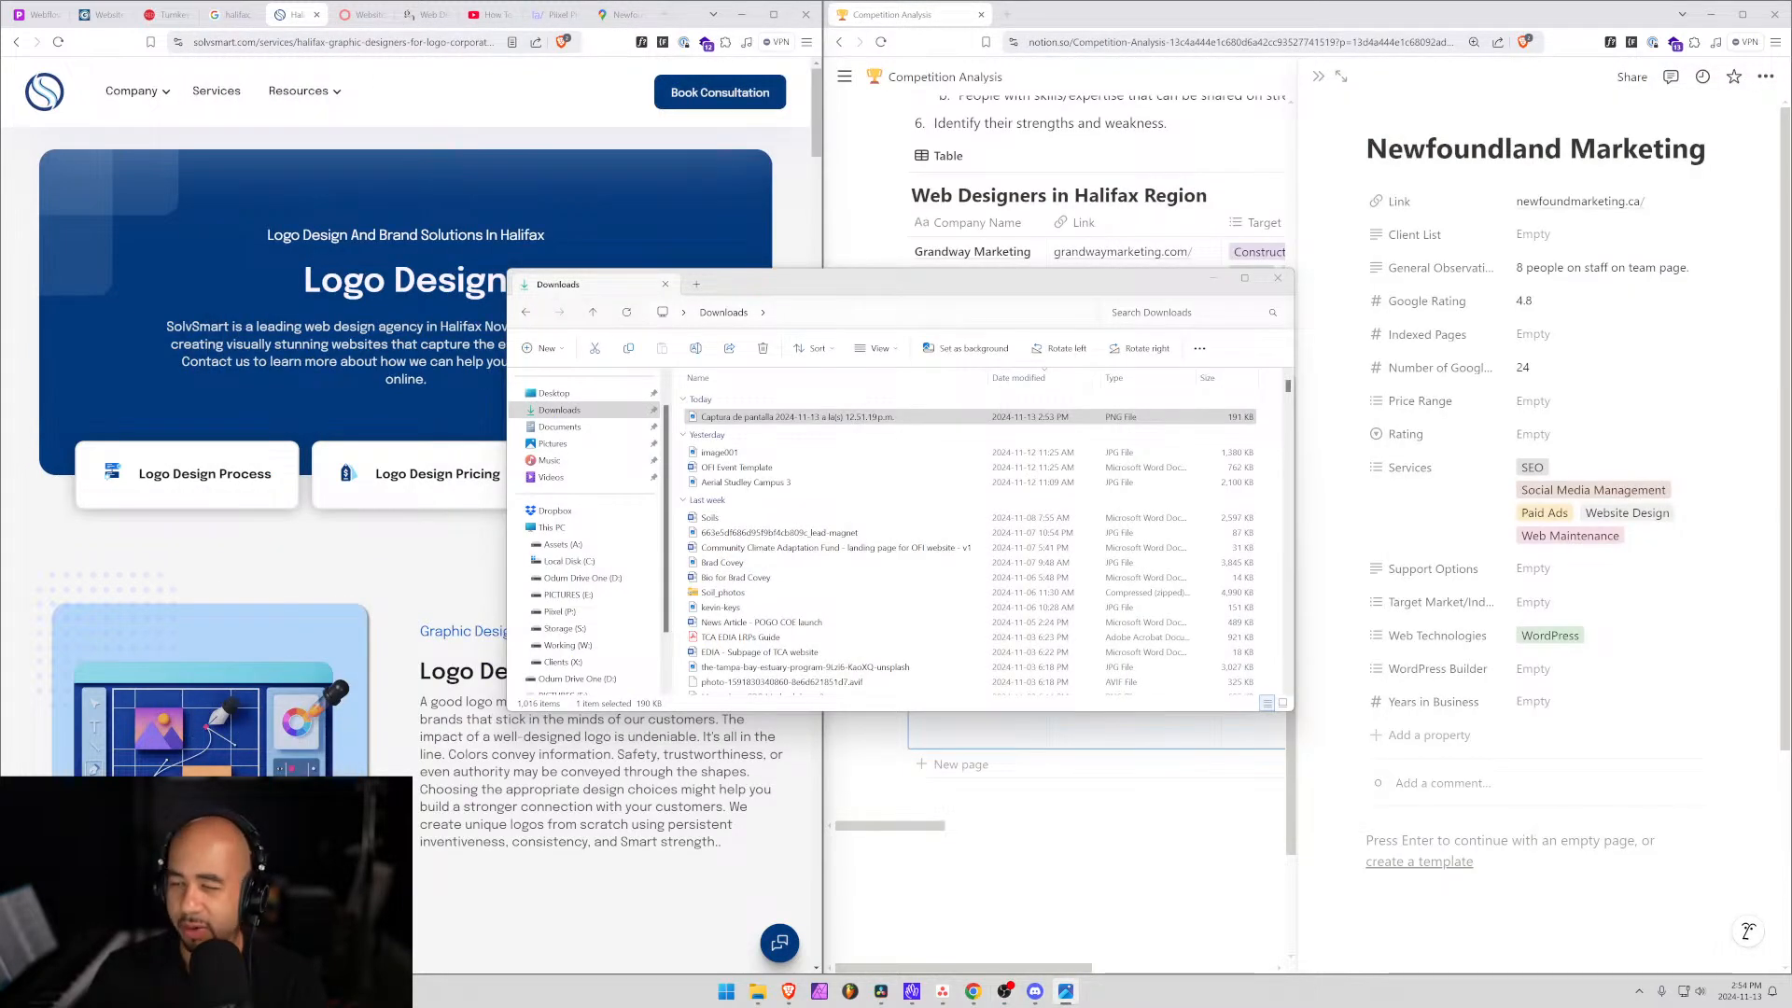
Close the Downloads window and open burkedesign.ca in a new Brave tab.
click(1278, 278)
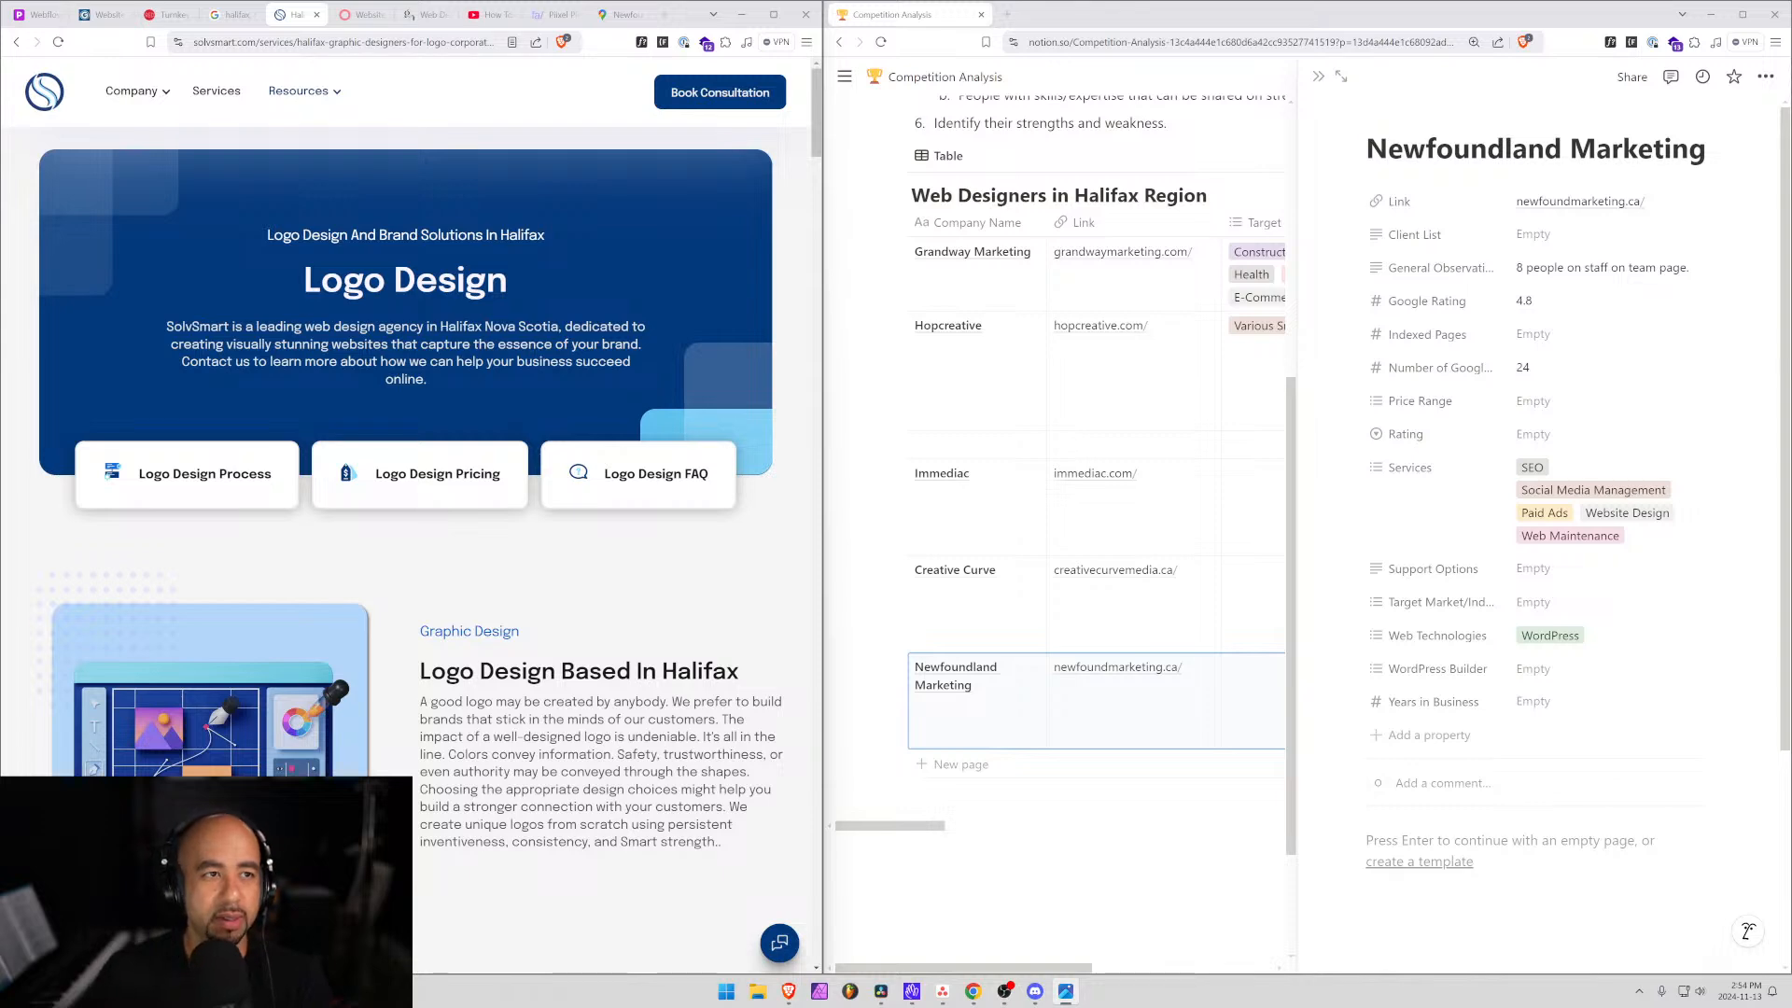
key(ctrl+t)
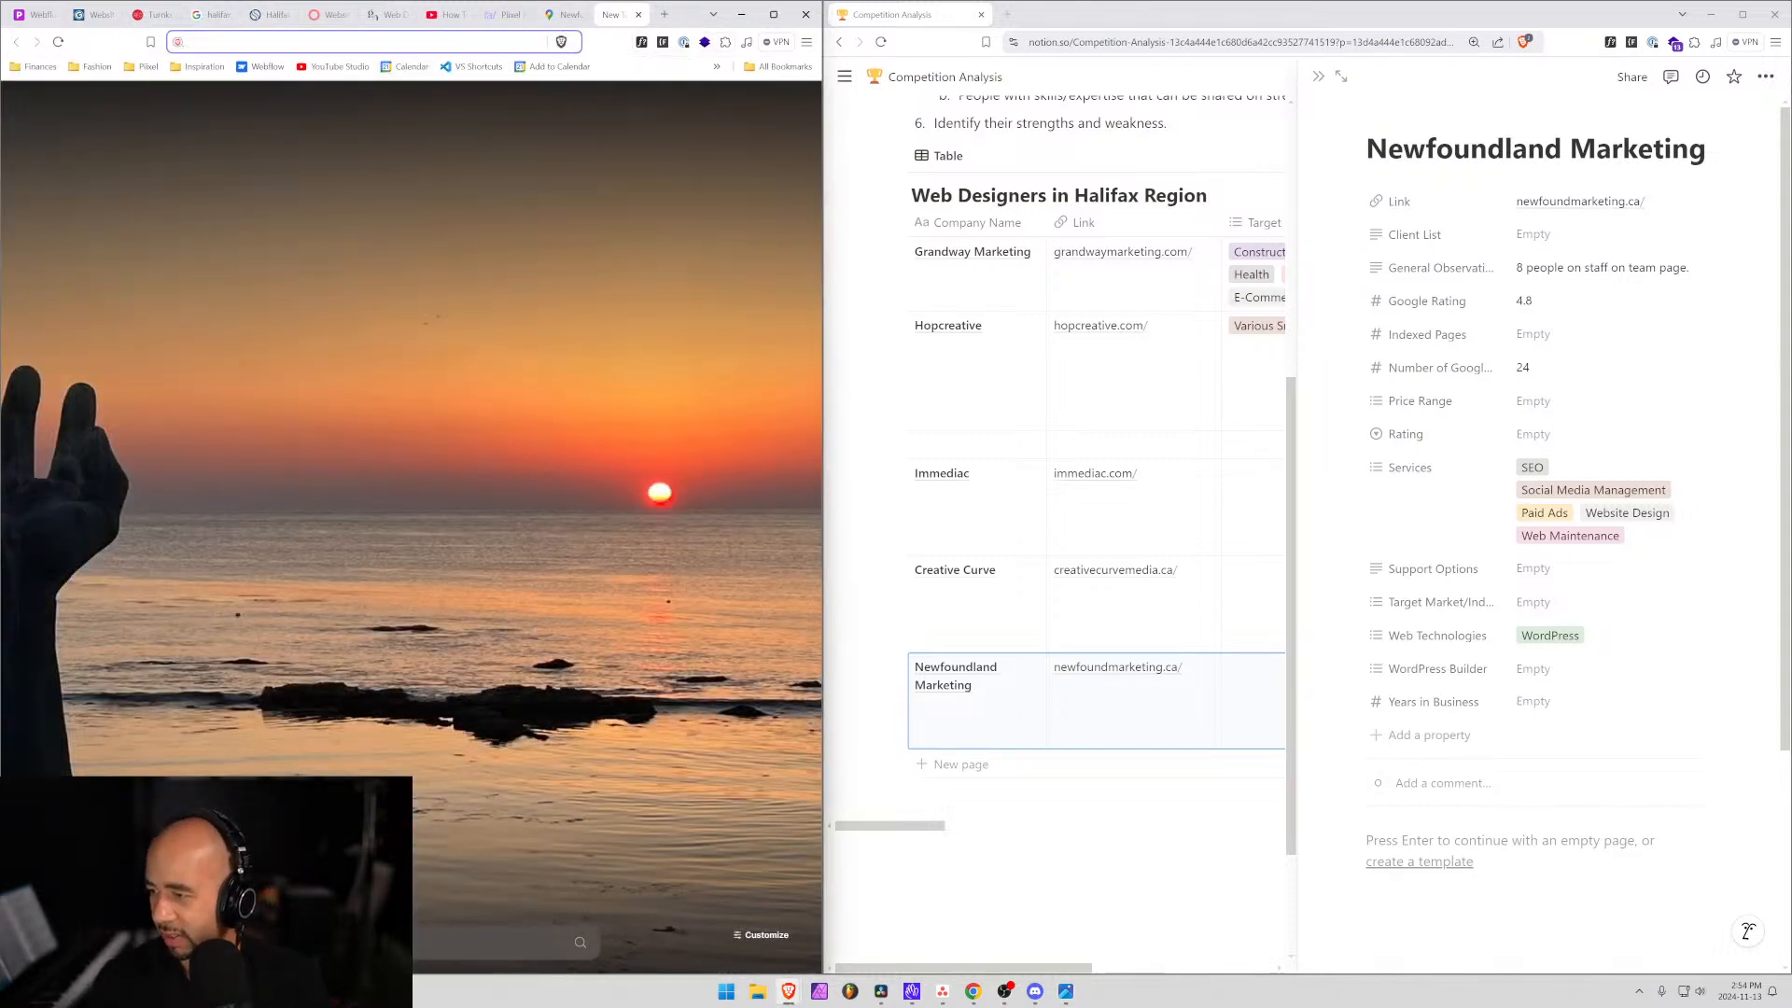
text(burkedesign.c)
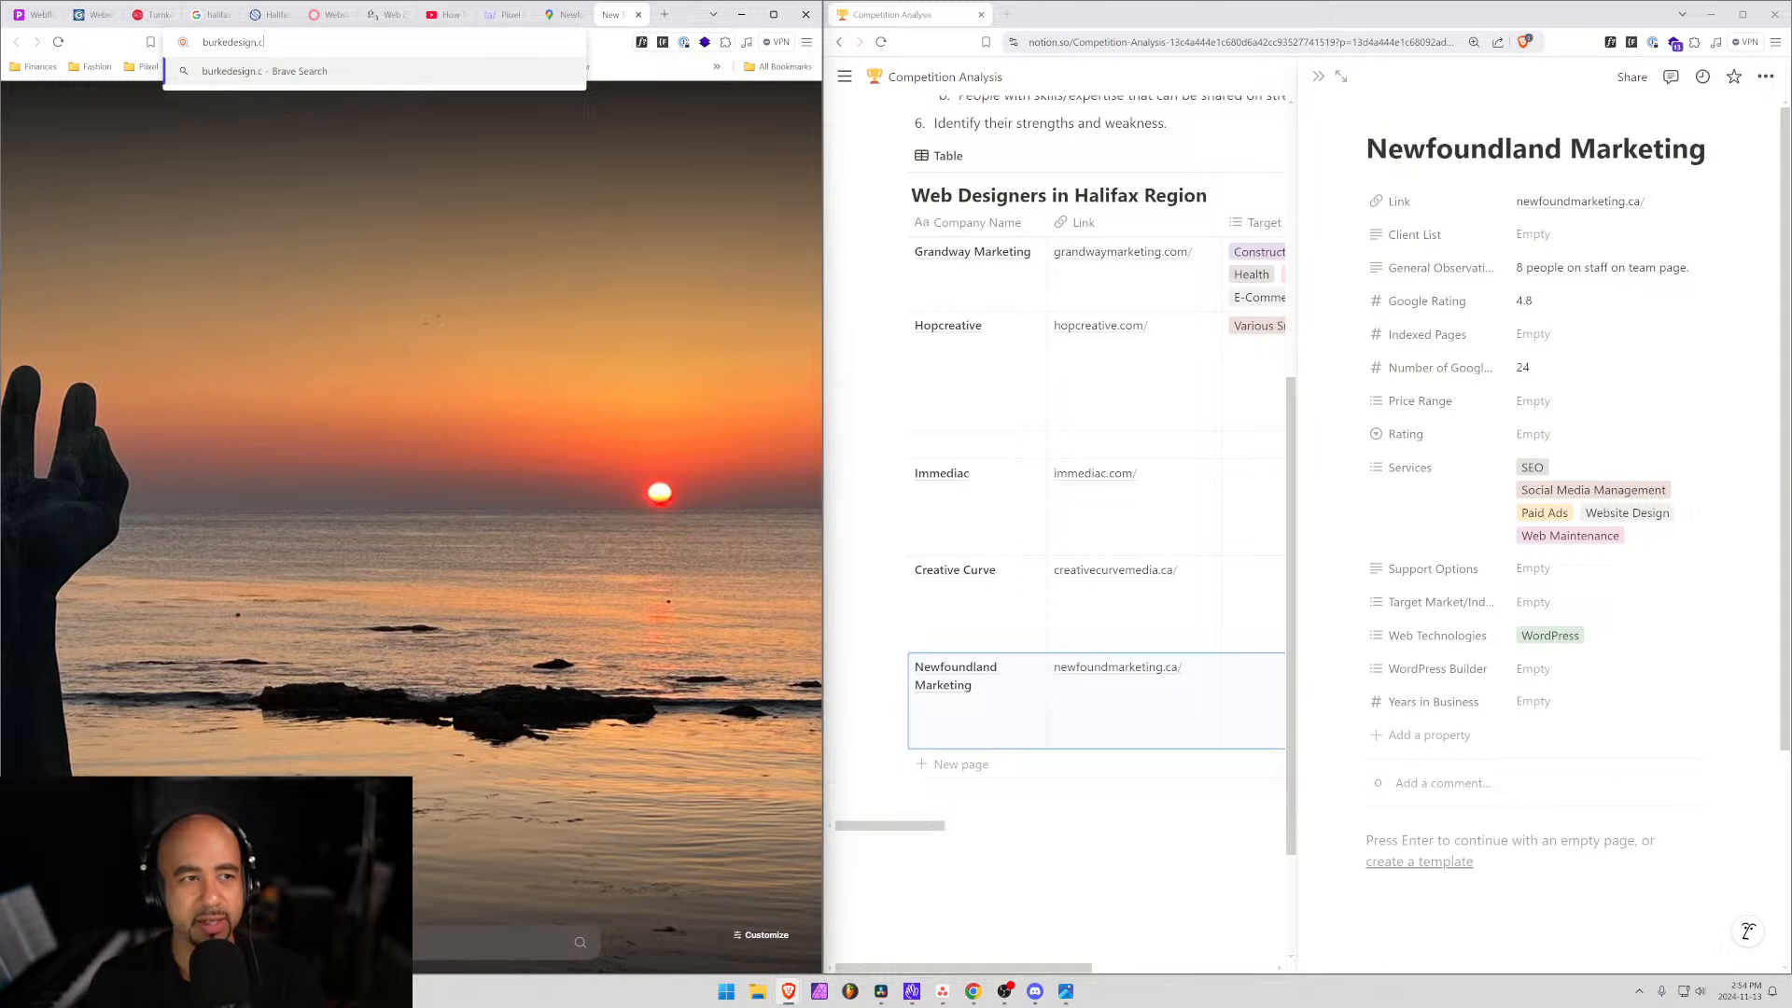
text(a)
key(Return)
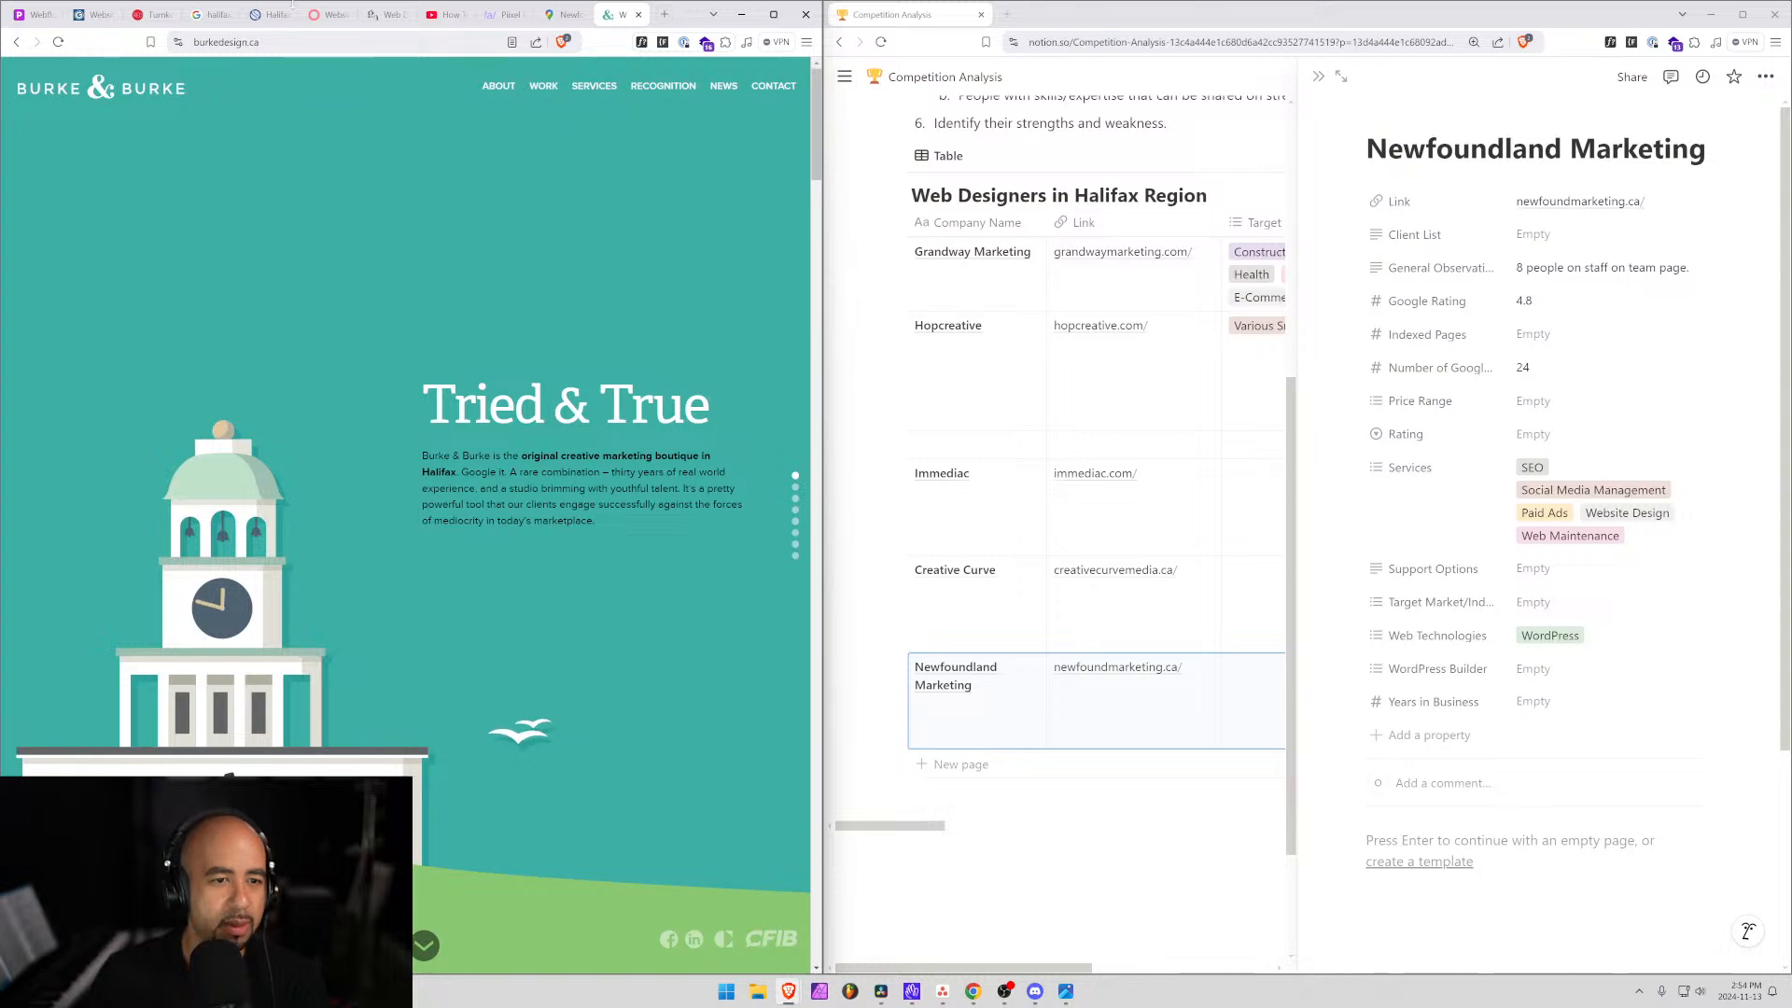
Return to the SolvSmart tab, go to its home page and select its address.
click(215, 14)
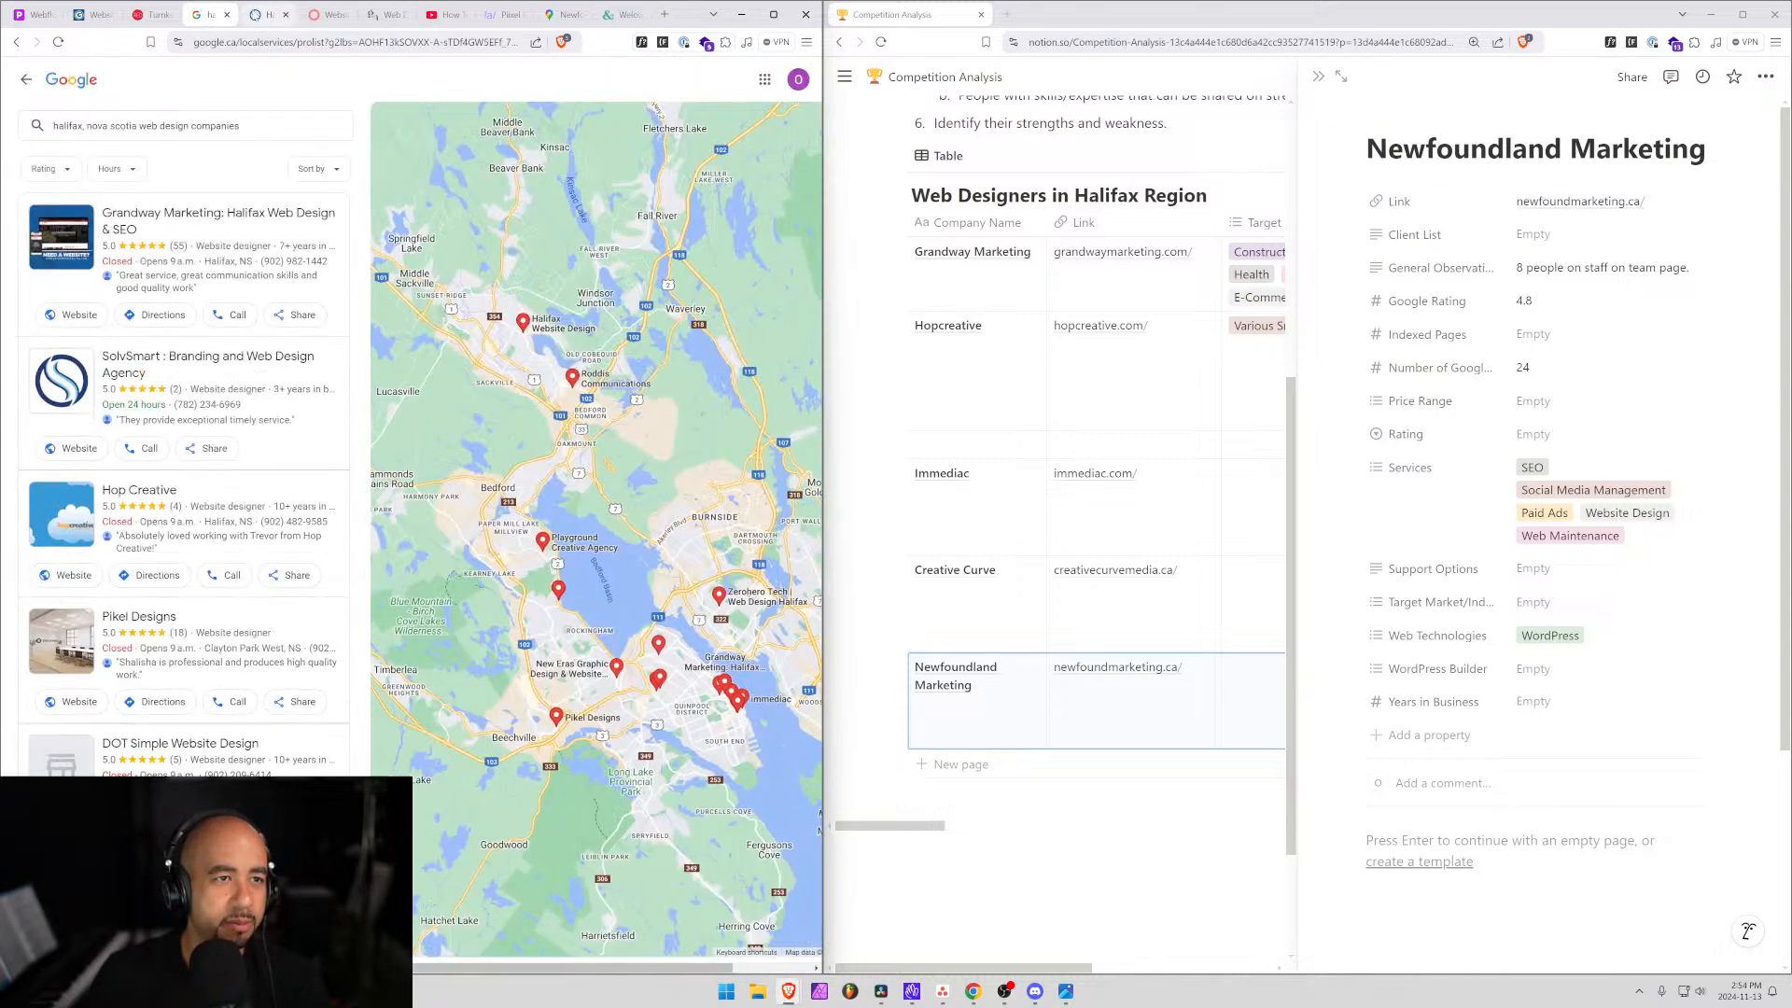
click(262, 14)
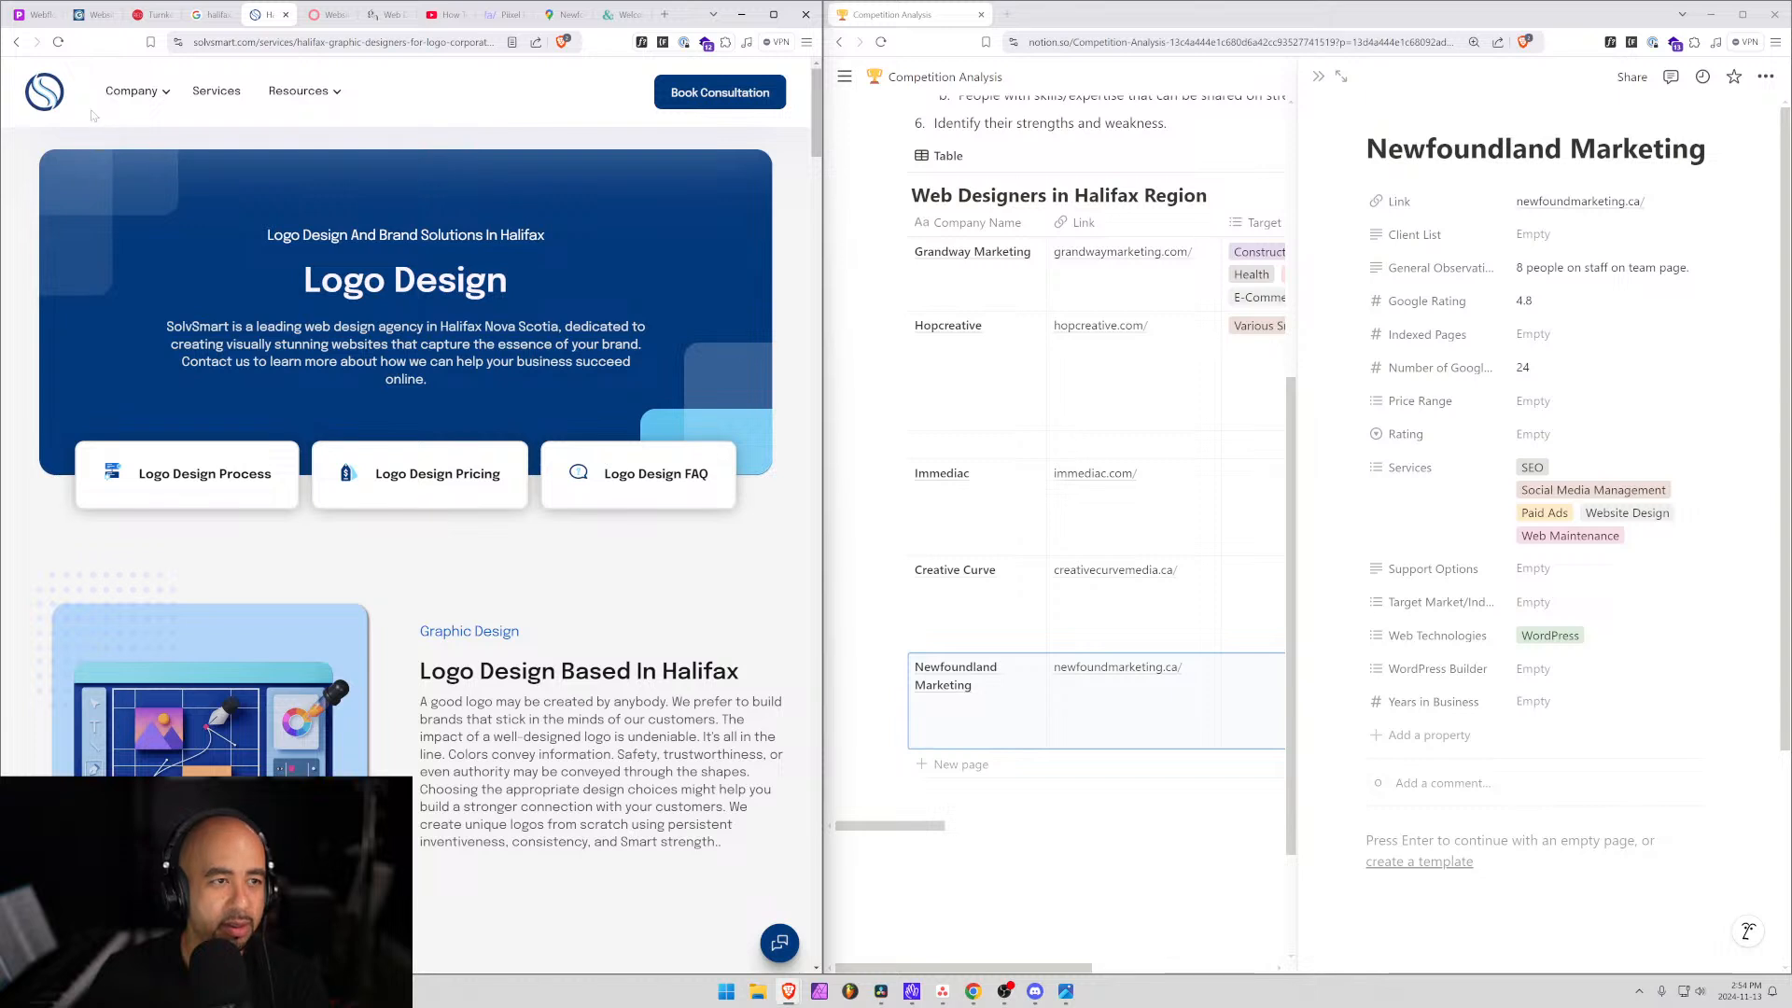
click(35, 91)
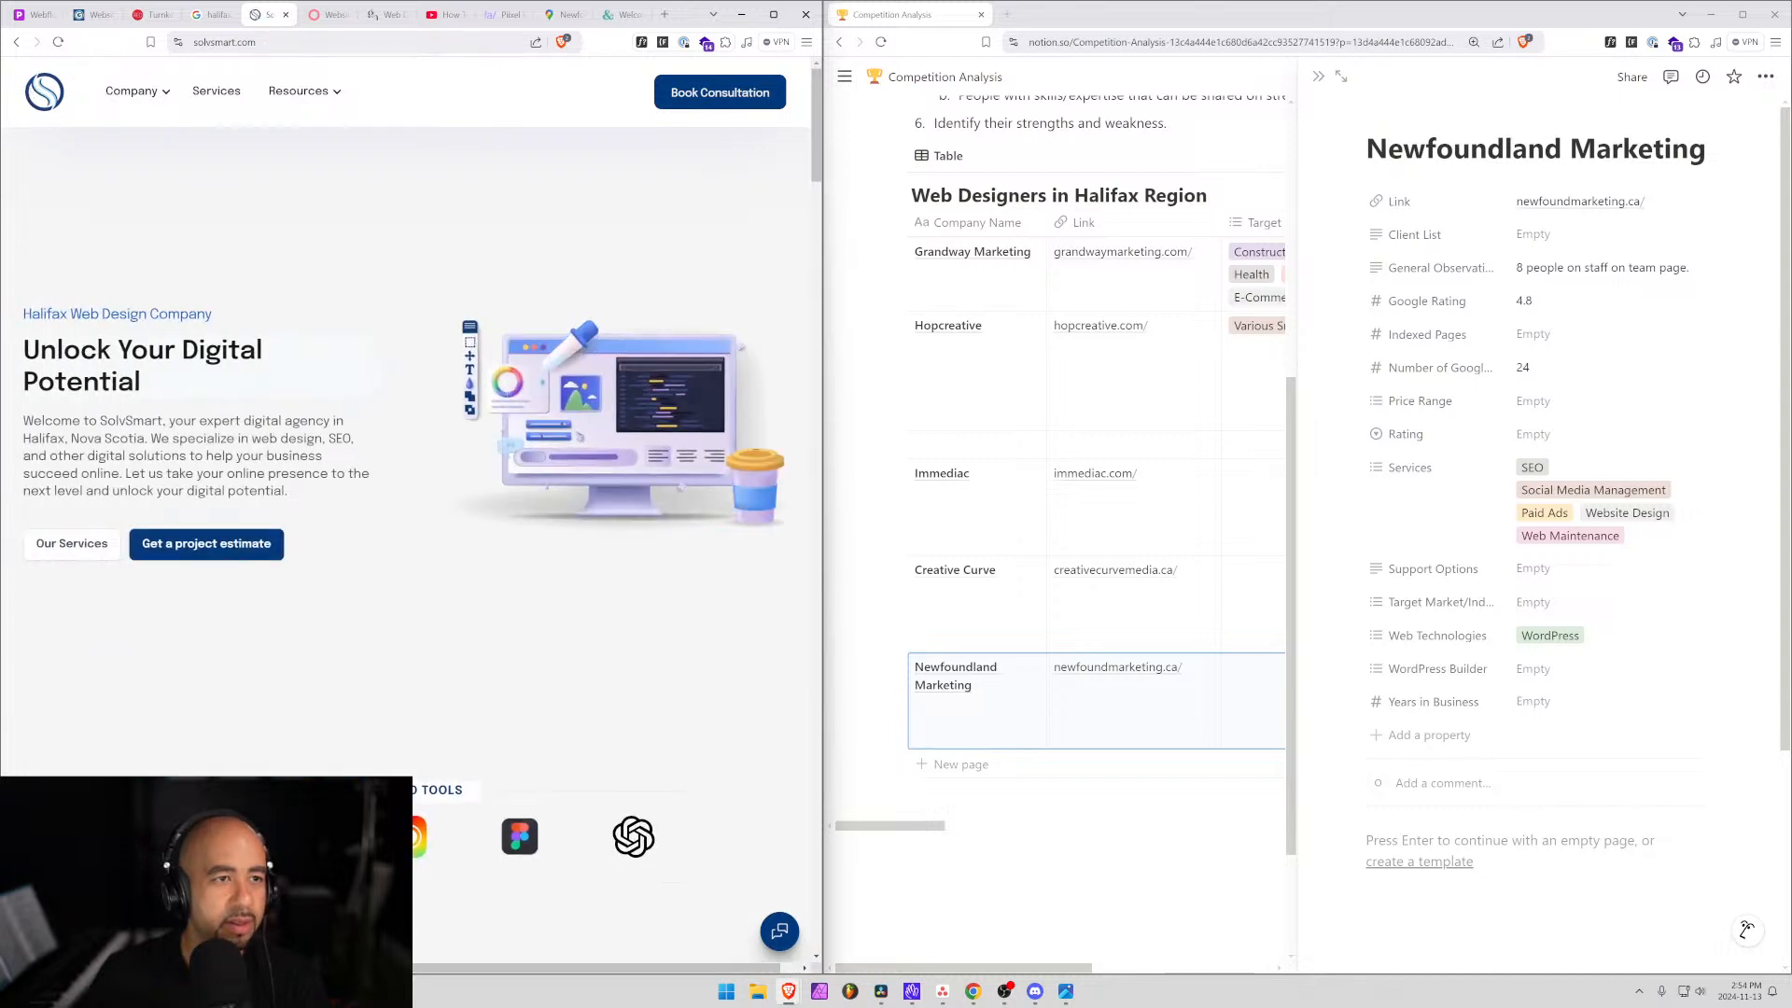
key(ctrl+l)
key(ctrl+c)
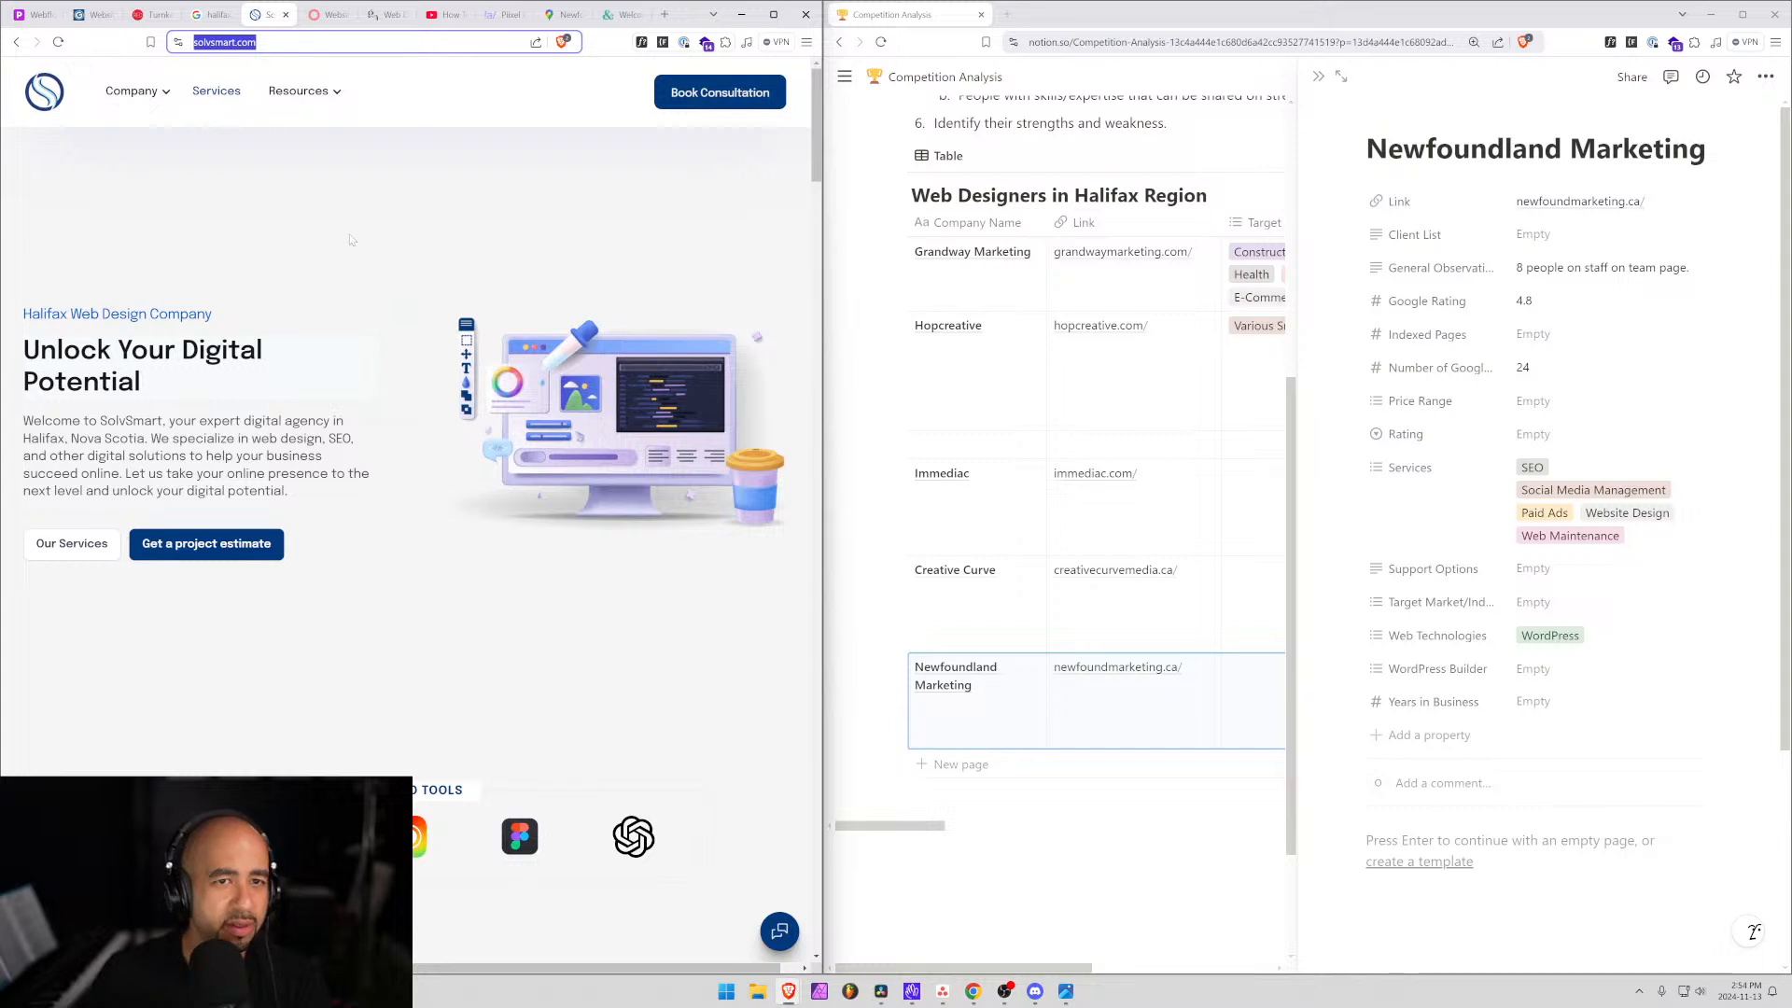
scroll(536, 455, down, 2)
scroll(1073, 560, up, 2)
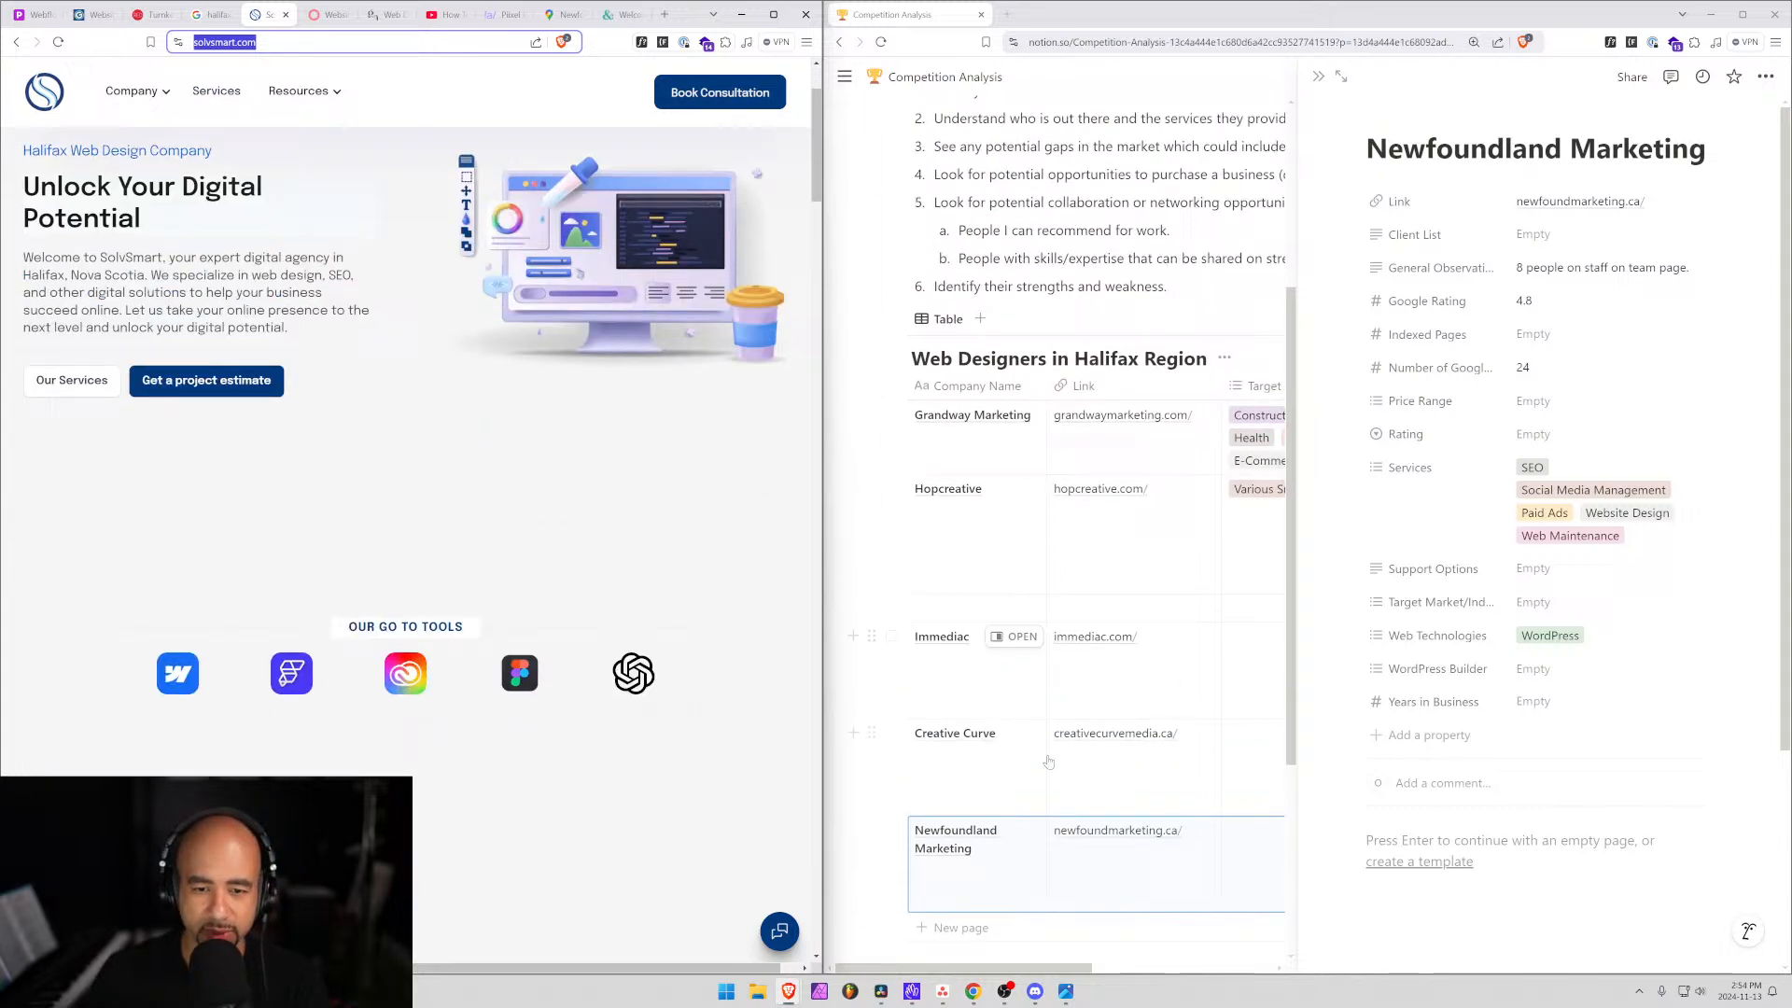
Add a new Solvsmart row to the competition table and open its page.
click(962, 956)
text(Solvsmart)
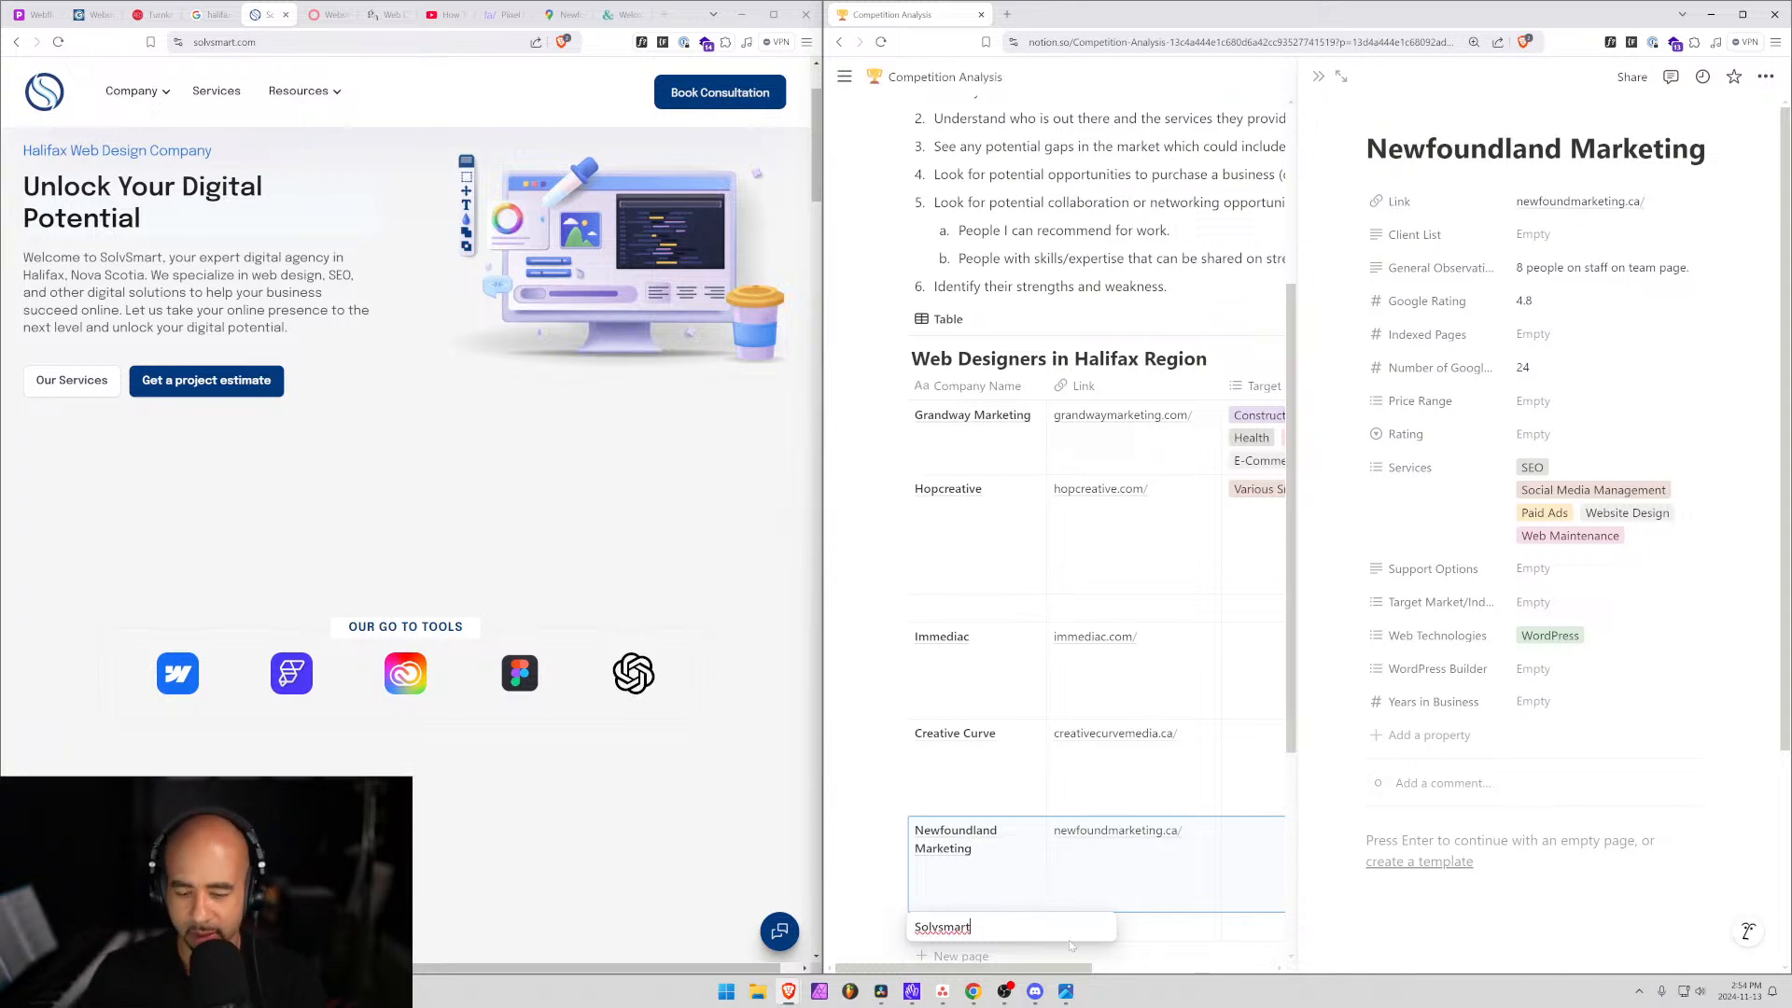
key(Return)
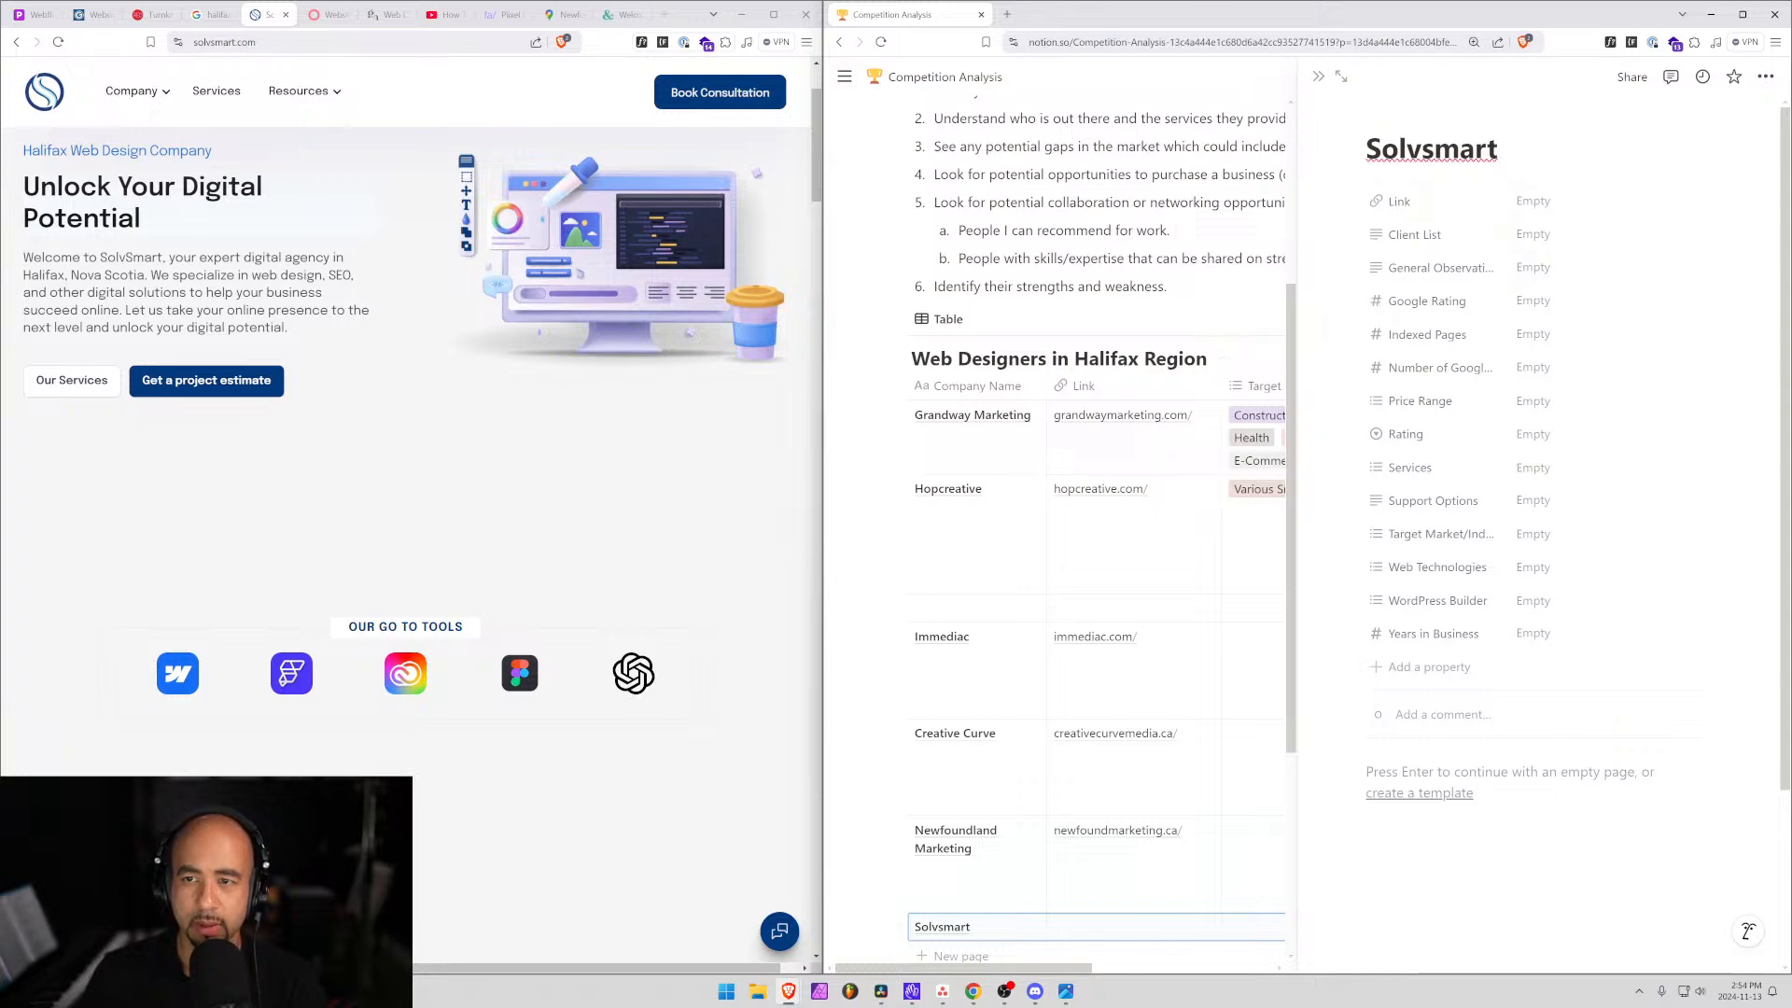
click(1534, 201)
key(ctrl+v)
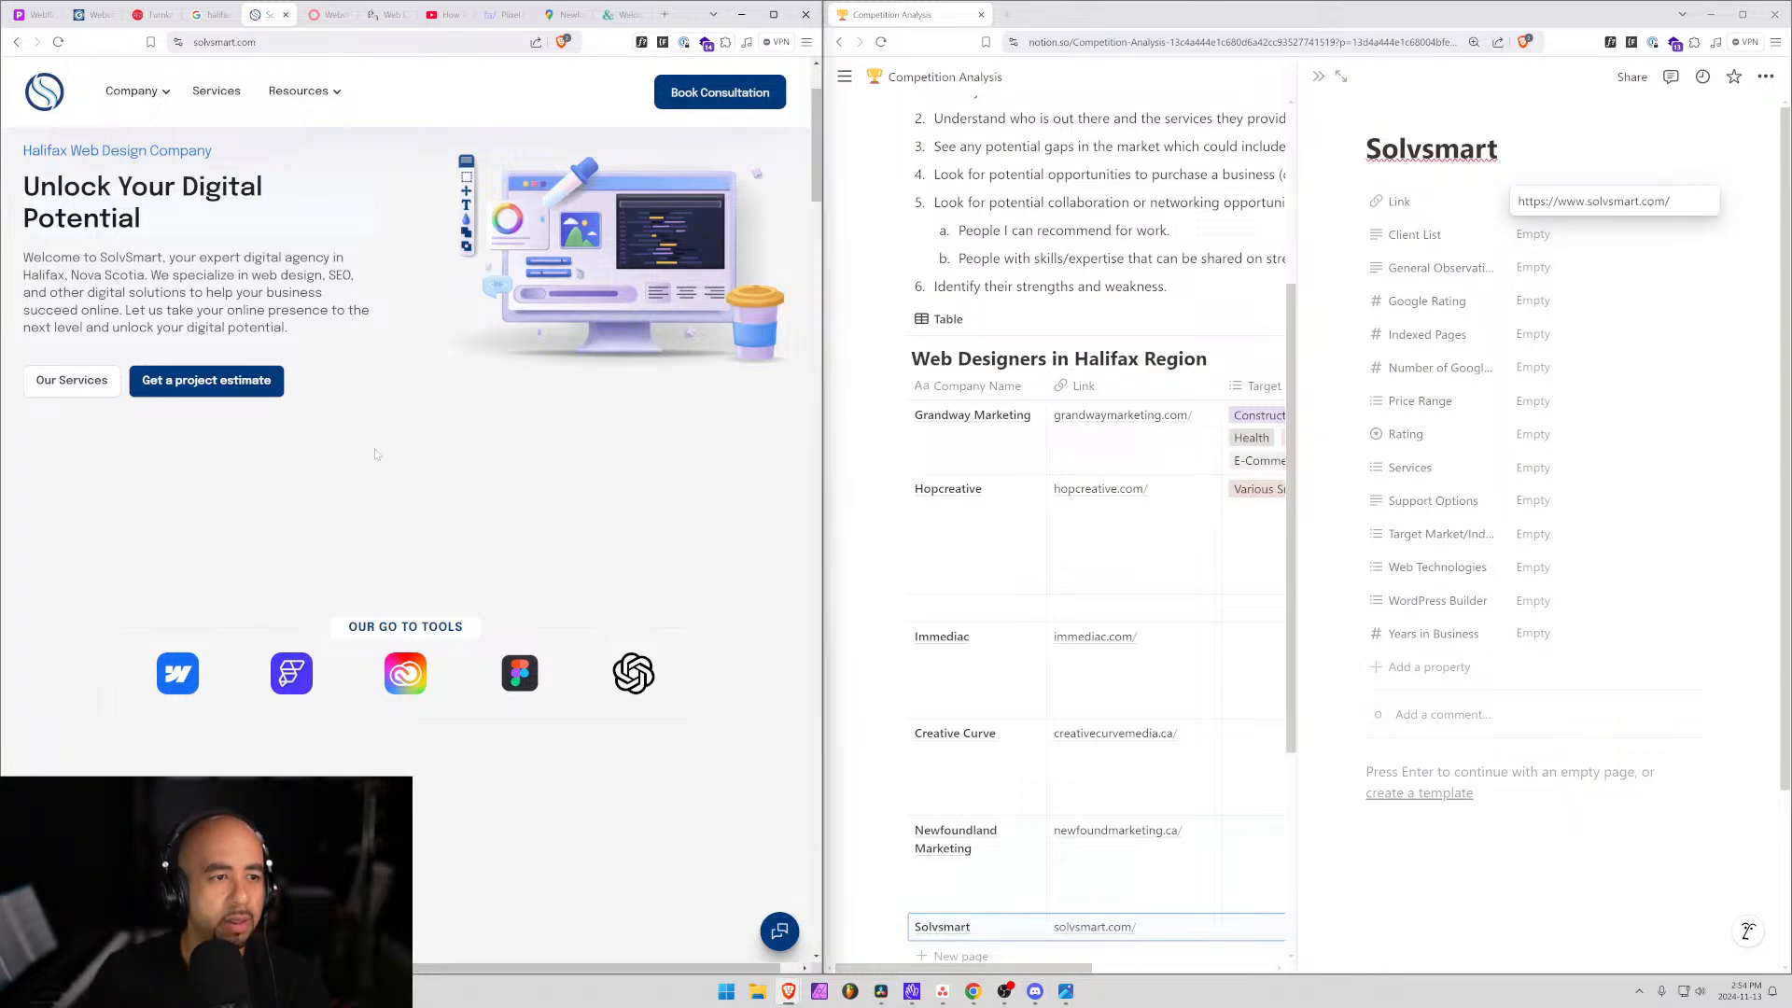
scroll(387, 352, down, 5)
scroll(387, 353, up, 5)
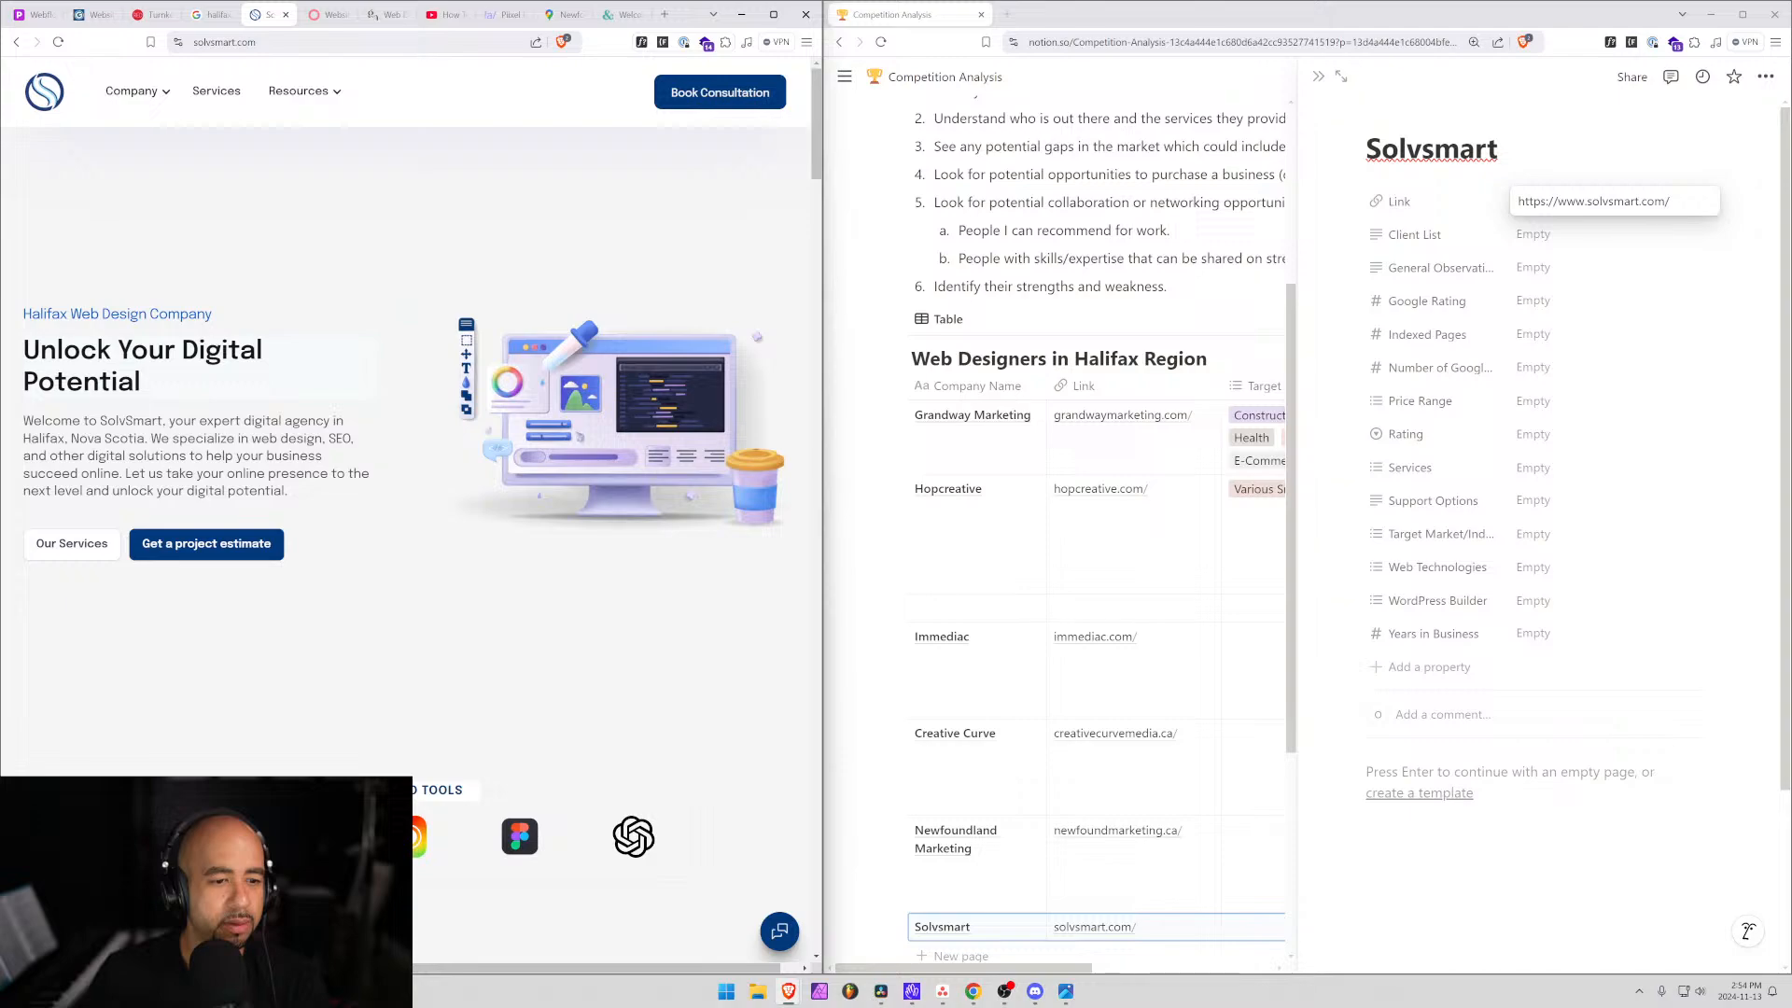
scroll(102, 514, down, 8)
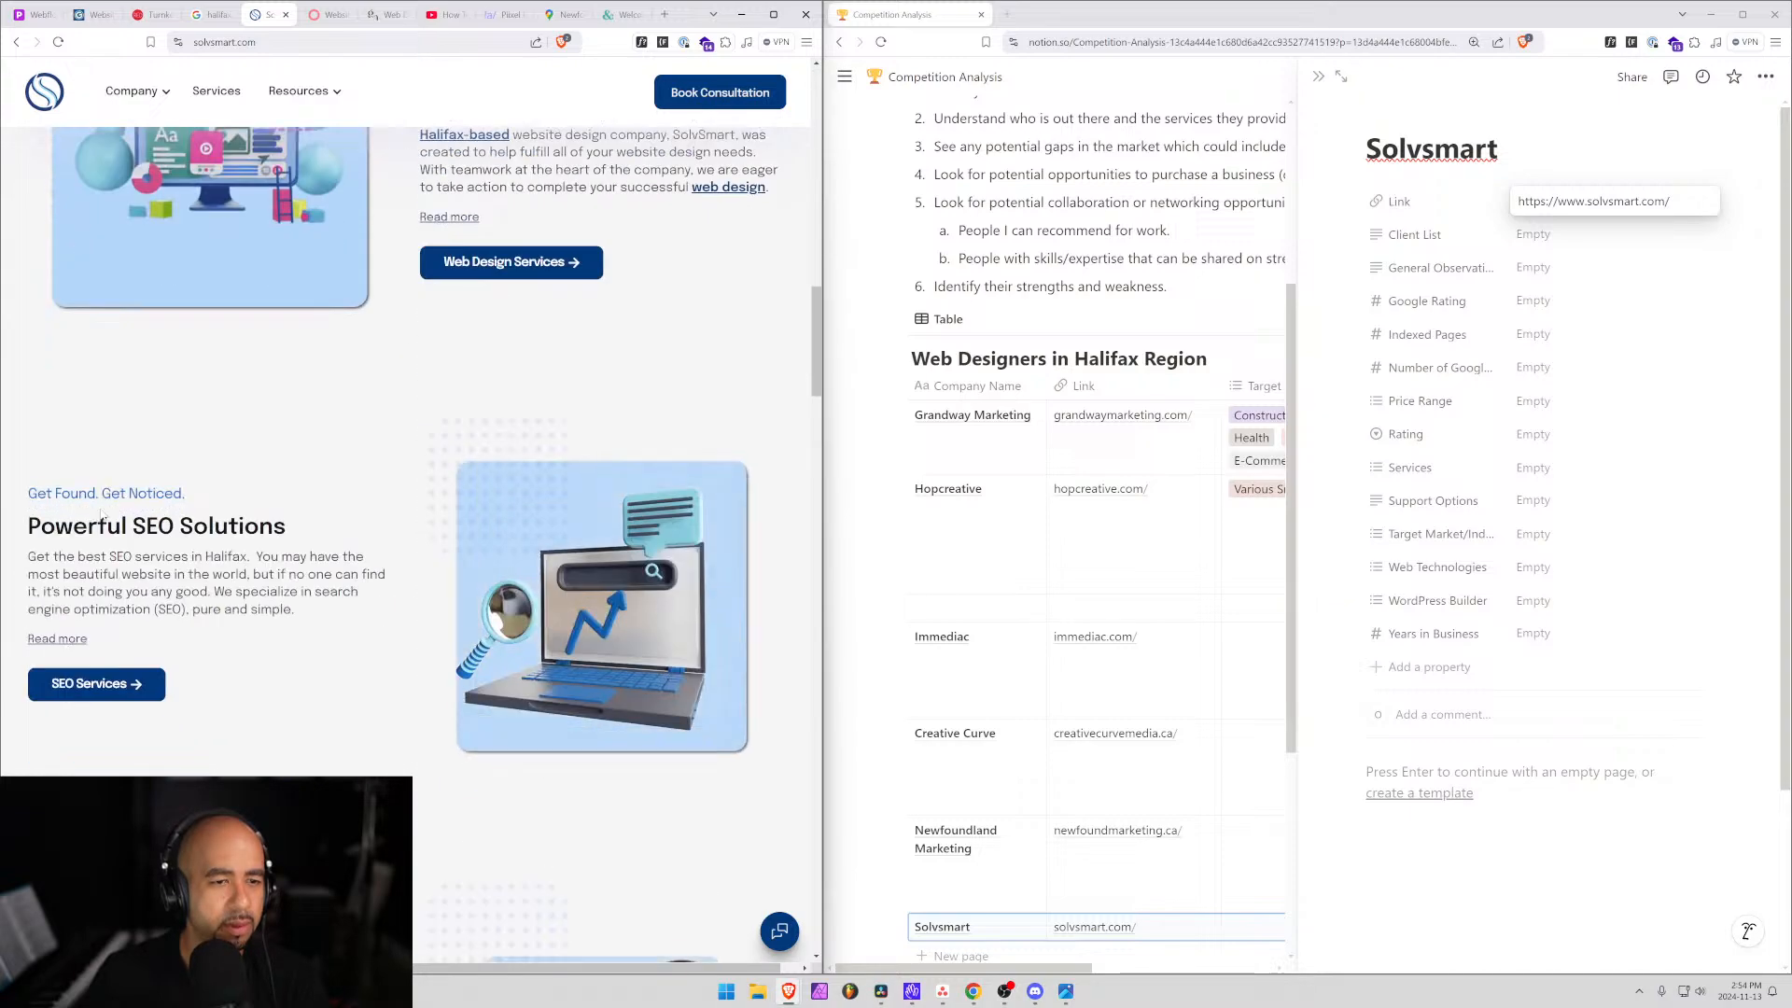
scroll(102, 514, up, 3)
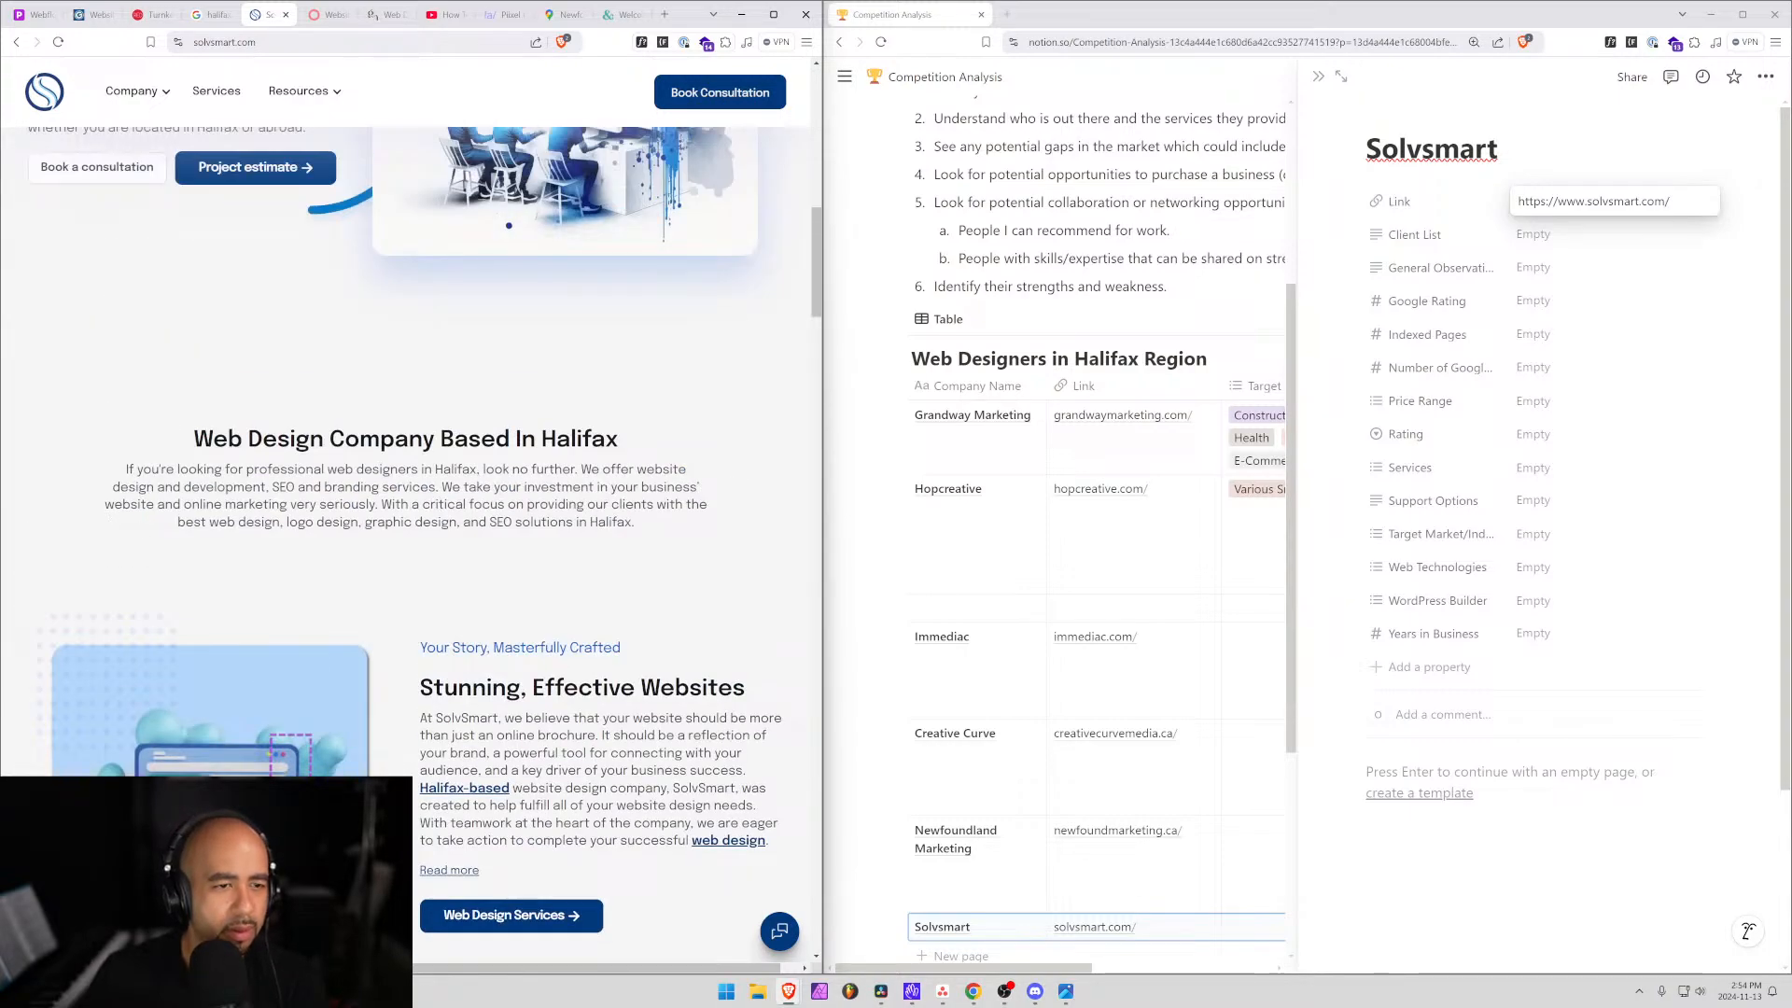
scroll(260, 489, down, 7)
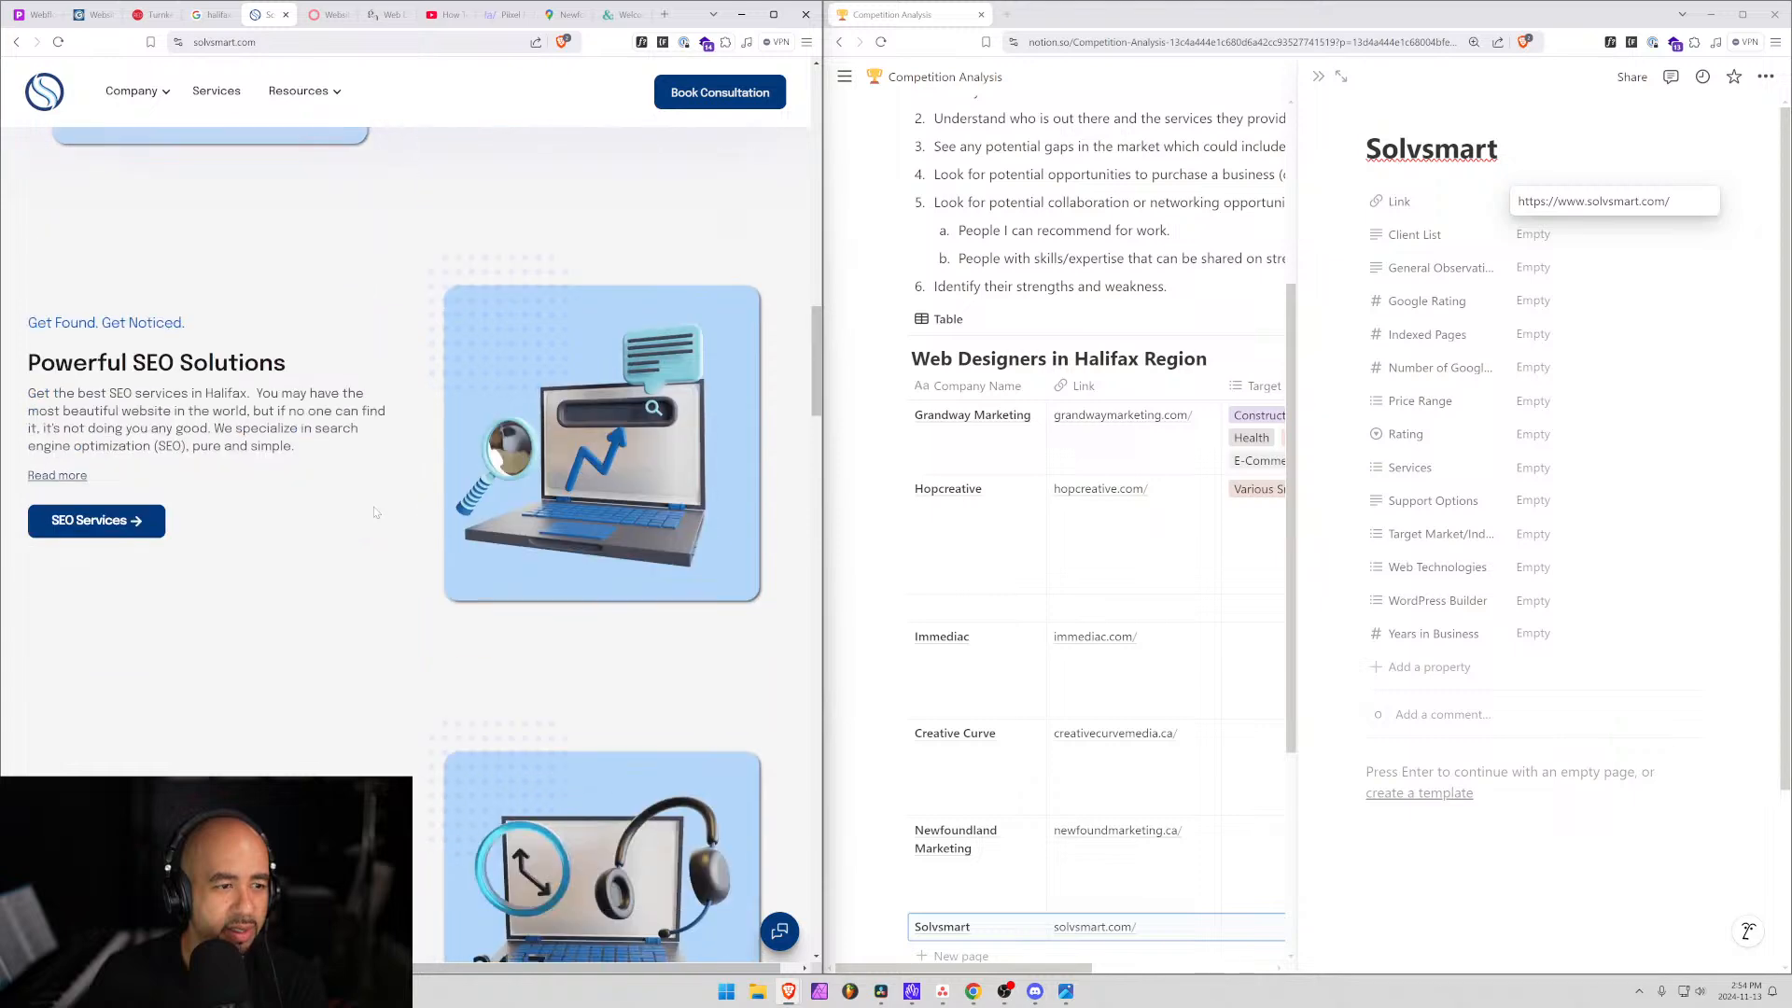
scroll(260, 489, down, 5)
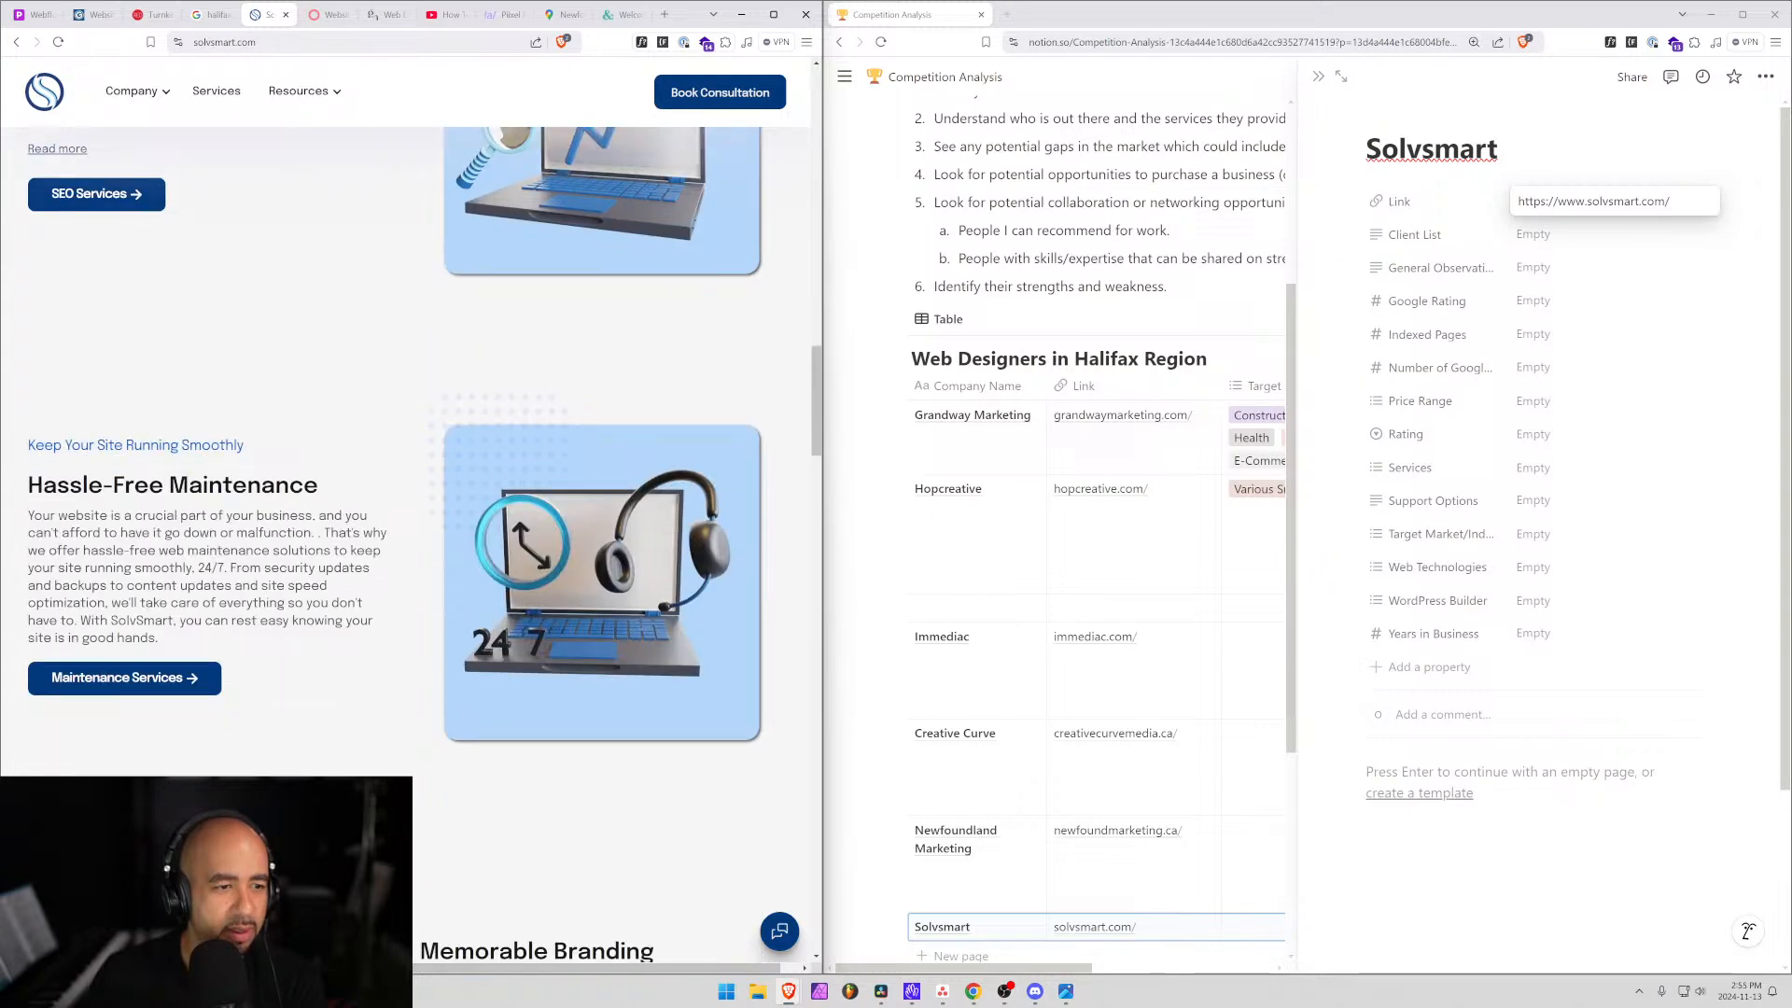
scroll(299, 480, down, 8)
scroll(374, 484, up, 2)
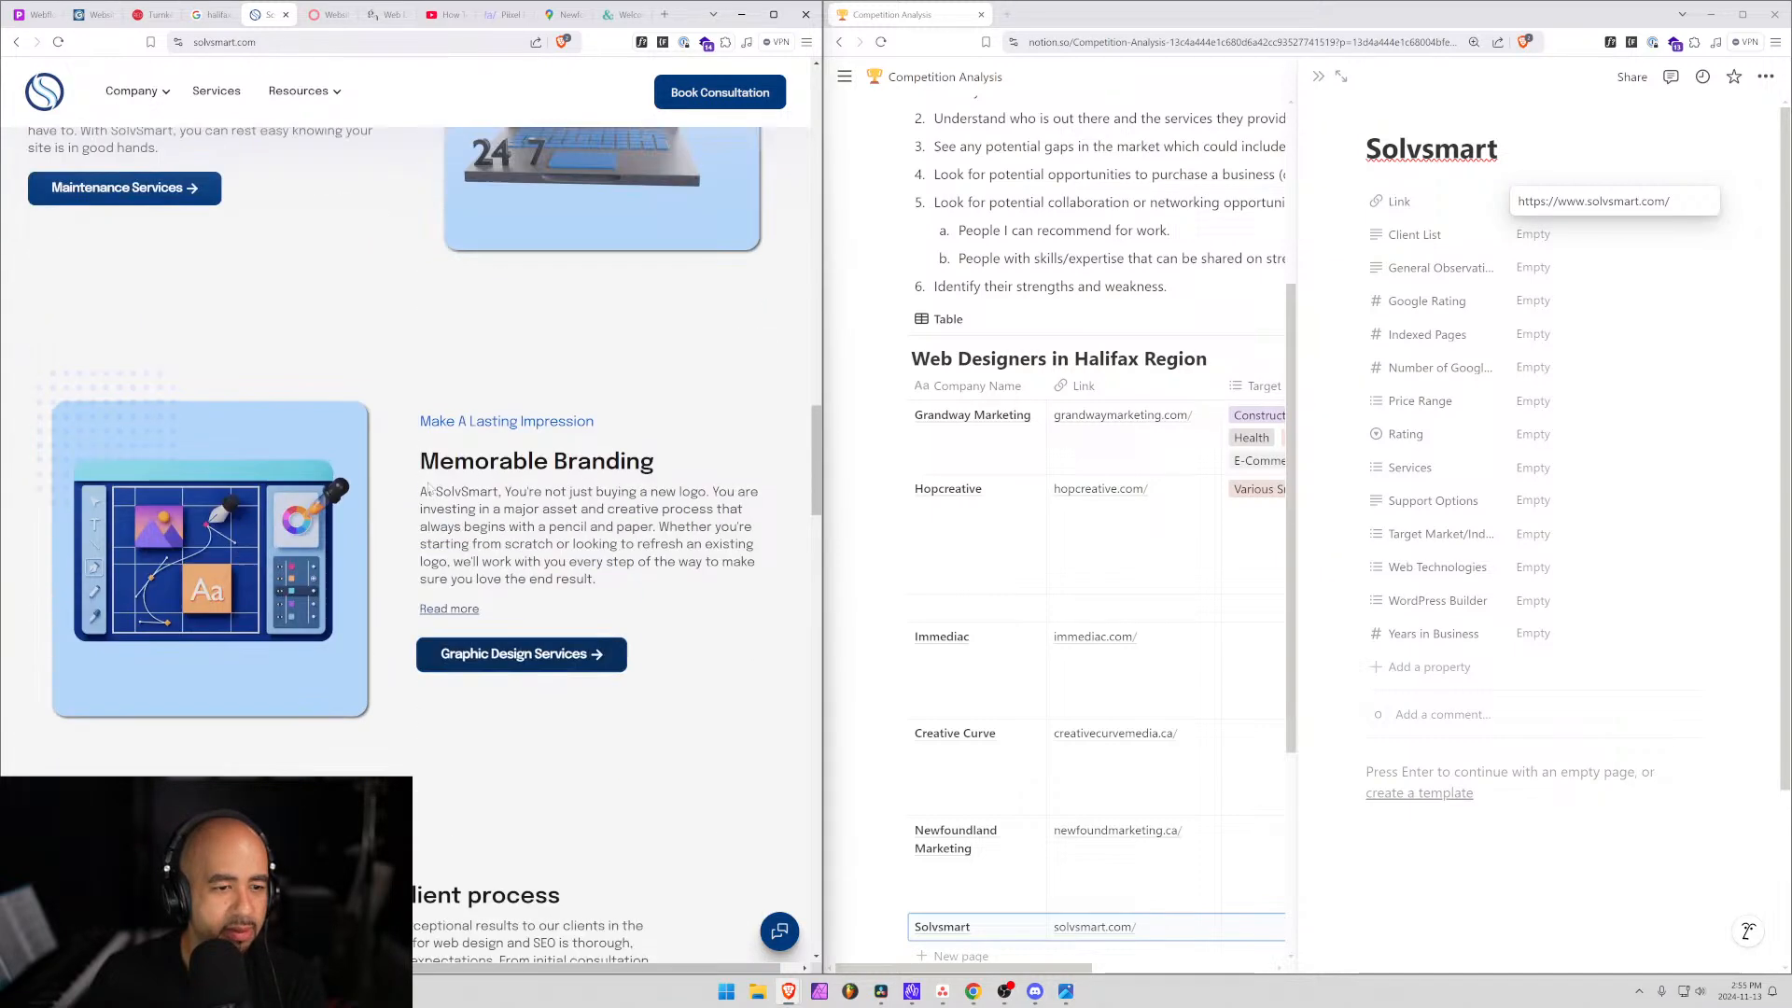
scroll(428, 487, down, 4)
scroll(428, 488, down, 10)
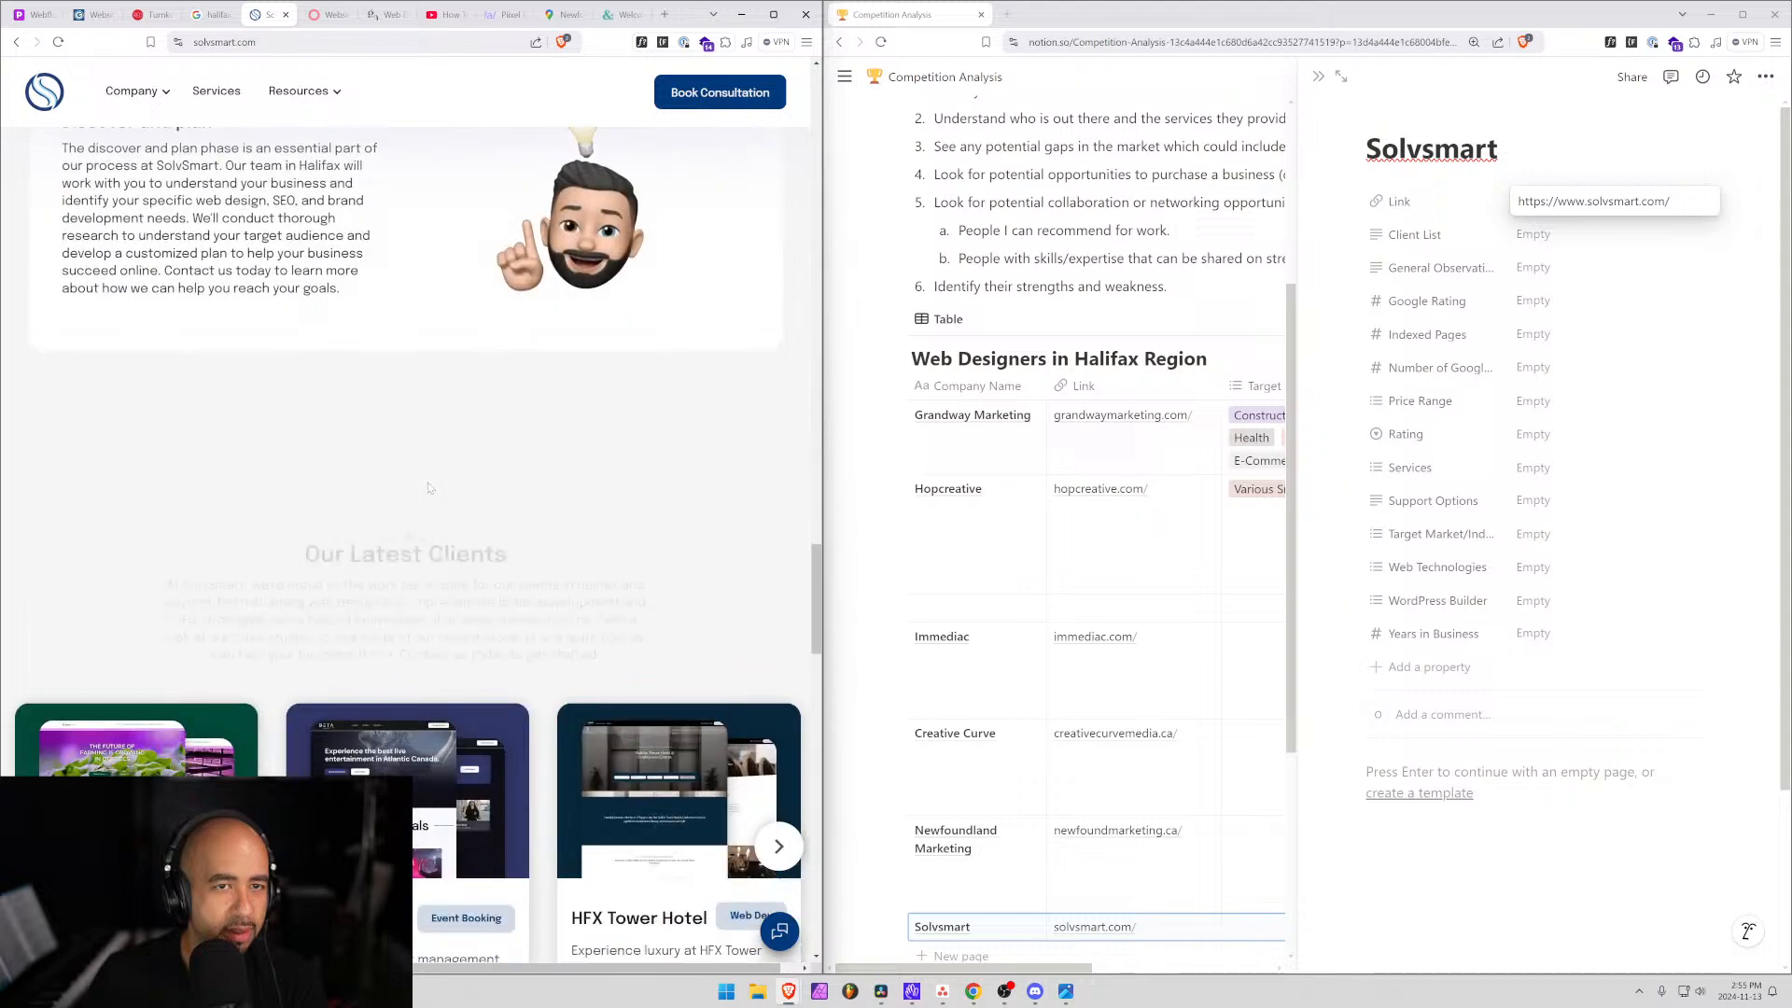
scroll(429, 487, down, 2)
scroll(428, 487, down, 3)
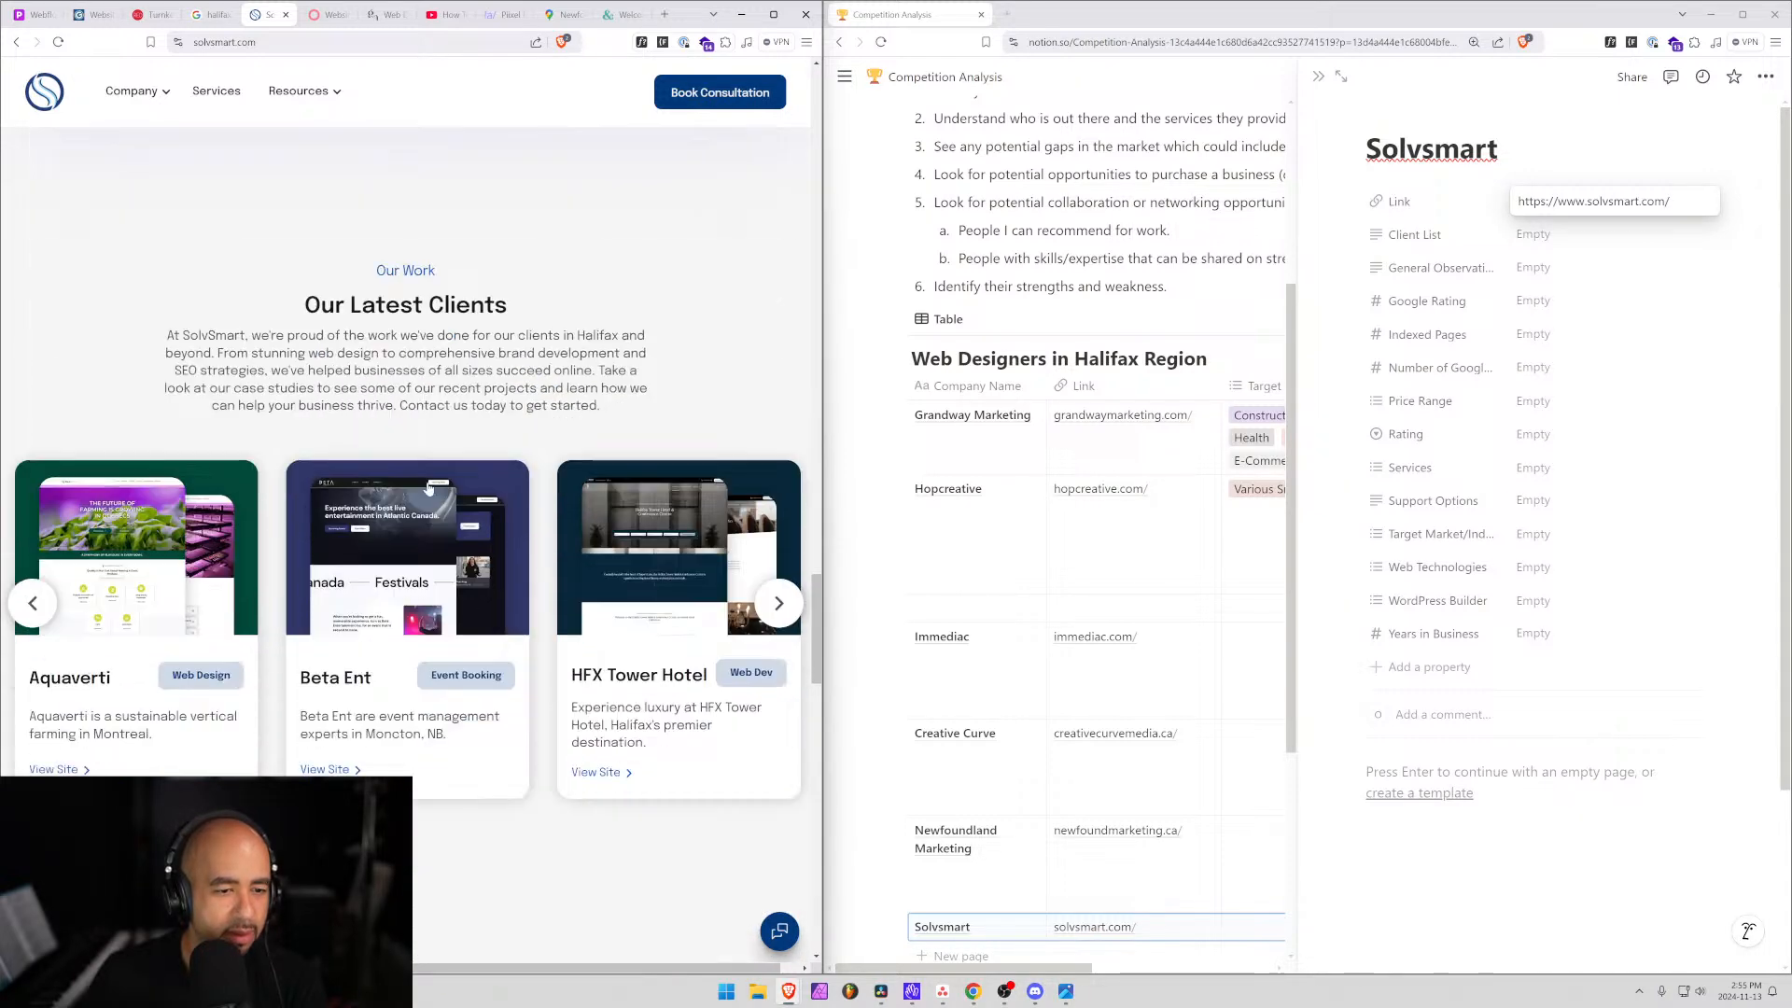
scroll(428, 488, down, 5)
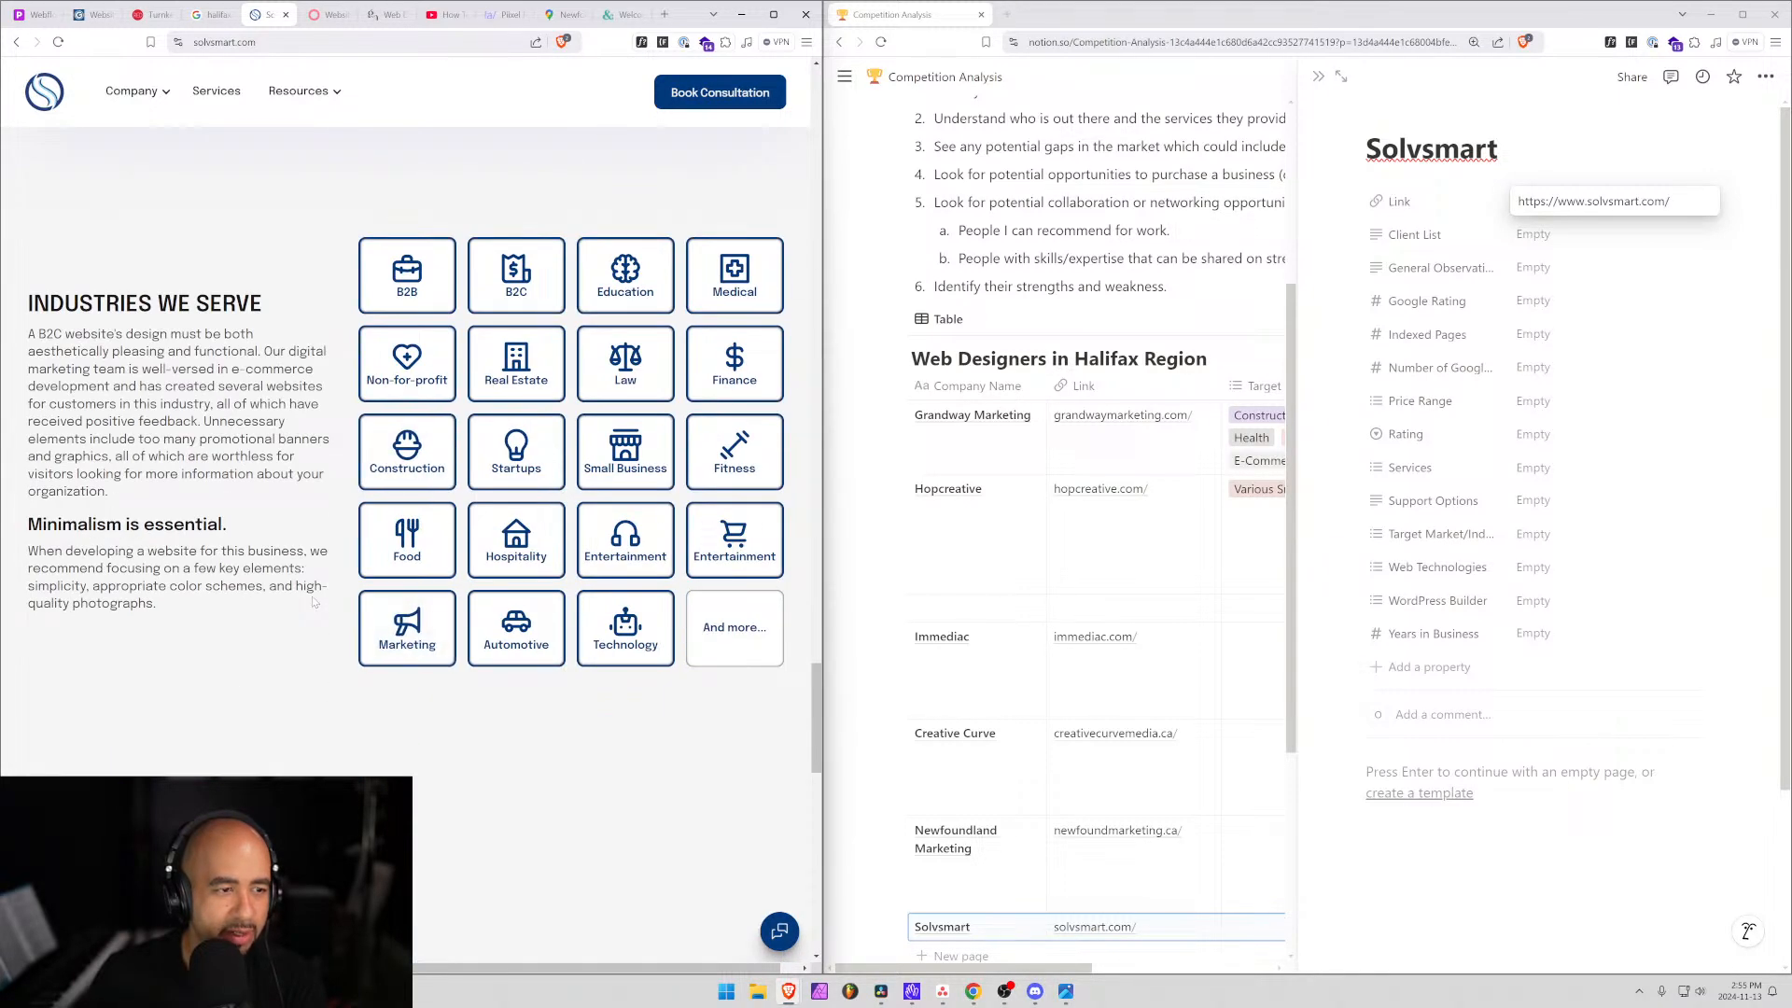
scroll(417, 620, down, 5)
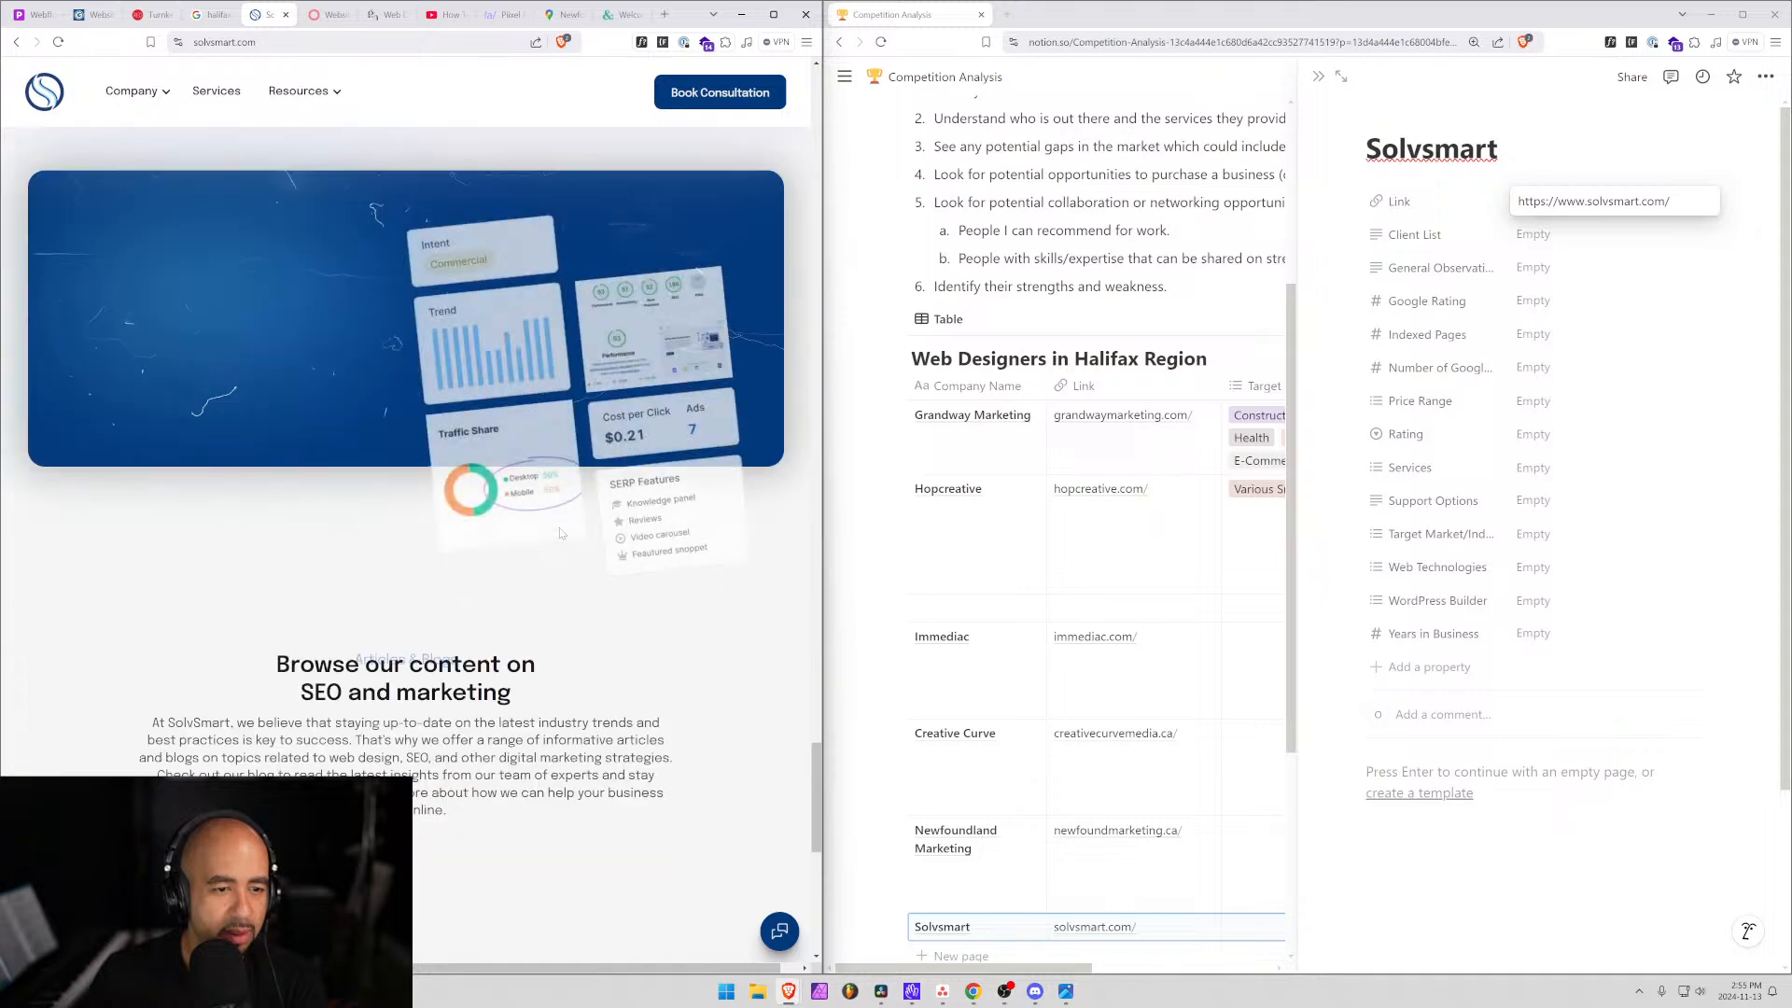
scroll(387, 649, down, 6)
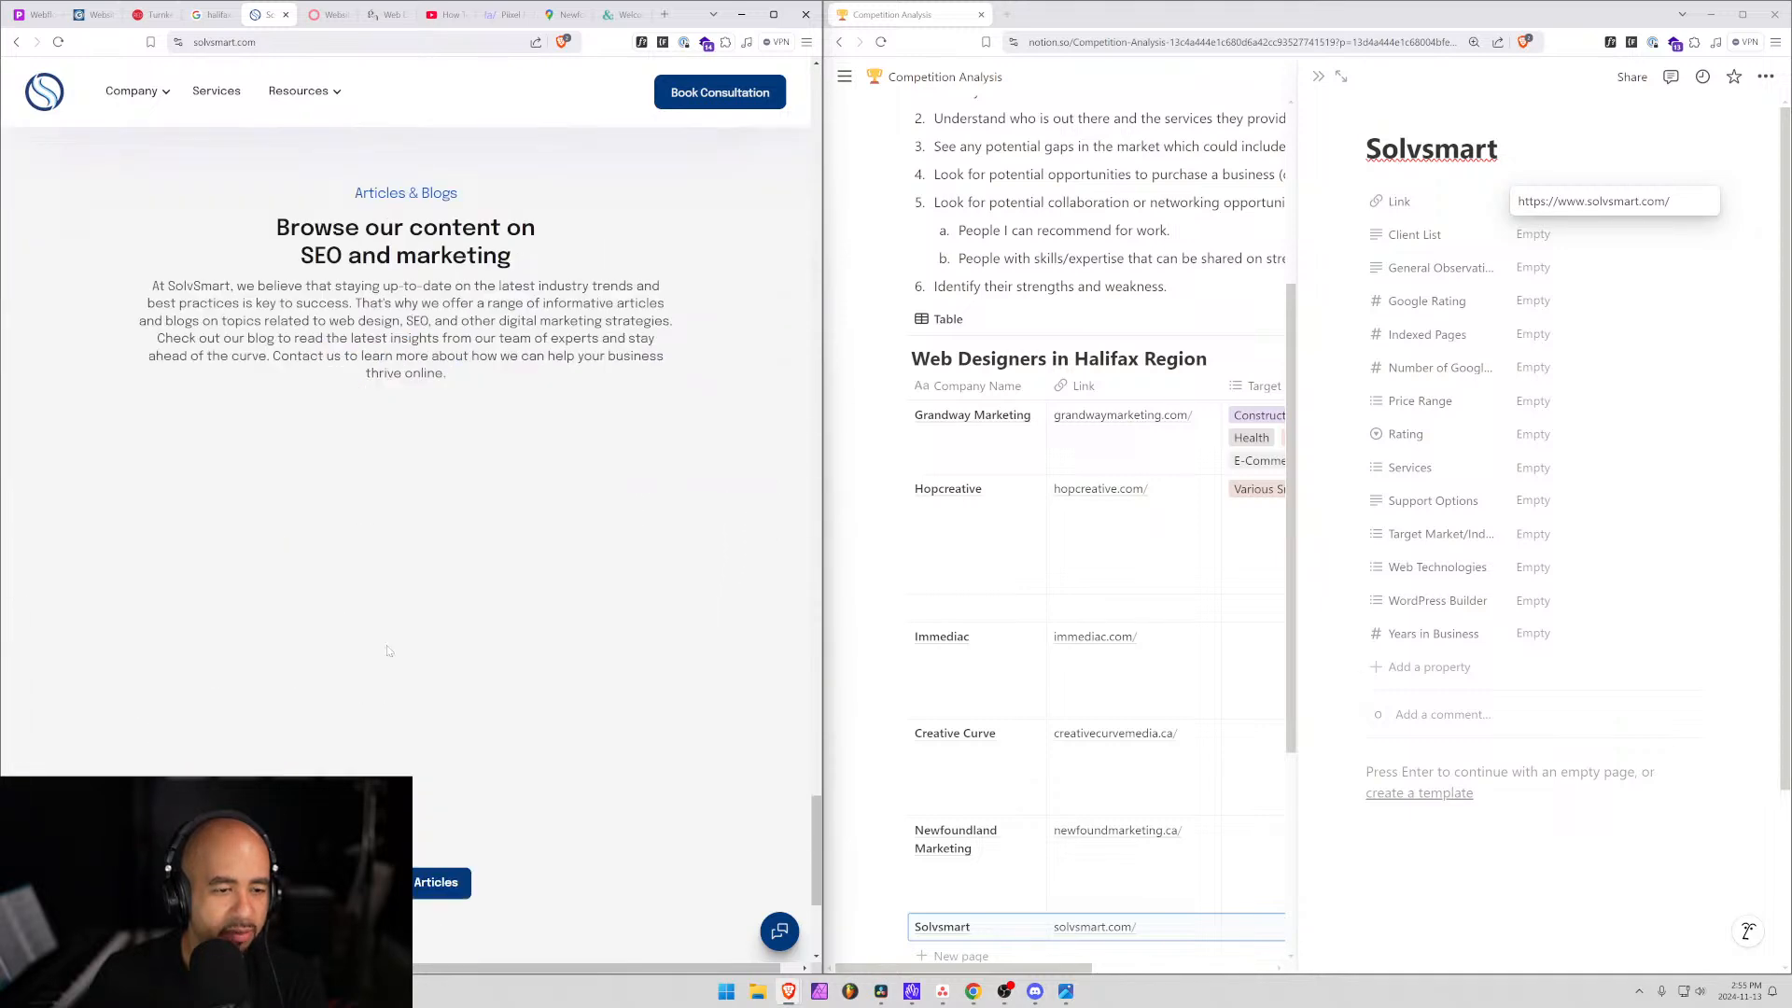
scroll(387, 646, down, 3)
scroll(238, 691, up, 4)
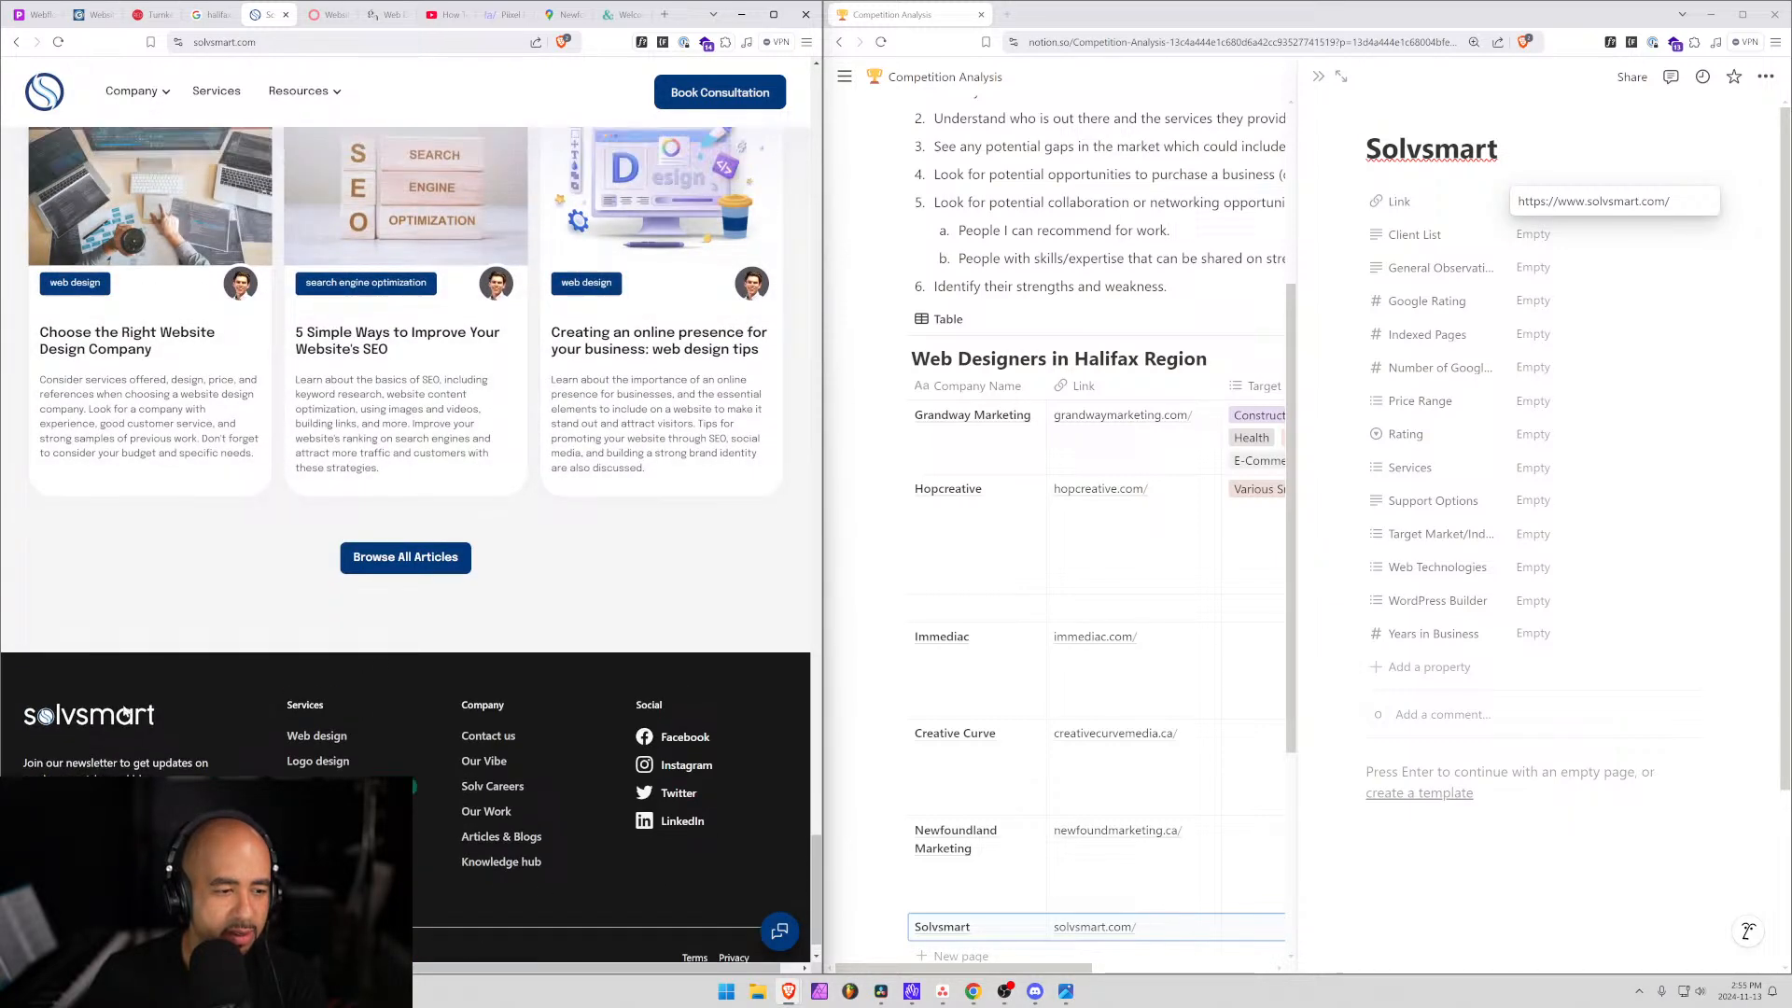
scroll(255, 747, down, 3)
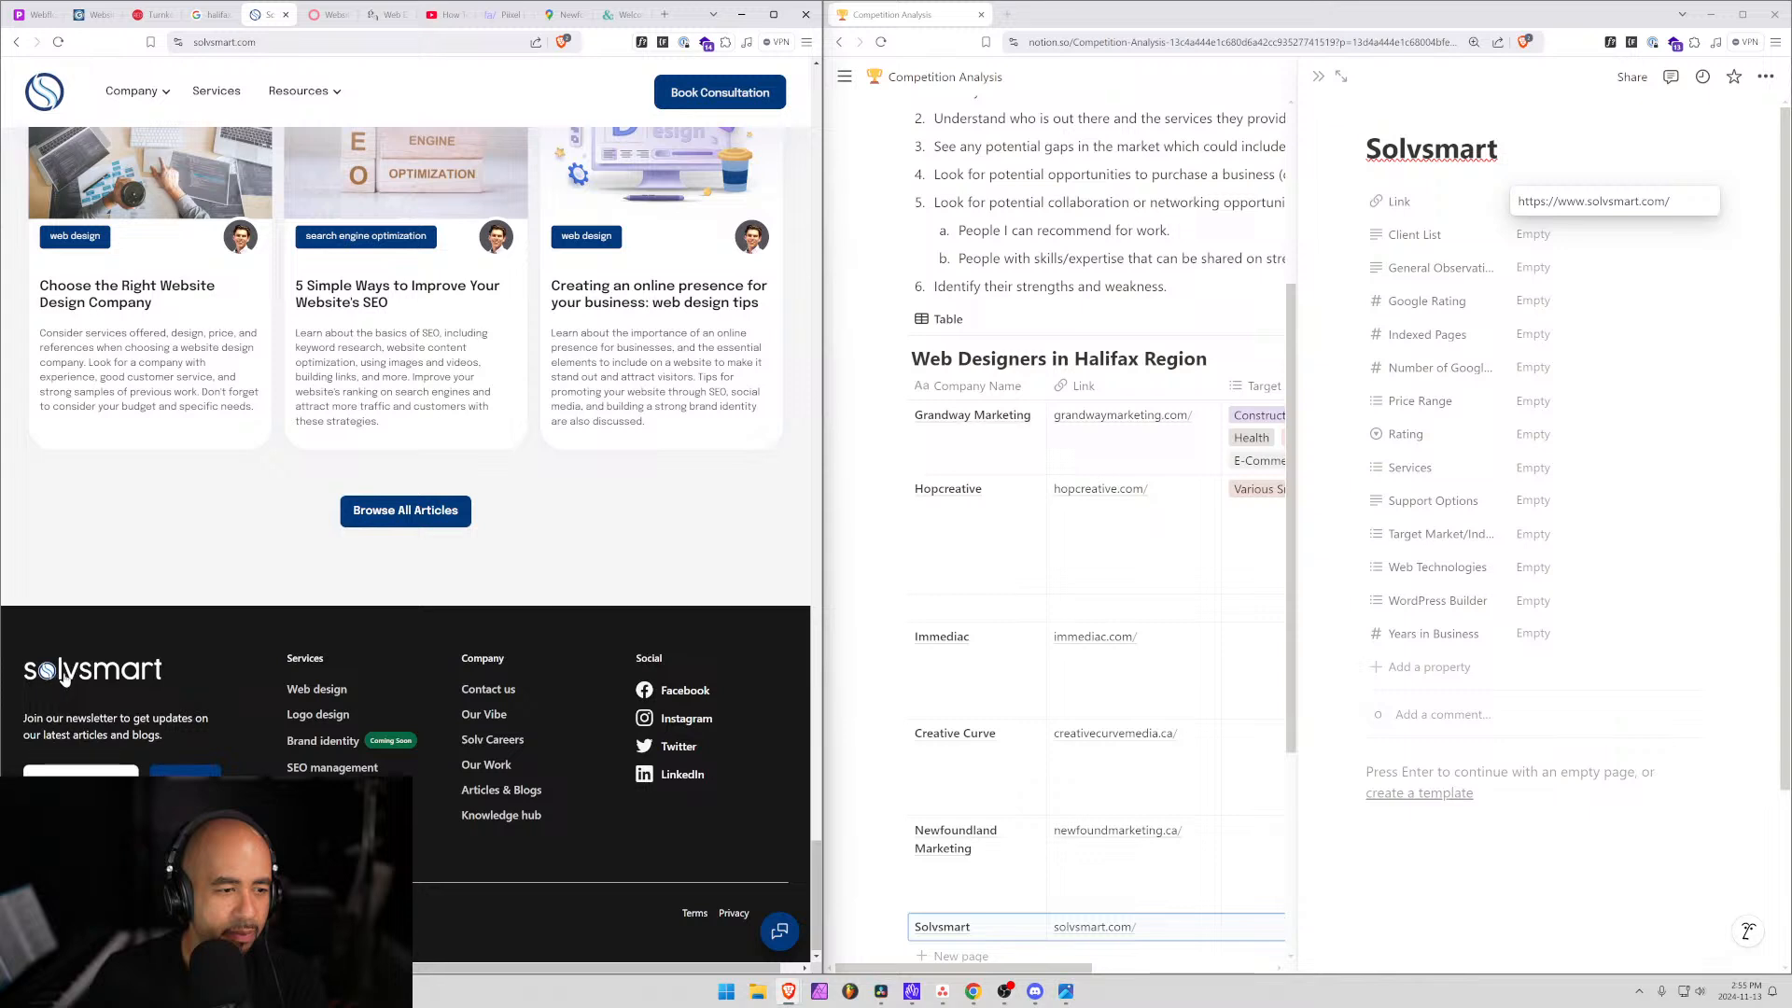
click(1574, 269)
Type 'Design oriented' into Solvsmart's General Observations field.
click(1575, 269)
text(Design )
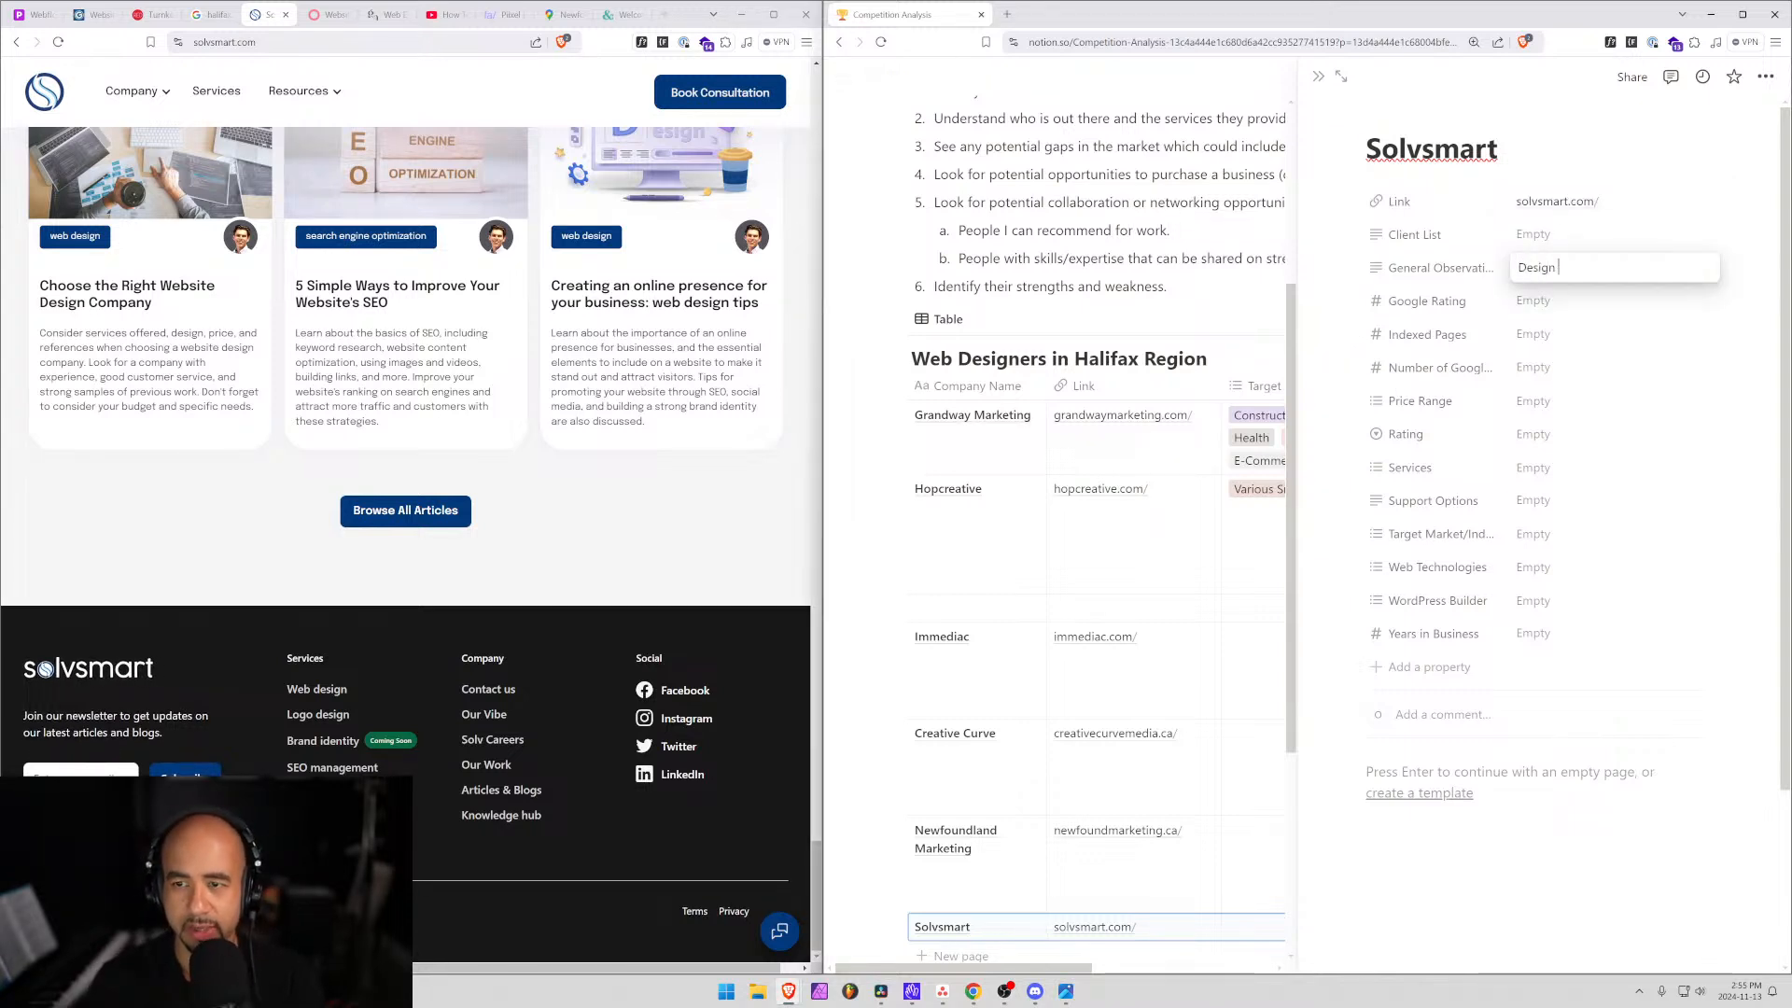
text(oriented)
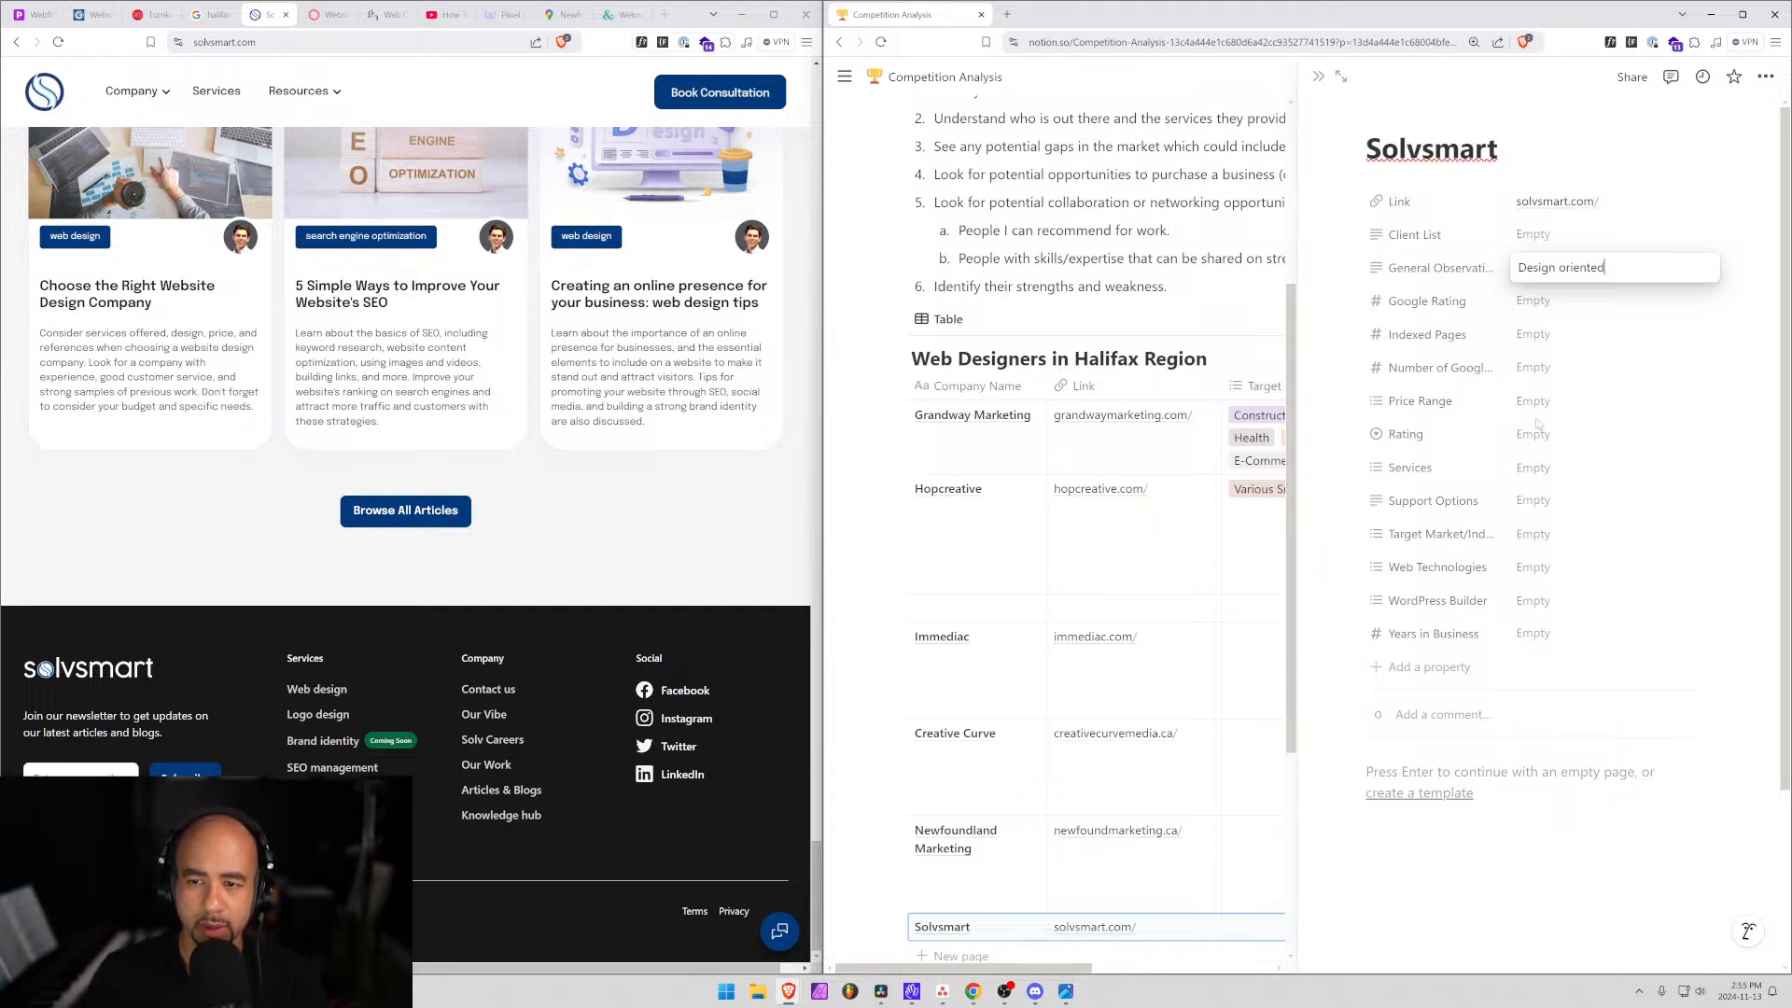
Add Website Design and Logo Design to Solvsmart's Services property.
click(1535, 471)
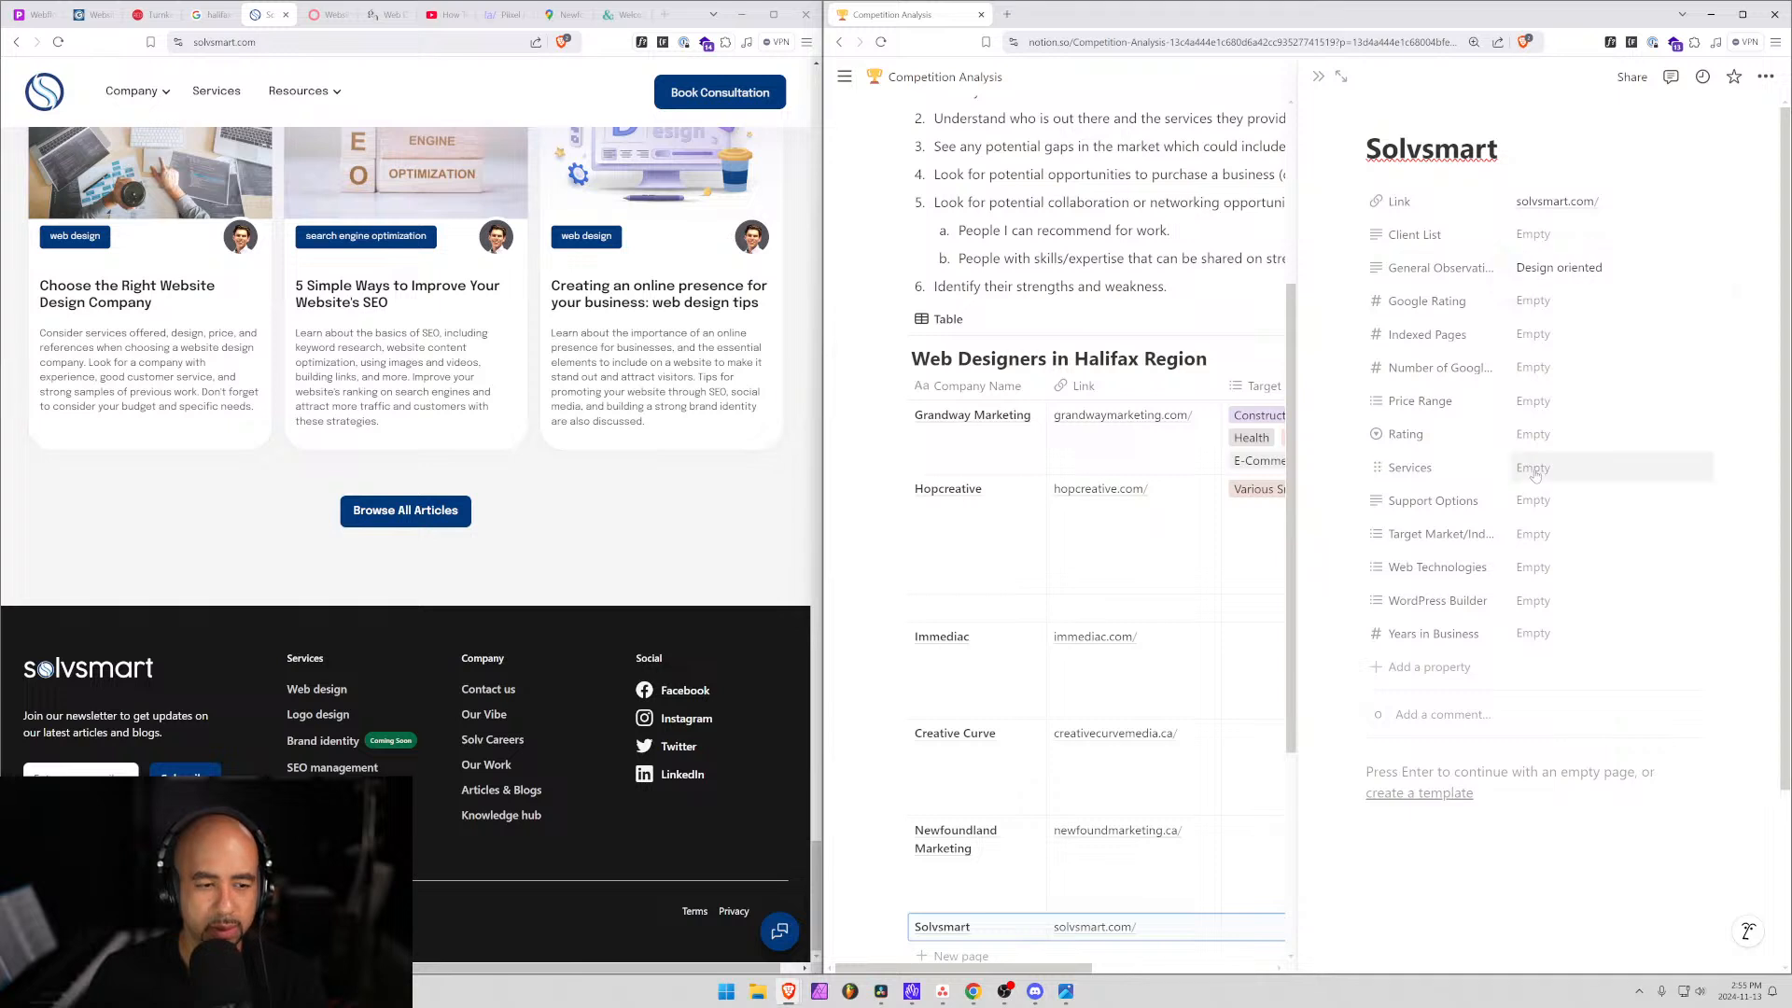
click(1535, 472)
text(web)
key(Return)
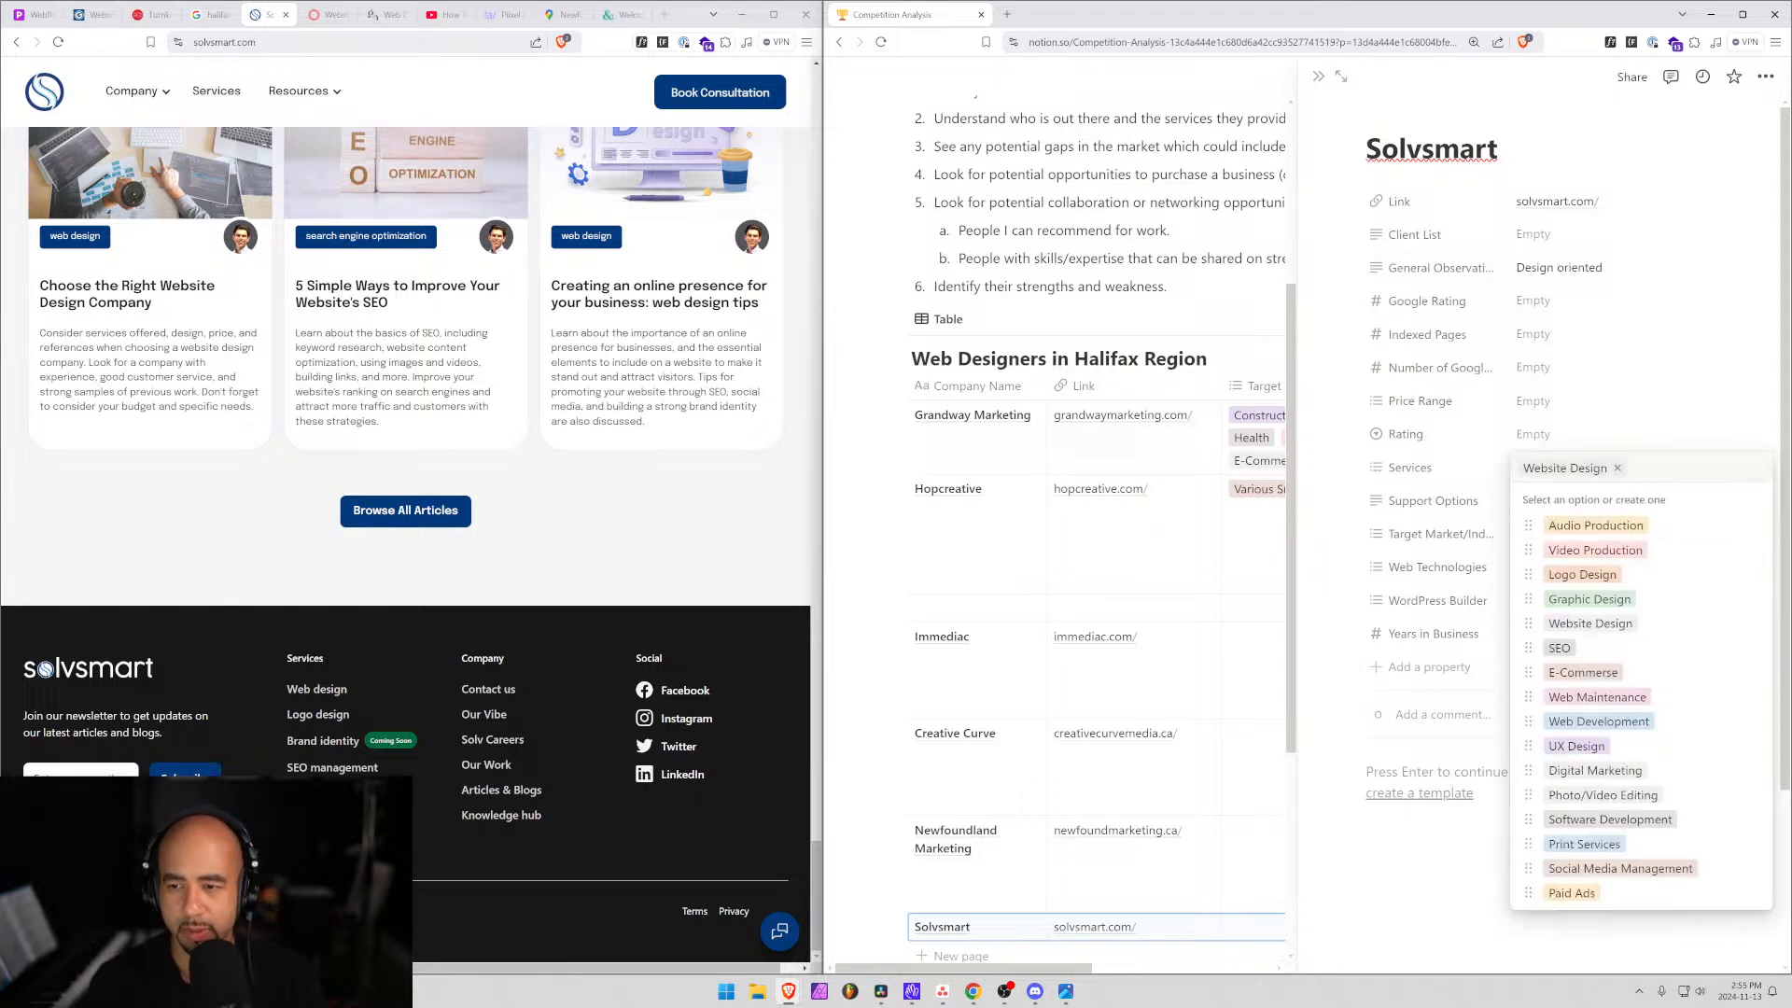
text(lgo)
key(BackSpace)
key(BackSpace)
key(BackSpace)
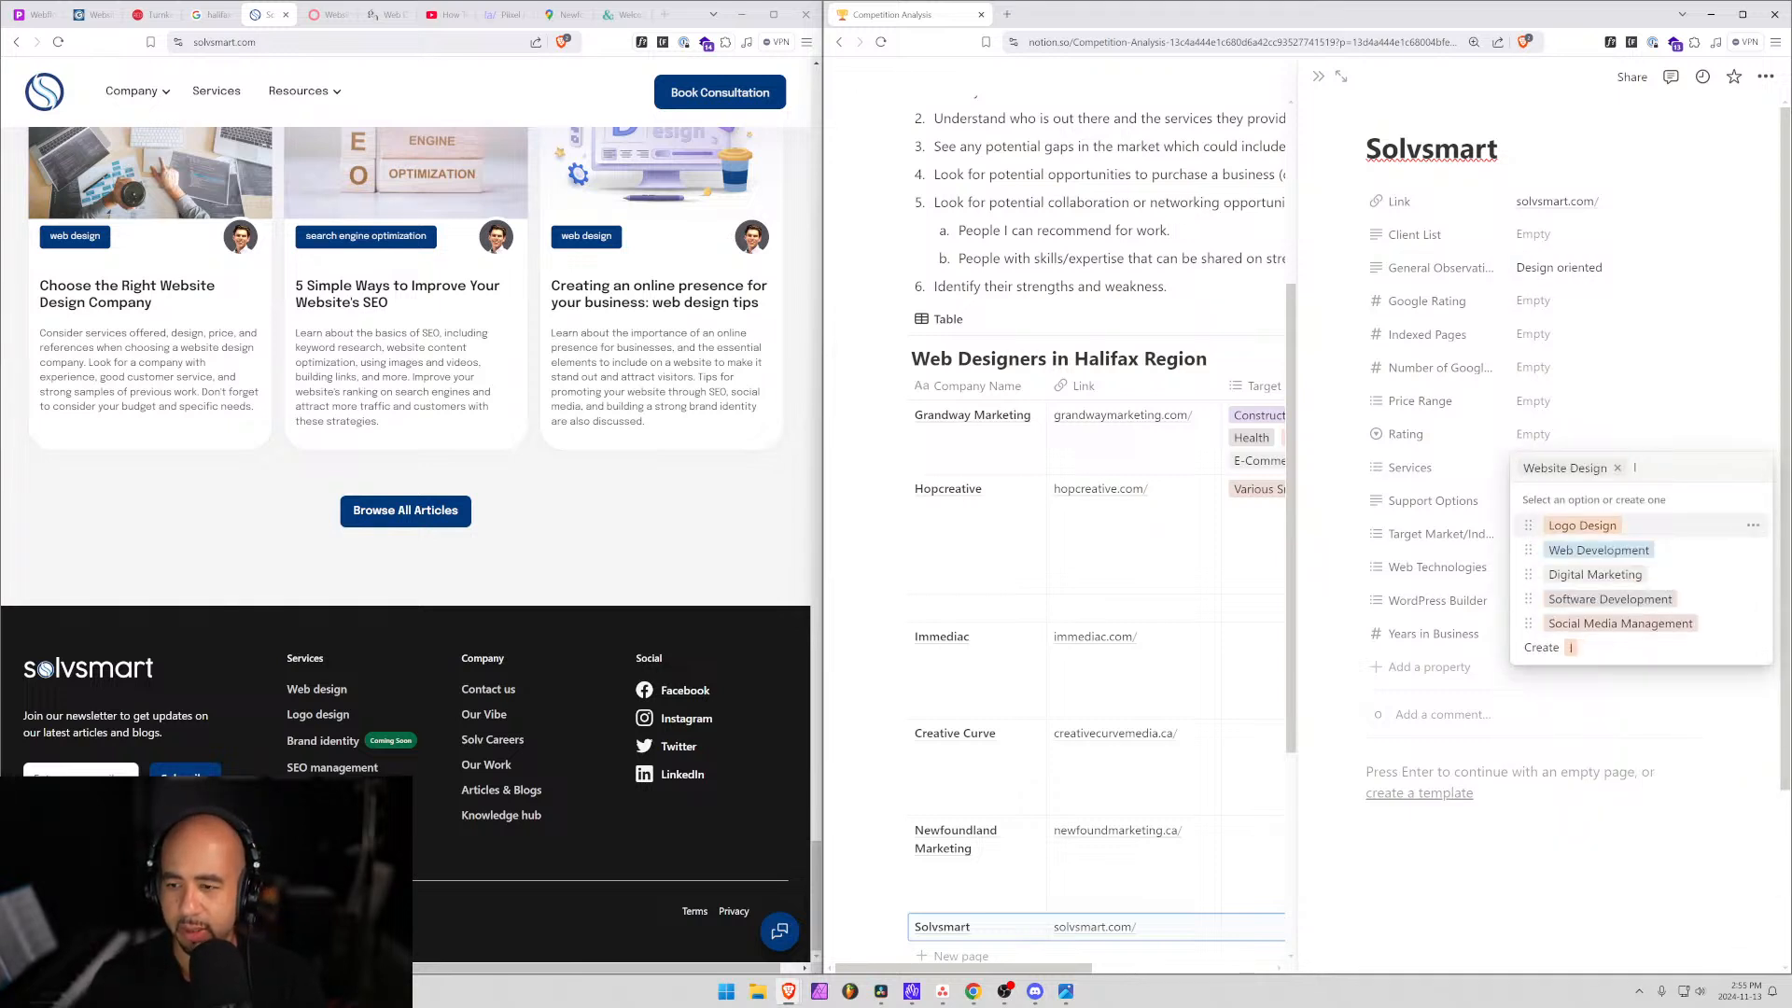
text(logo)
key(Return)
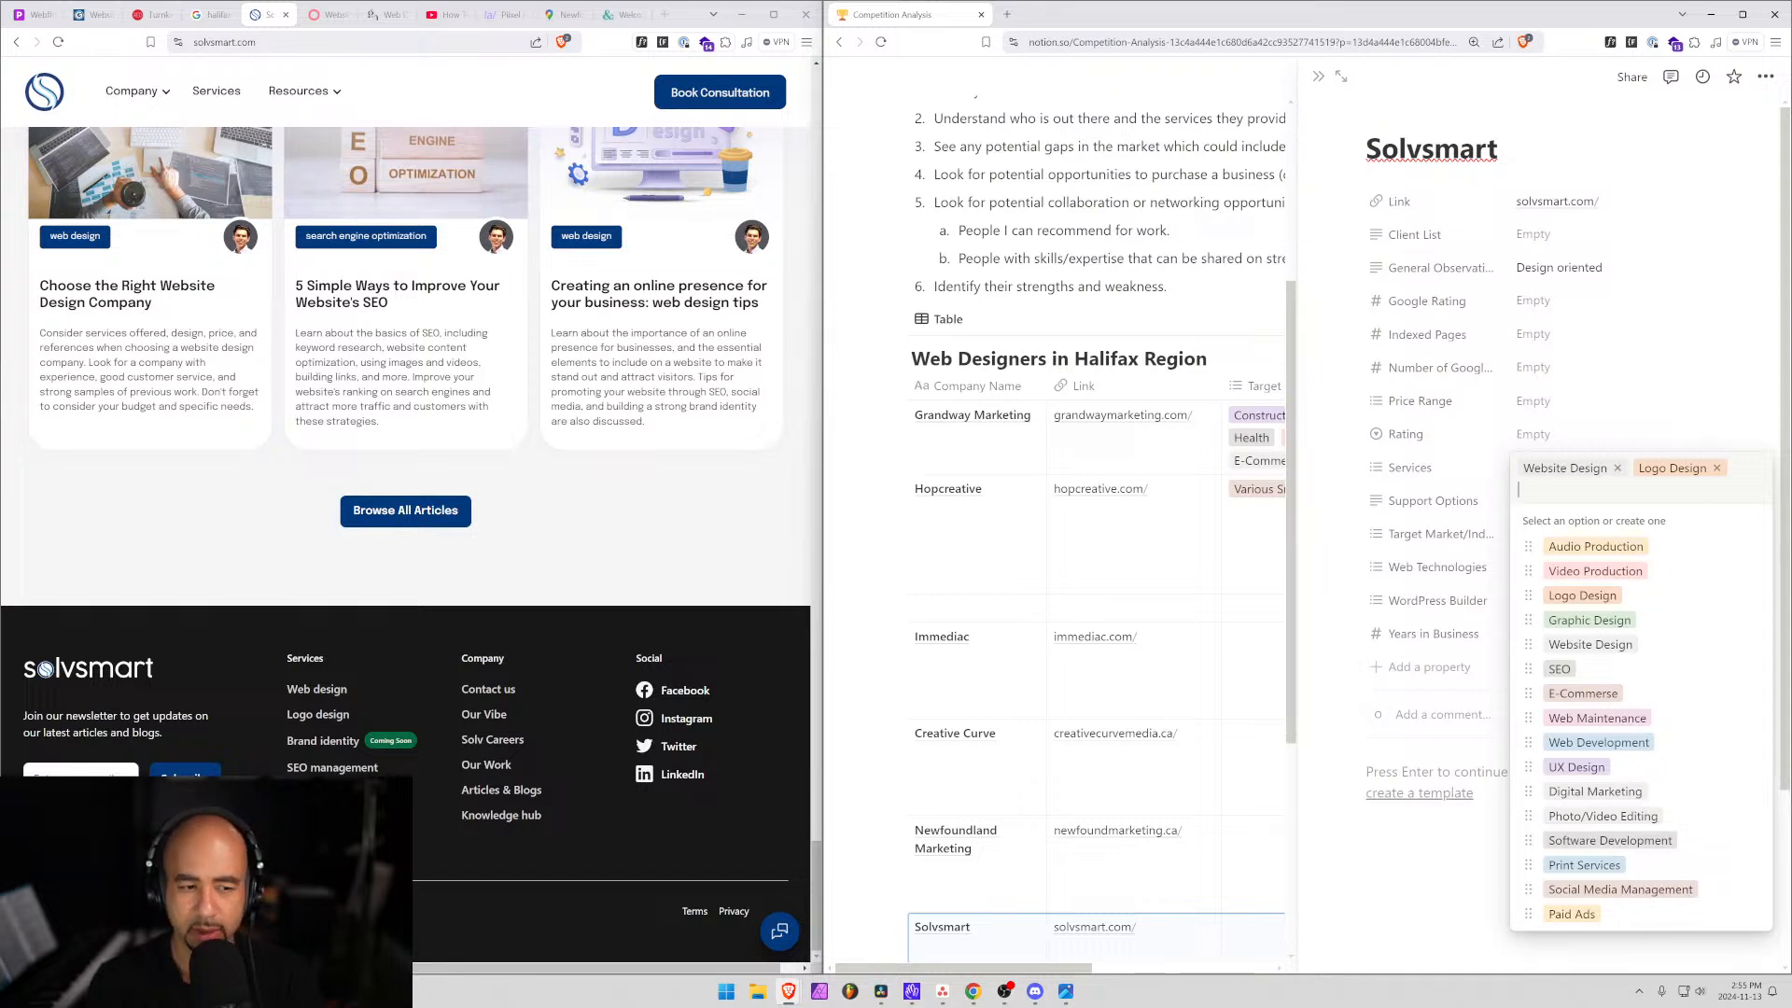
Create a new Branding service option and add SEO to Solvsmart's Services.
text(Branding)
key(Return)
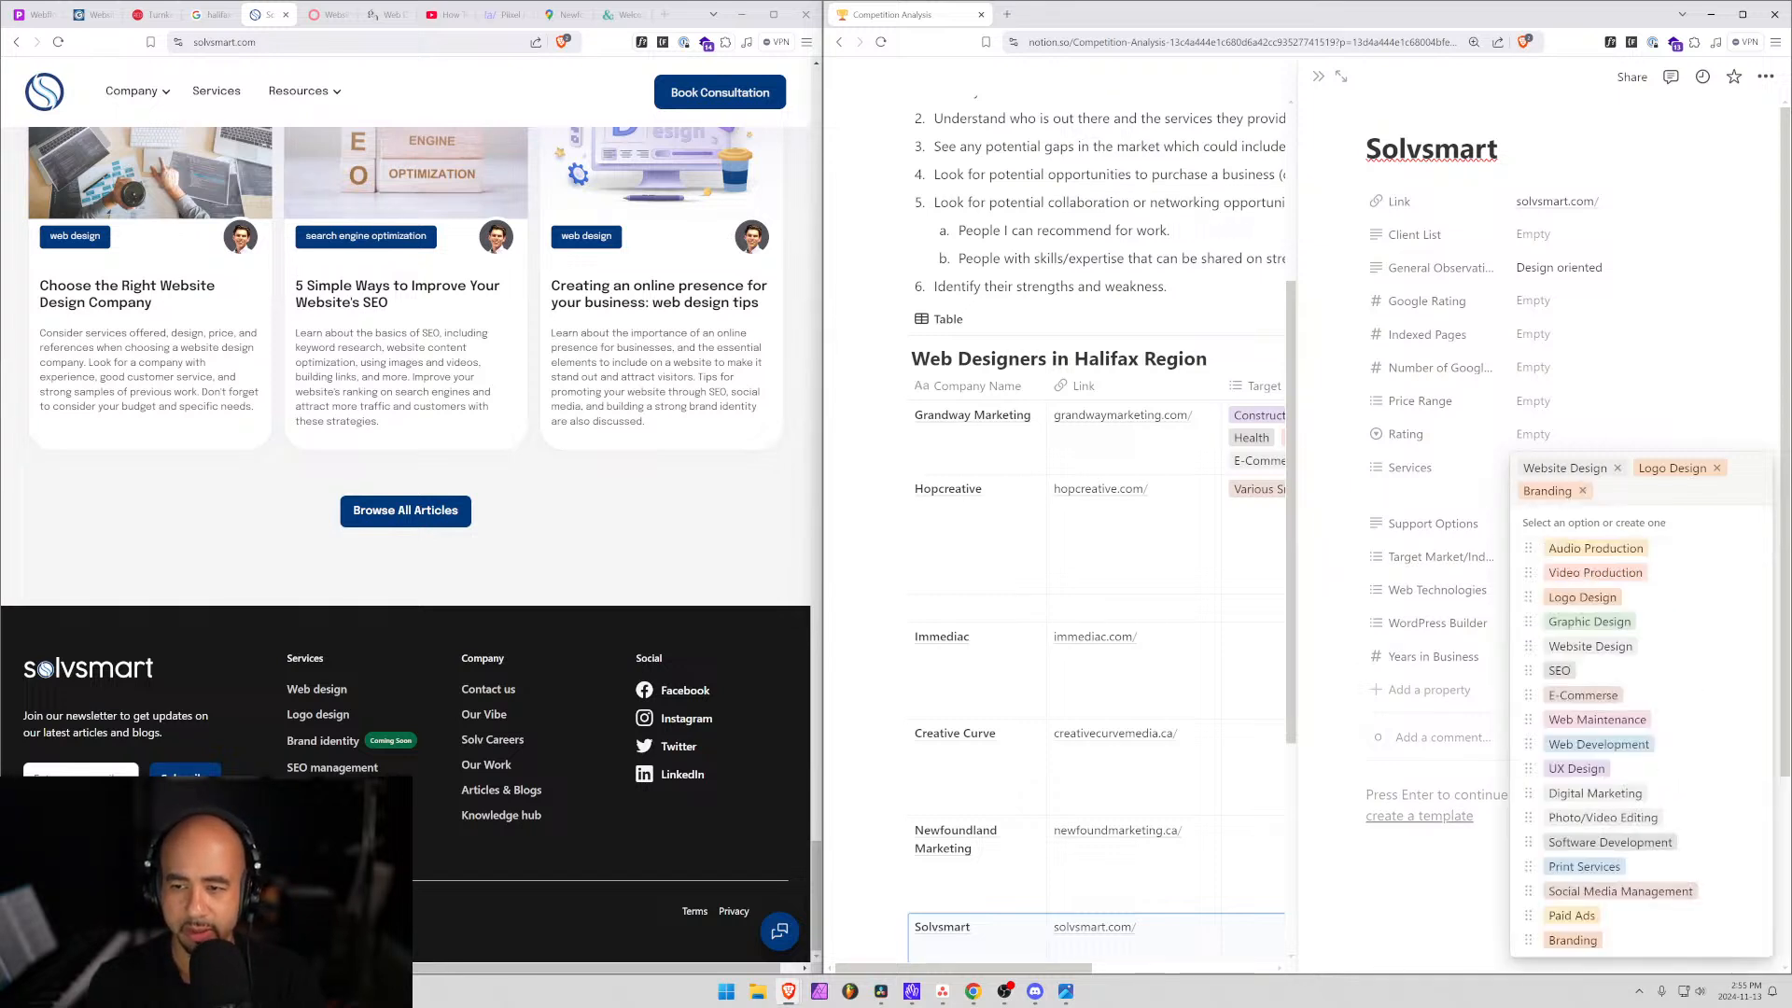
text(seo)
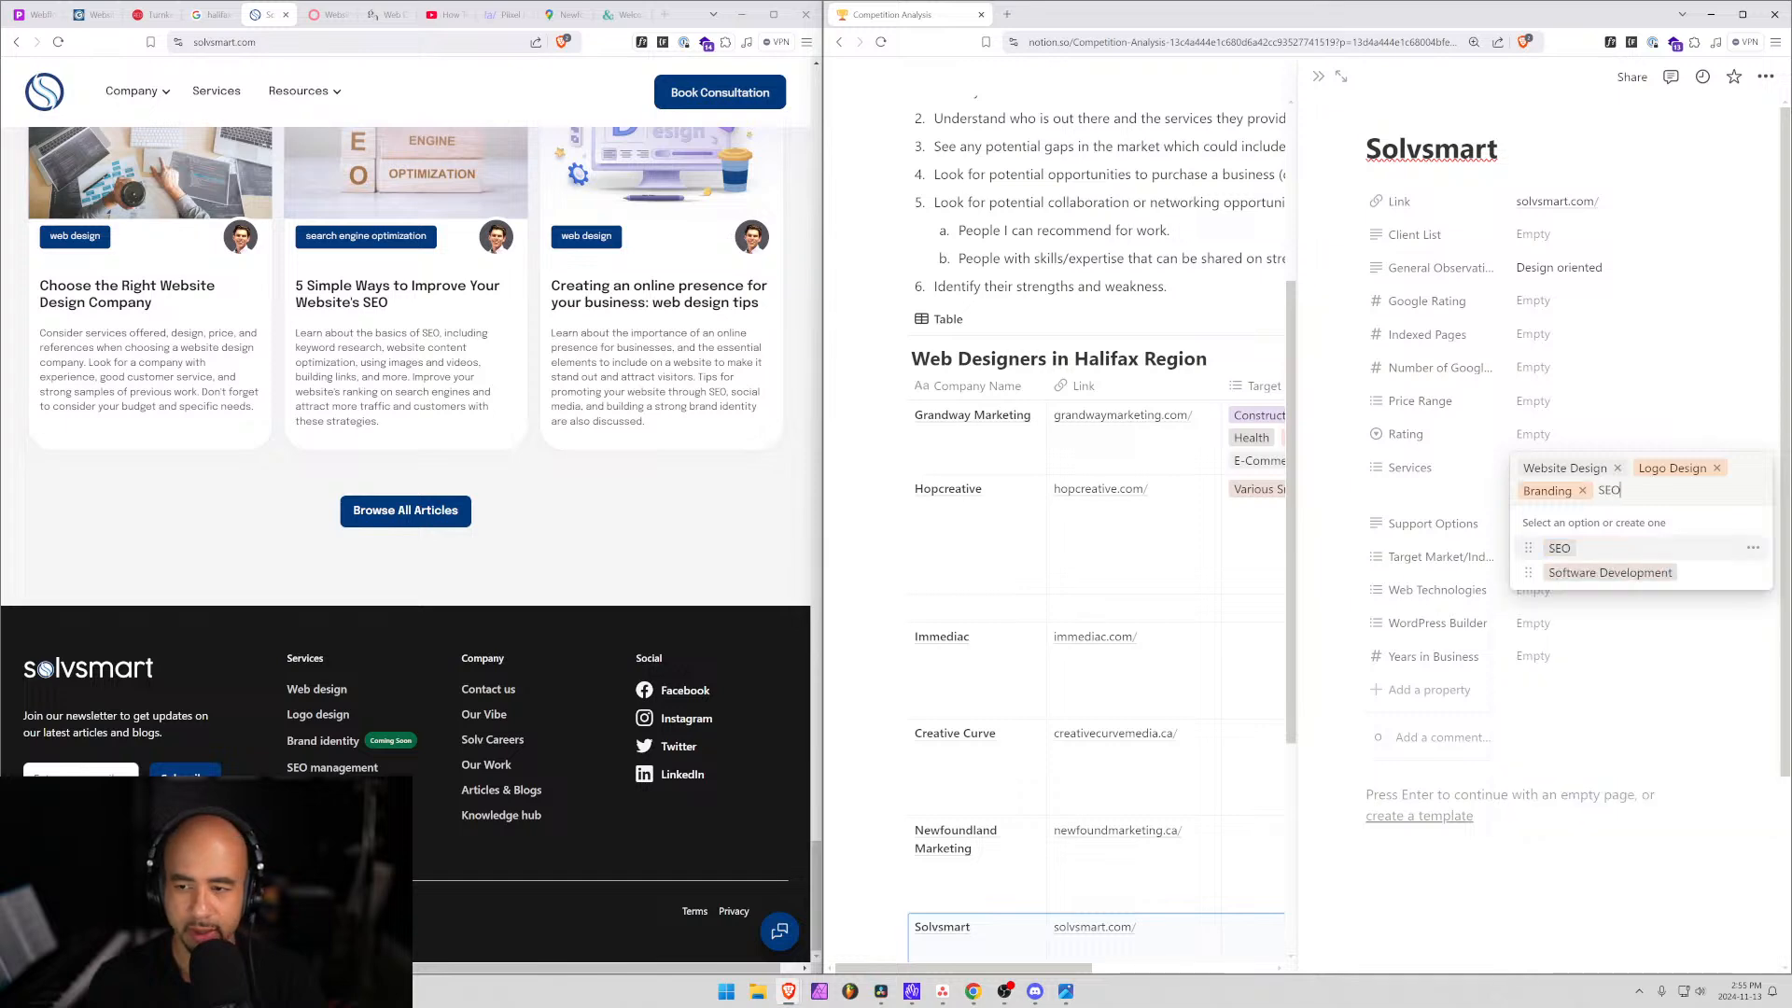
key(Return)
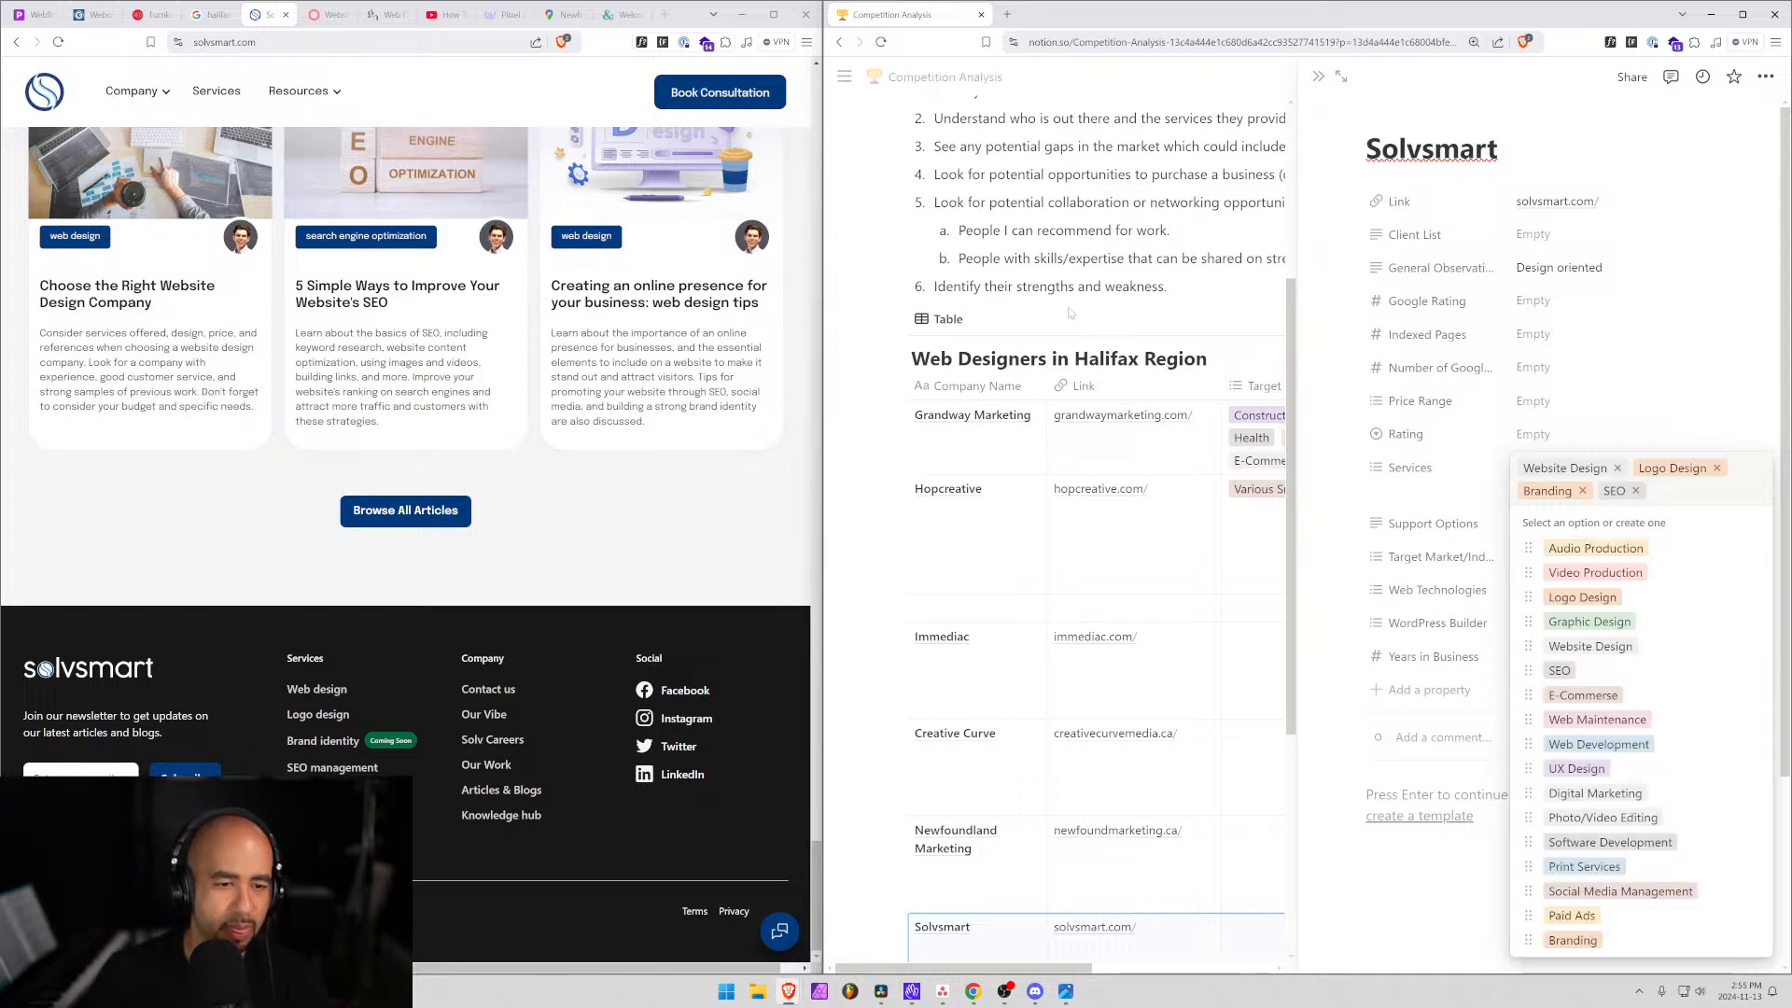
Go from Solvsmart's Our Vibe page to the project estimate contact form.
click(475, 716)
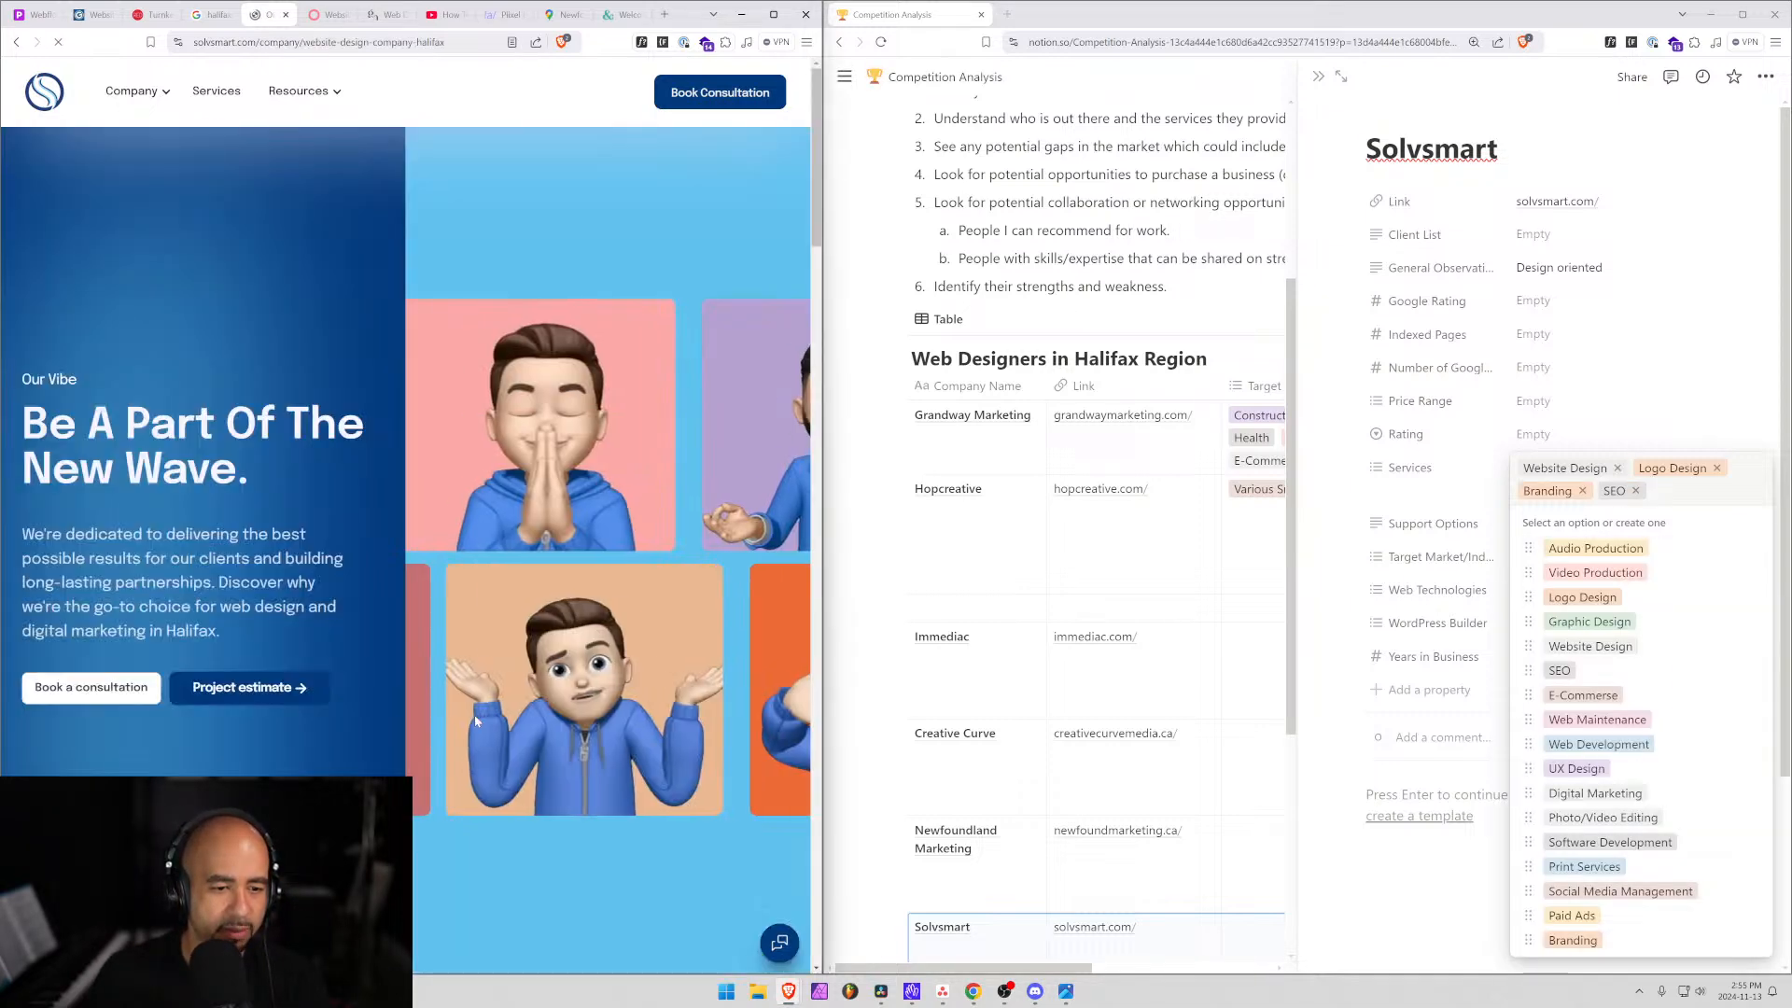
scroll(280, 573, down, 2)
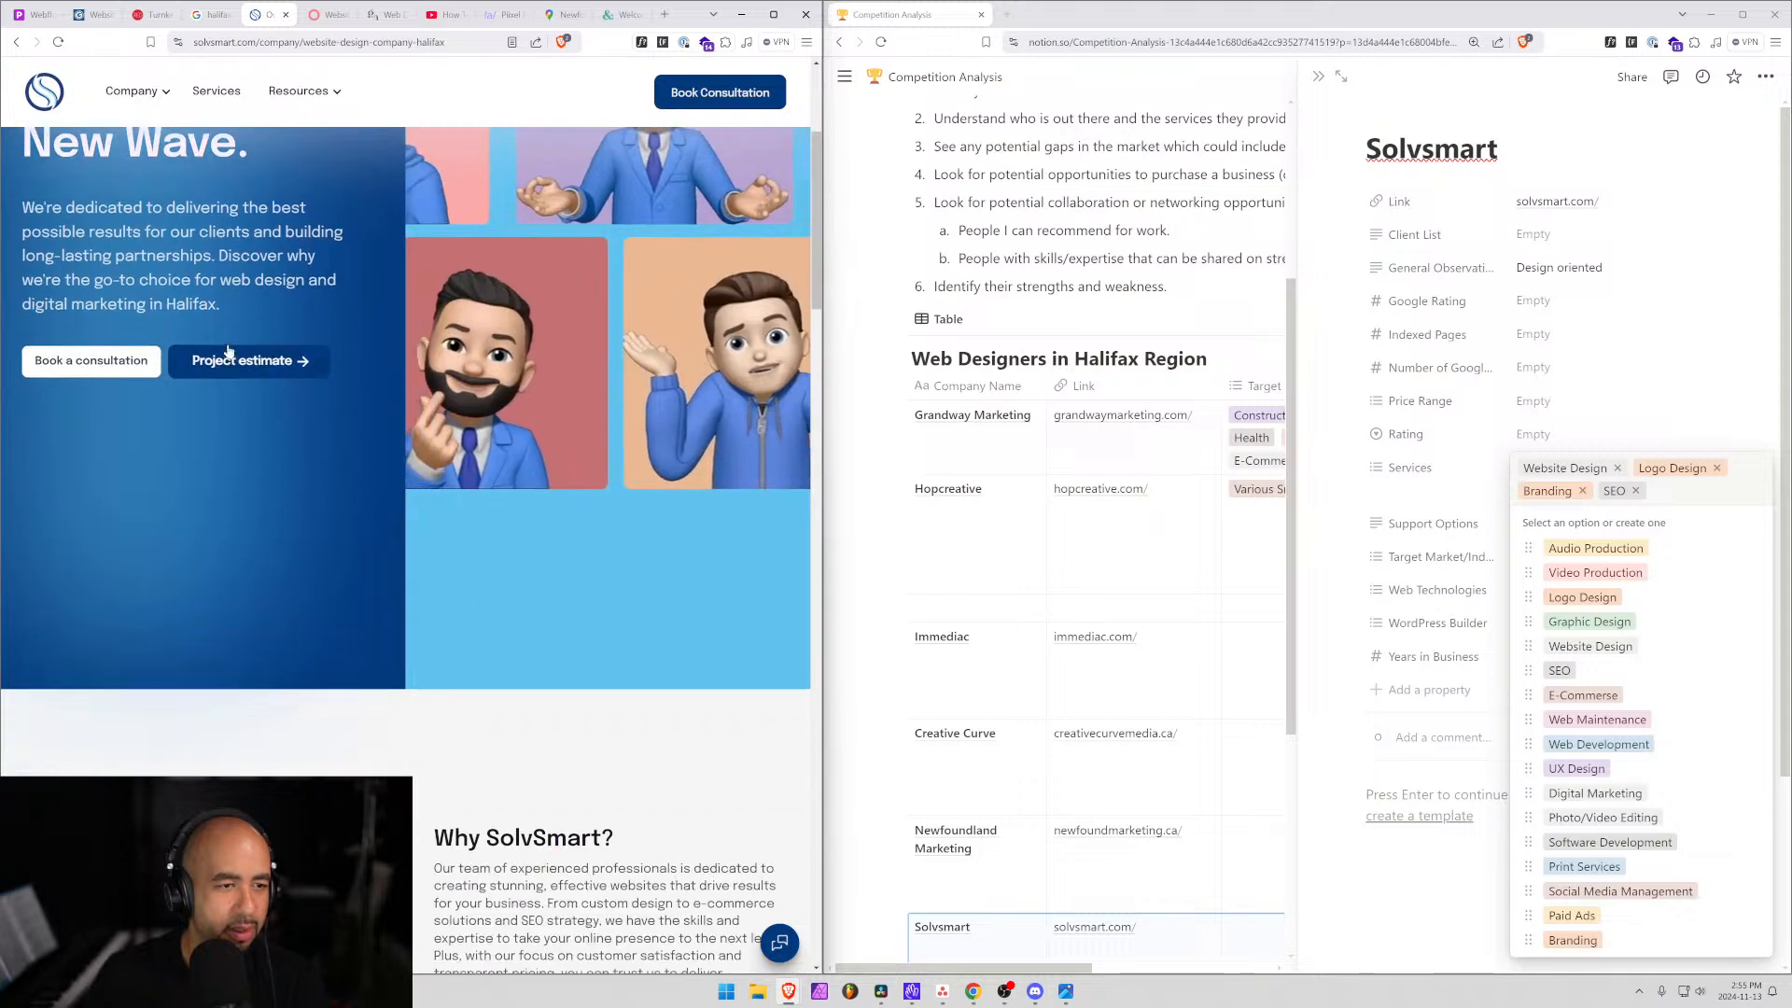
click(280, 355)
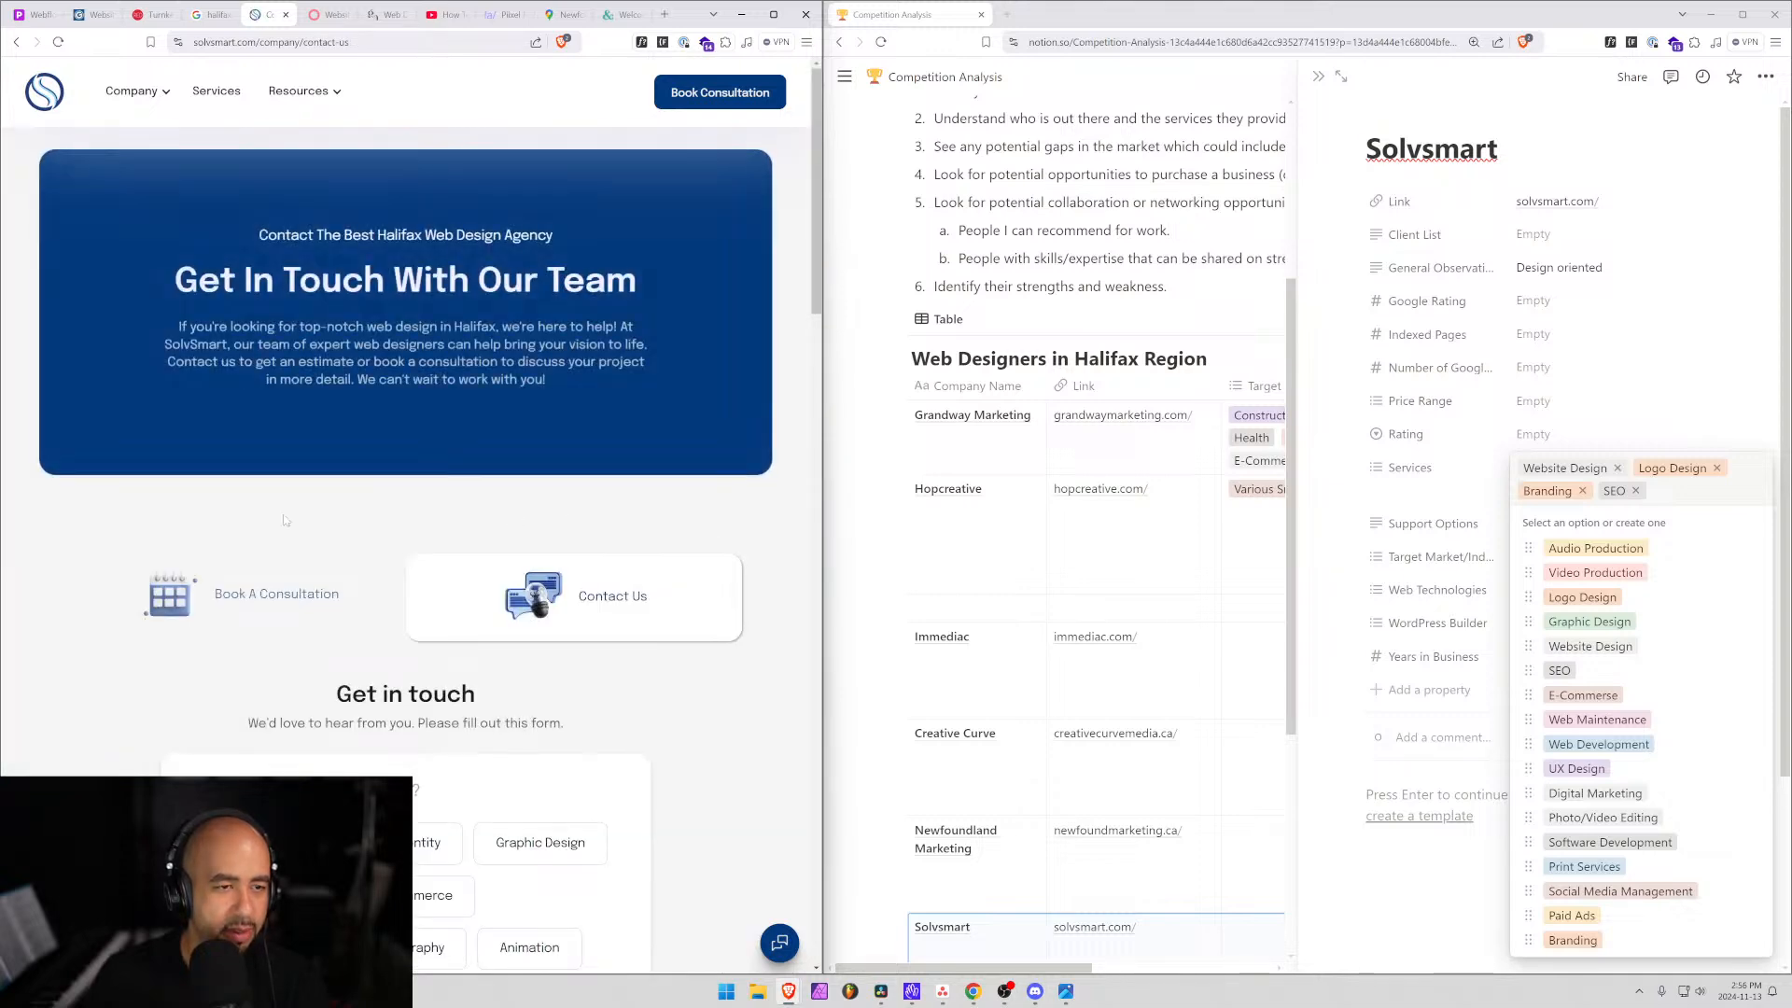
scroll(300, 437, down, 5)
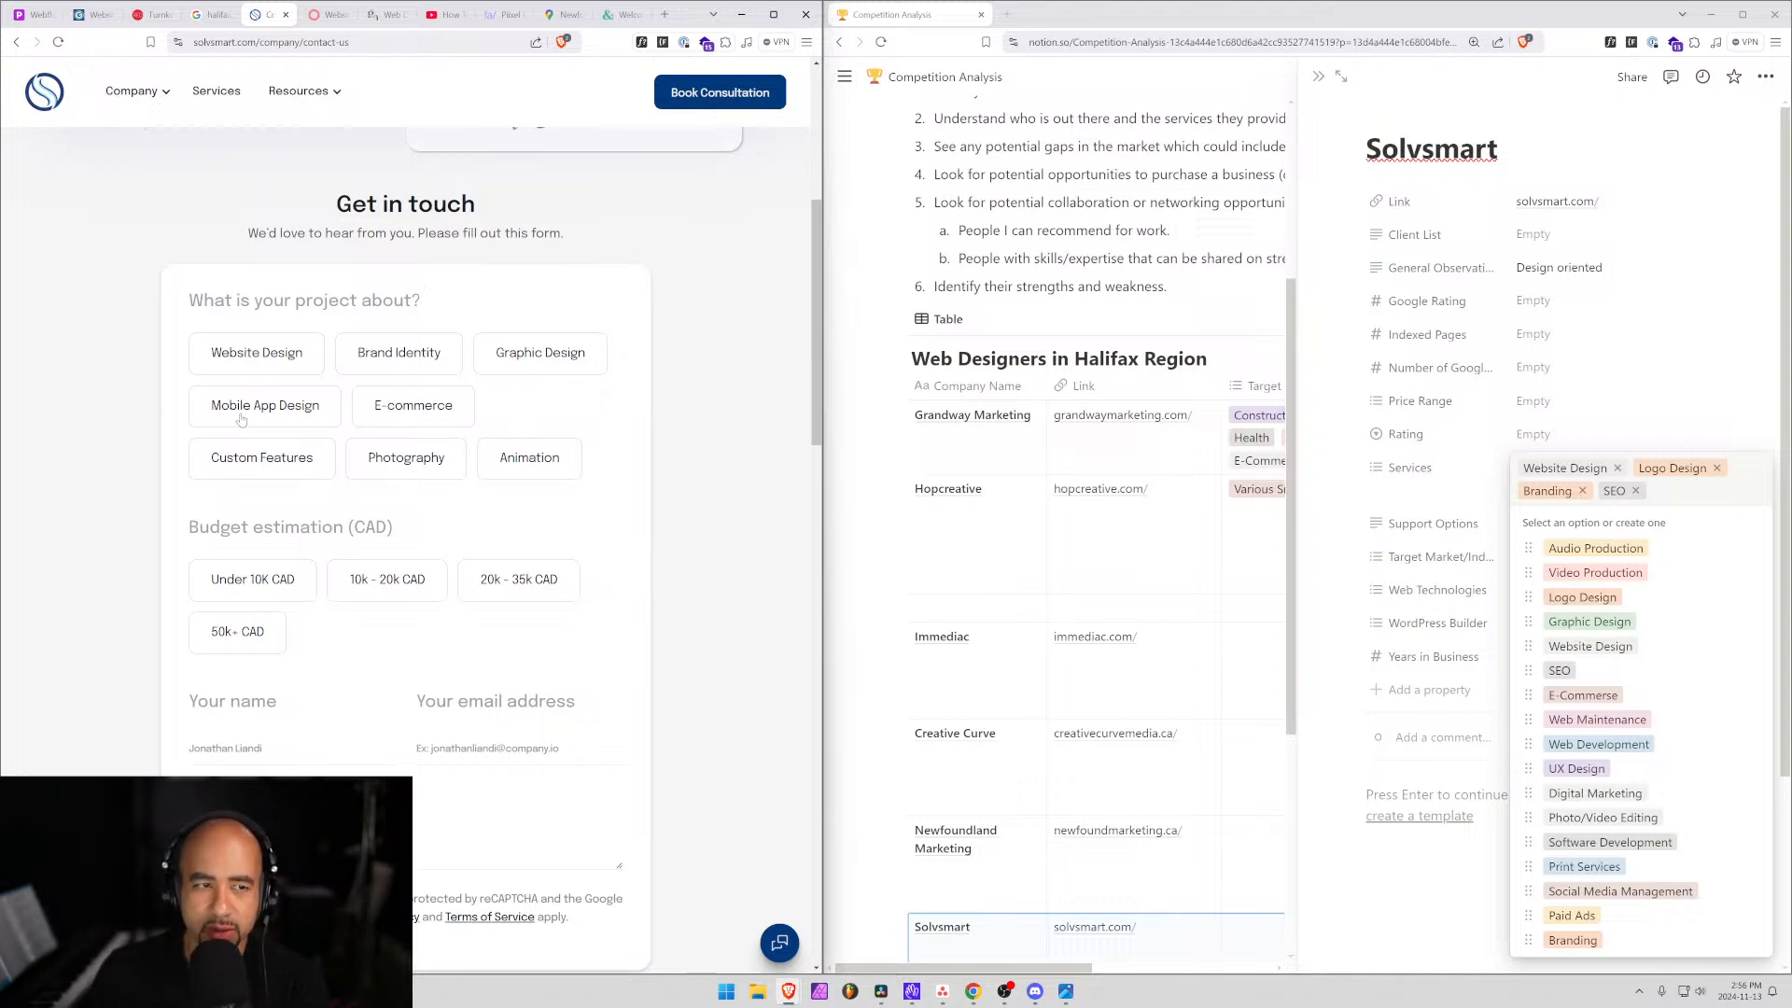
Check the budget options from Under 10K CAD to 50k+ CAD, then open Solvsmart's Price Range options.
click(308, 589)
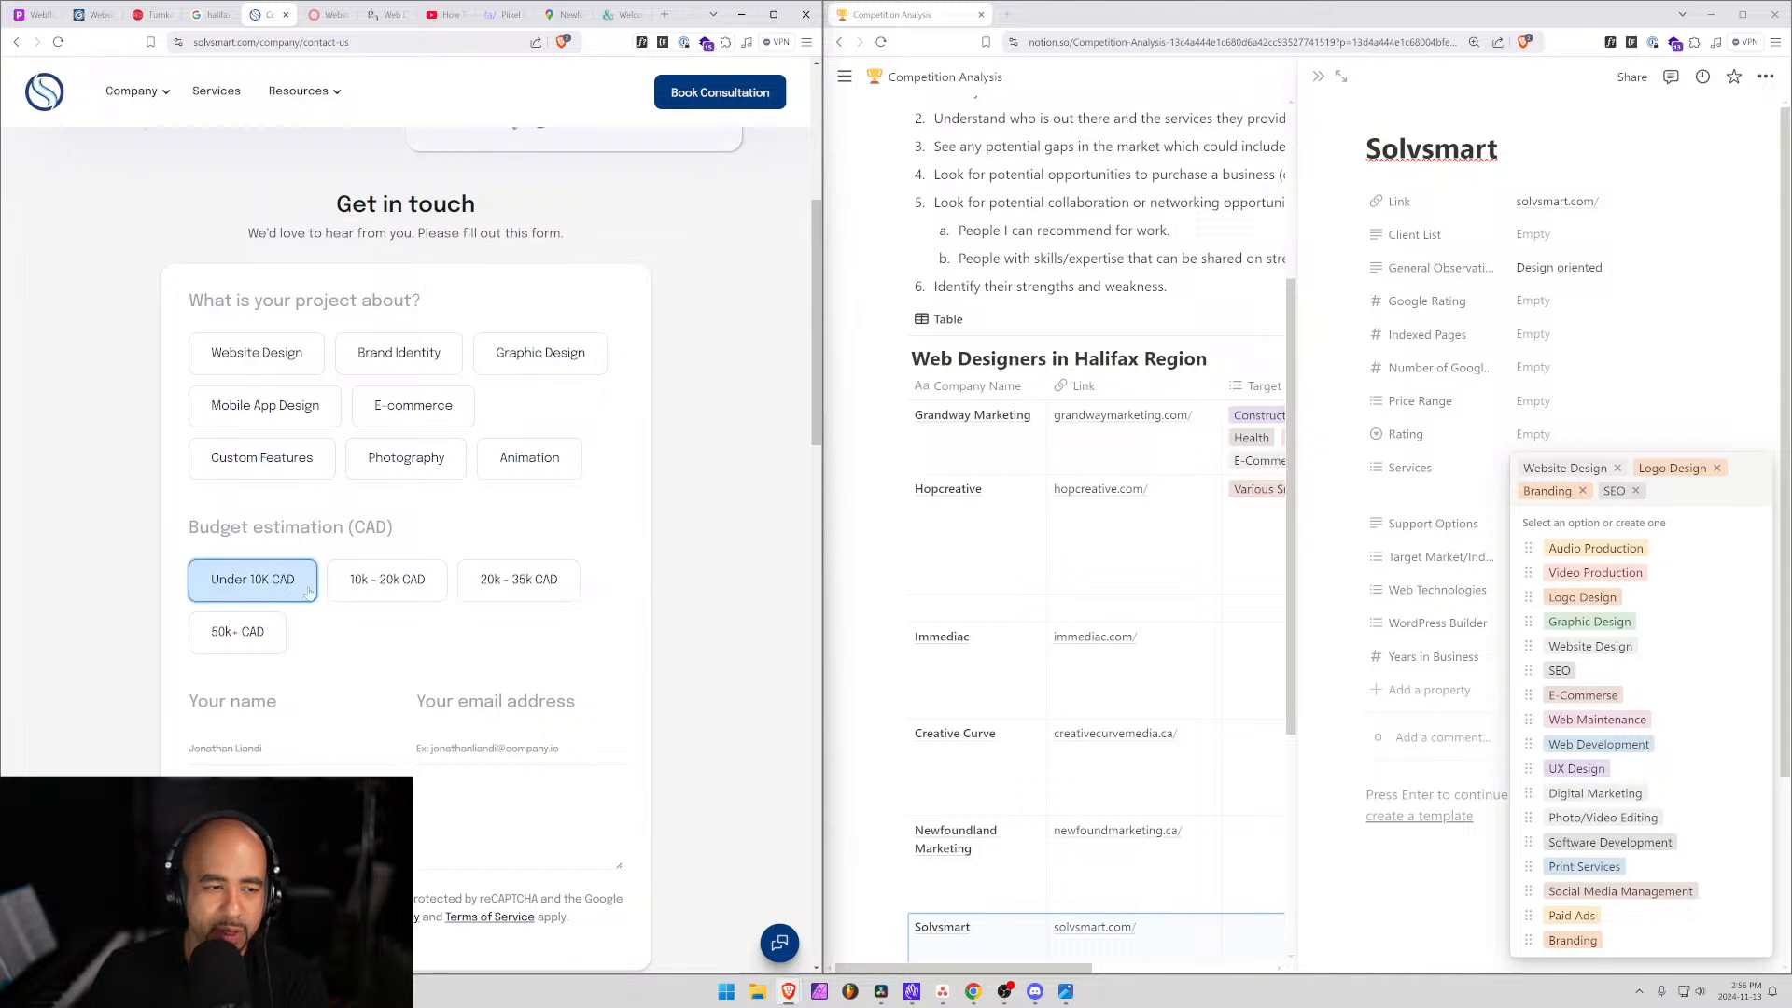
click(403, 602)
click(496, 598)
click(382, 588)
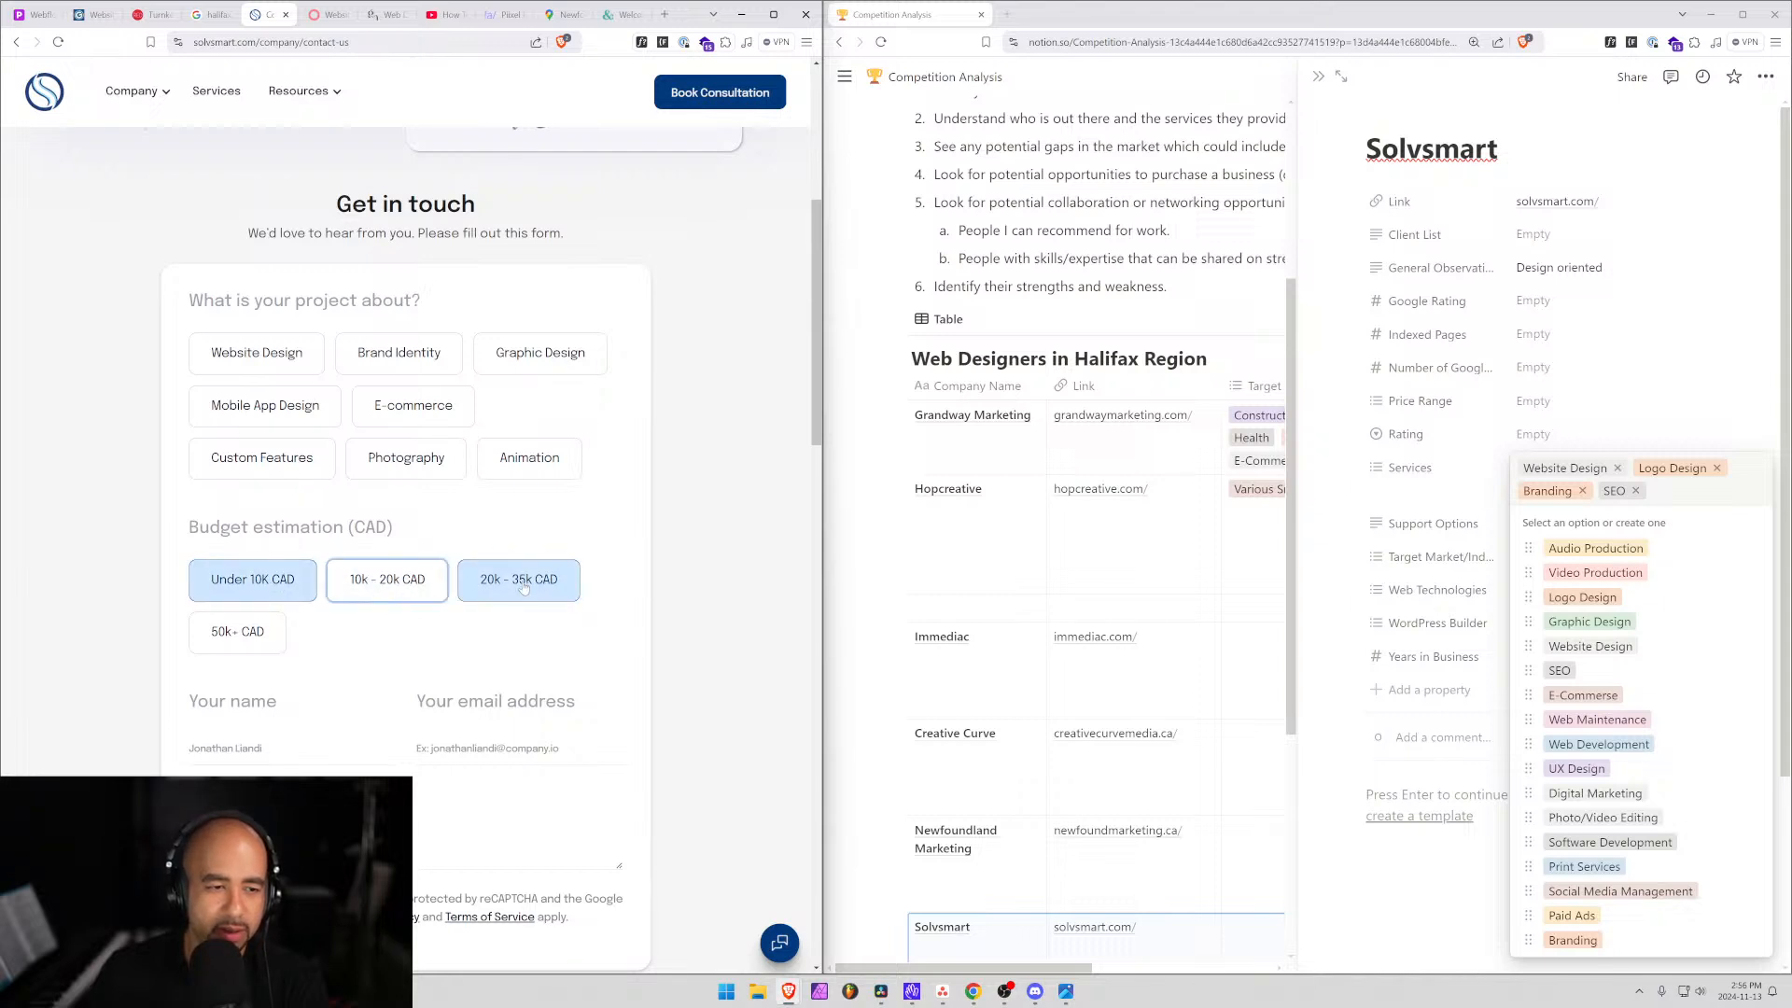
click(523, 588)
click(240, 634)
click(300, 595)
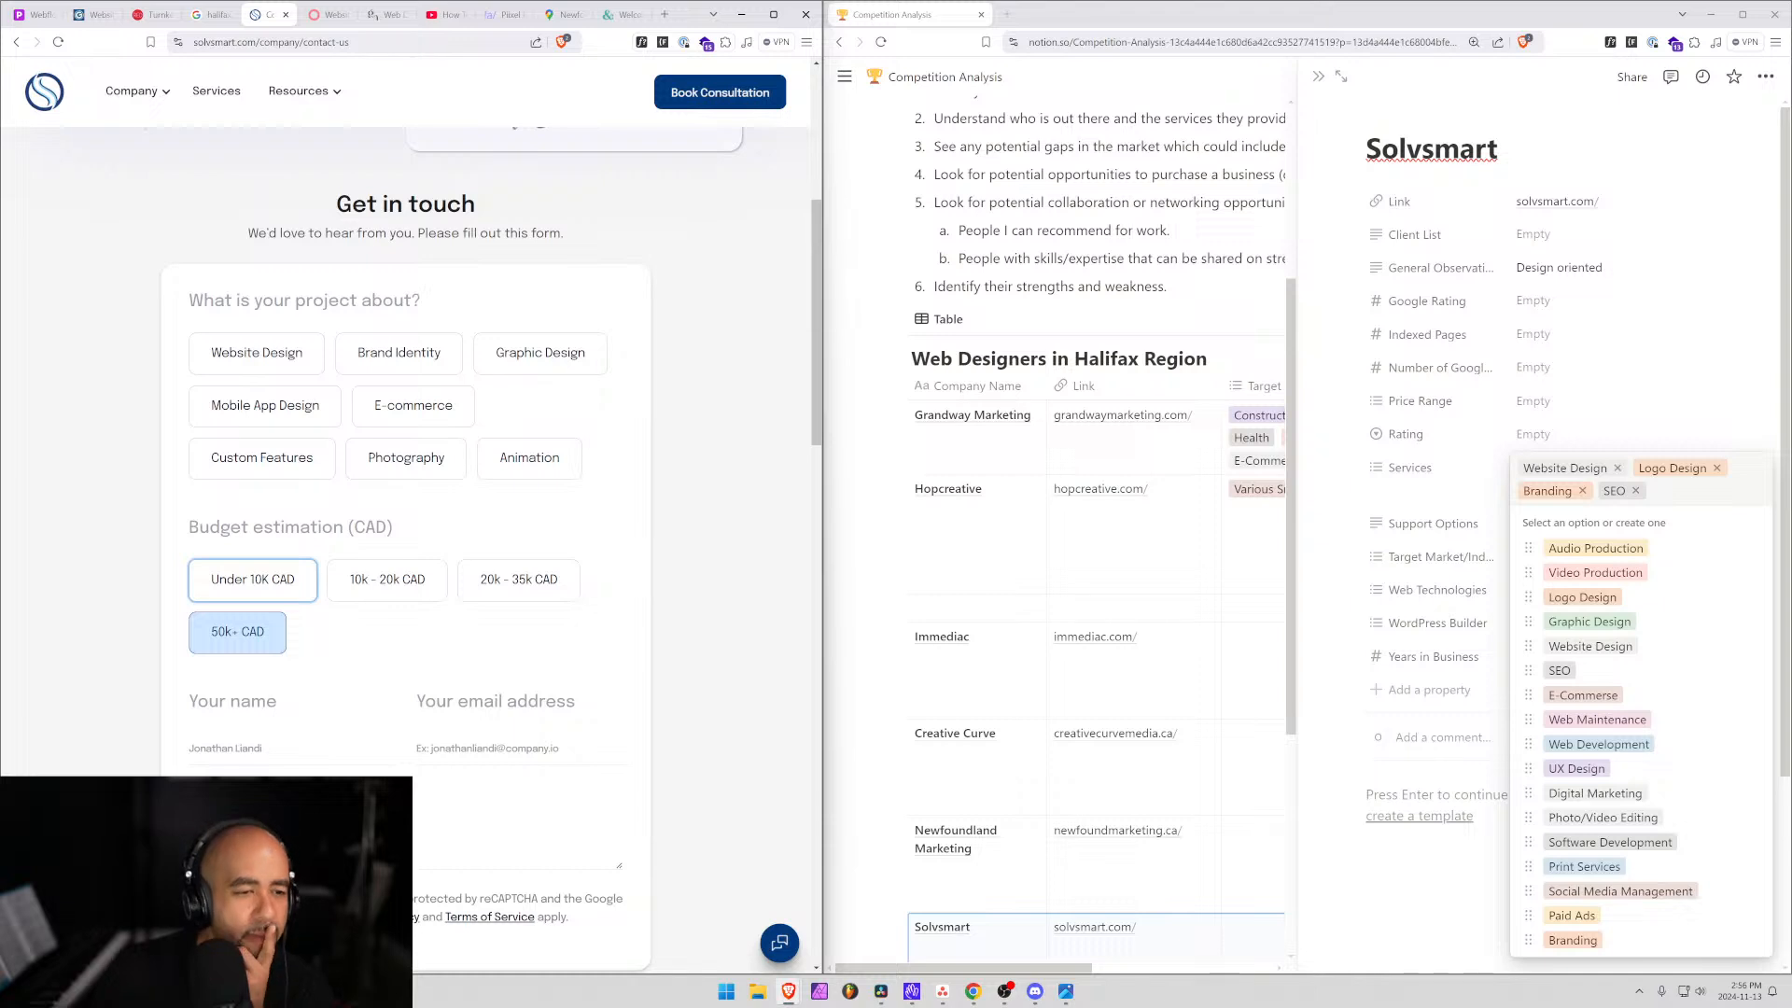
click(244, 594)
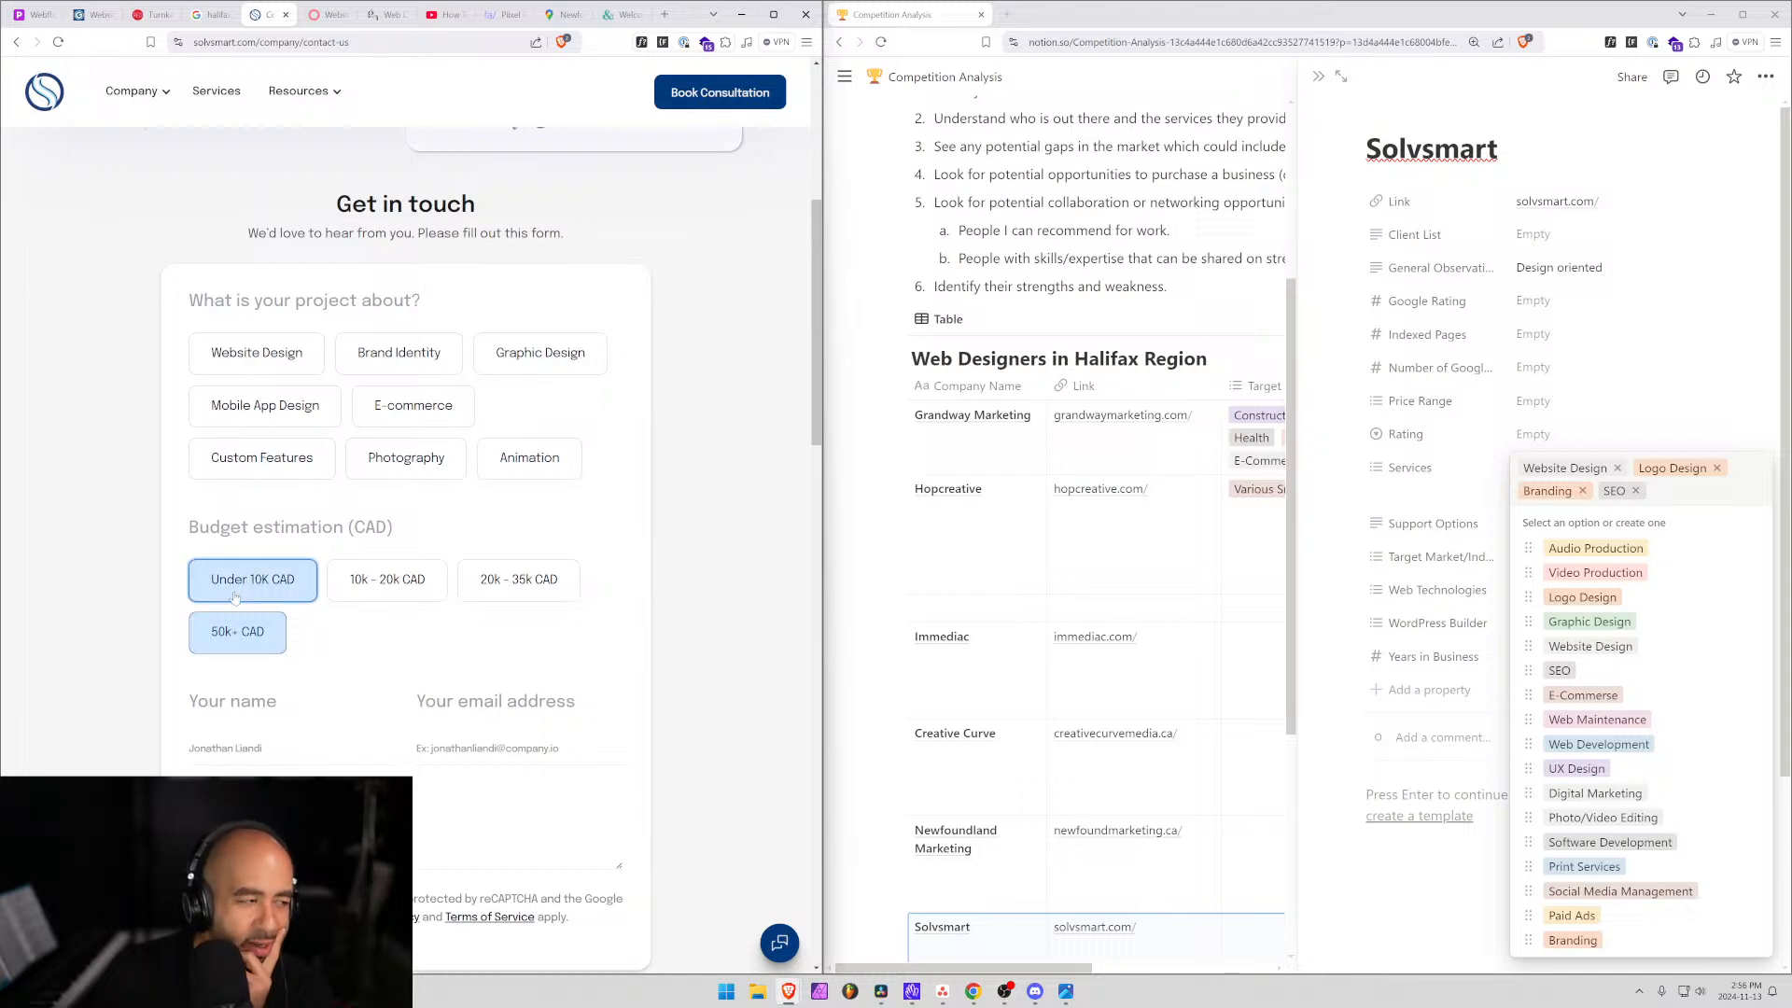
click(240, 634)
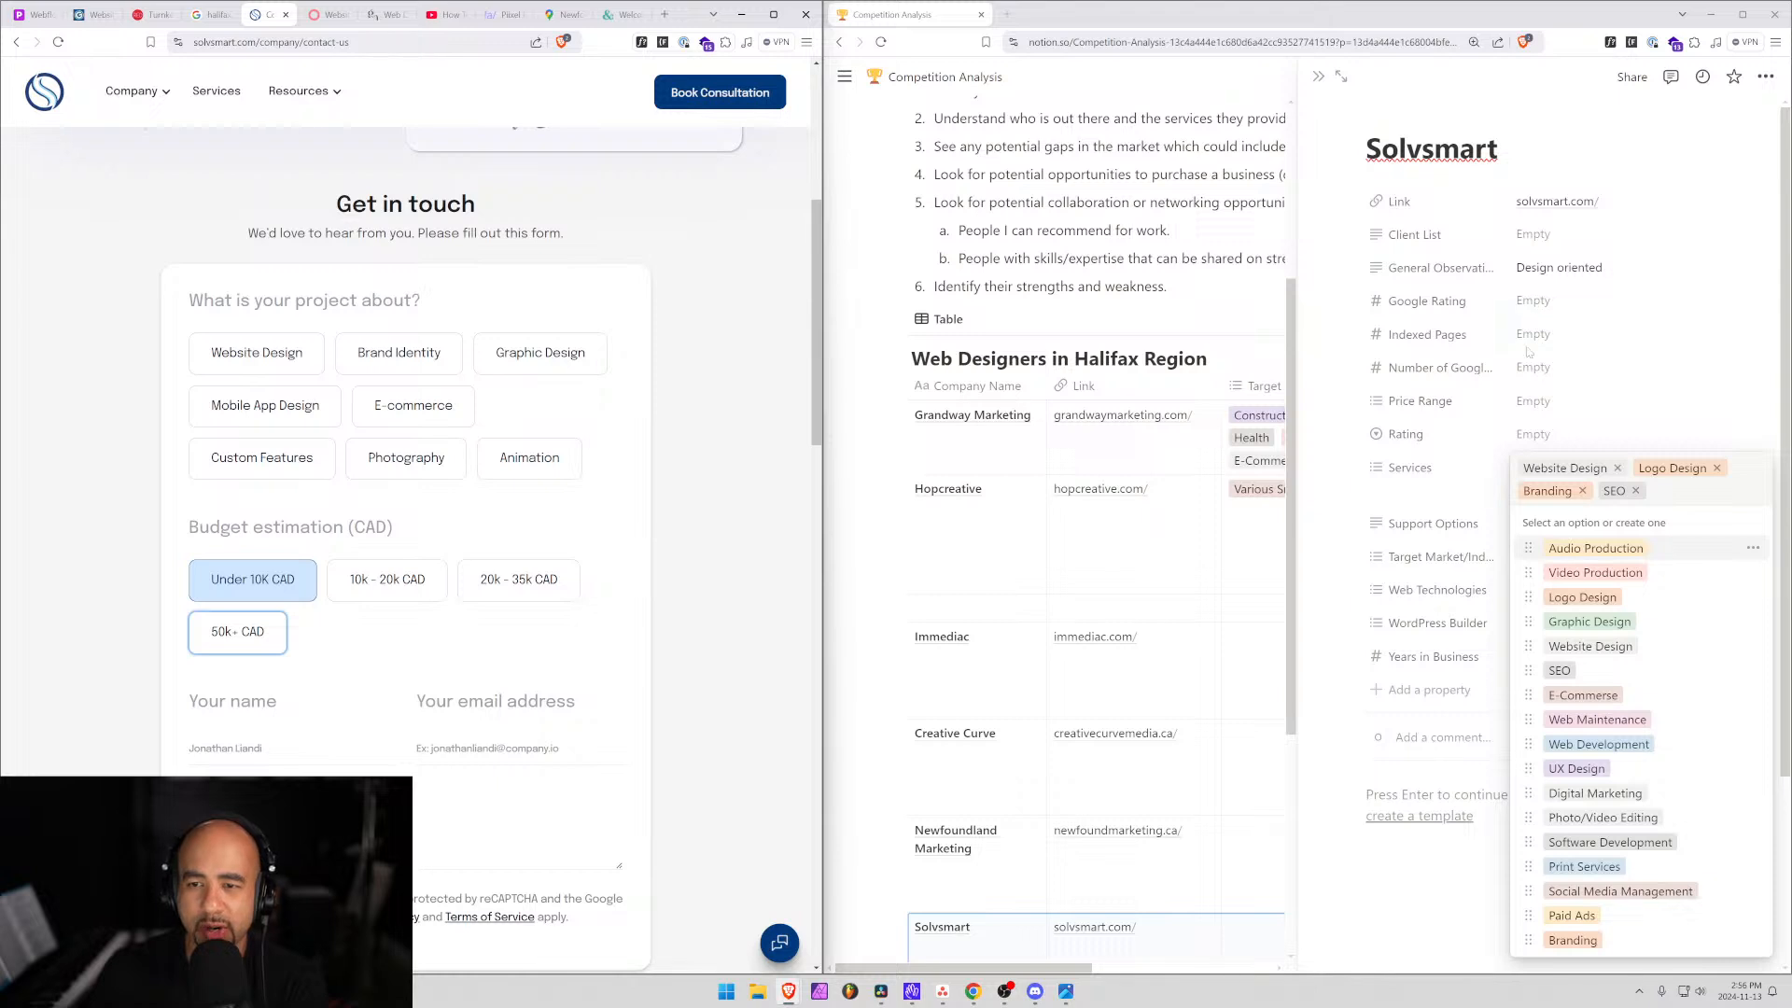
click(1531, 401)
click(1532, 402)
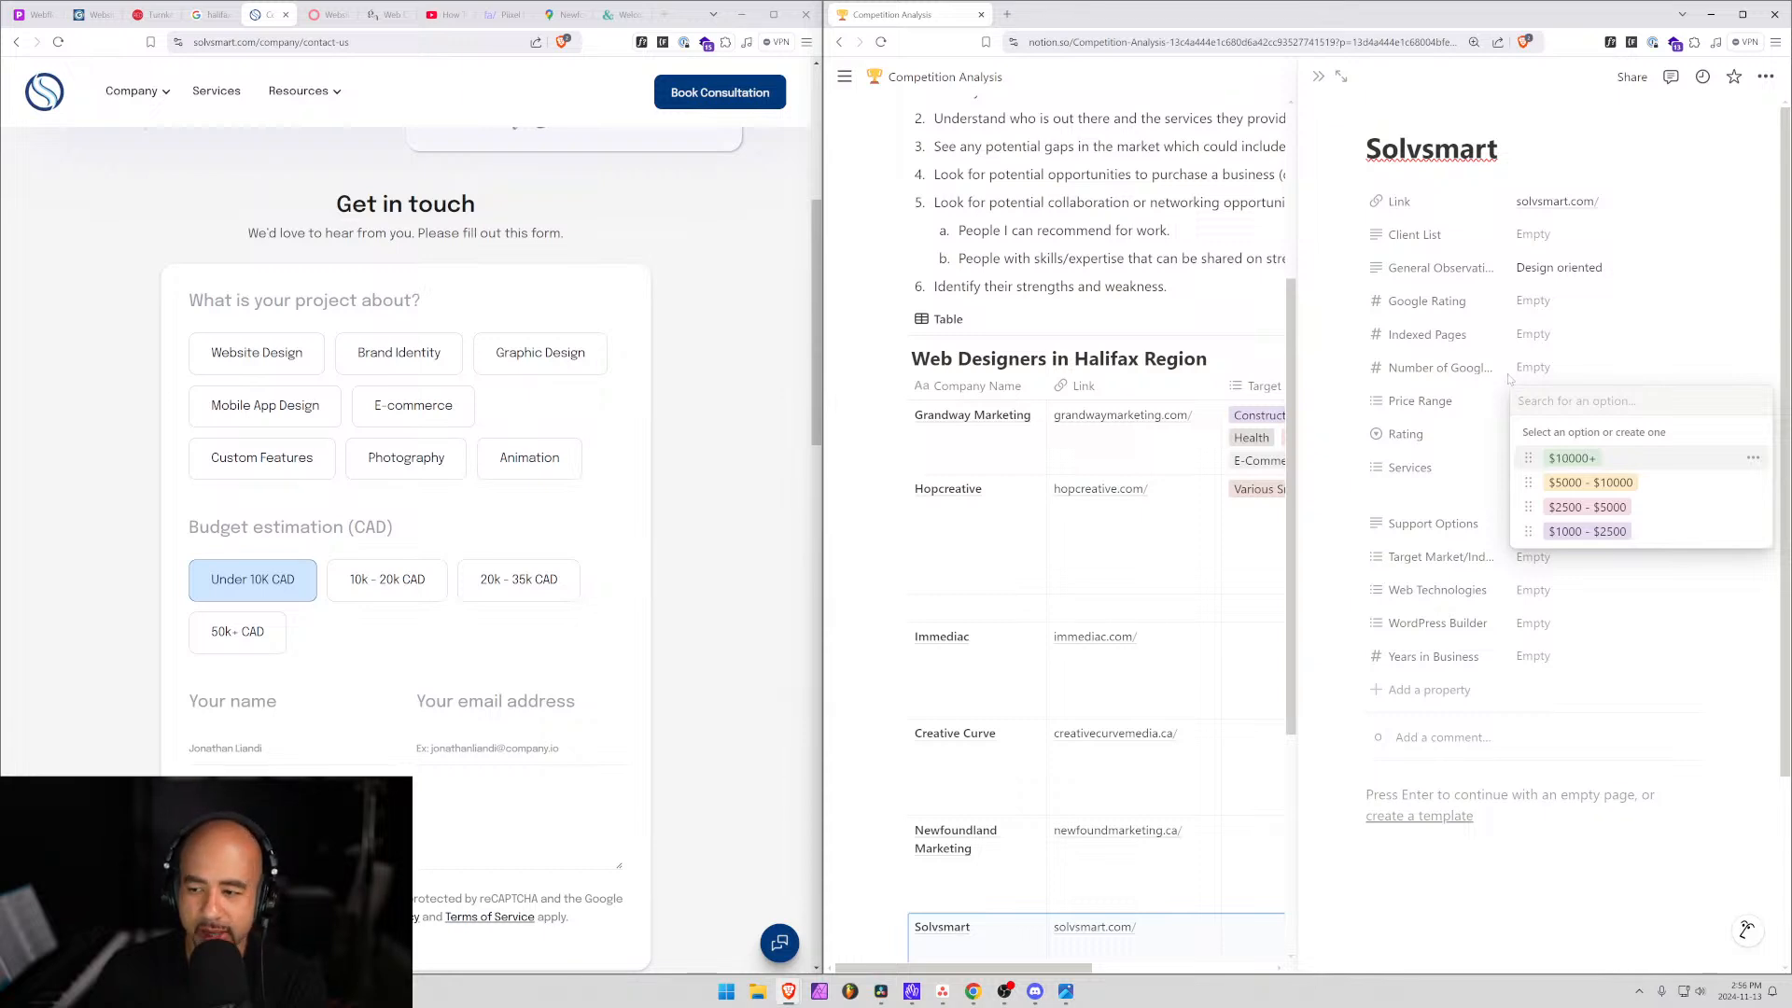
Highlight the $2500 - $5000 price option and review Solvsmart's consultation booking and contact form.
key(Down)
key(Down)
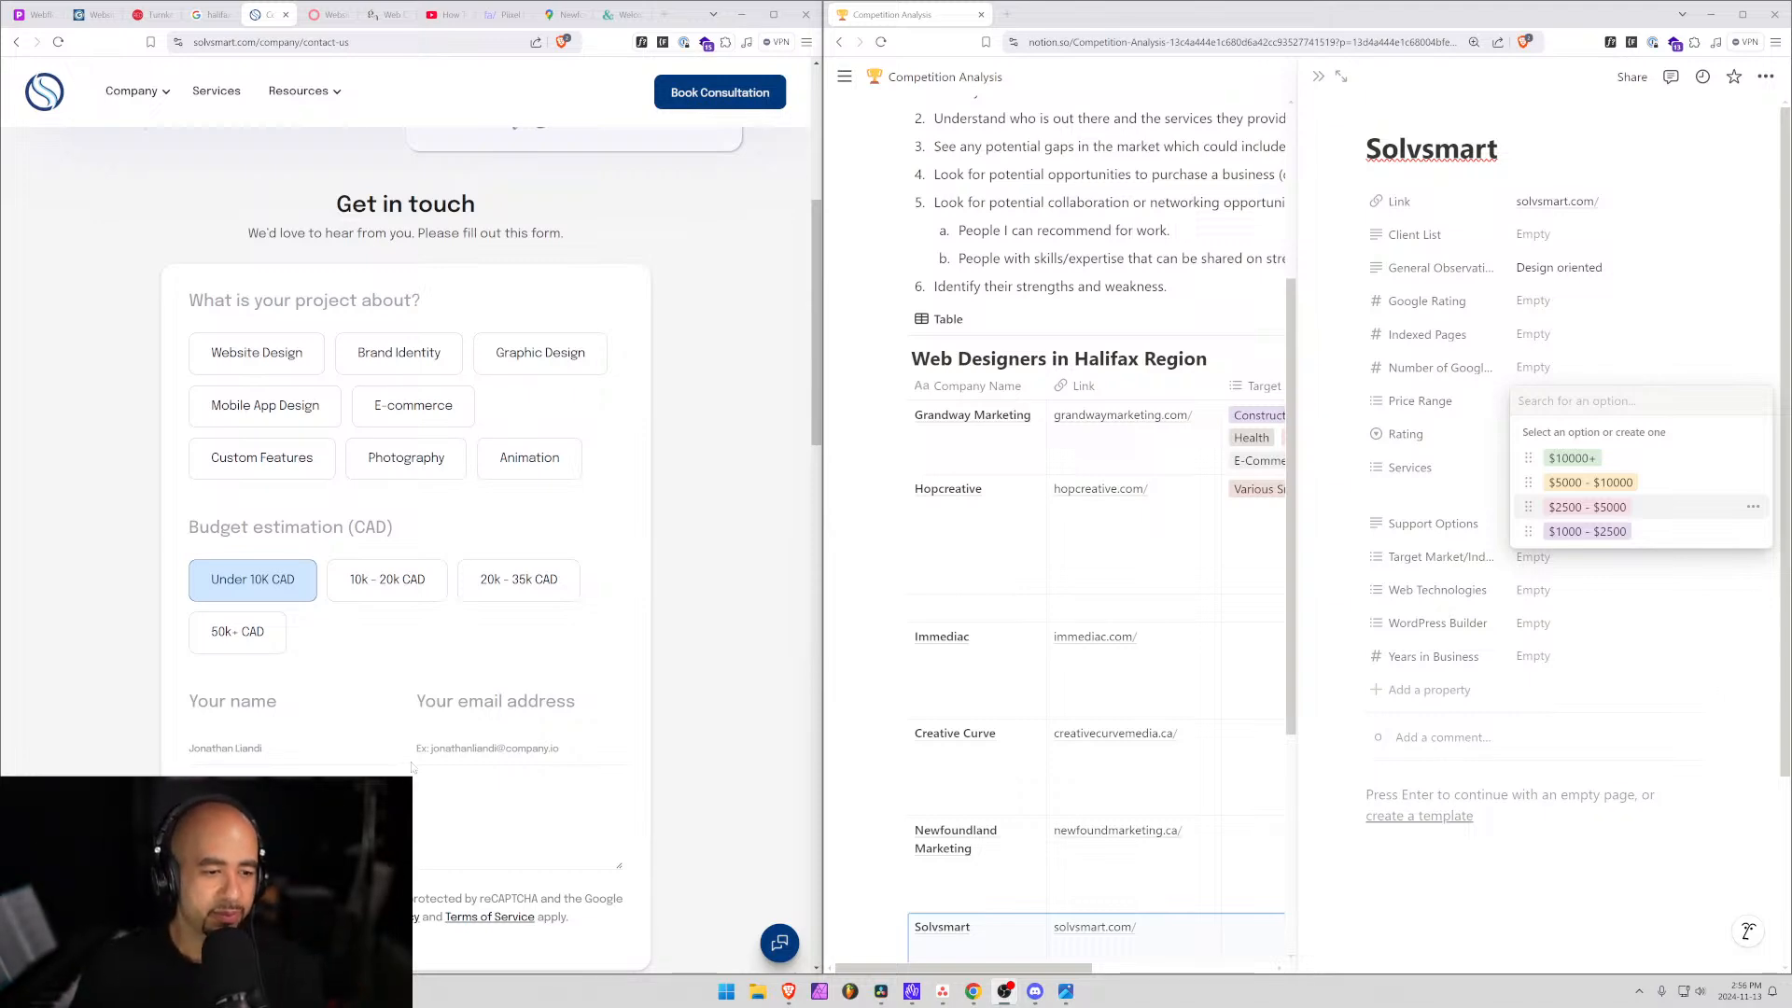
scroll(411, 767, up, 5)
scroll(492, 593, down, 15)
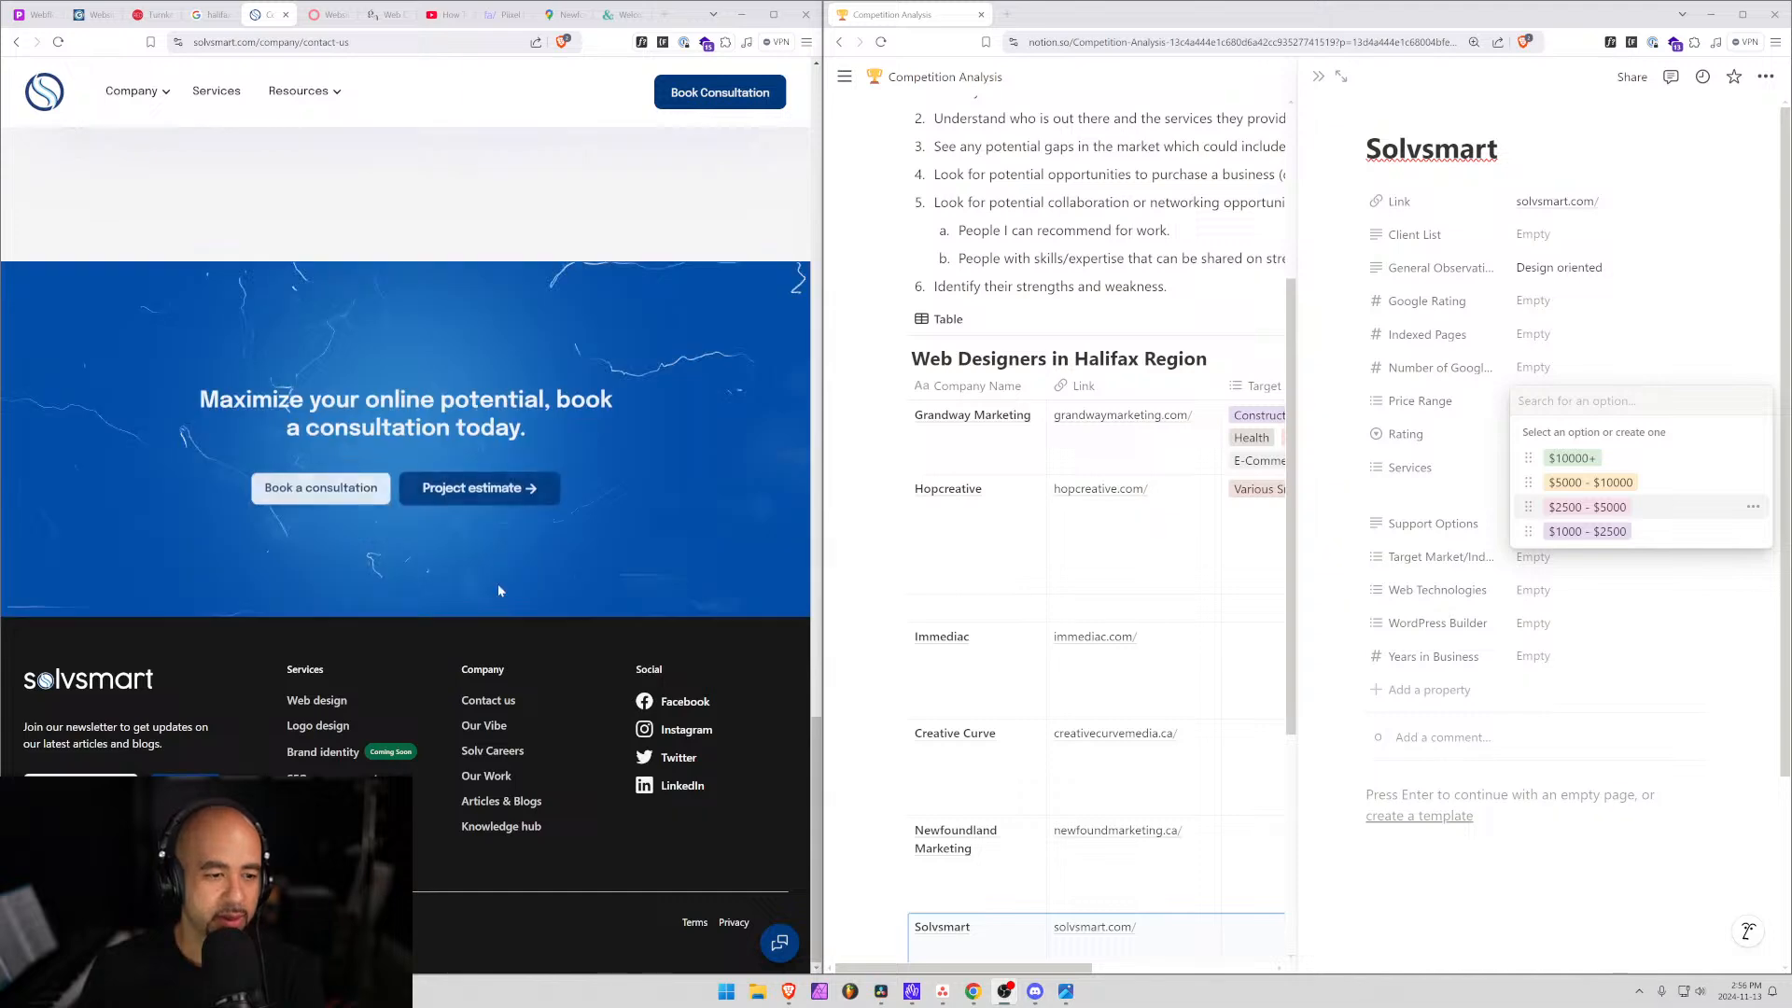
scroll(497, 584, up, 10)
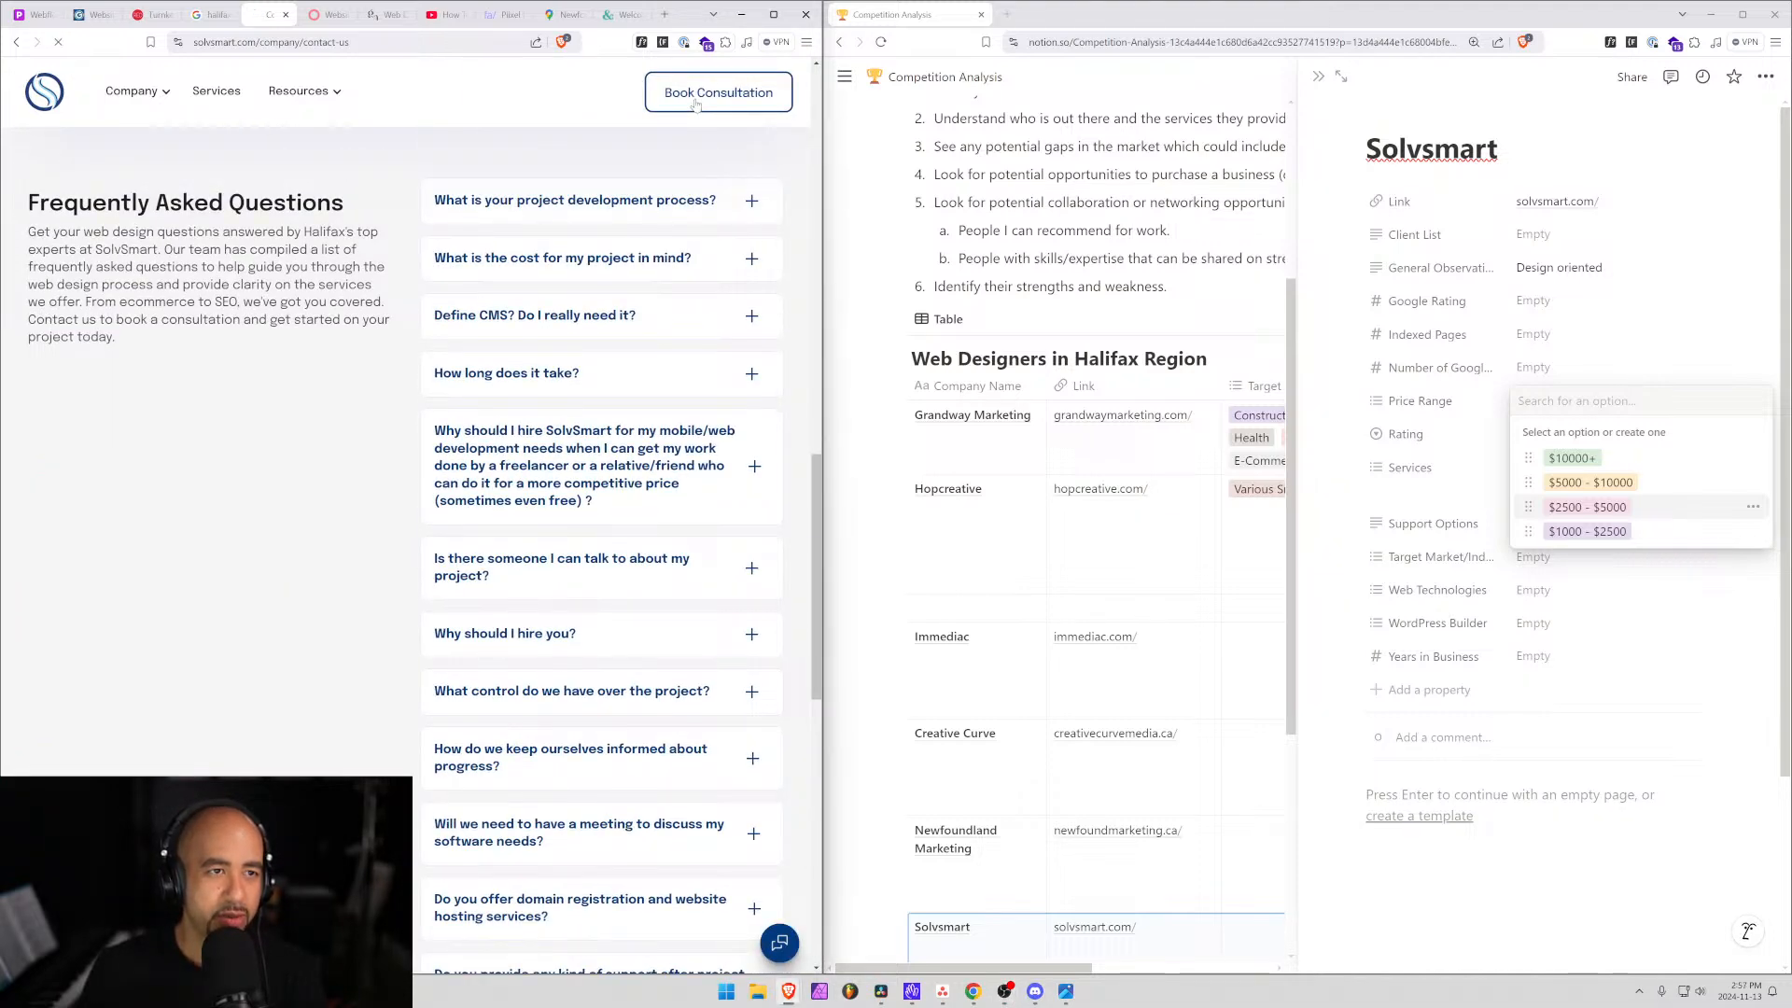
click(695, 105)
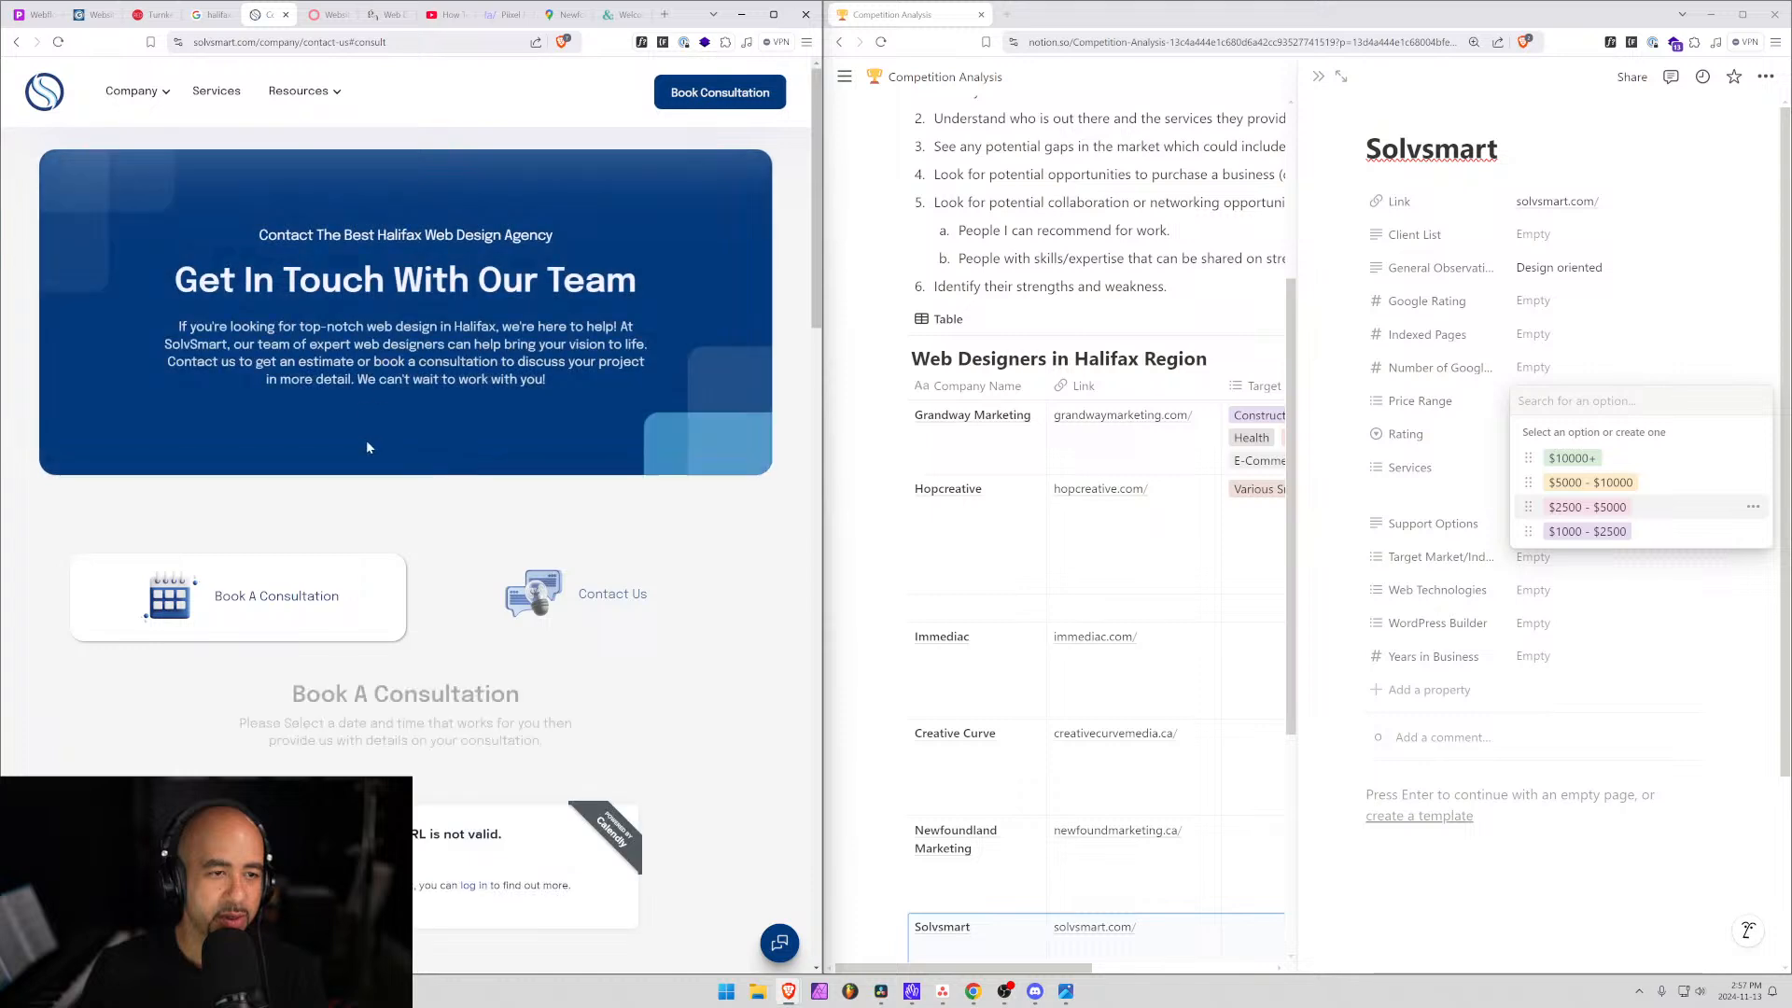
drag(306, 683, 513, 676)
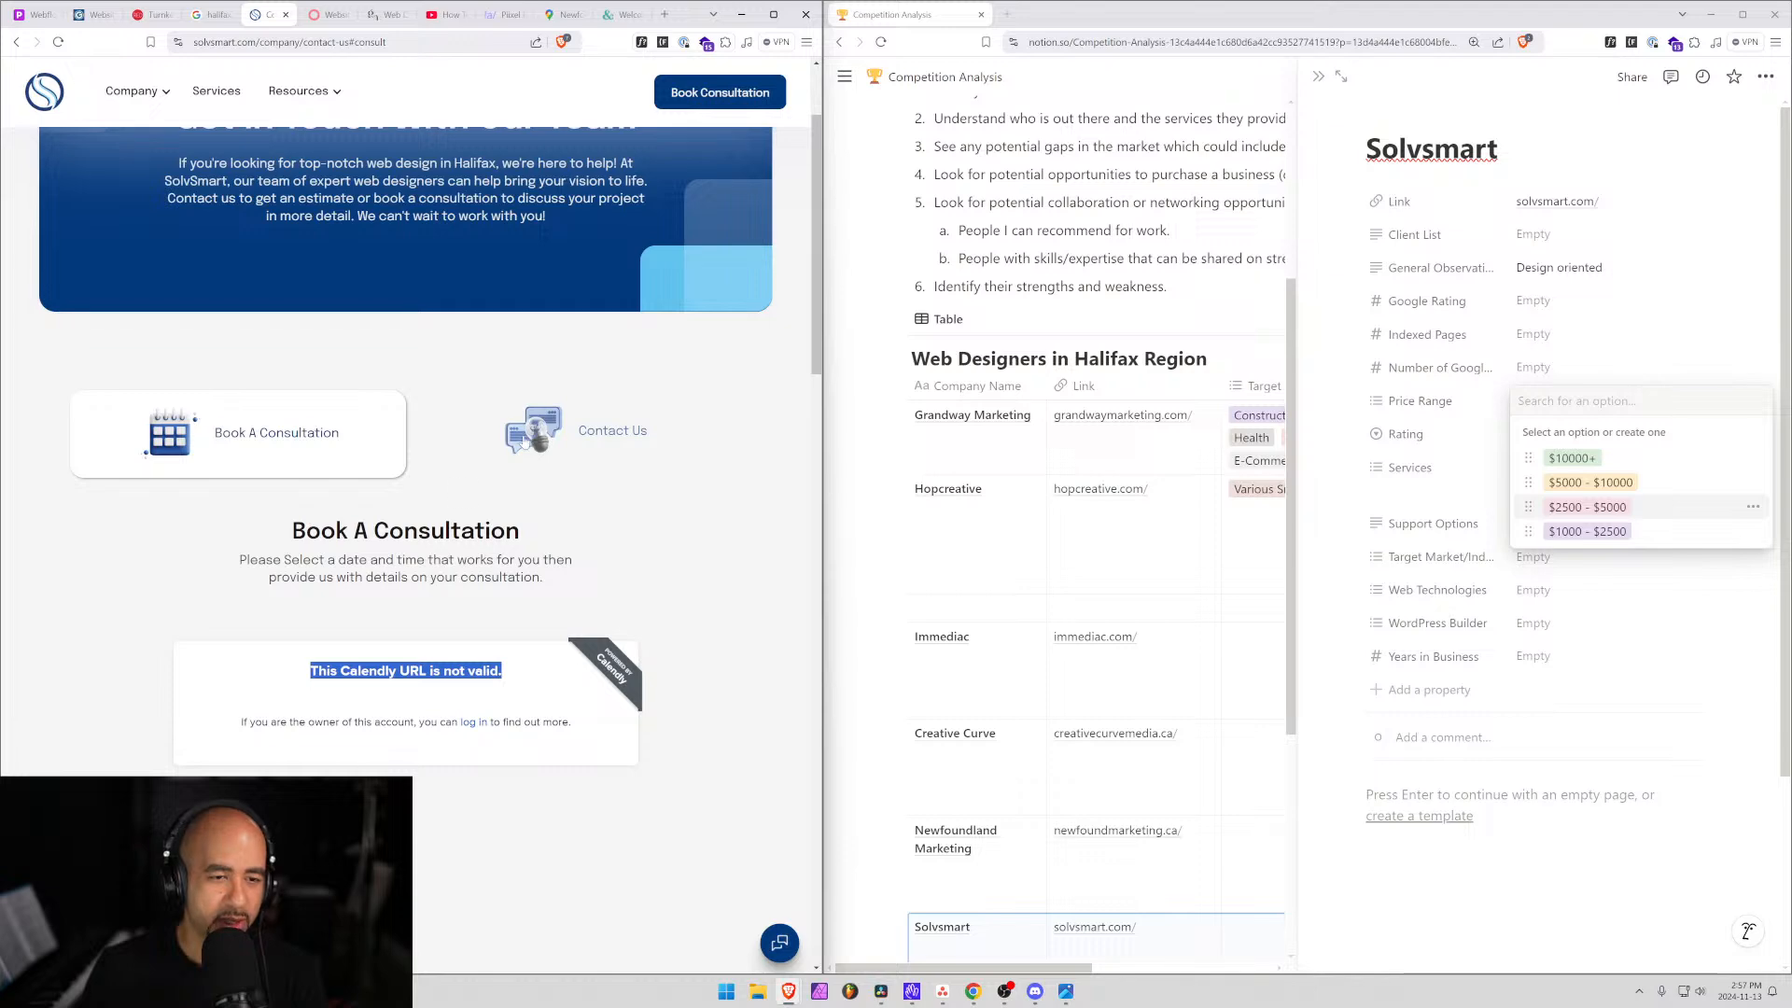
click(561, 434)
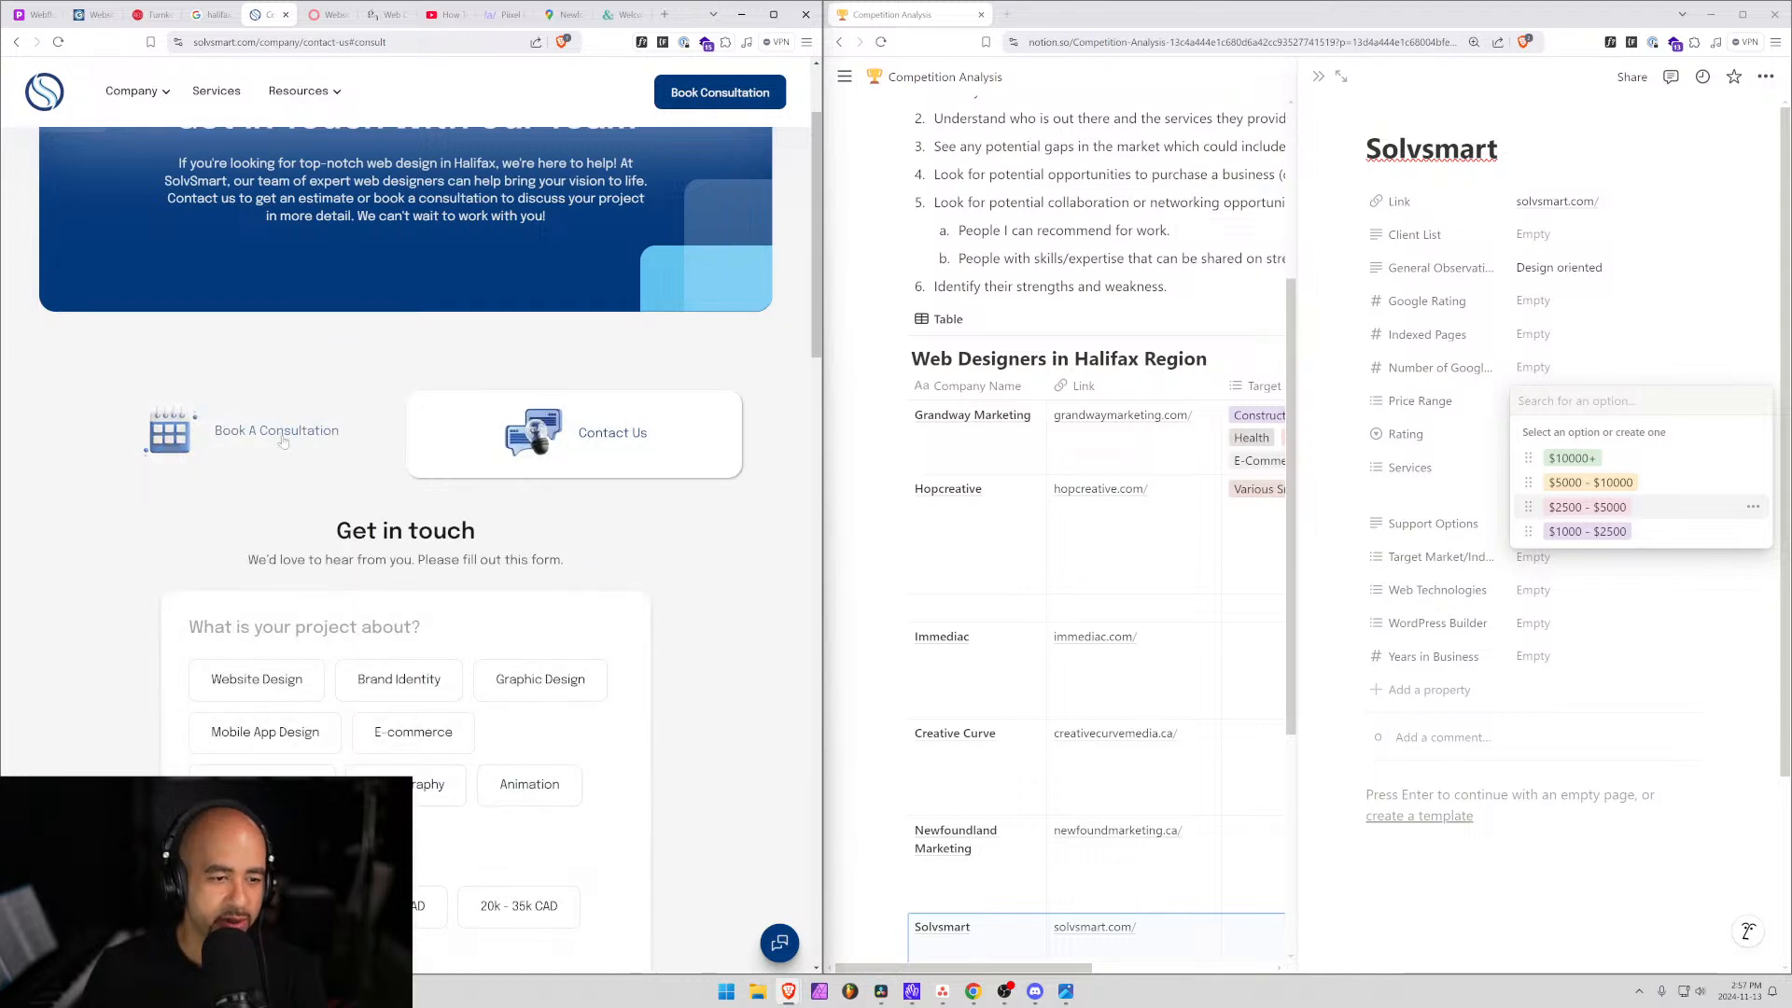
scroll(411, 614, down, 3)
scroll(412, 613, up, 5)
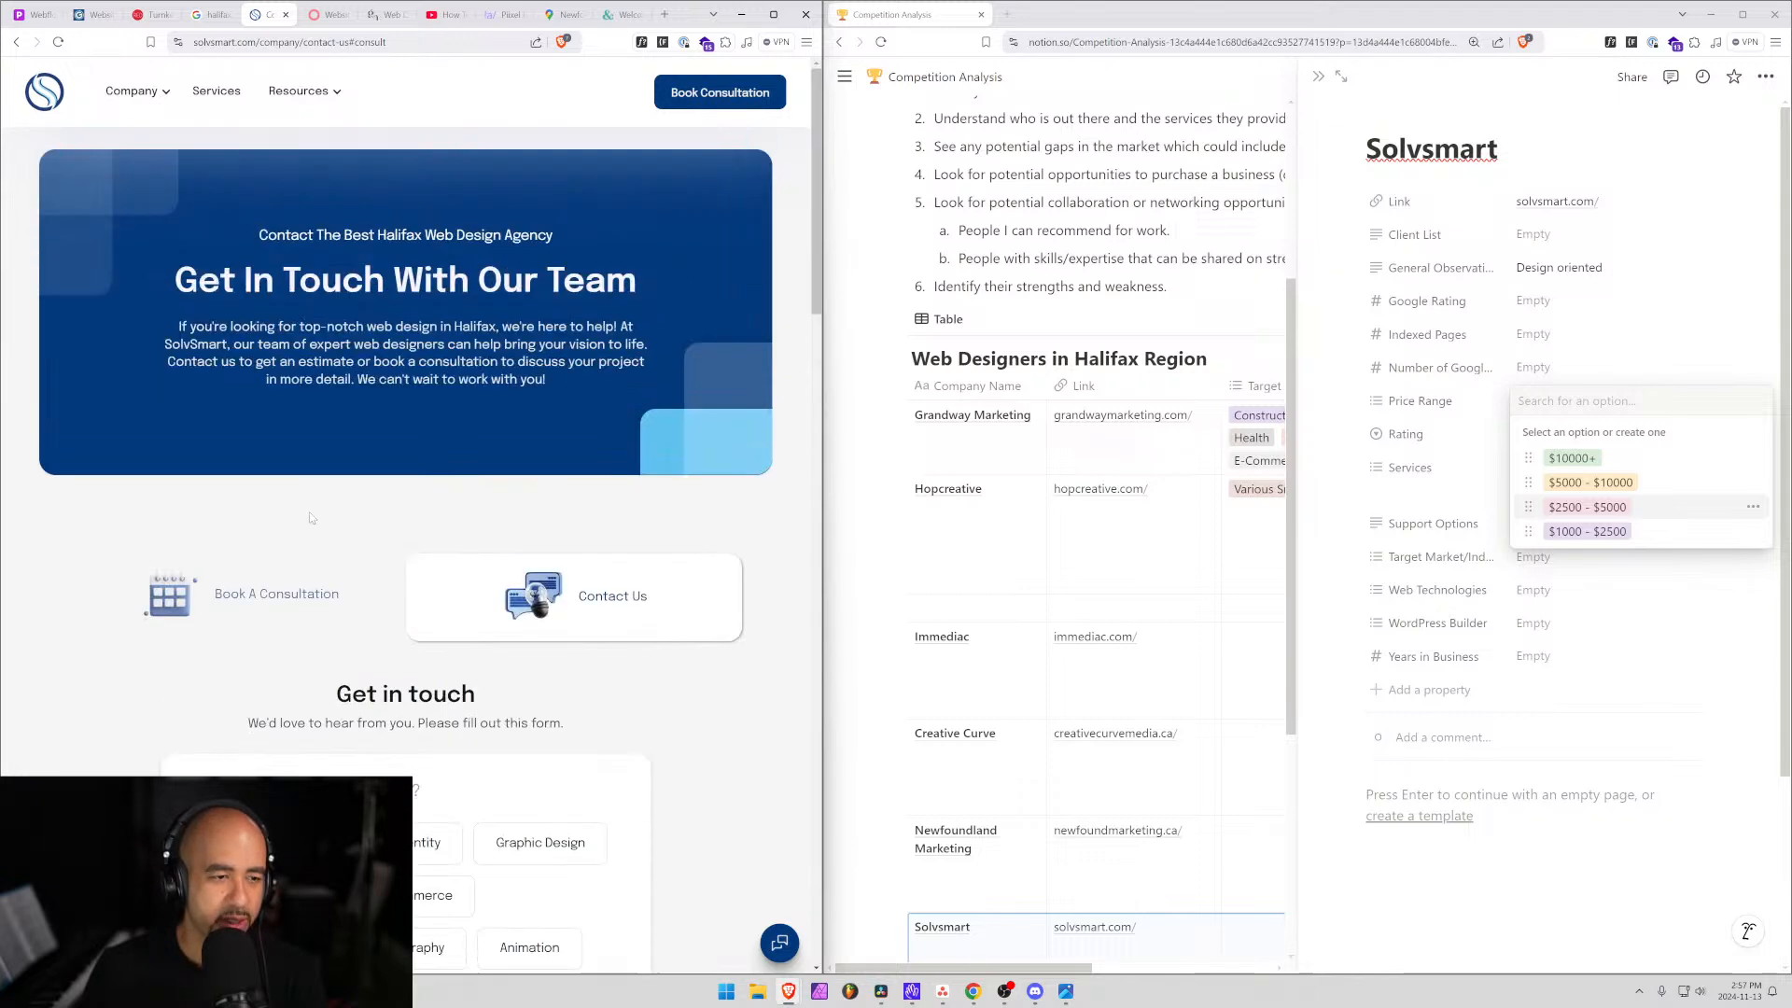
Browse the Solvsmart services page, reading its packages description.
click(234, 93)
scroll(441, 595, down, 6)
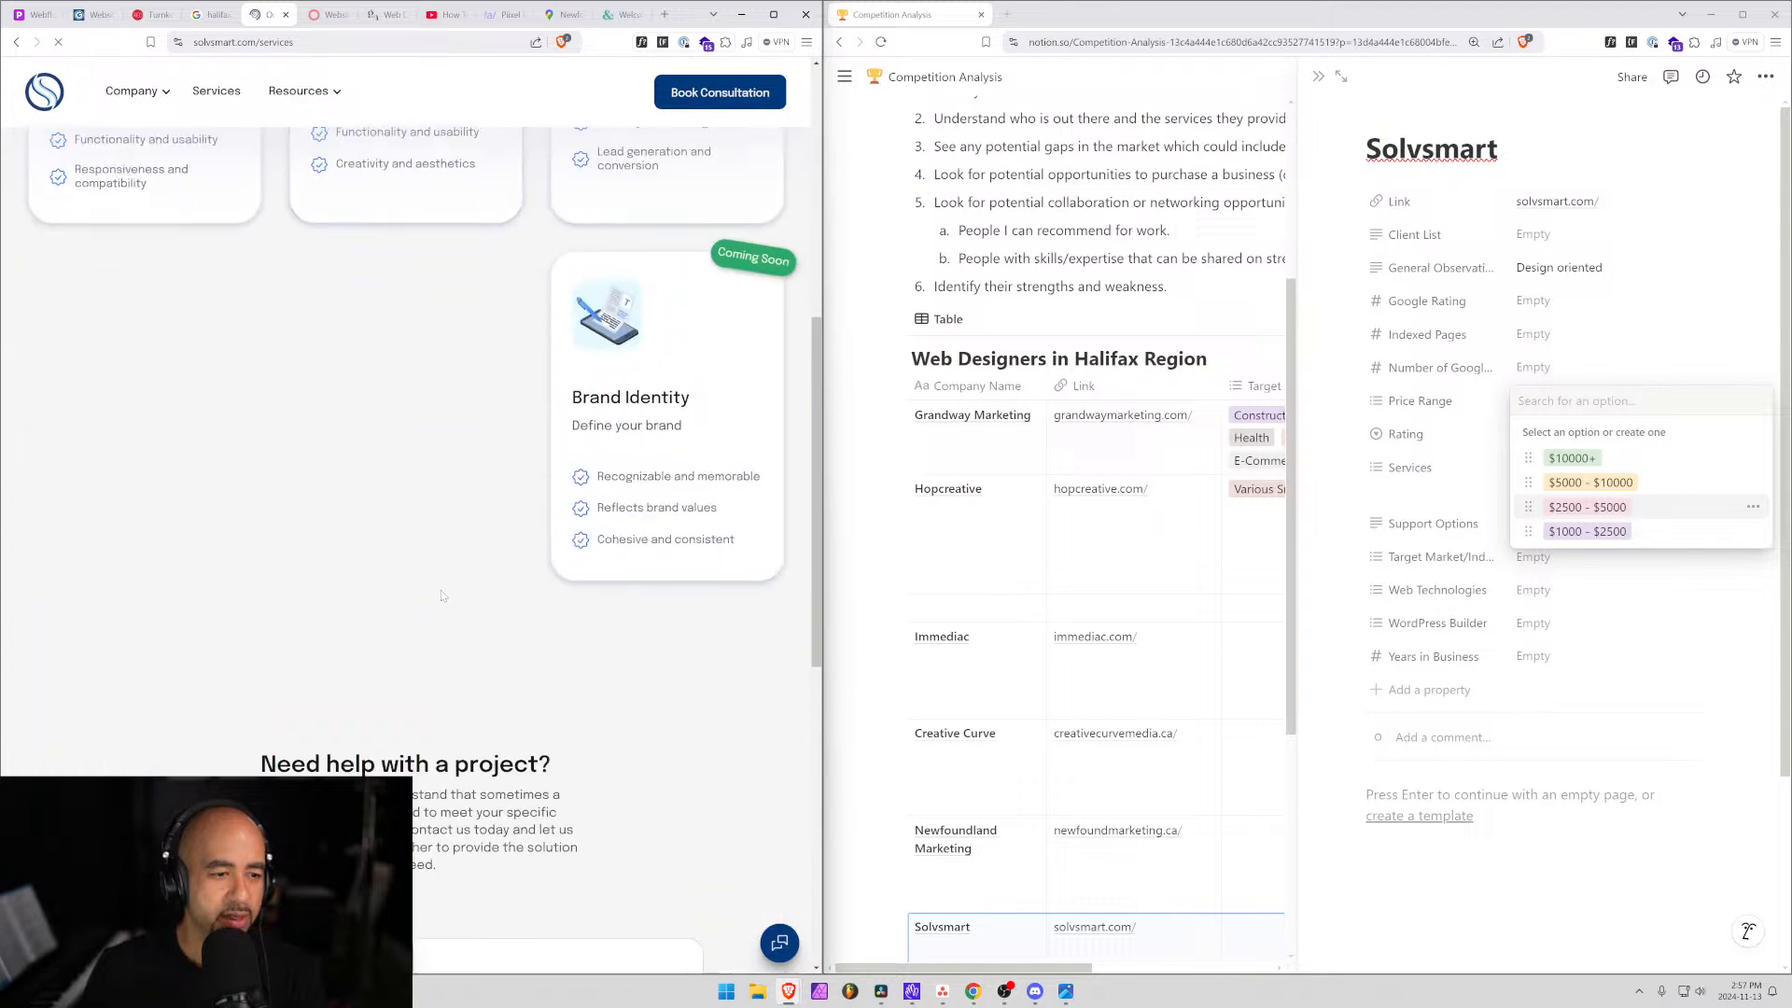
scroll(441, 595, up, 4)
scroll(442, 595, down, 8)
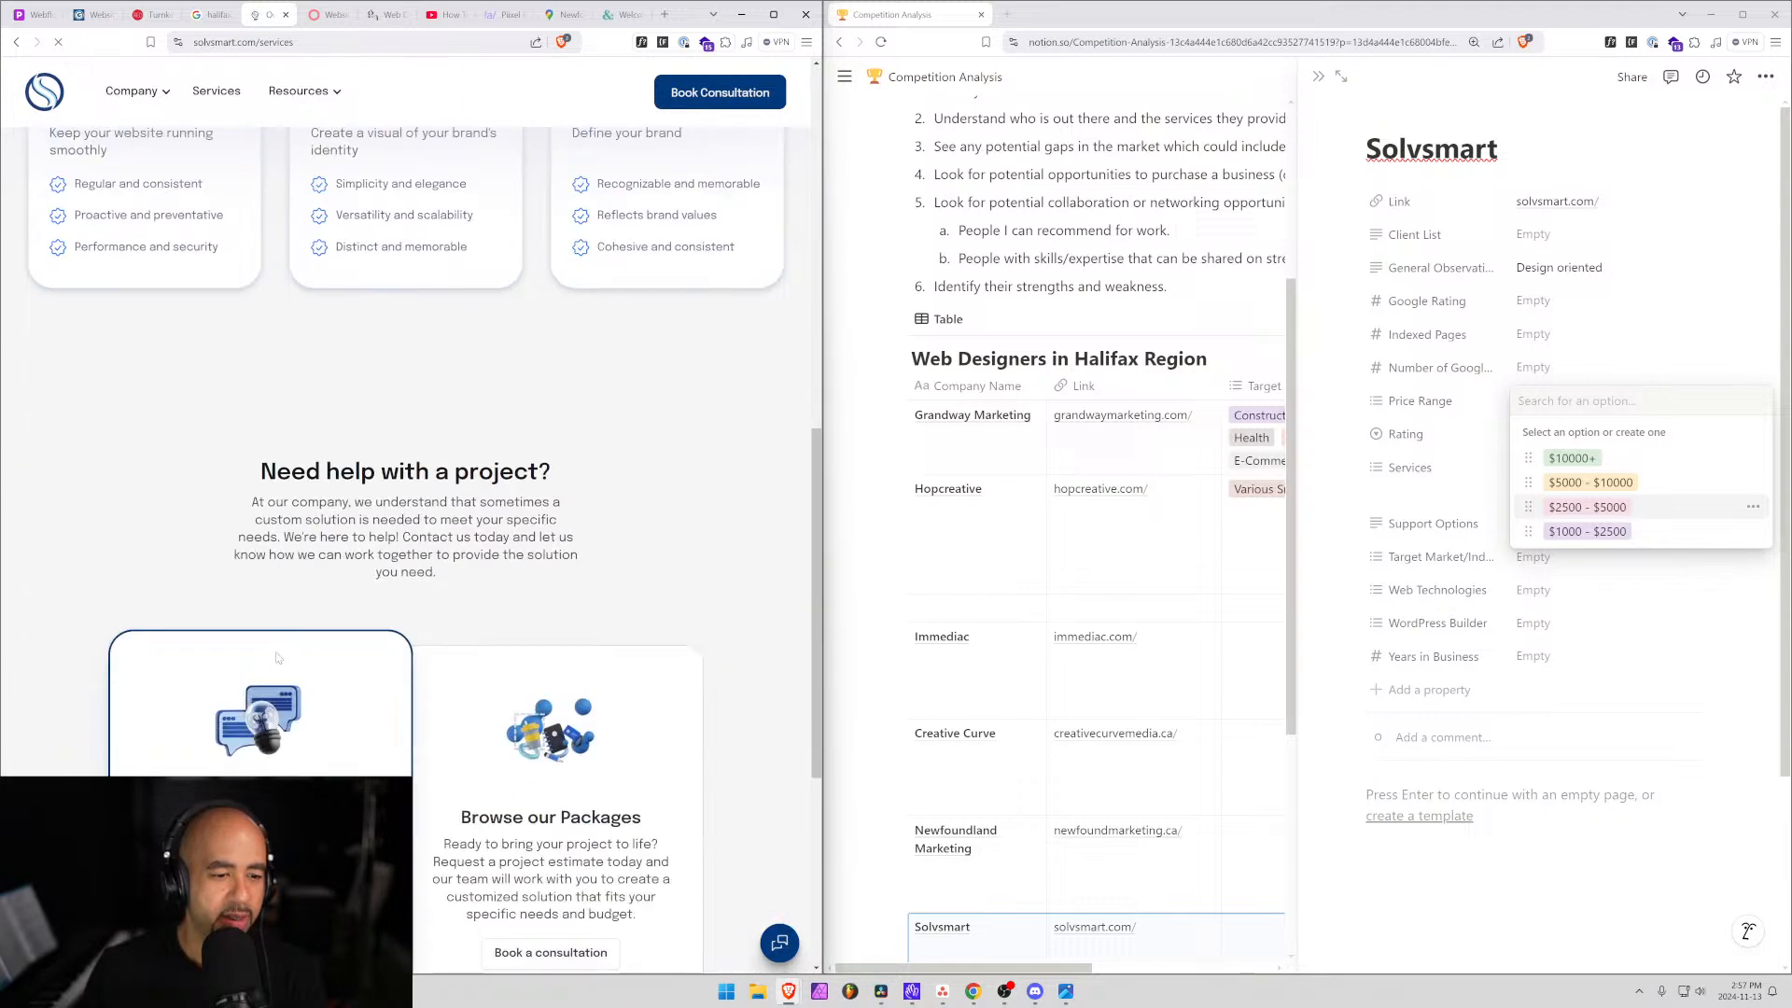
scroll(277, 658, down, 4)
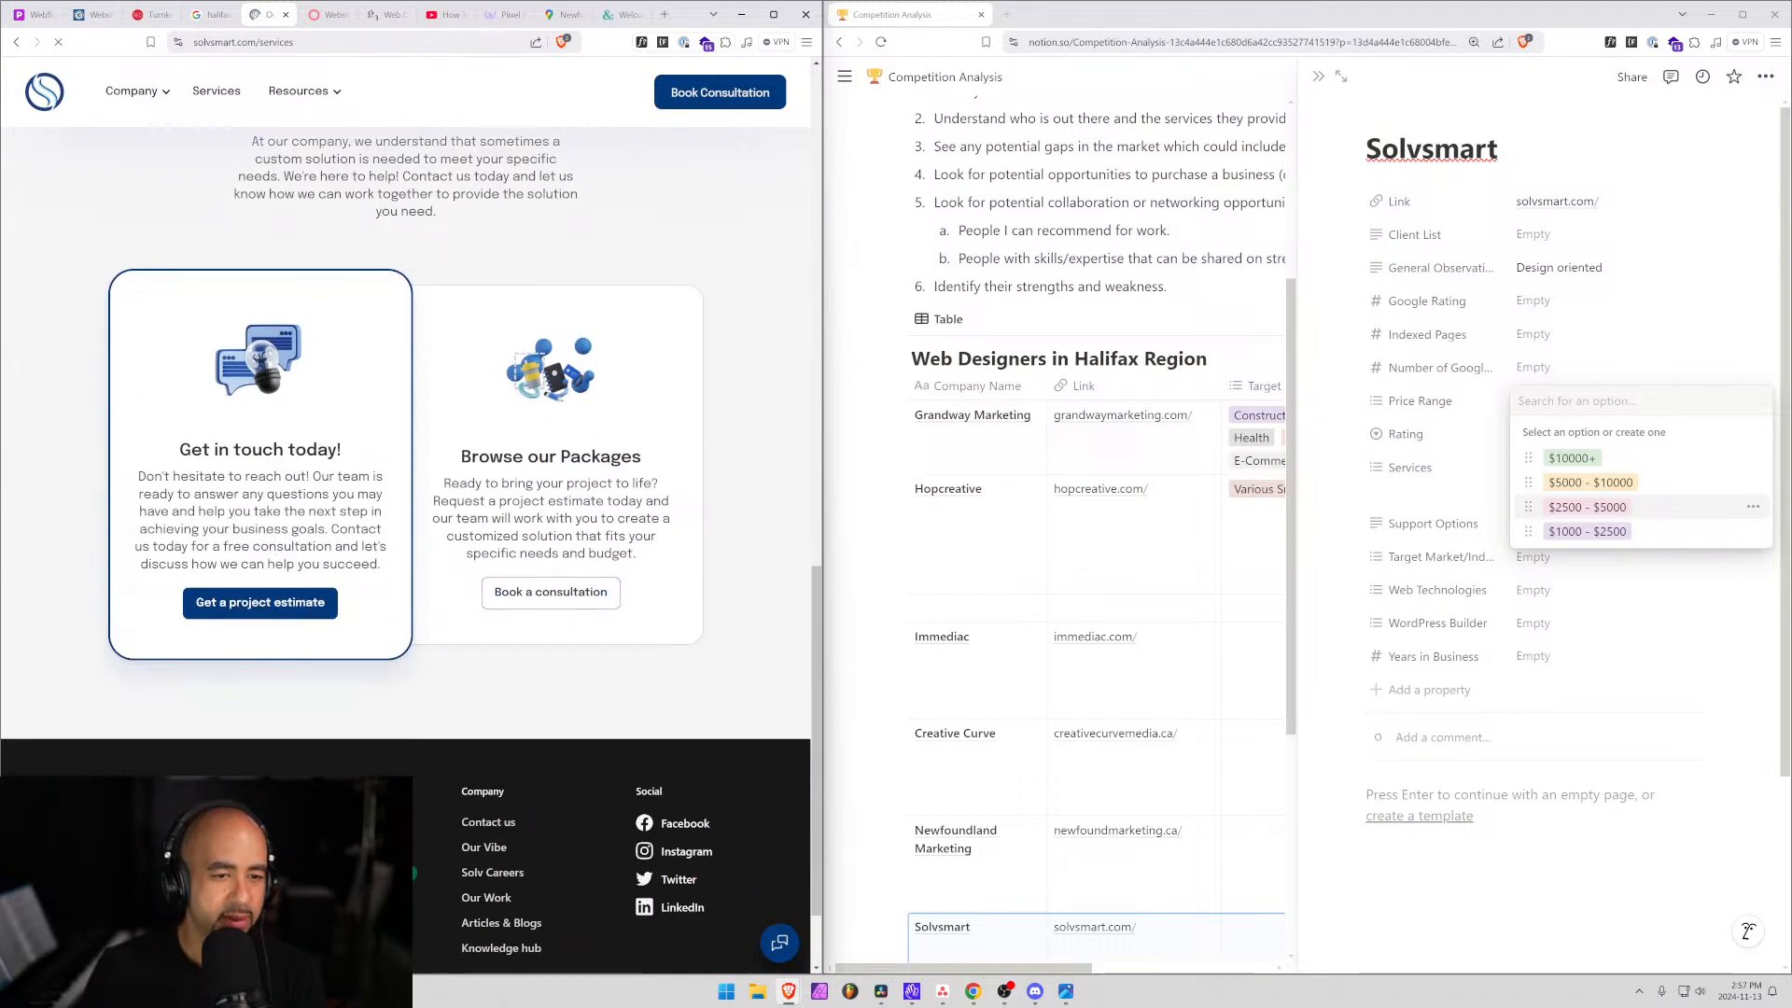
drag(476, 483, 639, 518)
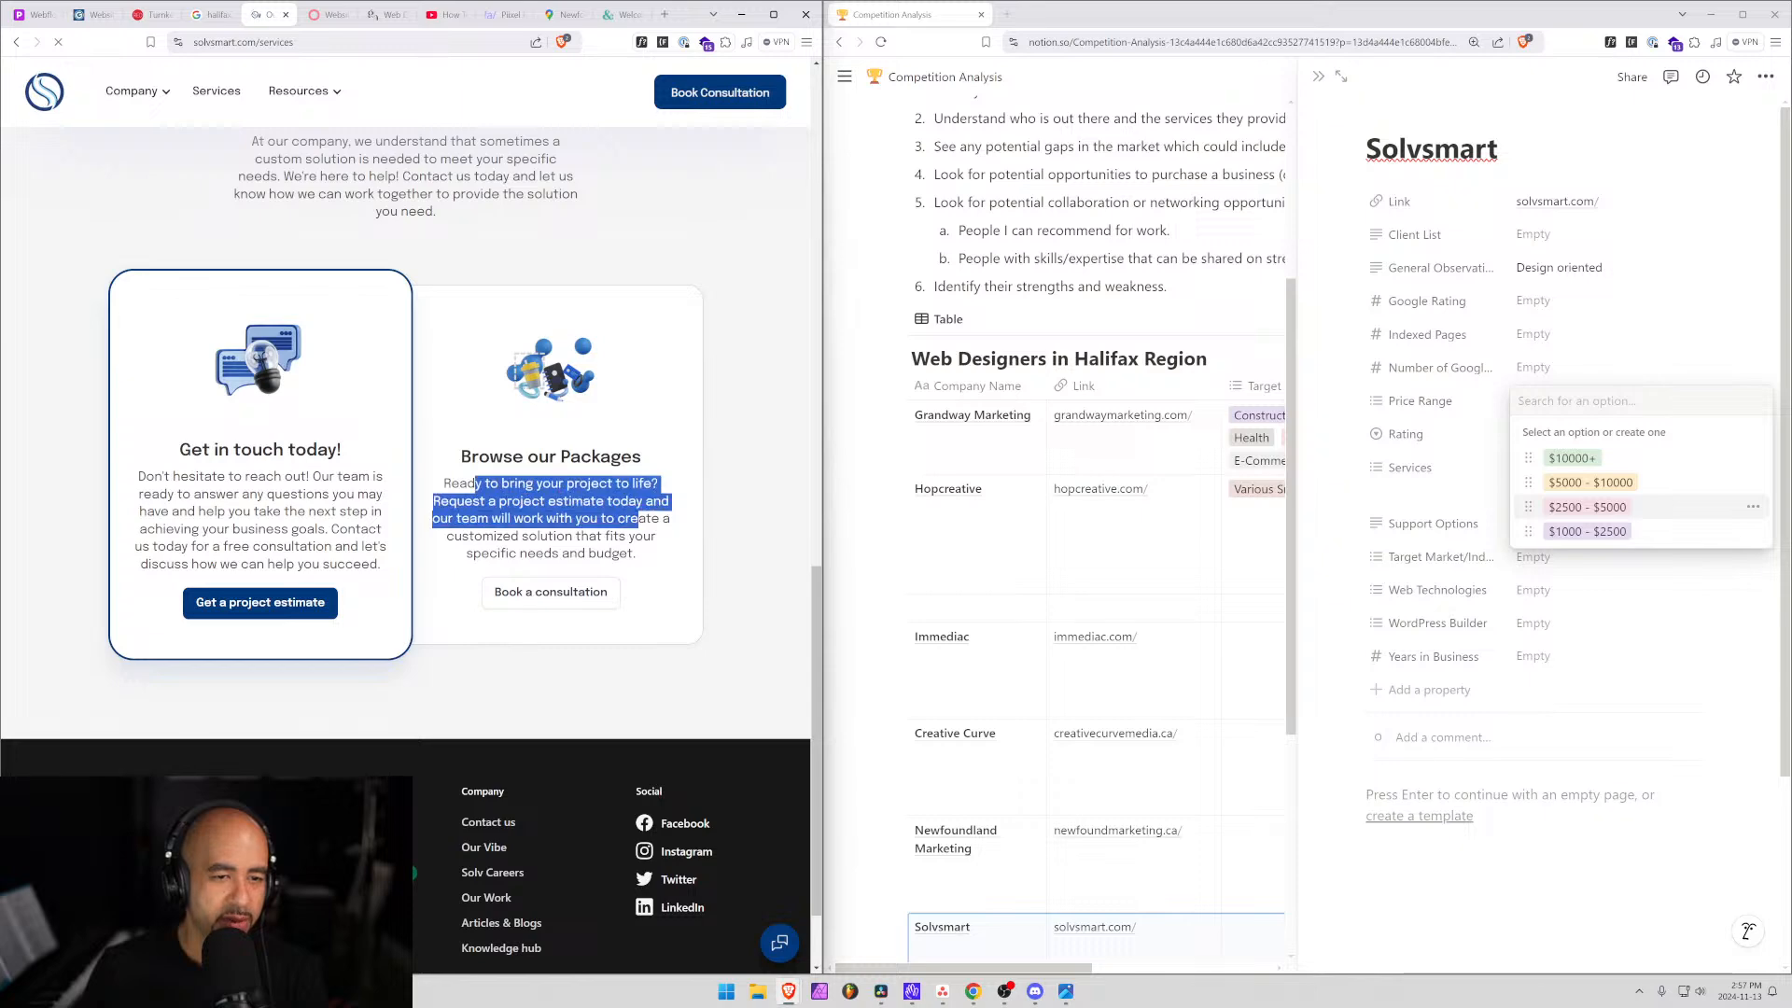
scroll(396, 698, down, 1)
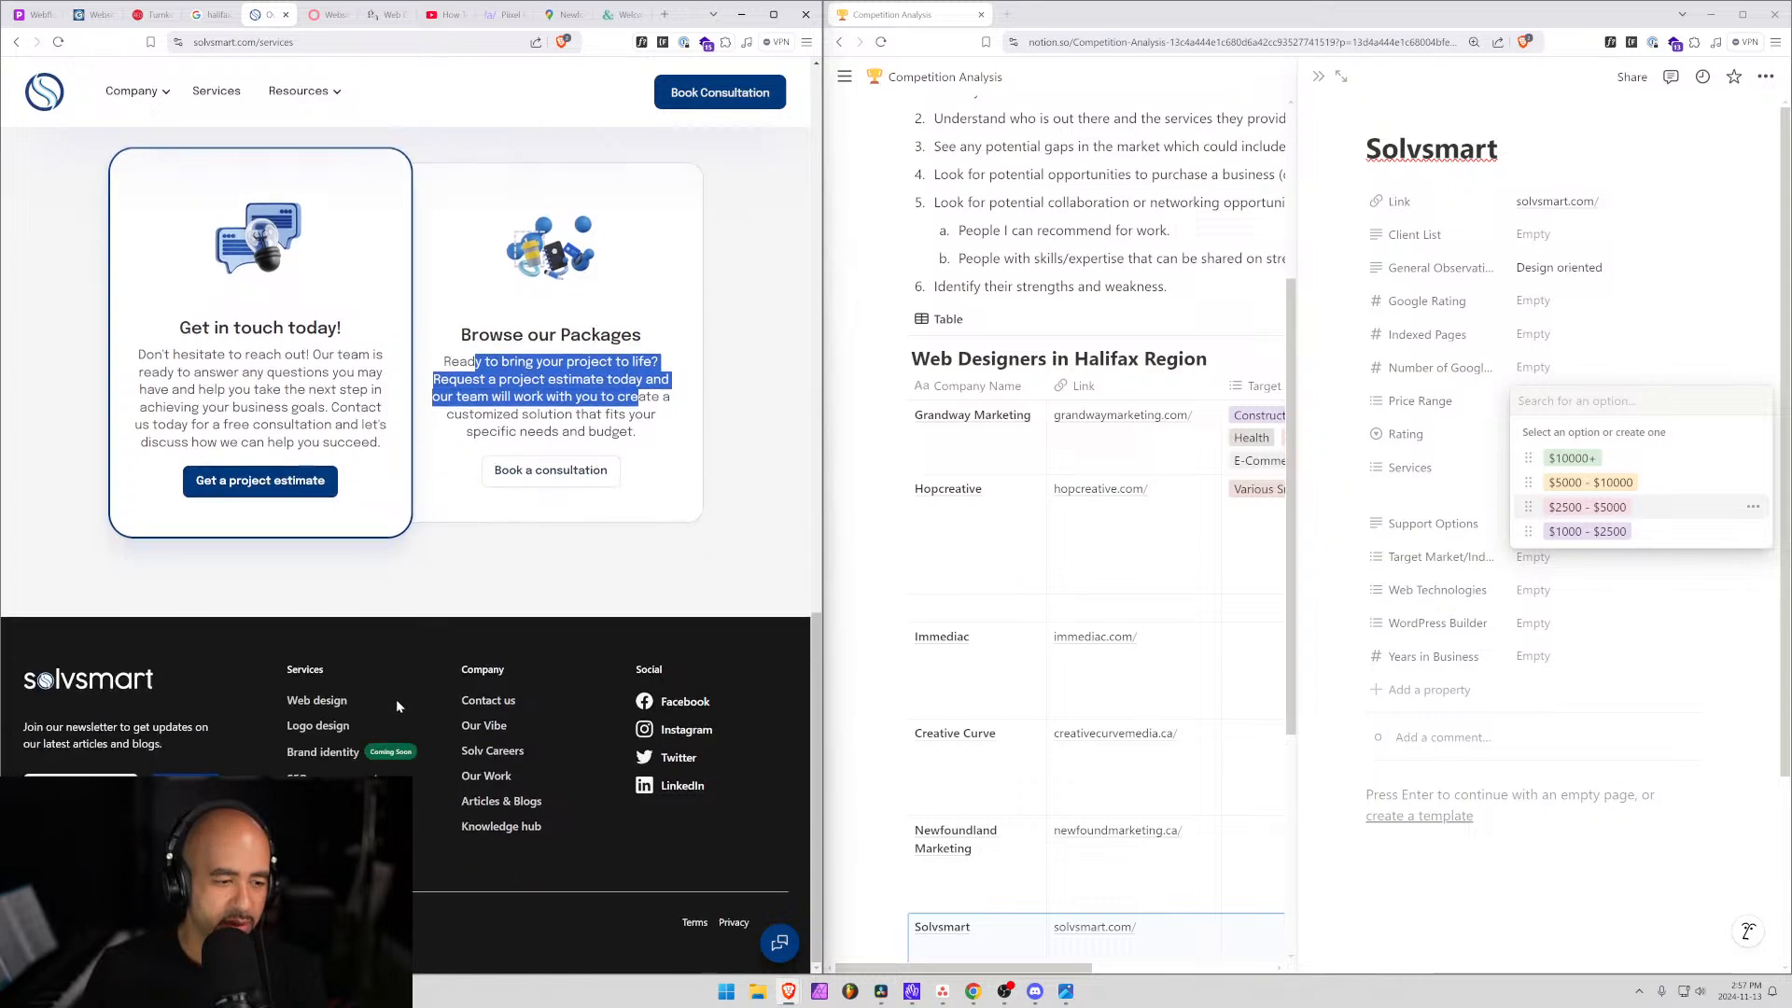
scroll(237, 692, up, 15)
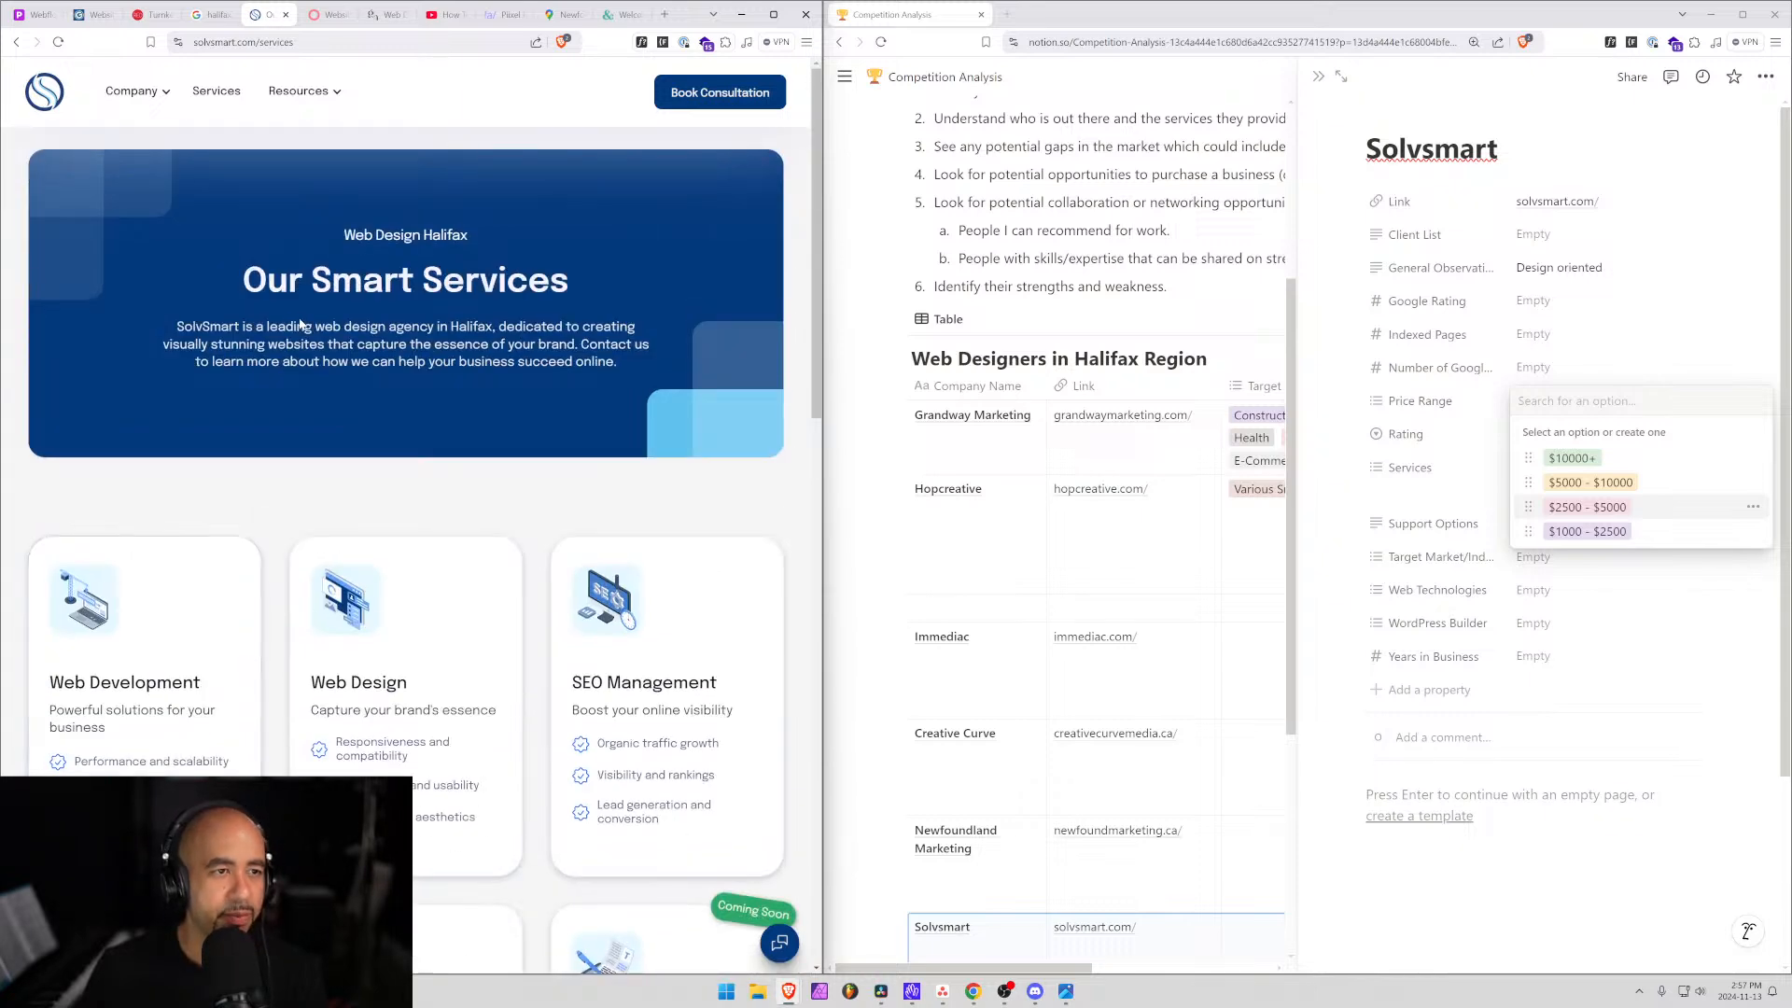
Dismiss the Price Range options and open the Solvsmart row from Competition Analysis as a full page.
click(1323, 665)
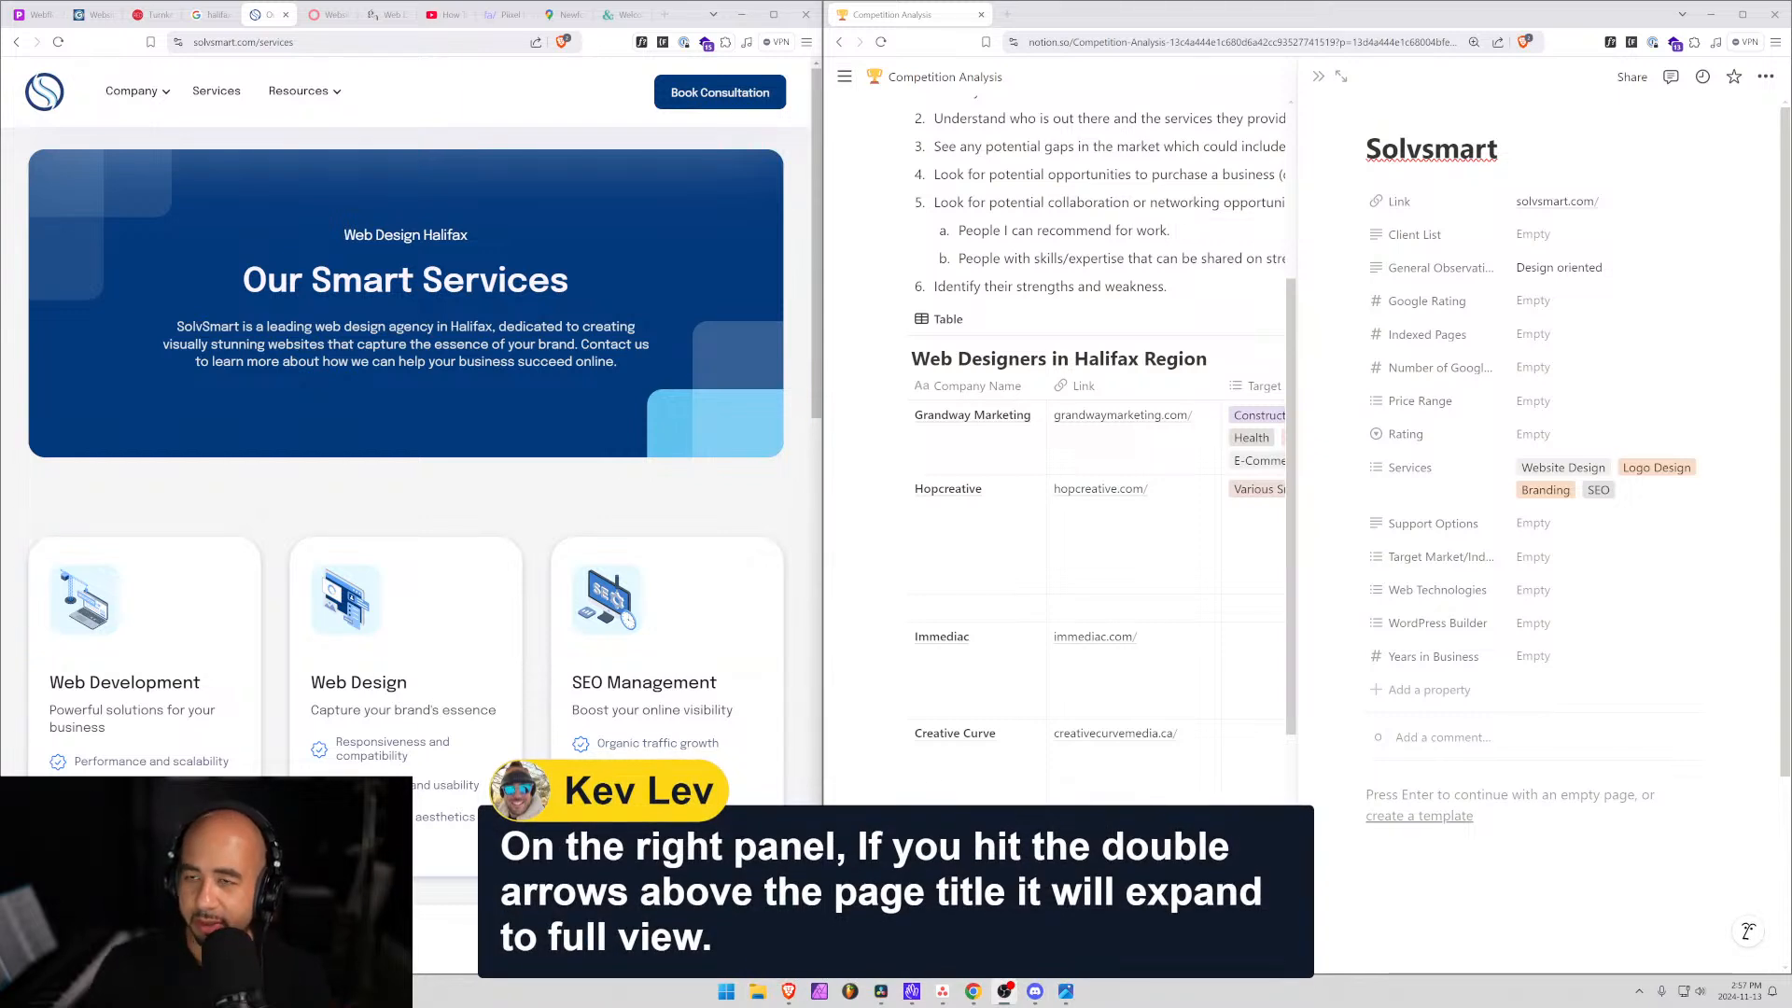
click(1318, 77)
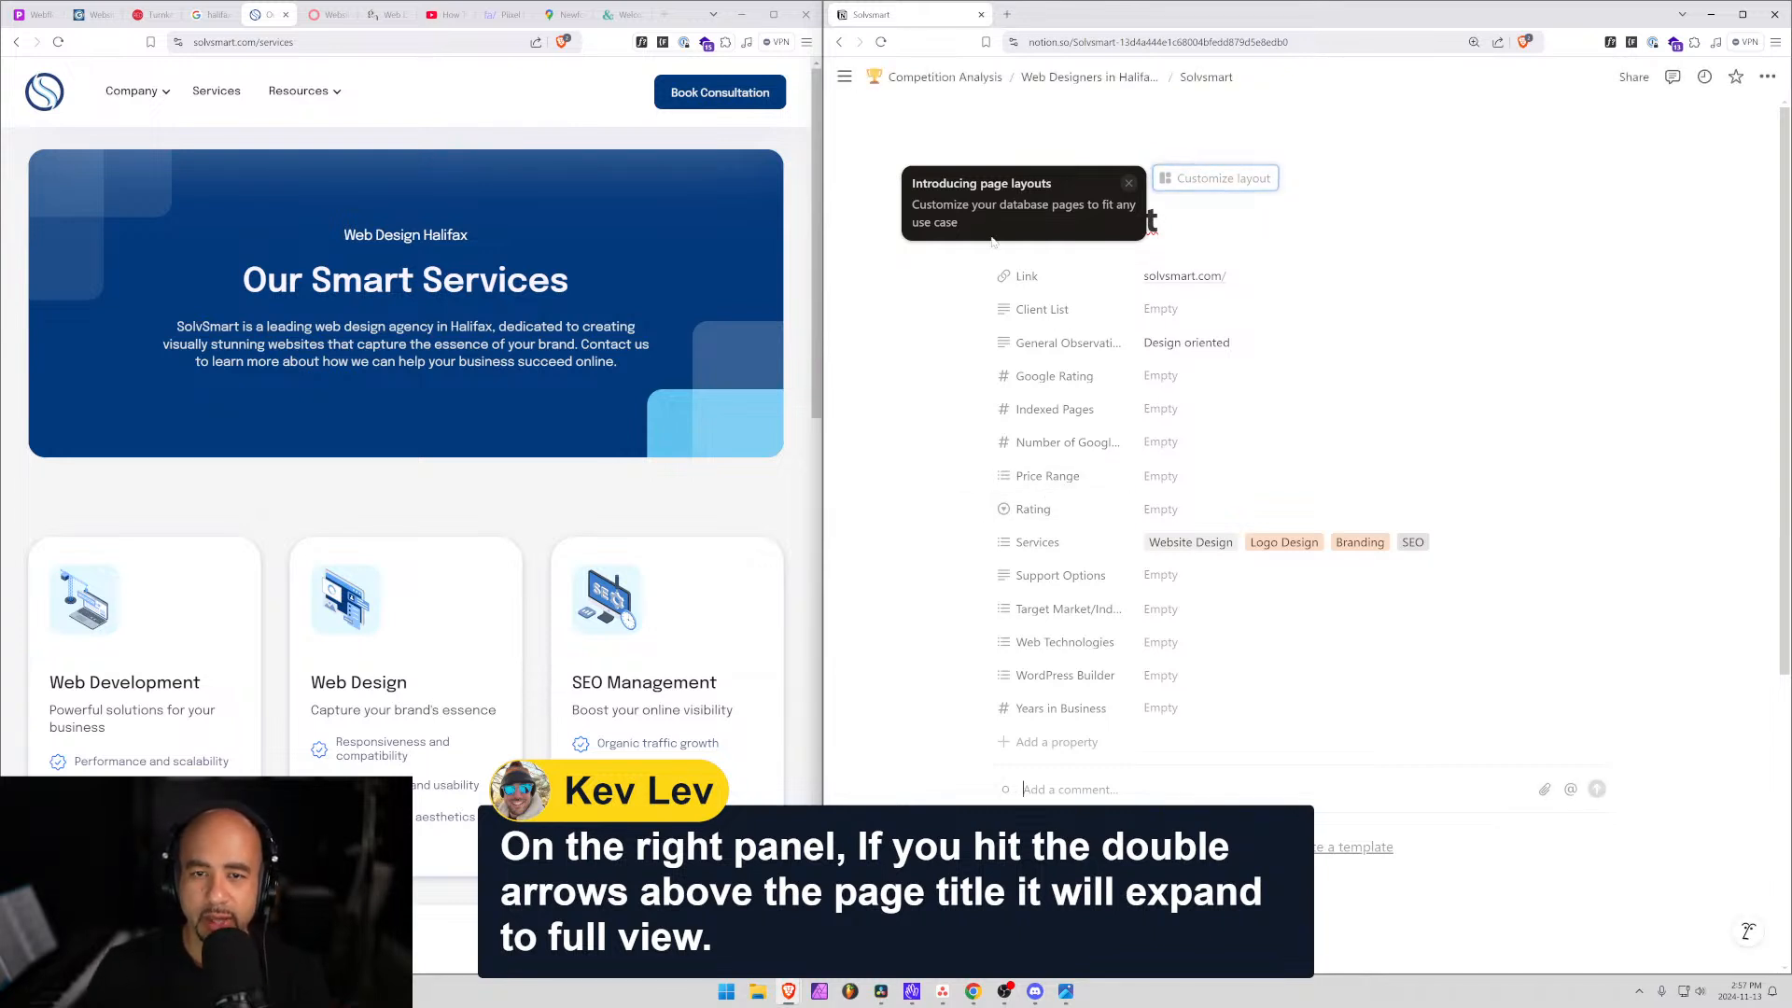
mouse_move(845, 336)
click(910, 335)
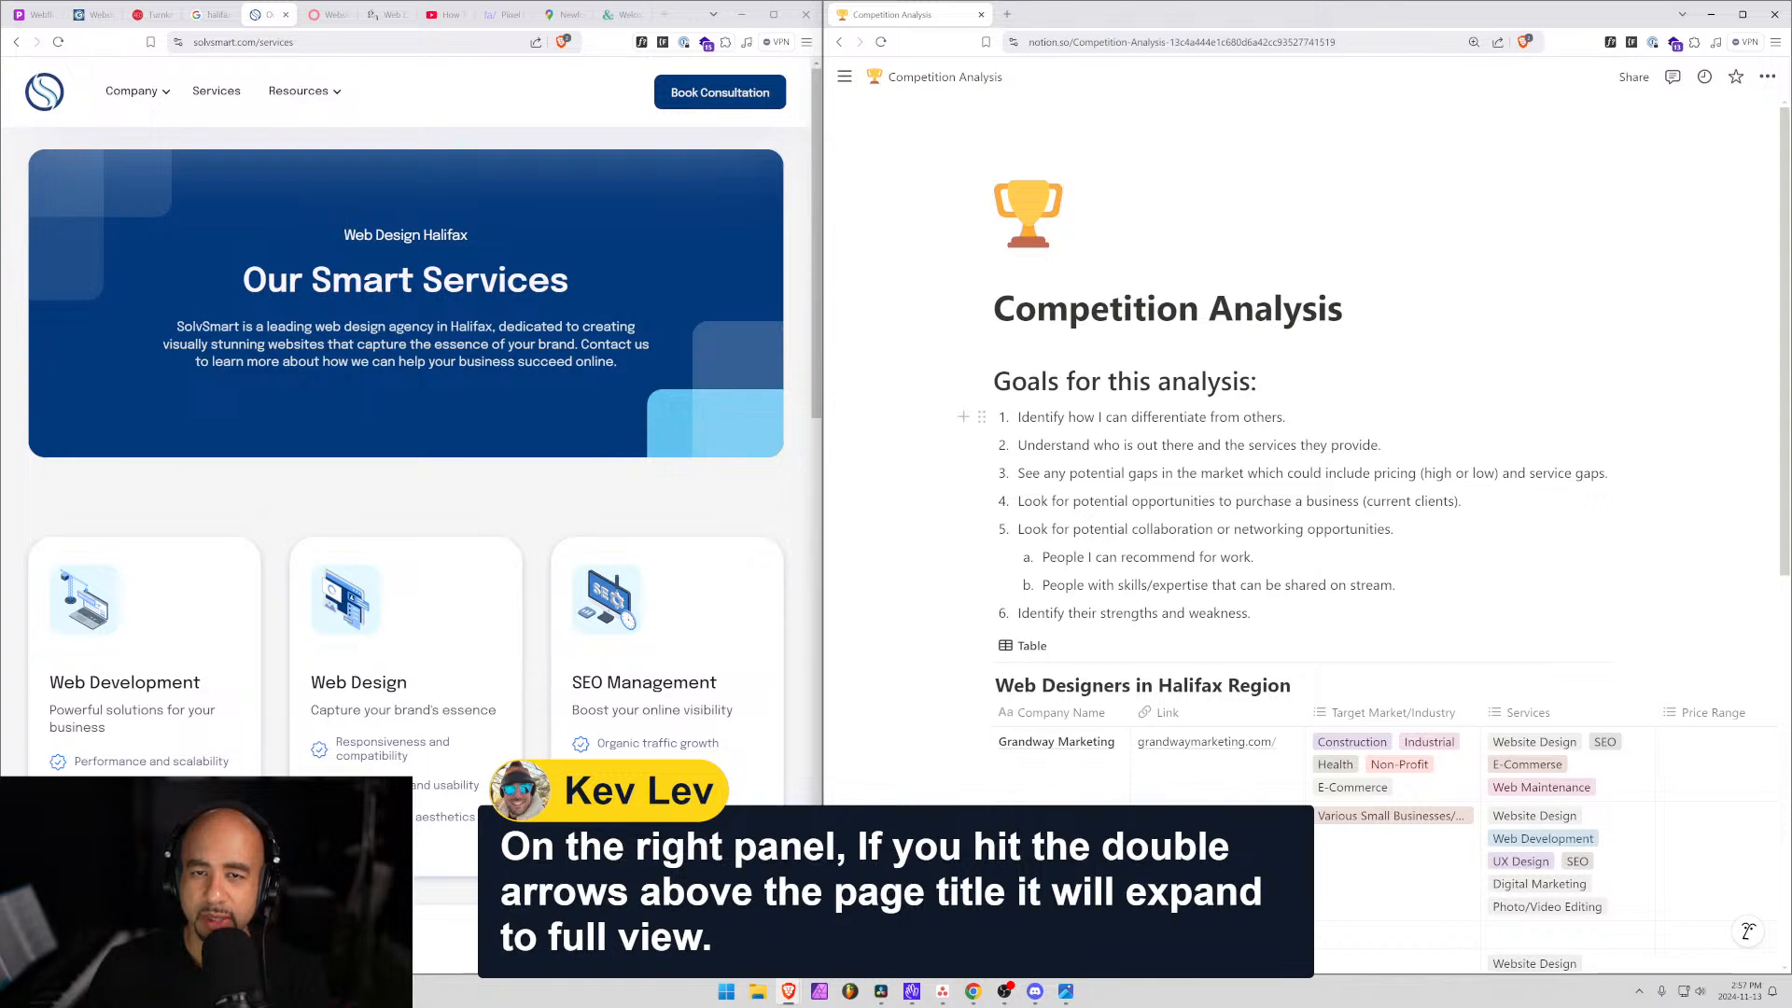
scroll(1106, 653, down, 8)
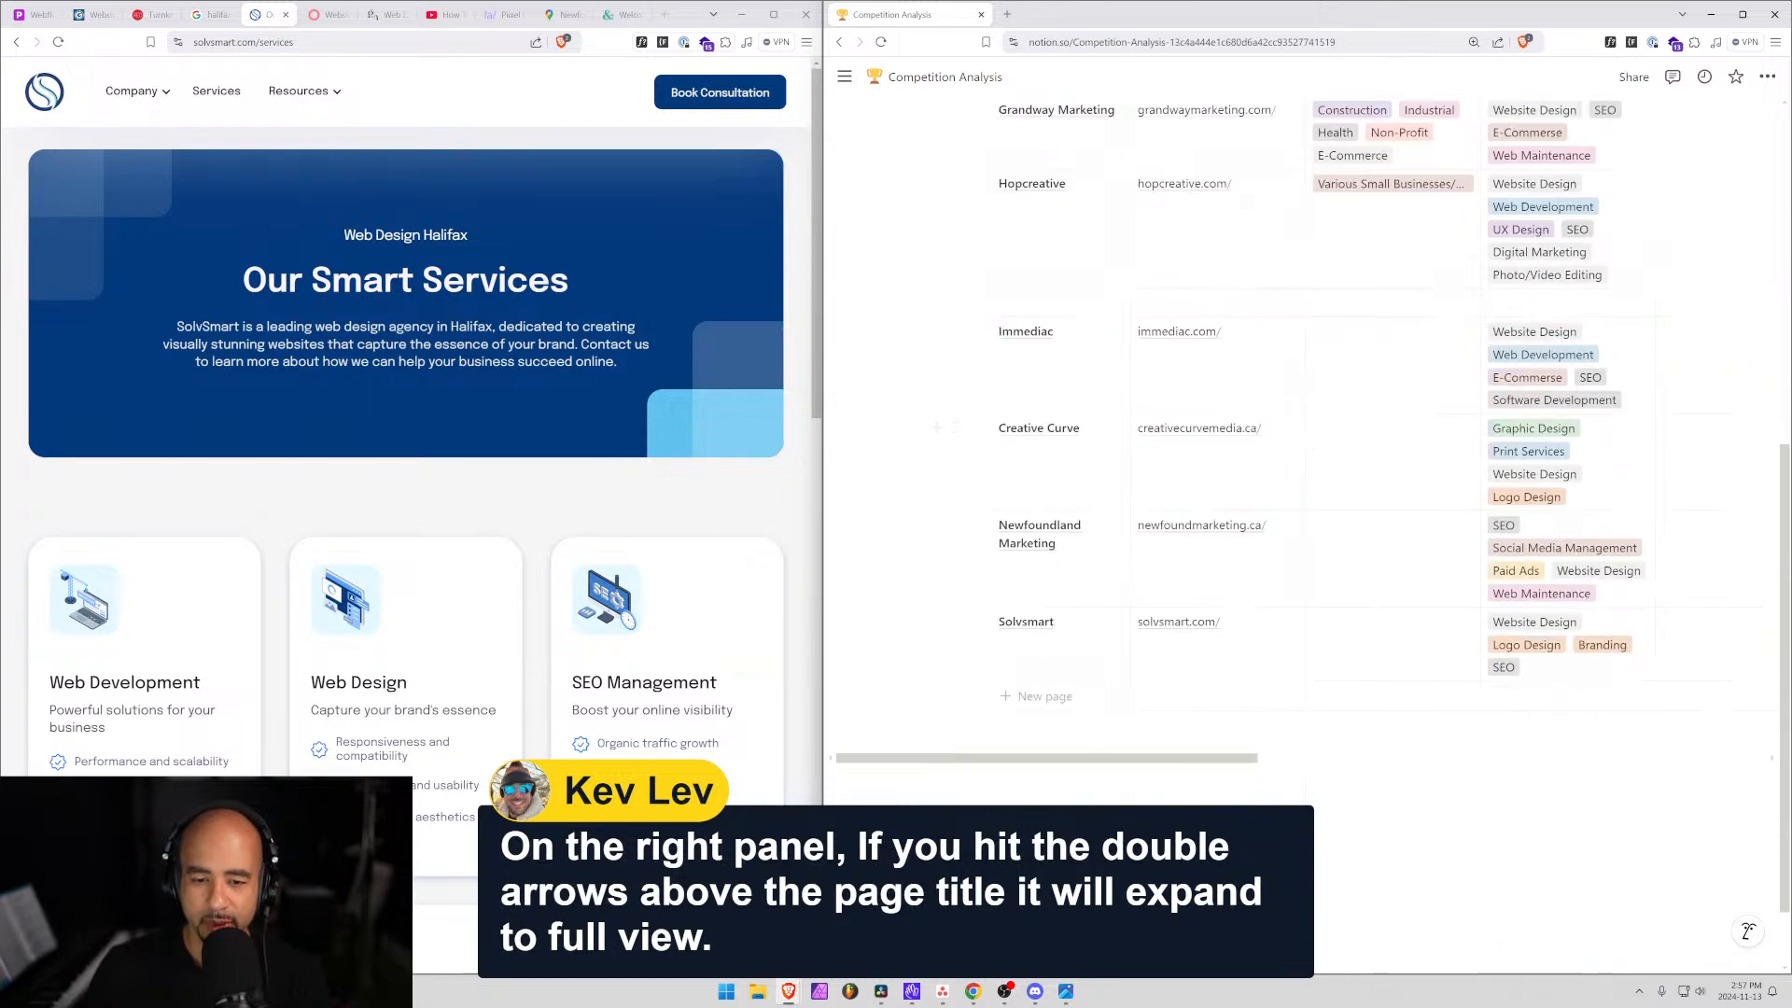
click(1100, 528)
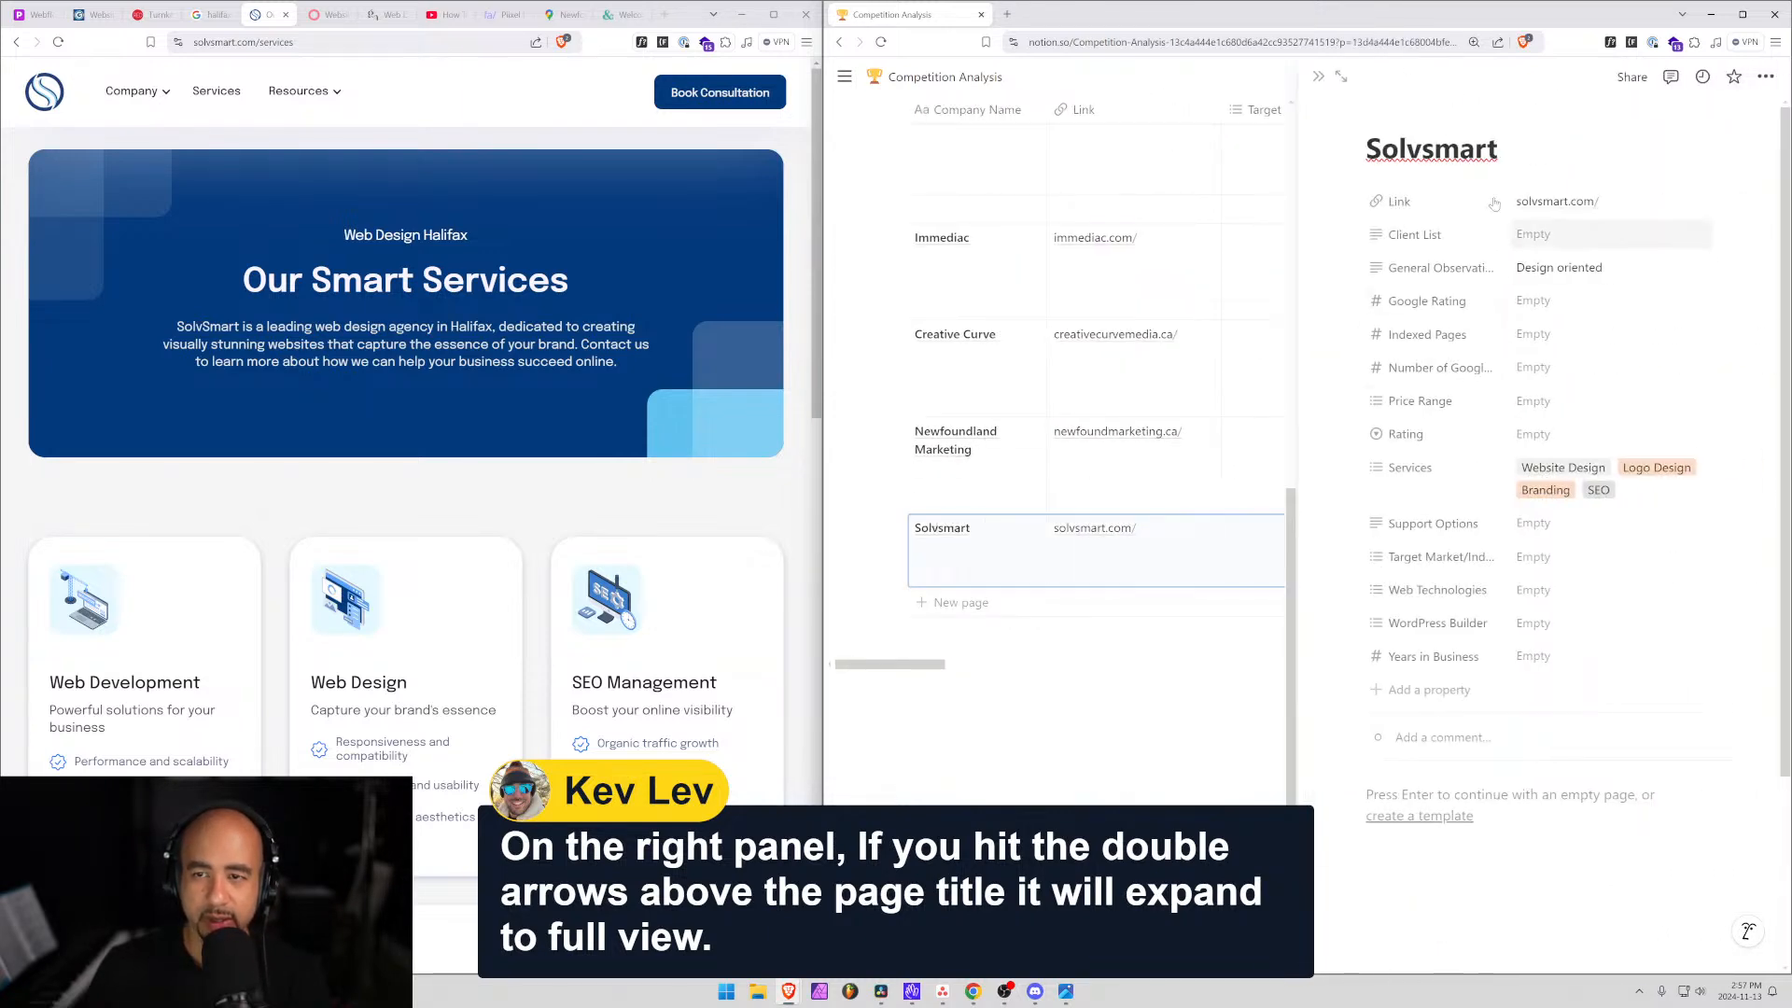
click(1340, 77)
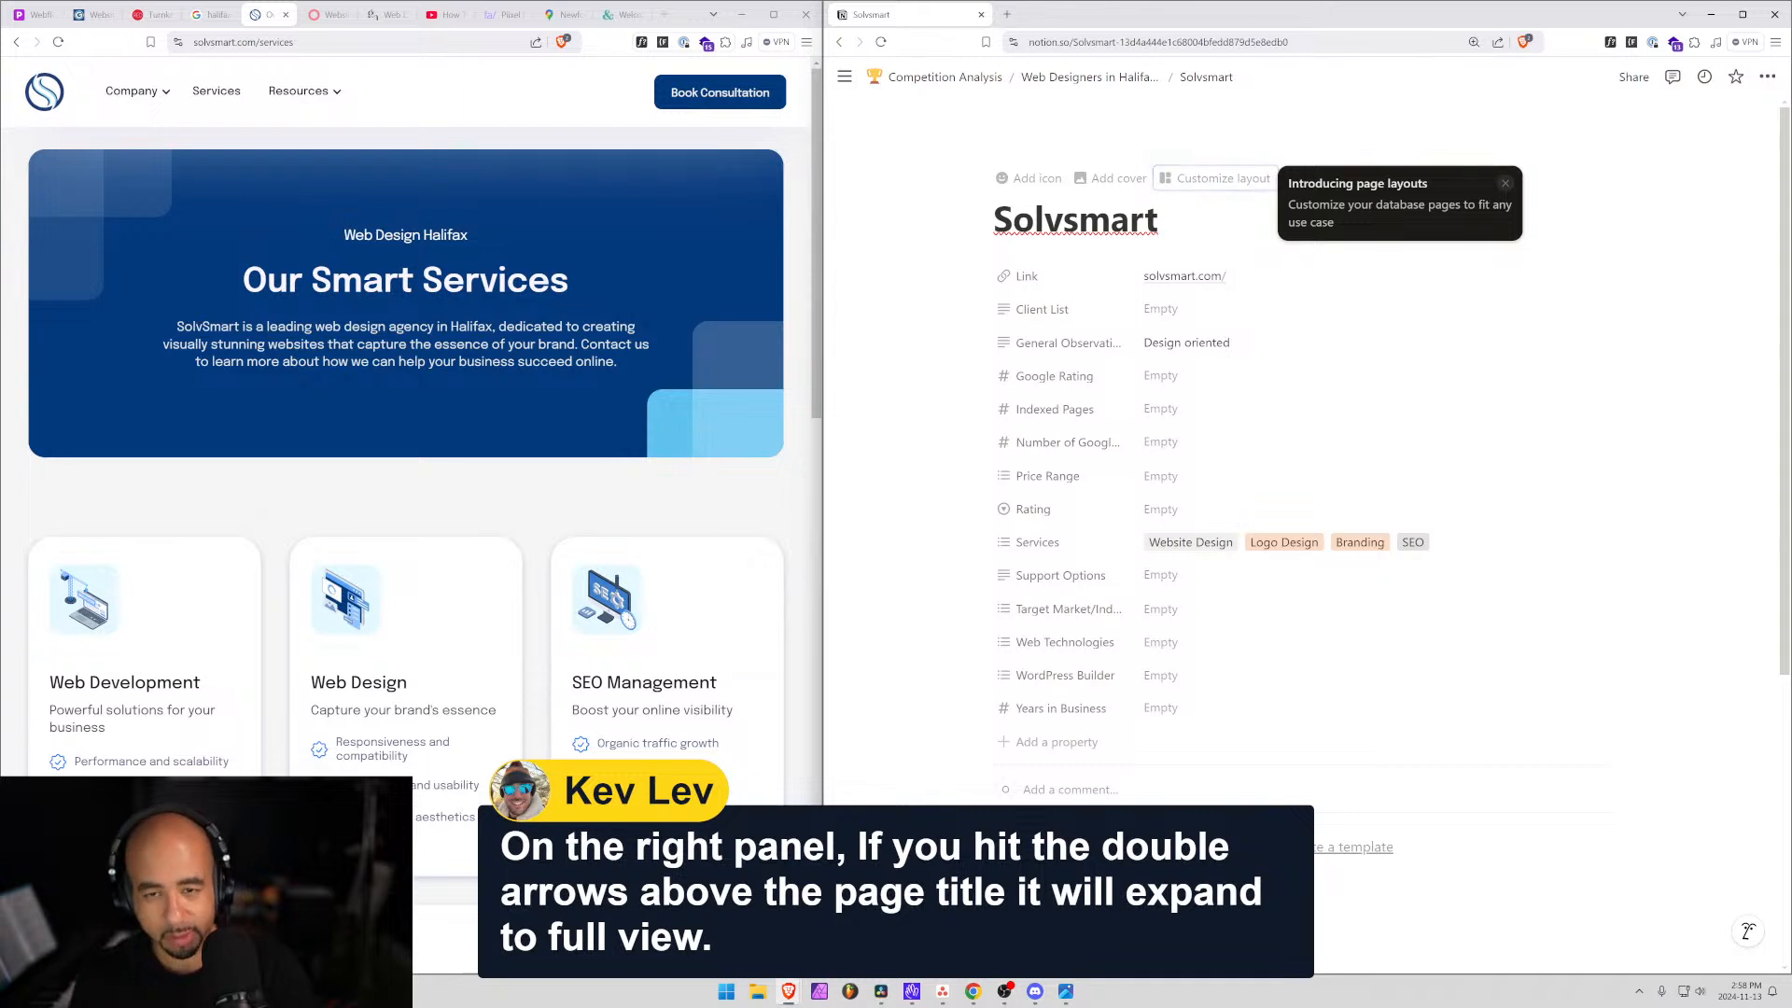
Set the Notion page zoom to 125%.
key(ctrl+minus)
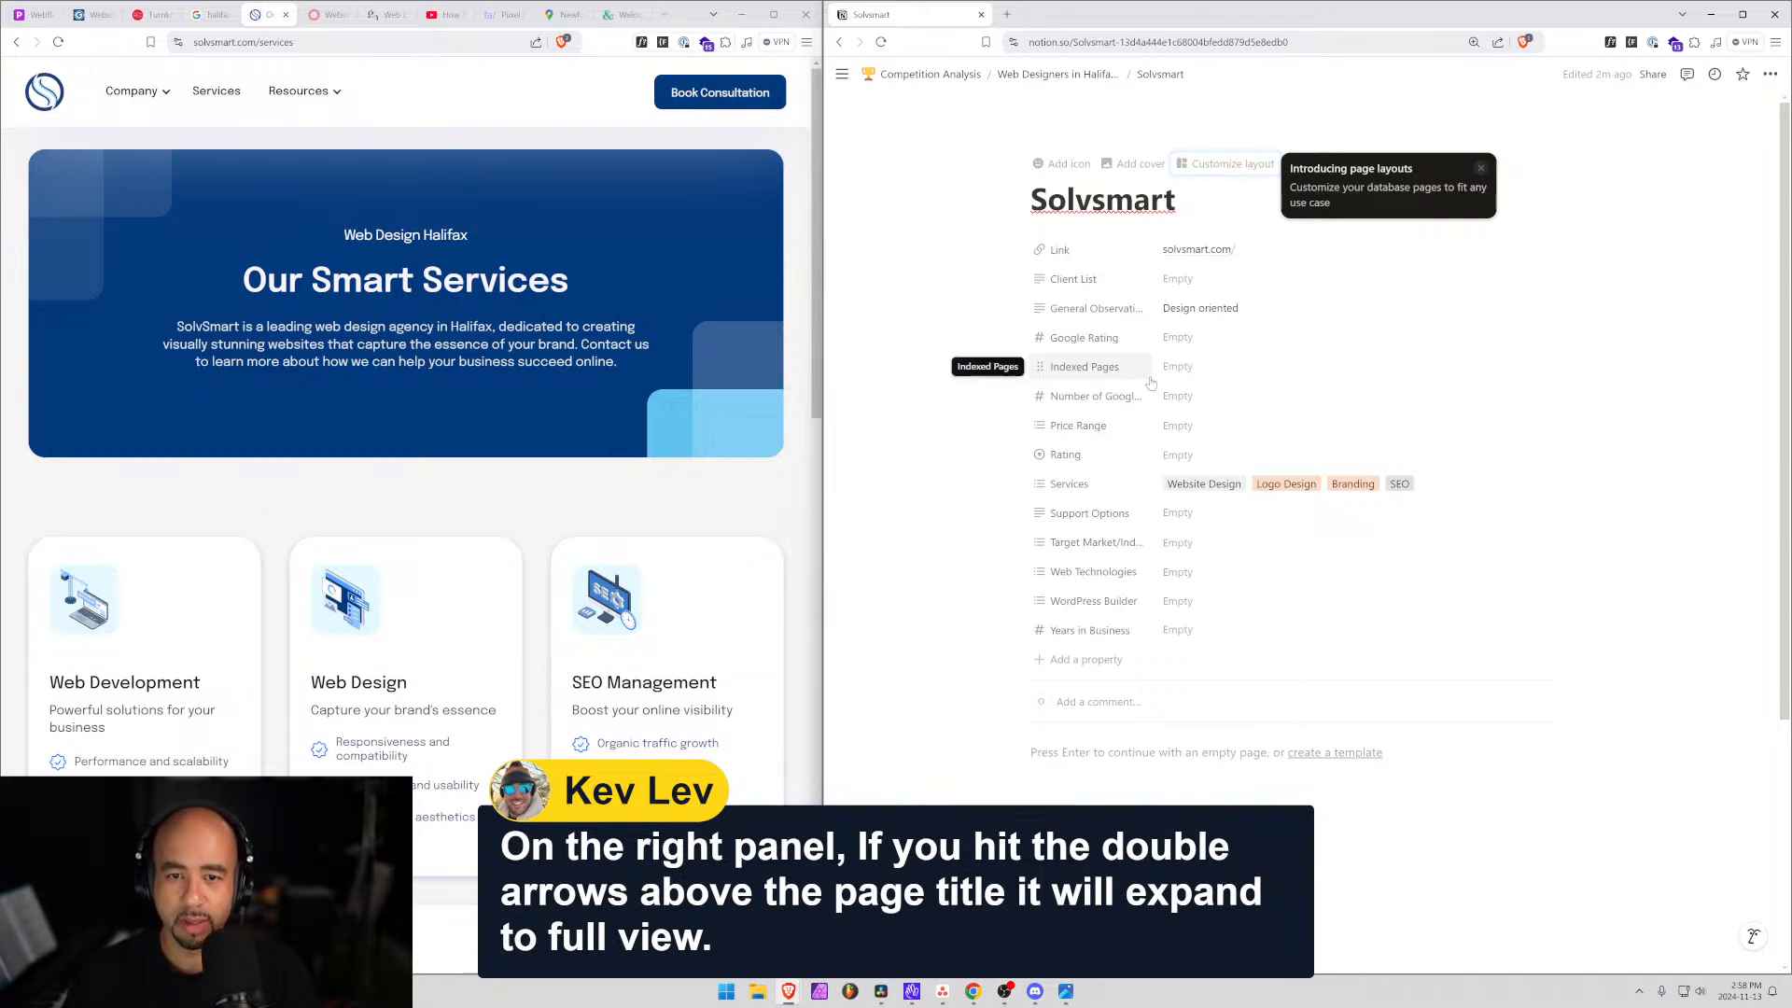
click(1474, 42)
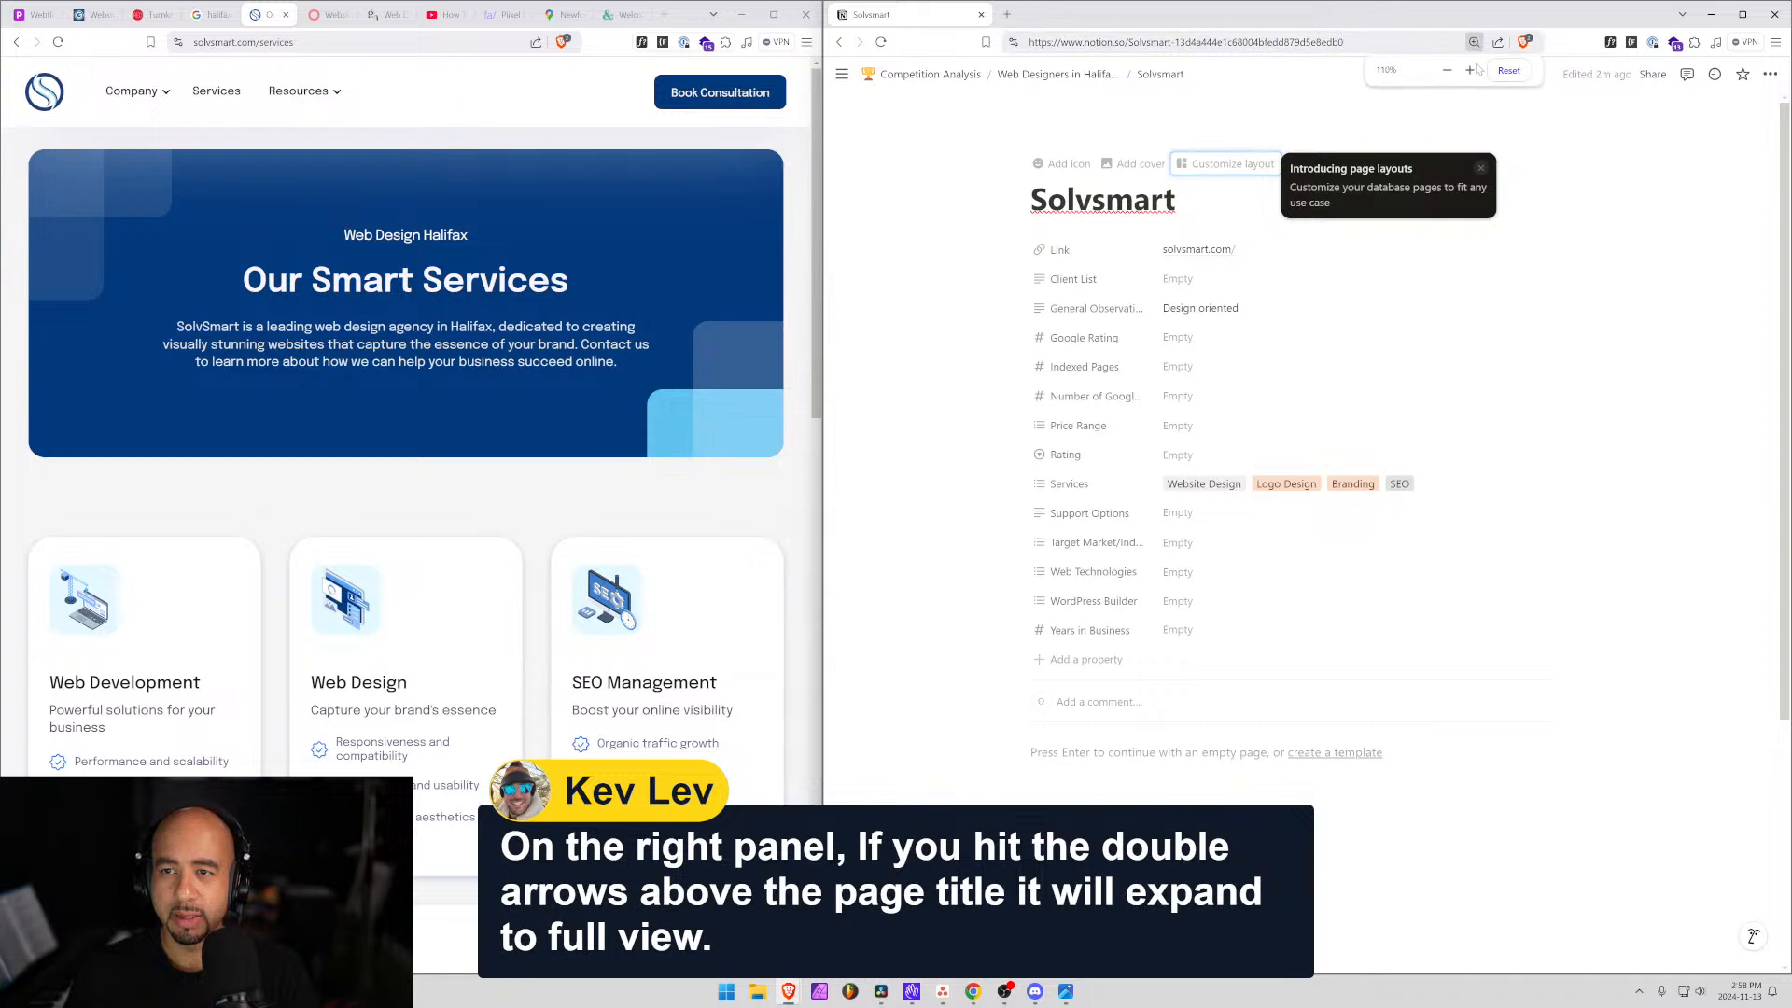
click(1469, 70)
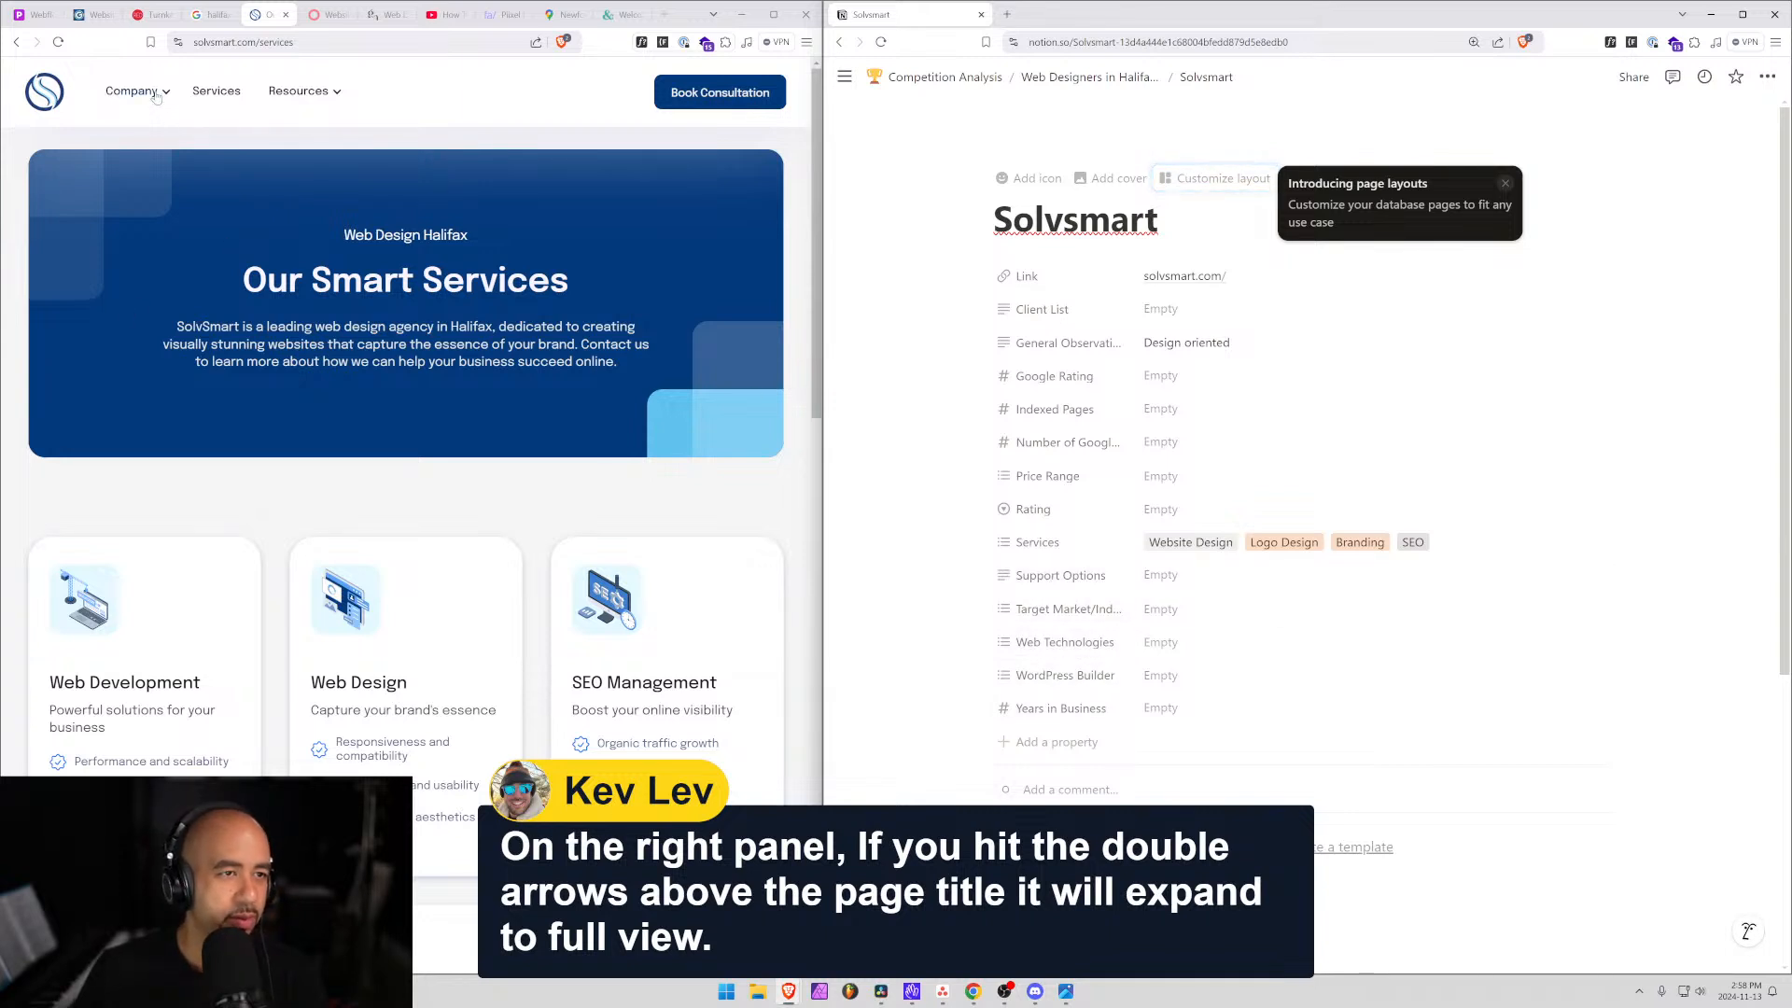
Open Solv Careers and read the Flutter engineer posting's requirements, then return to the listings.
mouse_move(135, 90)
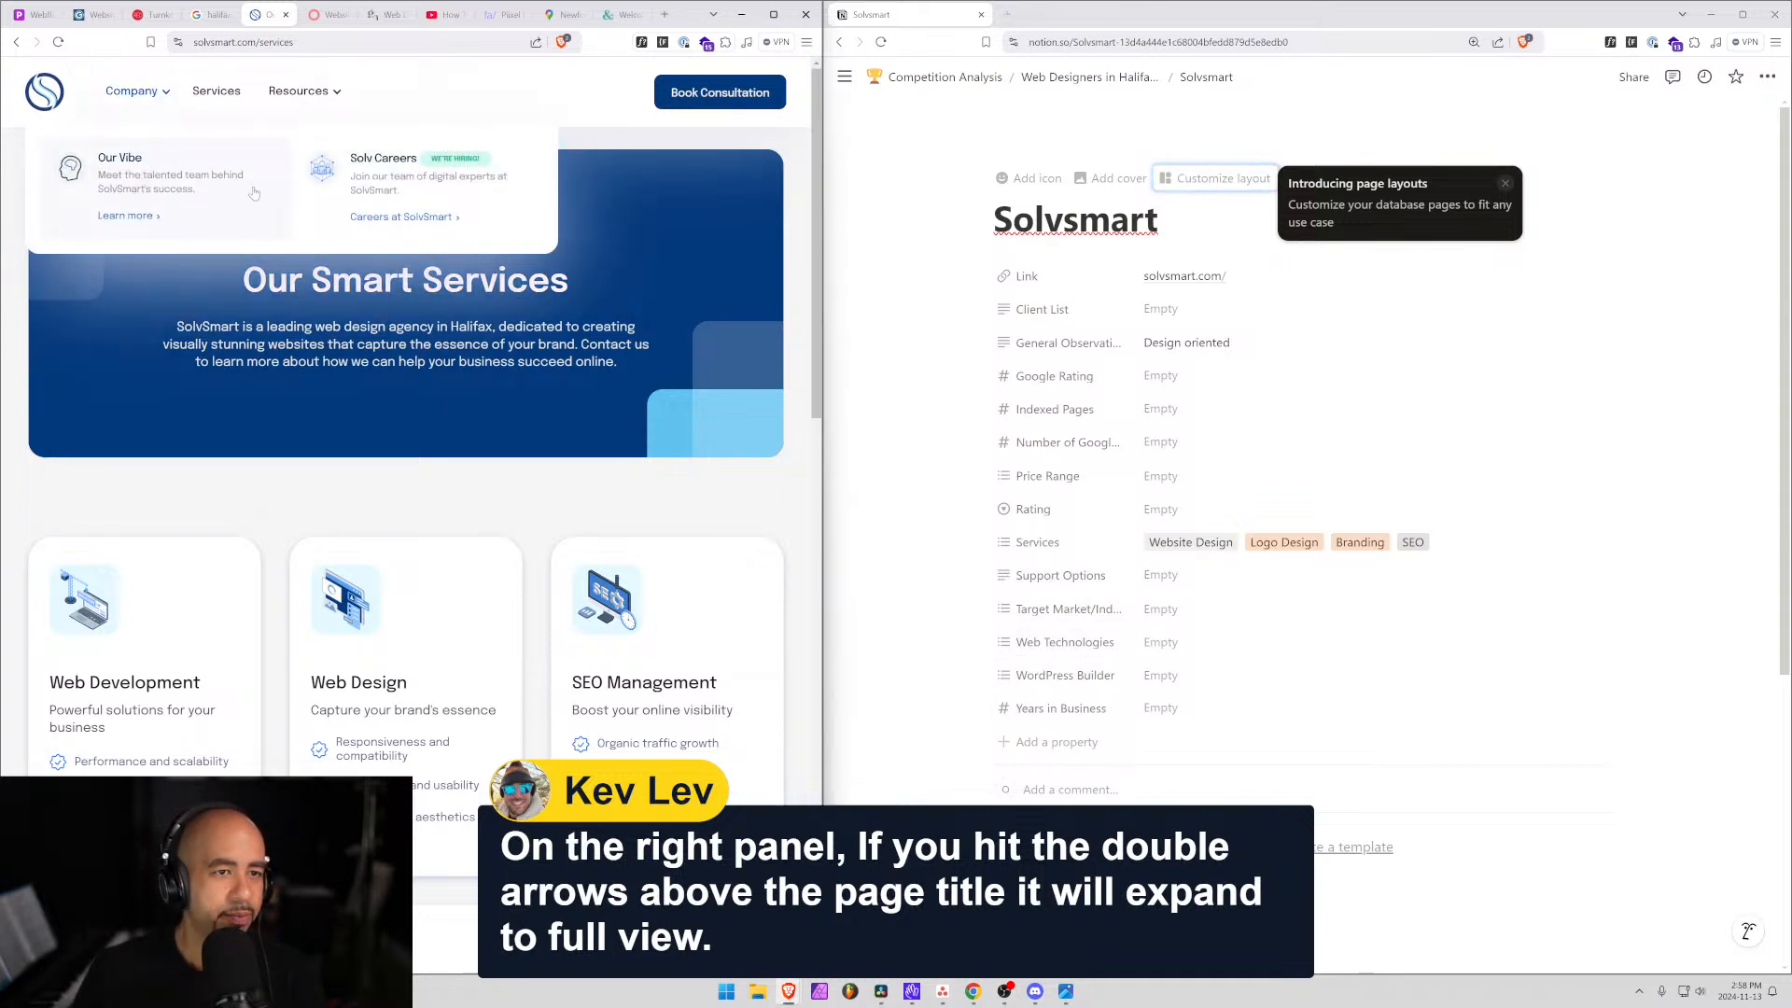
click(380, 157)
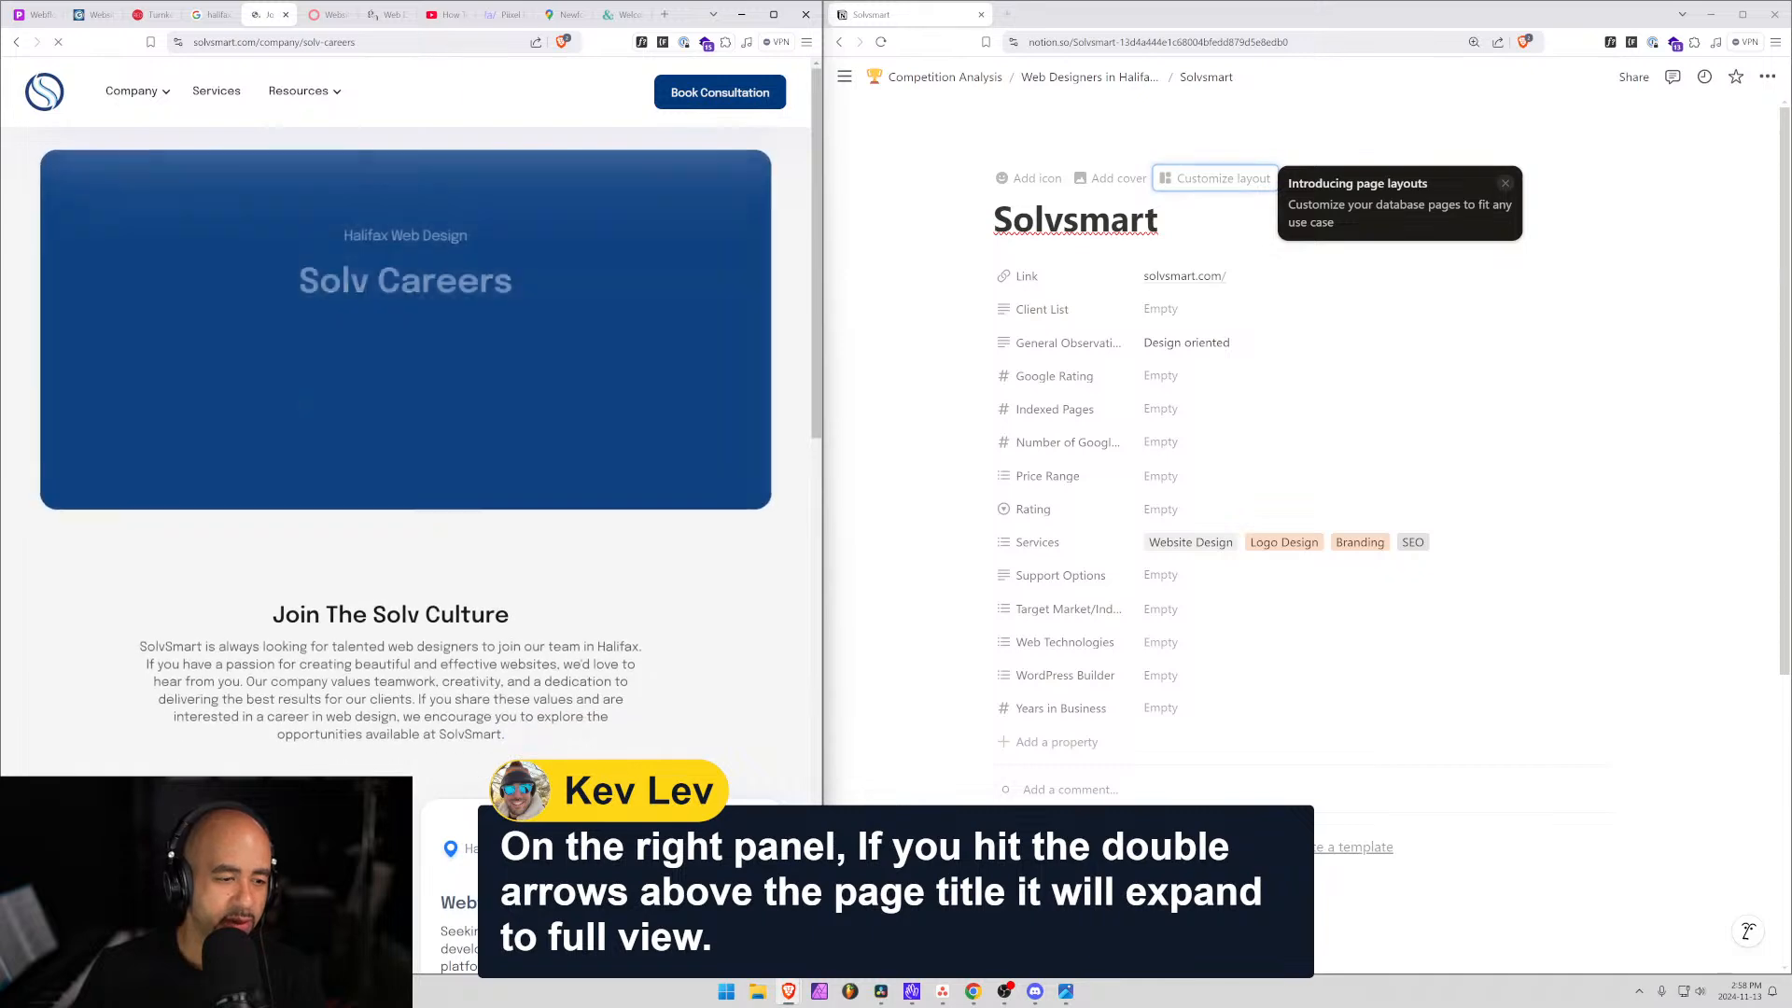
scroll(285, 404, down, 3)
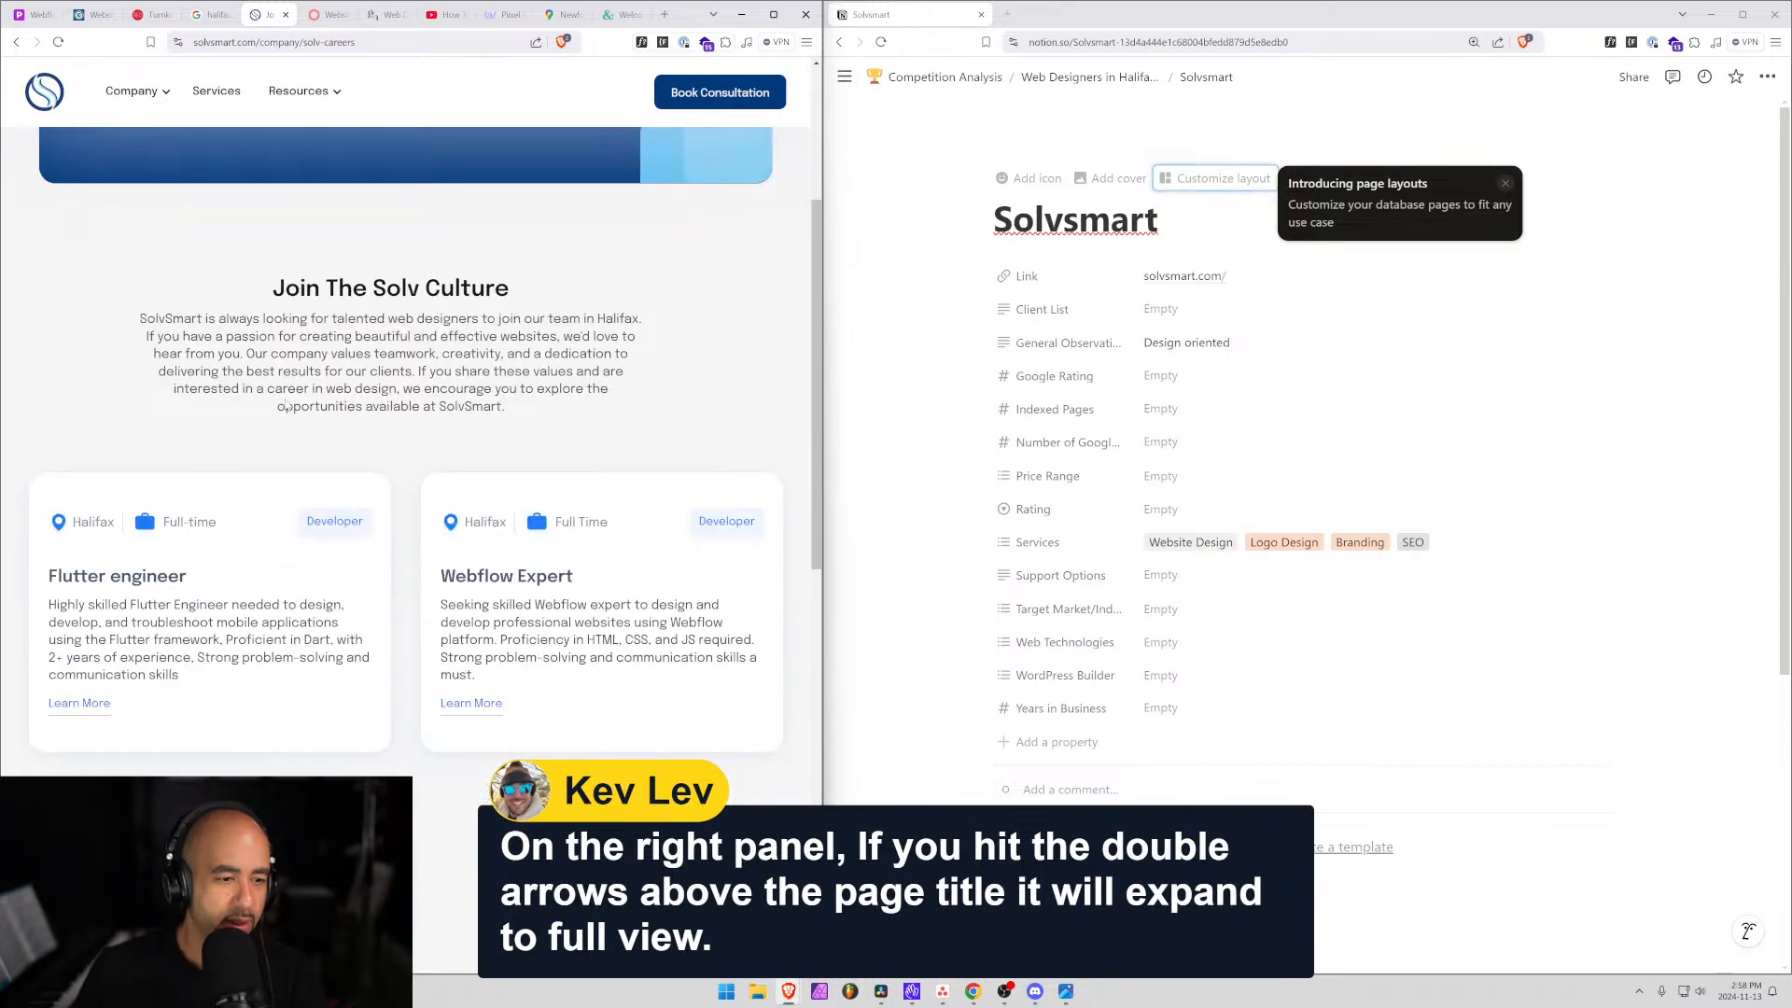
scroll(286, 404, down, 3)
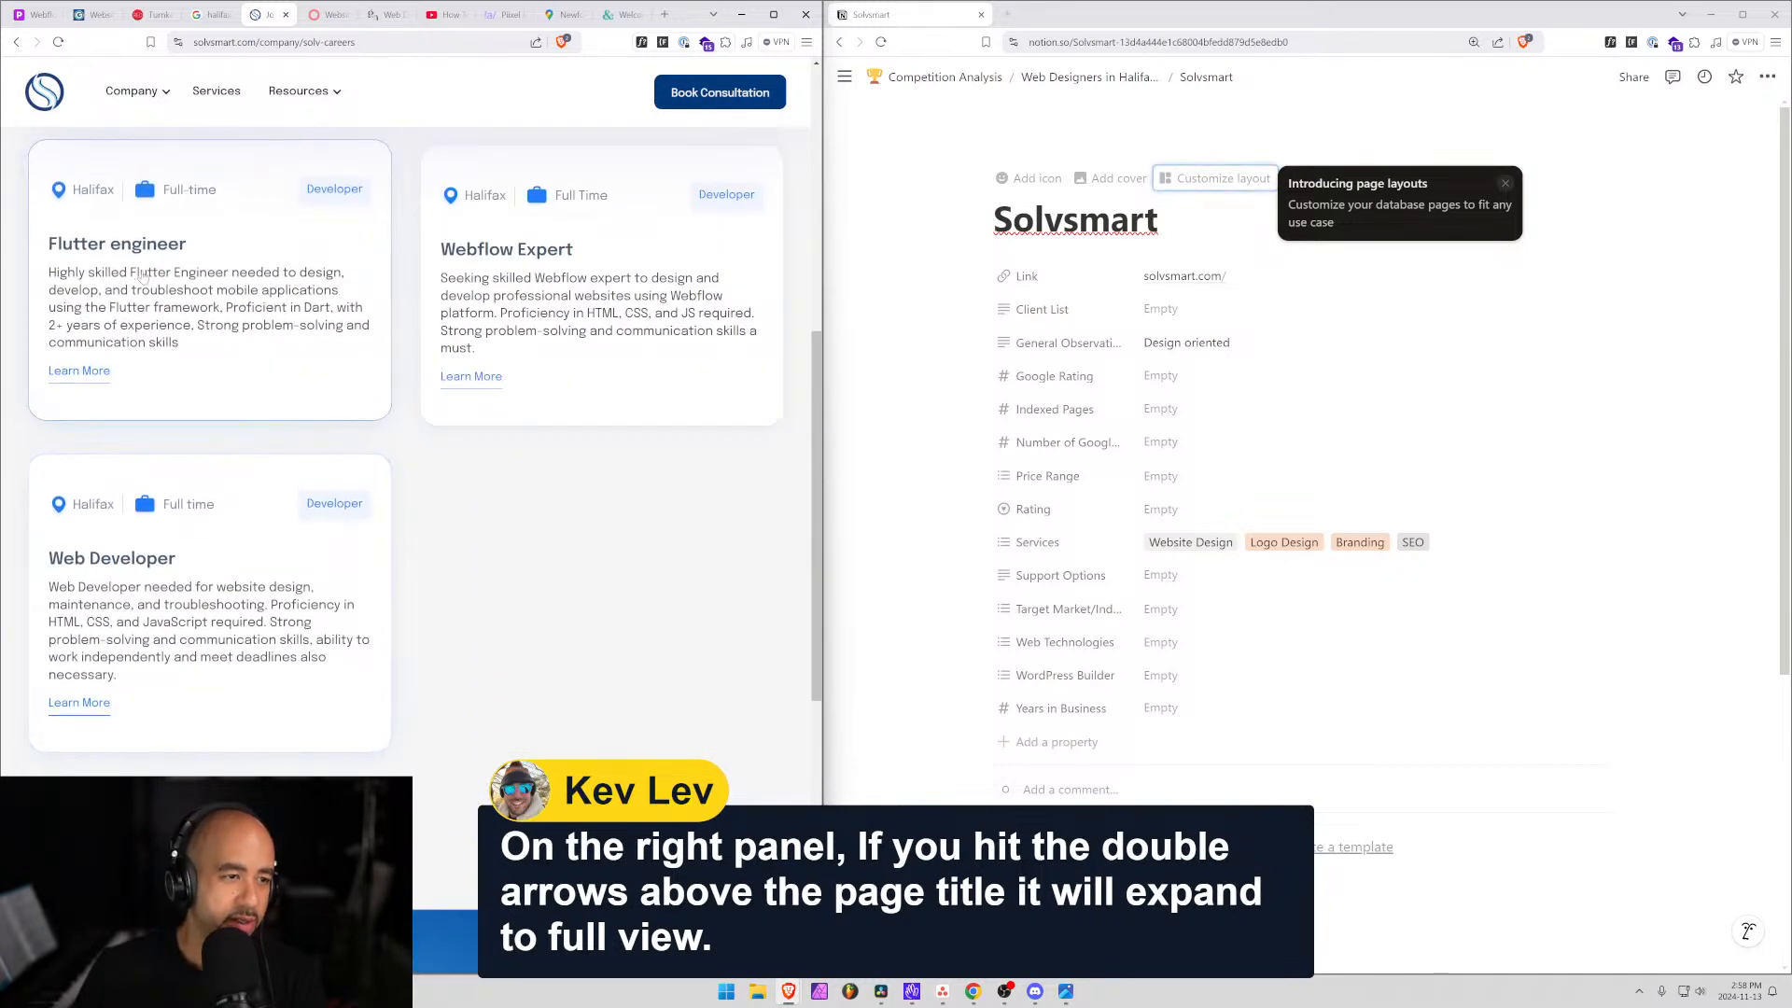
click(206, 305)
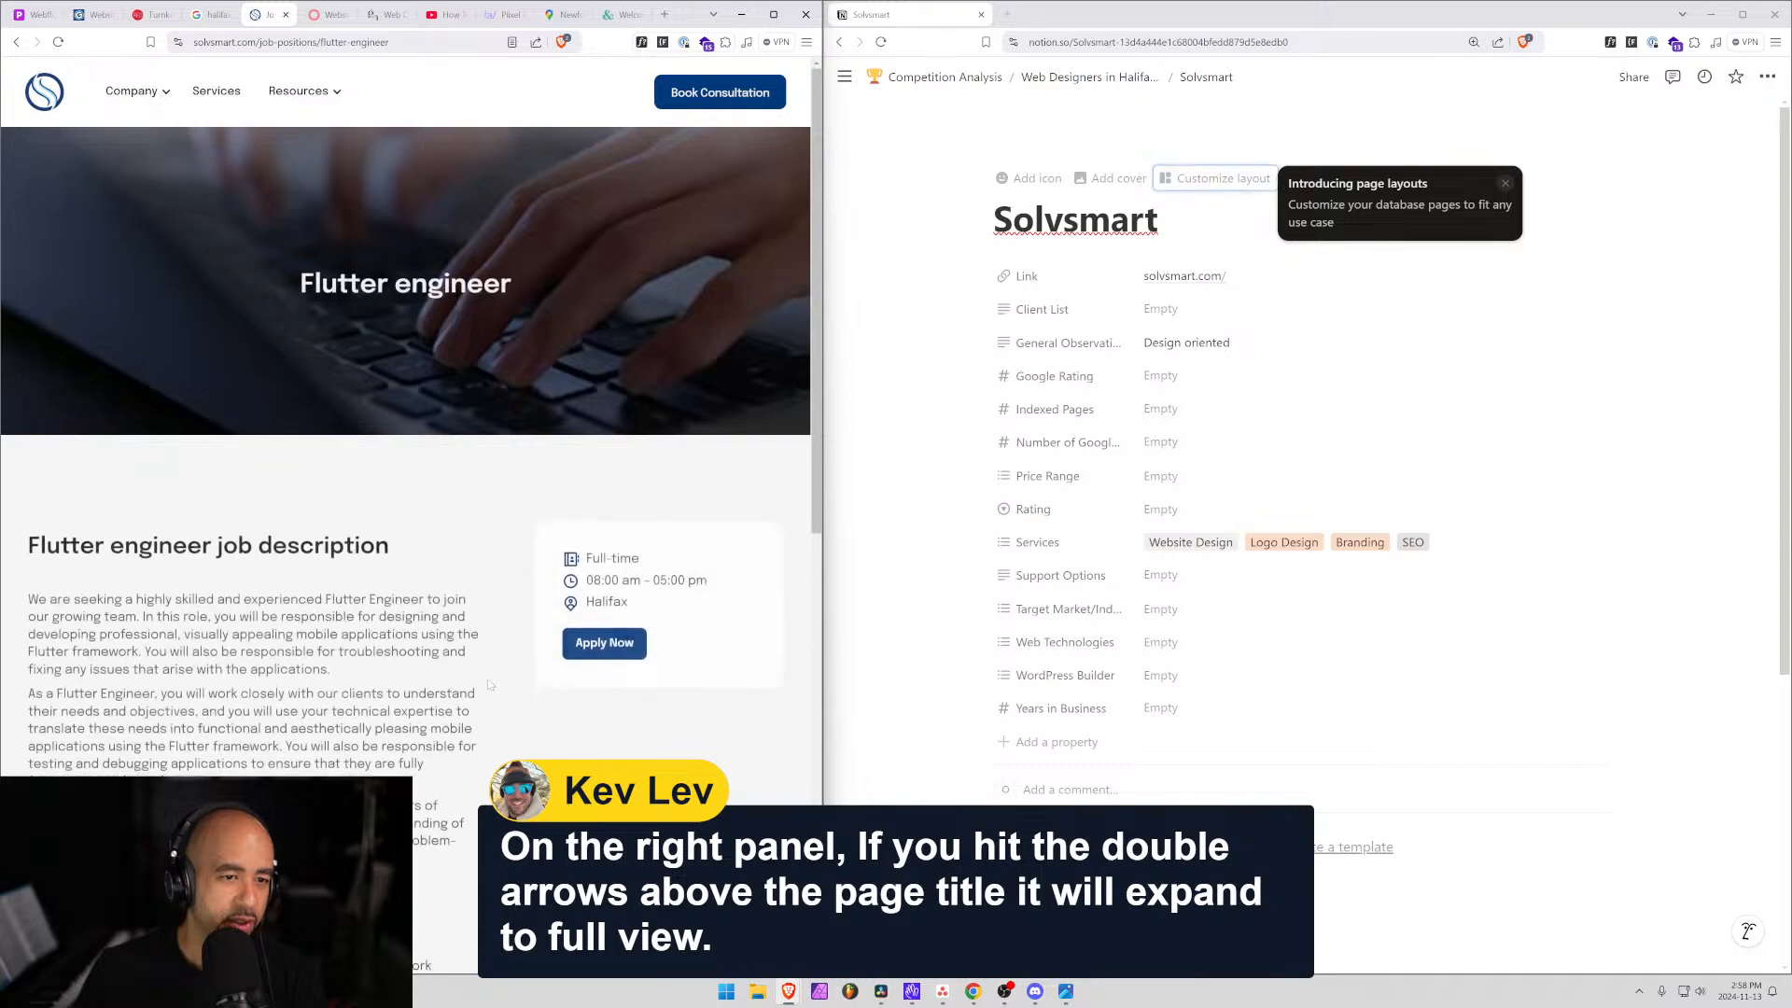
scroll(316, 574, down, 5)
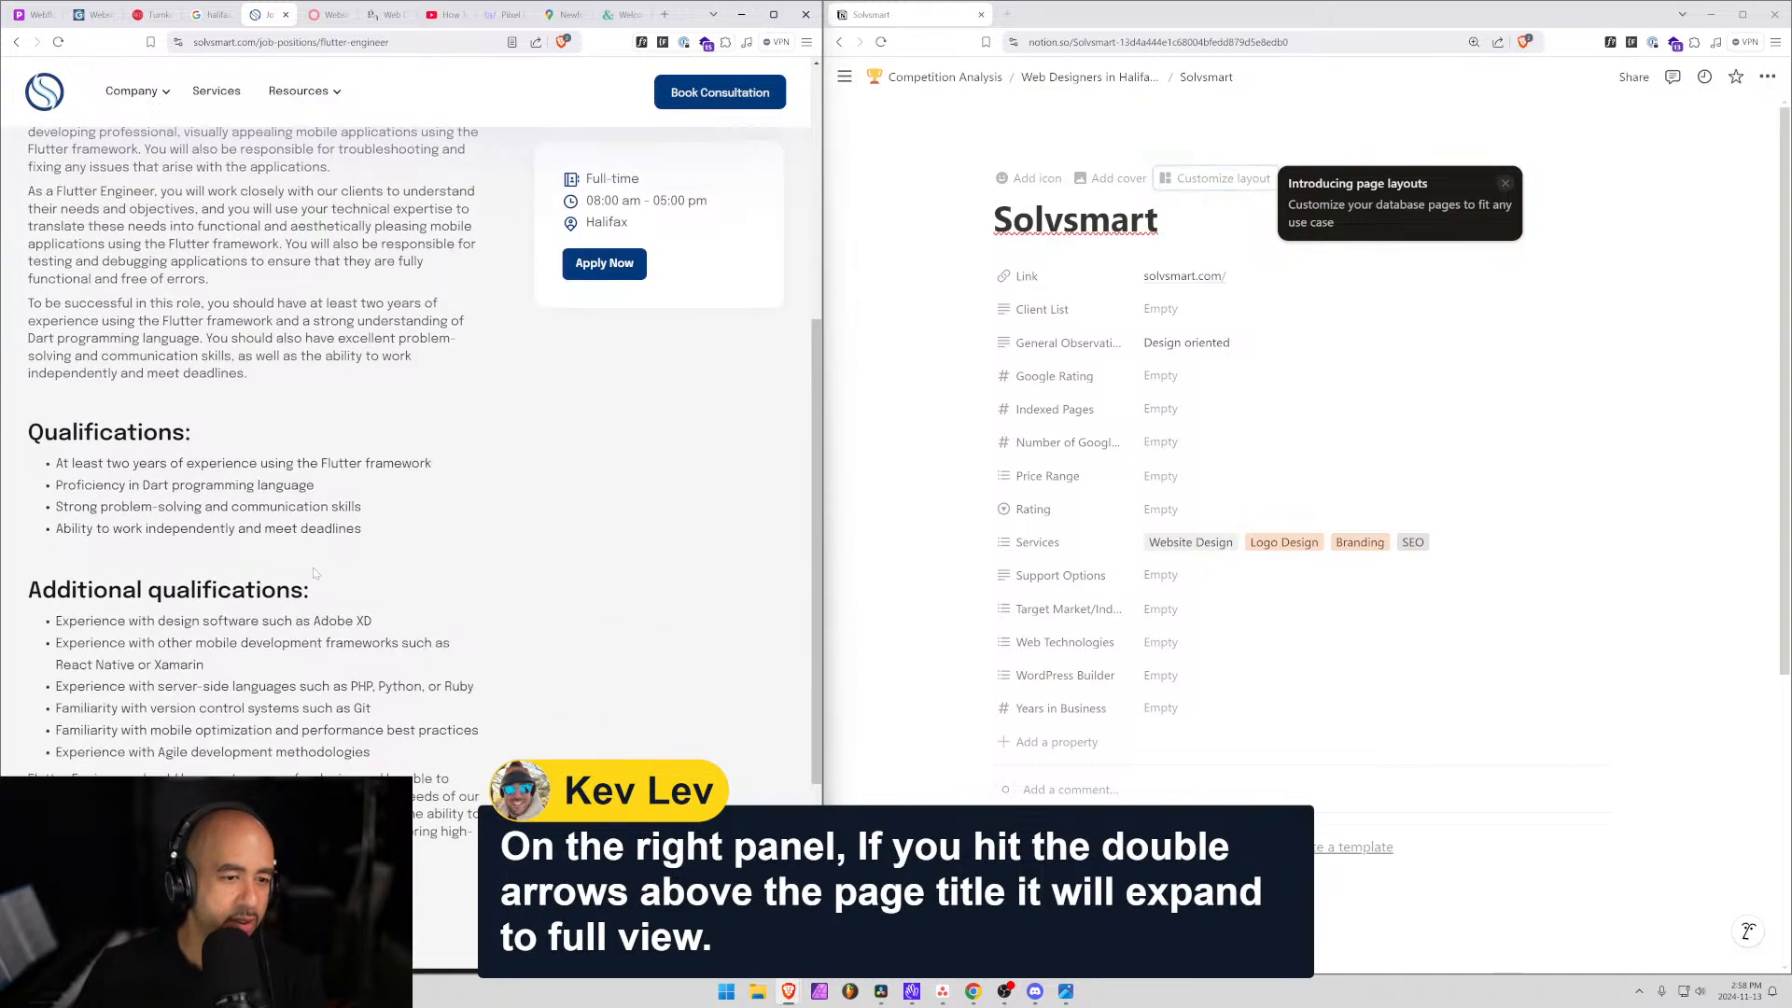
scroll(314, 573, down, 4)
scroll(315, 574, up, 5)
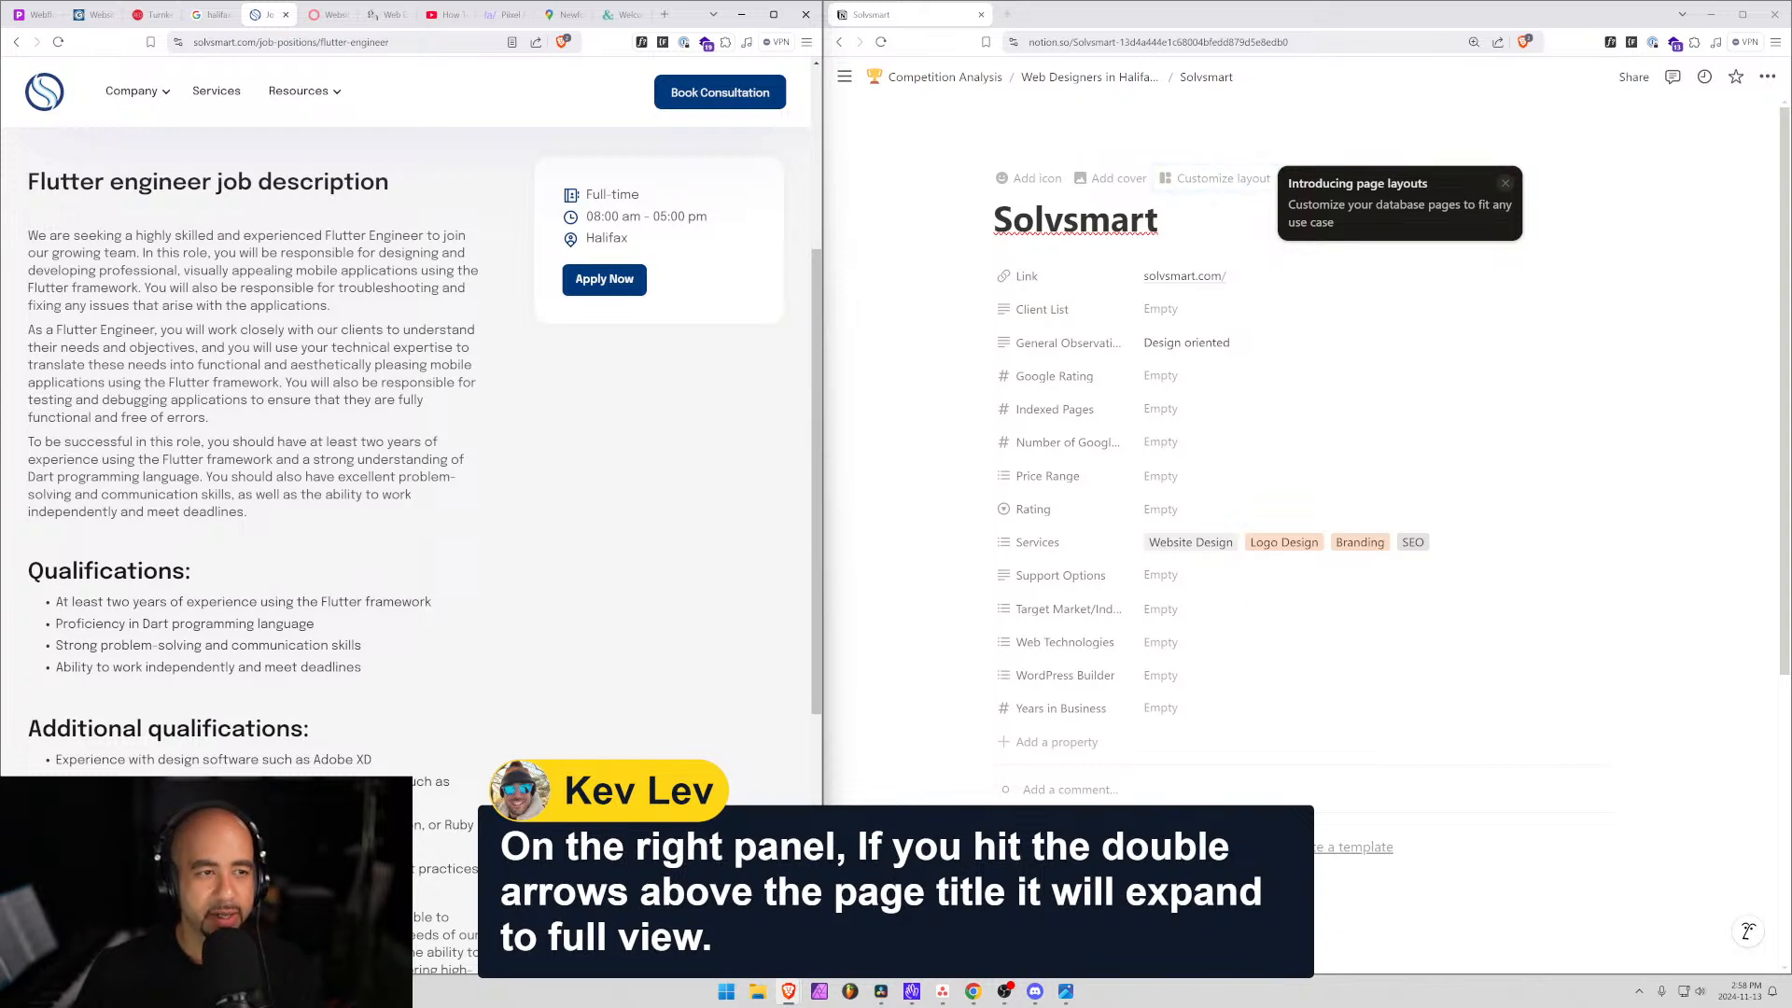
scroll(256, 648, down, 5)
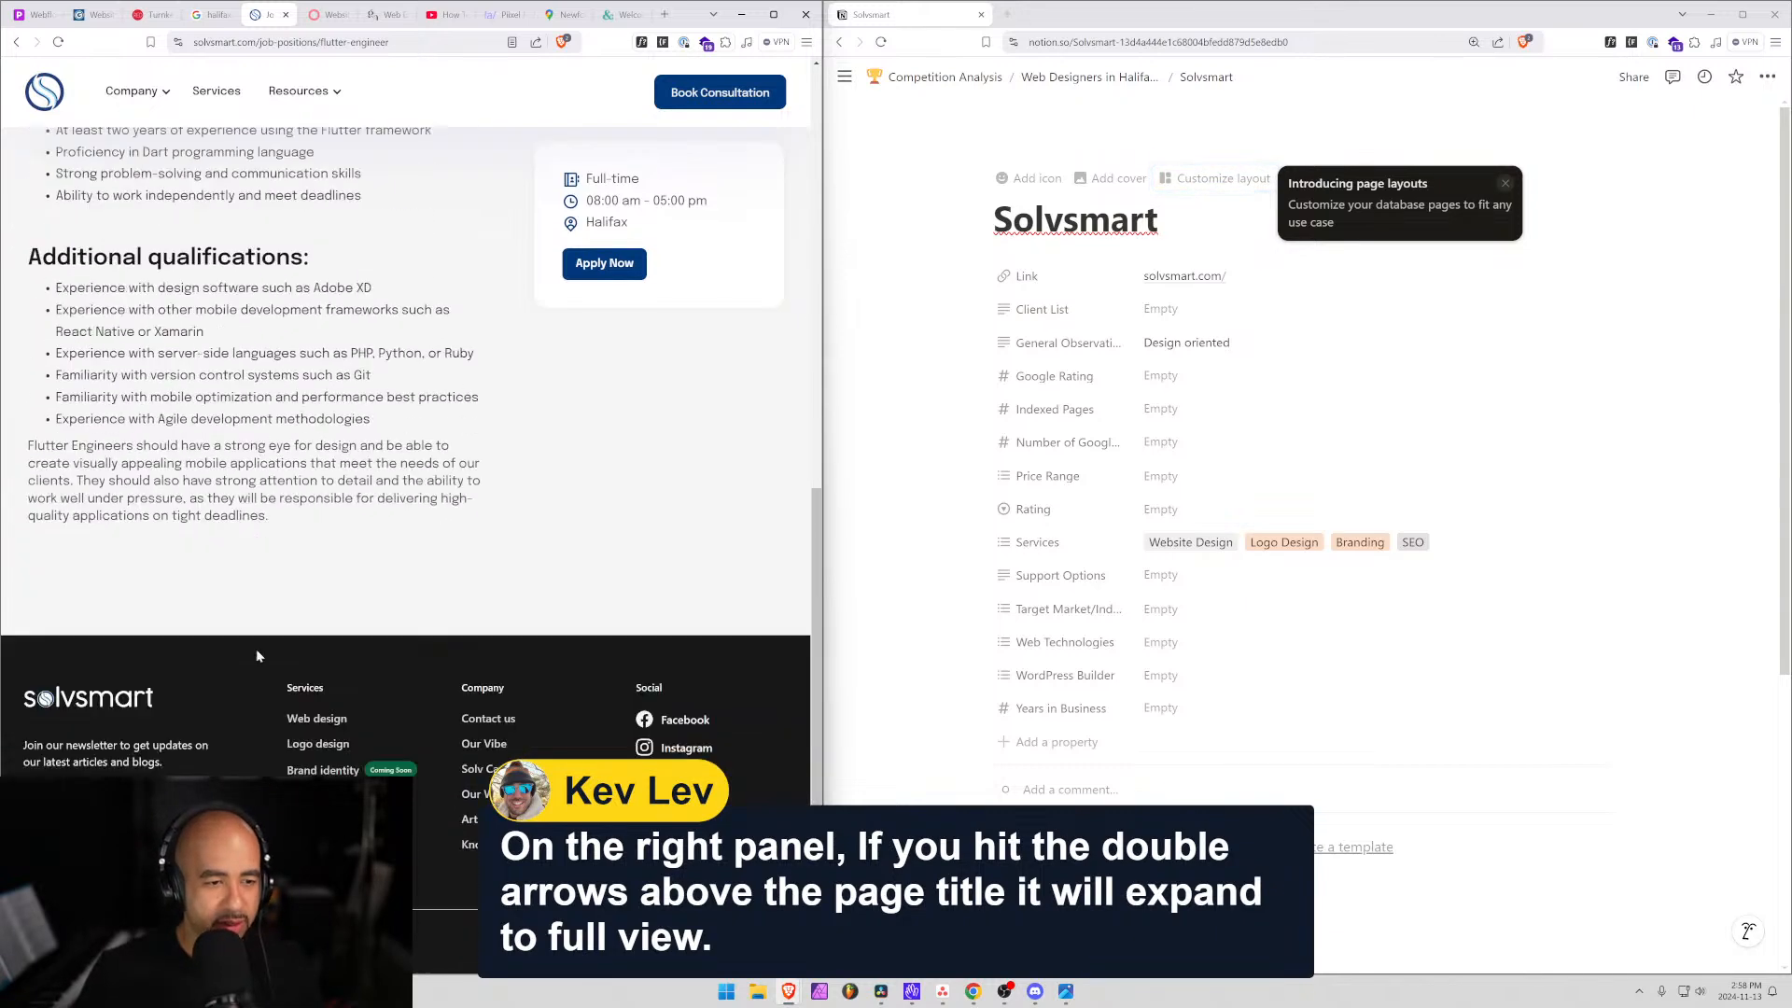
scroll(271, 598, up, 4)
scroll(271, 599, down, 4)
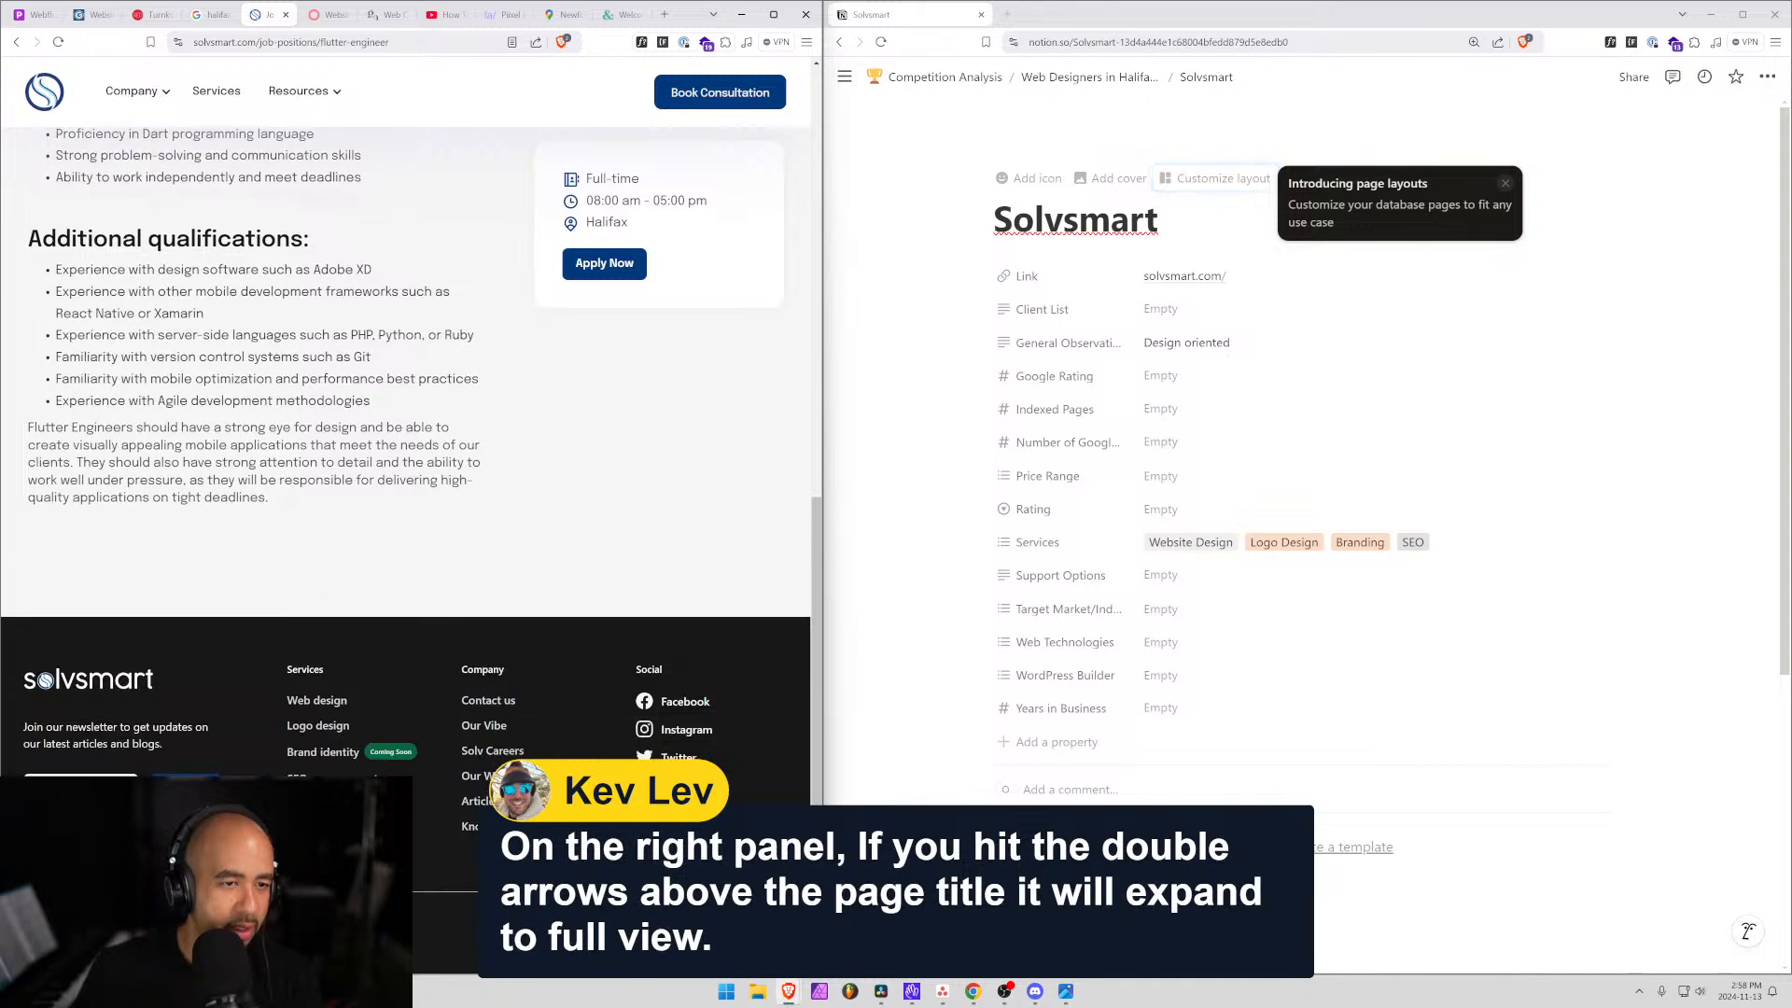
triple_click(338, 328)
click(338, 329)
scroll(287, 563, up, 5)
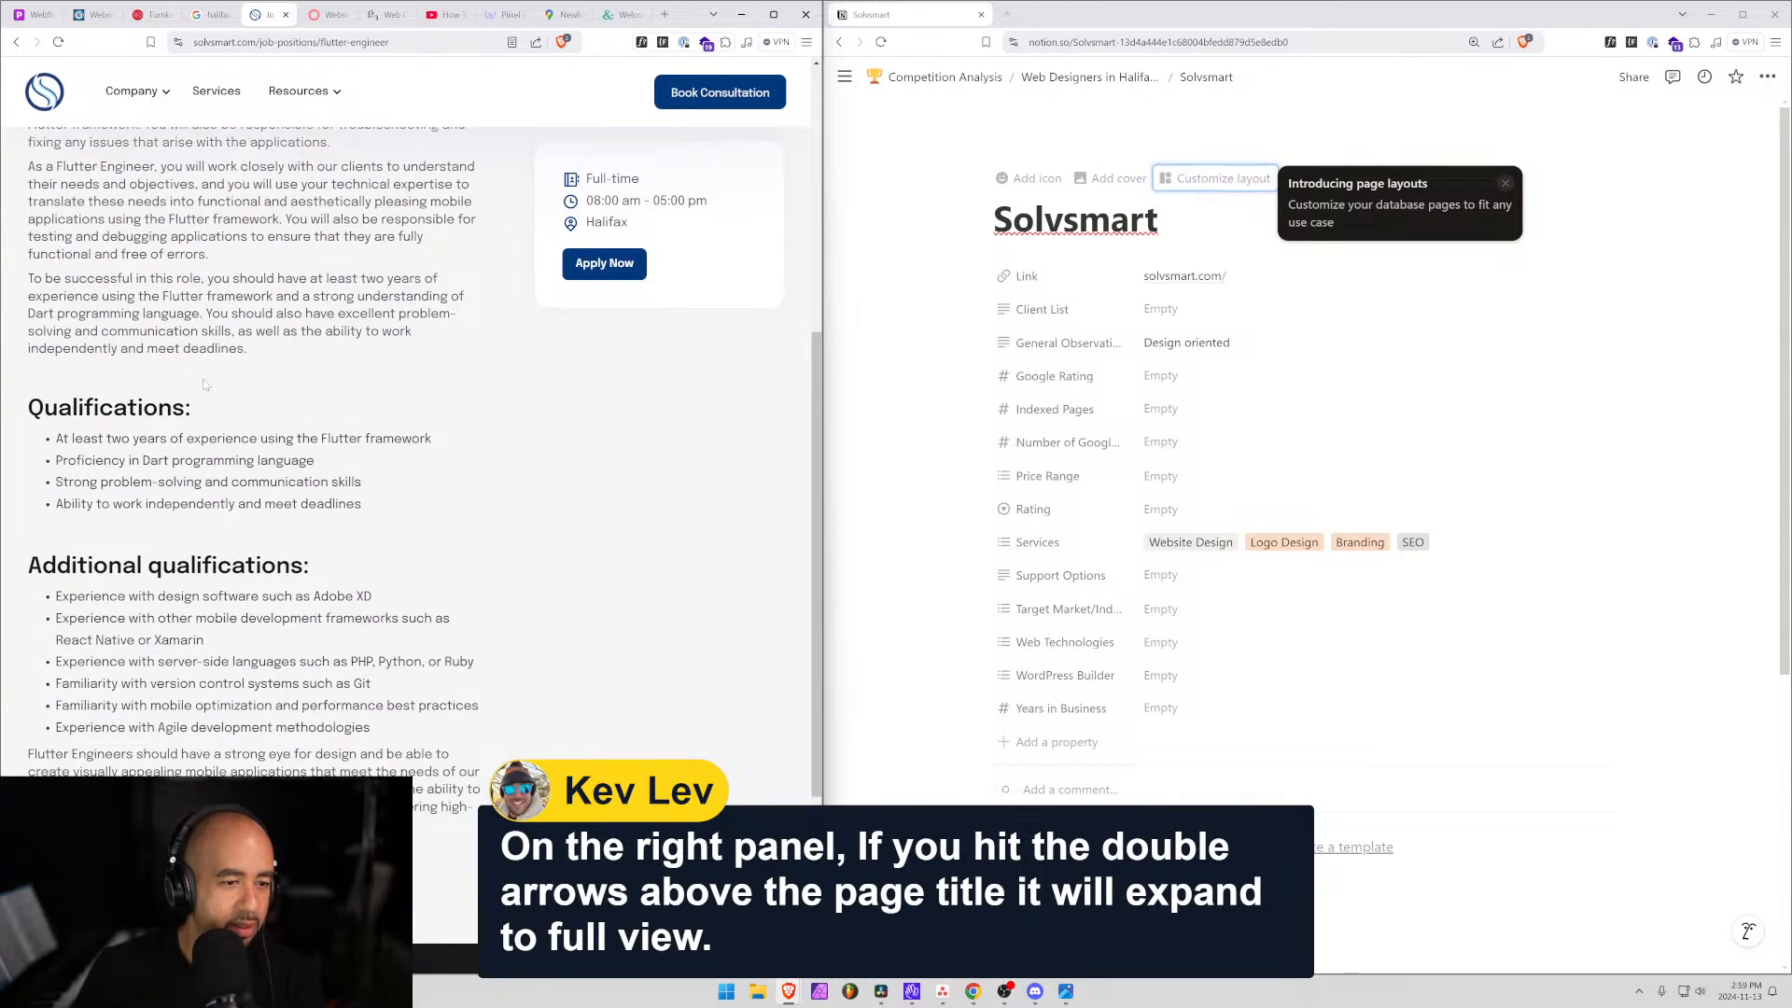
key(alt+Left)
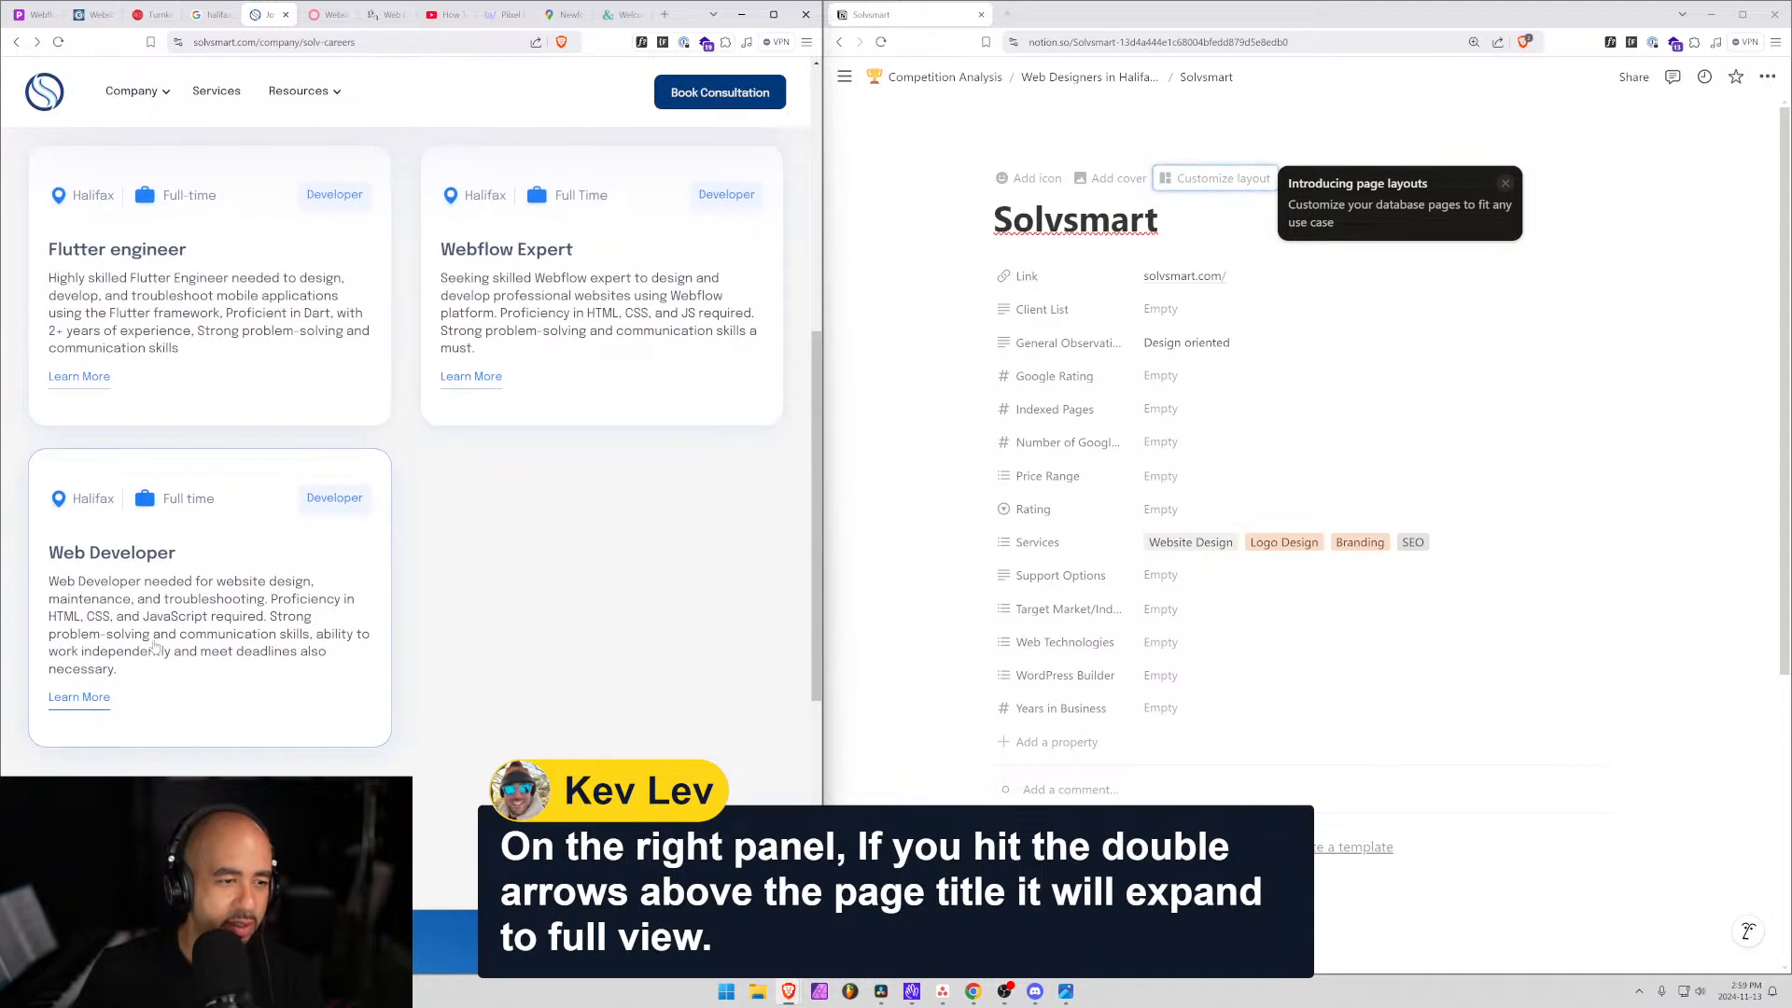
Read the Webflow Expert posting's qualifications, highlighting key requirements, then return to the careers listing.
click(551, 298)
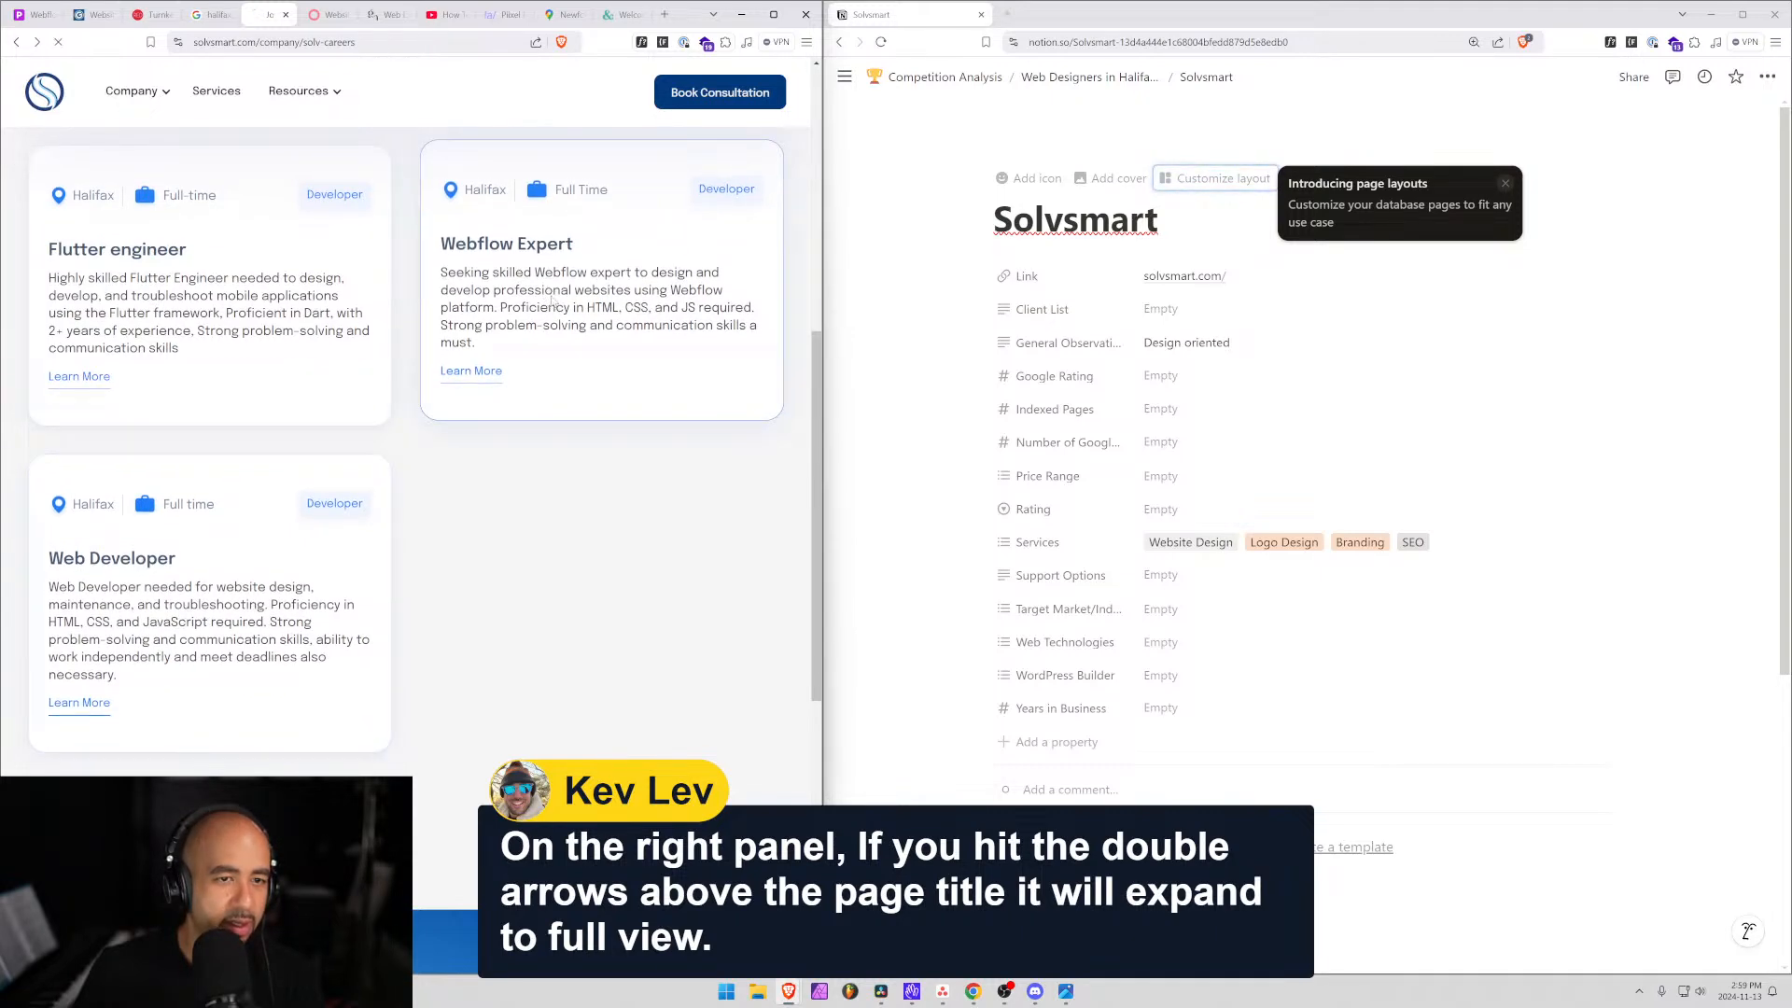
scroll(481, 356, down, 6)
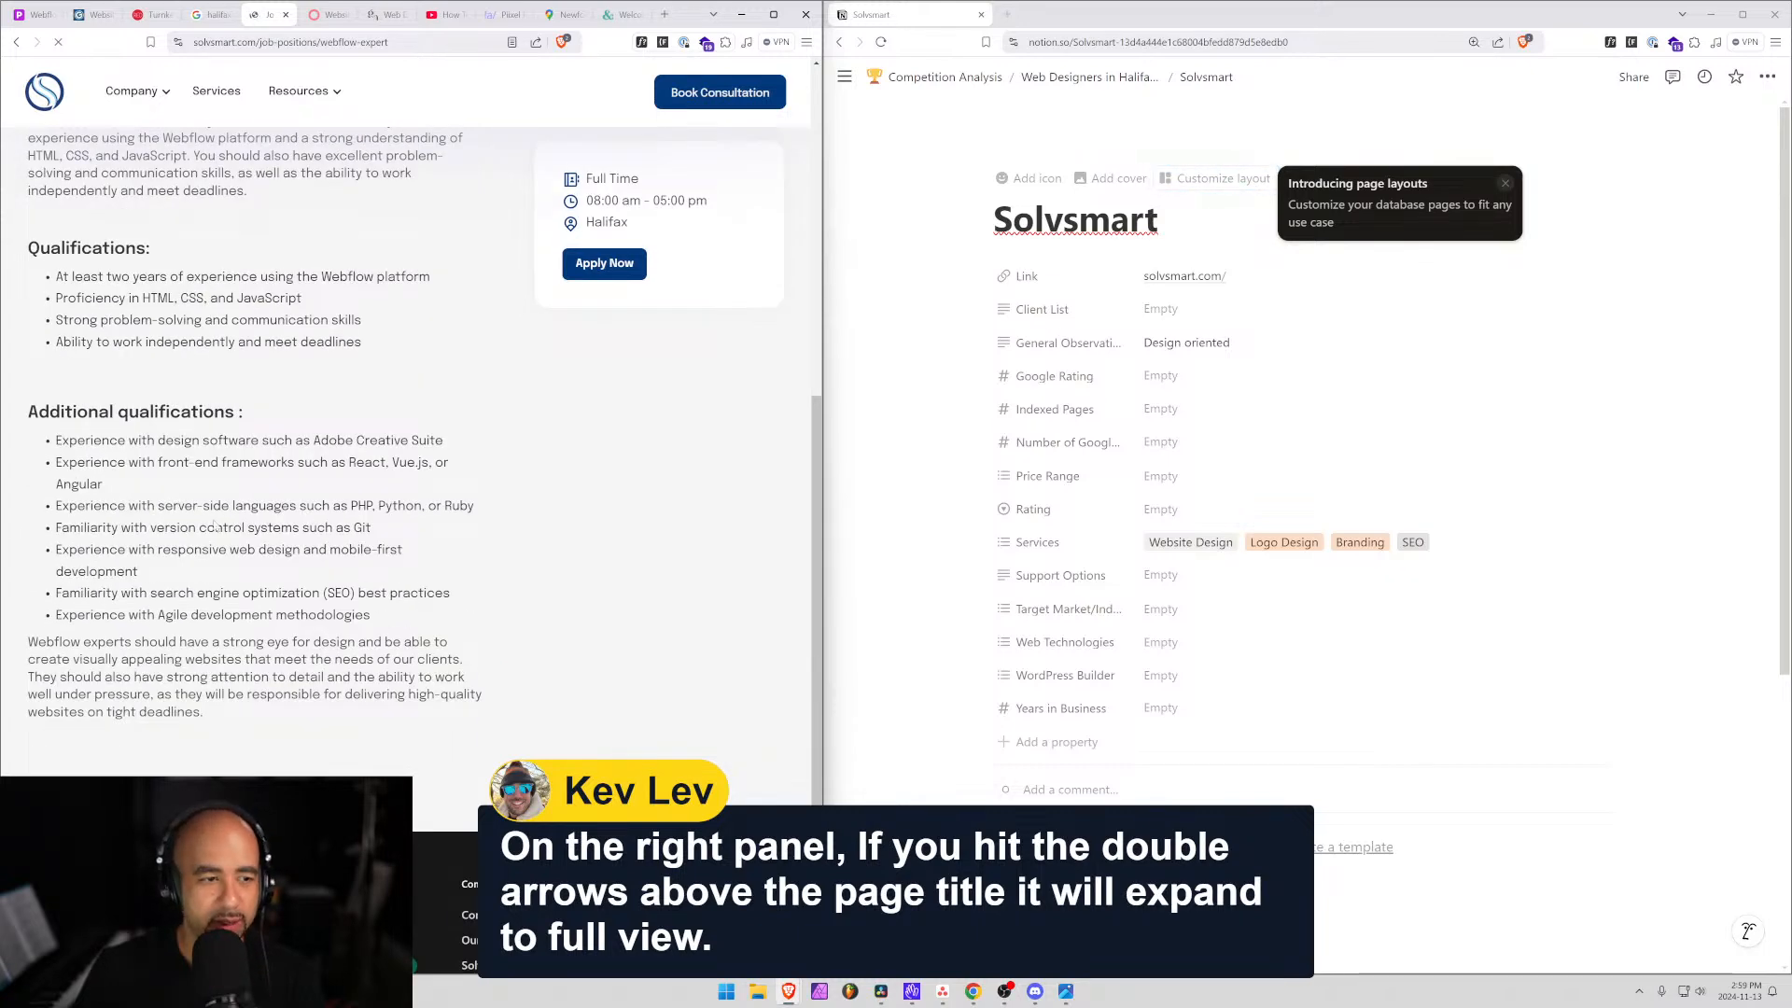
scroll(214, 526, up, 2)
scroll(214, 526, down, 1)
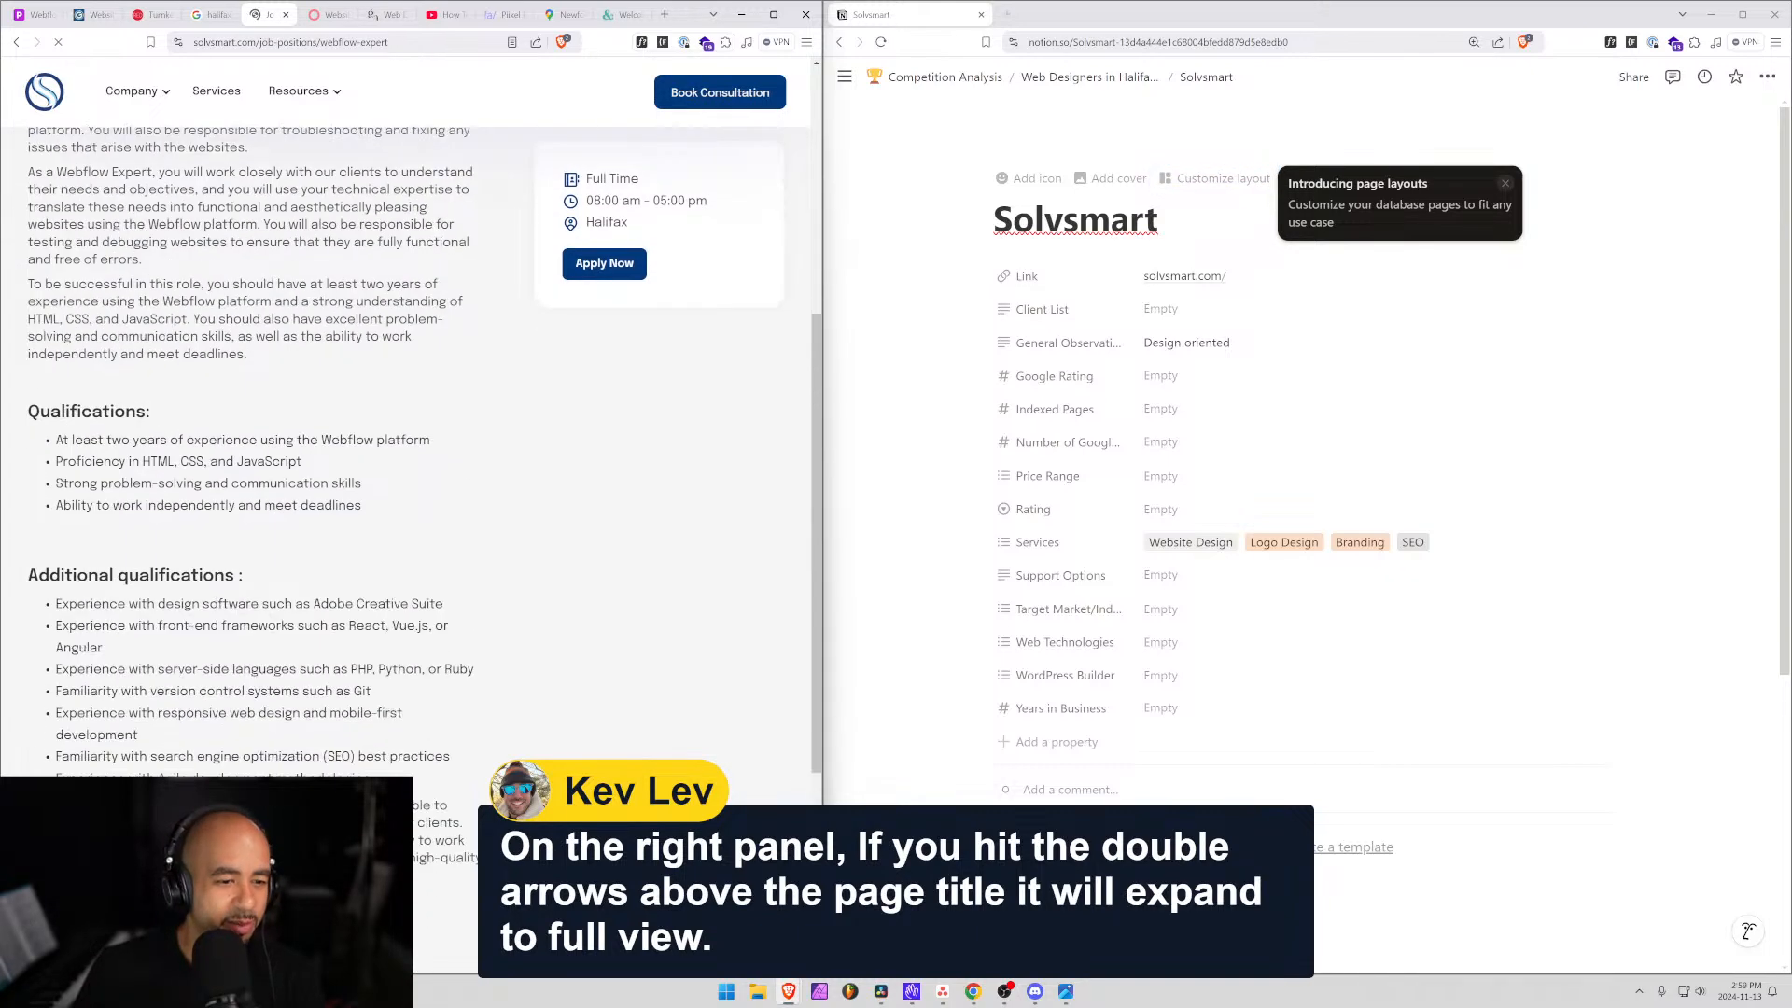
drag(341, 669, 460, 669)
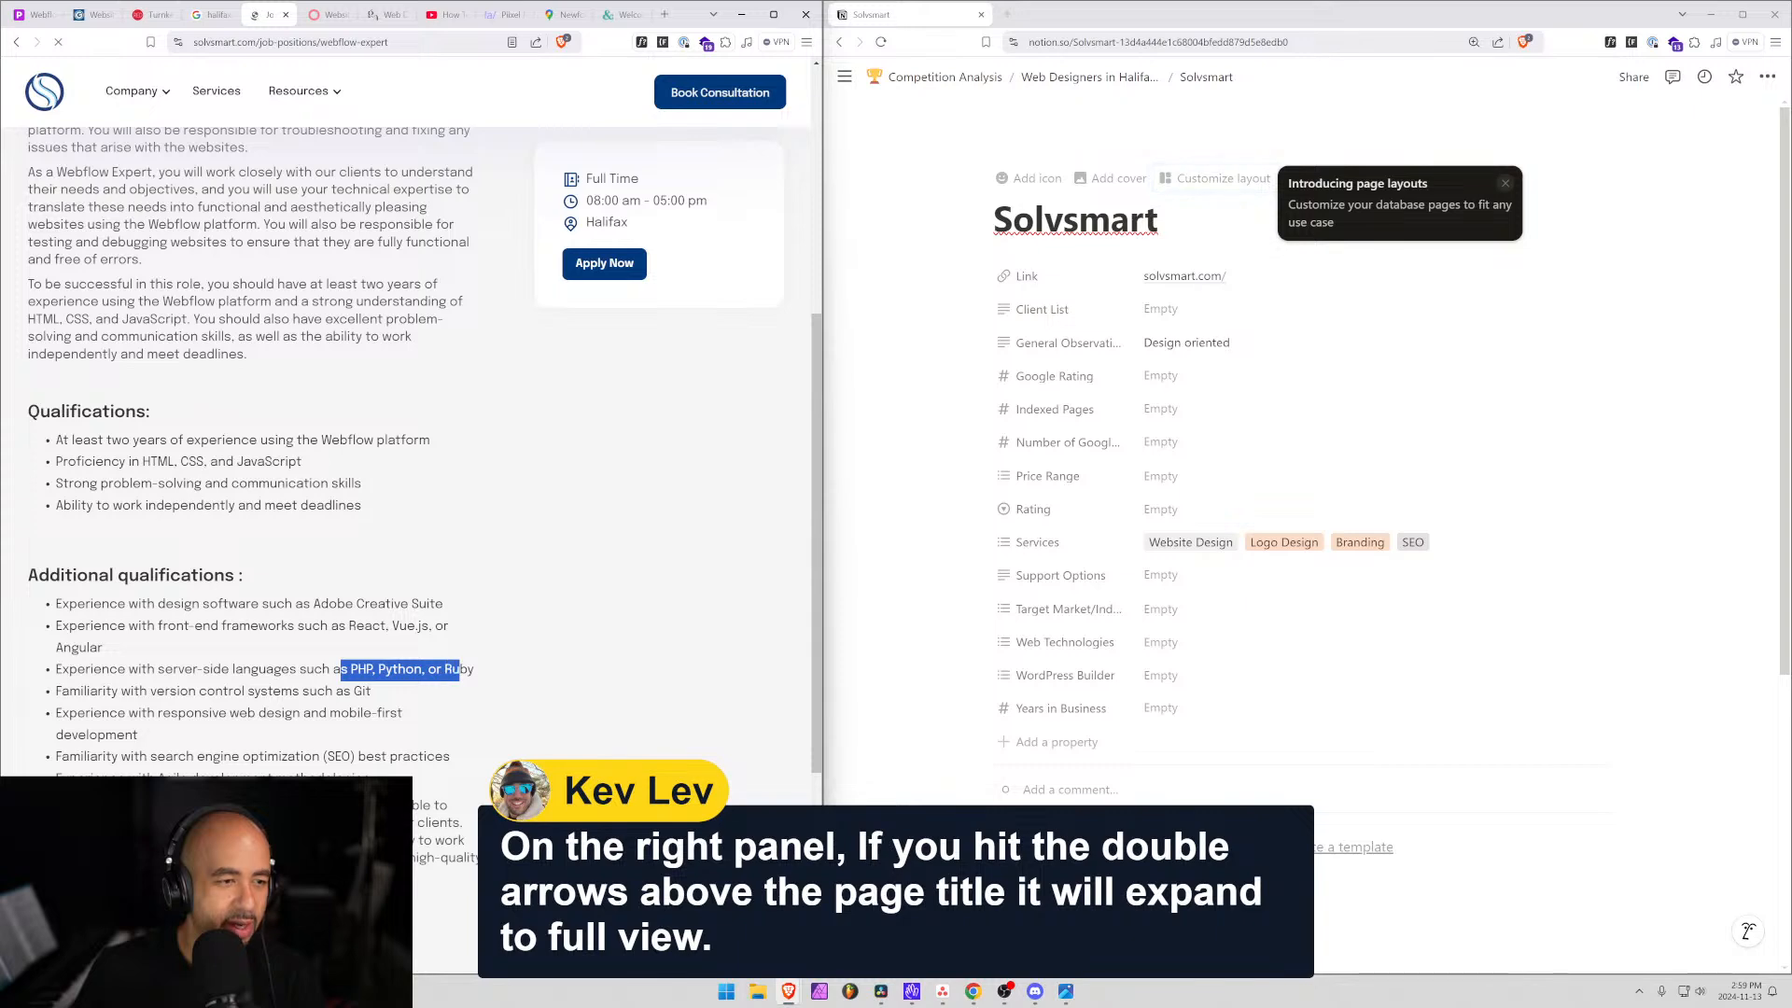
drag(216, 439, 398, 439)
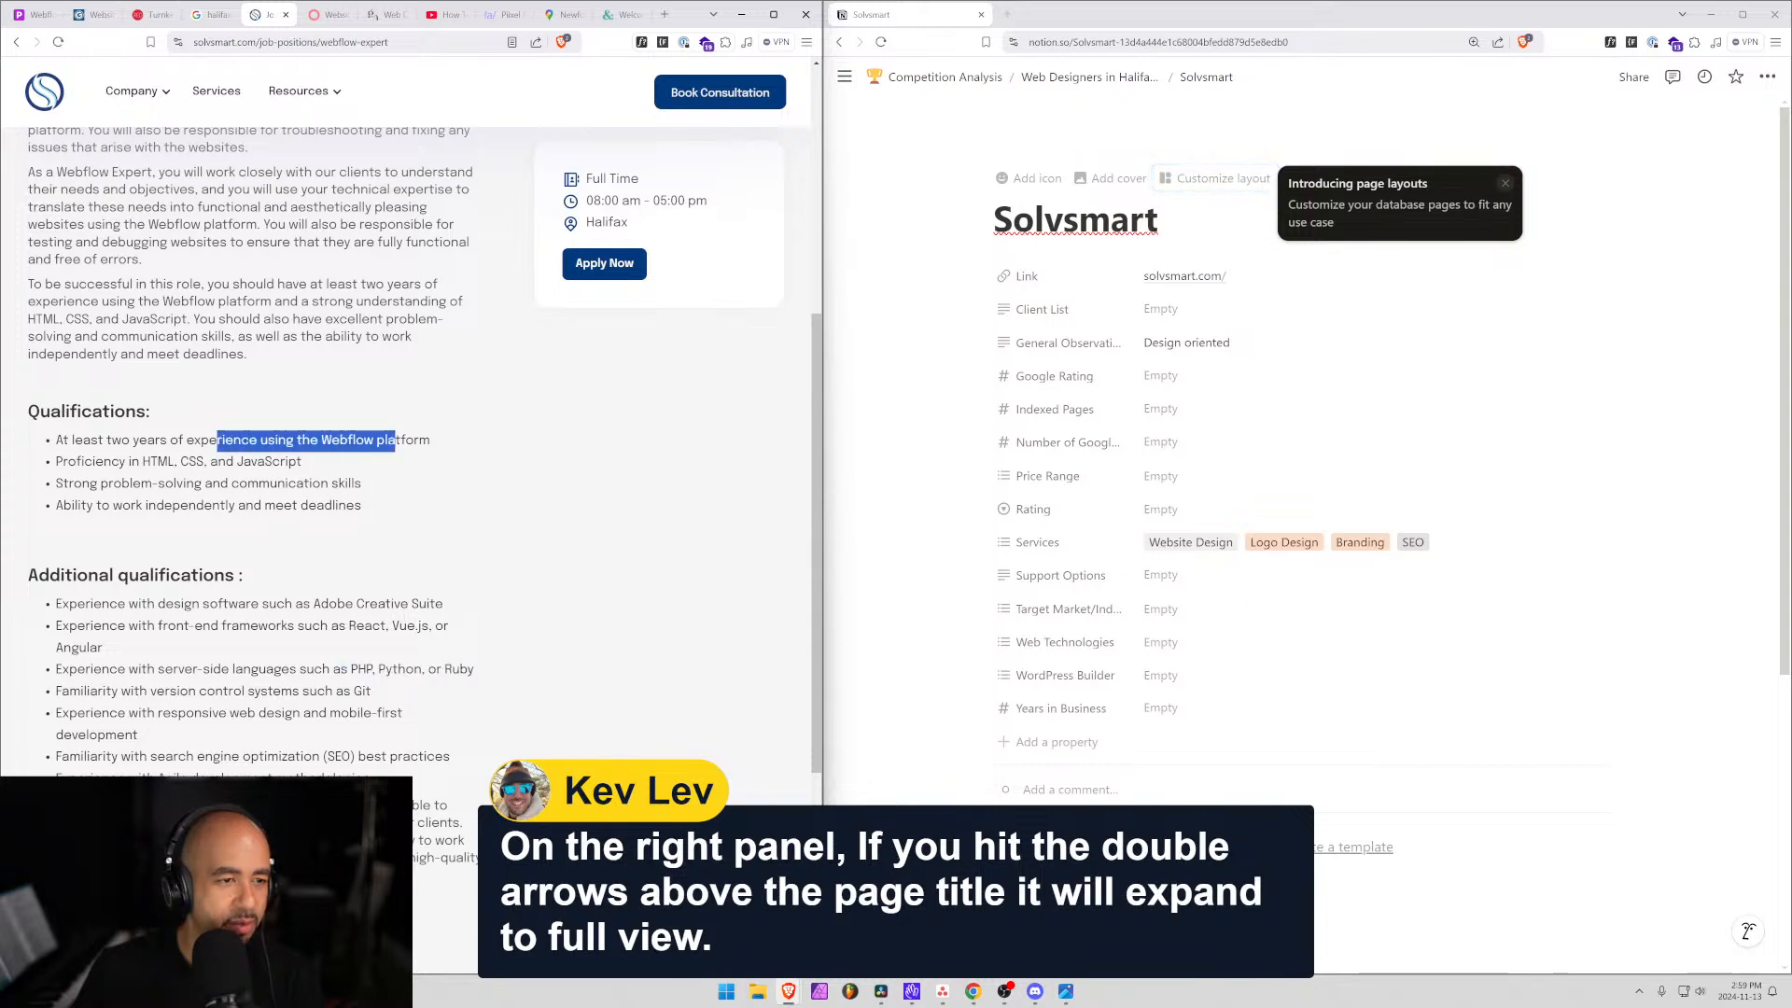
drag(123, 461, 330, 482)
drag(171, 505, 333, 505)
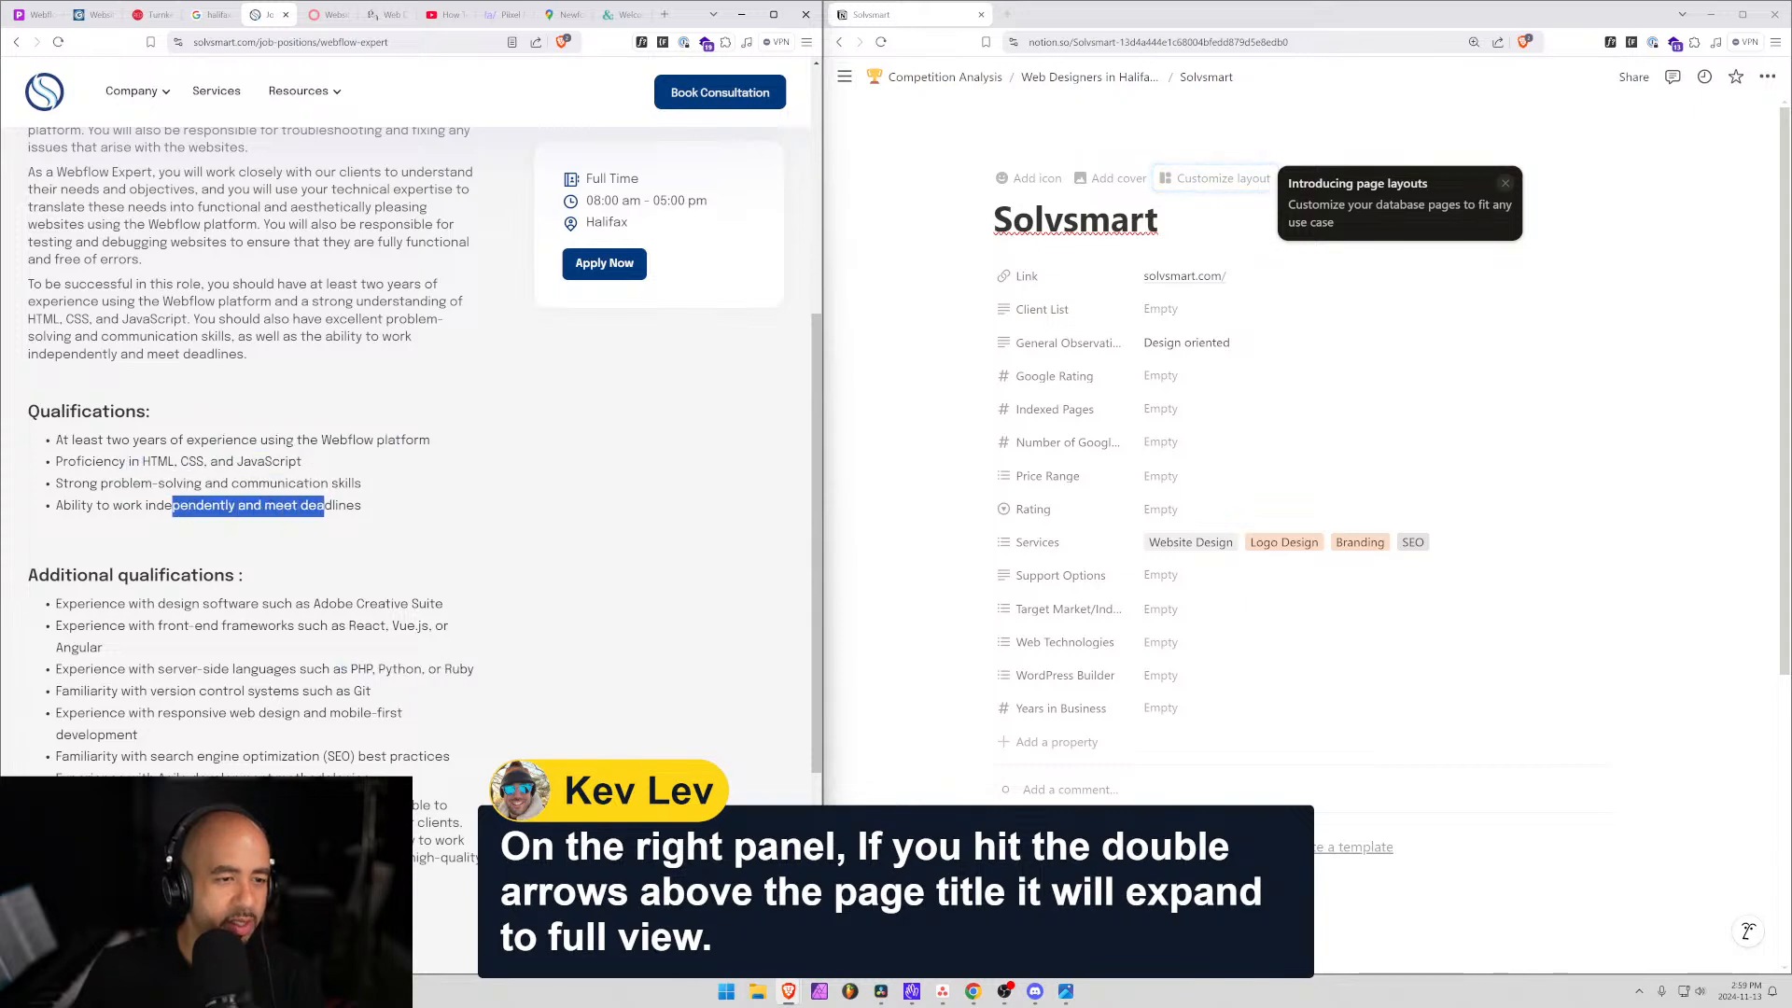
scroll(334, 505, up, 4)
key(alt+Left)
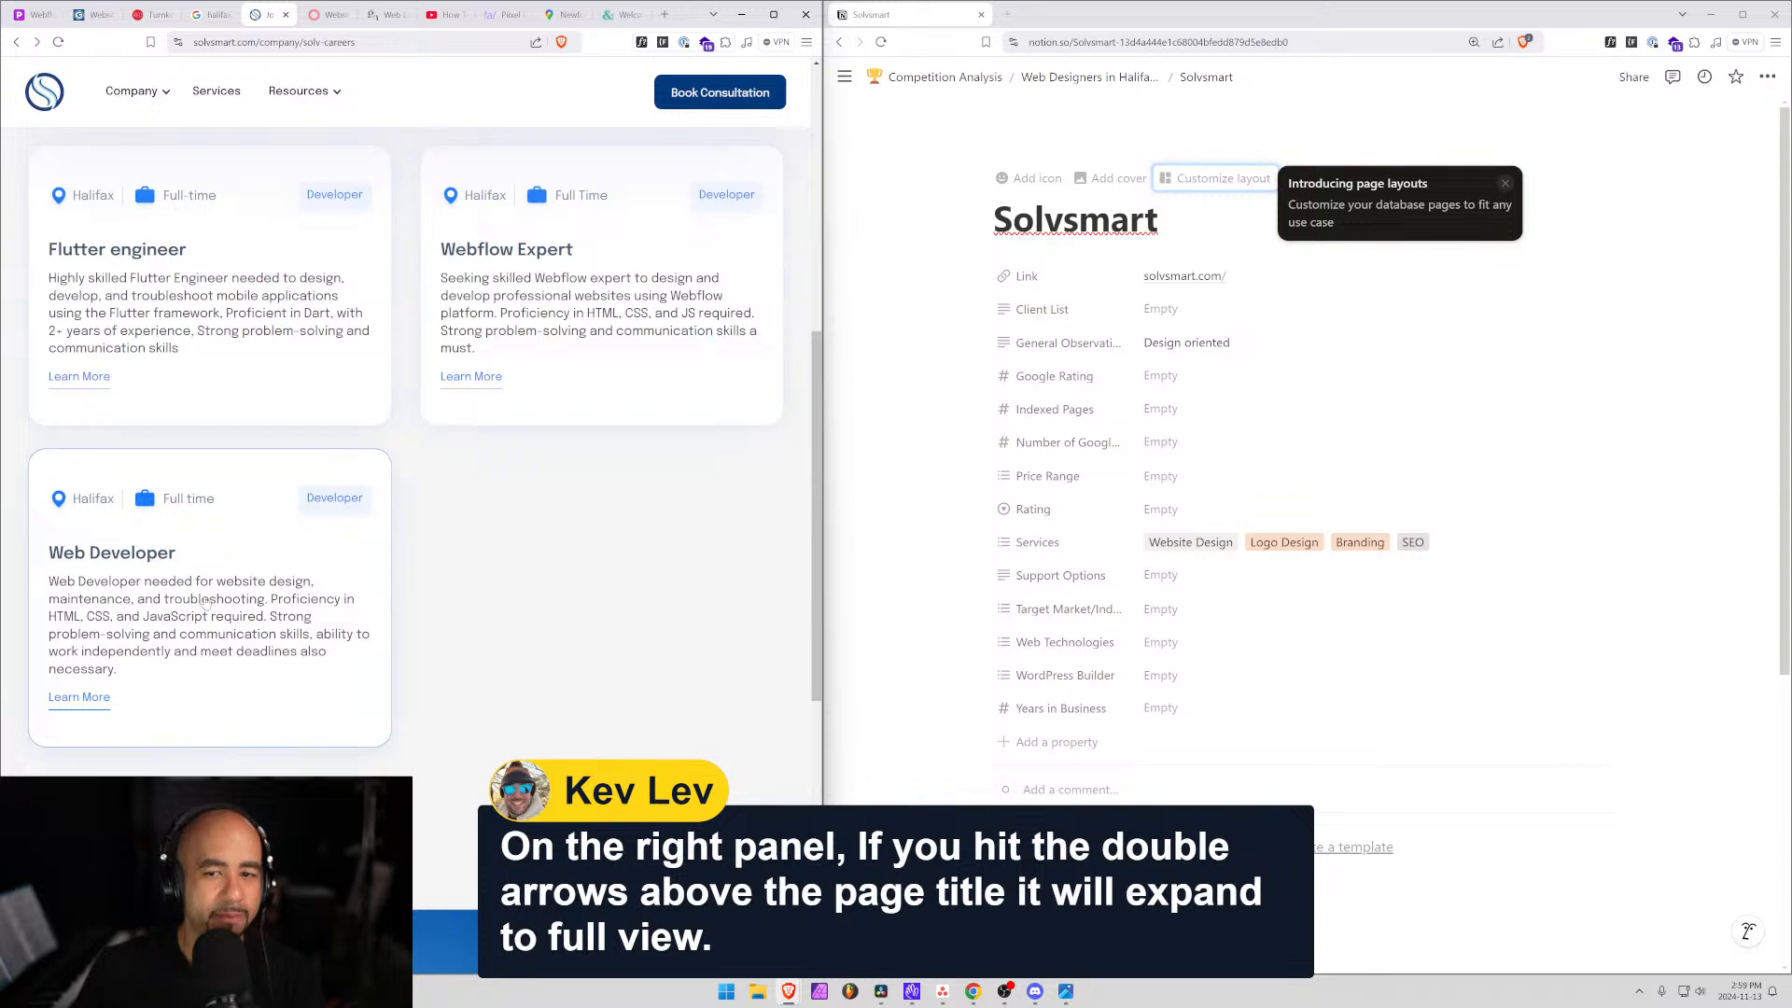
Add a comma after 'Design oriented' and tag Solvsmart's Web Technologies as Webflow.
click(1177, 341)
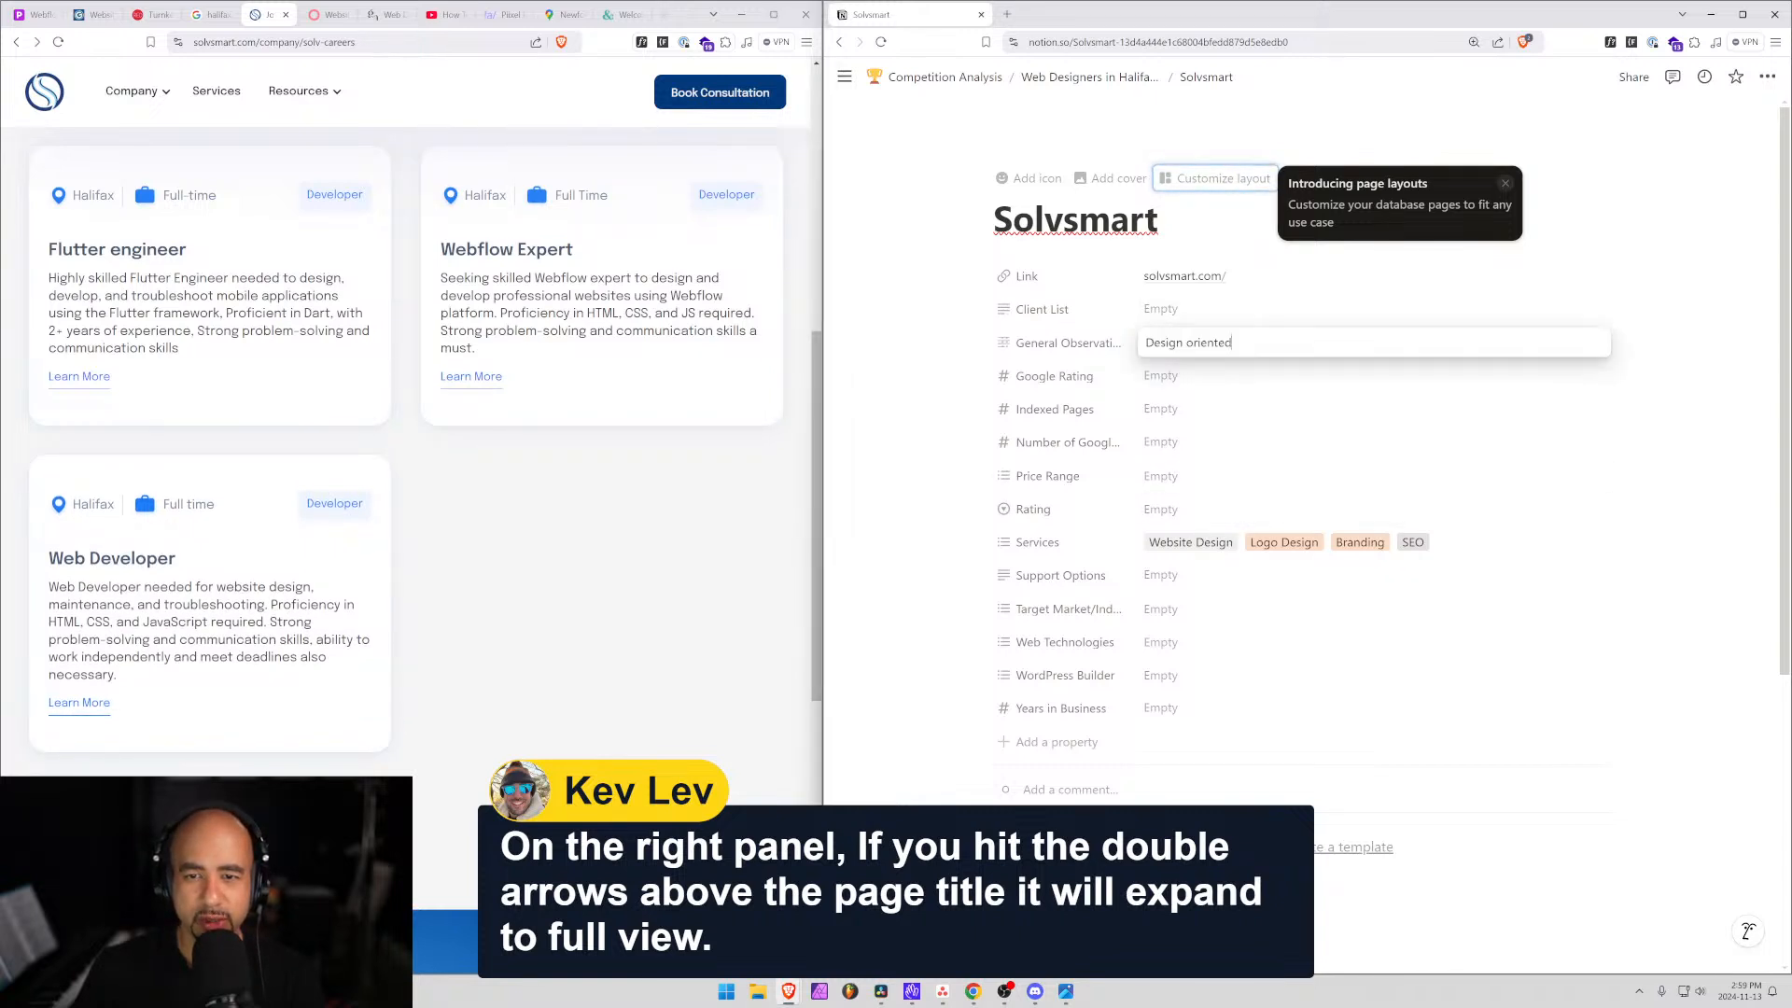
text(,)
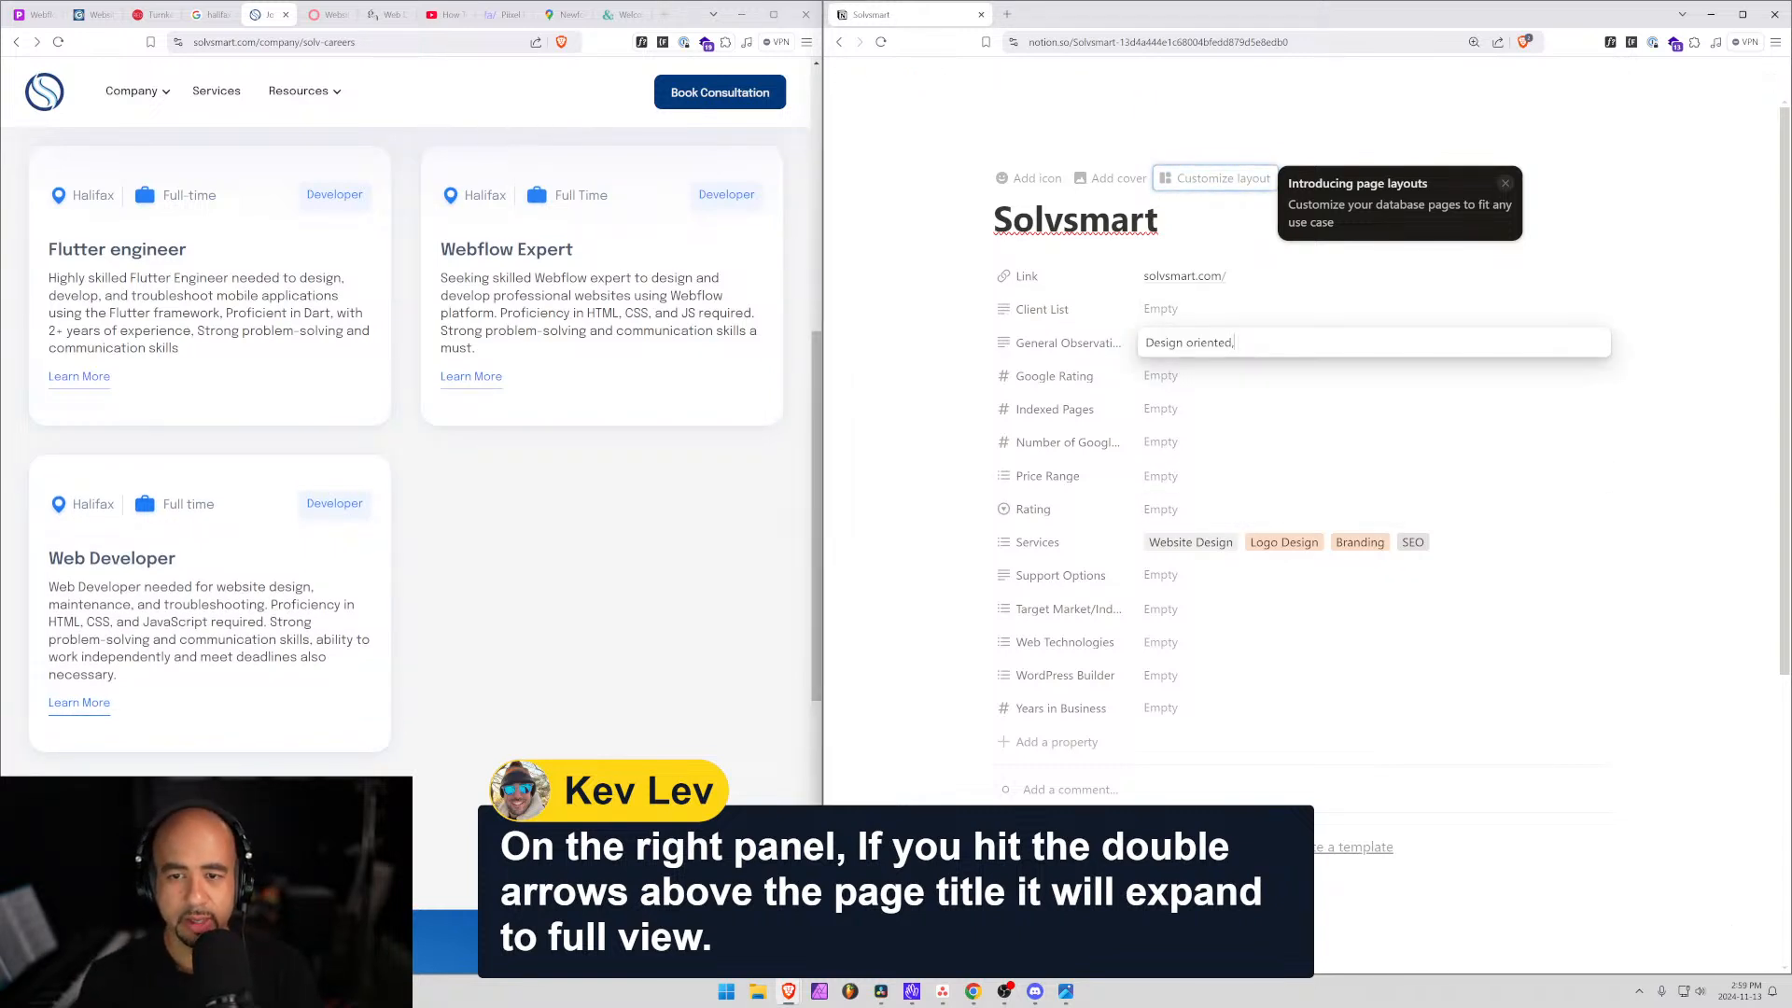
click(1173, 644)
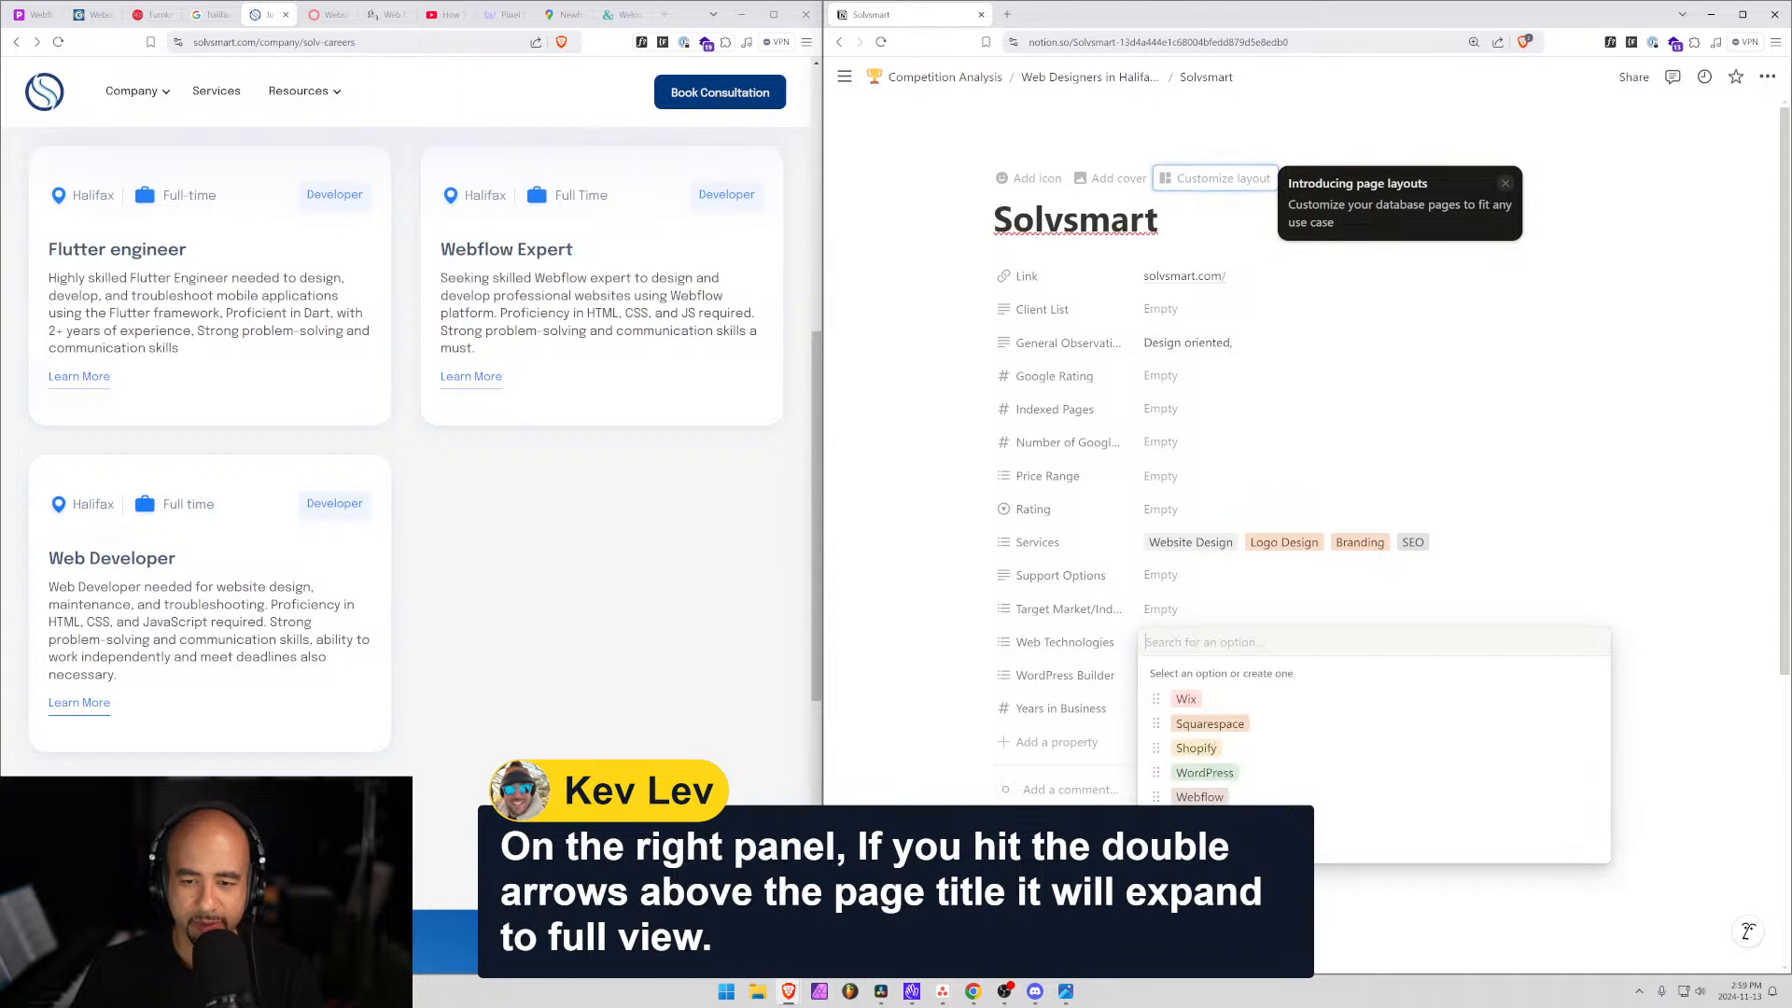
text(Web)
click(1199, 699)
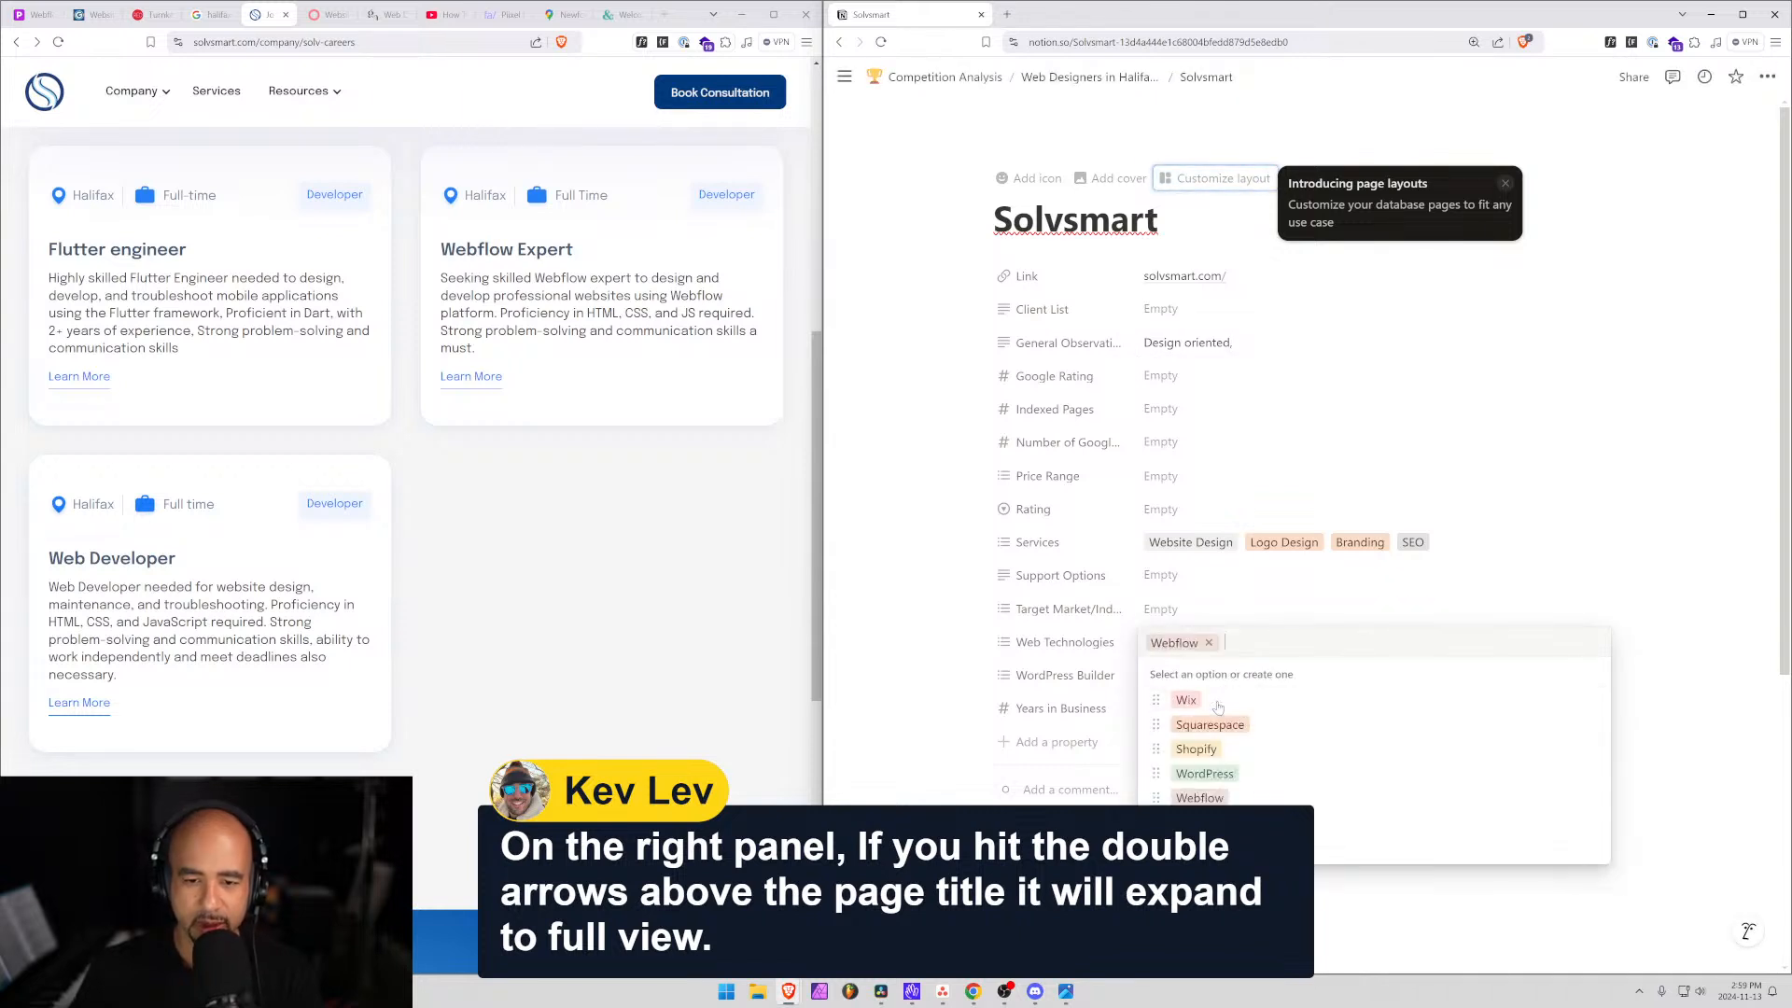
click(1127, 708)
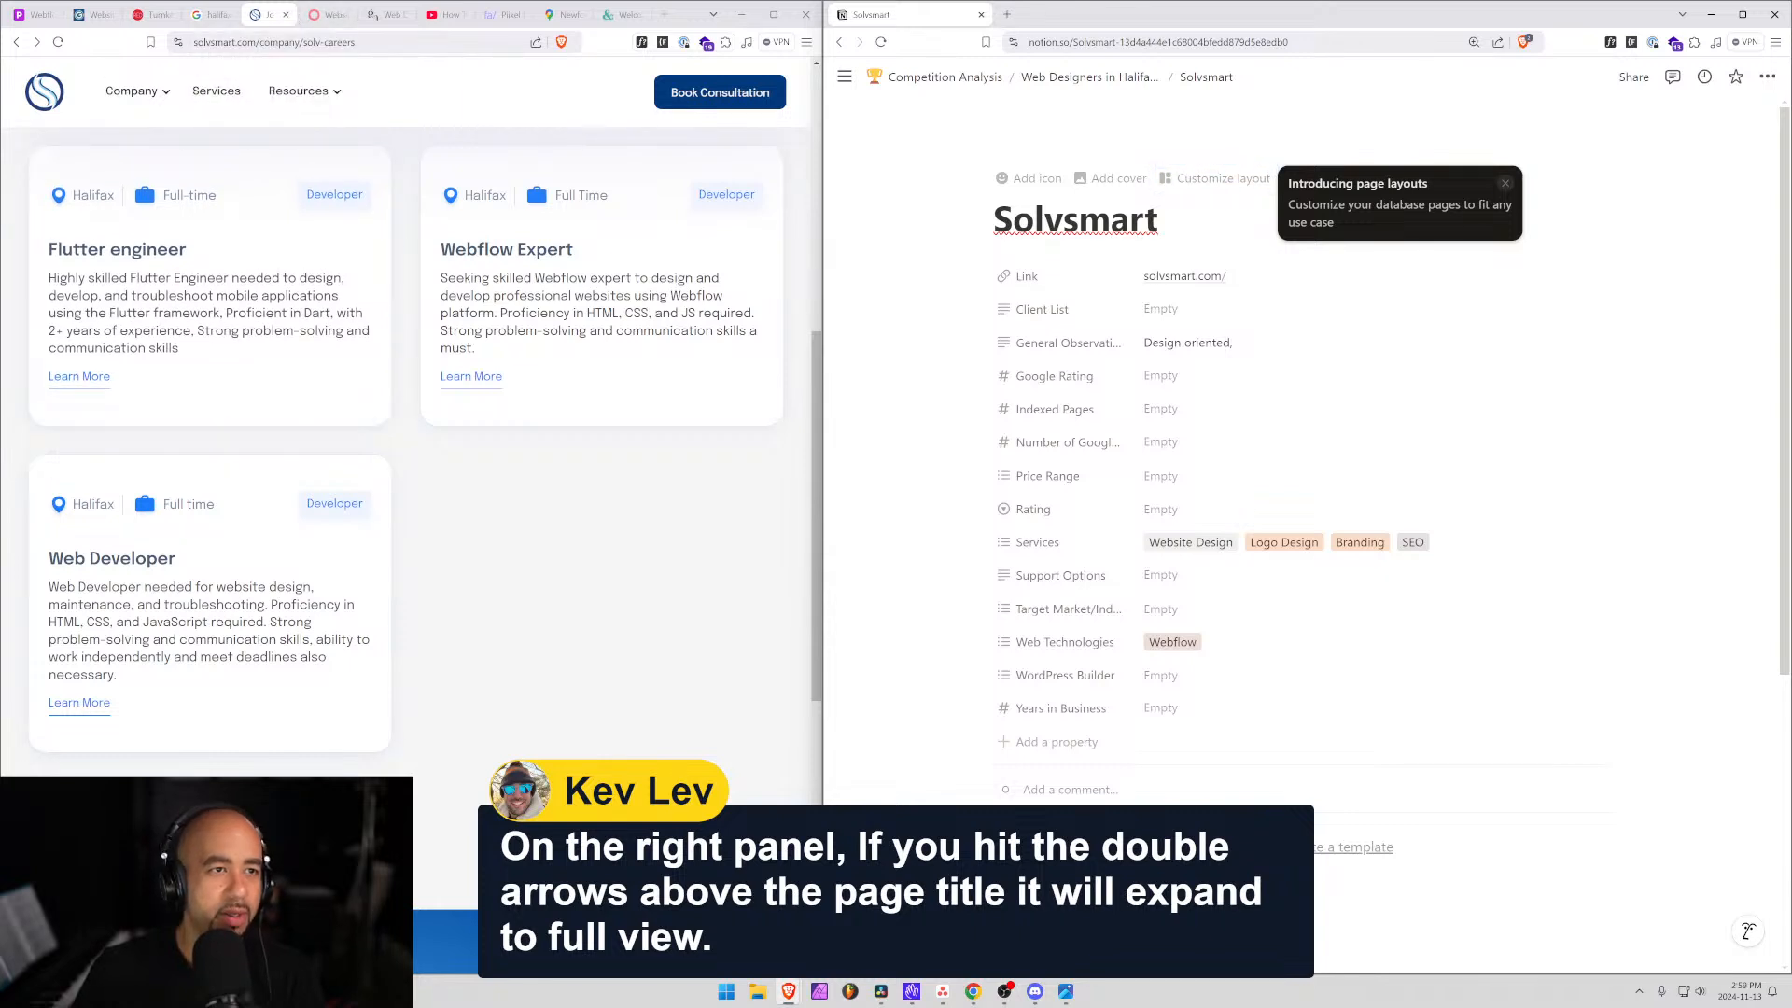
double_click(212, 42)
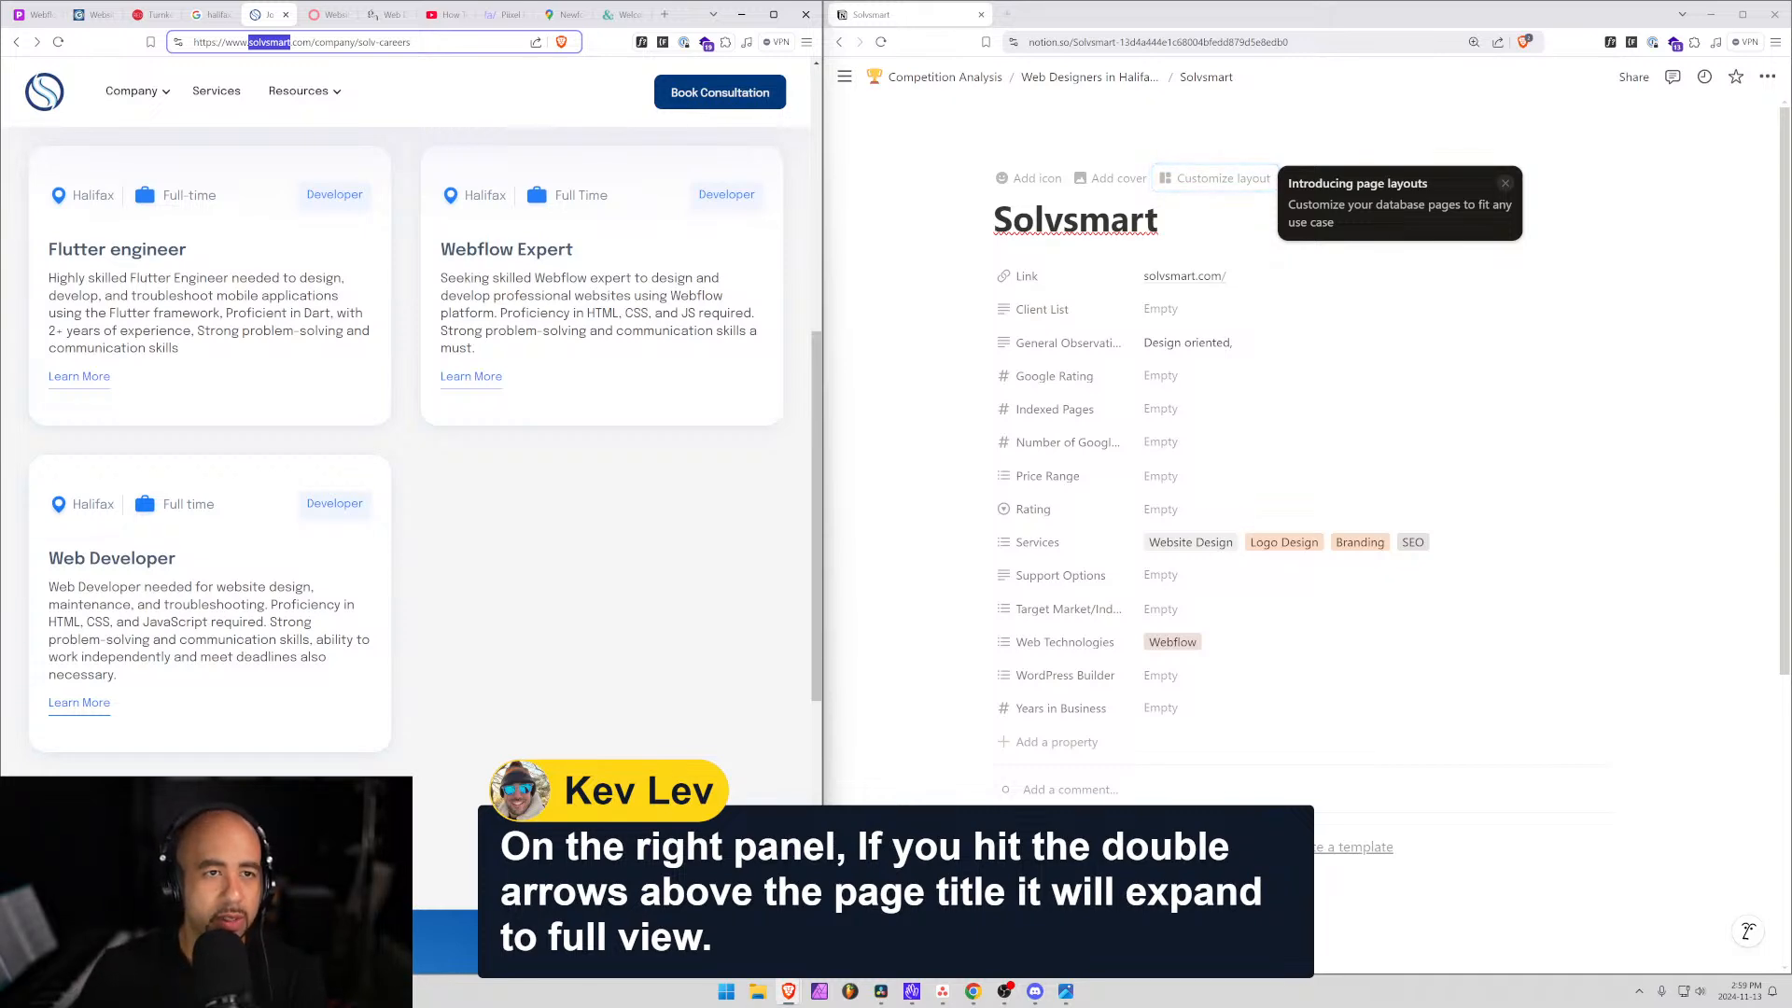
Search Google Maps for 'solvsmart' to bring up the SolvSmart listing.
click(566, 14)
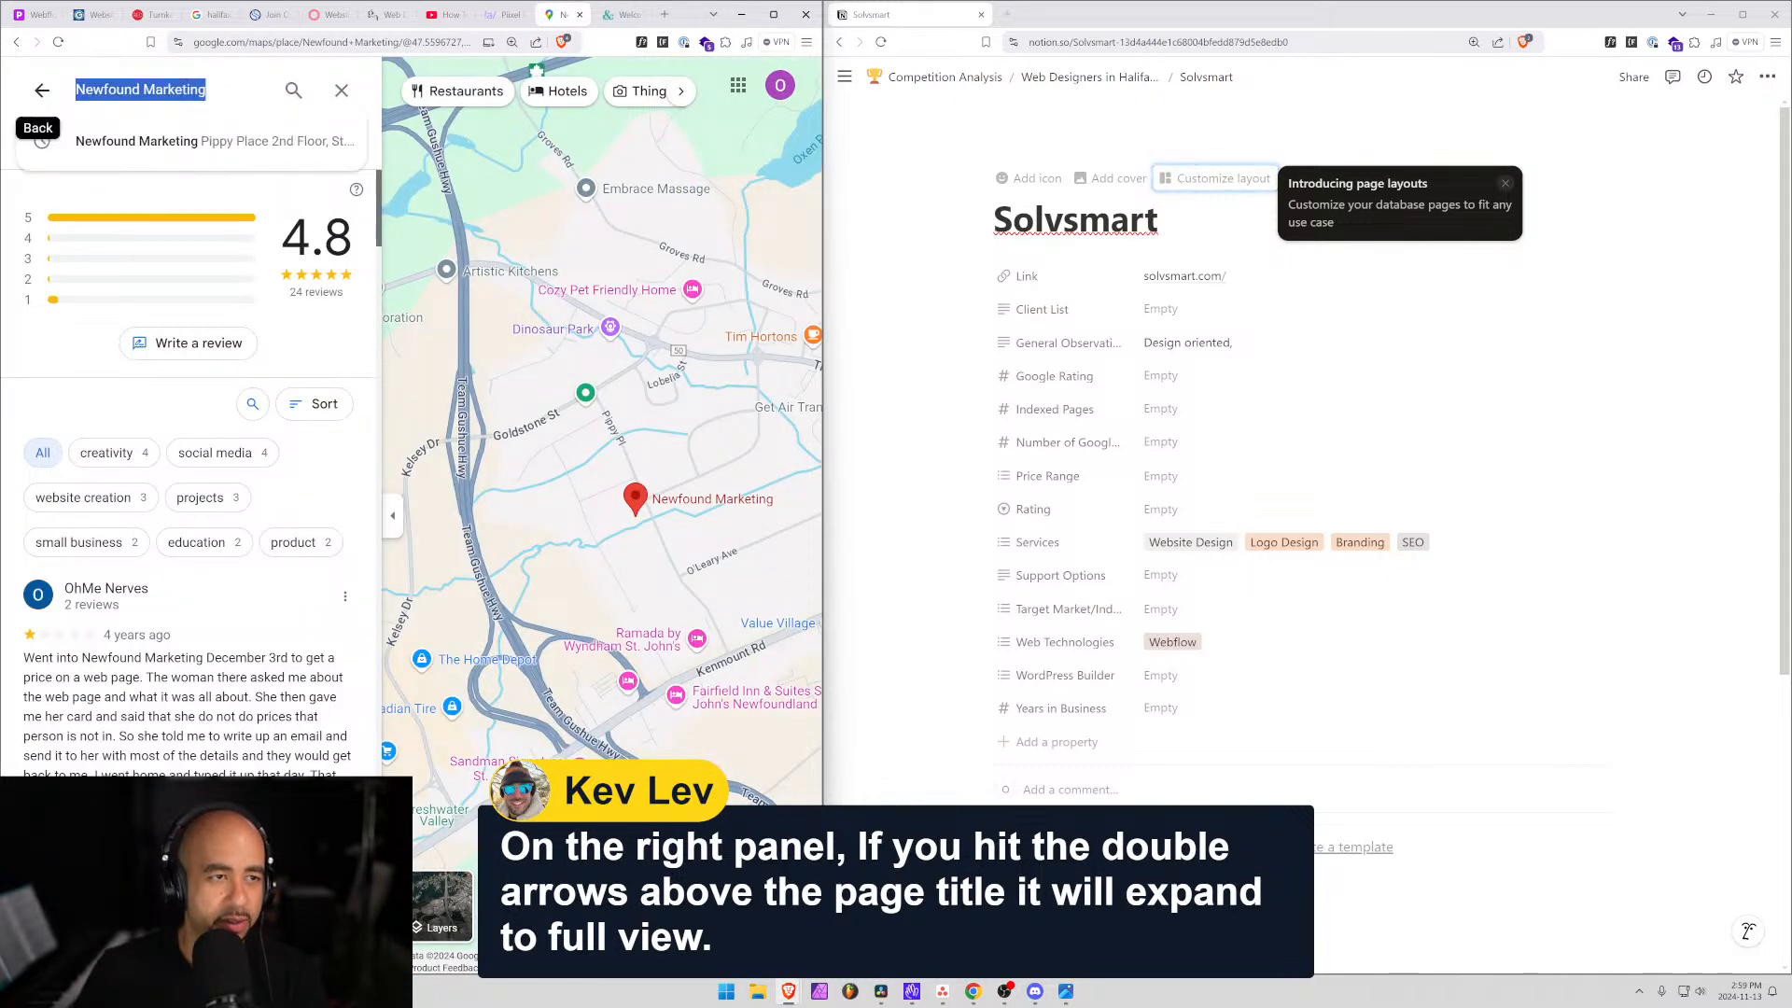
text(solvsmart)
key(Return)
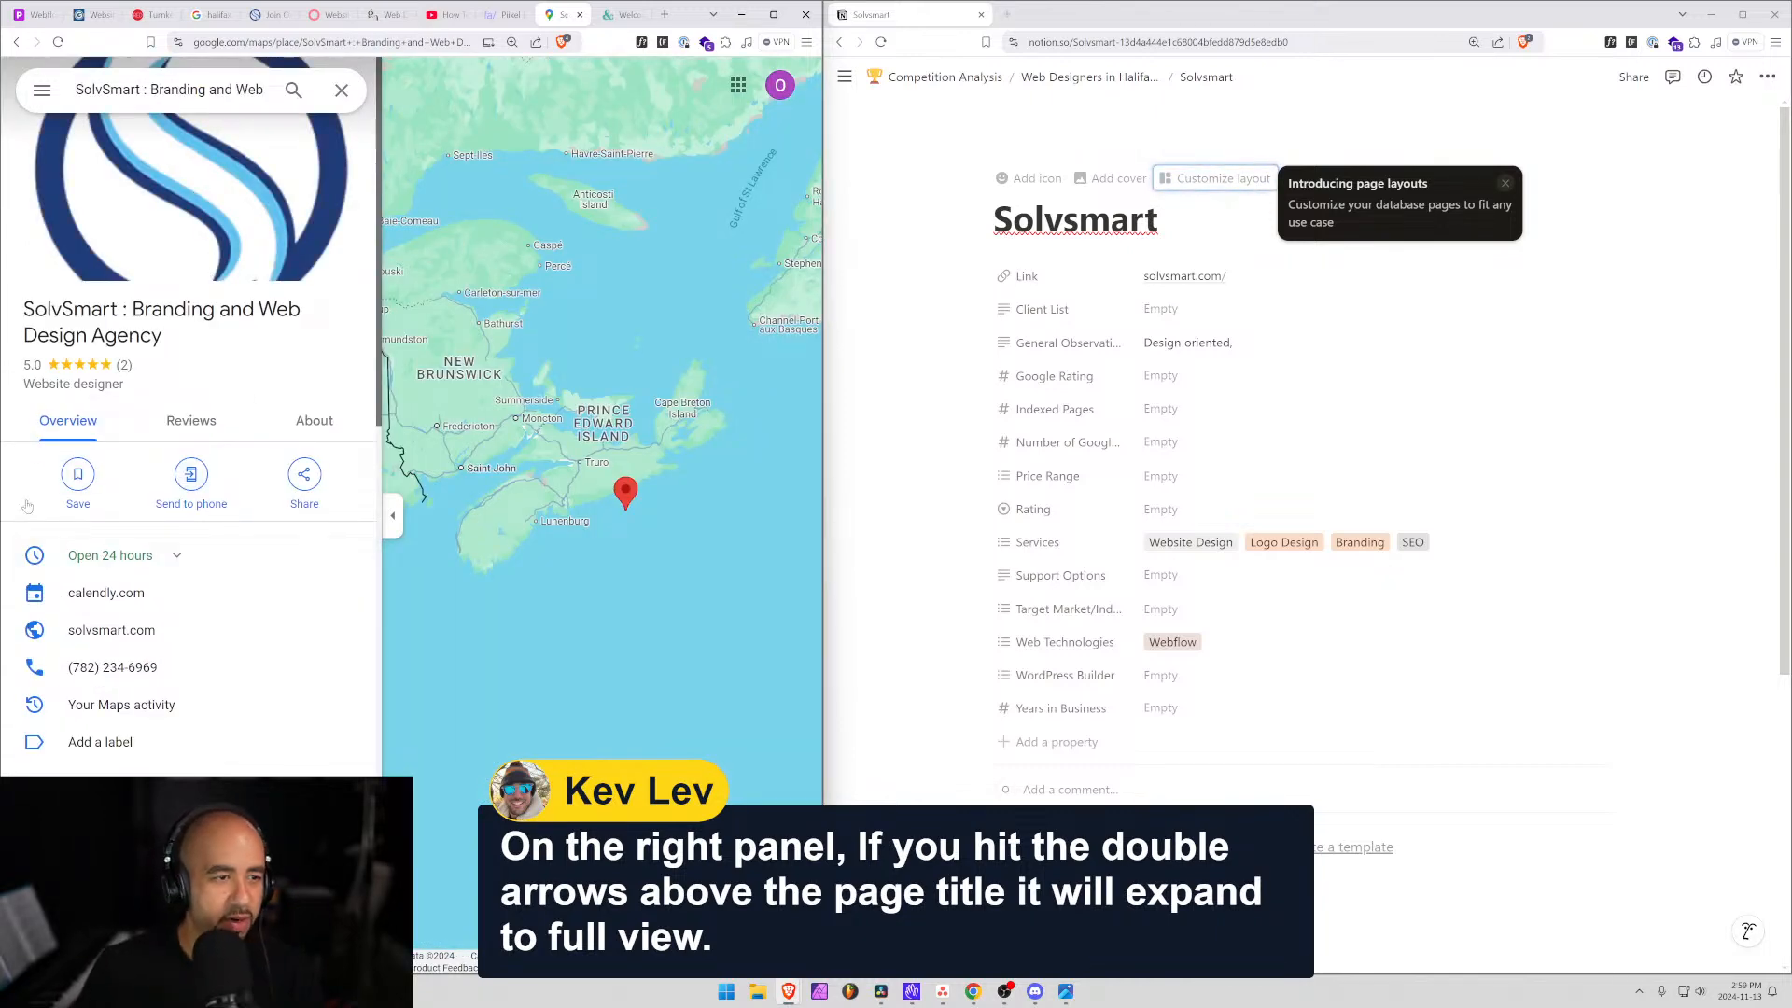
Scroll to SolvSmart's 5.0 rating and two reviews, then return to Solvsmart's Notion observations.
scroll(624, 507, up, 3)
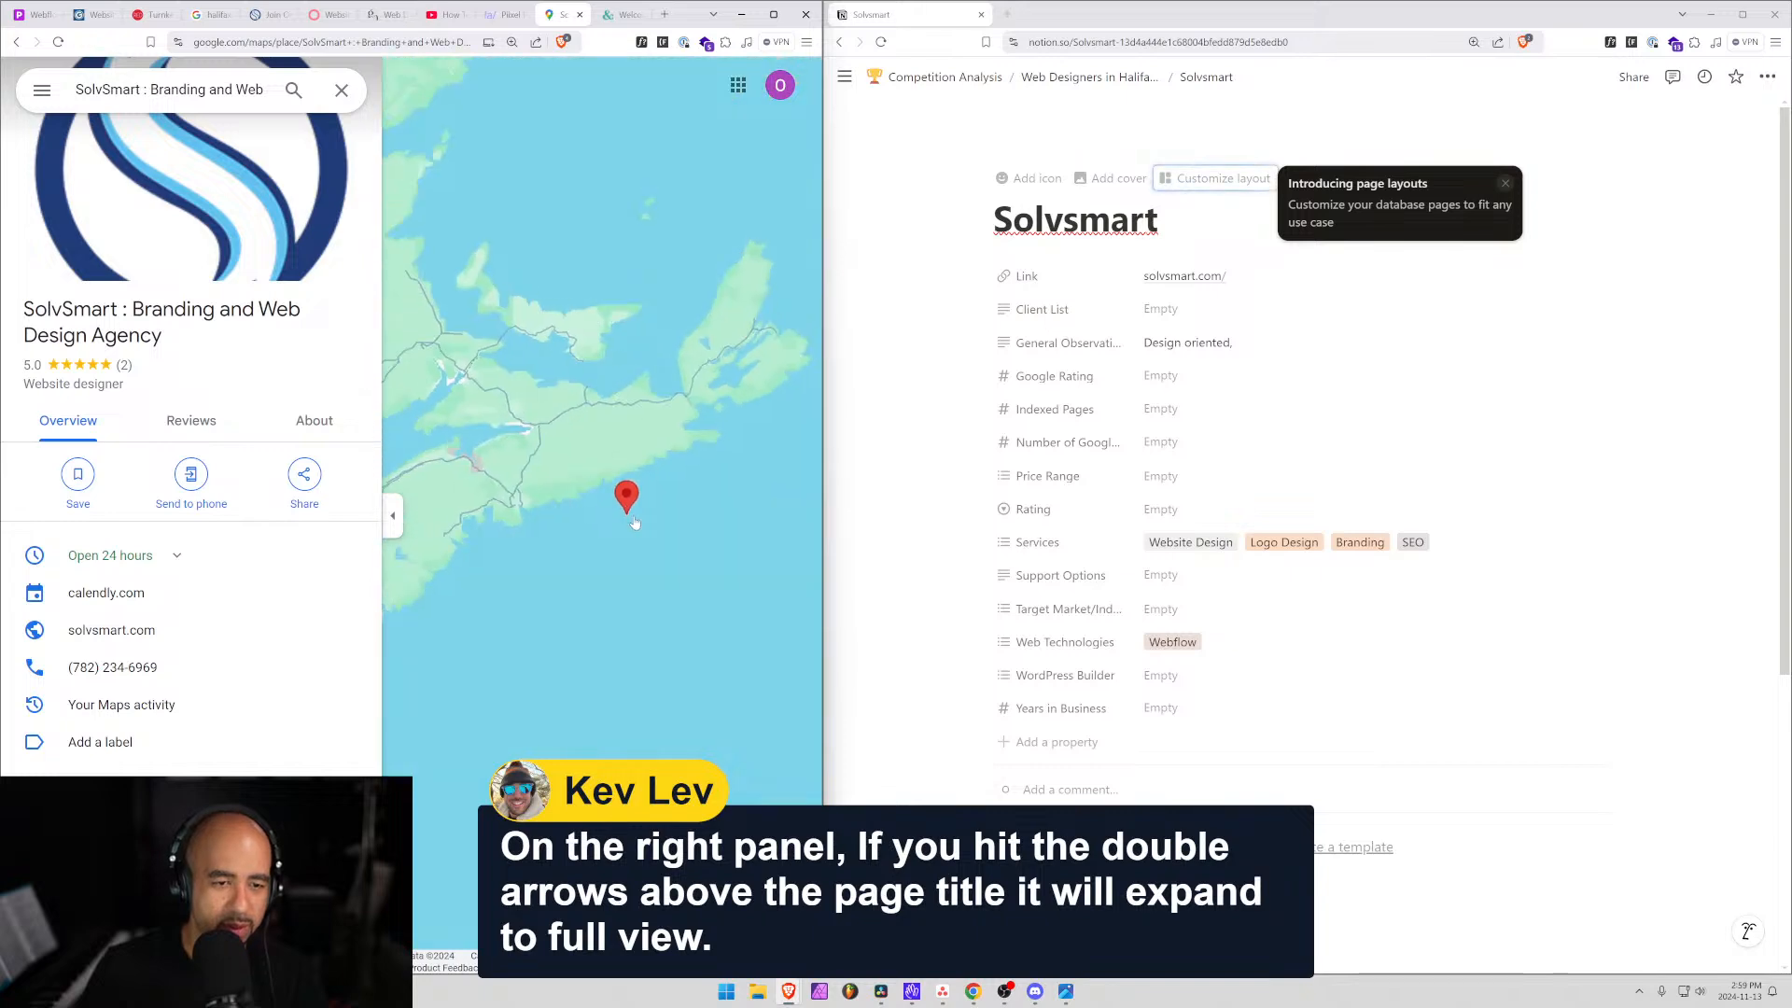
mouse_move(623, 514)
scroll(629, 504, down, 3)
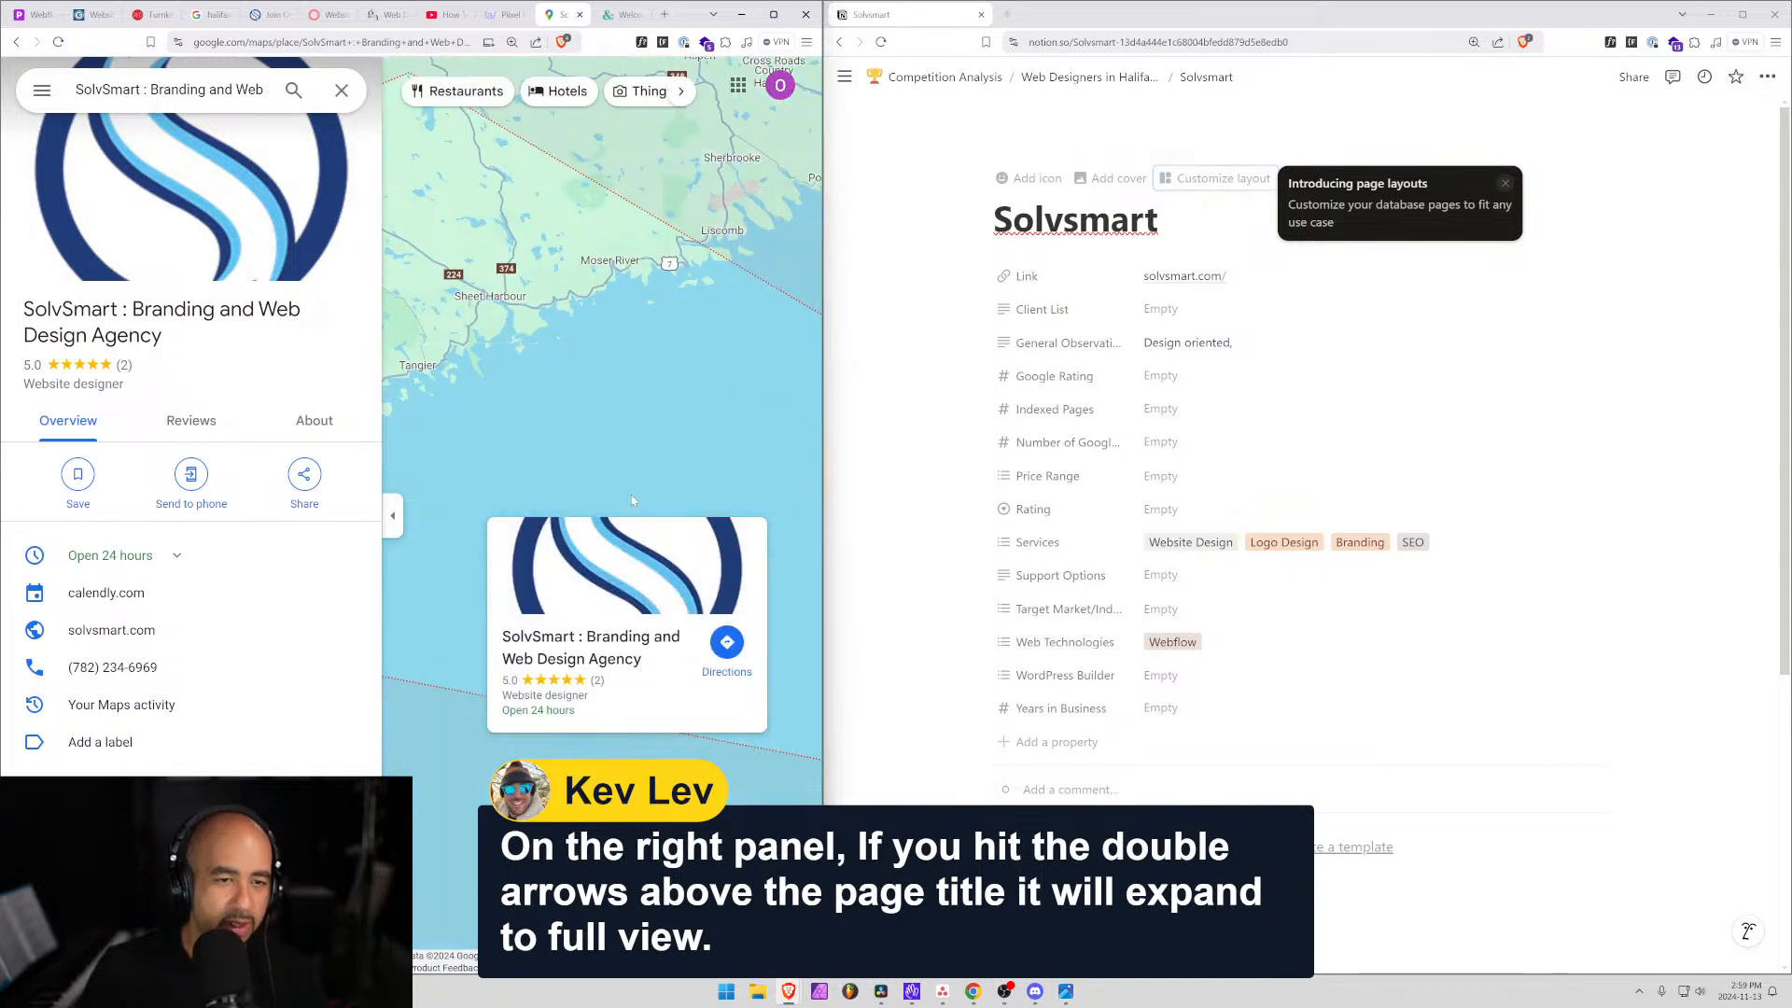
scroll(126, 499, down, 4)
scroll(126, 499, down, 8)
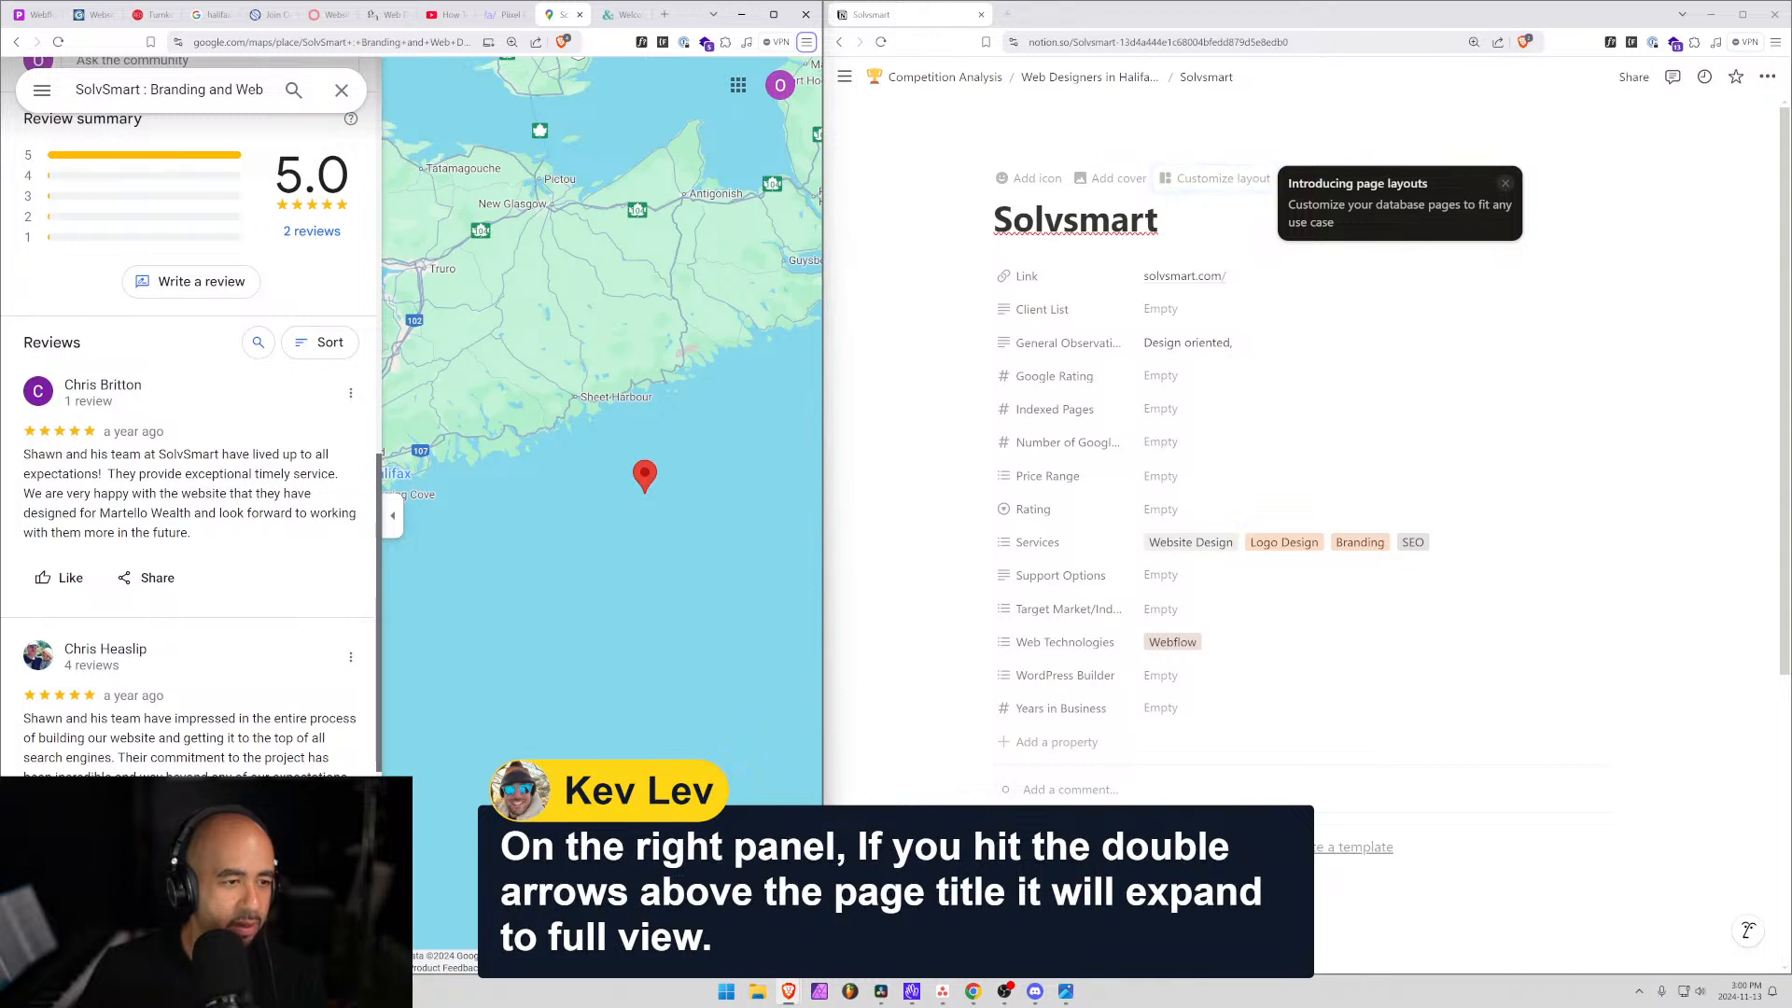
scroll(186, 494, down, 2)
scroll(186, 420, down, 2)
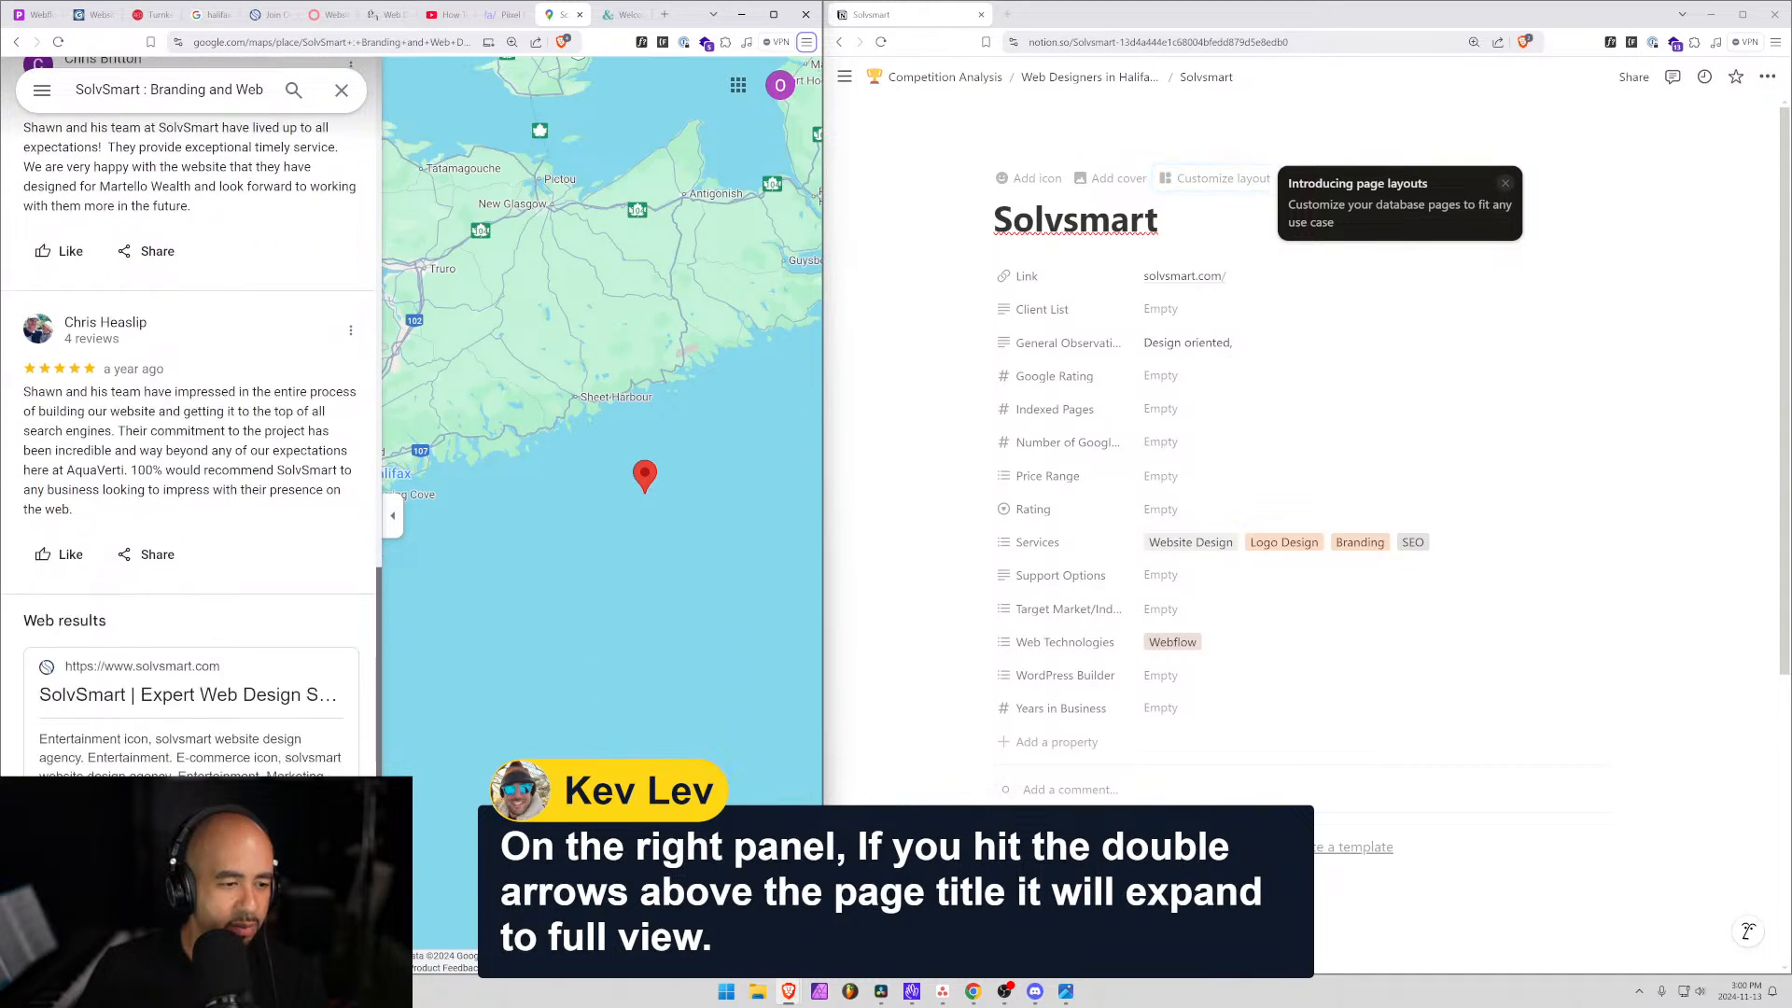
scroll(151, 650, down, 3)
scroll(151, 651, up, 2)
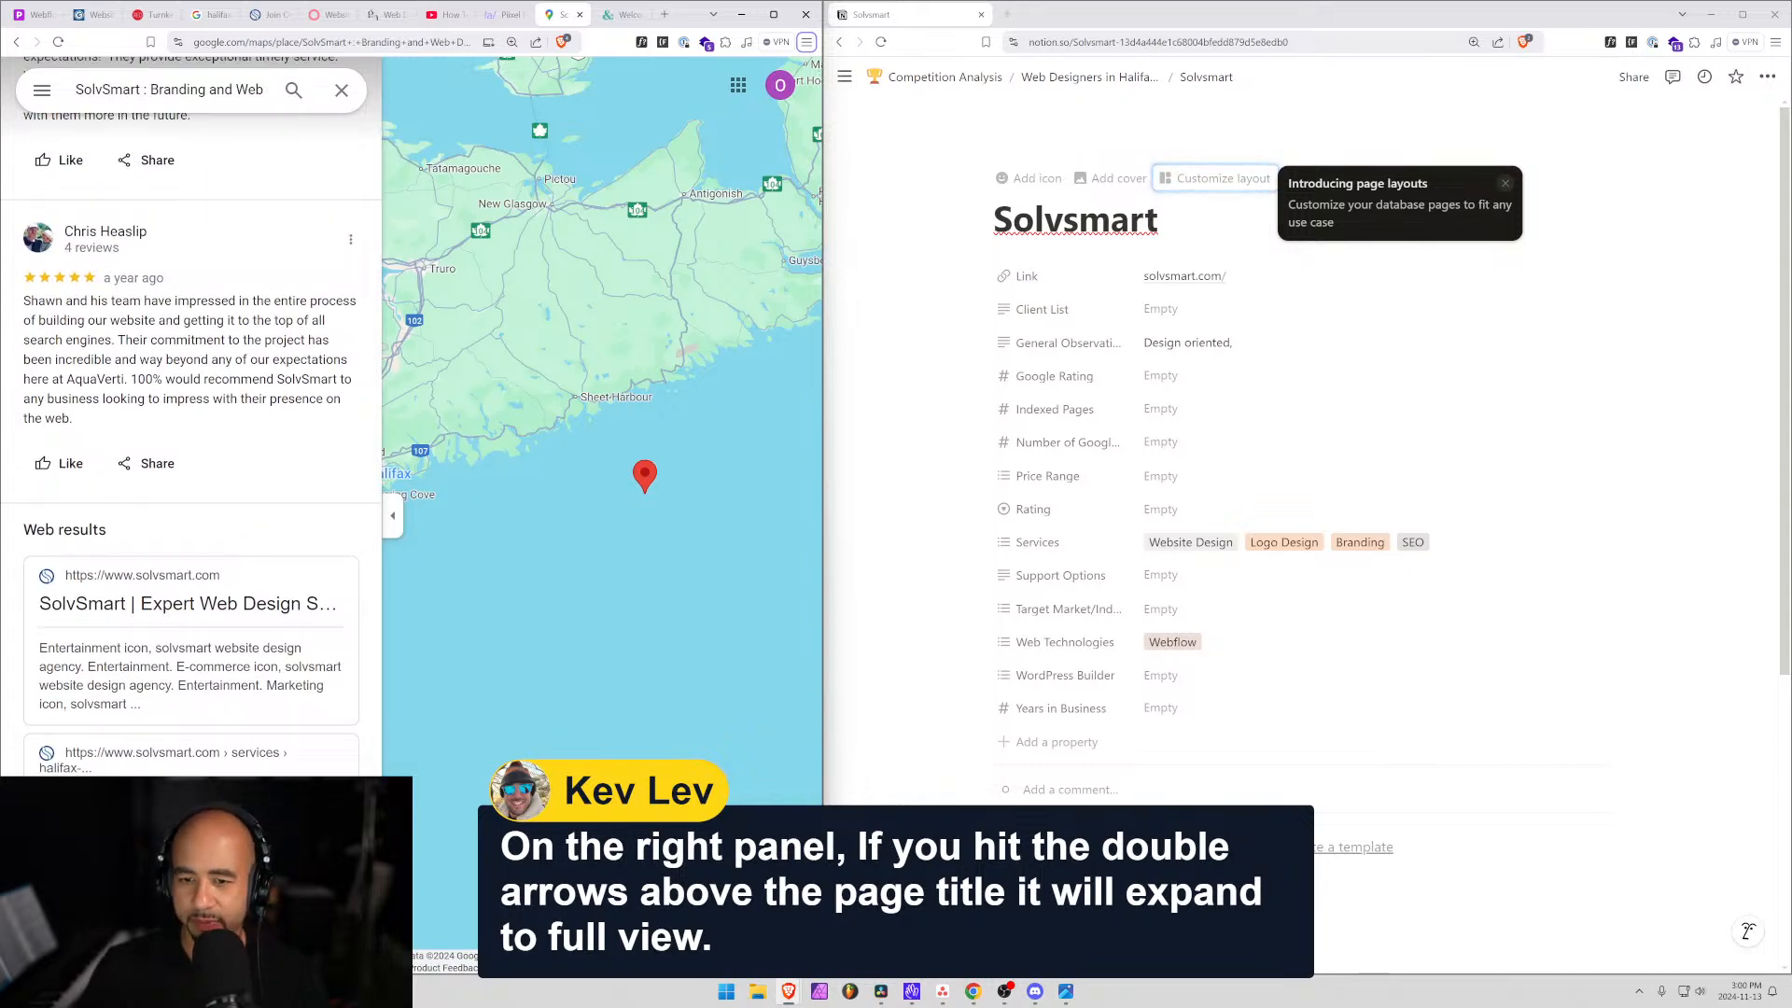
click(1180, 715)
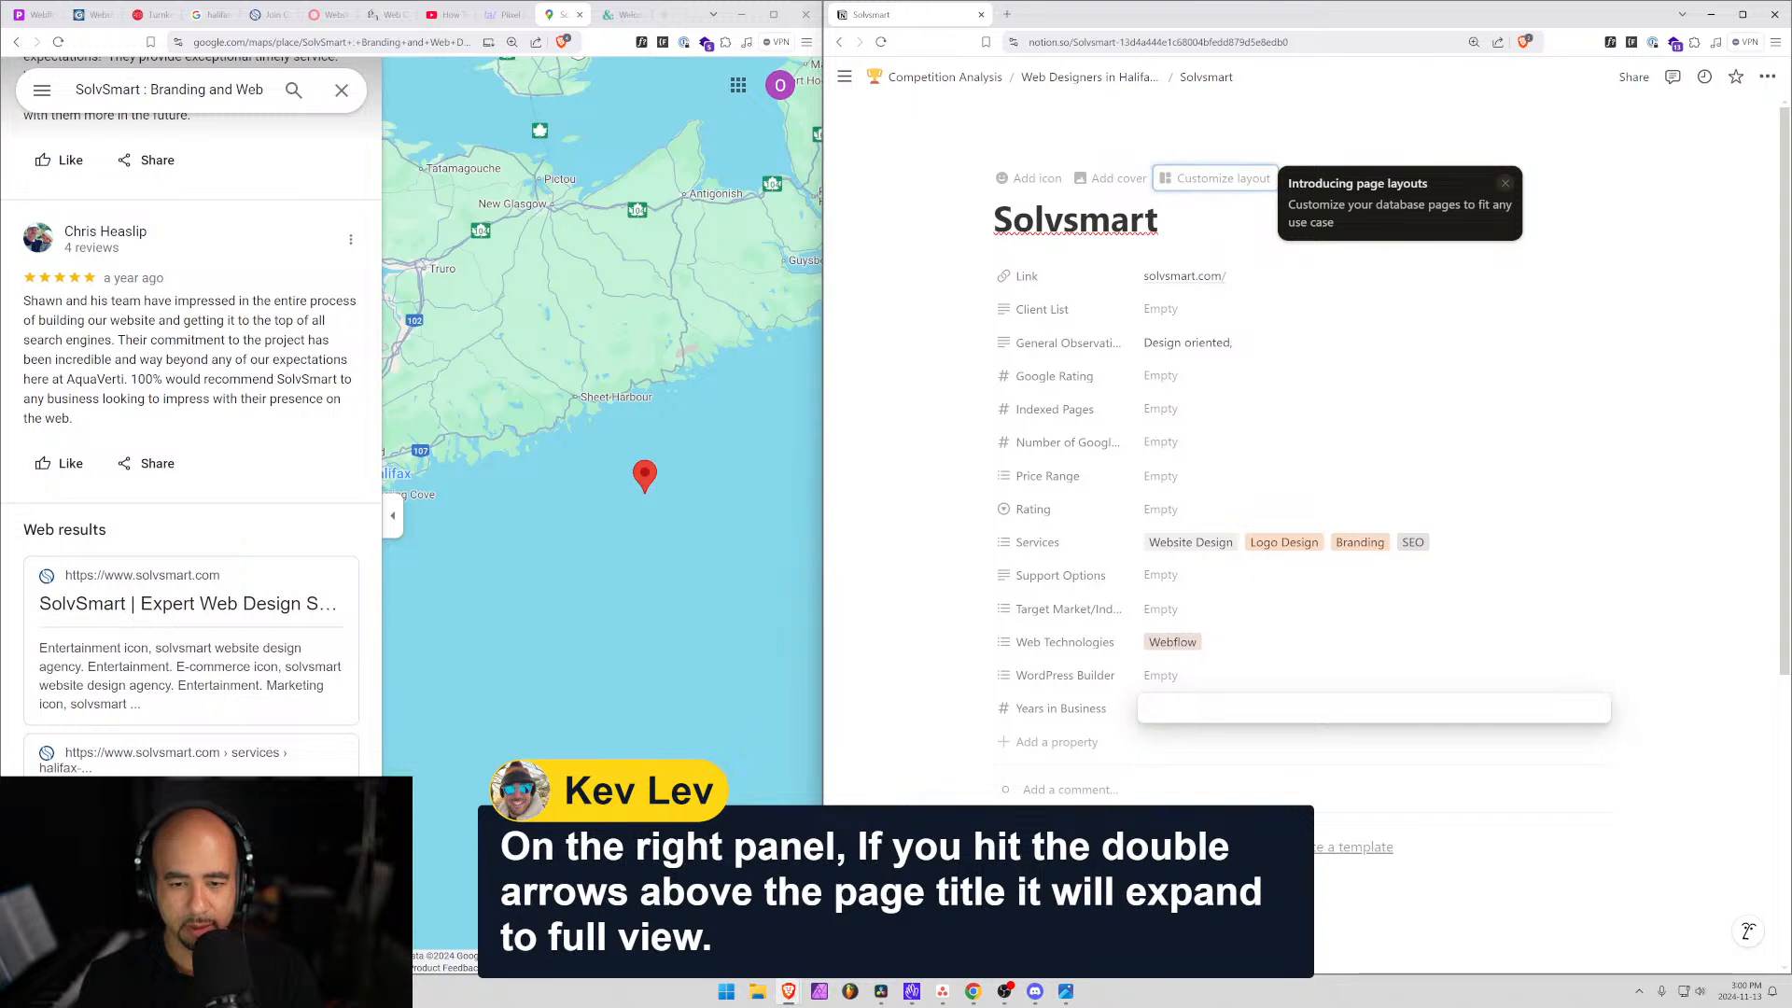
click(1240, 345)
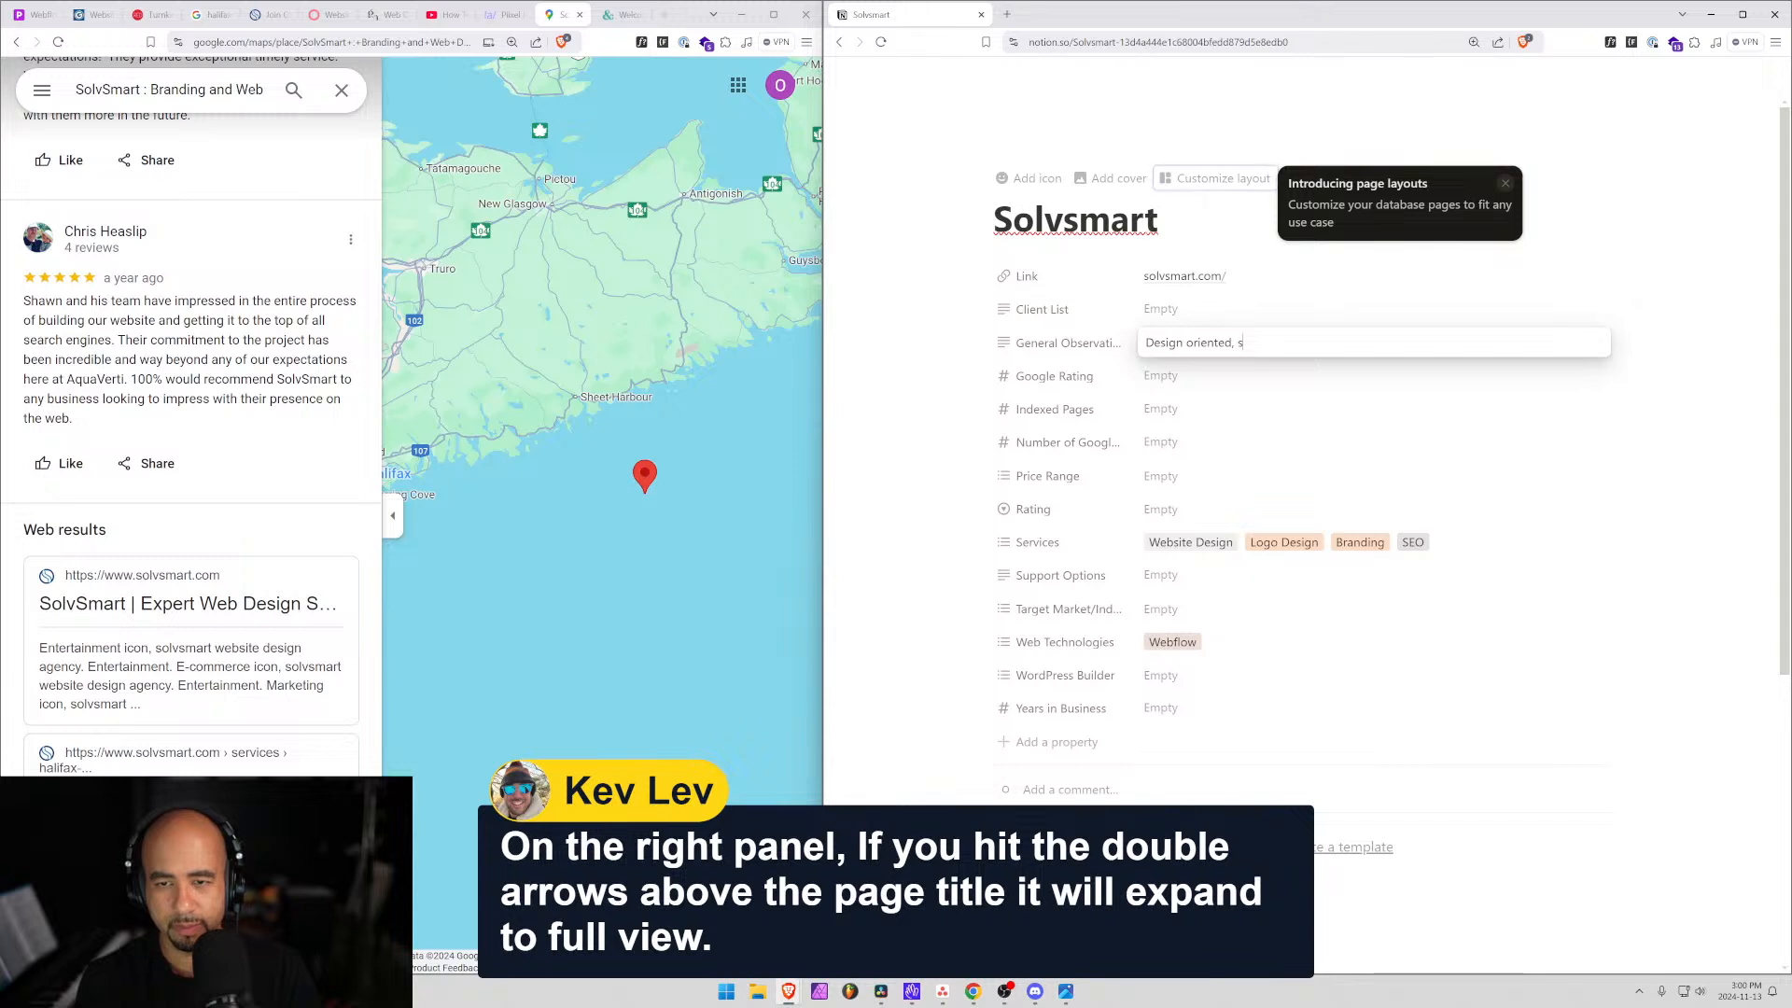
Append 'solo/small team.' to Solvsmart's observations and set Google Rating 5 with 2 reviews.
text(solo/small team.)
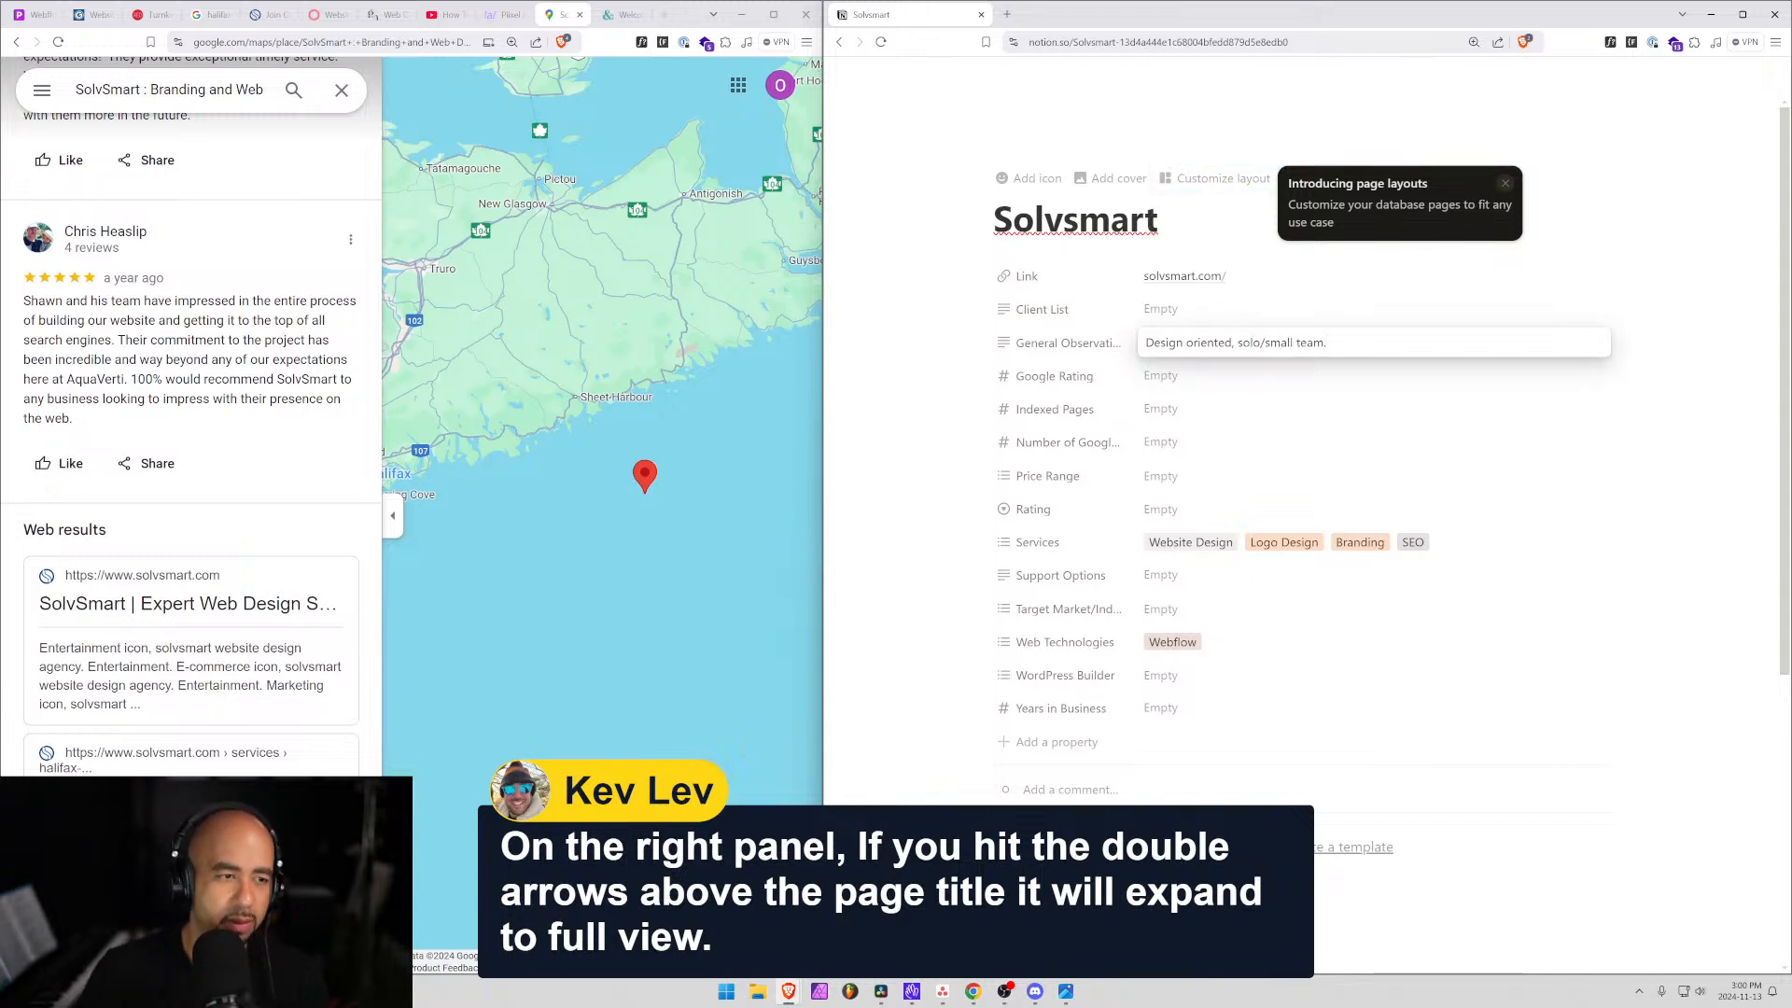
click(1186, 383)
click(1187, 382)
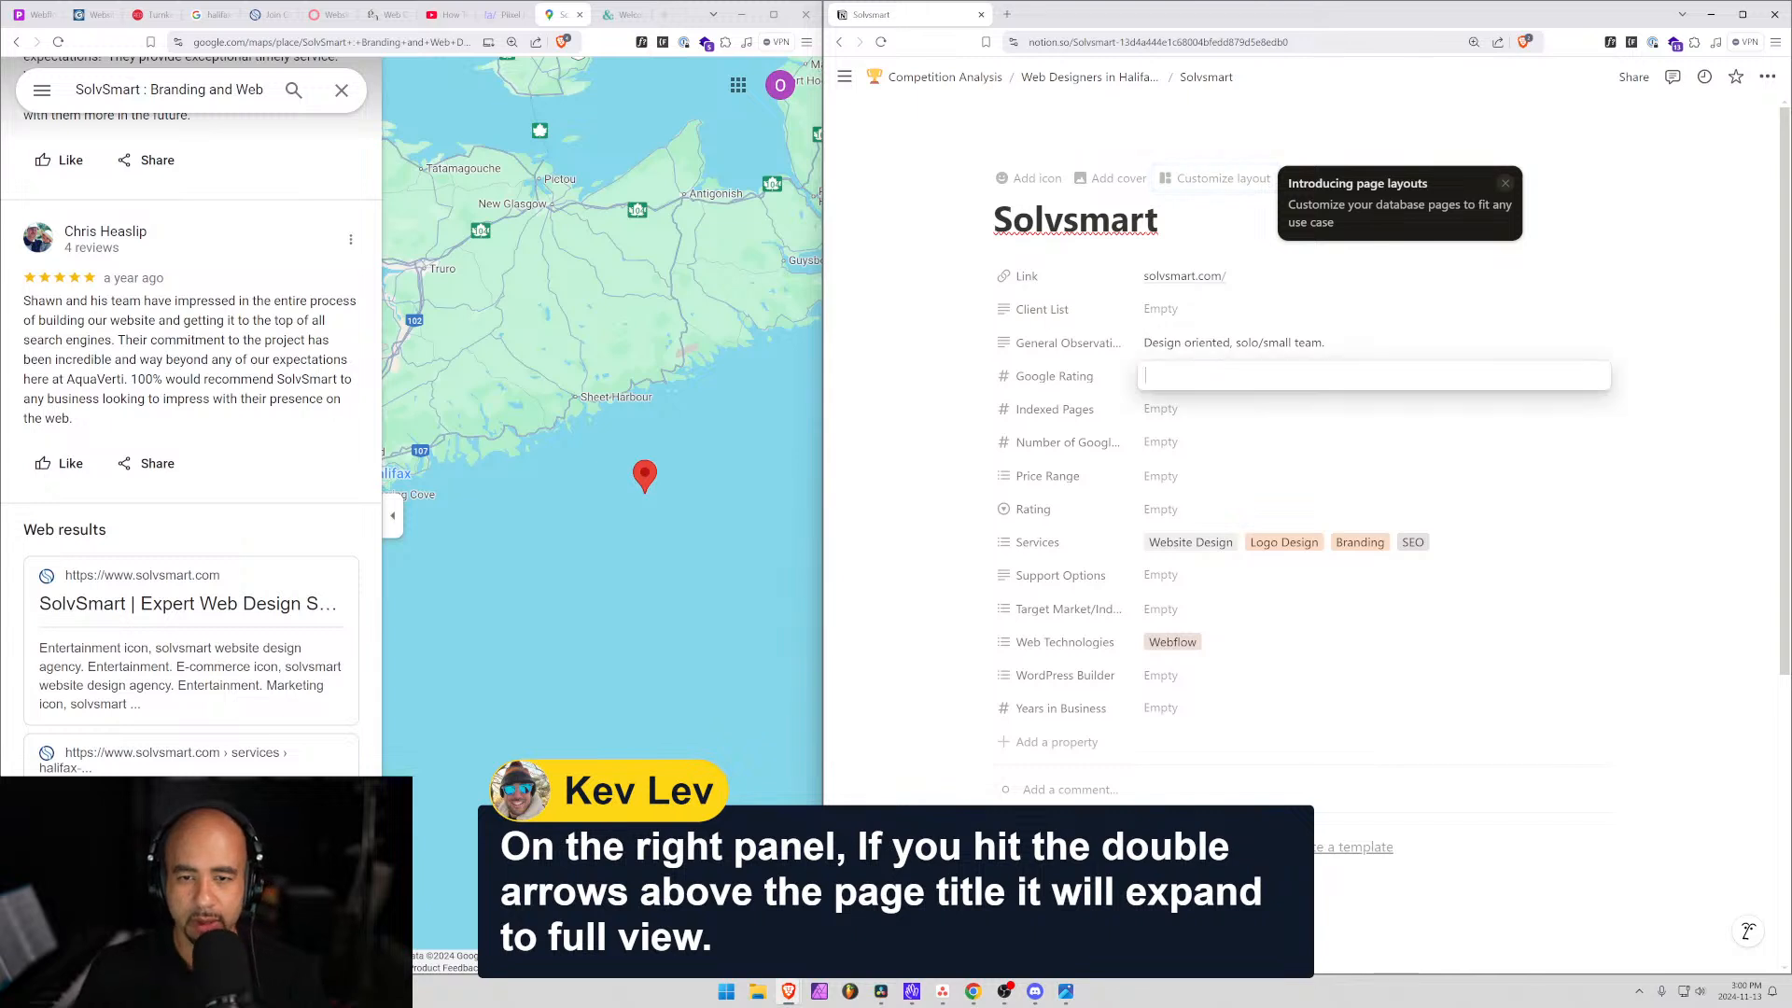
text(5)
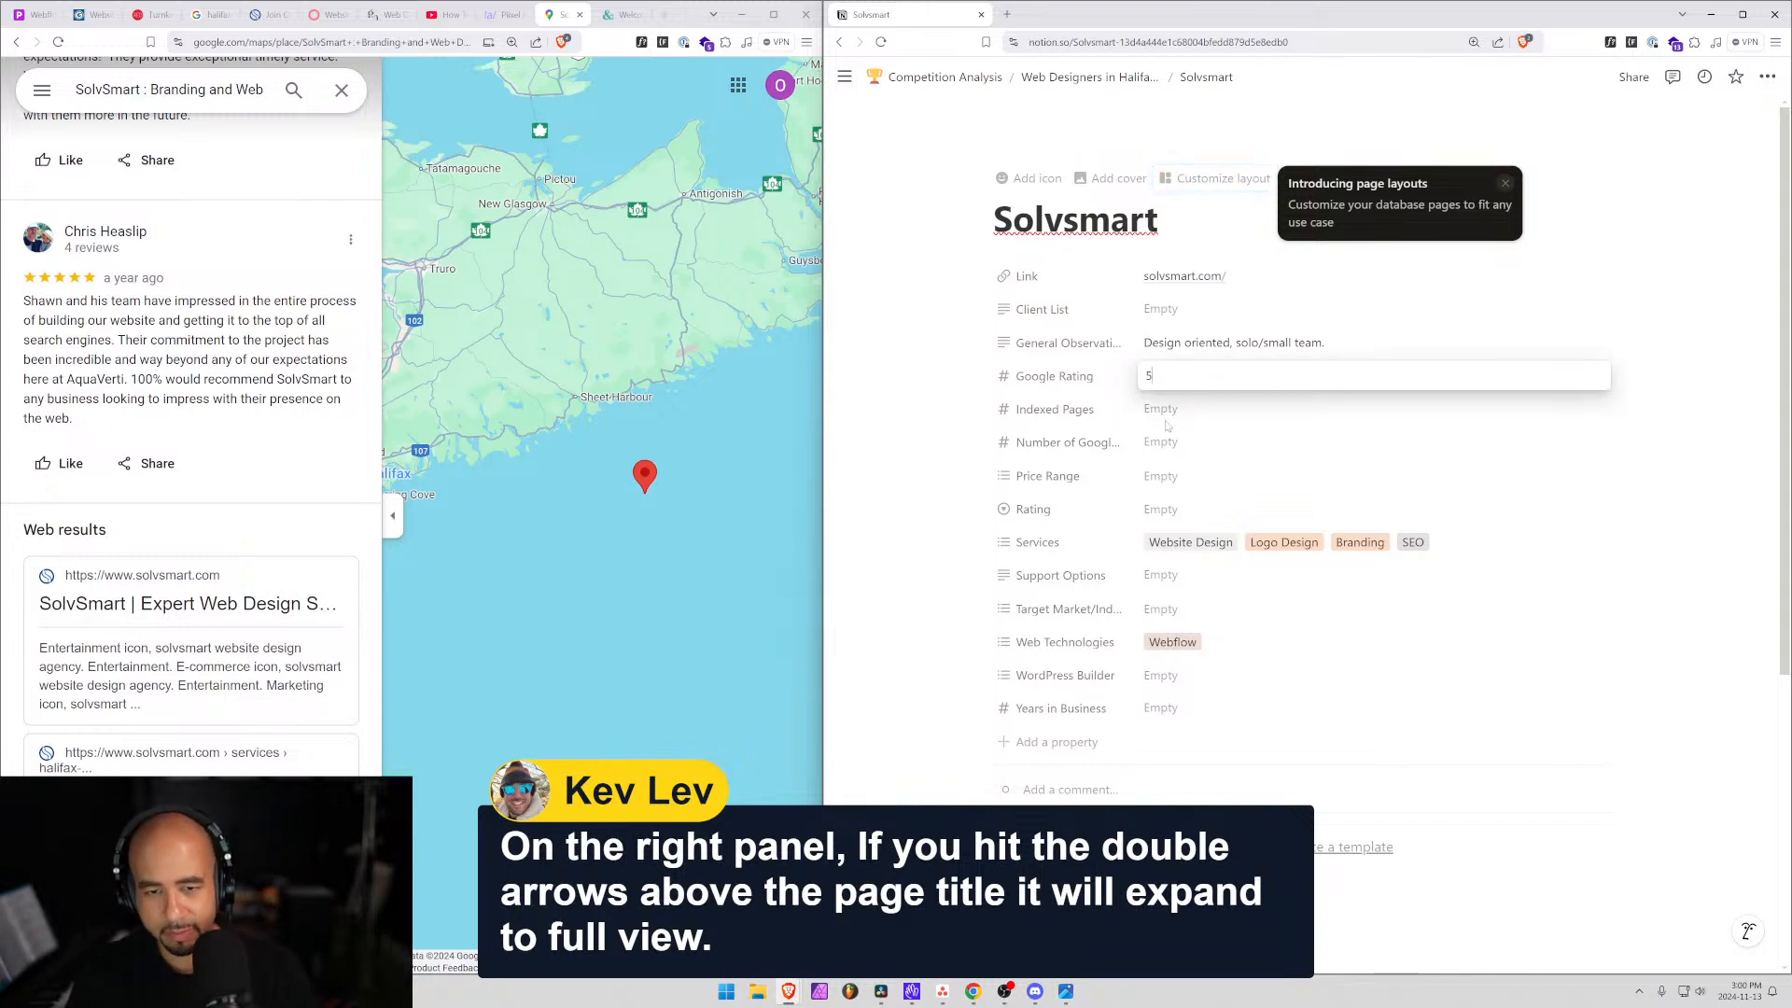
click(1180, 436)
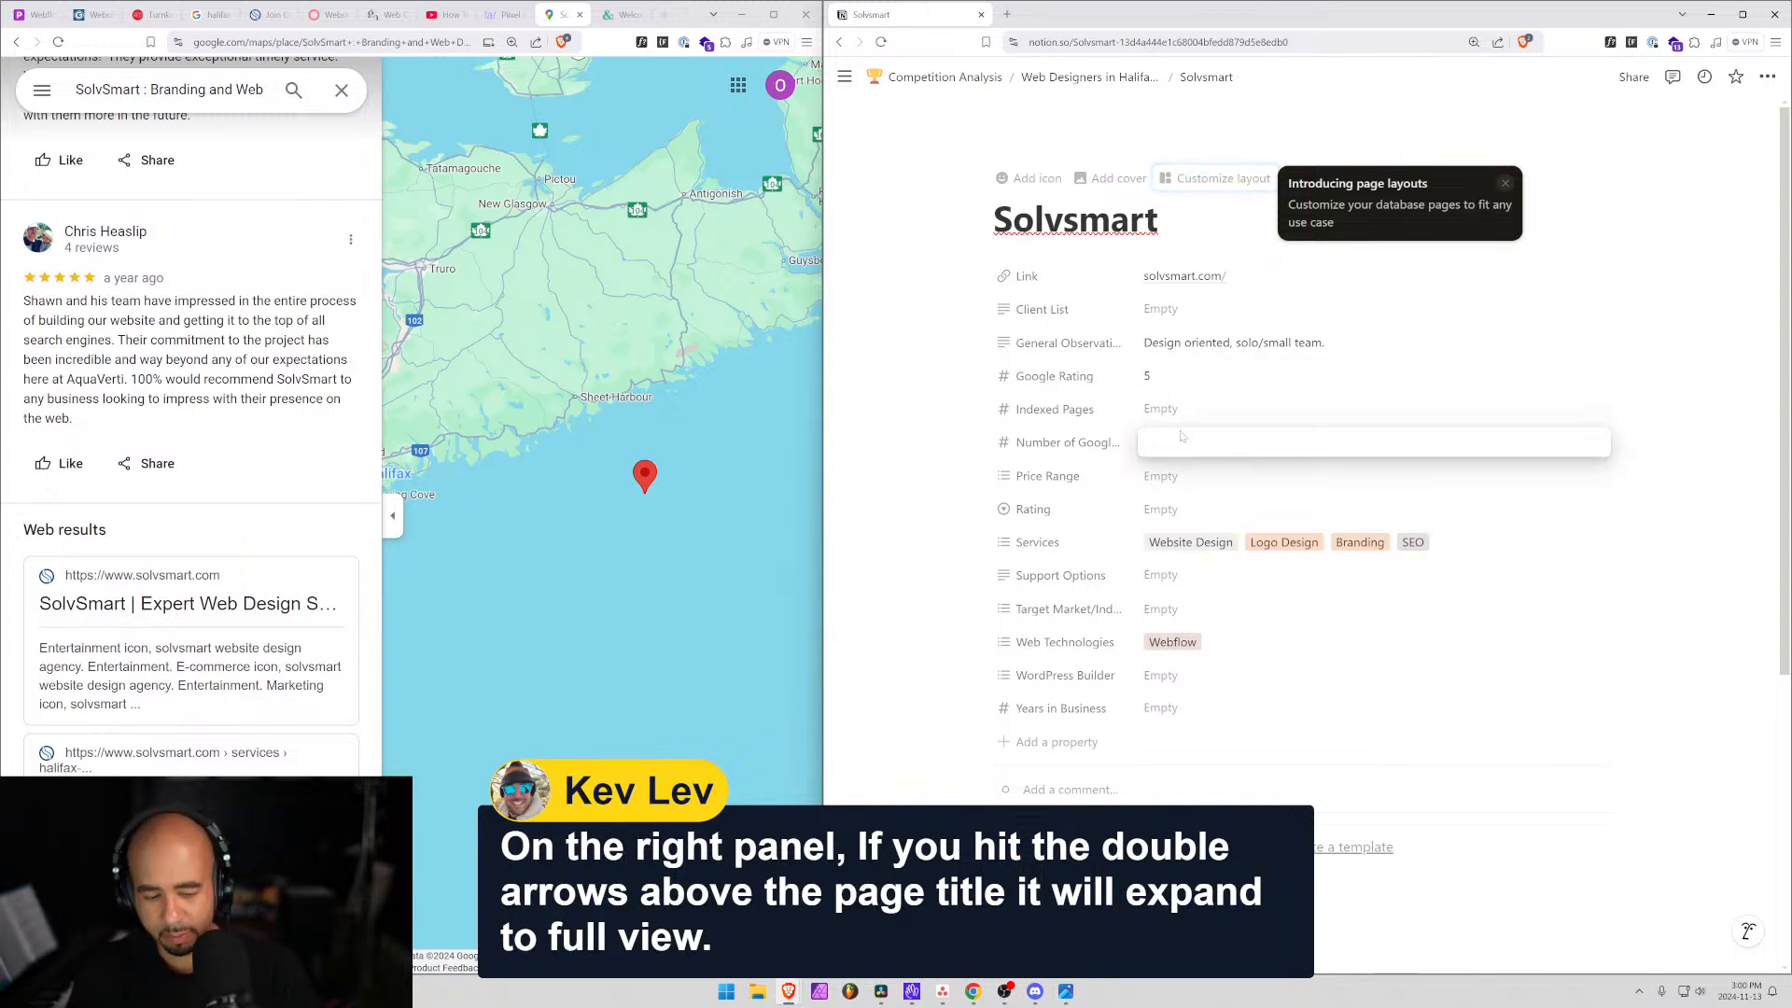
text(2)
key(Return)
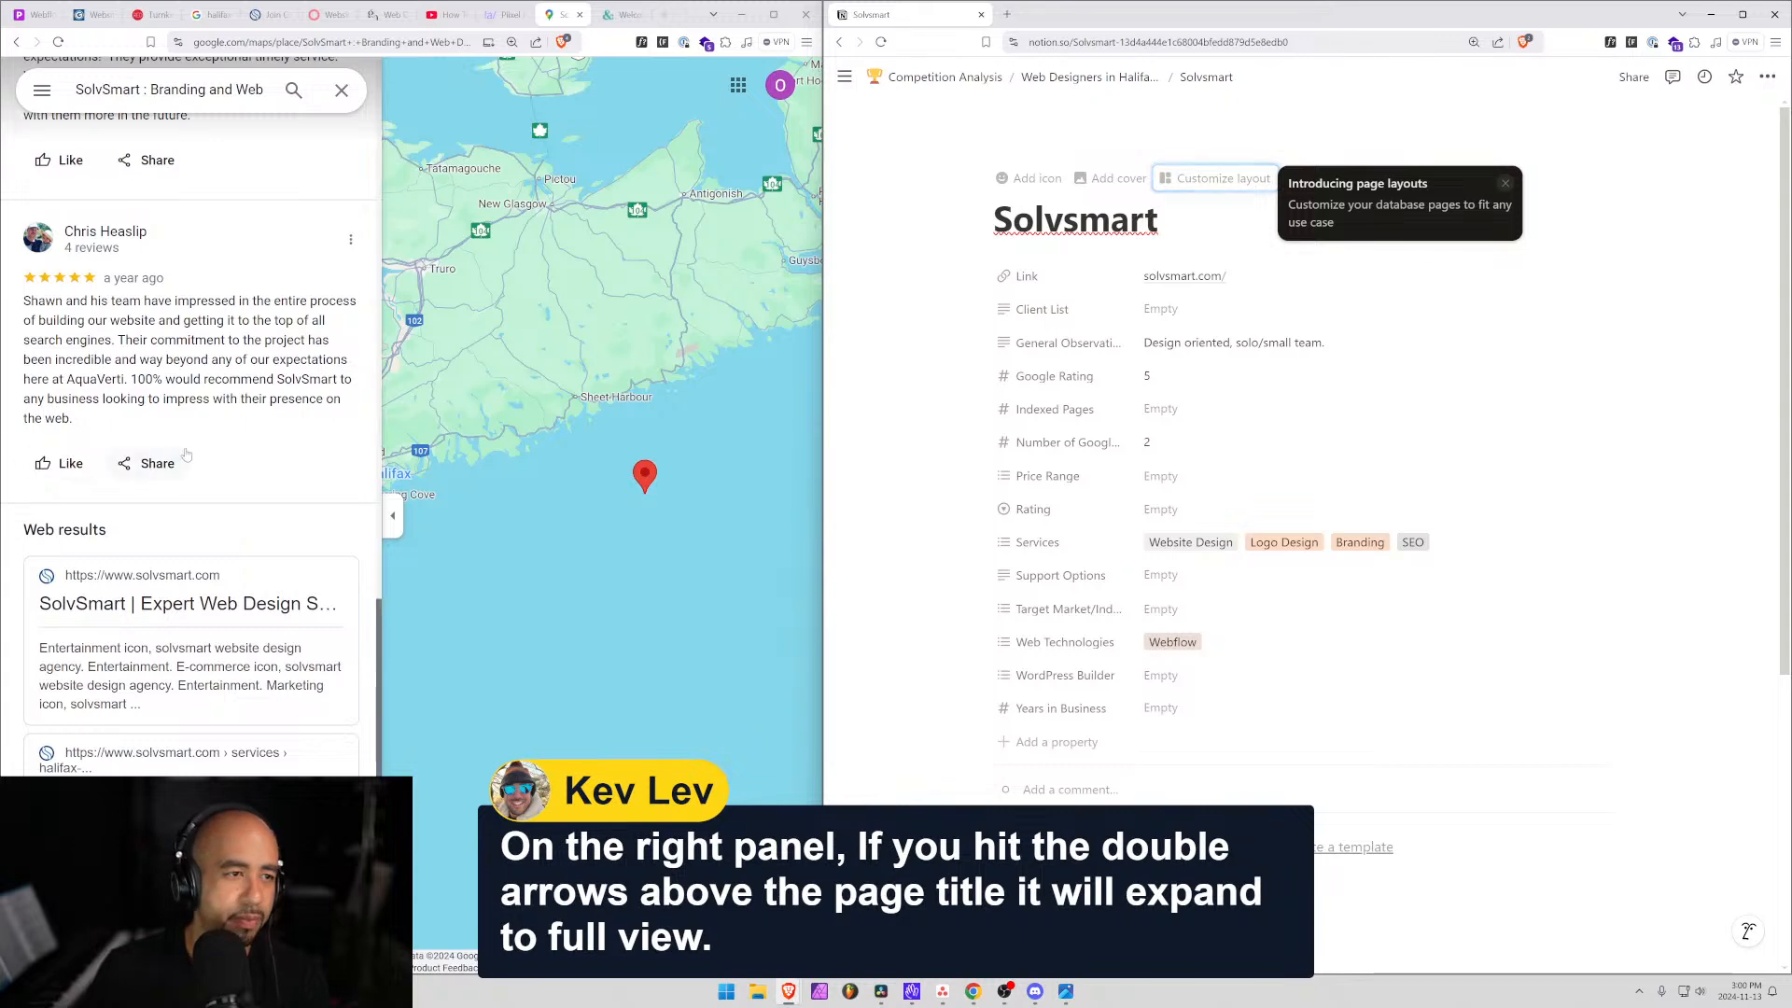
scroll(186, 455, up, 10)
Close Google Maps so the burkedesign.ca site shows beside the Notion record.
click(580, 14)
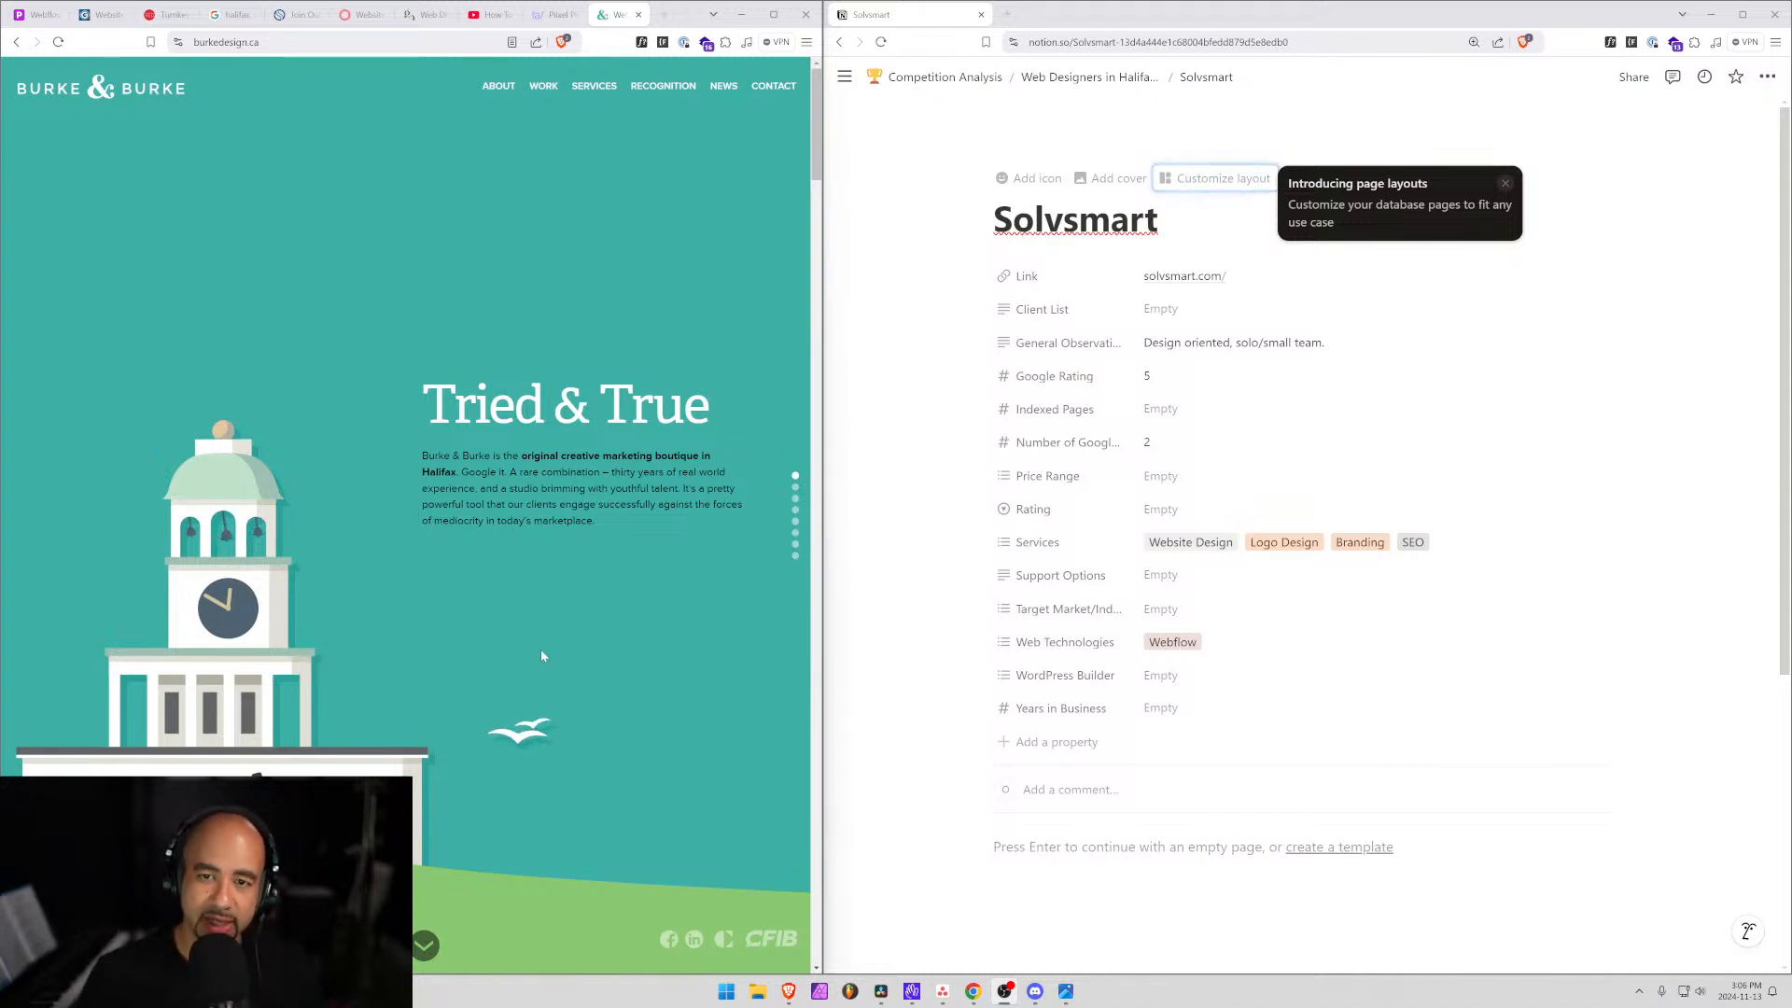
click(1505, 182)
mouse_move(844, 76)
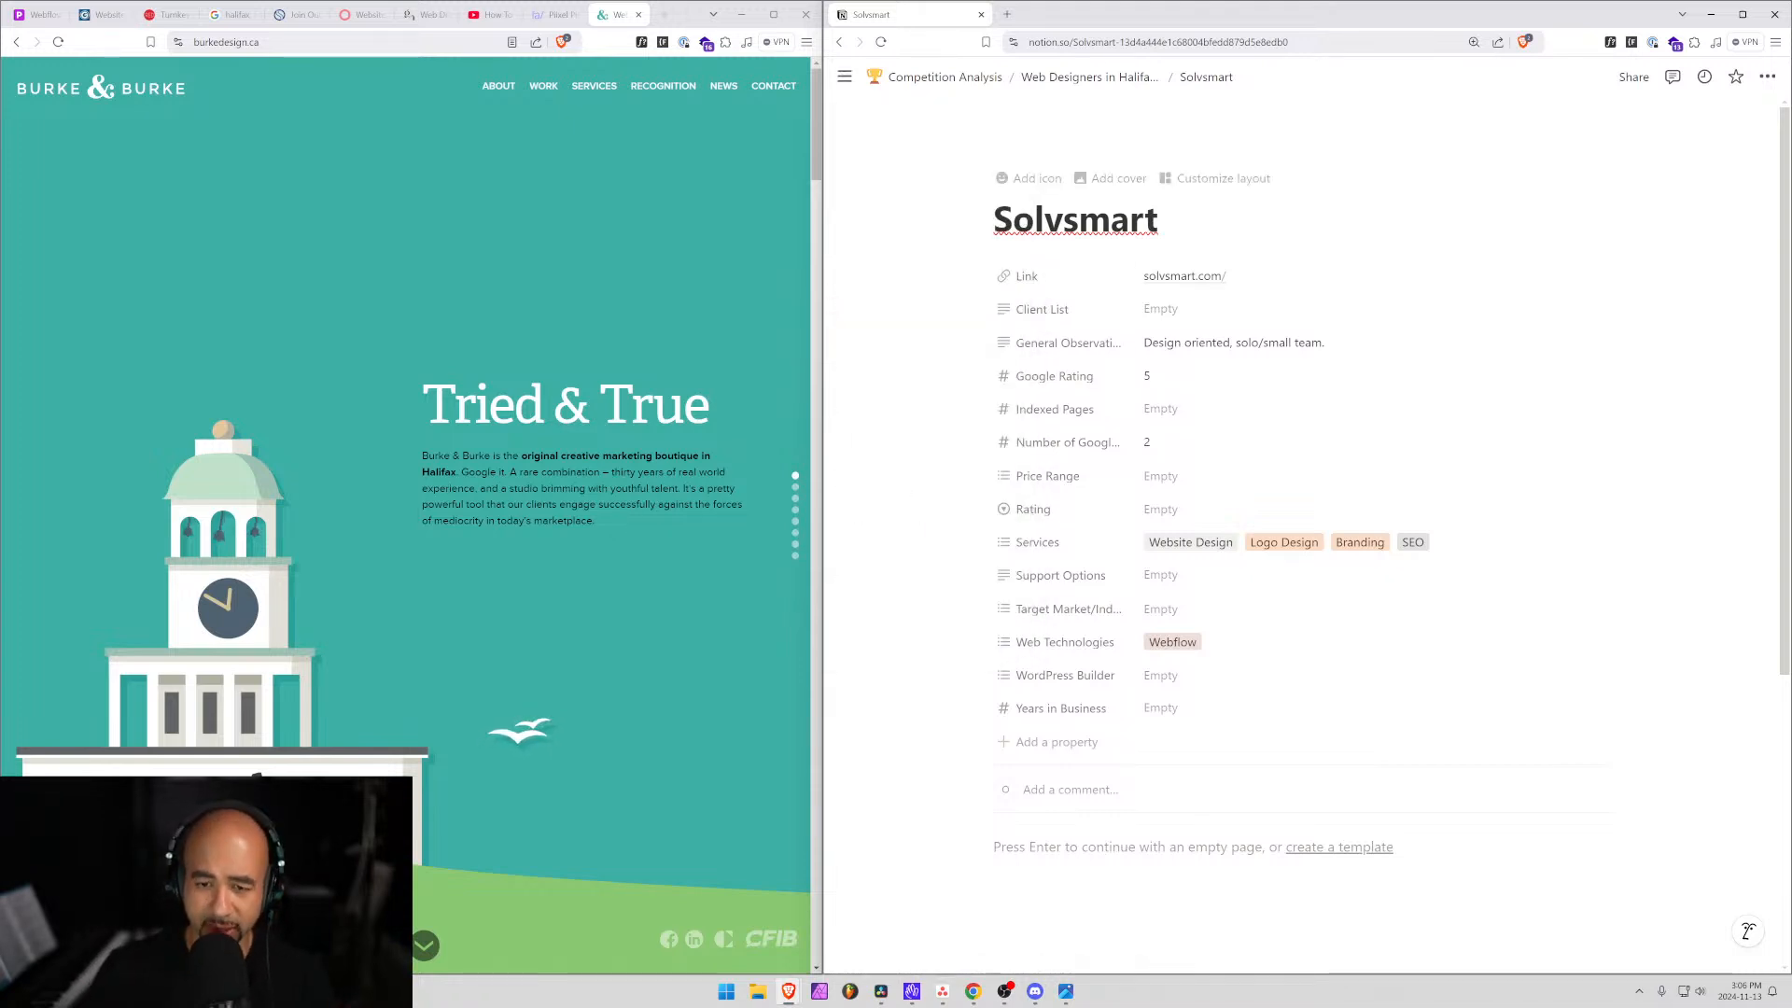
scroll(1288, 449, down, 2)
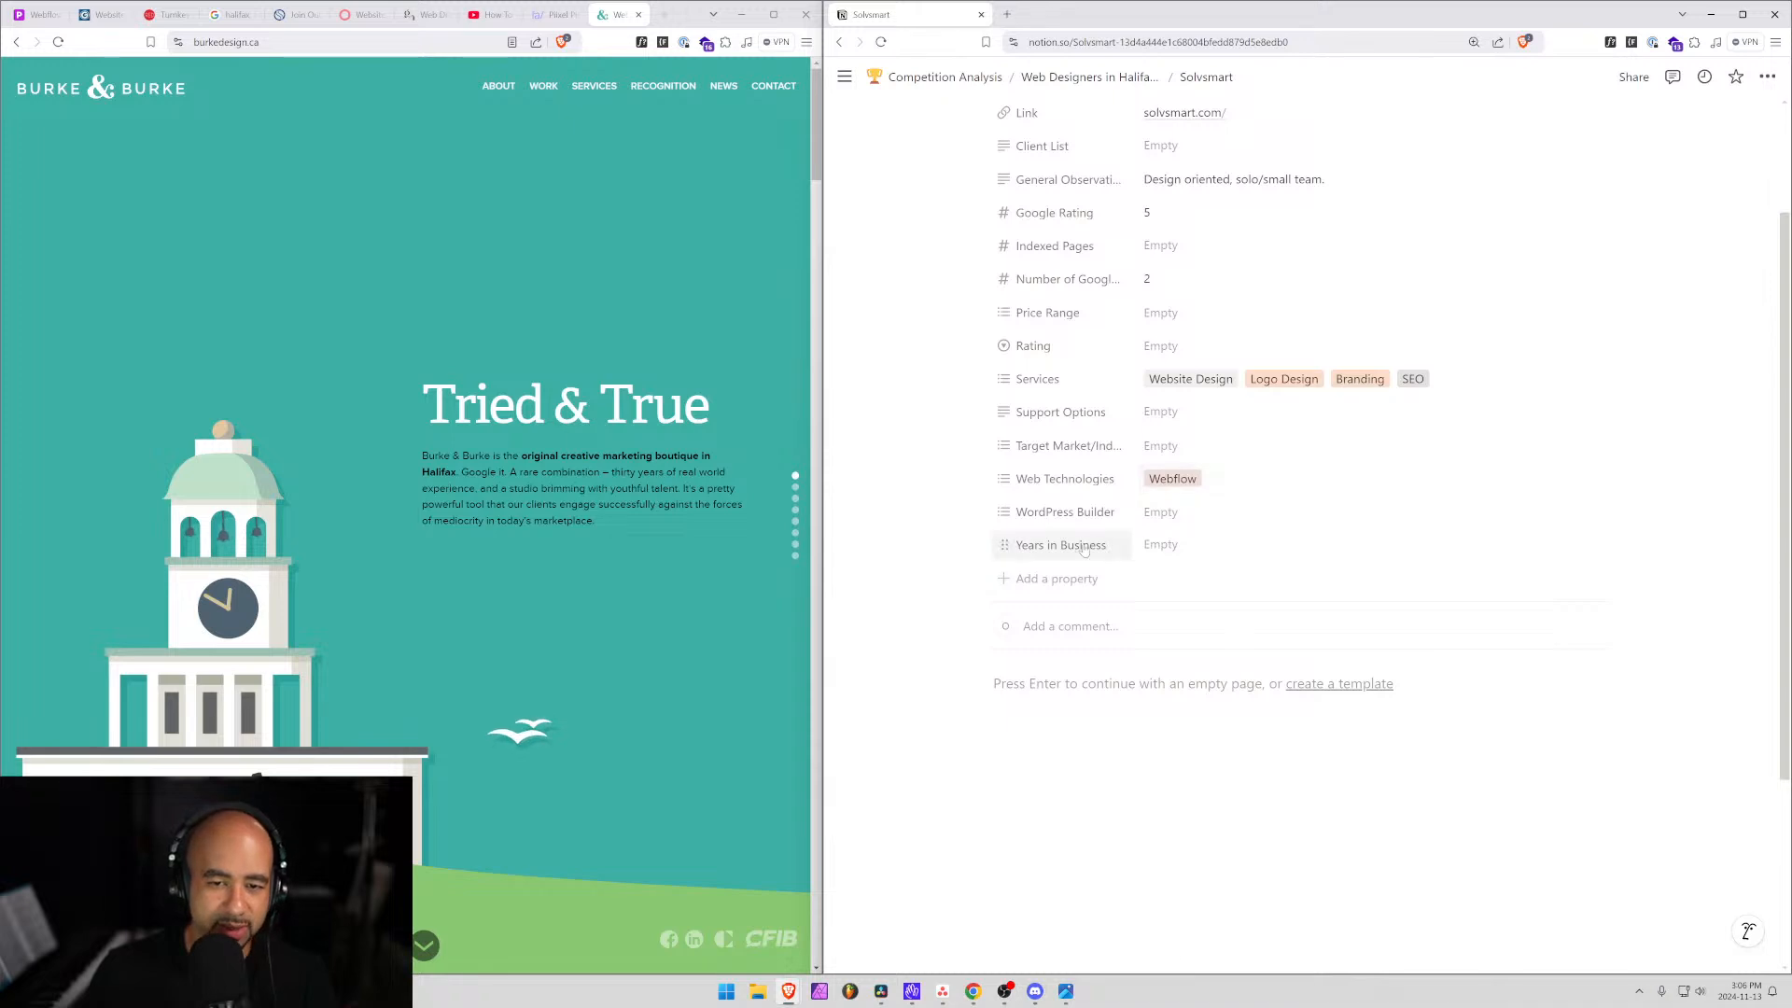
scroll(1089, 533, up, 2)
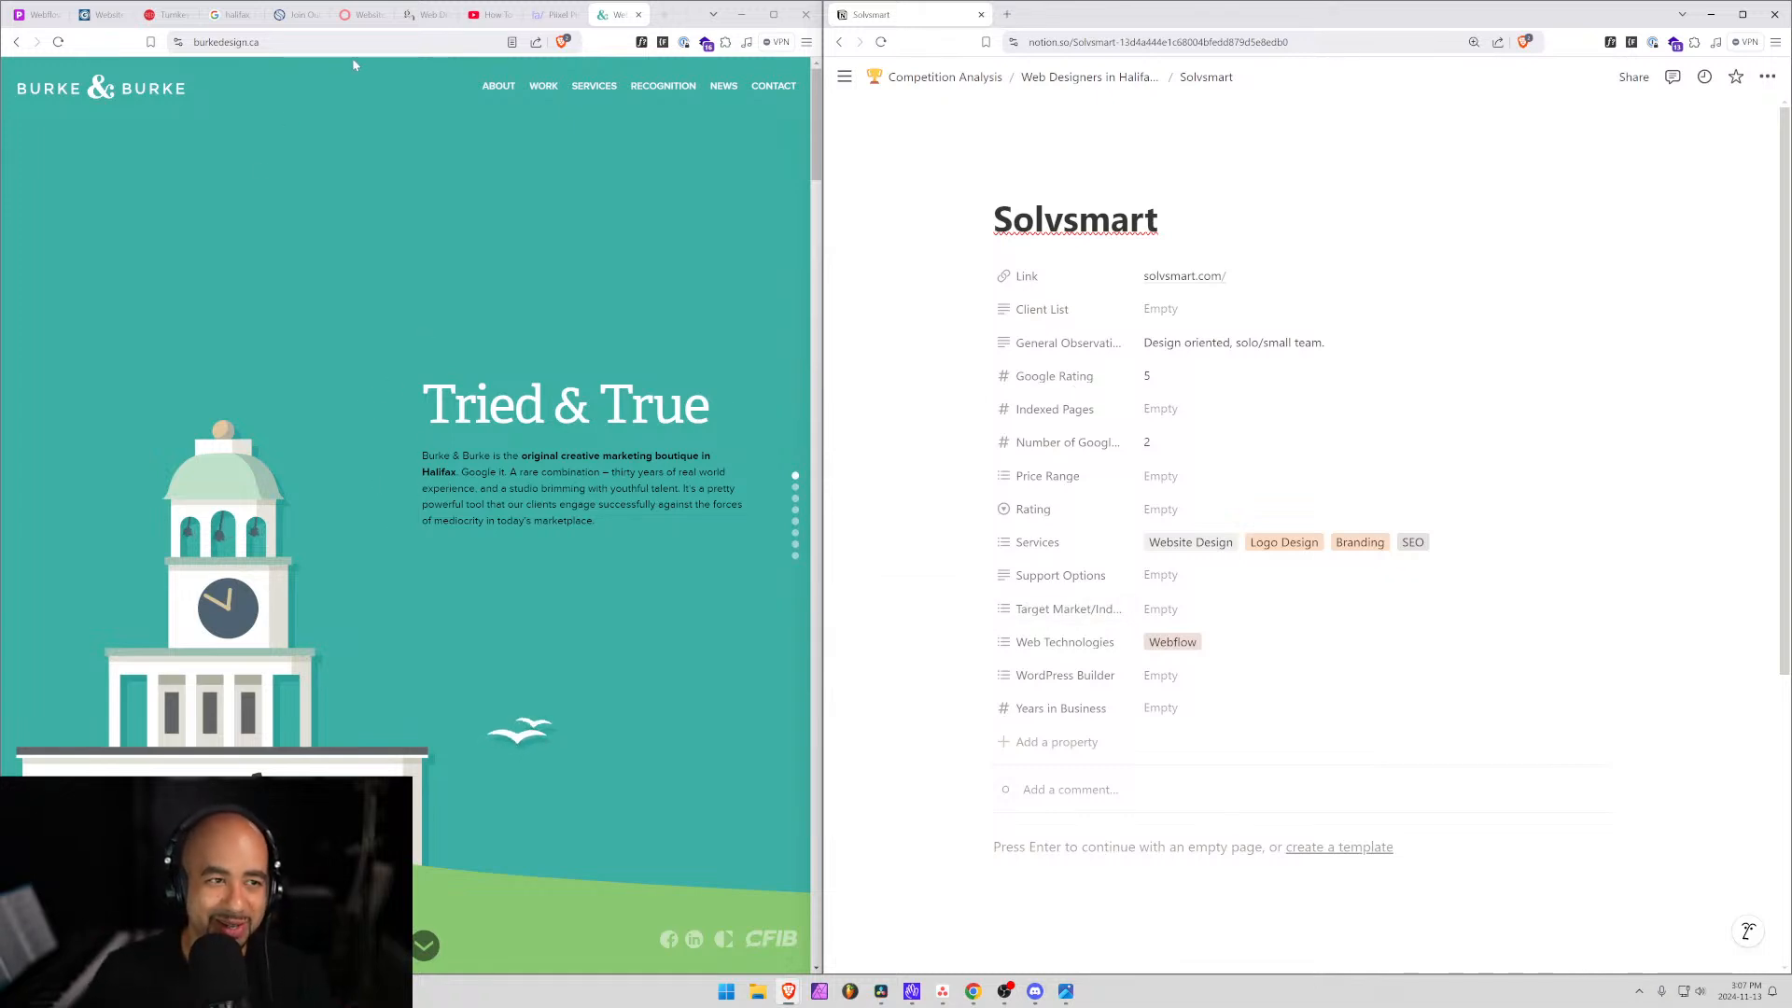
click(243, 42)
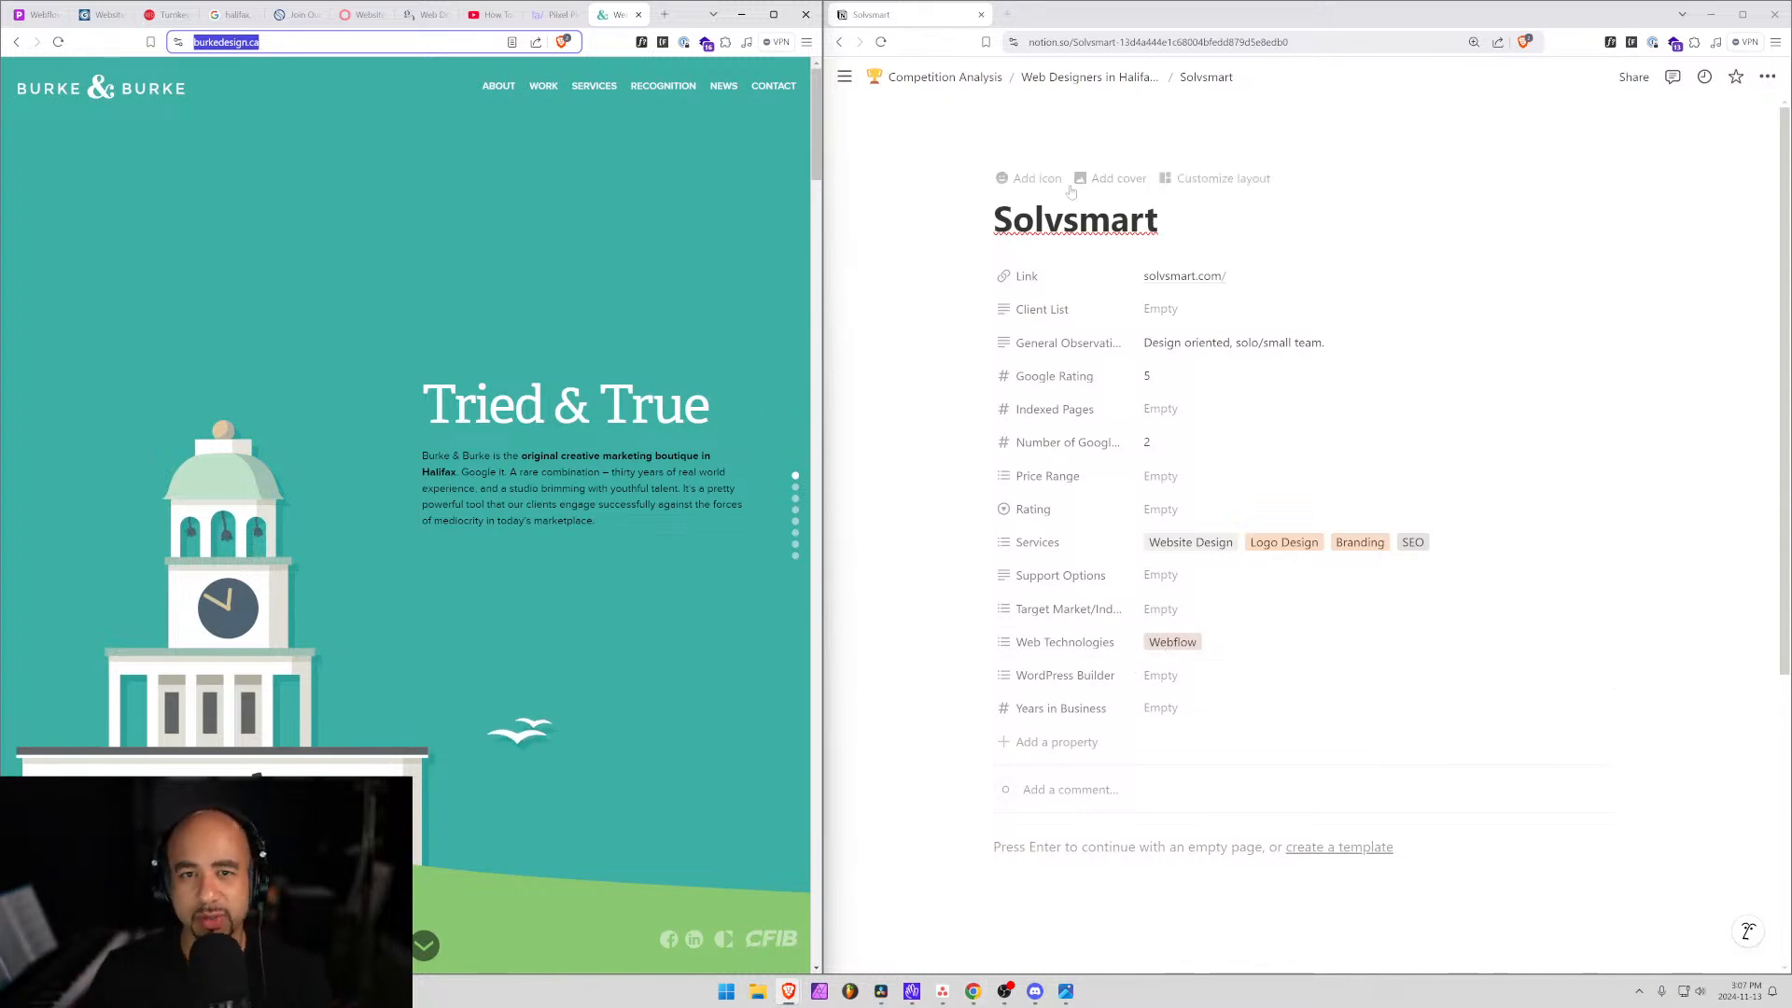
Add a 'Burke & Burke' row to the table with burkedesign.ca/ pasted as its Link.
click(1089, 77)
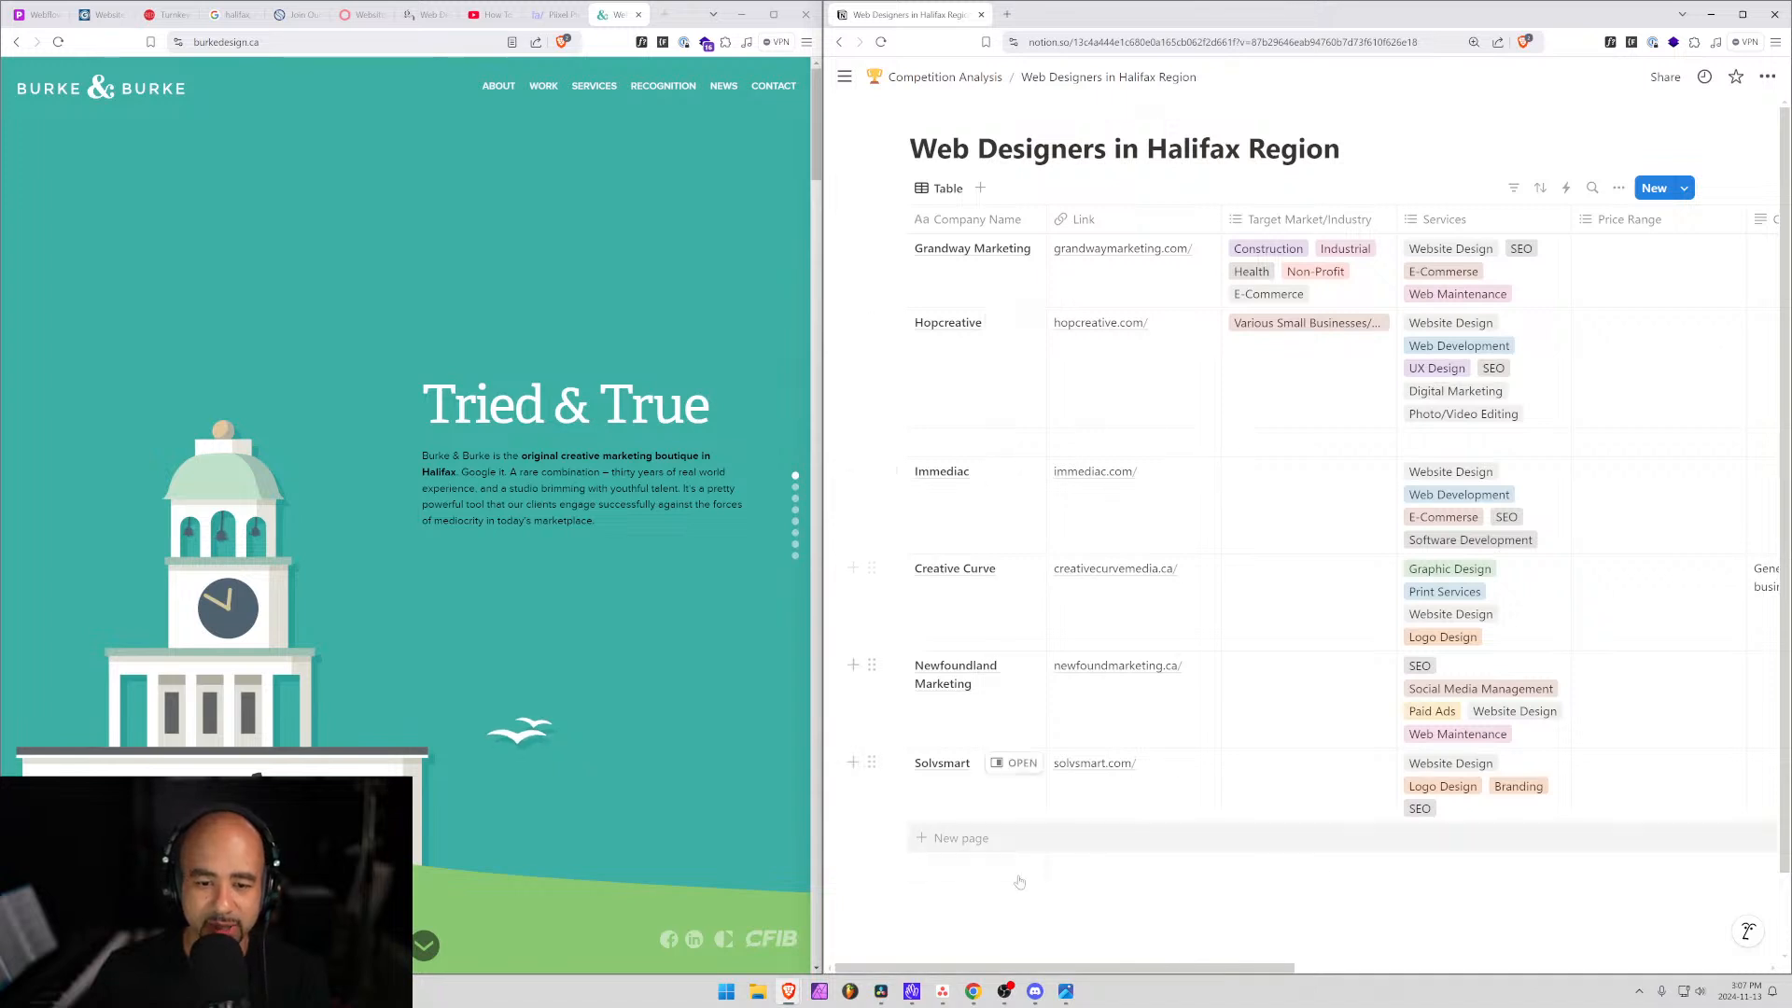
click(1010, 844)
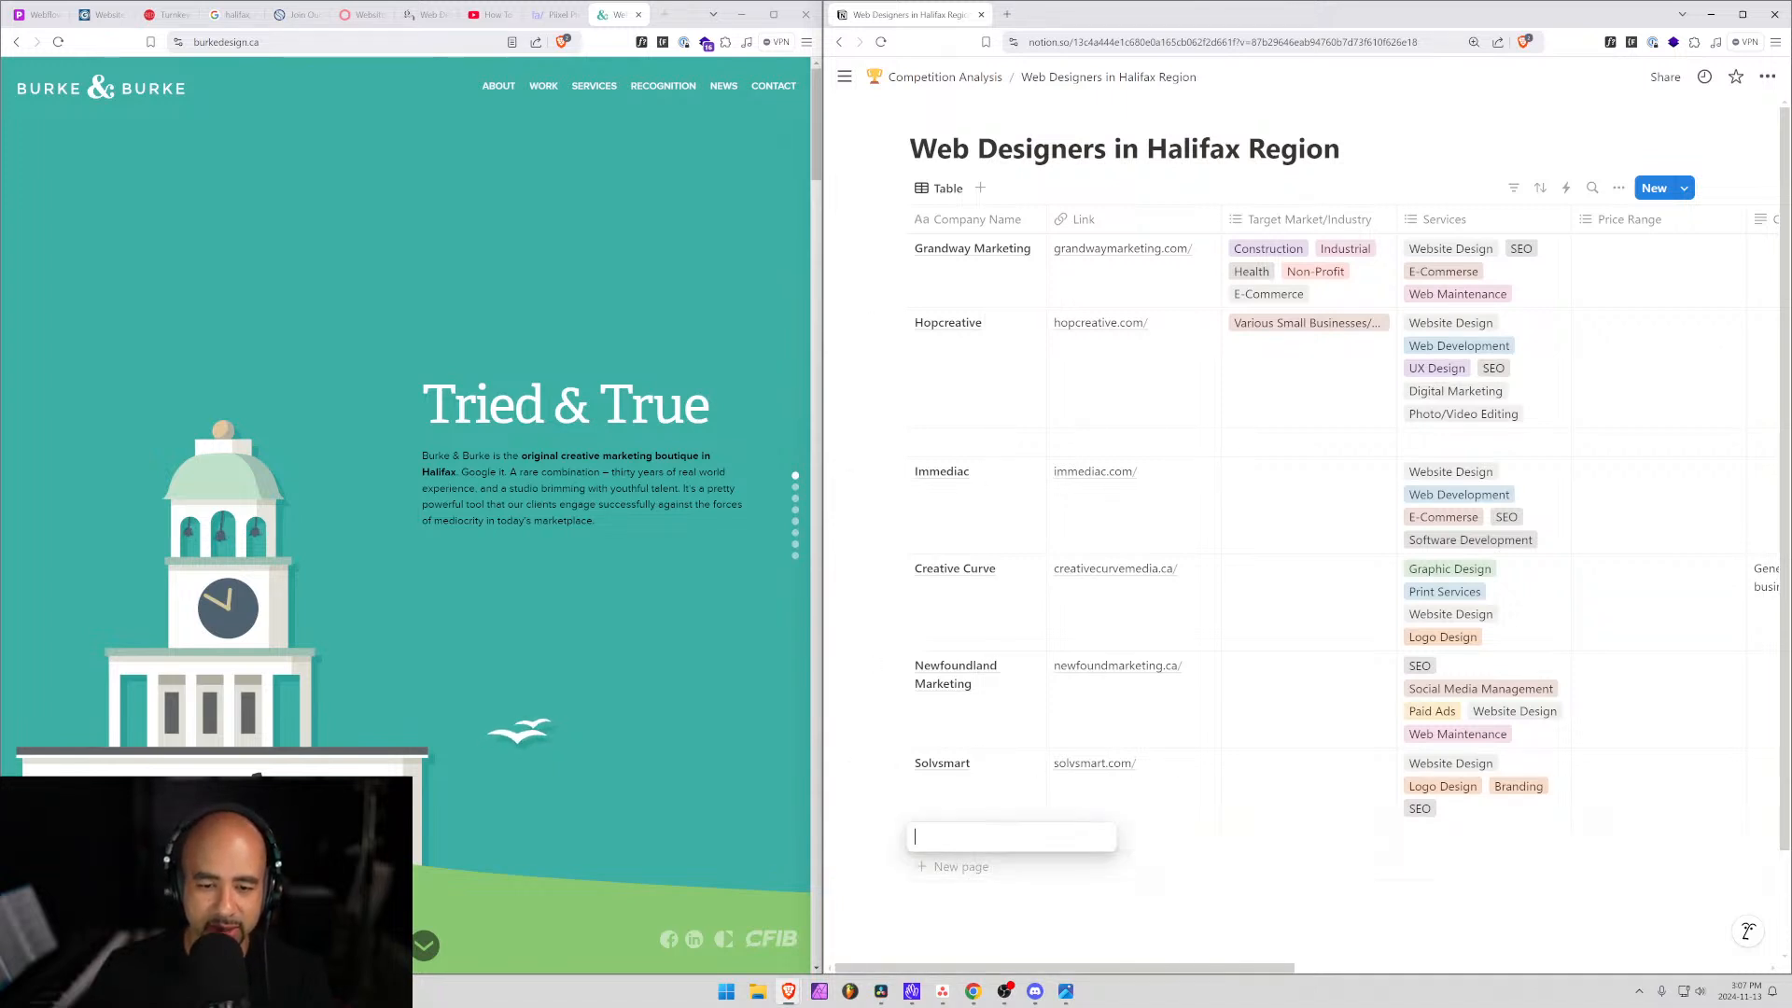
text(Bu)
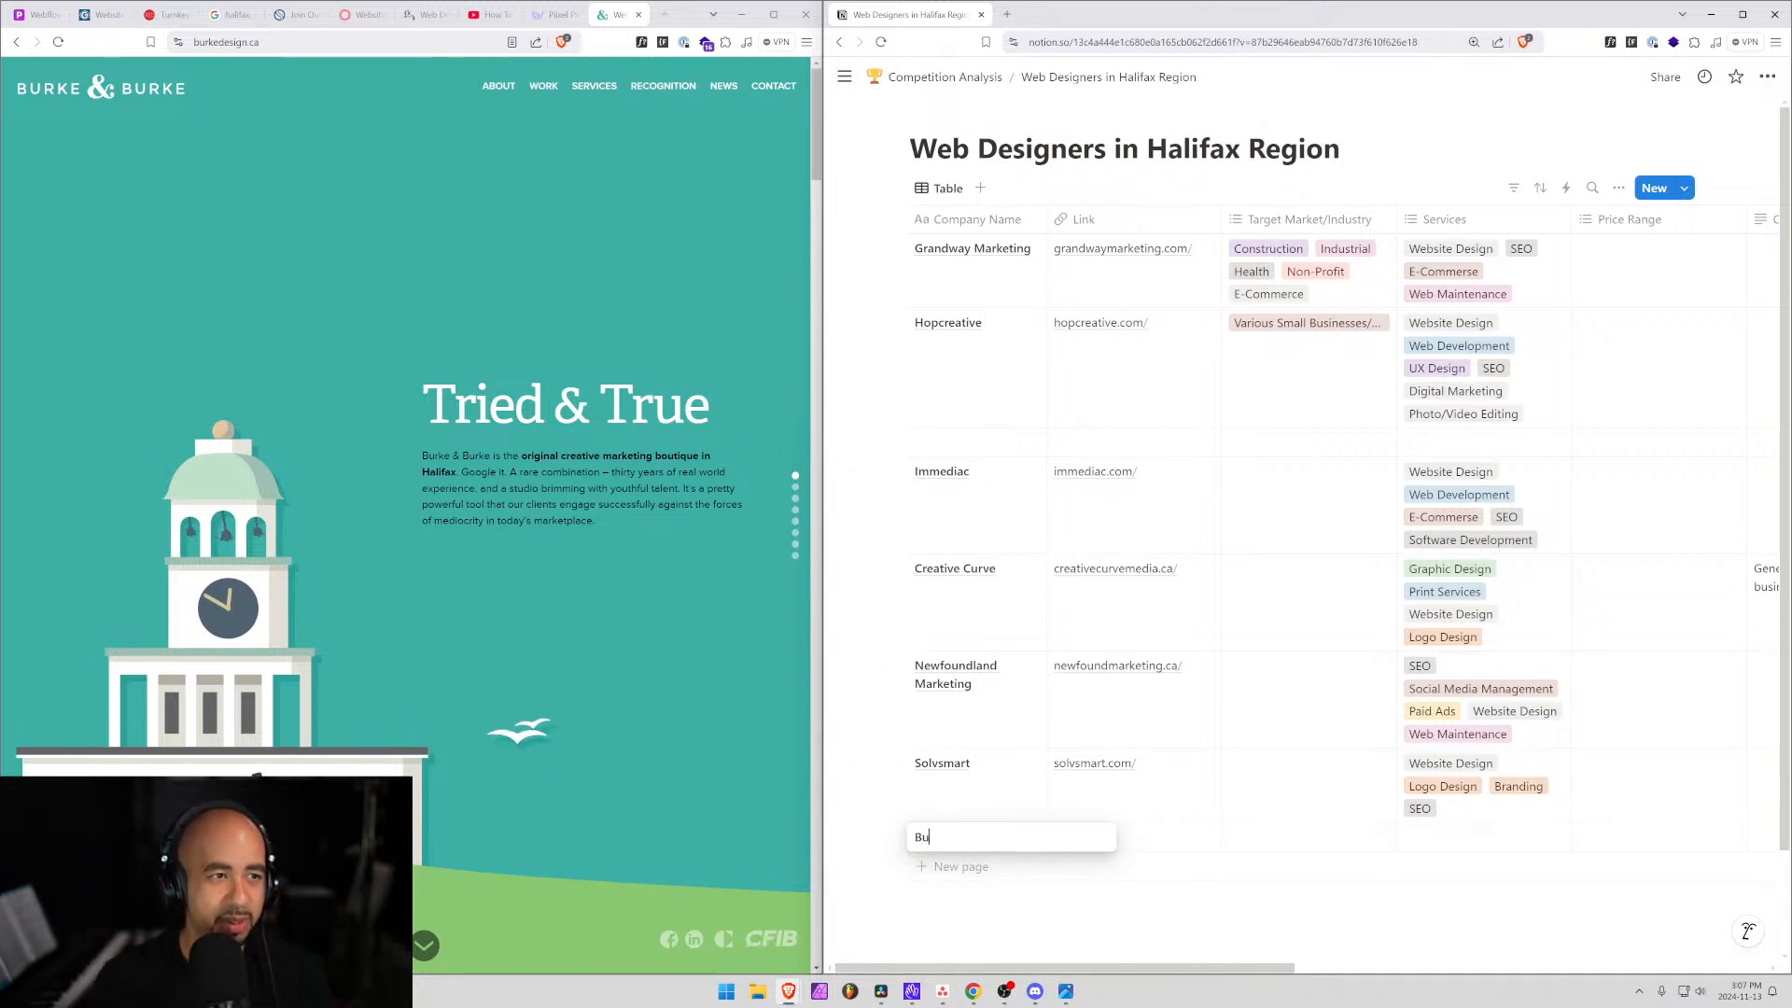
text(rke)
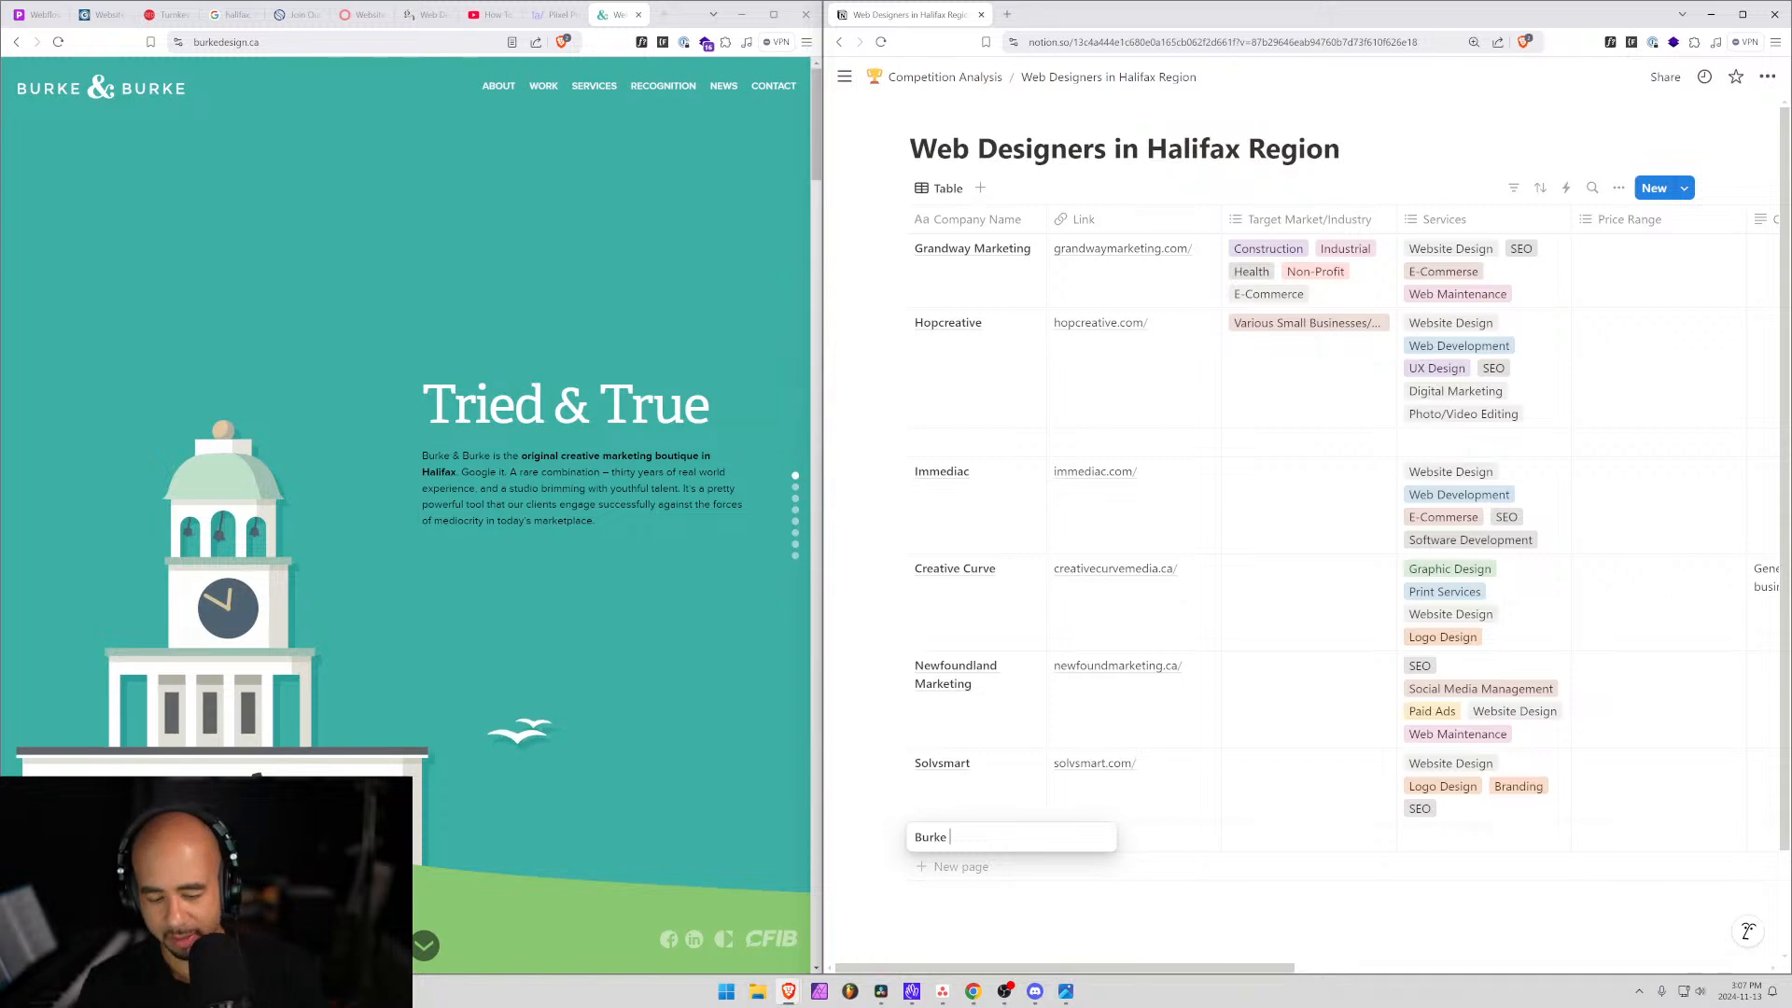
text( & Burke)
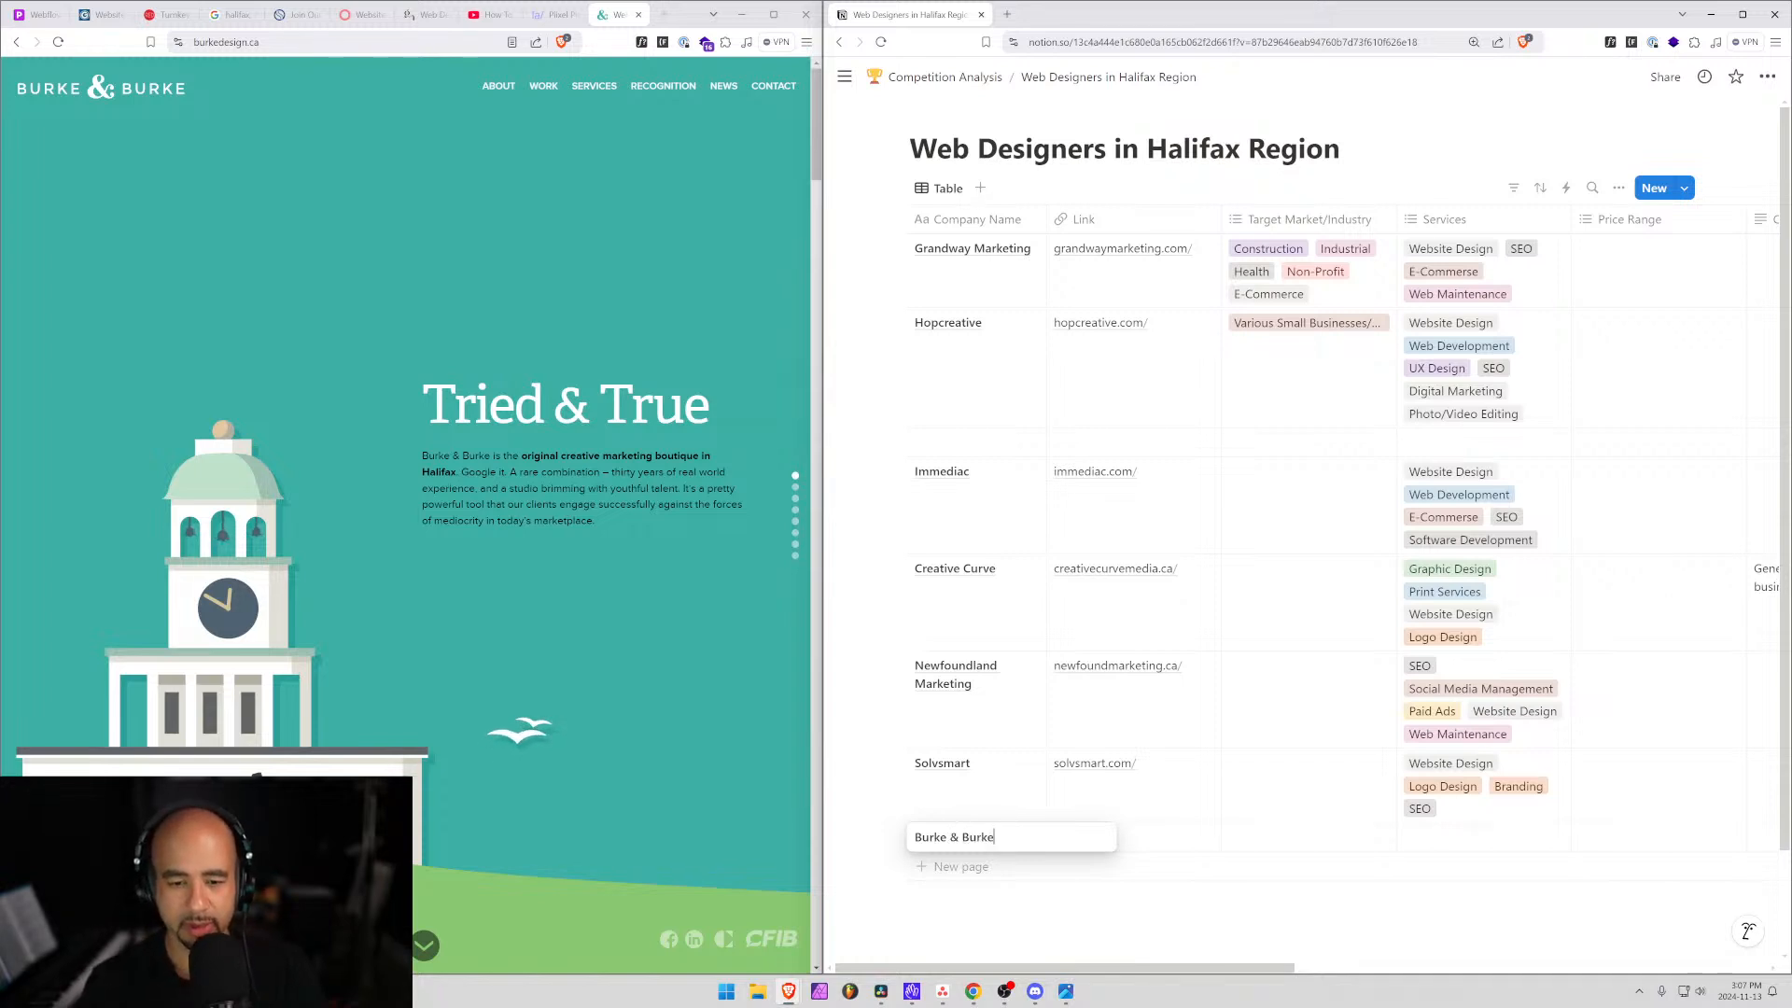
key(Tab)
text(burkedesign.ca/)
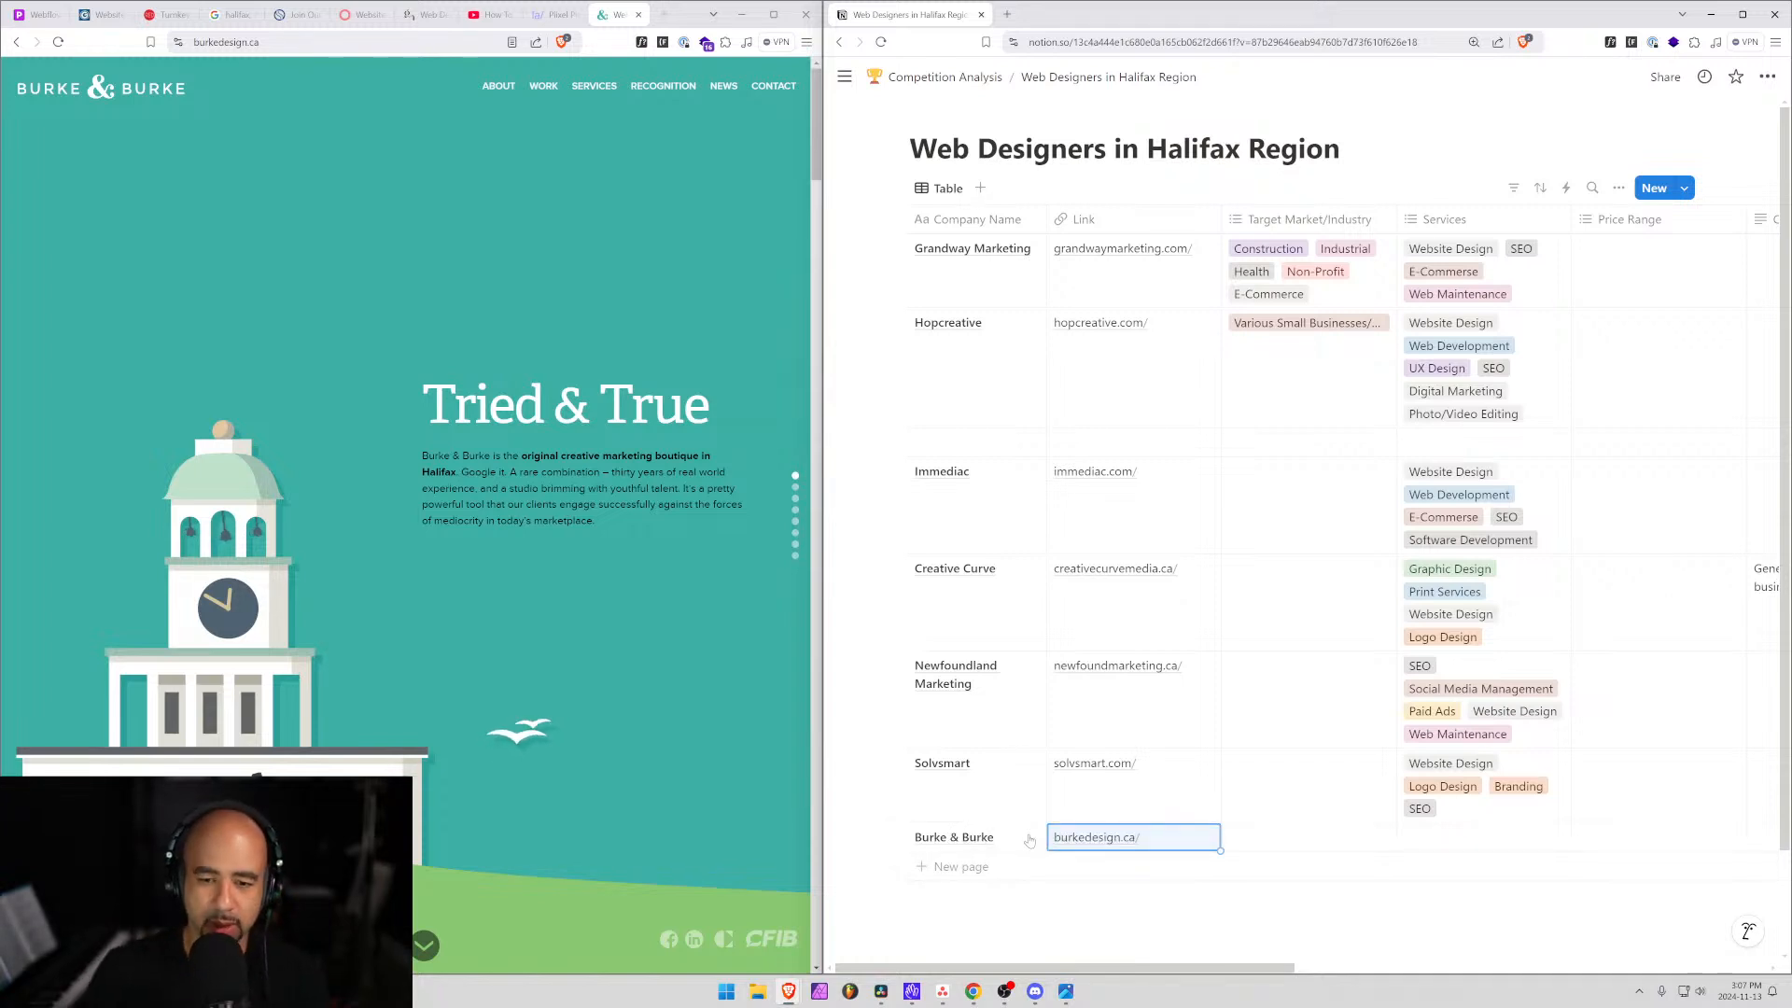
click(438, 180)
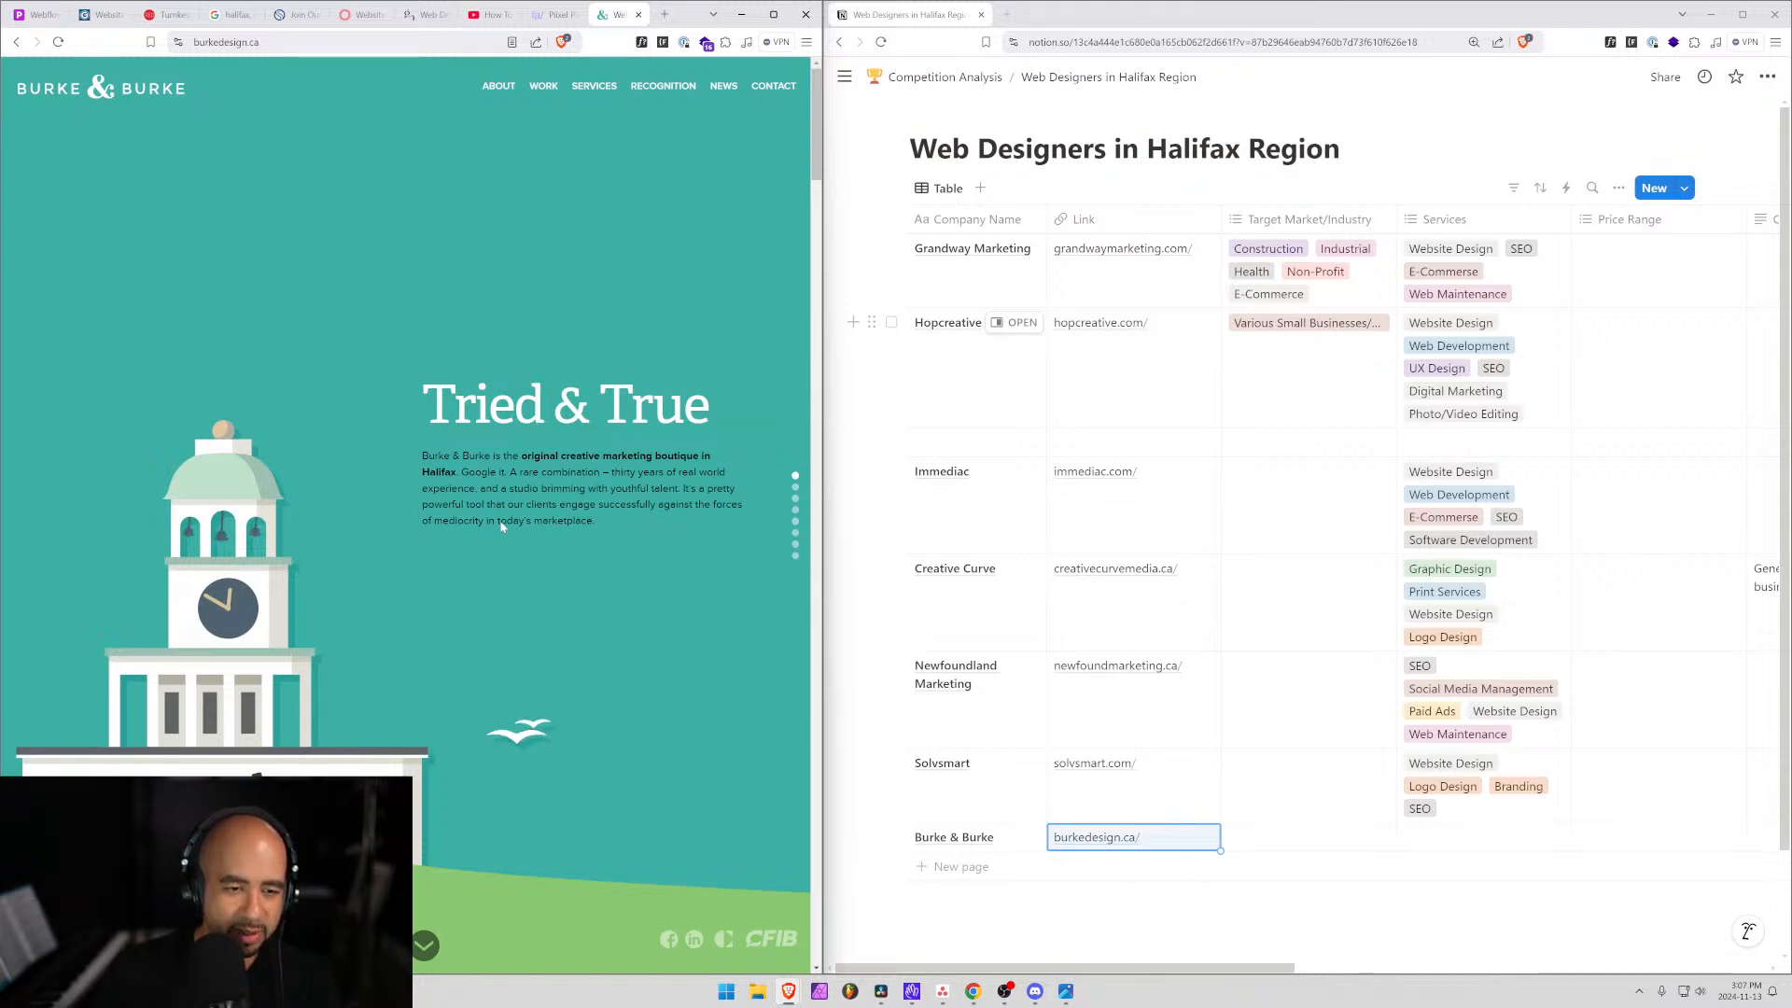
scroll(597, 480, down, 1)
scroll(597, 480, up, 1)
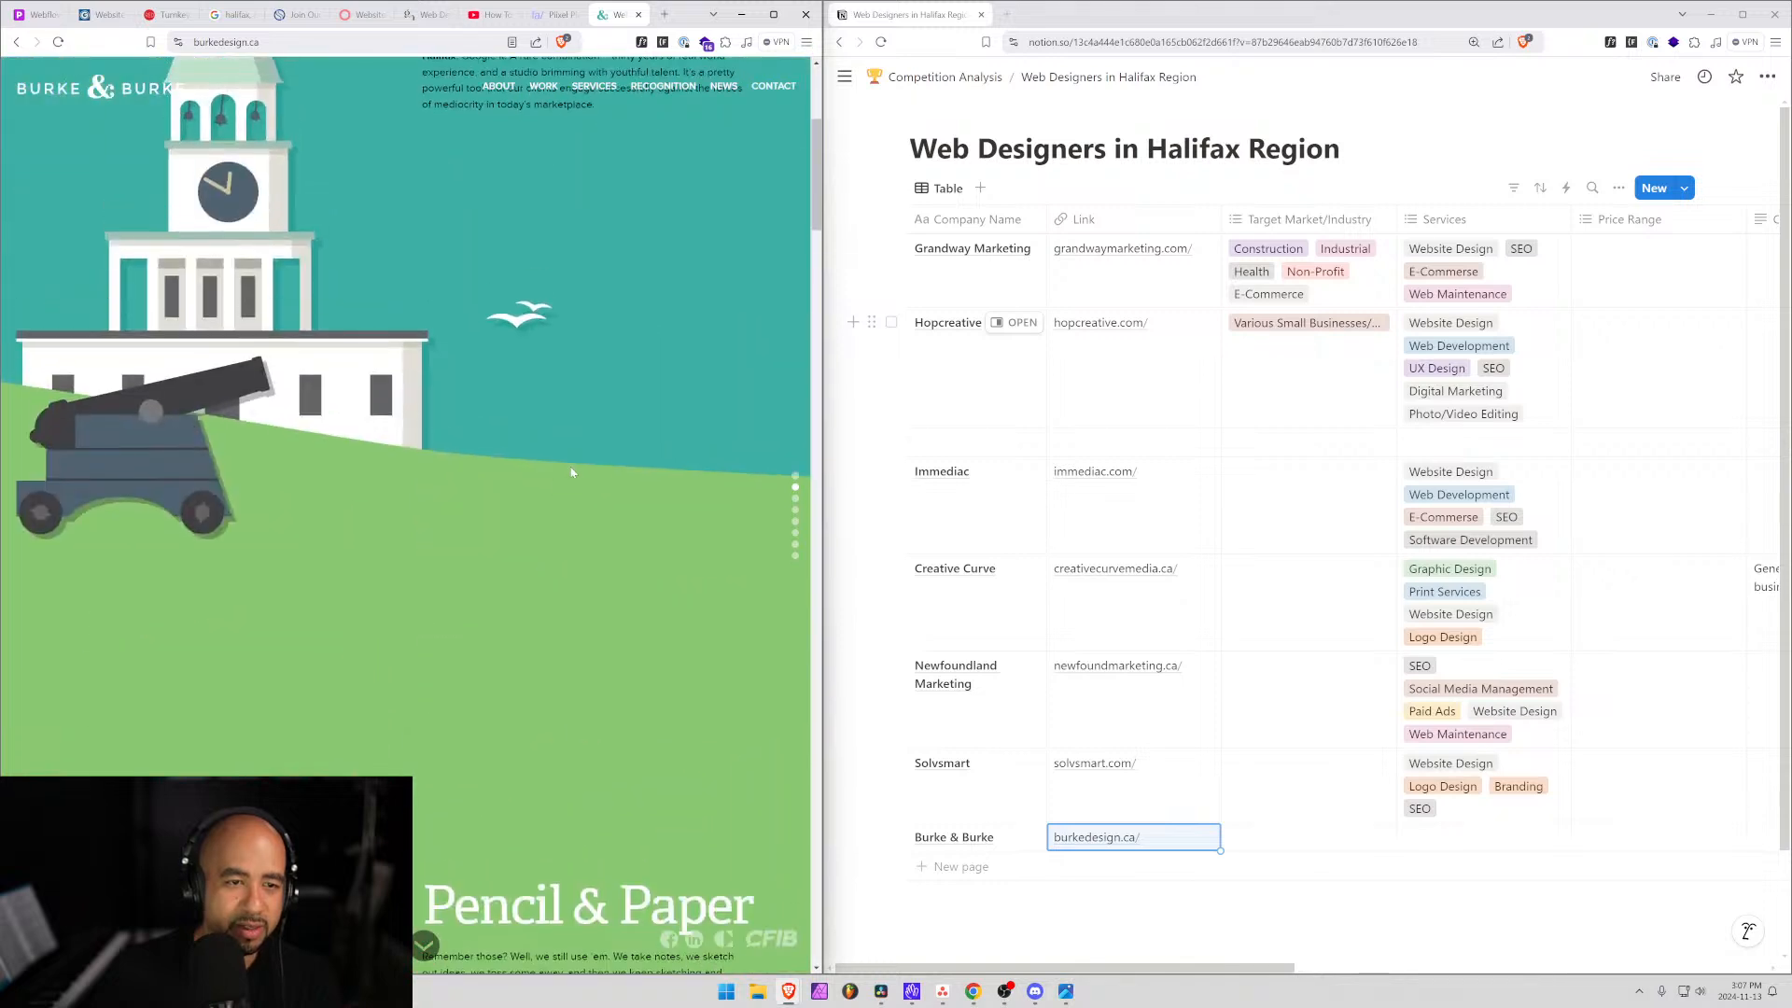
drag(598, 522, 380, 431)
click(601, 524)
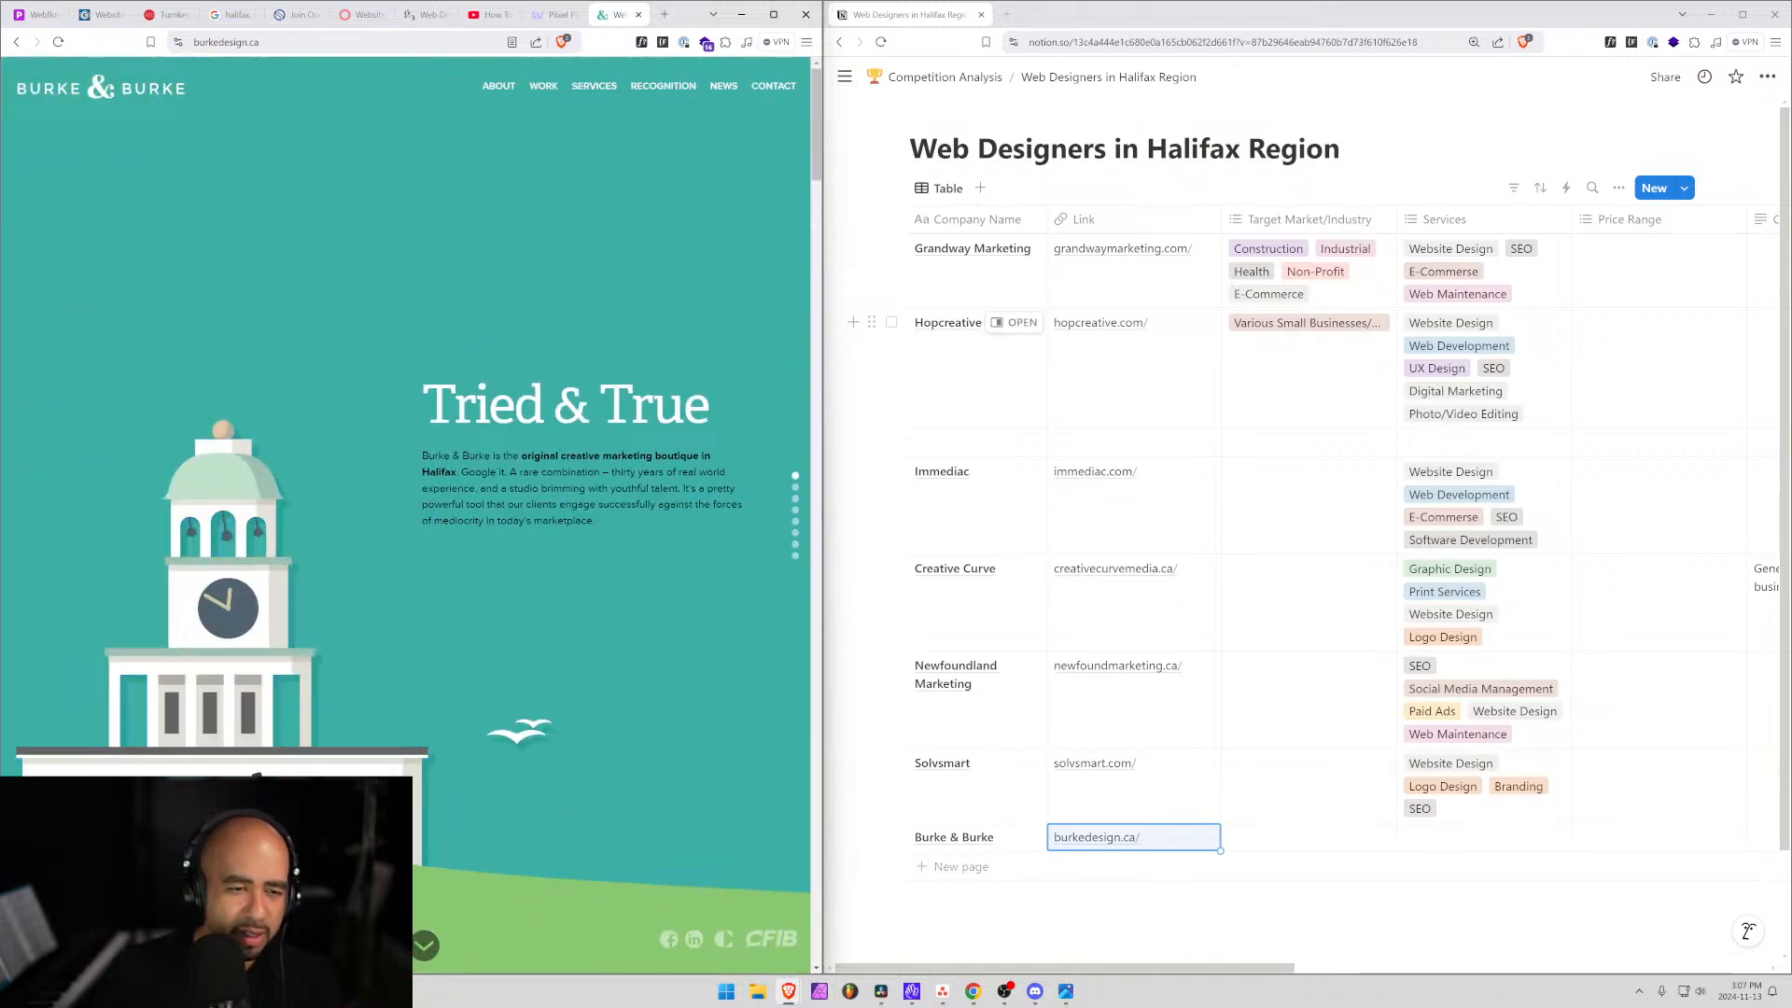
drag(601, 521, 444, 457)
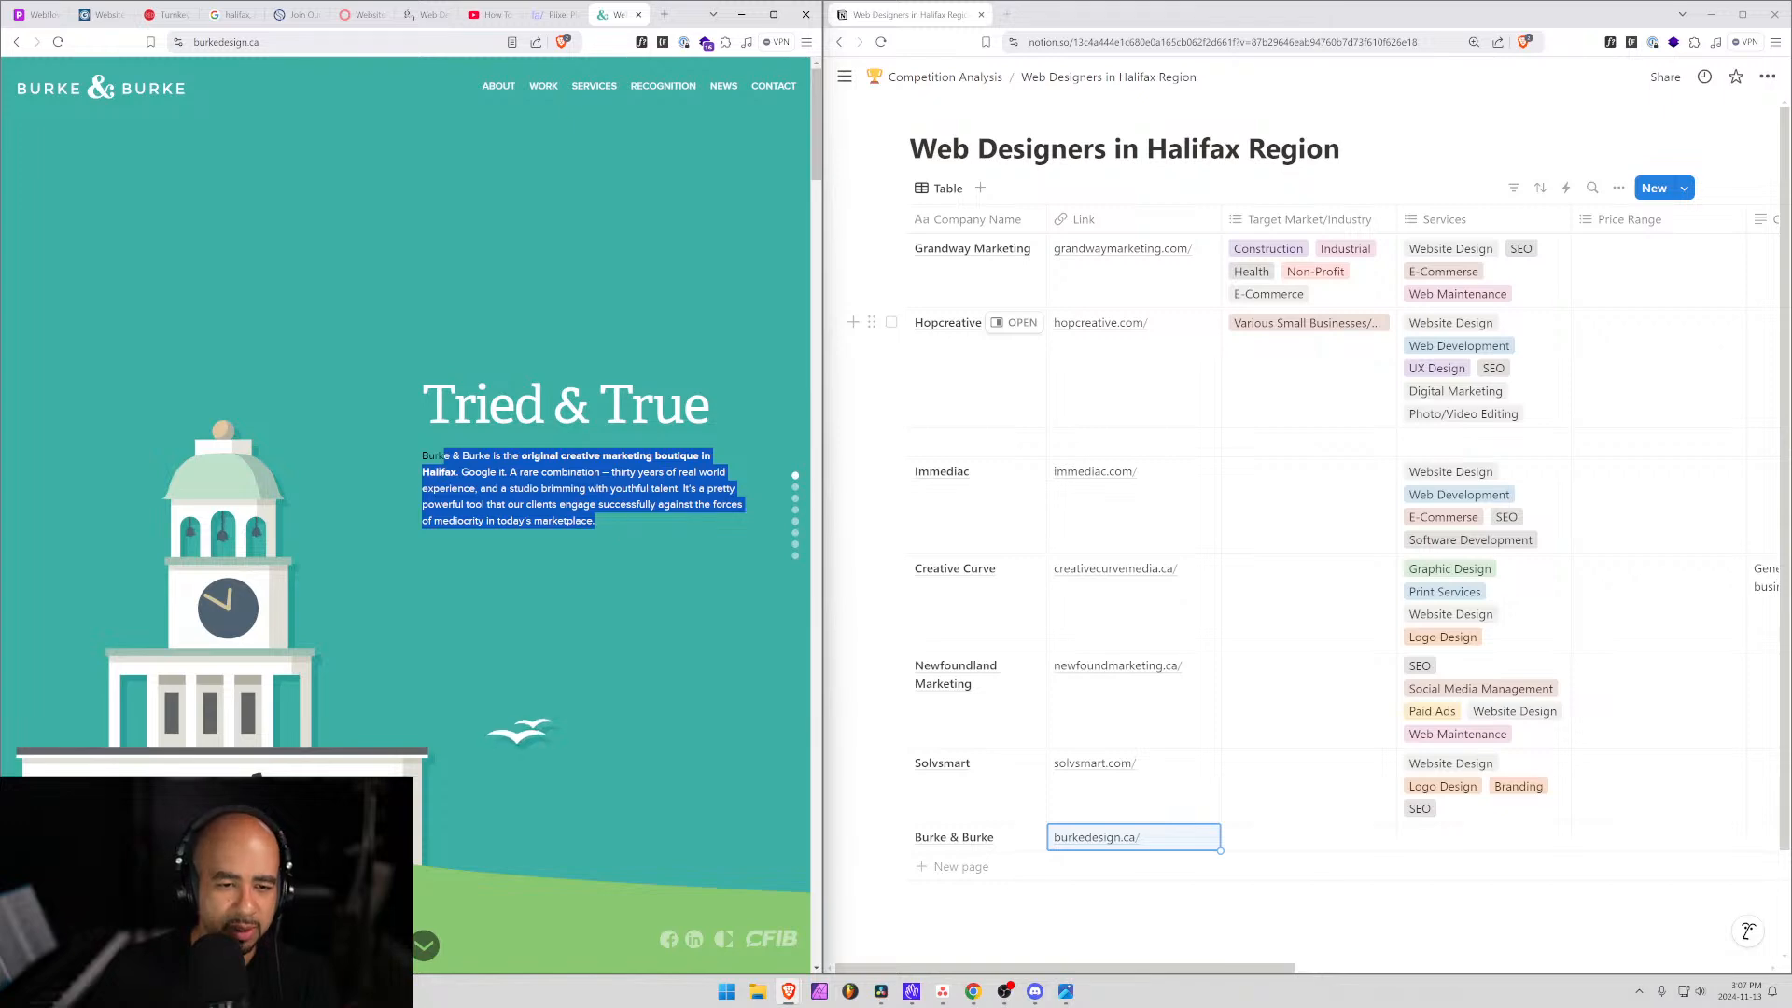
scroll(560, 513, down, 1)
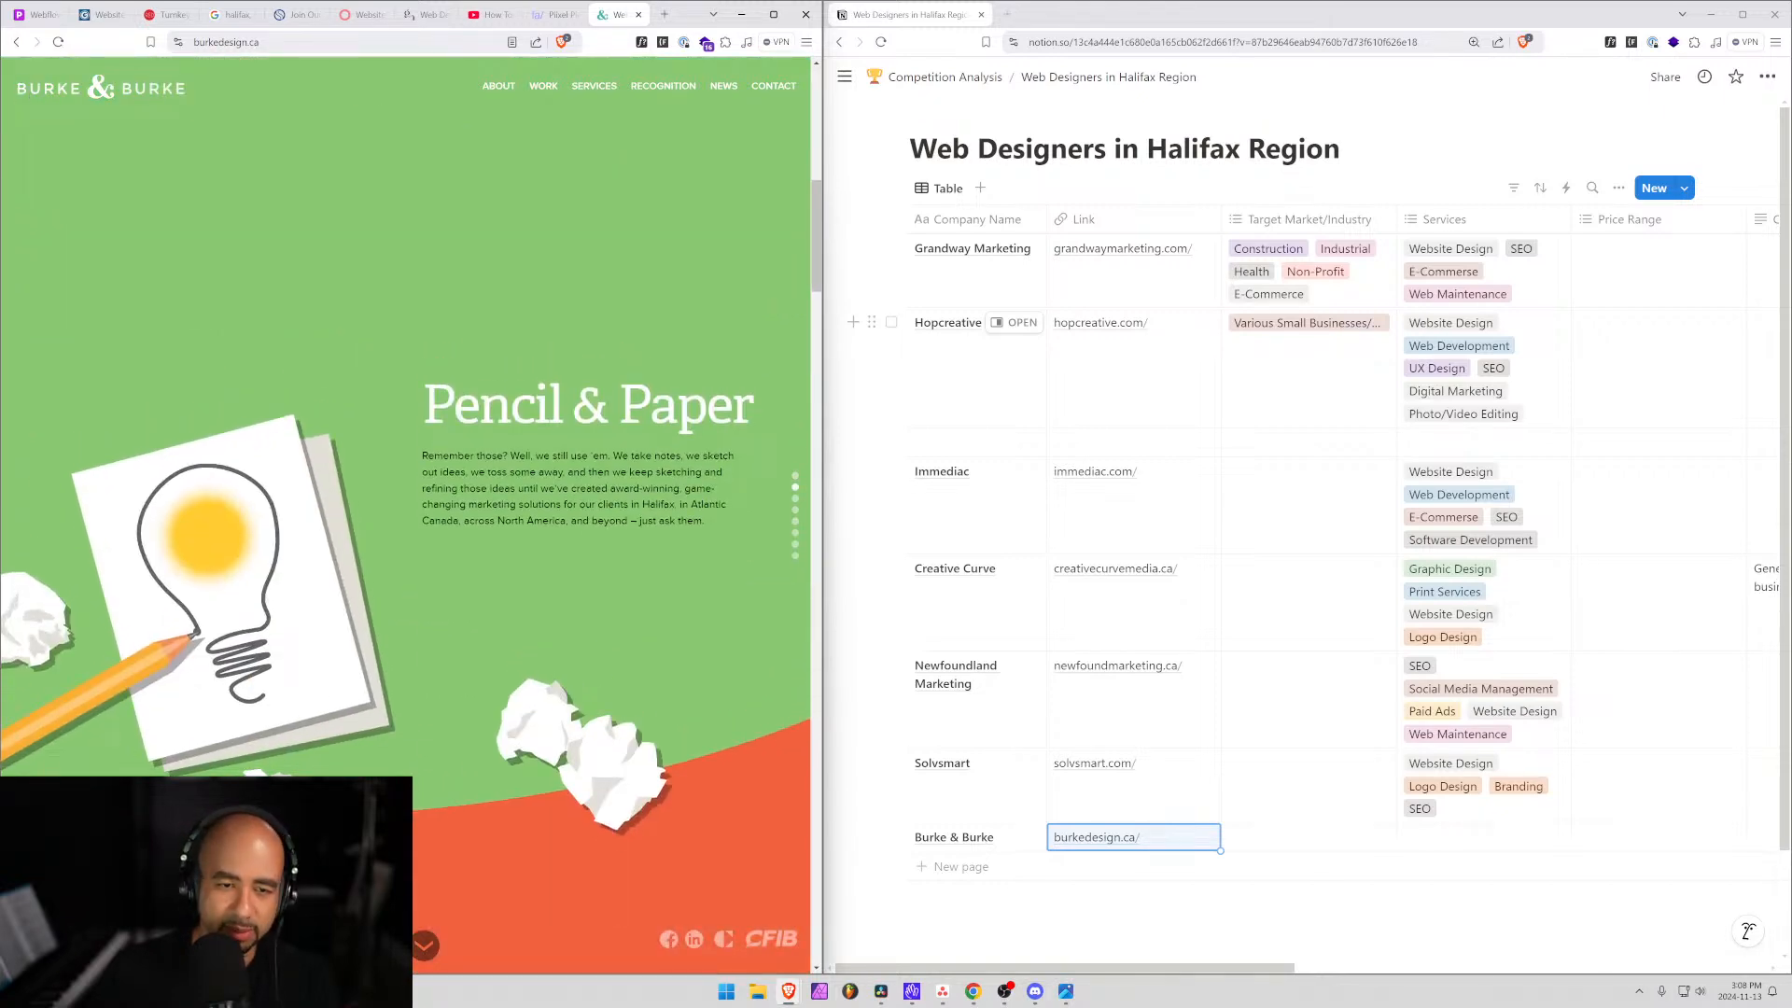
scroll(510, 508, down, 3)
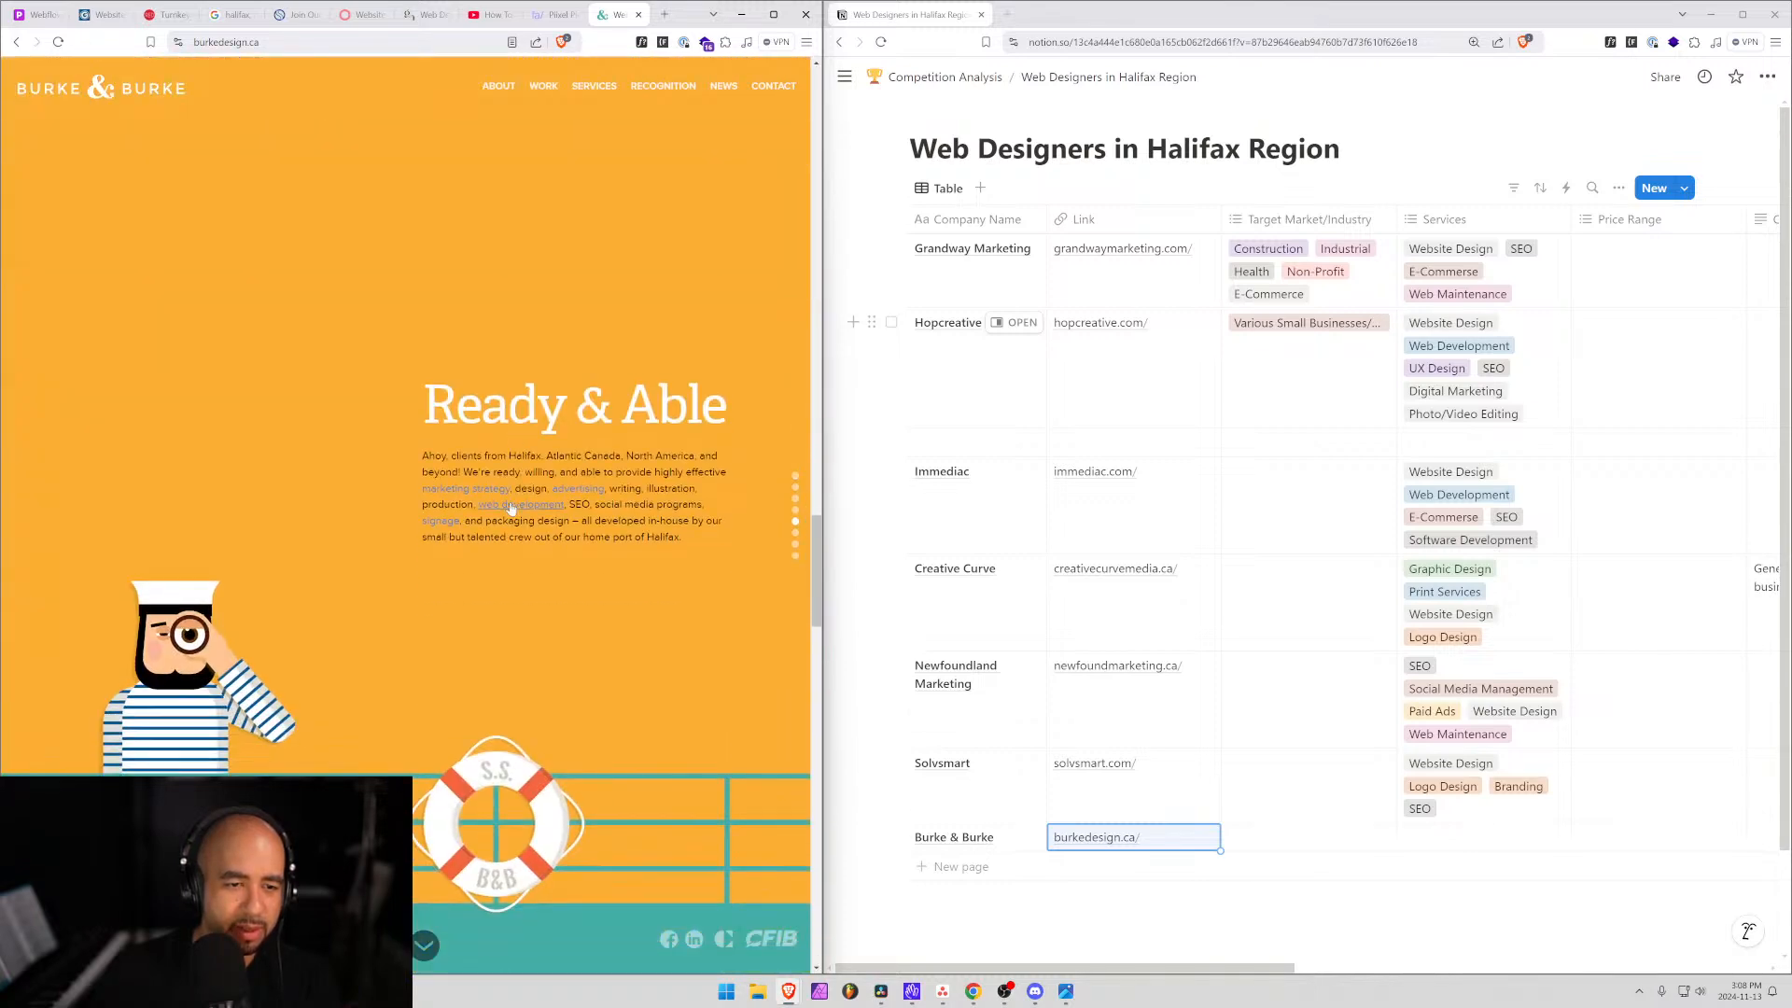
scroll(626, 490, down, 2)
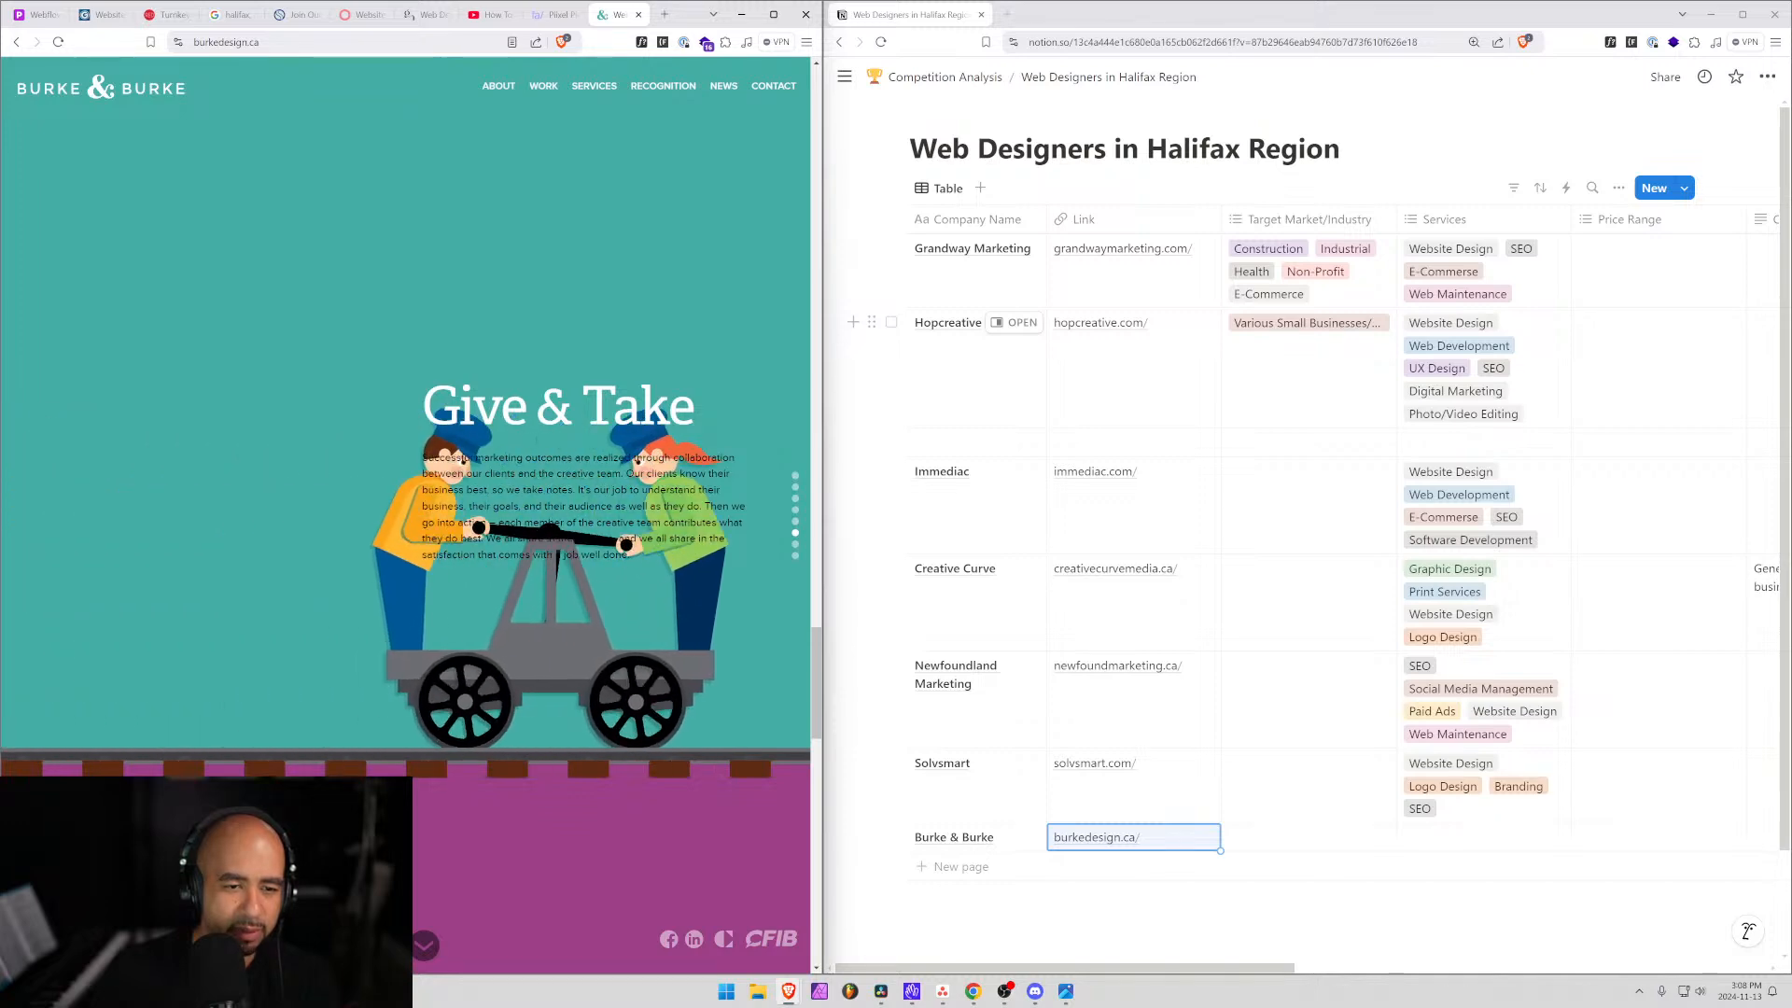
scroll(501, 474, down, 1)
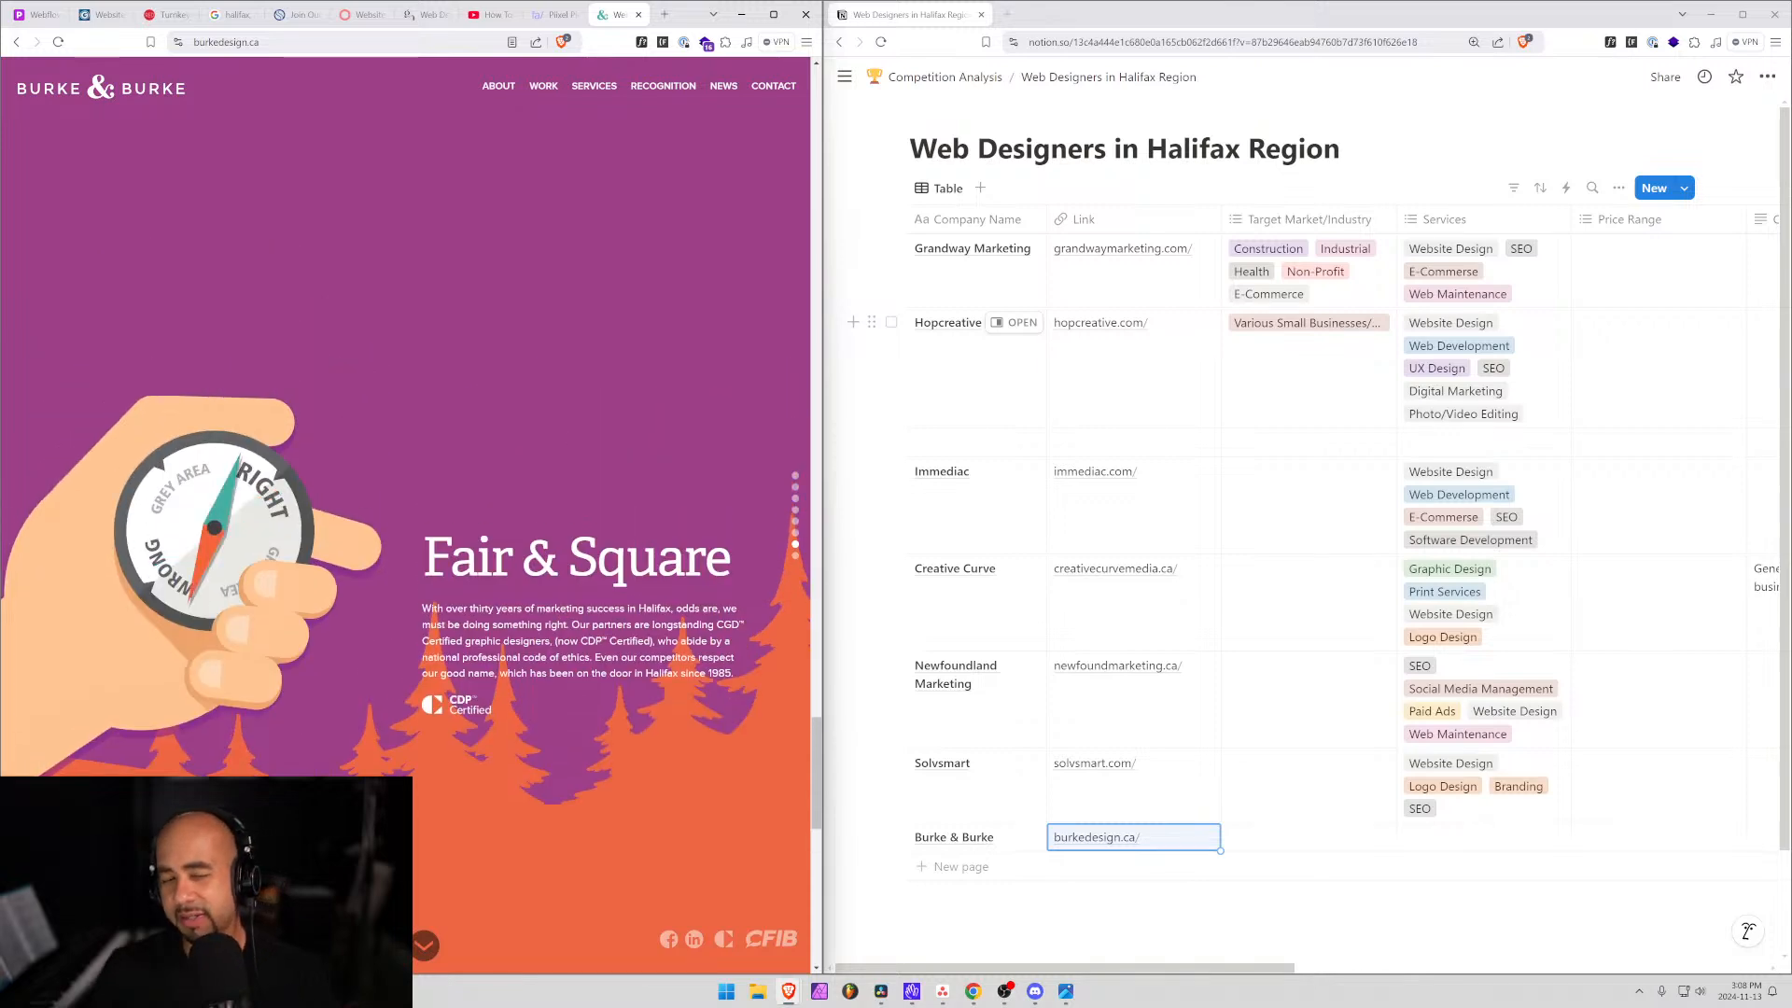
scroll(562, 571, up, 1)
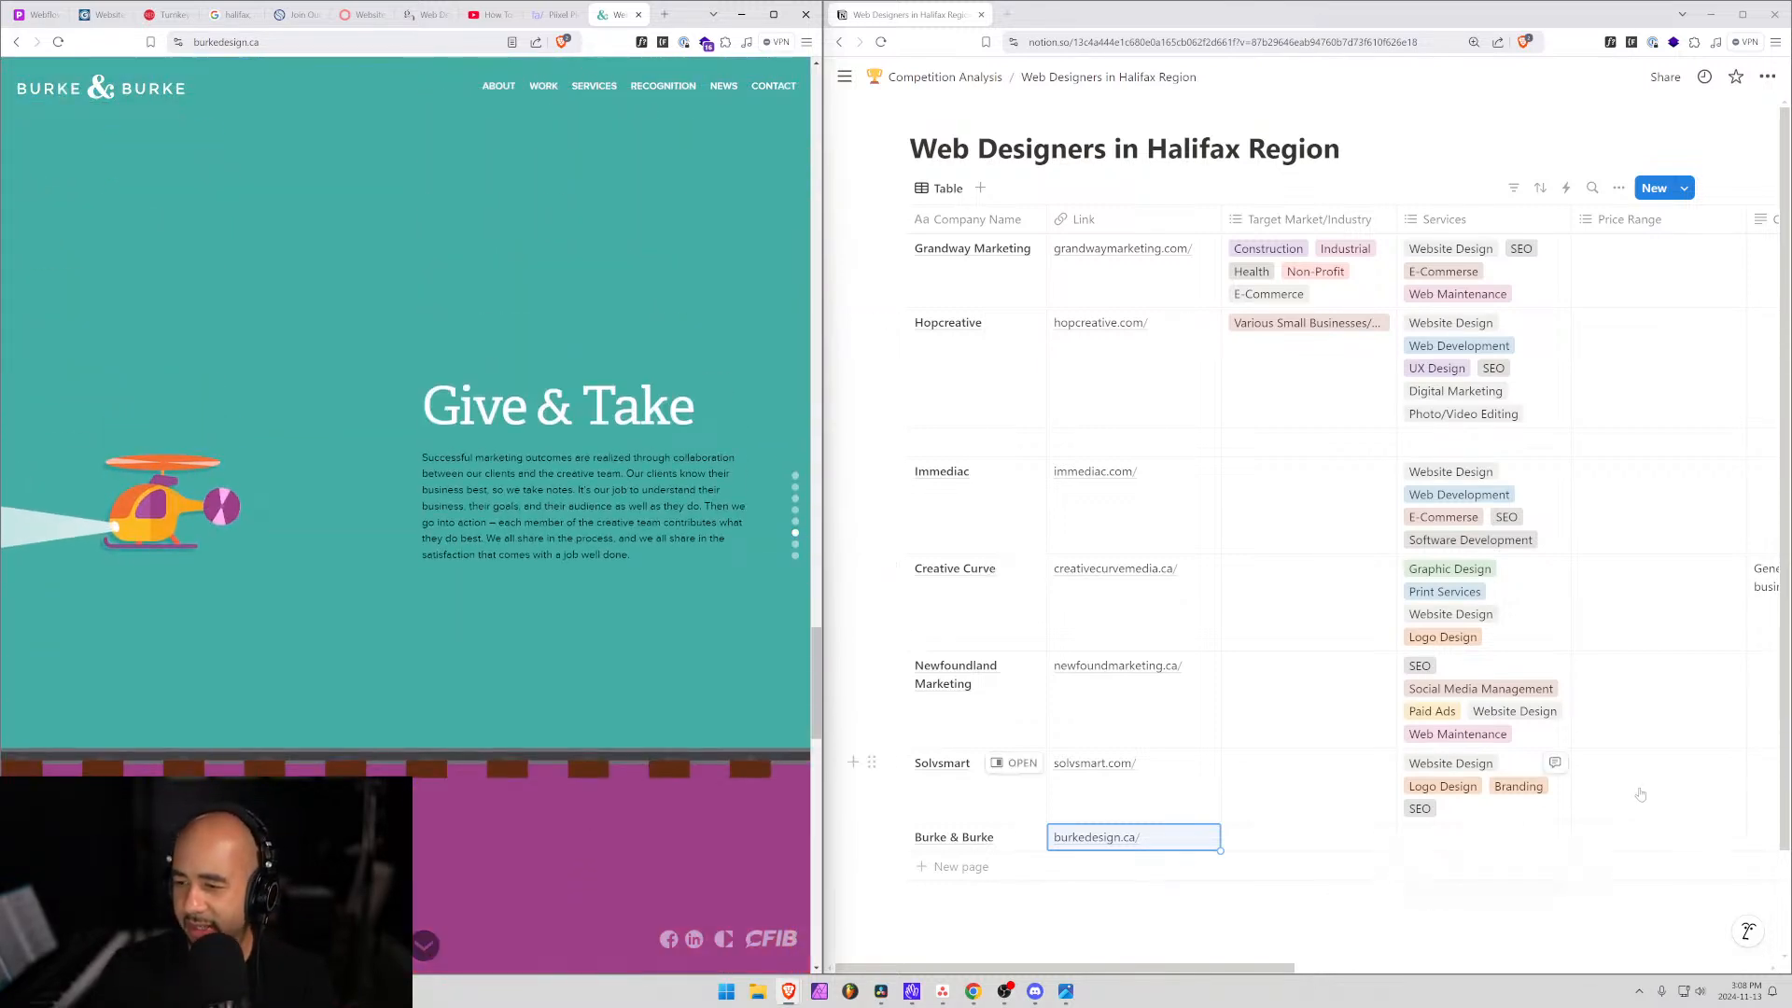
scroll(603, 786, up, 1)
scroll(603, 786, down, 1)
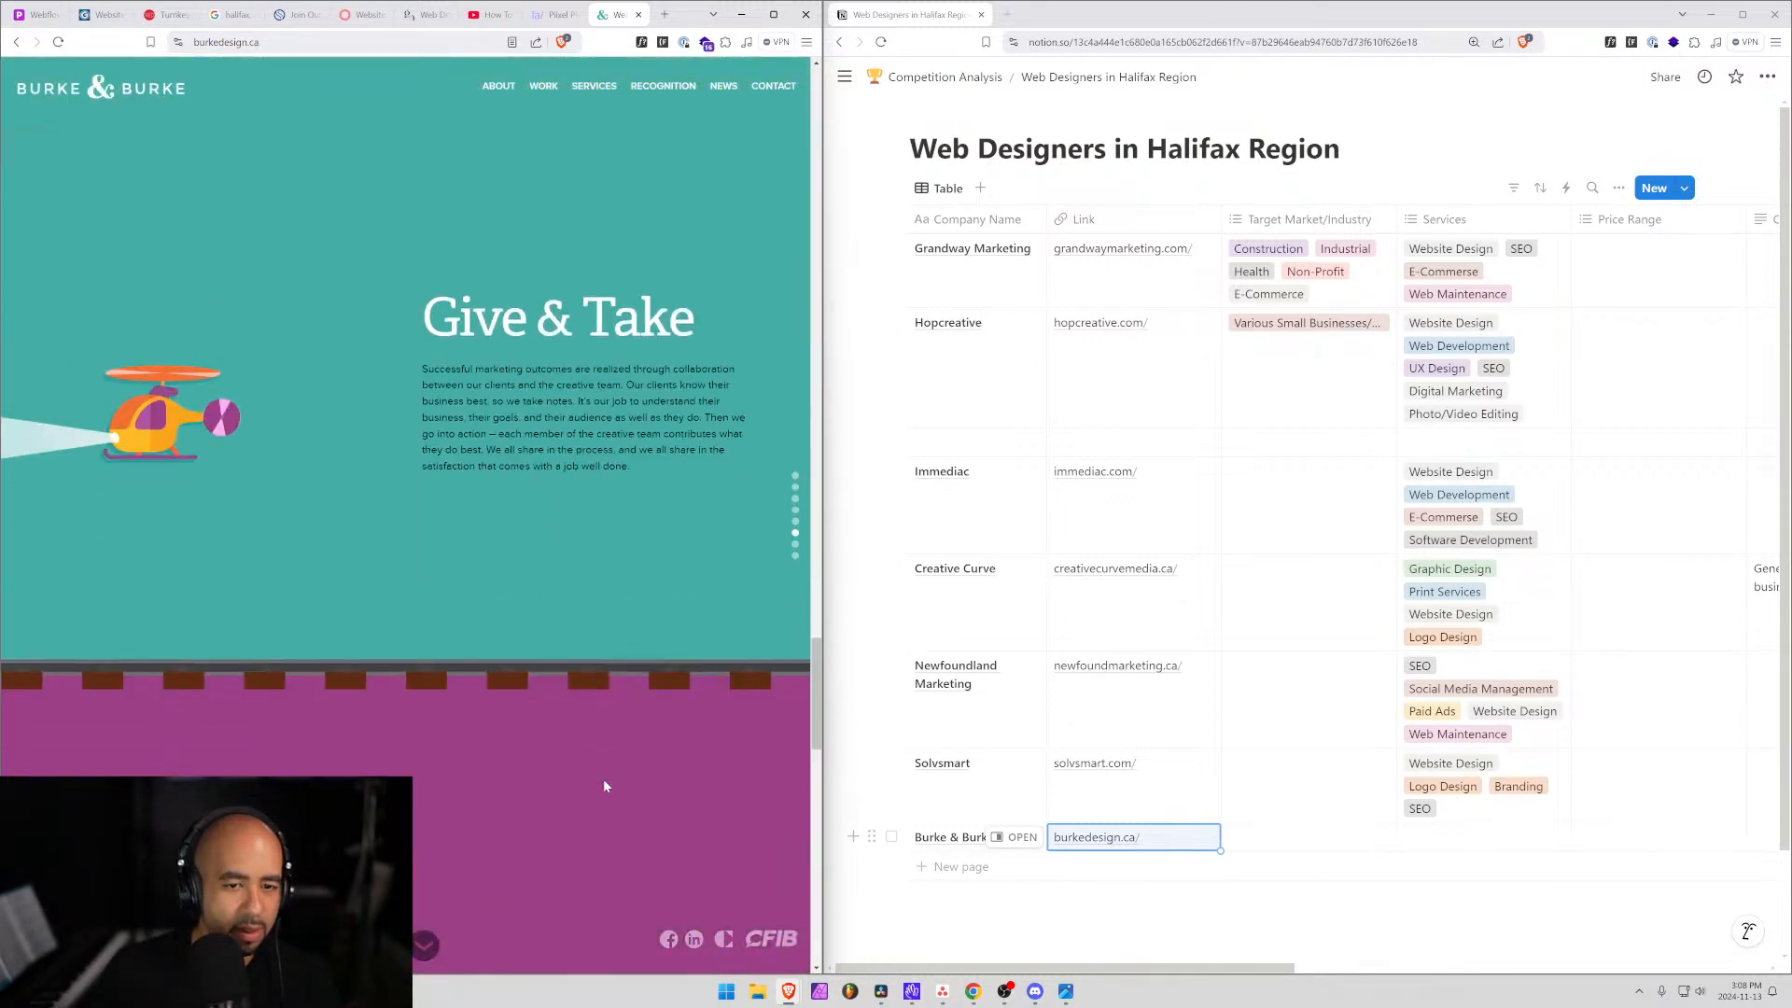
scroll(602, 786, down, 1)
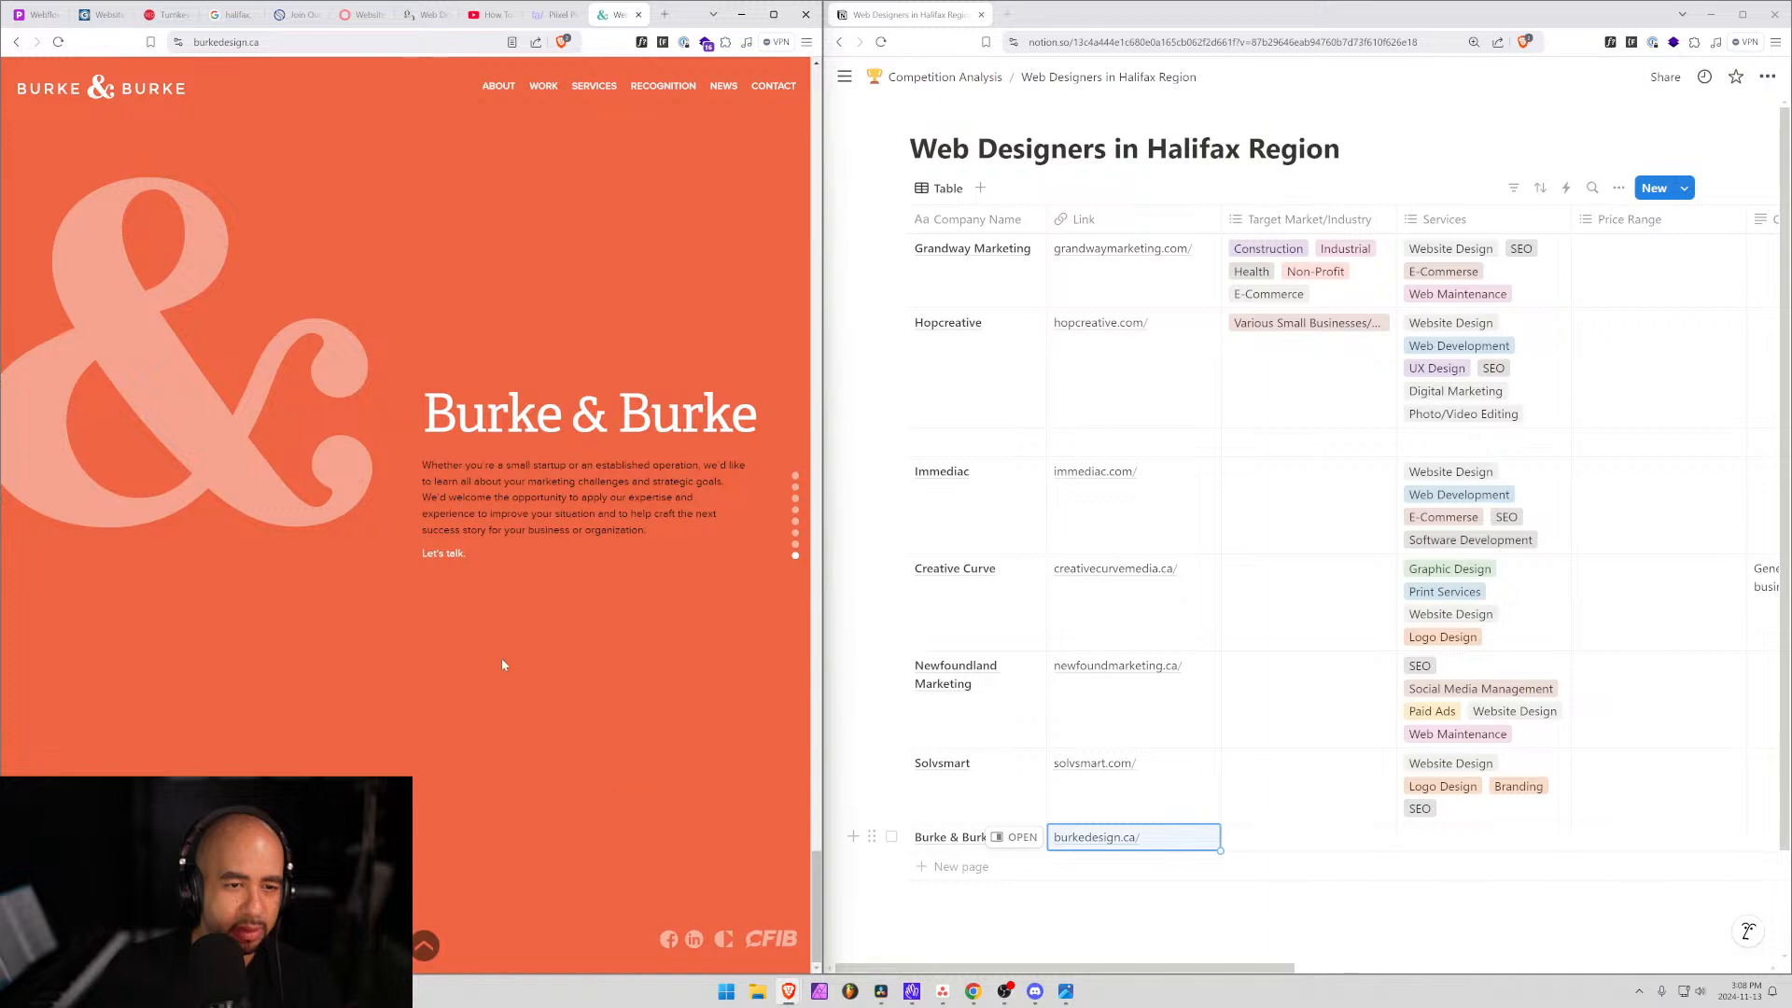
scroll(514, 629, up, 1)
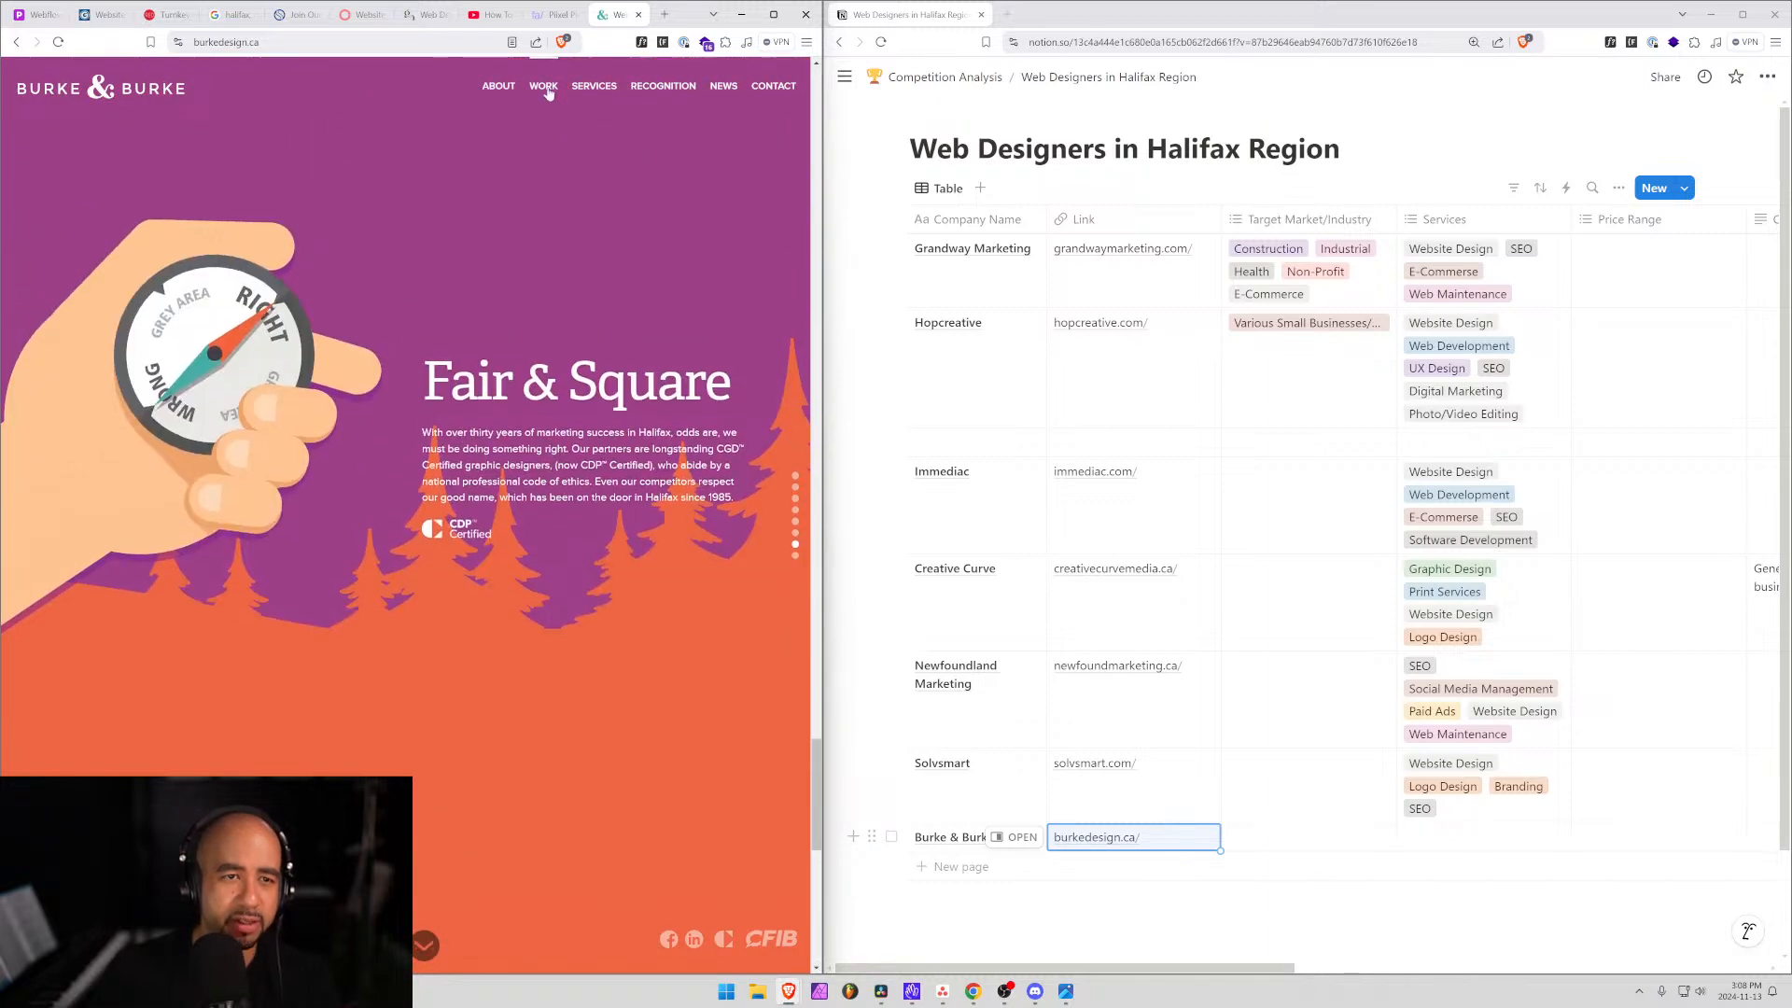
Browse Burke & Burke's SERVICES to the Web Design & Development and Branding in Halifax pages.
click(544, 87)
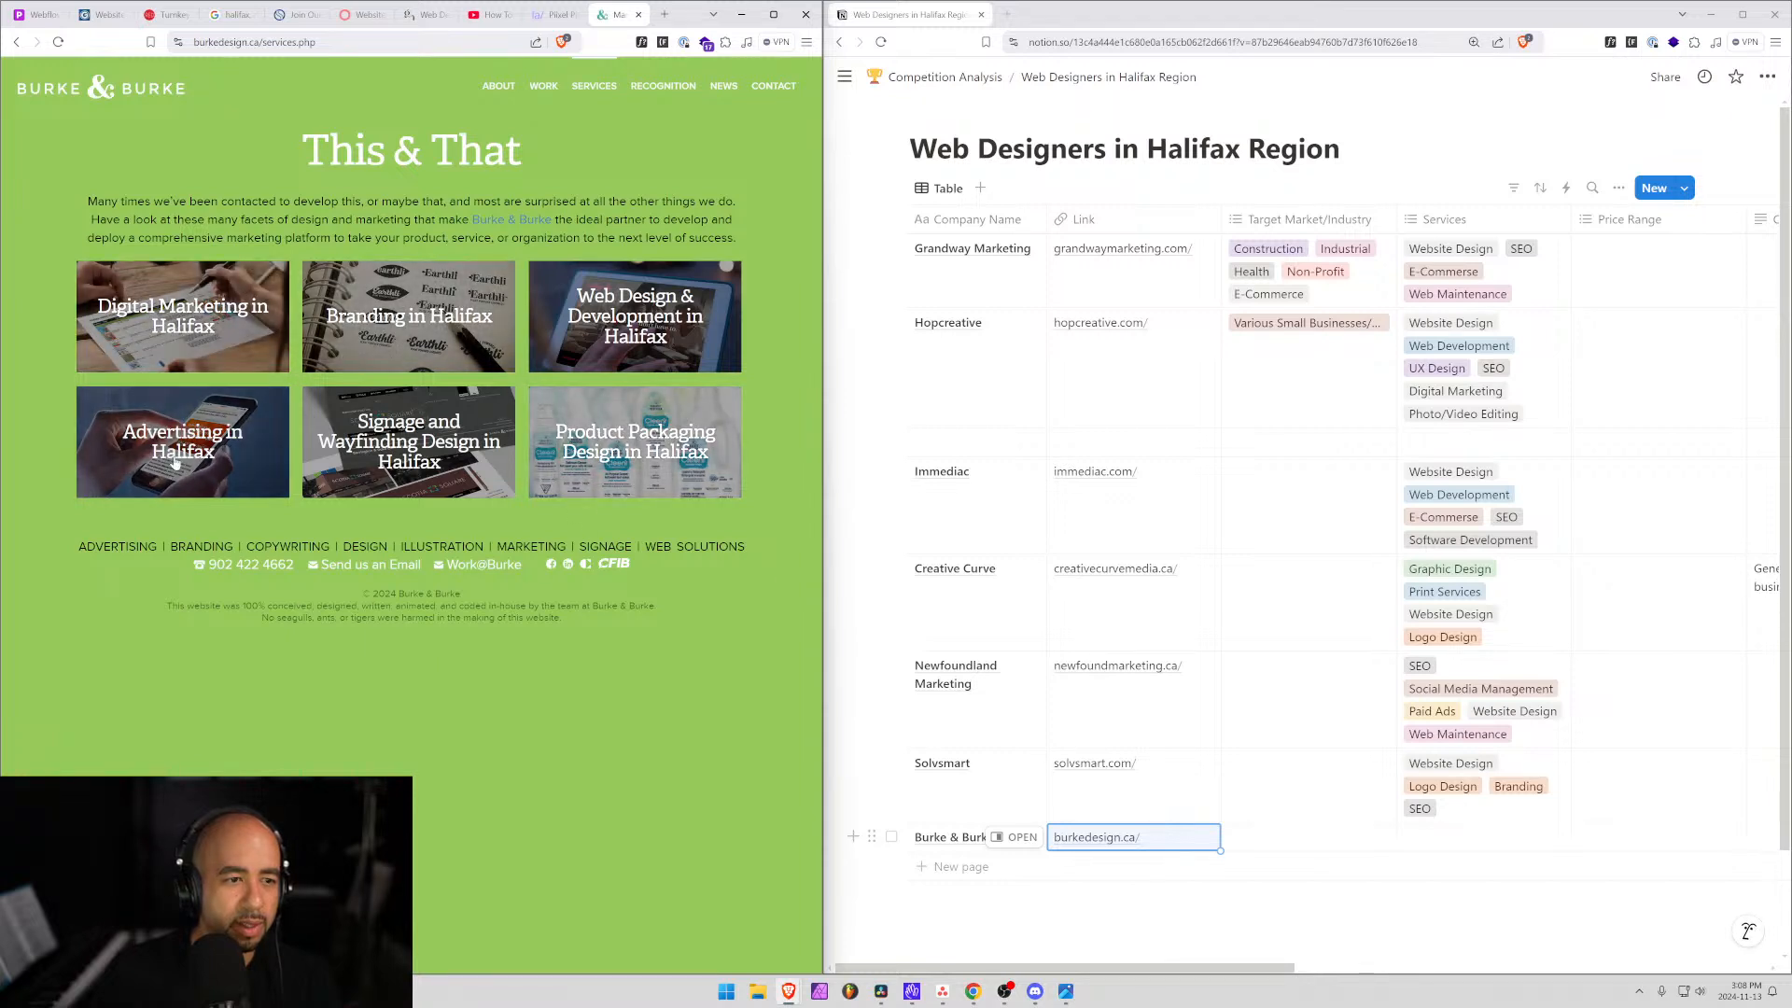
click(628, 323)
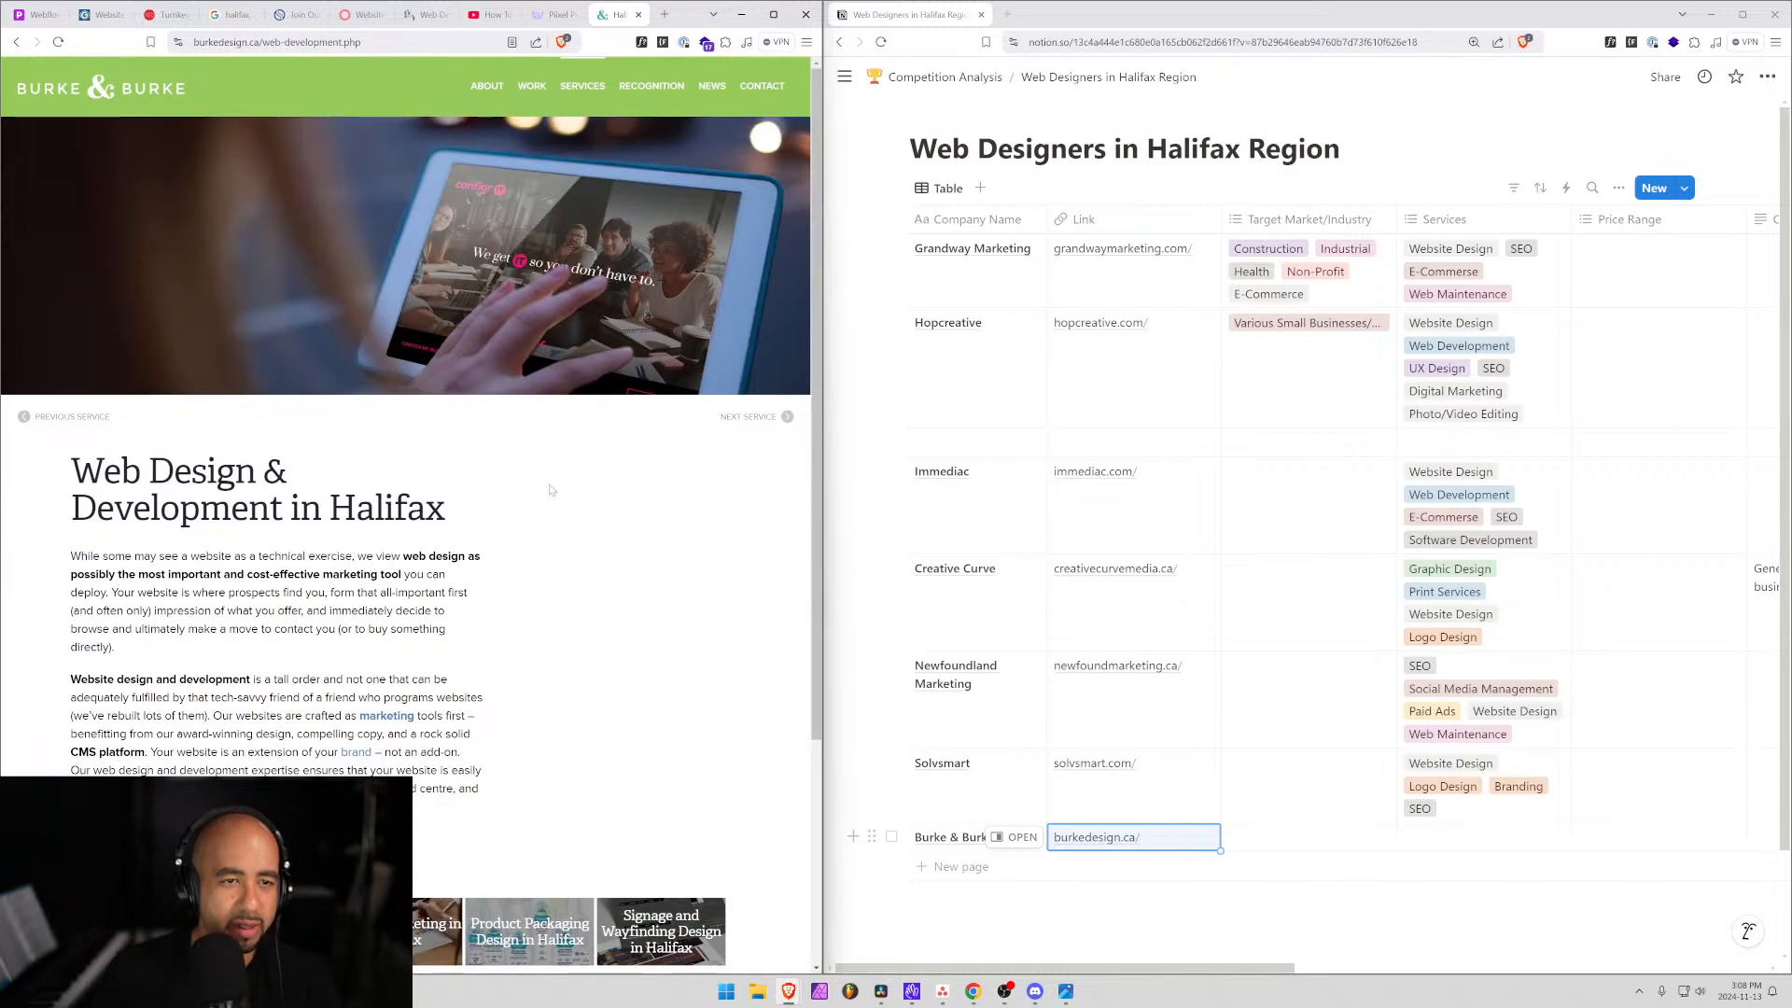
scroll(551, 490, down, 3)
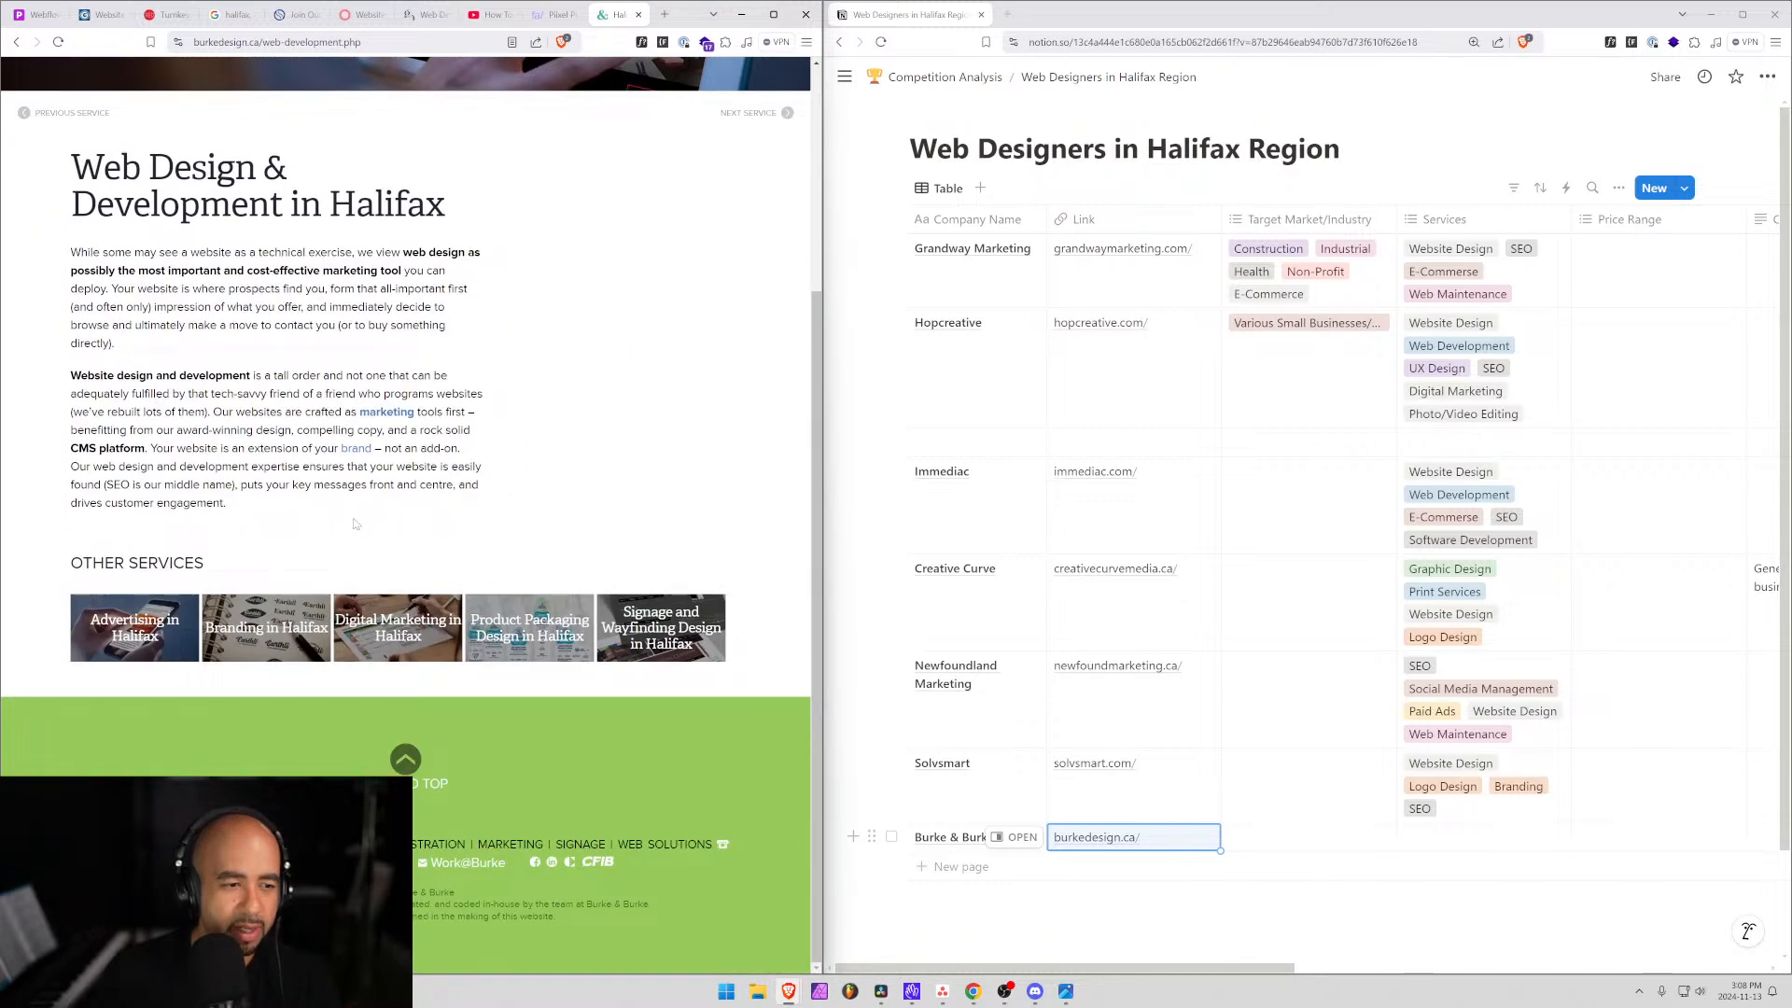
click(277, 632)
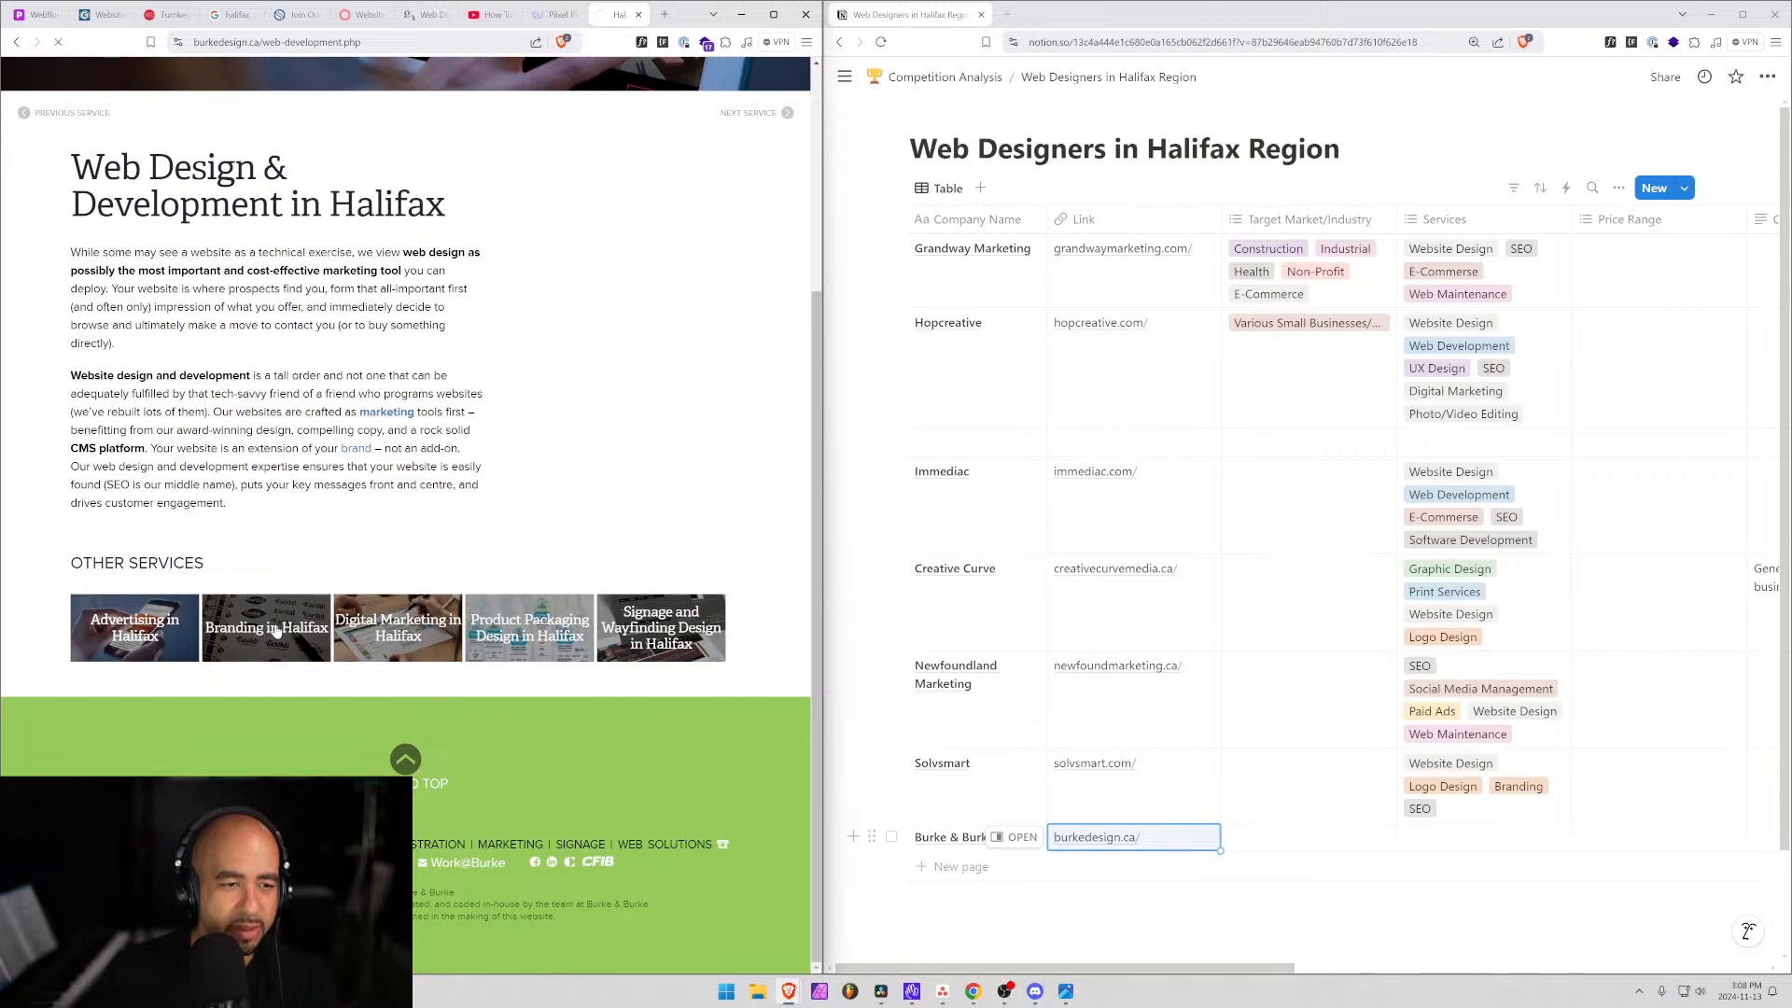
scroll(459, 540, up, 3)
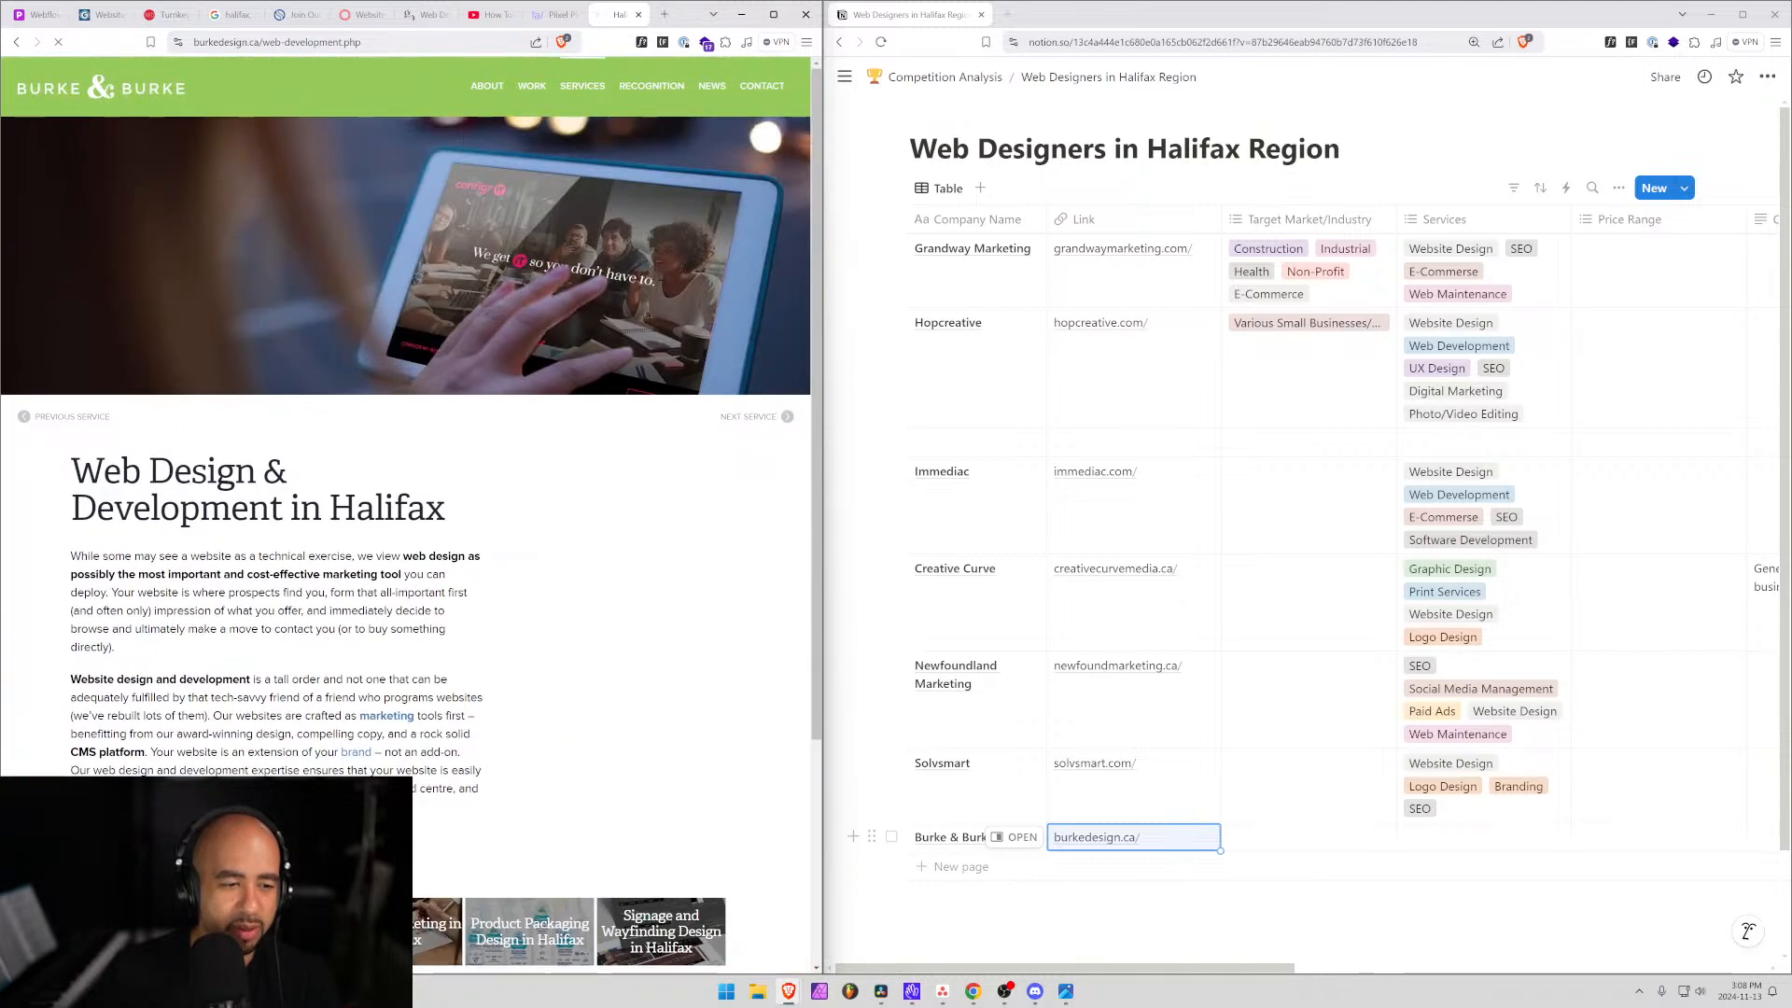
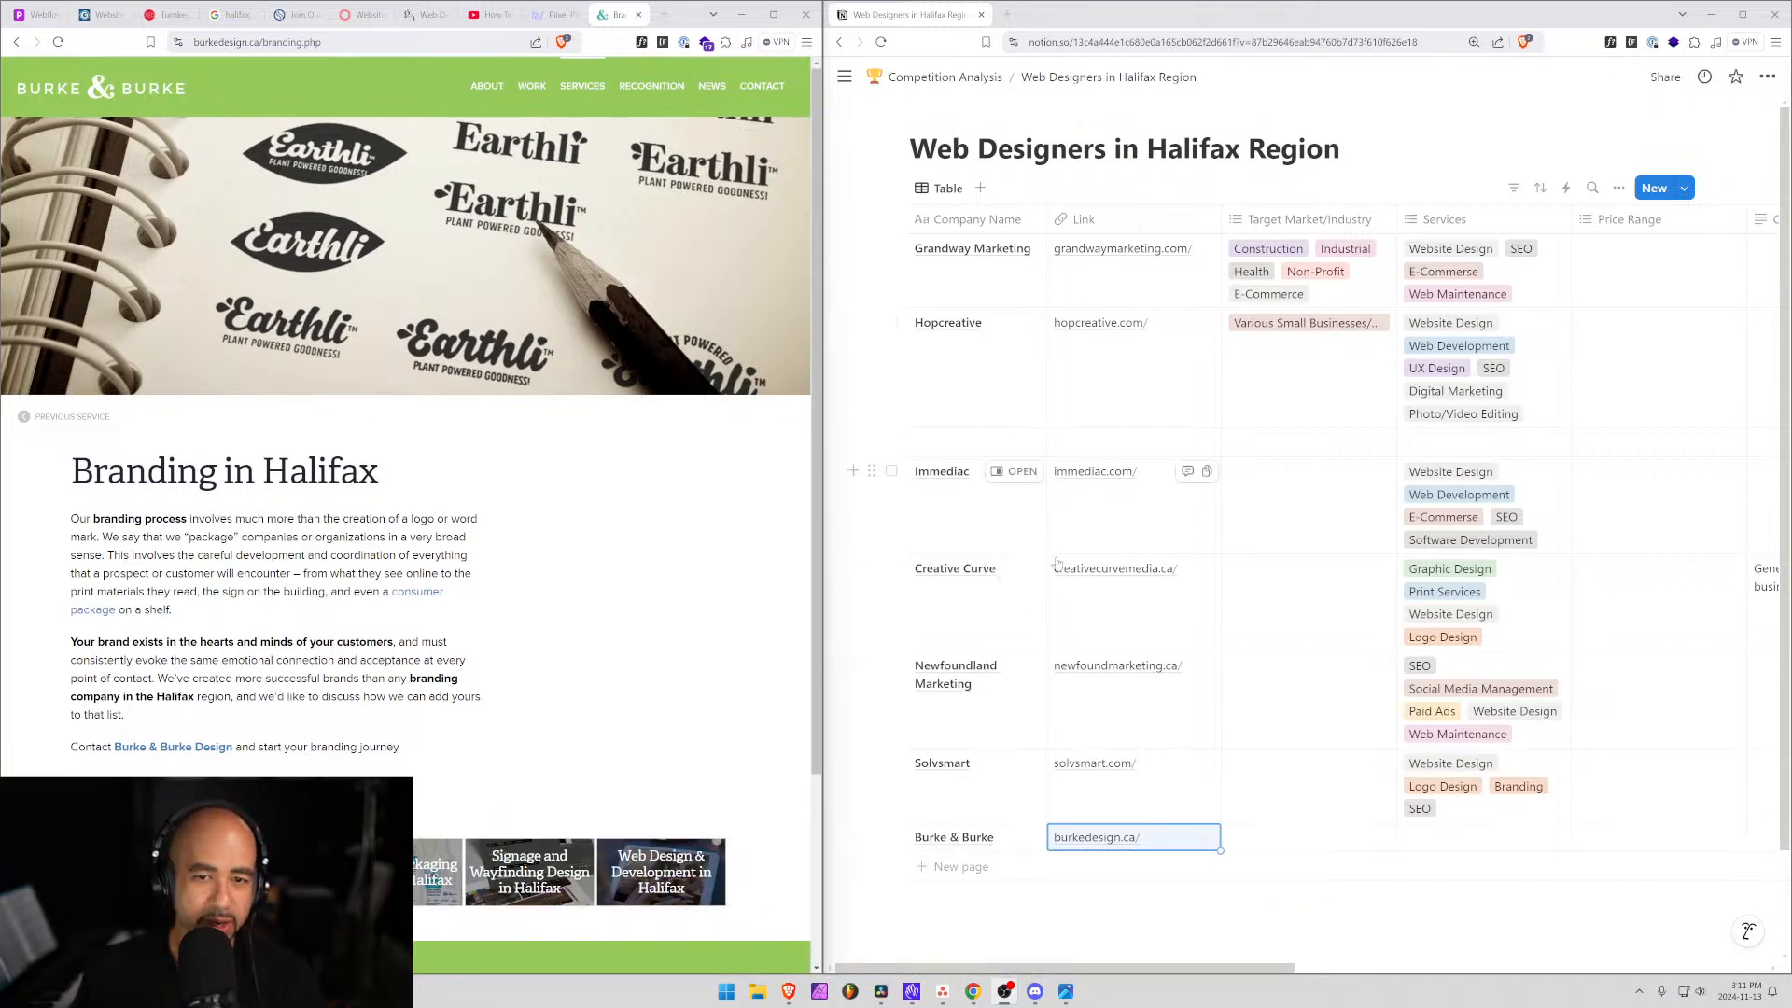
Tag Burke & Burke's Services with Print Services, Digital Marketing and Logo Design.
click(1423, 844)
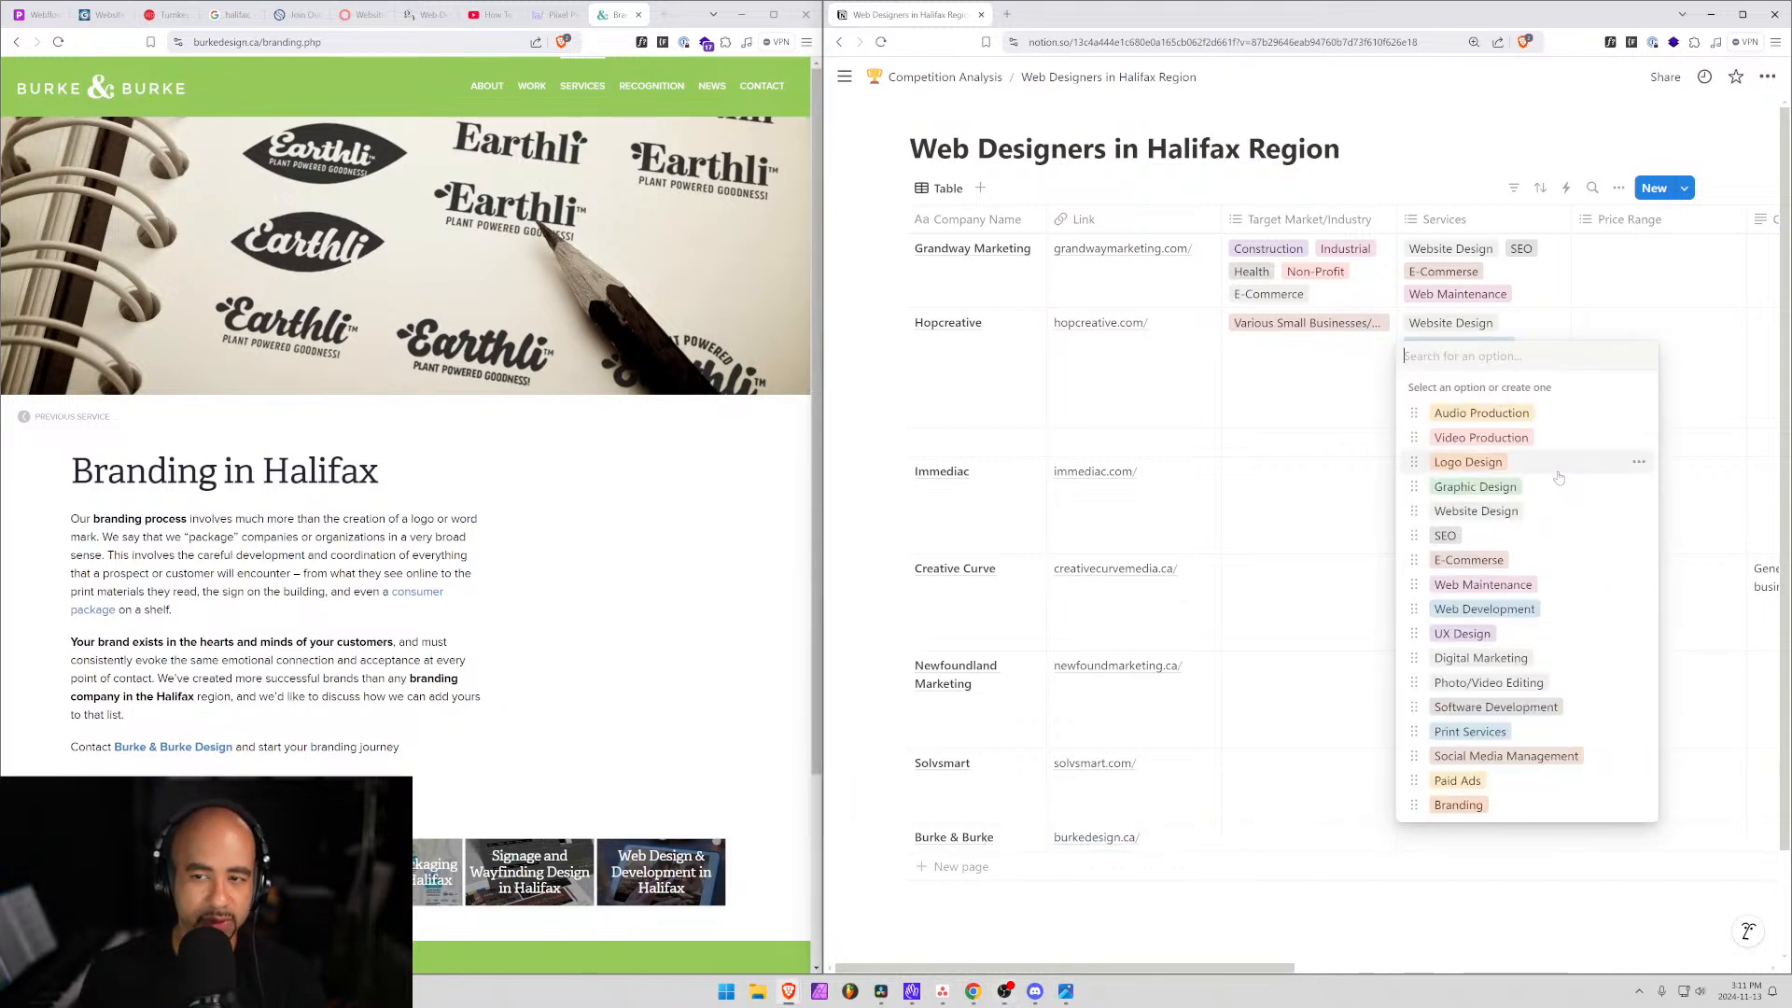
text(Print)
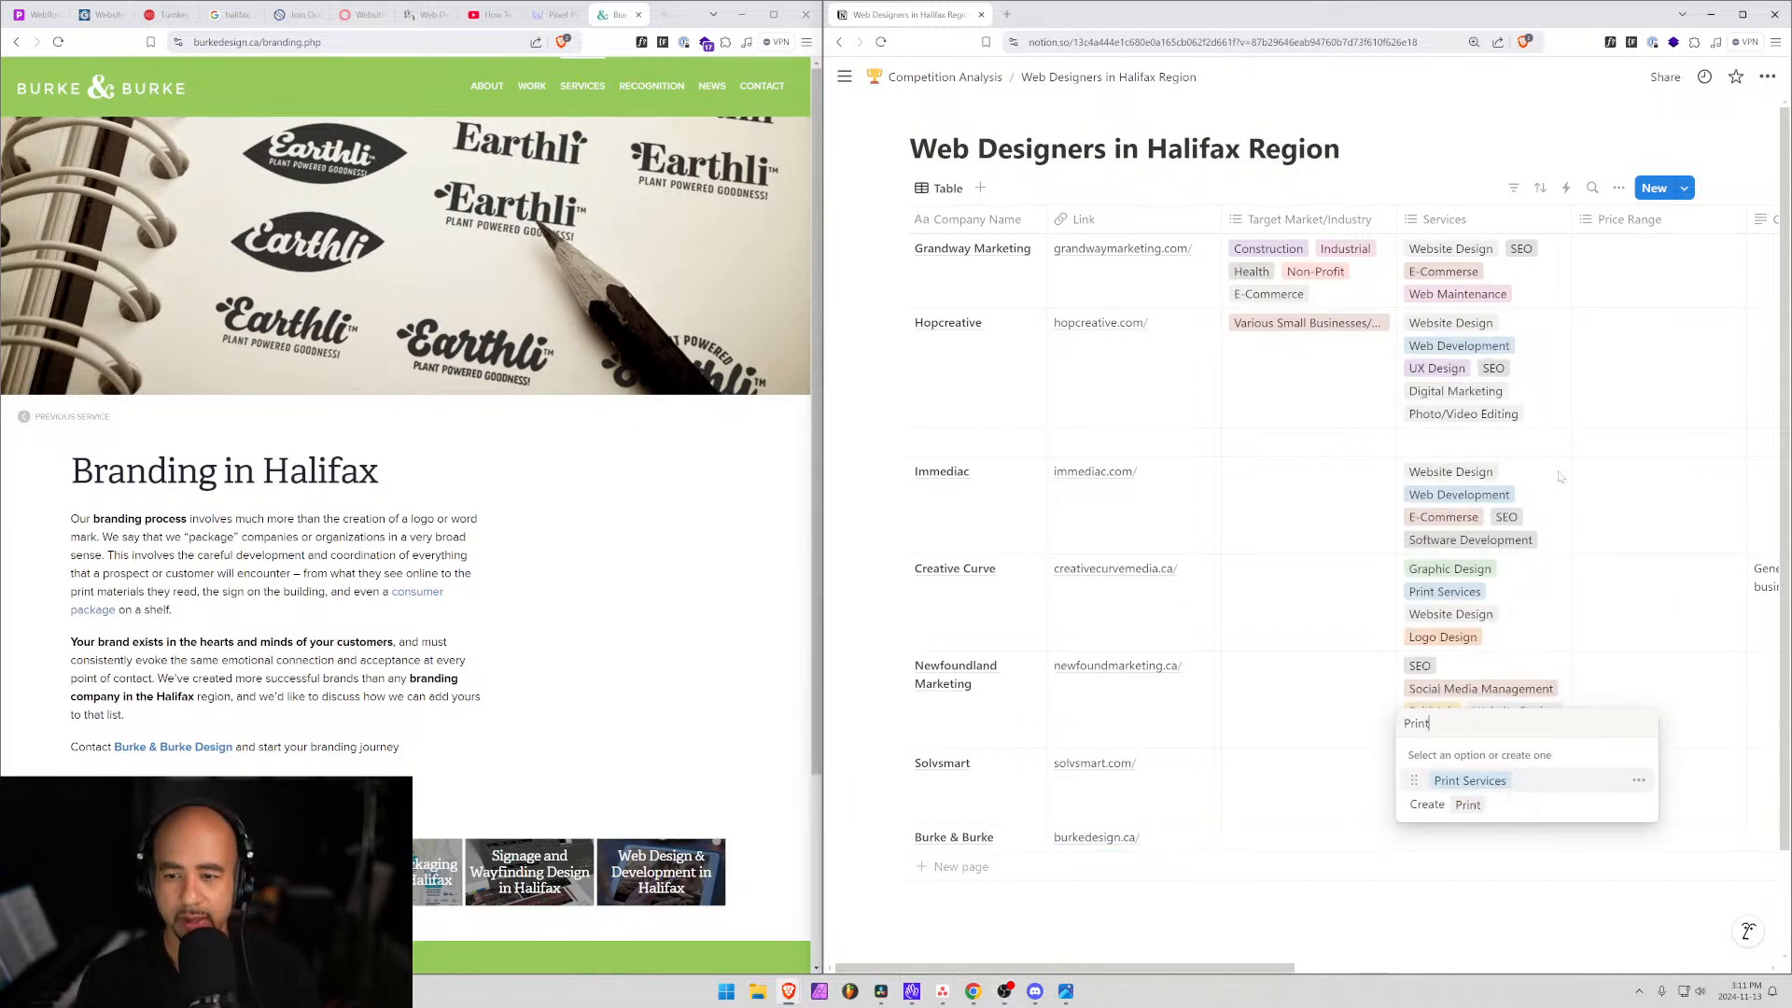
key(Return)
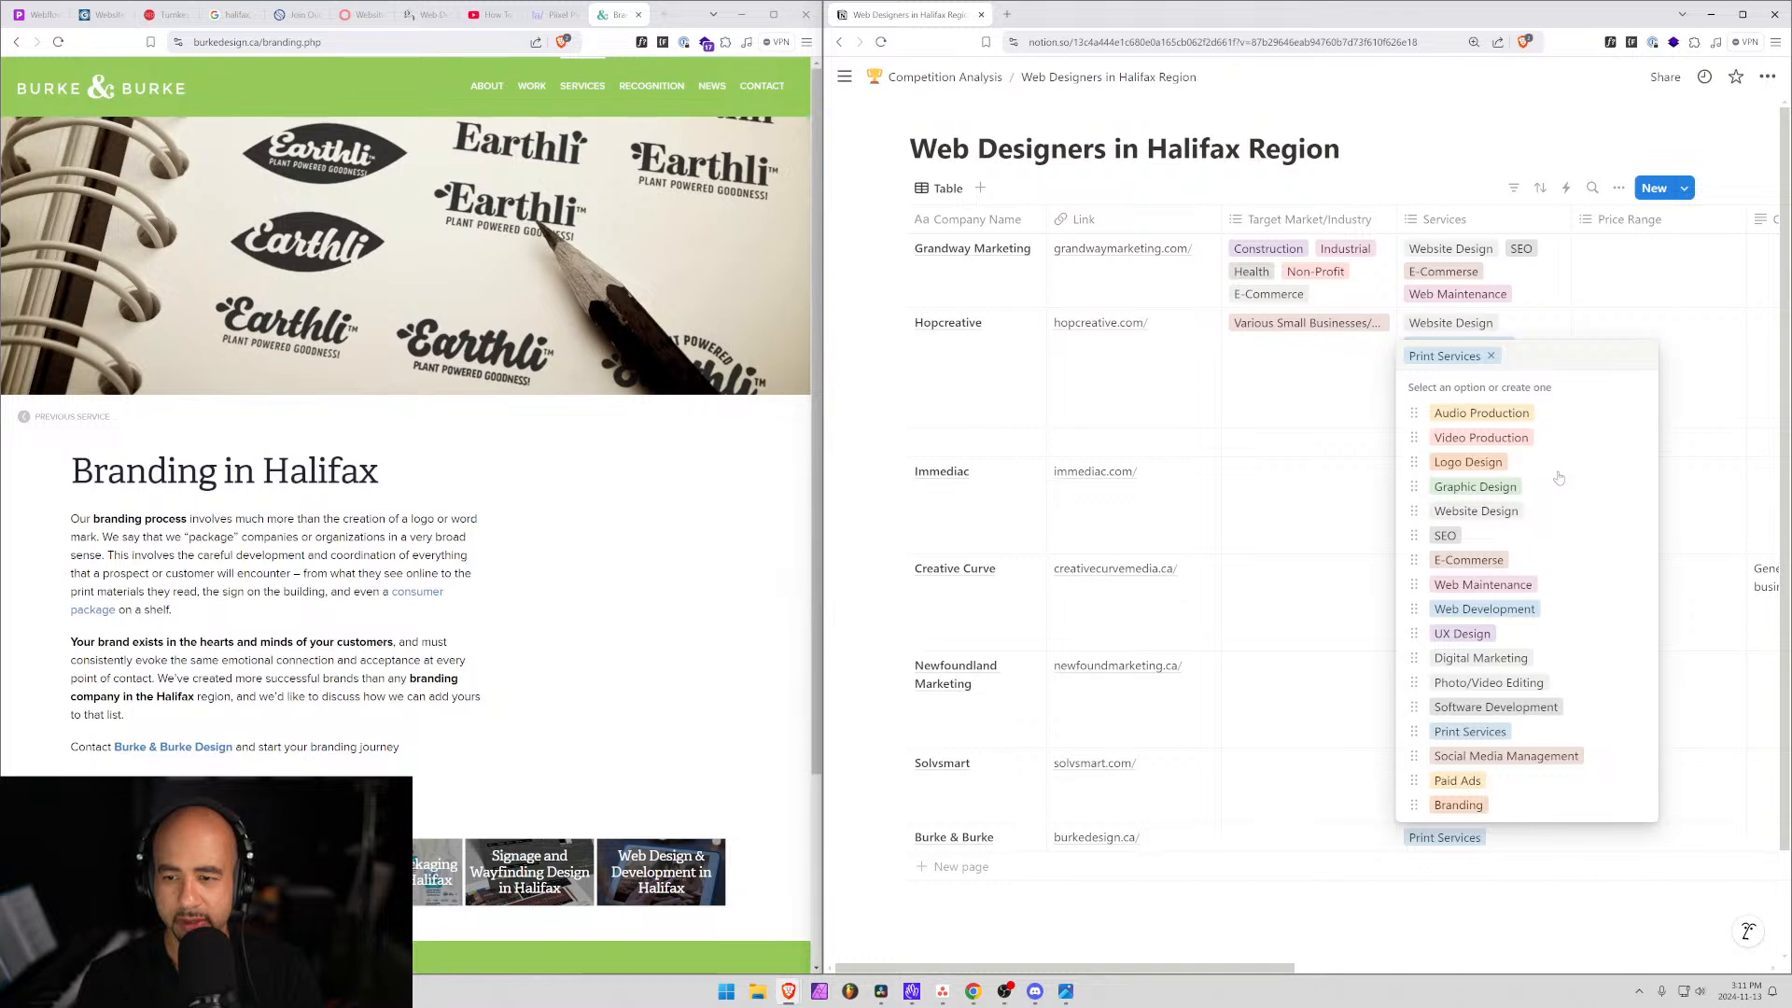
text(Mark)
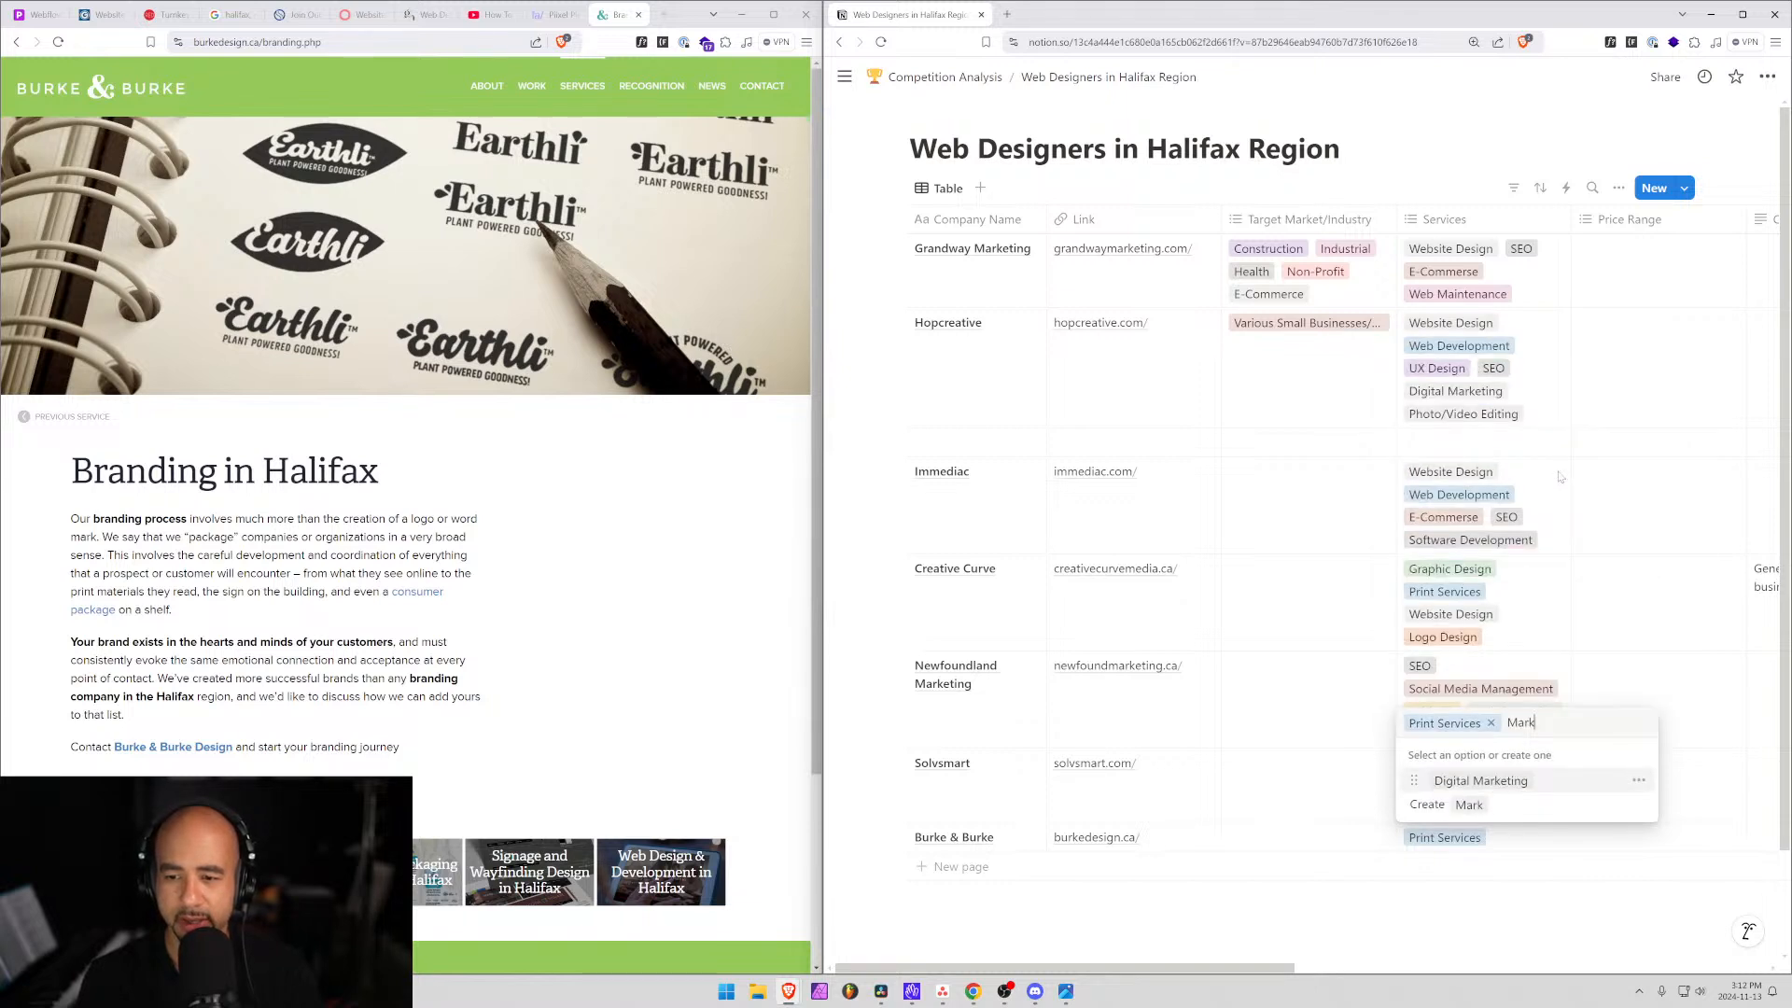
text(eting)
key(Return)
text(l)
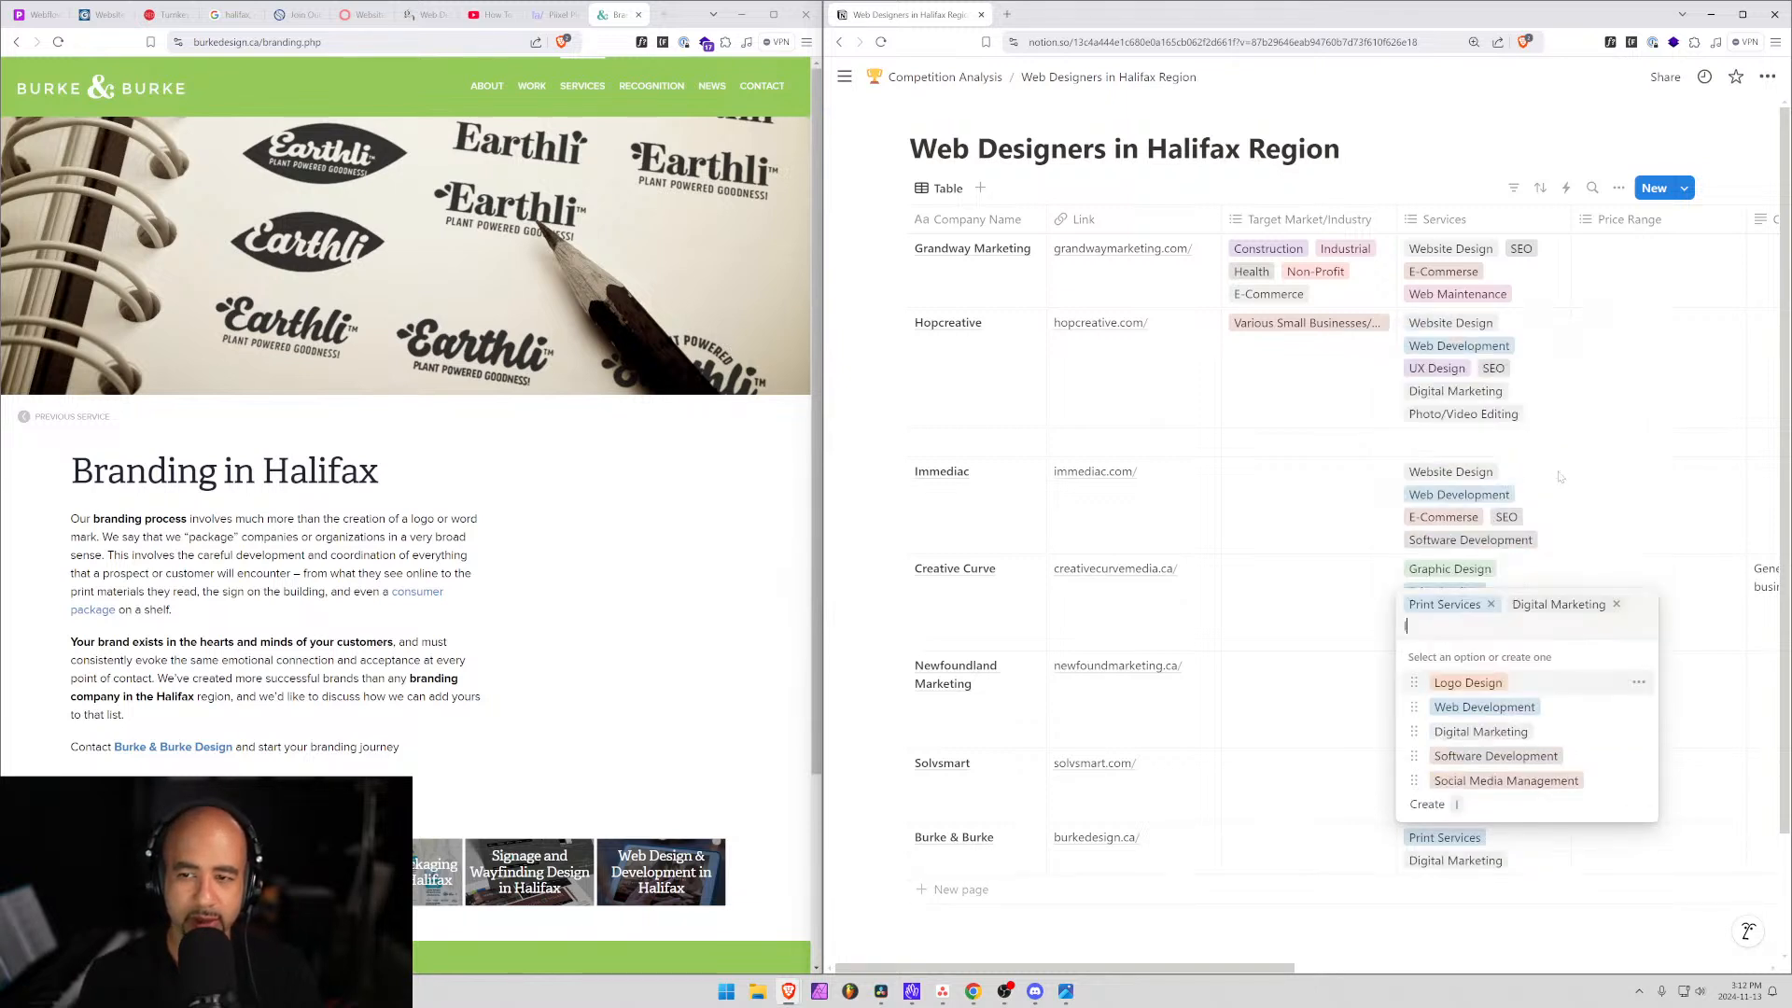
text(ogo)
key(Return)
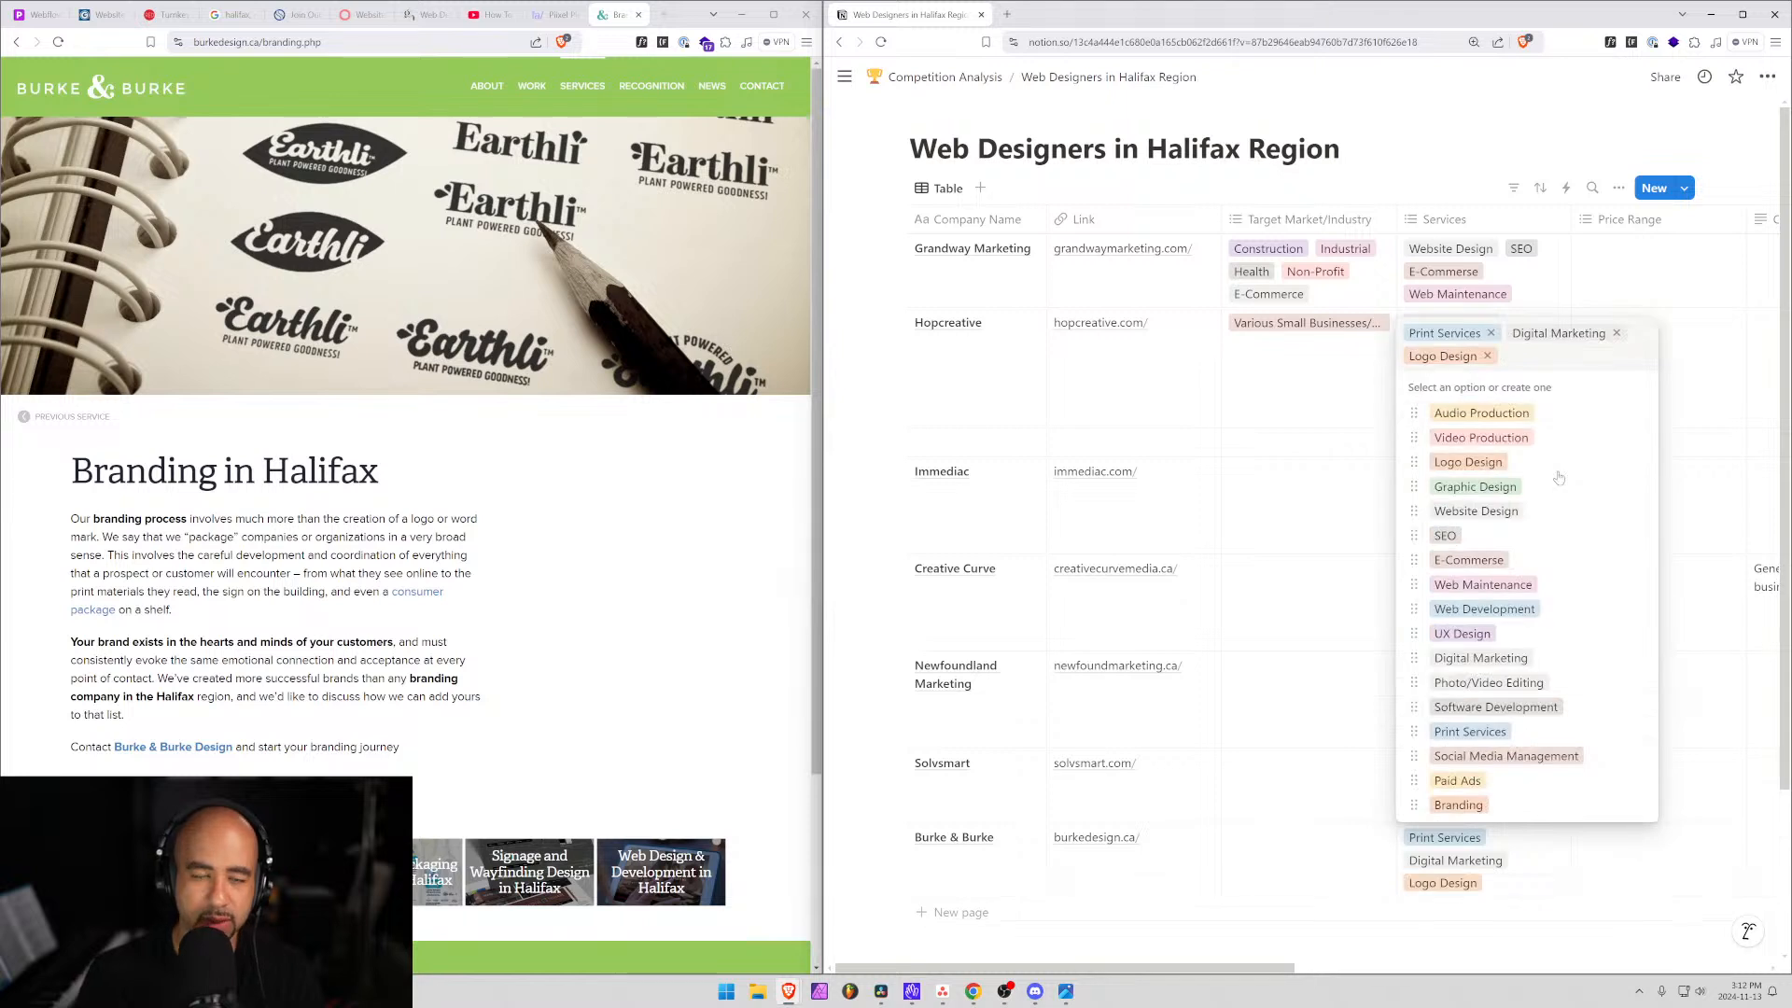
Add Website Design to Burke & Burke's Services and open the row's record.
click(651, 87)
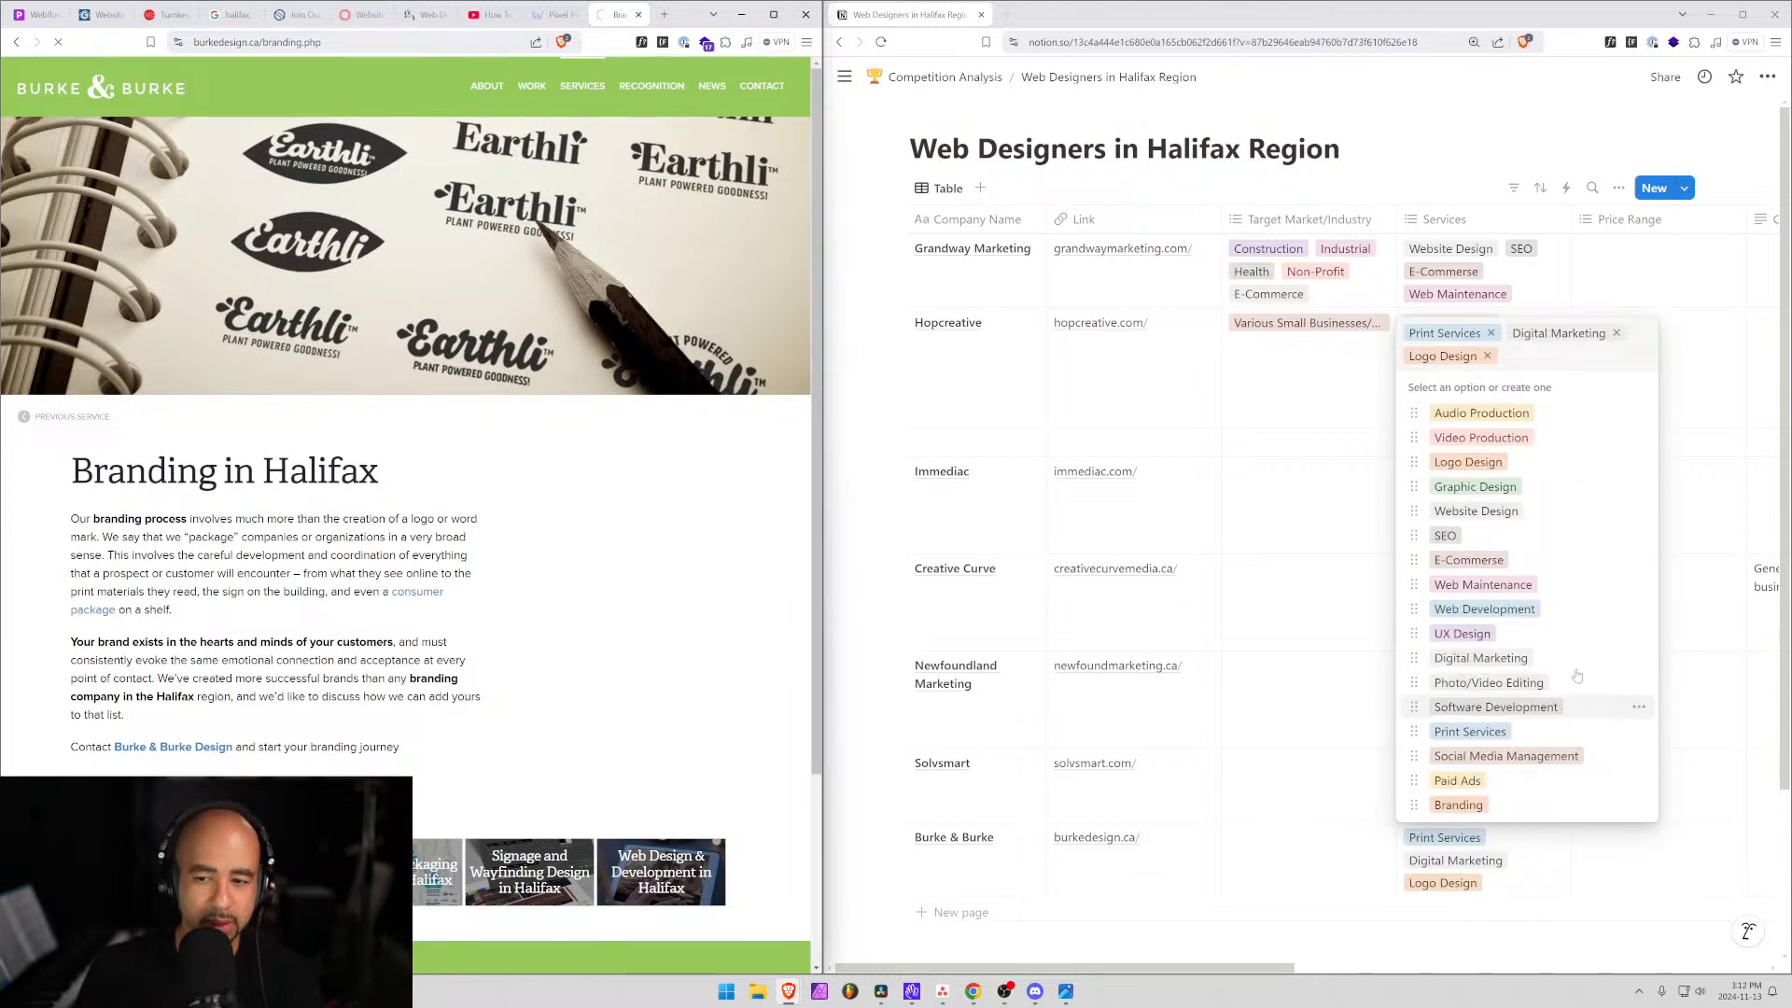
click(1540, 373)
text(web)
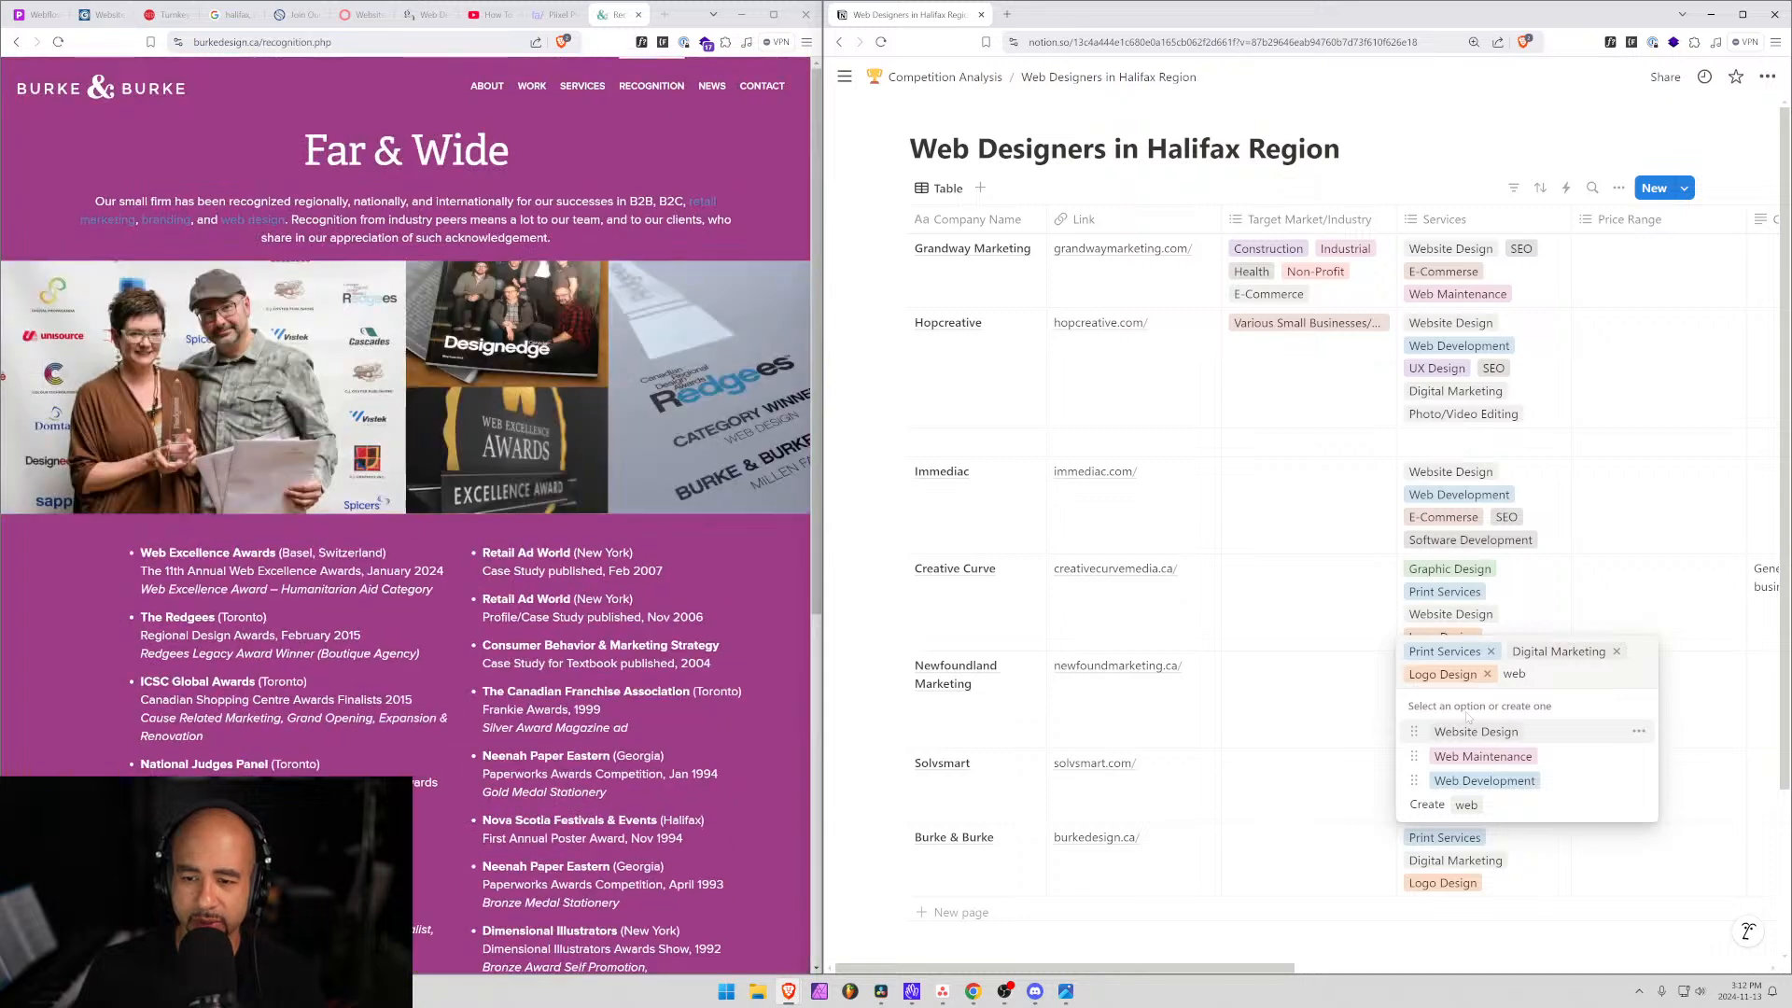
click(1469, 736)
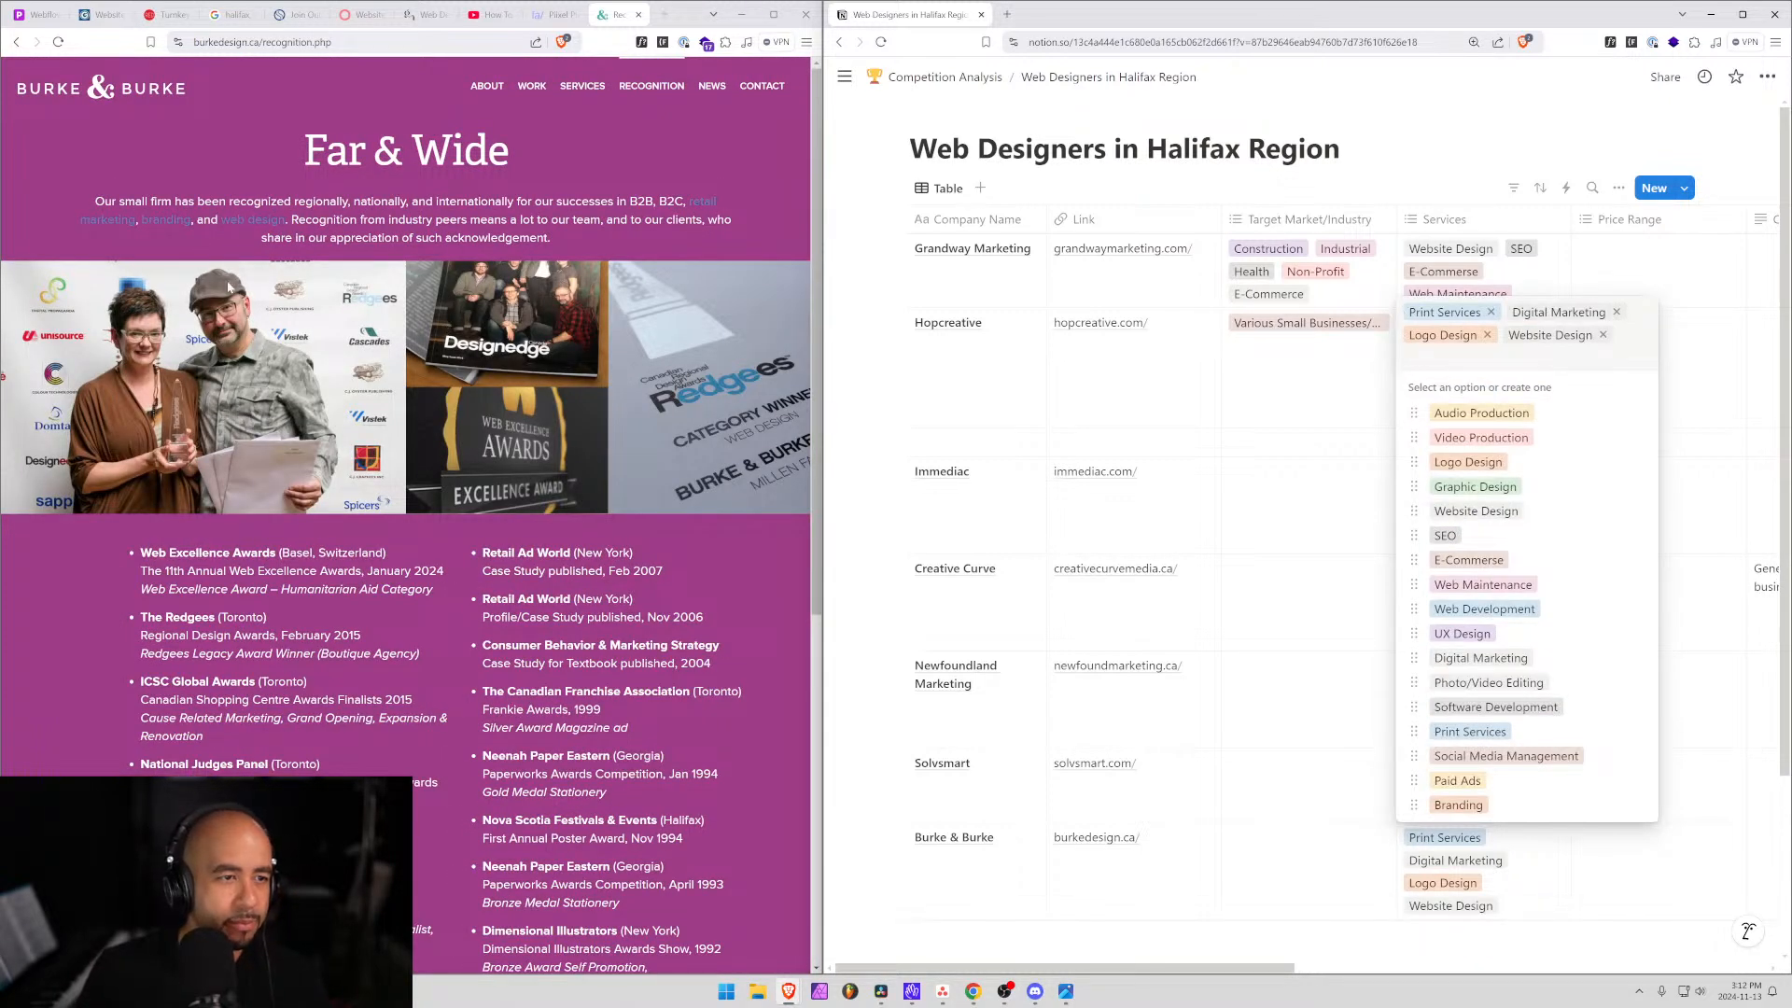
scroll(215, 318, down, 2)
scroll(188, 353, up, 2)
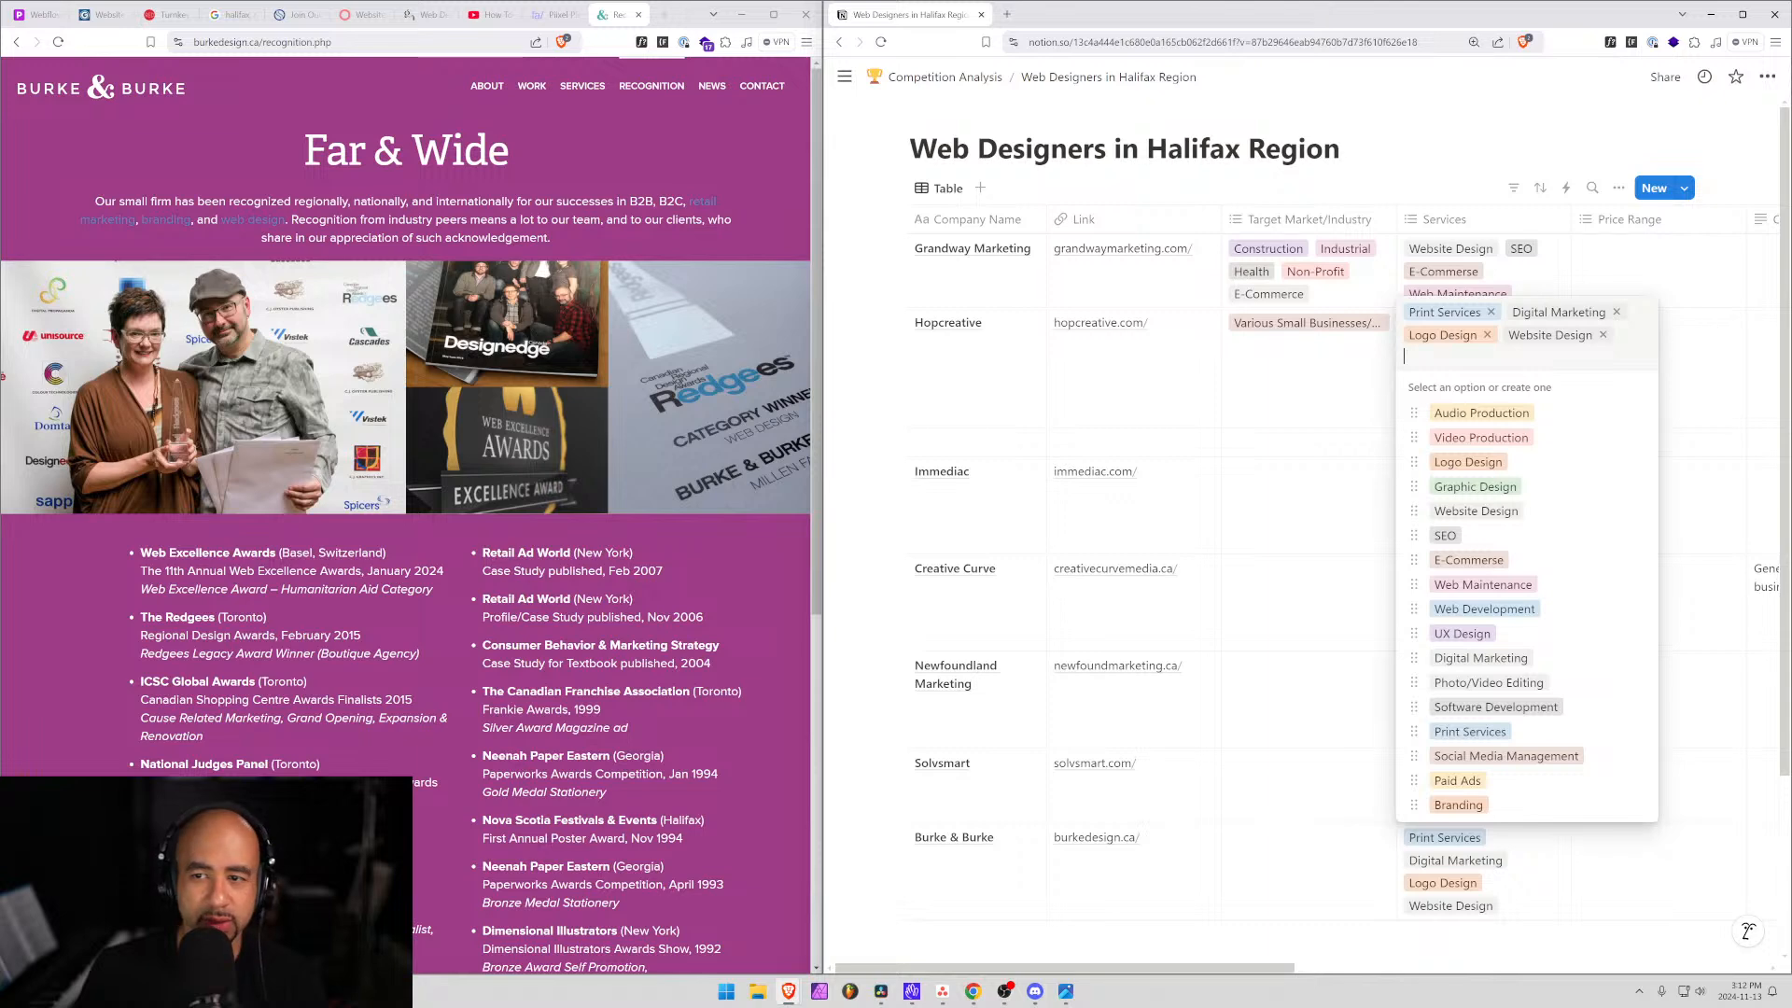
key(Escape)
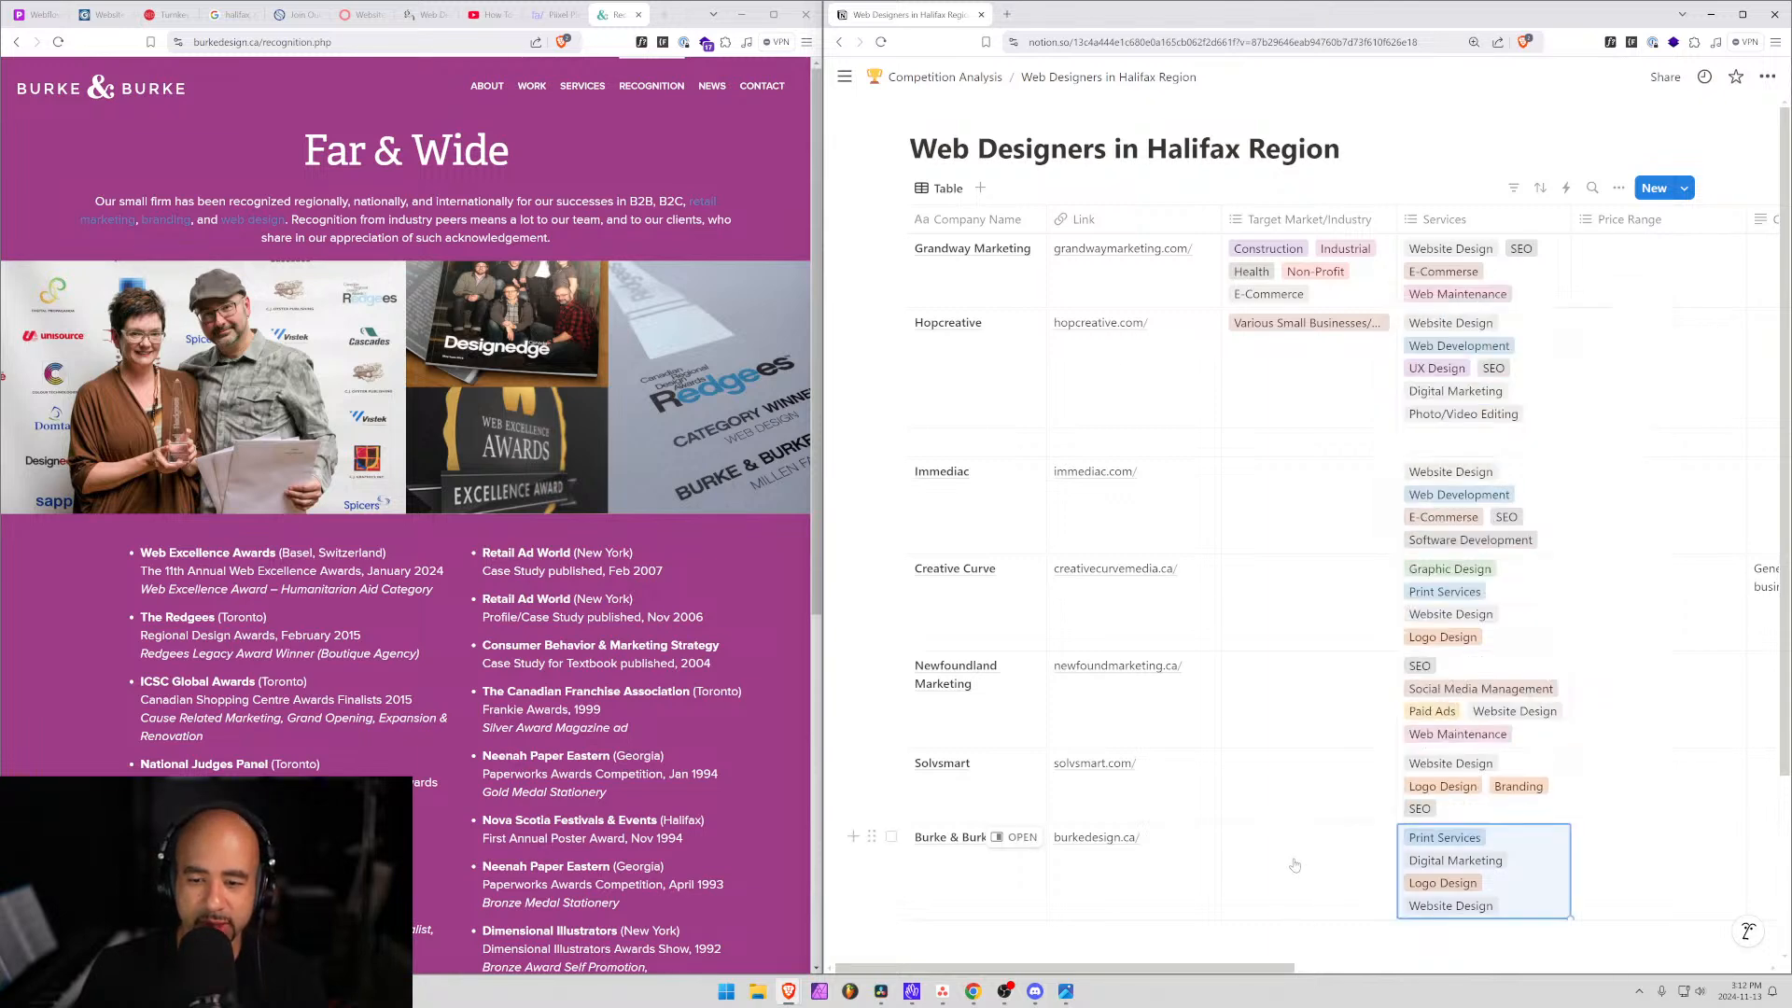
click(1018, 837)
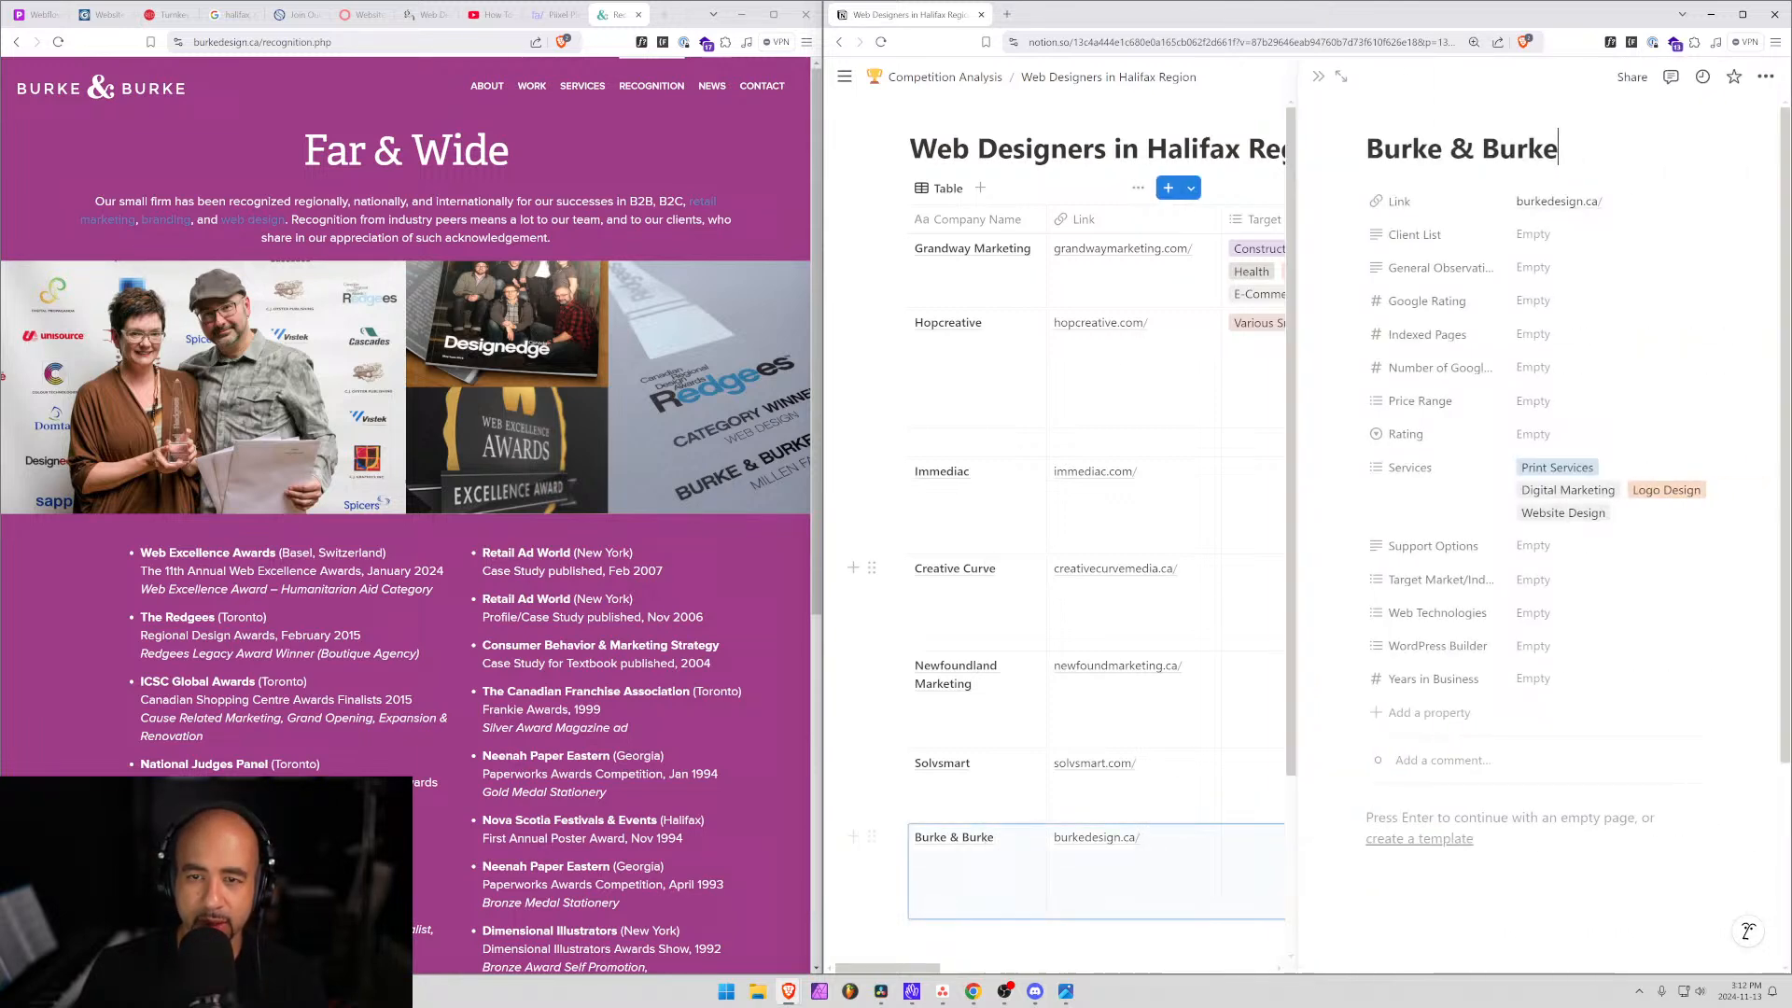
Note in General Observations: likely a 2-person shop, long-established, with lots of experience.
click(1340, 84)
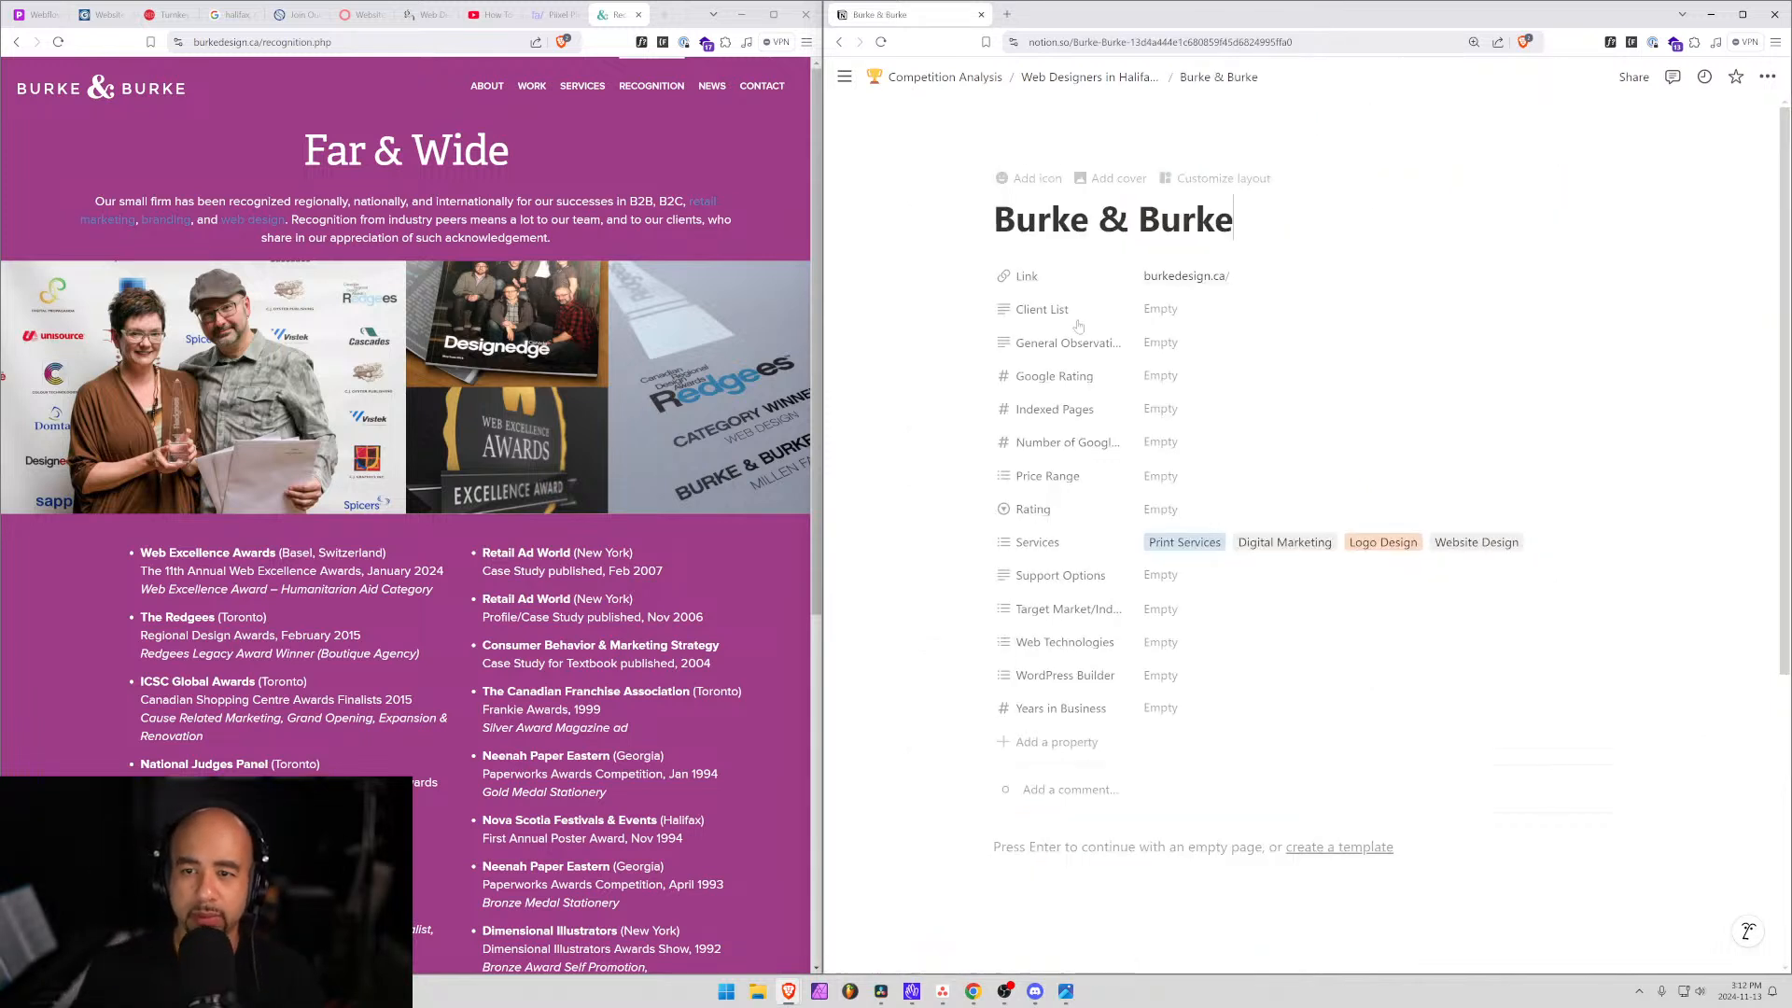
click(1174, 345)
text(L)
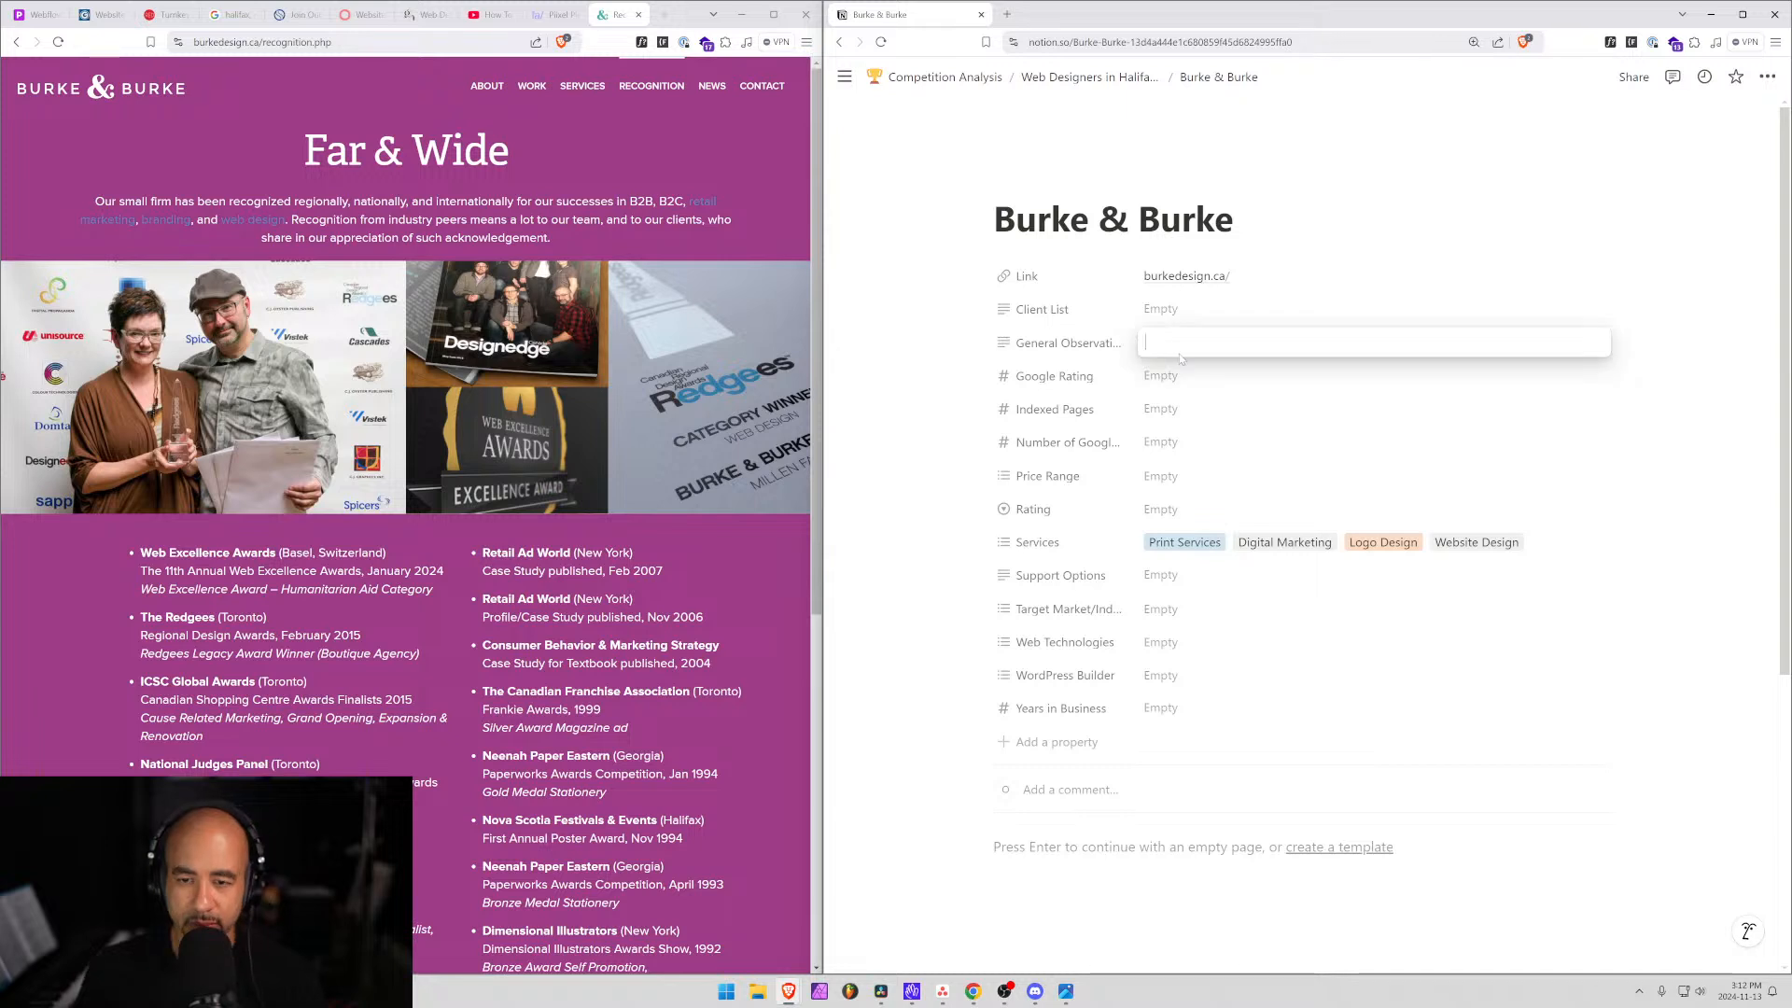
text(ooks )
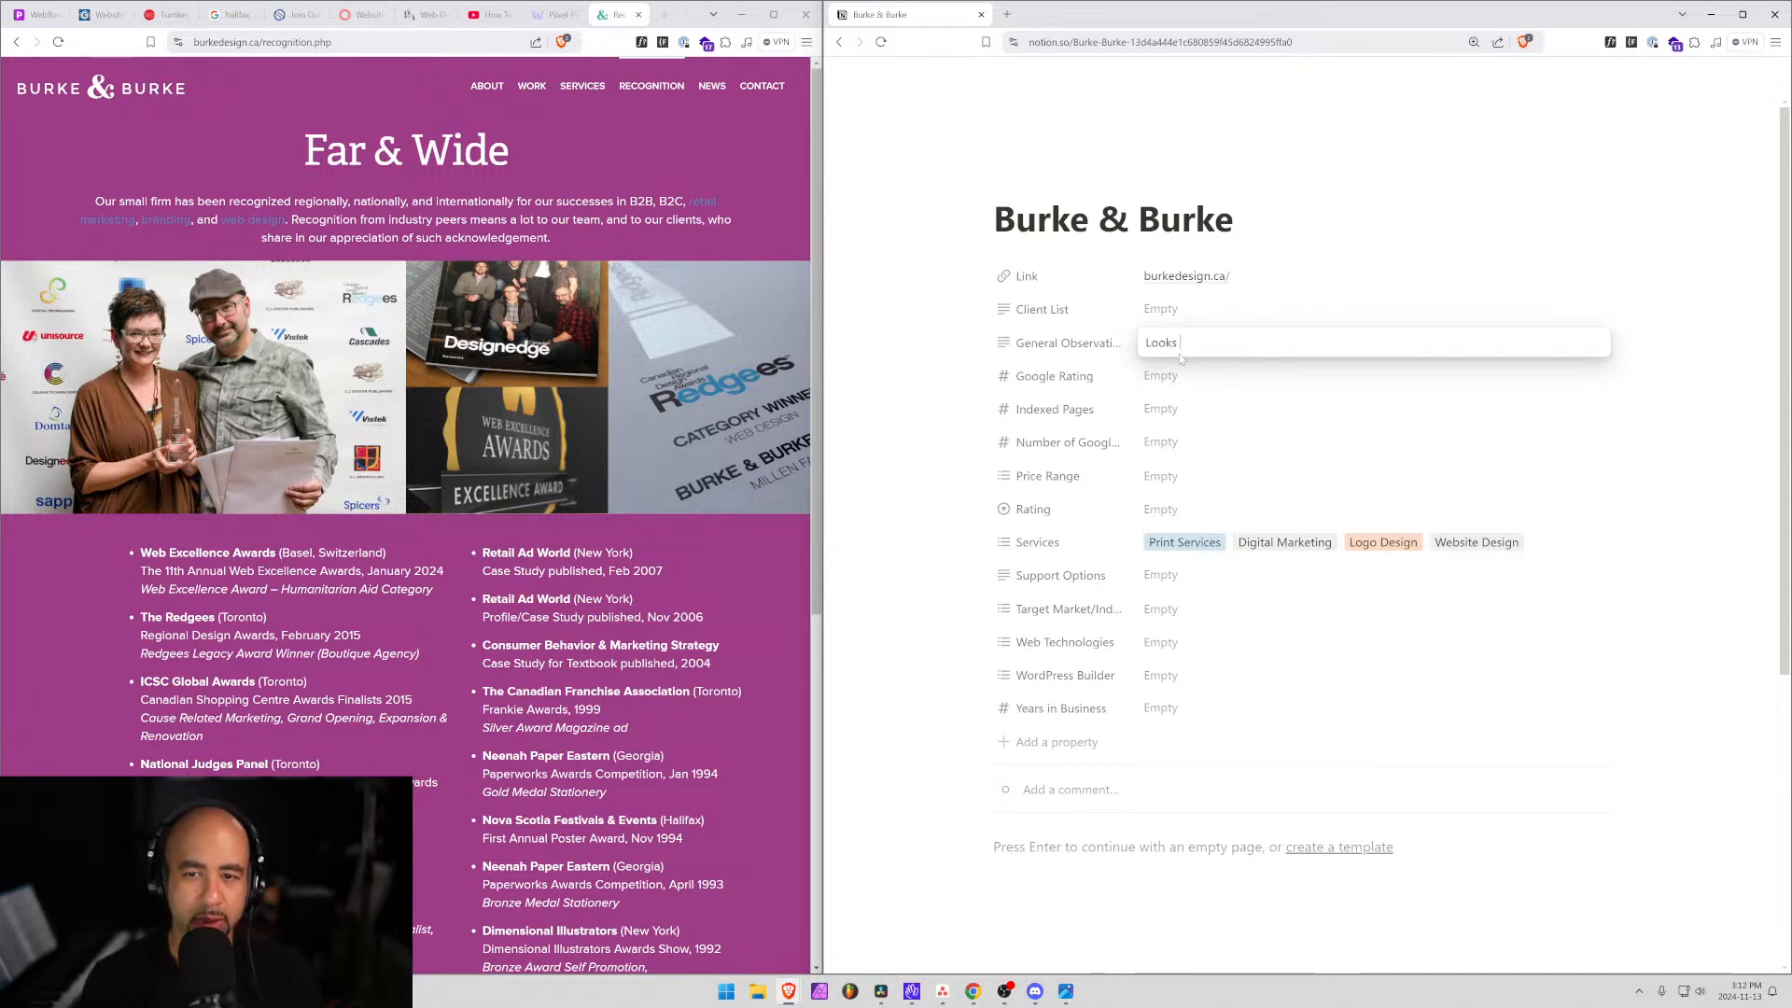
text(like a 2 per)
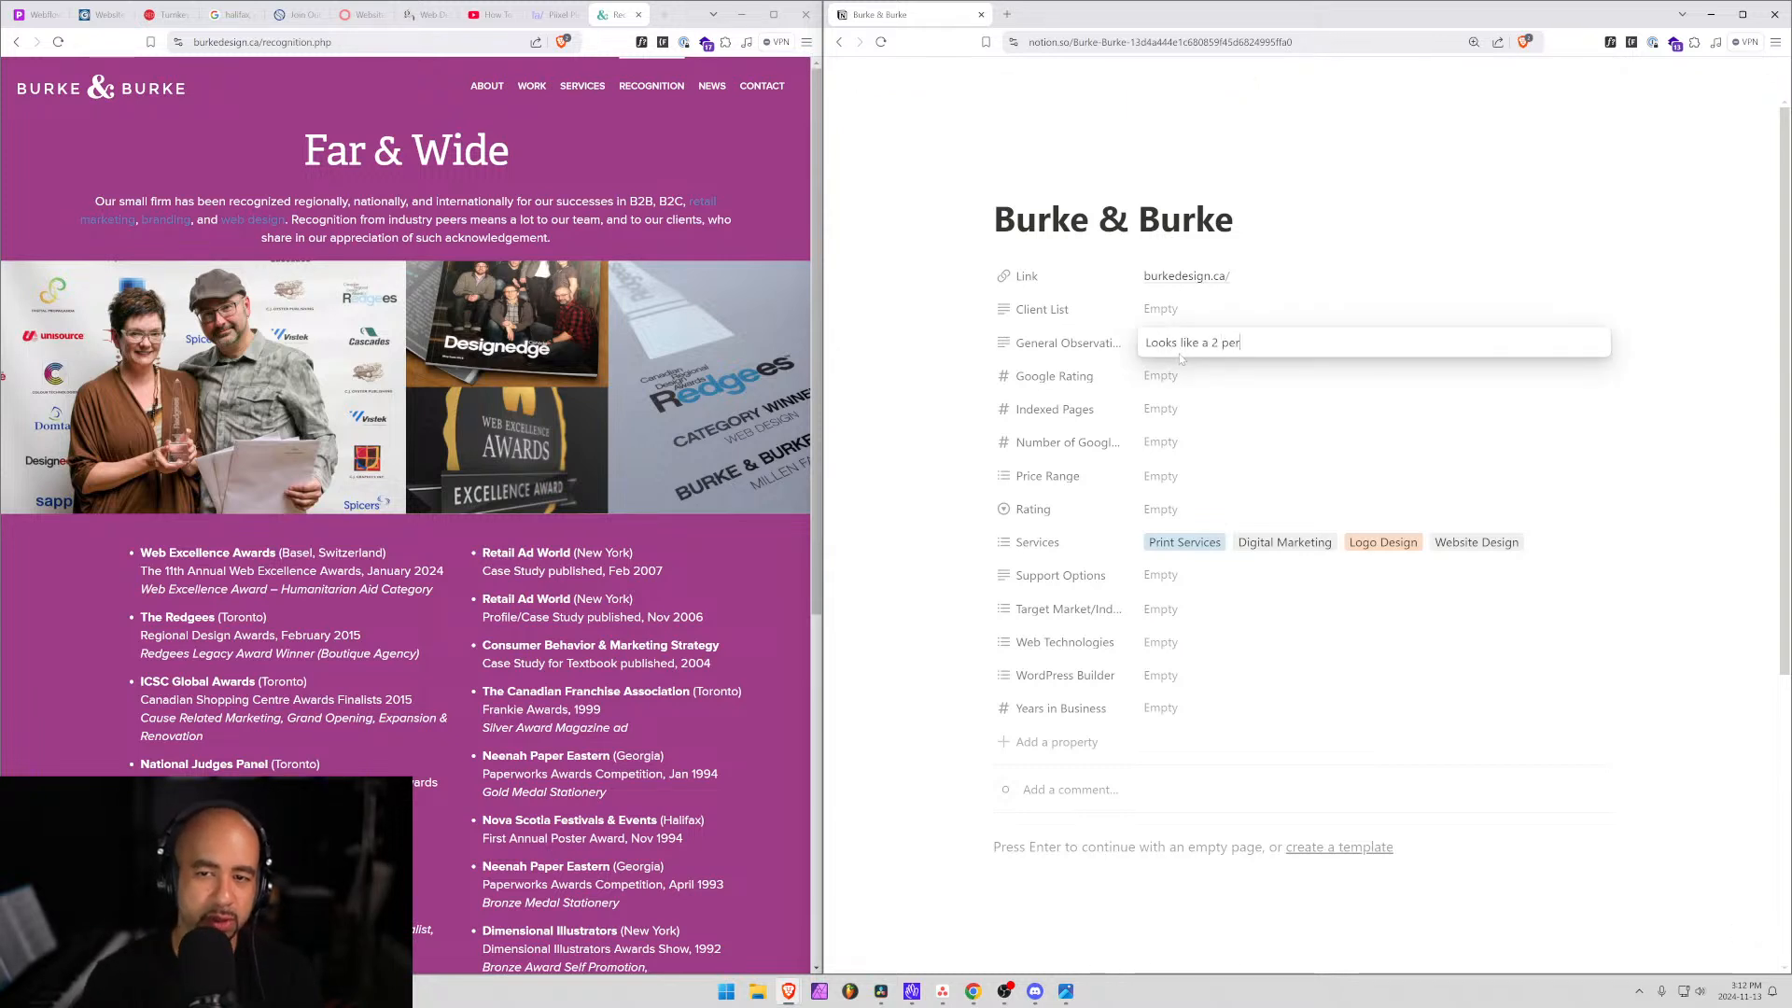
text(son shop, bee)
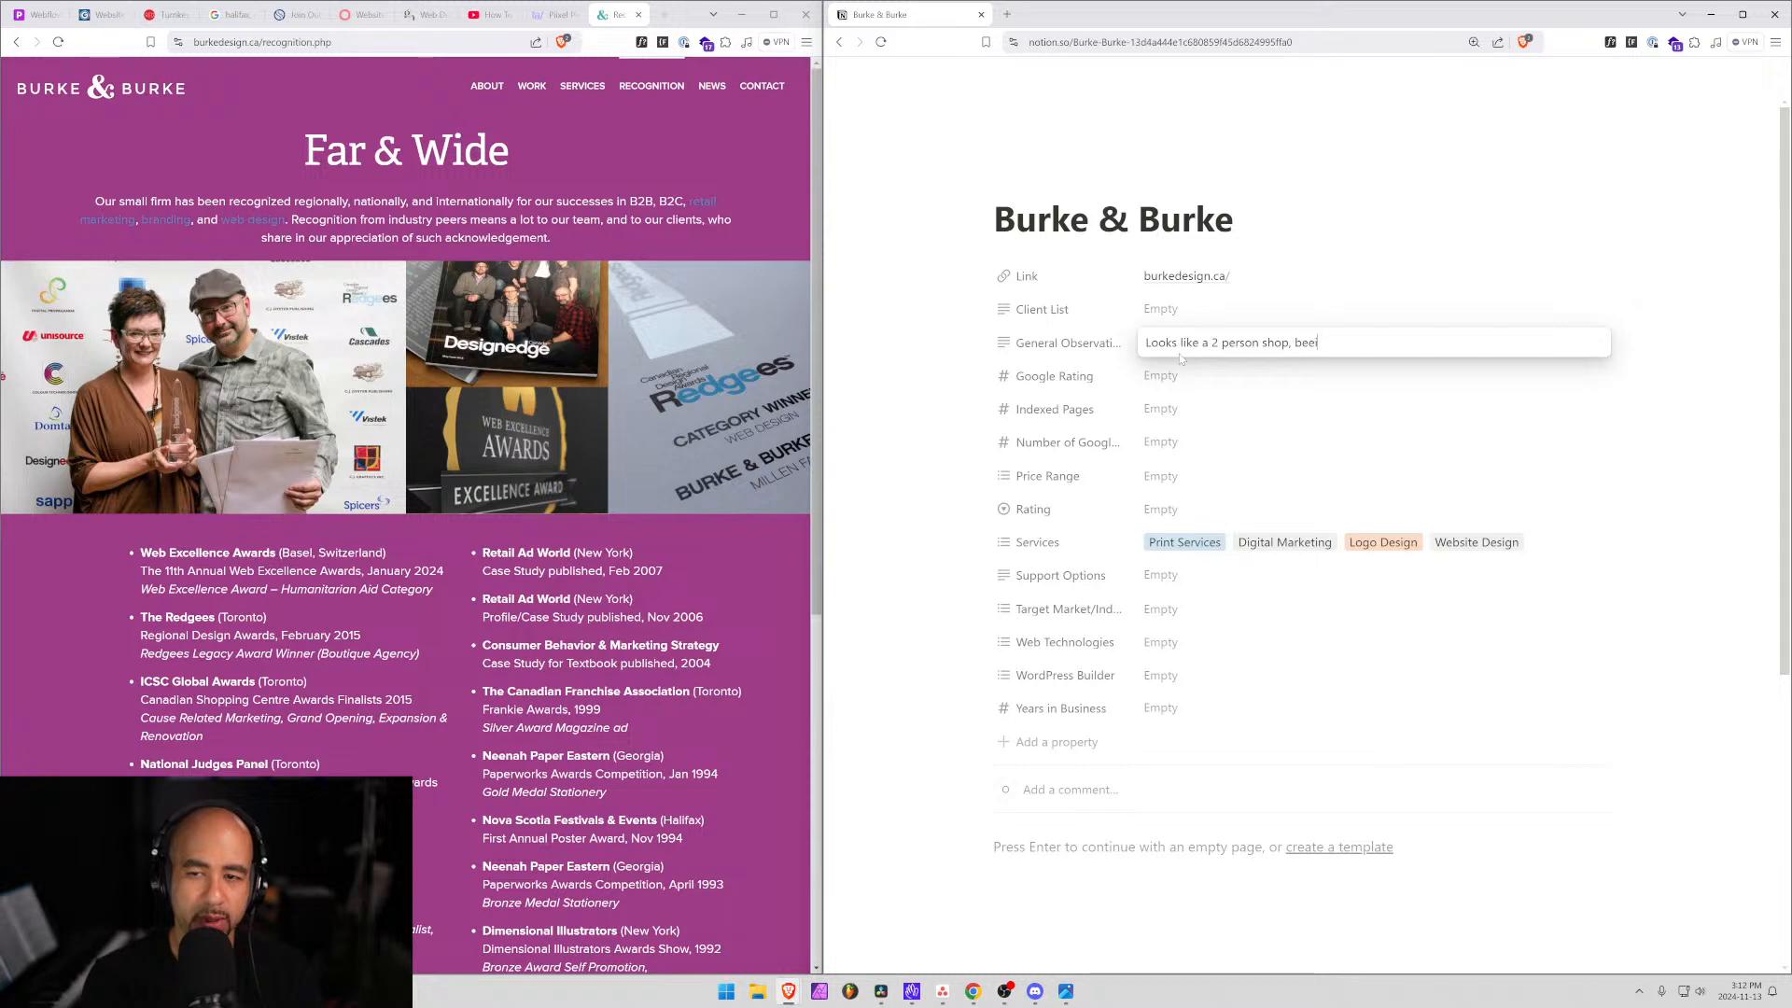
text(n a)
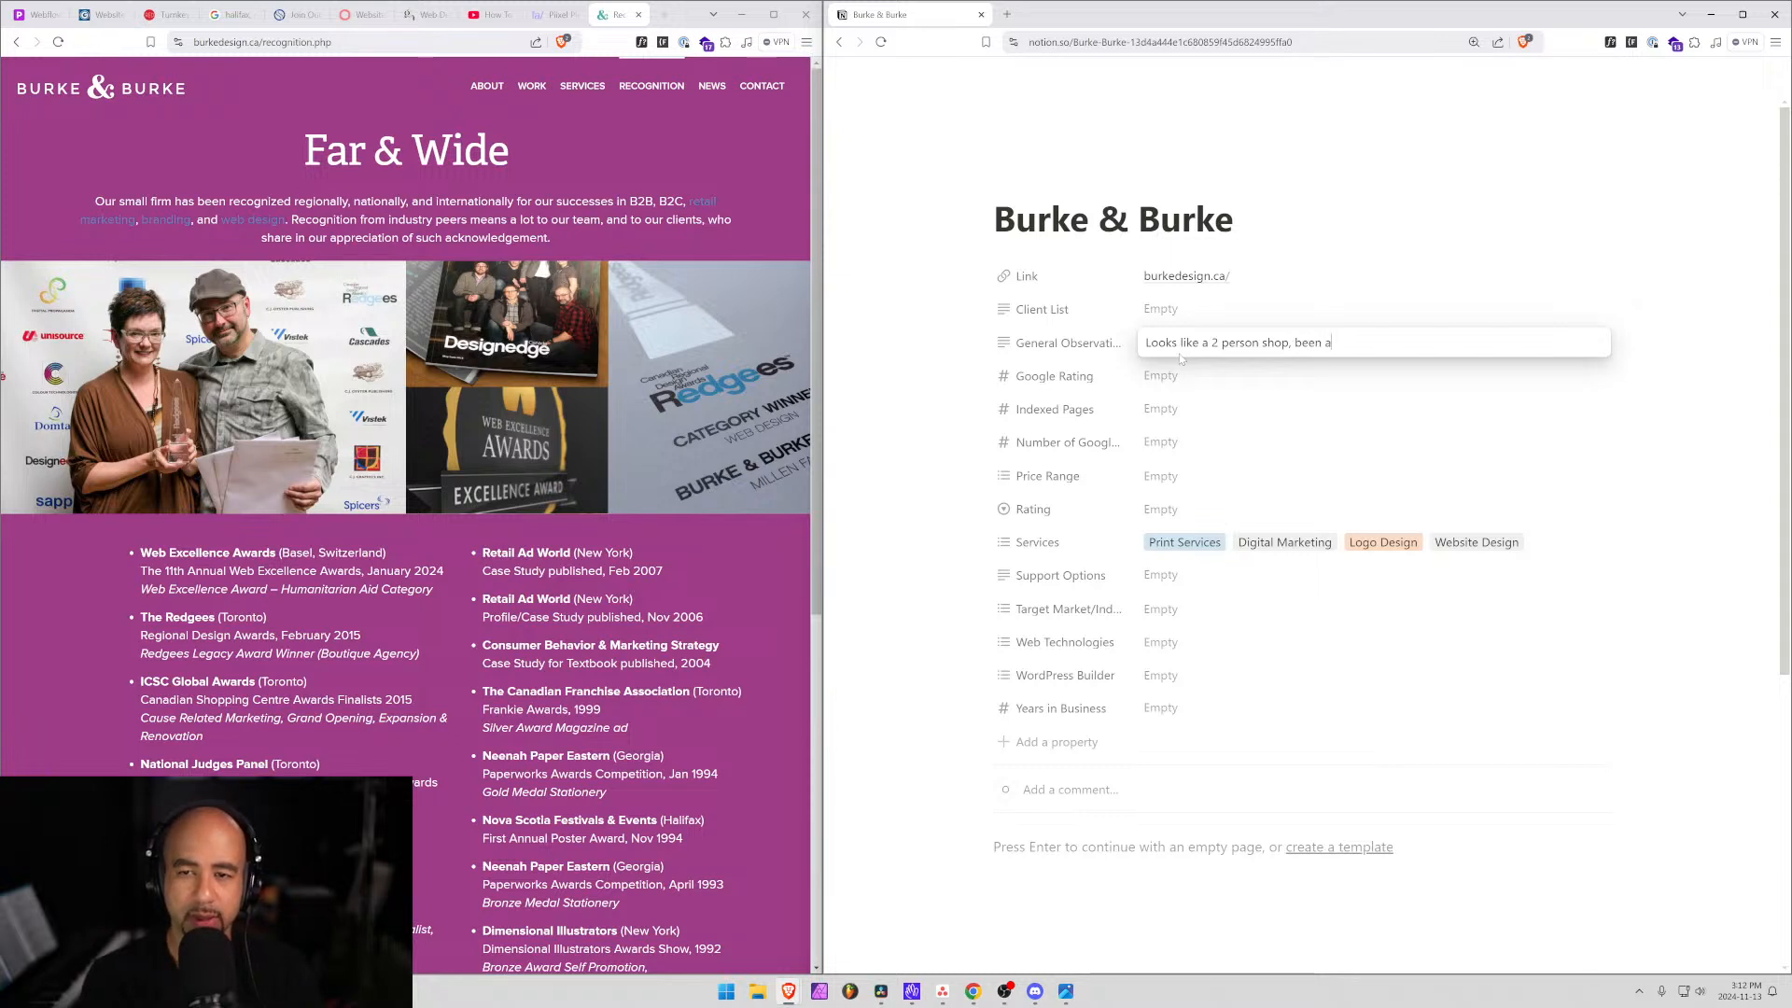
text(round f)
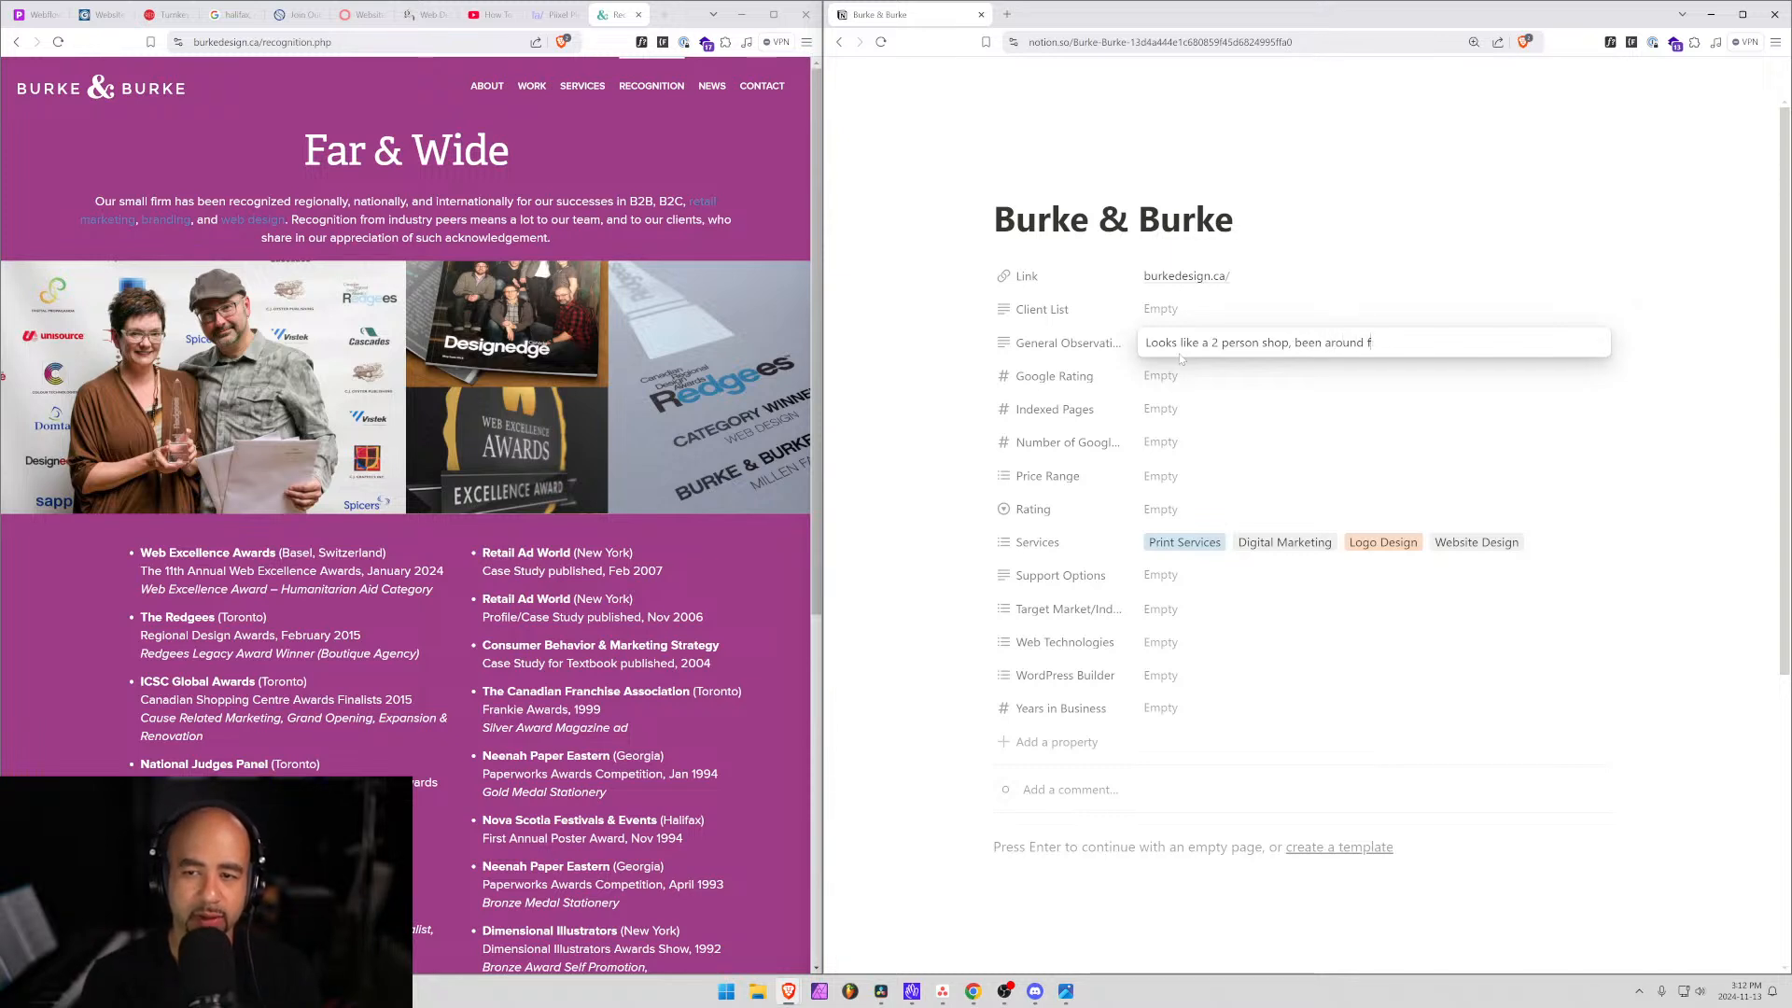
text(or a long teim)
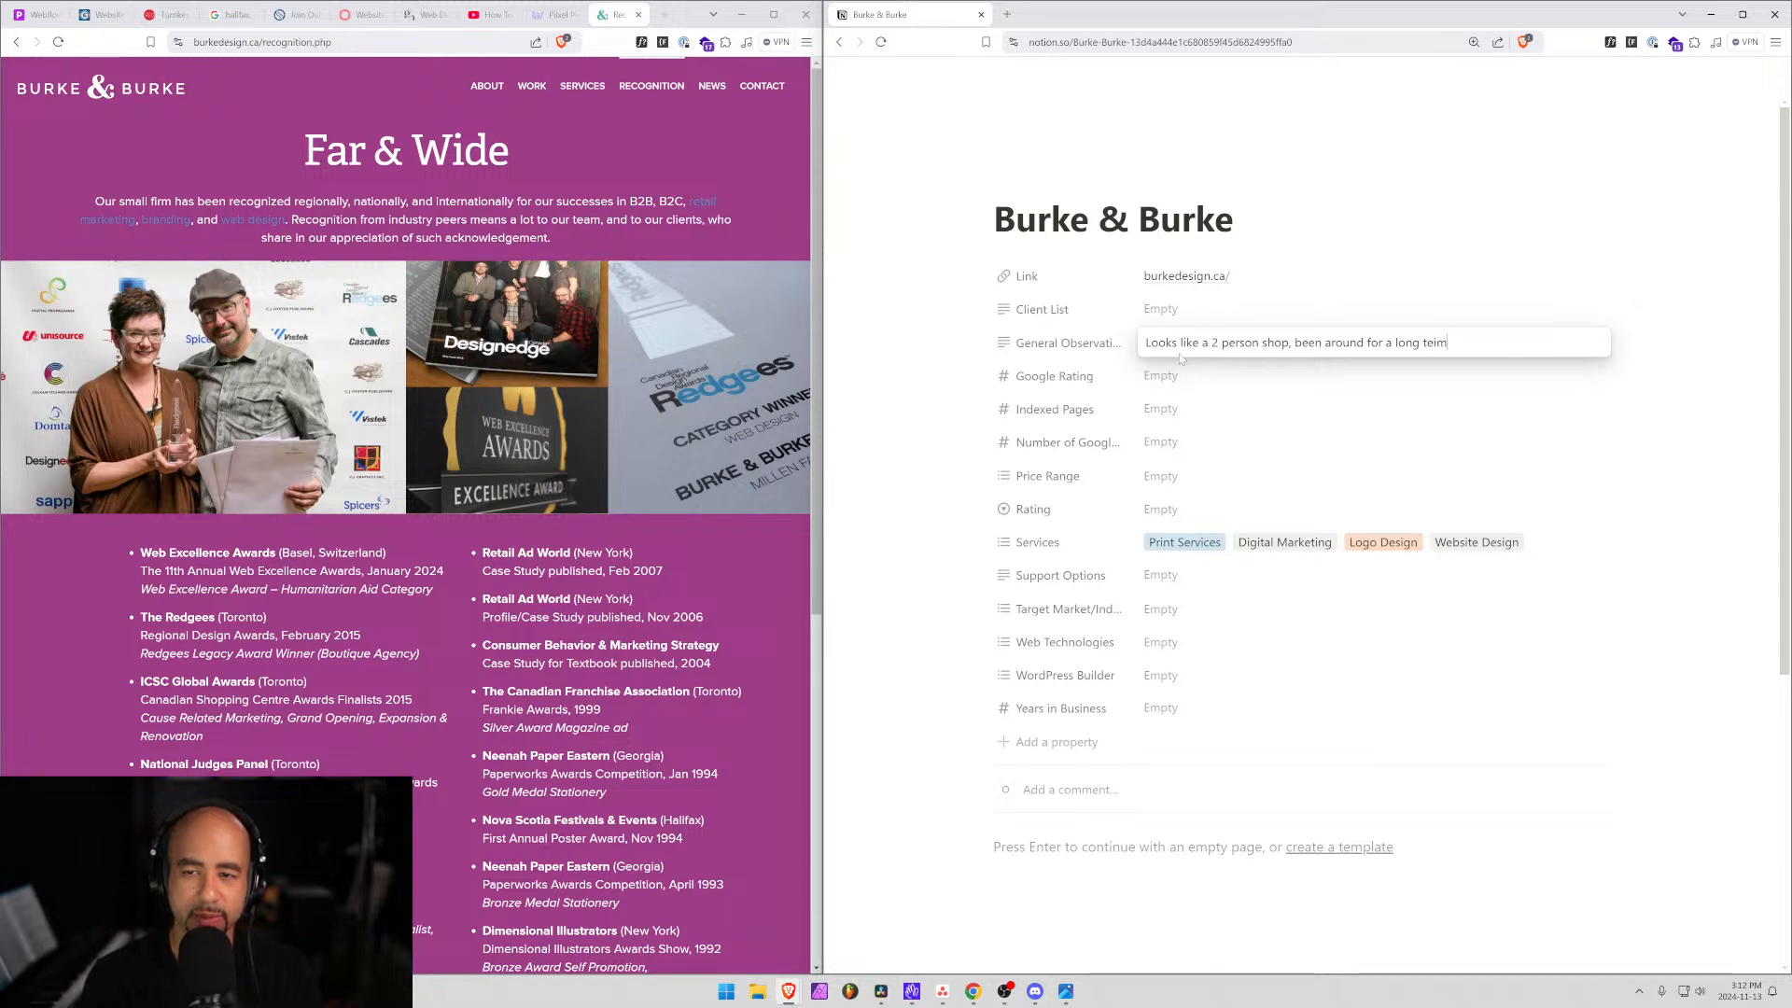
key(BackSpace)
key(BackSpace)
key(BackSpace)
text(ime, It)
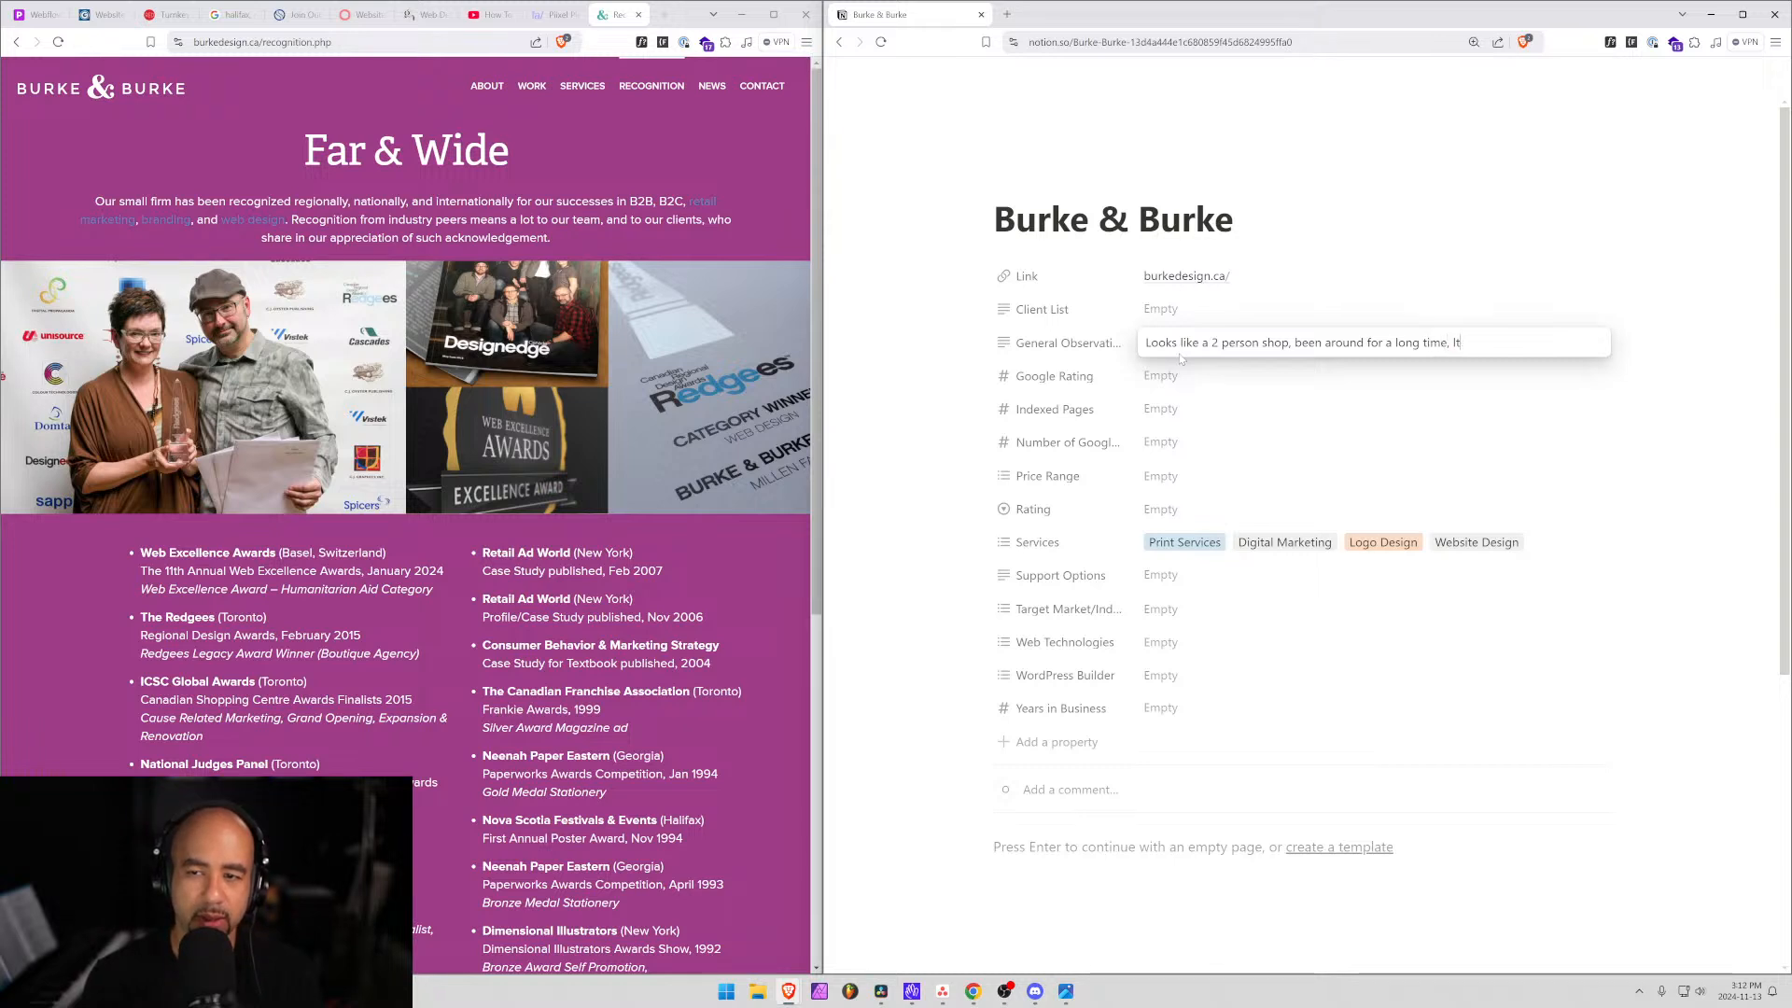
key(BackSpace)
text(ots of experi)
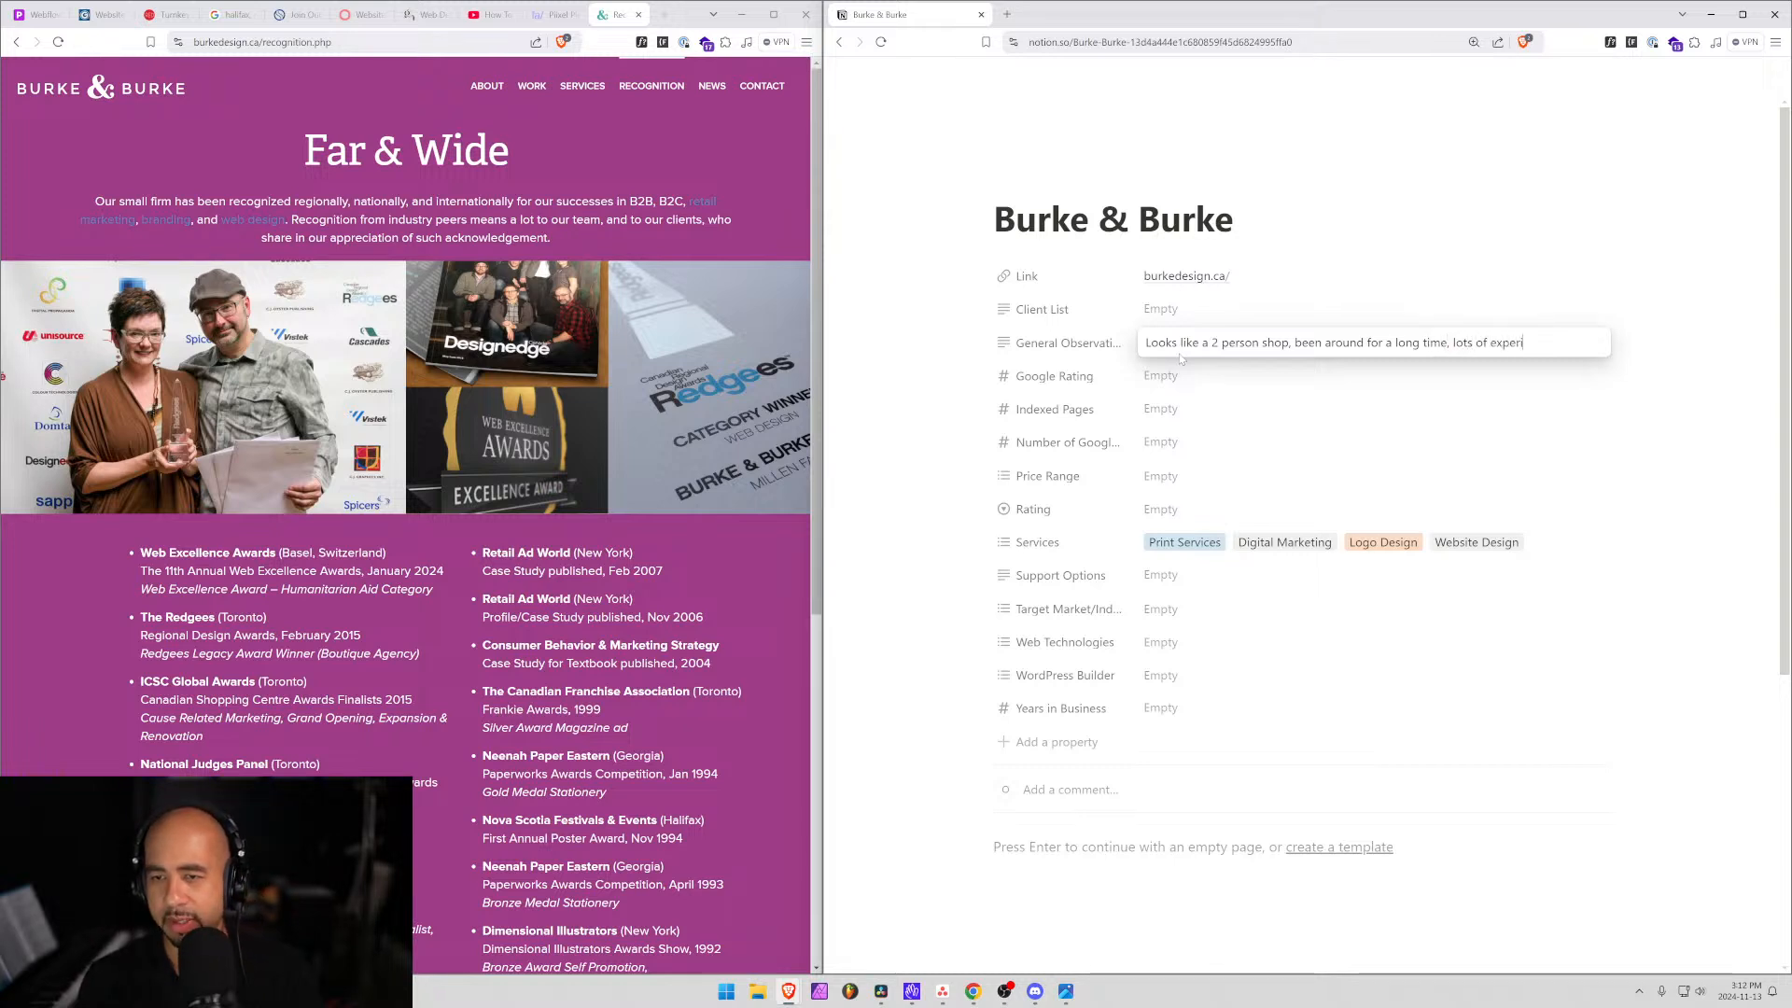
text(ence -)
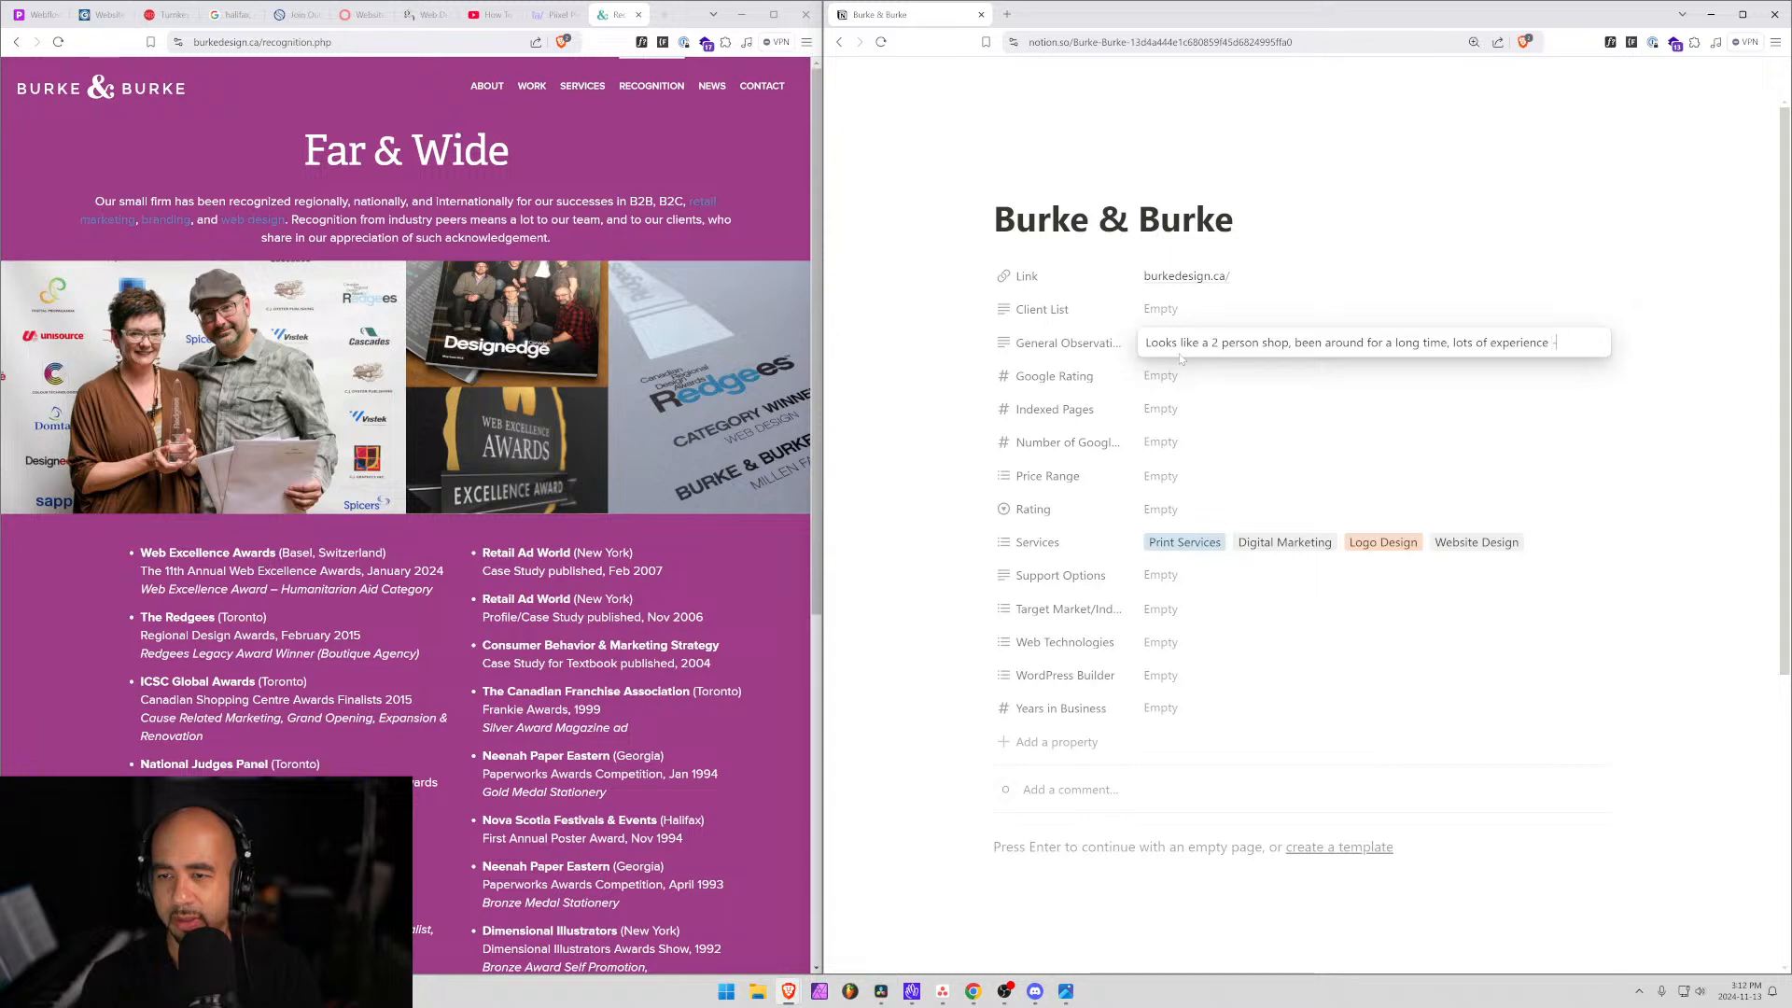
text( would be)
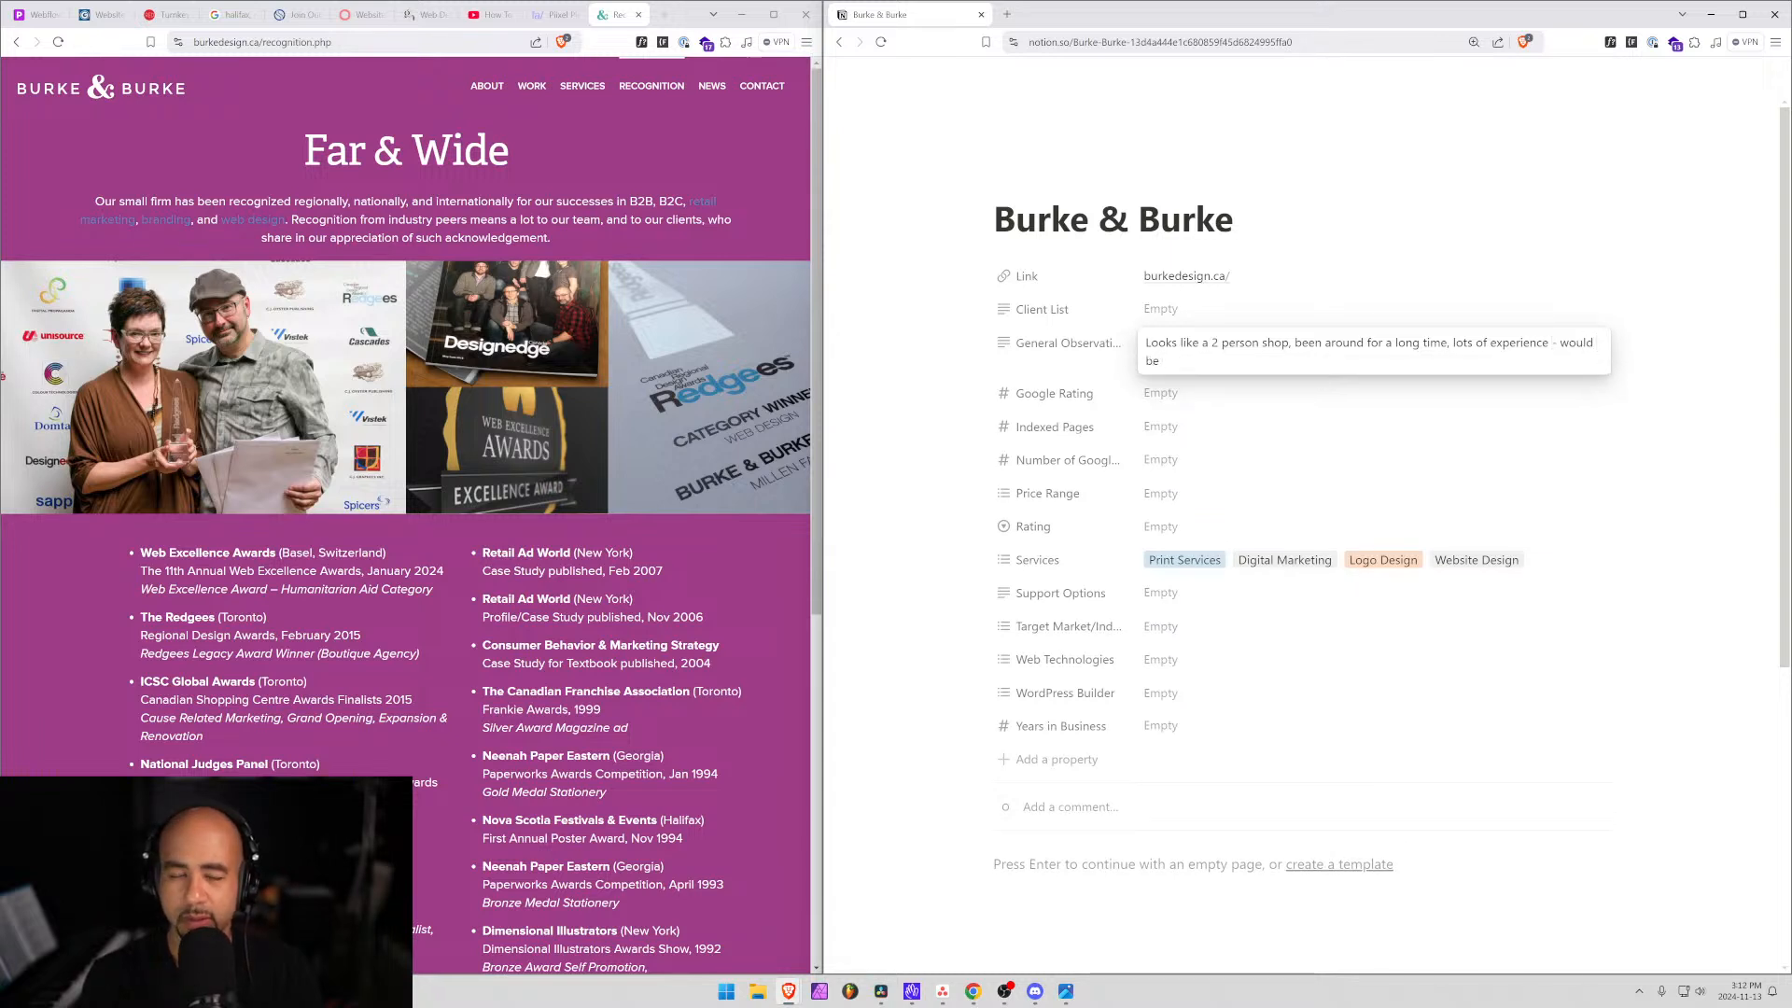
text( in)
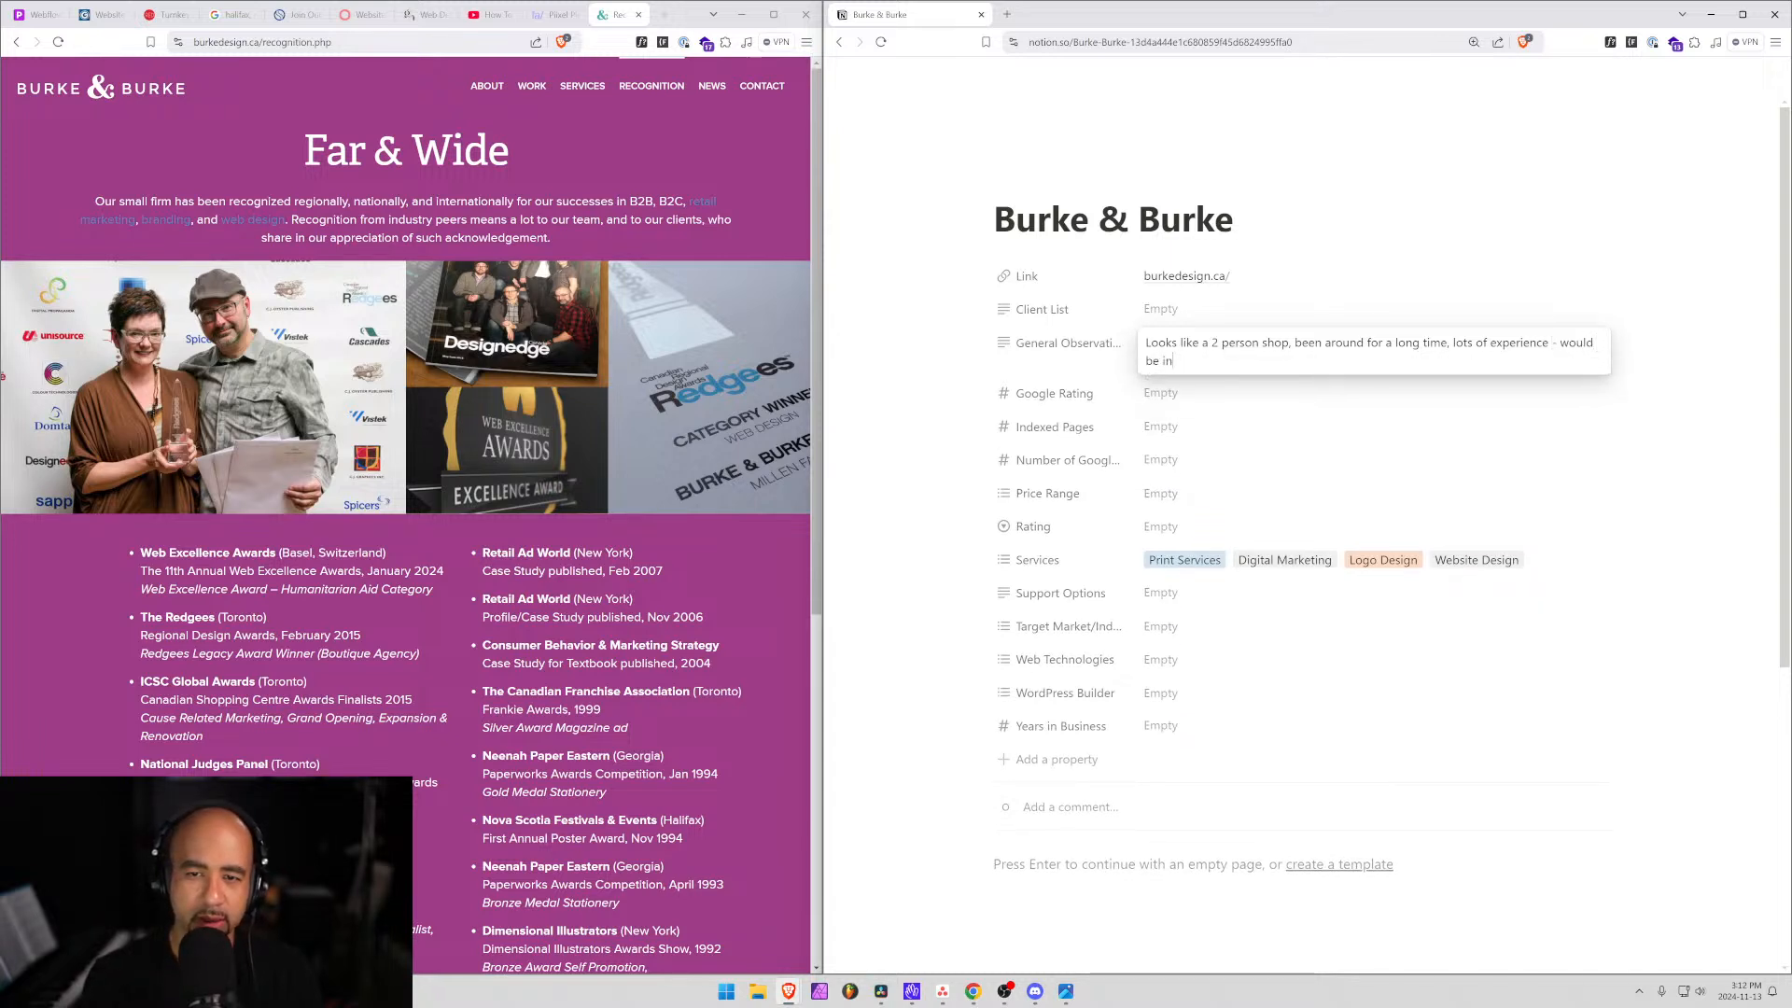
text(inter)
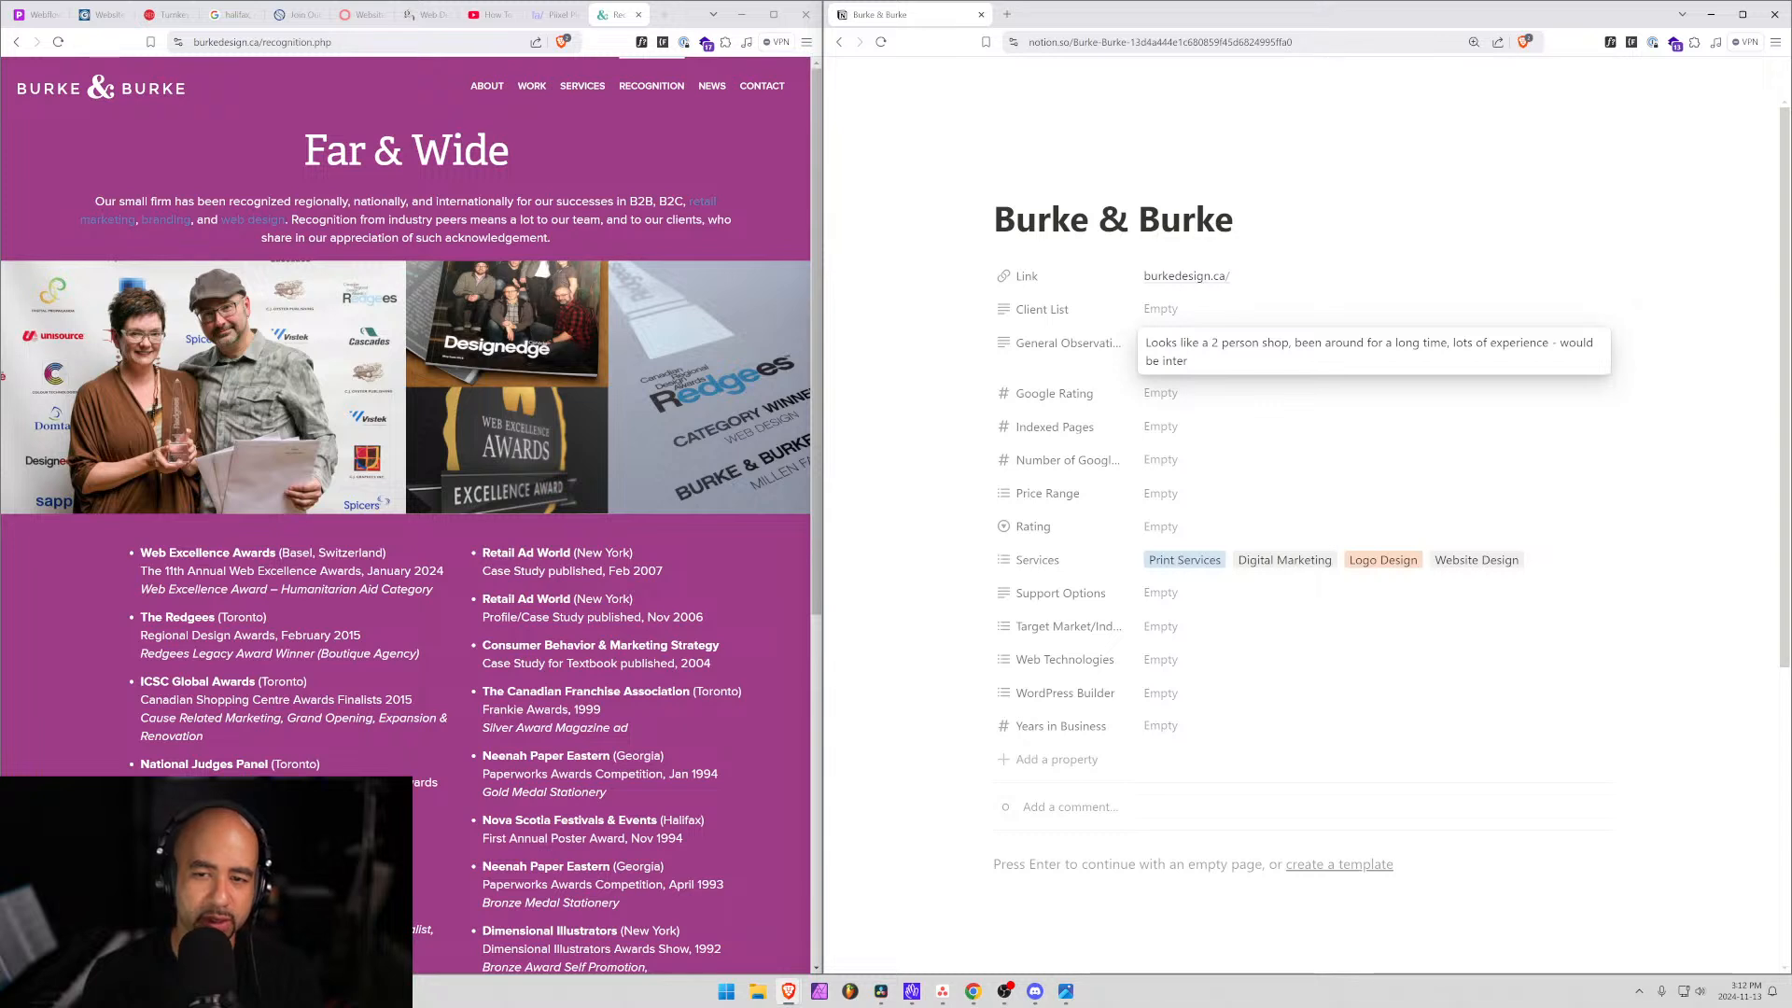
text(esting to talk to )
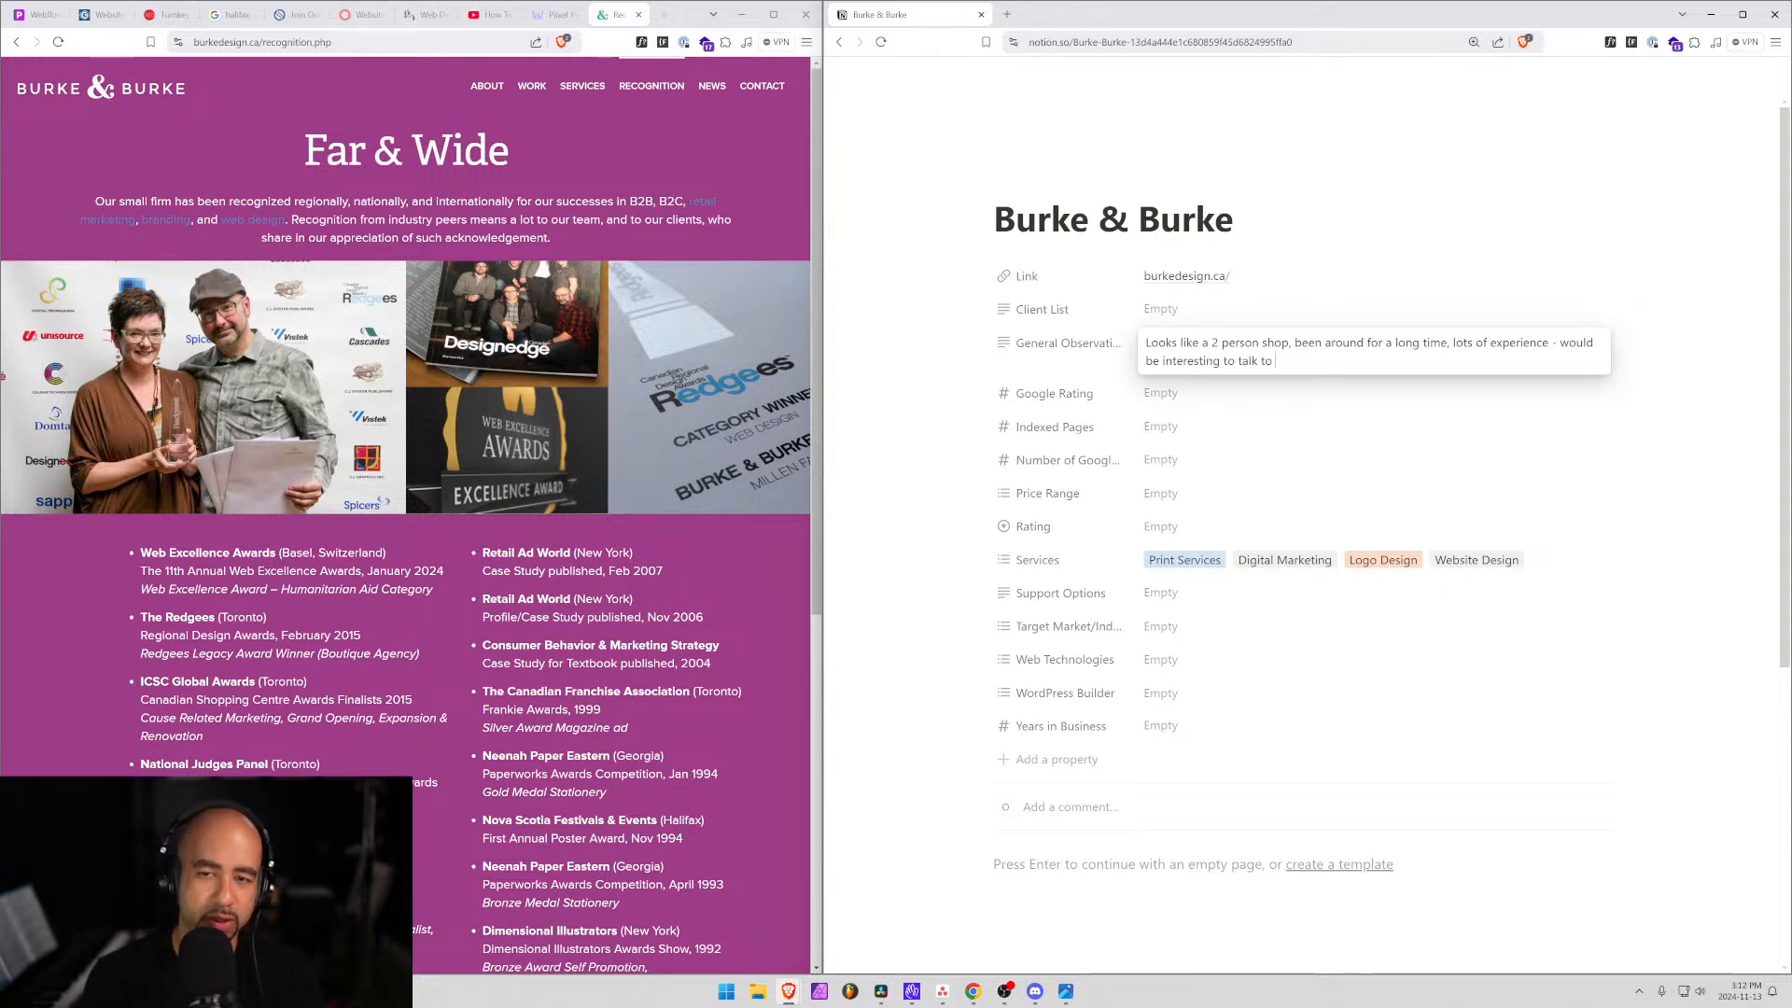
text(them (podc)
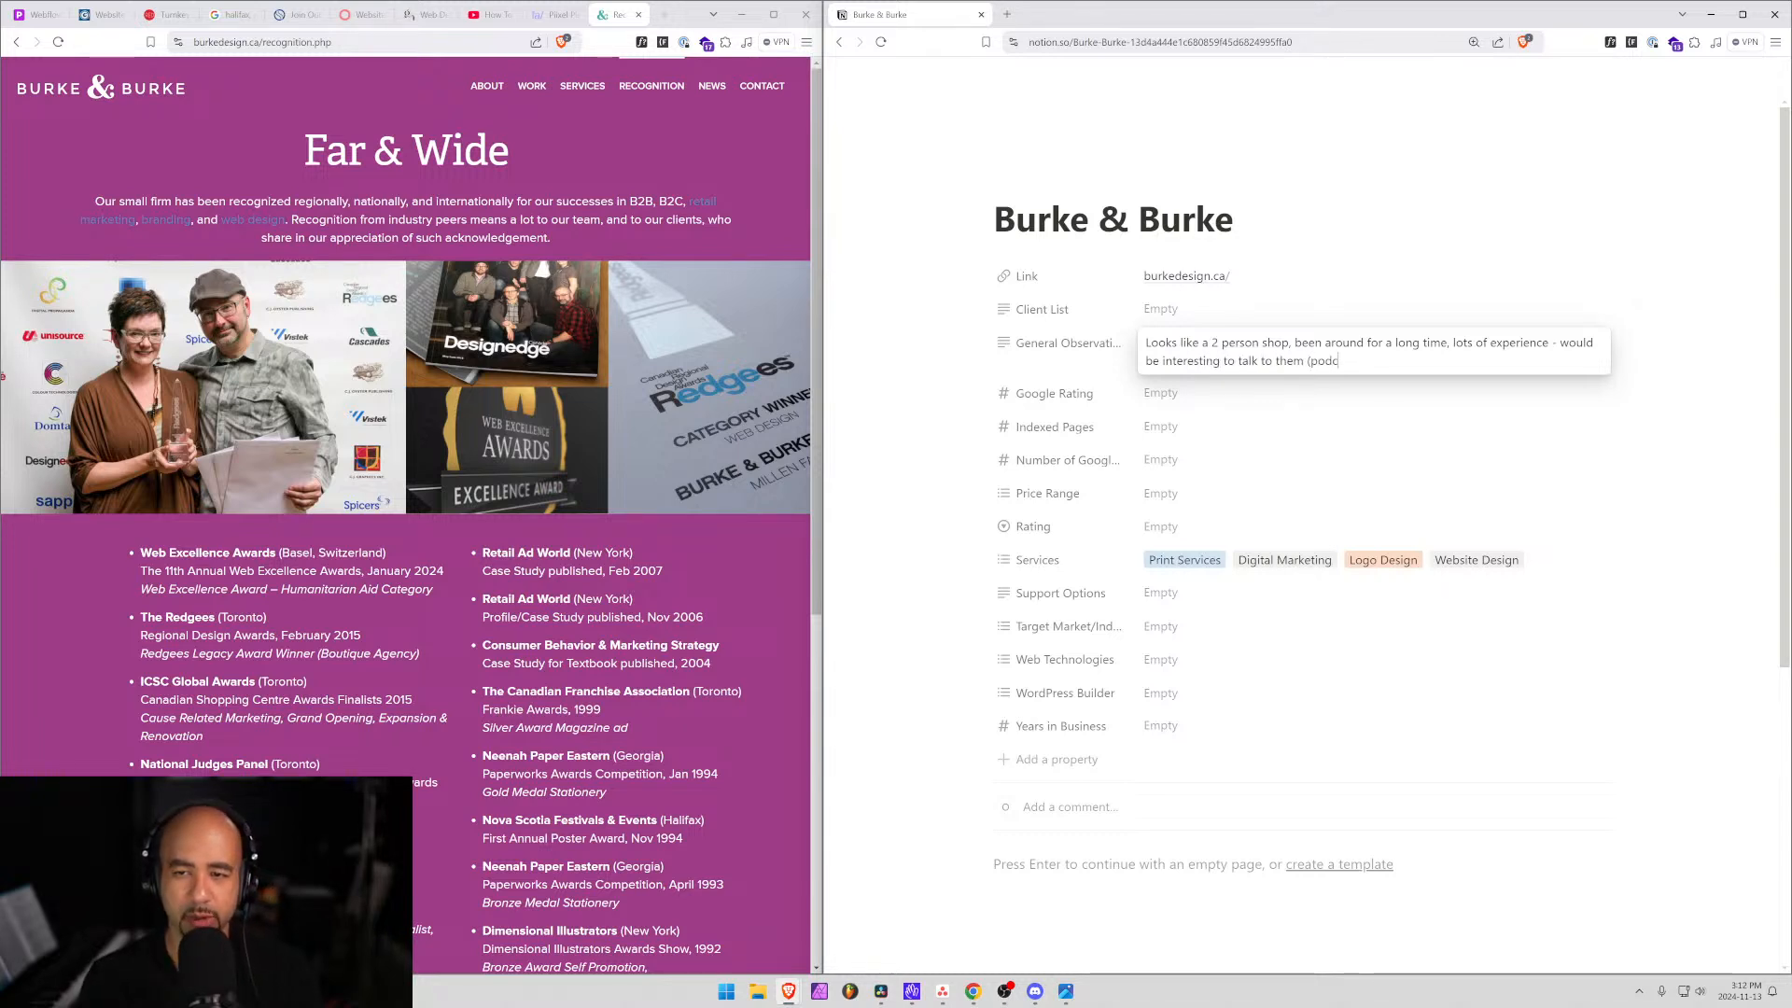
text(ast) about )
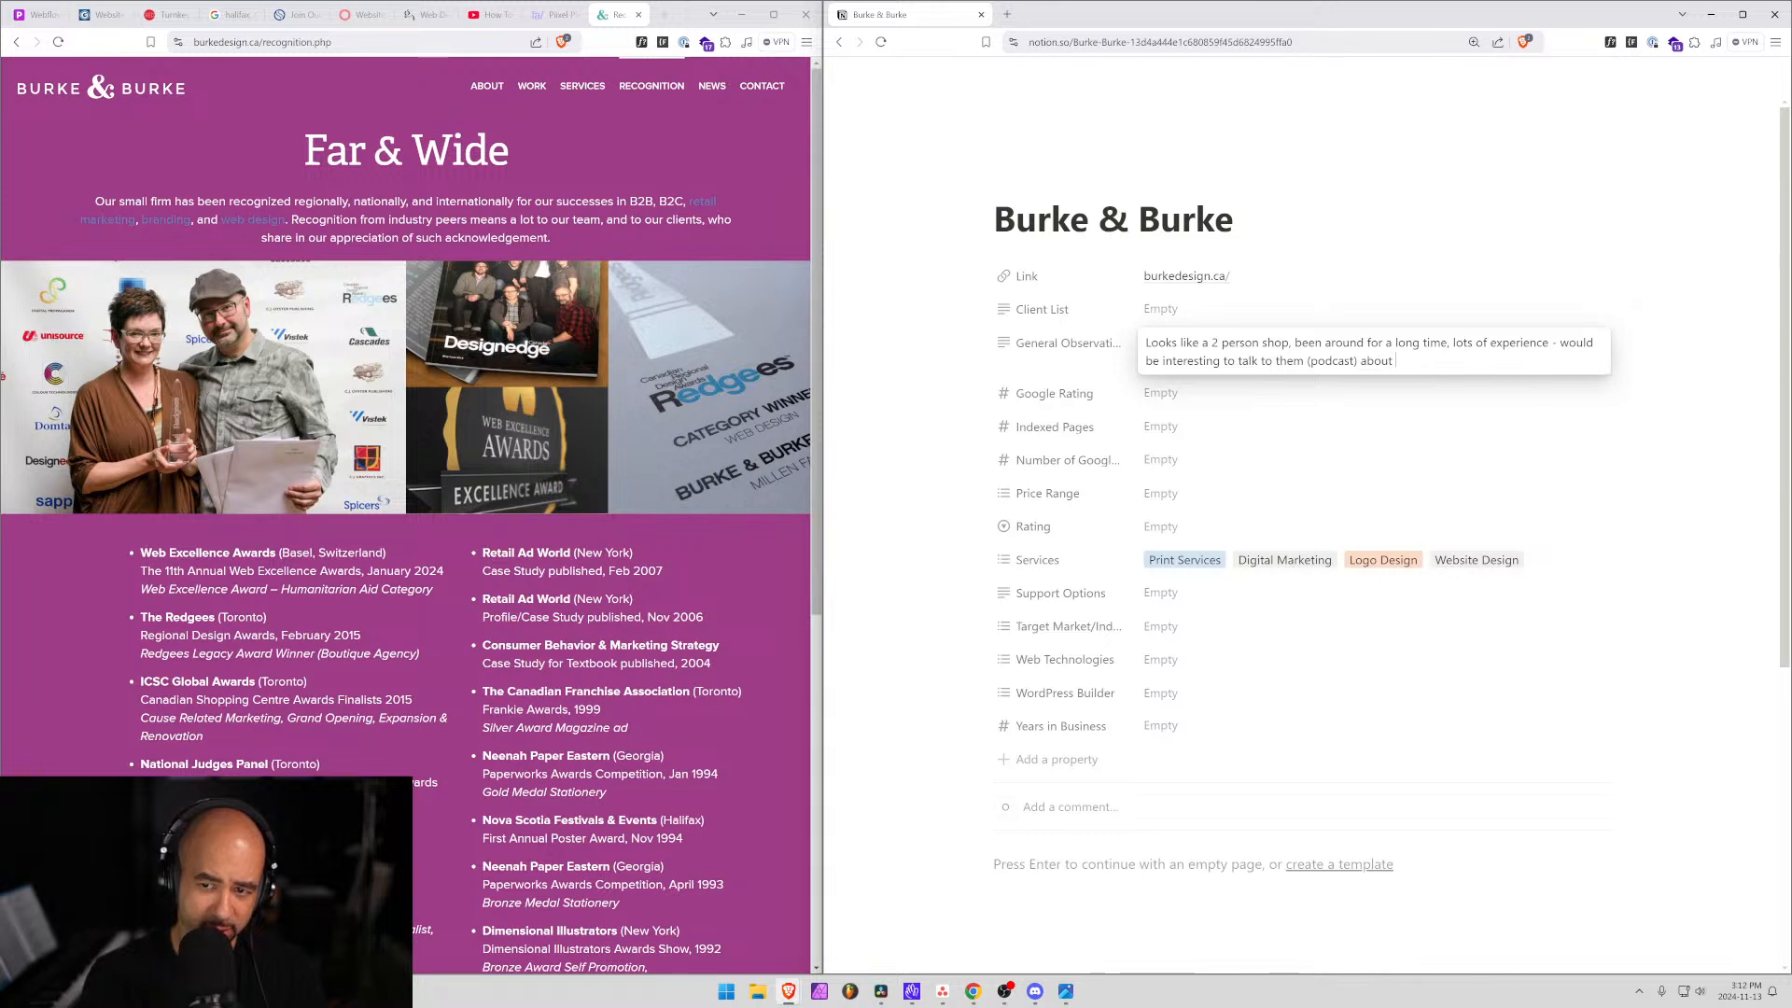
text(what they've)
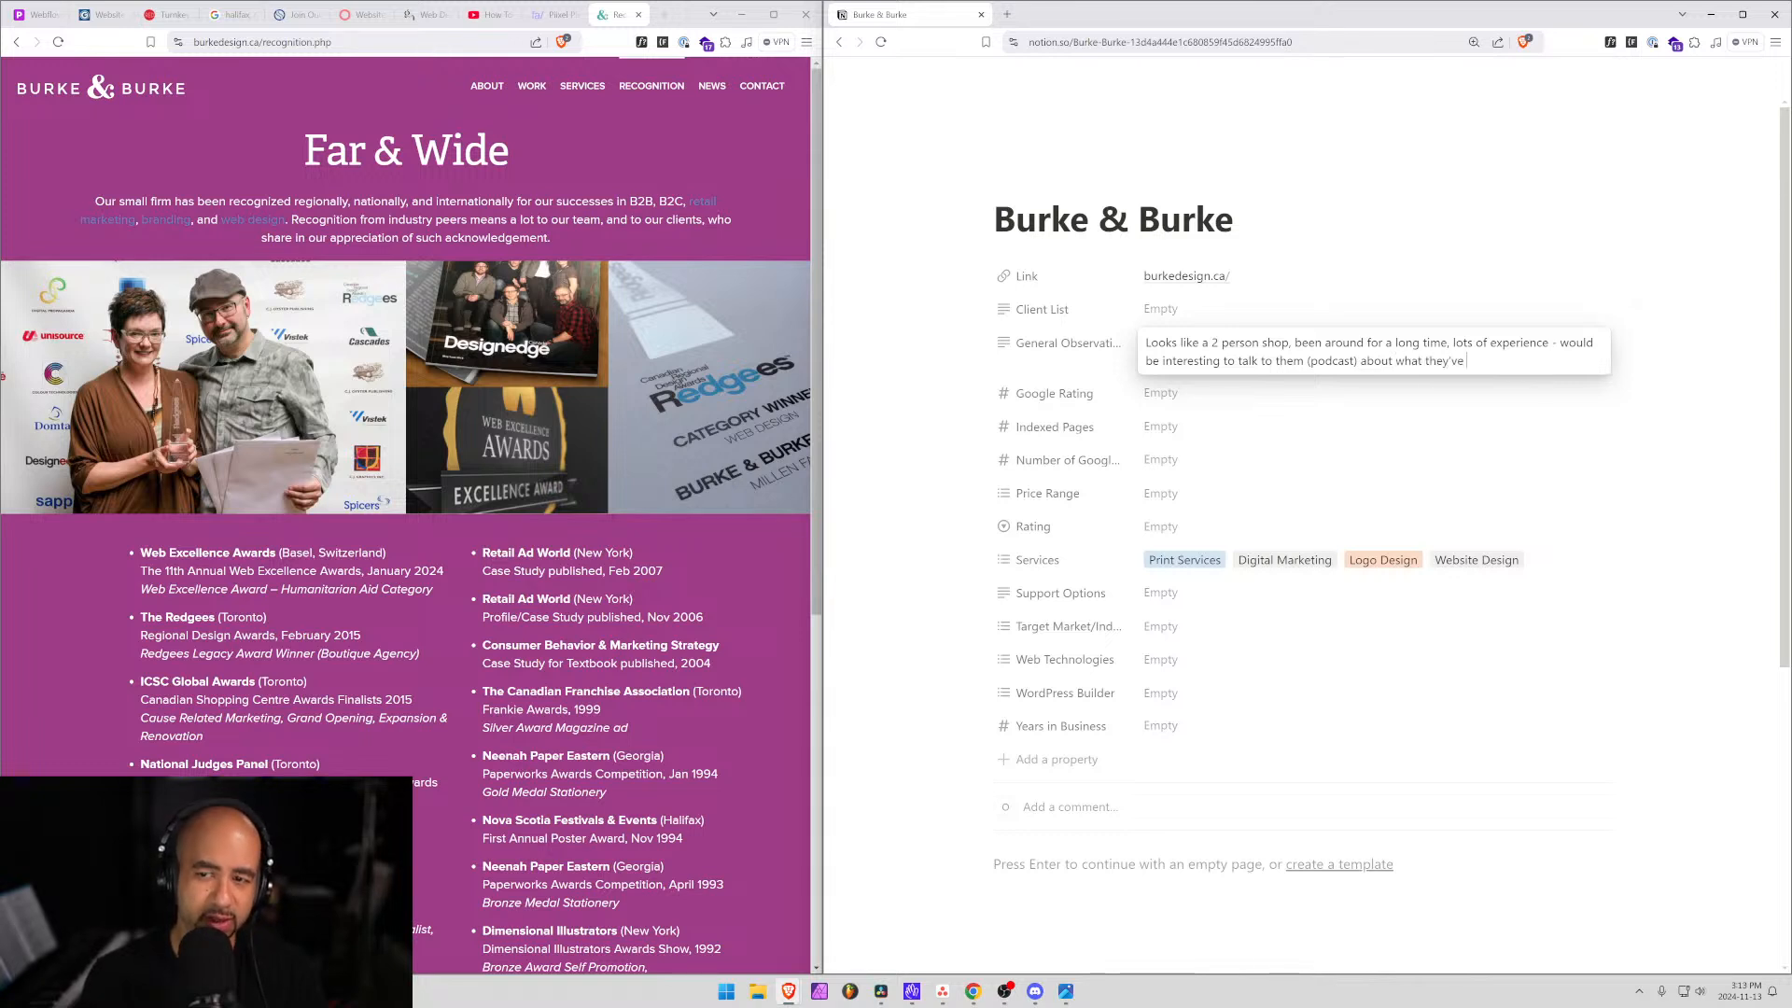
text( seen change in the)
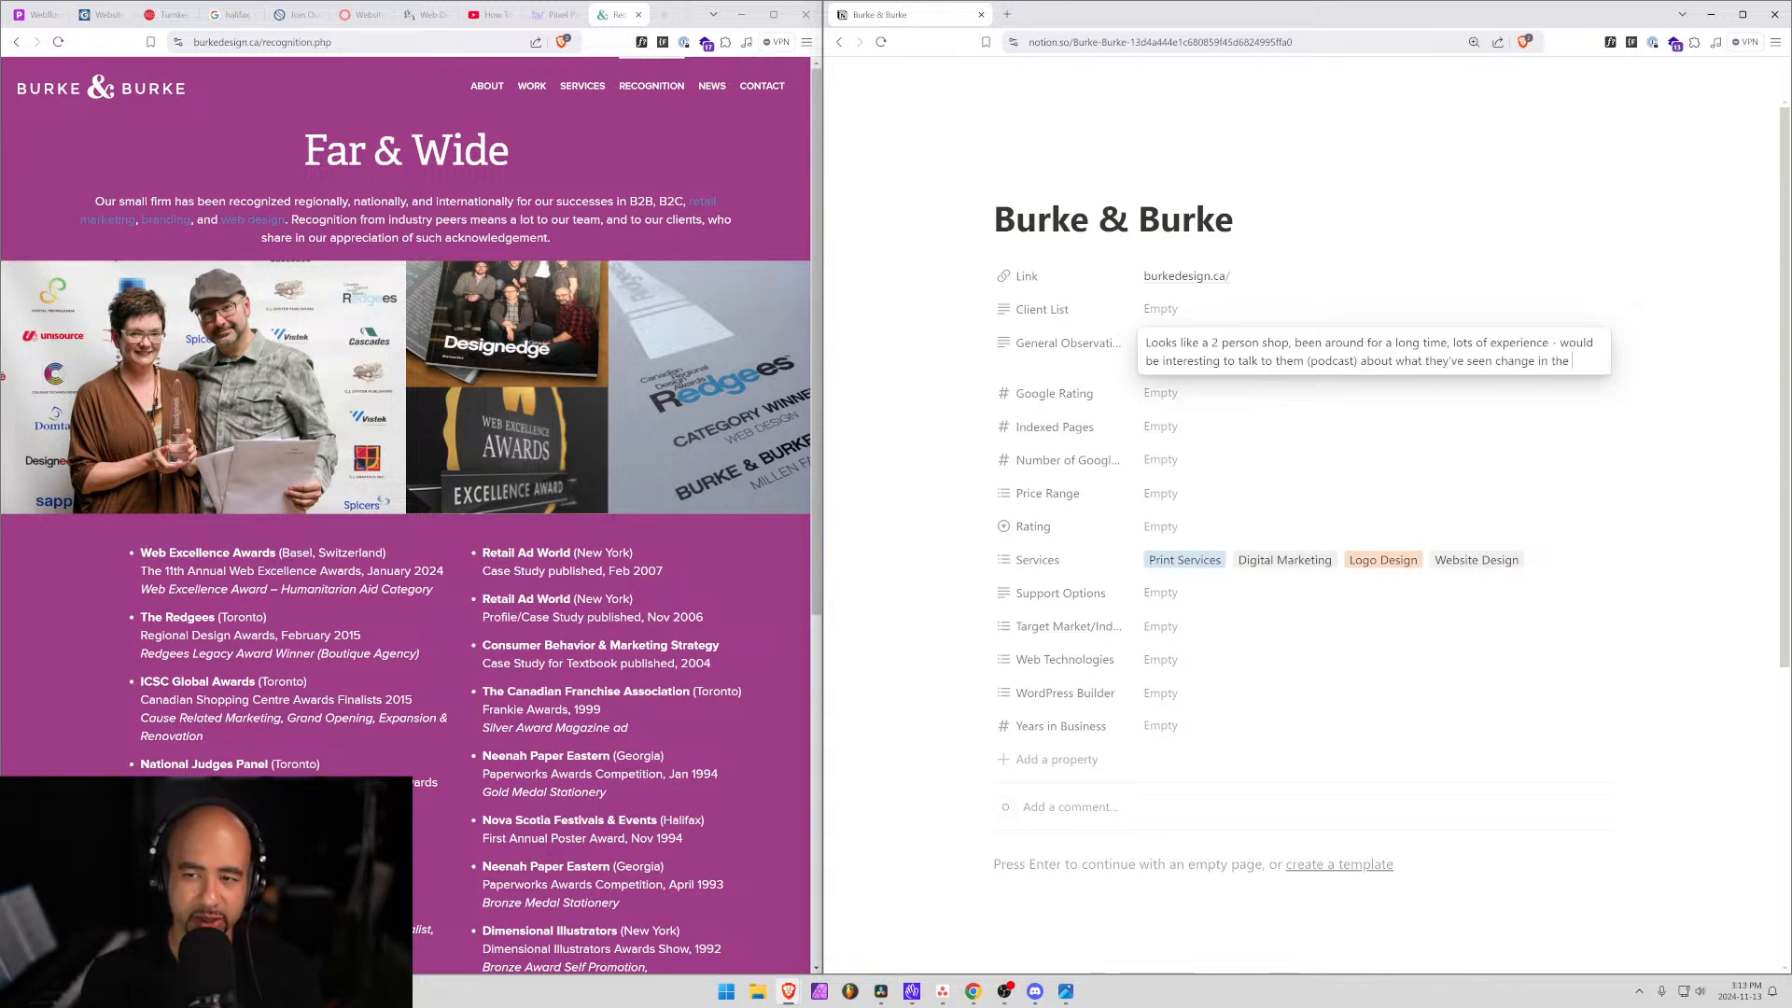
text( industry ove rthe)
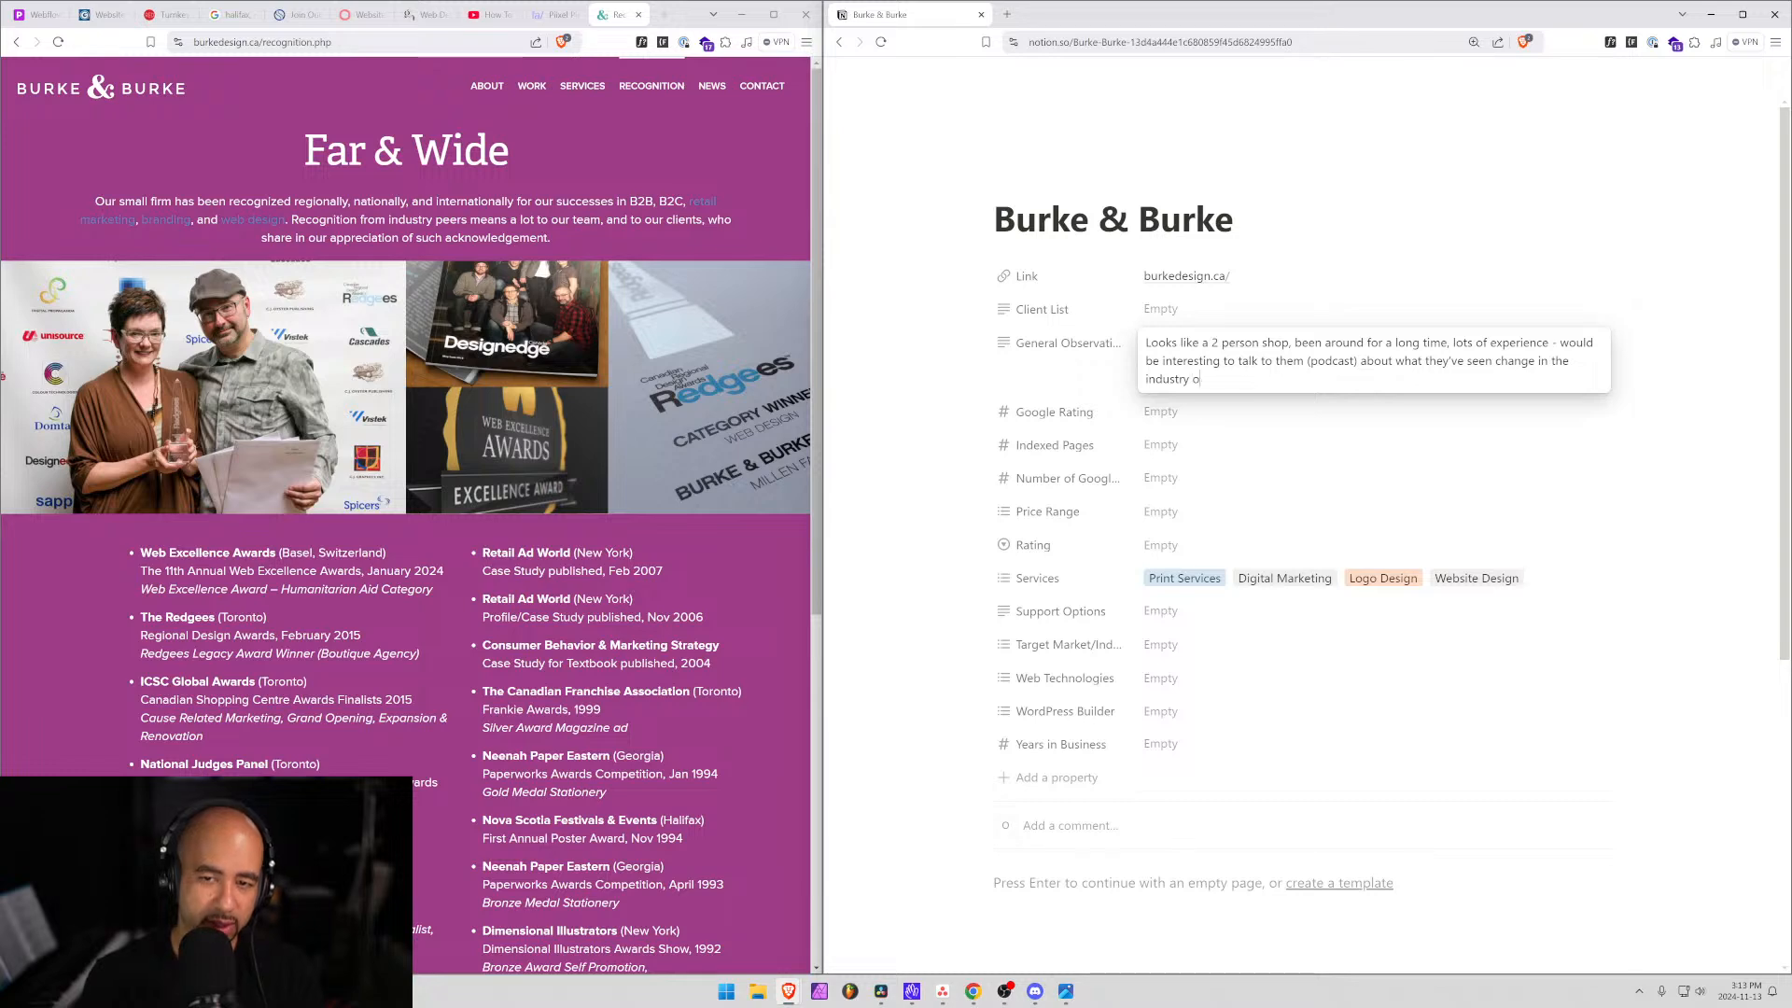
Finish the note: worth a podcast interview about changes over the years; close the Burke & Burke tab.
key(BackSpace)
key(BackSpace)
key(BackSpace)
key(BackSpace)
key(BackSpace)
text(r the )
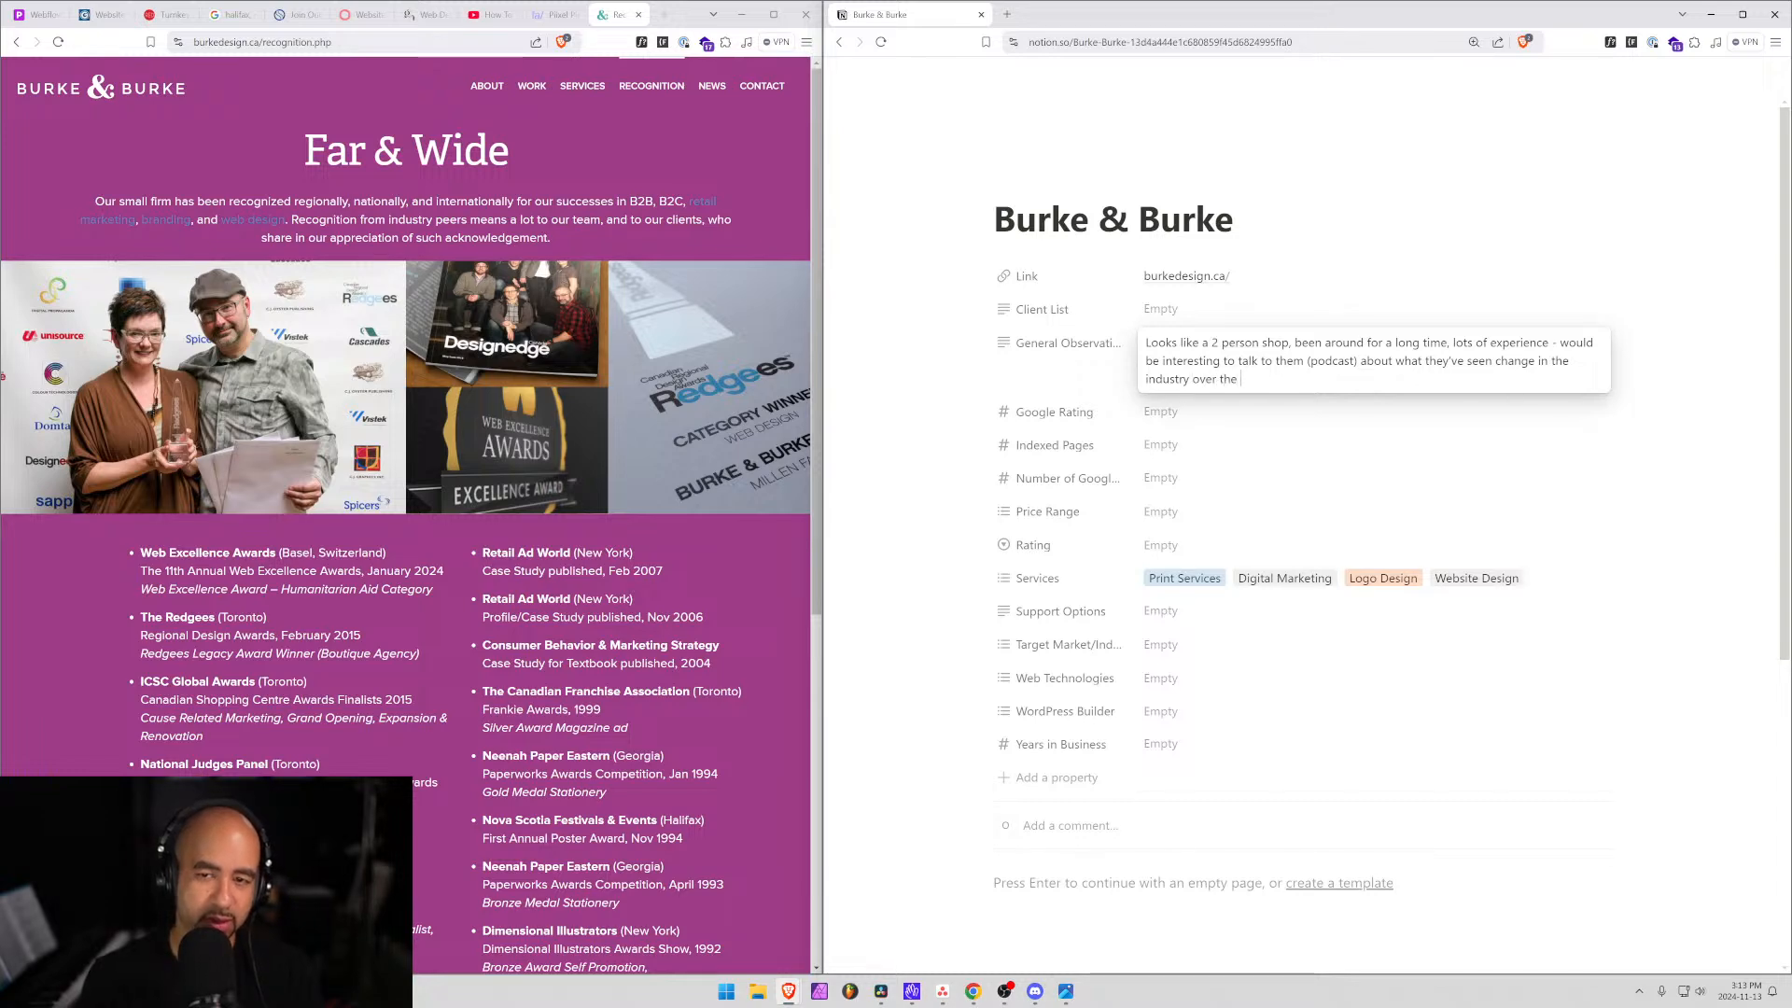
text(years.)
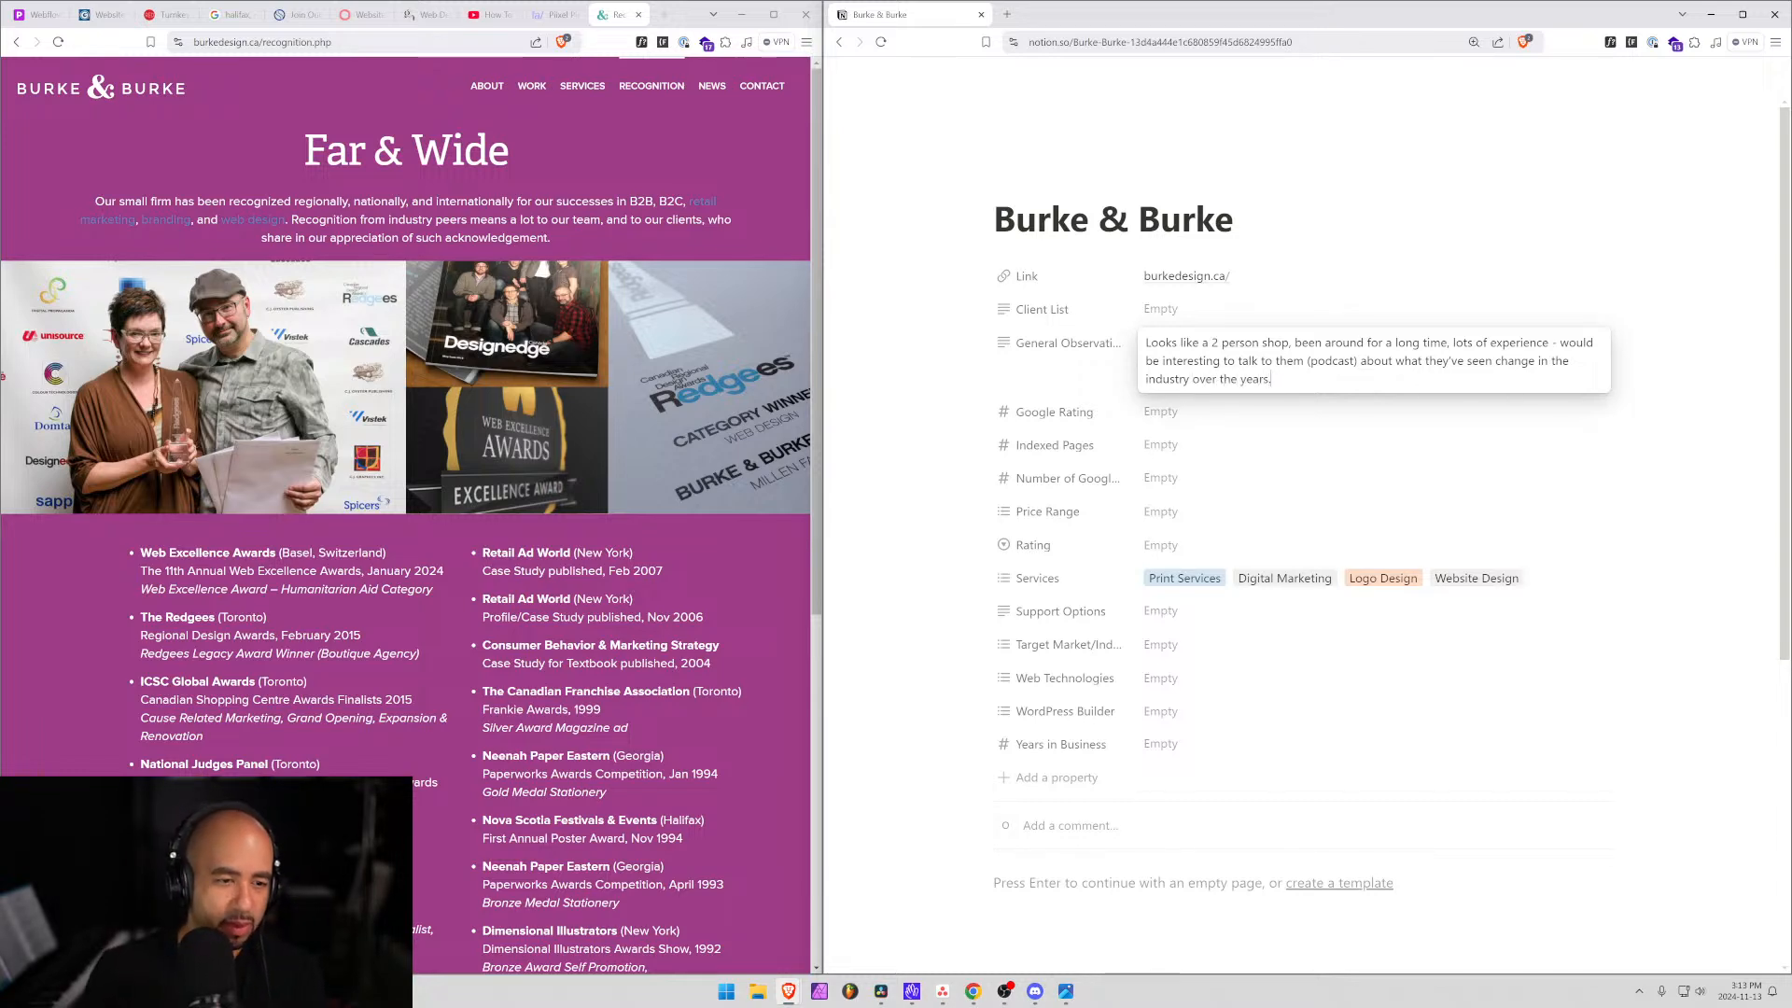
scroll(461, 704, down, 6)
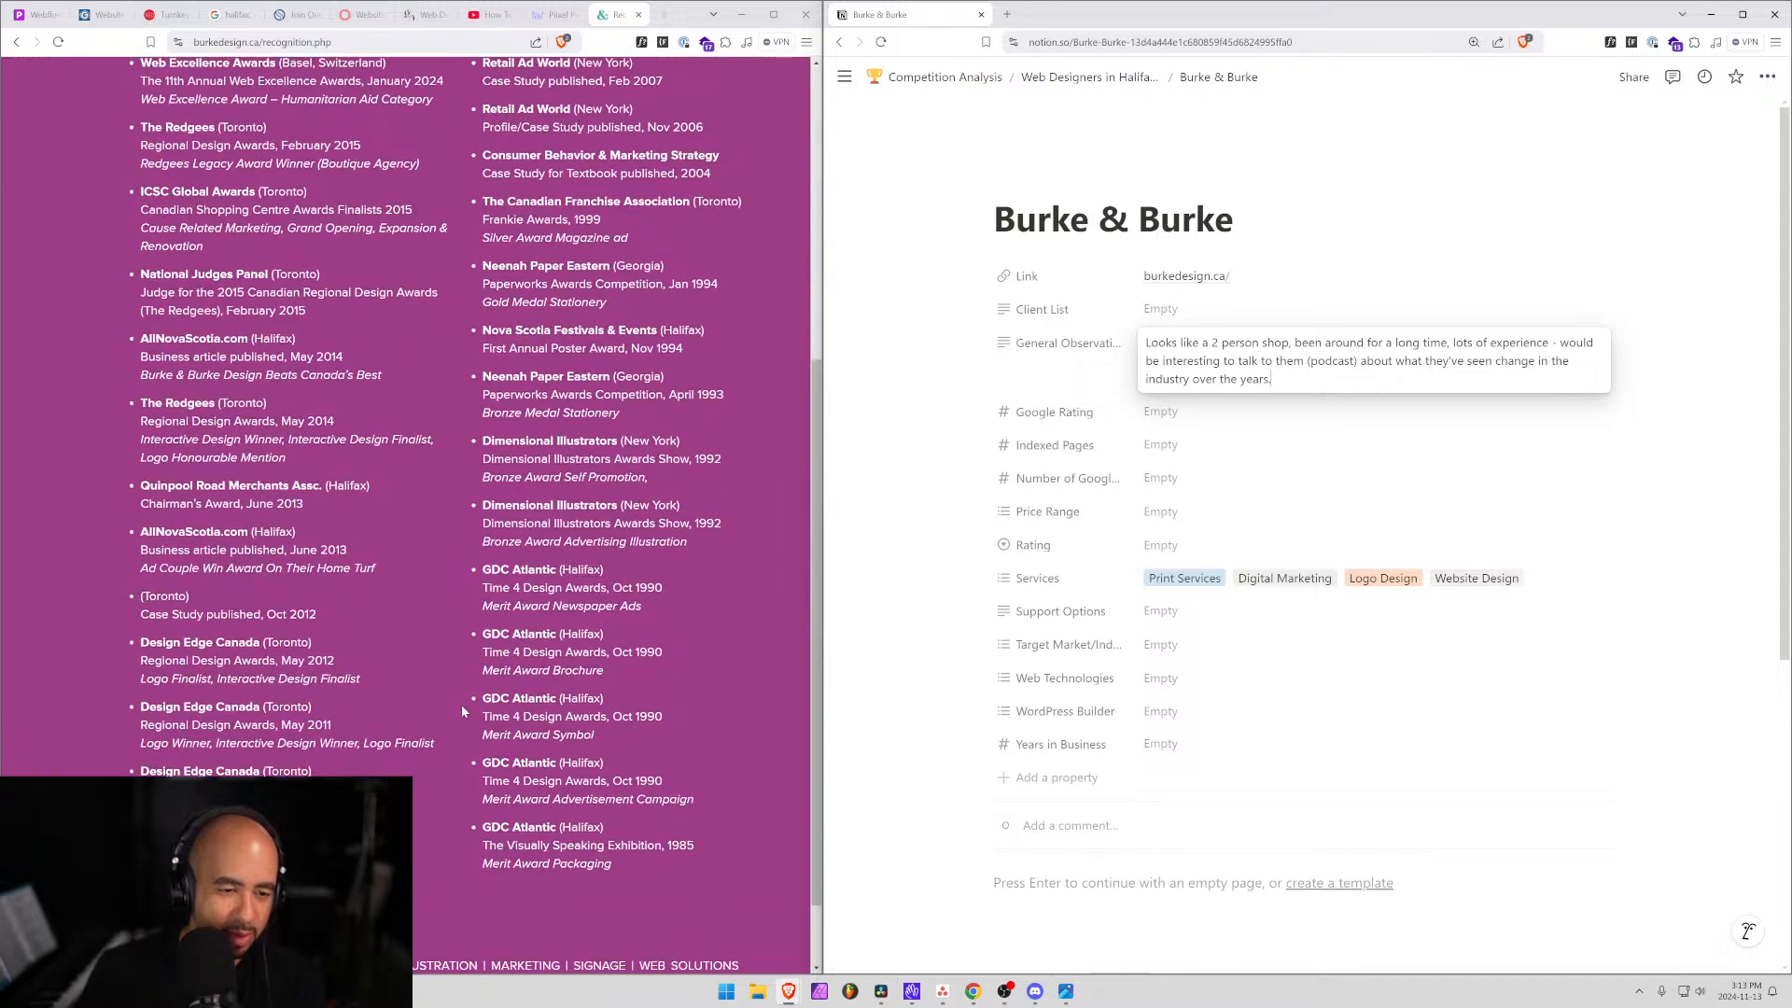
scroll(468, 734, down, 1)
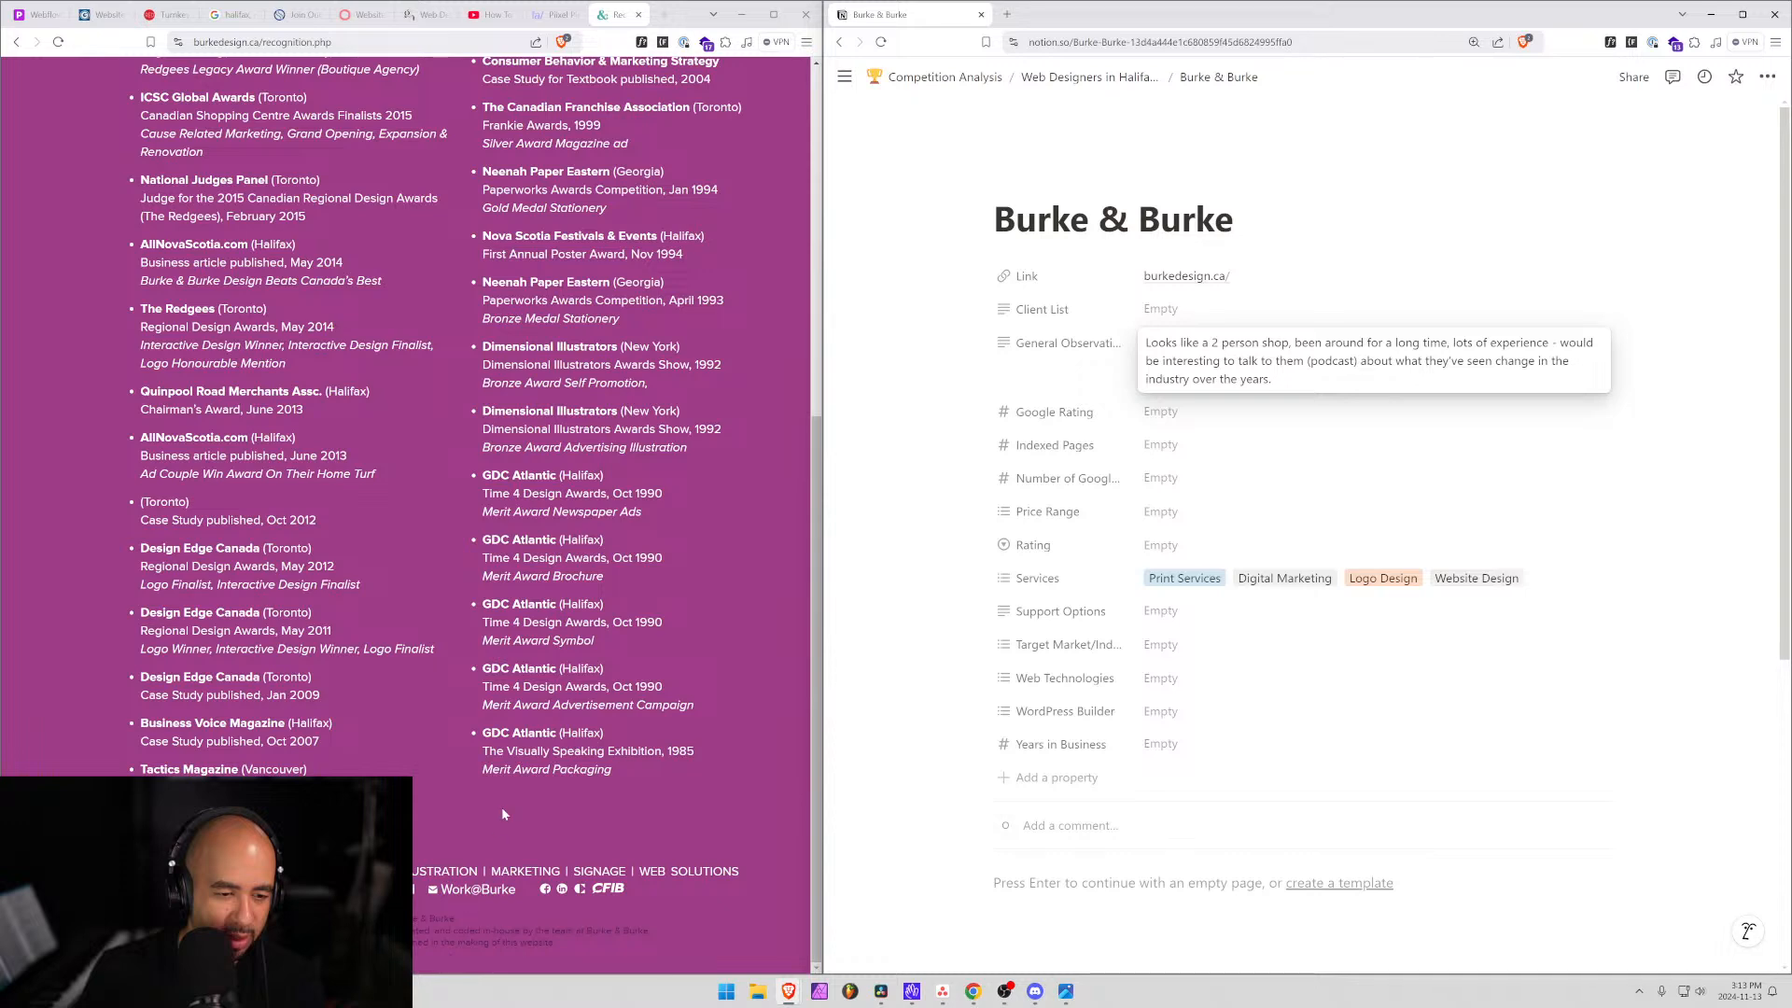
scroll(501, 806, up, 6)
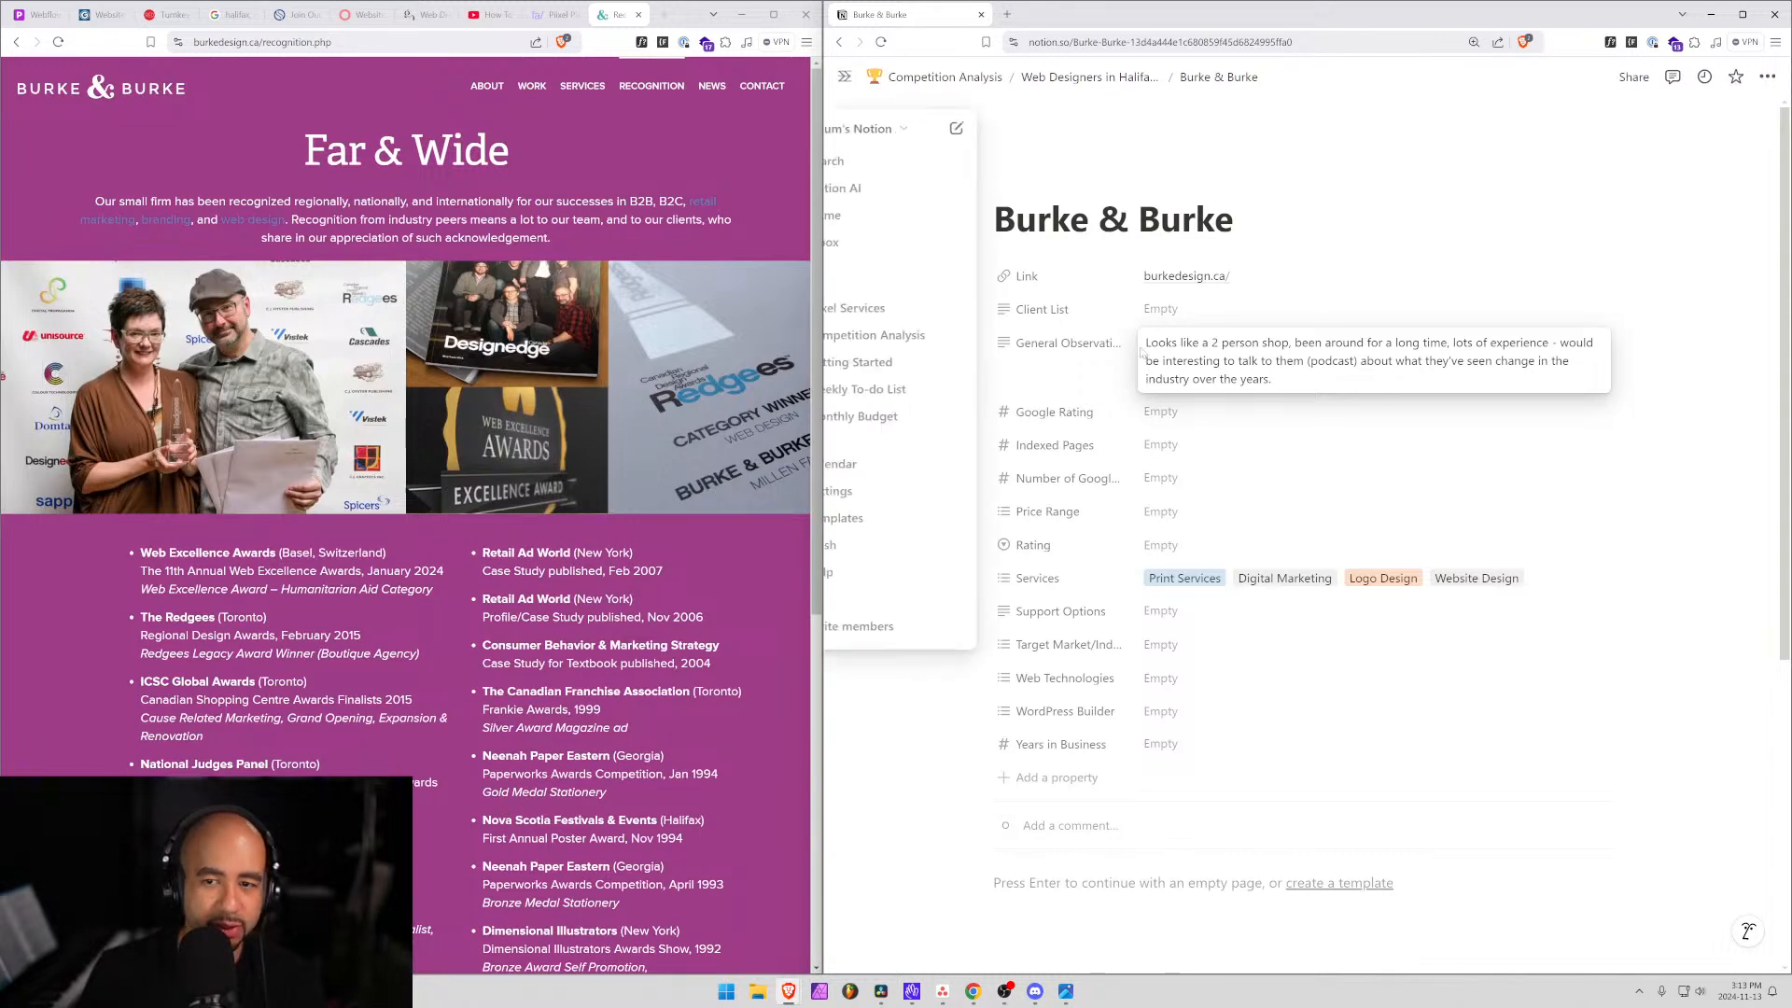
click(1106, 345)
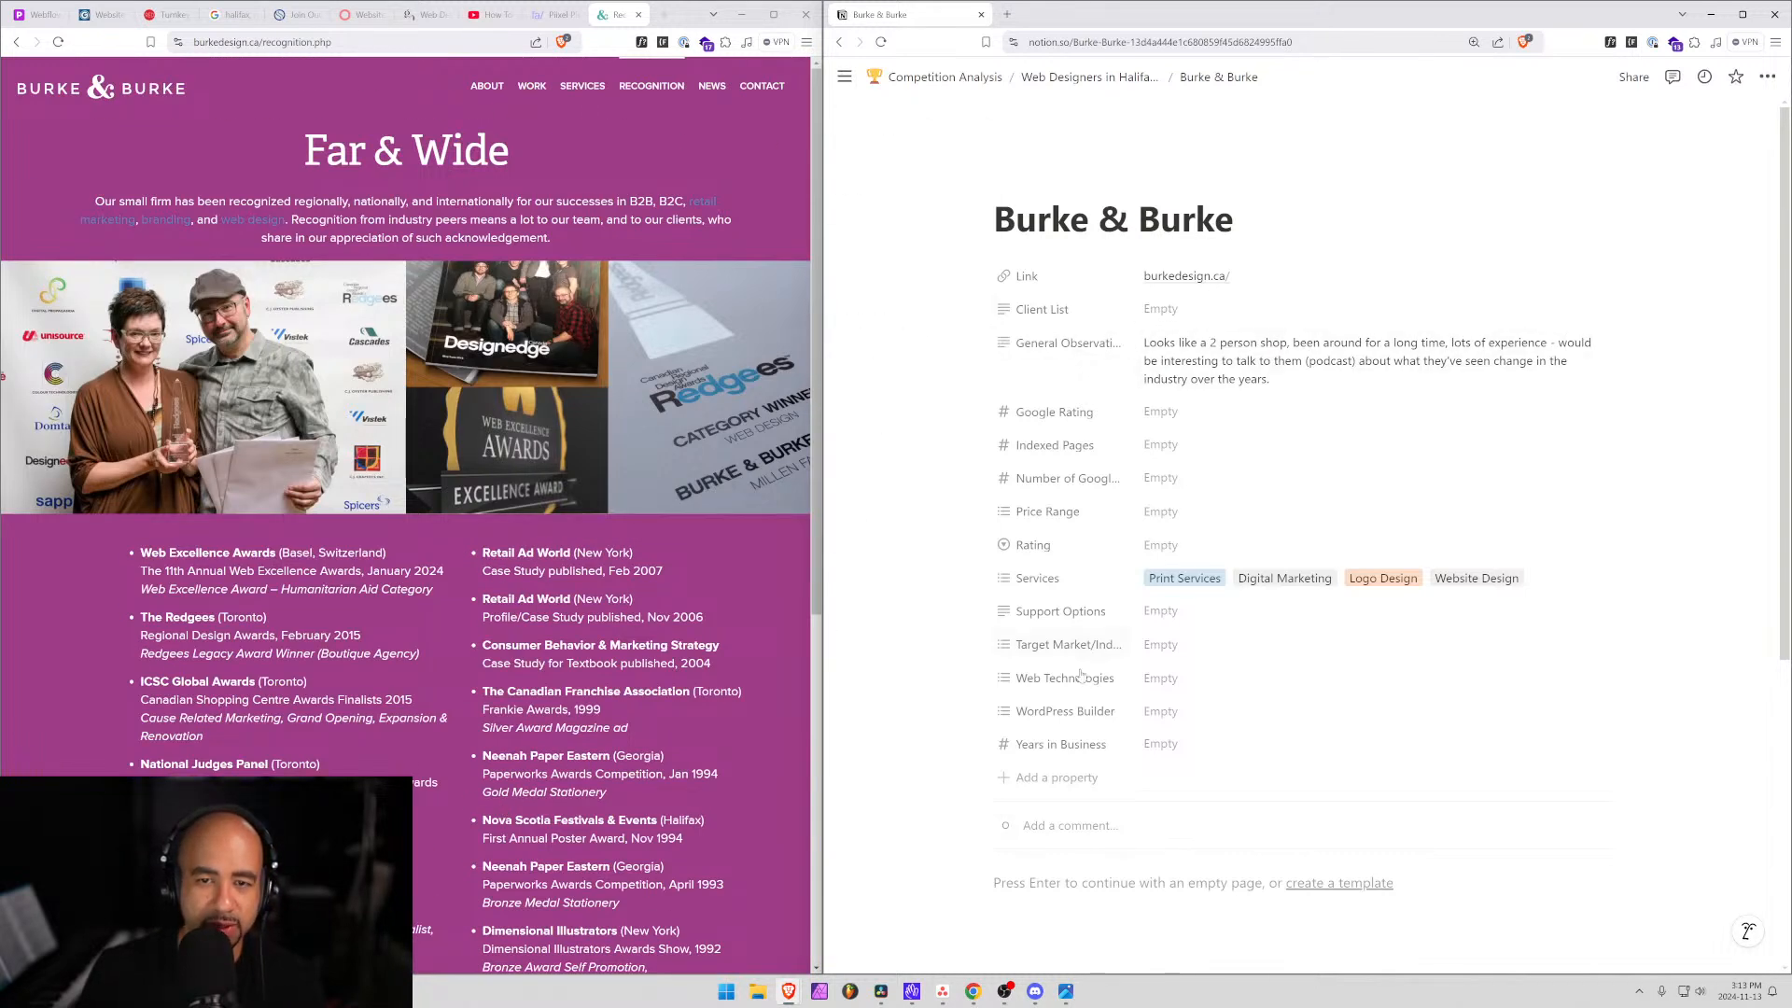
click(638, 15)
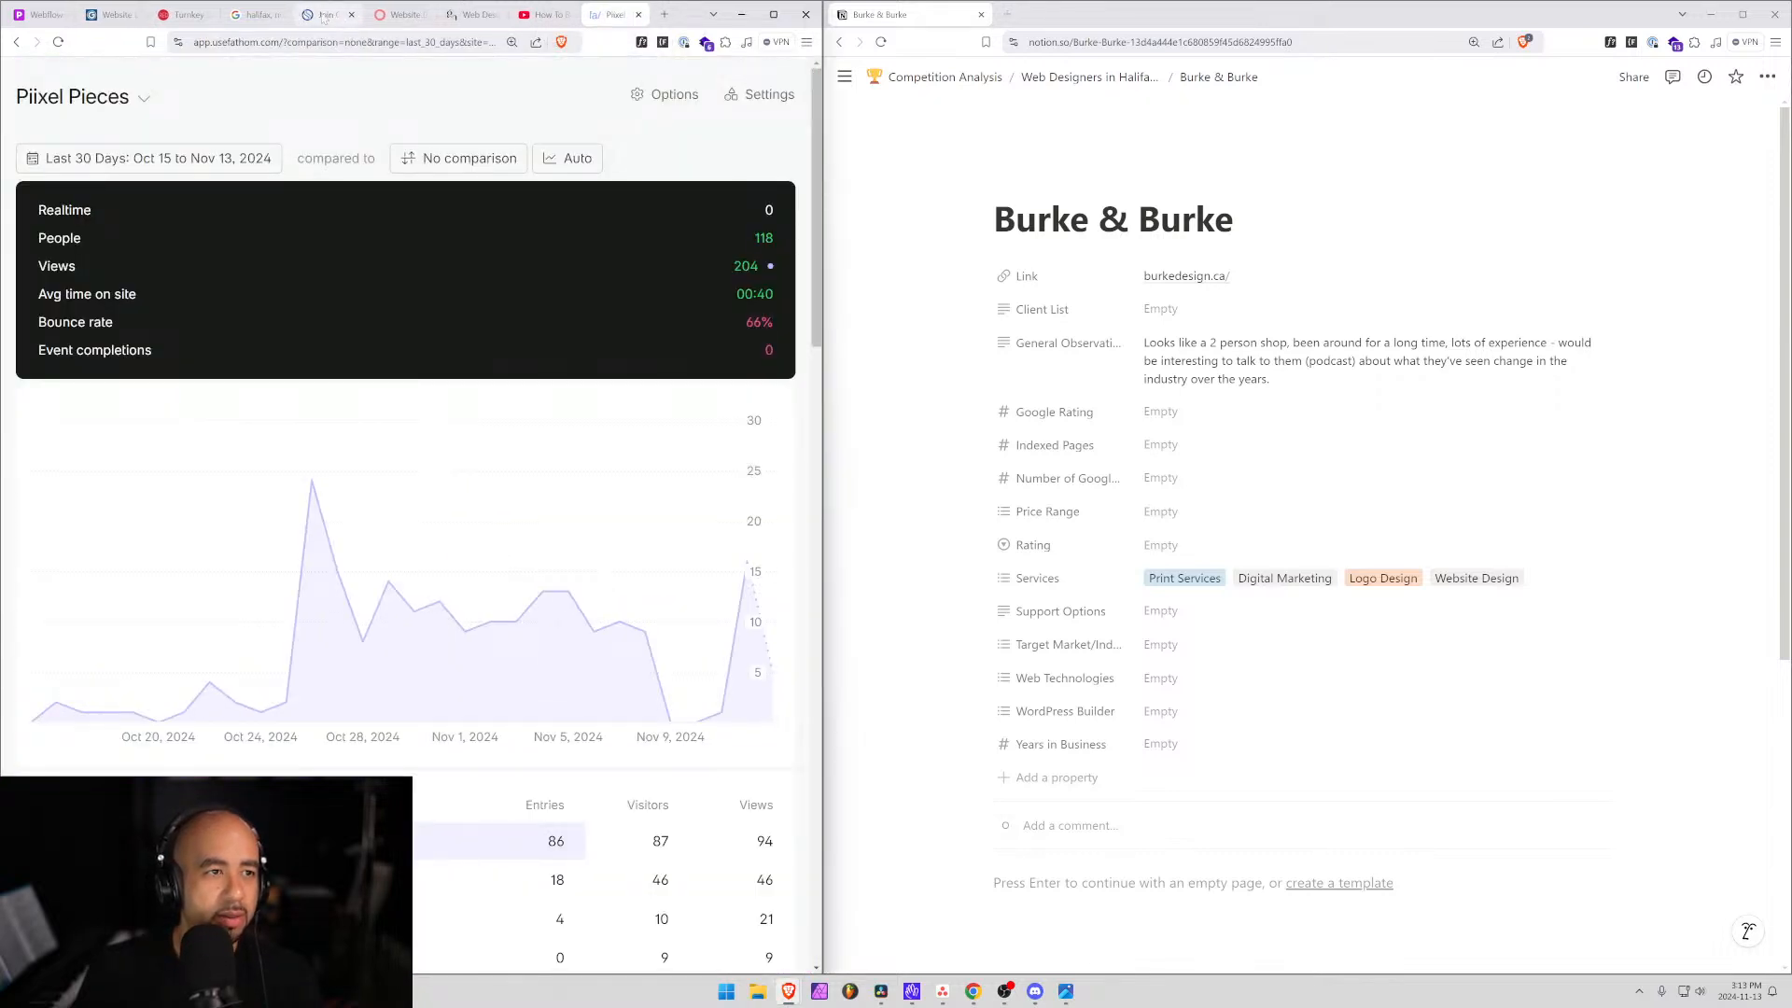
Close the Solvsmart careers page and scroll through the dotsimple.ca home page.
click(322, 15)
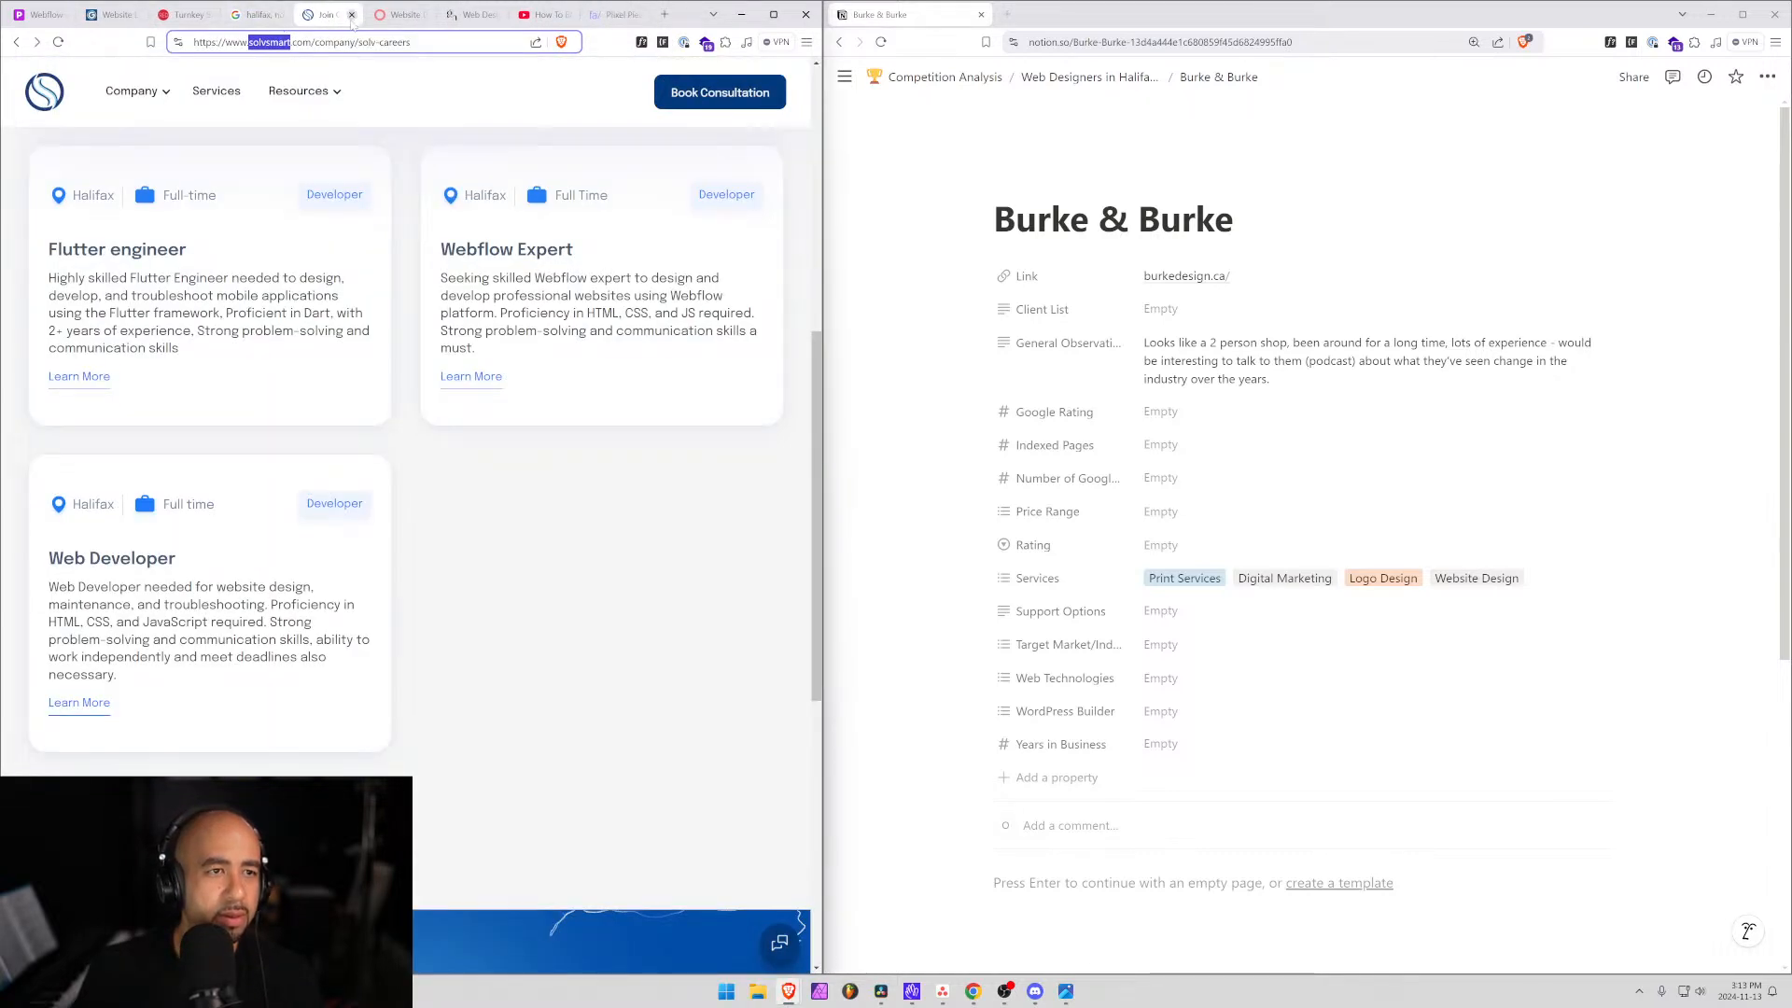
click(351, 15)
scroll(410, 467, up, 15)
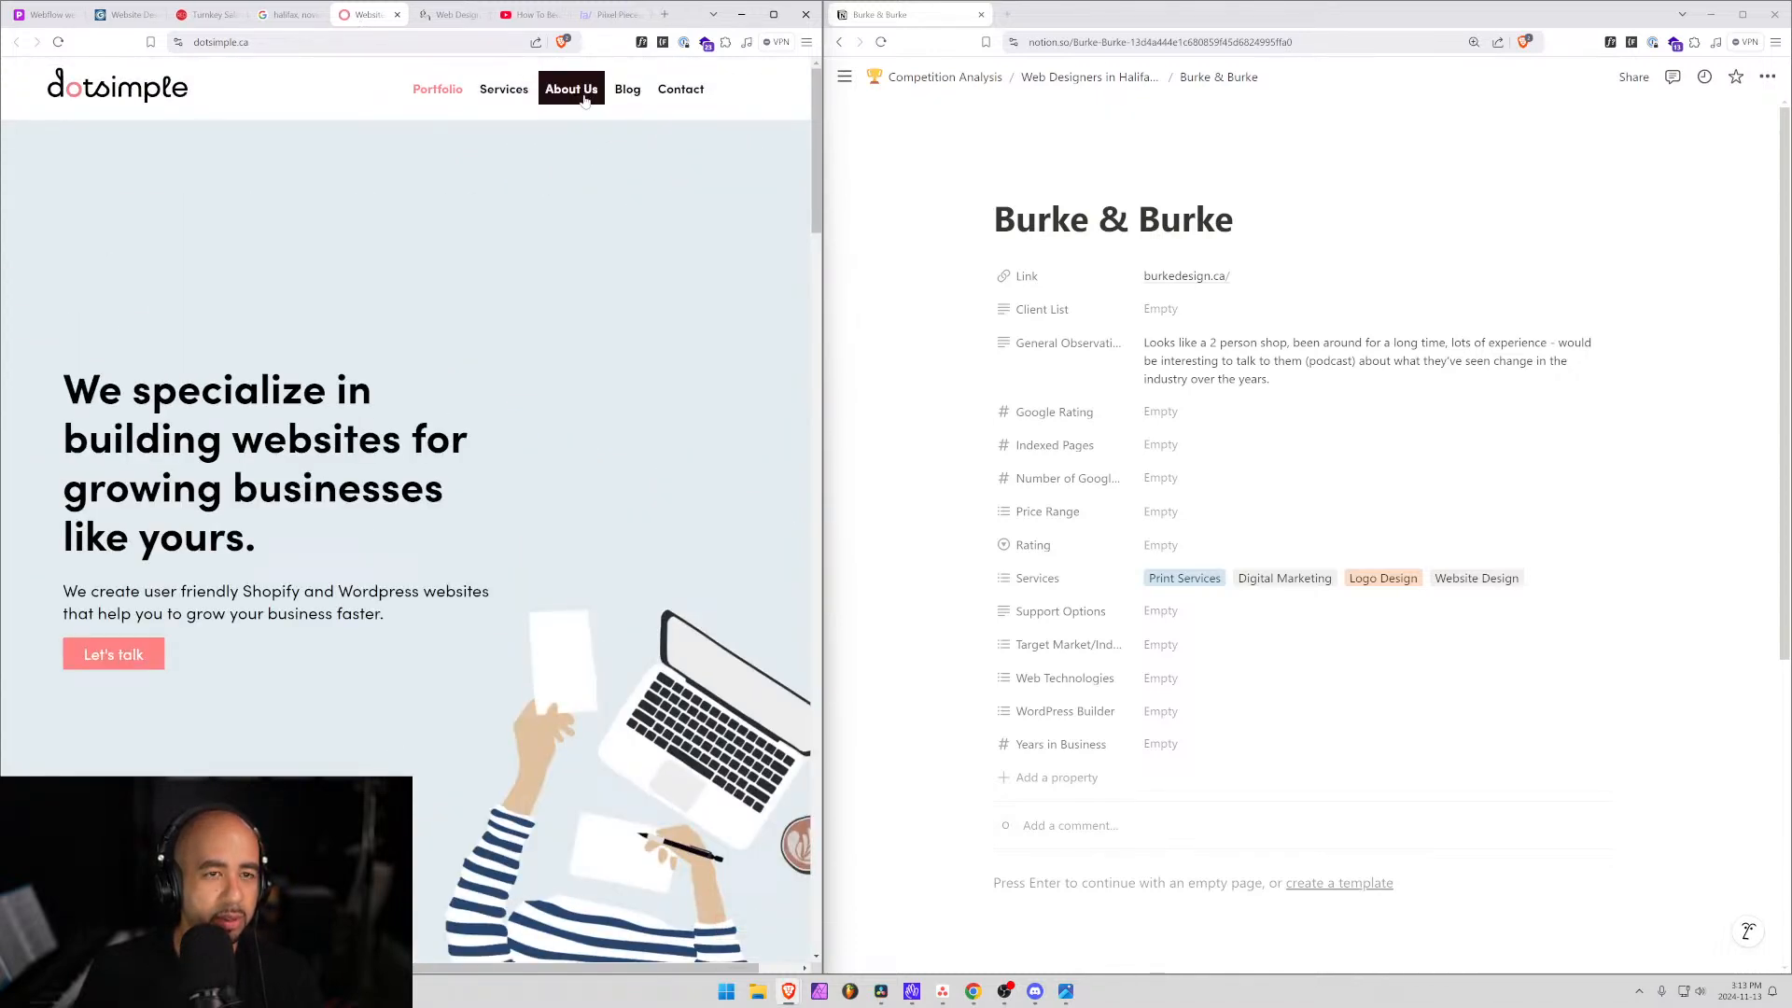
scroll(370, 774, down, 20)
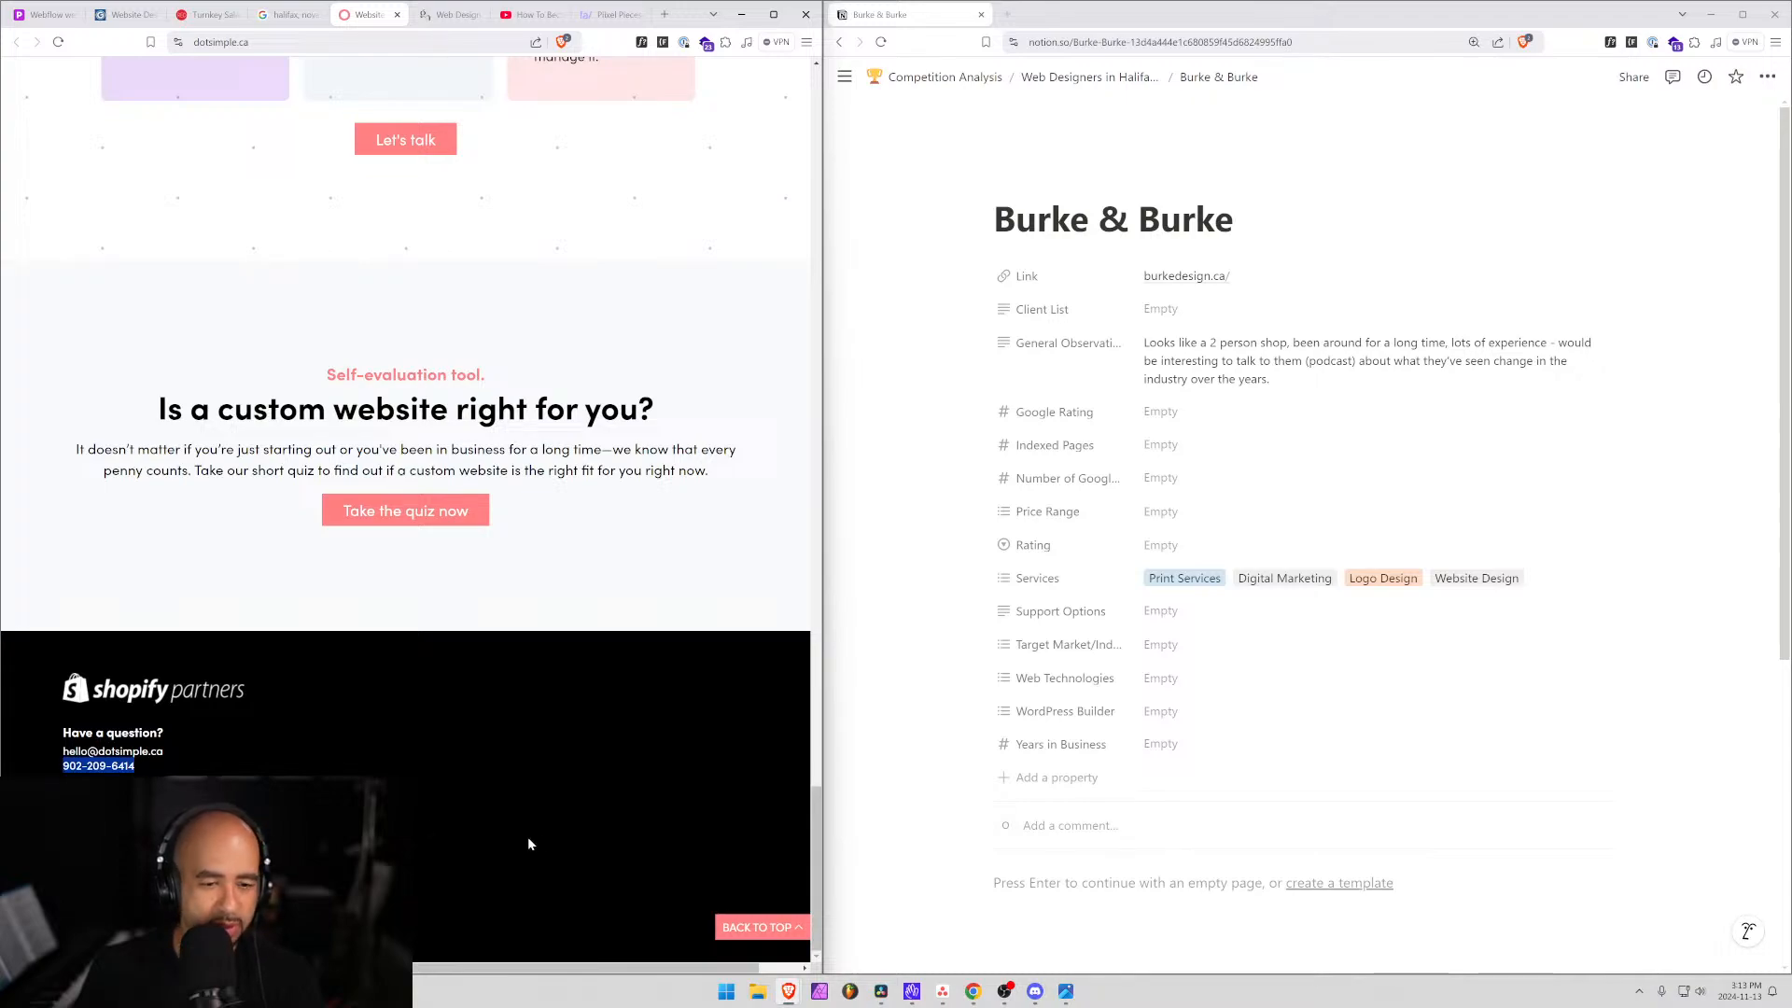
scroll(530, 821, up, 10)
scroll(533, 803, down, 5)
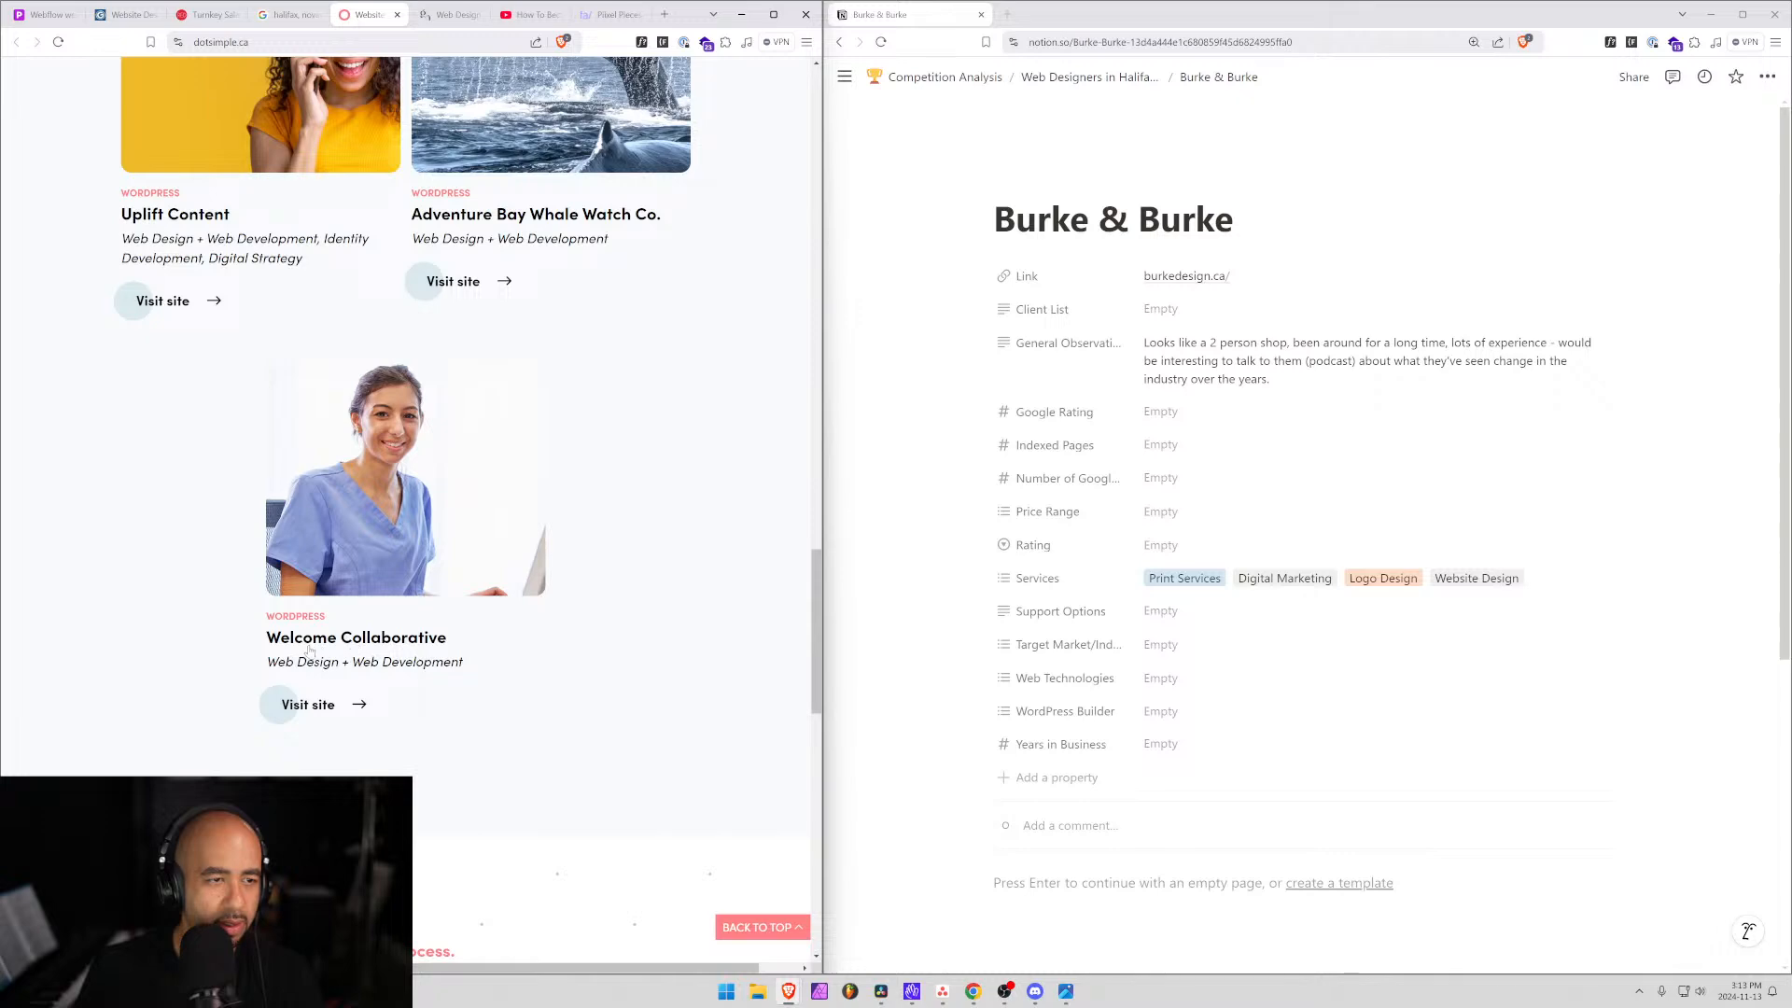
scroll(307, 651, up, 3)
scroll(410, 467, up, 10)
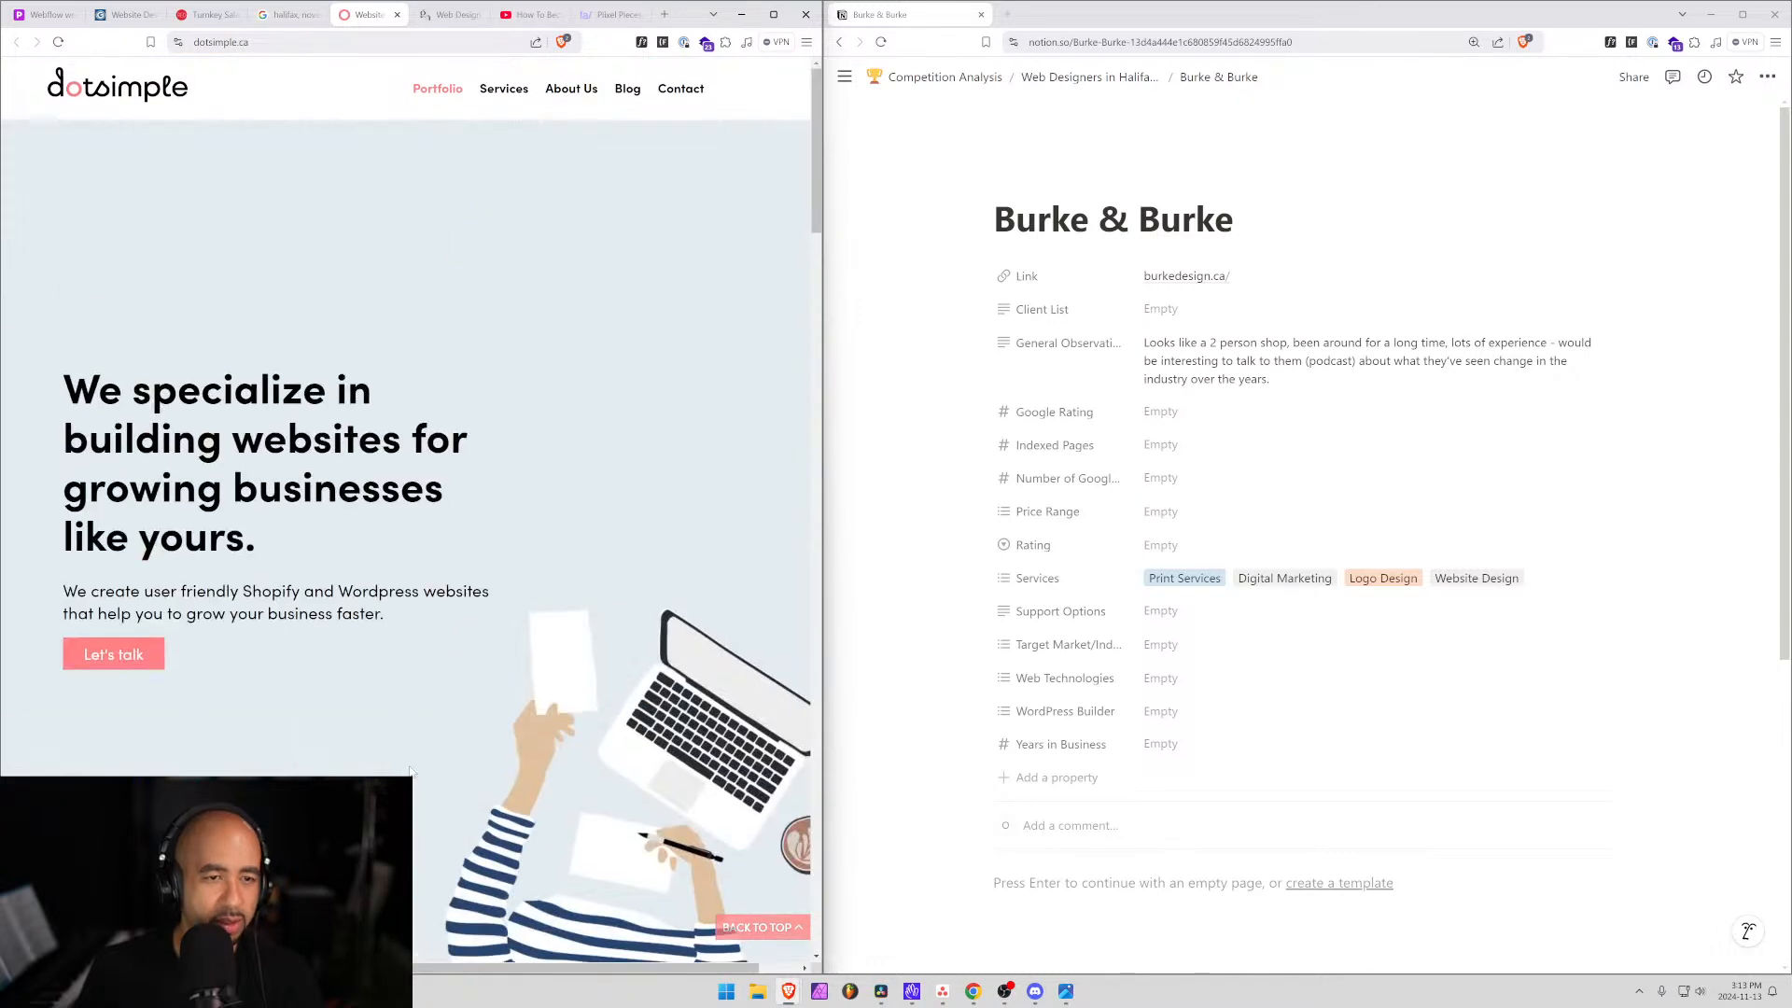
Read dotsimple.ca's About page, return to its home page and copy the web address.
click(571, 88)
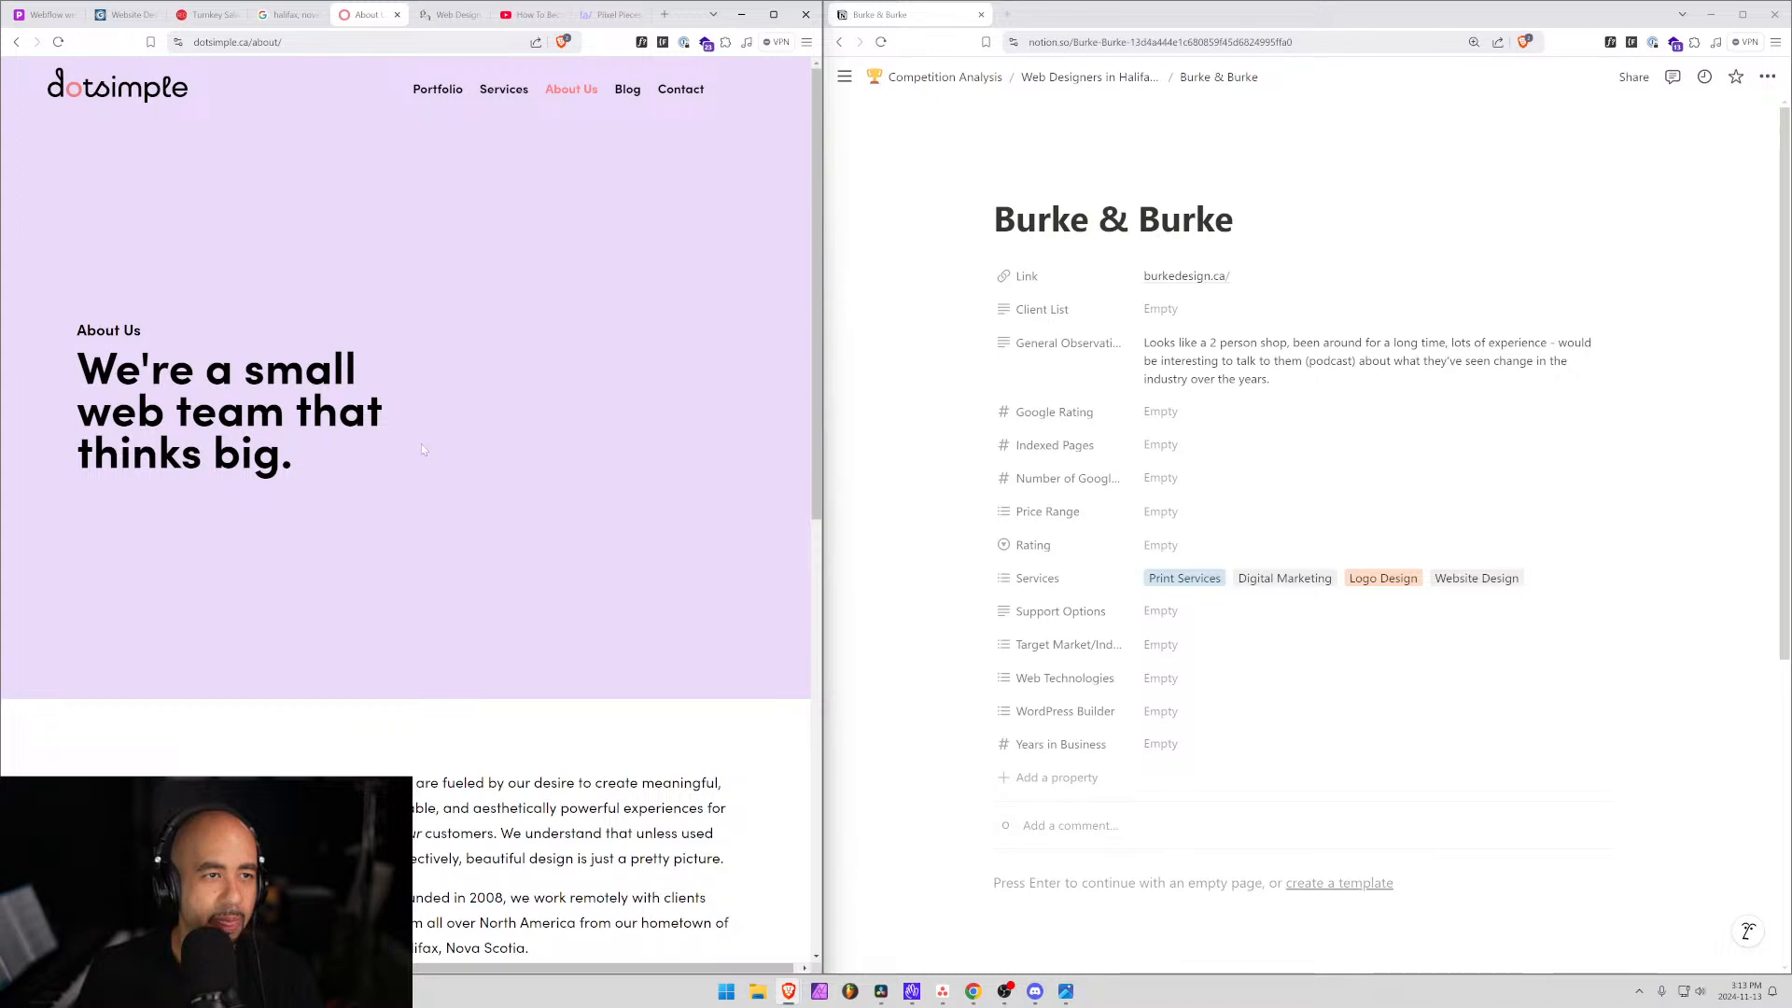
scroll(422, 444, down, 8)
scroll(406, 420, up, 3)
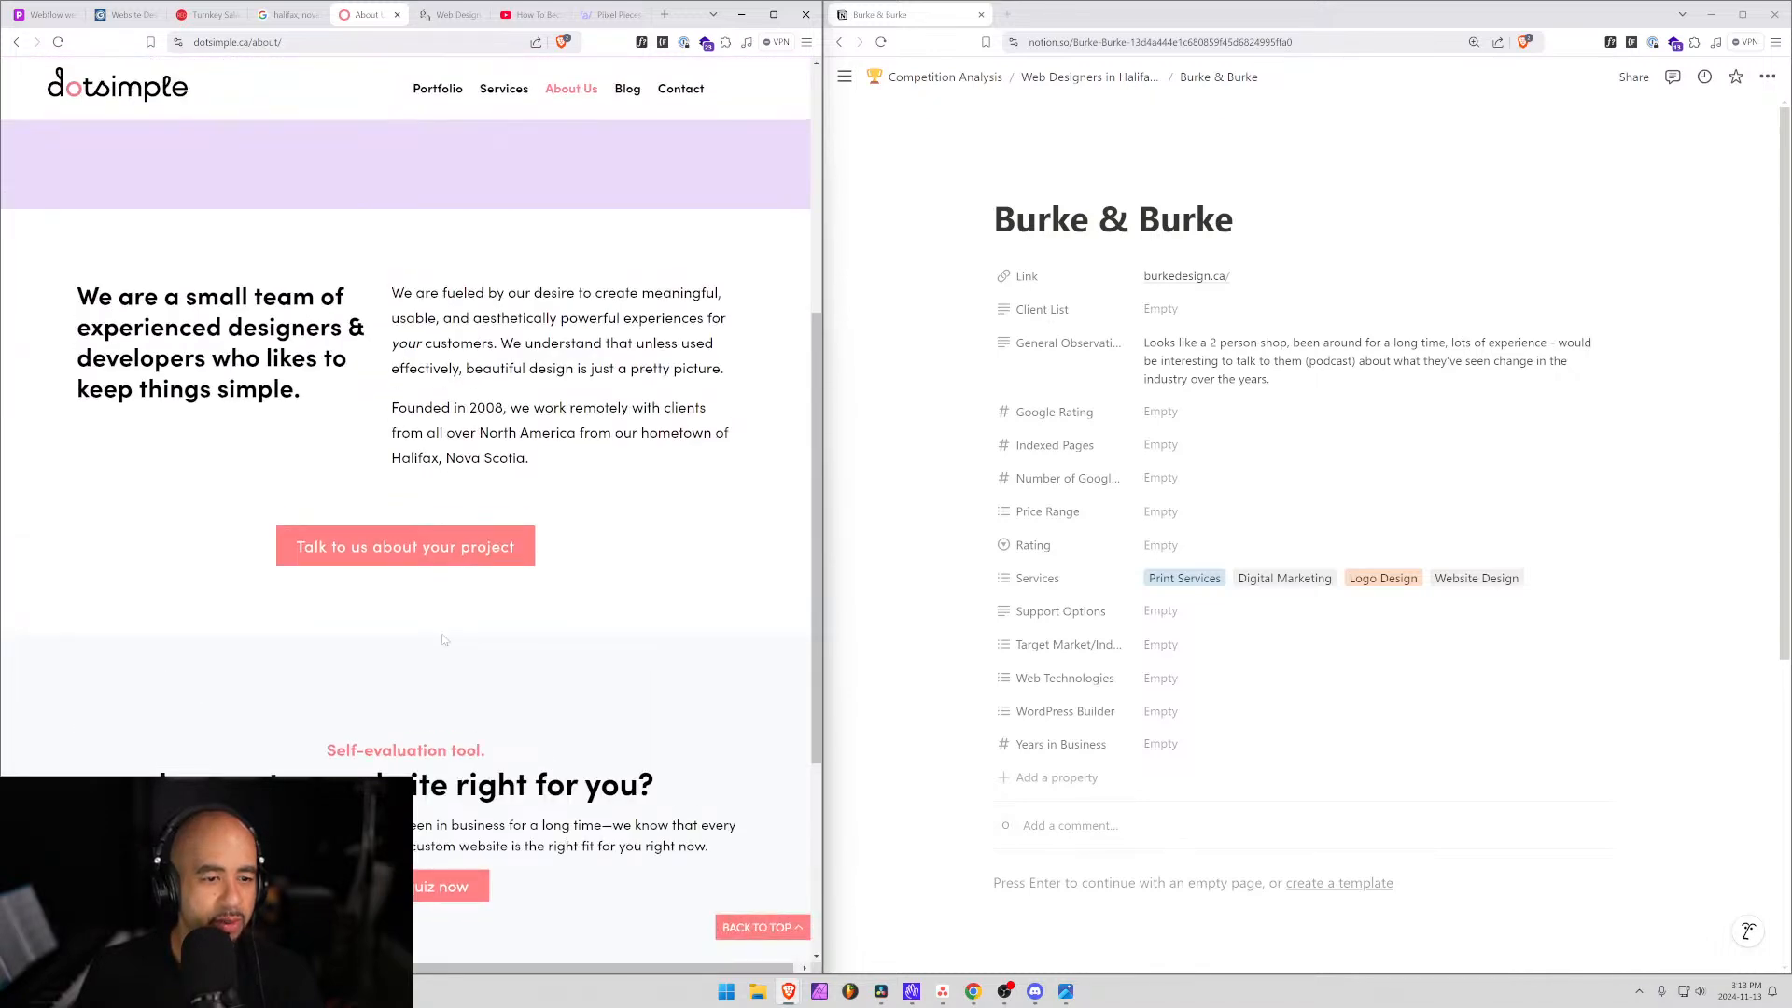
scroll(406, 420, down, 4)
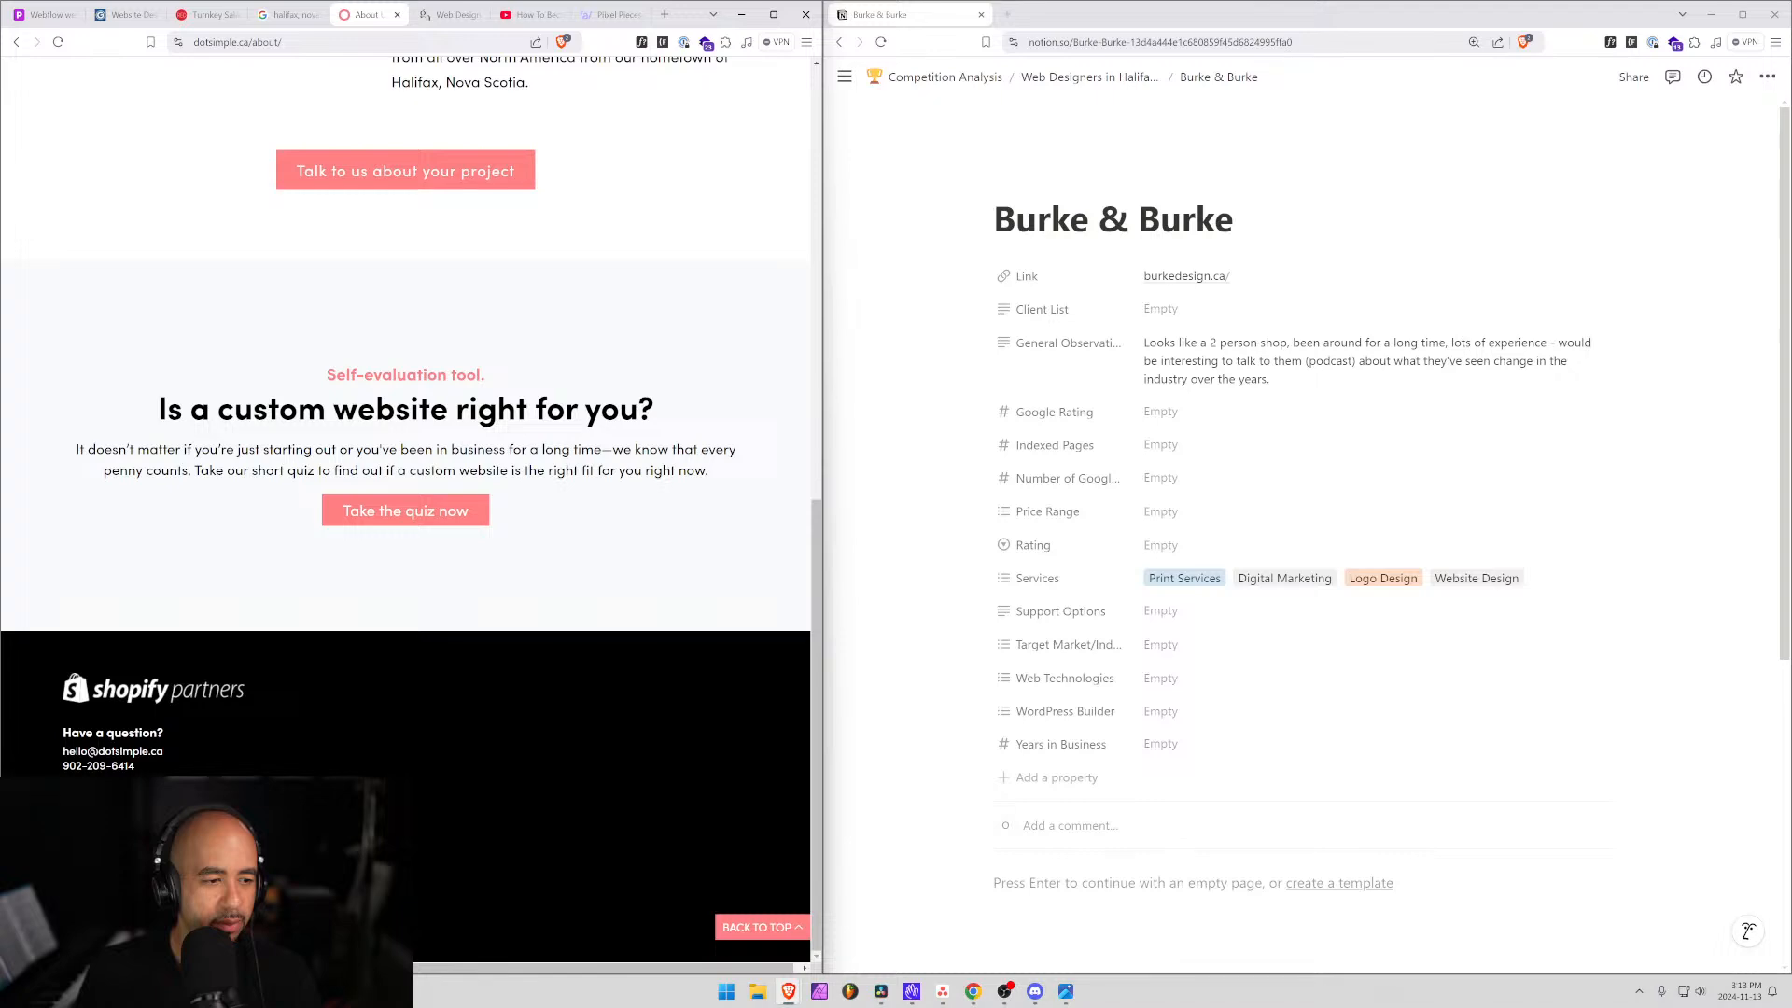
scroll(461, 580, up, 9)
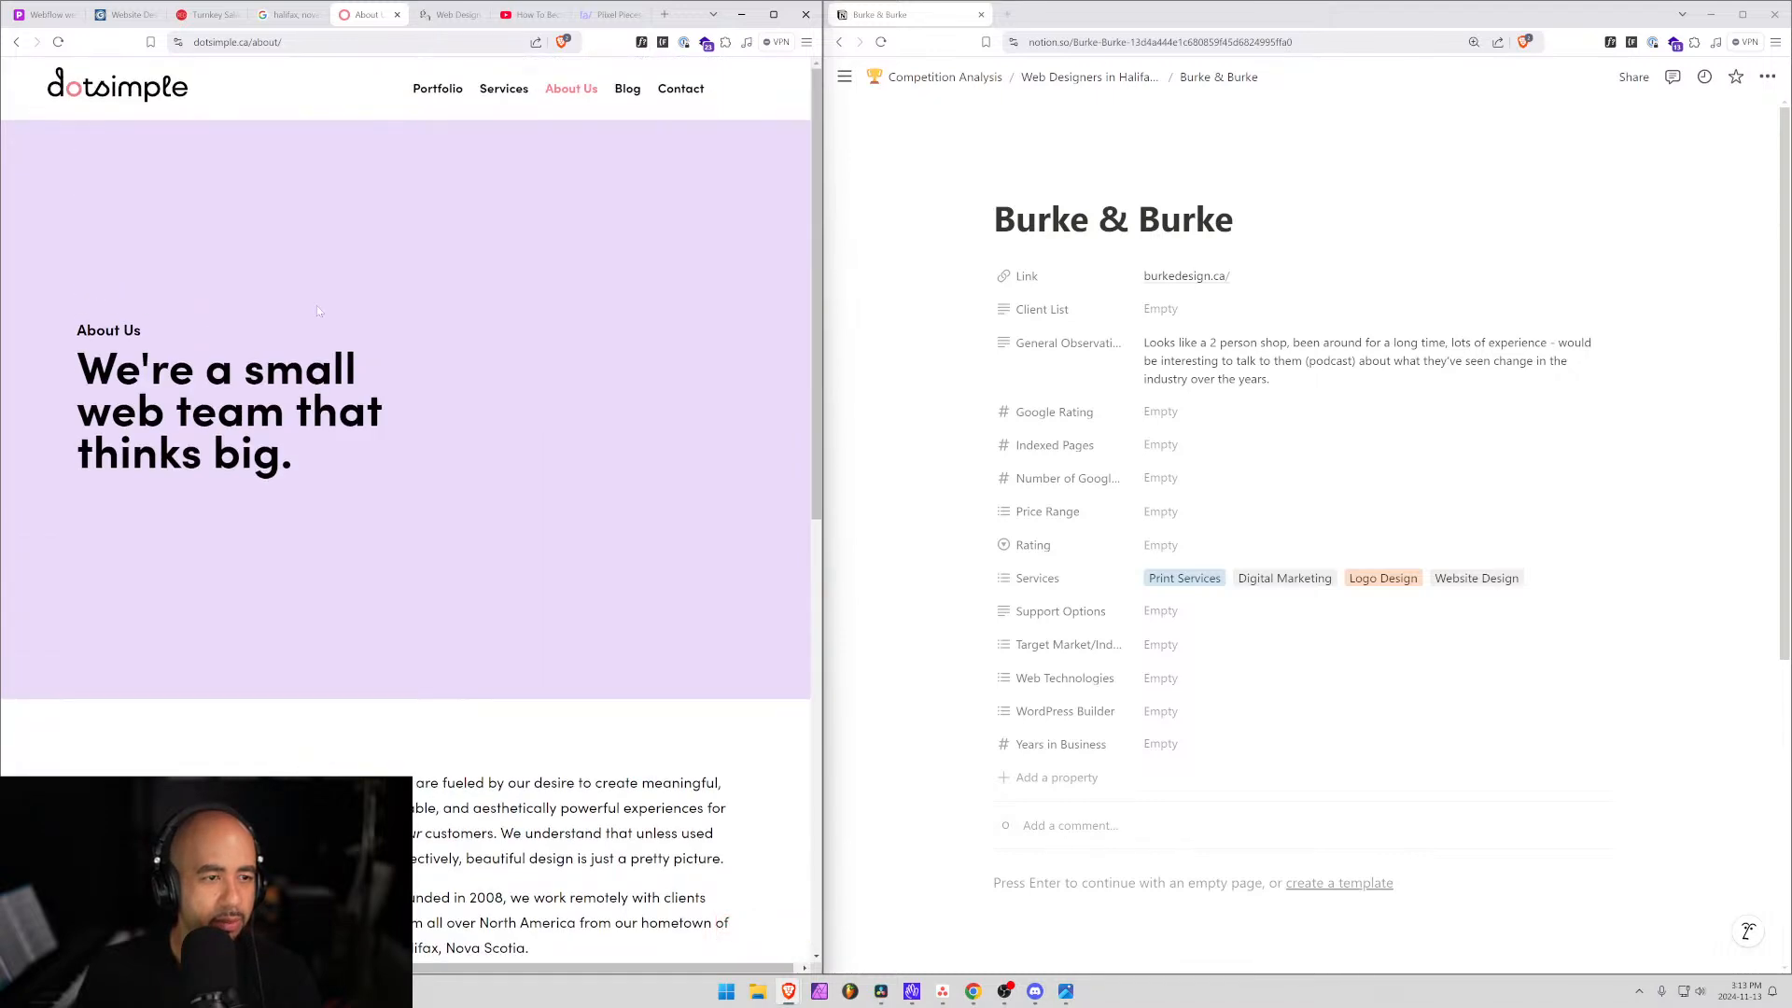
click(102, 82)
drag(270, 42, 83, 42)
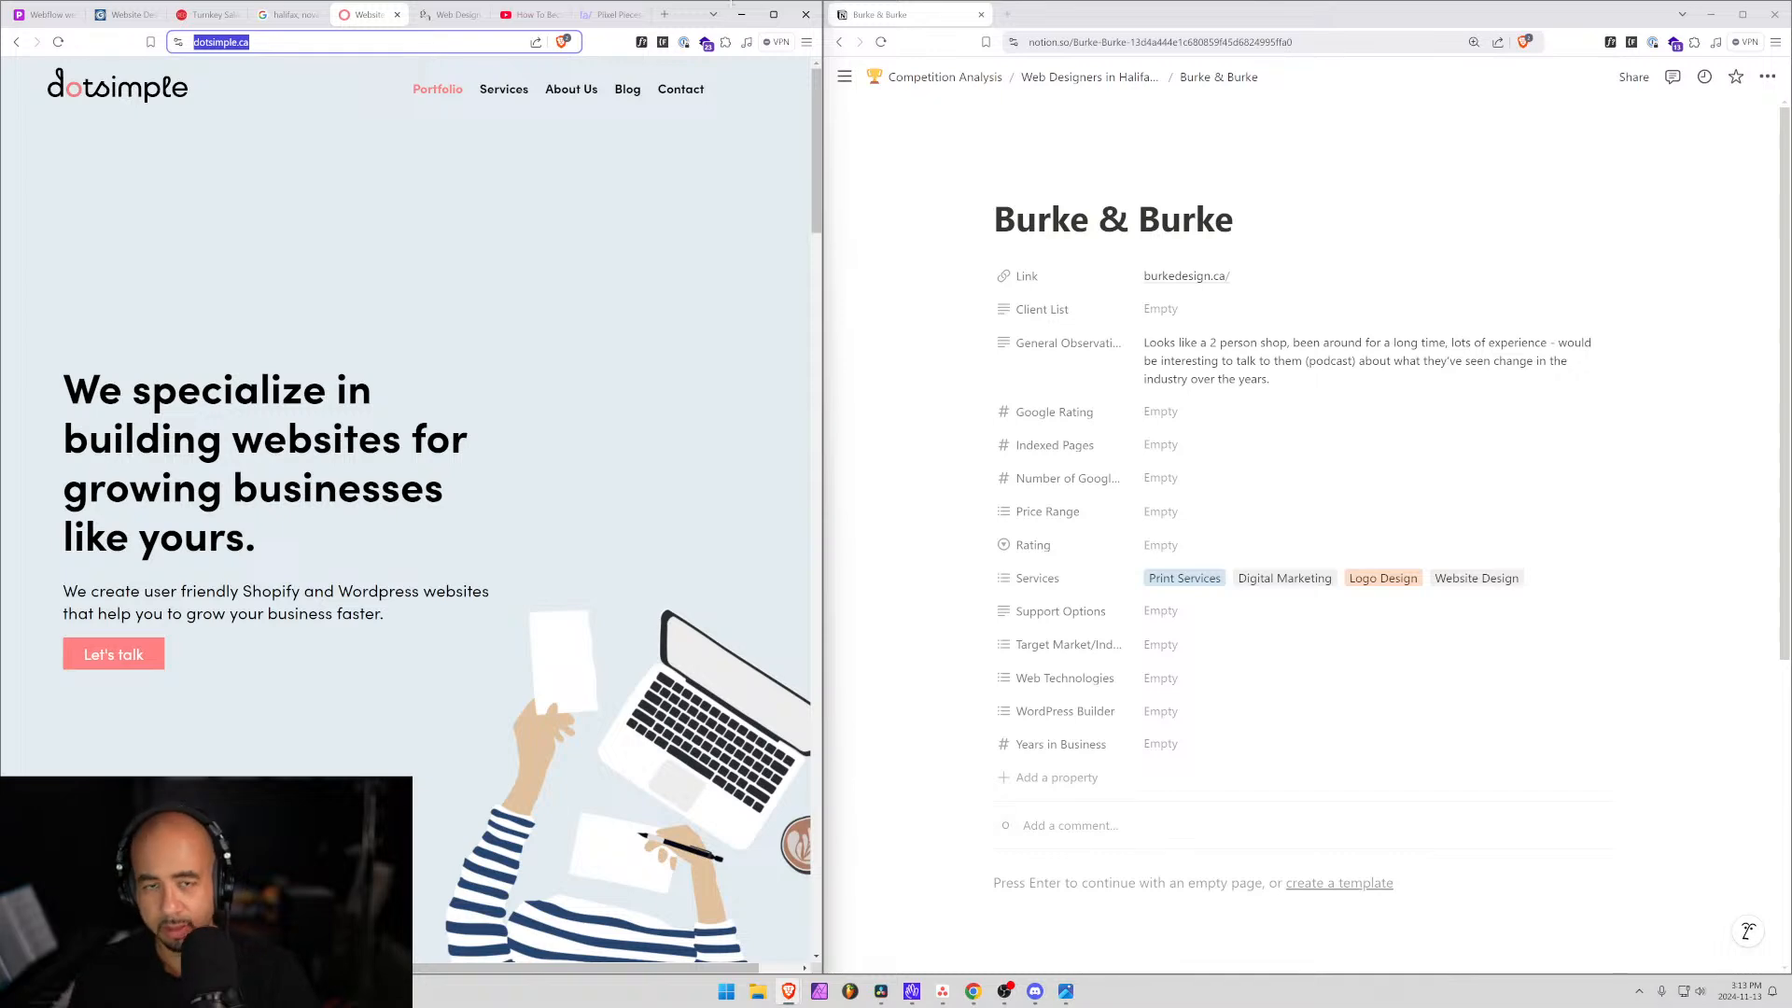
click(1089, 76)
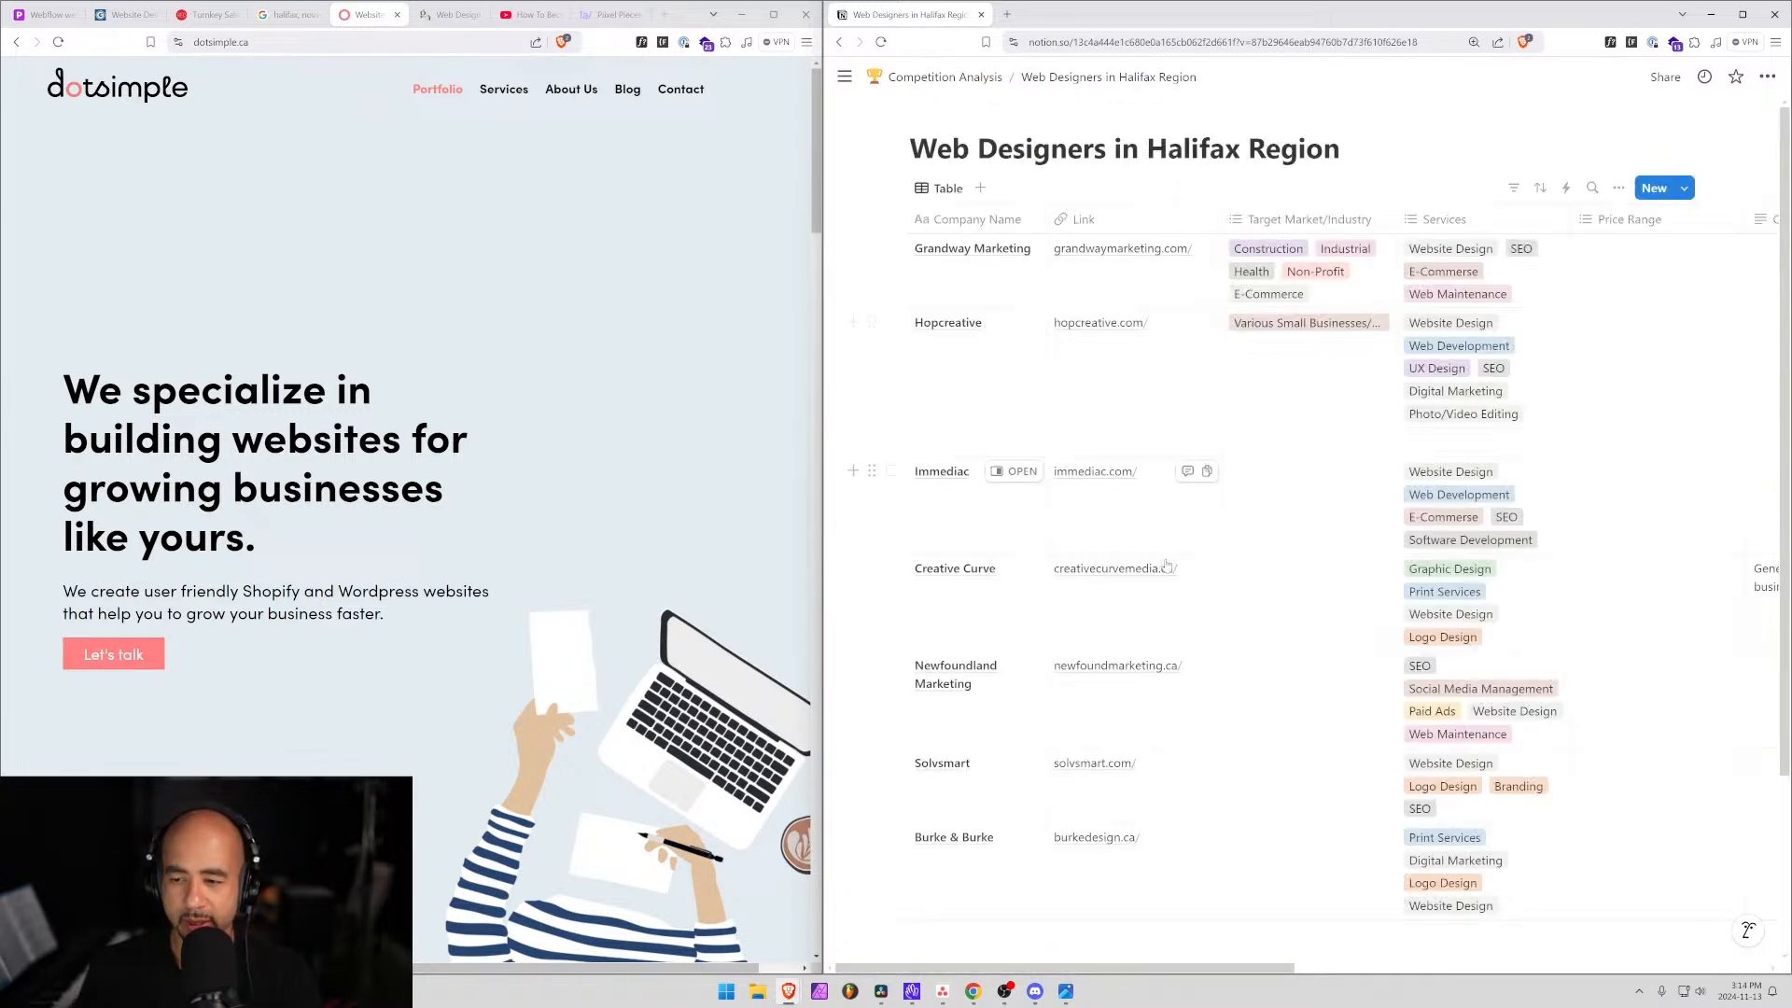
scroll(1073, 839, down, 2)
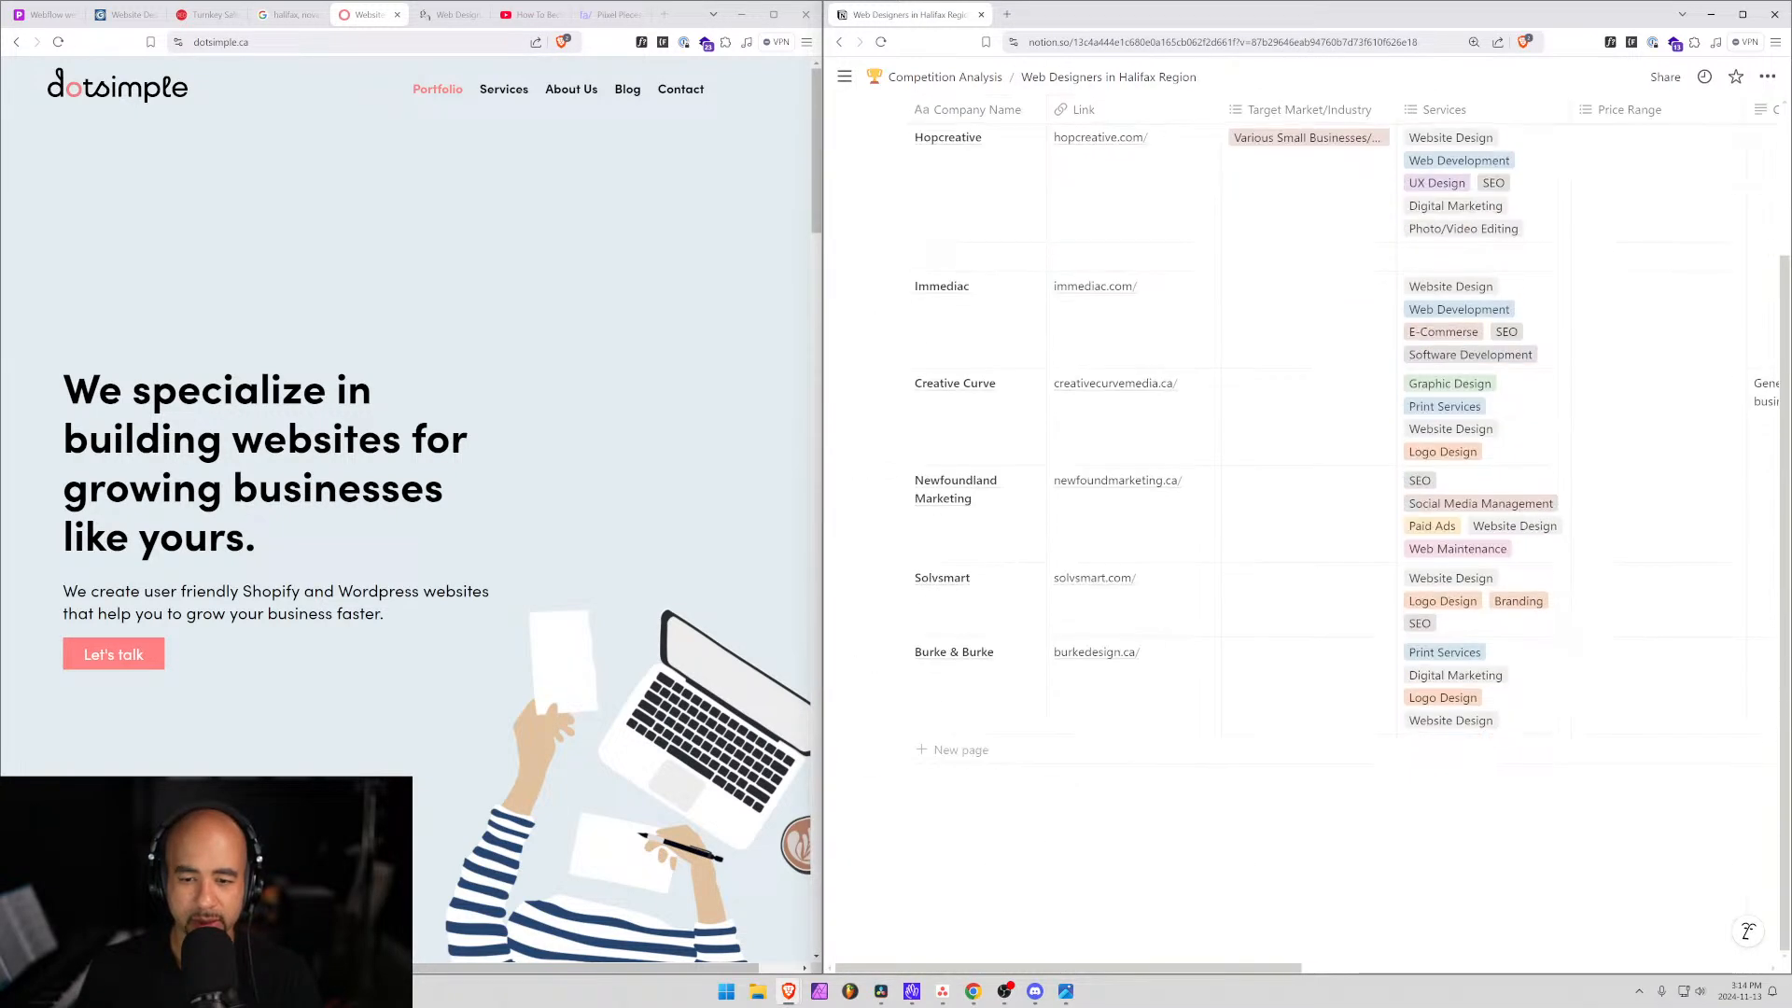
click(962, 750)
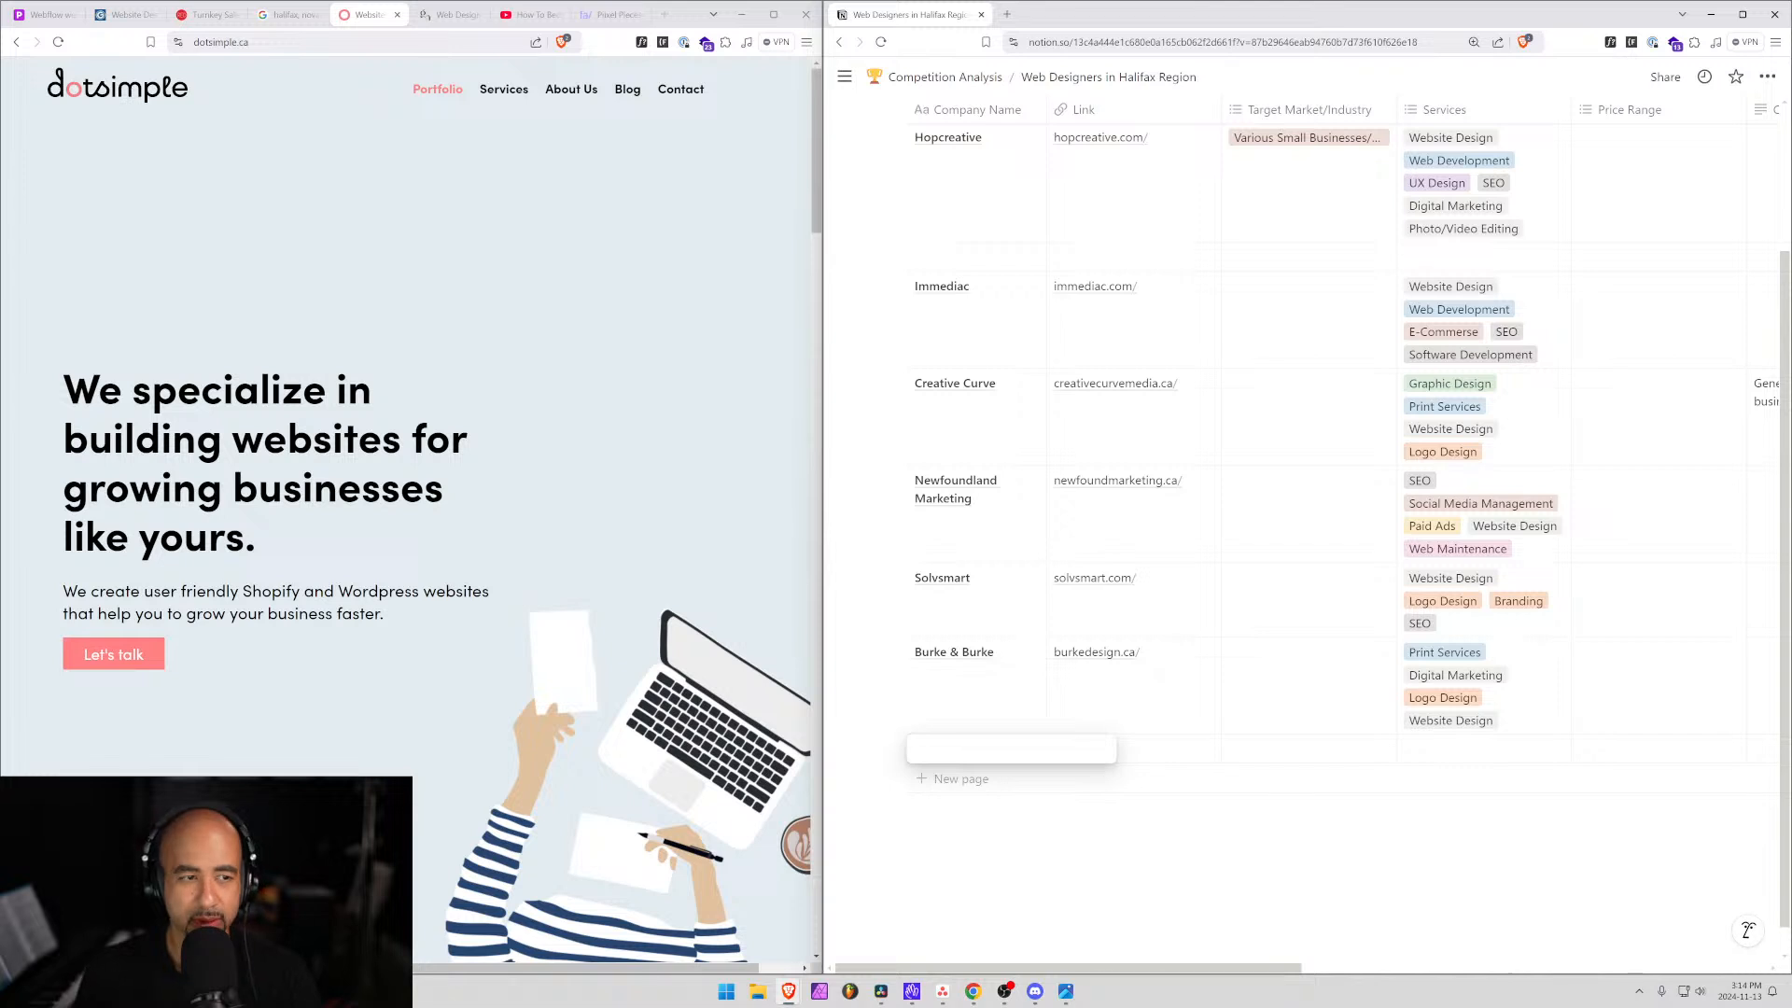
text(Dot Simple)
key(Tab)
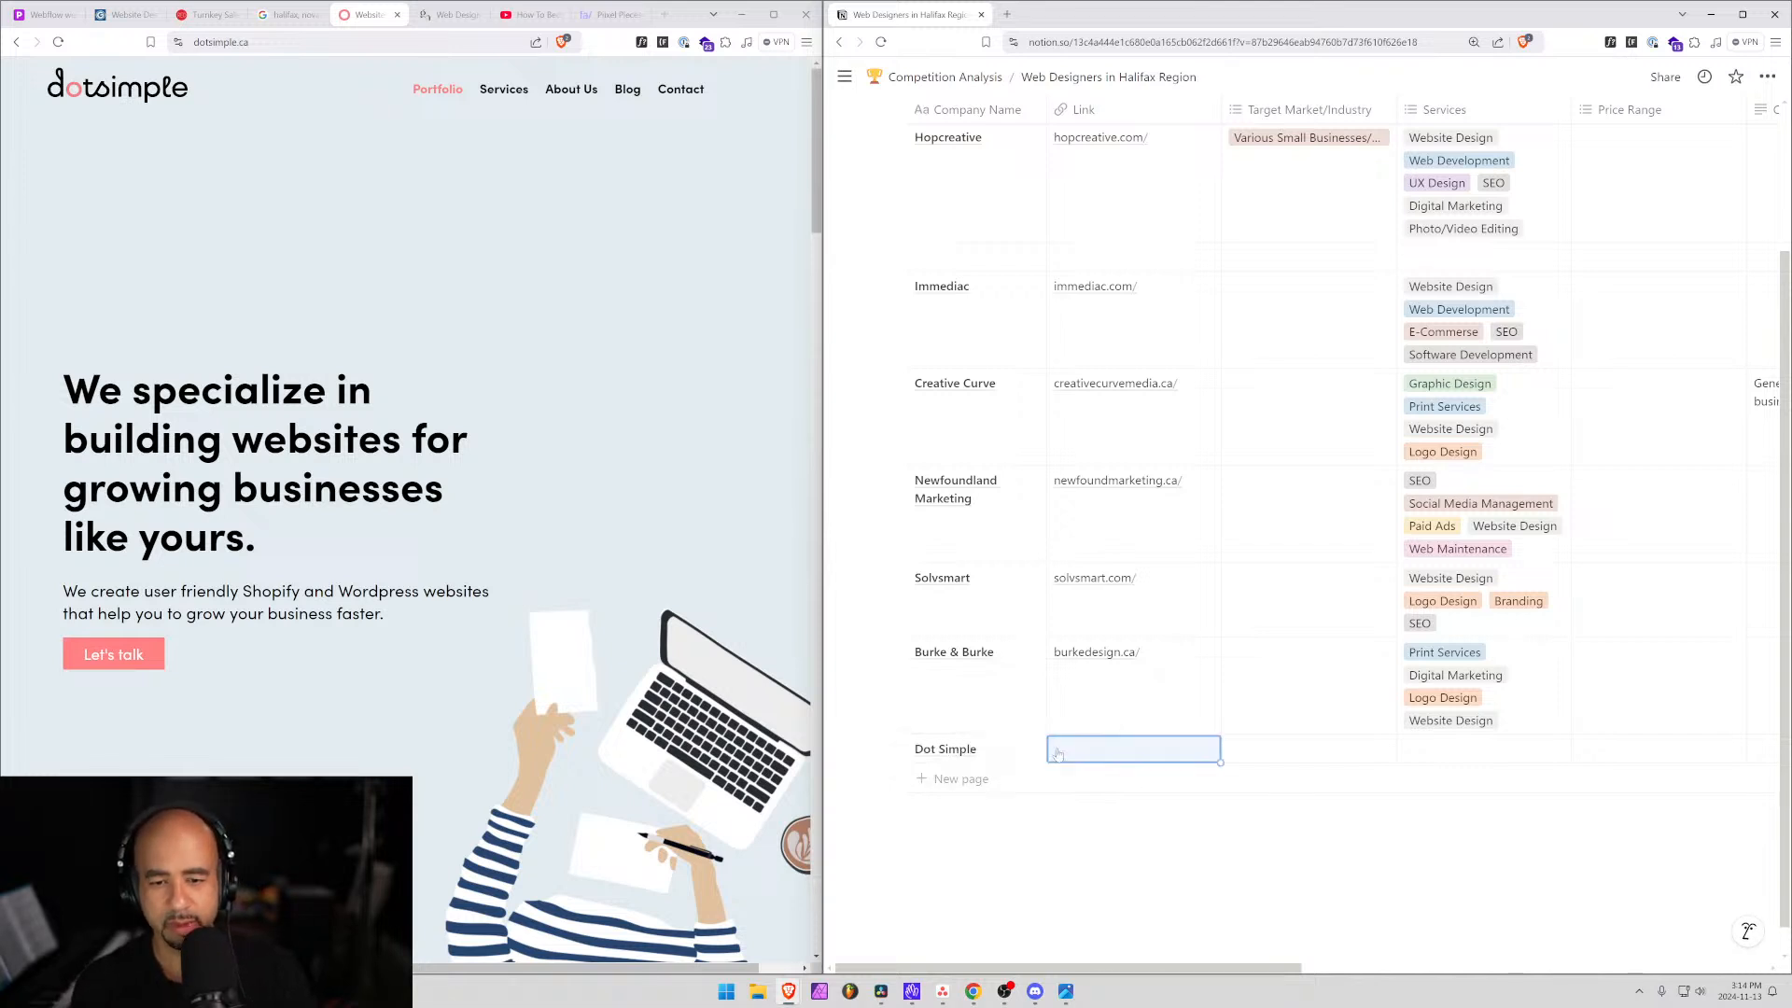
text(dotsimple.ca/)
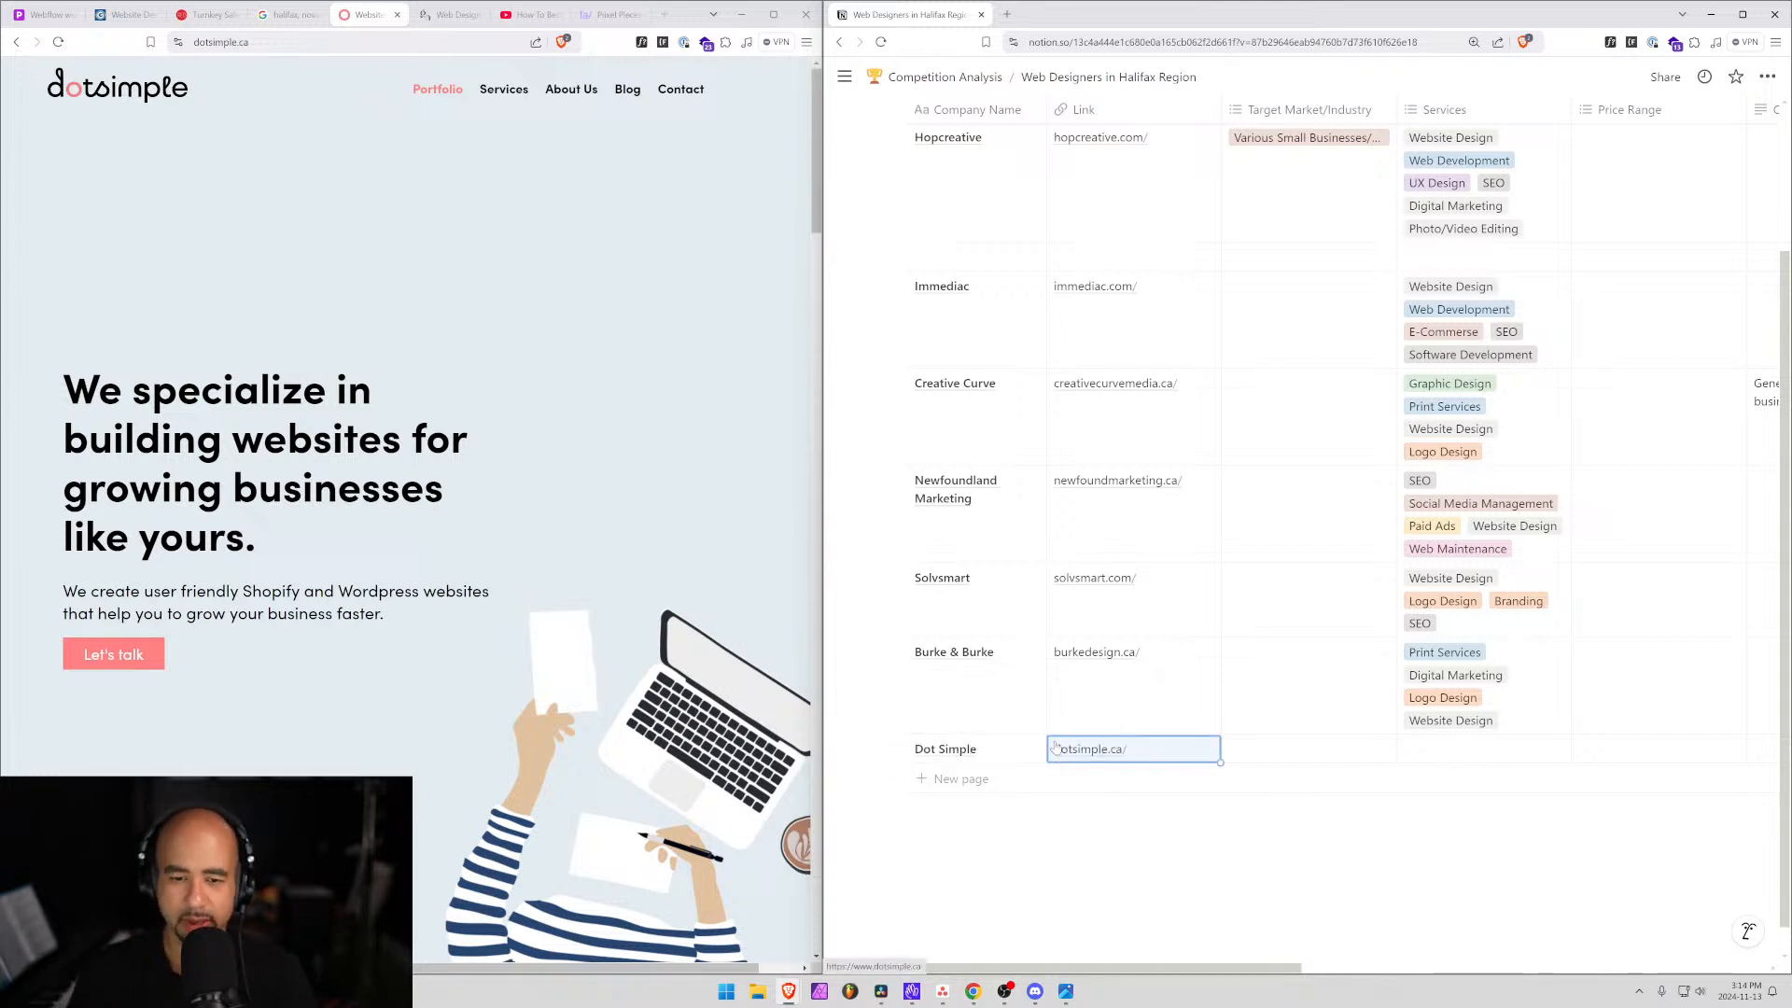
click(1016, 750)
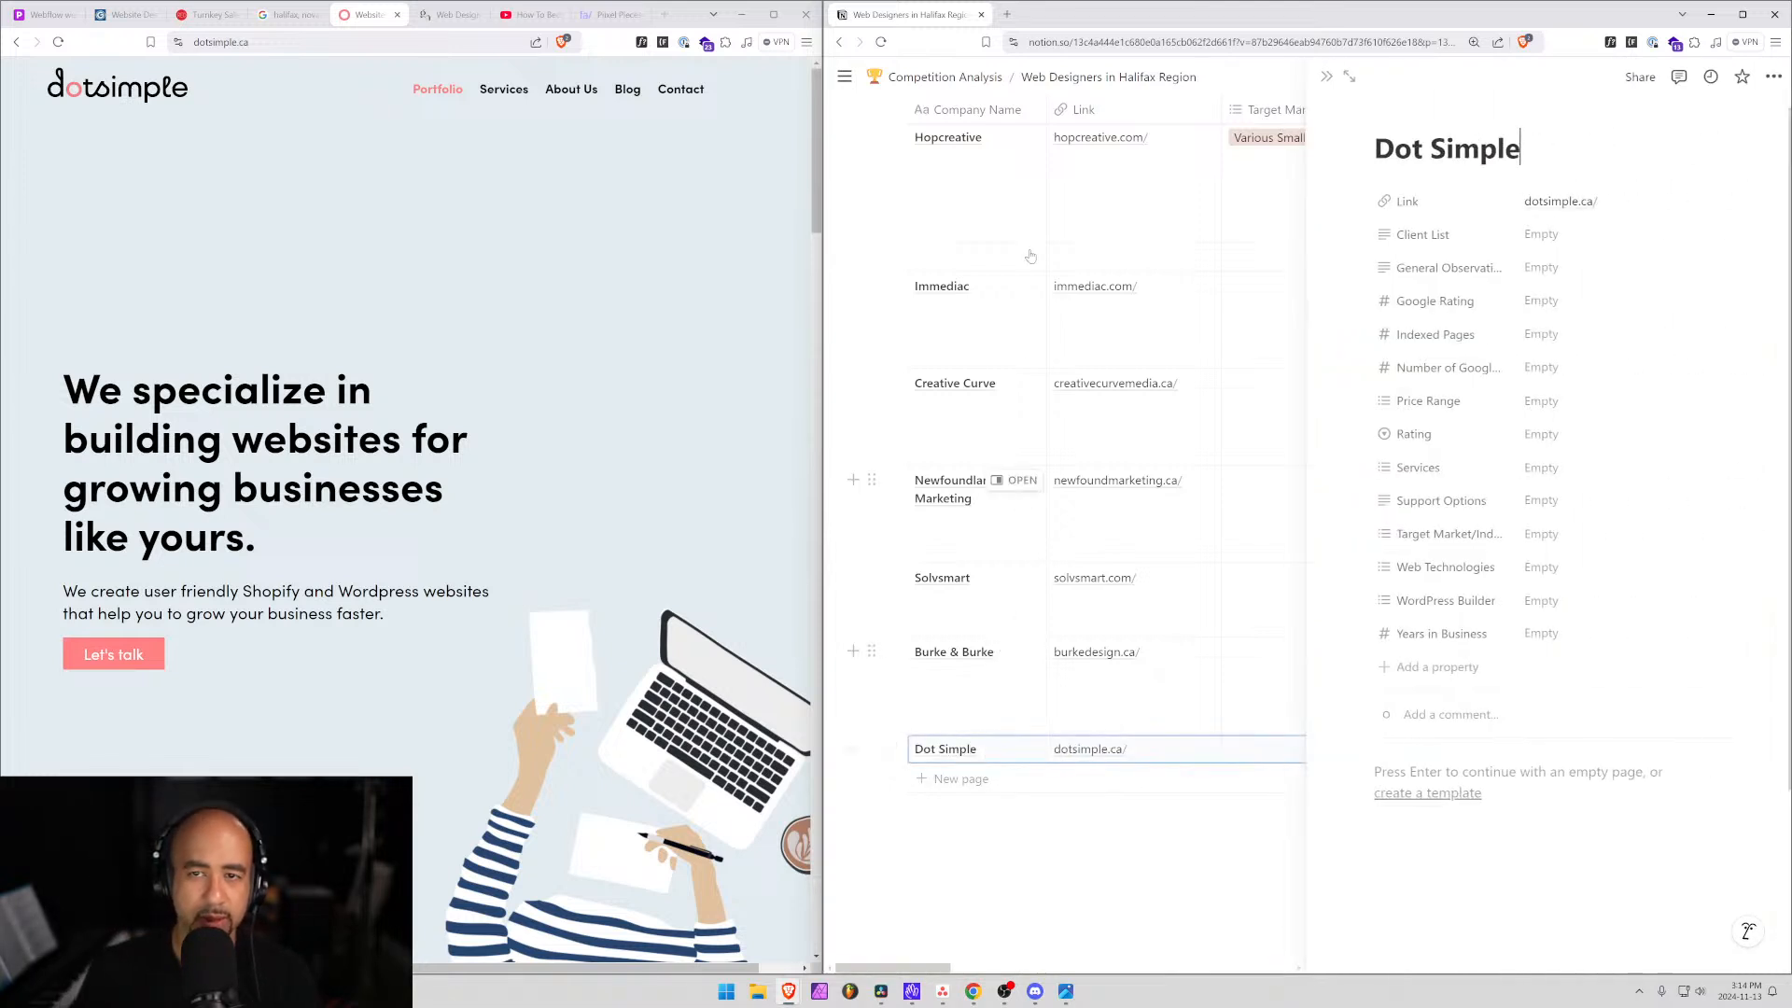
click(1339, 78)
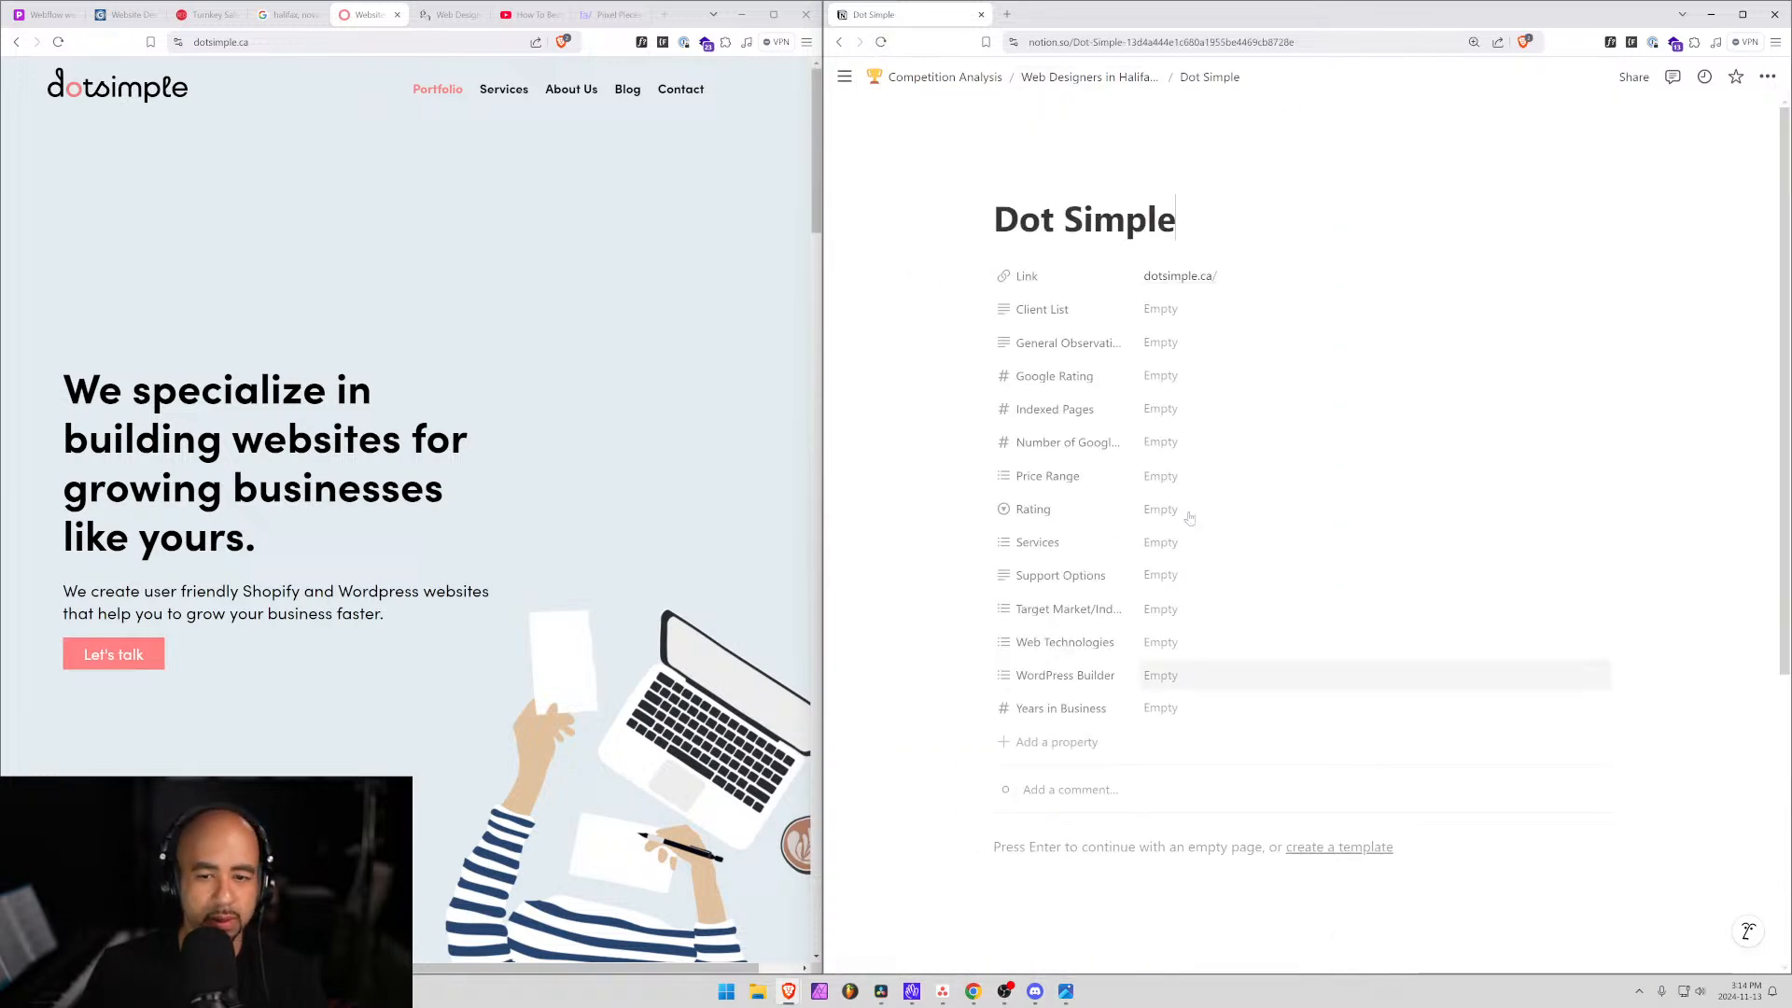
scroll(620, 512, down, 10)
scroll(620, 511, down, 7)
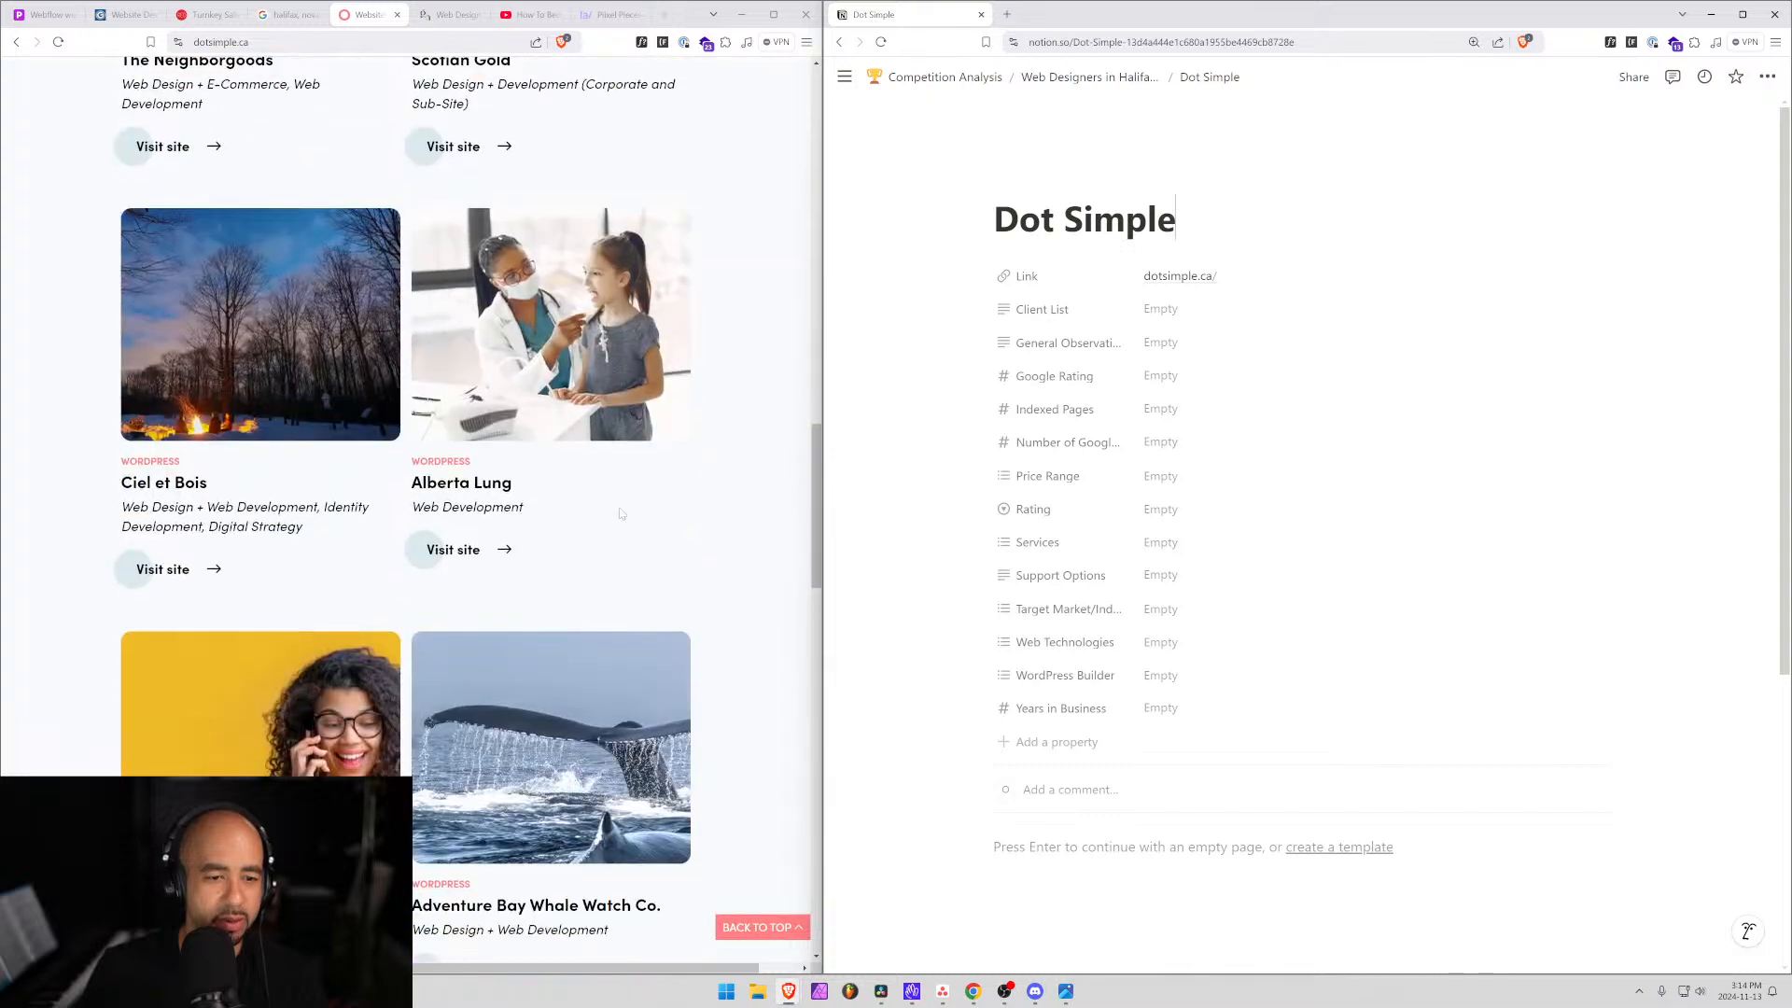
scroll(621, 513, up, 7)
scroll(616, 512, down, 1)
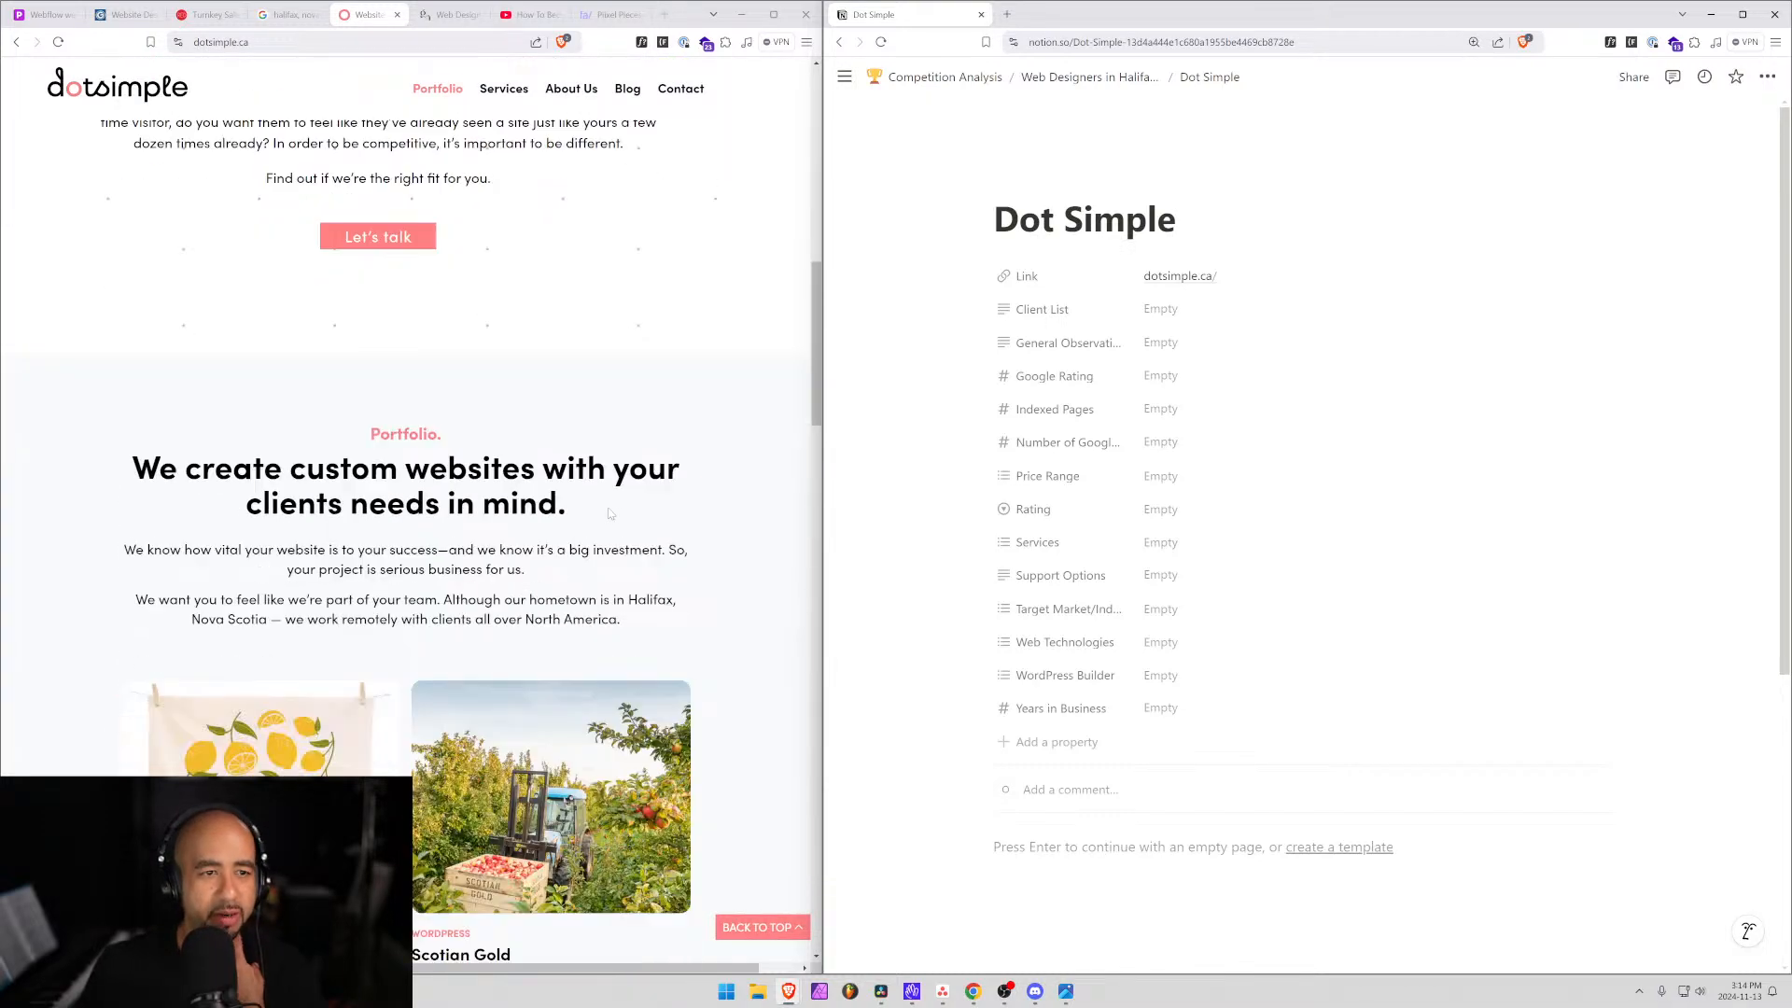
scroll(608, 513, up, 1)
scroll(609, 512, up, 6)
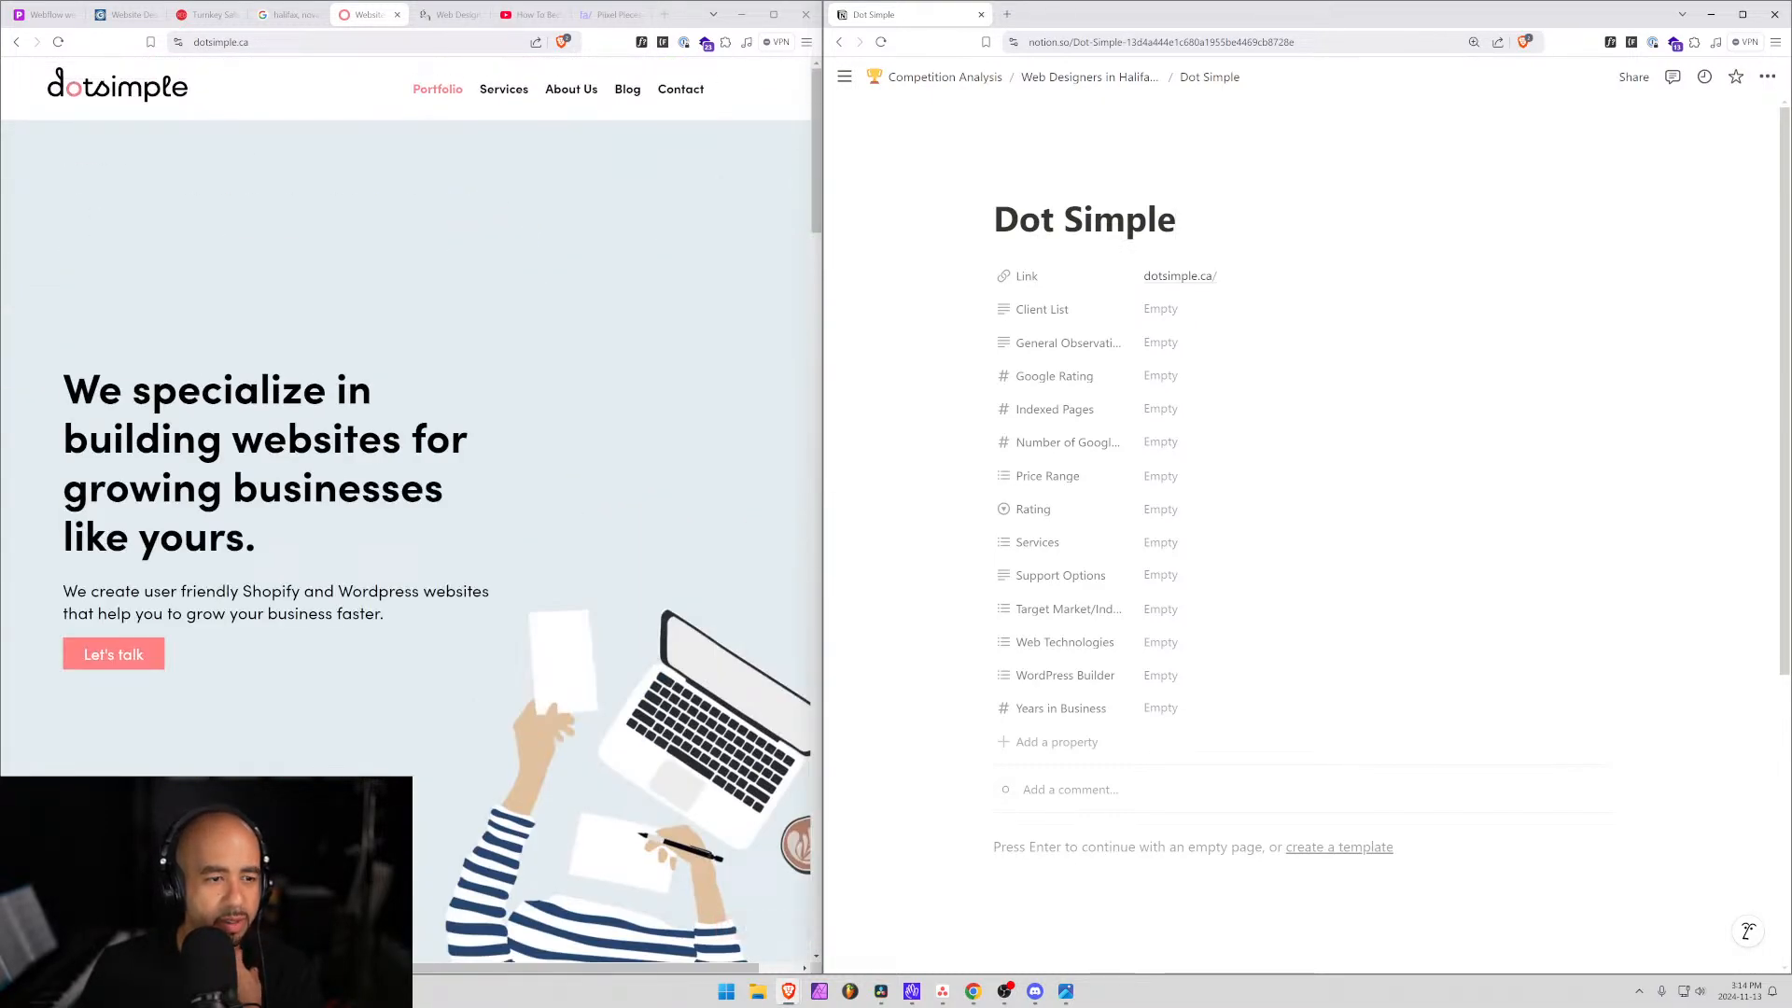
drag(419, 592, 266, 614)
click(266, 614)
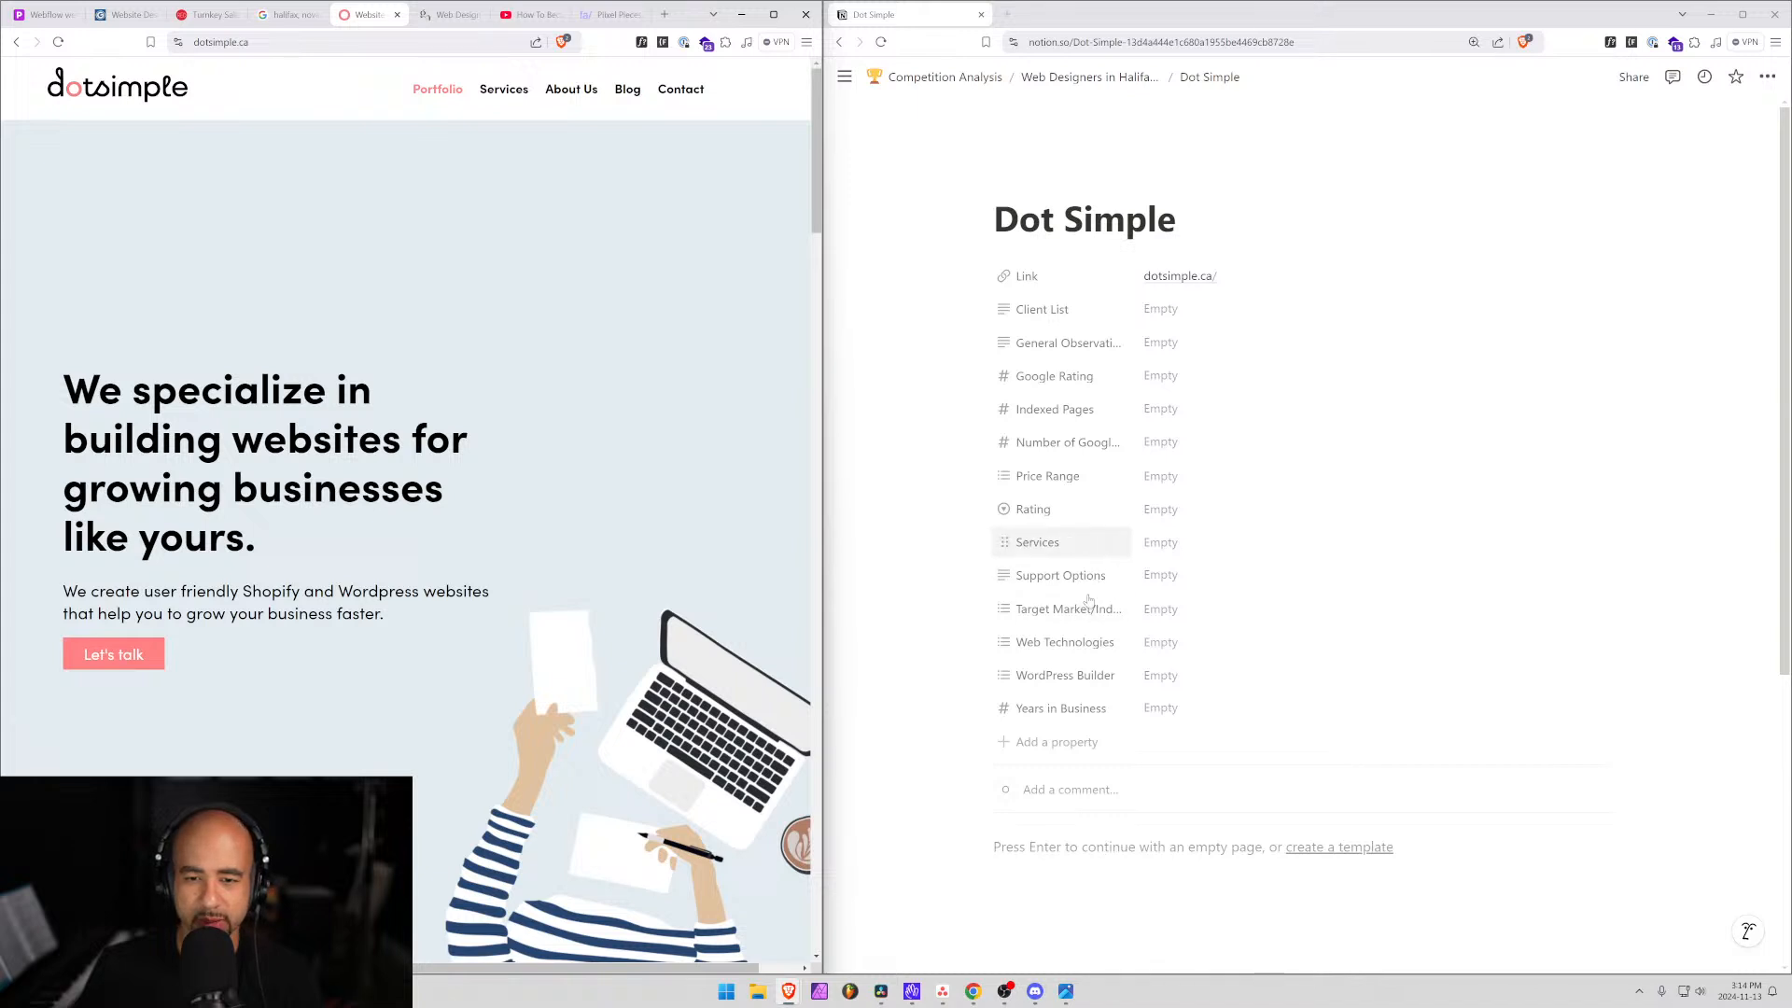
Tag Dot Simple's Web Technologies as Shopify and WordPress.
click(1158, 642)
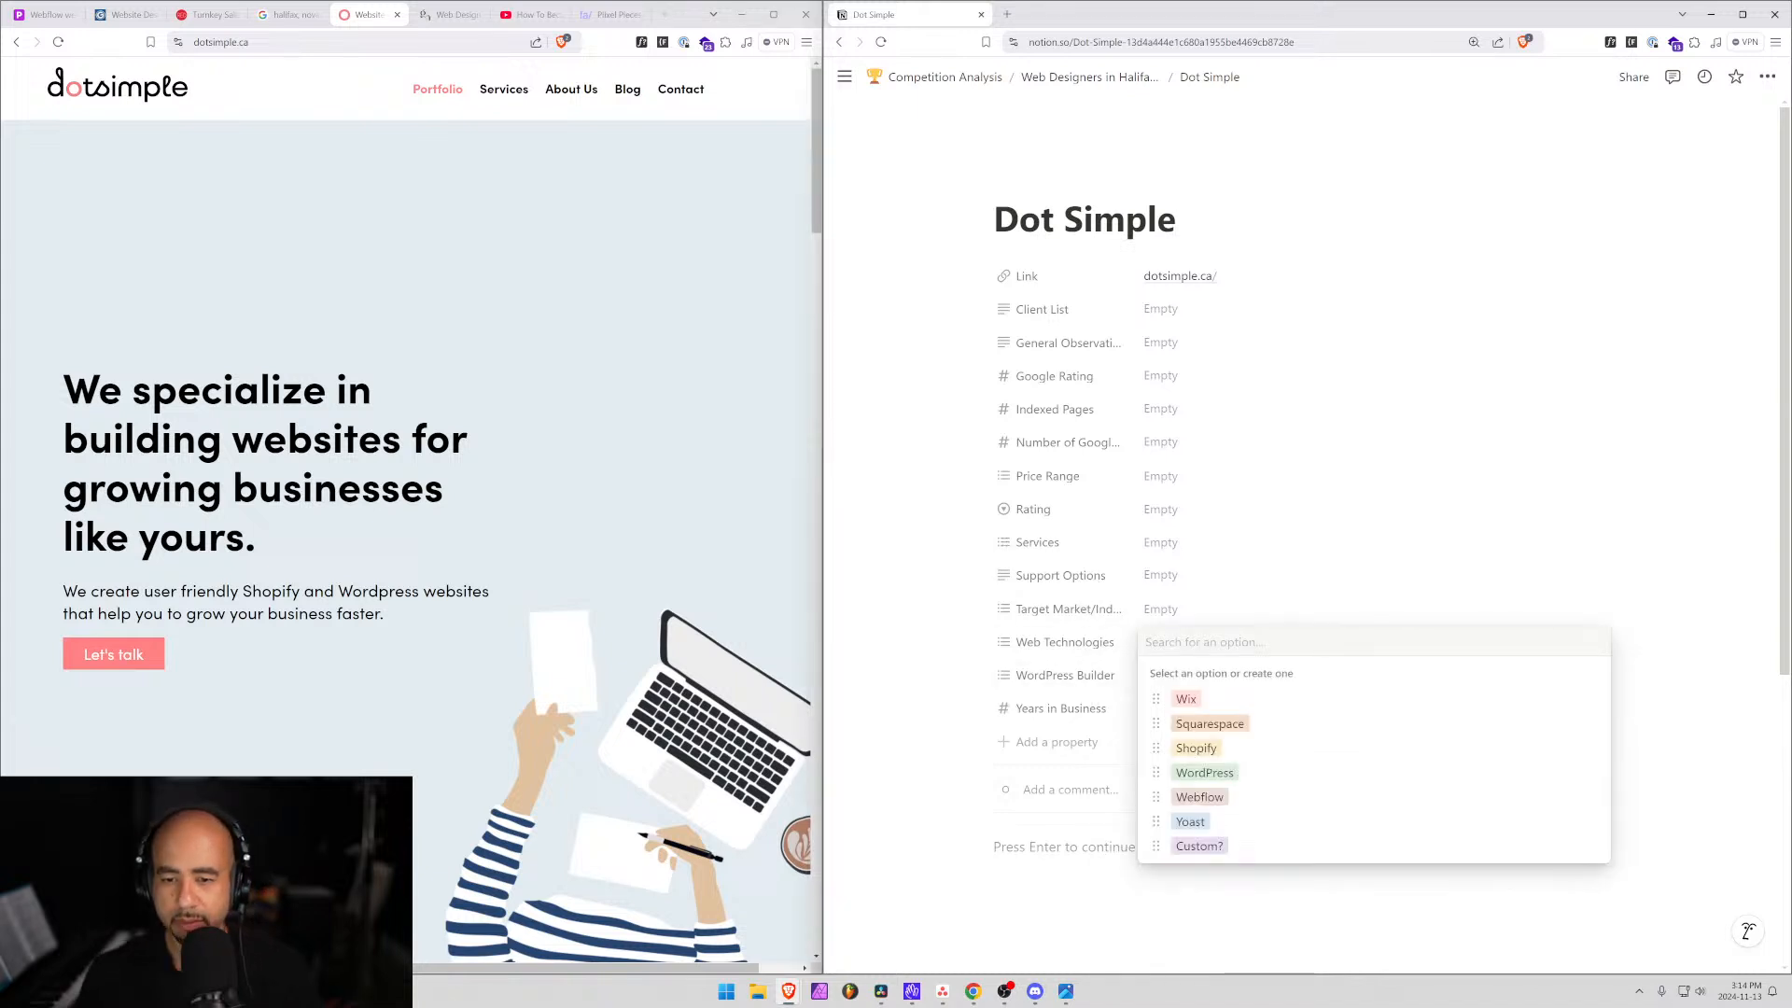
text(shop)
key(Return)
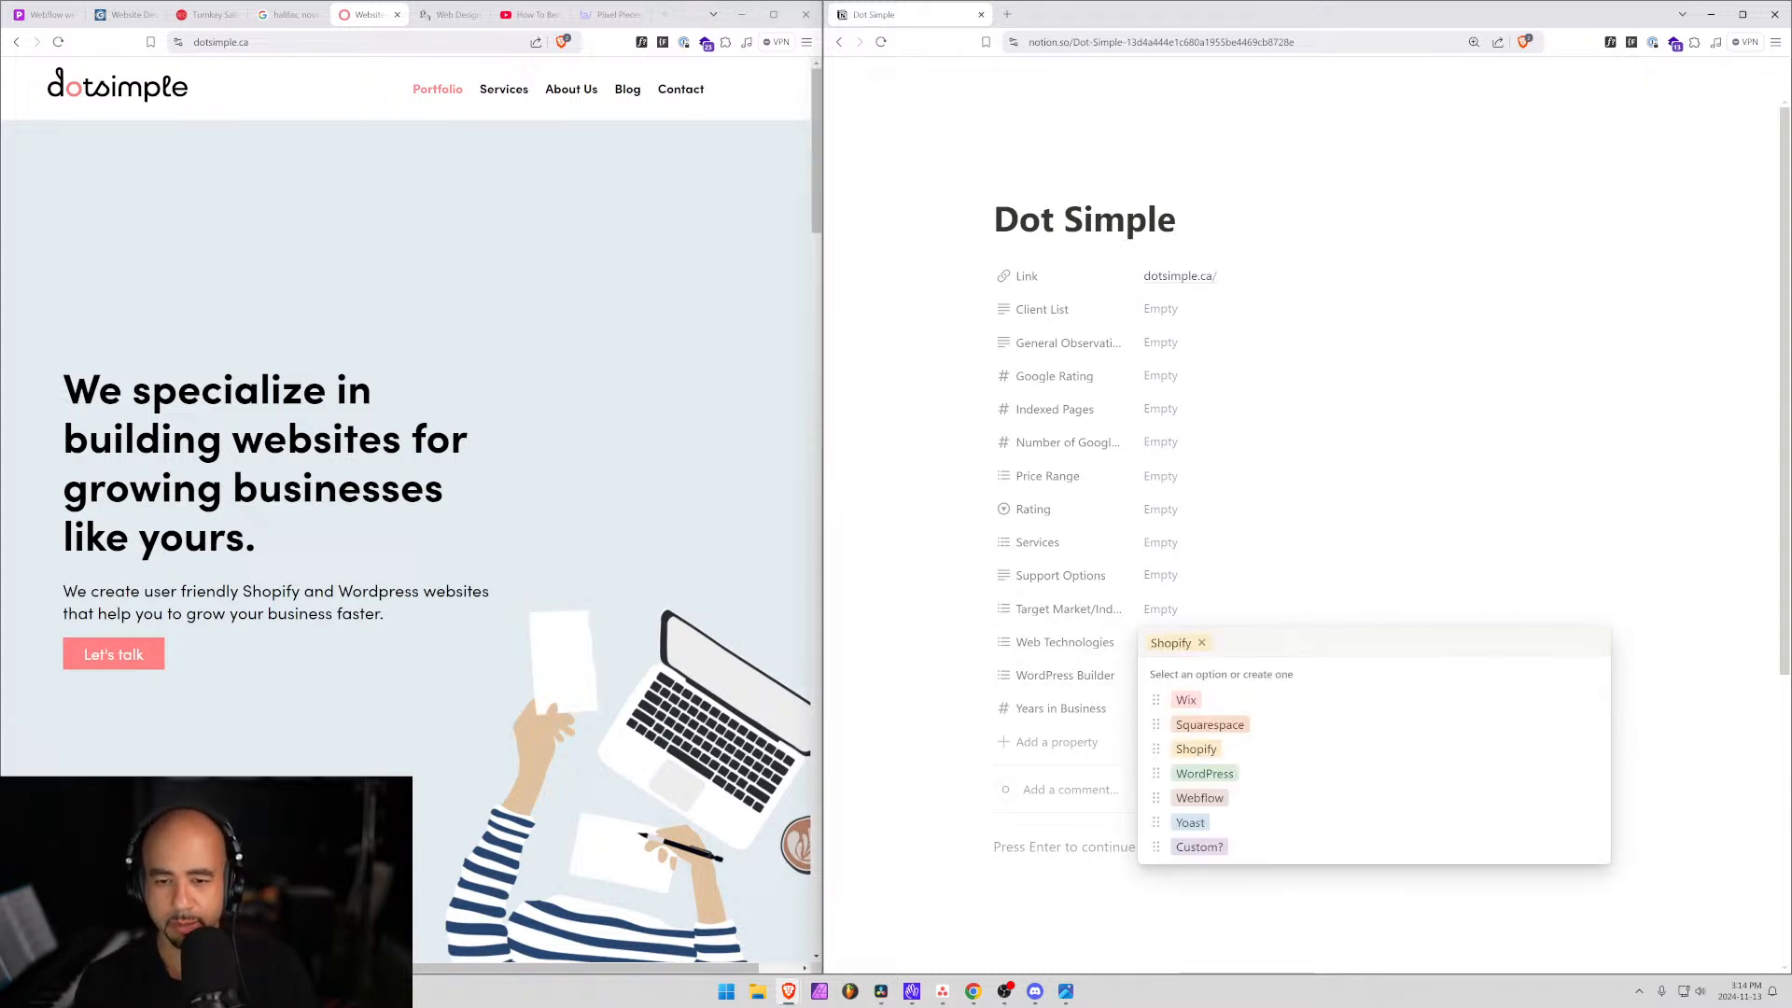
text(word)
key(Return)
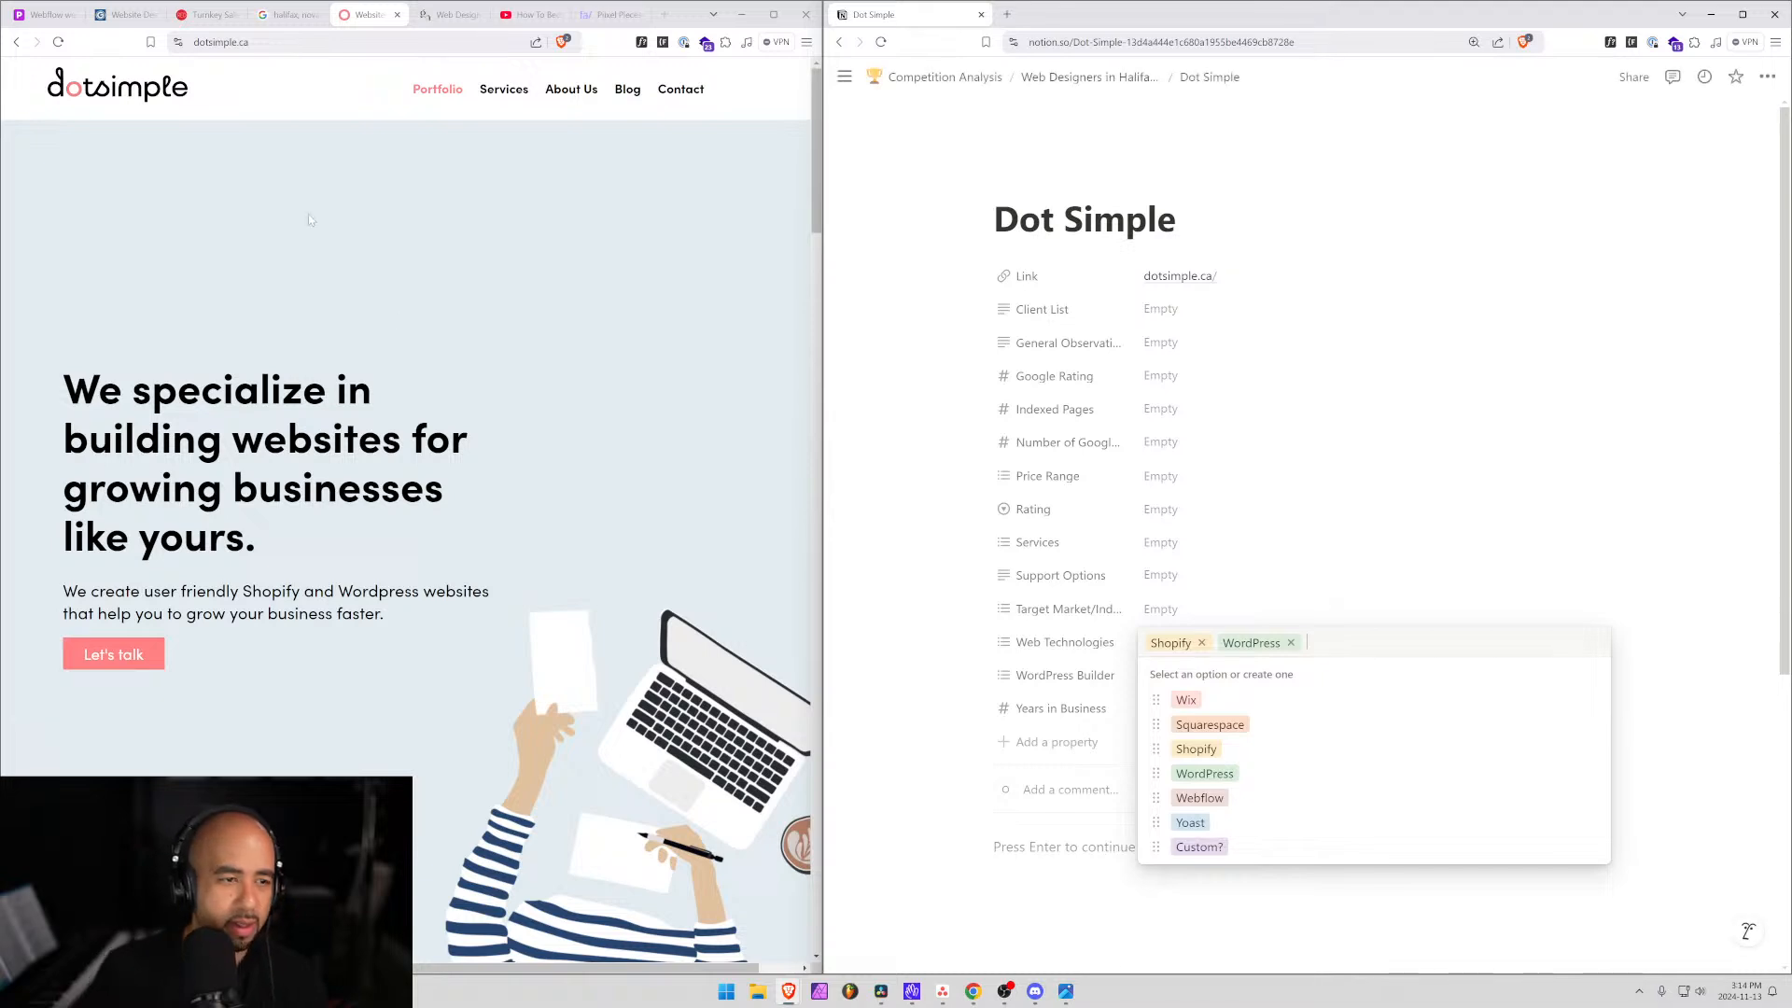
Review dotsimple.ca's services page, then tag Branding, a new Copywriting tag and Web Maintenance.
click(504, 89)
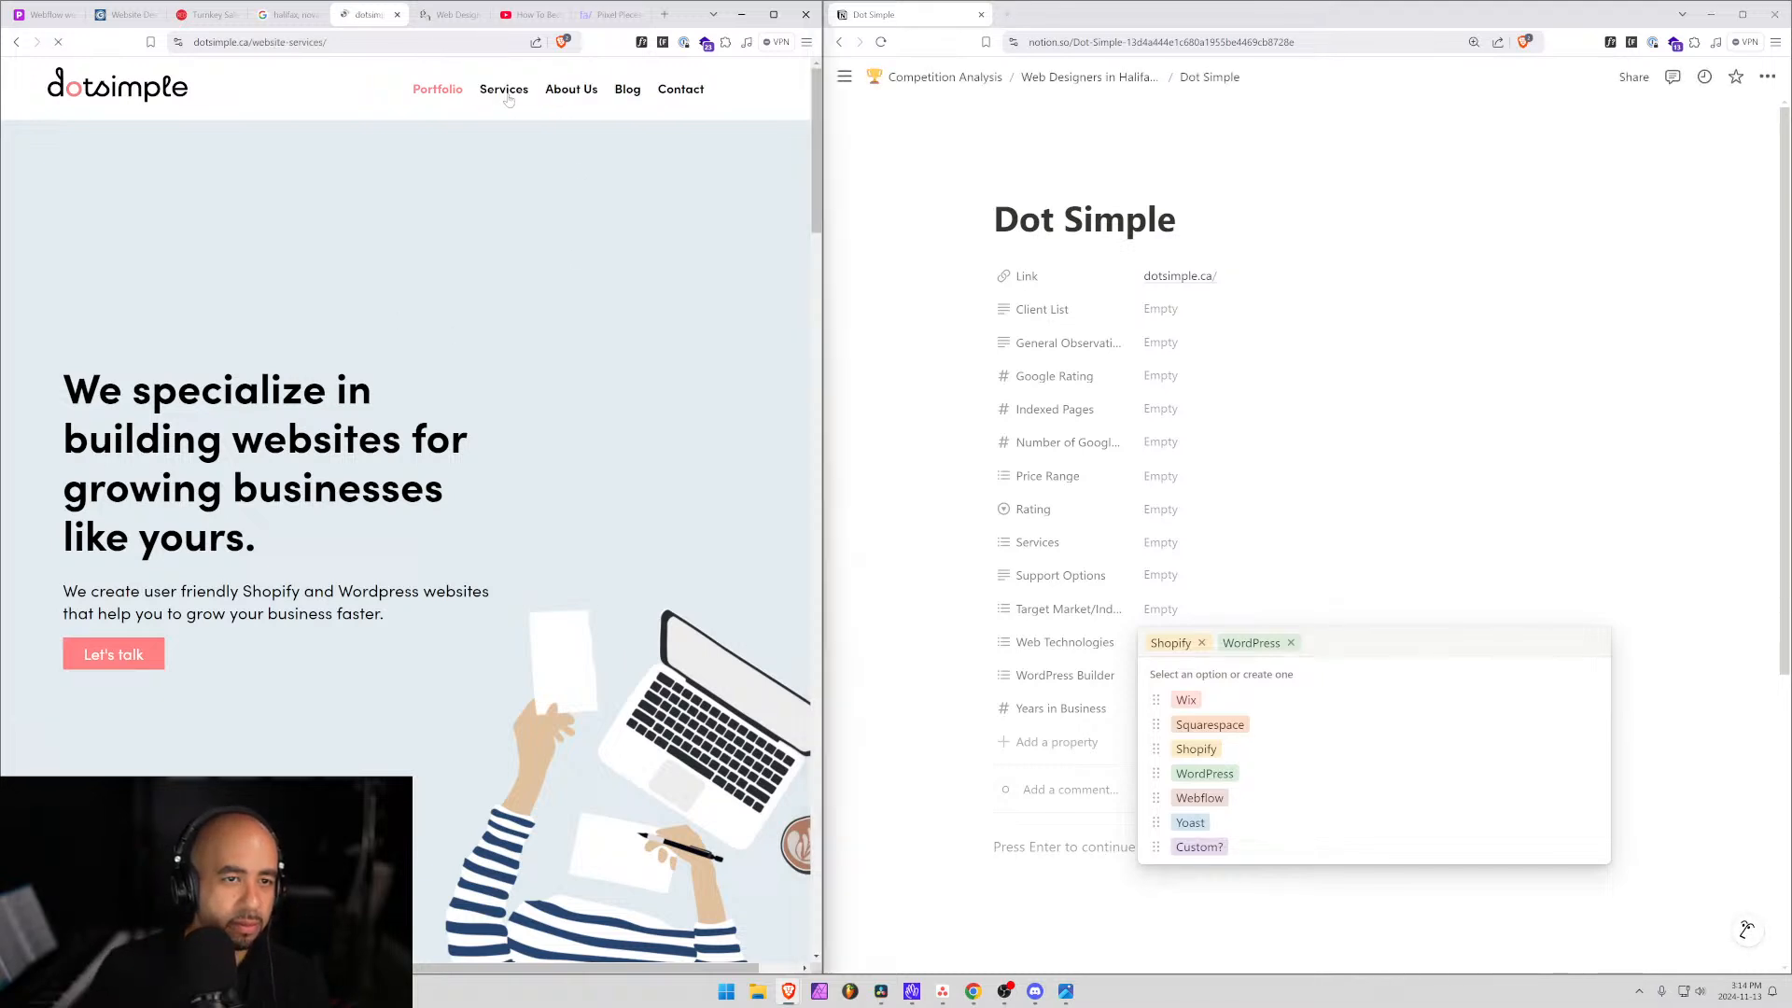
scroll(362, 482, down, 5)
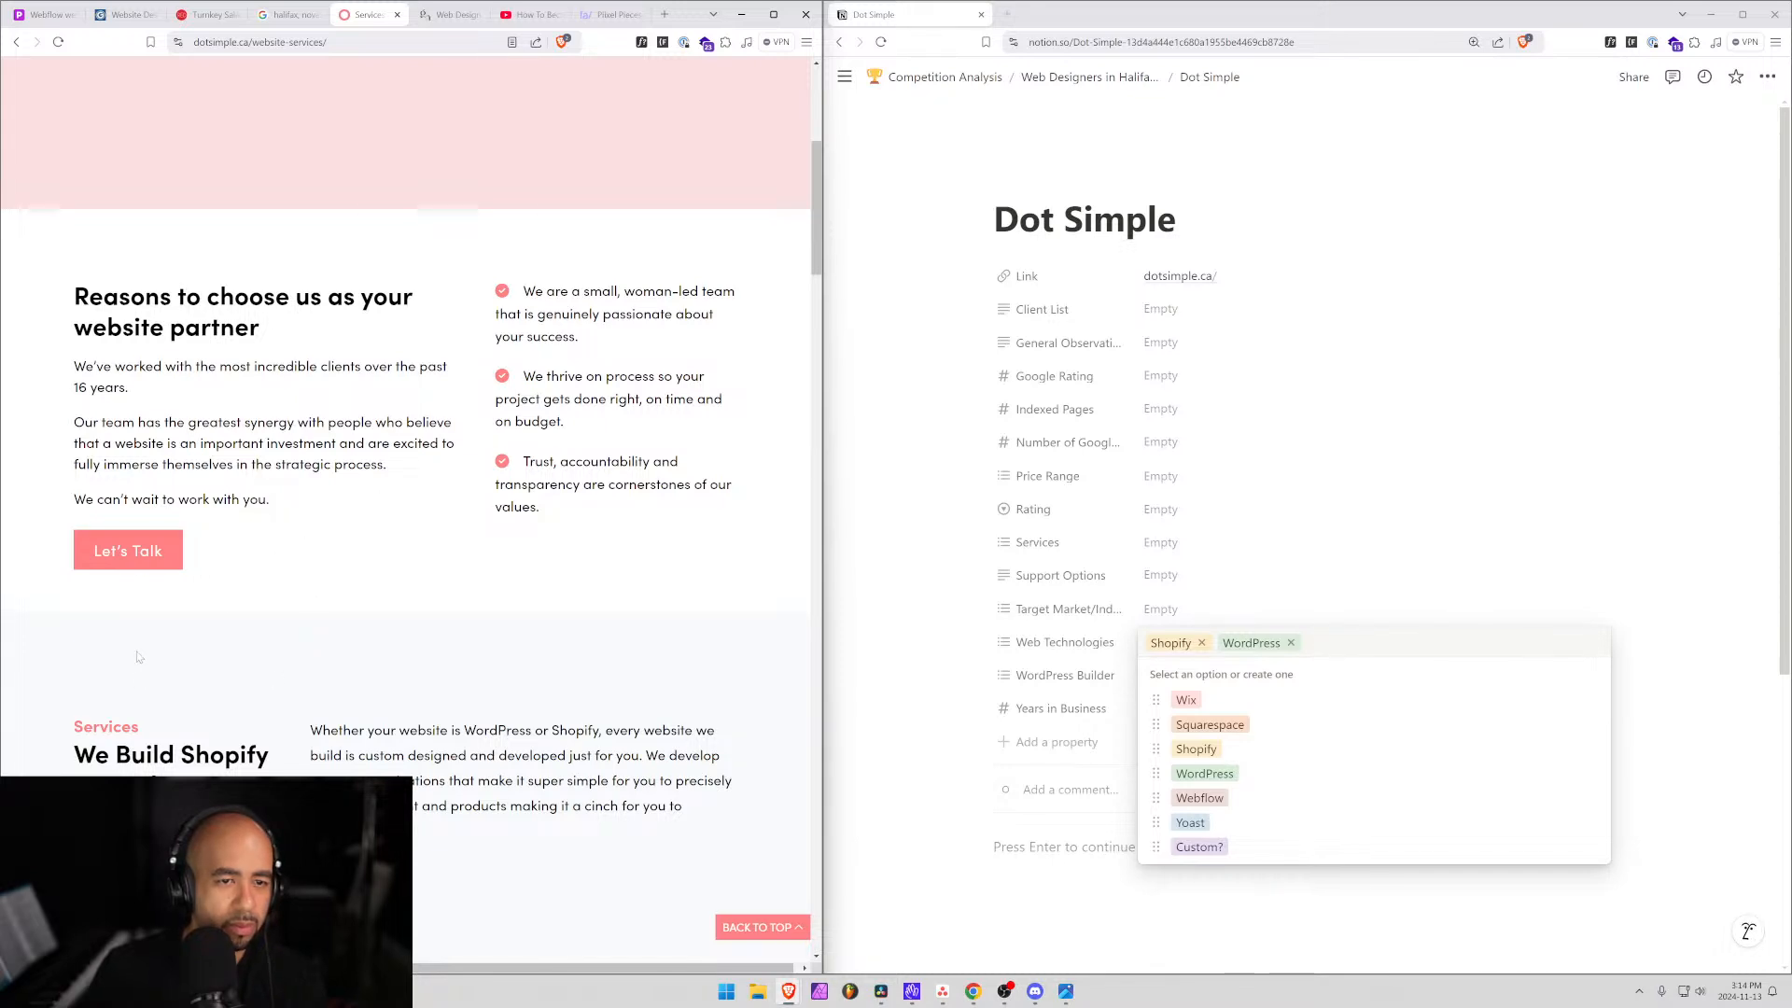
scroll(282, 652, down, 7)
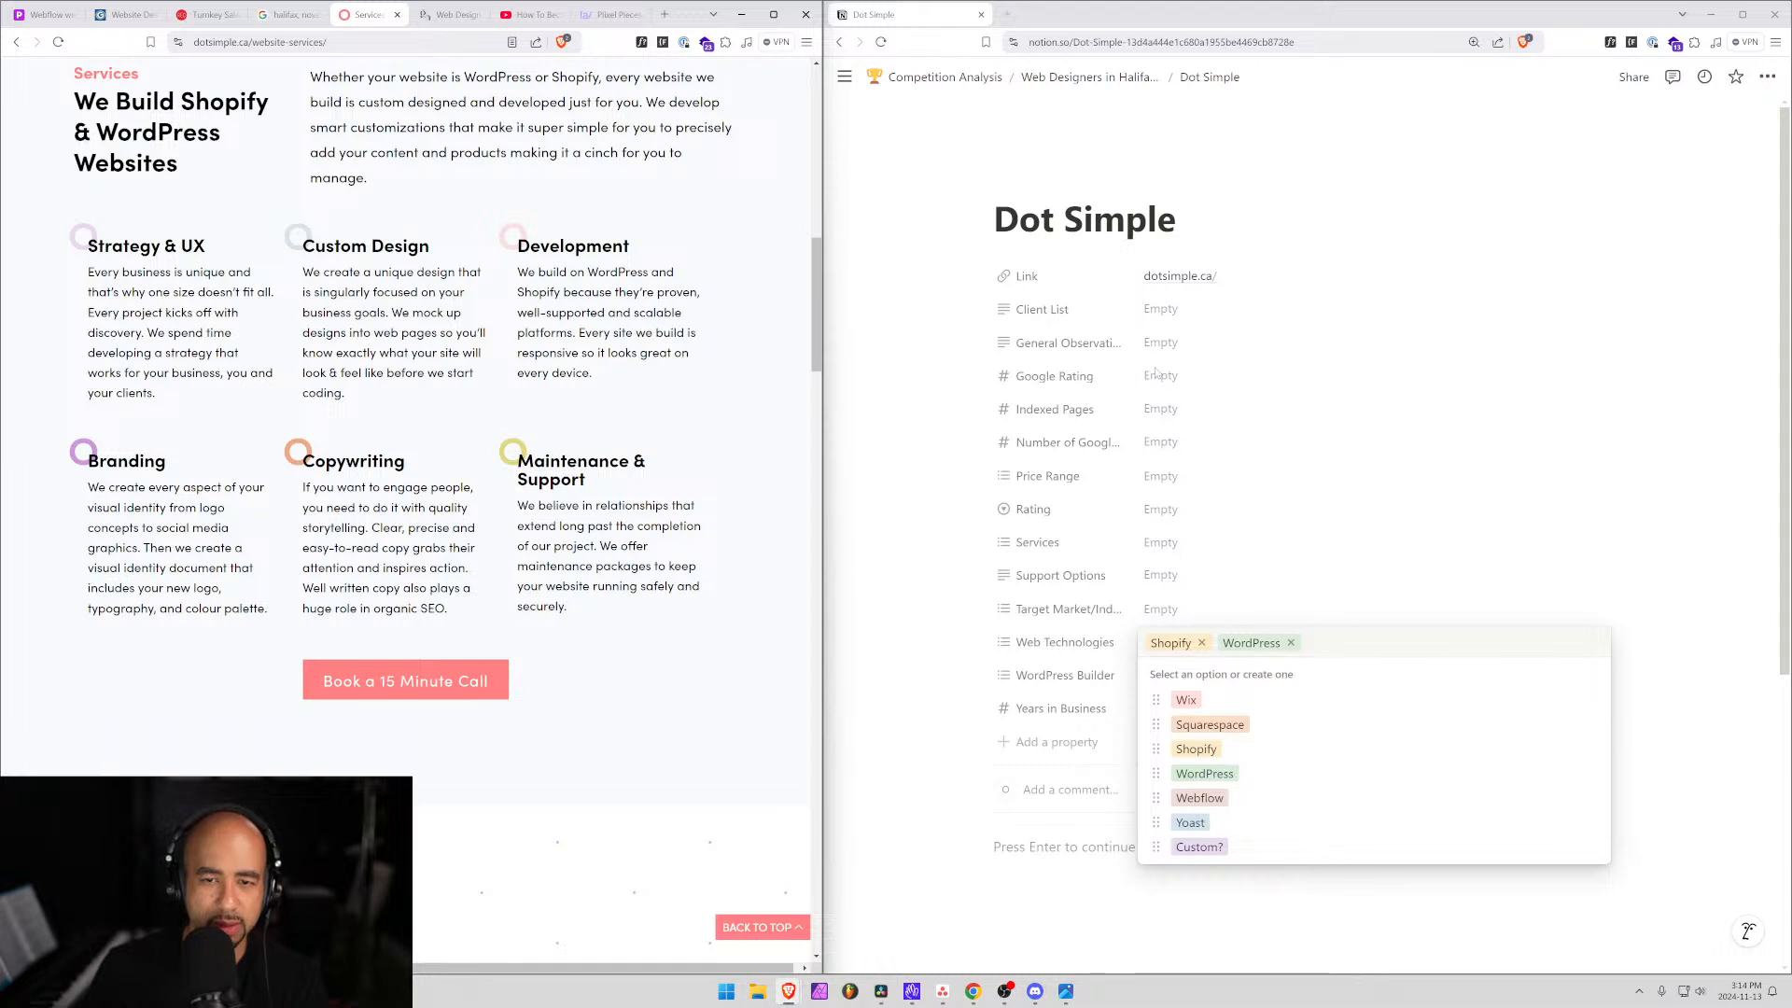
click(1158, 543)
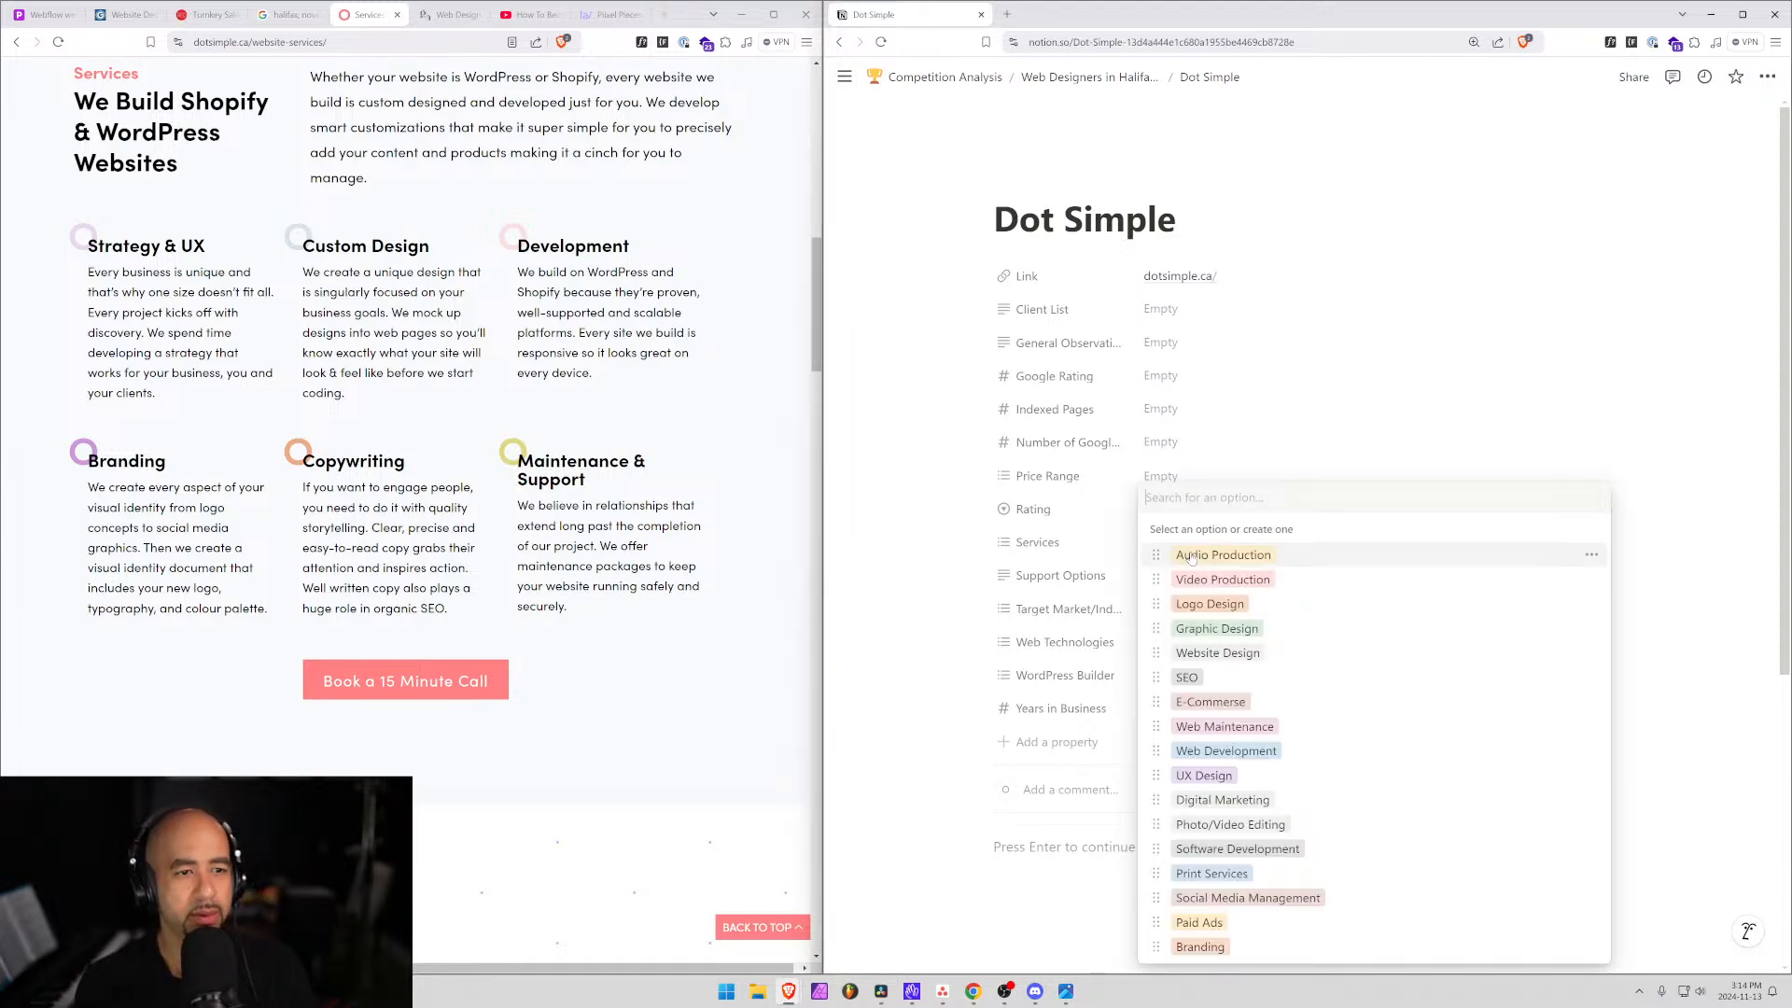
text(Bran)
key(Return)
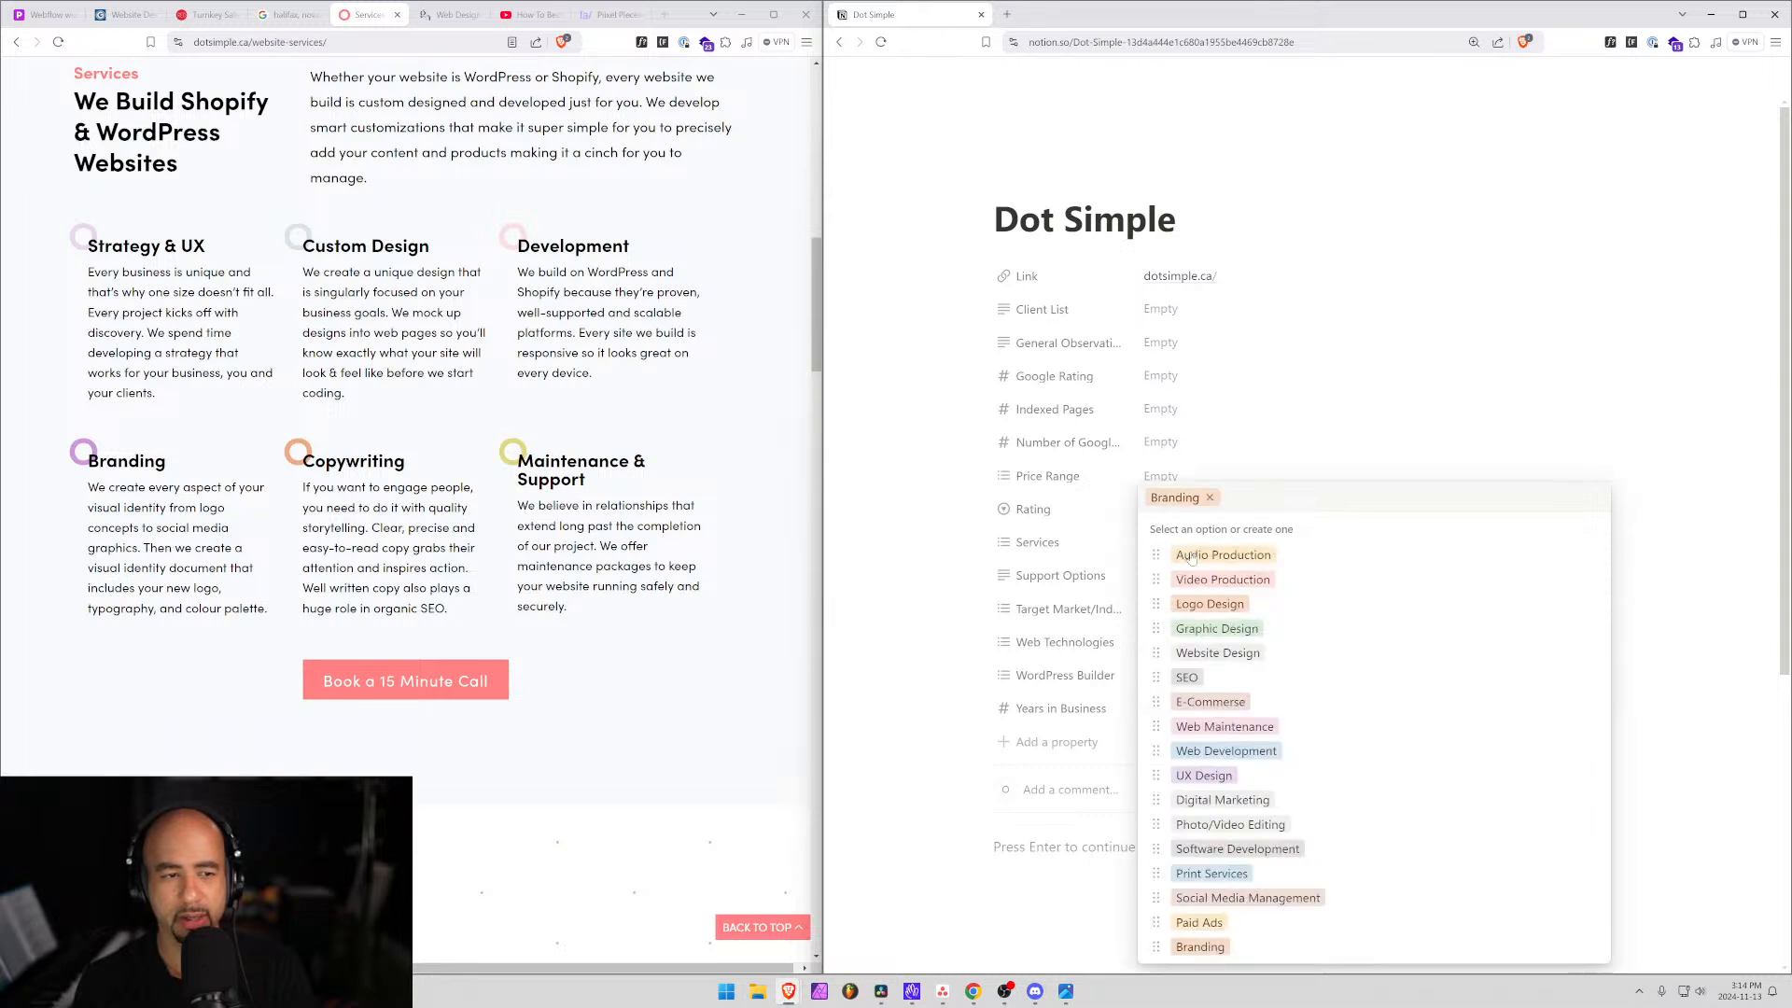
text(Copywriting)
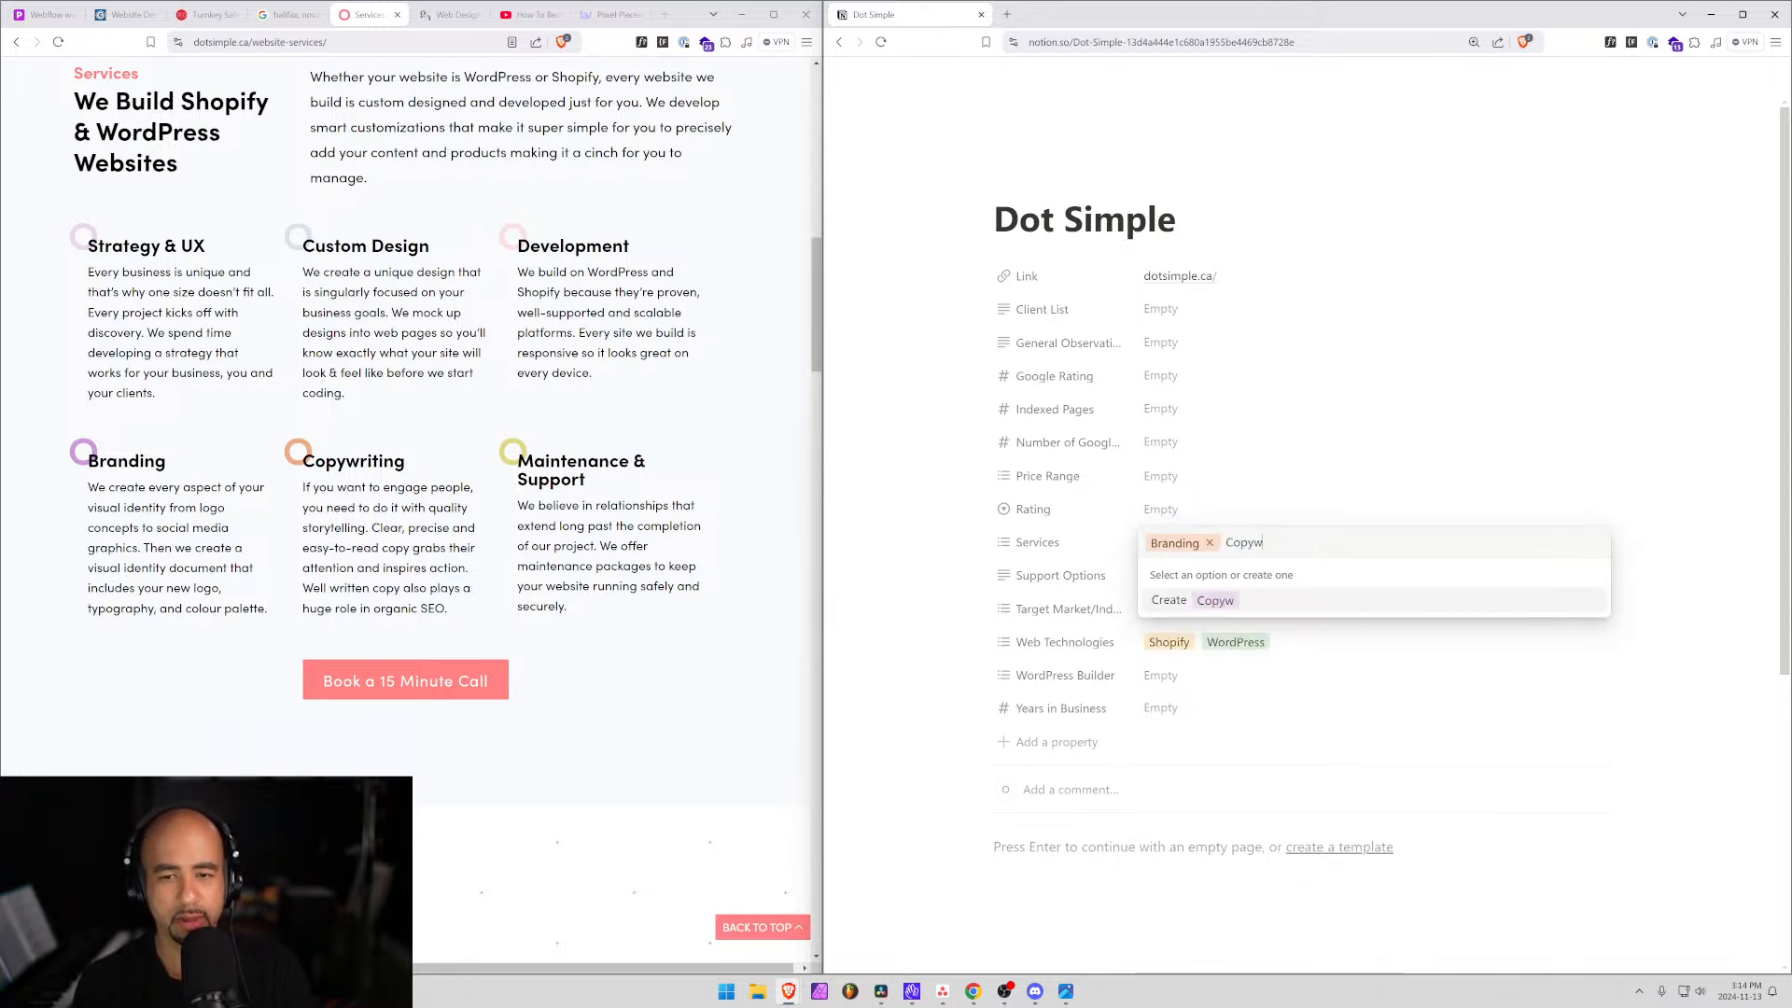
key(Return)
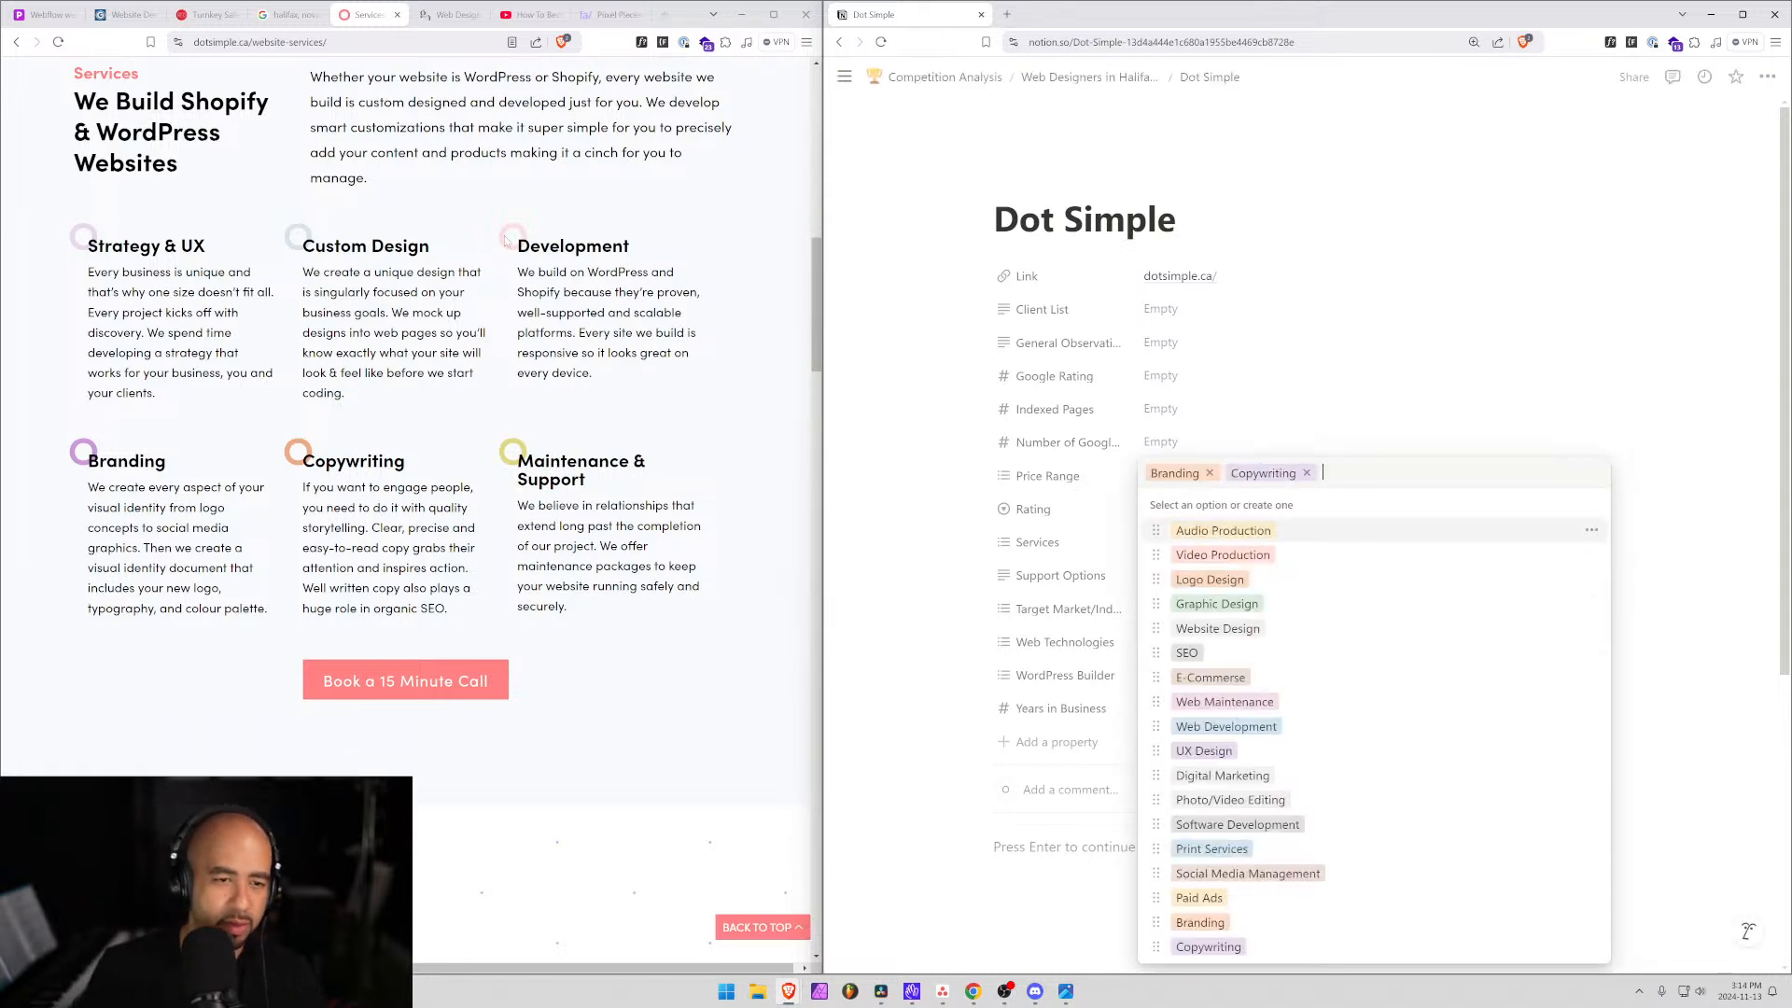
text(web)
key(Down)
key(Return)
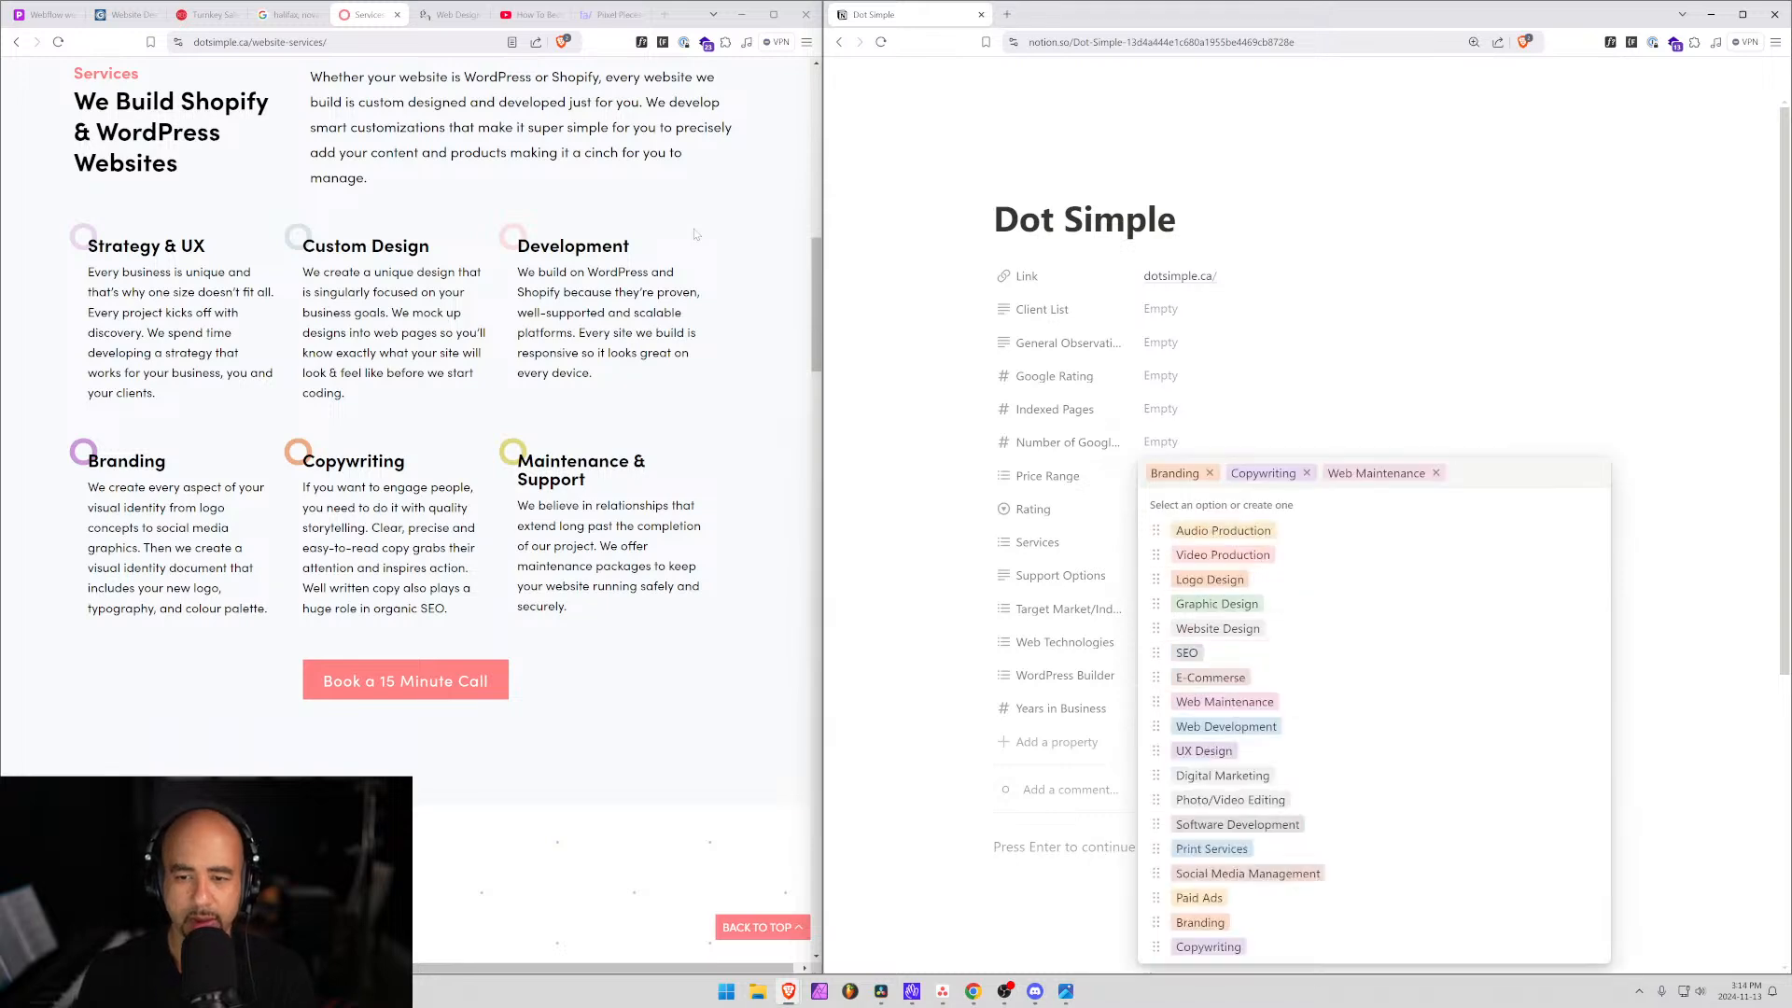
Open dotsimple.ca's Contact page and highlight the enquiry form's note about missed submissions.
scroll(422, 183, down, 5)
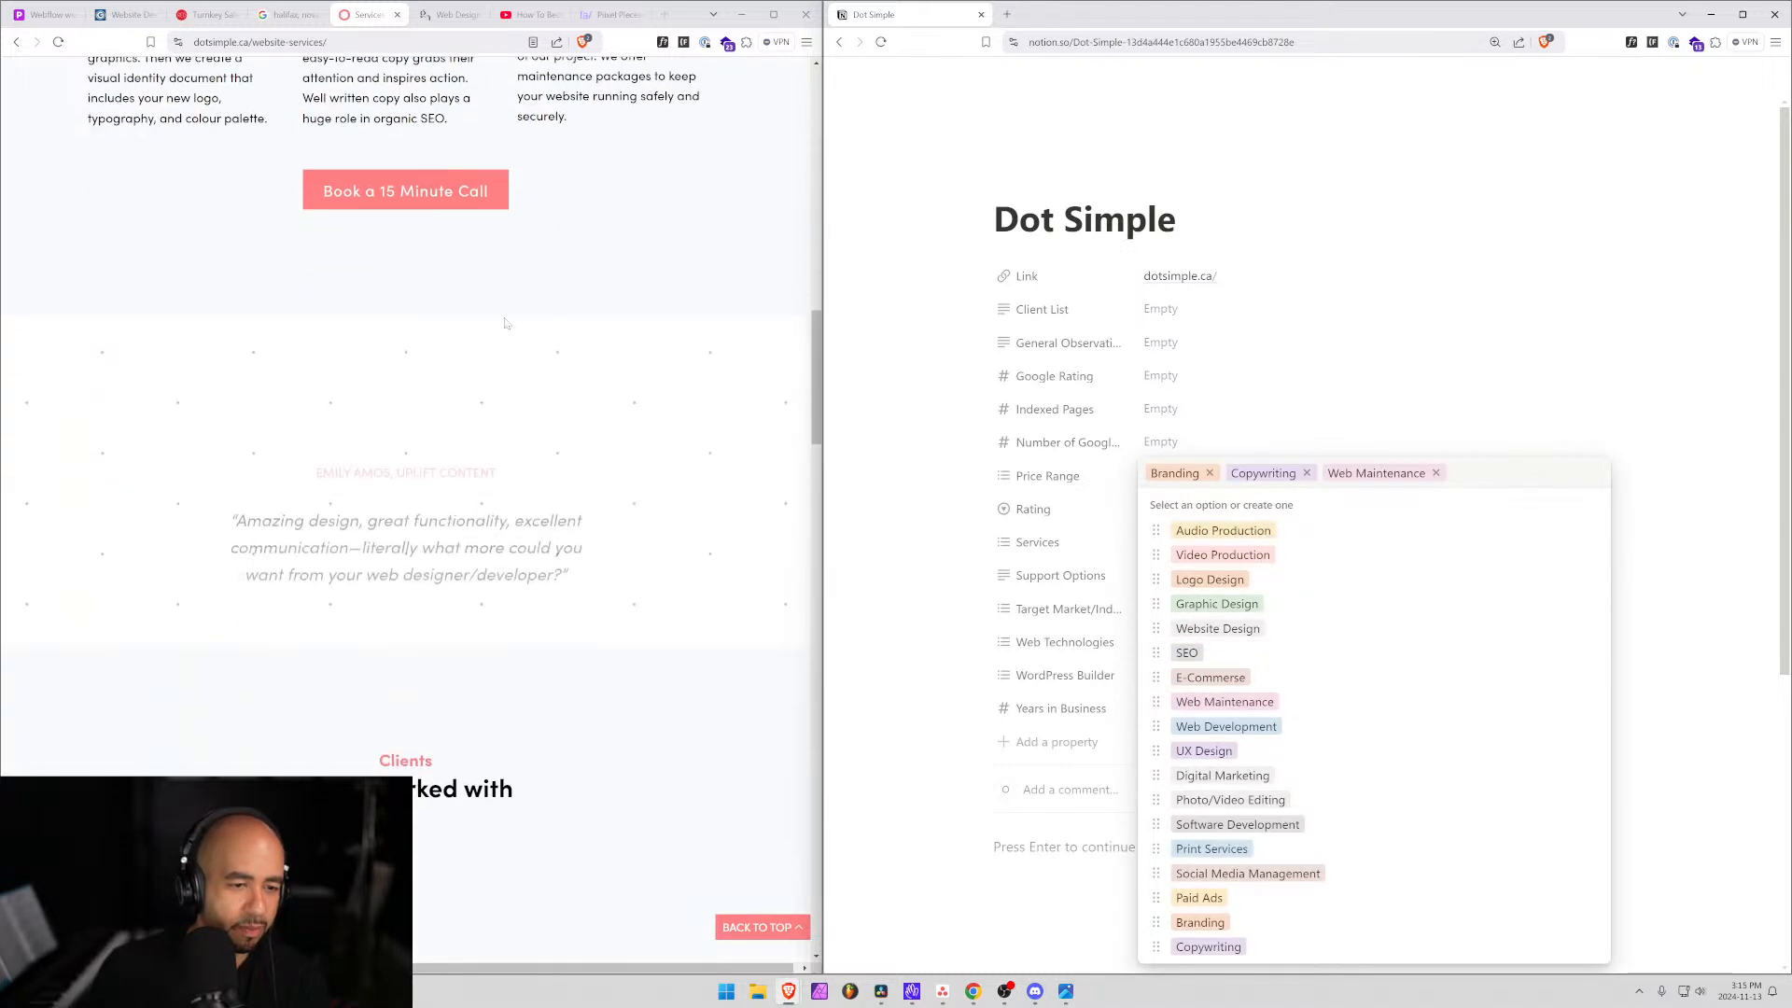
click(422, 183)
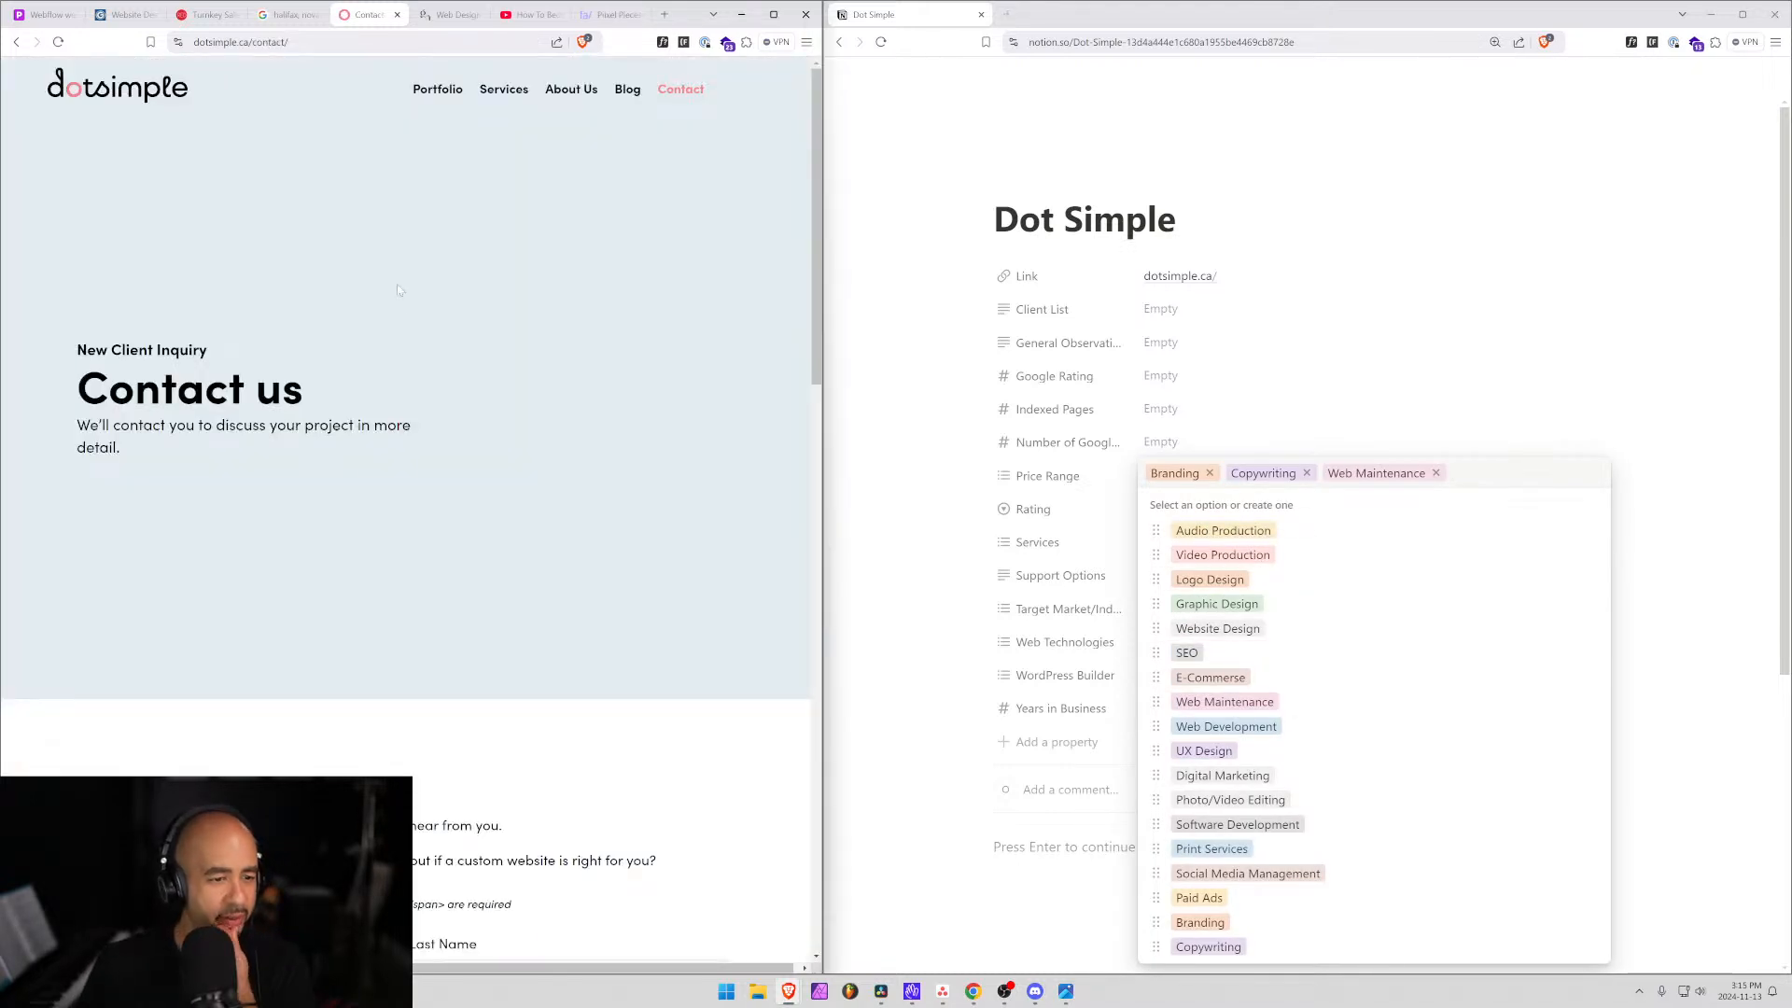
scroll(637, 460, down, 15)
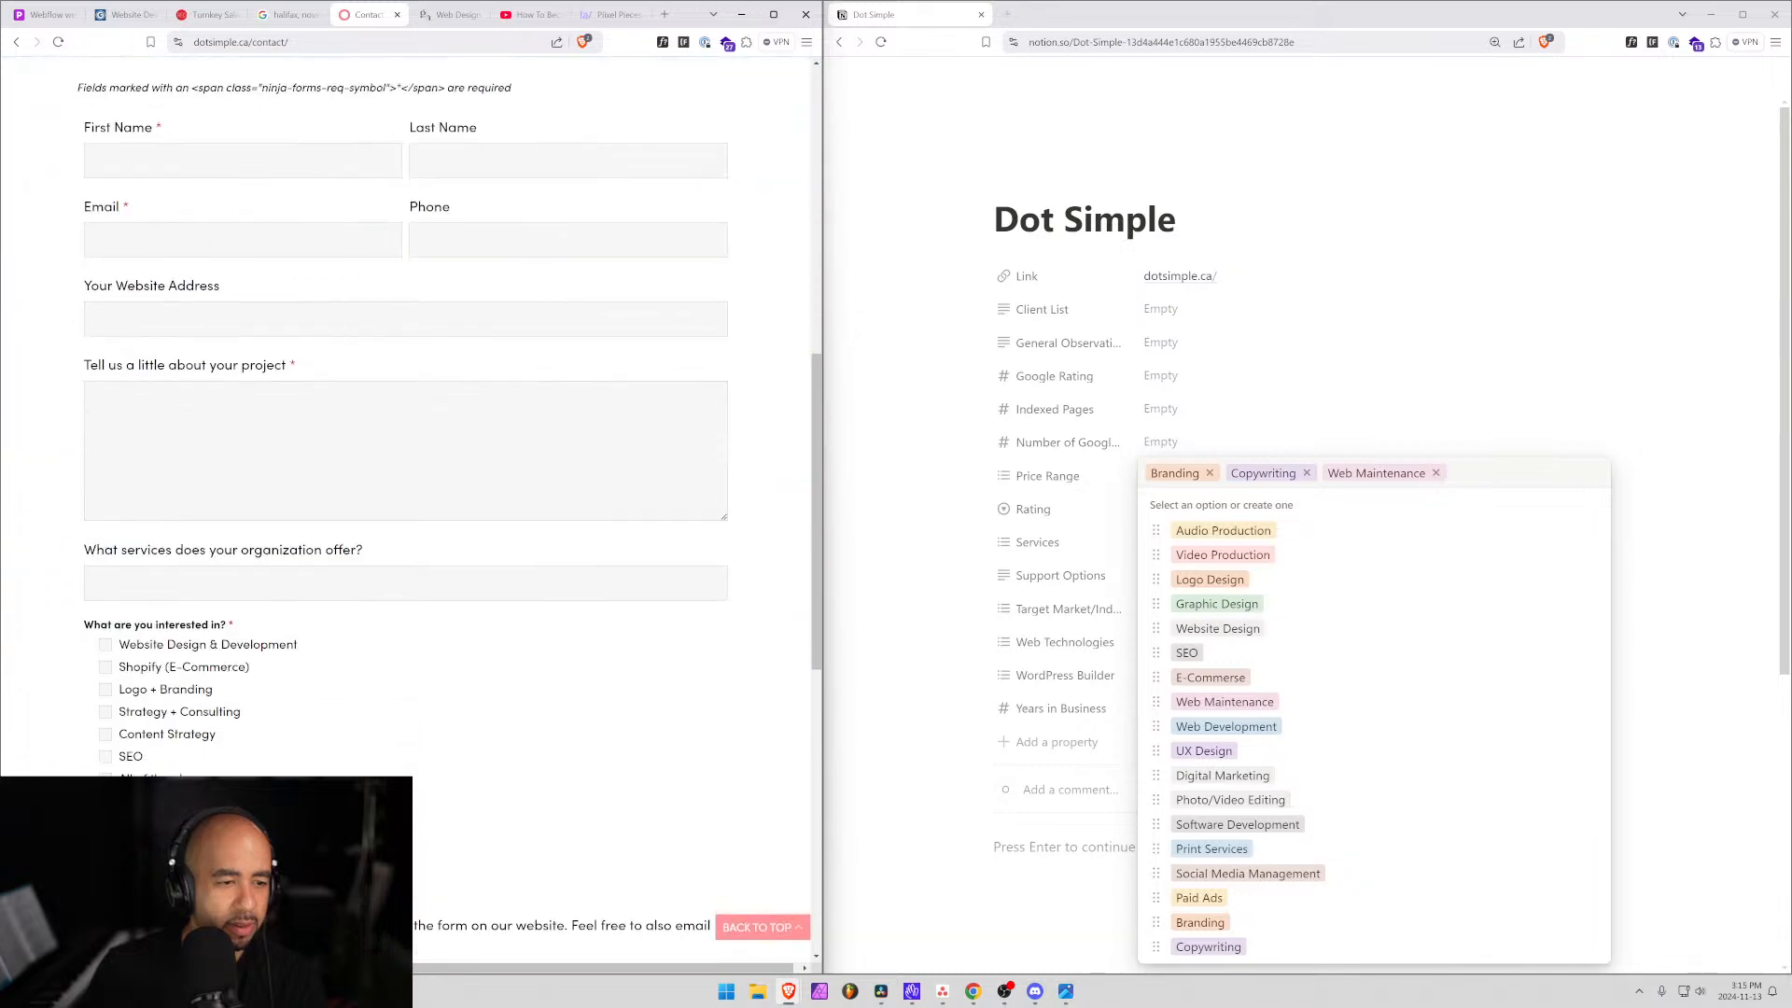
scroll(622, 471, up, 3)
scroll(622, 472, up, 8)
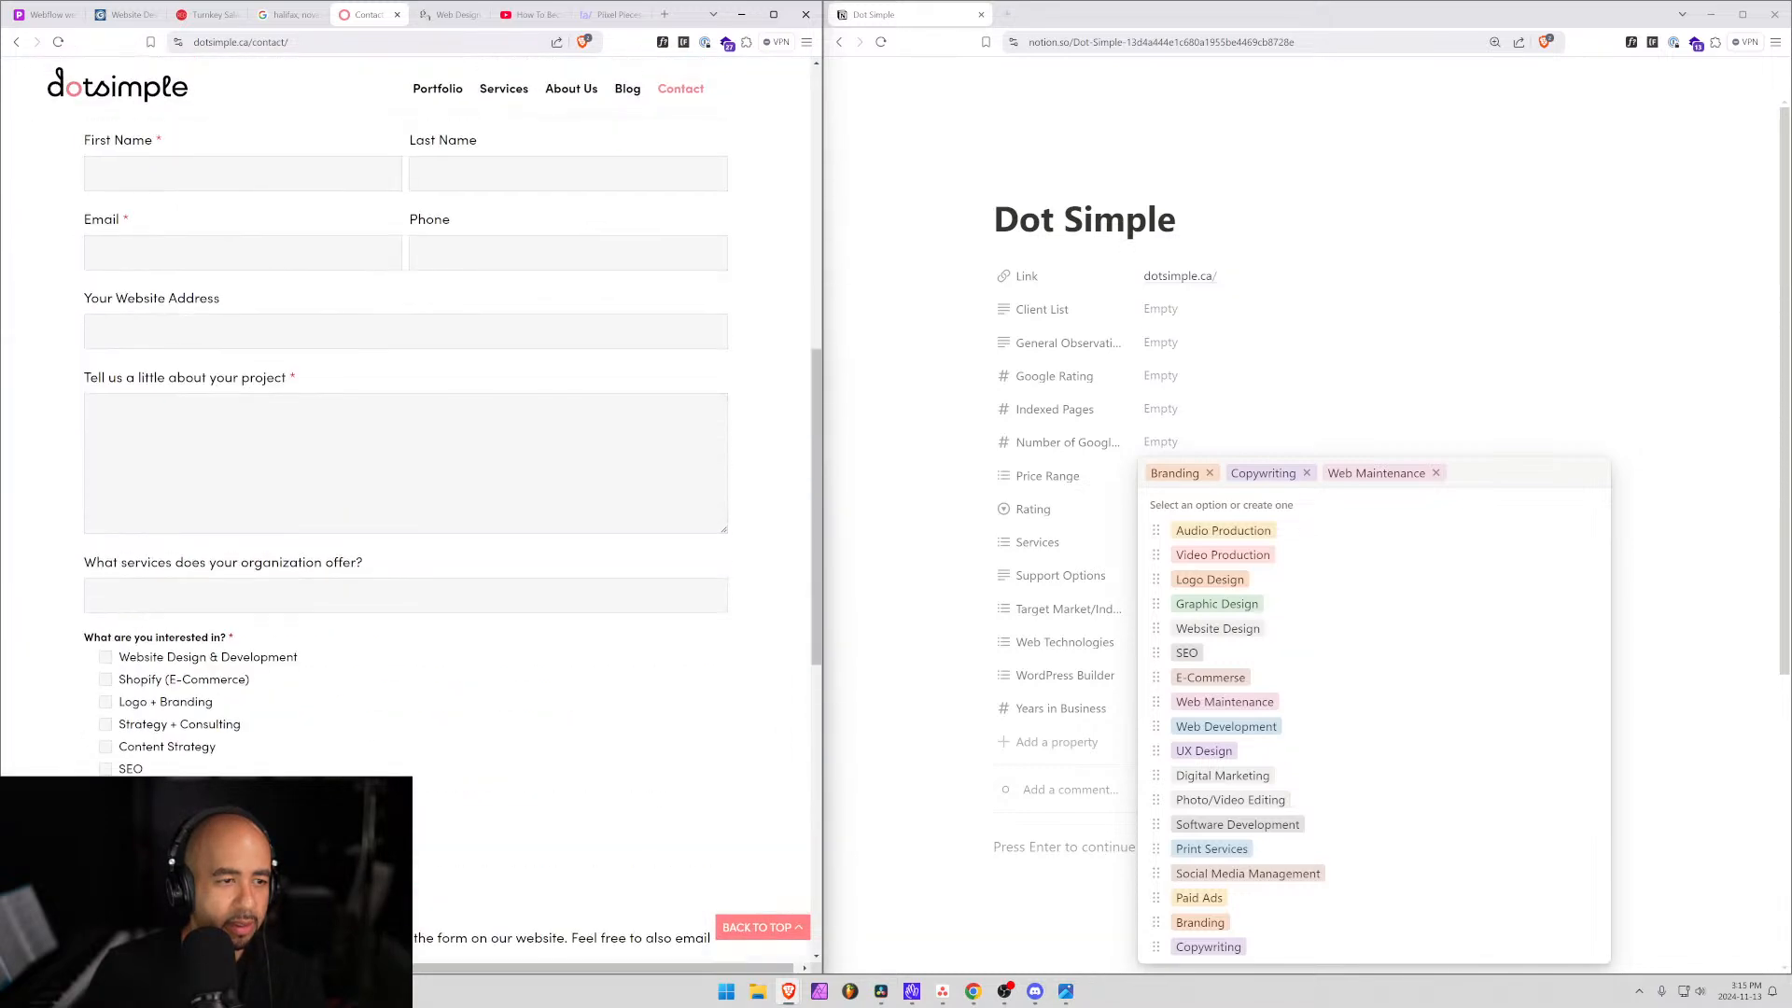
scroll(142, 530, down, 2)
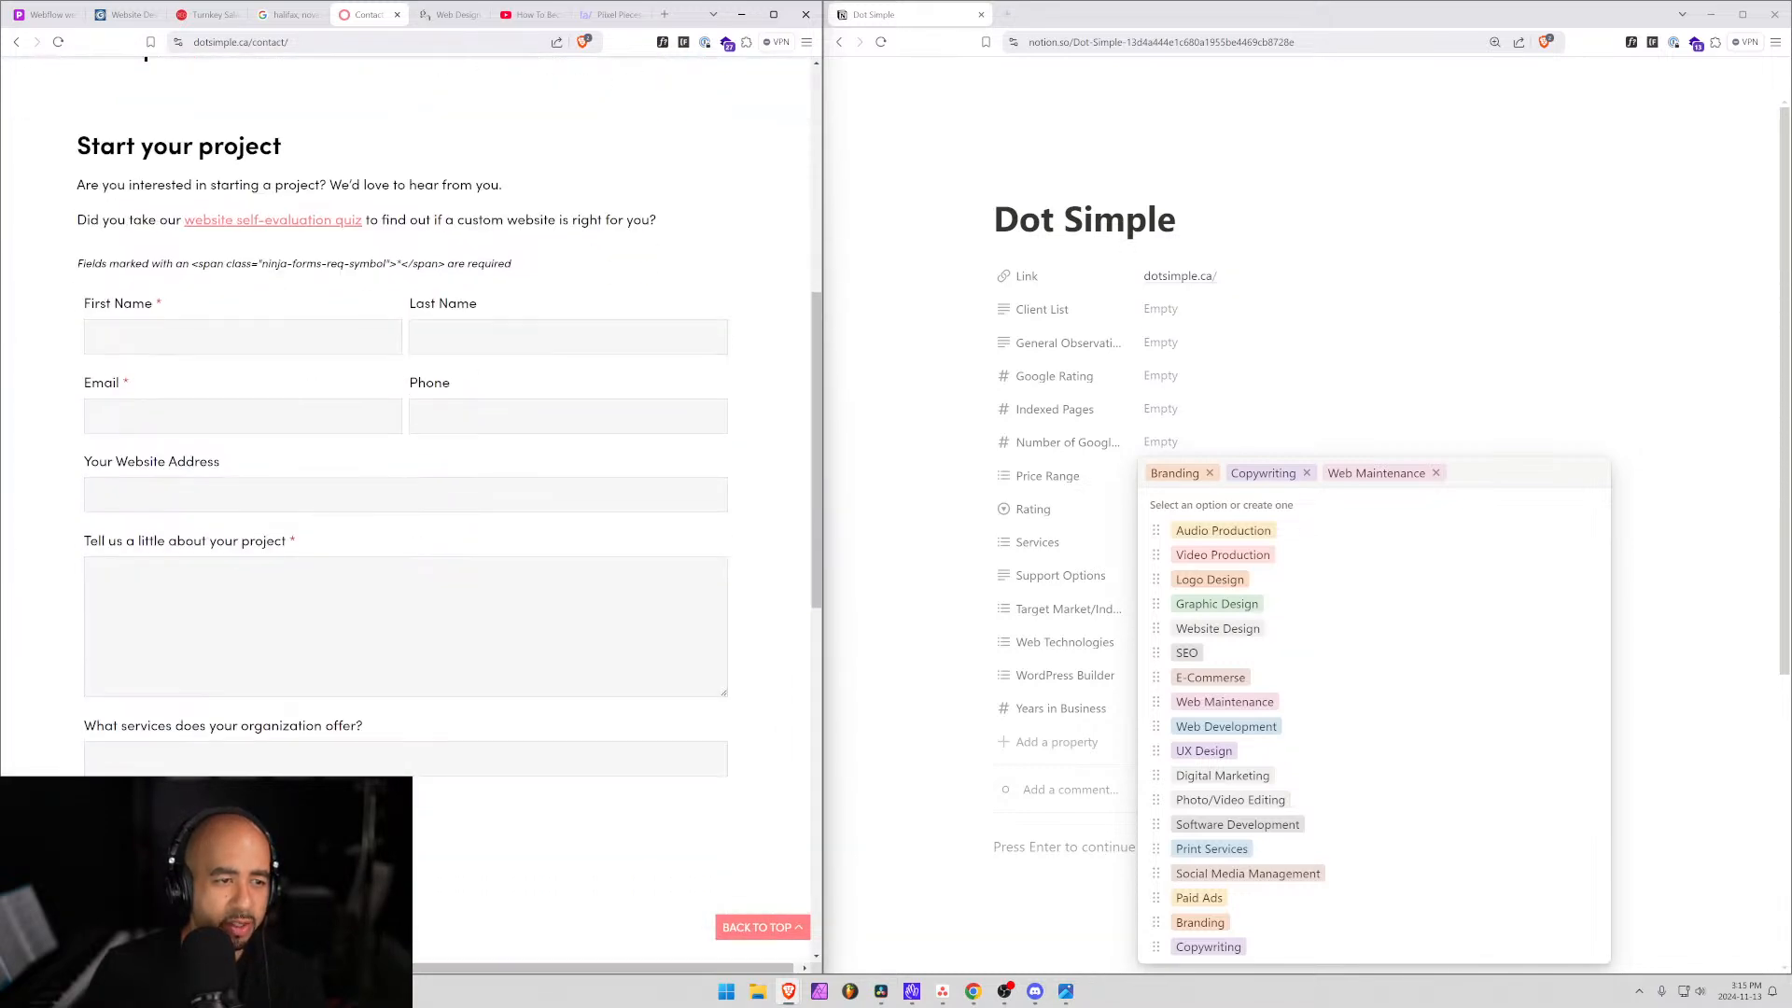
scroll(140, 446, up, 7)
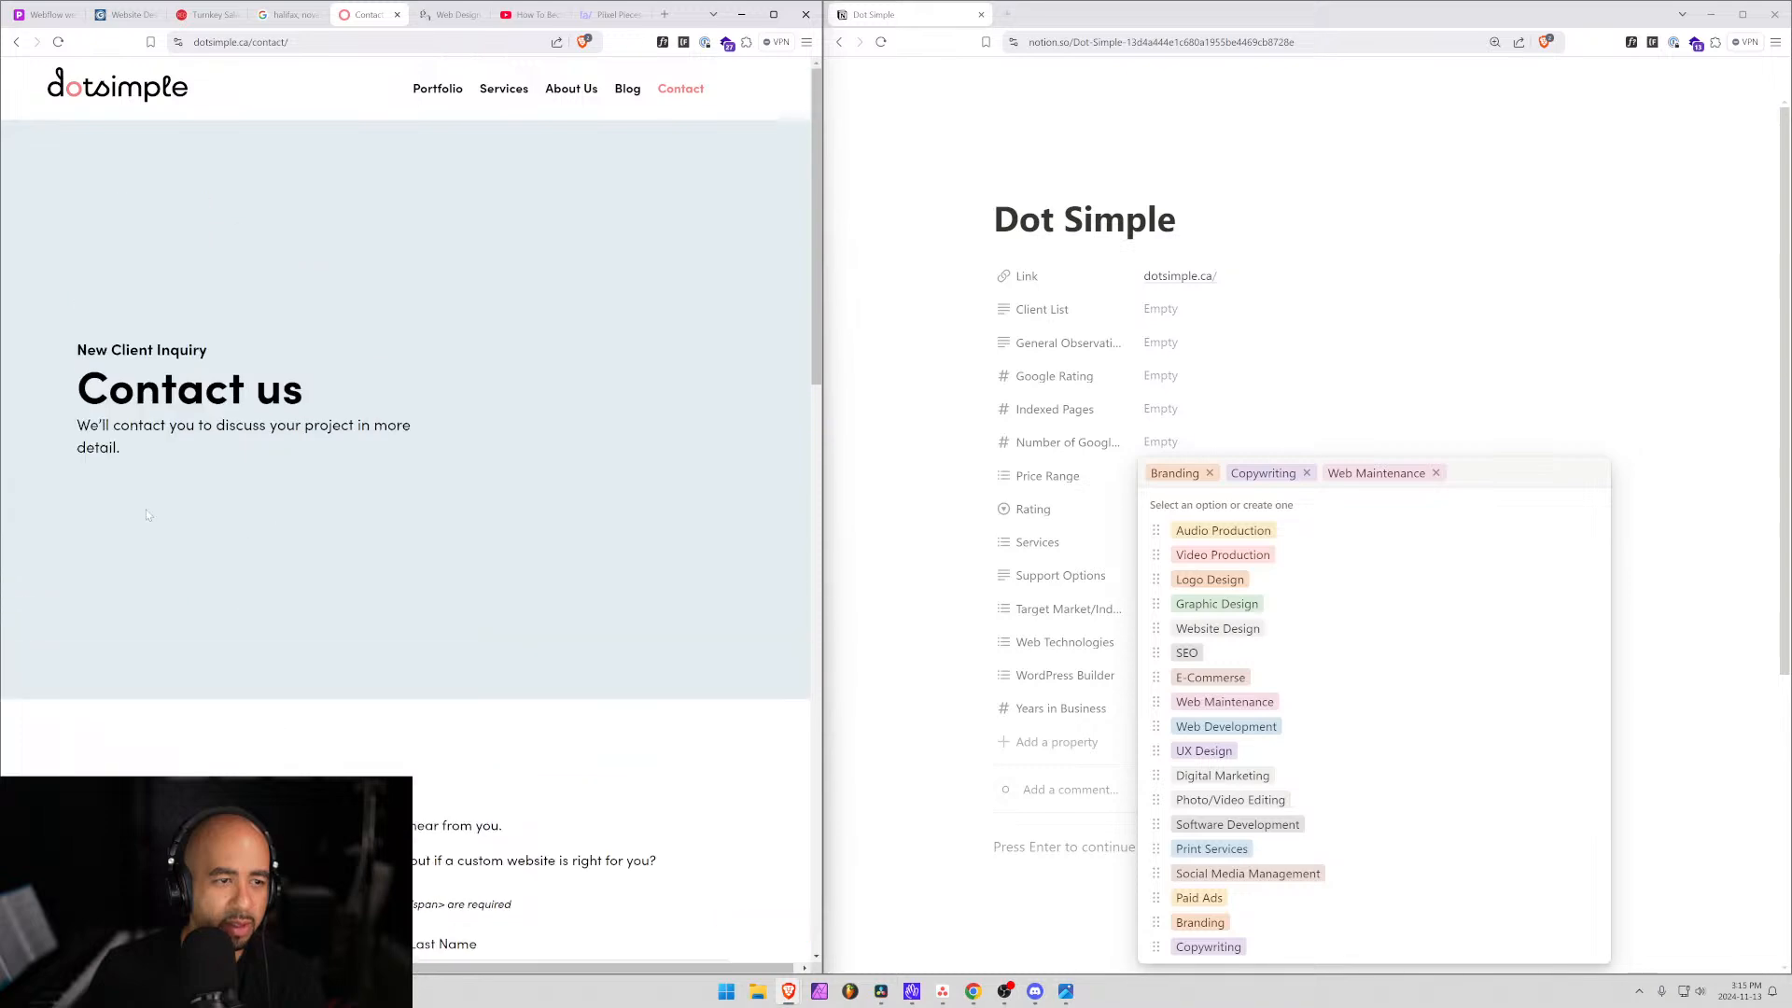
scroll(138, 442, down, 15)
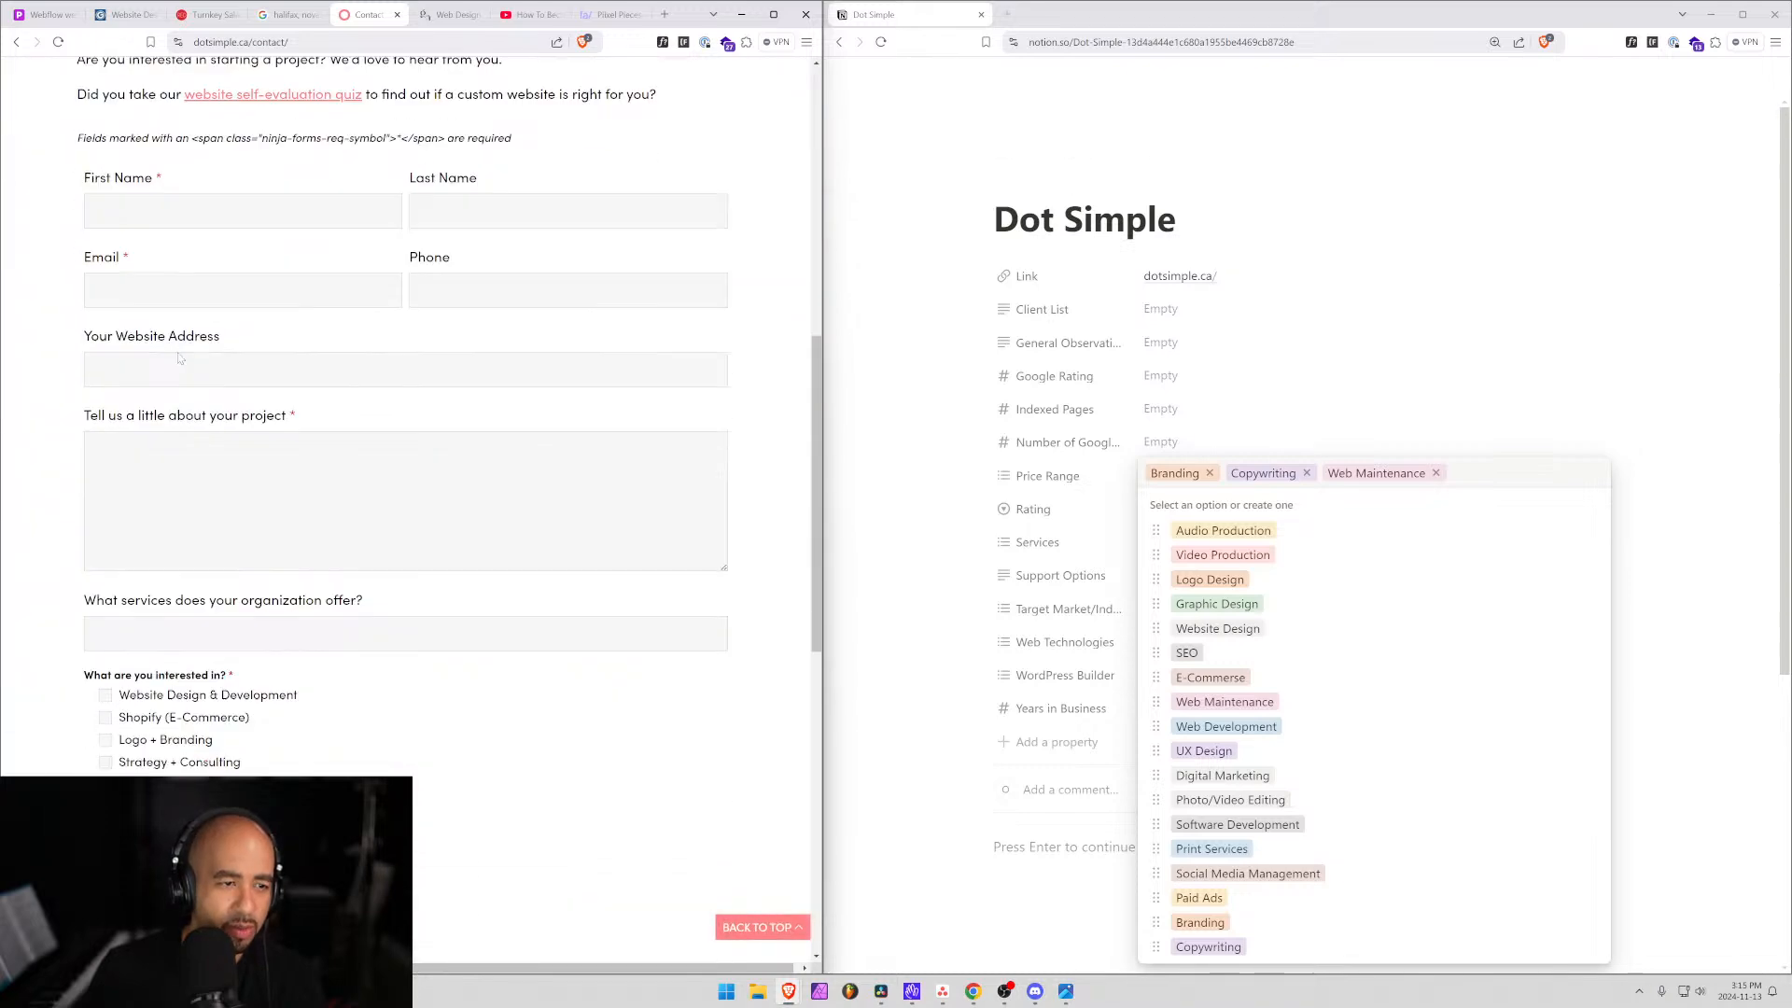
scroll(308, 569, up, 7)
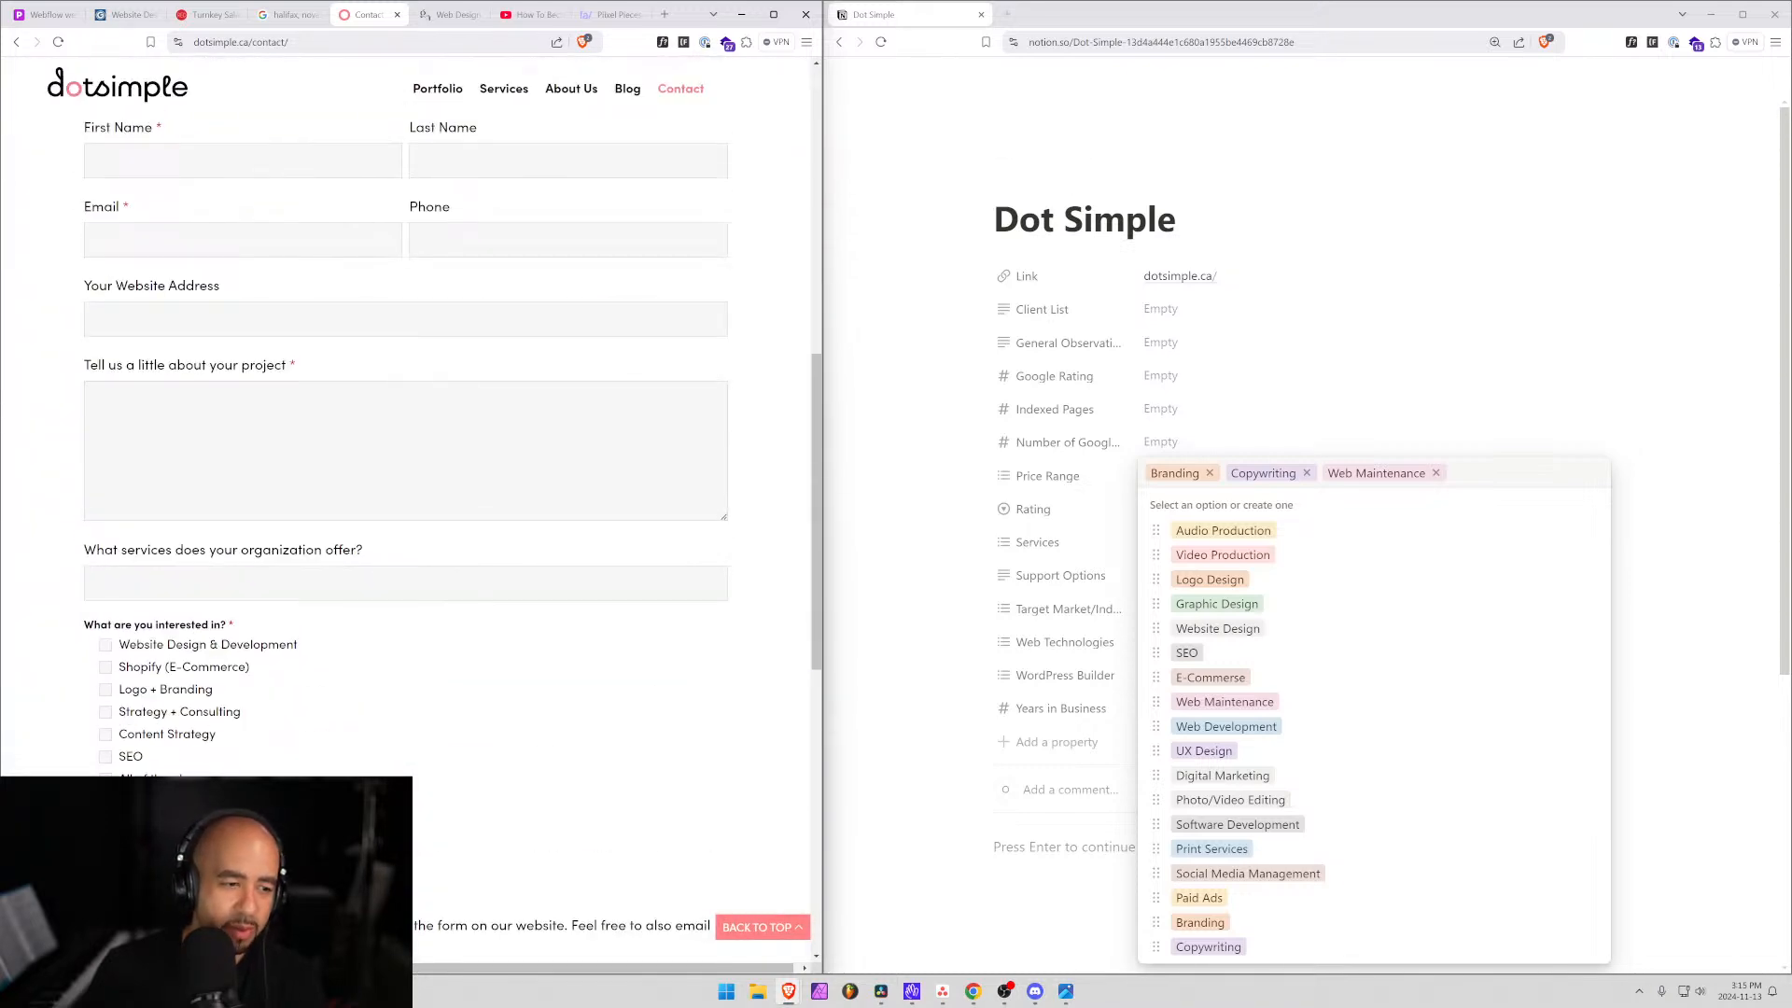
scroll(406, 513, down, 5)
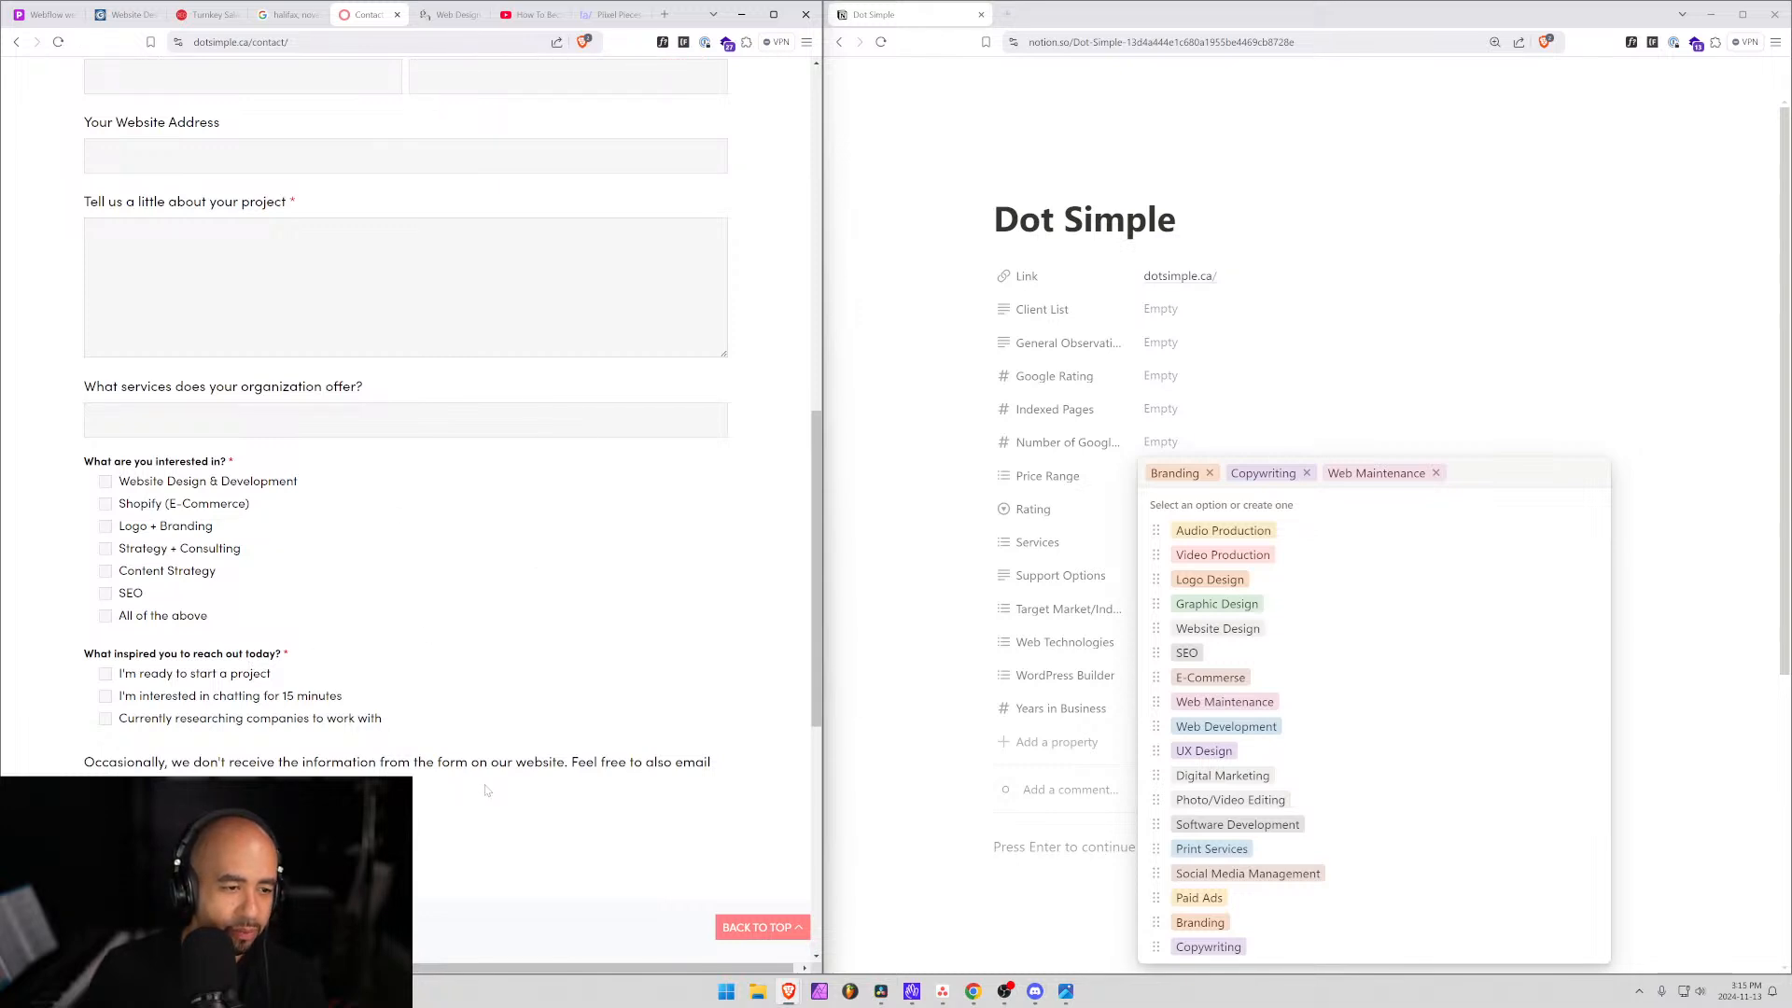
scroll(486, 790, down, 2)
scroll(471, 784, down, 4)
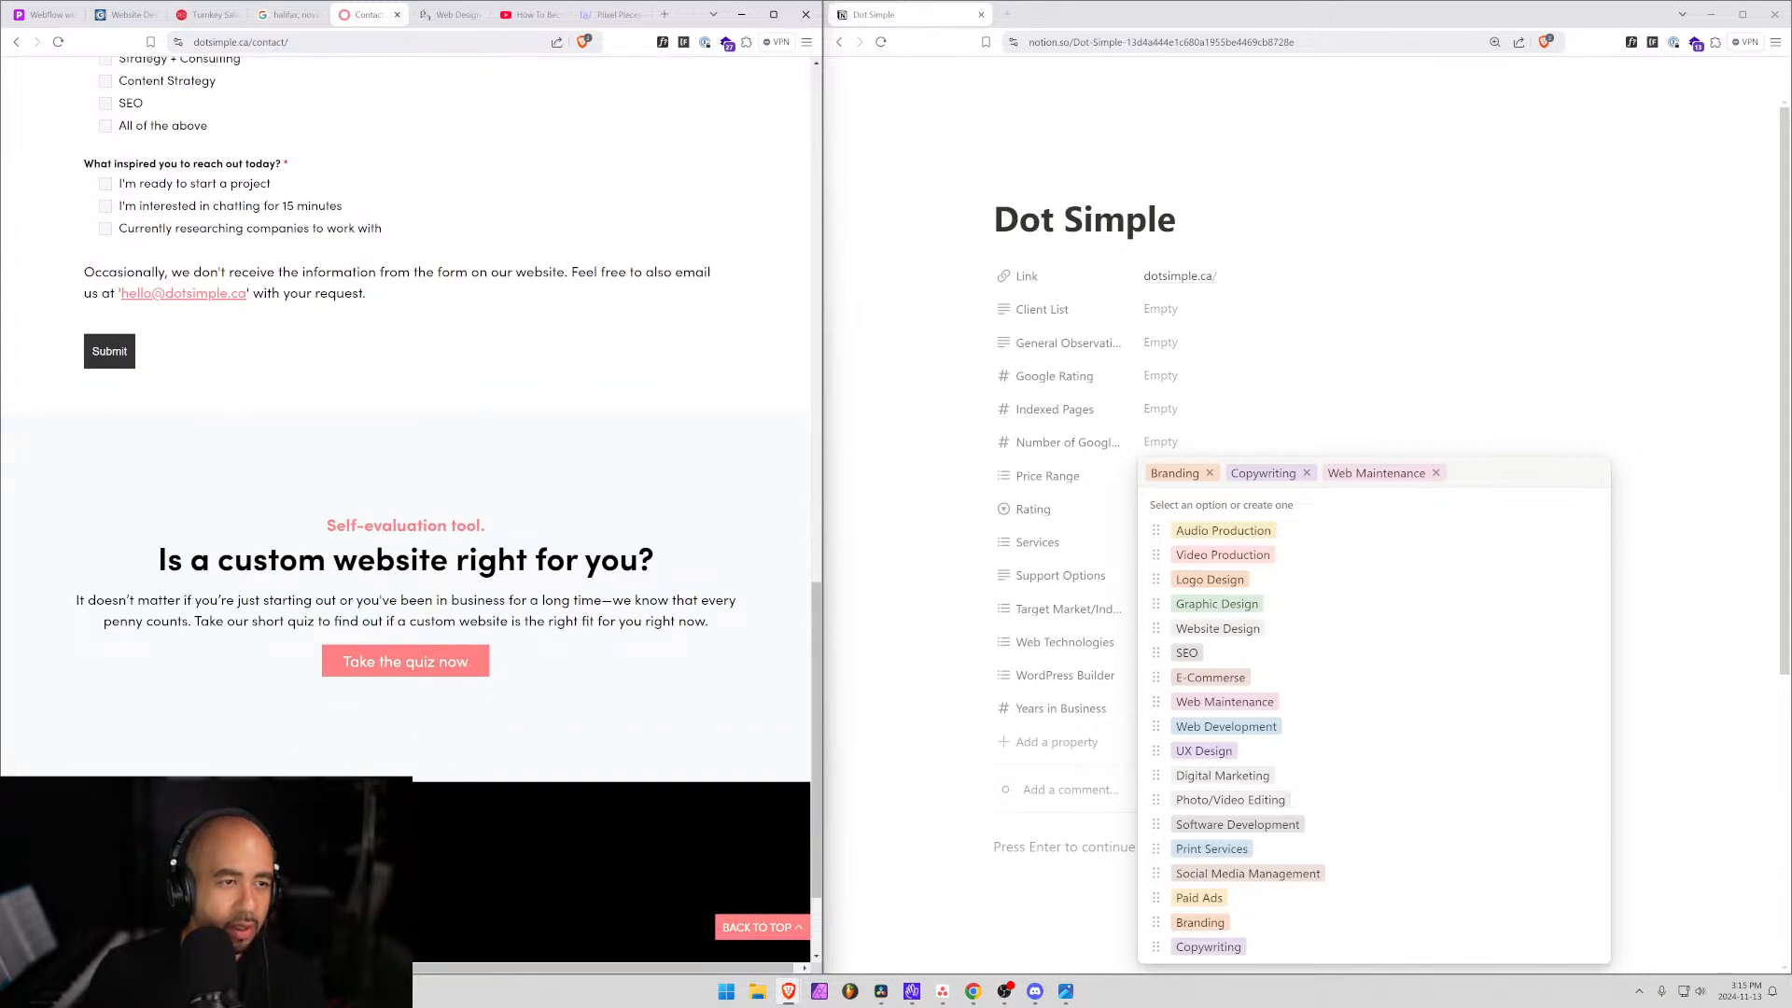
drag(84, 272, 565, 272)
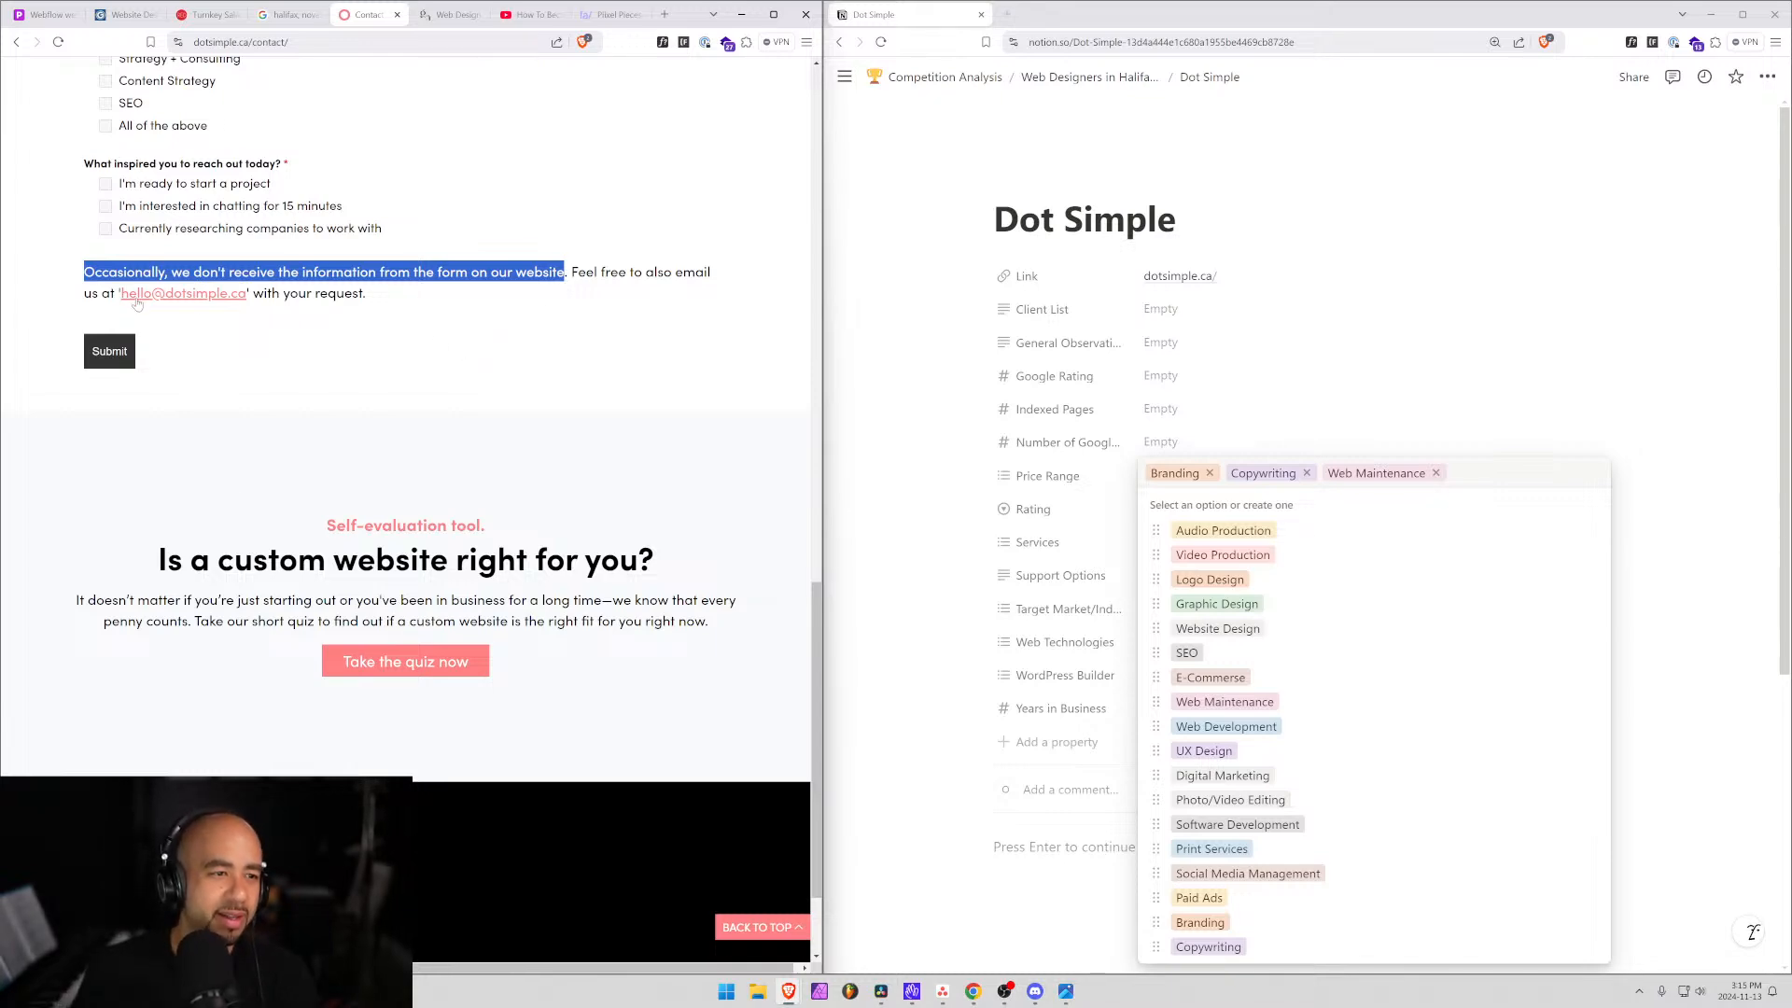
scroll(359, 467, up, 3)
Clear the page highlight and scroll through Dot Simple's Services options.
click(719, 494)
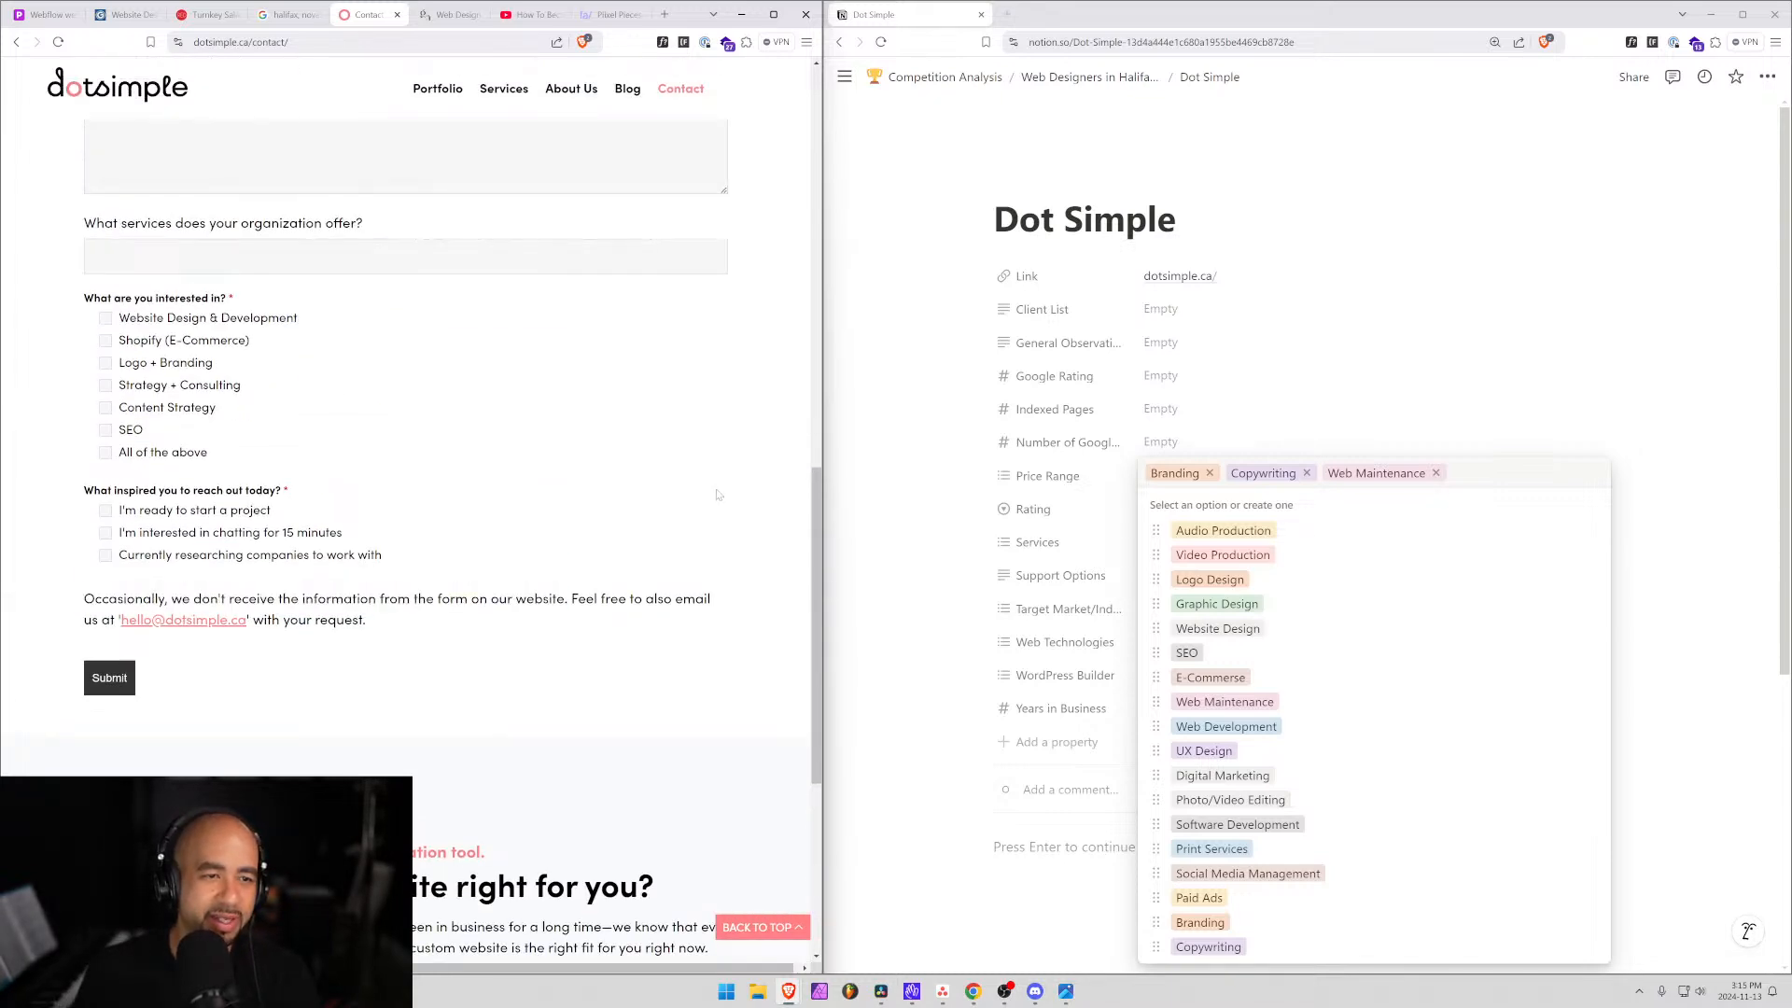
scroll(672, 502, up, 15)
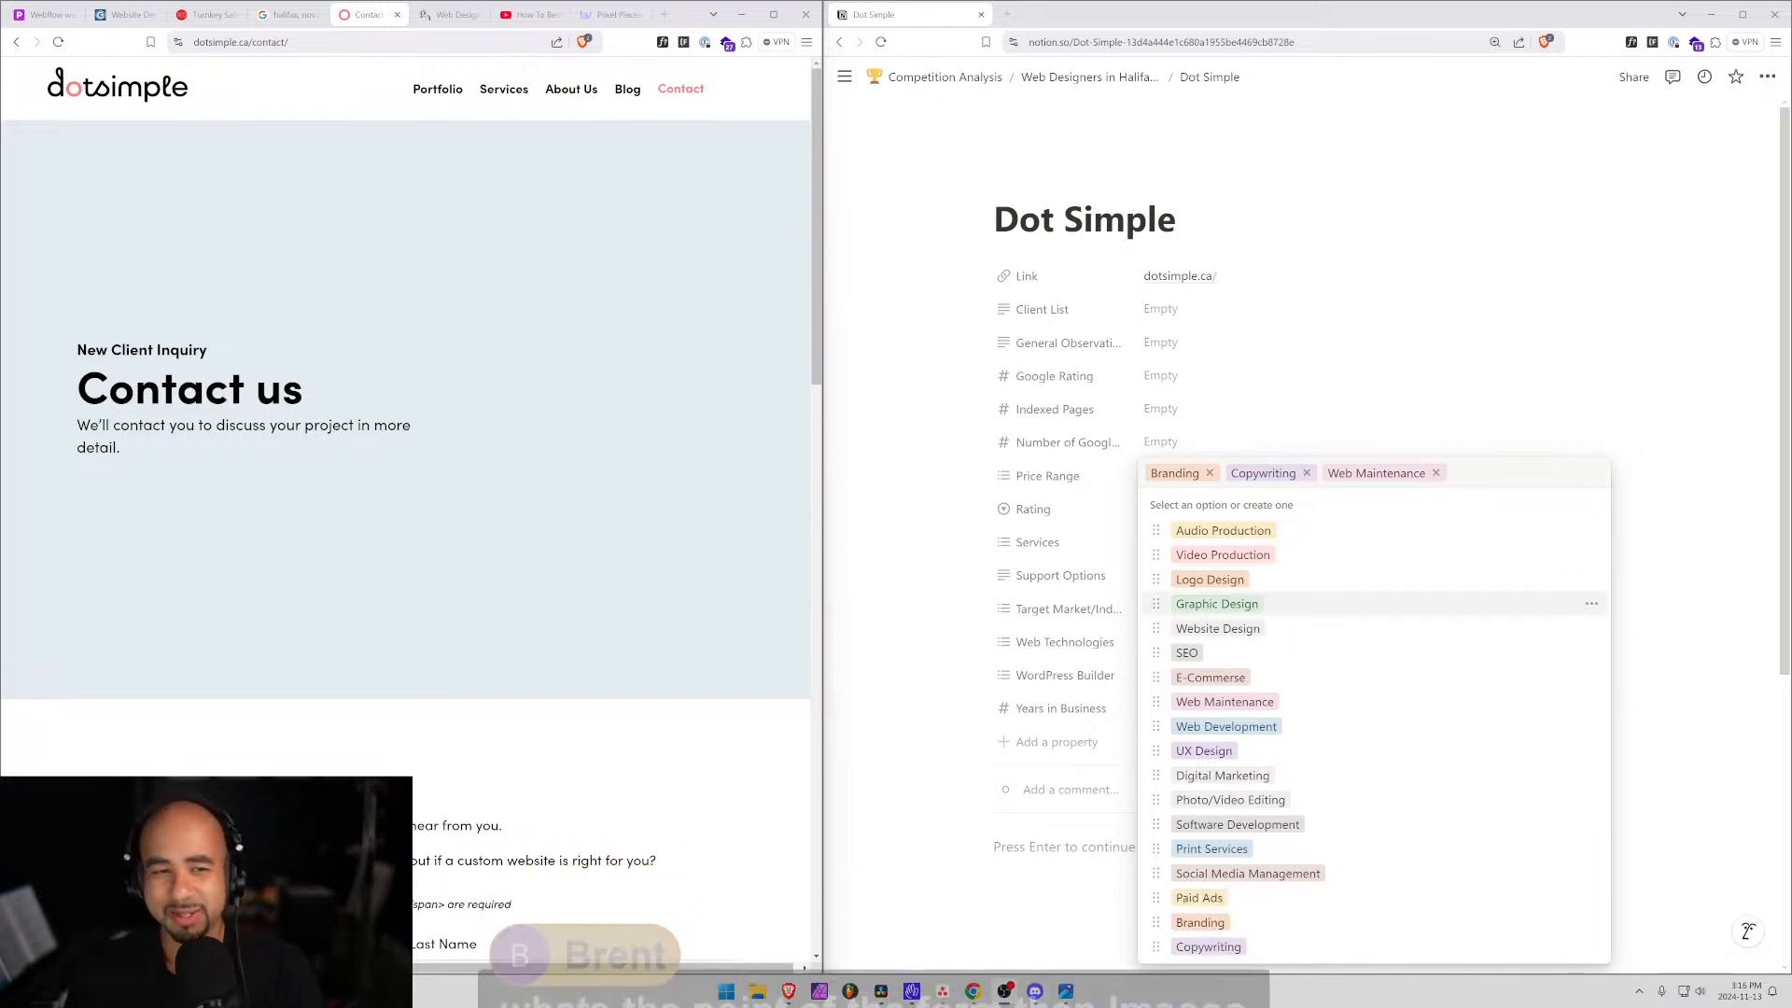
scroll(364, 336, down, 8)
scroll(369, 304, down, 8)
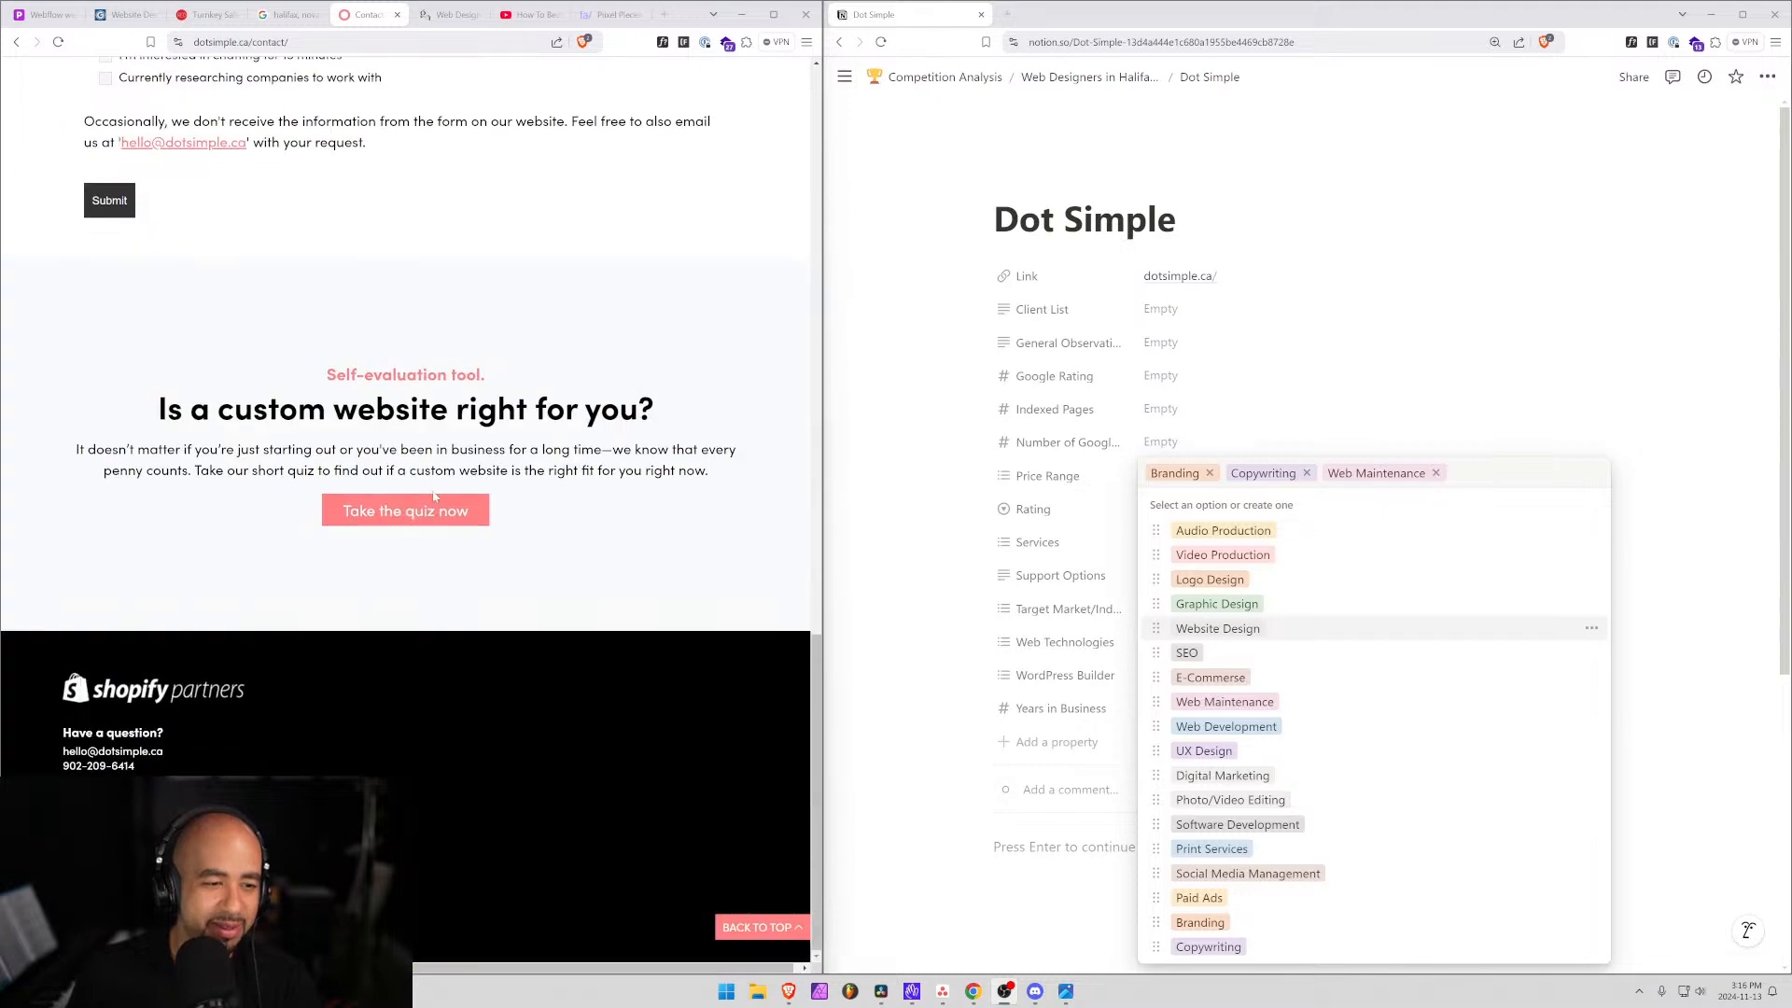
scroll(414, 468, up, 15)
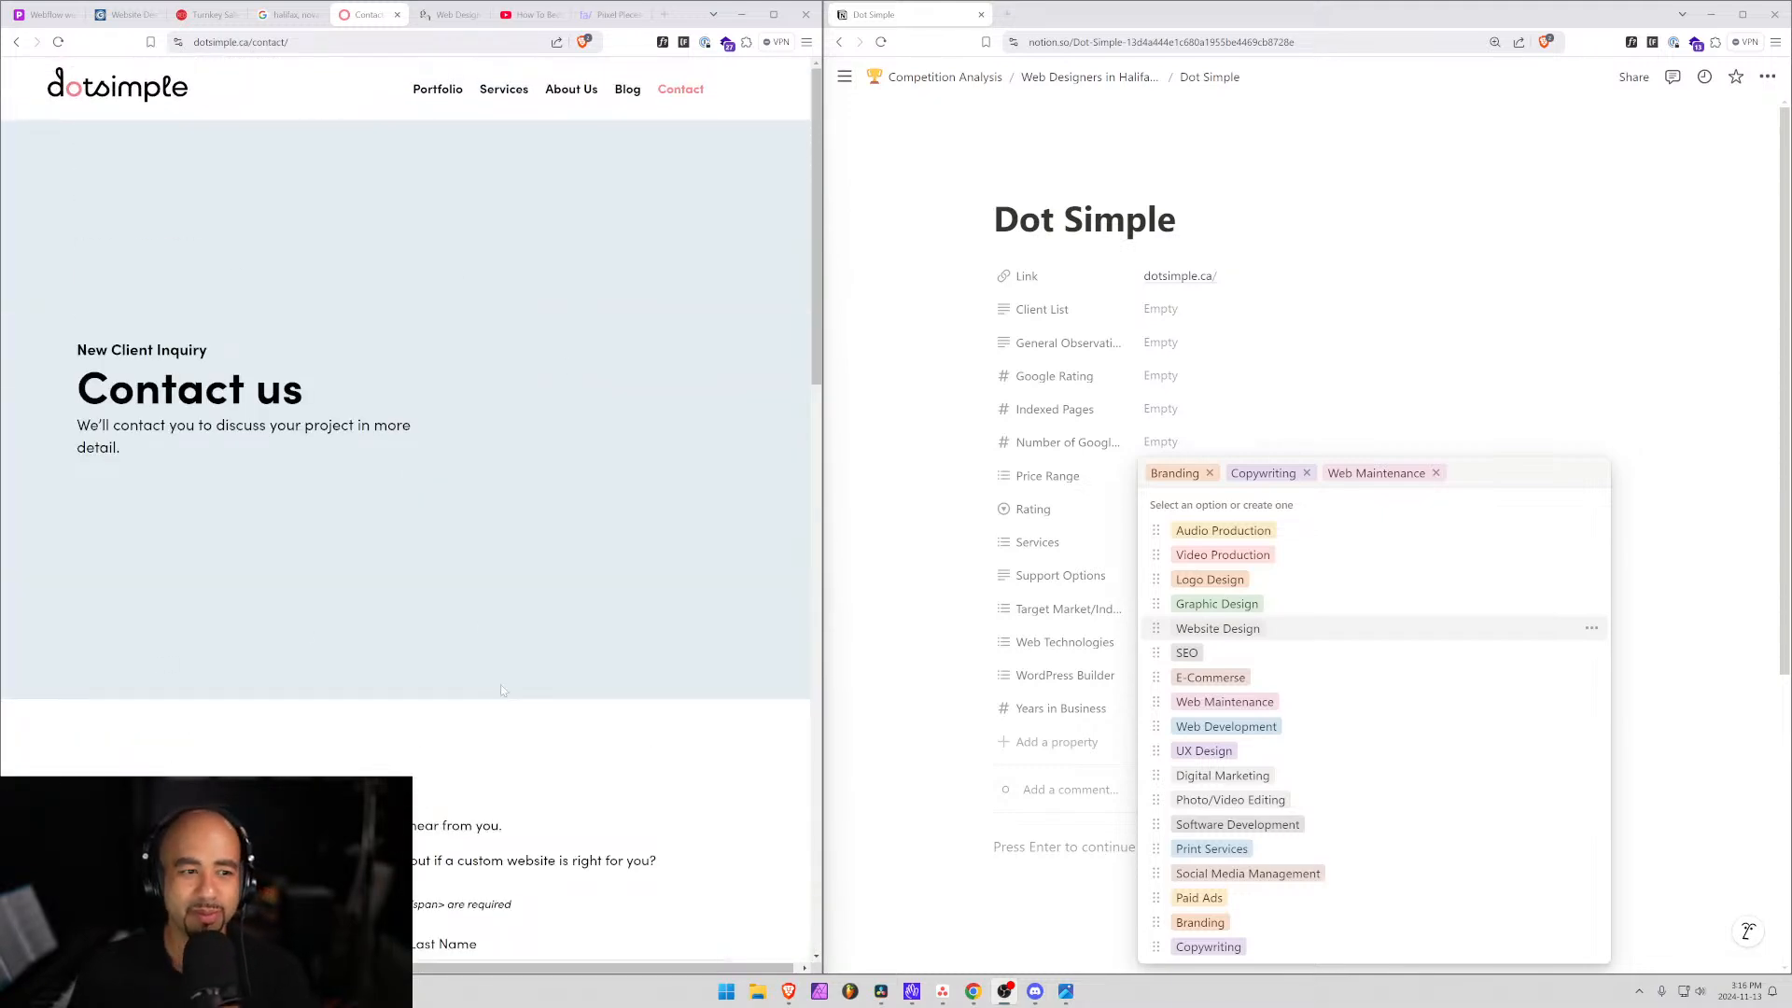
scroll(500, 688, down, 15)
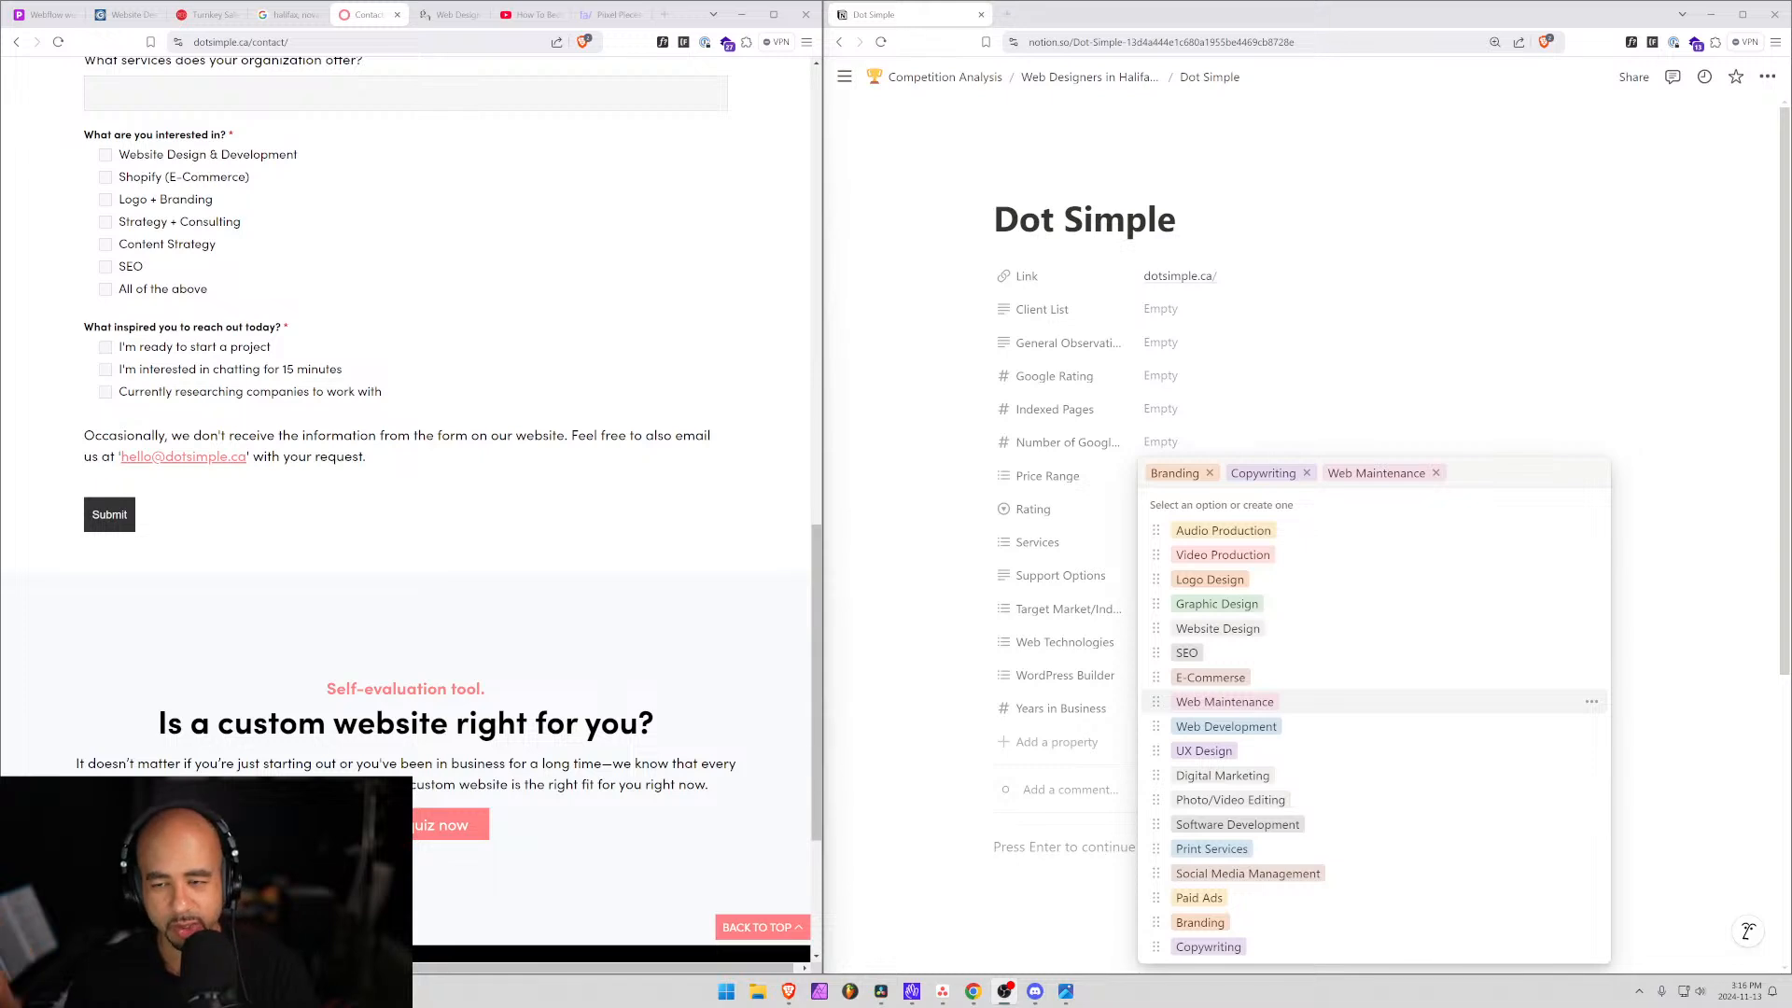
Enter Dot Simple's General Observations: 'Small team, focuses on Women as the target audience.'.
click(860, 817)
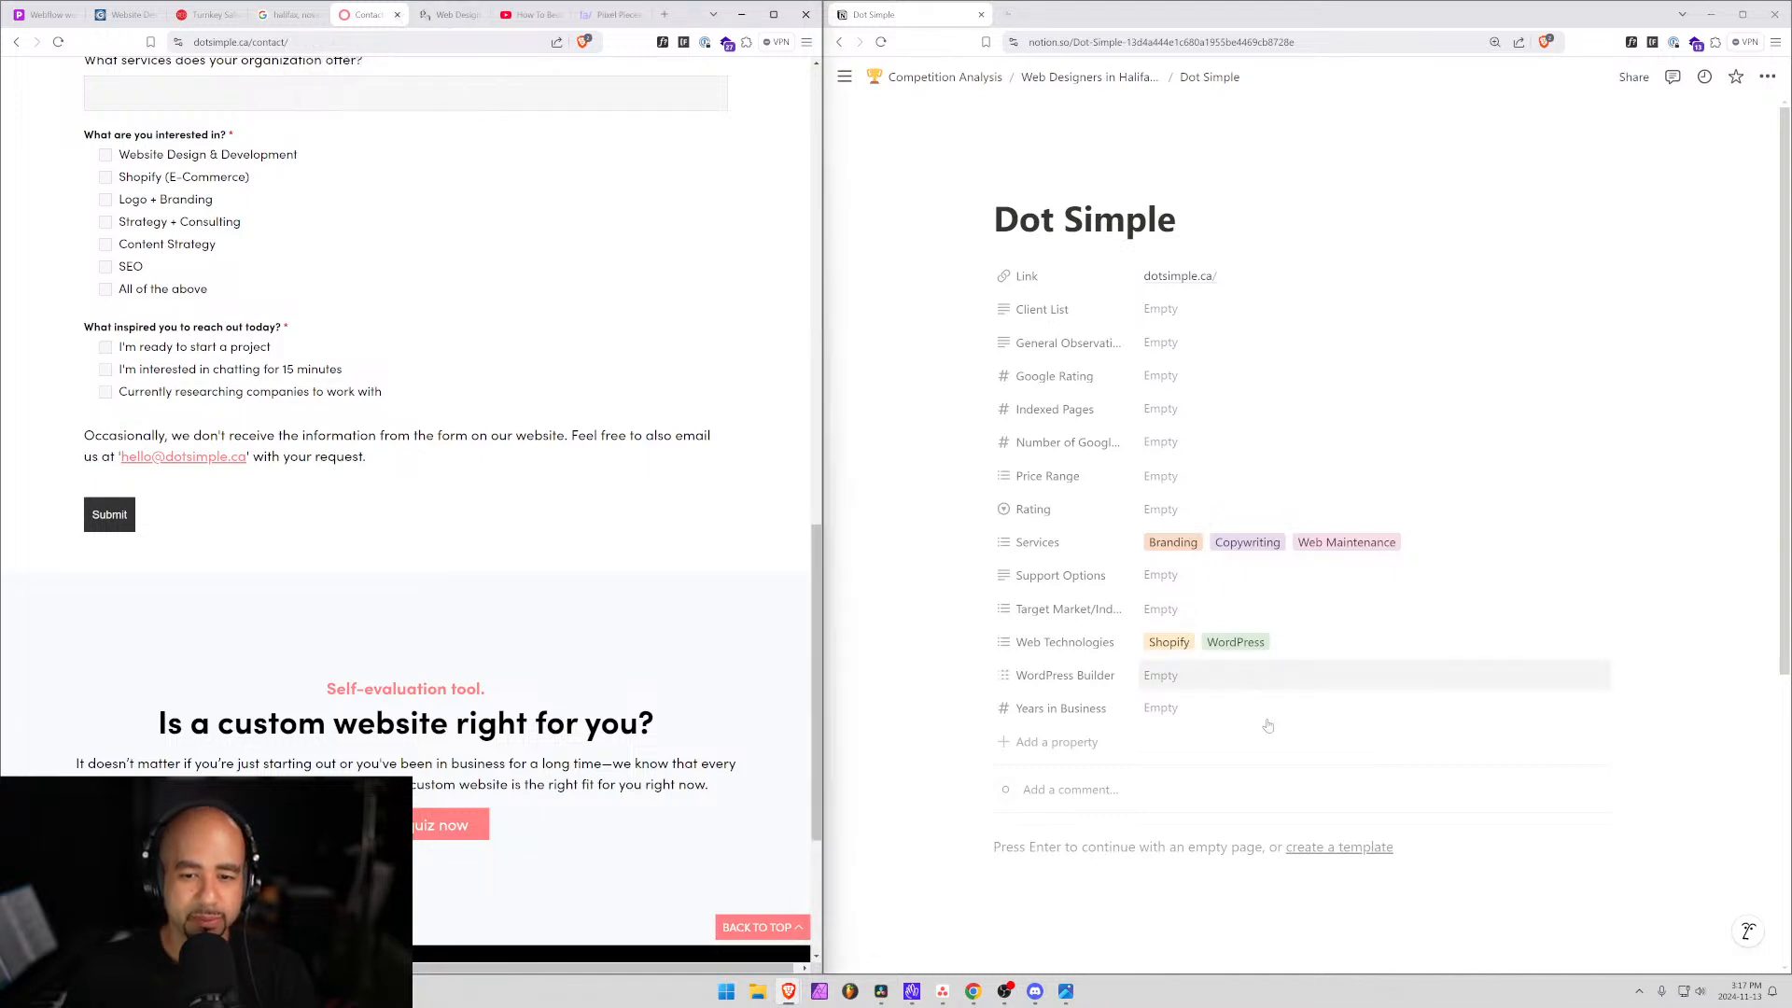
click(1160, 342)
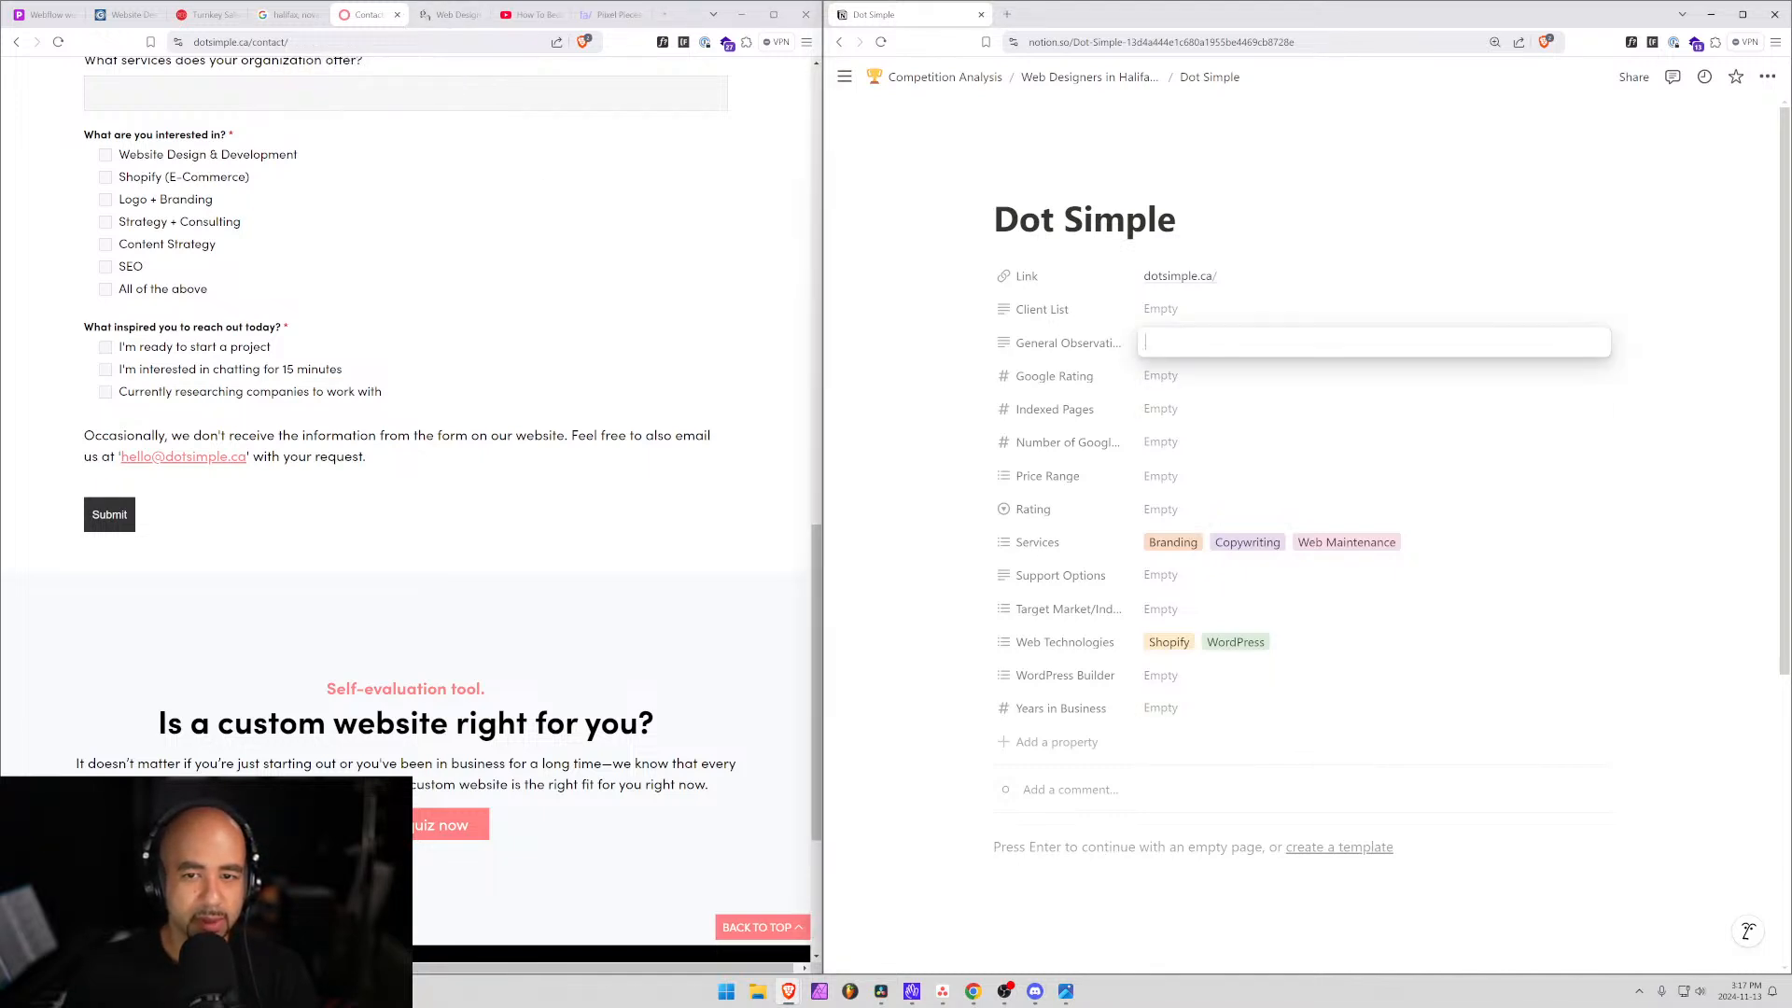
text(Small team)
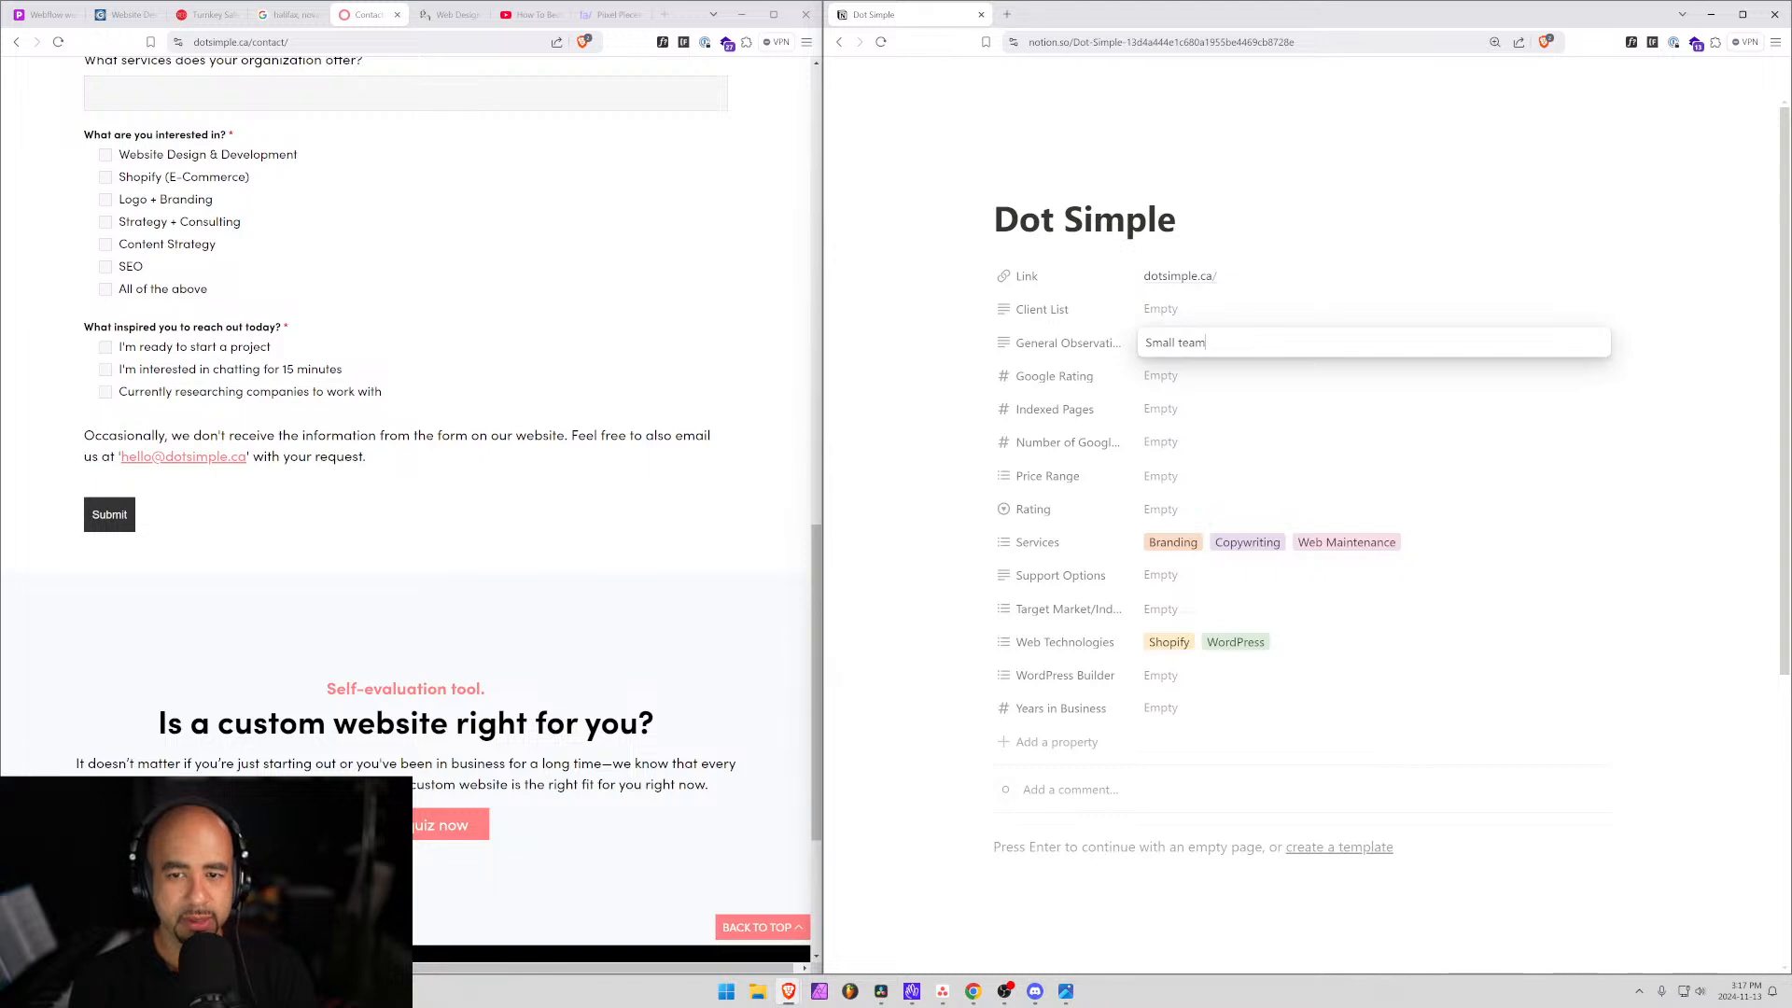
text(, fouc)
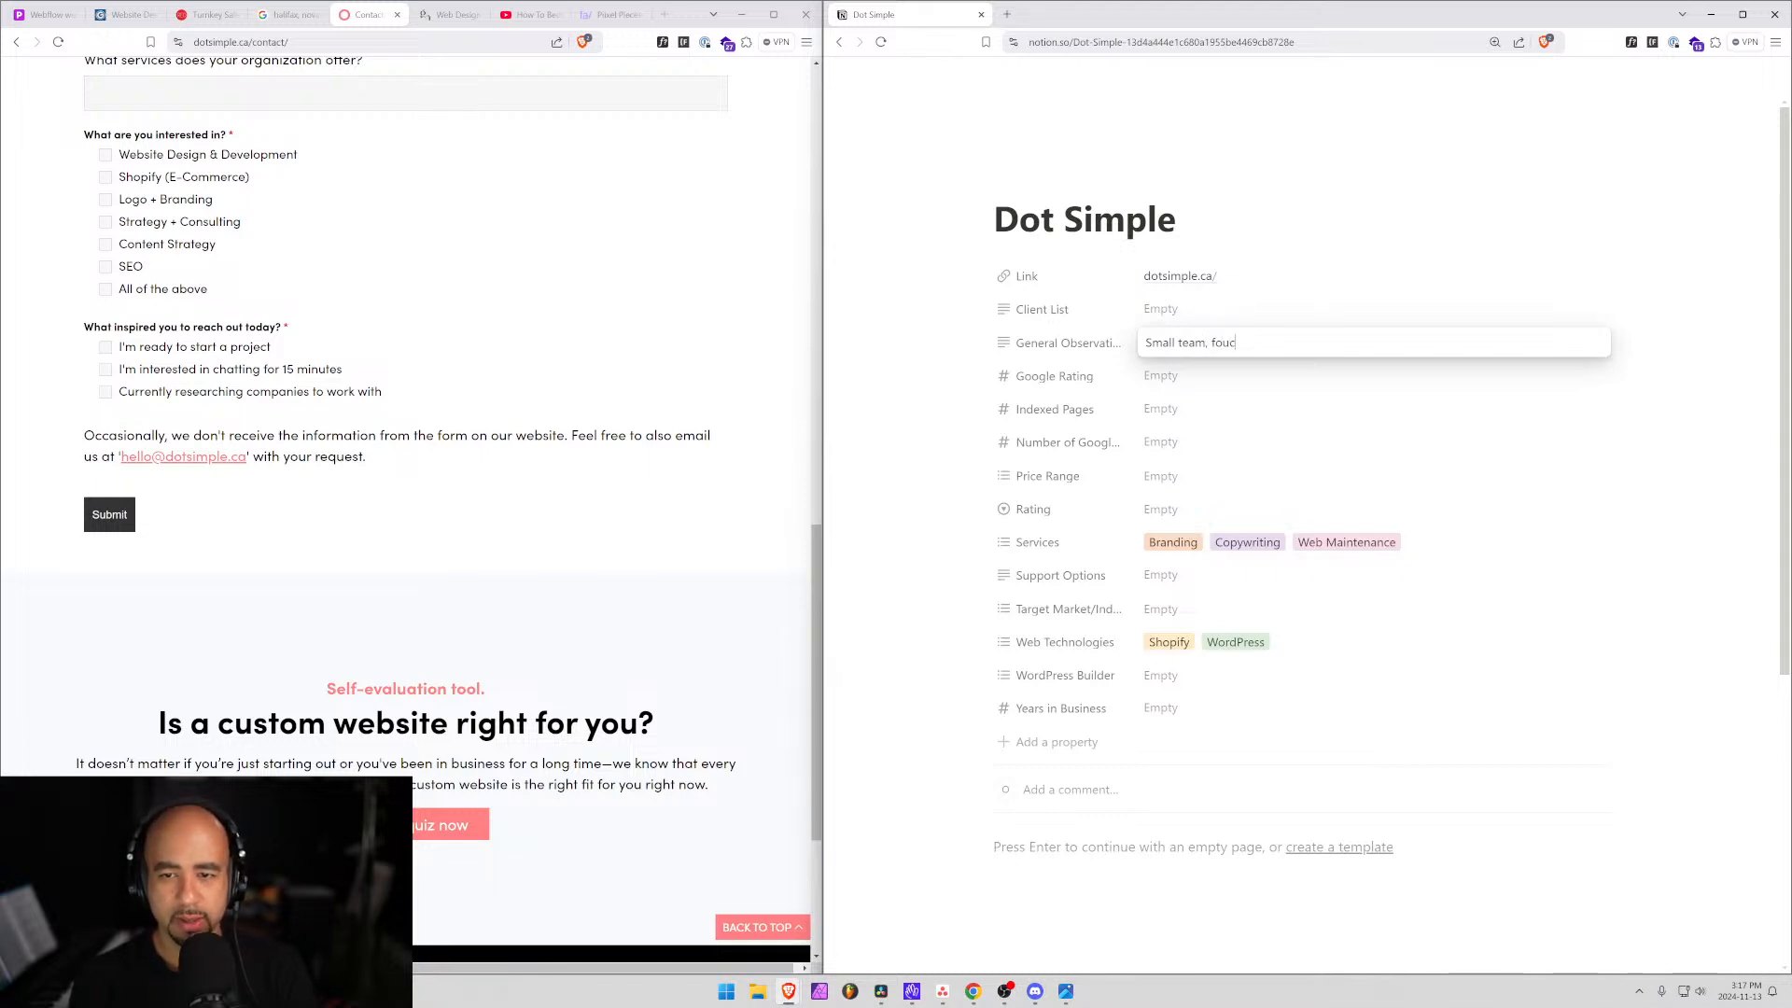
key(BackSpace)
key(BackSpace)
text(cuses on)
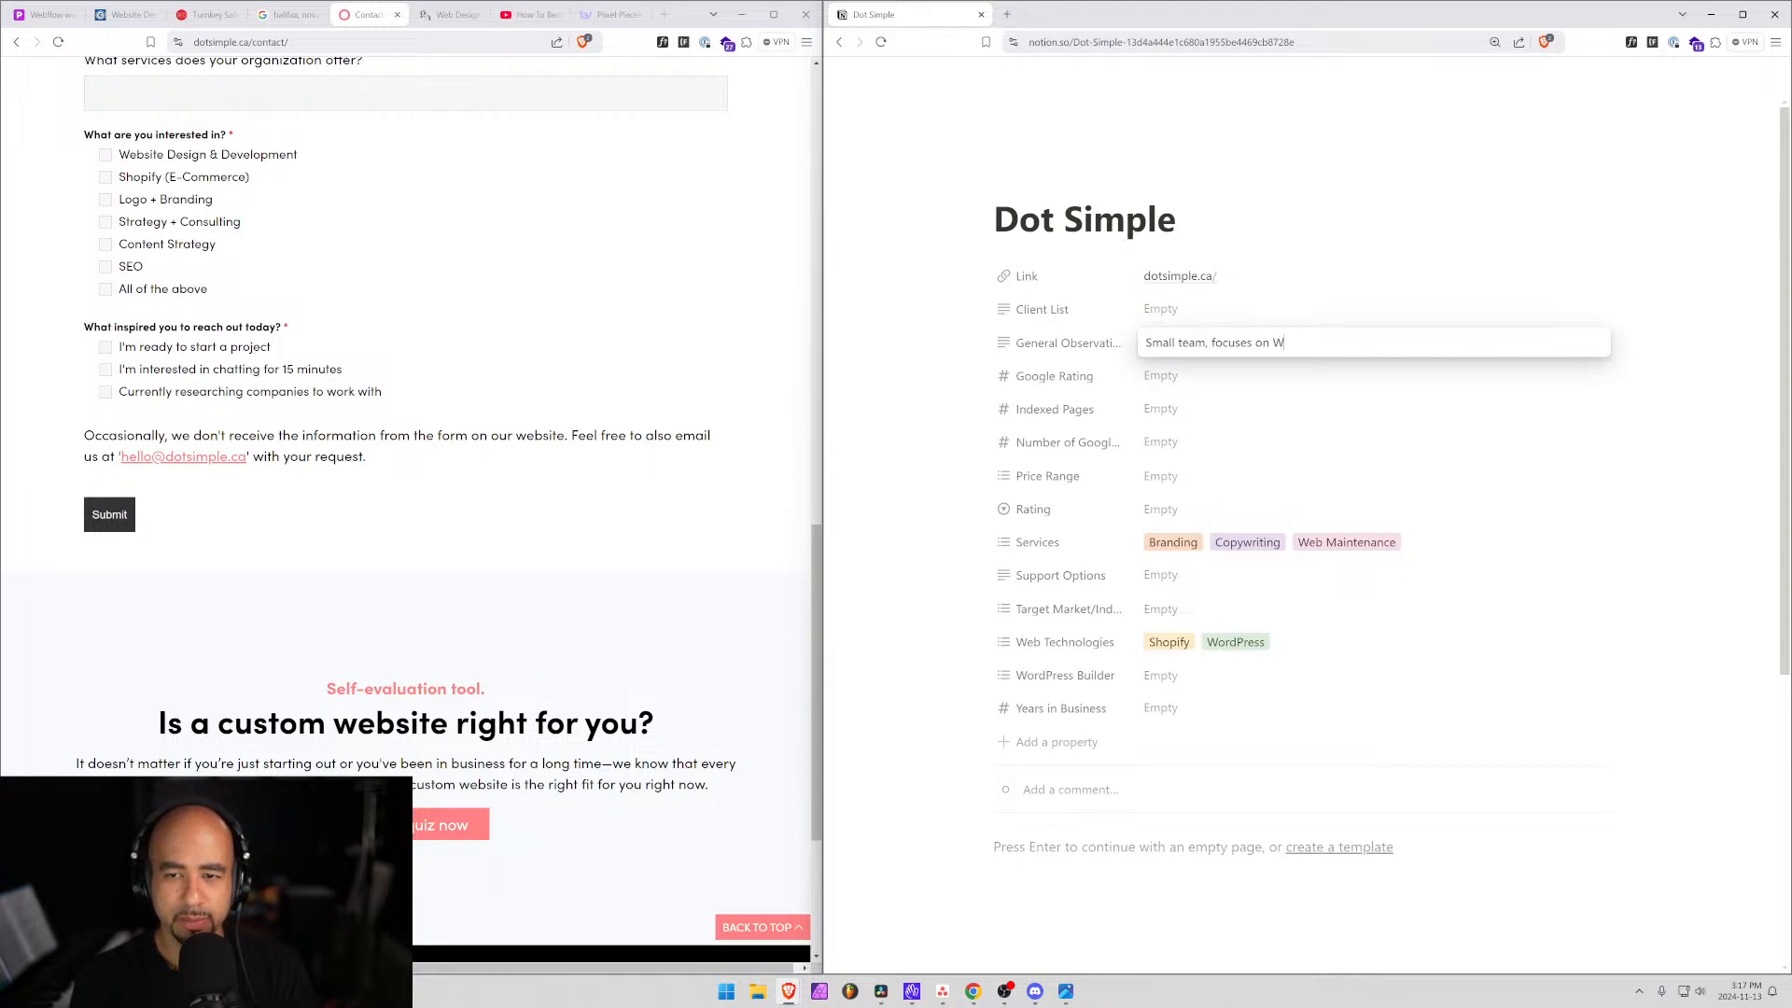
text(Women)
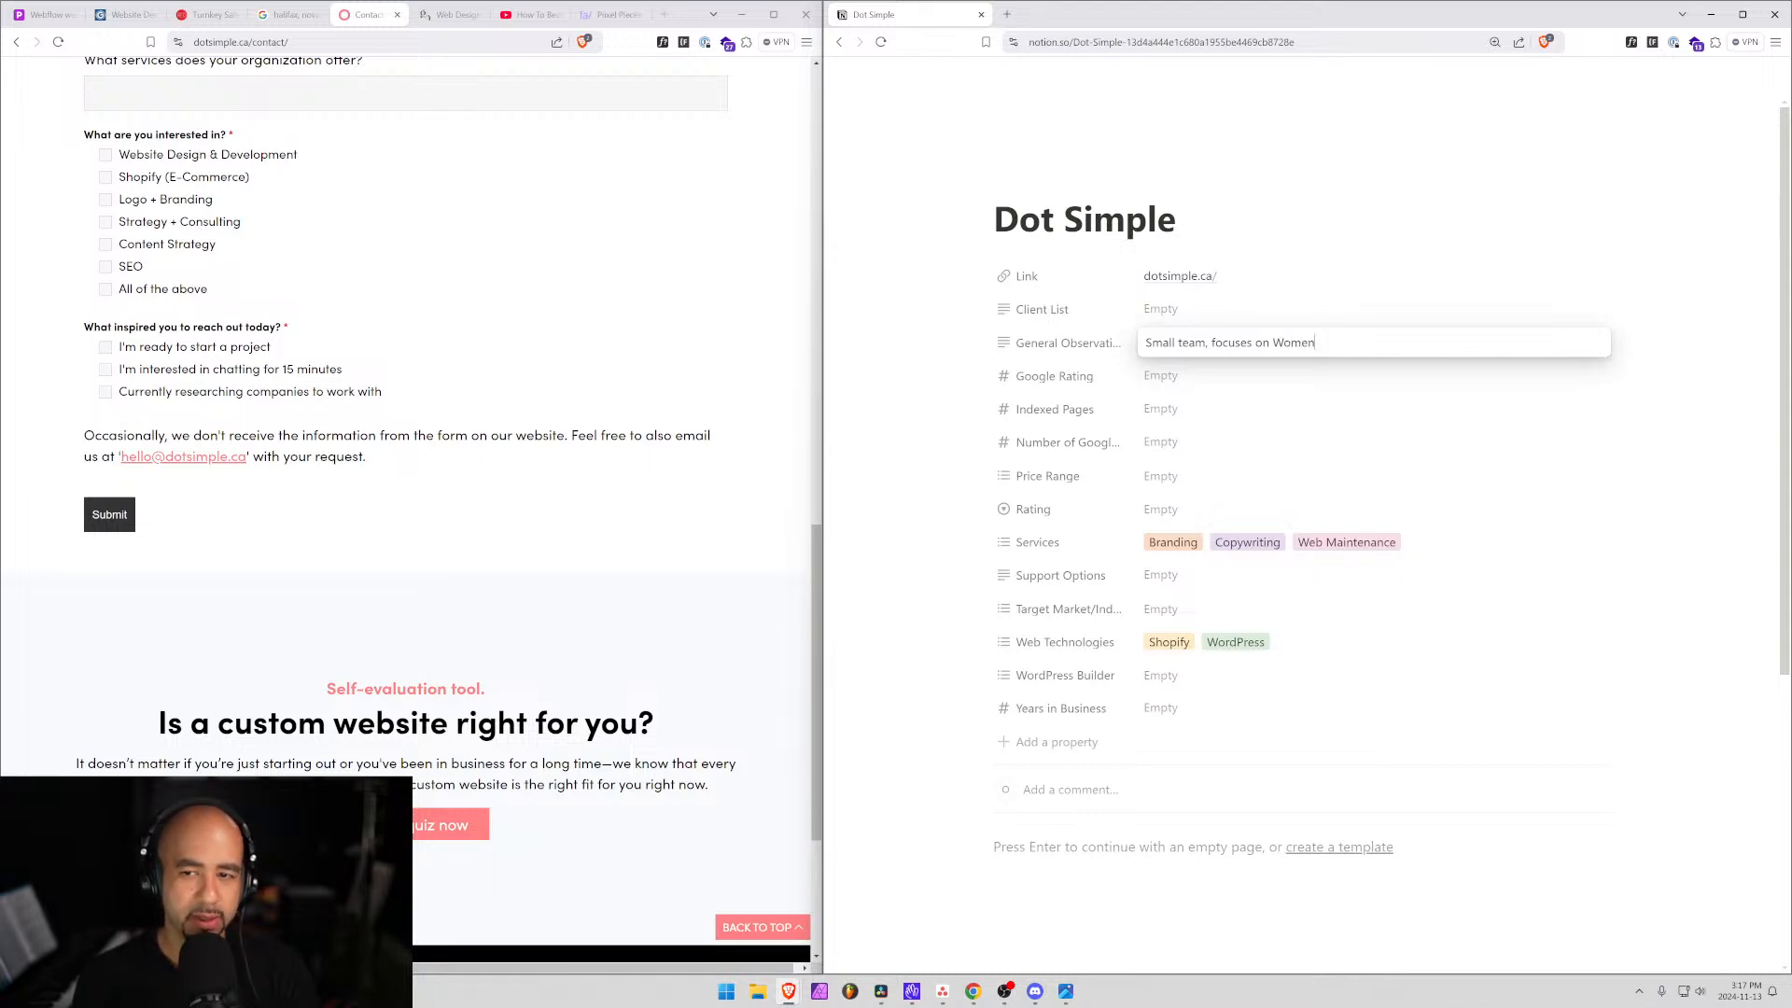
text( as )
text(the target audience)
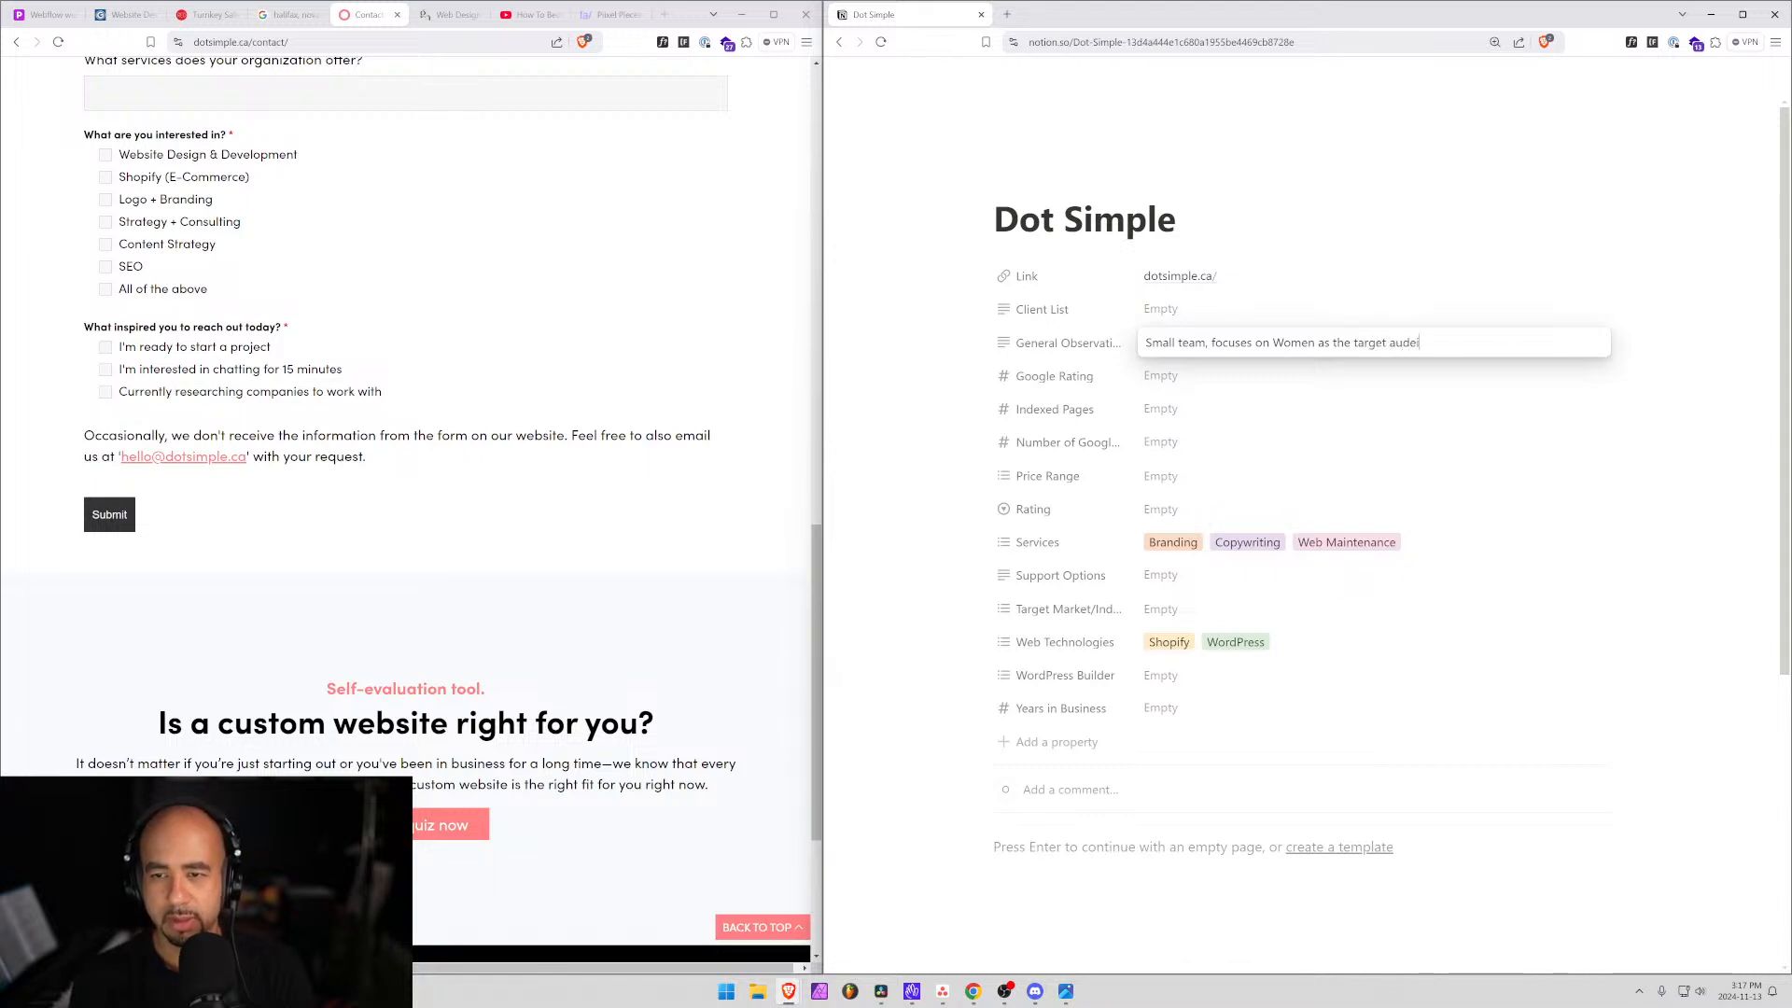
text(.)
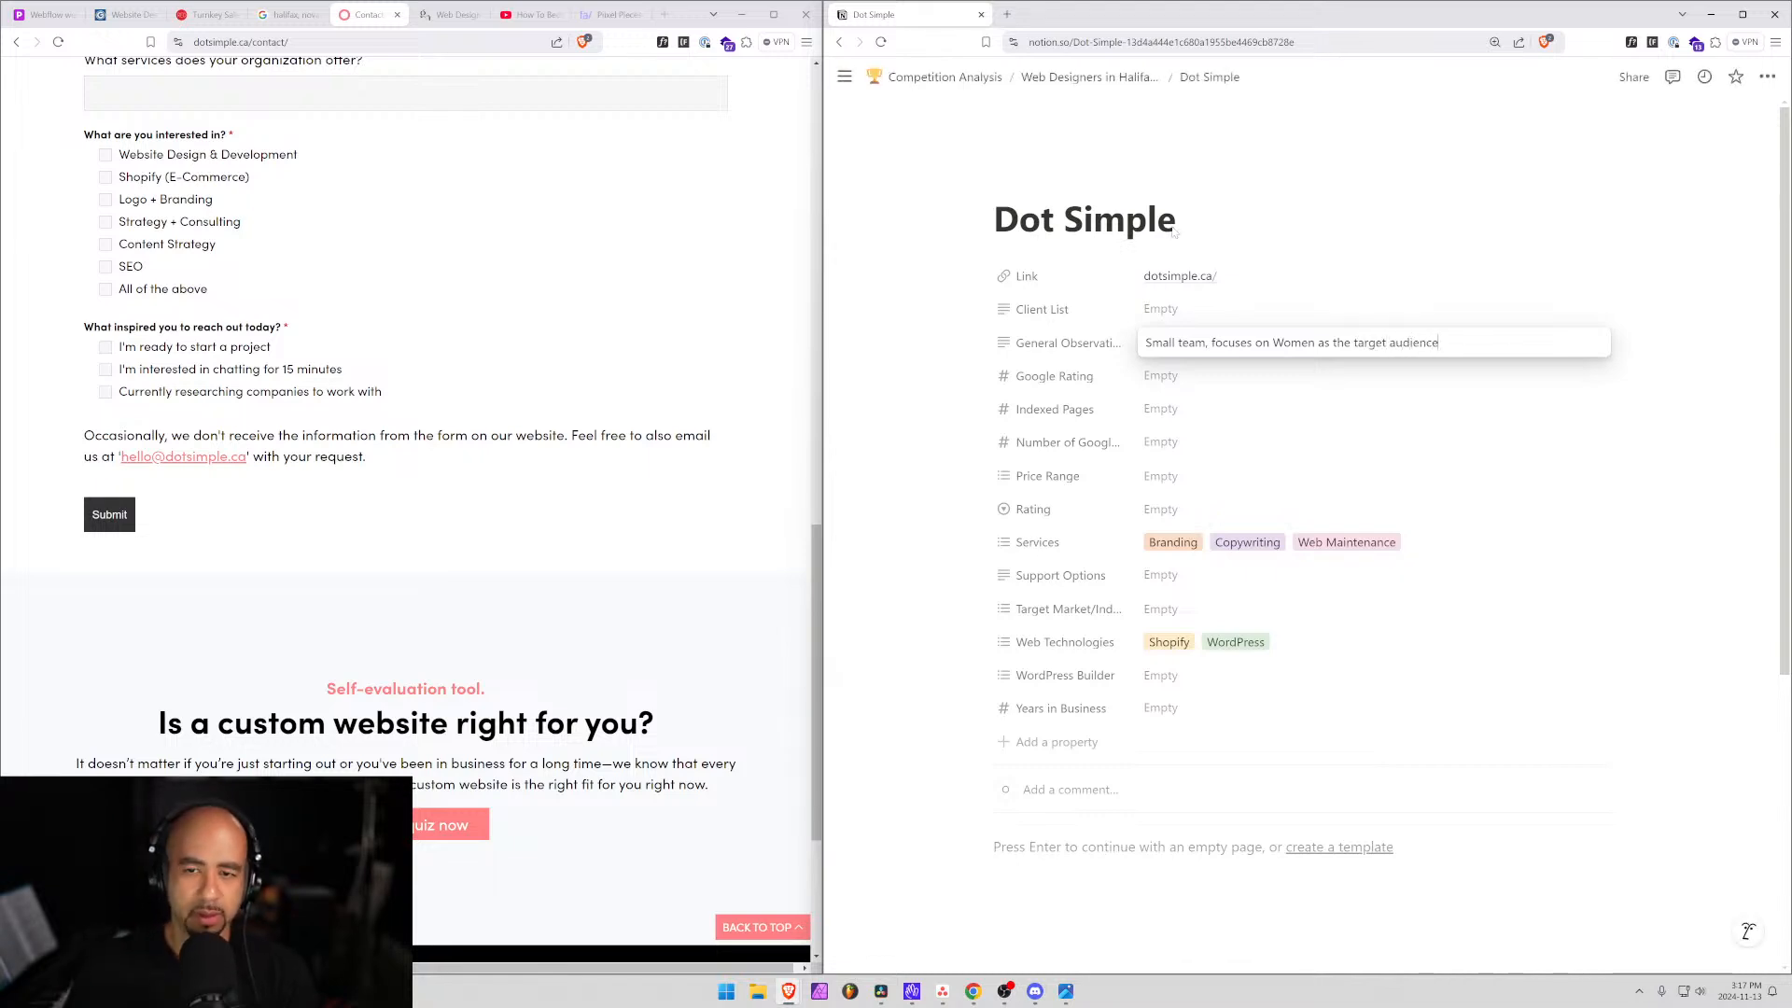
scroll(411, 513, up, 5)
scroll(329, 106, up, 6)
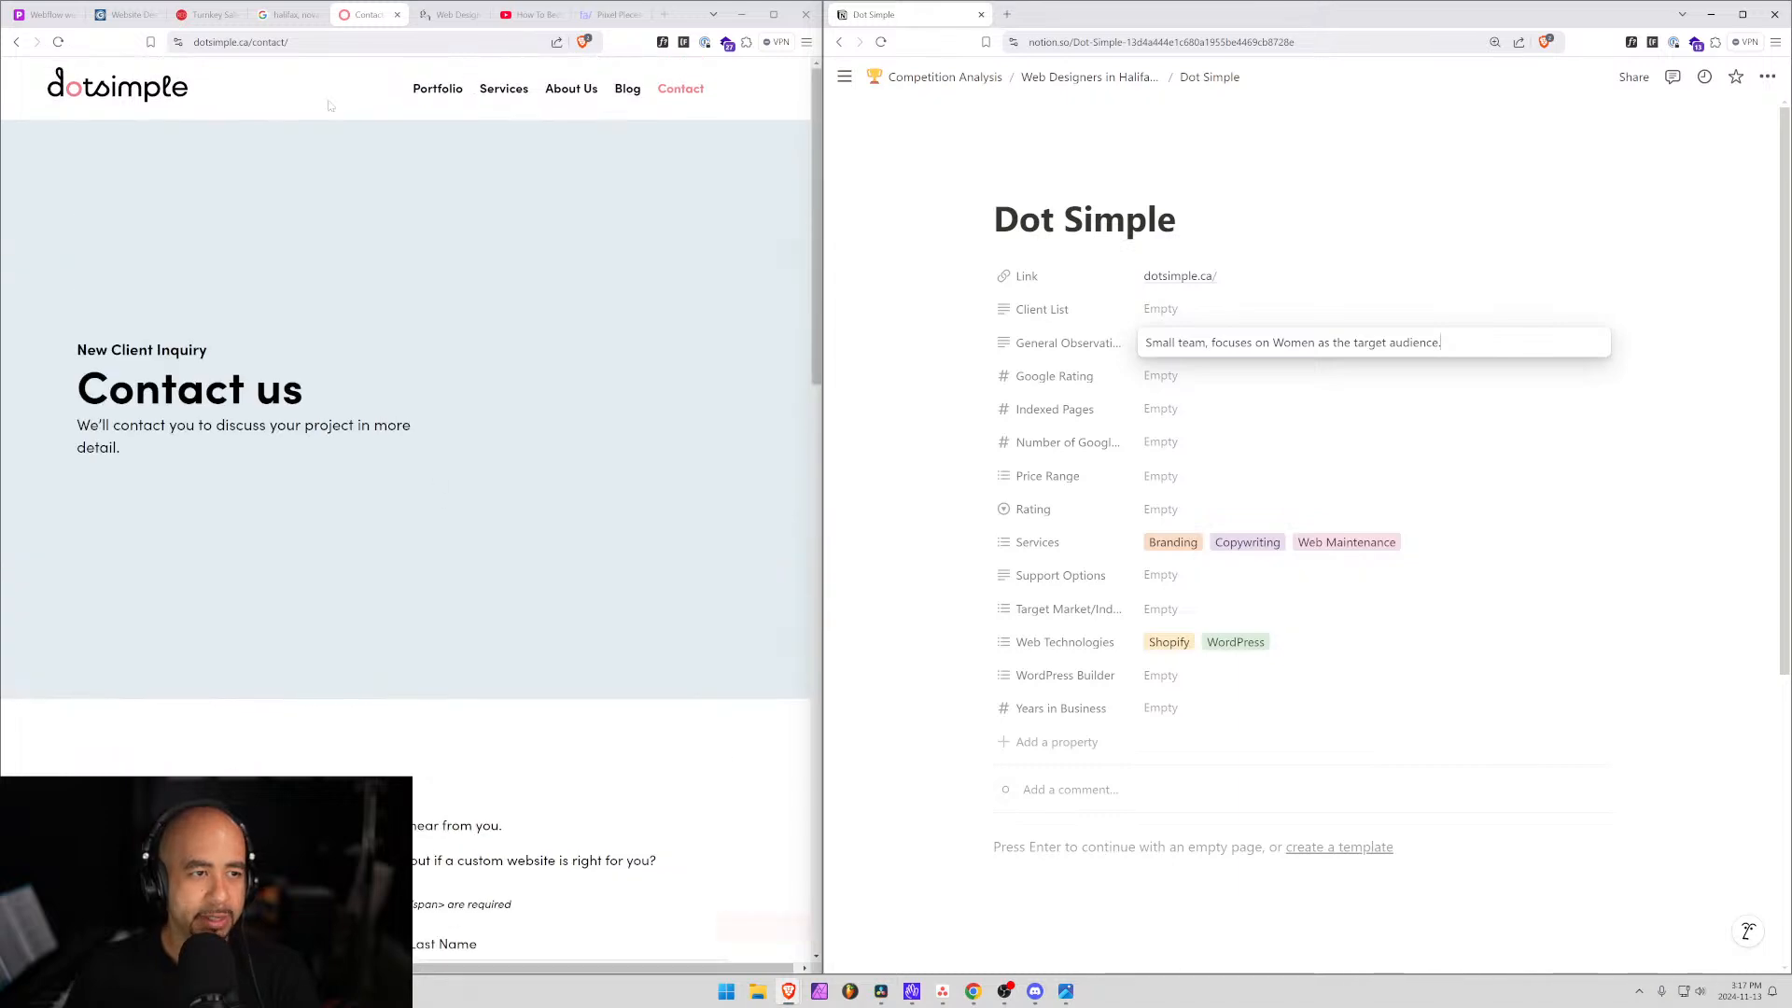
drag(253, 43, 194, 48)
key(ctrl+c)
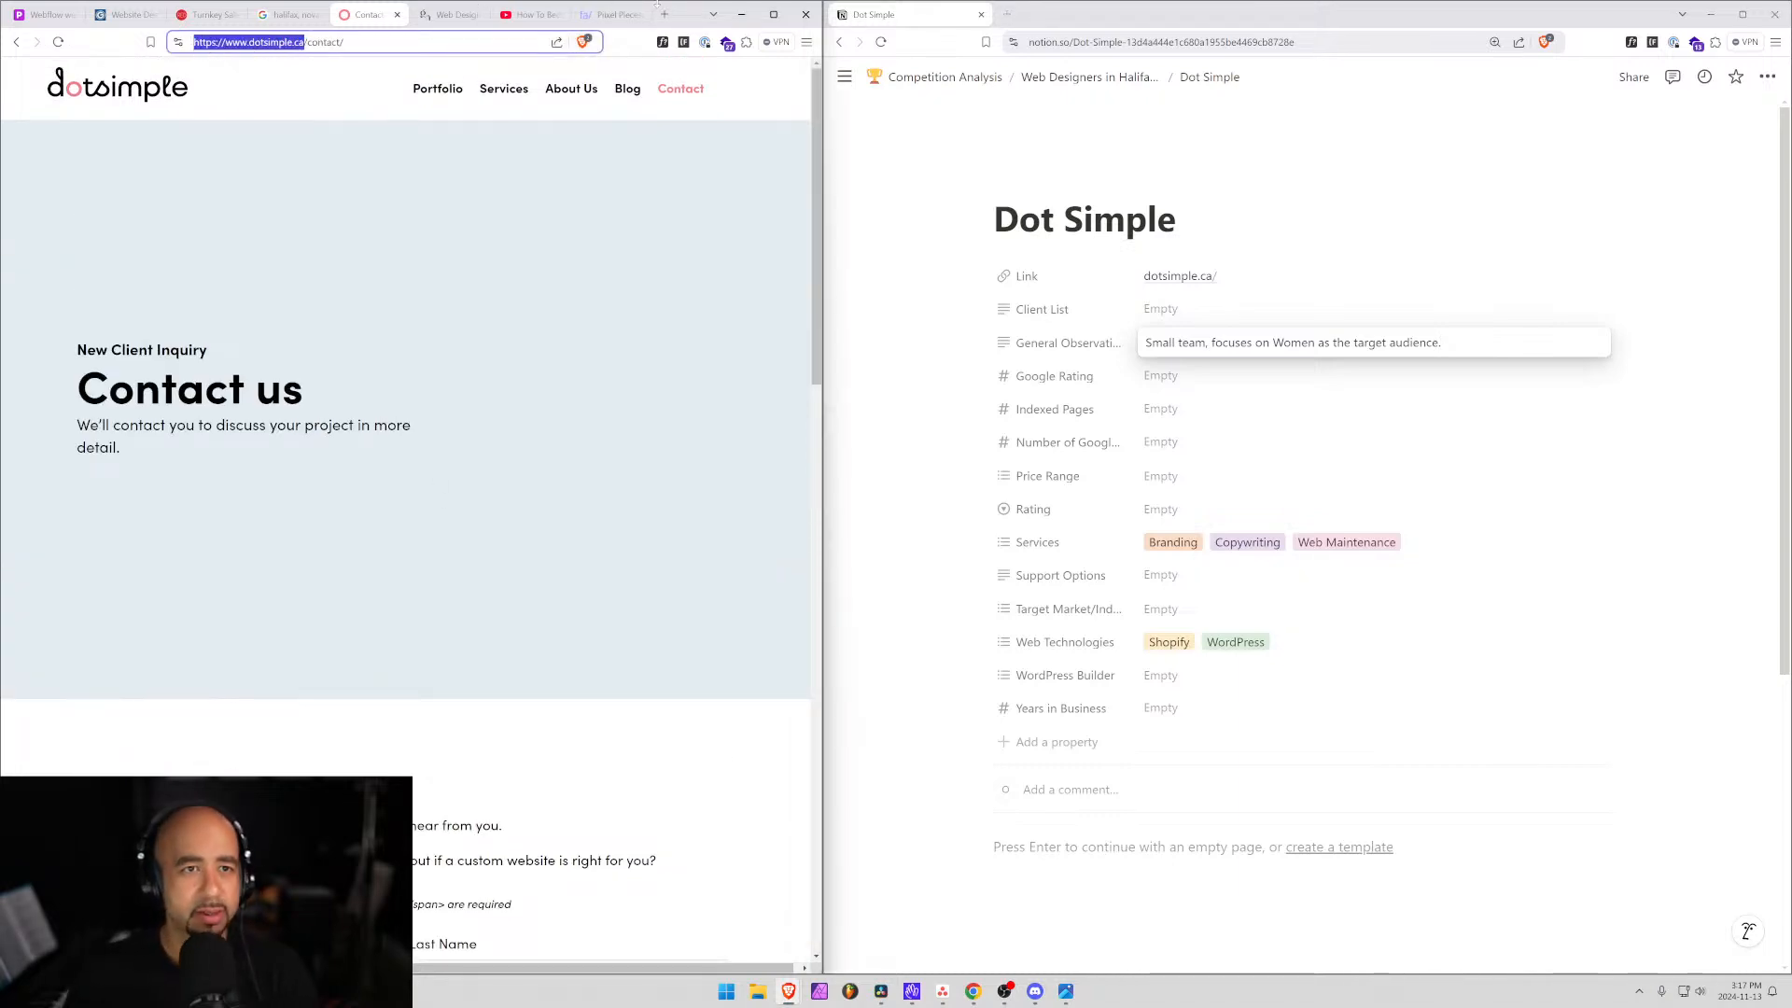
Search Google Maps for 'dotsimple', trimmed from the pasted site address.
click(663, 14)
text(map)
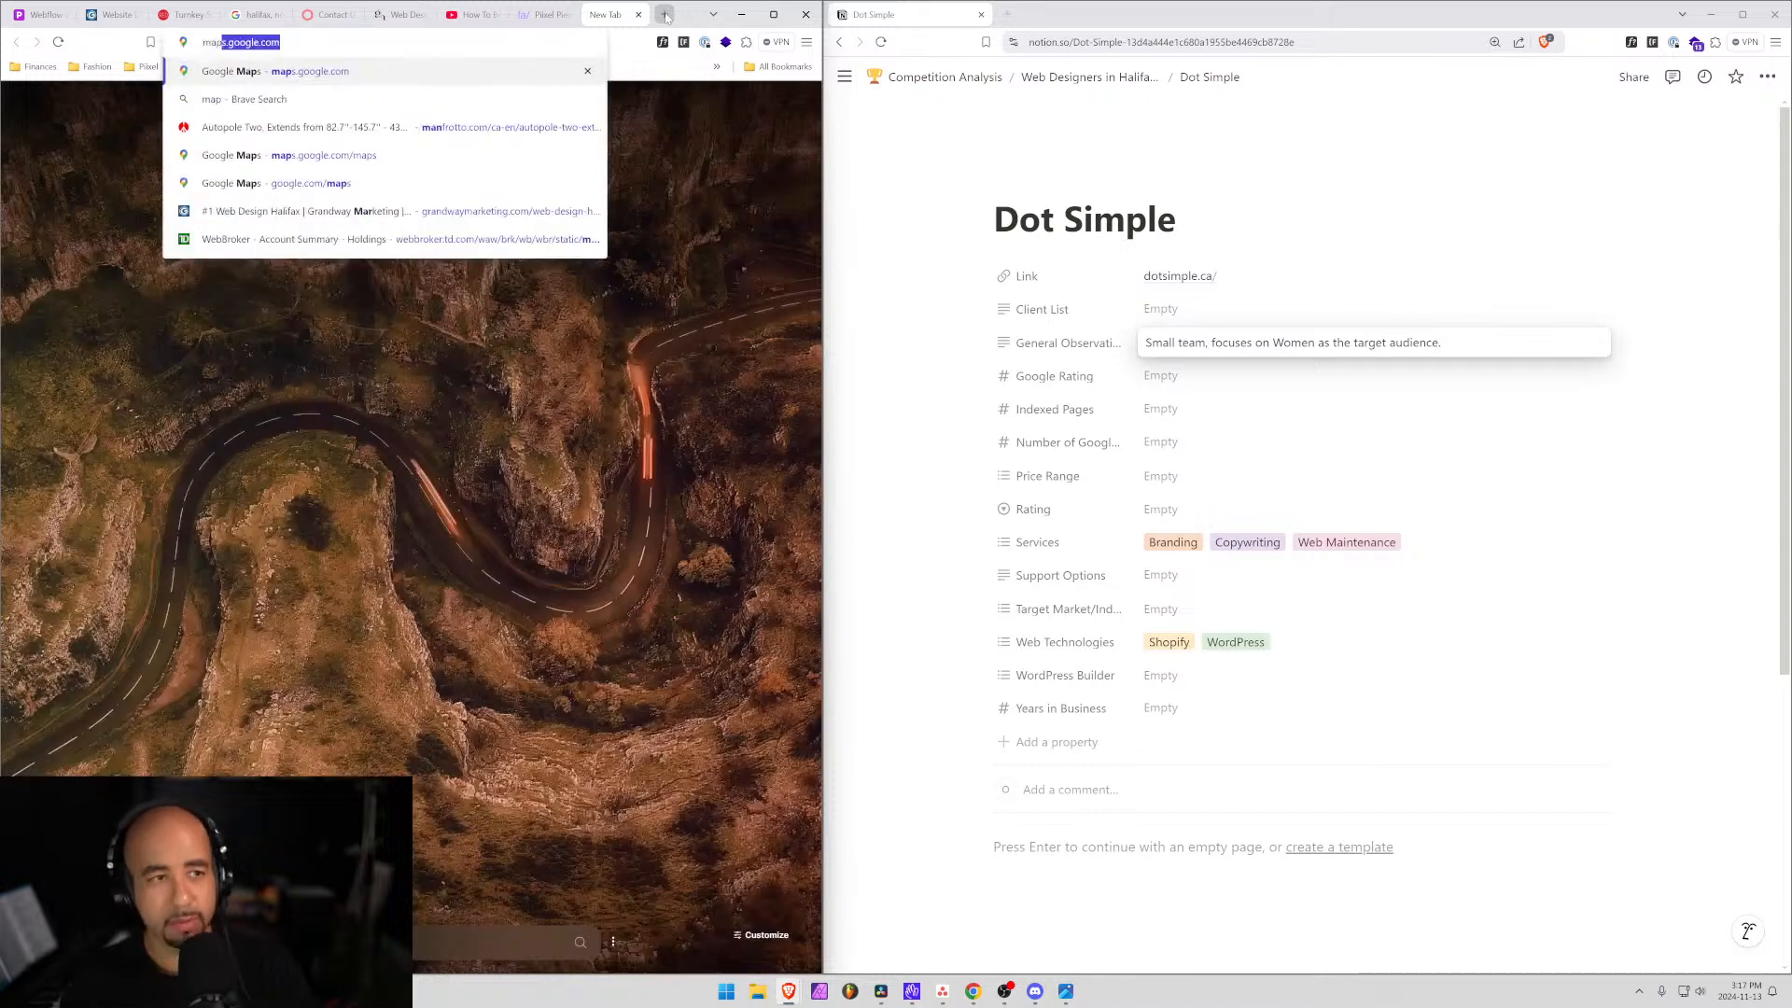
key(Return)
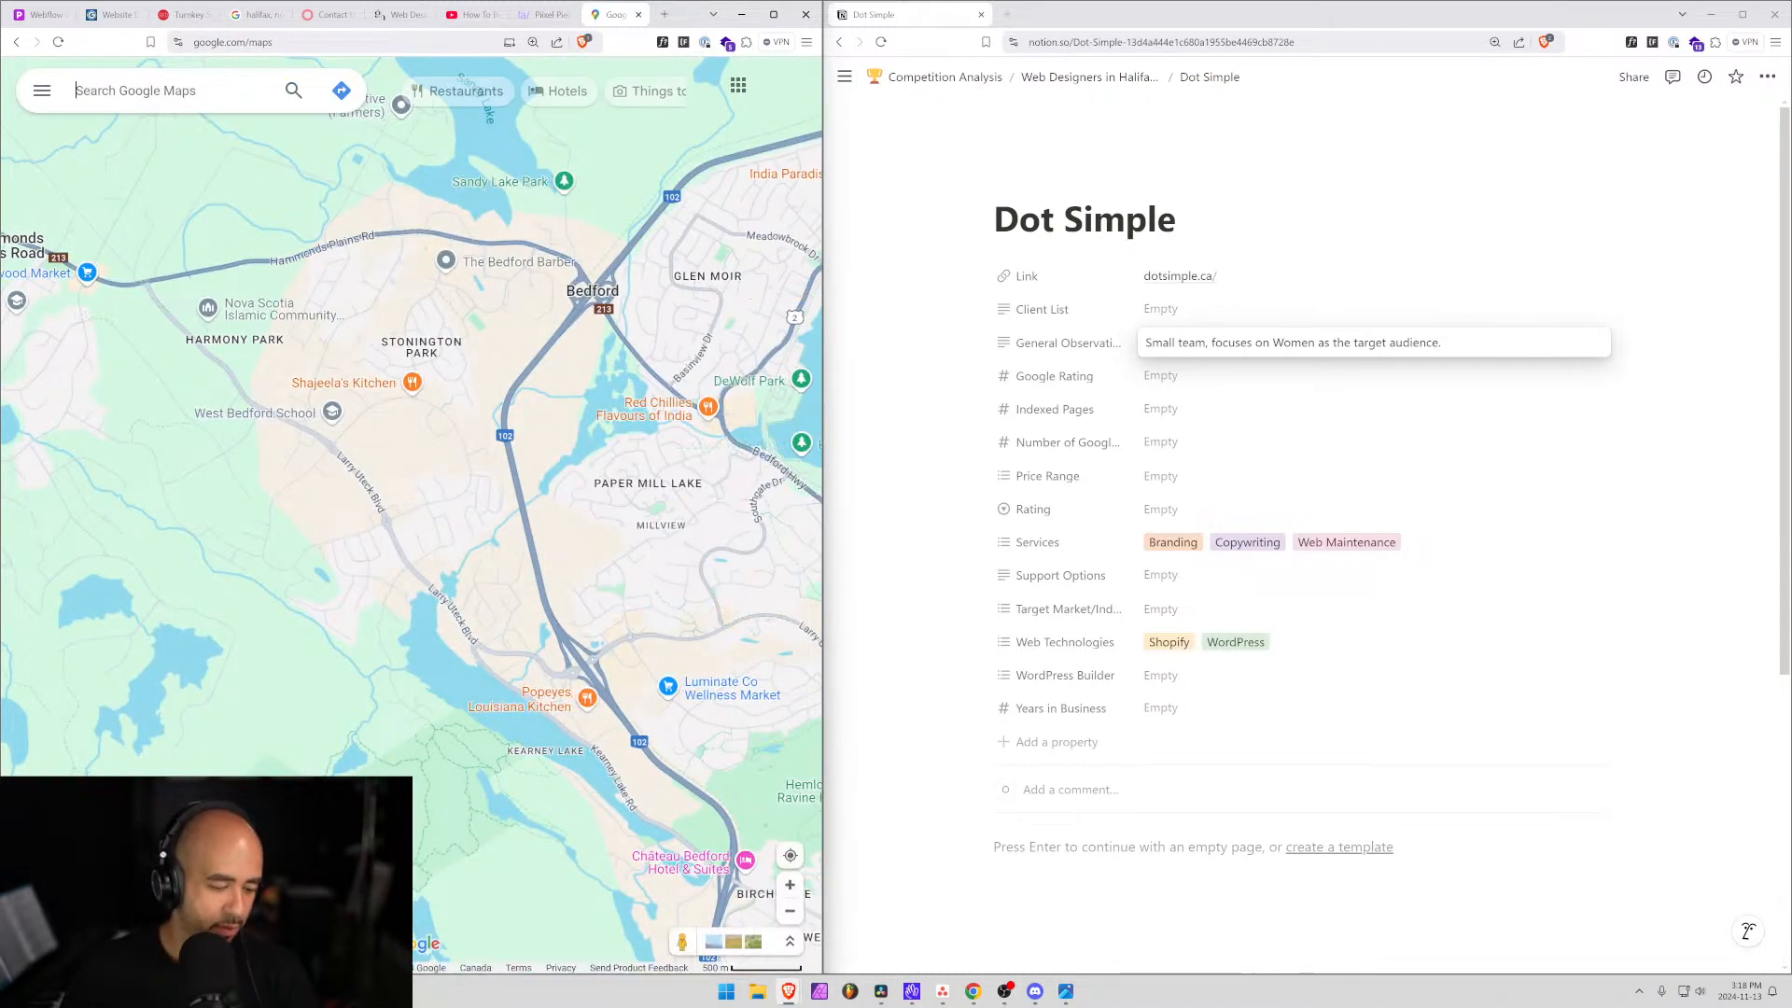
key(ctrl+v)
key(shift+Left)
key(shift+Left)
key(shift+Left)
key(shift+Left)
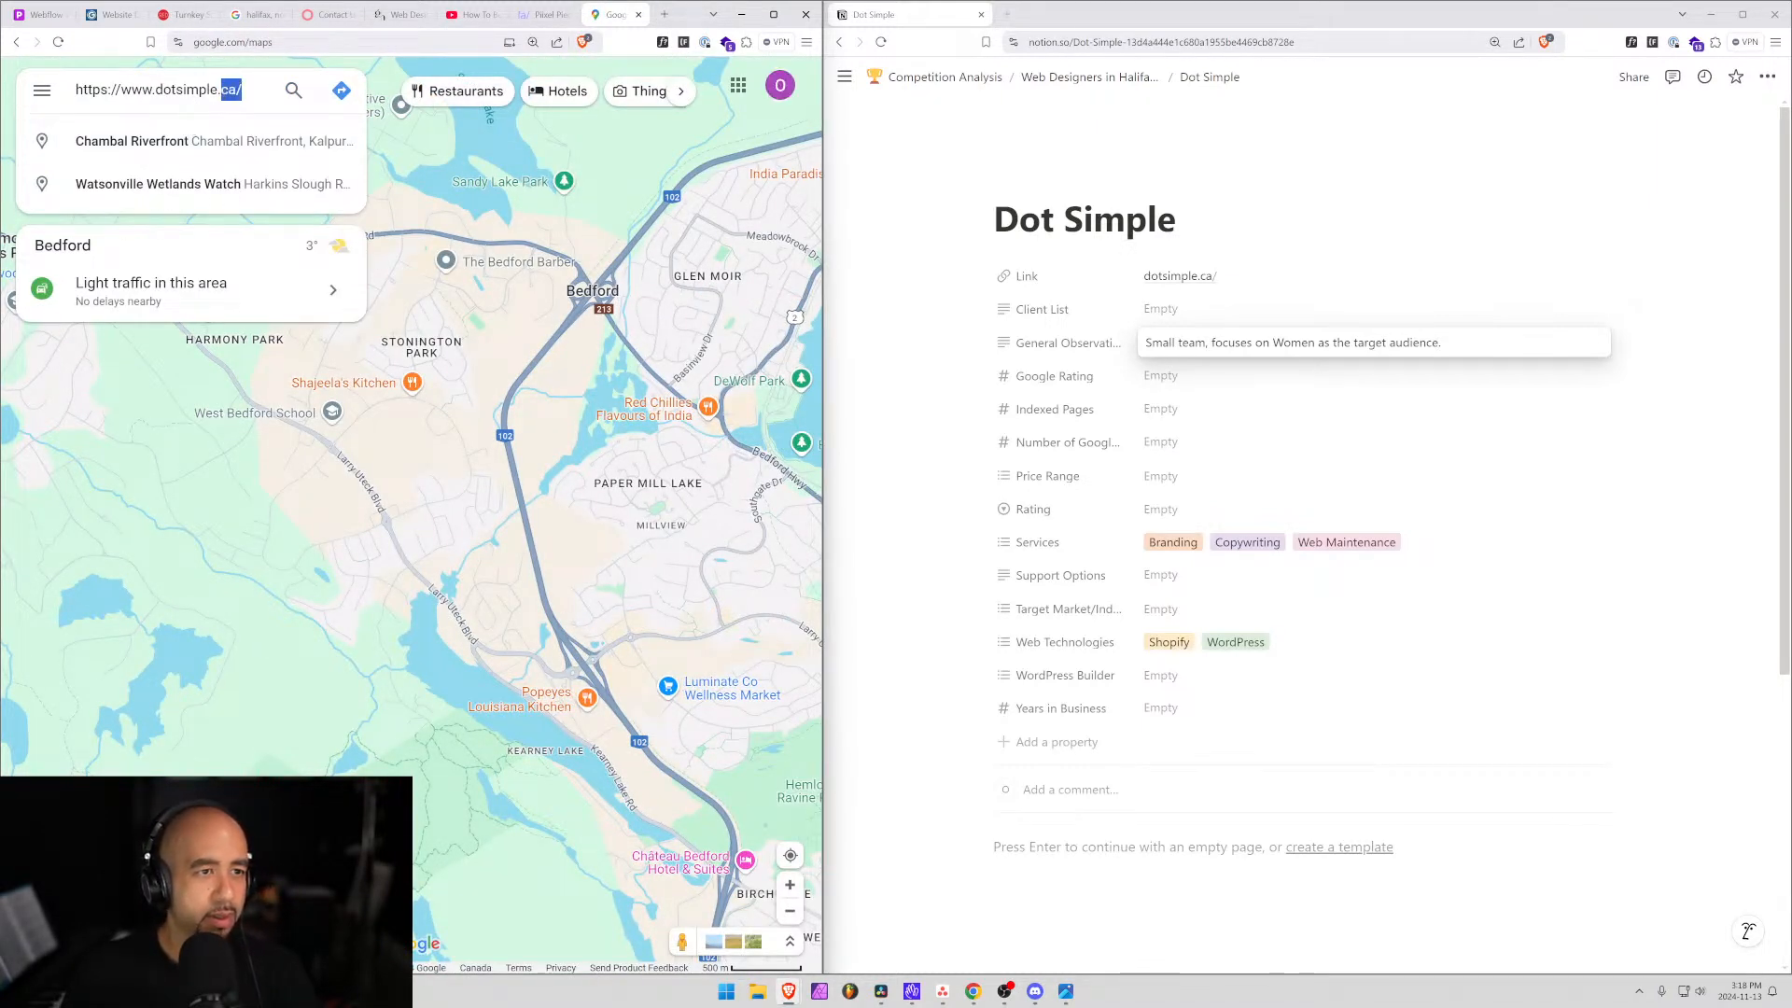
key(BackSpace)
key(ctrl+Left)
key(shift+Home)
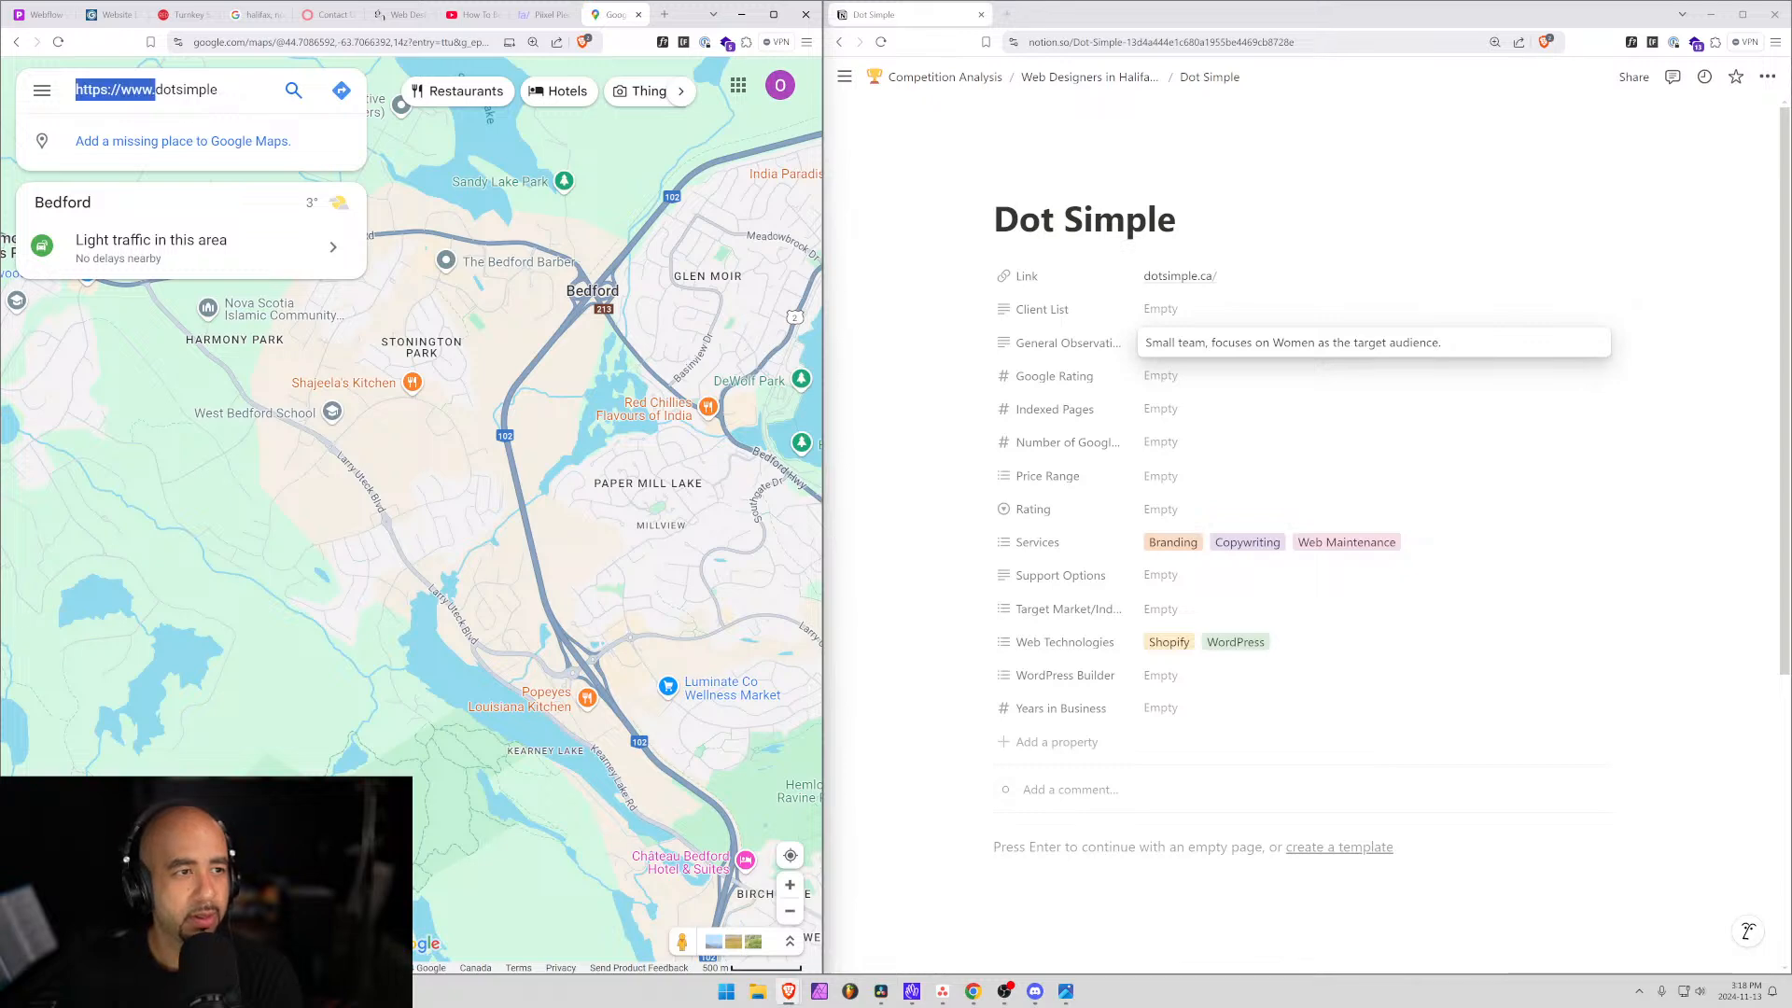
key(BackSpace)
key(Return)
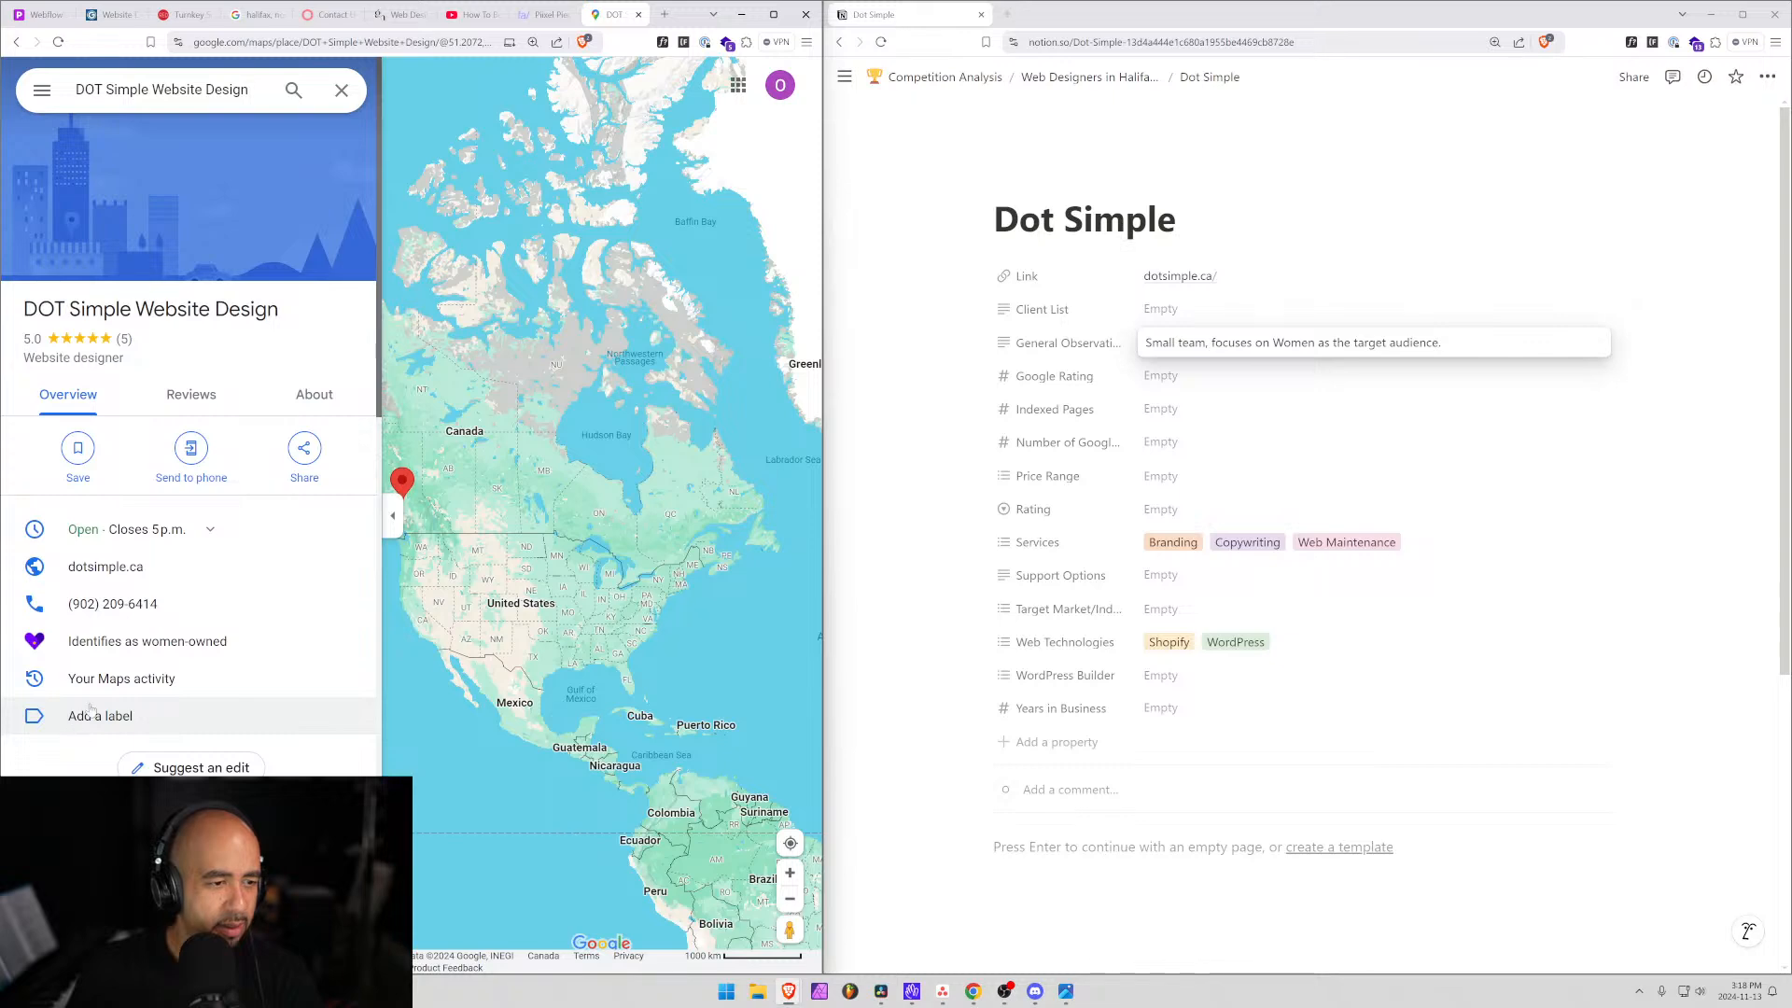
Look over the DOT Simple Website Design listing and its 5.0 rating from five reviews.
scroll(166, 712, down, 3)
scroll(186, 392, down, 6)
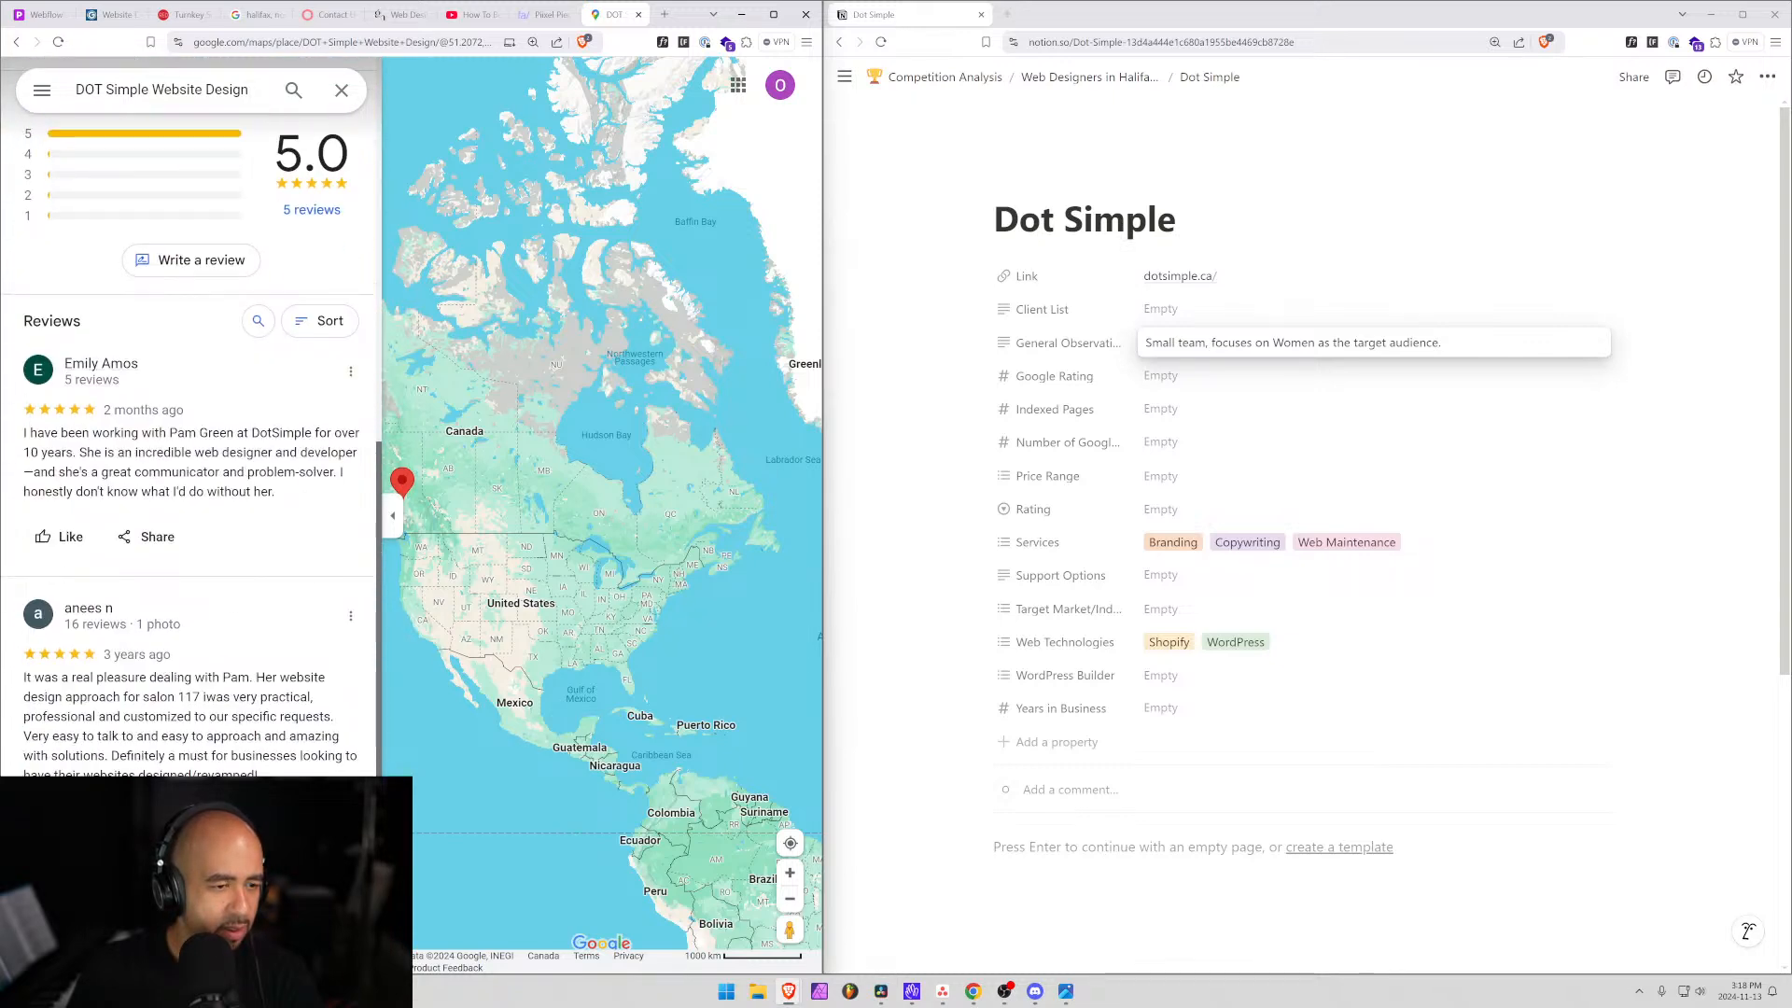
scroll(166, 710, down, 3)
scroll(167, 709, down, 3)
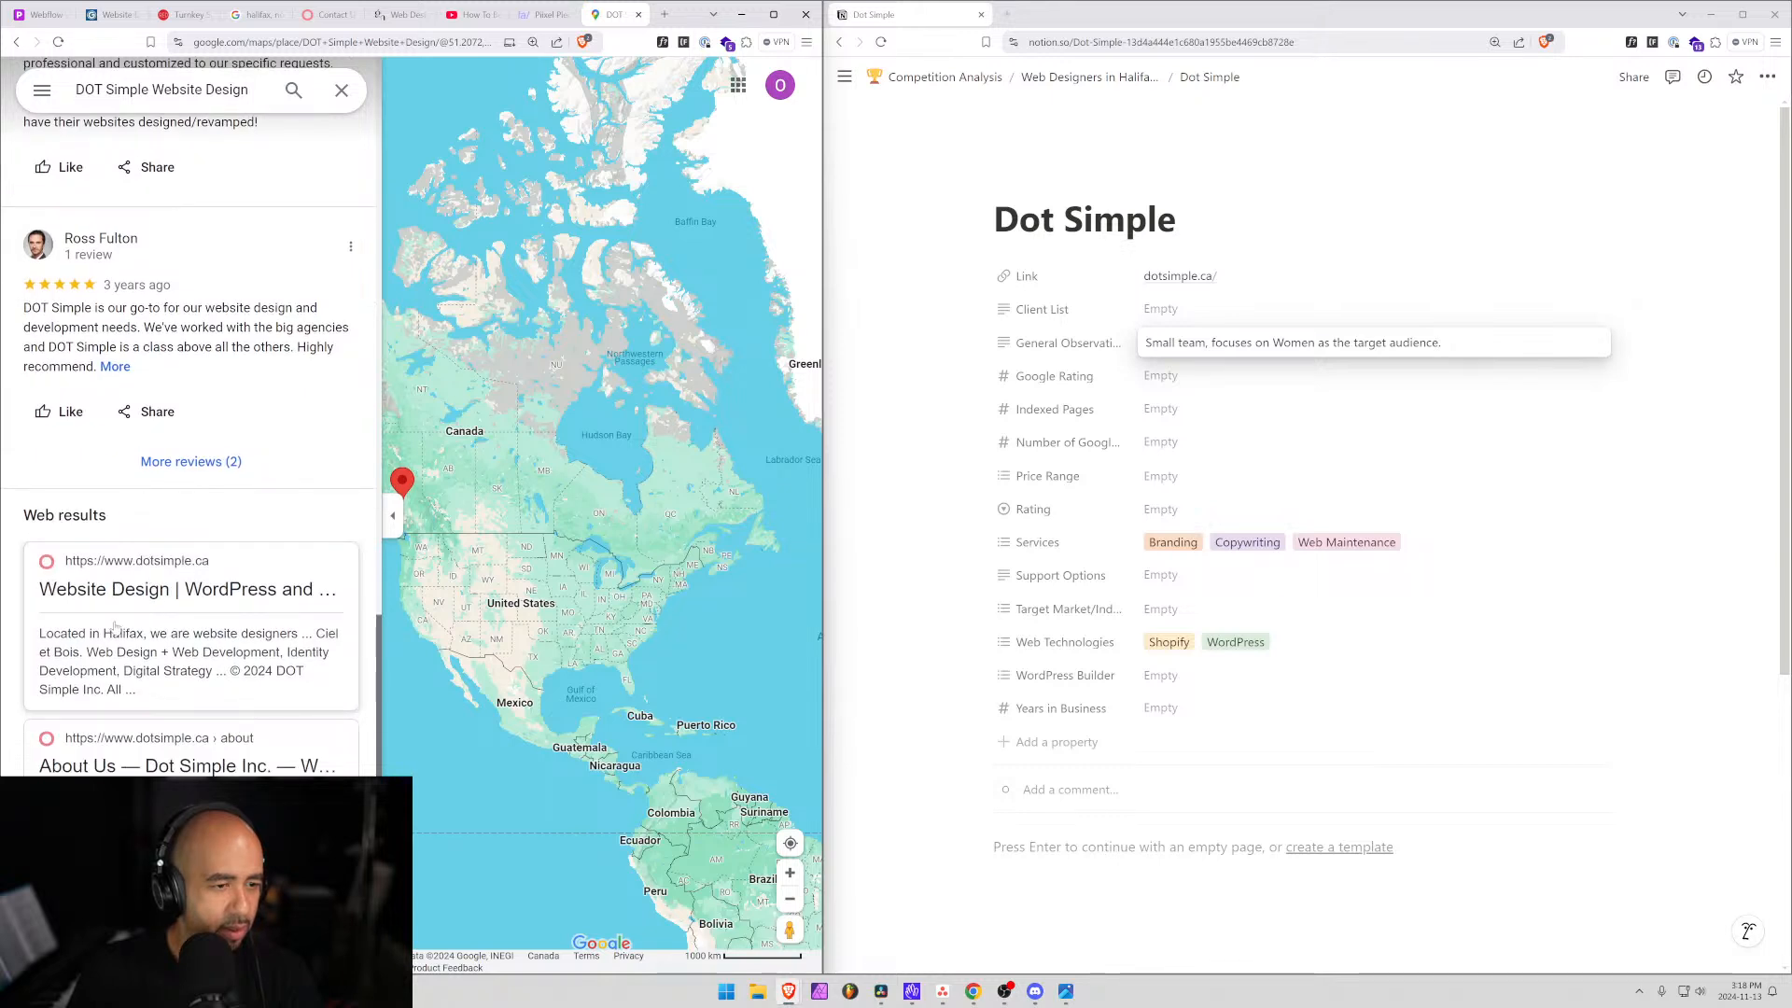
mouse_move(396, 482)
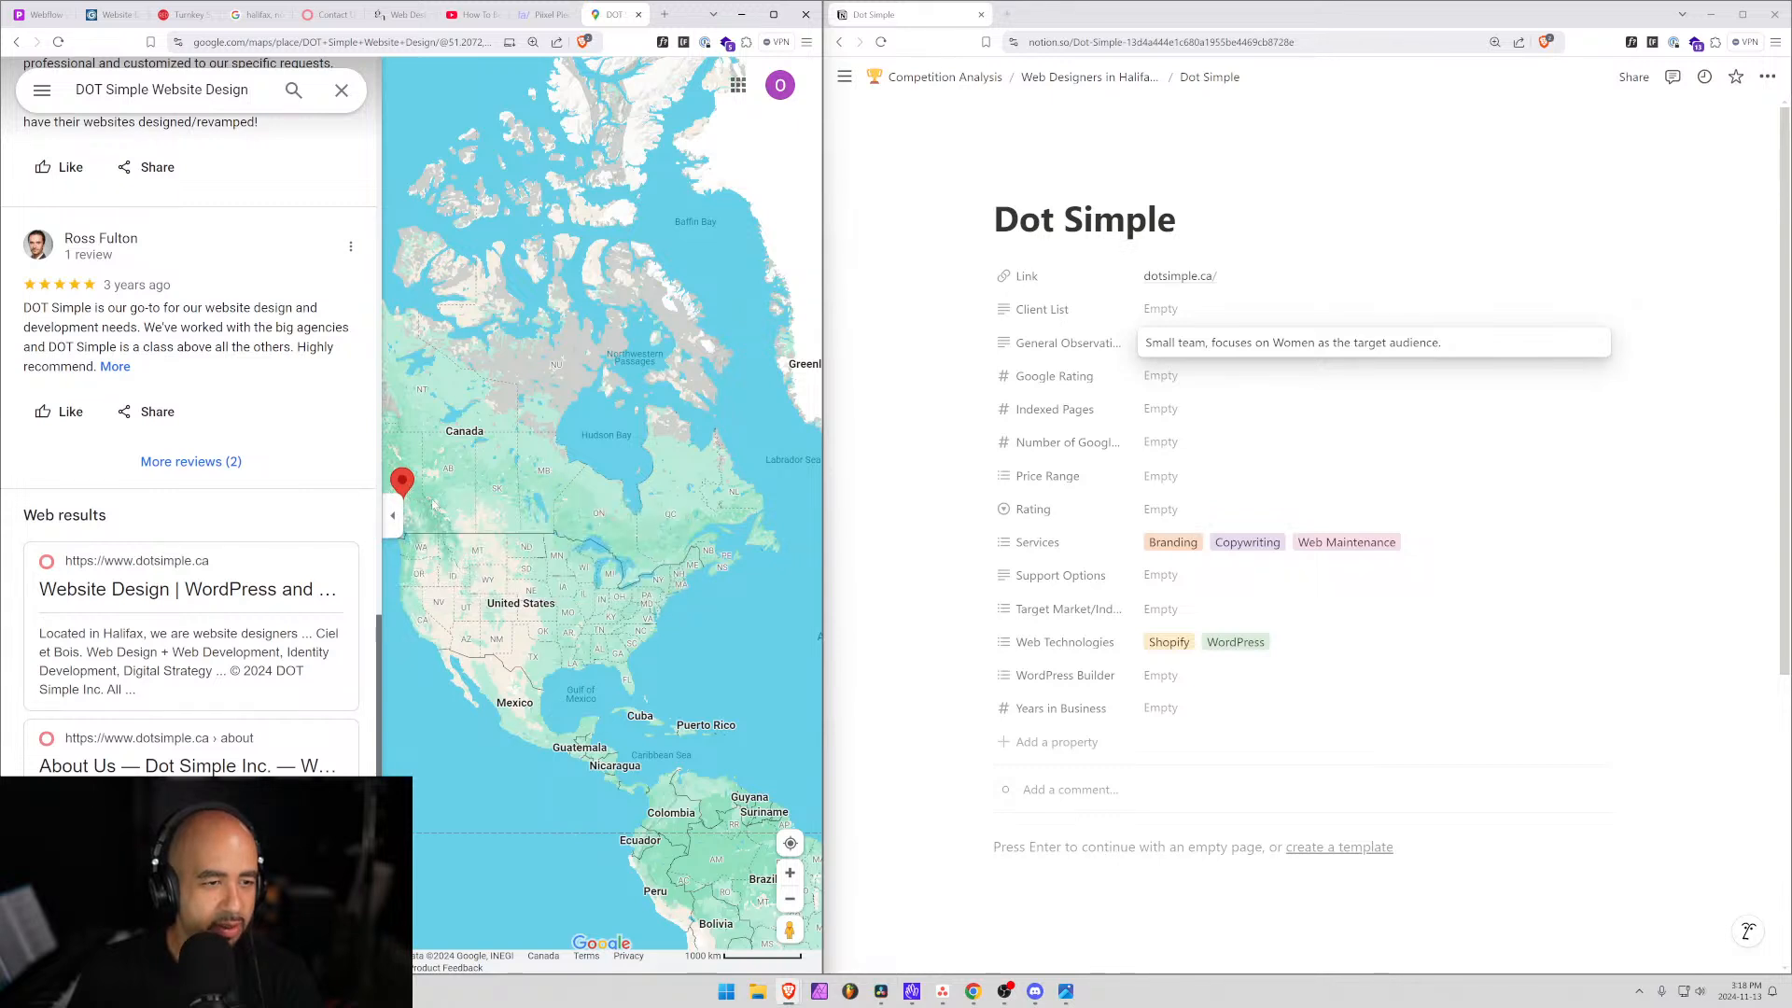
drag(526, 514, 608, 517)
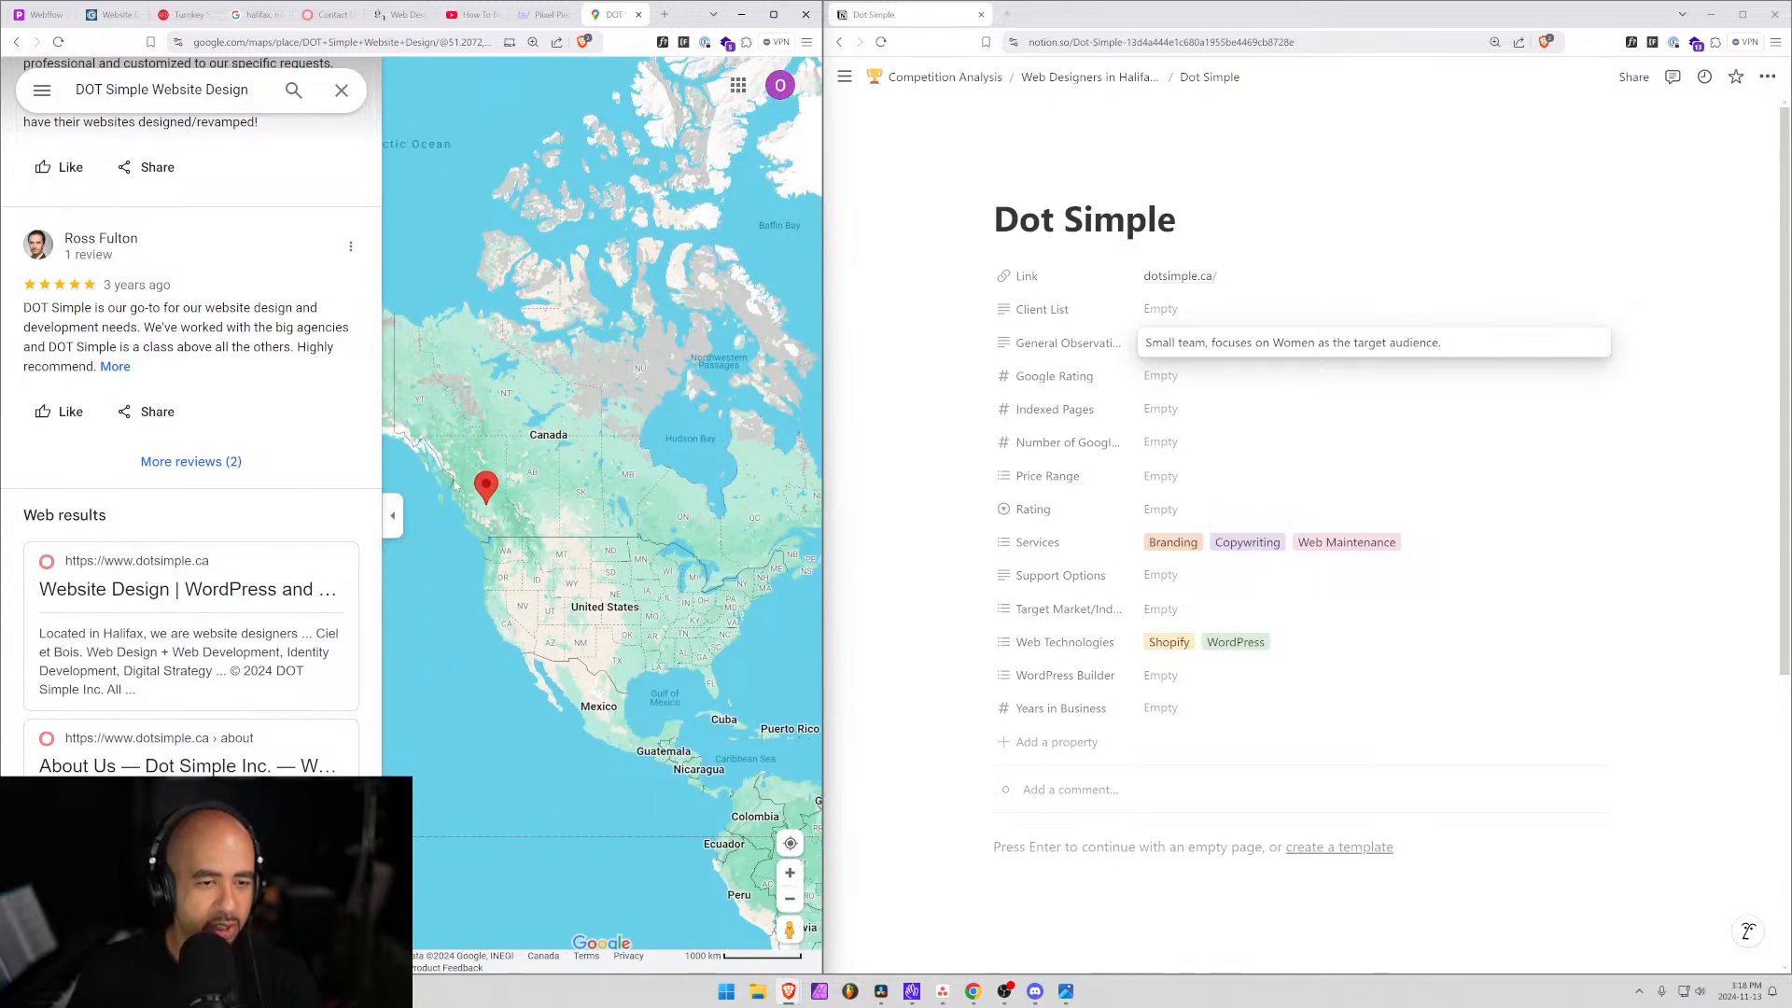
drag(183, 308, 108, 516)
scroll(187, 467, down, 1)
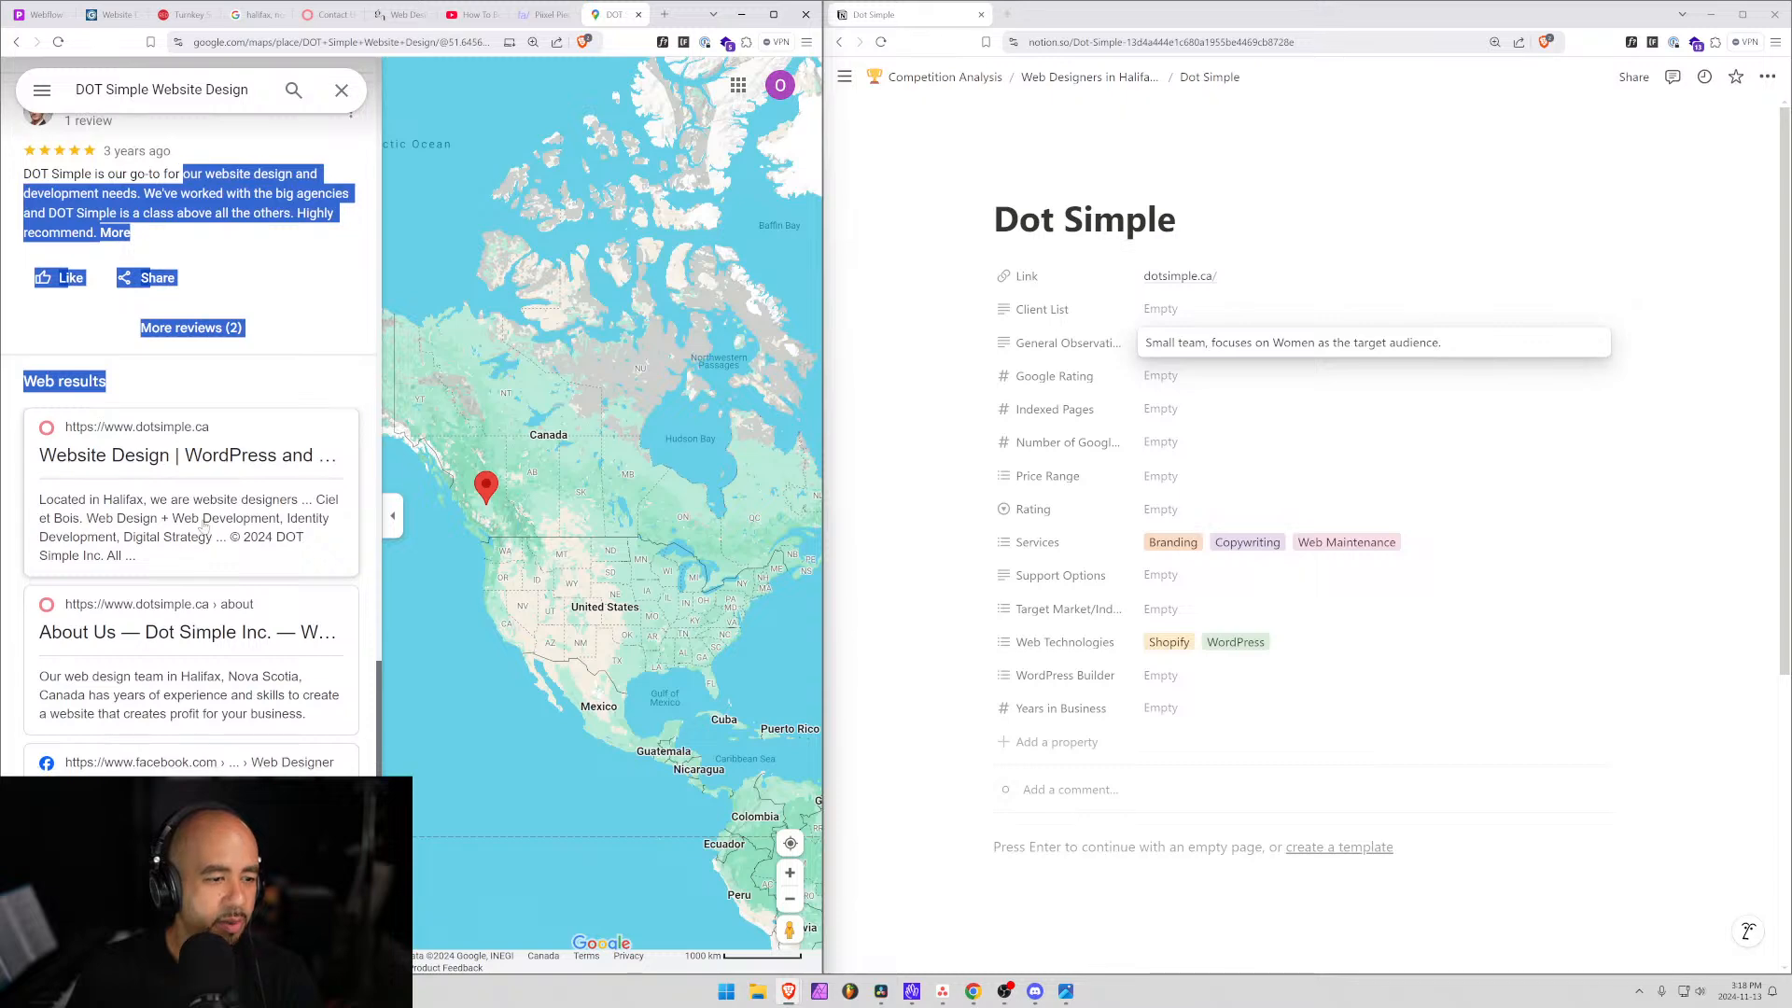
scroll(204, 527, up, 10)
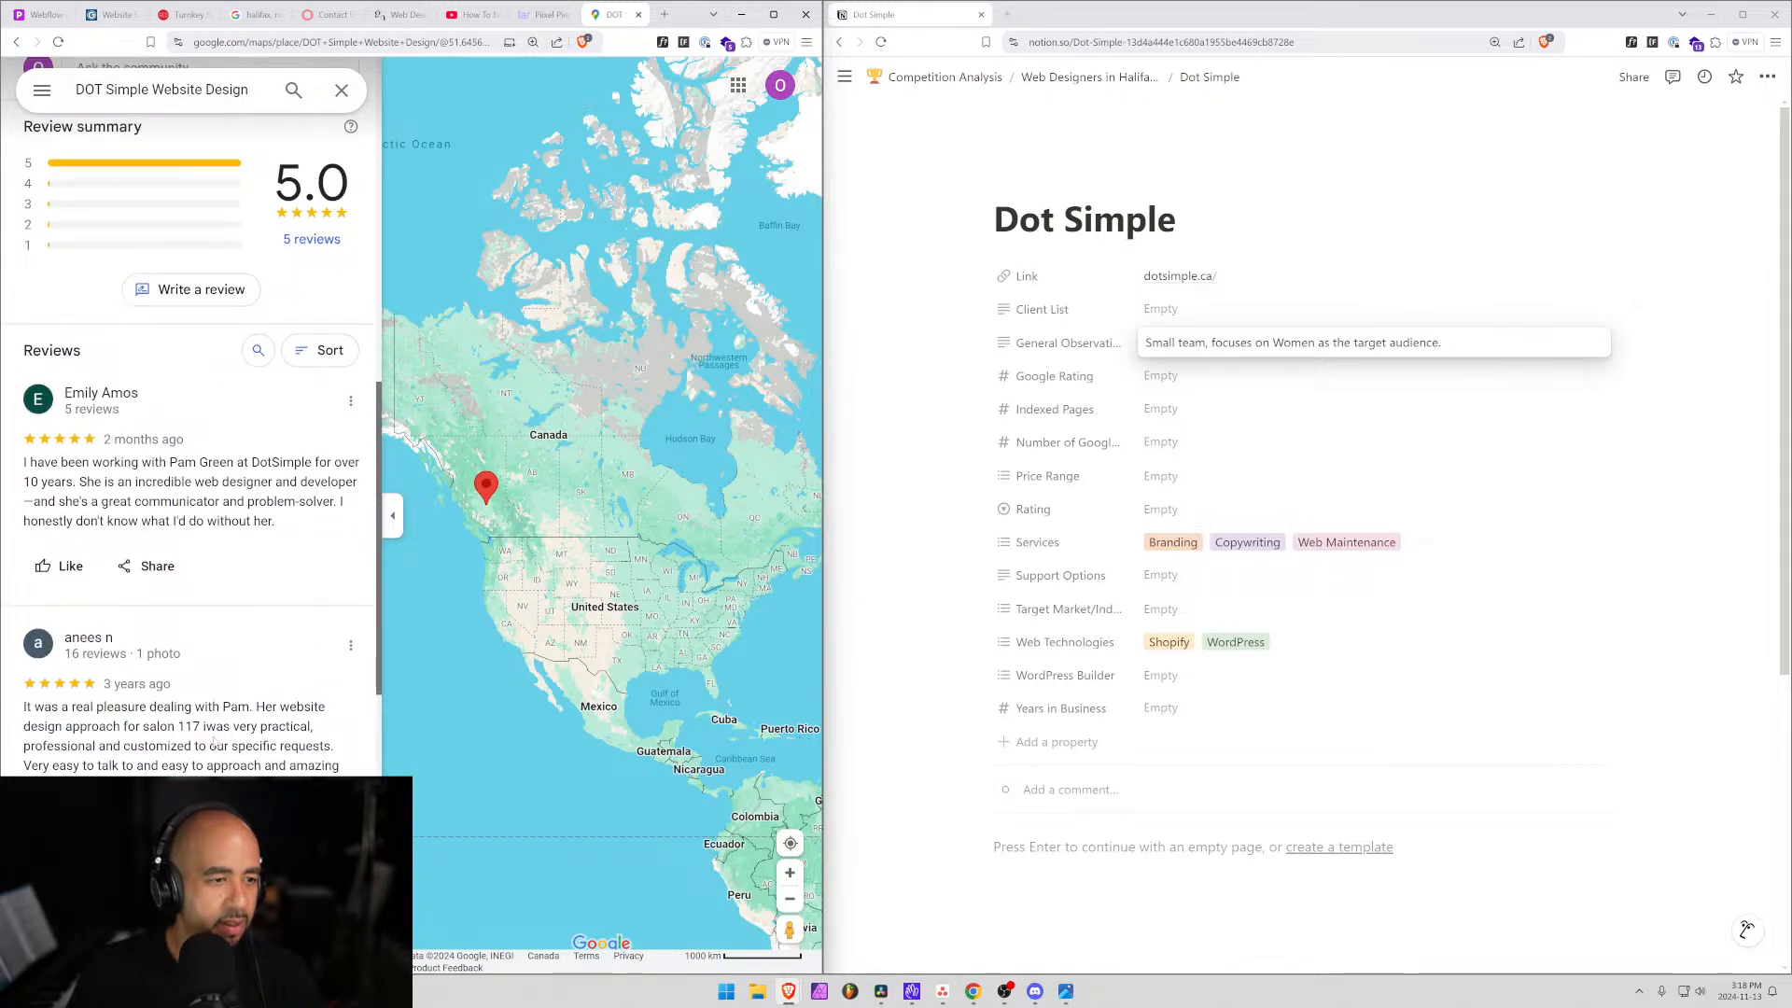
scroll(214, 739, up, 4)
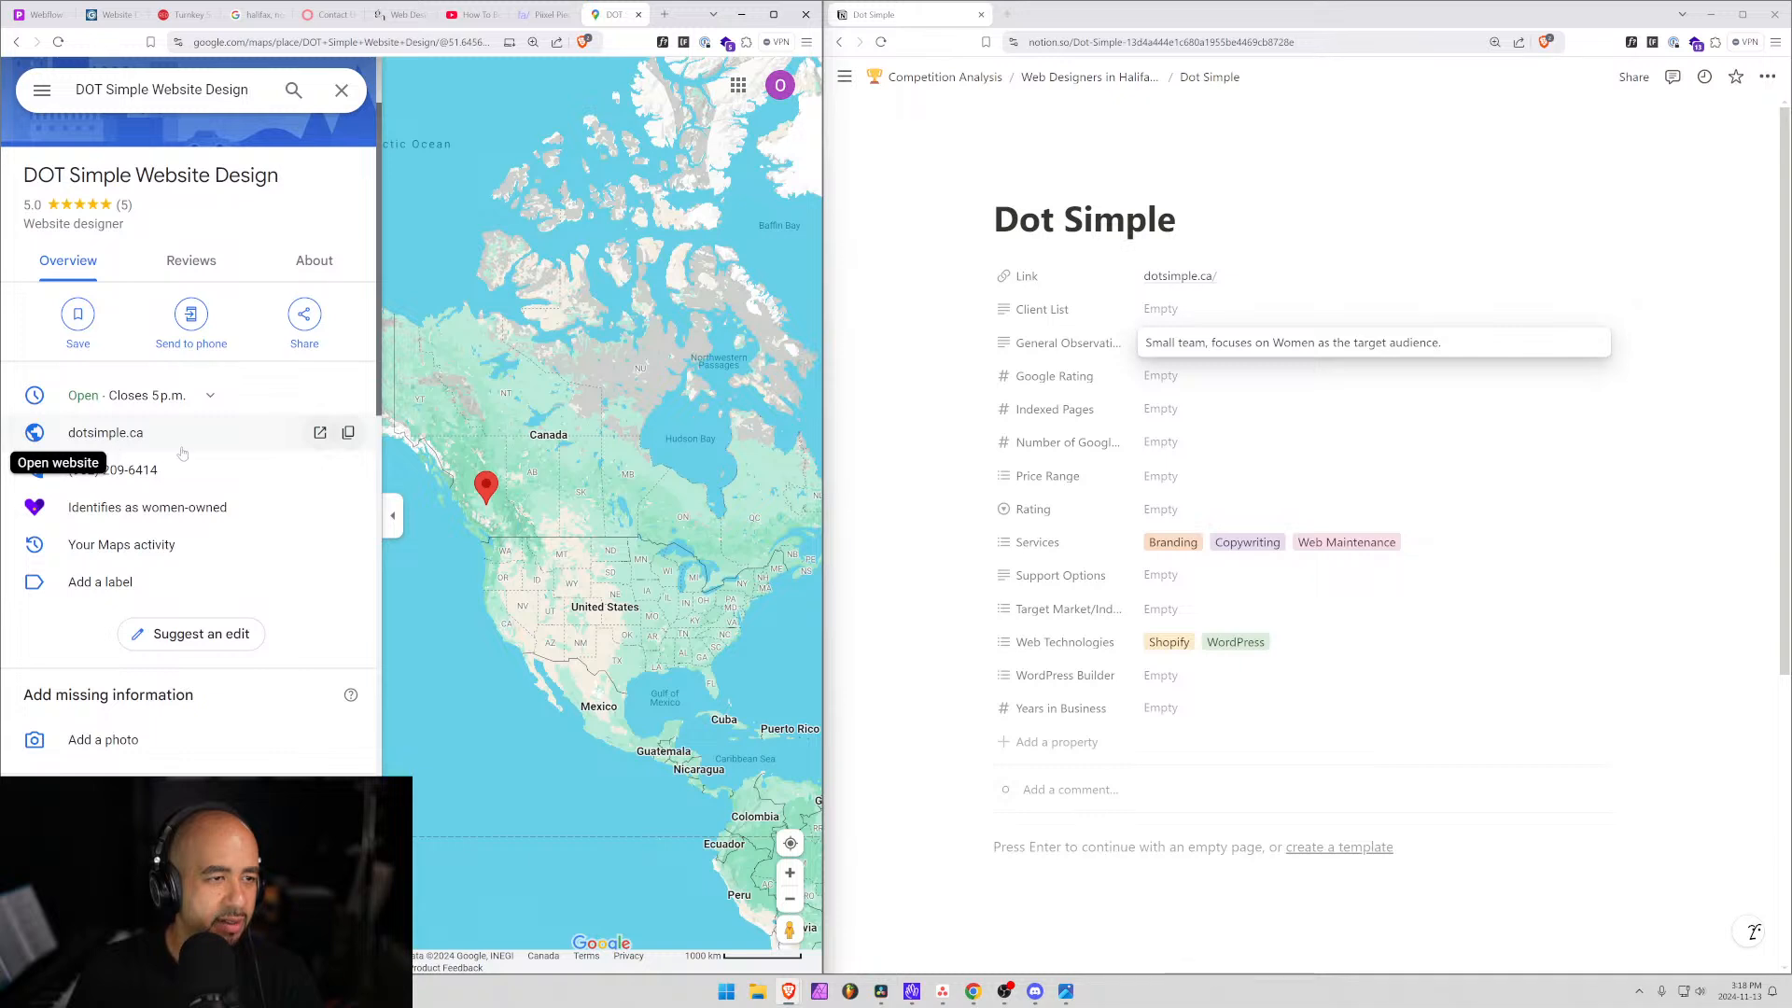
scroll(186, 450, up, 1)
Enter Google Rating 5 and Number of Google reviews 5 for Dot Simple.
click(1213, 382)
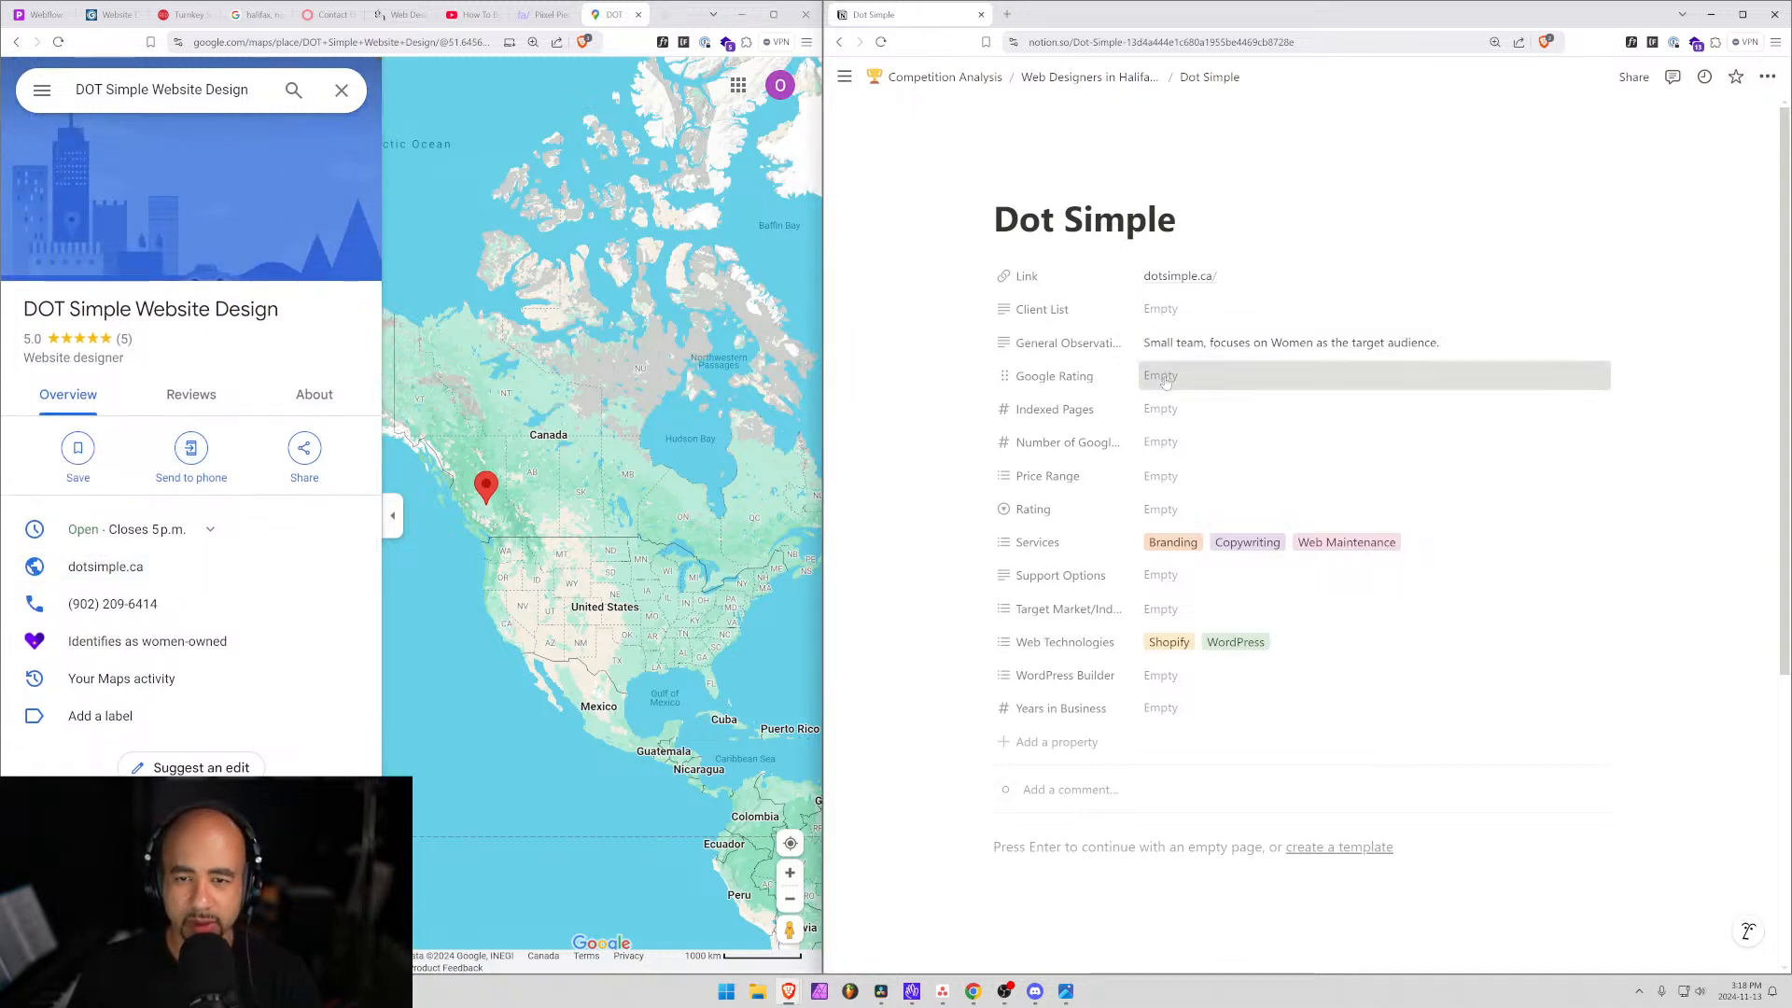
text(5)
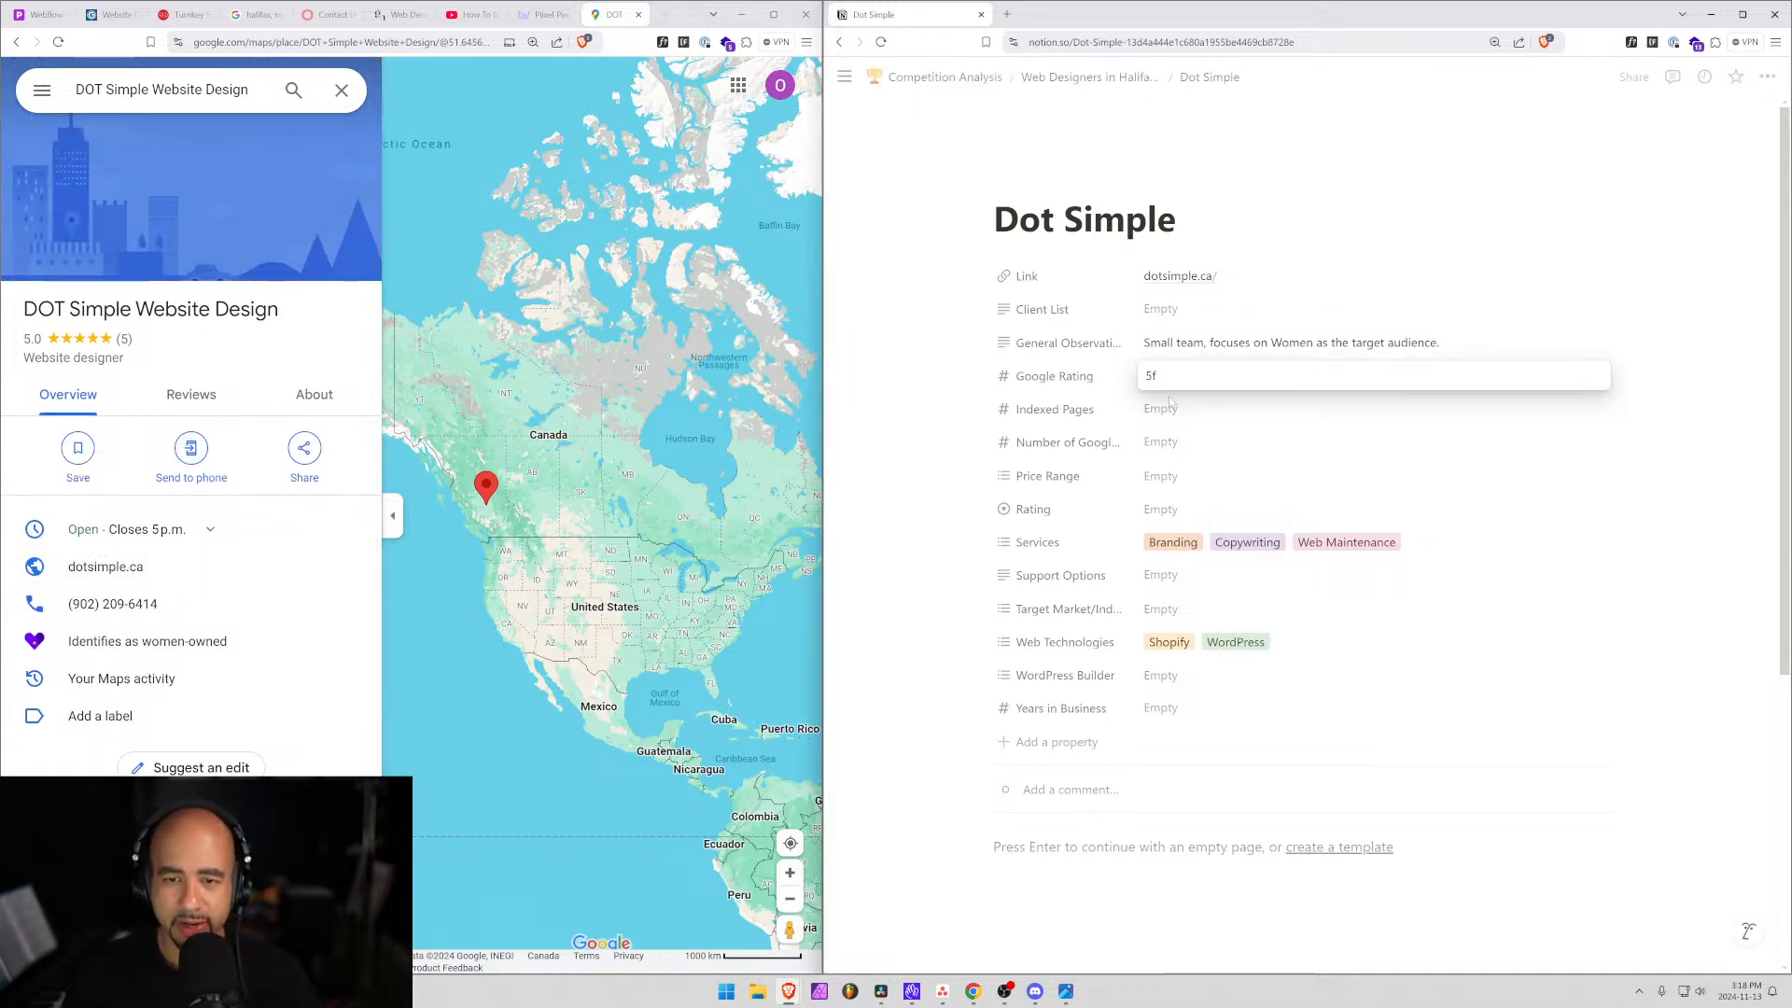
click(1188, 439)
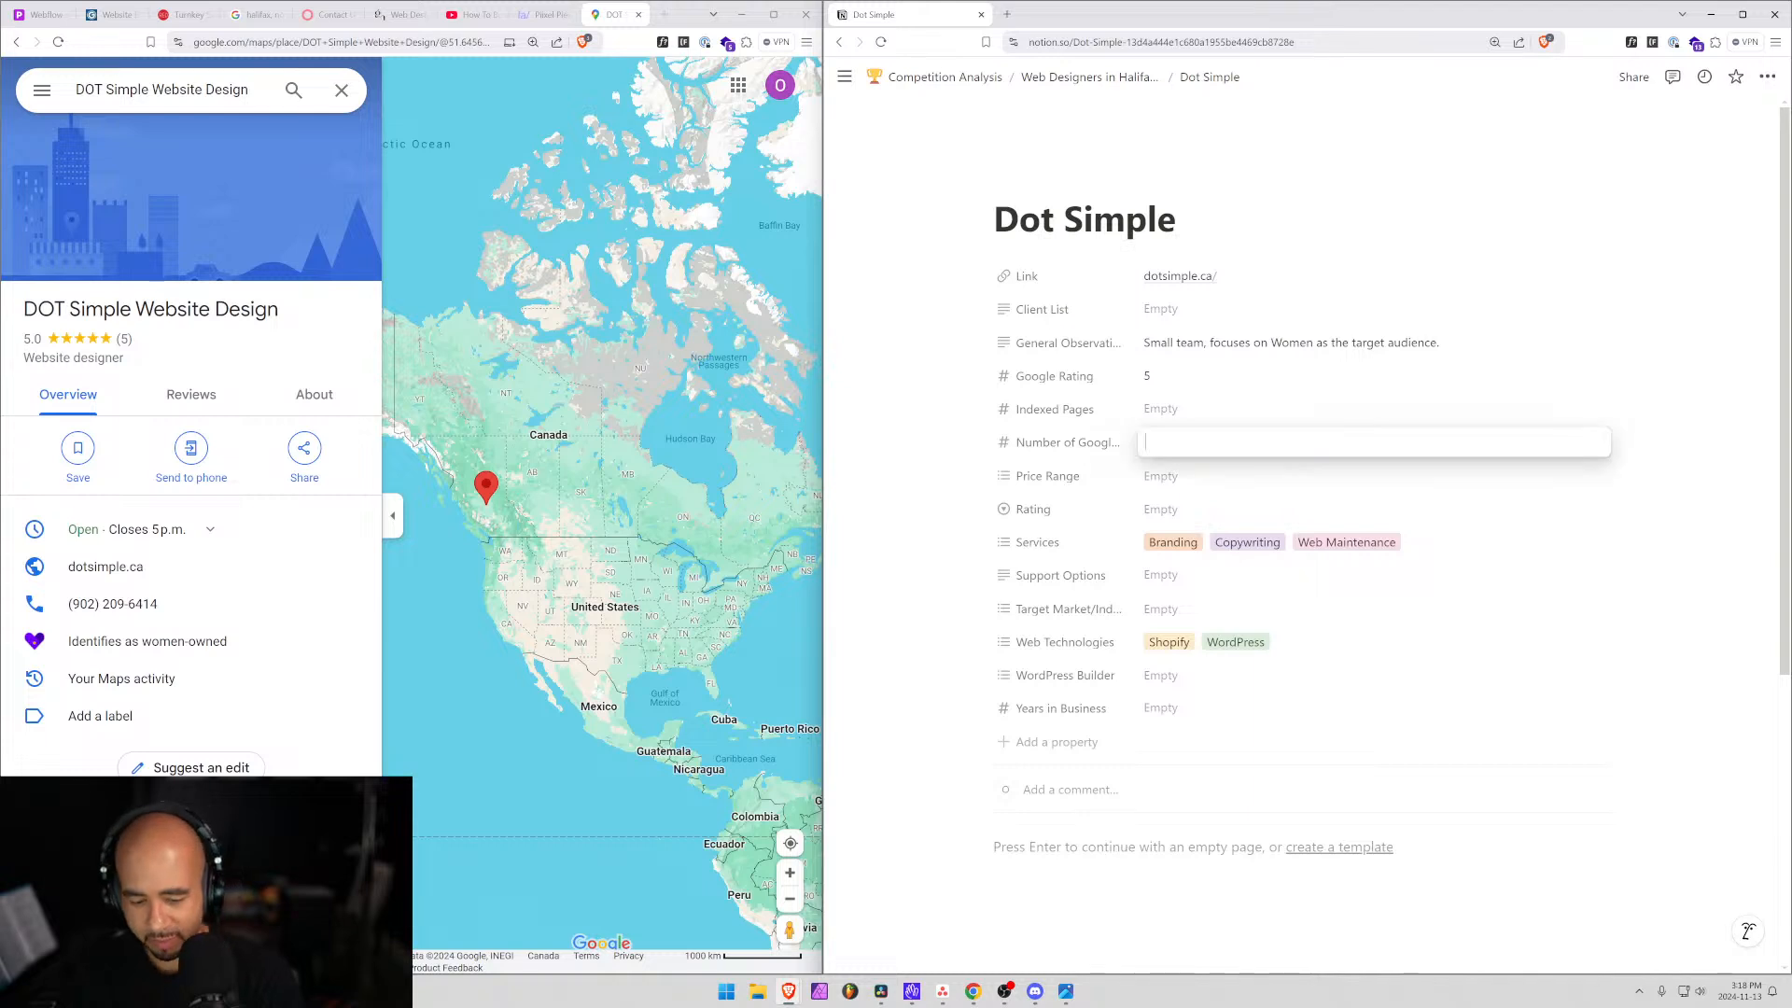
text(5)
key(Return)
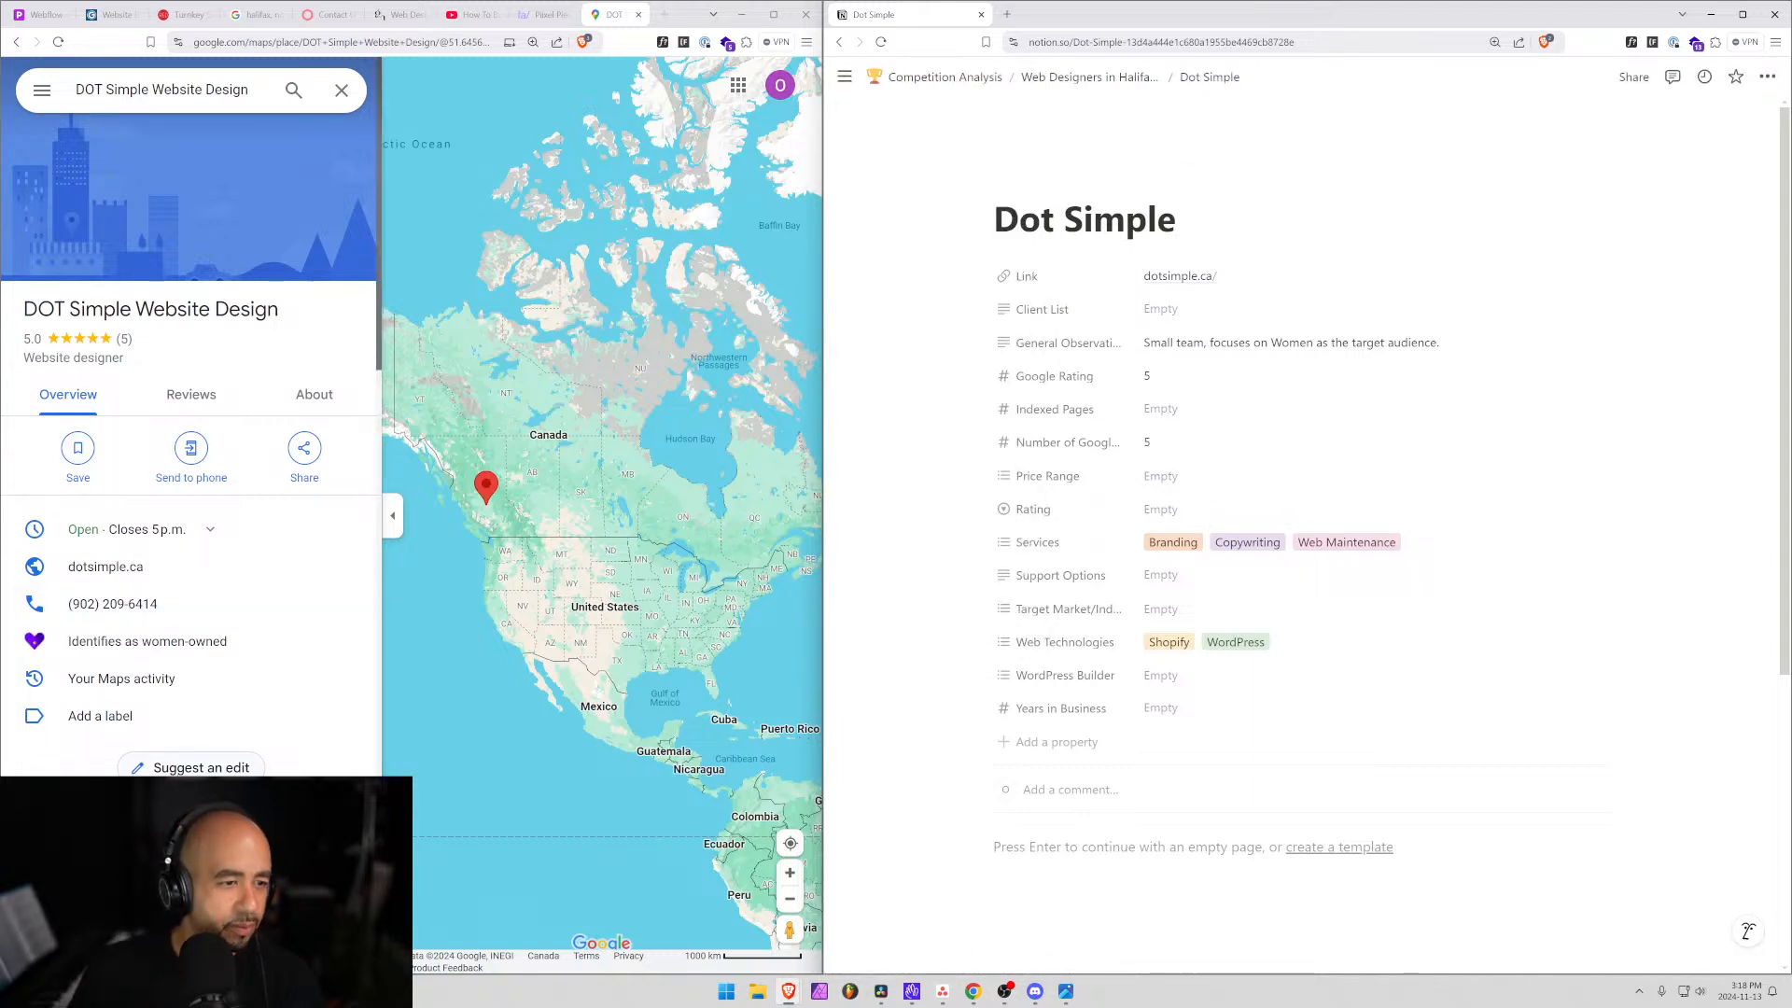
scroll(79, 773, down, 2)
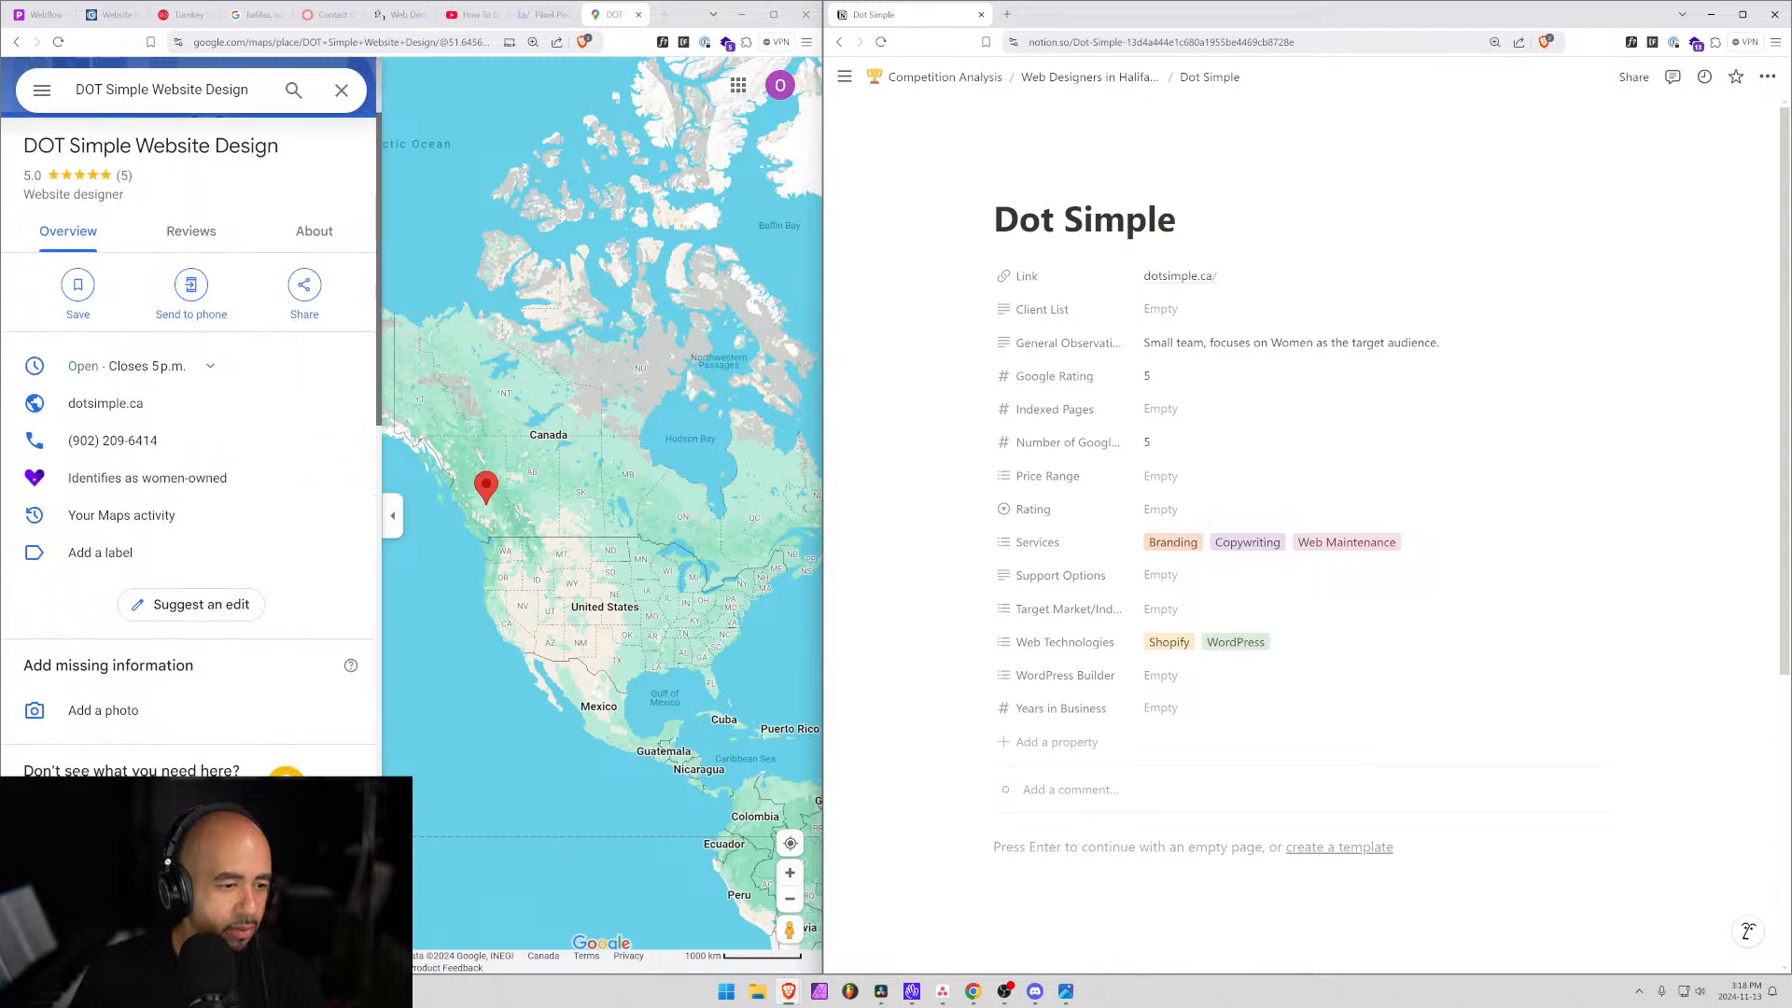
scroll(78, 774, up, 2)
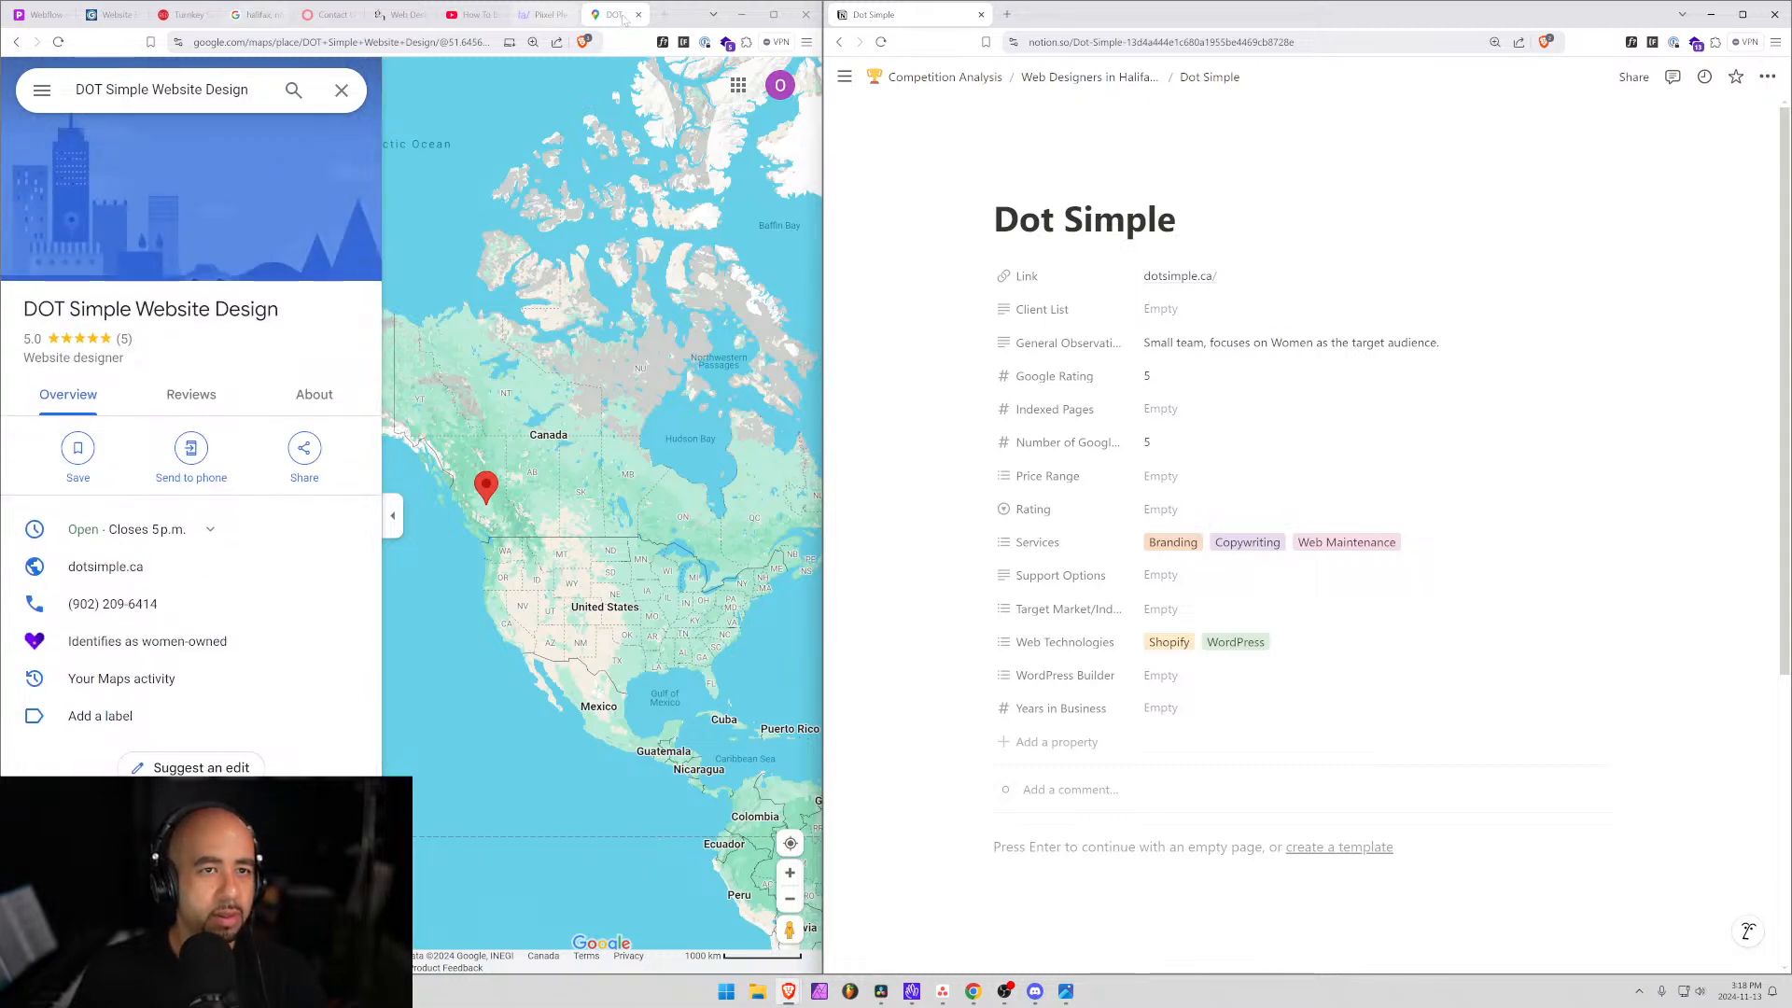
click(396, 14)
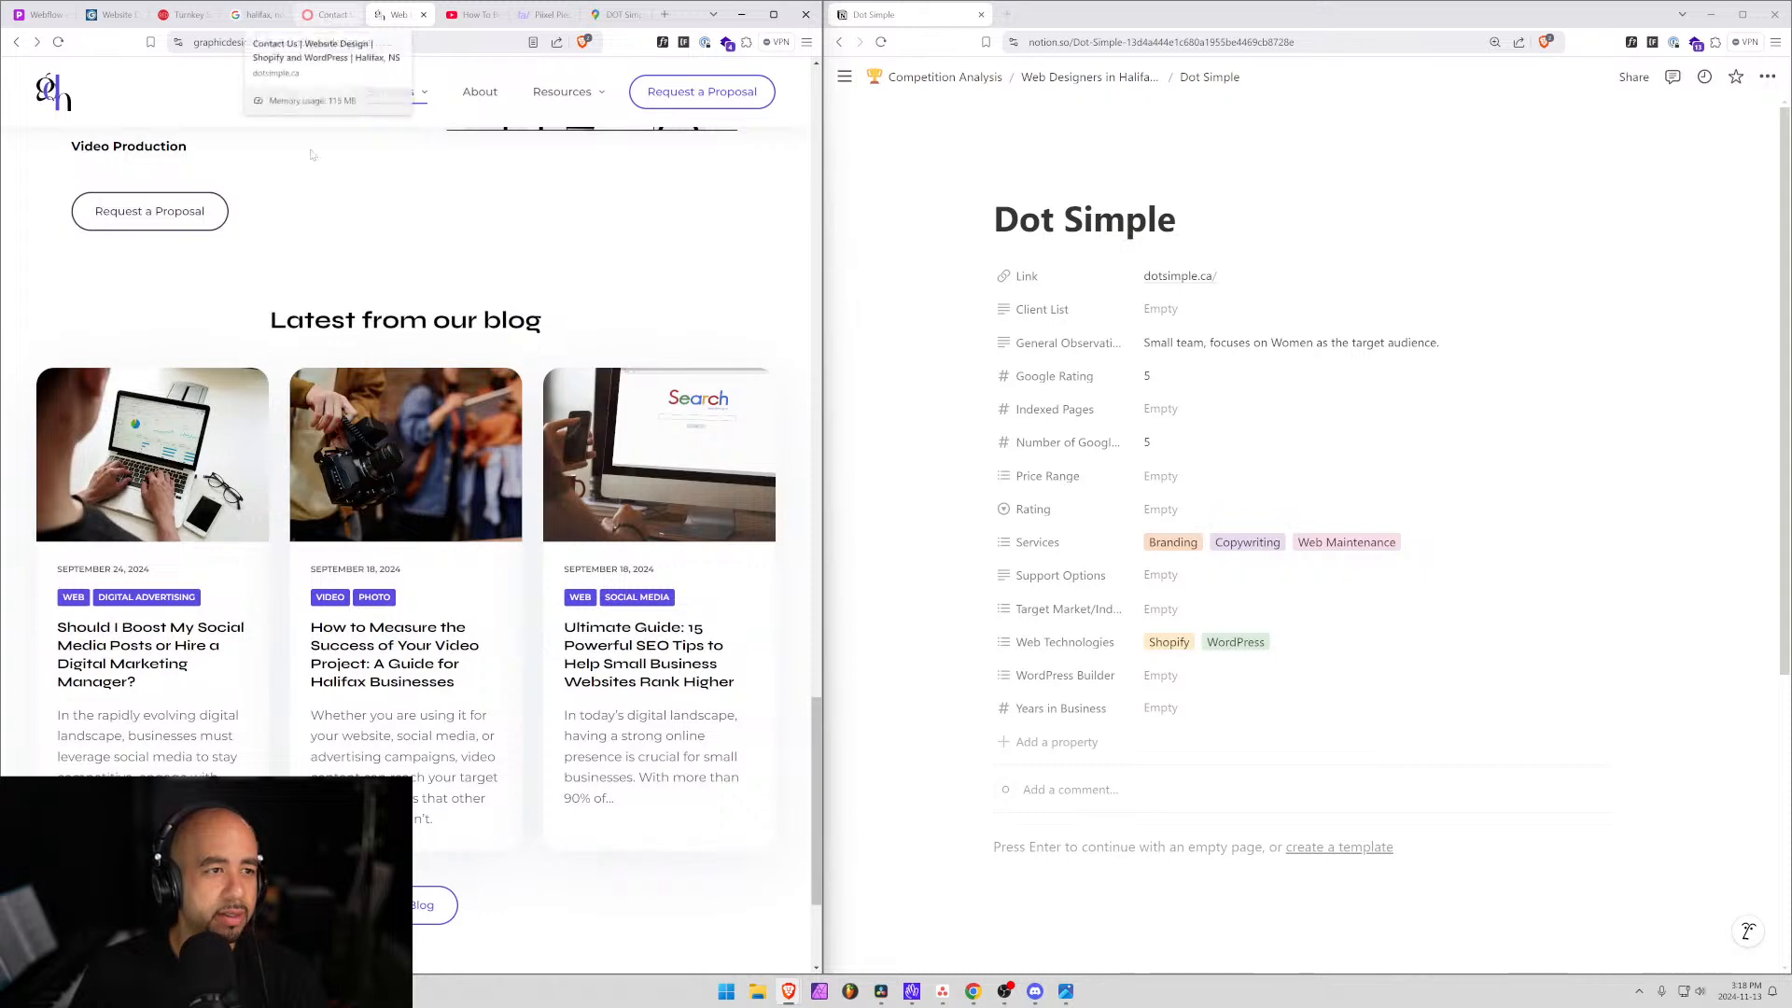
Close the dotsimple.ca Contact tab, widen the browser and copy graphicdesignhalifax.com's address.
click(322, 14)
click(350, 14)
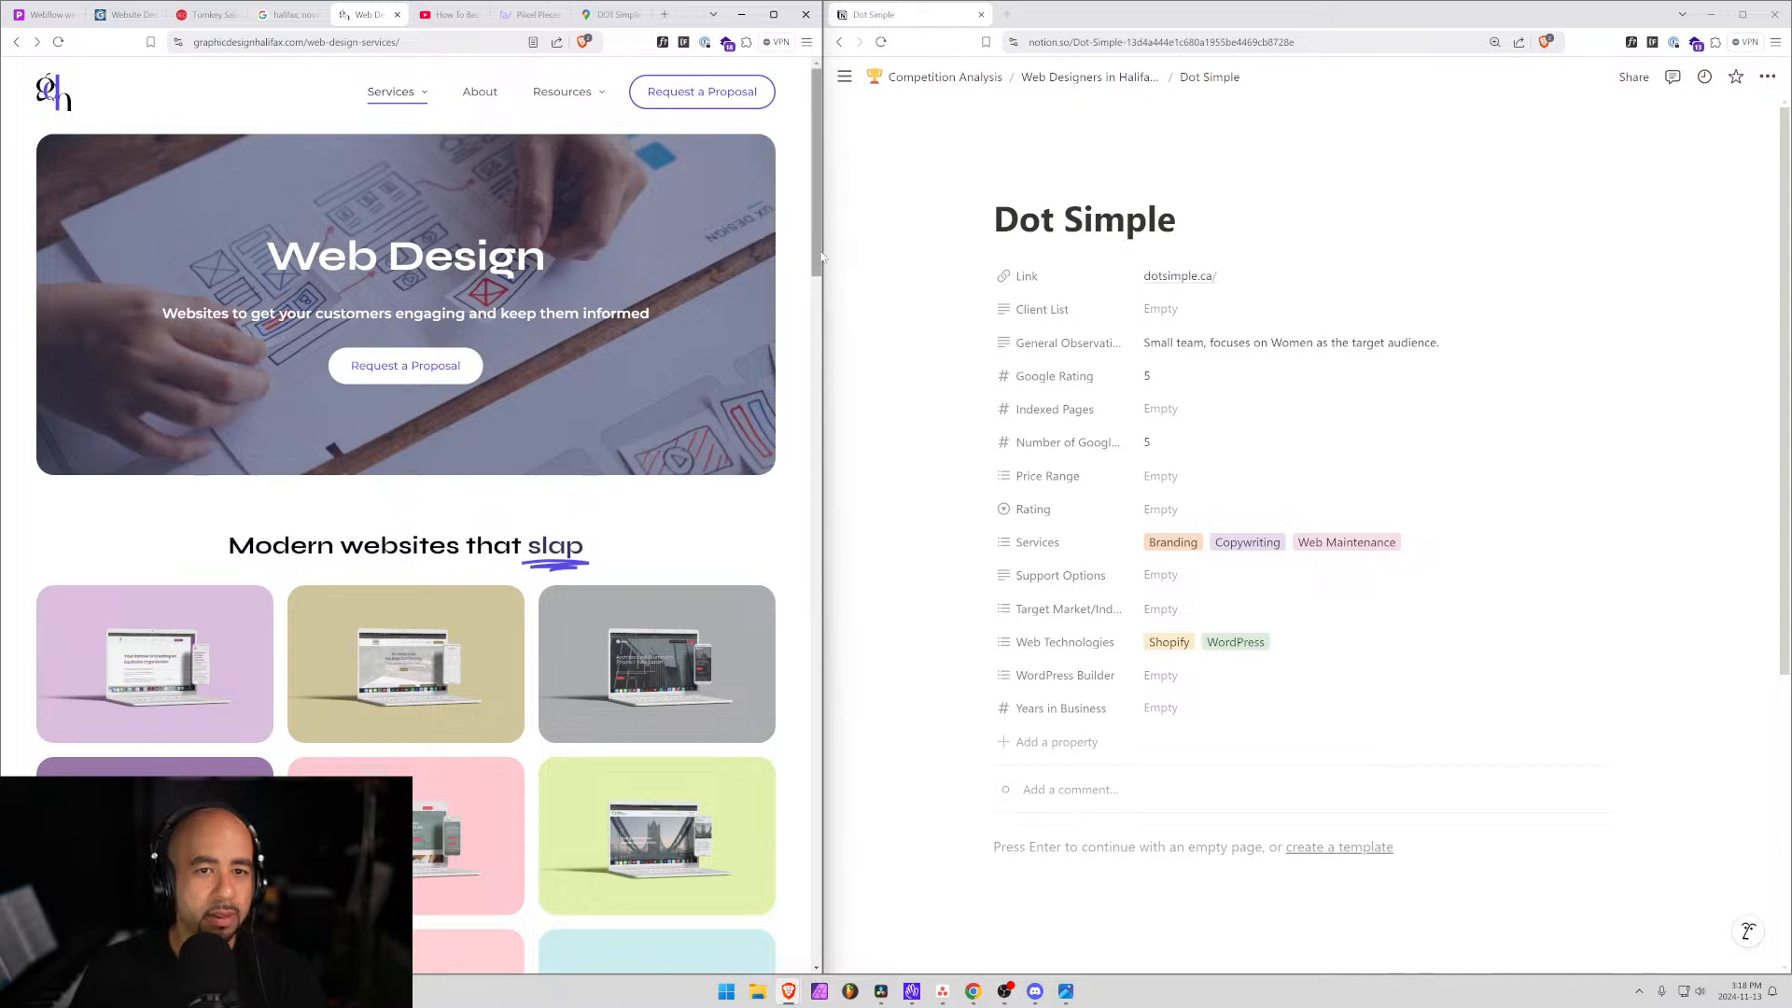
drag(823, 255, 1008, 255)
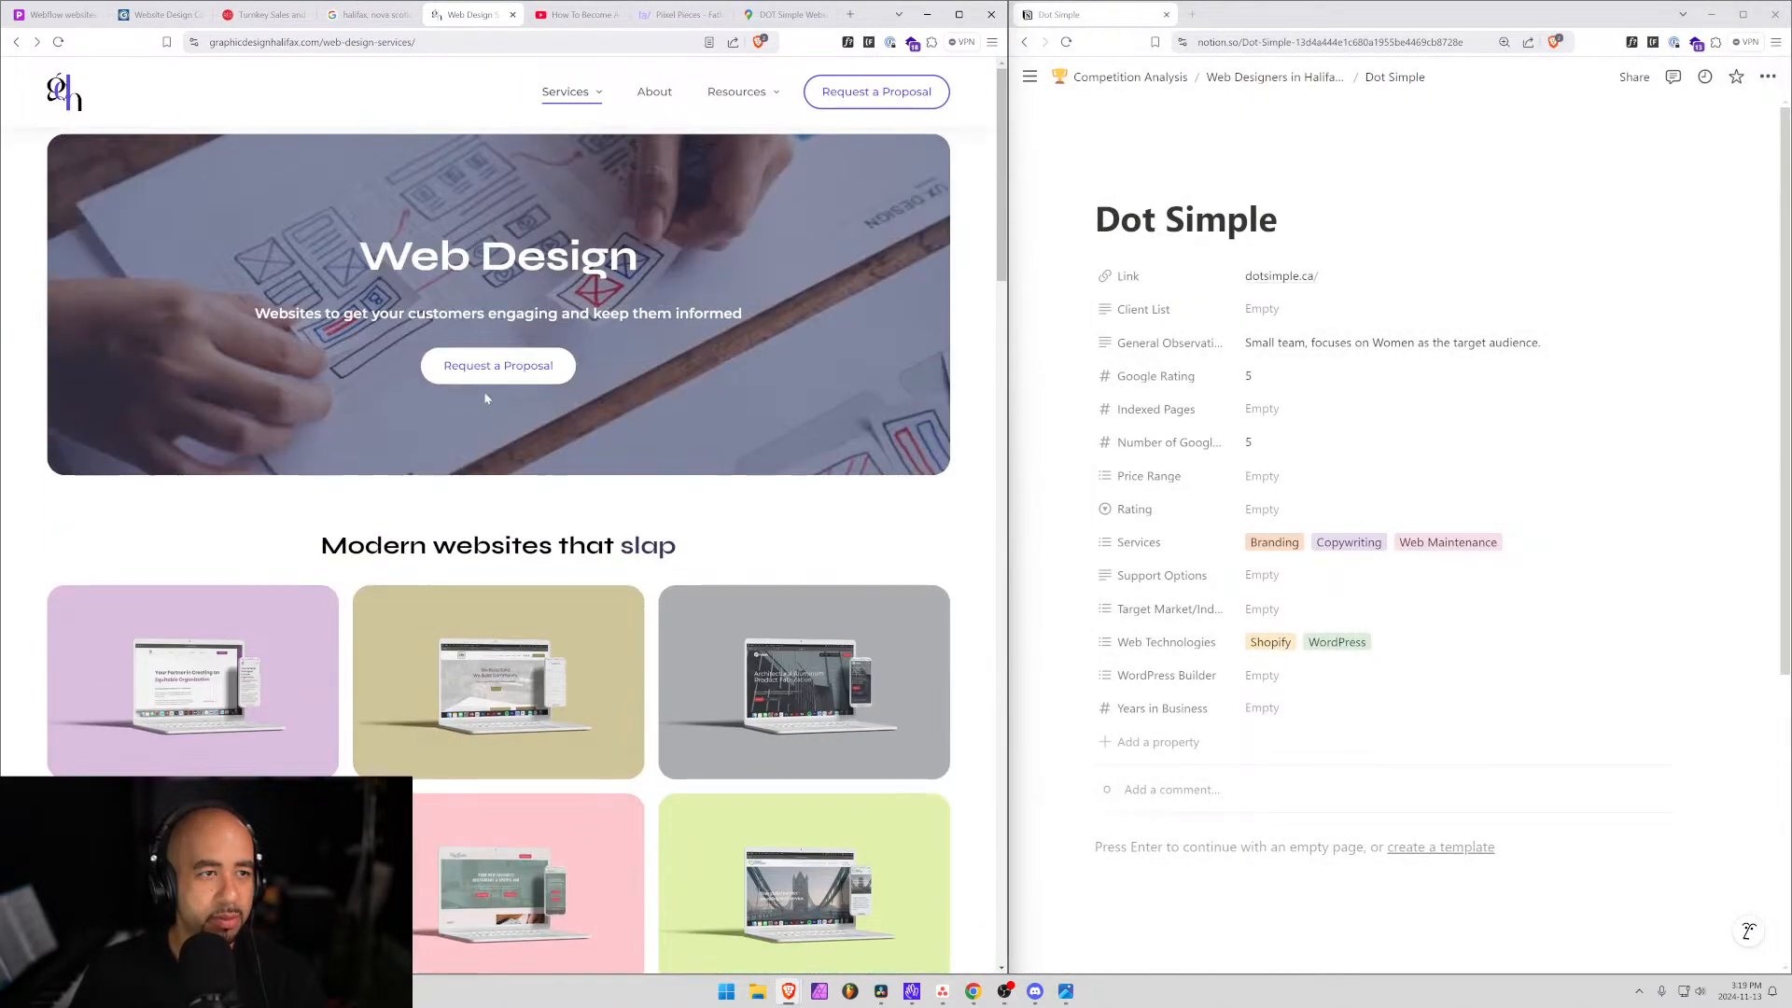
drag(211, 42, 351, 42)
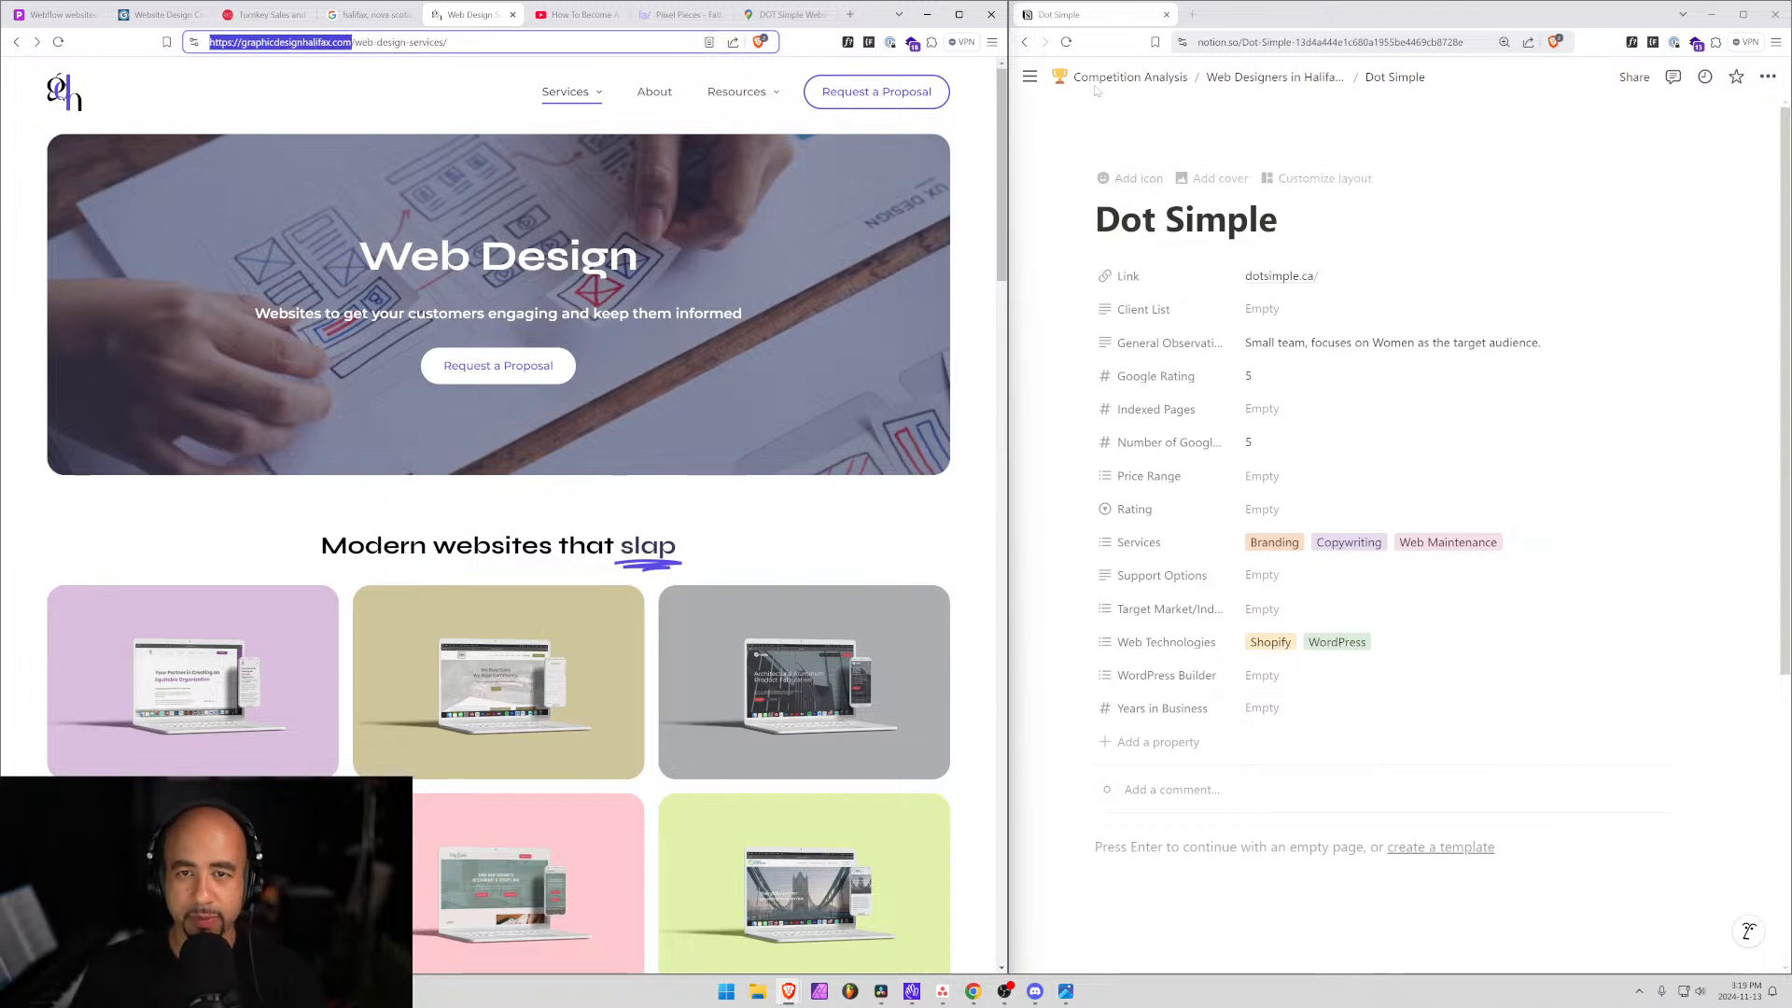
Add a 'Graphic Design Halifax' row with graphicdesignhalifax.com/ as Link and open its page.
click(1275, 76)
scroll(1178, 873, down, 3)
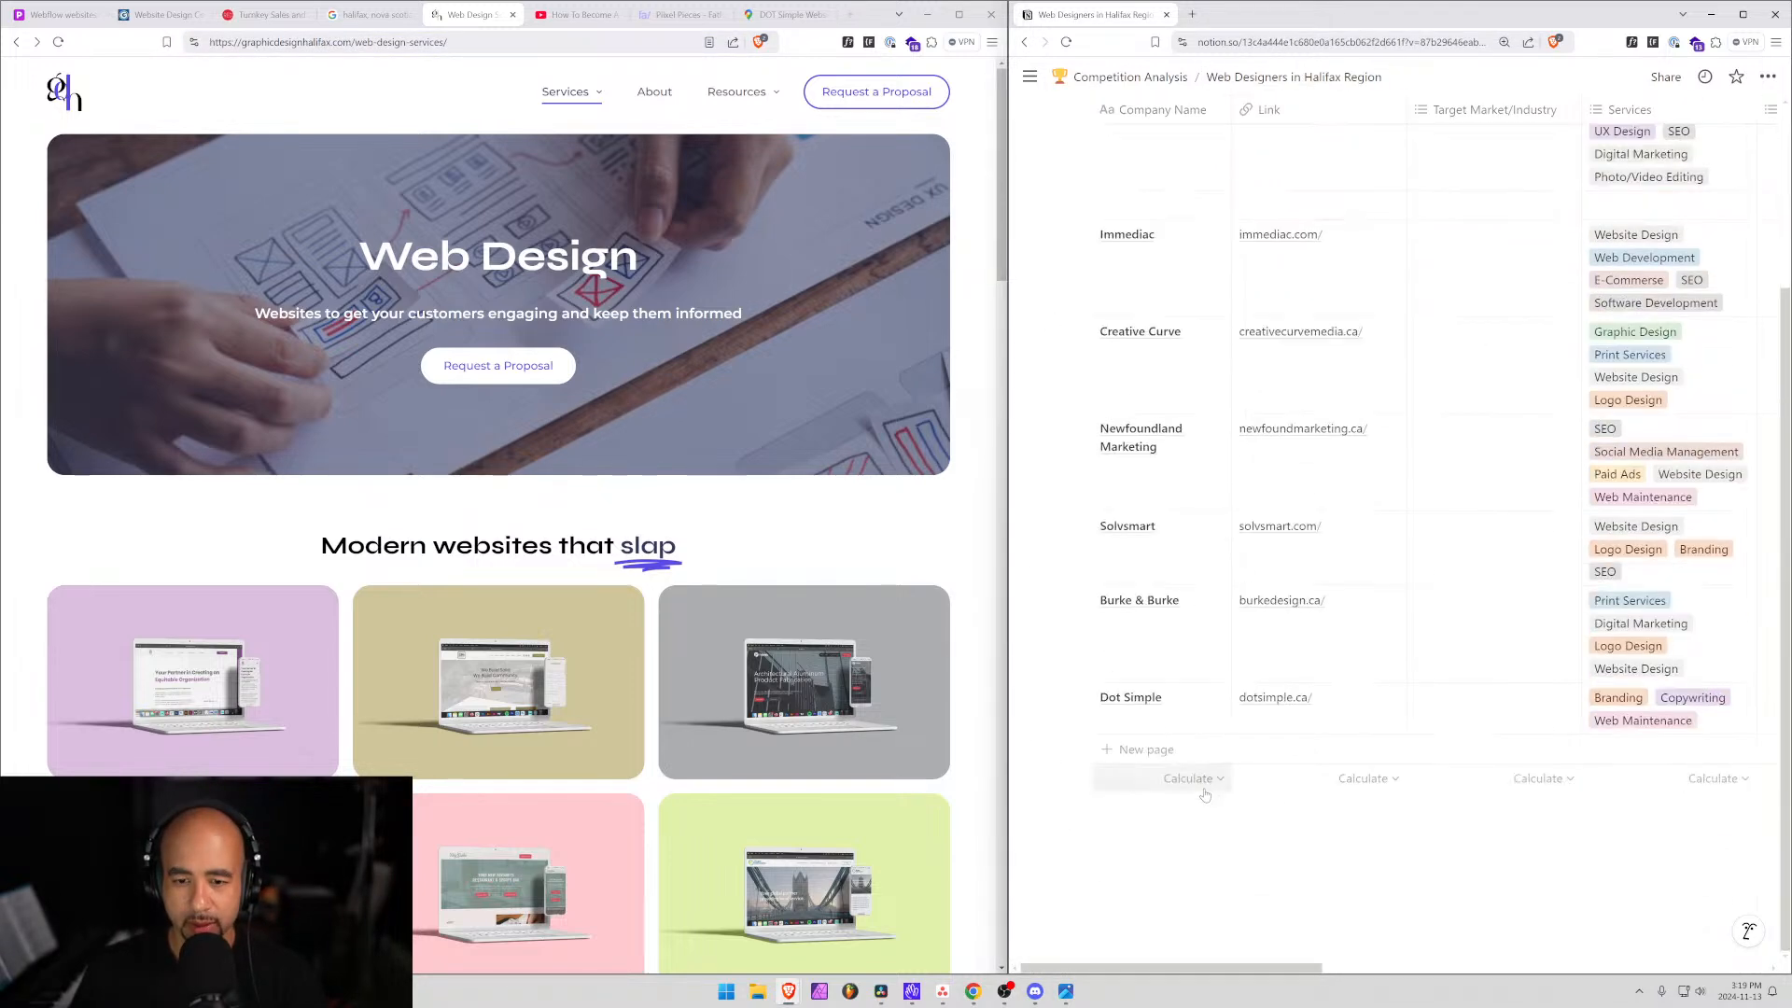
click(1194, 751)
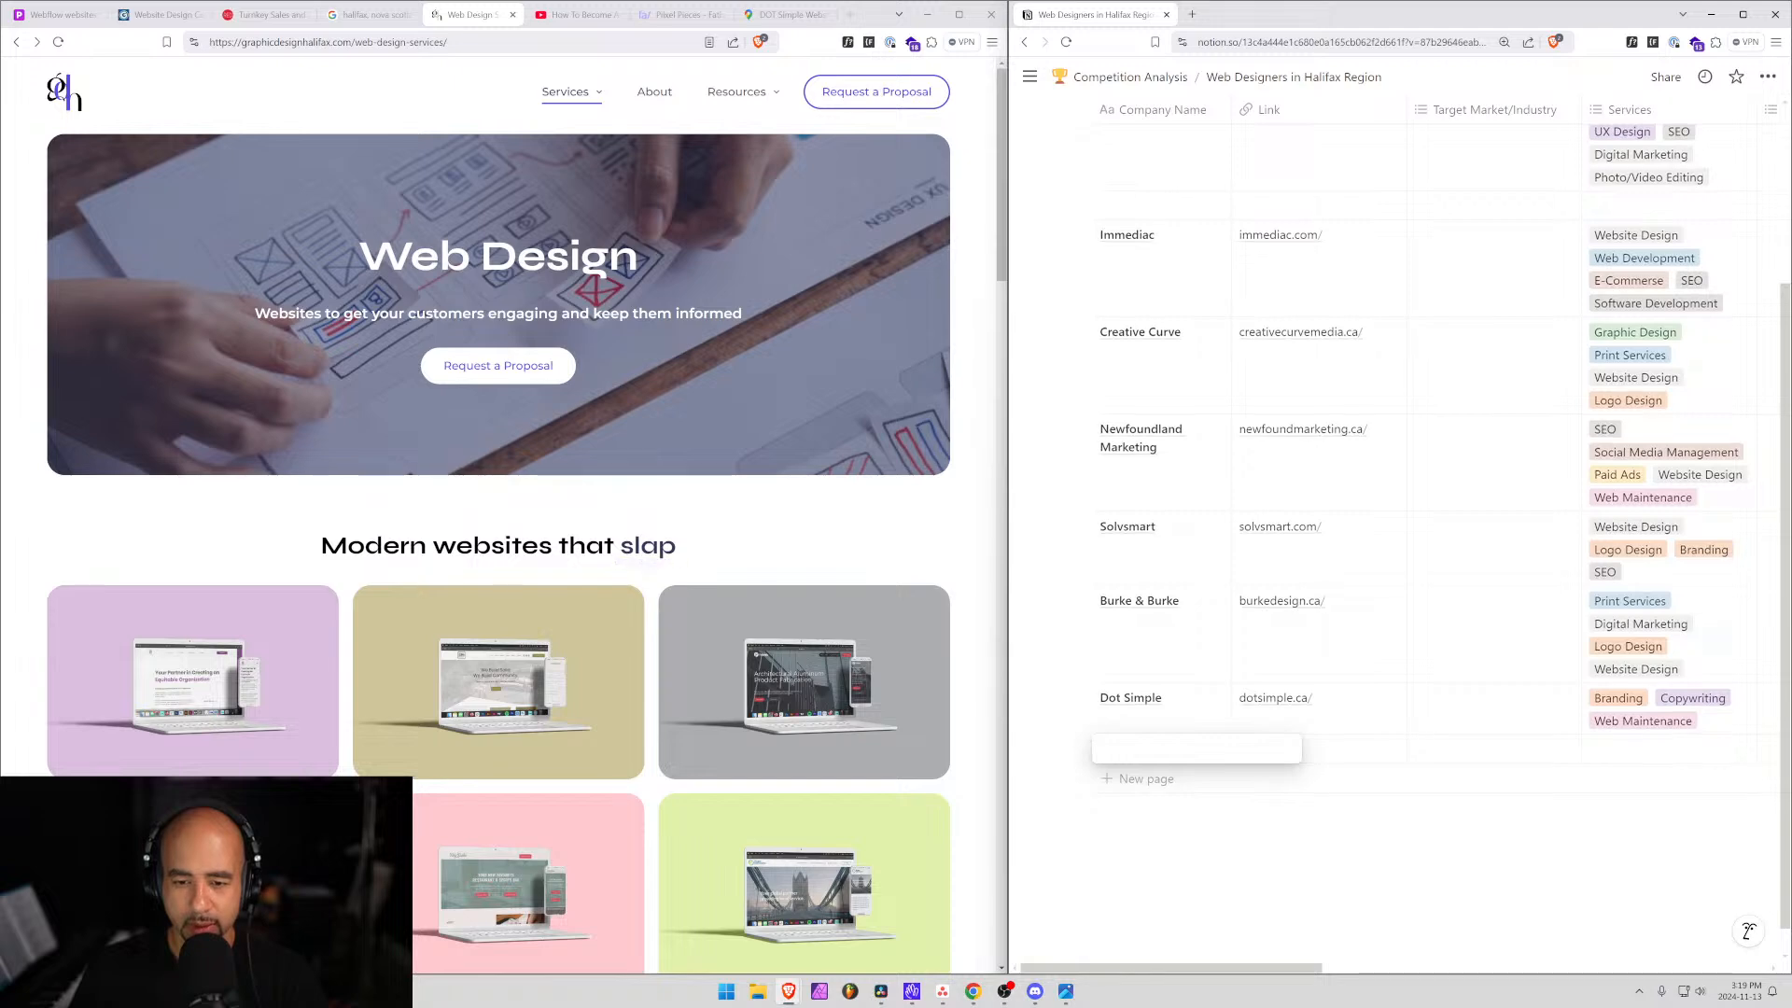
text(Grpah)
key(BackSpace)
key(BackSpace)
key(BackSpace)
text(aph)
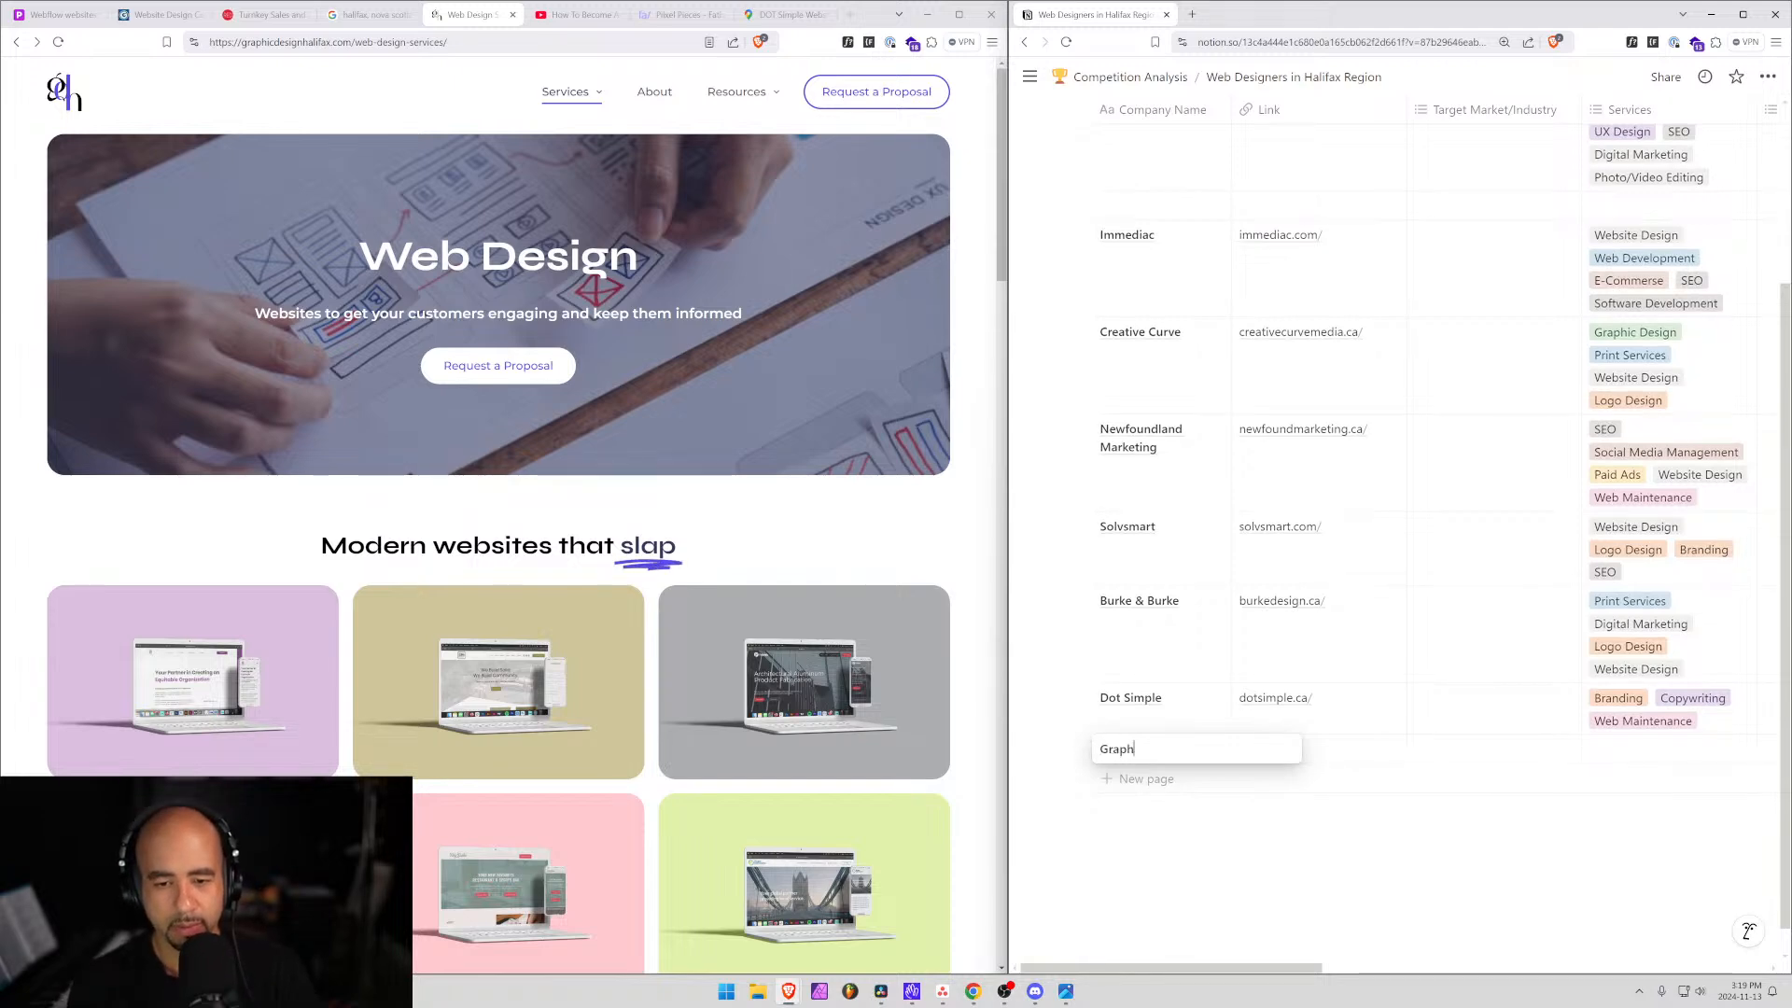
text(ic Design Halifax)
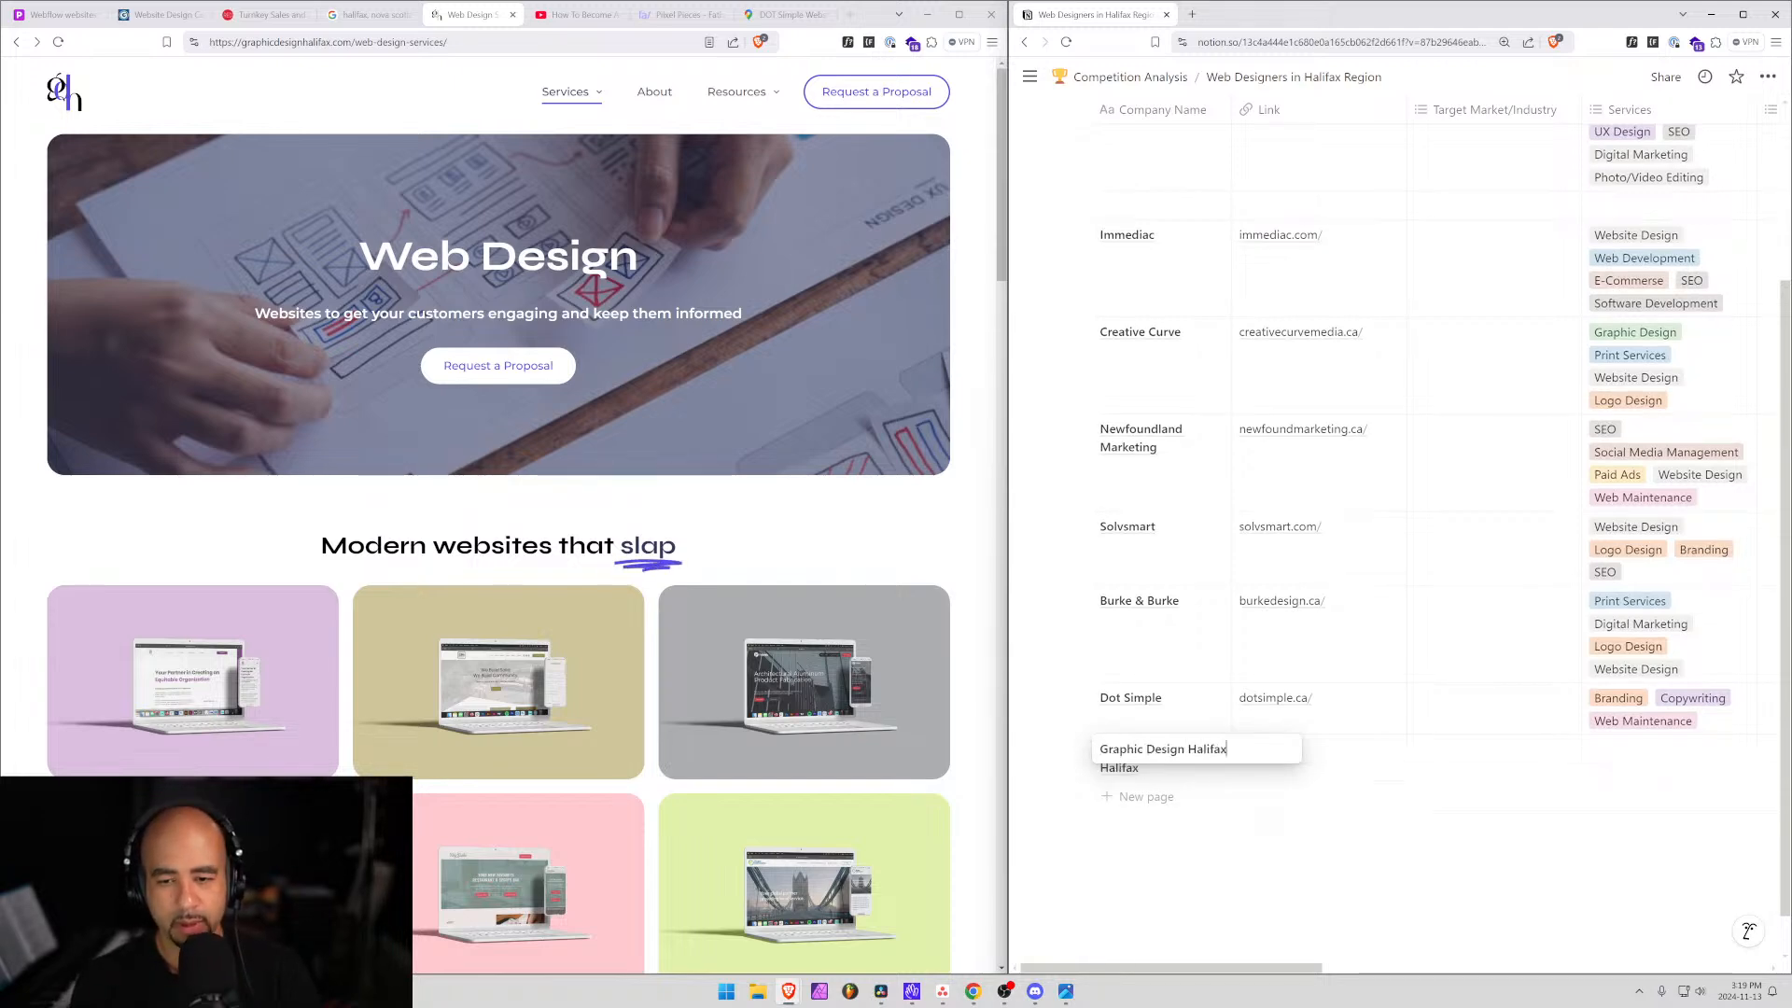
key(Tab)
text(graphicdesignhalifax.com/)
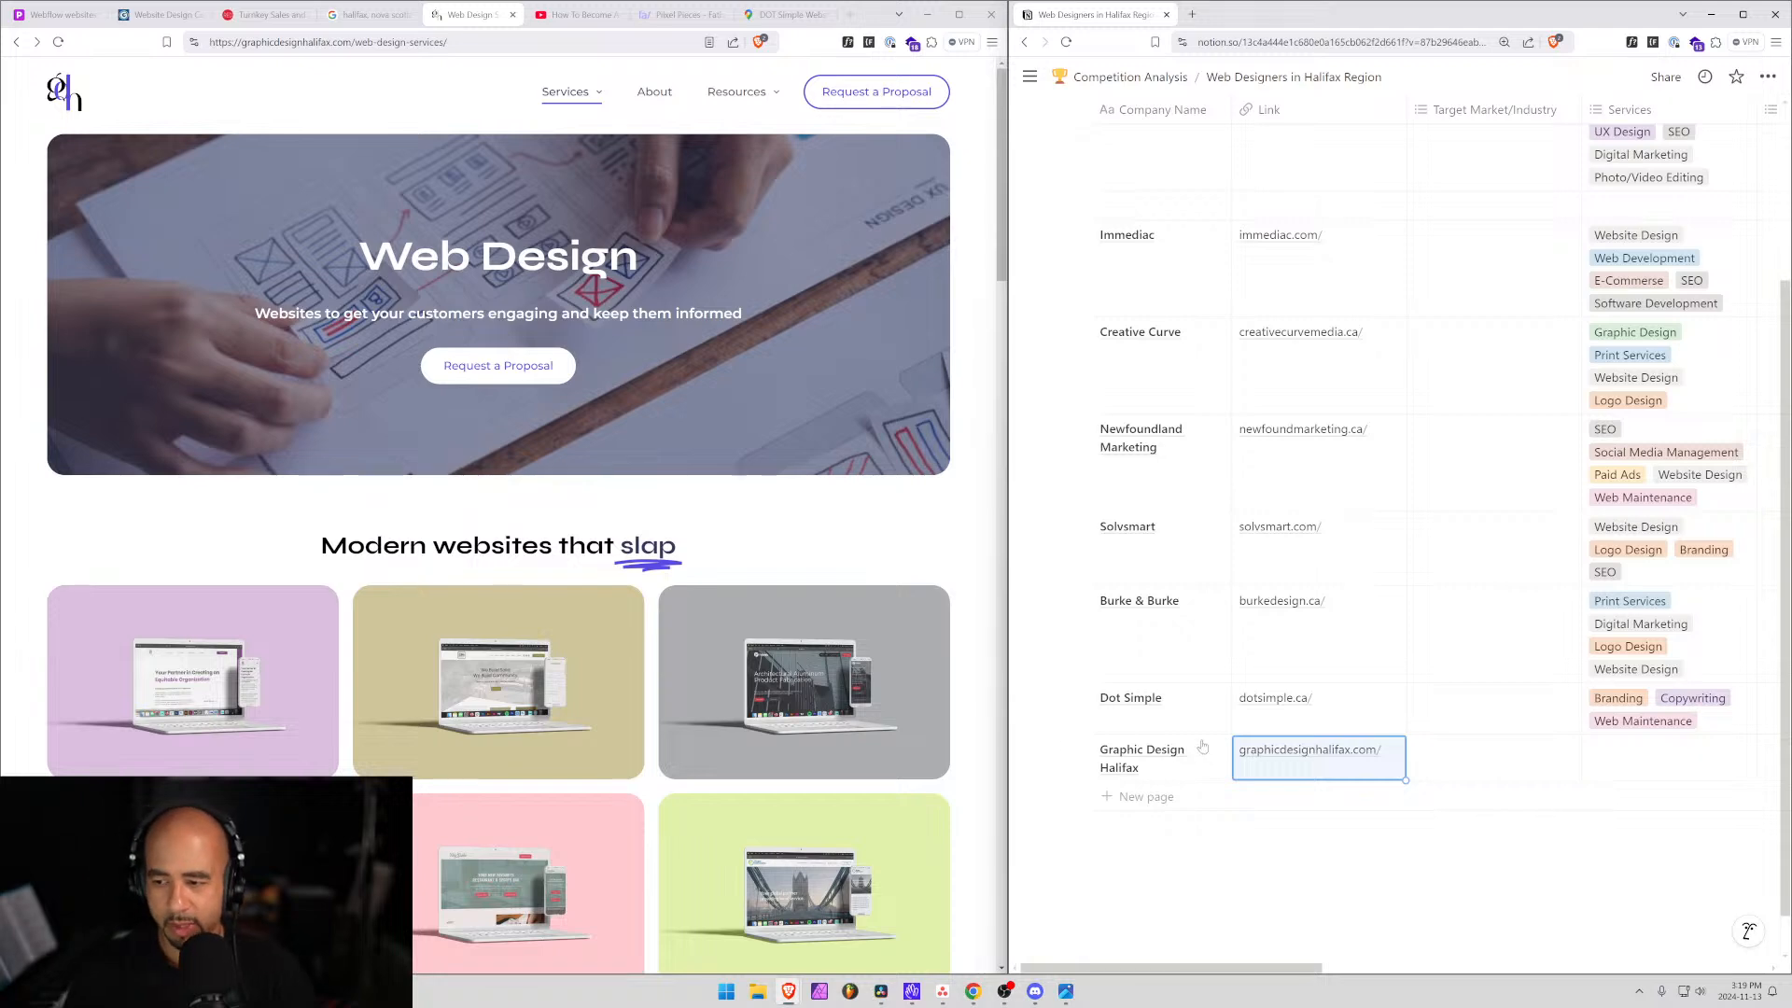
mouse_move(1204, 750)
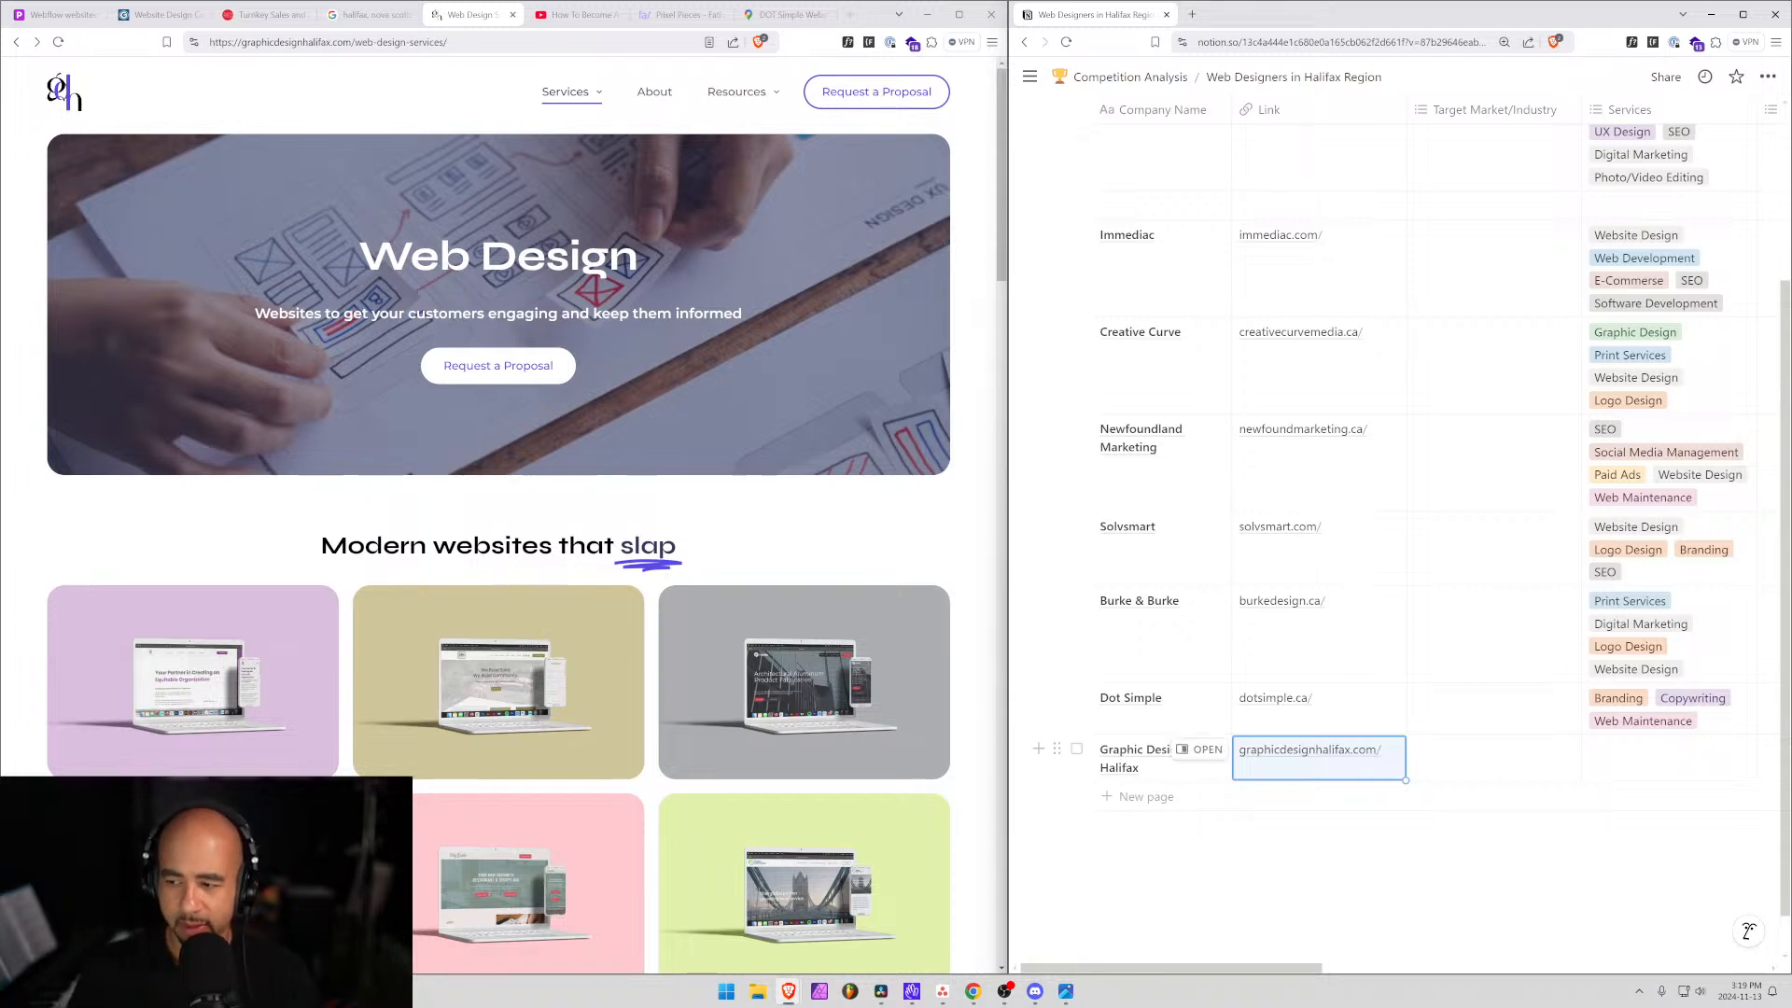
click(1130, 731)
click(1205, 757)
click(1199, 749)
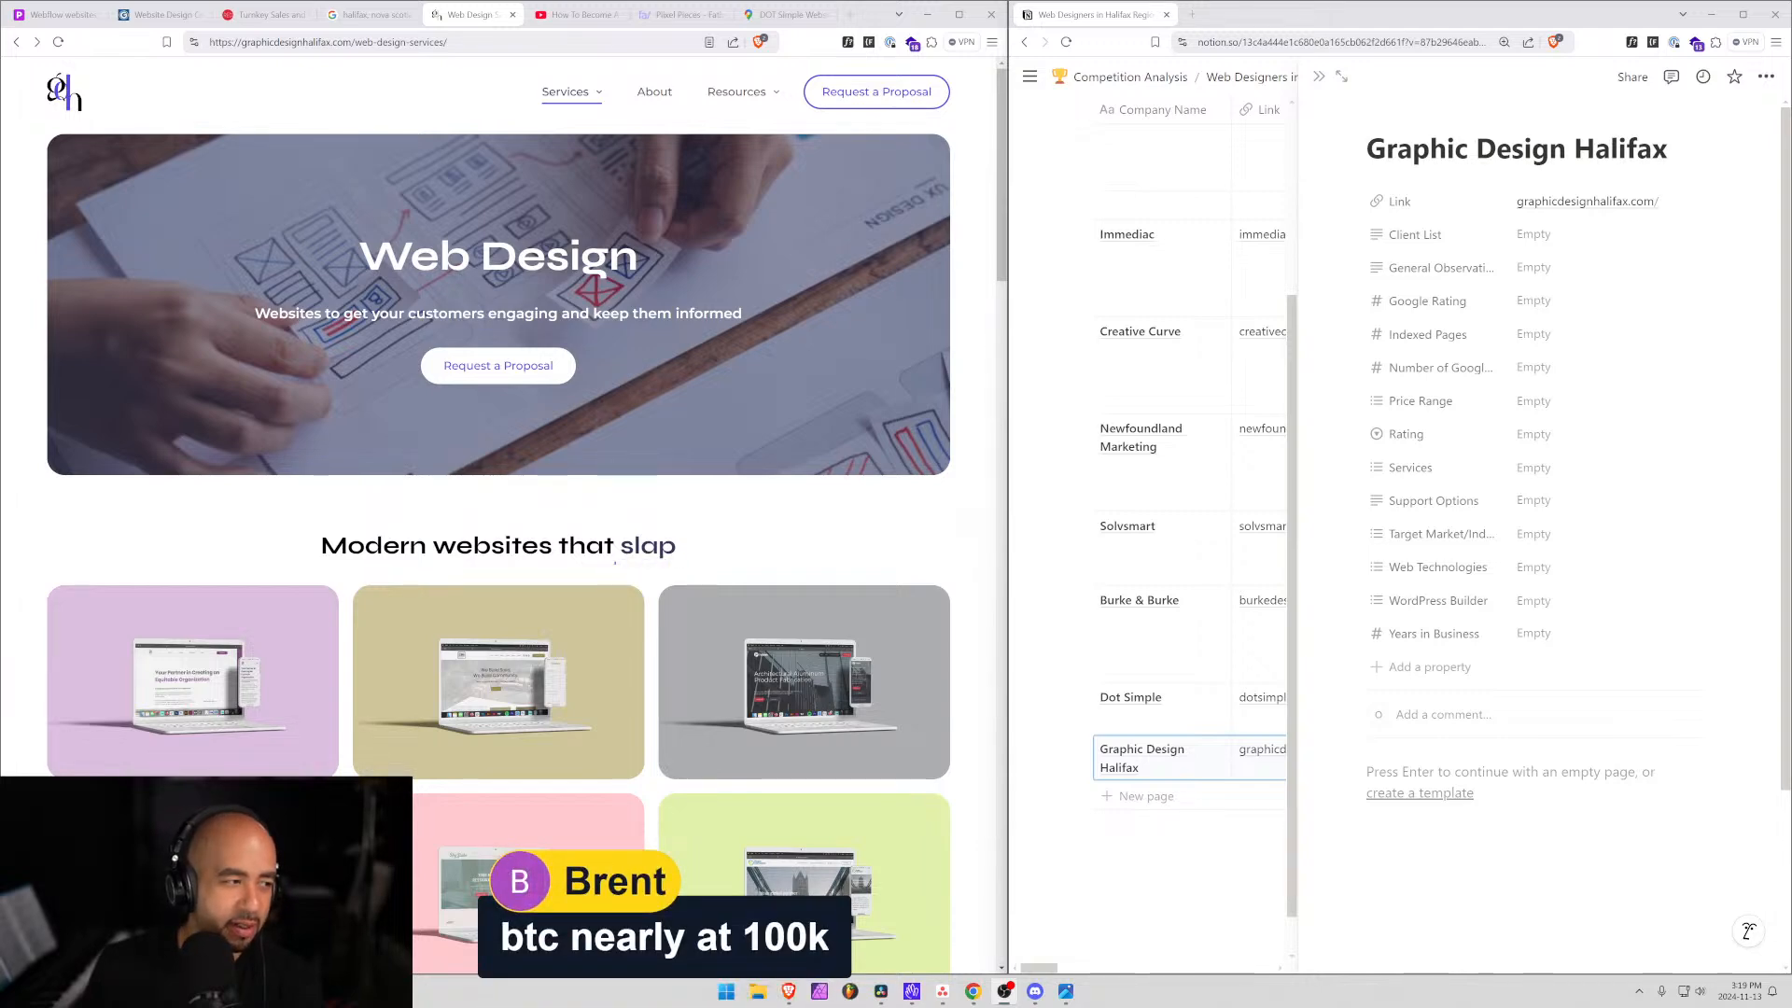
Open Yahoo Finance in a new browser tab.
click(1193, 14)
text(yahoo.com)
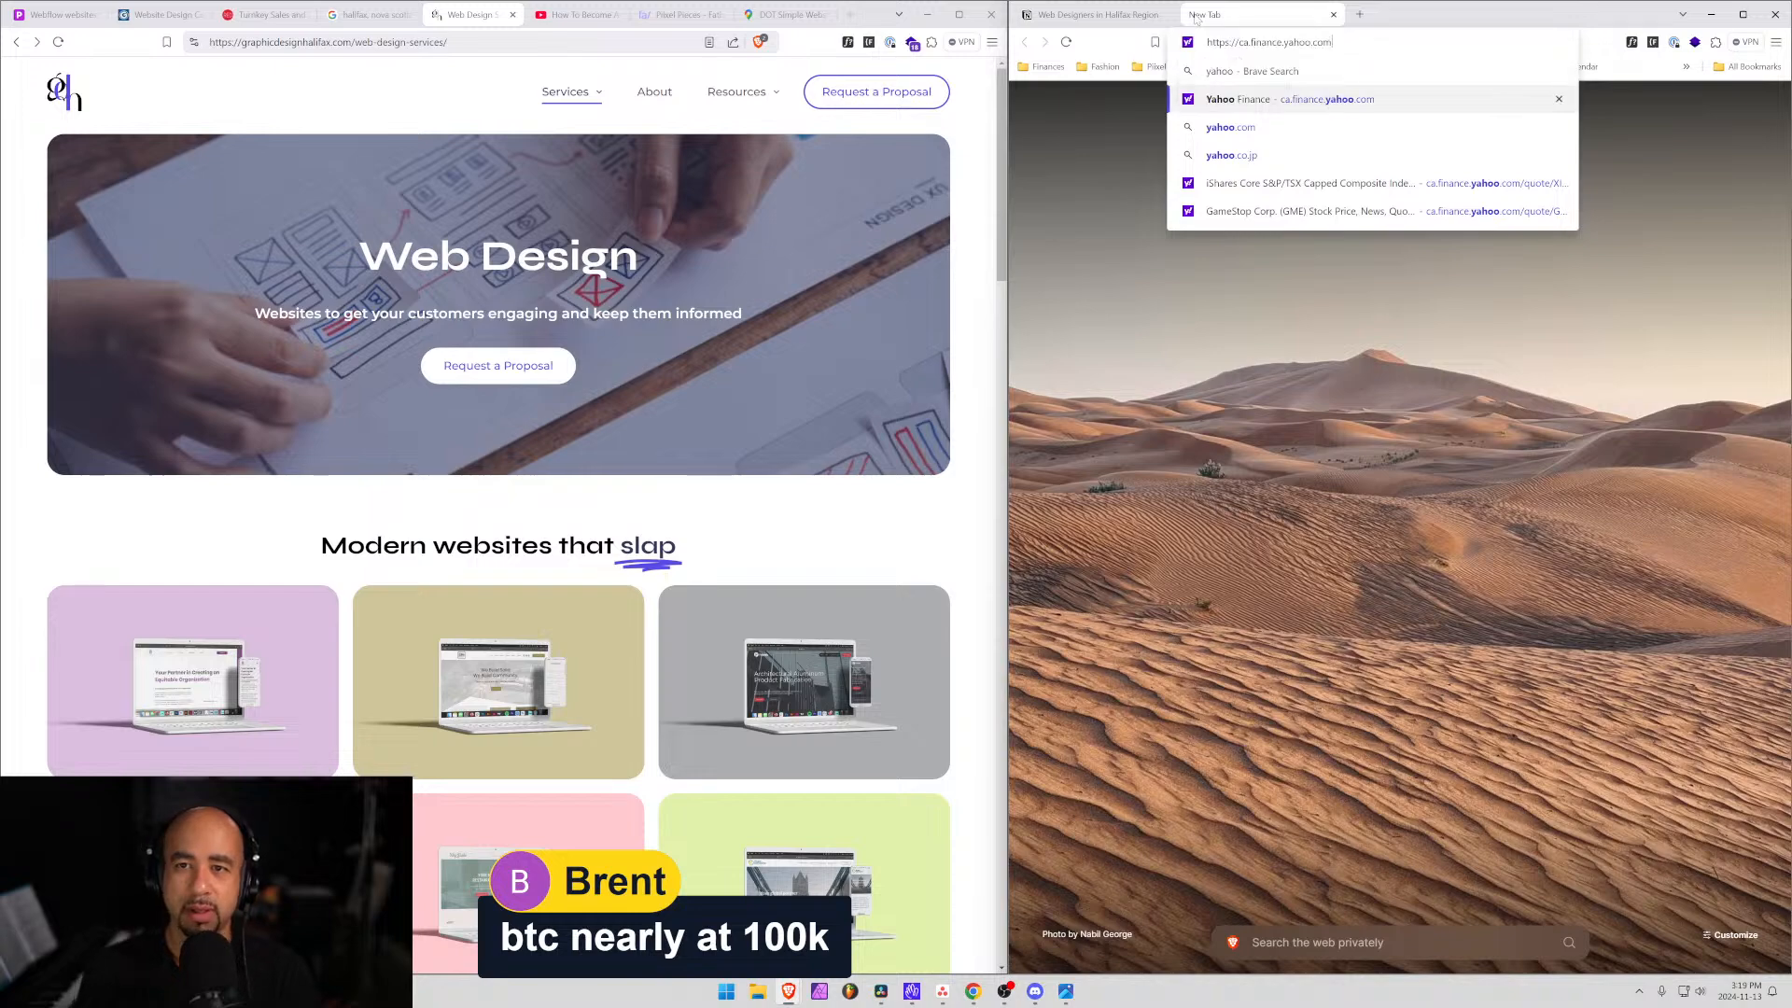
click(1222, 99)
Search Yahoo Finance for 'bit' and open the BTC=F quote.
click(1307, 81)
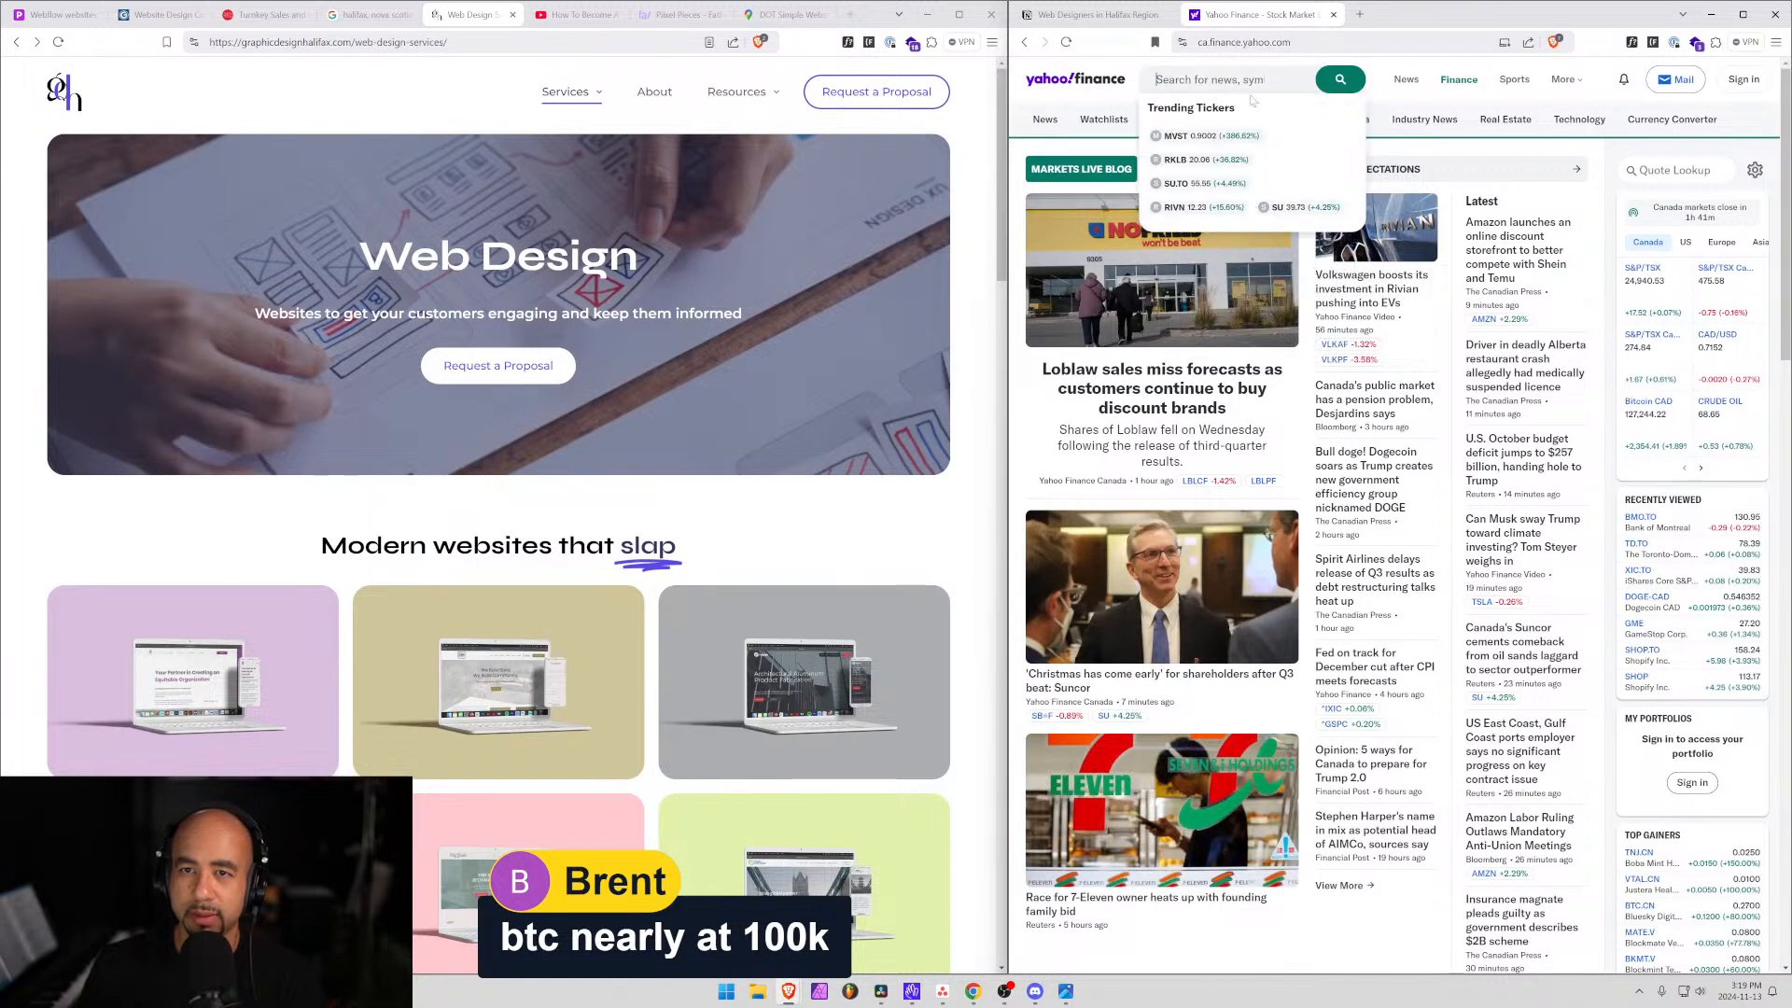
text(bit)
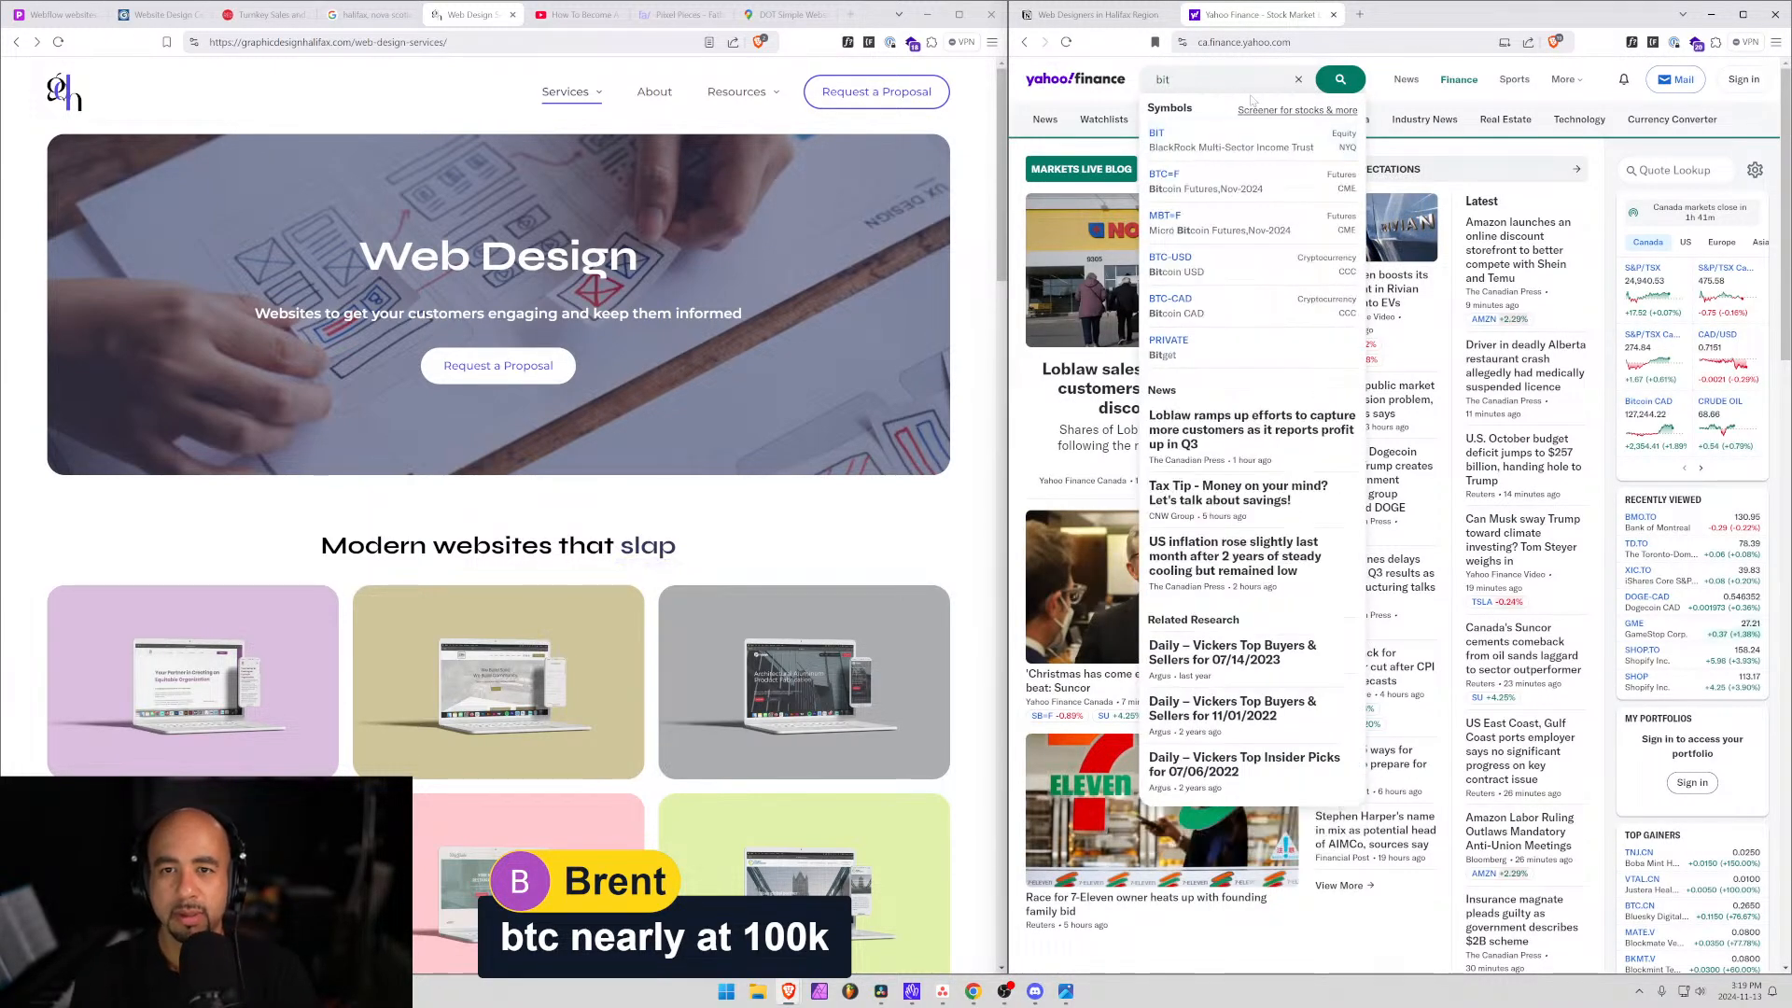
key(Down)
key(Down)
key(Down)
key(Up)
key(Return)
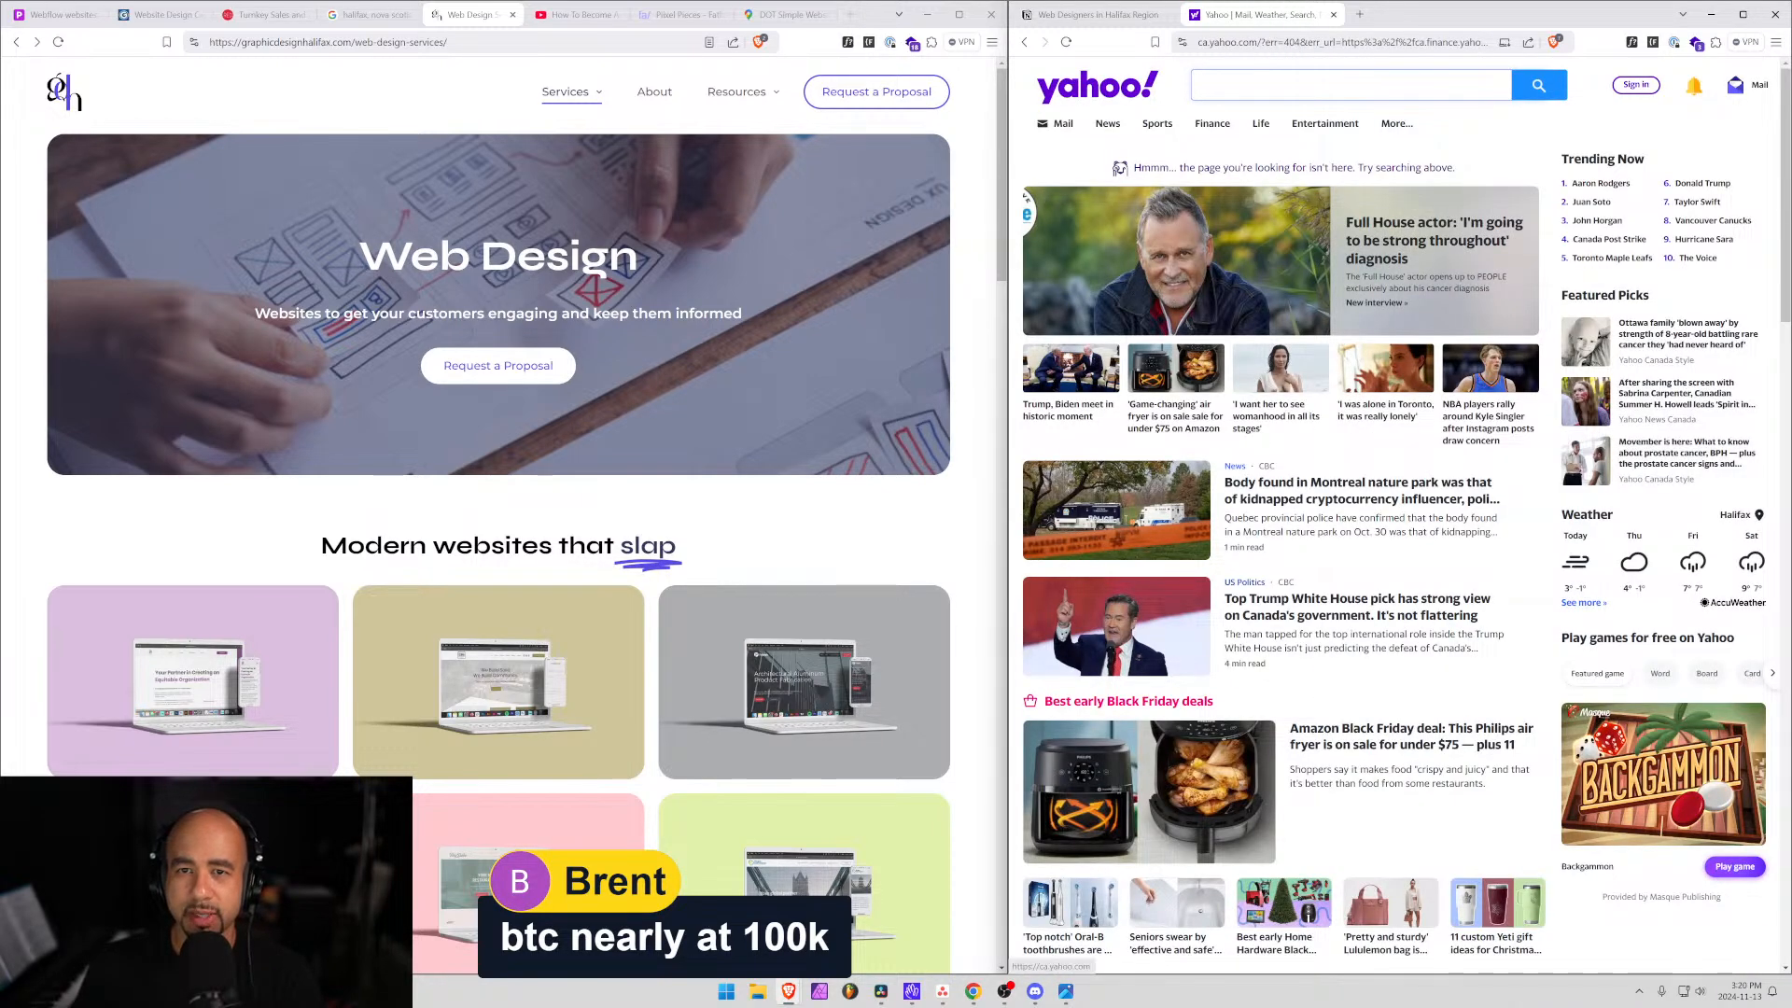
Return to the Yahoo Finance home page through the address bar.
text(b)
key(BackSpace)
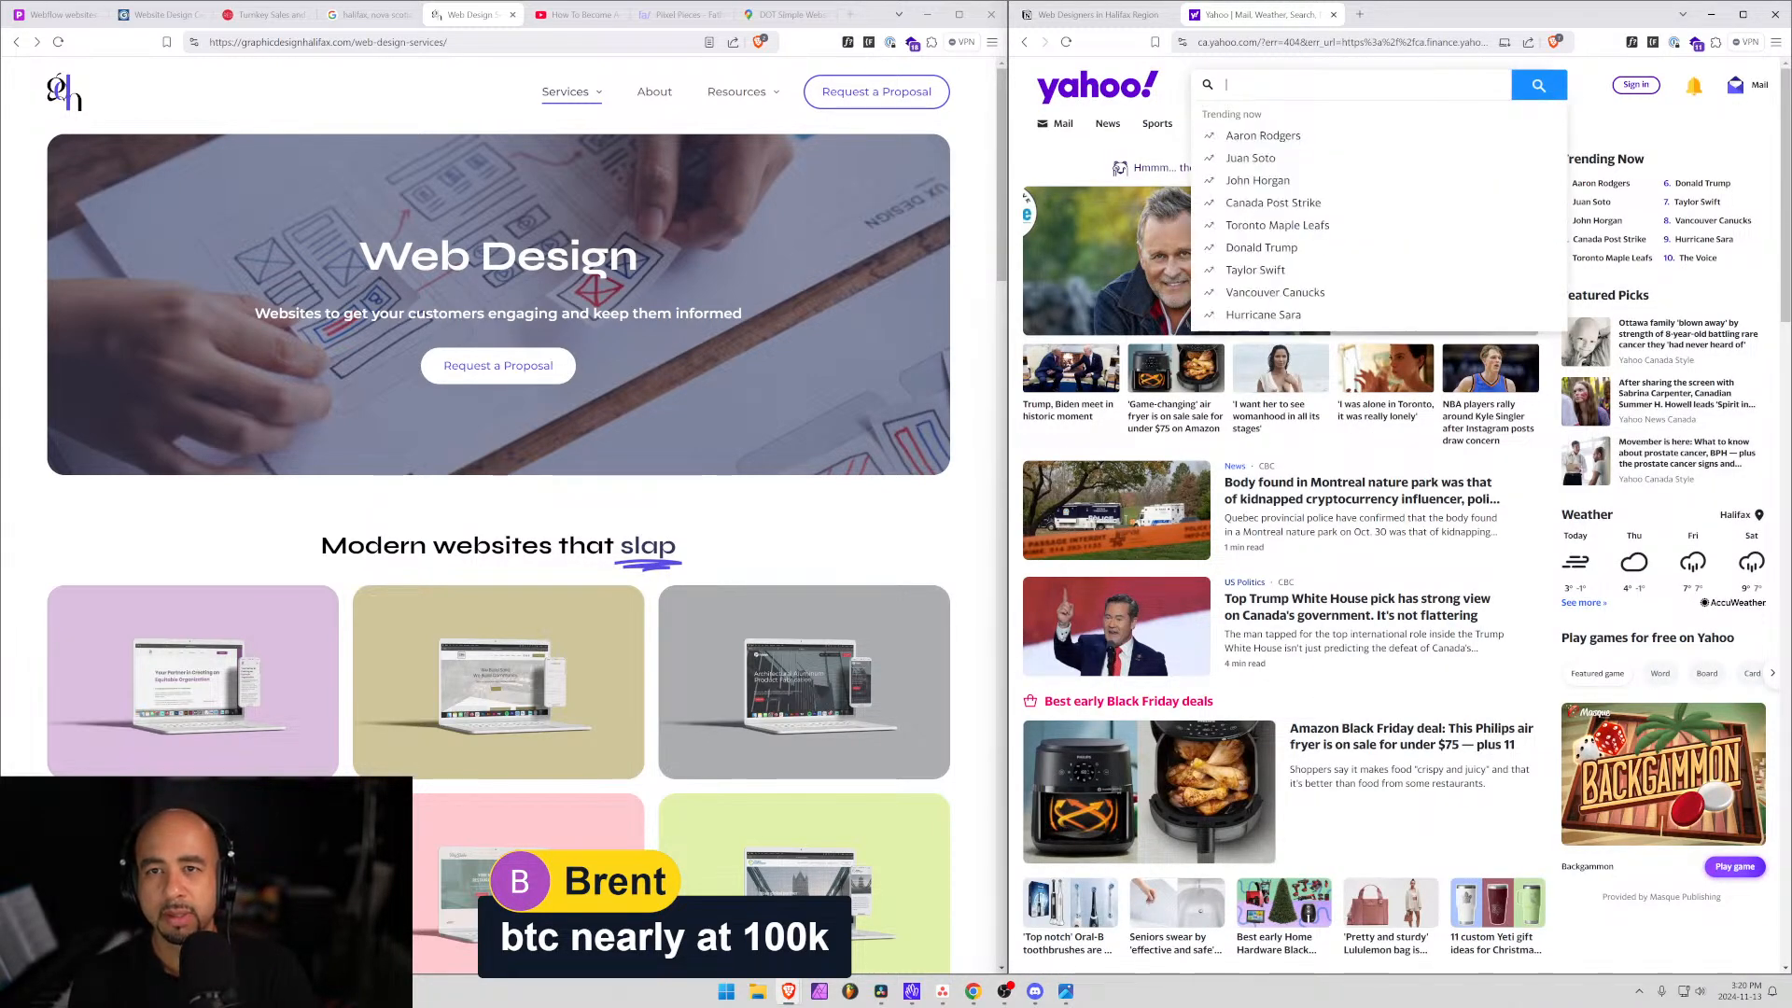
key(ctrl+l)
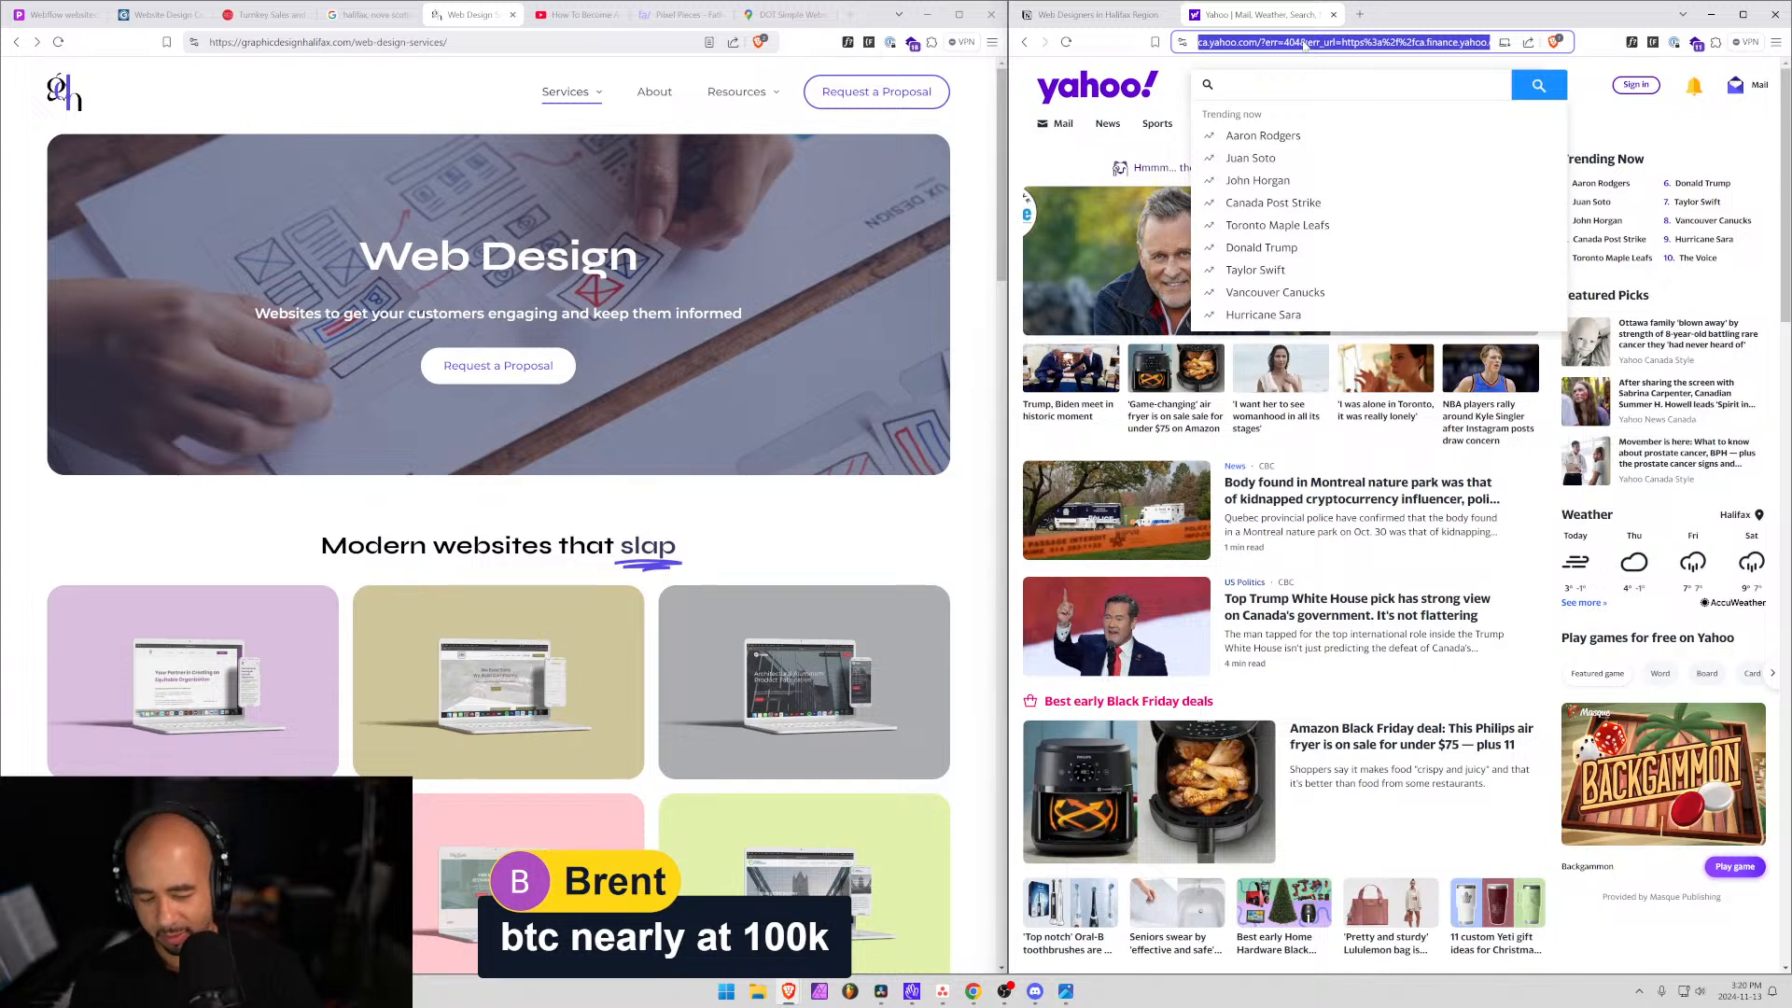
text(ha)
key(BackSpace)
key(BackSpace)
key(BackSpace)
text(yaho)
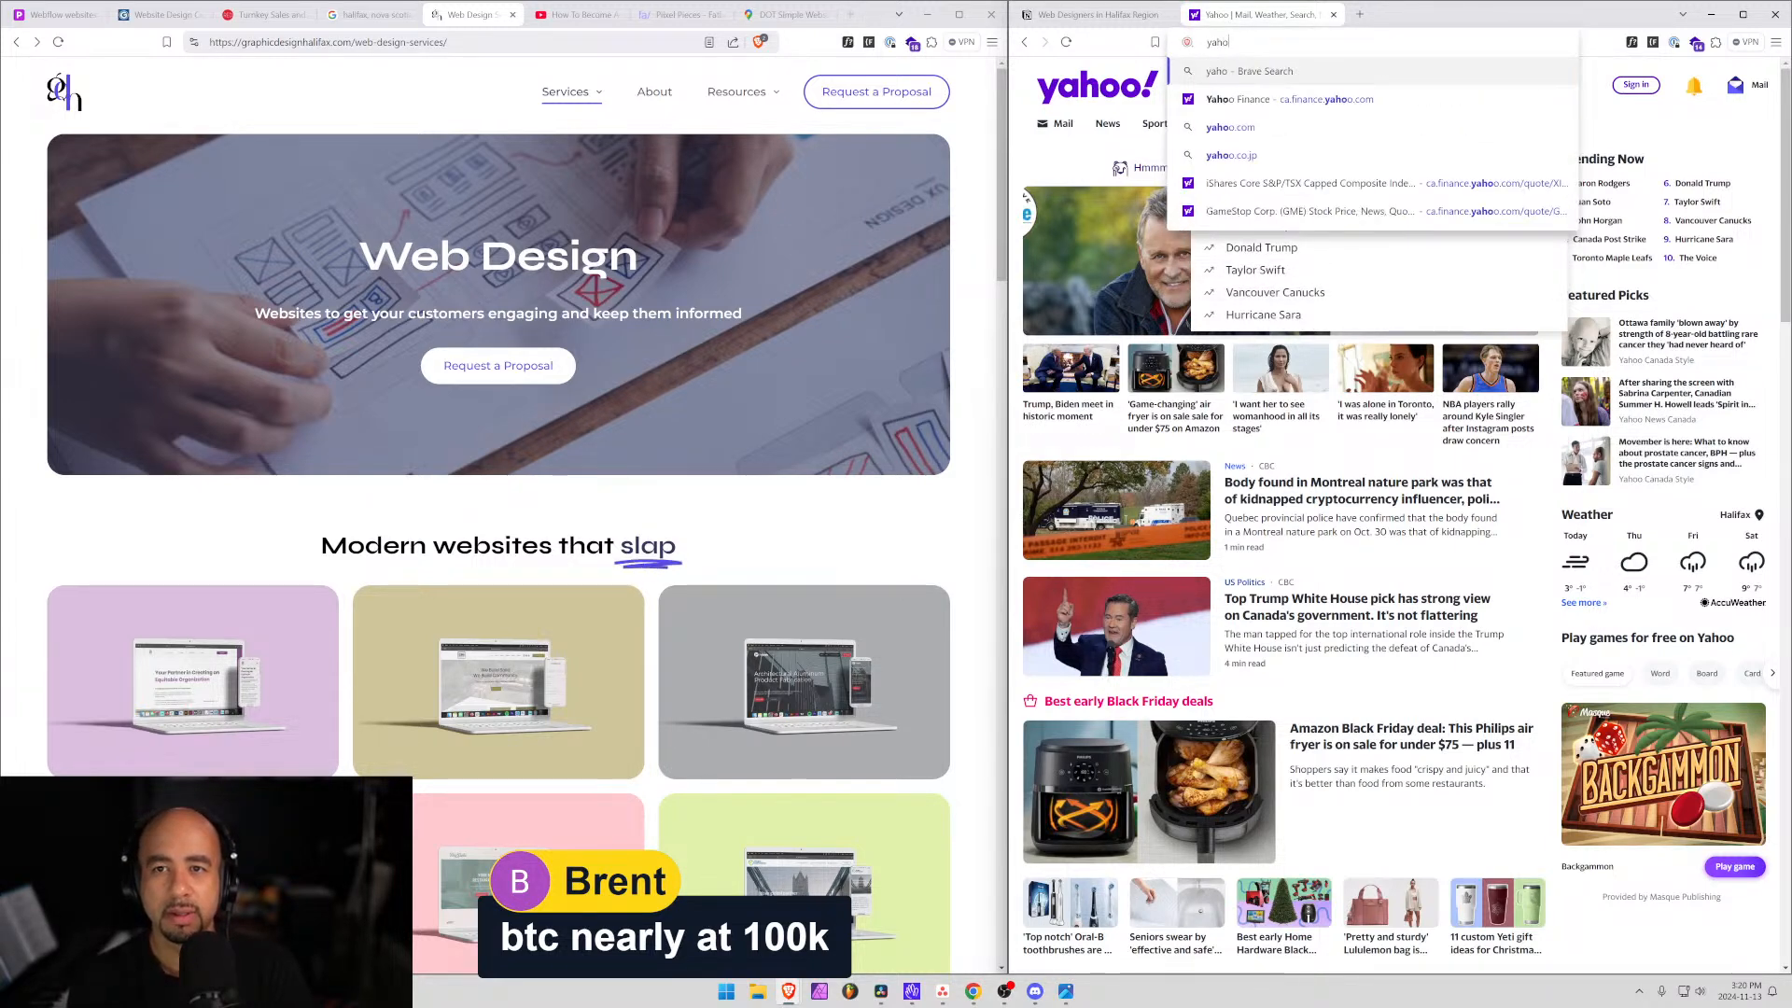
key(Down)
key(Return)
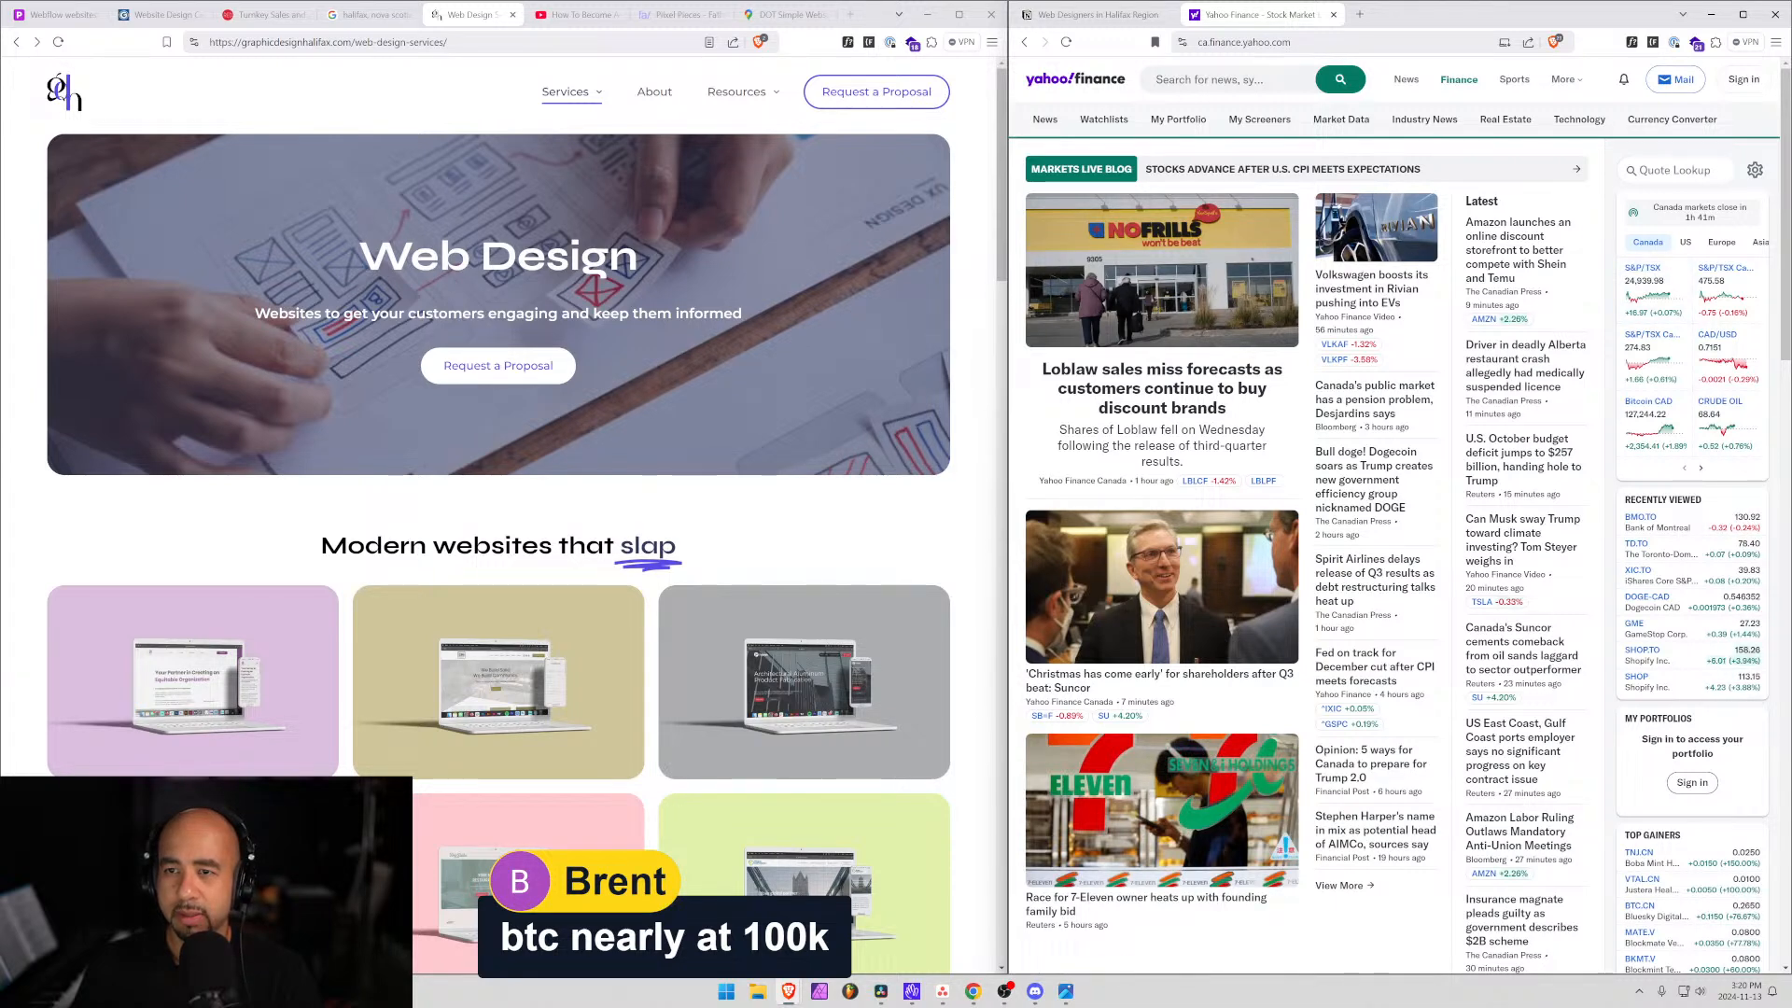
Open the Bitcoin USD (BTC-USD) quote and view its five-day, one-month and five-year charts.
click(1640, 171)
text(bit)
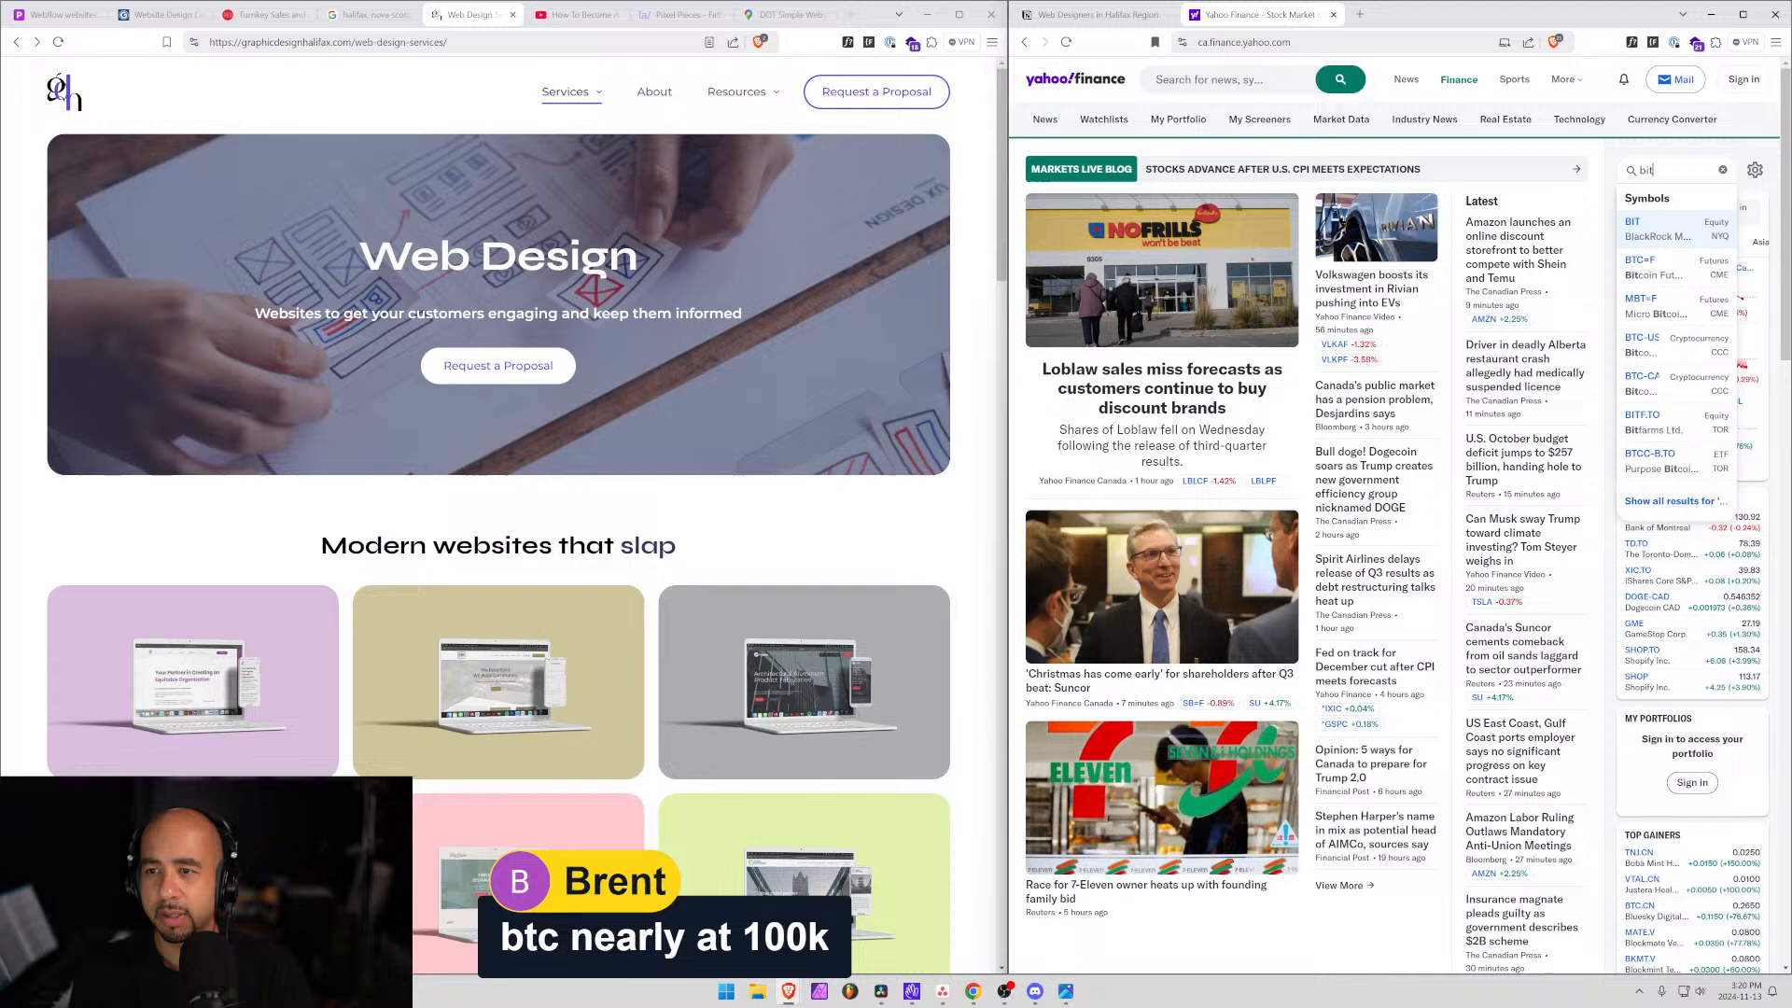
key(Down)
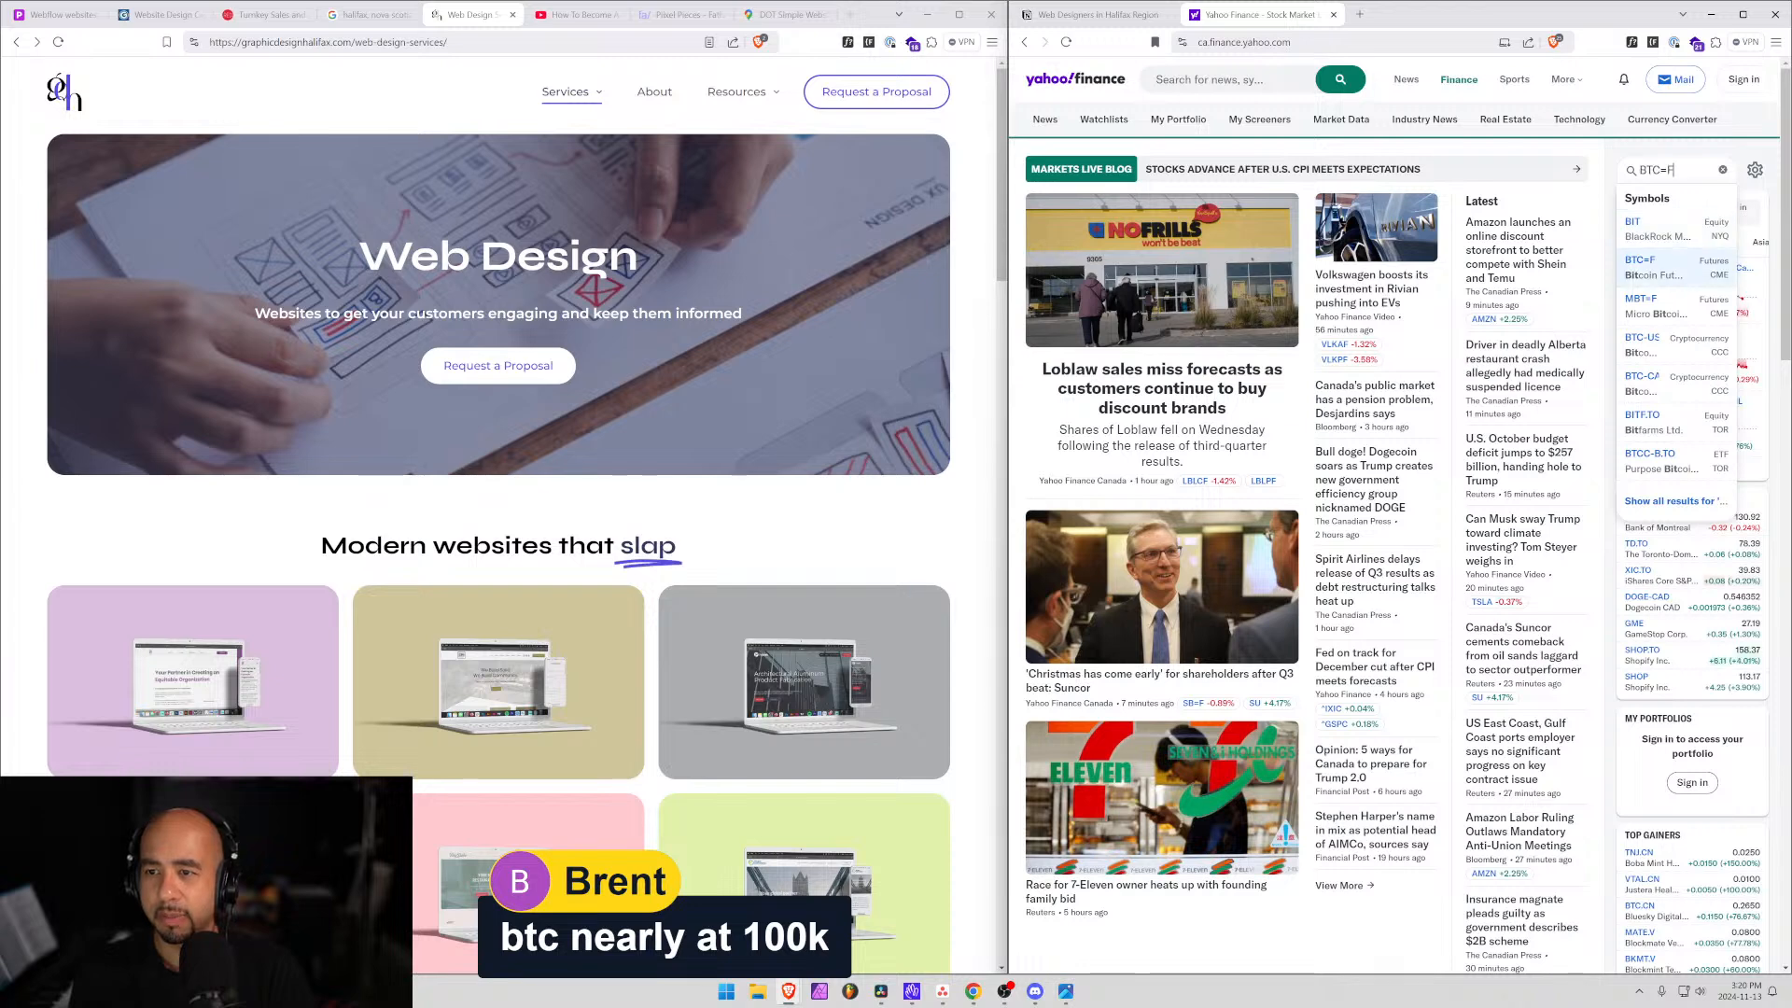
key(Down)
key(Down)
key(Down)
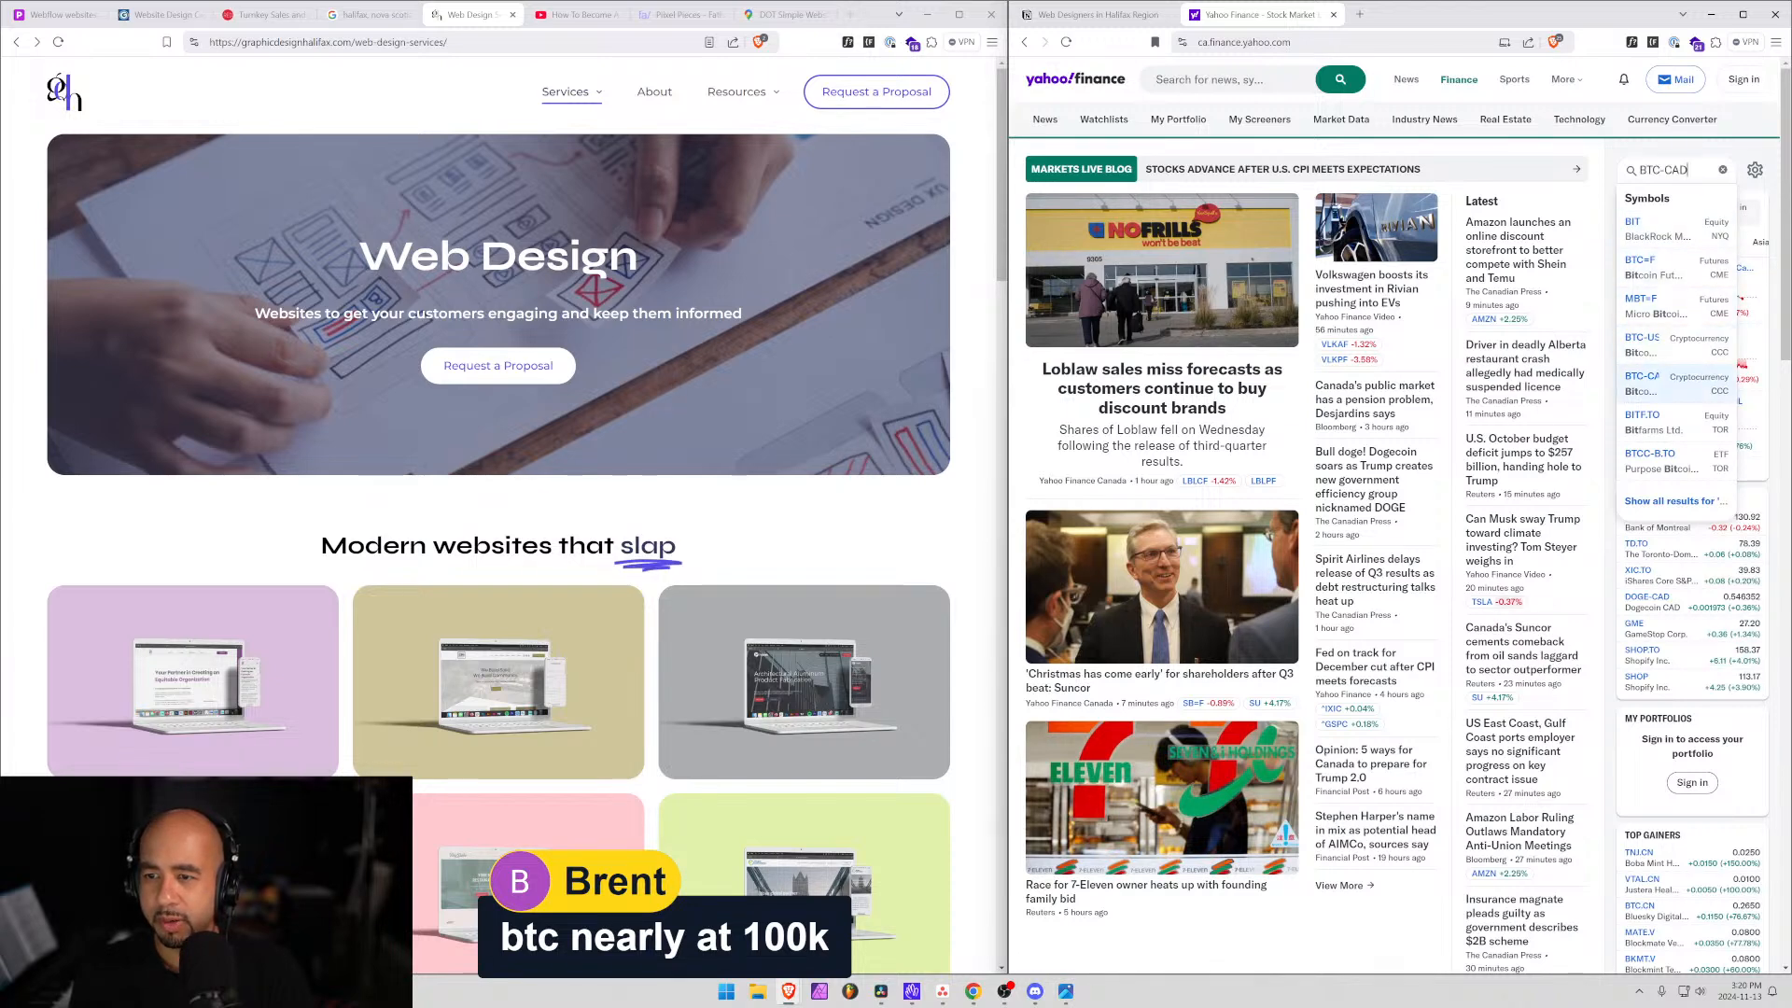
key(Up)
key(Return)
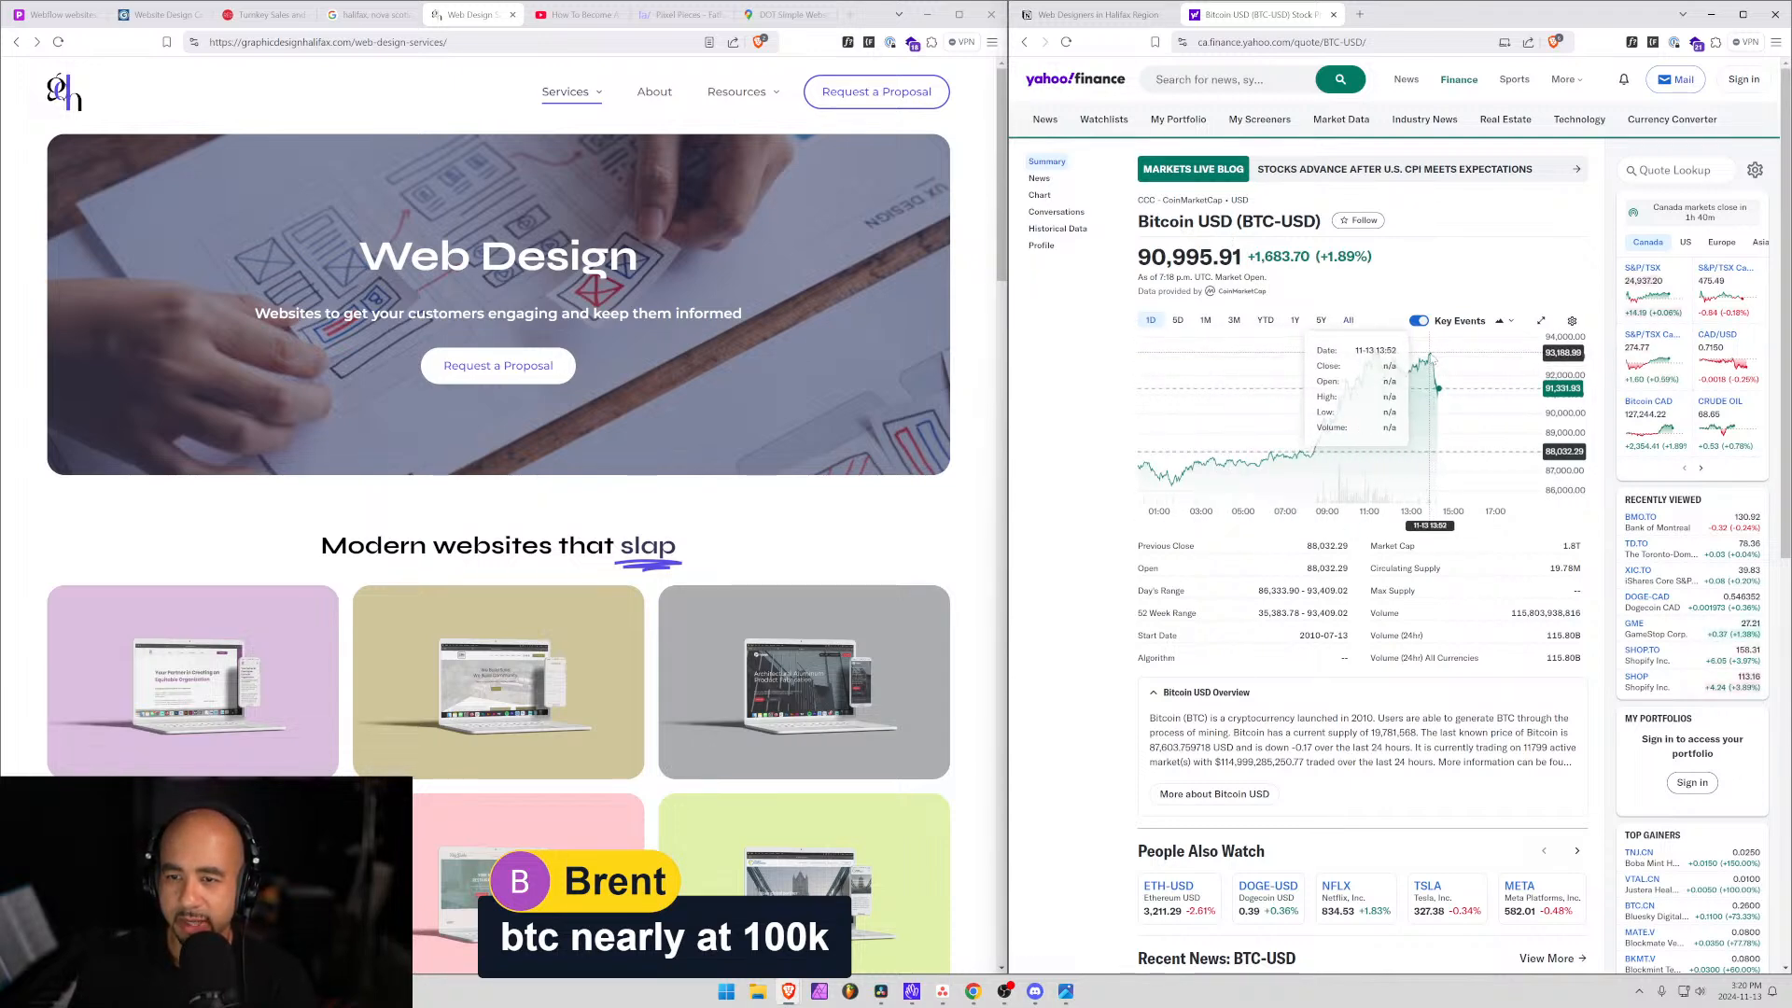
click(1177, 320)
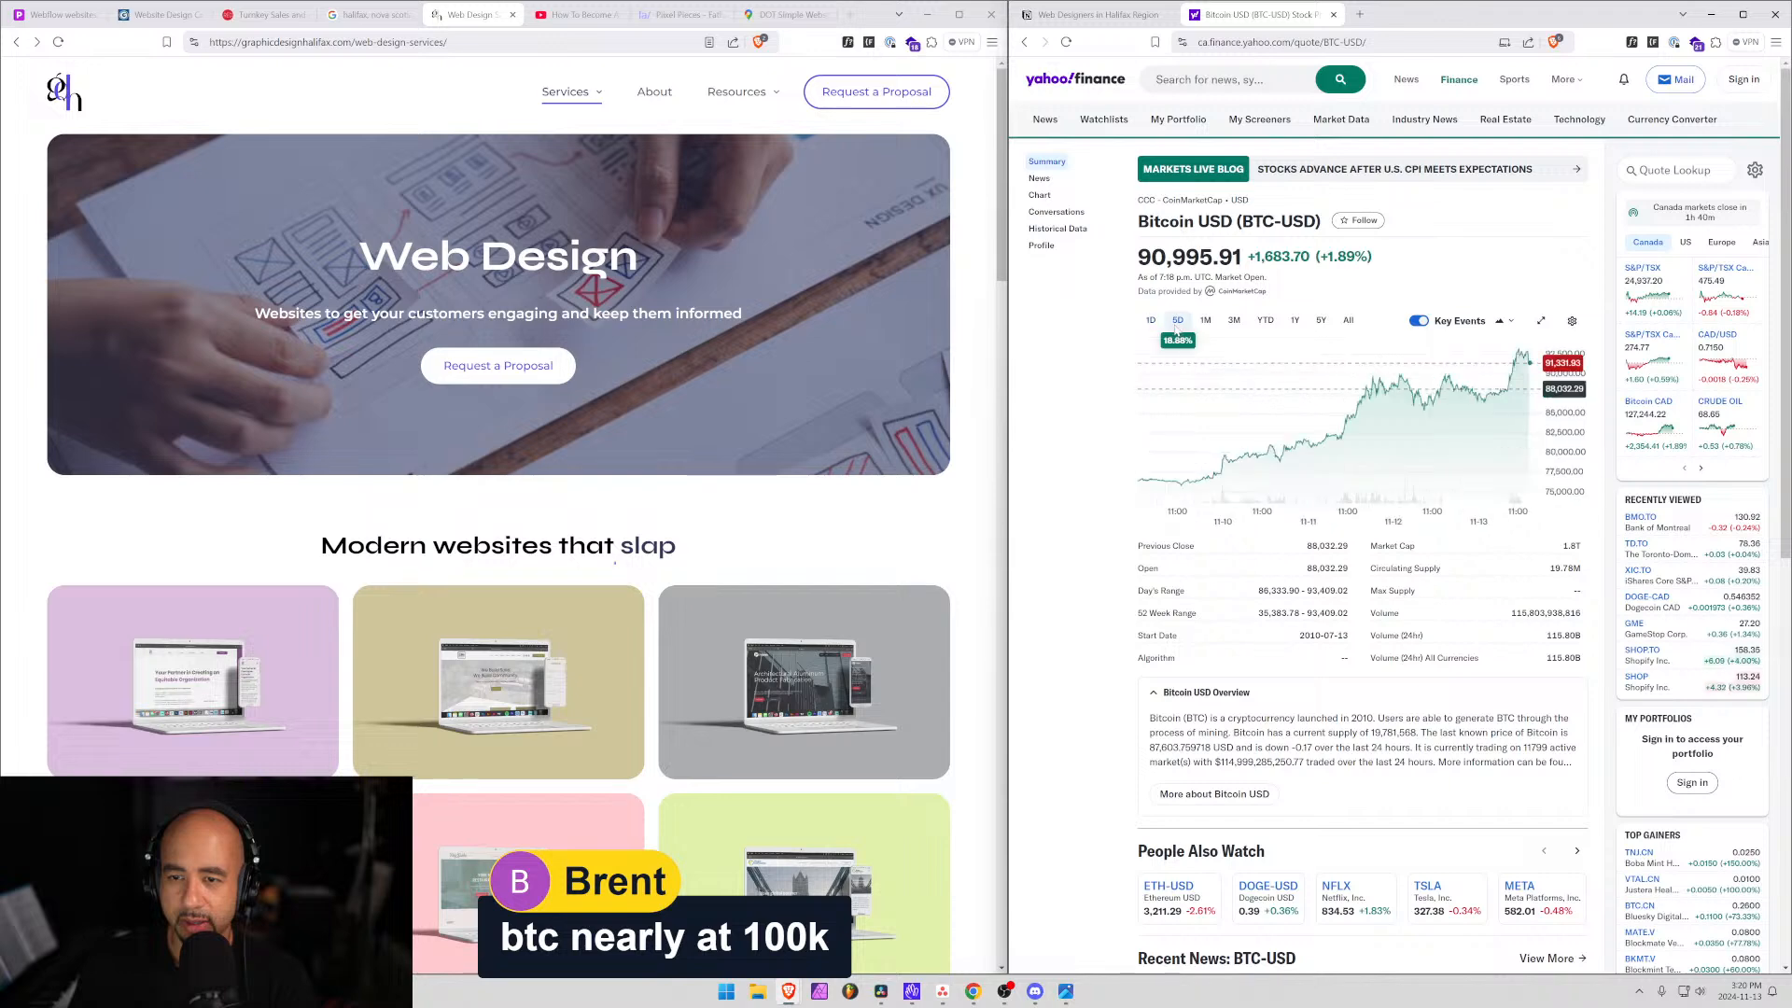
click(1205, 320)
click(1321, 320)
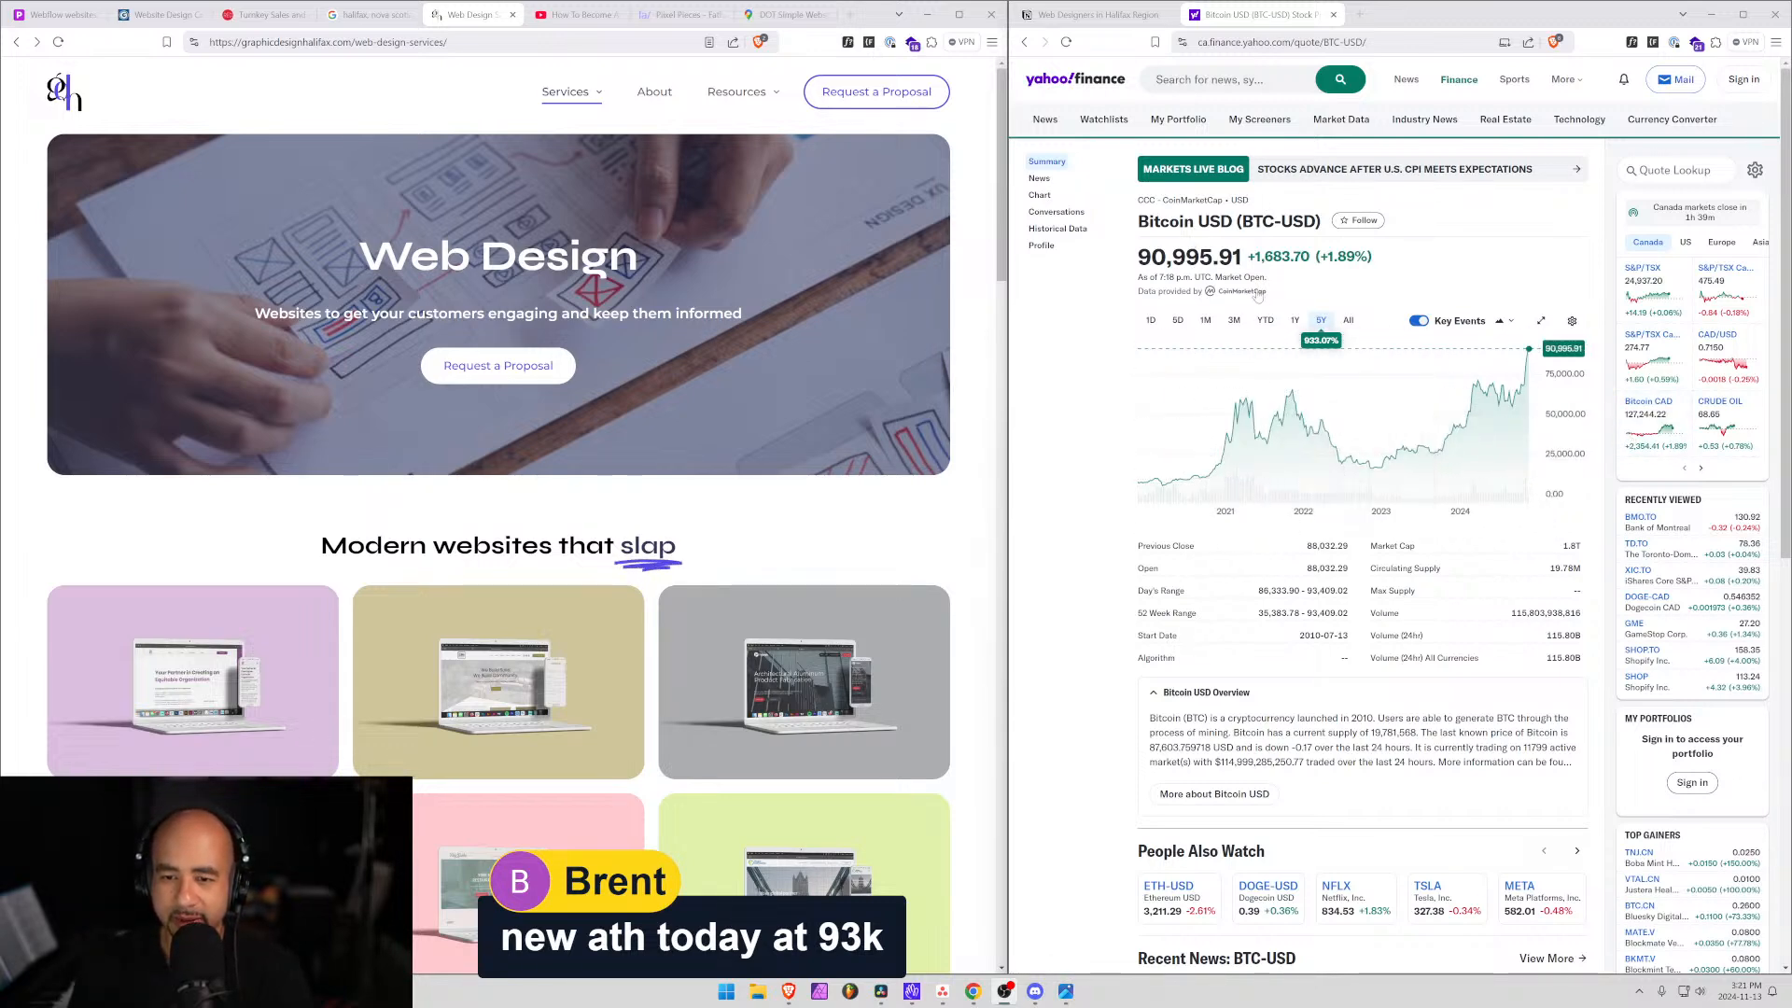
Look up 'ETH', then 'etheri', and open the DIP-USD quote.
click(1639, 170)
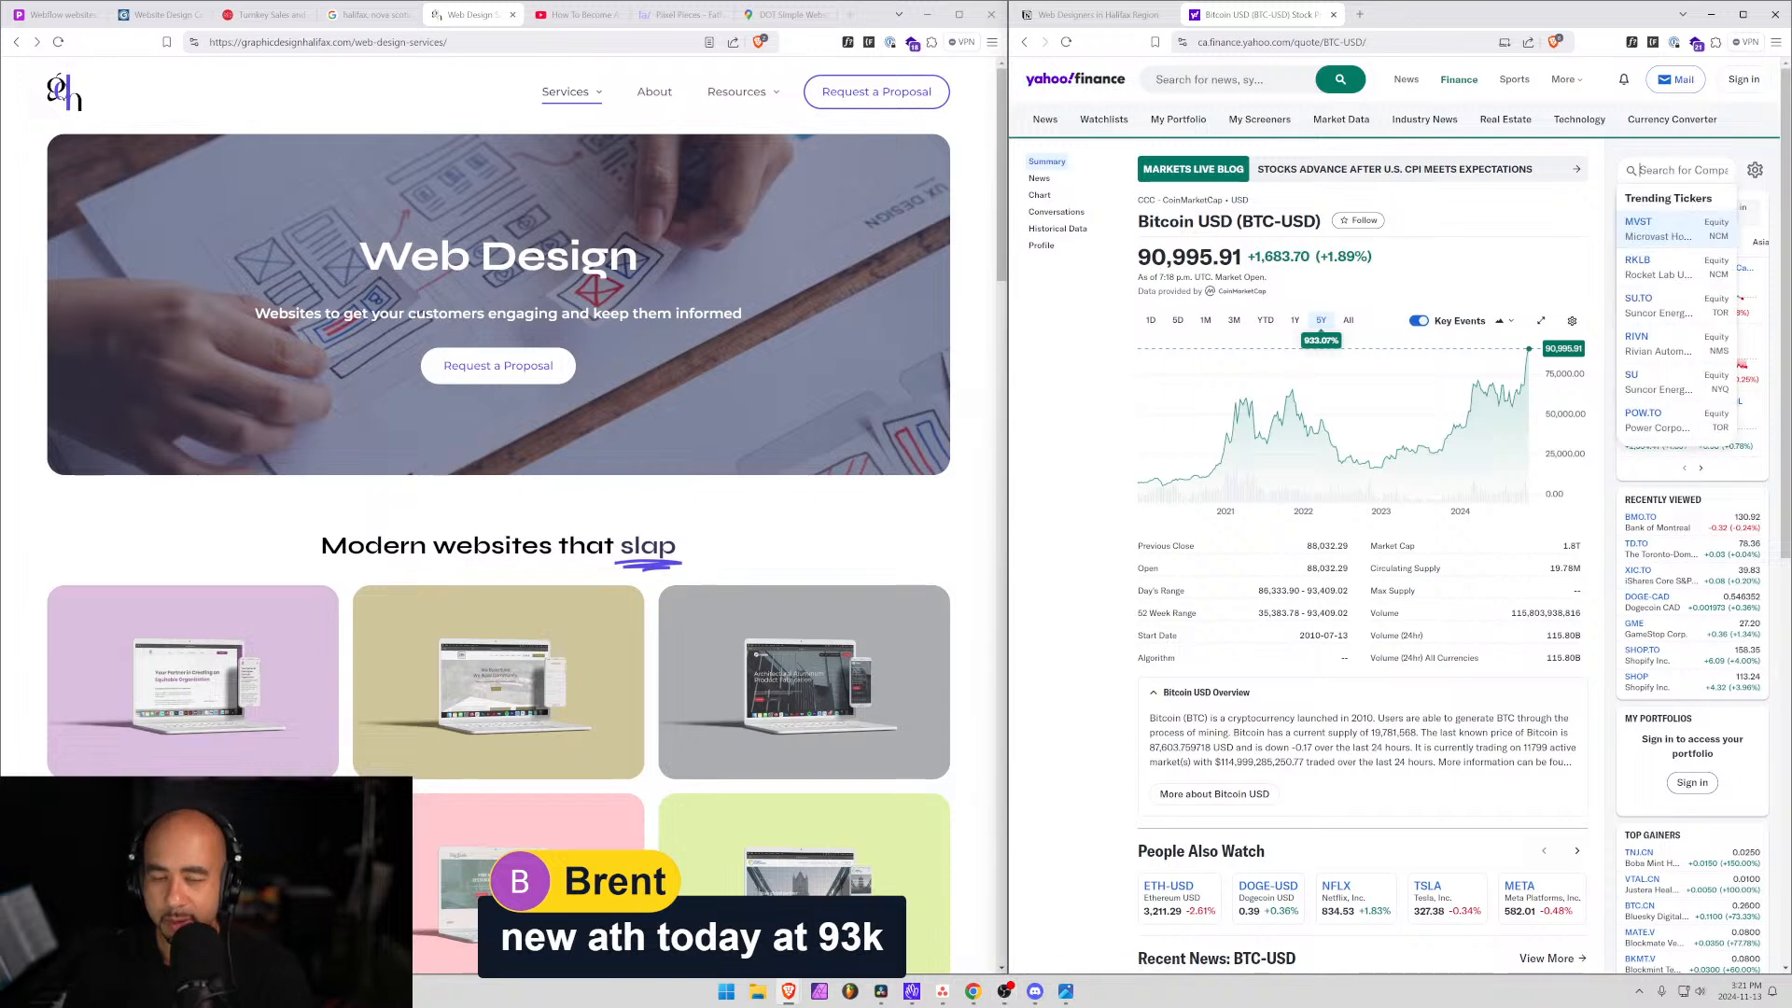
text(ETH)
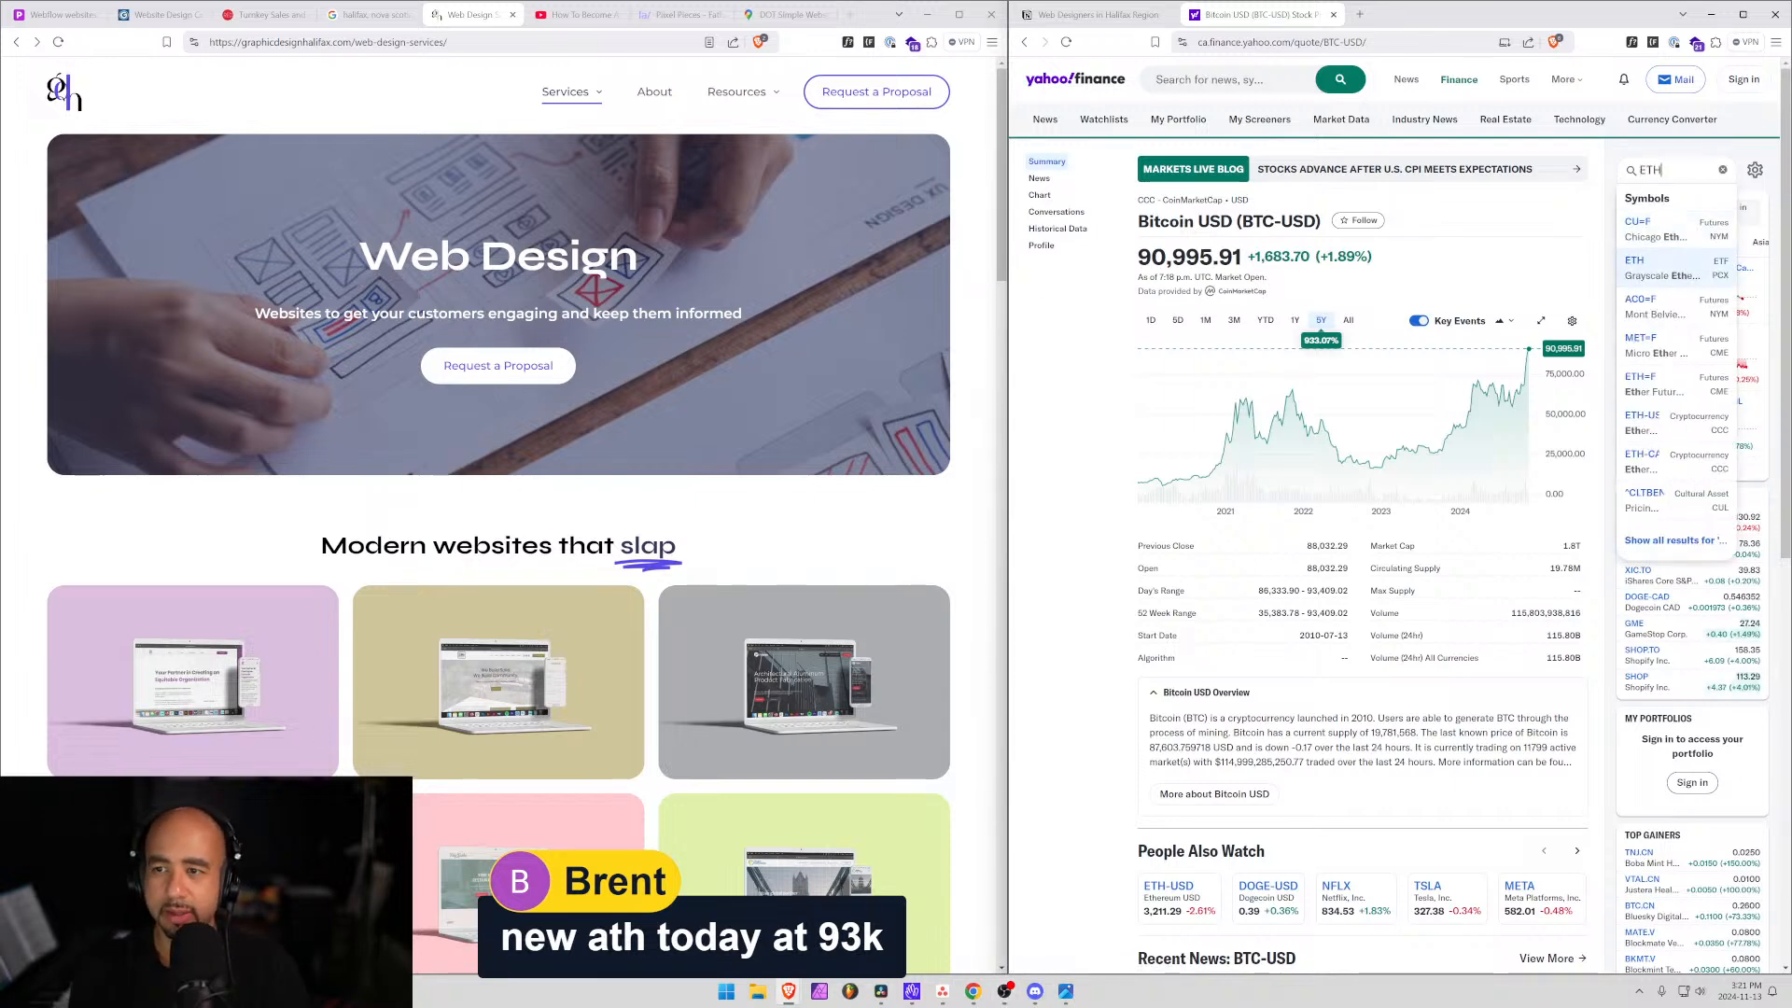
key(Return)
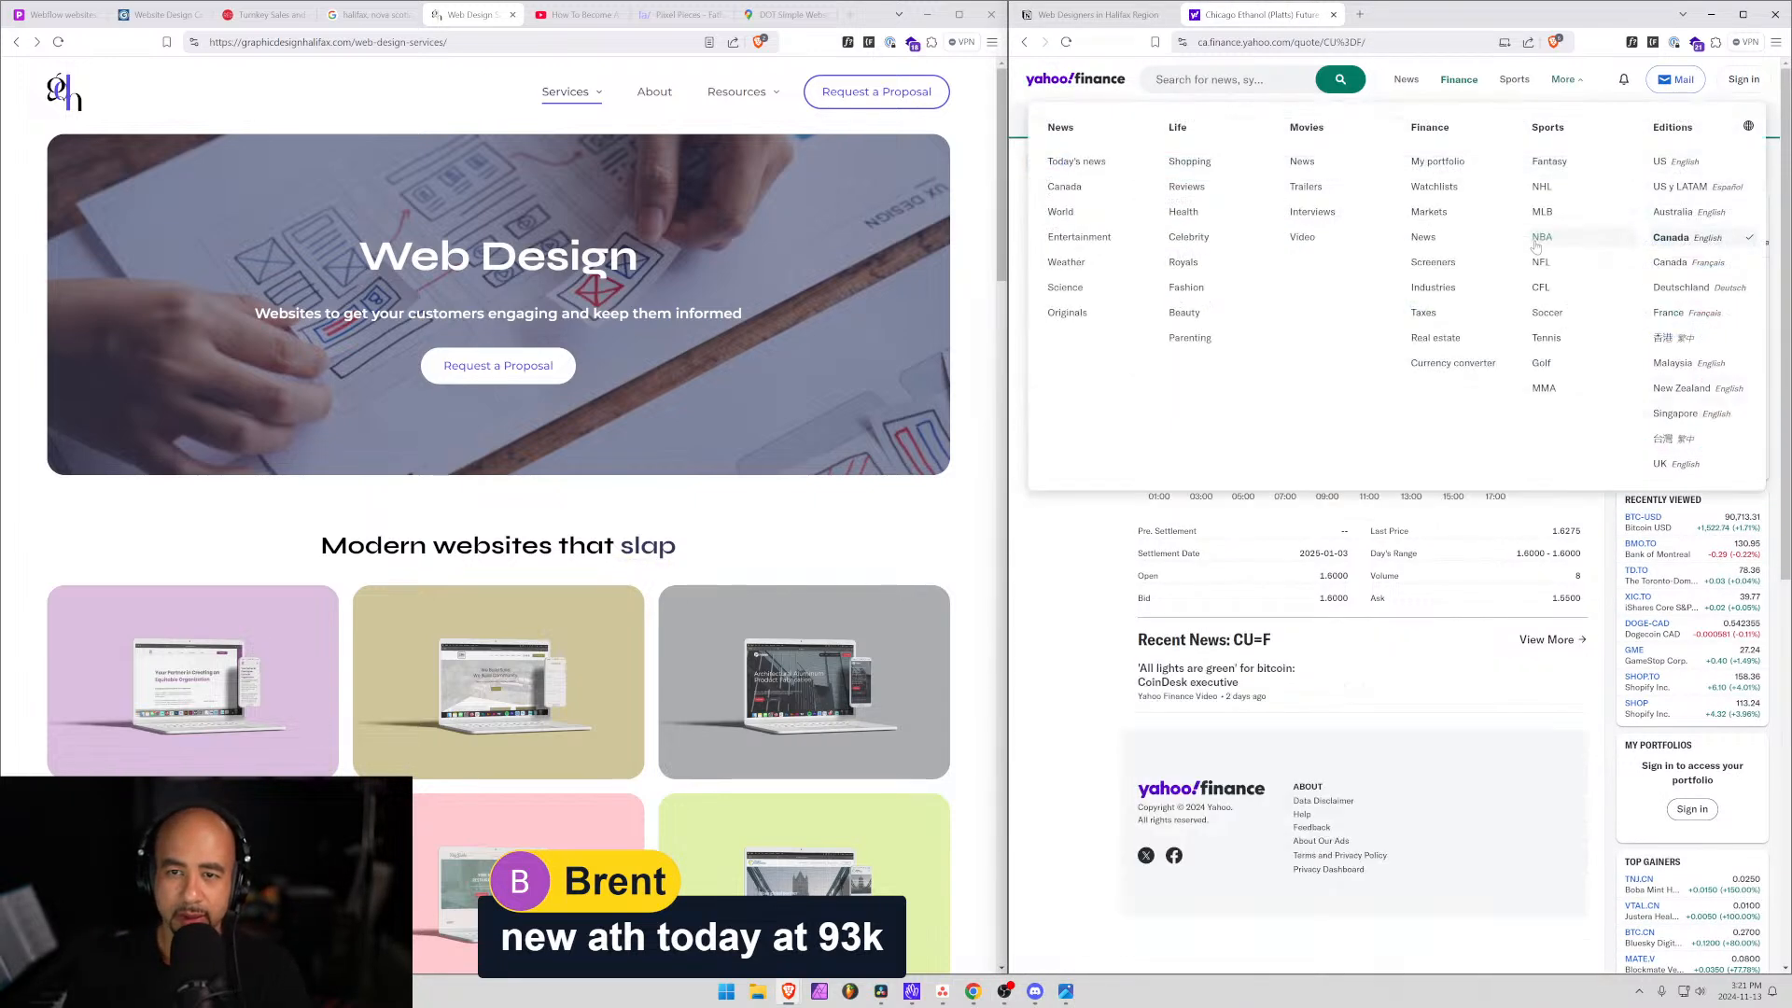
click(1640, 170)
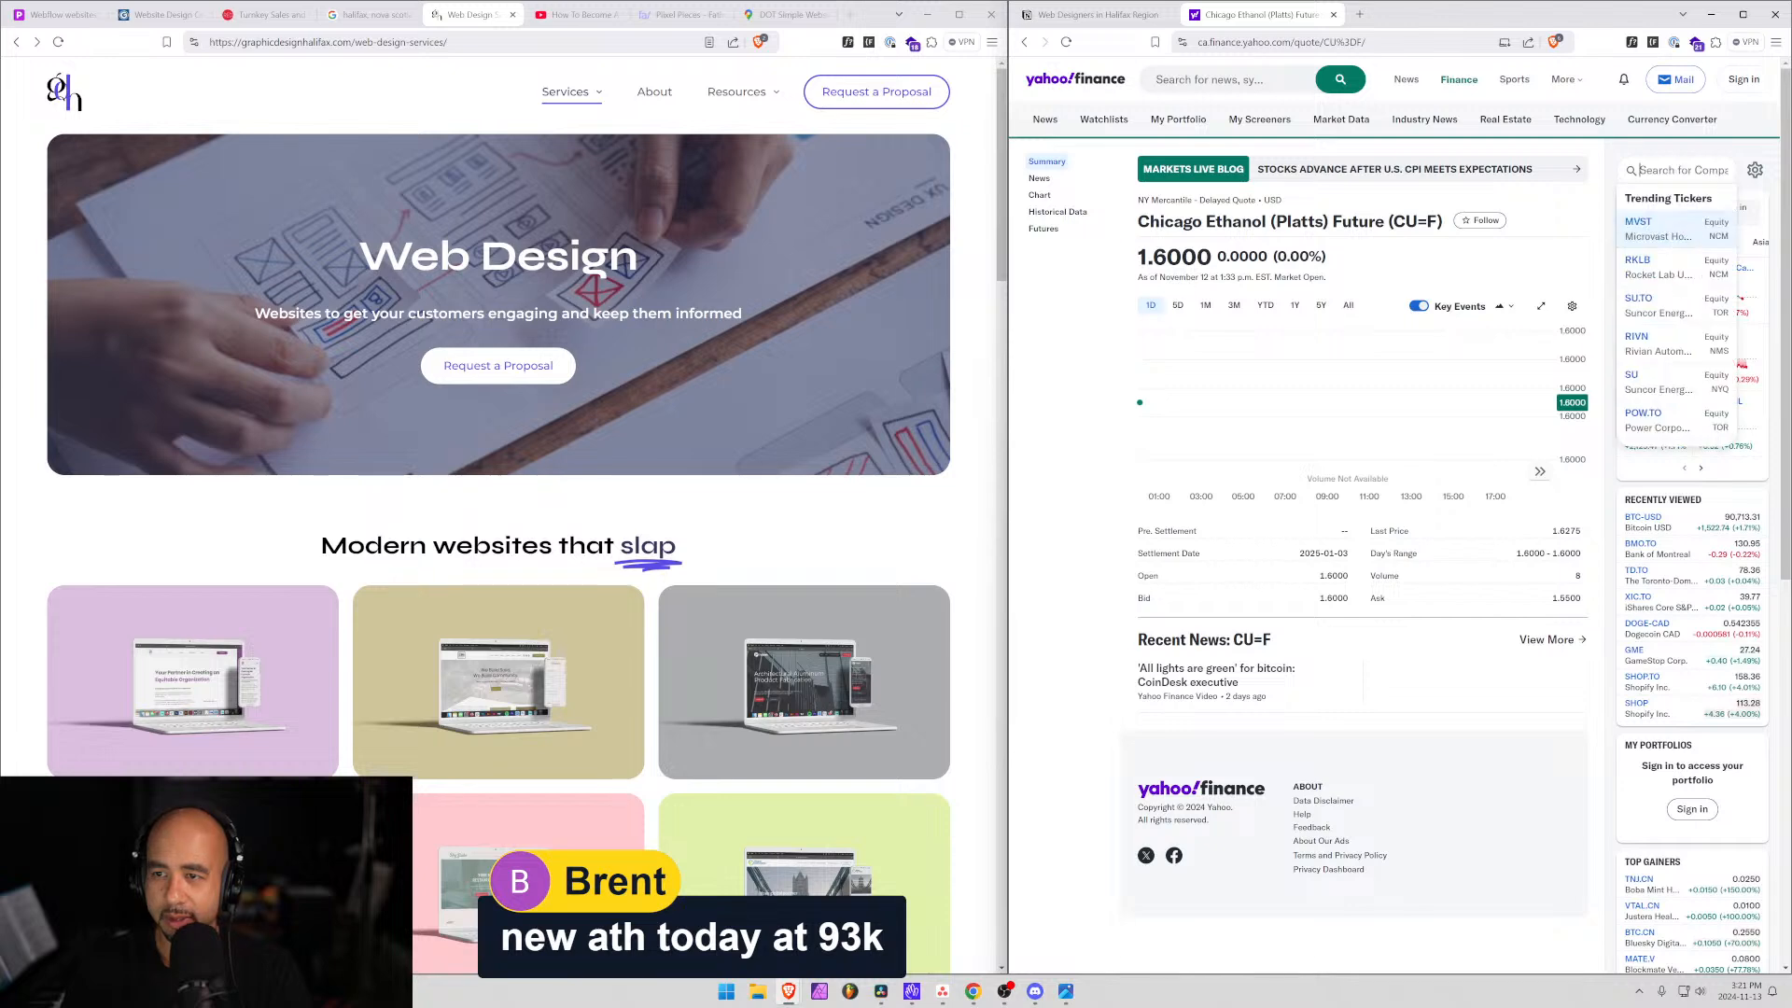
text(etheri)
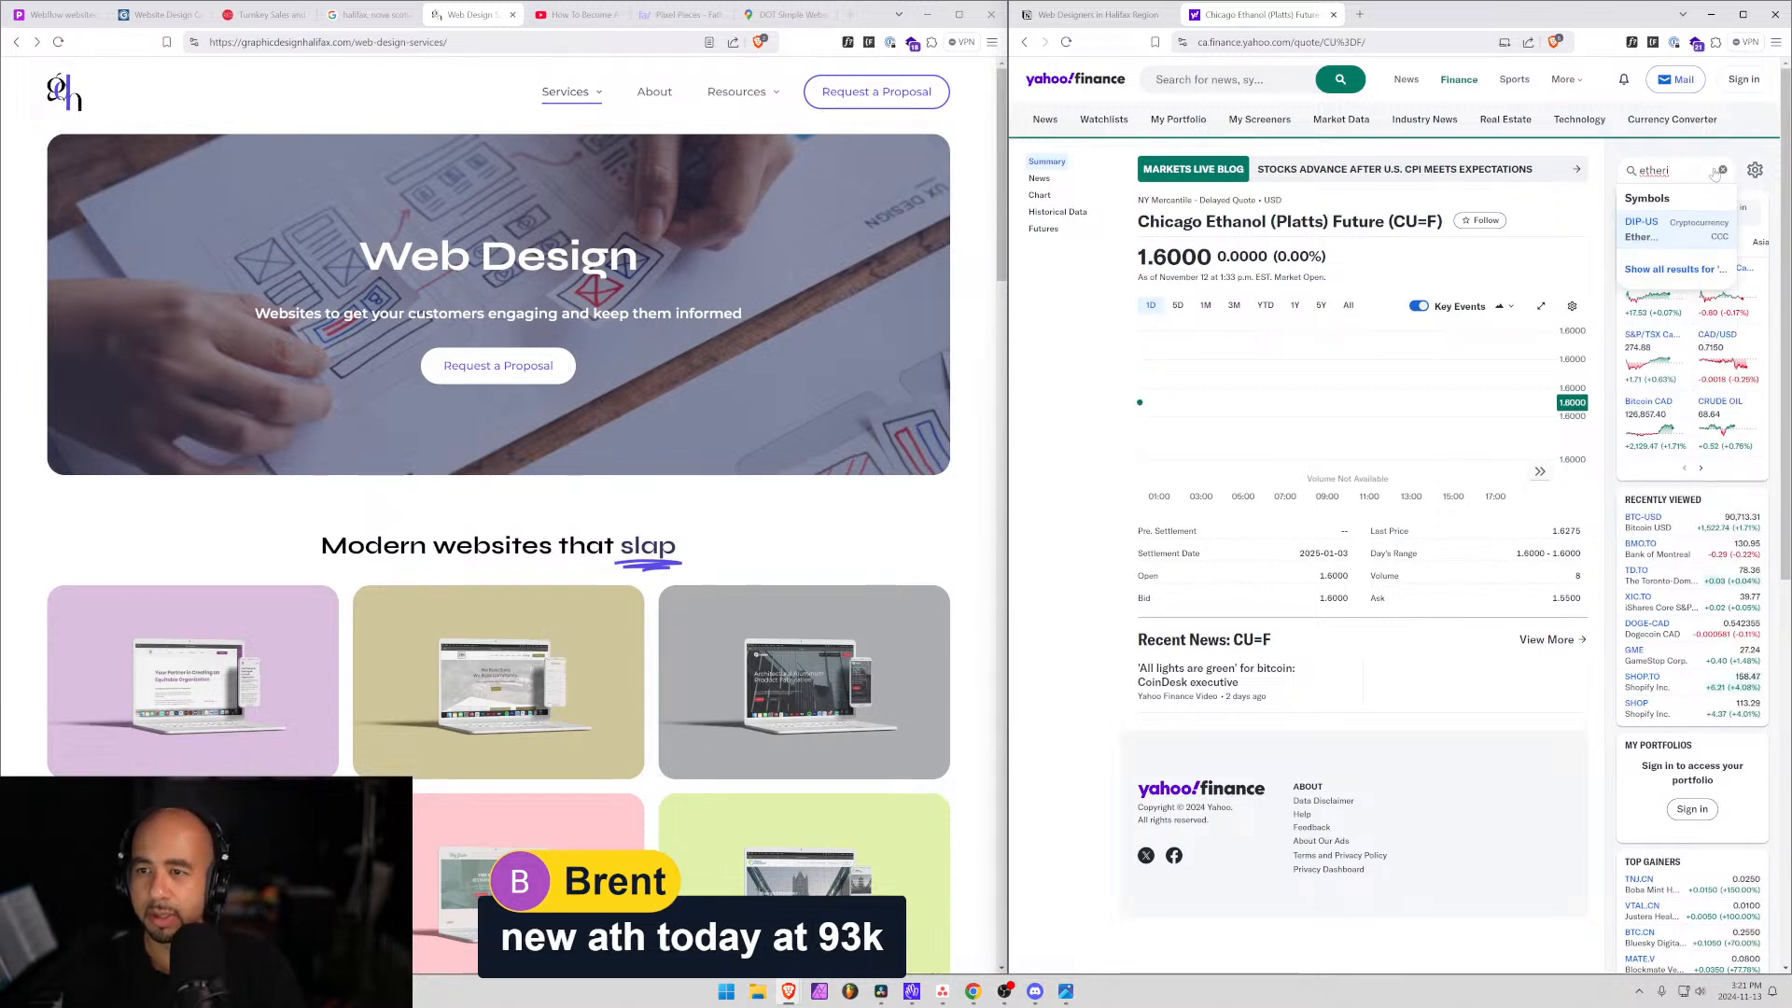
key(Return)
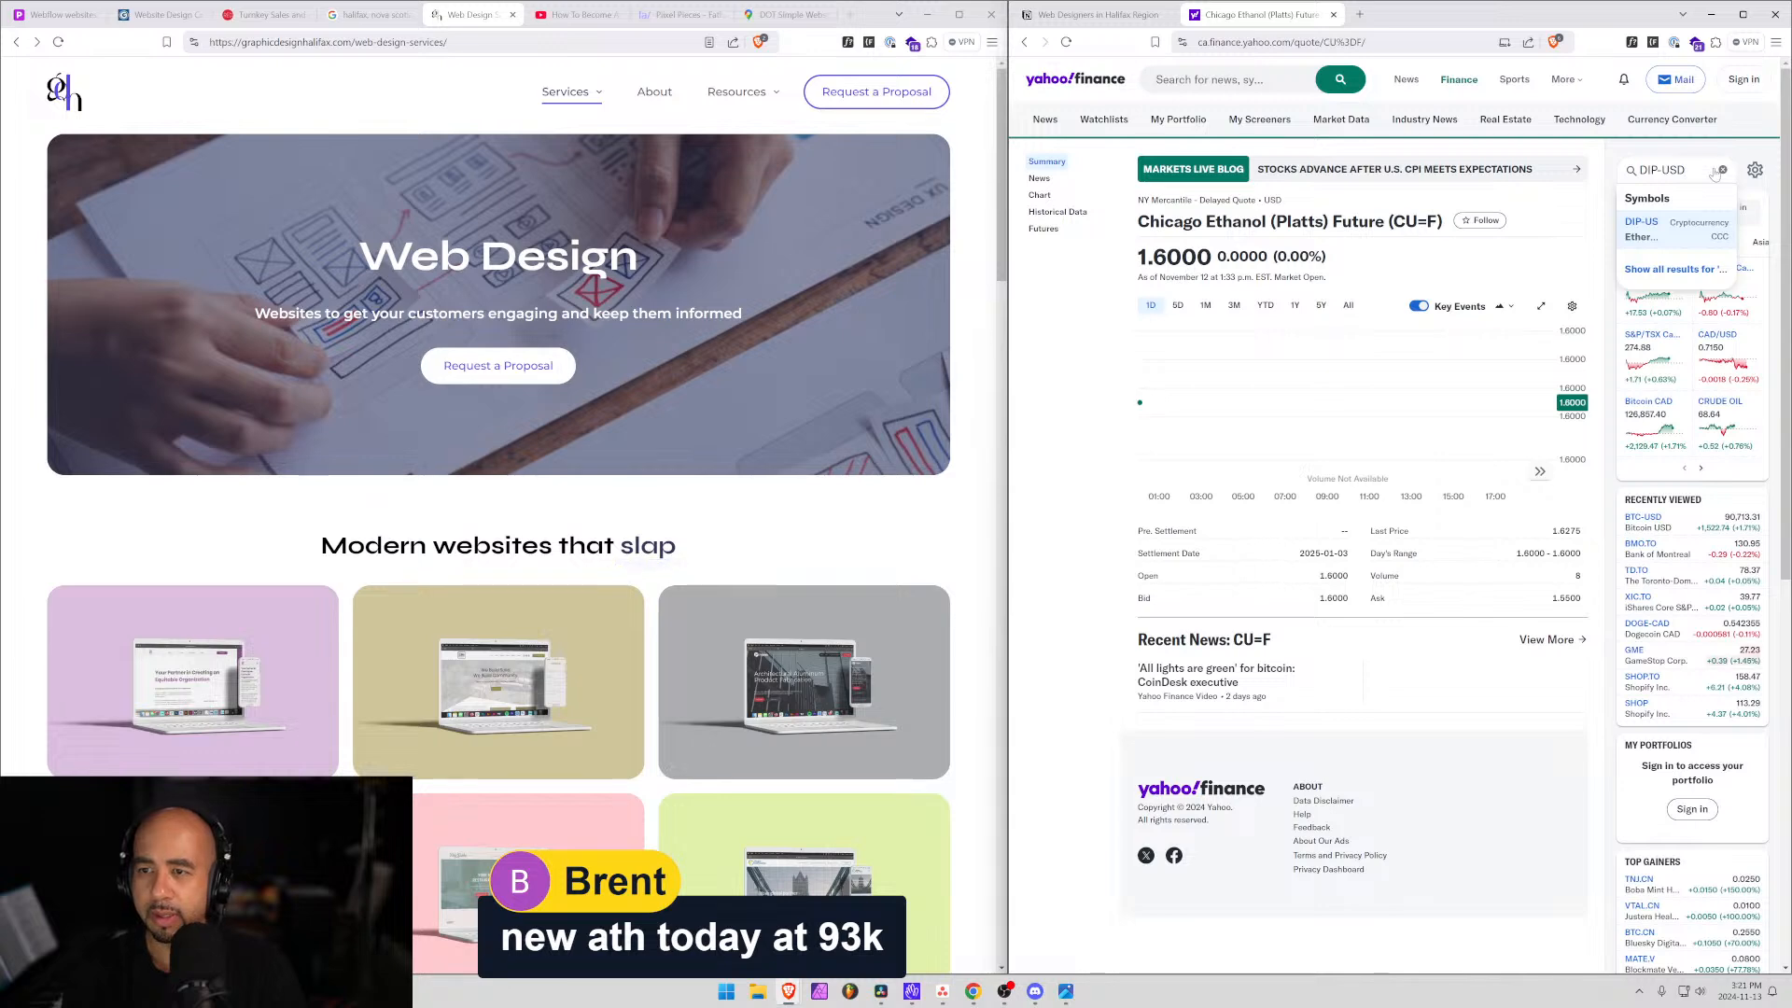
click(1685, 230)
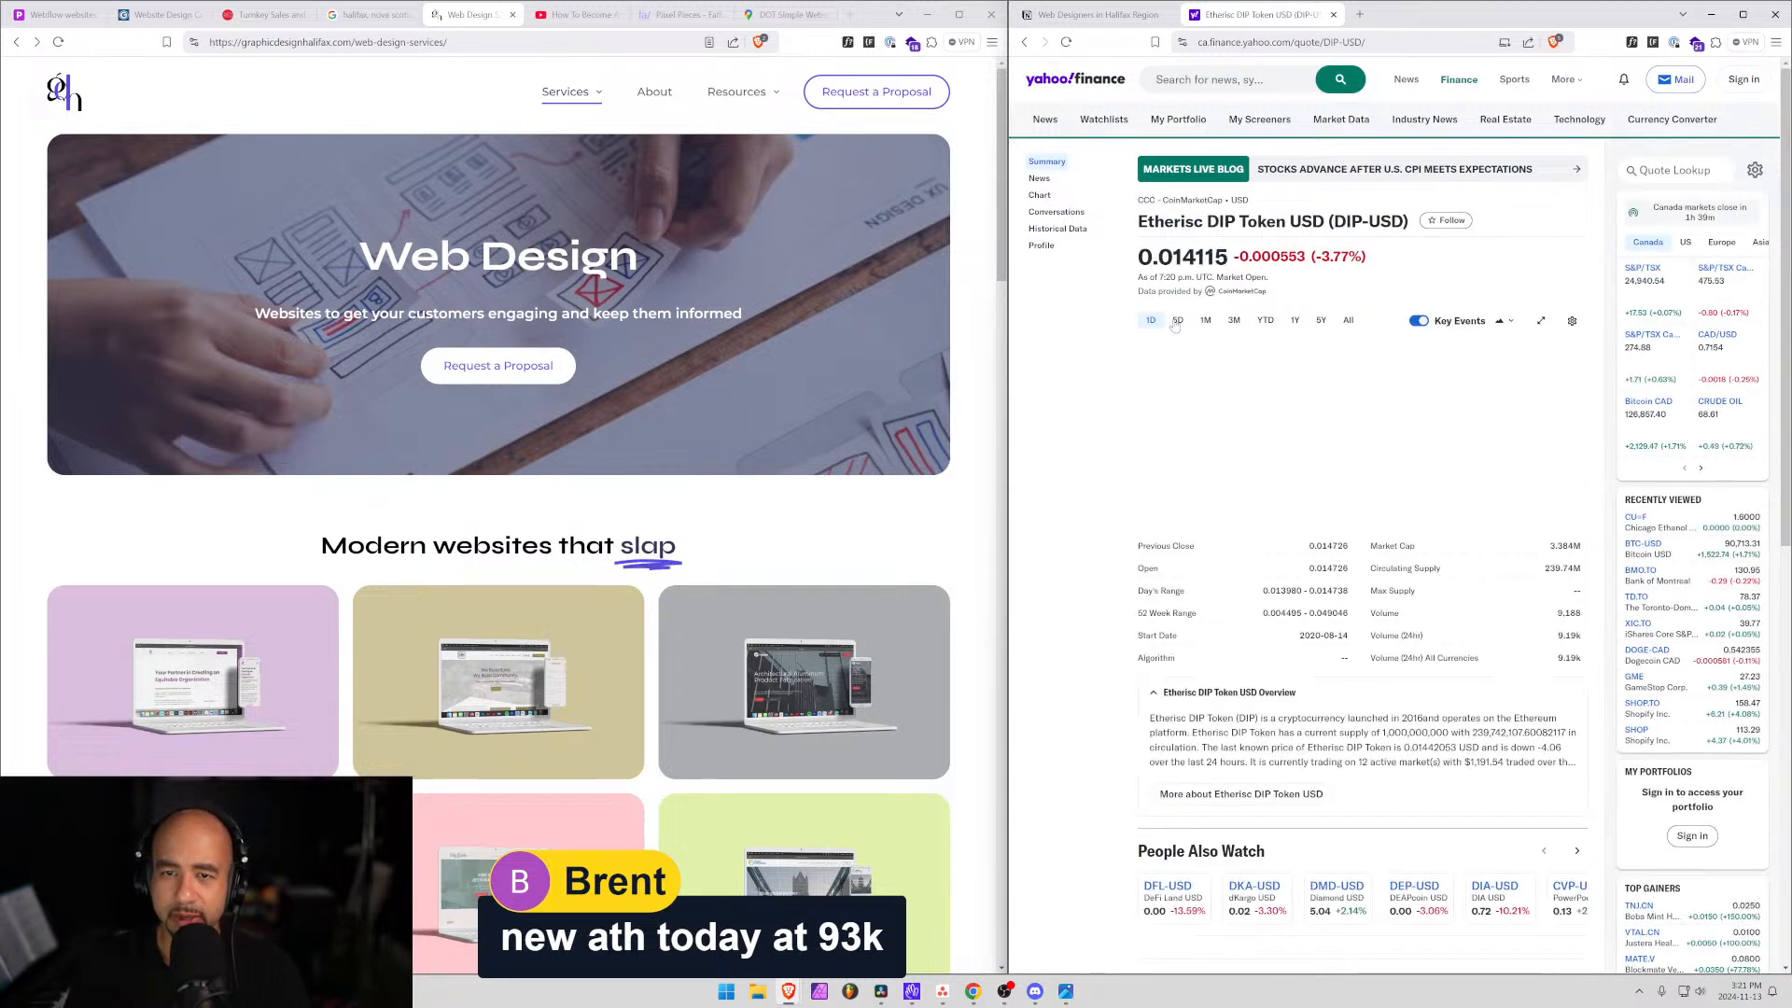
Search 'eth' and open the Ethereum USD (ETH-USD) quote page.
click(1682, 170)
text(eth)
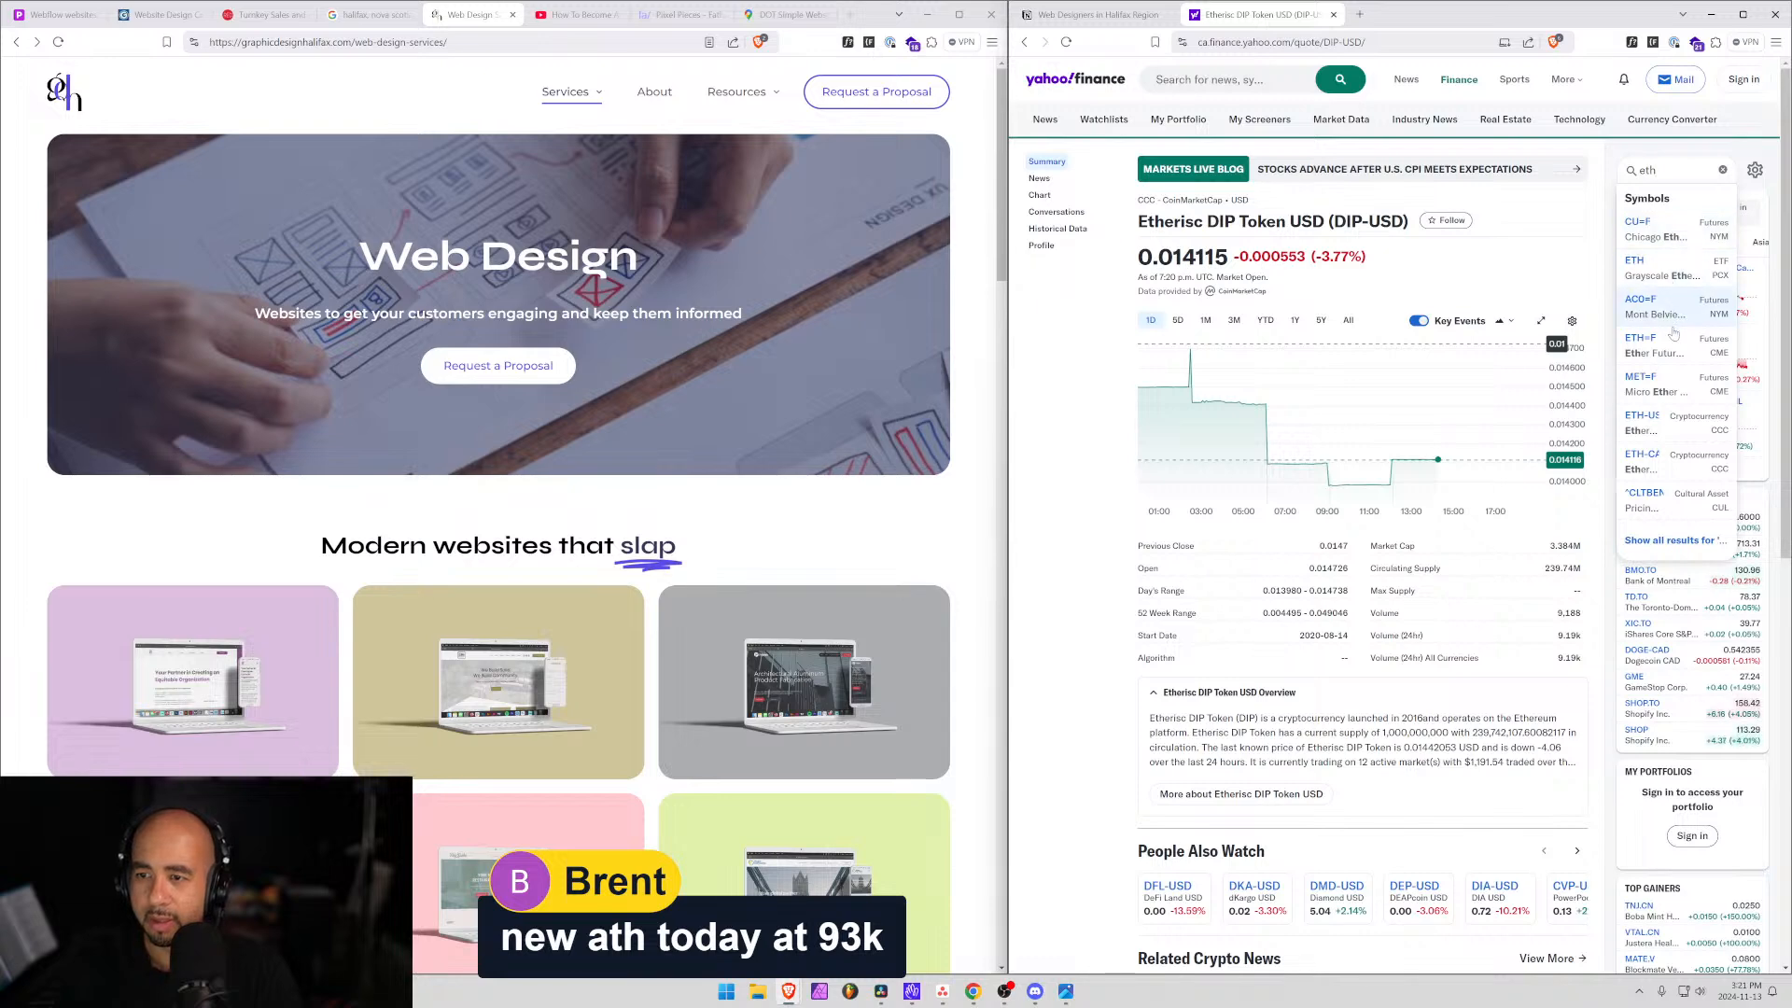
click(1673, 434)
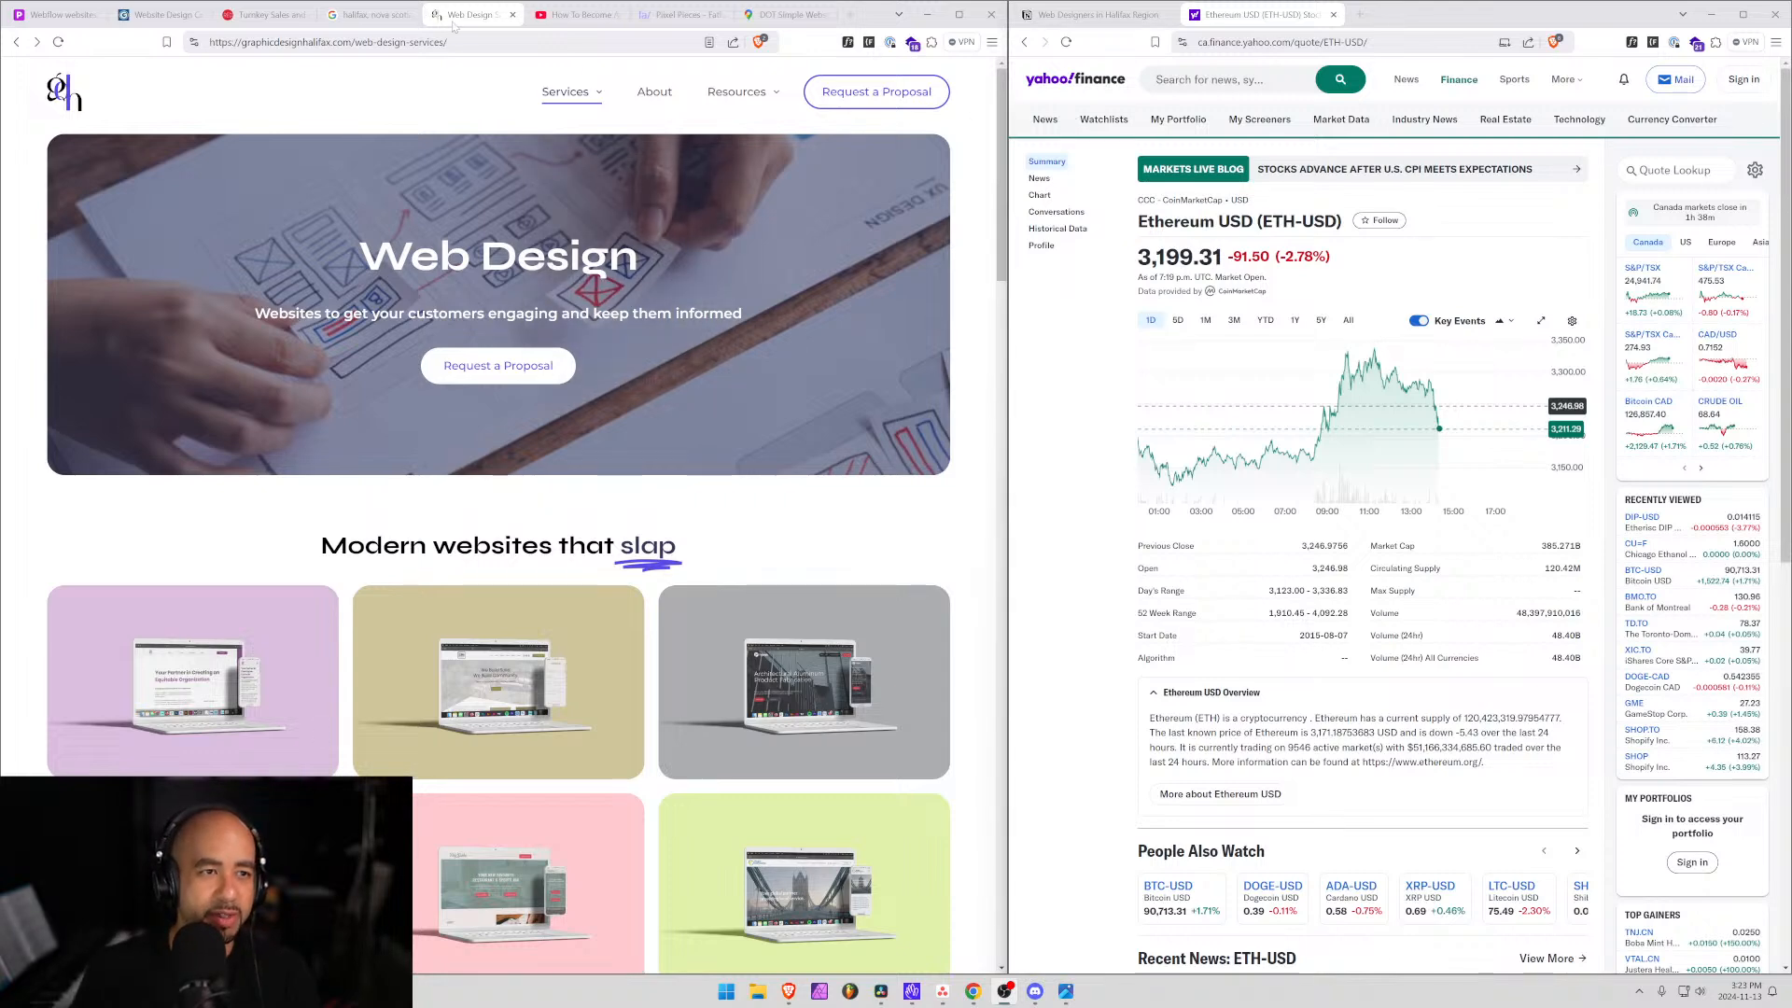
Bring up the Web Designers in Halifax table and scroll graphicdesignhalifax.com's web design page.
click(1127, 8)
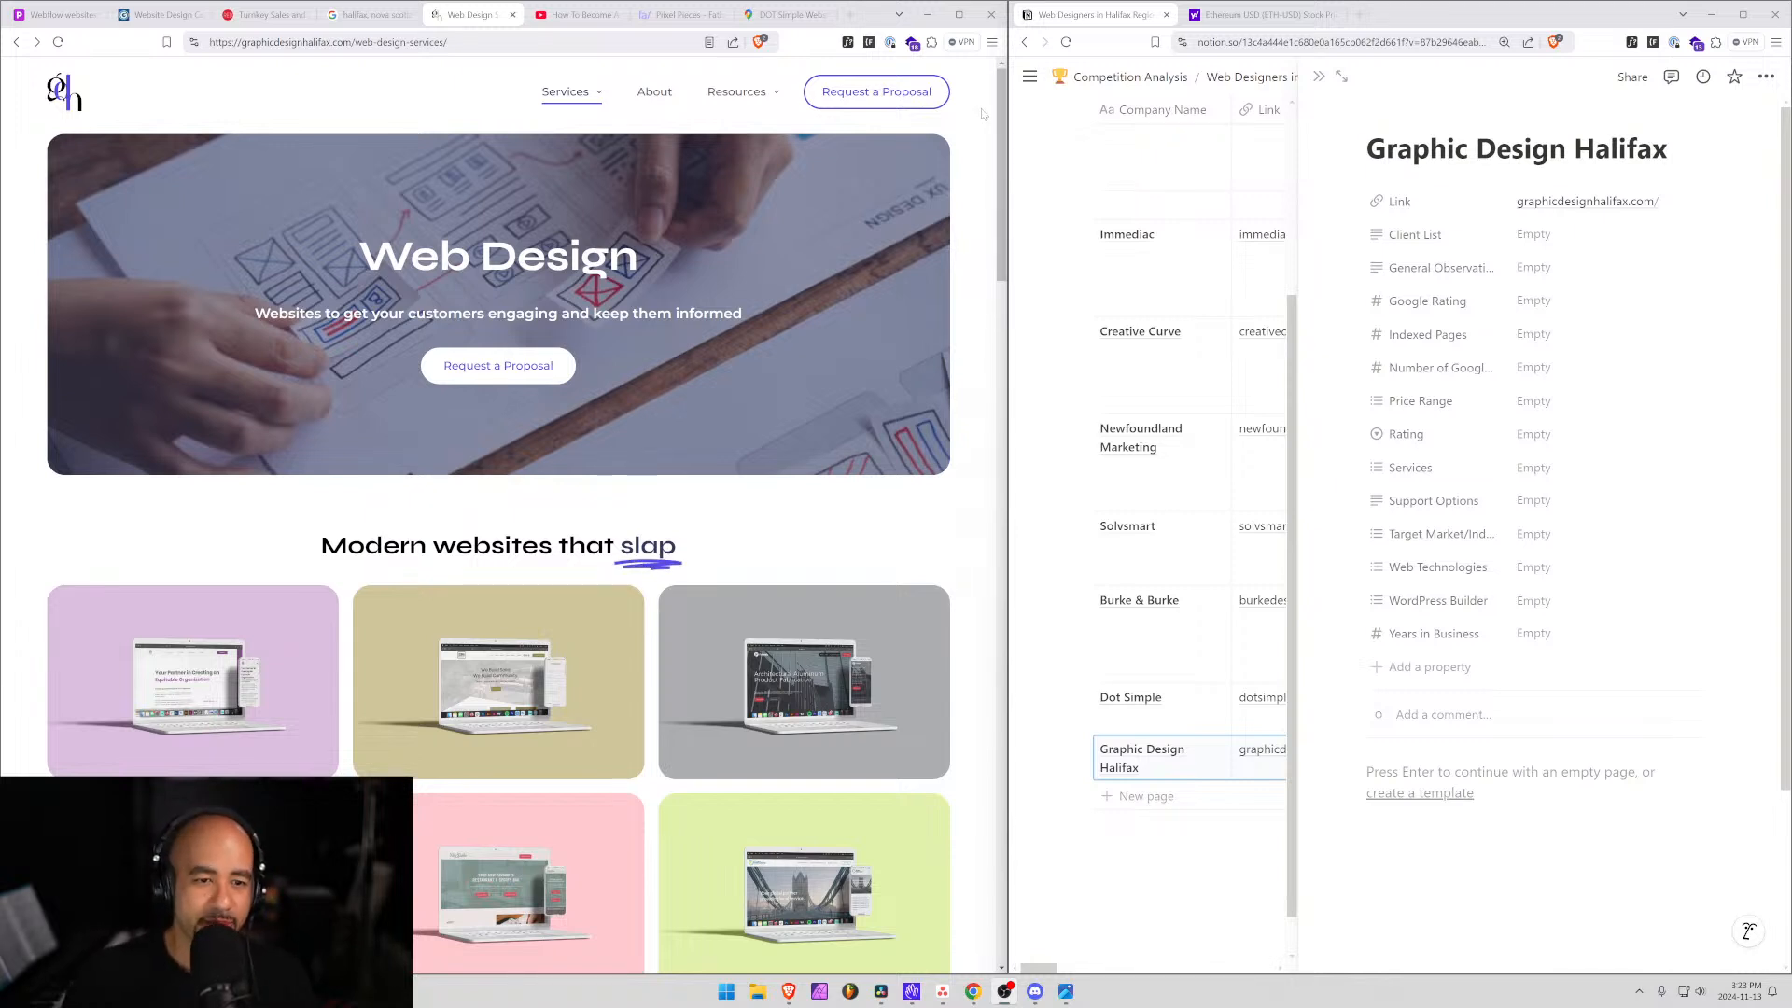
mouse_move(711, 74)
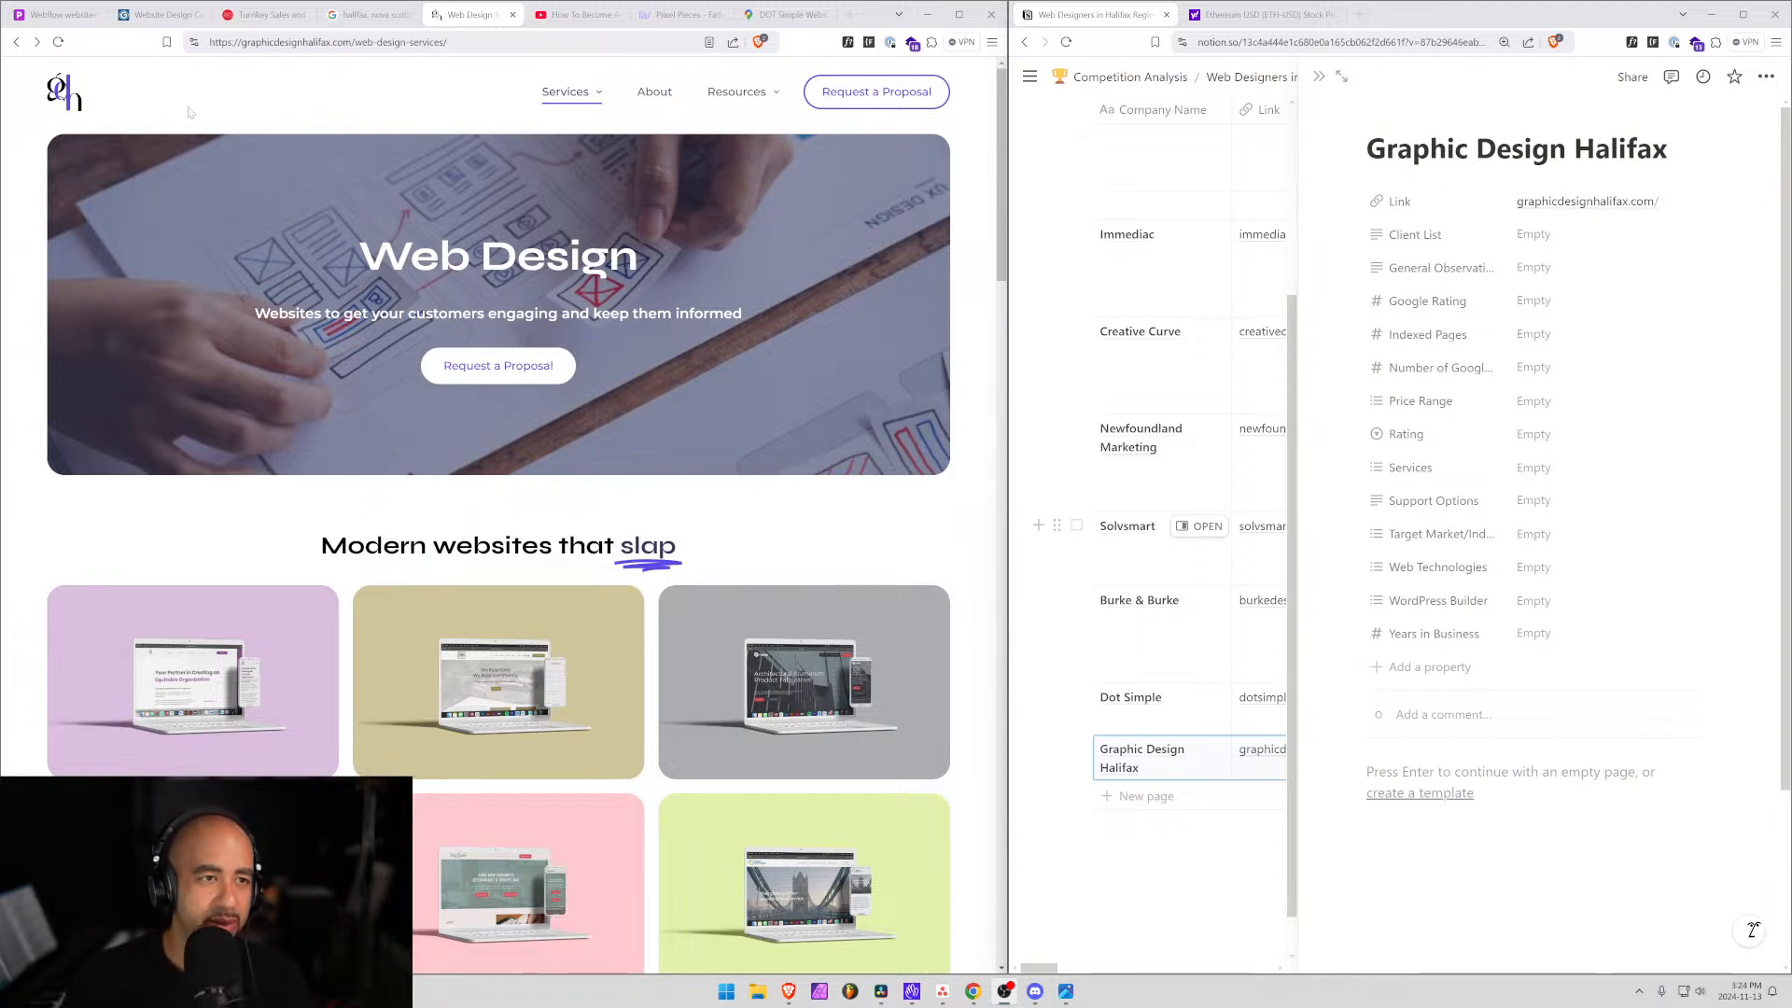
mouse_move(546, 99)
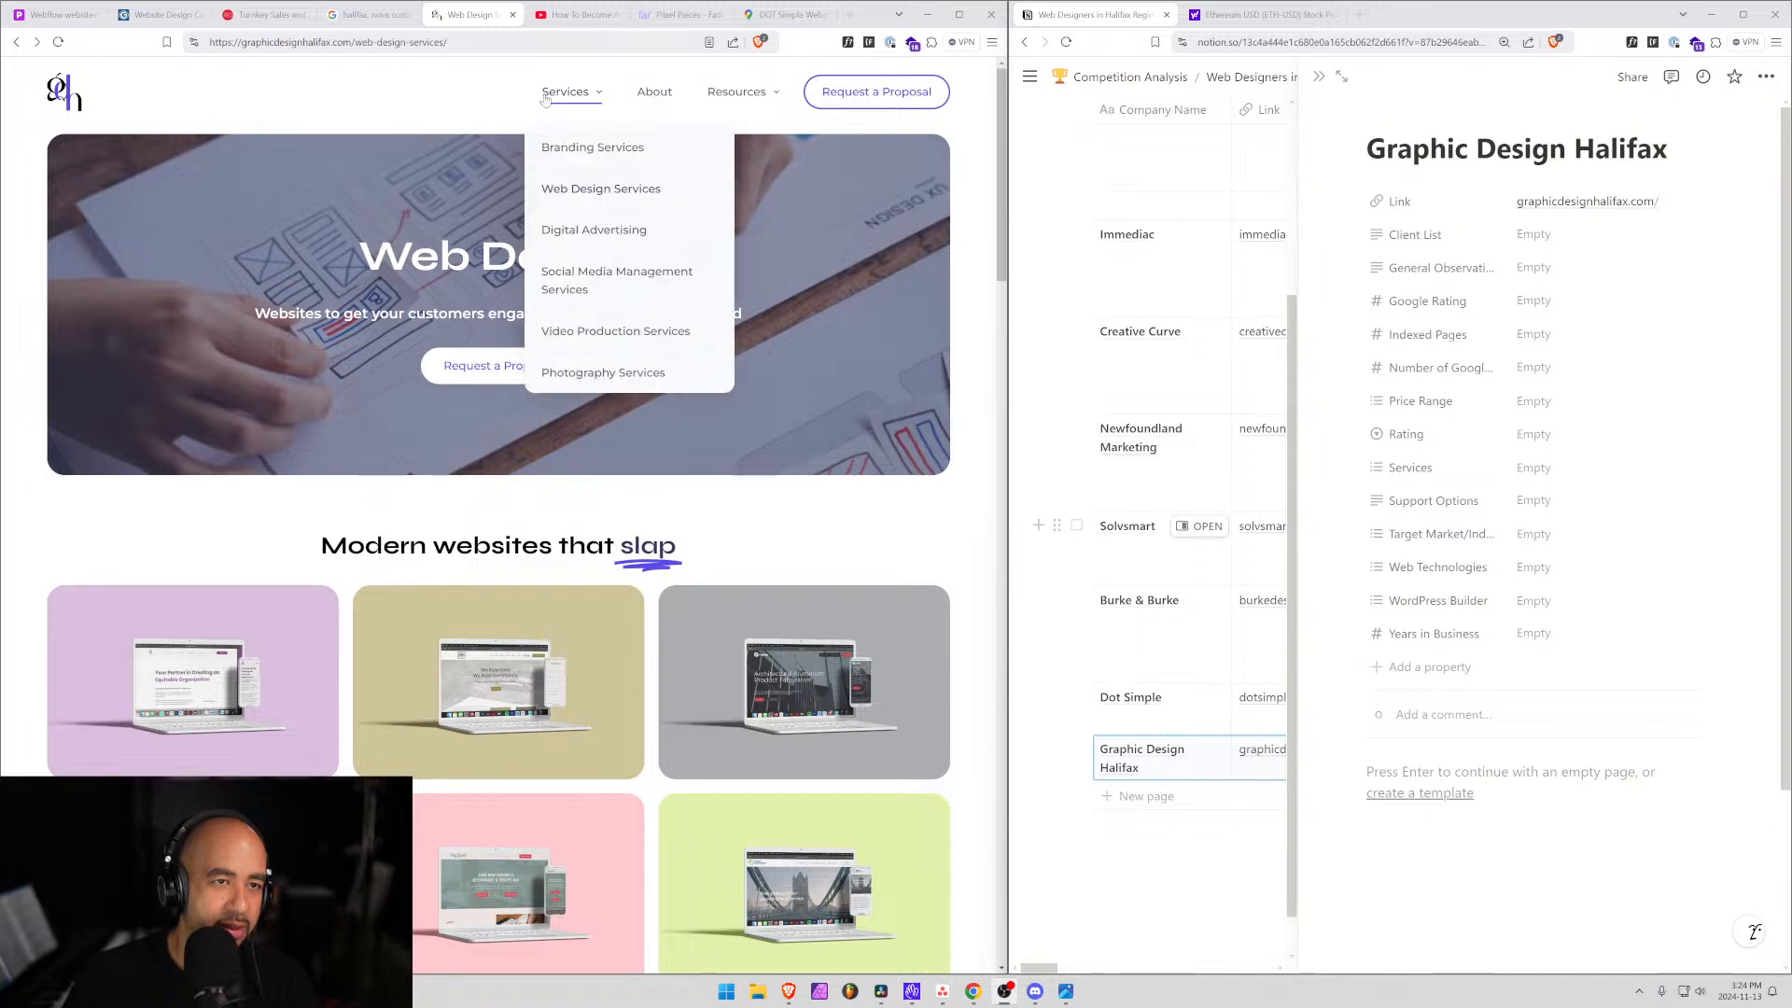
scroll(560, 280, down, 5)
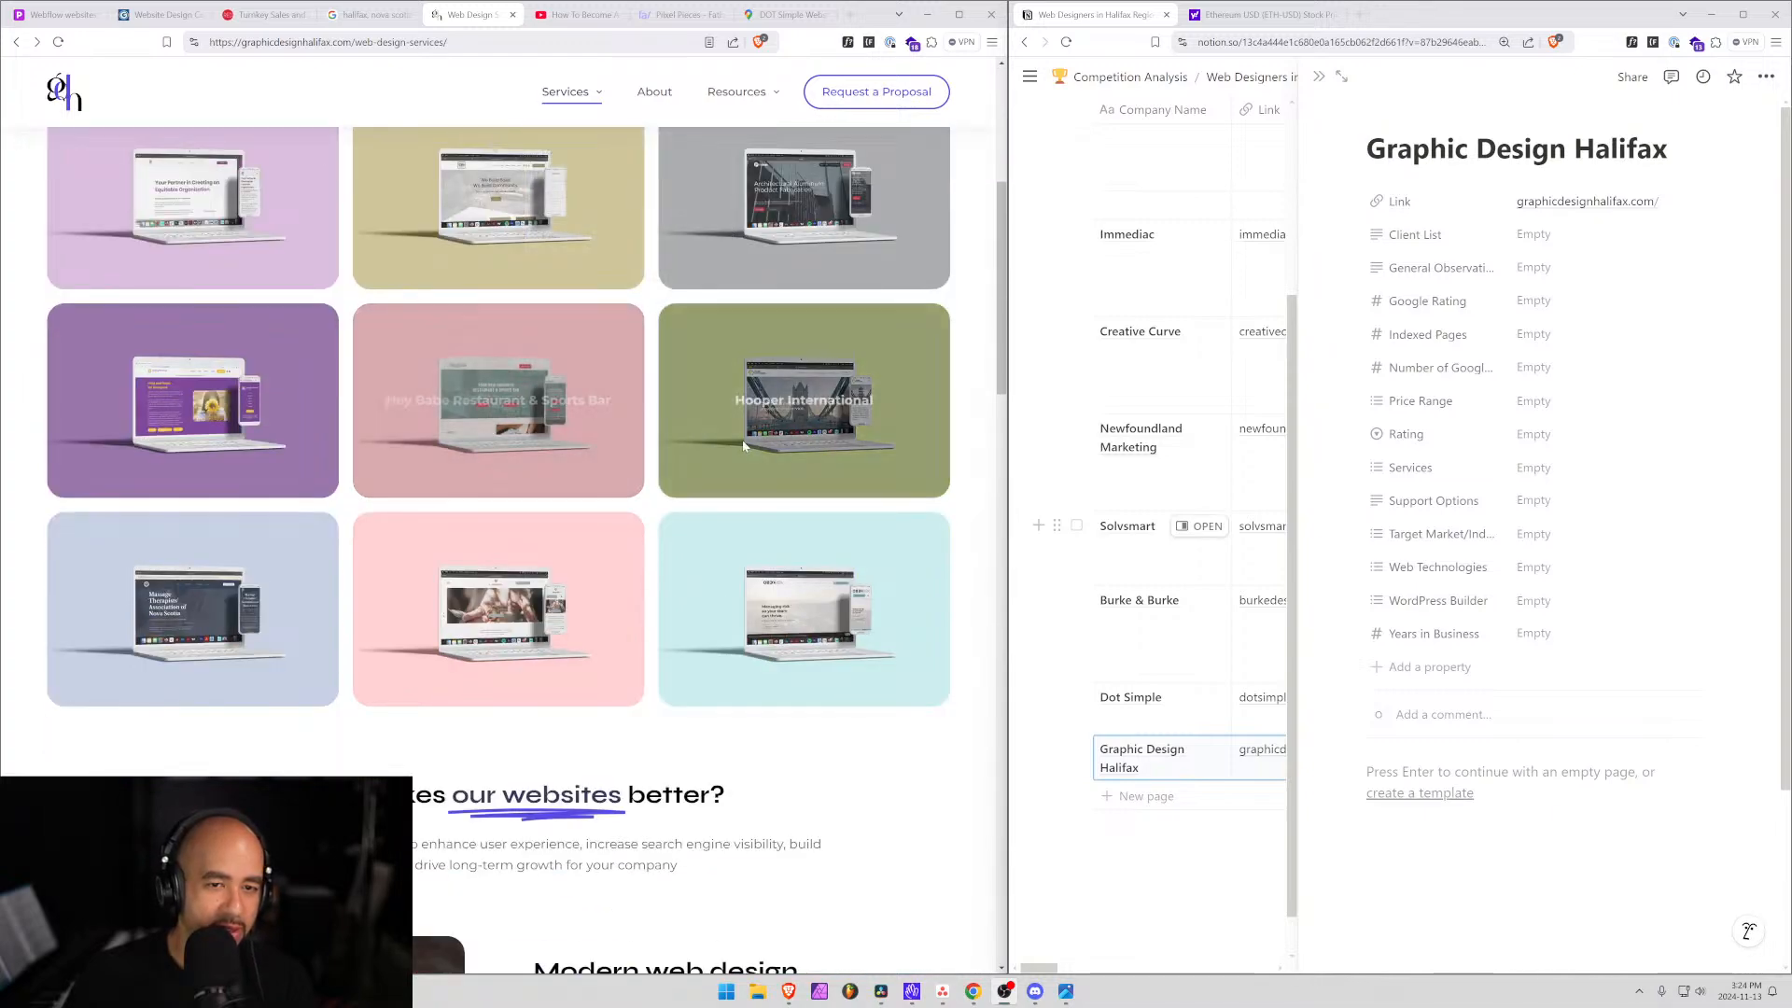
scroll(581, 627, down, 7)
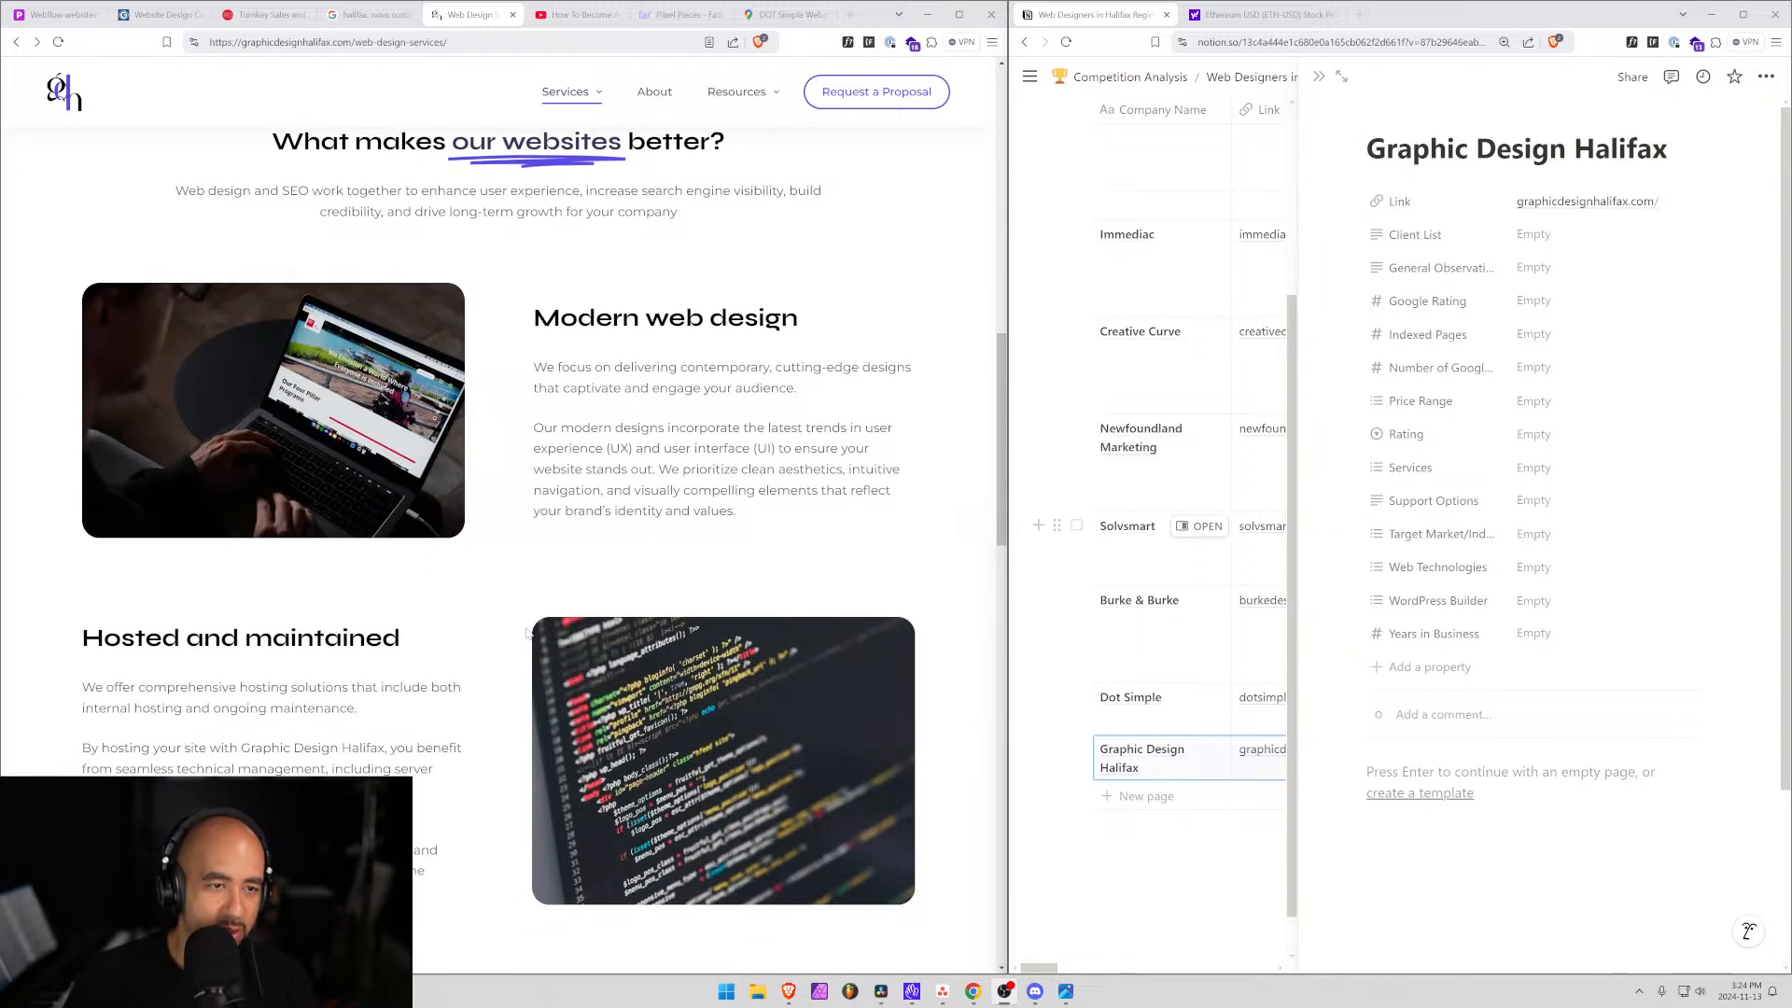
scroll(527, 633, down, 7)
scroll(529, 635, down, 2)
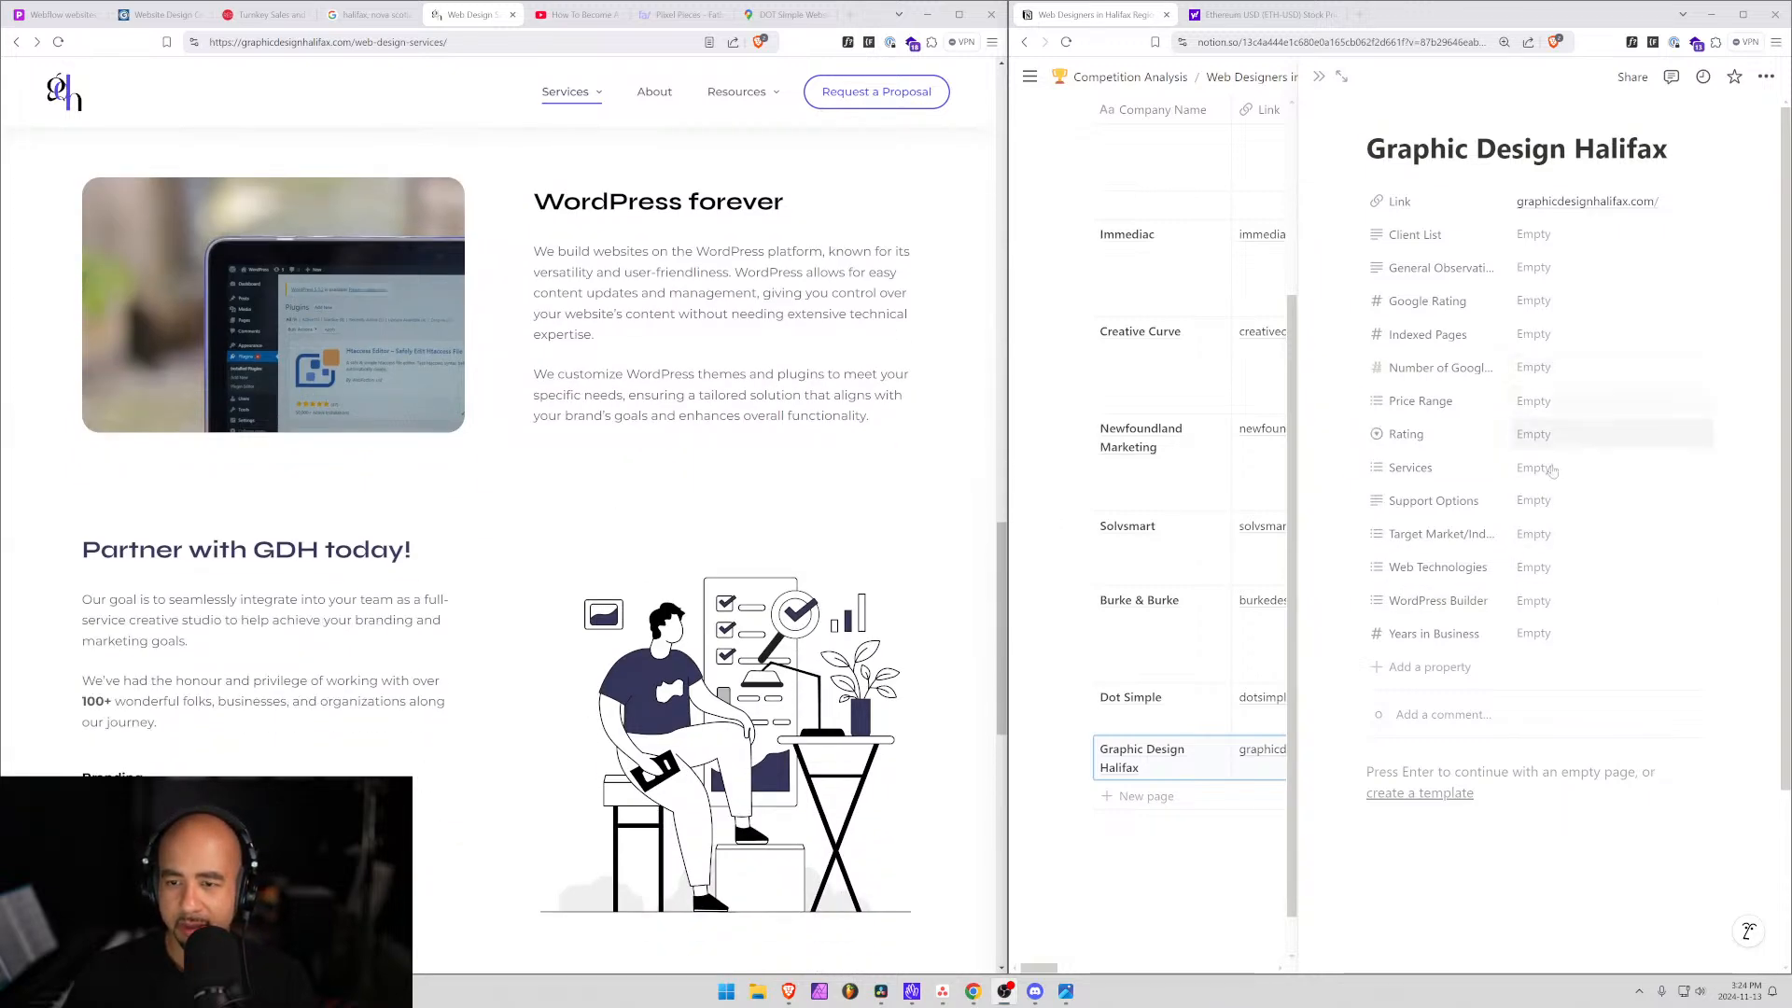
Tag Graphic Design Halifax's Web Technologies property as WordPress.
click(1535, 567)
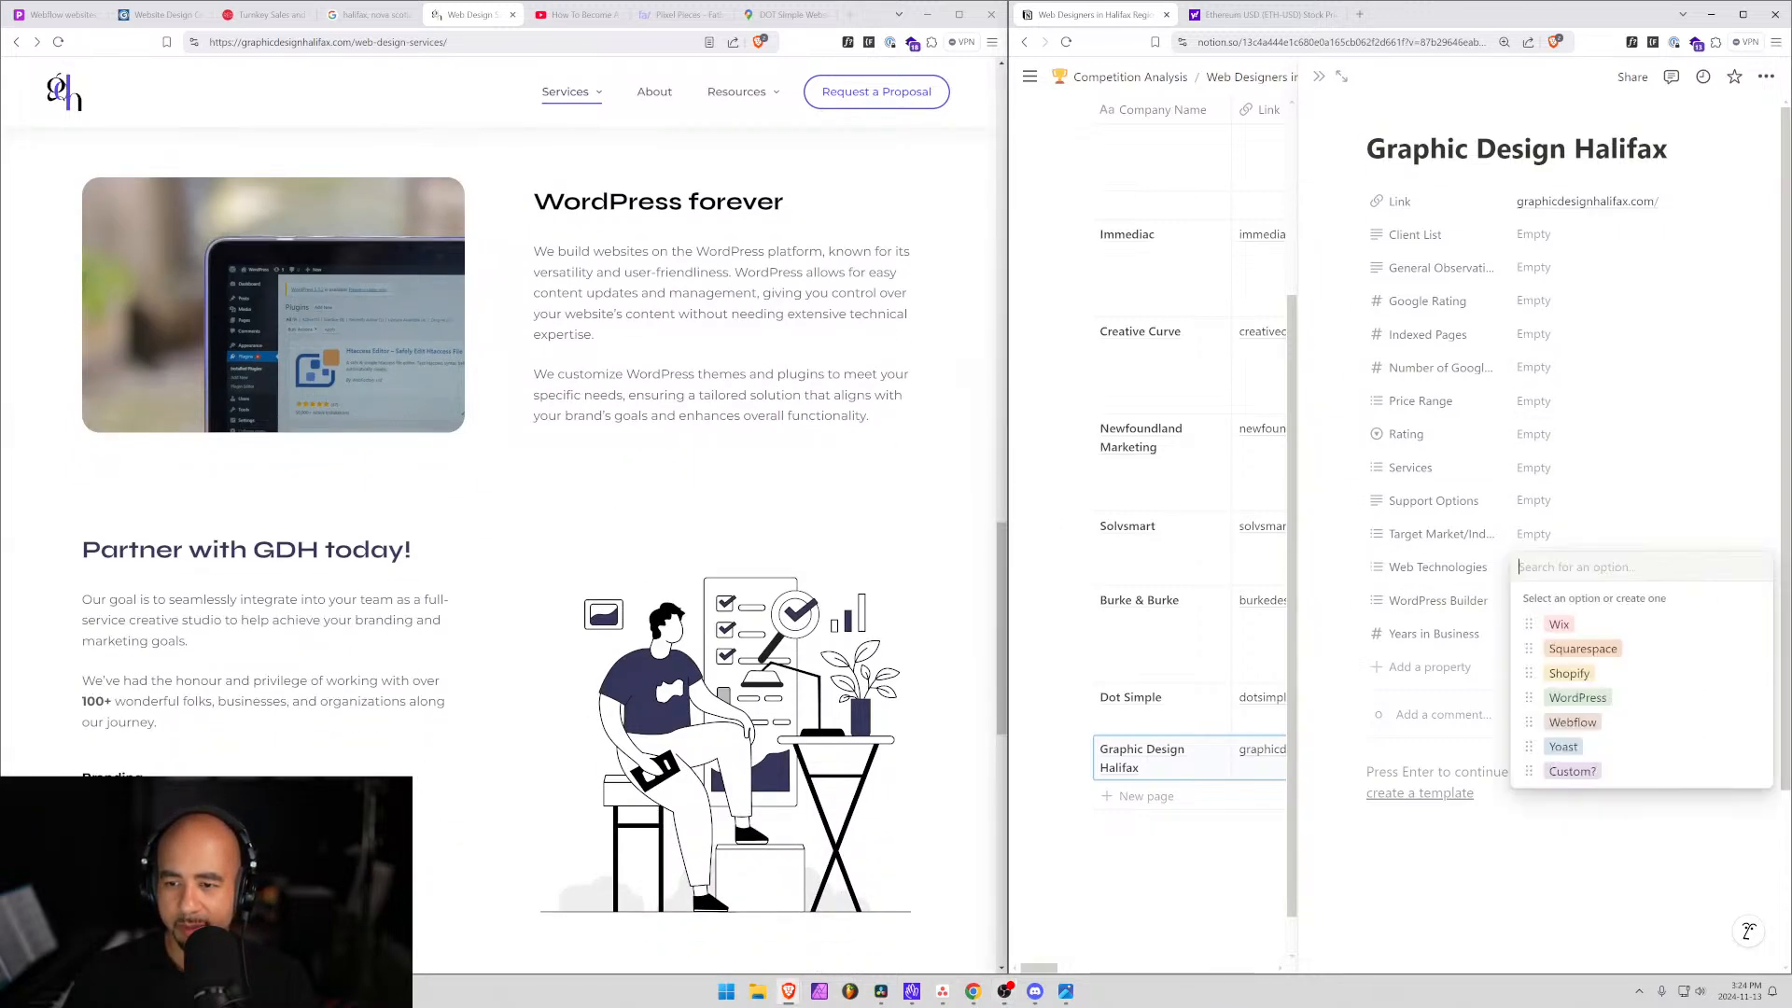
click(1579, 700)
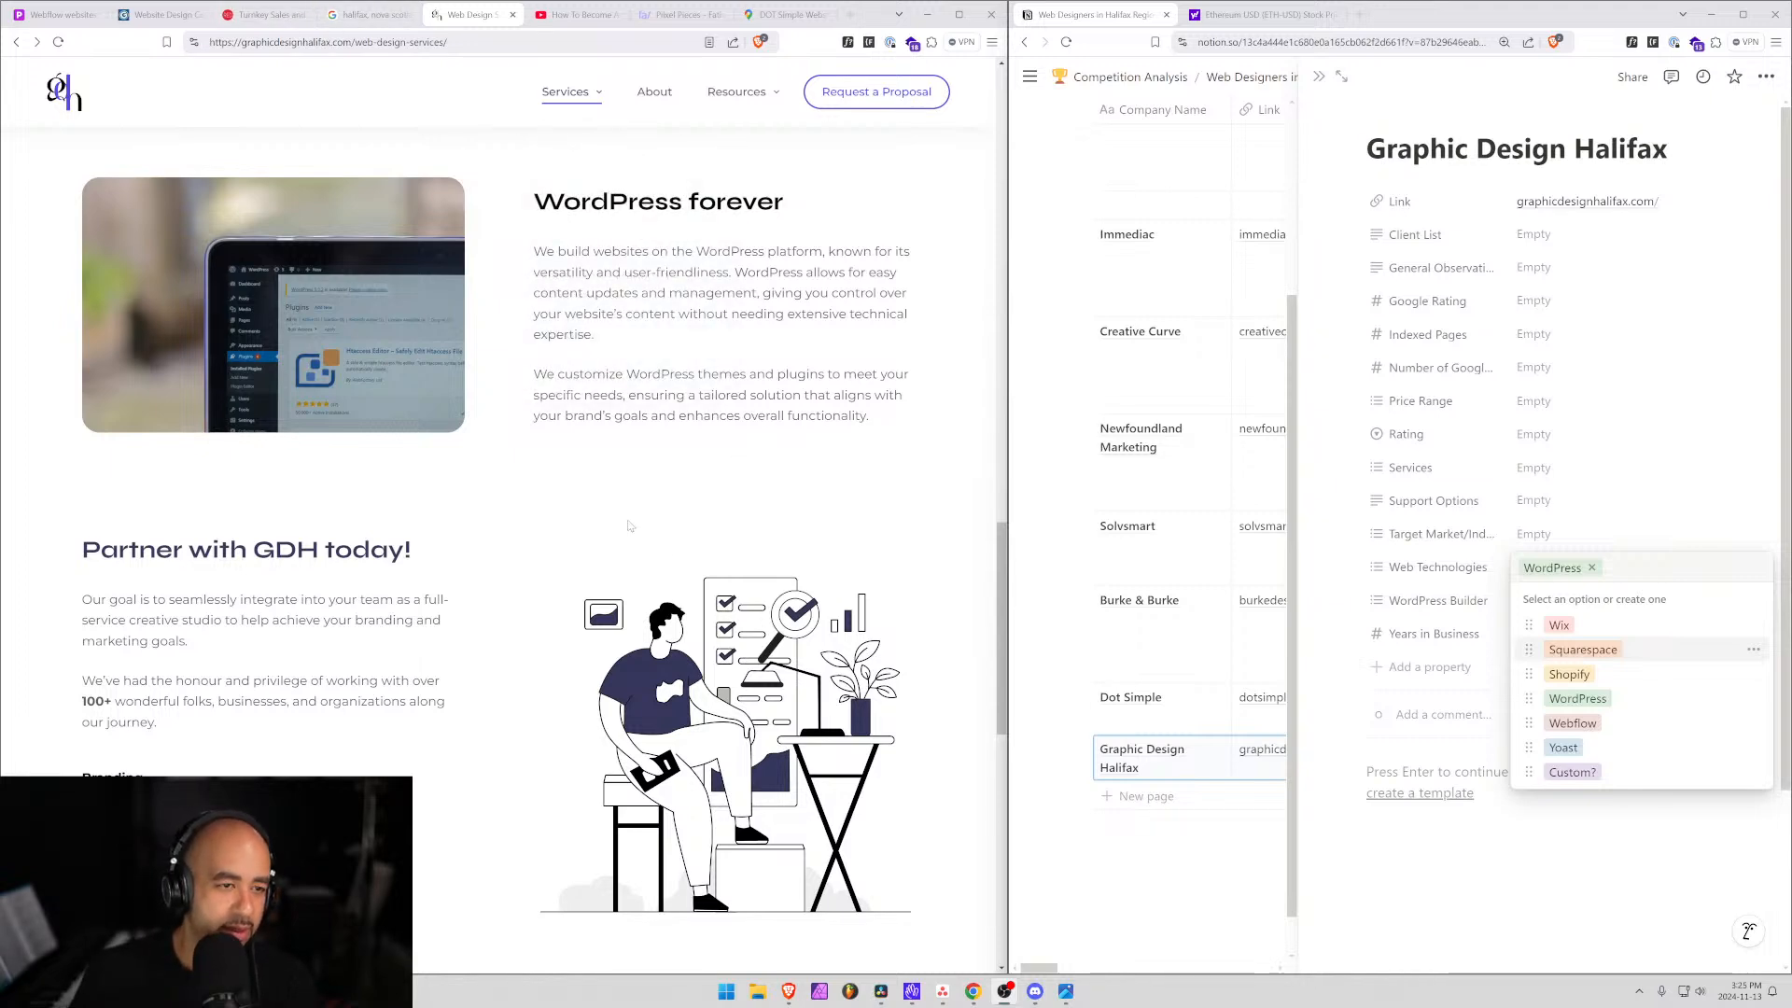
scroll(633, 523, up, 8)
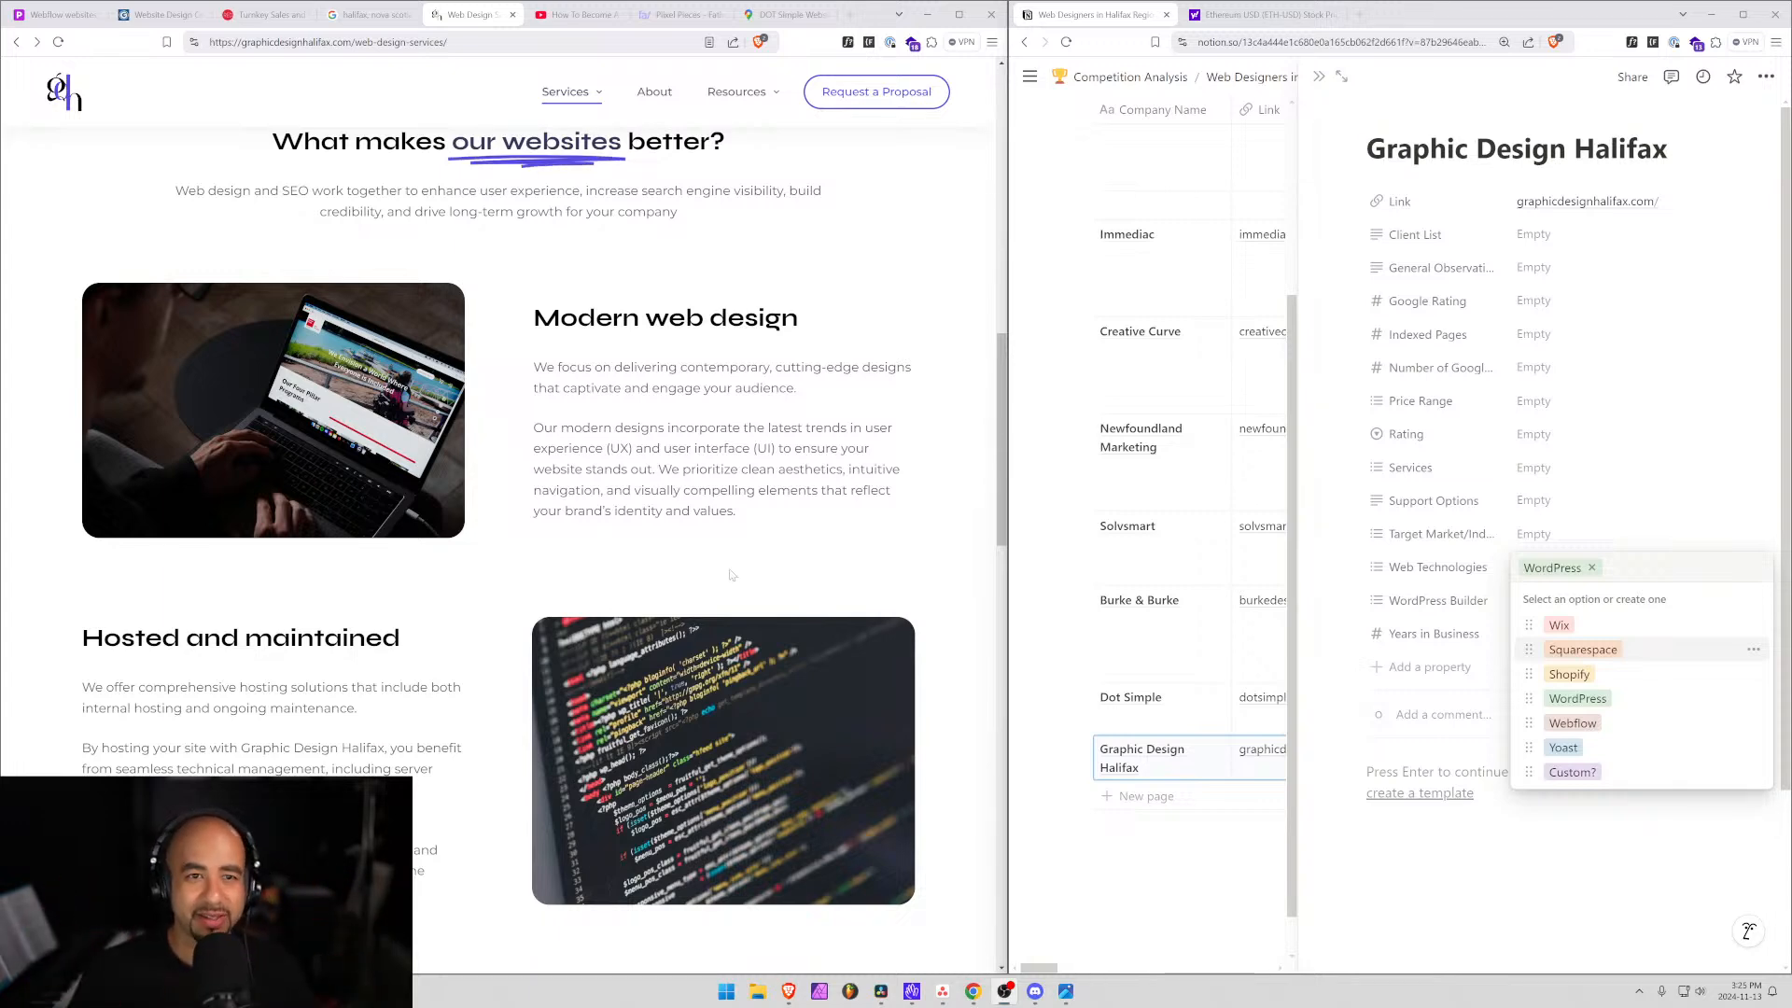
scroll(652, 441, up, 3)
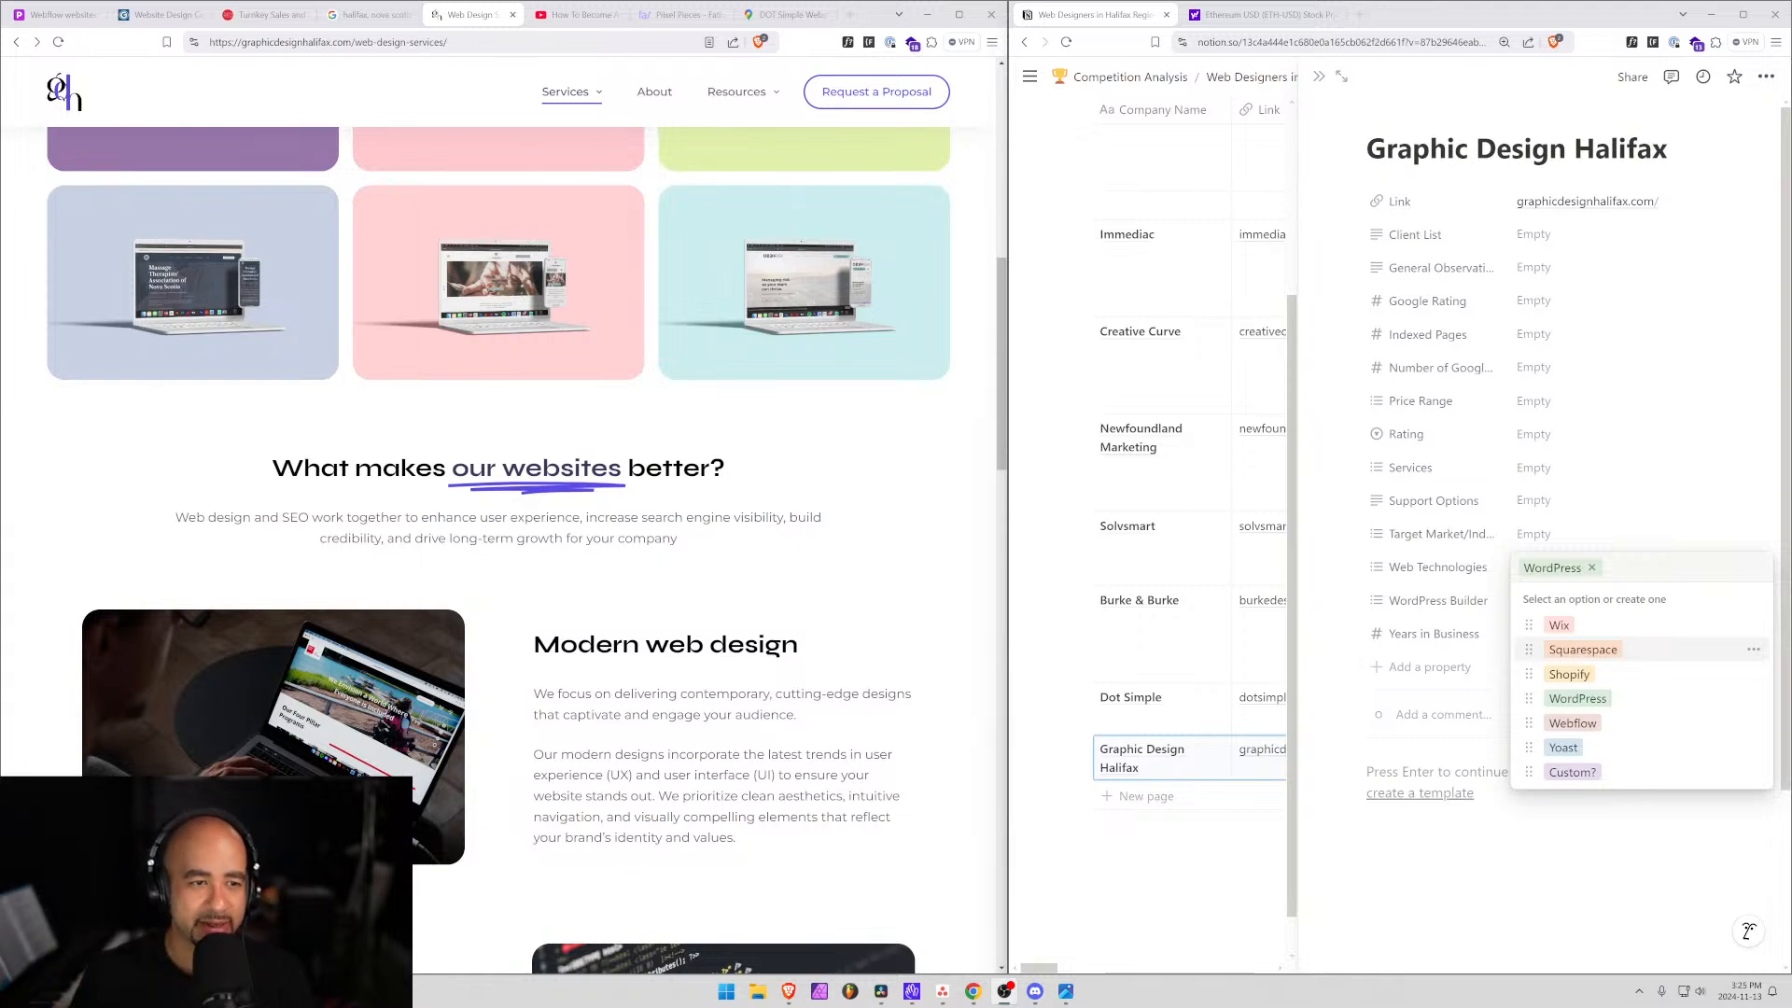
scroll(618, 567, up, 8)
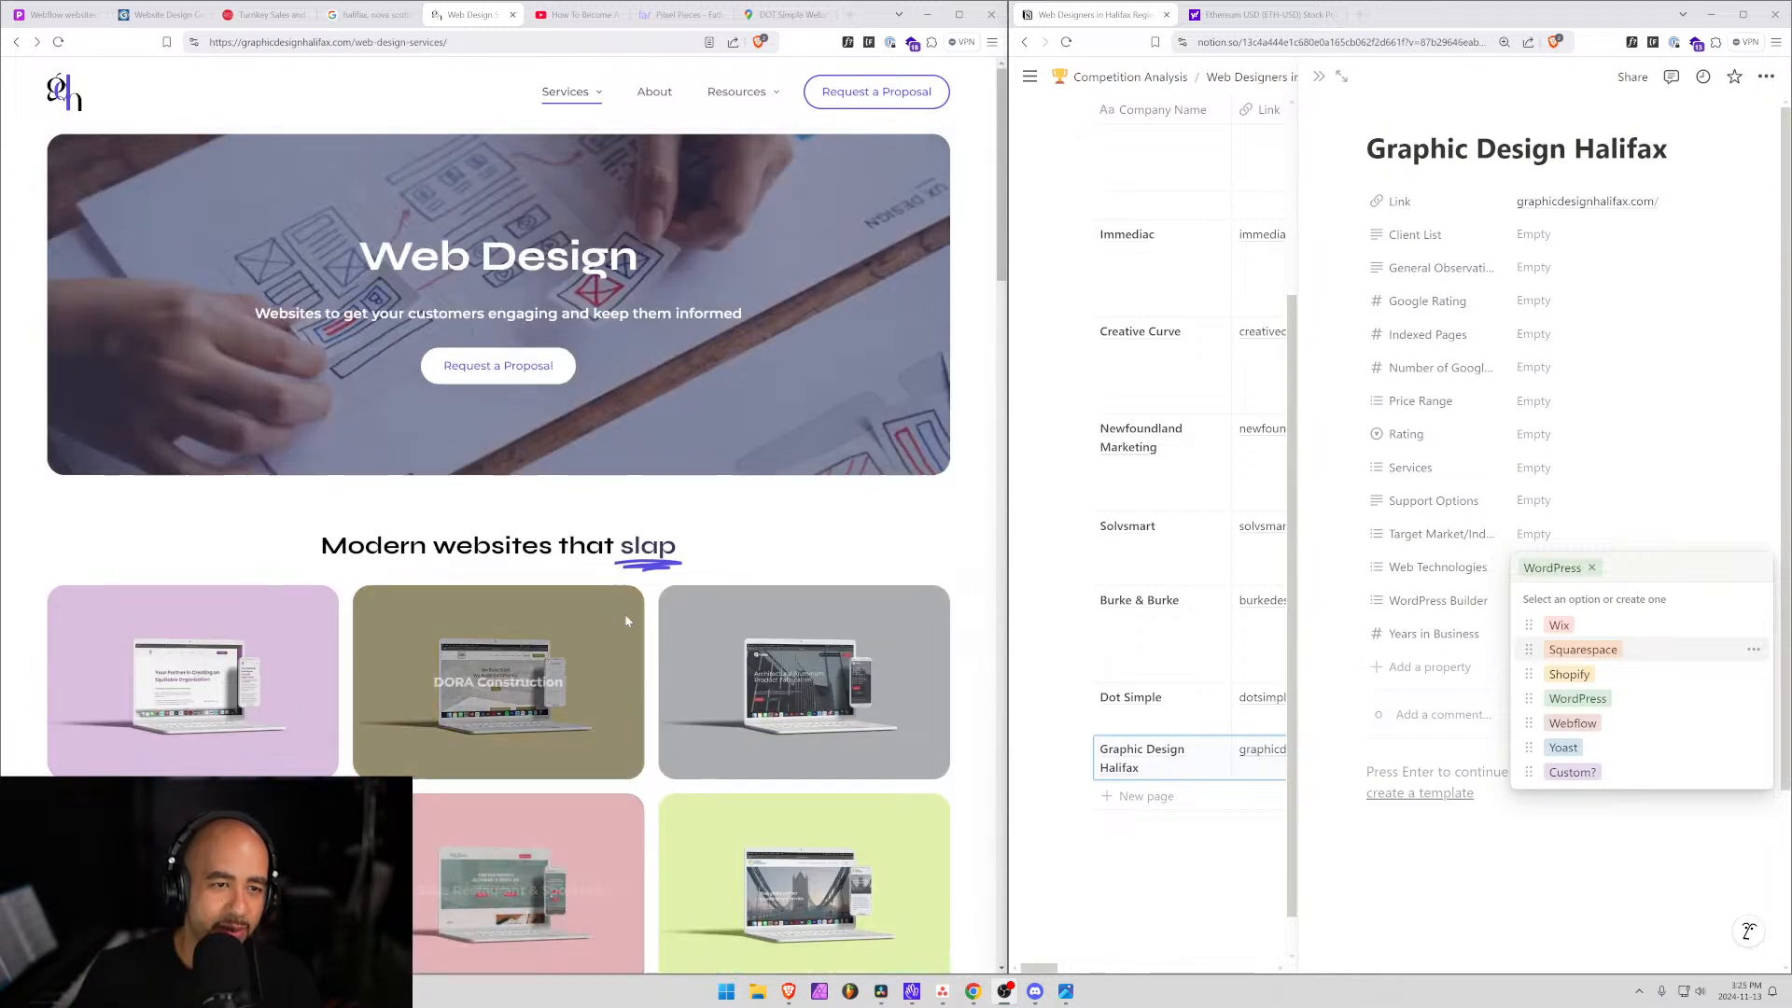
scroll(625, 632, down, 8)
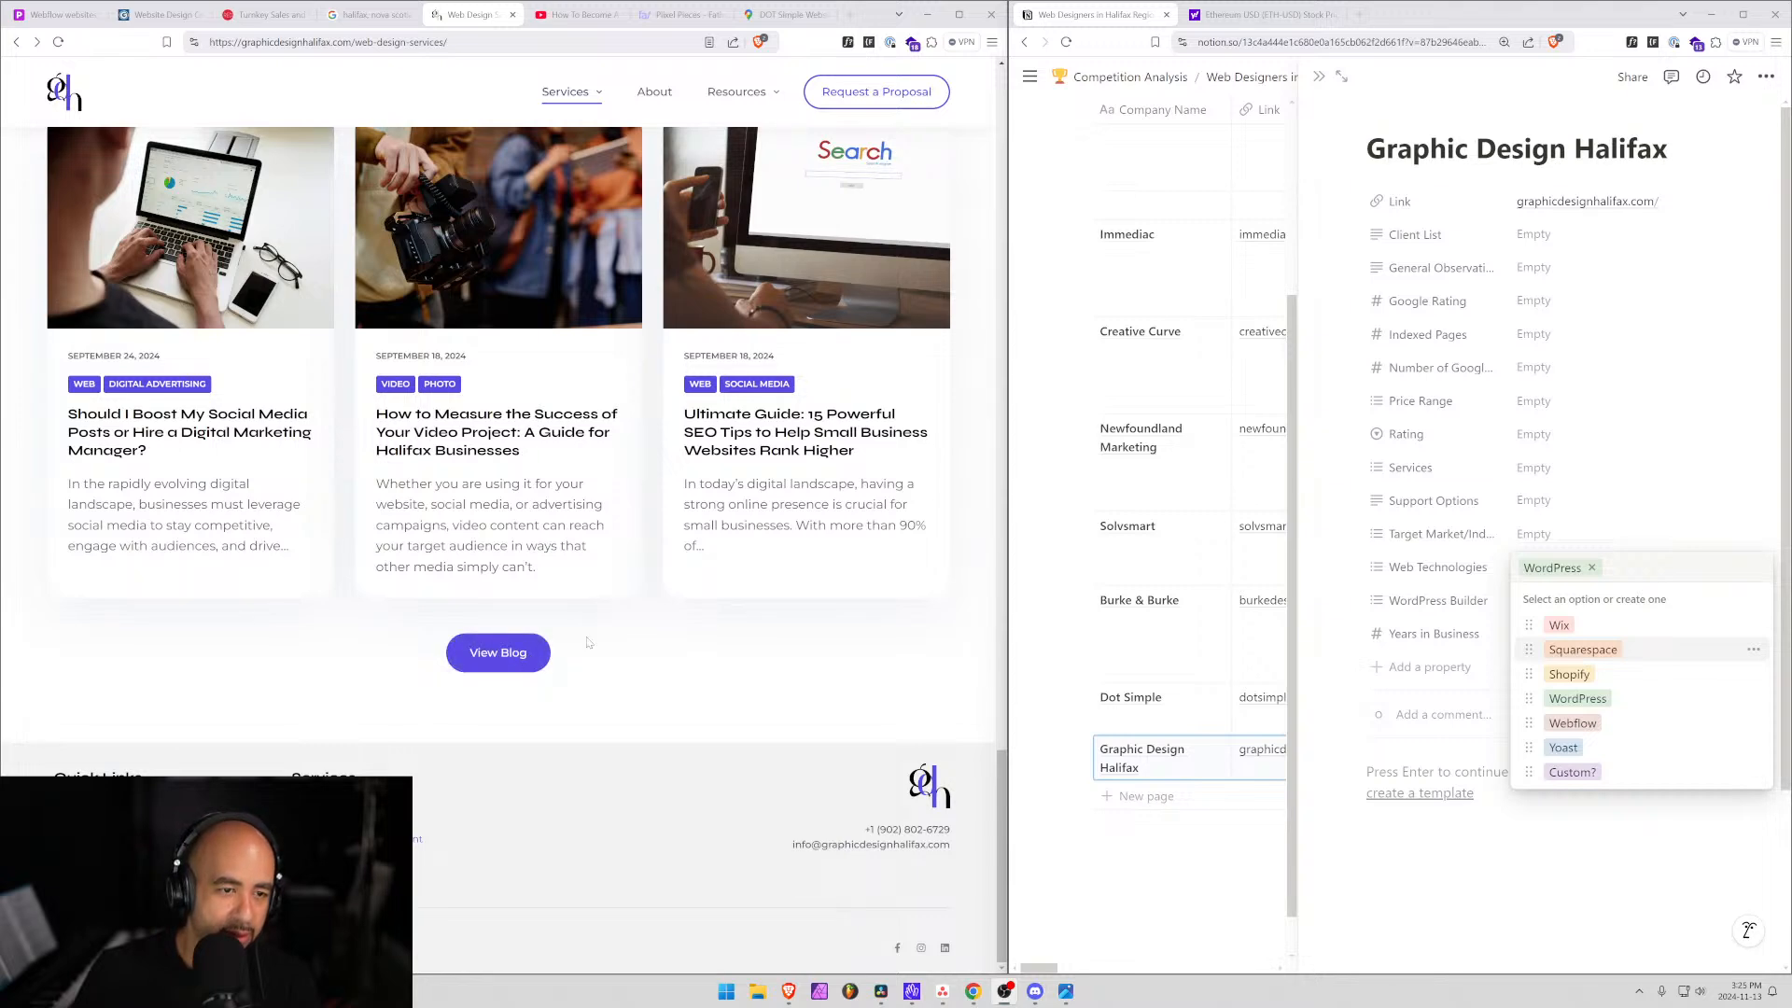
scroll(733, 622, up, 6)
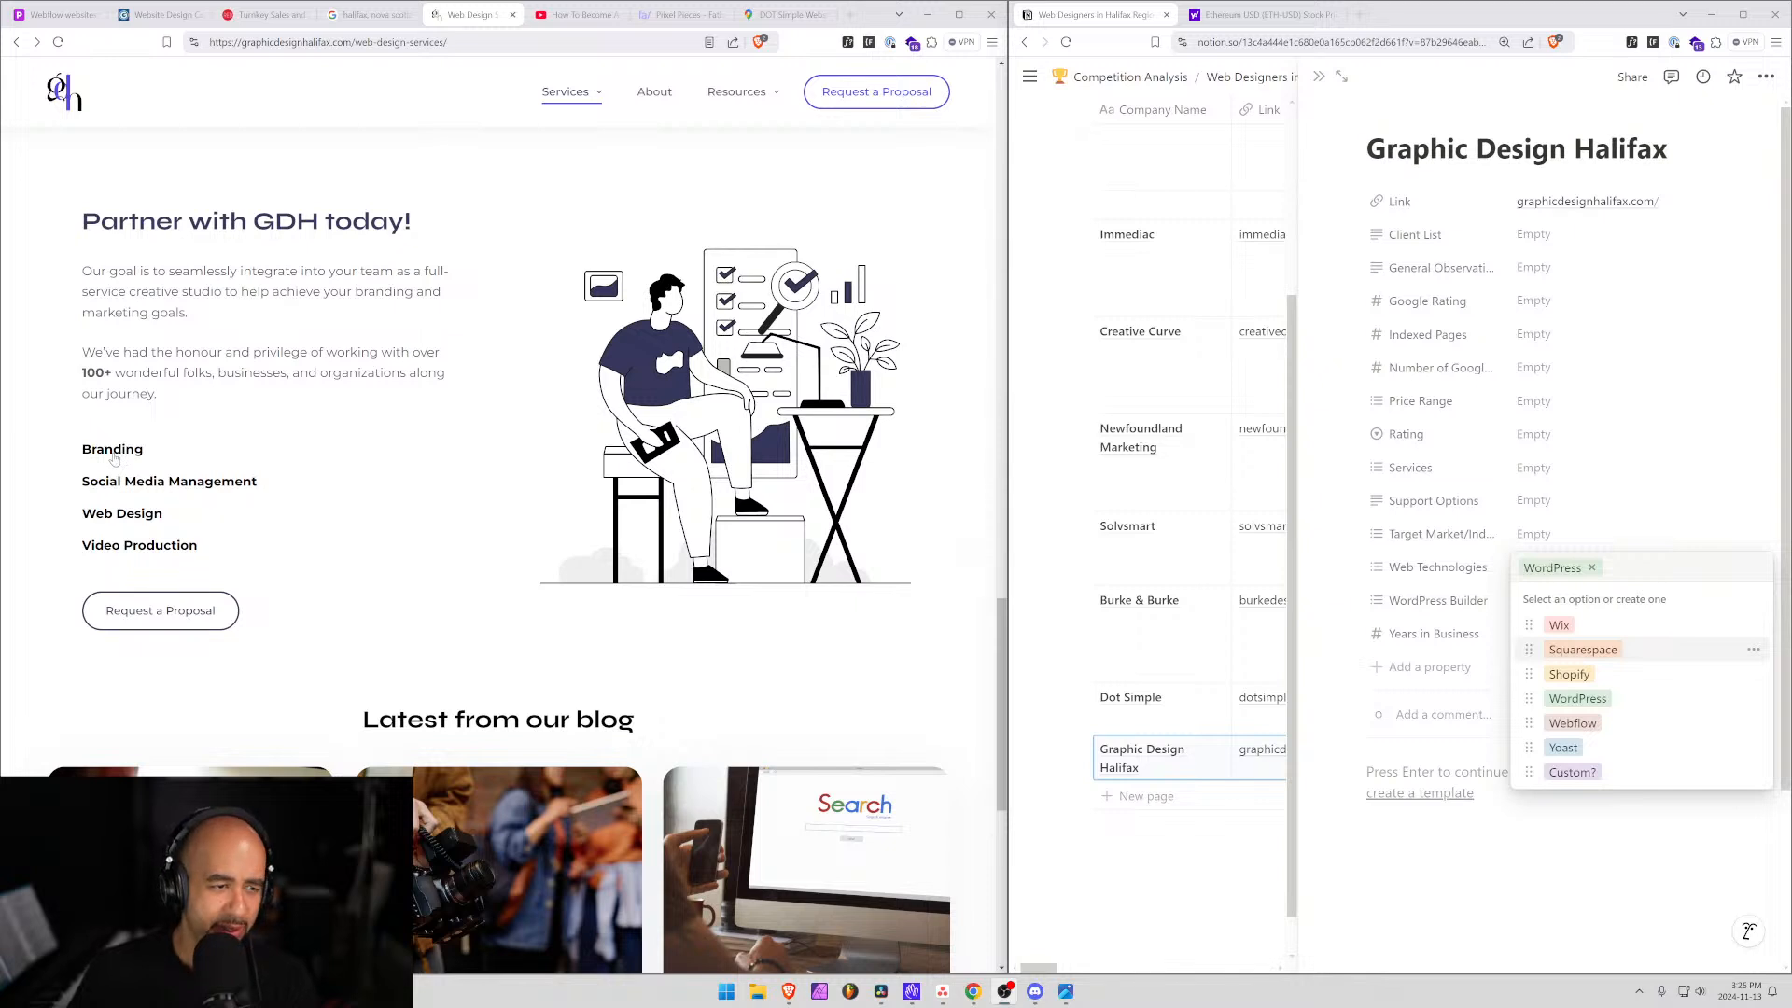
Add Branding, Website Design and Video Production tags to Graphic Design Halifax's Services.
click(1481, 855)
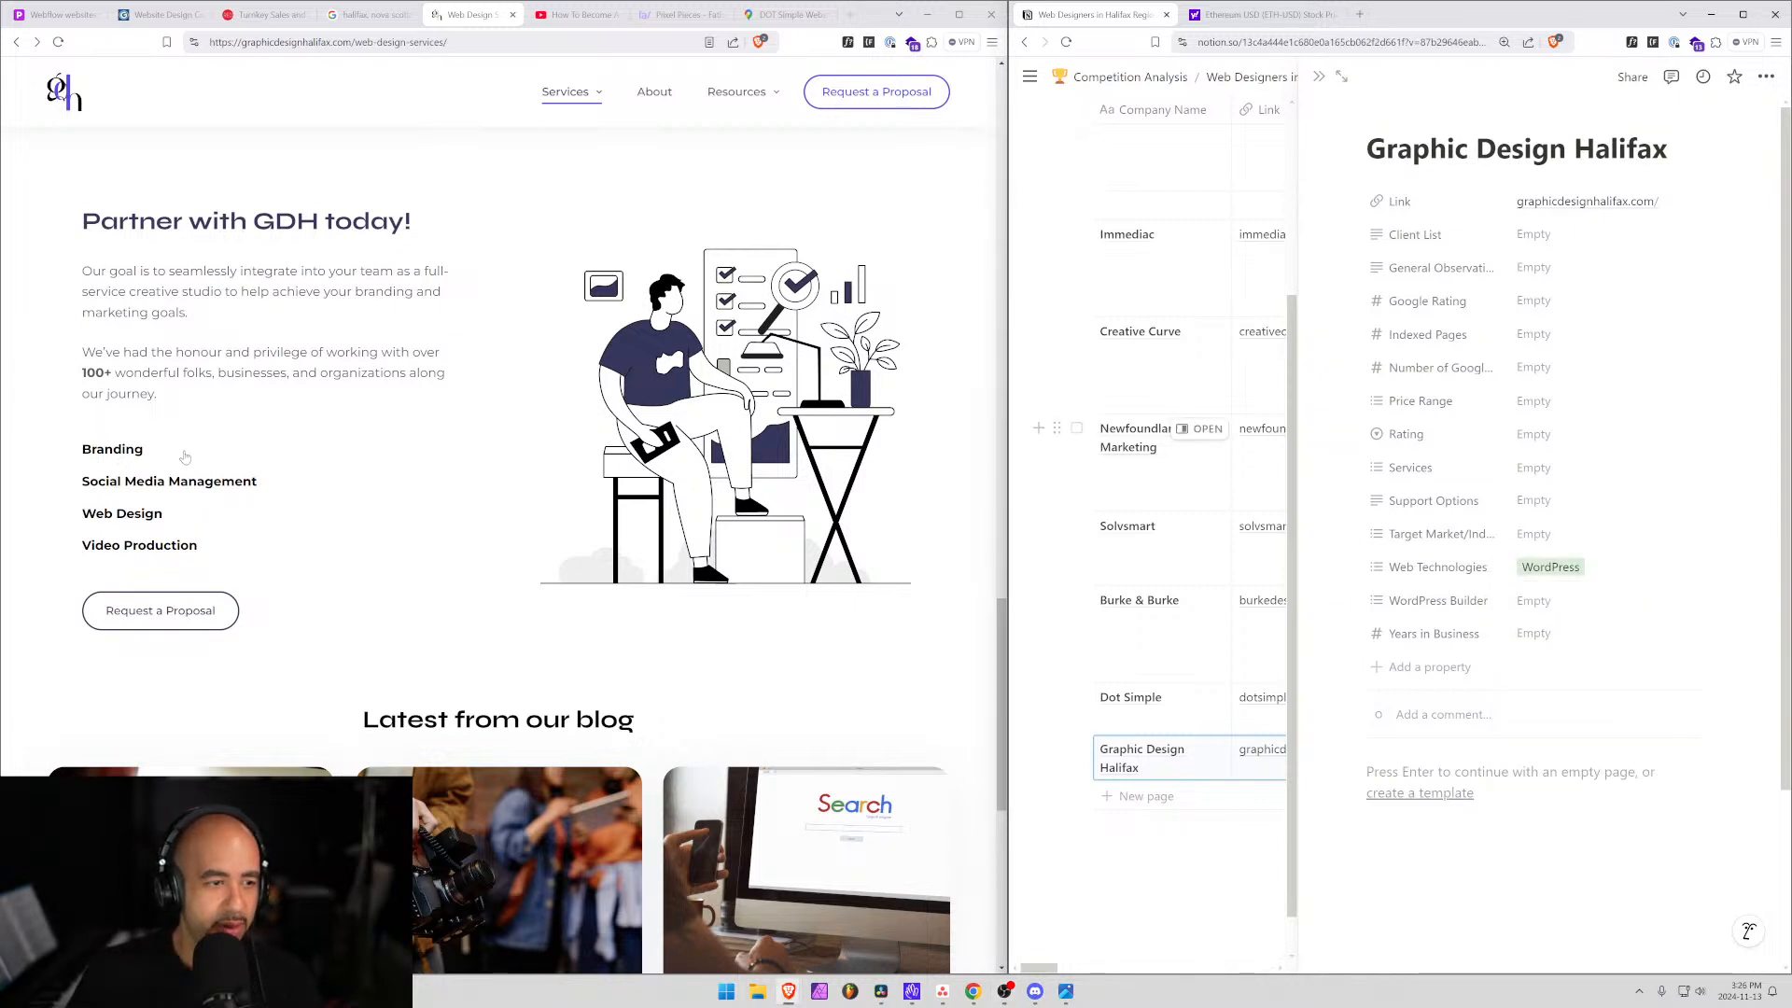
click(1533, 468)
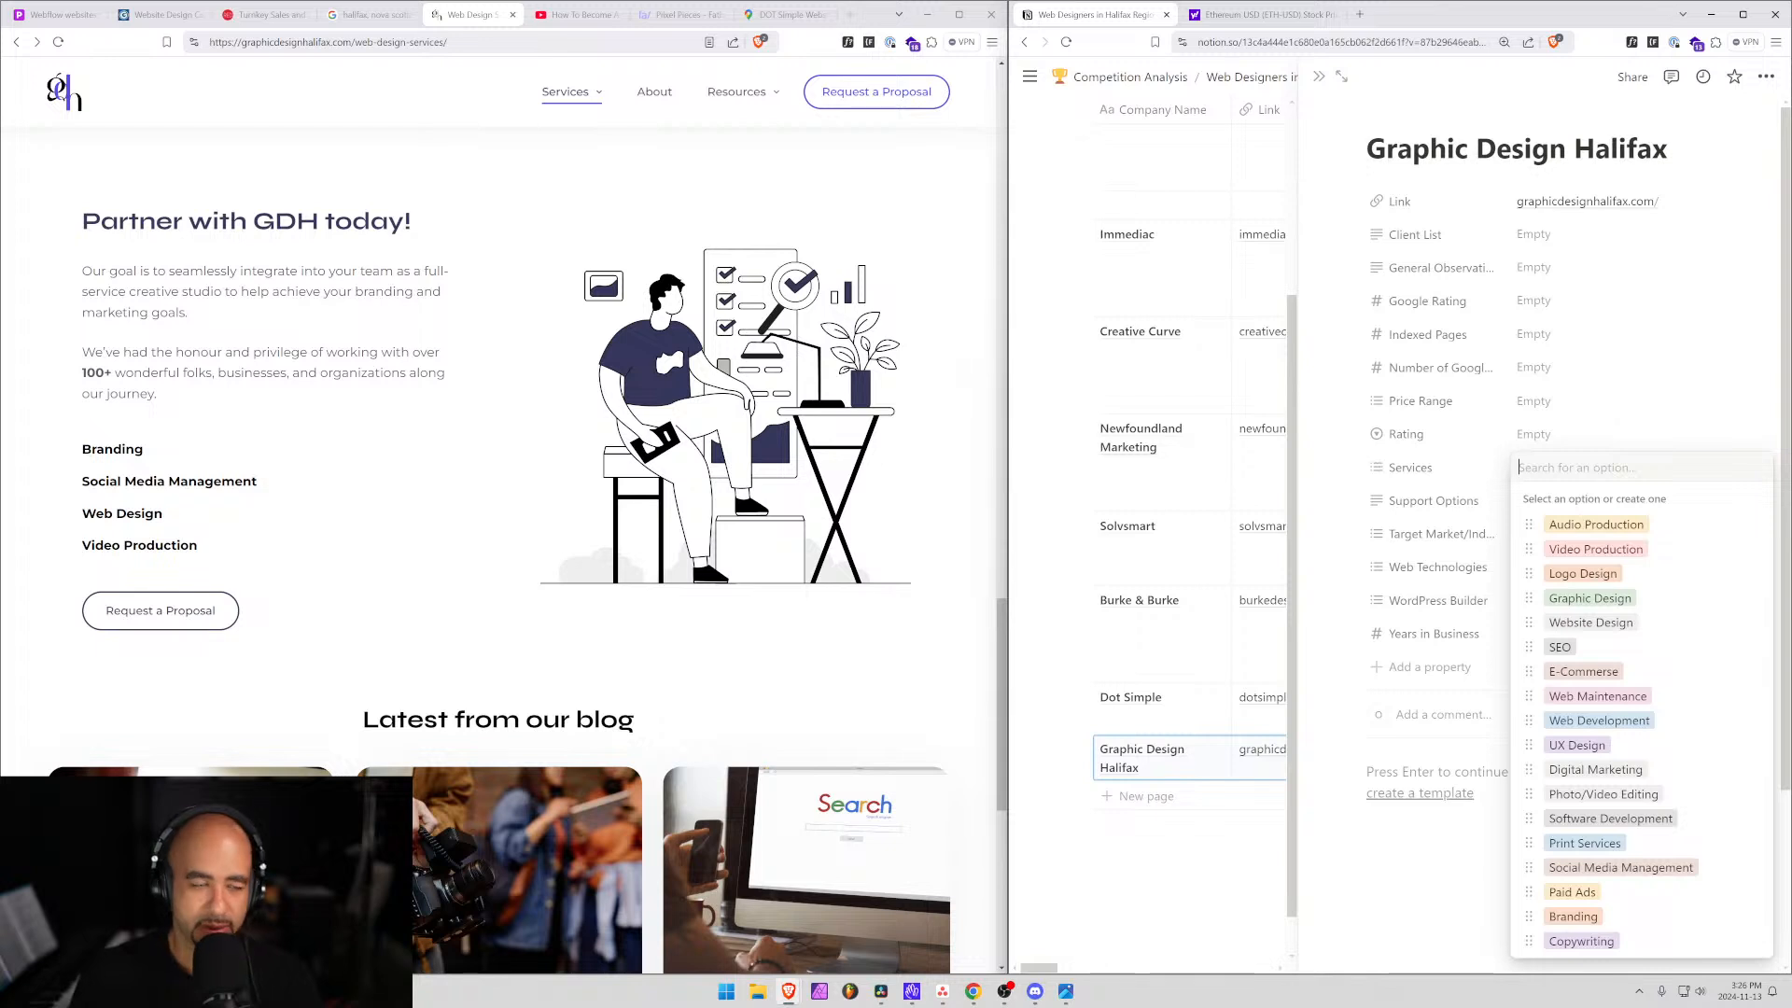
text(brand)
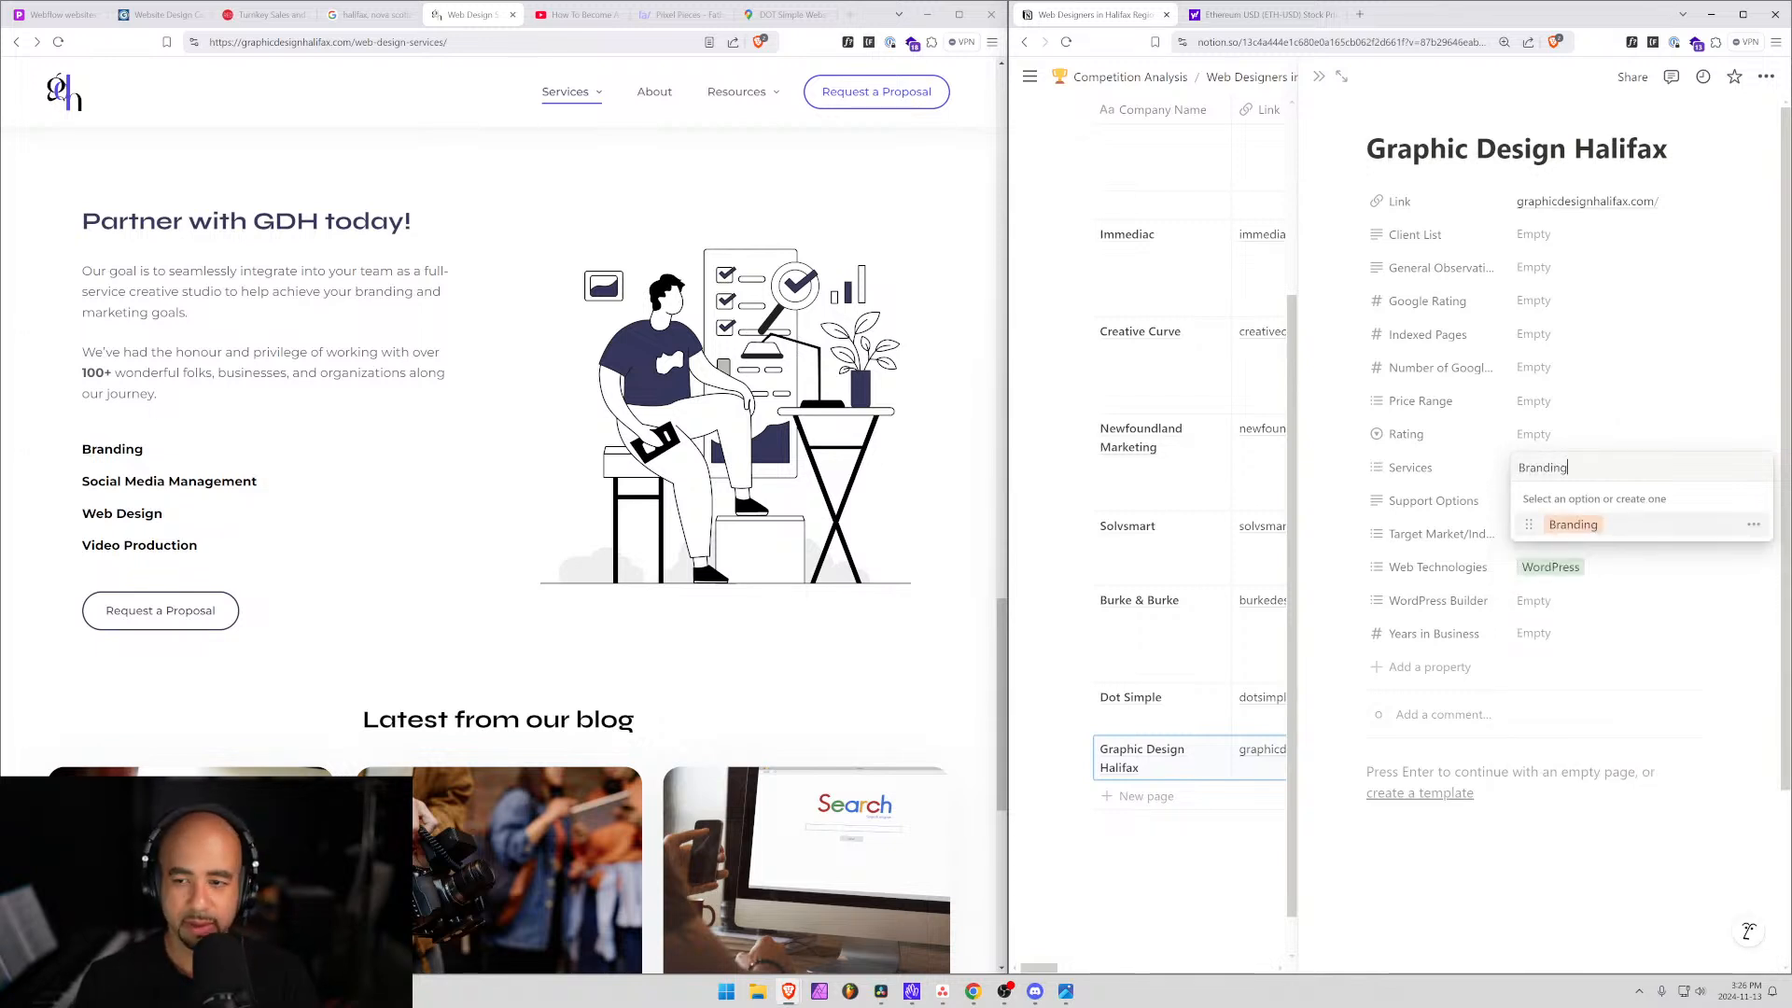
key(Return)
text(Web d)
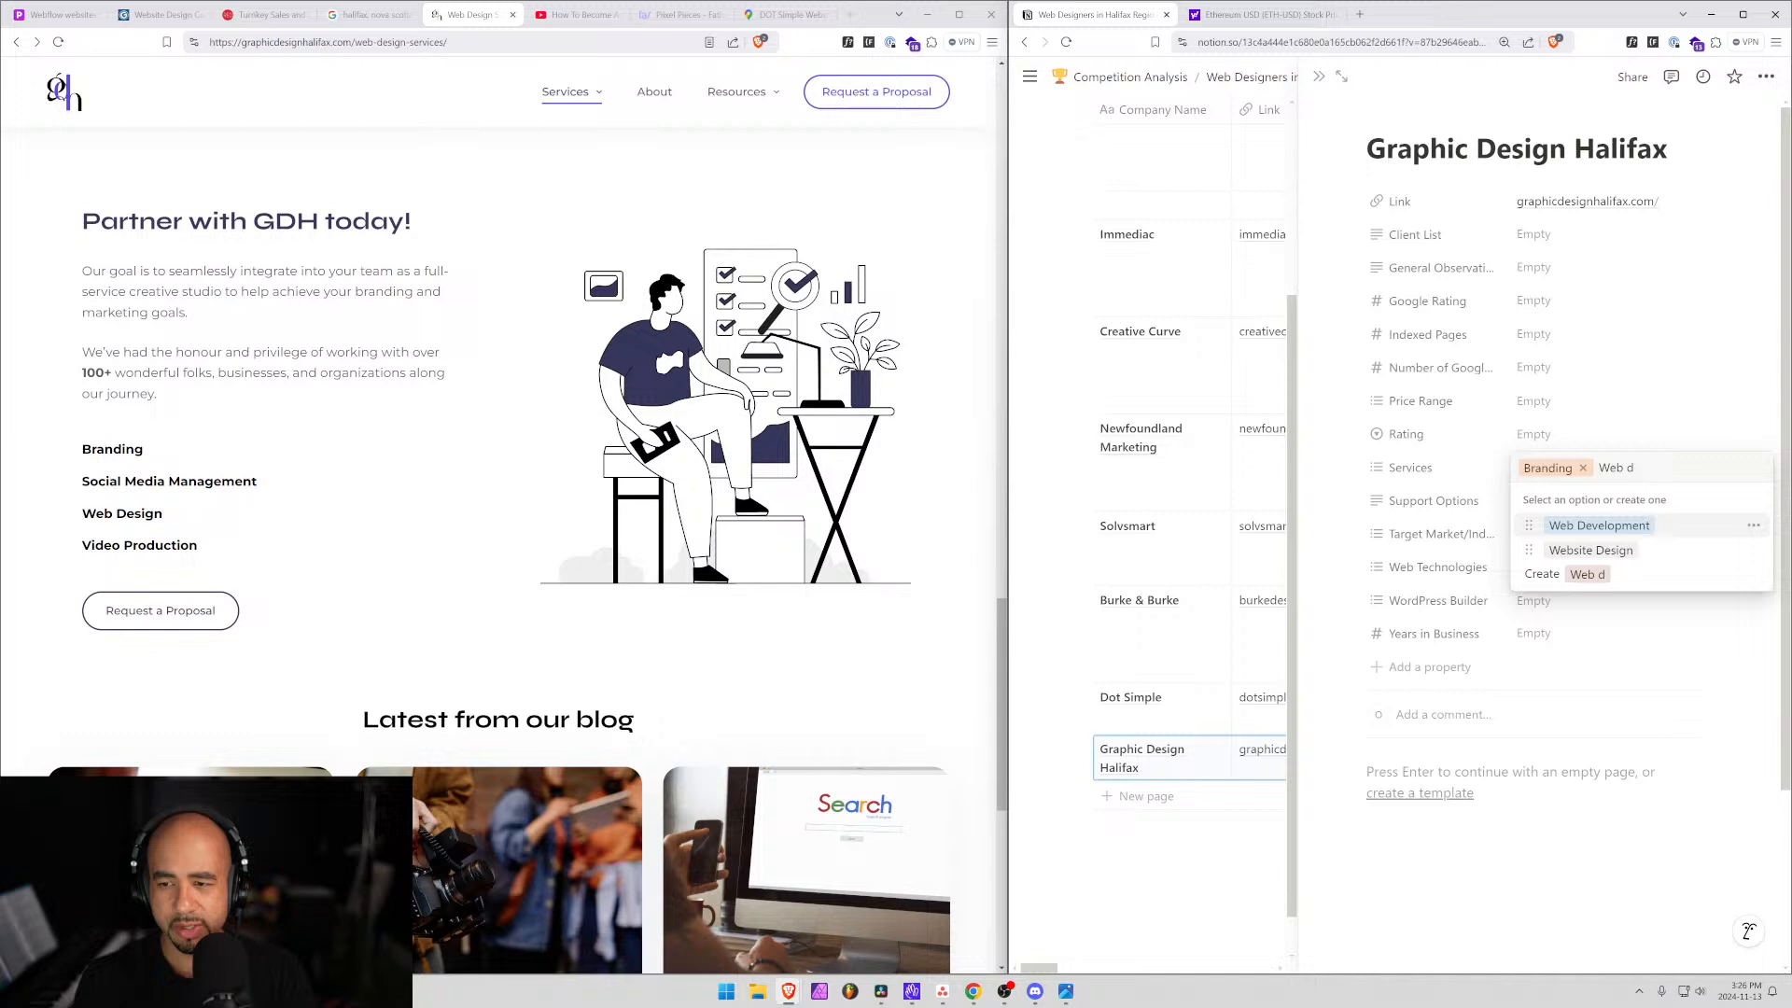
key(Return)
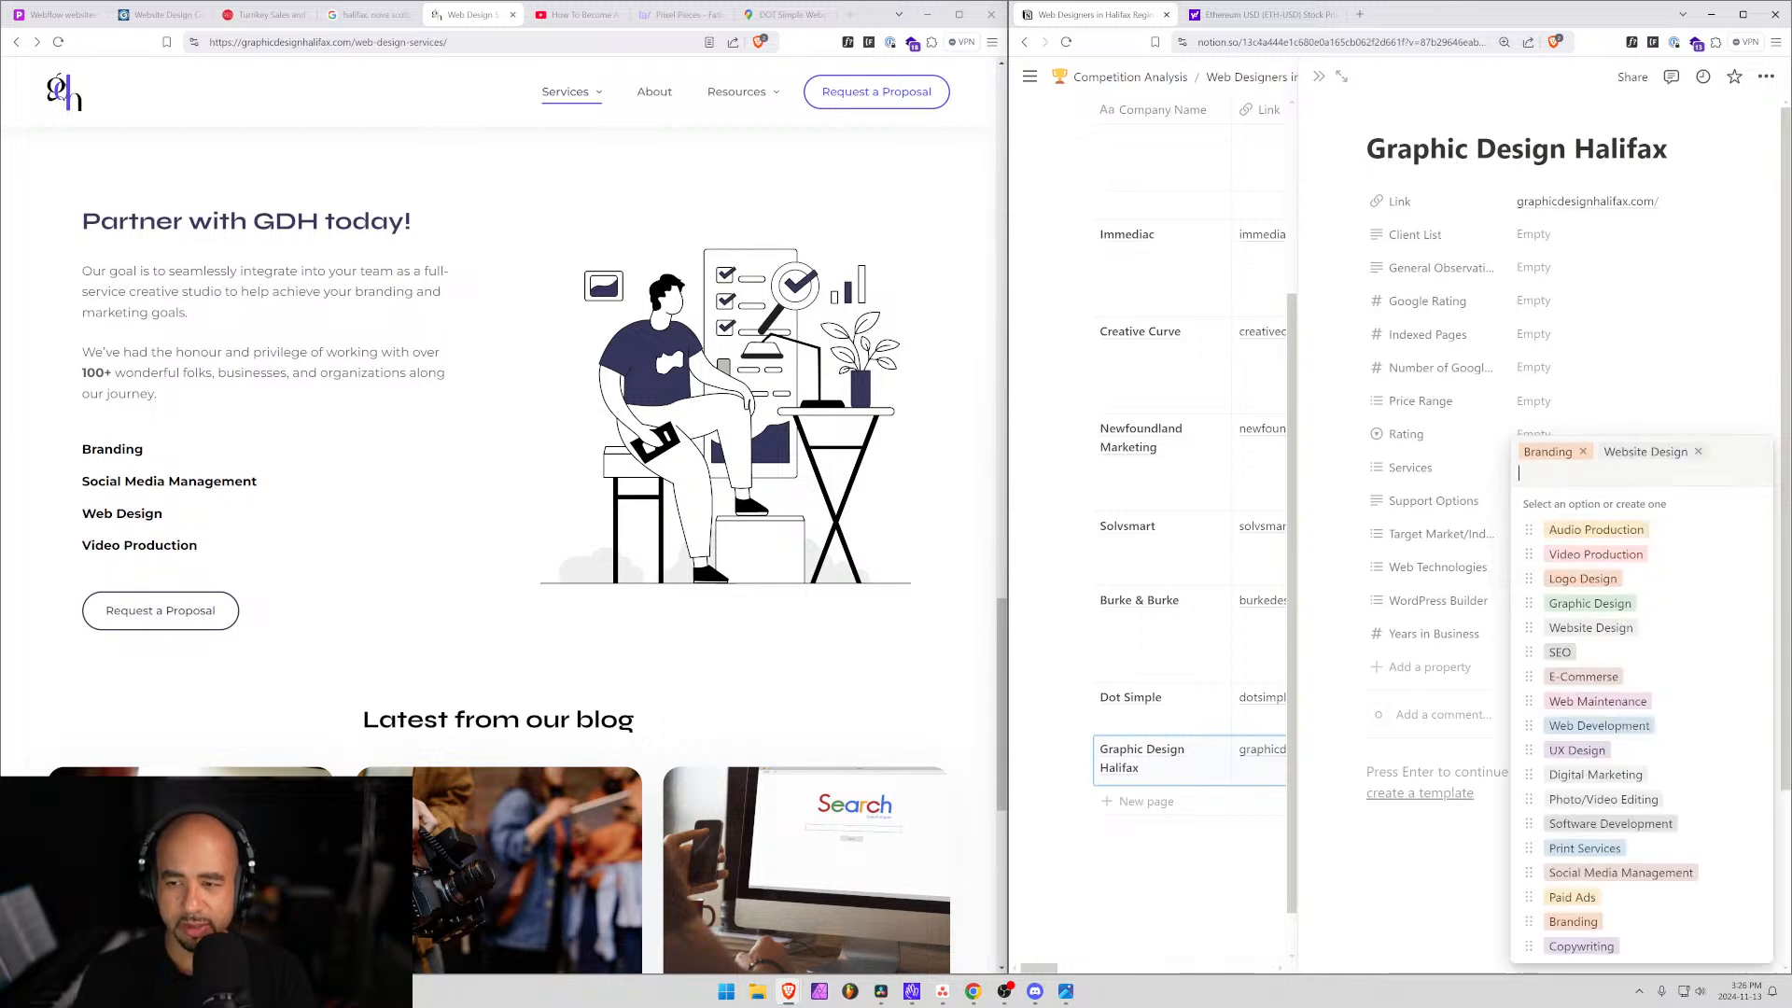
text(Video)
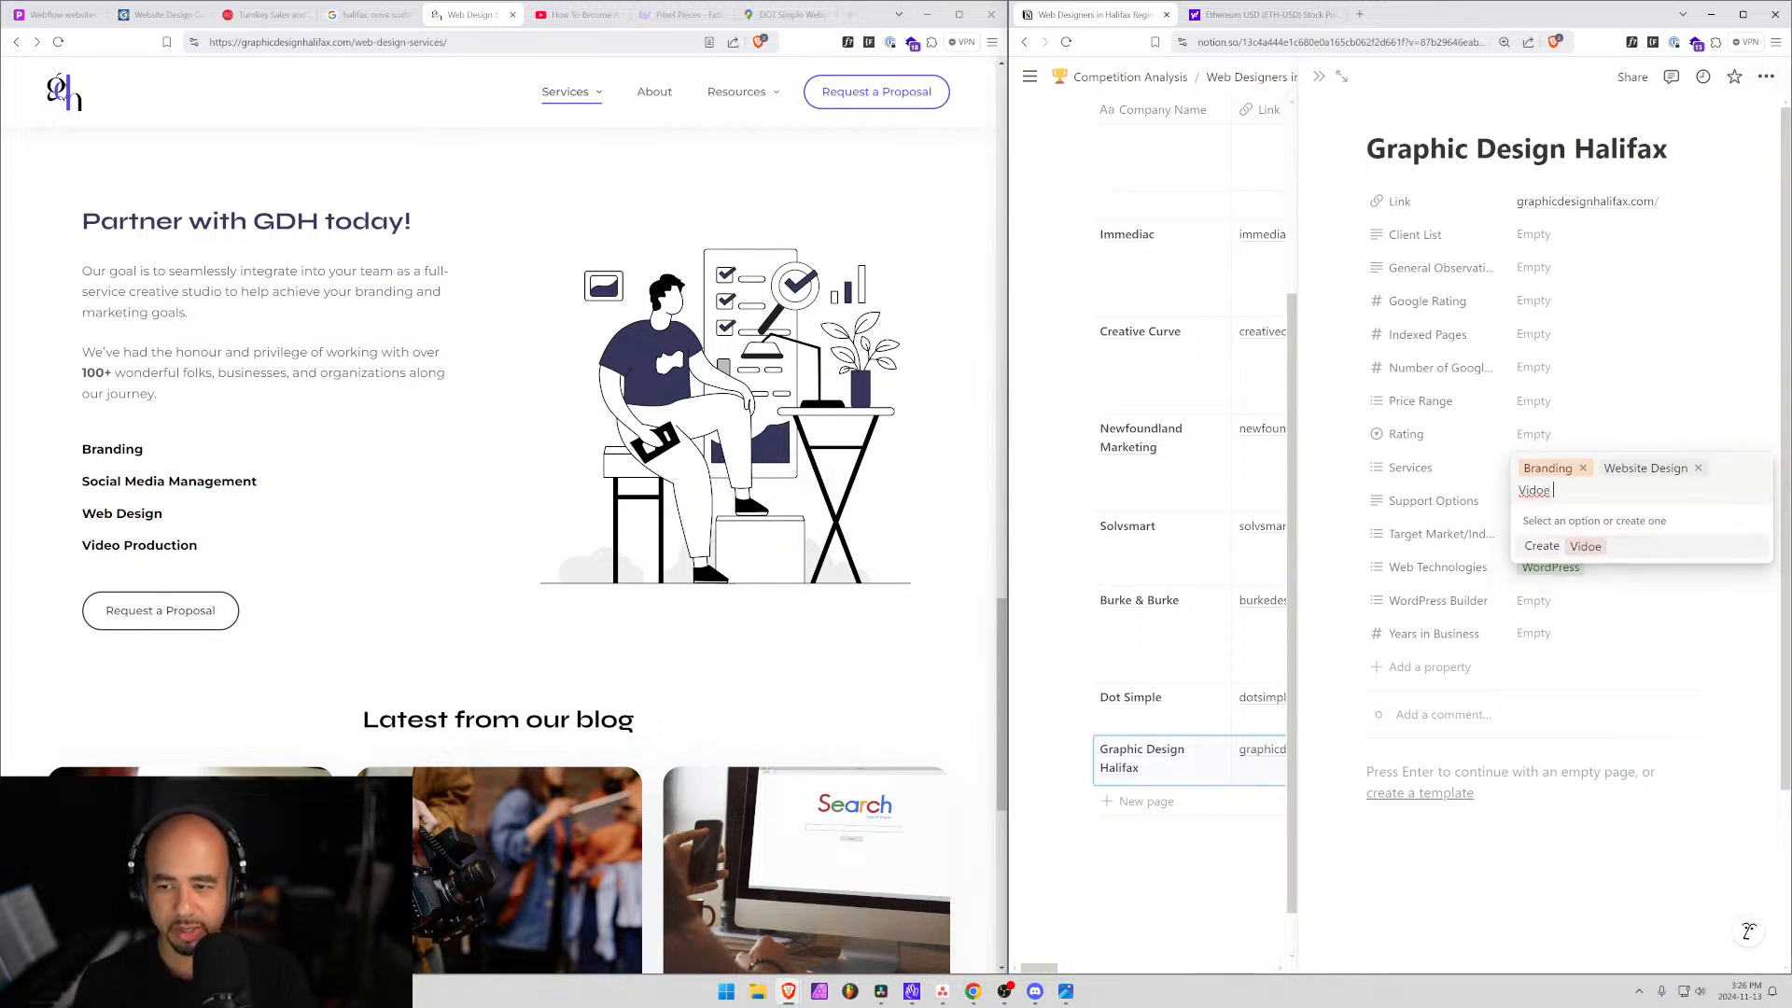
key(Return)
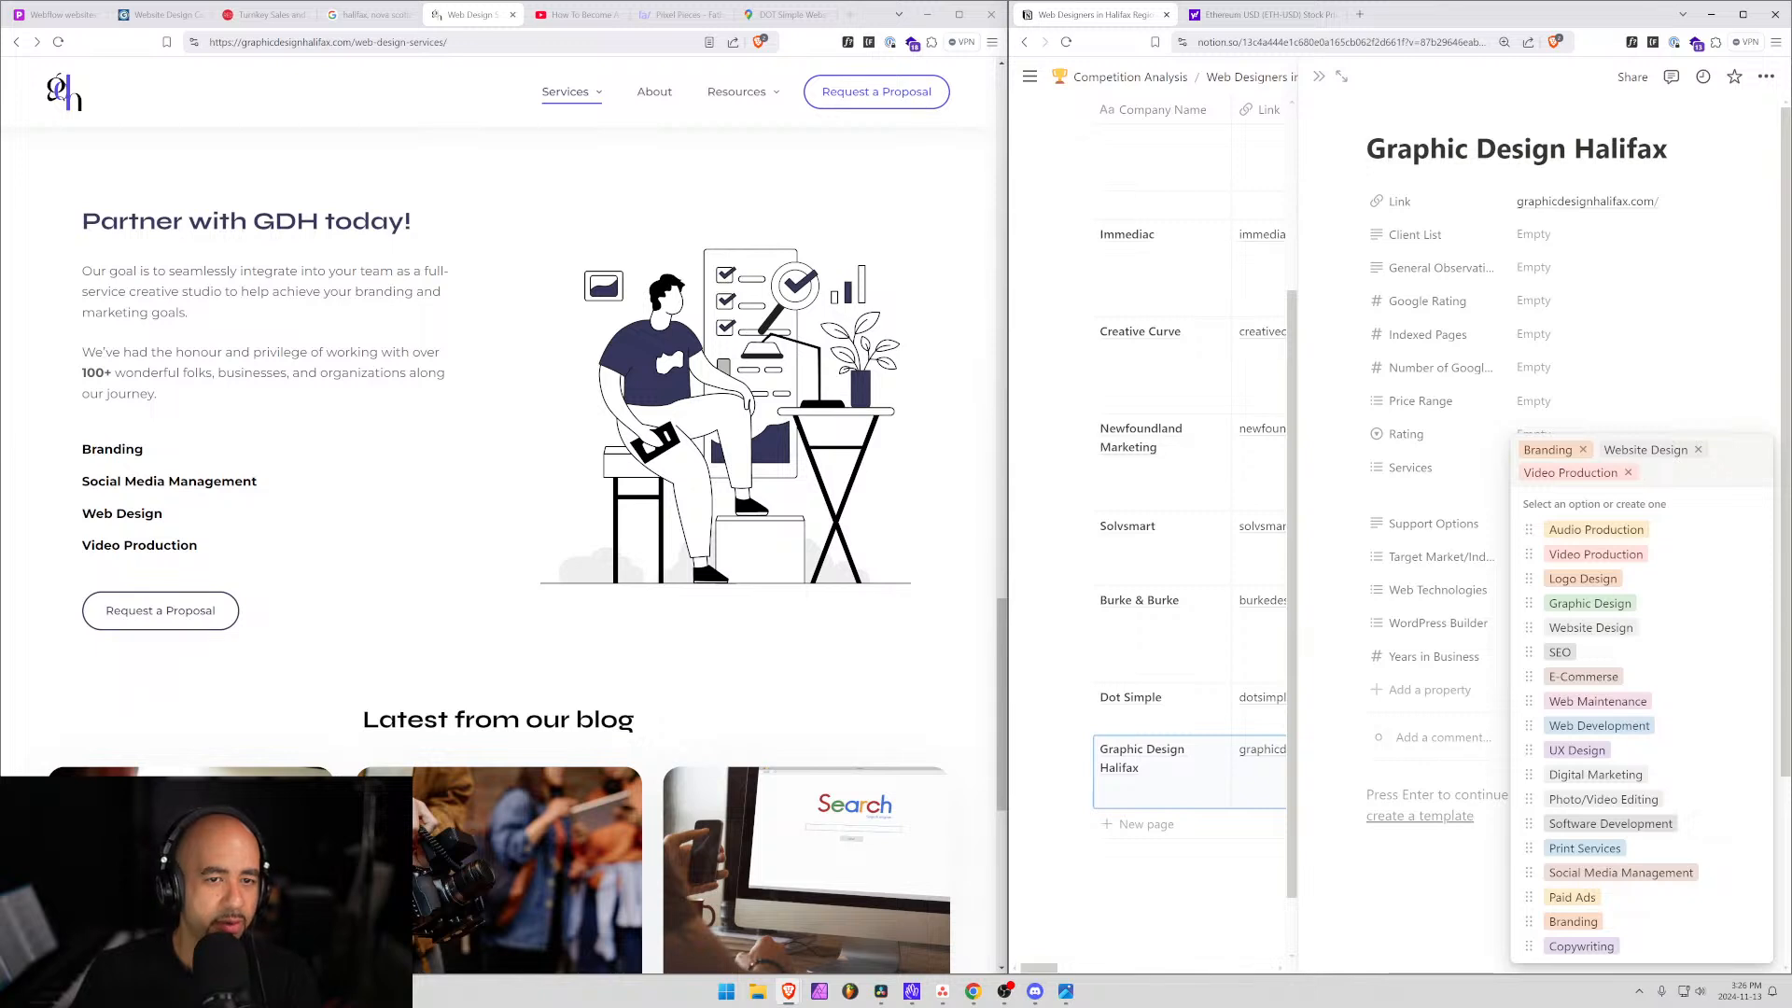
mouse_move(589, 103)
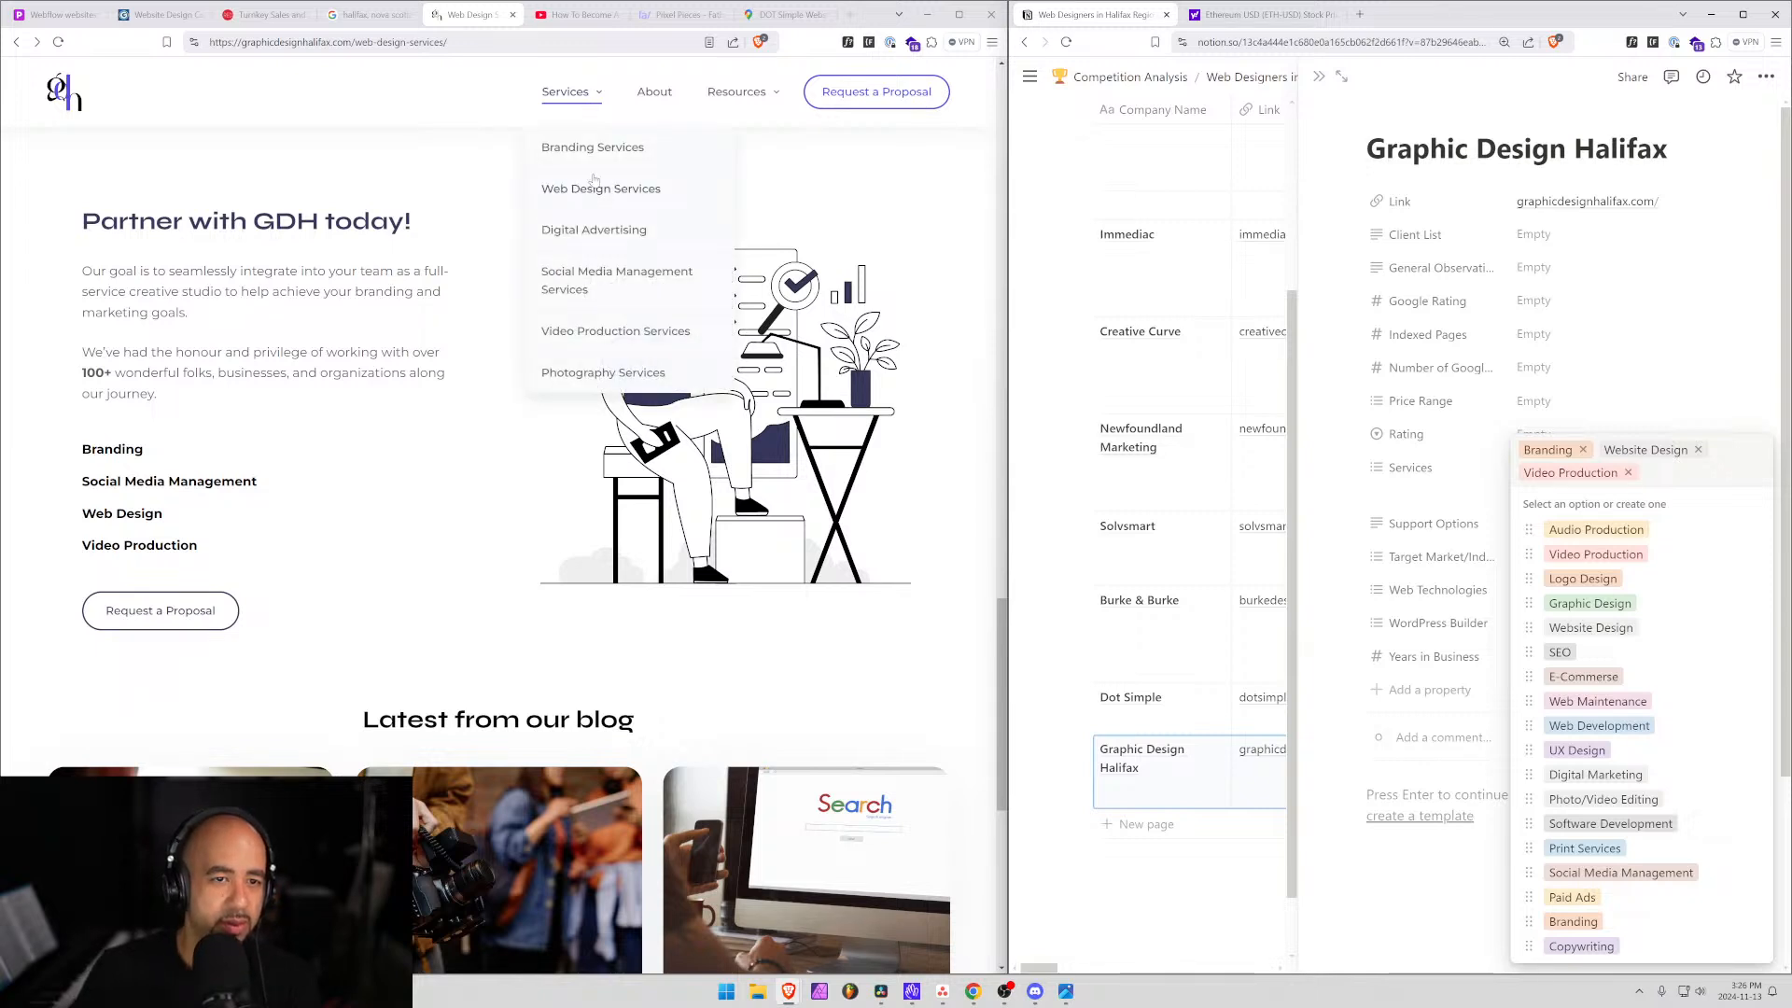
Open and read through the company's Video Production services page.
click(589, 342)
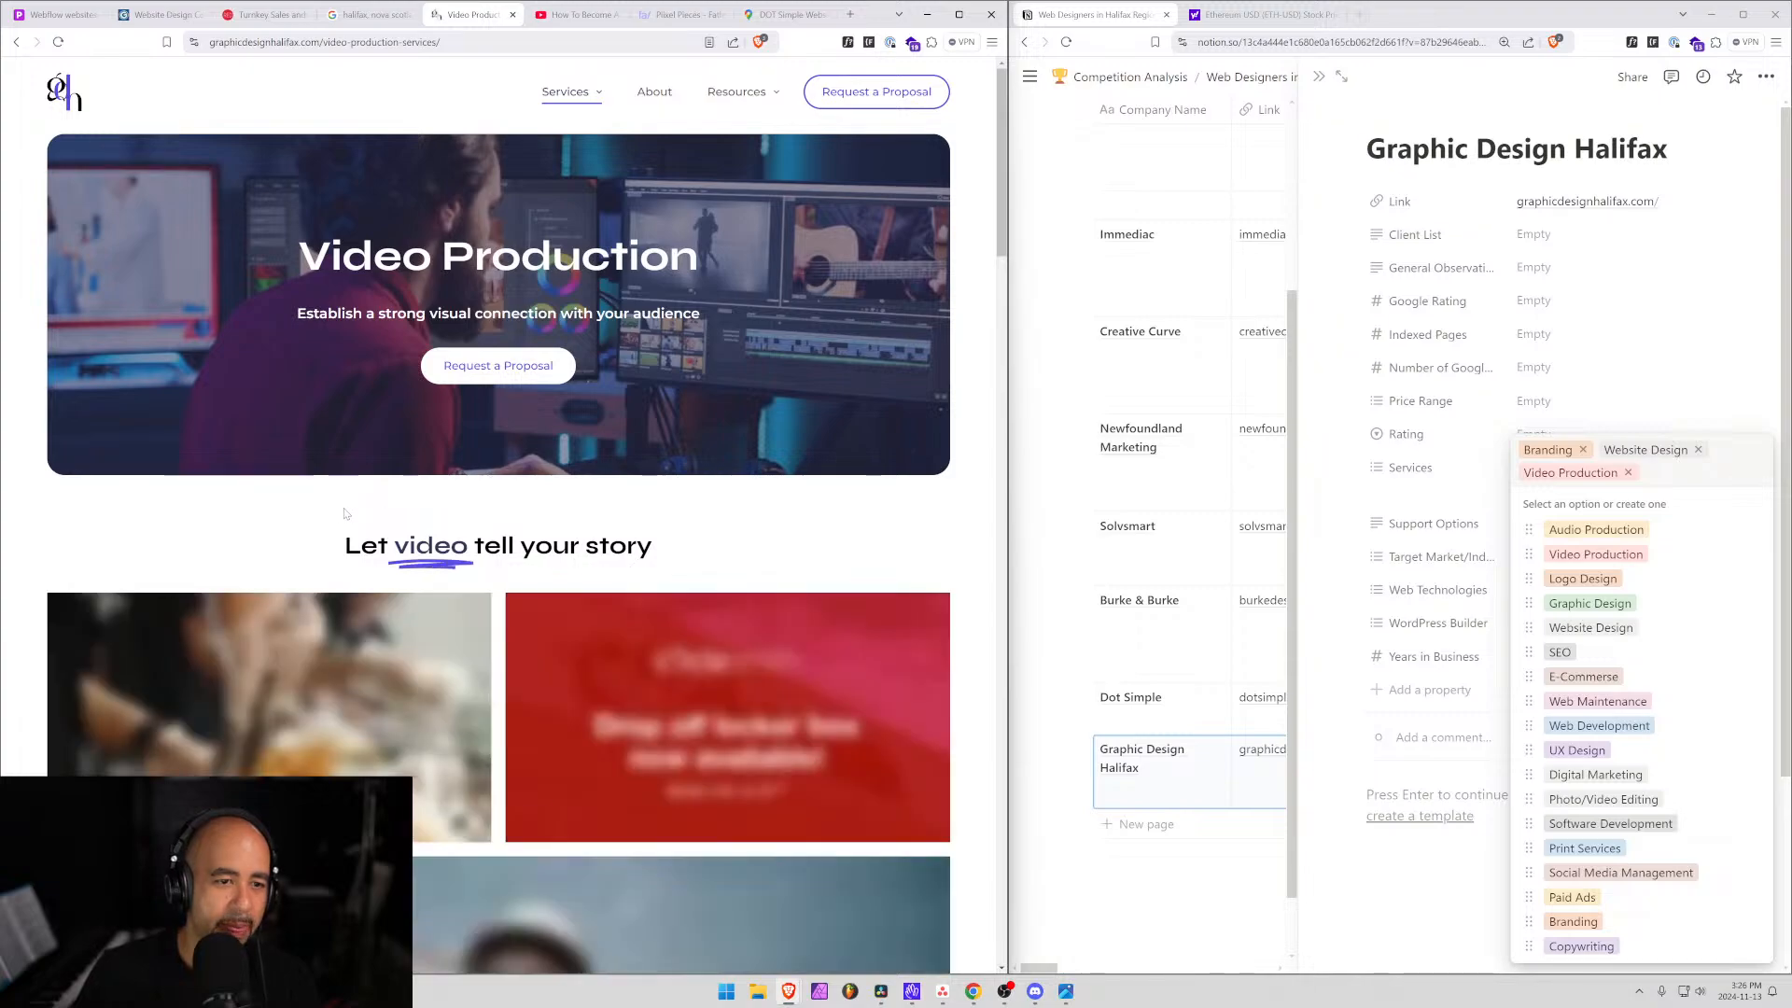
scroll(328, 511, down, 3)
scroll(344, 495, down, 8)
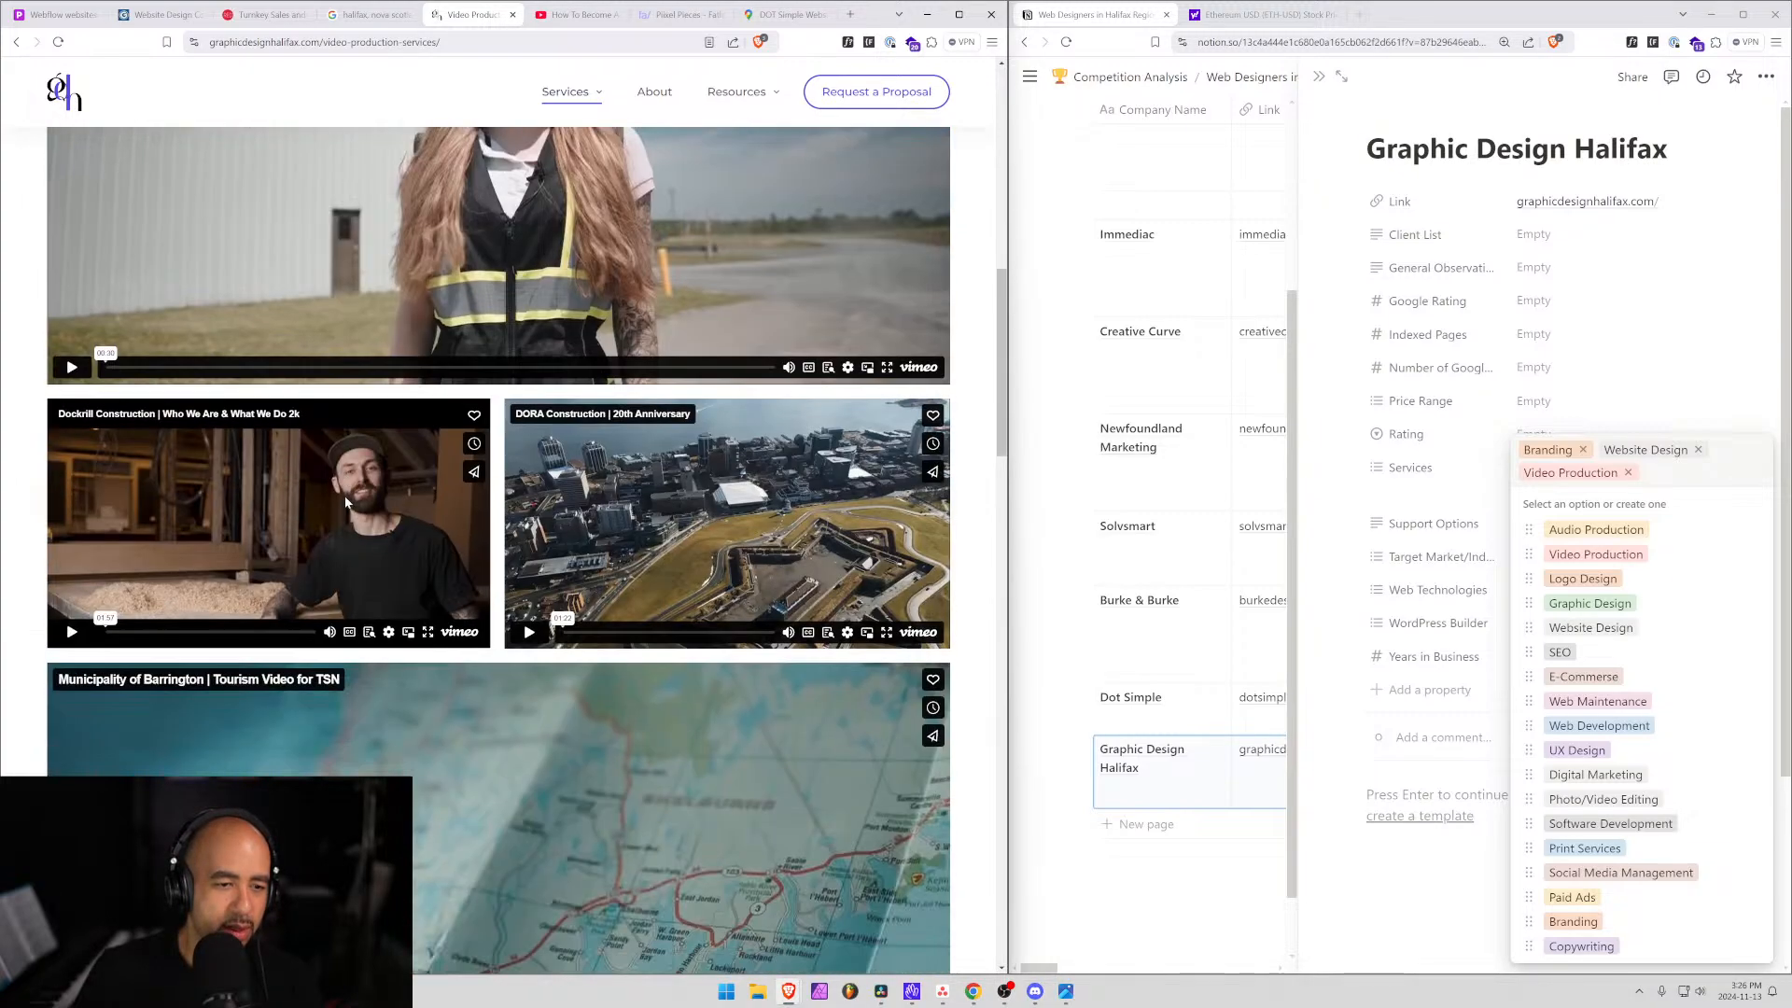
scroll(364, 504, down, 10)
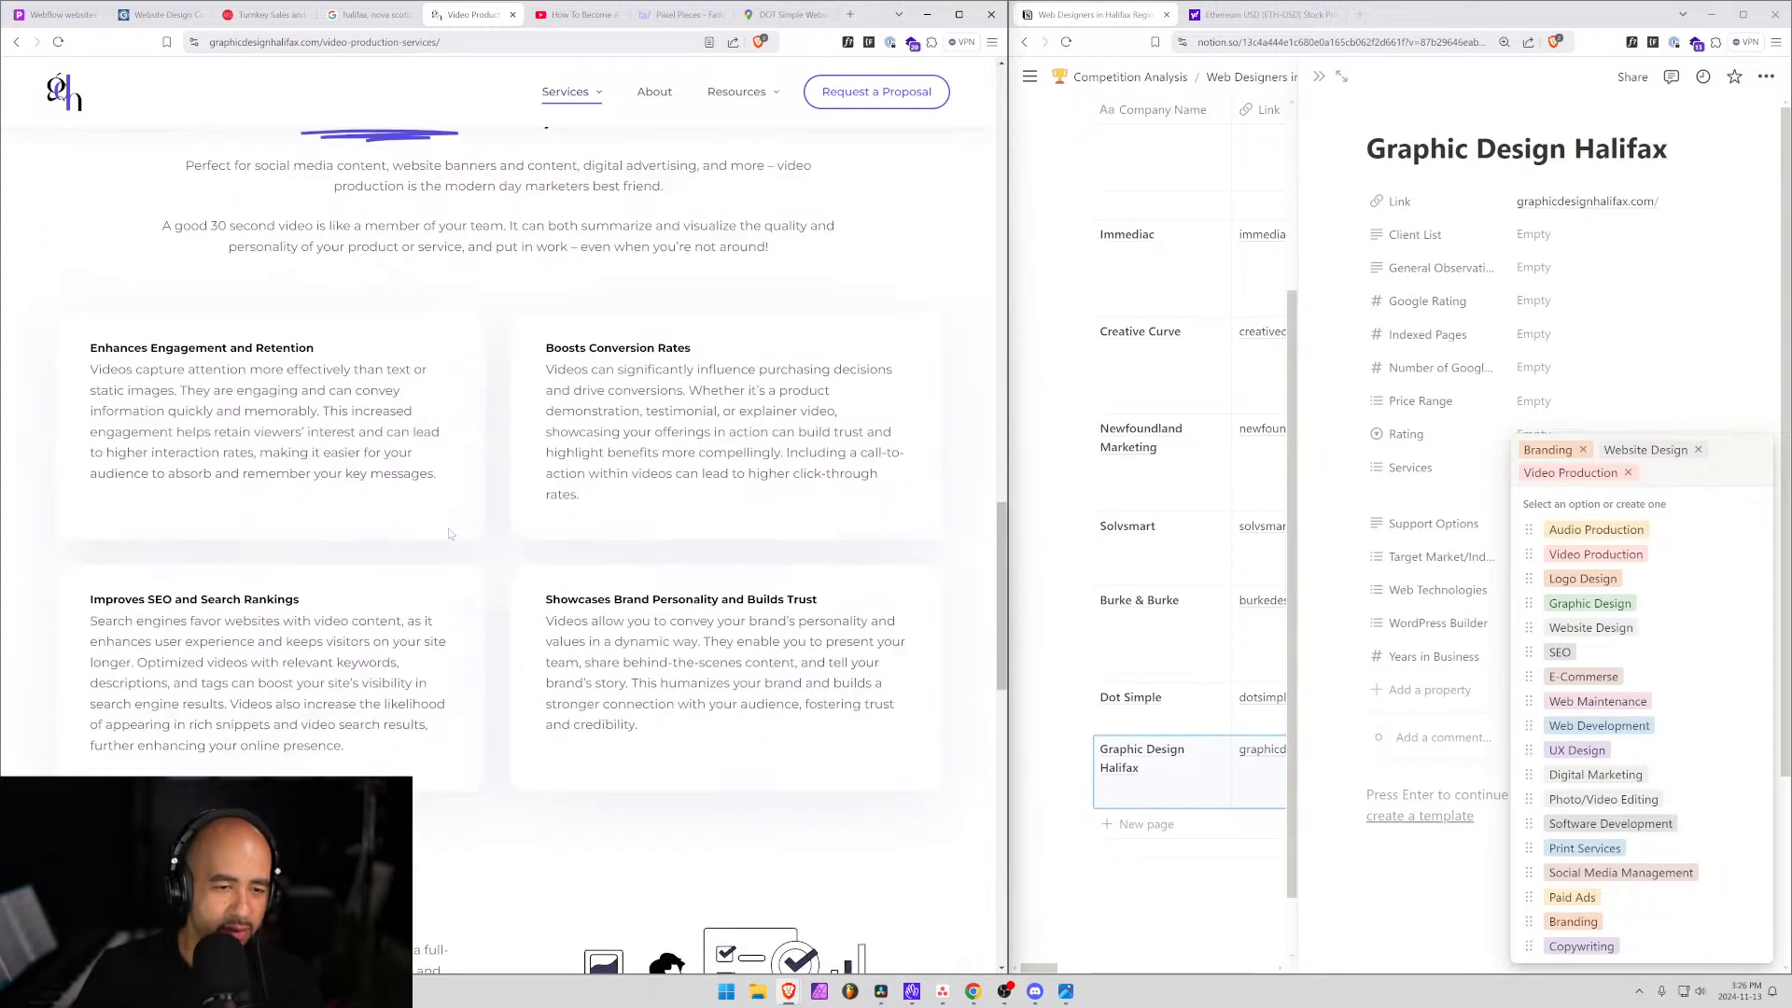
scroll(460, 557, up, 9)
scroll(459, 557, up, 6)
scroll(720, 404, down, 3)
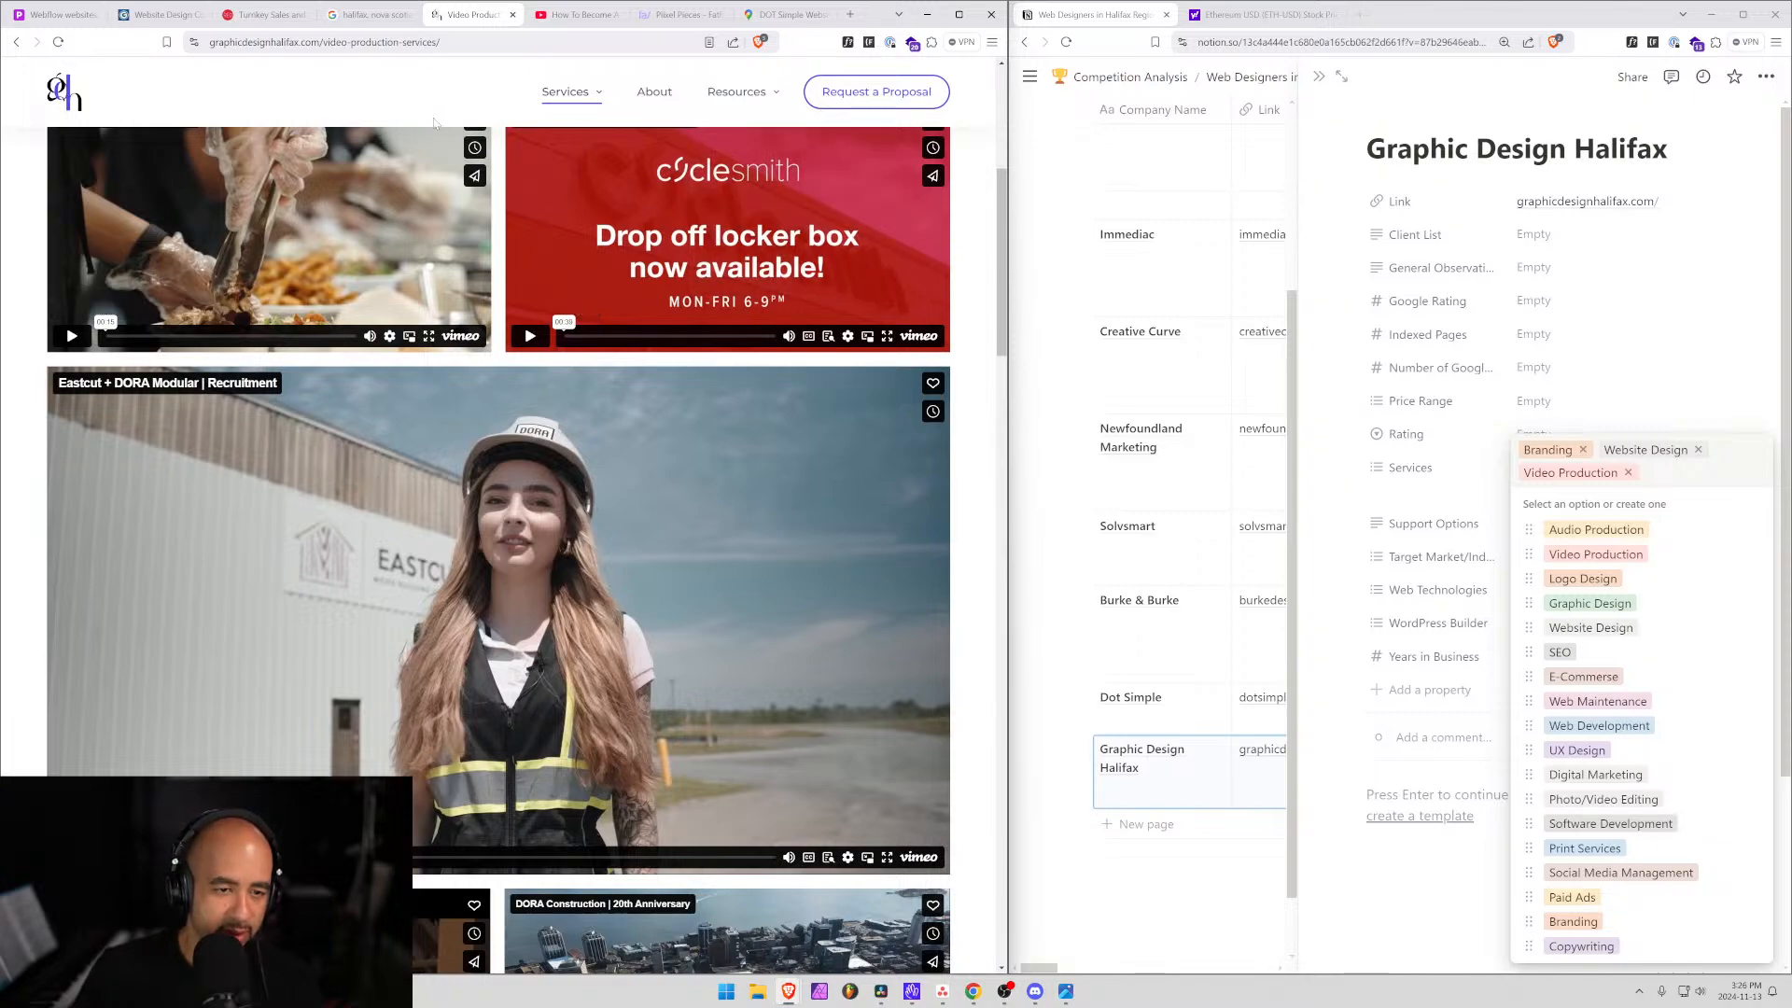
scroll(439, 467, down, 2)
scroll(442, 694, down, 1)
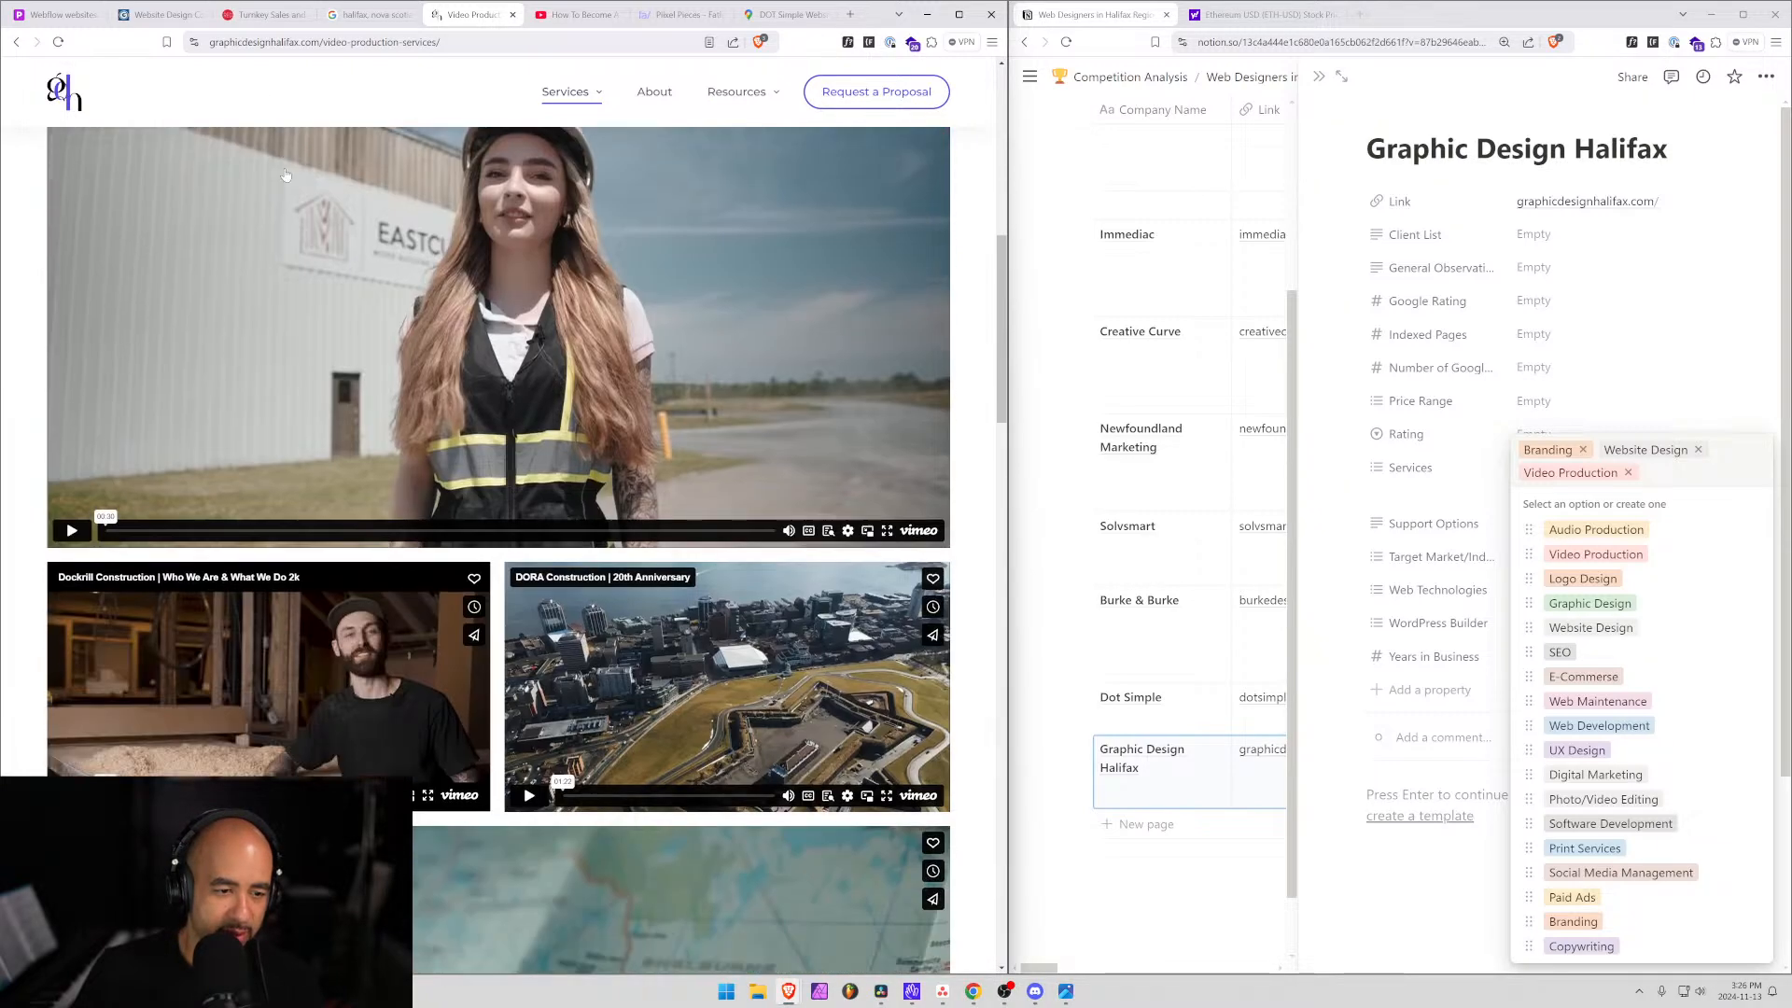
scroll(557, 282, up, 5)
scroll(476, 742, down, 3)
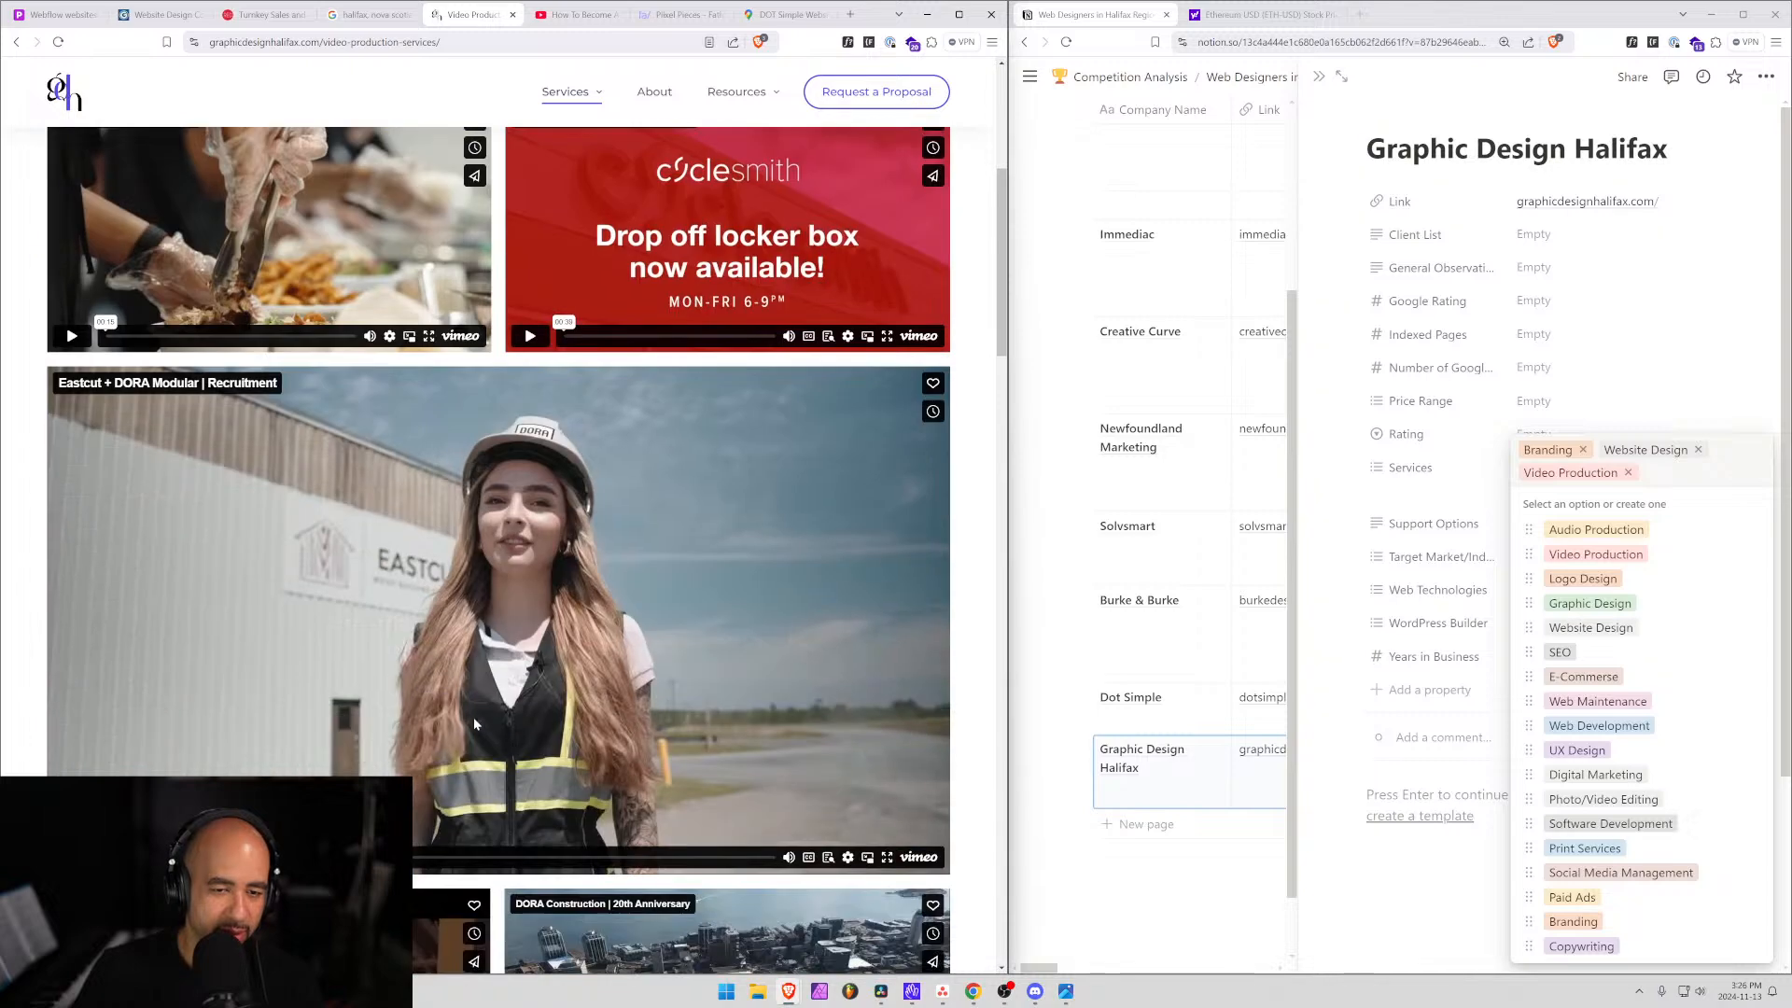
scroll(519, 439, down, 2)
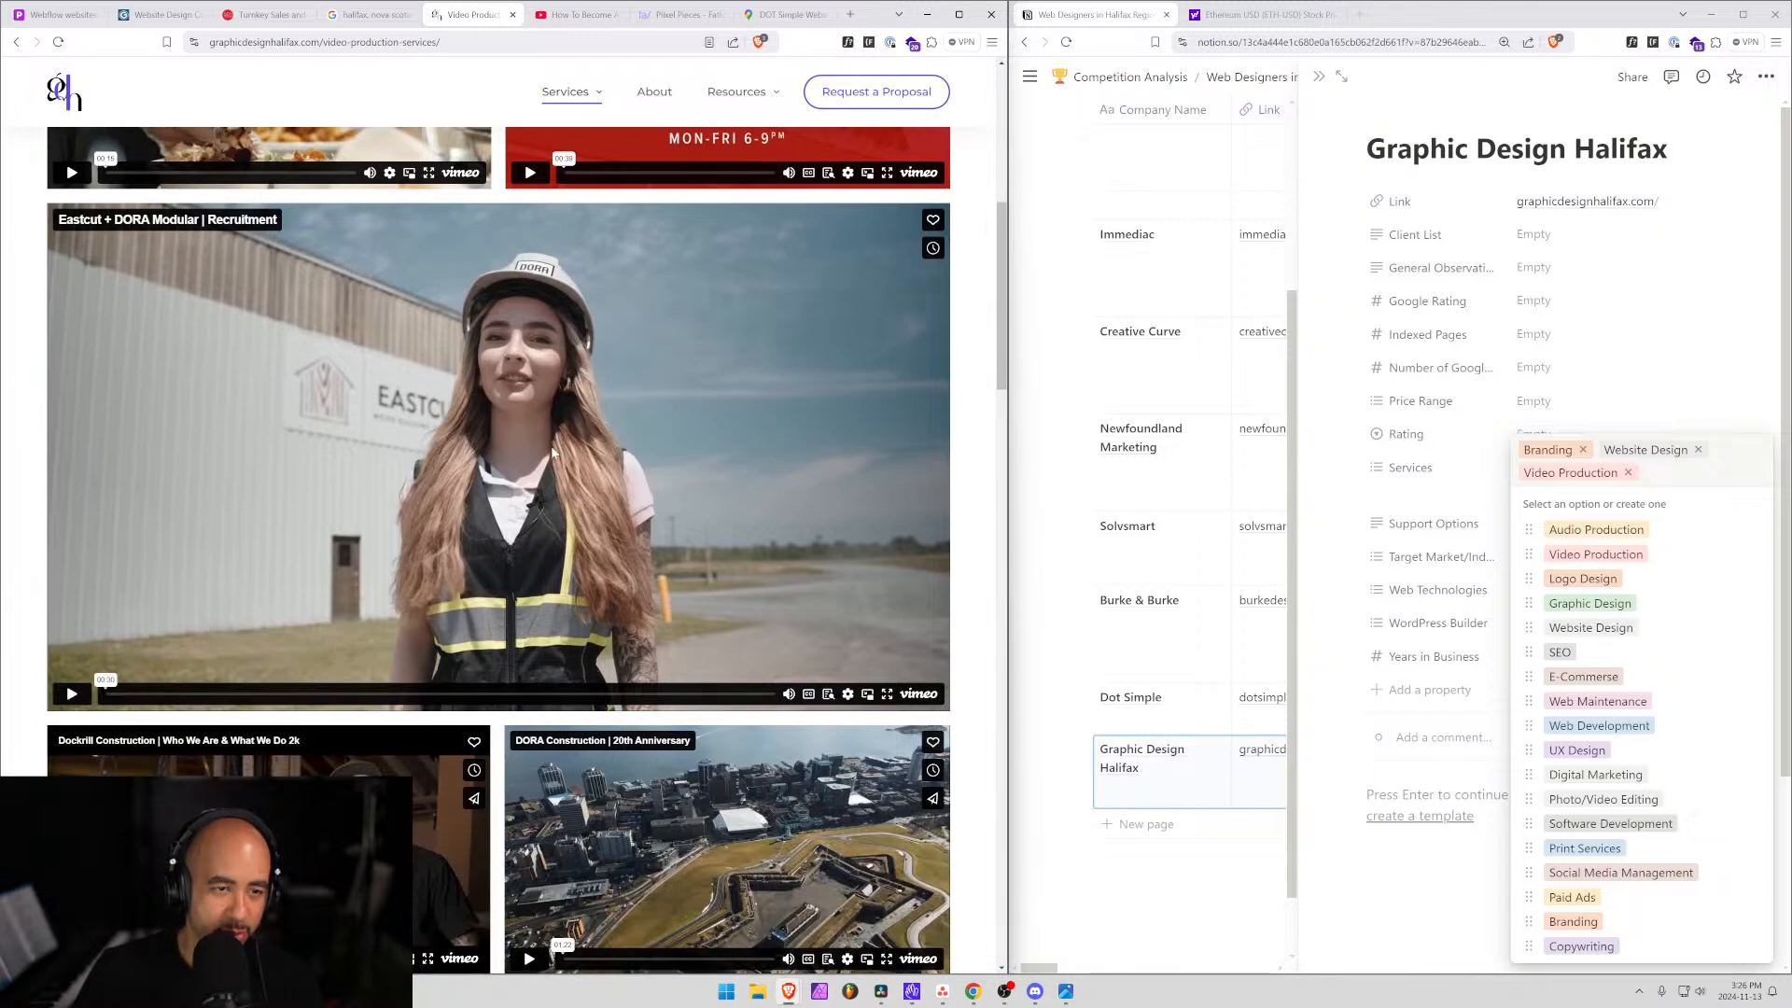
scroll(243, 280, up, 2)
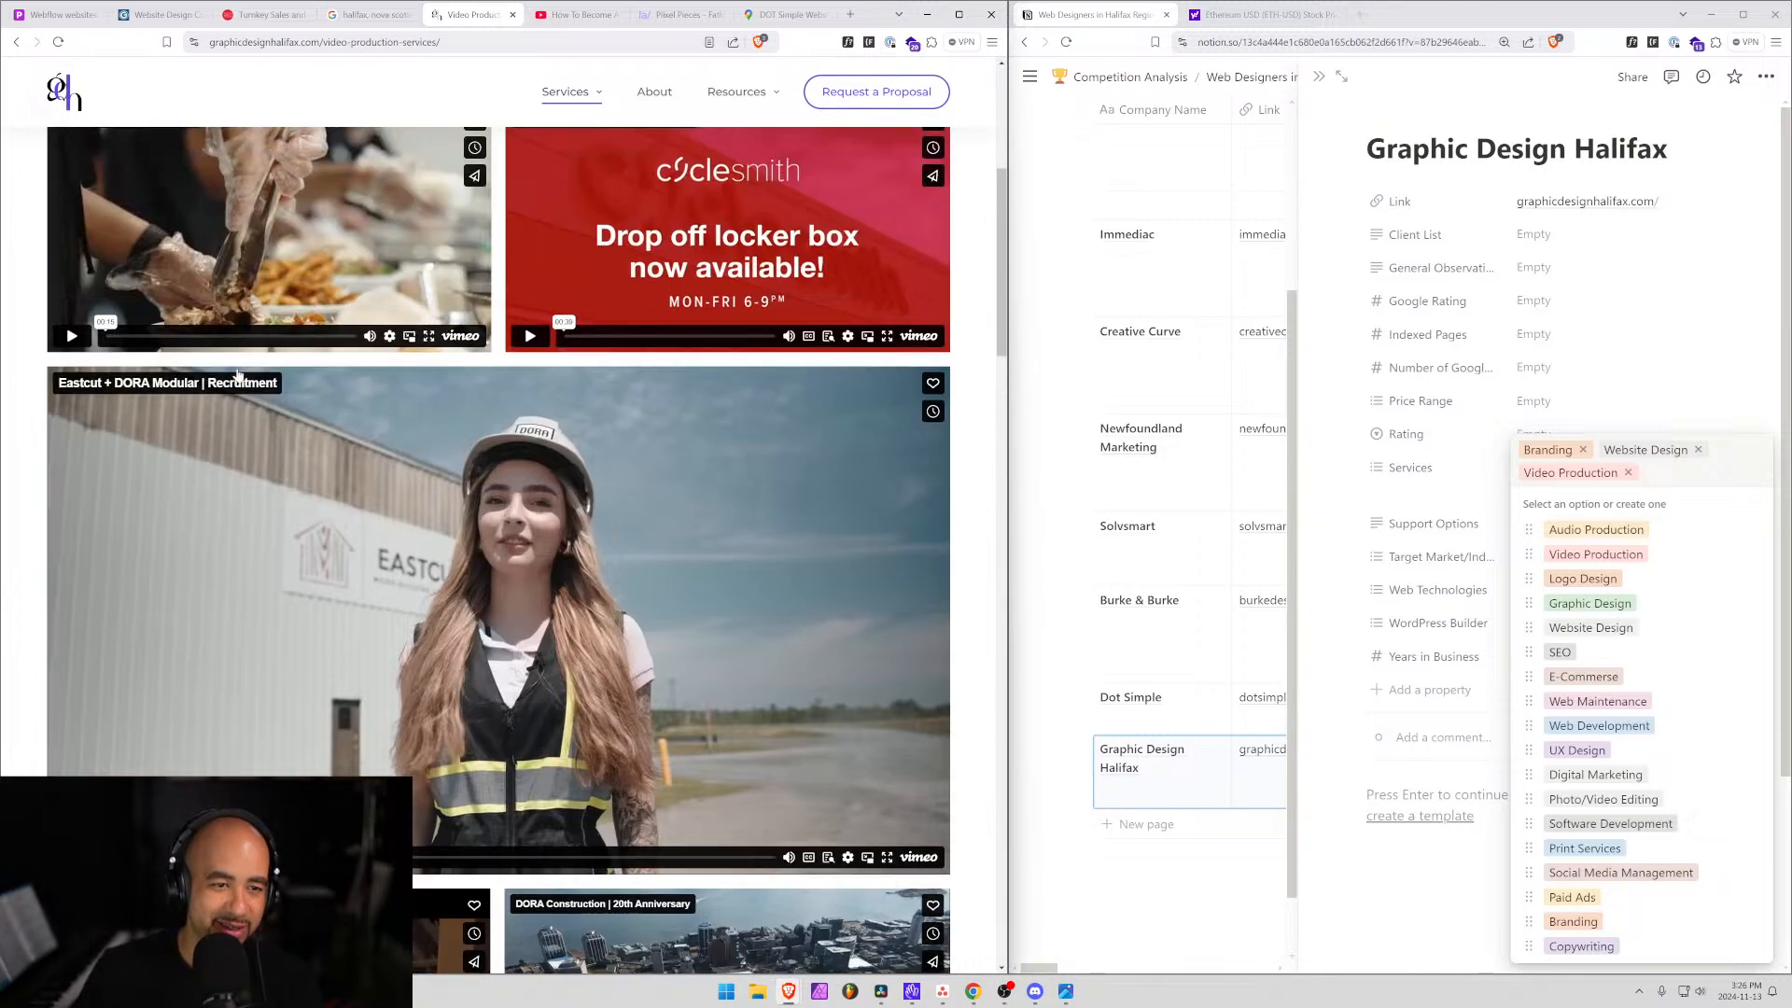
scroll(243, 280, down, 2)
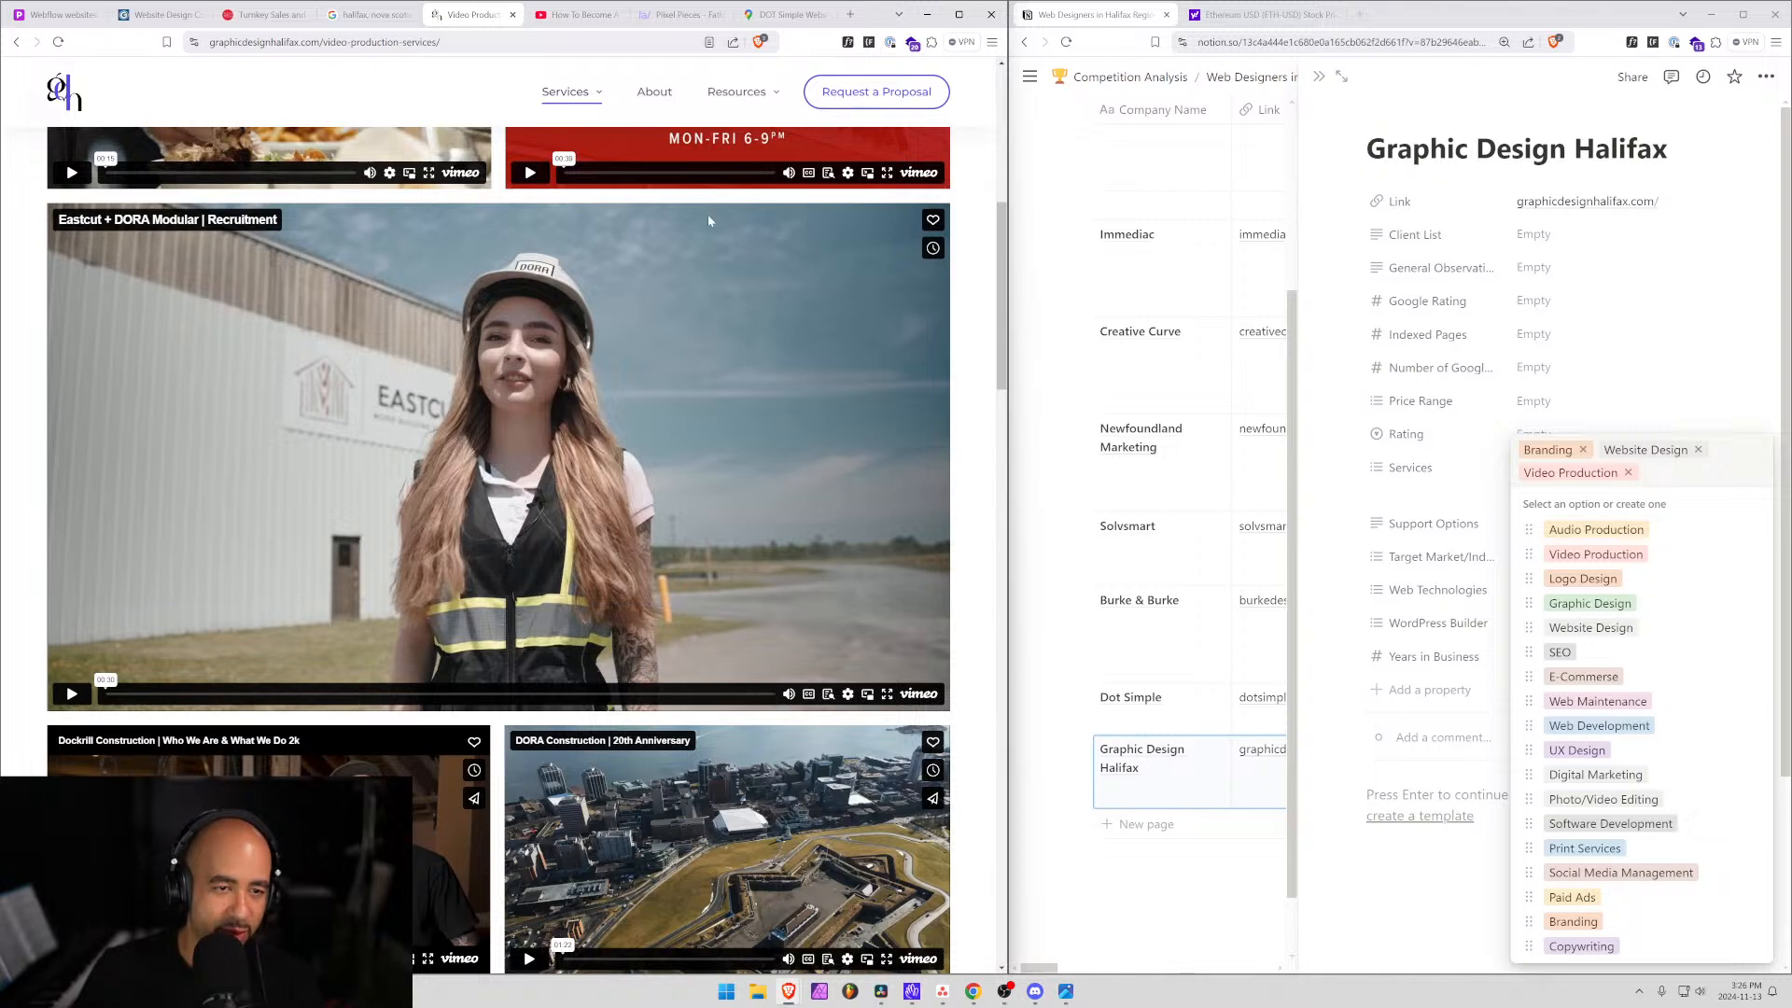
scroll(485, 591, down, 4)
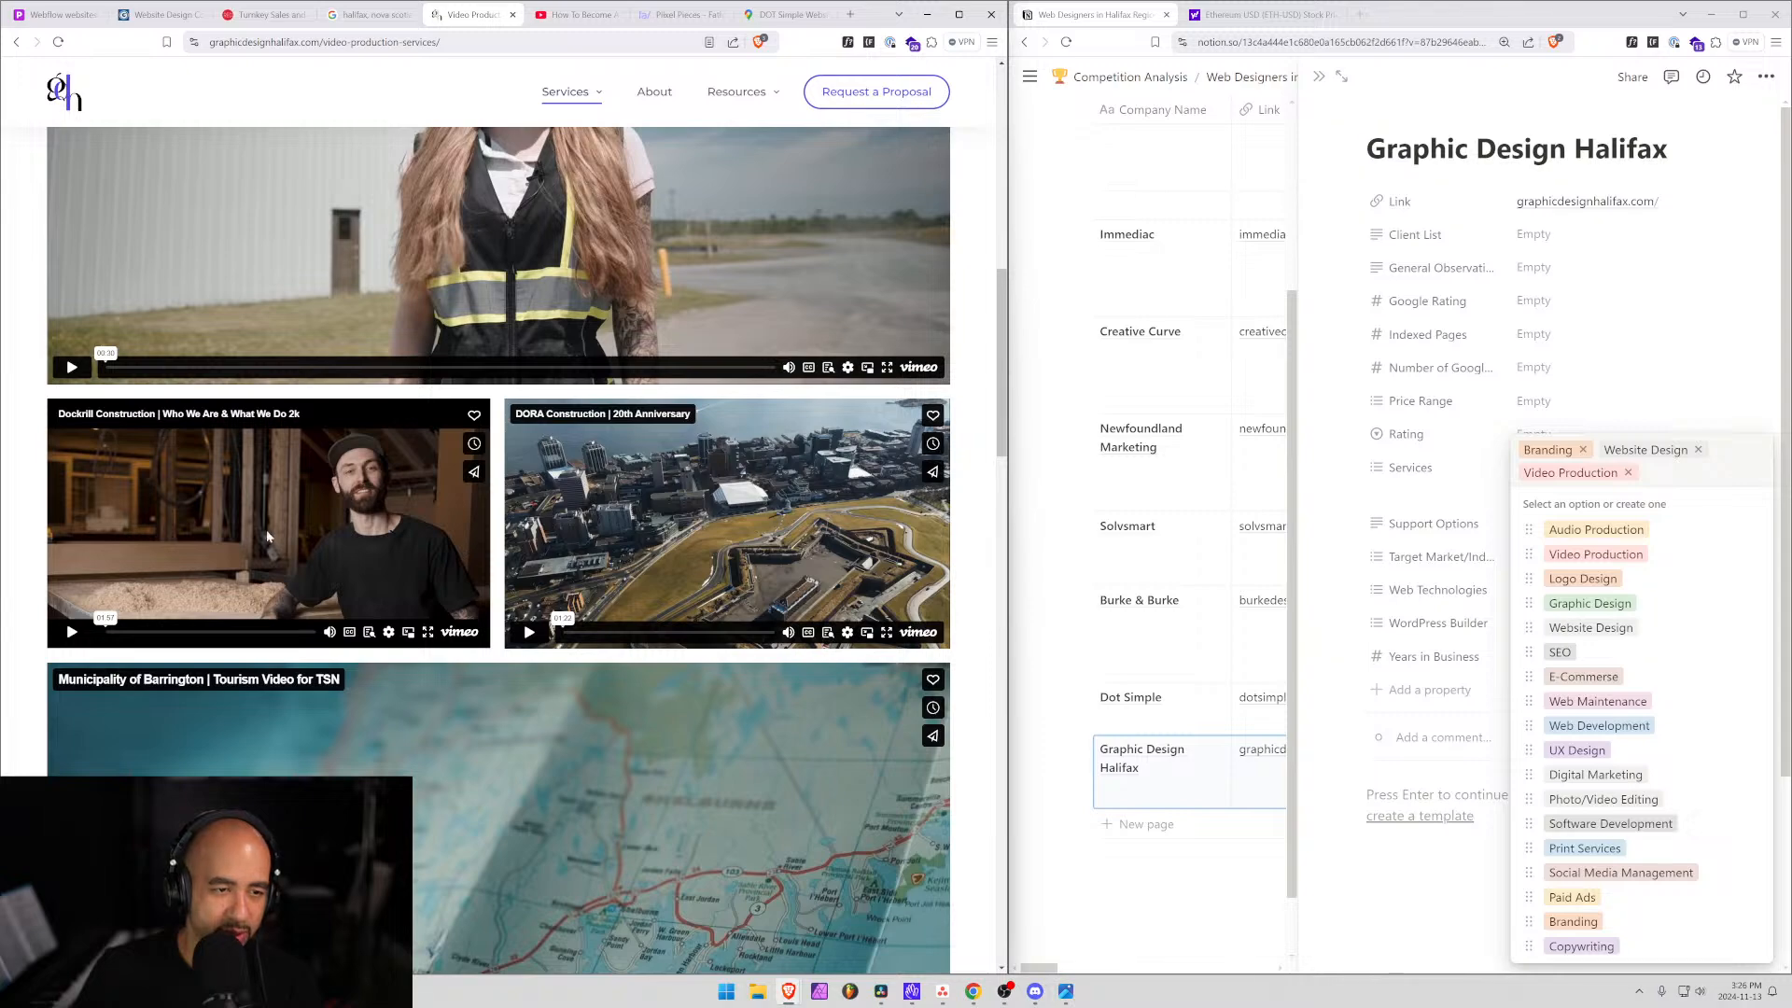
scroll(816, 447, down, 4)
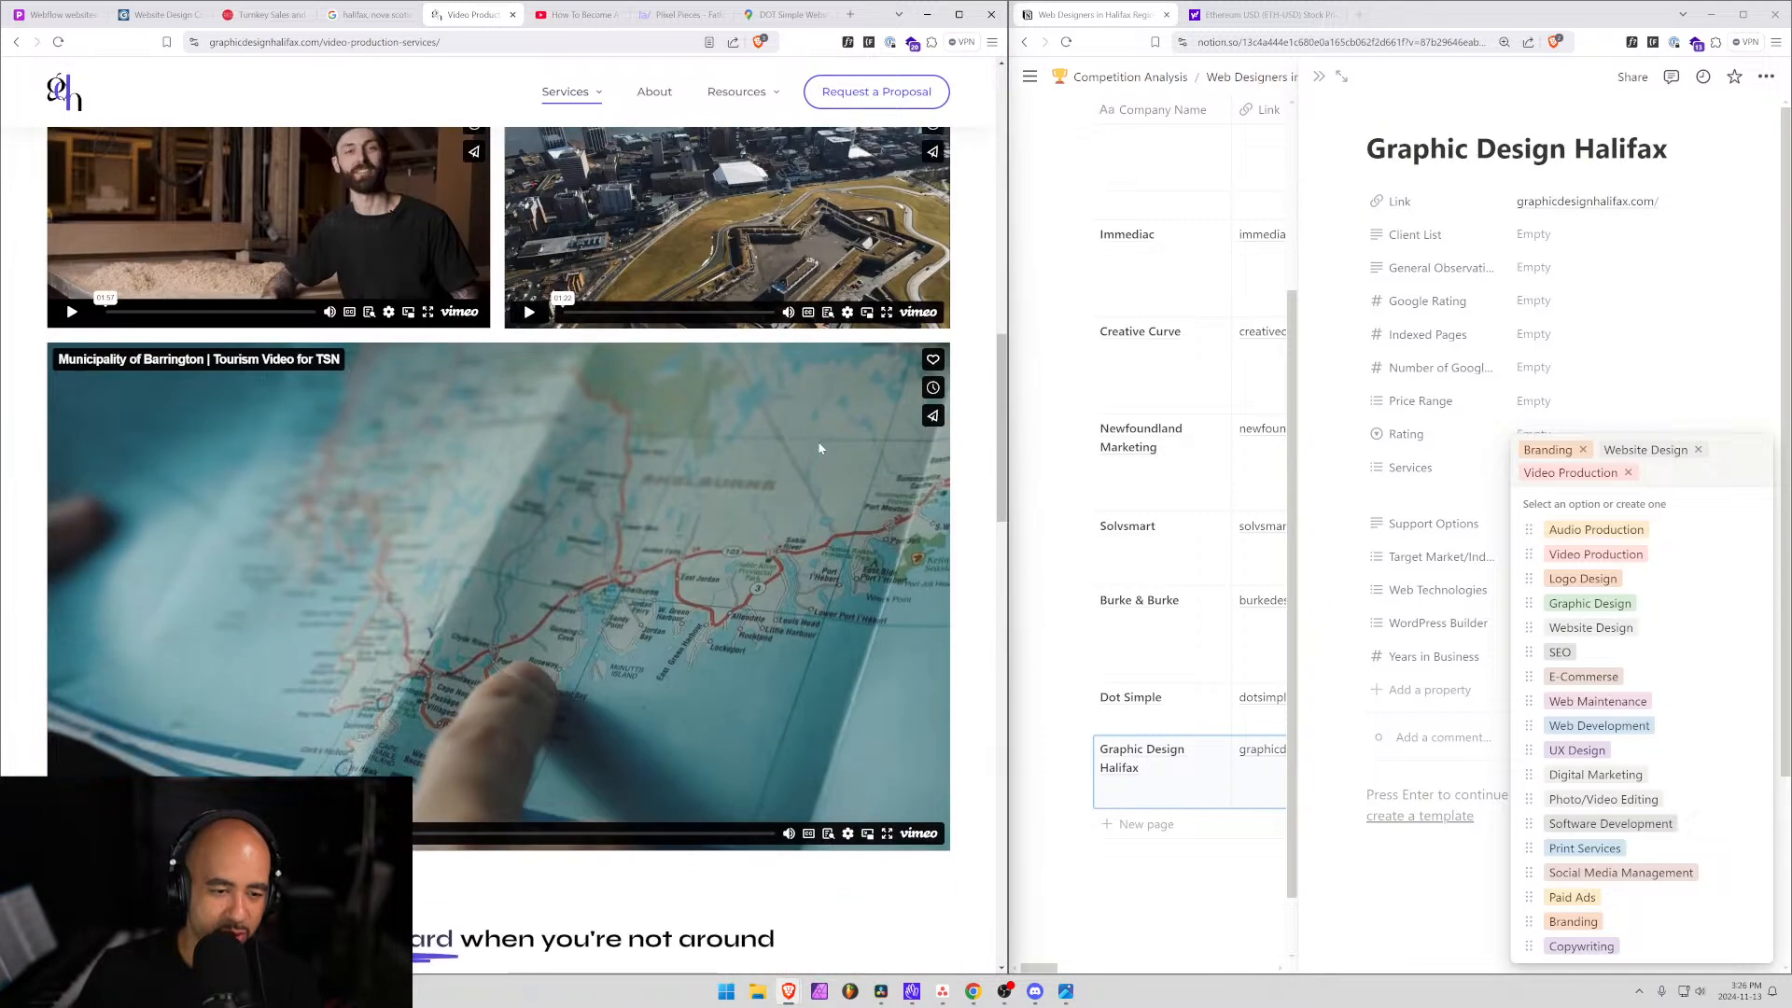
scroll(817, 447, down, 6)
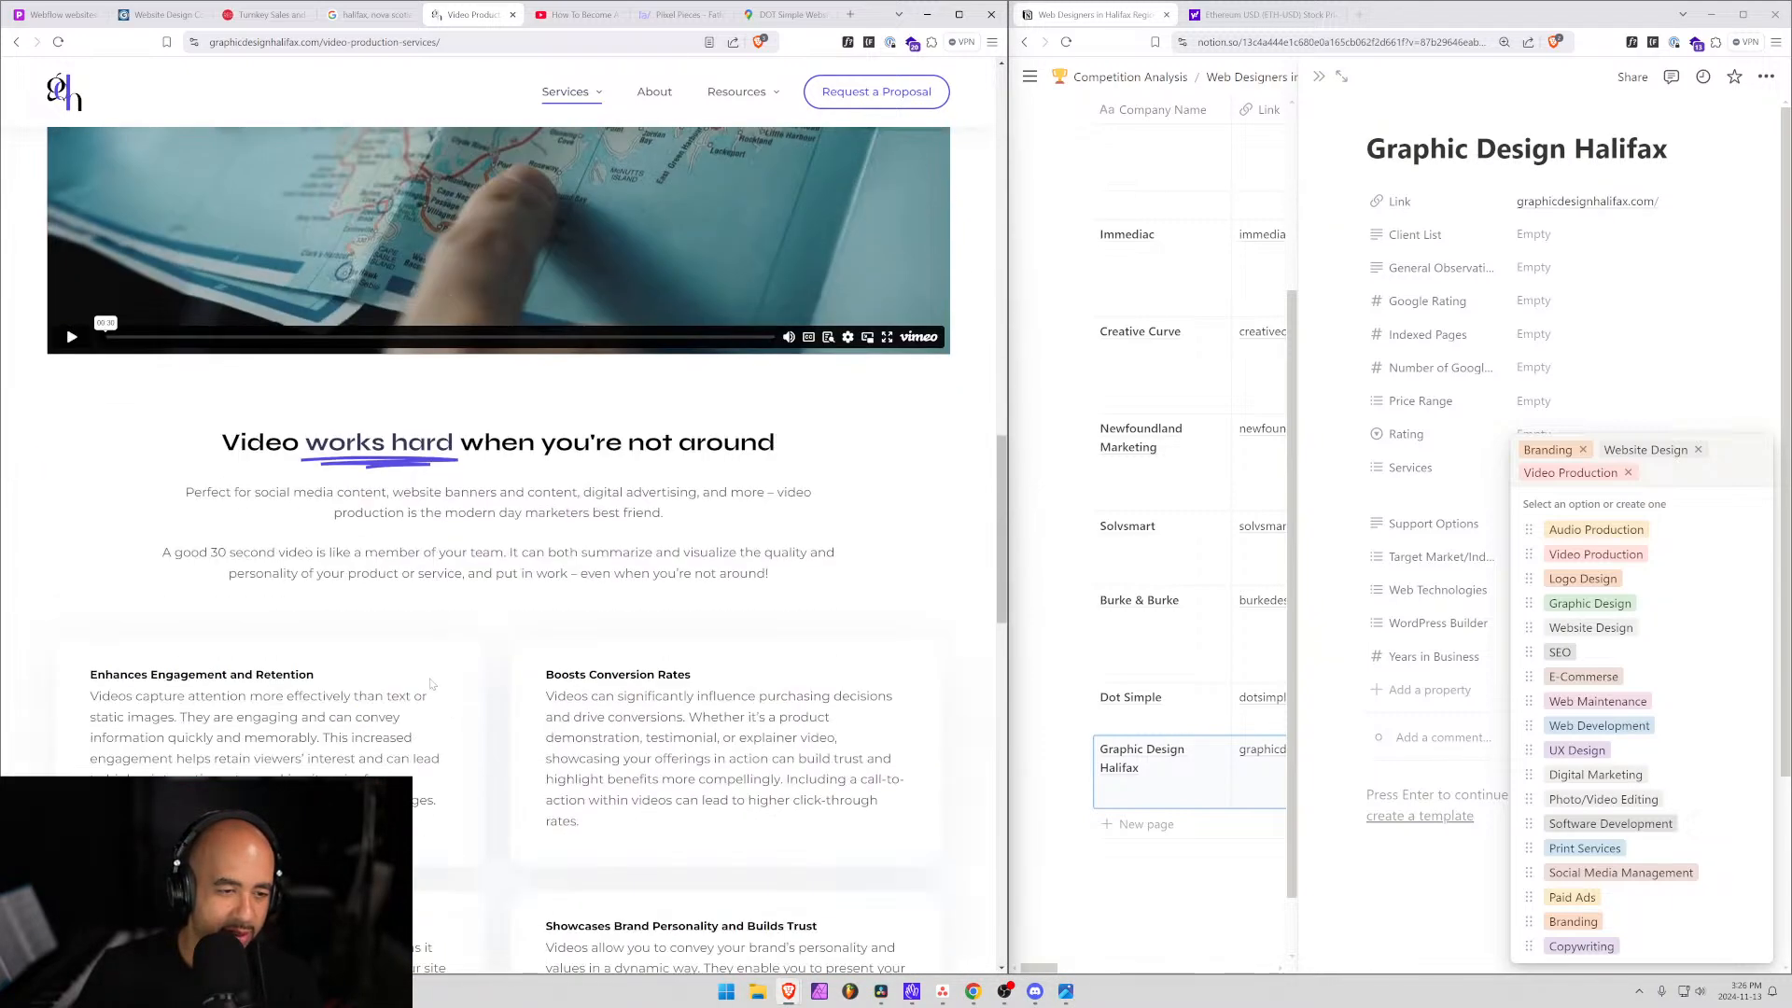
scroll(420, 681, up, 15)
scroll(420, 681, up, 6)
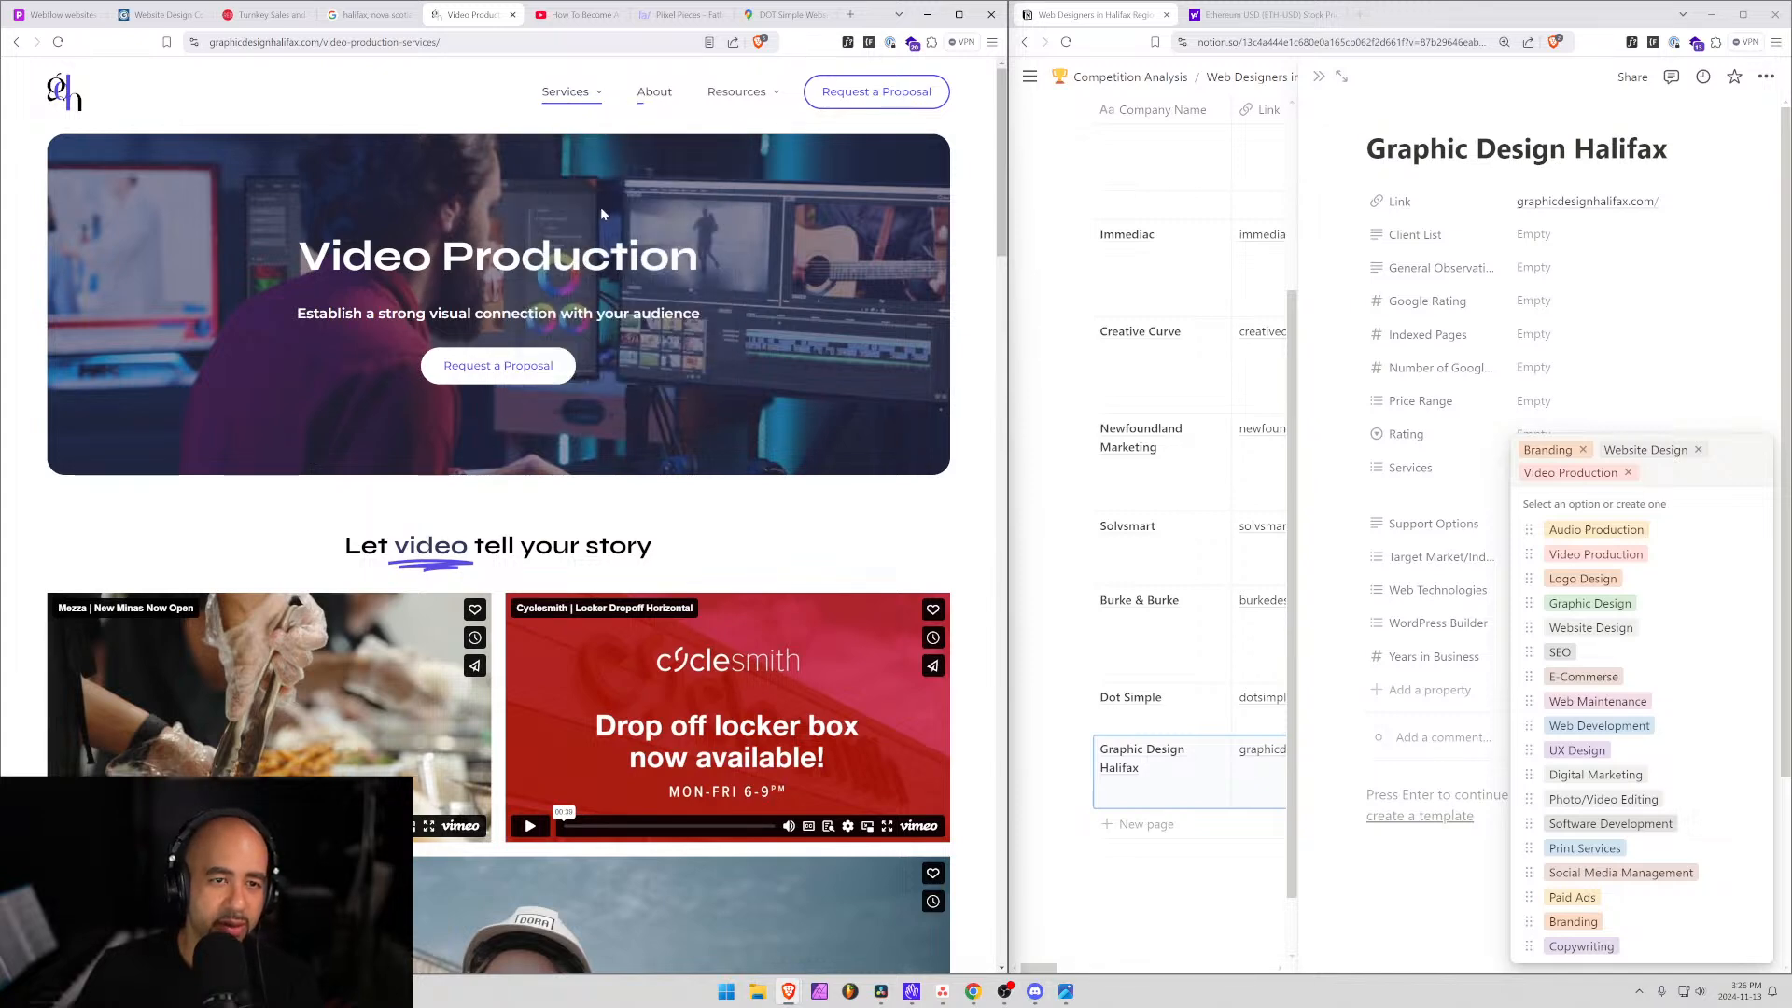
Go to Photography Services from the site's Services menu and scroll through it.
mouse_move(565, 91)
click(561, 380)
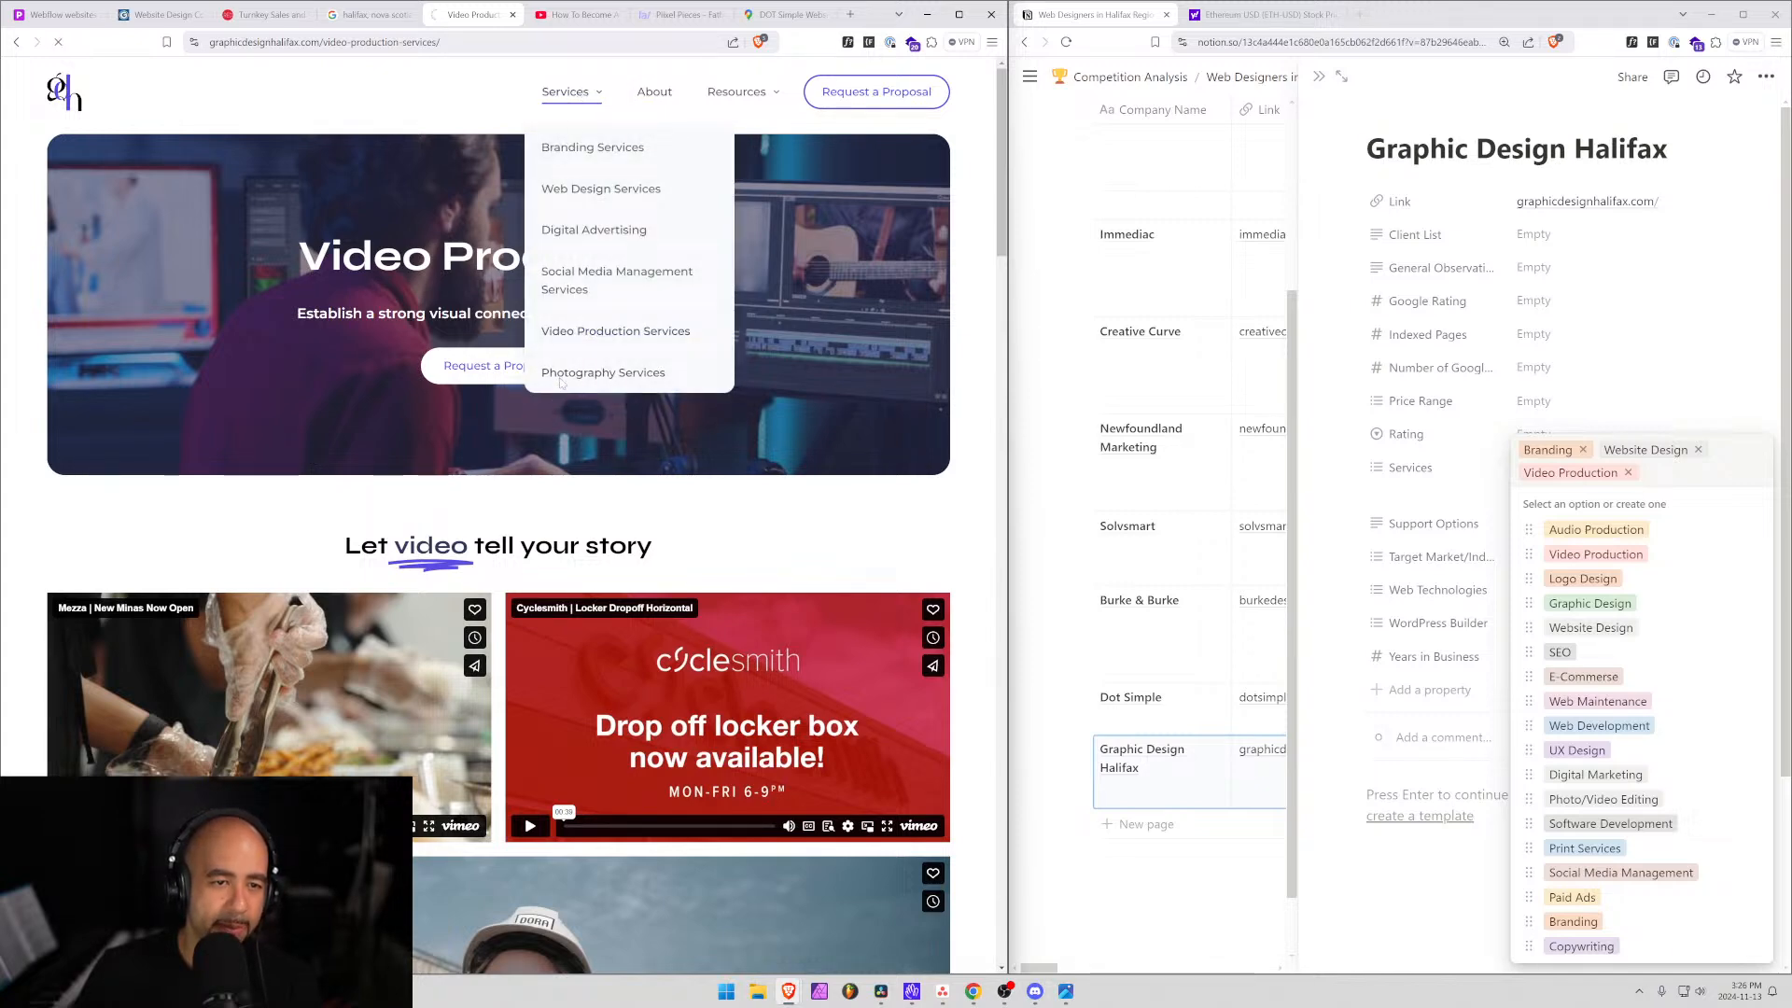
scroll(70, 445, down, 4)
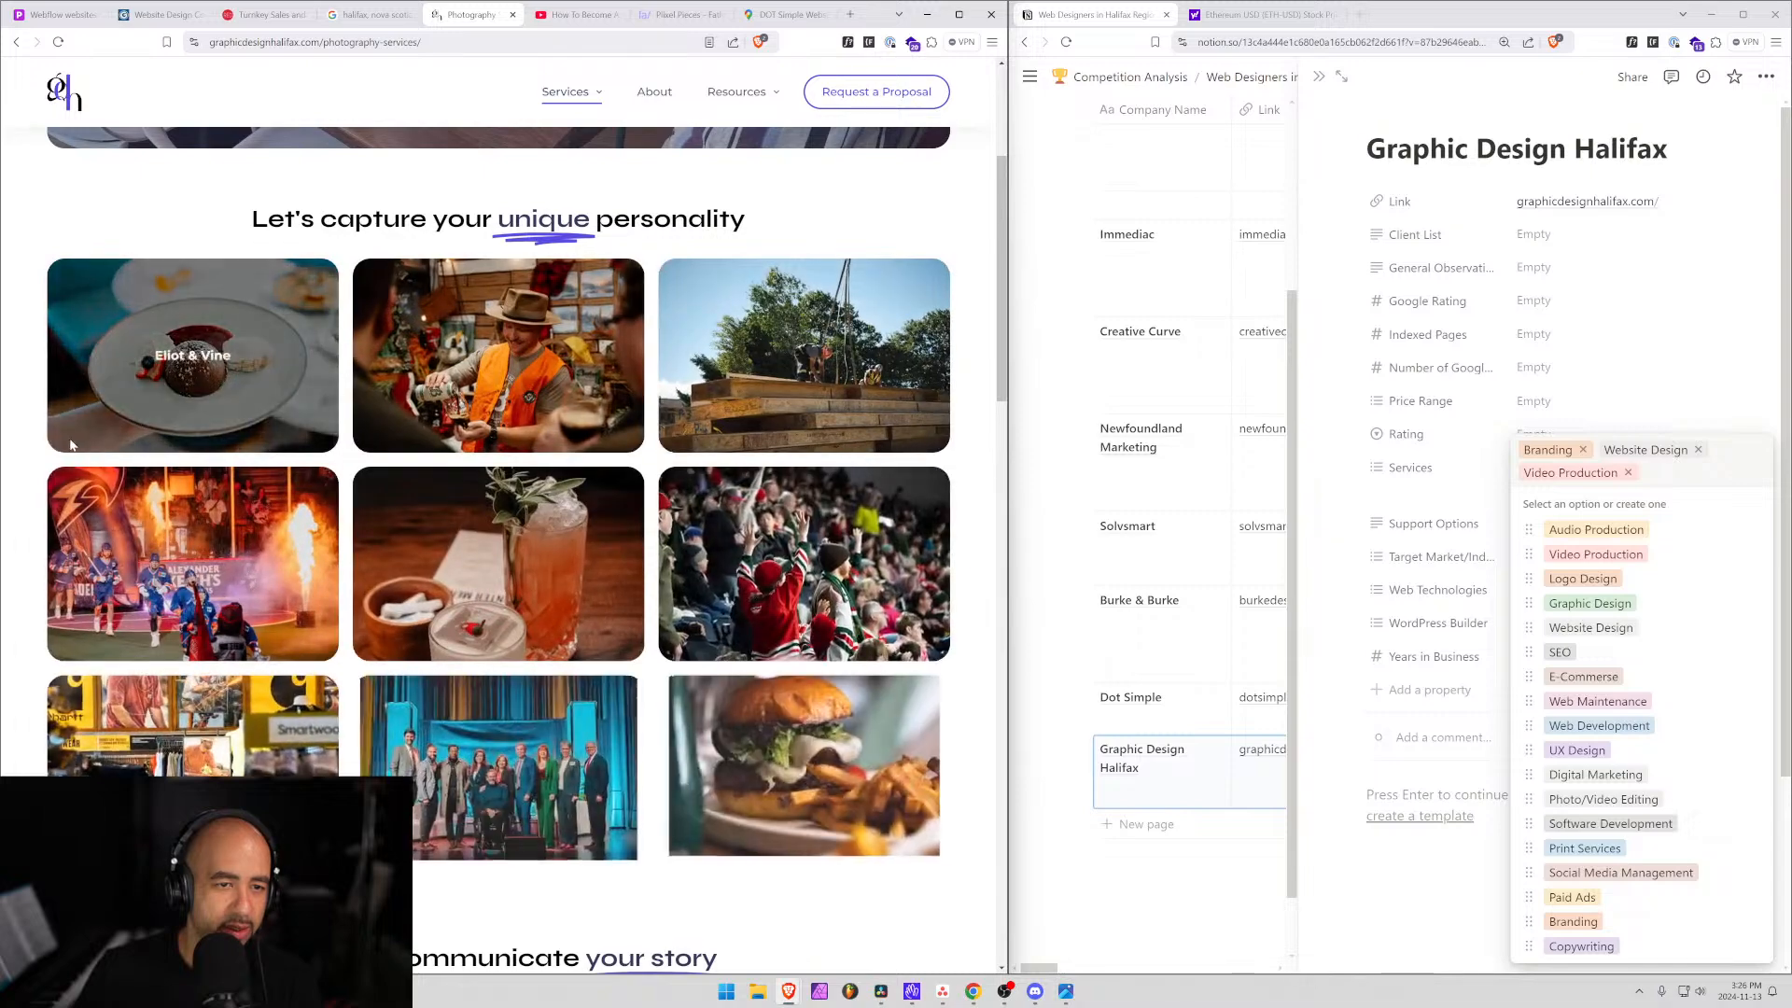
scroll(70, 445, down, 3)
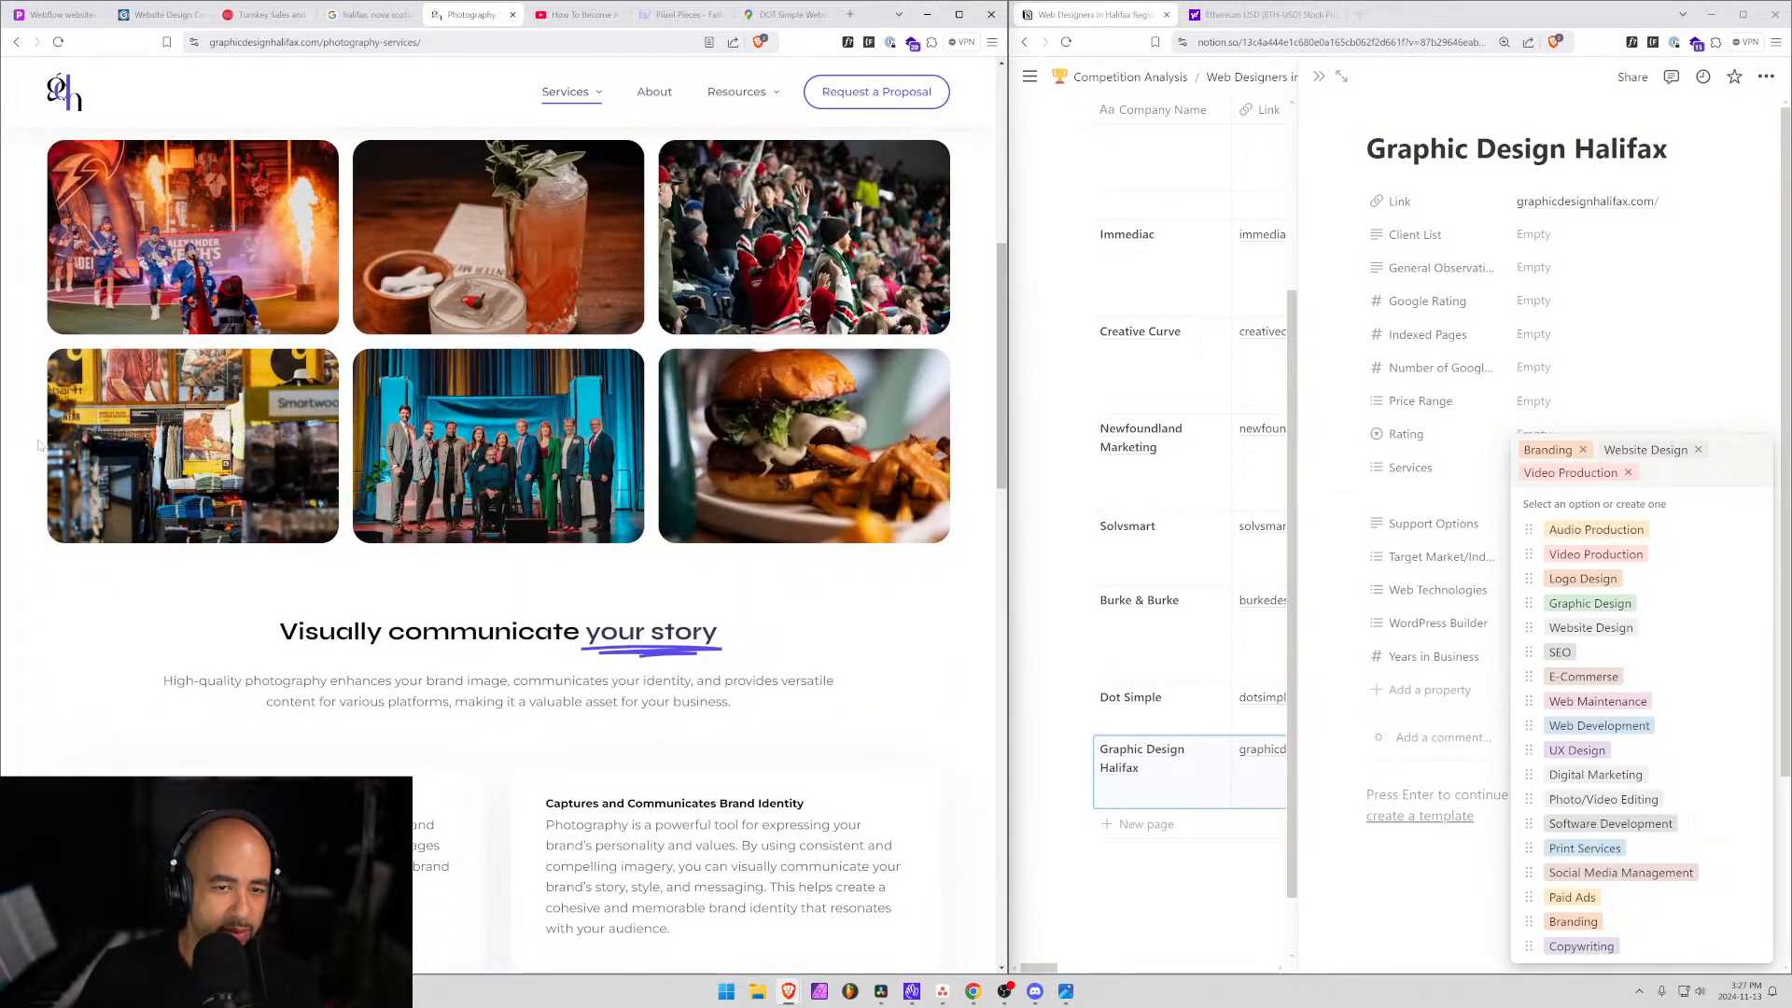
scroll(40, 445, down, 3)
scroll(806, 798, up, 6)
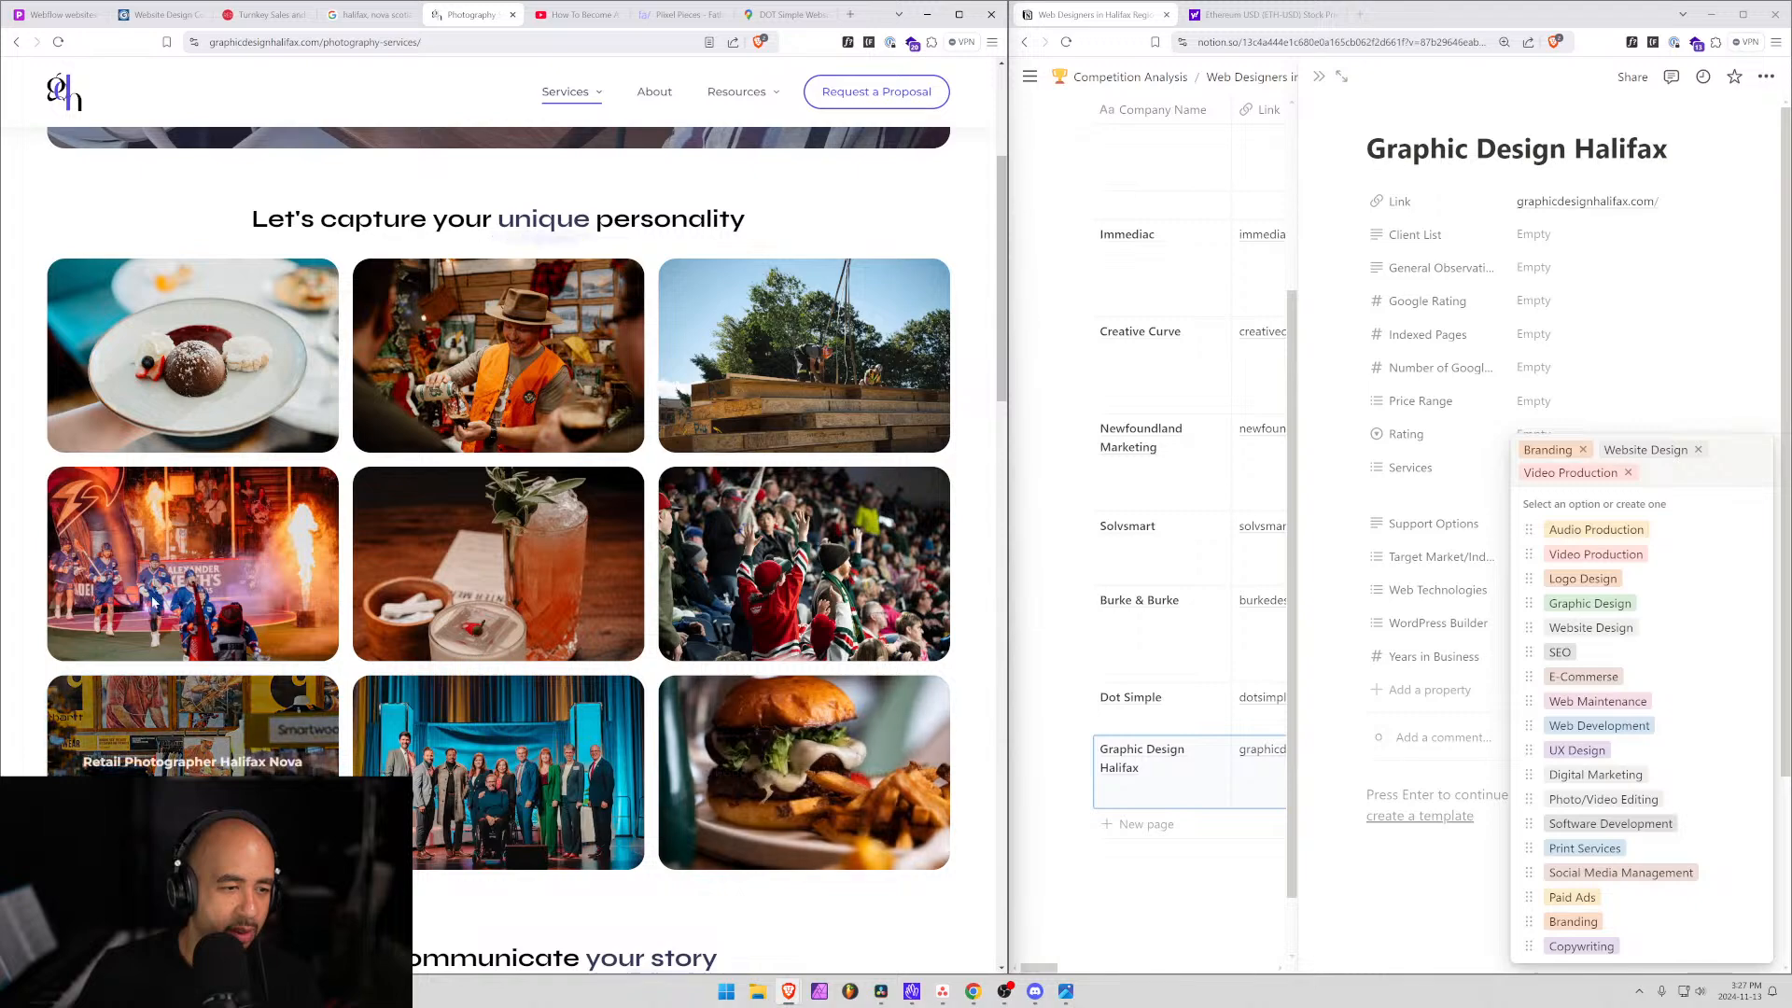
Create a Photography tag in Graphic Design Halifax's Services.
scroll(523, 401, up, 3)
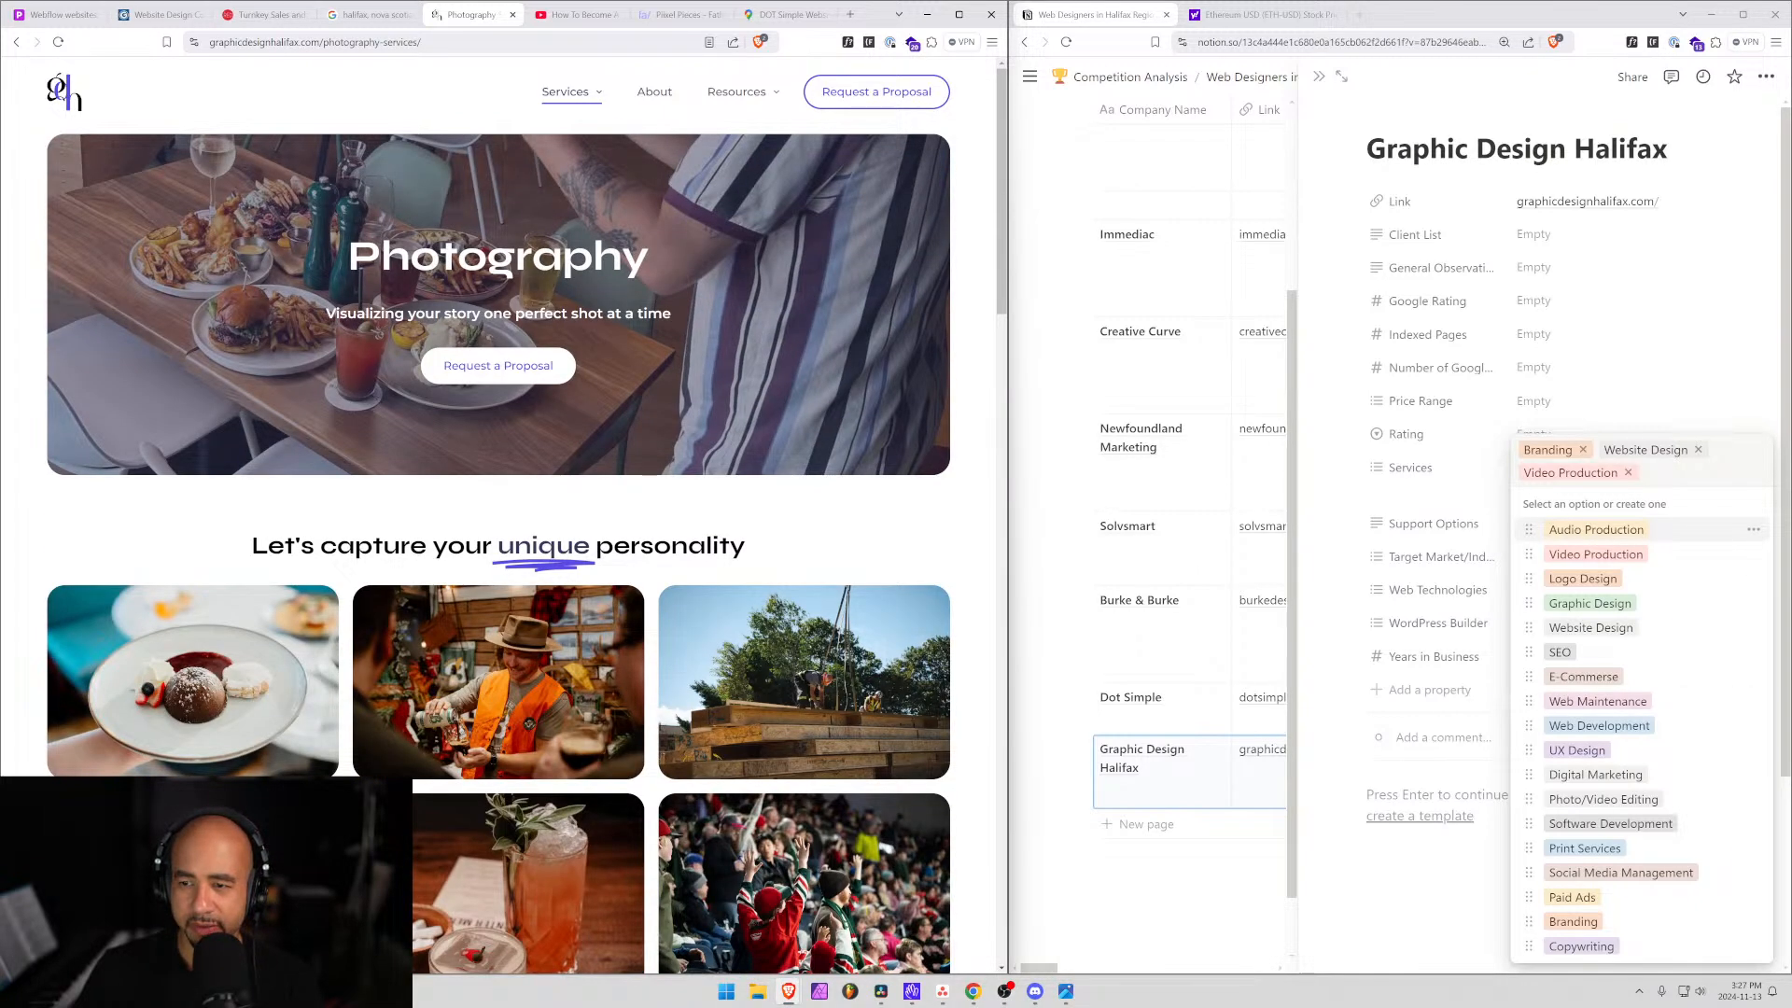
text(pho)
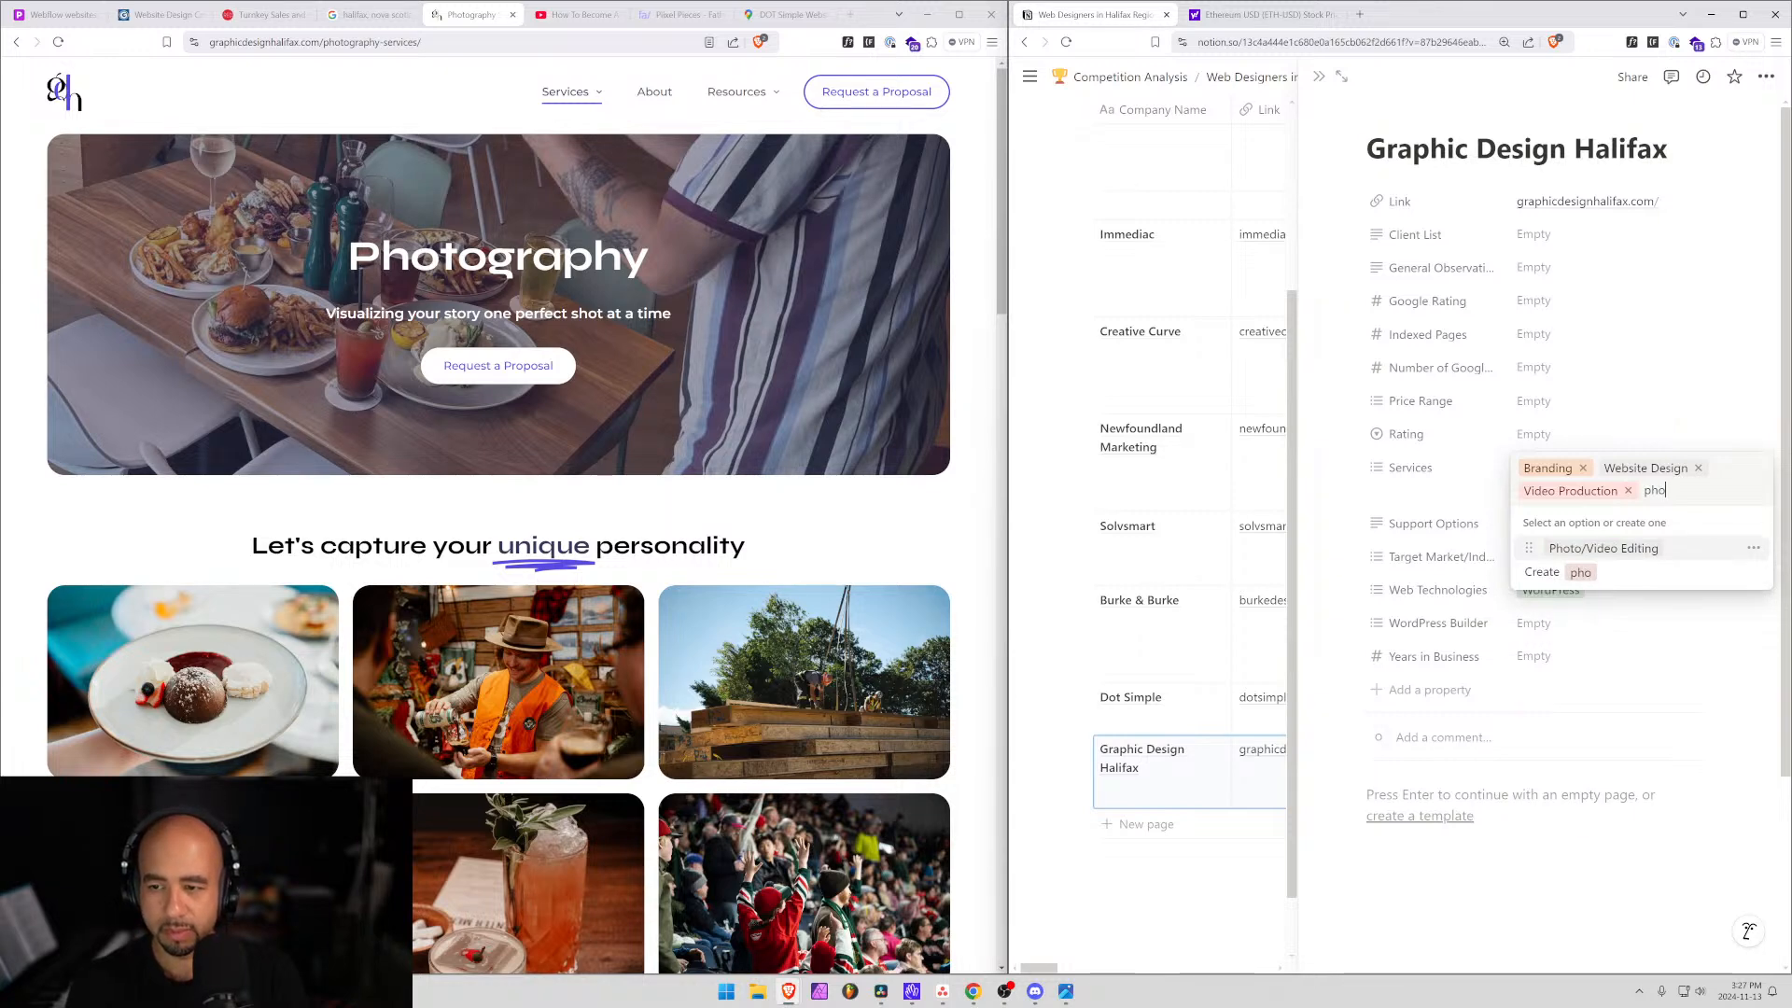
text(tograp)
key(BackSpace)
key(BackSpace)
key(BackSpace)
key(BackSpace)
key(BackSpace)
key(BackSpace)
key(BackSpace)
key(BackSpace)
key(BackSpace)
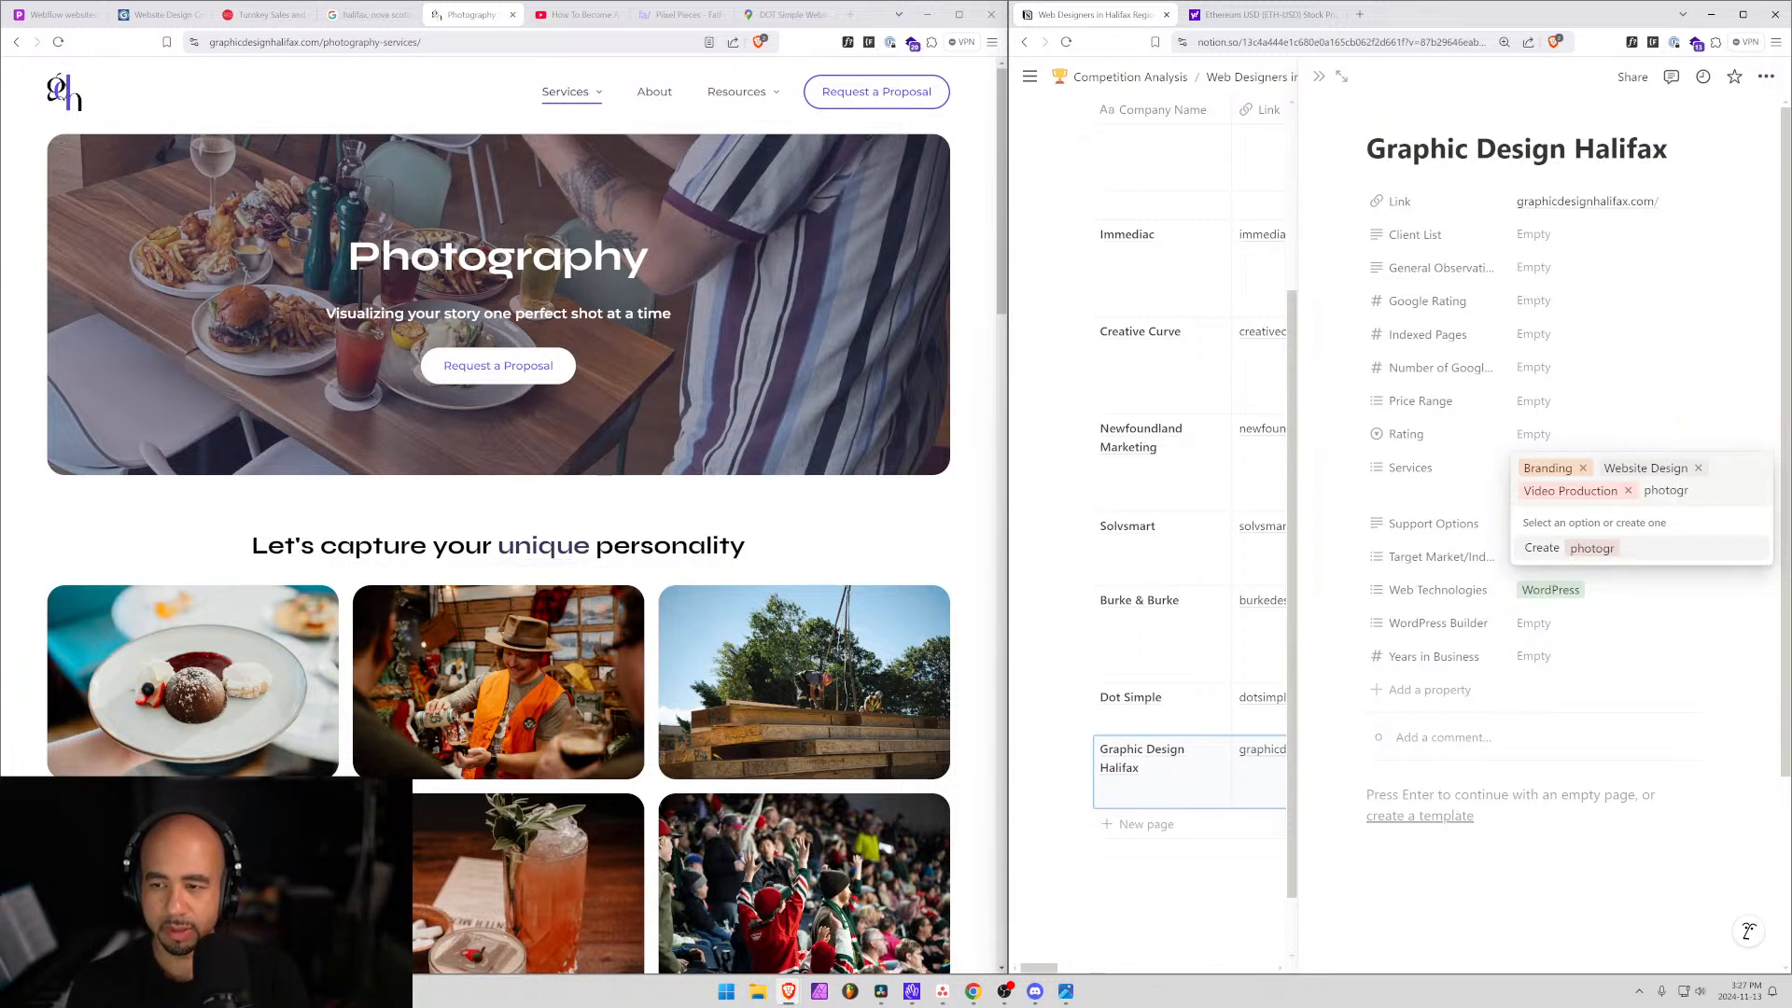
text(Photography)
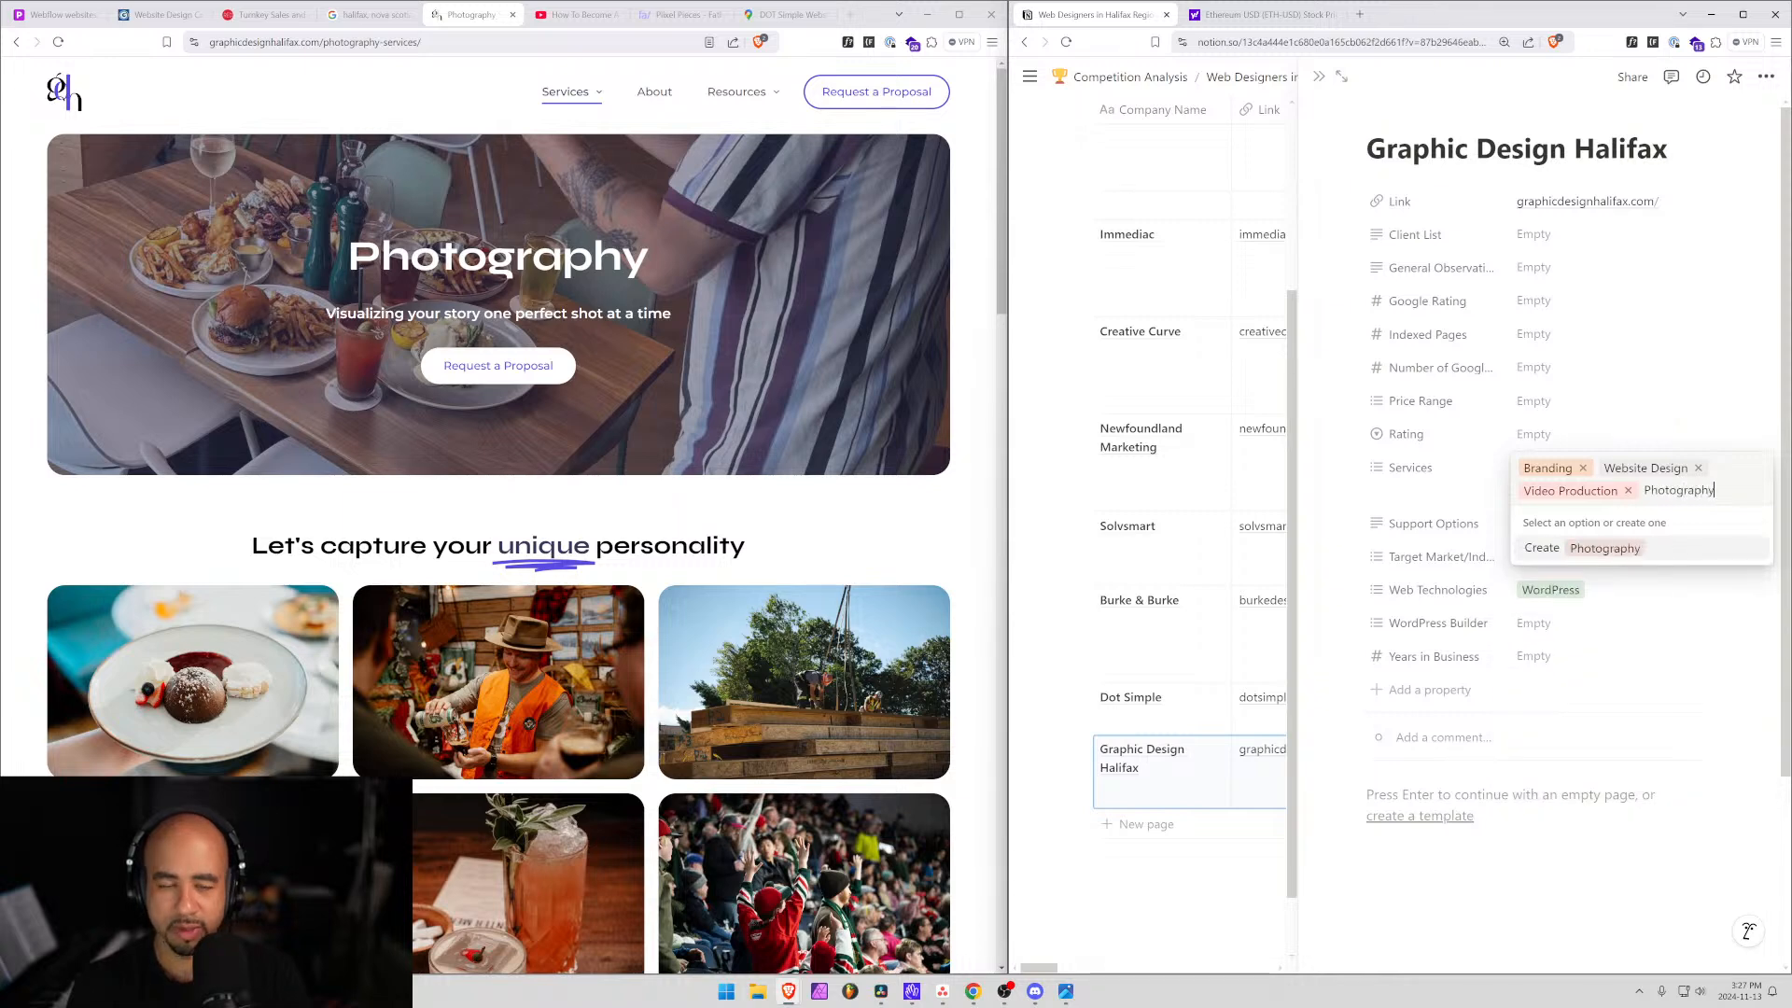
key(Return)
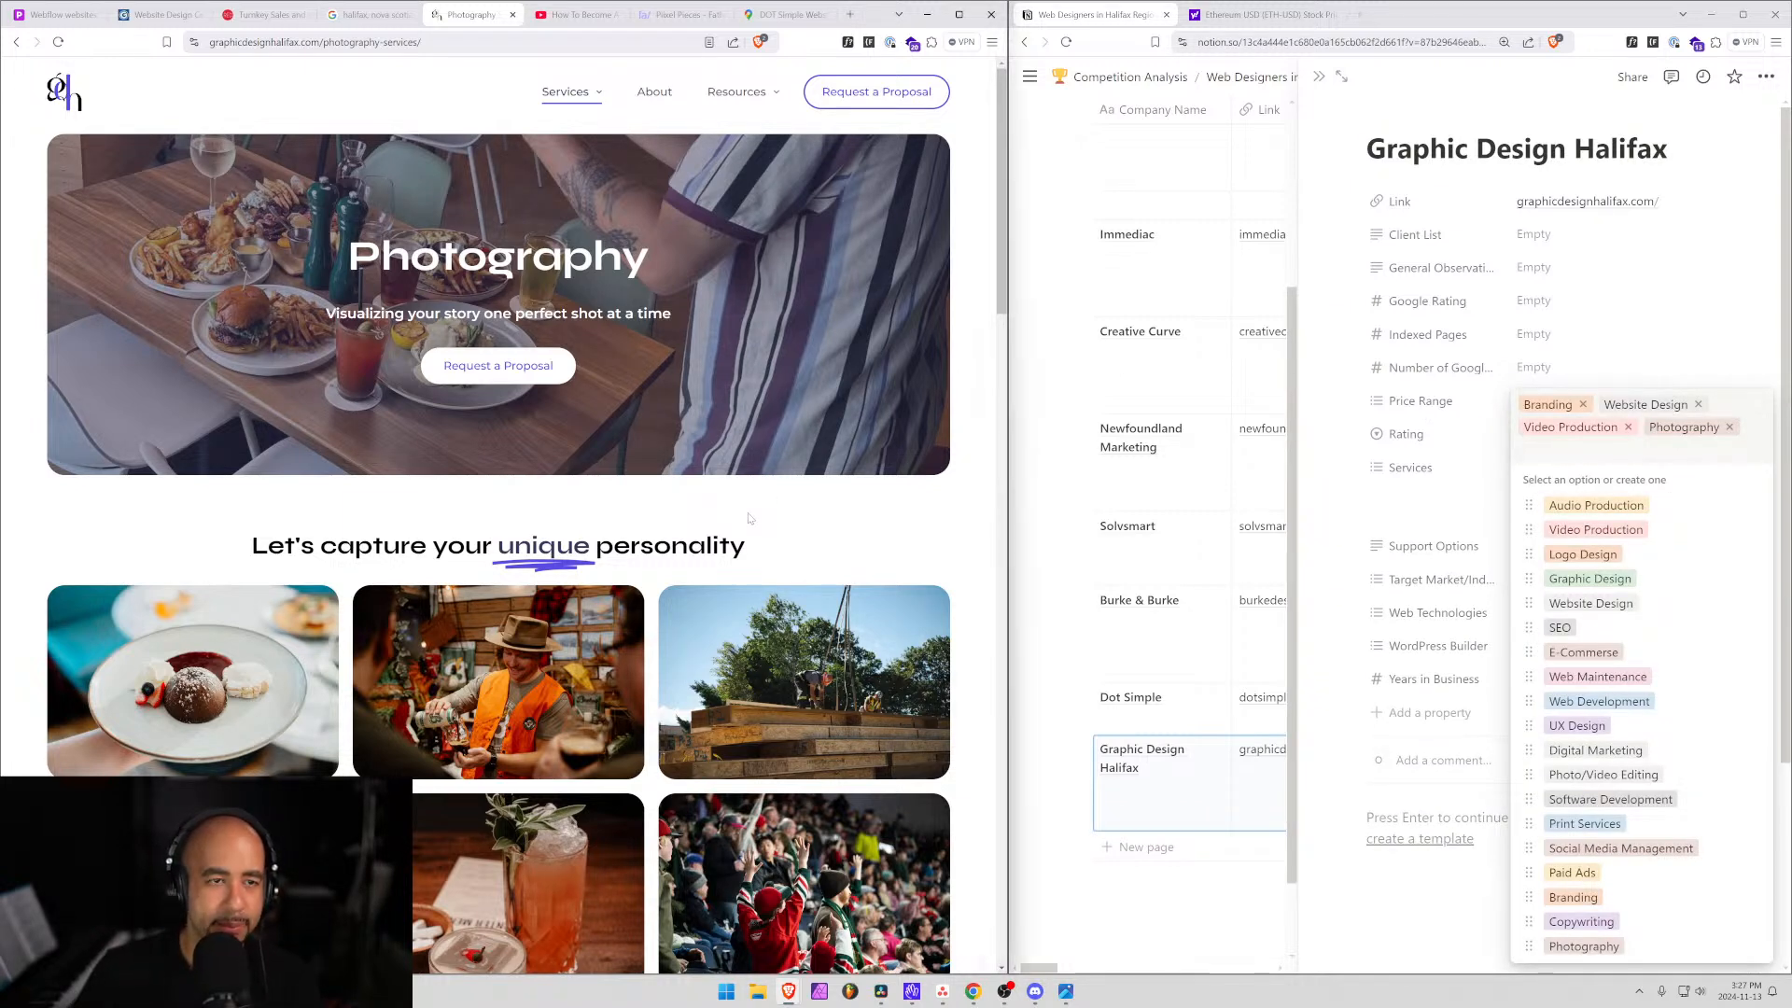
mouse_move(739, 93)
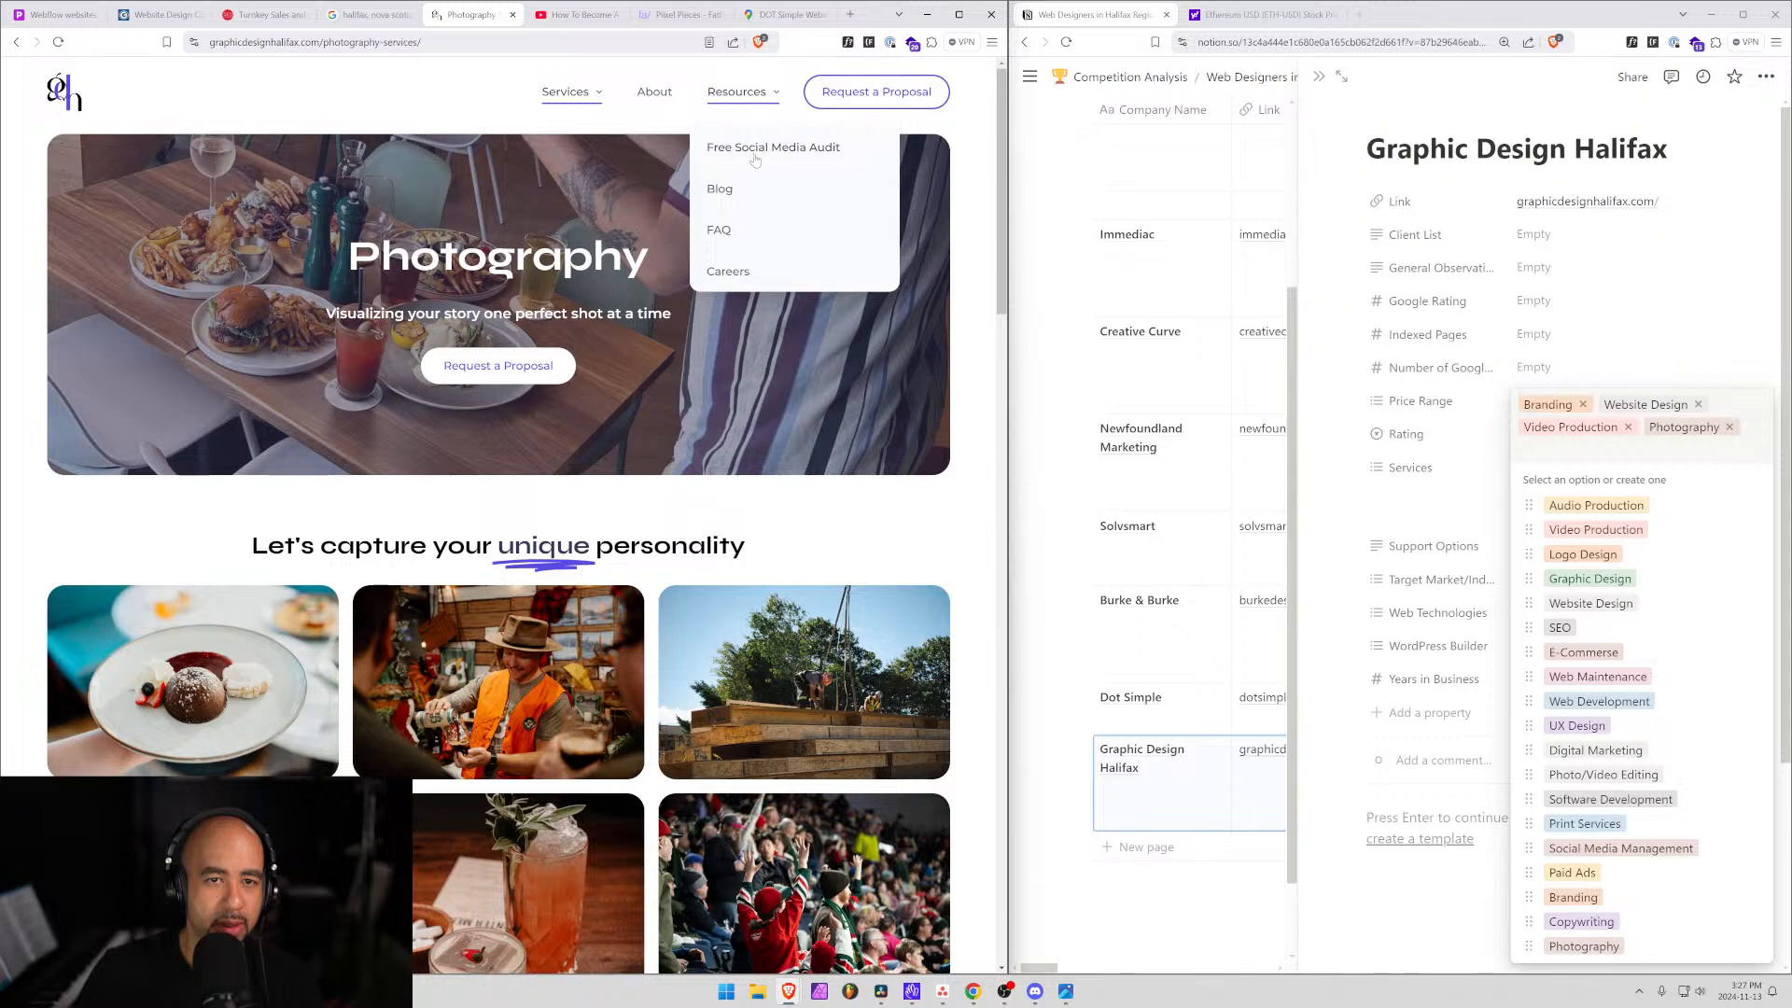
View the Free Social Media Audit page and note 'Offer a free social media audit.' in General Observations.
click(722, 146)
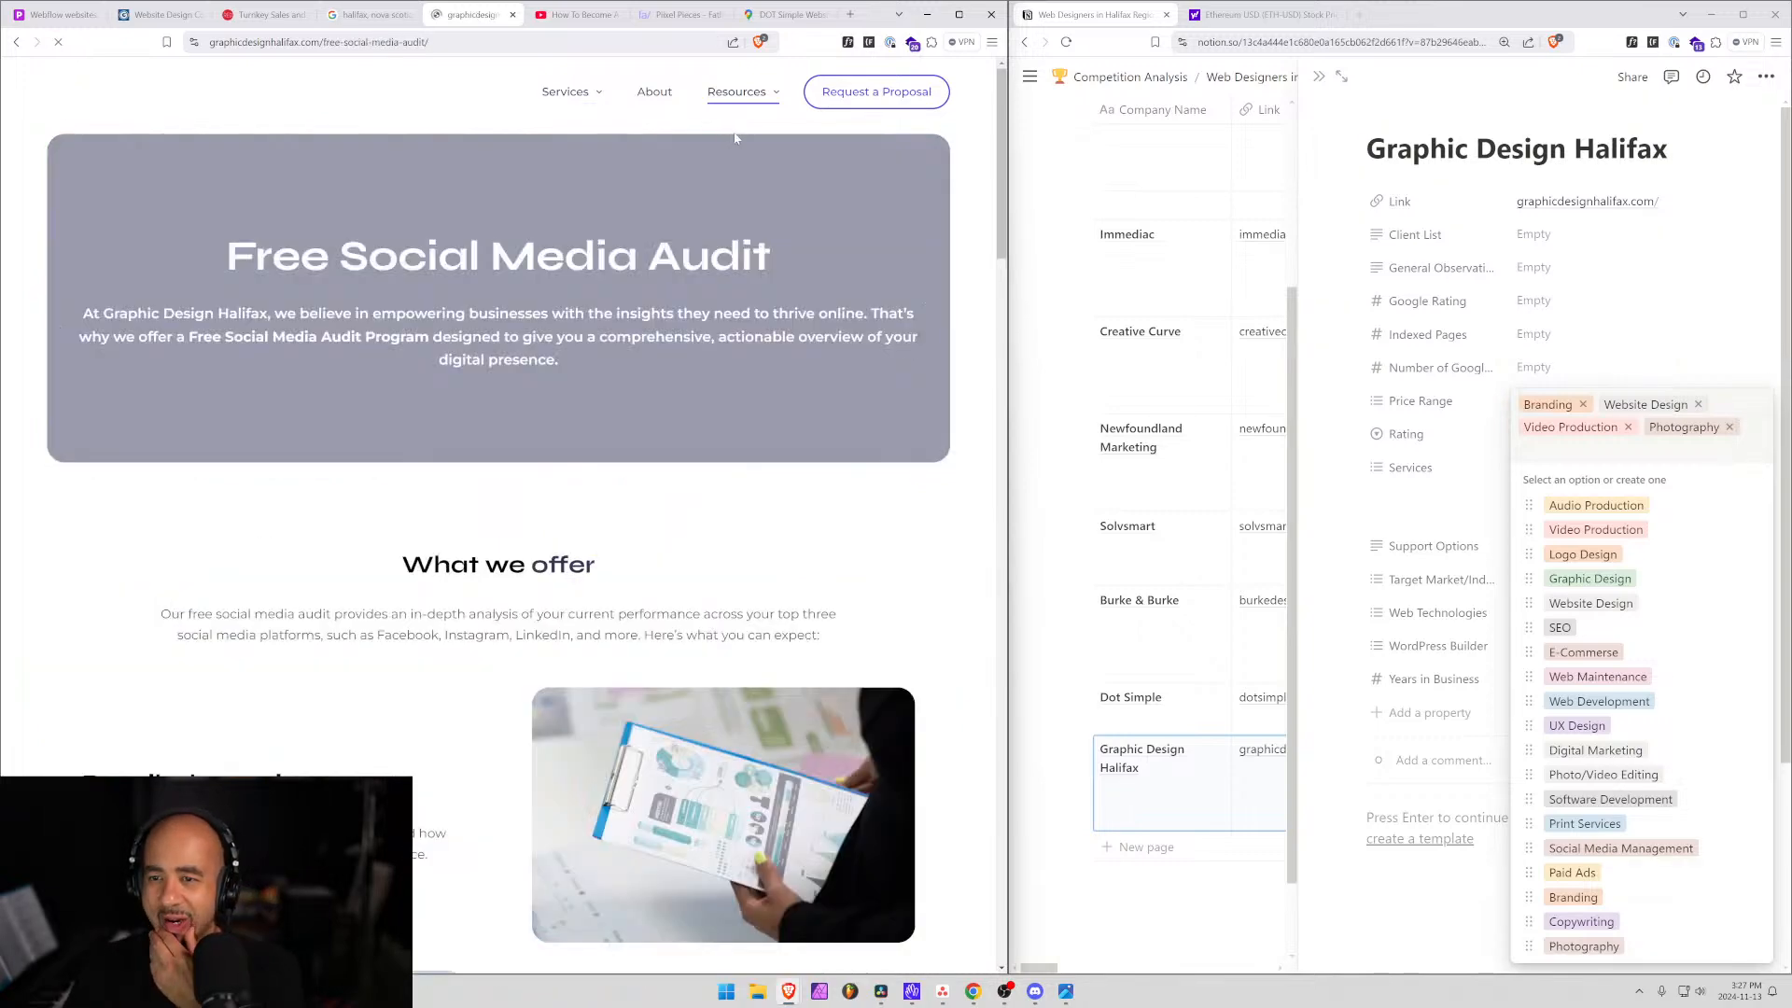
scroll(420, 513, down, 5)
scroll(420, 513, down, 3)
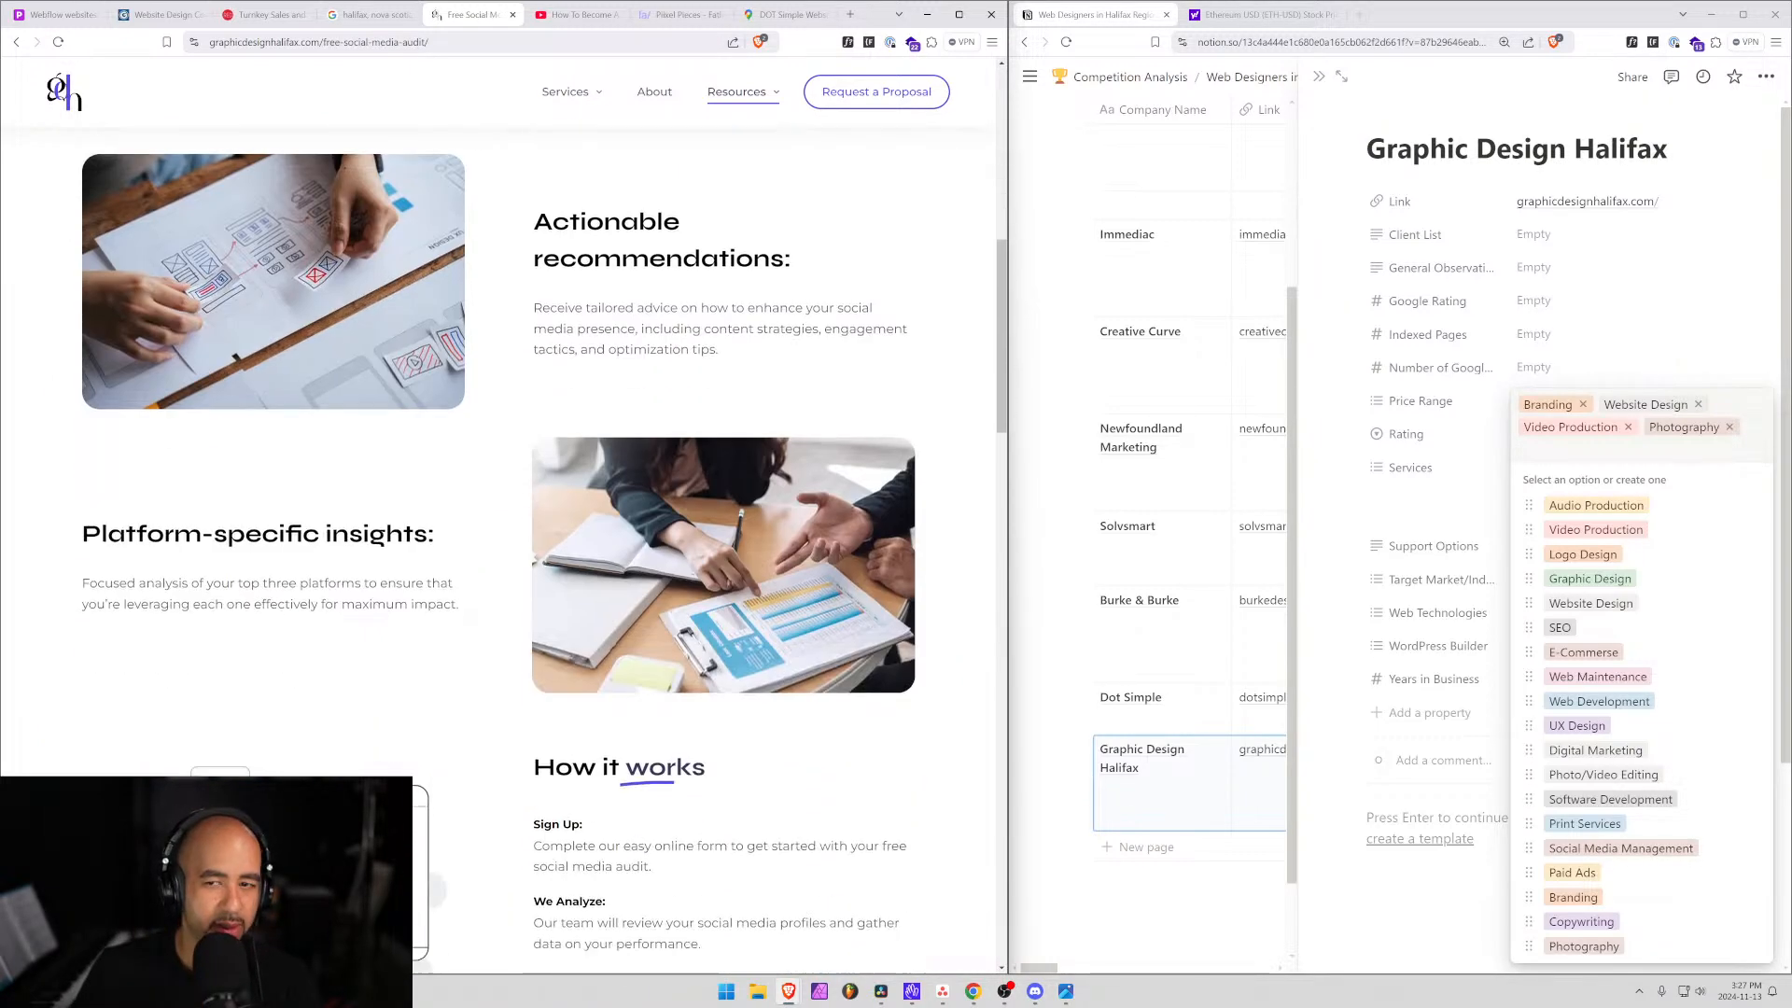
click(1534, 268)
click(1533, 268)
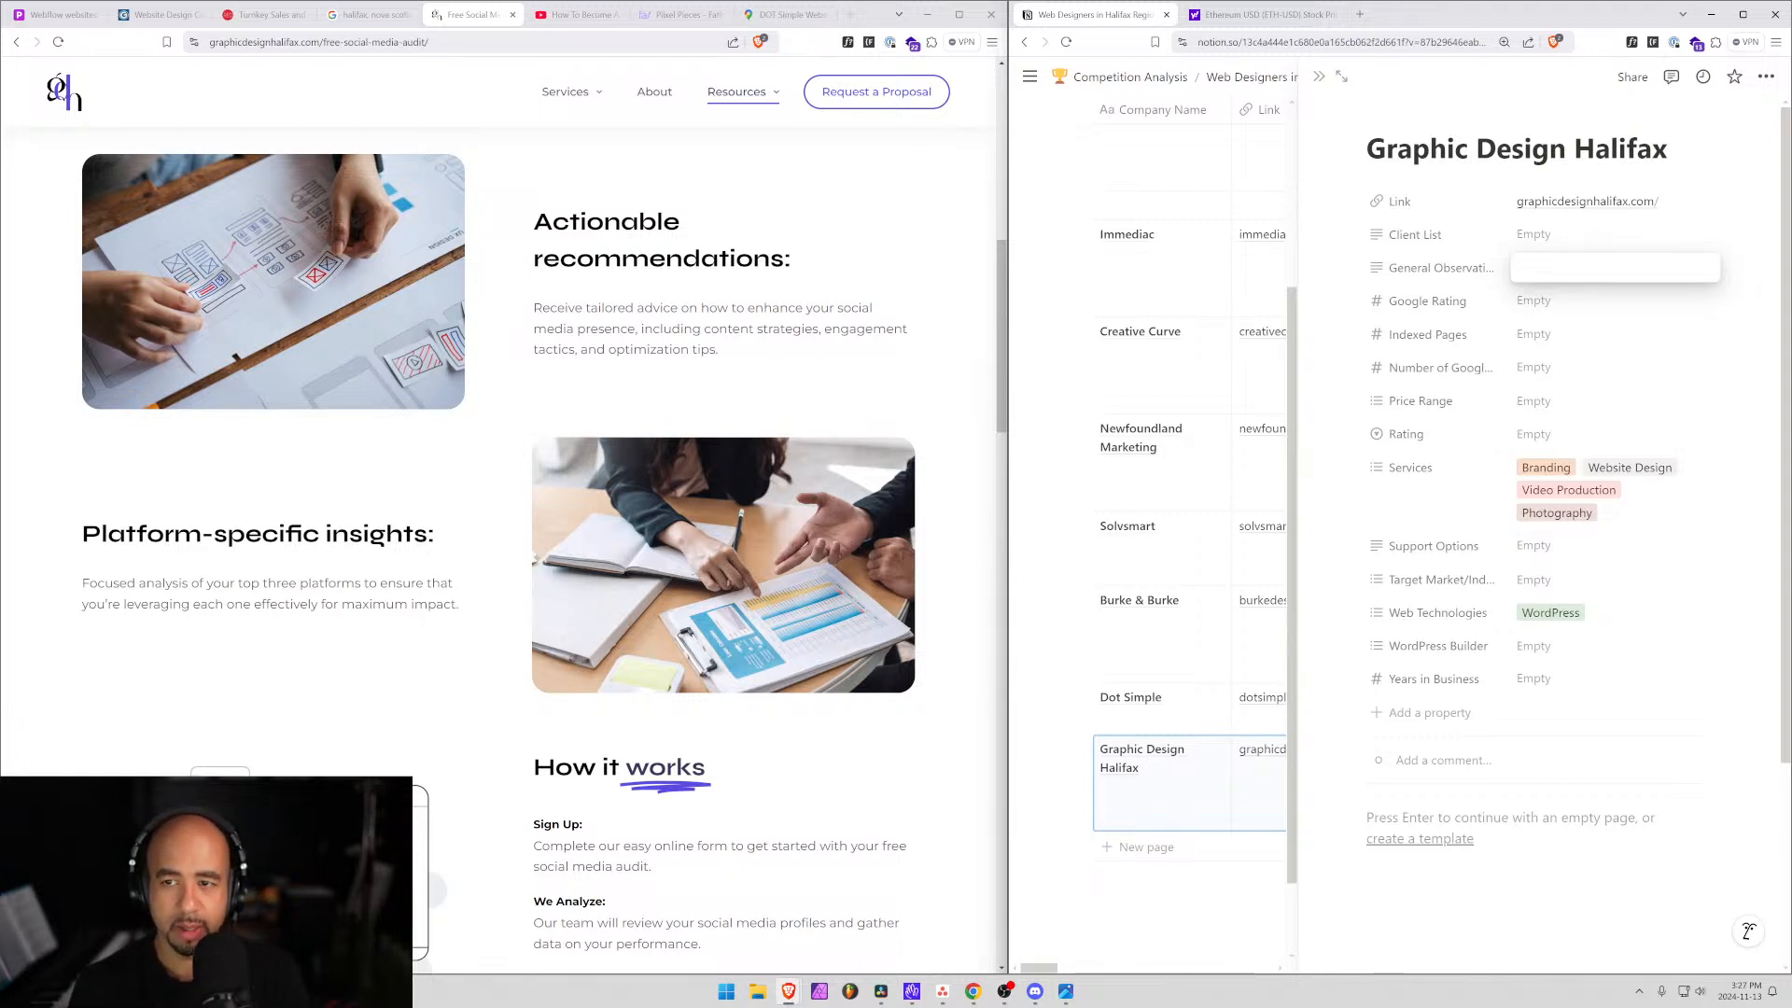
text(Offer a free)
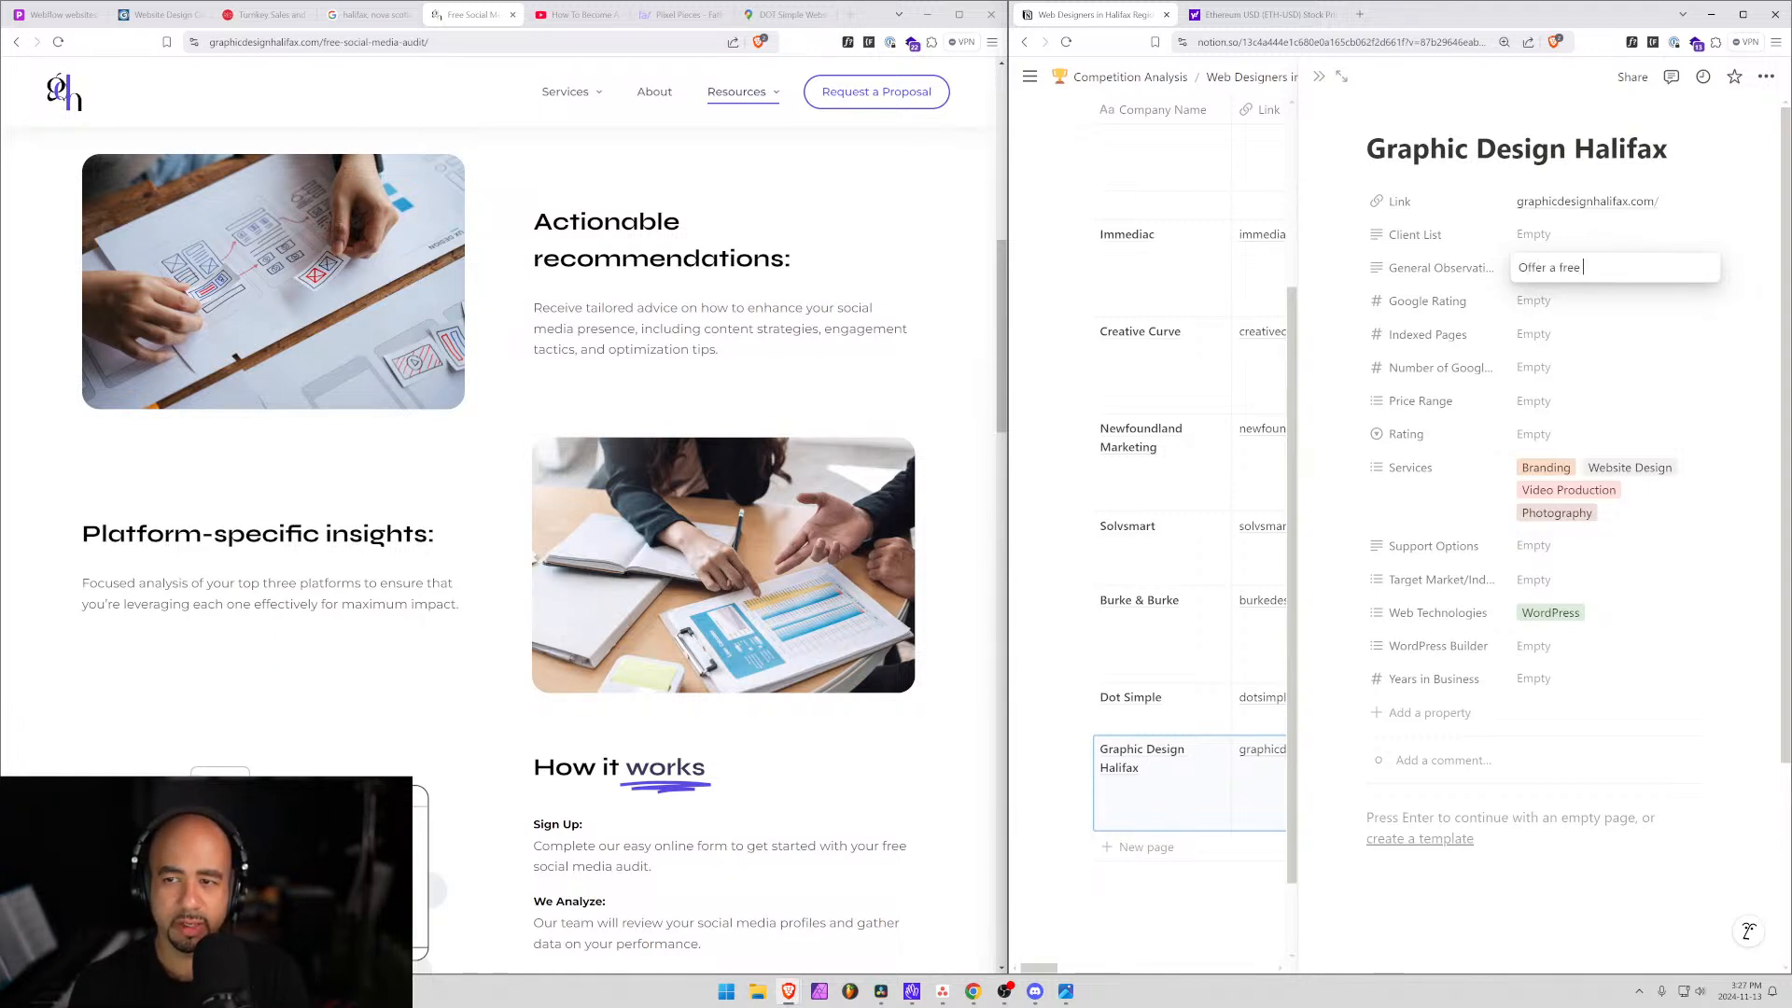
text( social media a)
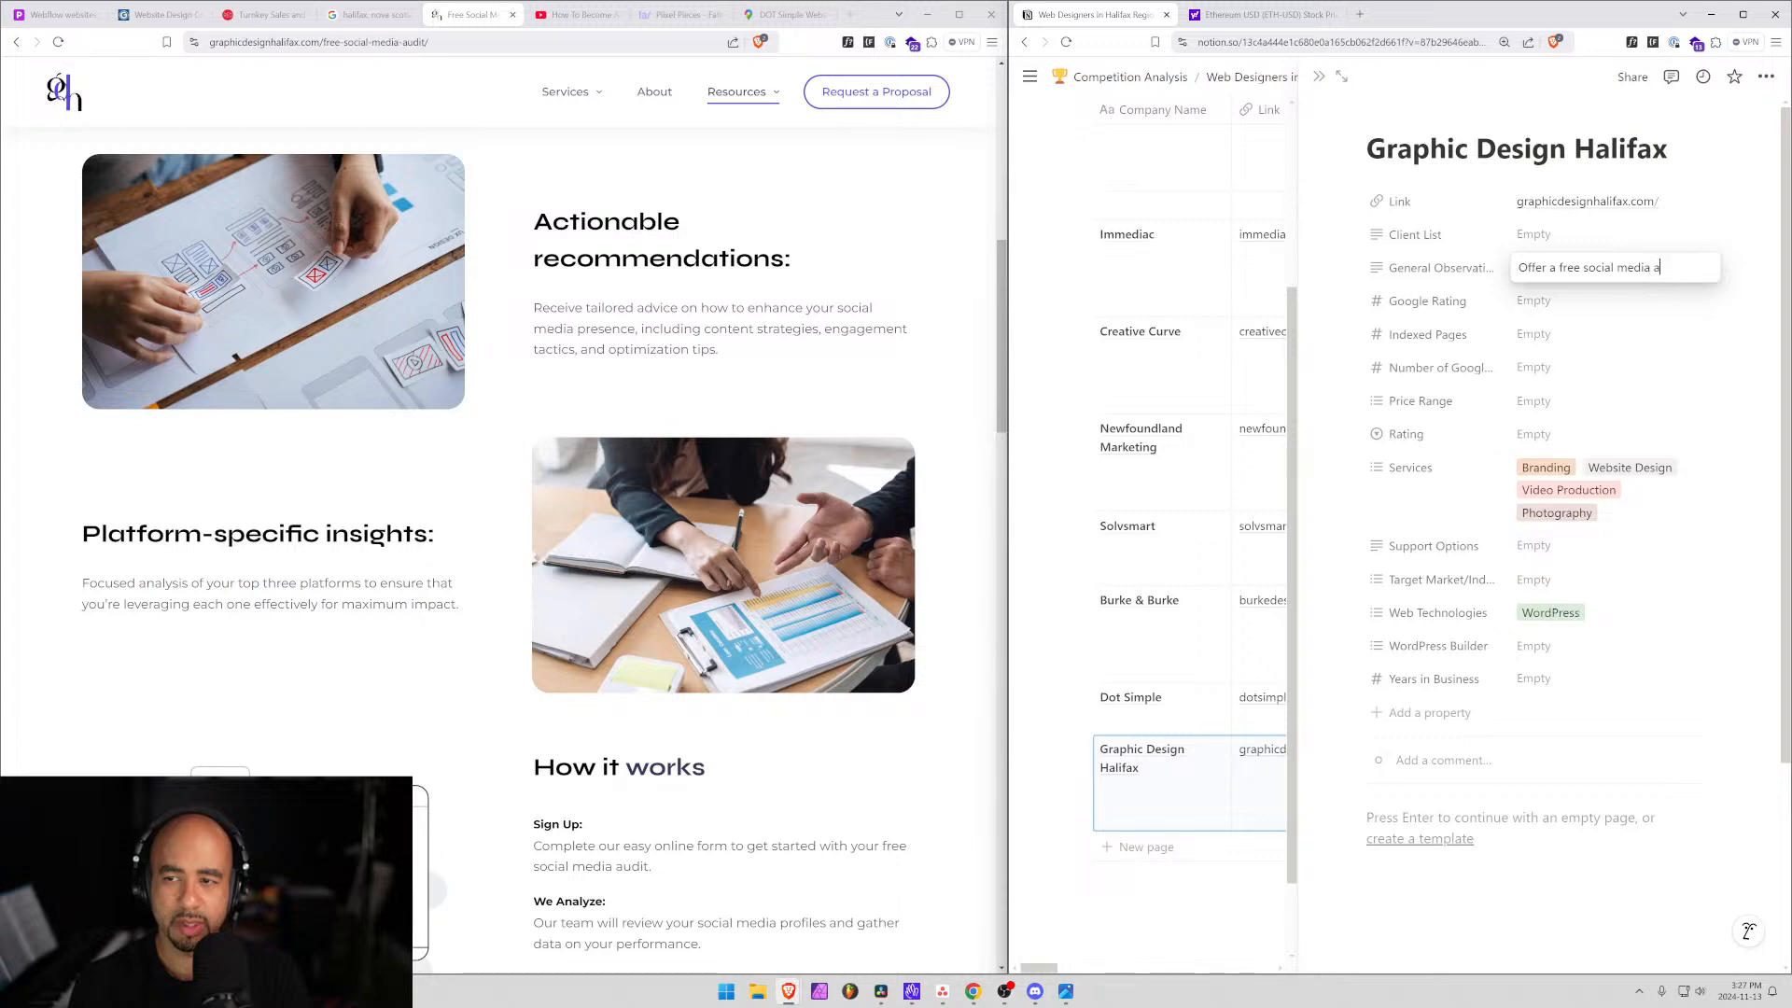
text(utdit.)
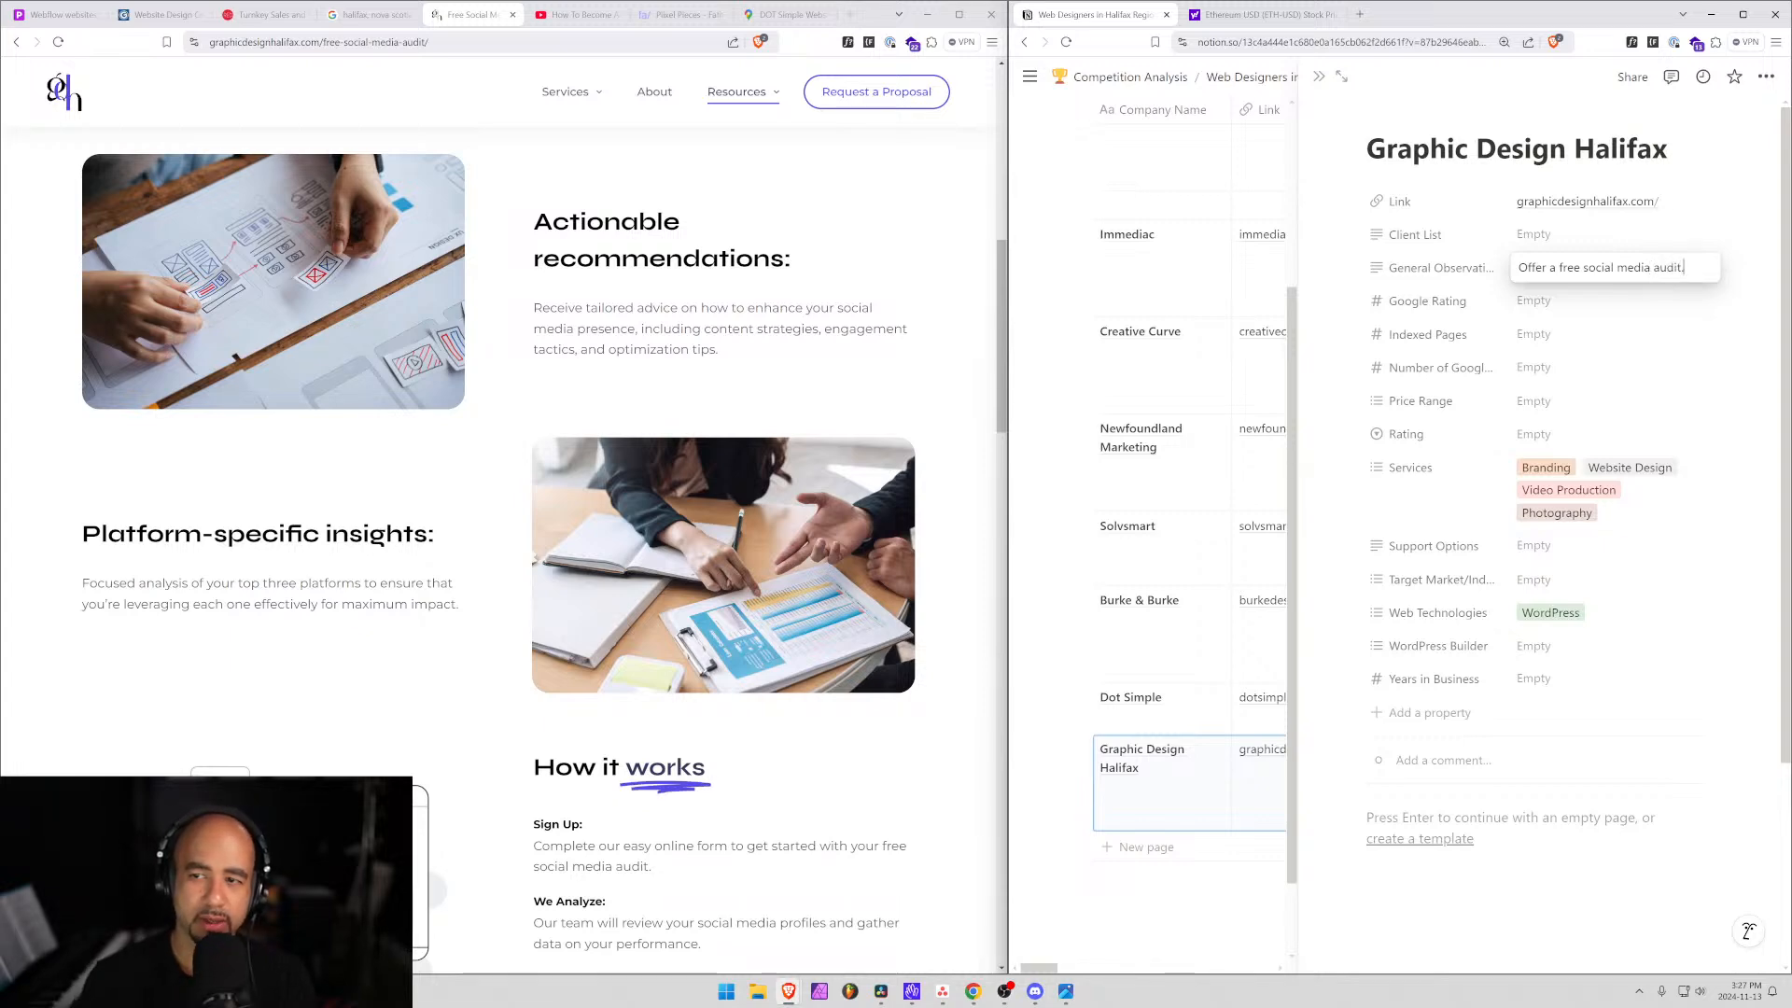
scroll(549, 333, down, 10)
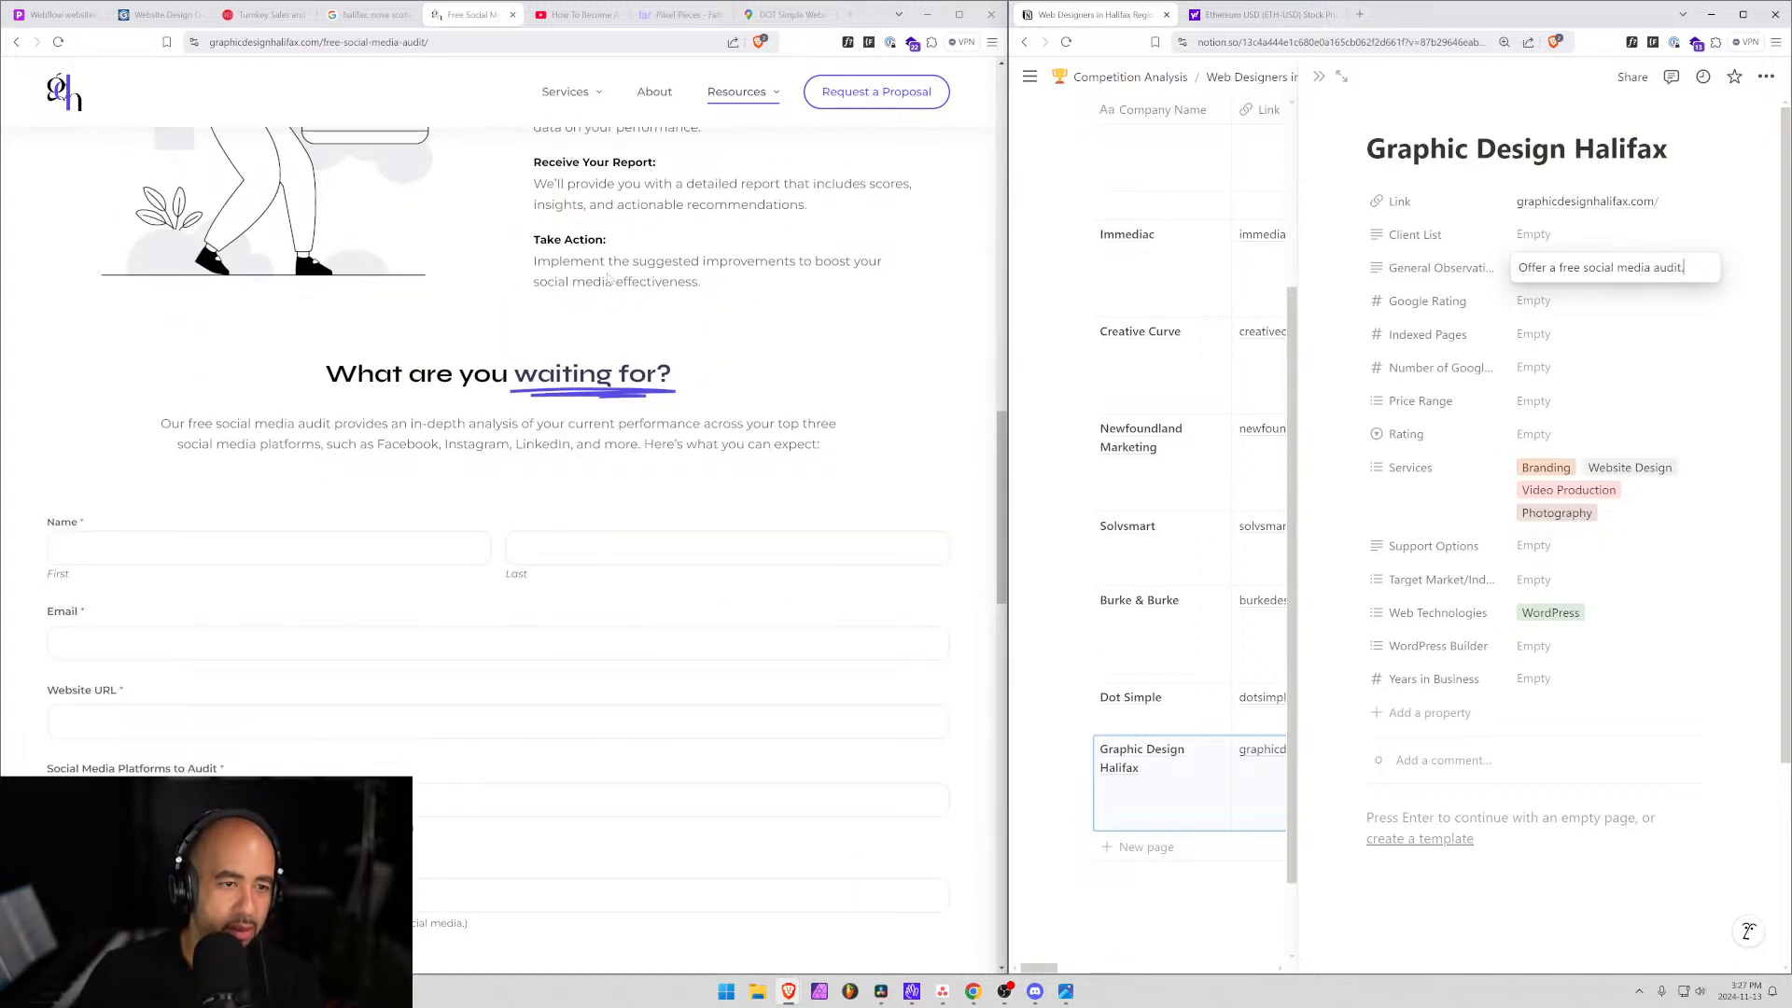
Scroll through the free social media audit page.
scroll(548, 333, down, 5)
scroll(338, 362, down, 2)
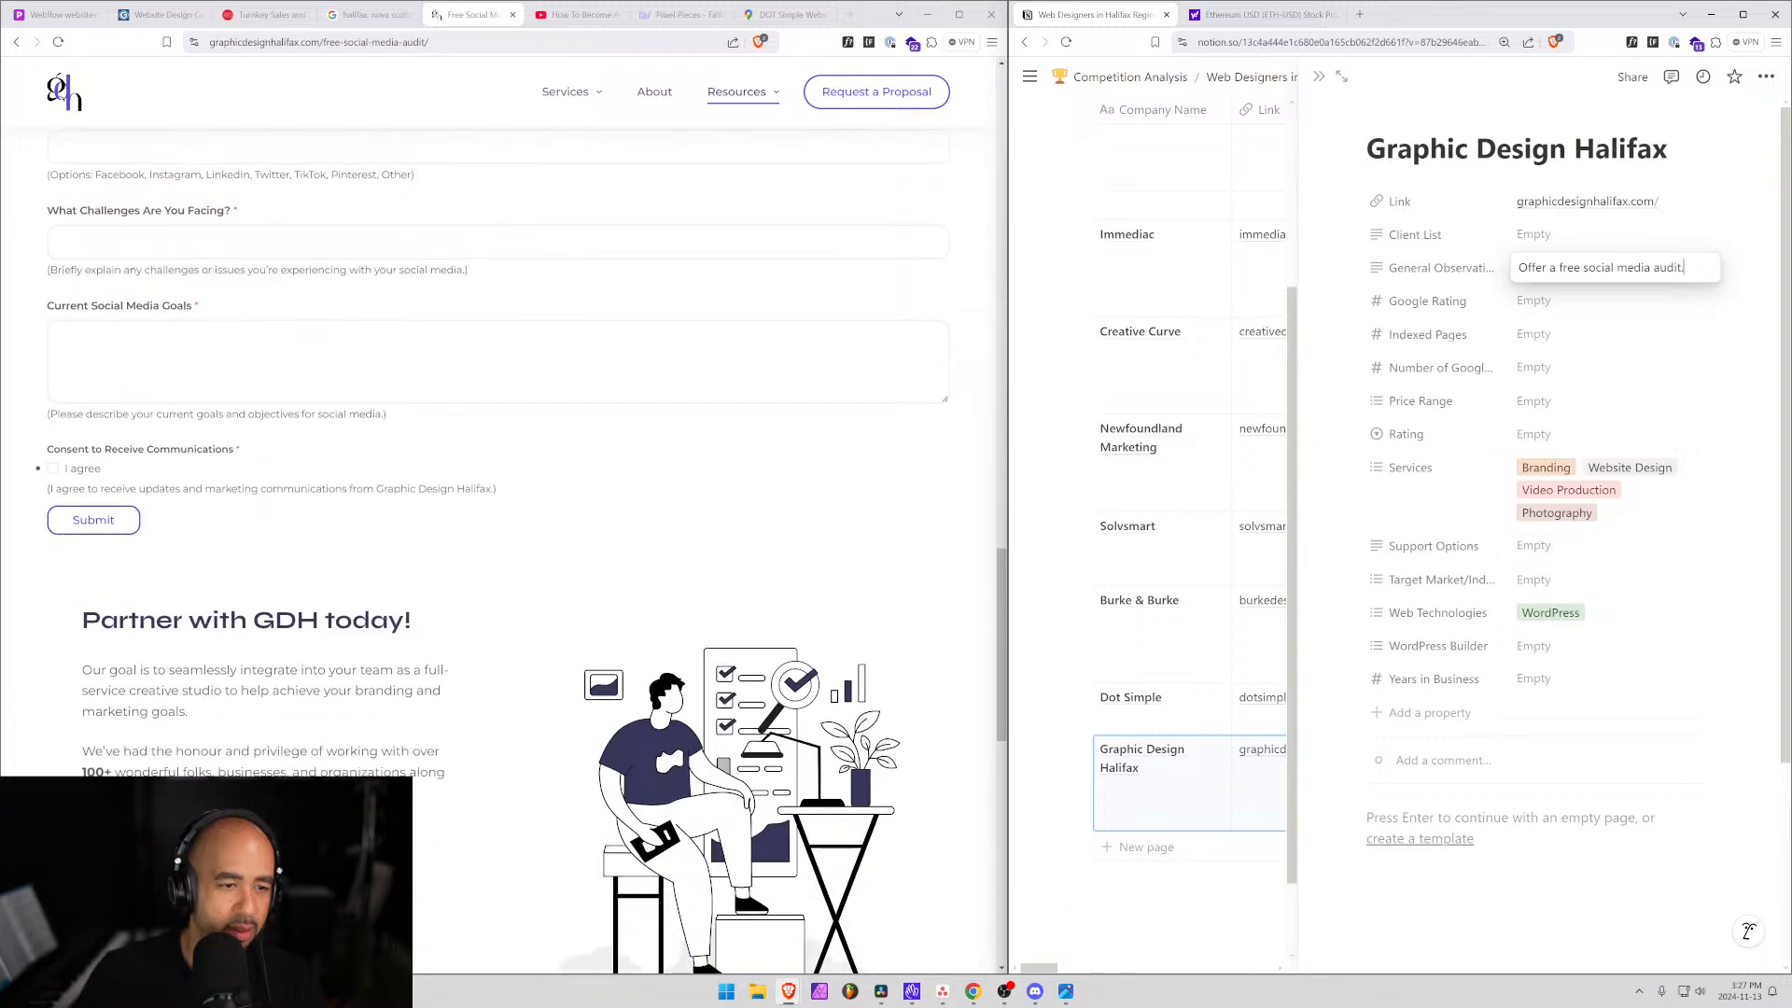
scroll(246, 543, up, 2)
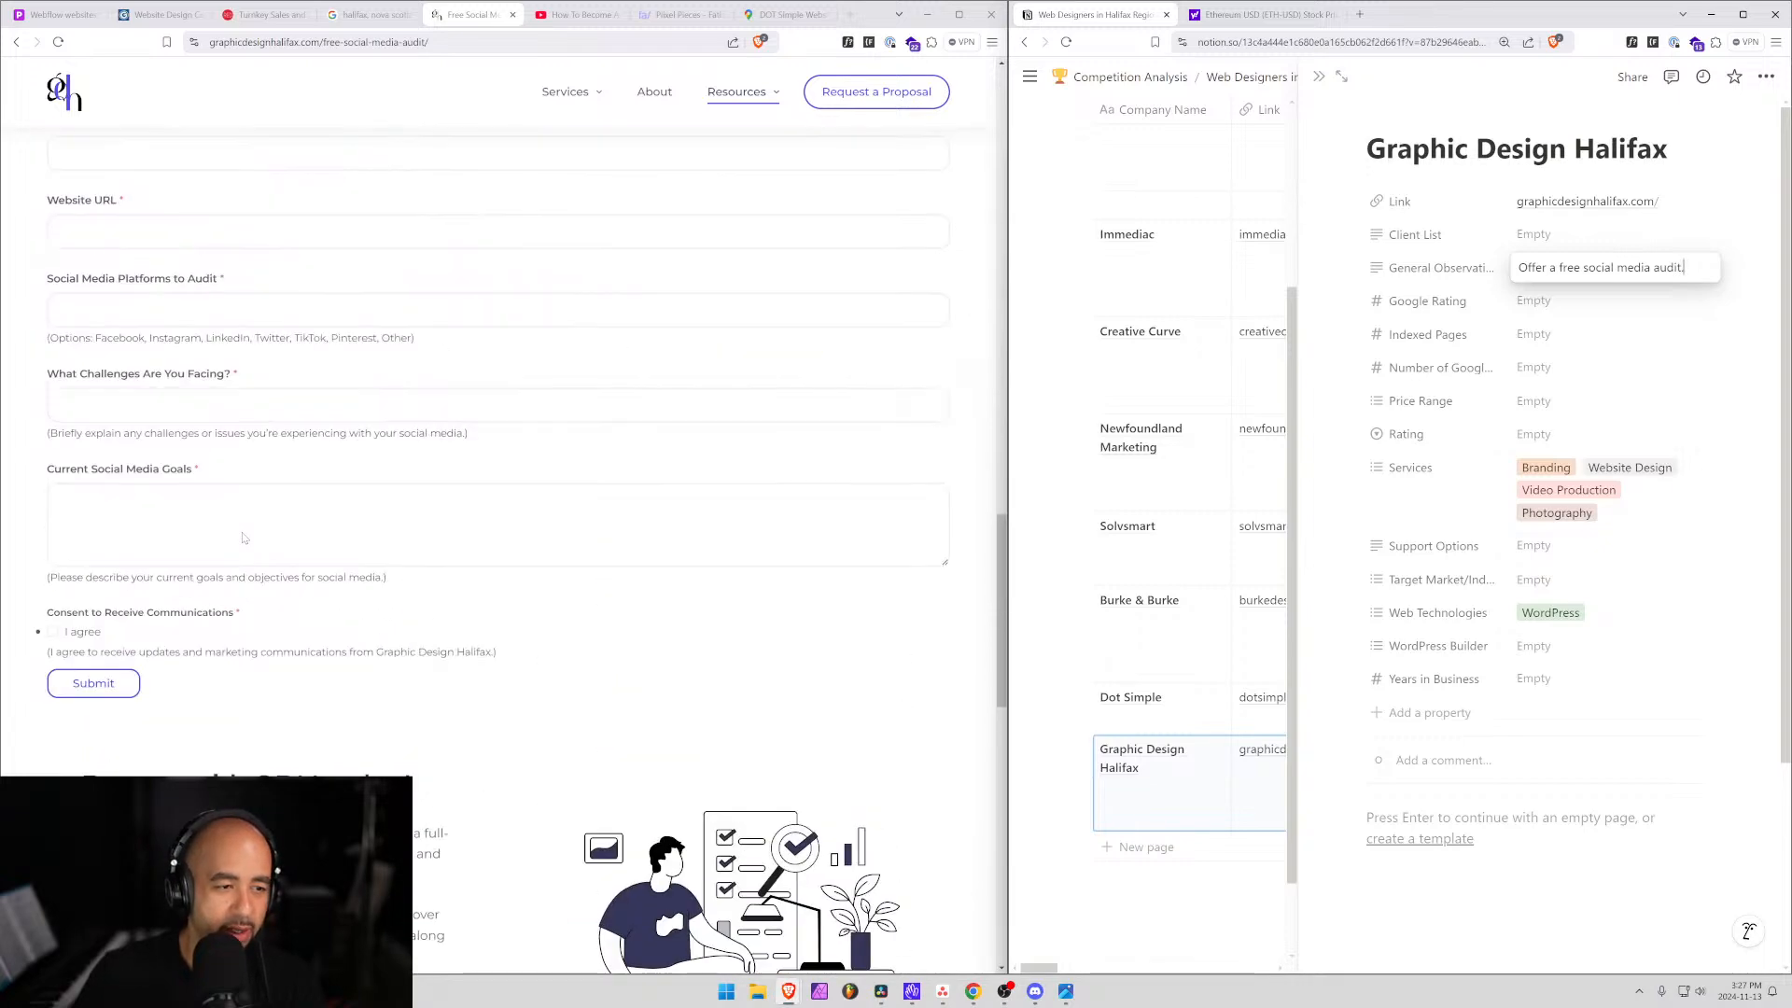
scroll(630, 637, up, 4)
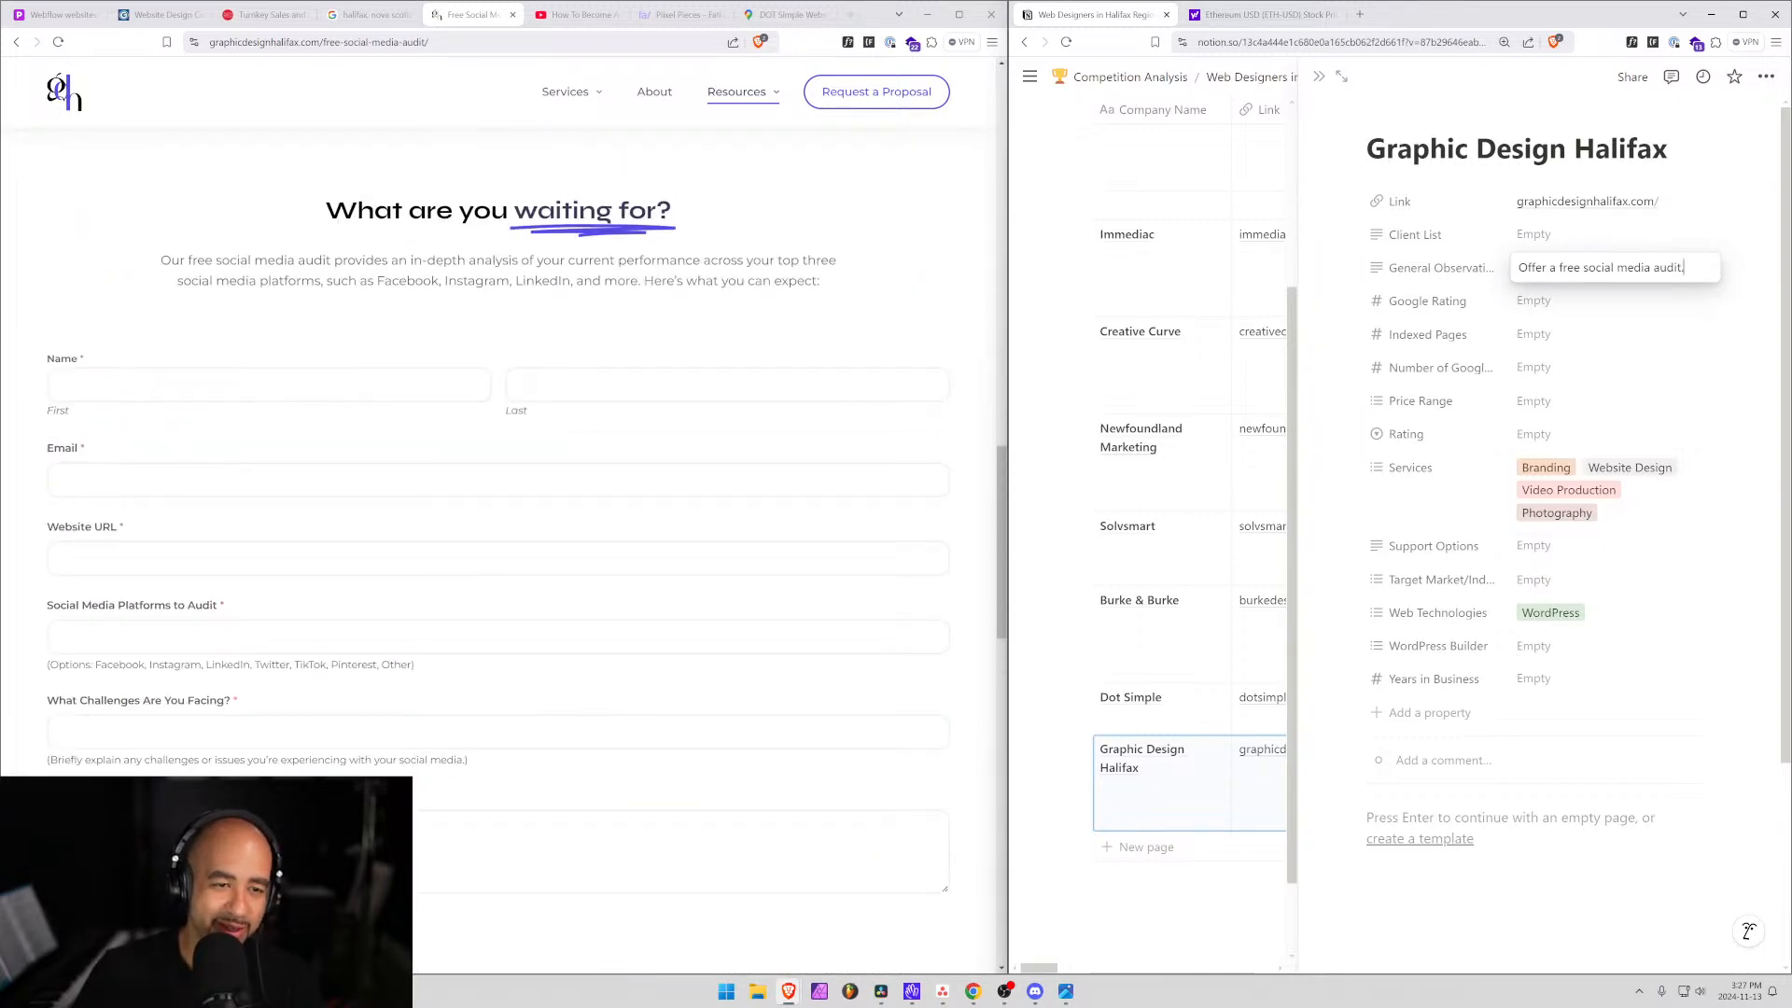
scroll(367, 285, down, 6)
scroll(367, 285, up, 2)
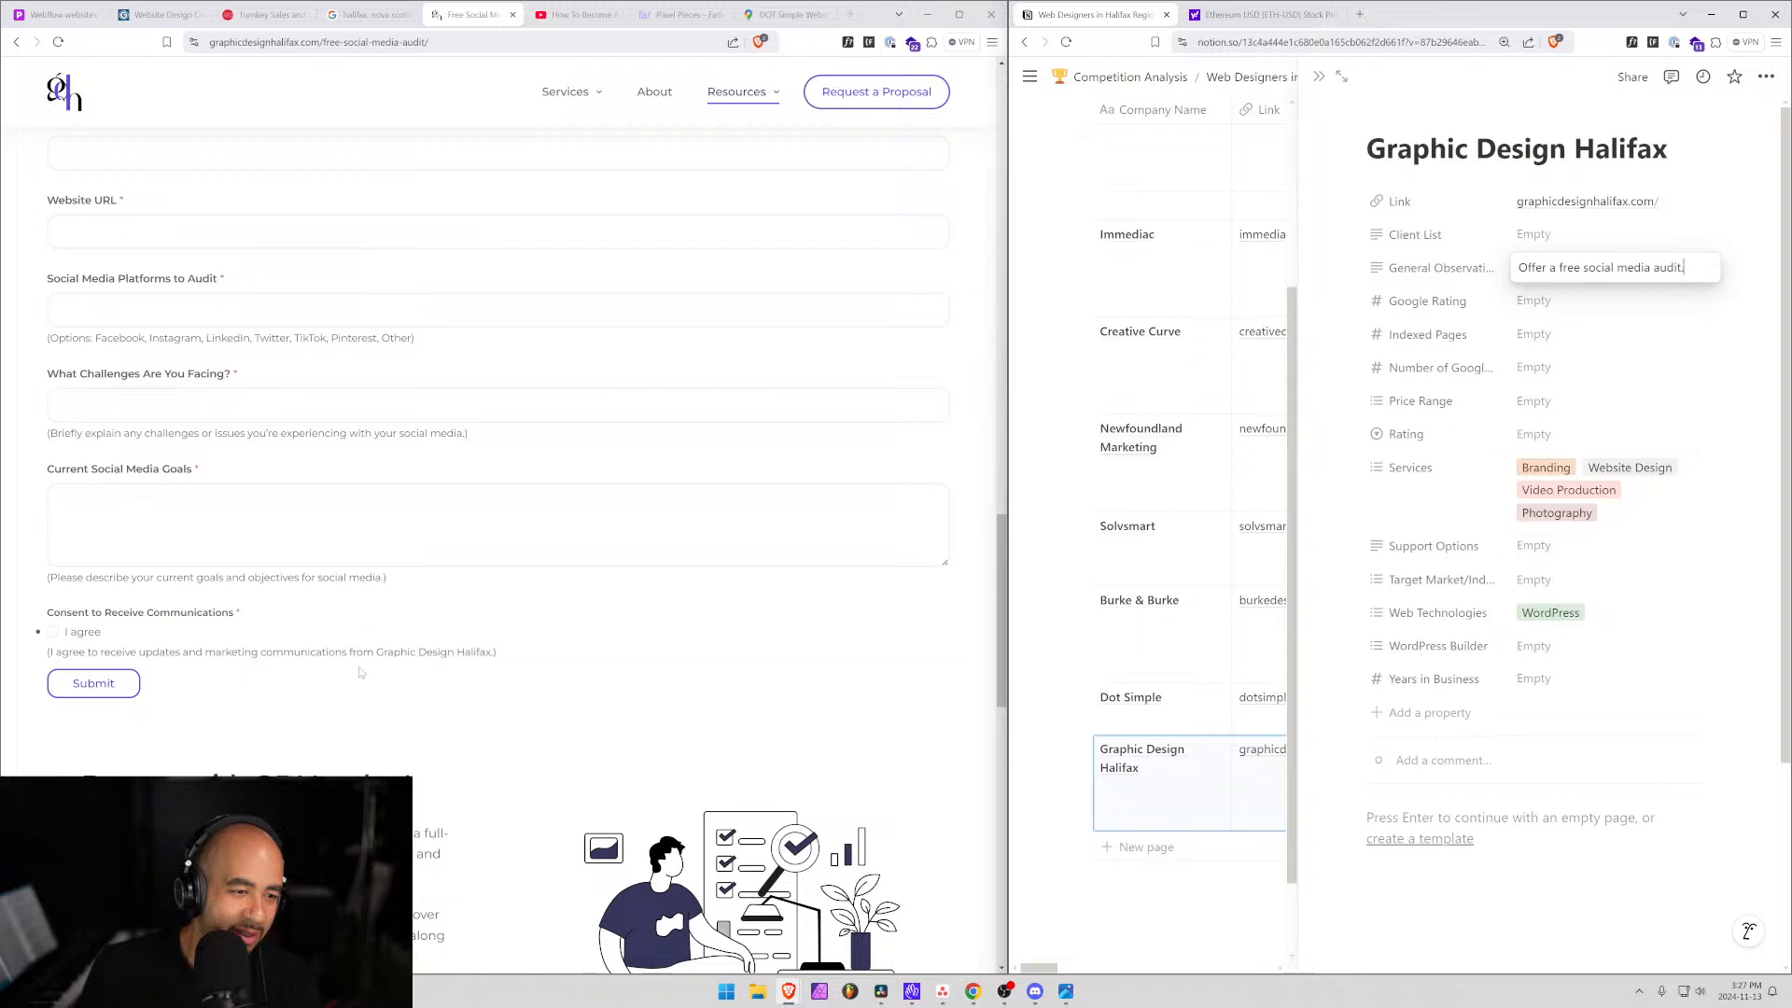
scroll(361, 672, down, 3)
scroll(361, 672, up, 20)
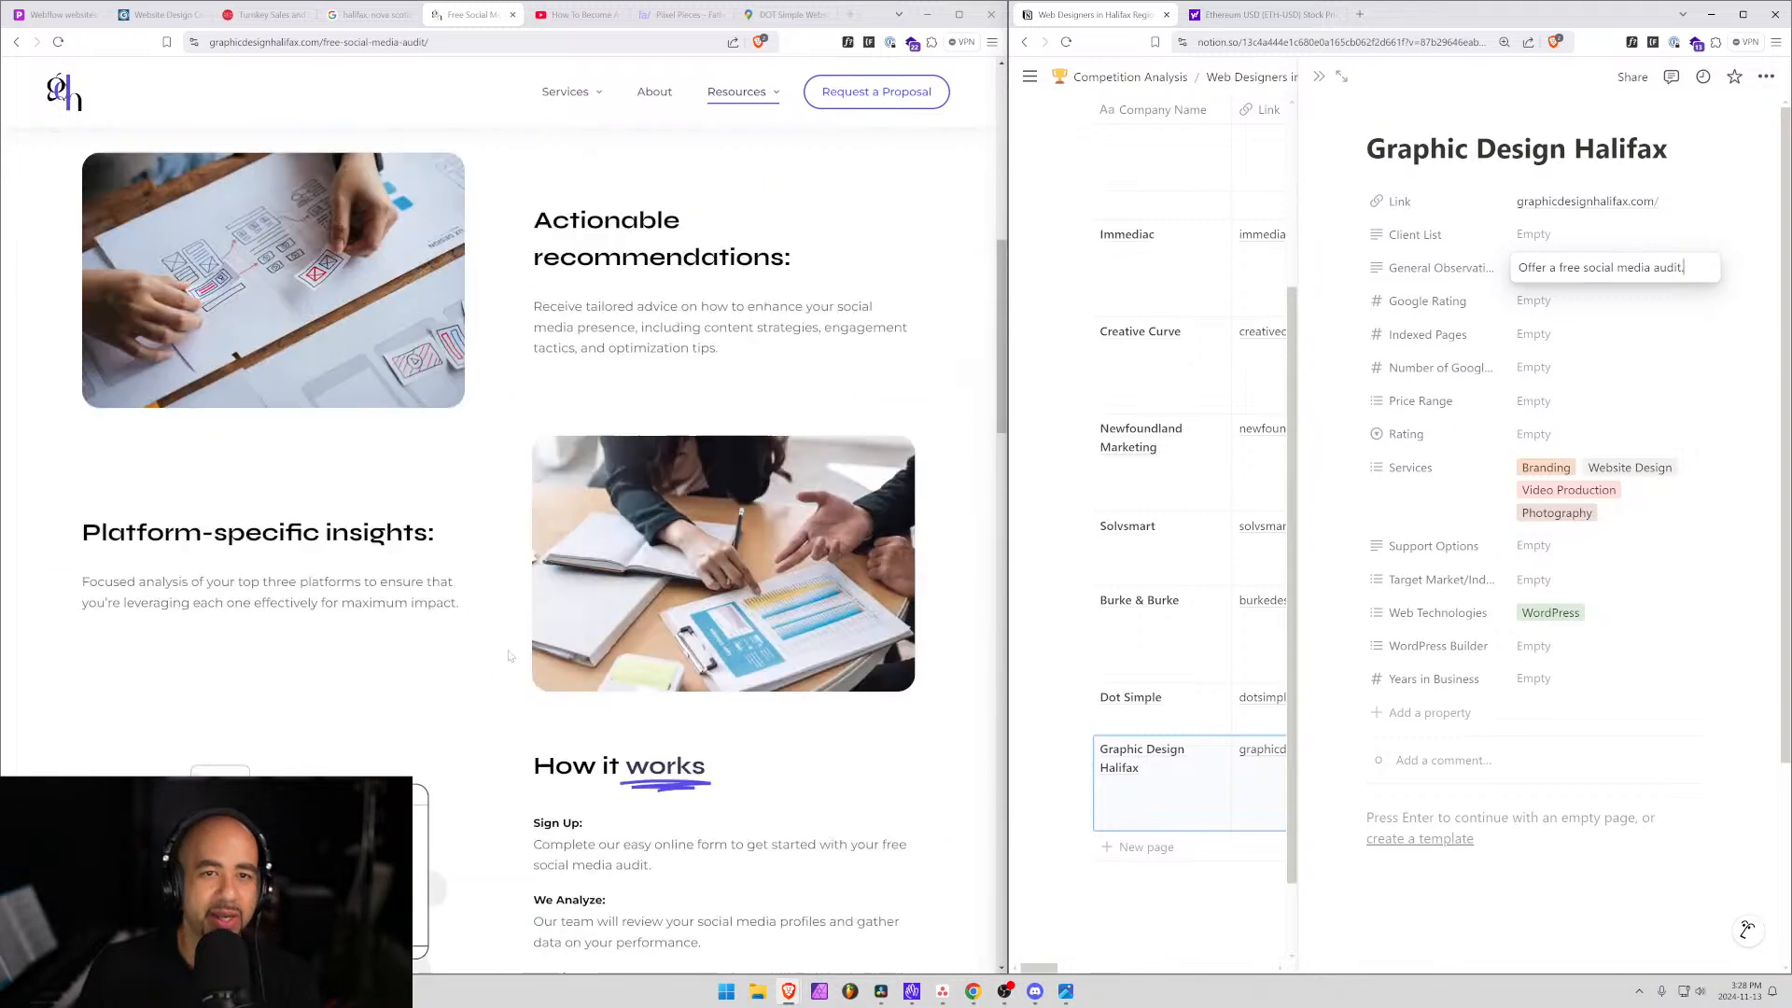
Open the site's blog under Resources and browse its articles.
mouse_move(737, 93)
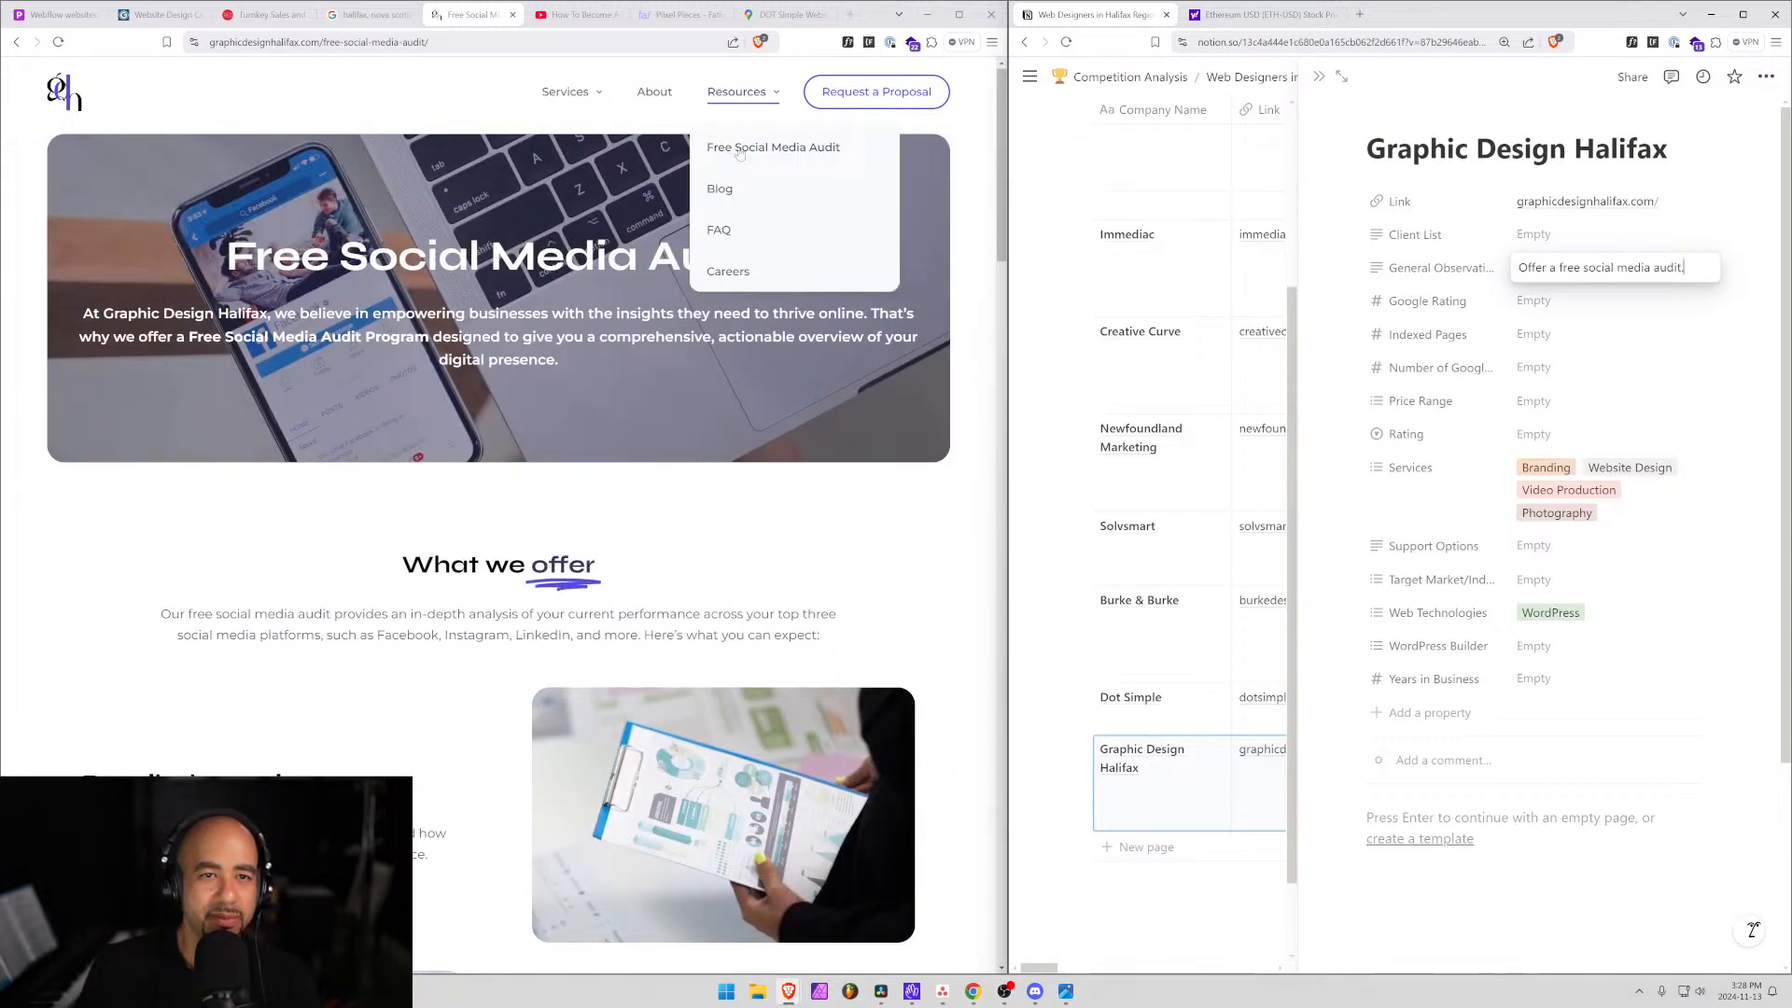
click(729, 191)
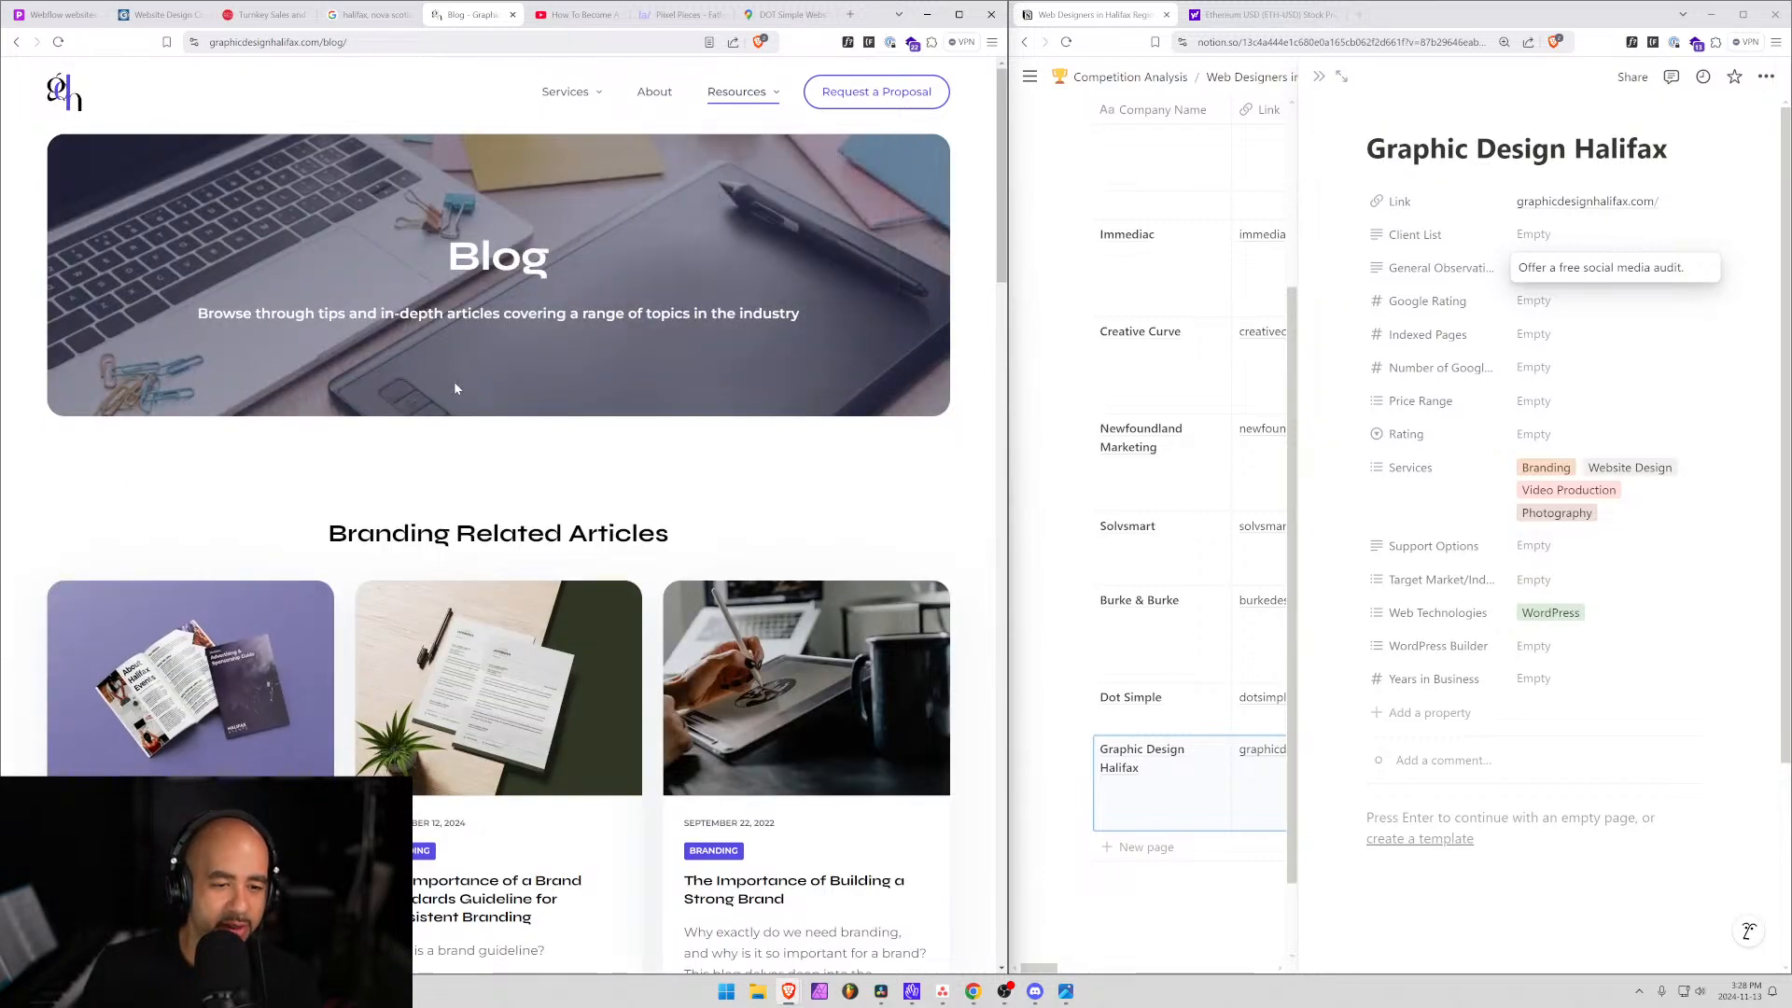
scroll(453, 385, down, 5)
scroll(453, 390, down, 4)
scroll(380, 547, down, 5)
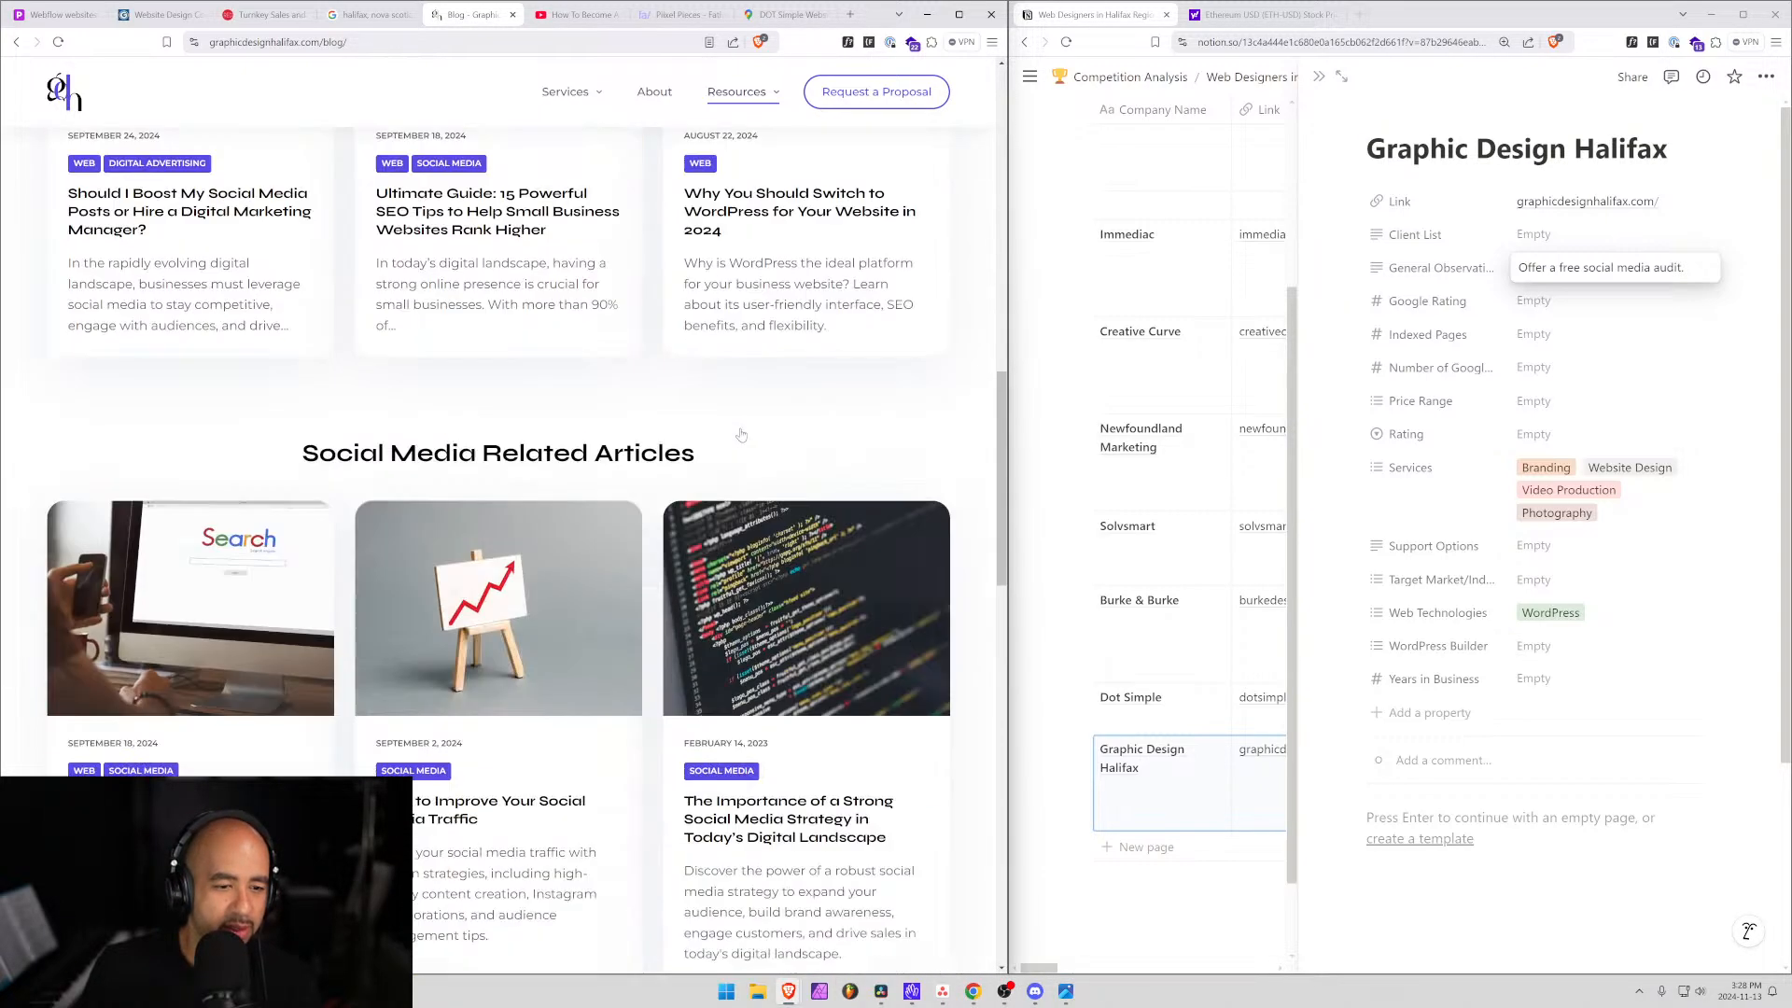
scroll(379, 547, down, 6)
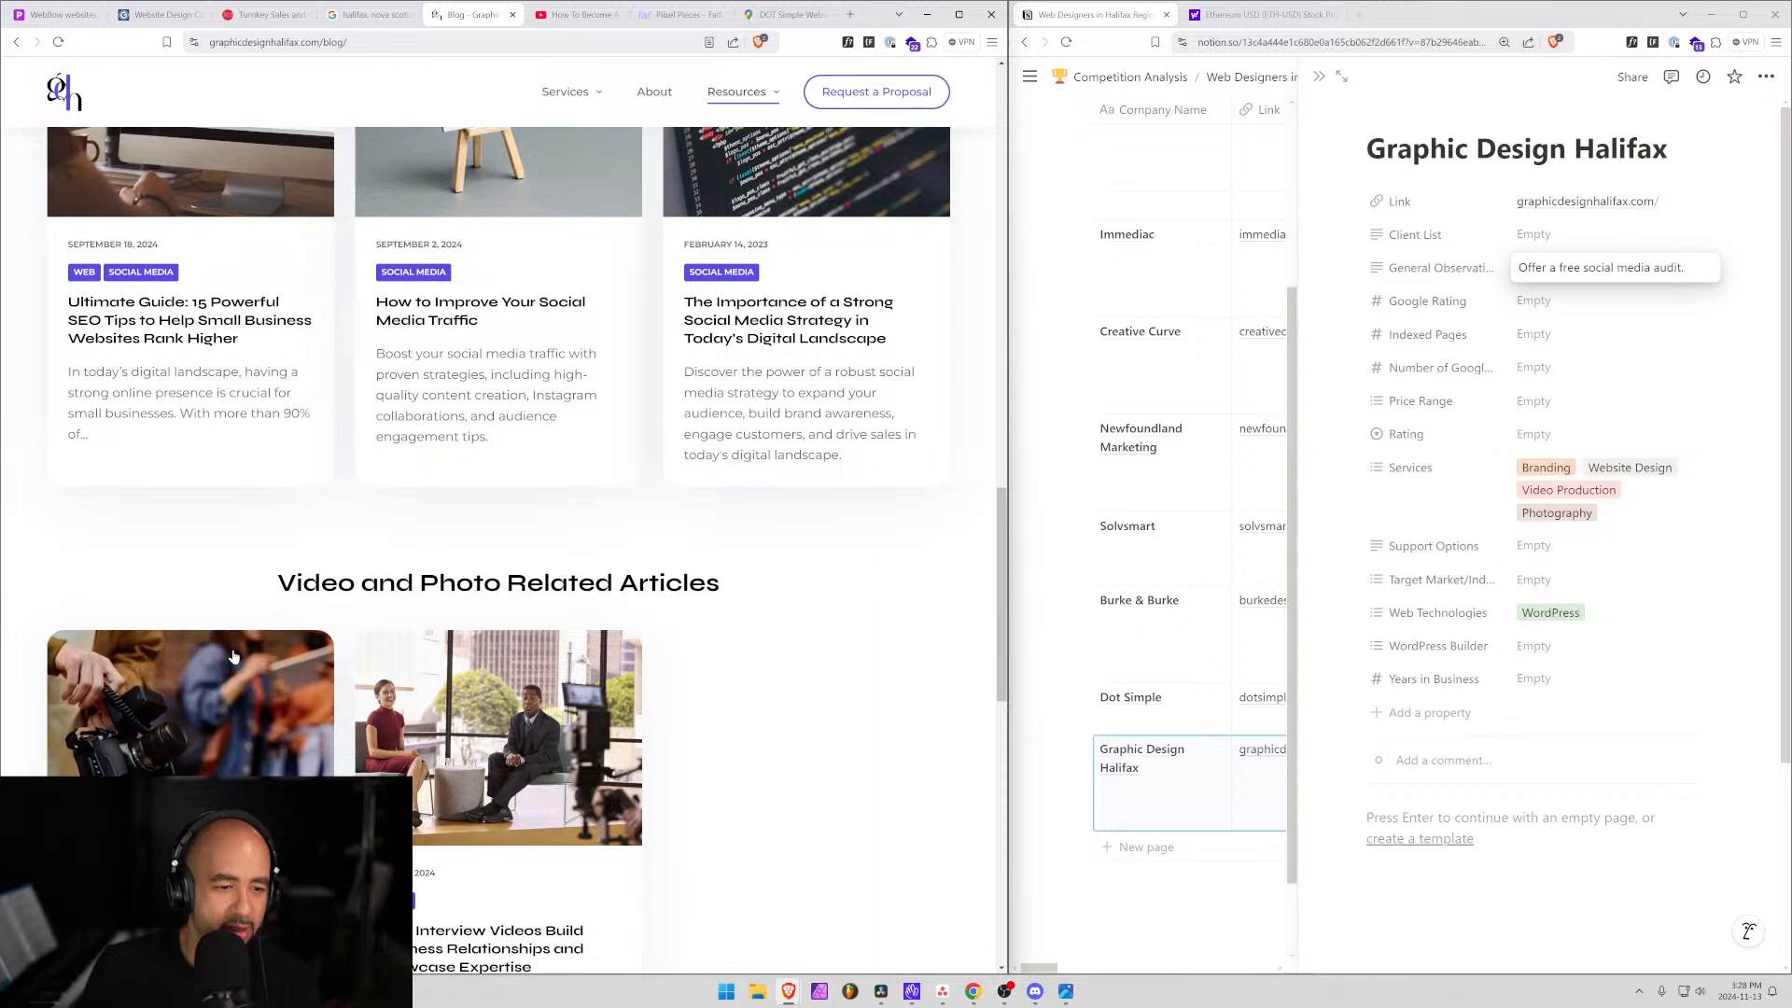
scroll(241, 651, down, 1)
scroll(241, 651, up, 20)
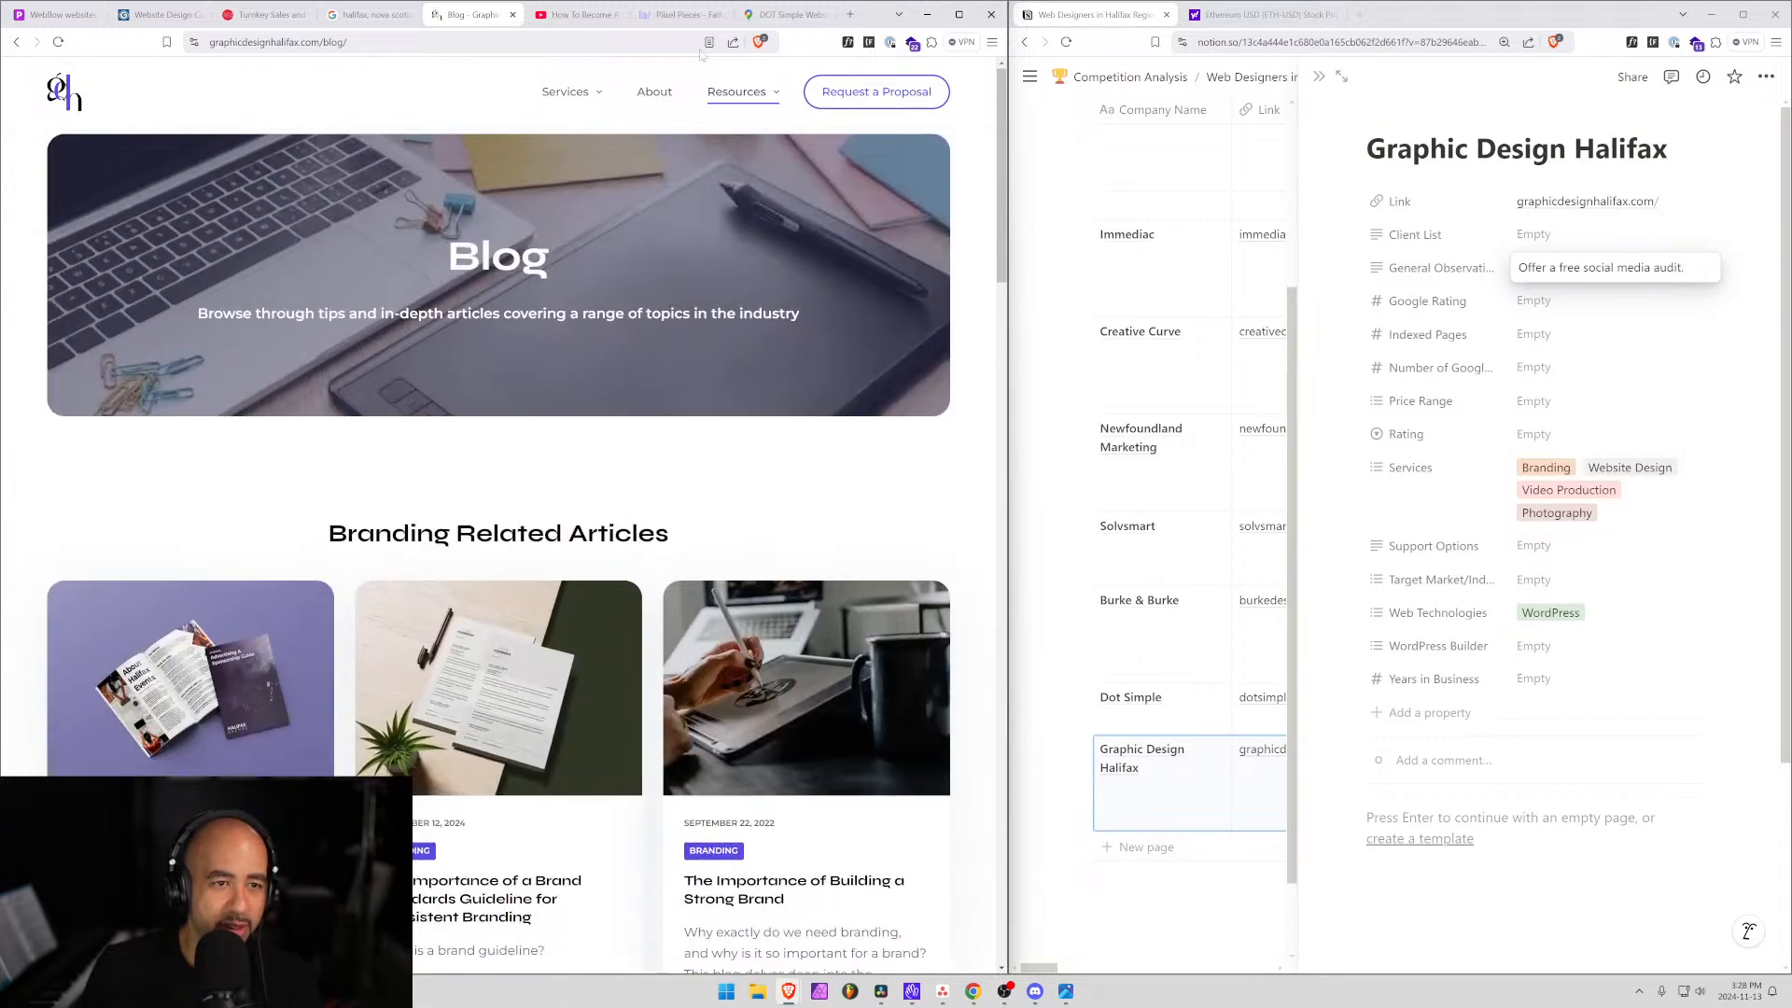
Open Resources > FAQ and scroll through the FAQ page.
mouse_move(745, 84)
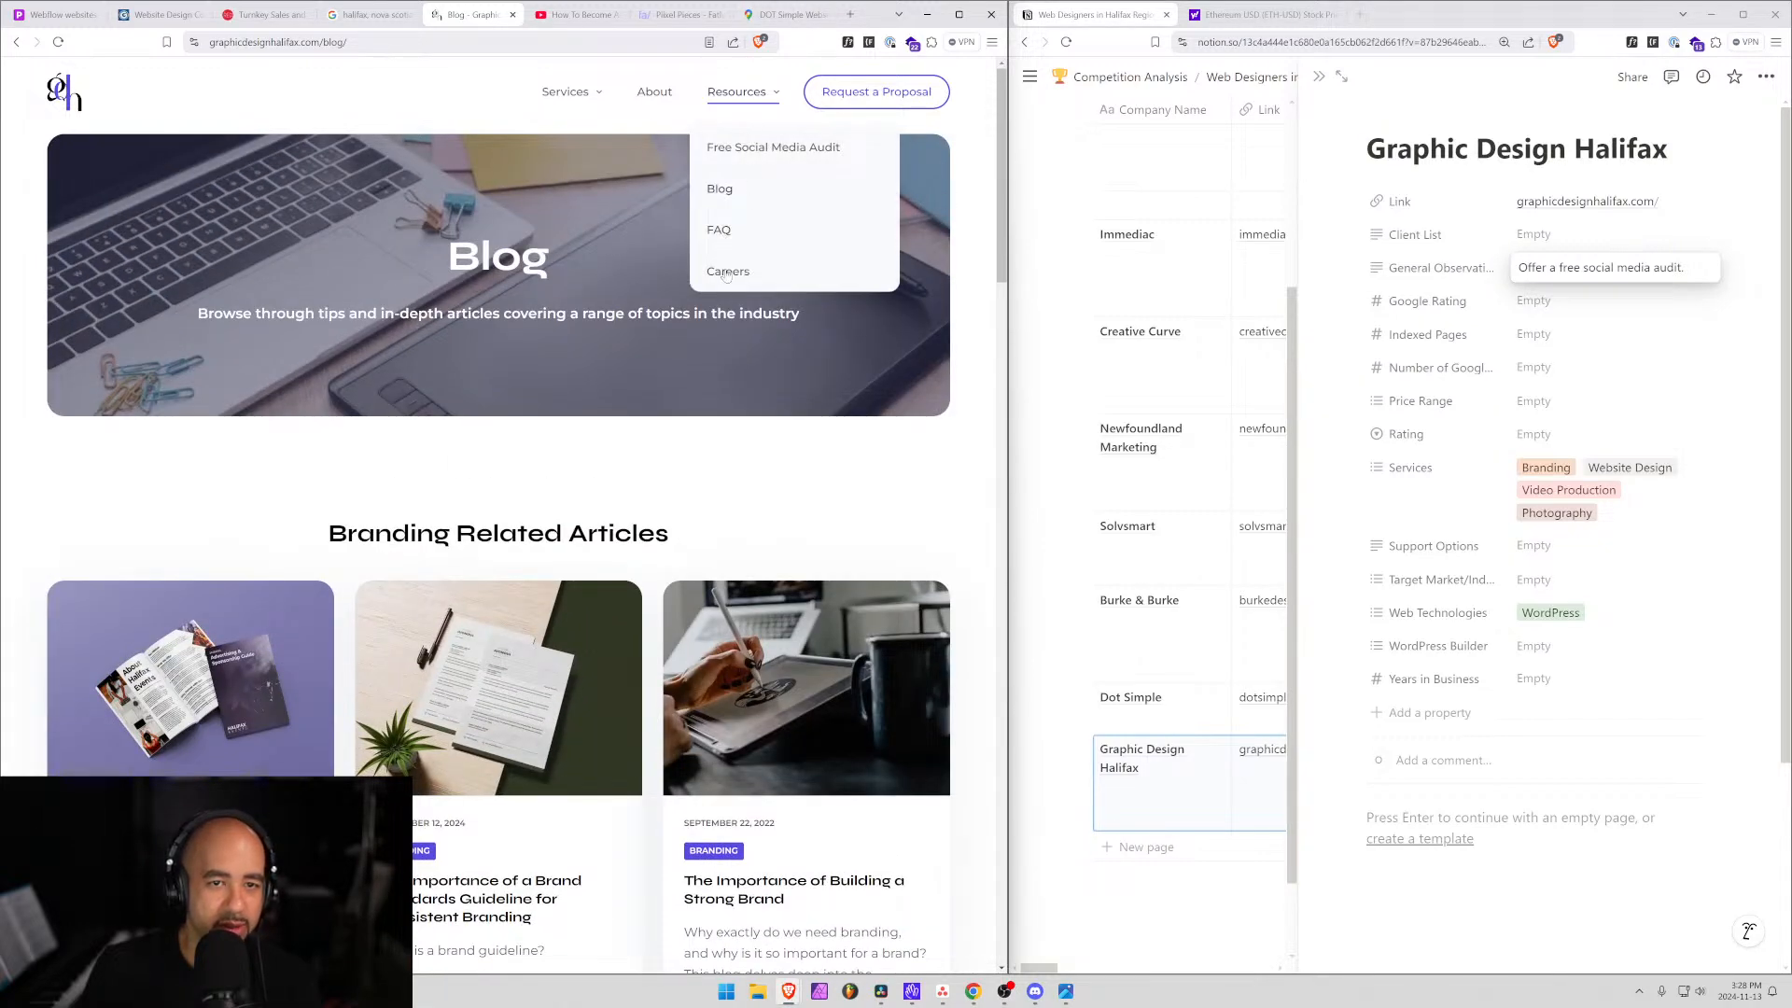
click(719, 234)
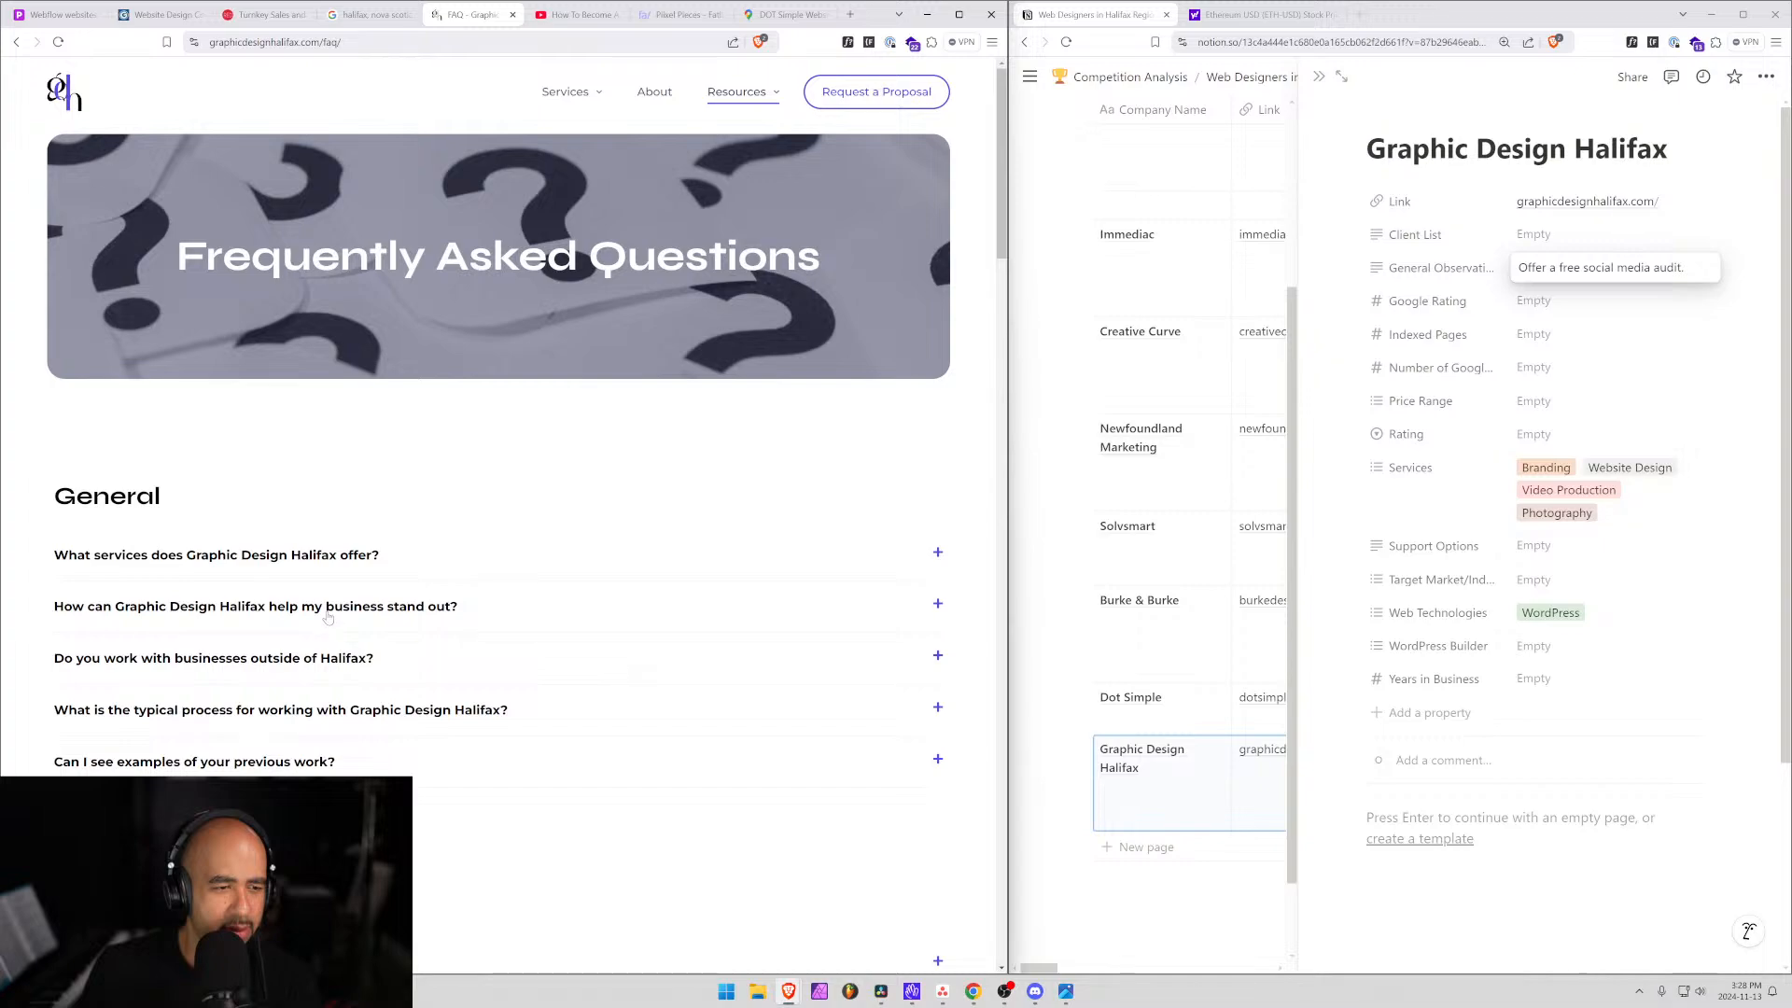
scroll(433, 766, down, 20)
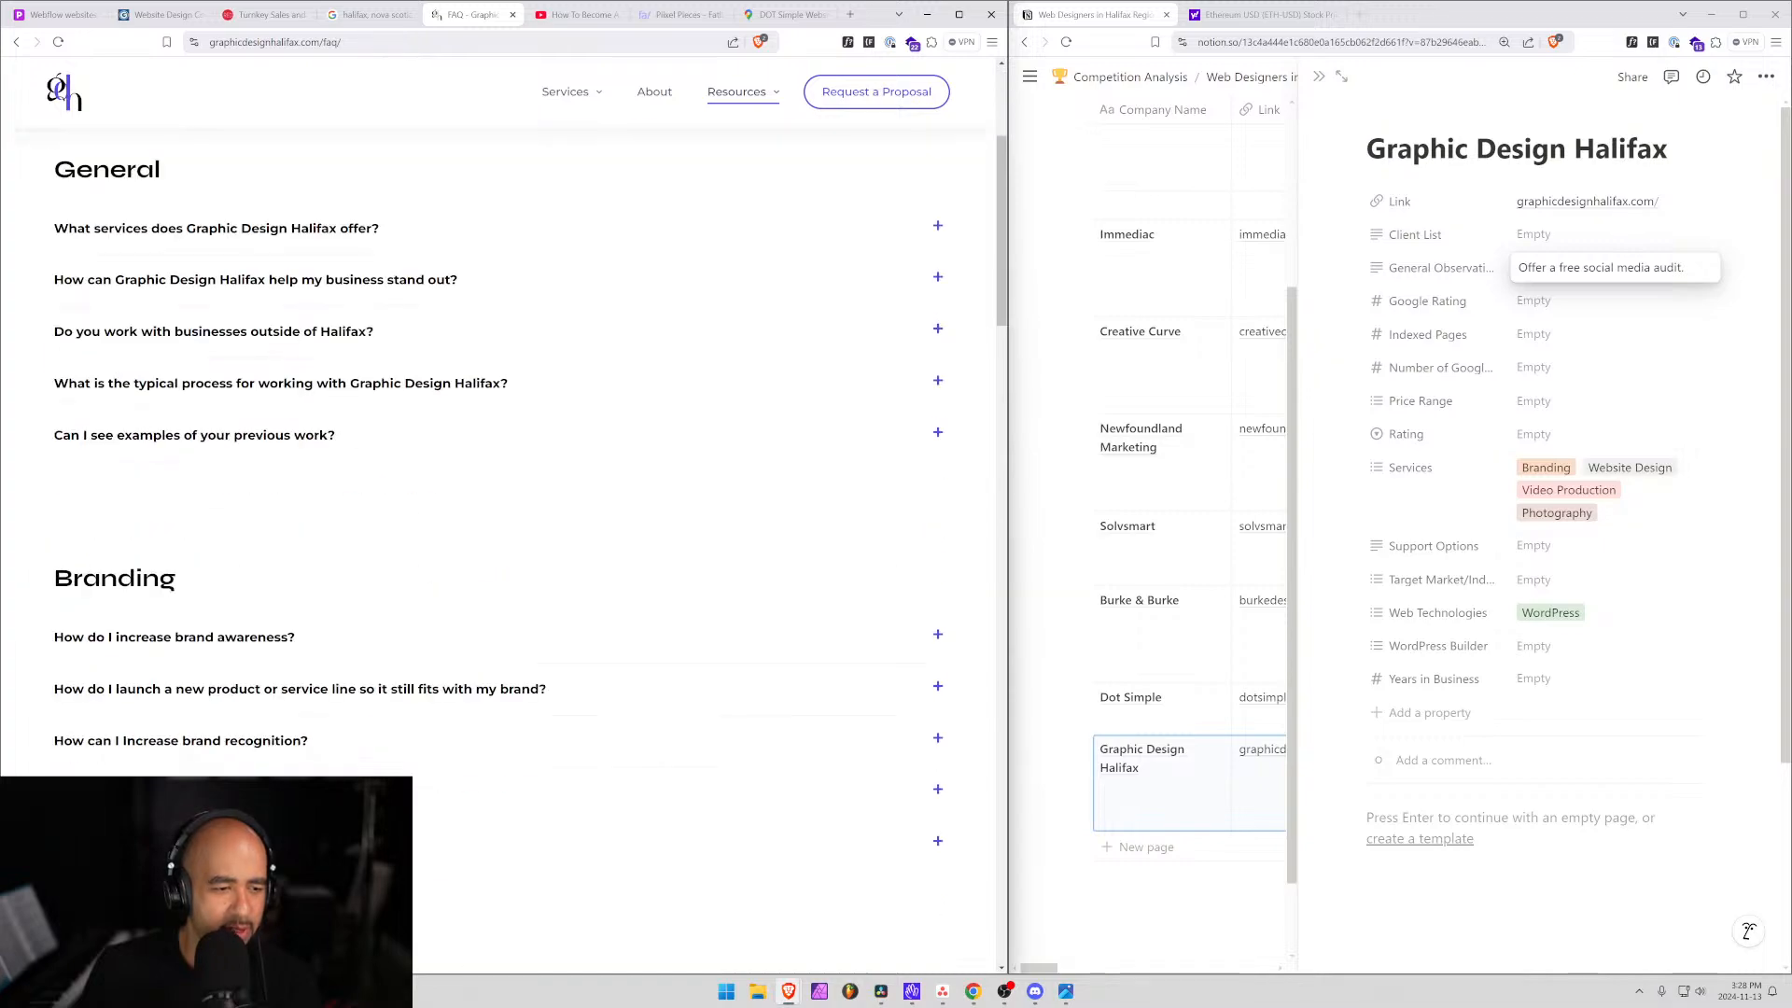
scroll(504, 551, down, 5)
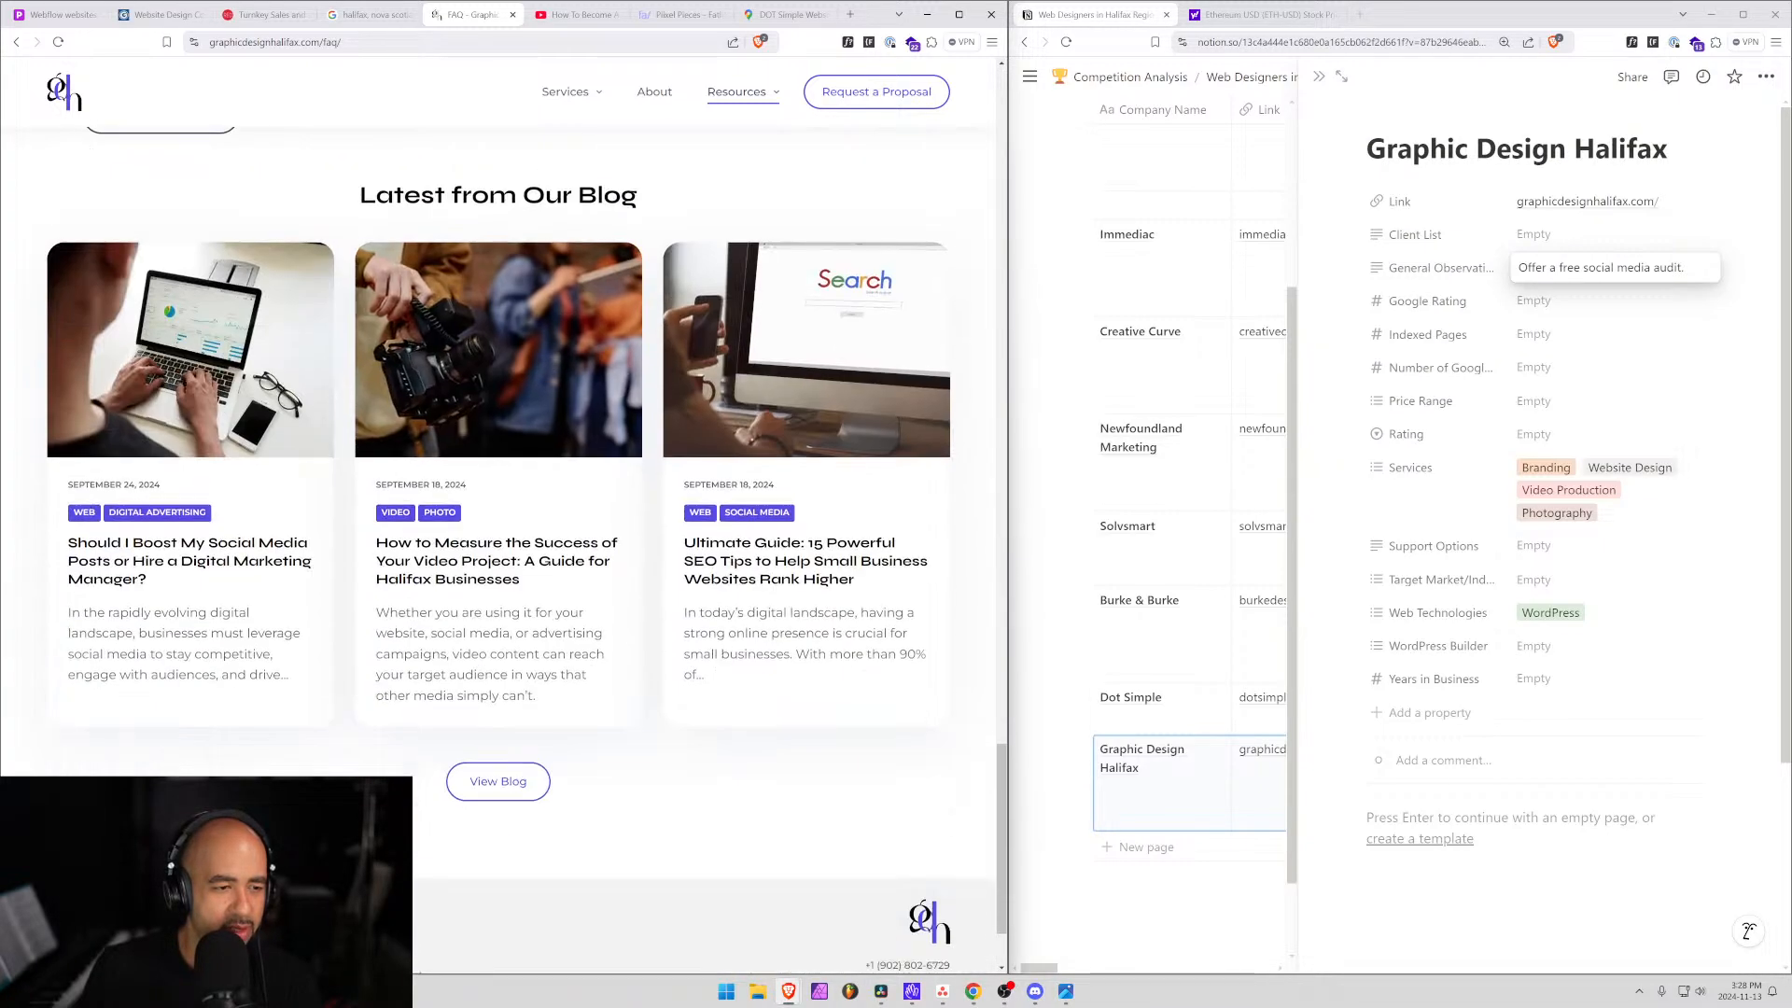
scroll(504, 551, up, 20)
Read the About page, then reach the Request a Proposal contact form with budget ranges.
click(660, 93)
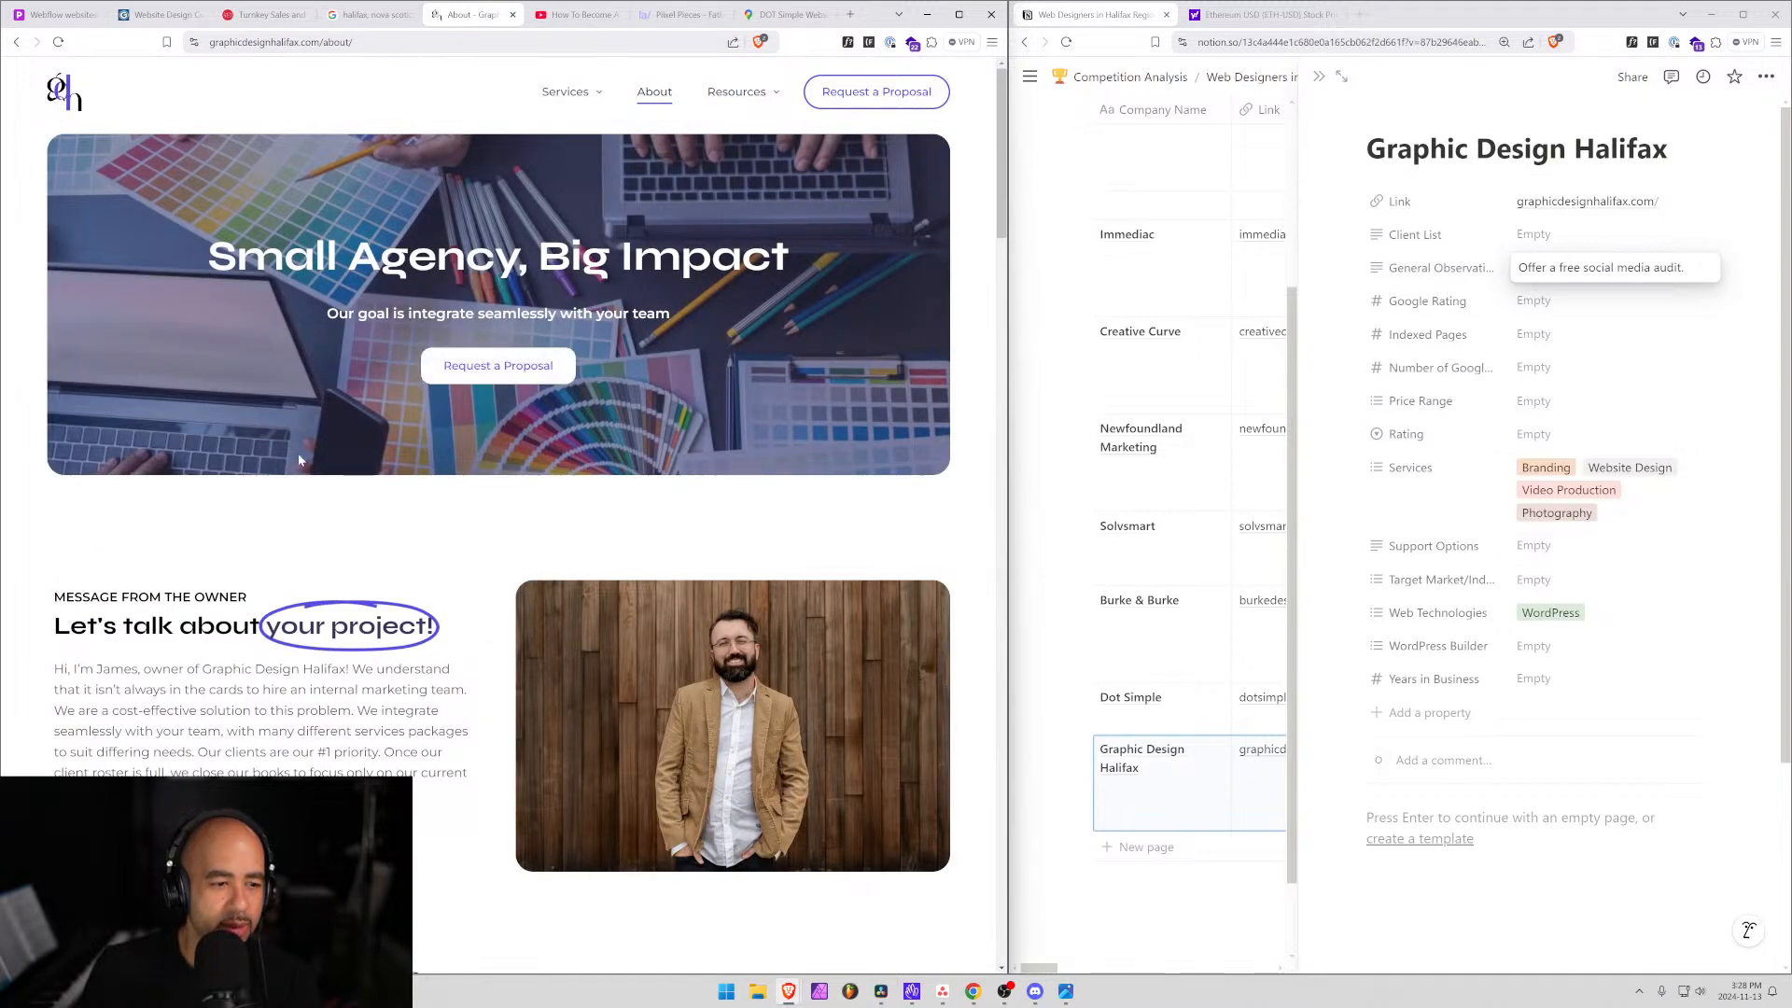
scroll(388, 590, down, 10)
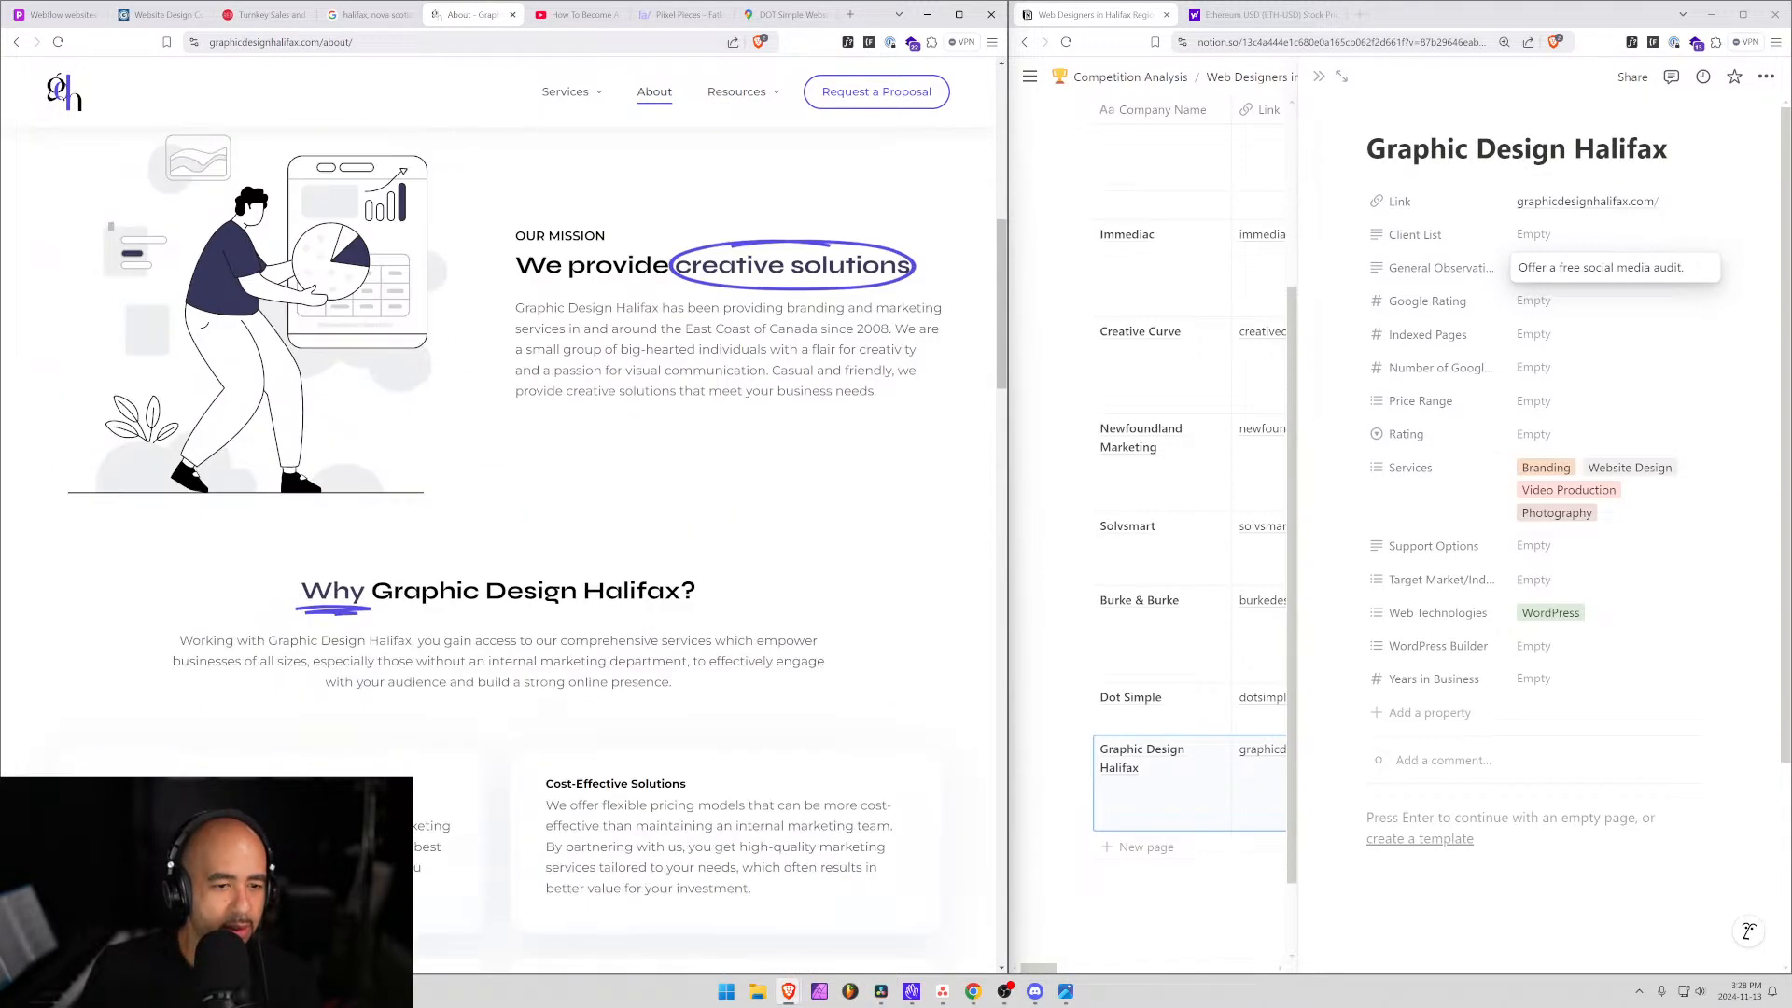
scroll(379, 595, down, 5)
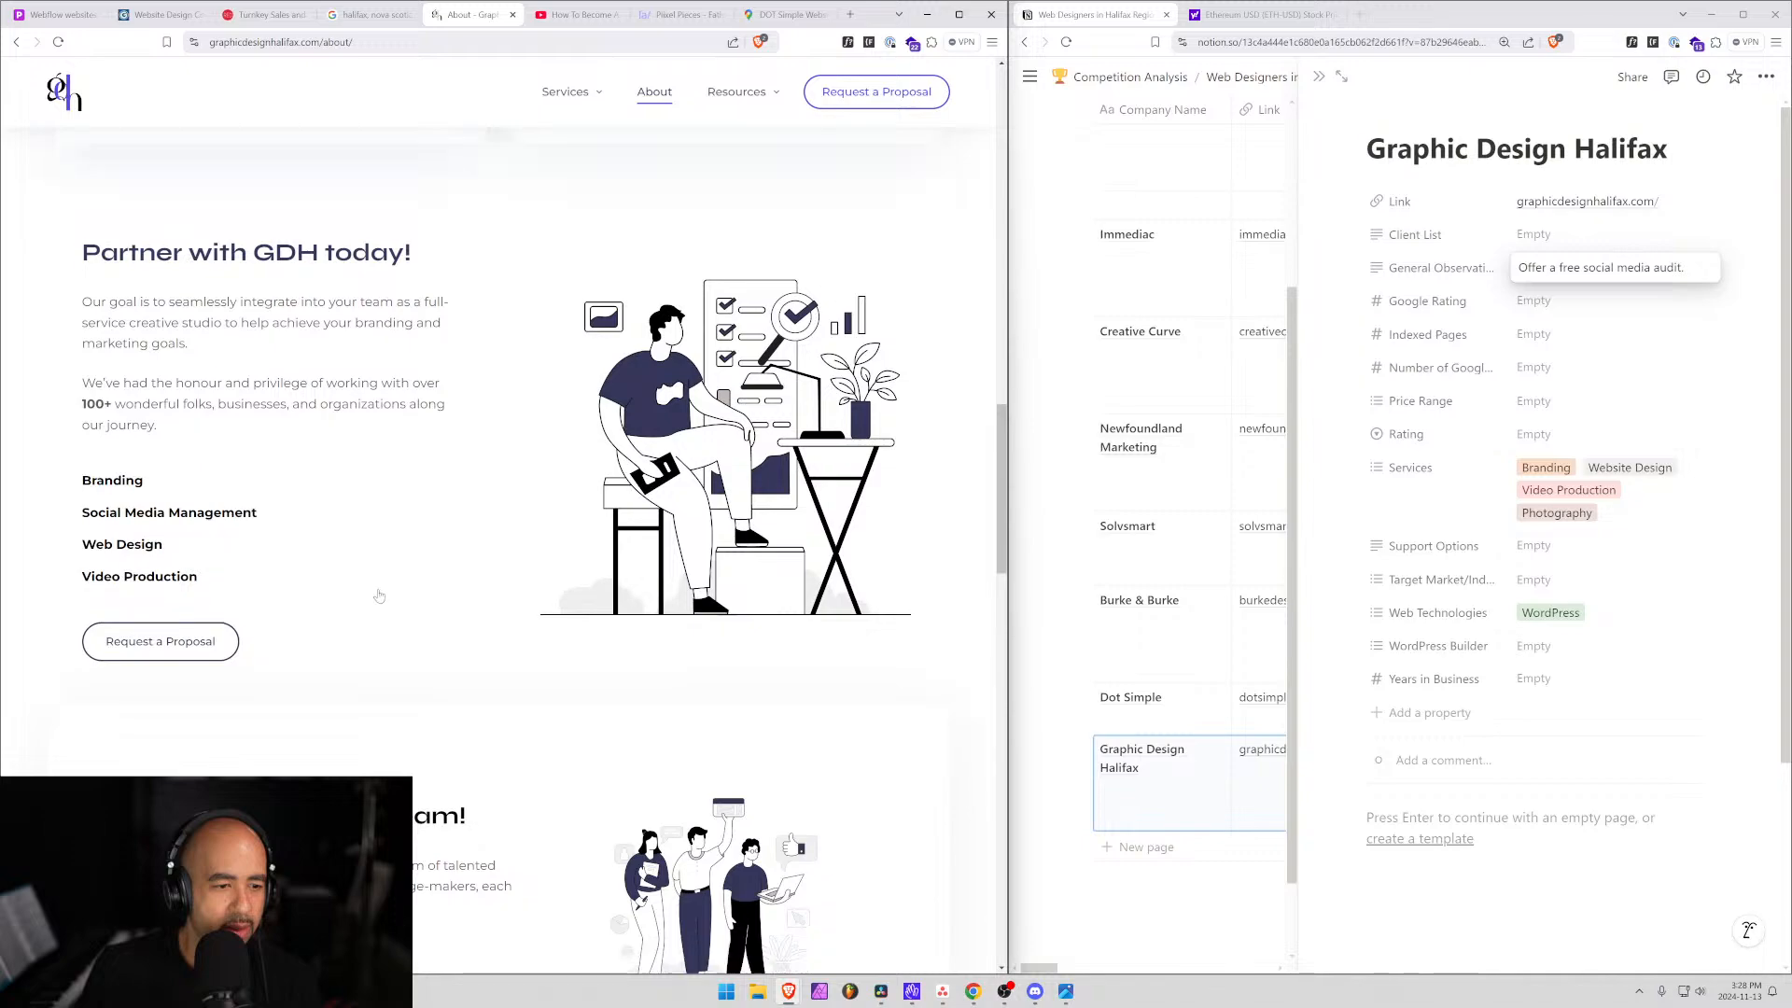
scroll(379, 595, down, 7)
scroll(379, 595, up, 20)
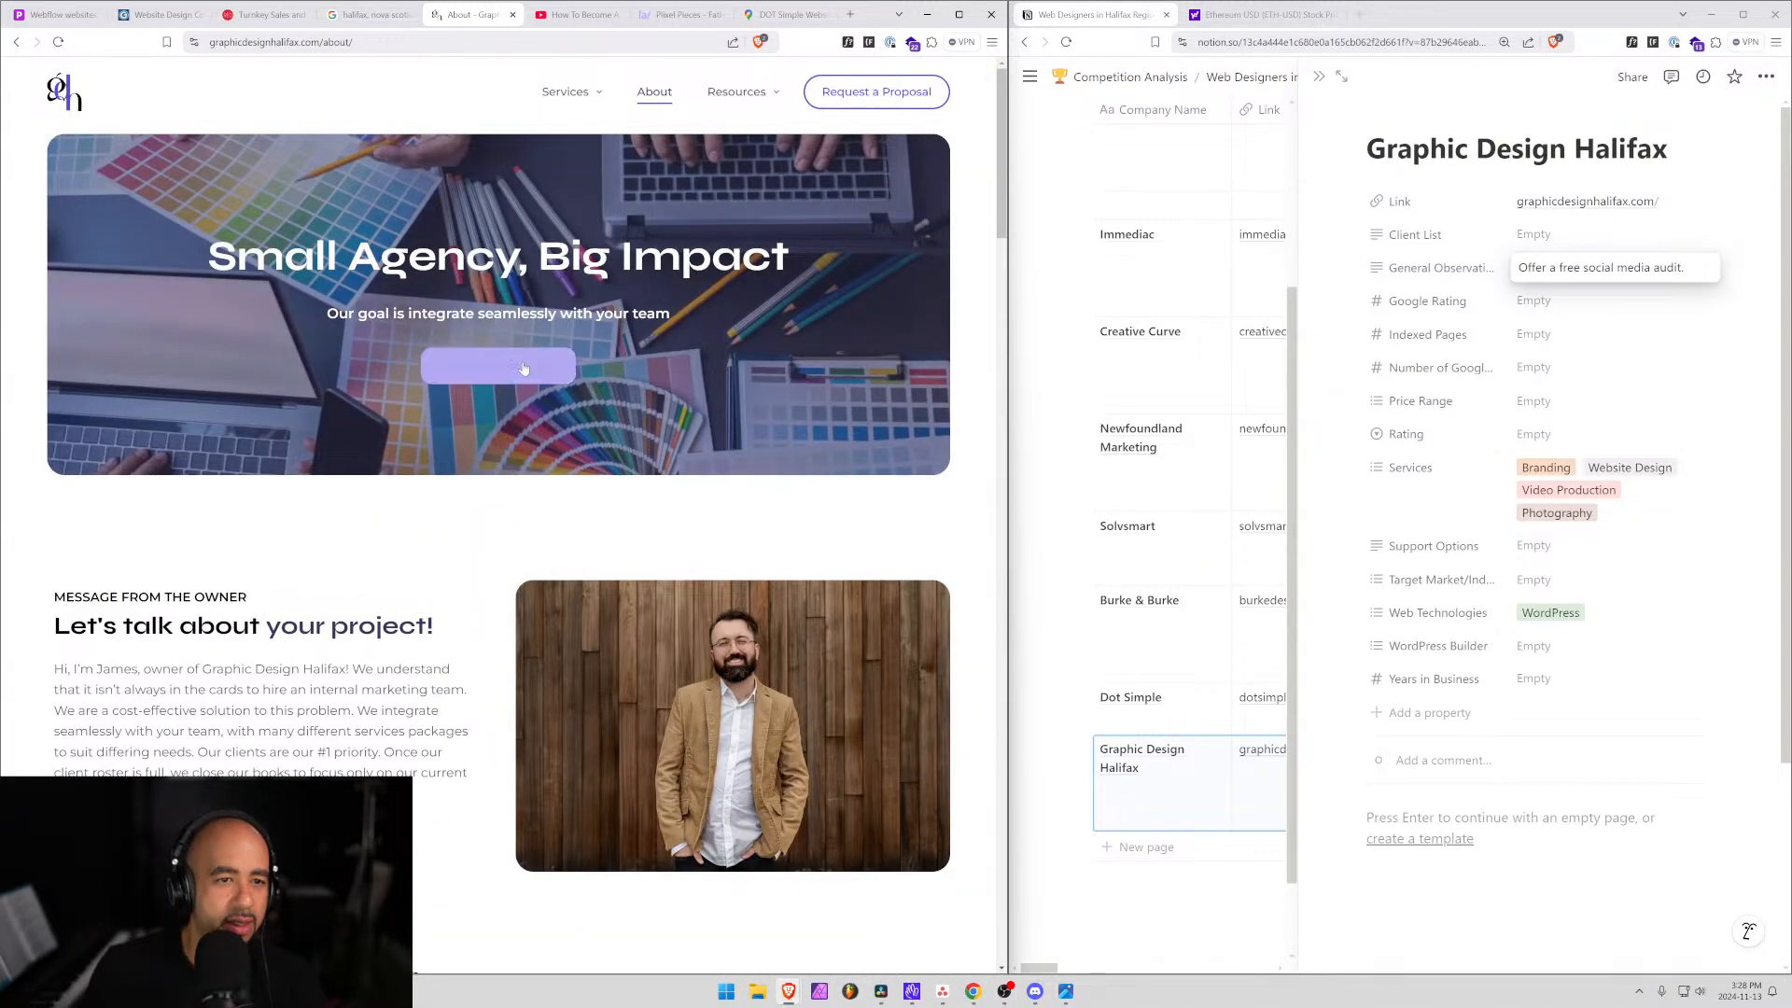
click(522, 371)
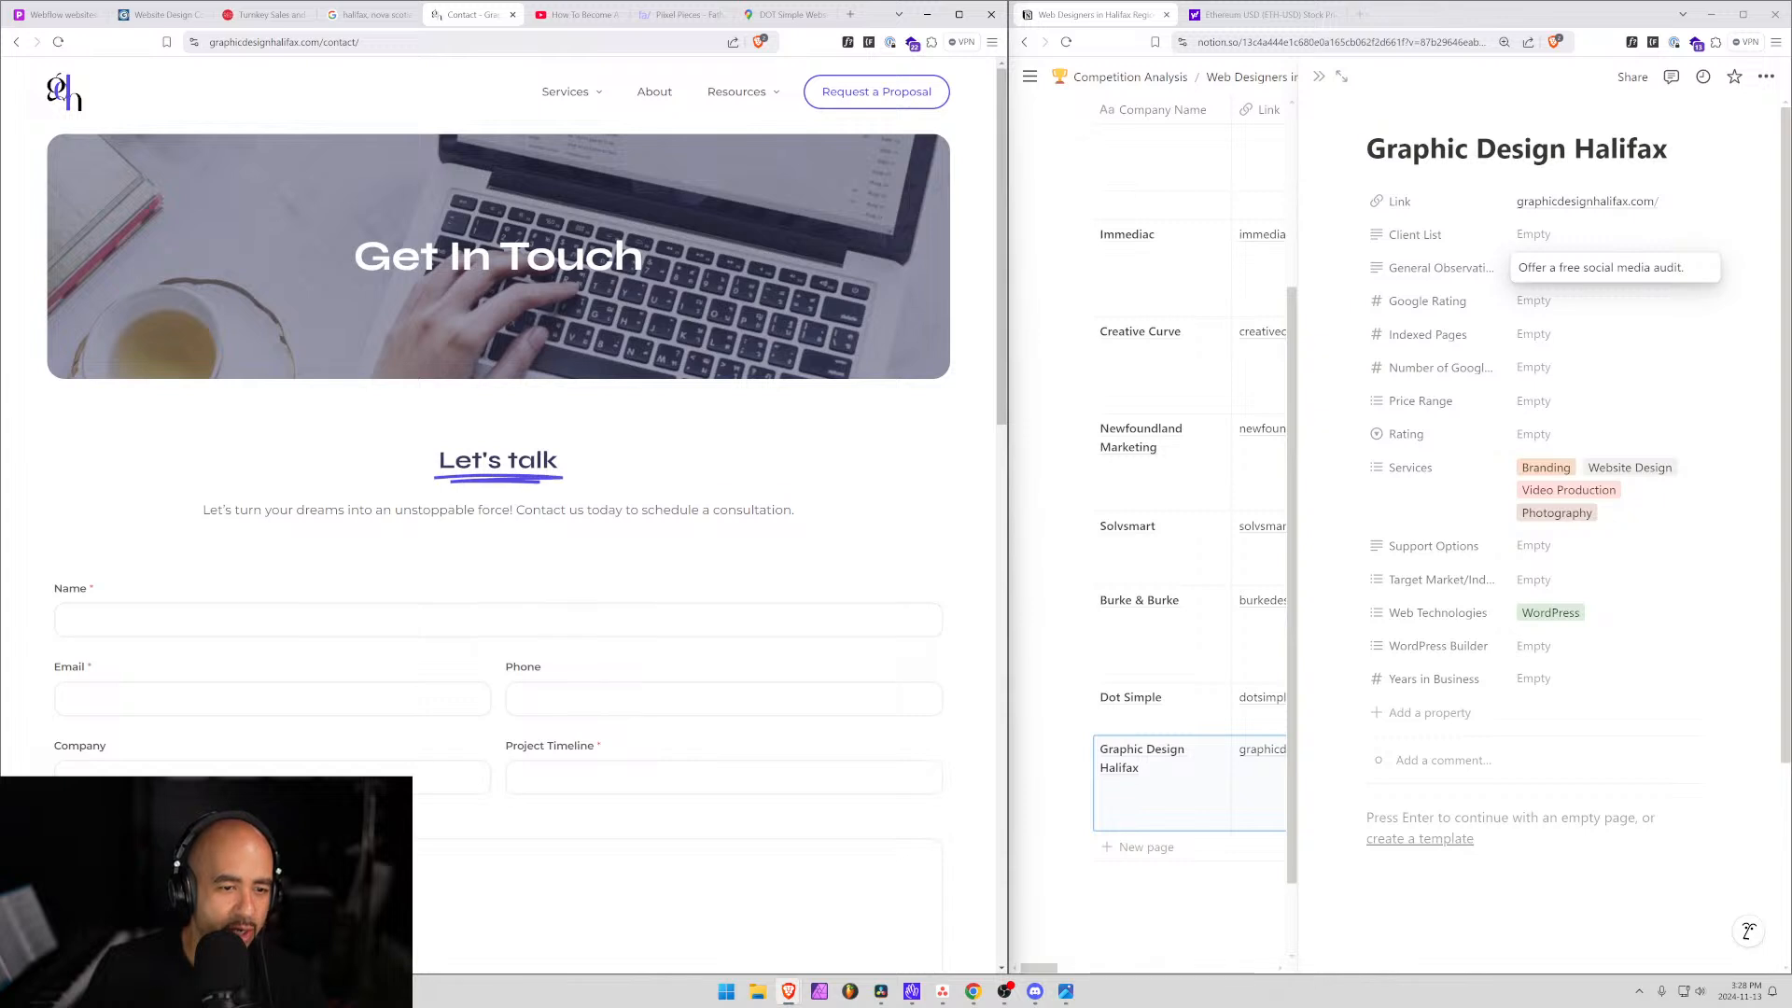
scroll(448, 452, down, 6)
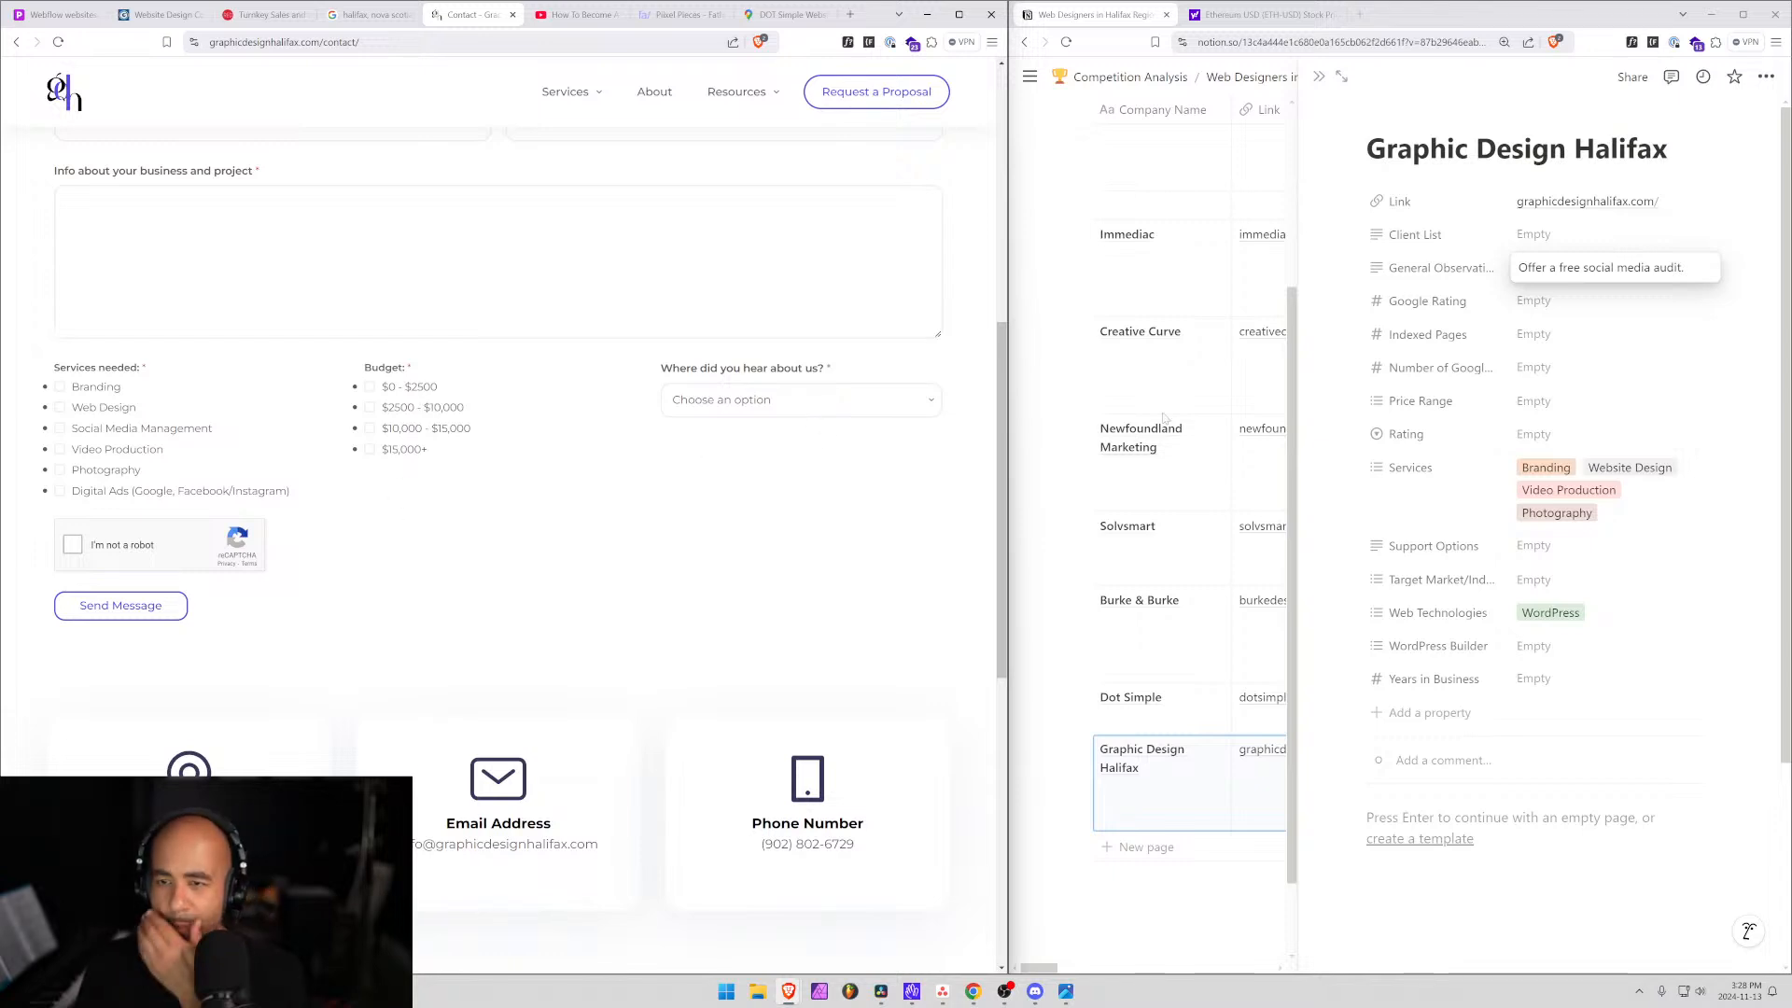
Create and apply a '0 - $15,000' Price Range tag for Graphic Design Halifax.
click(1512, 409)
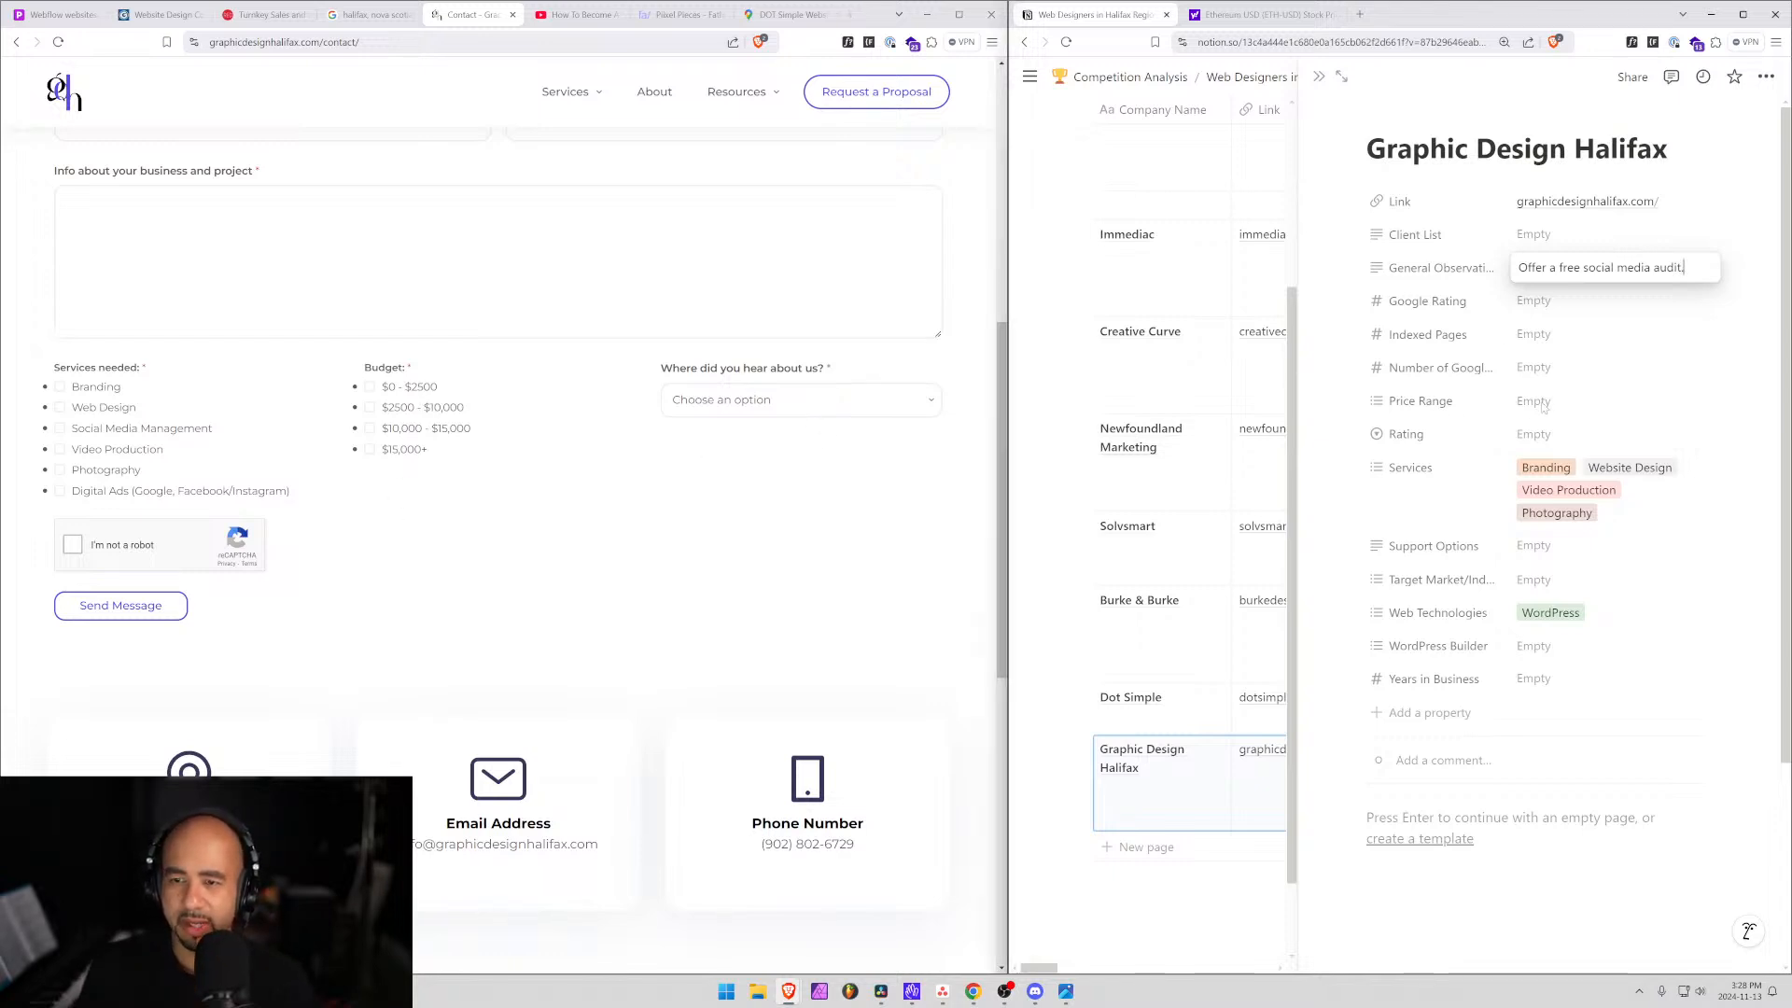
click(1538, 403)
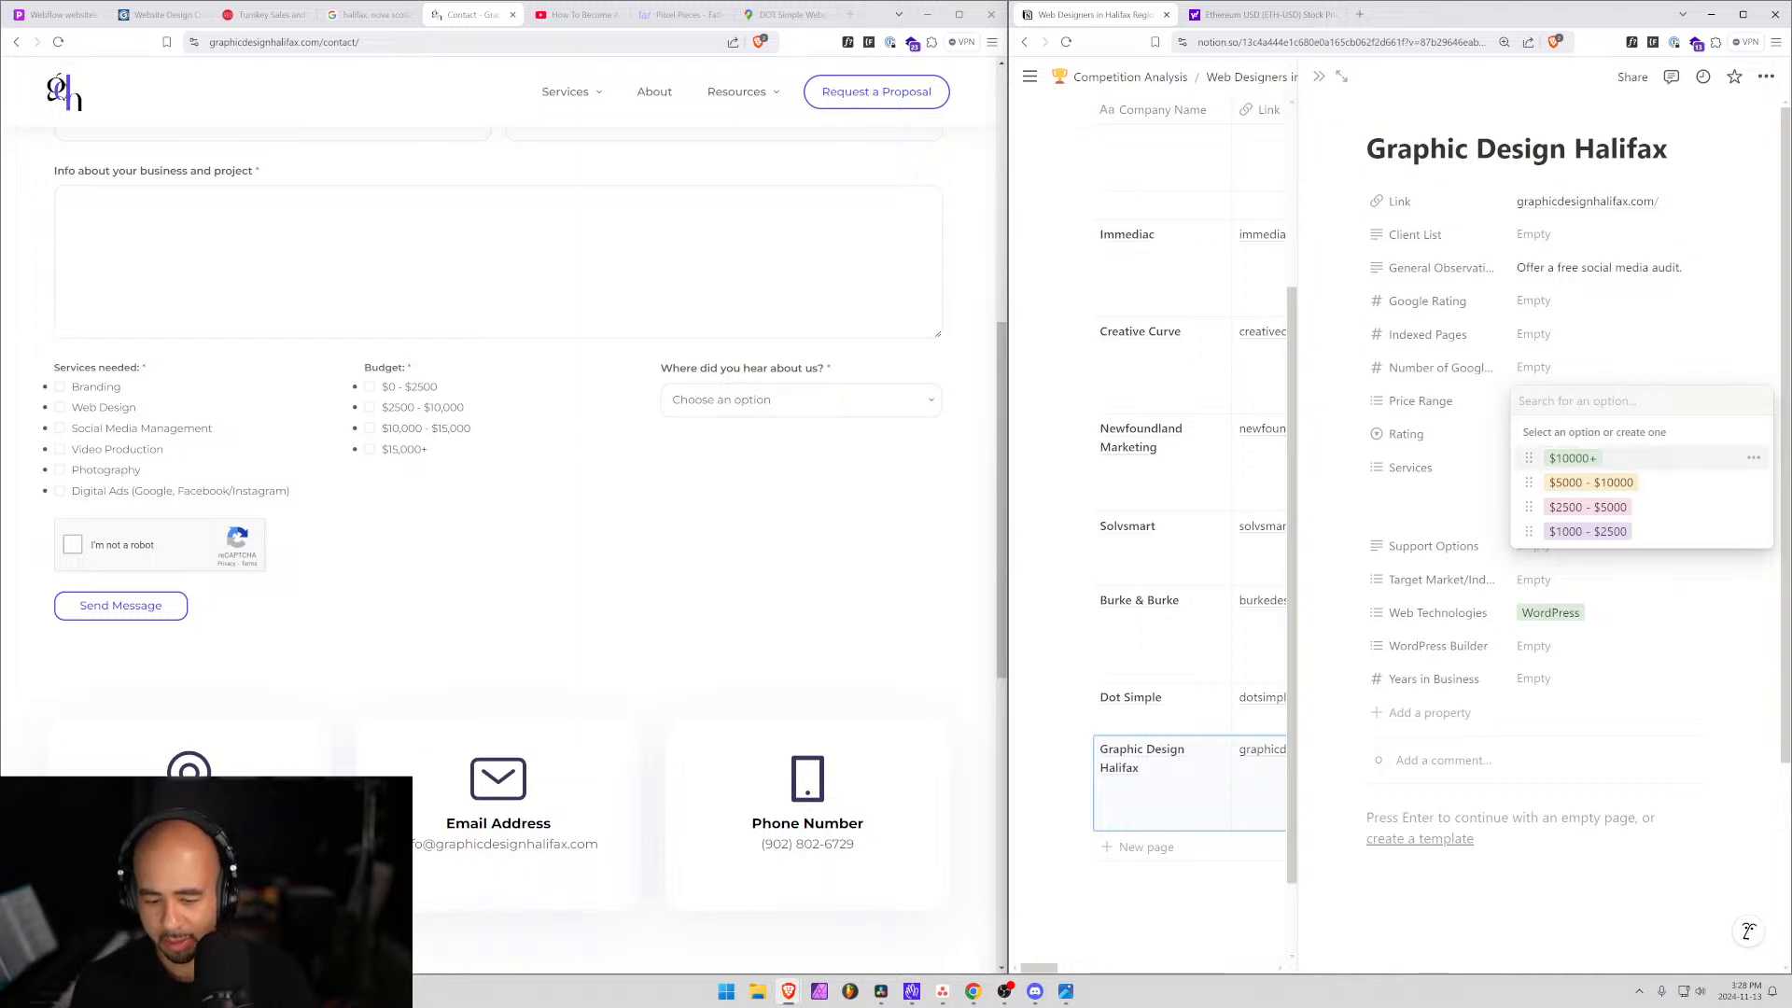
text(0 - )
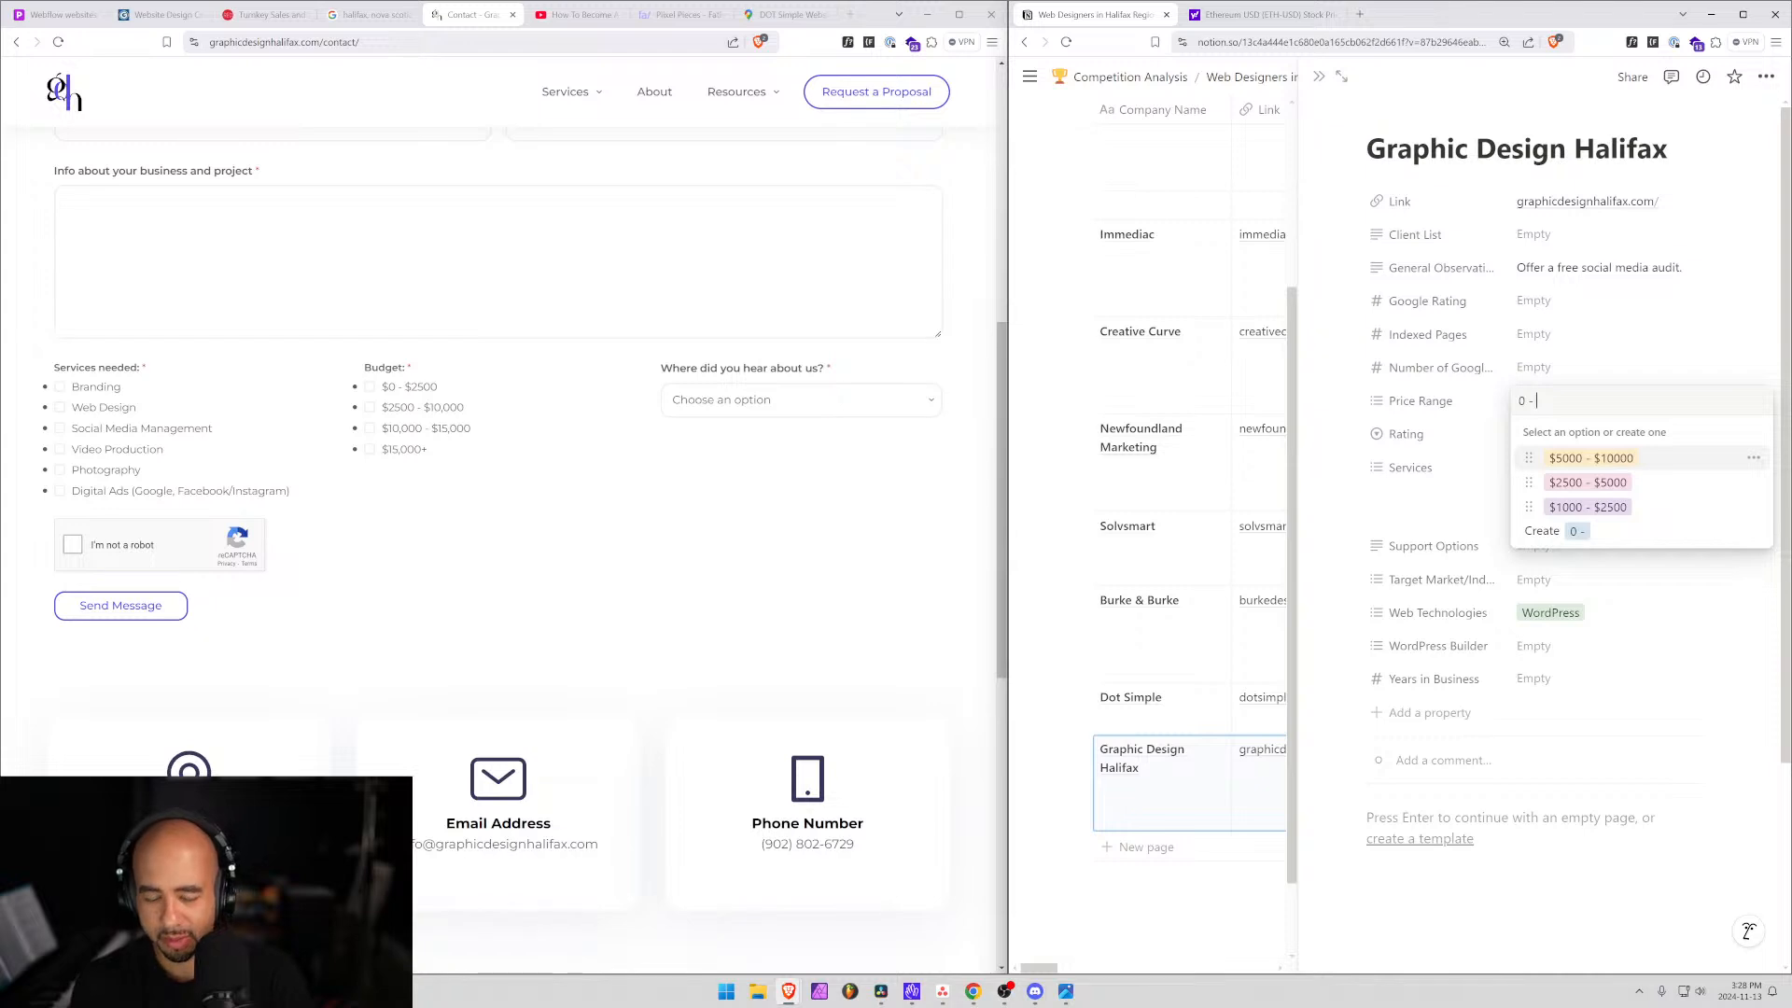
text($15)
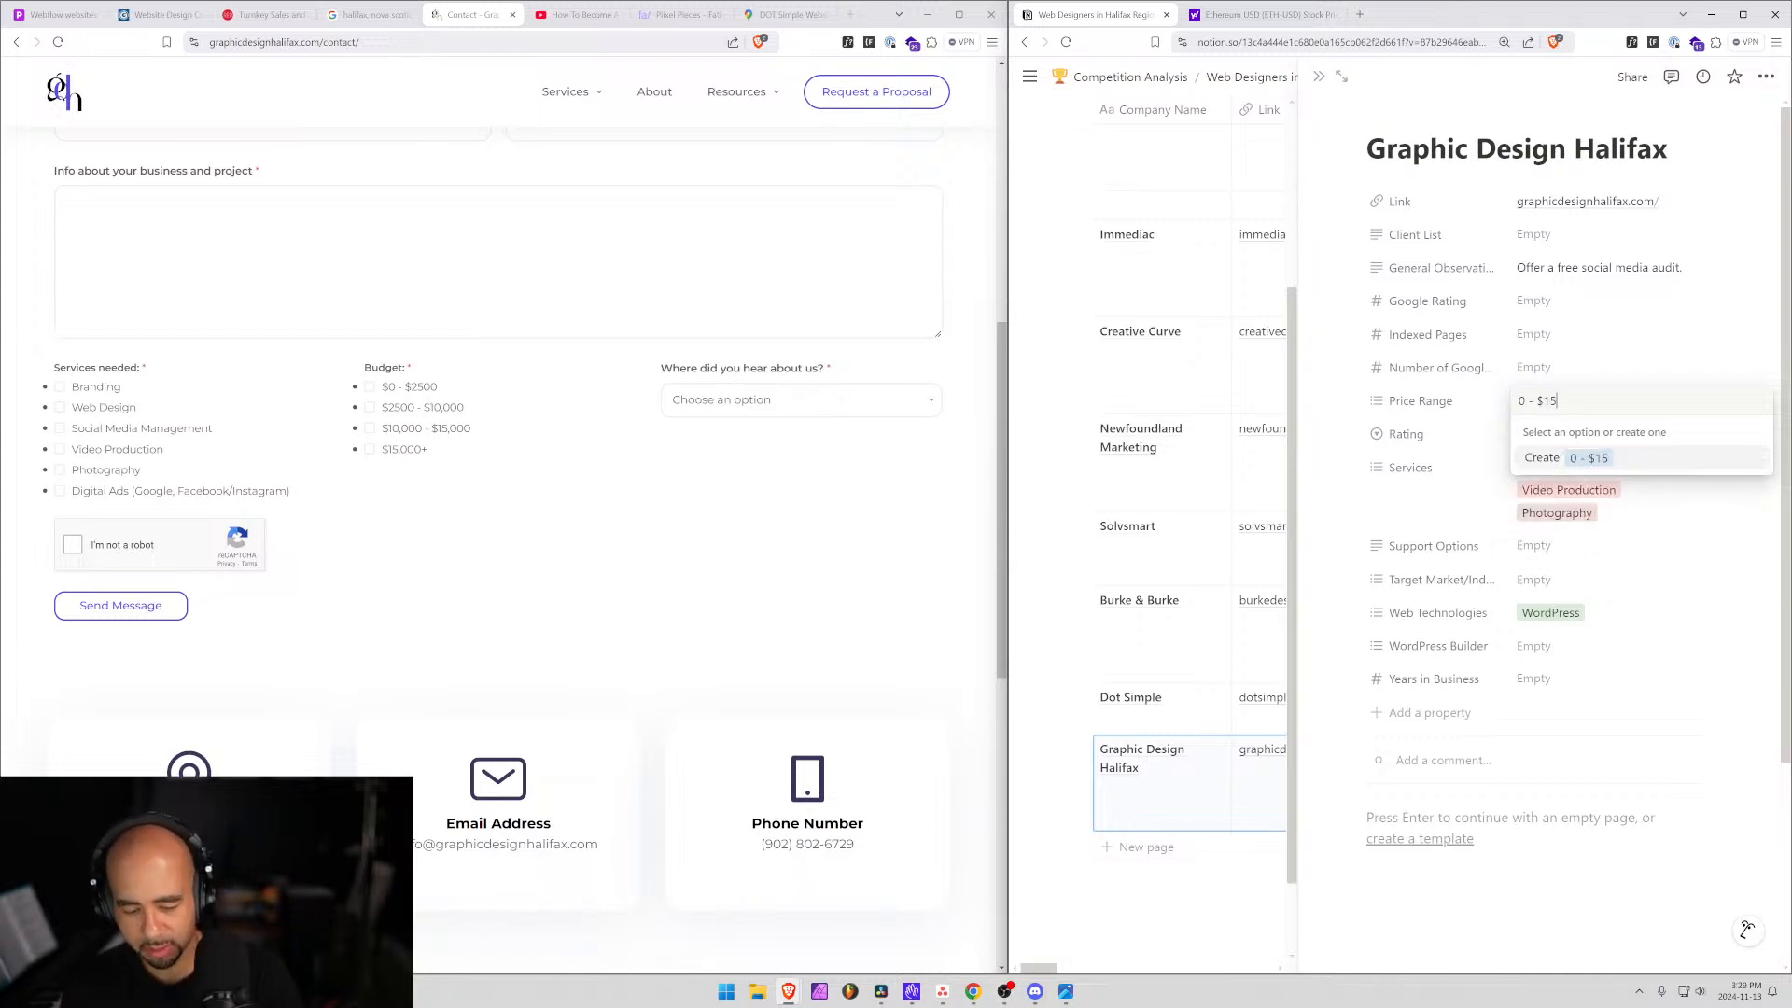
text(,000)
key(Return)
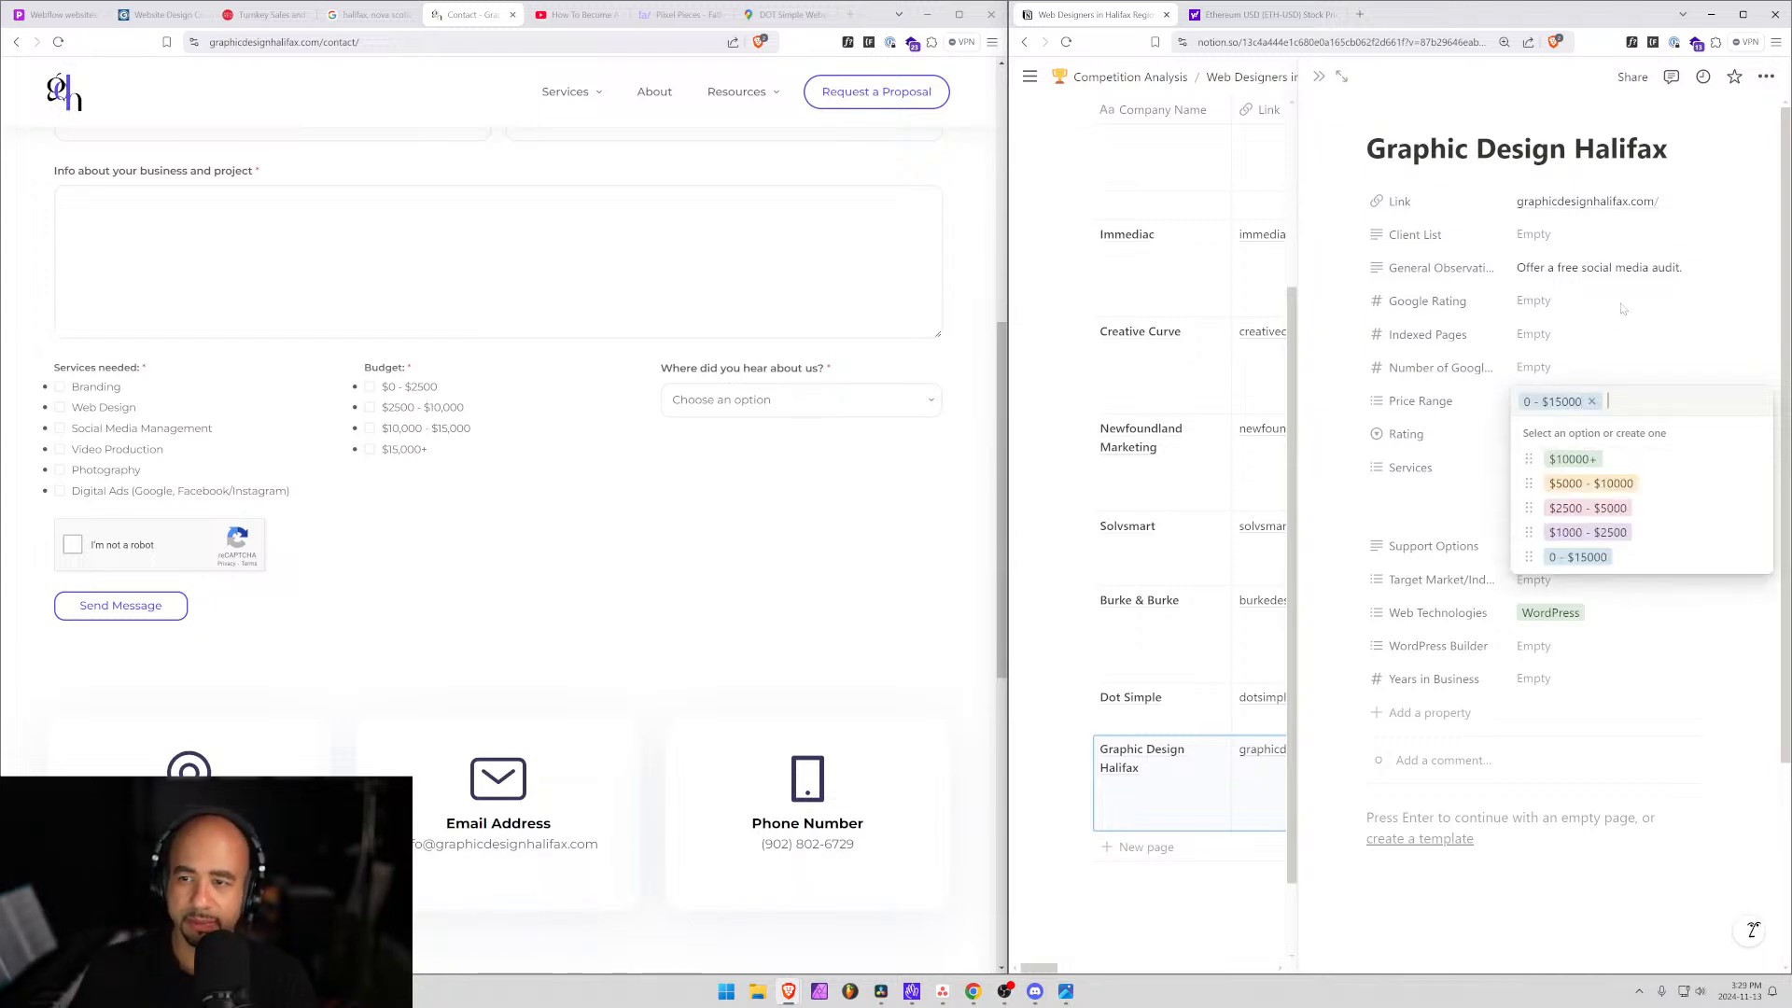
Append 'Could be a one-person shop.' to General Observations.
click(1699, 267)
click(1690, 268)
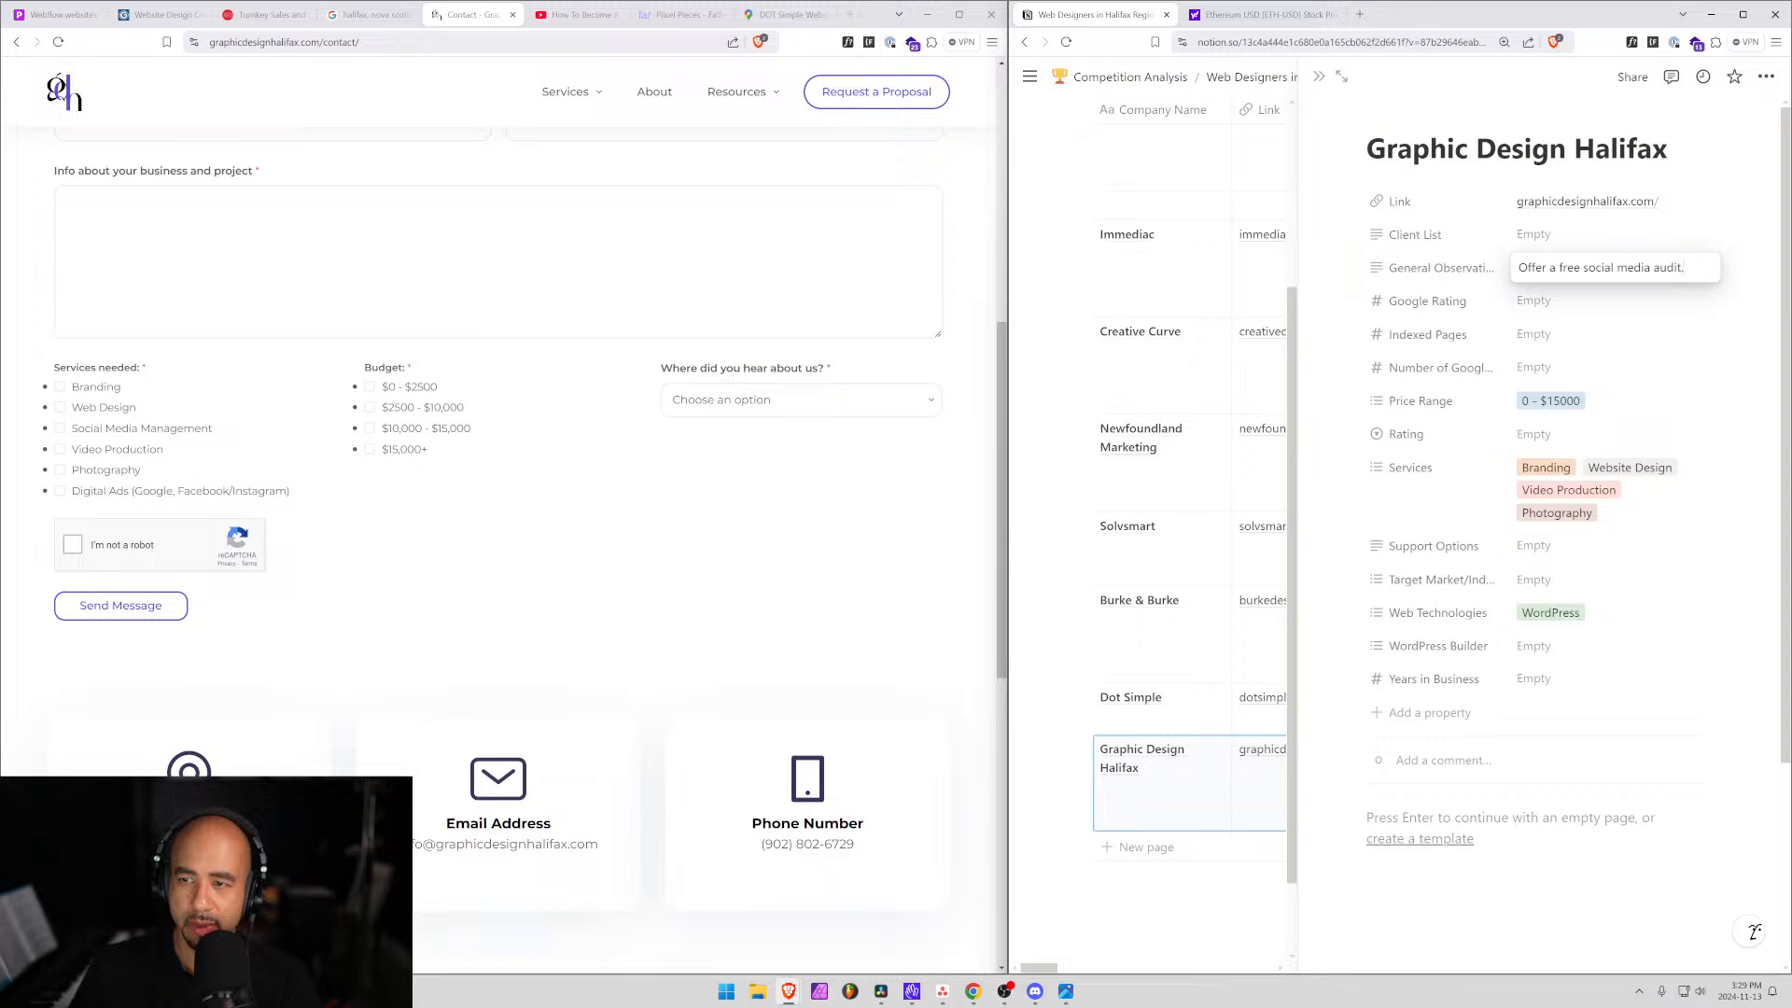
text(C)
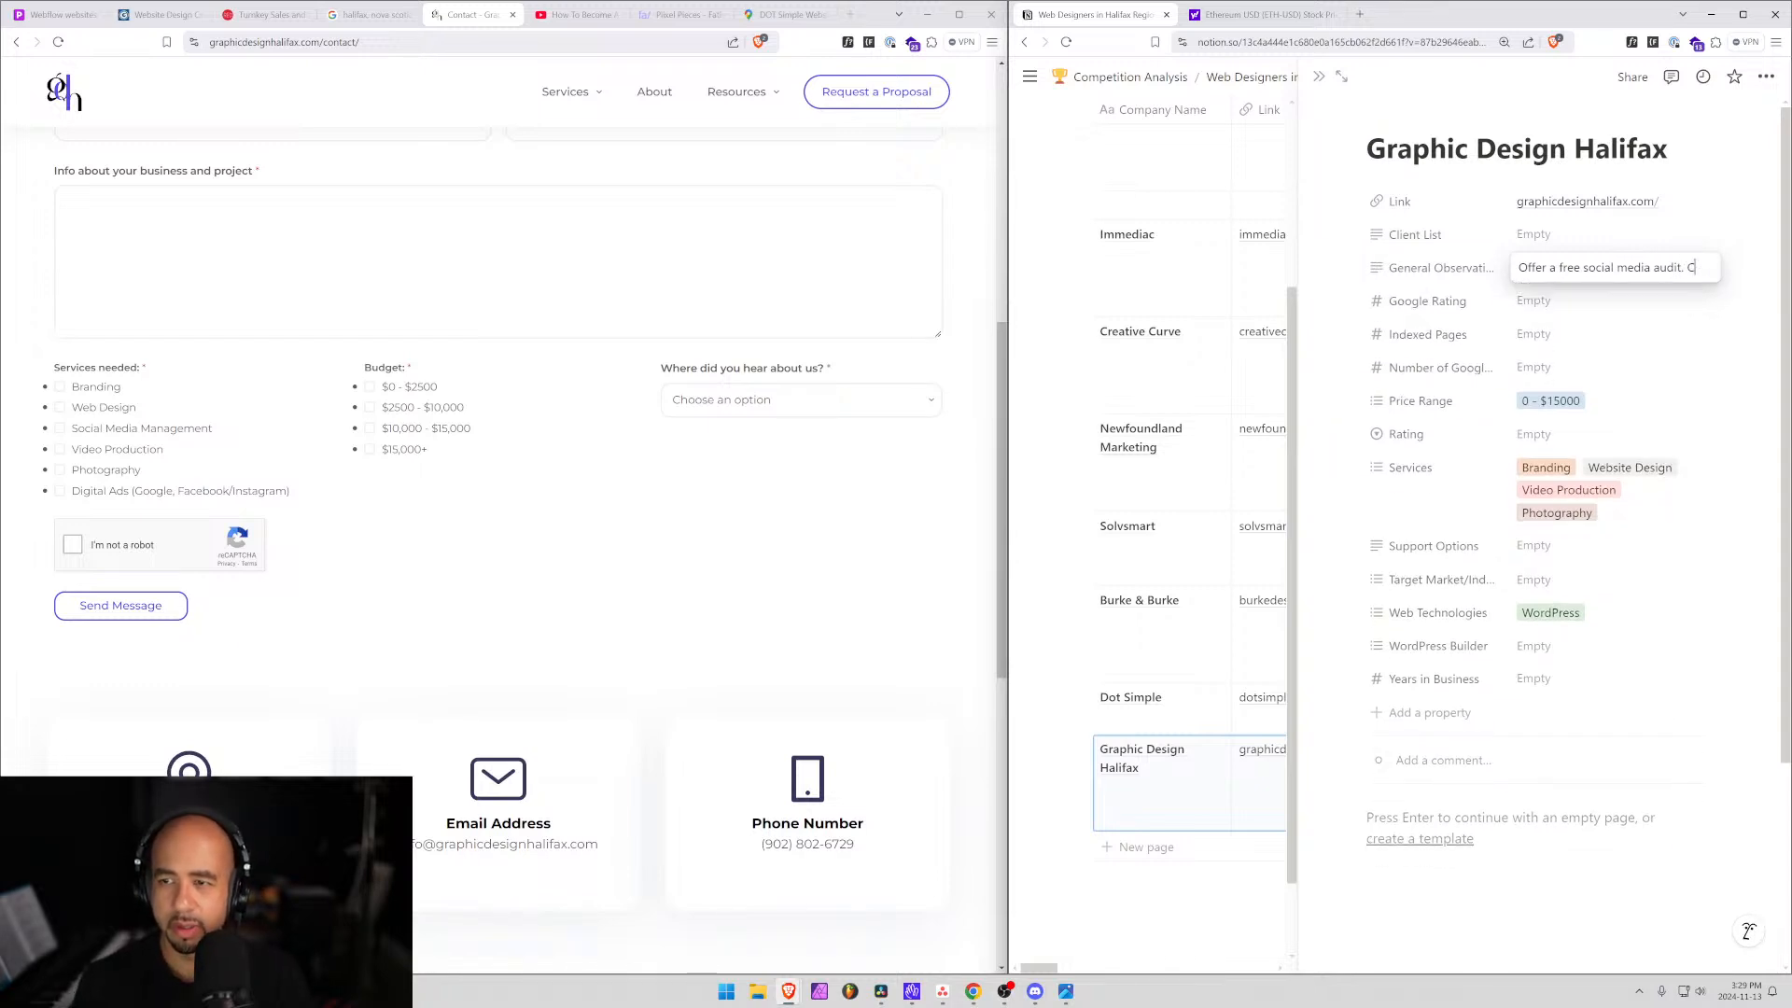
text(ould be a one)
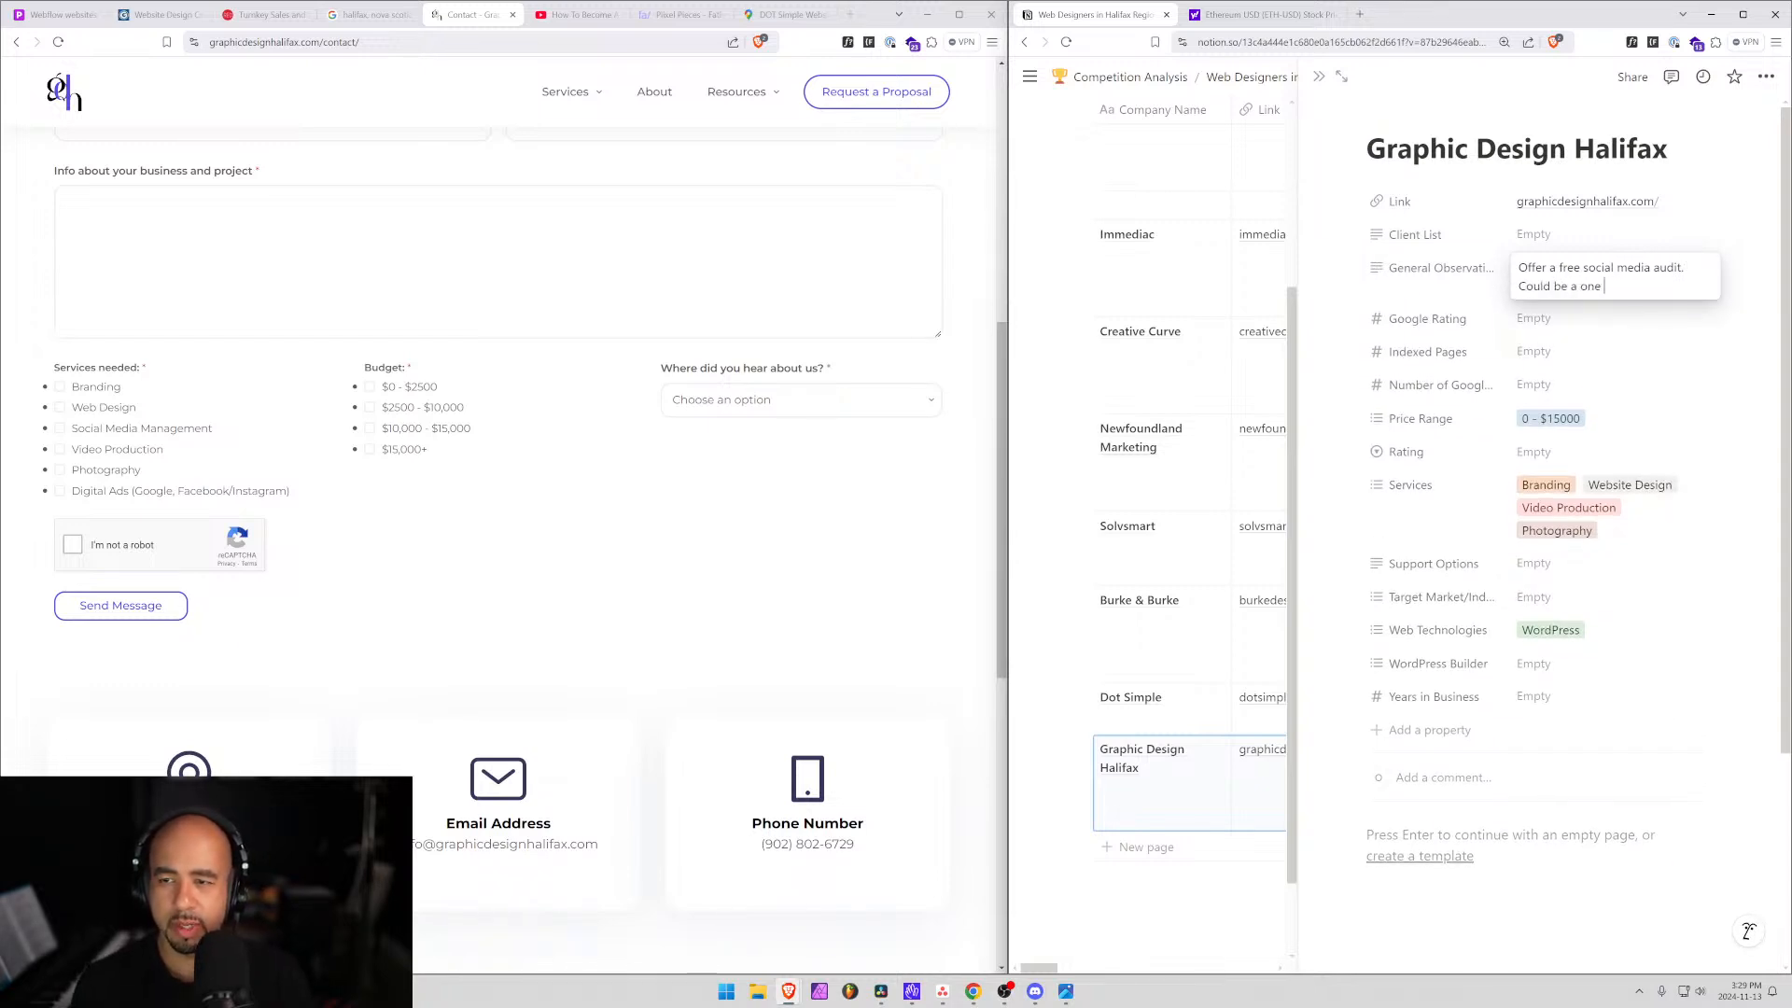
text(-person shop.)
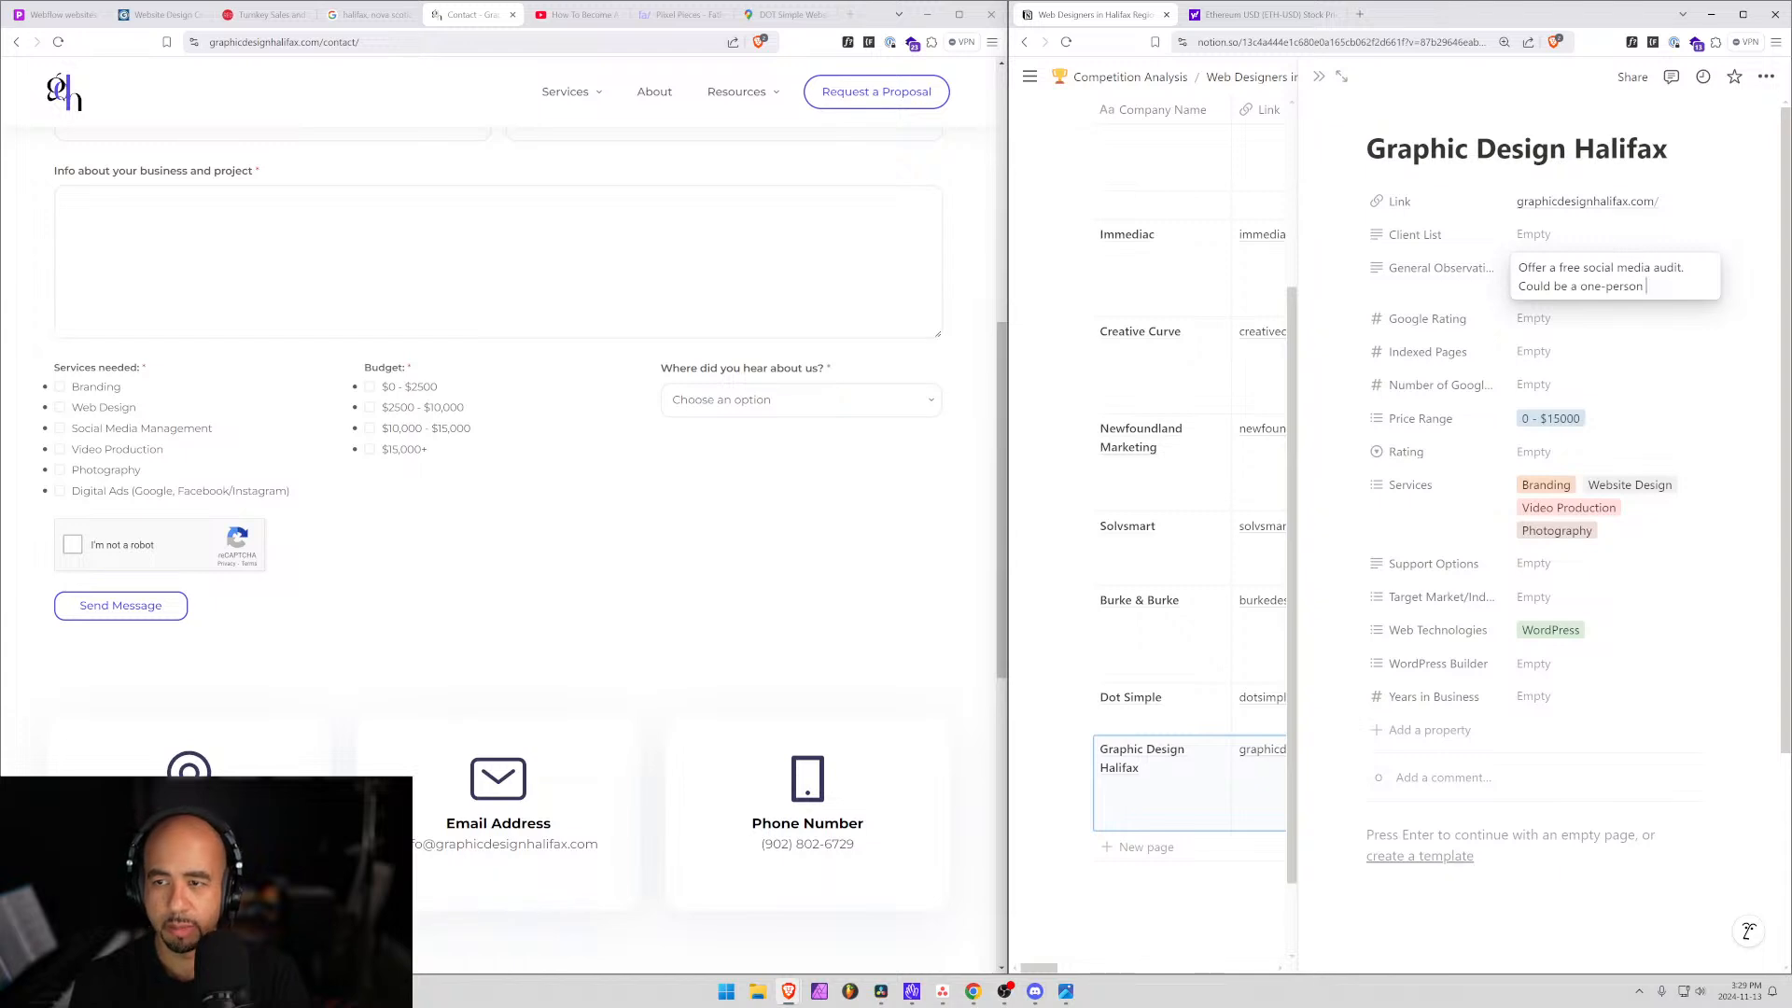
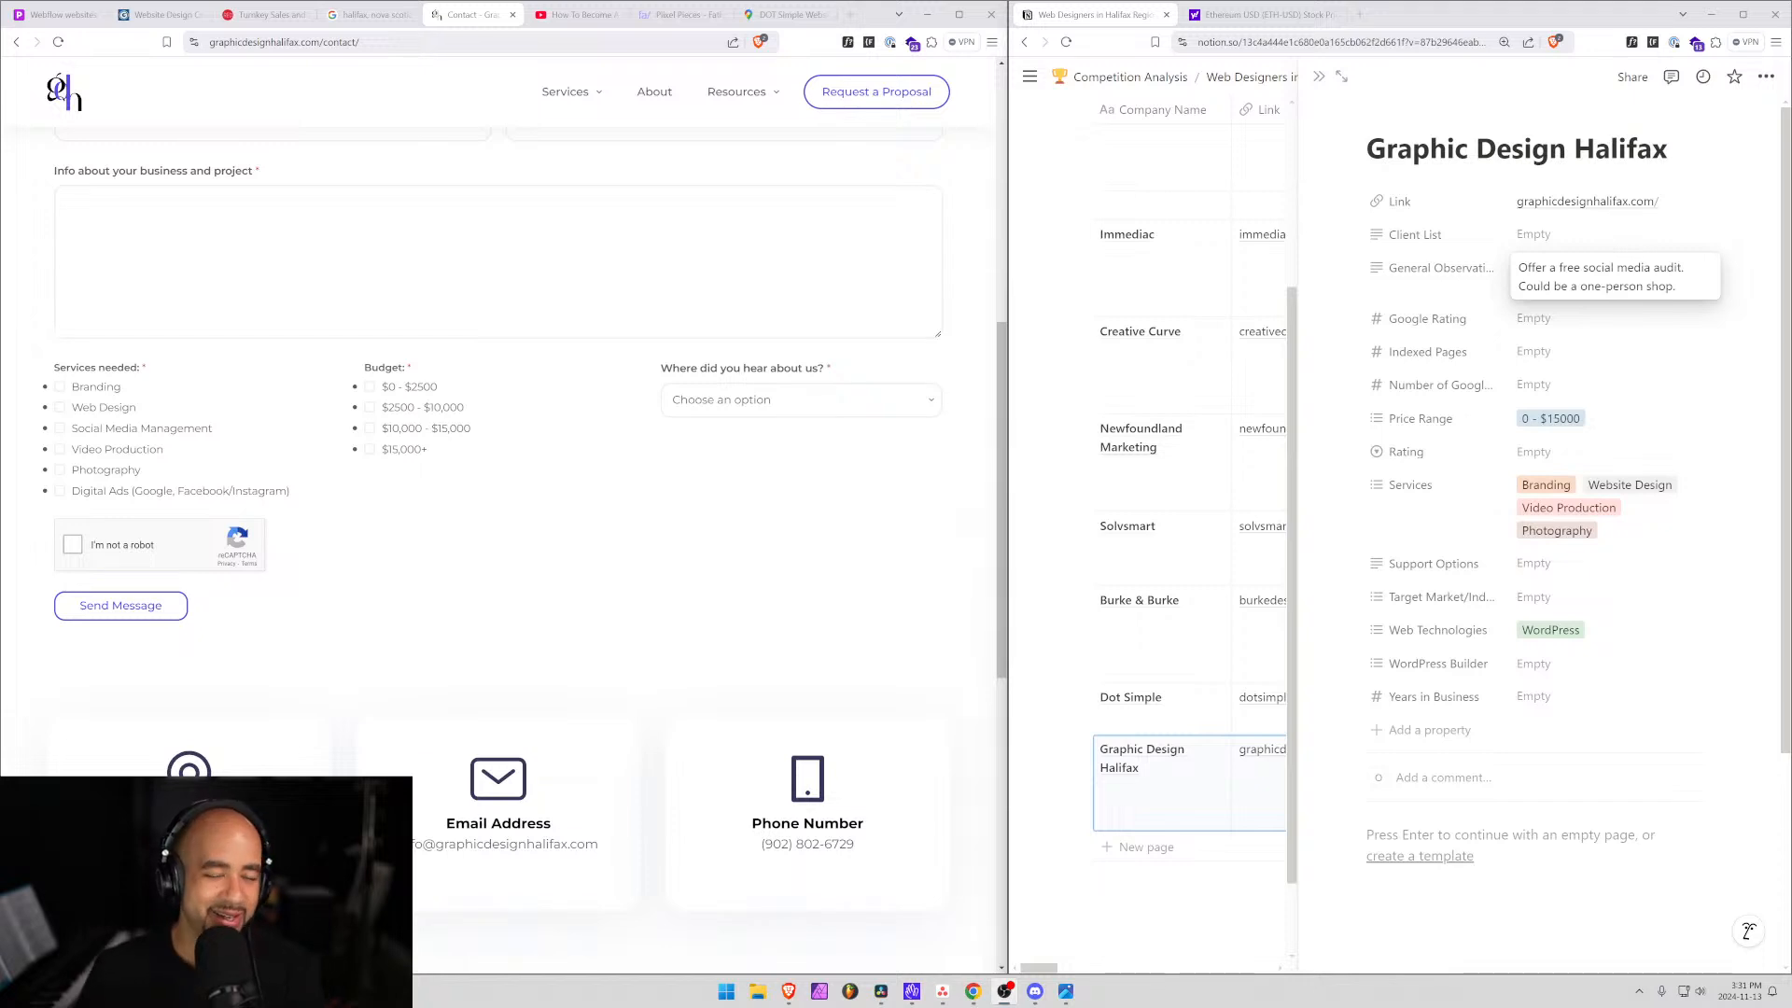
Close the YouTube video tab and the Contact - Graphic Design Halifax tab.
scroll(680, 82, up, 5)
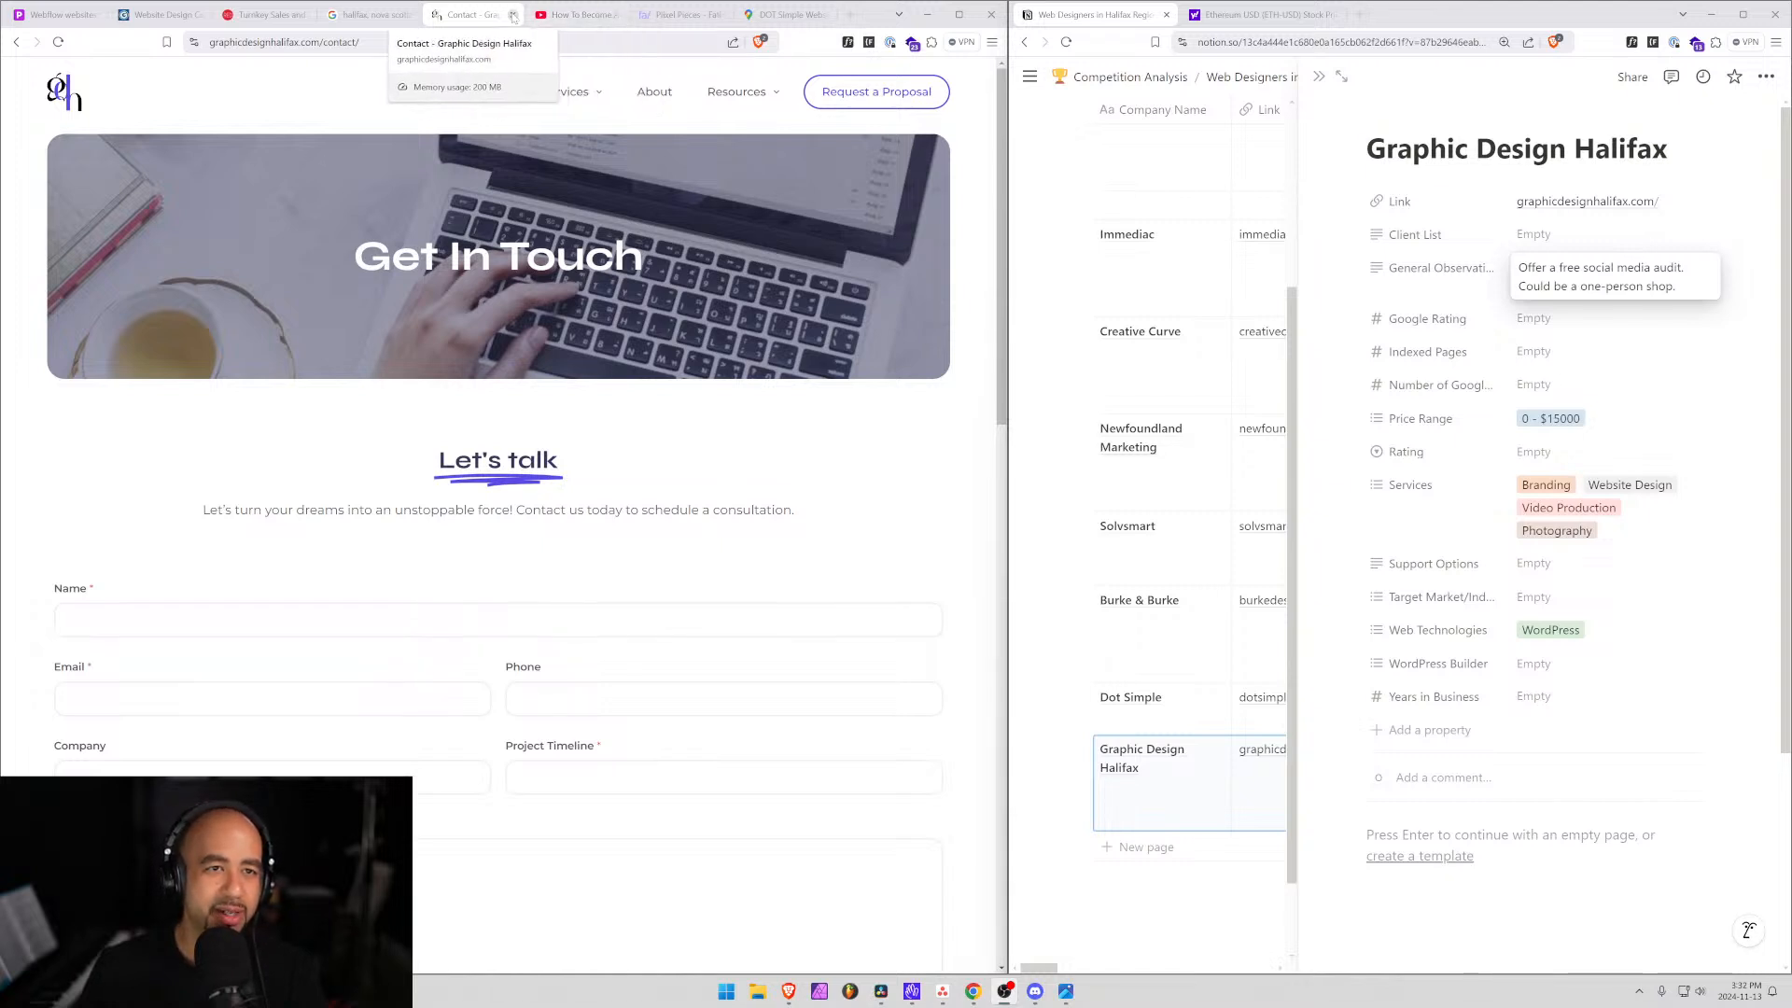
click(618, 16)
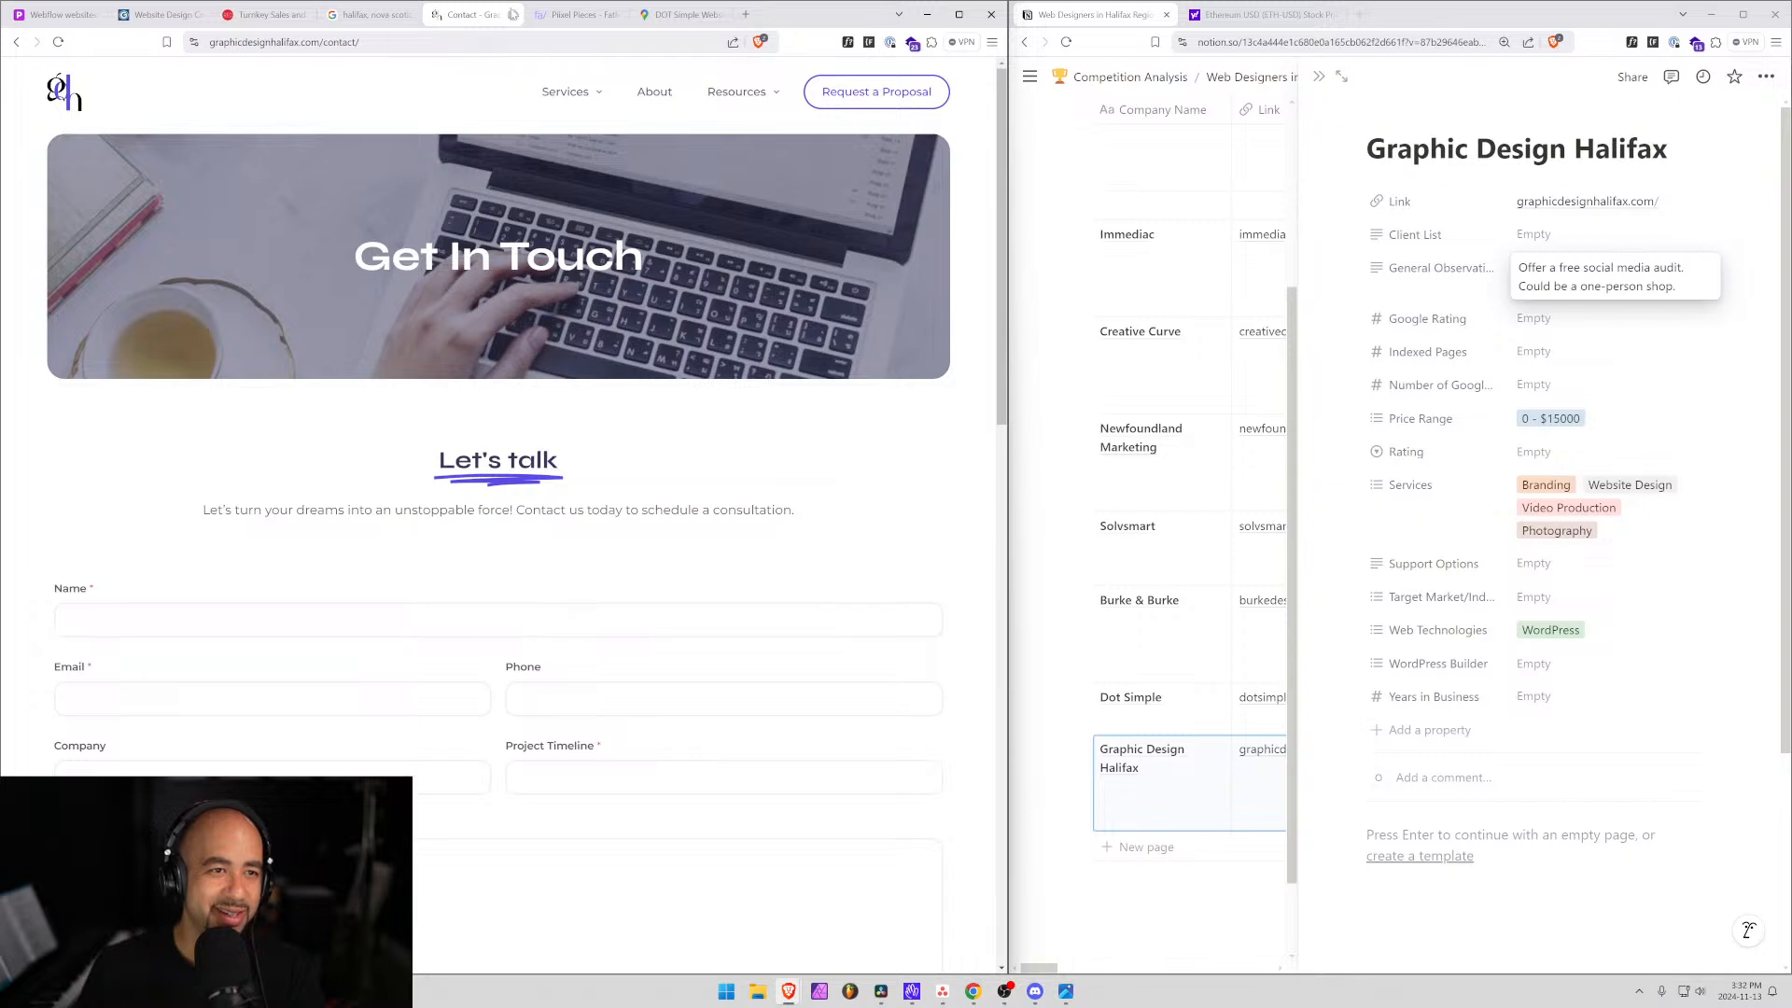
click(513, 15)
In the Google Maps Halifax web design results, open the freelance graphic designer's website.
click(371, 15)
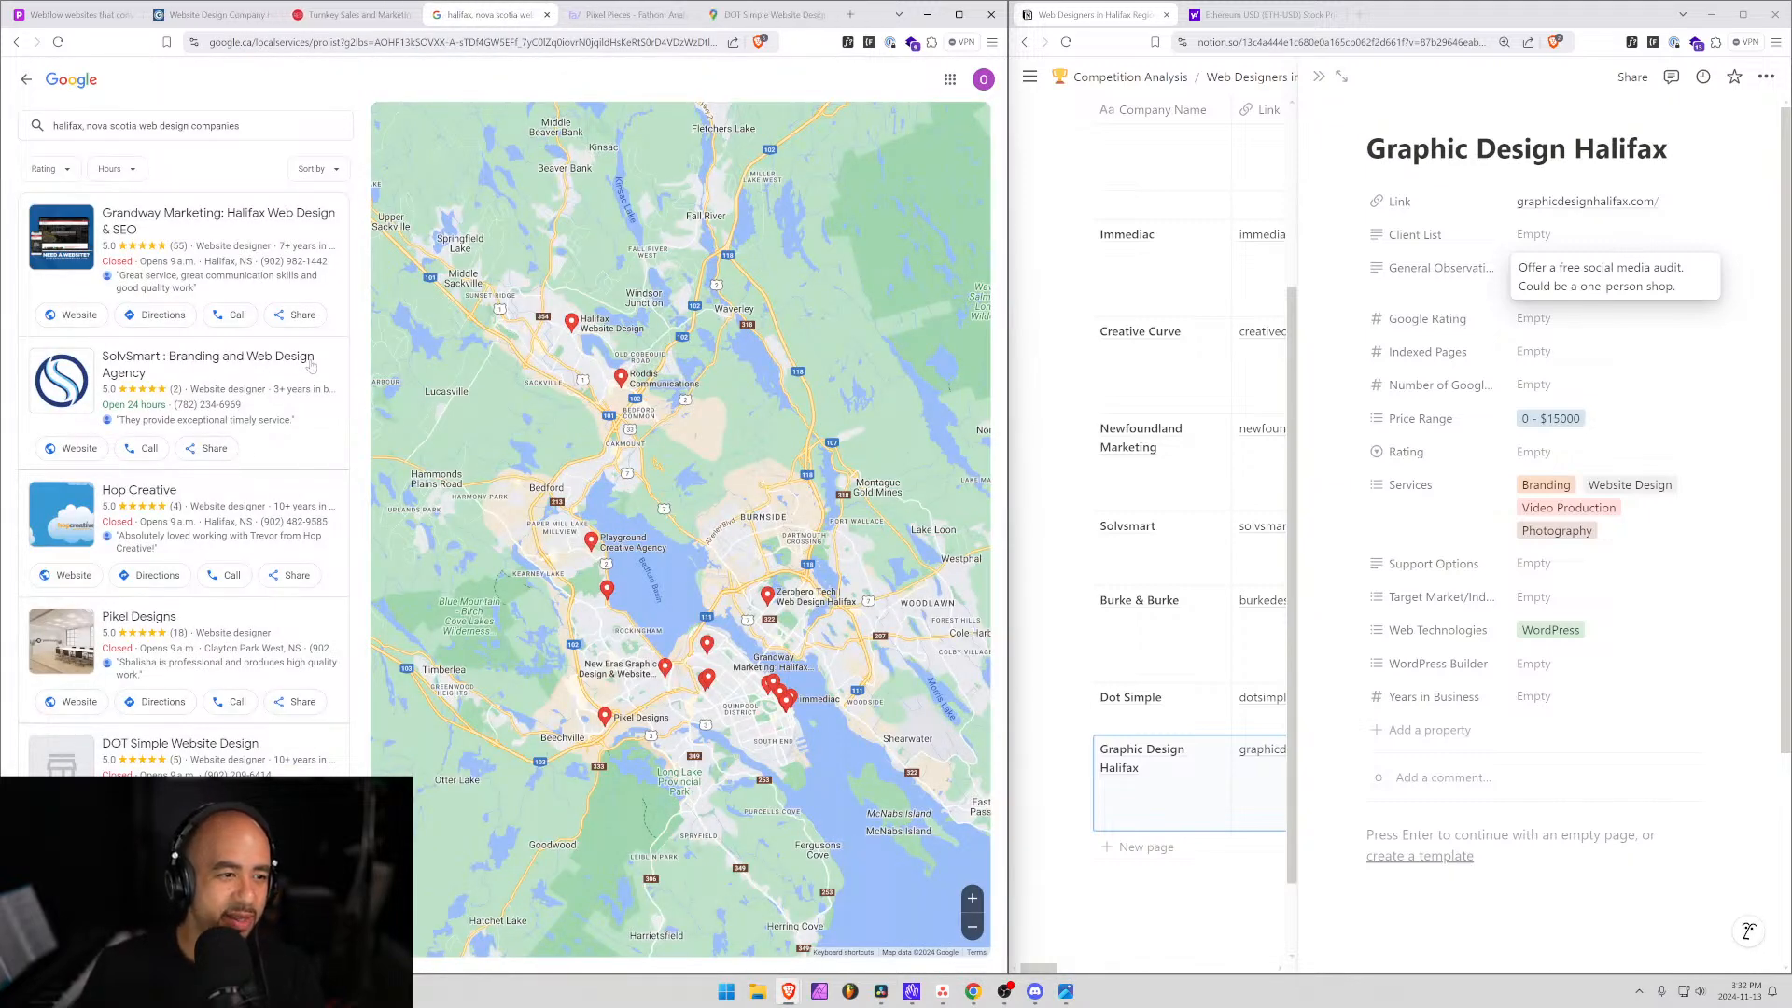
scroll(291, 499, down, 2)
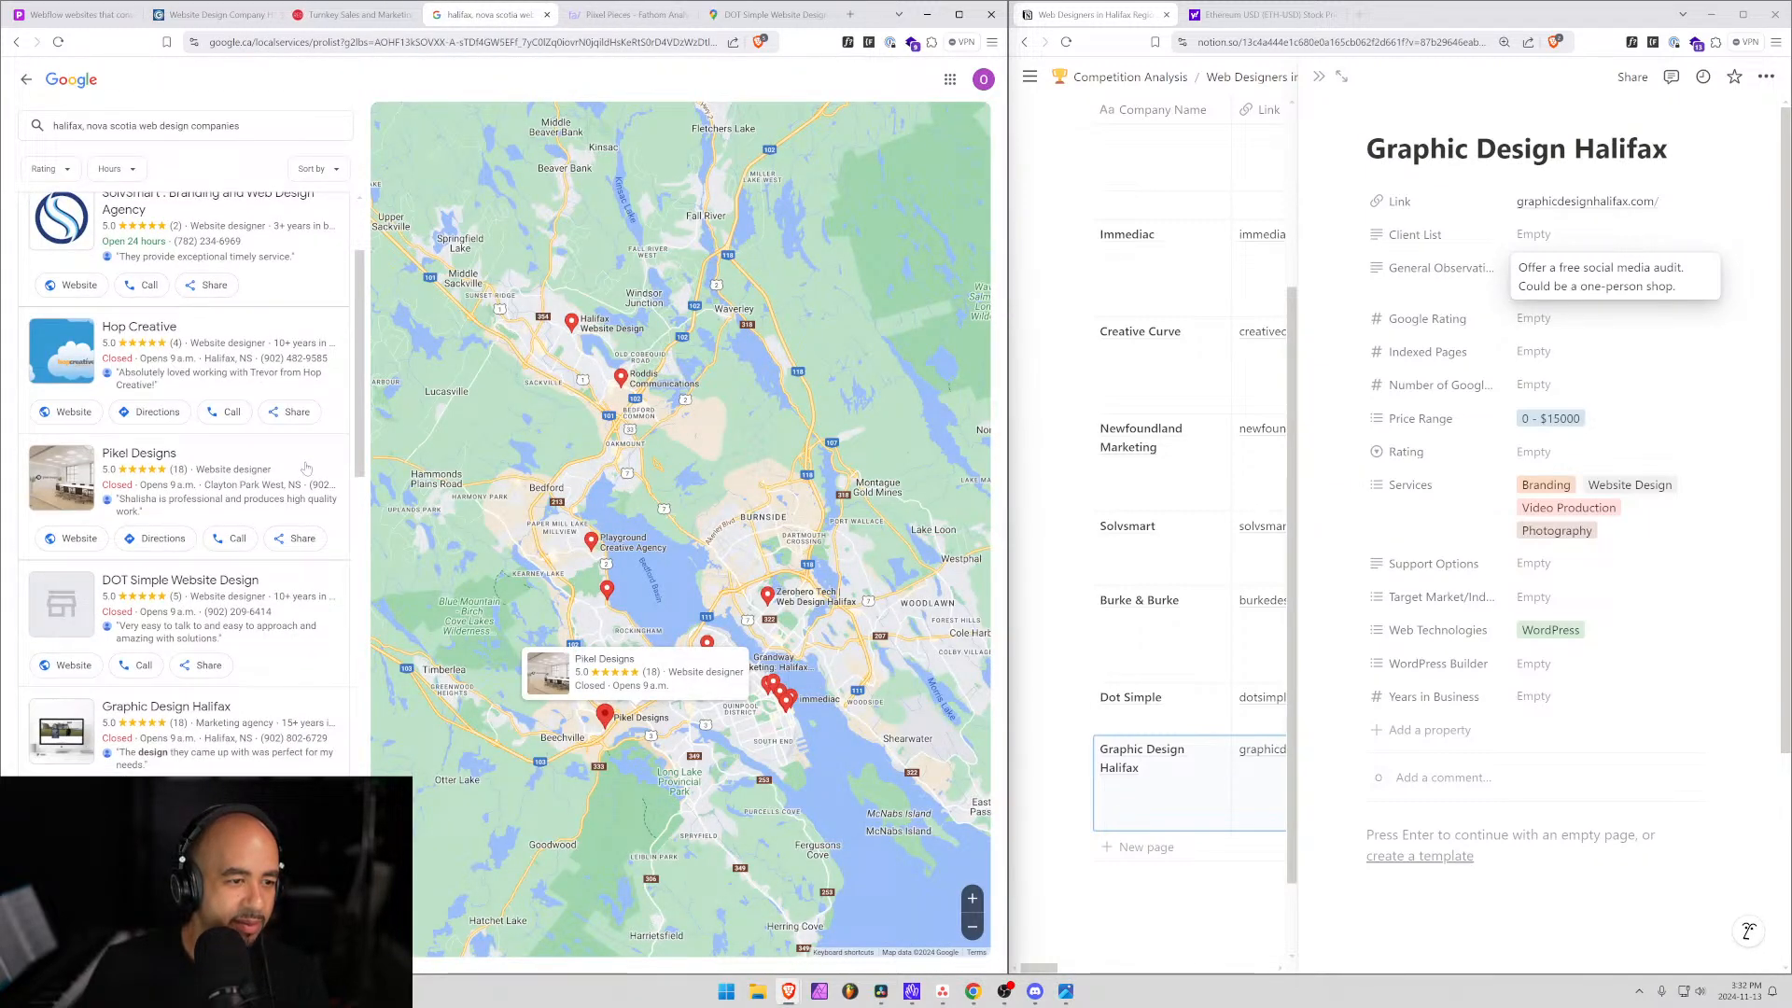
scroll(291, 499, down, 4)
scroll(293, 588, down, 1)
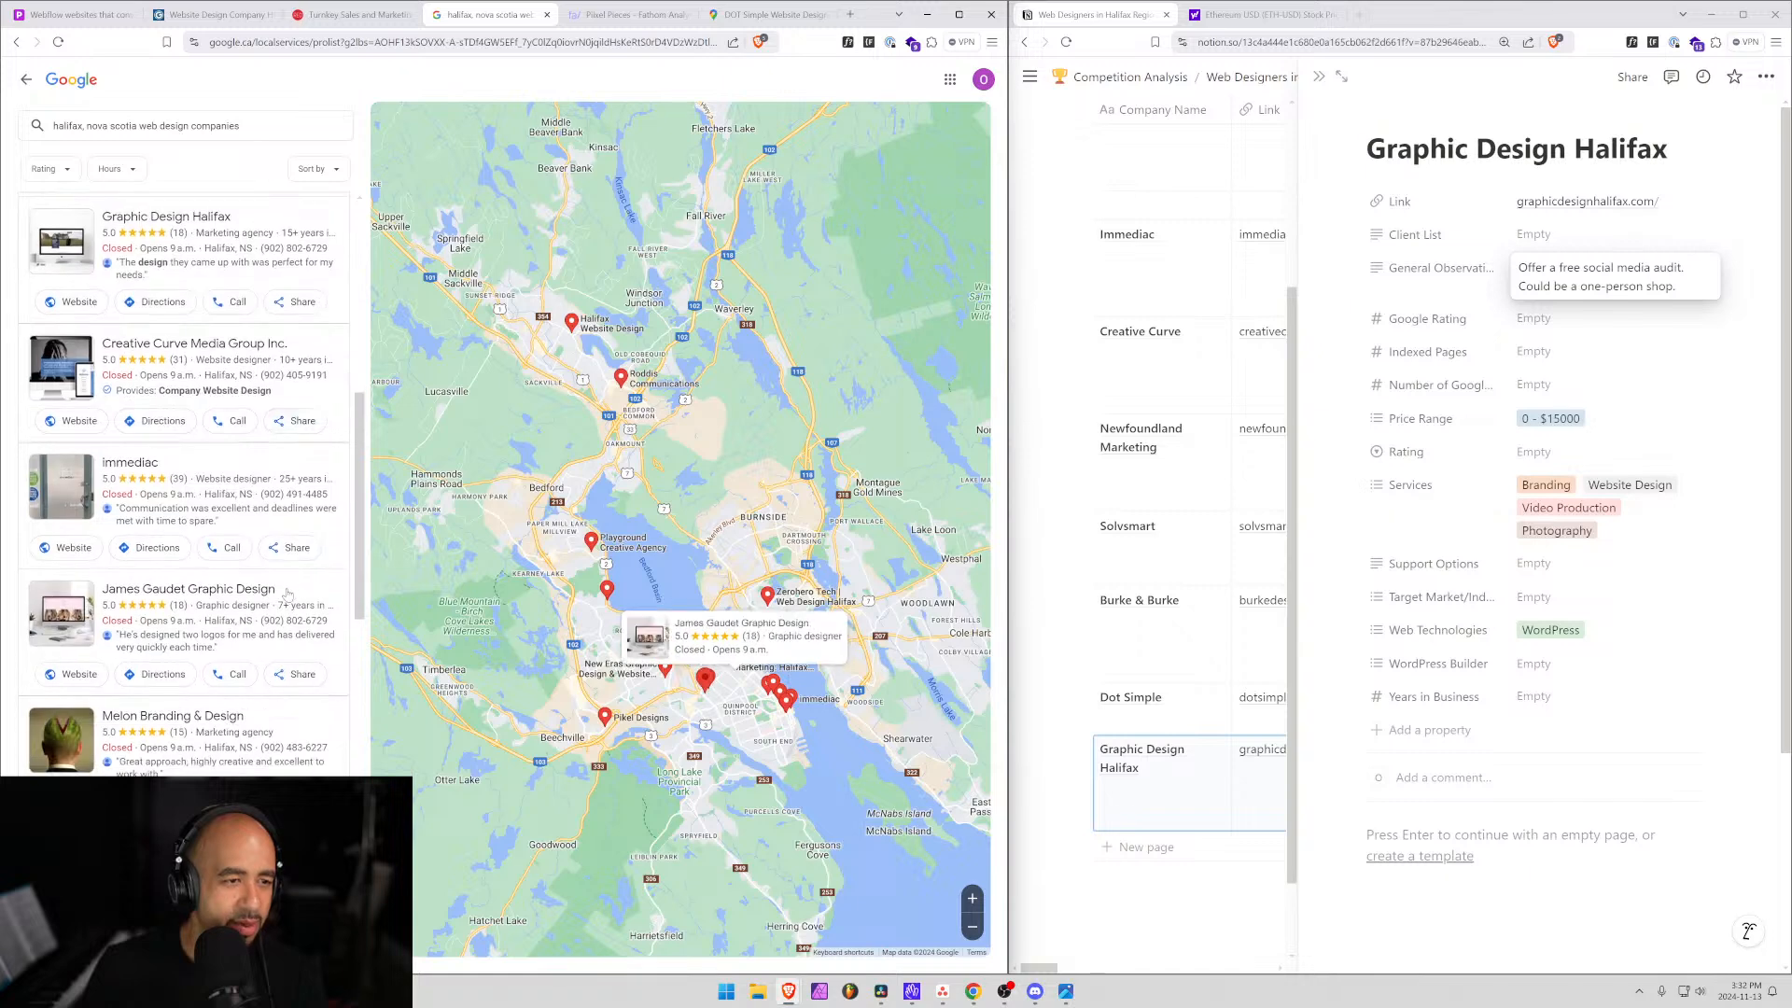
scroll(283, 597, down, 2)
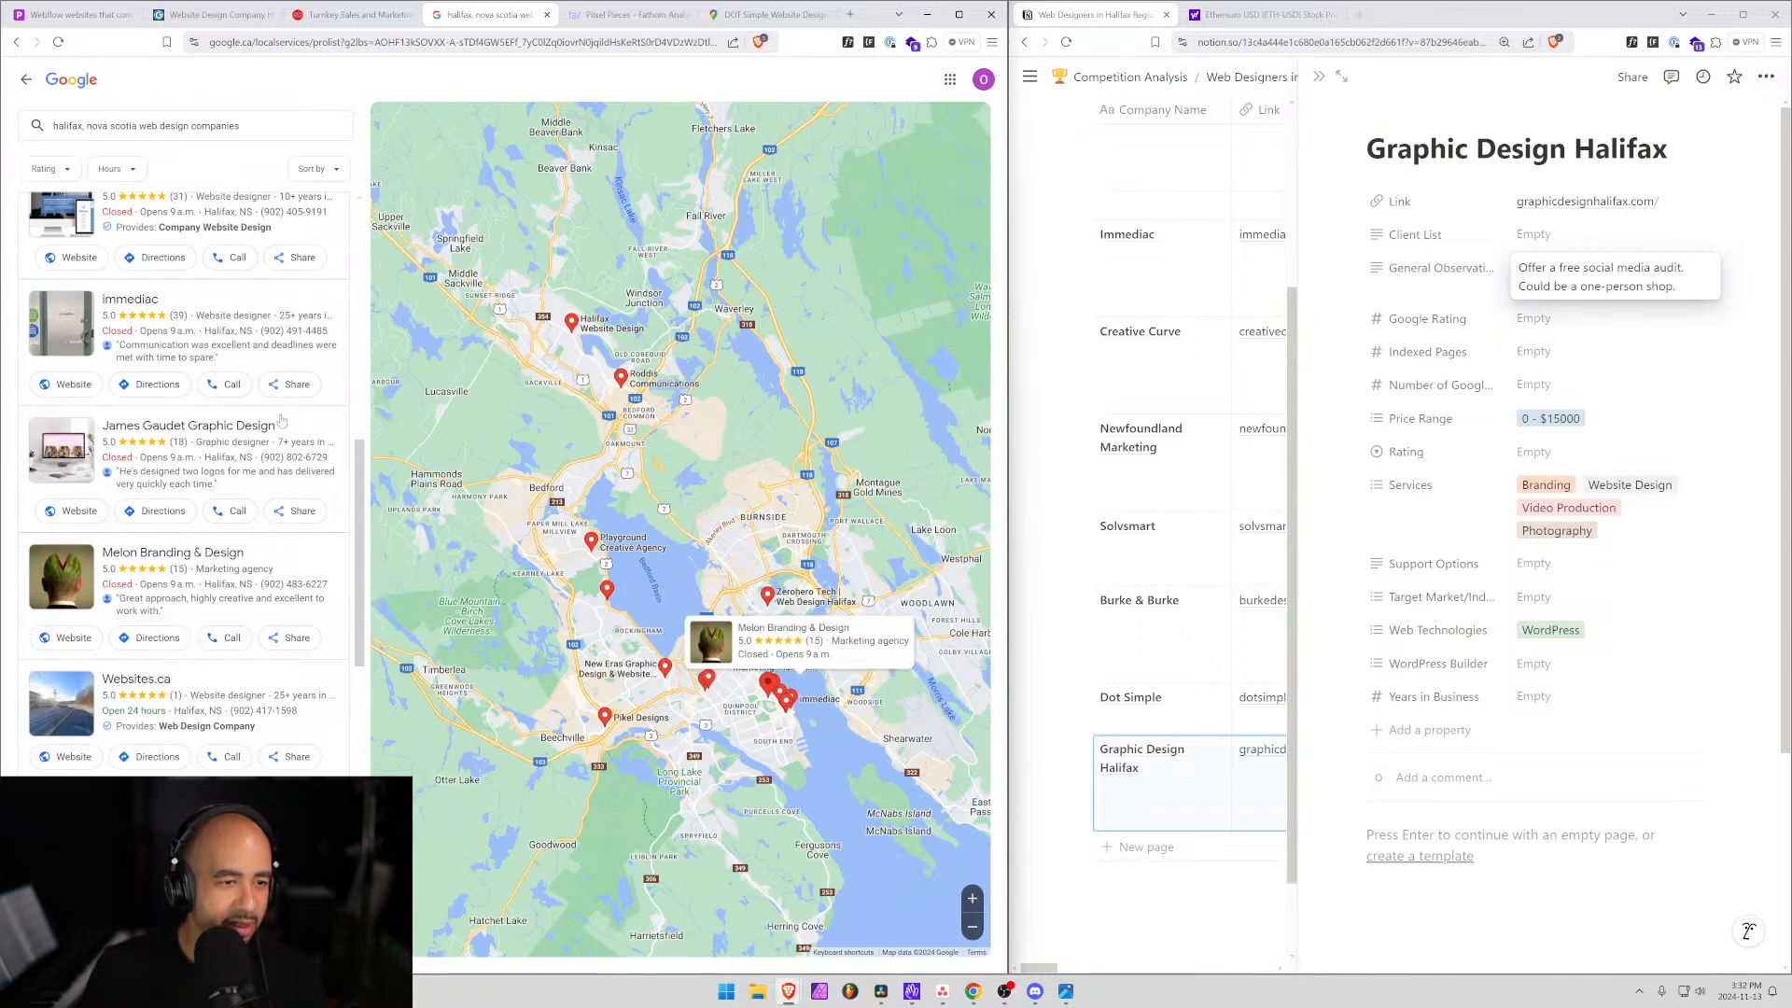
click(74, 511)
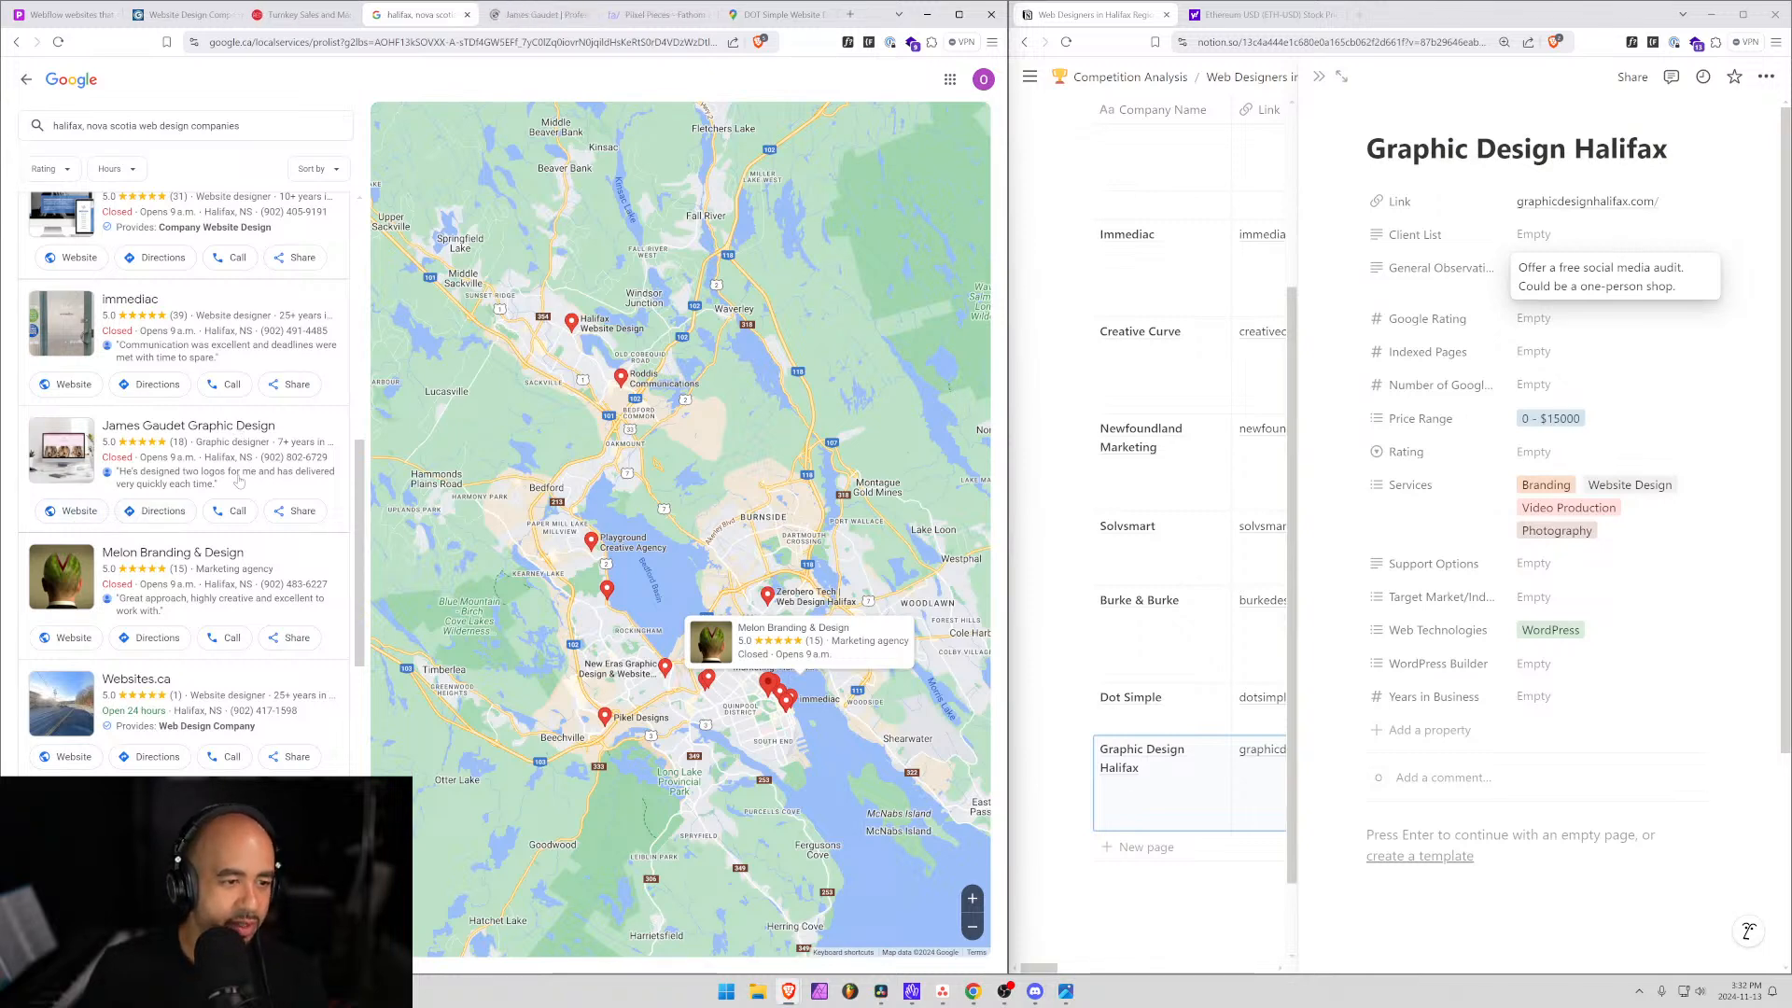
Open Antimatter Creative Labs' and Winter Tree Web Services' websites in background tabs.
scroll(93, 595, down, 2)
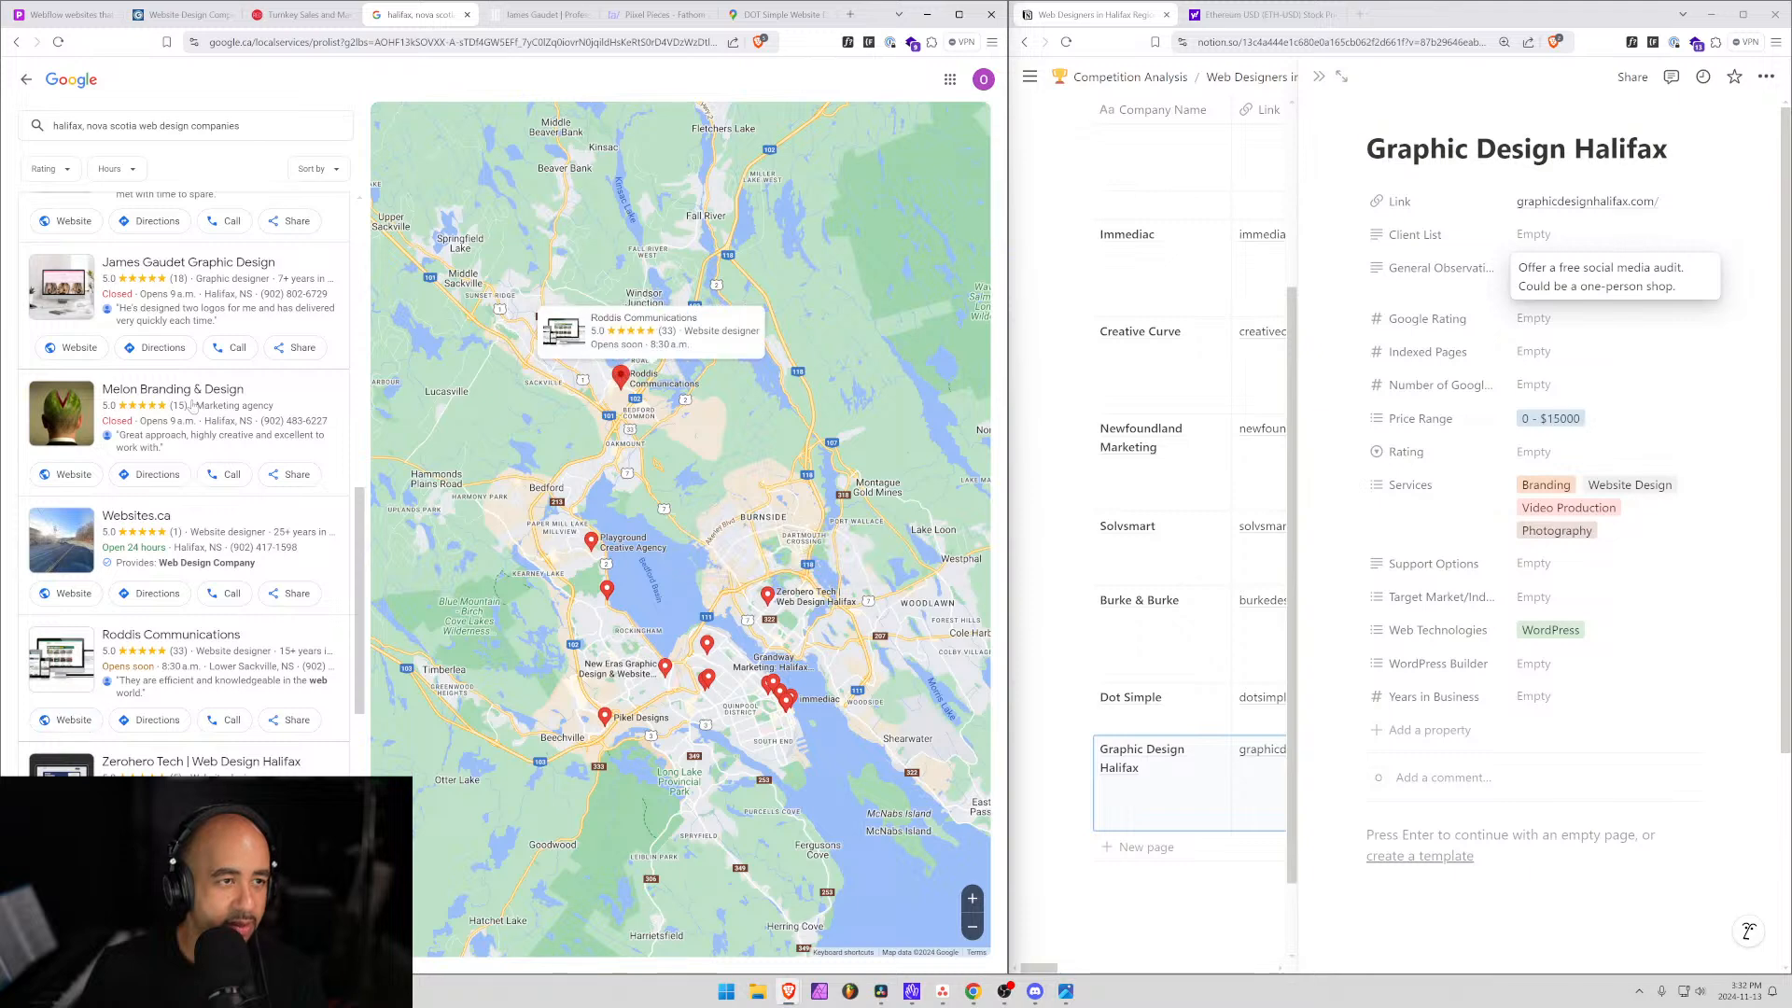
scroll(189, 525, down, 4)
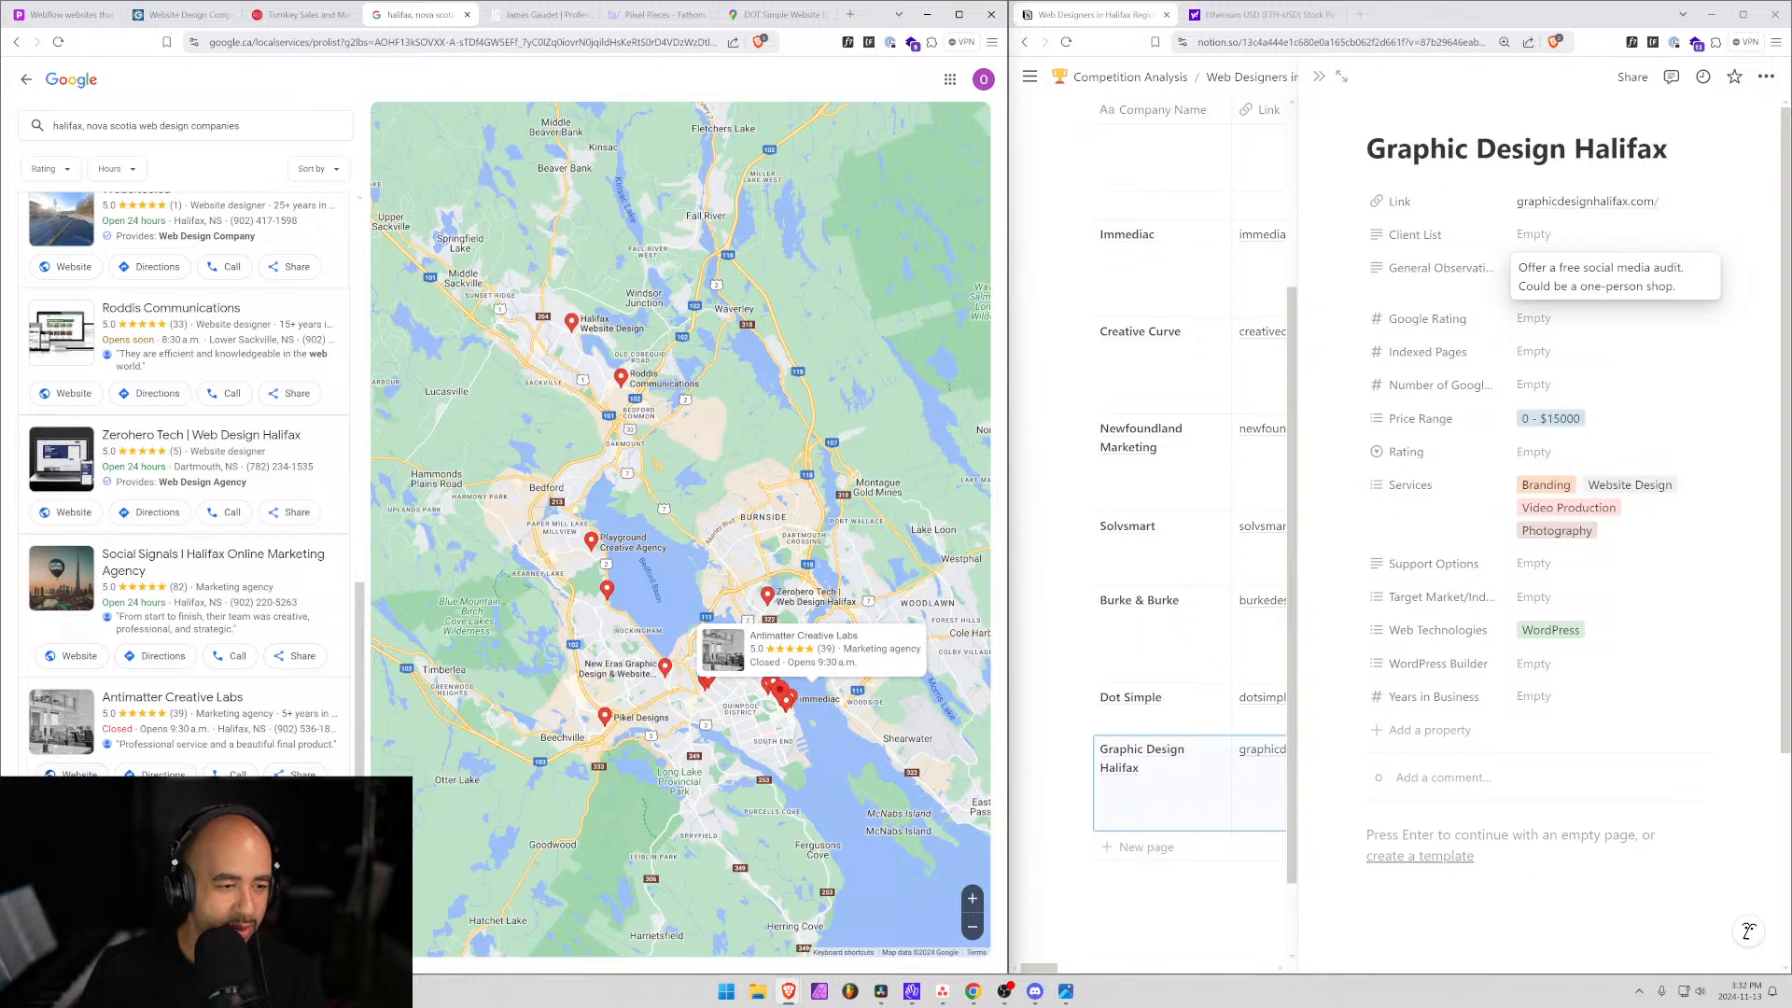
middle_click(70, 773)
scroll(94, 728, down, 3)
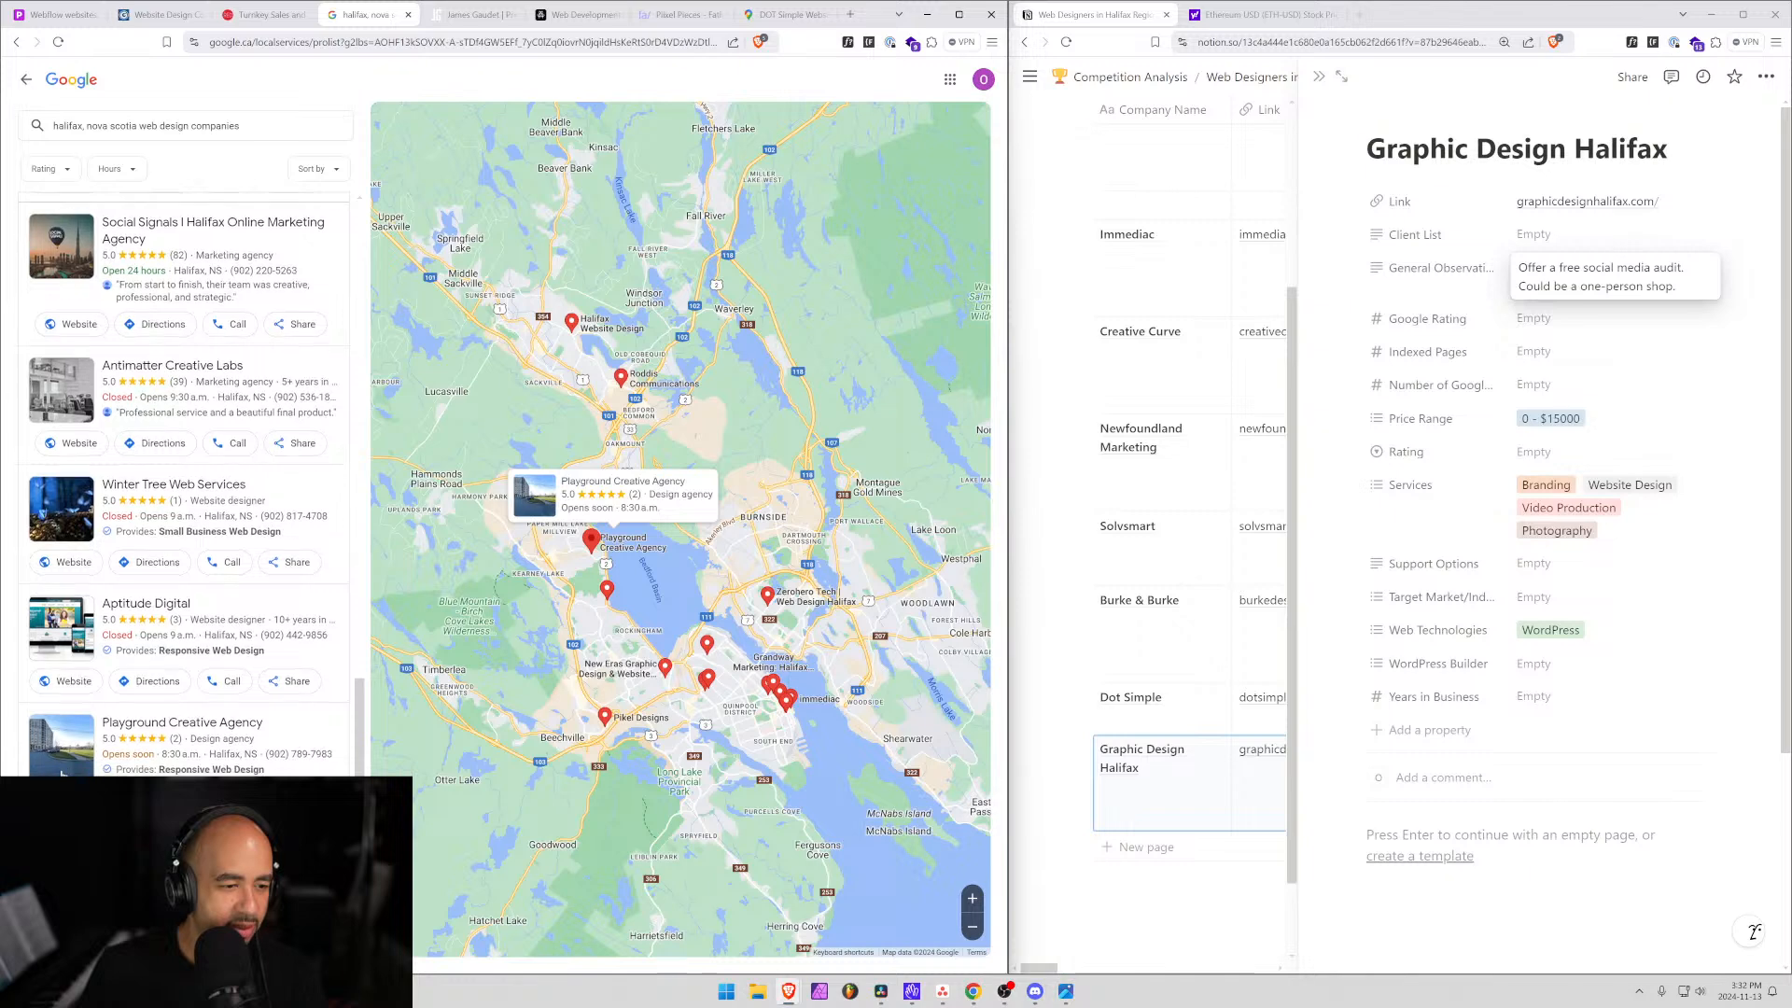
scroll(63, 774, down, 2)
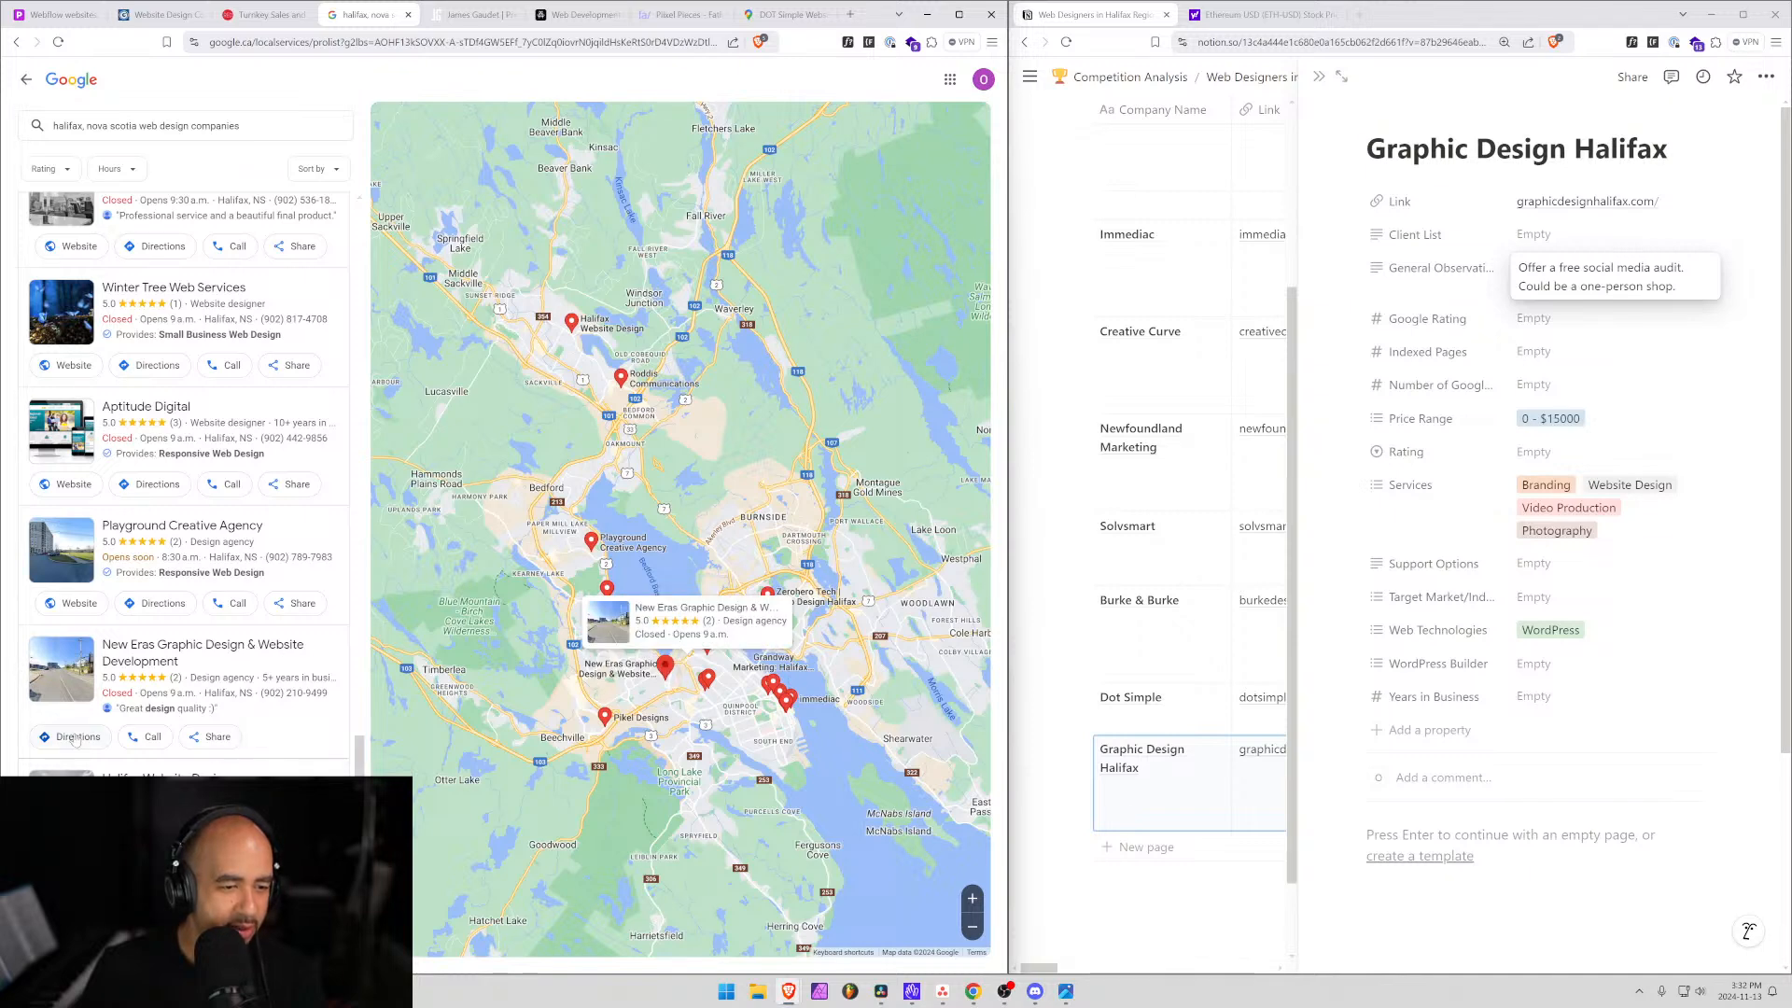
scroll(108, 749, up, 2)
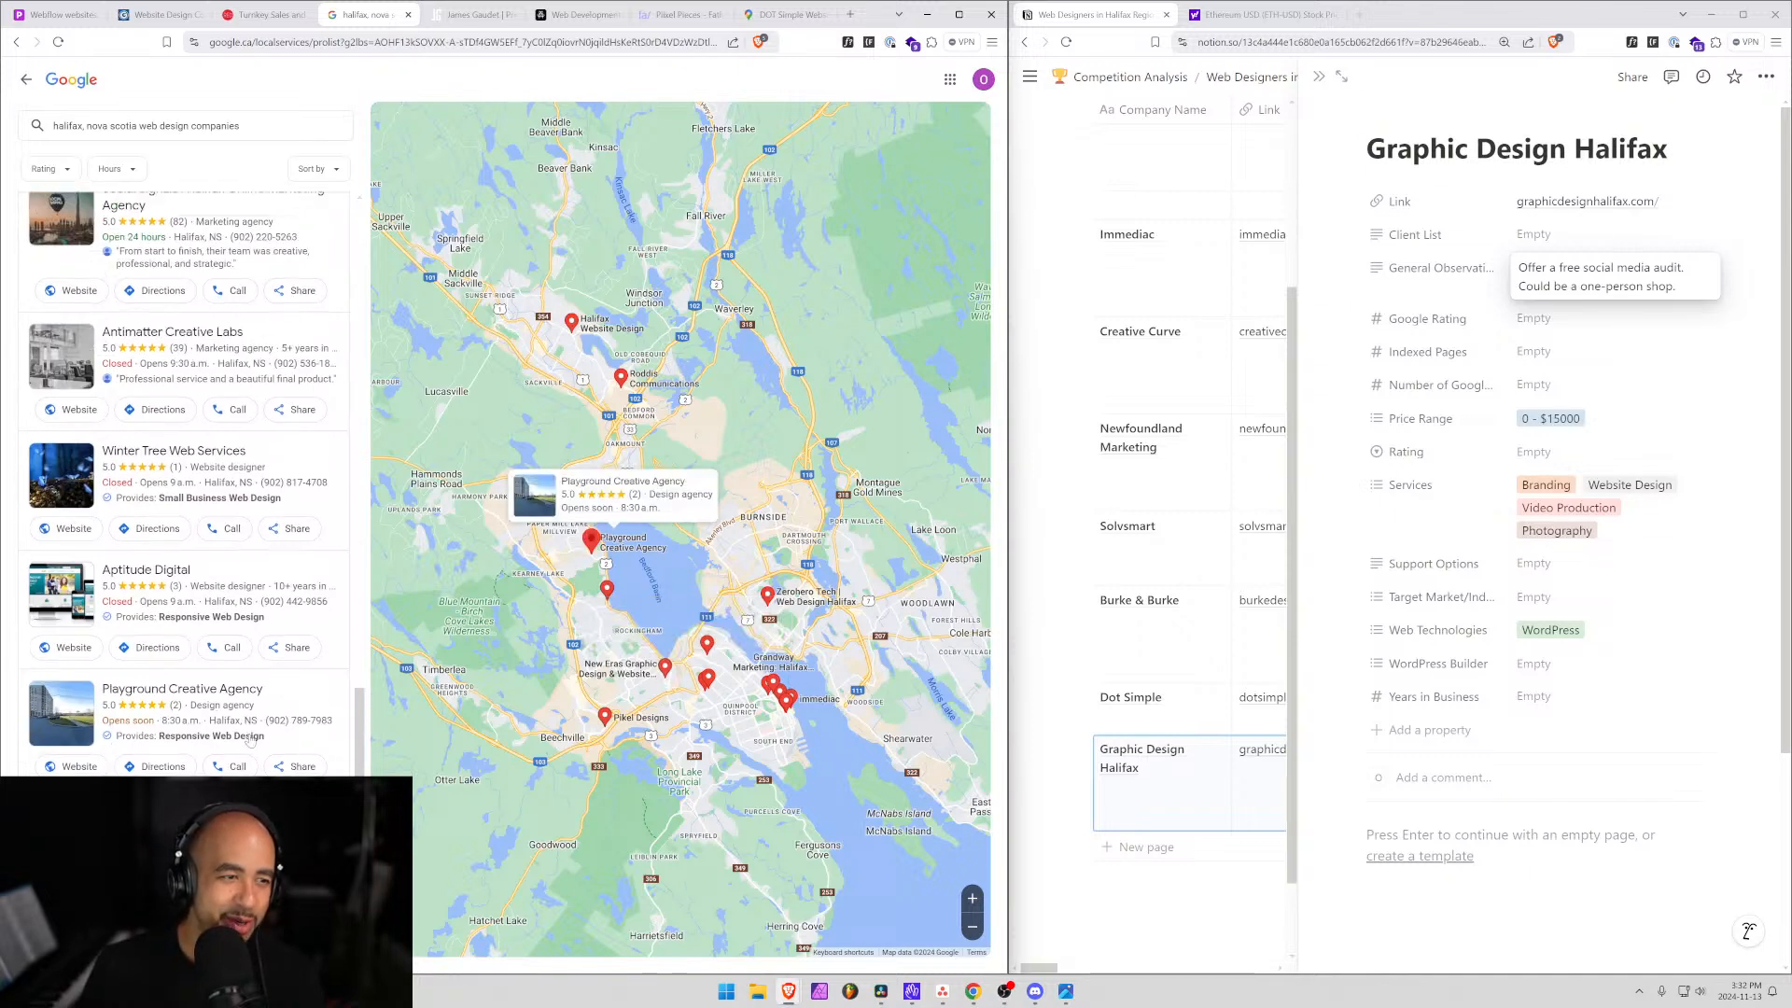
scroll(168, 751, down, 2)
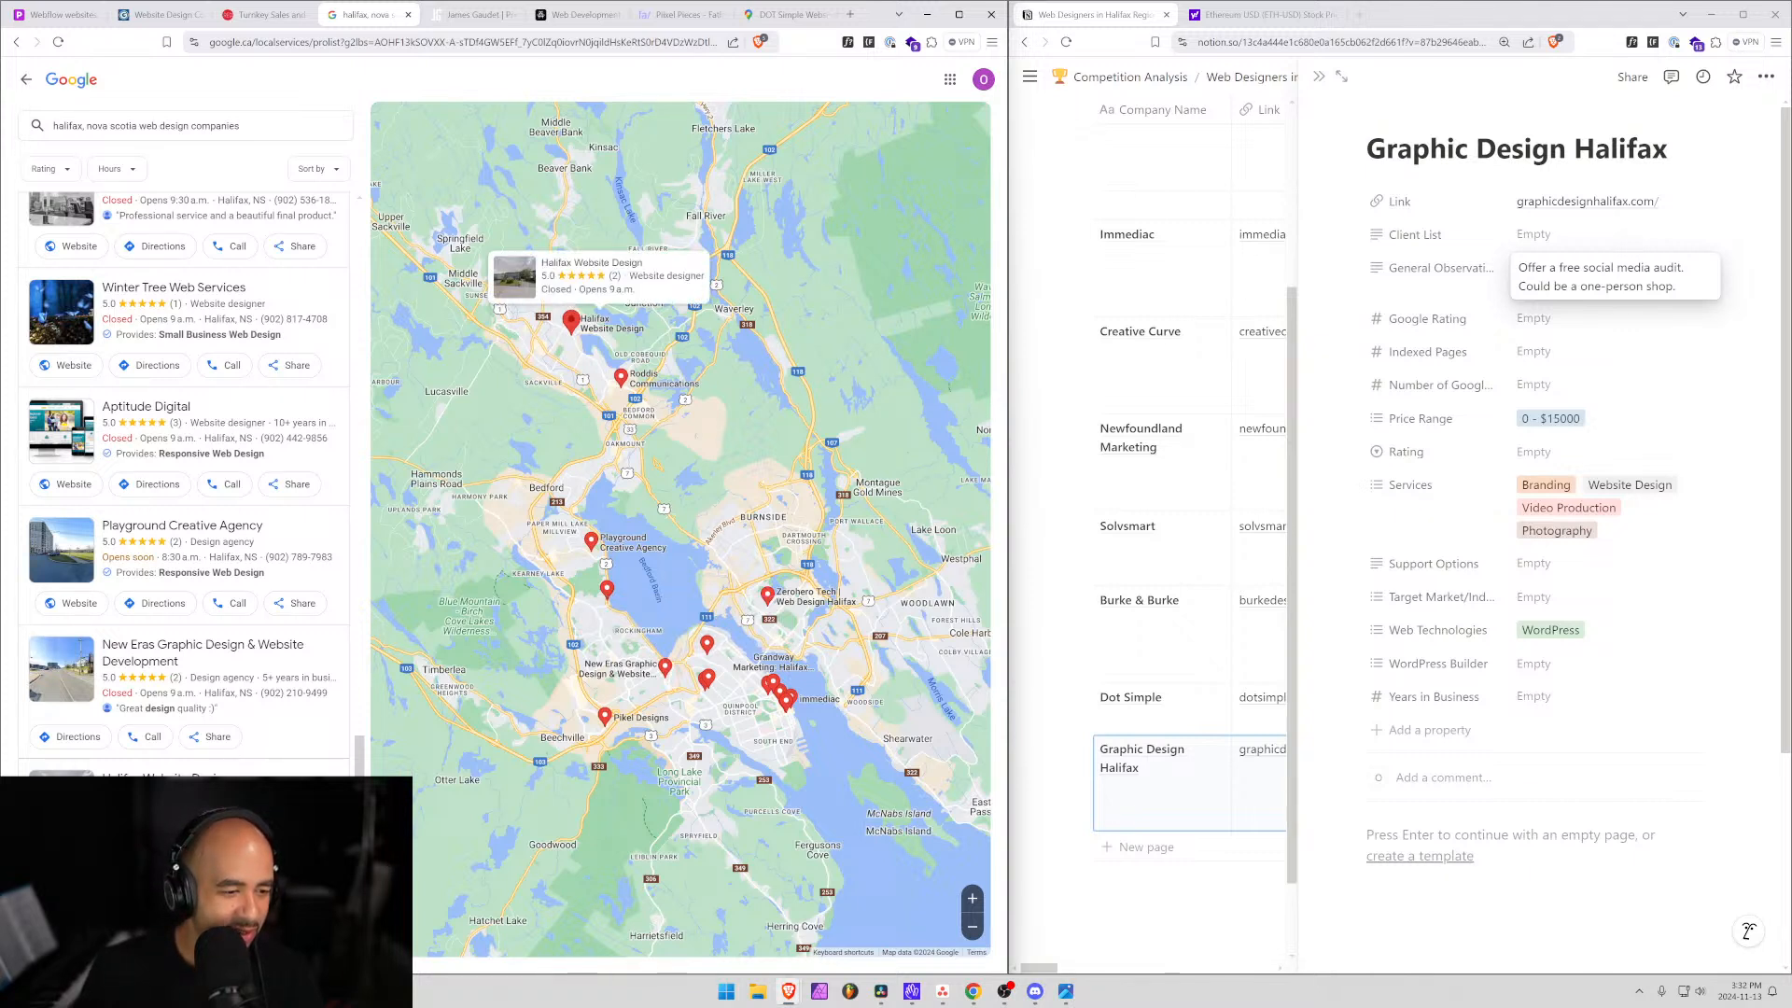
middle_click(71, 364)
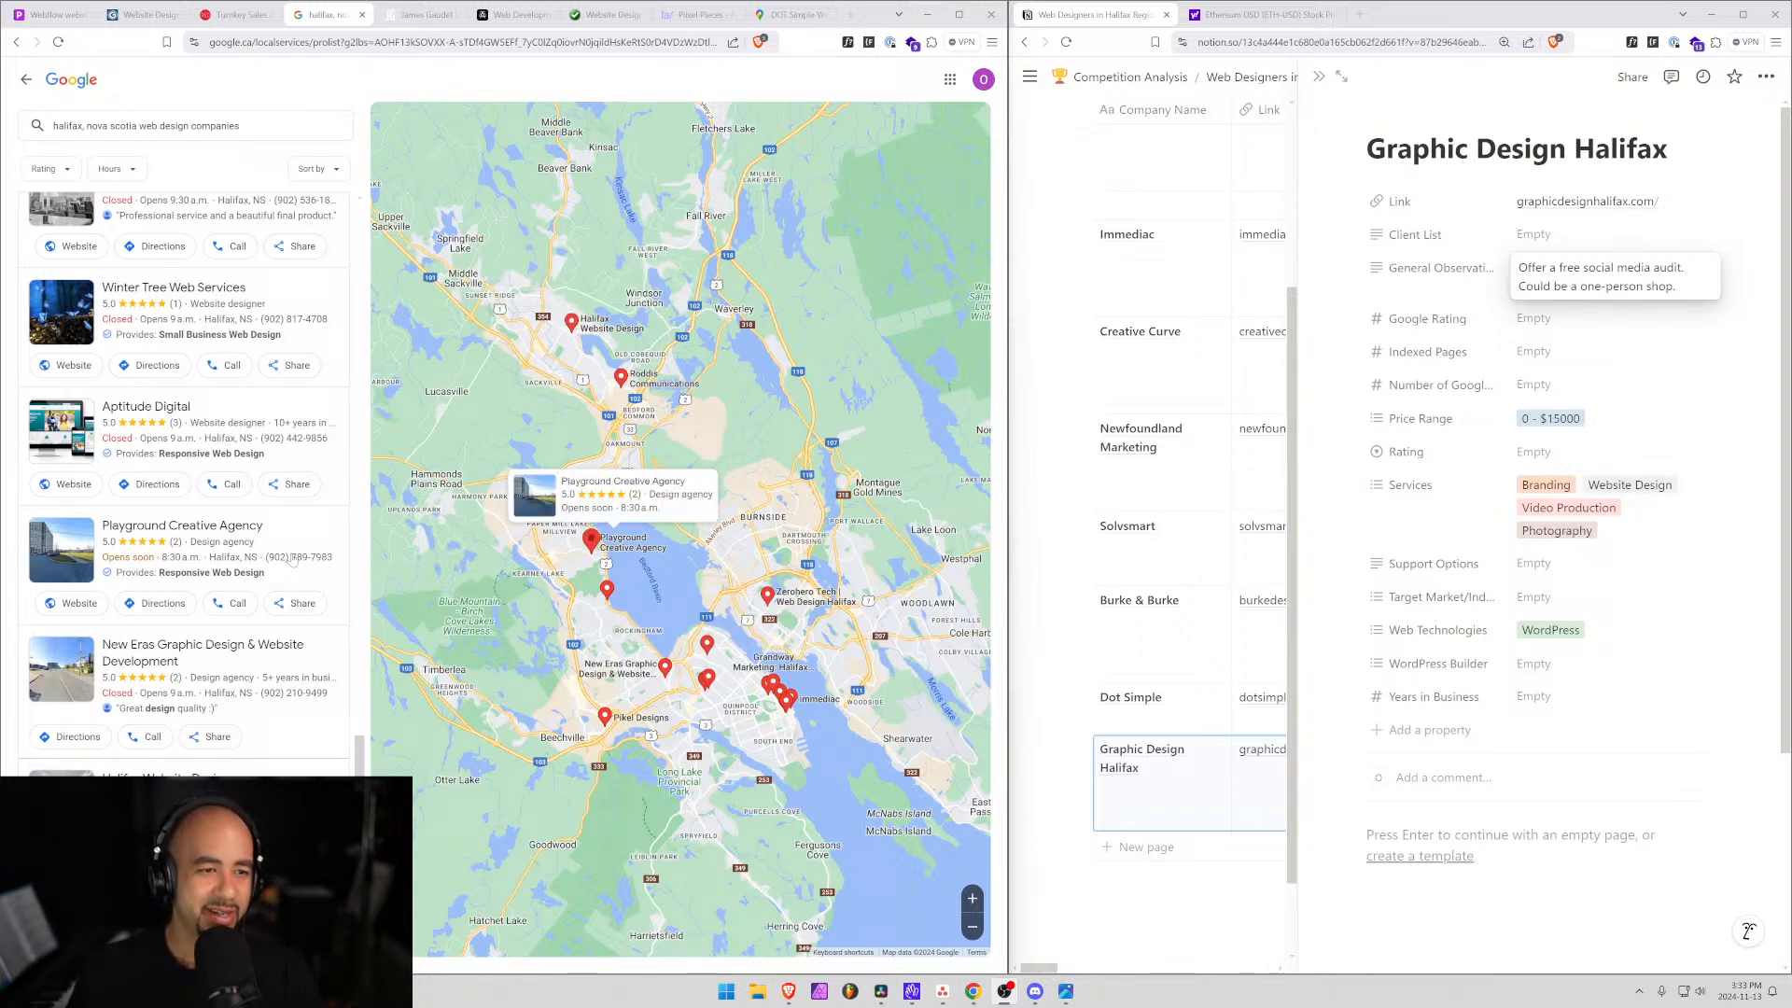
scroll(222, 590, up, 3)
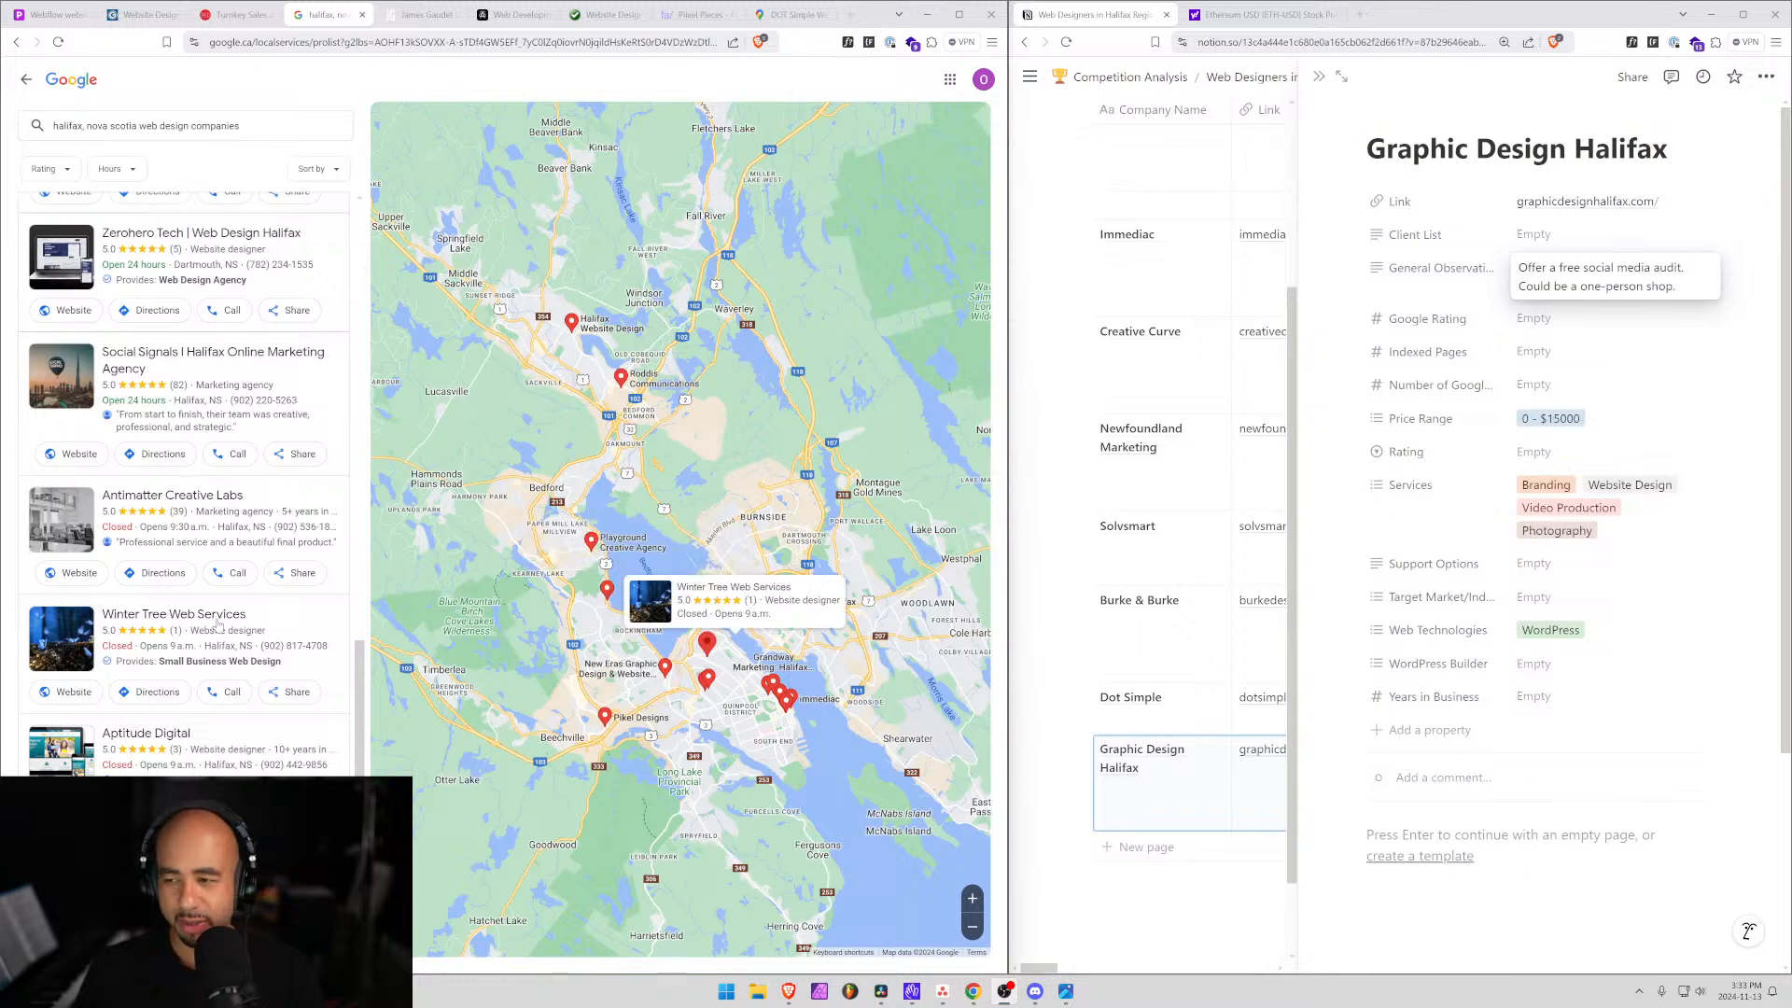
scroll(218, 638, up, 5)
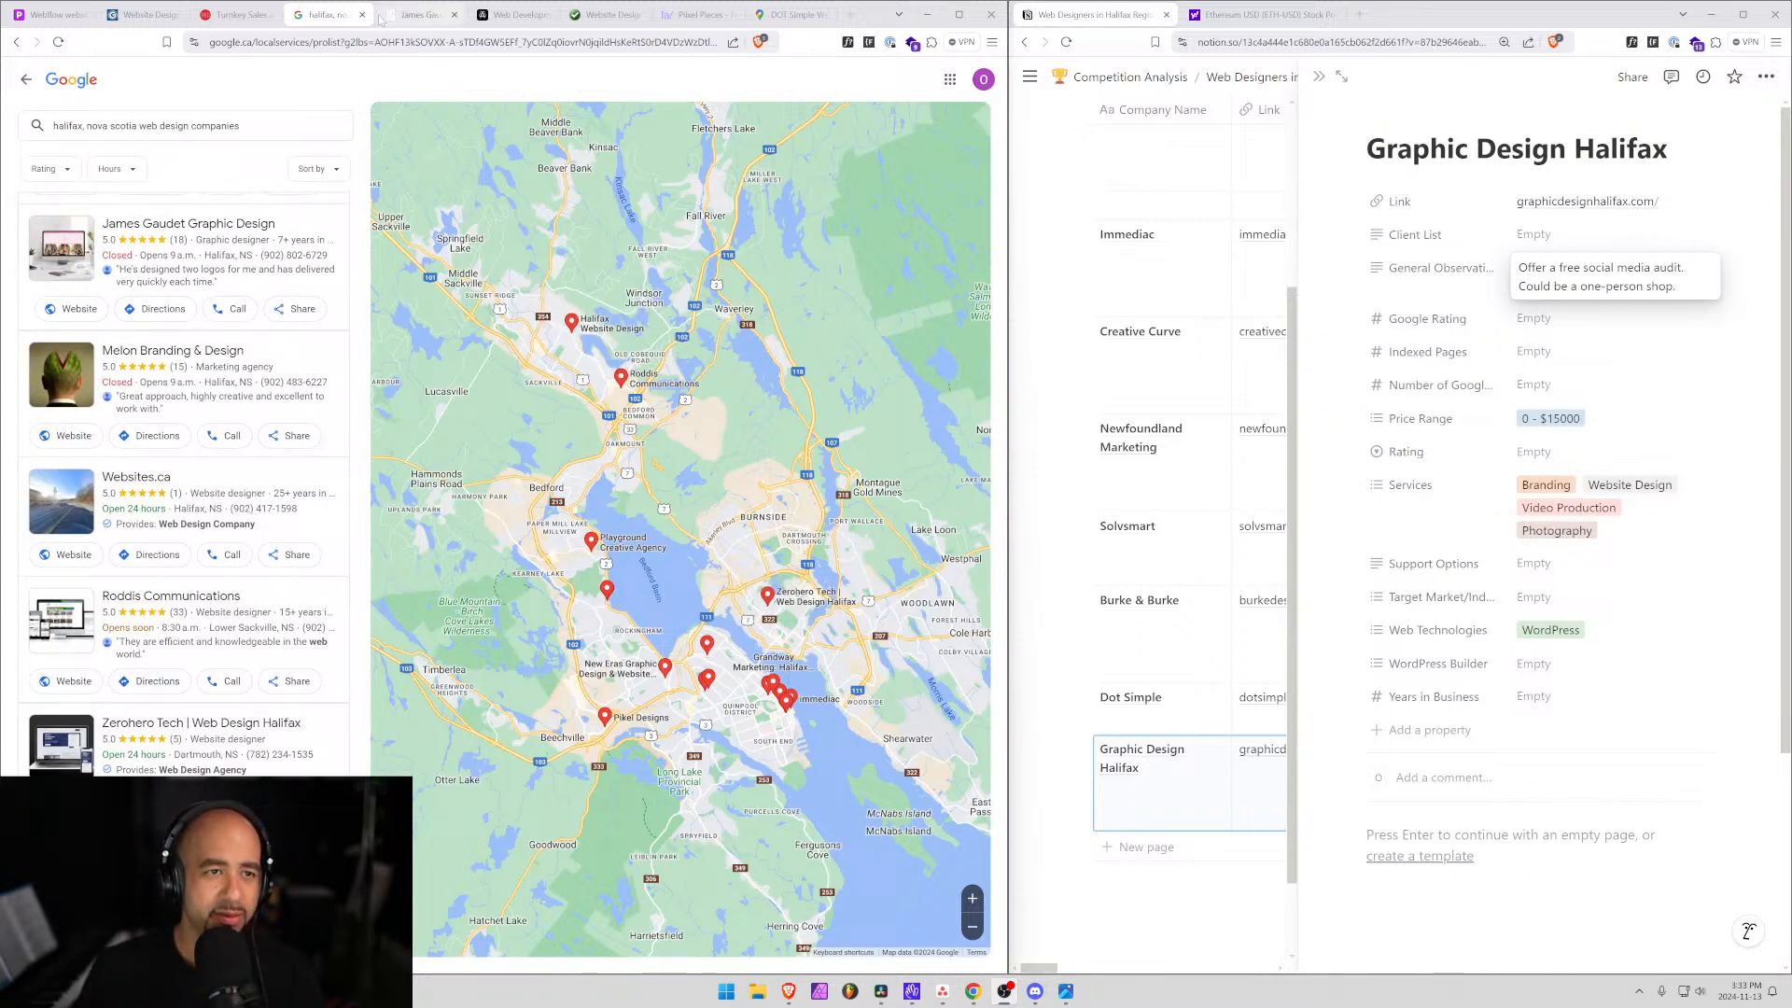
Go to the designer's website and read its Halifax Based Freelance heading and greeting line.
click(416, 12)
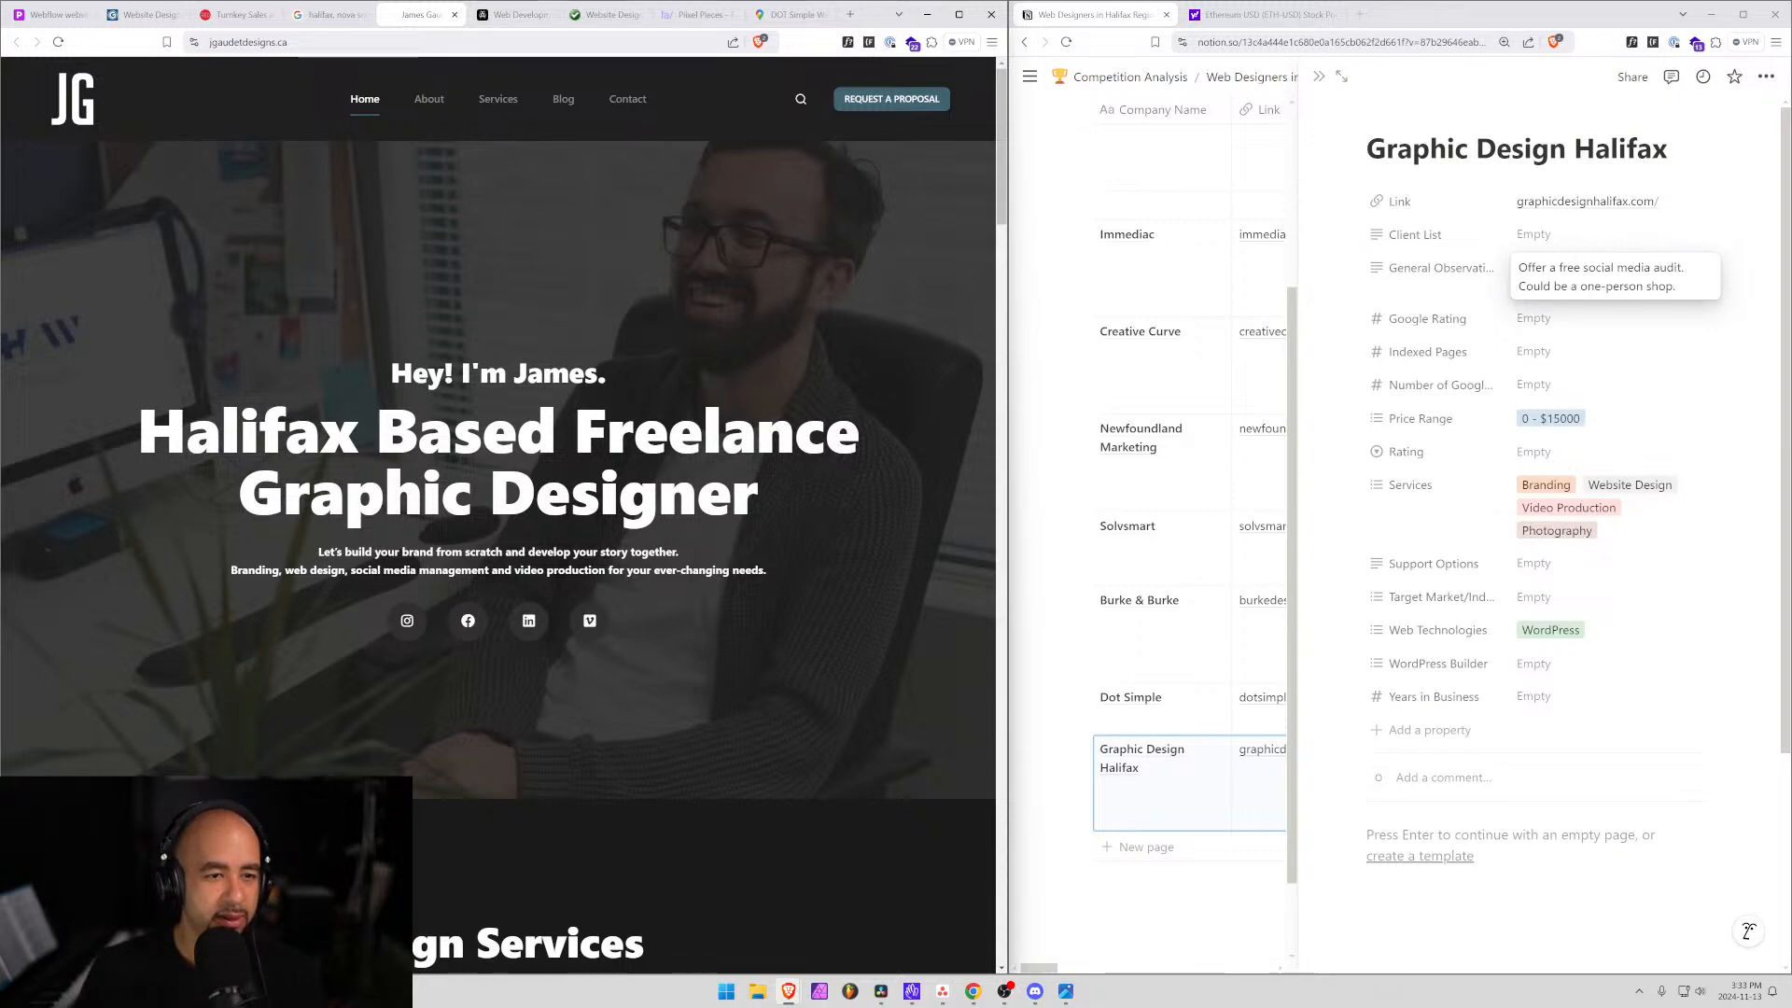
scroll(638, 519, down, 2)
scroll(638, 520, up, 1)
scroll(601, 519, down, 10)
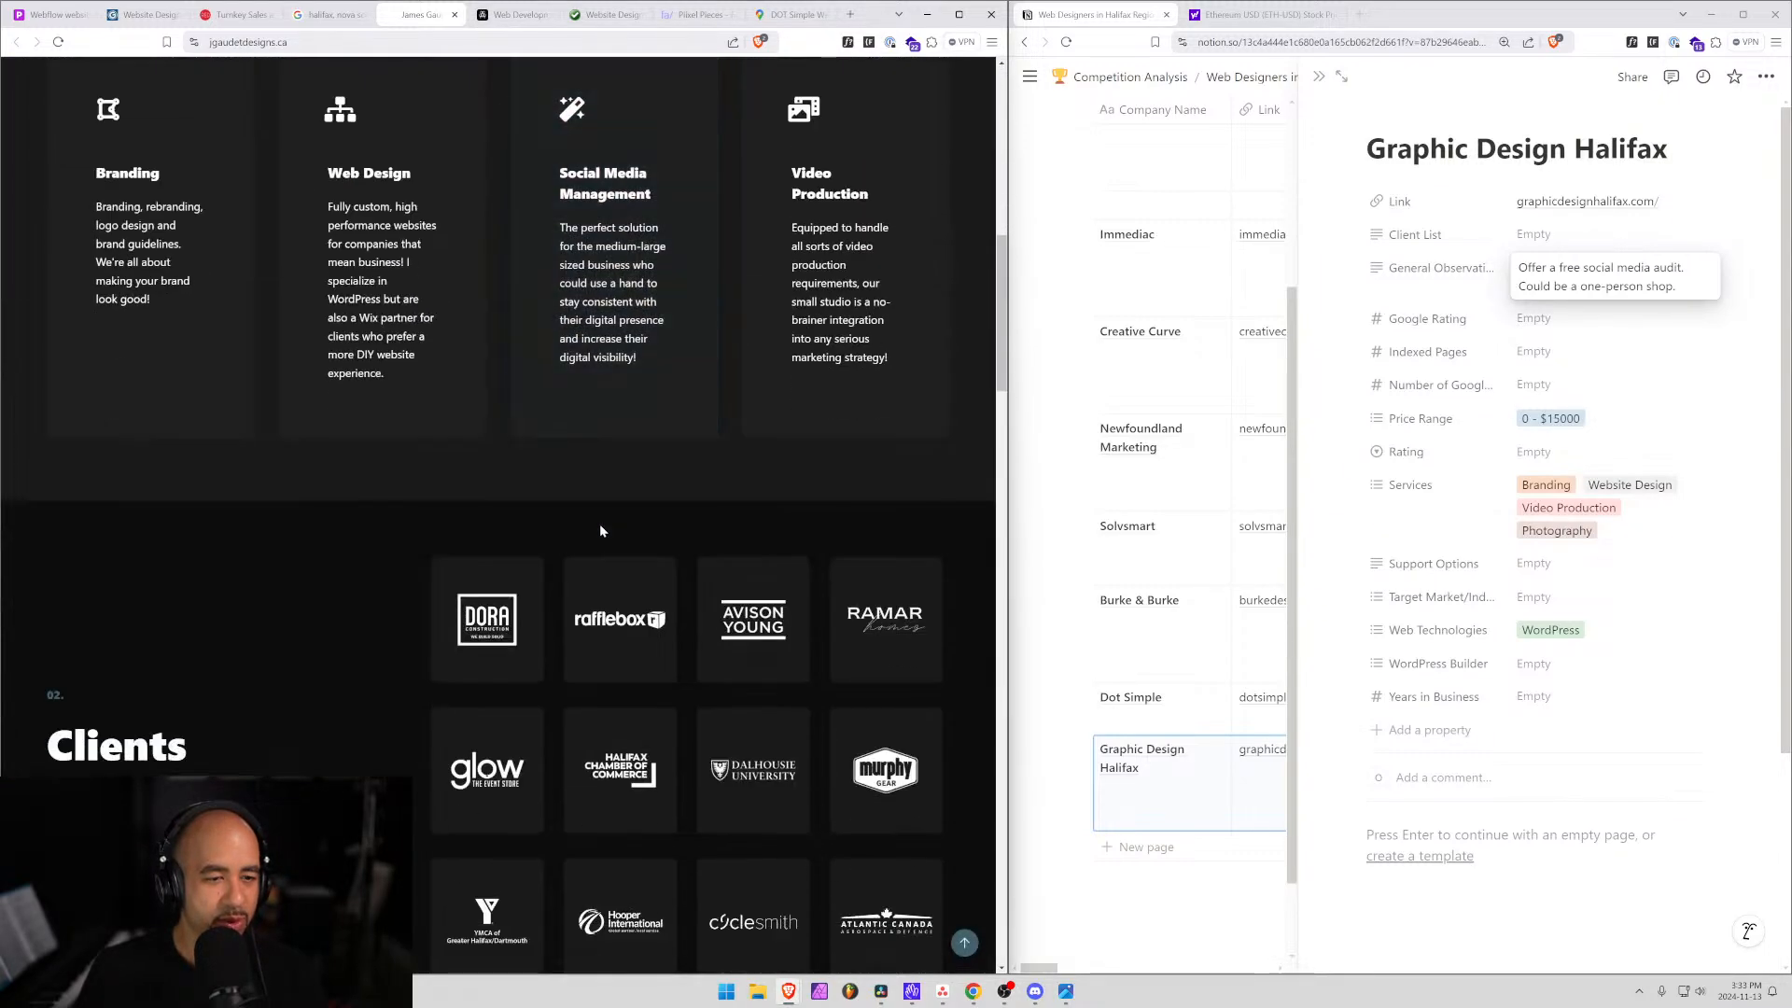
scroll(580, 600, down, 5)
scroll(545, 616, up, 15)
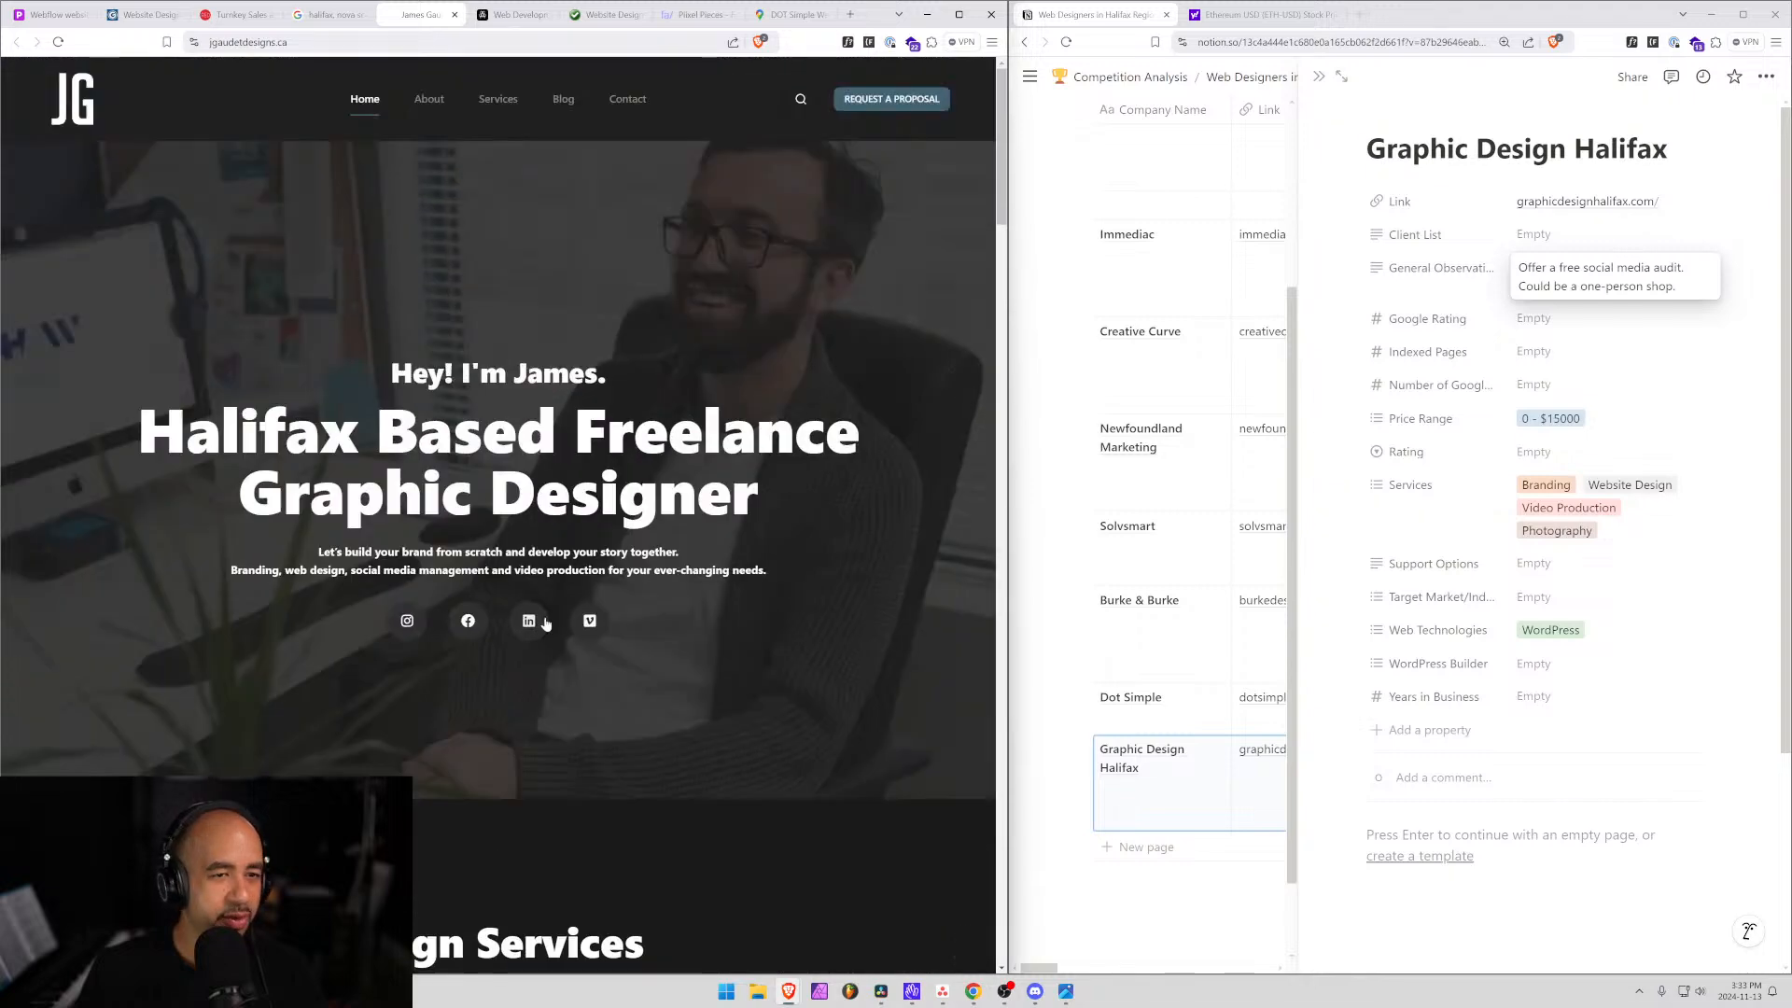
drag(221, 433, 826, 433)
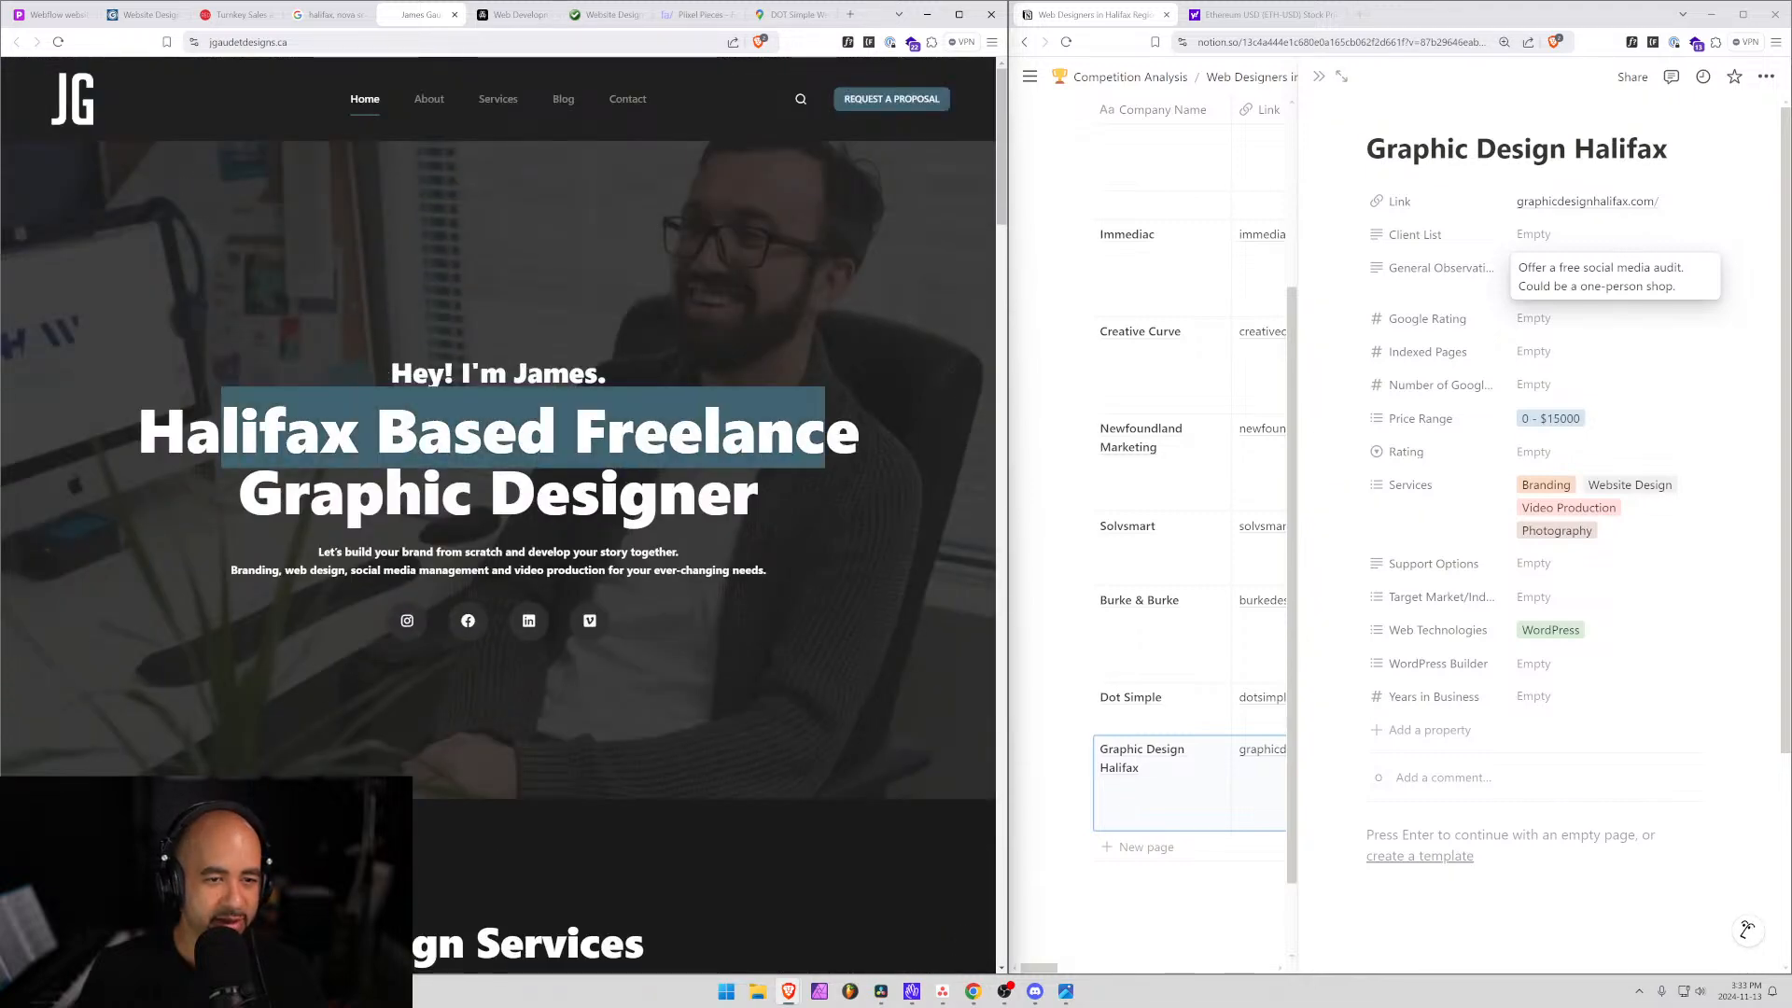
click(398, 440)
drag(461, 374, 608, 377)
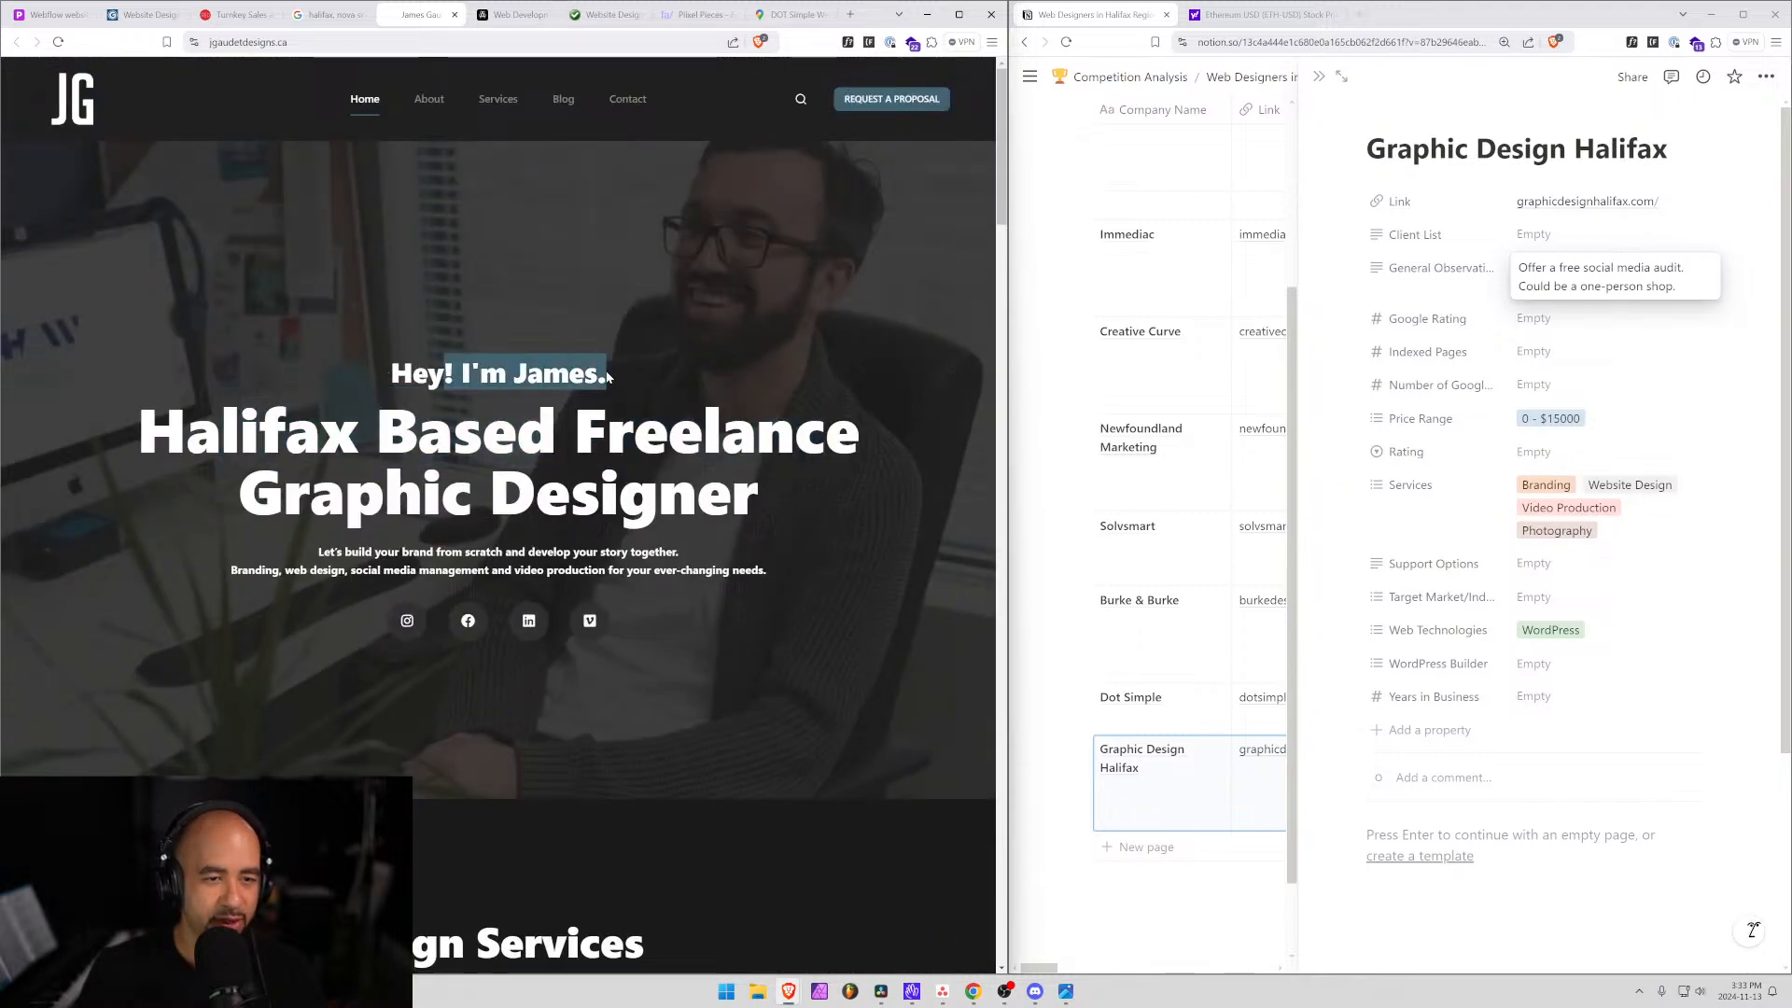
click(390, 372)
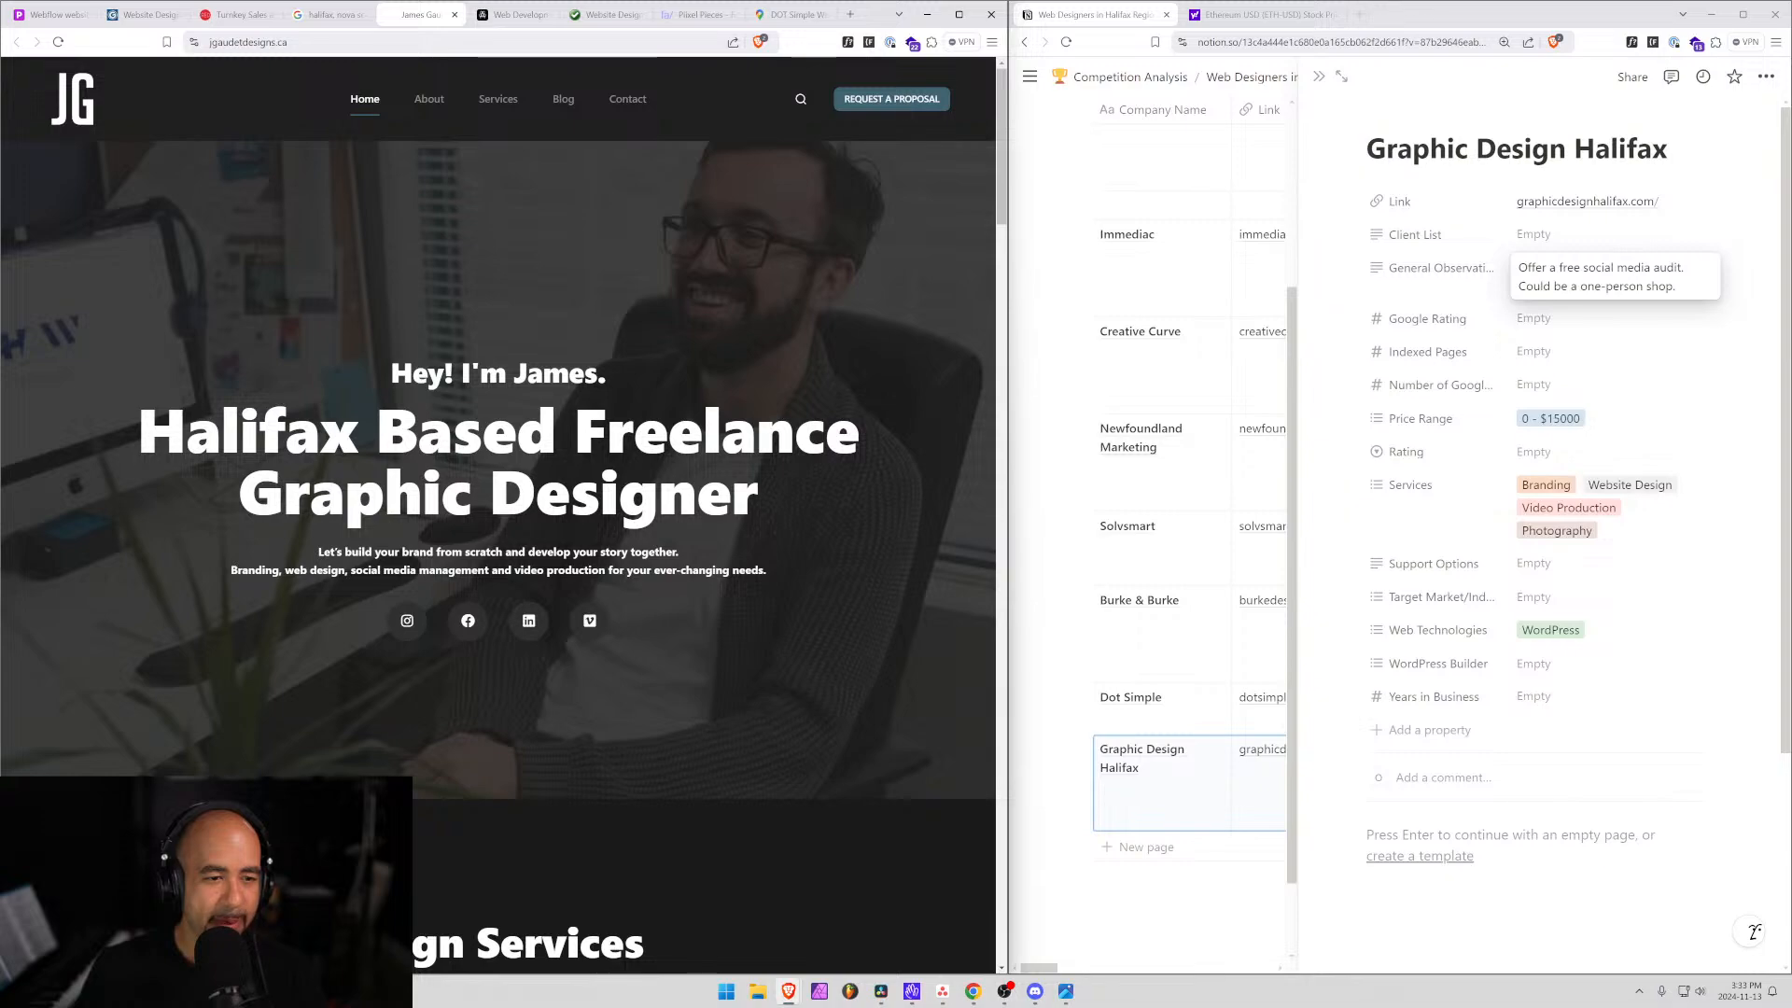
Scroll through the Branding, Web Design, Social Media Management and Video Production portfolio sections.
scroll(450, 575, down, 5)
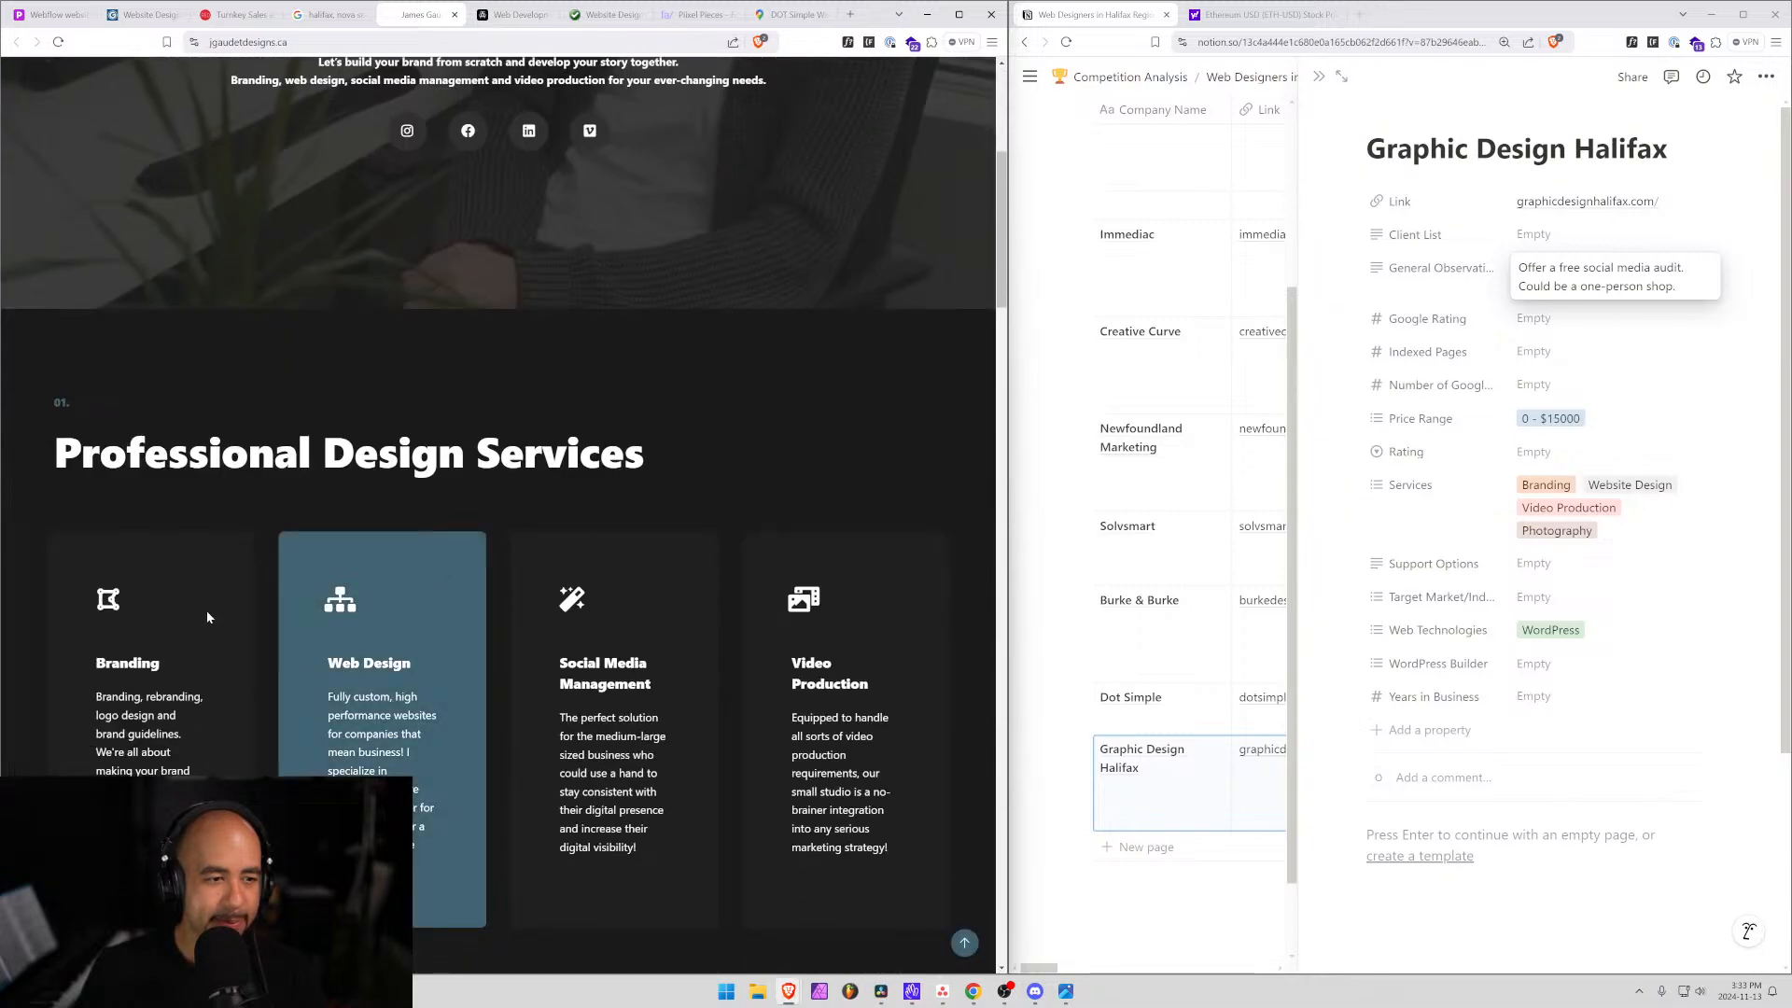
scroll(92, 624, down, 3)
scroll(92, 624, down, 7)
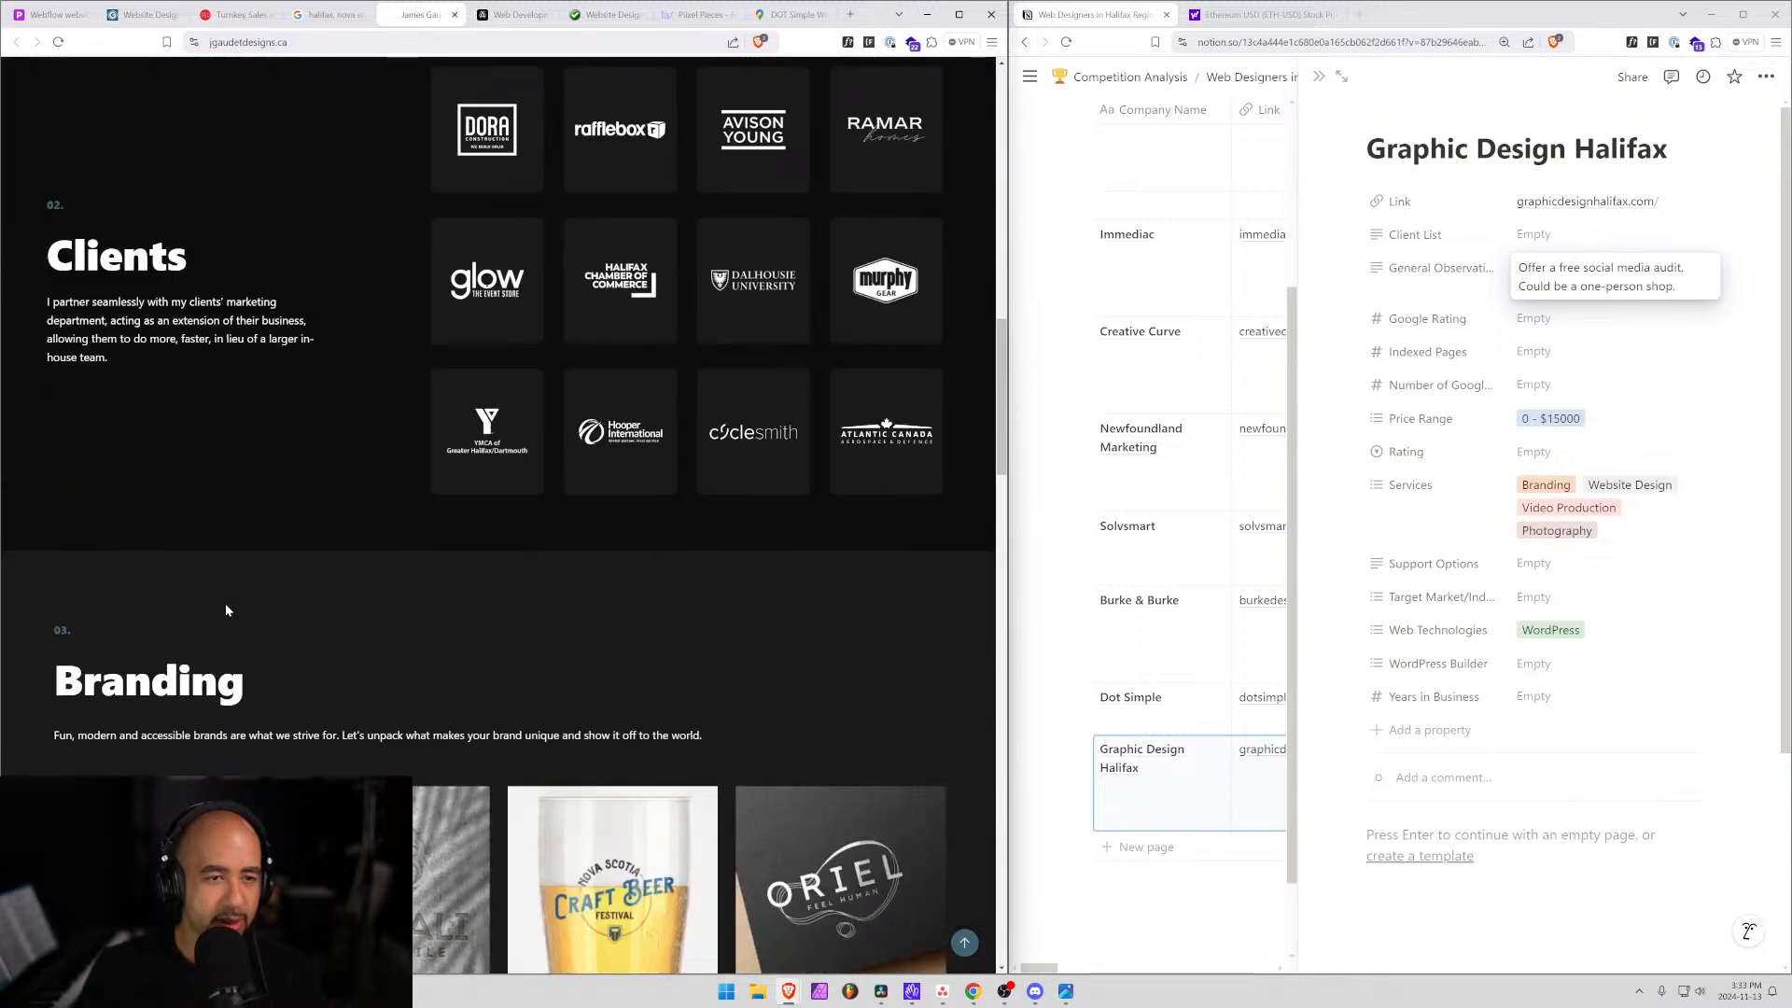
scroll(226, 606, up, 3)
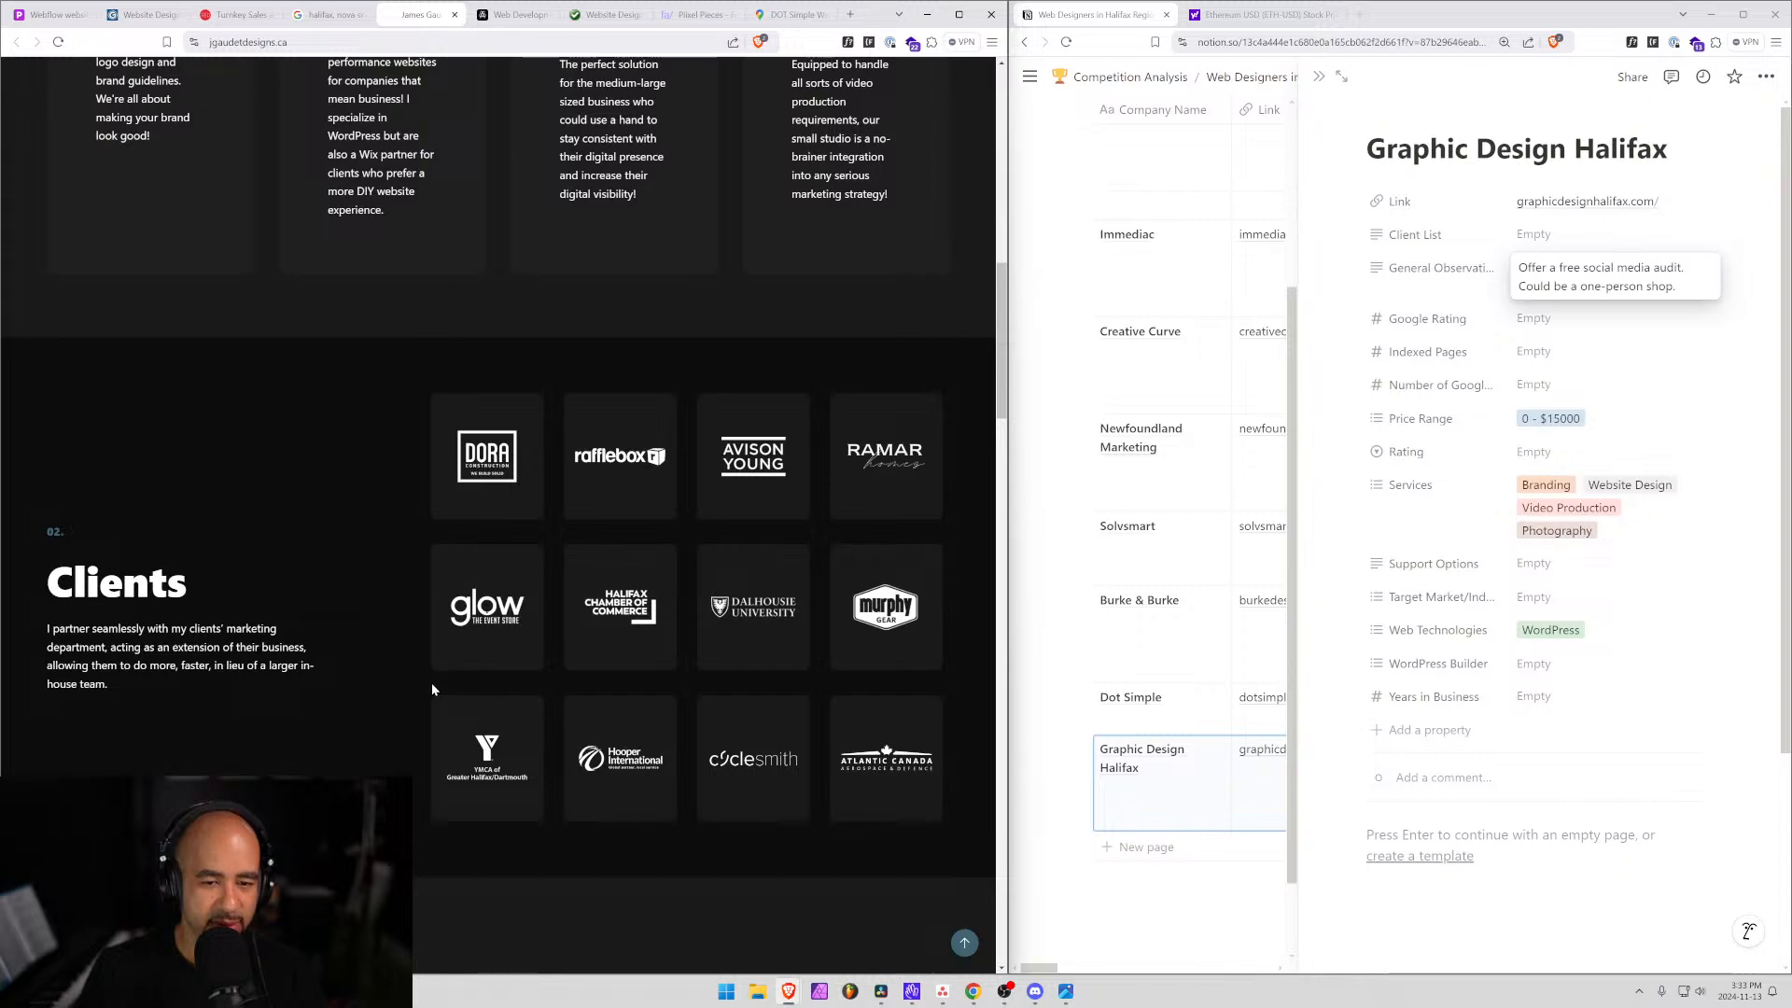
scroll(430, 721, down, 2)
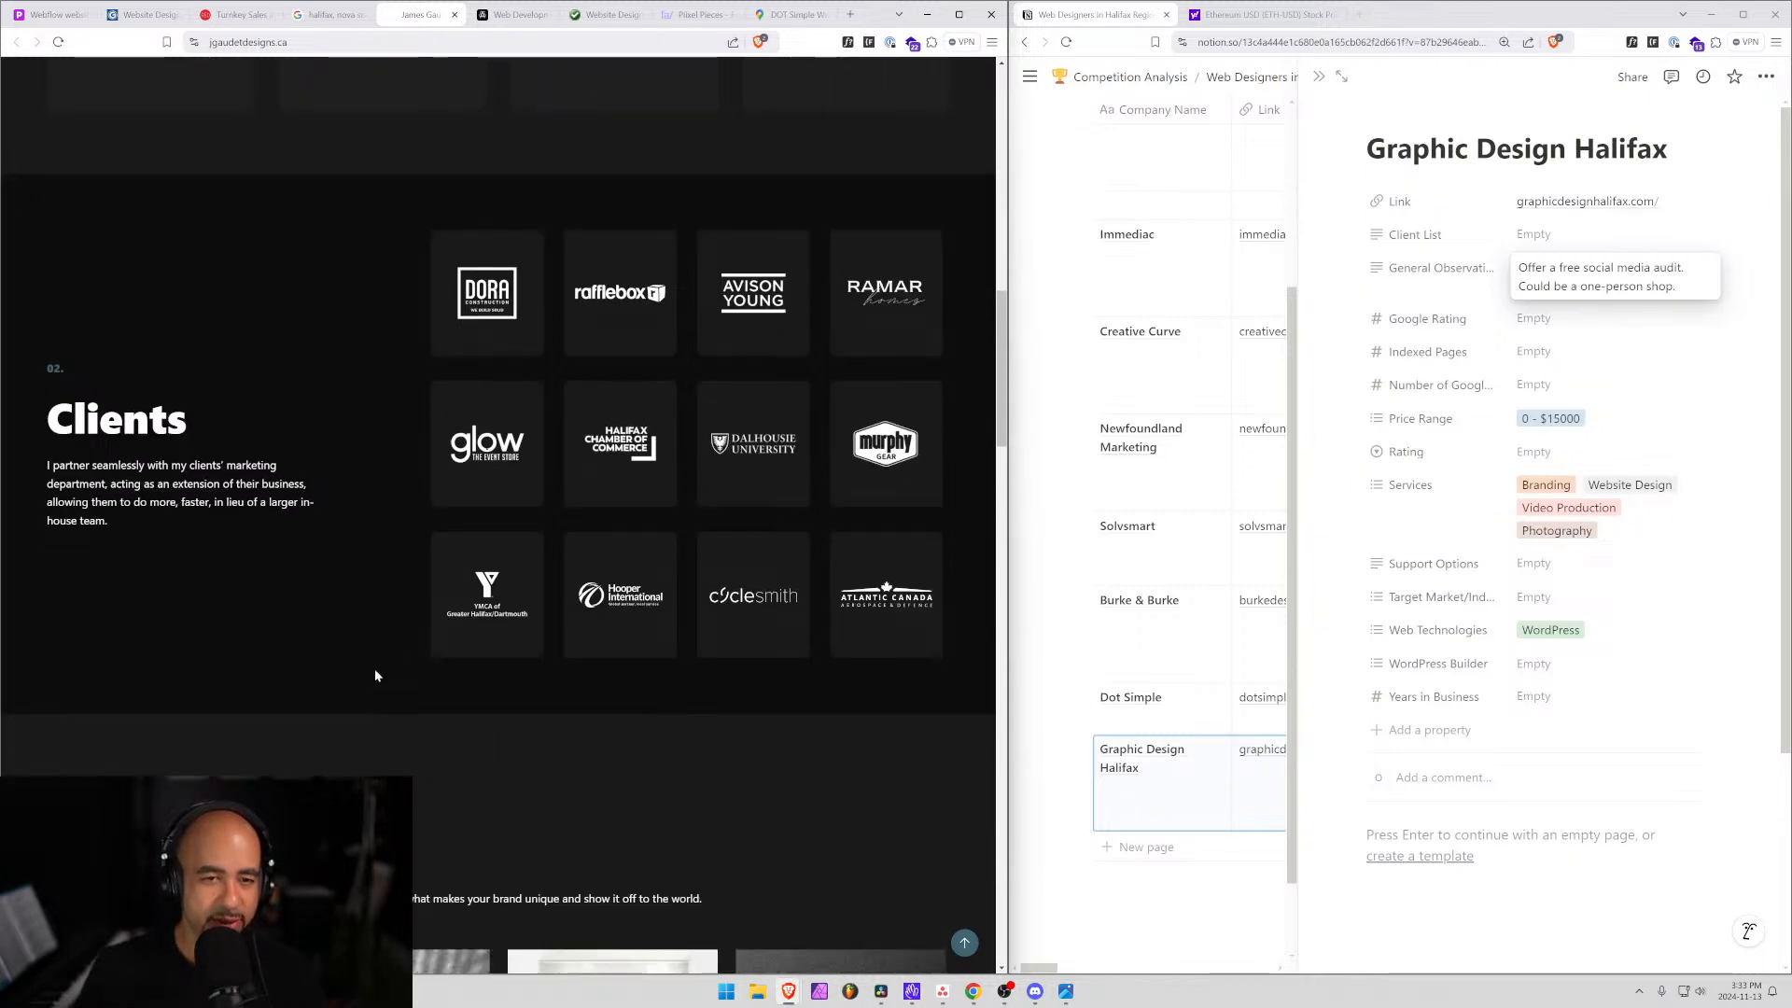
scroll(375, 674, down, 6)
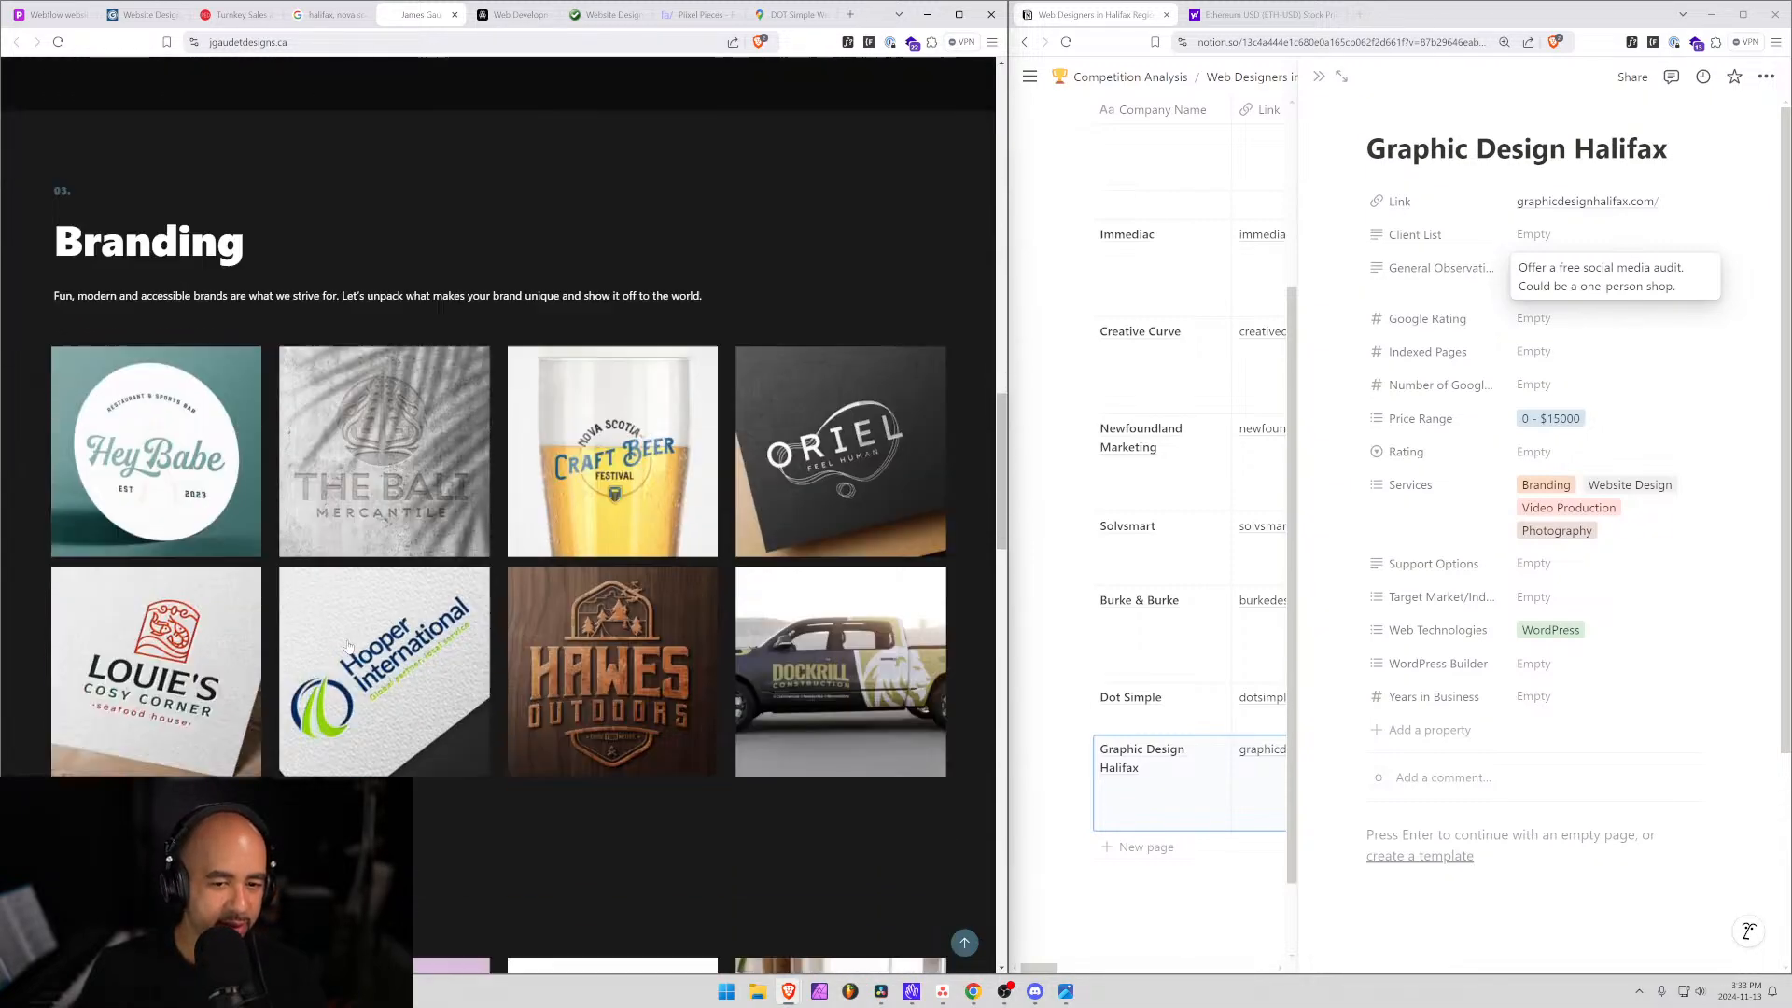
scroll(345, 640, down, 2)
scroll(345, 641, down, 5)
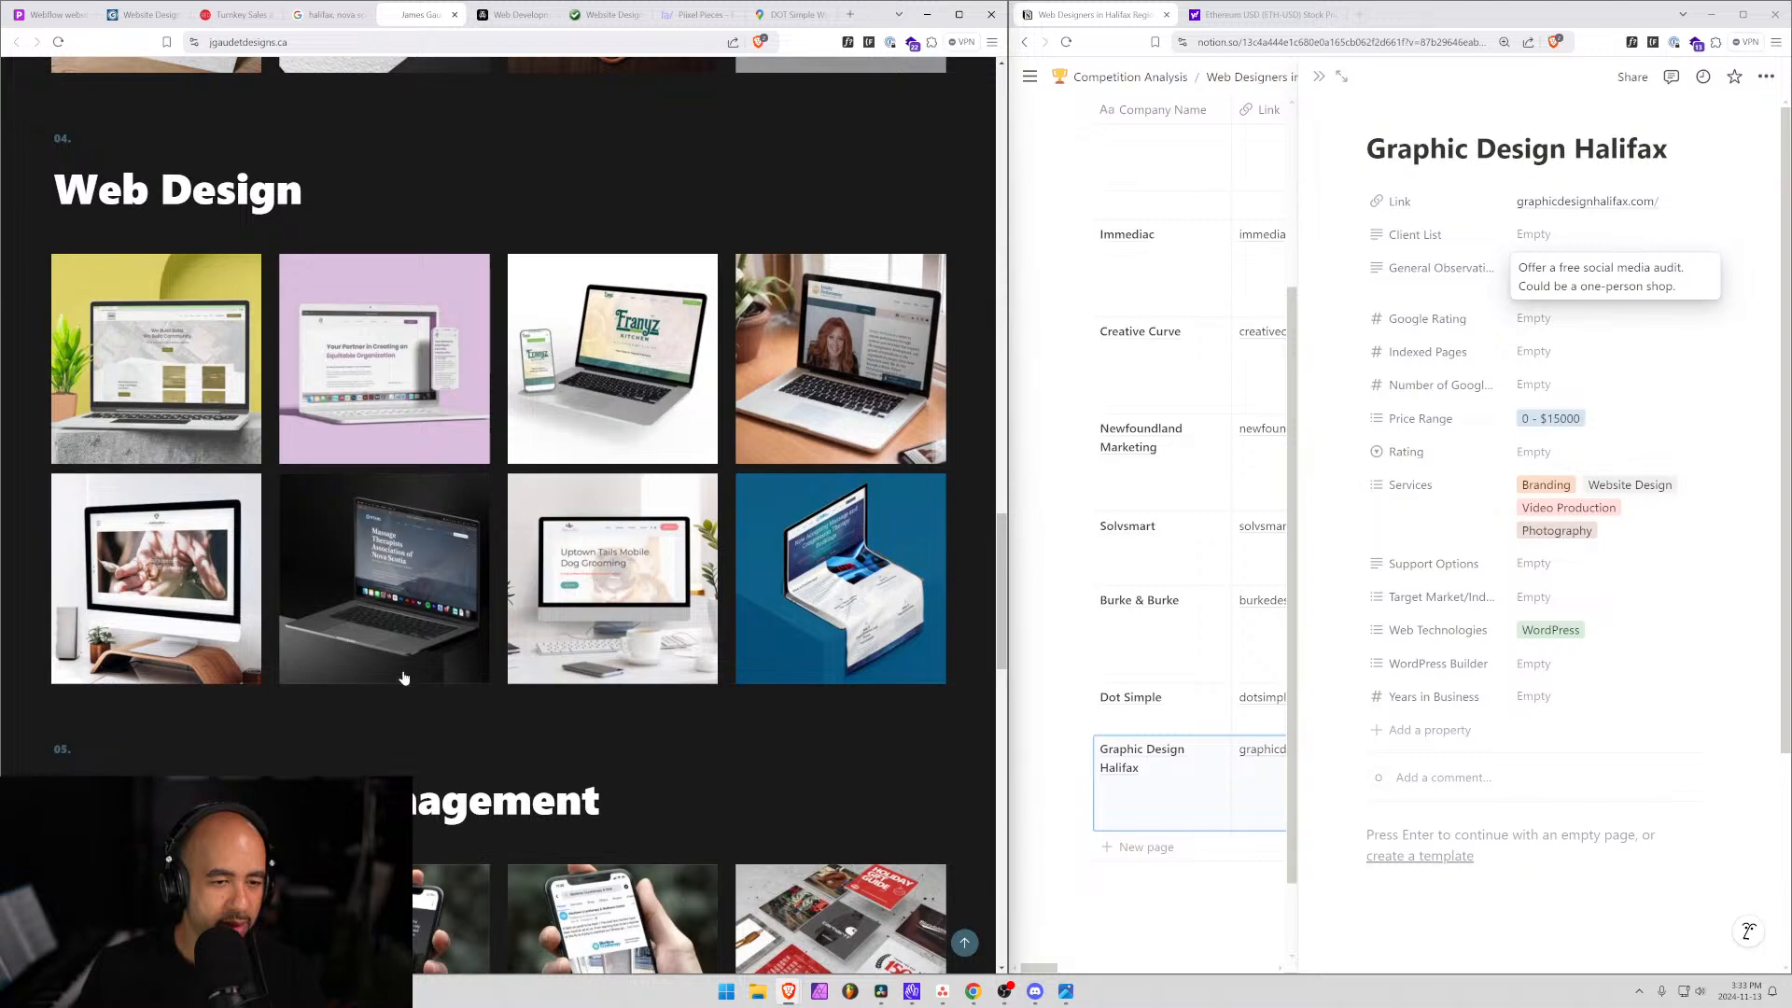
scroll(404, 677, down, 3)
scroll(411, 674, down, 3)
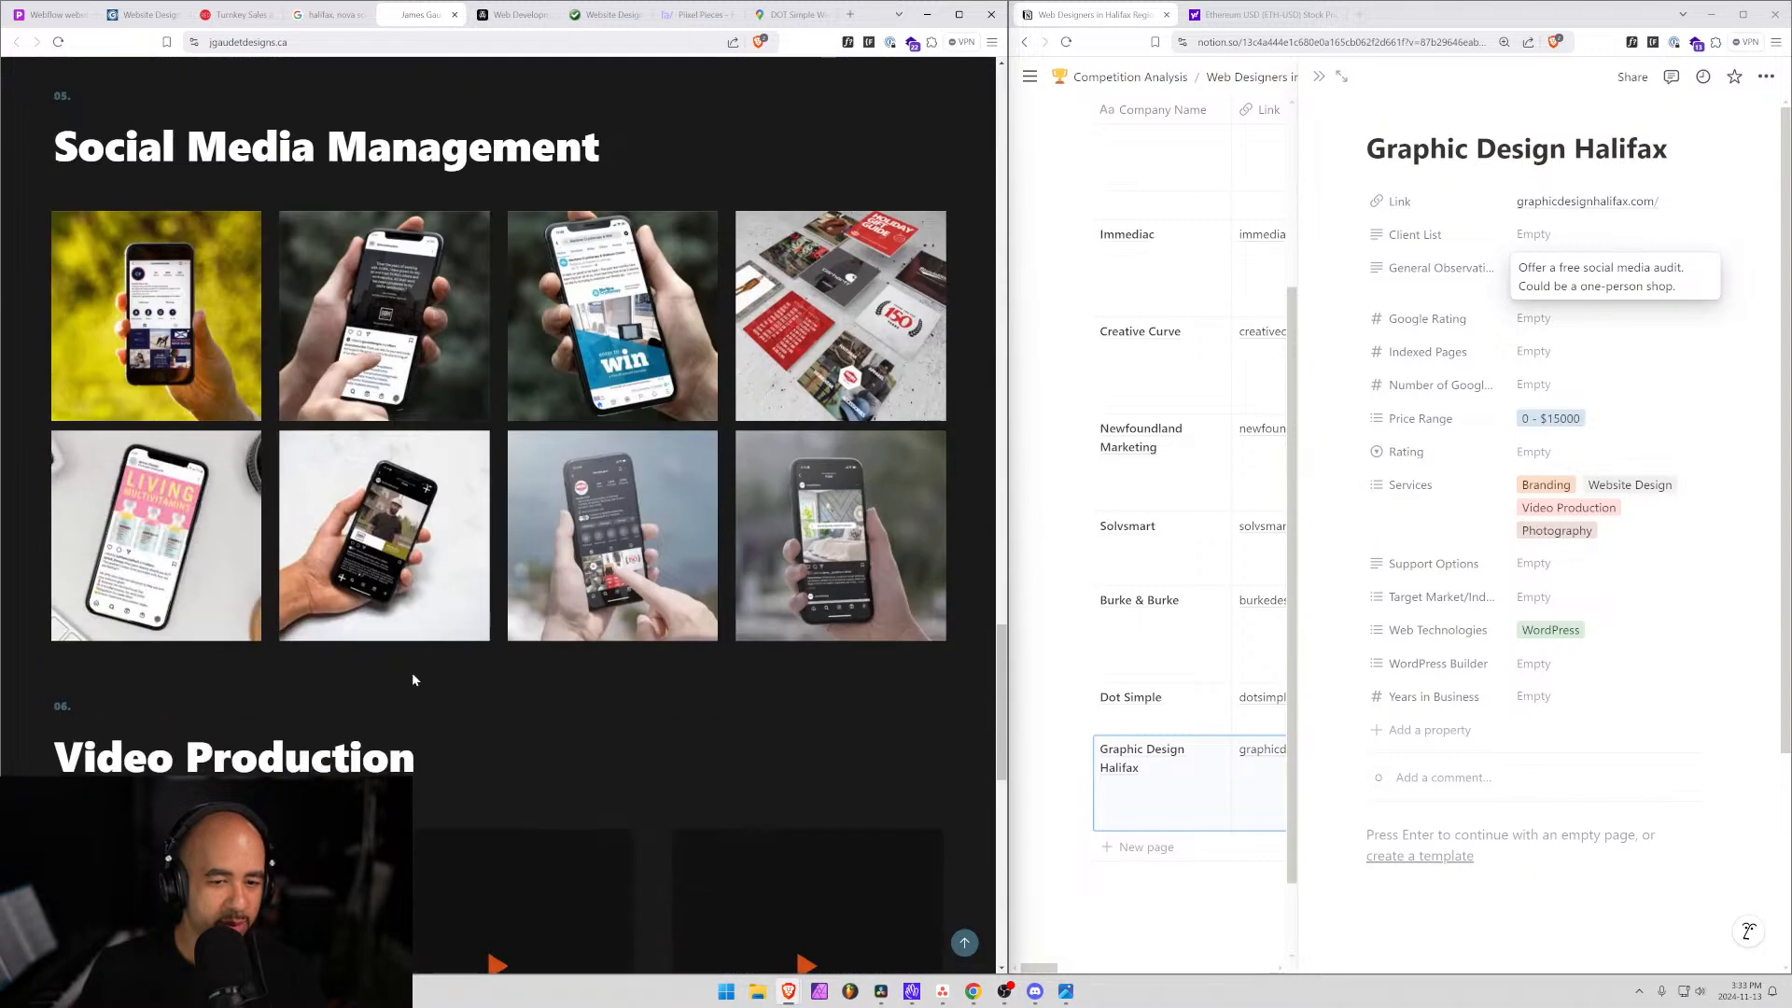
scroll(446, 679, down, 3)
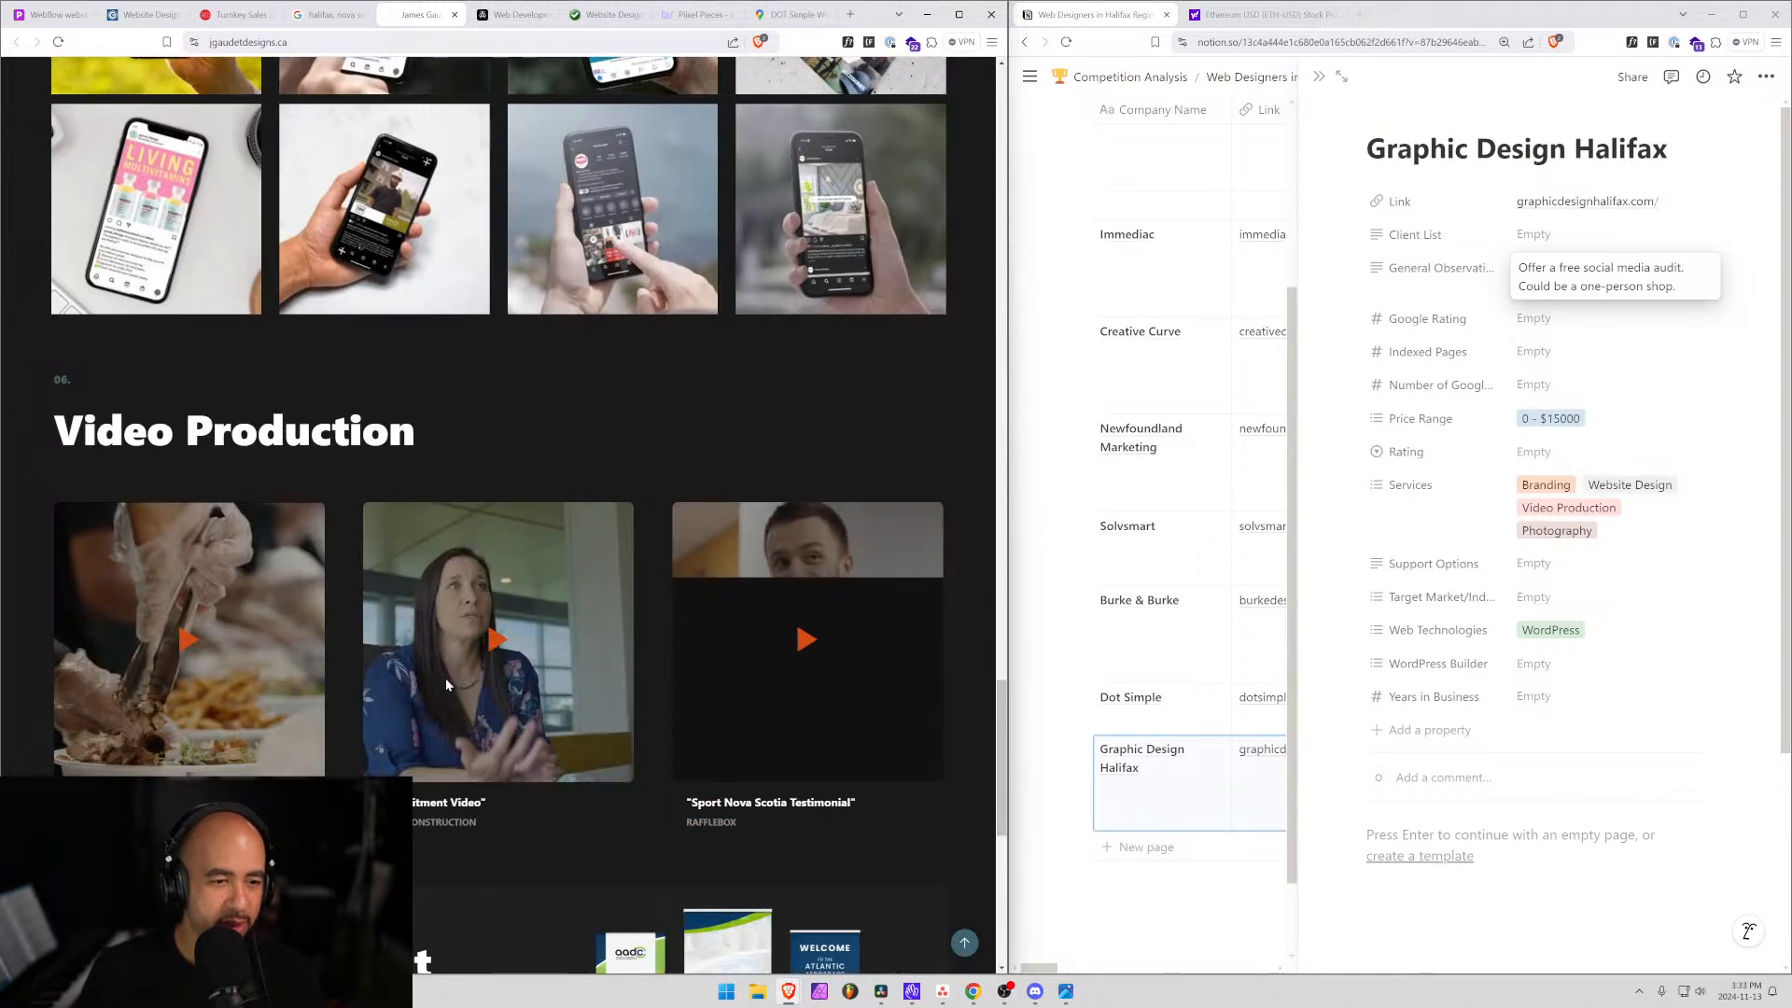
scroll(446, 678, down, 5)
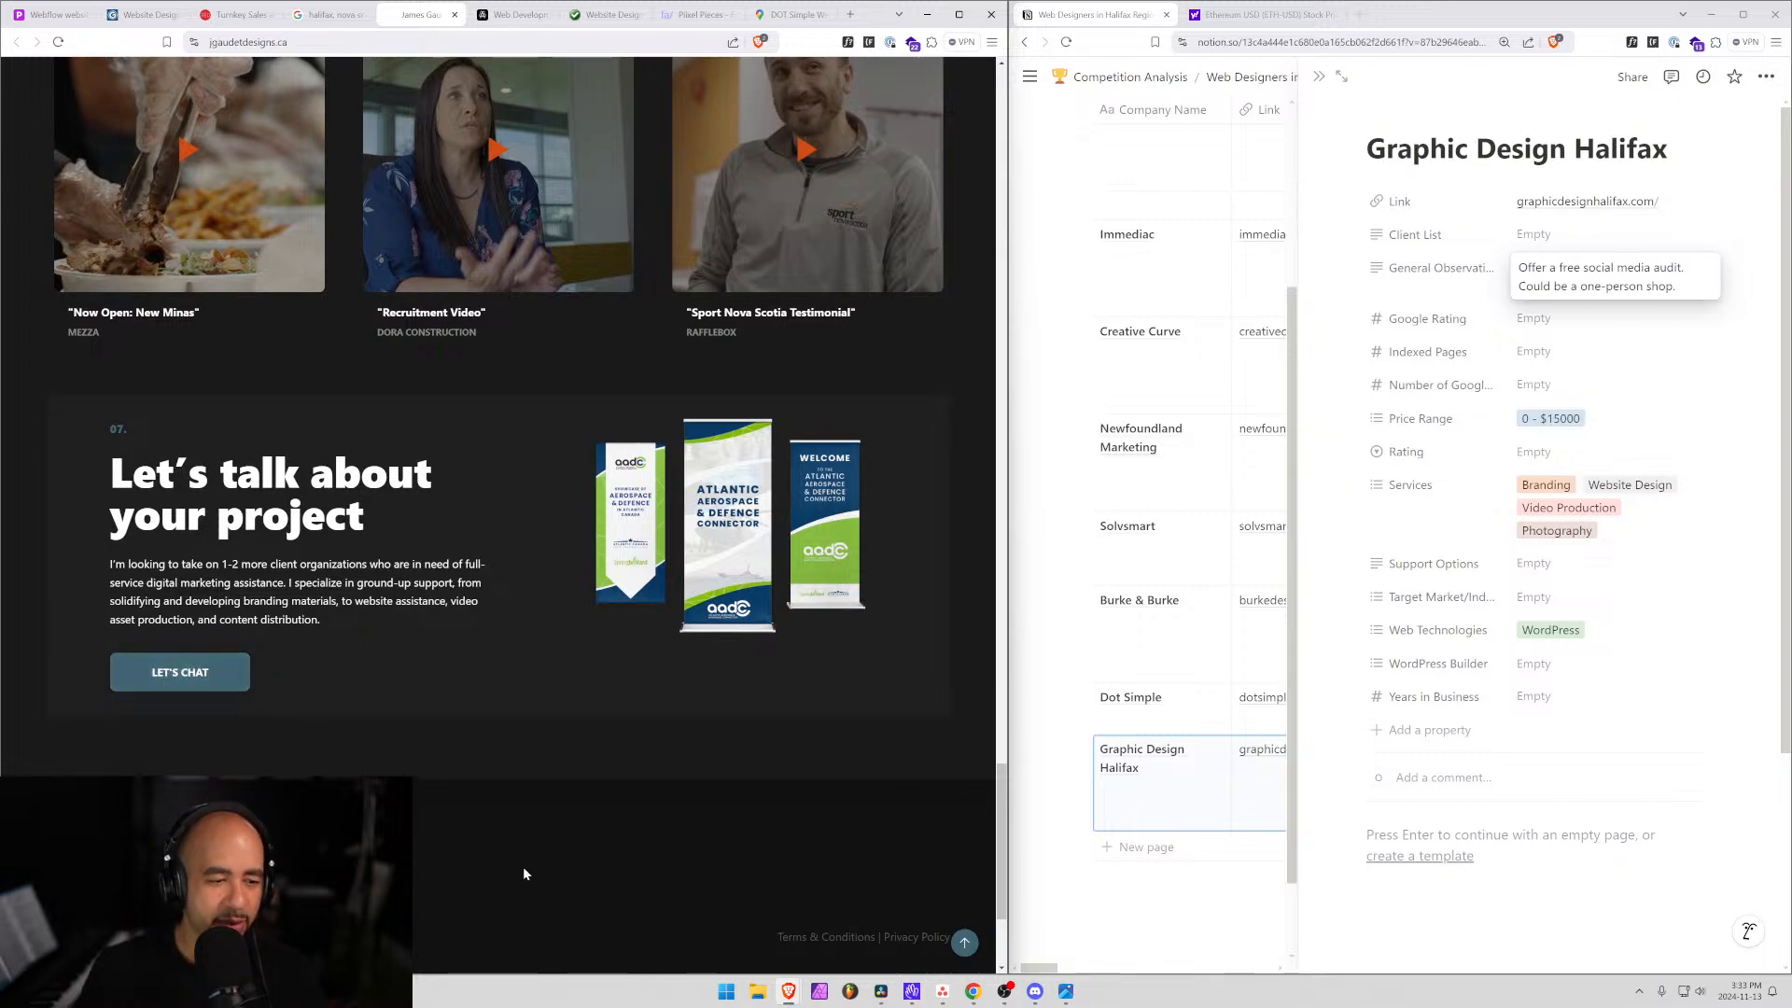
scroll(537, 854, down, 2)
scroll(569, 851, up, 20)
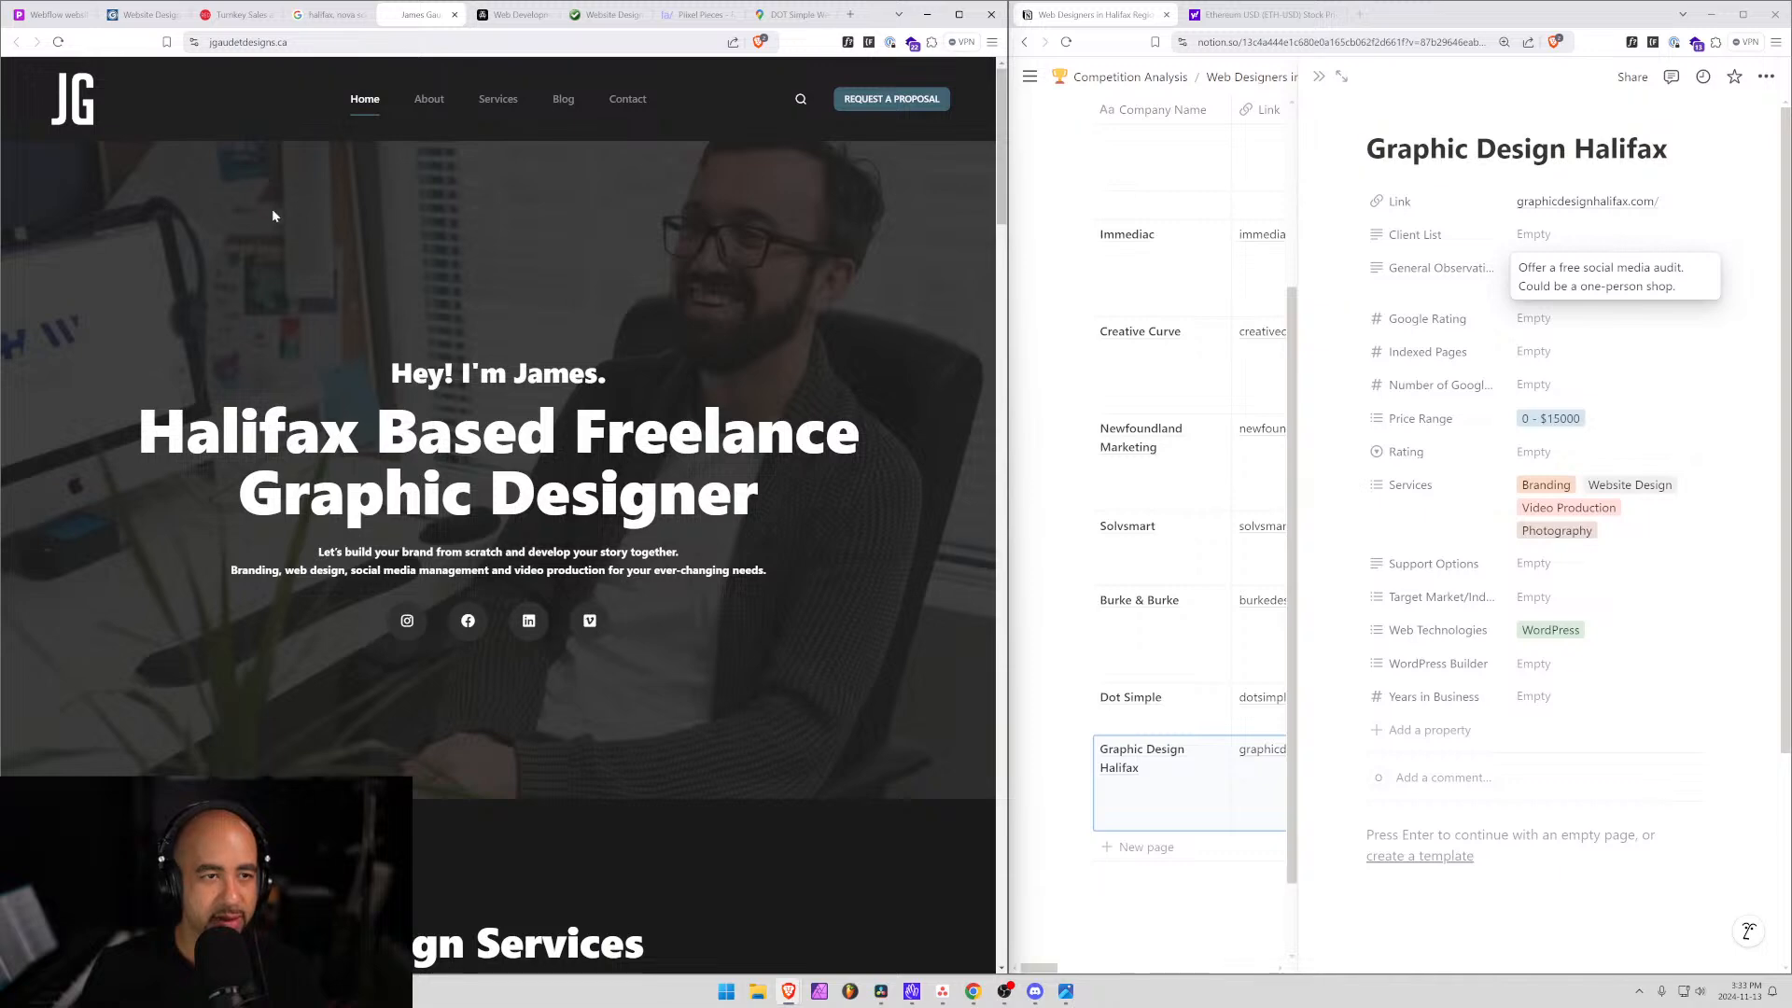
Look over the six offerings on the Services page, then select the jgaudetdesigns.ca domain.
click(500, 104)
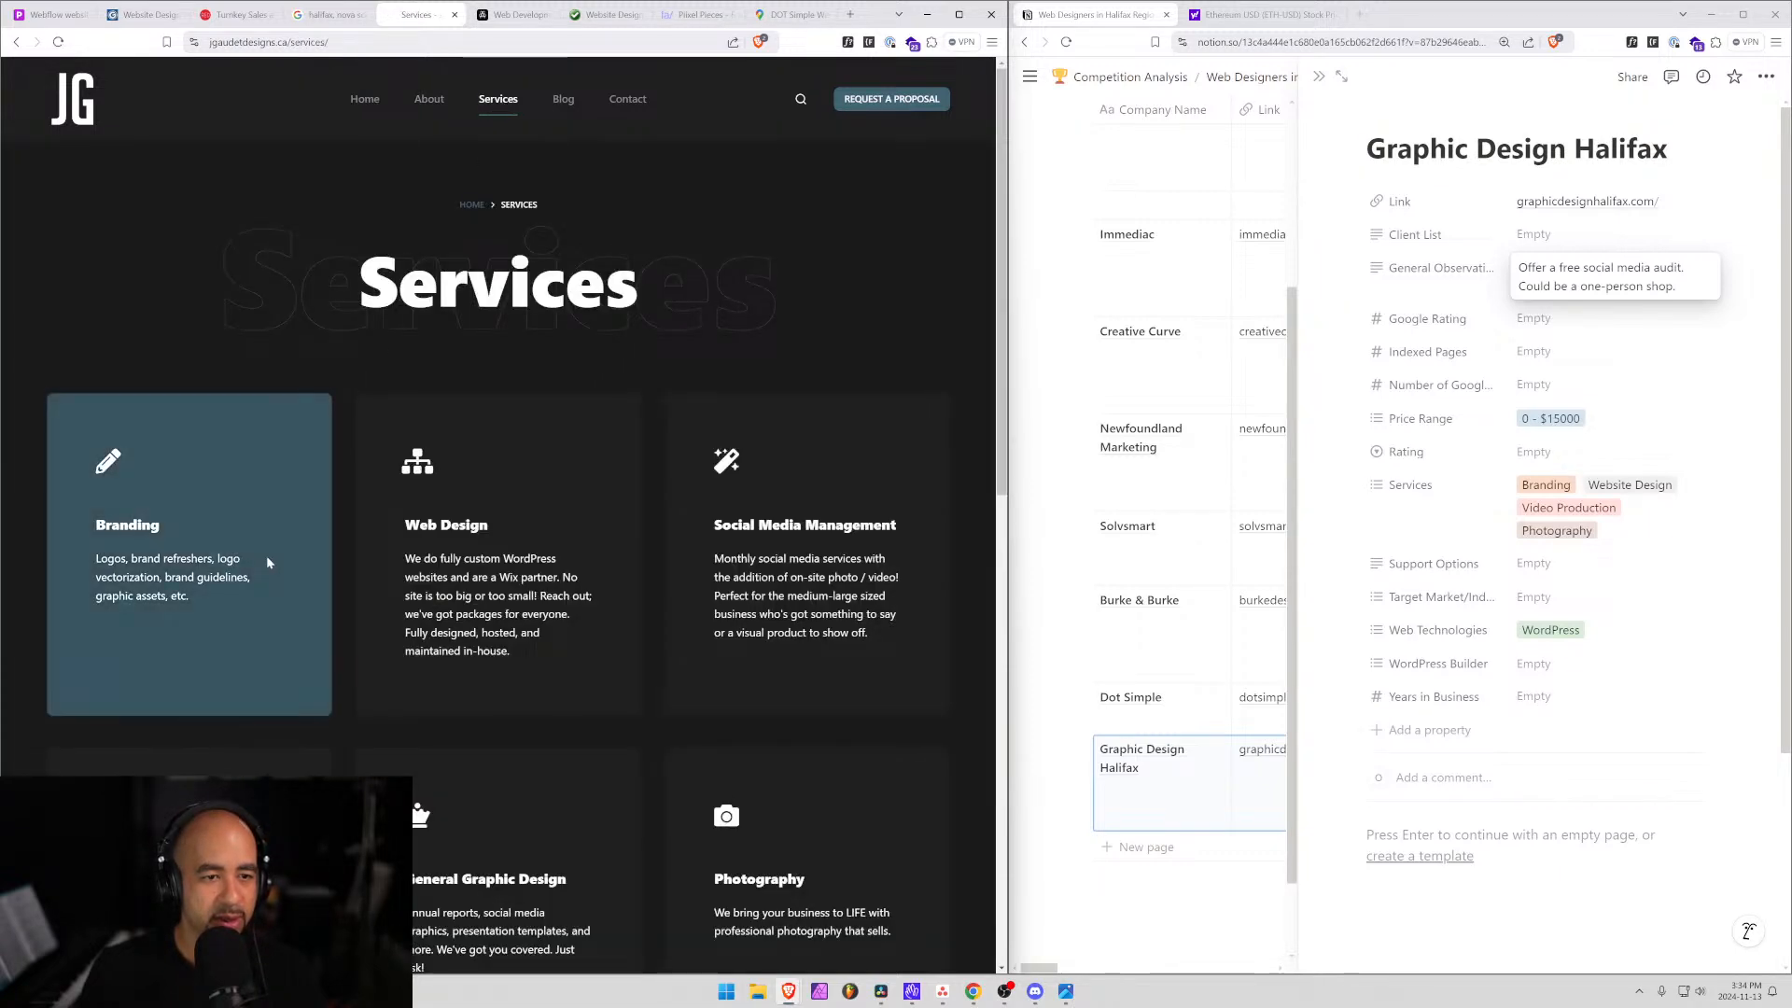
scroll(803, 560, down, 3)
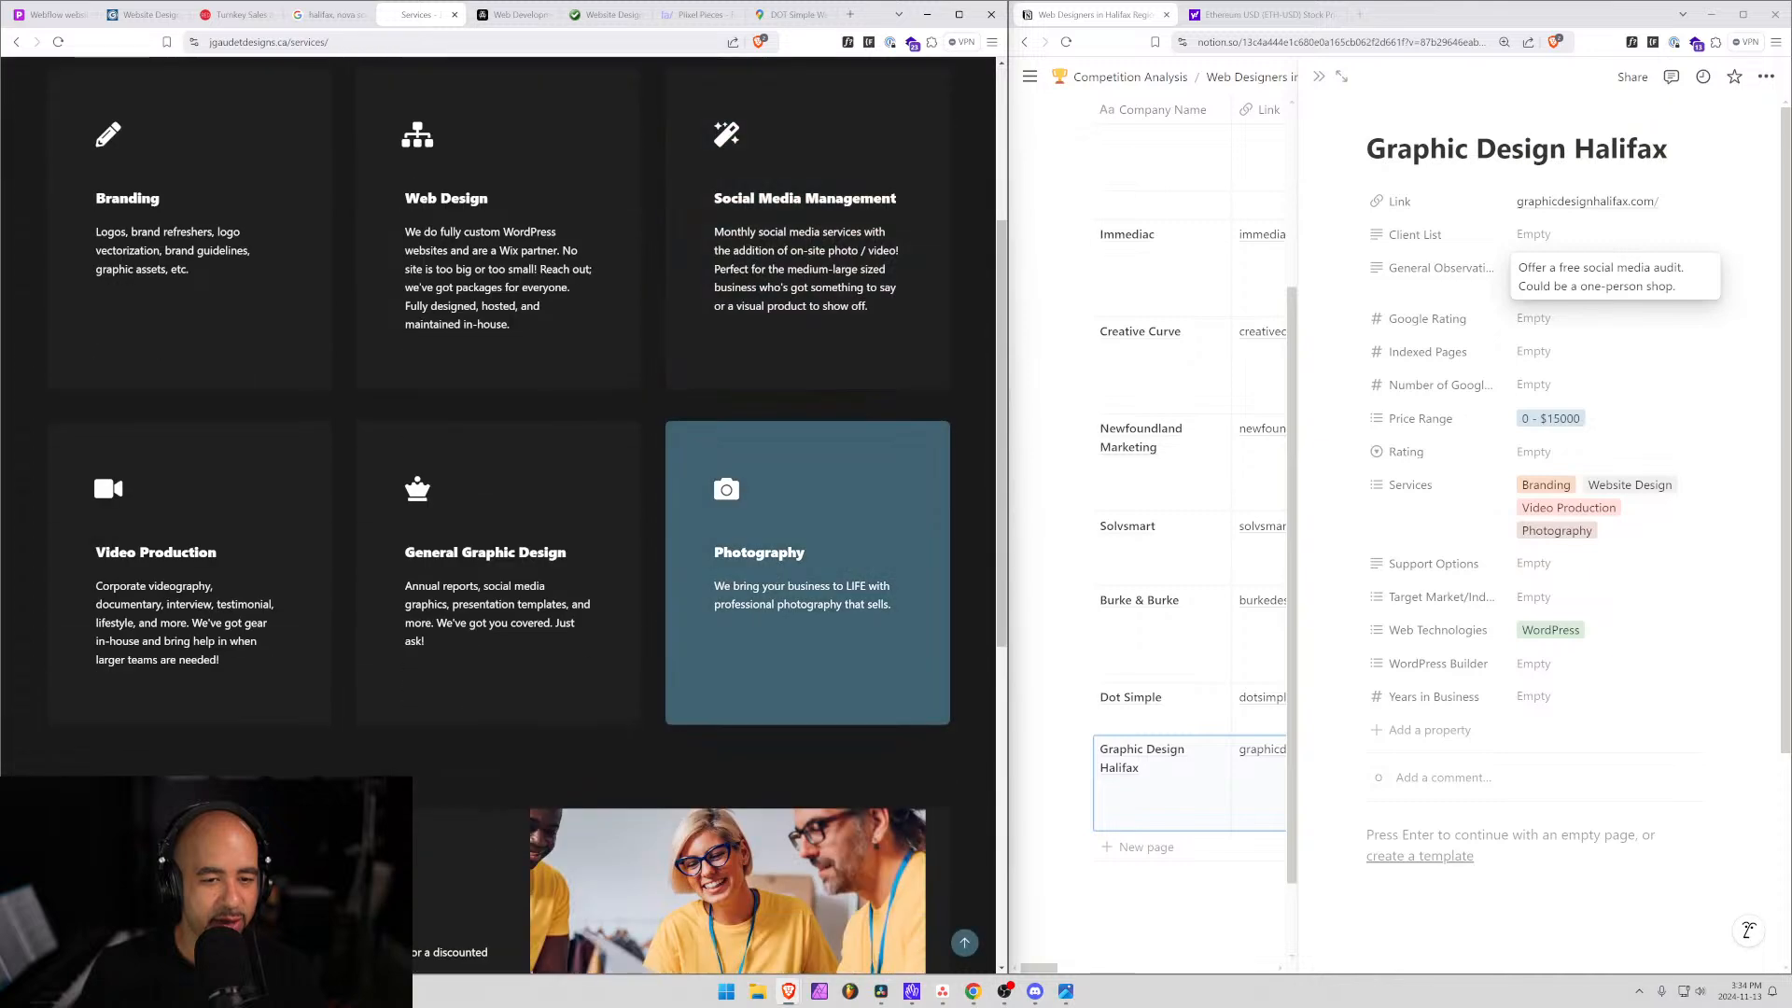
scroll(226, 577, up, 2)
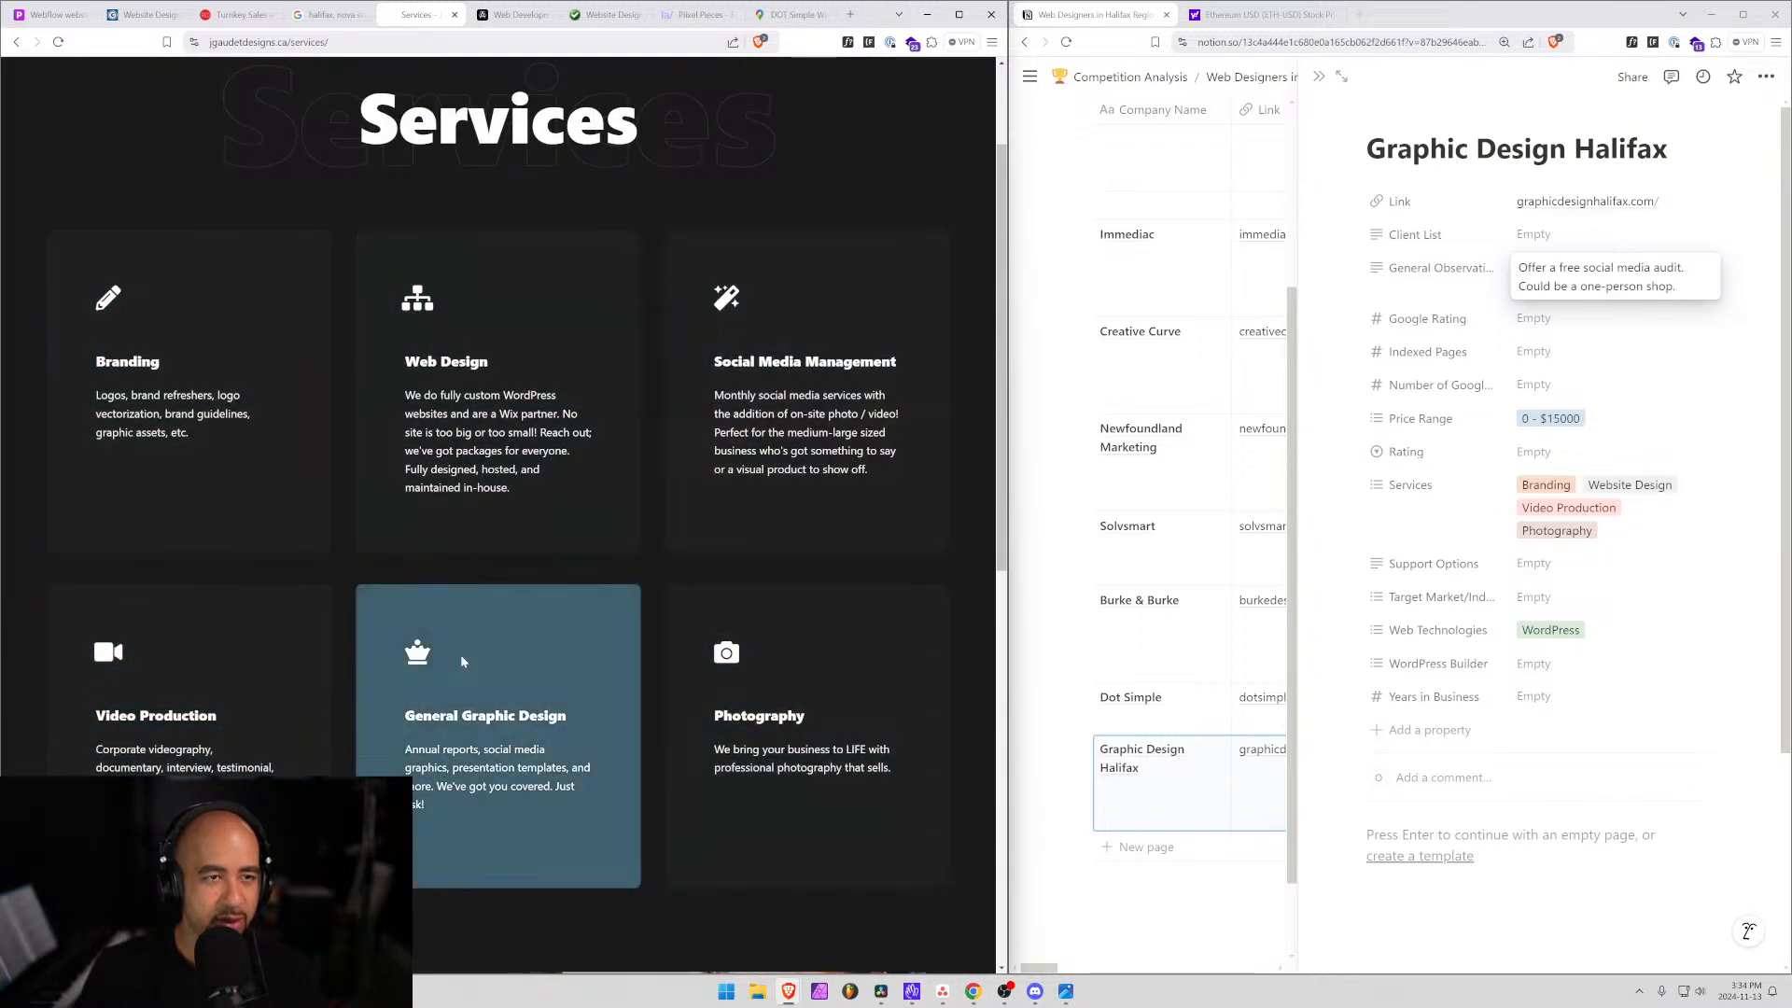
scroll(461, 653, up, 2)
drag(288, 43, 155, 58)
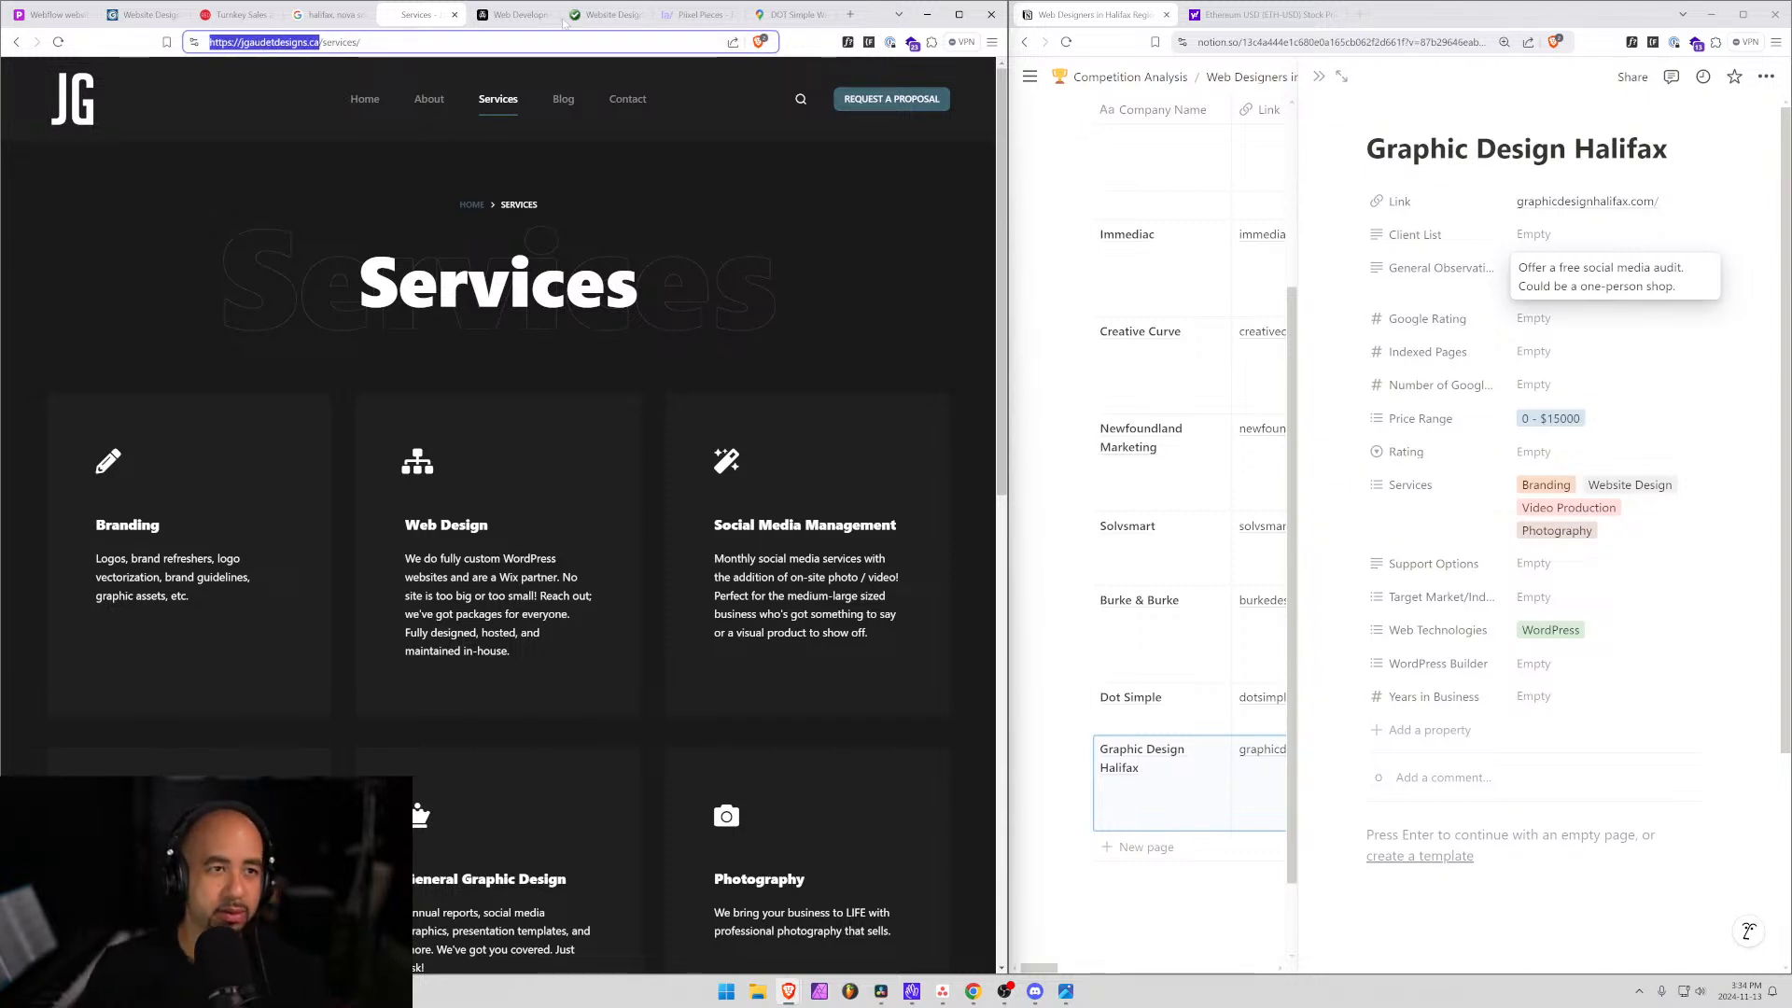
Add a table row with the freelance designer's name and Link jgaudetdesigns.ca/.
click(1126, 850)
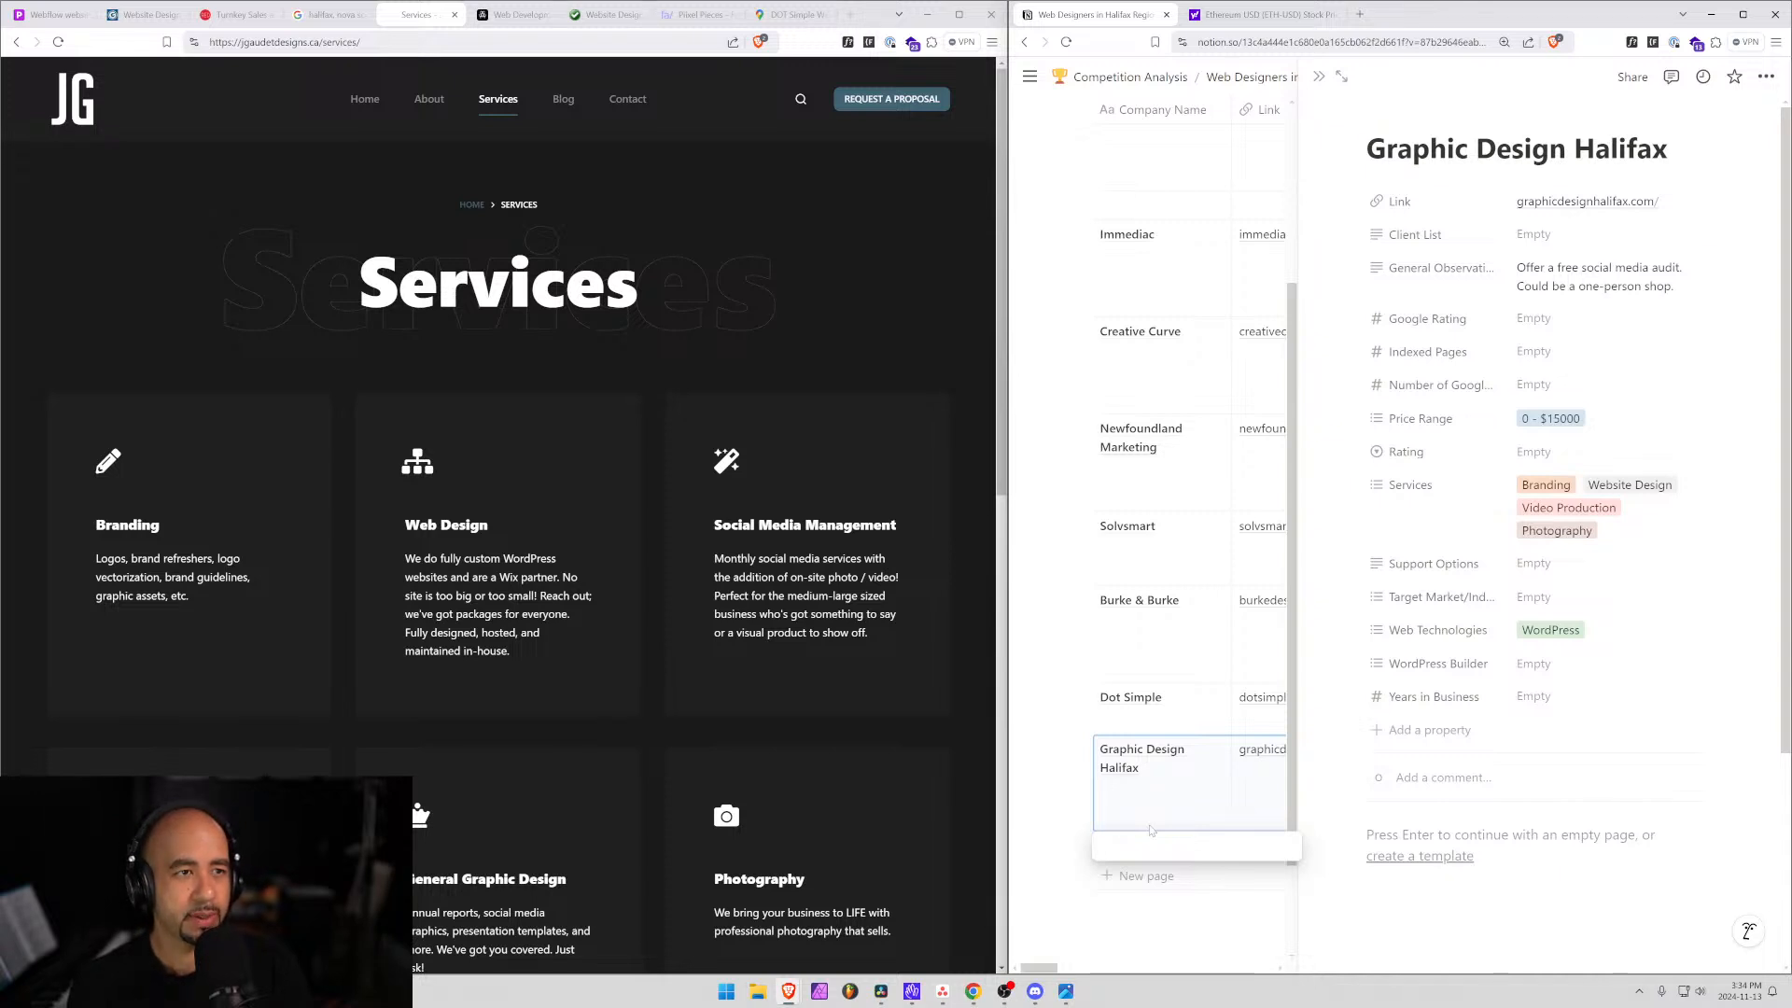
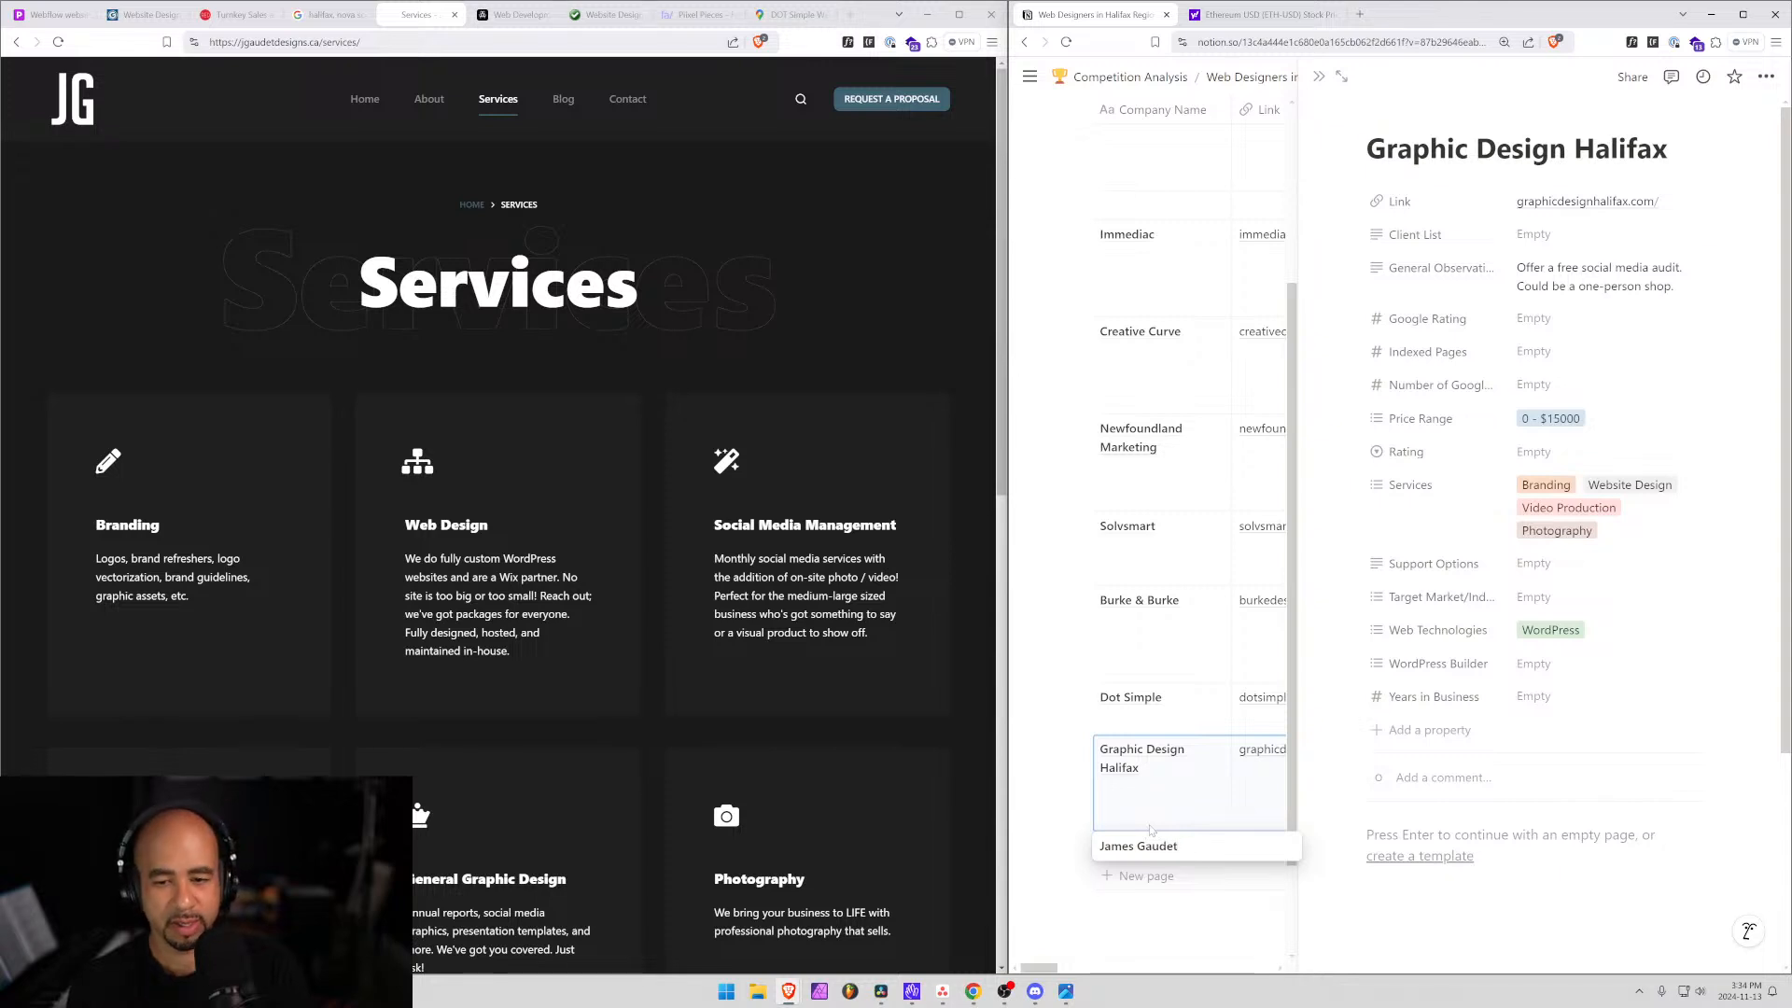
key(Tab)
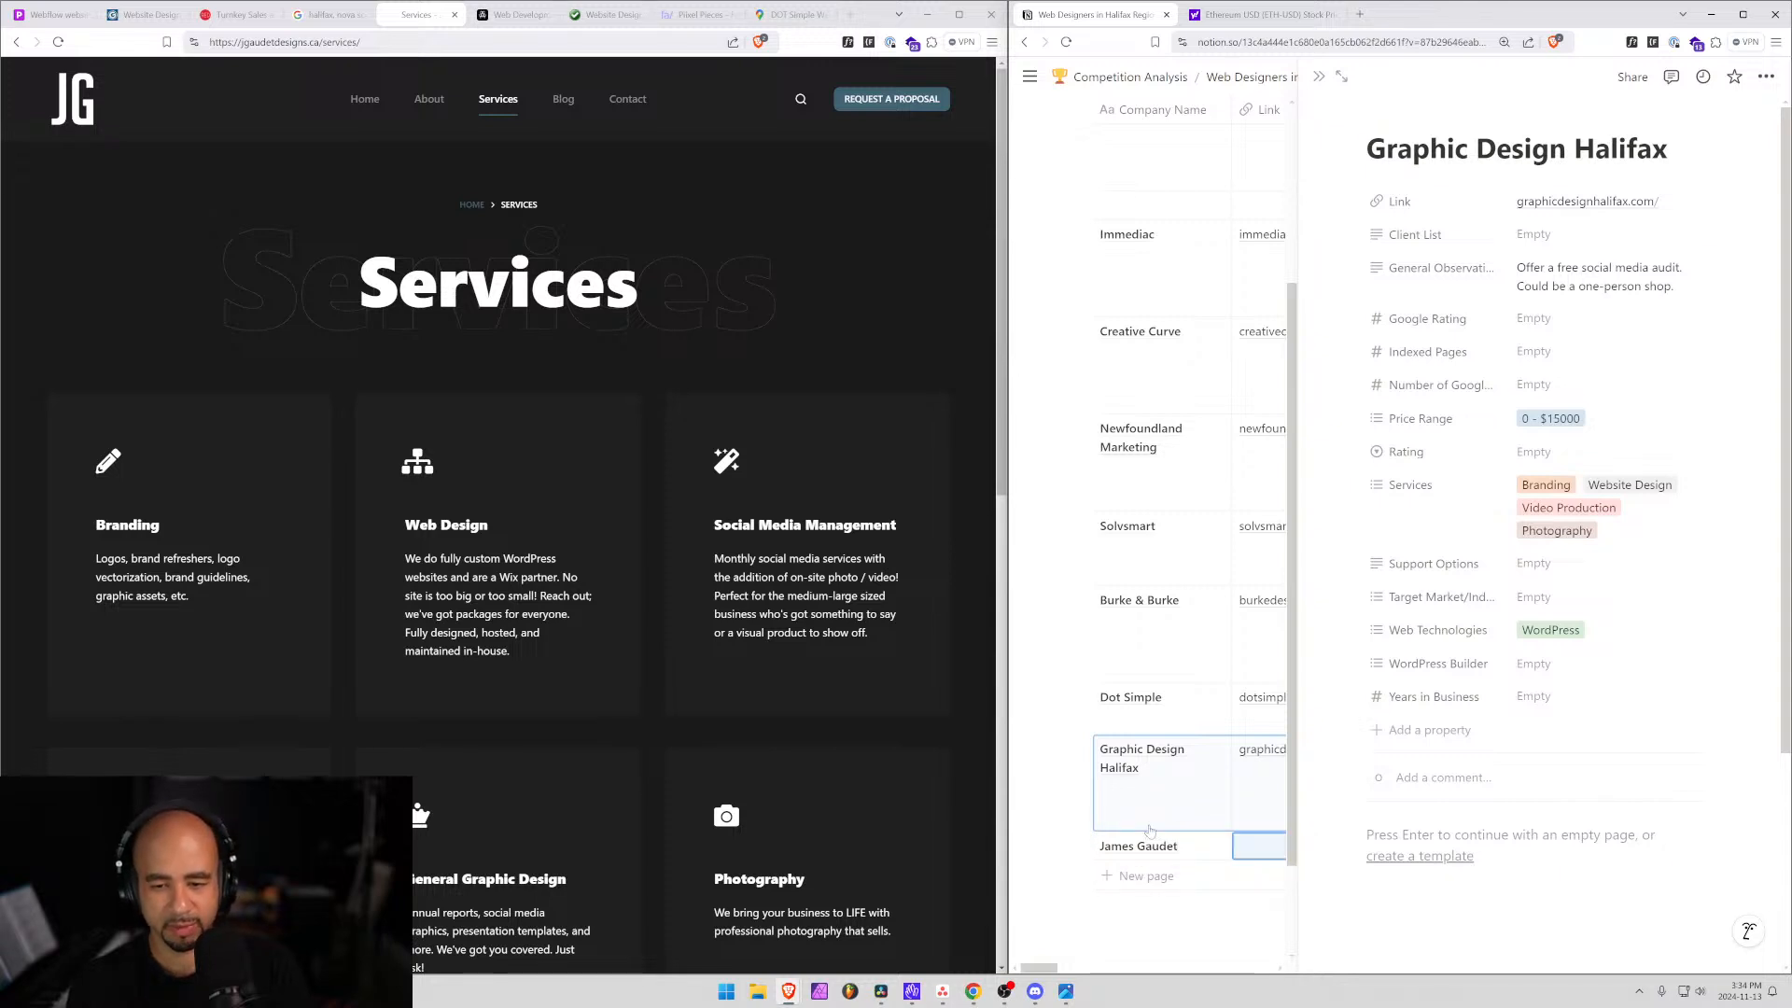
key(ctrl+v)
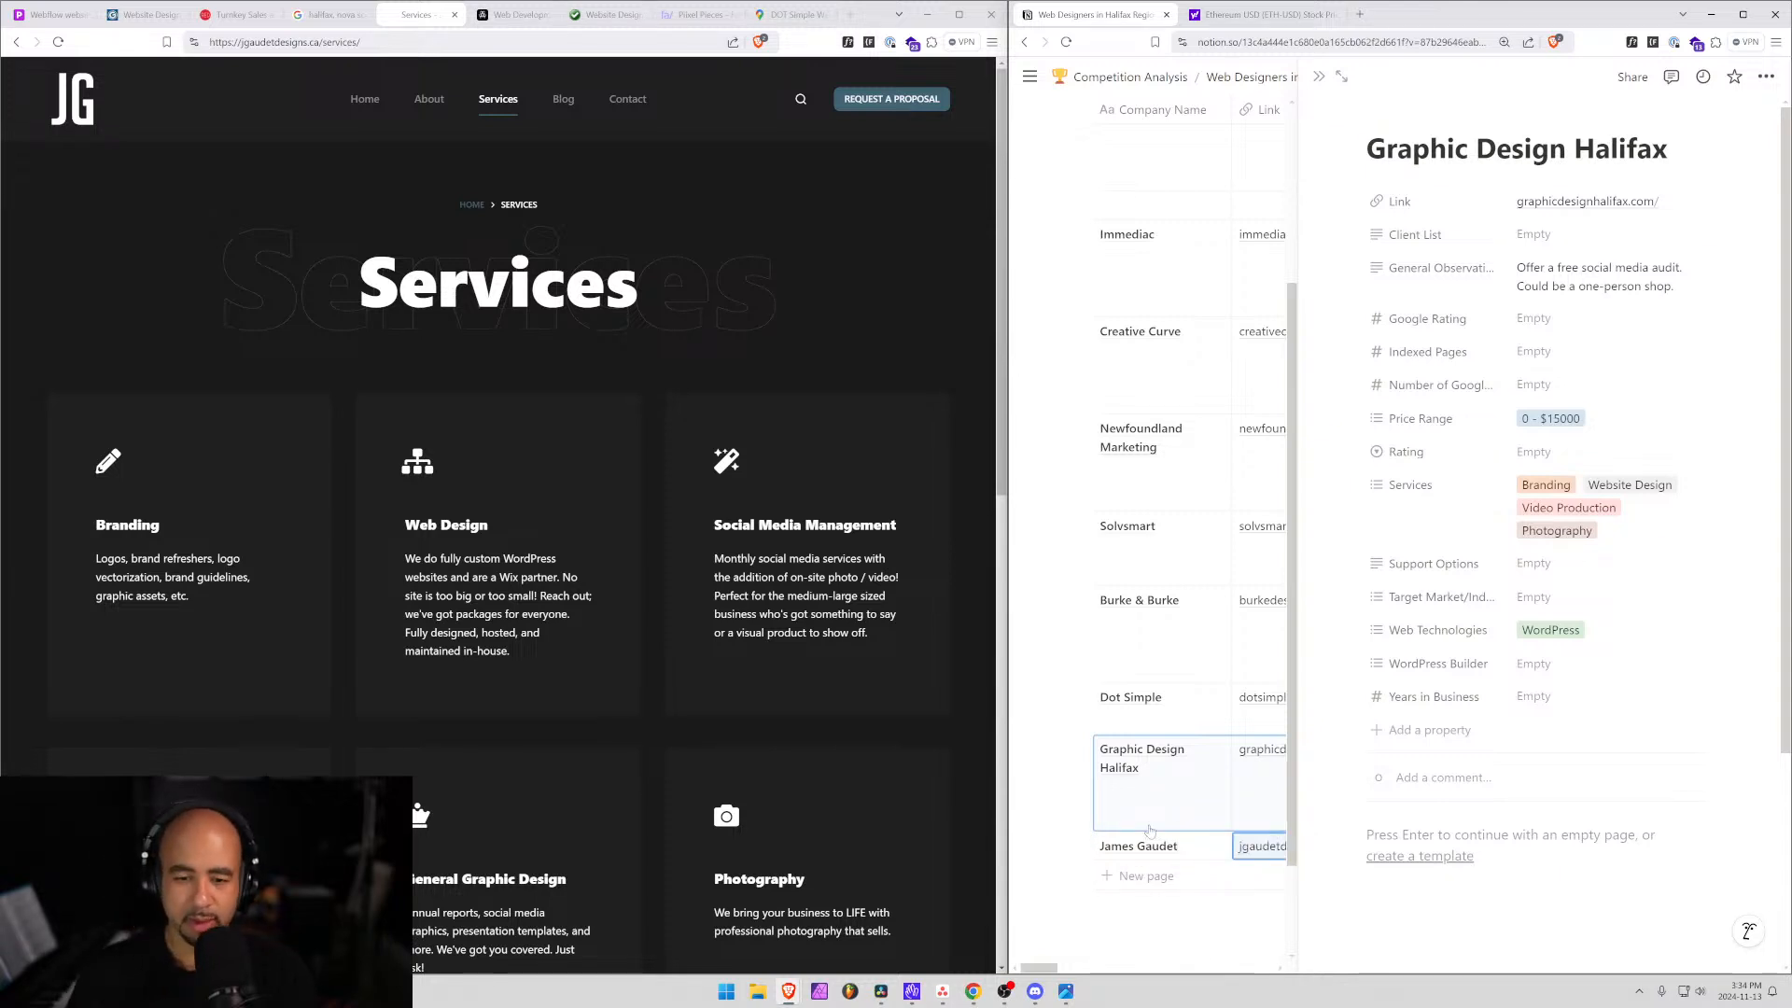
key(alt+Left)
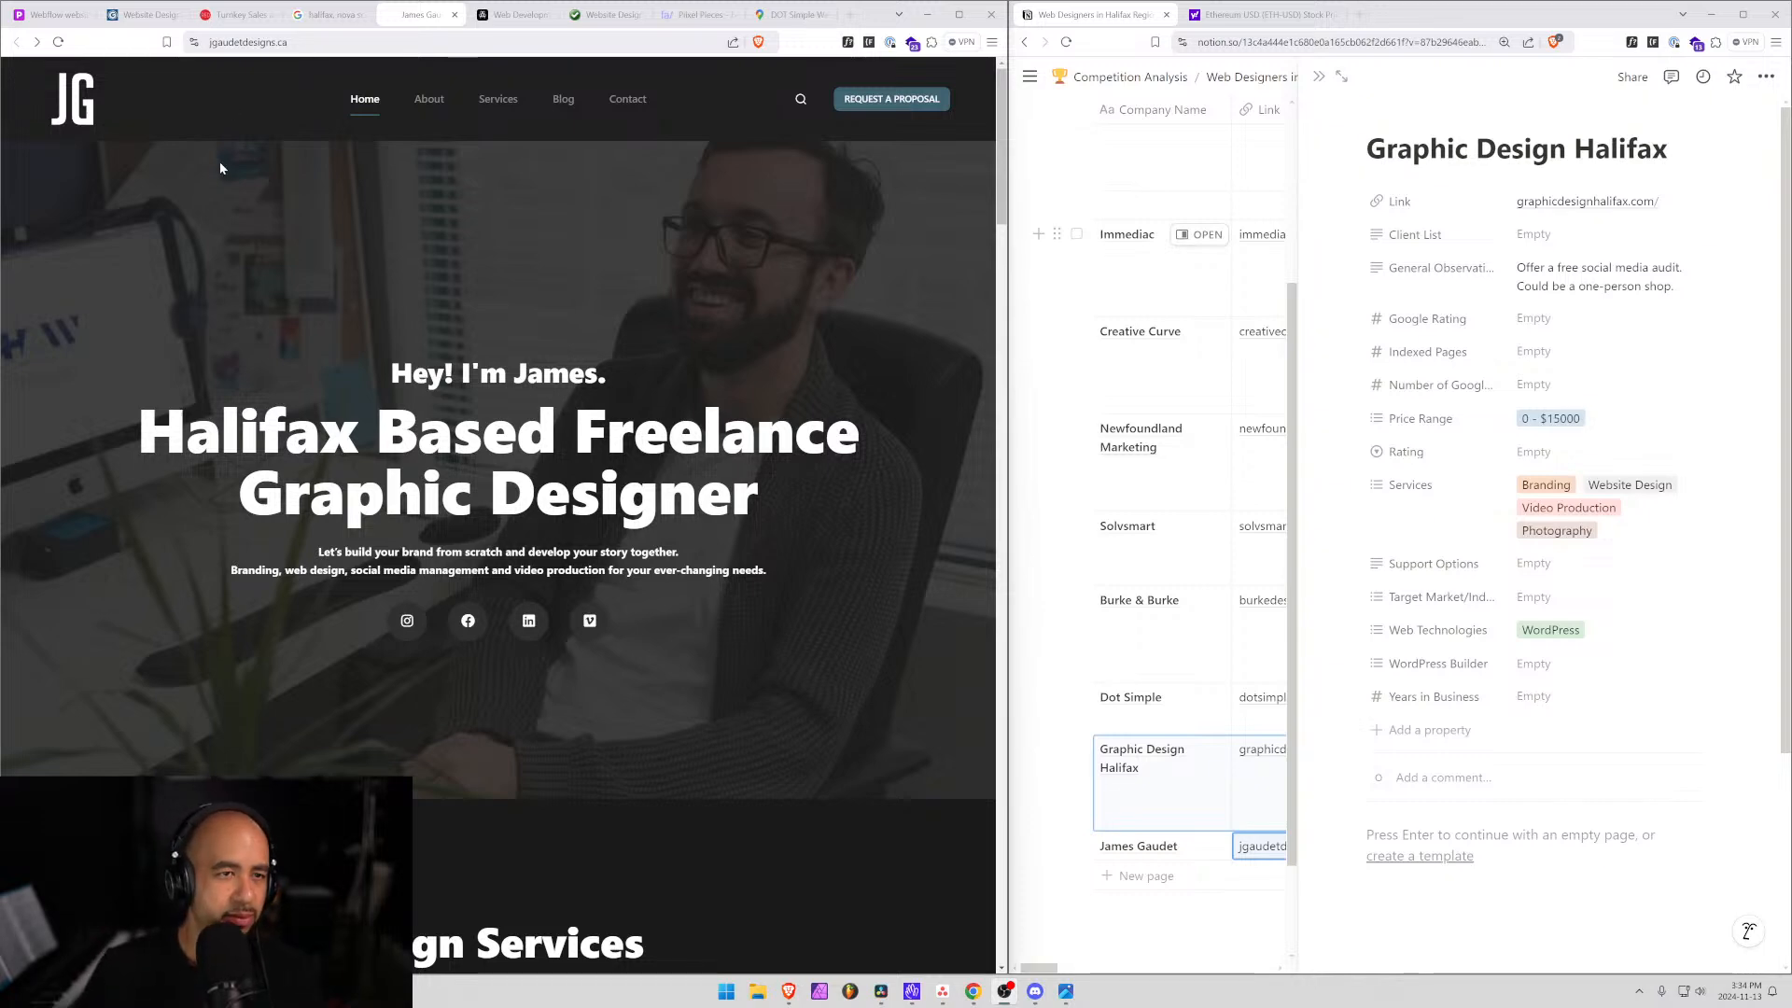
scroll(485, 713, down, 5)
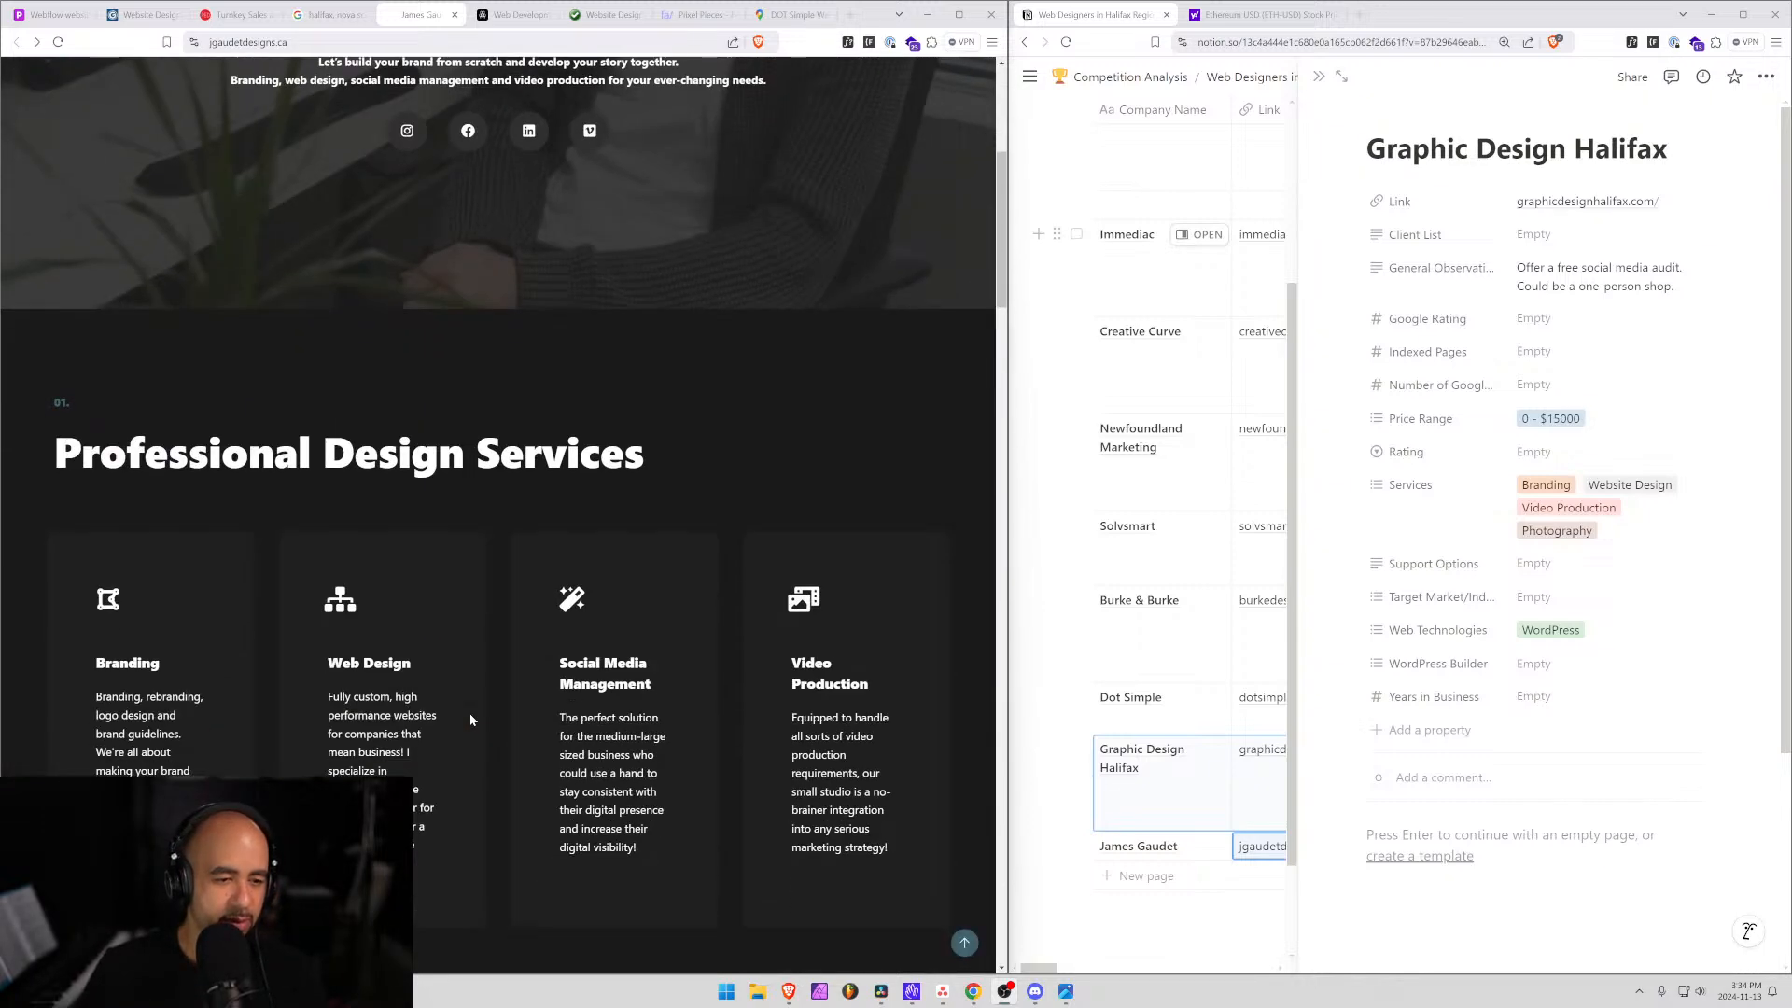
scroll(494, 700, down, 1)
Open the designer's entry and enter 7 as Years in Business from their Google listing.
click(1199, 845)
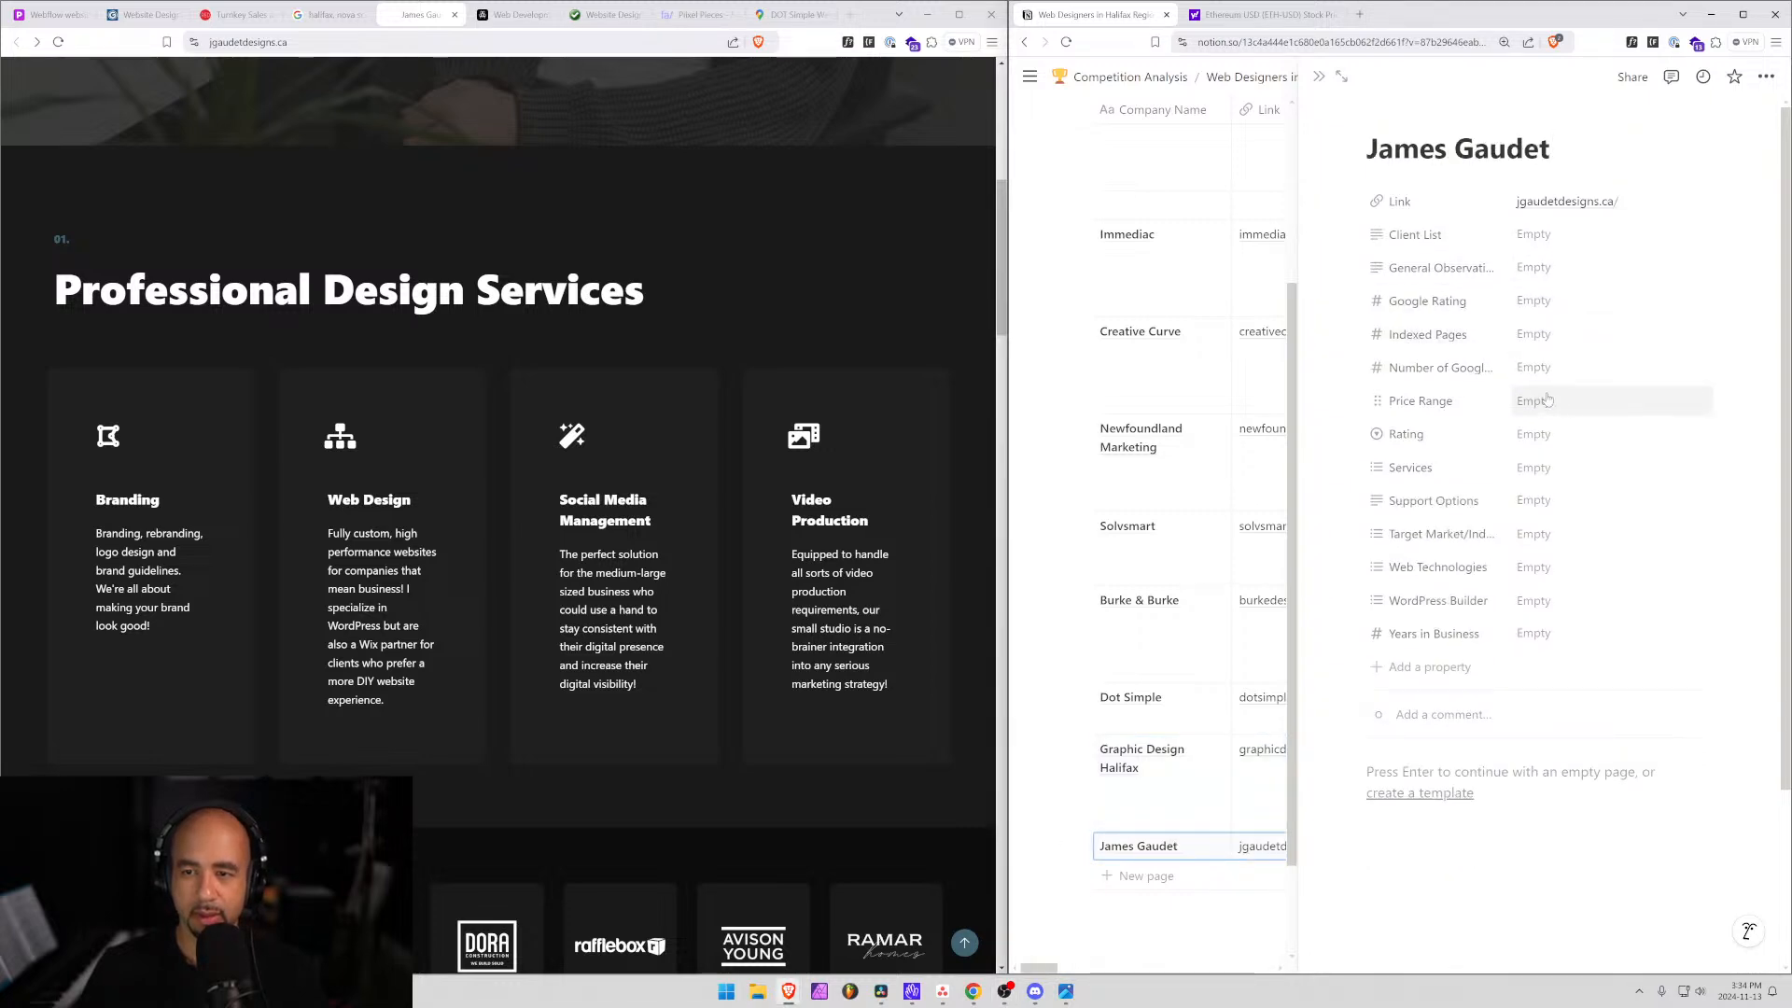
click(327, 14)
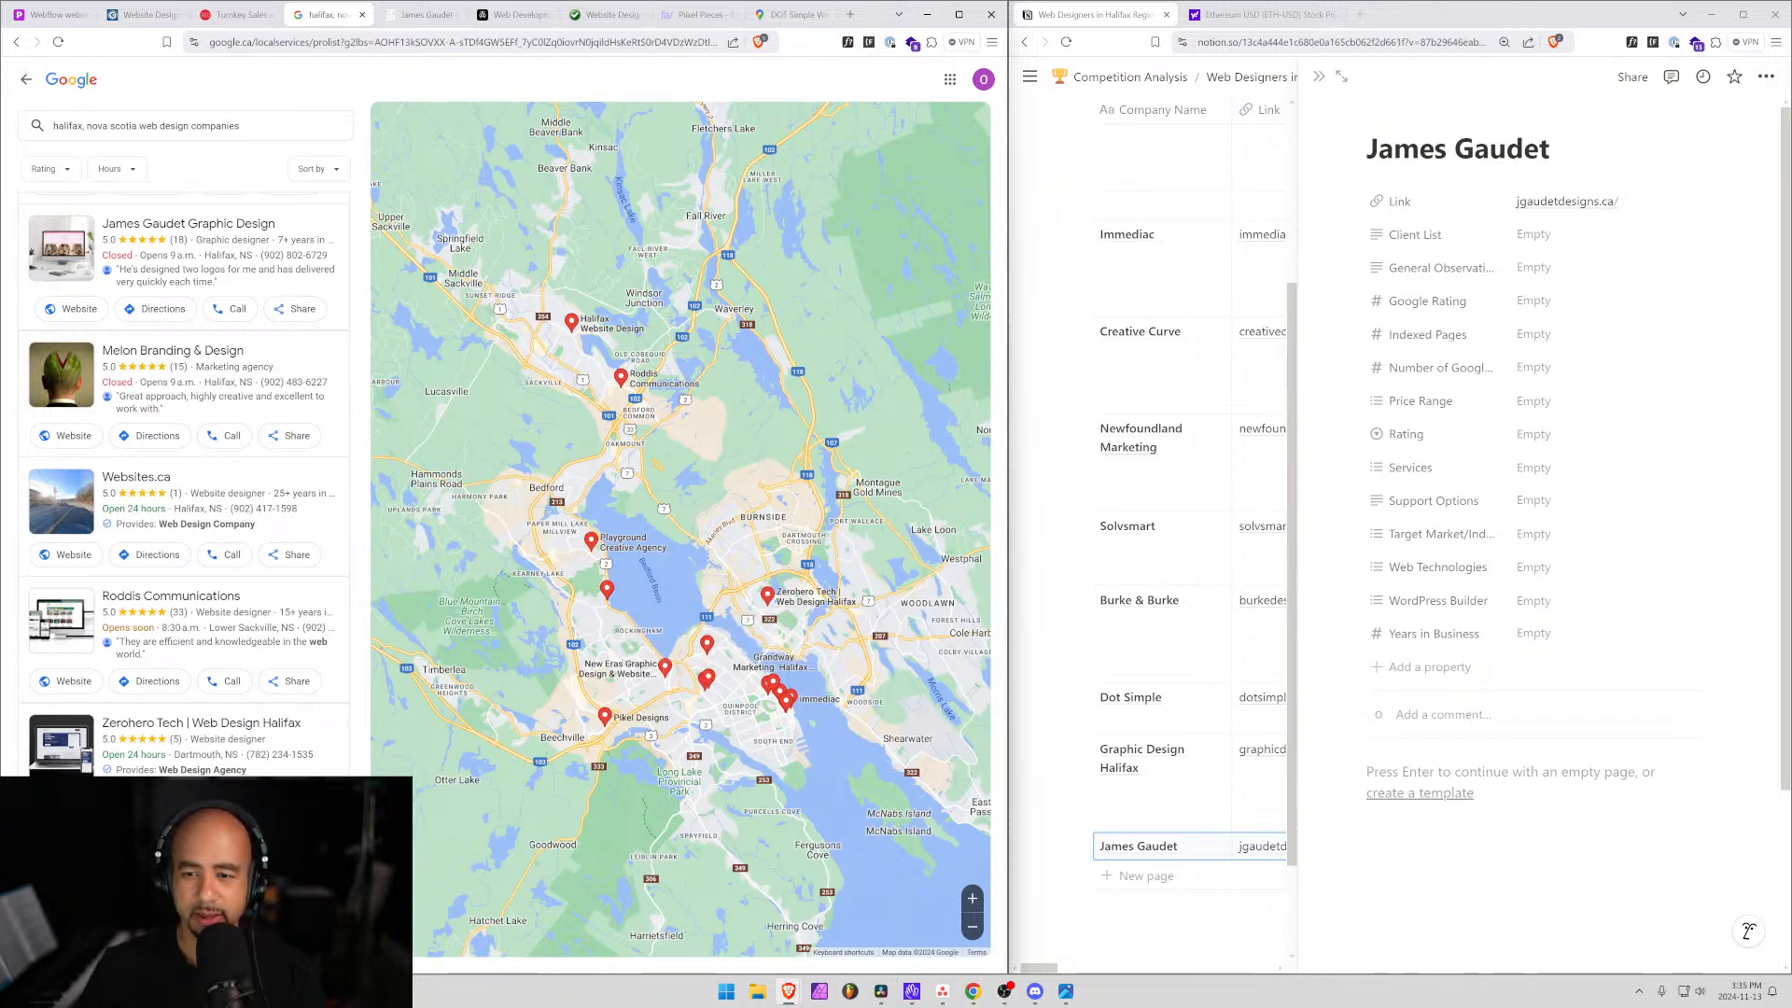
click(1530, 634)
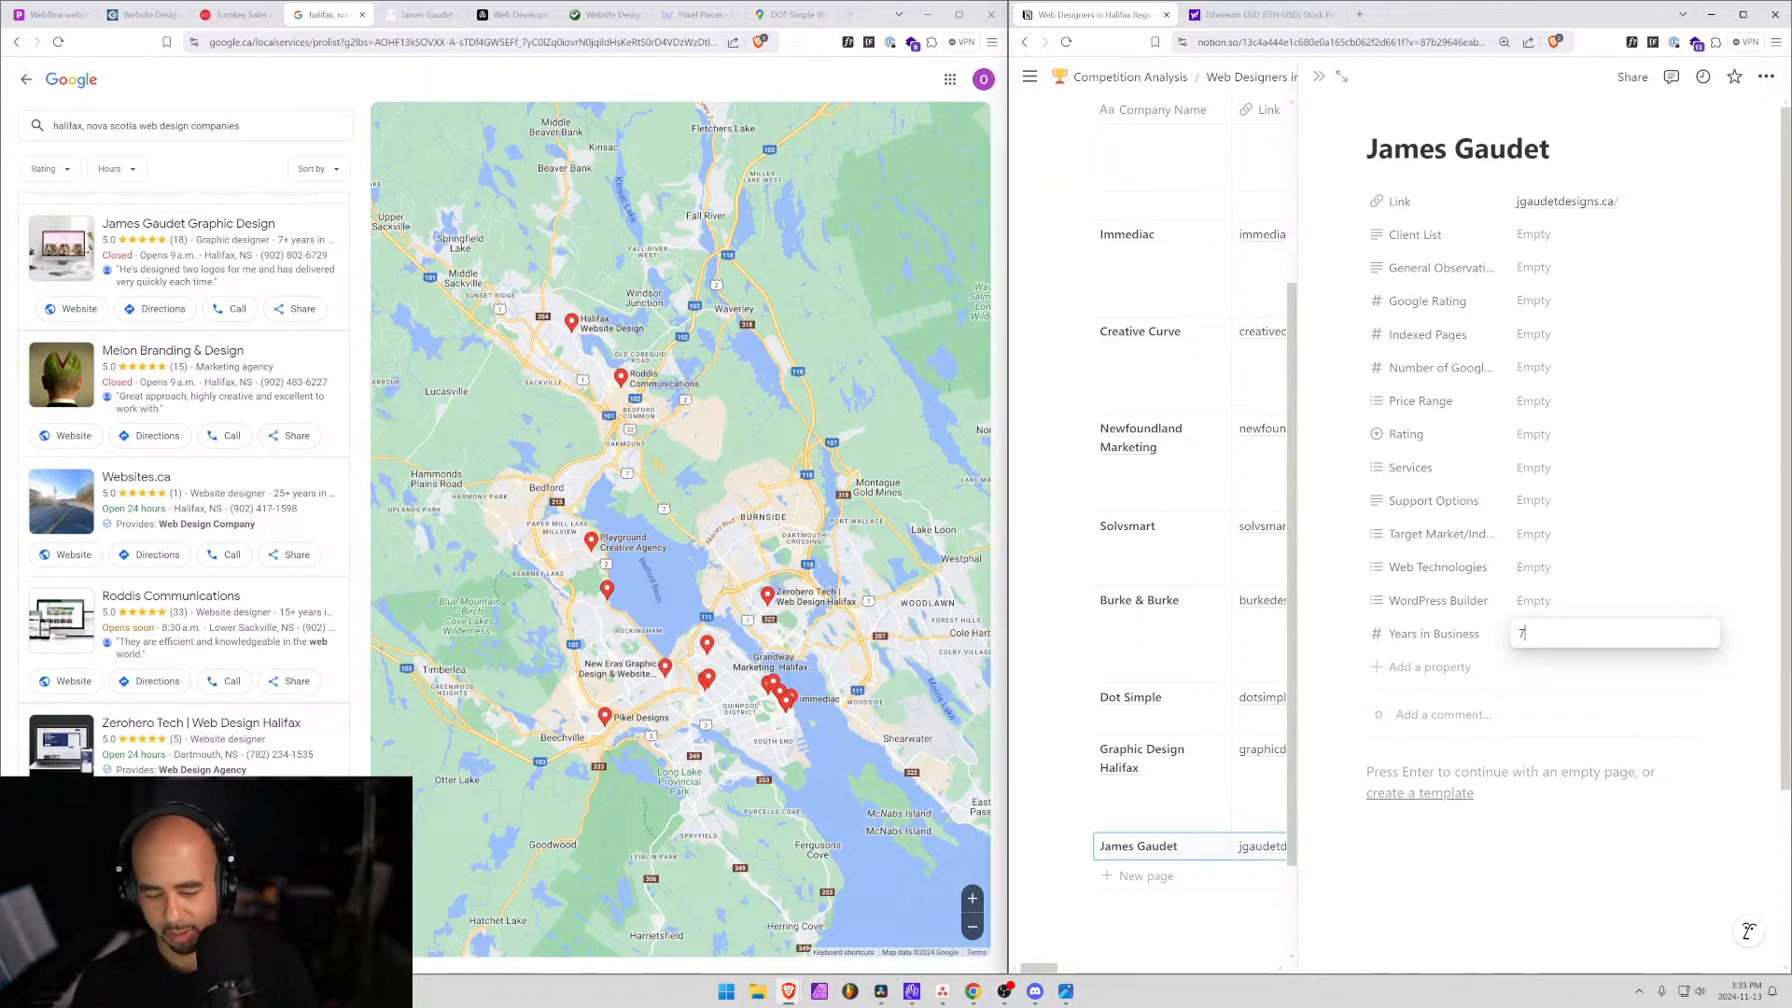
text(7+)
key(BackSpace)
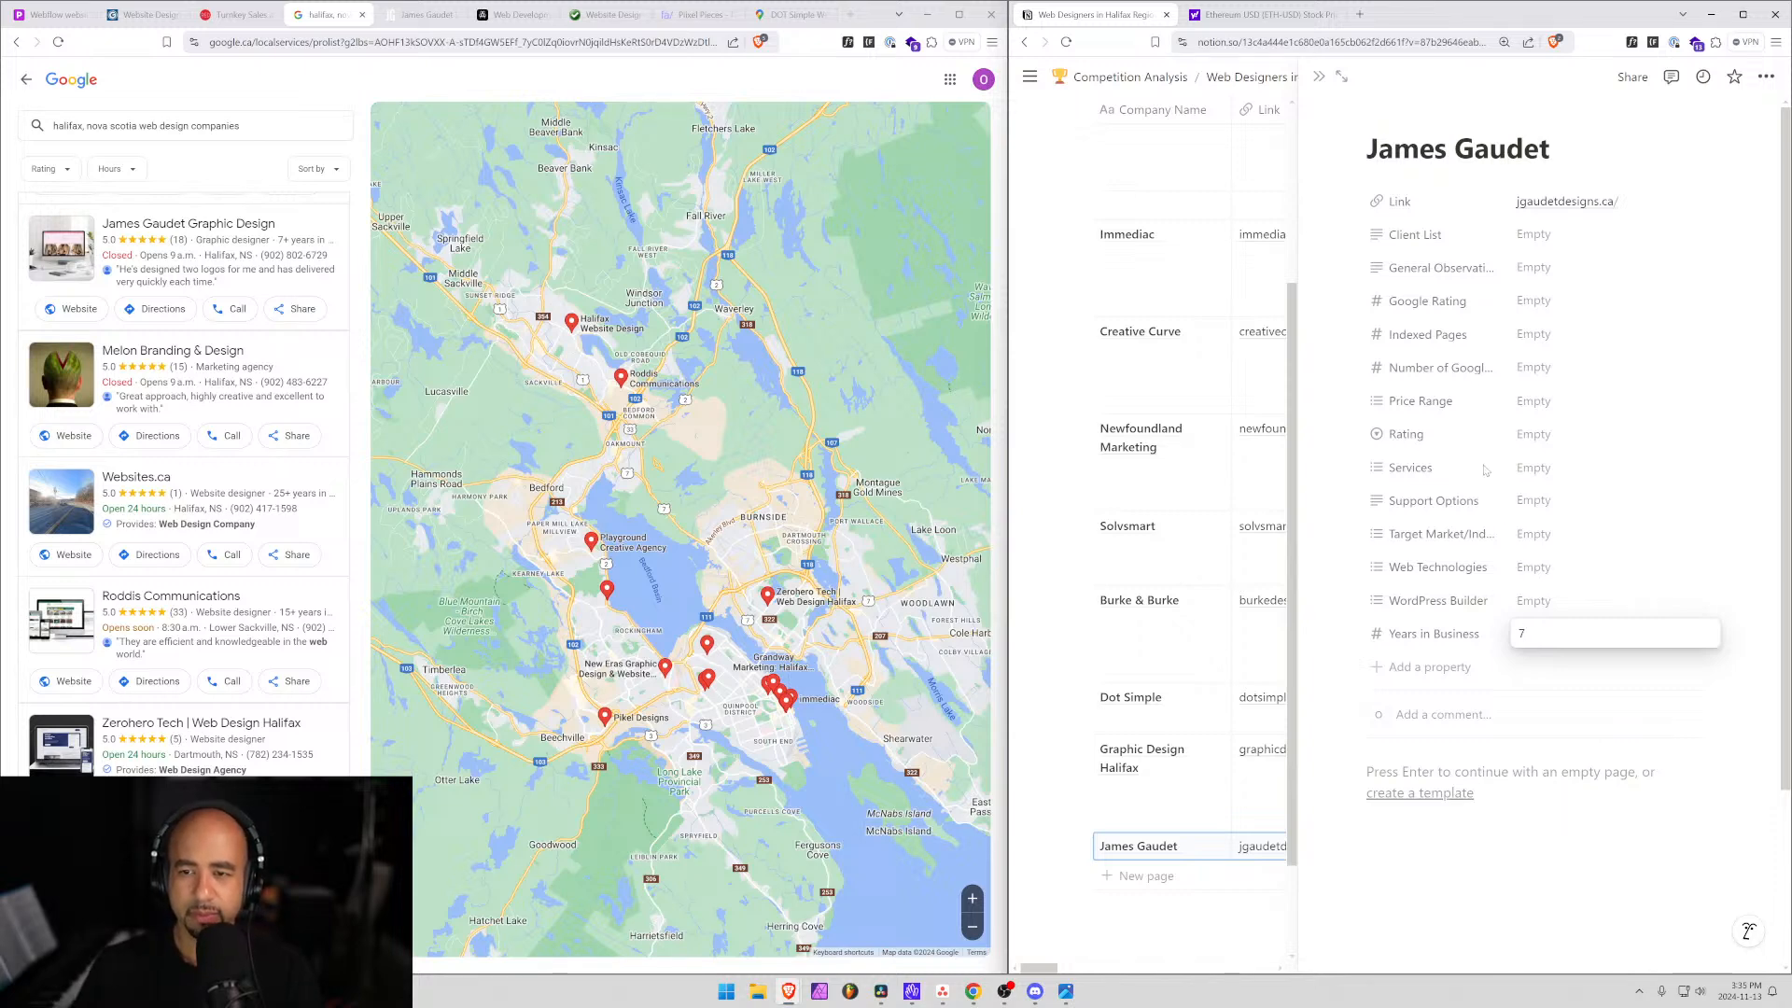
click(1551, 472)
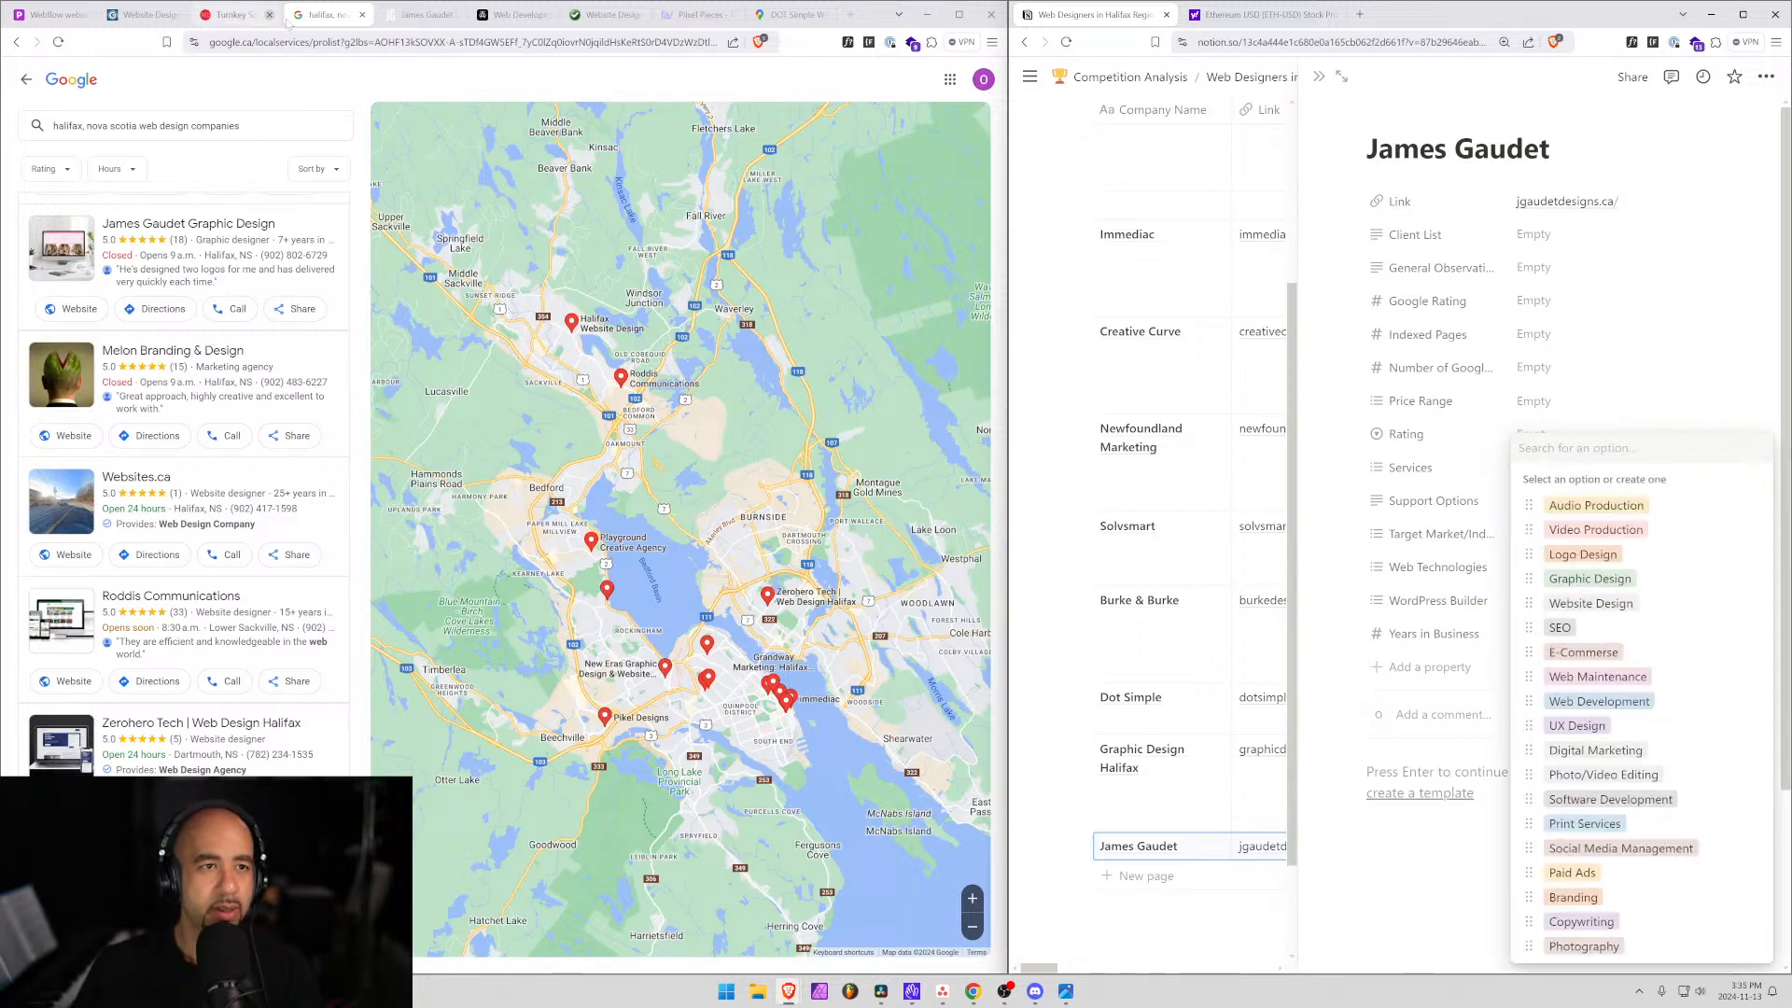
Add Branding, Website Design, Social Media Management and Video Production as Services tags.
click(407, 14)
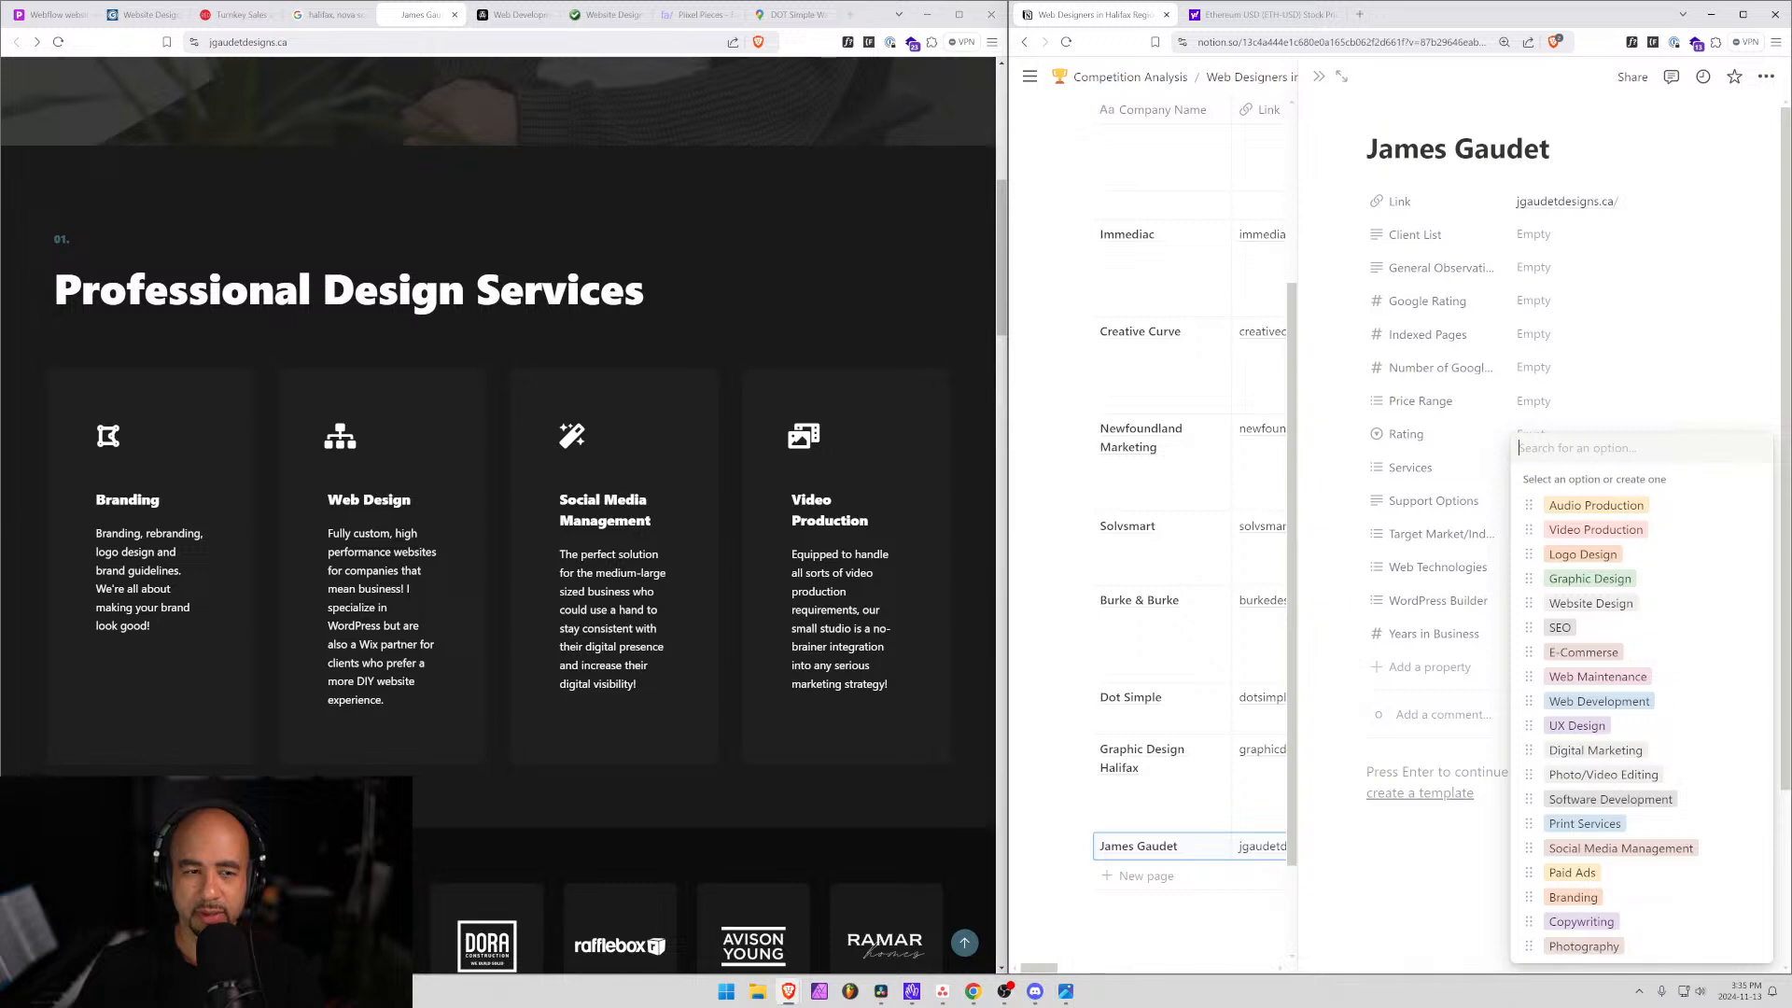
text(Brad)
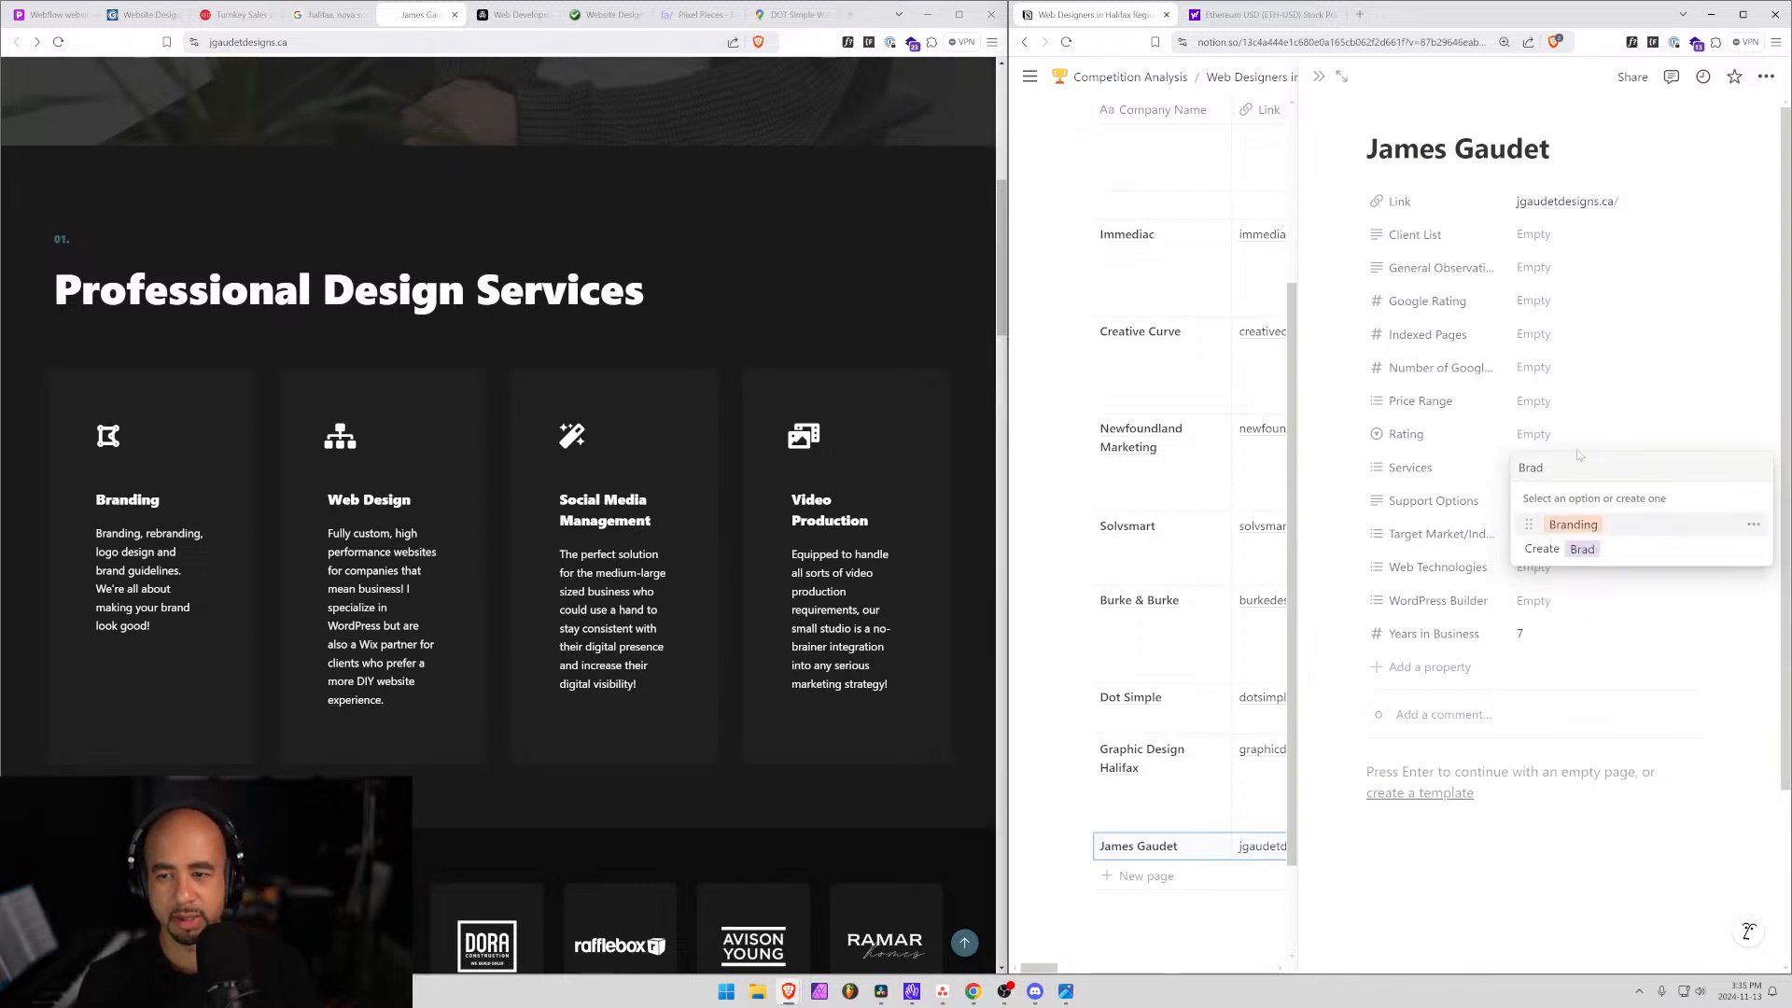
text(nnding)
key(Return)
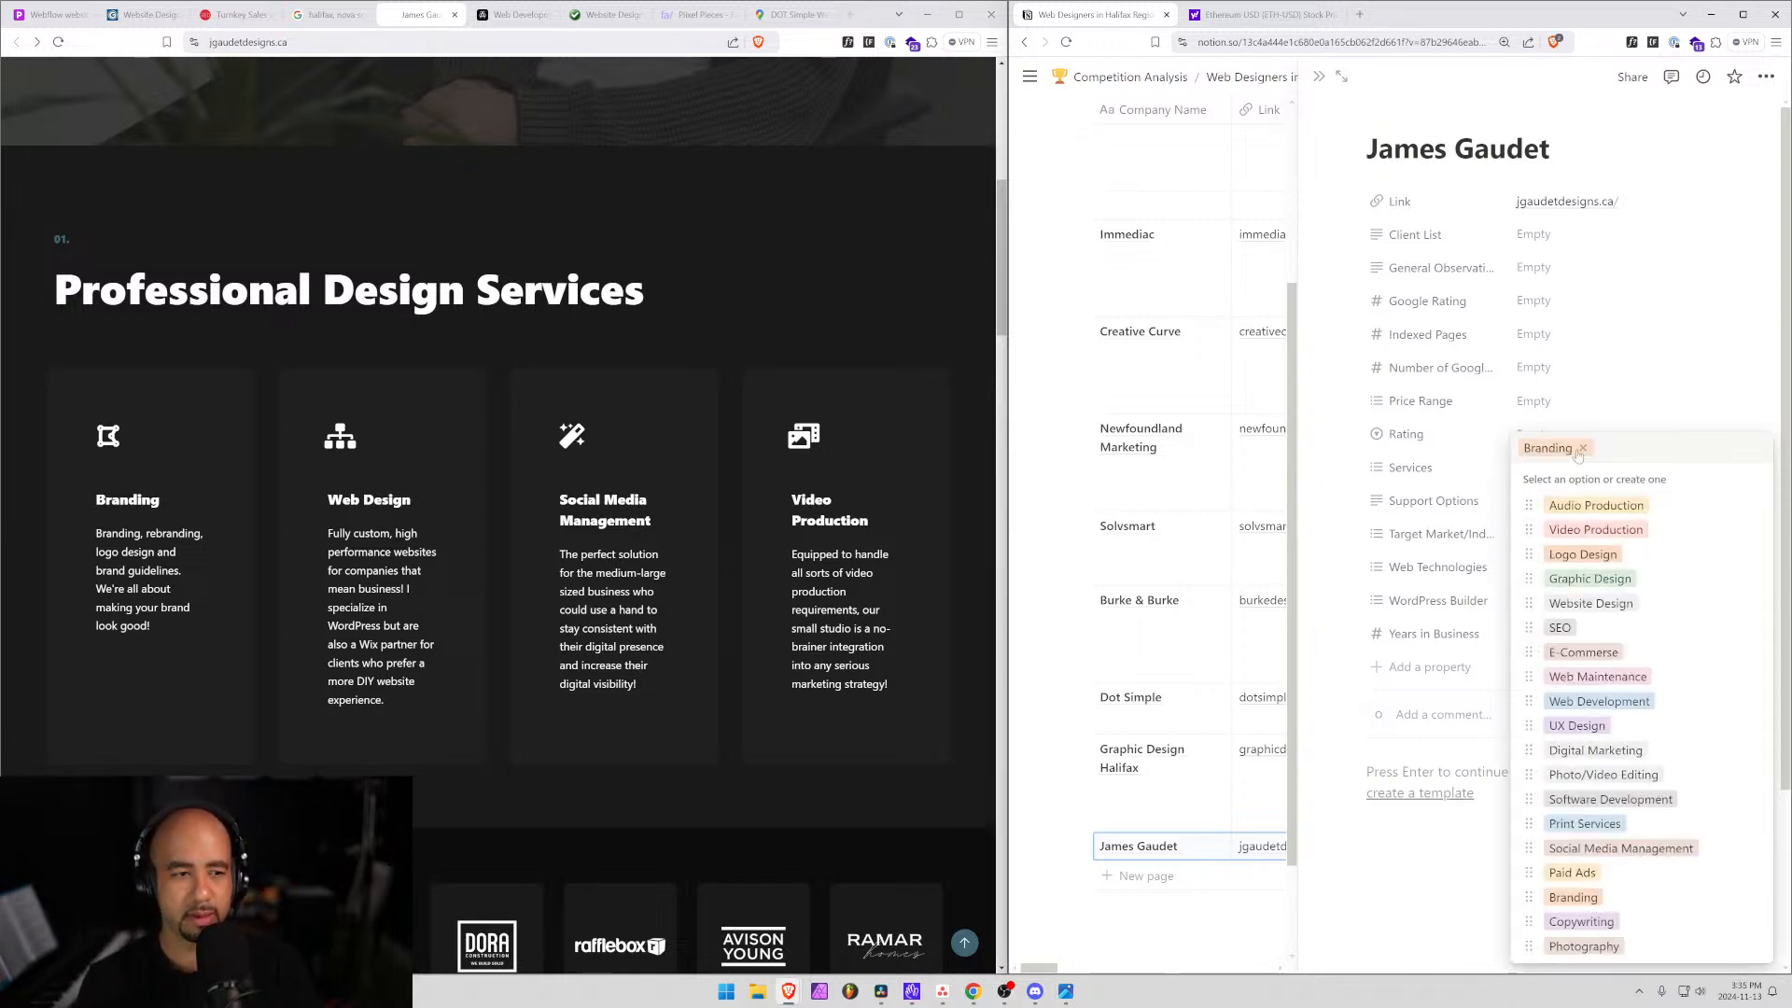
text(Web)
key(Return)
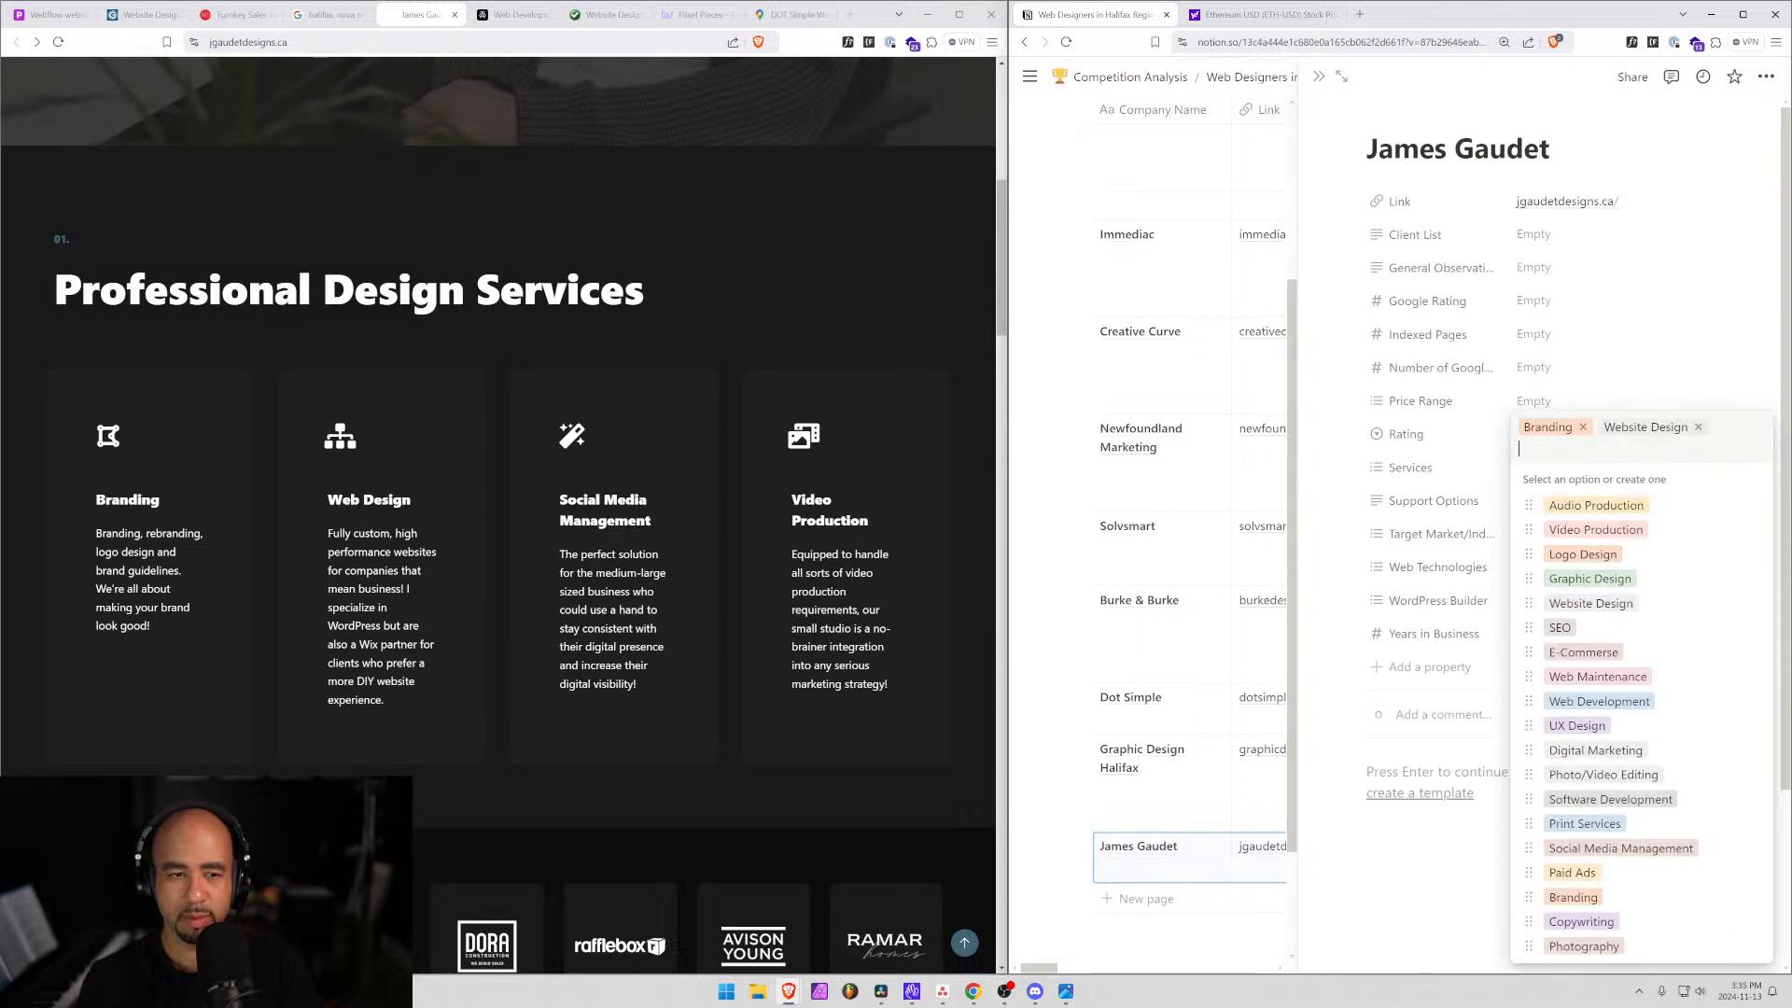
text(social)
key(Return)
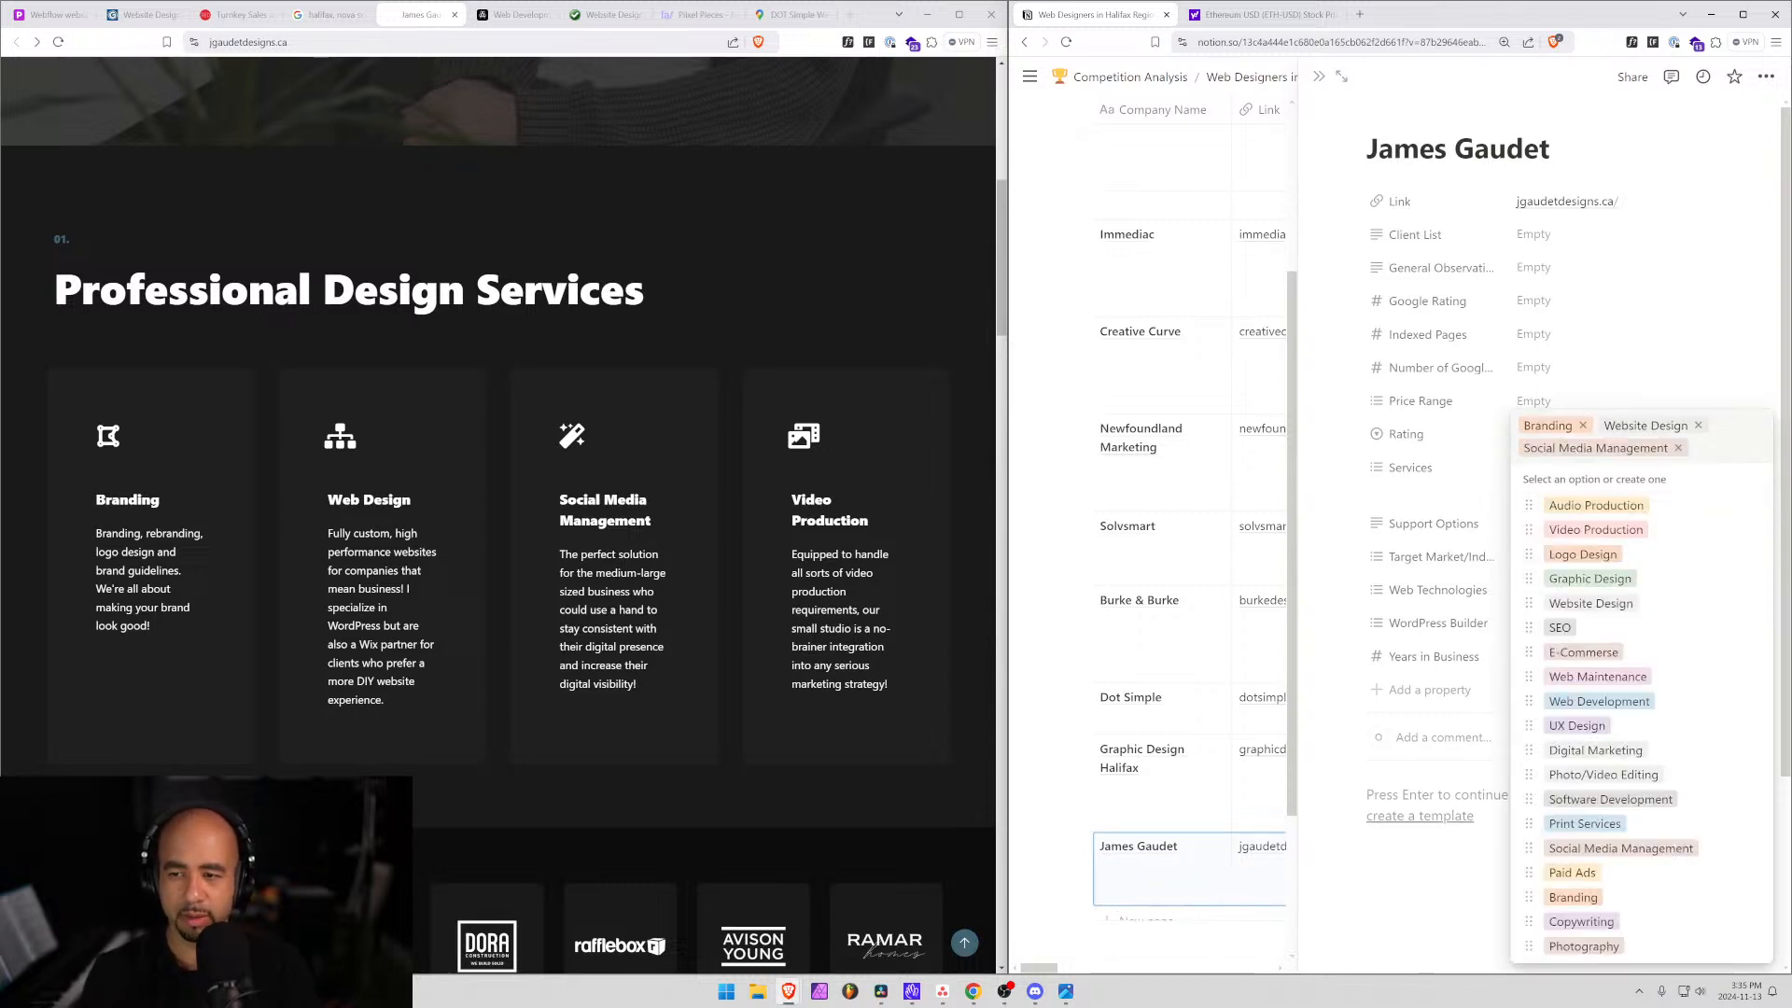
text(video)
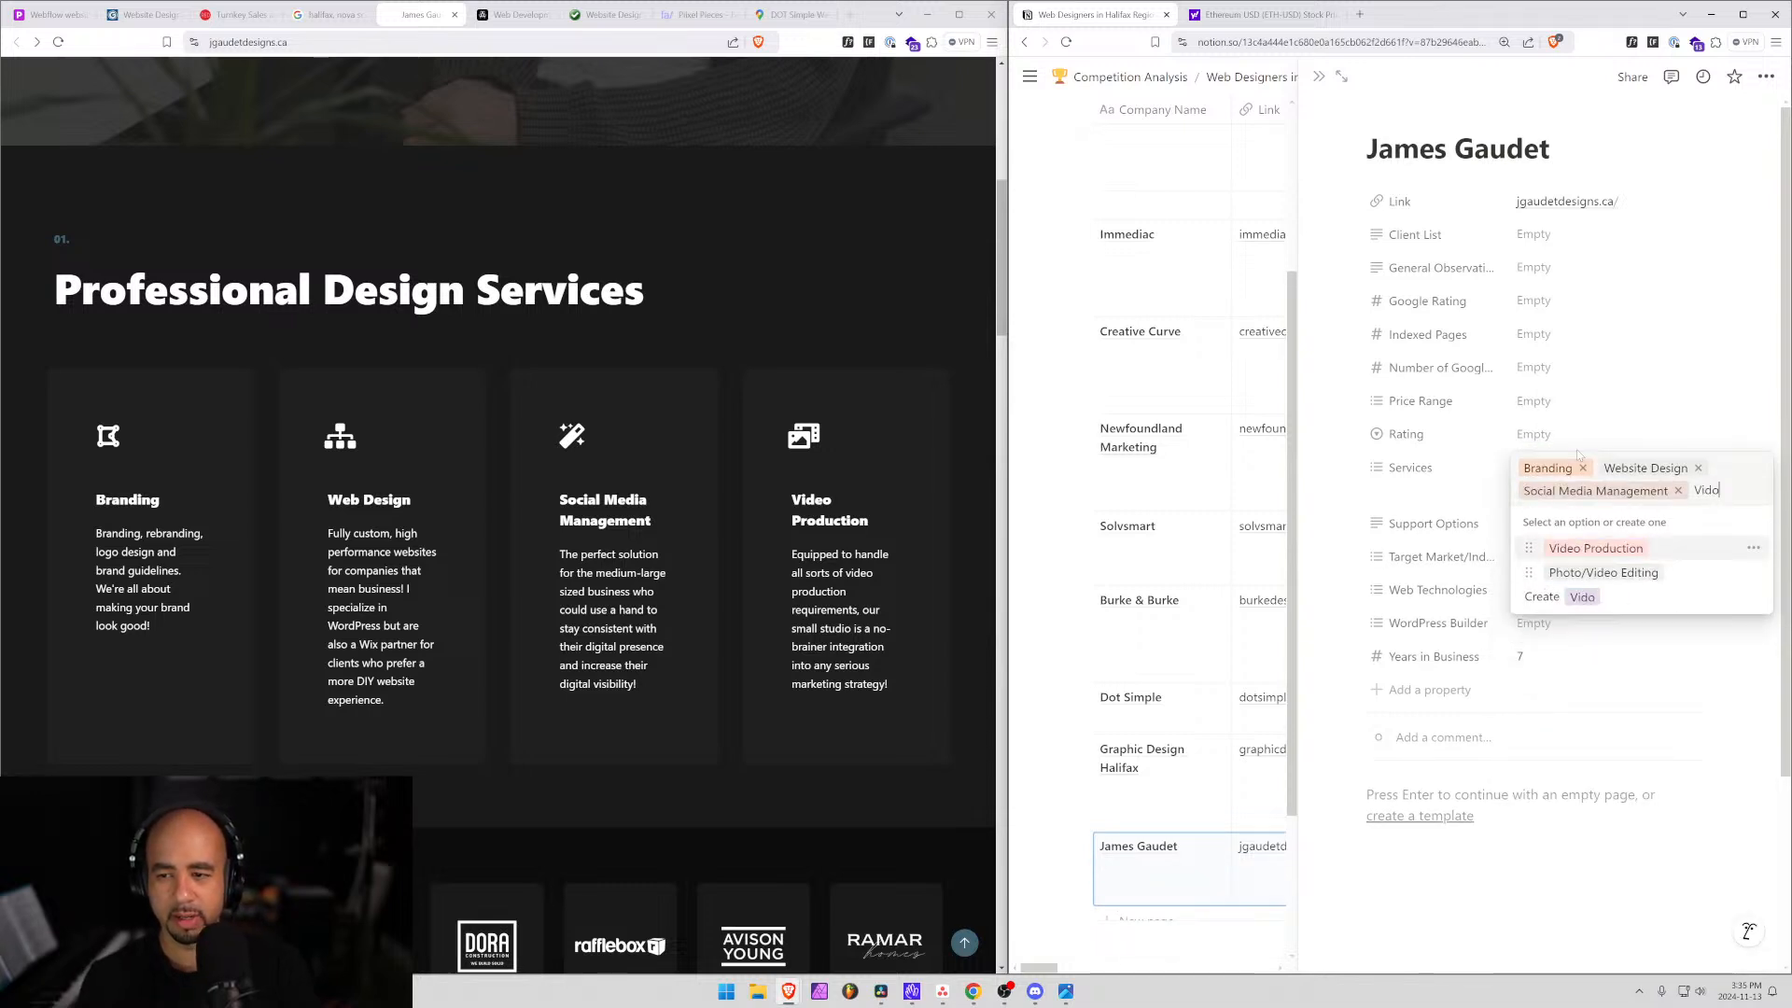
key(Return)
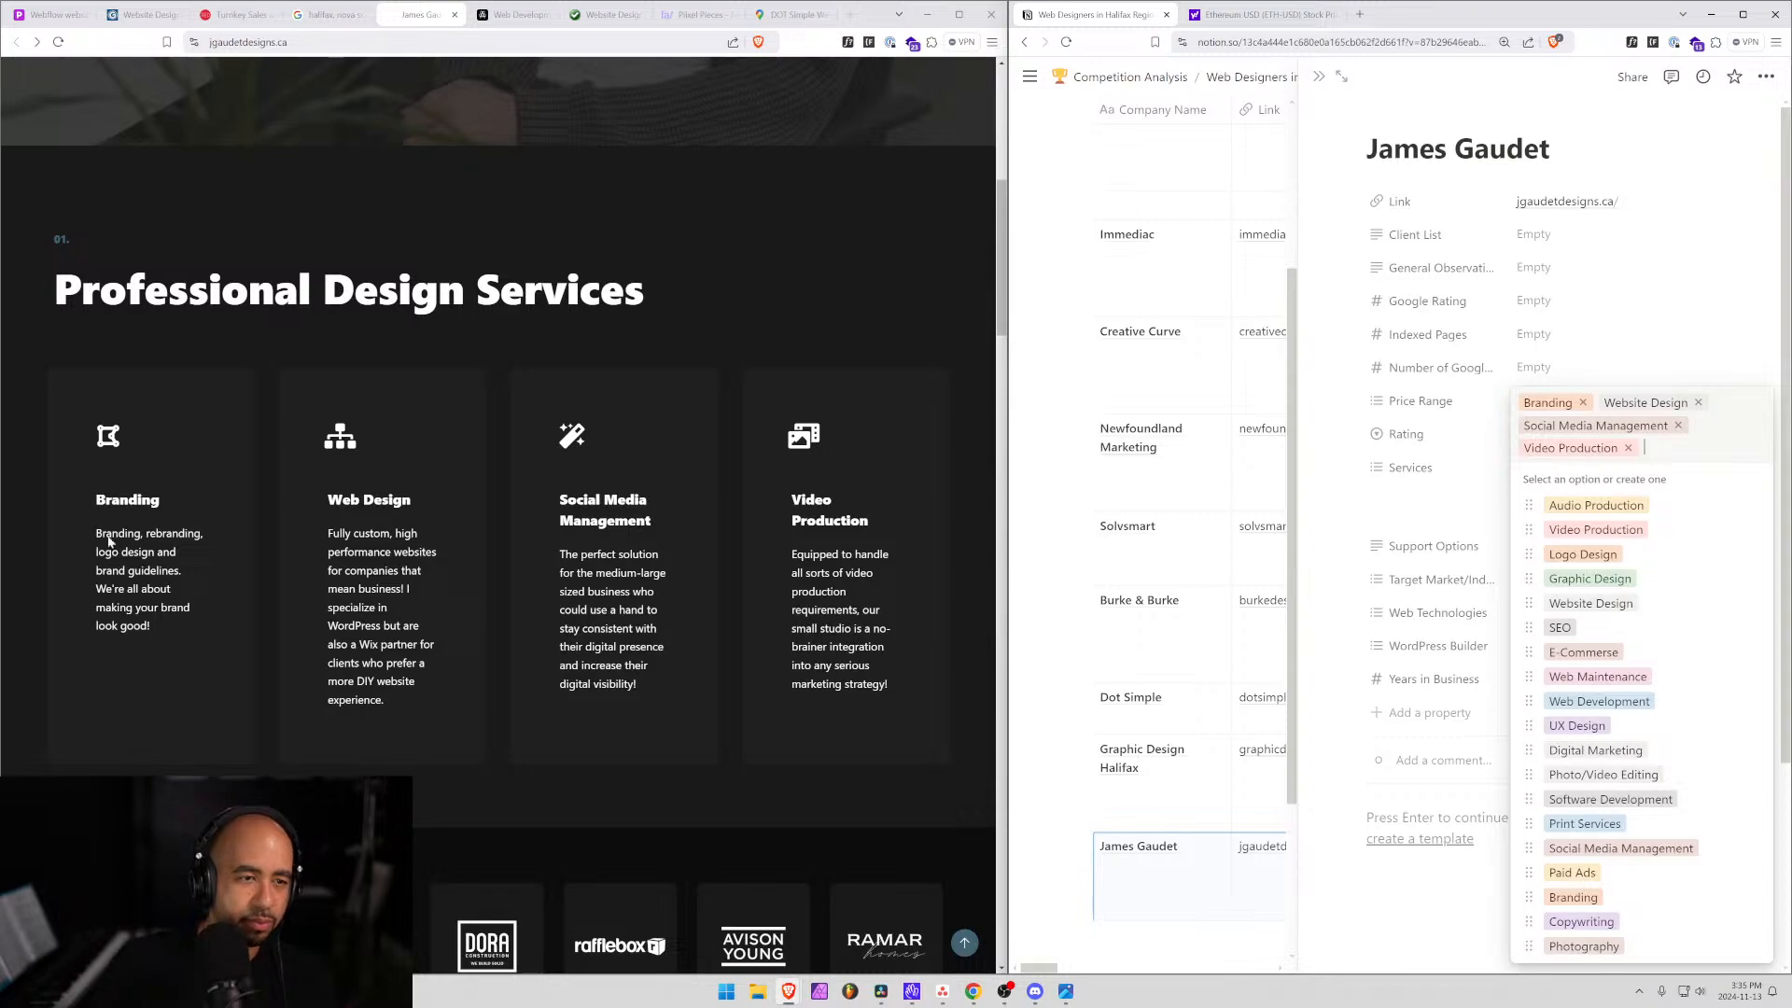
View the web design mockups full-size, from Franyz Kitchen through MTANS to Uptown Tails.
scroll(574, 618, up, 7)
scroll(491, 424, down, 10)
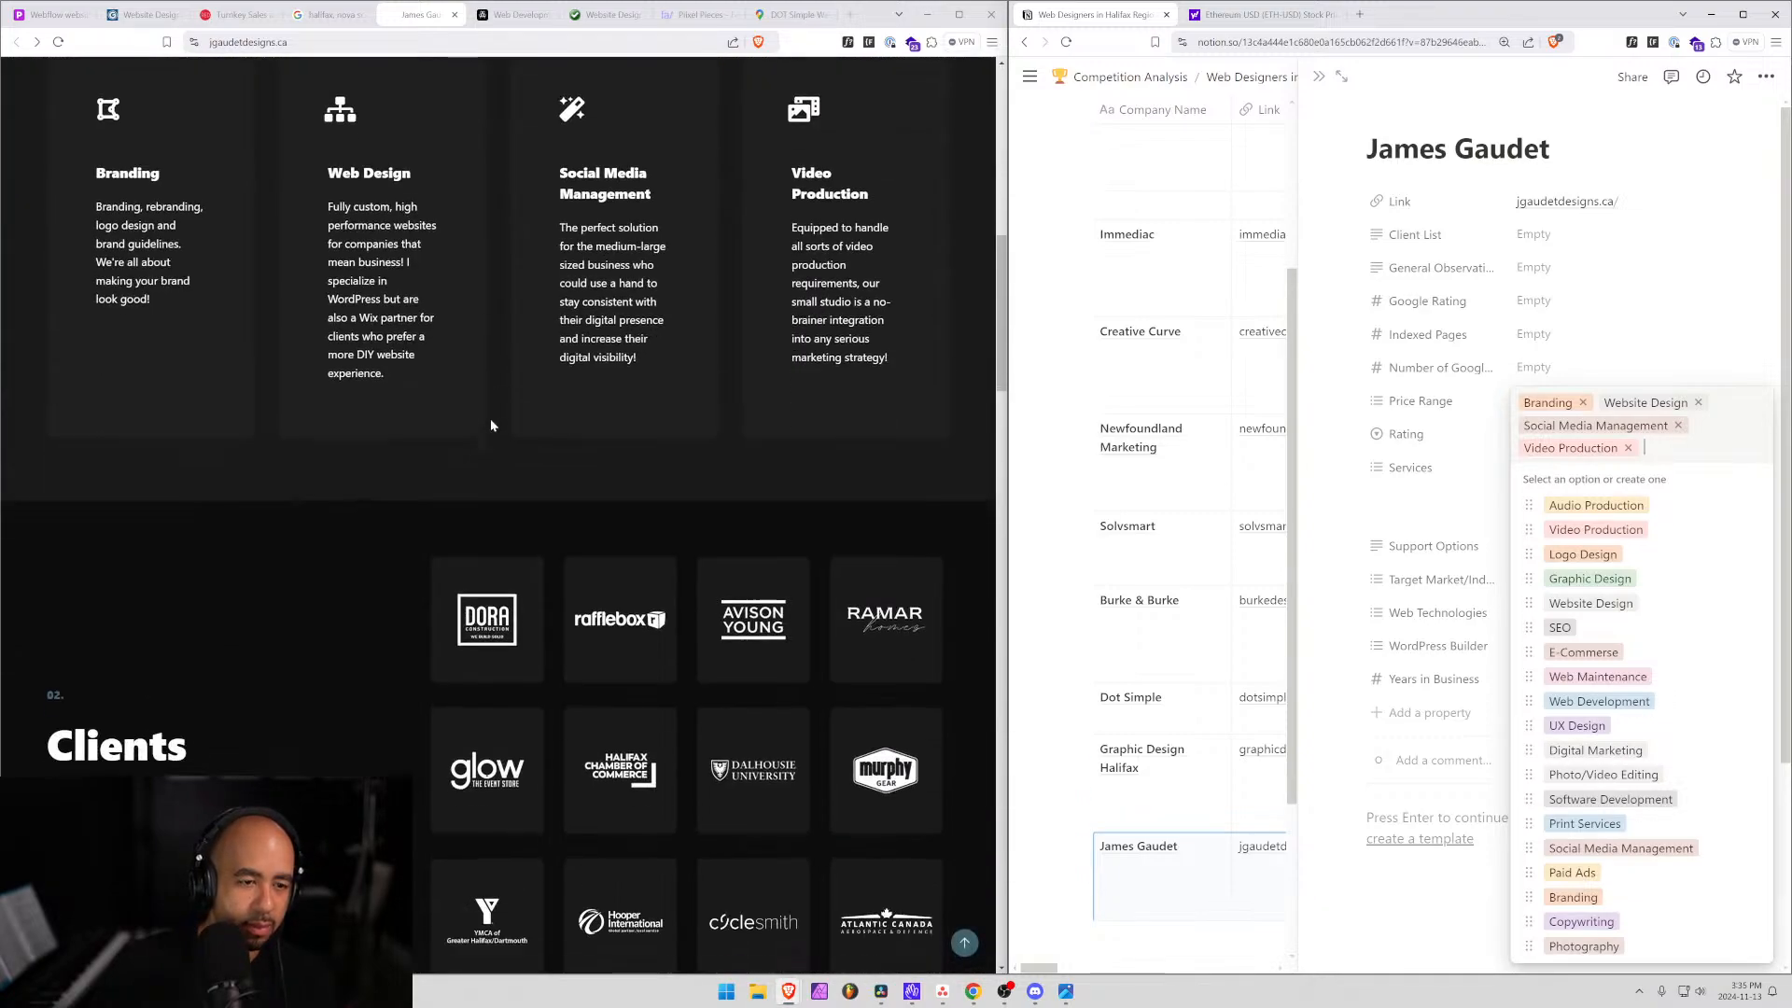
scroll(491, 424, down, 15)
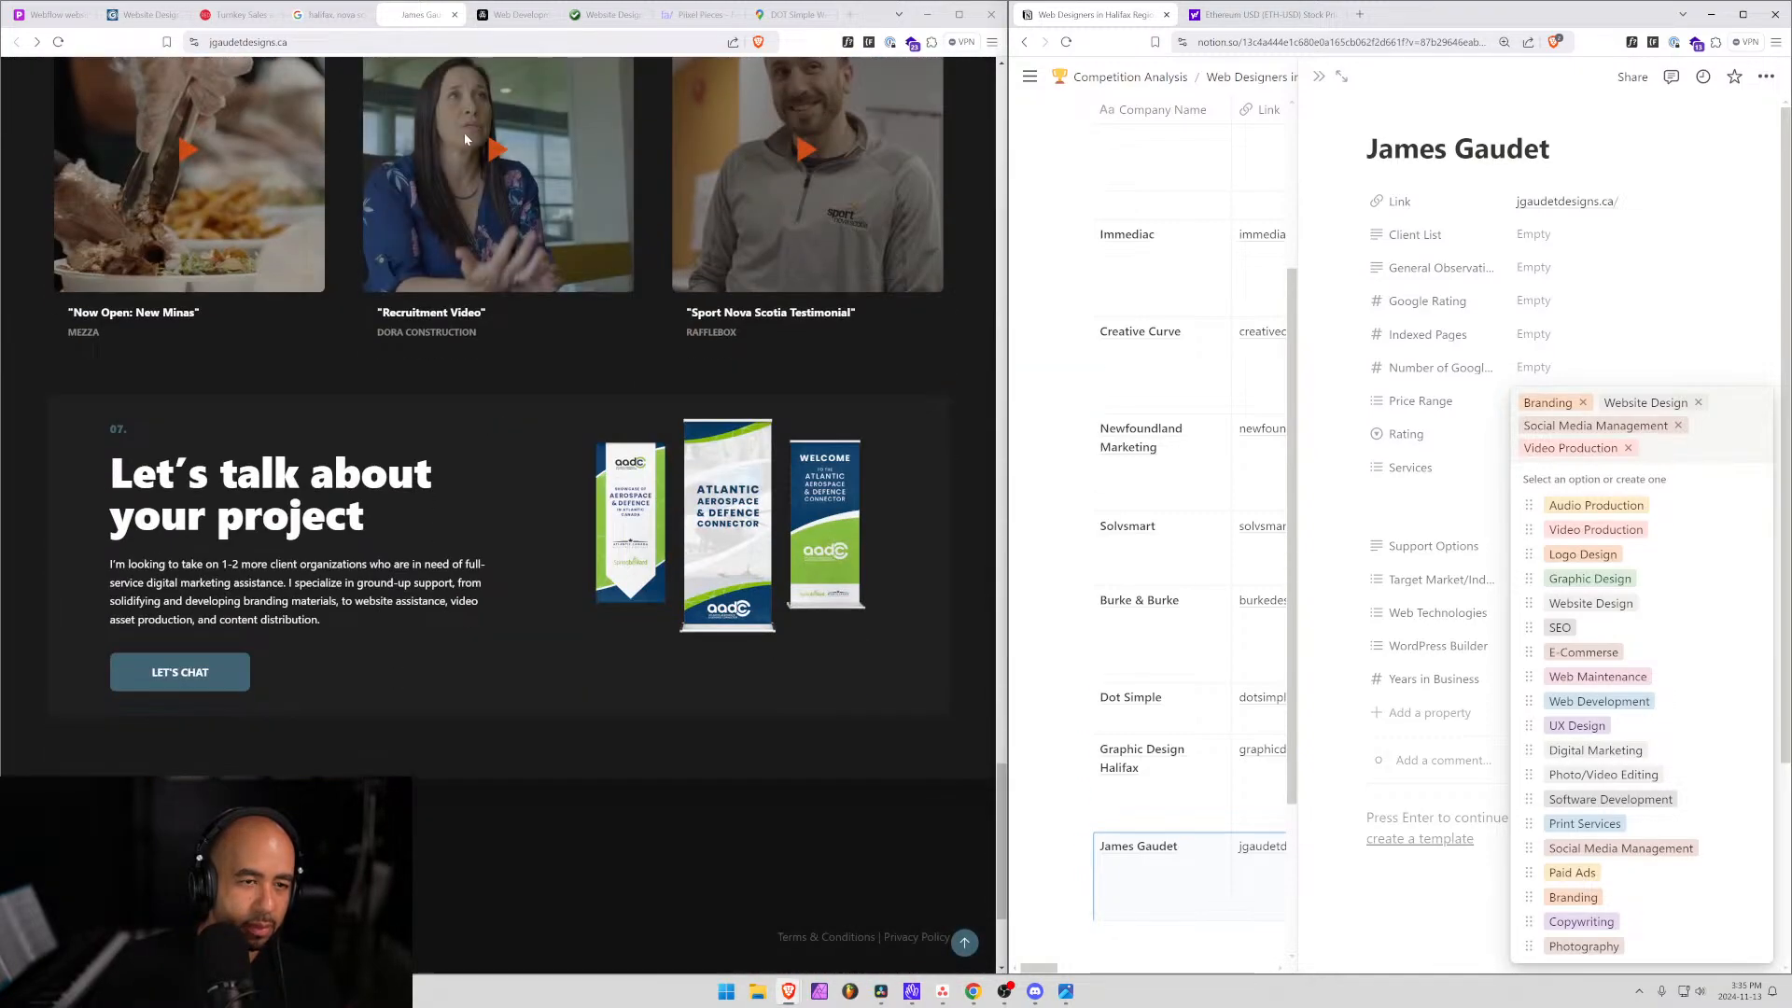
scroll(463, 133, up, 10)
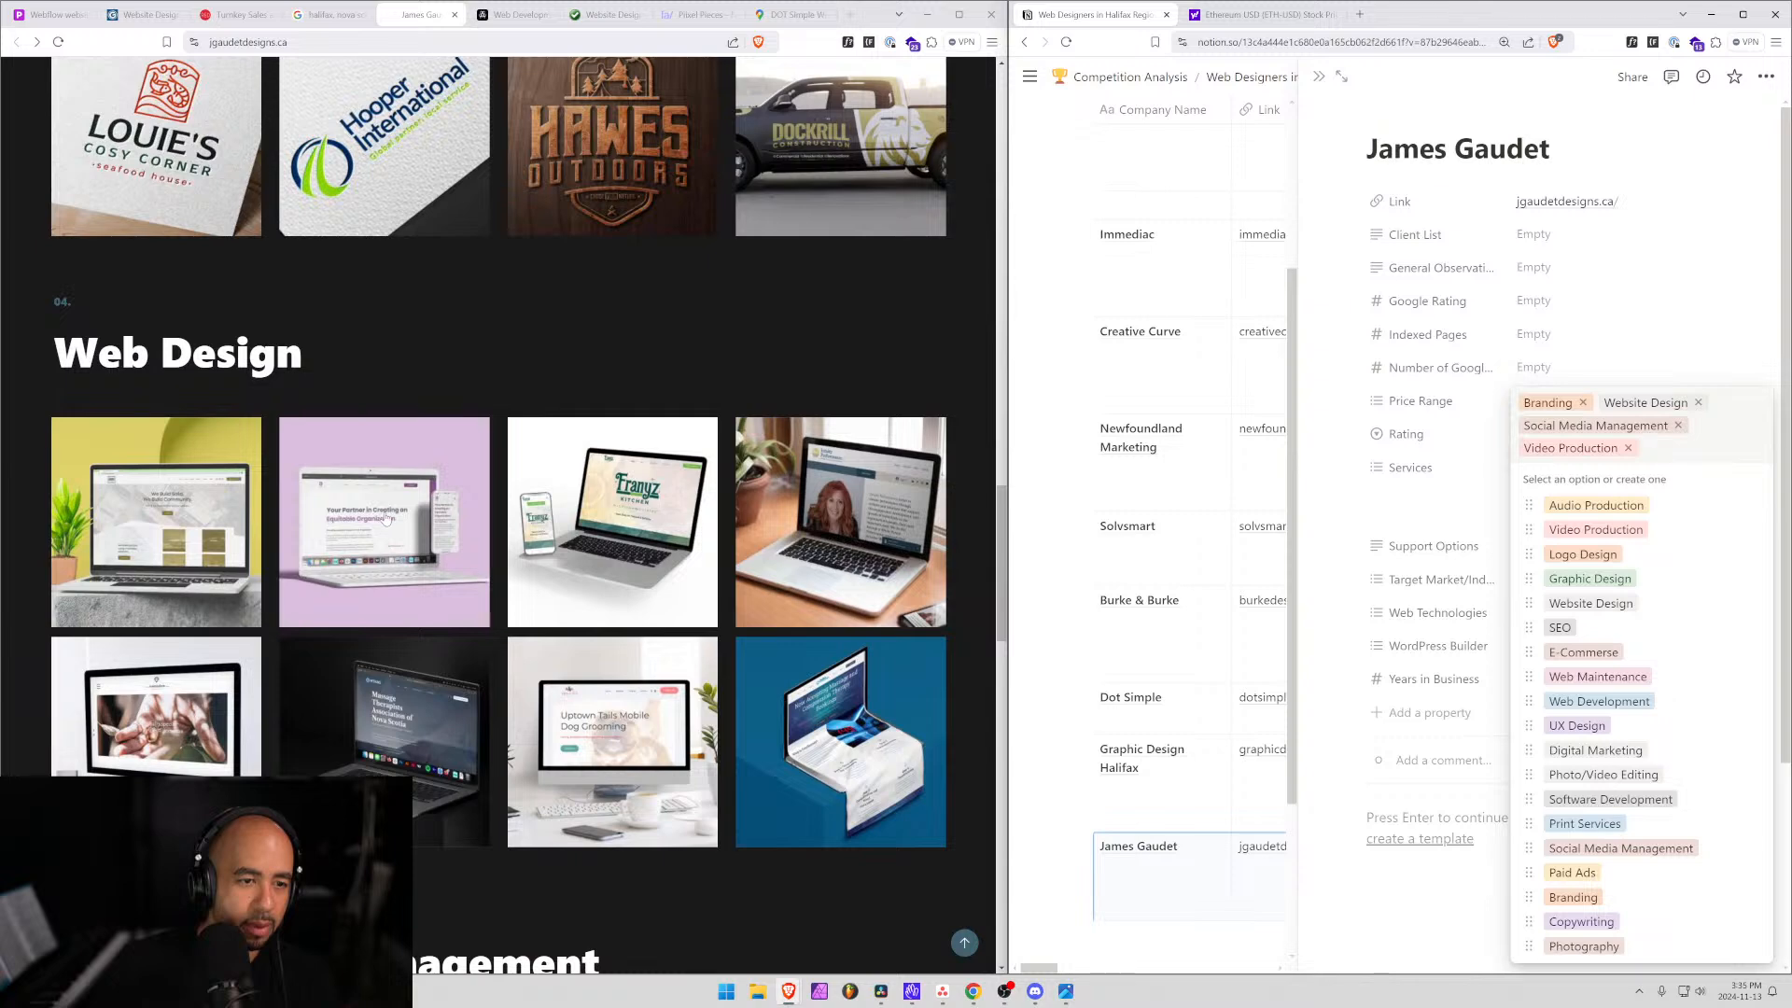
click(660, 526)
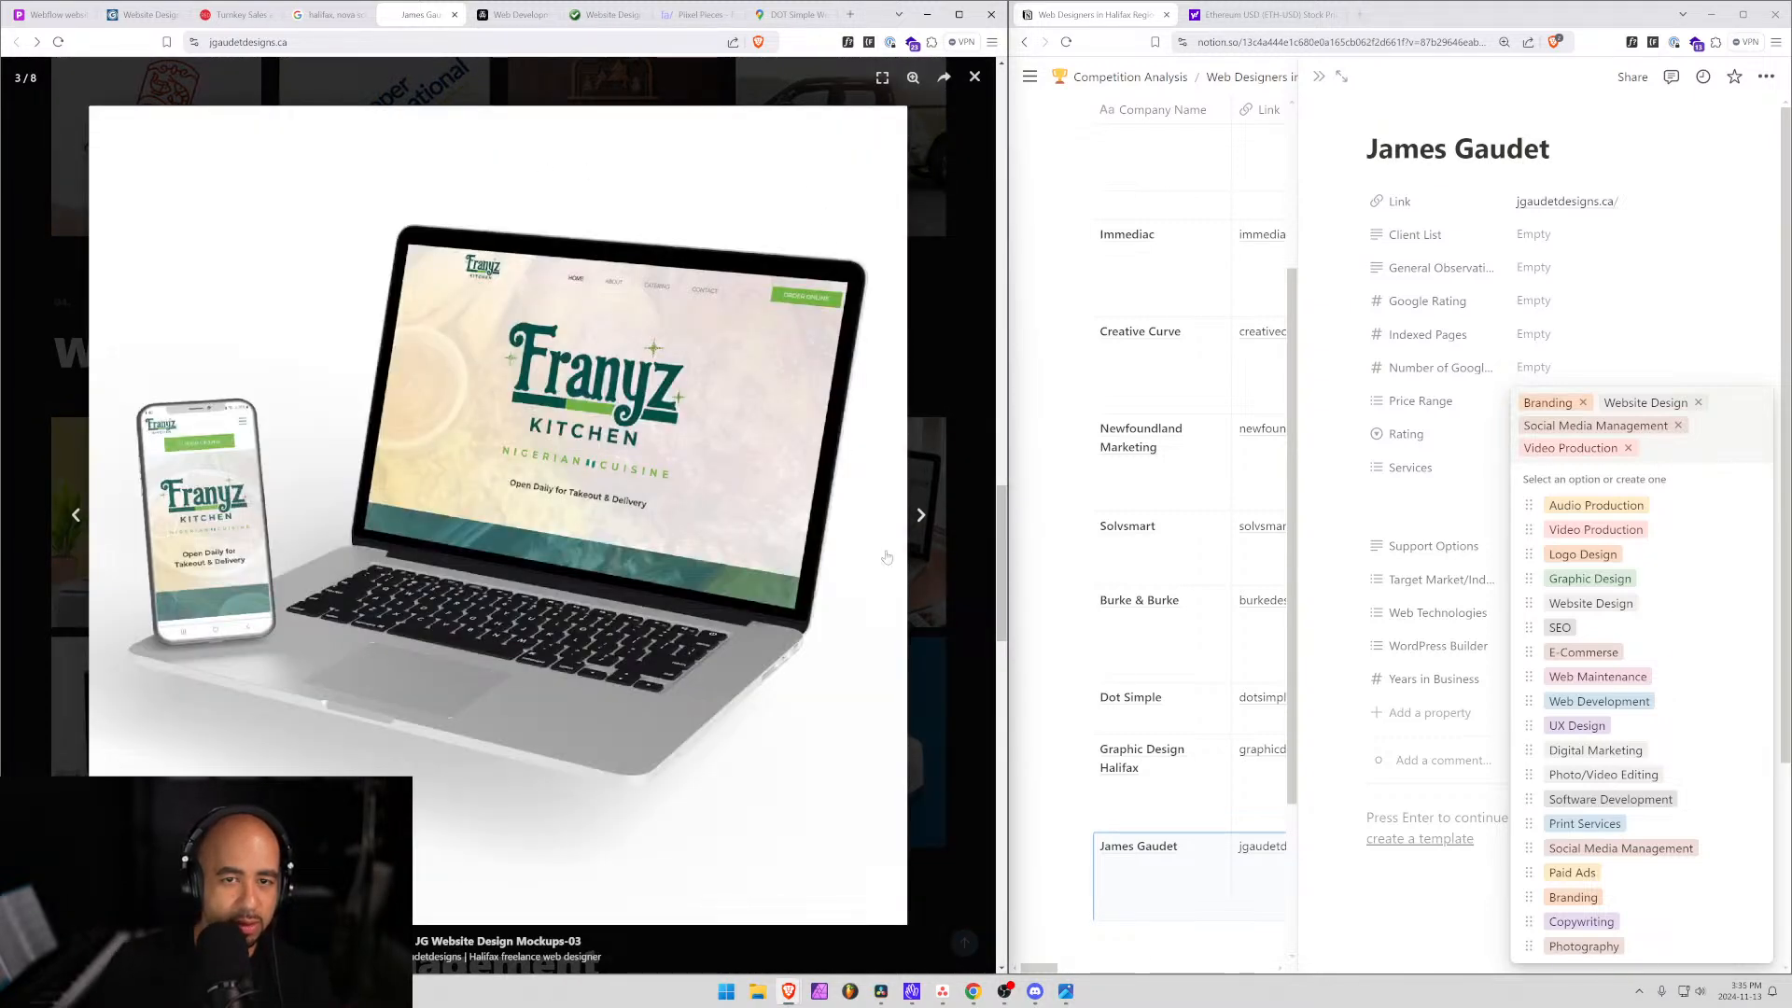
click(924, 515)
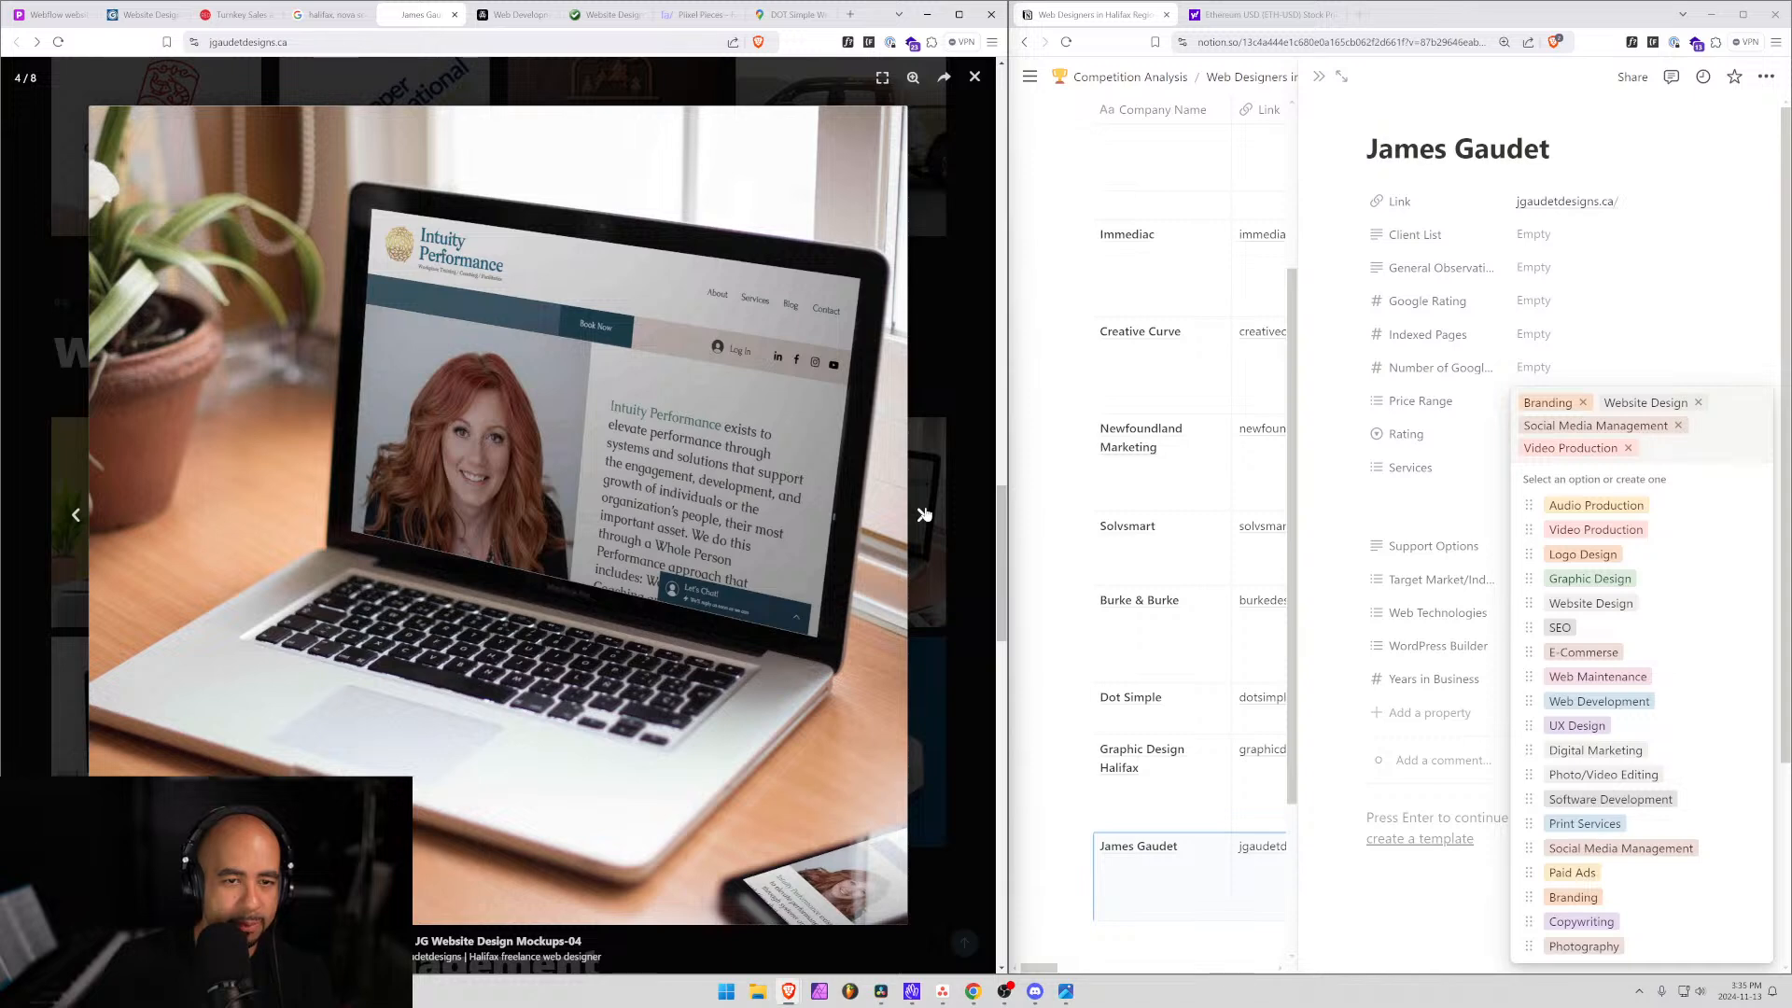
click(924, 515)
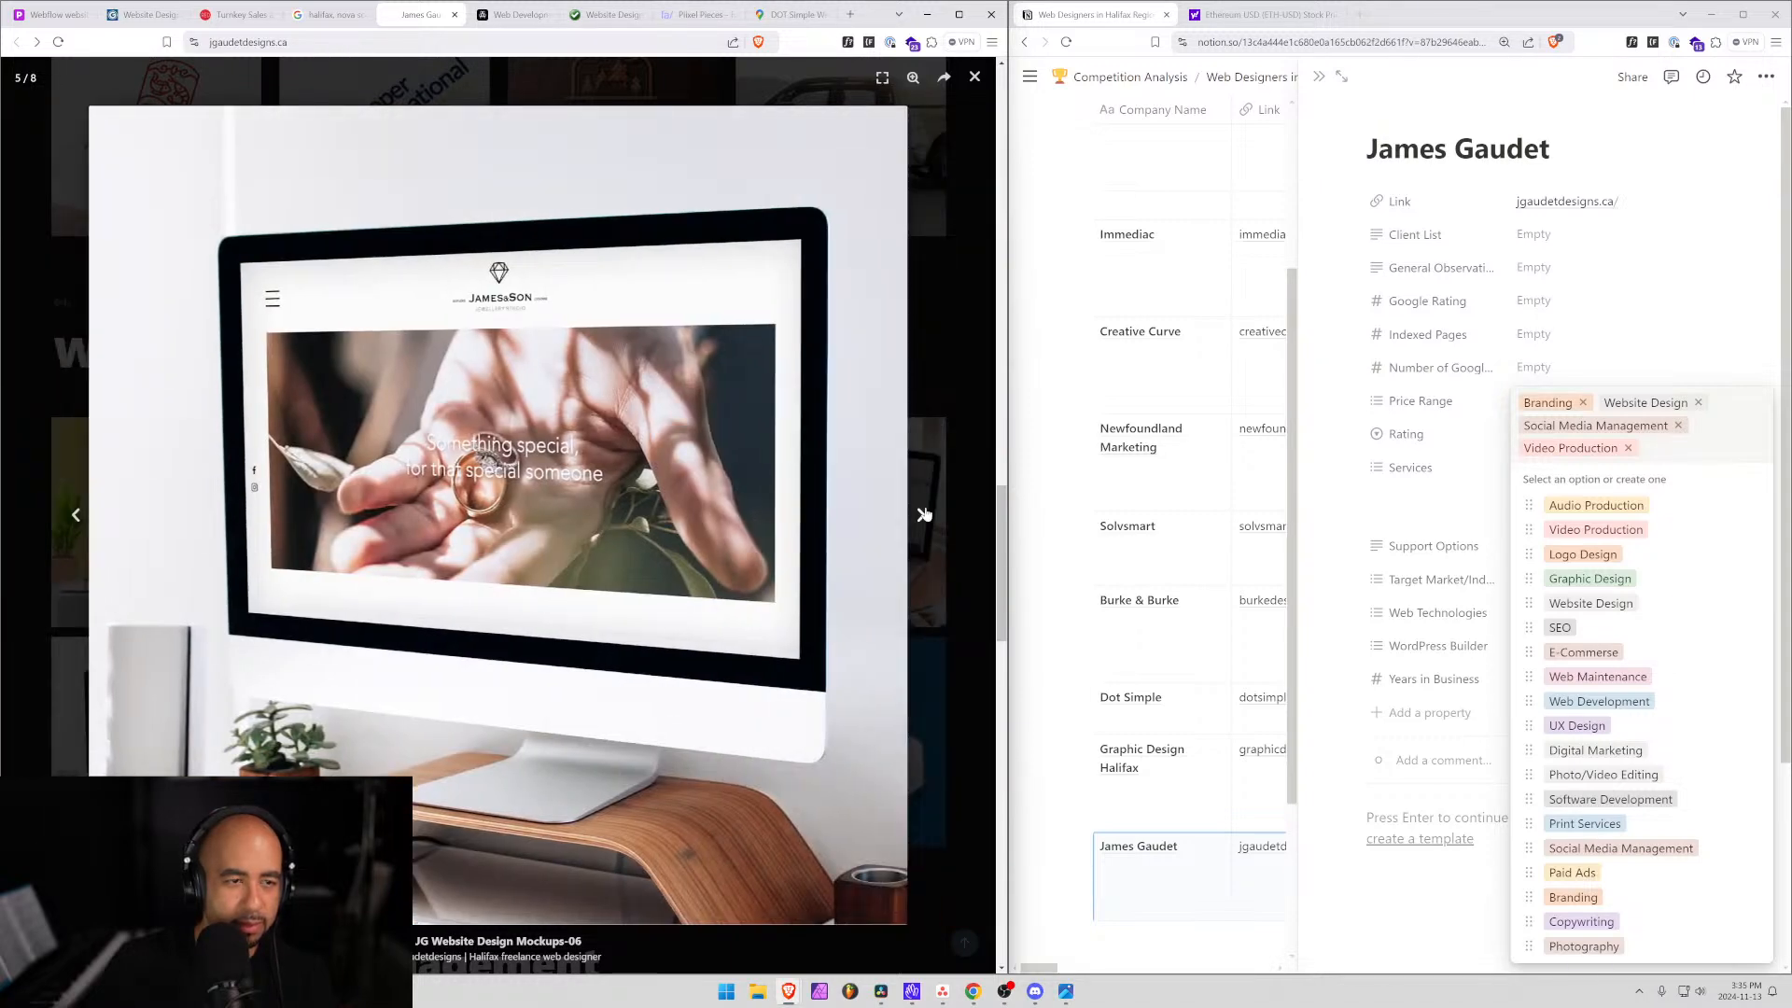
click(924, 515)
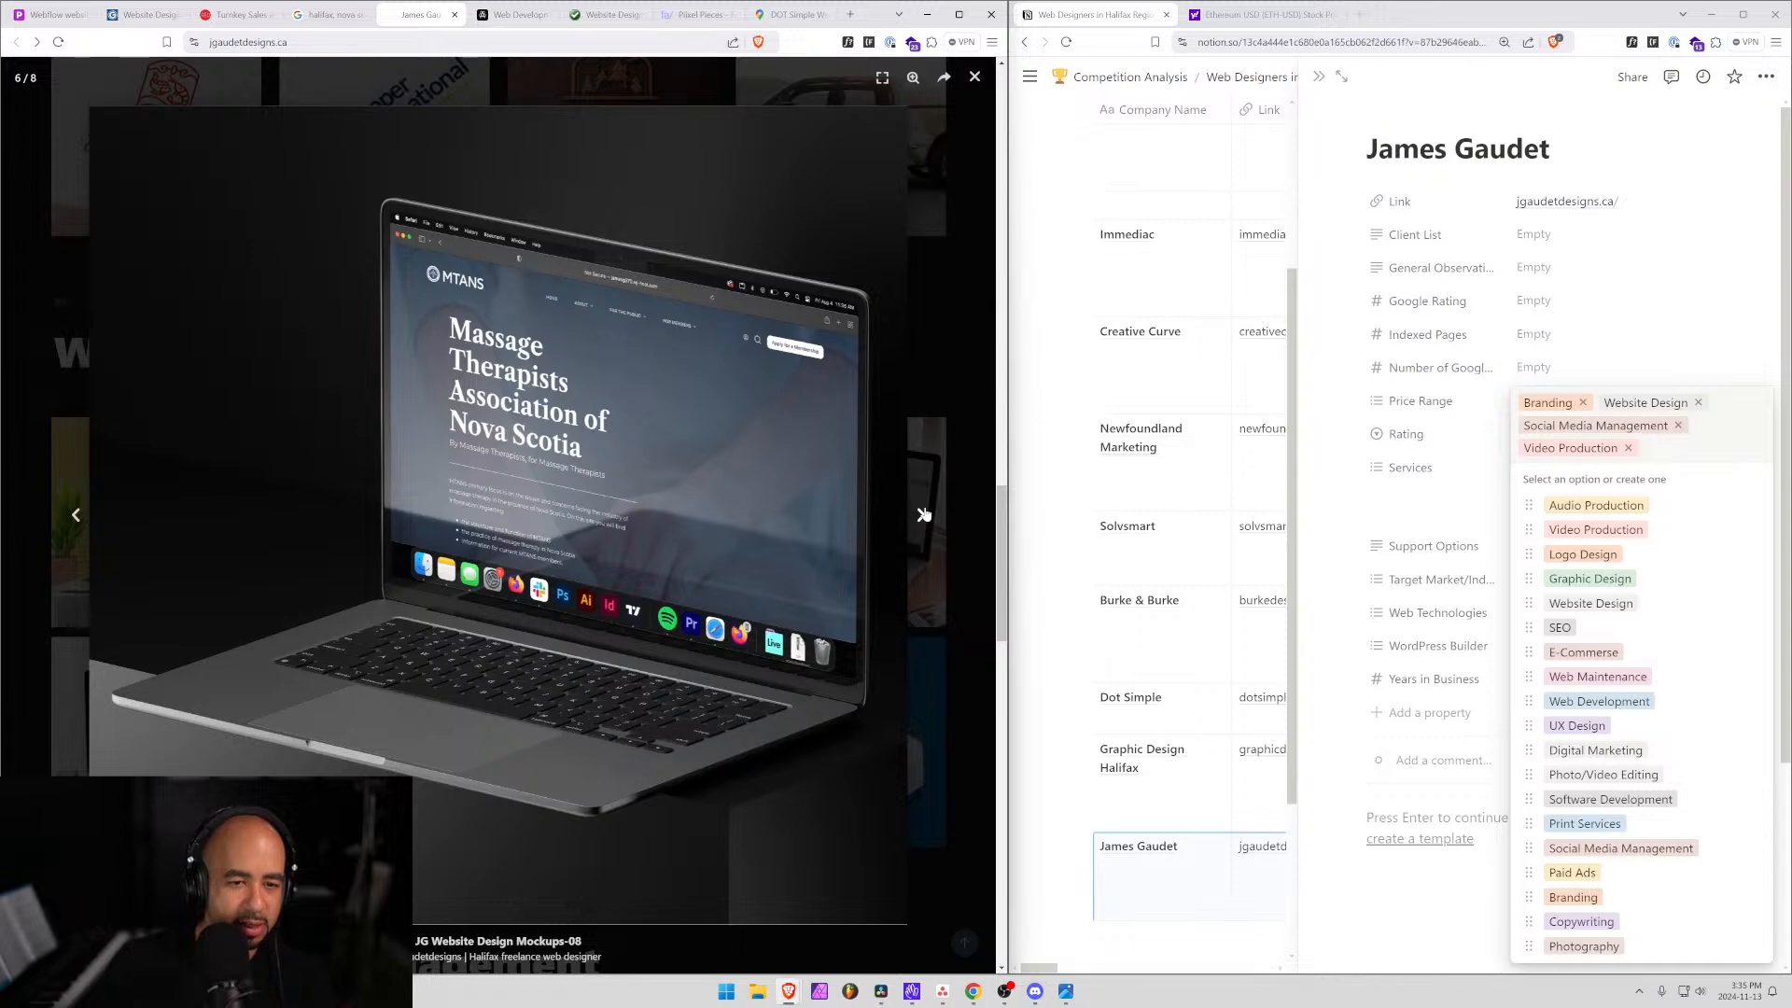
click(924, 515)
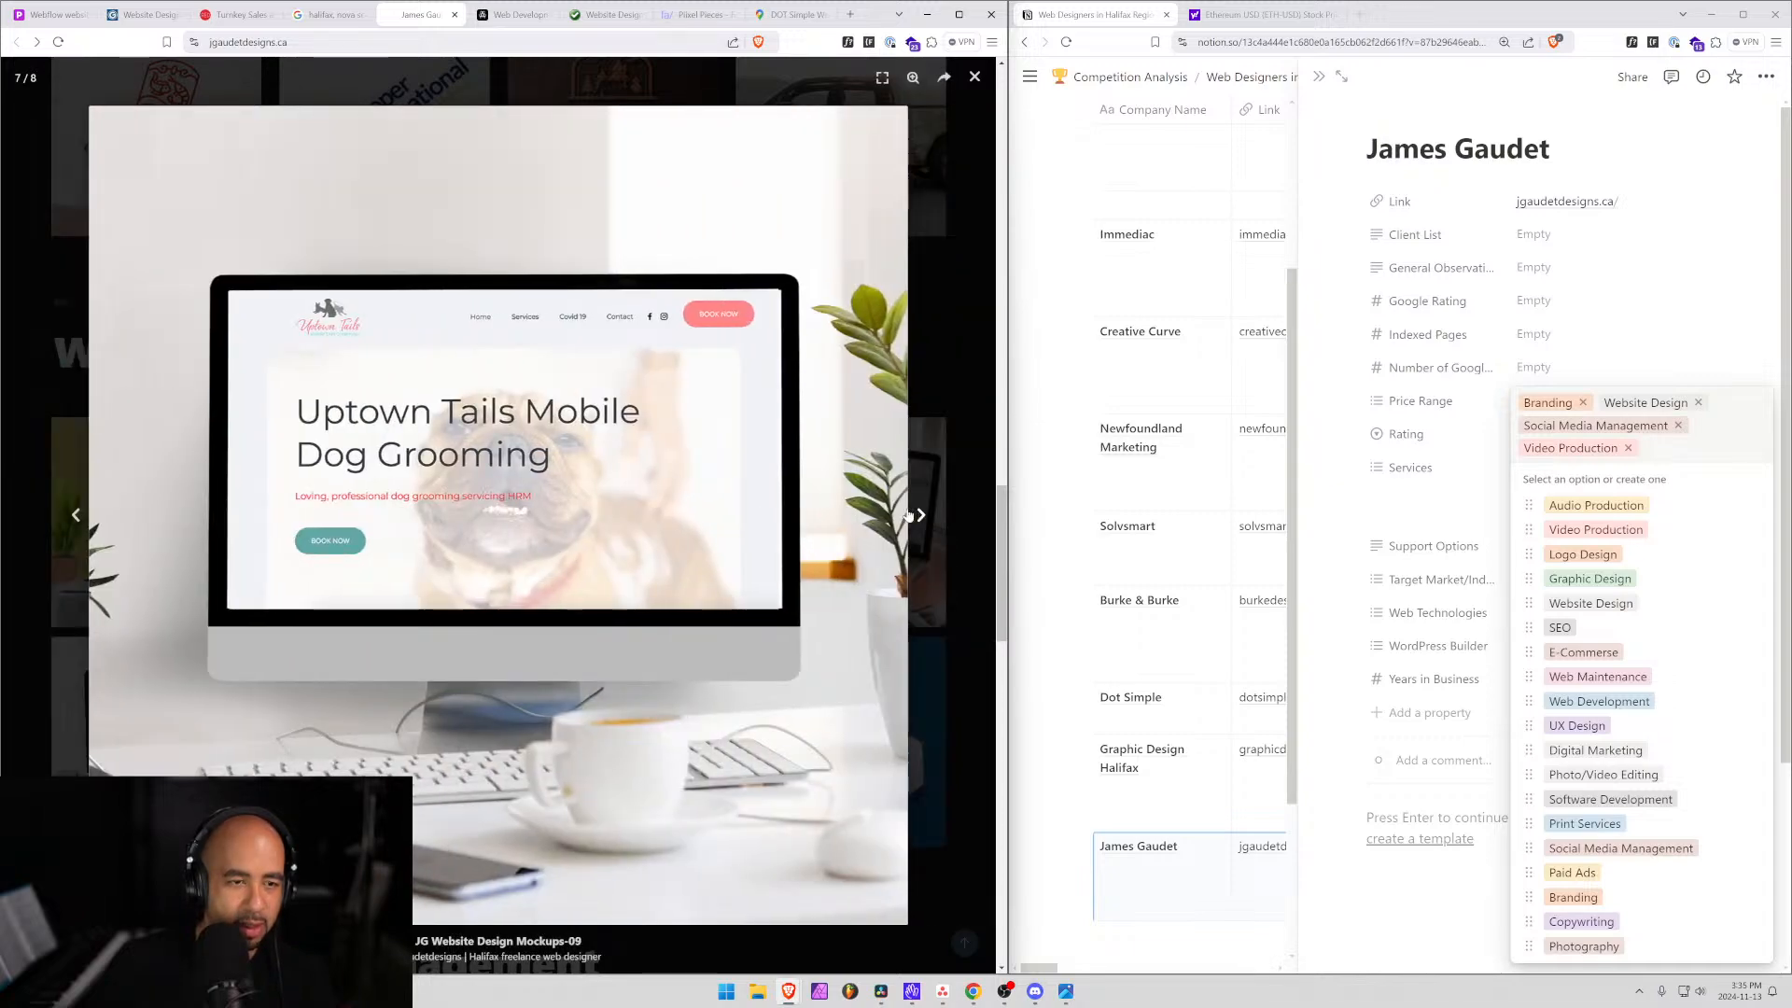
Close the portfolio lightbox and go to the designer's About page.
click(967, 82)
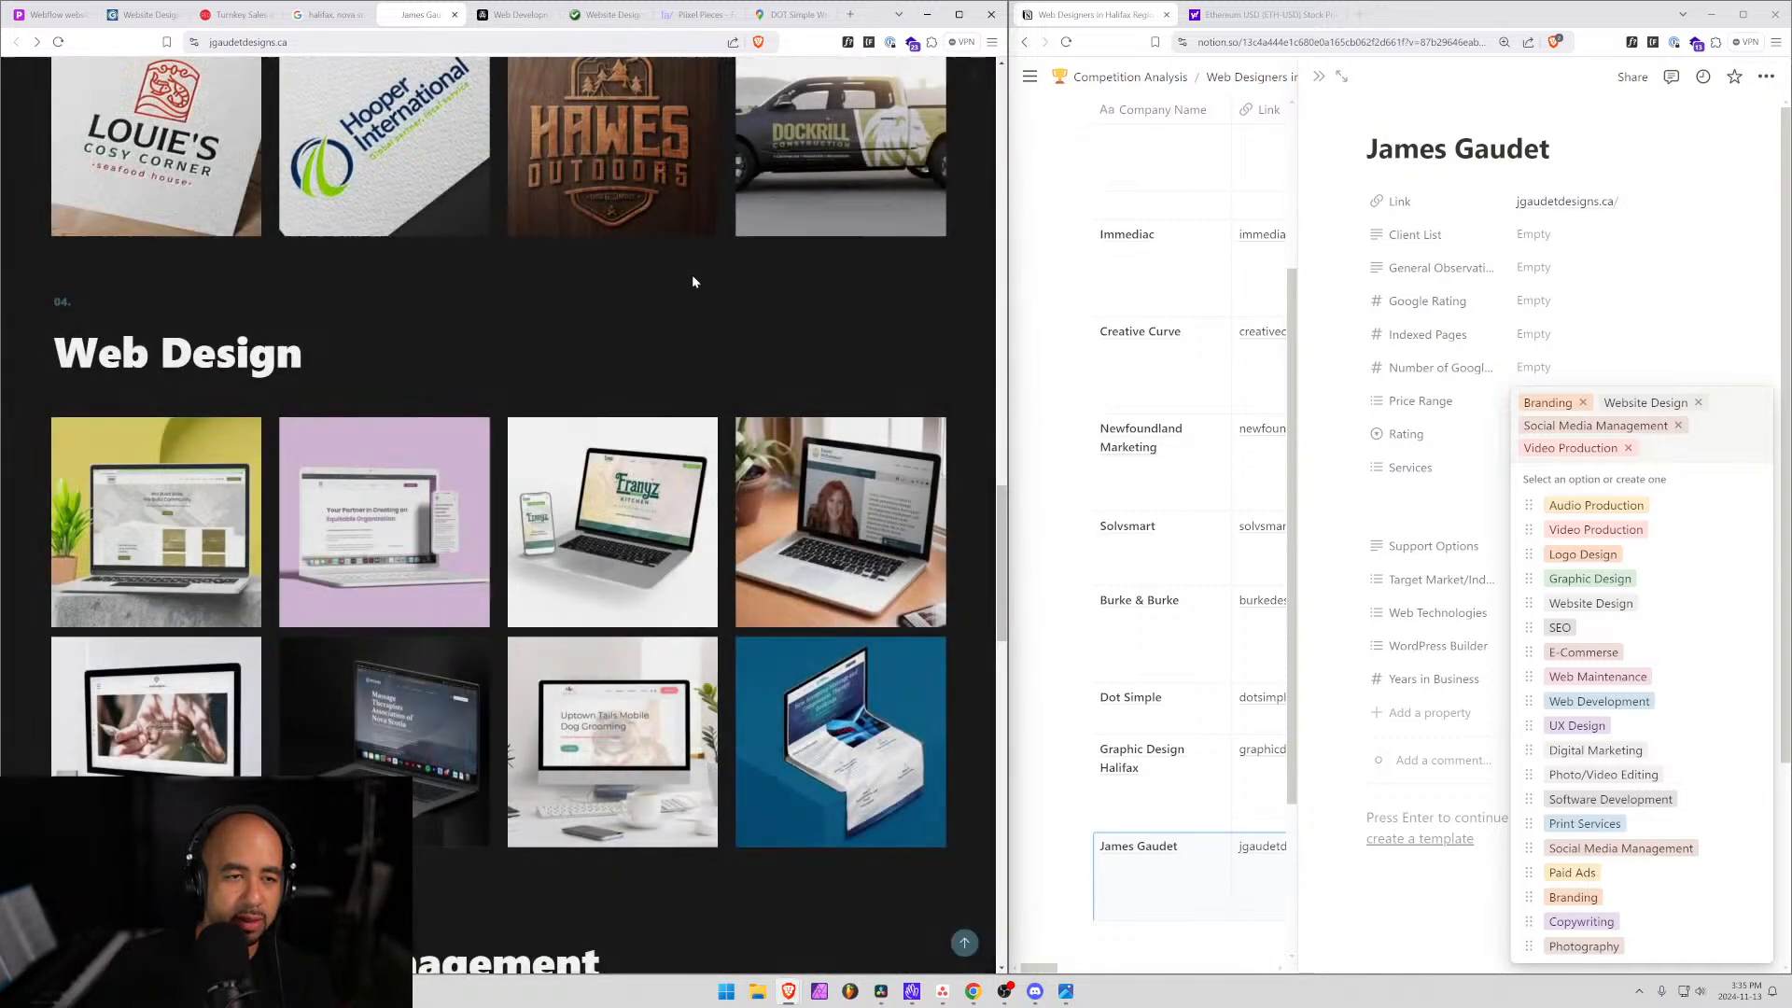
scroll(691, 274, up, 15)
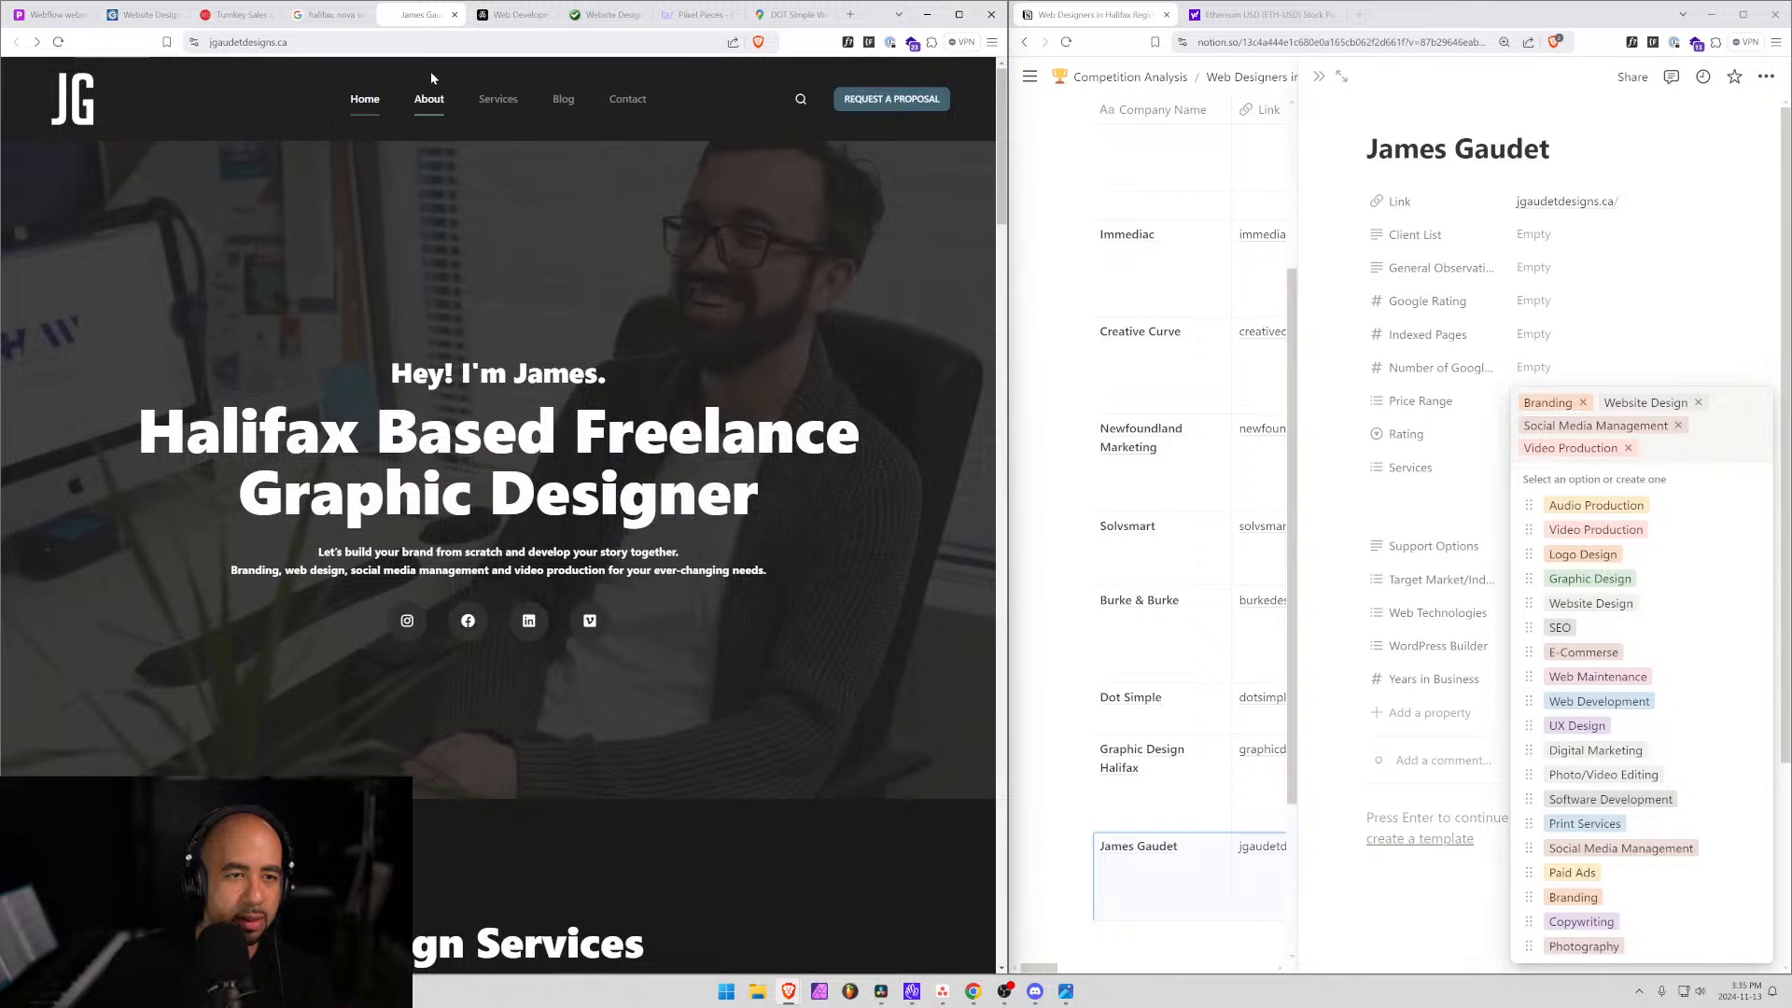
click(430, 101)
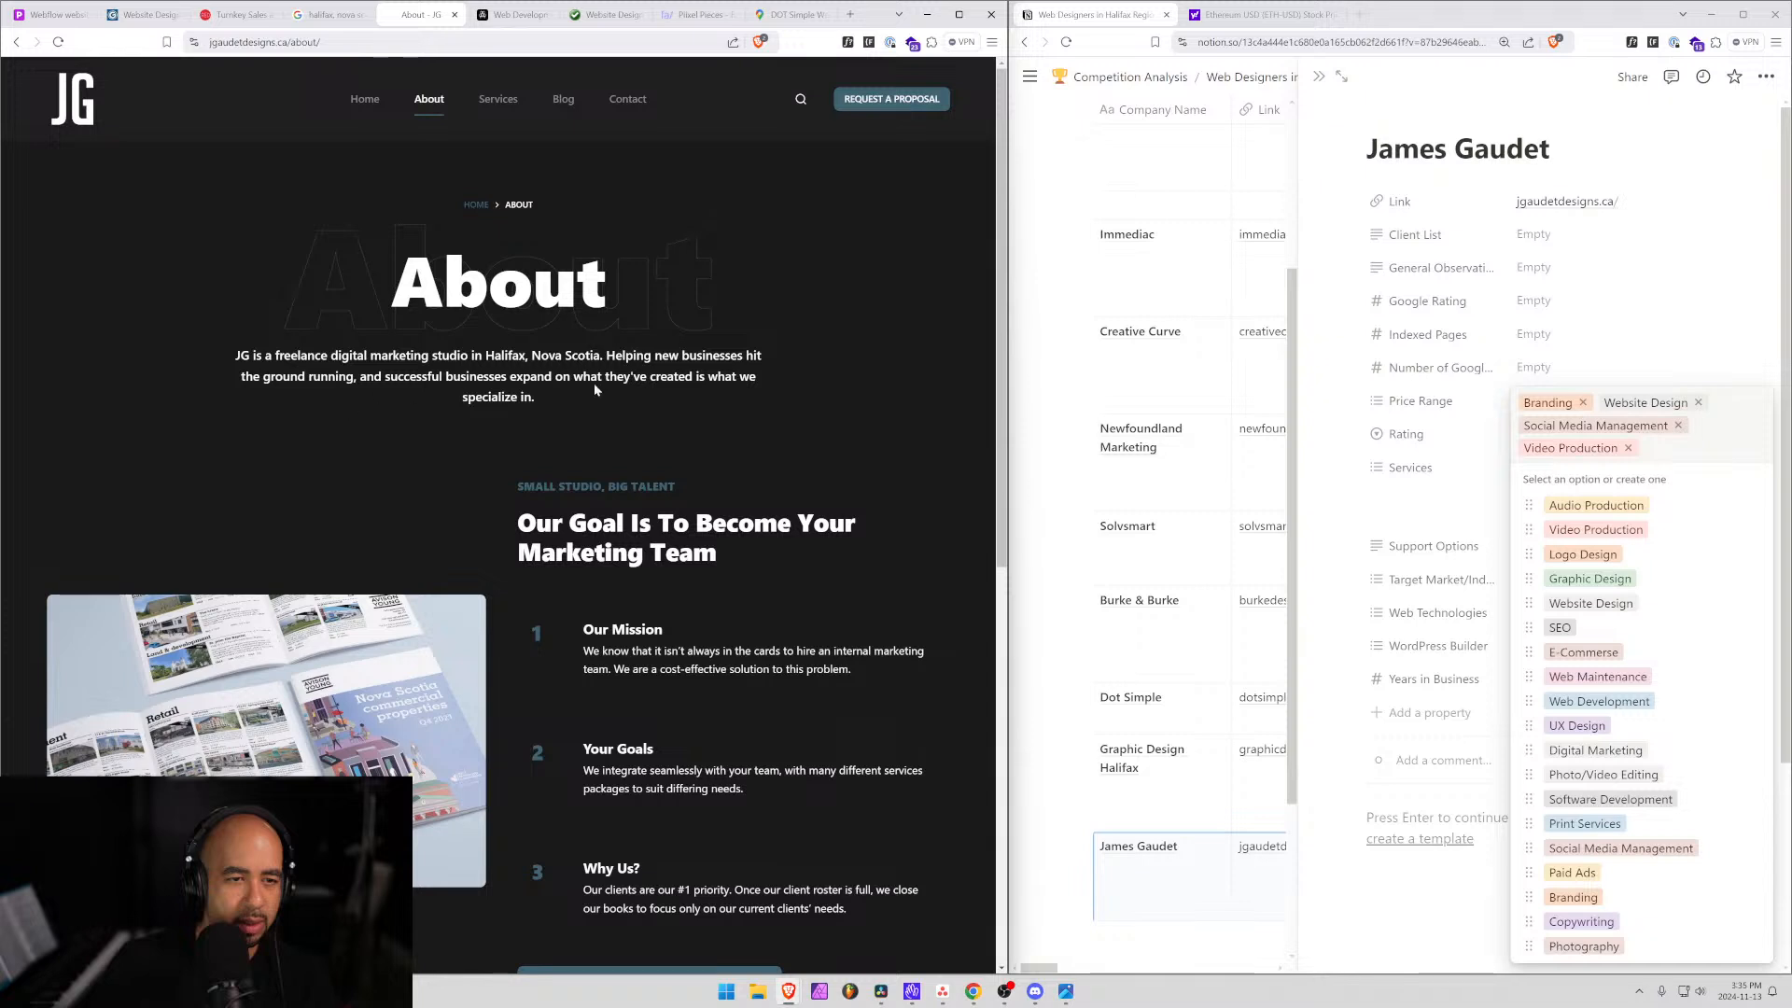
Commit the four service tags and glance at the Target Market options.
click(1587, 268)
click(1587, 268)
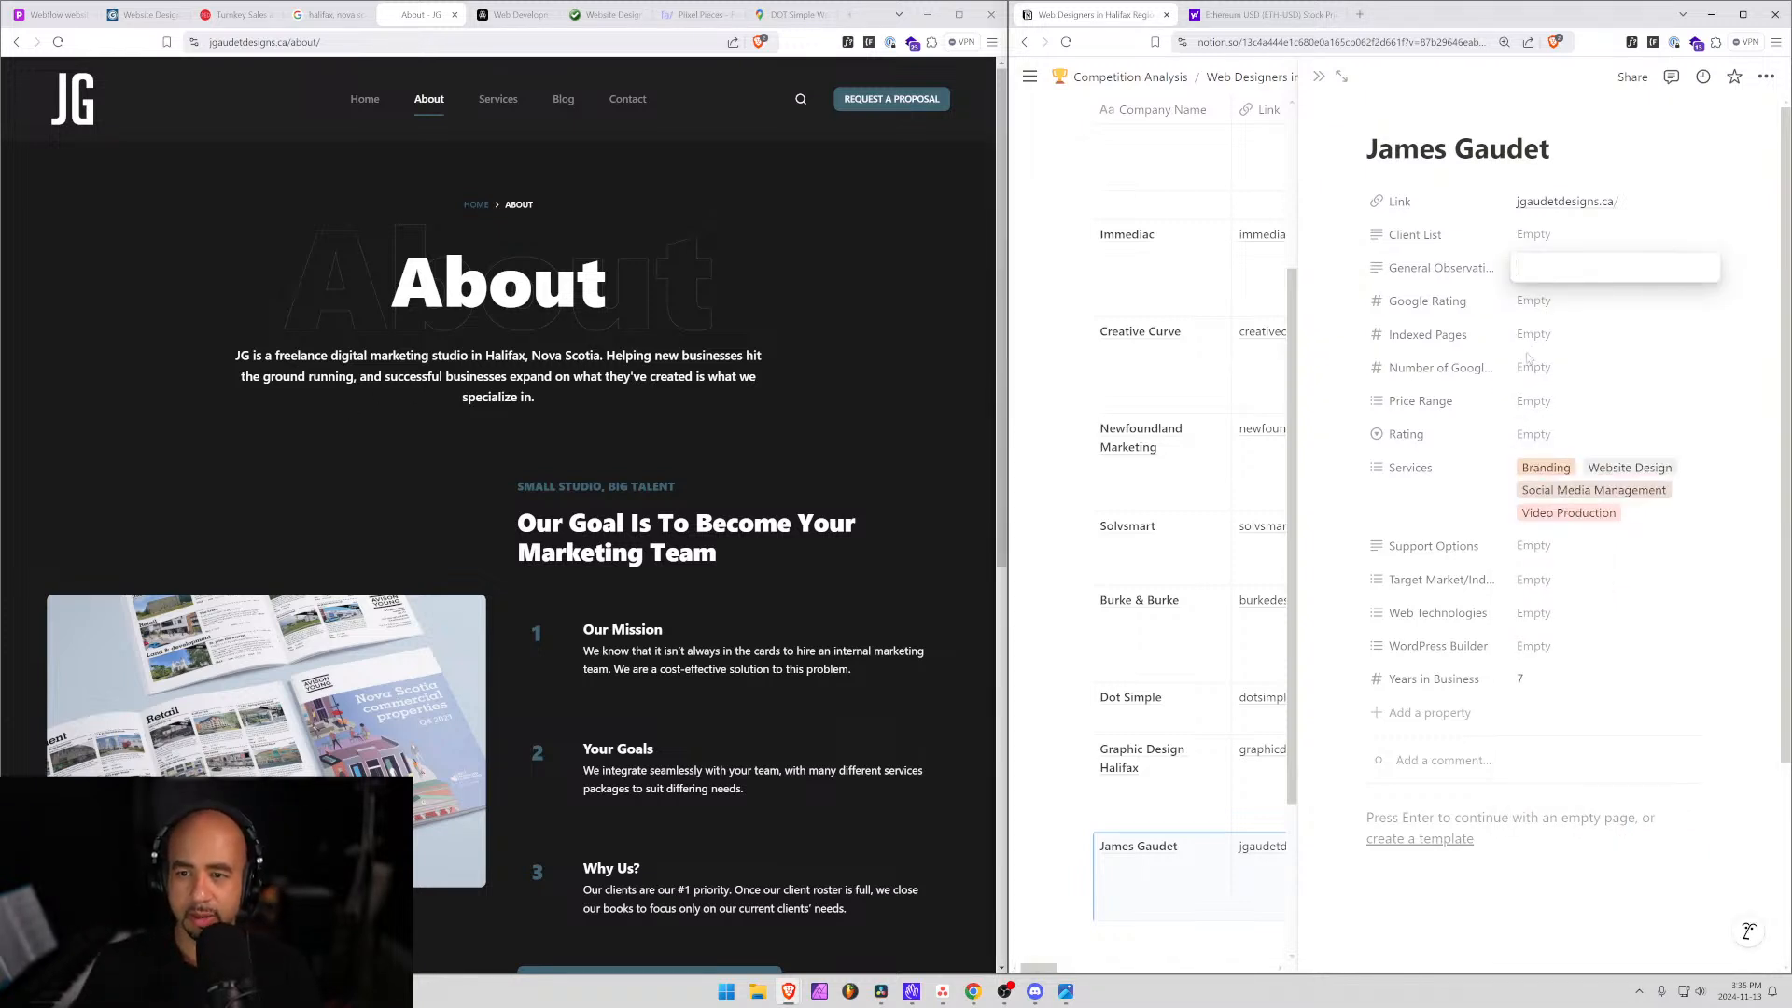
click(1528, 580)
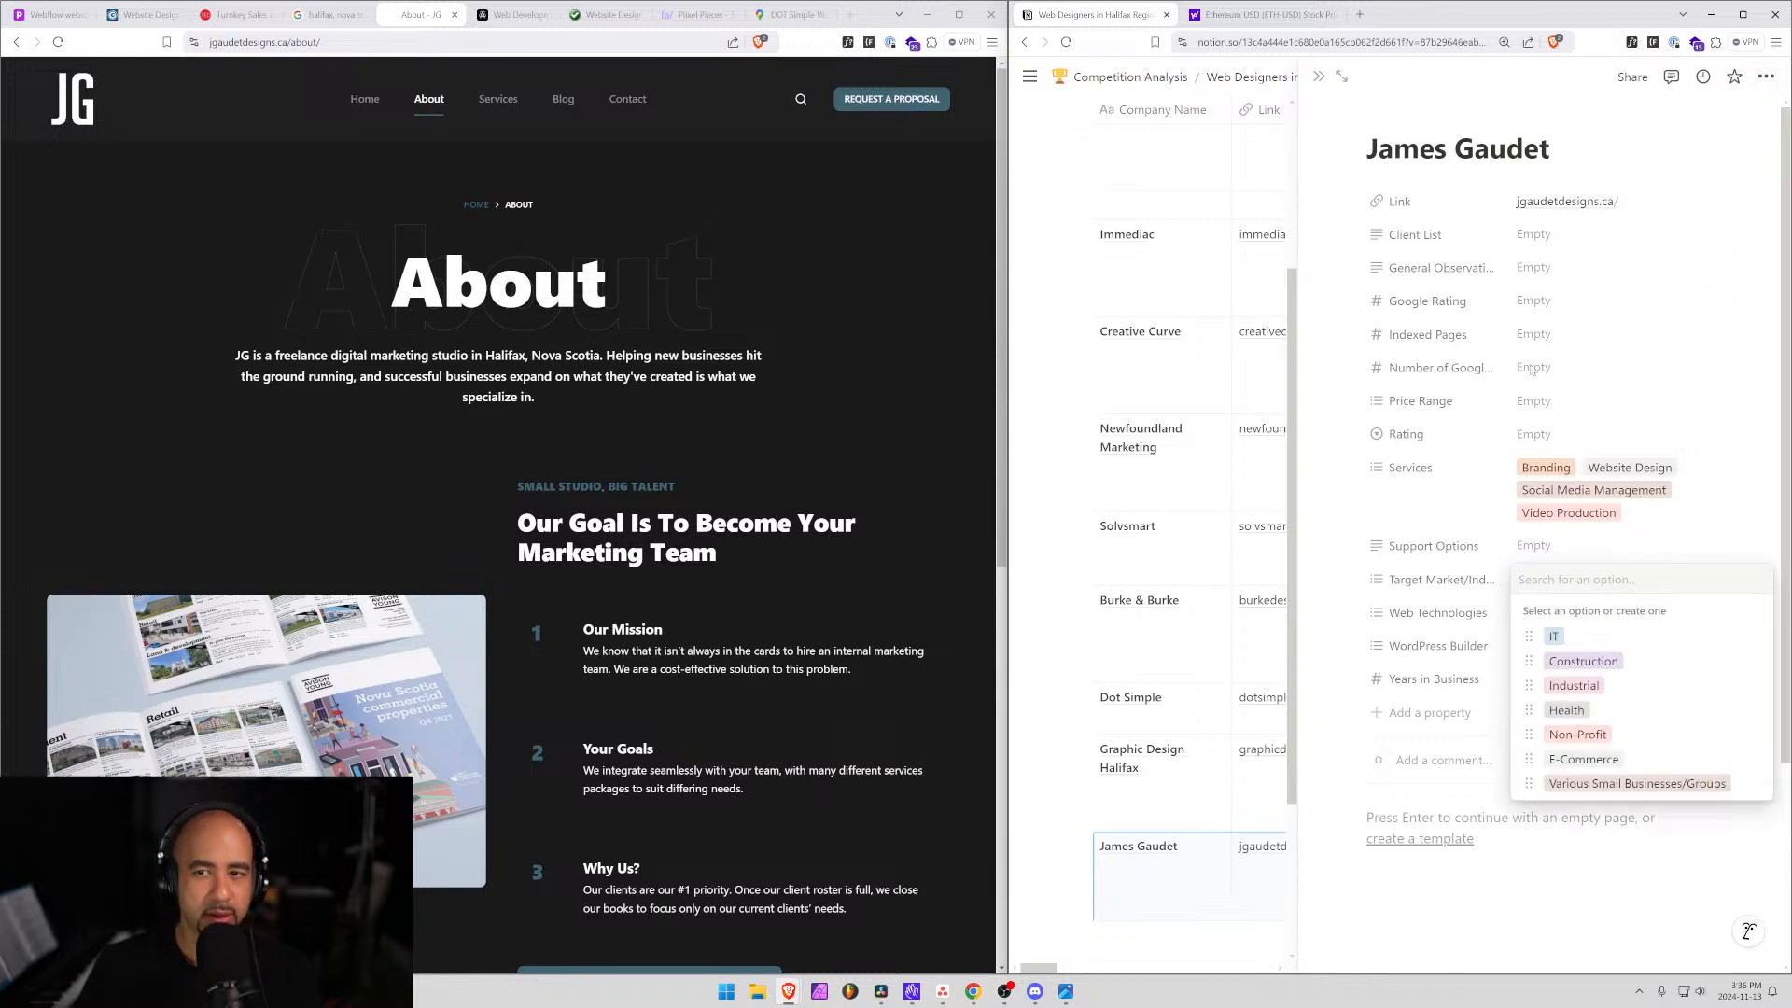
click(1533, 247)
Write 'Focusing on new business and helping small ones grow.' in General Observations.
click(1540, 269)
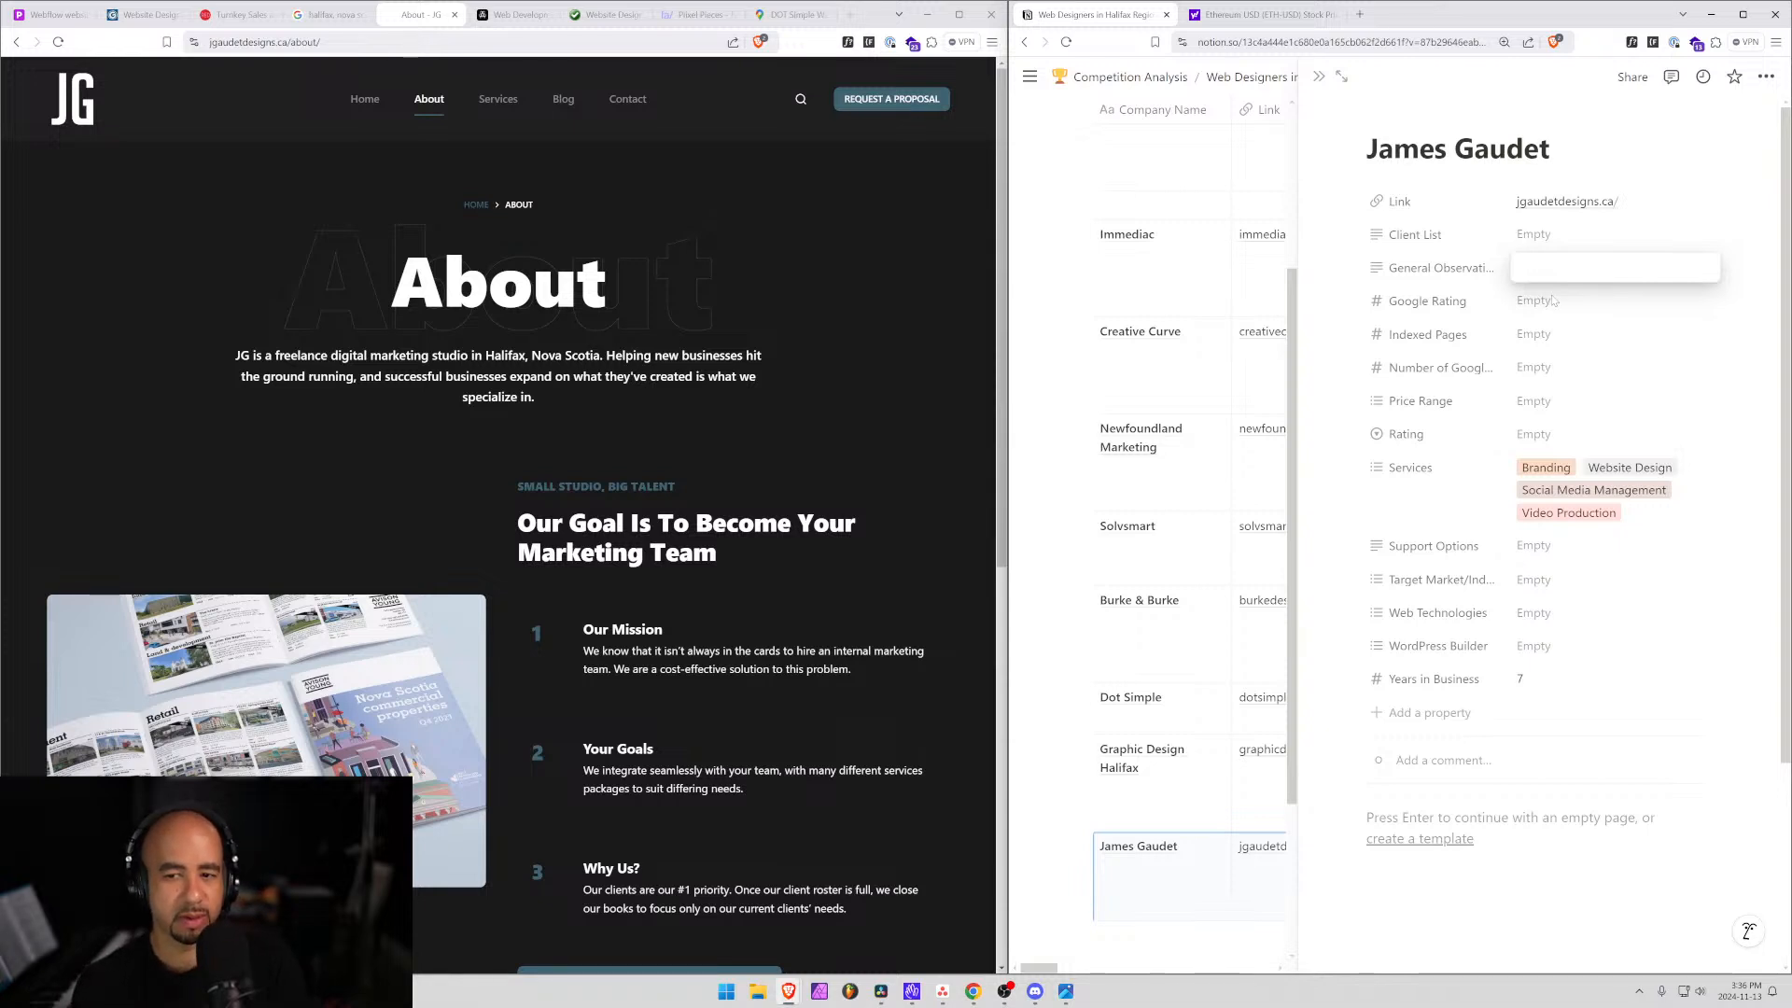
text(F)
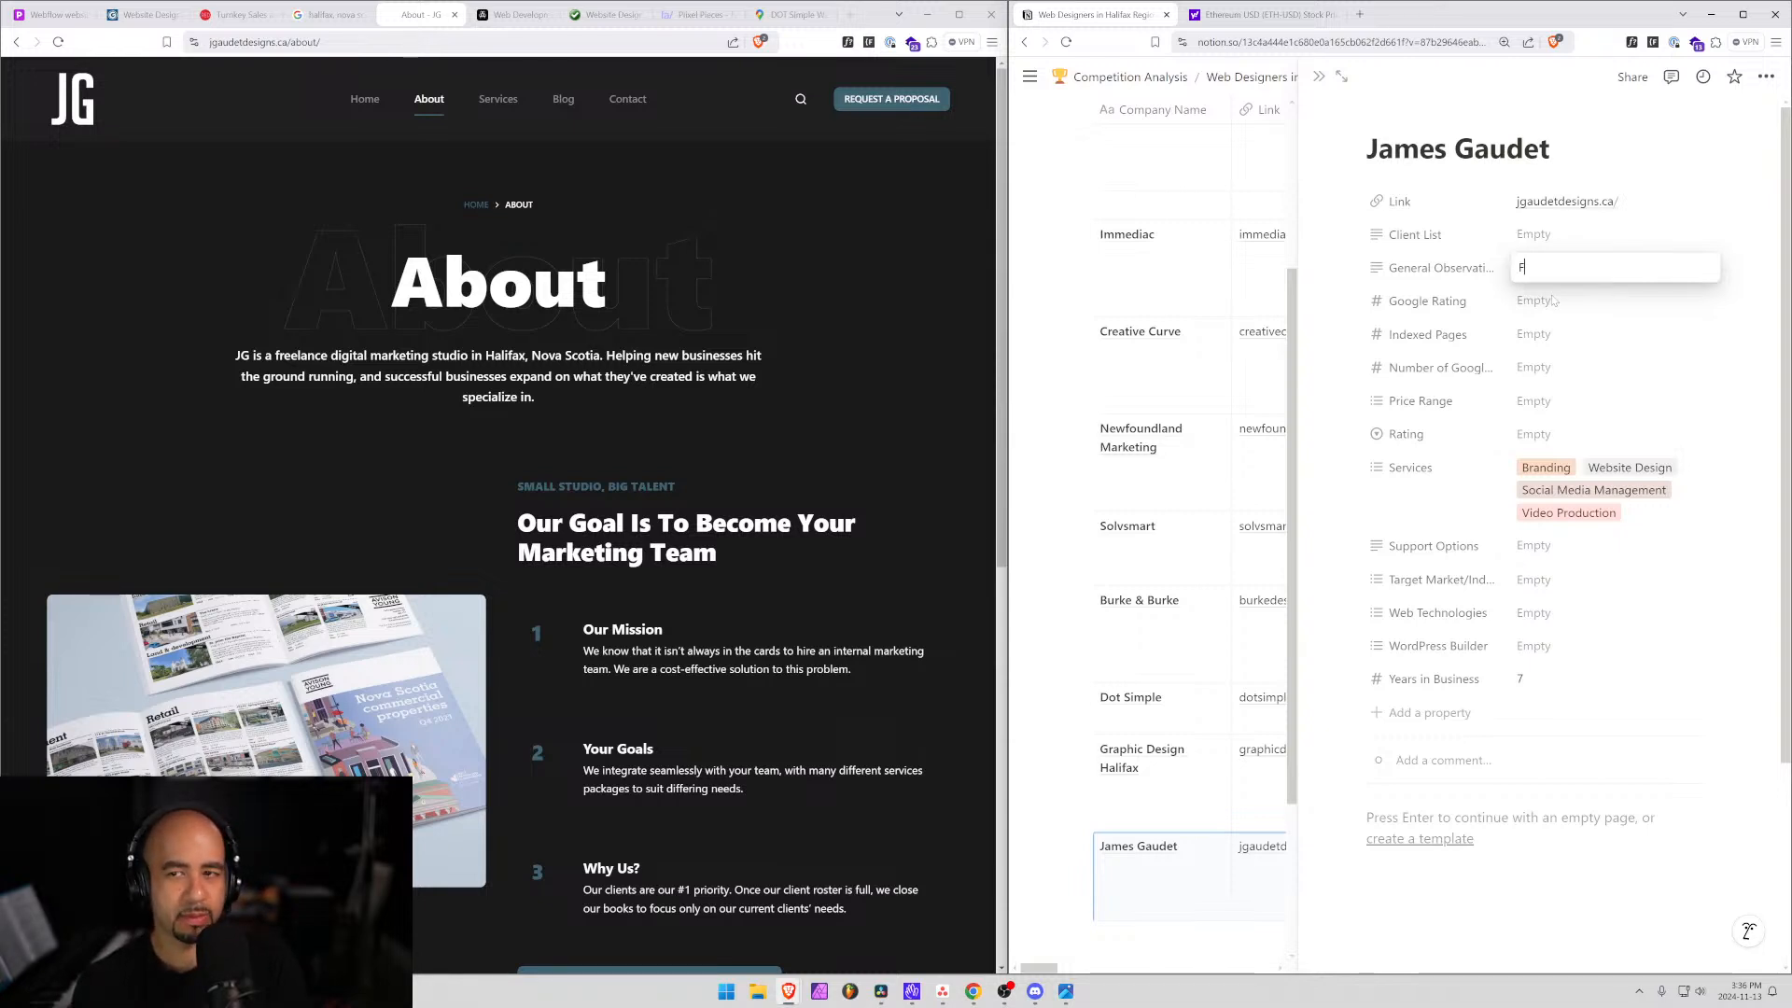
text(ocusing on)
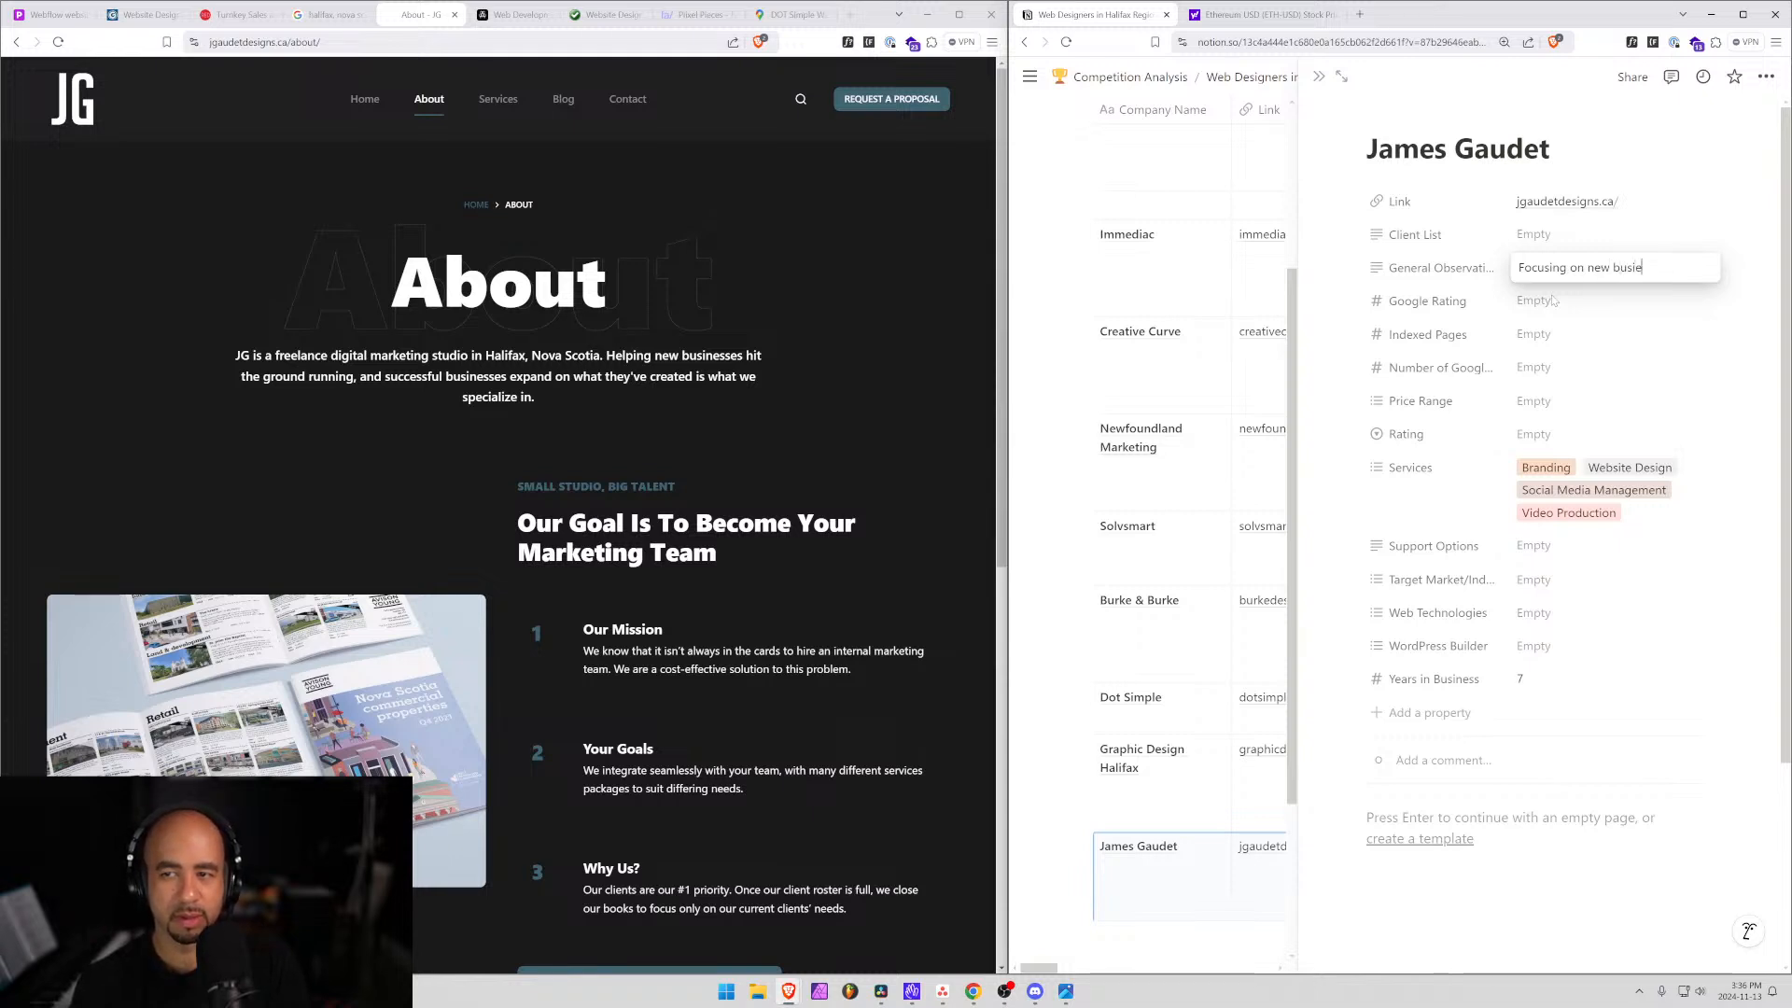
text(new business)
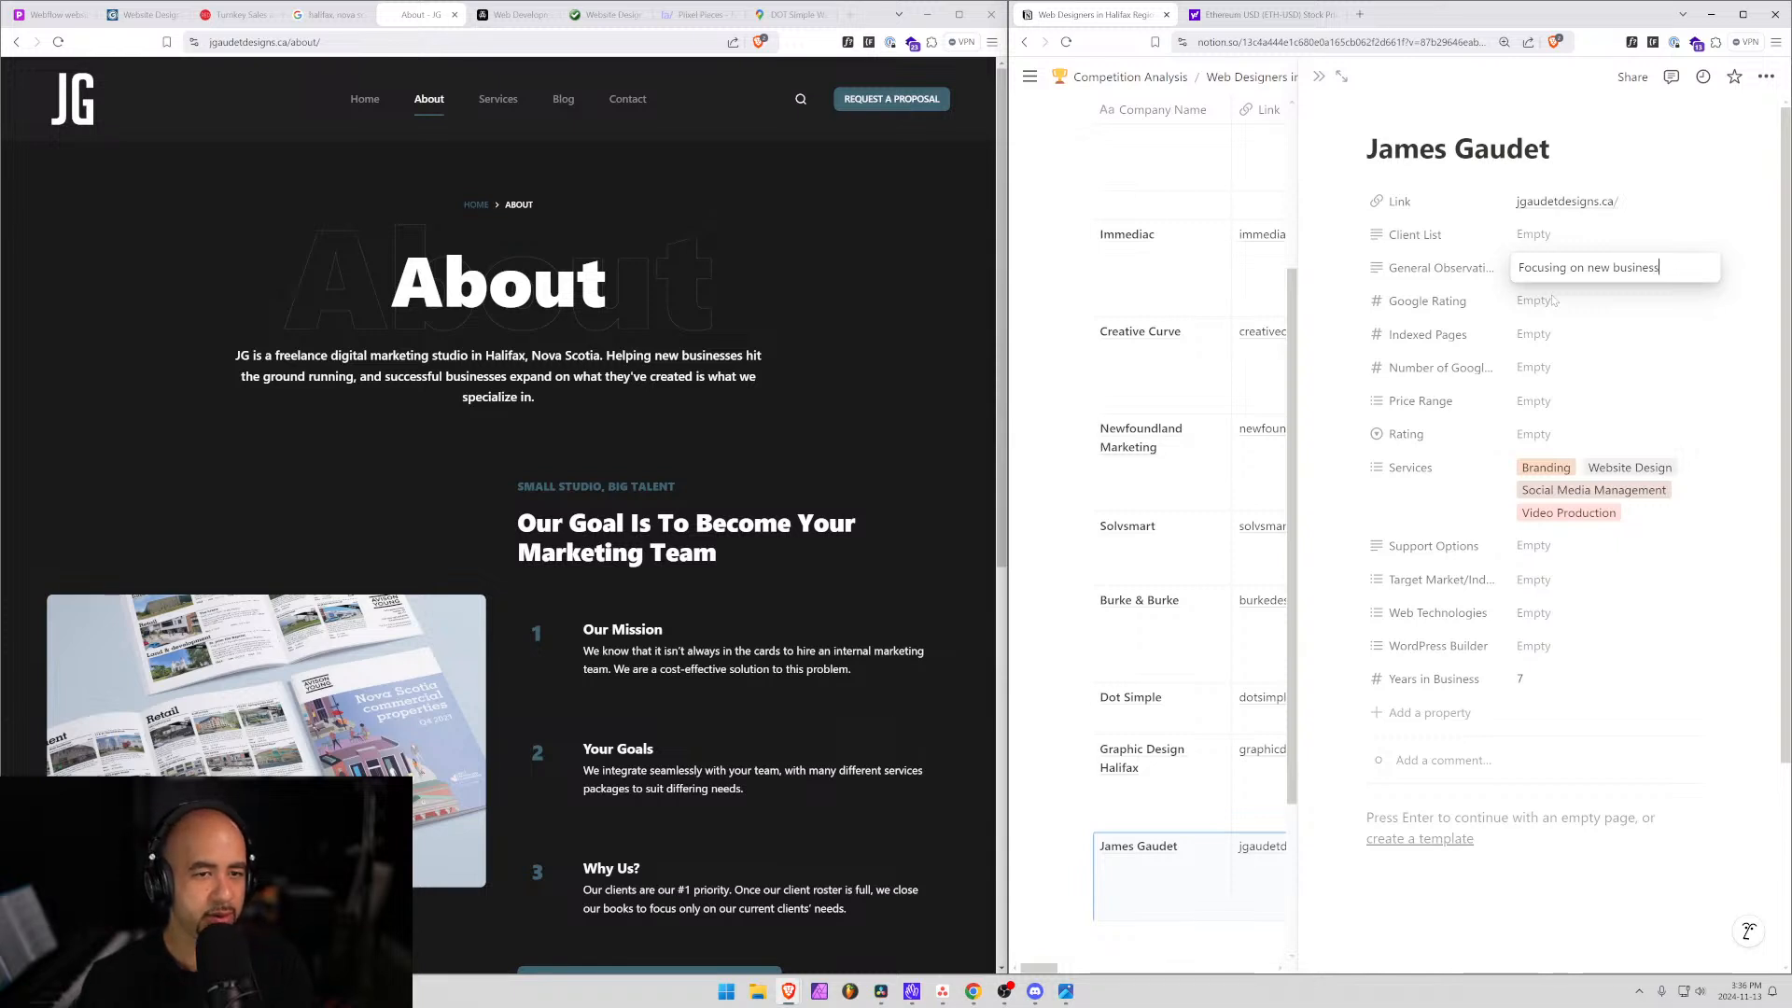
text( and )
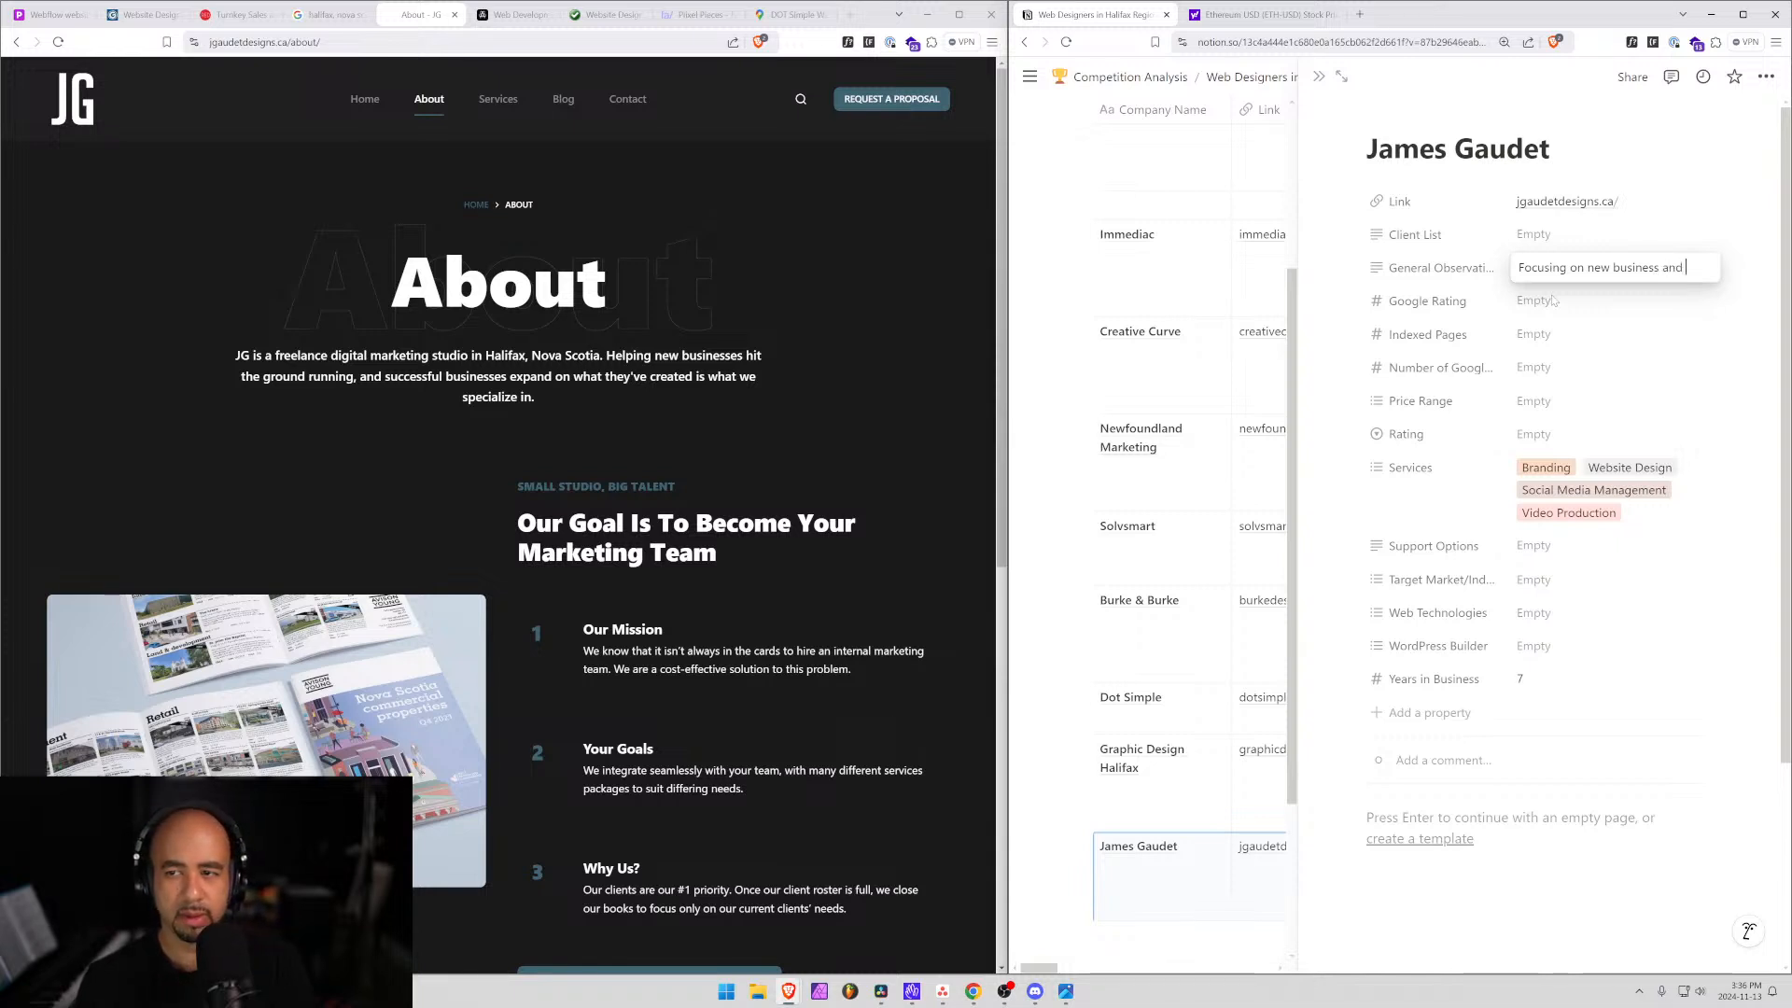
text(helping small)
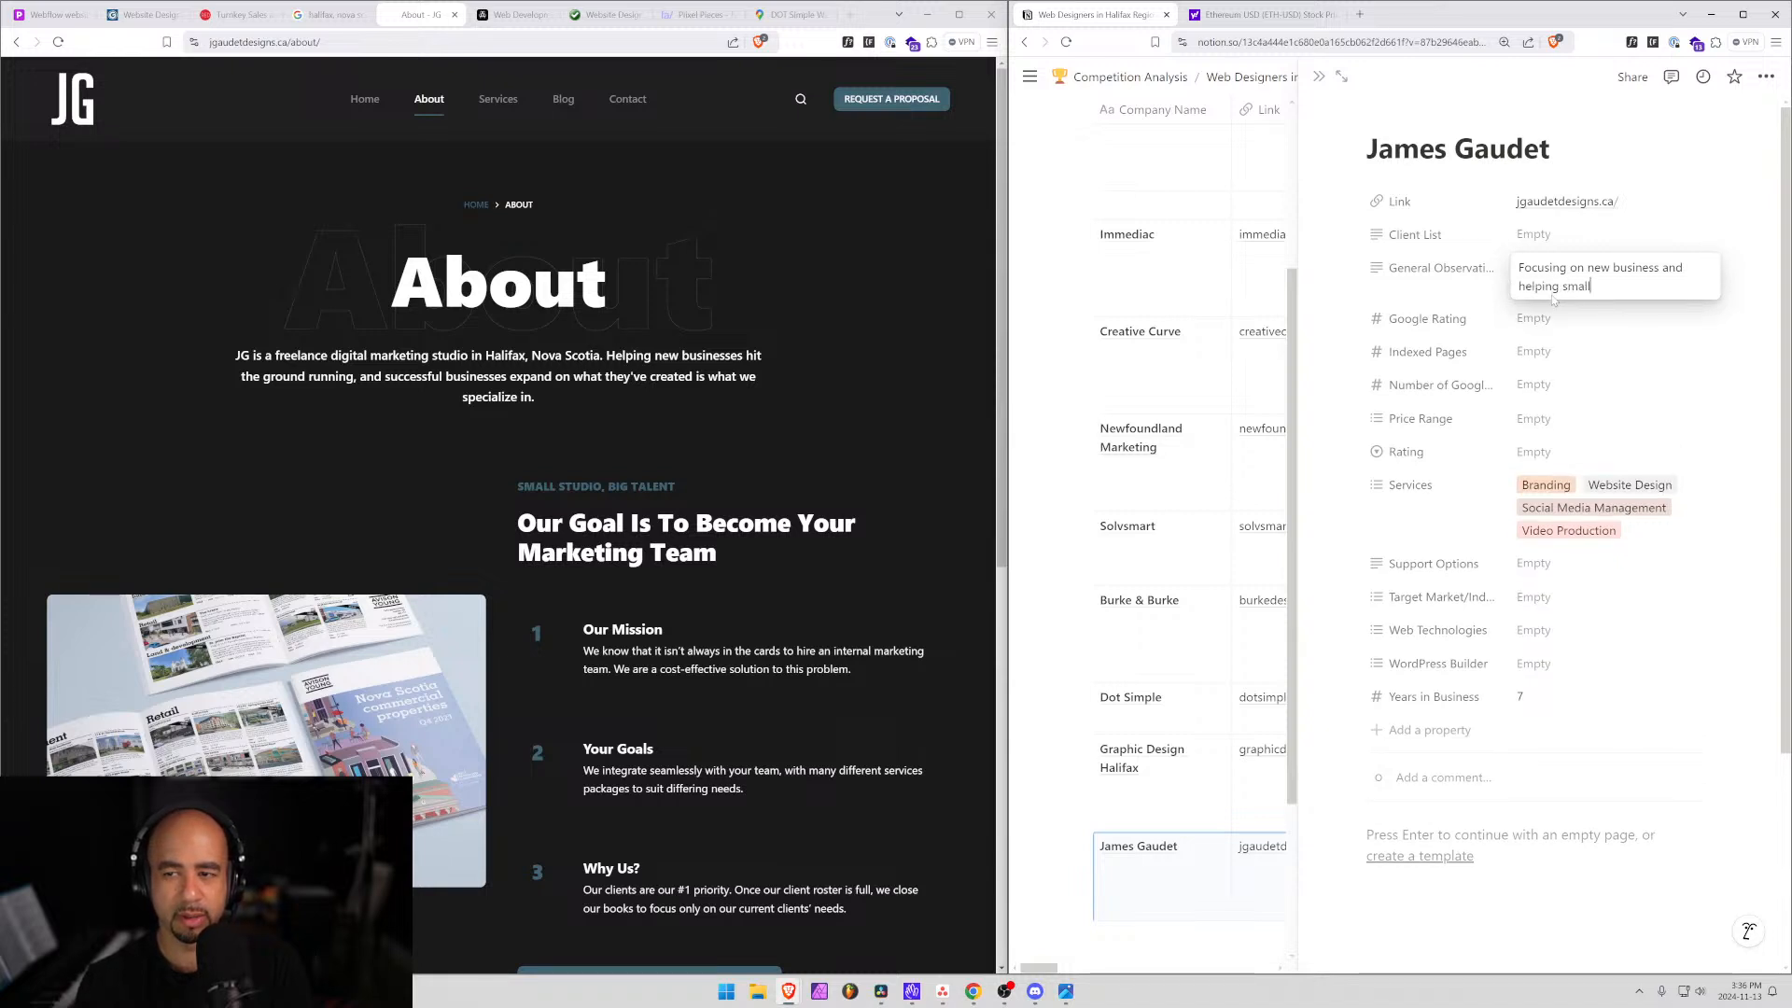
text( ones grow.)
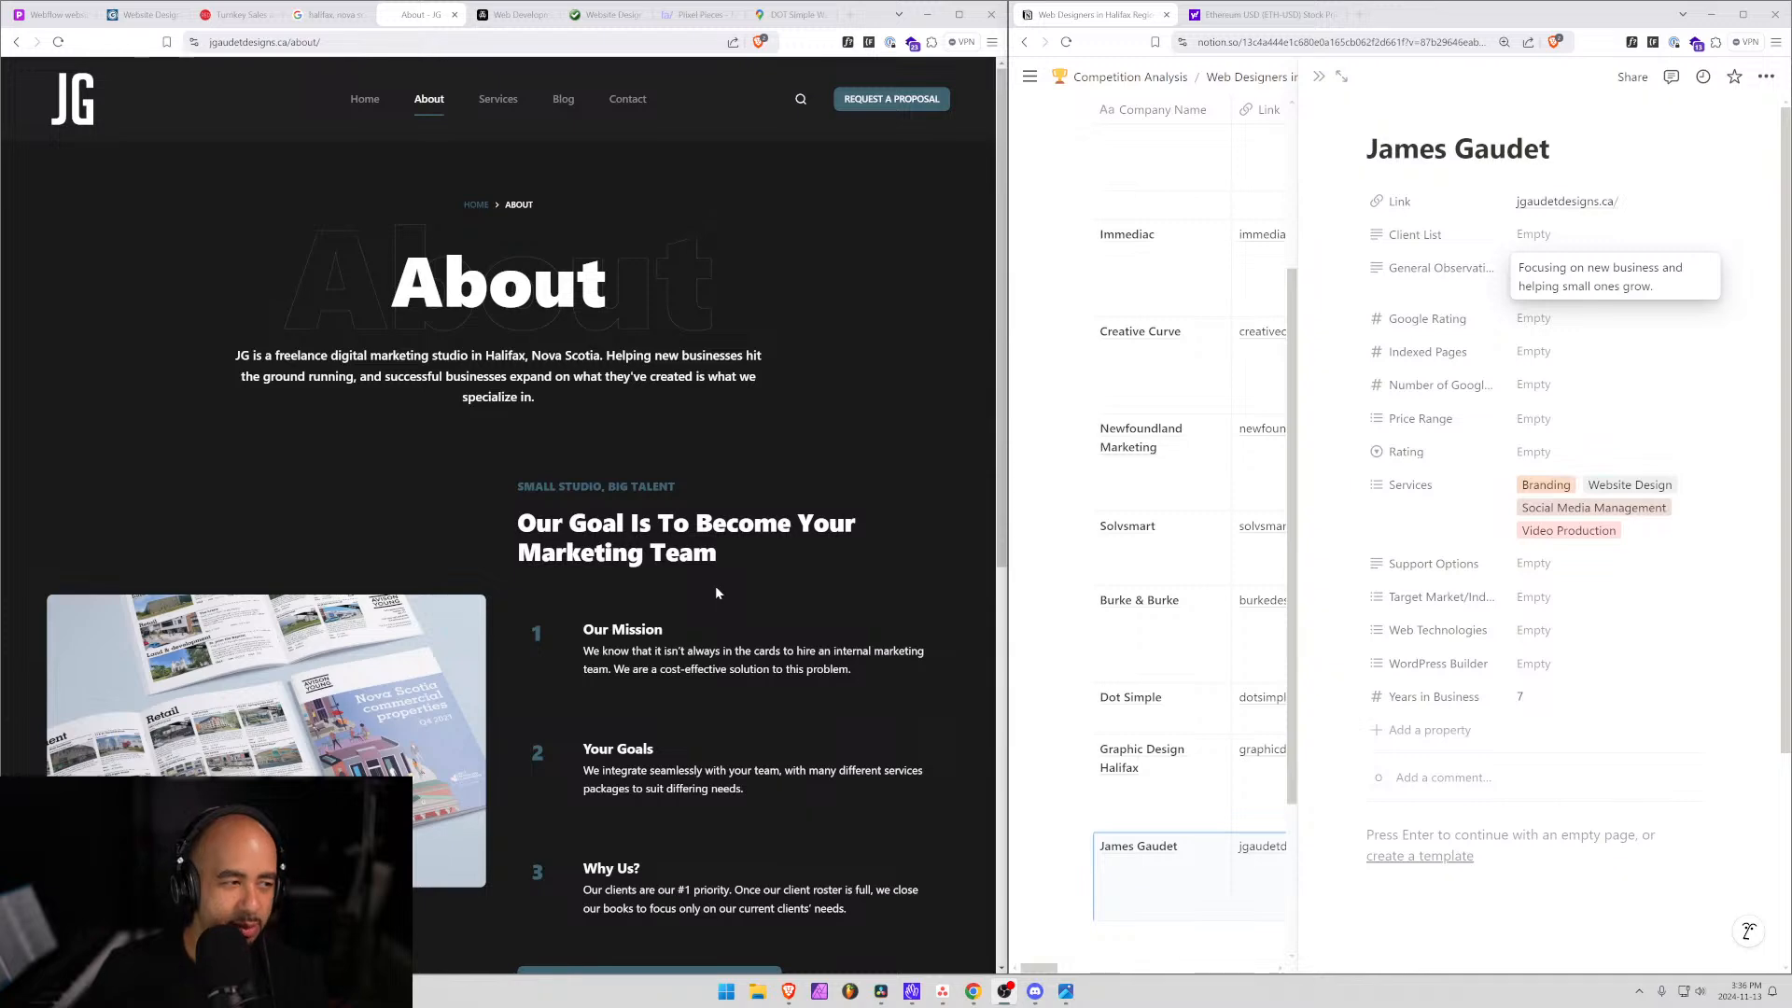
scroll(717, 594, down, 3)
scroll(718, 593, down, 2)
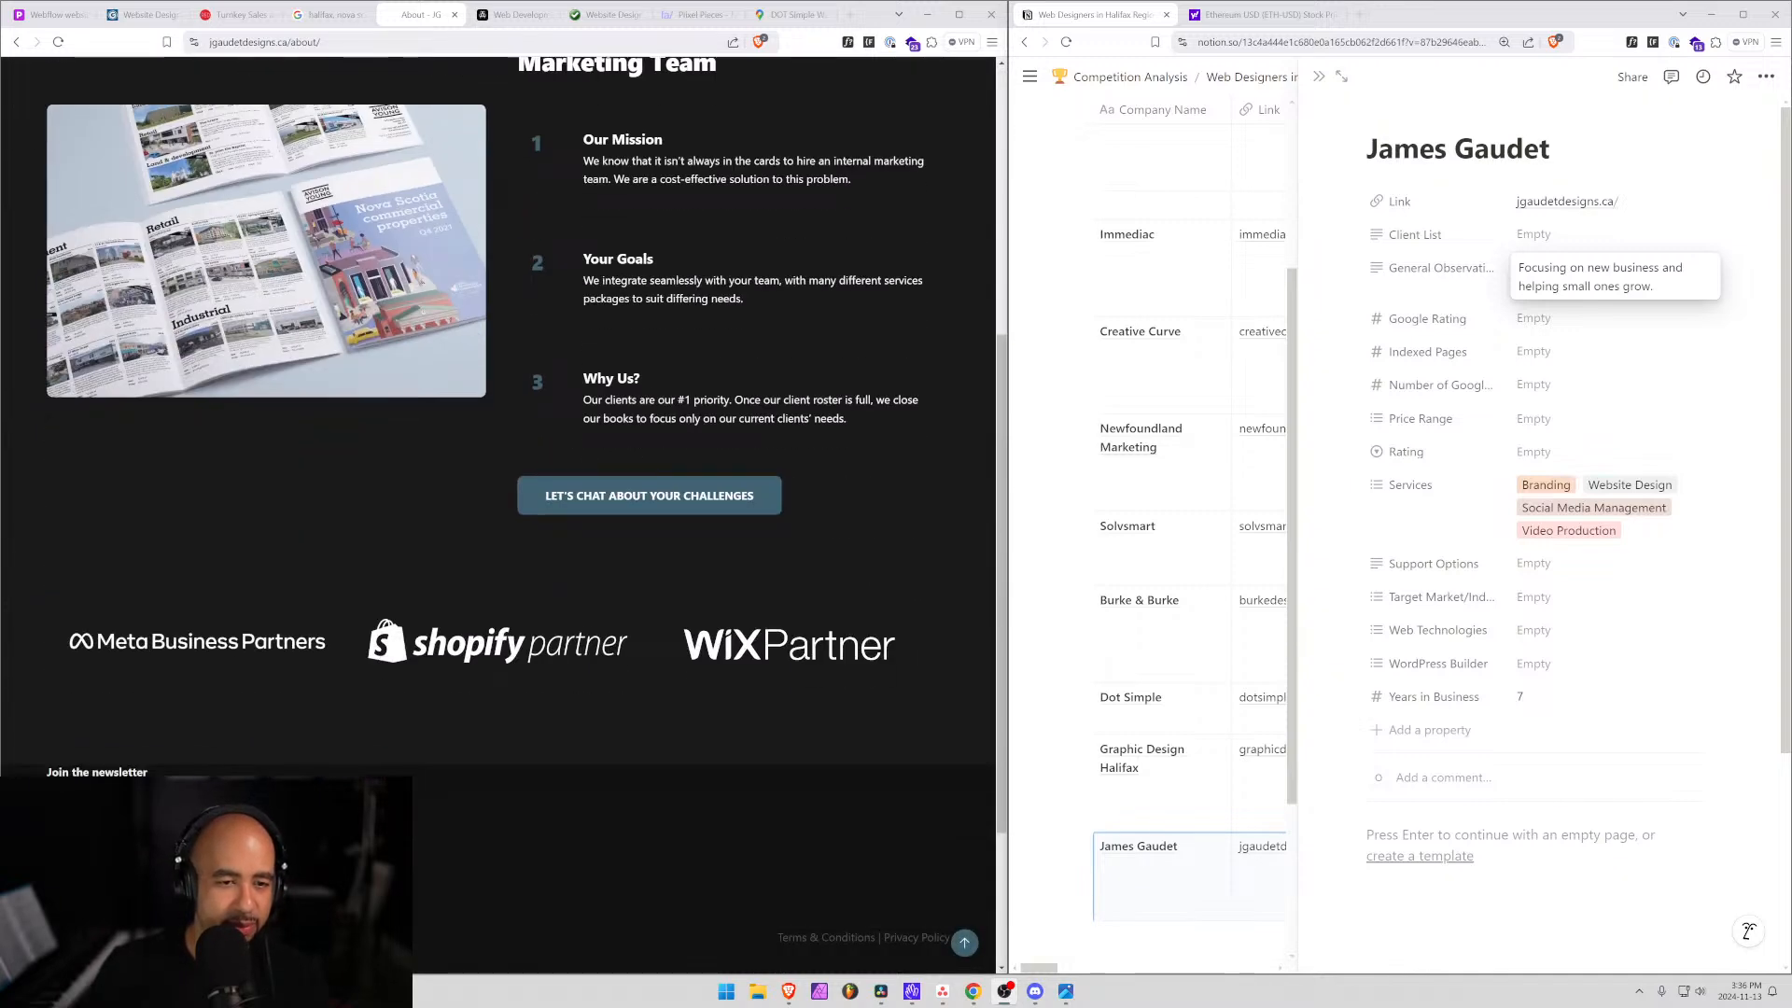
scroll(499, 513, down, 2)
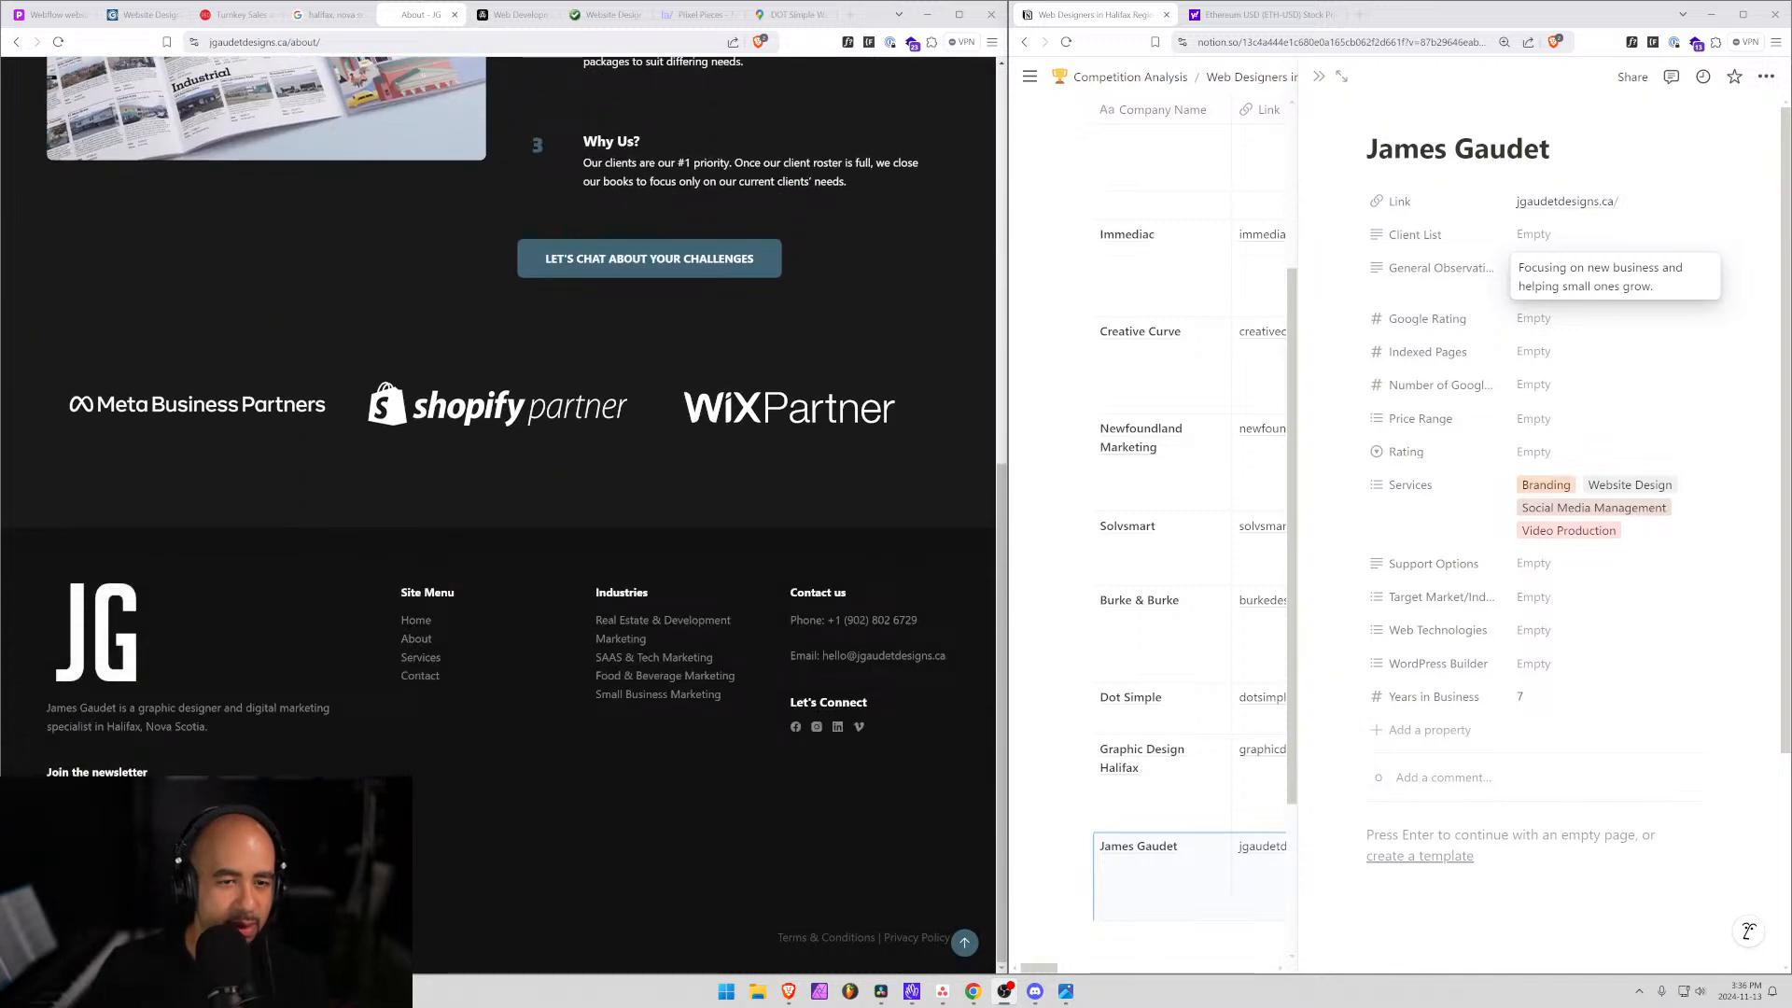
scroll(722, 588, up, 2)
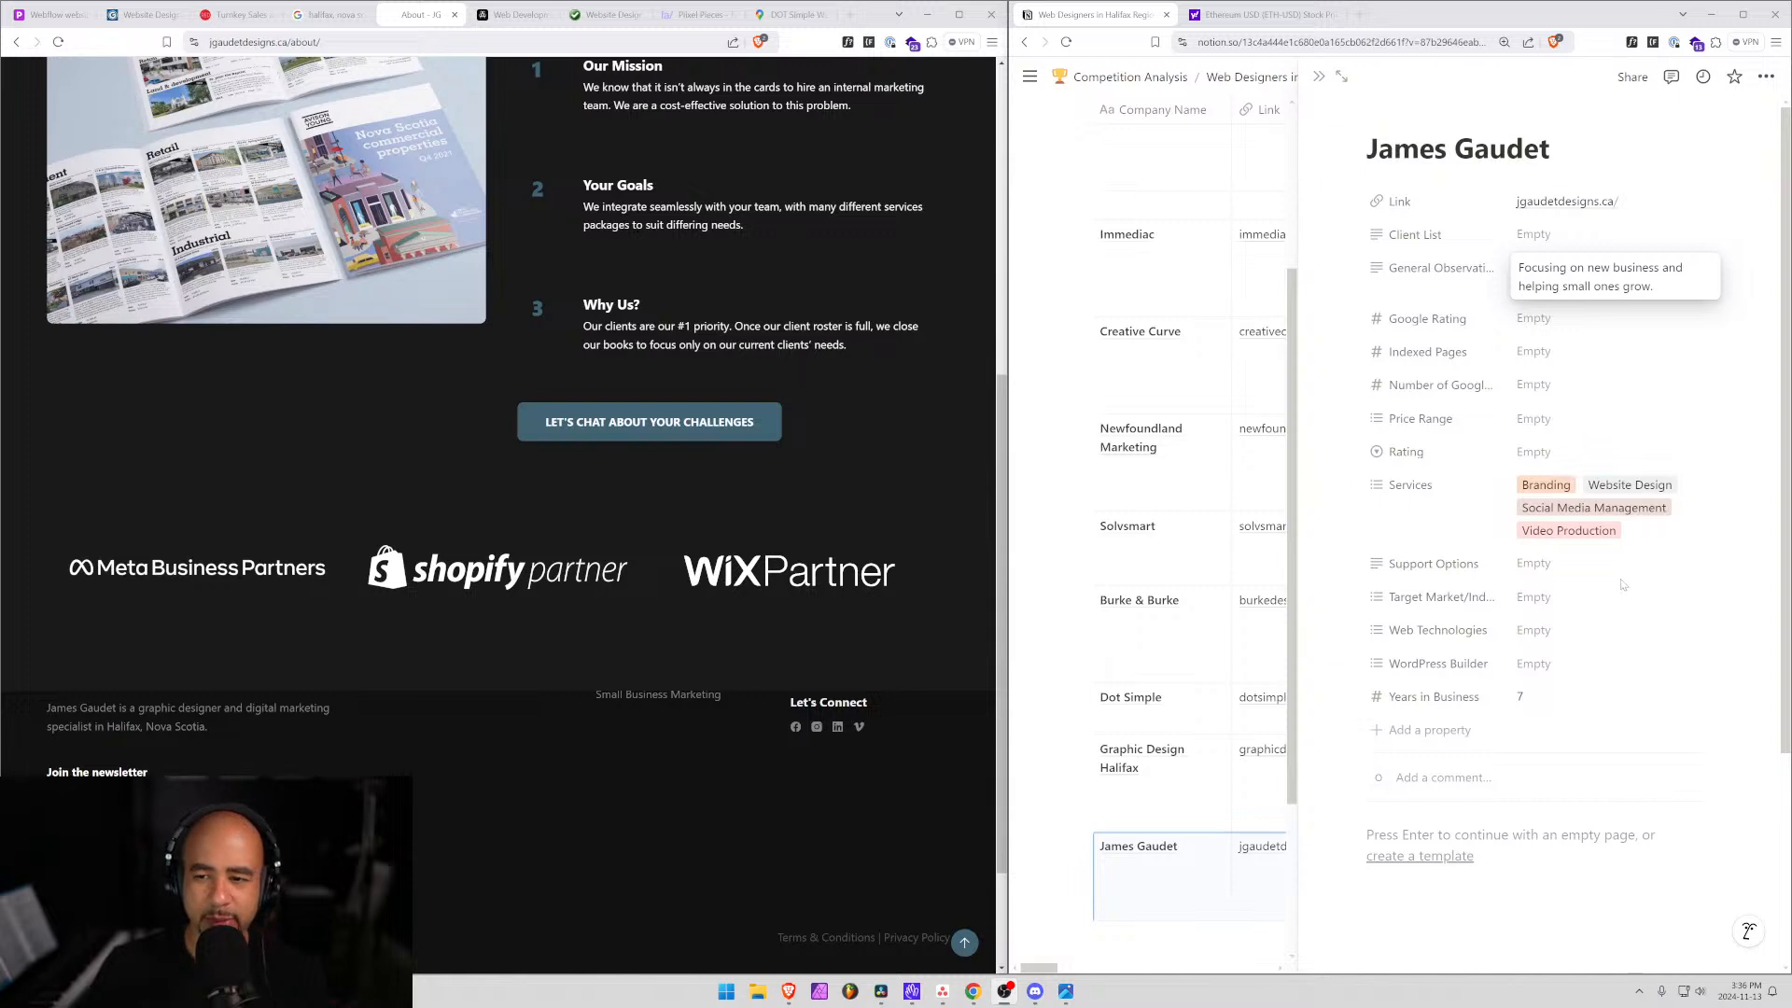
Tag Web Technologies with Wix and Shopify.
click(1530, 631)
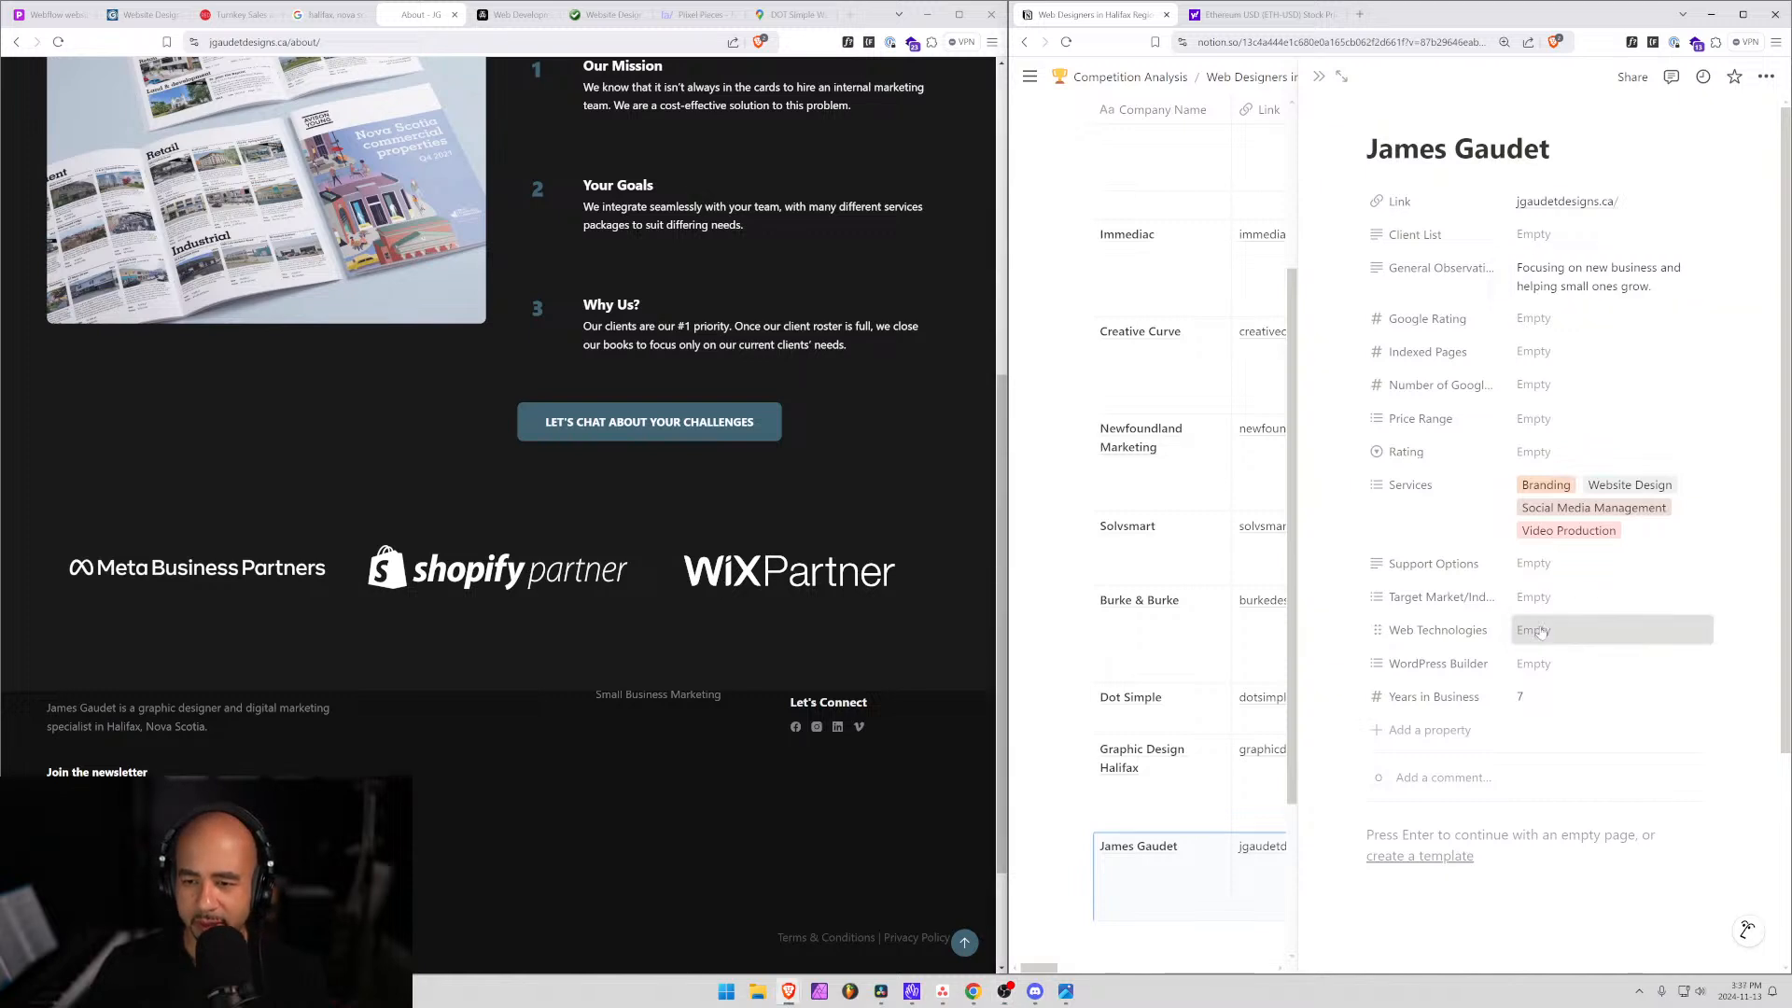
text(w)
key(Return)
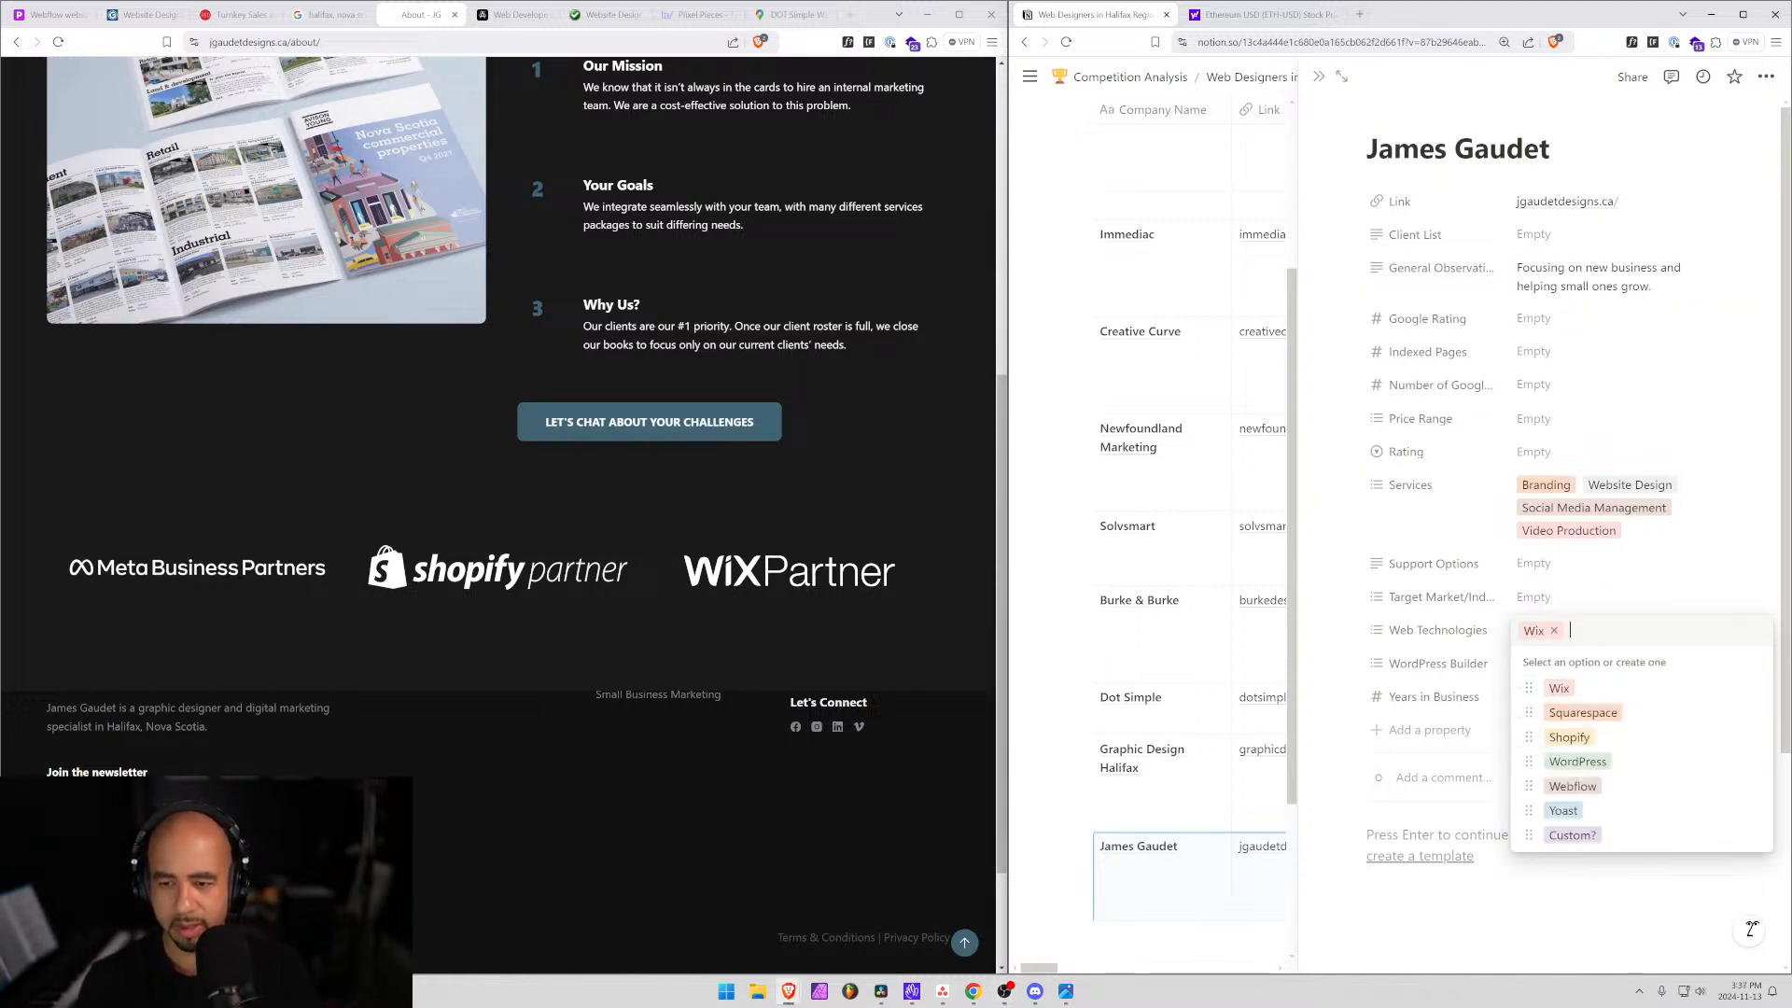
text(shop)
key(Return)
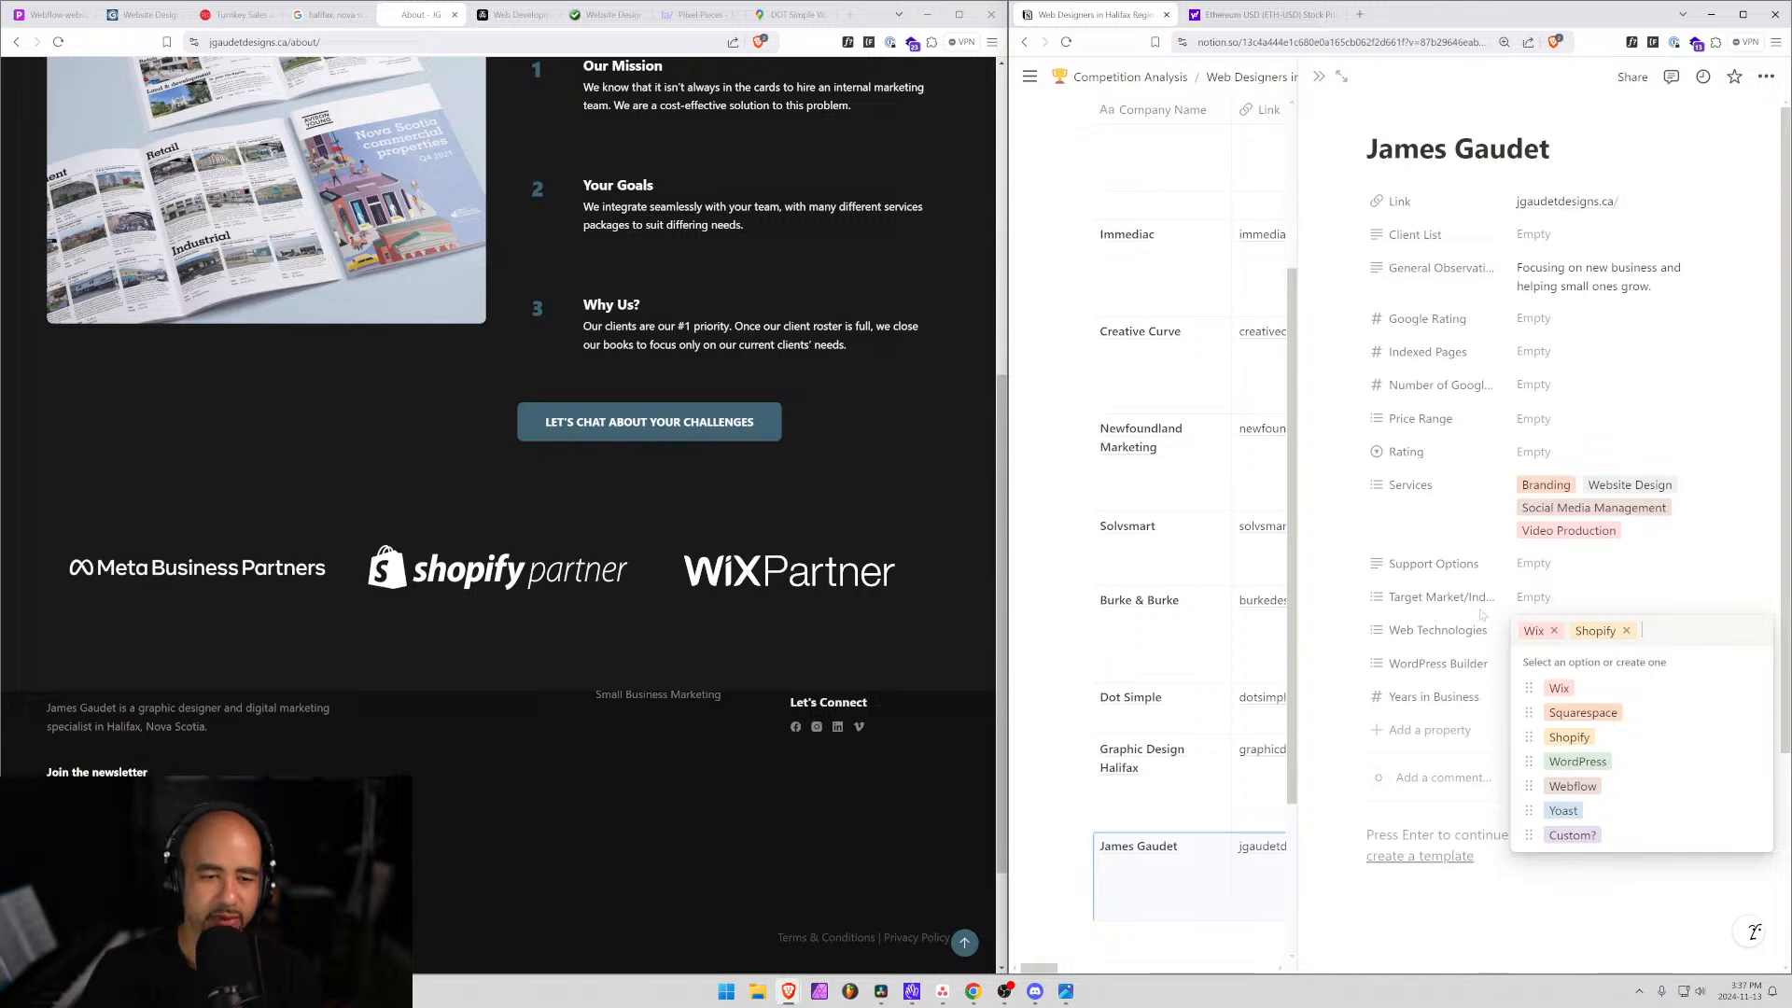
Browse the designer's Services page, blog and on-page SEO checklist article.
scroll(717, 648, down, 2)
scroll(717, 648, up, 6)
scroll(718, 653, up, 3)
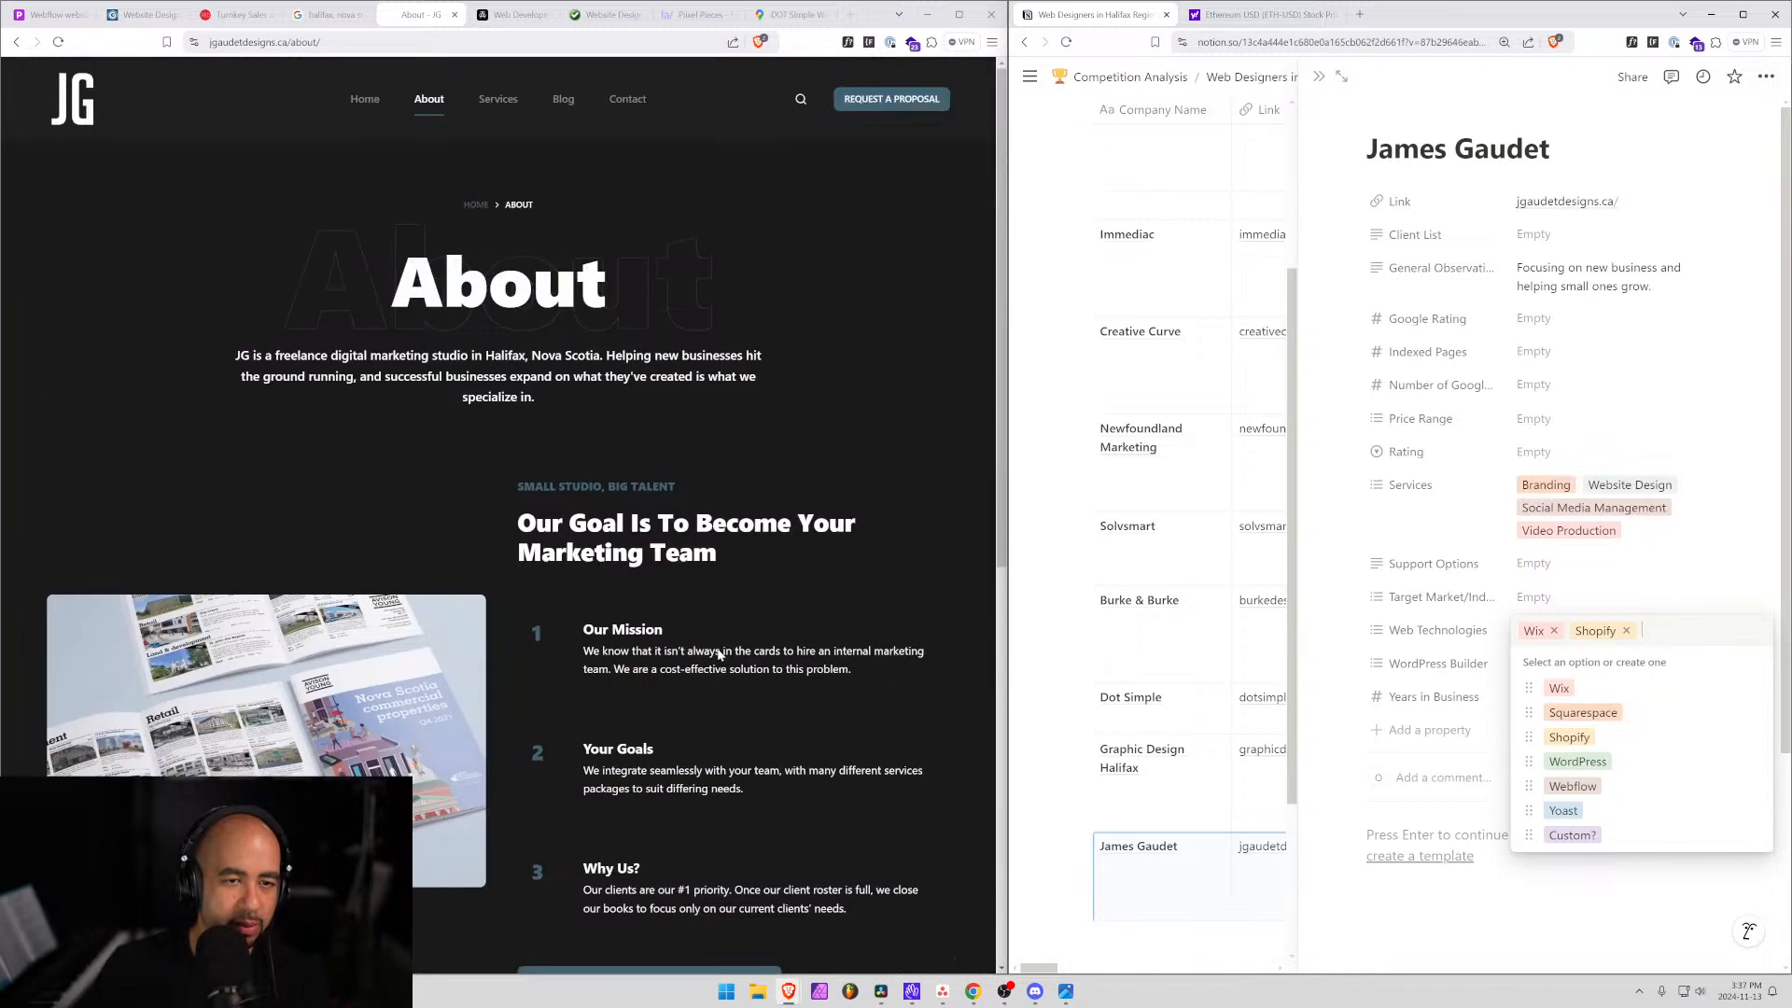
click(507, 103)
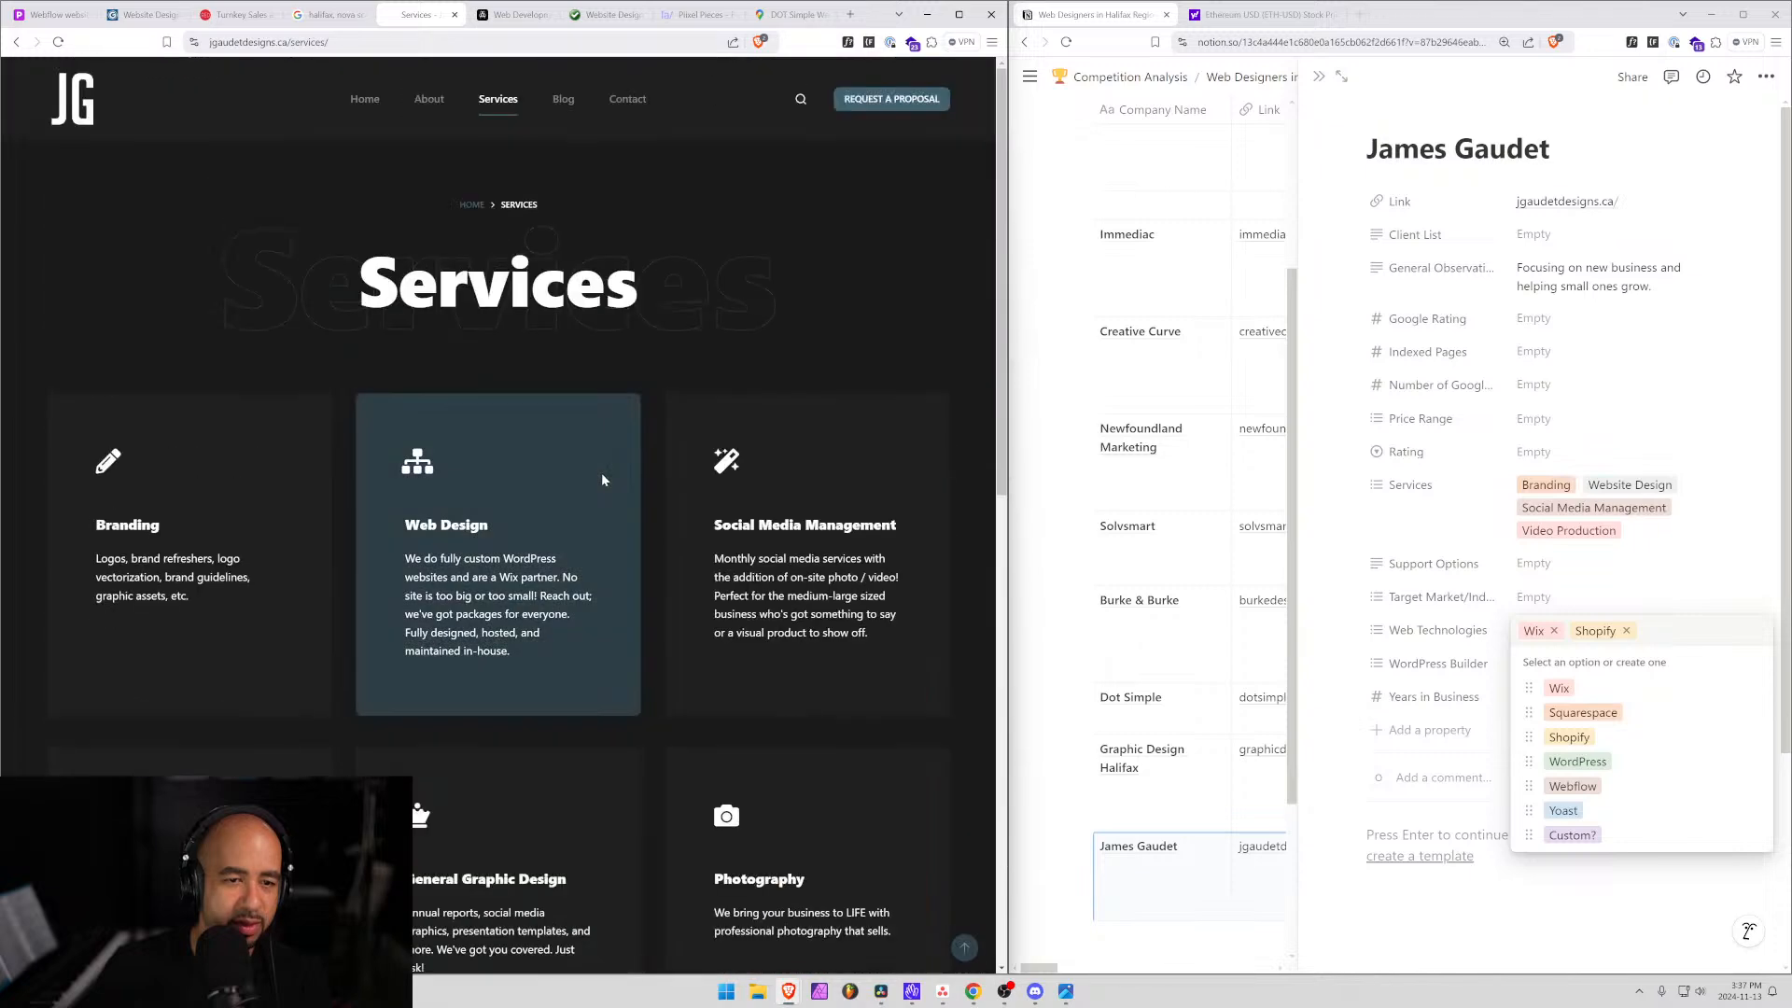
click(563, 101)
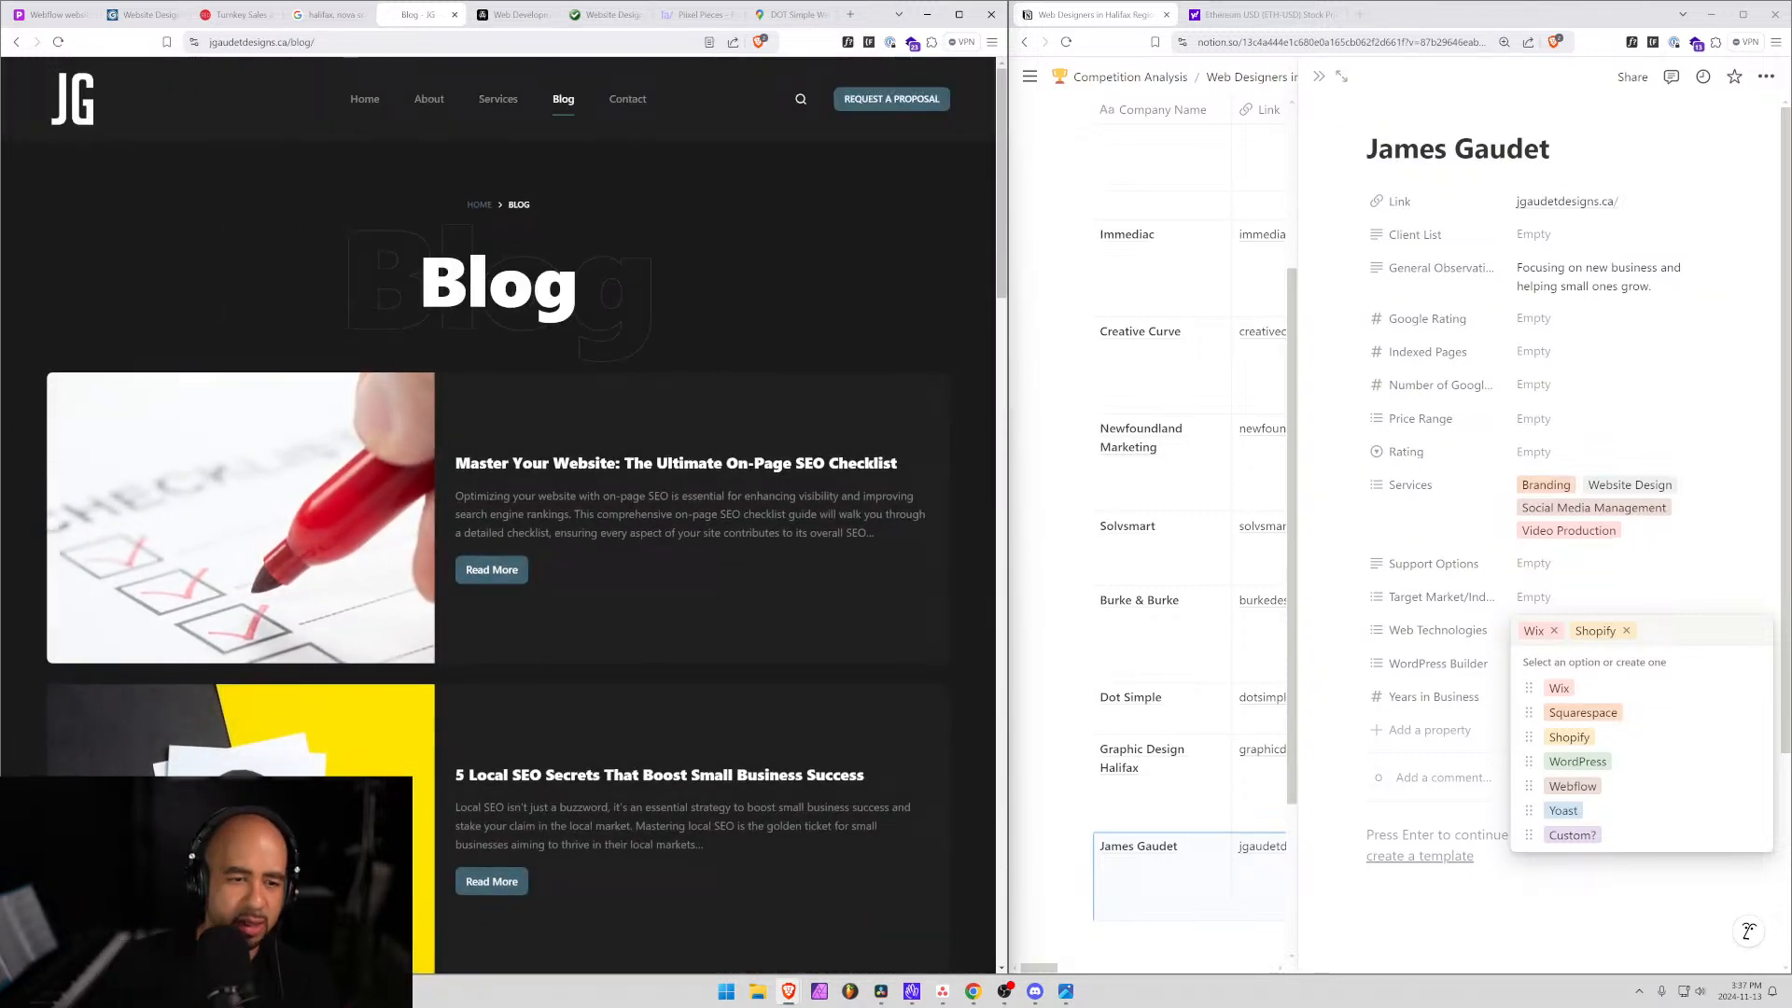
click(650, 466)
scroll(487, 504, down, 12)
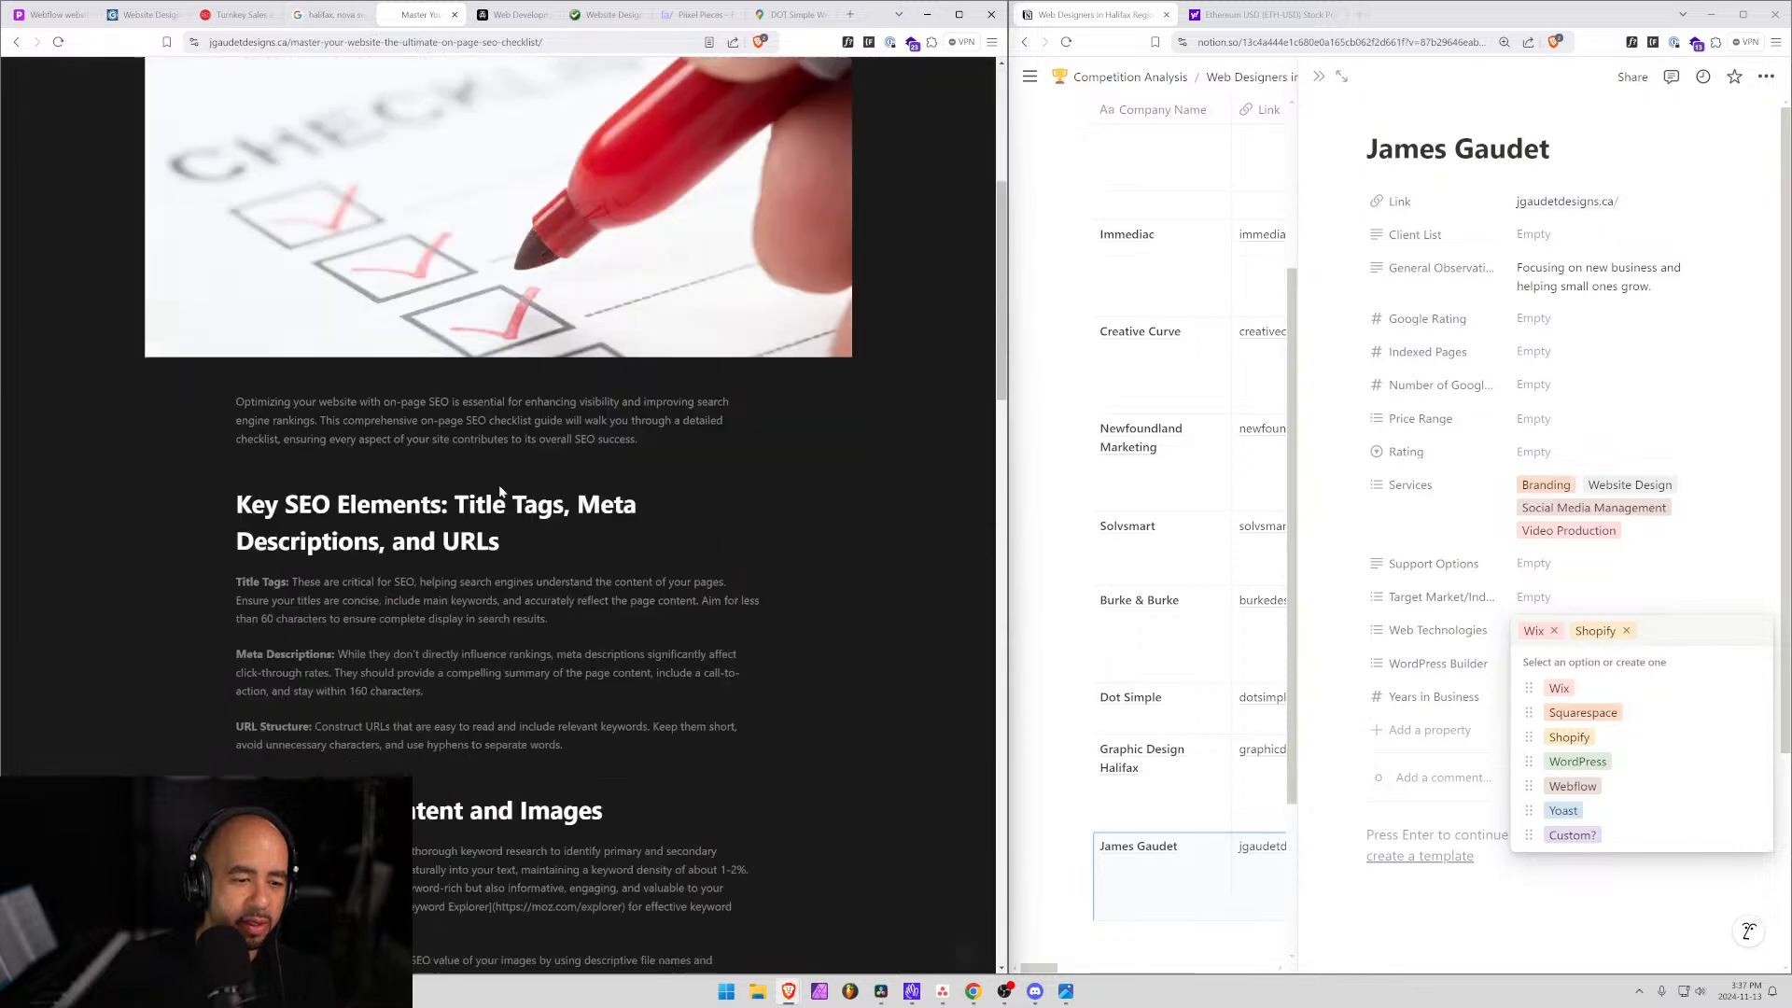
scroll(495, 486, up, 12)
Check the site's technologies with Wappalyzer and look over the designer's Contact page.
click(912, 45)
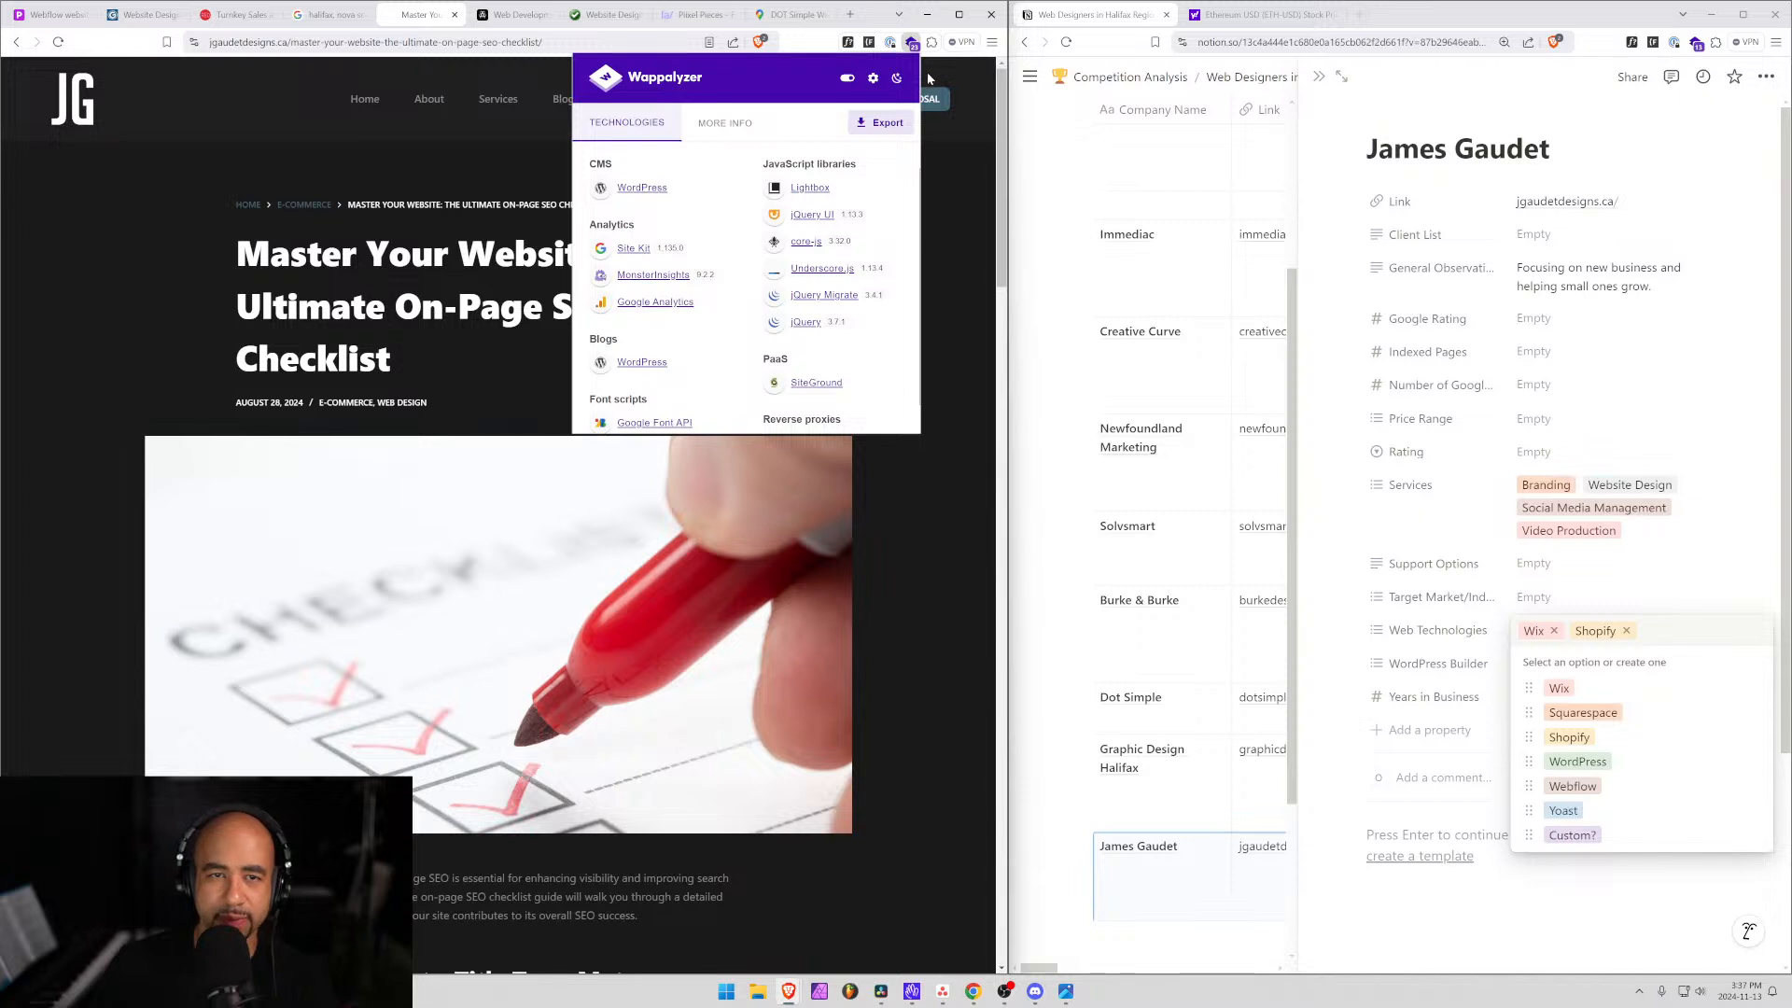
key(Escape)
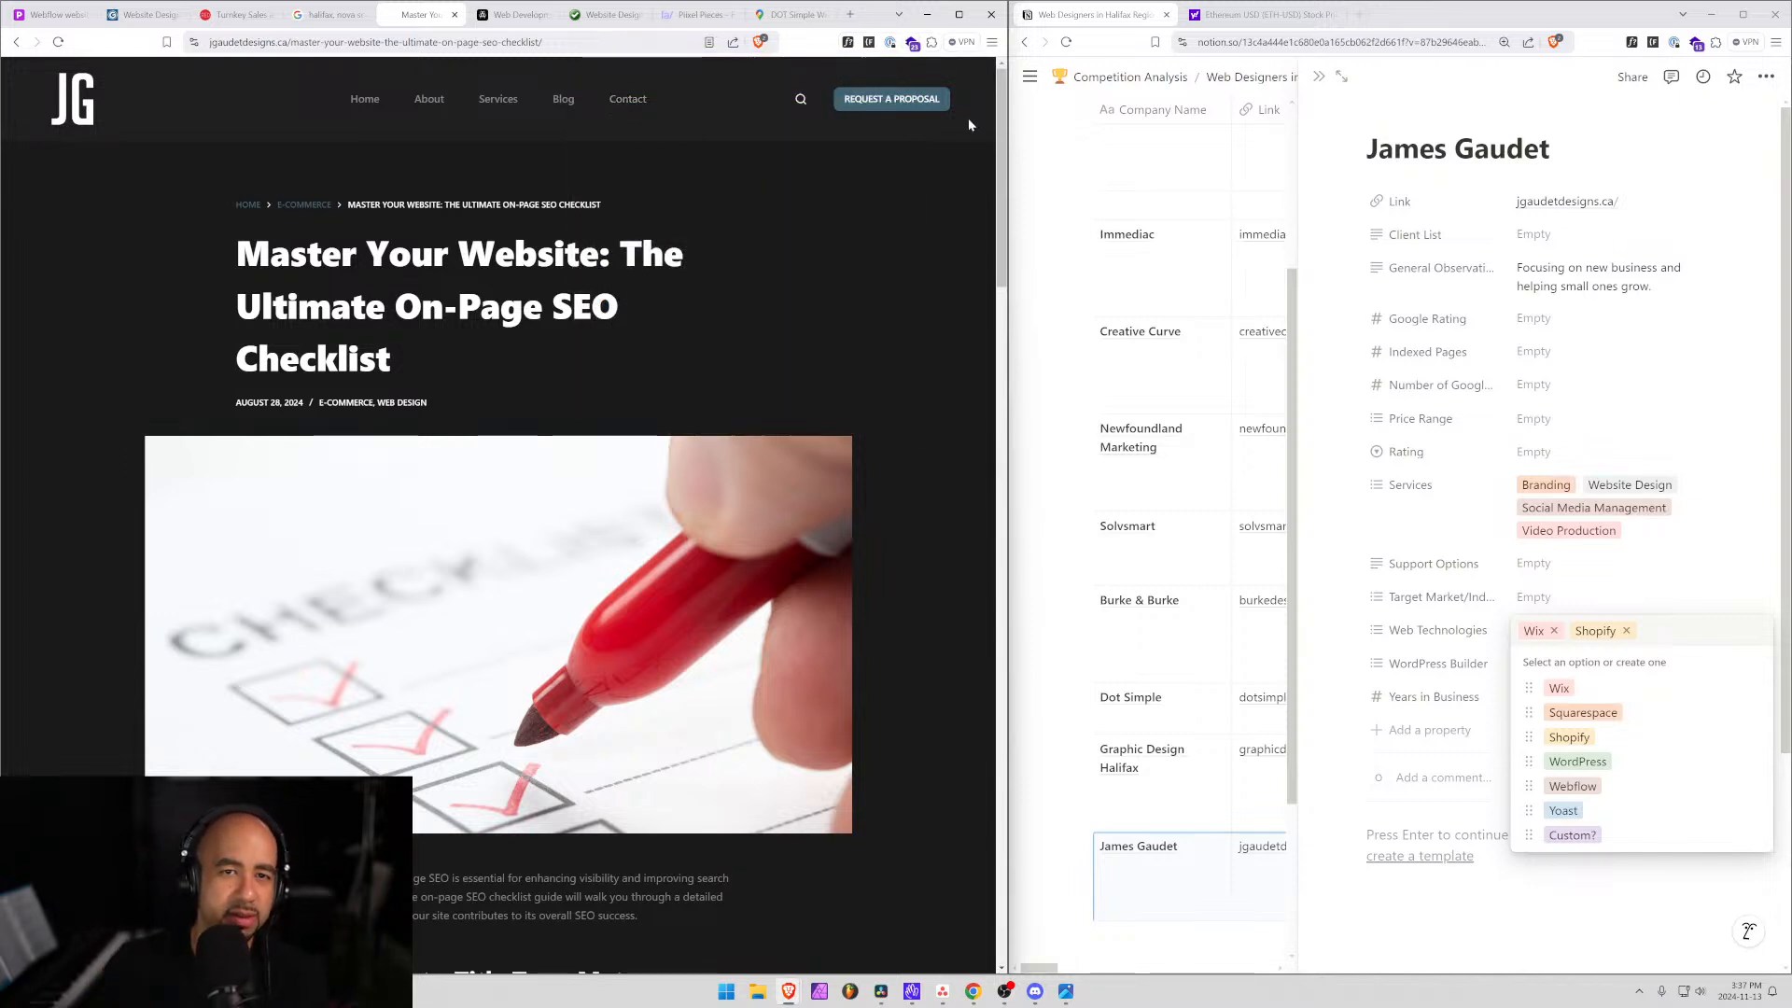
click(889, 108)
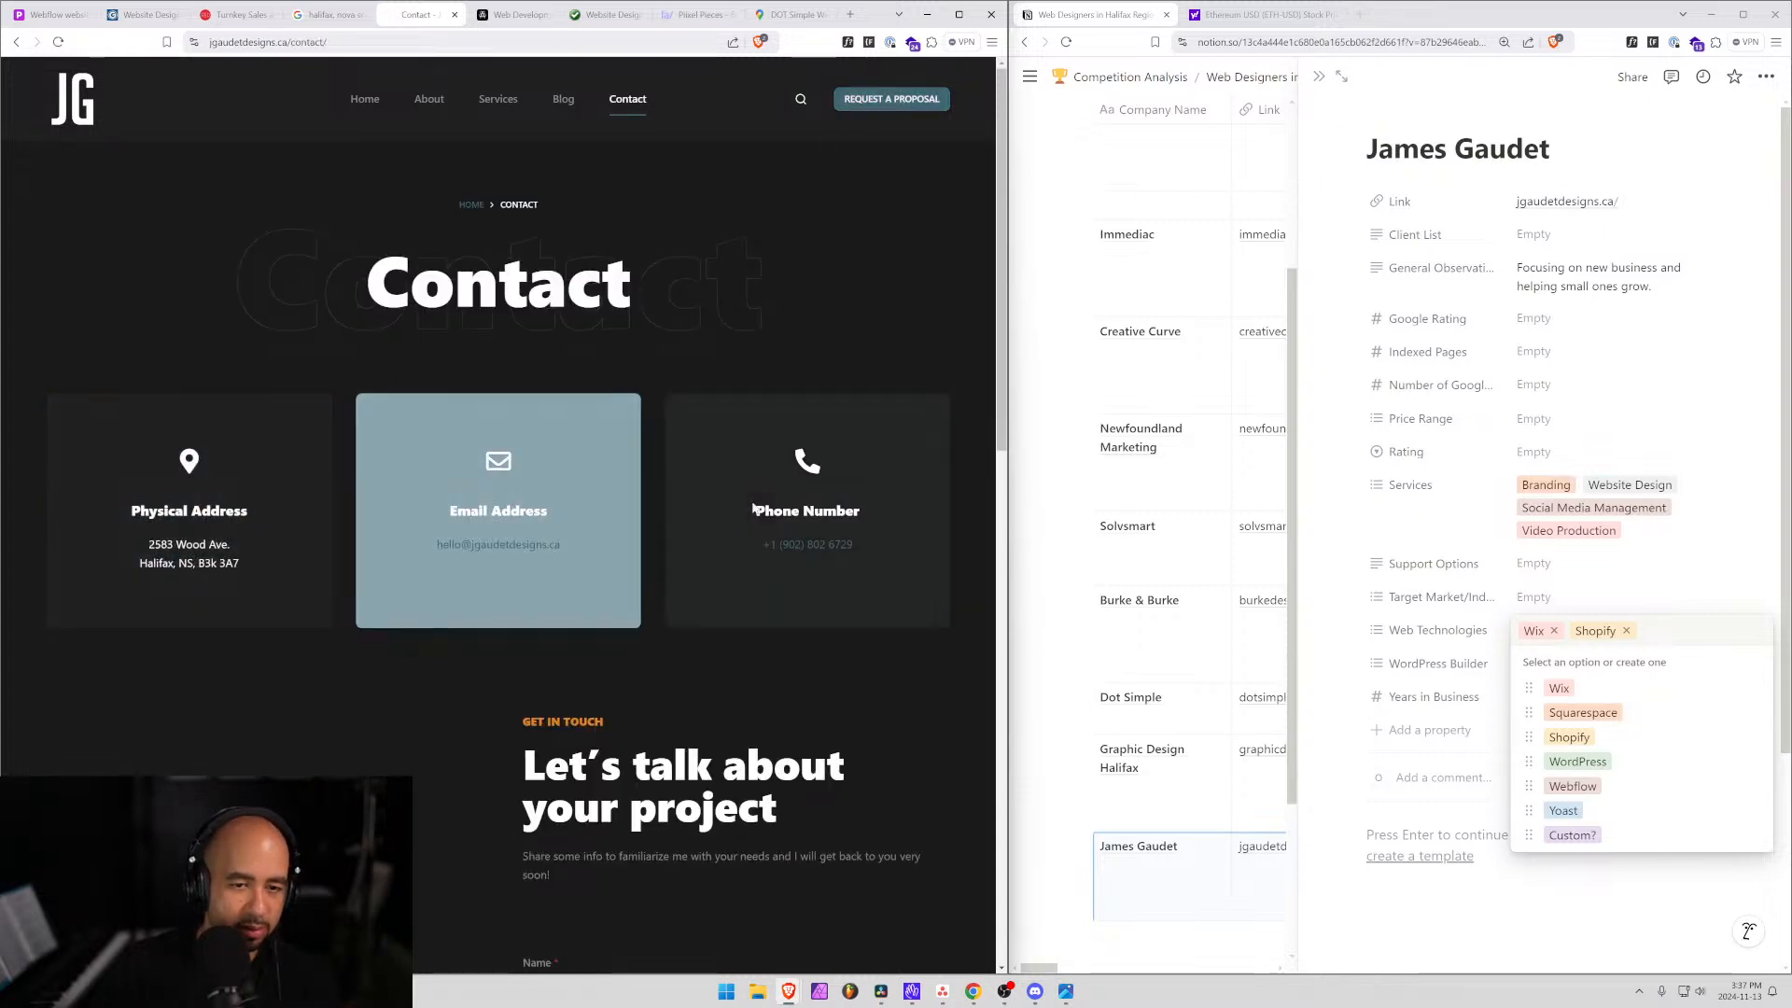
scroll(807, 420, down, 5)
scroll(763, 504, down, 7)
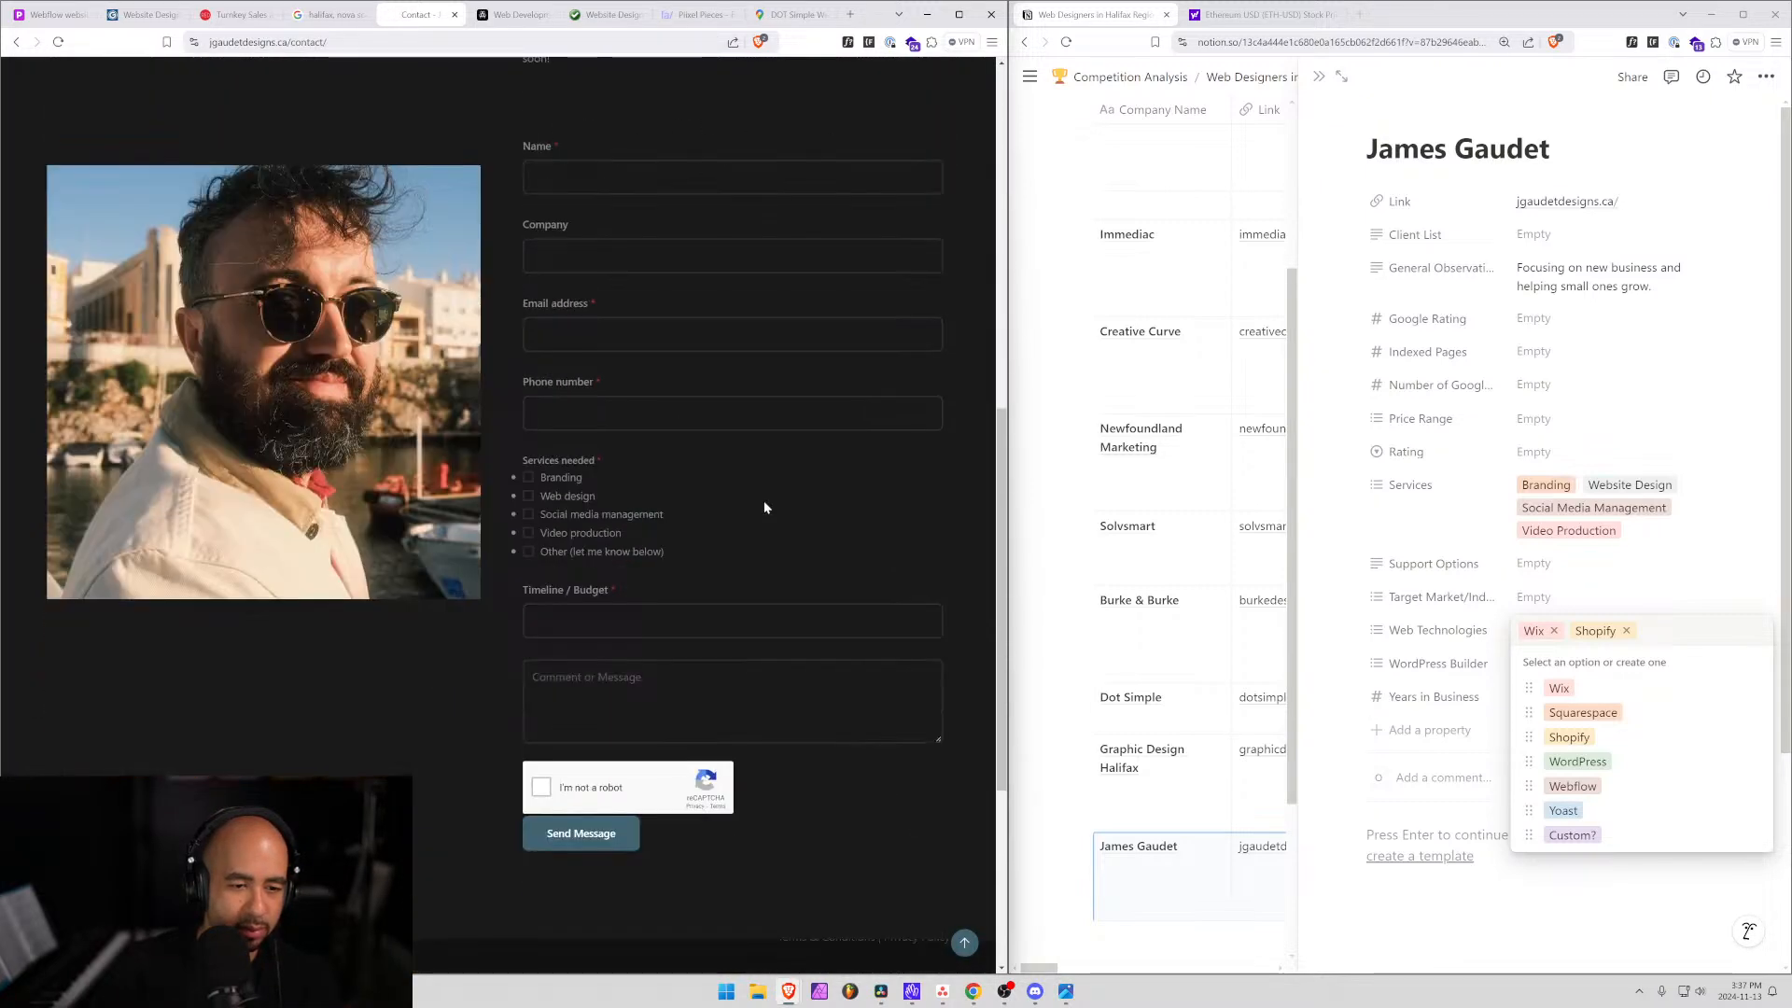
scroll(763, 507, up, 12)
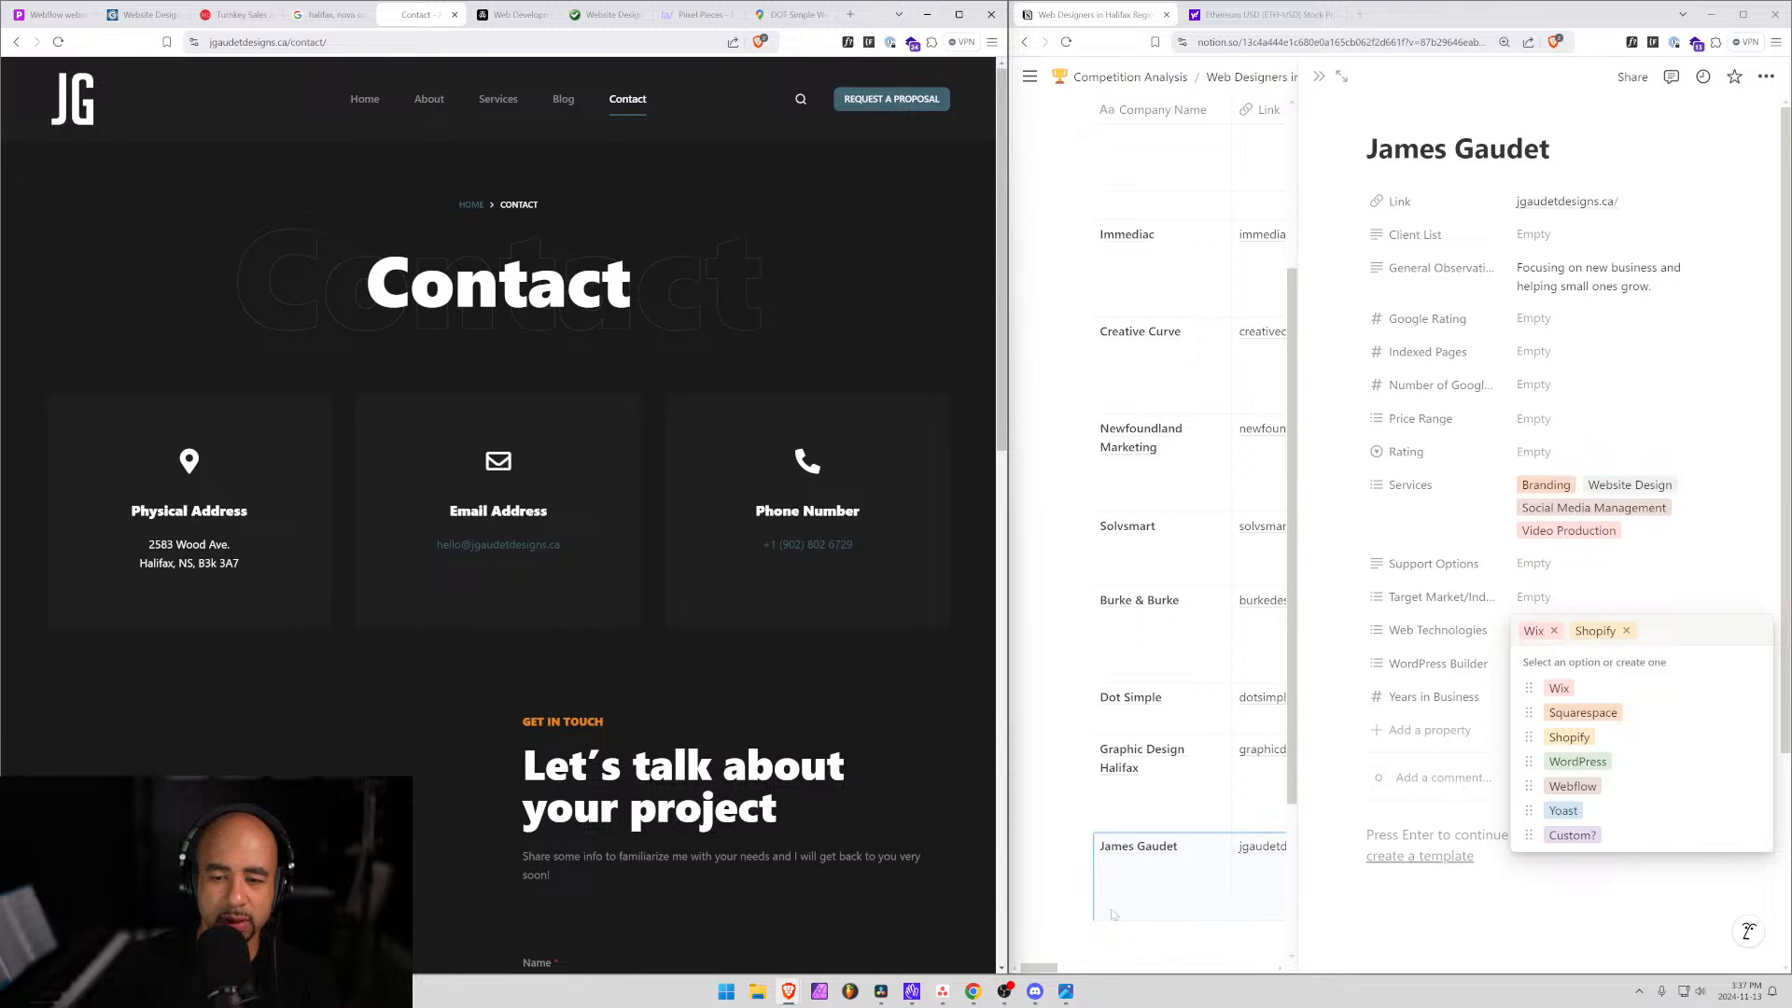
click(1056, 873)
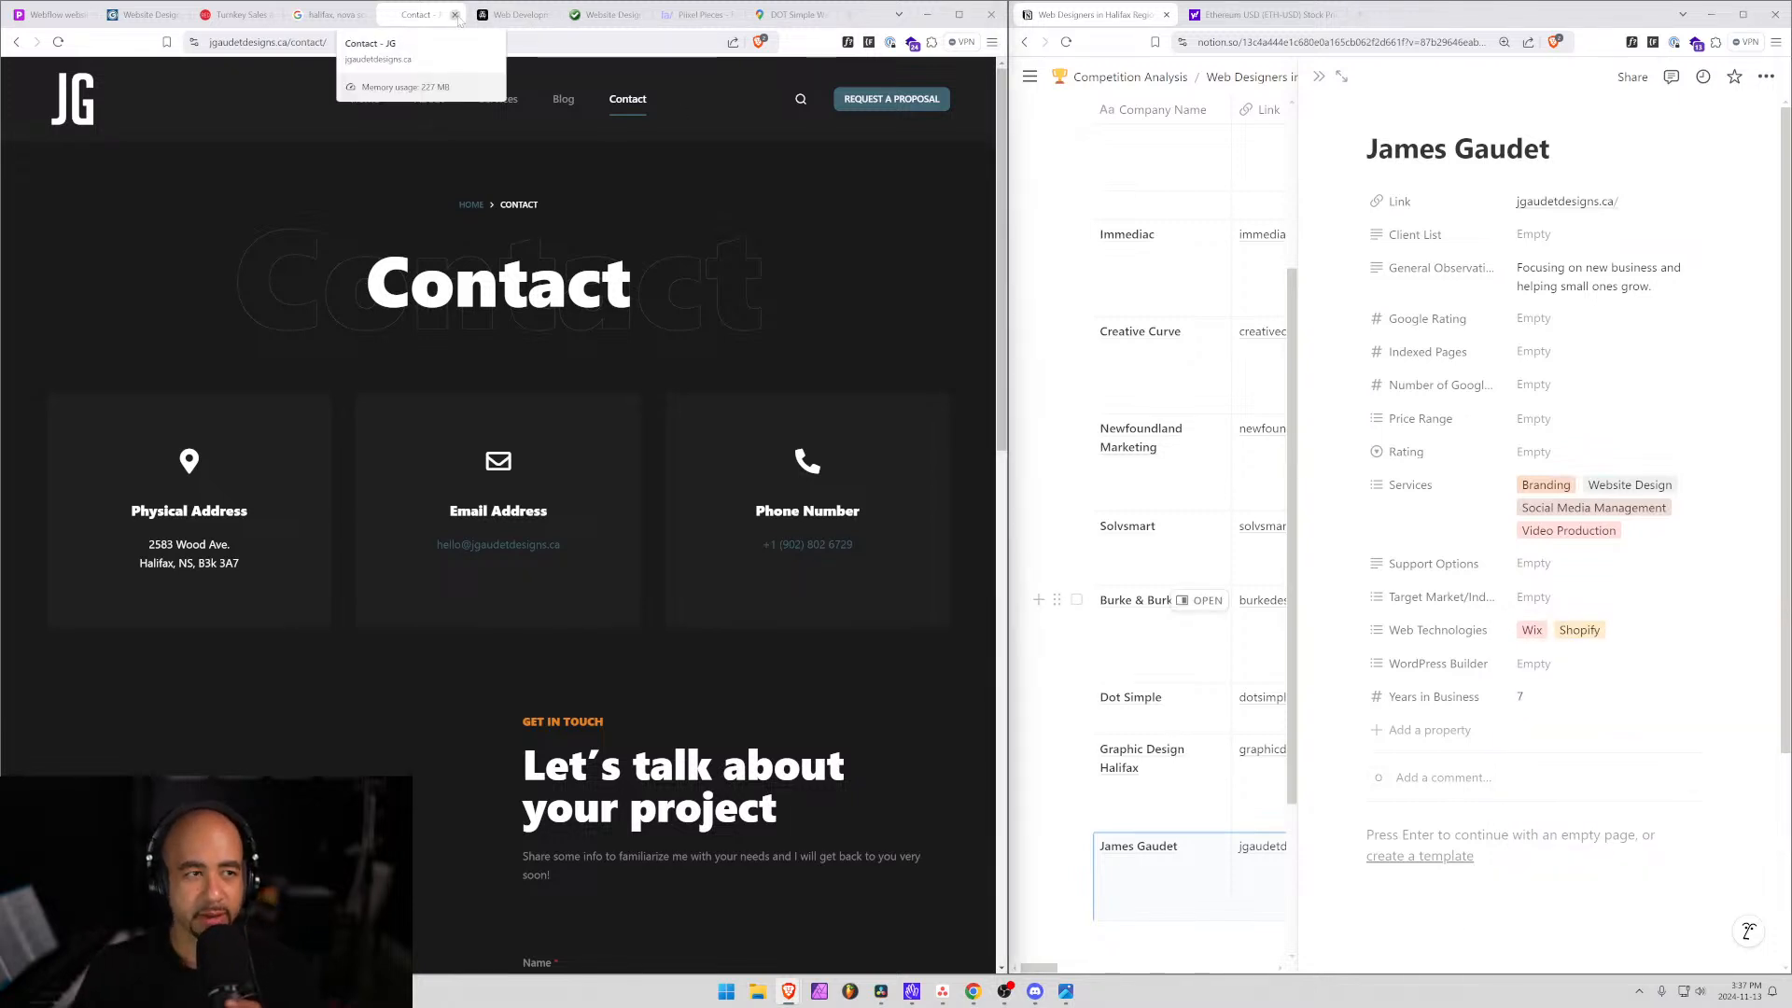
click(455, 15)
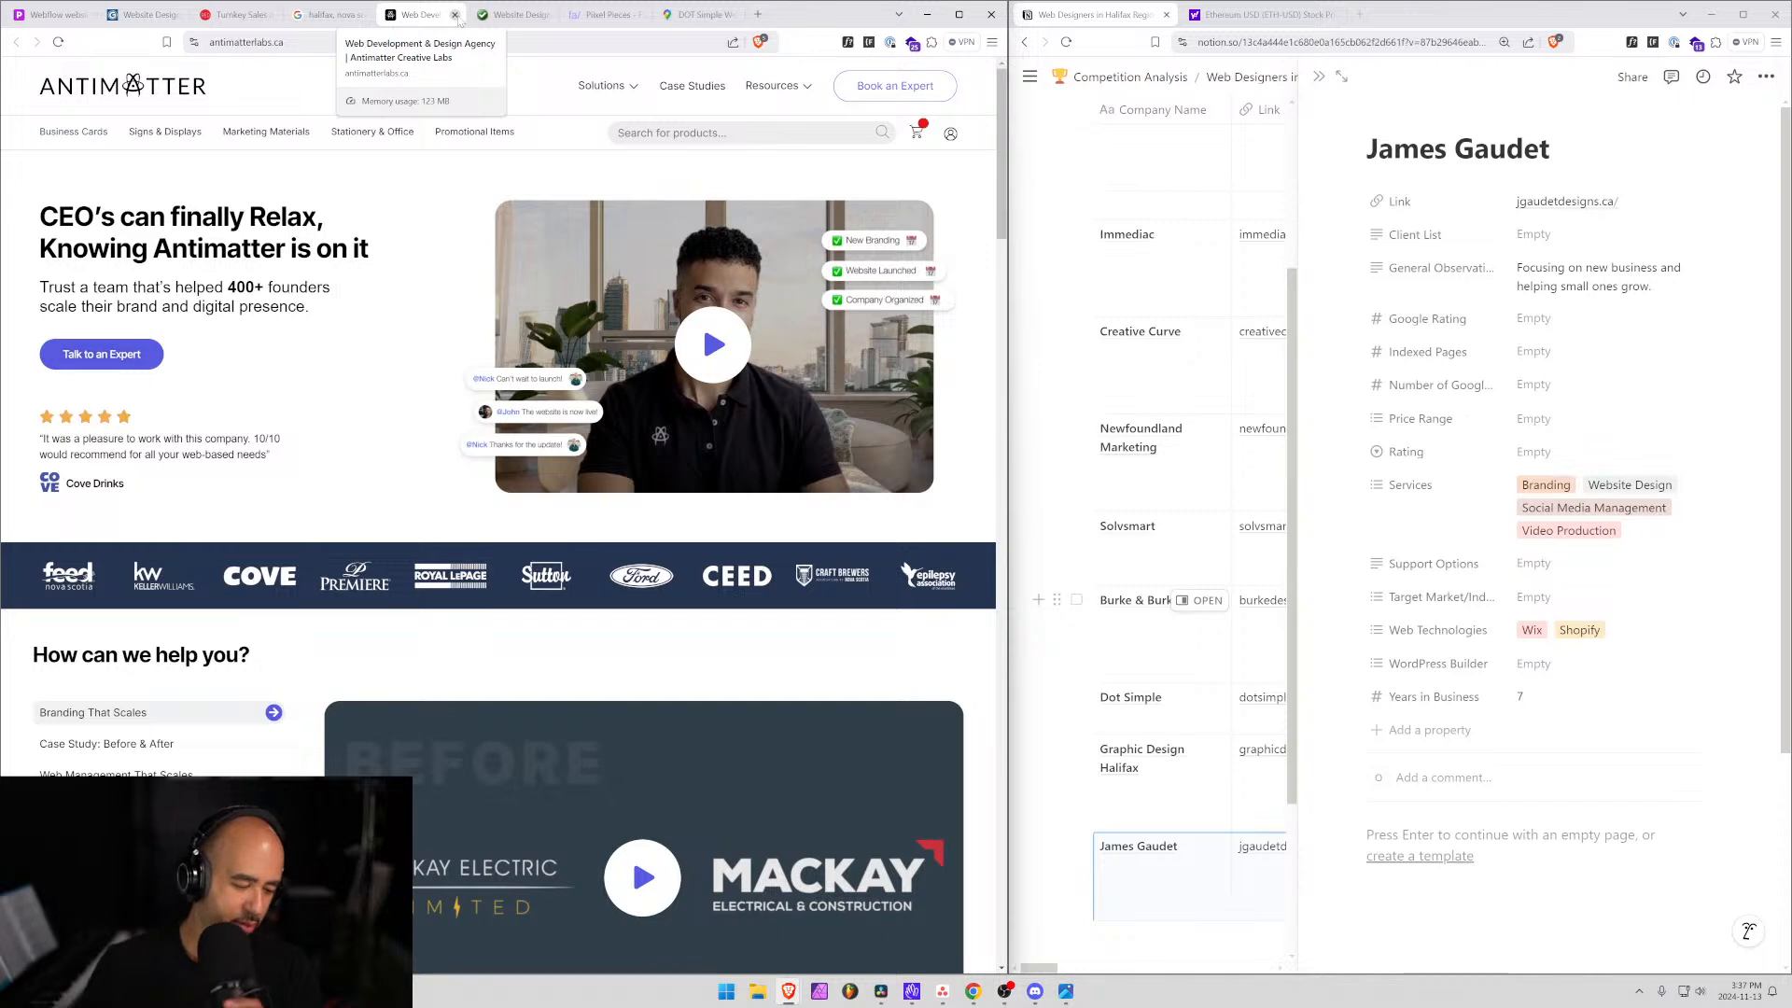
mouse_move(74, 132)
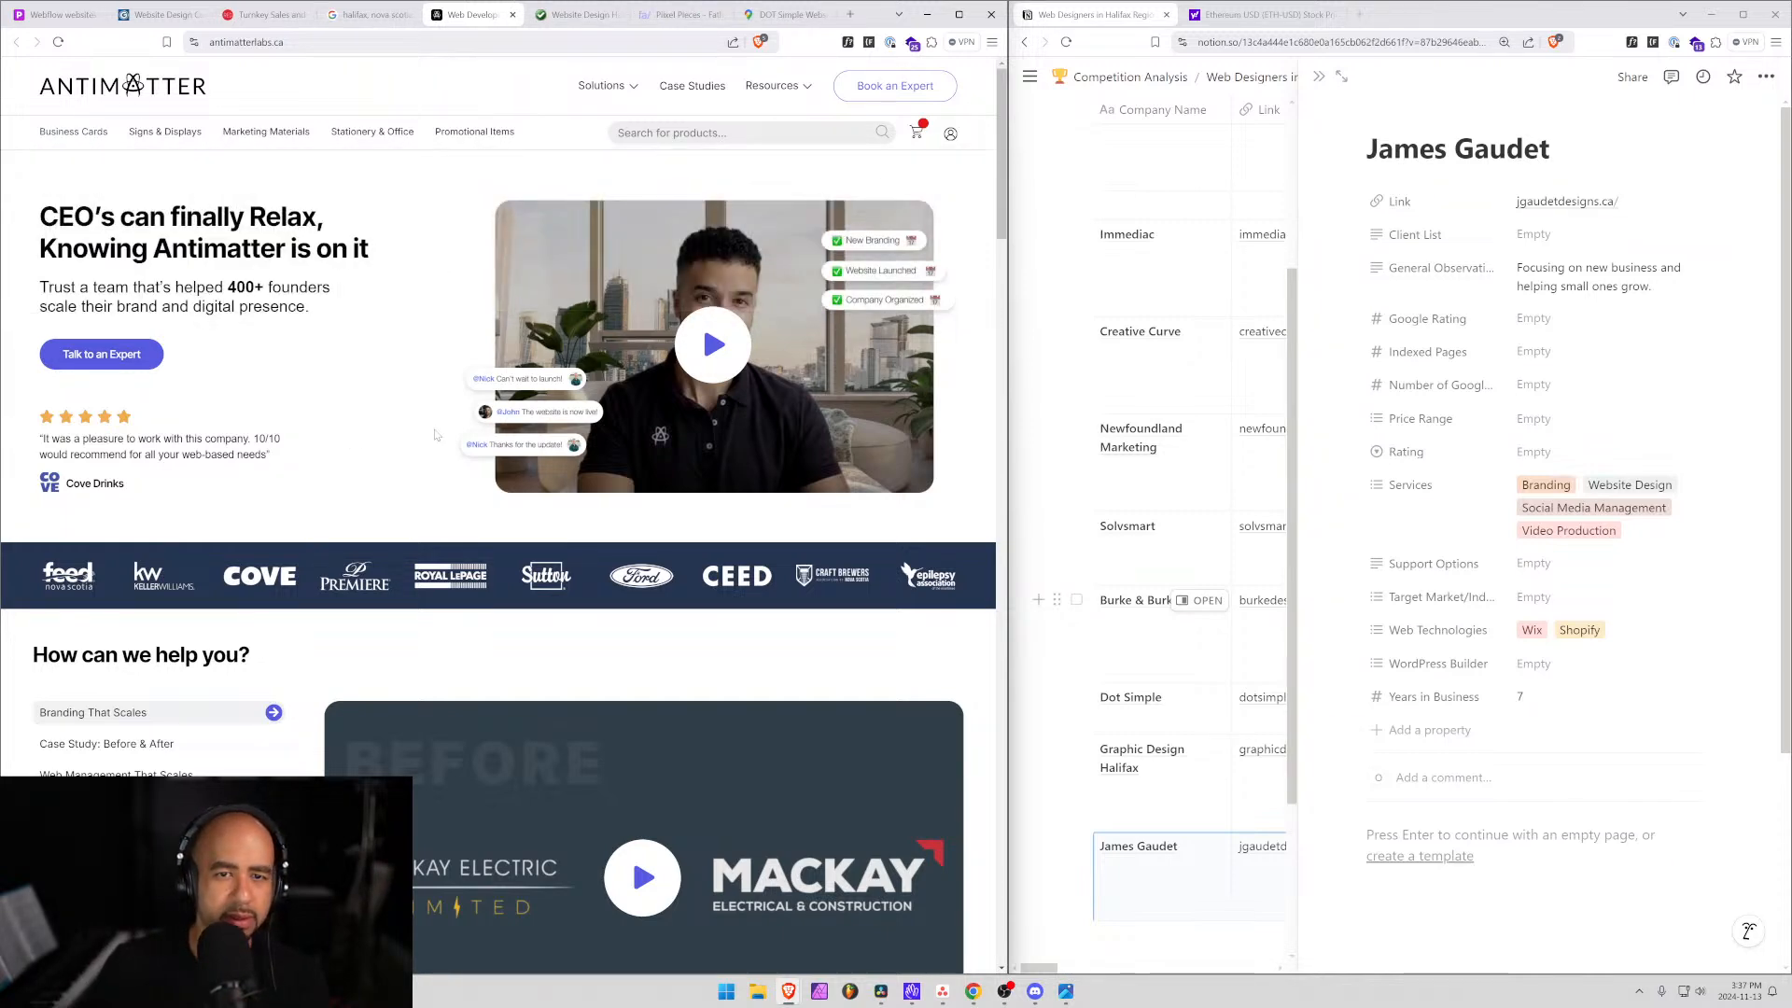
scroll(439, 410, down, 7)
scroll(653, 373, up, 7)
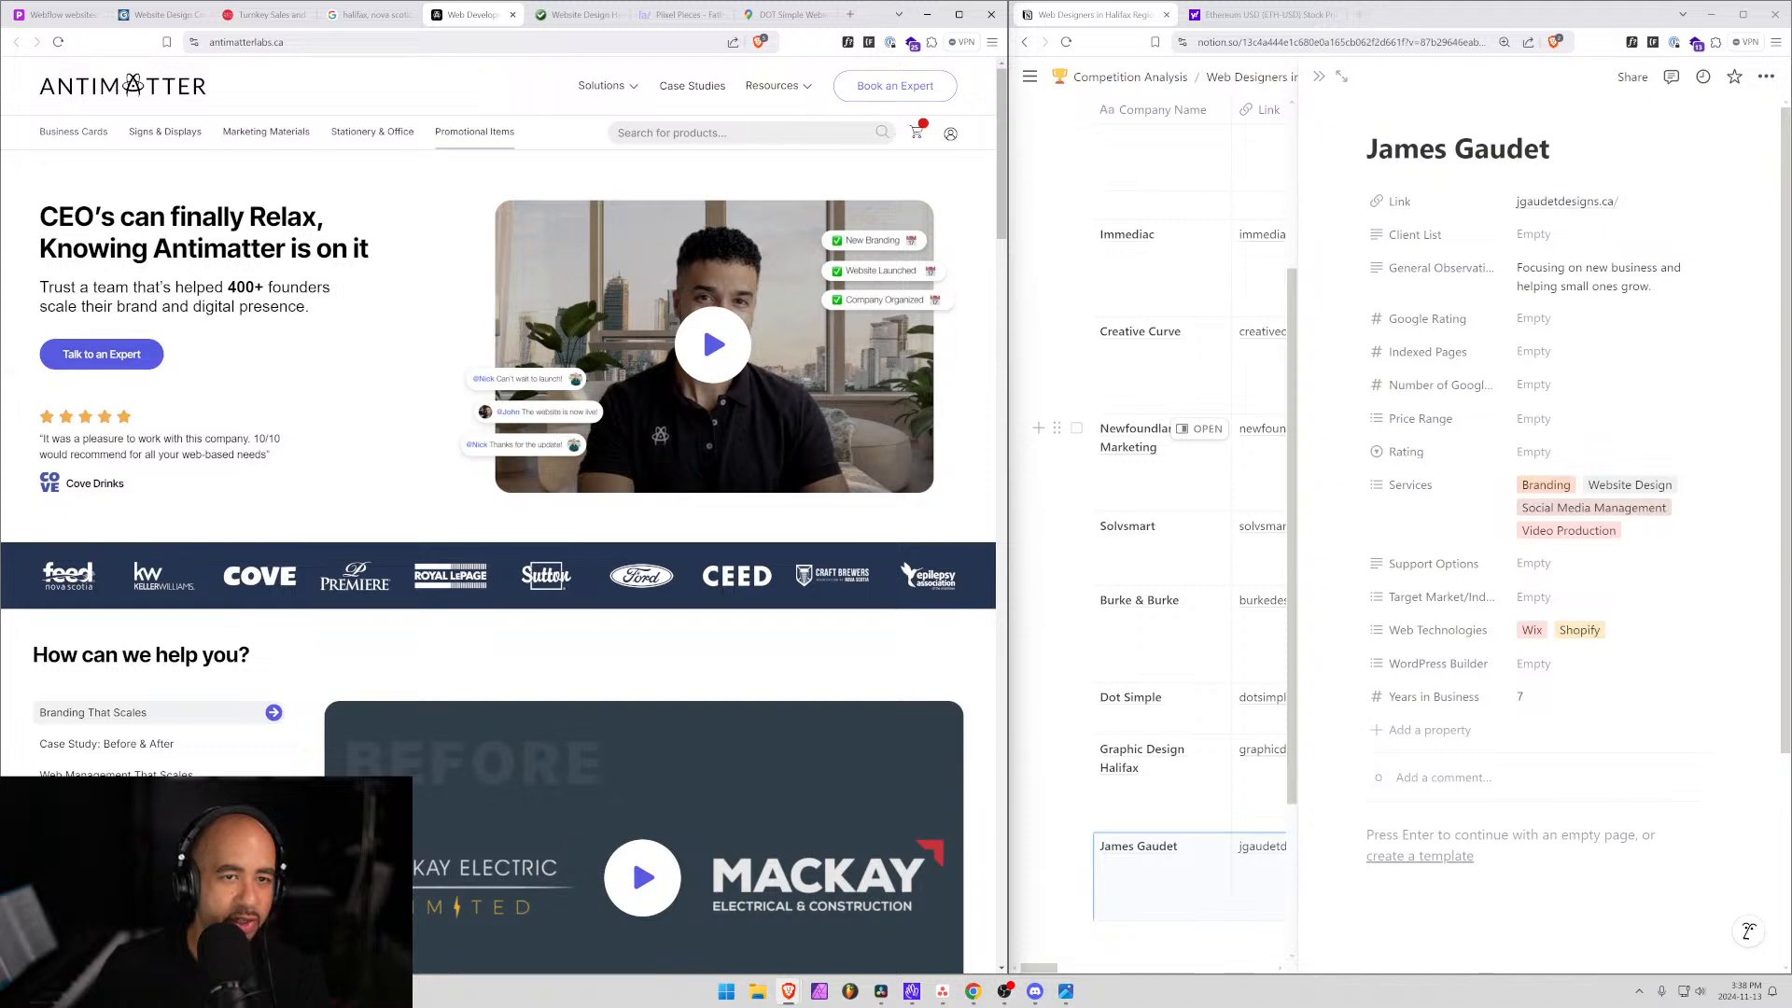
Scroll through the Antimatter Creative Labs homepage.
scroll(387, 502, down, 2)
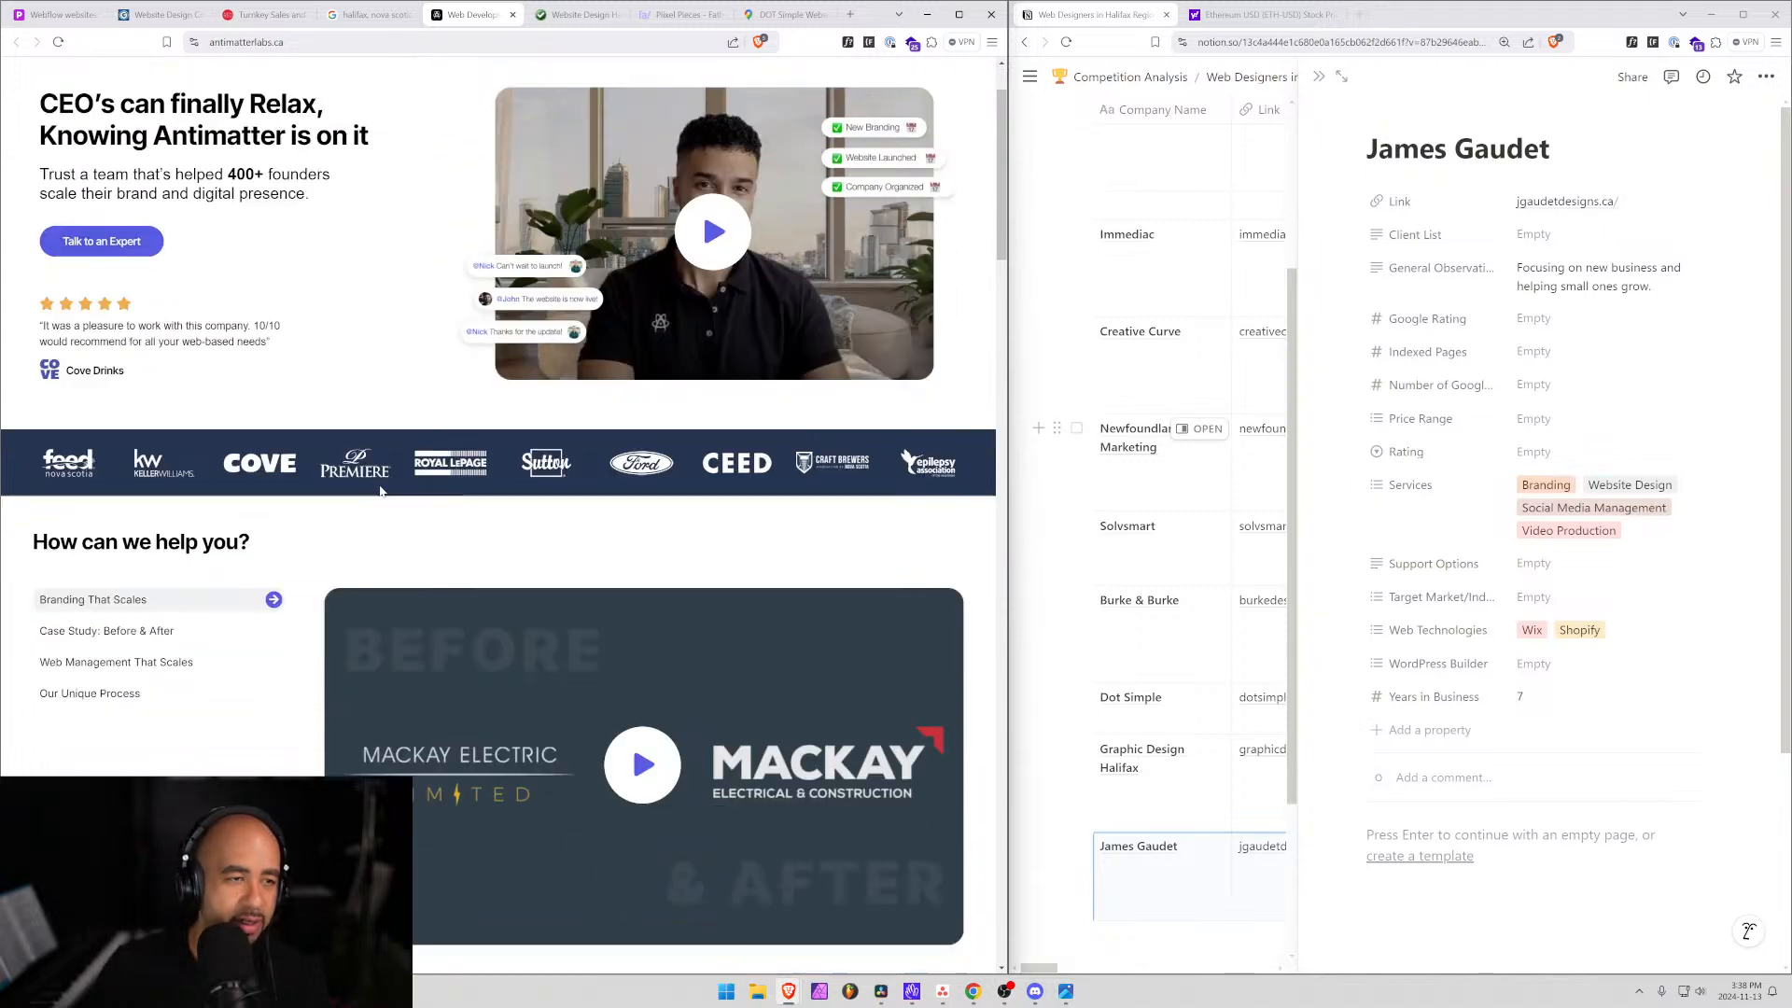
scroll(364, 485, up, 2)
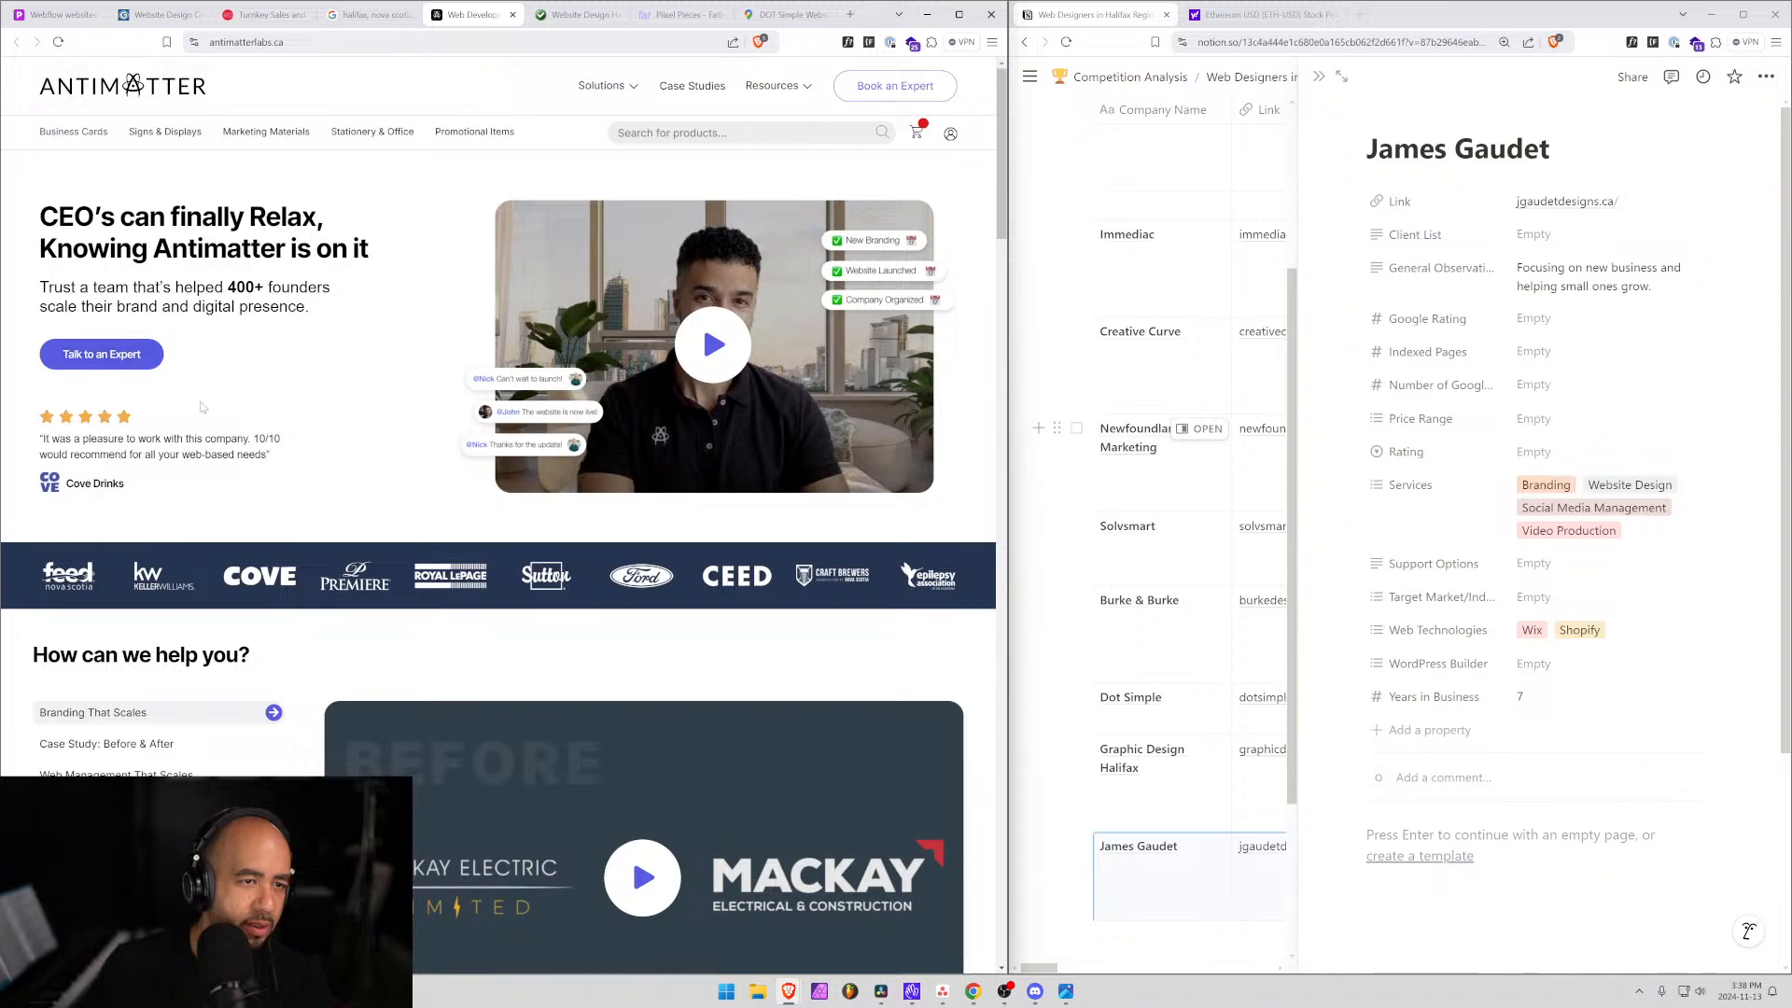
scroll(221, 414, down, 10)
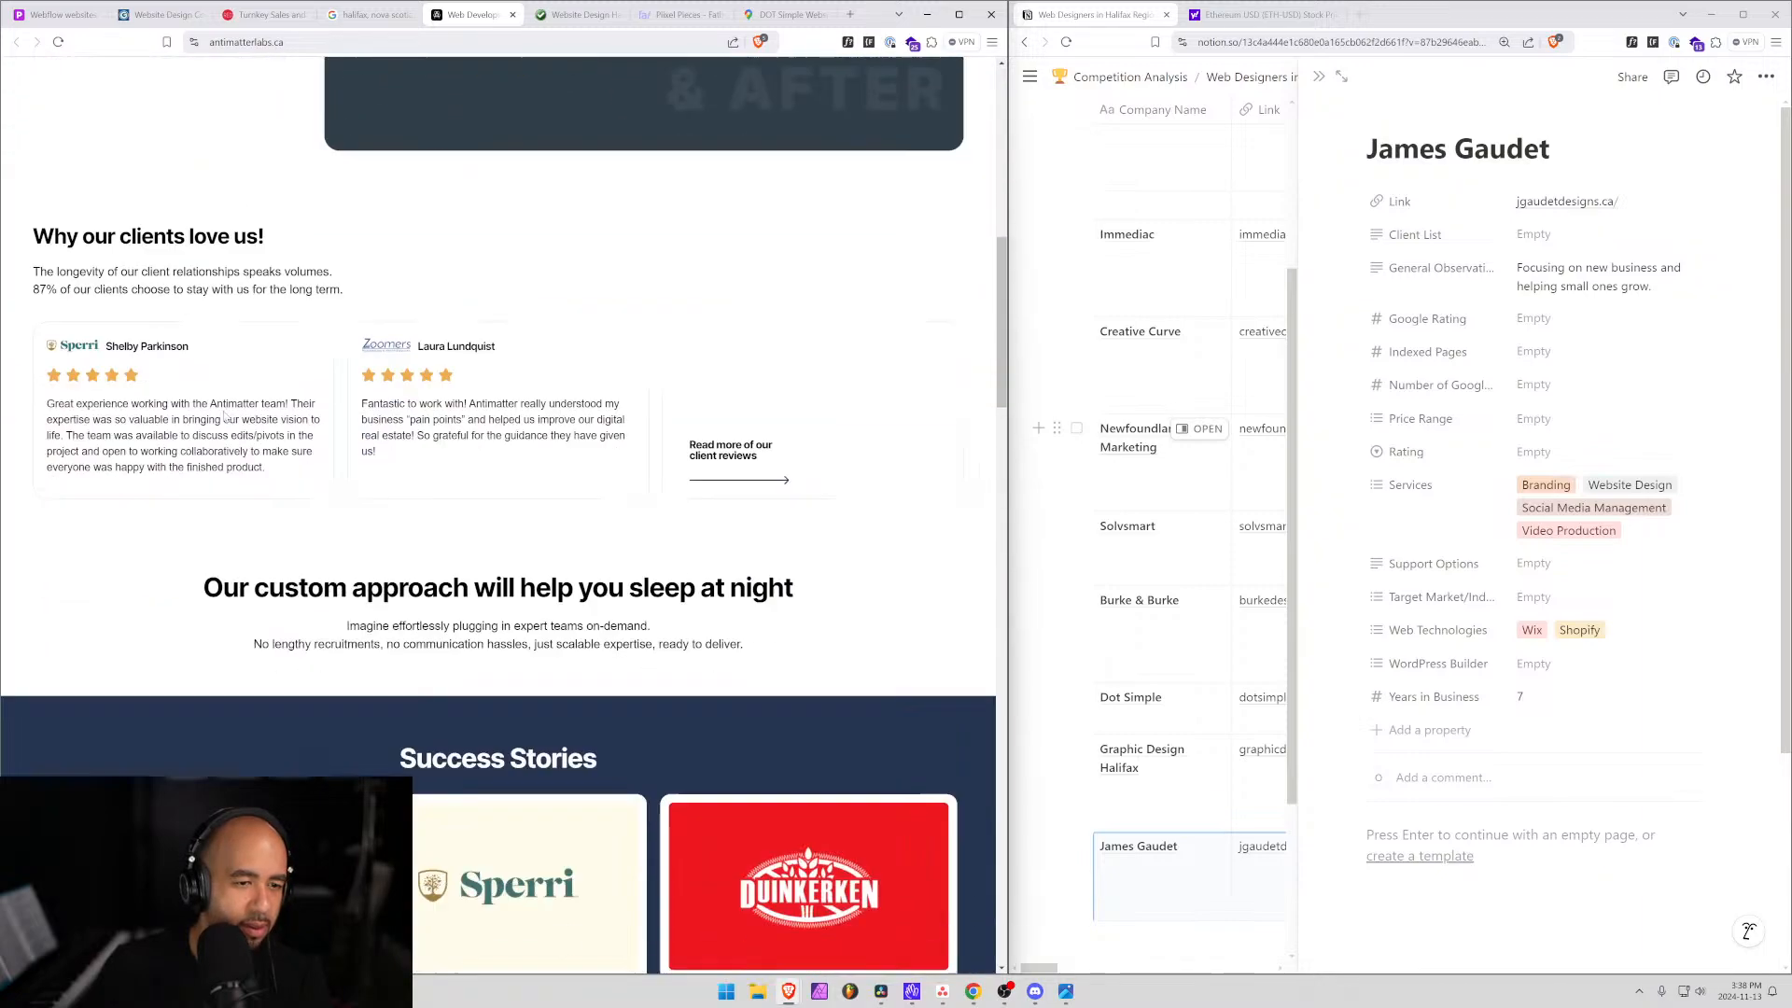
scroll(225, 417, down, 15)
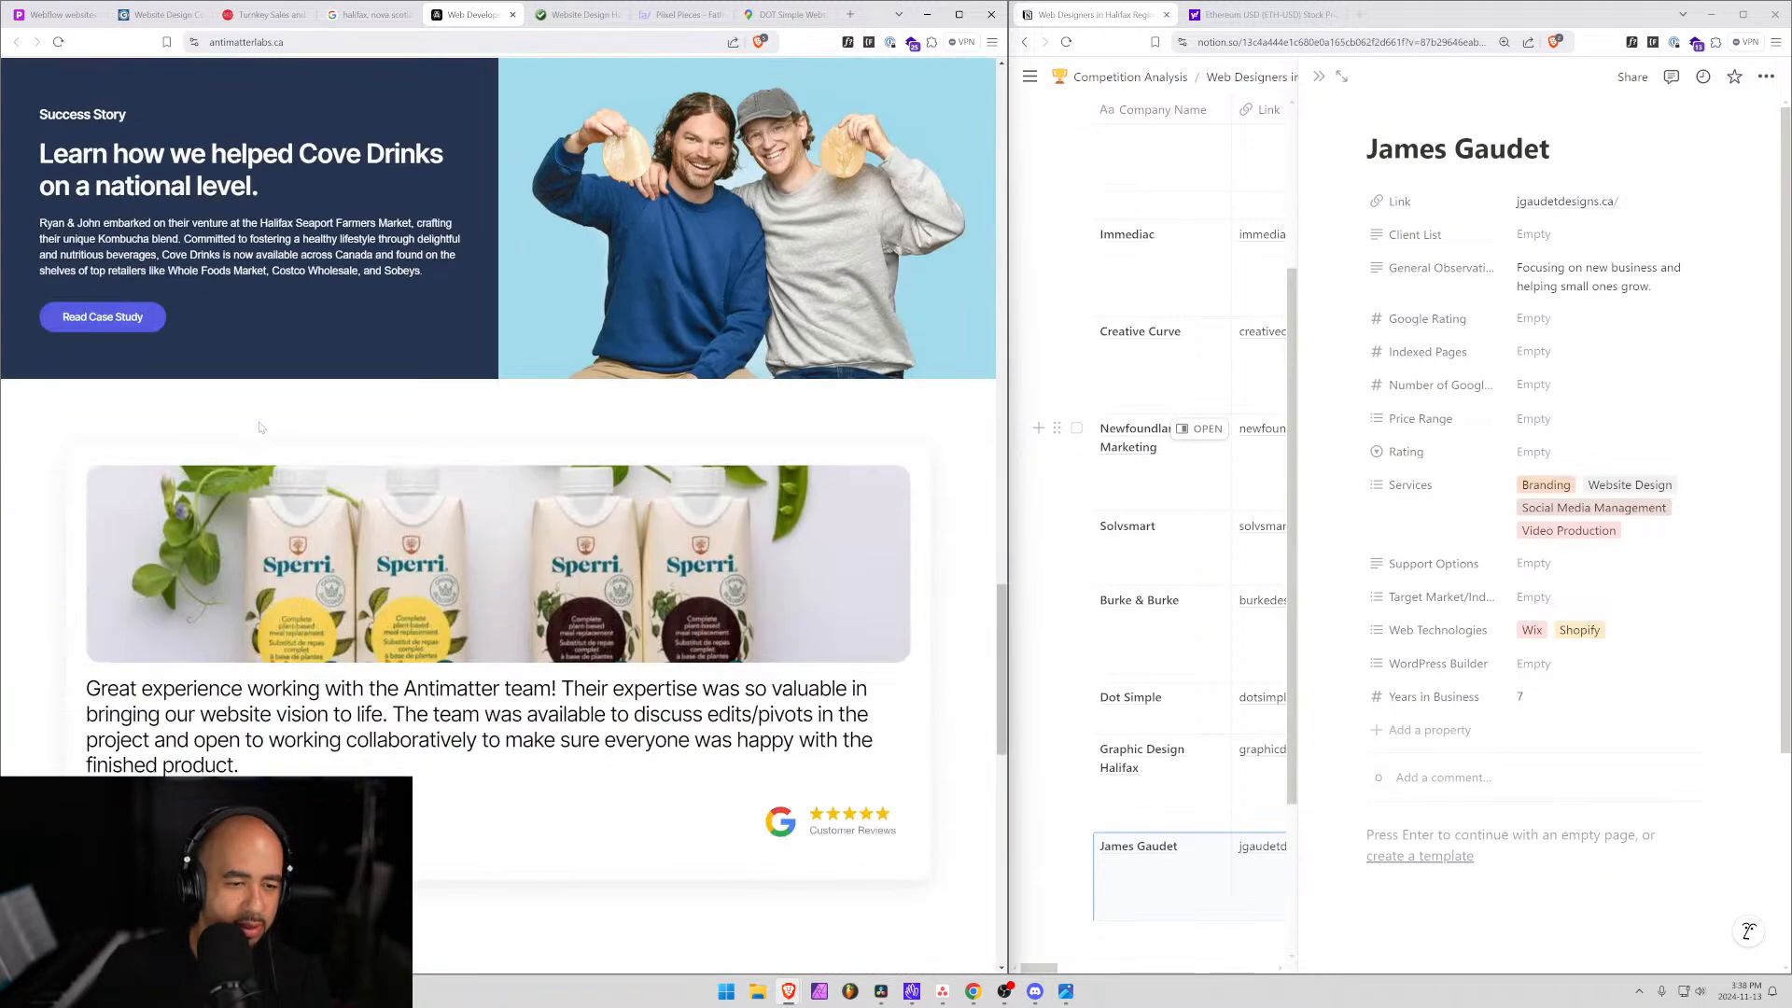
scroll(259, 426, down, 5)
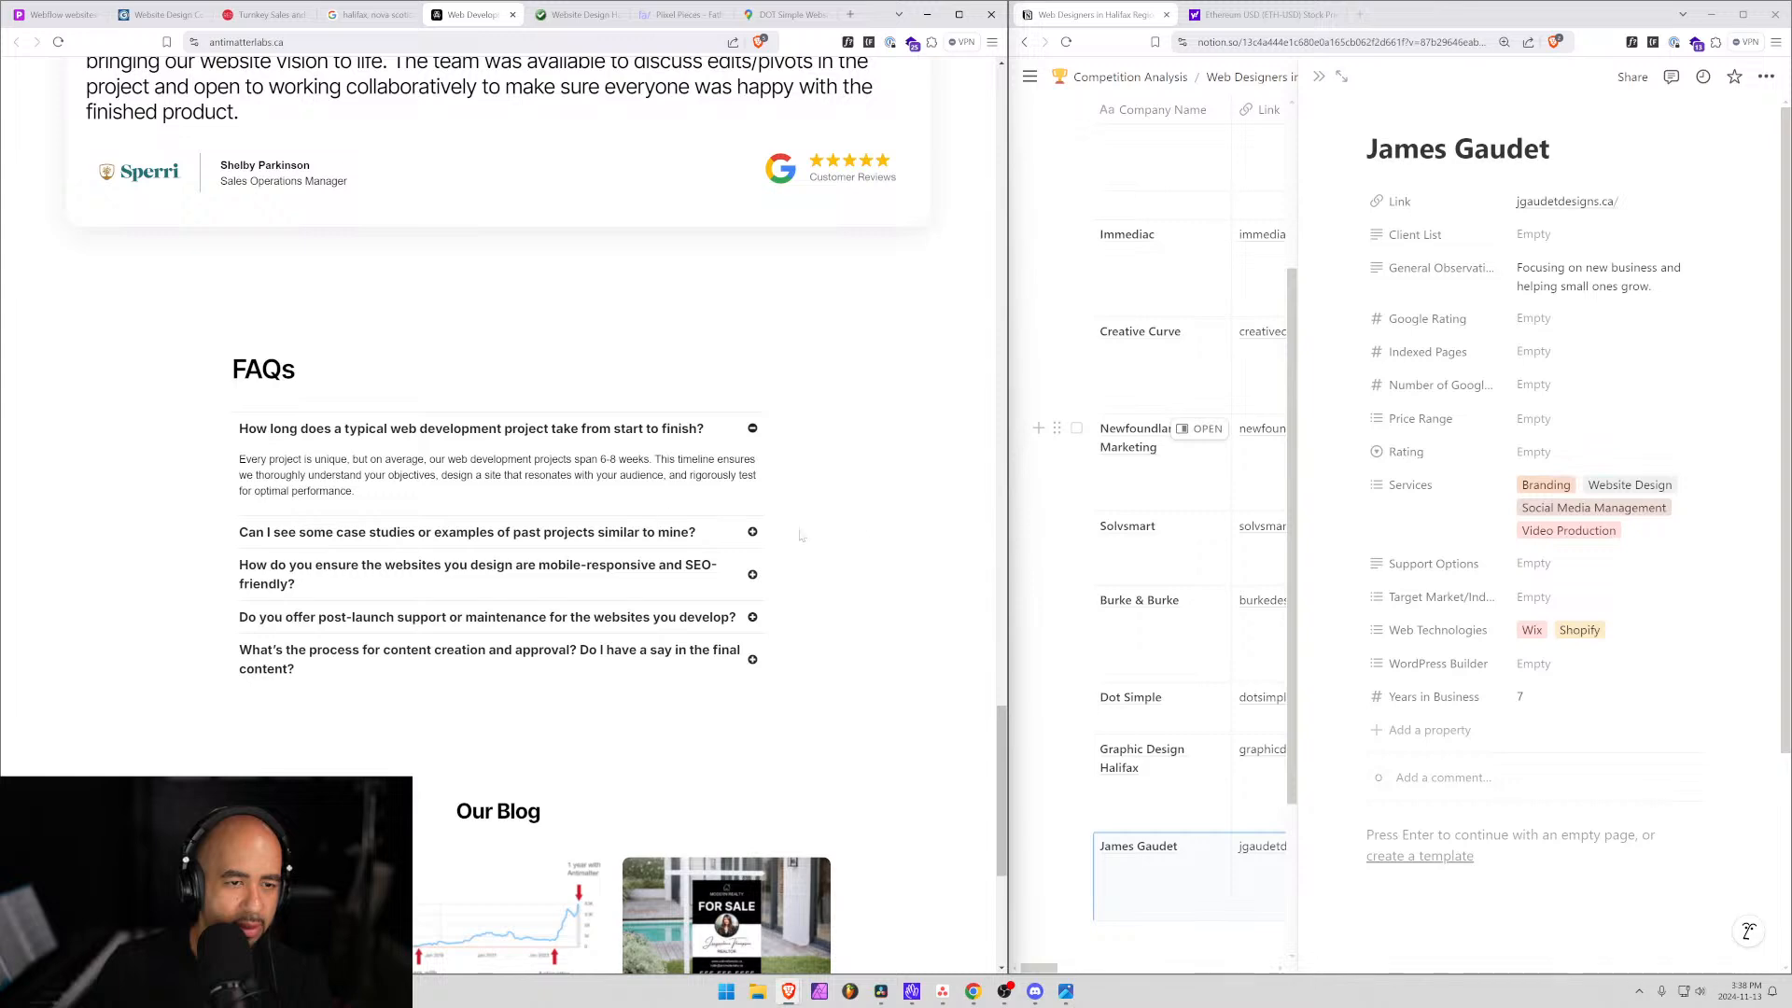
scroll(859, 542, down, 2)
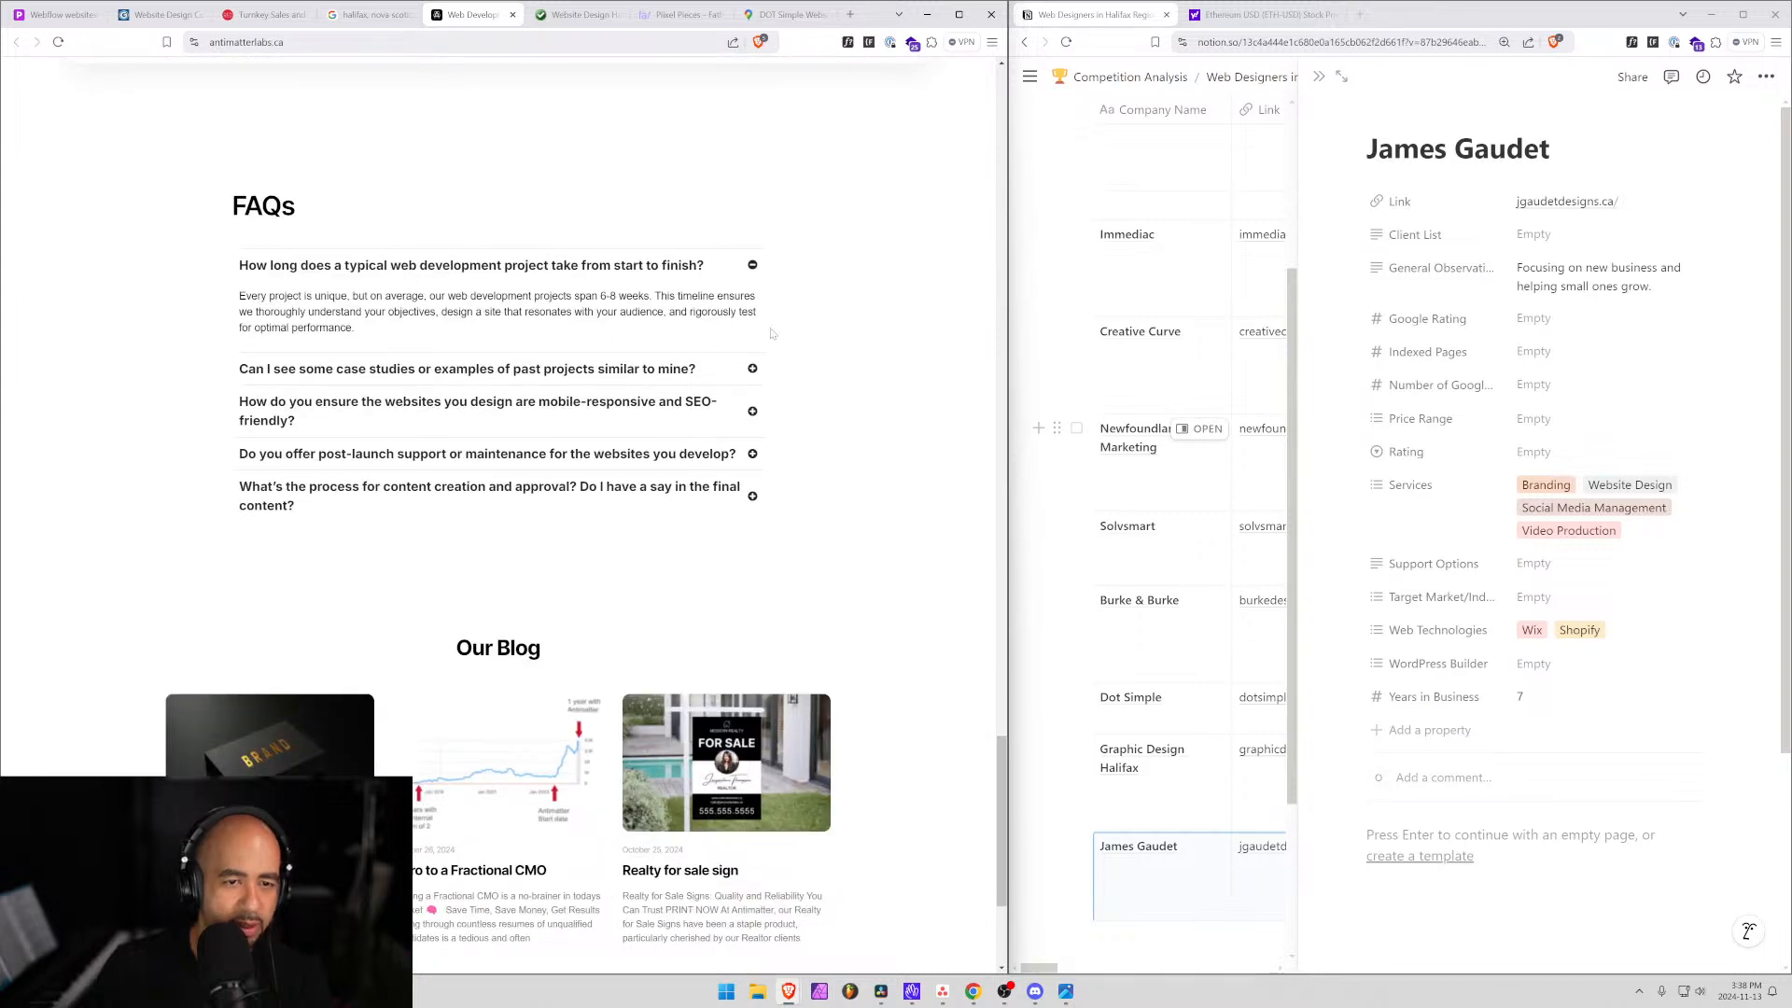
scroll(591, 496, up, 2)
scroll(456, 877, down, 5)
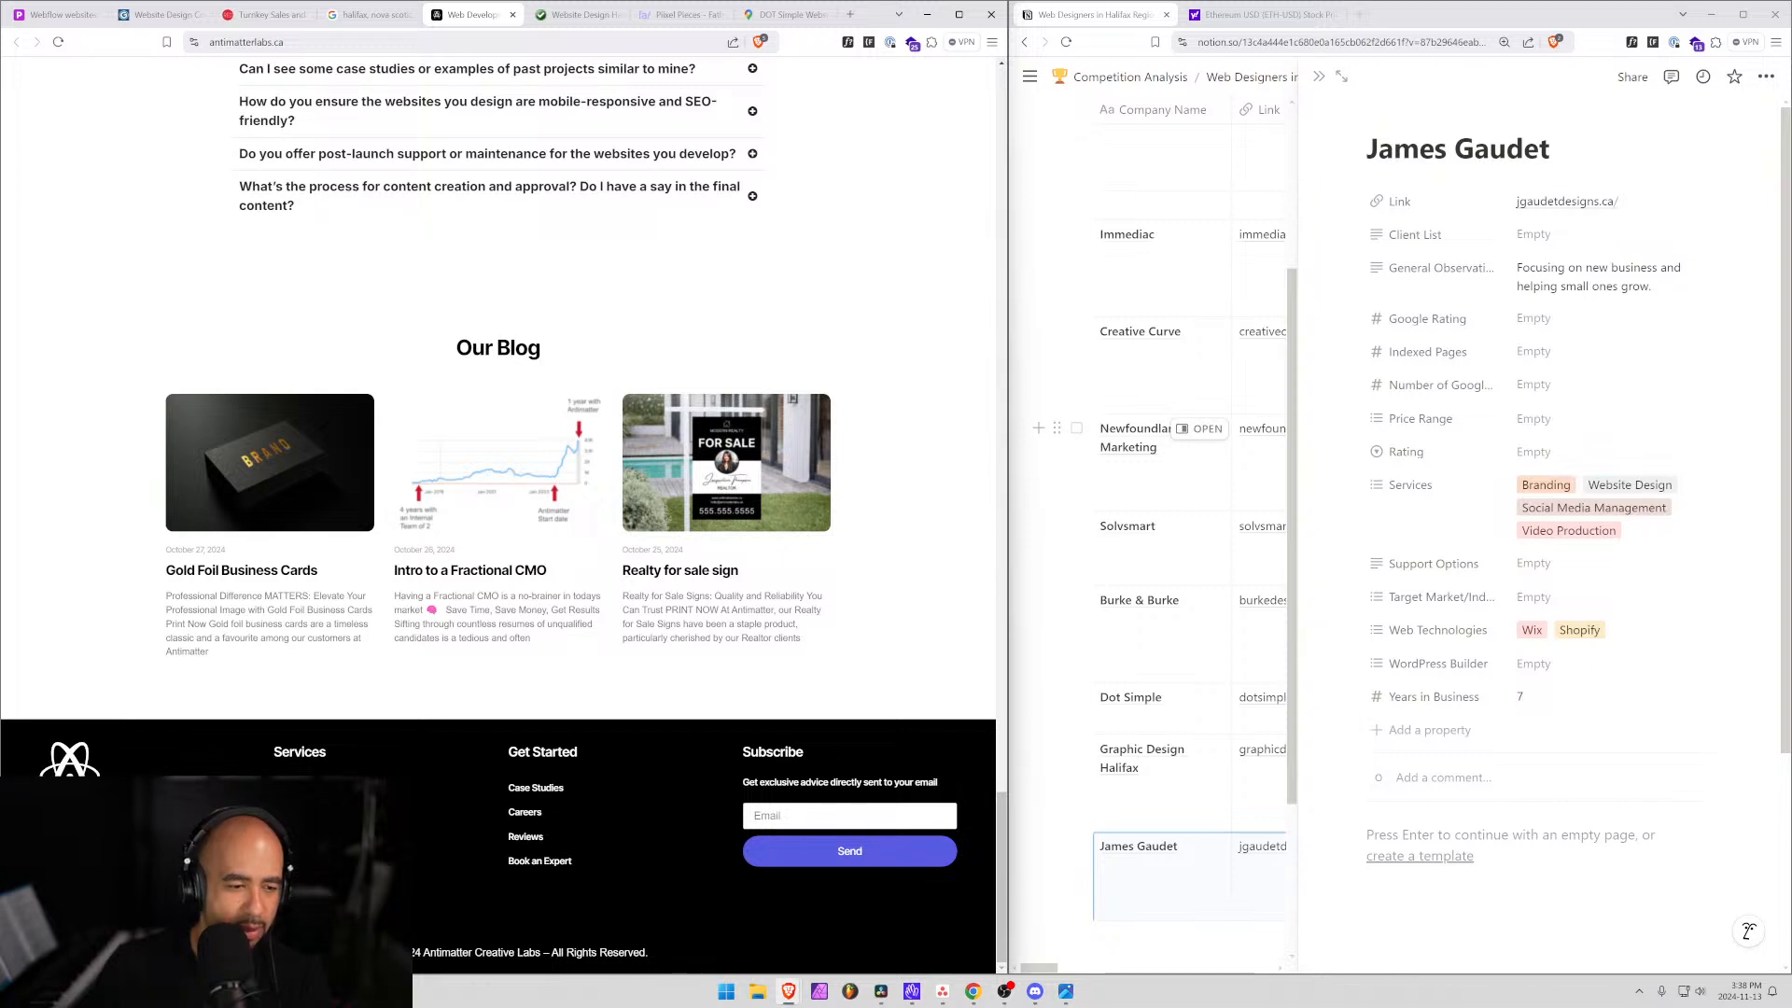
Visit Antimatter's web design services and Book an Expert pages, then go back.
click(536, 787)
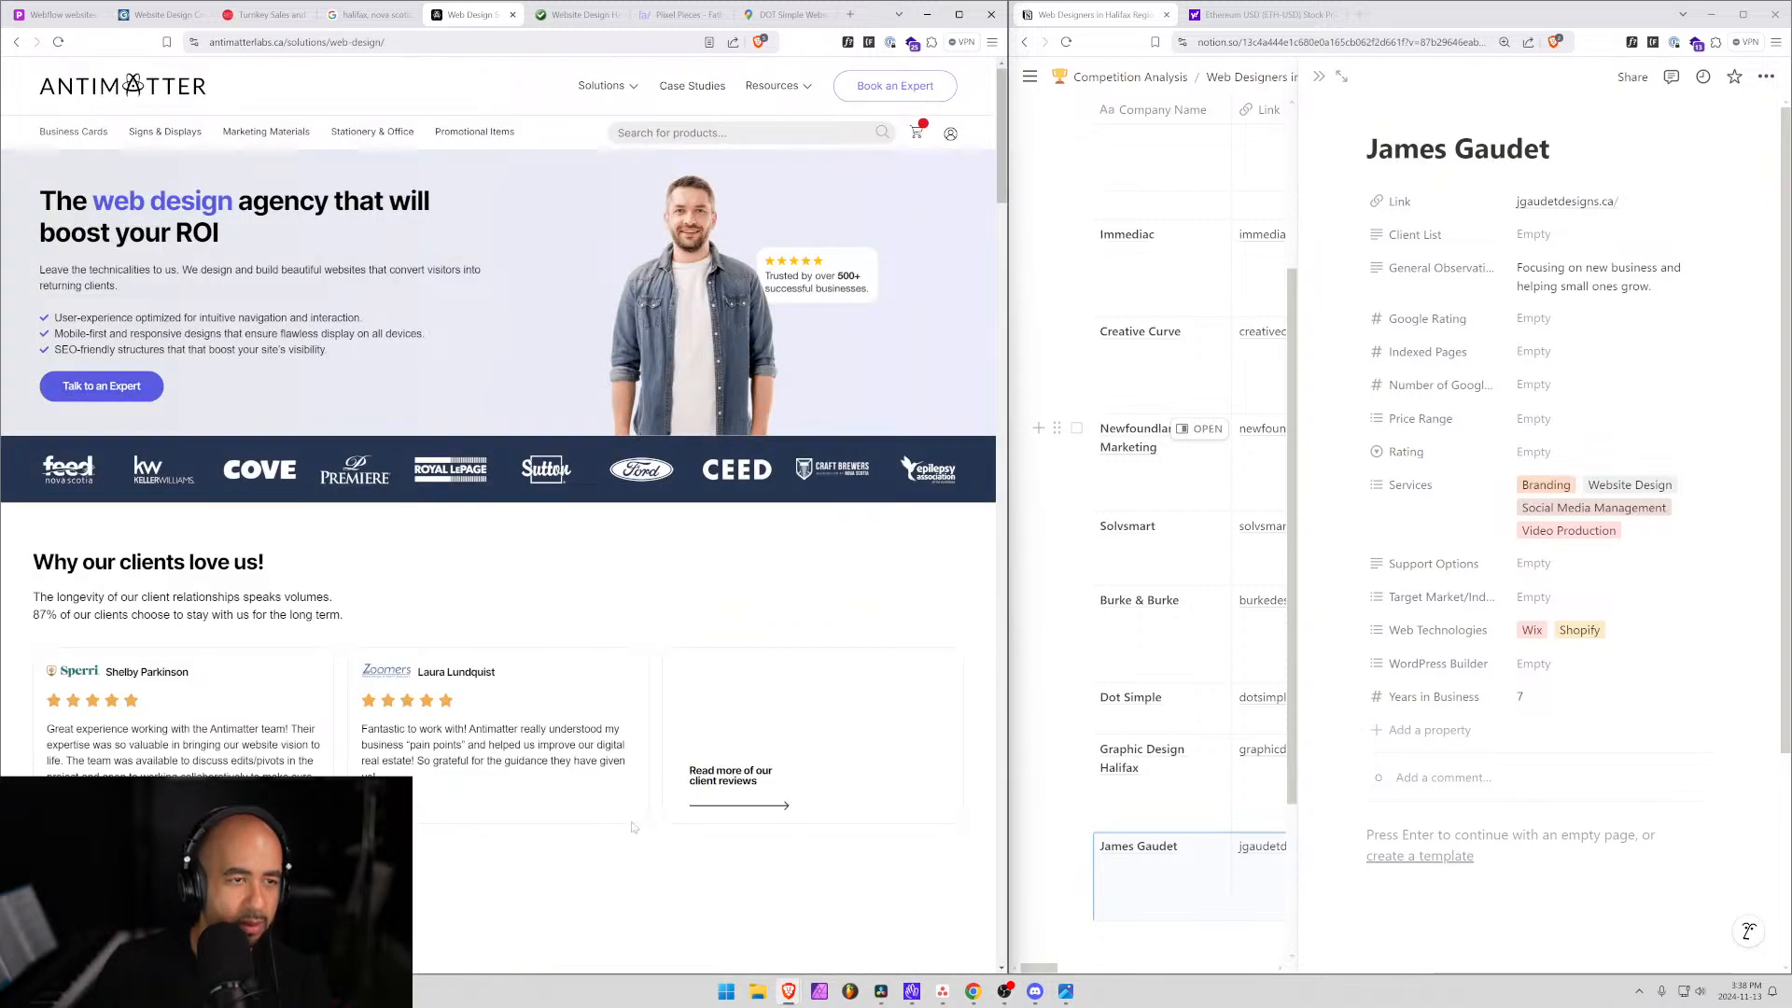
scroll(589, 646, down, 15)
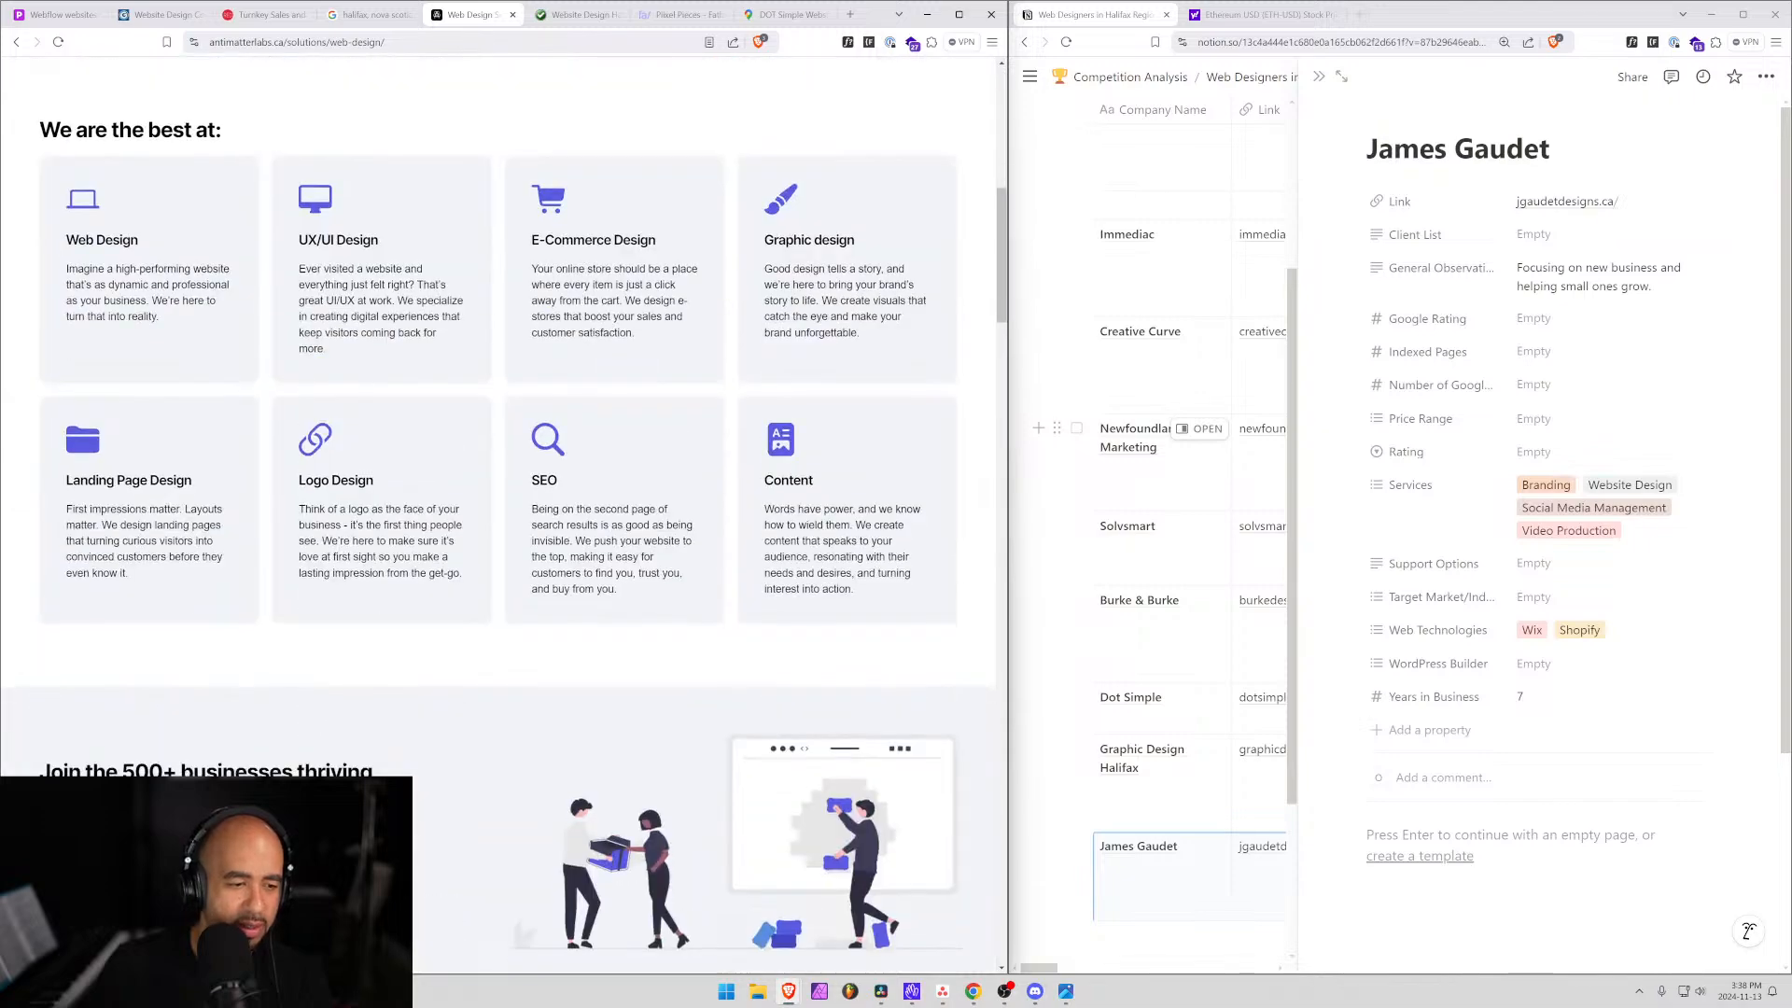
scroll(589, 647, up, 15)
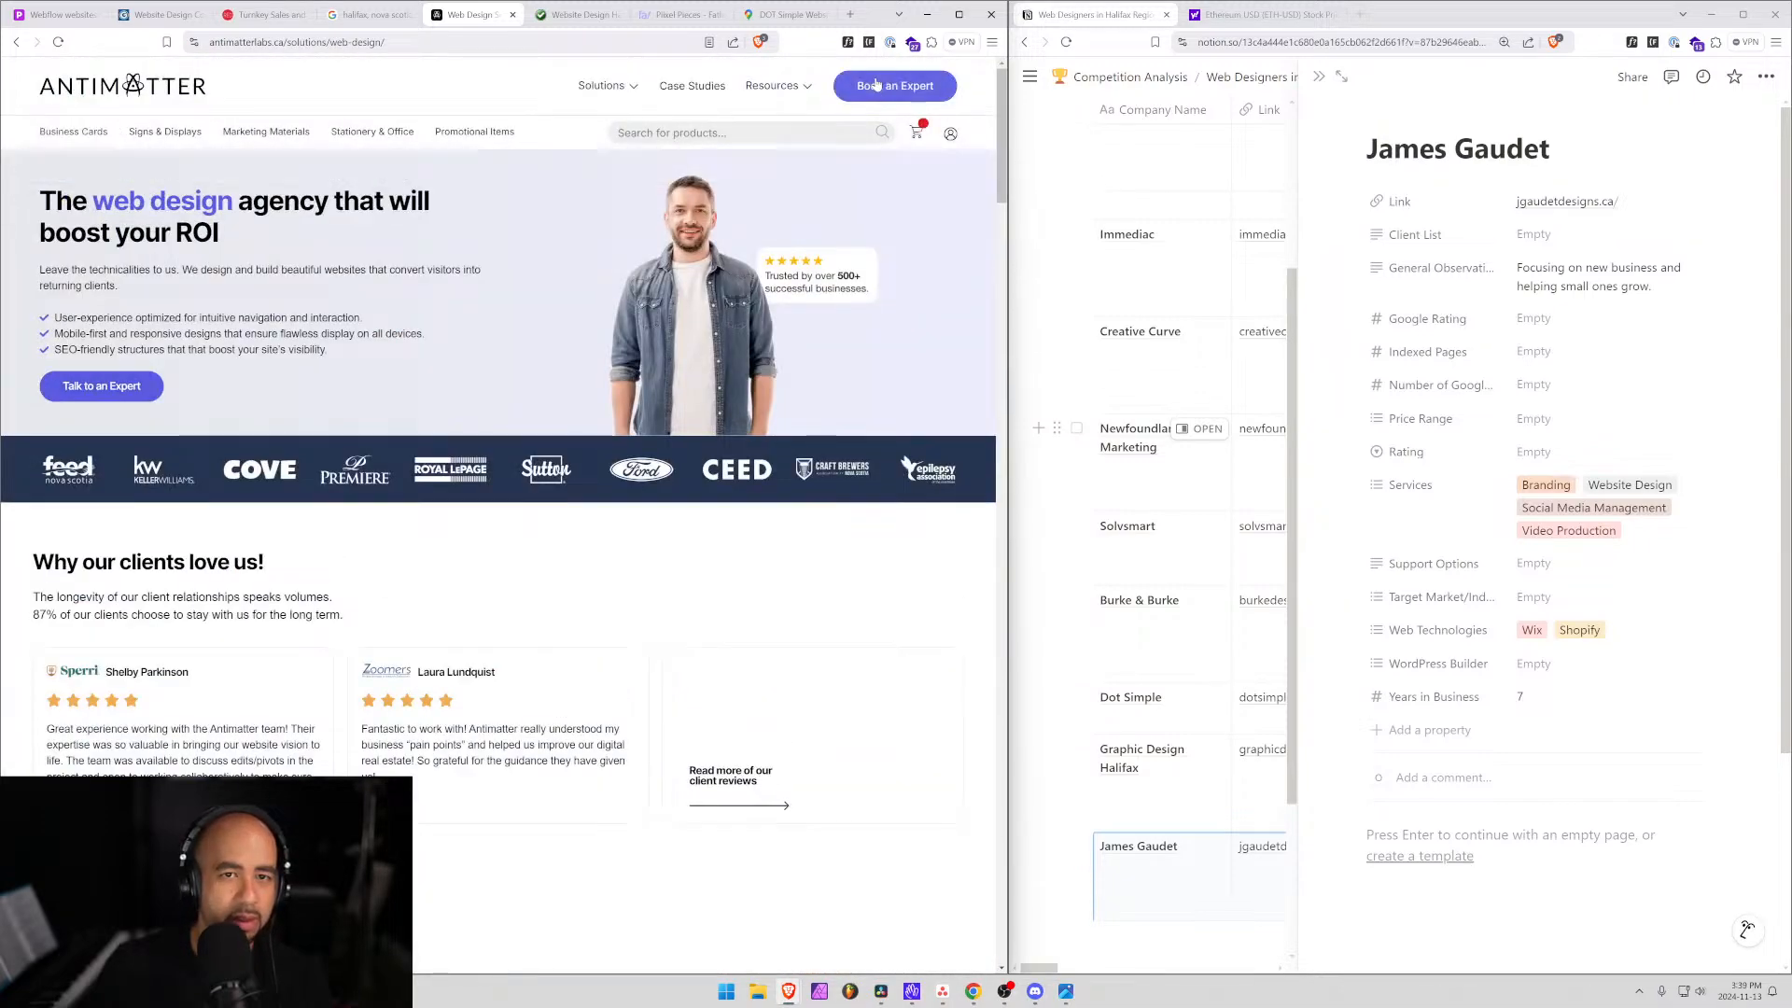
click(877, 87)
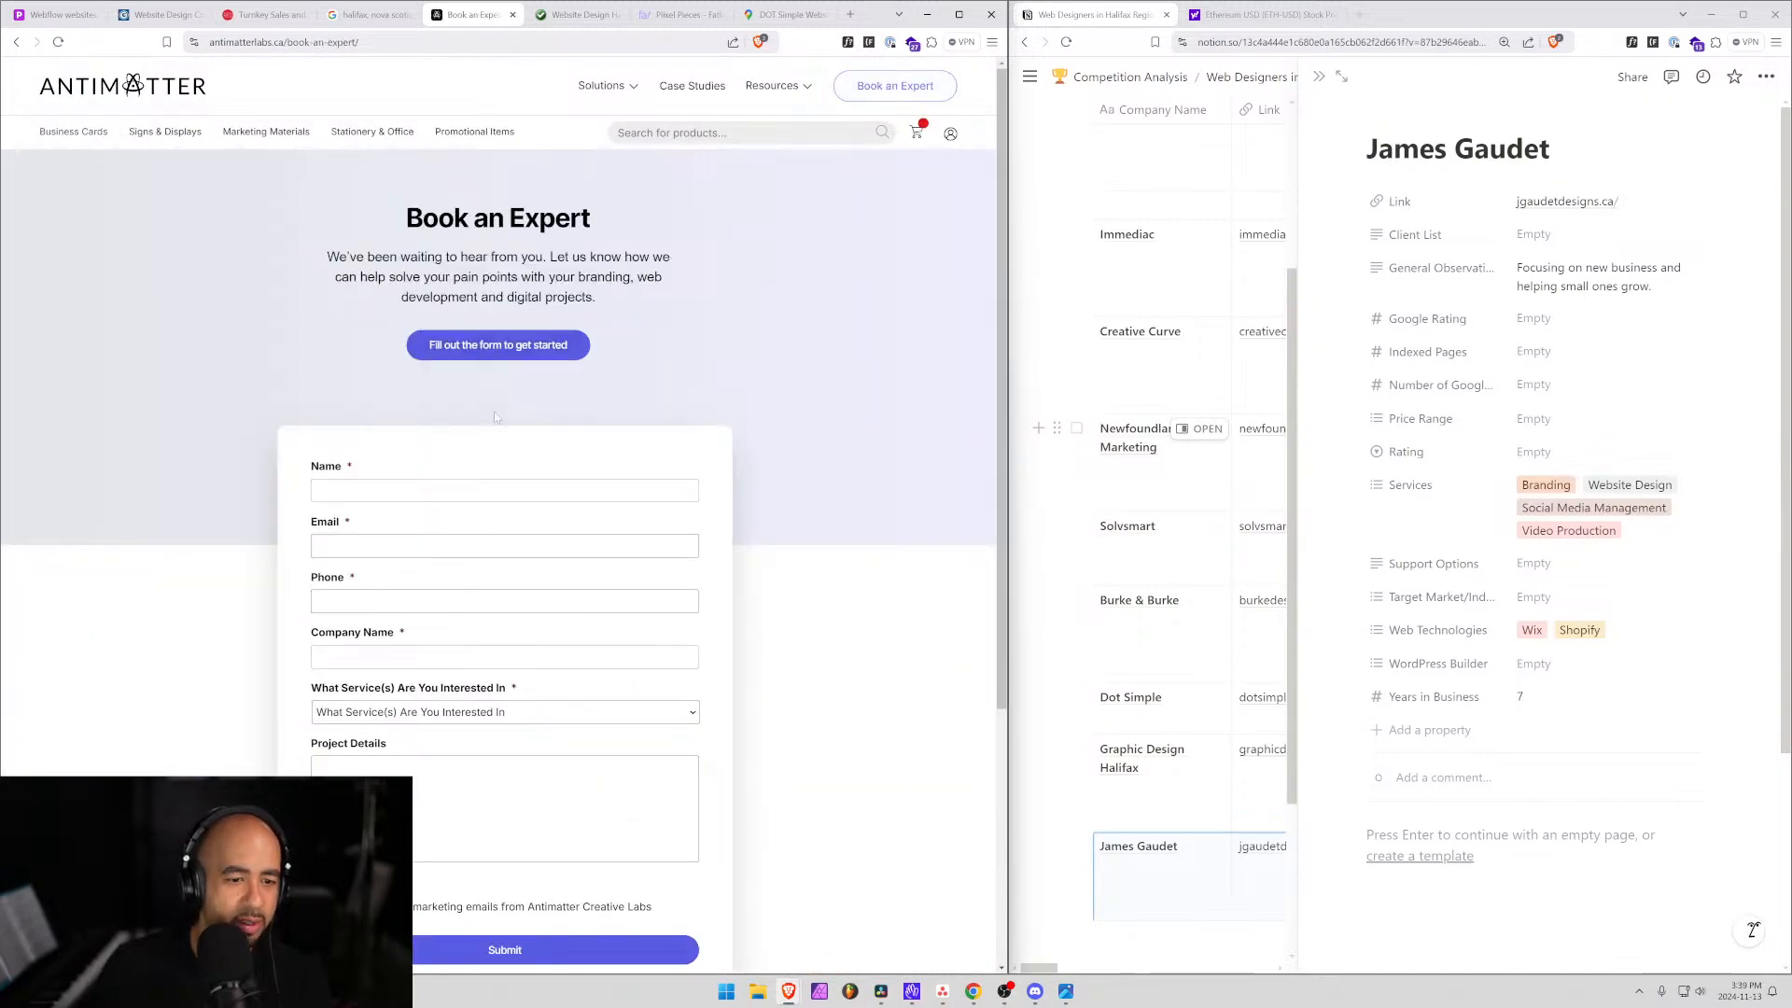
scroll(183, 504, down, 4)
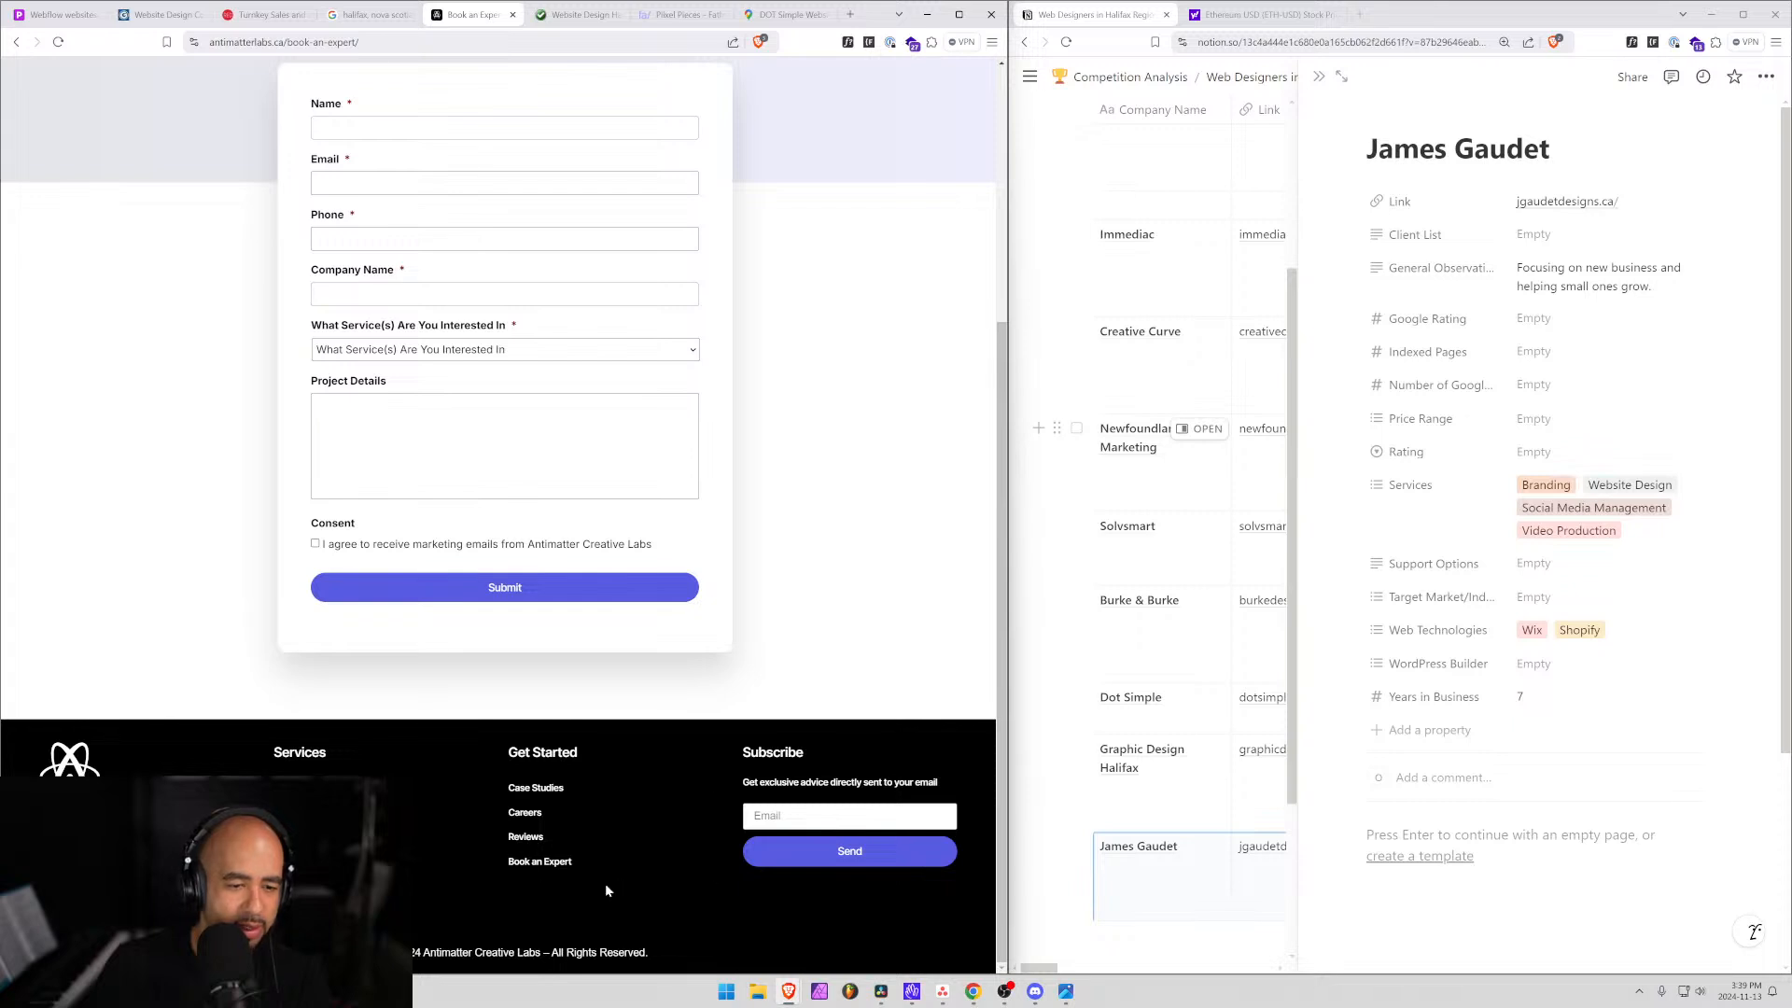
key(alt+Left)
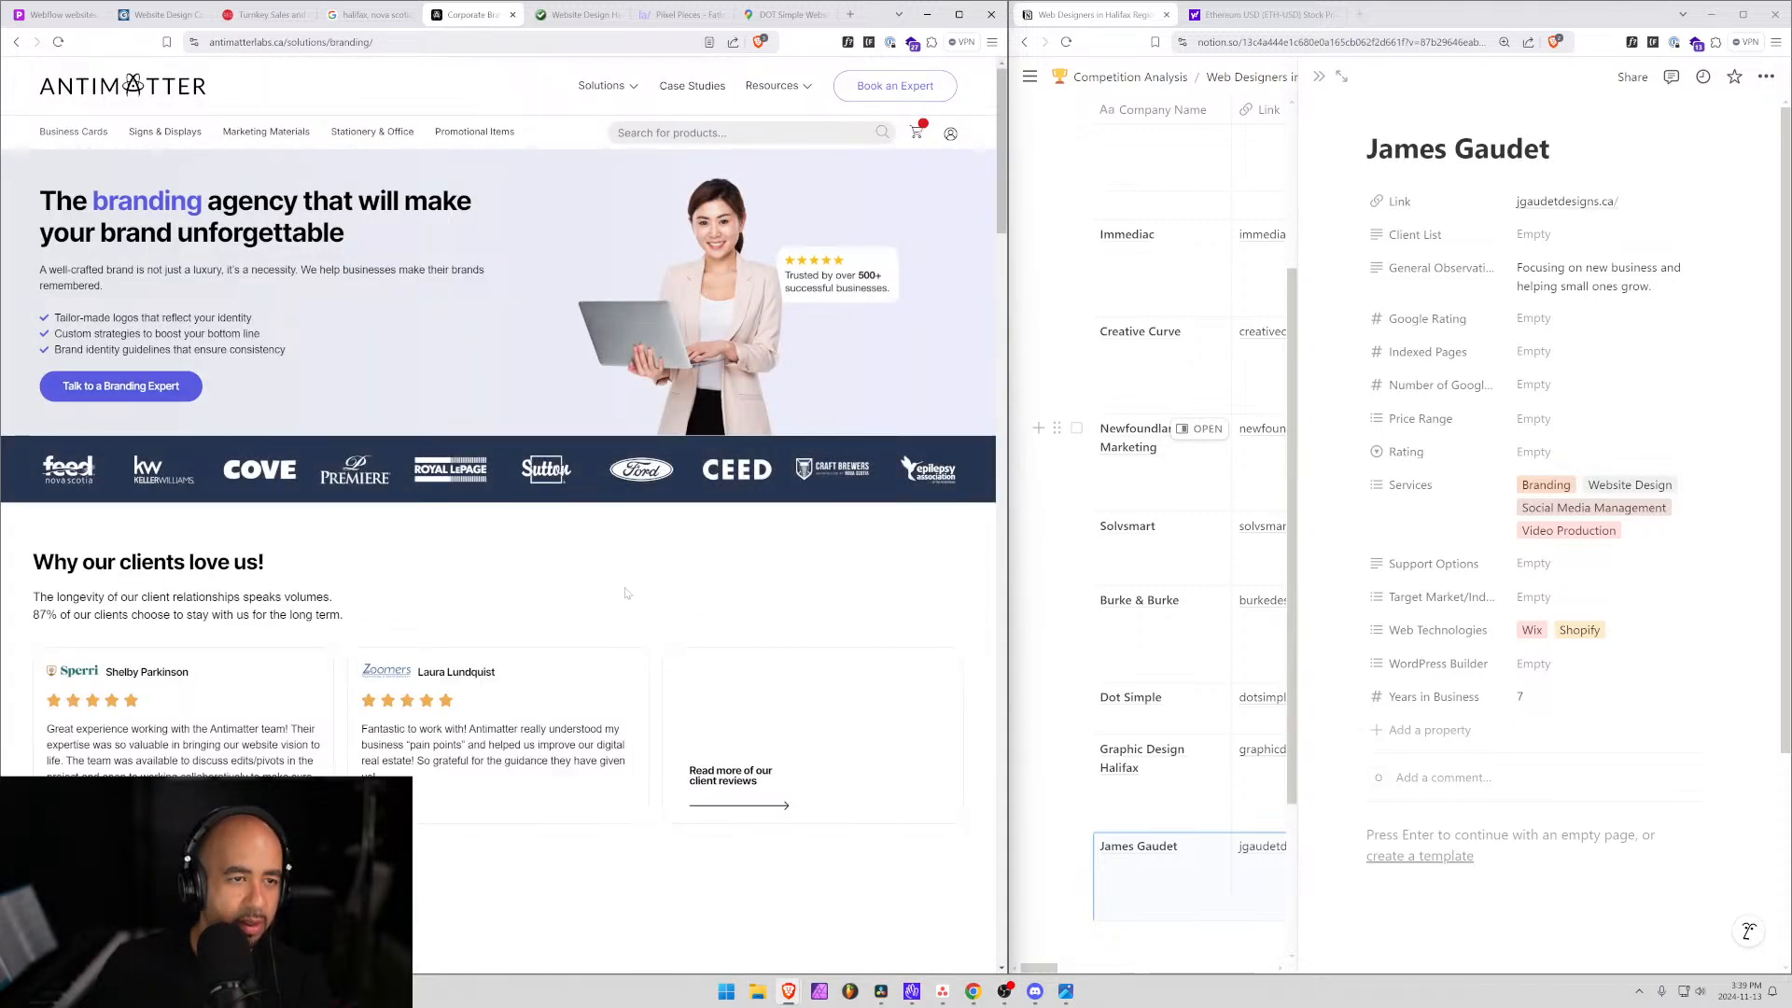
Read the branding page headline, then bring up Google's Halifax web design company results.
drag(401, 201, 94, 201)
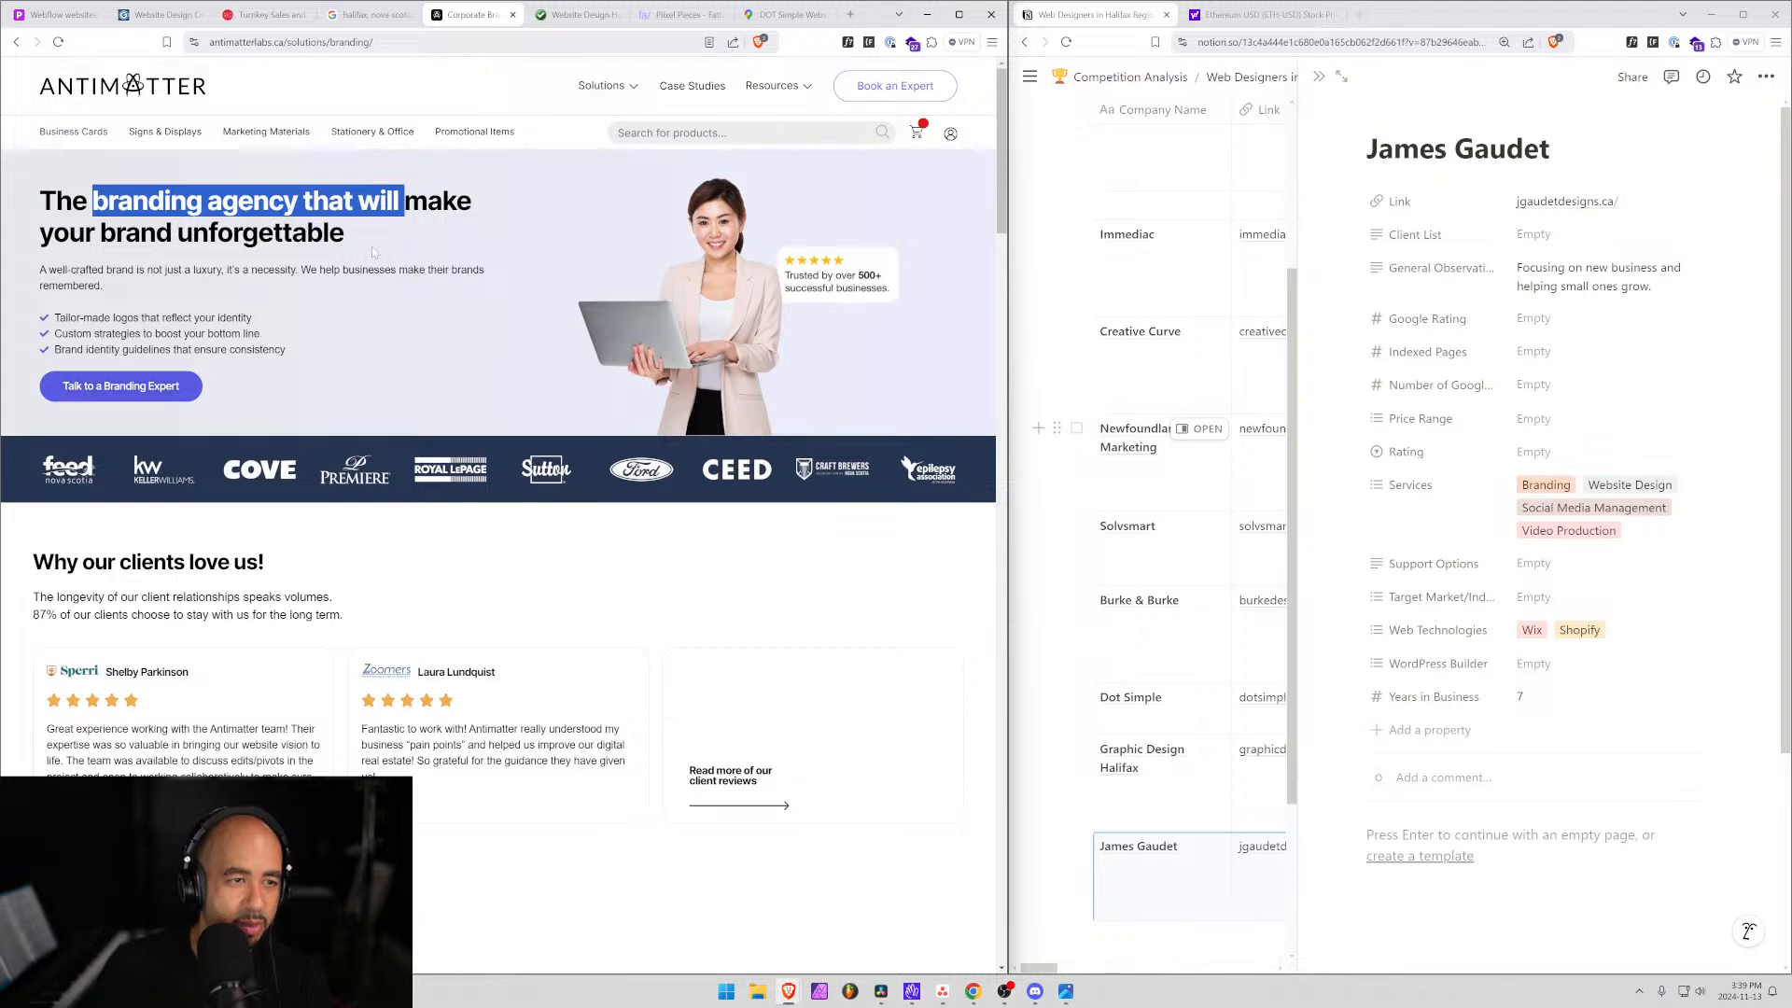
drag(328, 232, 100, 233)
scroll(159, 641, down, 5)
scroll(159, 640, up, 5)
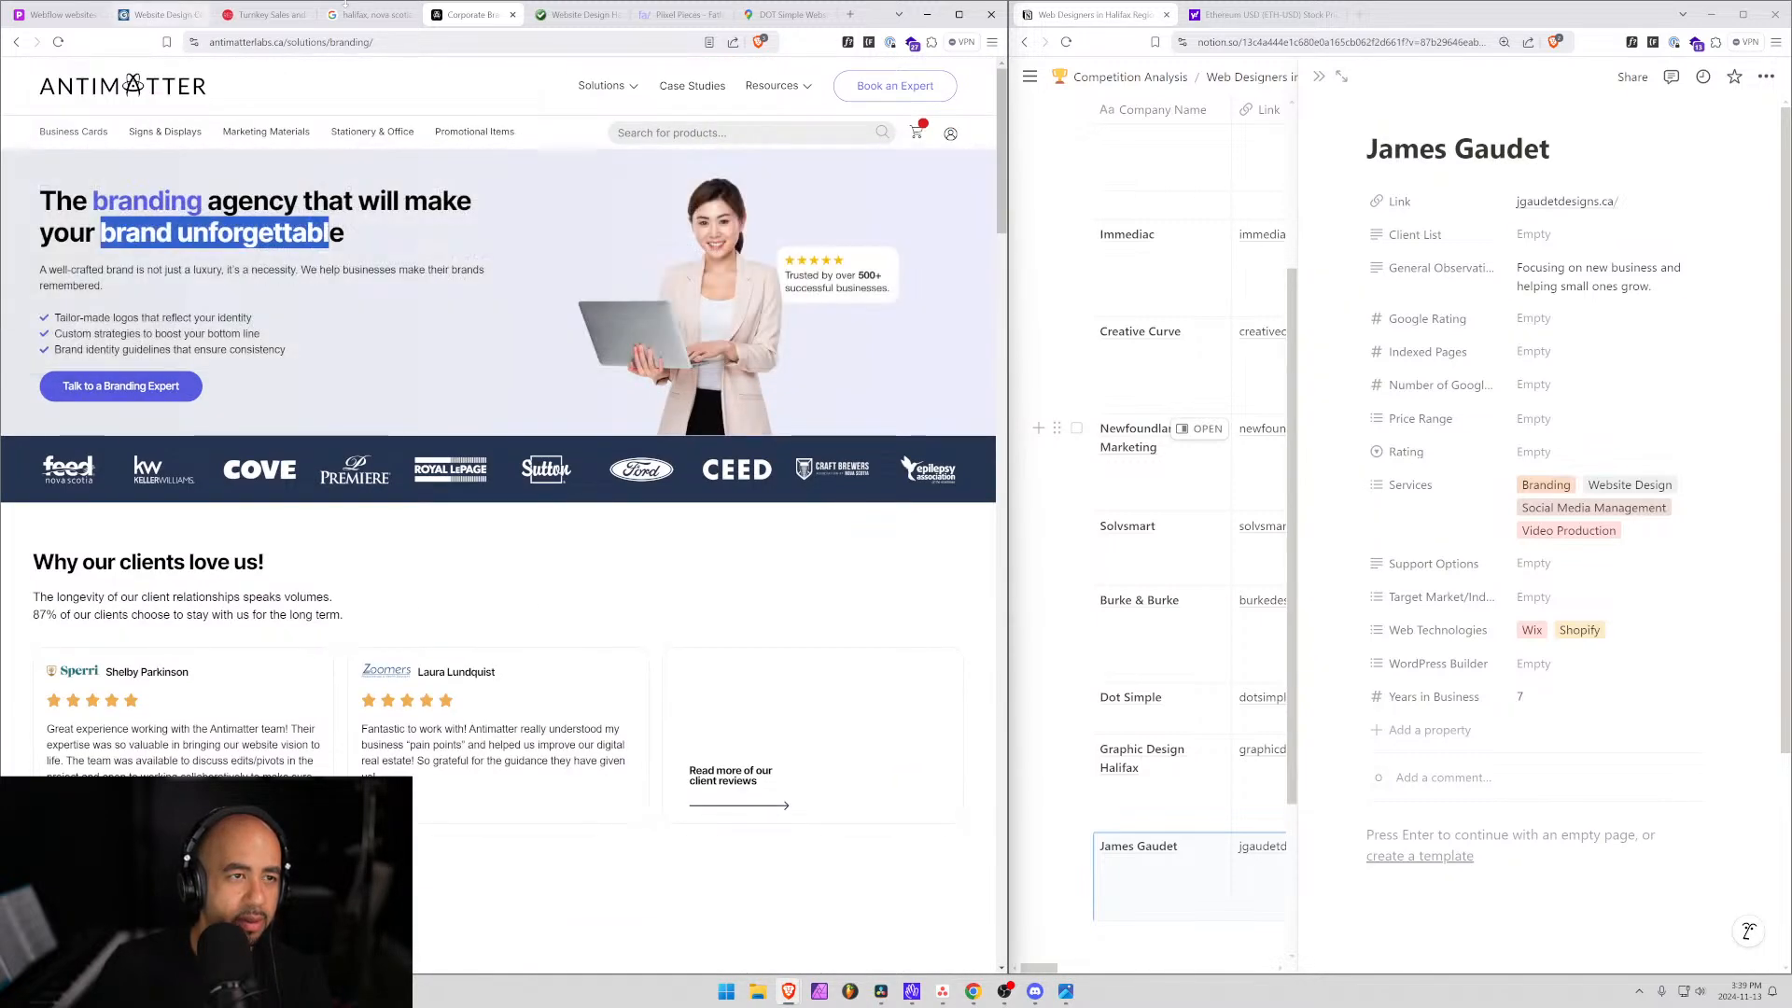
click(390, 22)
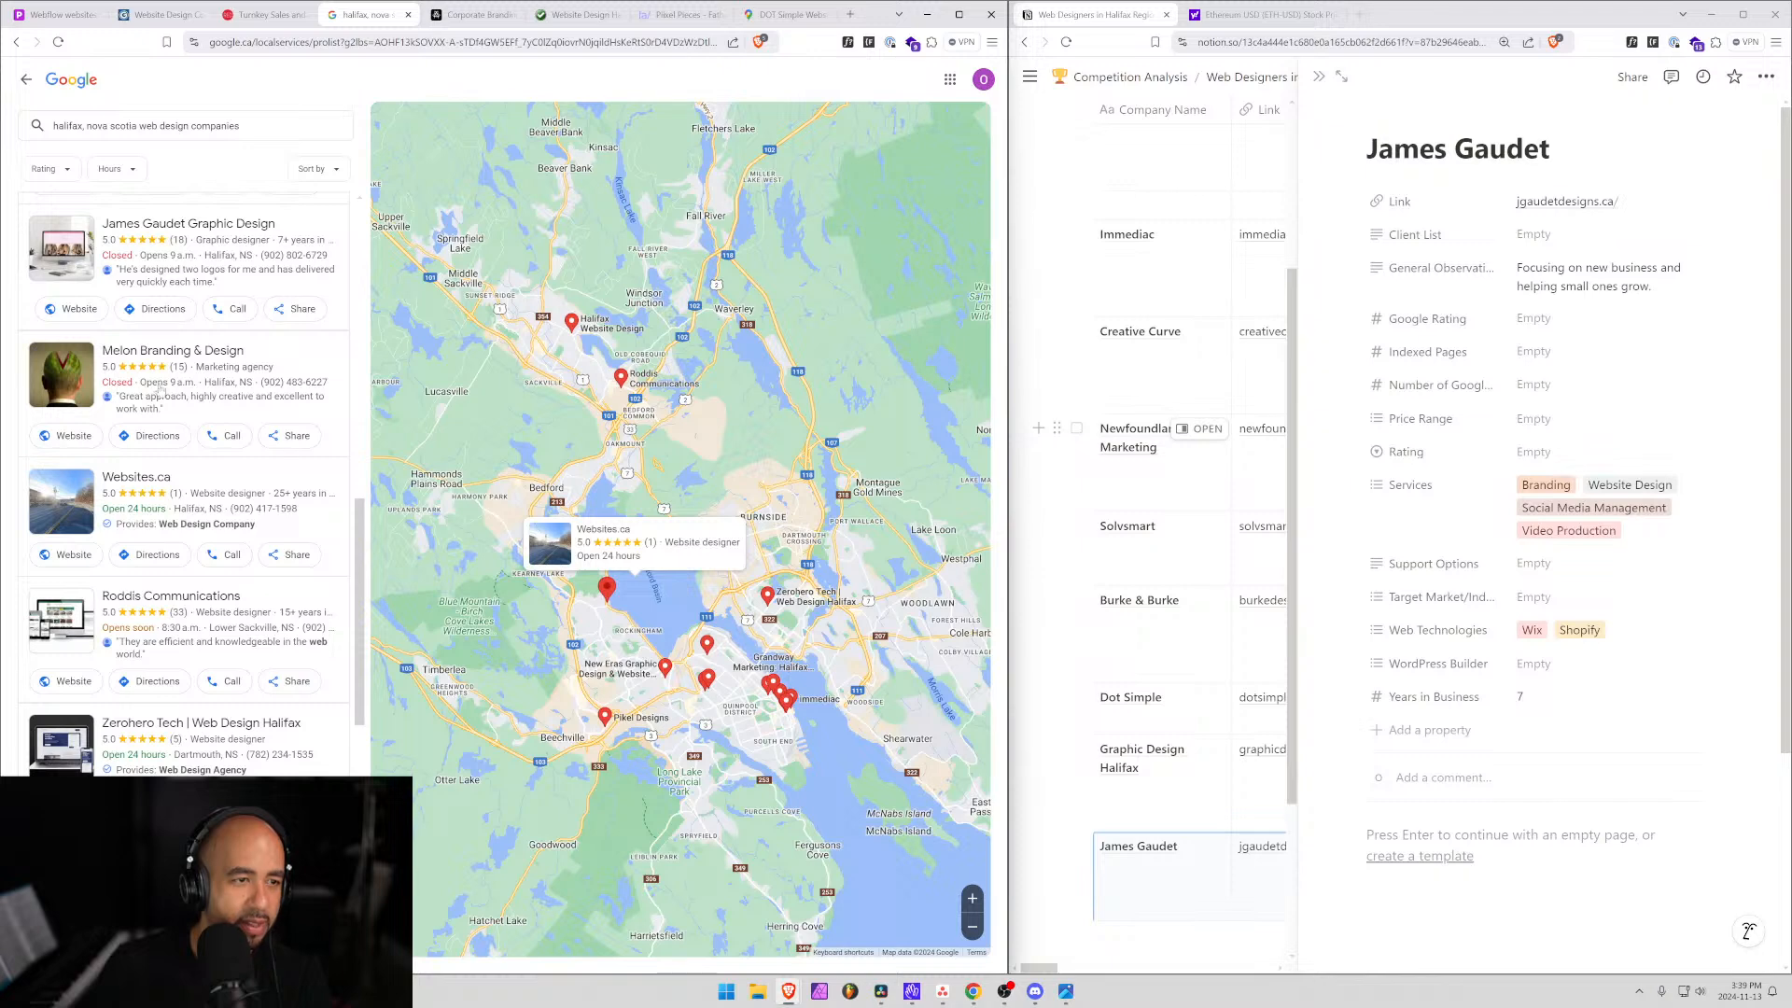
Scroll the Maps results to Antimatter Creative Labs' listing showing 5.0 stars from 39 reviews.
scroll(150, 417, up, 5)
scroll(149, 523, down, 5)
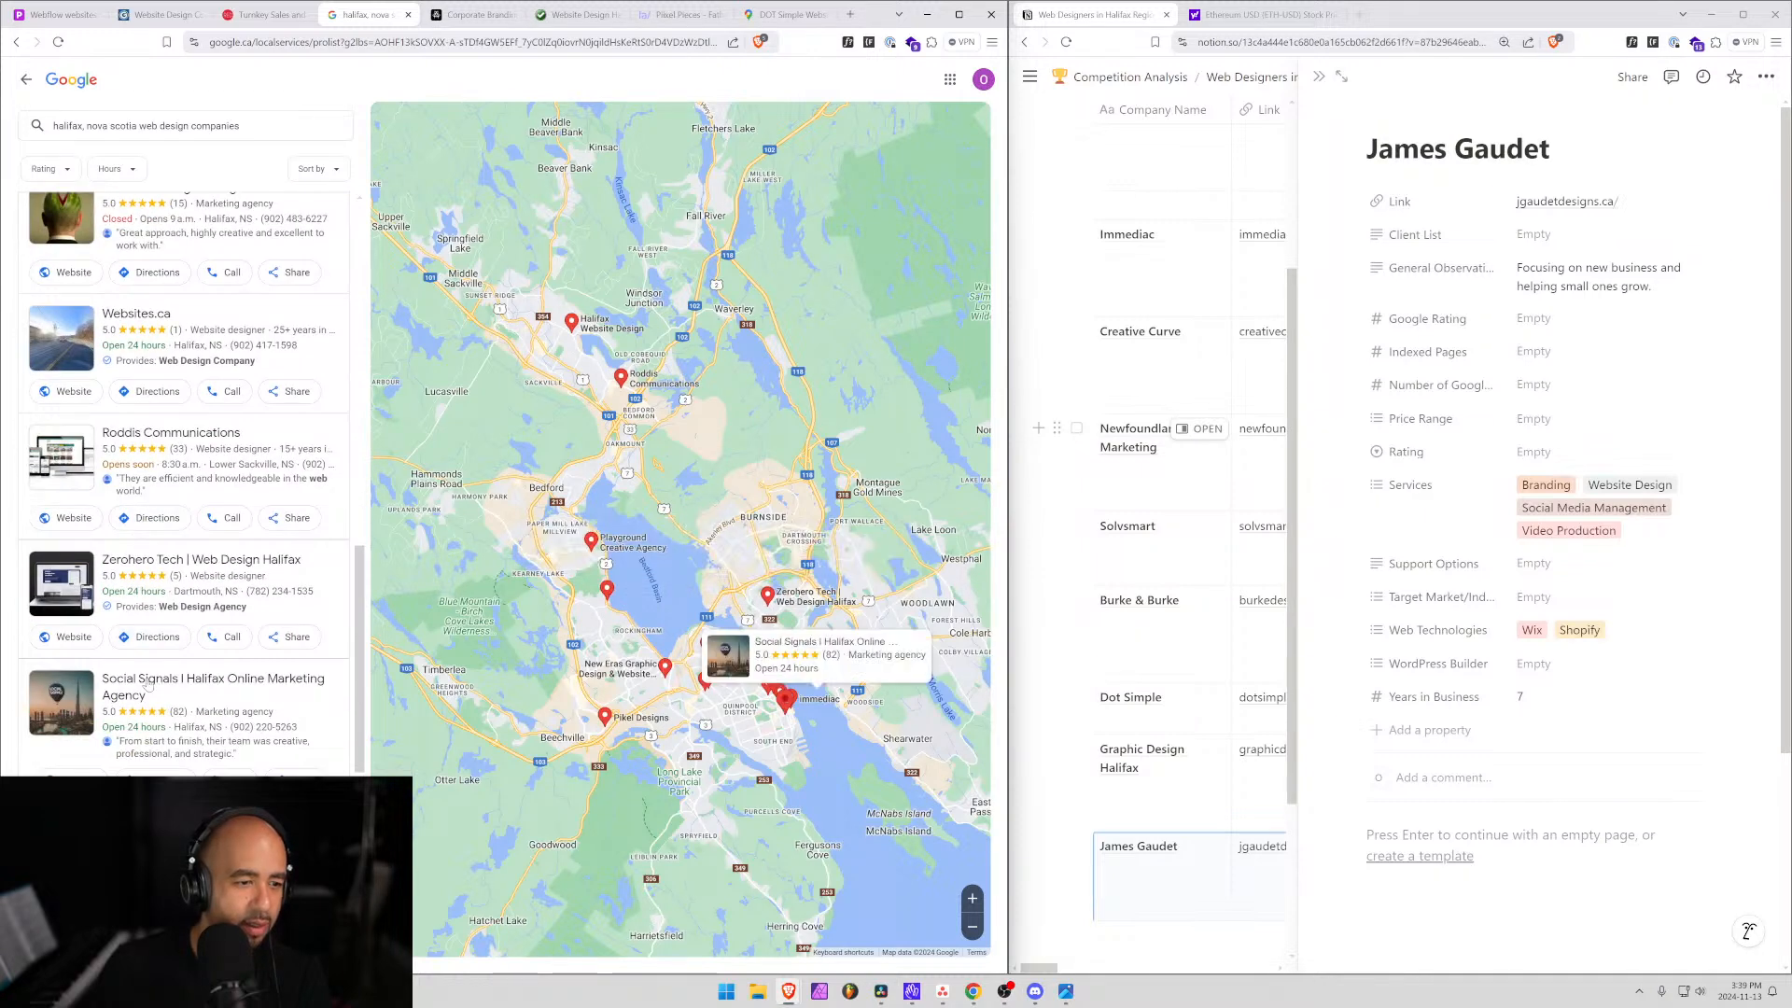
scroll(150, 709, down, 2)
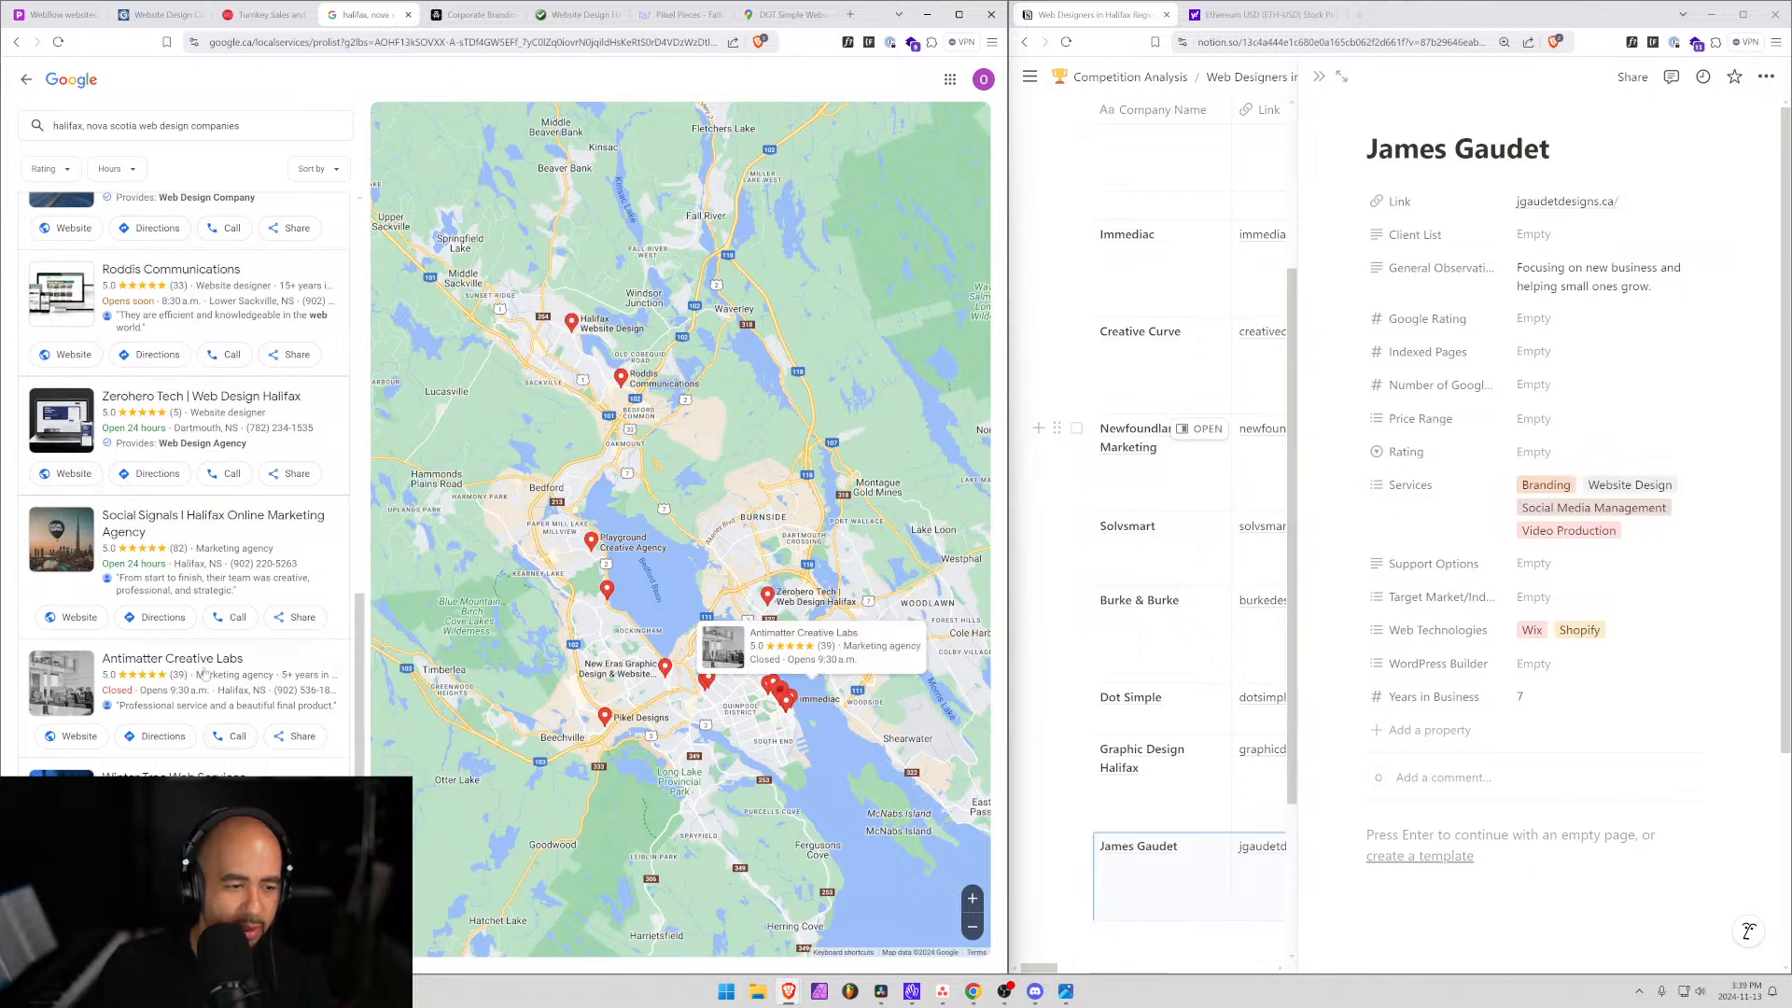
Read the client retention statement on Antimatter's branding page, then switch to the Website Design Halifax site.
click(474, 15)
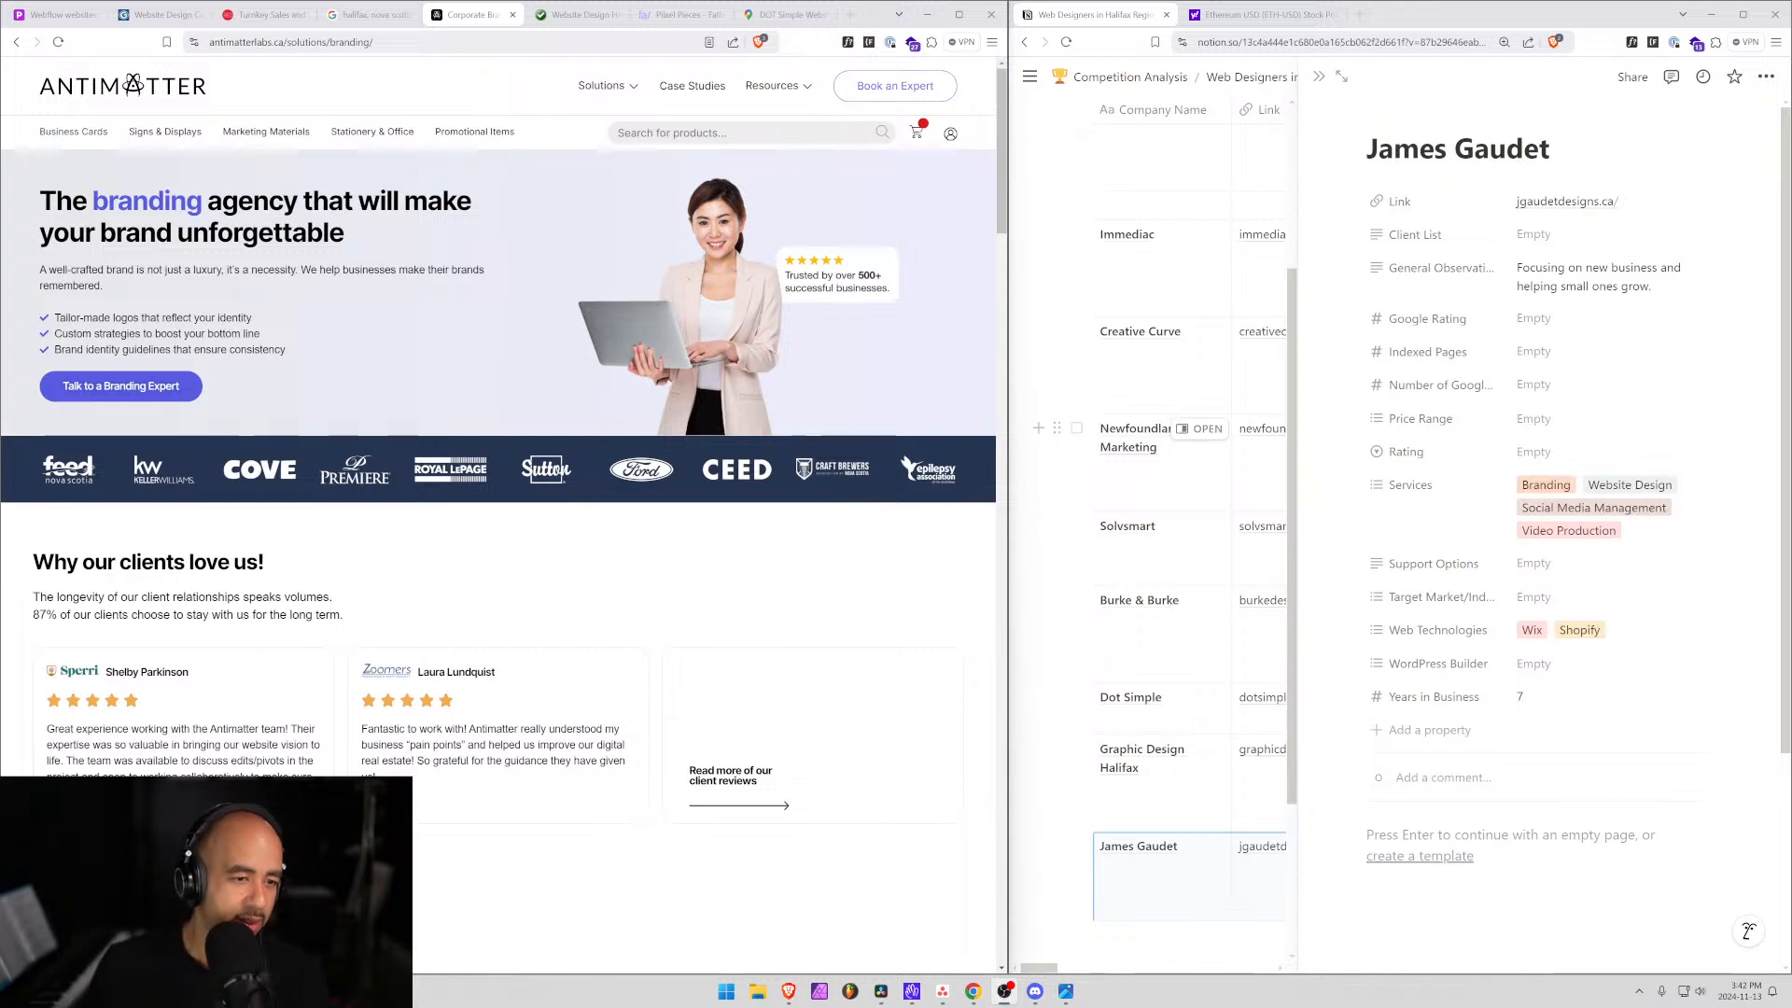
drag(342, 614, 32, 597)
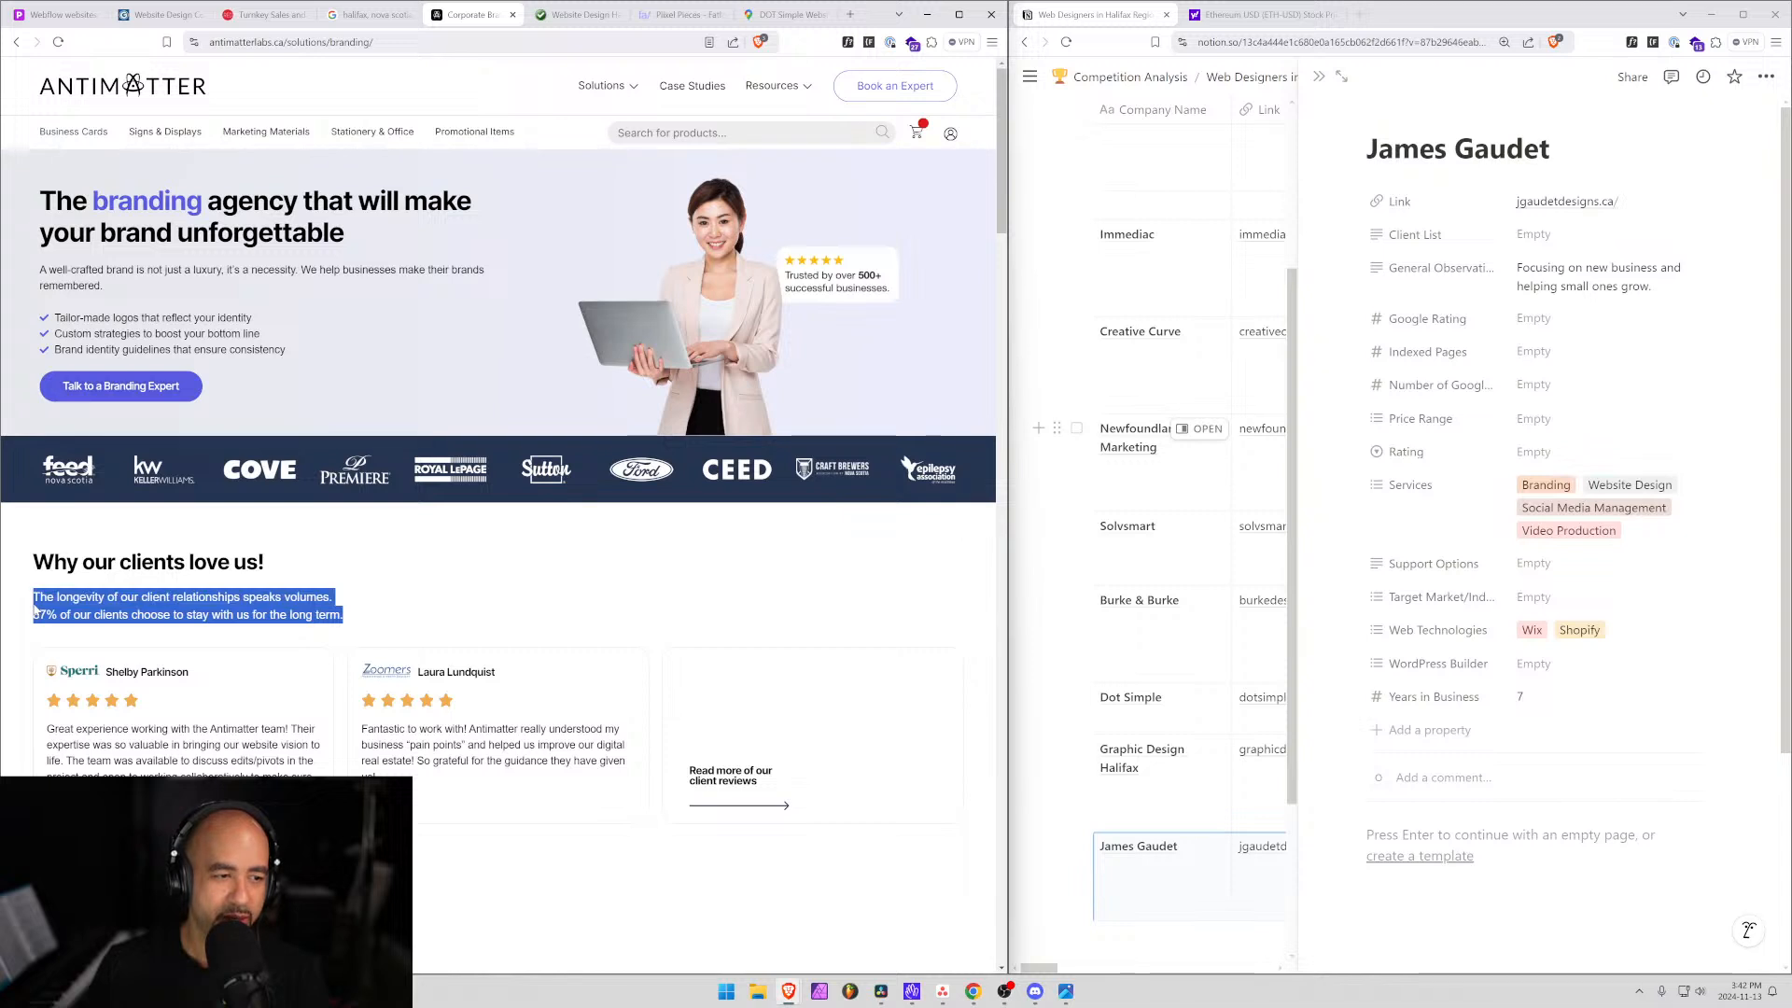
click(316, 612)
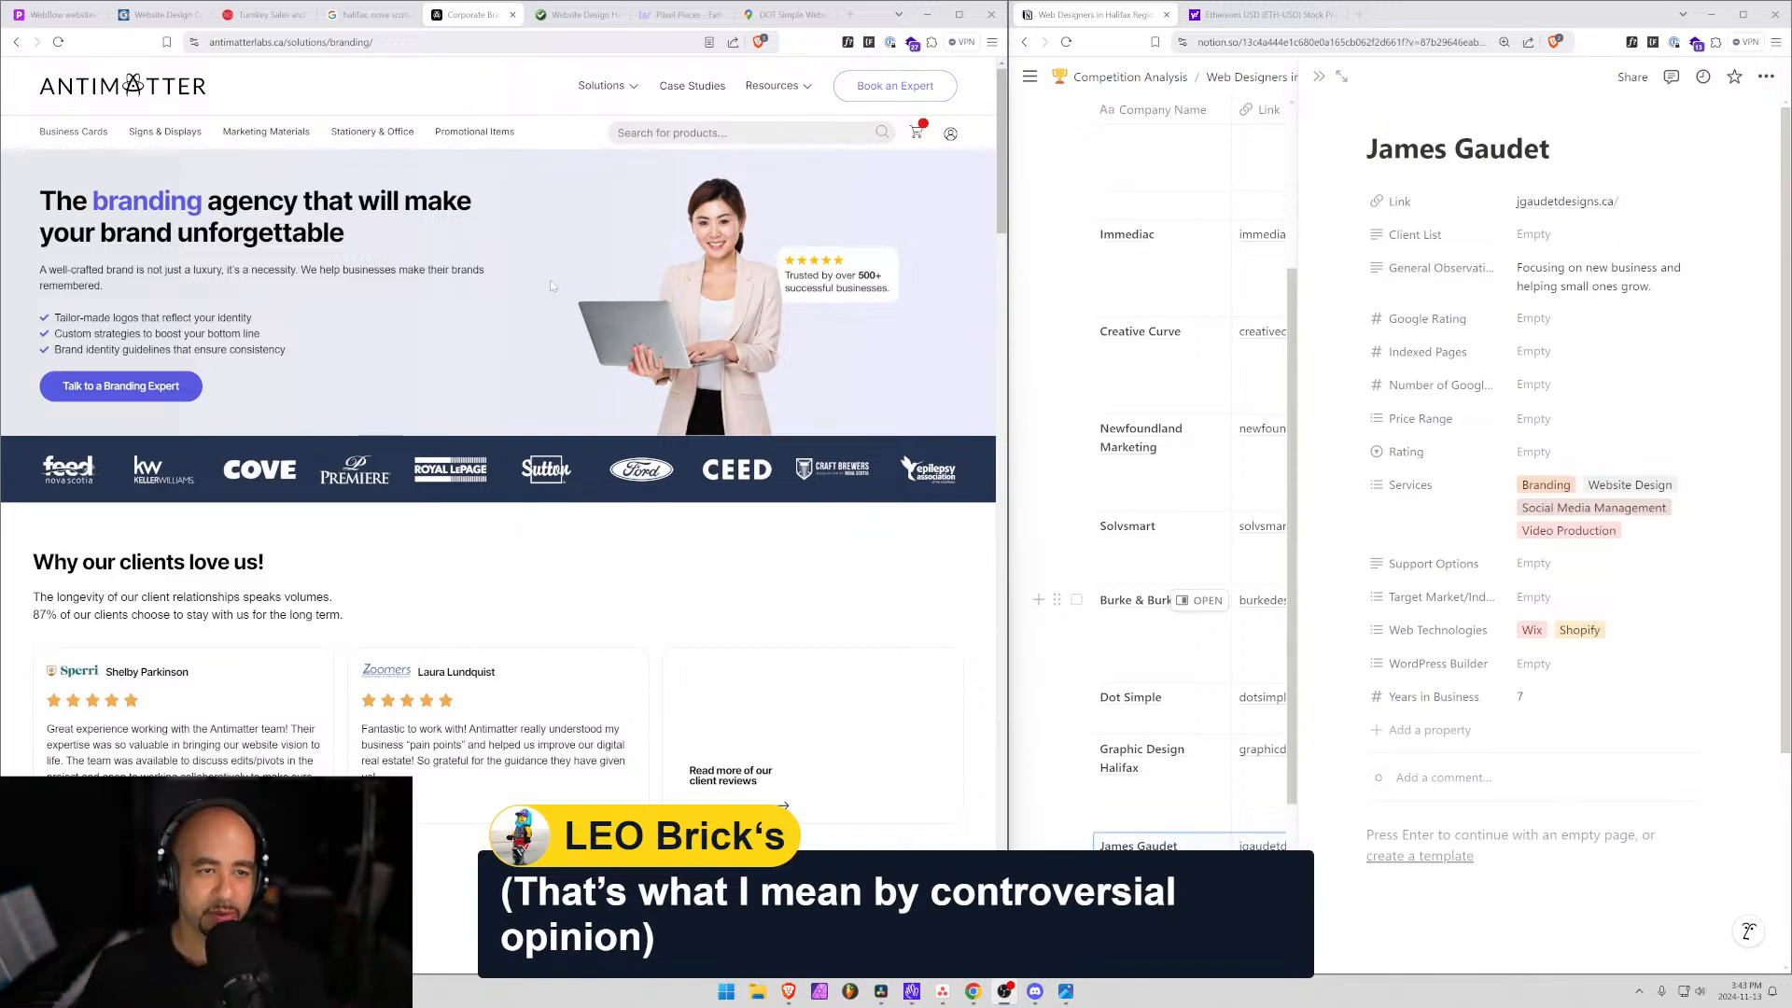
mouse_move(355, 133)
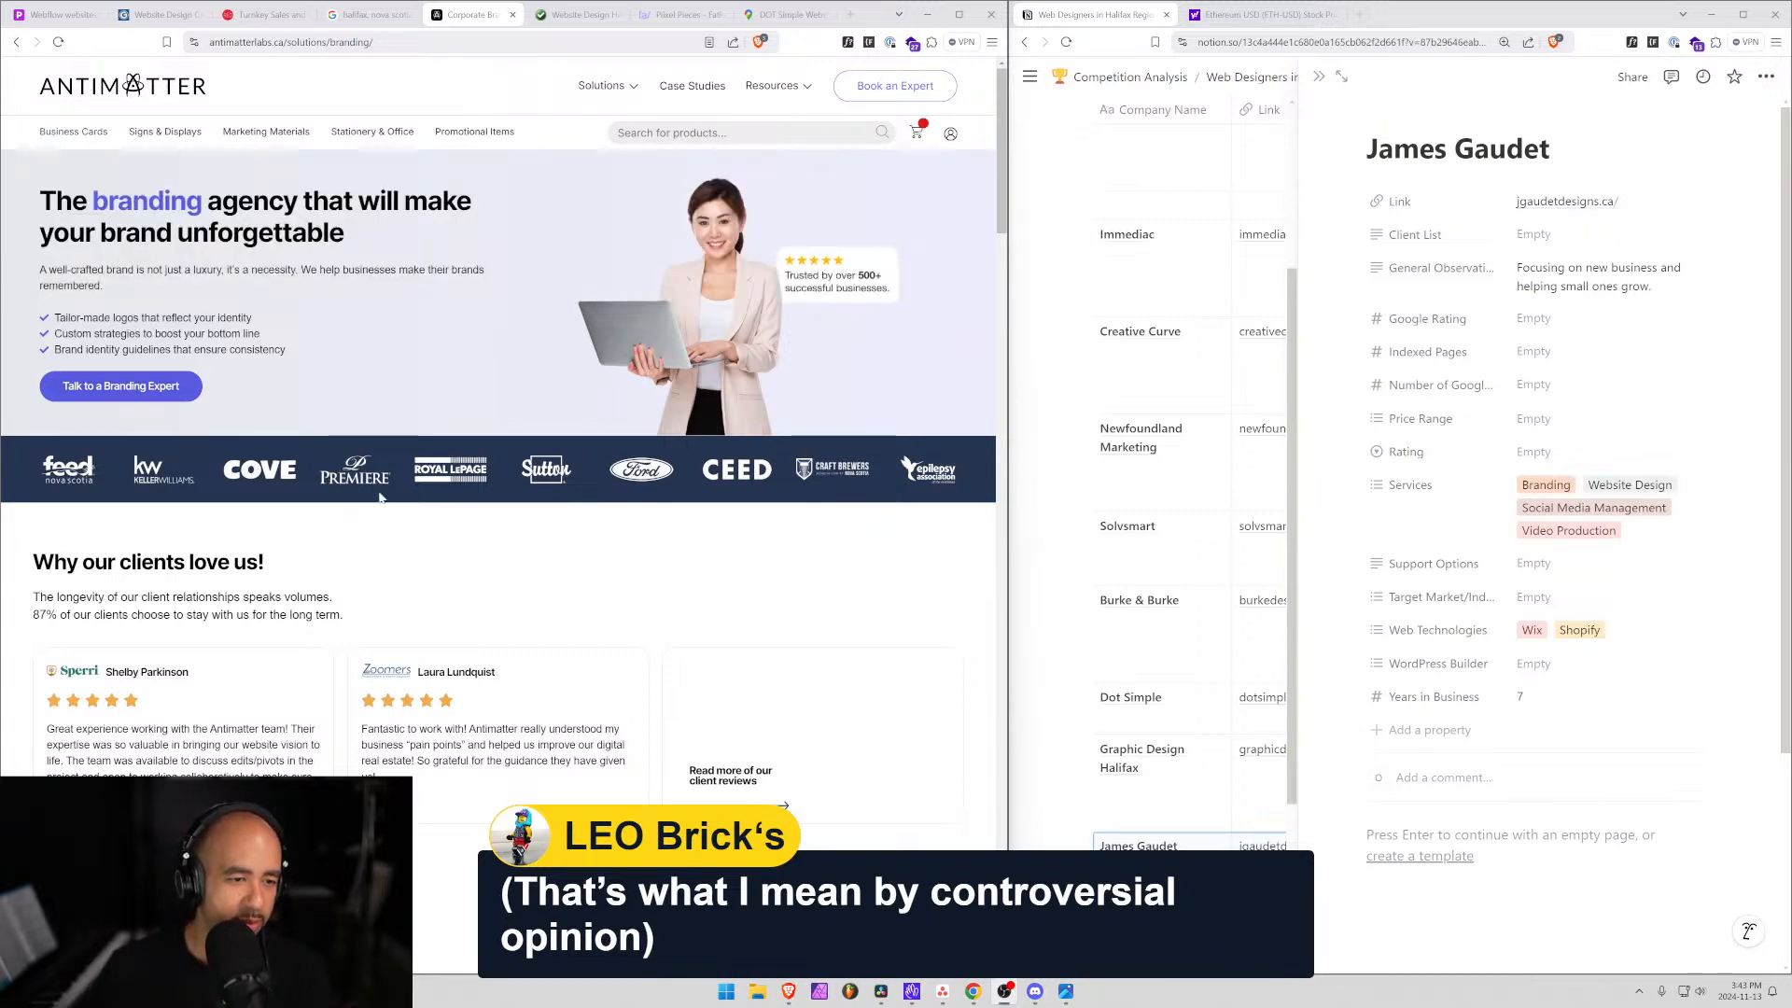
click(573, 14)
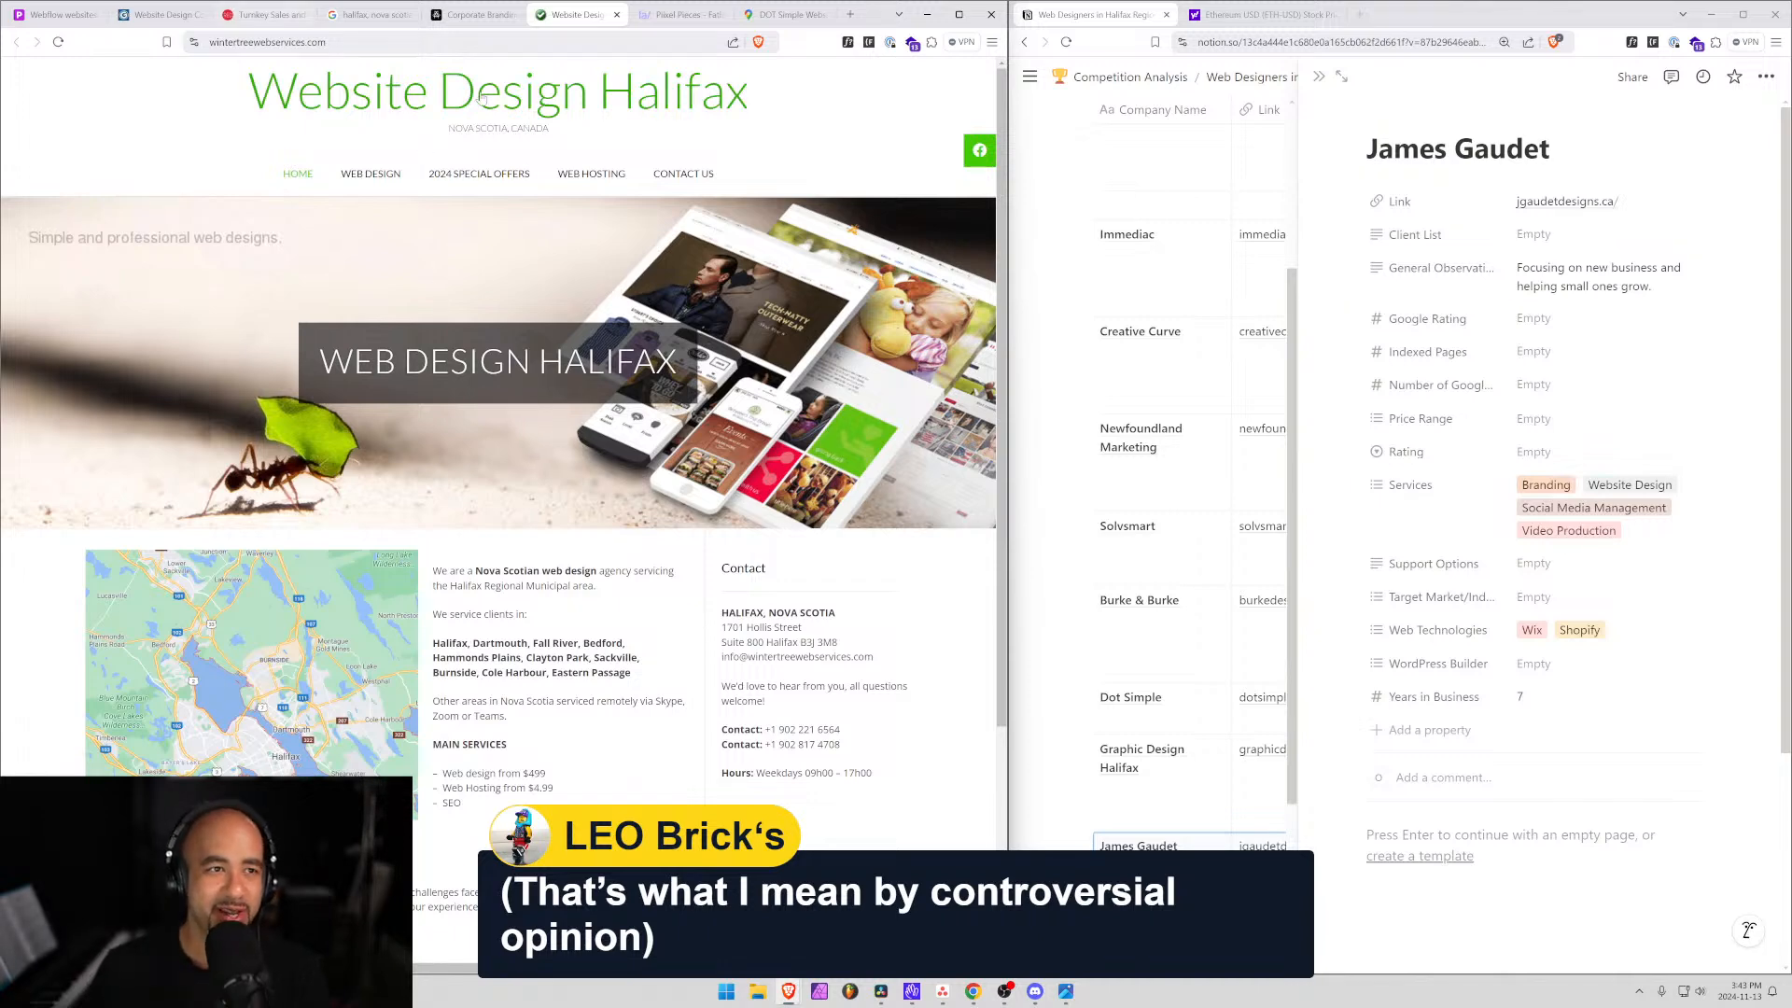
Add a new row named 'Antimatter' to the Web Designers in Halifax Region table.
click(1260, 872)
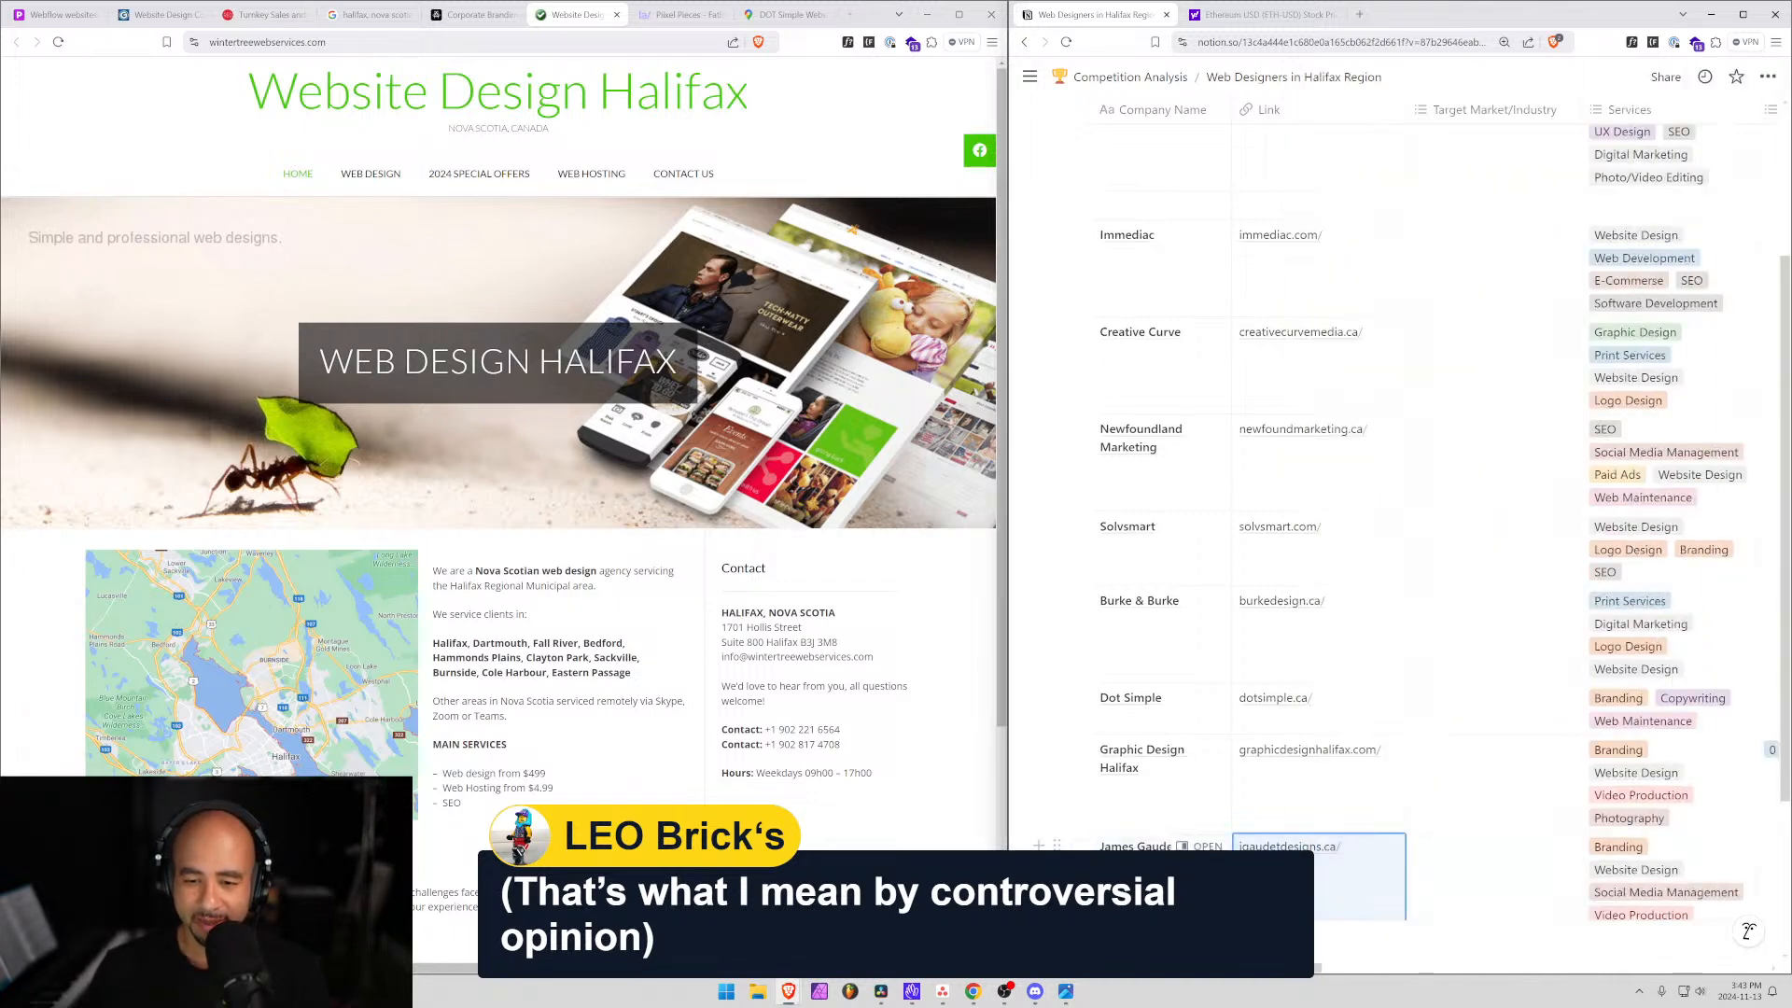
scroll(1251, 868, down, 3)
click(1162, 747)
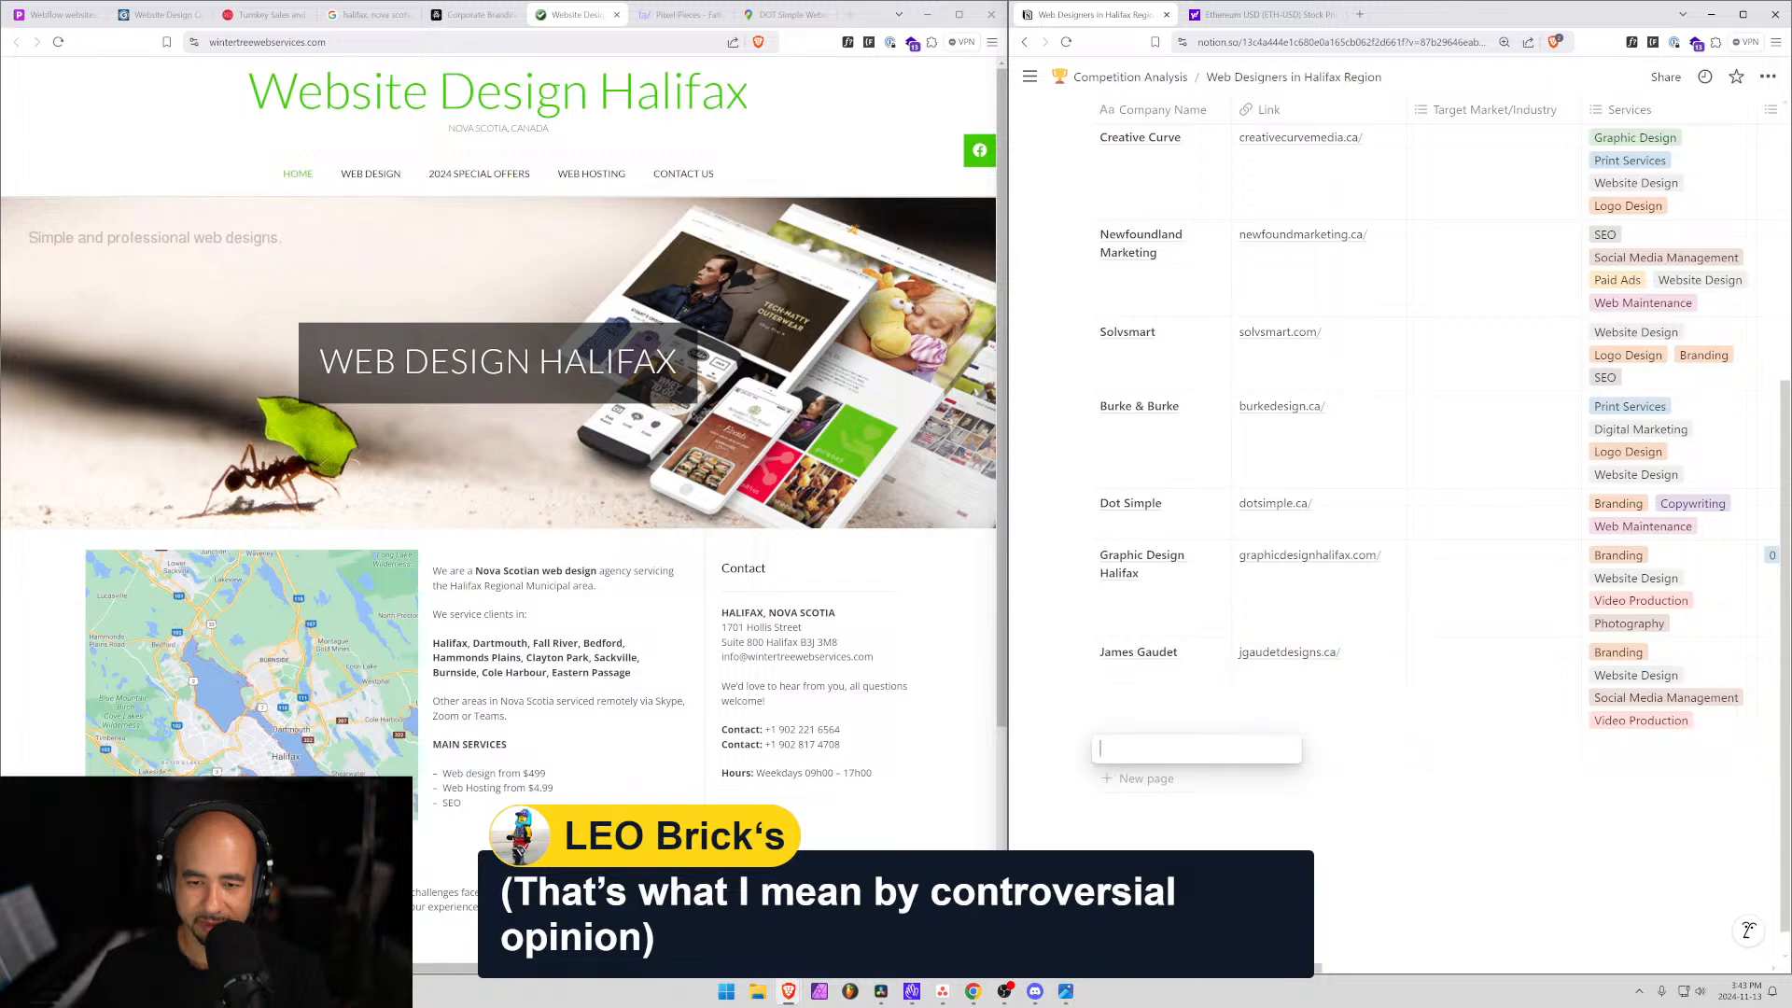
click(457, 14)
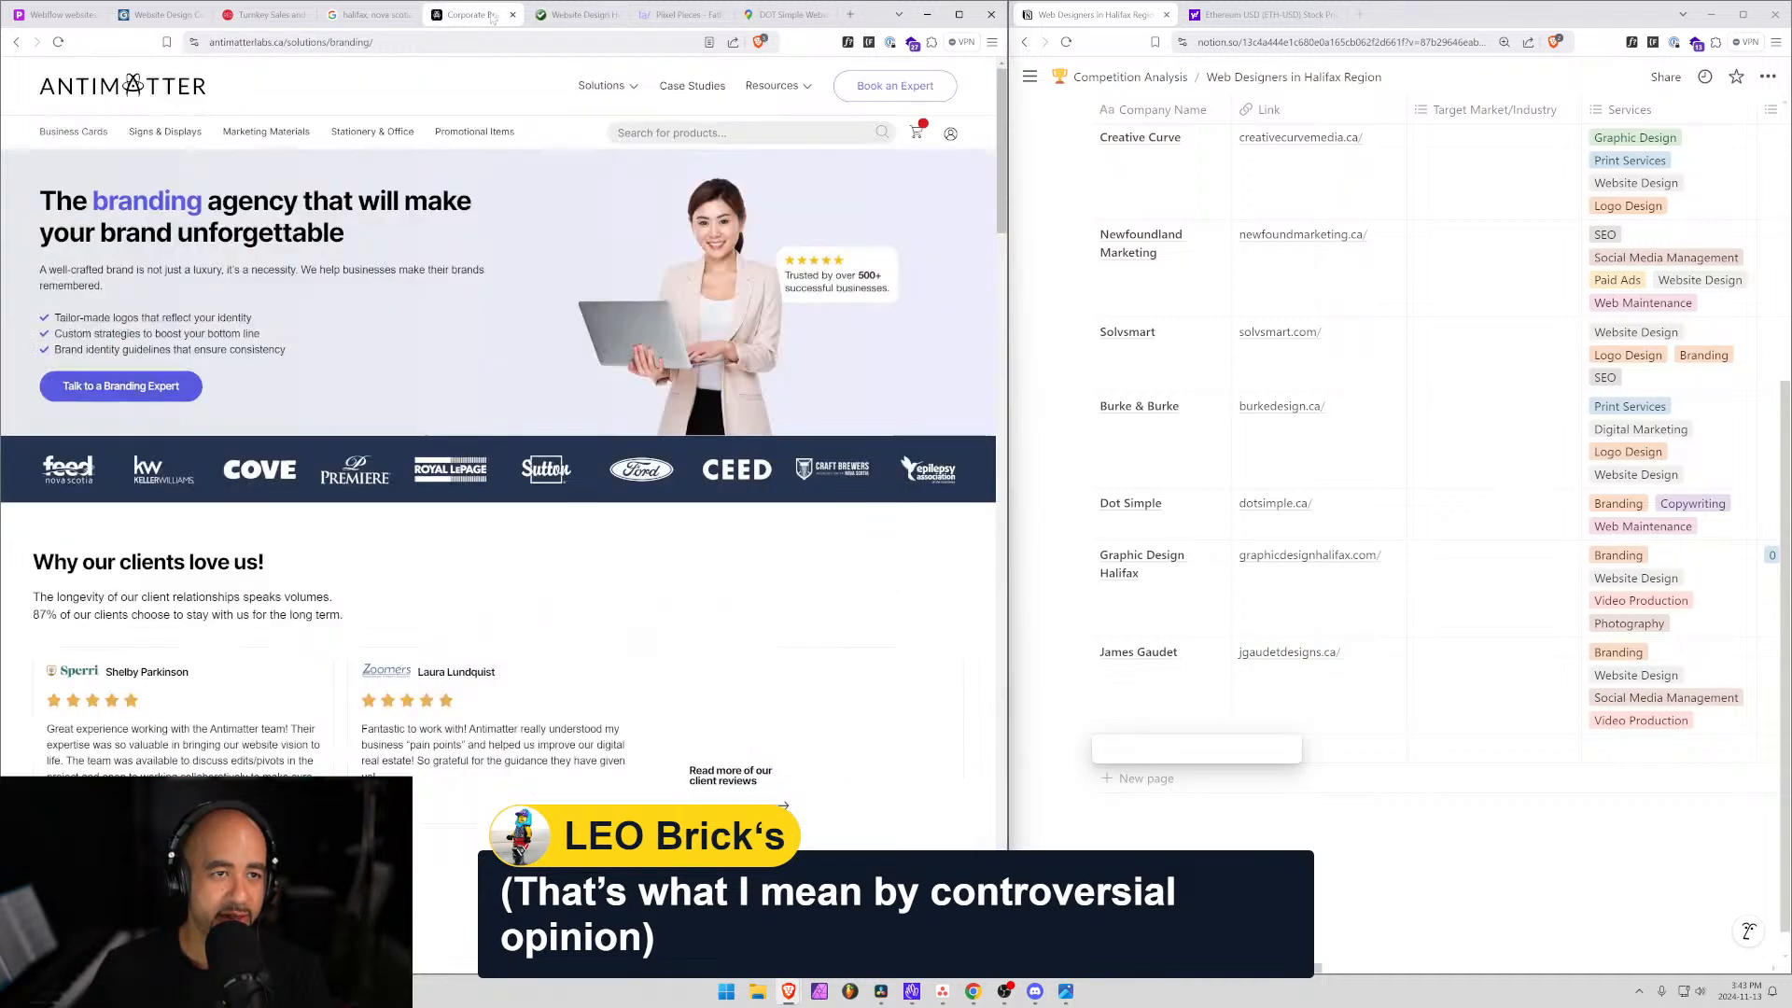
click(1134, 740)
text(Ani)
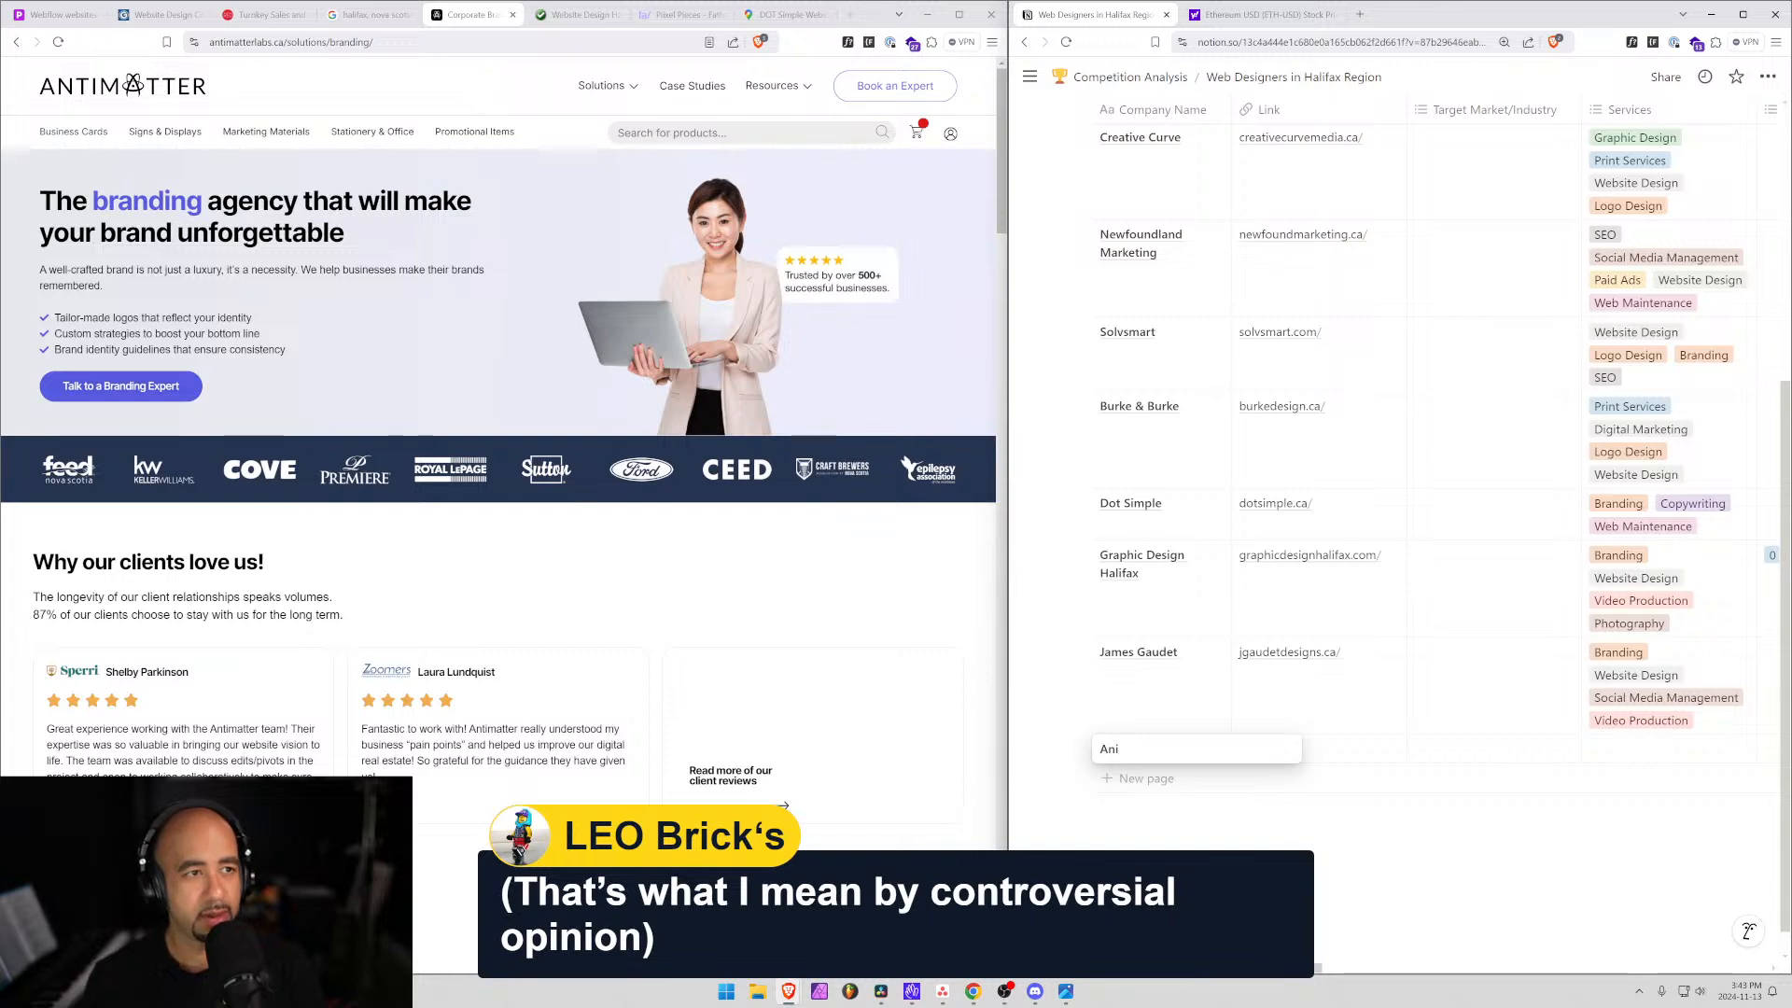
text(tma)
key(BackSpace)
key(BackSpace)
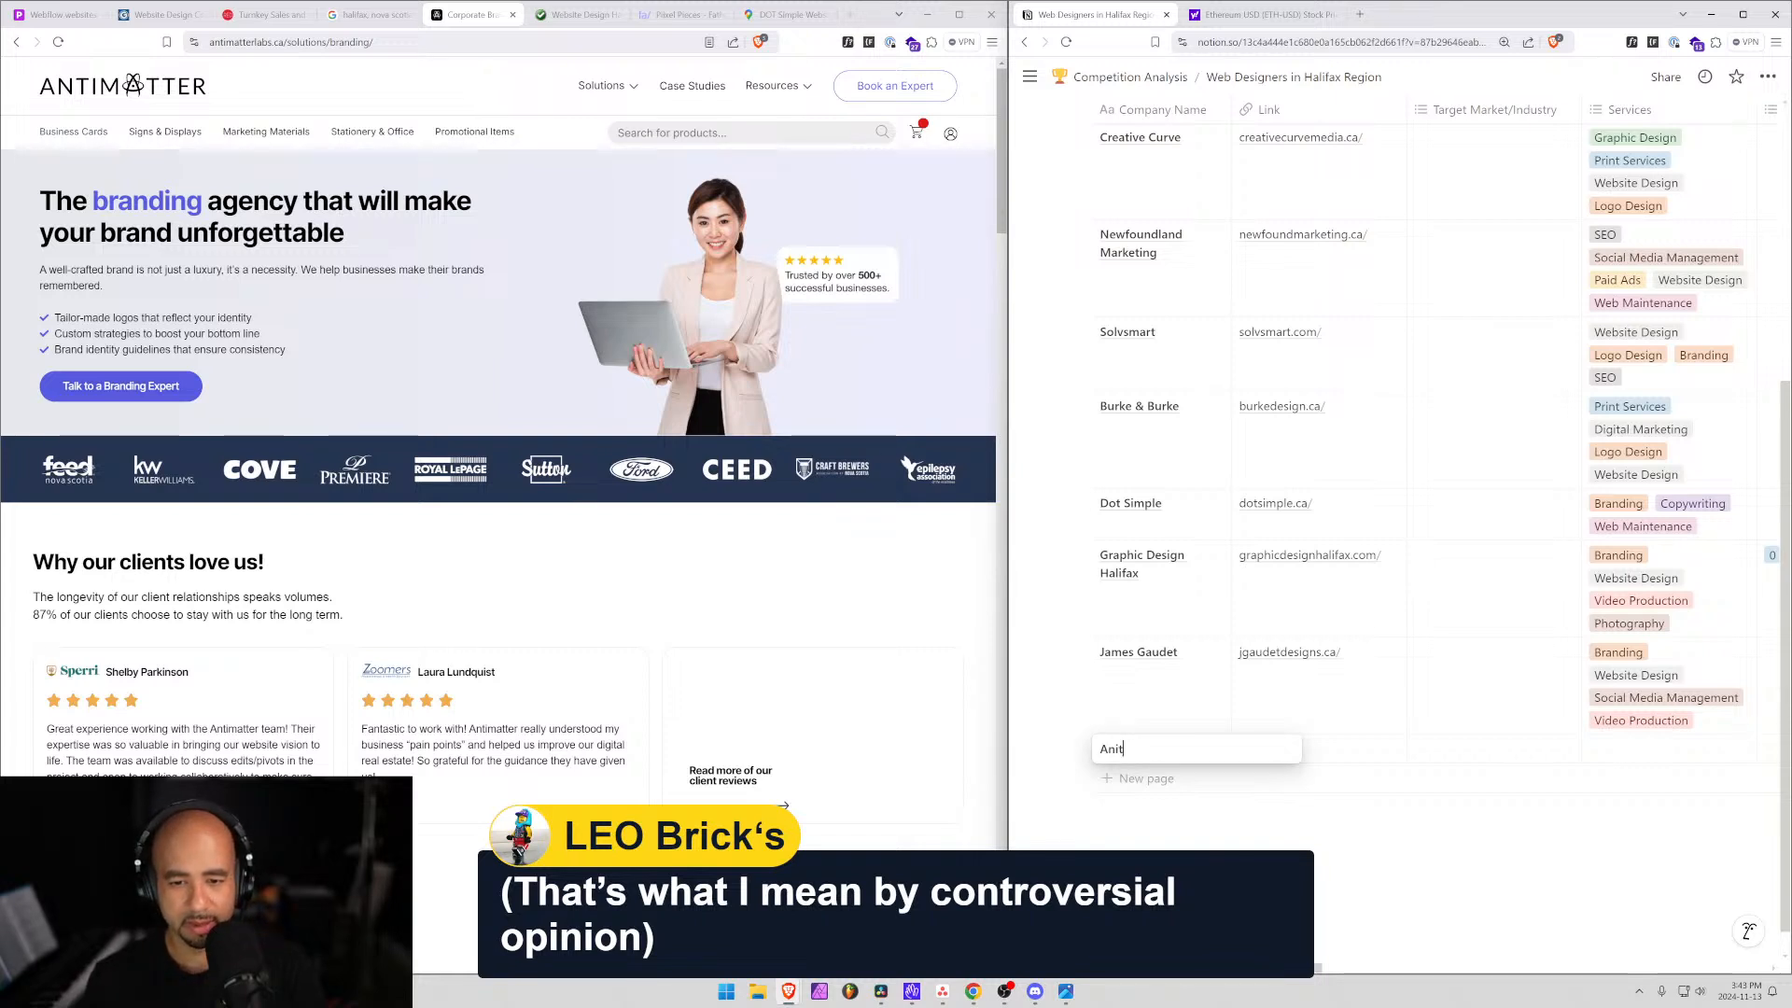
text(matter)
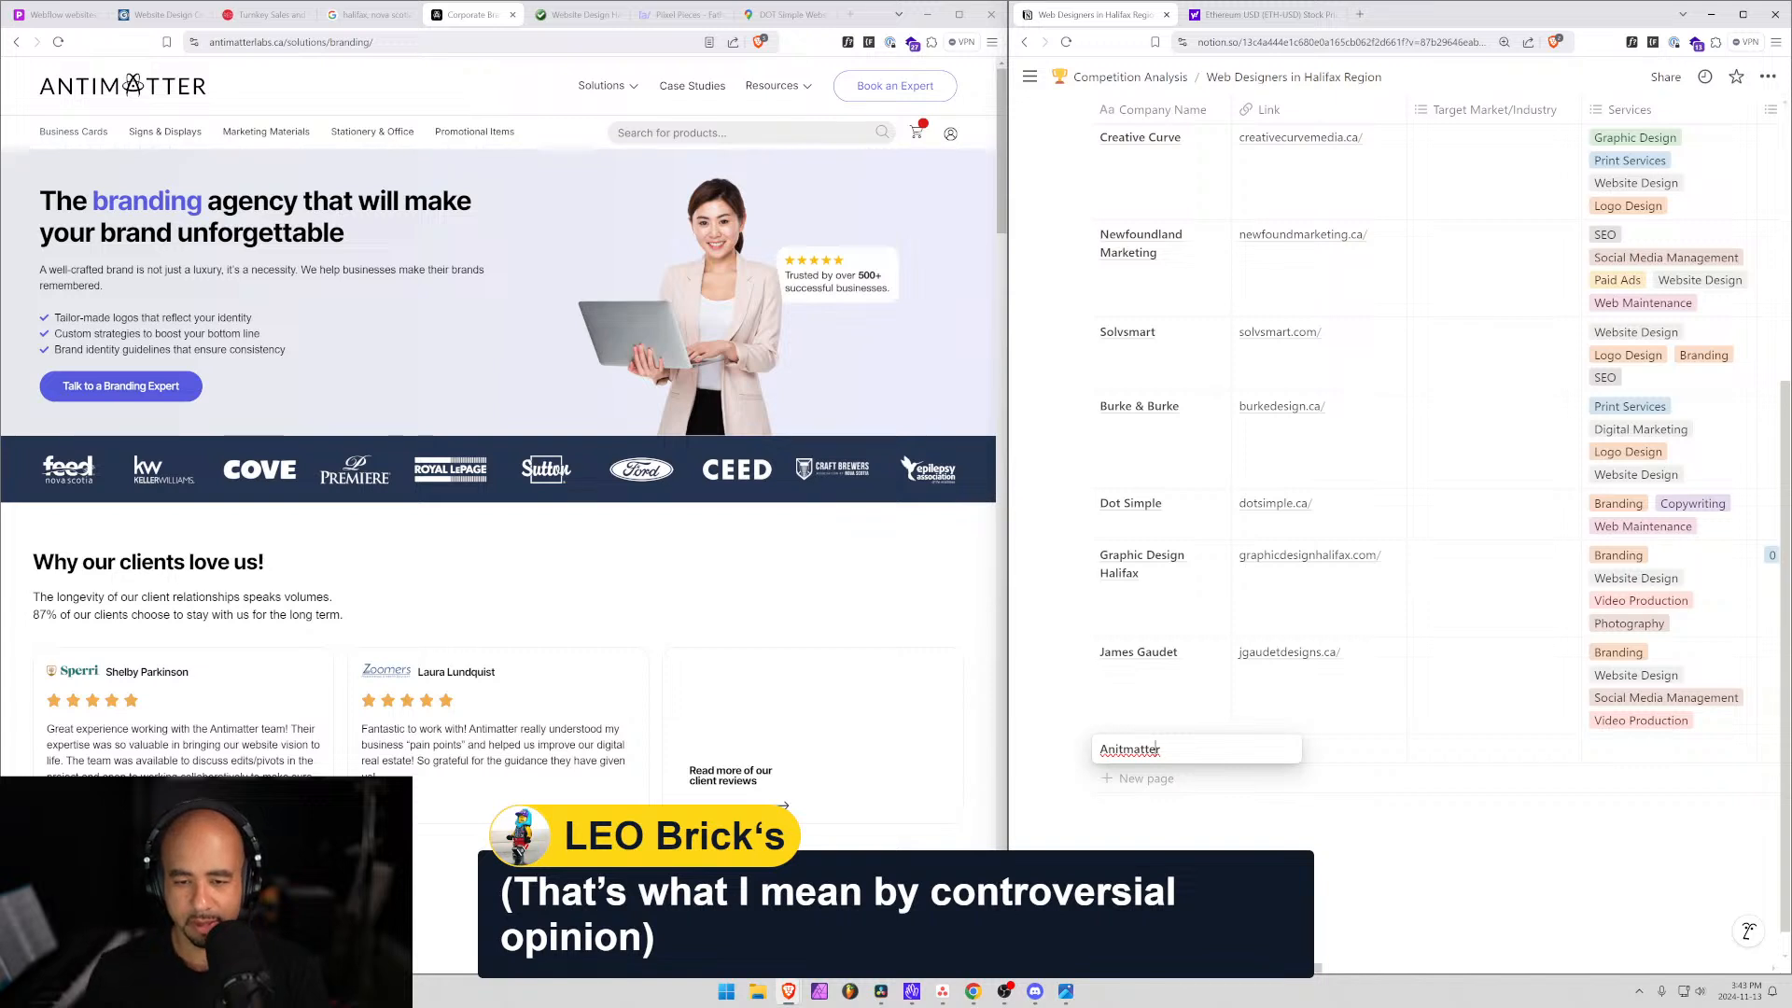
click(1118, 749)
key(BackSpace)
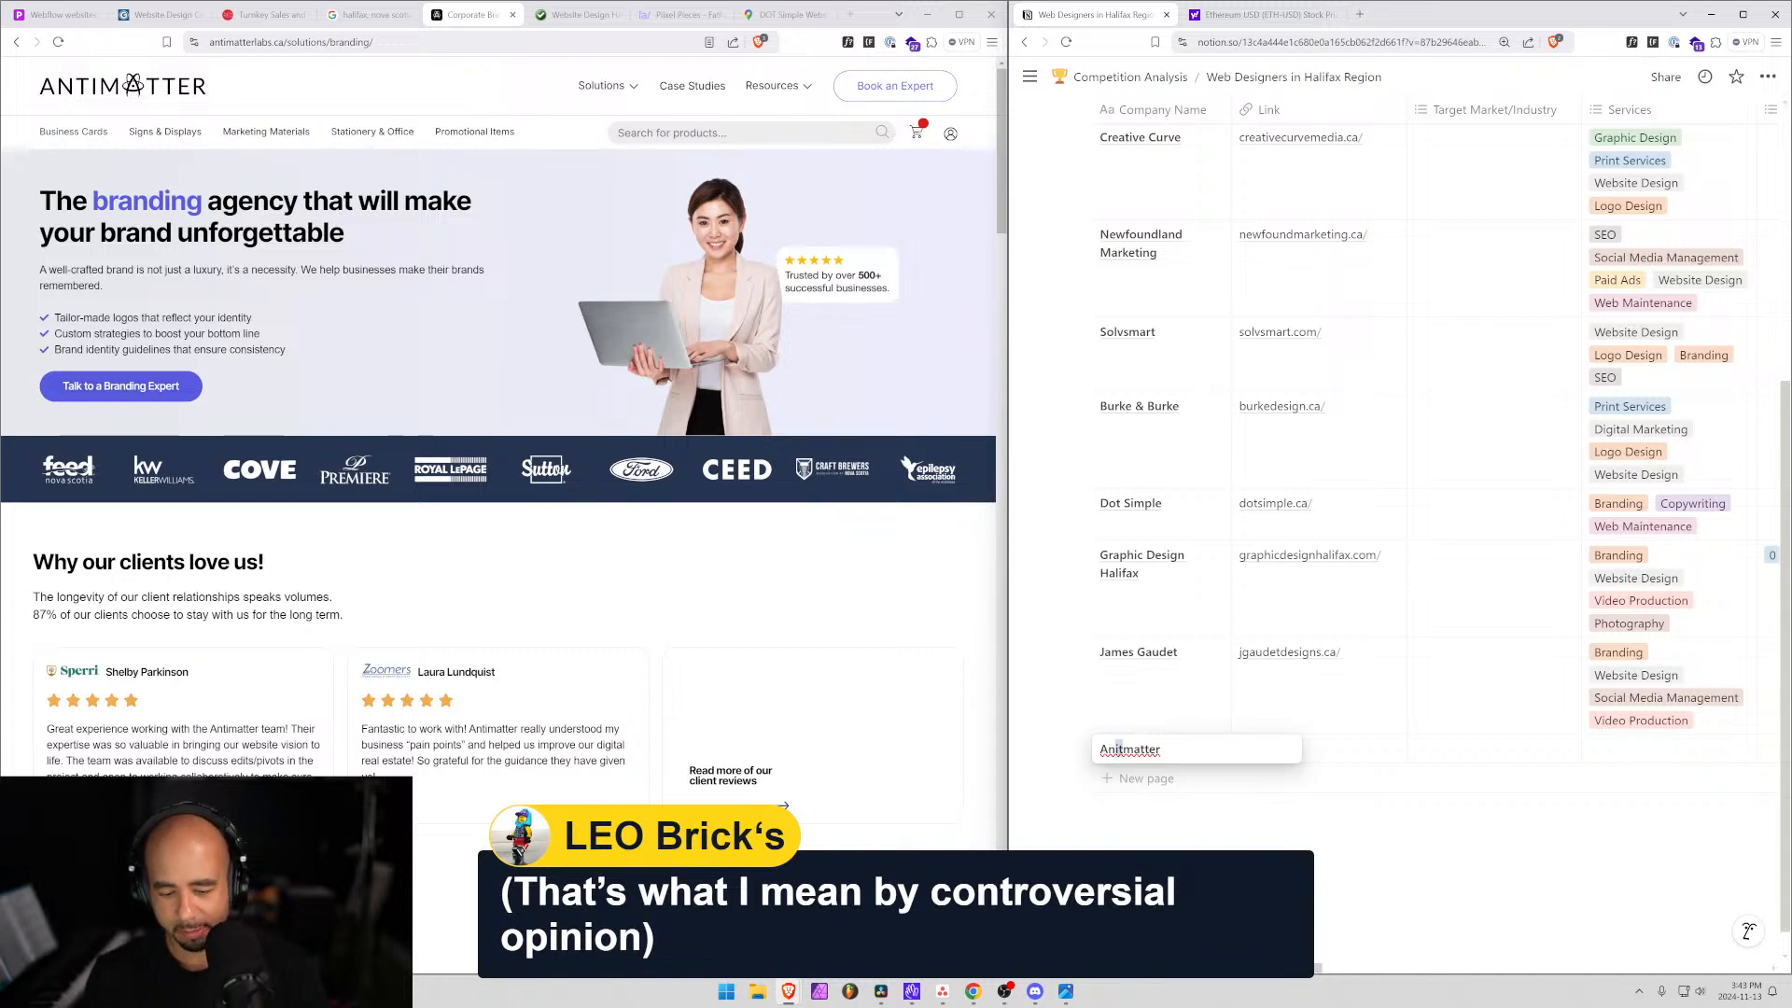
key(Right)
text(i)
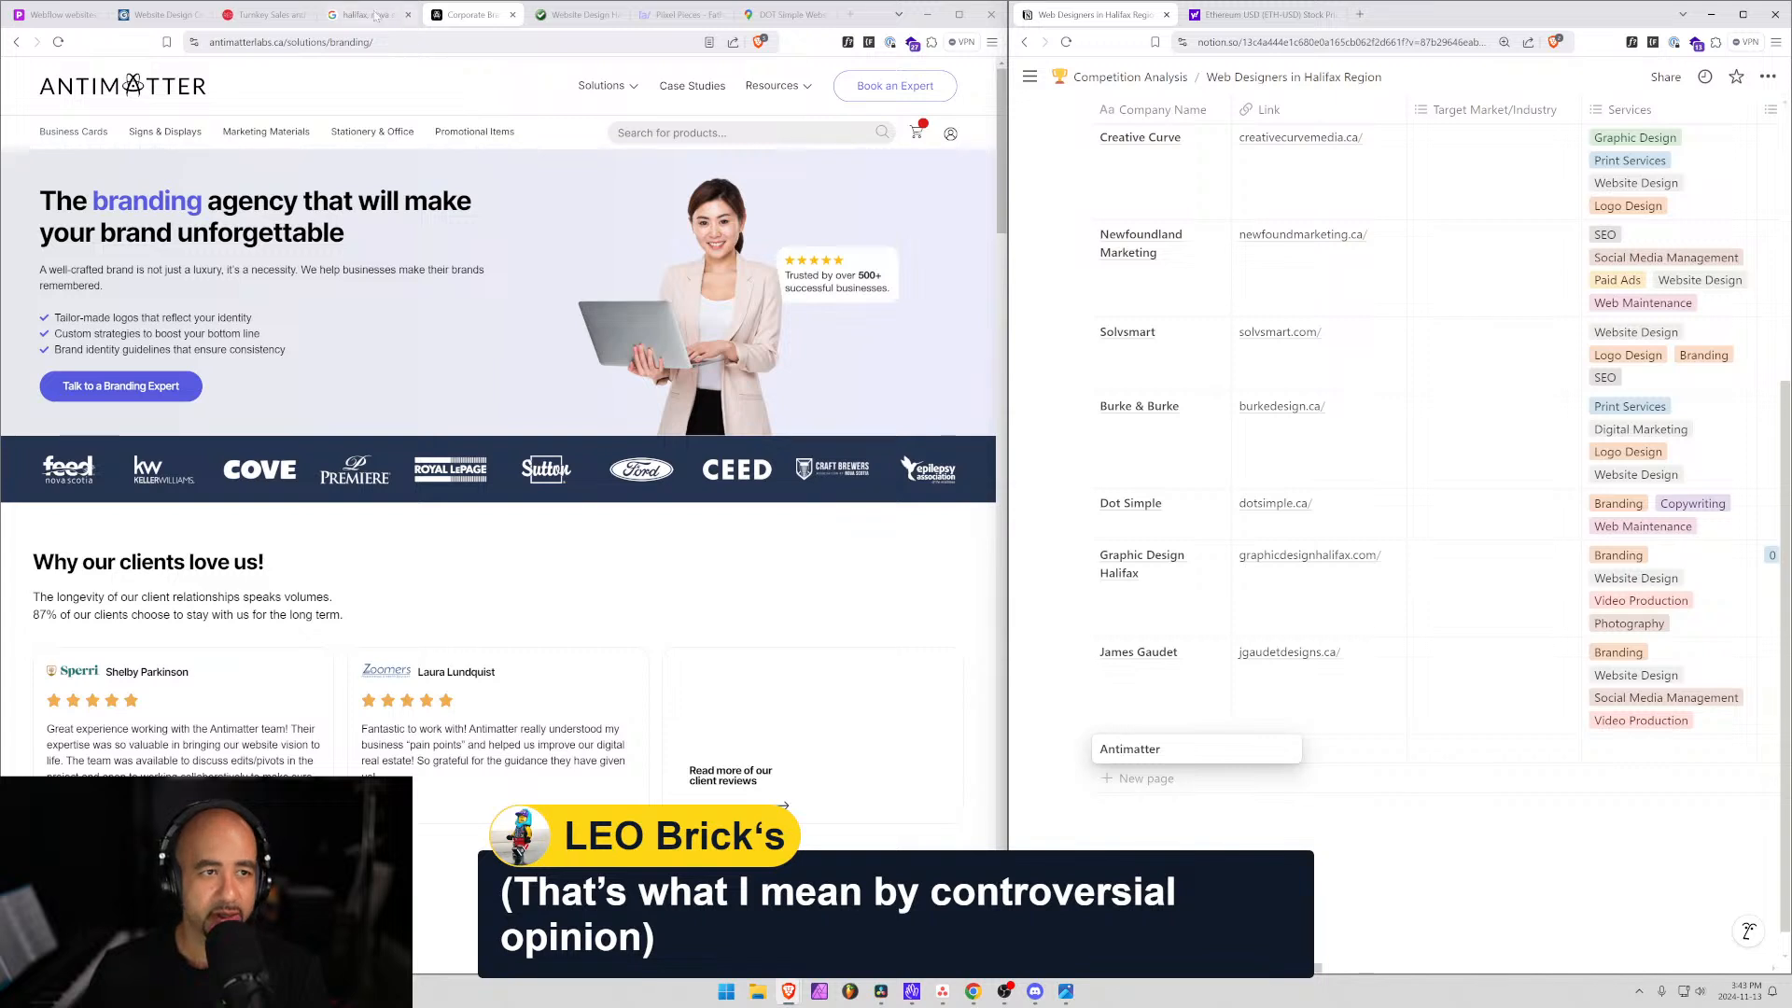
Copy antimatterlabs.ca/ from the browser and paste it into the Antimatter row's Link cell.
drag(316, 42, 74, 40)
key(ctrl+c)
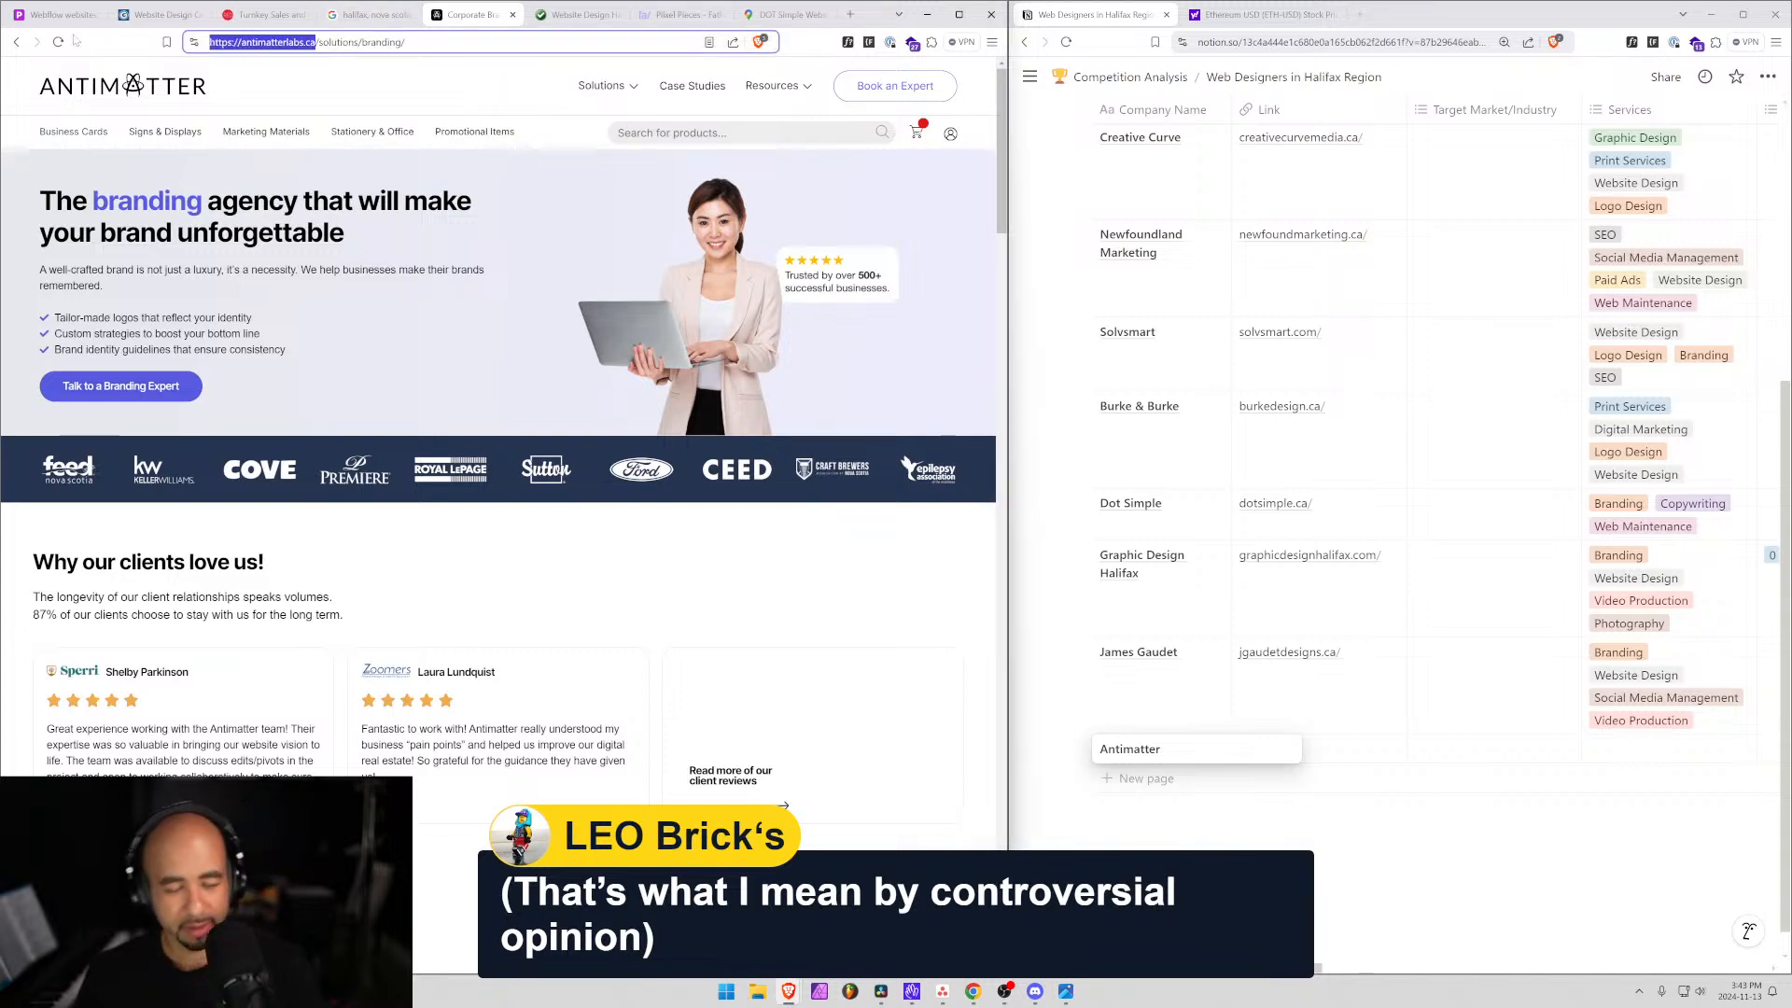
click(1352, 754)
click(1352, 755)
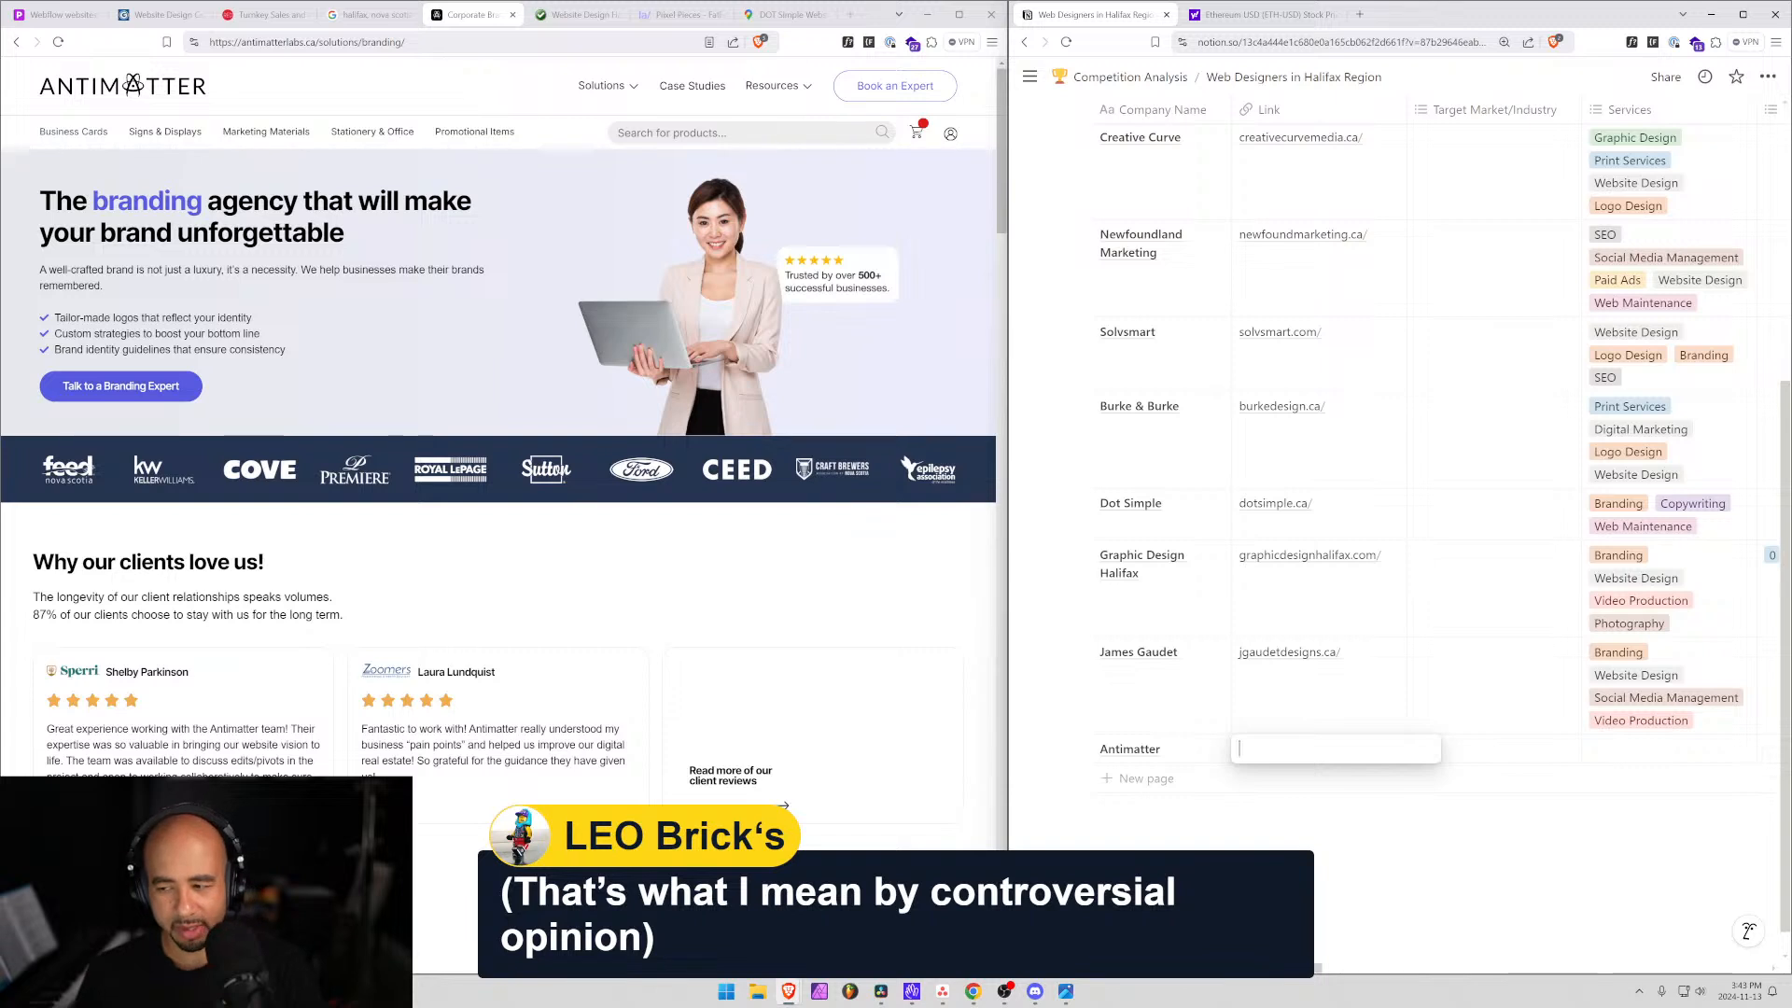
key(ctrl+v)
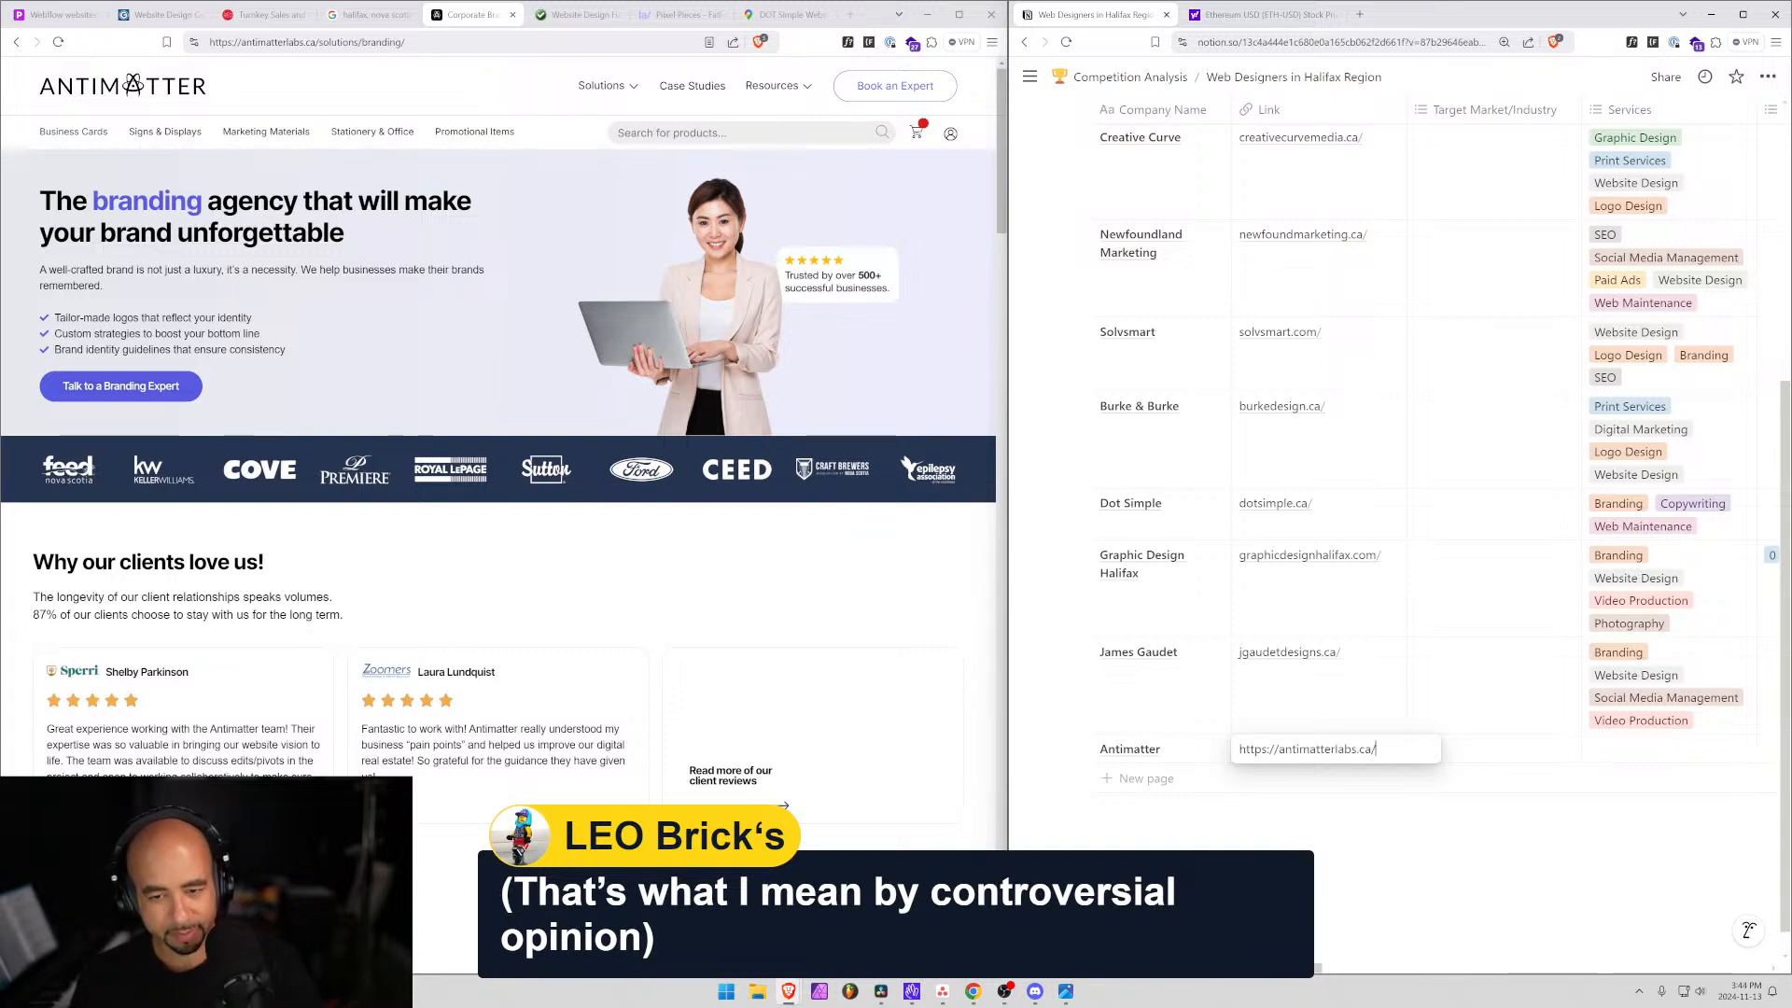
key(Return)
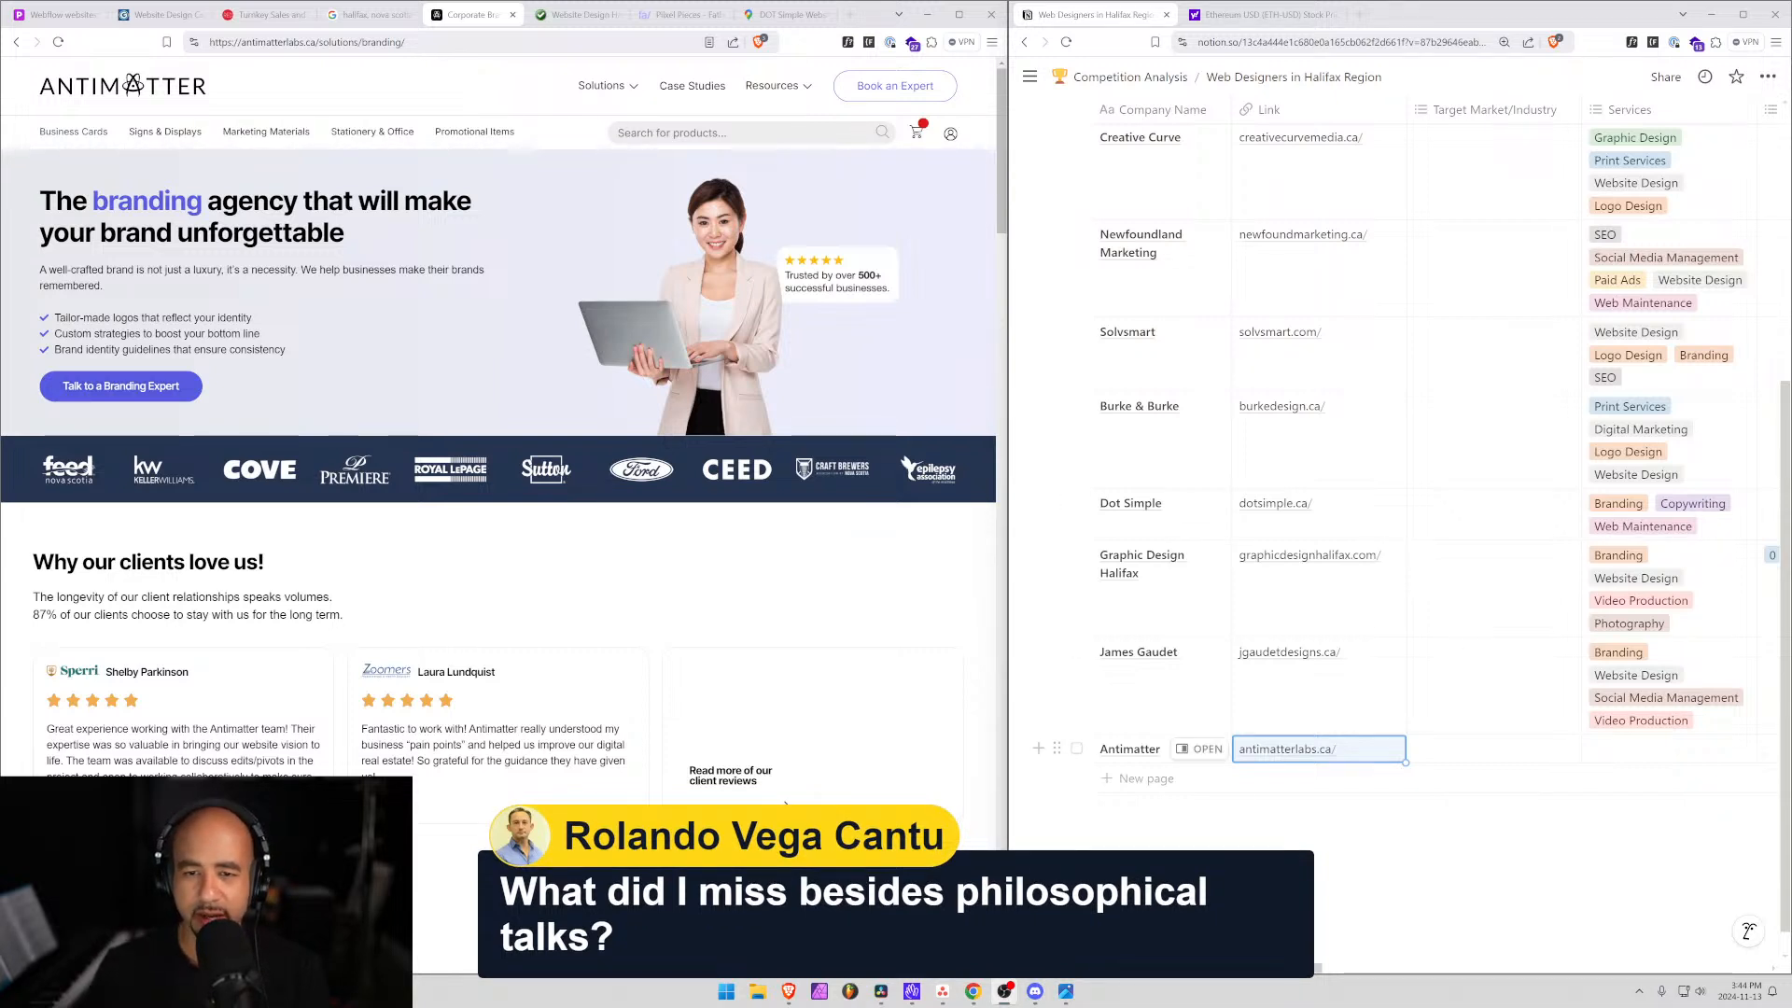
mouse_move(74, 131)
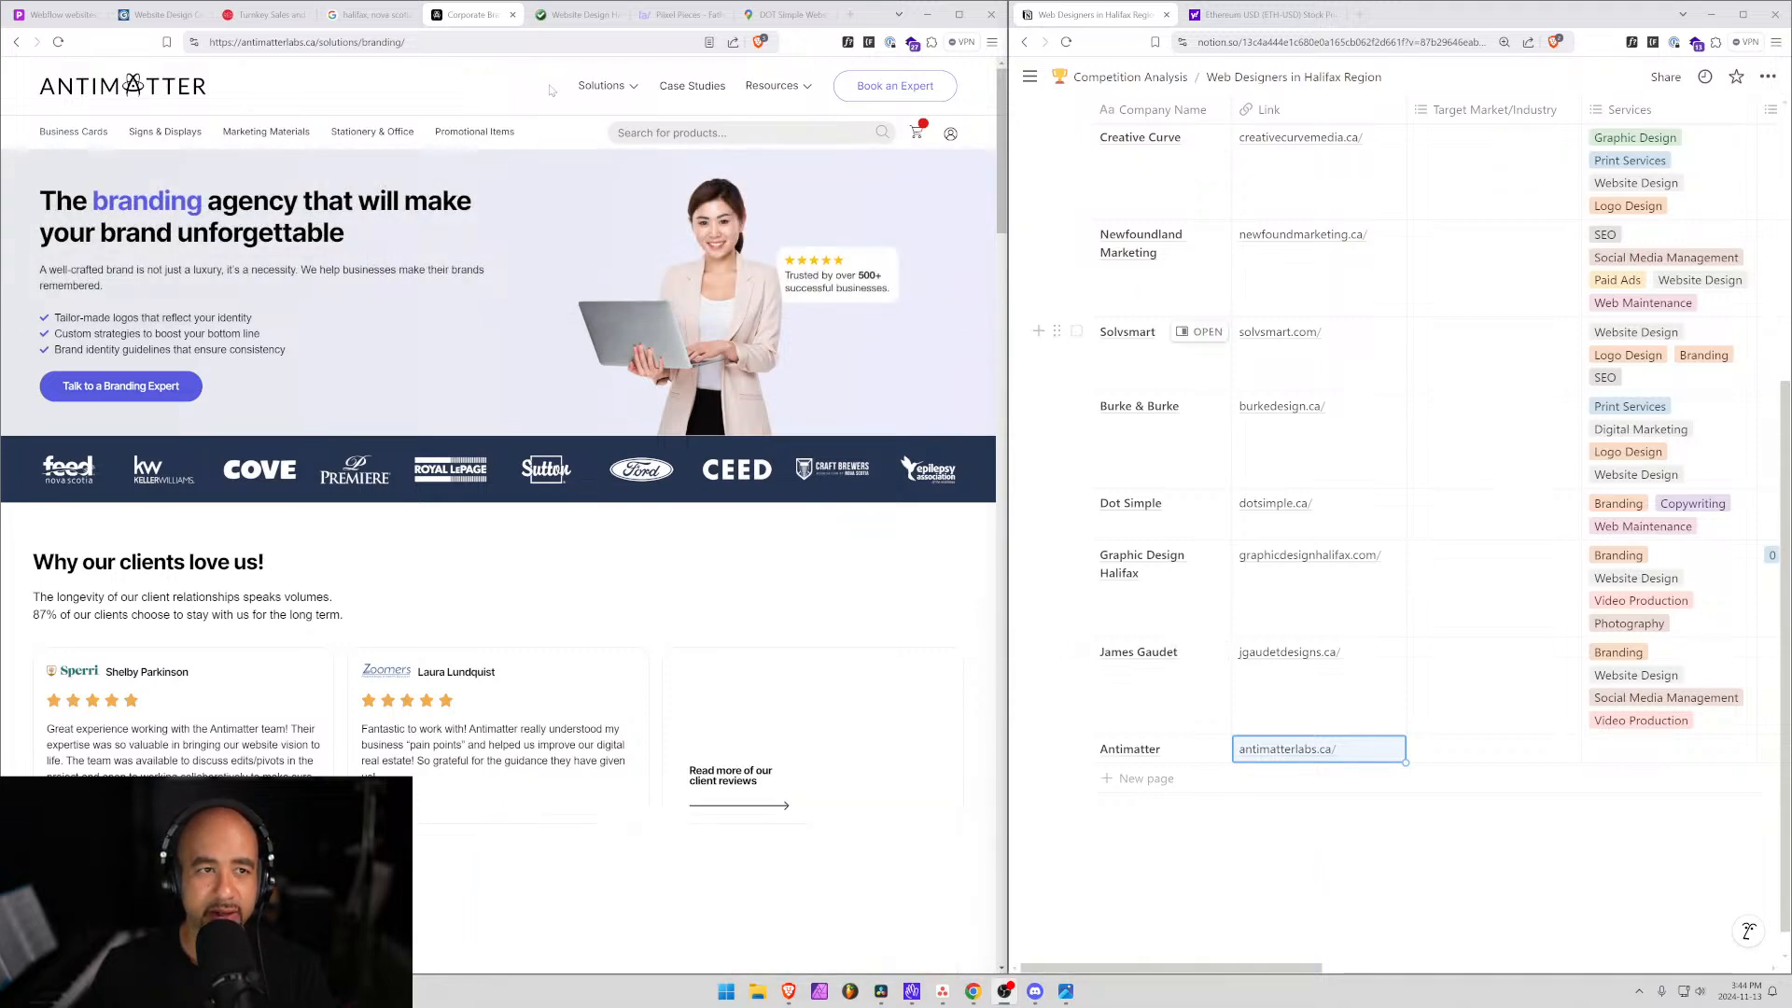
click(368, 14)
scroll(199, 280, down, 5)
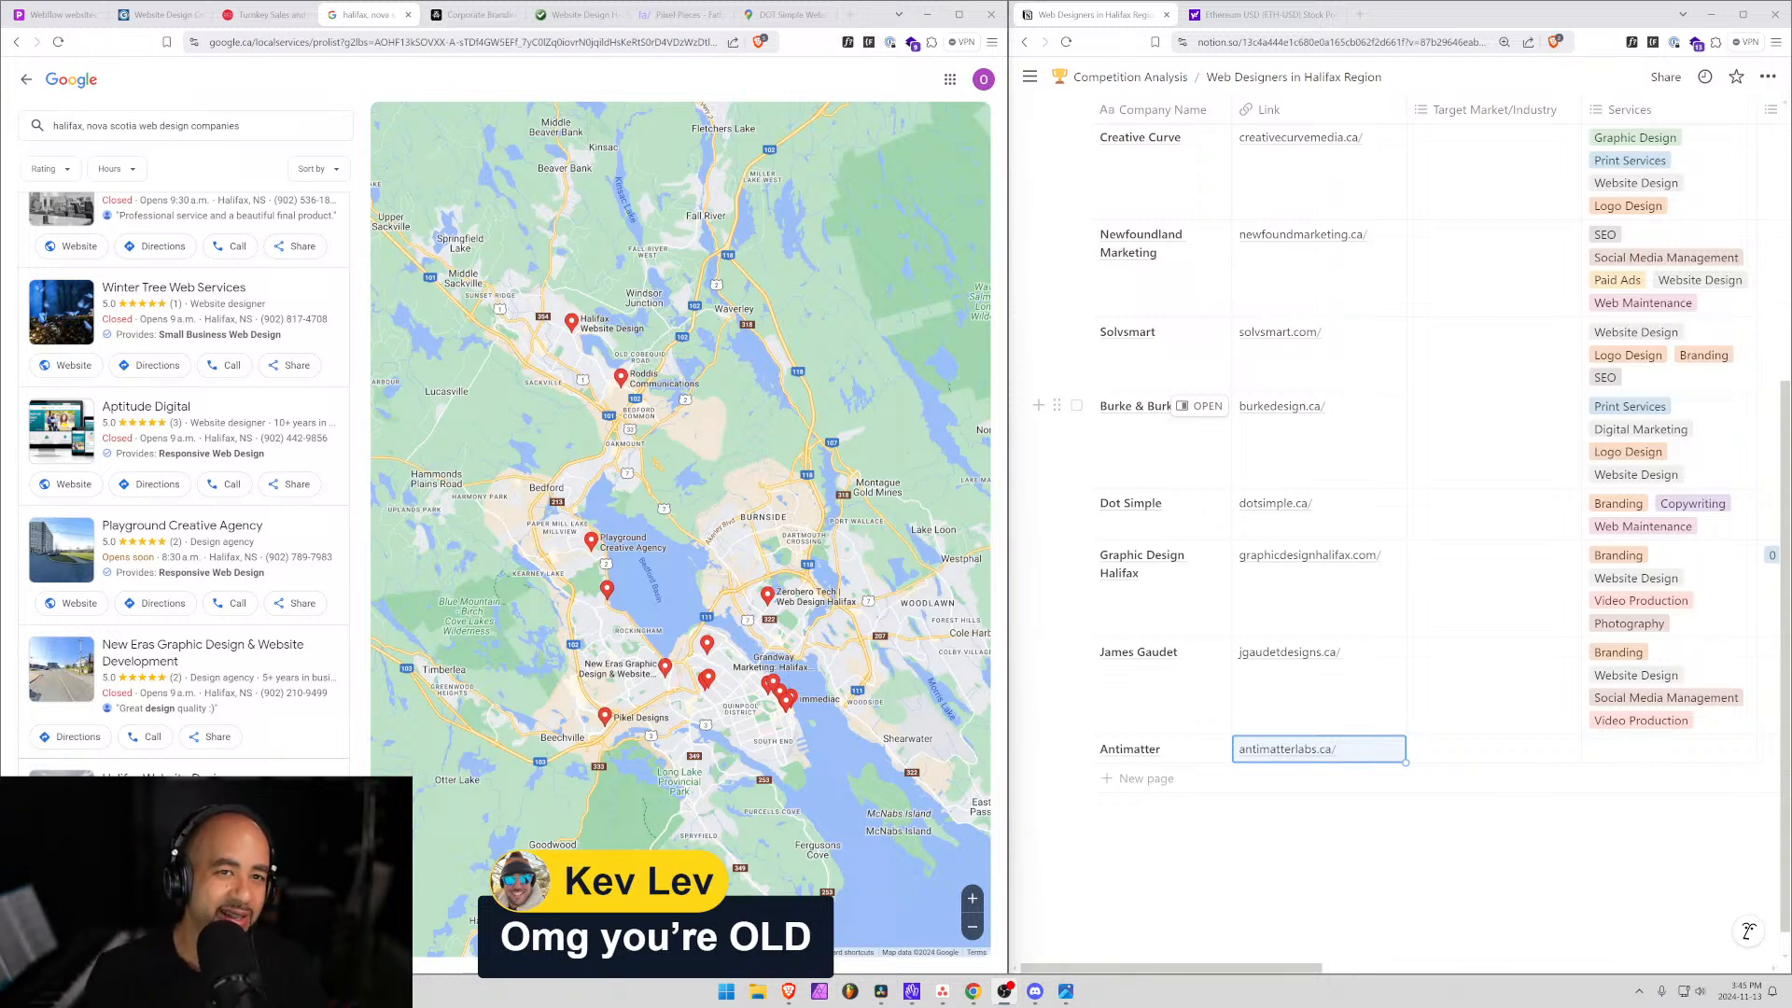
mouse_move(1021, 358)
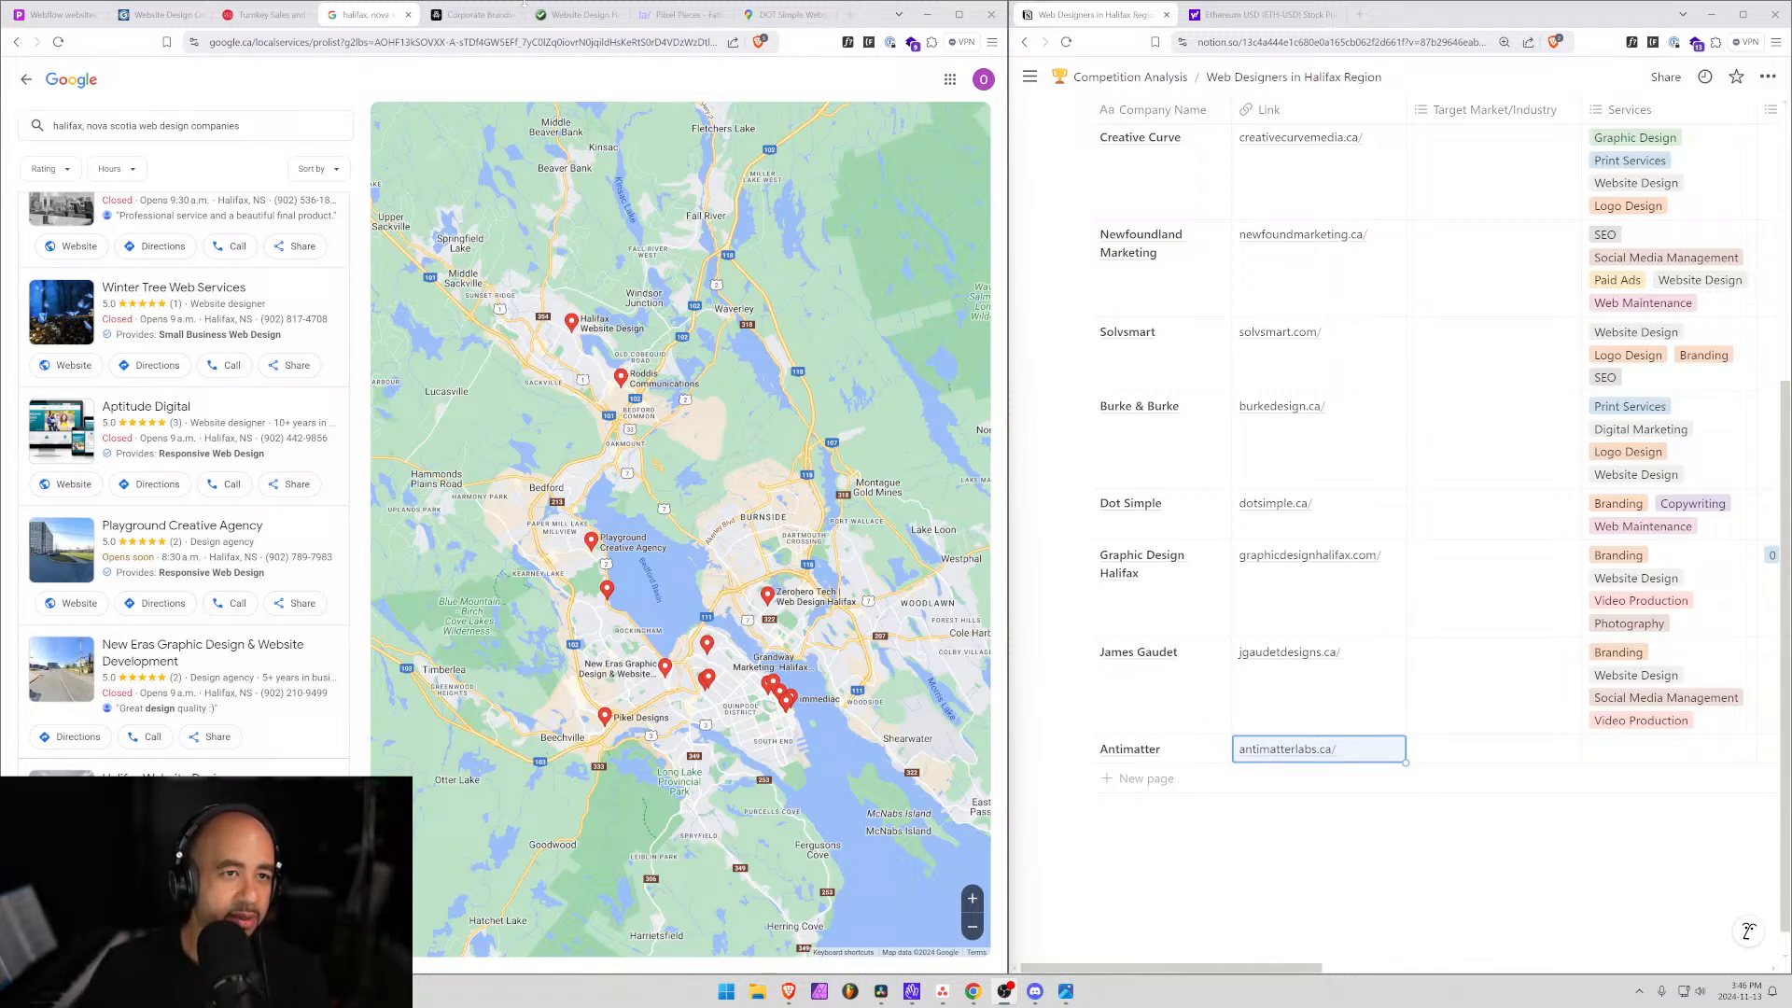
Open the Antimatter entry and write 'Seem to be very large/corporate - not my intended look' under General Observations.
click(481, 14)
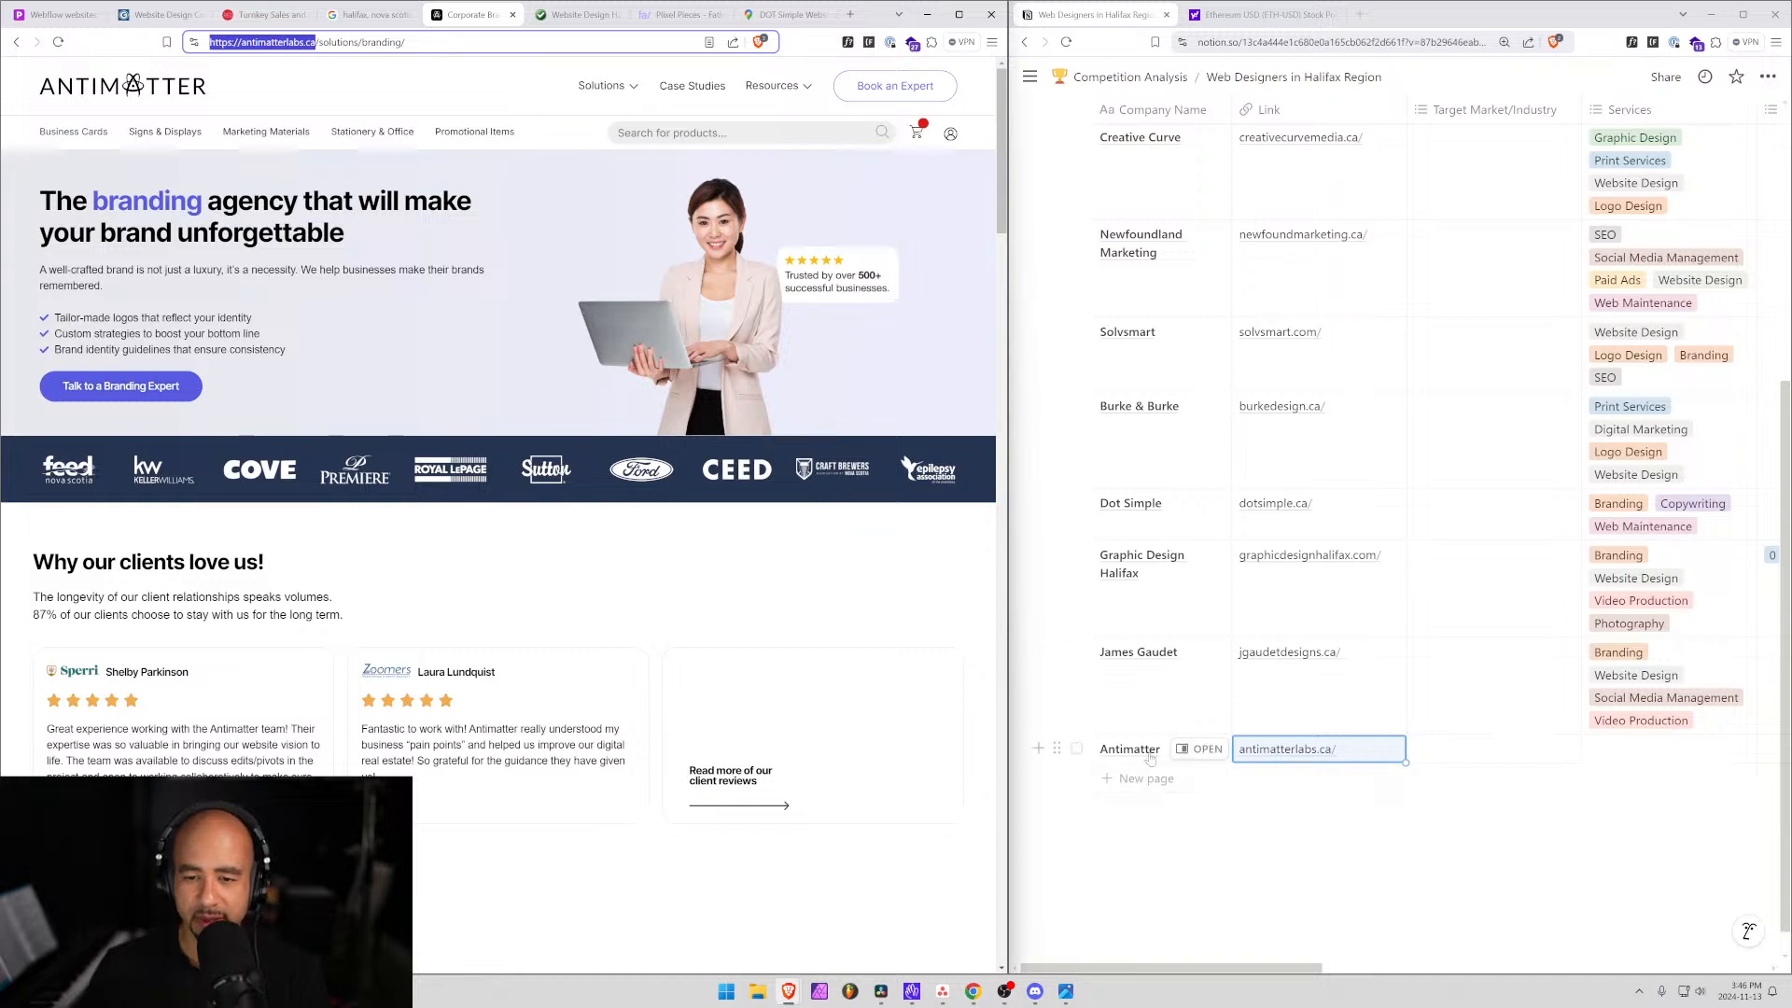
click(1201, 749)
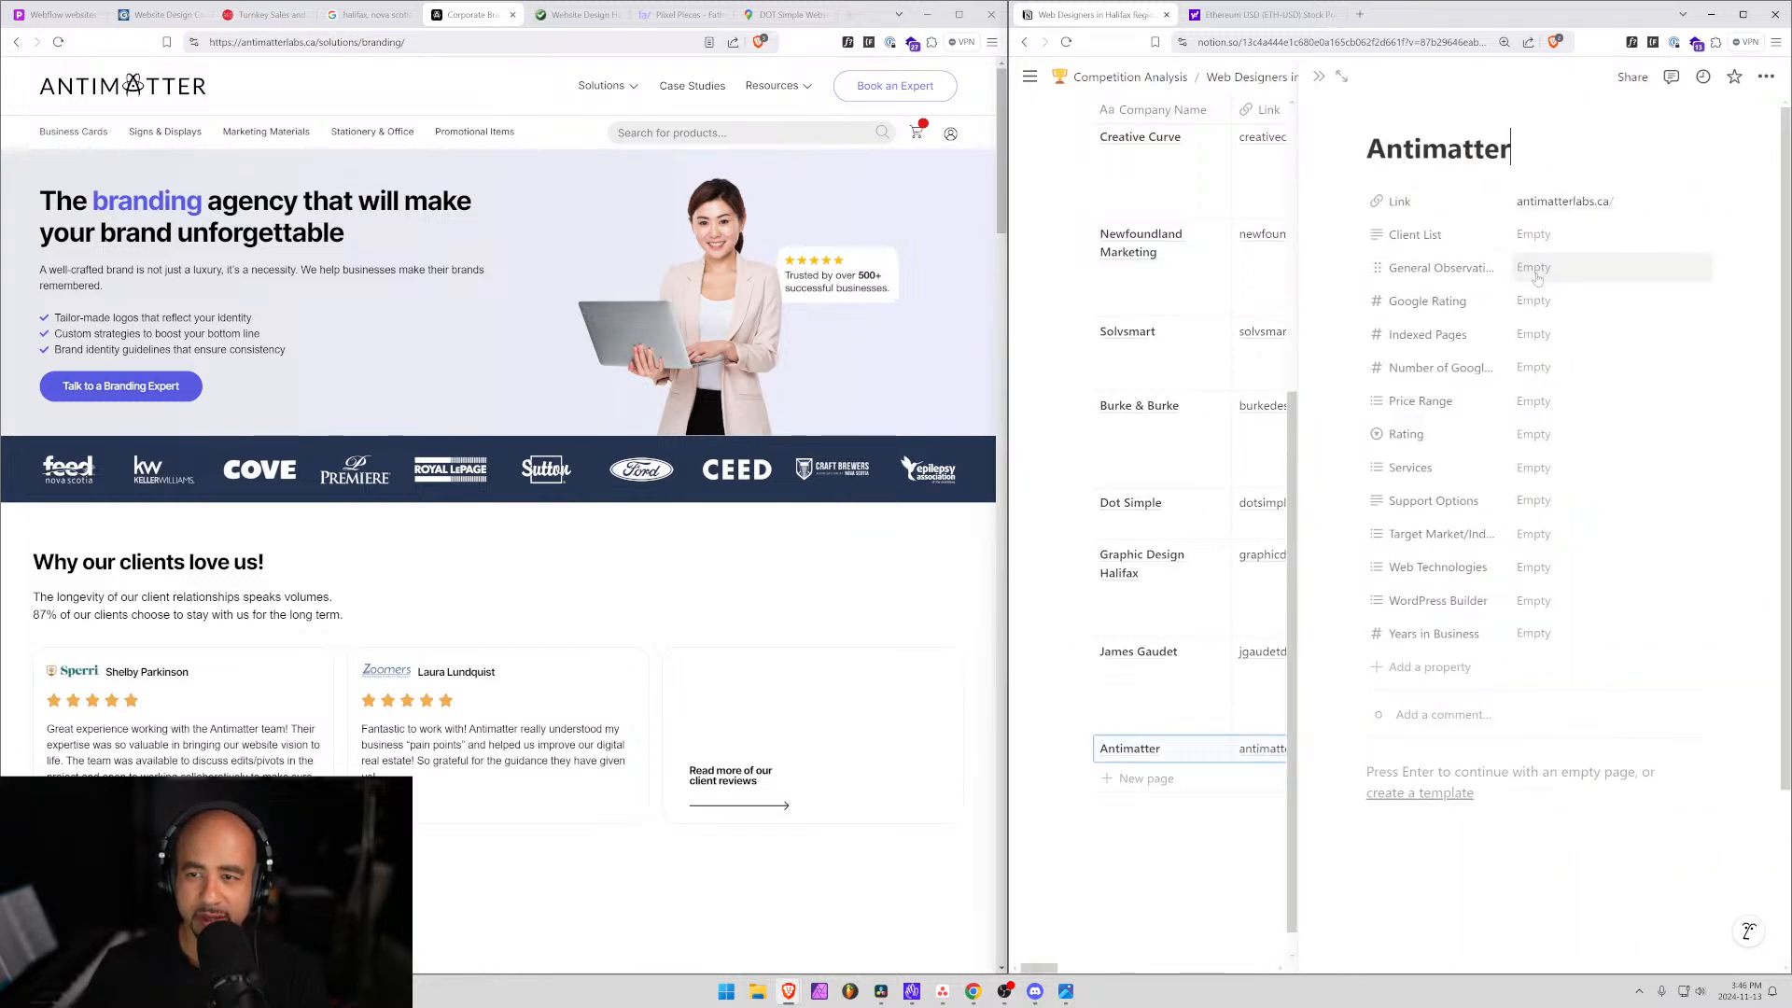
click(1537, 270)
text(Very larg)
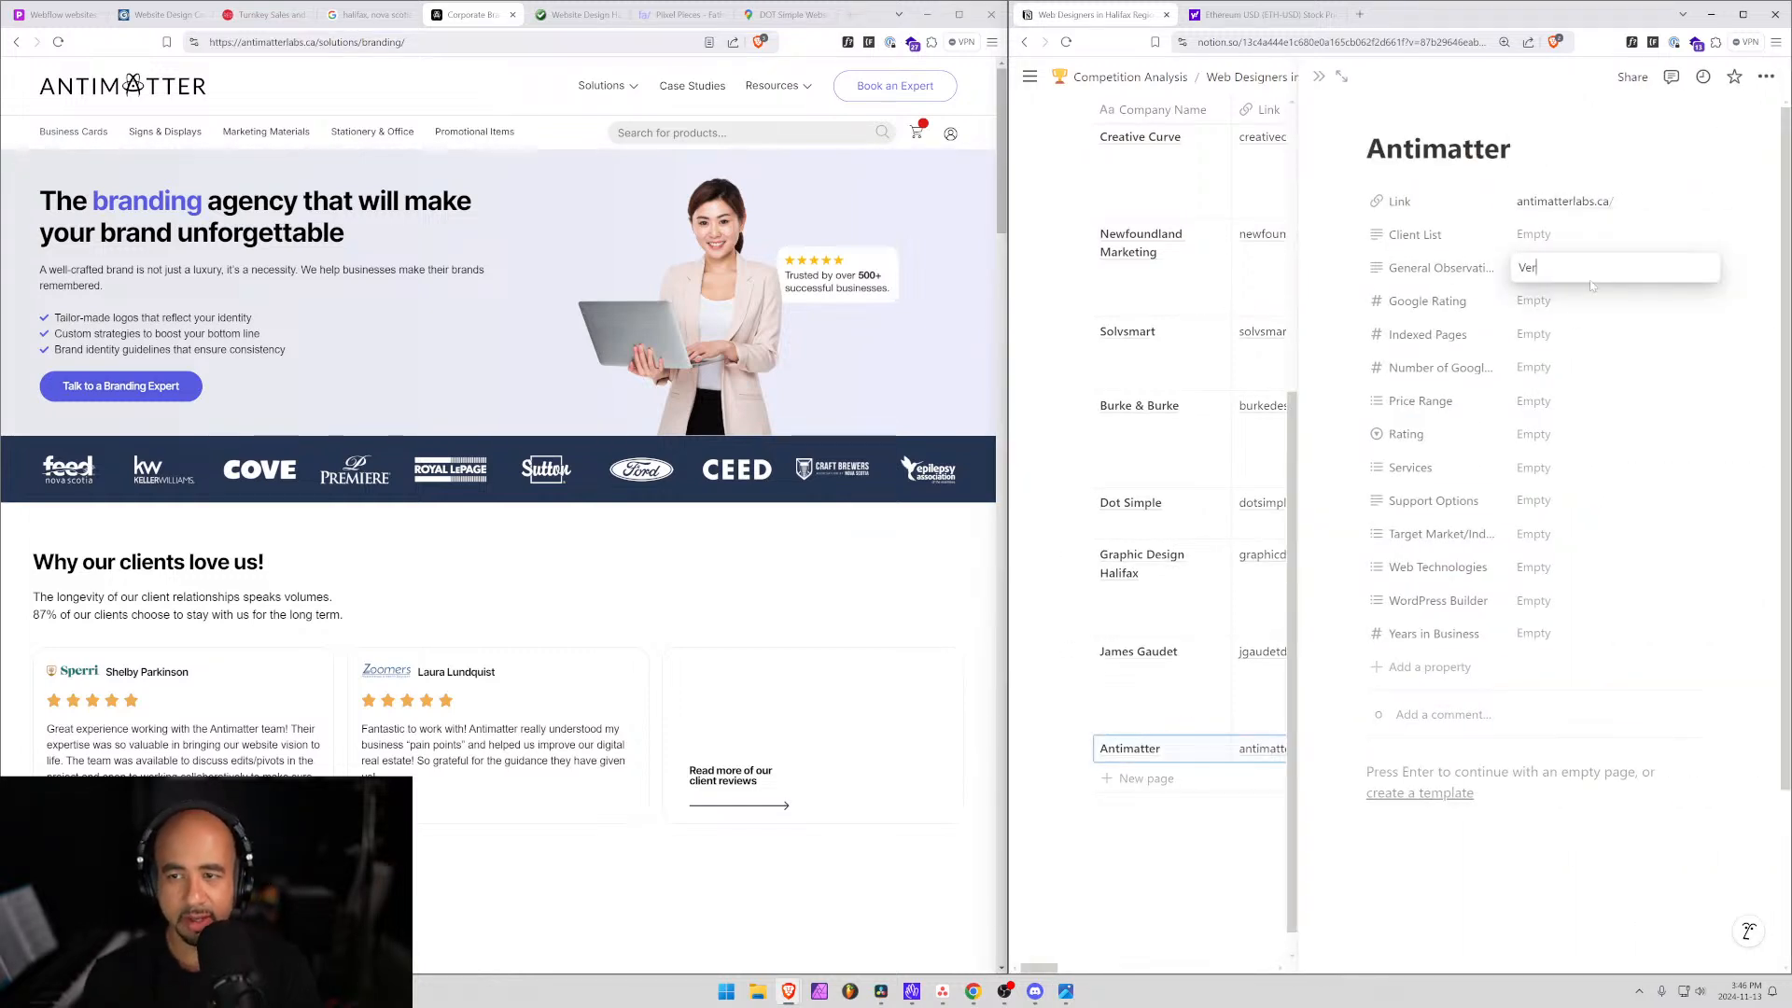
key(BackSpace)
key(BackSpace)
key(BackSpace)
key(BackSpace)
key(BackSpace)
key(BackSpace)
key(BackSpace)
key(BackSpace)
key(BackSpace)
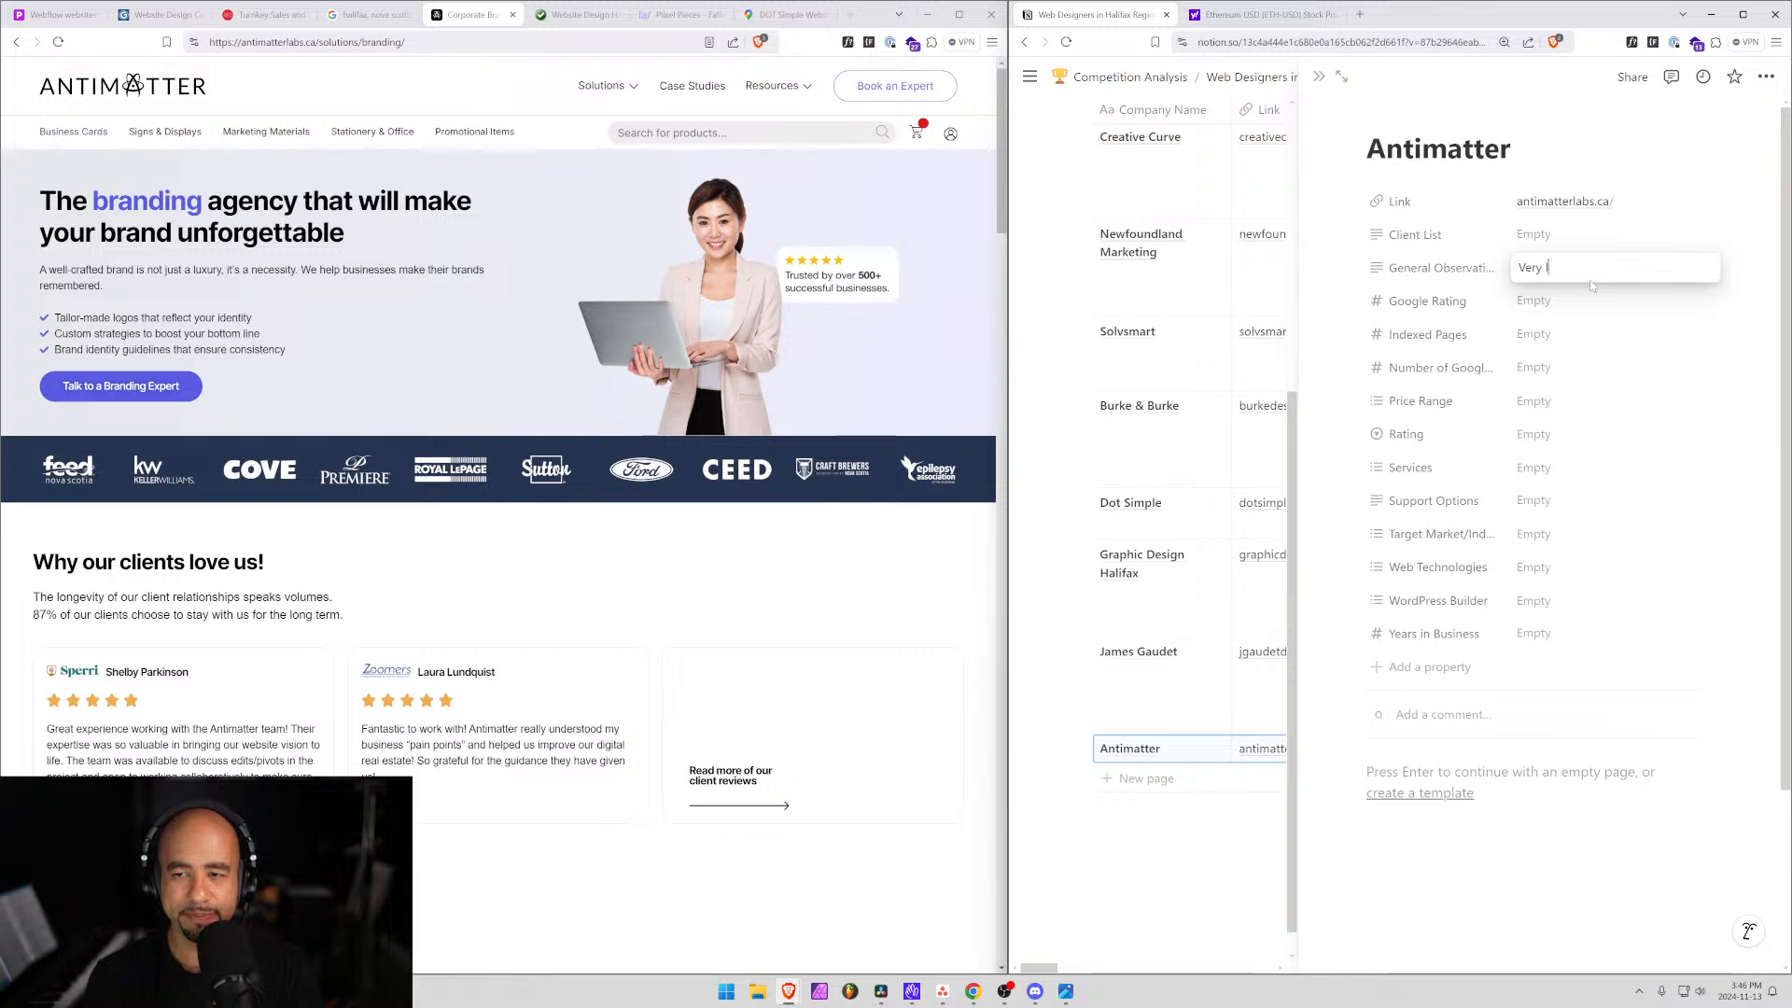
text(Seeem to)
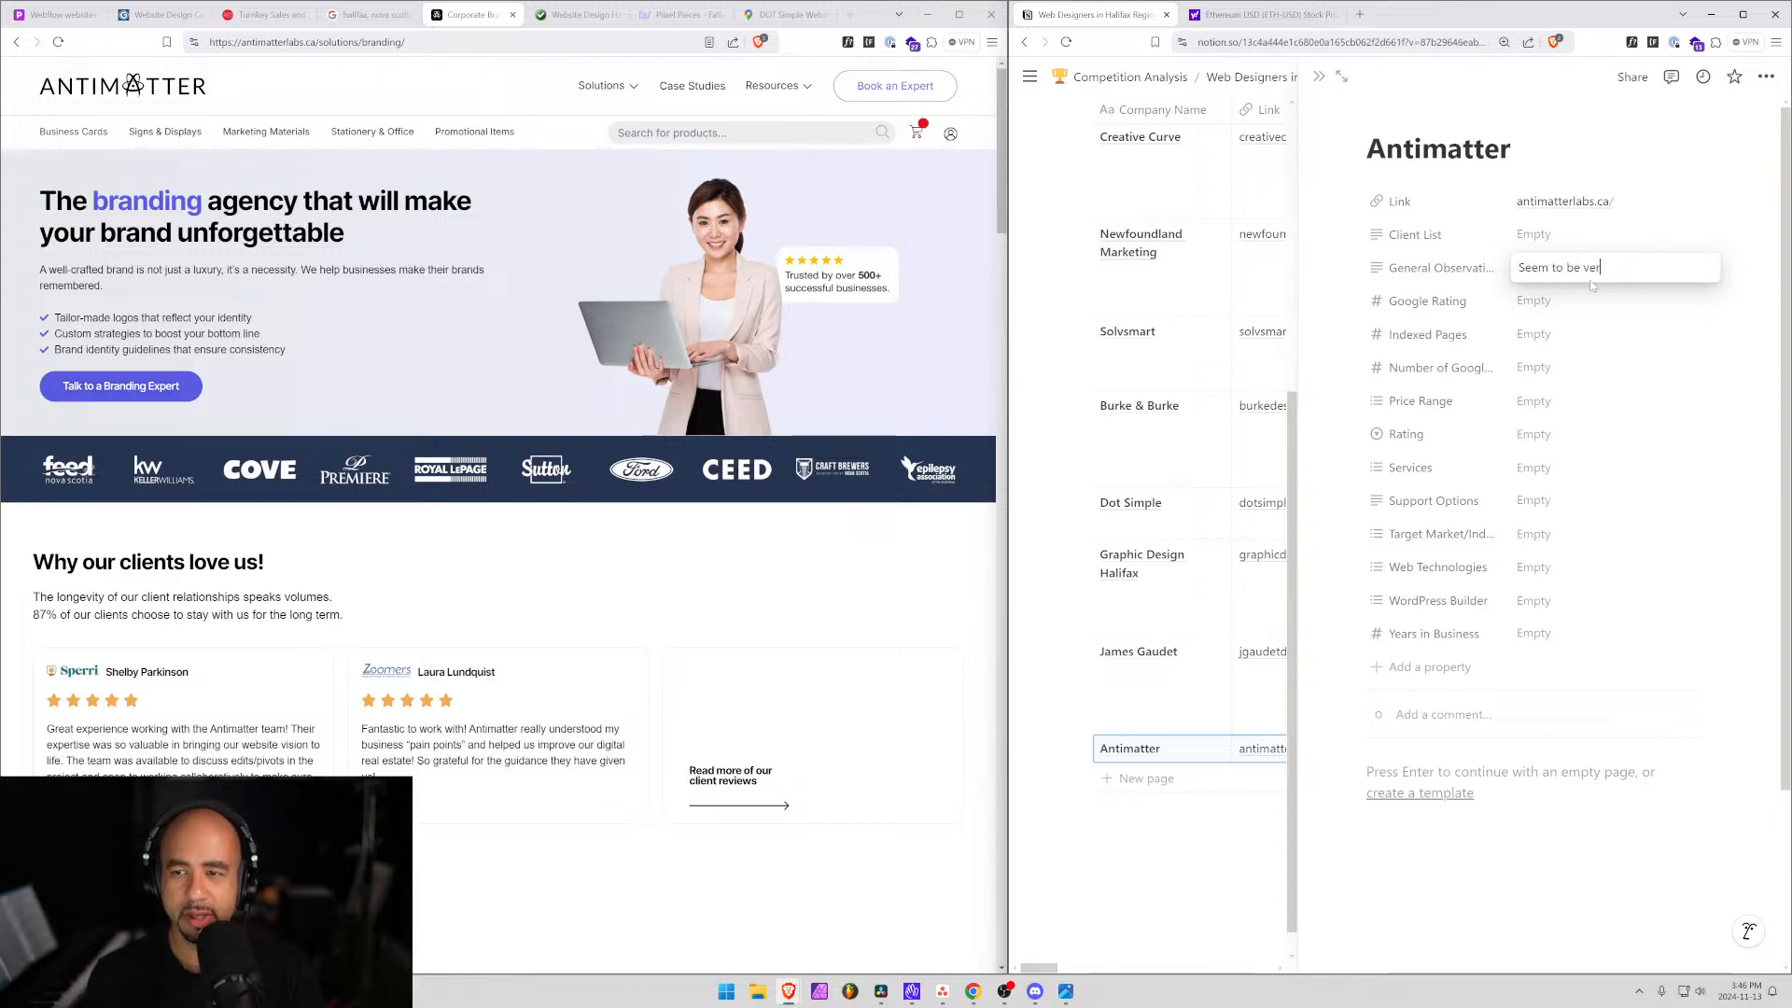
text( be very large/cor)
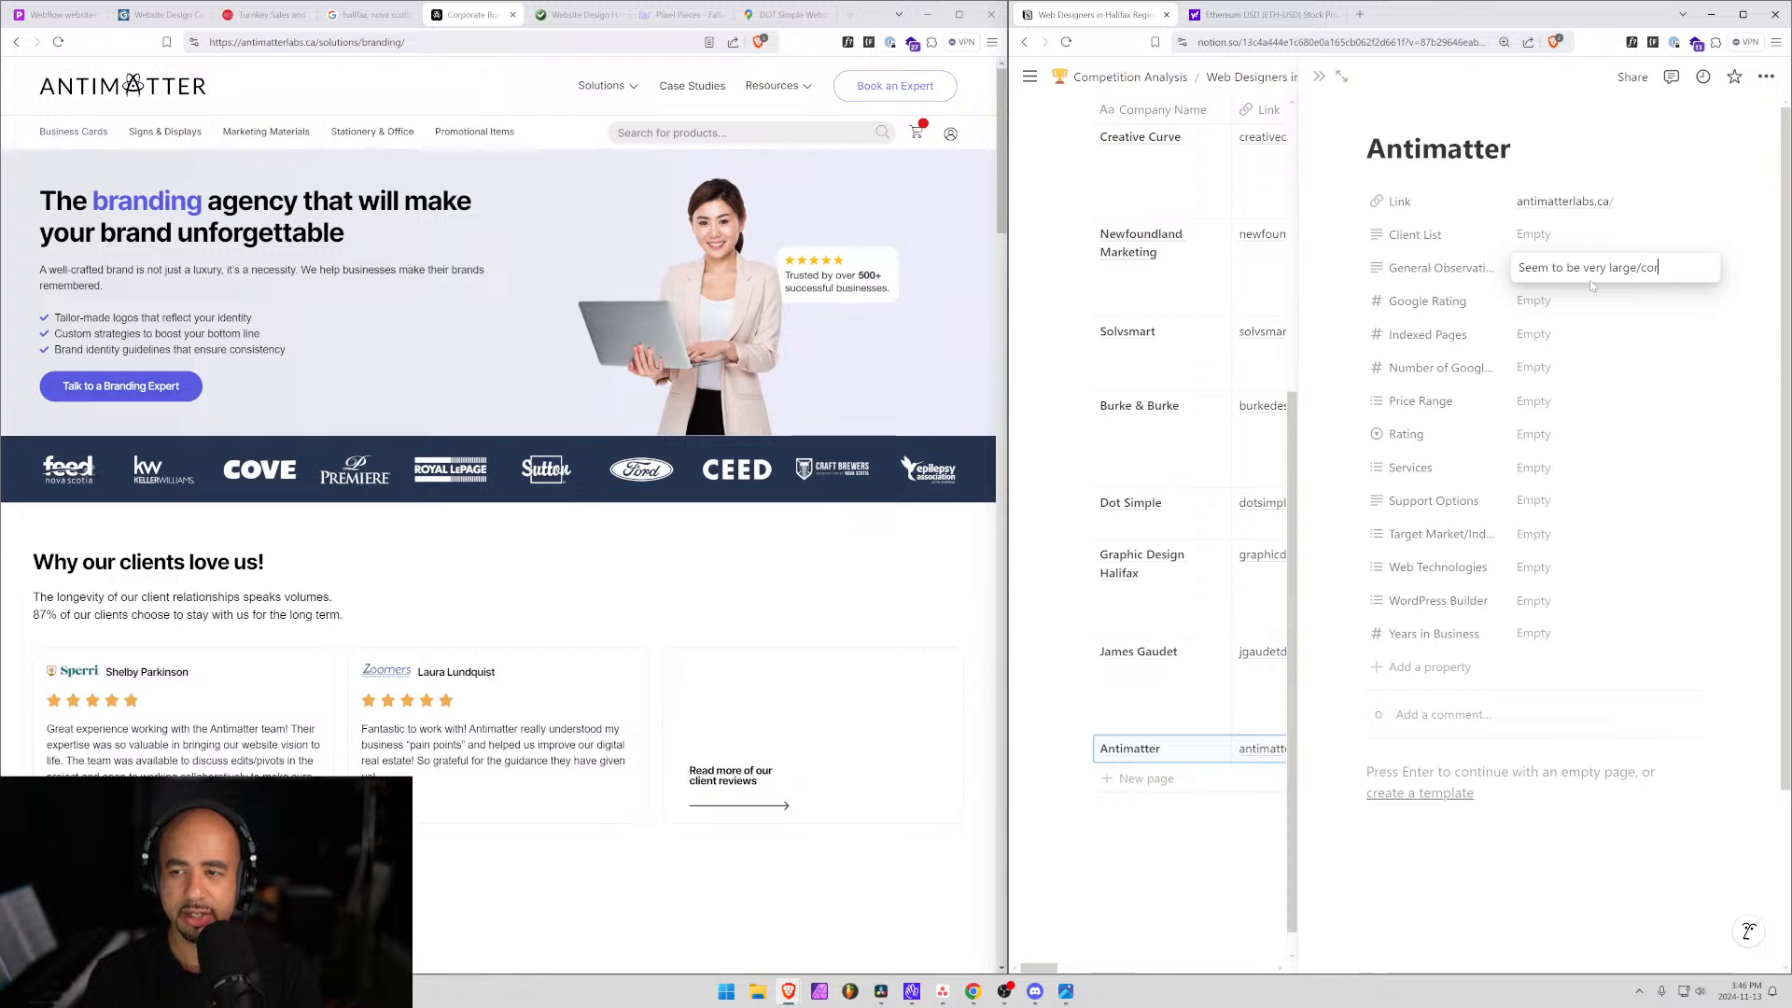
text(porate)
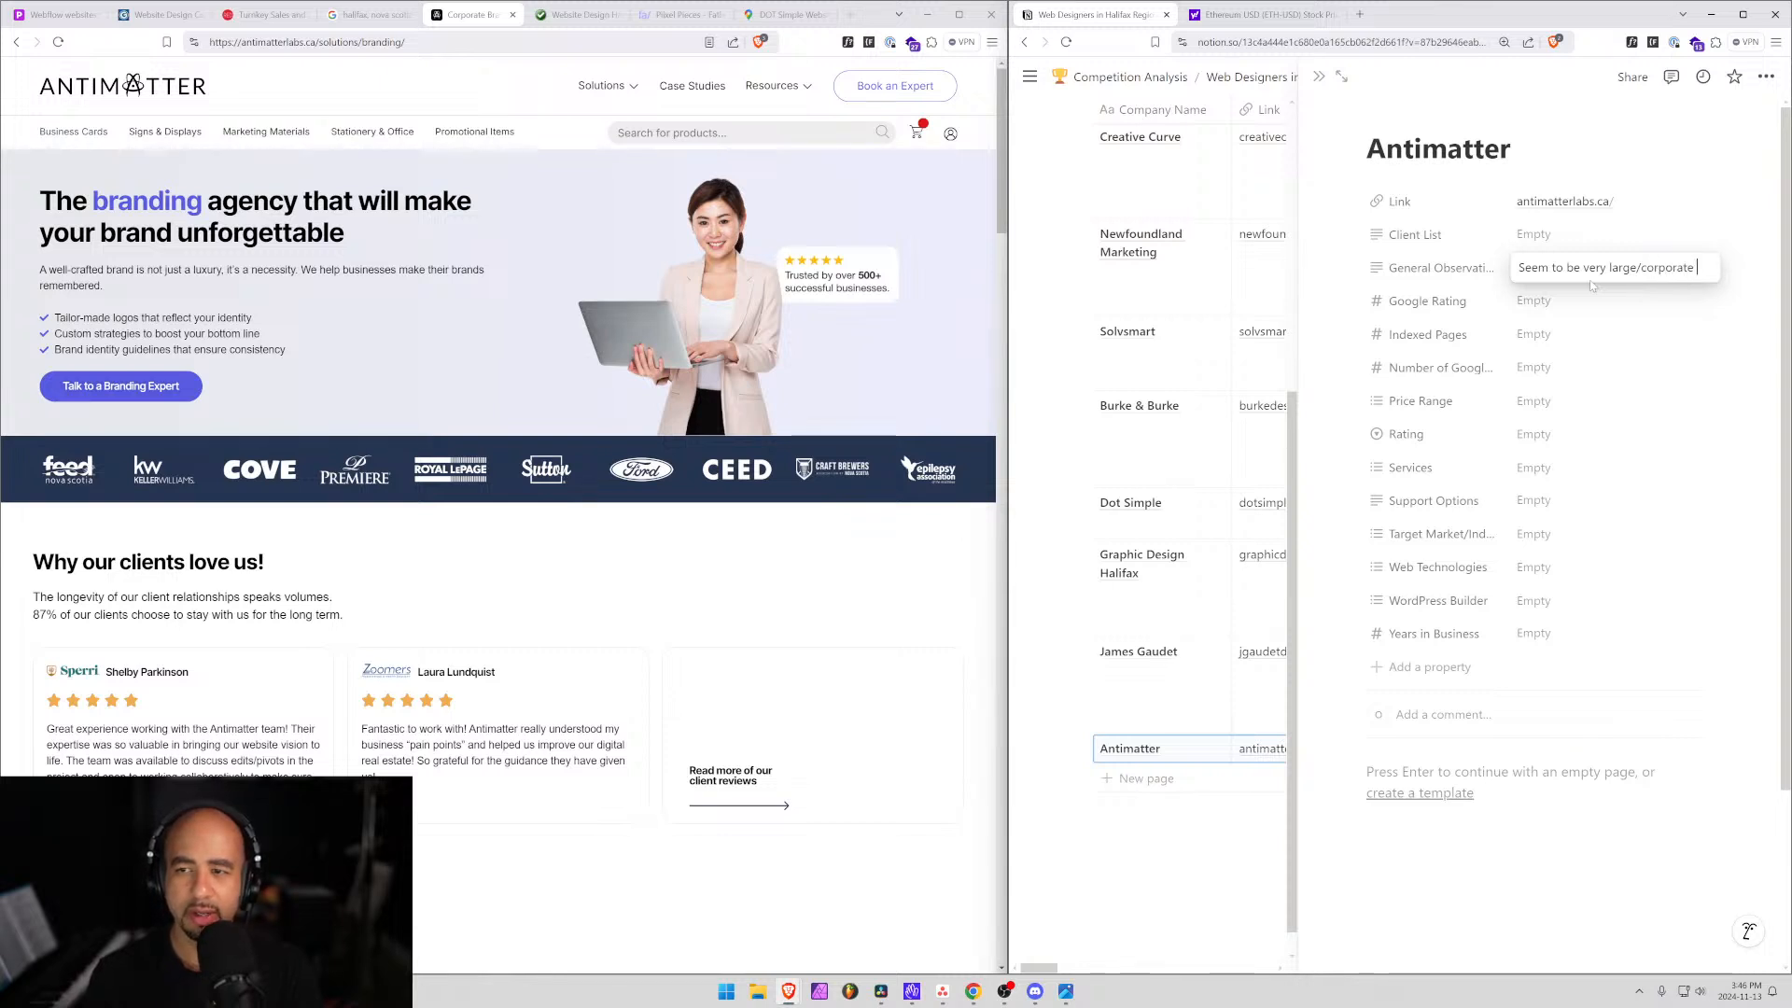
text( - not my)
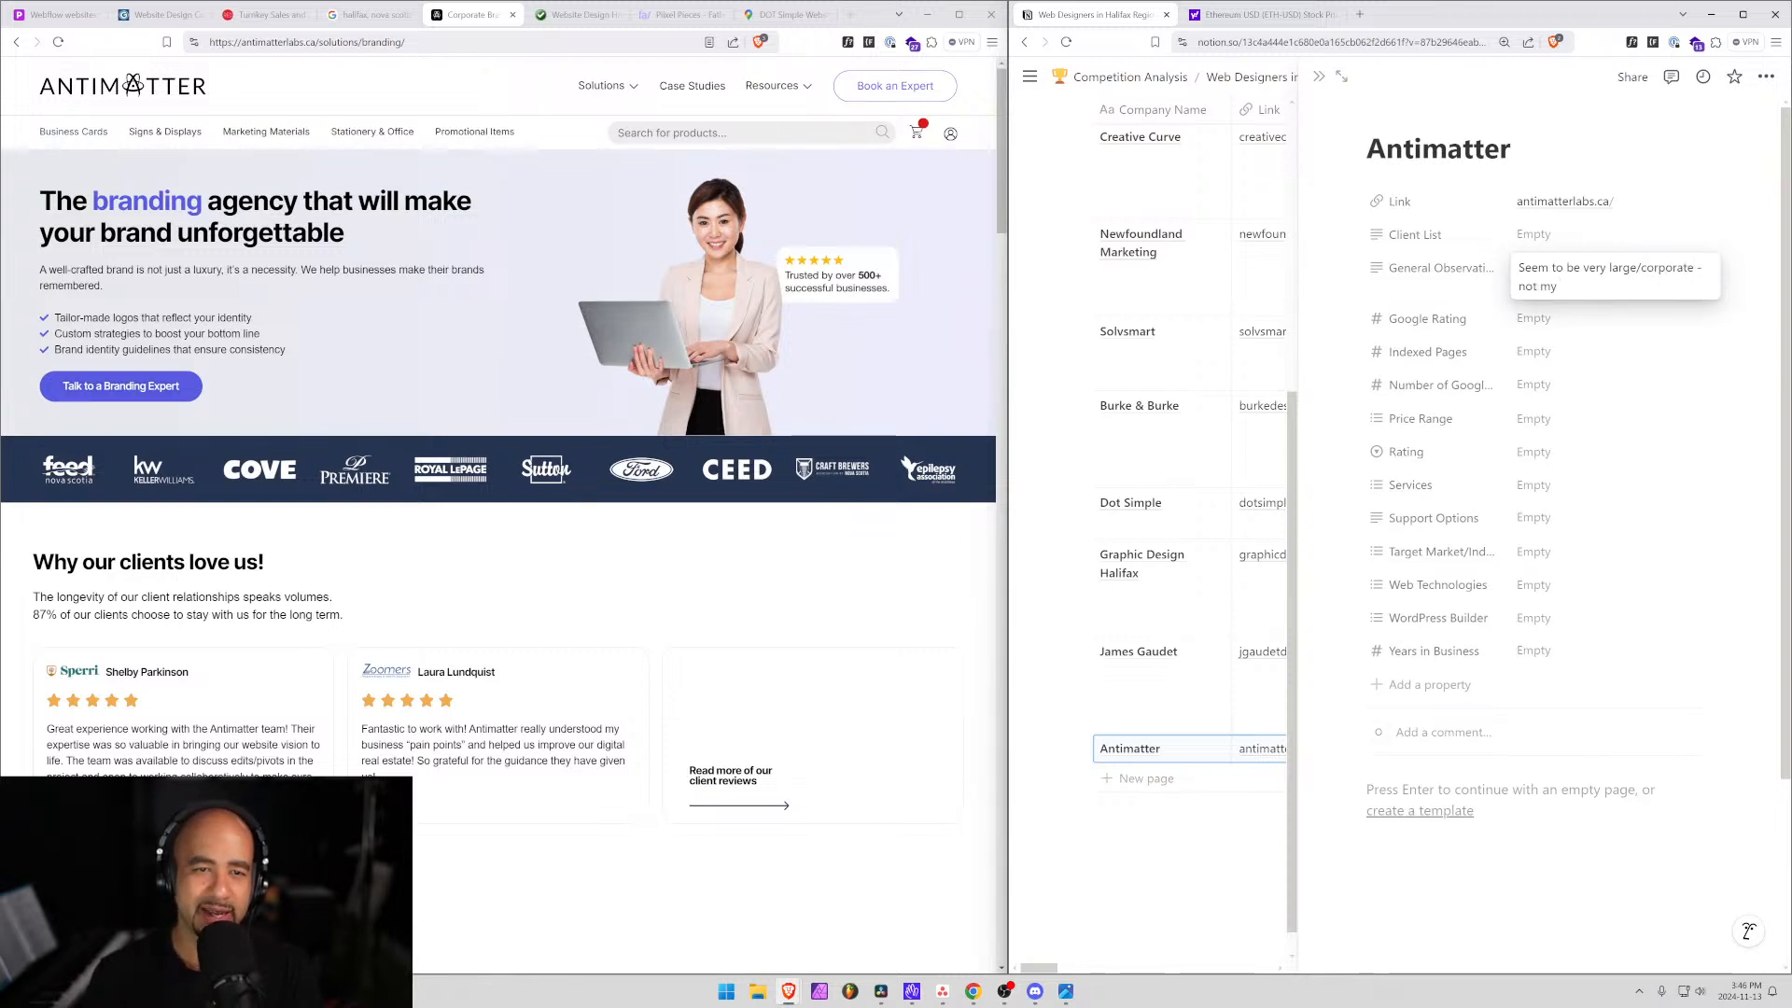
text( intent)
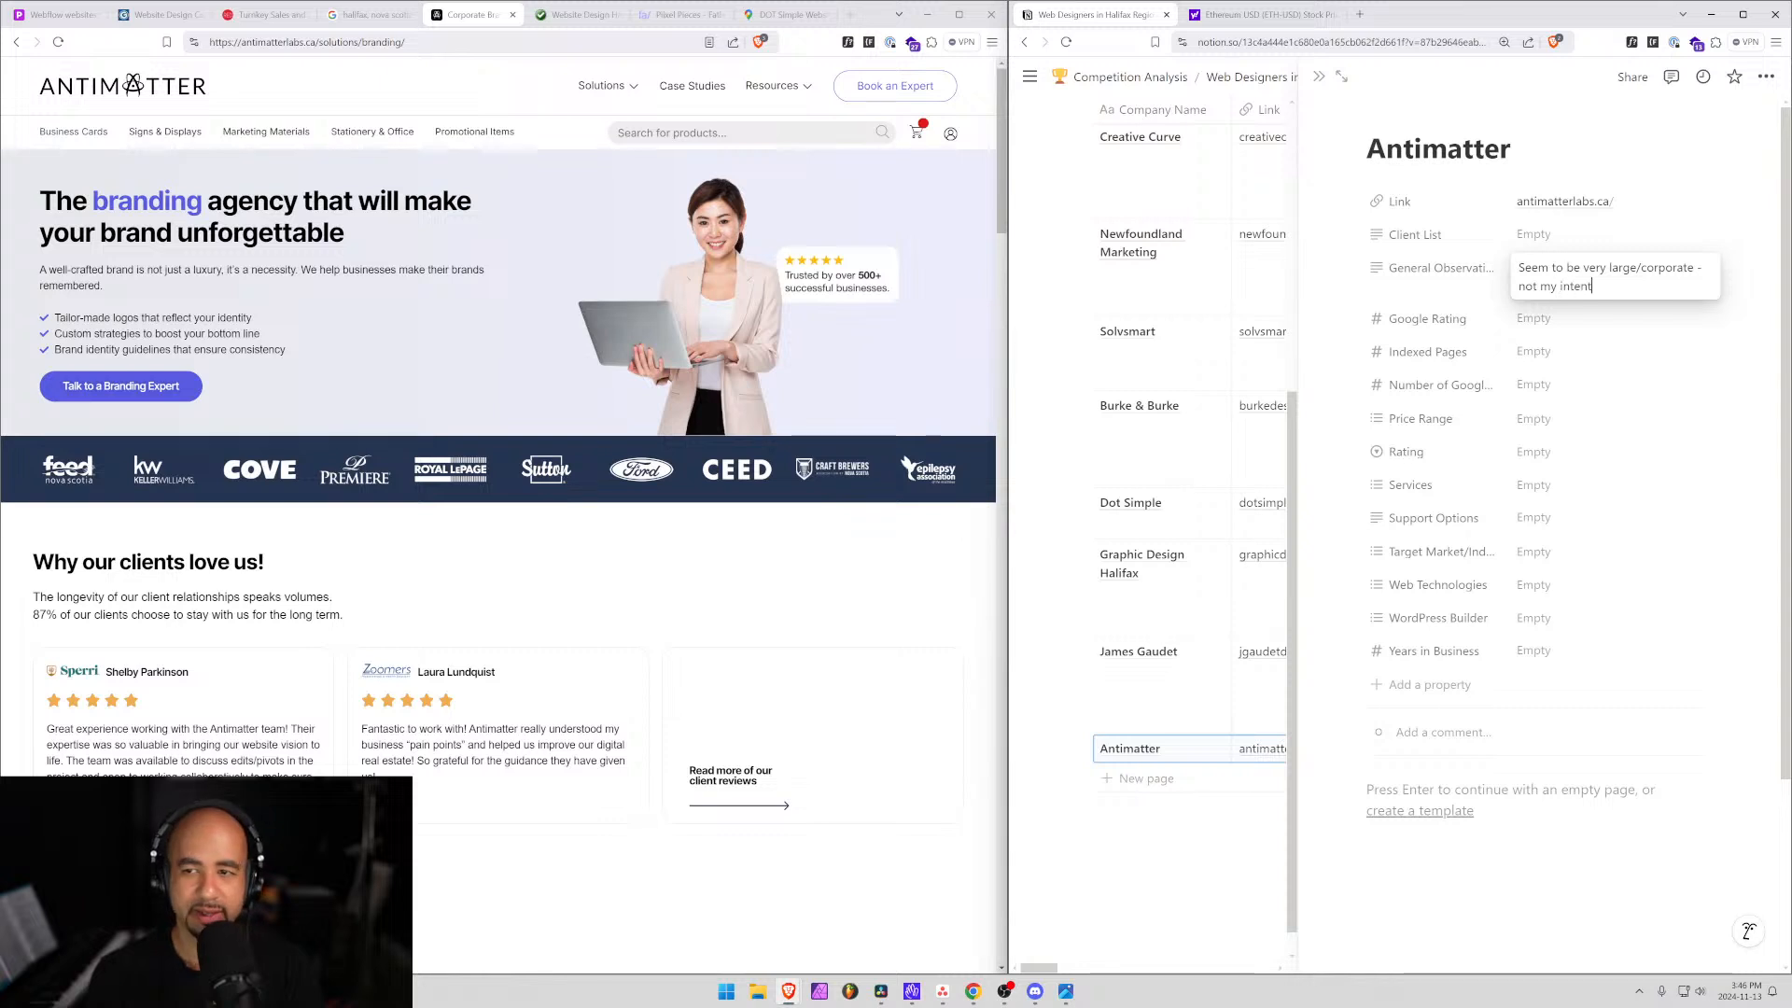
text(ed look)
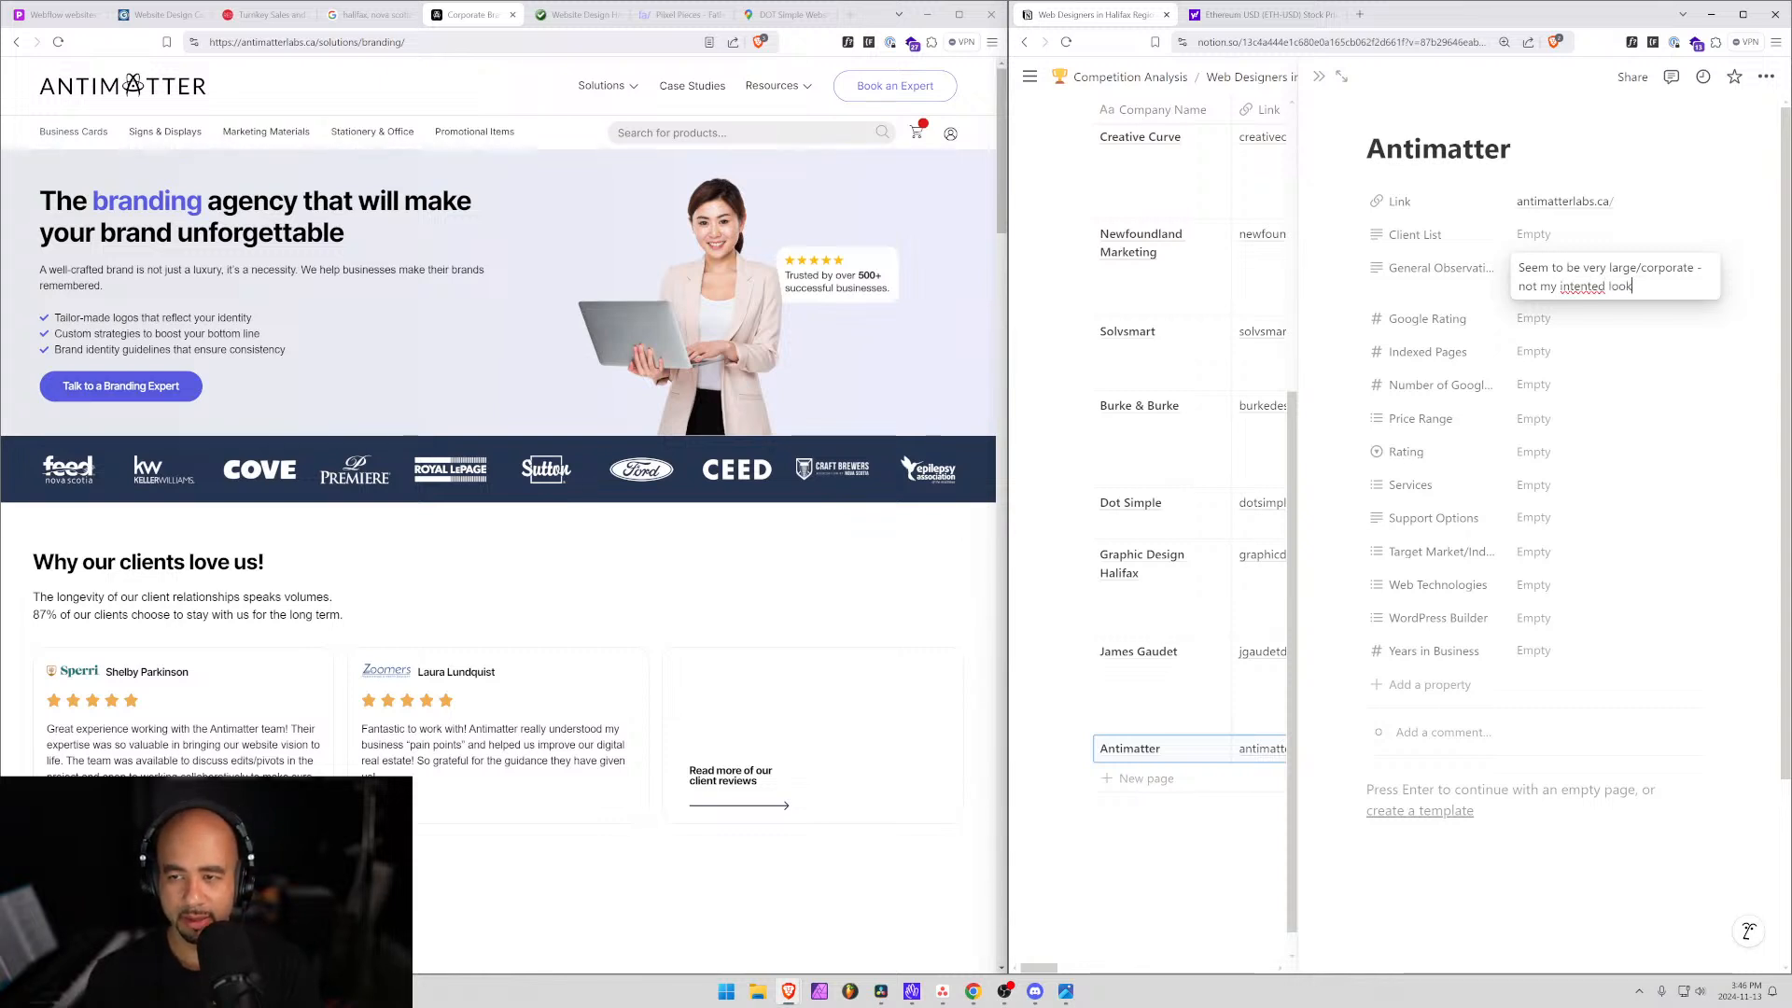
right_click(1562, 288)
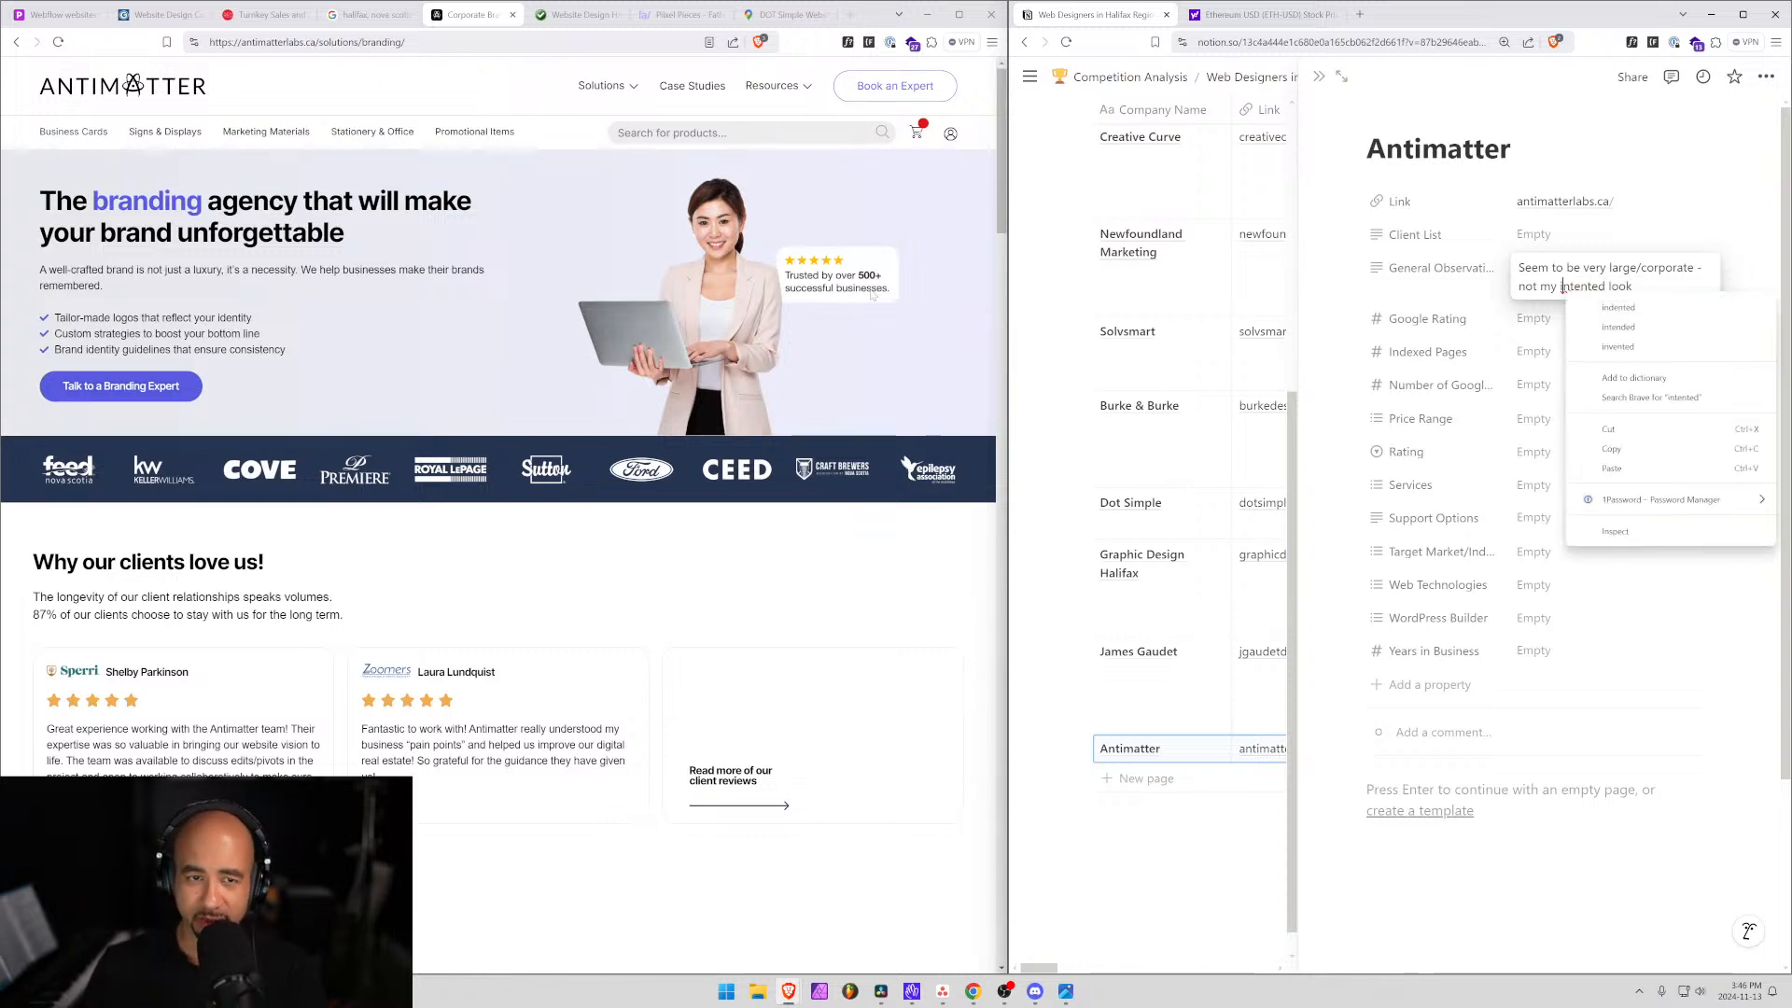
click(1618, 307)
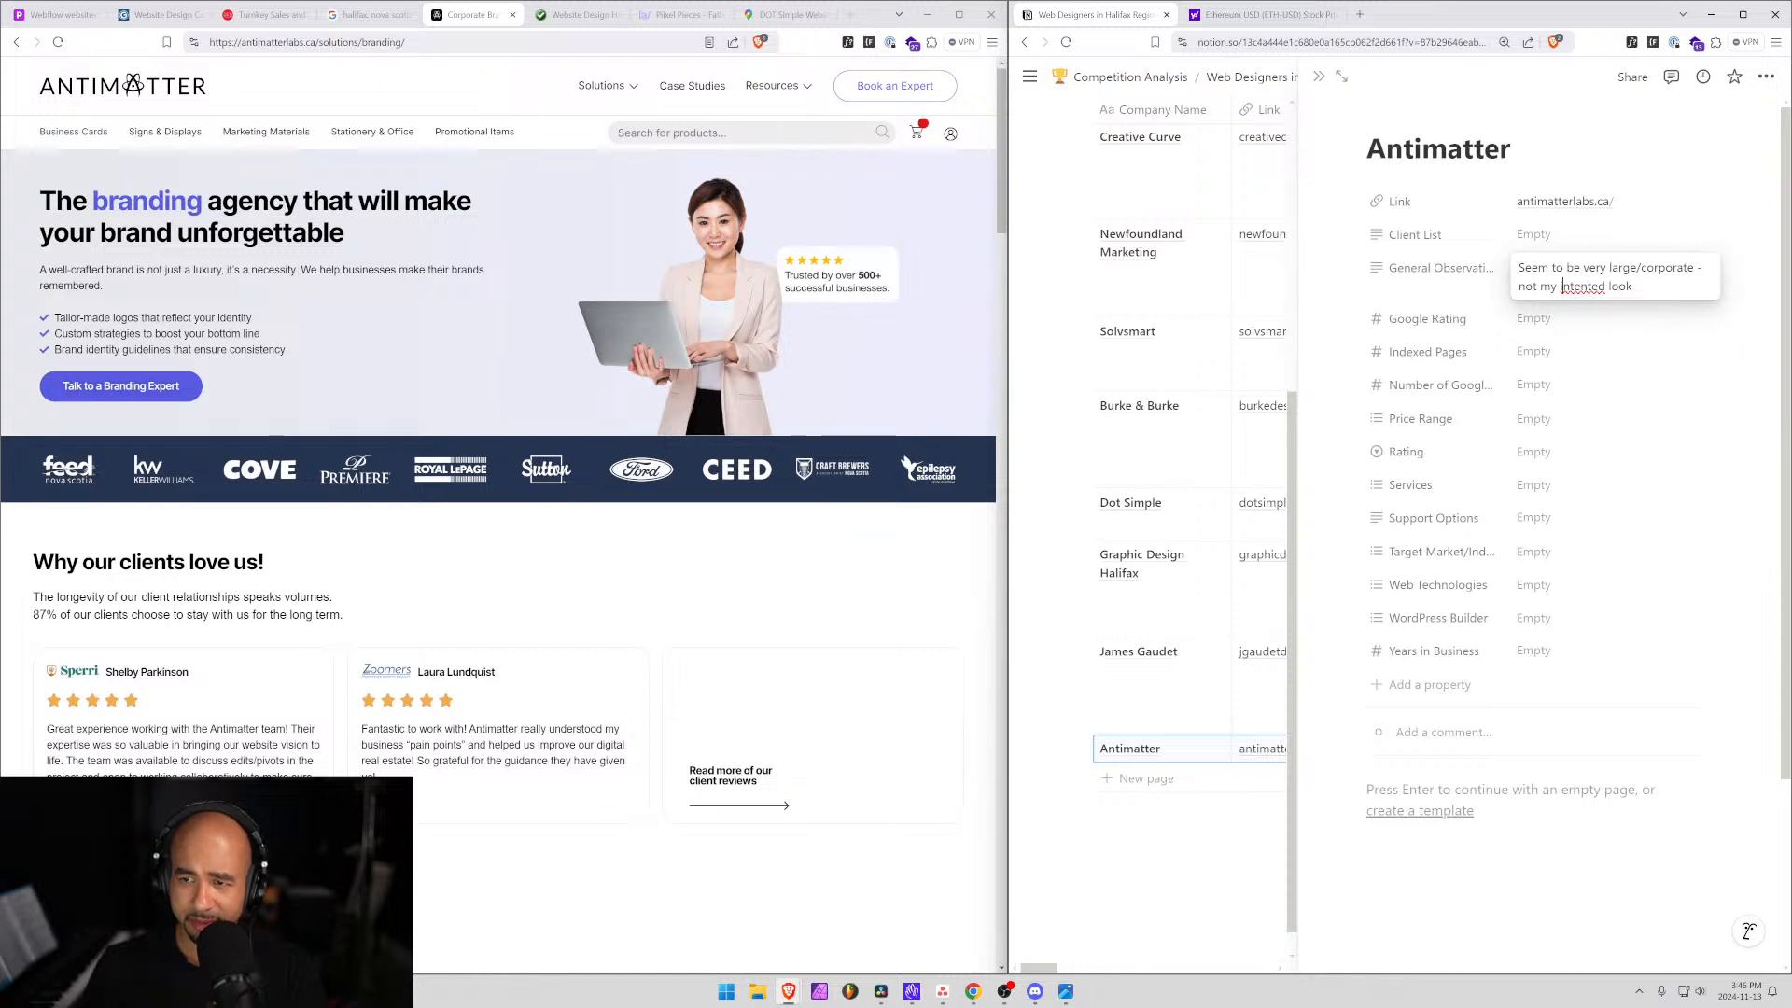
right_click(1577, 288)
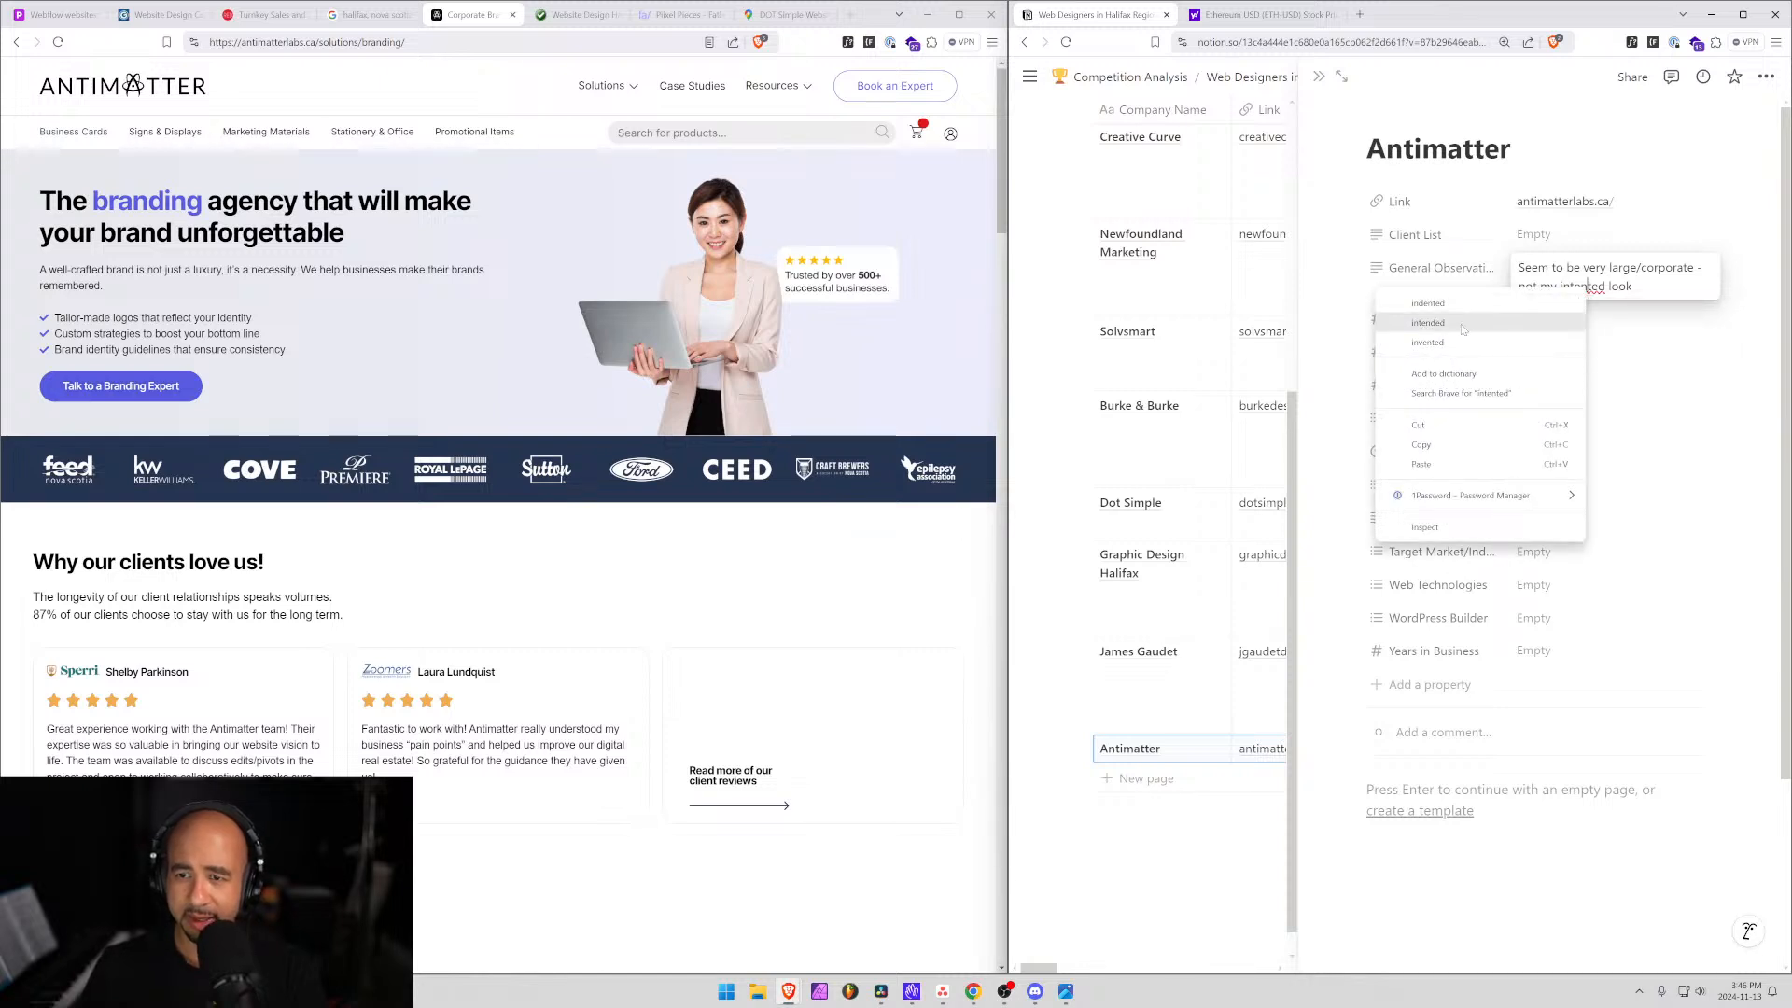
key(Escape)
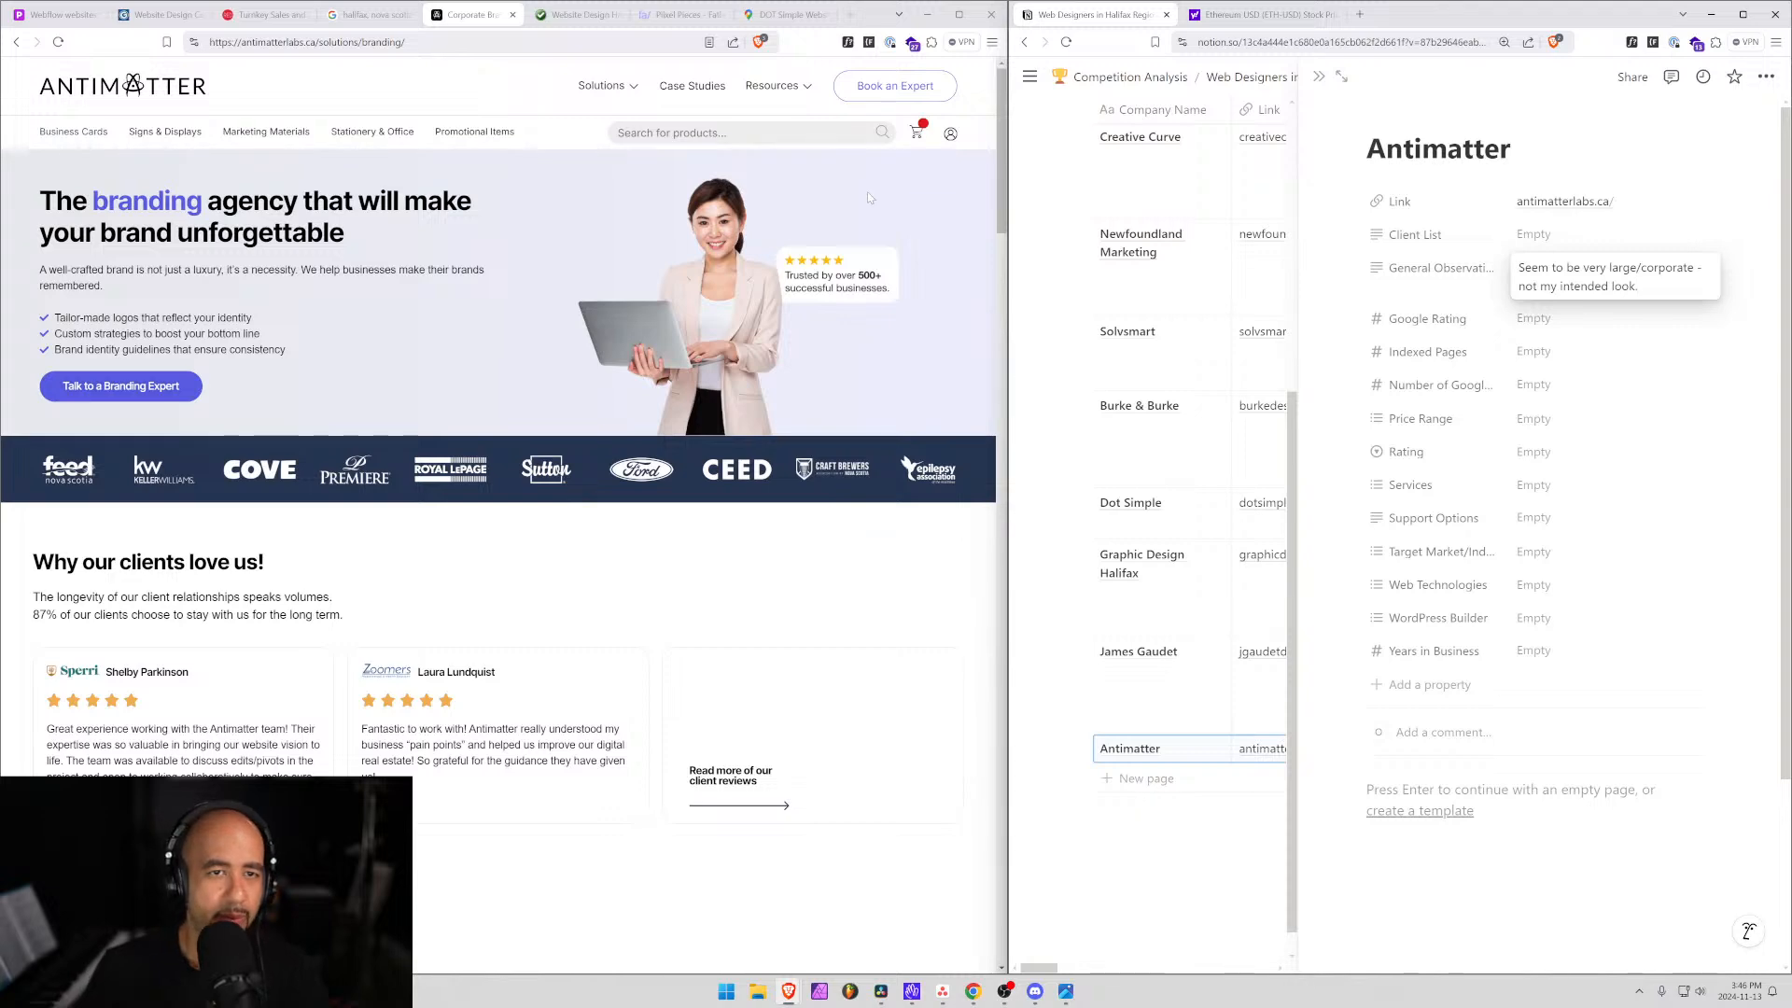
click(691, 92)
Browse Antimatter's case studies, book-an-expert, client reviews and web design services pages.
click(691, 92)
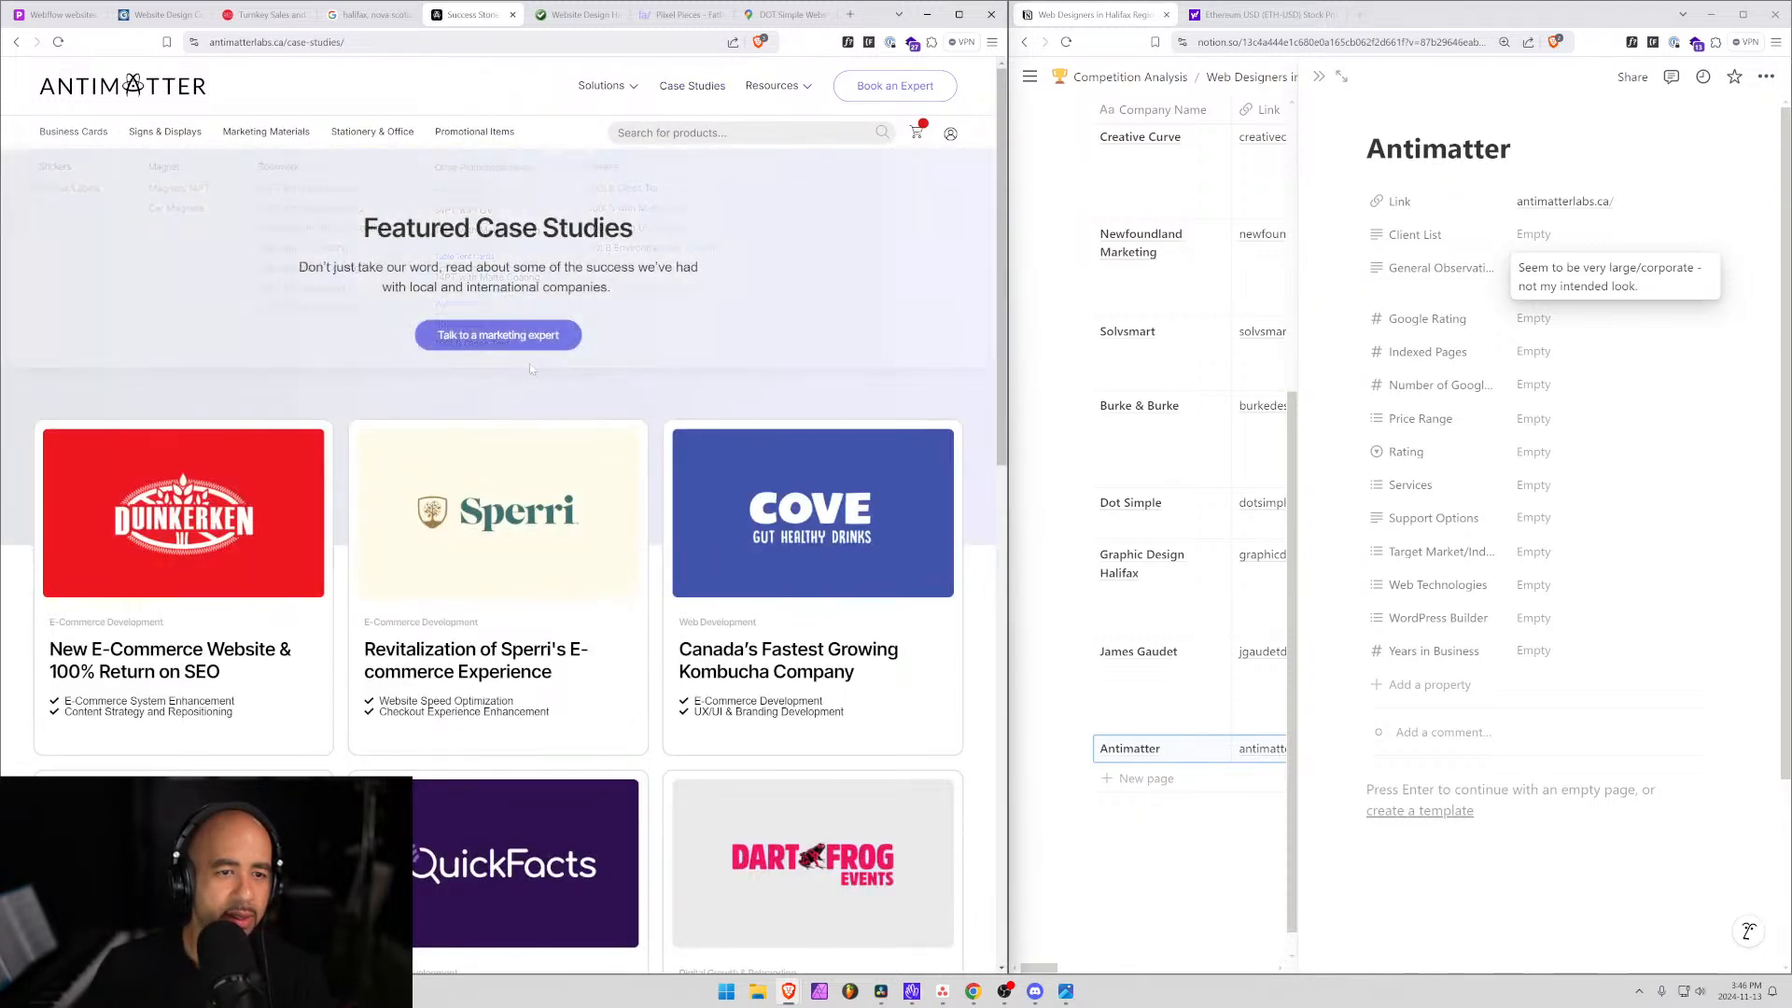
click(477, 332)
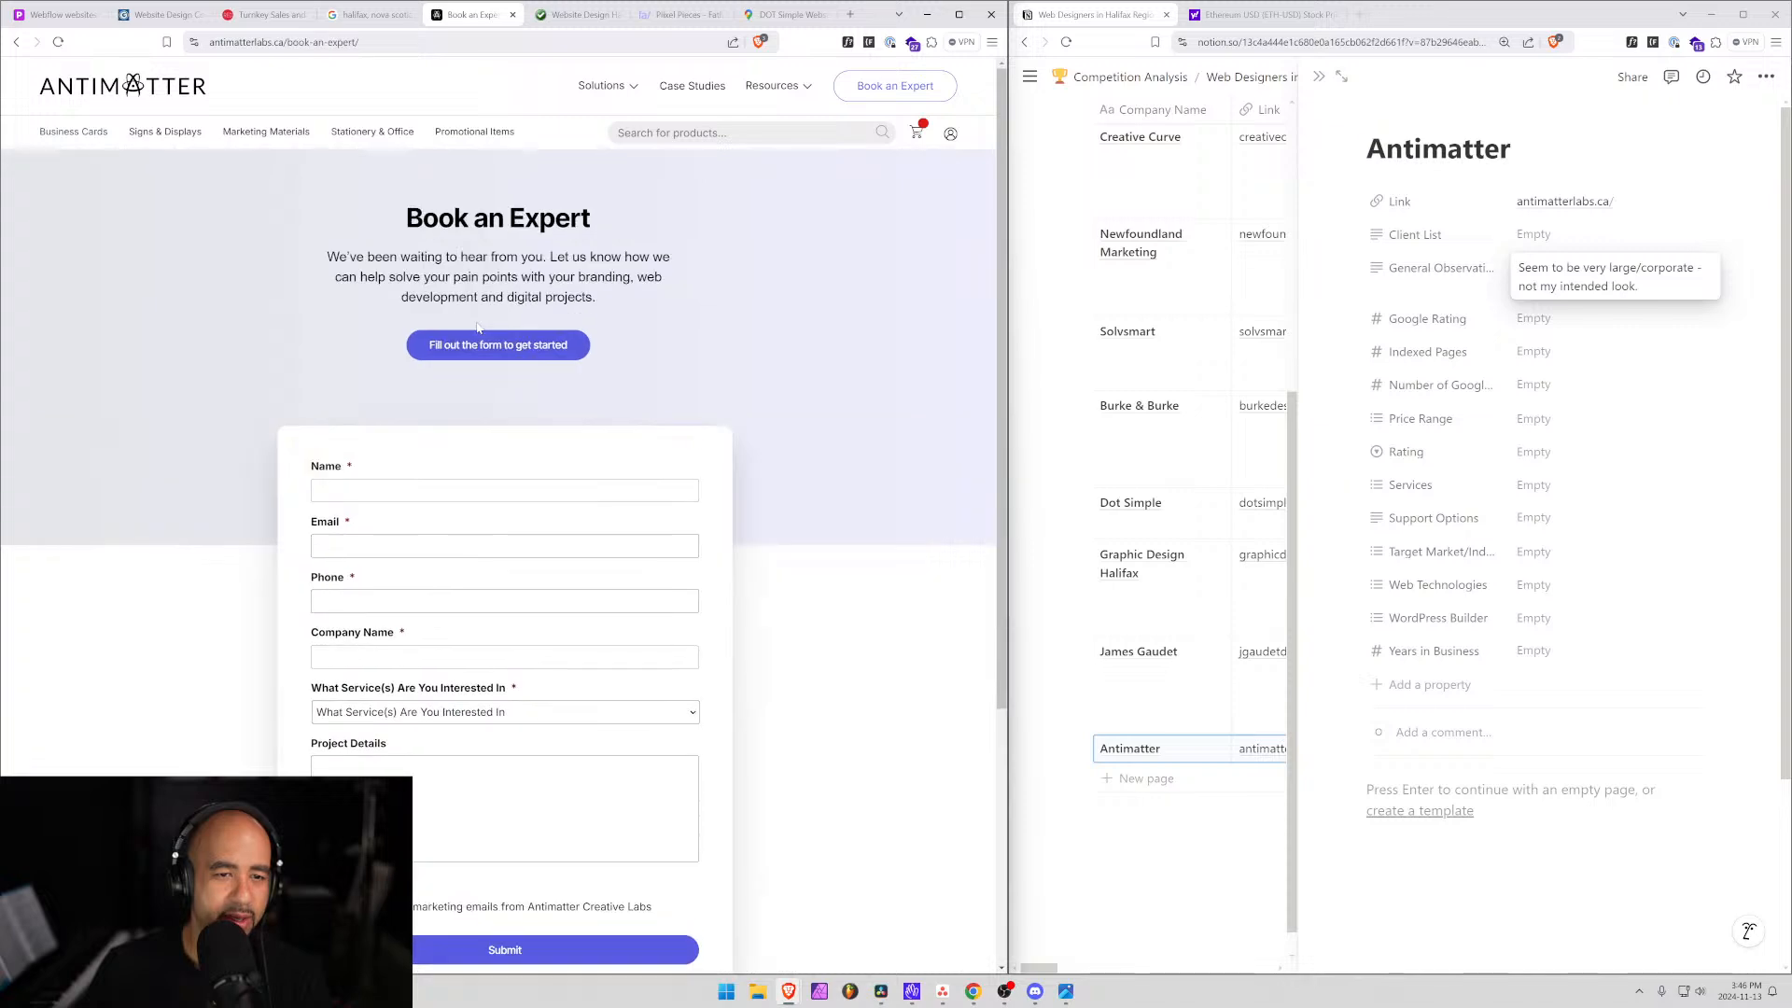
scroll(532, 840, down, 5)
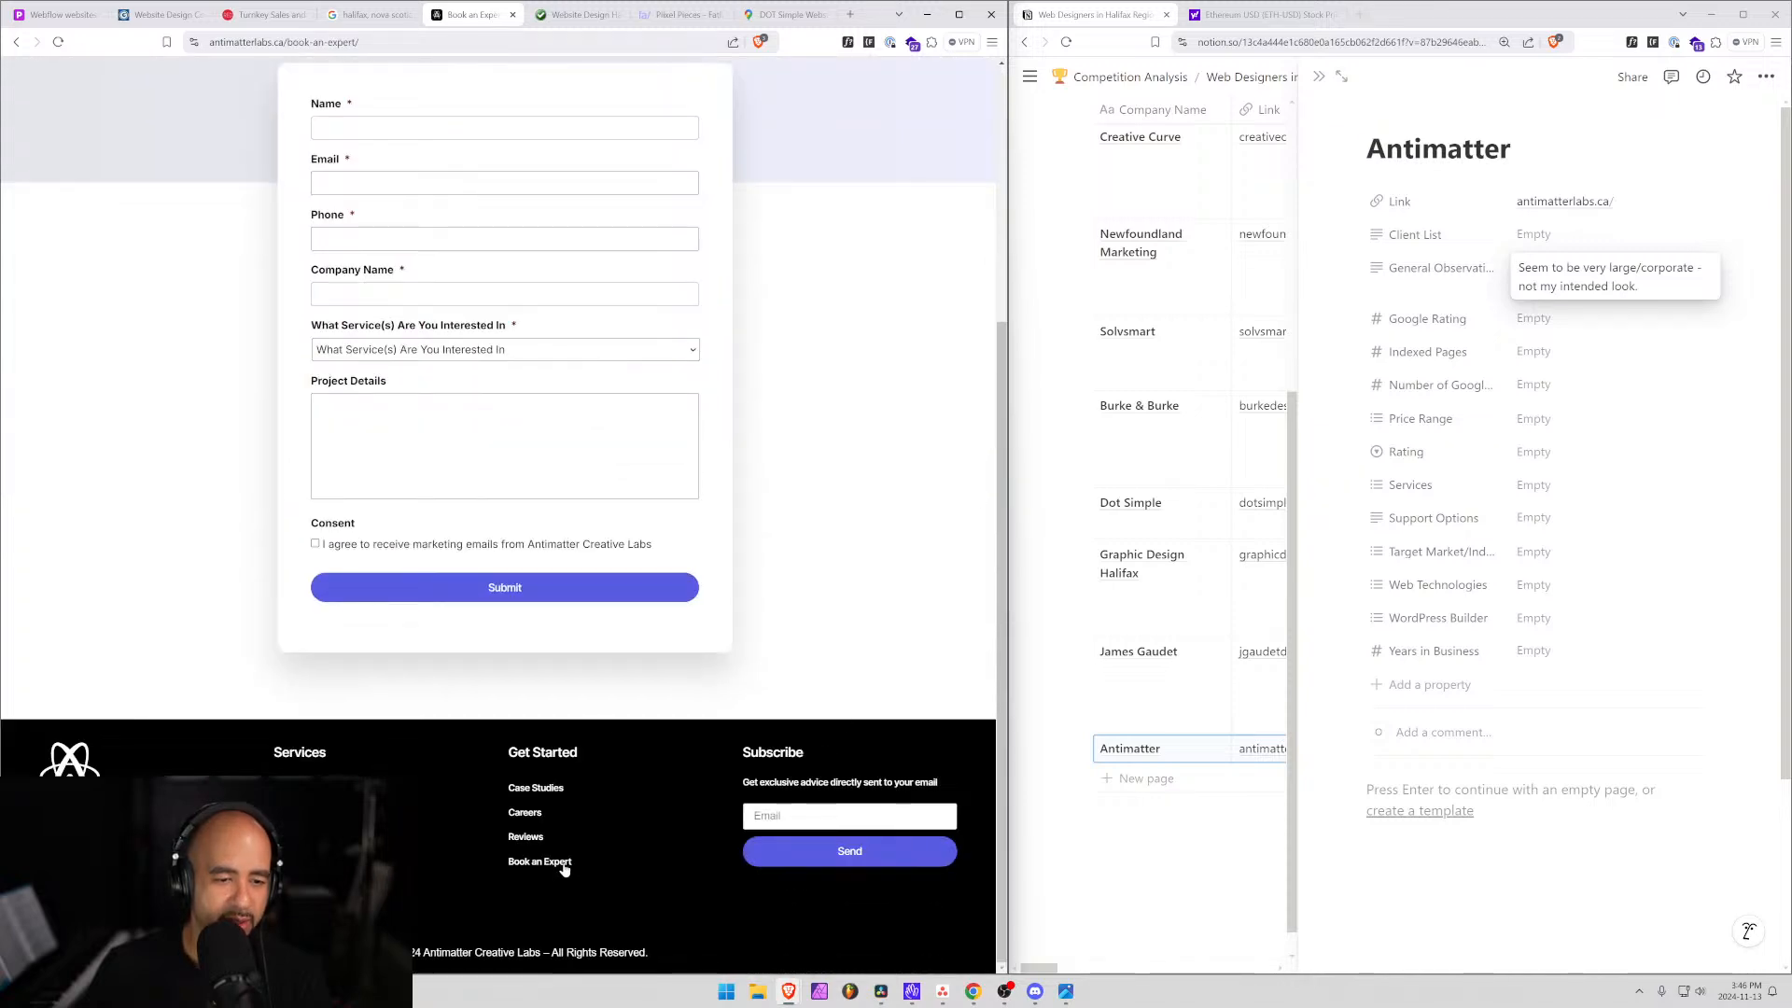
click(526, 837)
scroll(457, 815, down, 15)
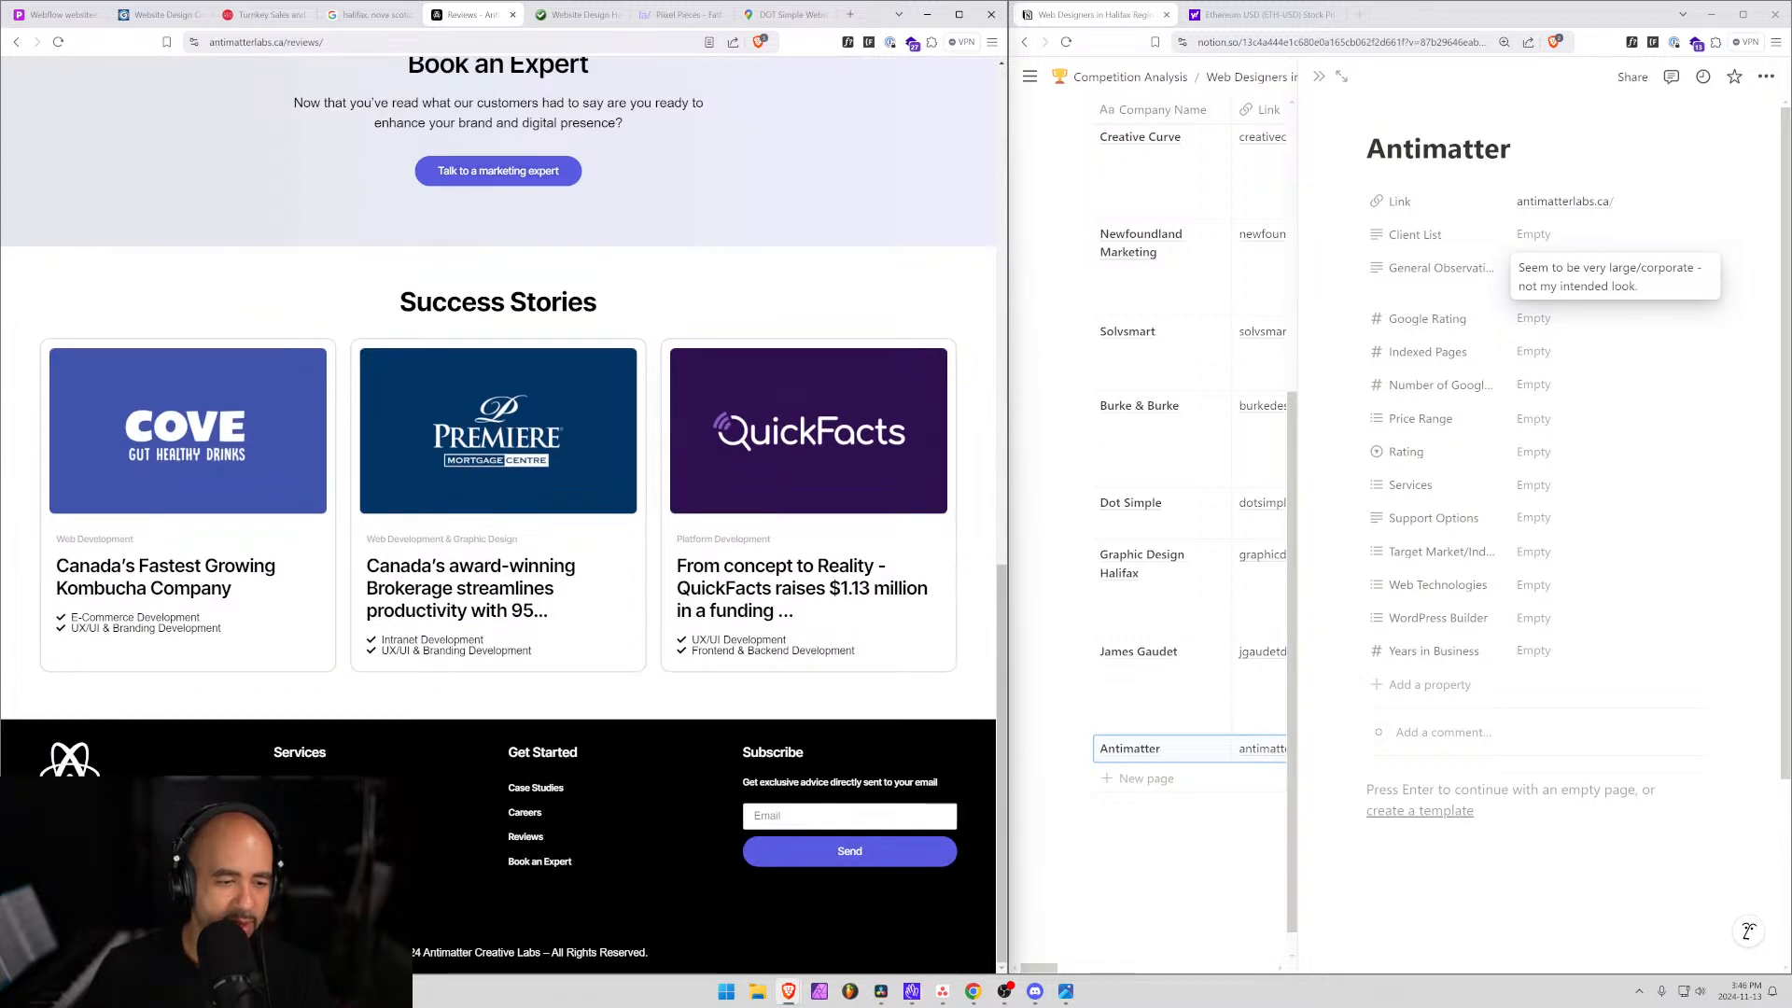
click(297, 788)
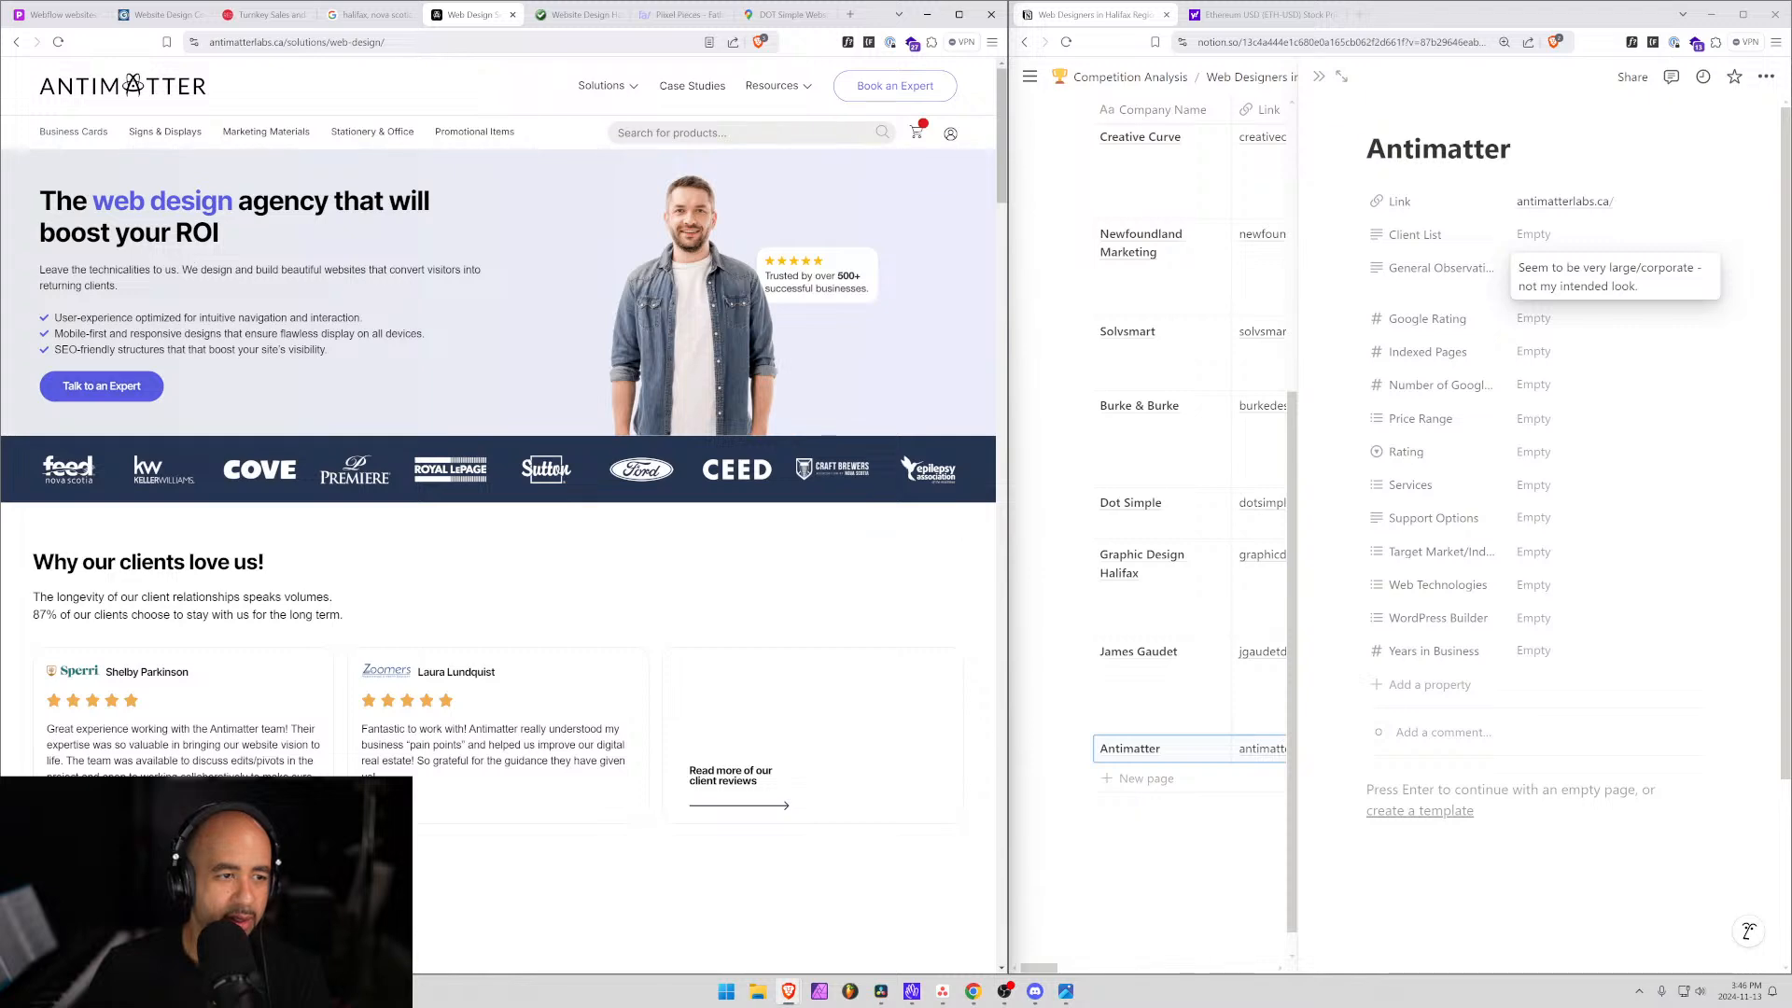
scroll(108, 386, down, 5)
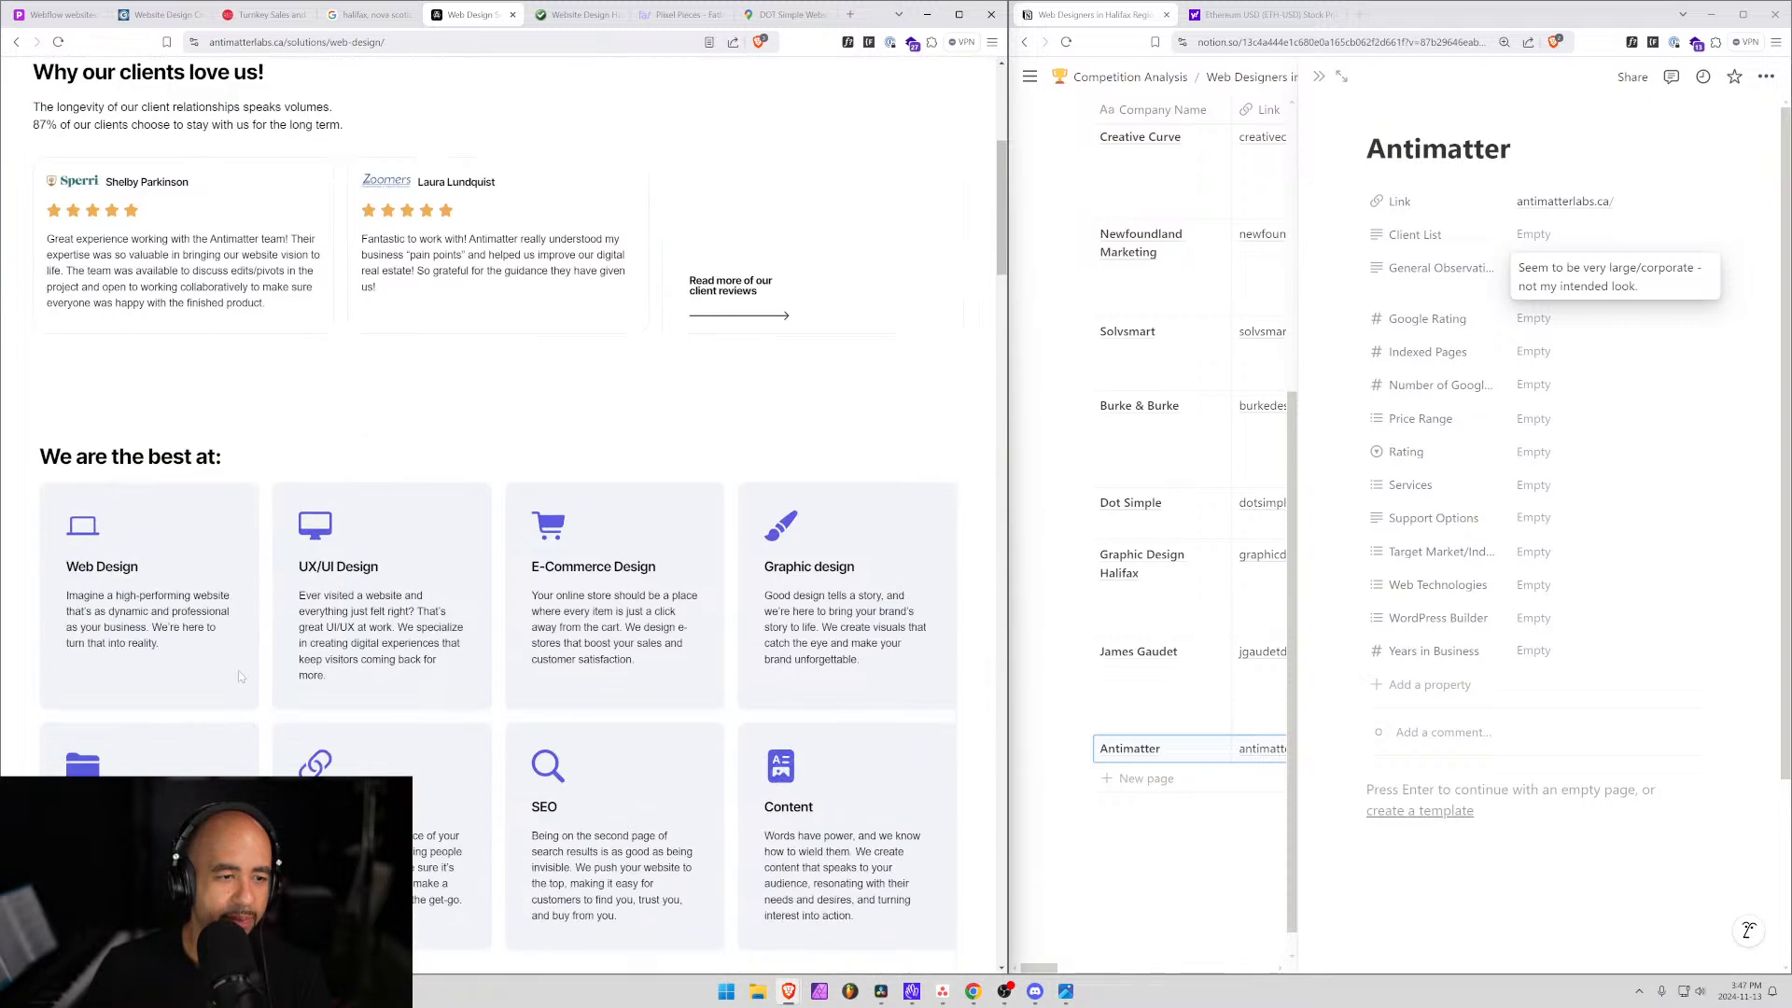
scroll(238, 671, down, 2)
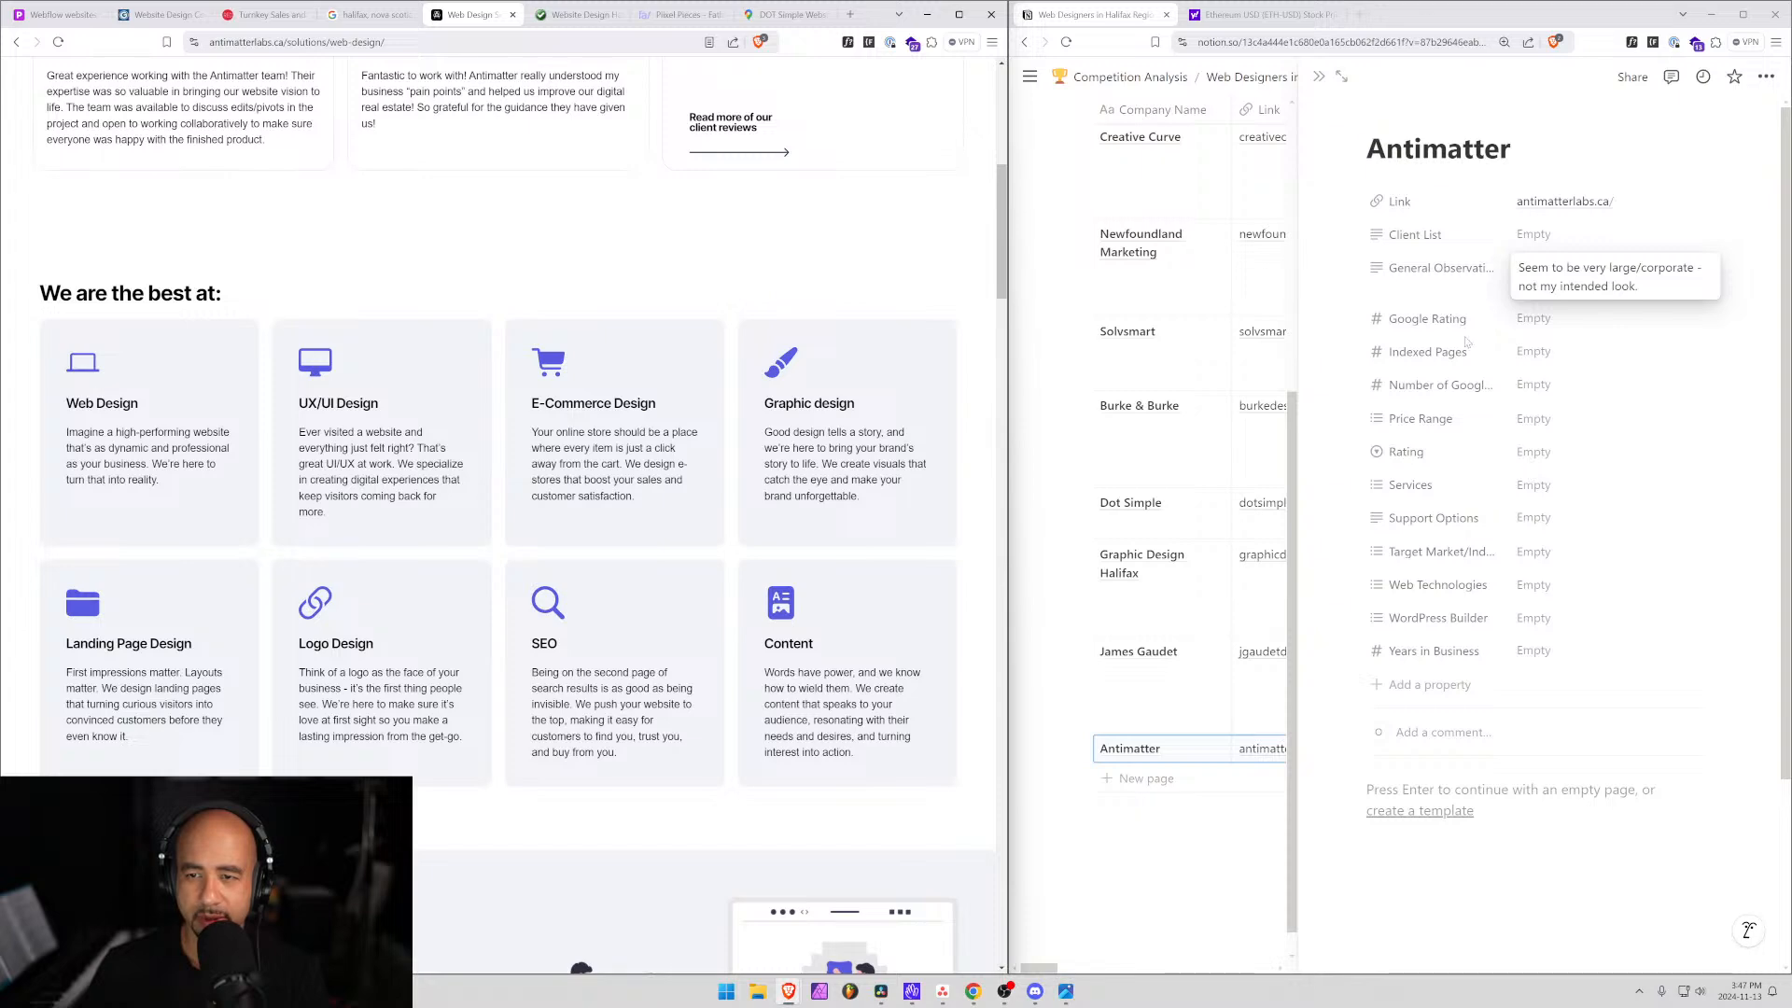
Enter 39 as Antimatter's number of Google reviews.
click(369, 14)
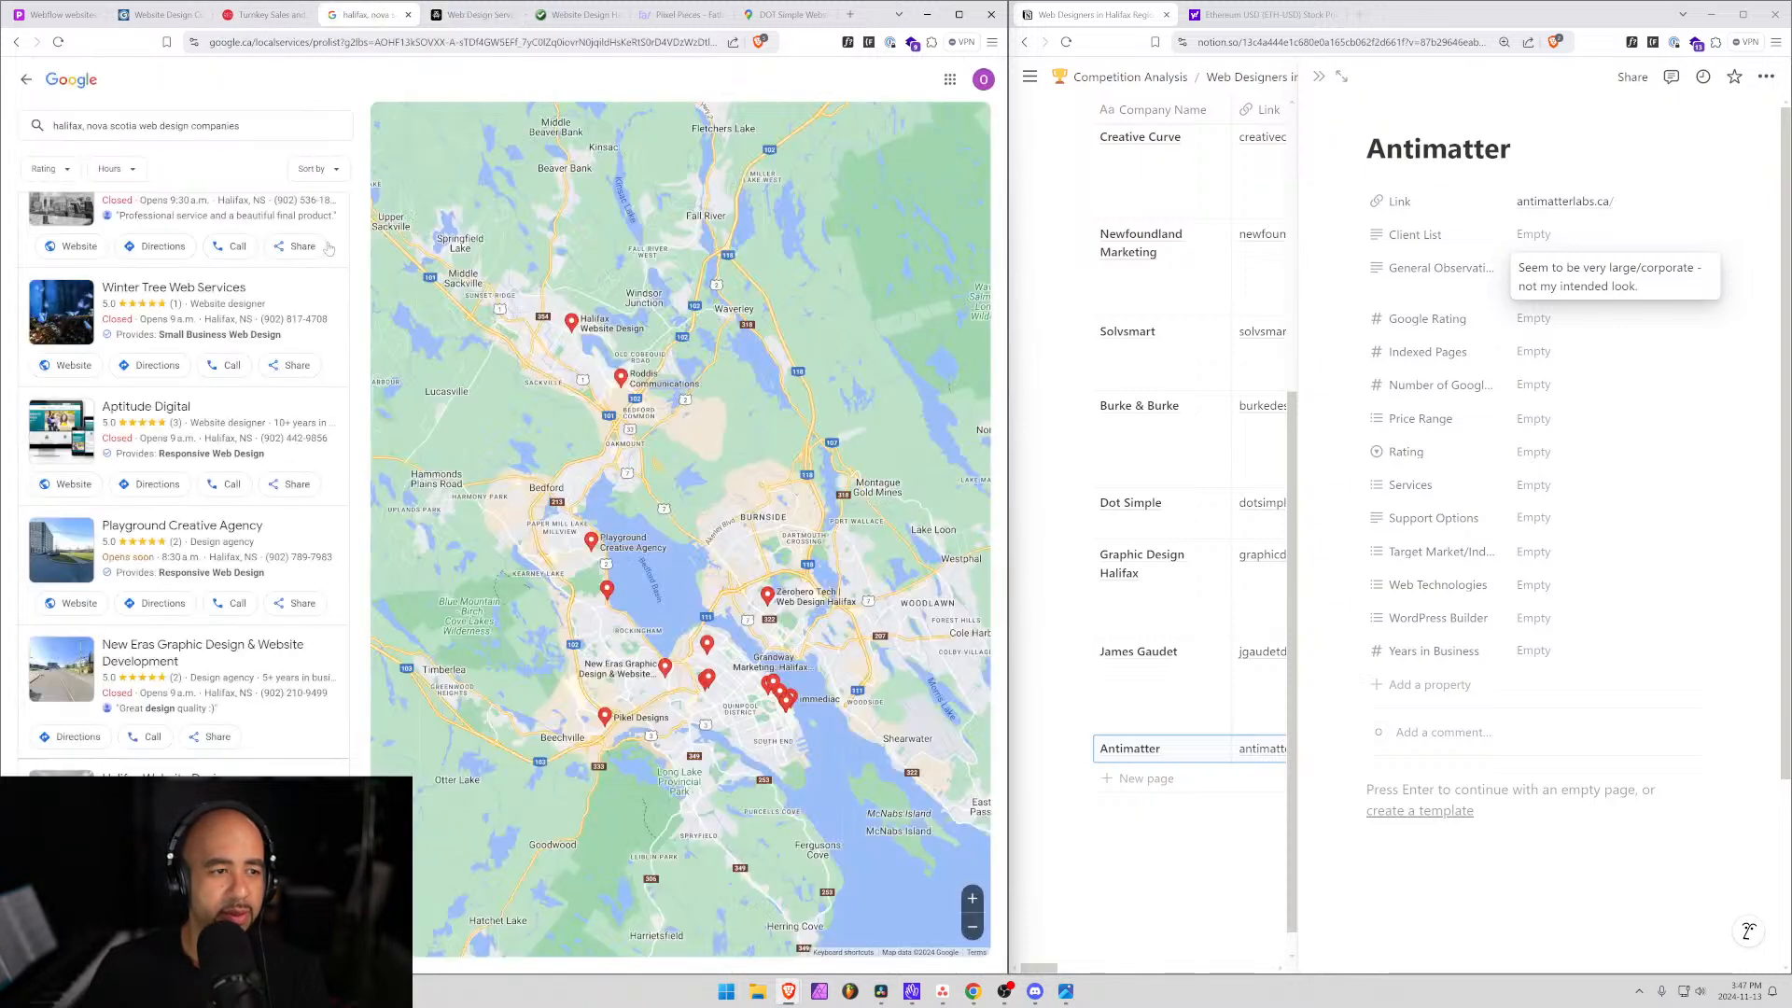
scroll(231, 531, up, 4)
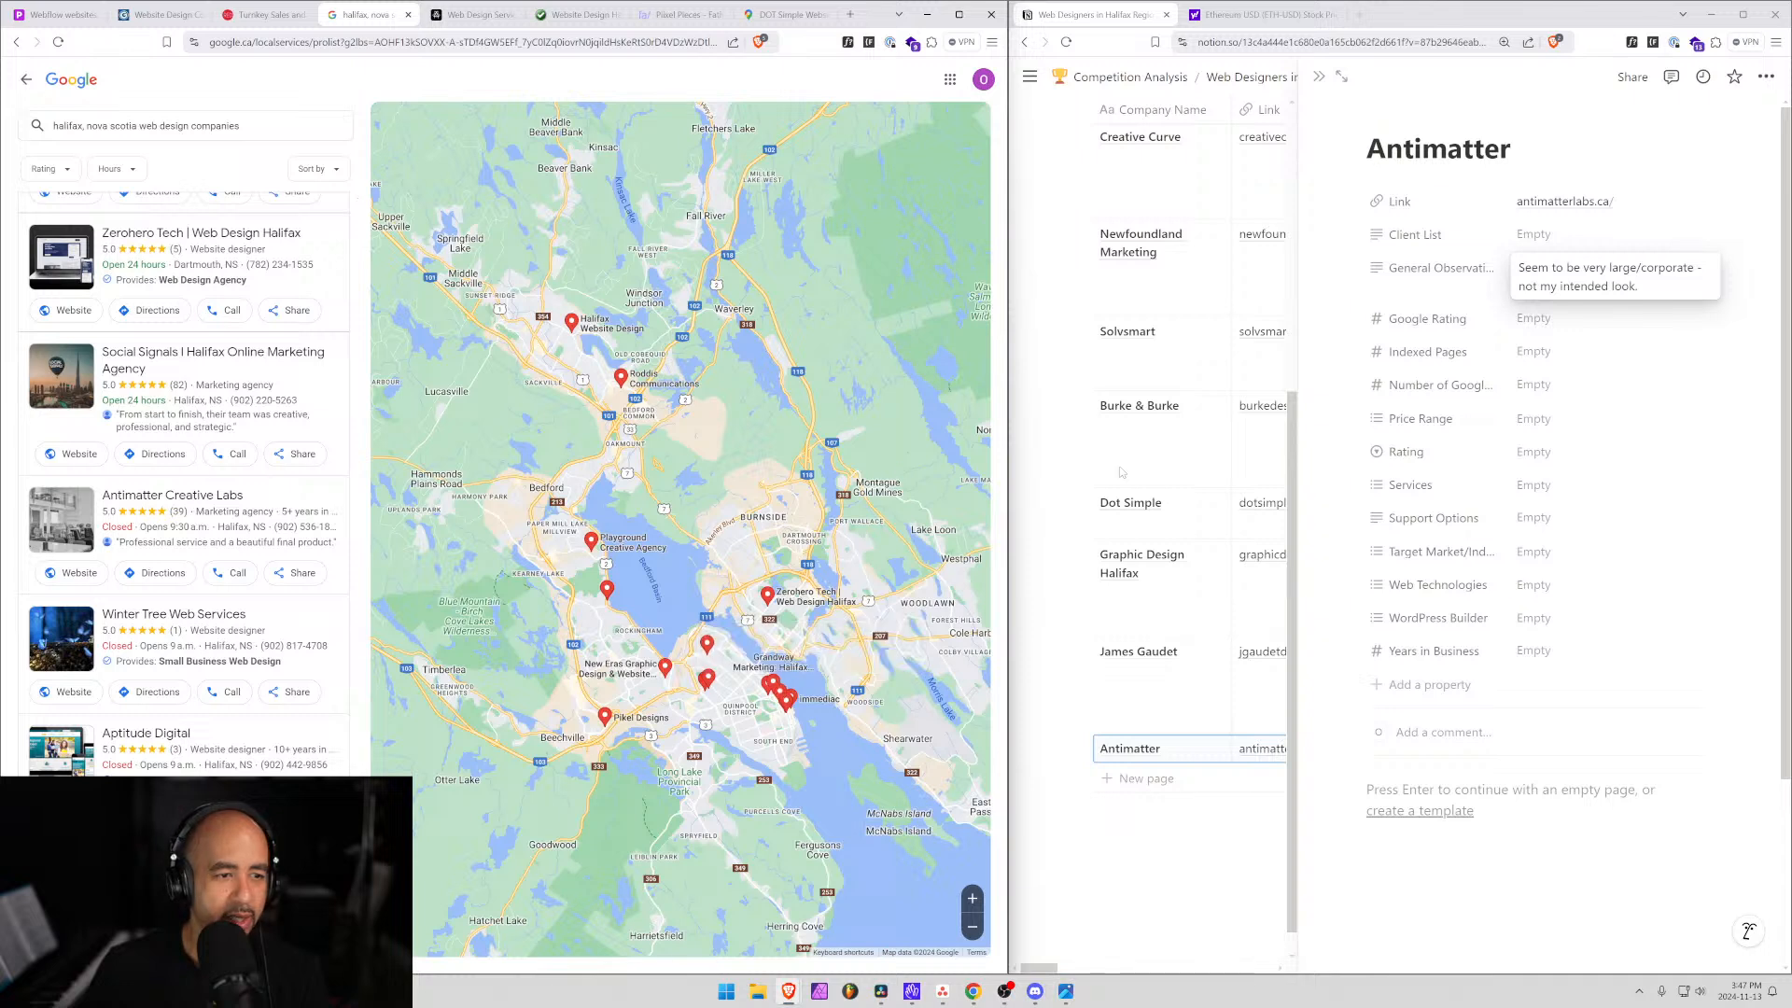
click(1525, 351)
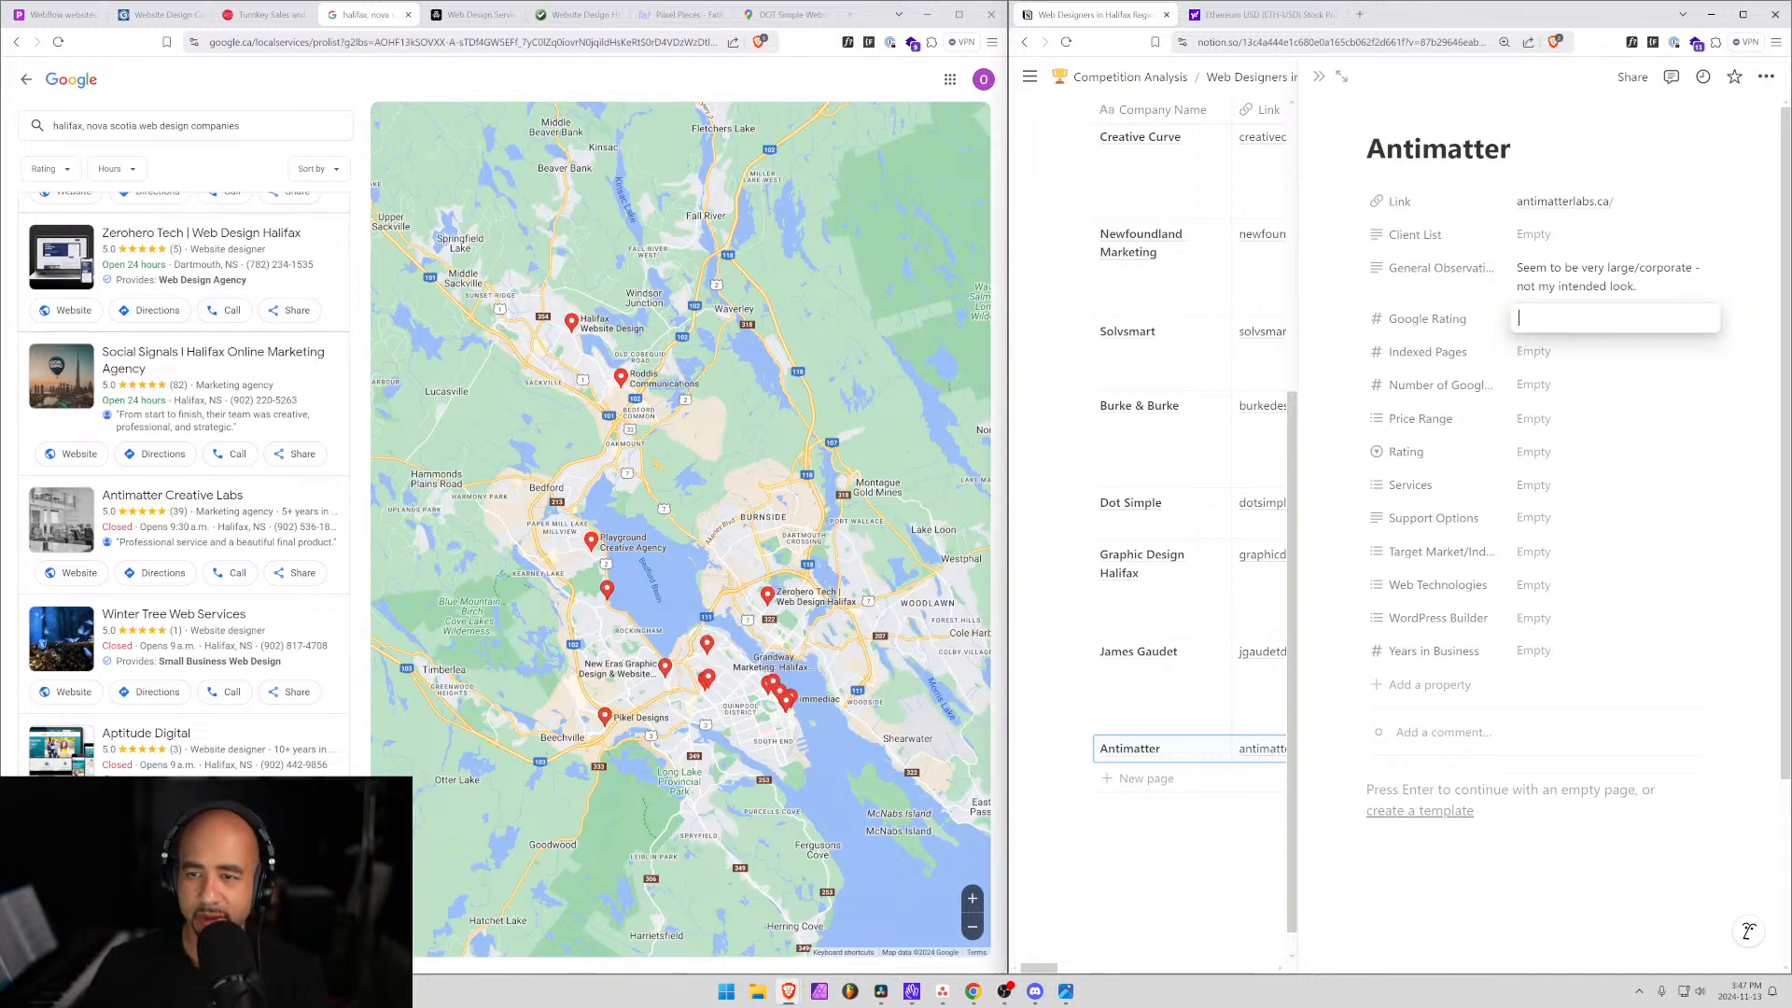
click(1530, 385)
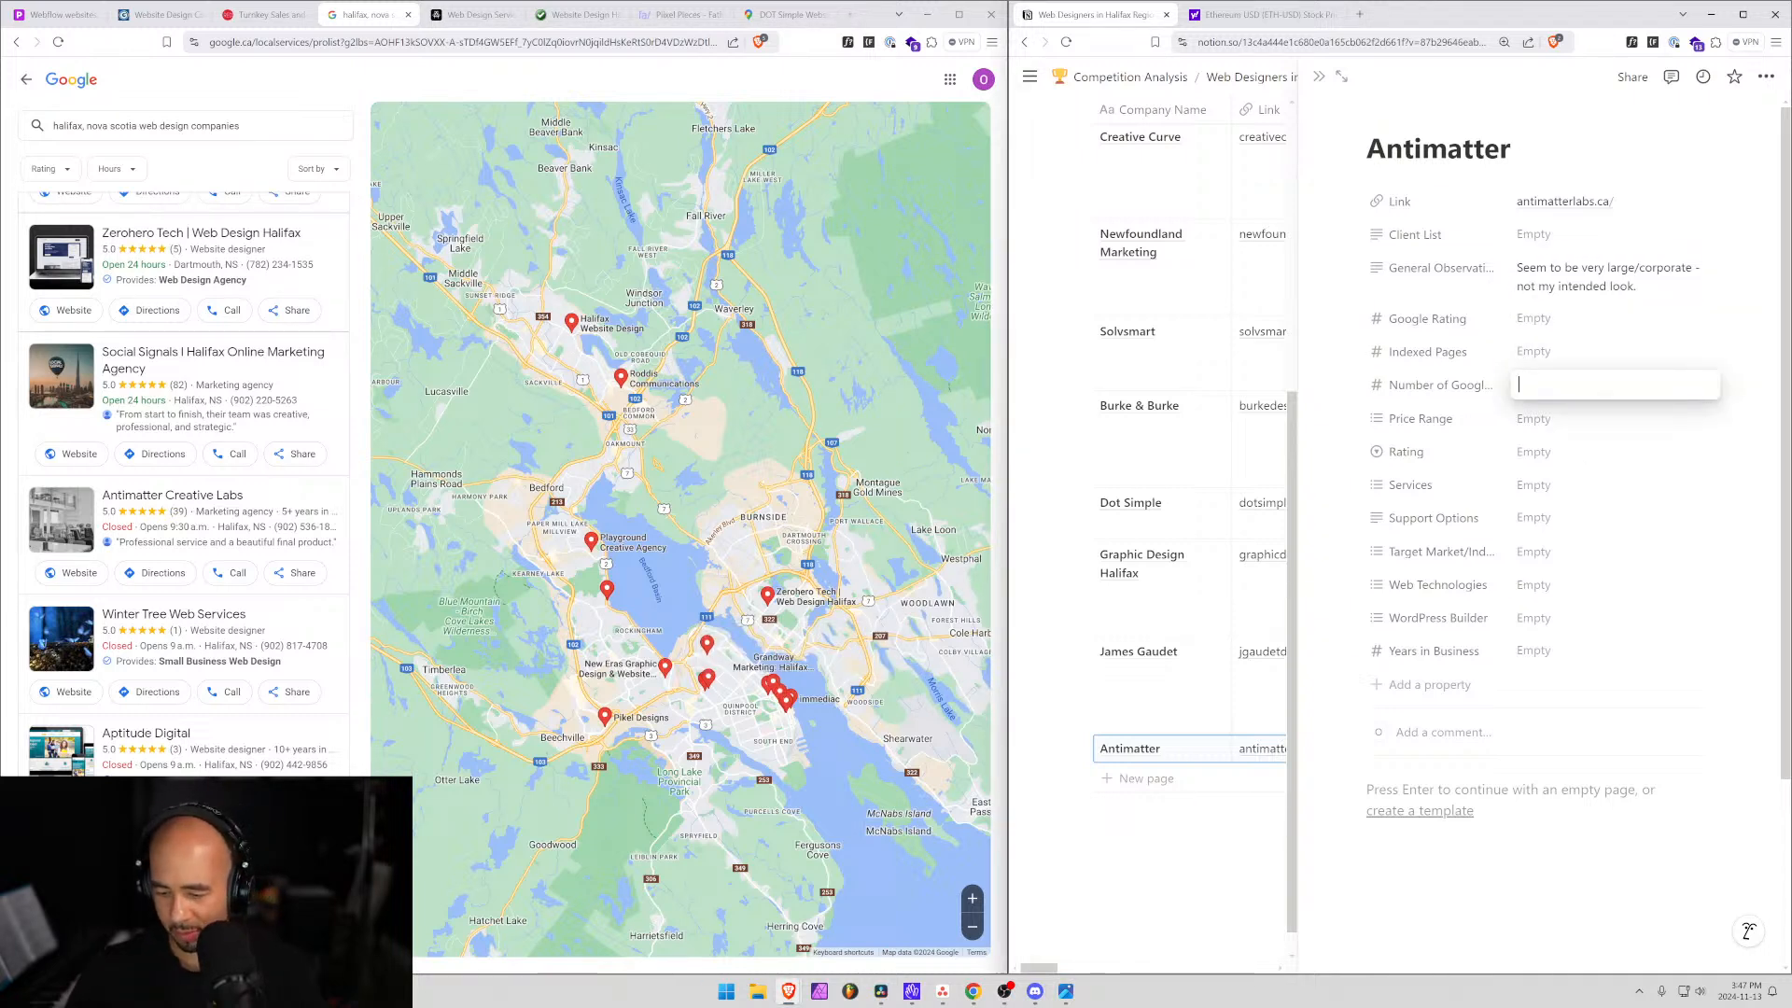
text(39)
click(1546, 359)
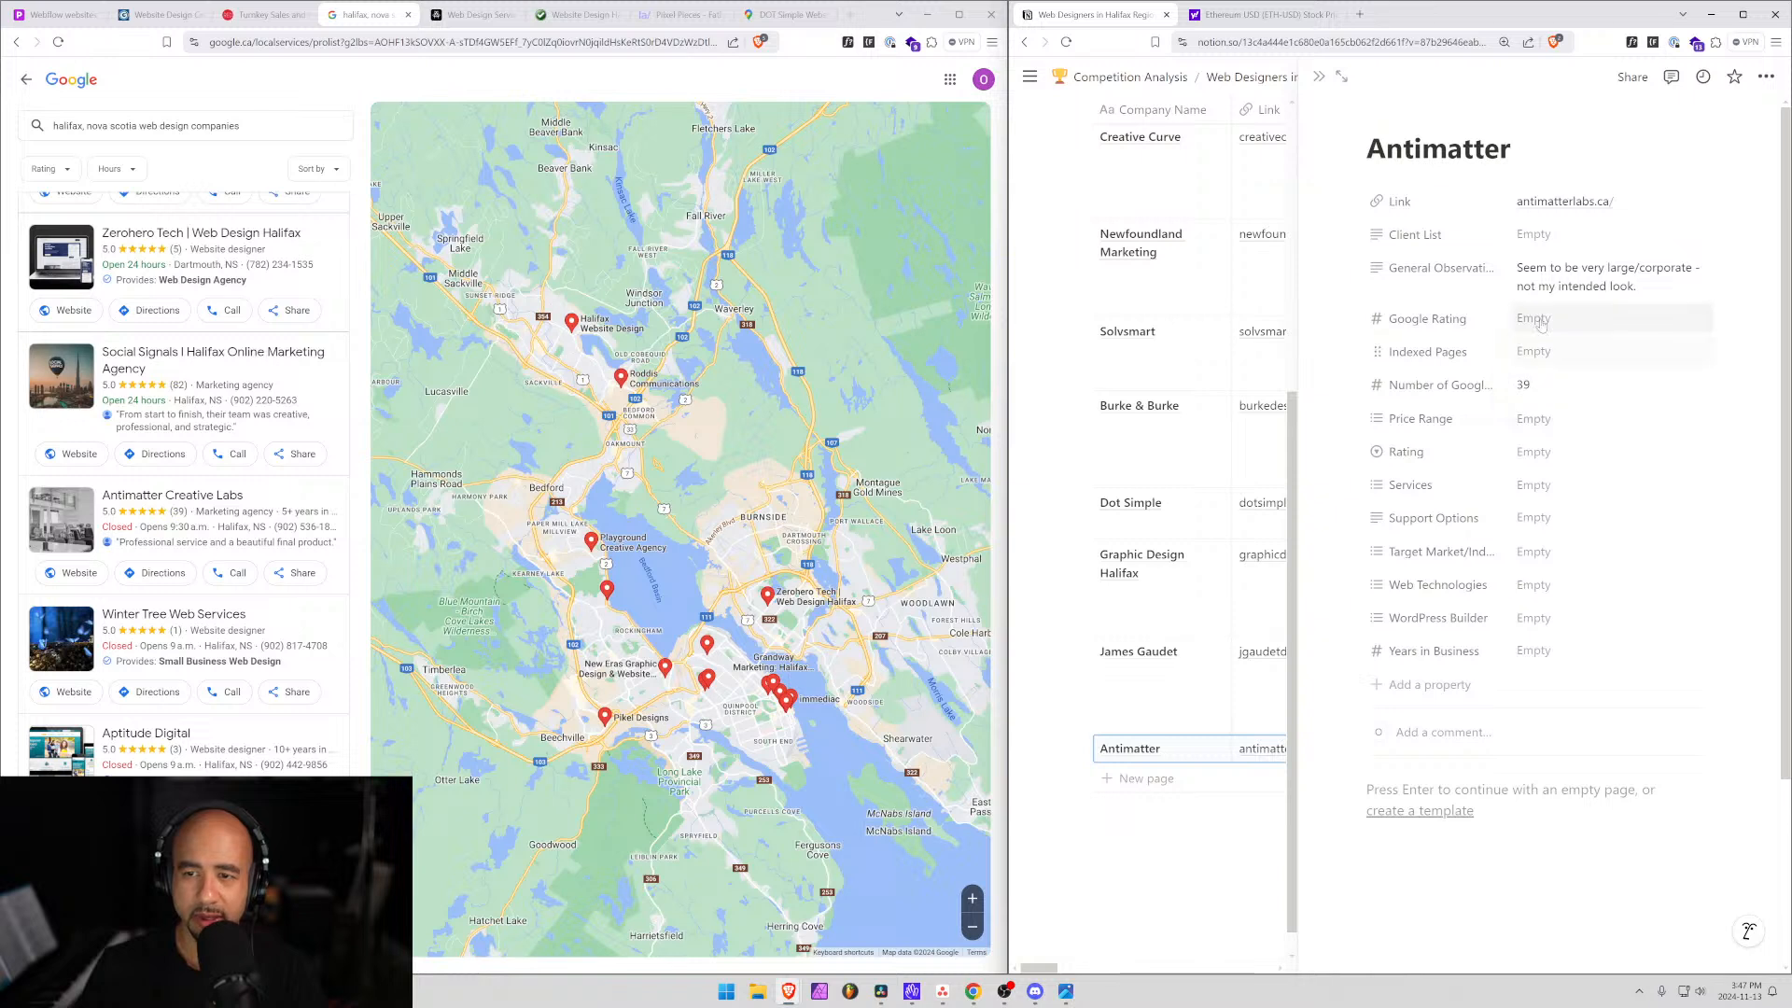
Enter 5 in Antimatter's Google Rating field.
click(1535, 319)
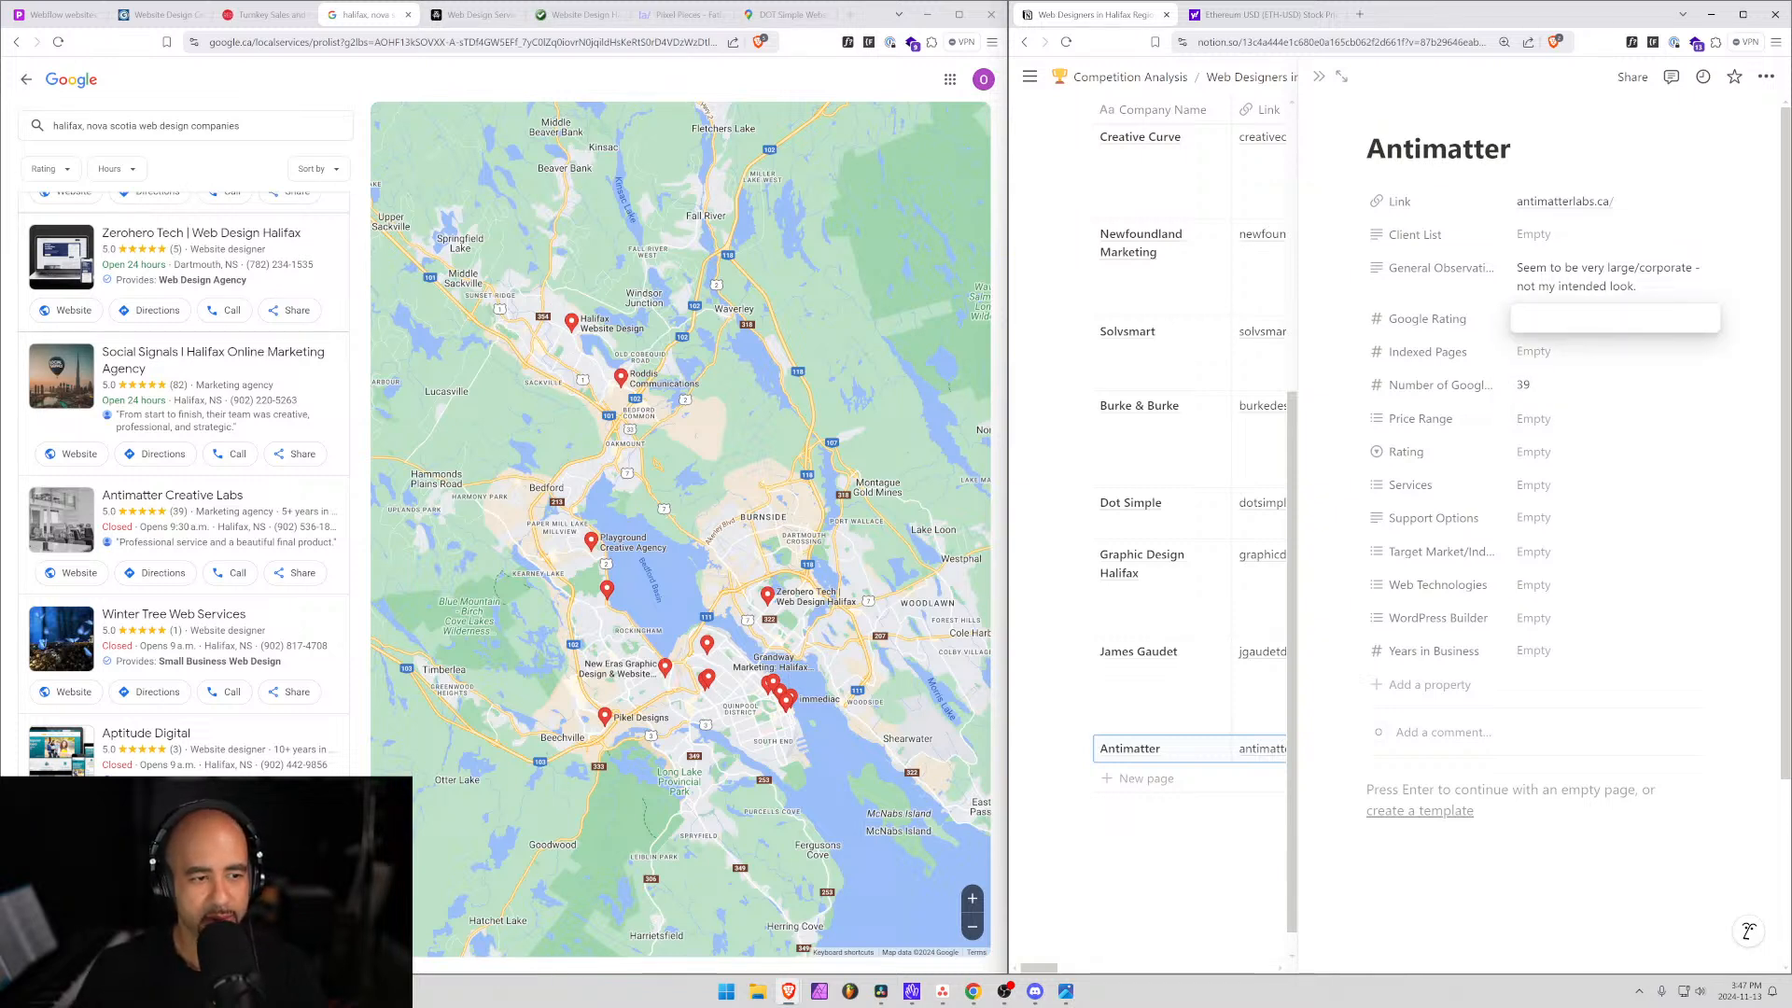
text(5)
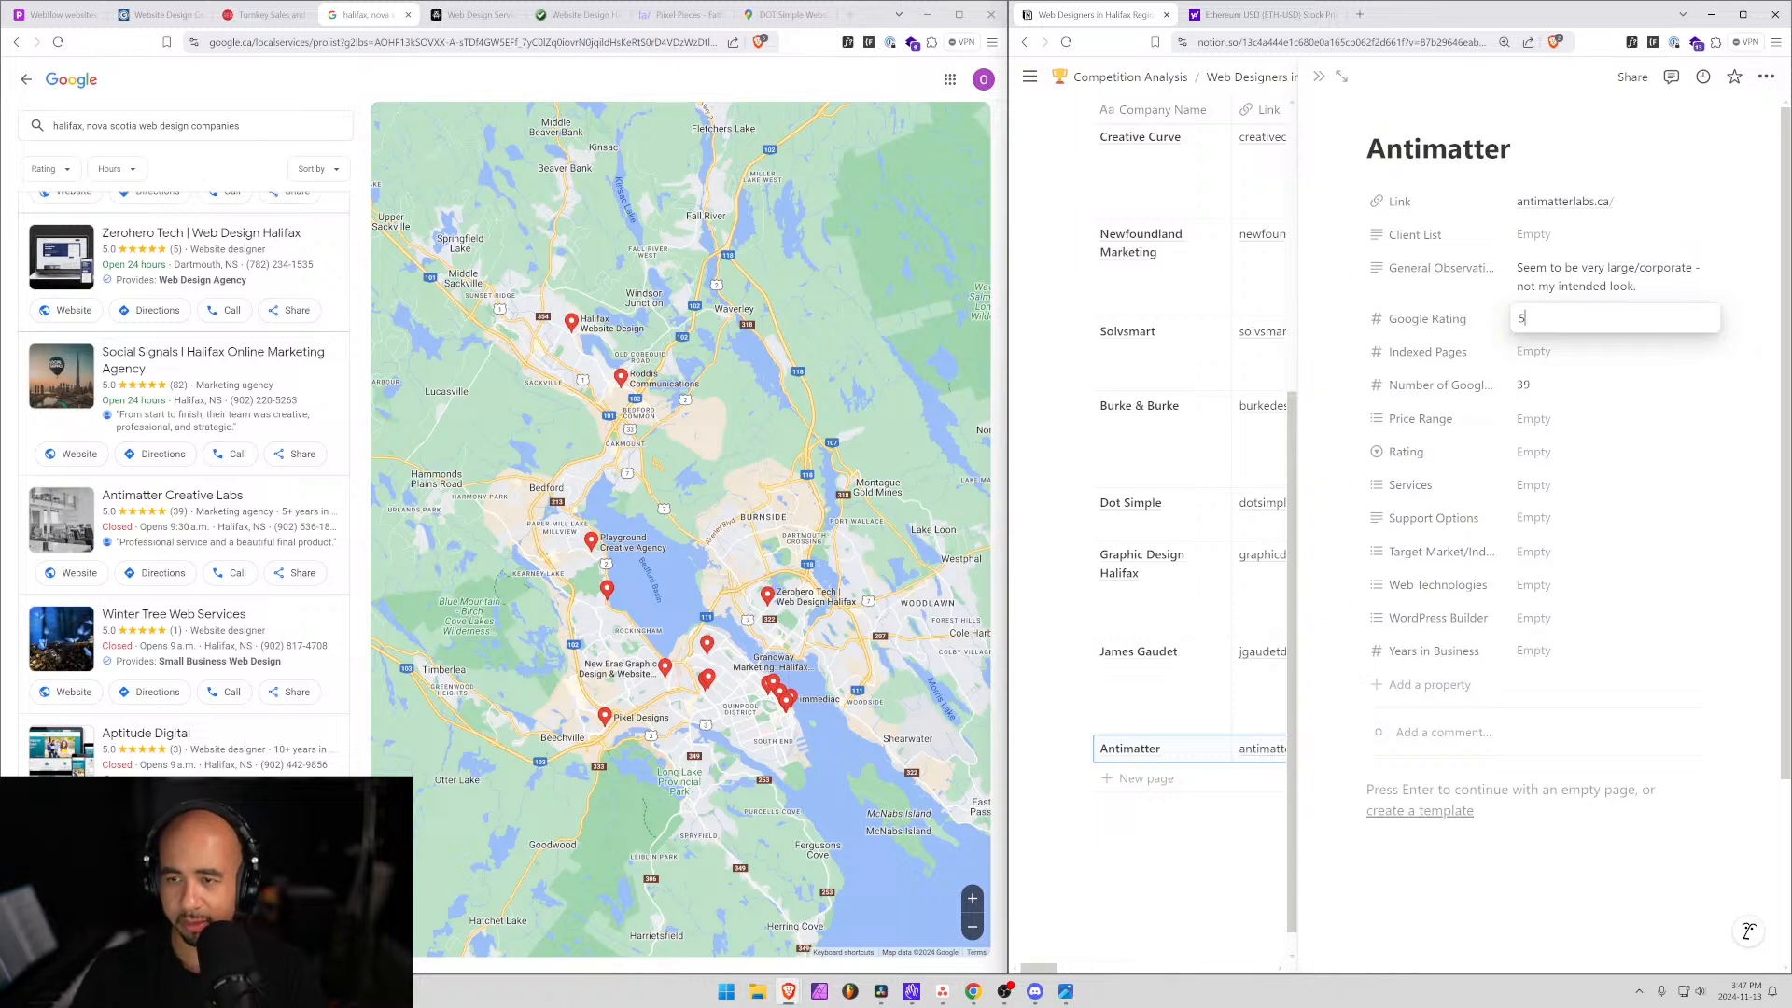
key(Return)
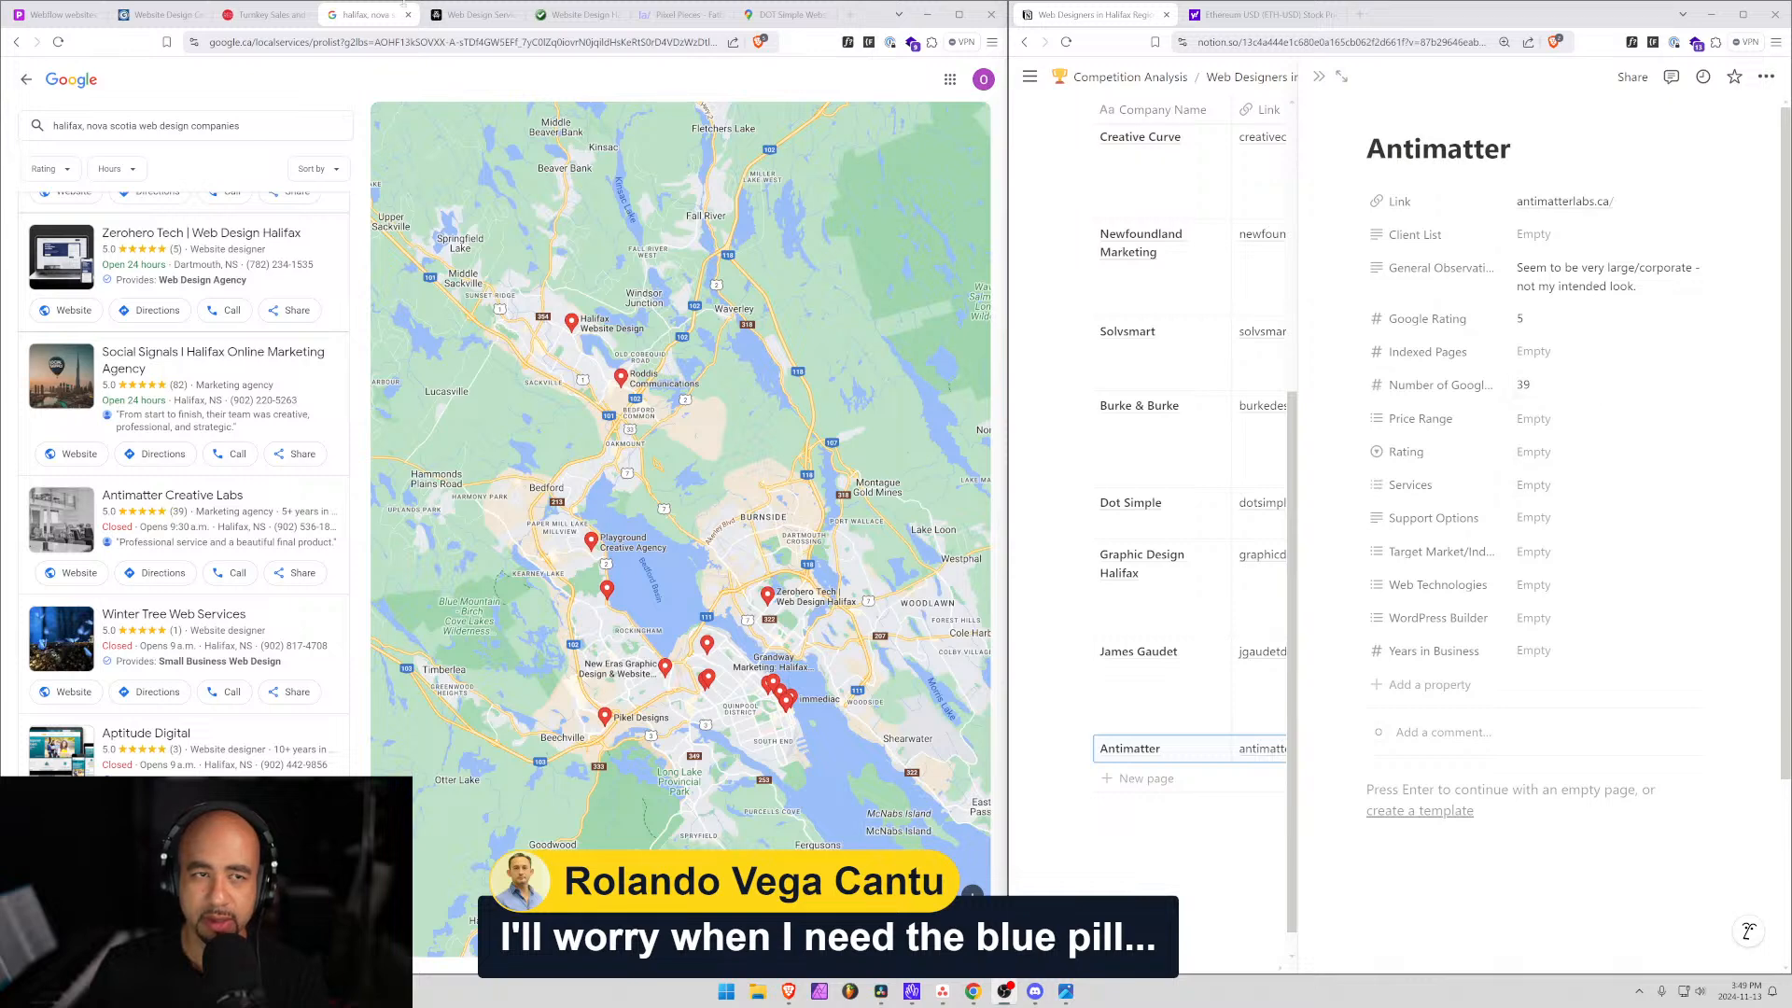
Close the Antimatter services tab and read the Website Design Halifax homepage's service areas and address.
click(471, 14)
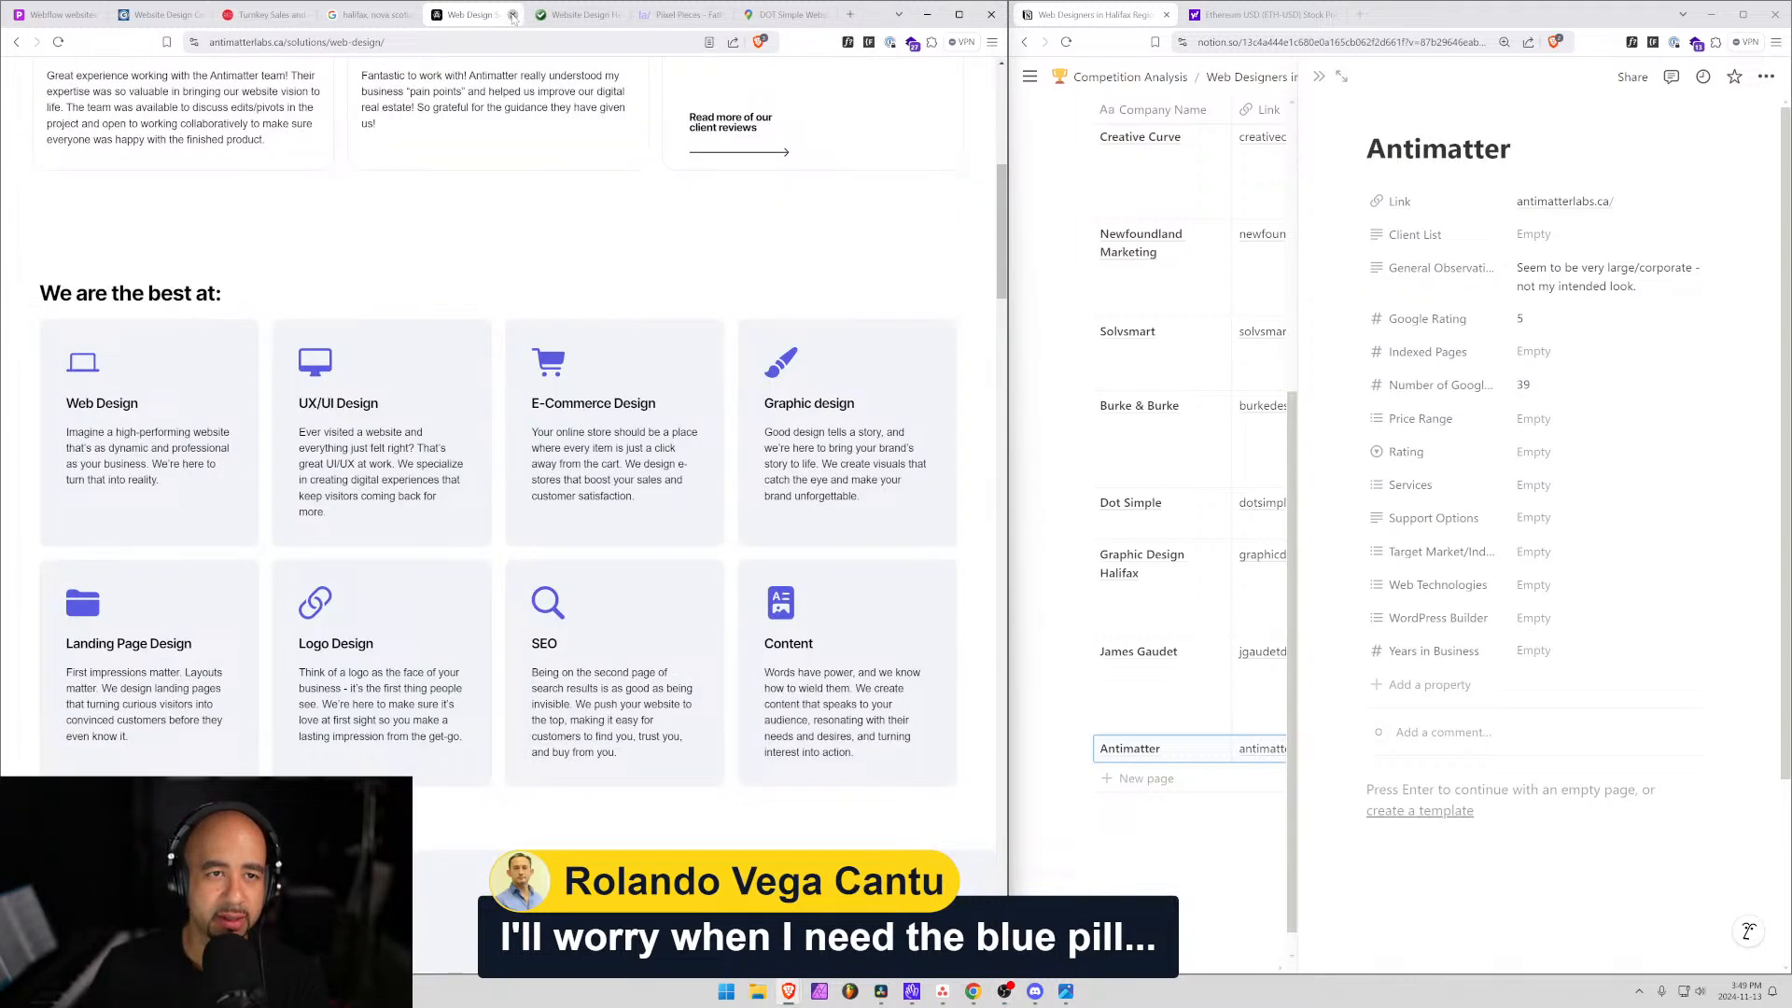
click(513, 15)
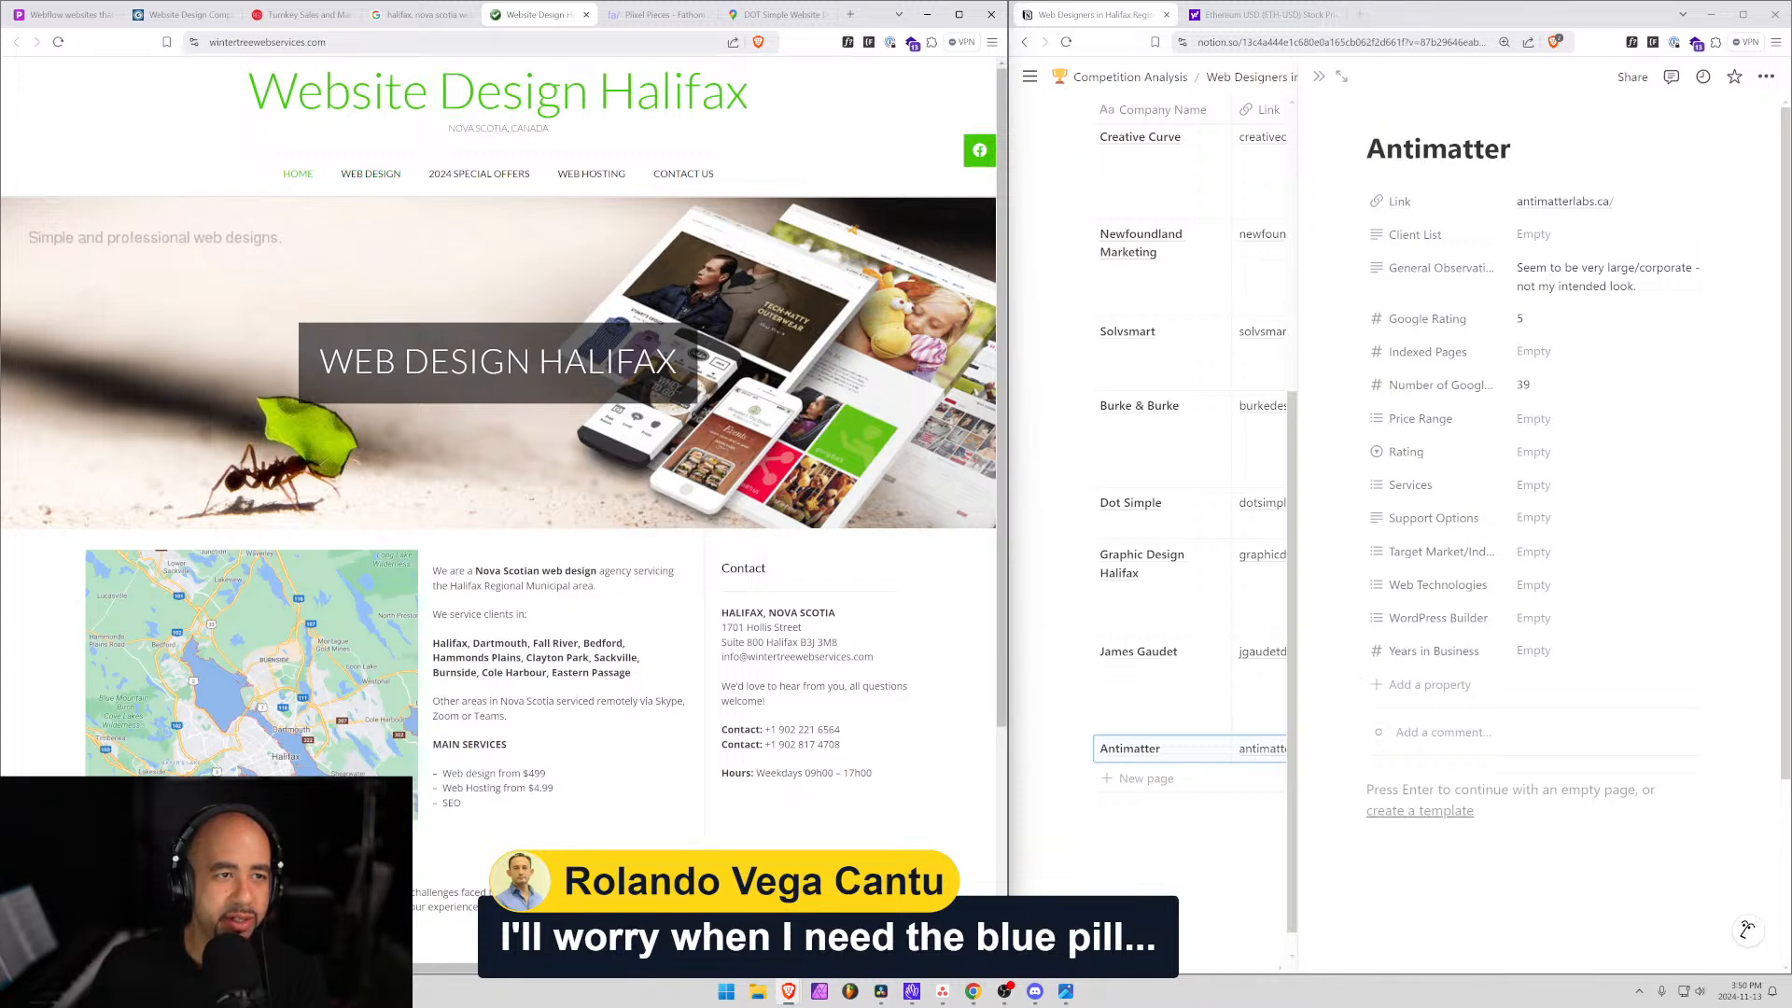
scroll(469, 605, down, 2)
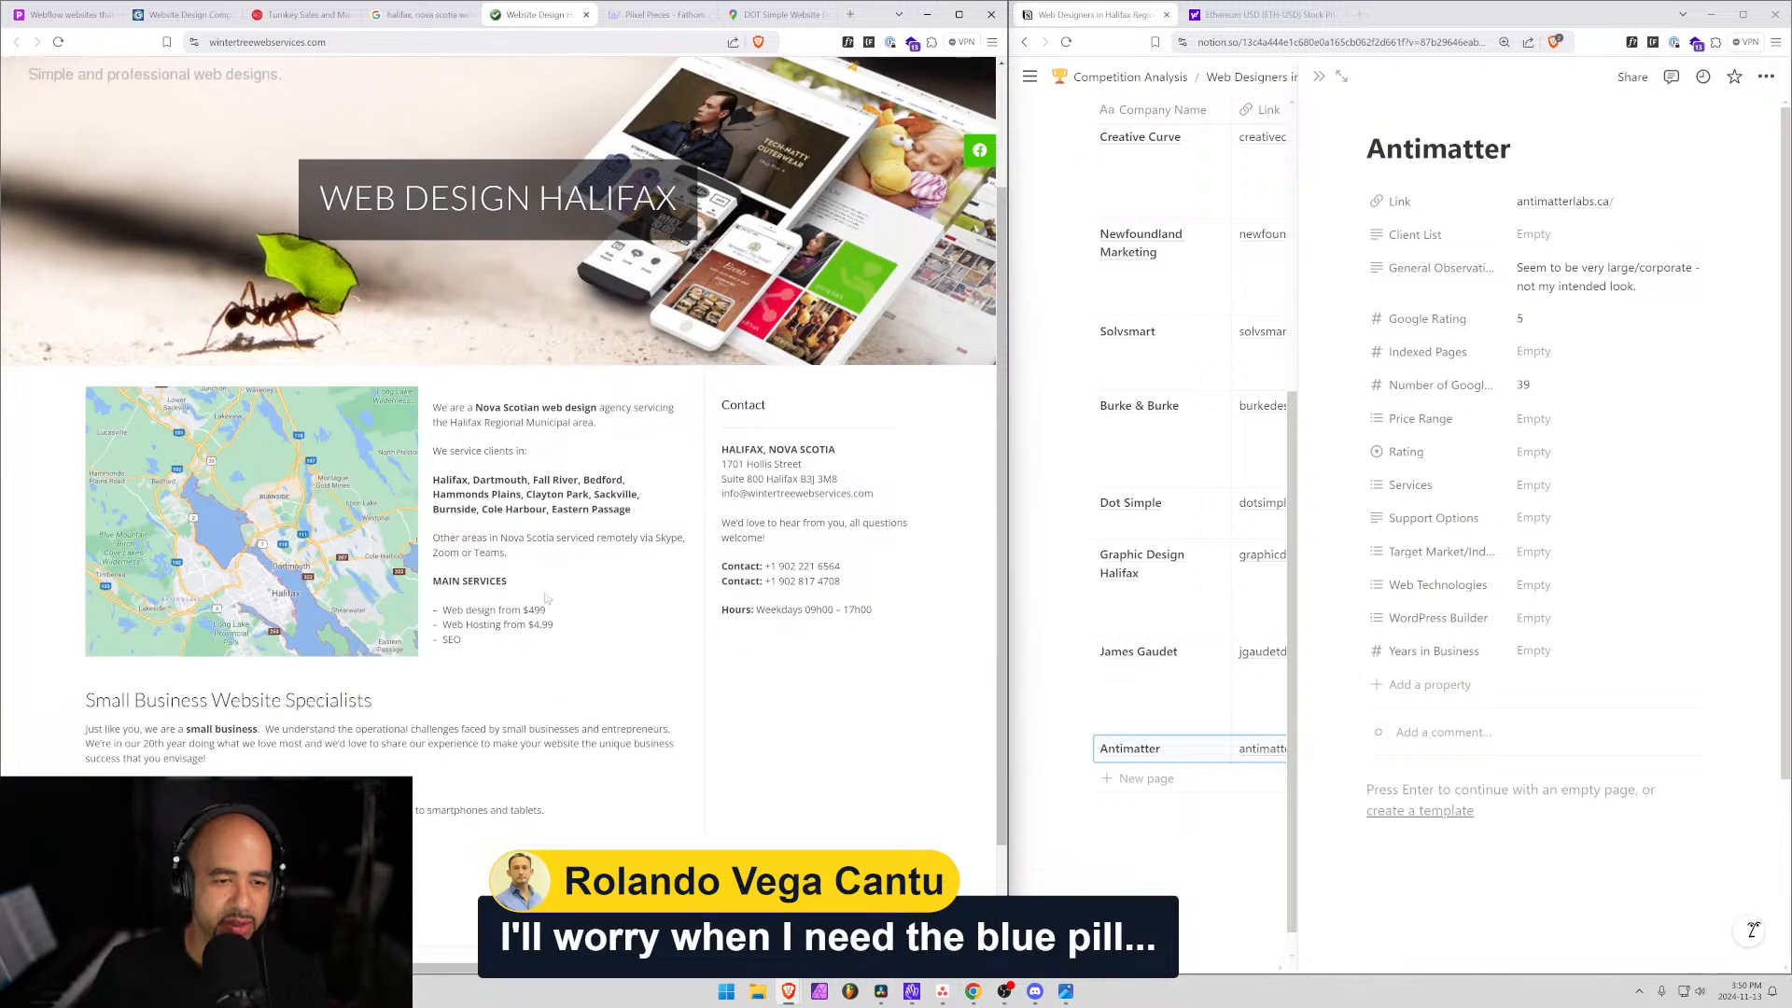
drag(445, 482, 614, 510)
drag(727, 450, 813, 479)
scroll(537, 564, down, 2)
scroll(536, 565, up, 4)
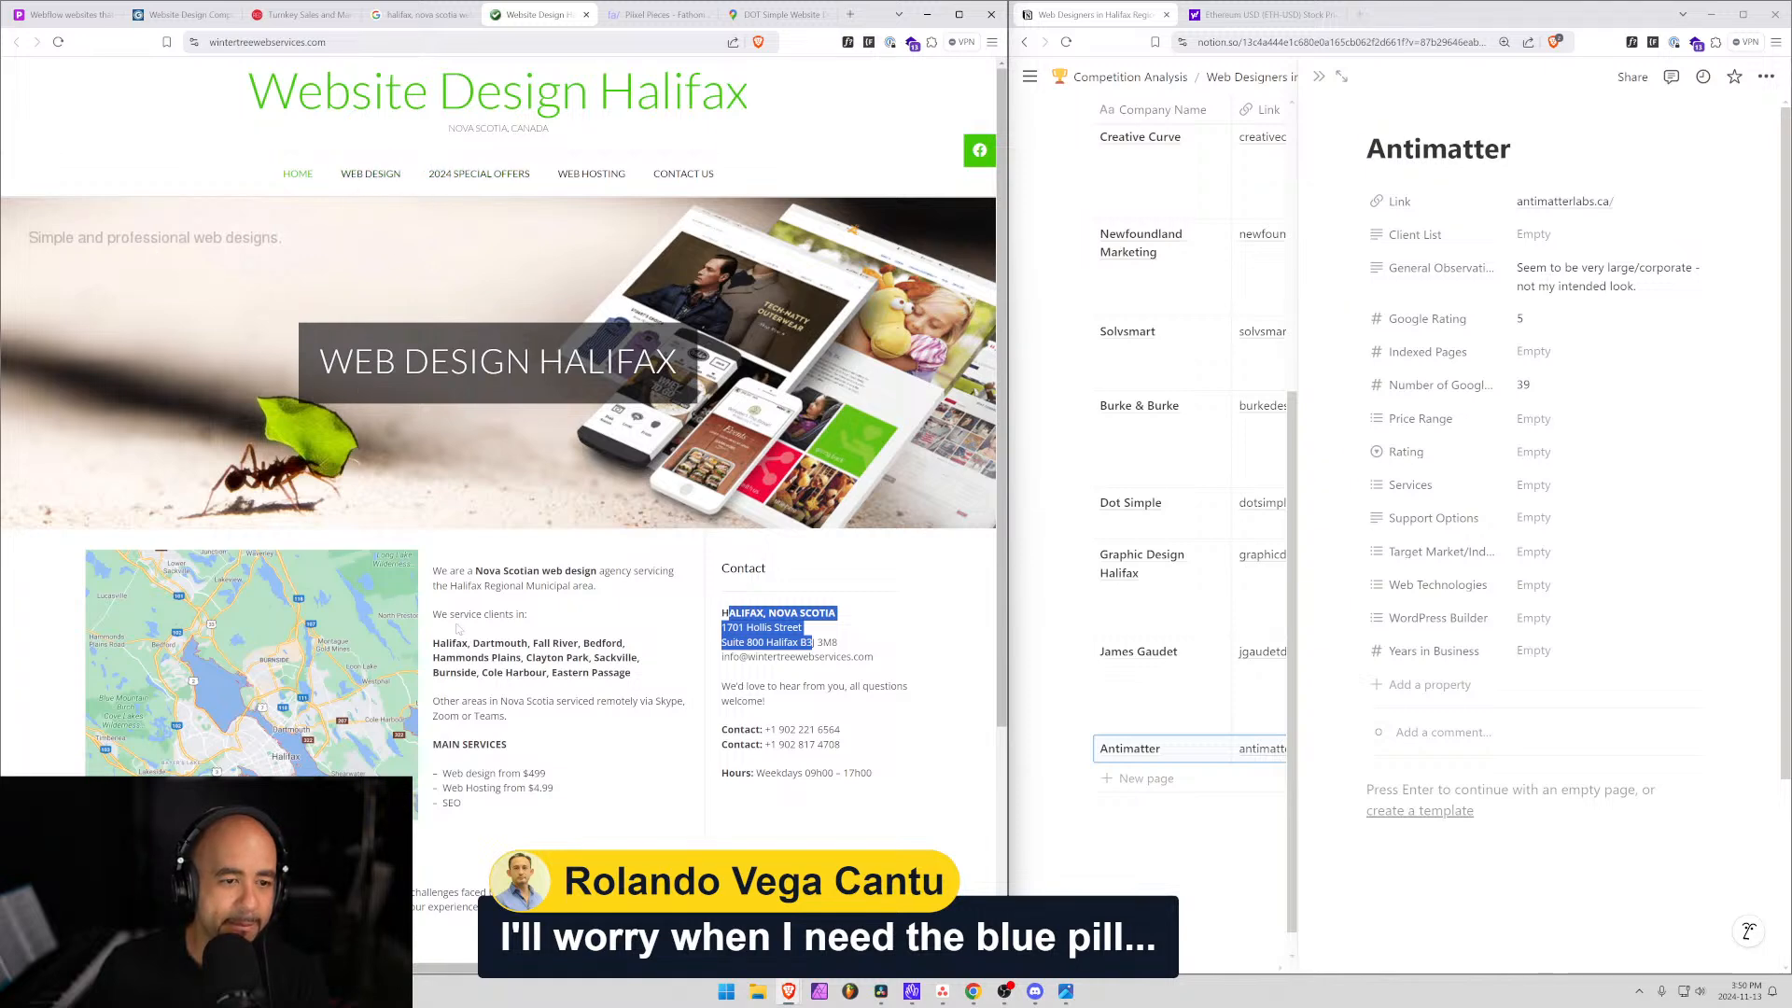
scroll(457, 628, down, 2)
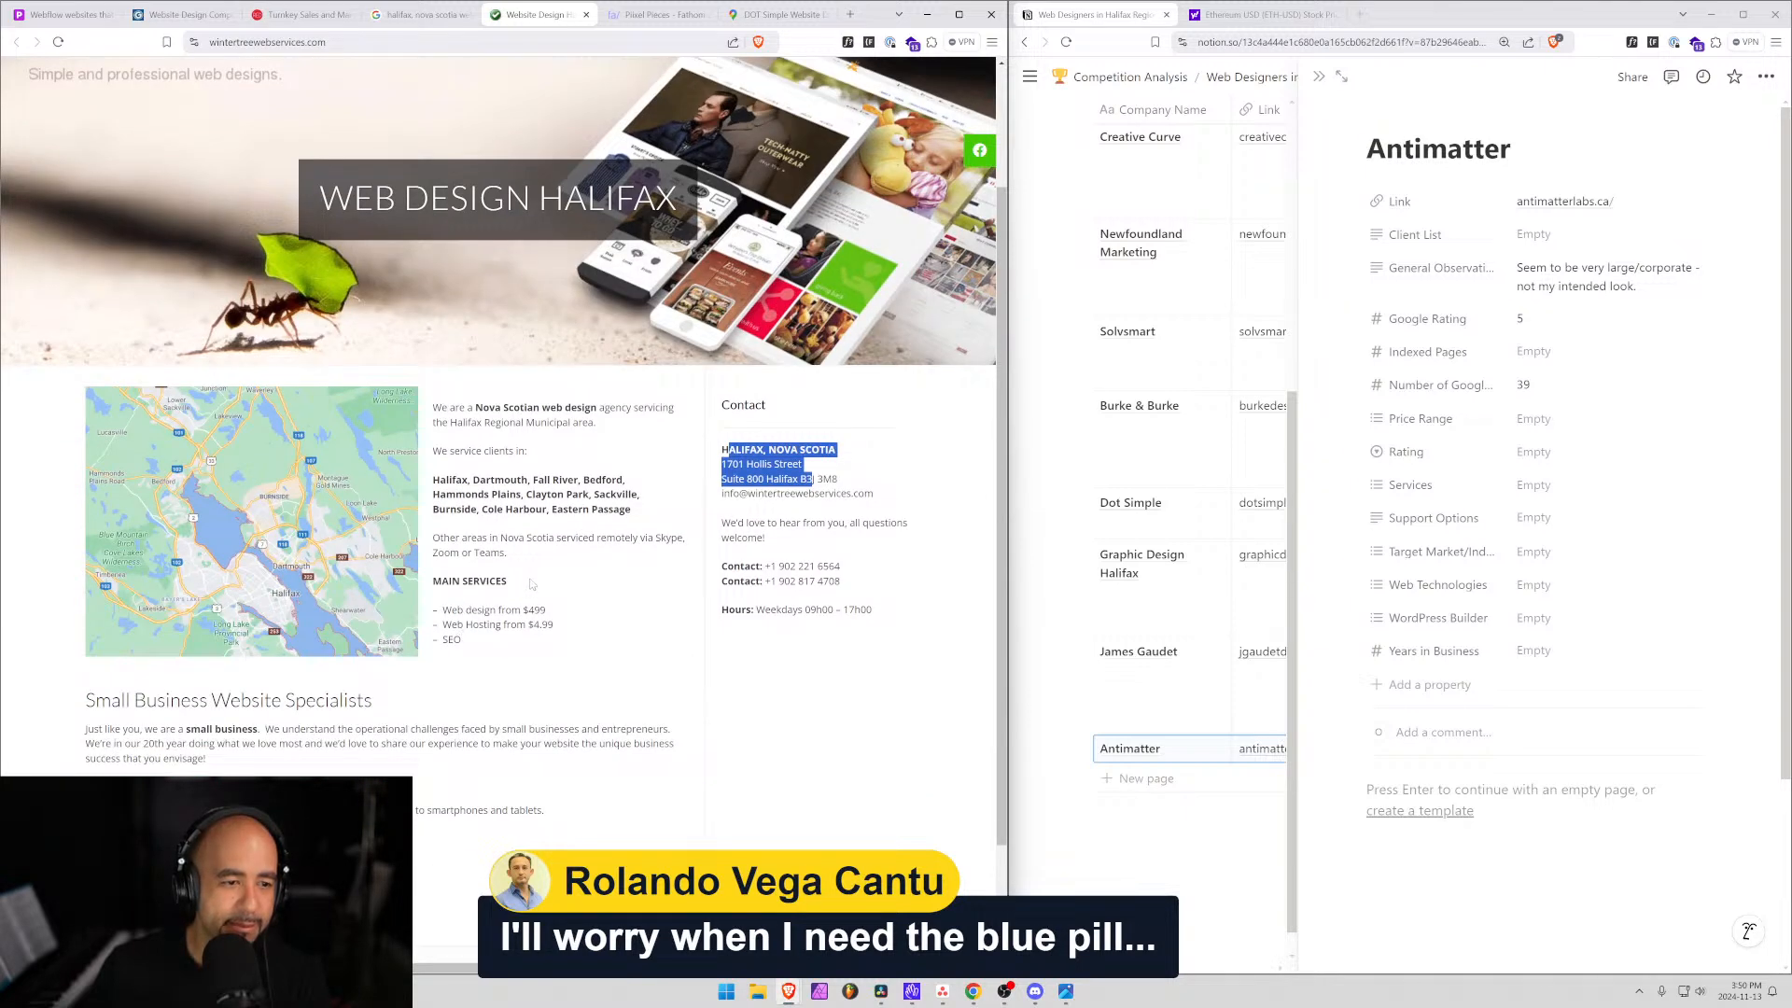
scroll(532, 584, down, 2)
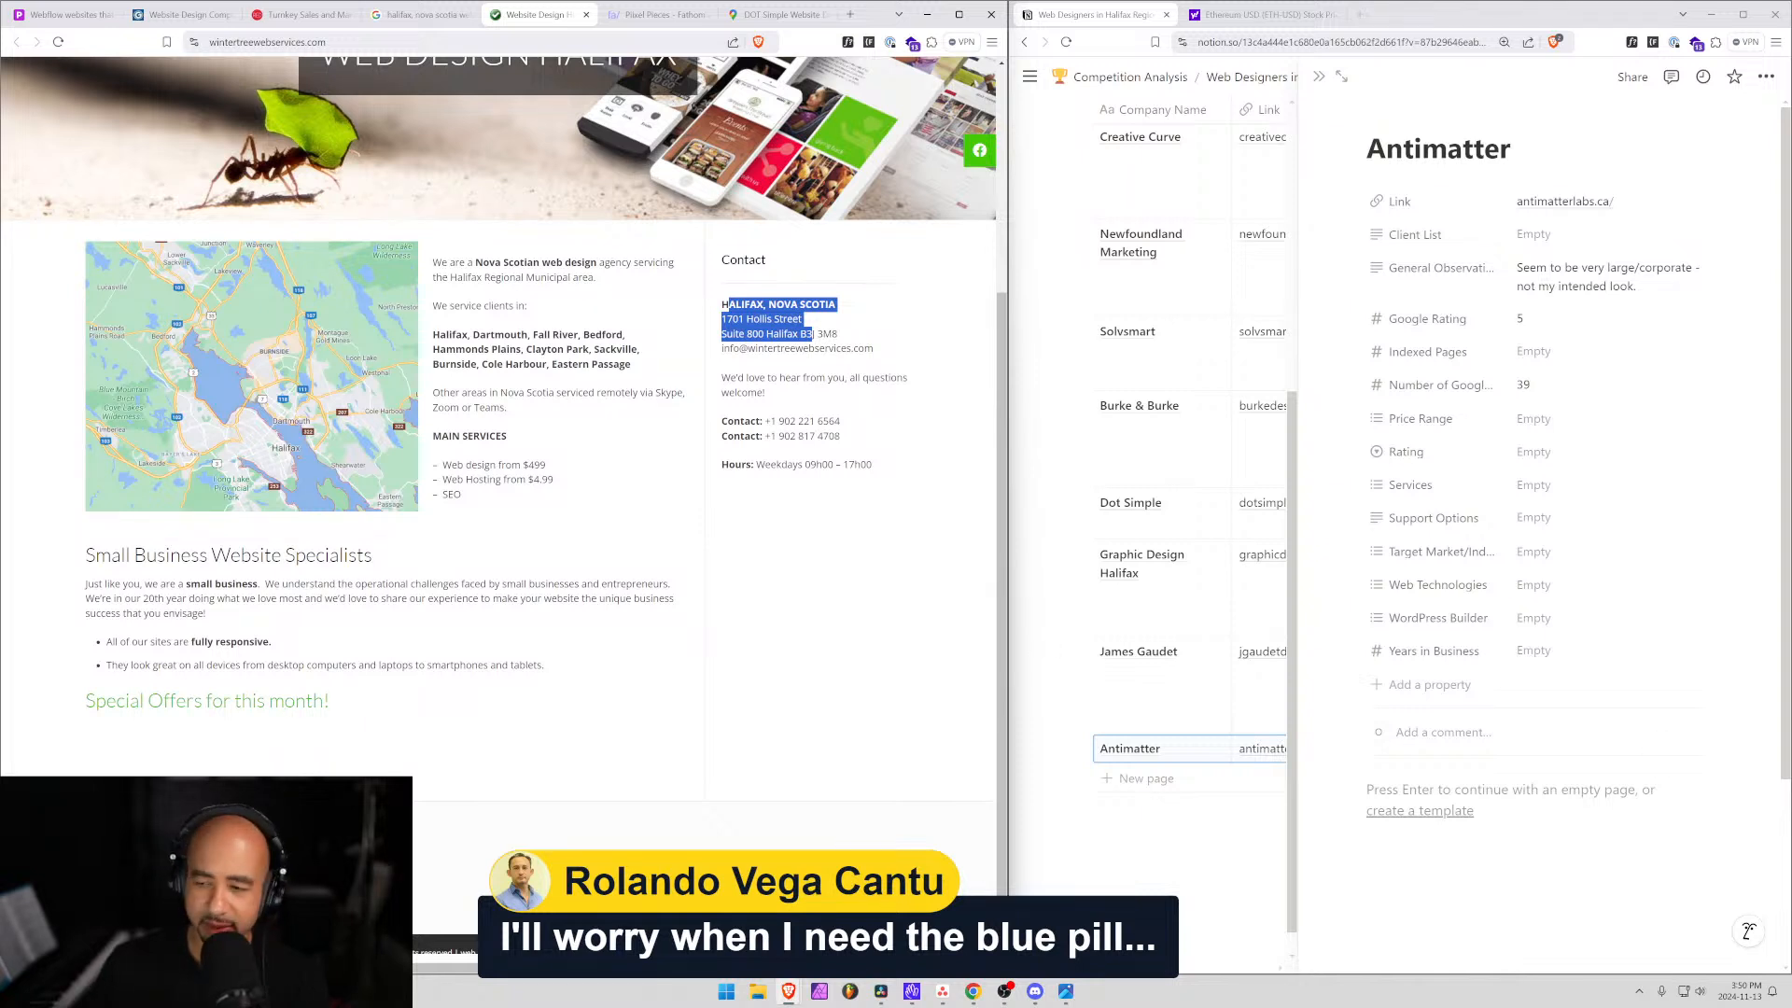
Check the $4.99 web hosting price and Small Business paragraph, then open the Web Design page.
click(694, 417)
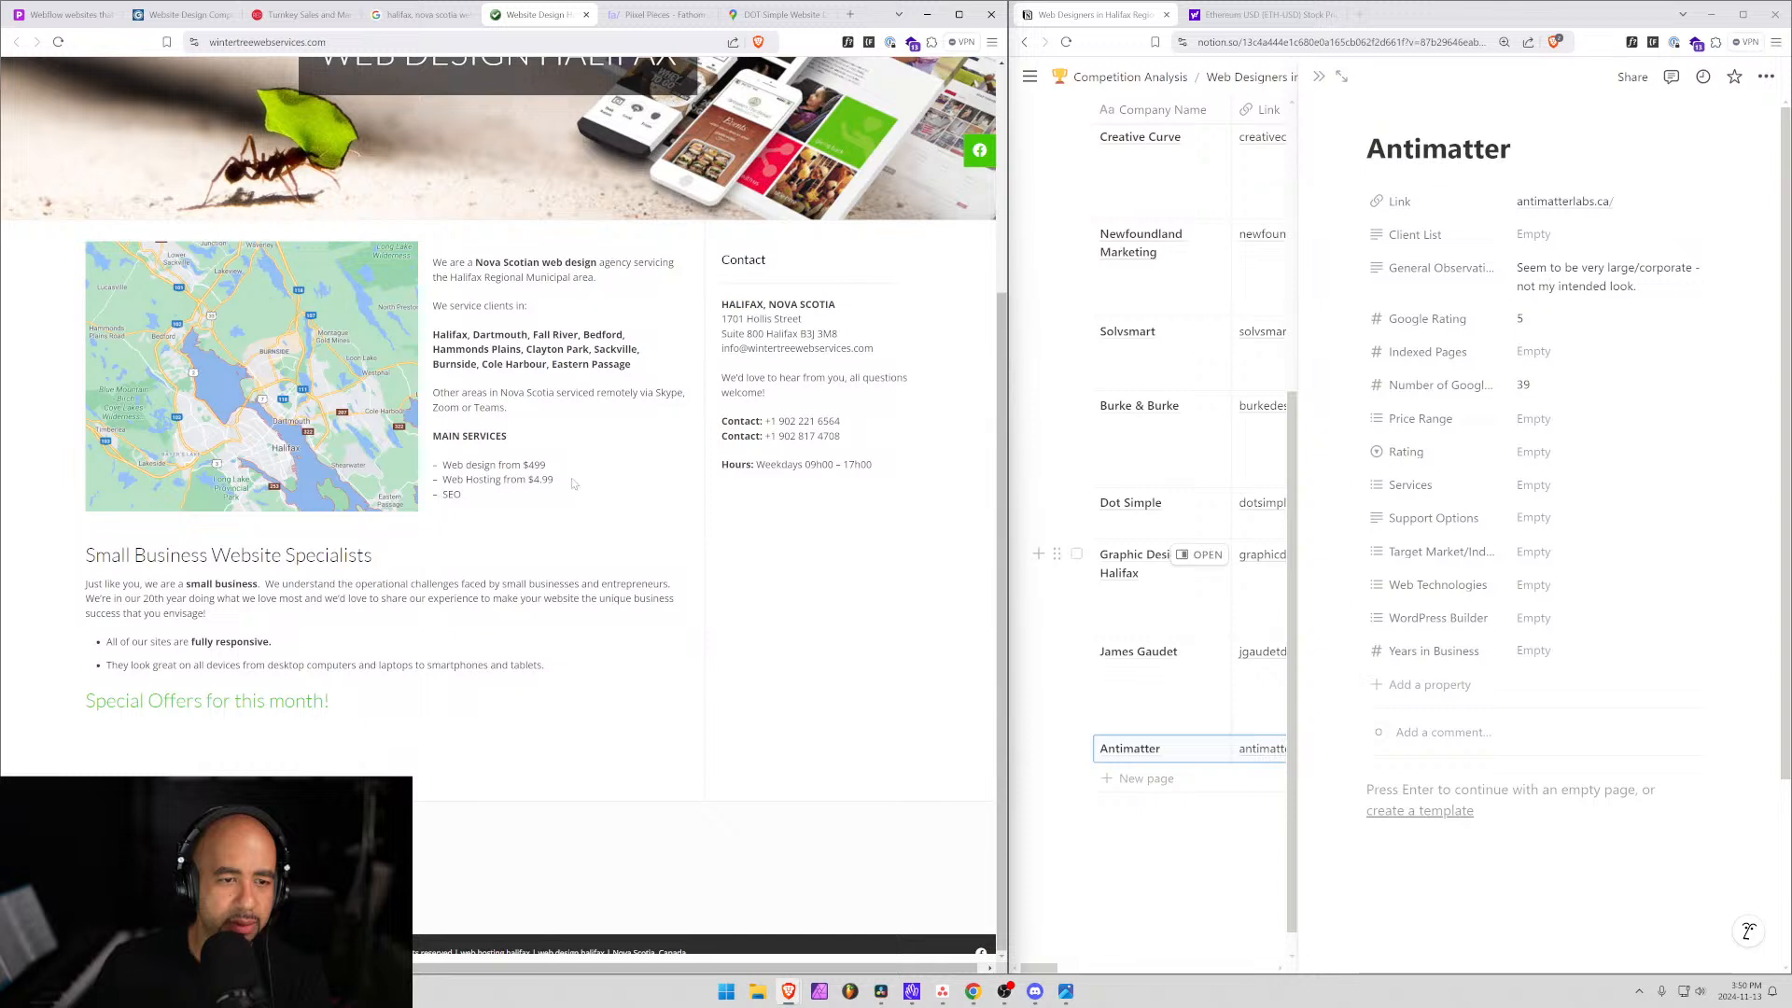
mouse_move(558, 465)
mouse_down()
mouse_move(443, 465)
mouse_move(553, 480)
mouse_up()
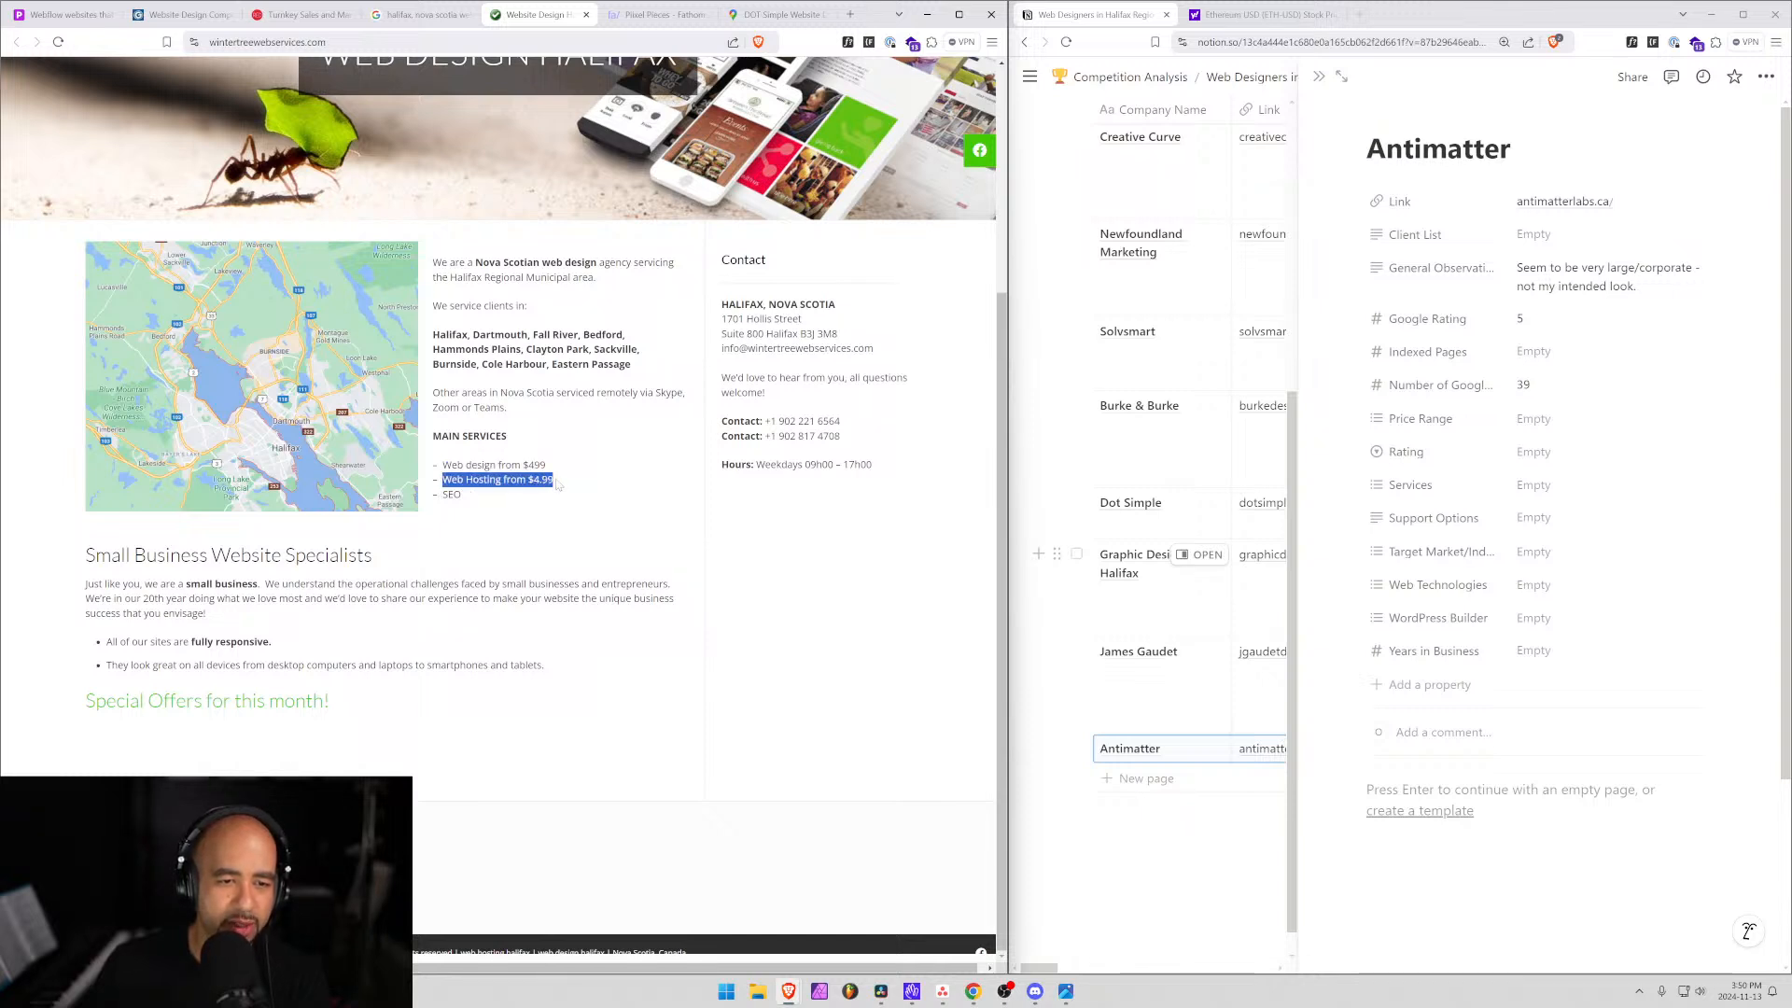
click(466, 496)
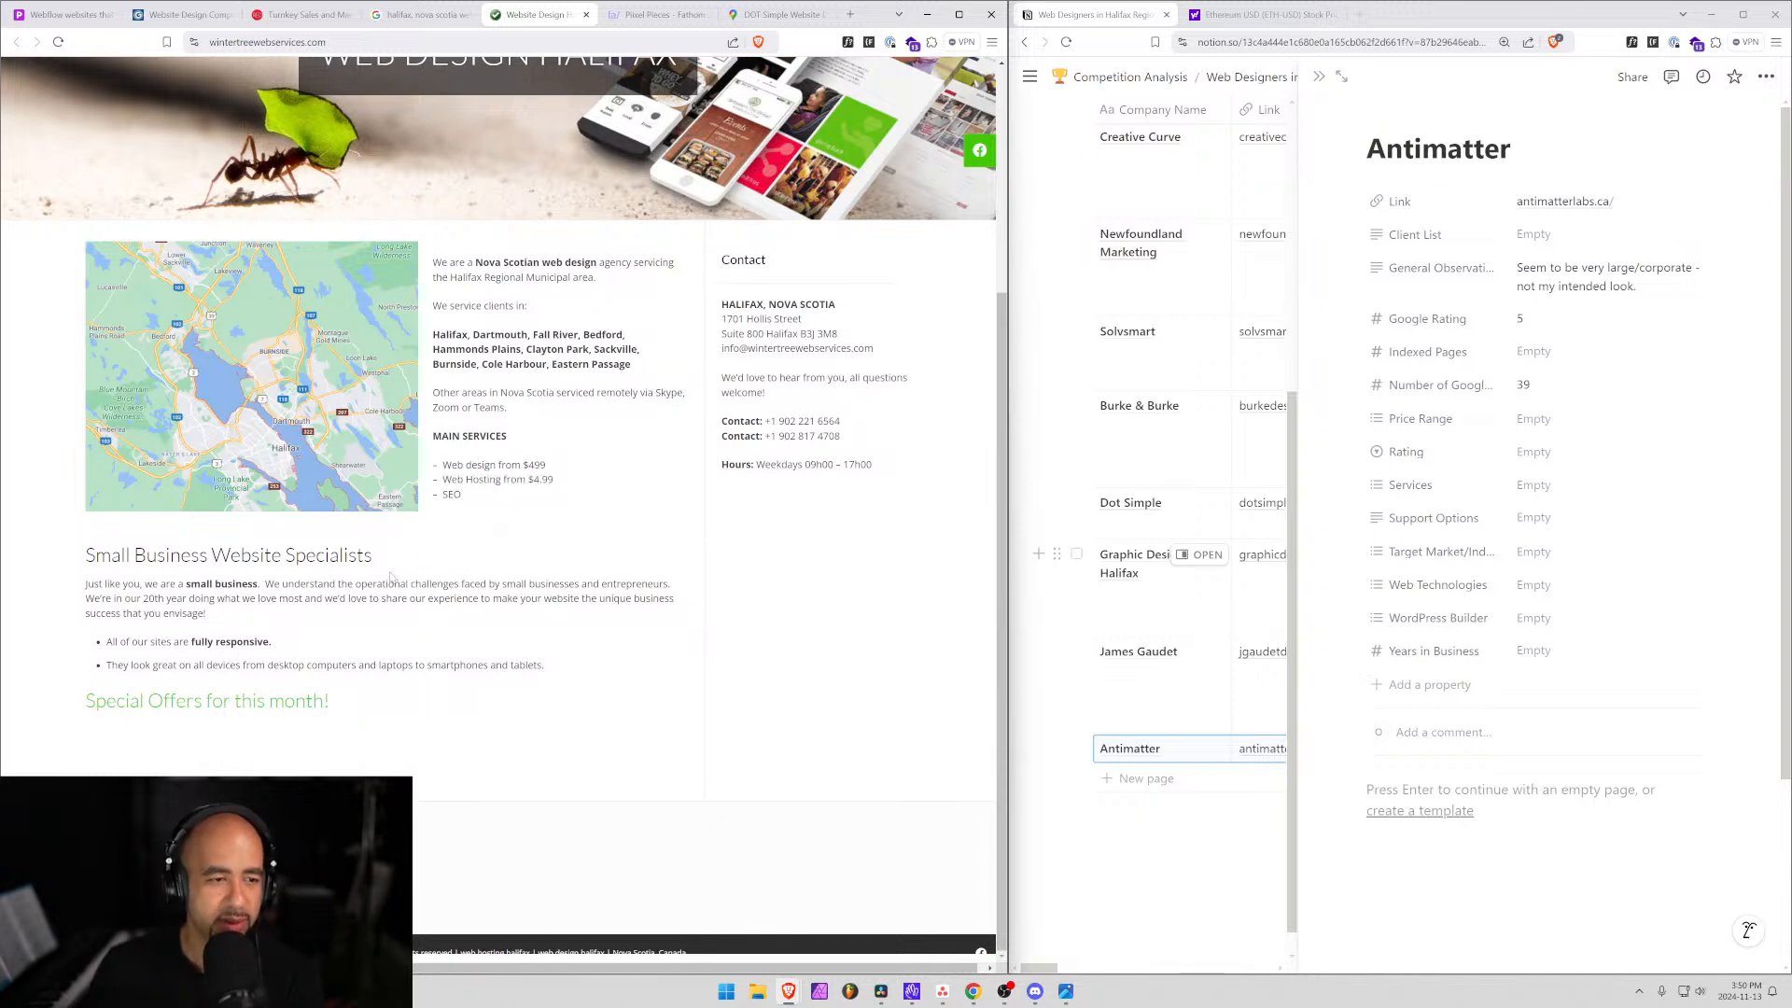
drag(136, 598, 385, 584)
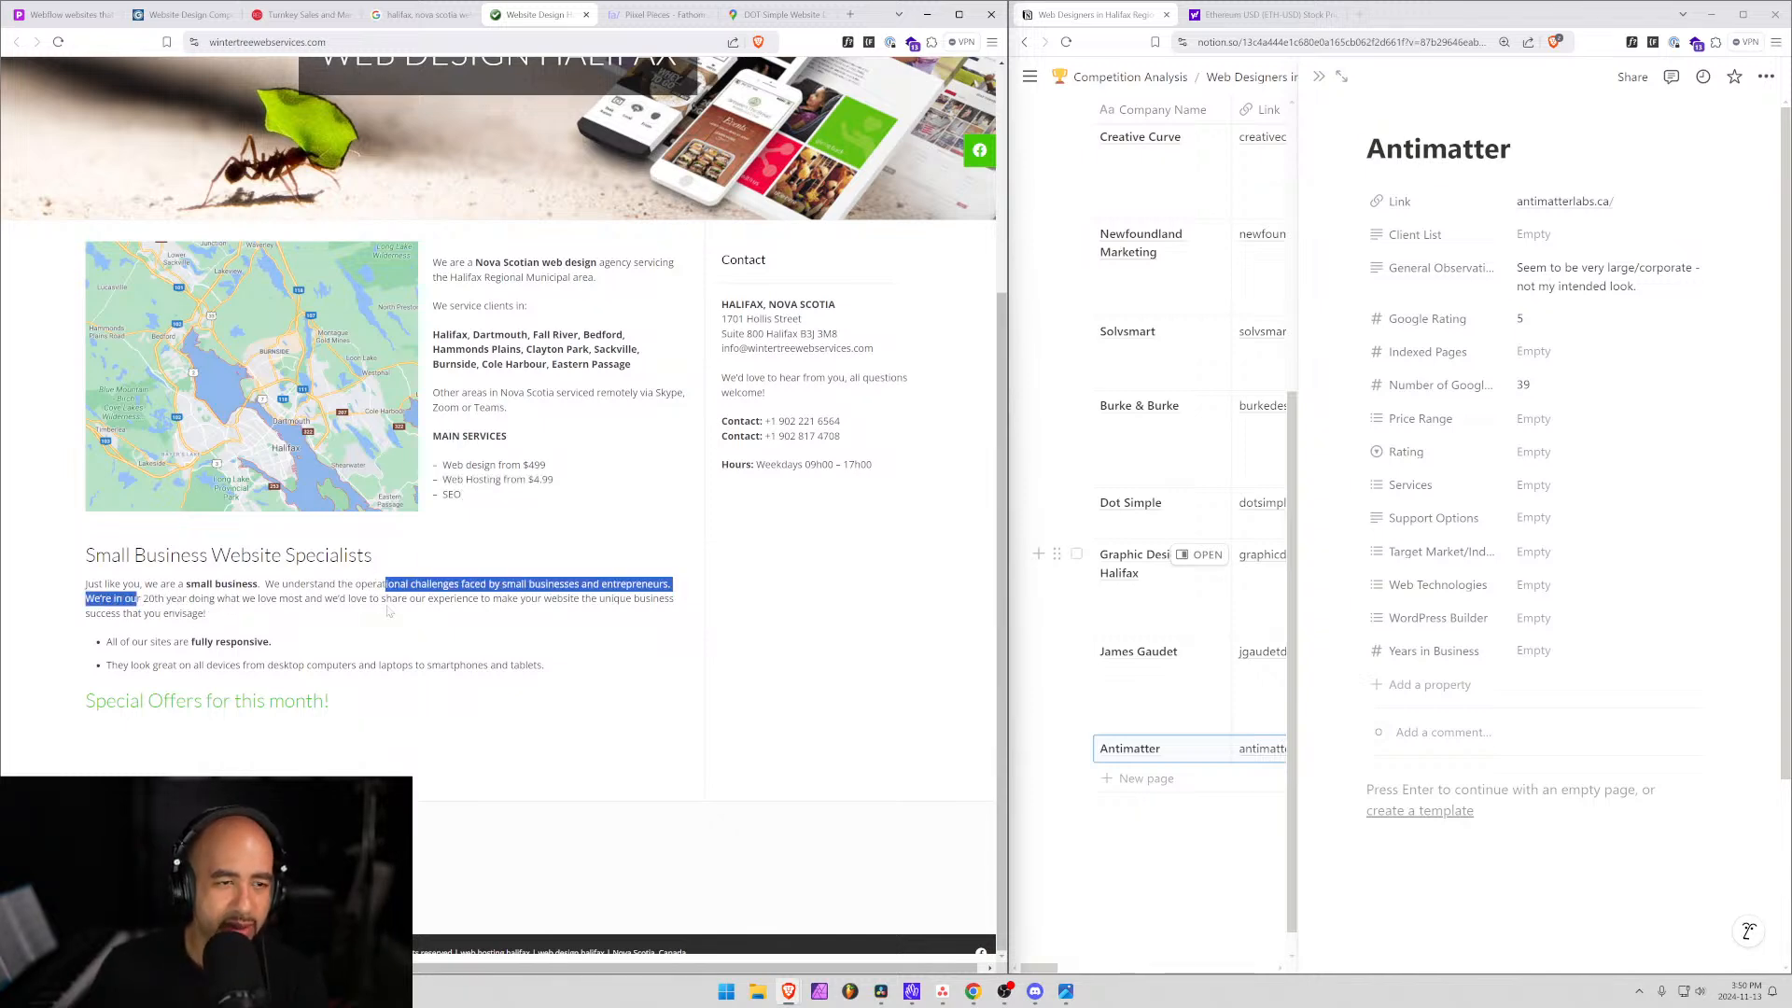
scroll(373, 373, up, 3)
click(360, 178)
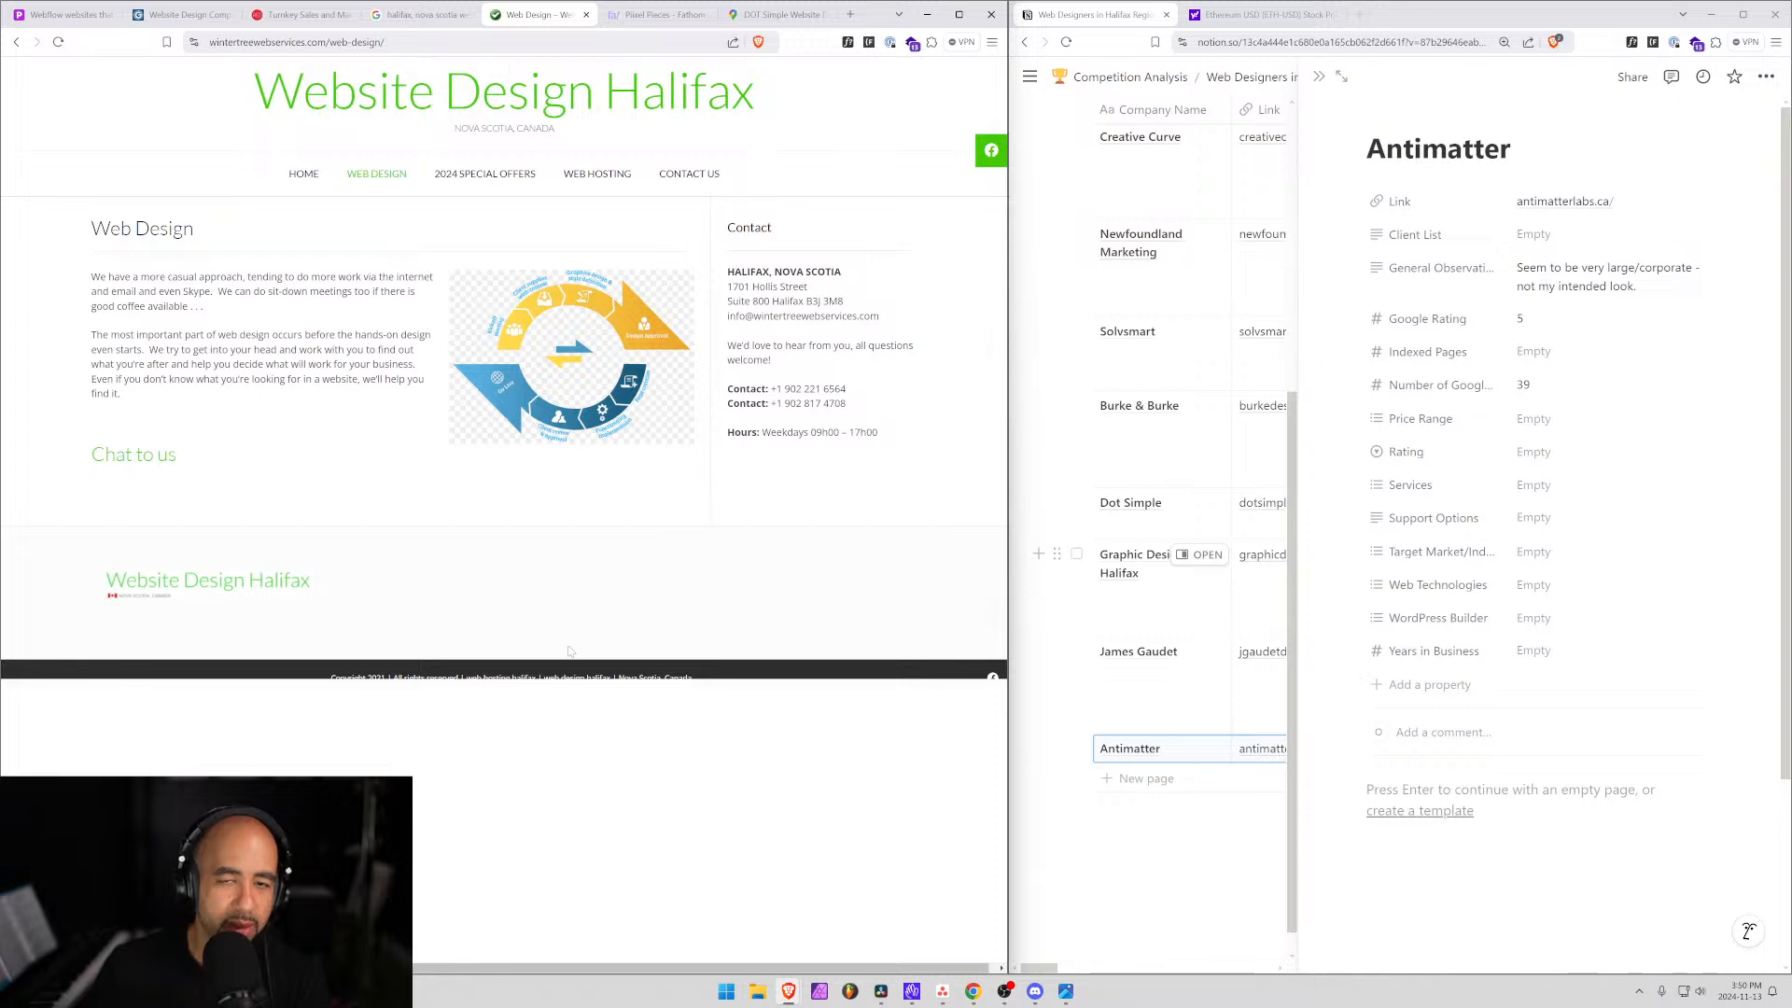
Open 2024 Special Offers and read the five-page website deal priced at $899.
click(485, 181)
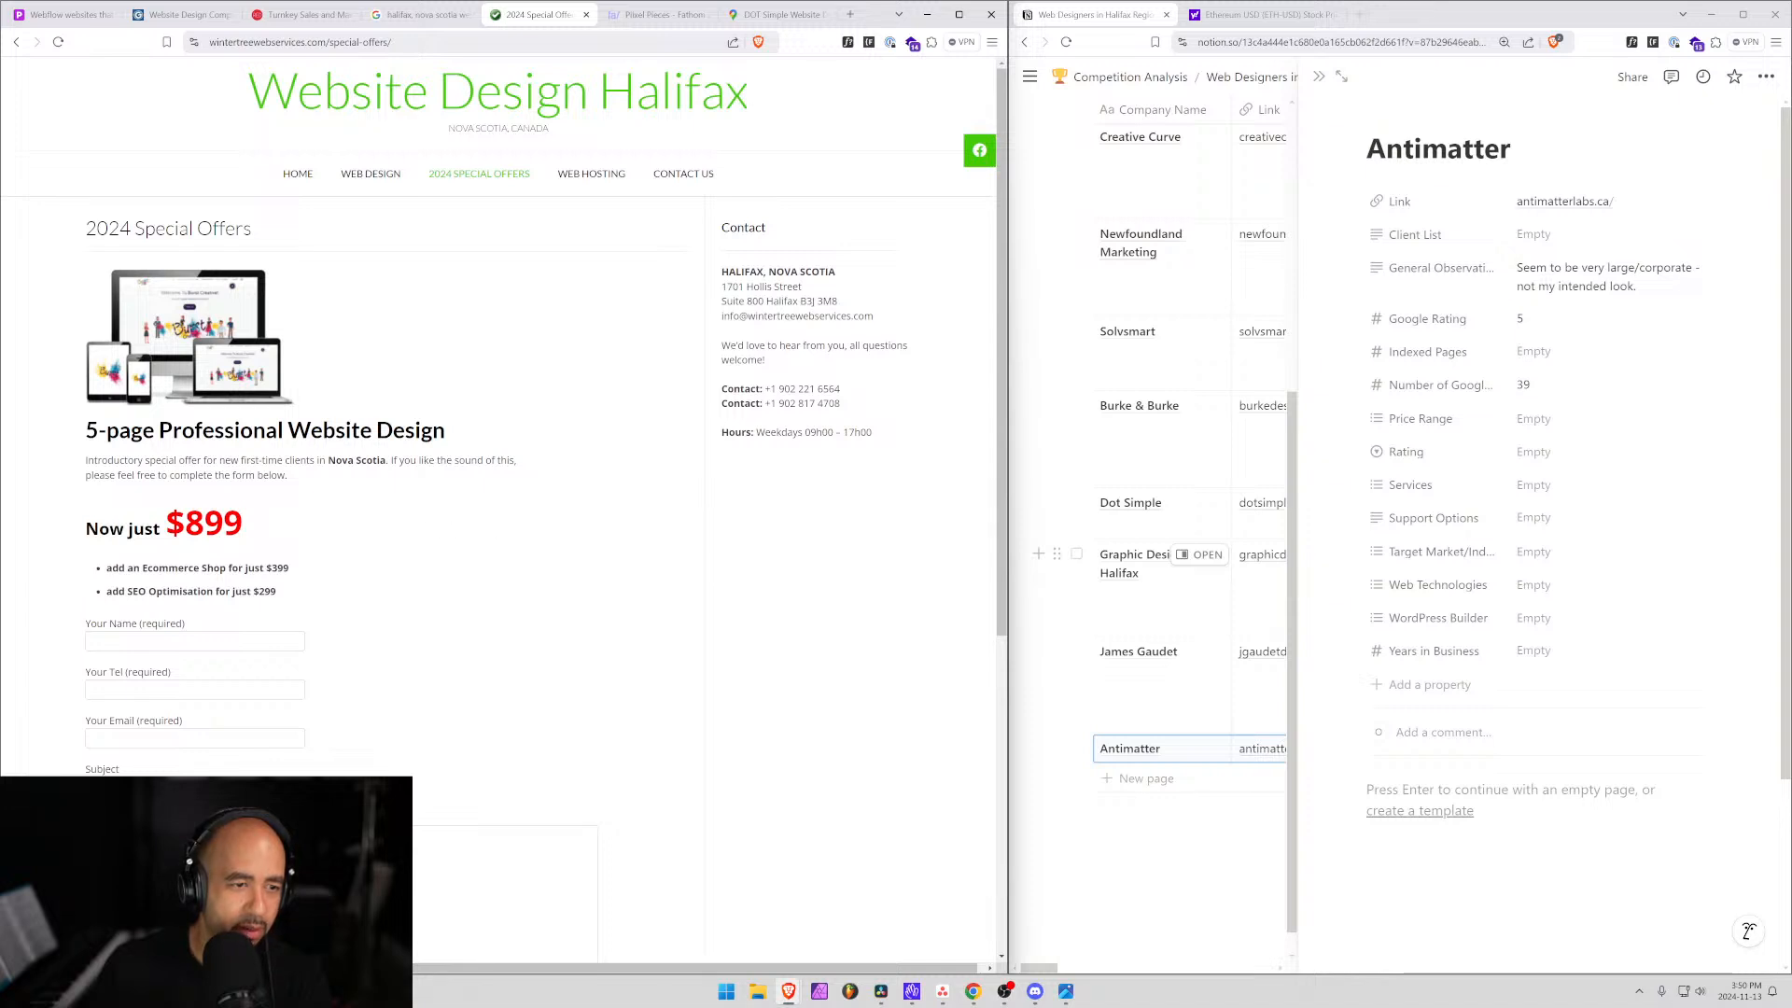
drag(107, 430, 447, 431)
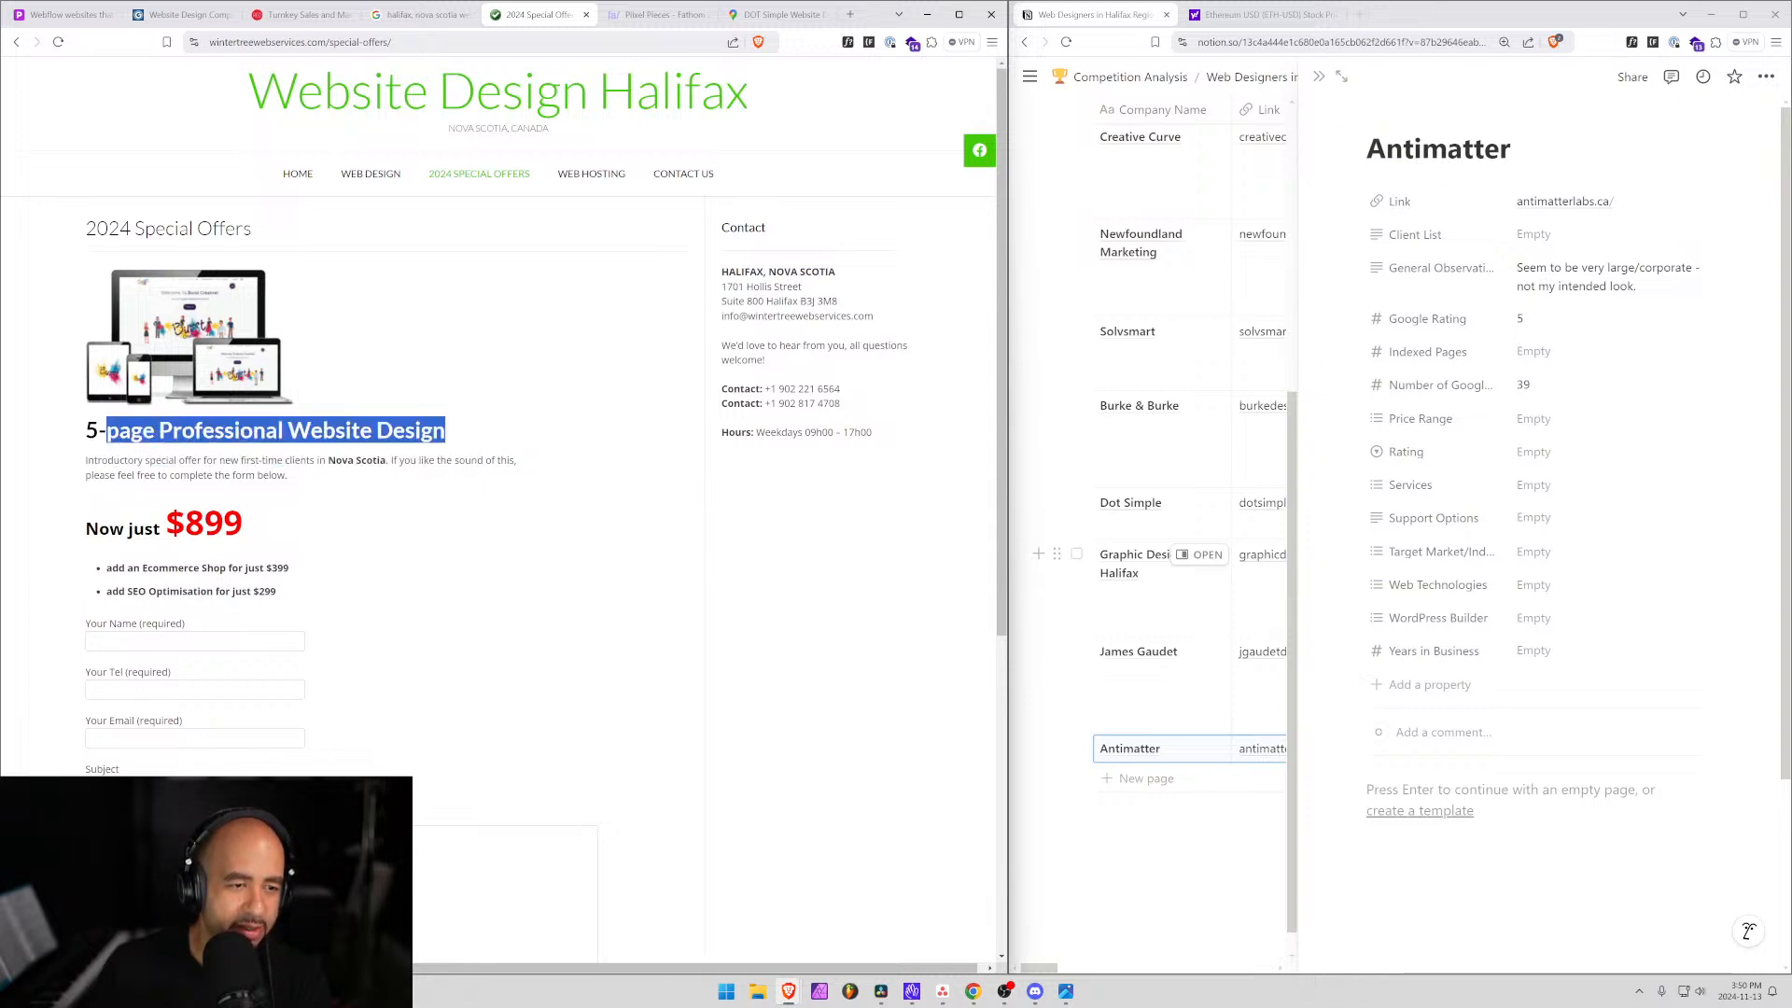
drag(145, 531, 289, 532)
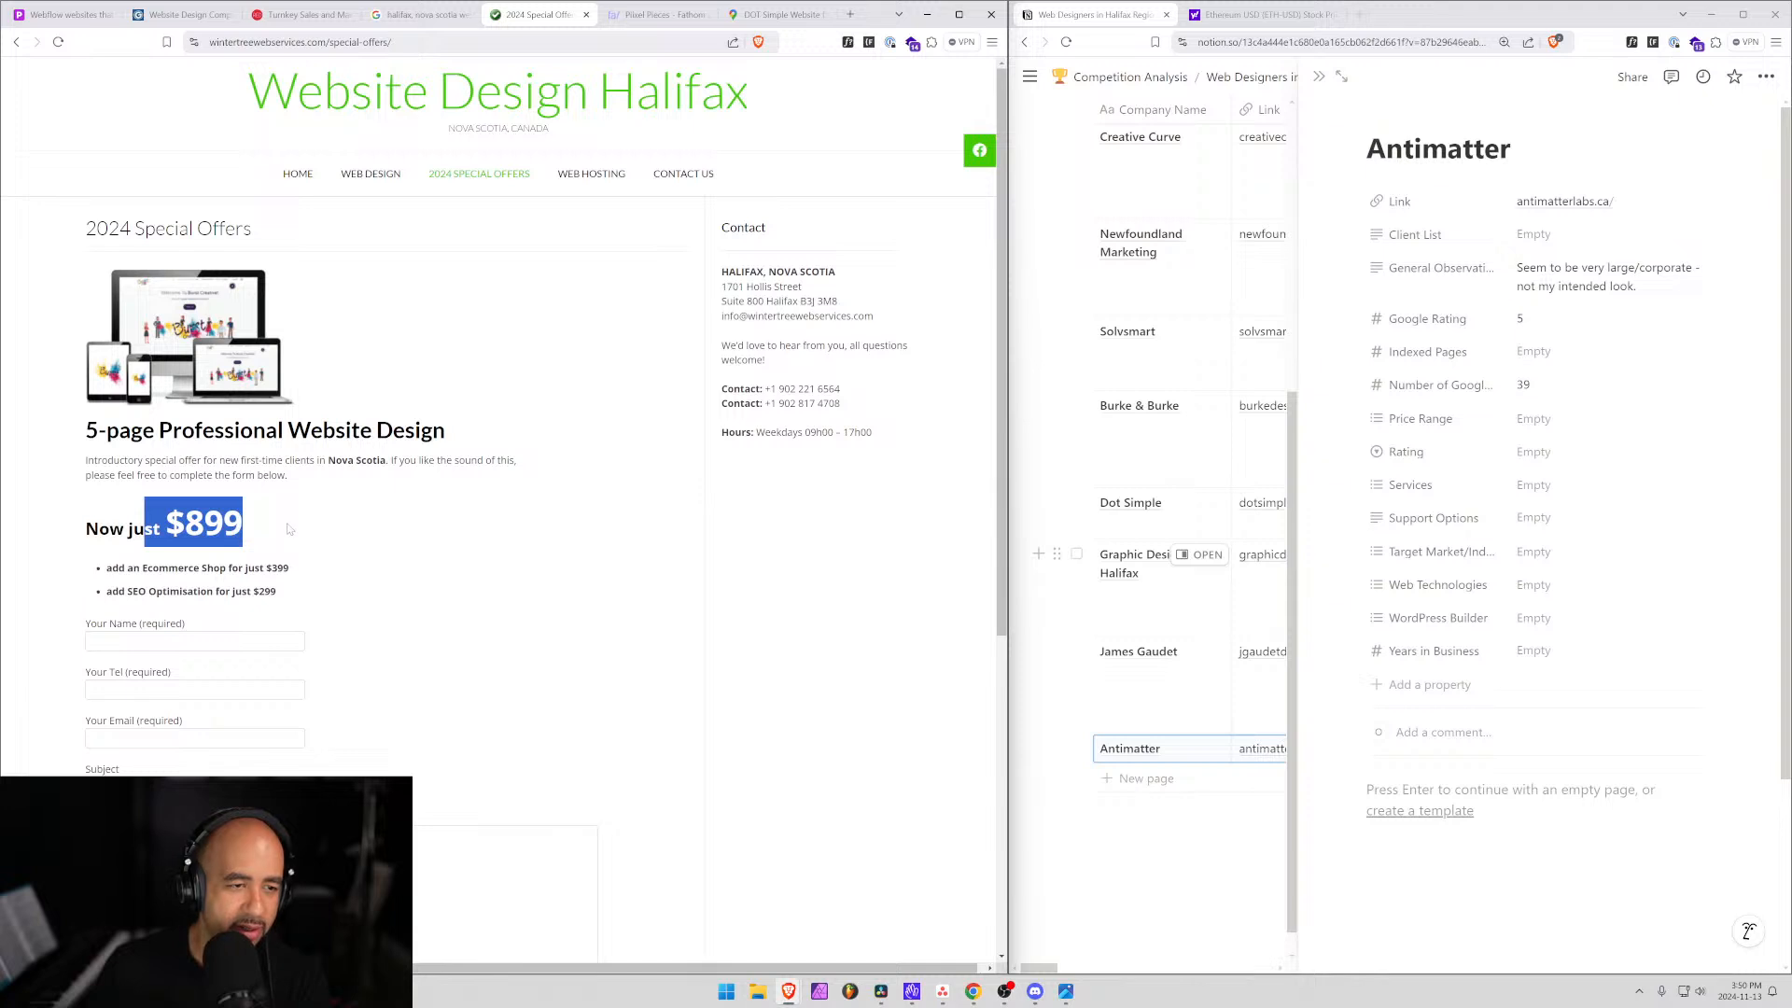
click(262, 529)
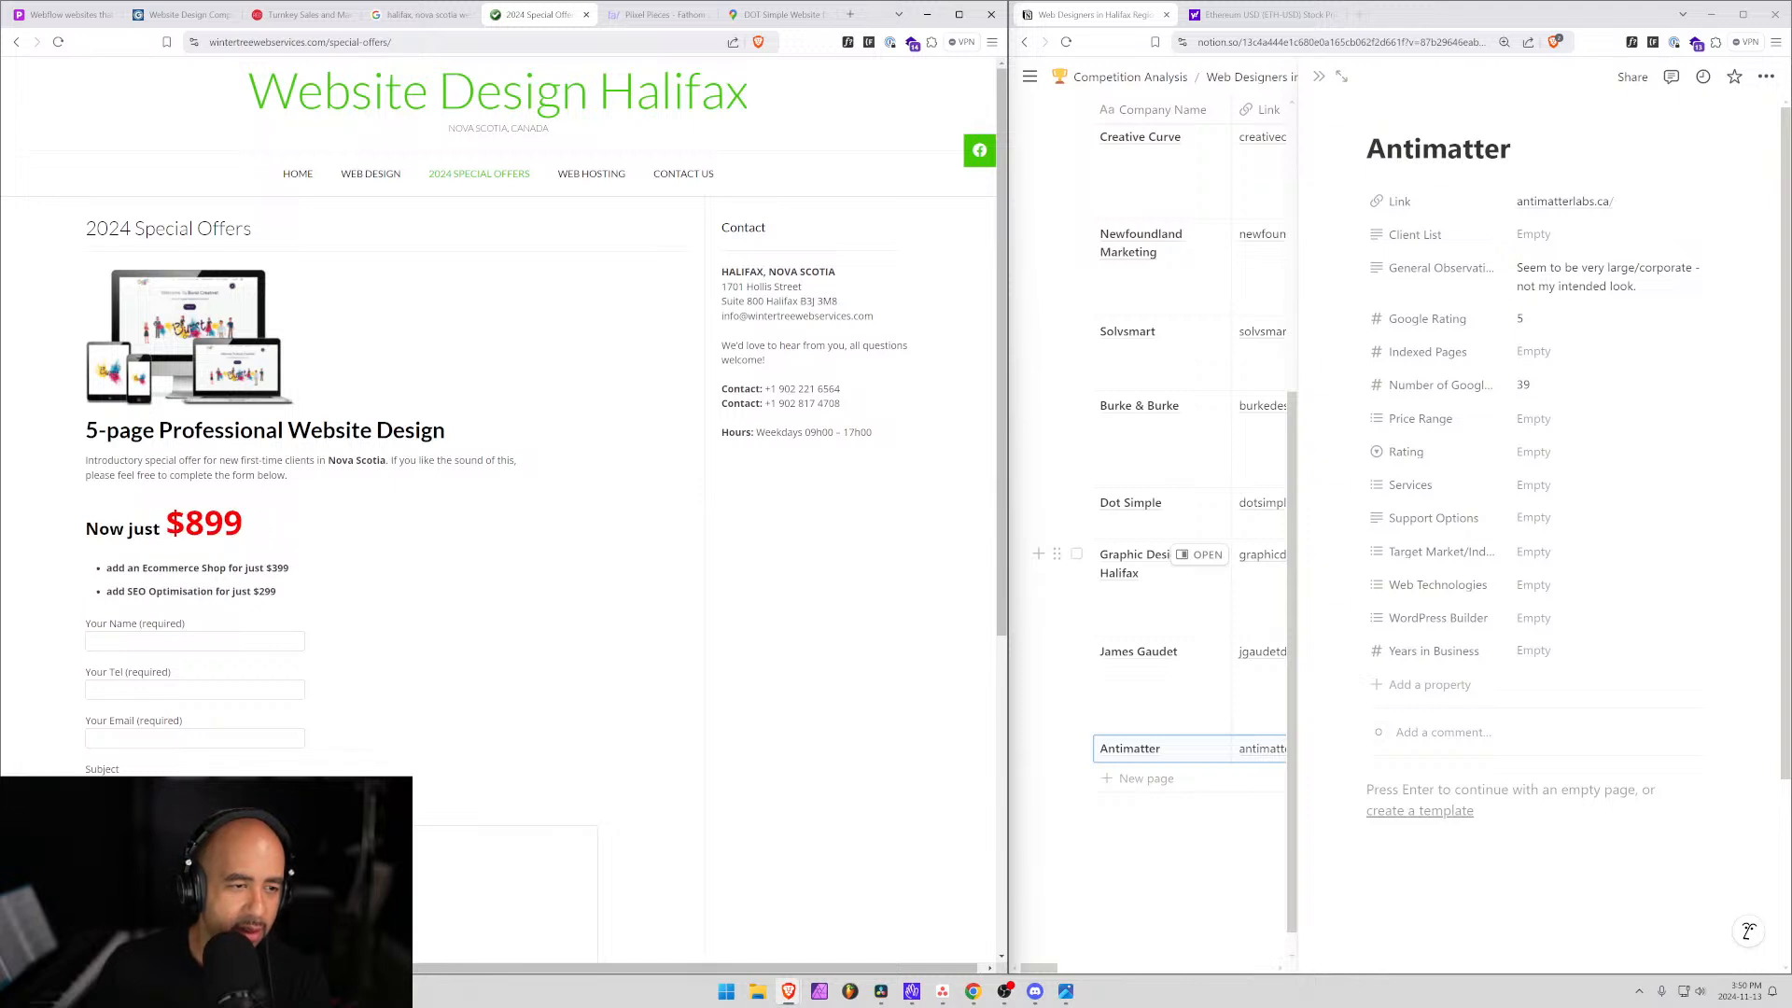
scroll(494, 513, down, 3)
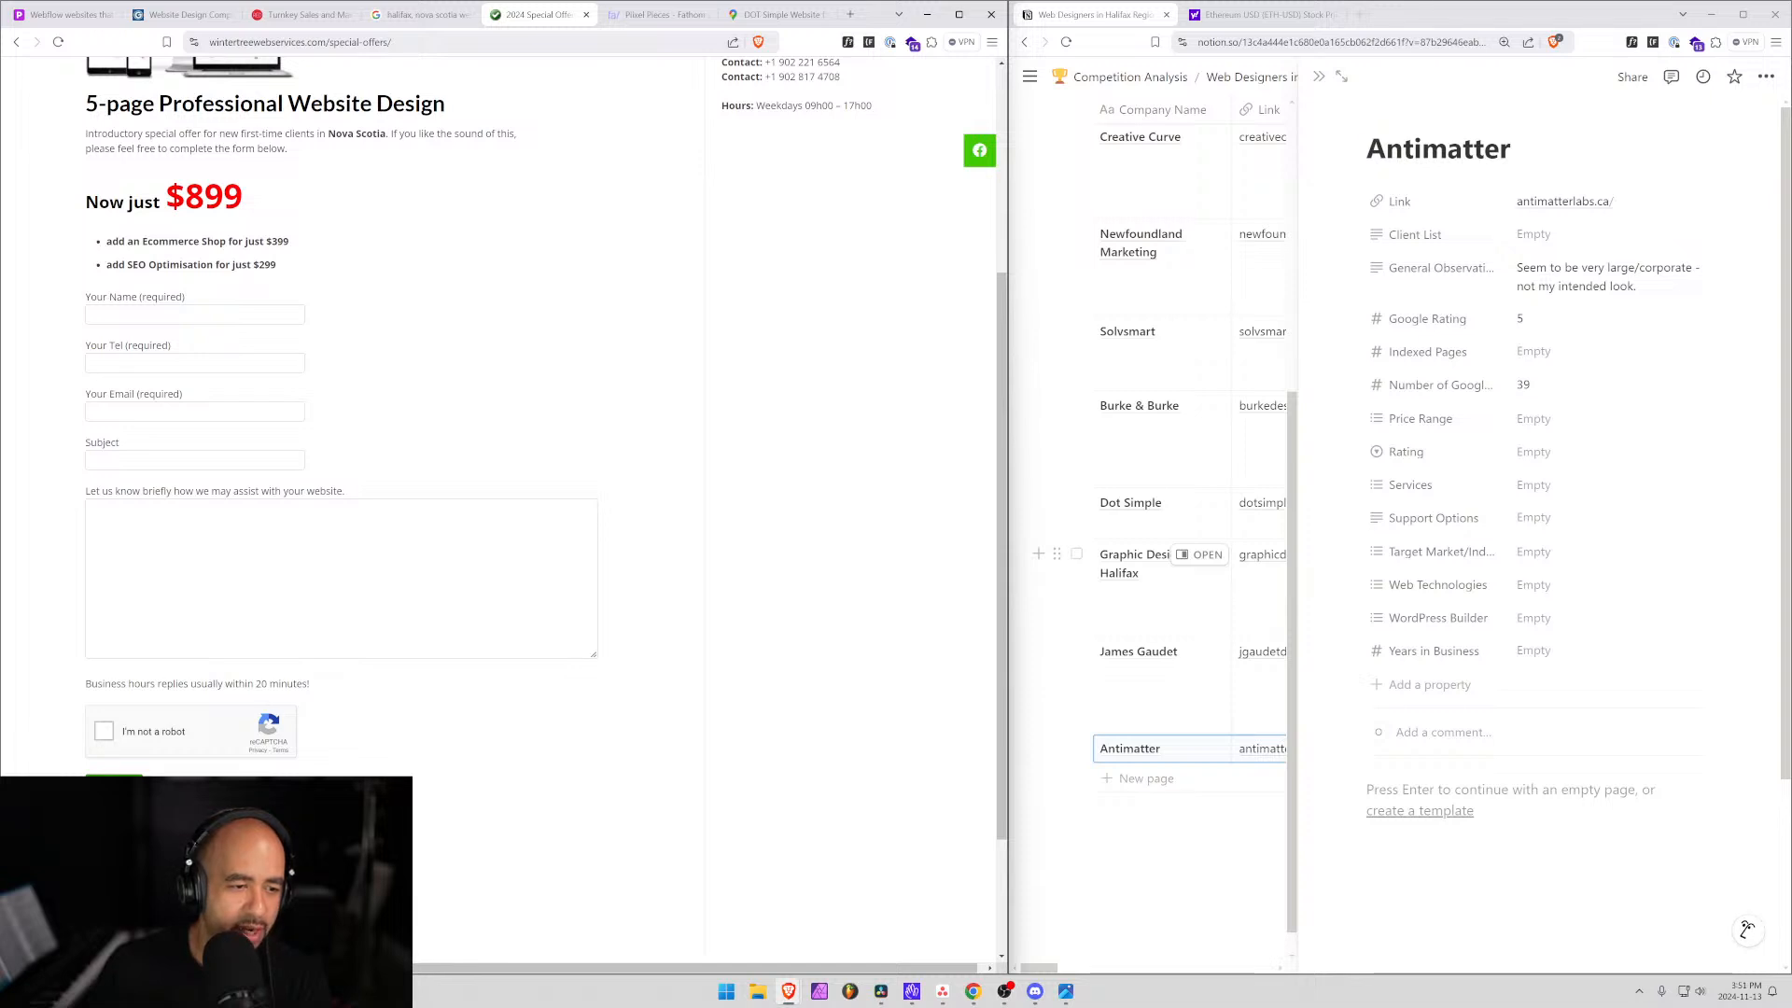
scroll(316, 695, down, 2)
scroll(628, 249, up, 5)
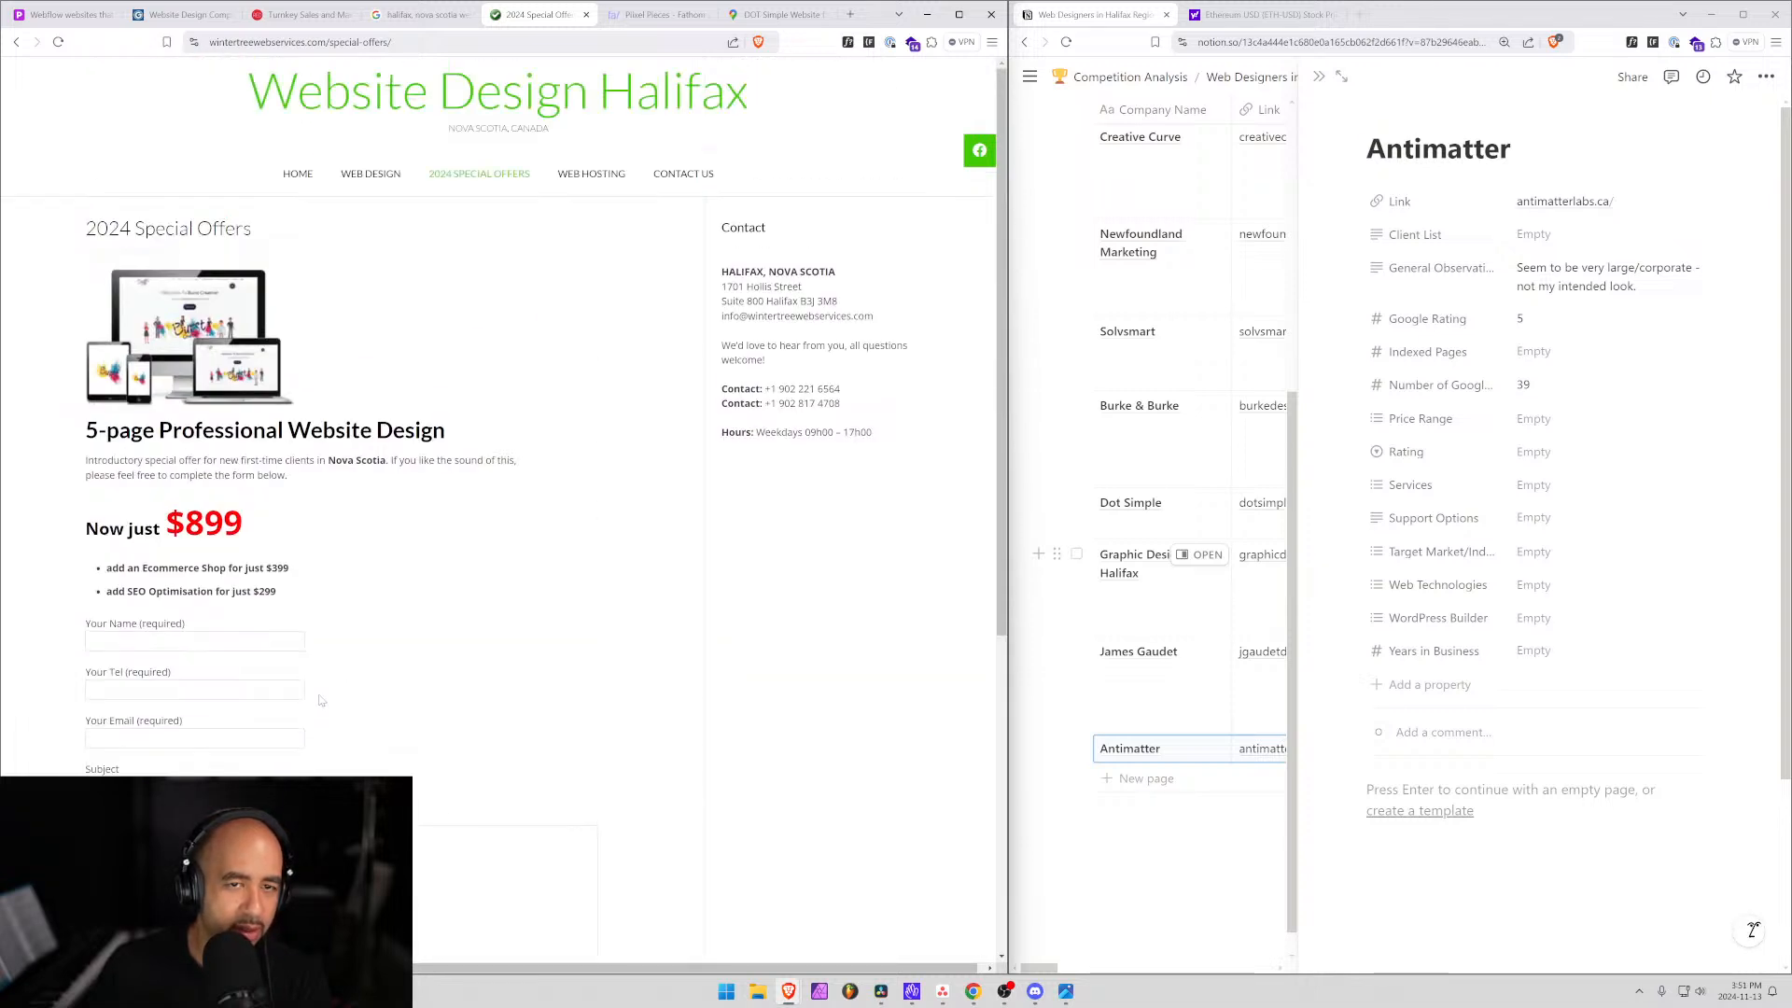
Look over the Web Hosting and Contact Us pages, then return to the $899 offer.
click(588, 177)
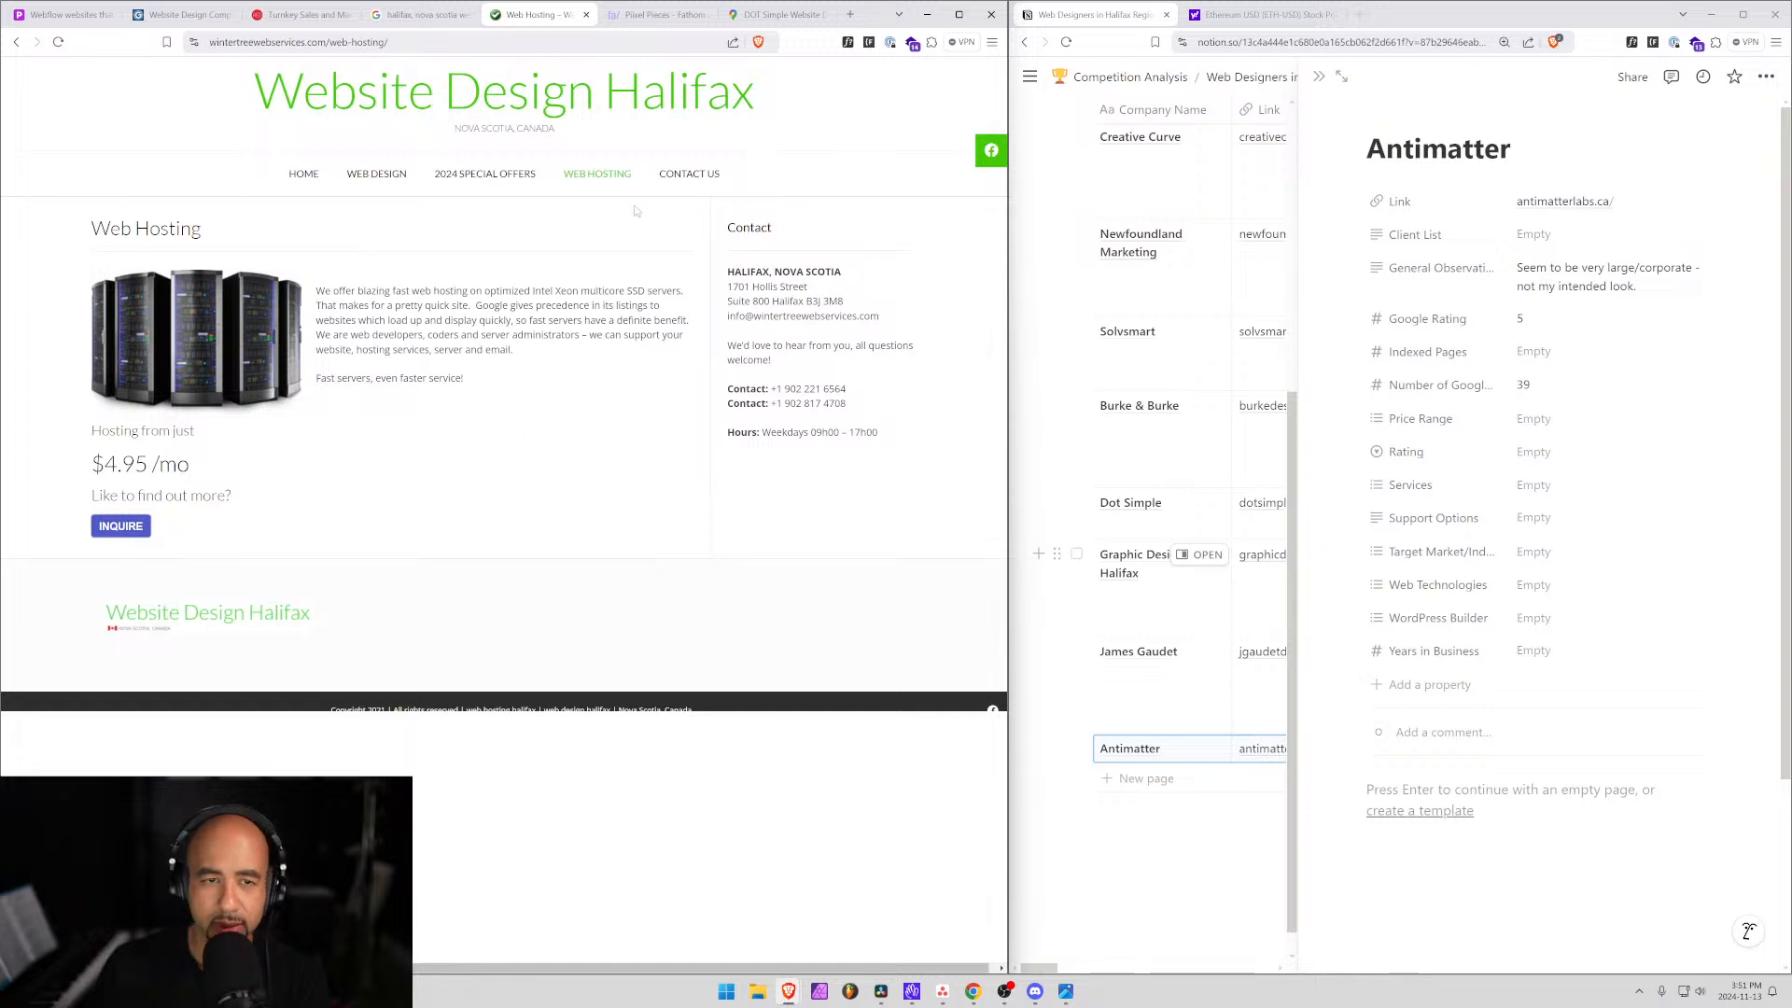
click(666, 180)
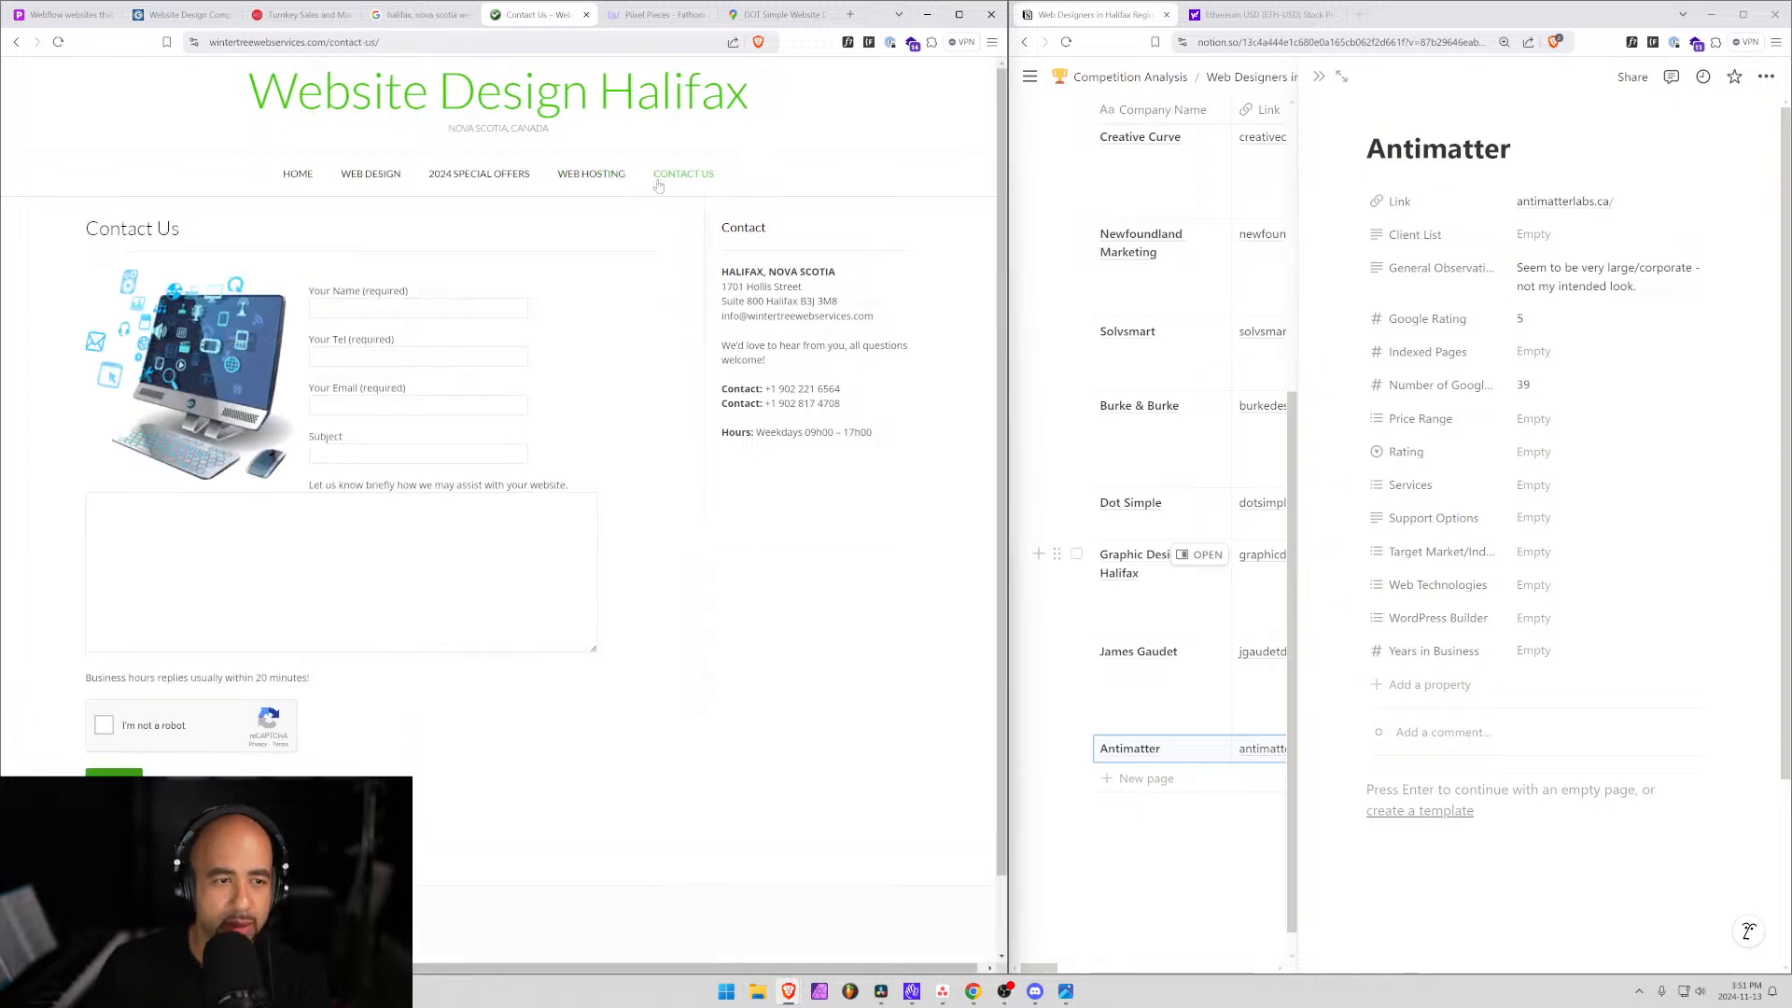
scroll(498, 513, down, 2)
scroll(499, 513, up, 2)
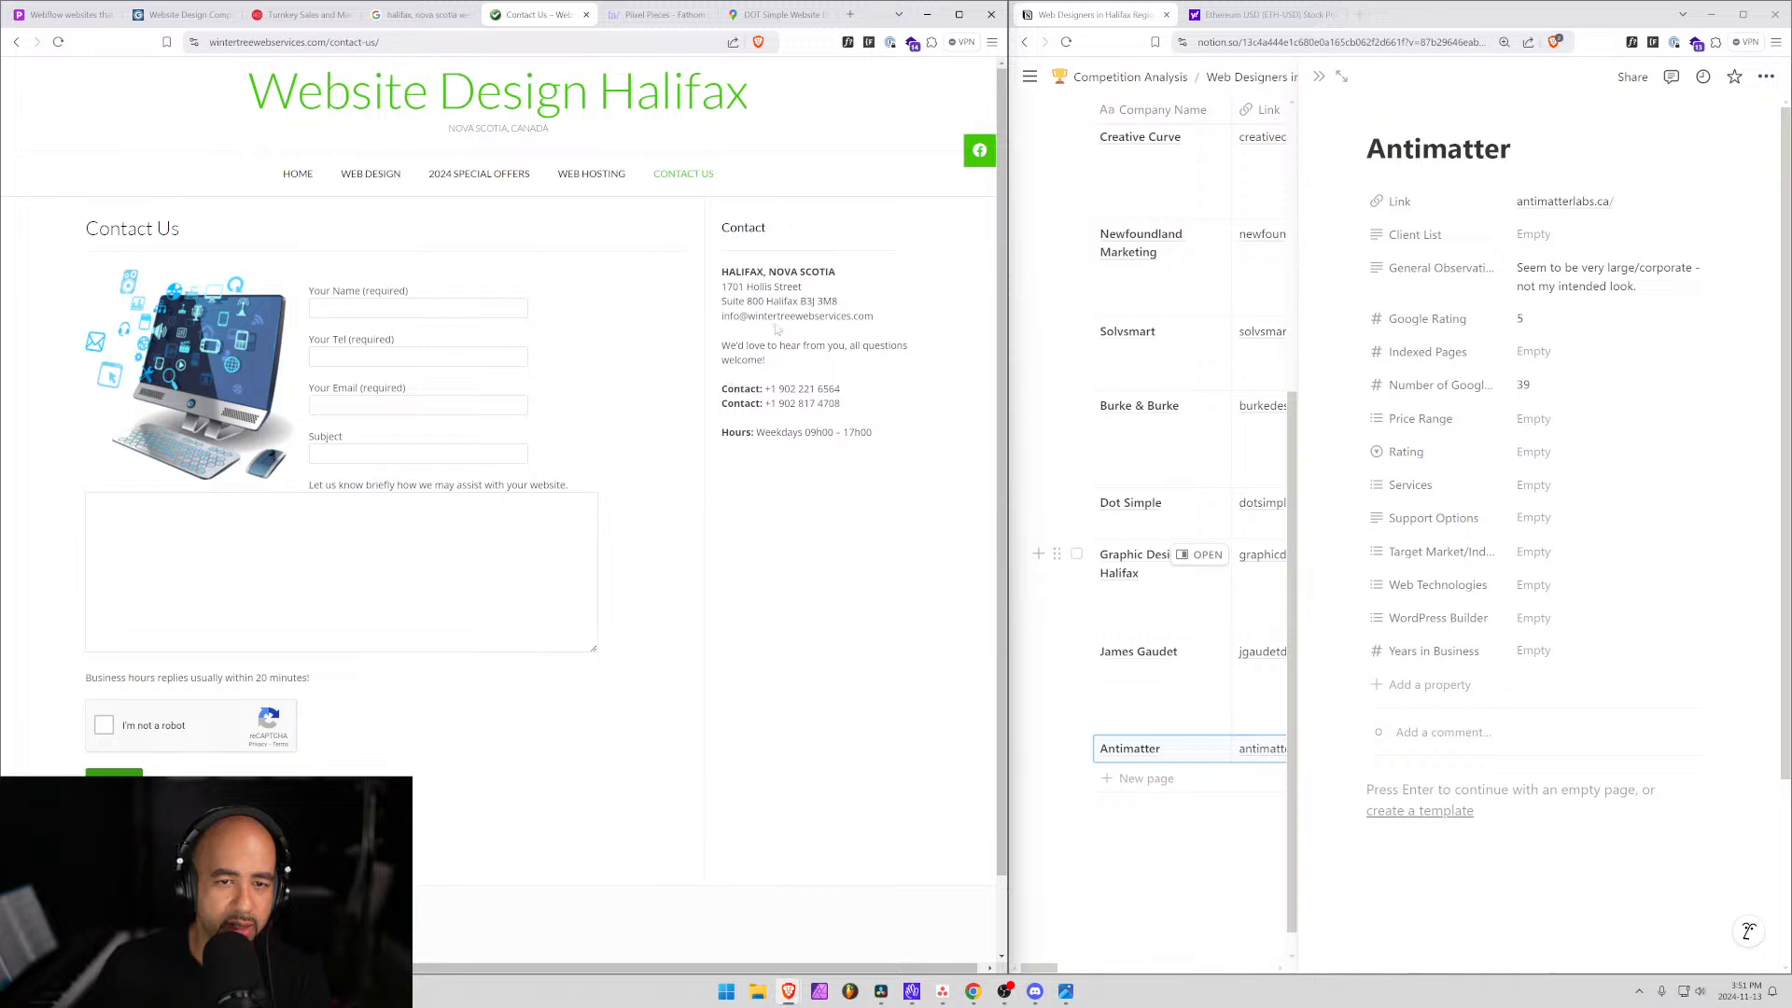
click(504, 175)
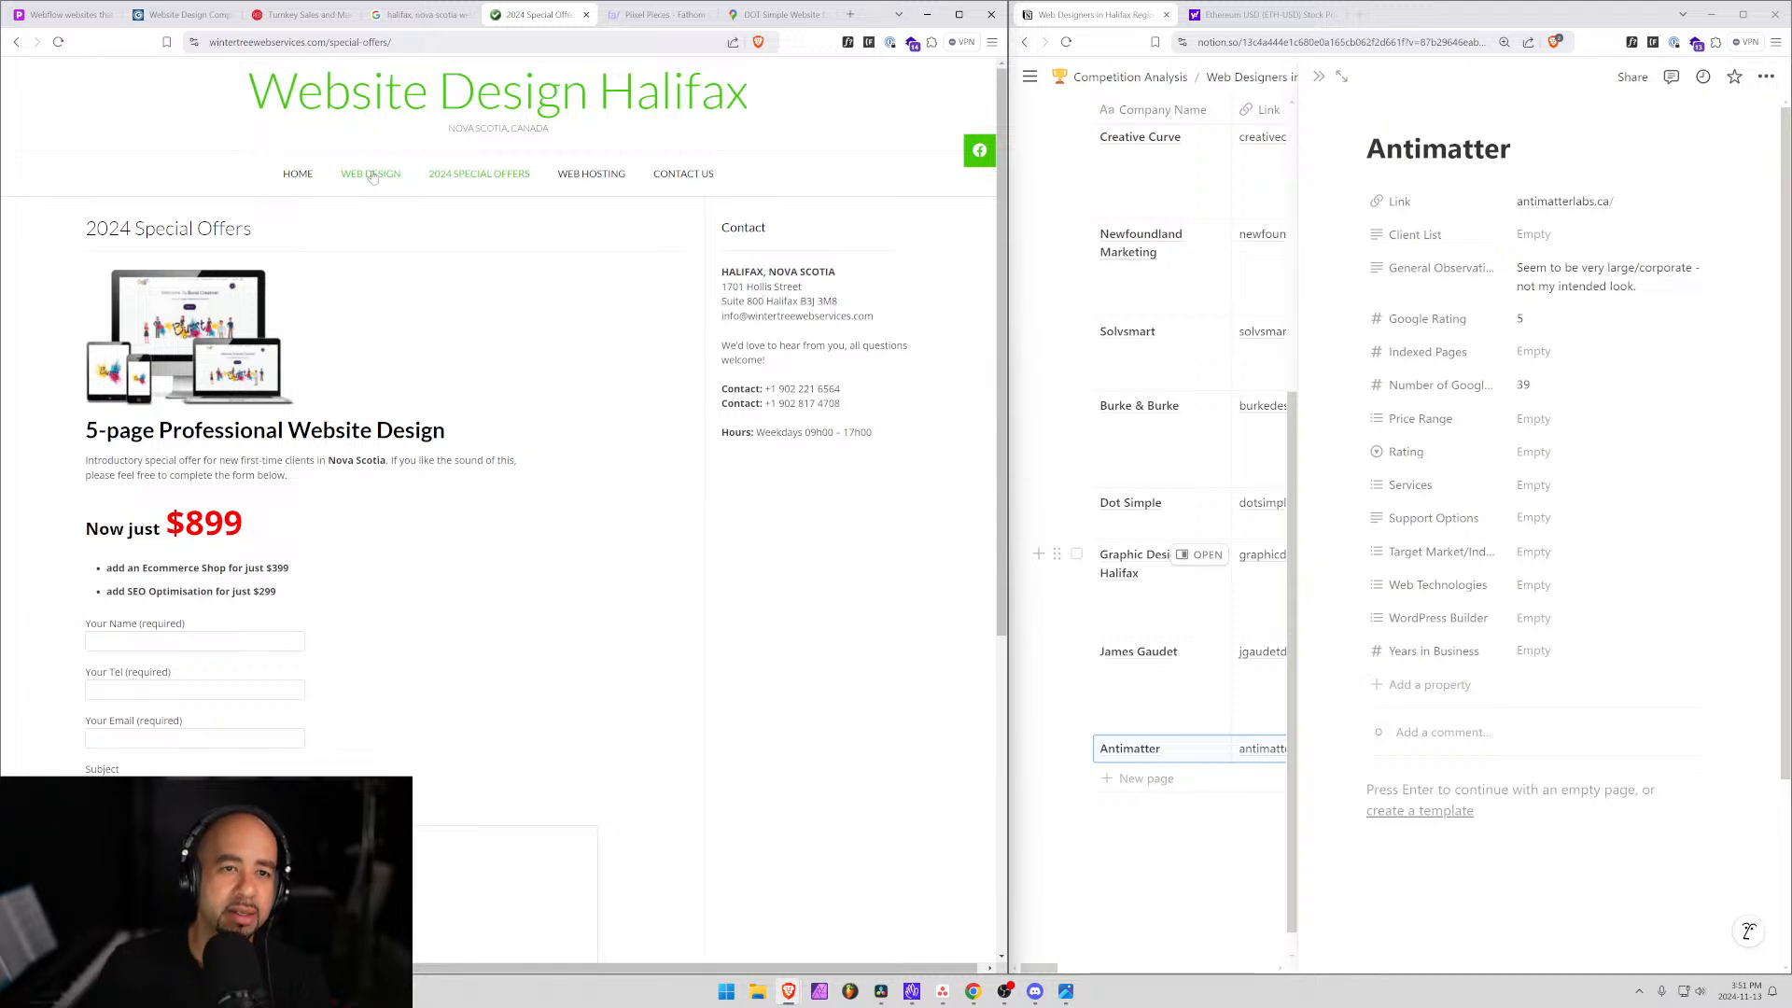
drag(244, 524, 167, 525)
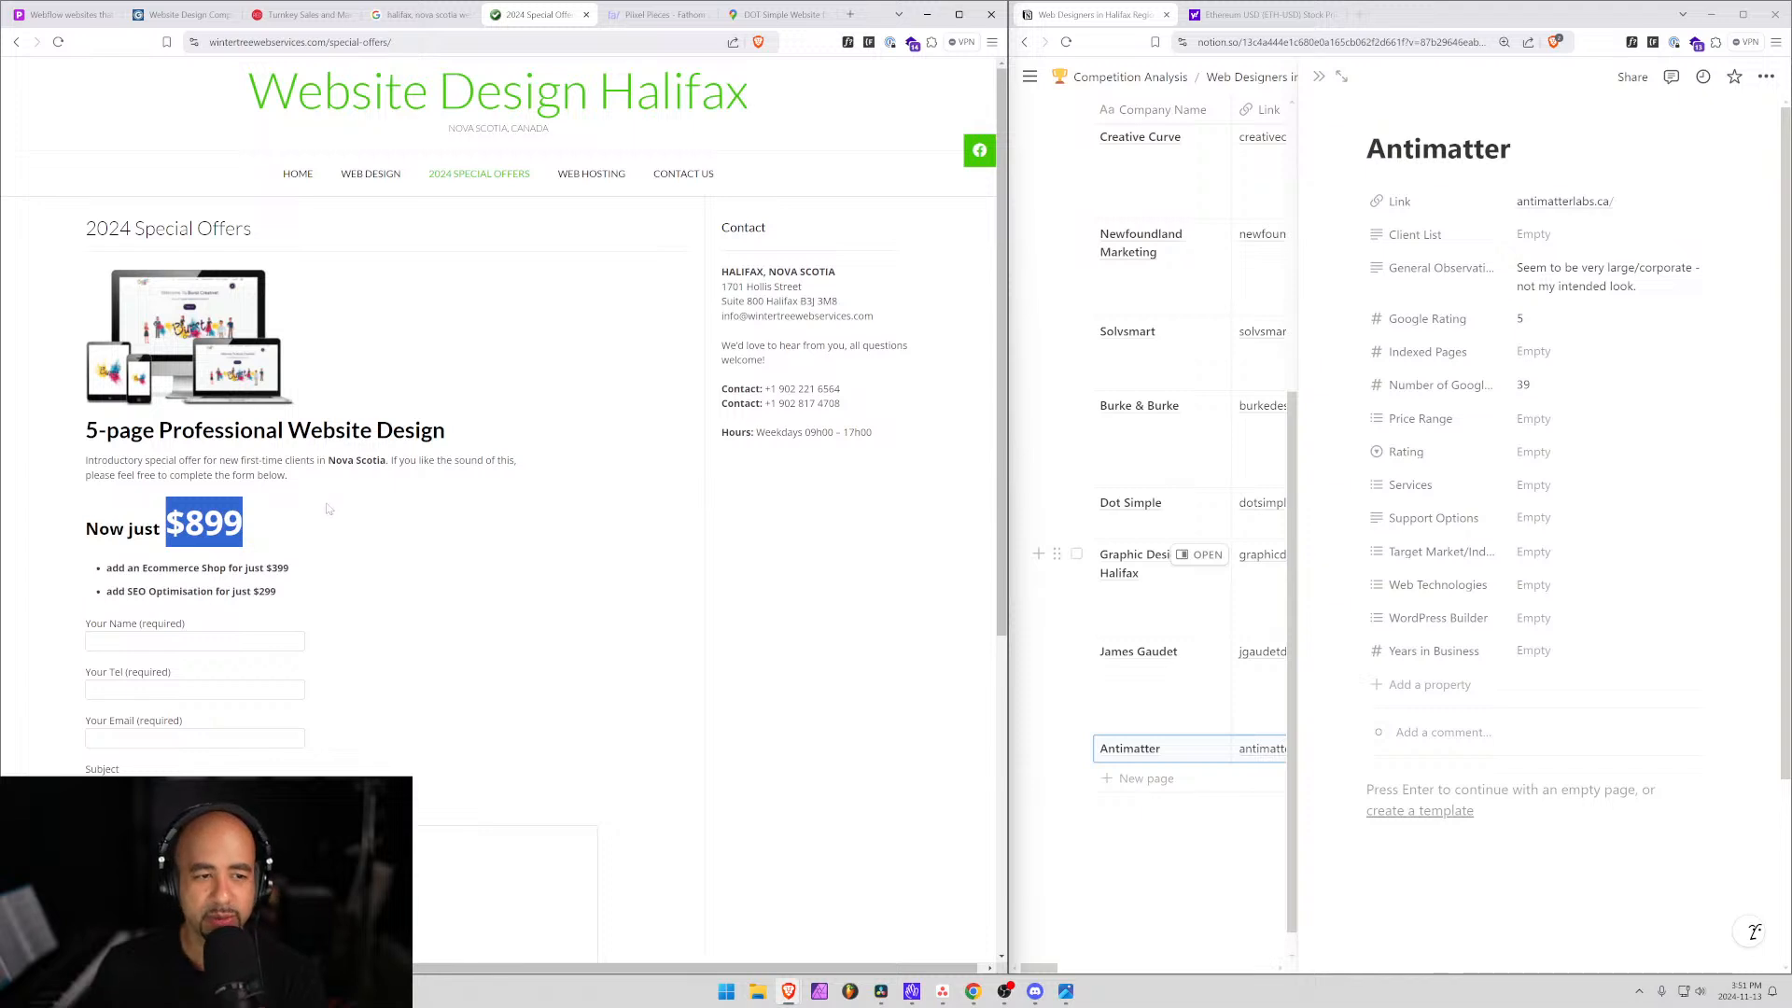
drag(158, 431, 283, 434)
Add a 'Website Design Halifax' row under Antimatter and open its empty entry in side peek.
click(290, 435)
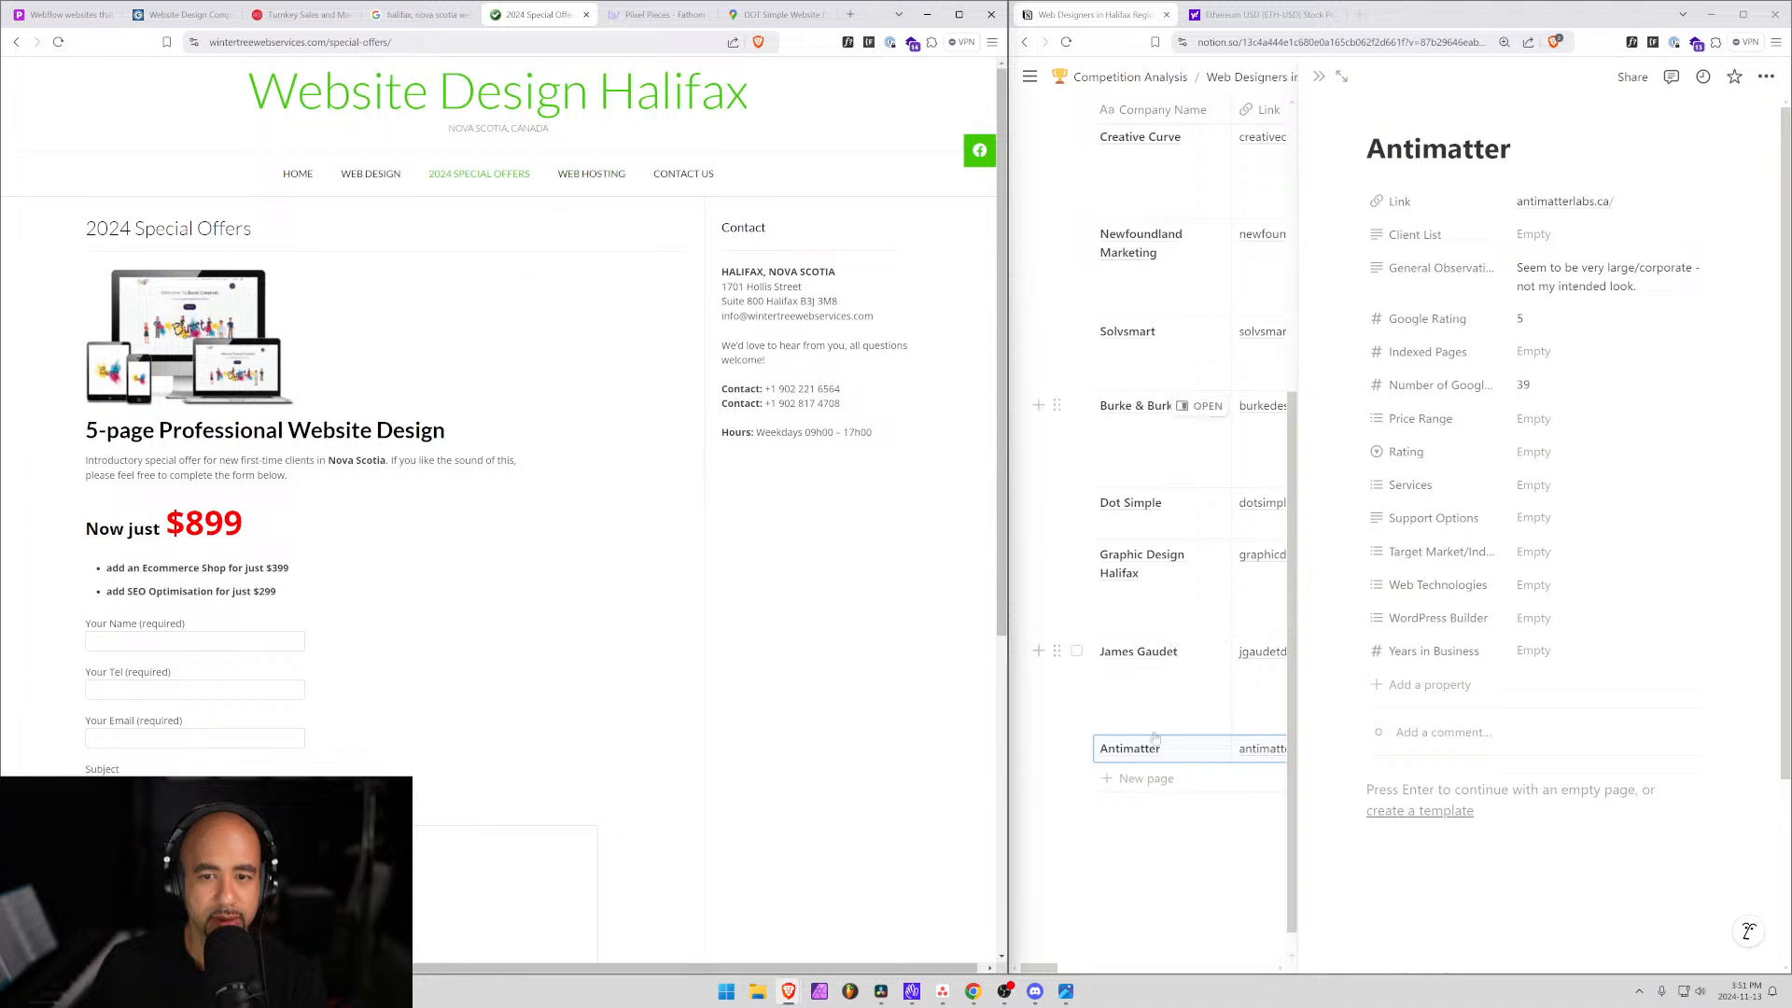
click(1146, 778)
text(W)
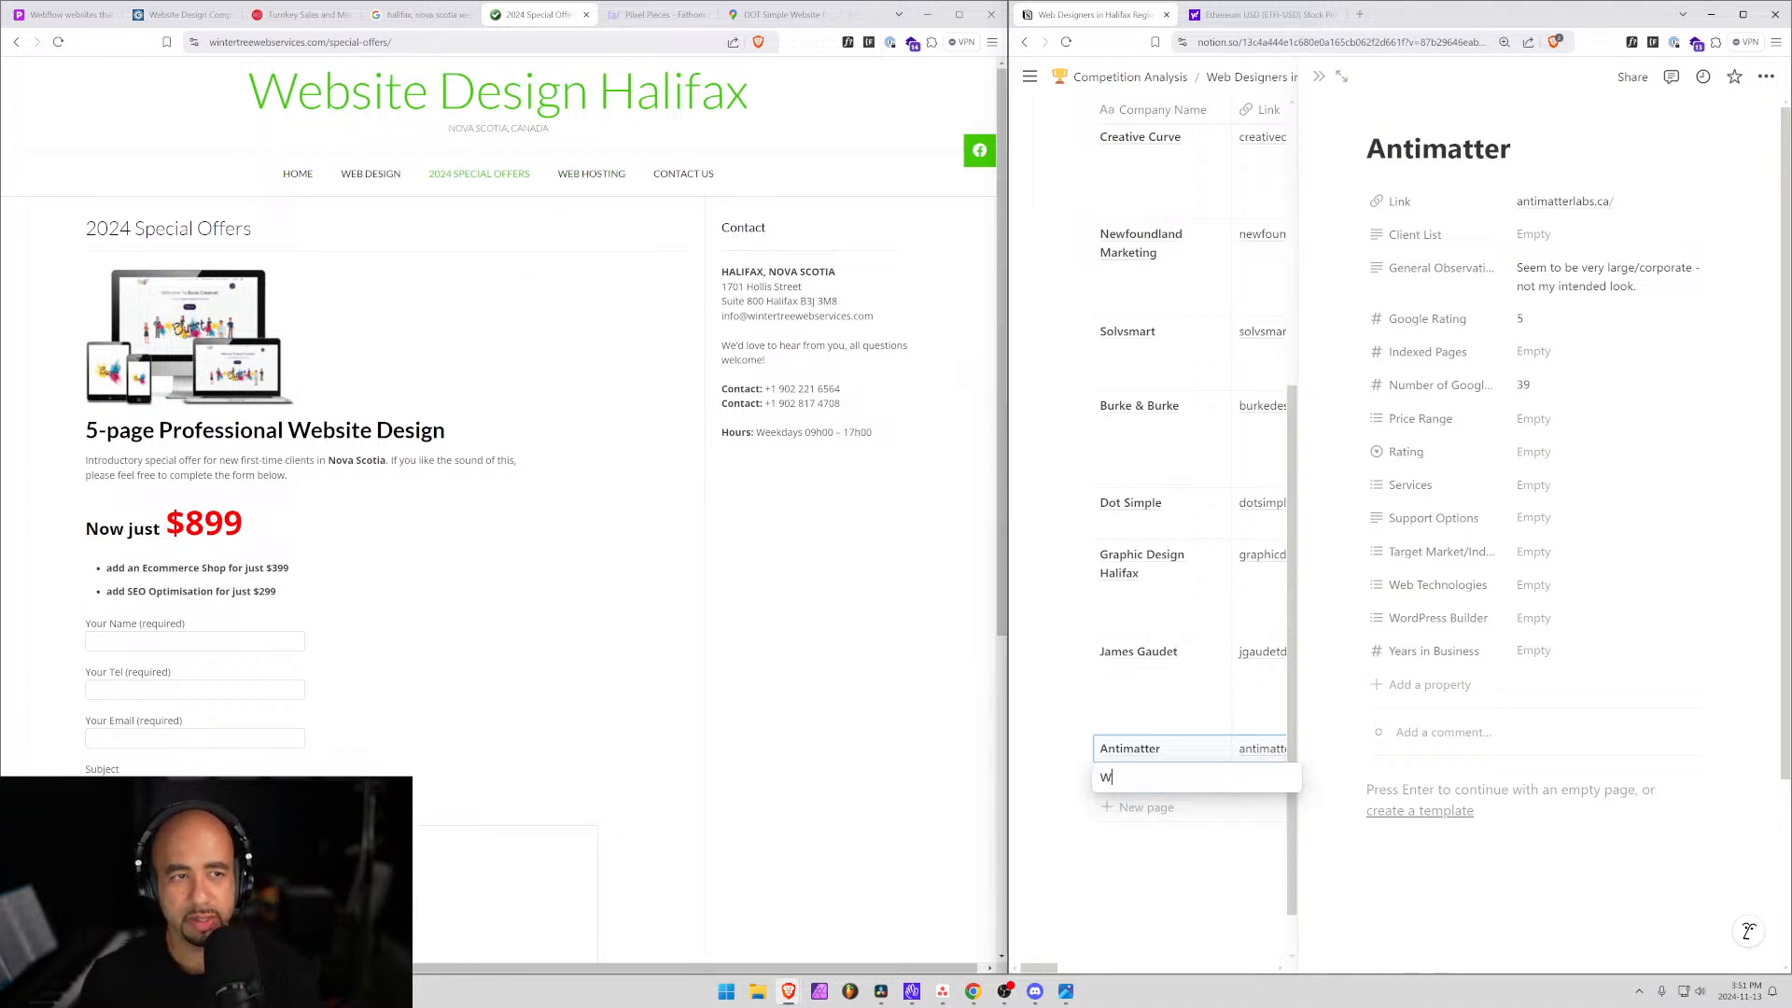
text(ebsite Design Ha)
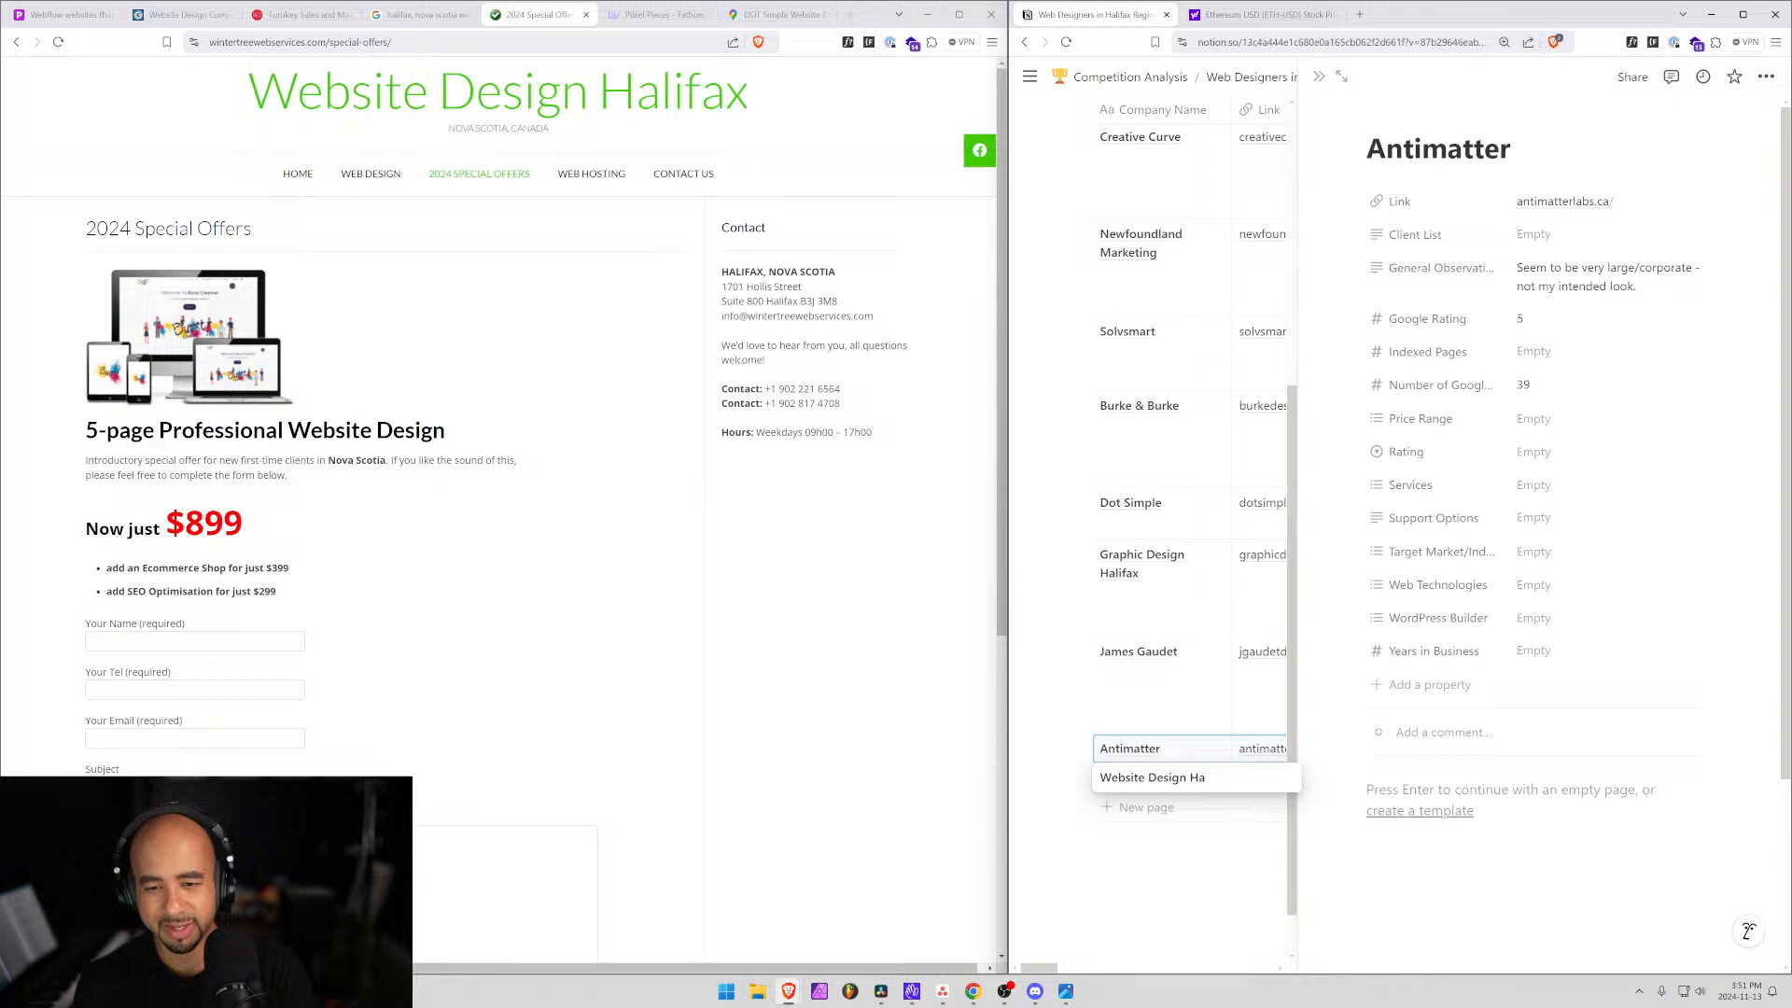
text(lifax)
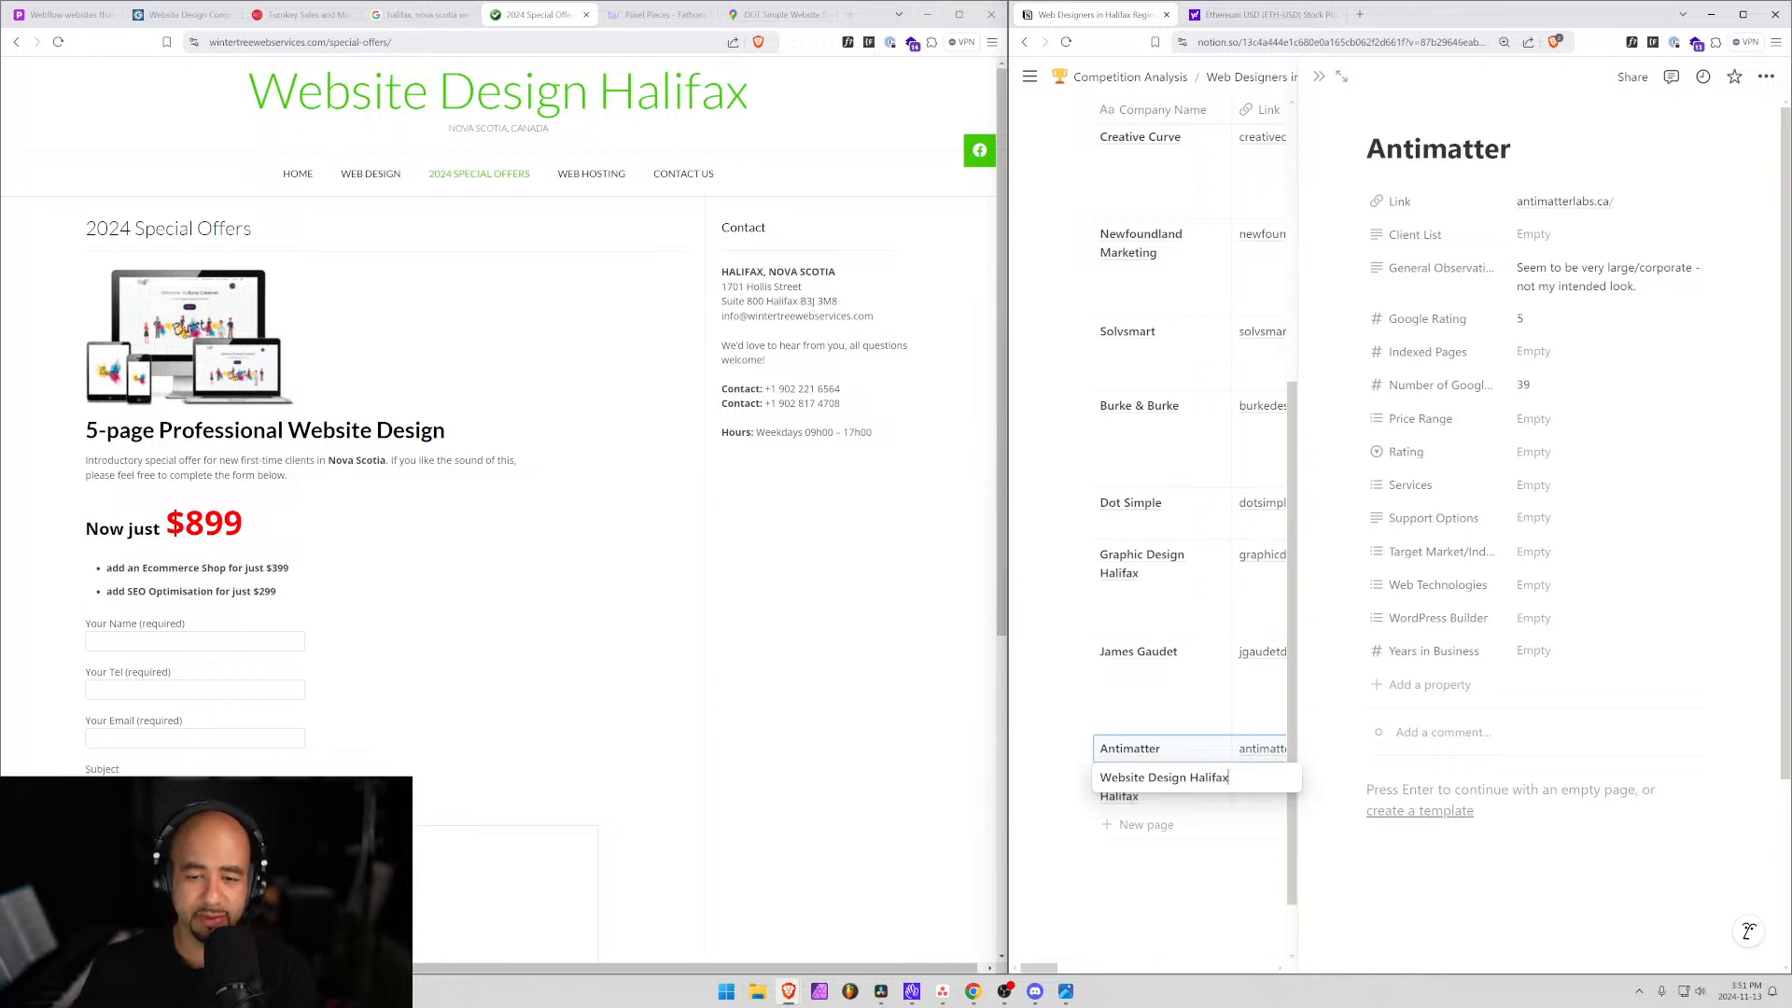
key(Return)
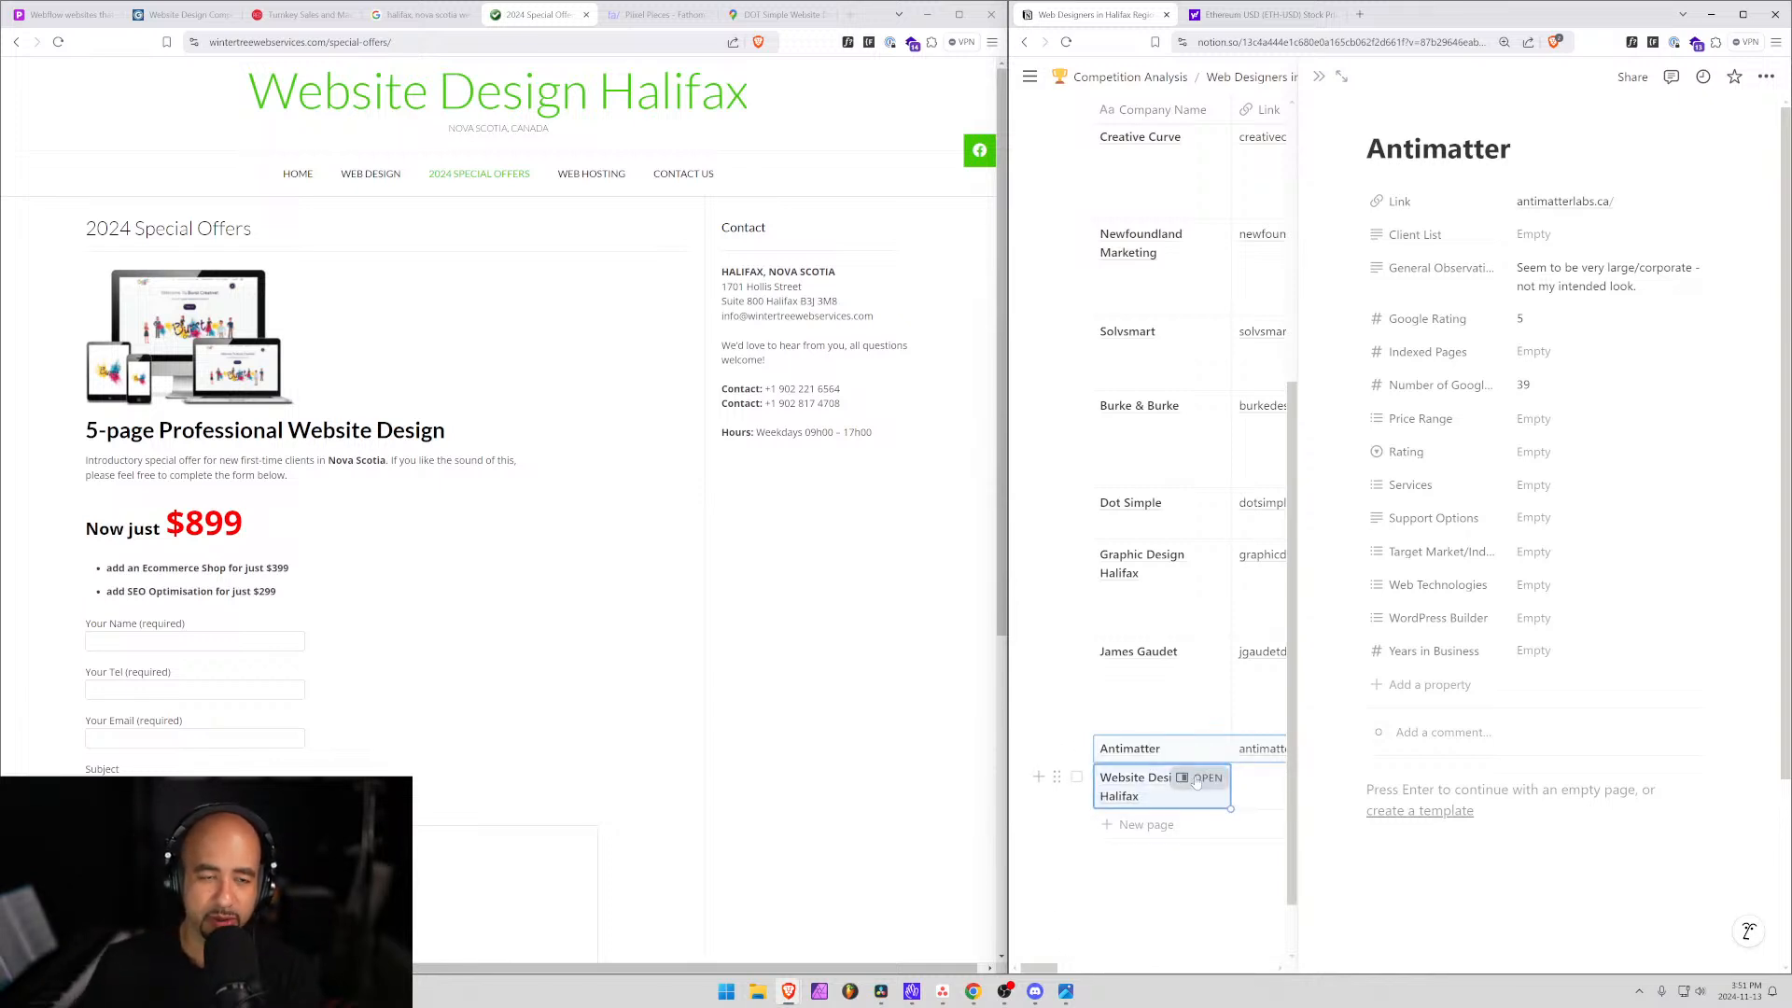
click(1199, 778)
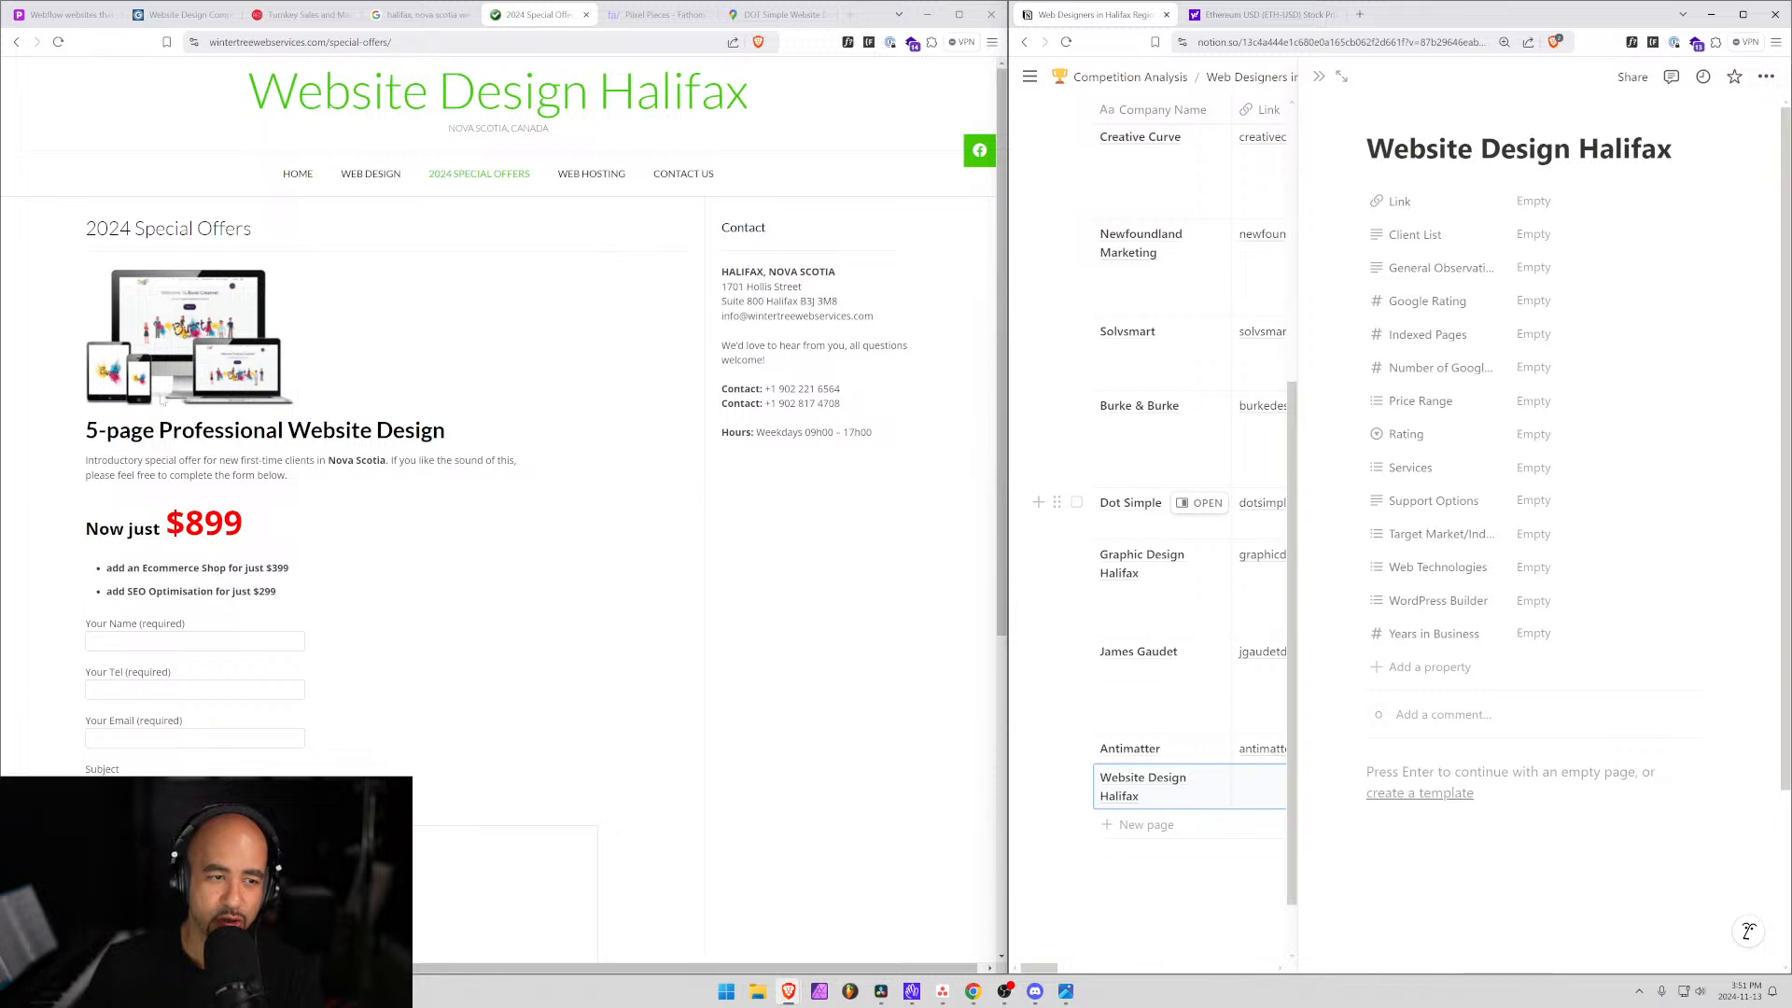
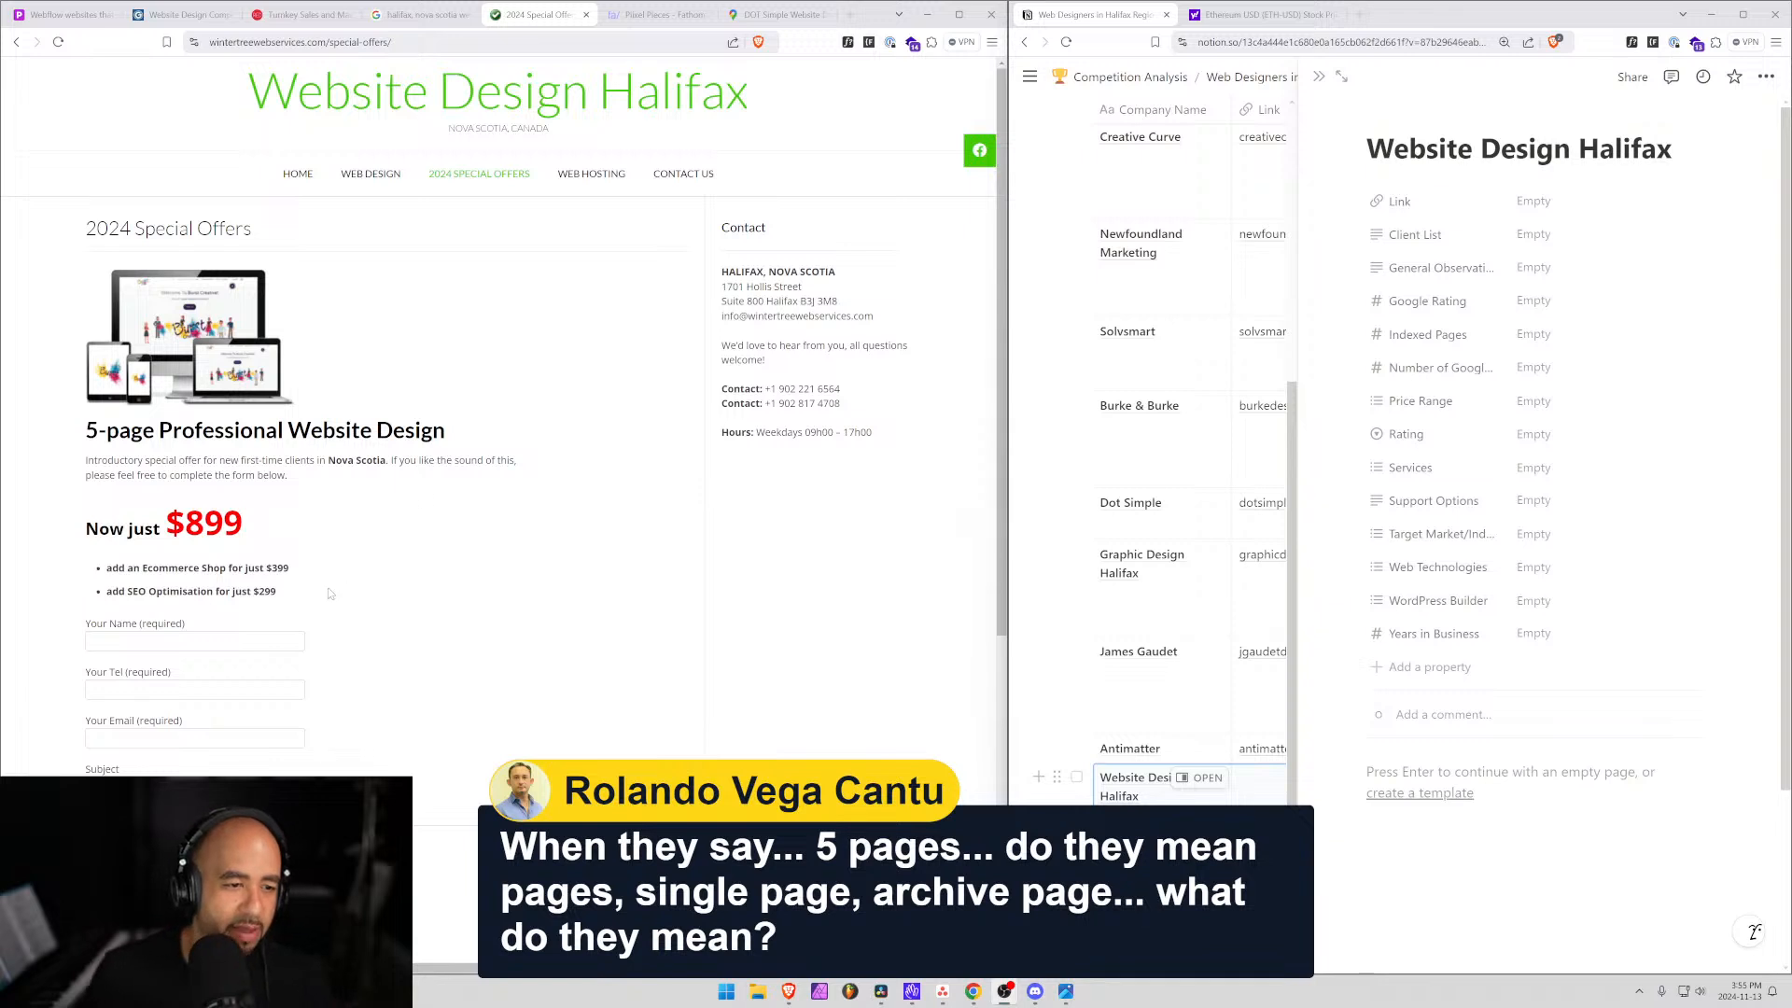
Highlight the SEO add-on price line on the 2024 Special Offers page, then deselect it.
click(304, 592)
drag(304, 591, 112, 592)
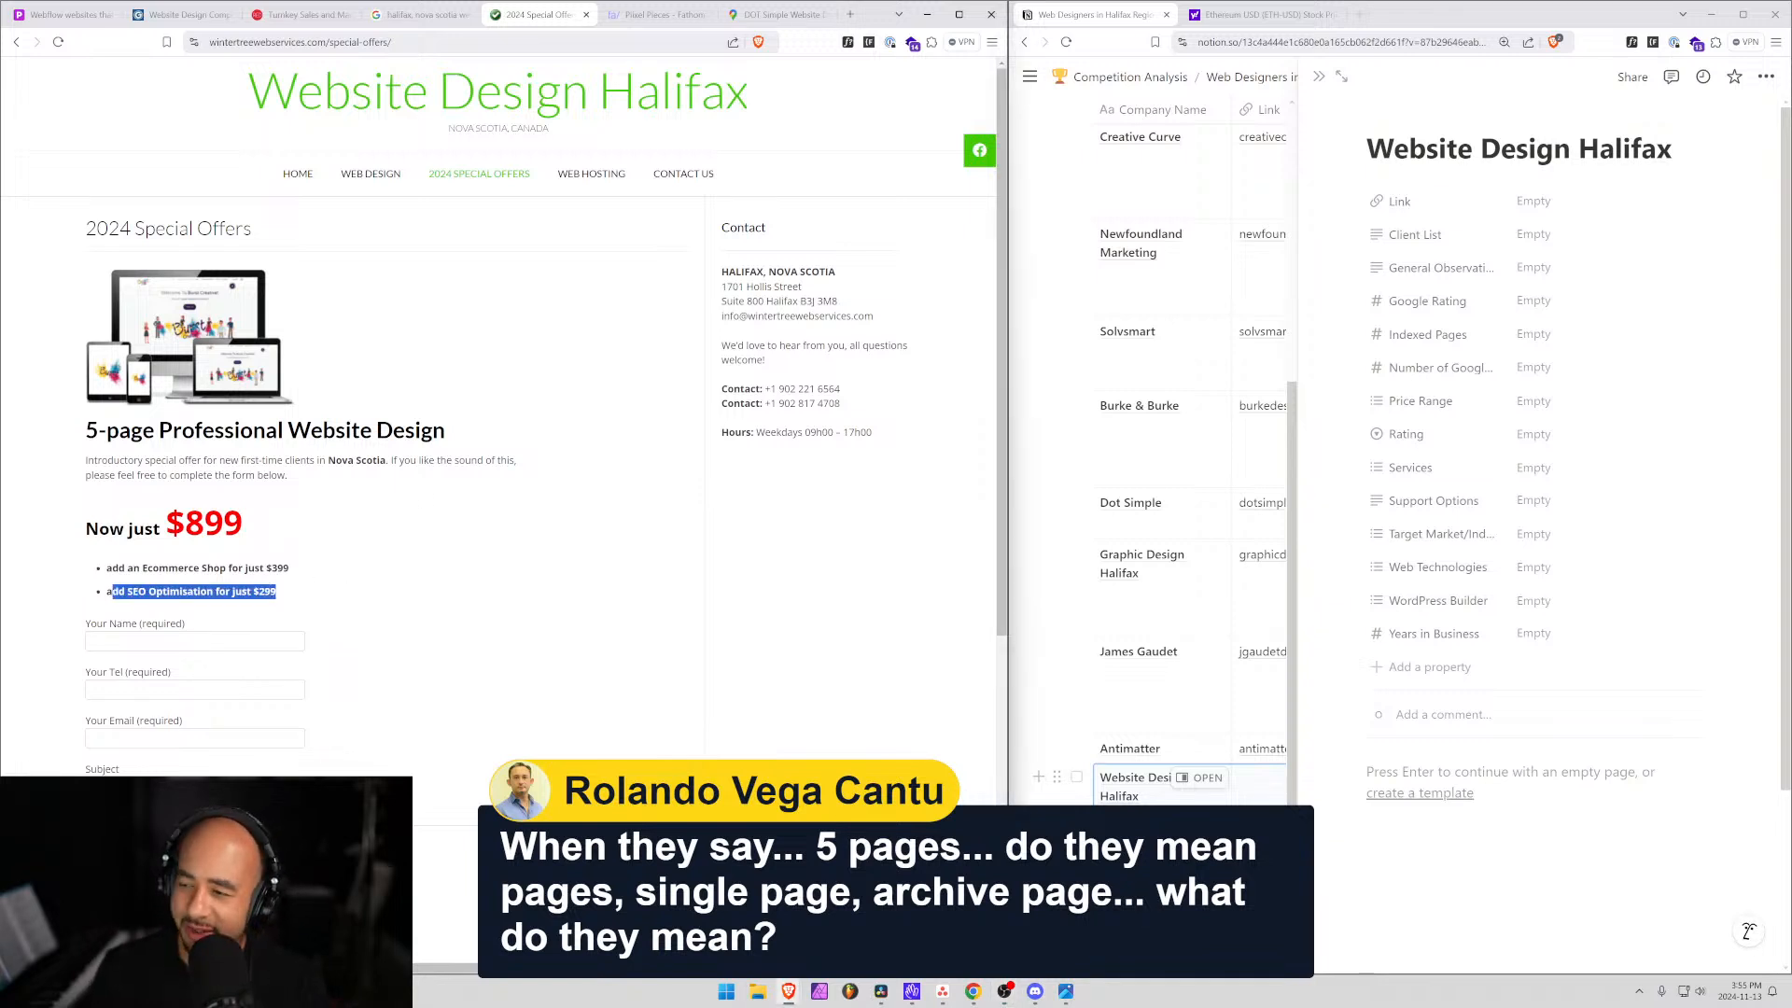
click(400, 591)
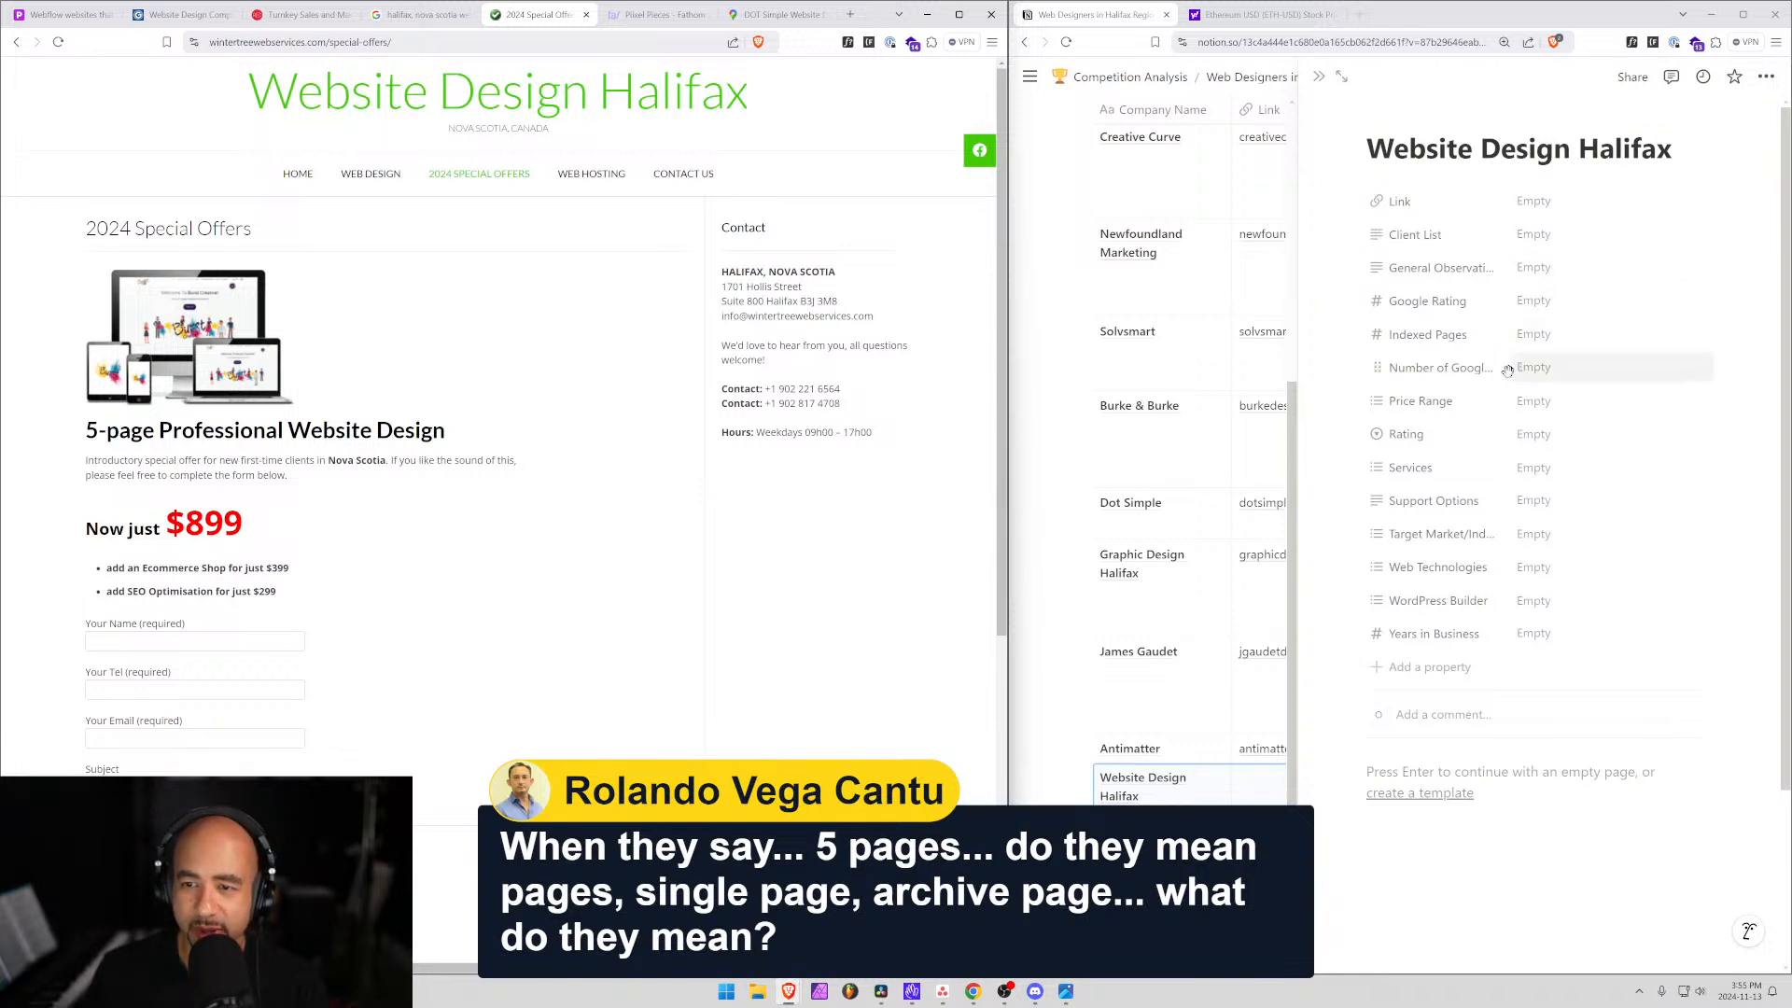
Create a new '<$1000' Price Range option and apply it to Website Design Halifax.
click(1534, 401)
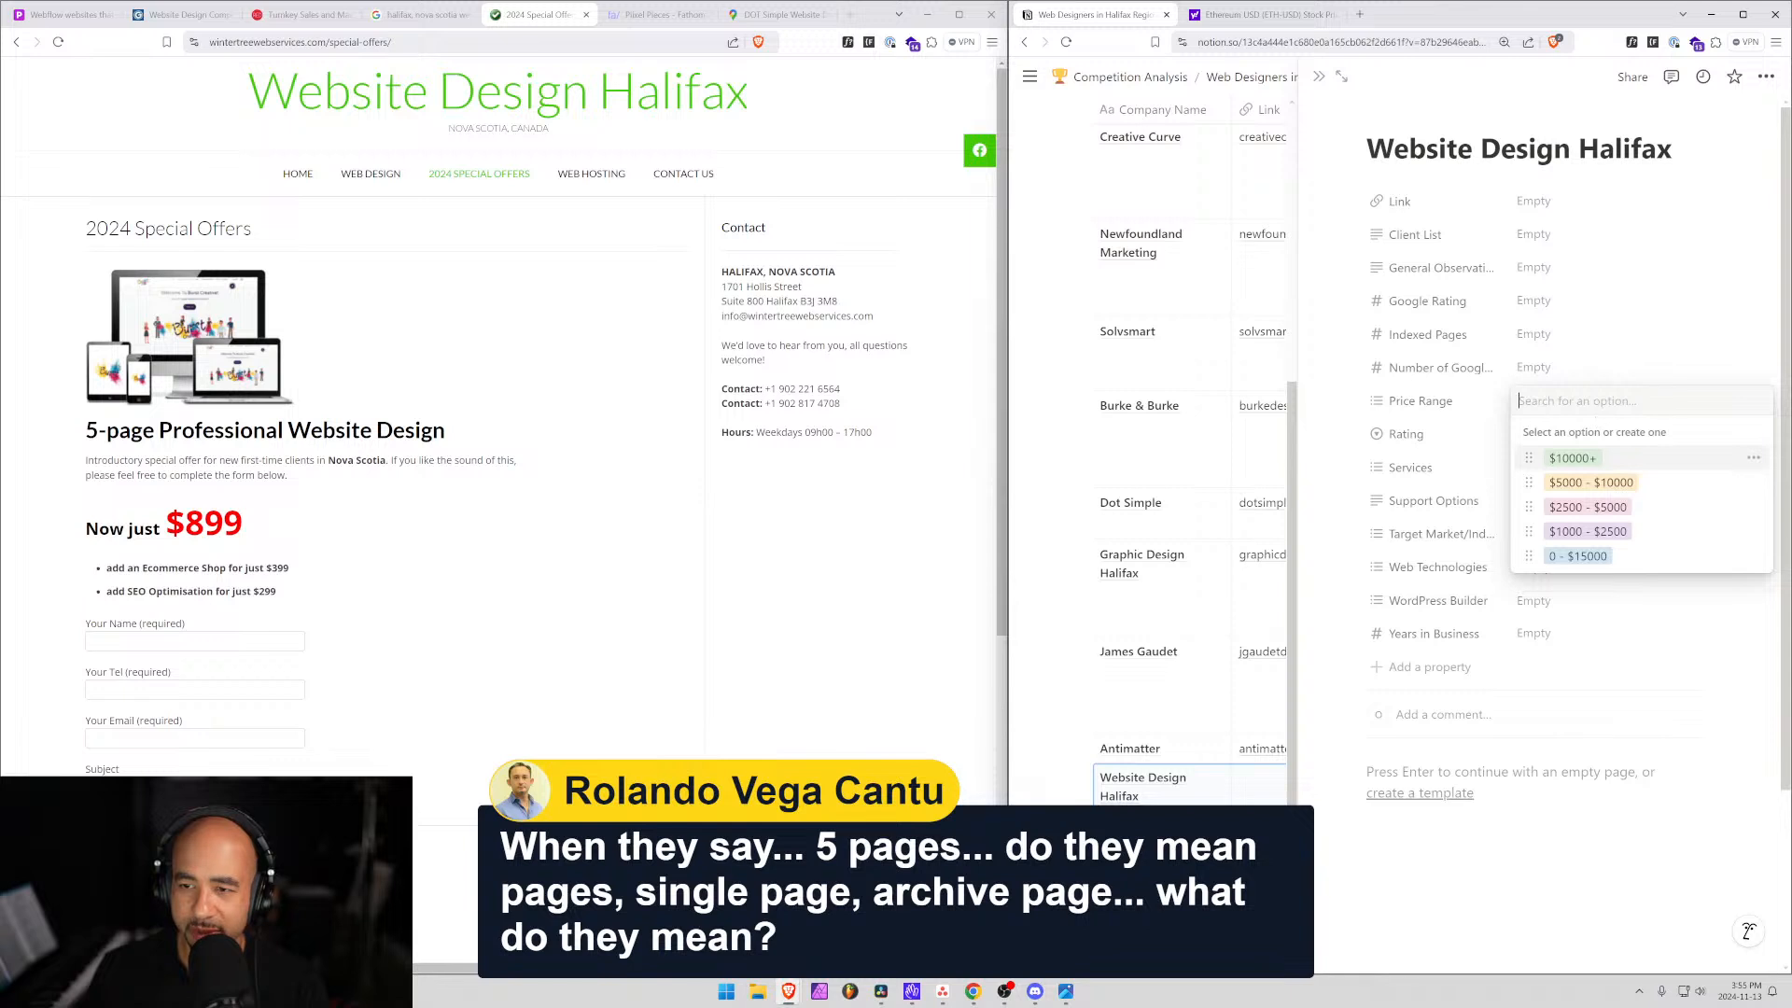
text(<)
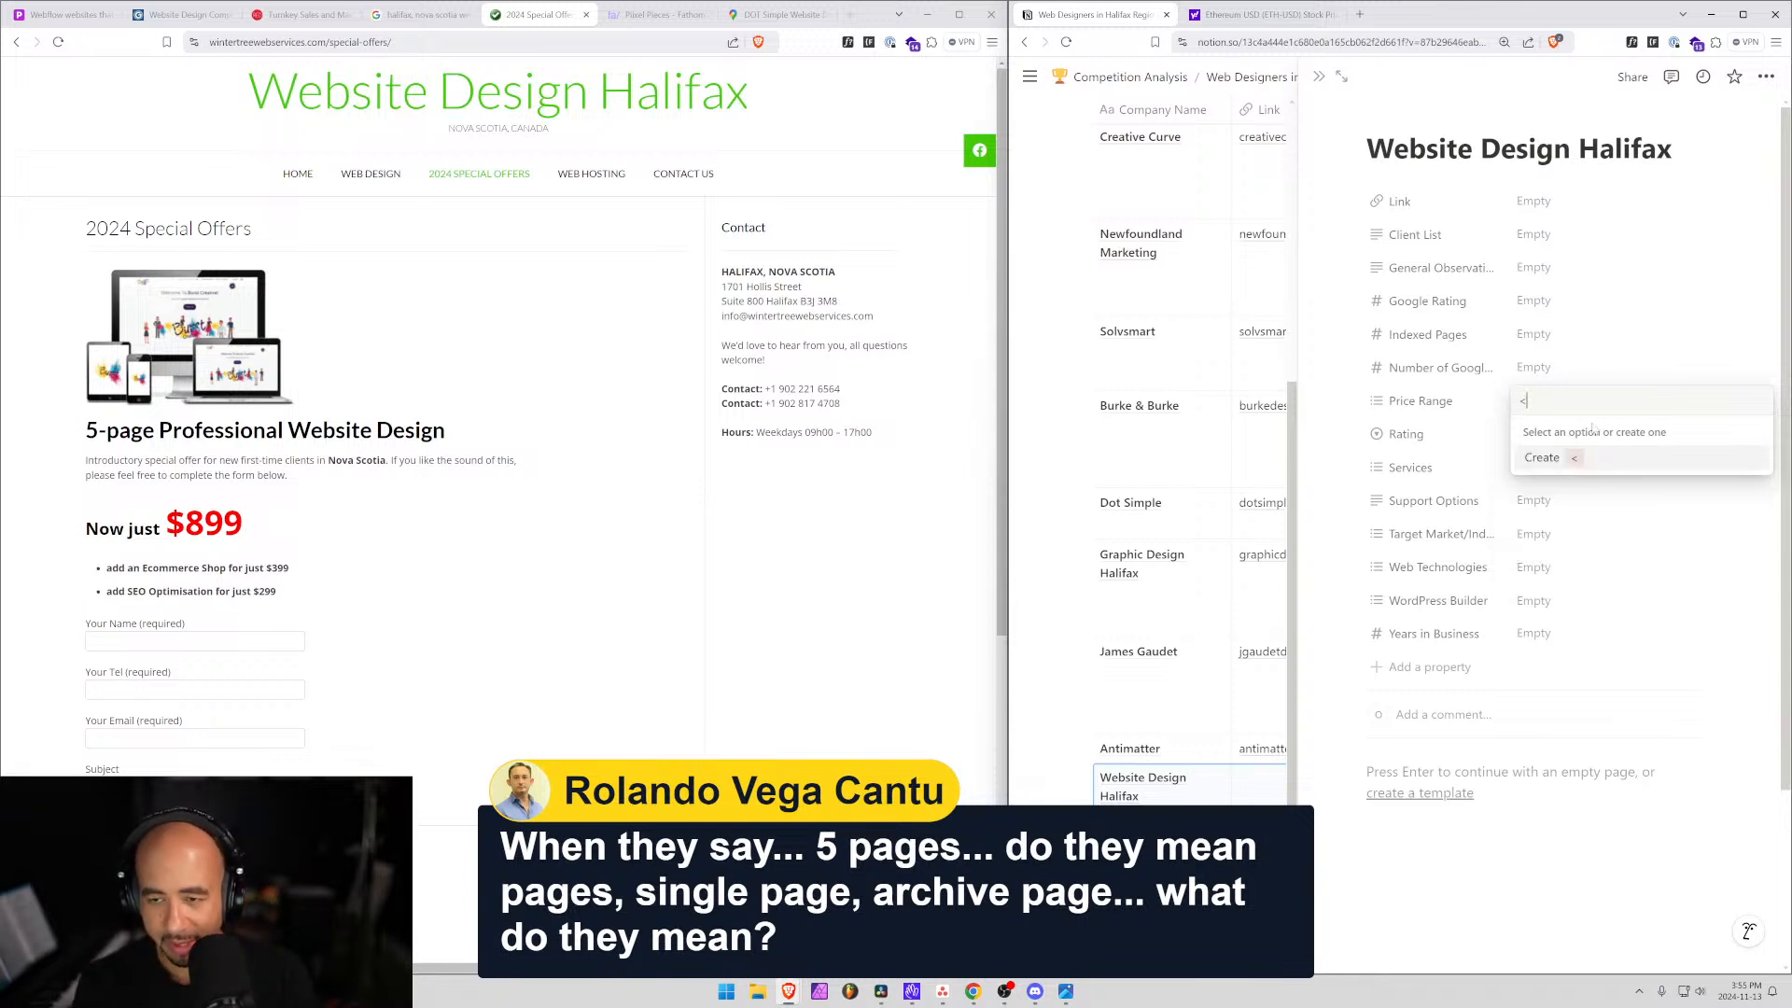
text($10000)
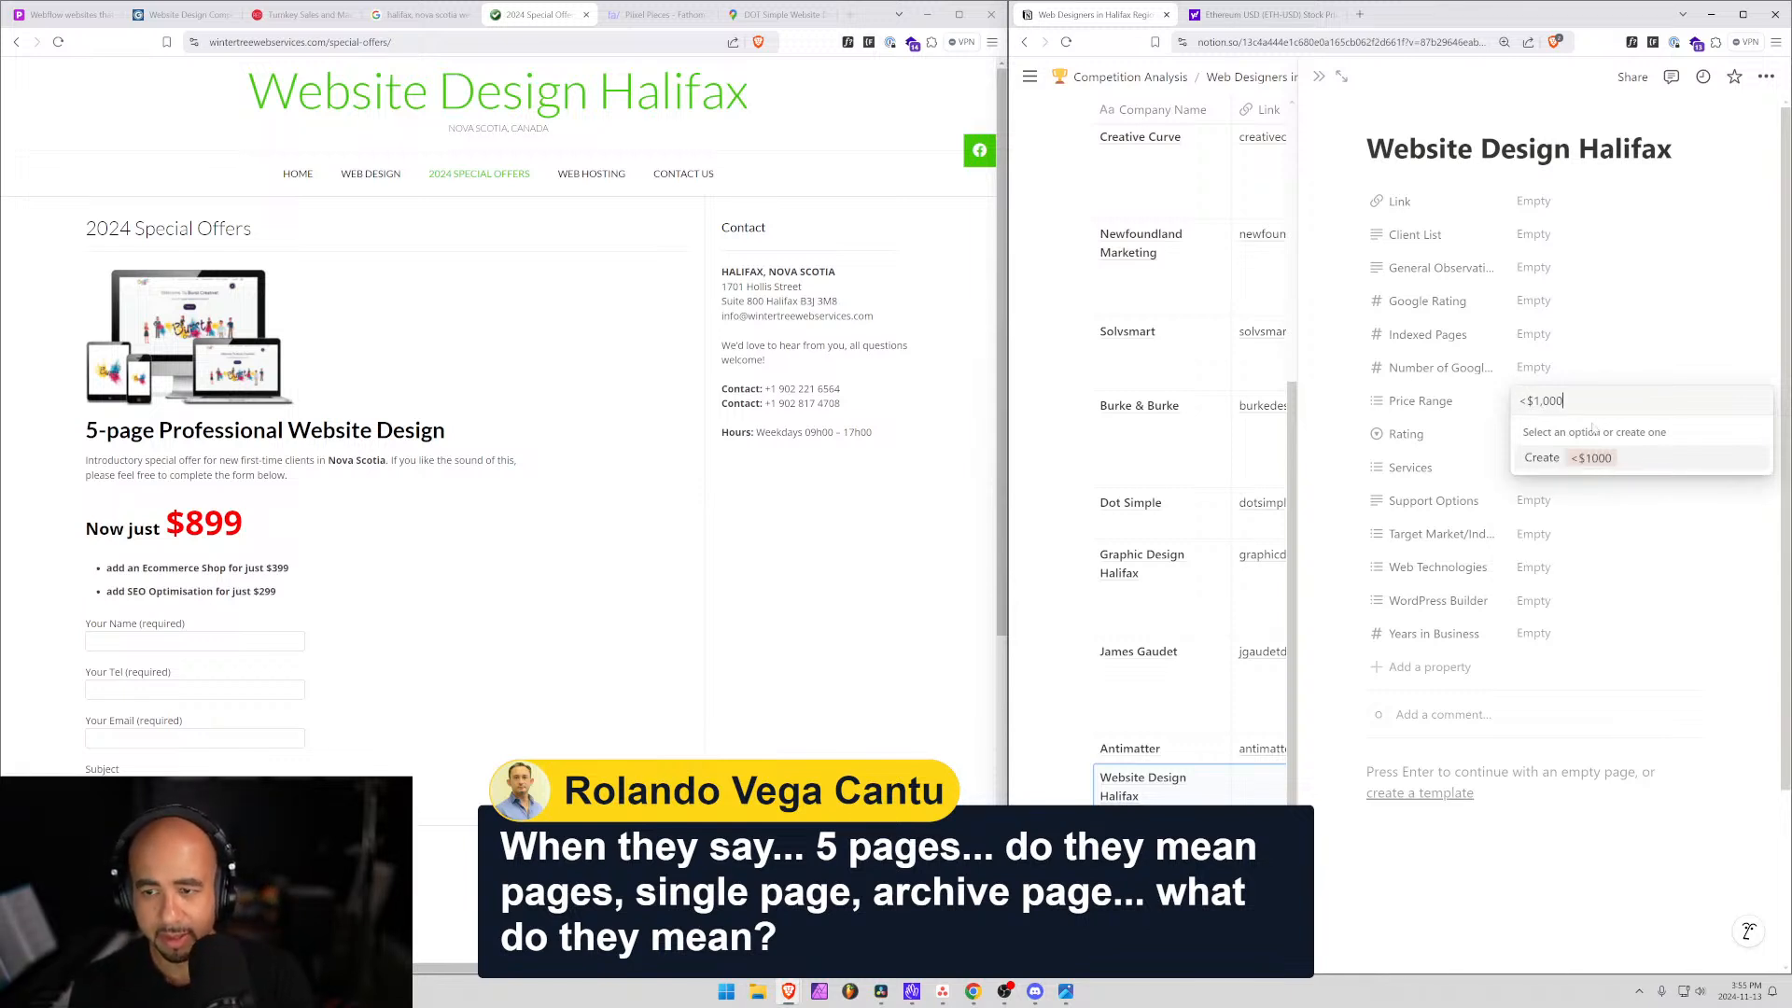
key(Return)
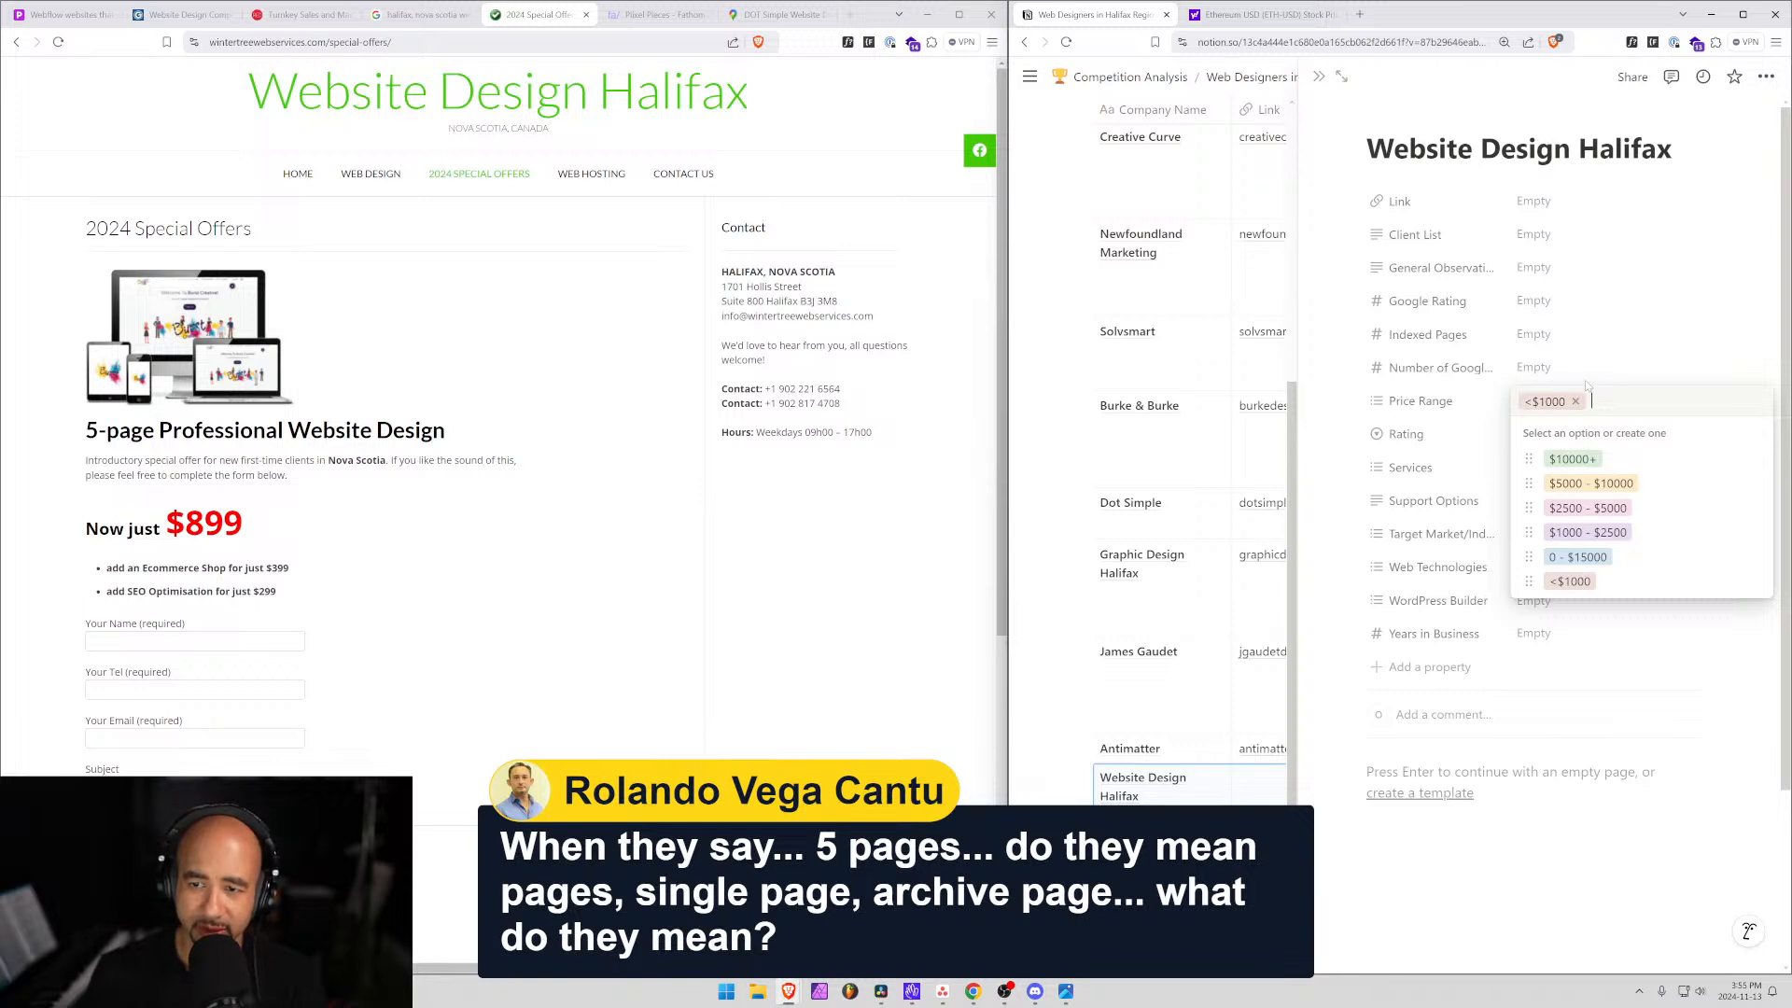
click(1663, 347)
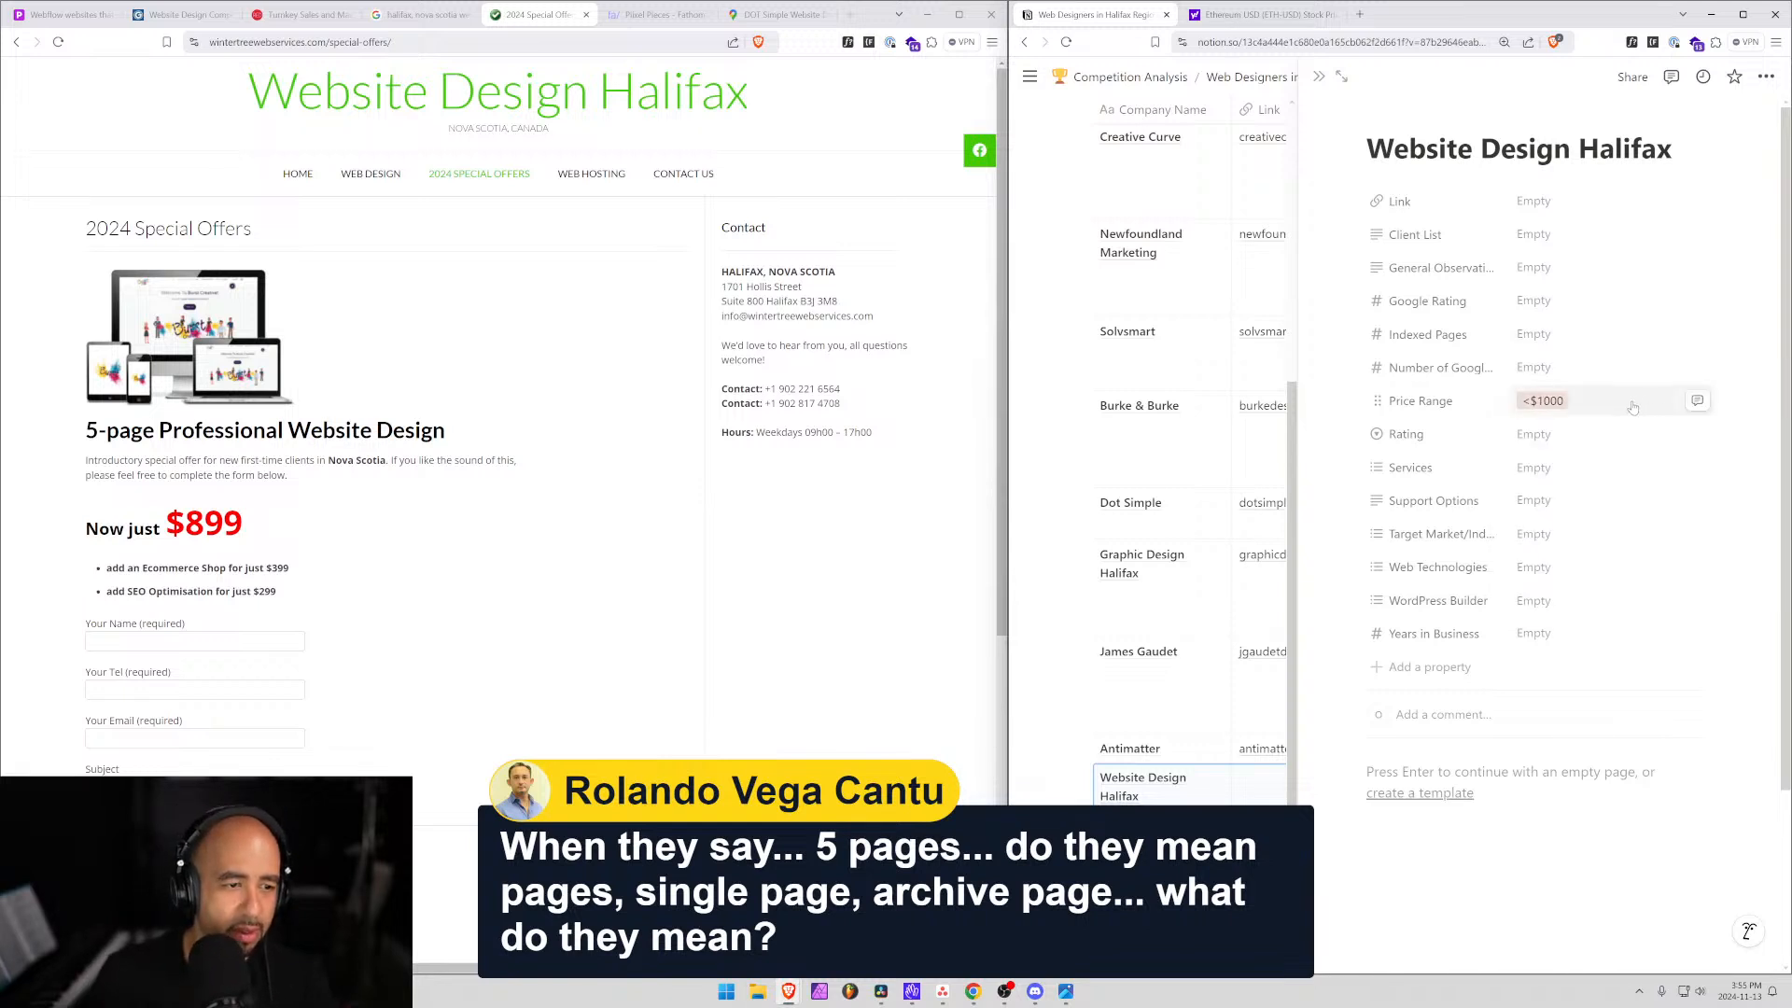
Set the entry's Services to Website Design.
click(1540, 475)
text(web)
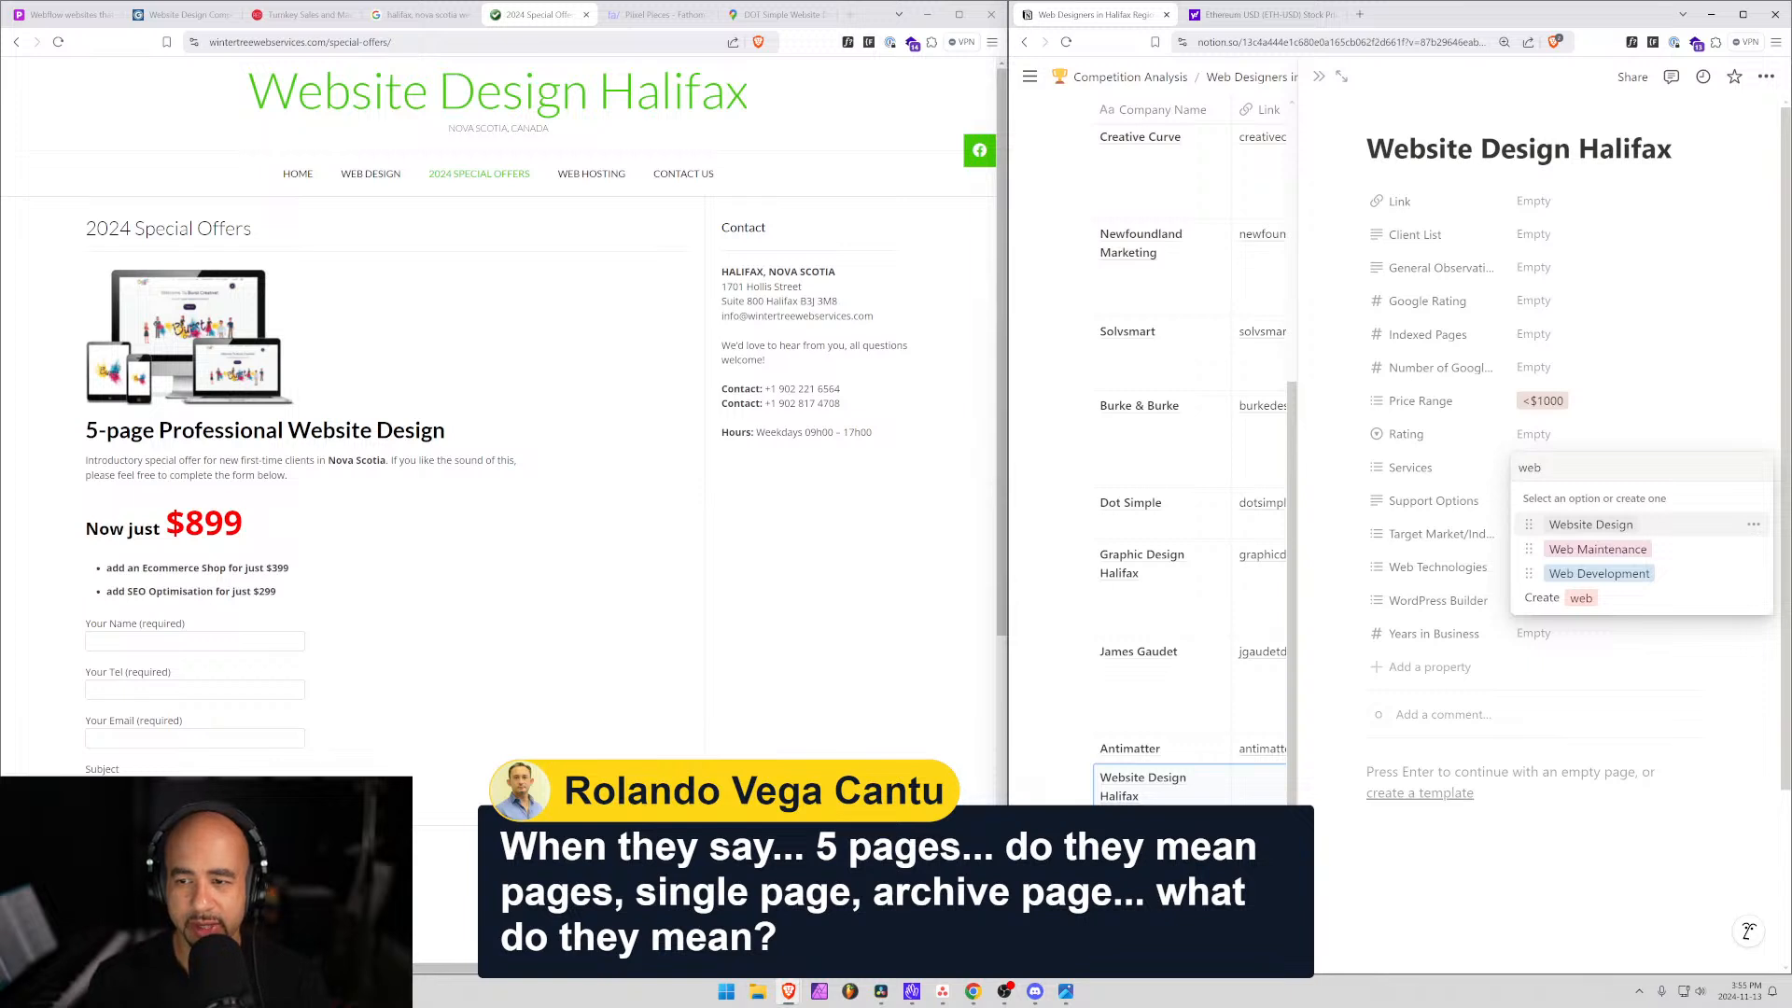
key(Return)
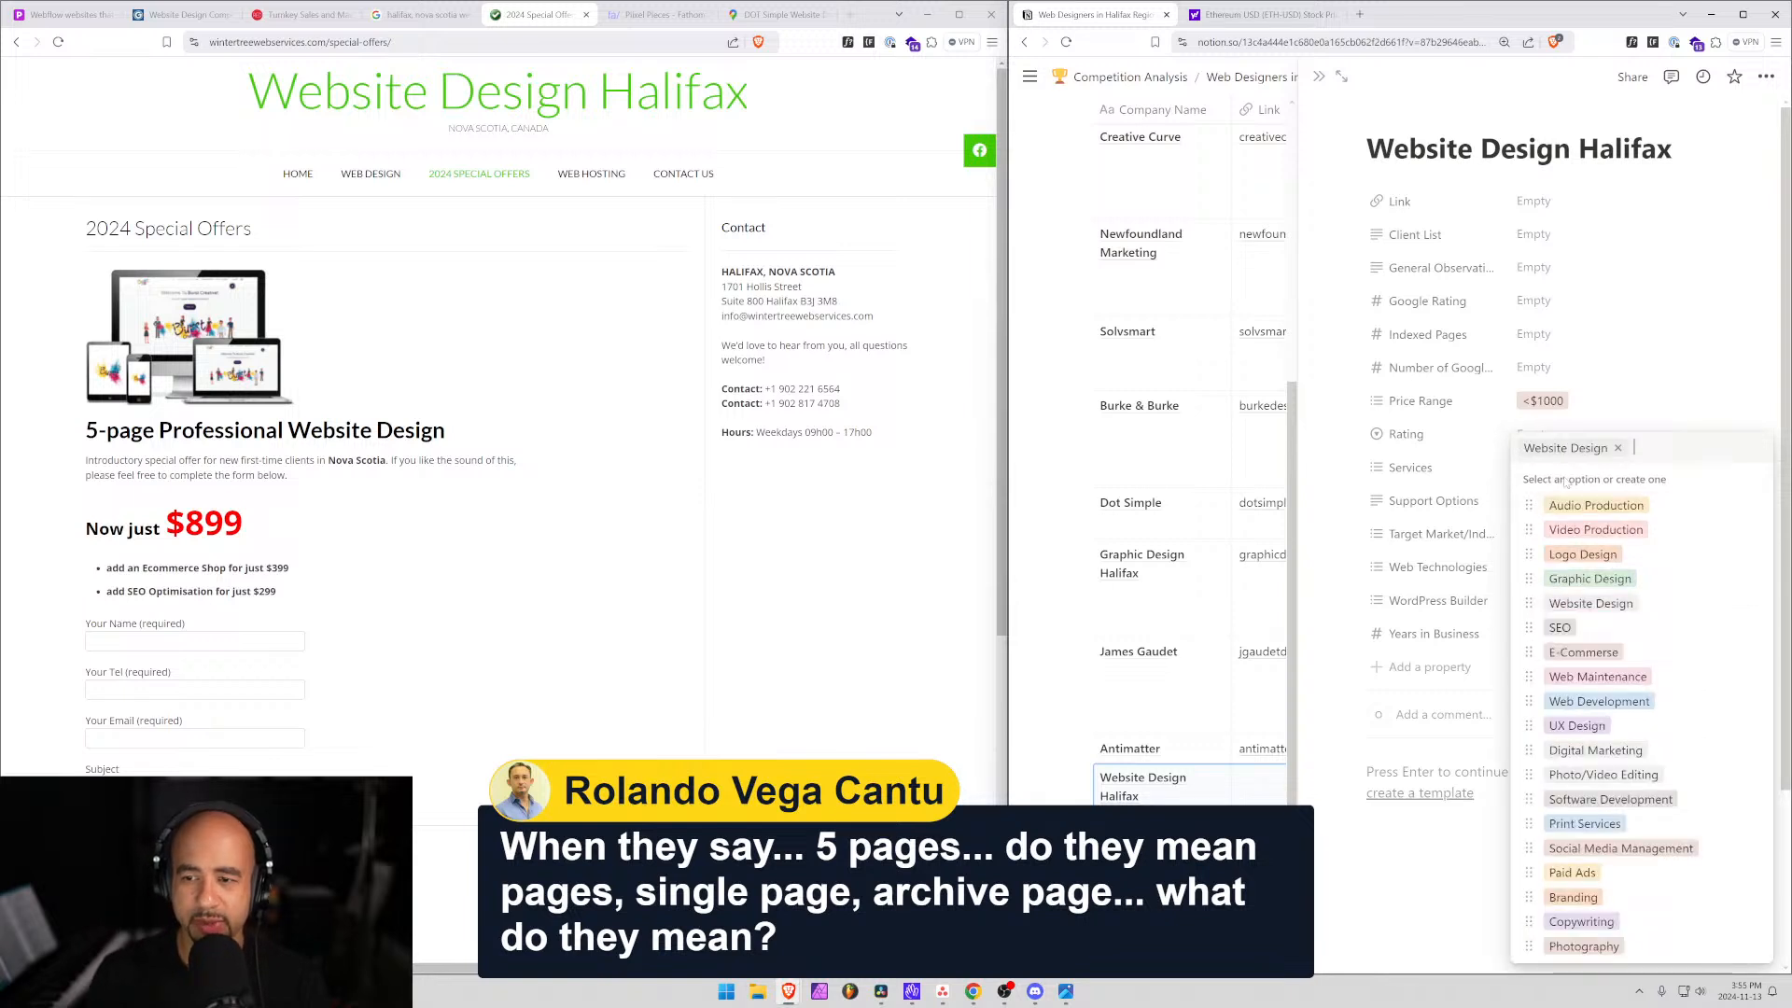
click(1541, 271)
Write 'Geared towards the low budget shopper' as the entry's General Observations note.
text(Gear )
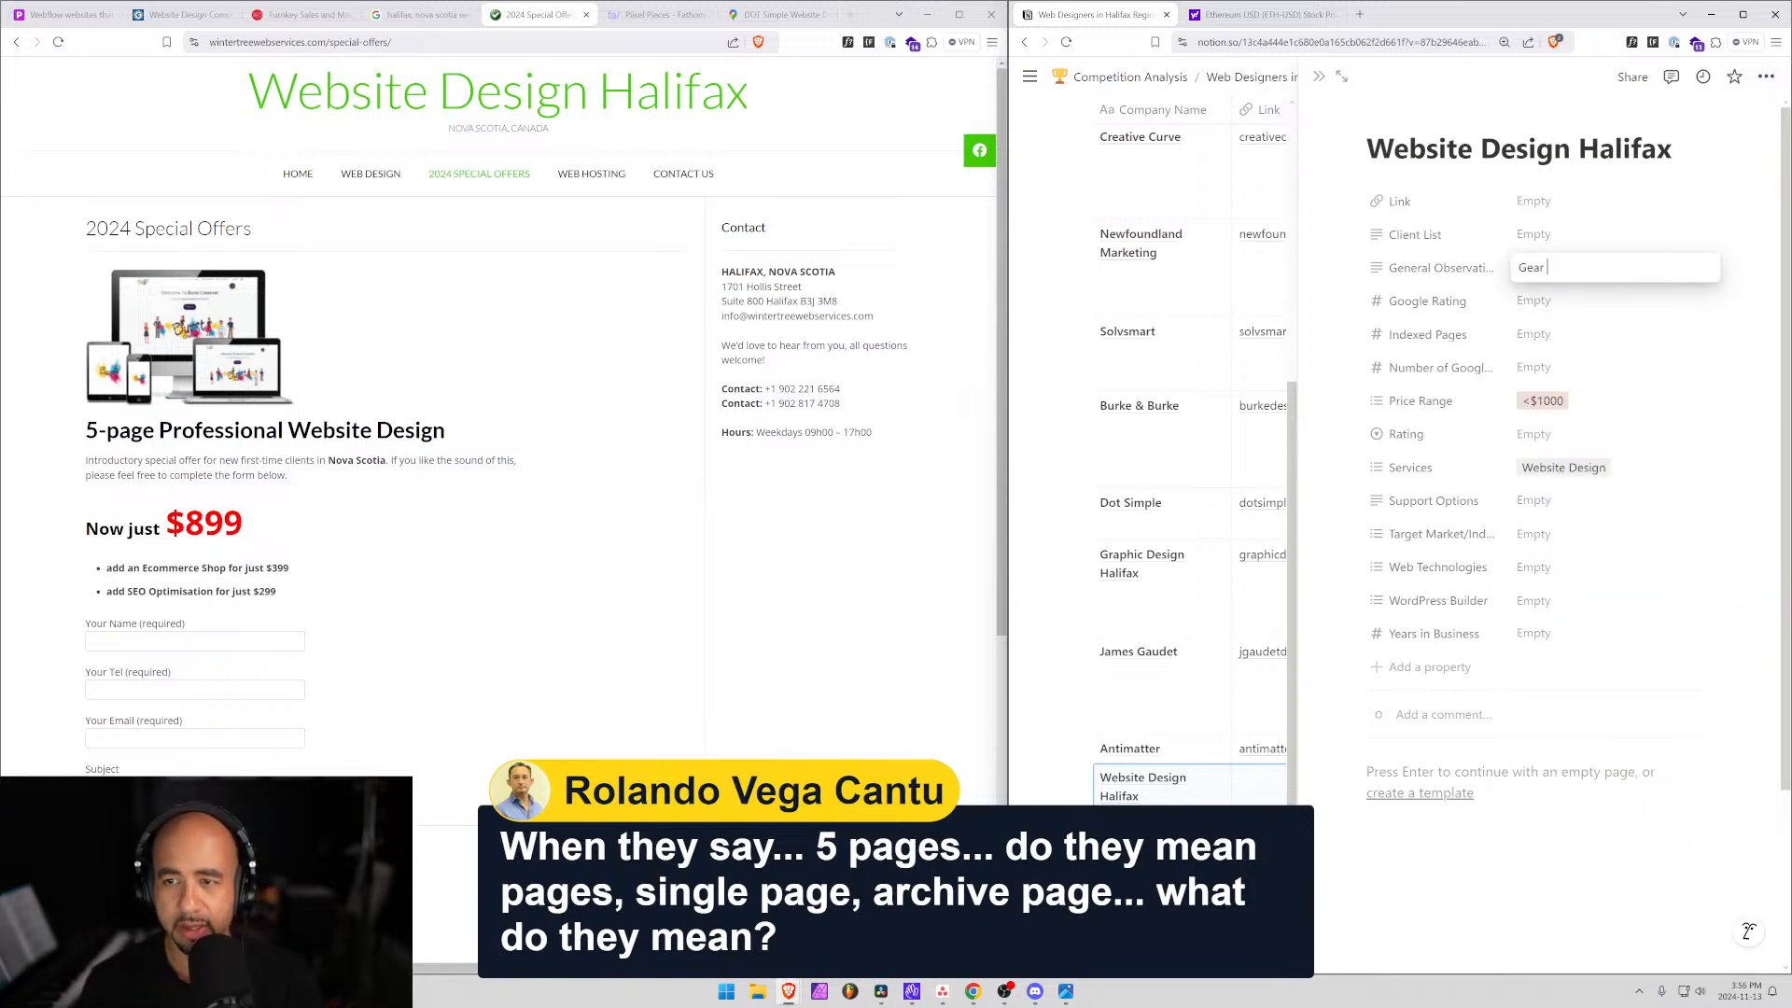
text(ed towards th)
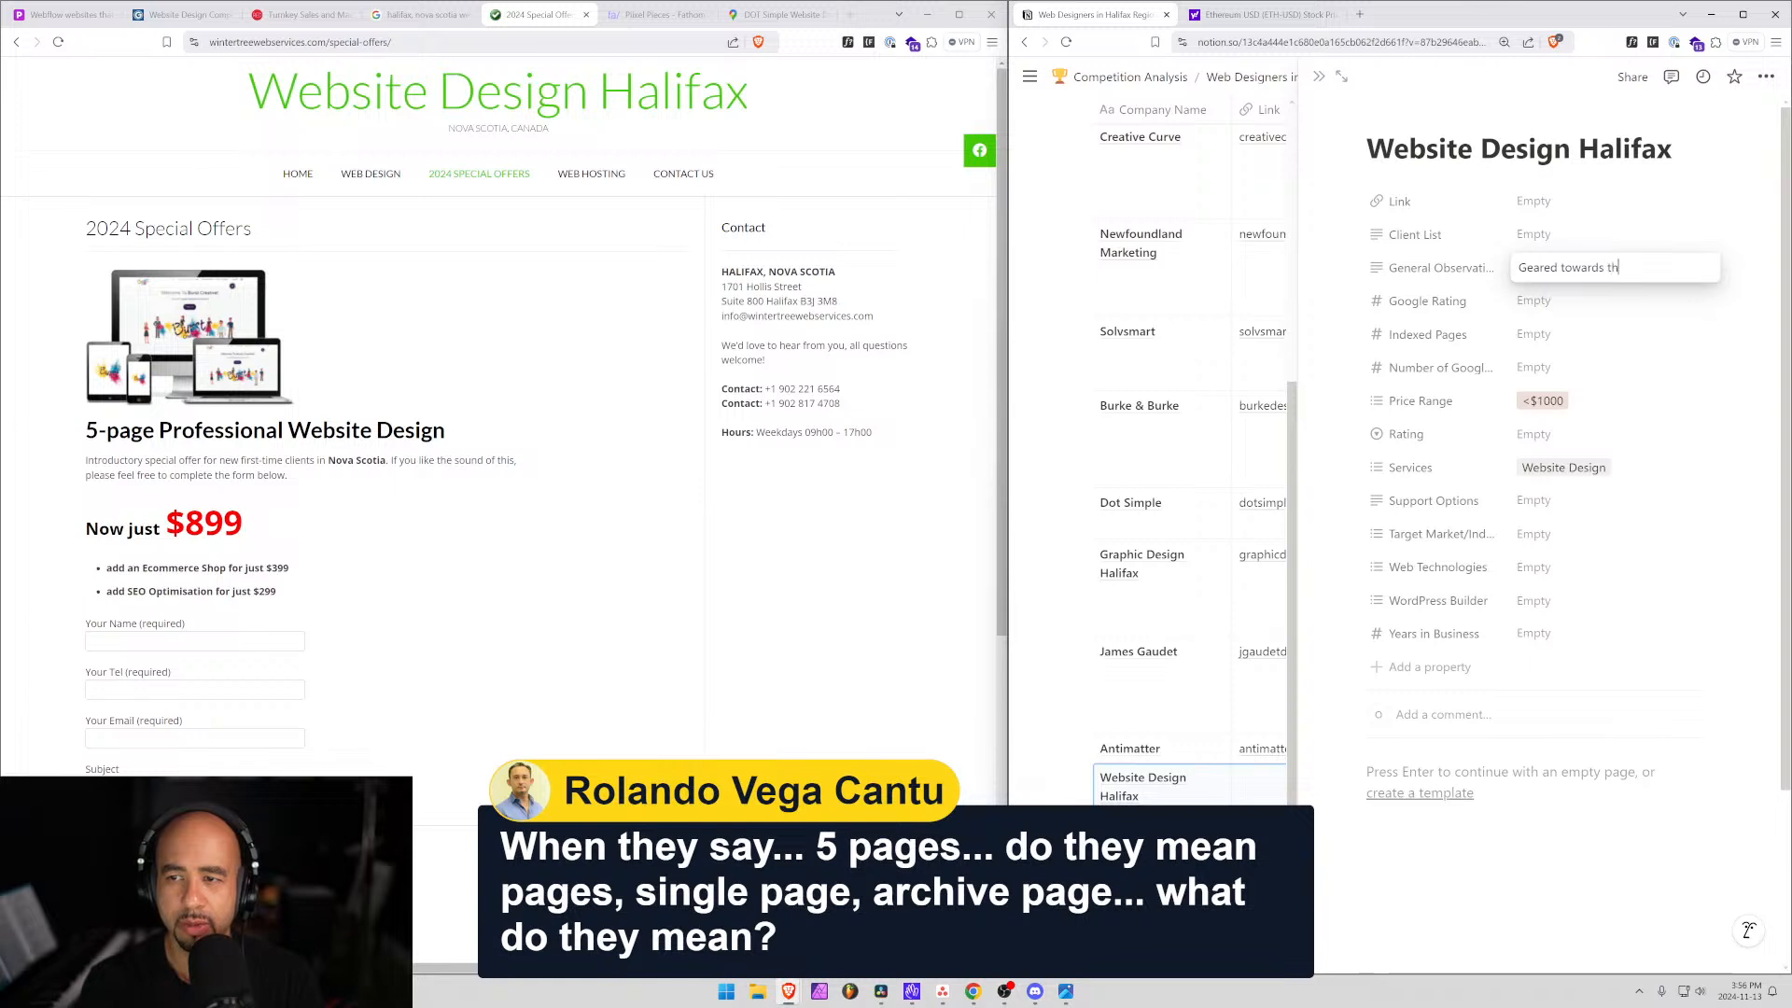
text(e lo)
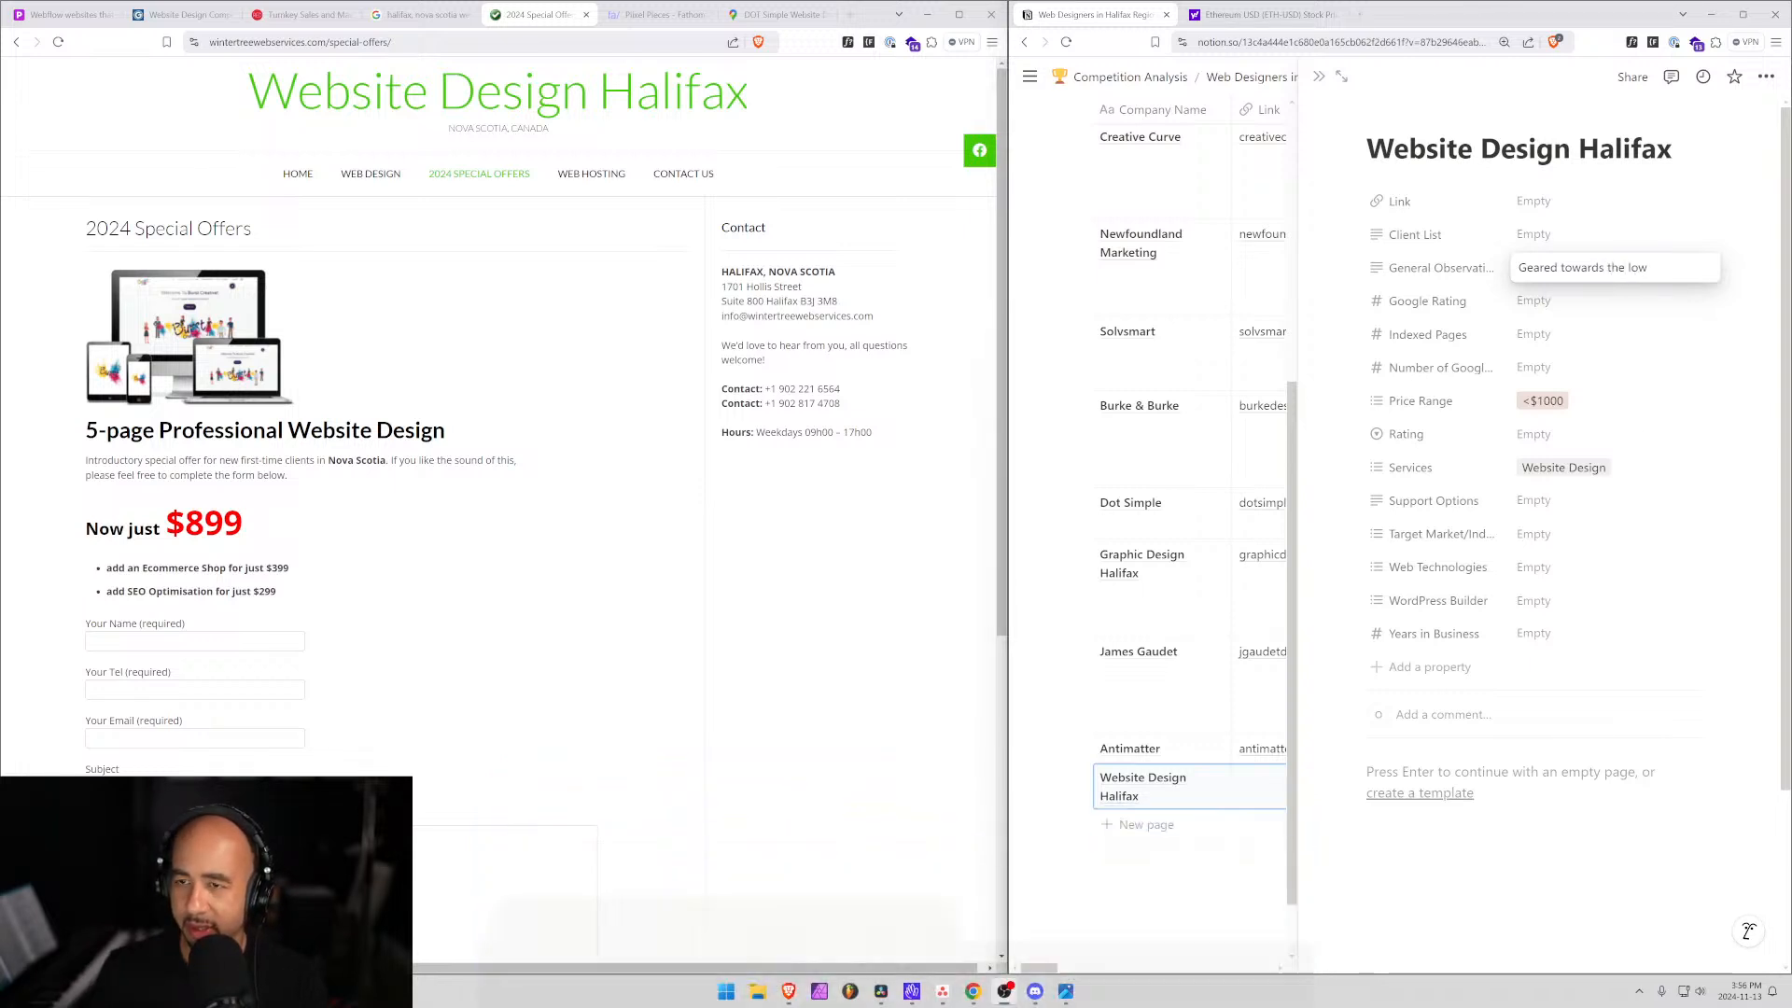
text(w)
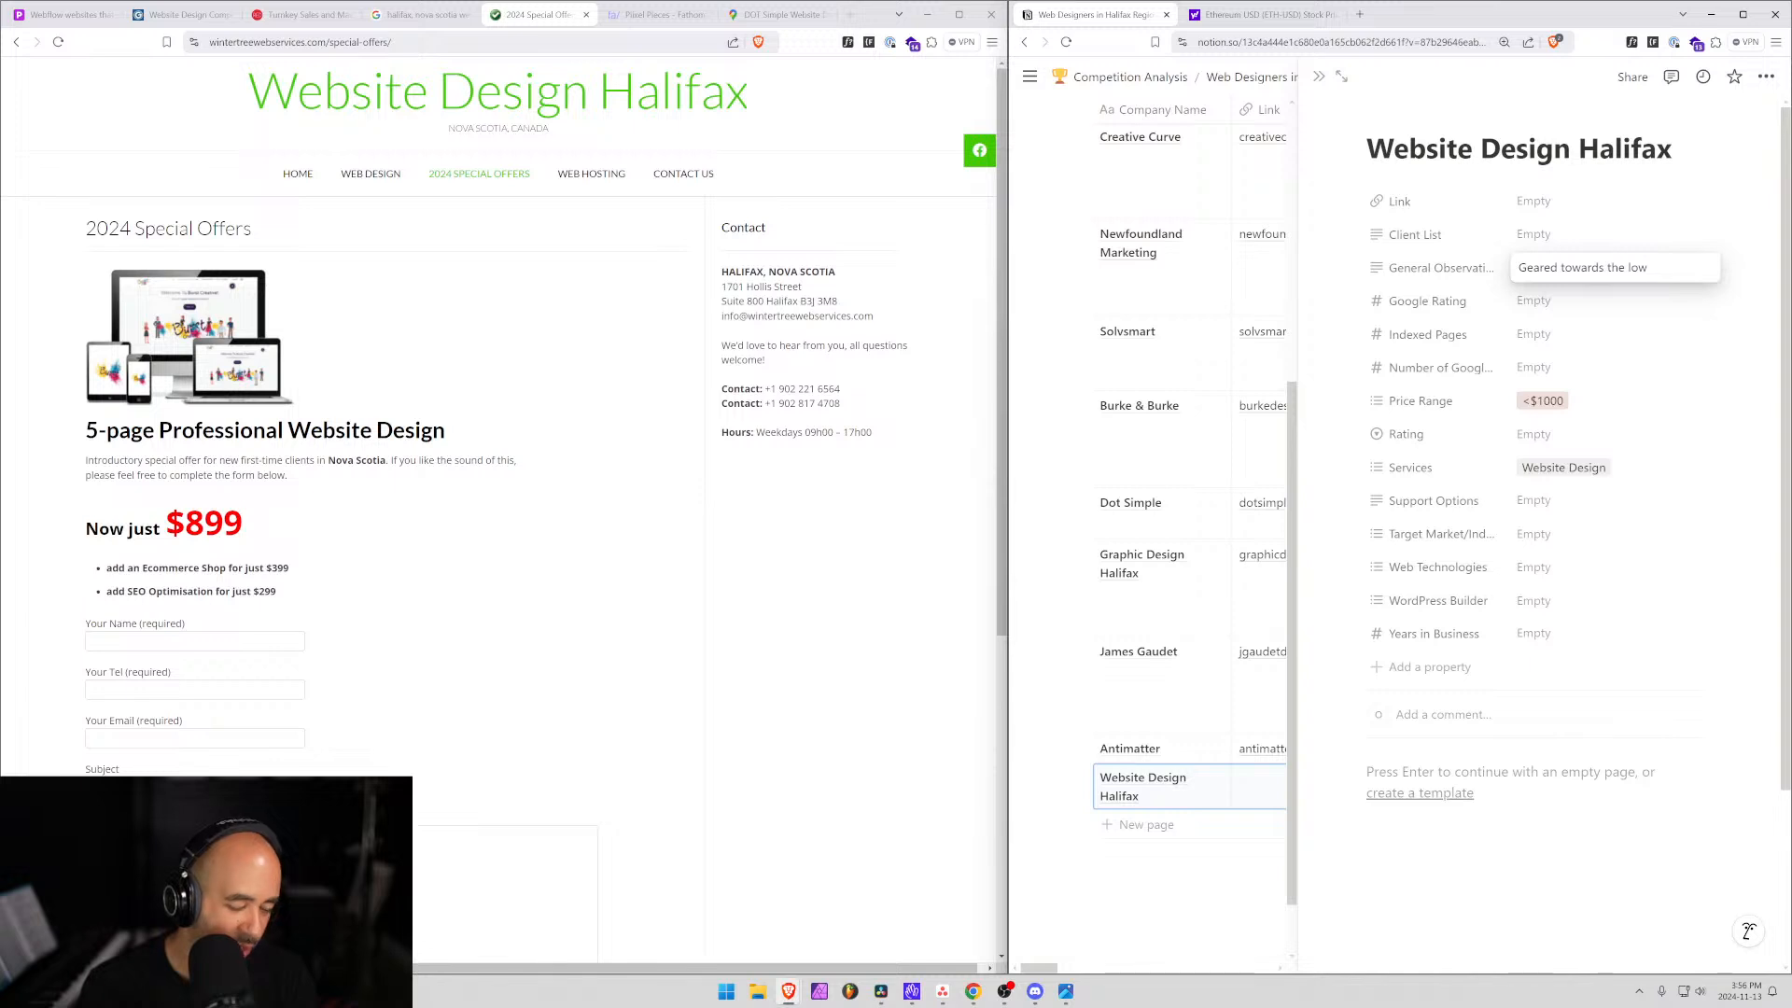
text(bu)
key(BackSpace)
key(BackSpace)
key(BackSpace)
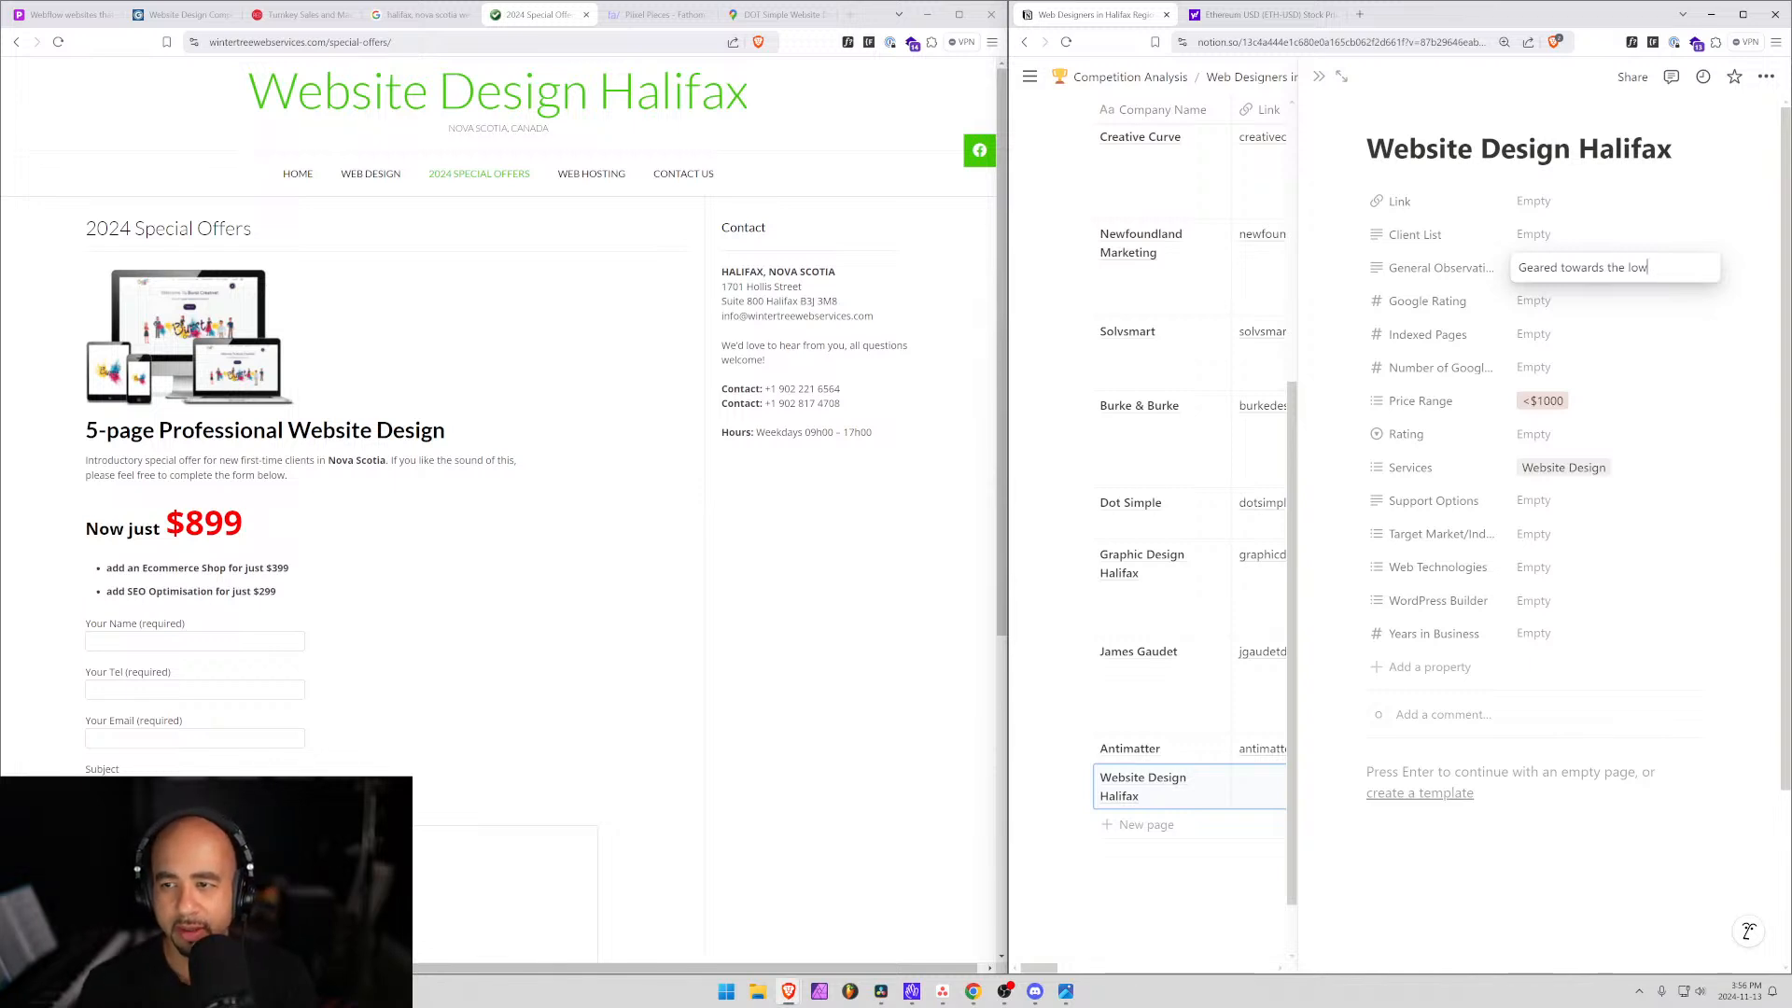
text(budget)
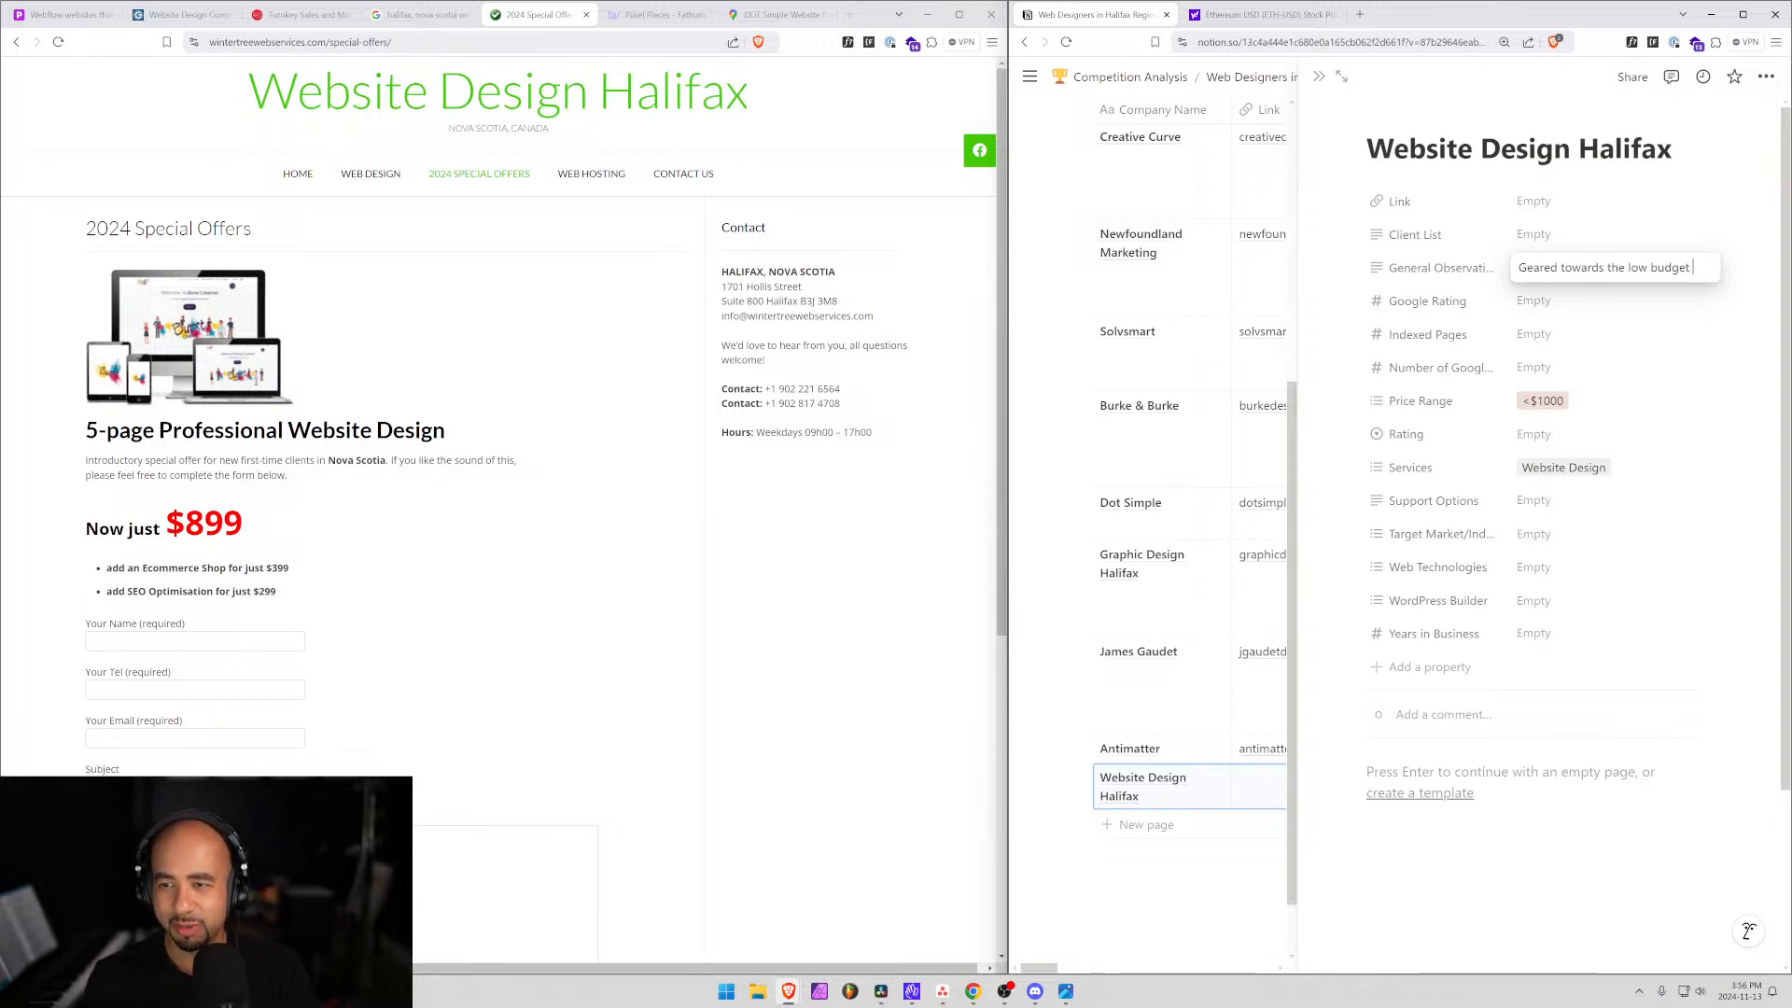
text(ch)
key(BackSpace)
key(BackSpace)
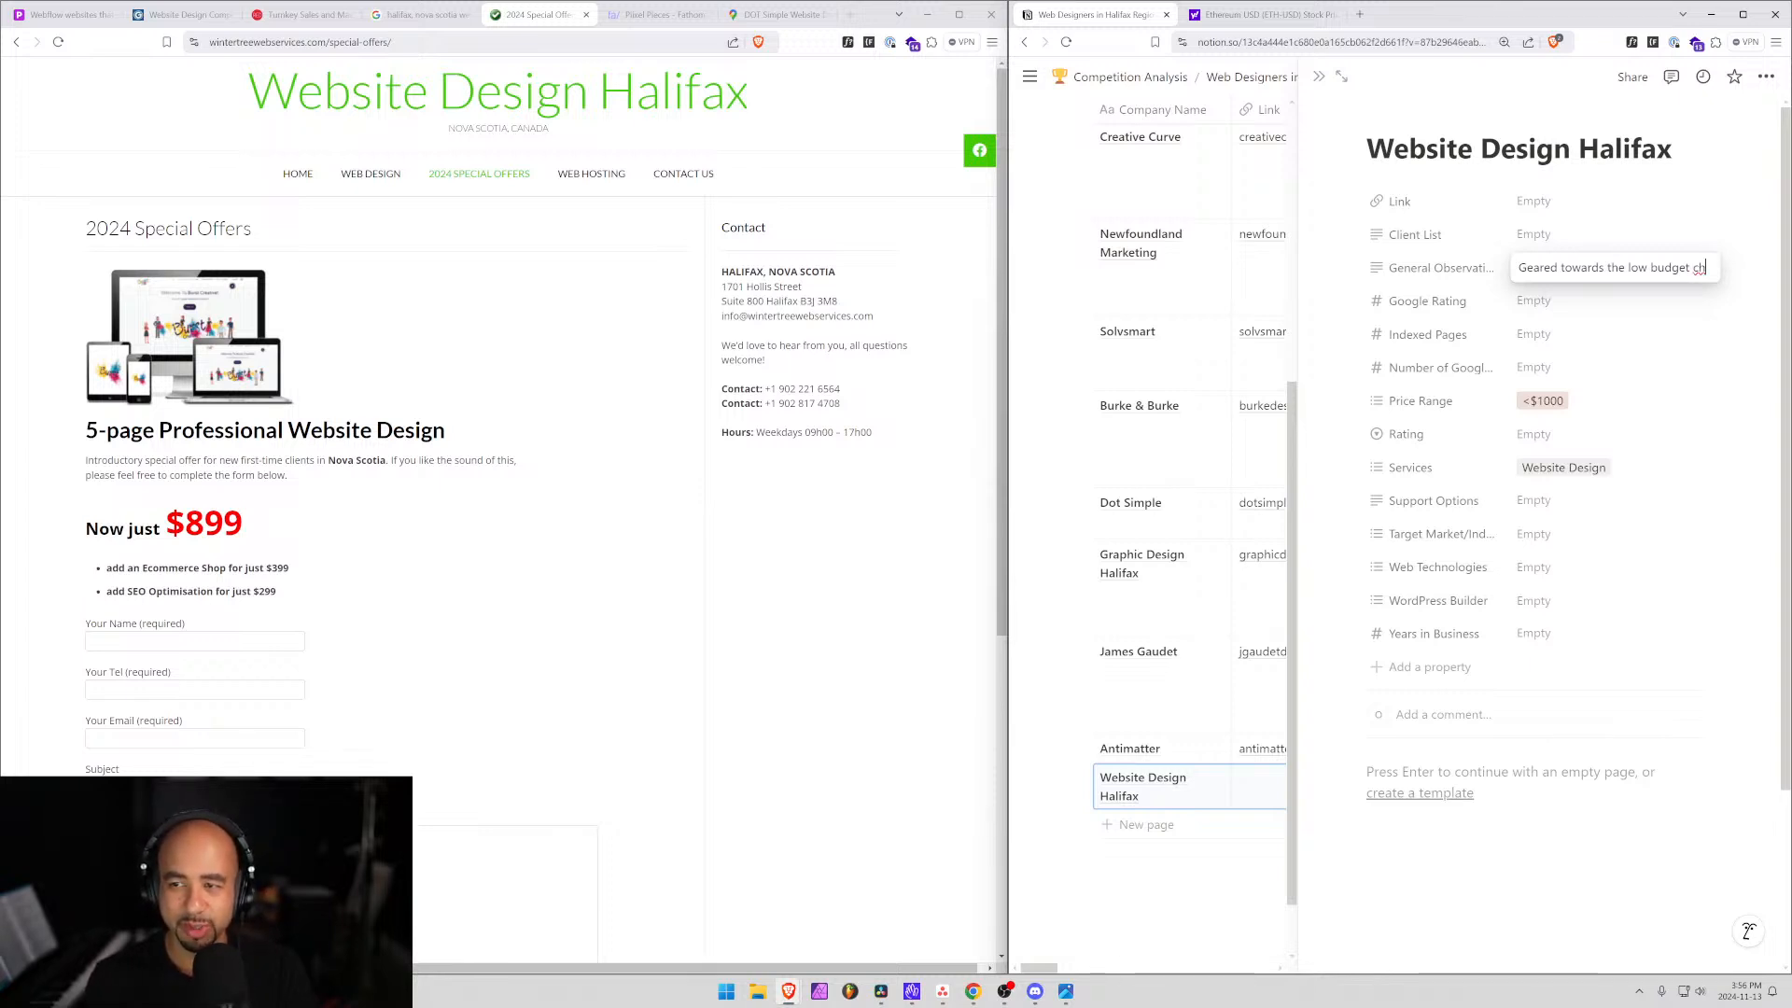
text(shopper.)
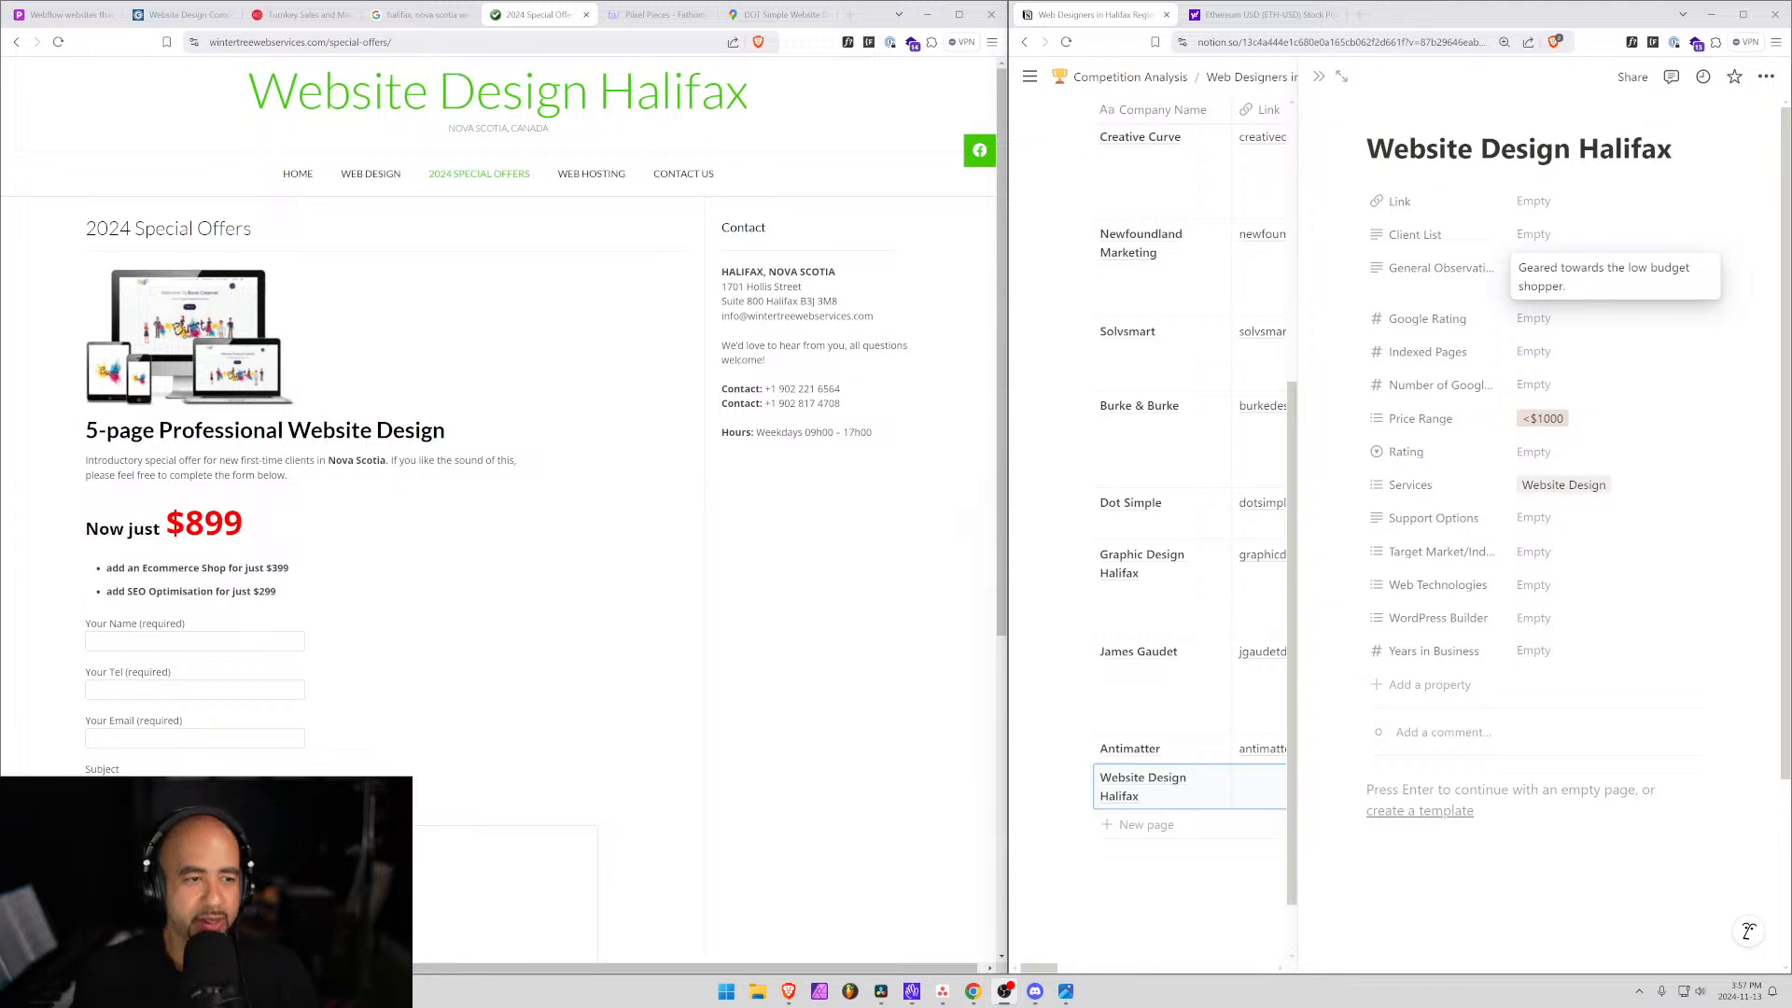
Review the company's web design page and its street address in the browser.
click(749, 555)
scroll(485, 560, down, 1)
scroll(523, 550, up, 1)
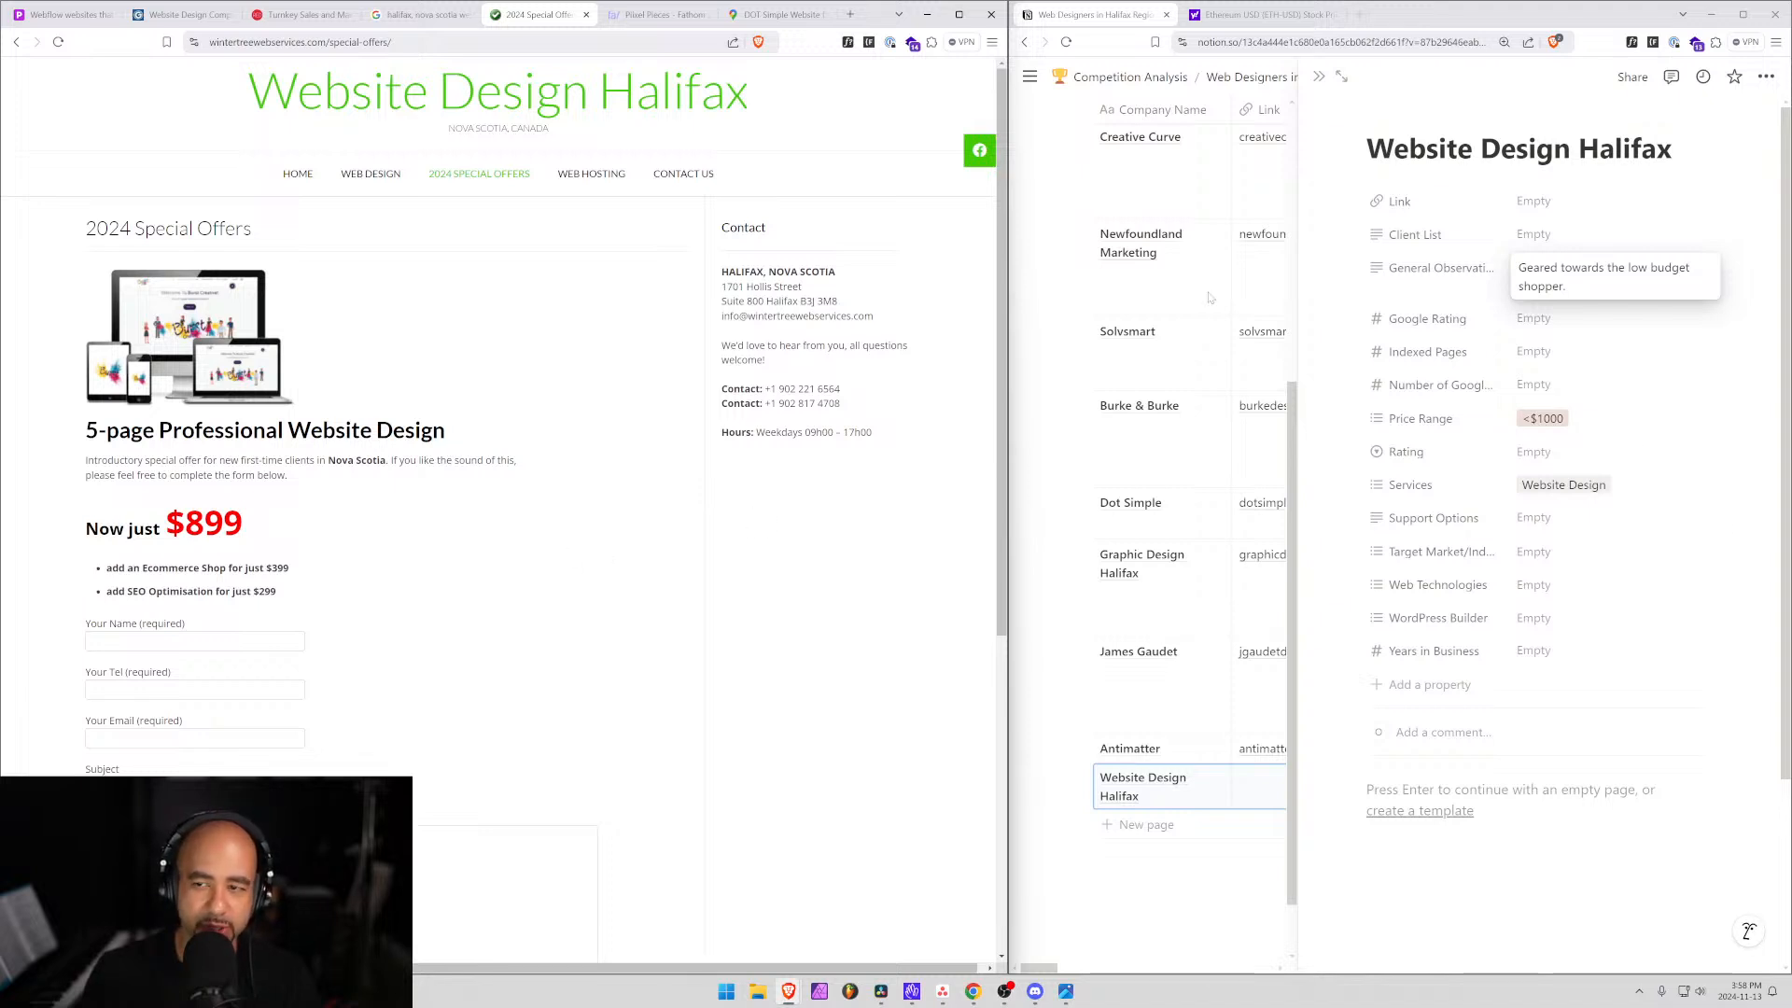
click(381, 177)
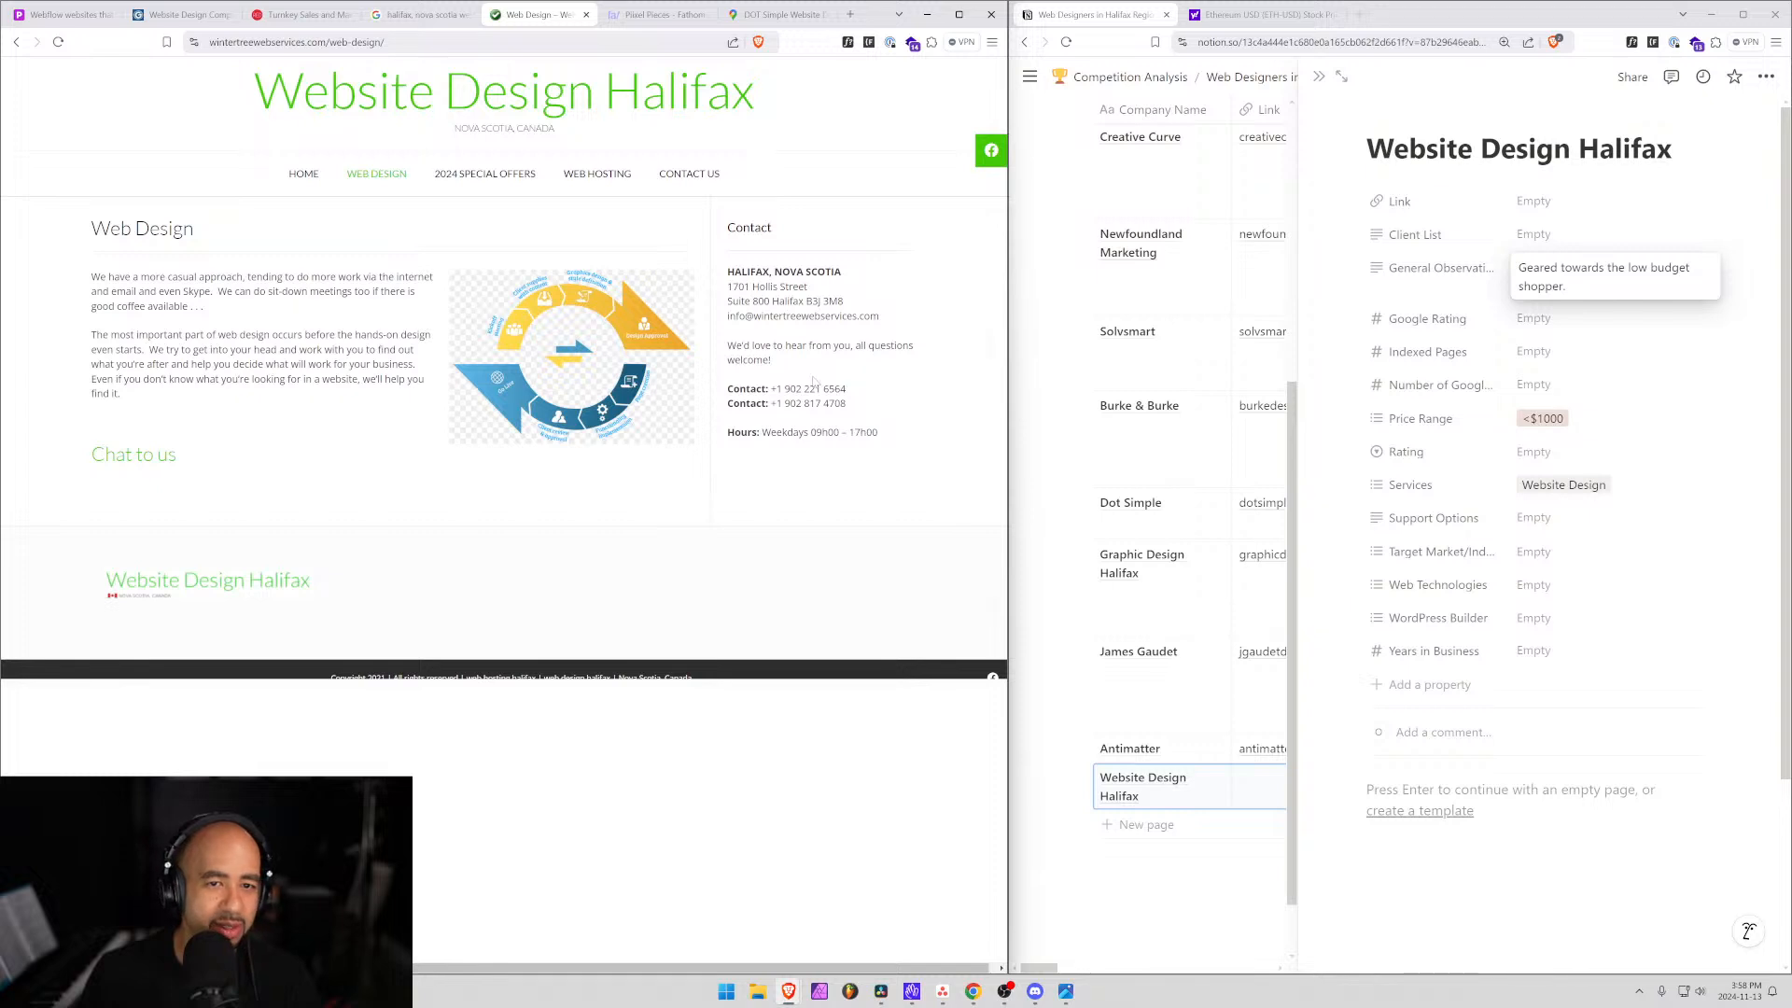
drag(857, 318, 896, 300)
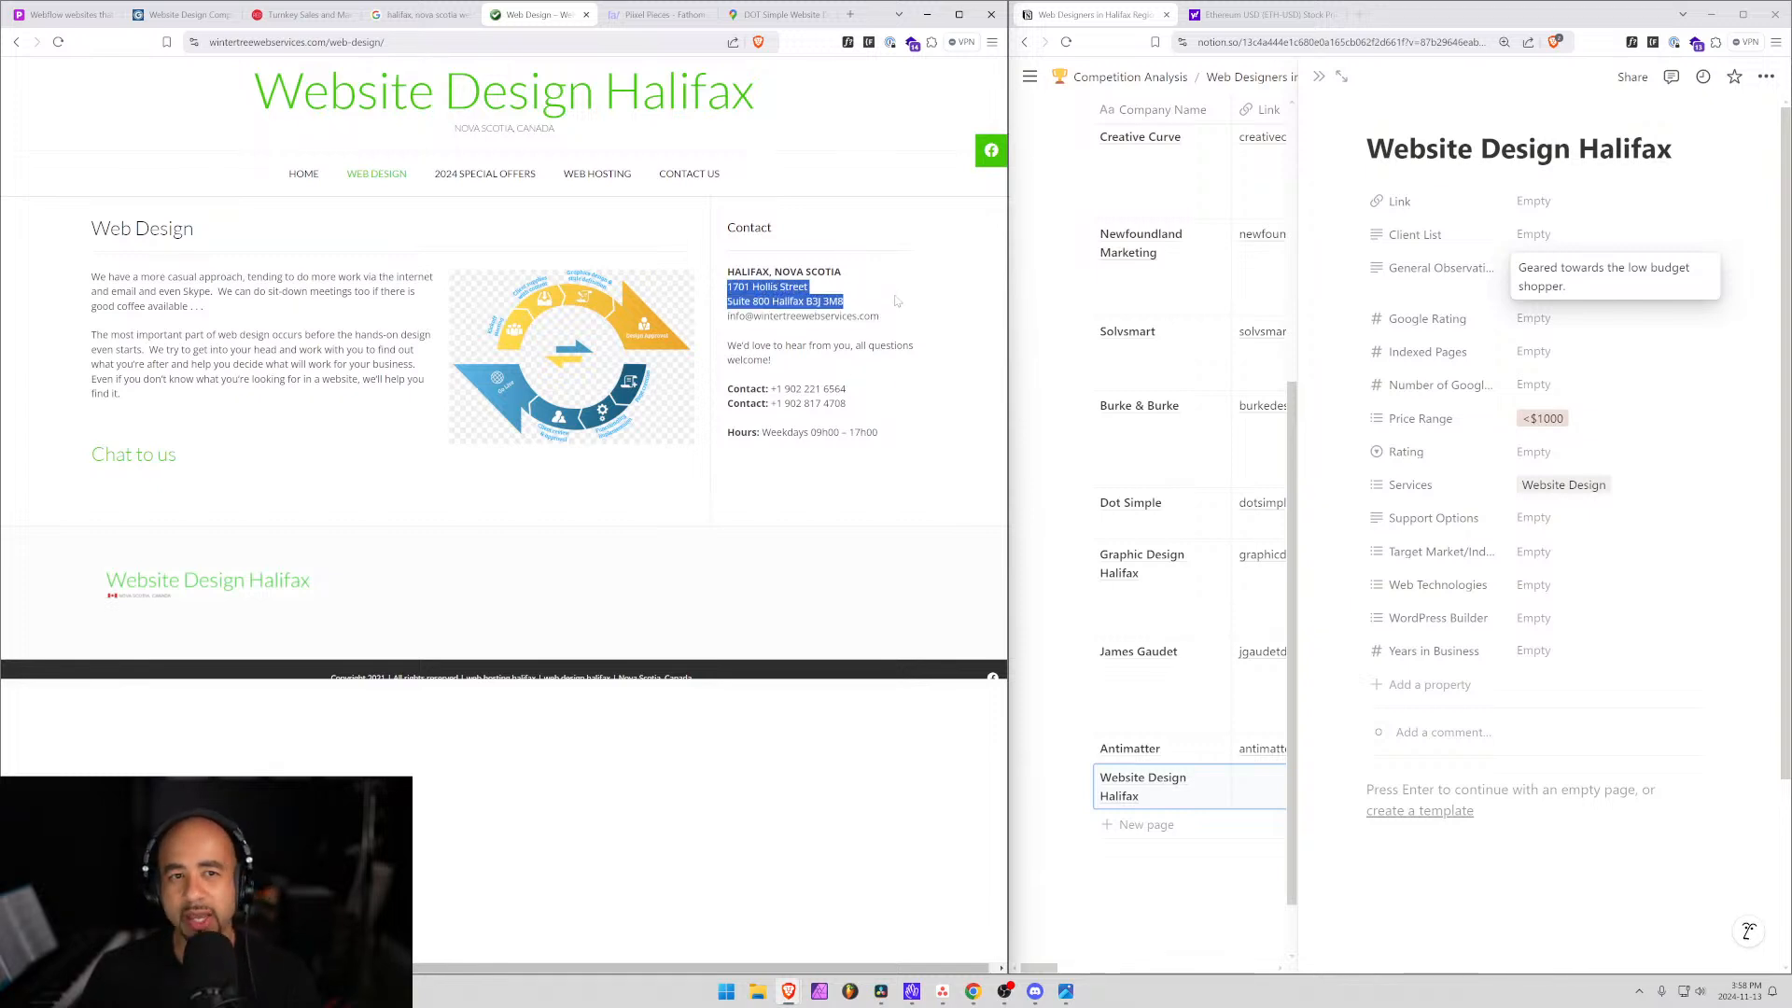
click(131, 319)
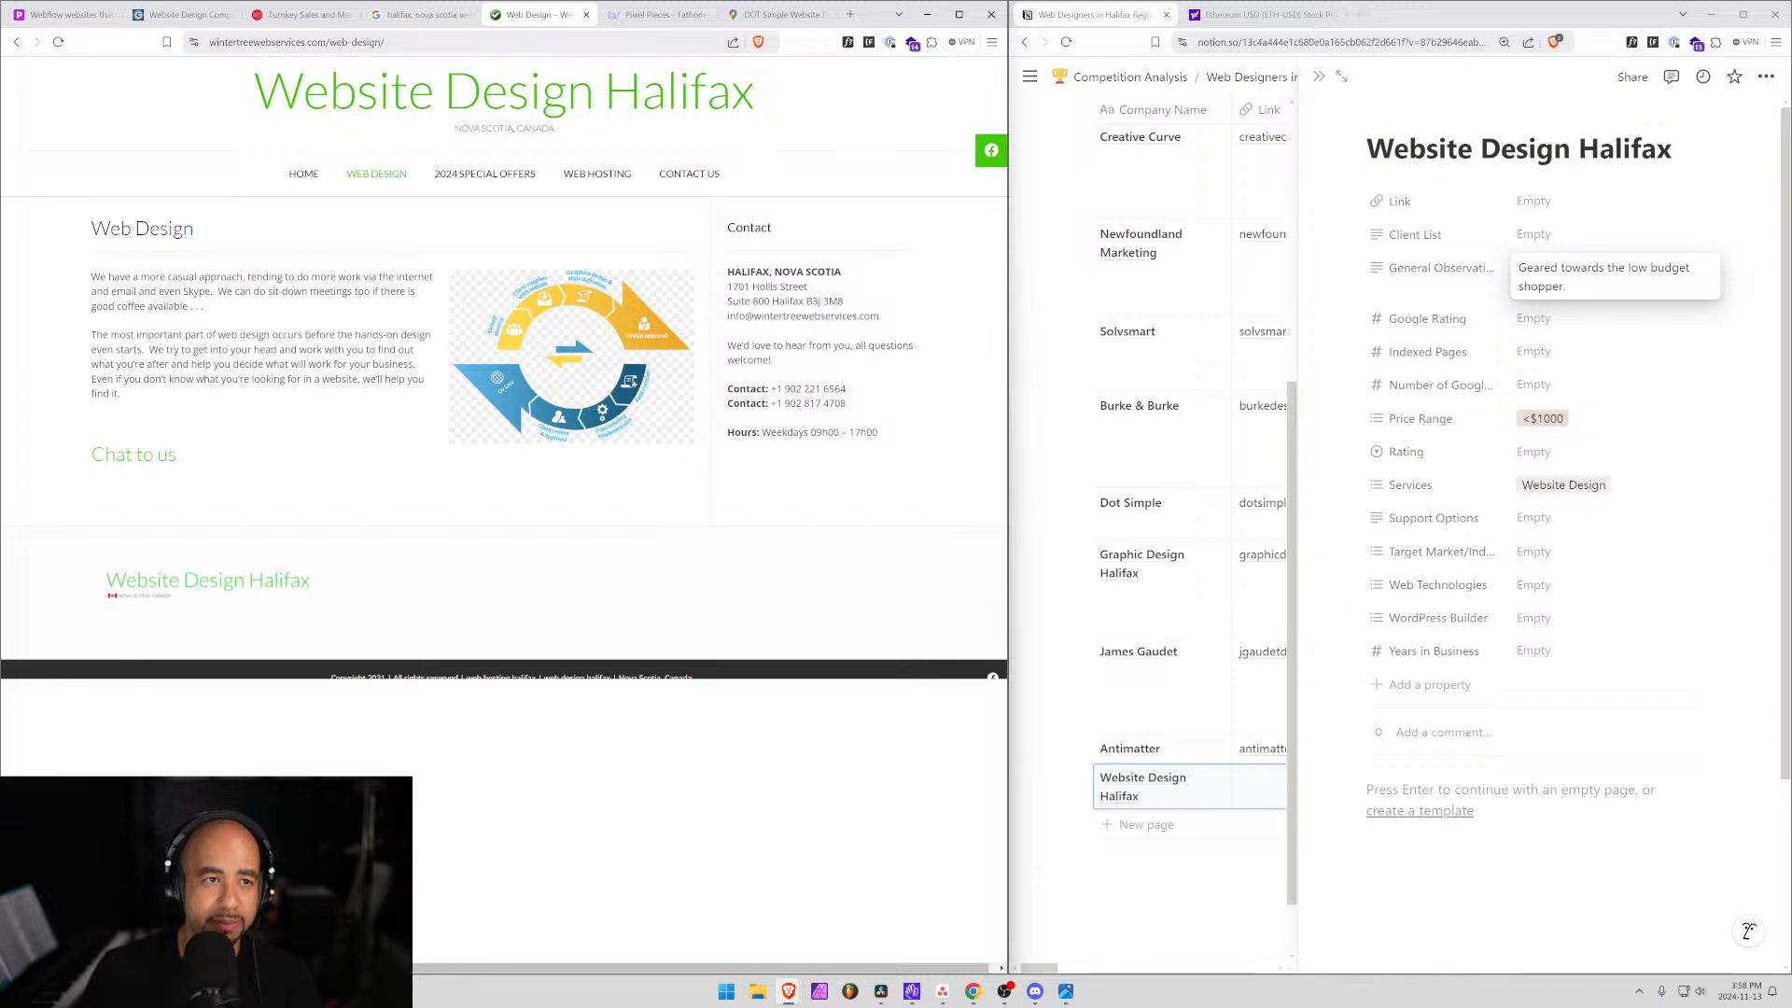
Copy the root URL wintertreewebservices.com and paste it into the row's Link field.
drag(357, 42, 169, 42)
key(ctrl+c)
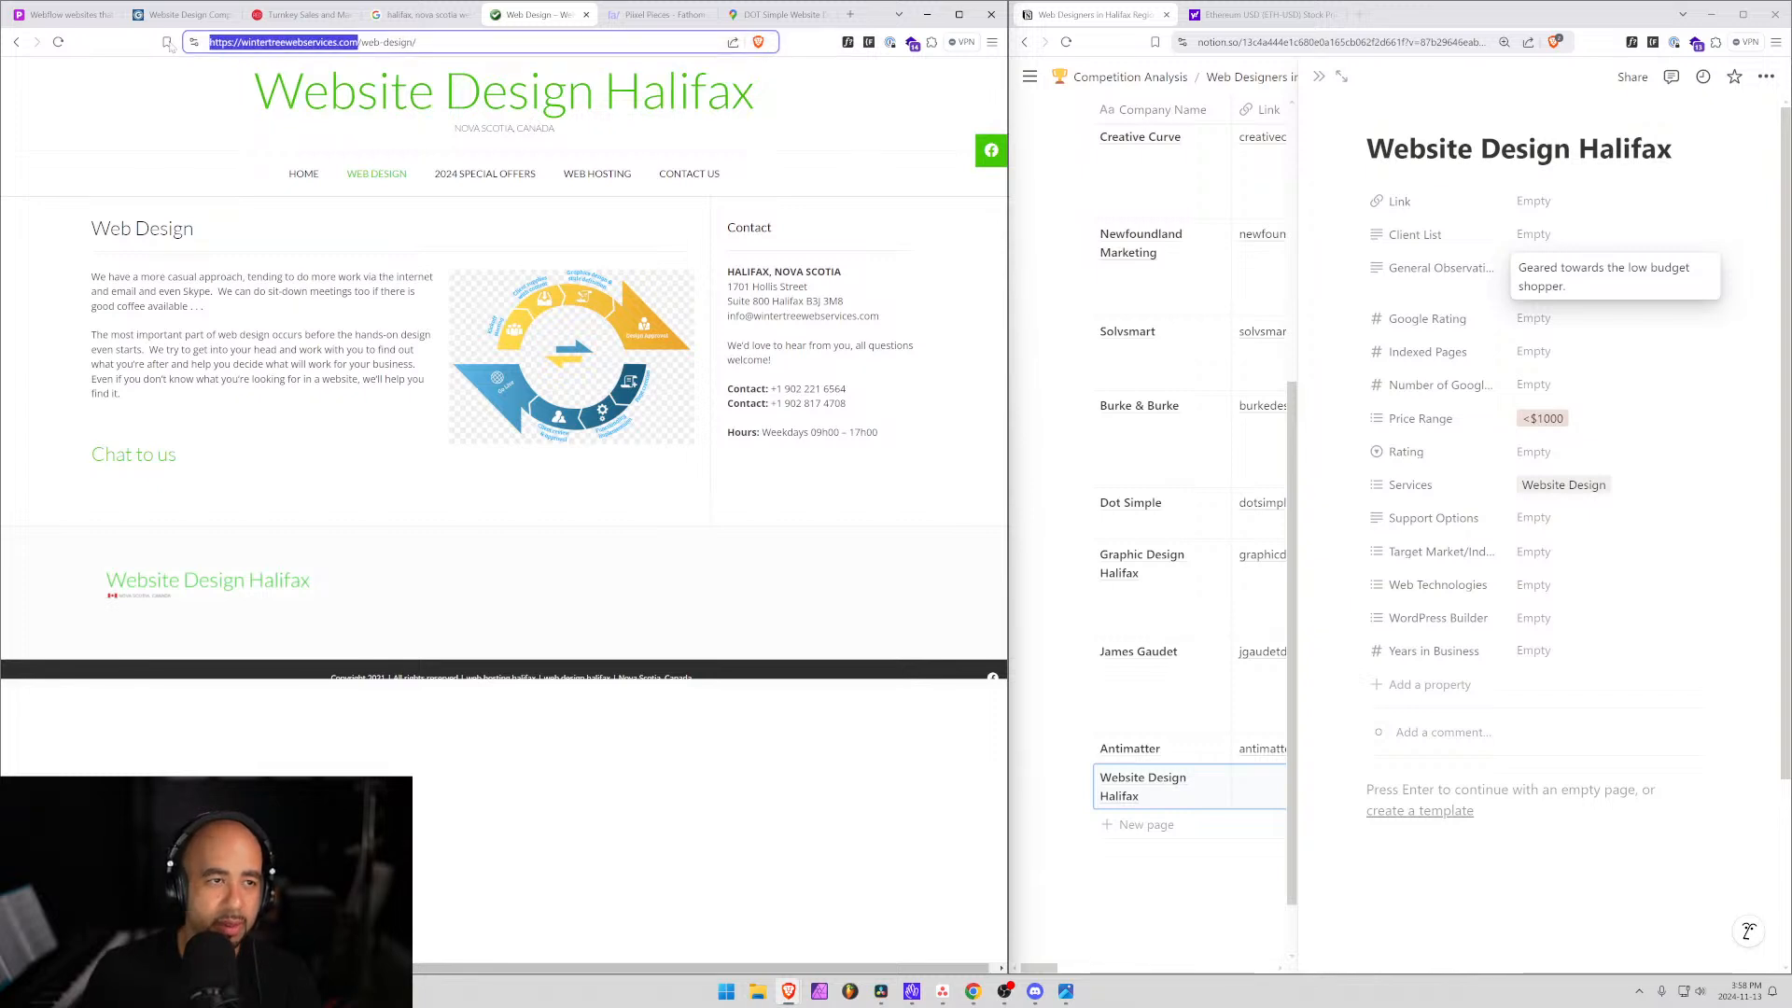
click(1254, 795)
key(ctrl+v)
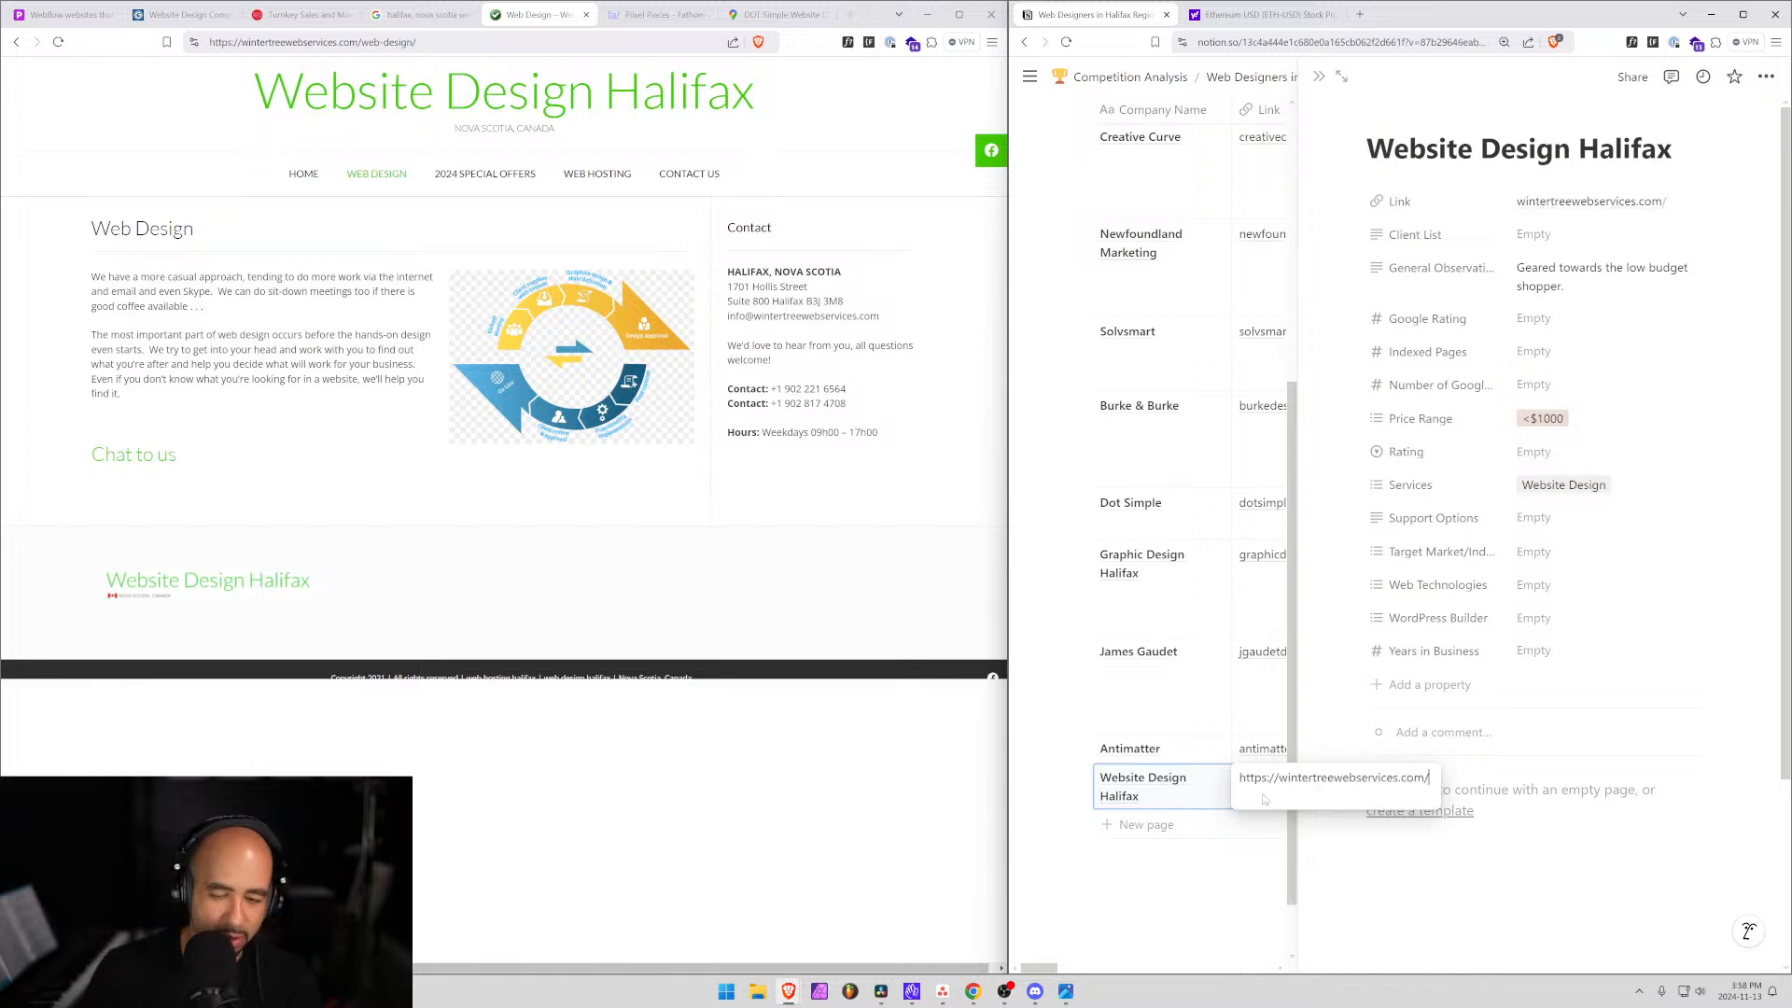
key(Return)
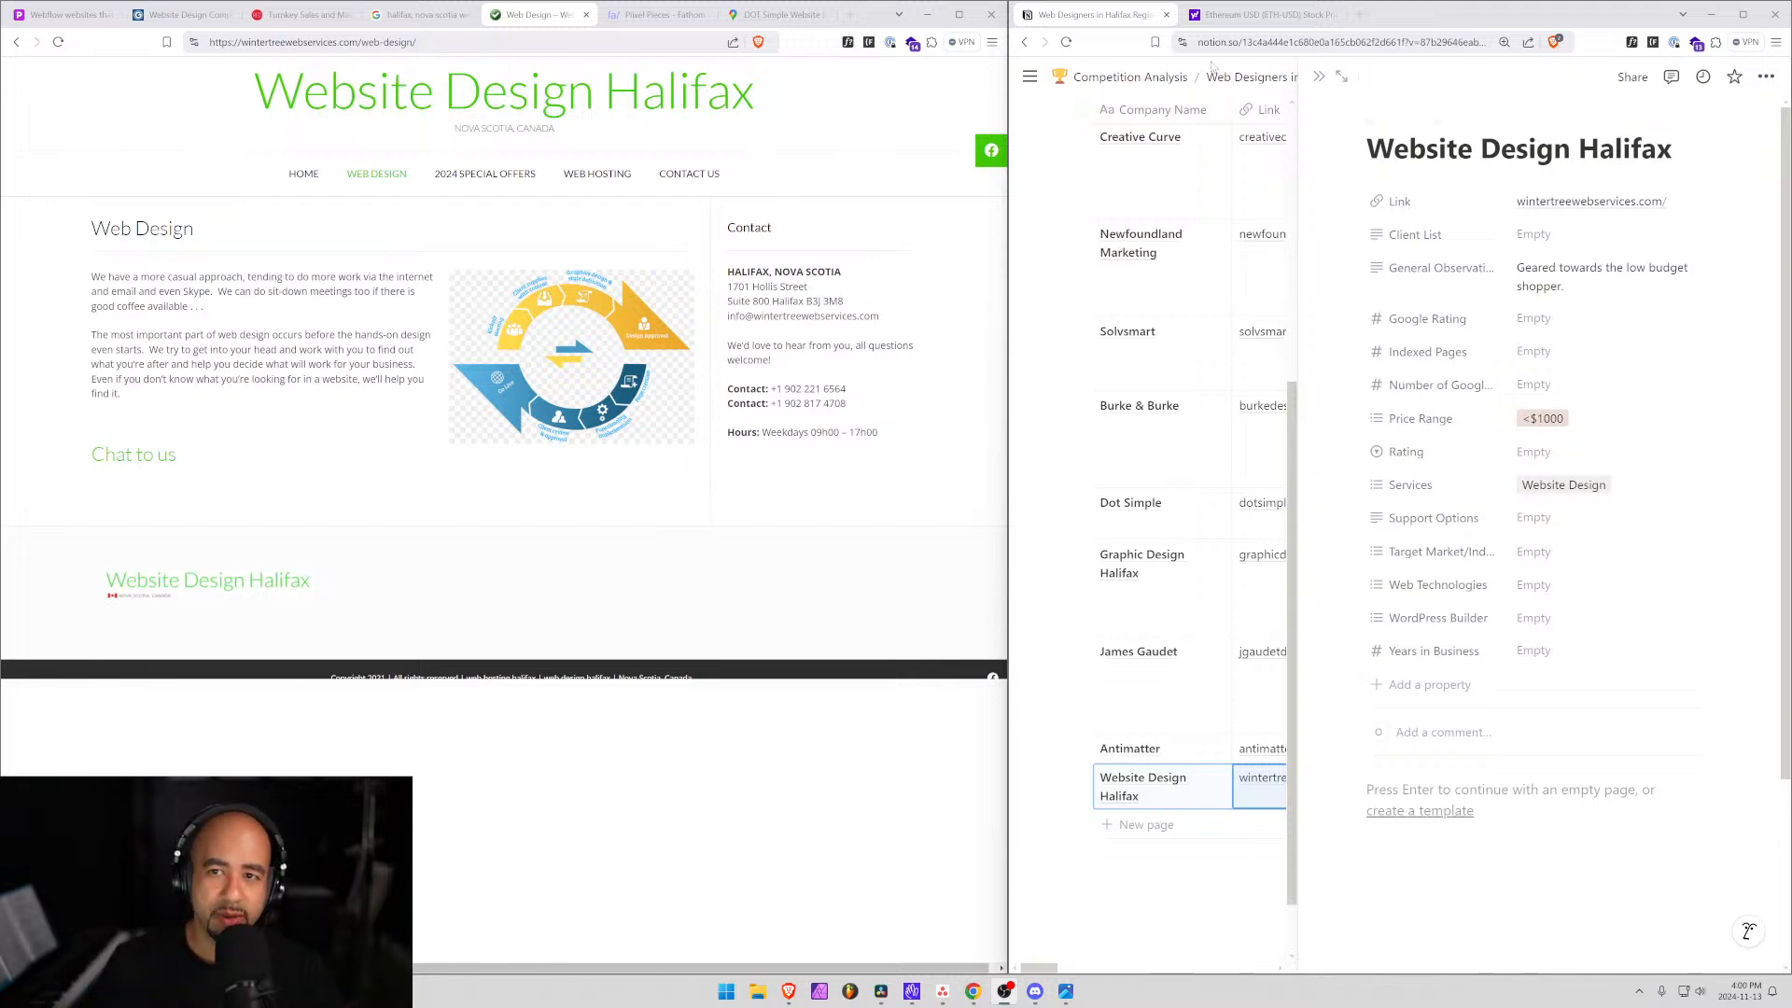
Maximize Notion, close the record's side peek, and scroll through the Halifax web designers table.
click(1249, 78)
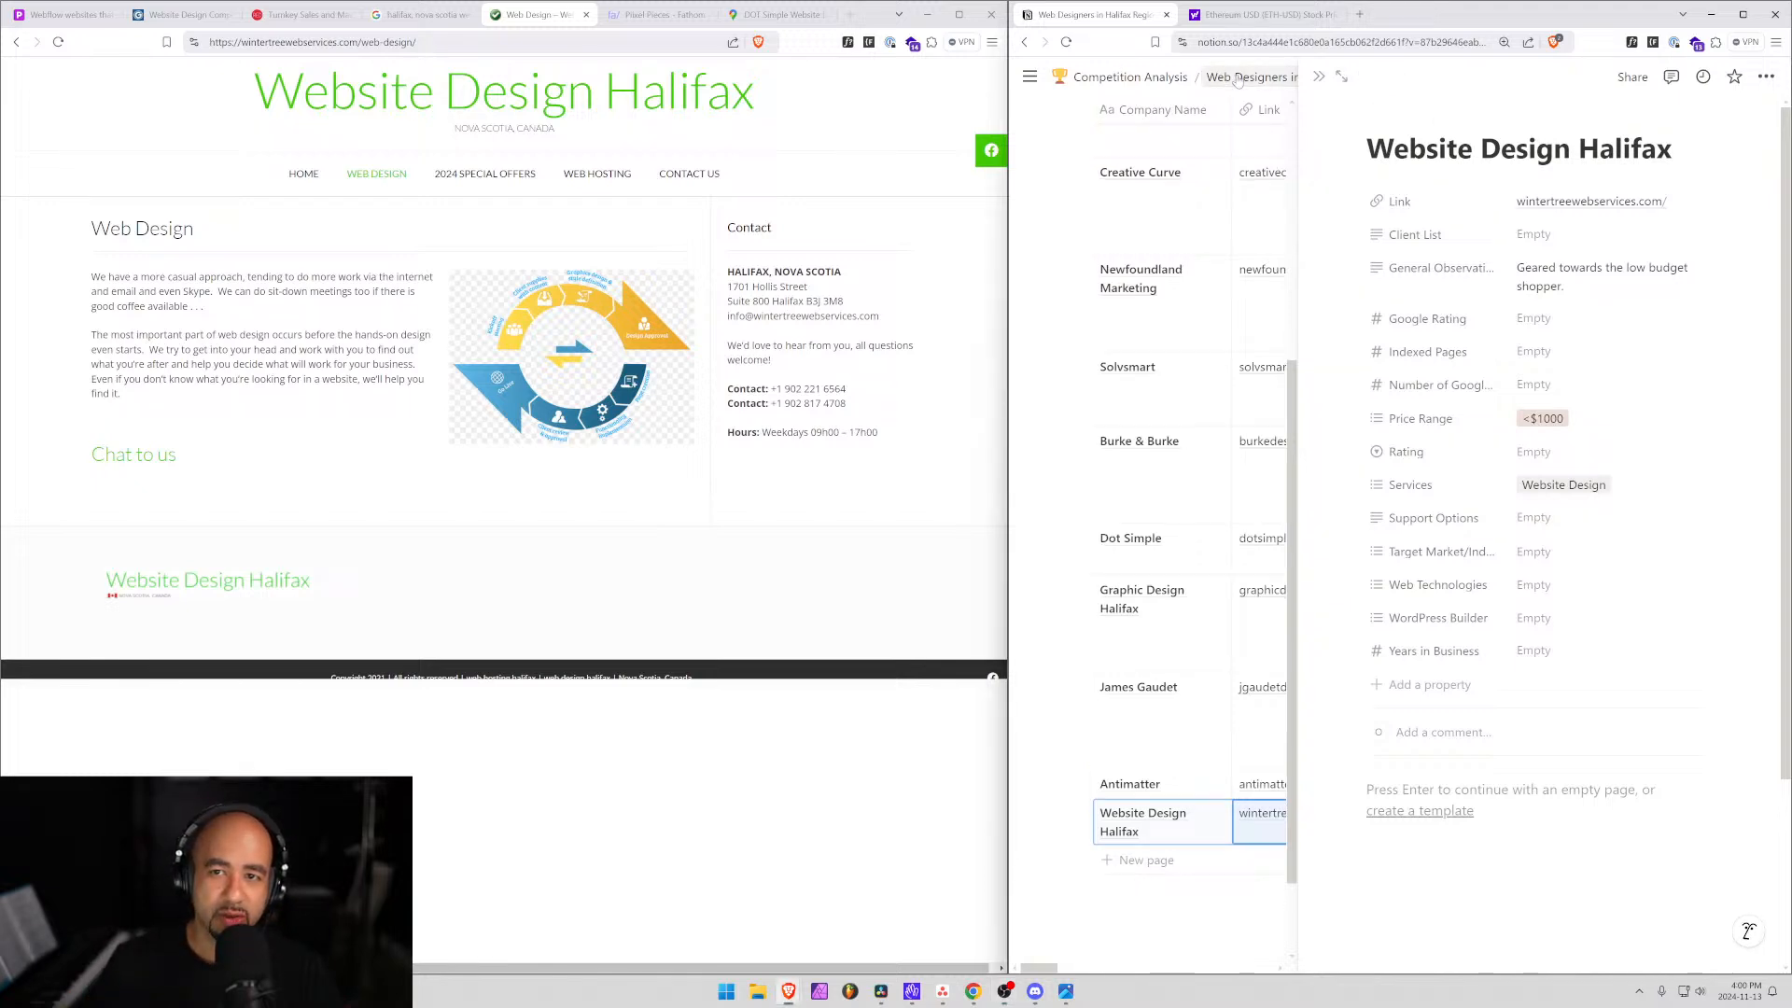
click(1742, 14)
scroll(661, 538, down, 6)
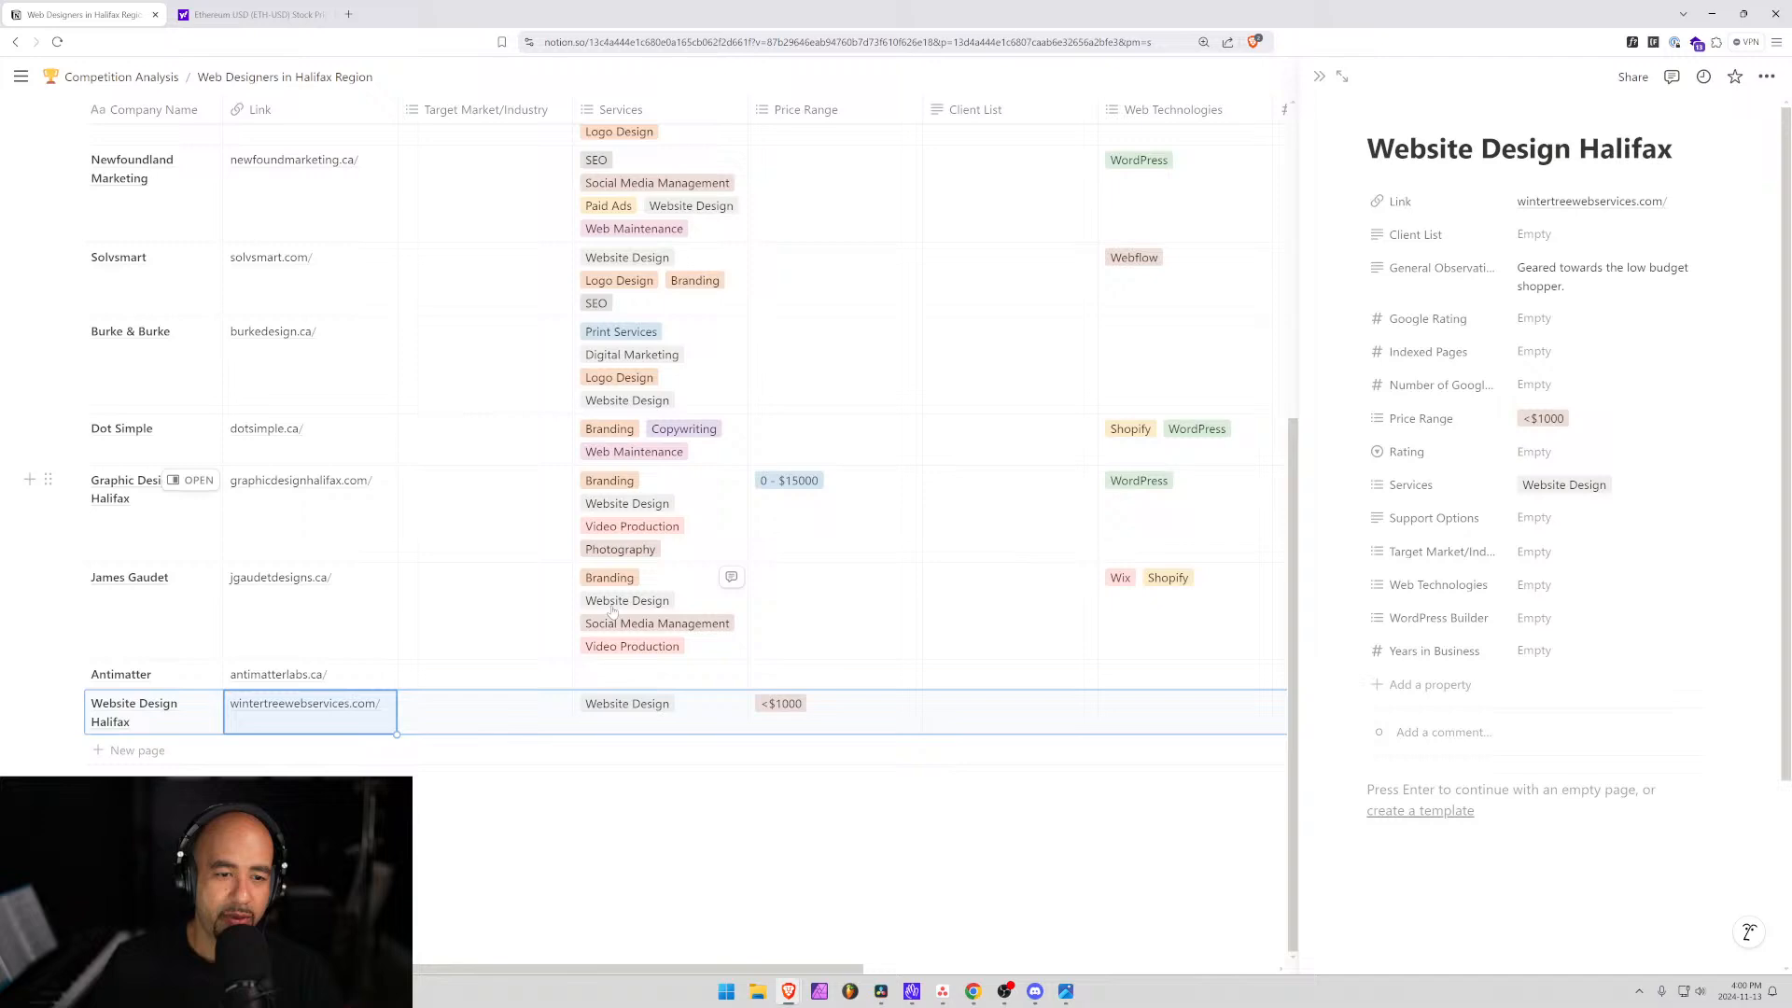
click(194, 730)
scroll(695, 326, up, 6)
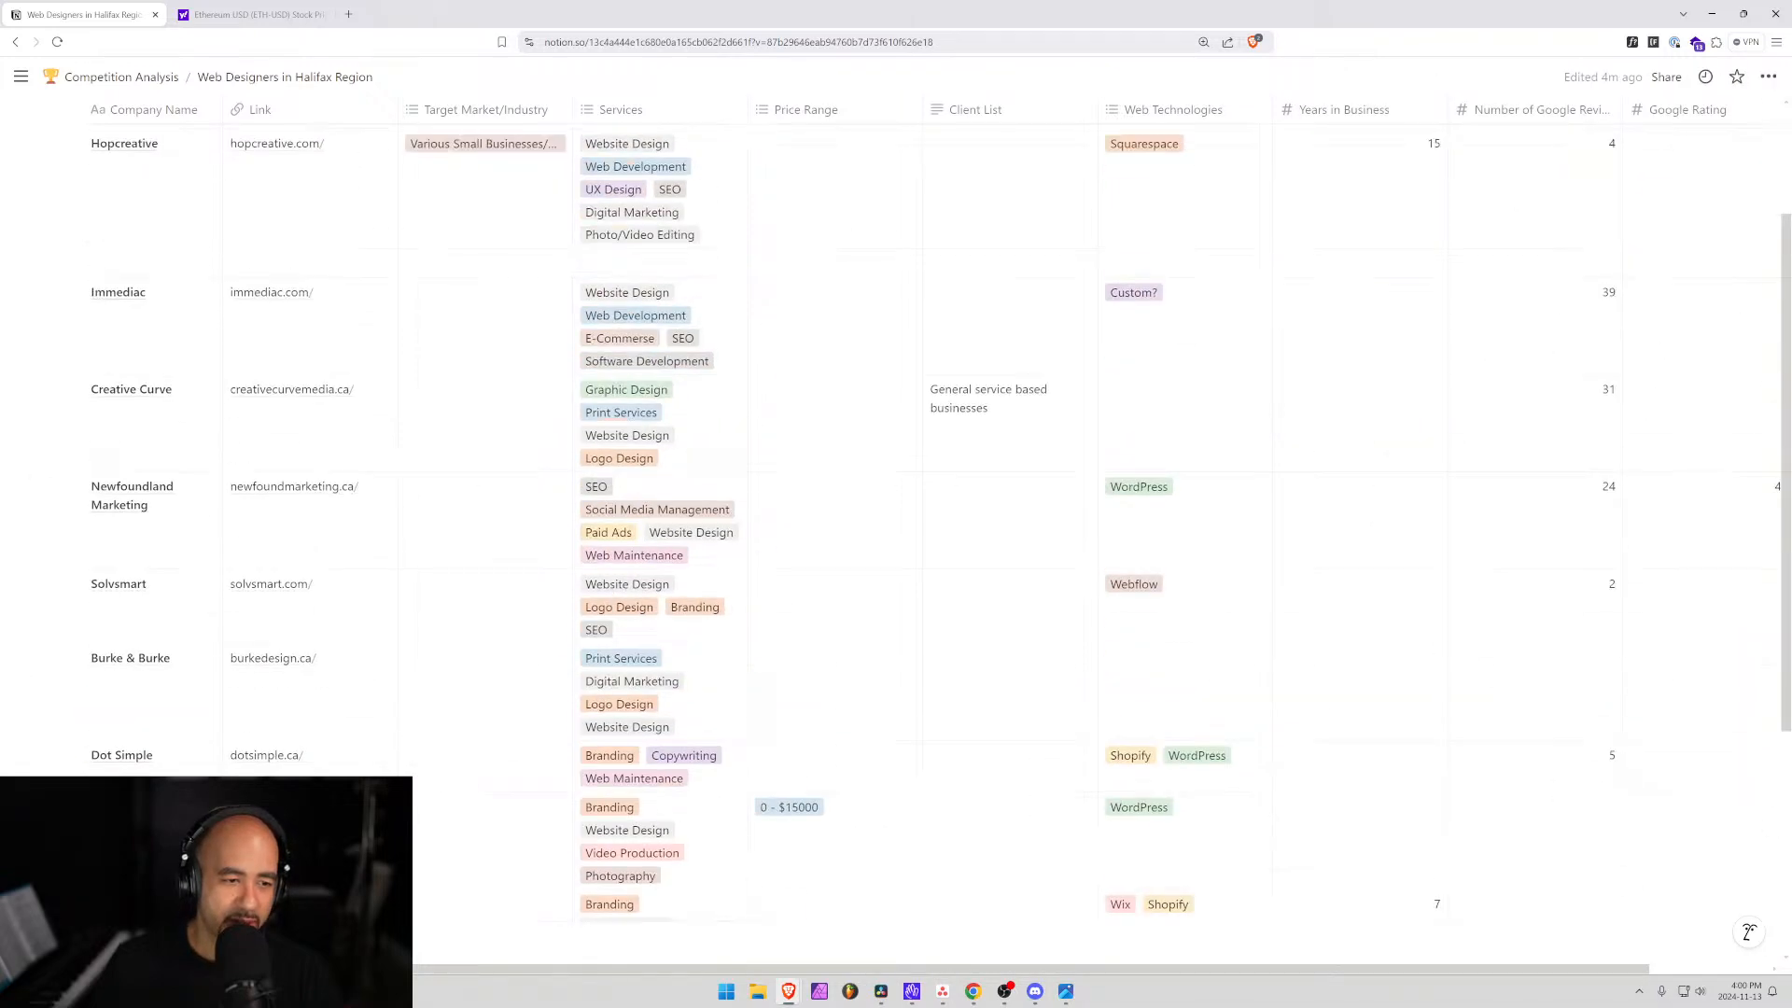
scroll(695, 326, down, 6)
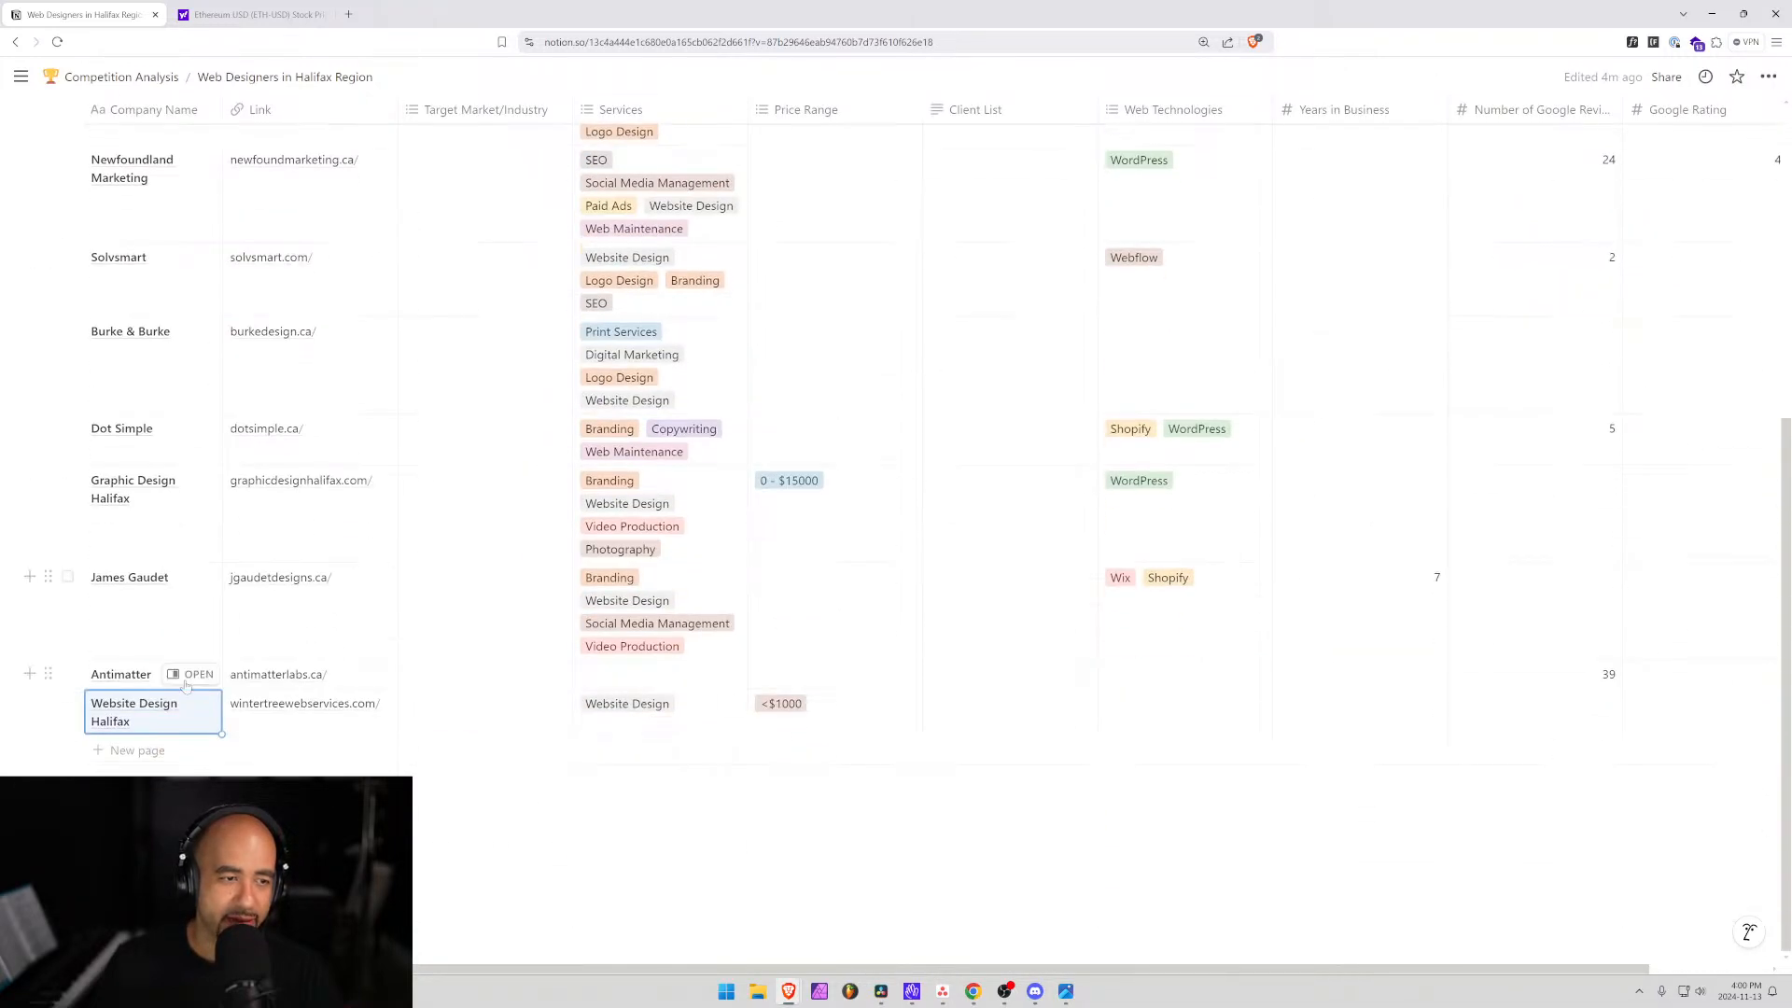
scroll(878, 384, up, 6)
scroll(871, 388, down, 6)
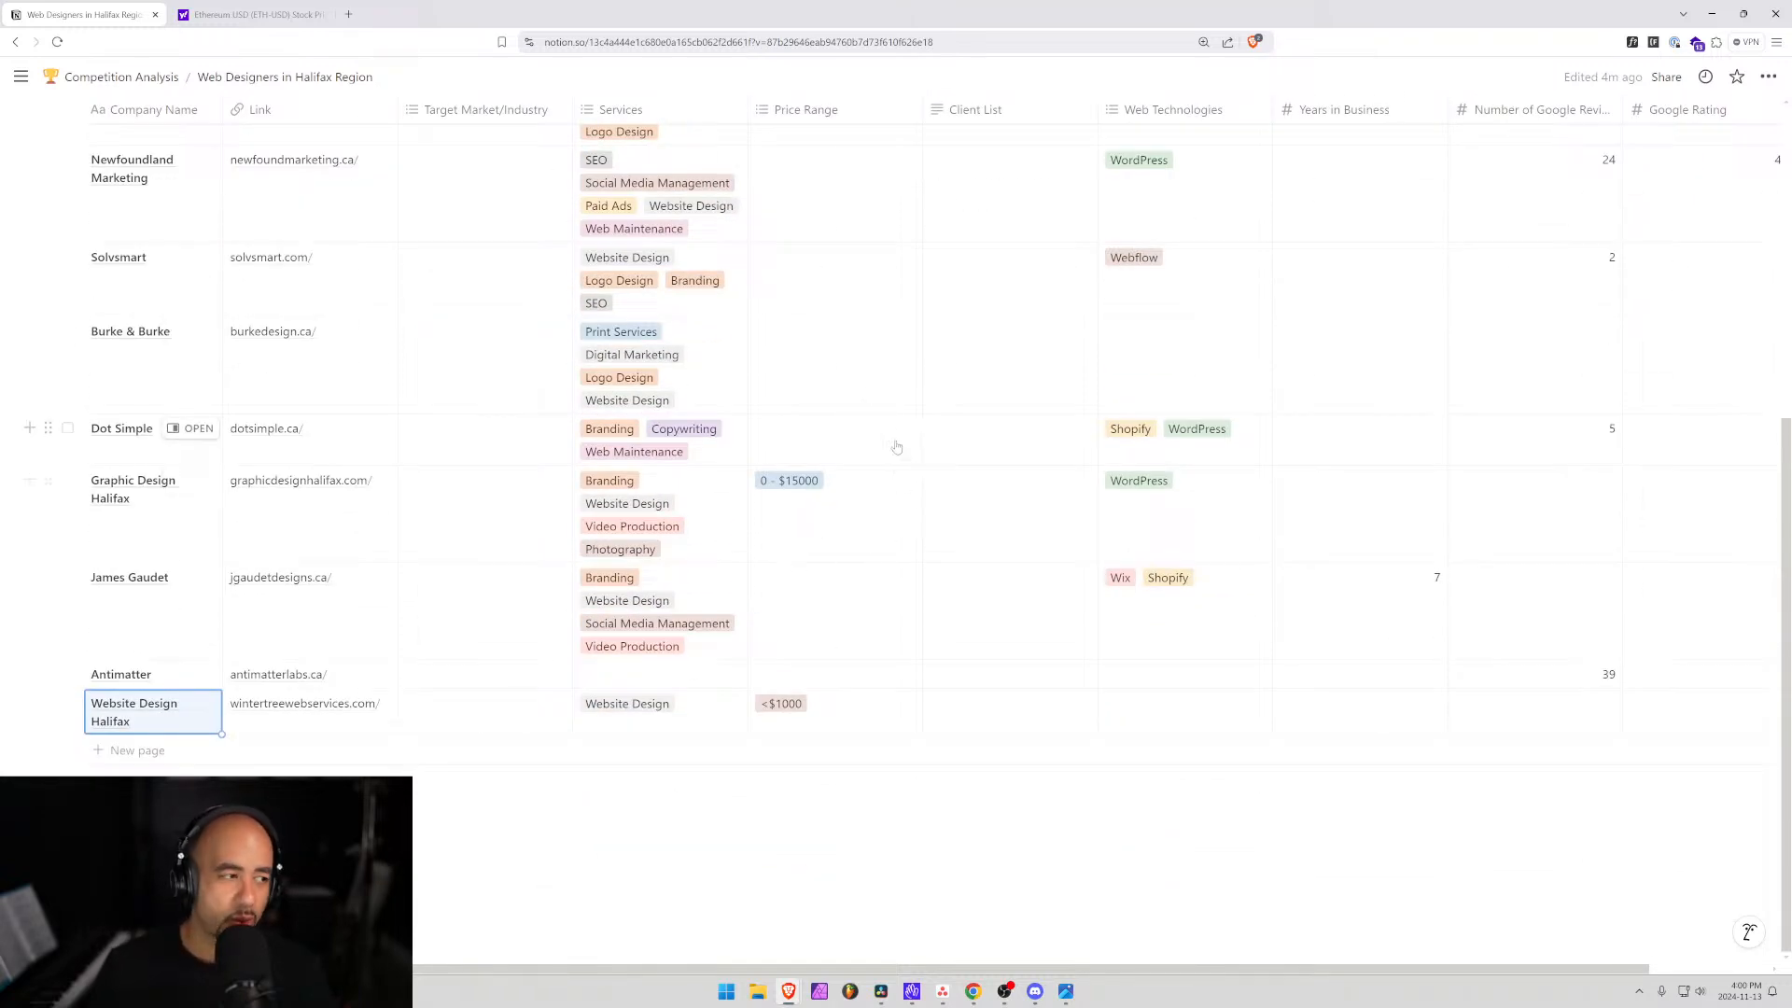
scroll(960, 513, up, 3)
scroll(959, 513, up, 3)
scroll(844, 521, down, 6)
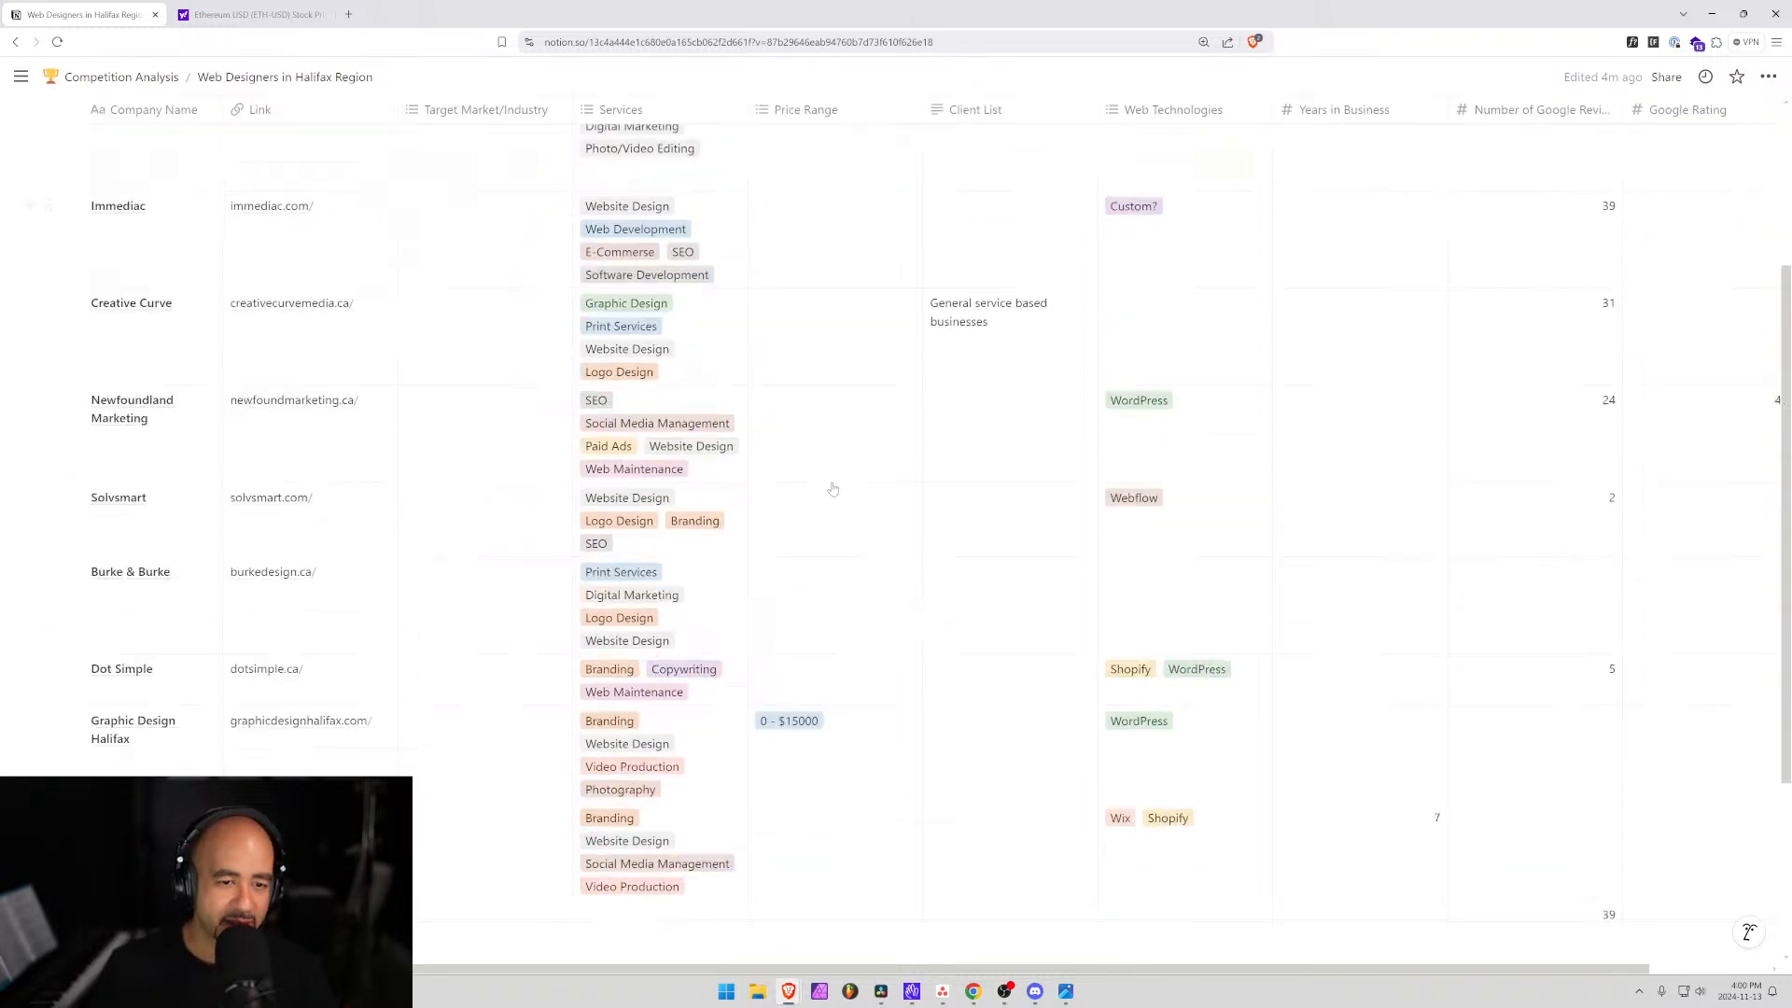
scroll(850, 672, up, 5)
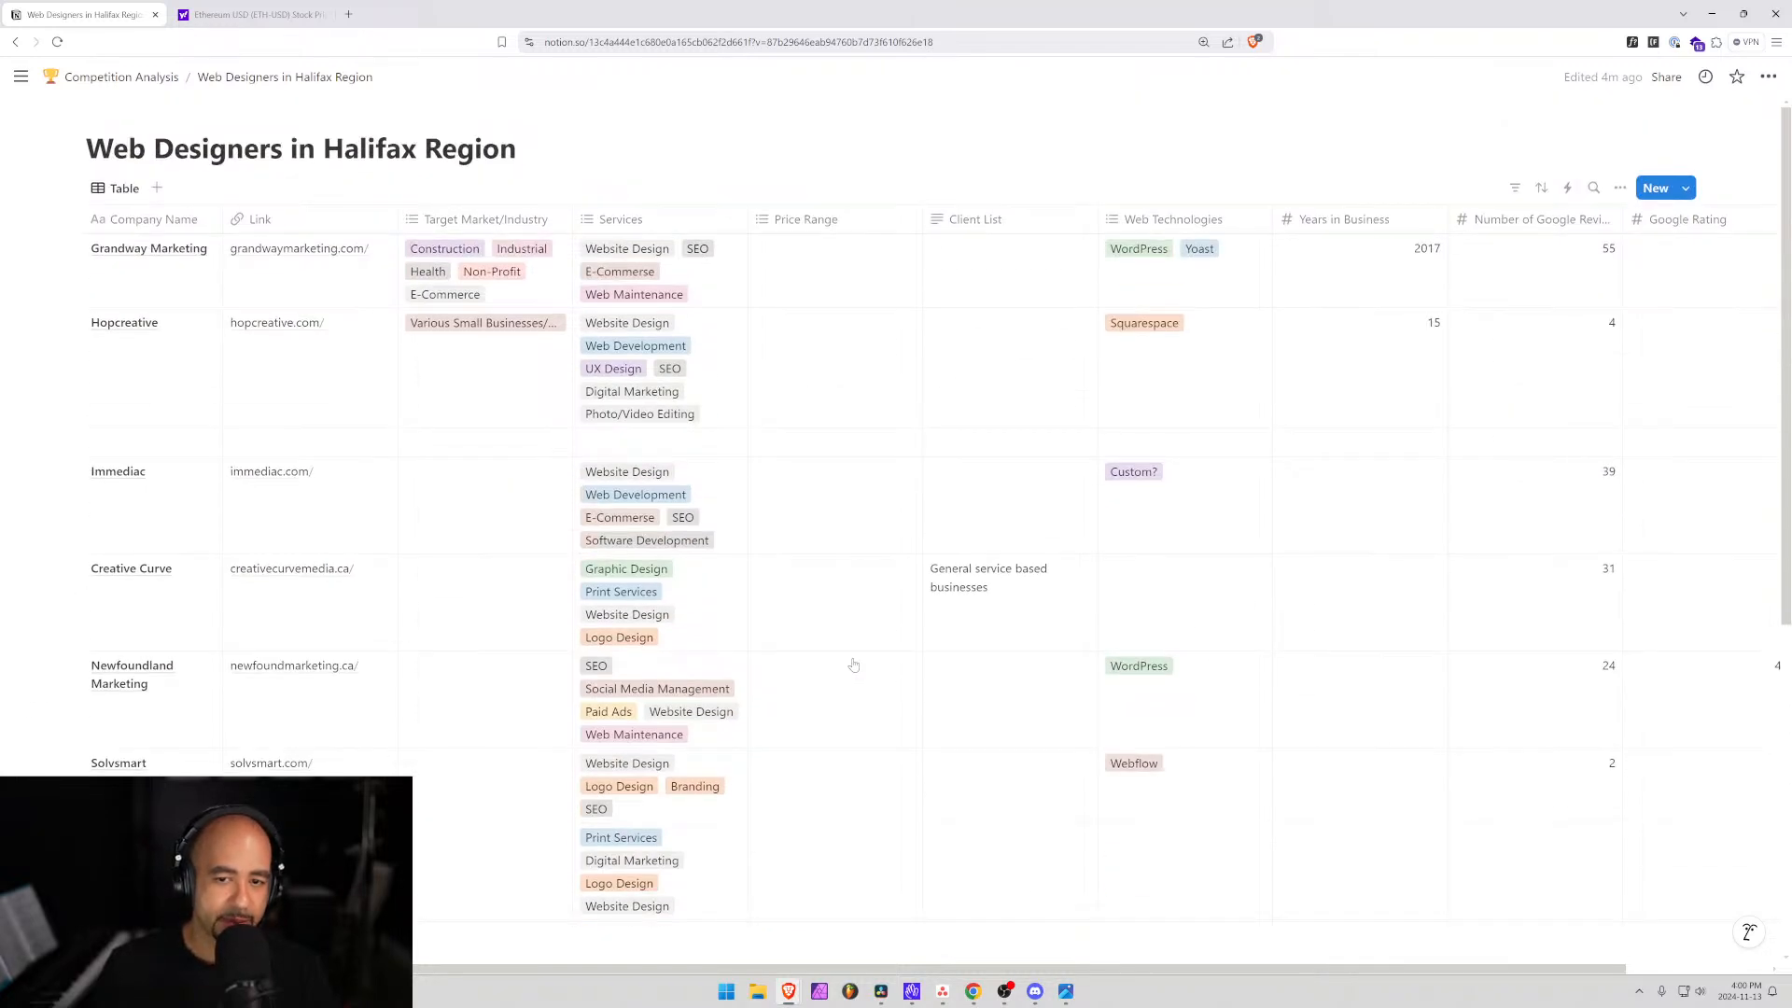
scroll(853, 665, down, 5)
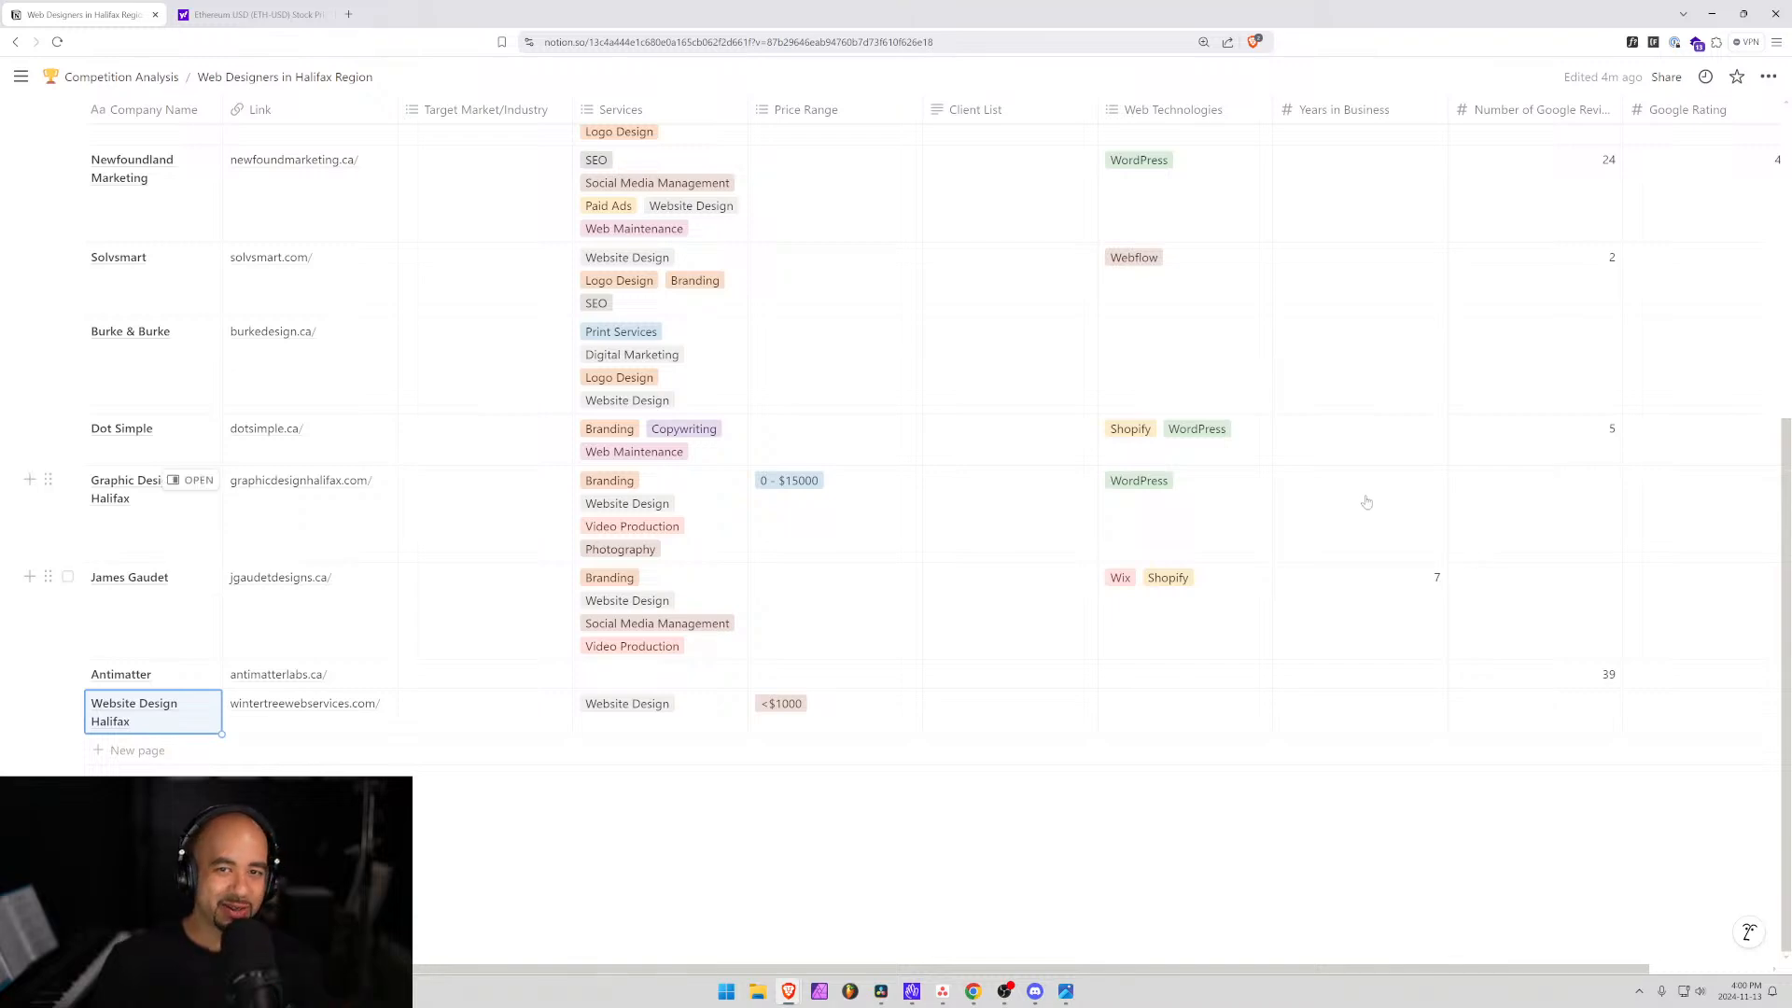
scroll(1344, 495, up, 6)
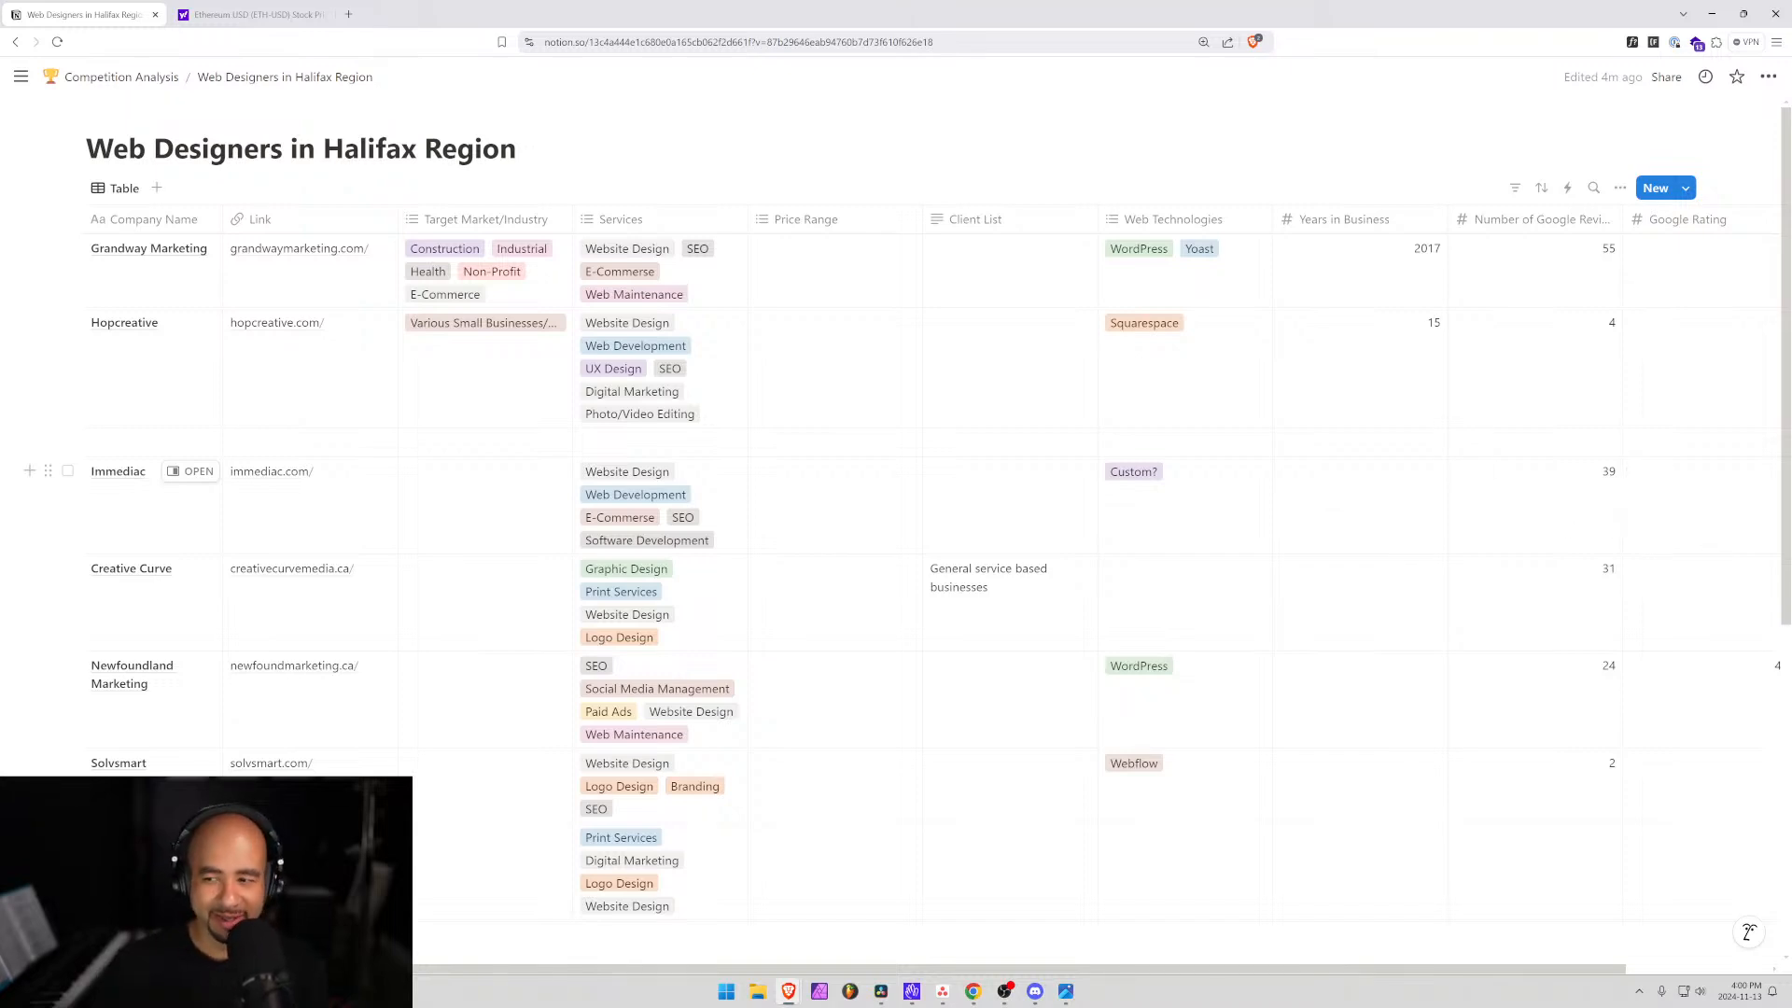
scroll(1147, 764, down, 3)
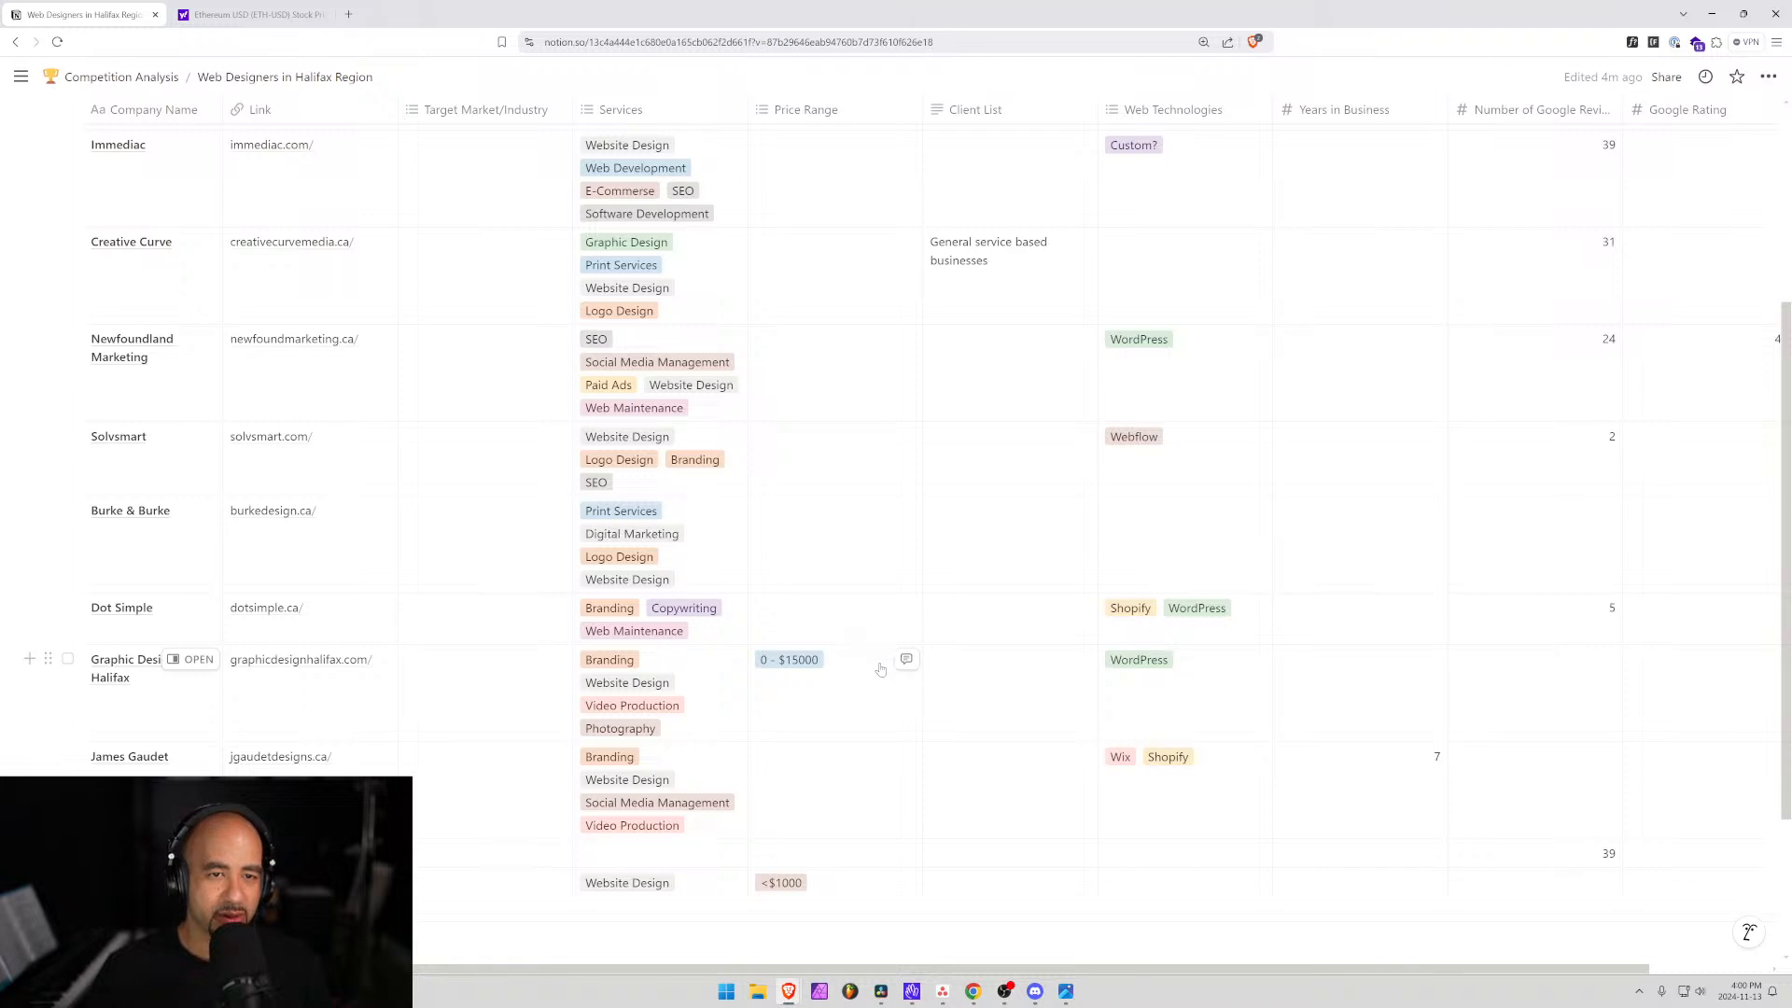
scroll(896, 658, up, 3)
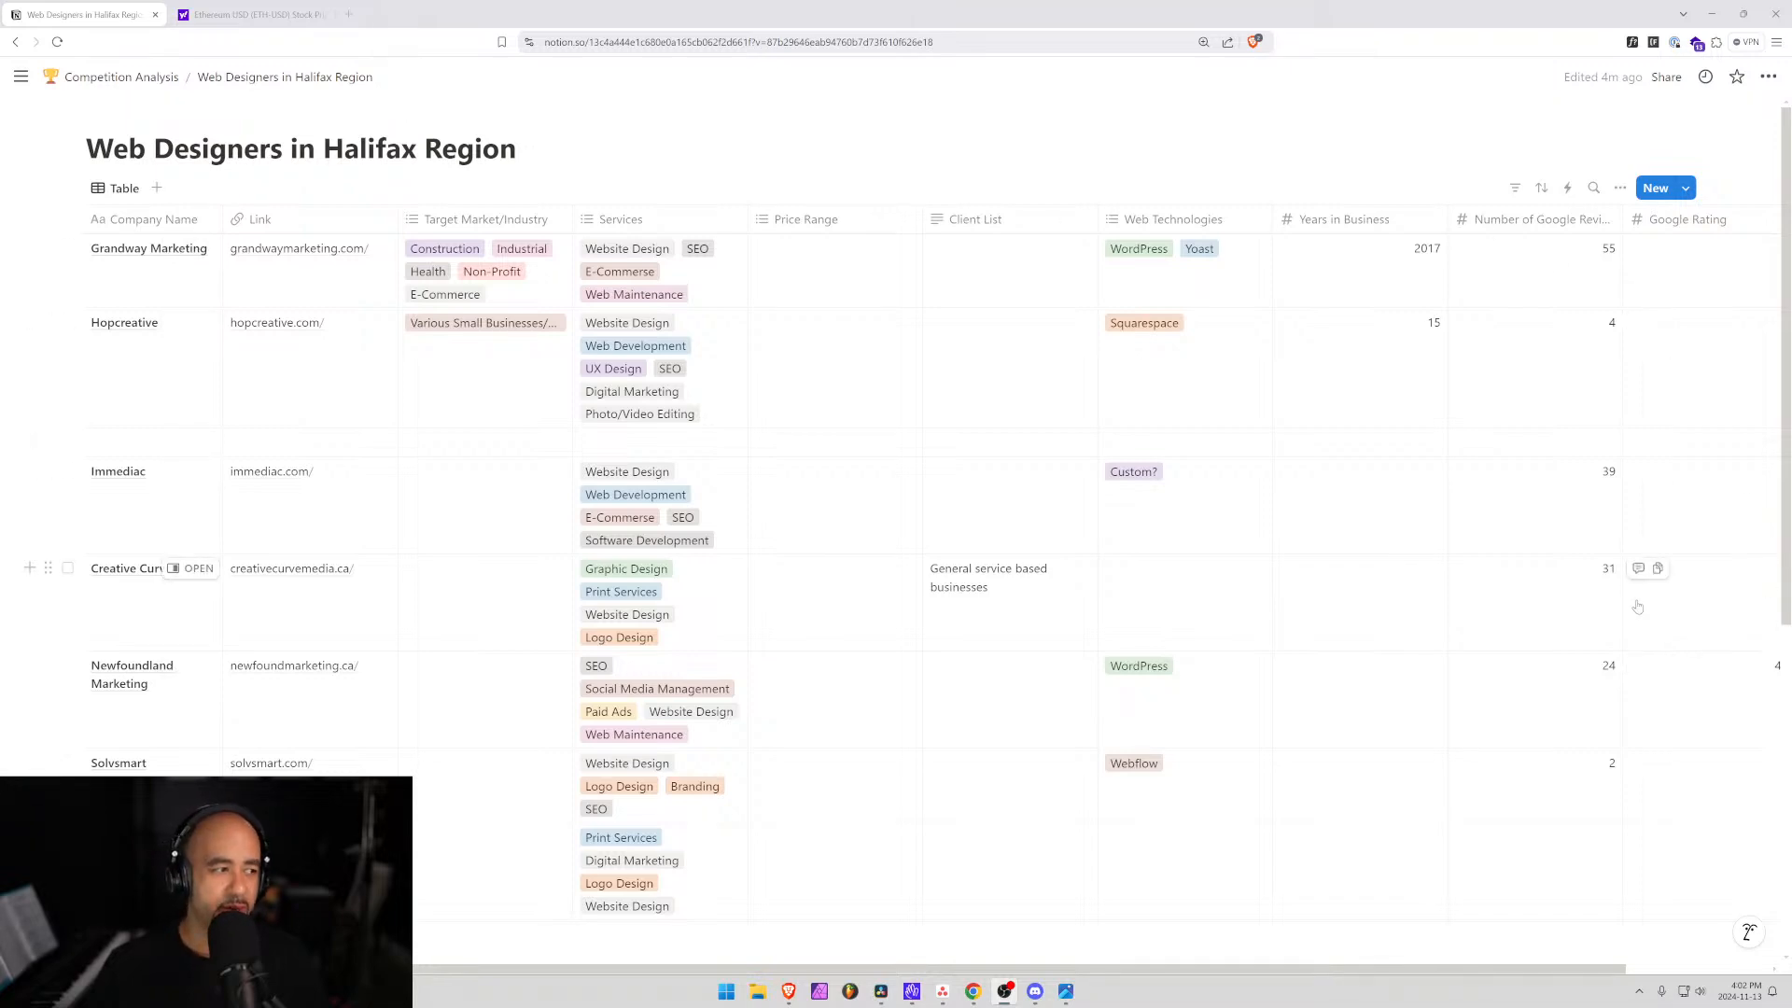
scroll(662, 605, down, 5)
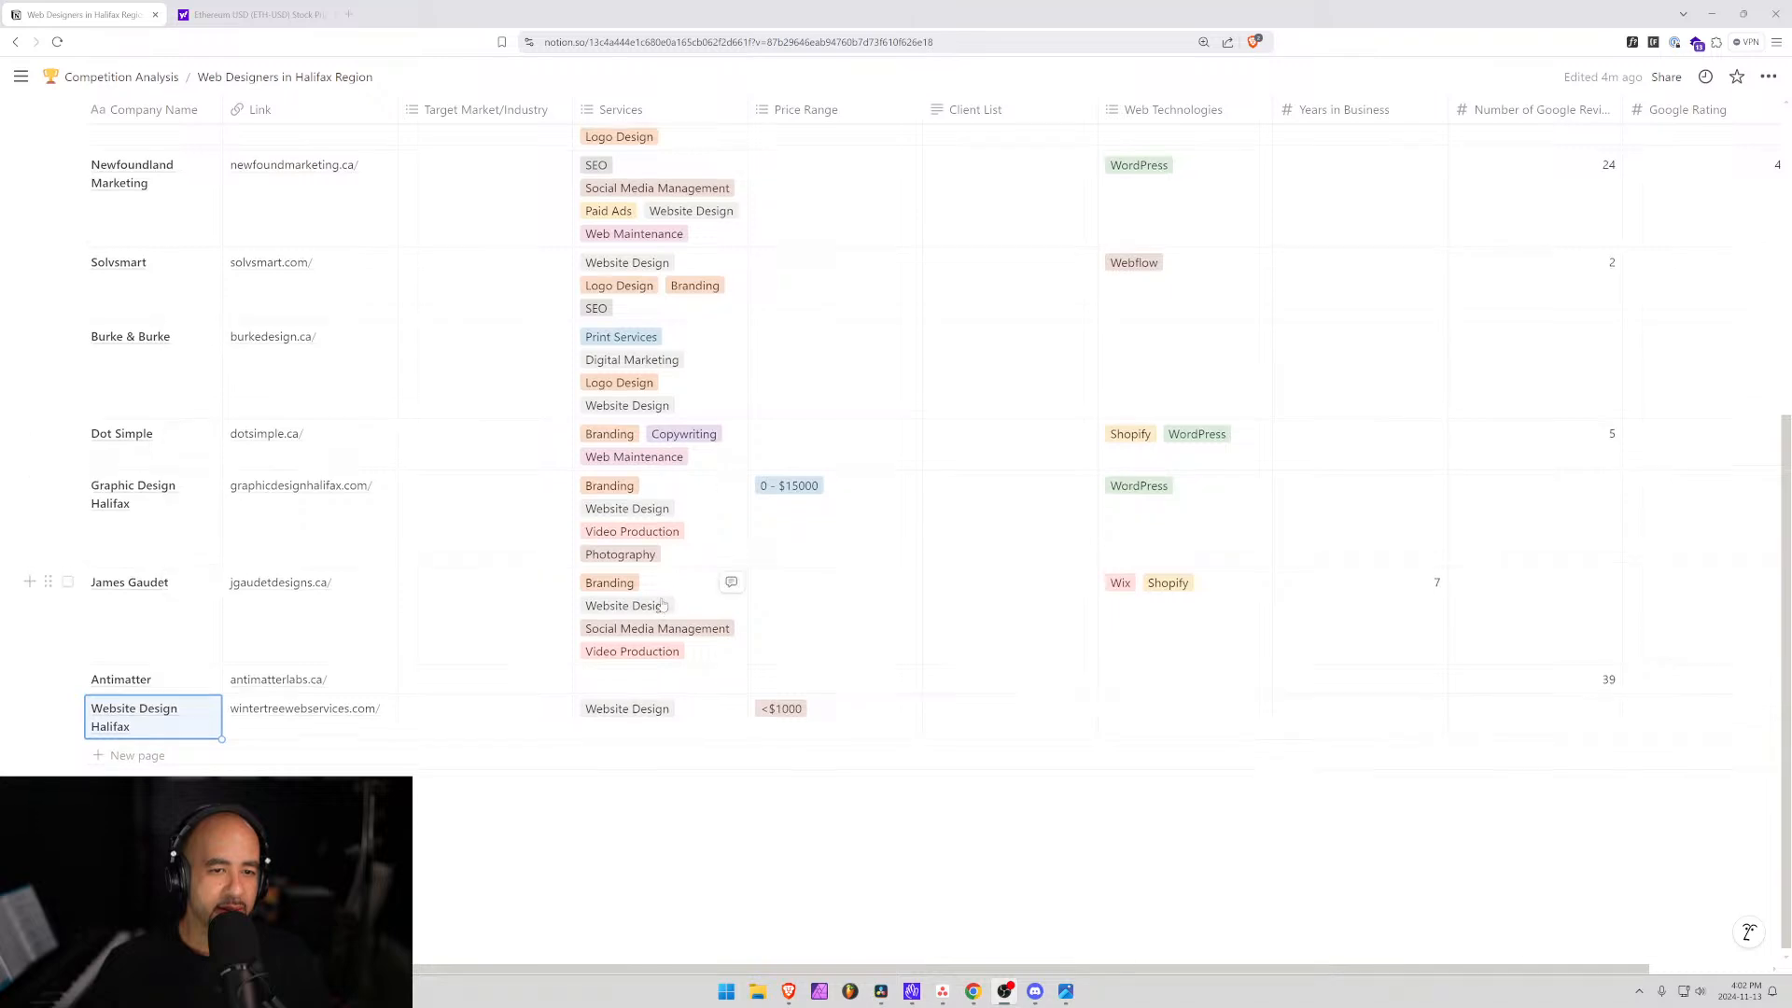
scroll(662, 605, up, 5)
scroll(634, 494, down, 5)
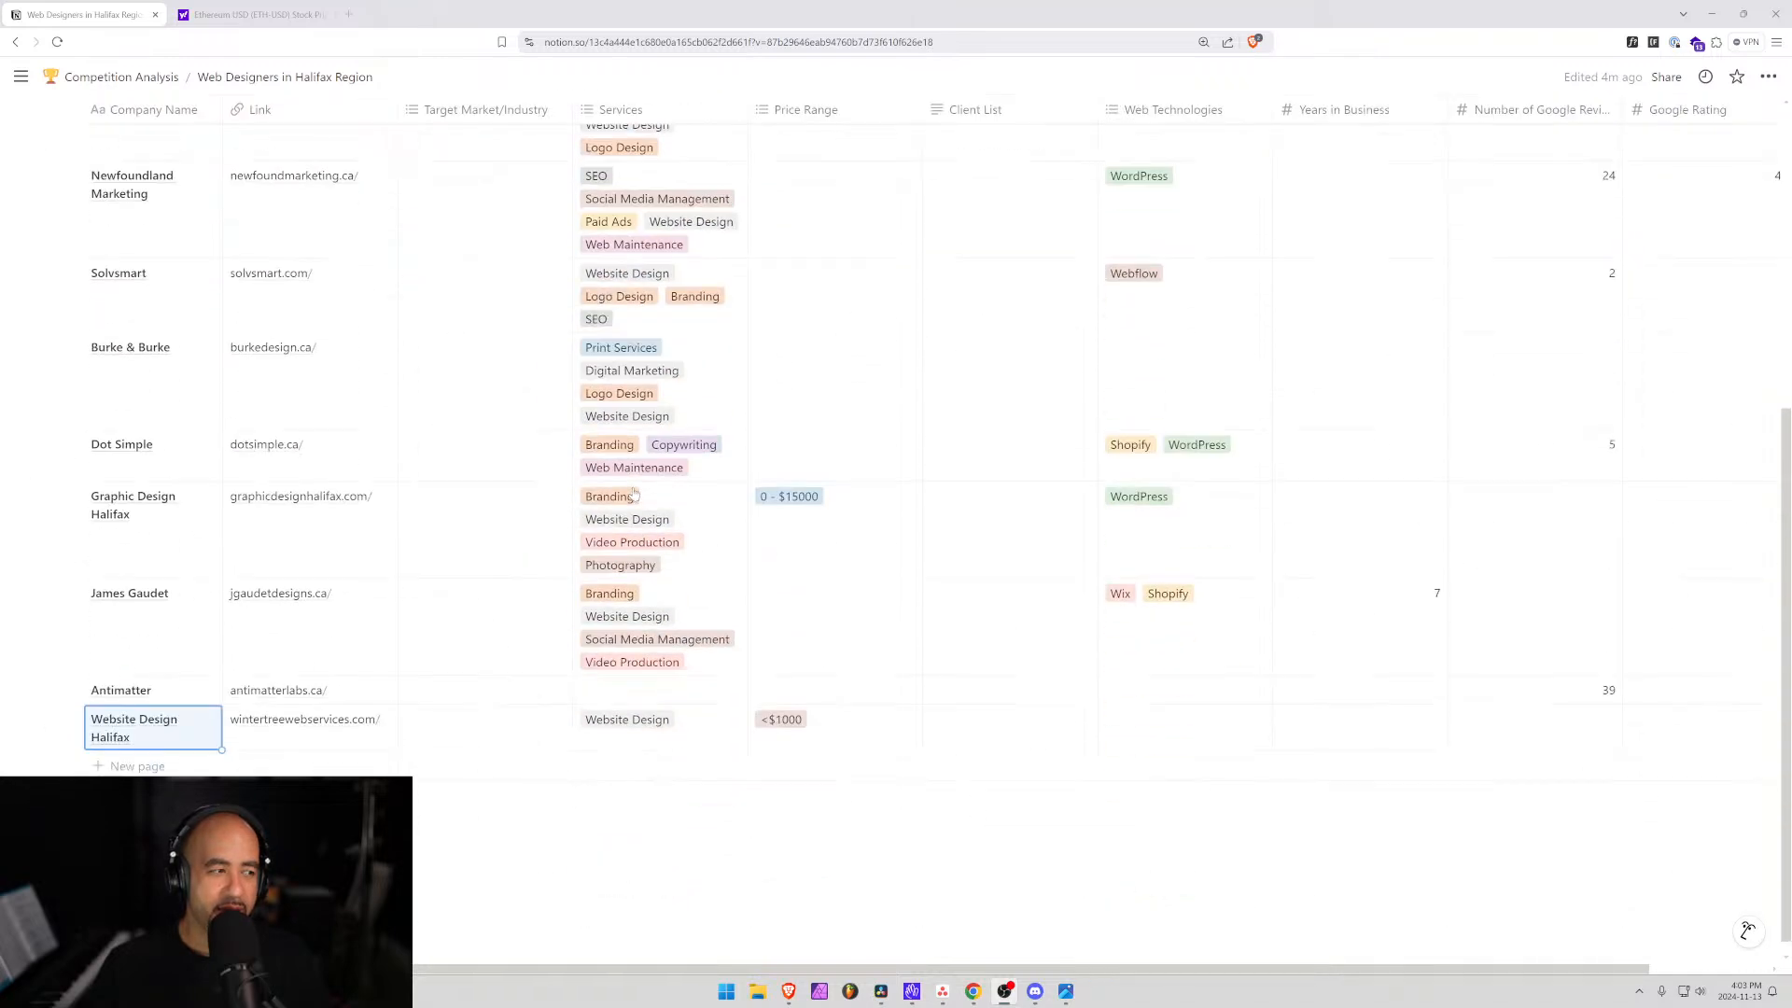
scroll(724, 473, down, 1)
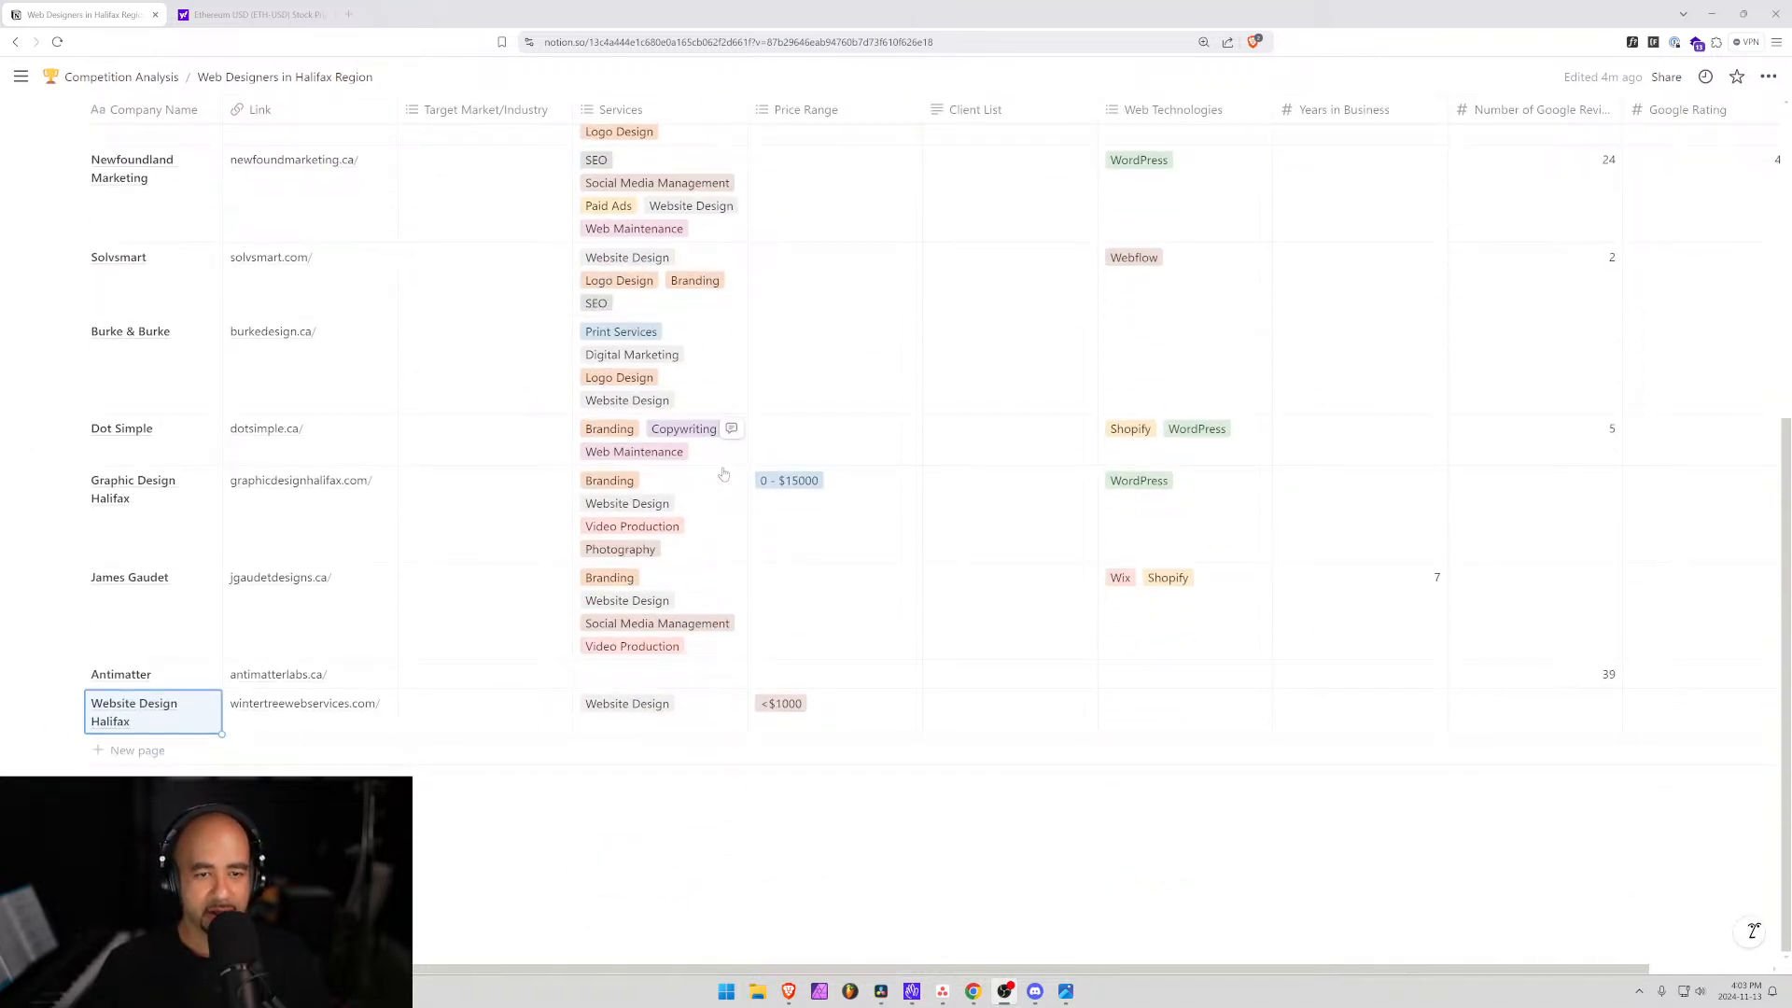
scroll(725, 473, up, 6)
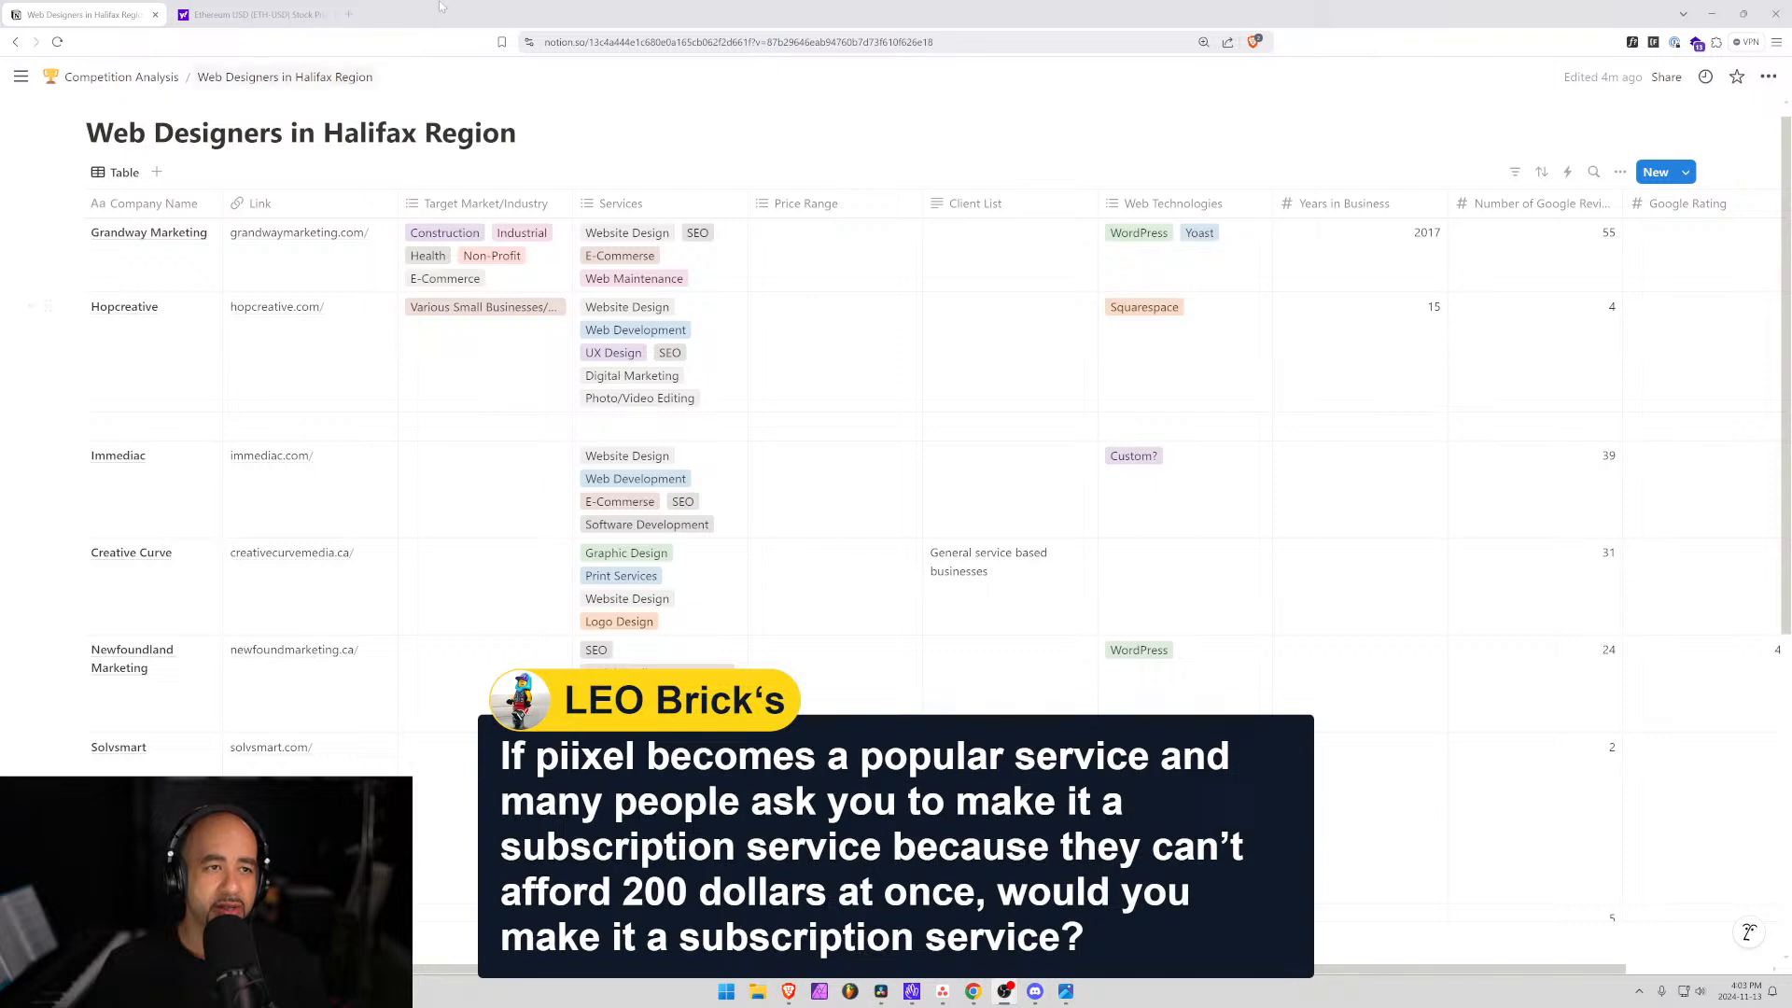
Open piixelpieces.com in a new Brave tab.
click(349, 15)
text(piixel.ca)
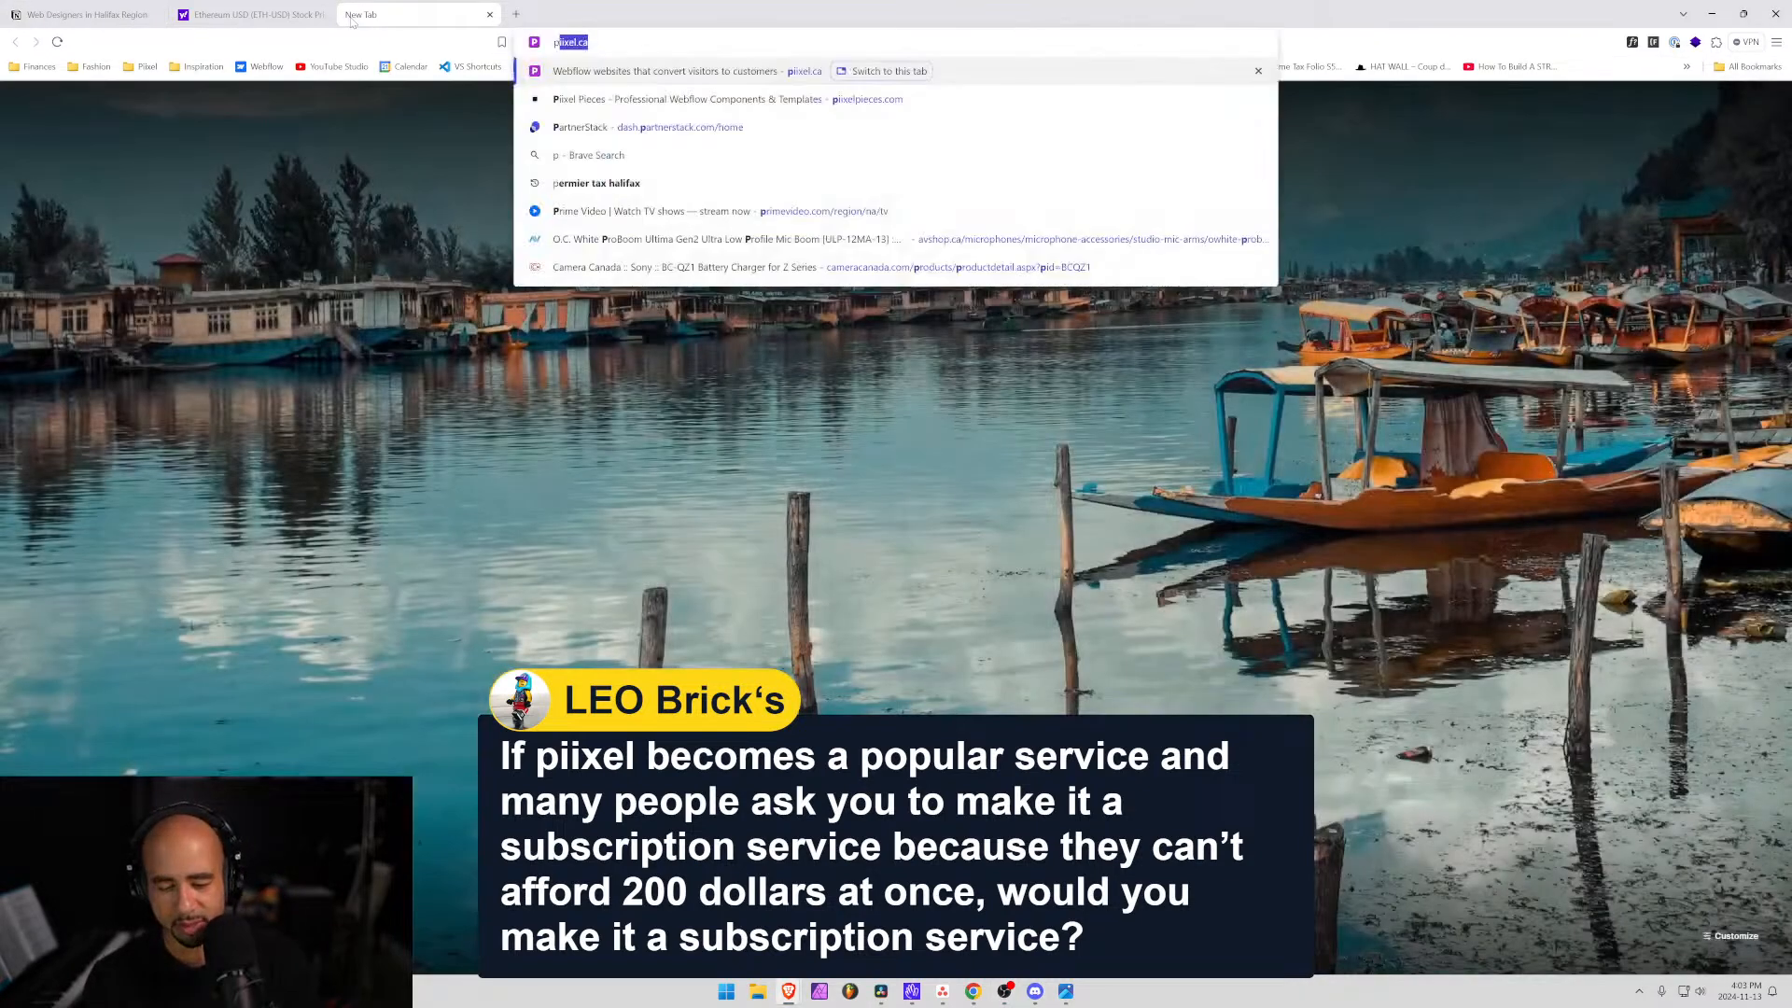
key(Return)
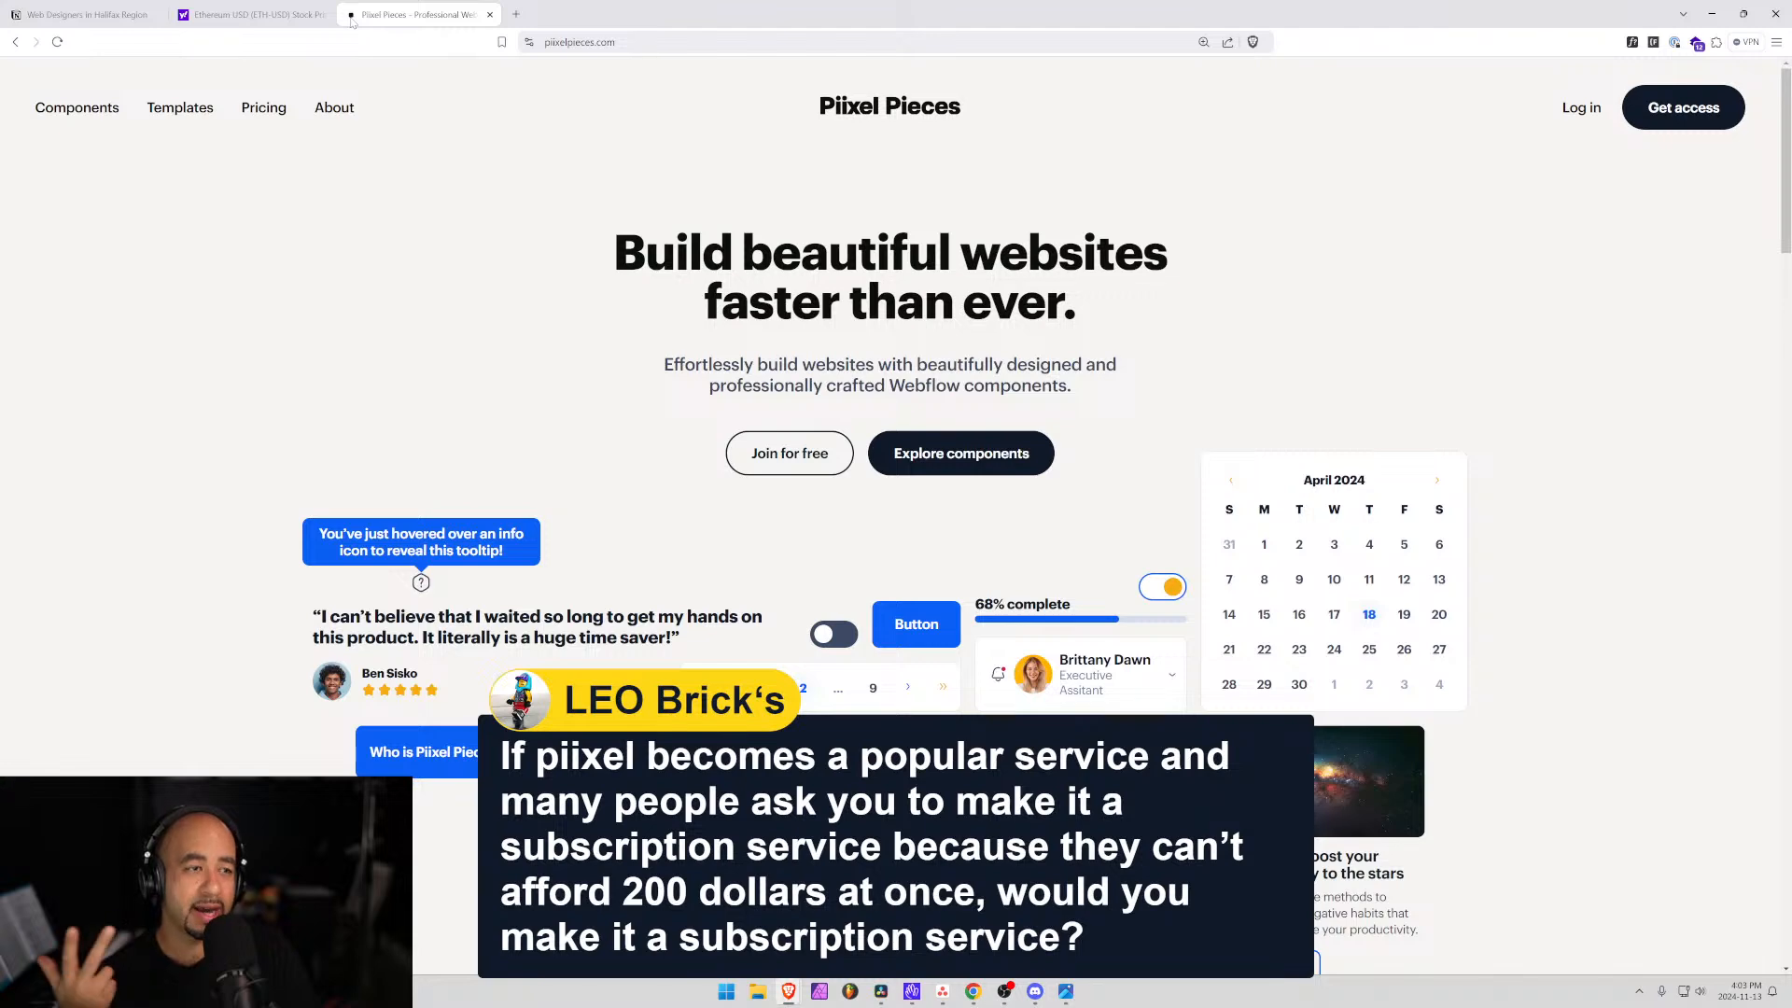
Open piixel.ca in another tab, then view the Piixel Pieces pricing page.
click(517, 14)
text(piixel.ca)
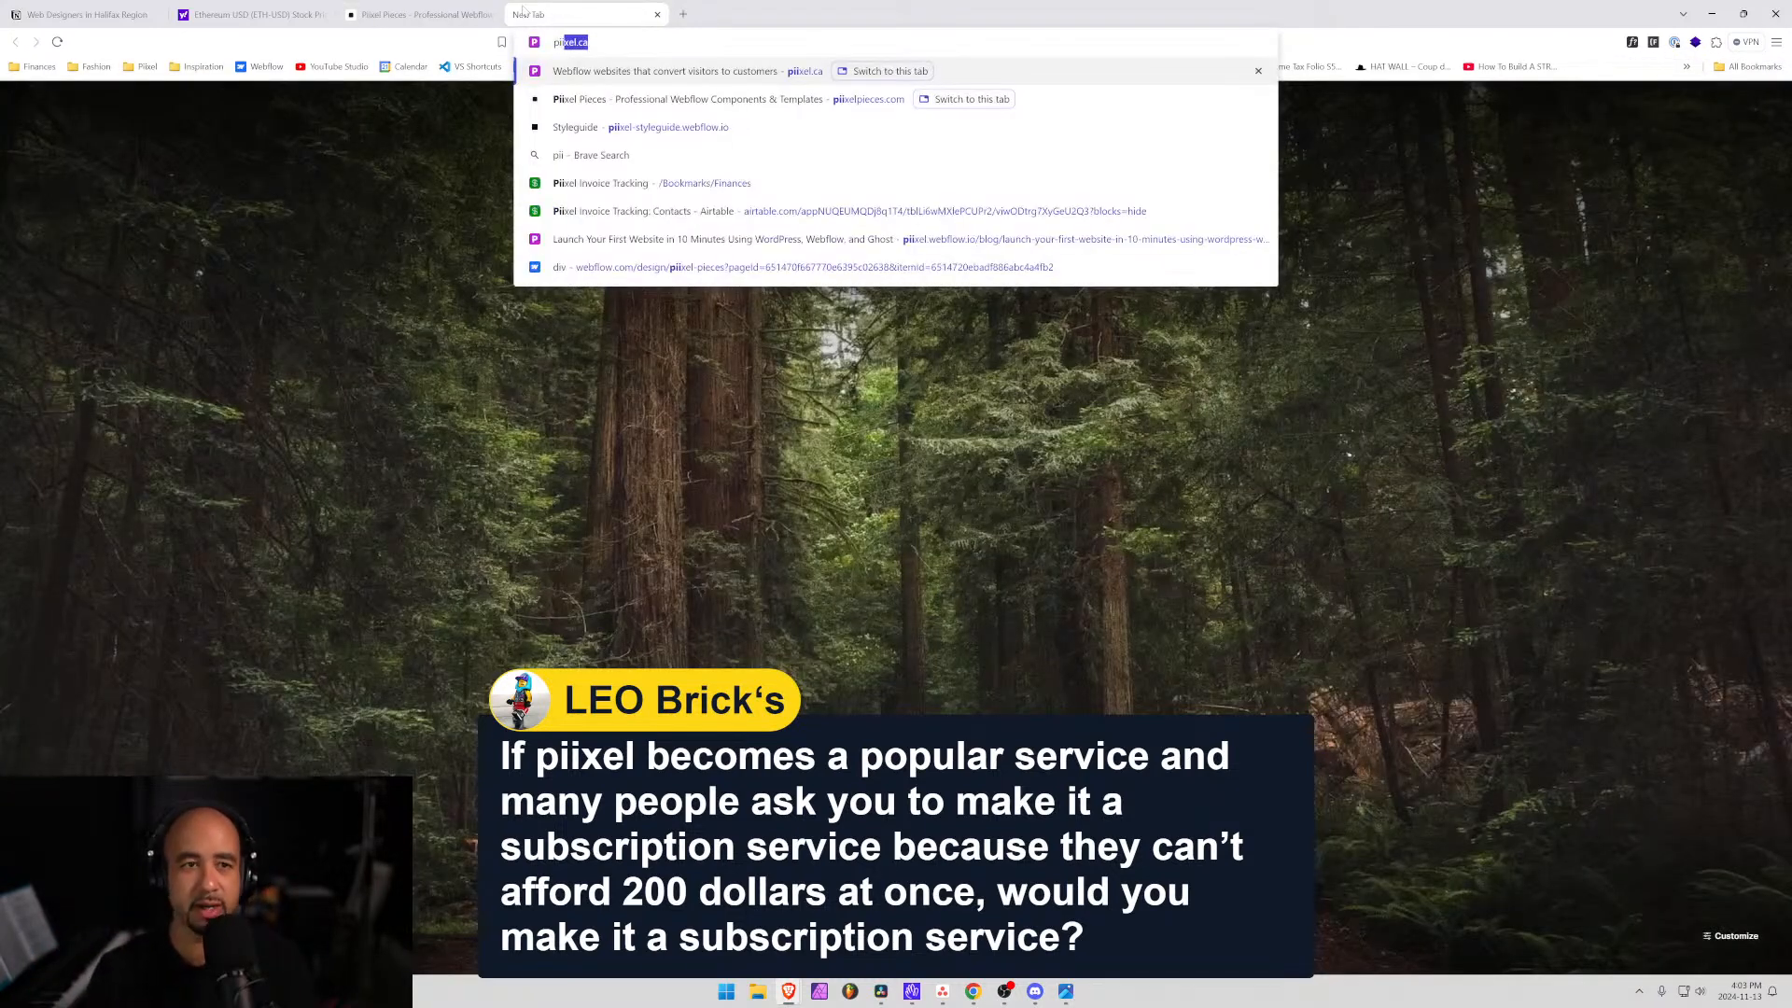
key(Return)
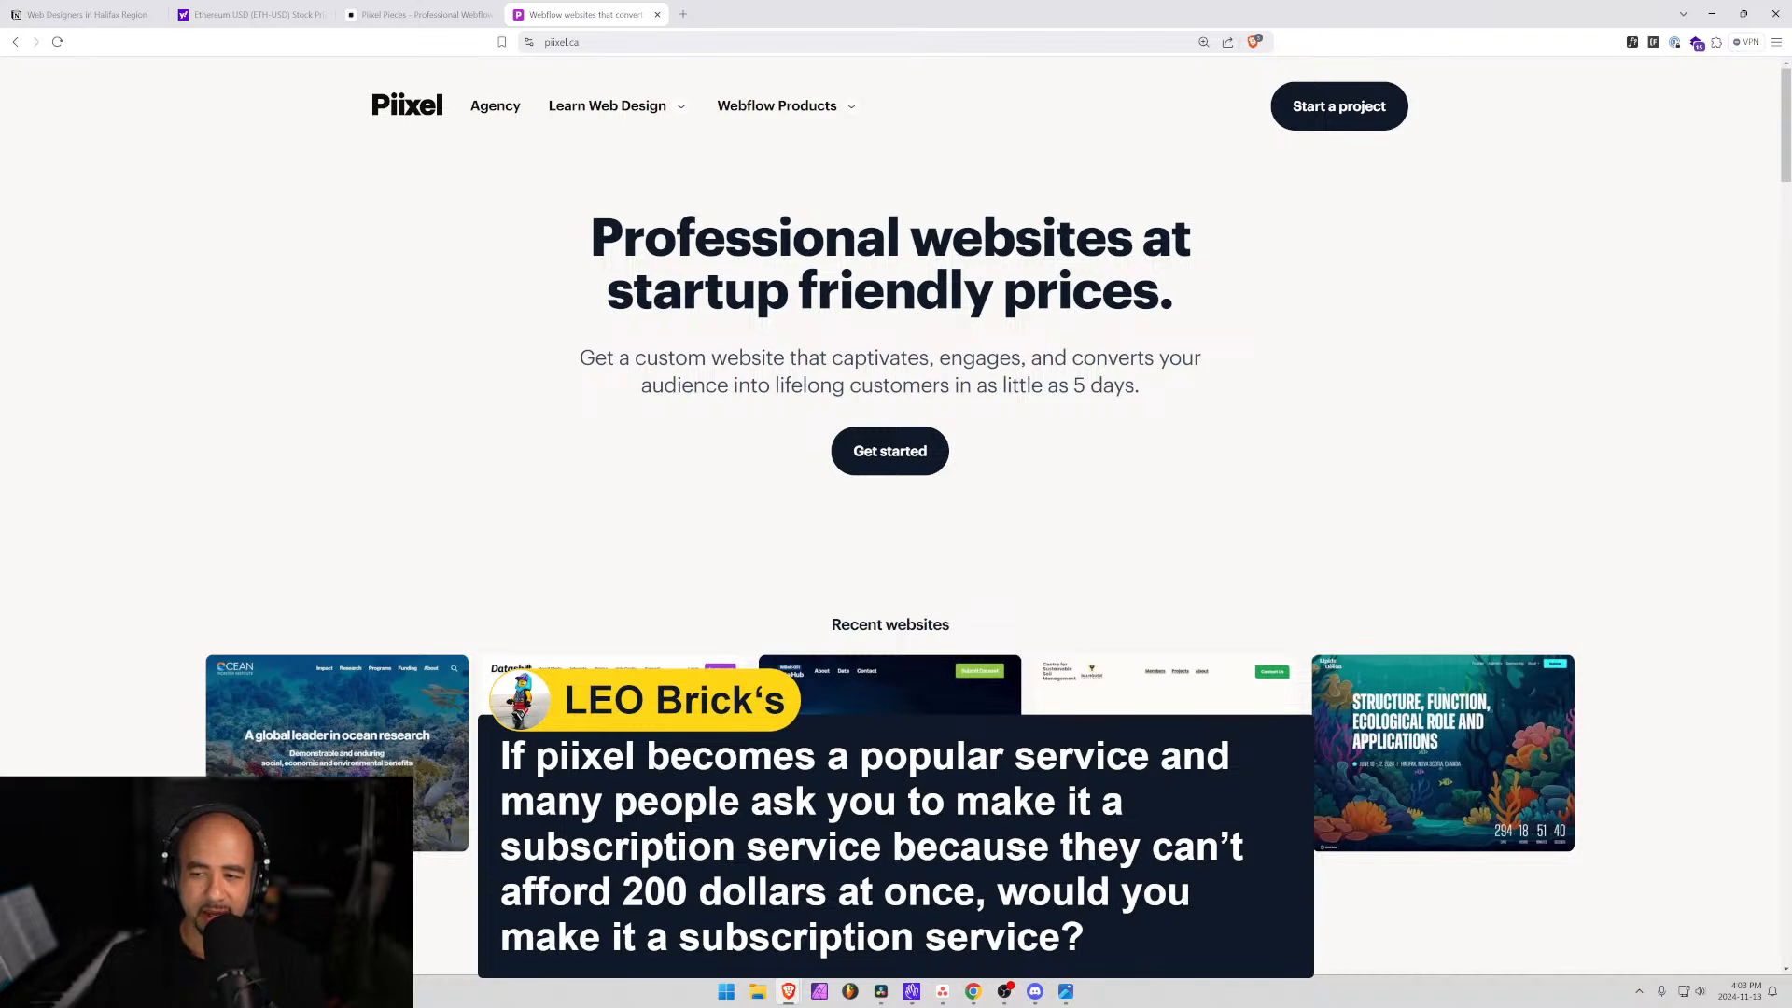
key(ctrl+shift+Tab)
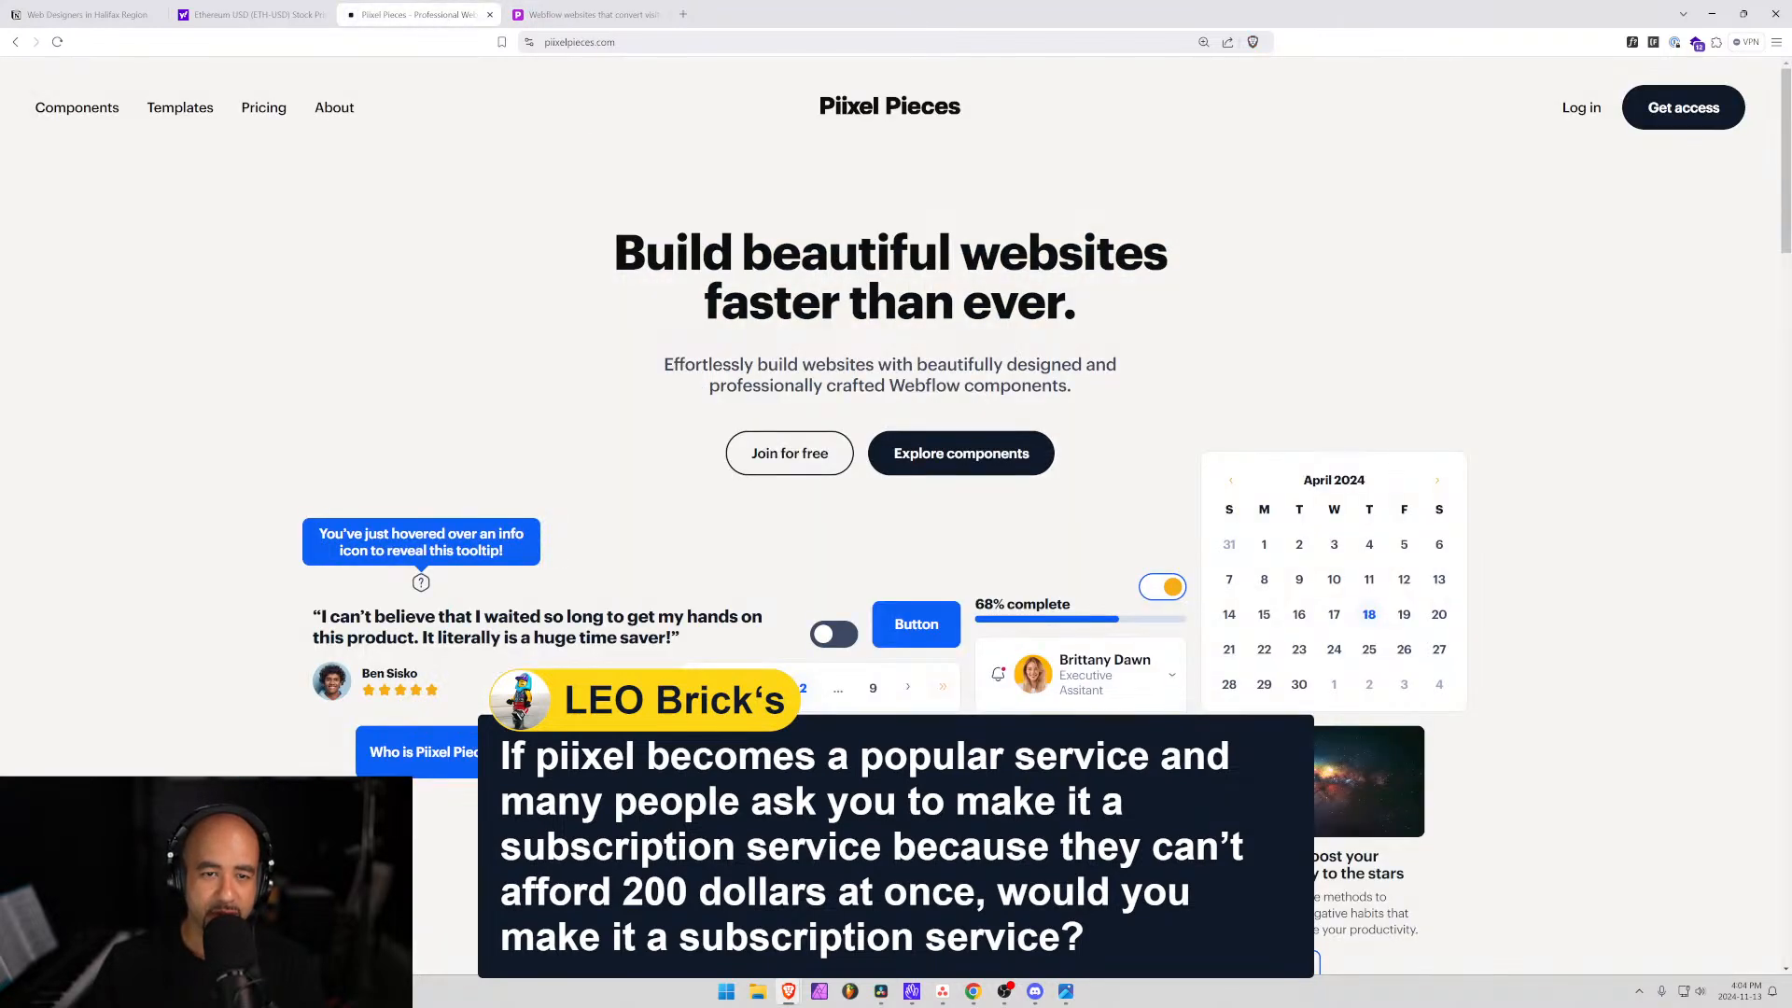
click(265, 110)
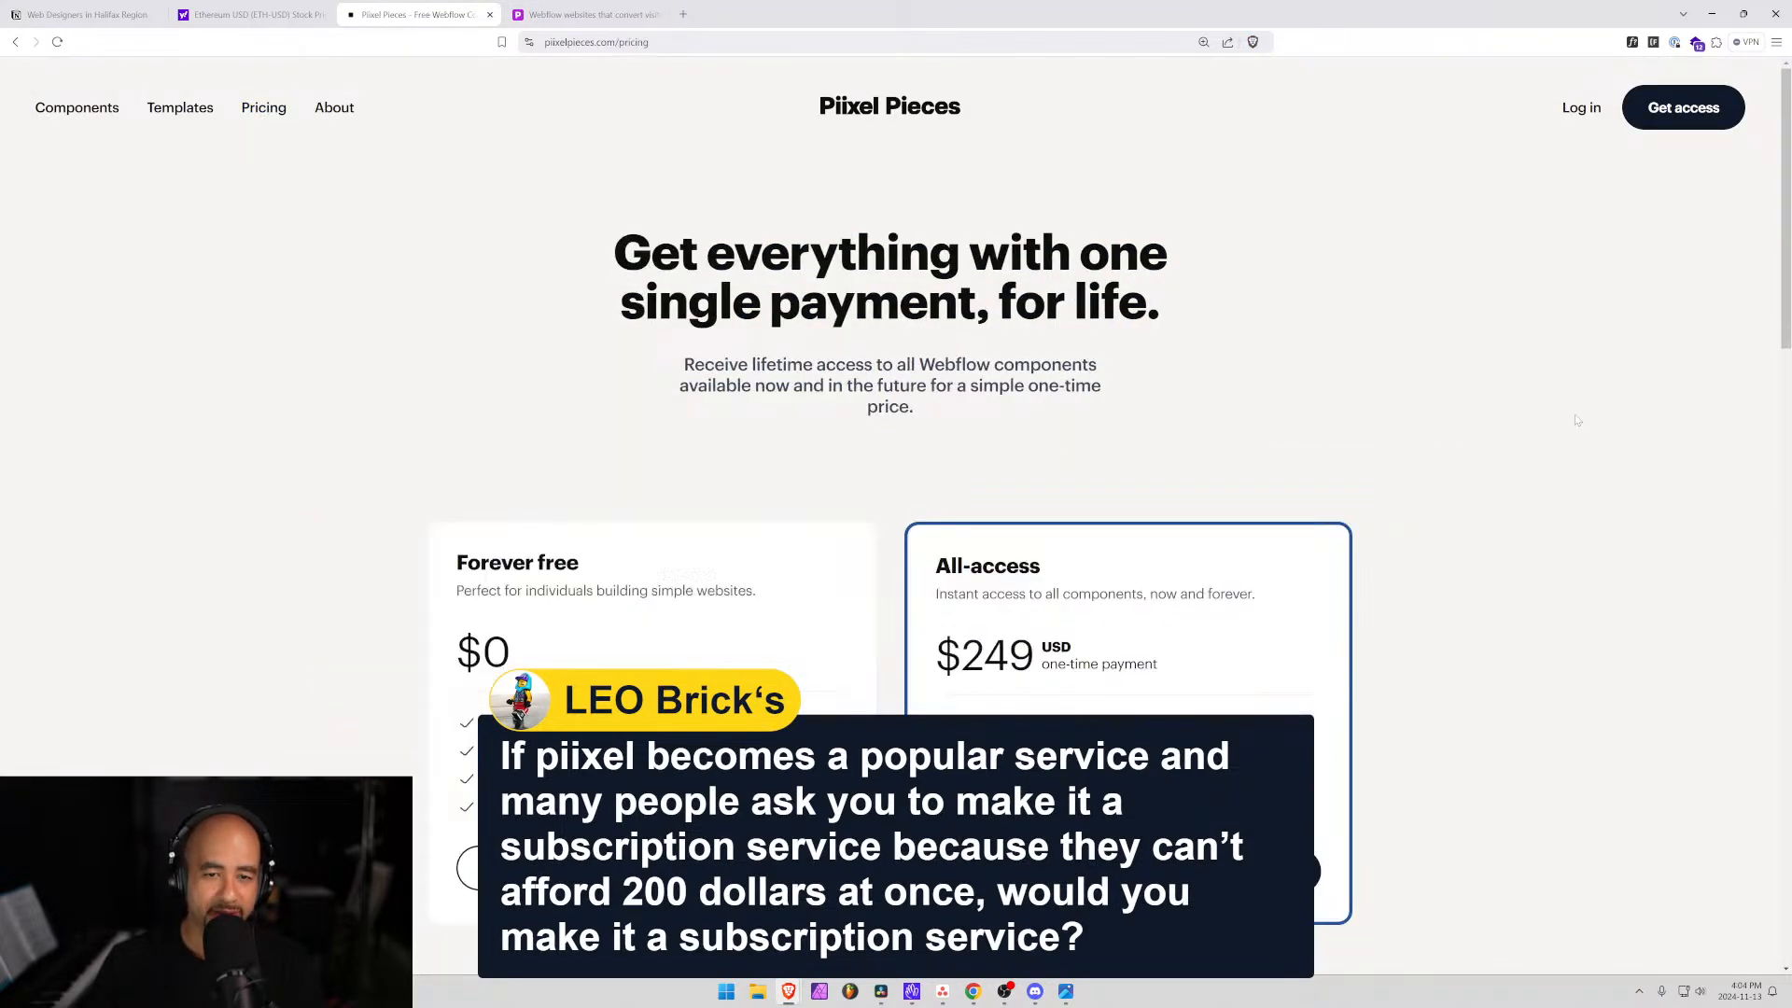
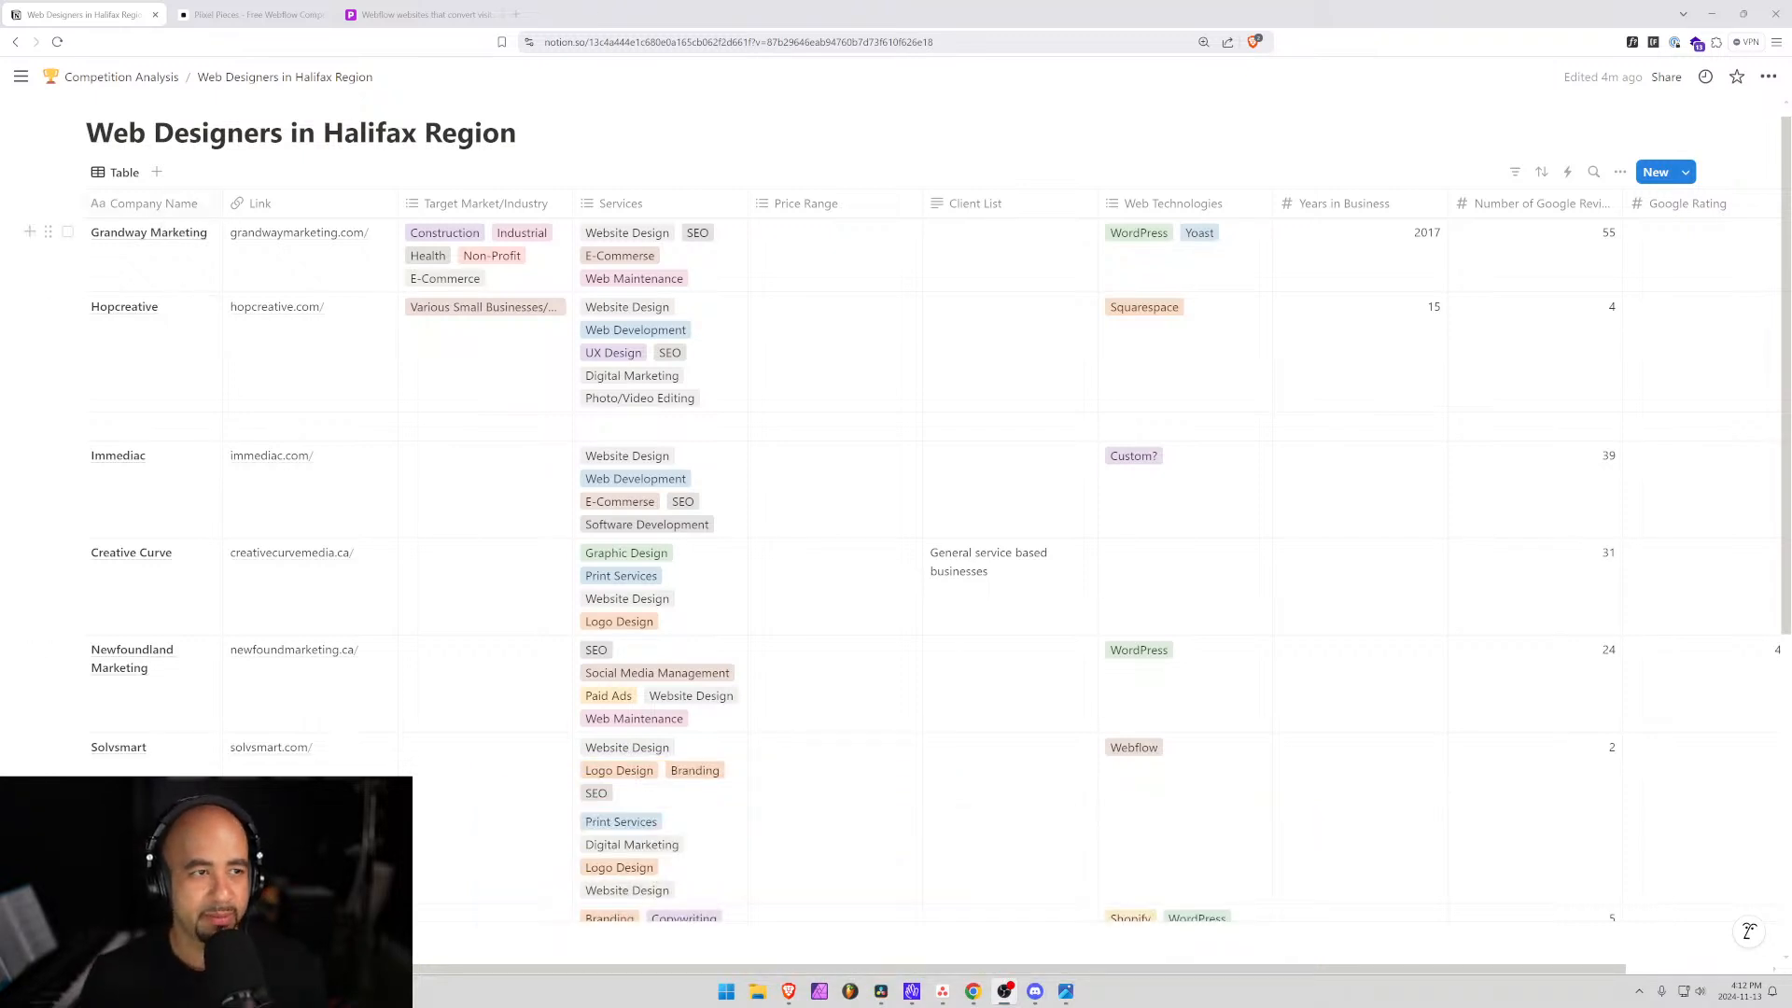
Move from Competition Analysis to the Piixel Services page, zoom to 150%, and scroll to the services list.
click(150, 78)
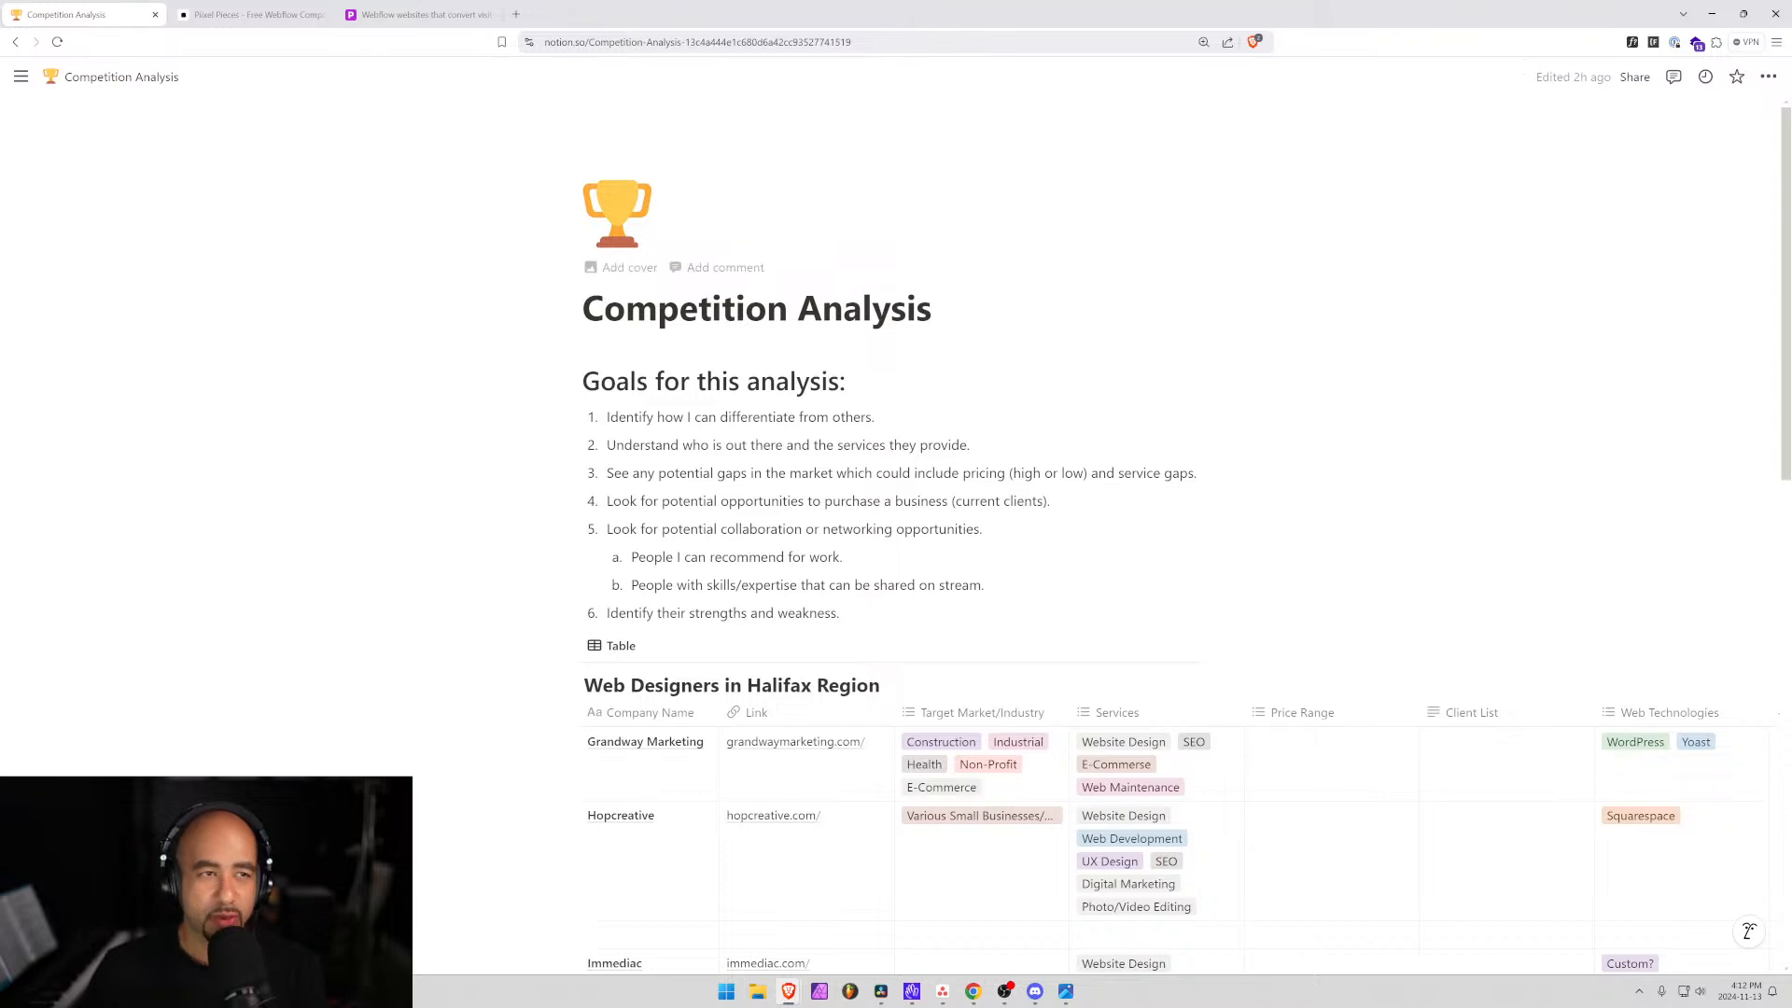
mouse_move(20, 76)
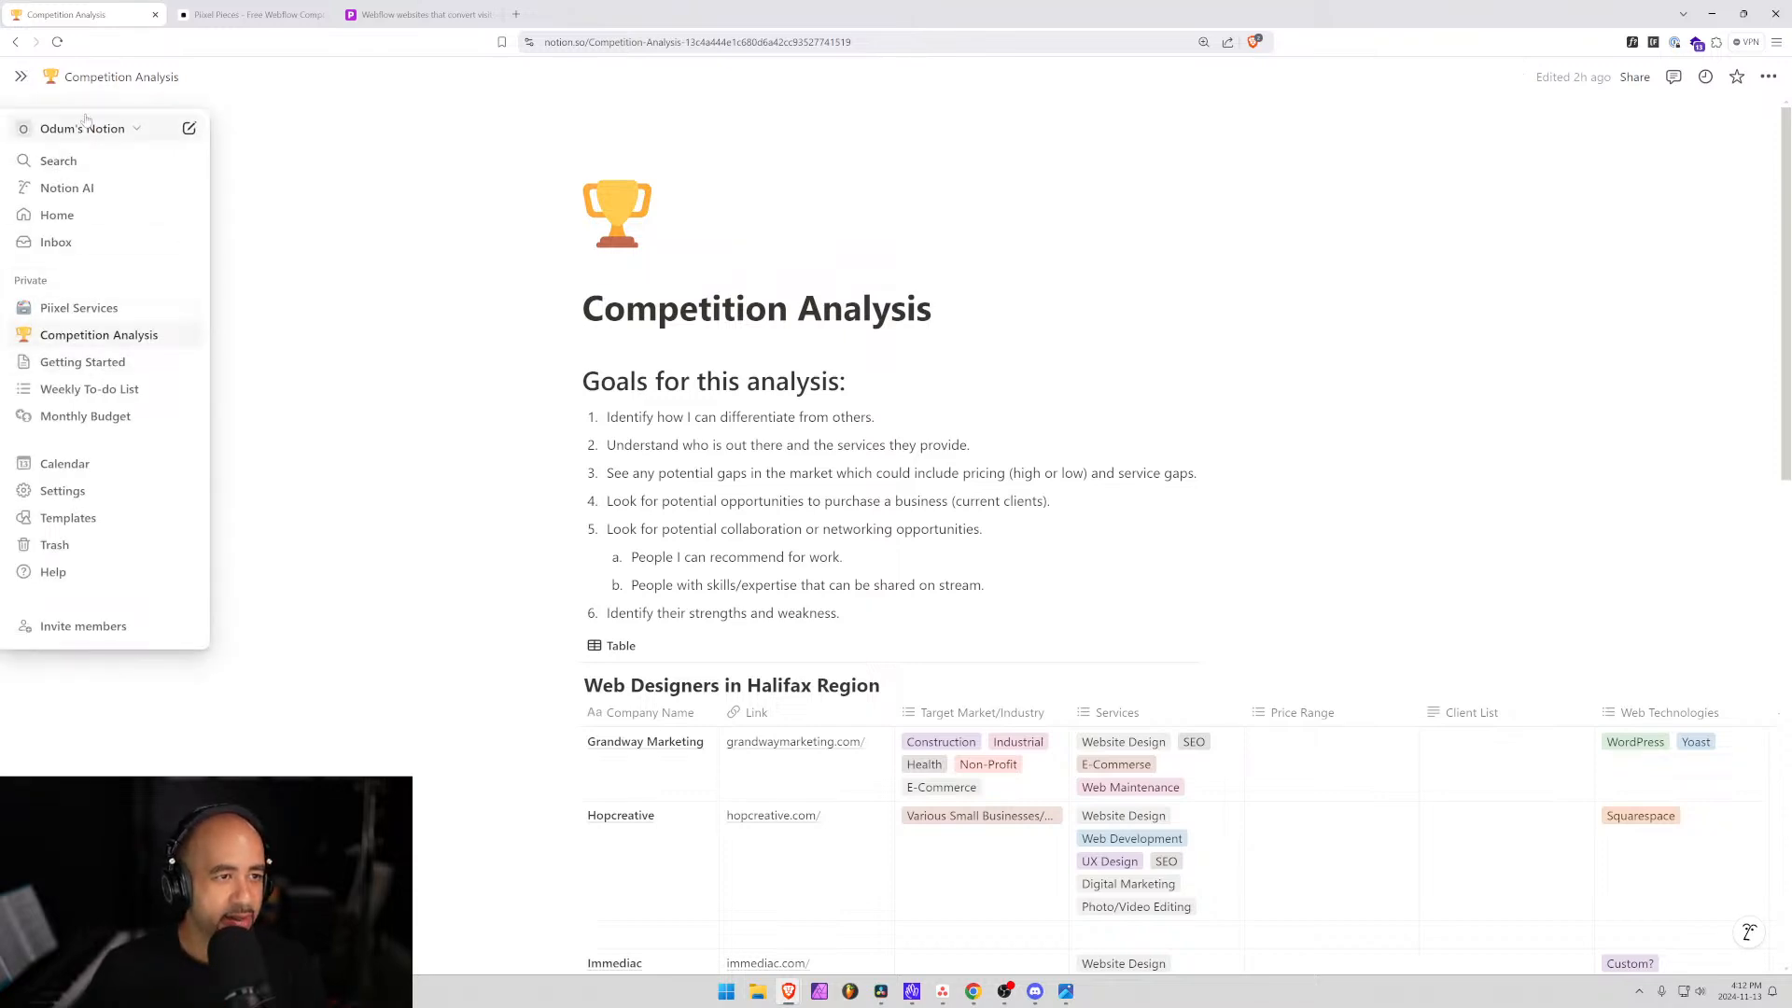
click(108, 311)
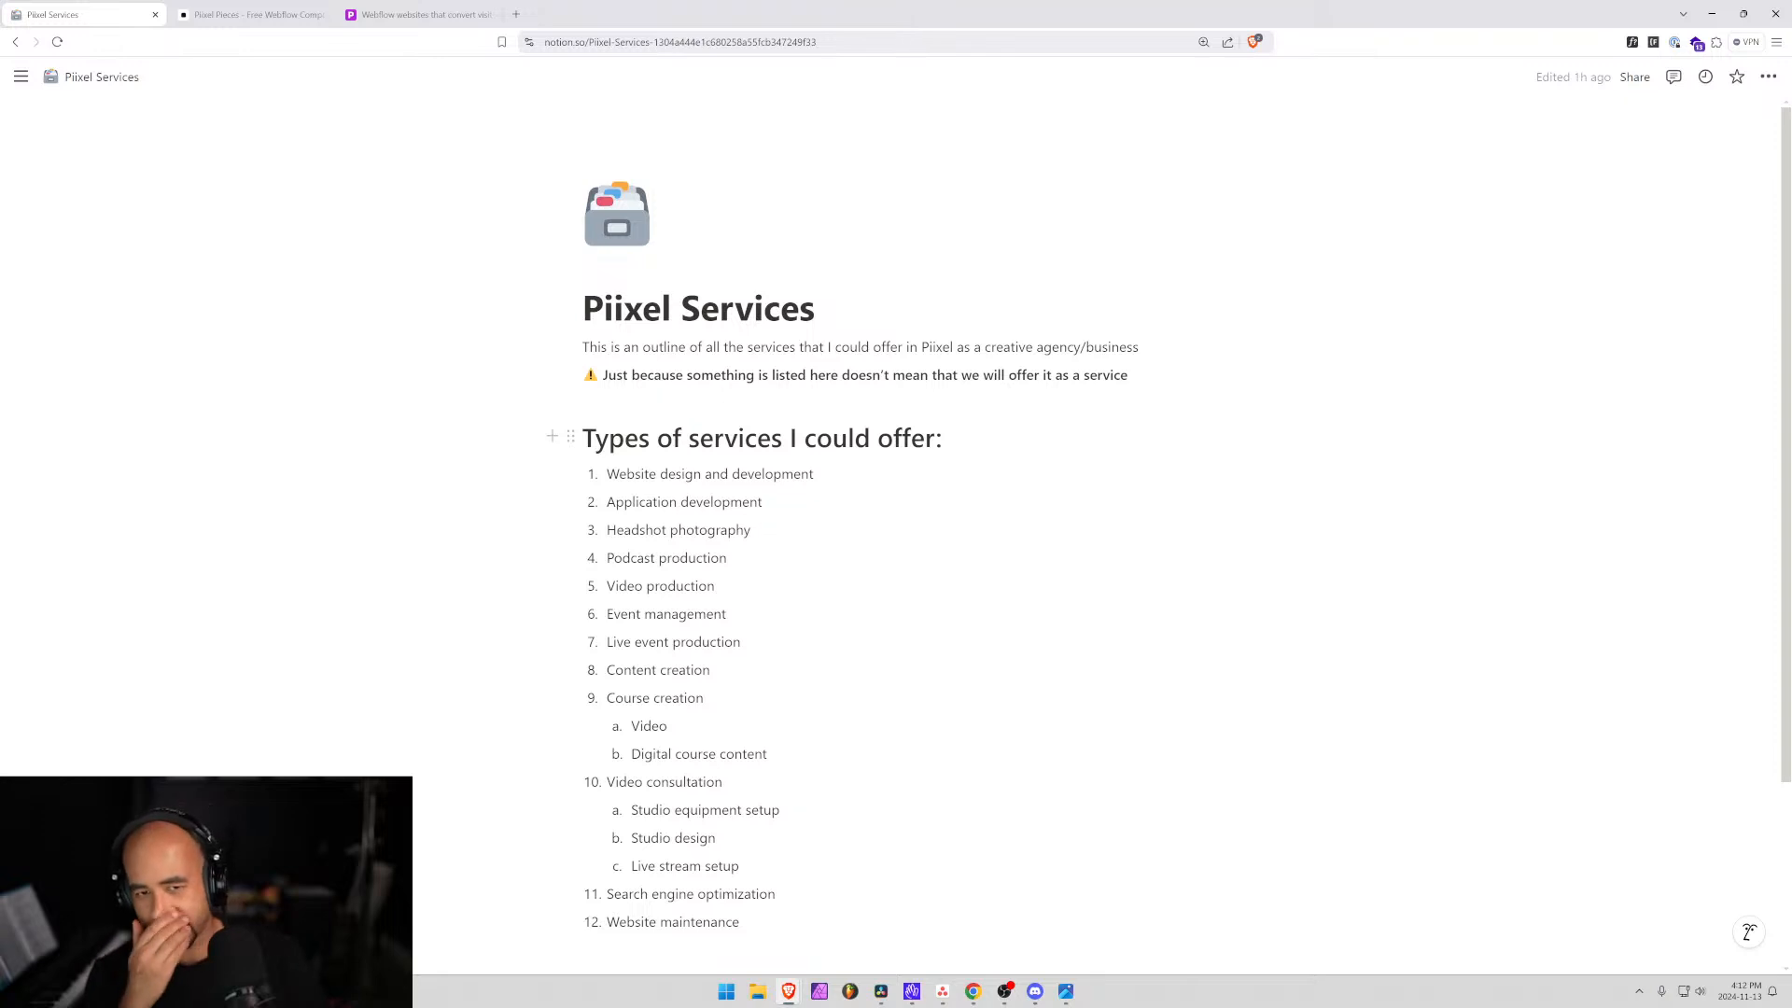
scroll(840, 443, down, 2)
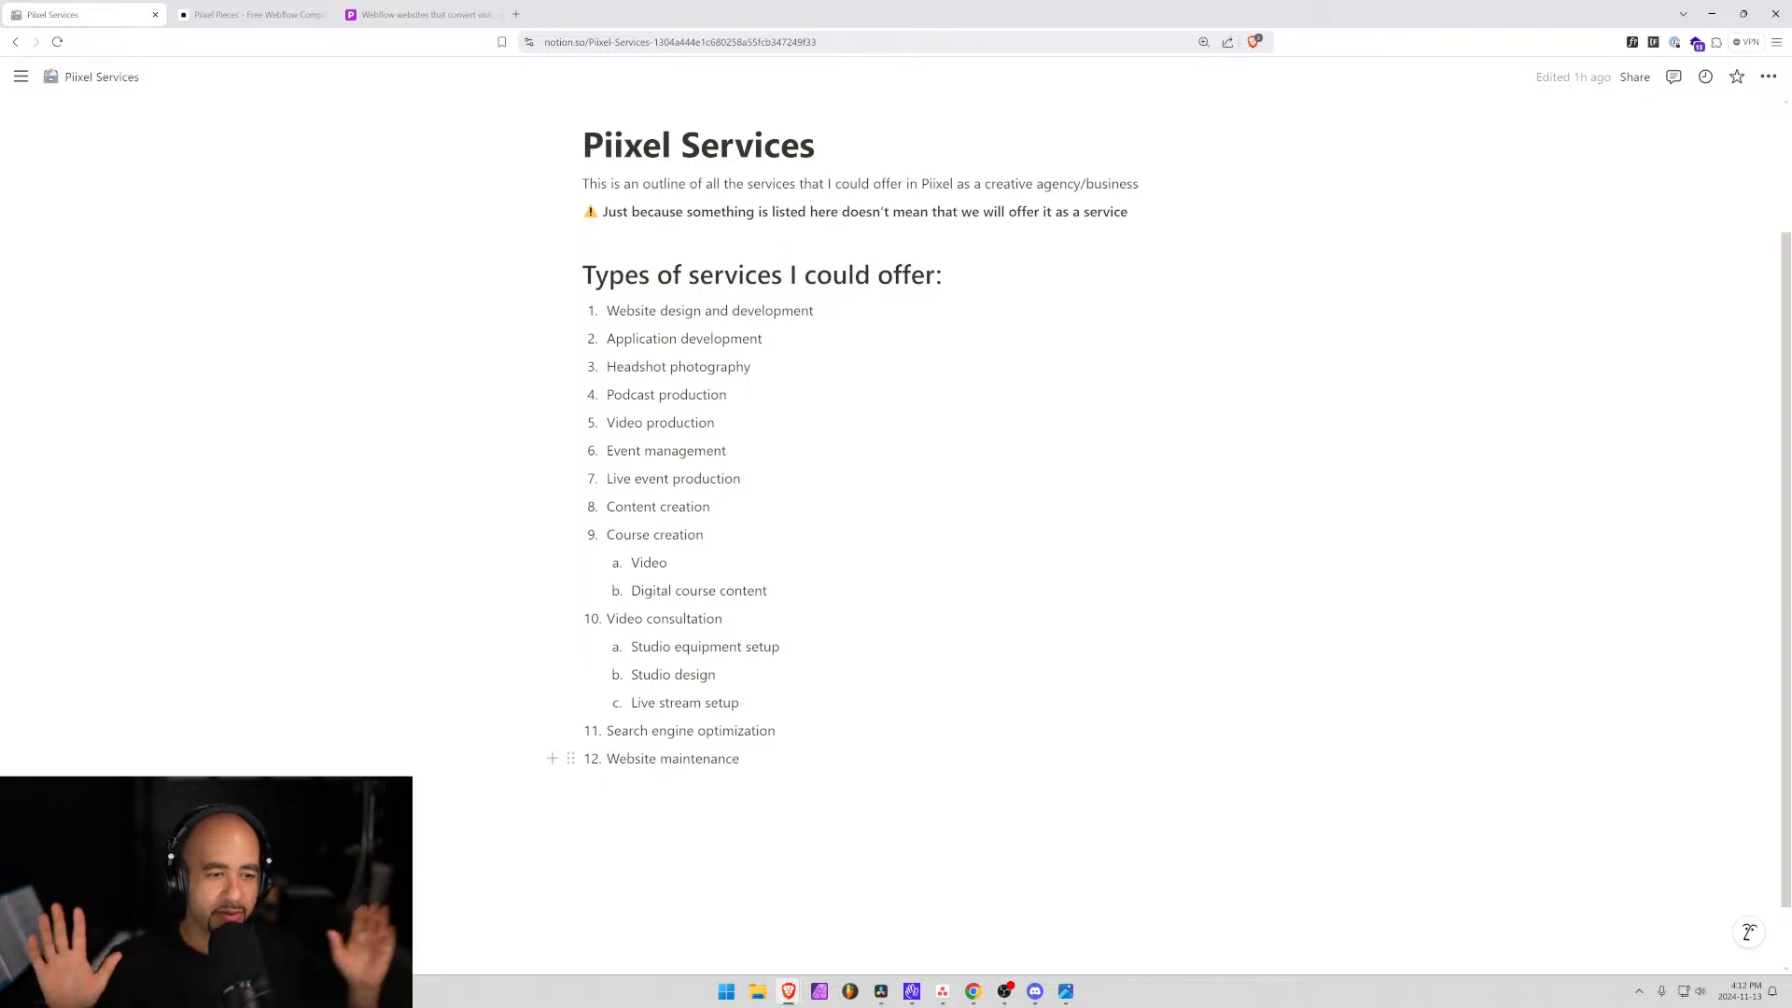
key(ctrl+plus)
key(ctrl+plus)
key(ctrl+plus)
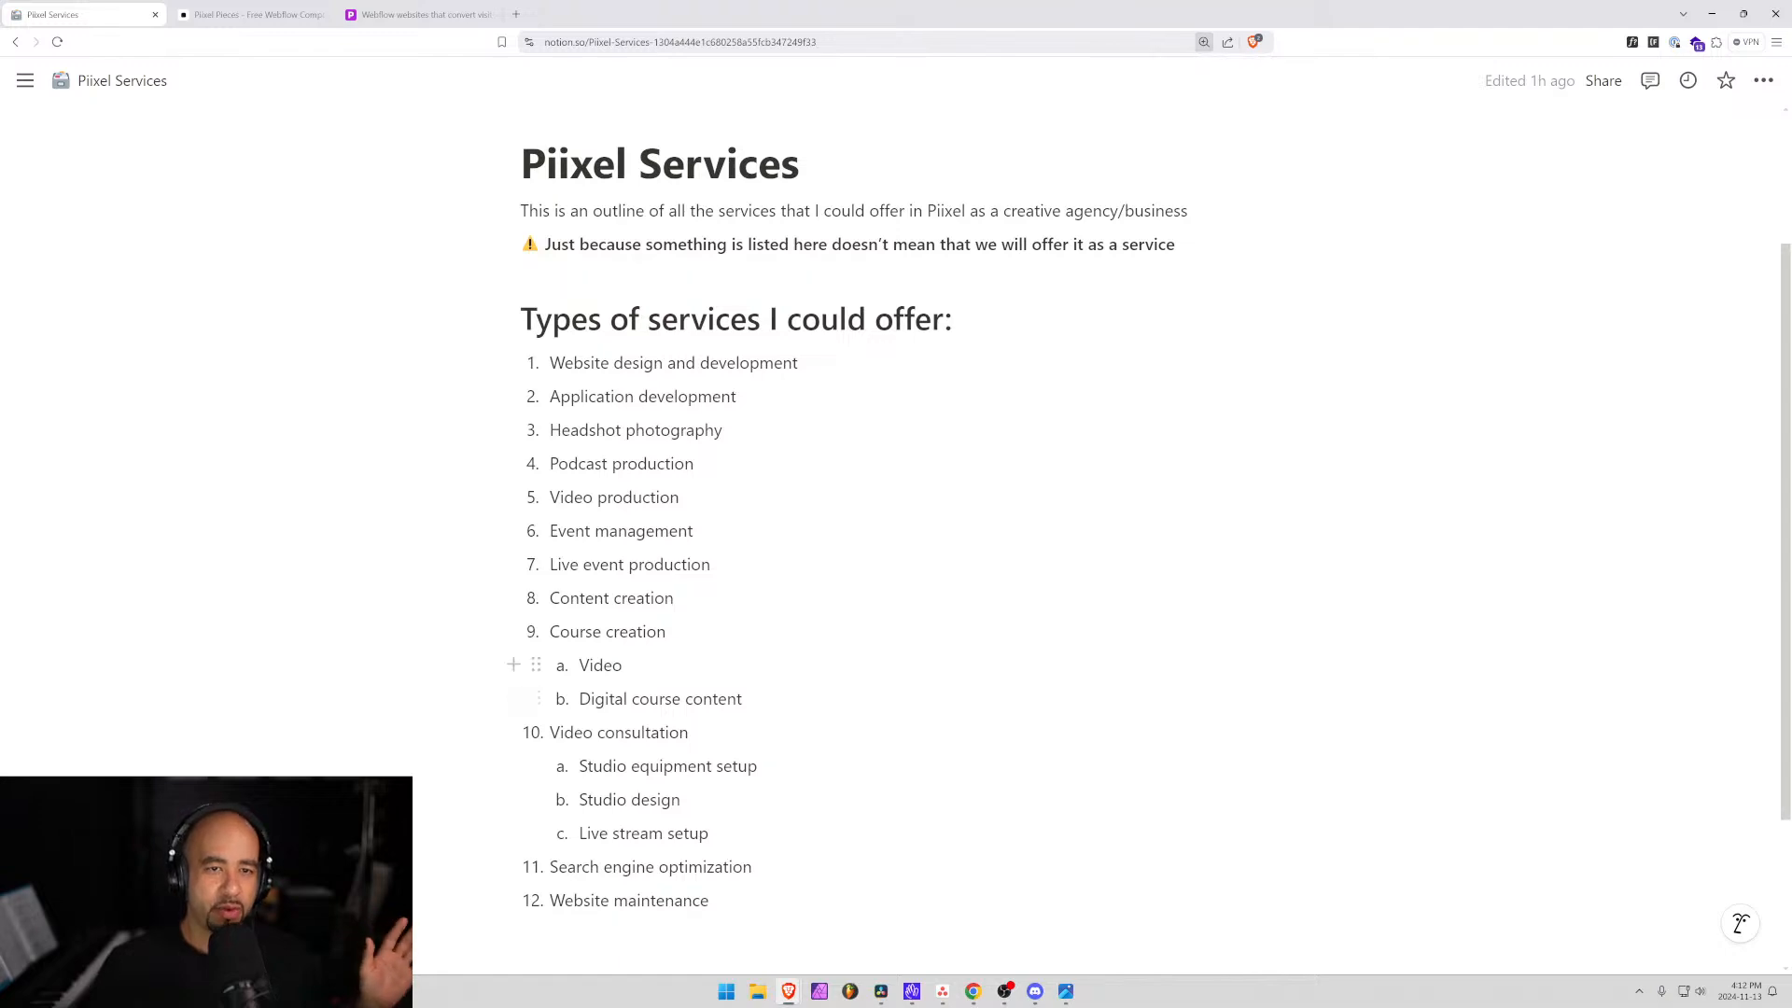
scroll(598, 665, down, 2)
scroll(896, 522, up, 3)
scroll(895, 522, down, 1)
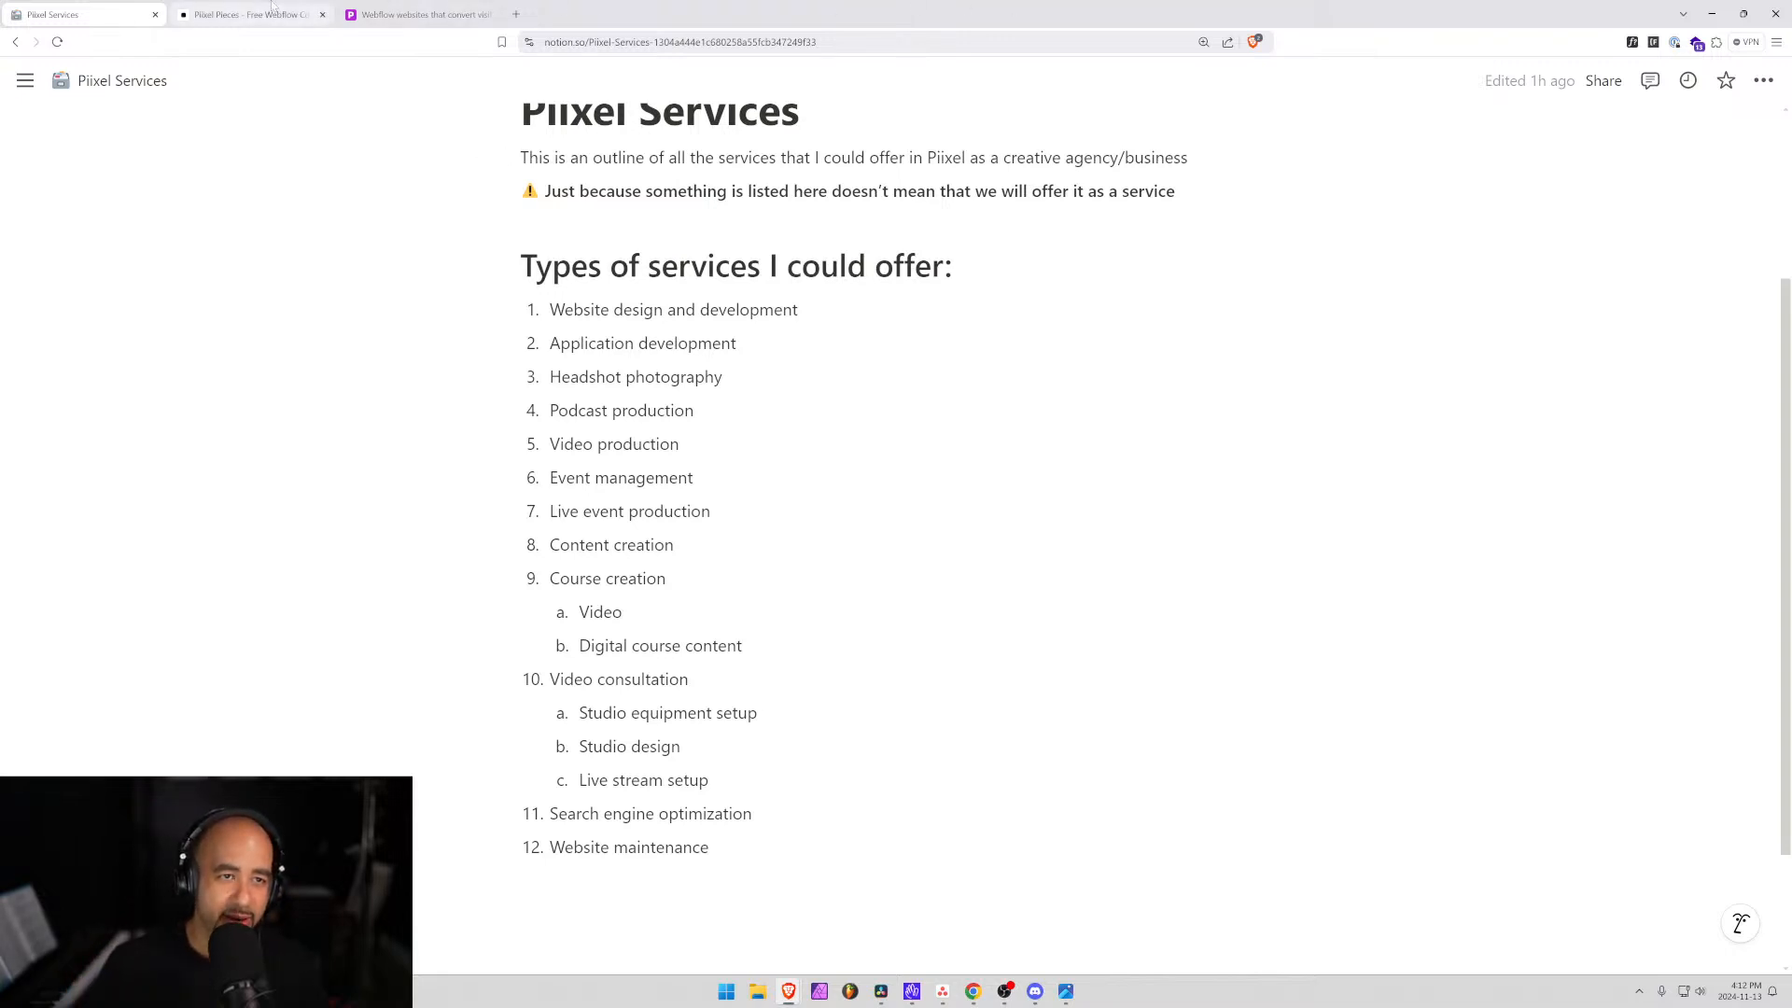
click(415, 12)
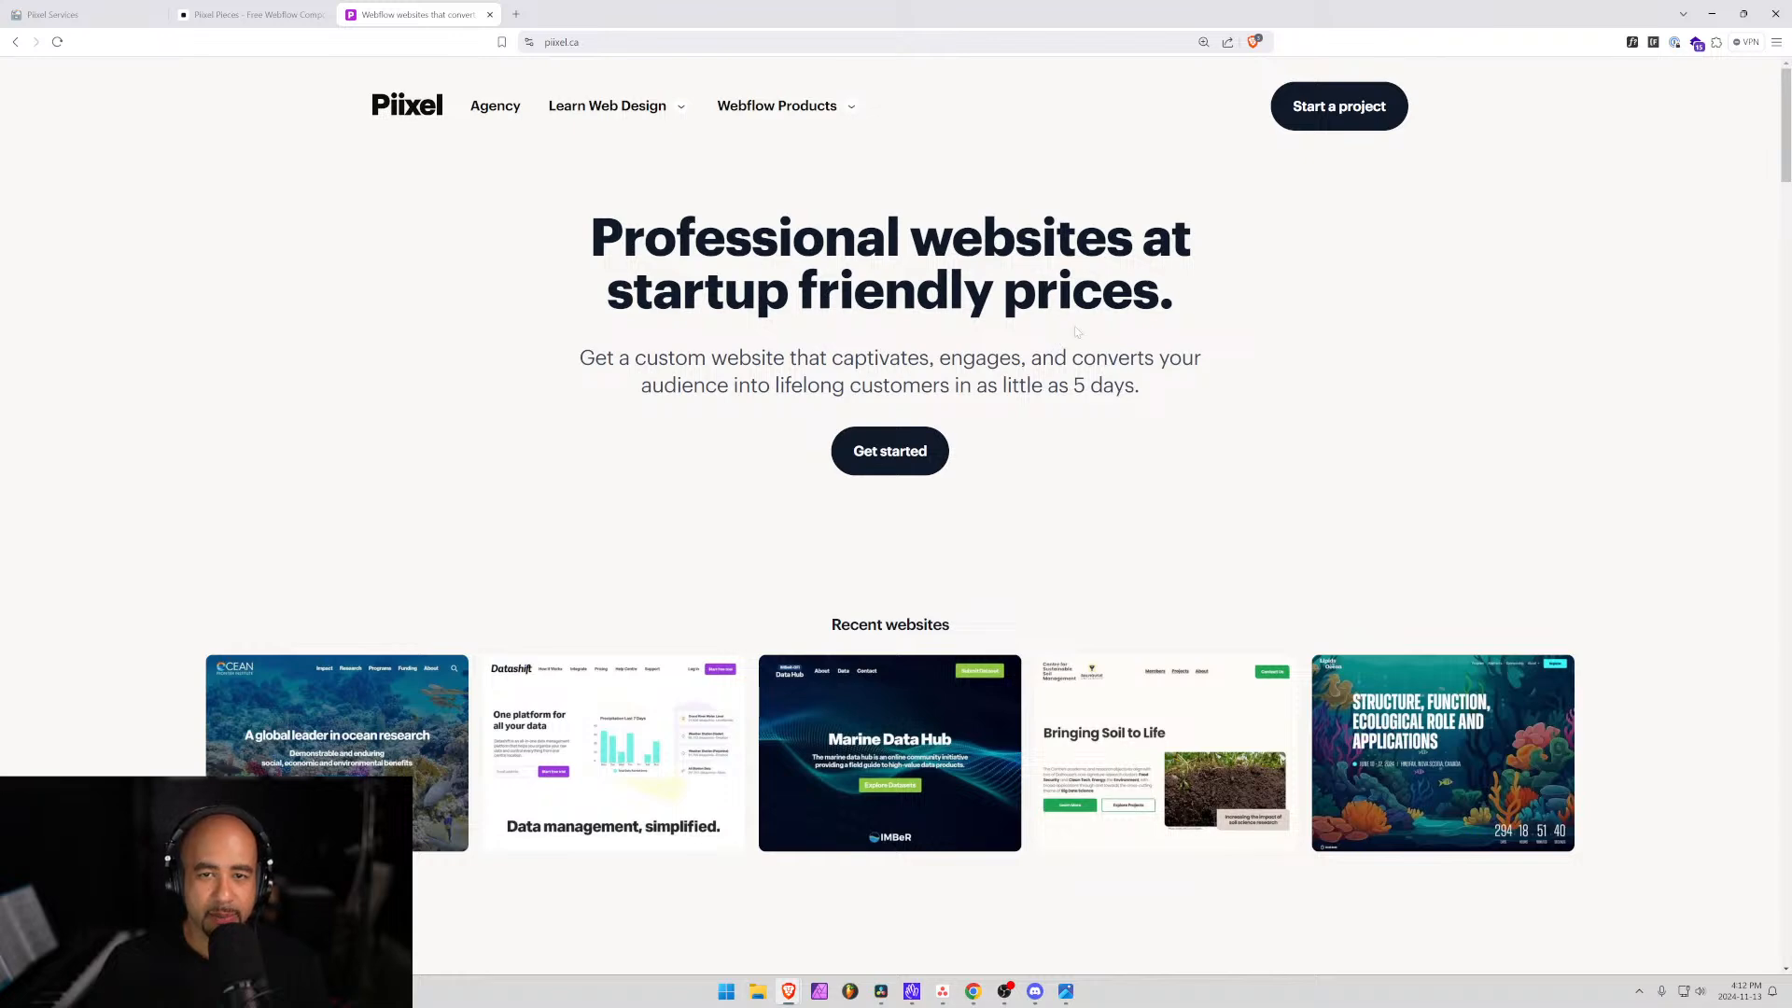
scroll(896, 504, down, 2)
scroll(896, 504, up, 2)
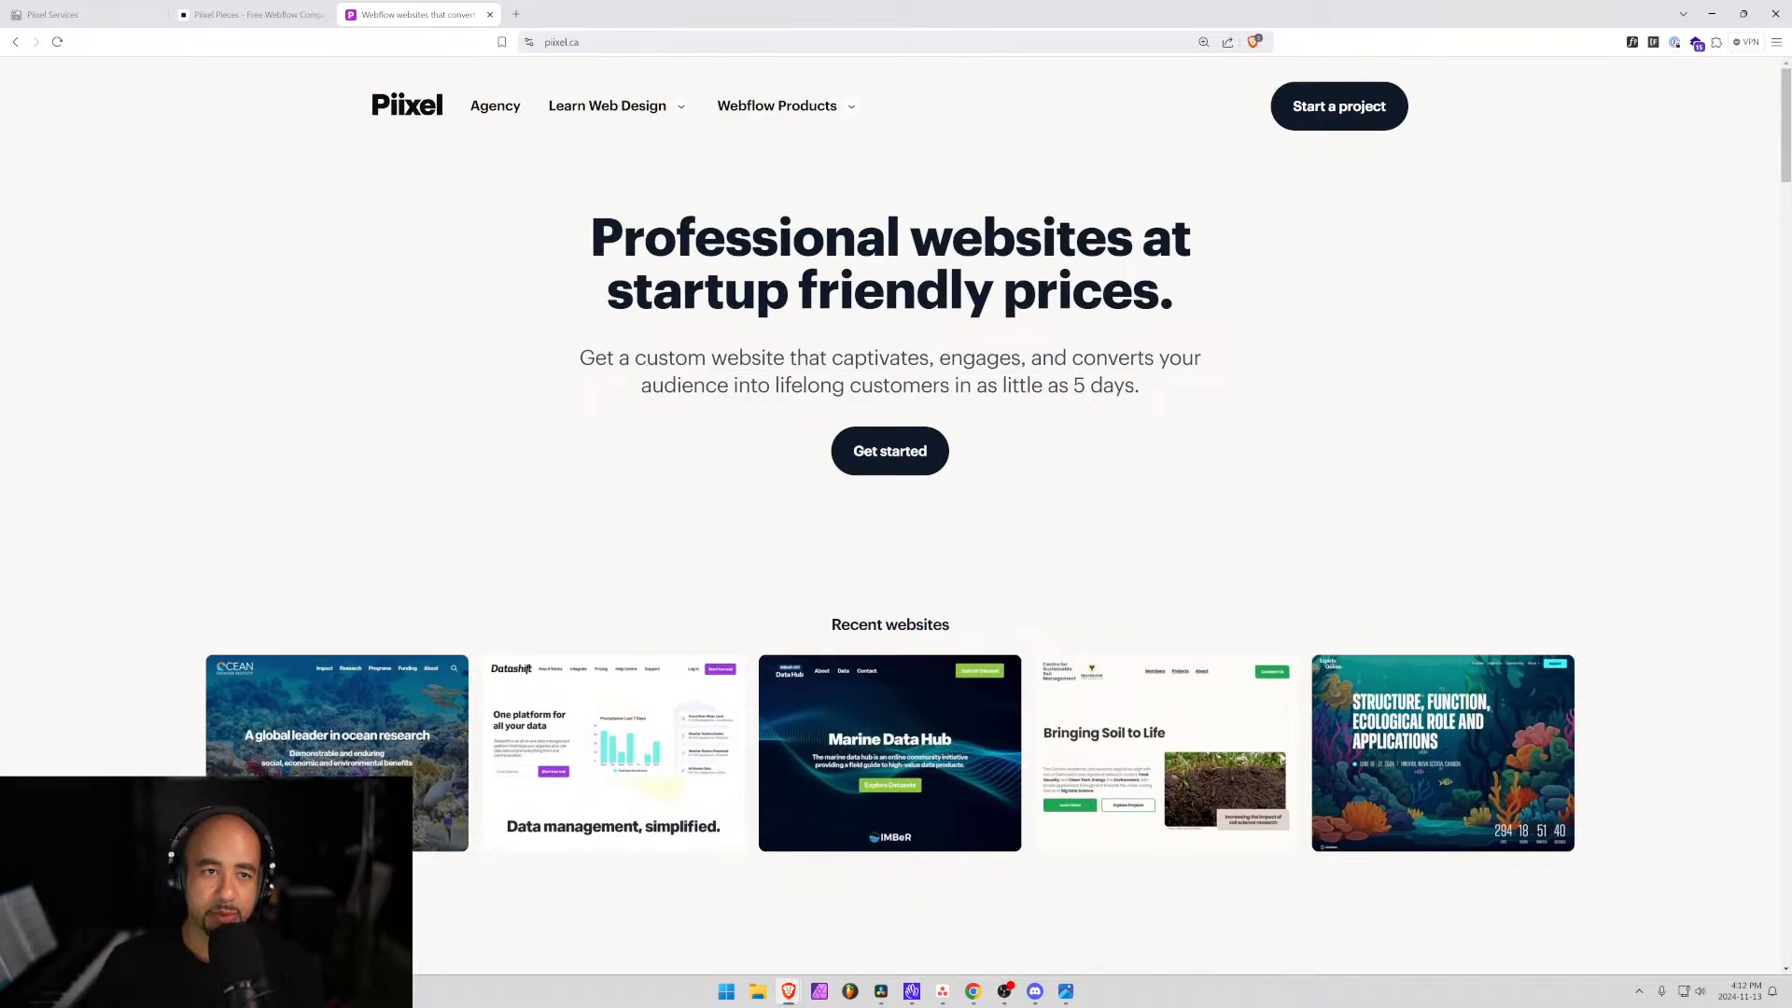
scroll(870, 452, down, 6)
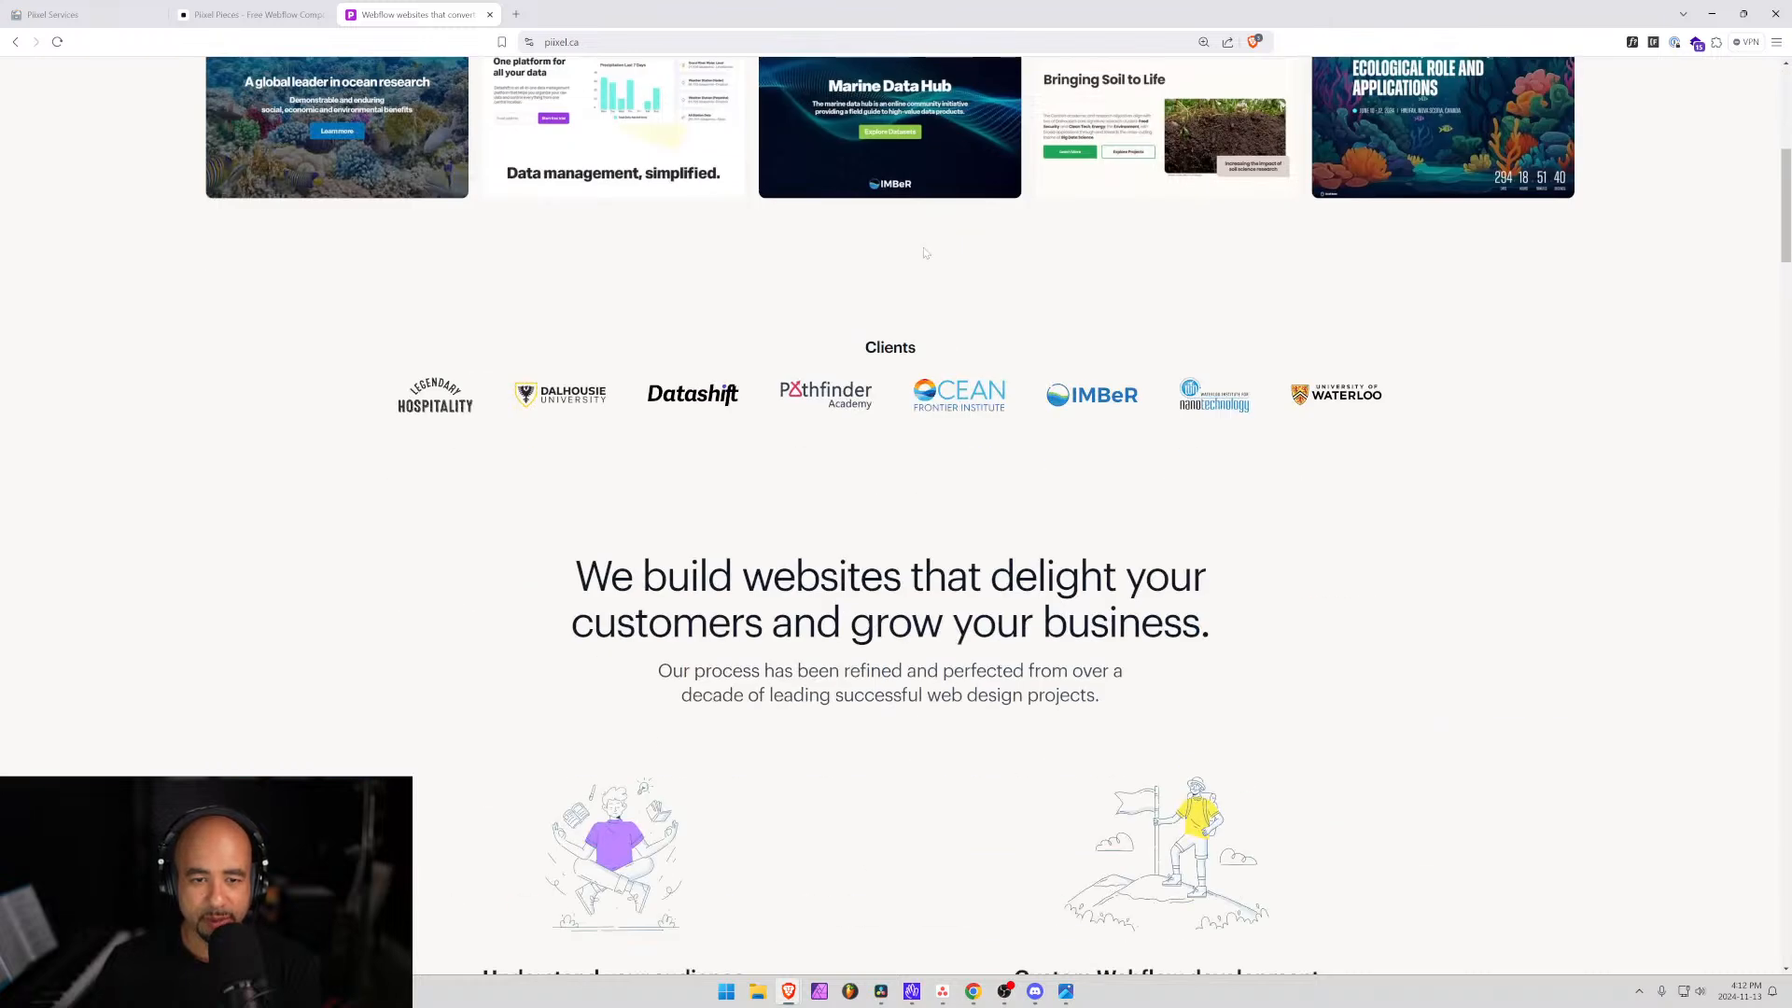
scroll(870, 452, up, 6)
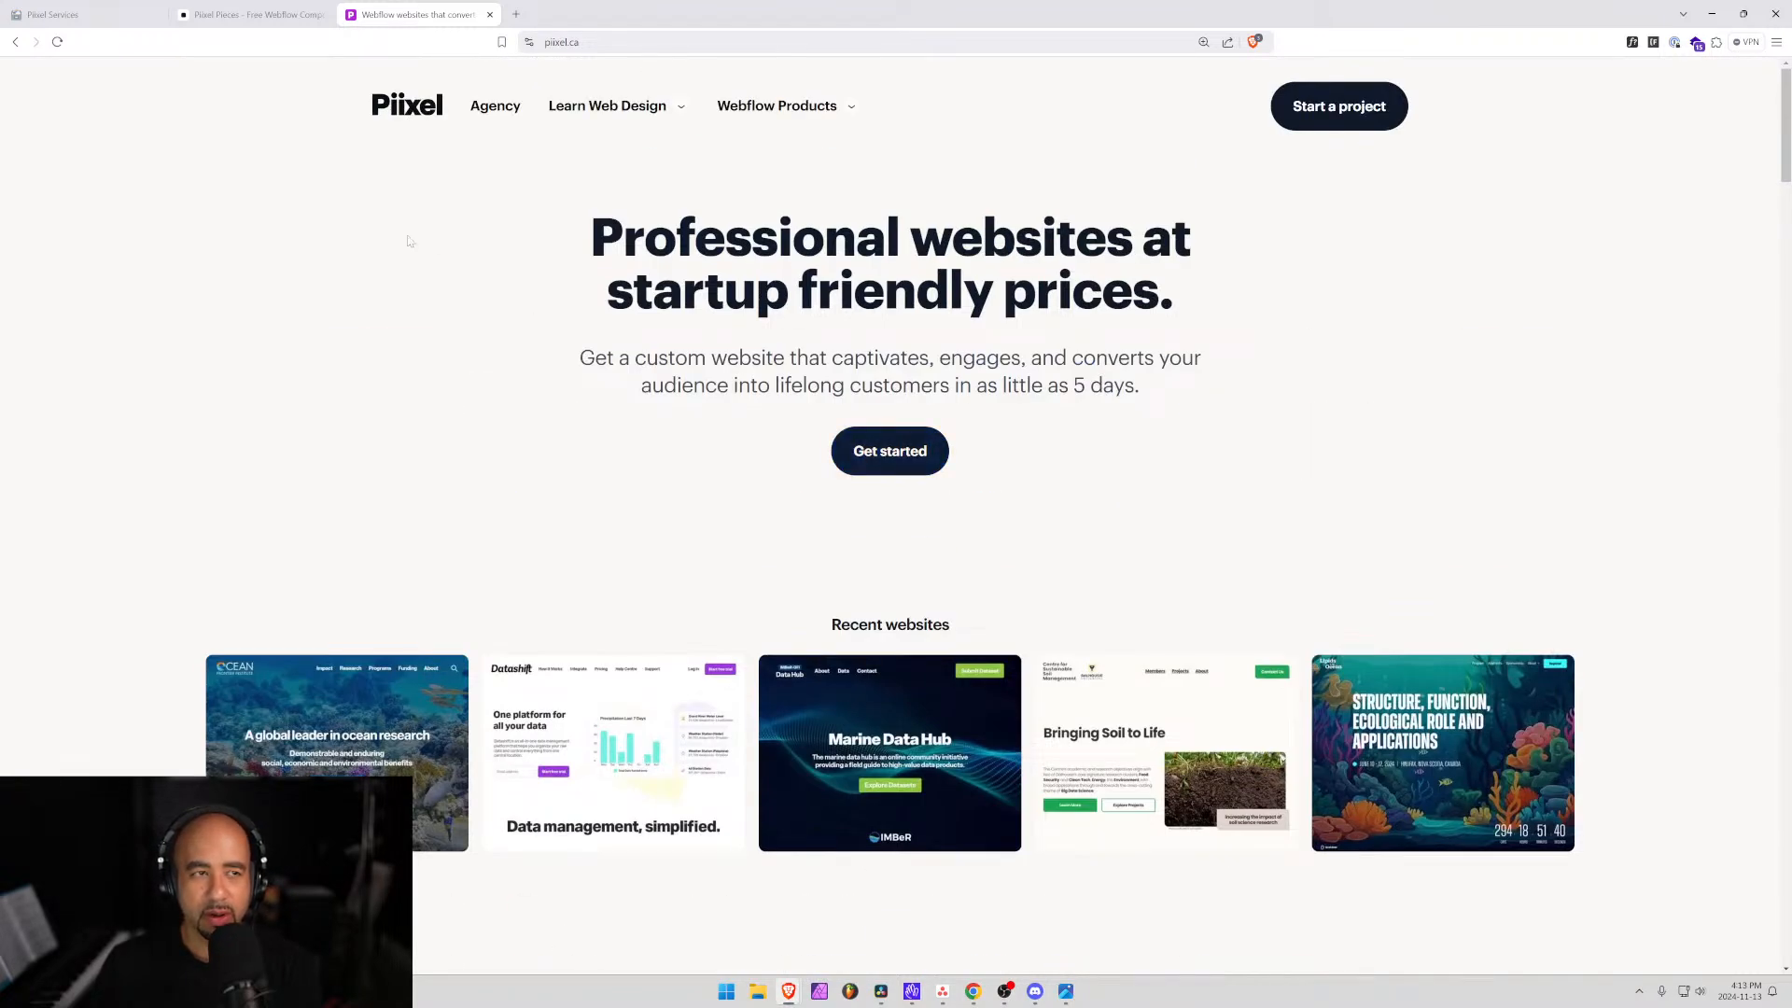
click(250, 14)
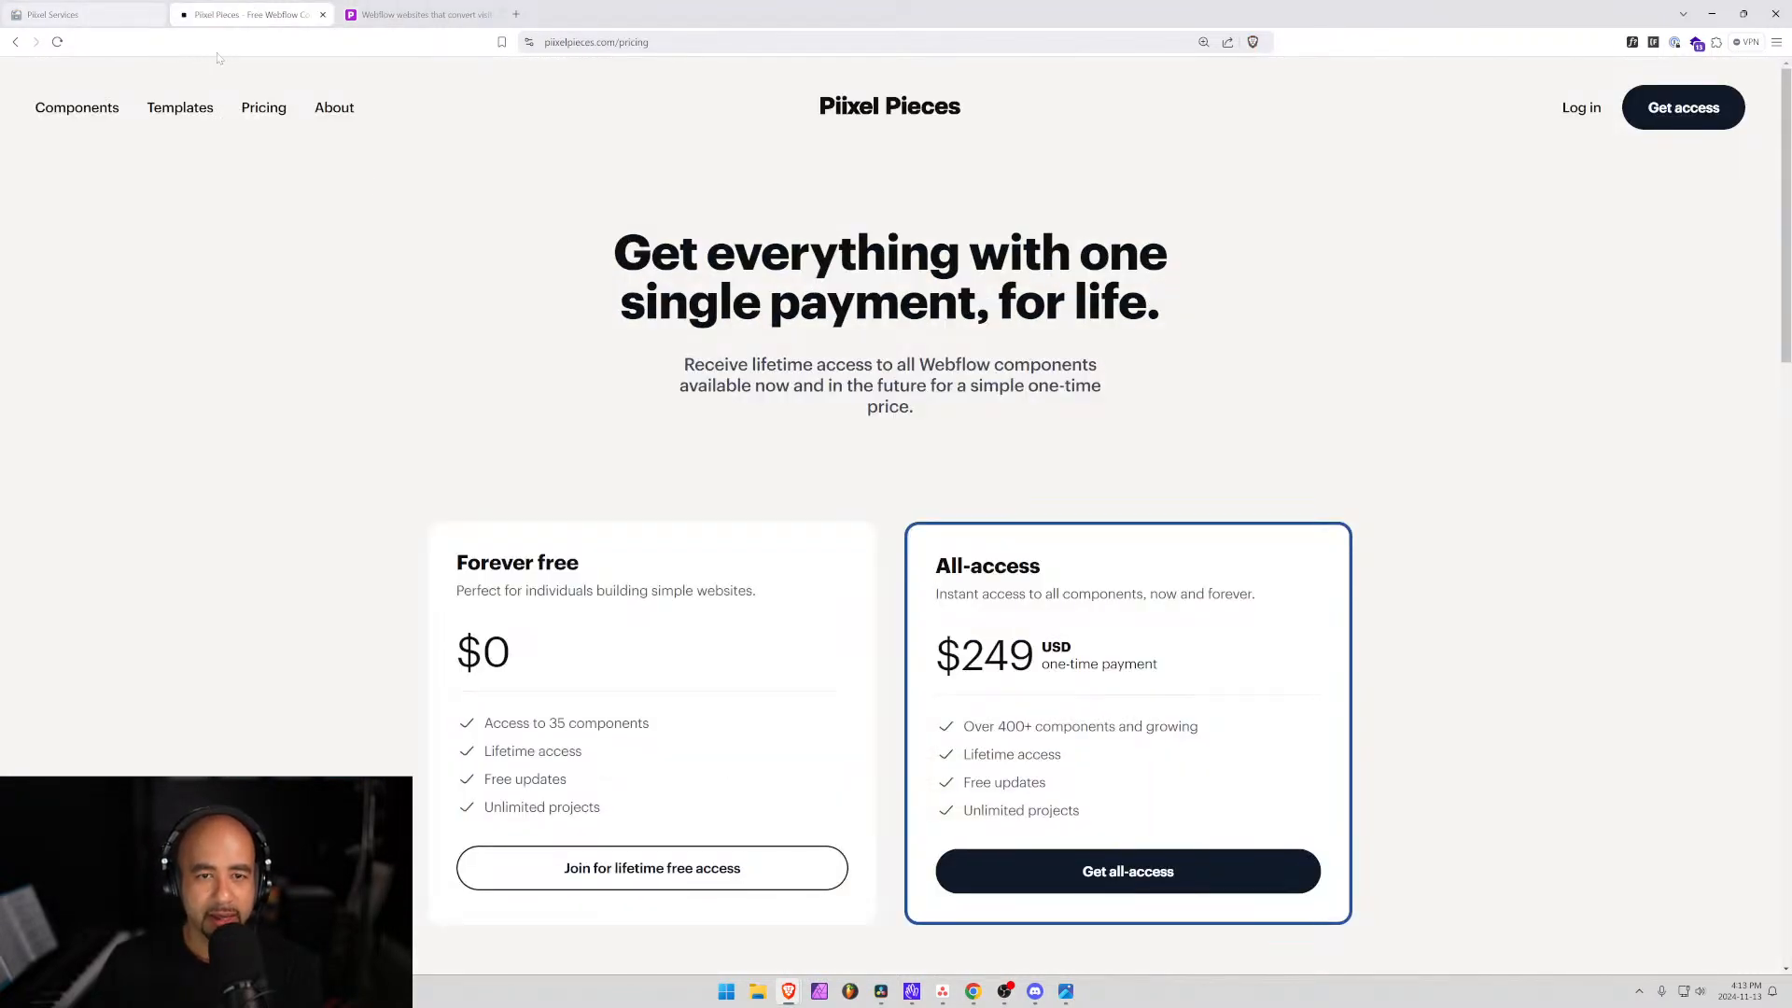
click(84, 14)
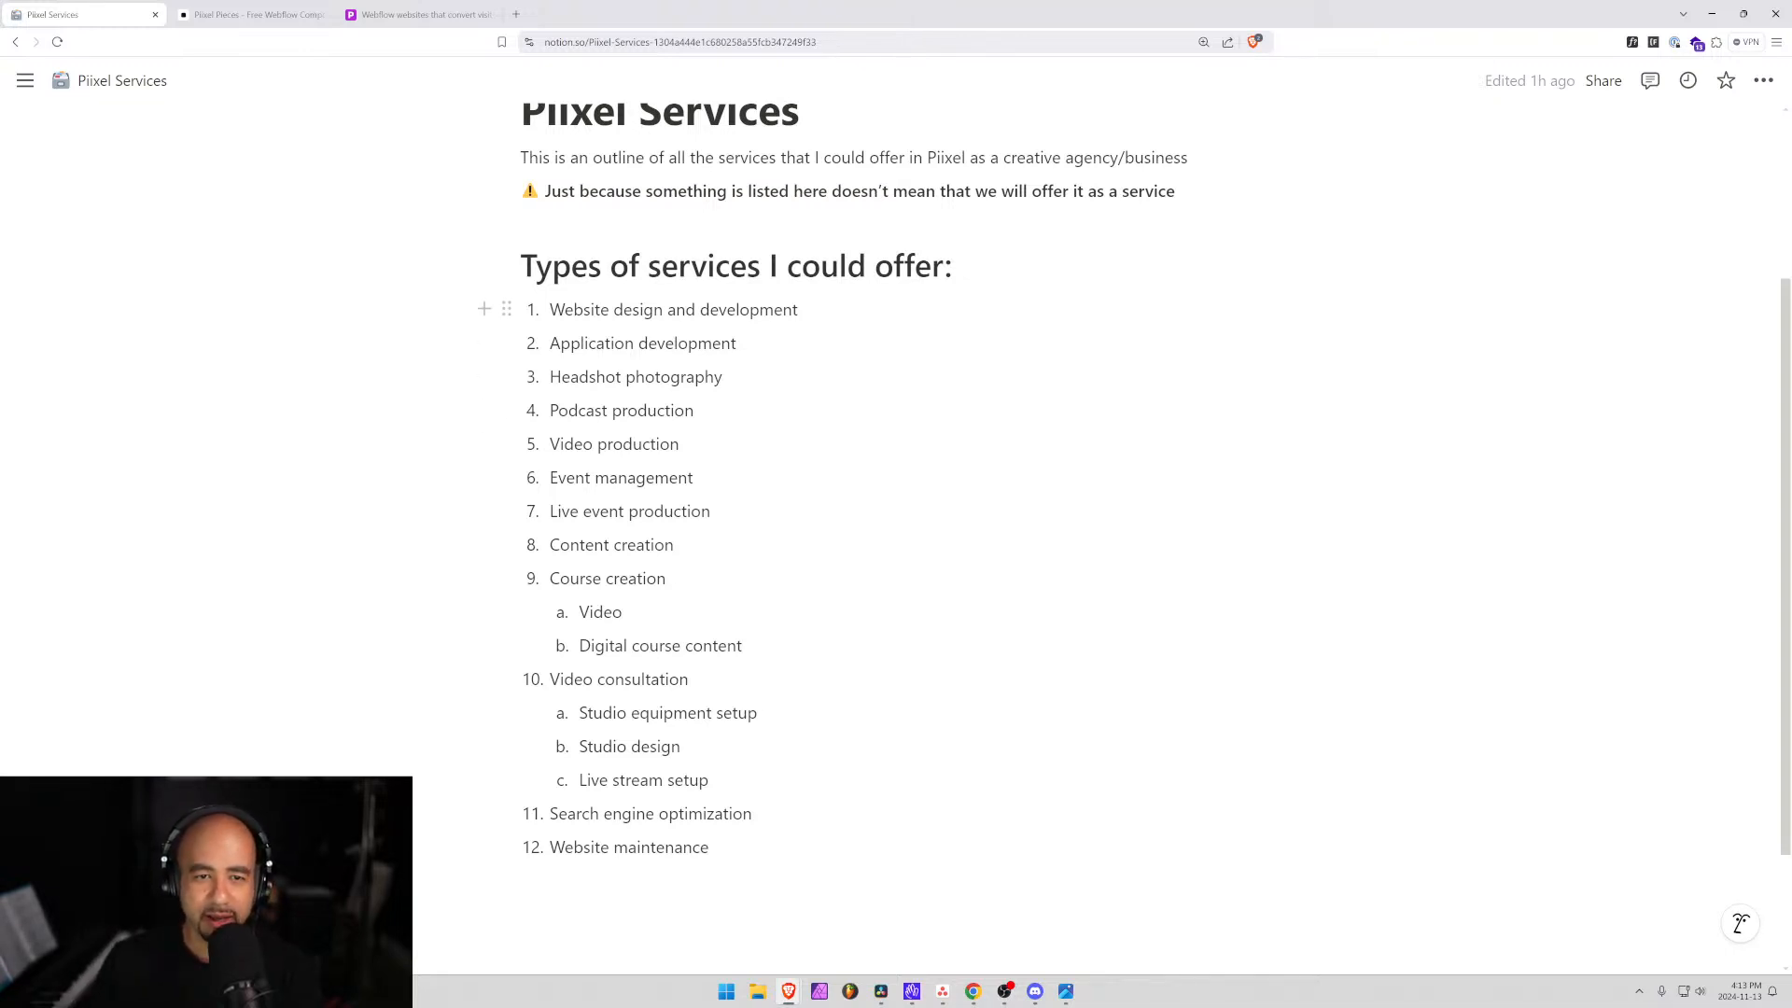
Open Competition Analysis and follow the jgaudetdesigns.ca link near the bottom of the competitors table.
drag(799, 309, 549, 309)
click(797, 309)
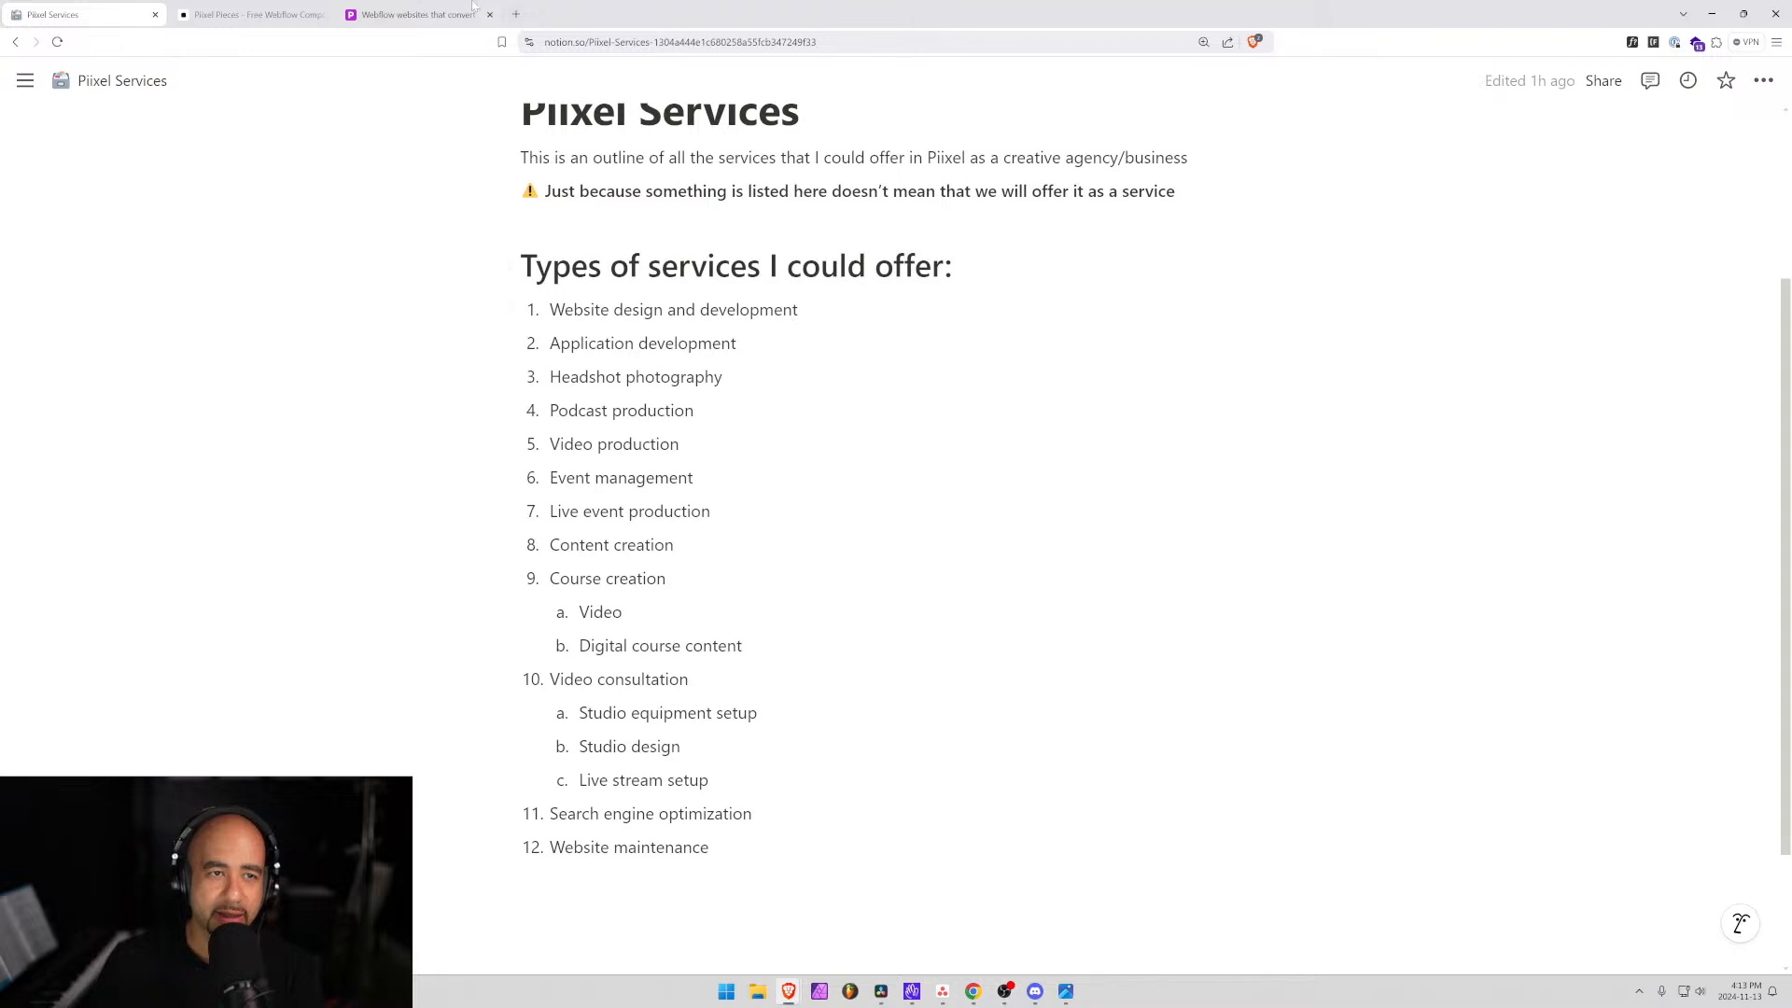
mouse_move(28, 89)
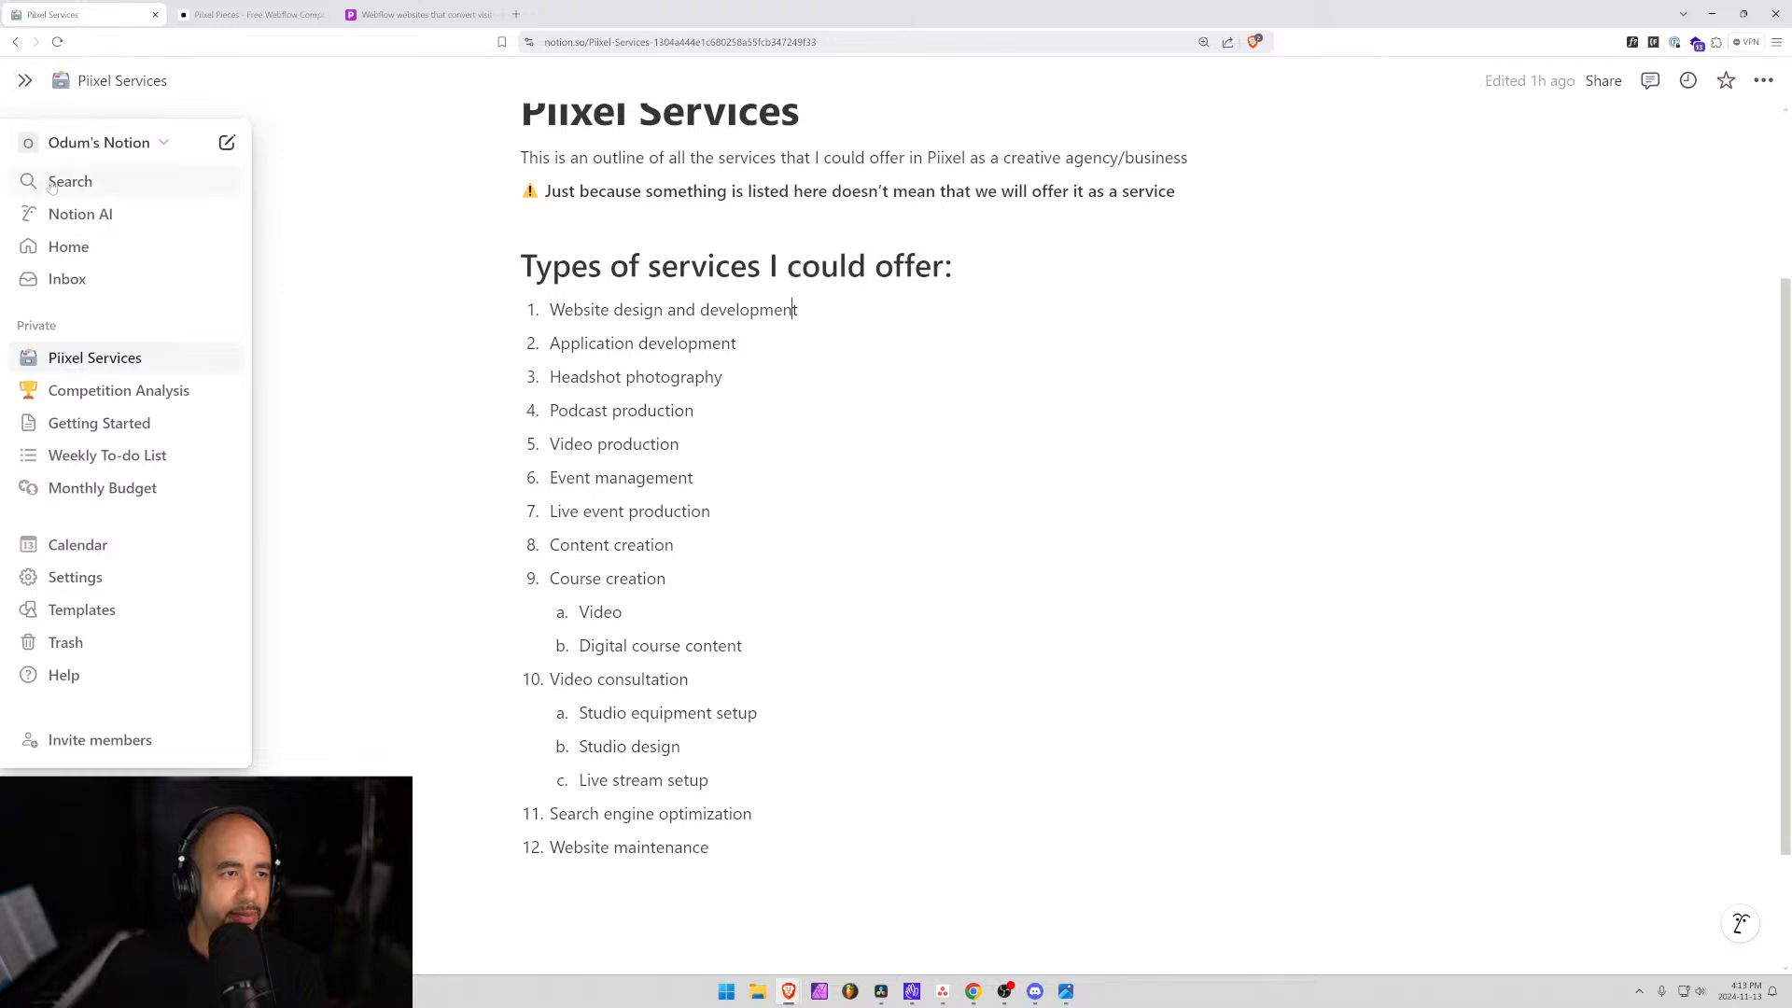
click(173, 390)
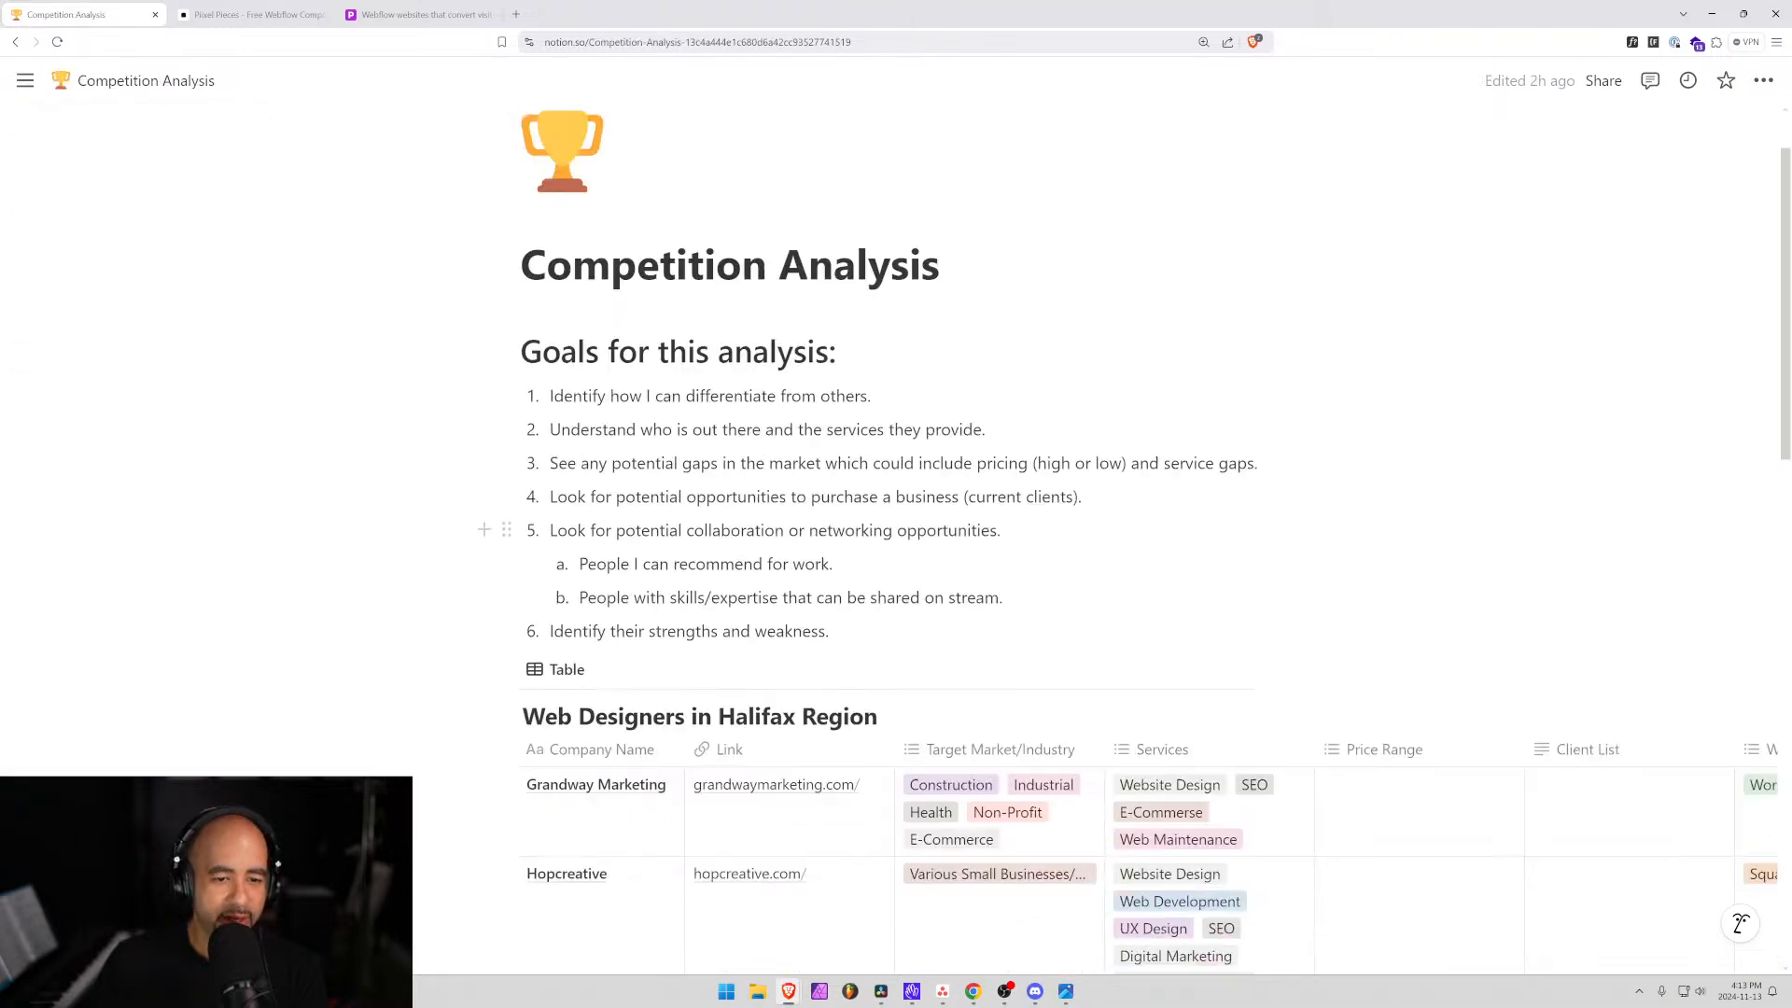
scroll(666, 474, down, 15)
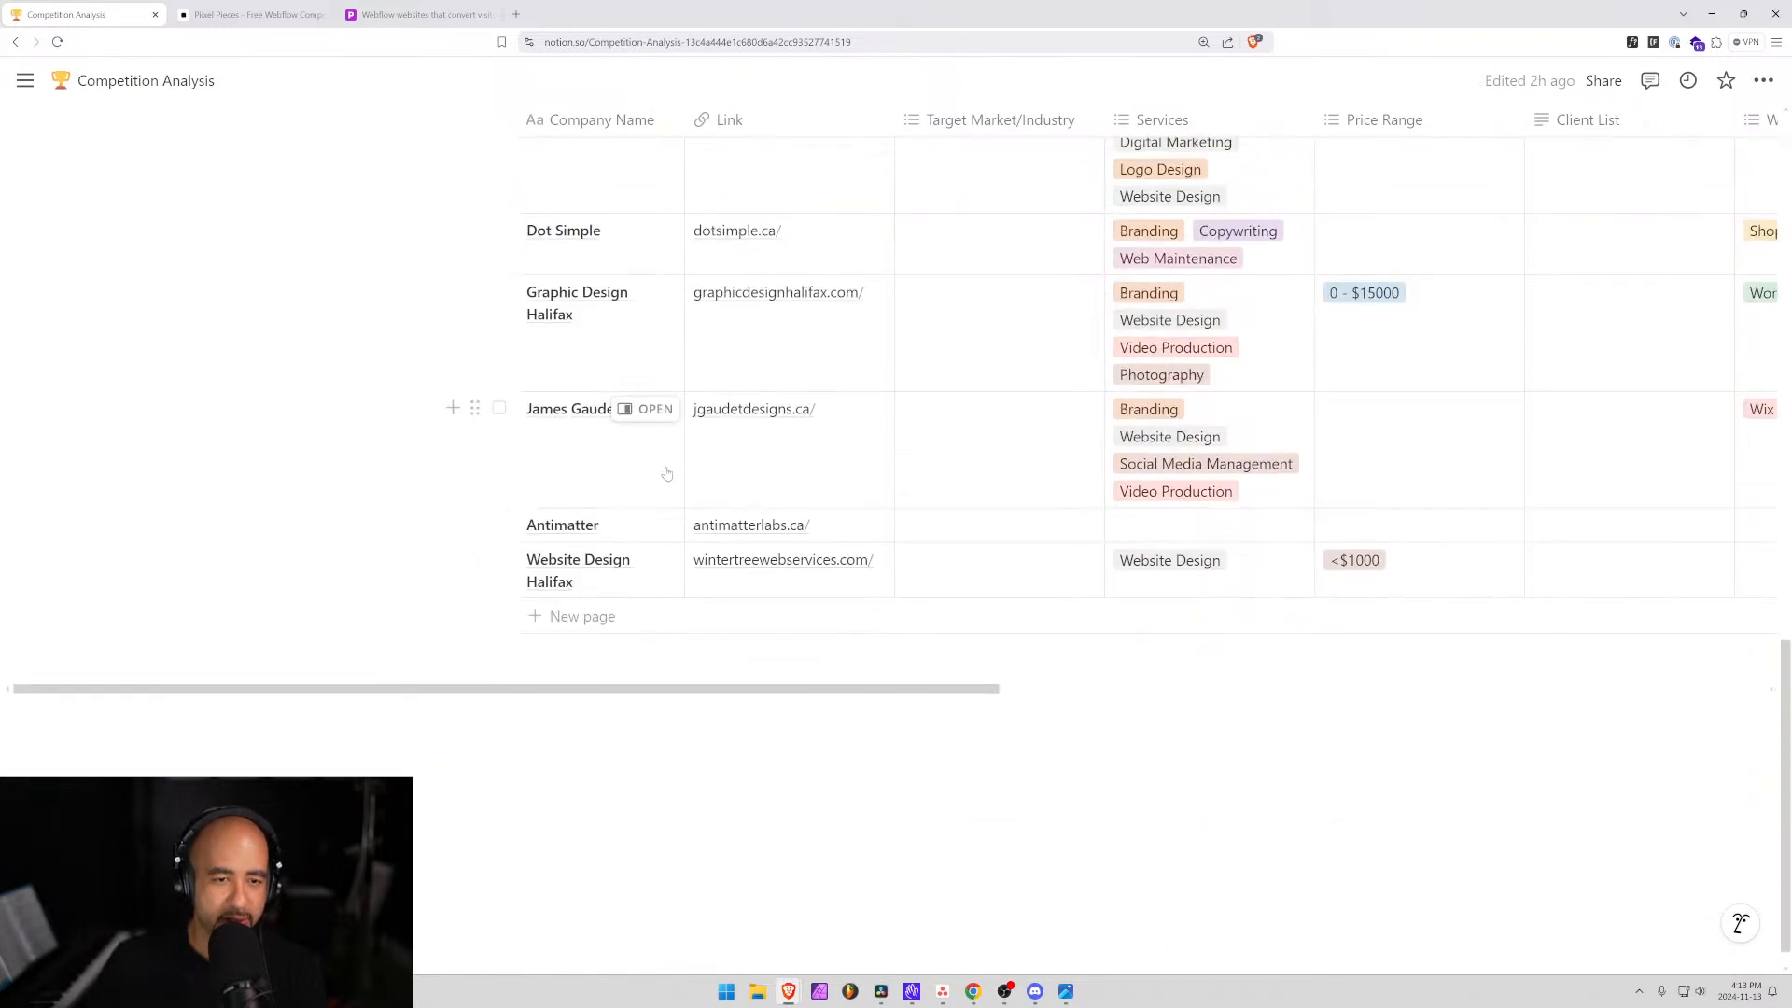
click(733, 410)
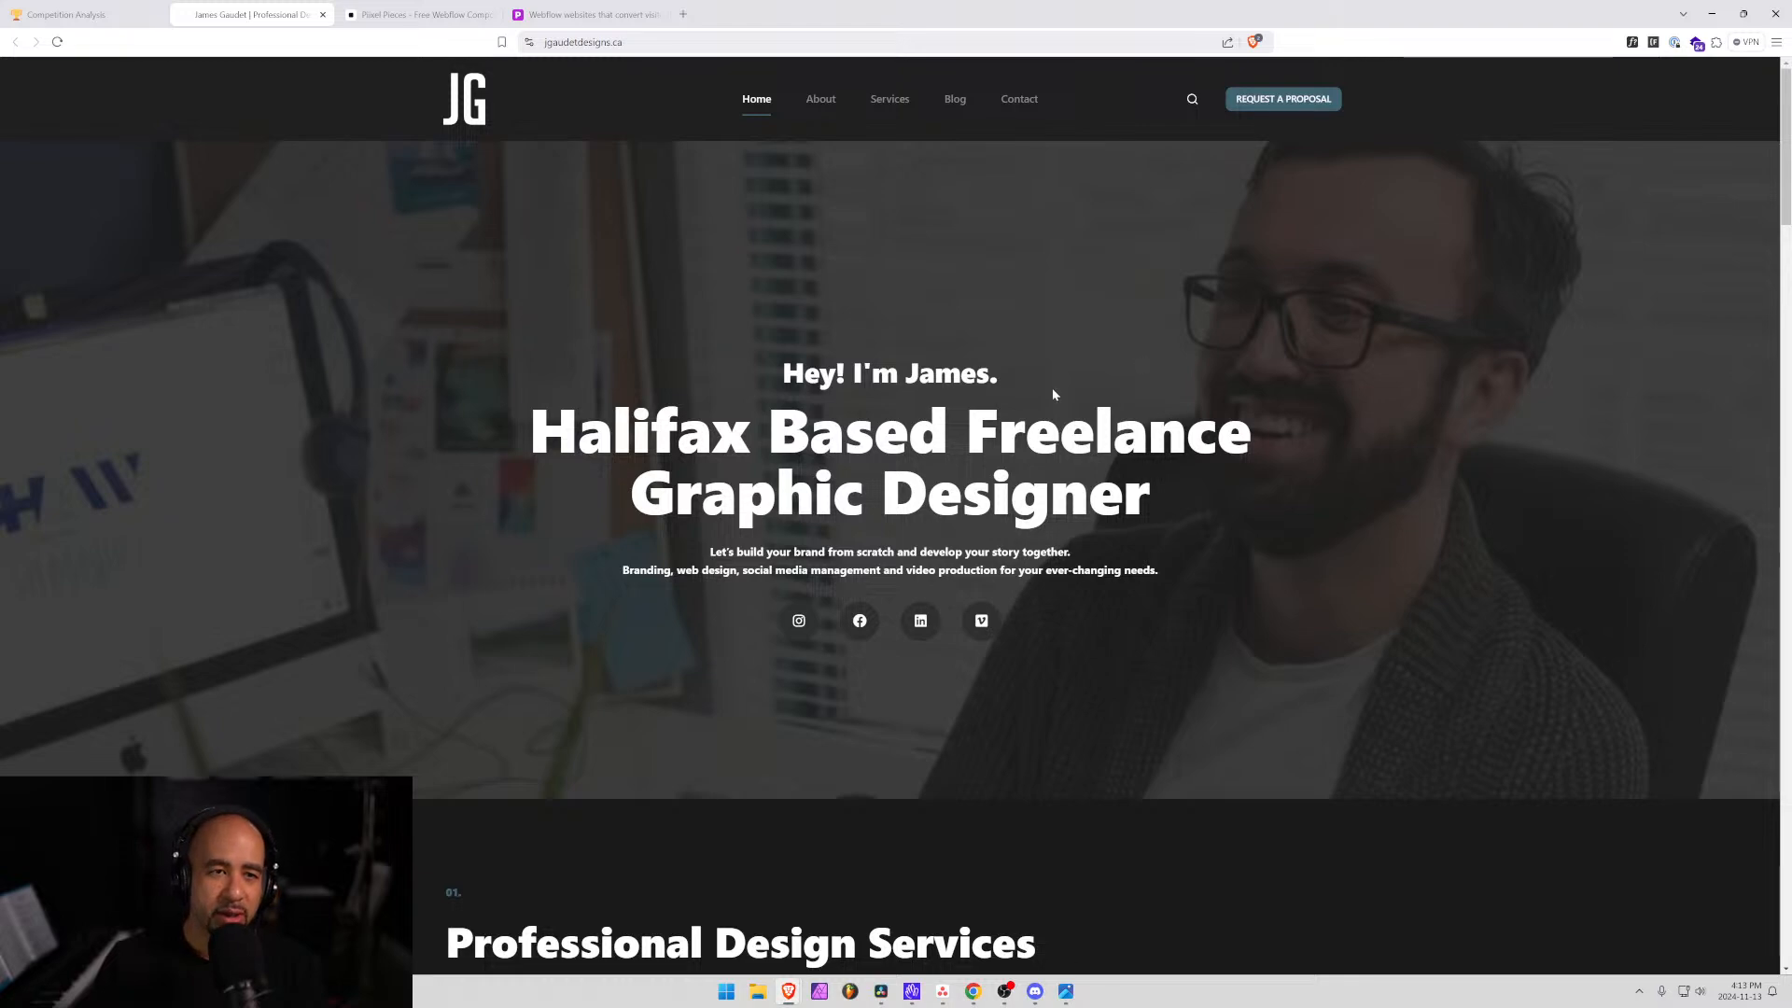
Review the freelance designer's Services cards, then go back to the Competition Analysis table.
scroll(1053, 394, down, 1)
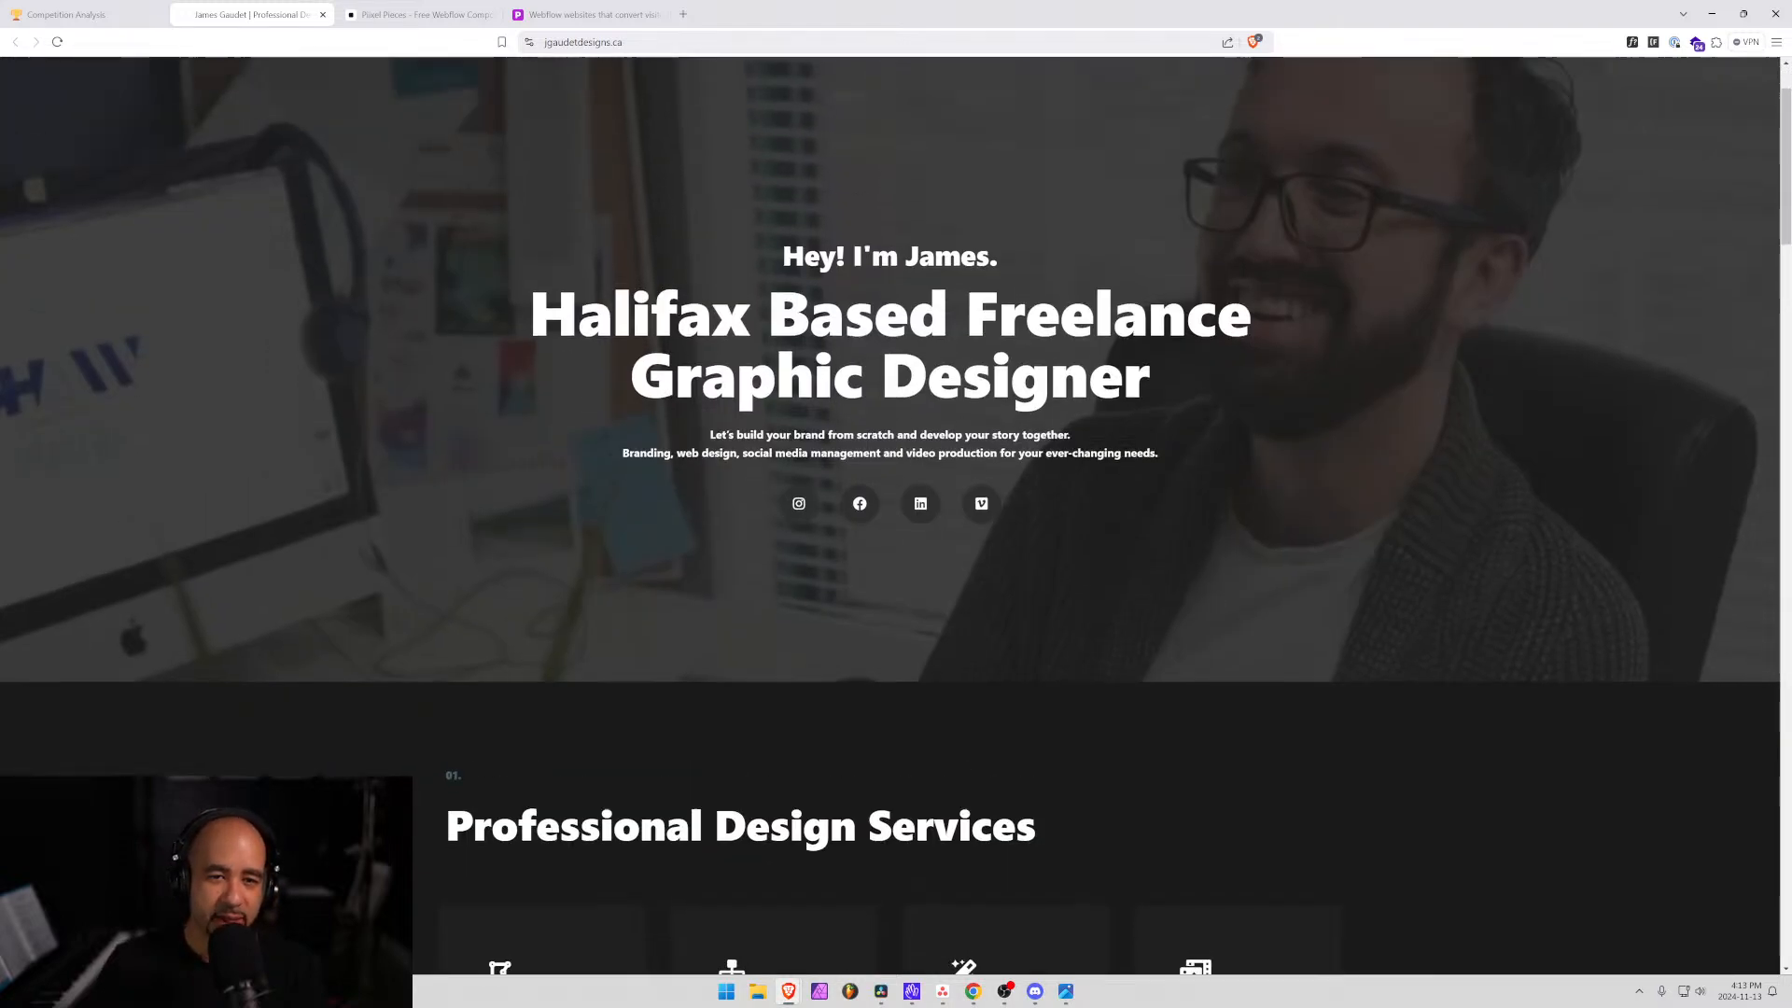
scroll(894, 109, up, 1)
scroll(894, 109, down, 1)
scroll(894, 109, up, 1)
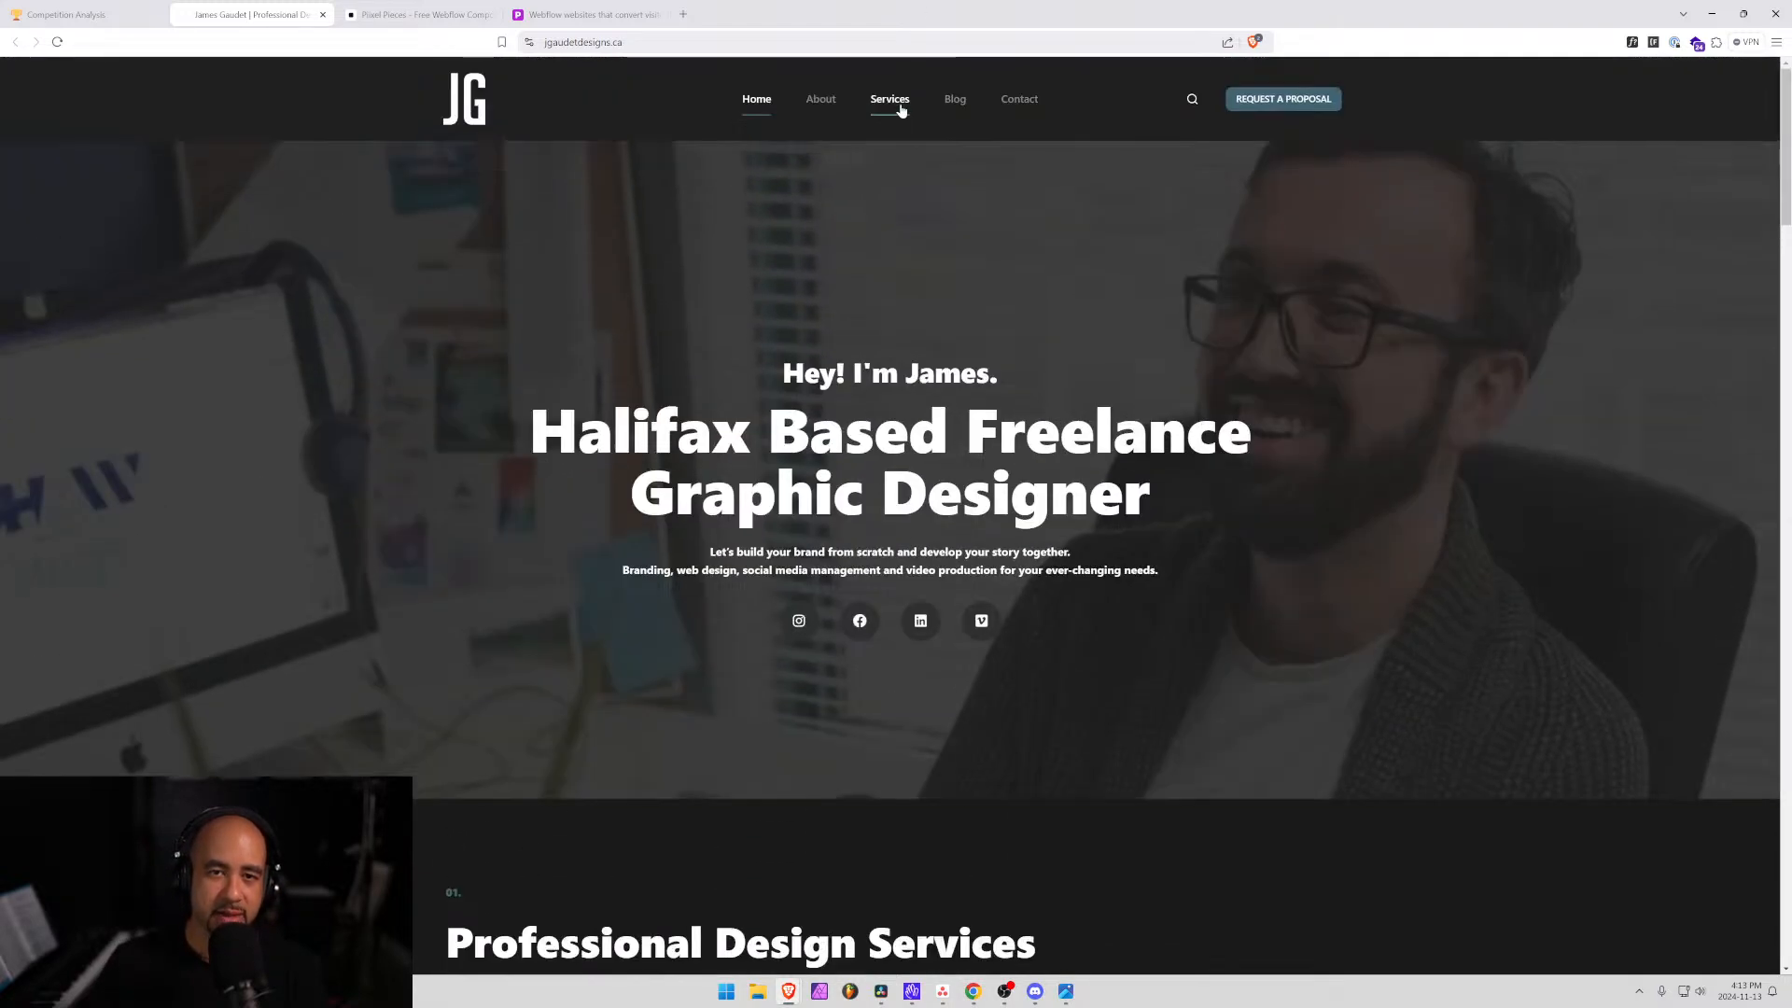
click(891, 100)
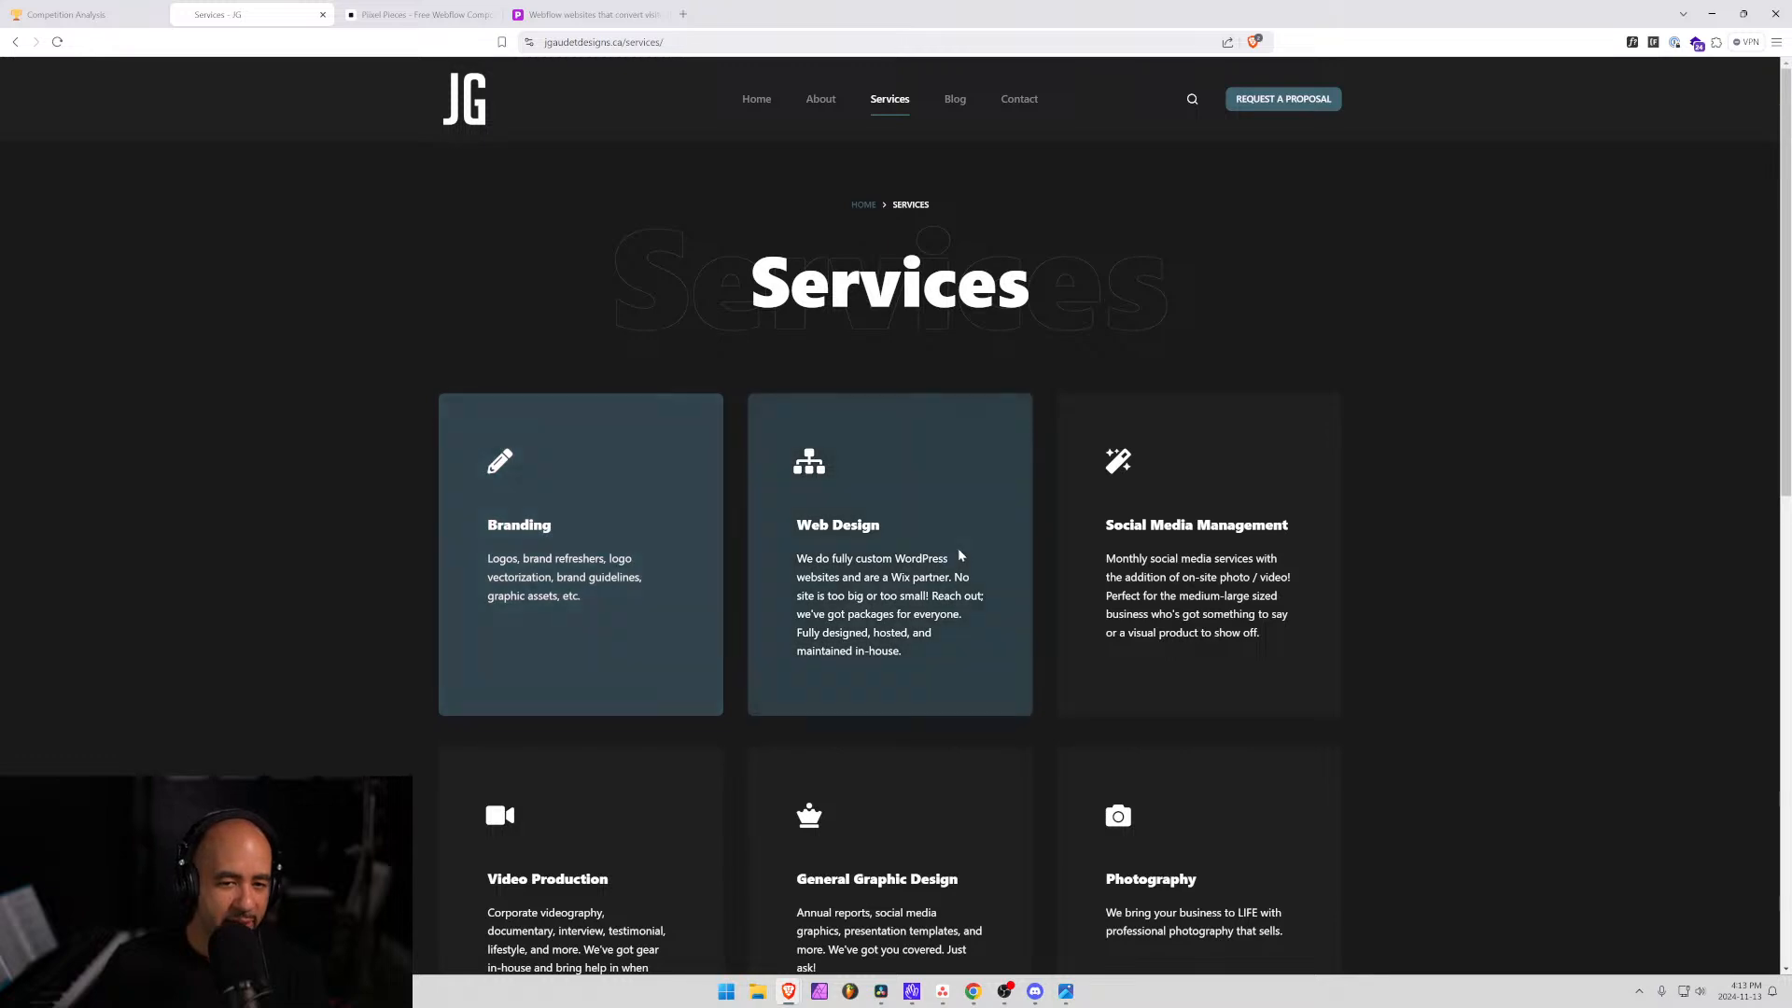
scroll(1194, 560, down, 4)
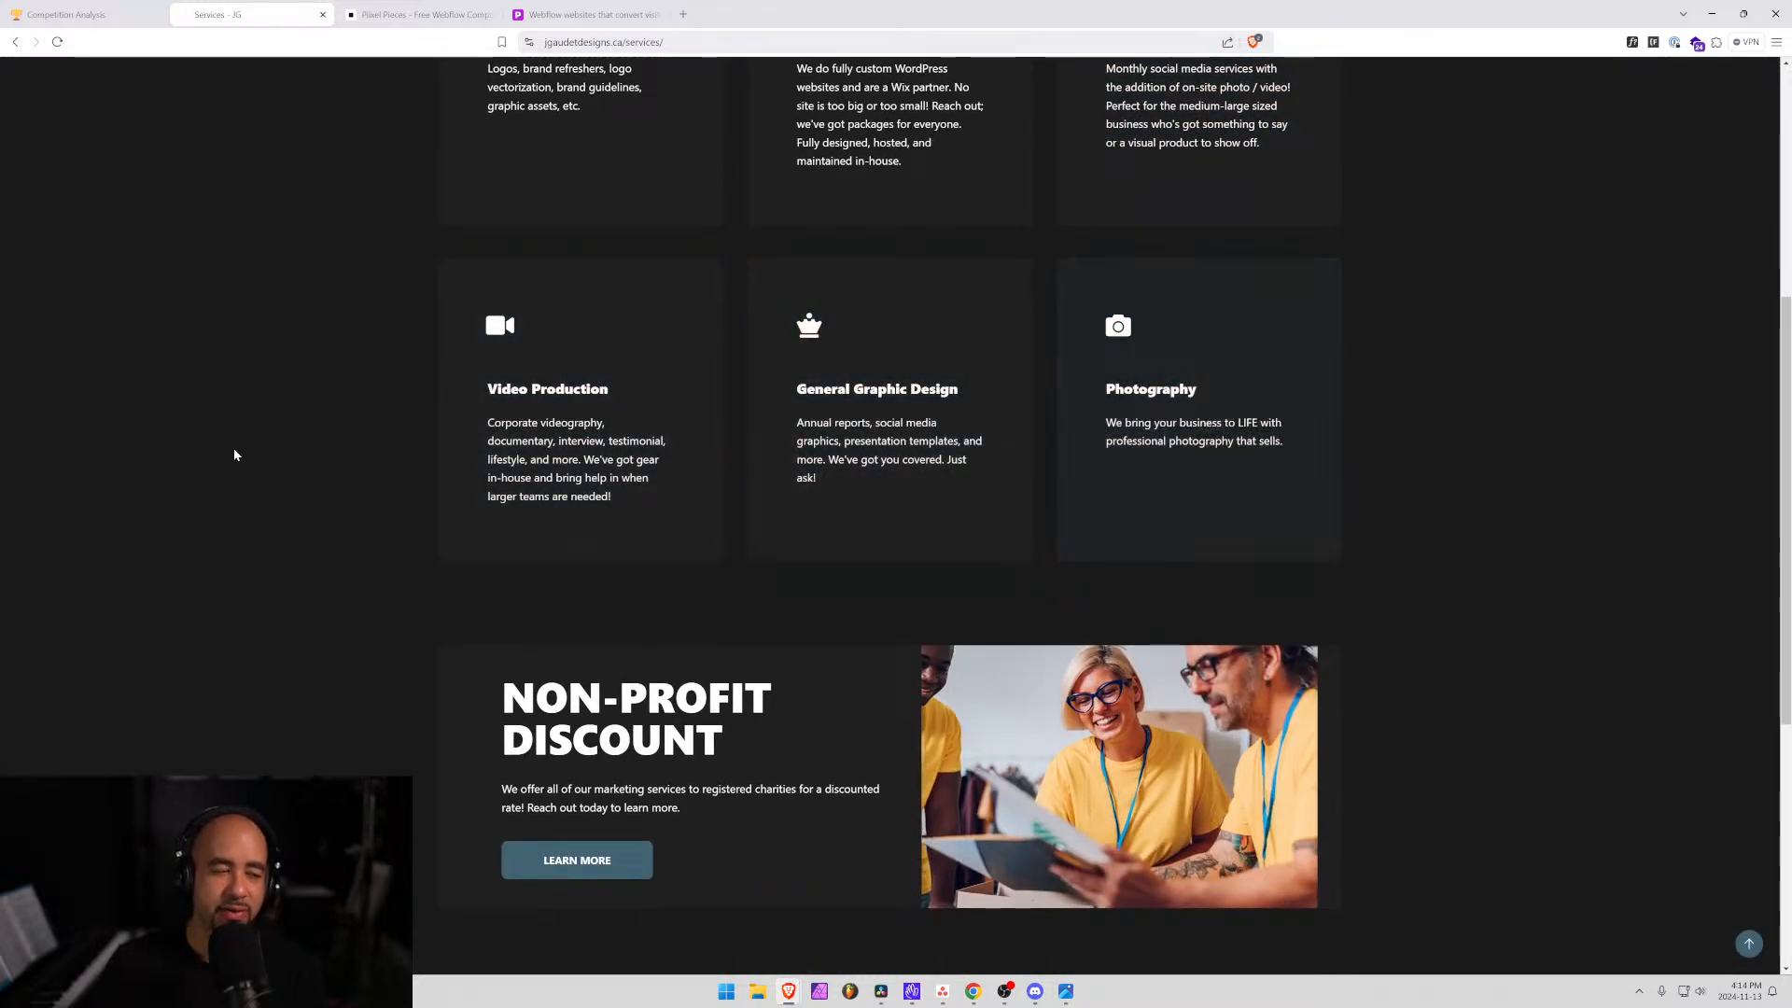
scroll(316, 426, up, 4)
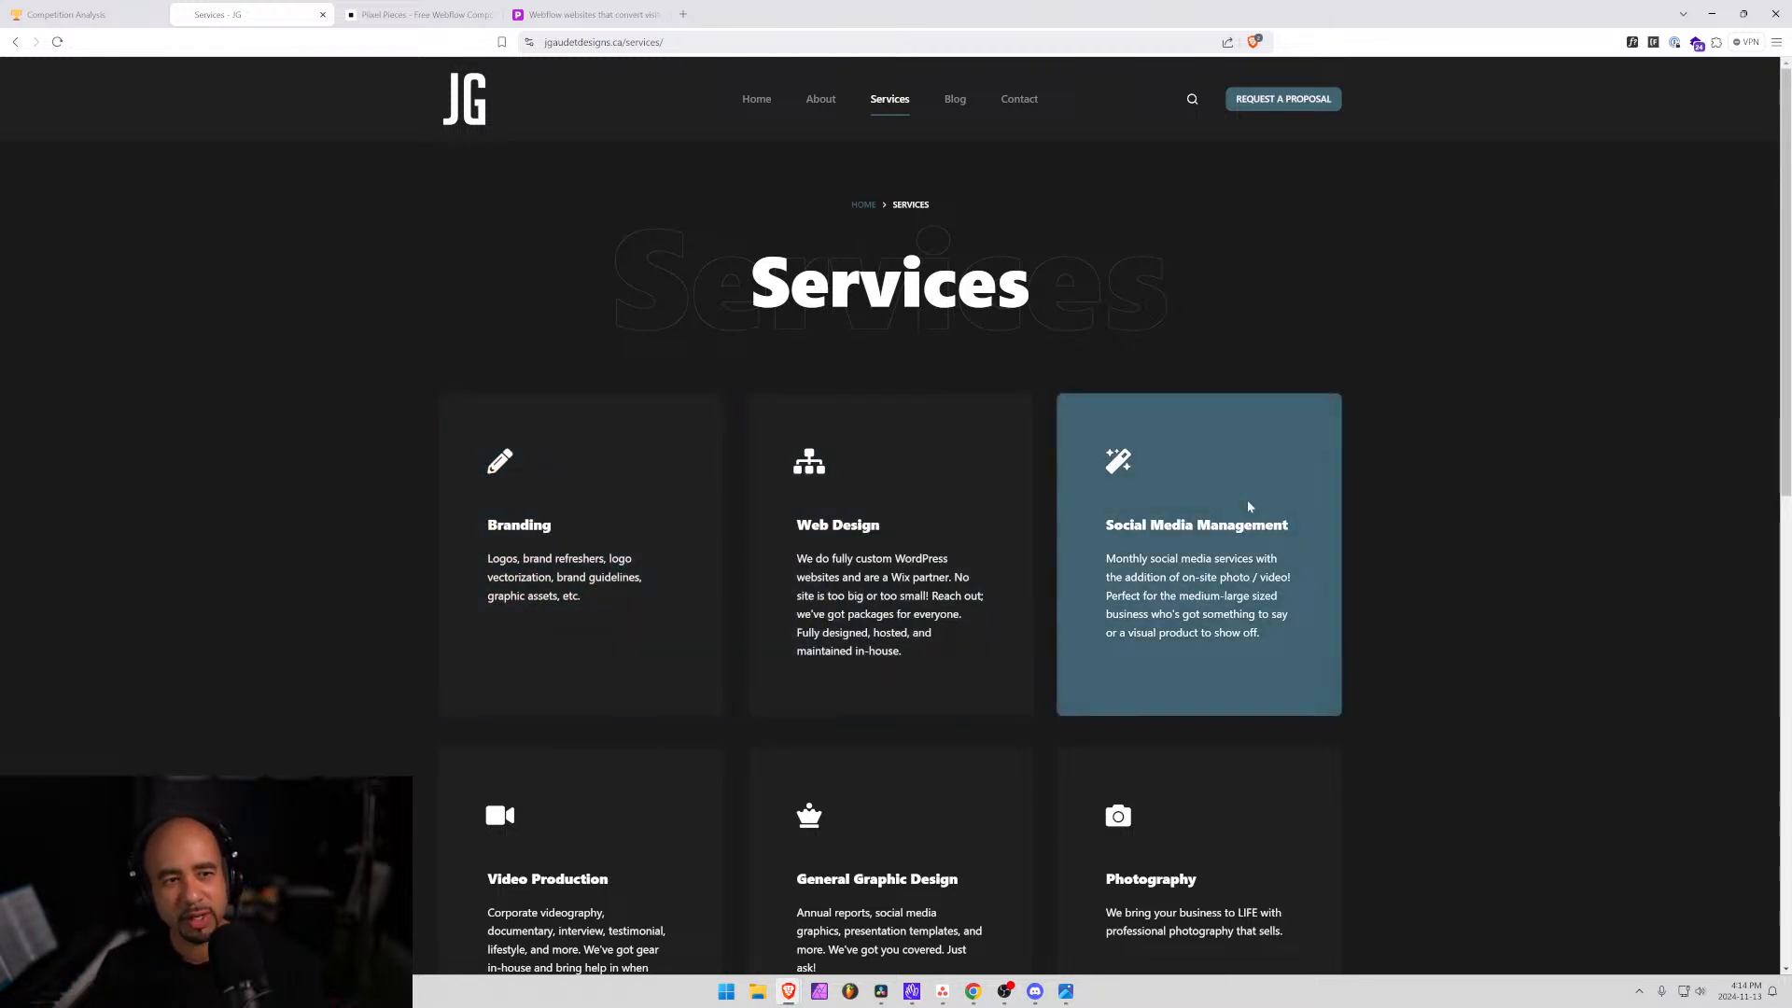
scroll(1248, 505, down, 2)
scroll(1248, 506, down, 2)
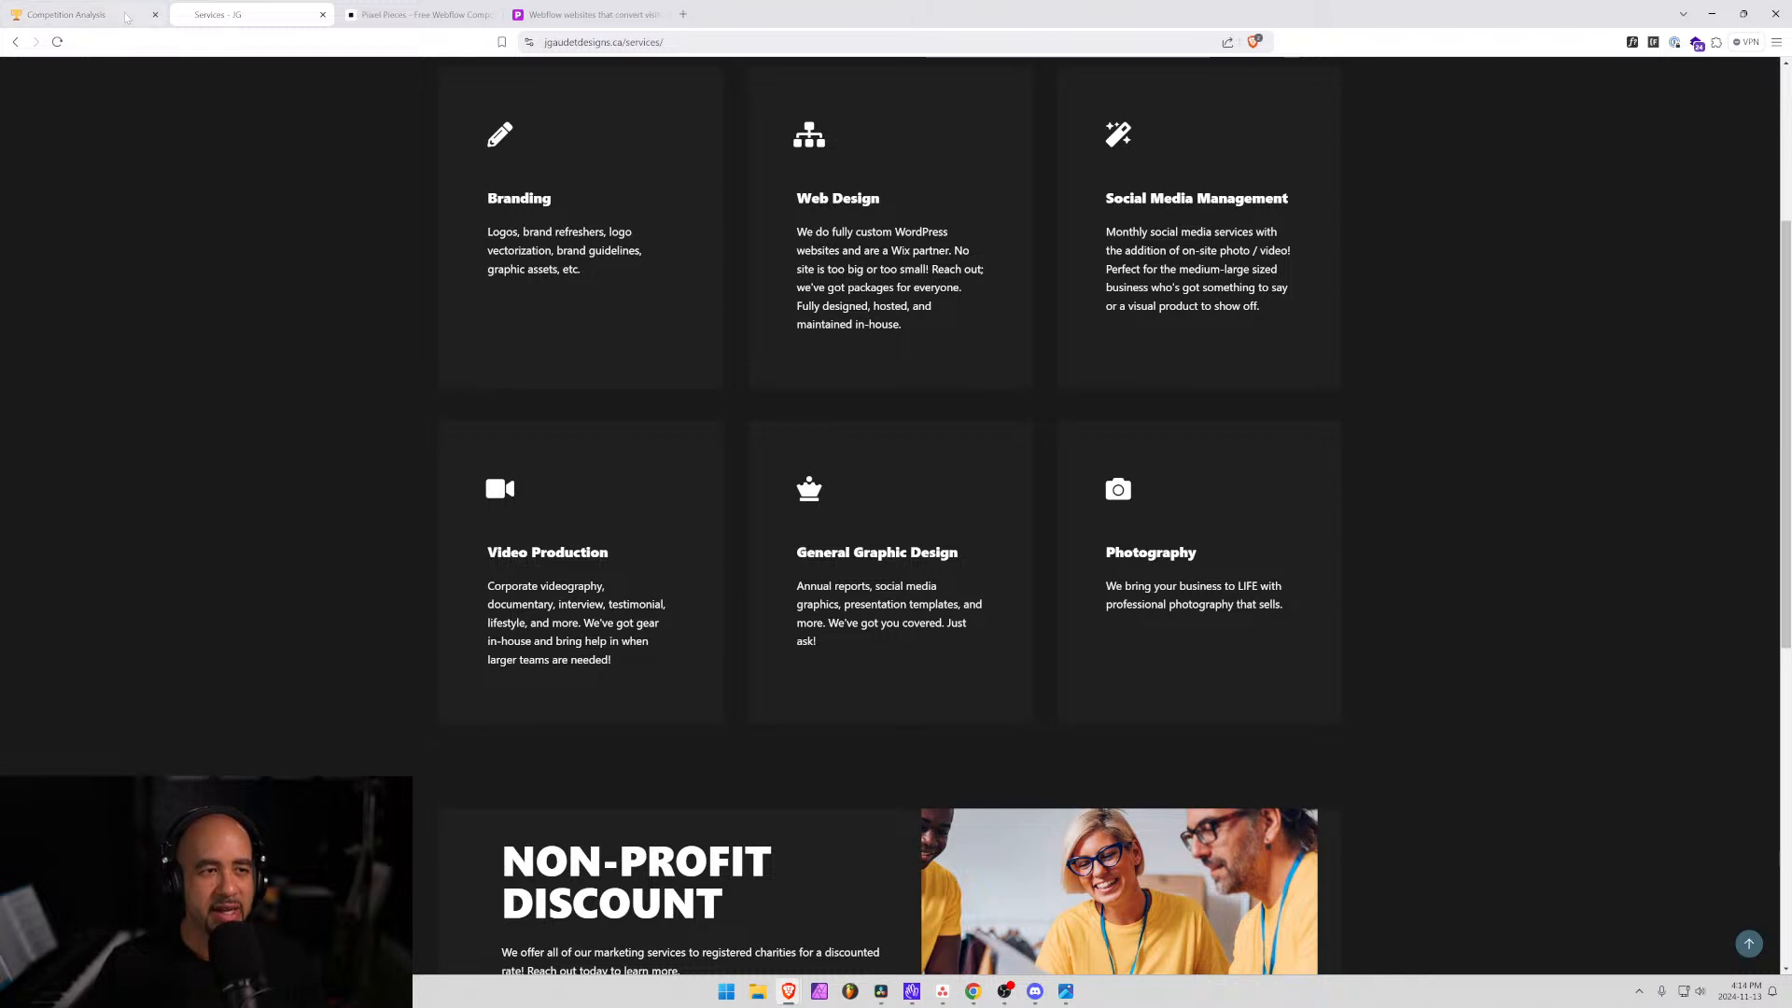
click(65, 14)
Reopen Piixel Services and place the cursor at the end of Website design and development.
scroll(692, 350, up, 7)
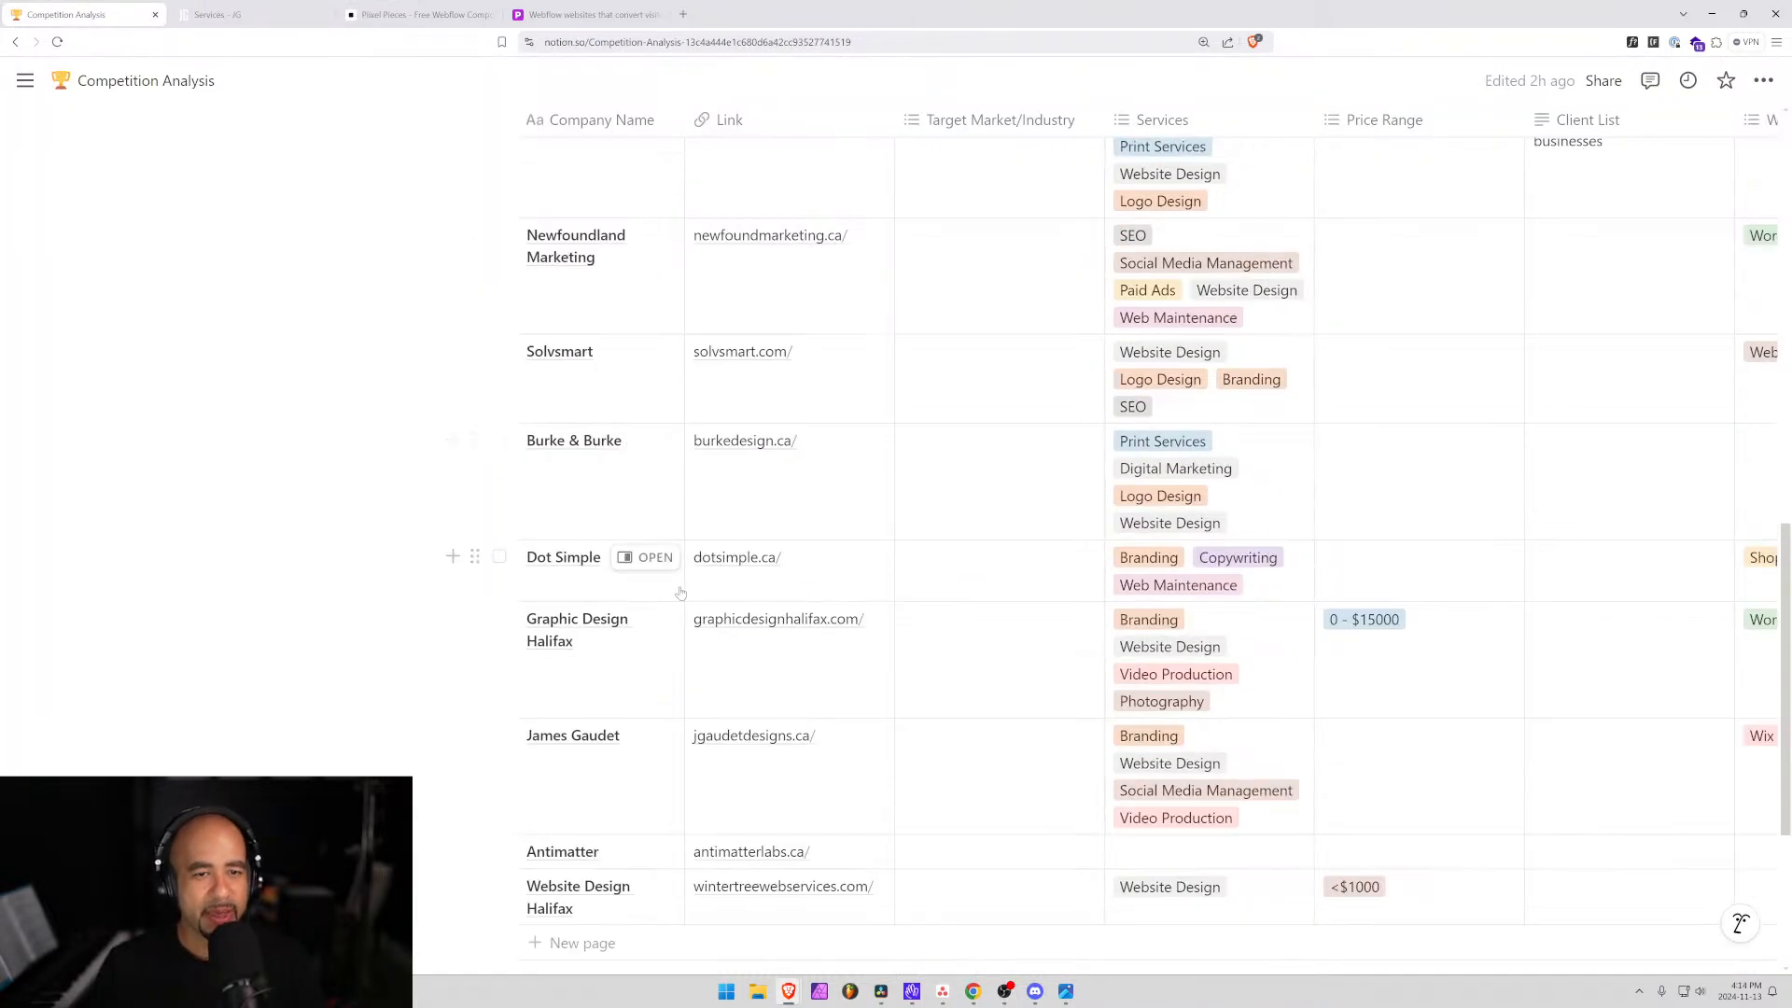
scroll(672, 607, down, 3)
scroll(672, 607, up, 8)
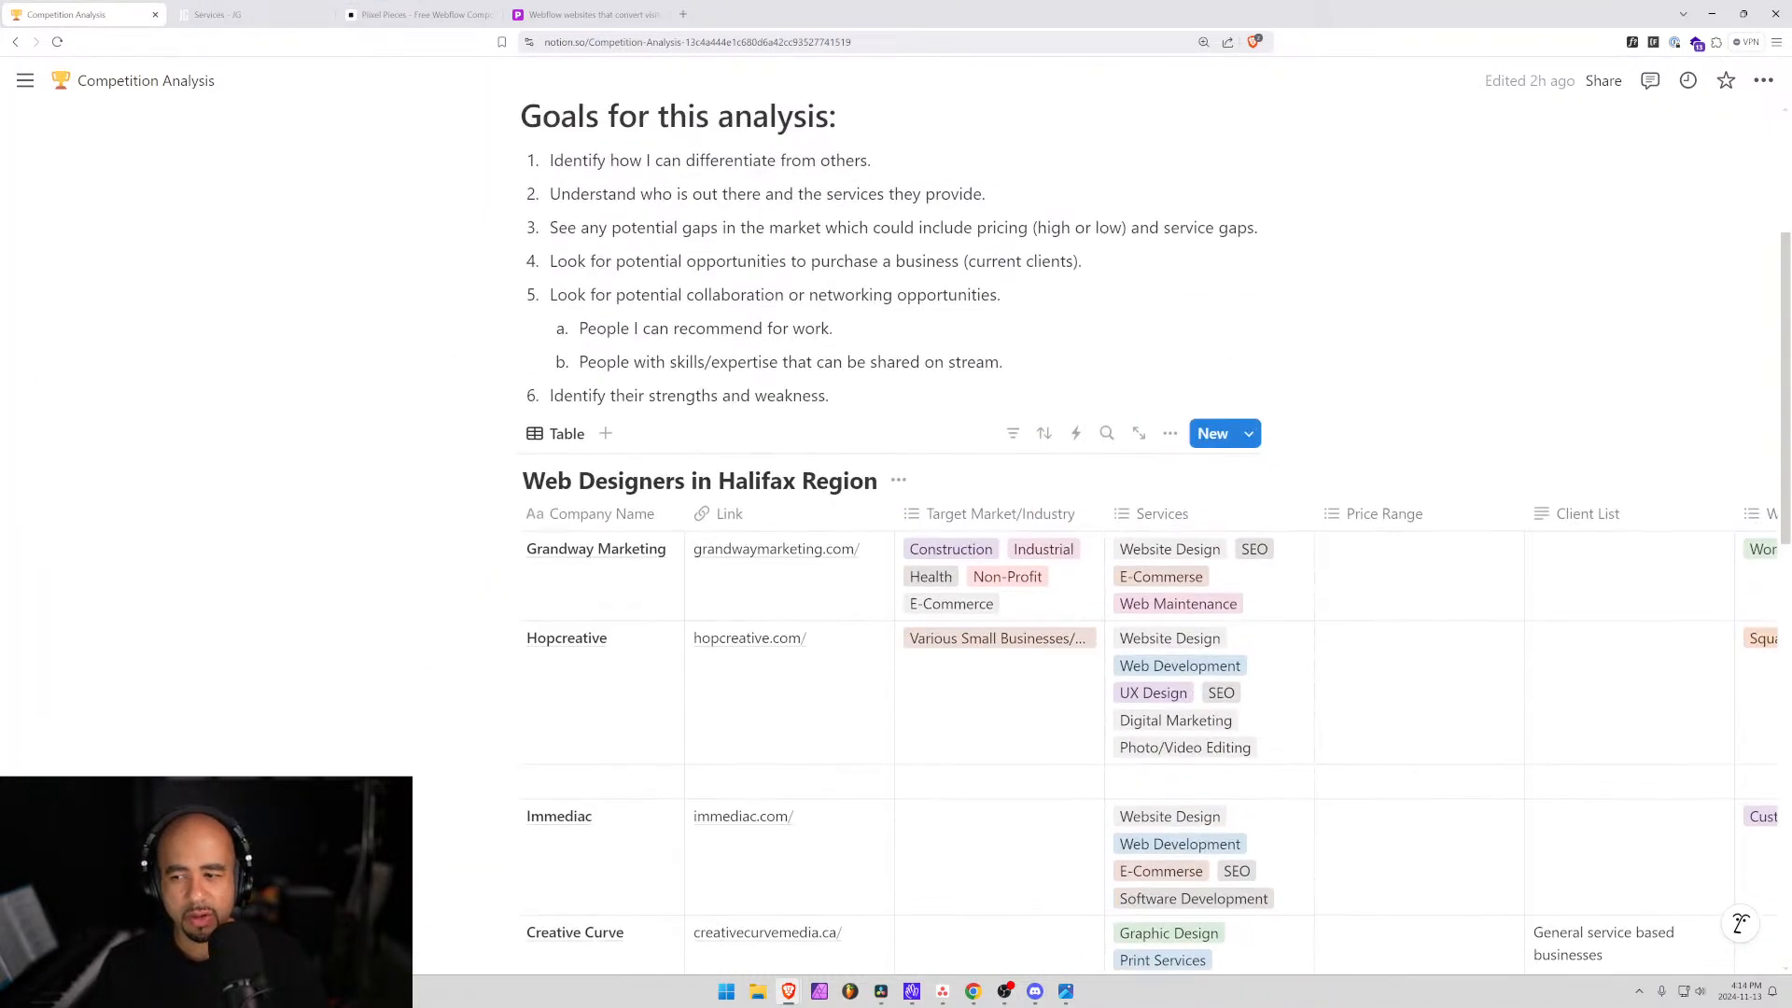
mouse_move(25, 81)
click(125, 364)
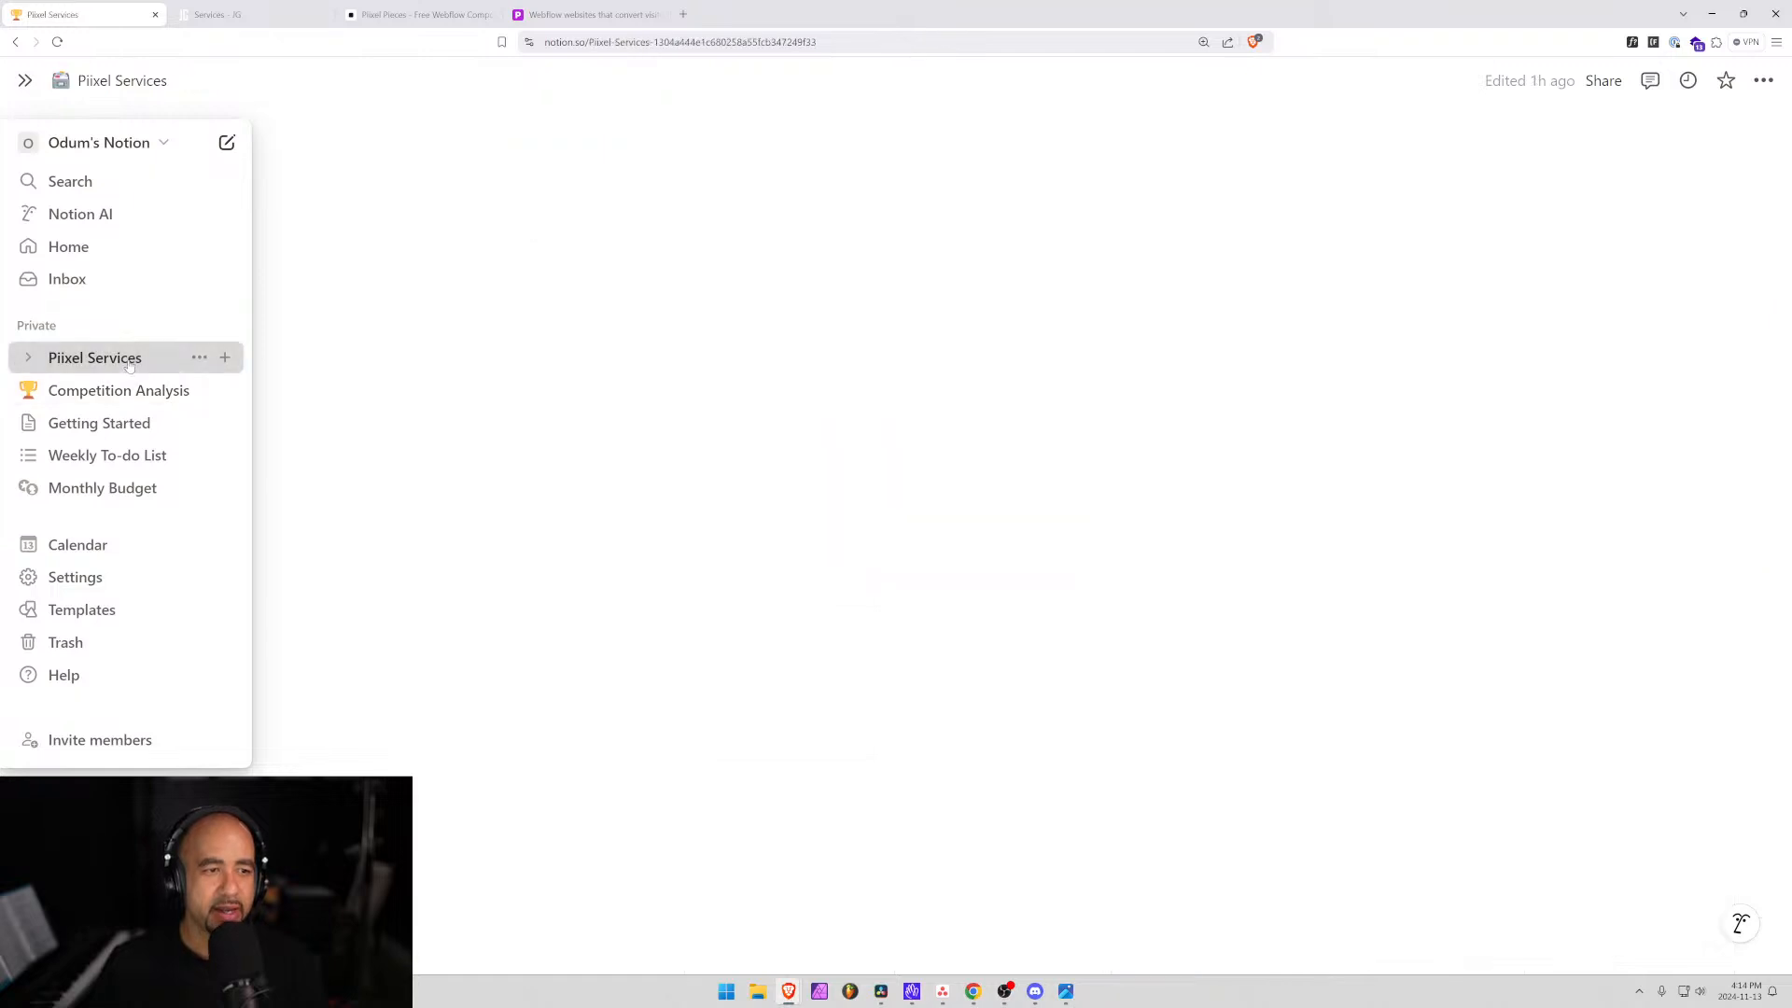
scroll(485, 404, down, 3)
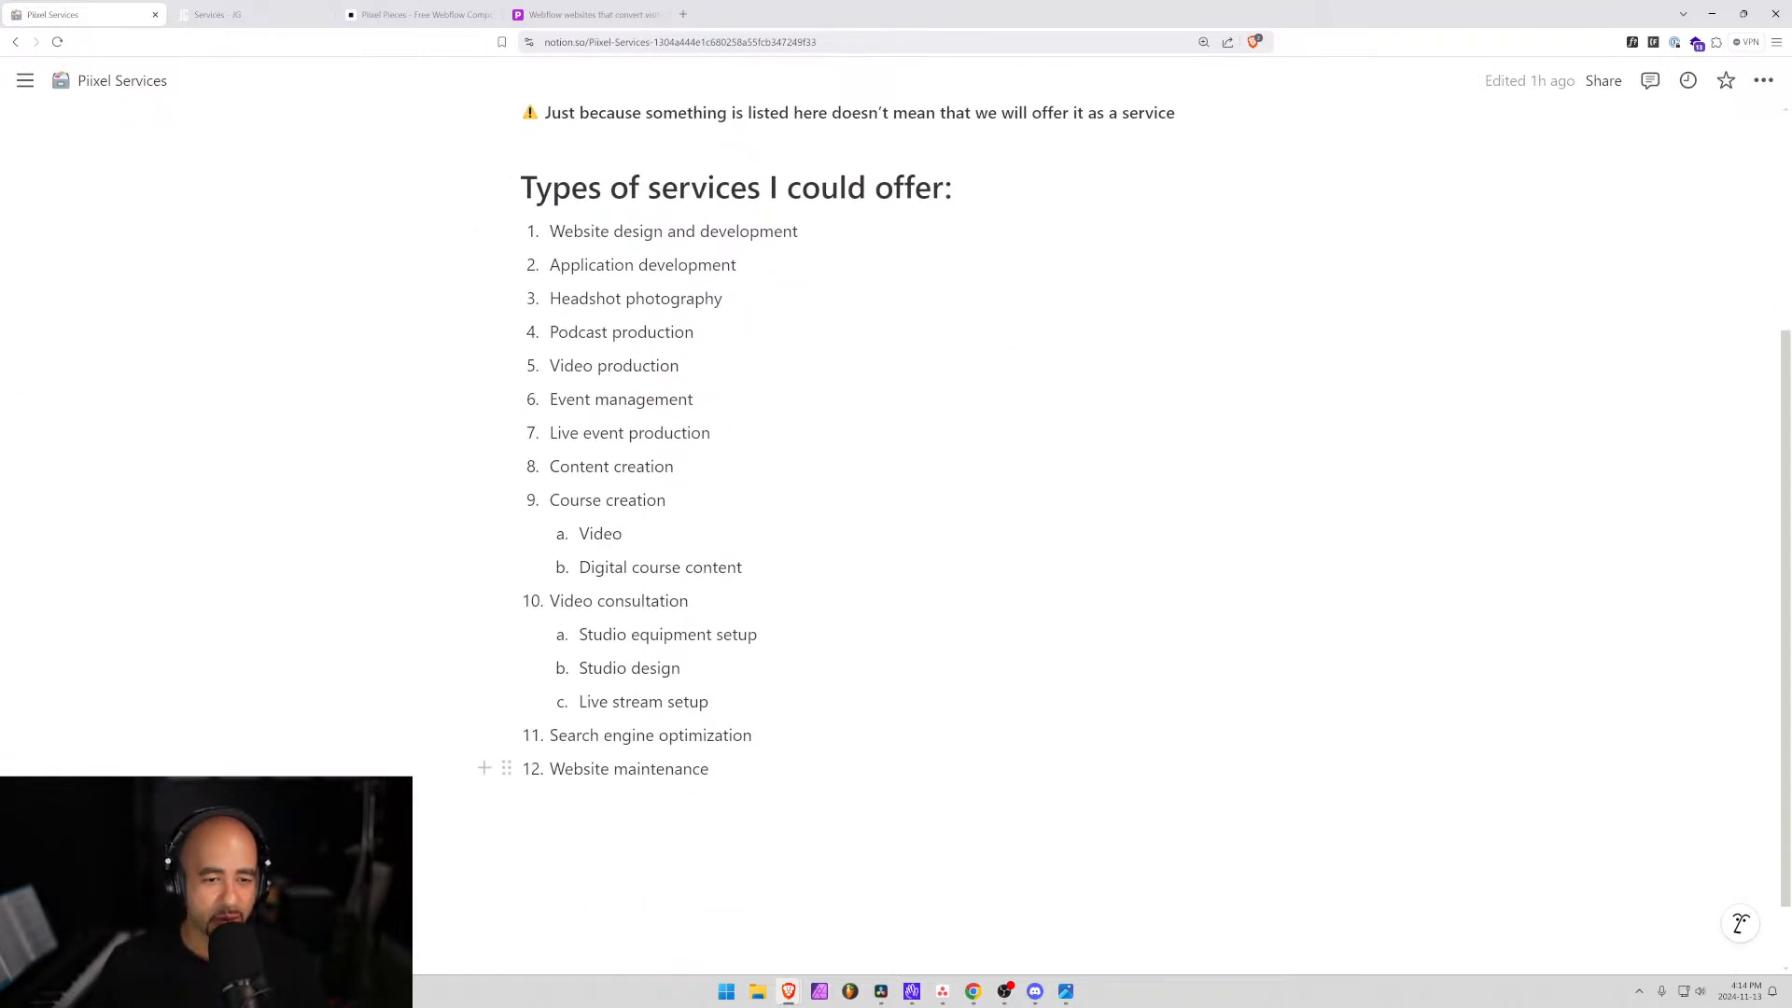
click(800, 231)
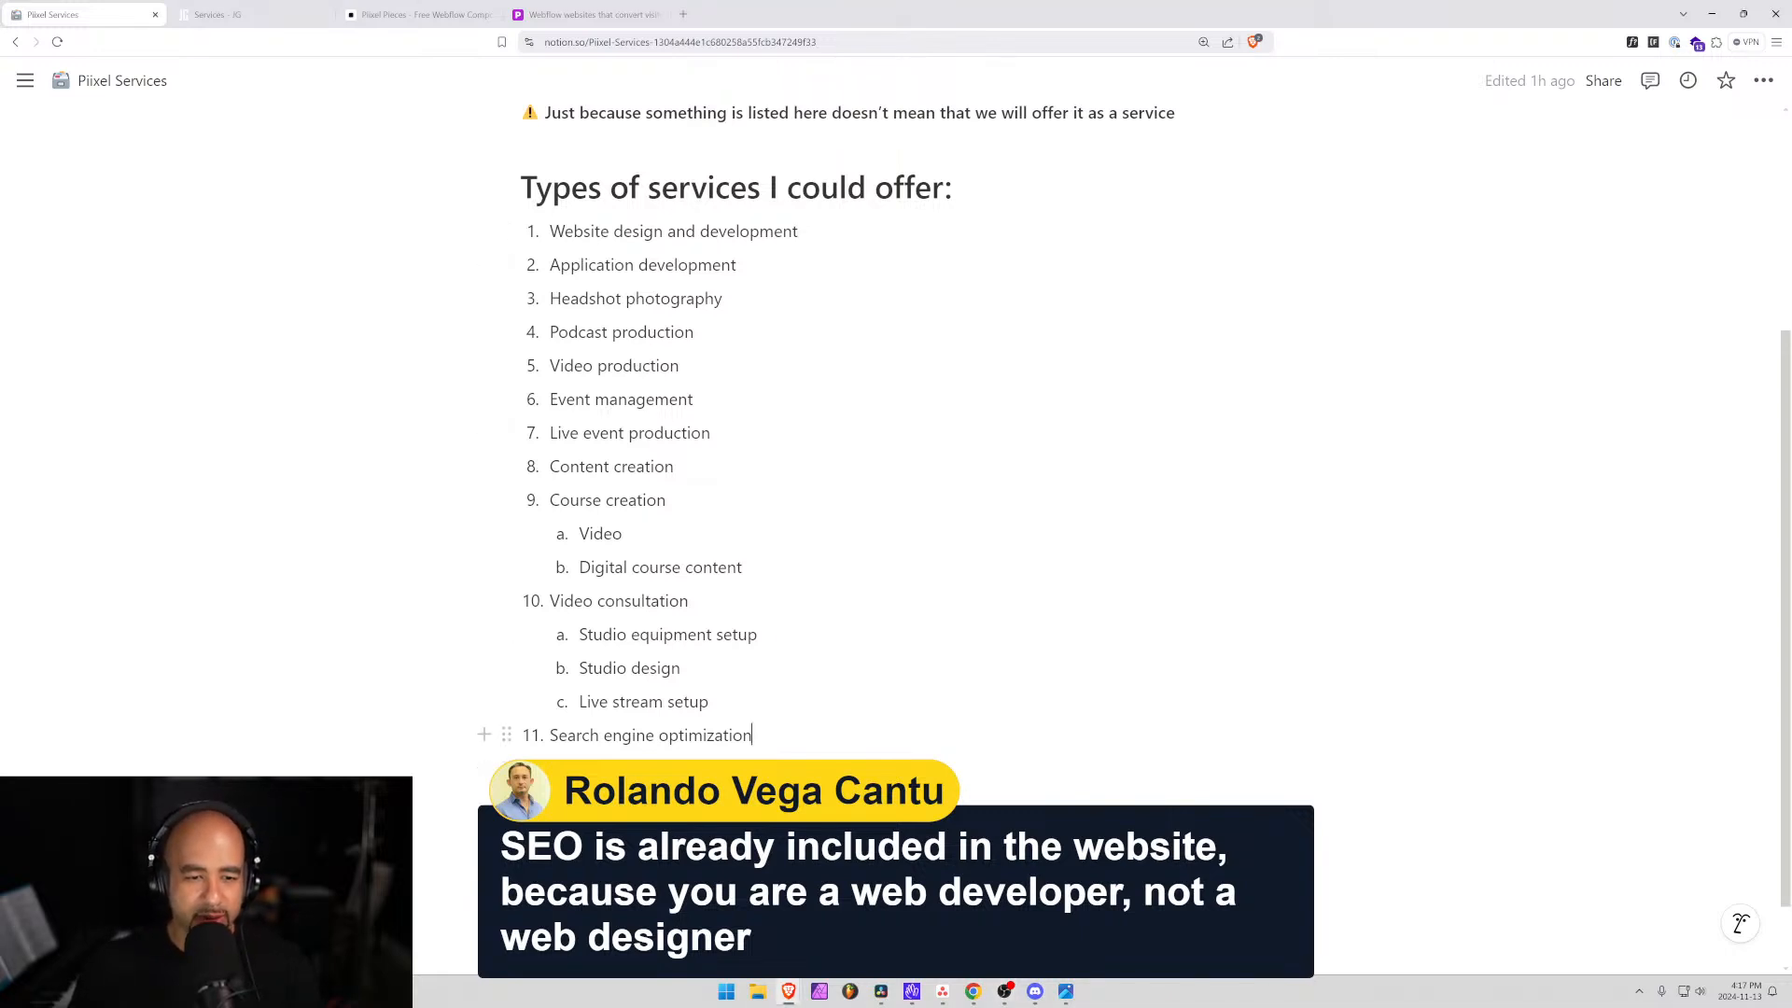
Highlight the SEO and website design items, then switch through Piixel Pieces to the piixel.ca homepage.
triple_click(745, 736)
drag(798, 231, 549, 231)
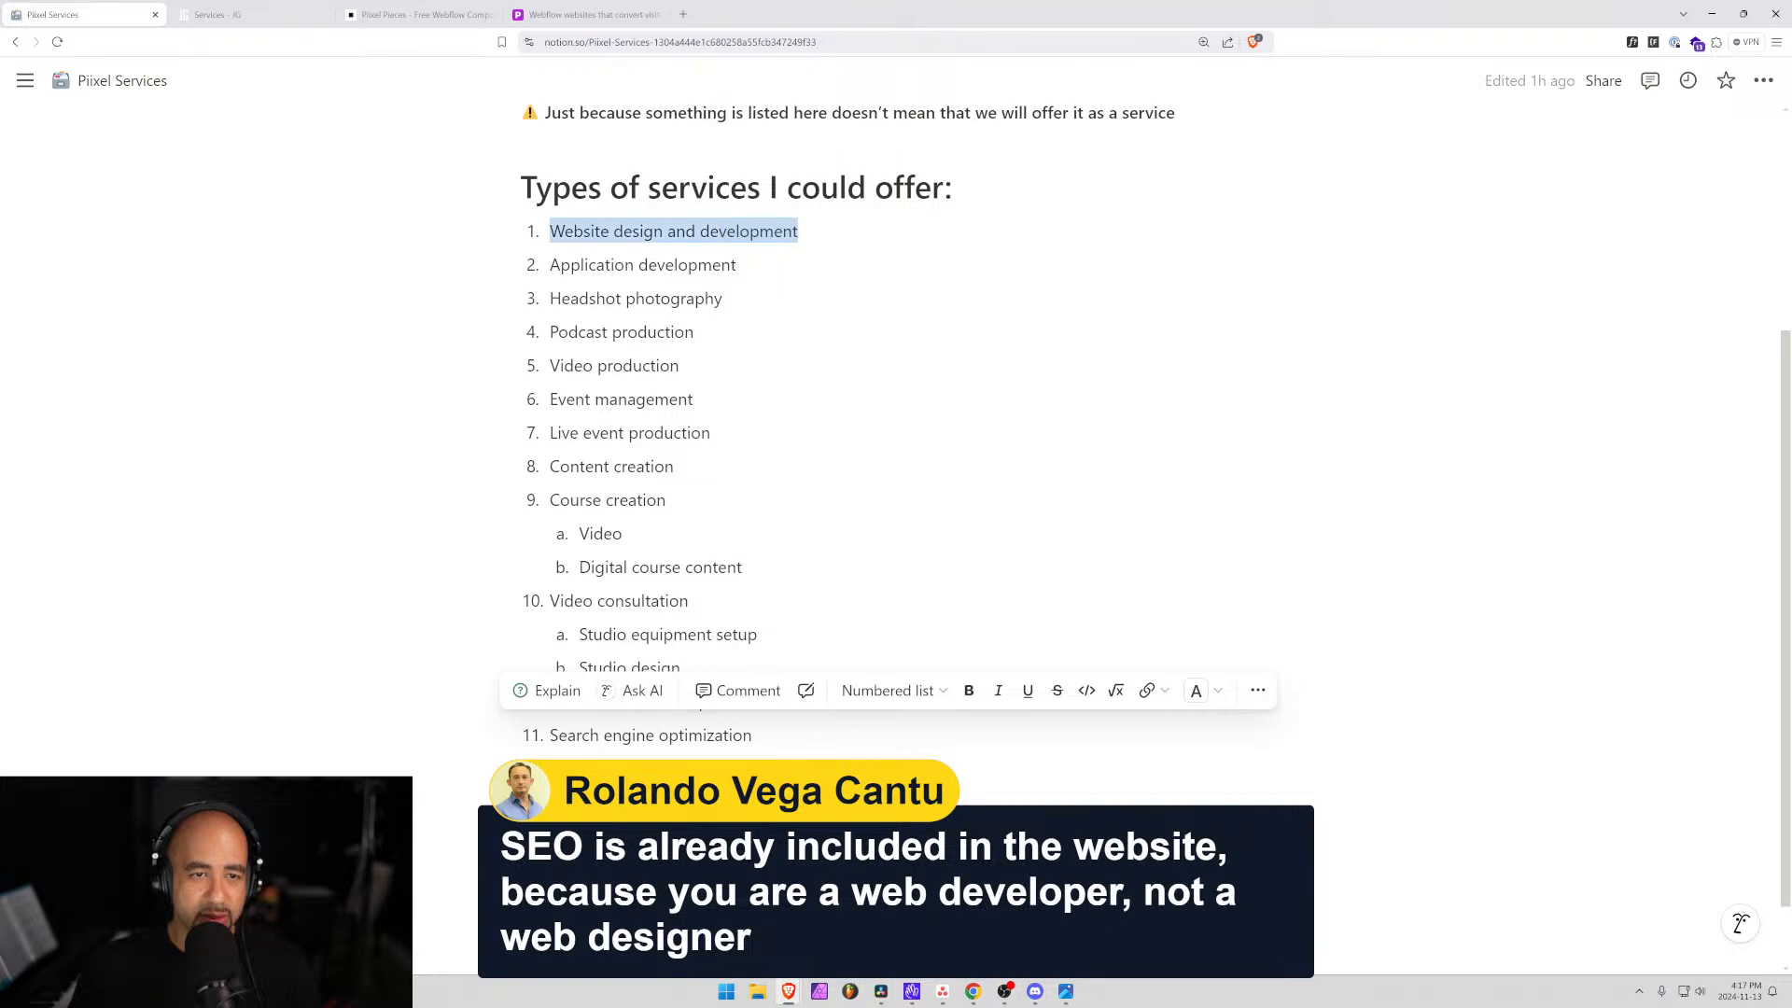
click(800, 231)
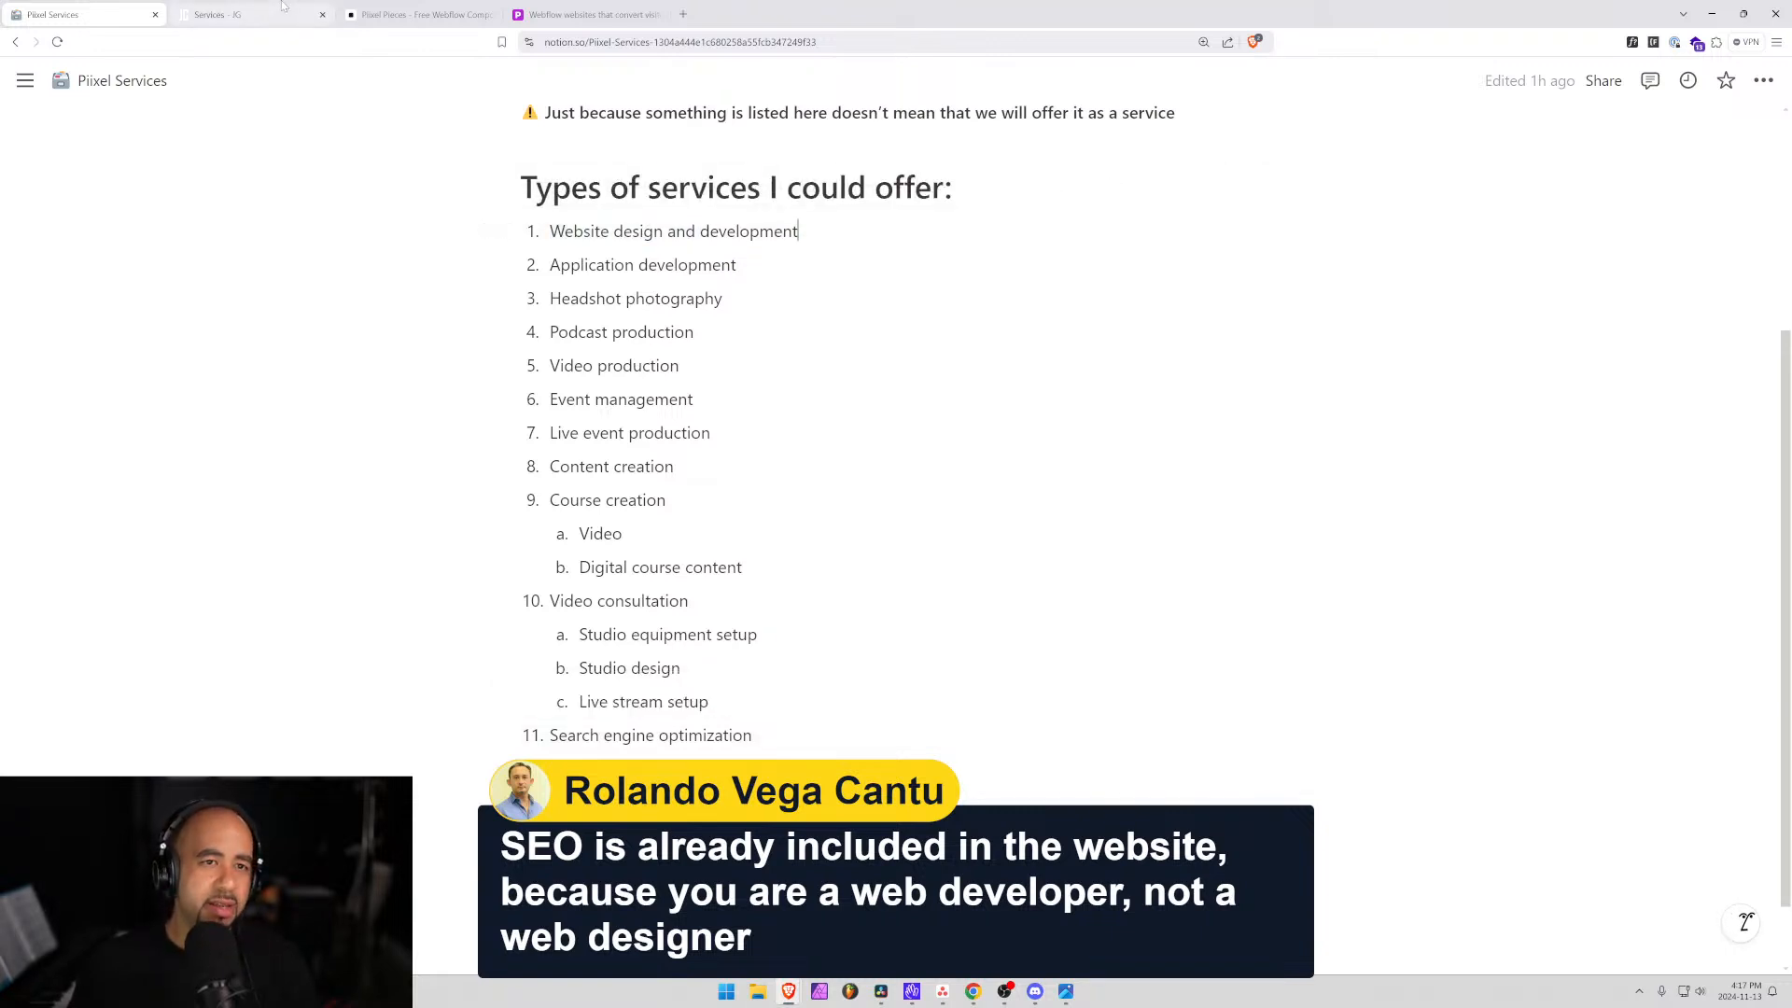
click(466, 14)
click(541, 12)
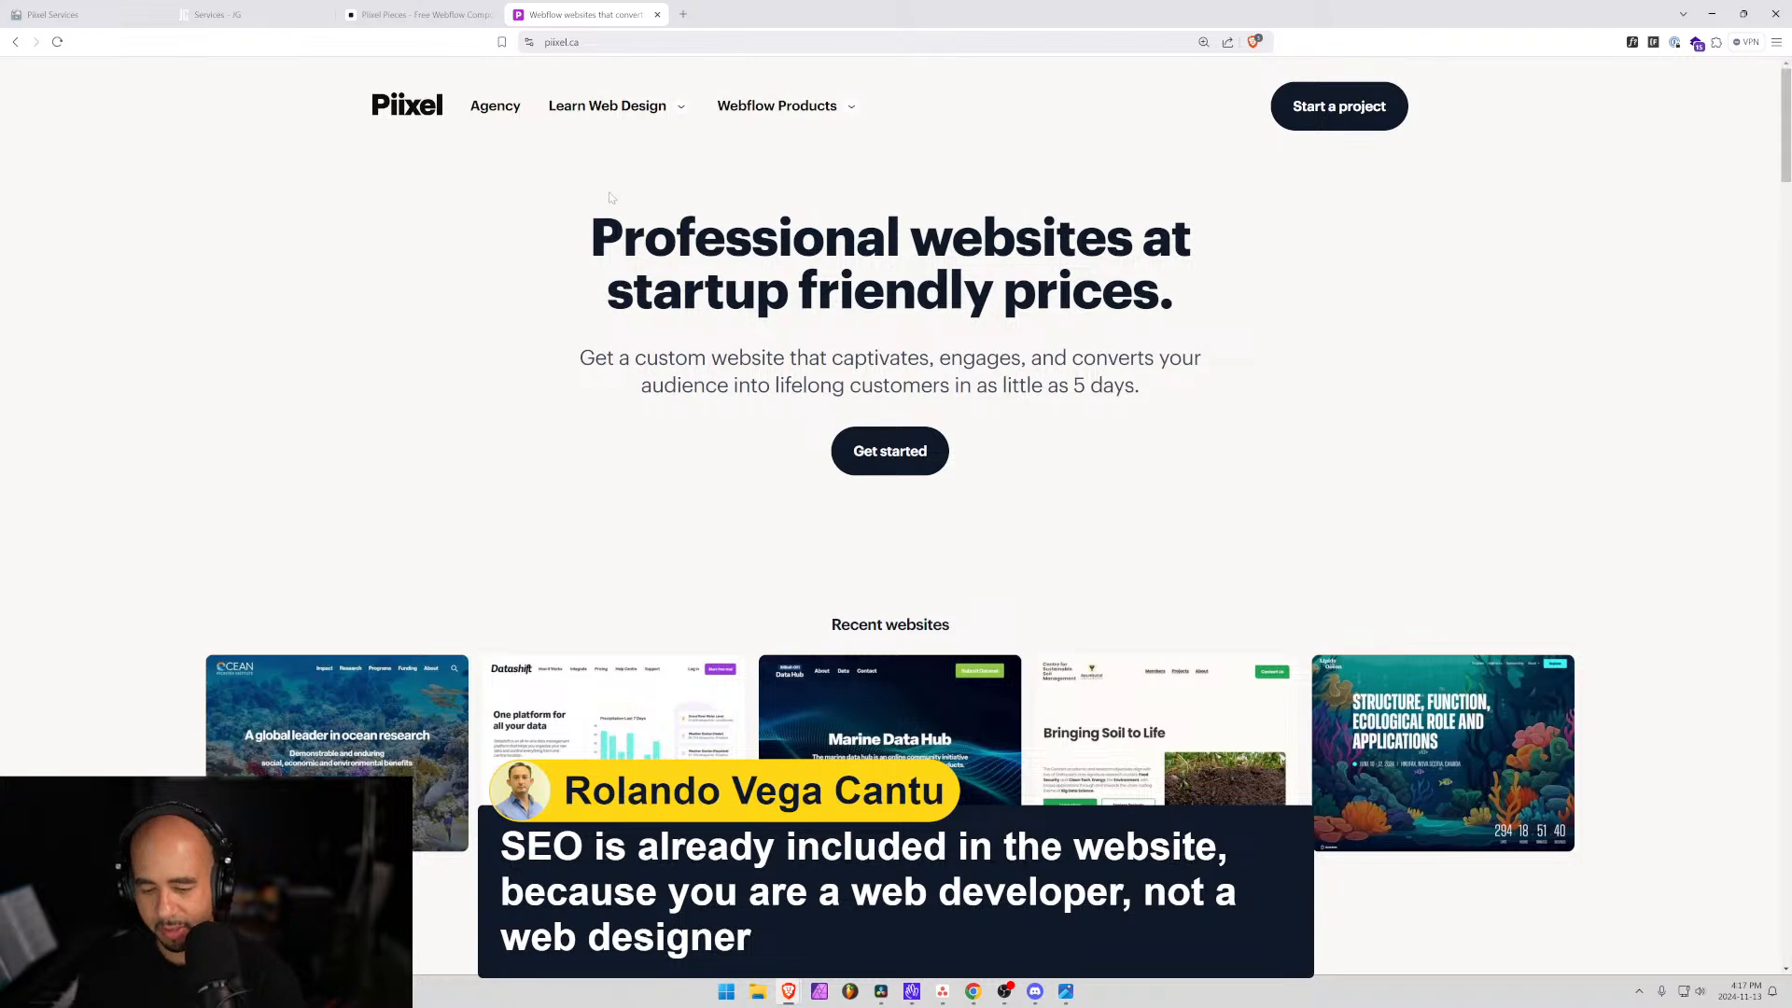
Use DevTools to rename the homepage's Agency nav link to Services, then close DevTools.
key(F12)
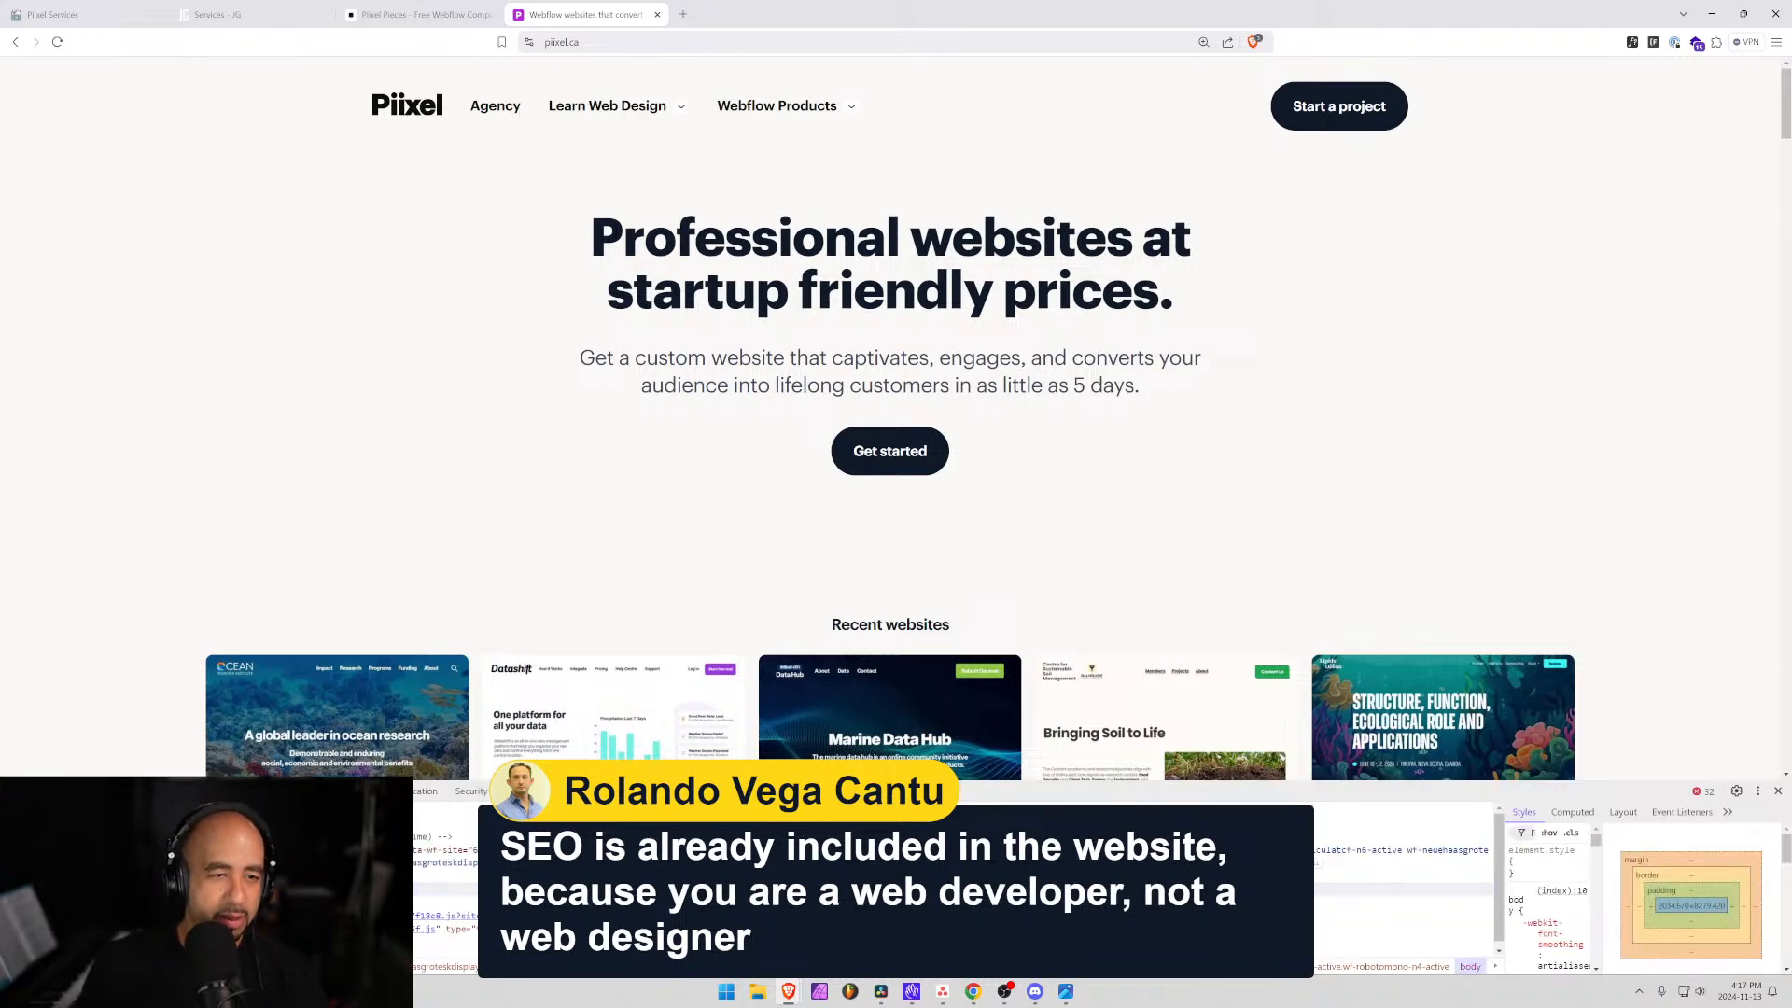
click(492, 110)
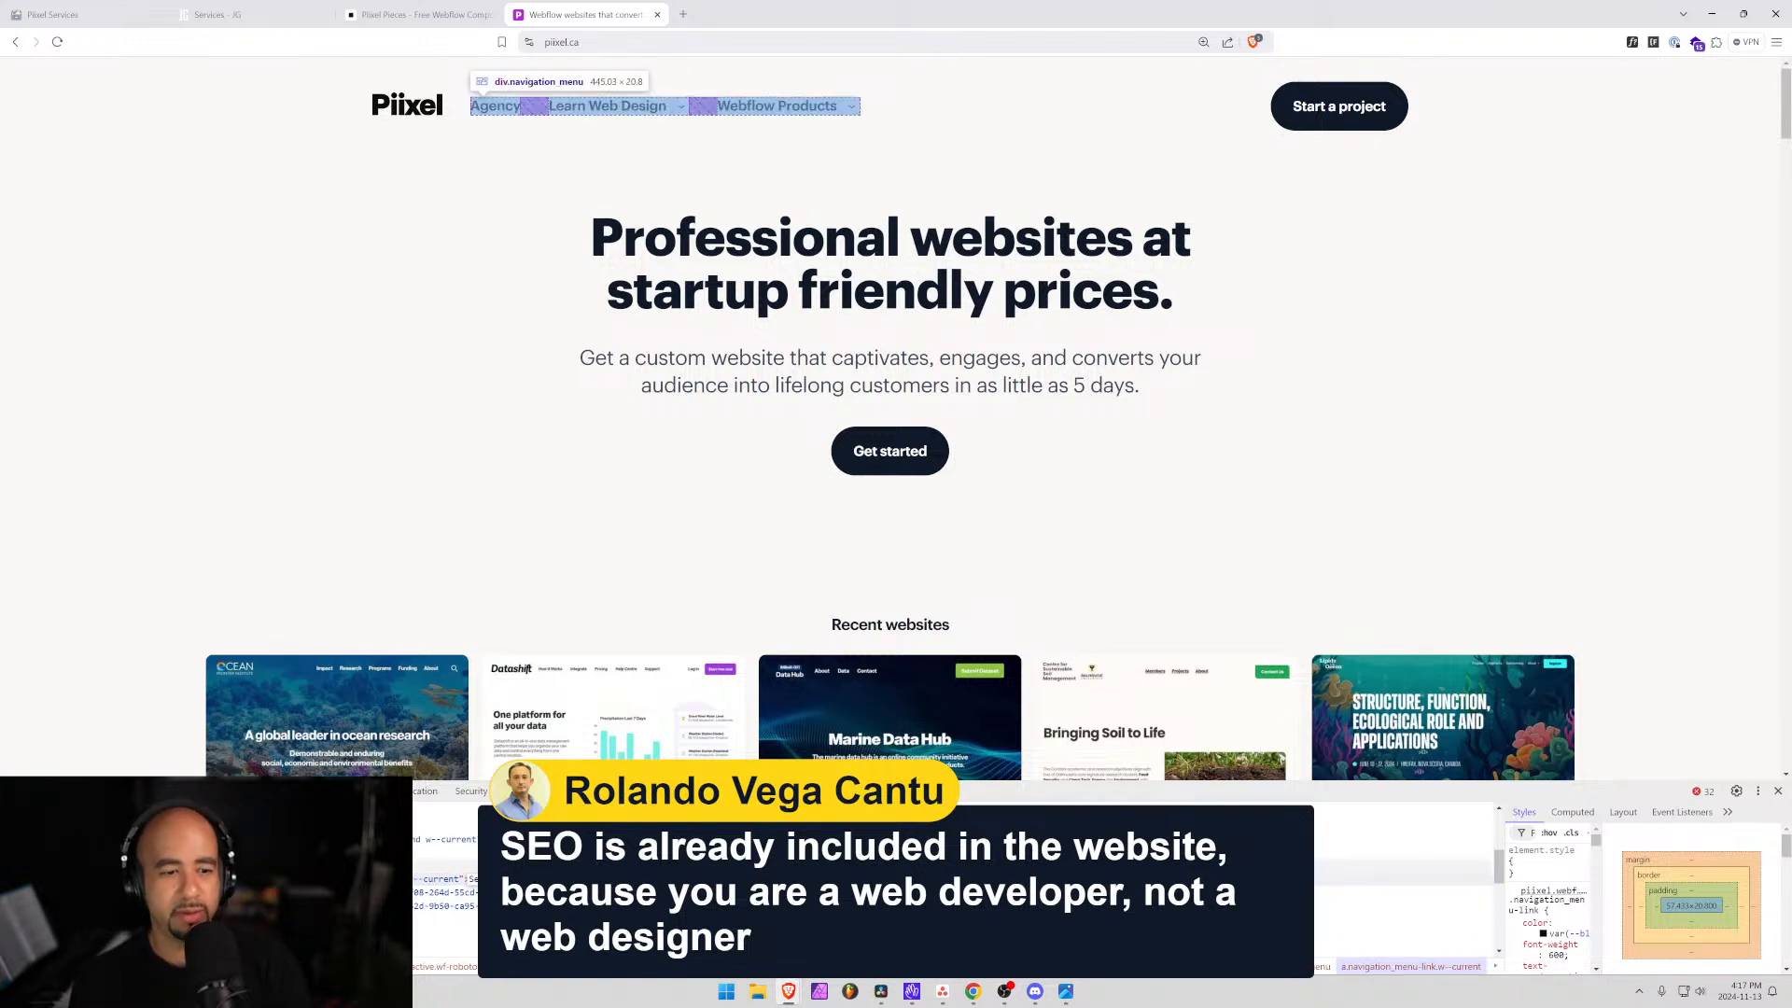
key(Return)
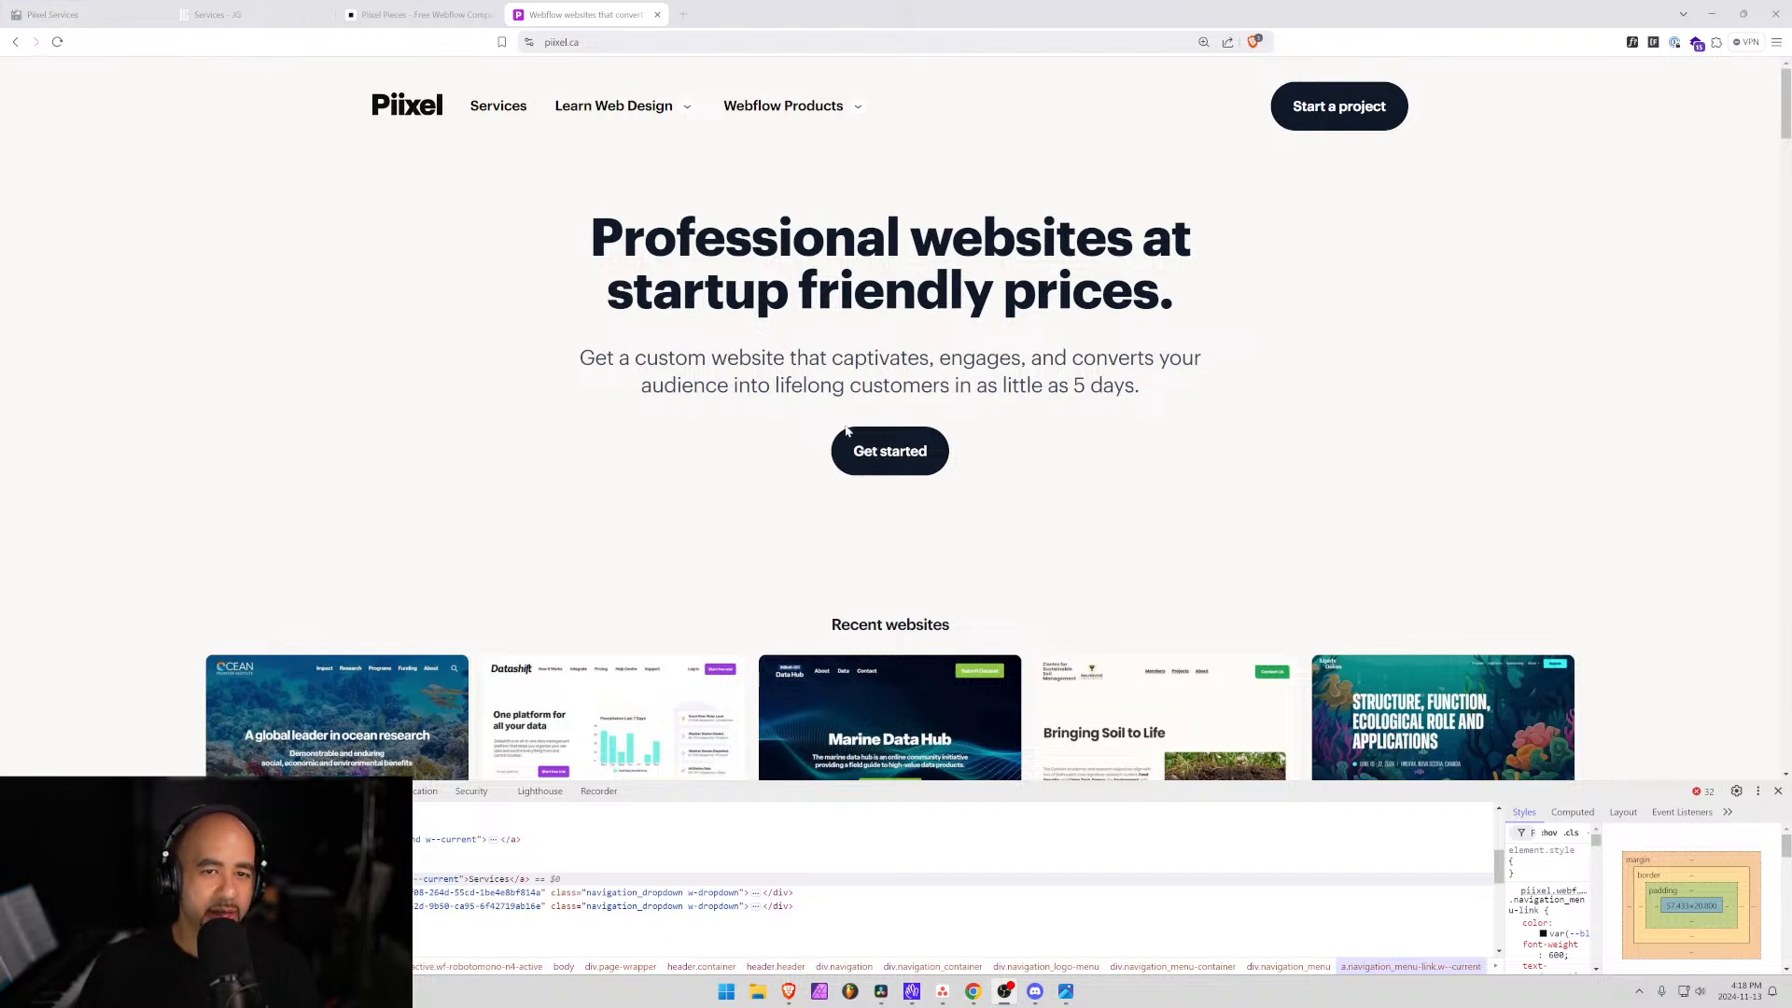
click(1779, 791)
Scroll through the piixel.ca homepage.
scroll(514, 499, down, 8)
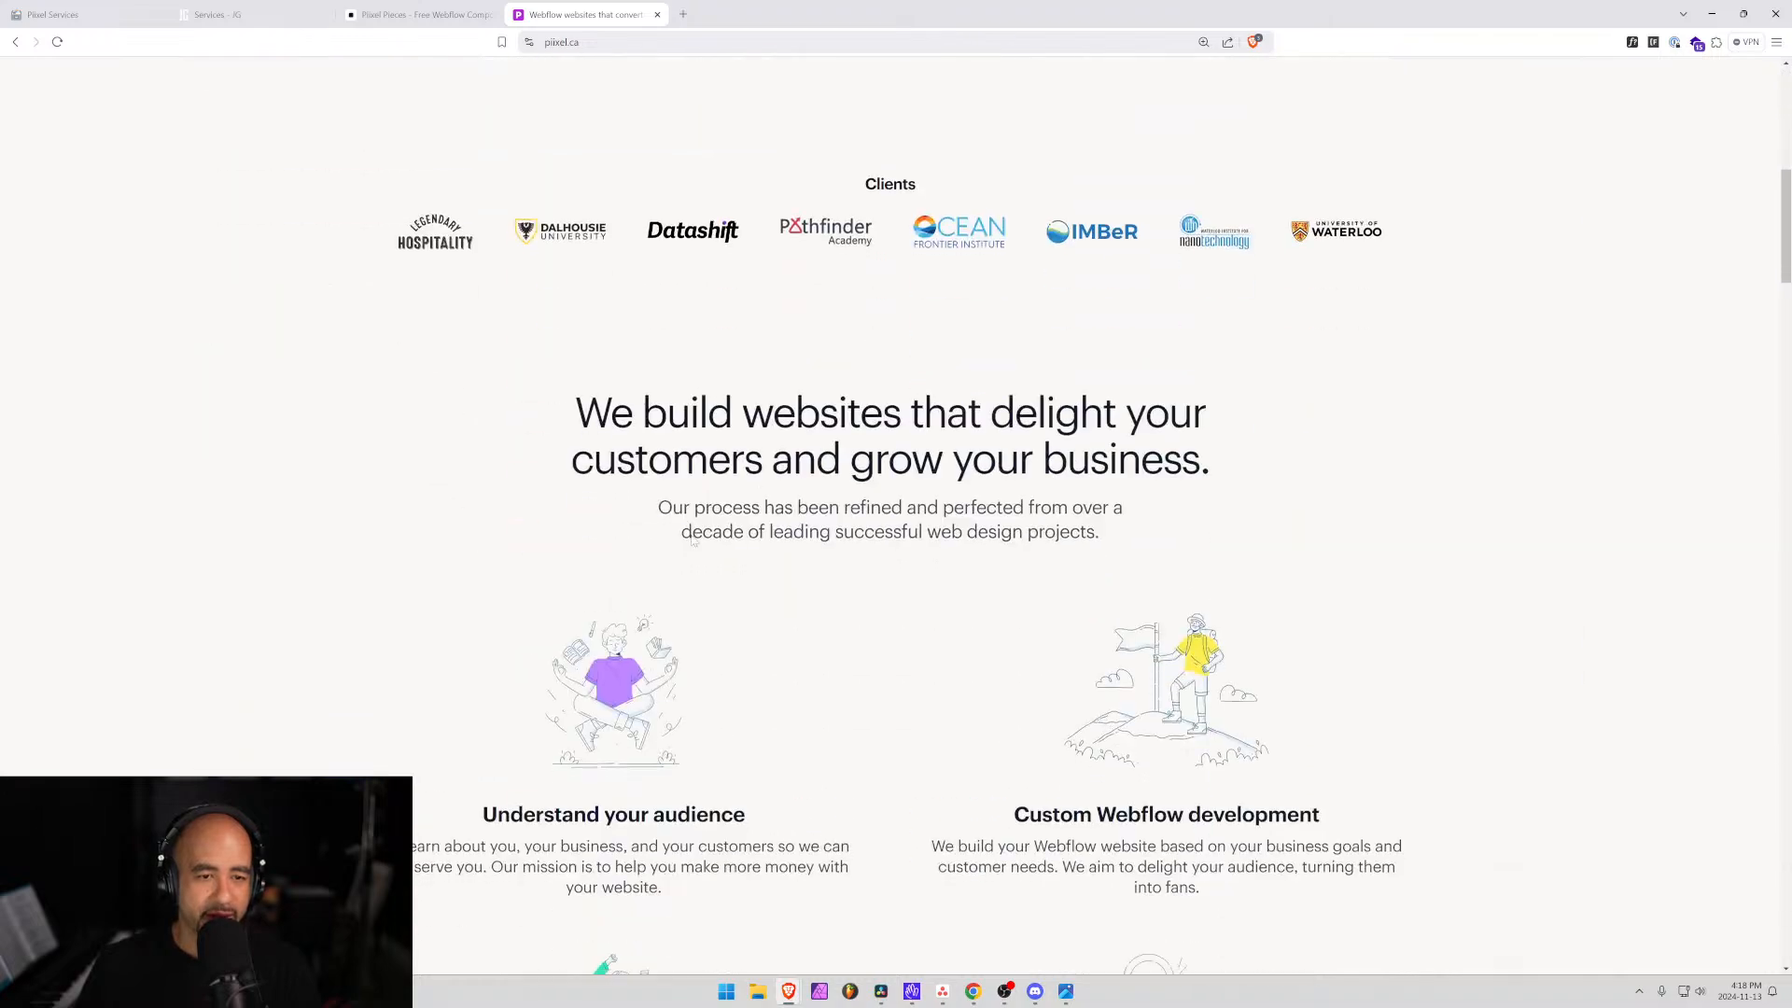
scroll(890, 527, up, 8)
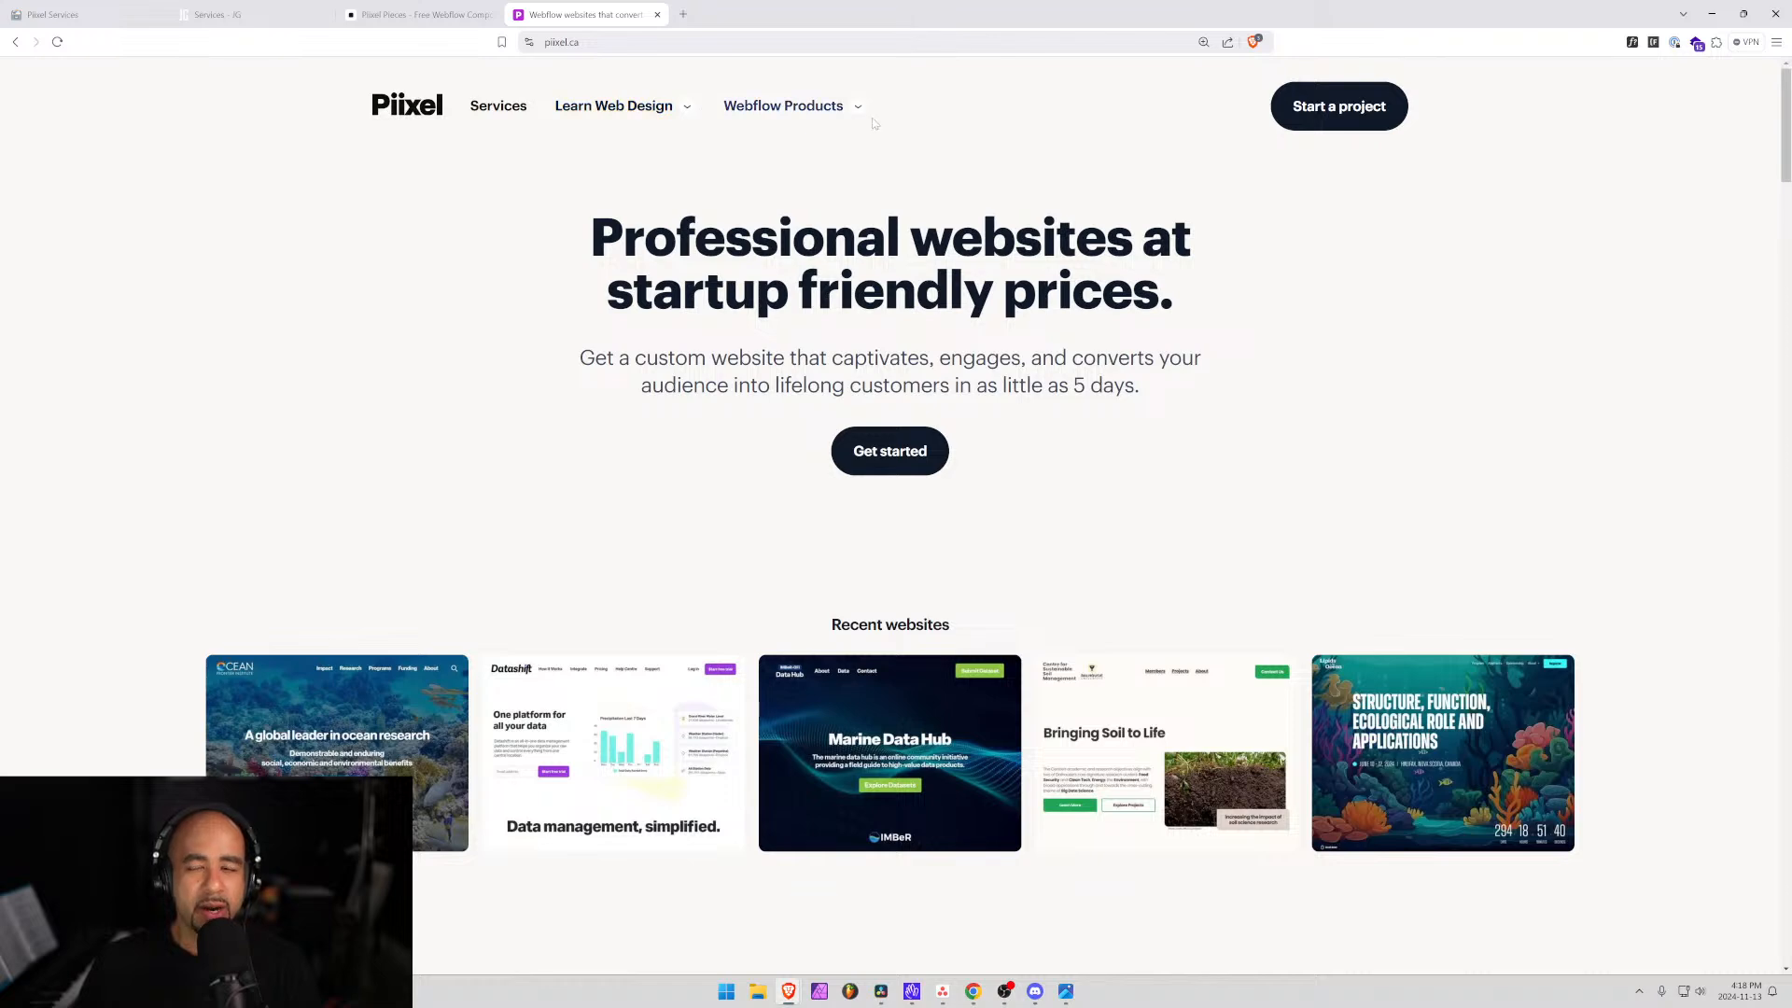
scroll(889, 513, down, 2)
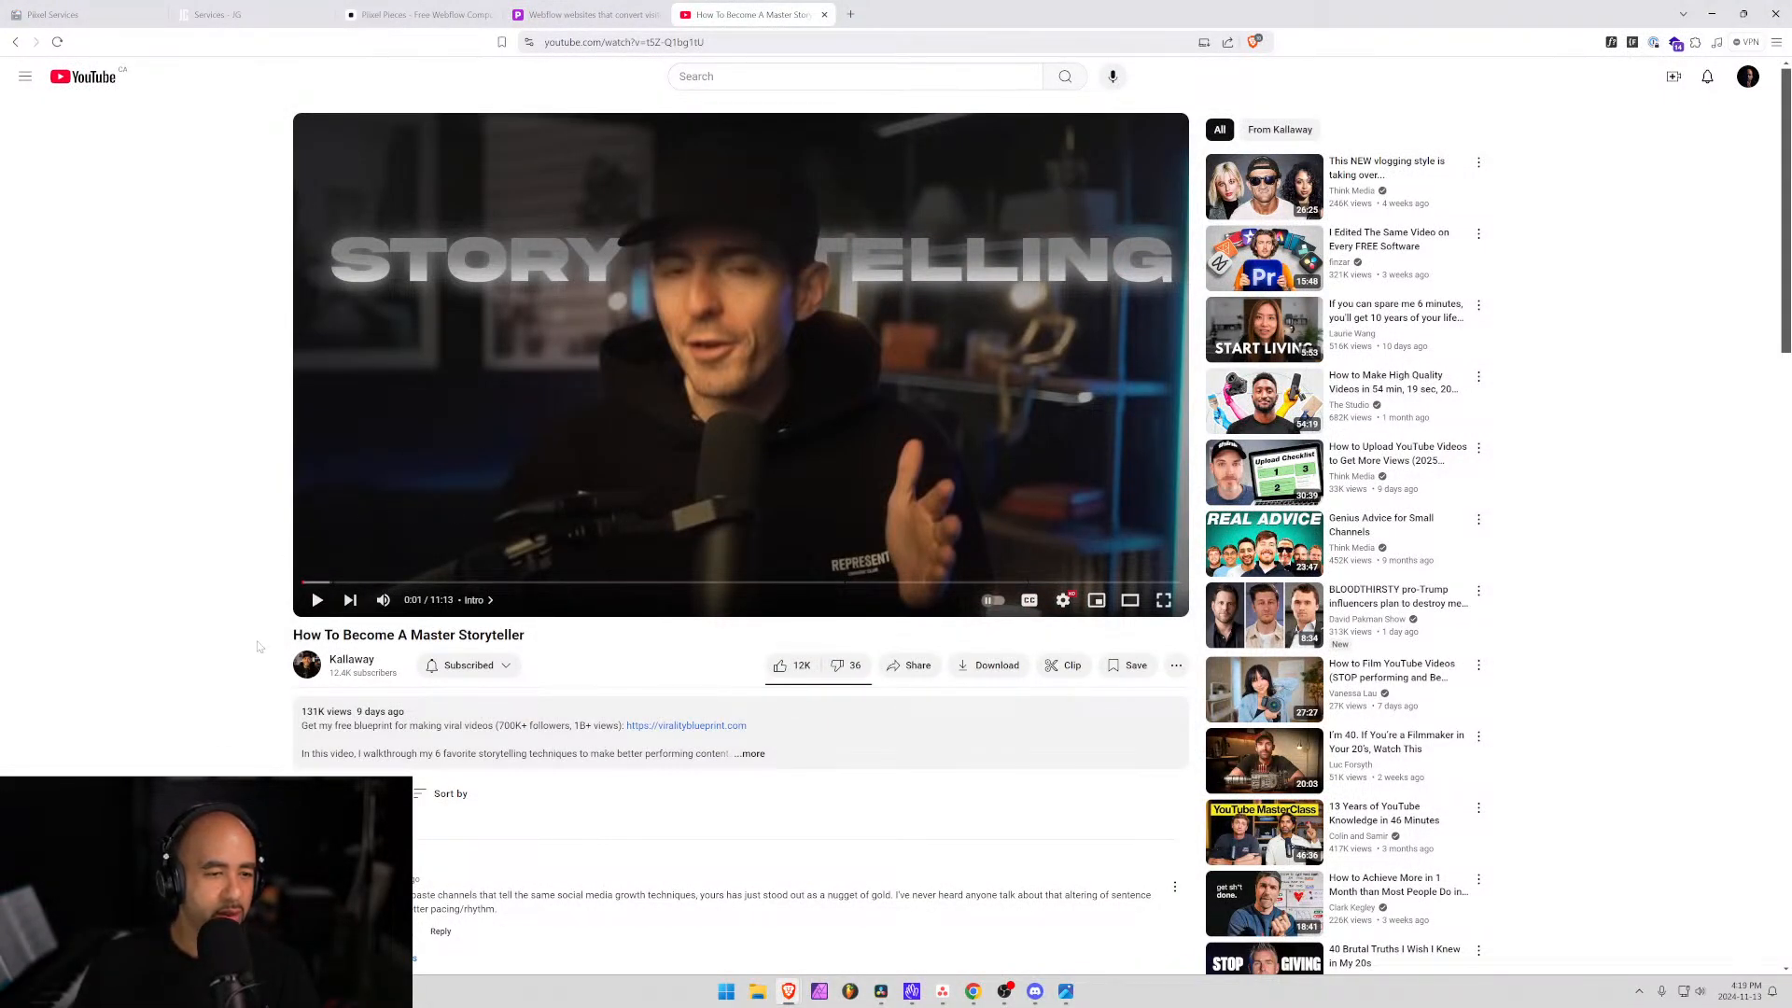
Open the viralityblueprint.com description link in a new tab.
click(686, 726)
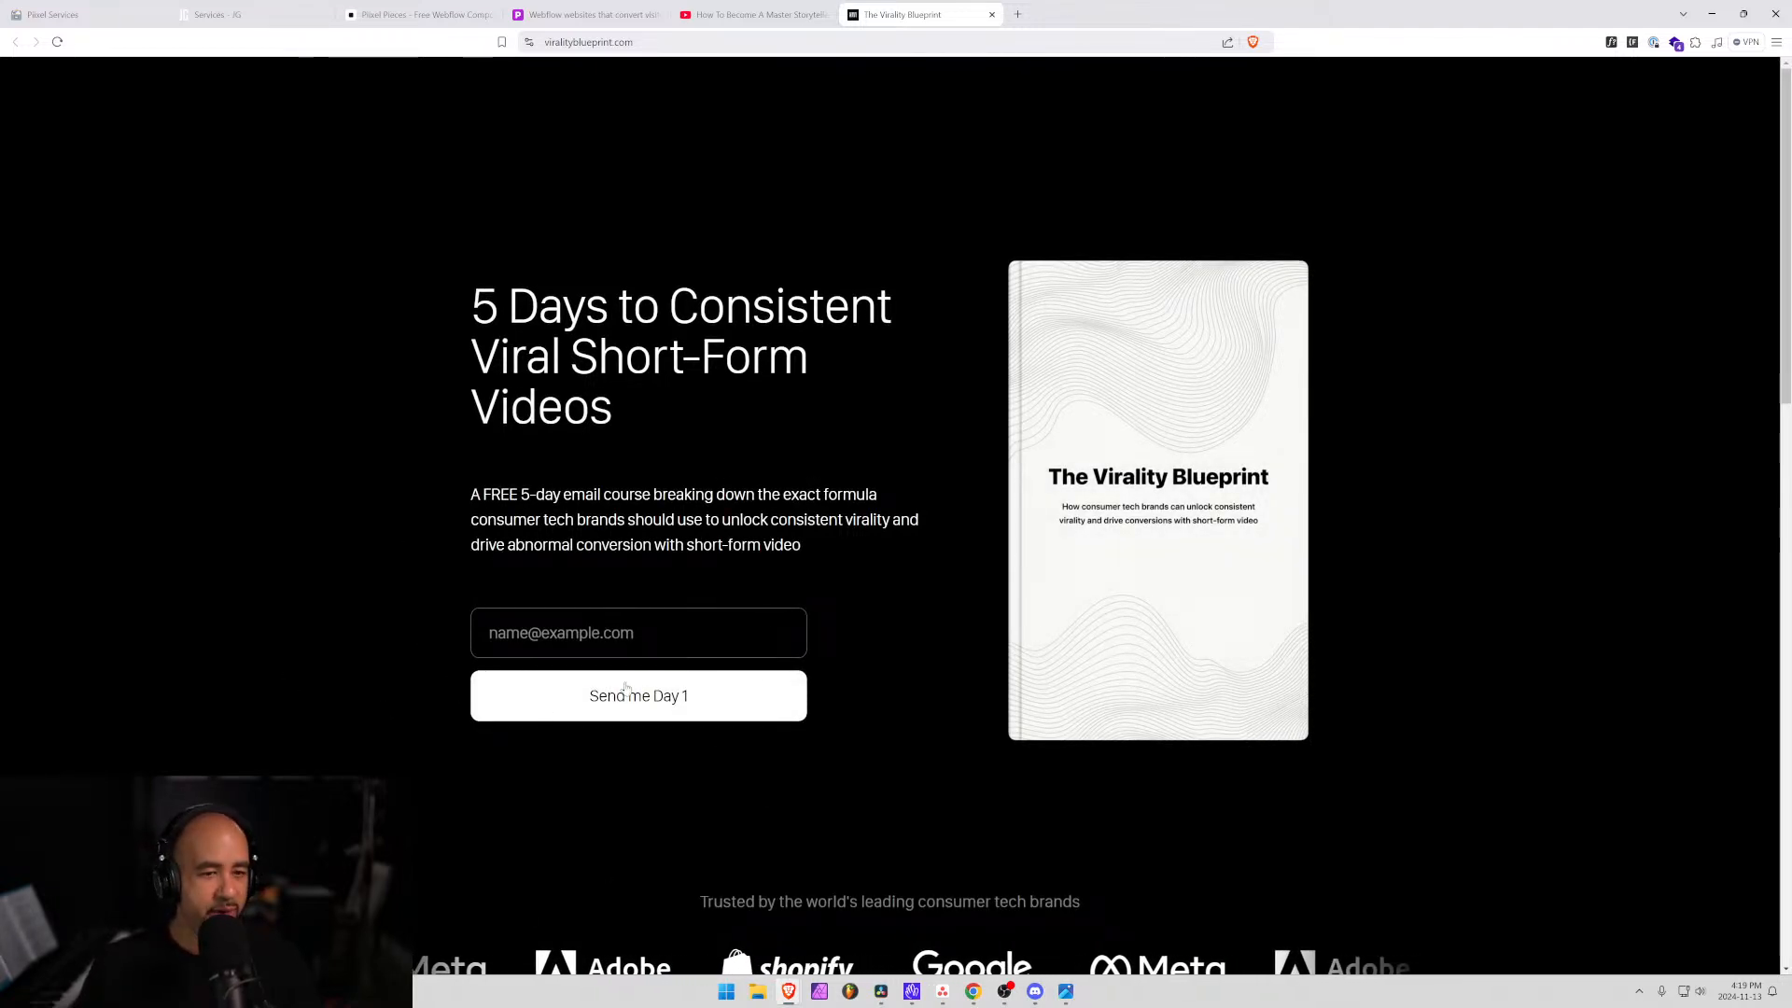
scroll(583, 666, down, 5)
scroll(558, 659, up, 5)
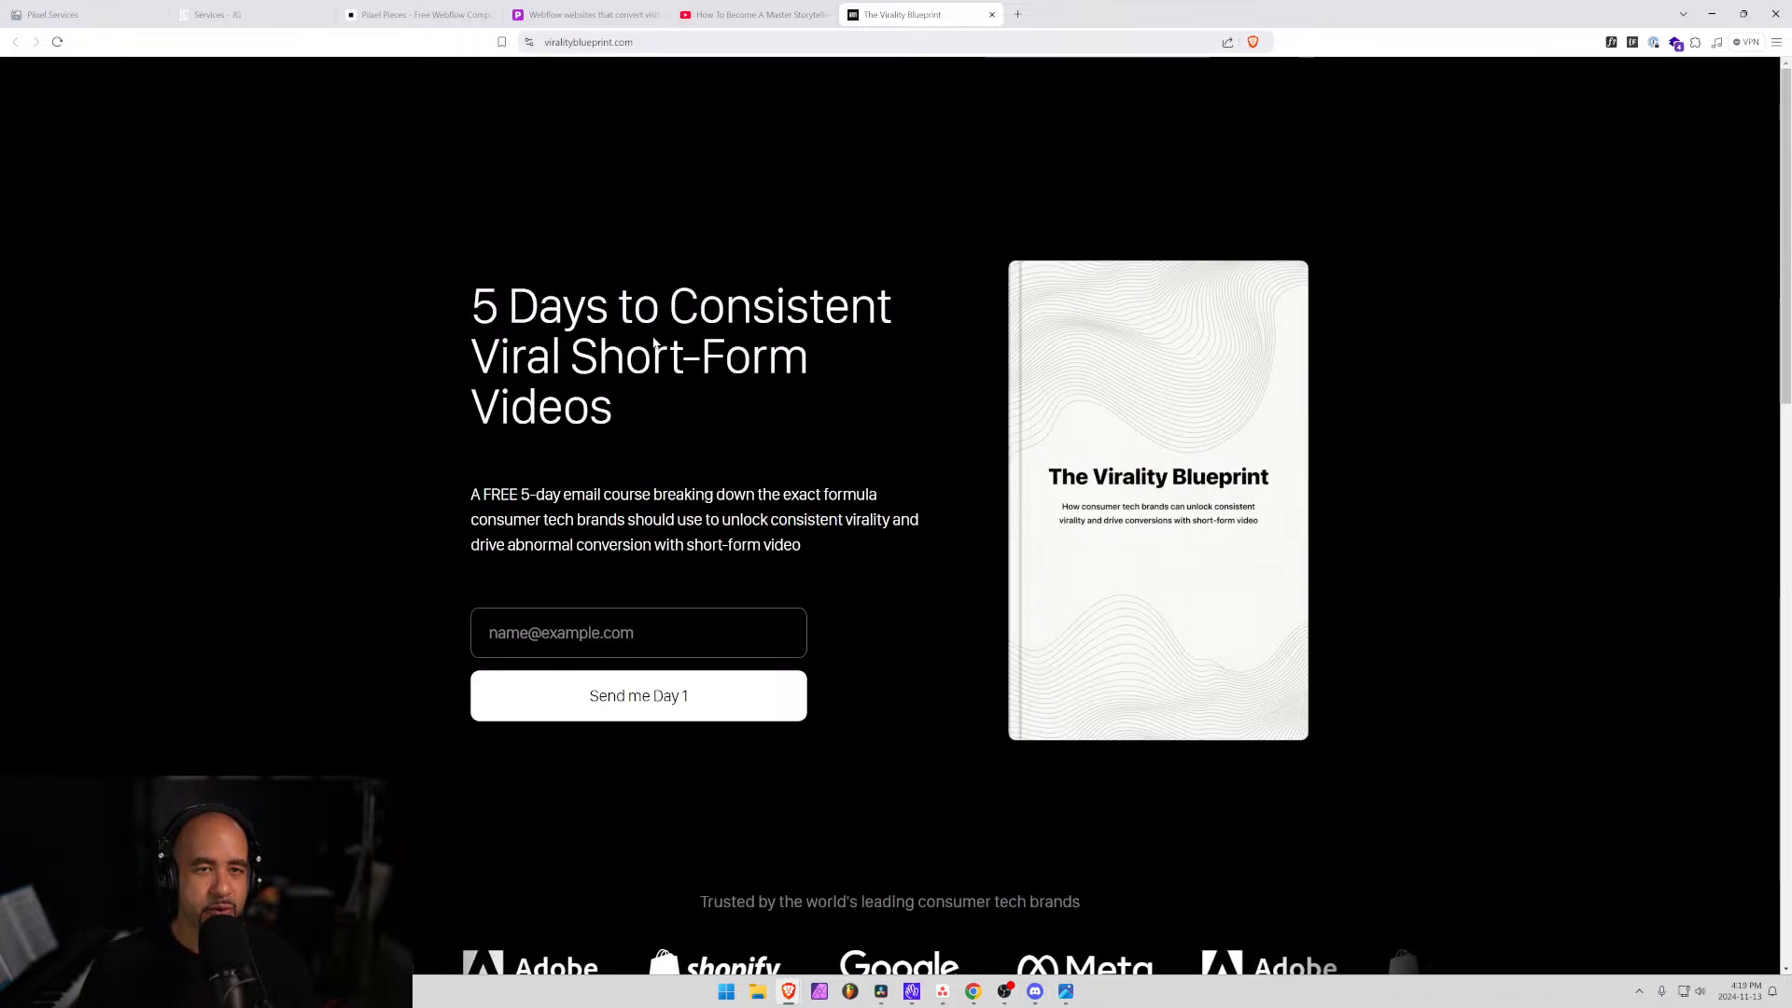
Back on the storytelling video, zoom to 133%, then switch to the Piixel Pieces pricing page.
click(739, 11)
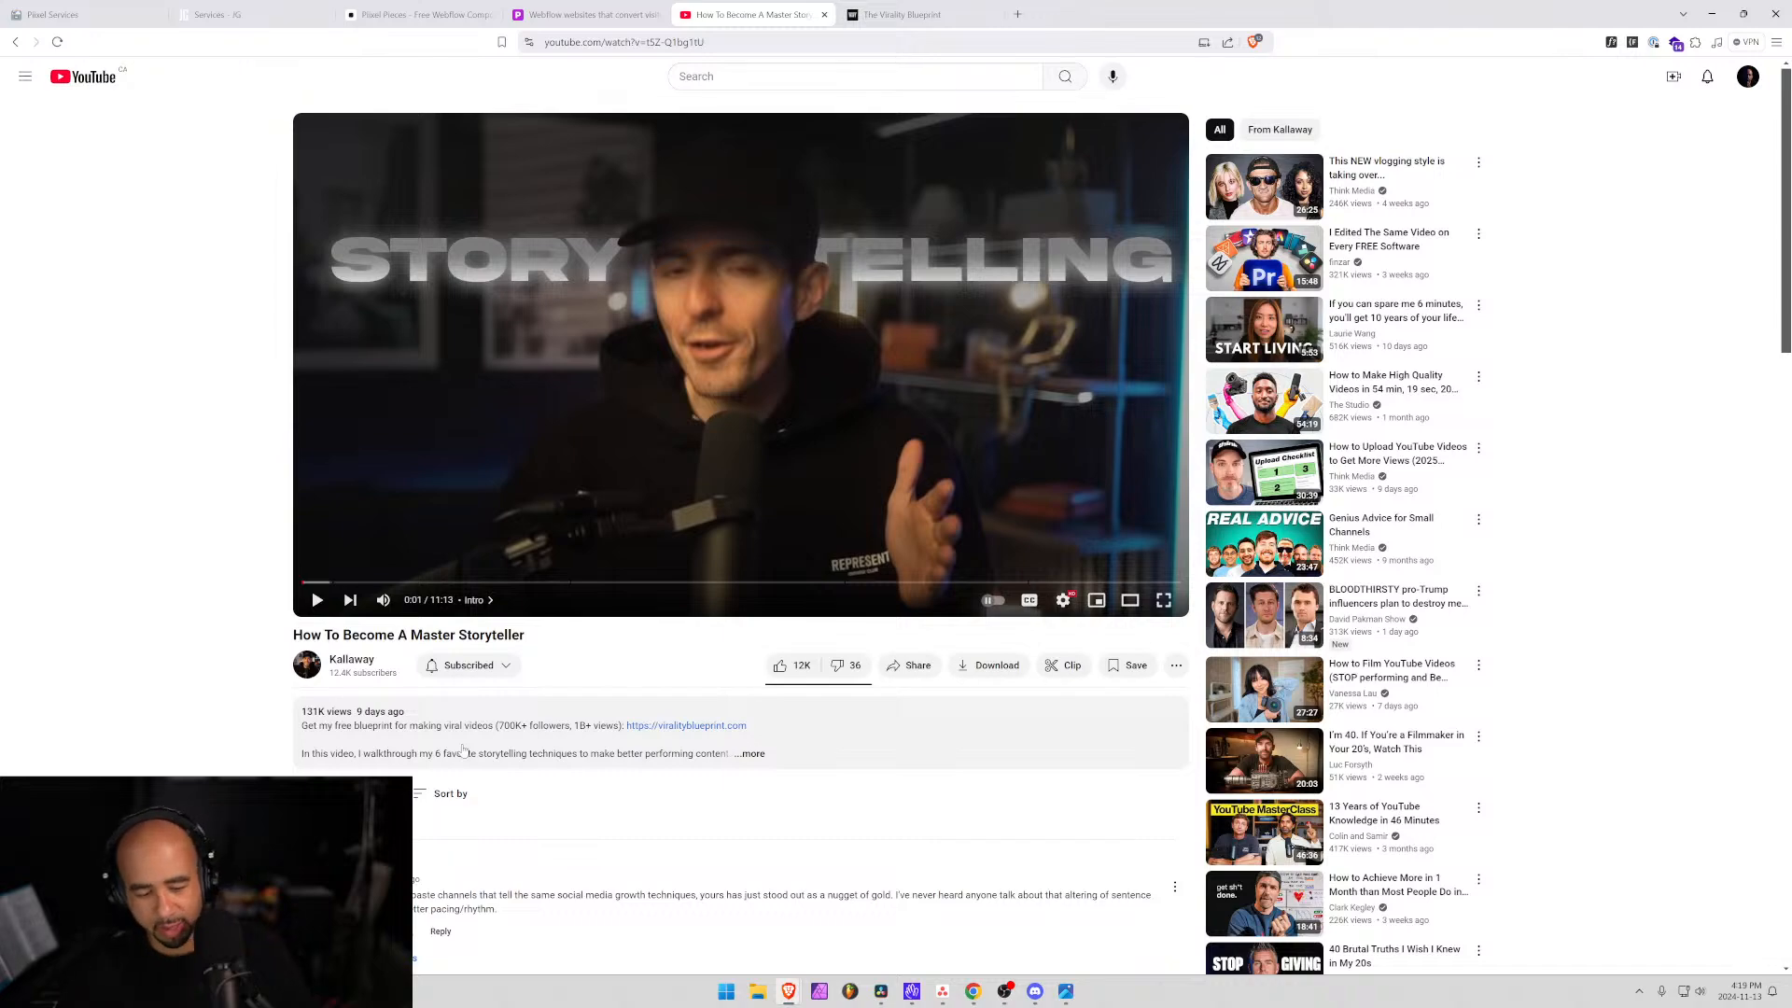
key(ctrl+plus)
key(ctrl+plus)
key(ctrl+plus)
scroll(461, 764, down, 3)
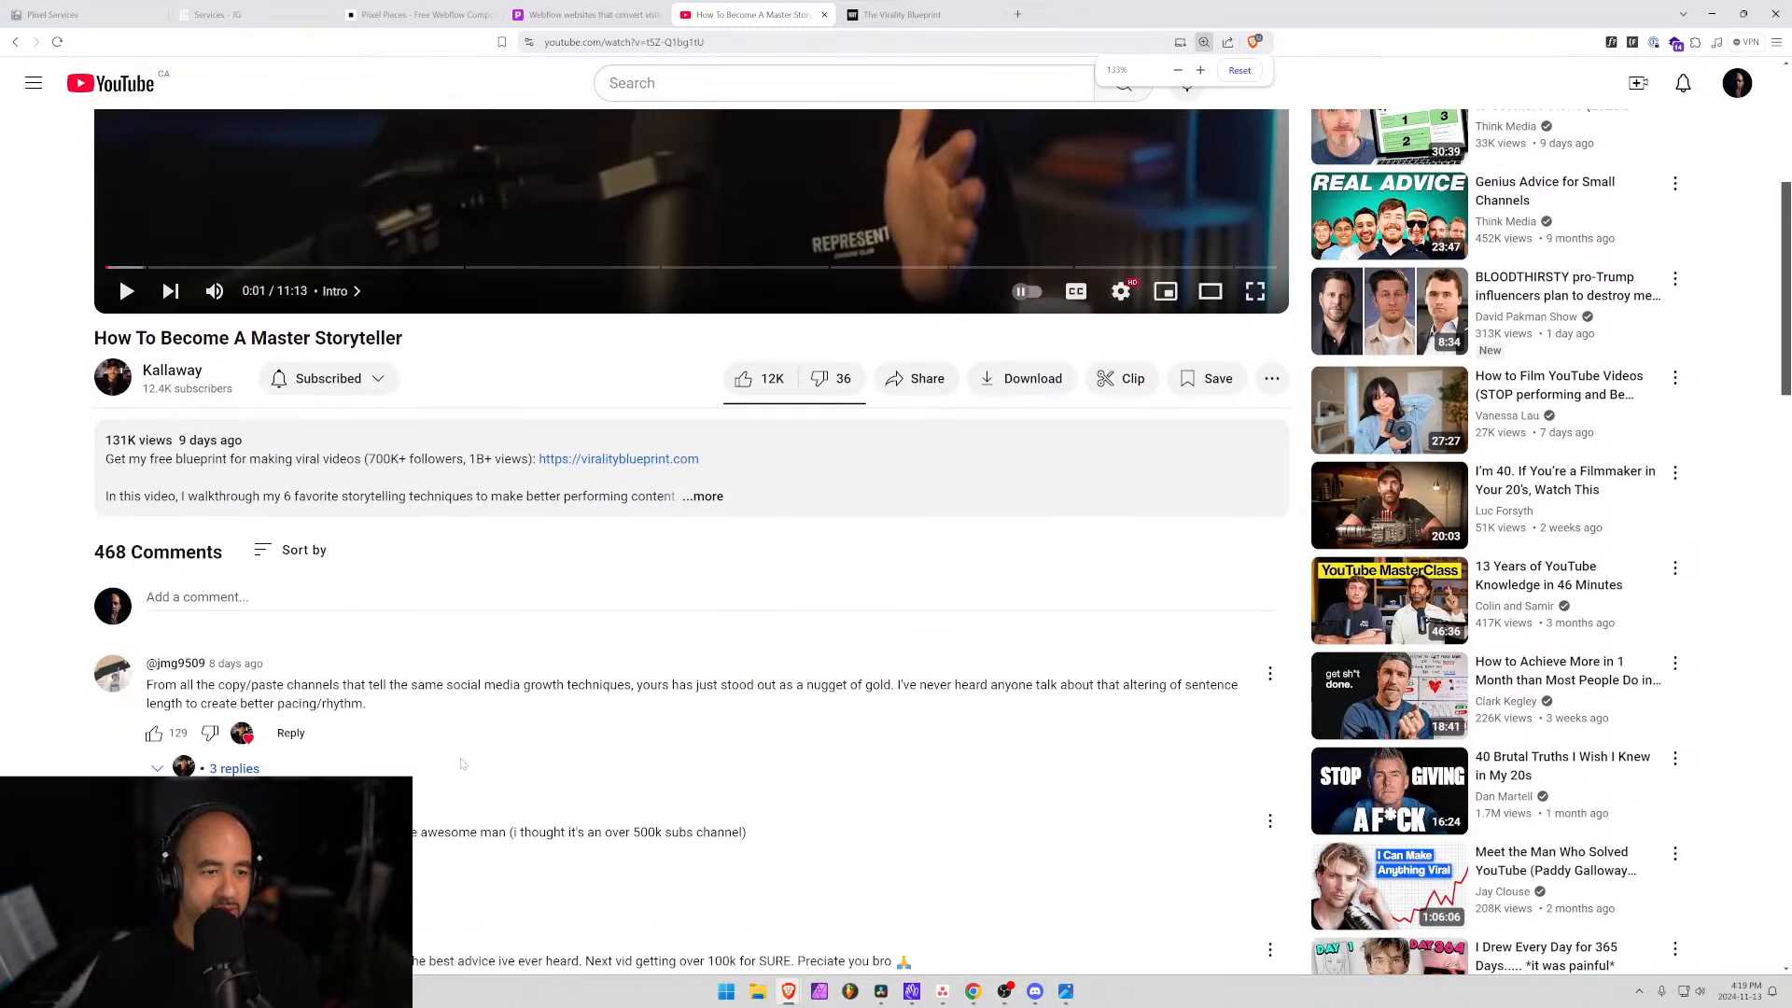
scroll(119, 633, up, 2)
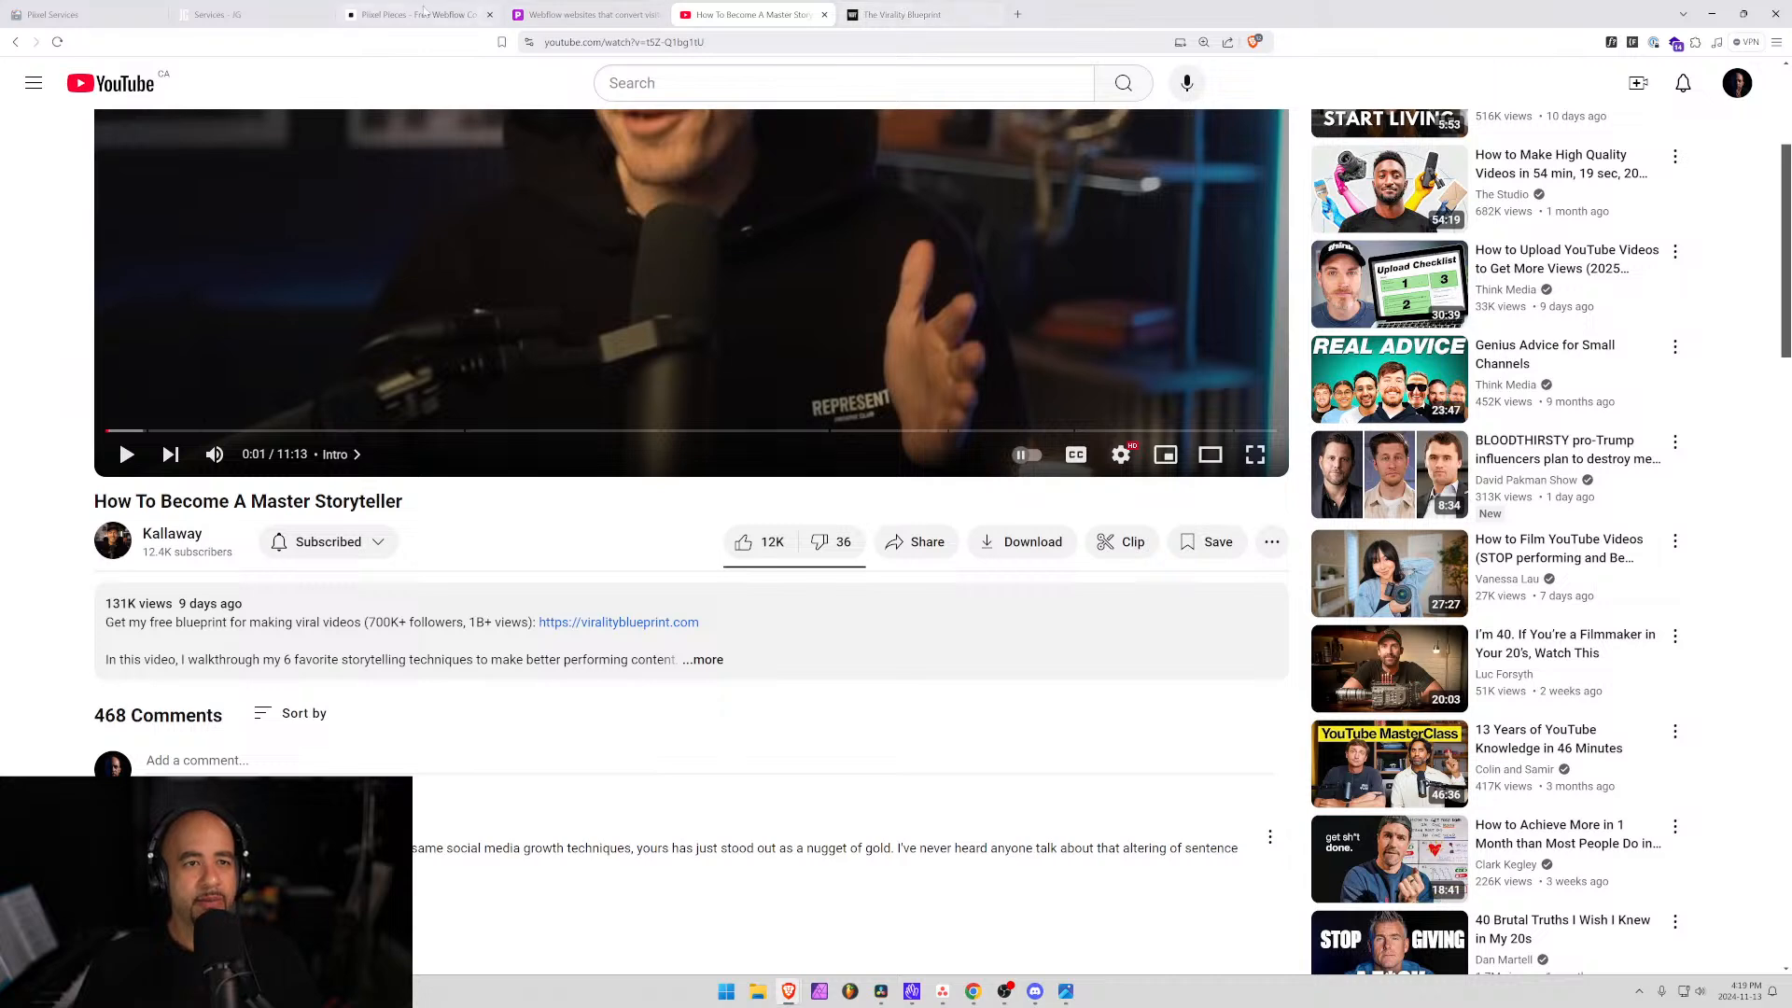
click(421, 13)
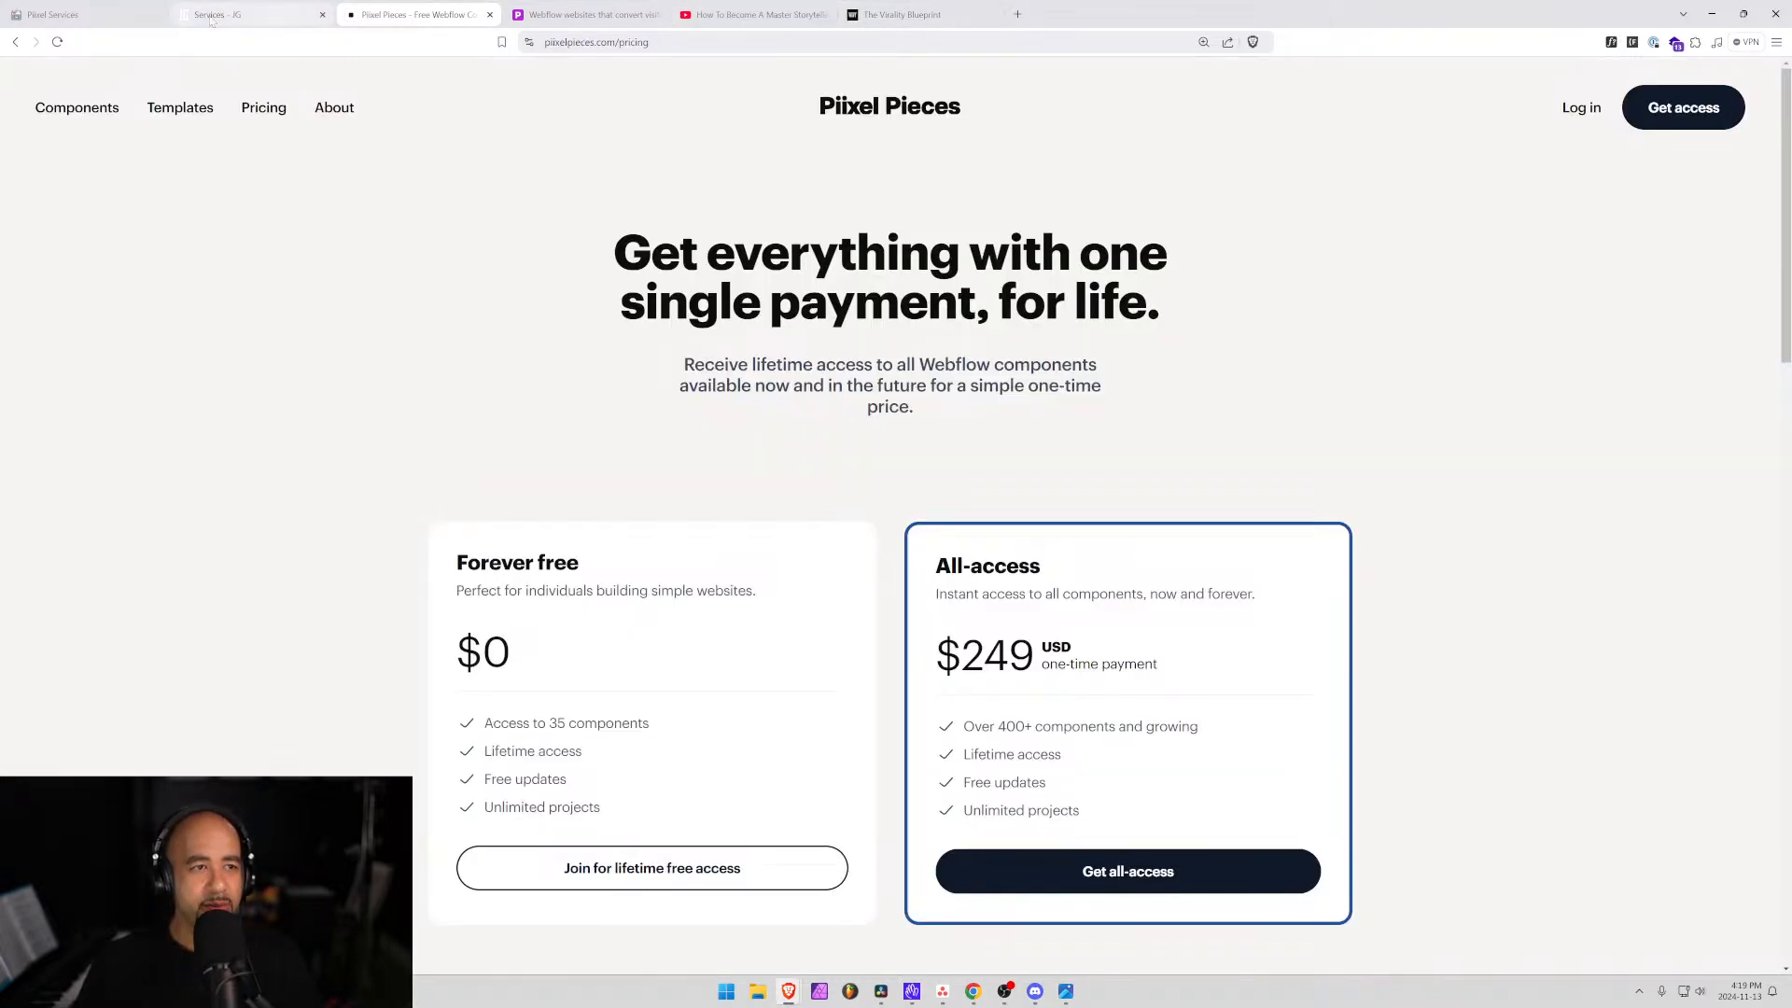
Glance at piixel.ca, then browse The Virality Blueprint page and its email sign-up field.
click(592, 14)
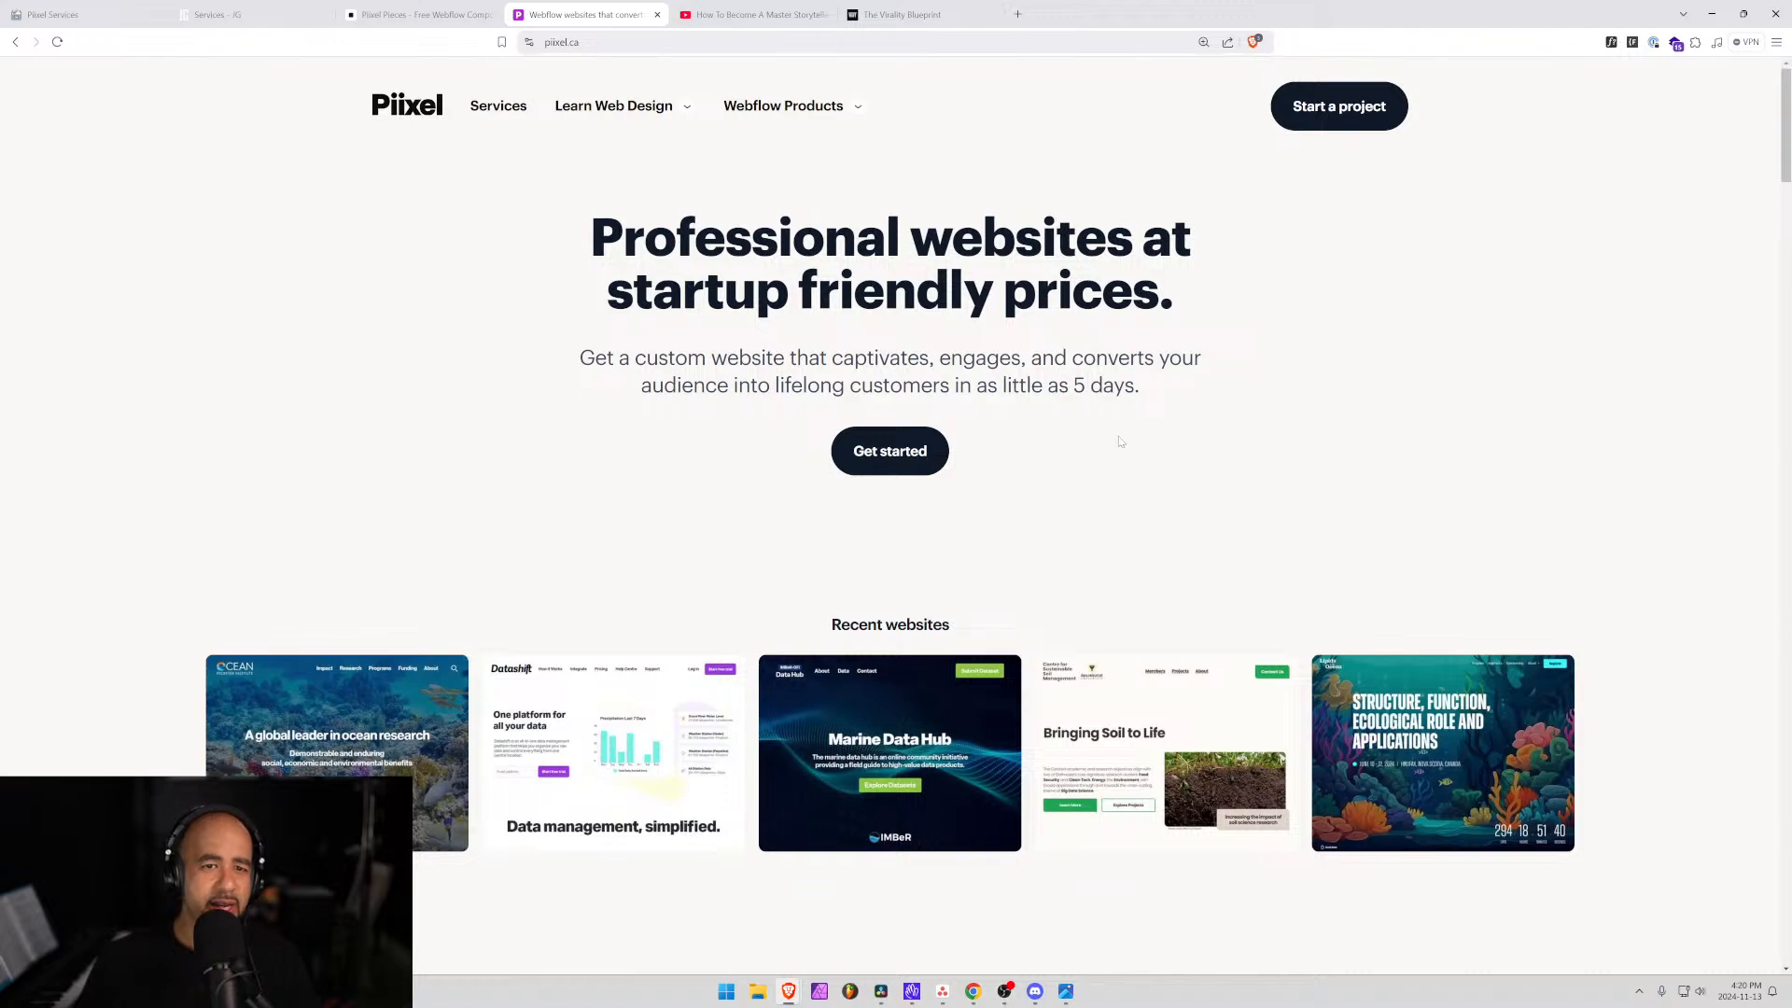
click(924, 14)
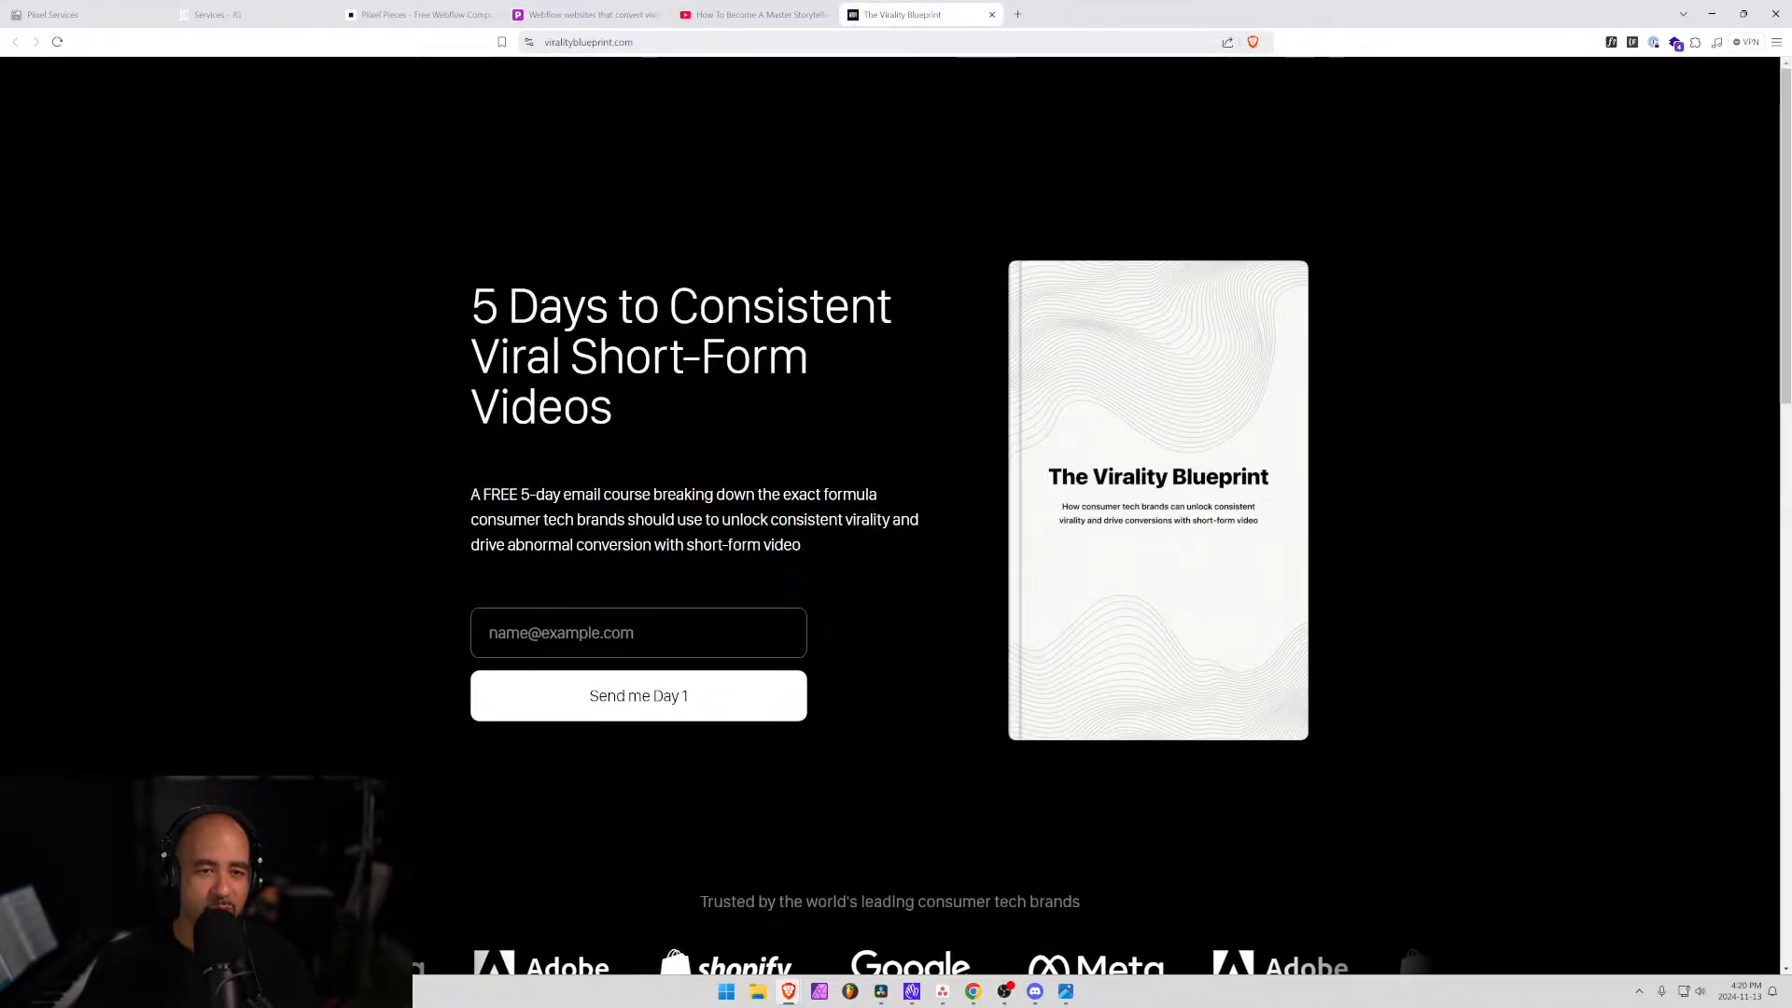
scroll(814, 501, down, 5)
scroll(814, 498, up, 5)
scroll(793, 484, down, 5)
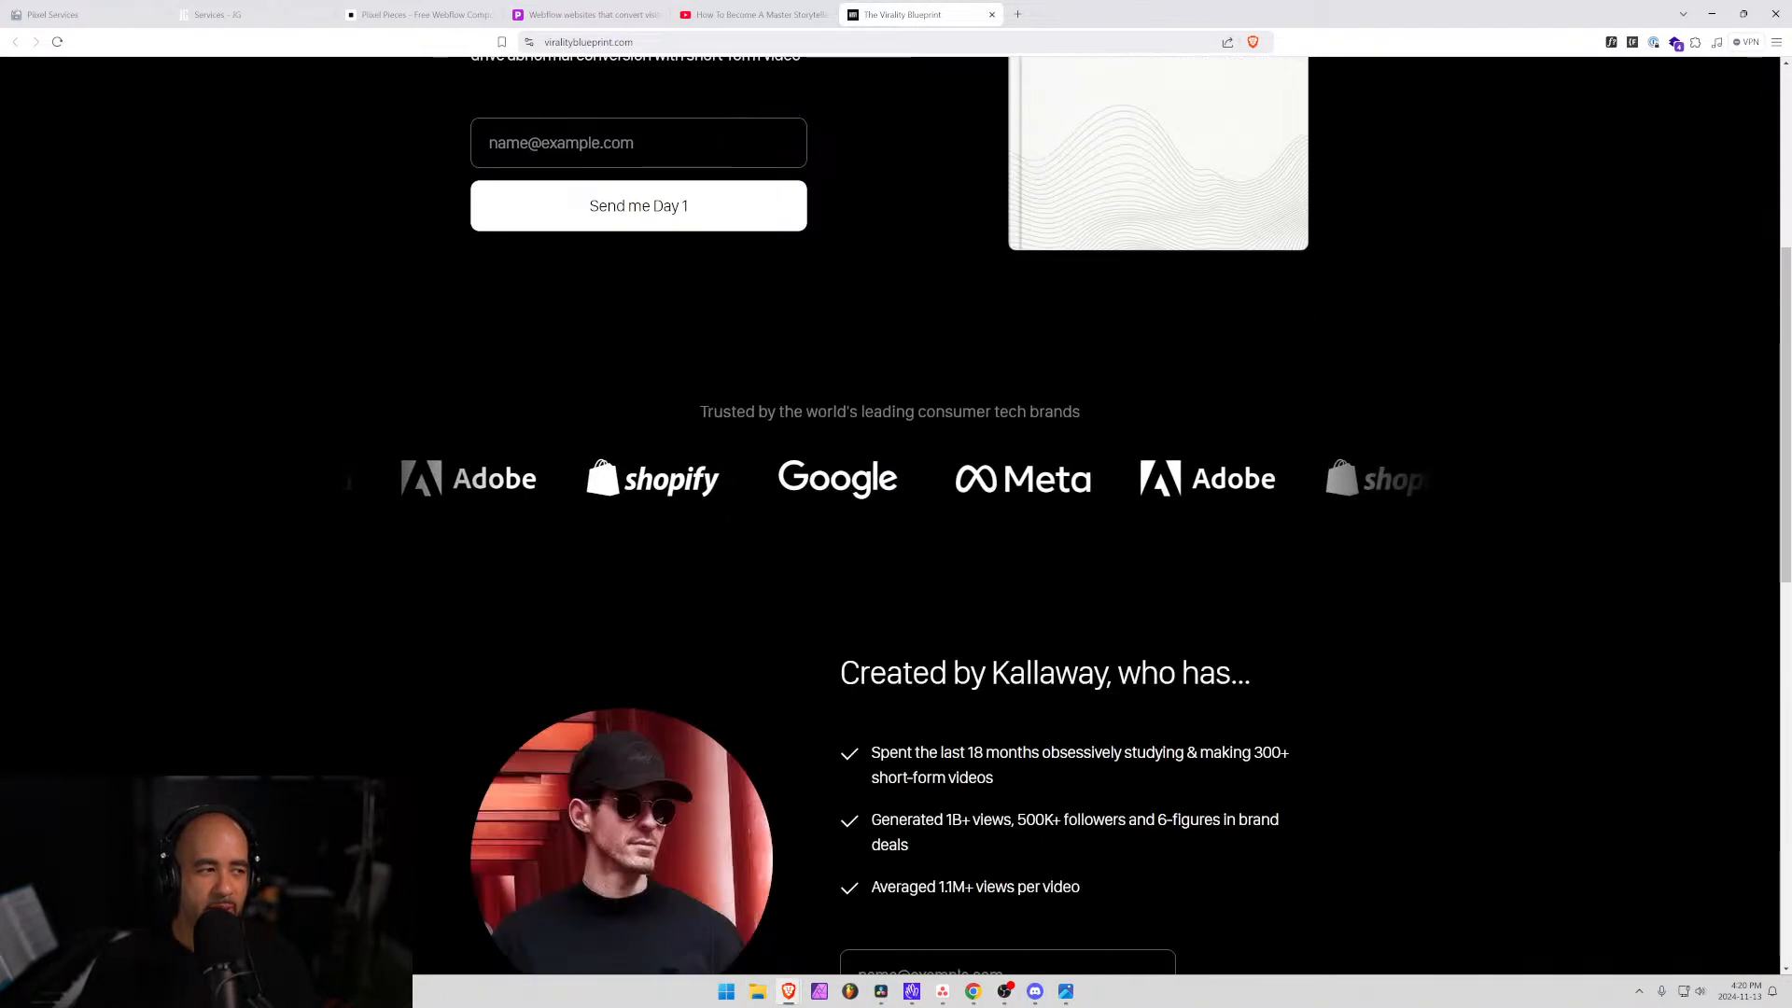
scroll(791, 480, up, 5)
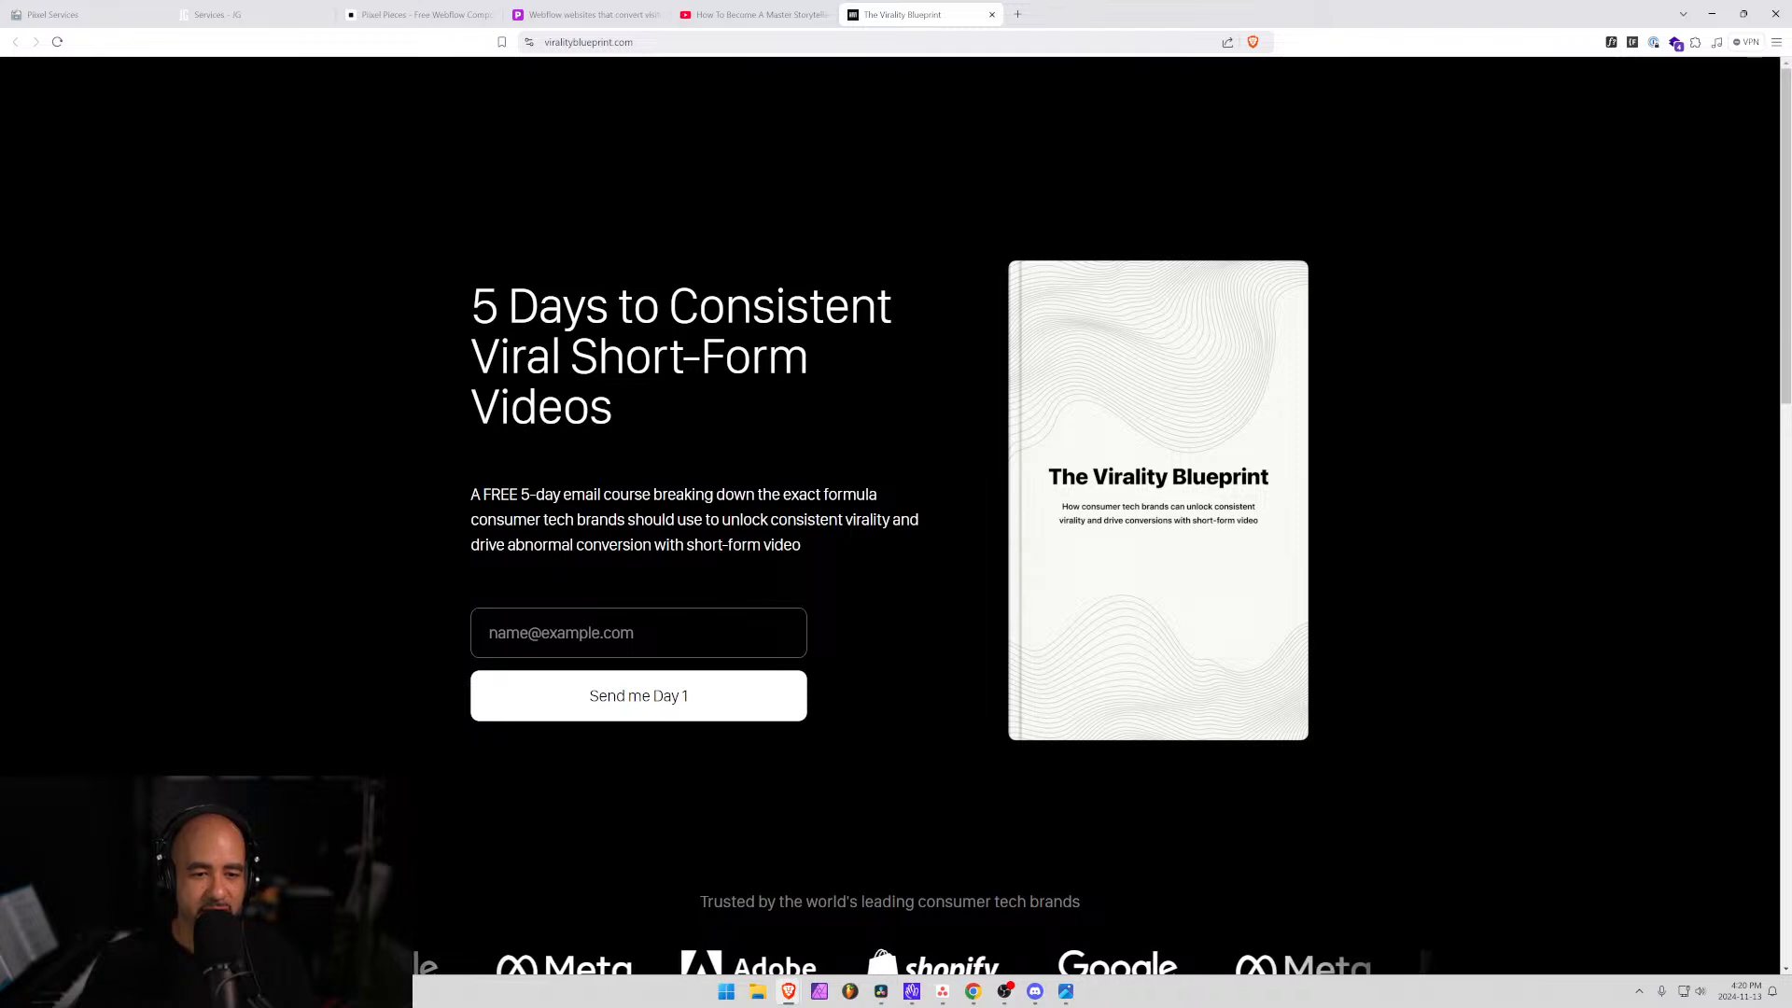
click(488, 633)
click(859, 659)
click(627, 630)
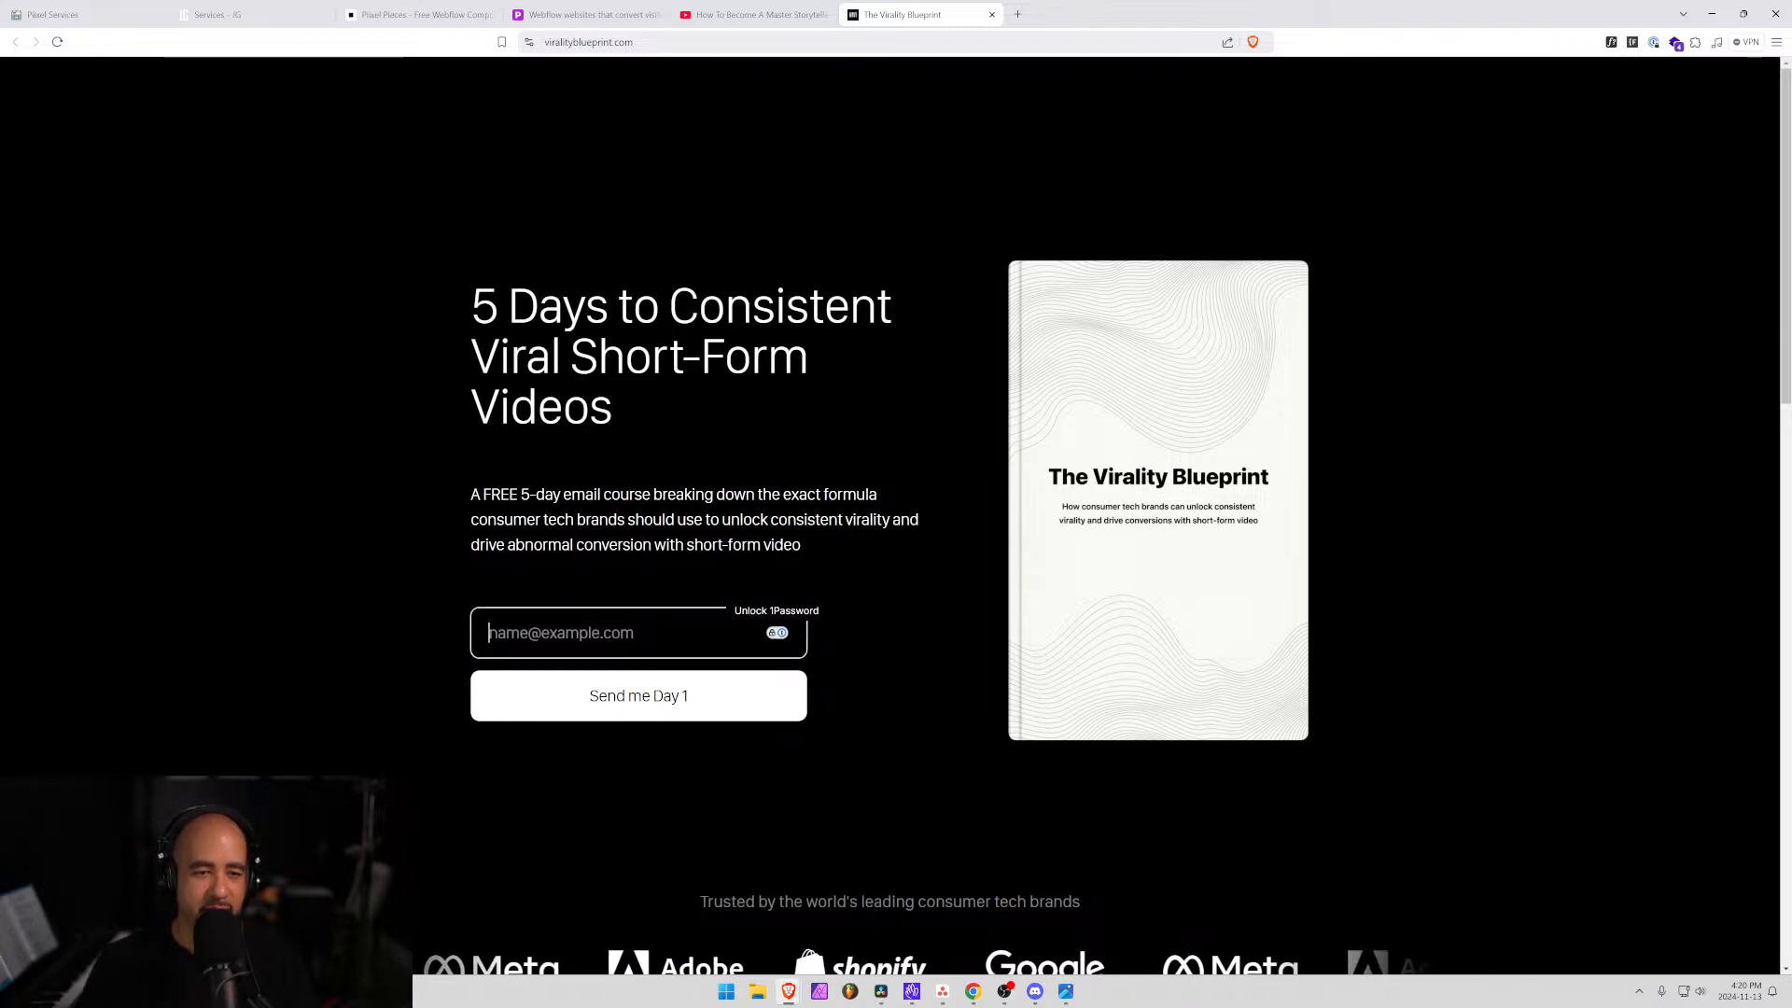
click(452, 181)
Highlight the Piixel Pieces pricing headline, then move on to the JG services page.
click(416, 14)
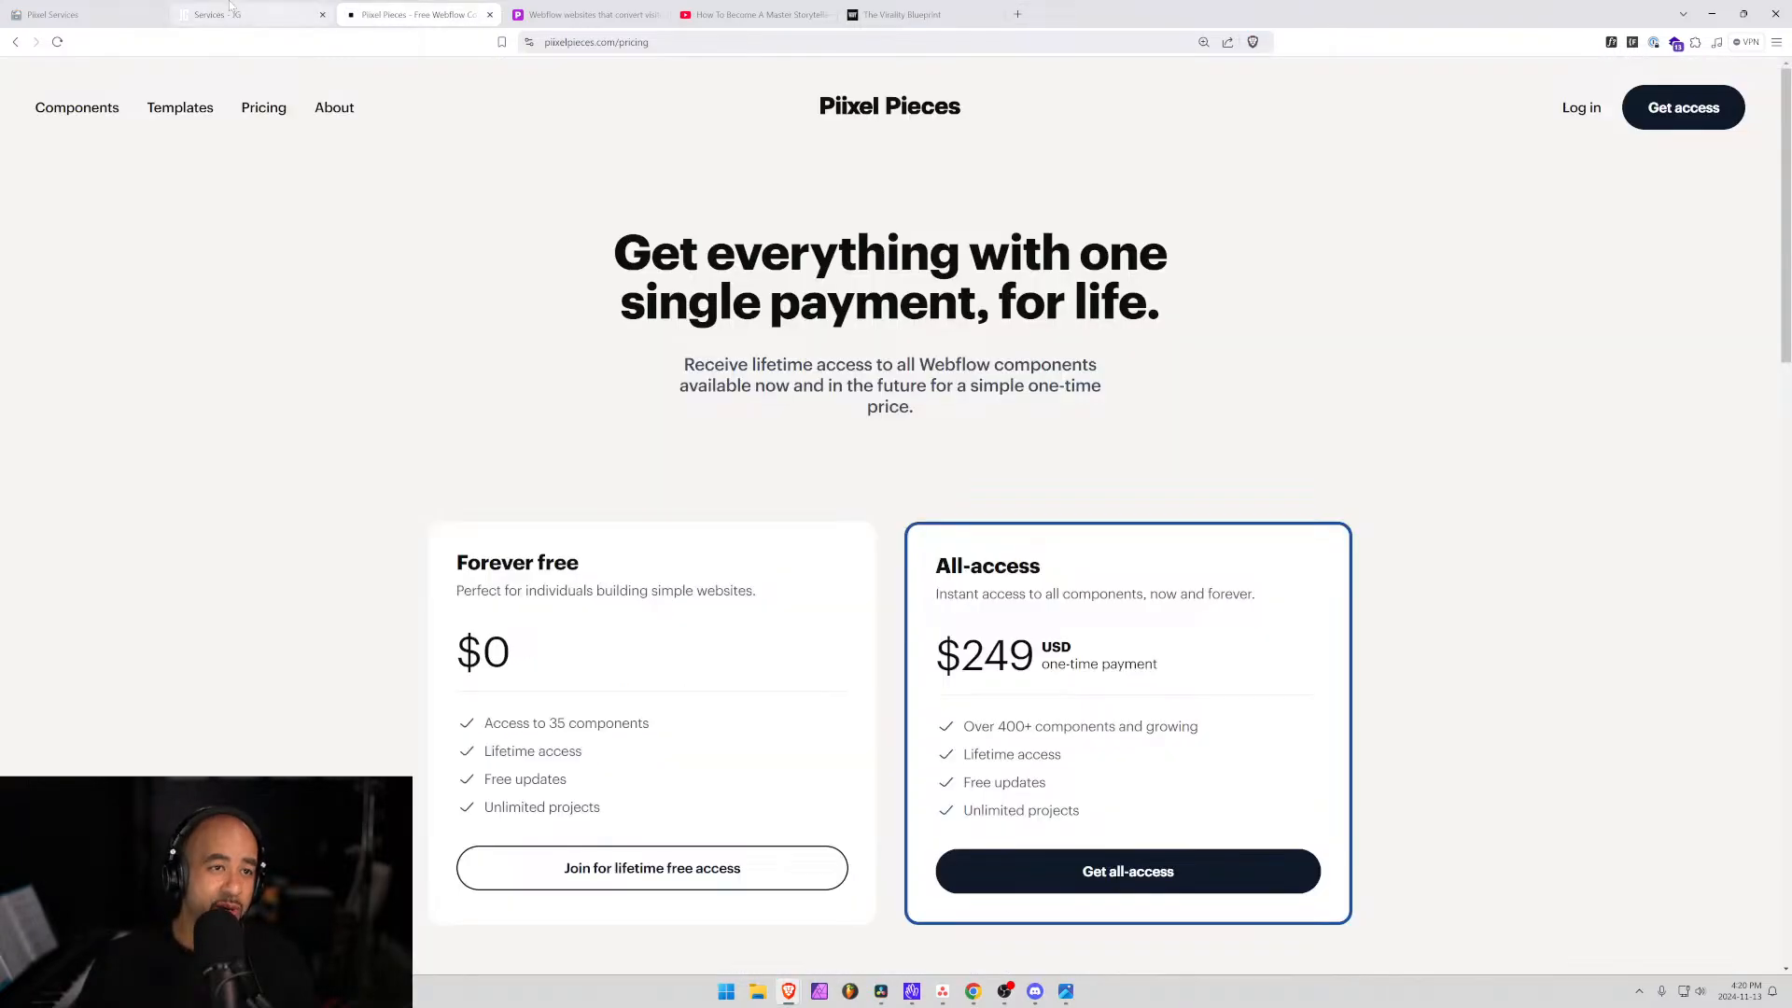
drag(616, 257, 1191, 323)
click(1191, 323)
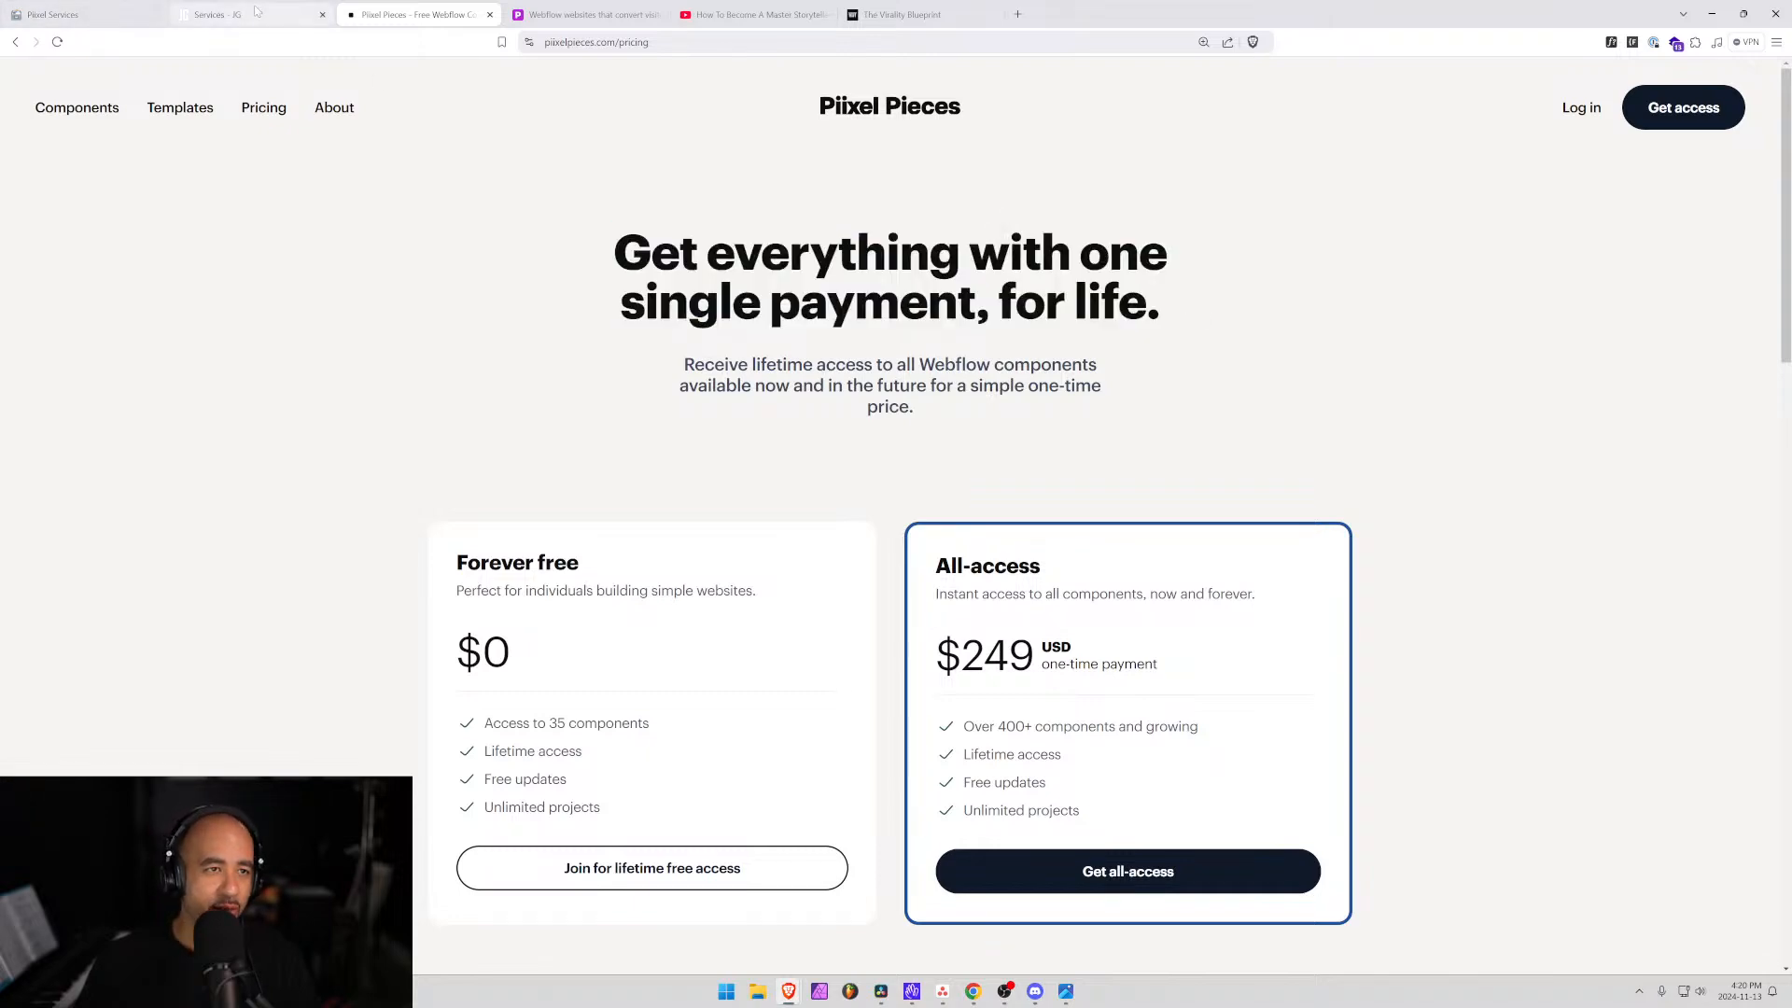
click(219, 14)
scroll(438, 317, up, 3)
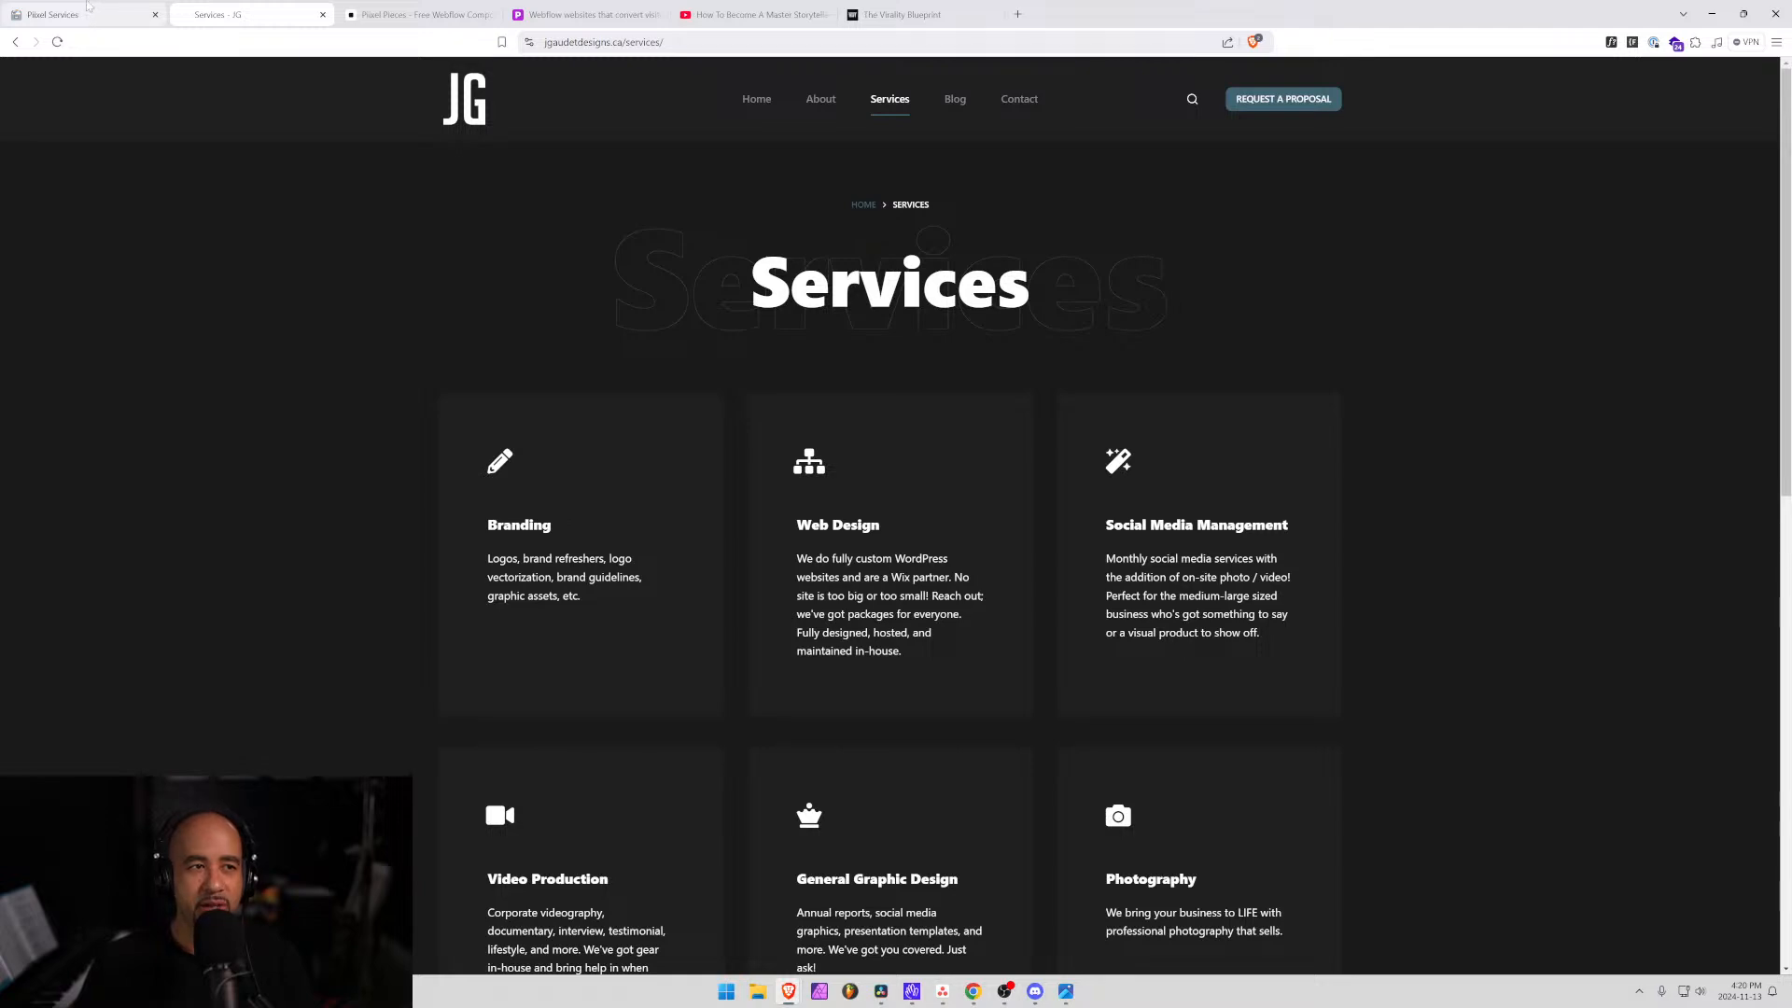
Add SEO and Branding as indented sub-items under Website design and development.
click(87, 6)
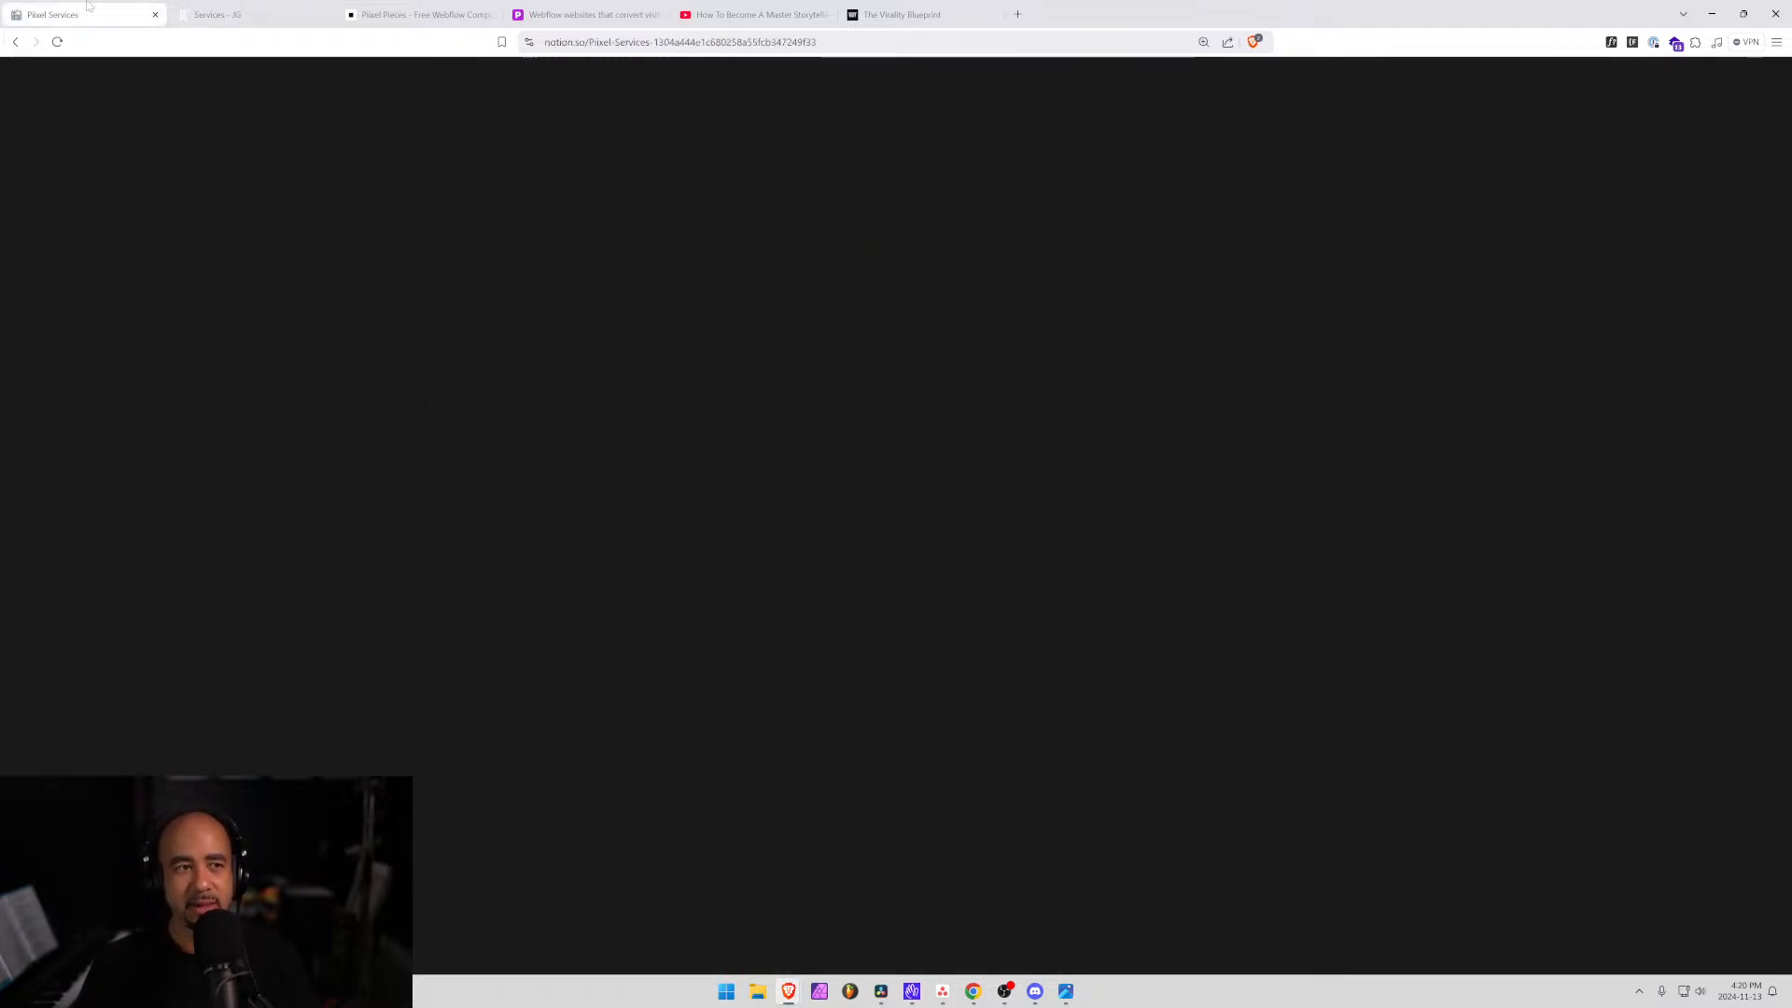
scroll(840, 560, up, 4)
scroll(840, 275, down, 2)
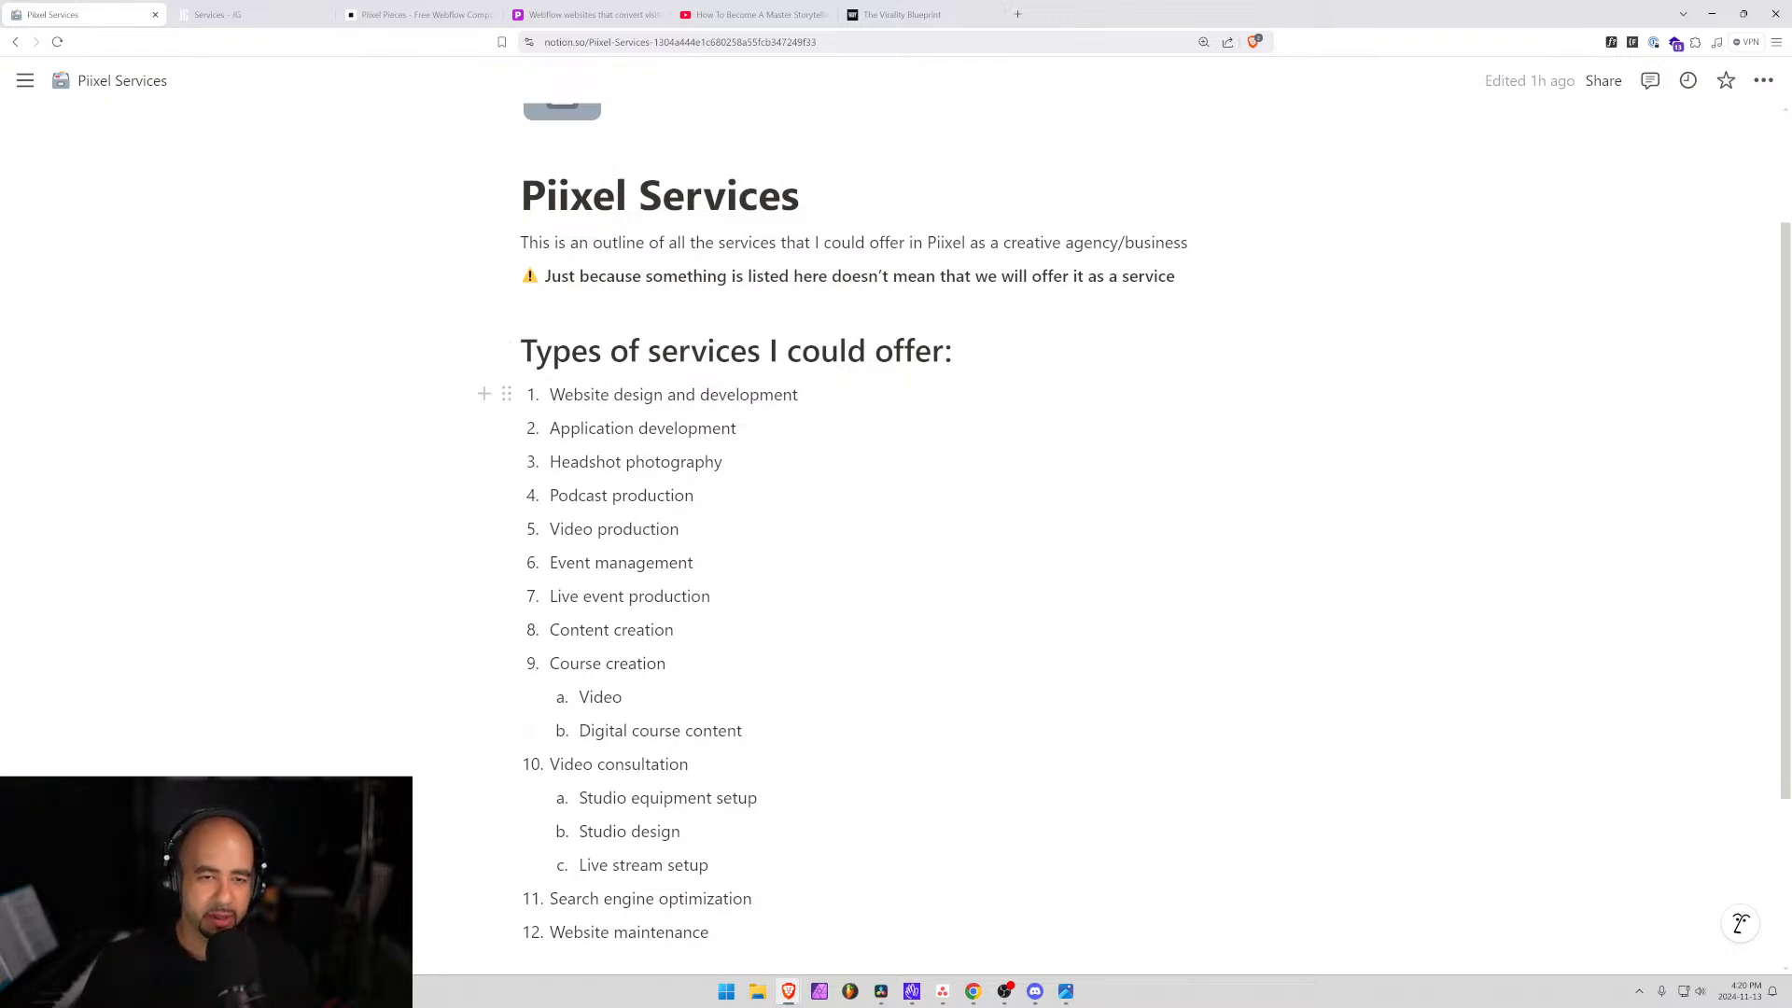
key(ctrl+shift+Left)
key(ctrl+shift+Left)
key(ctrl+shift+Left)
key(ctrl+shift+Left)
key(Right)
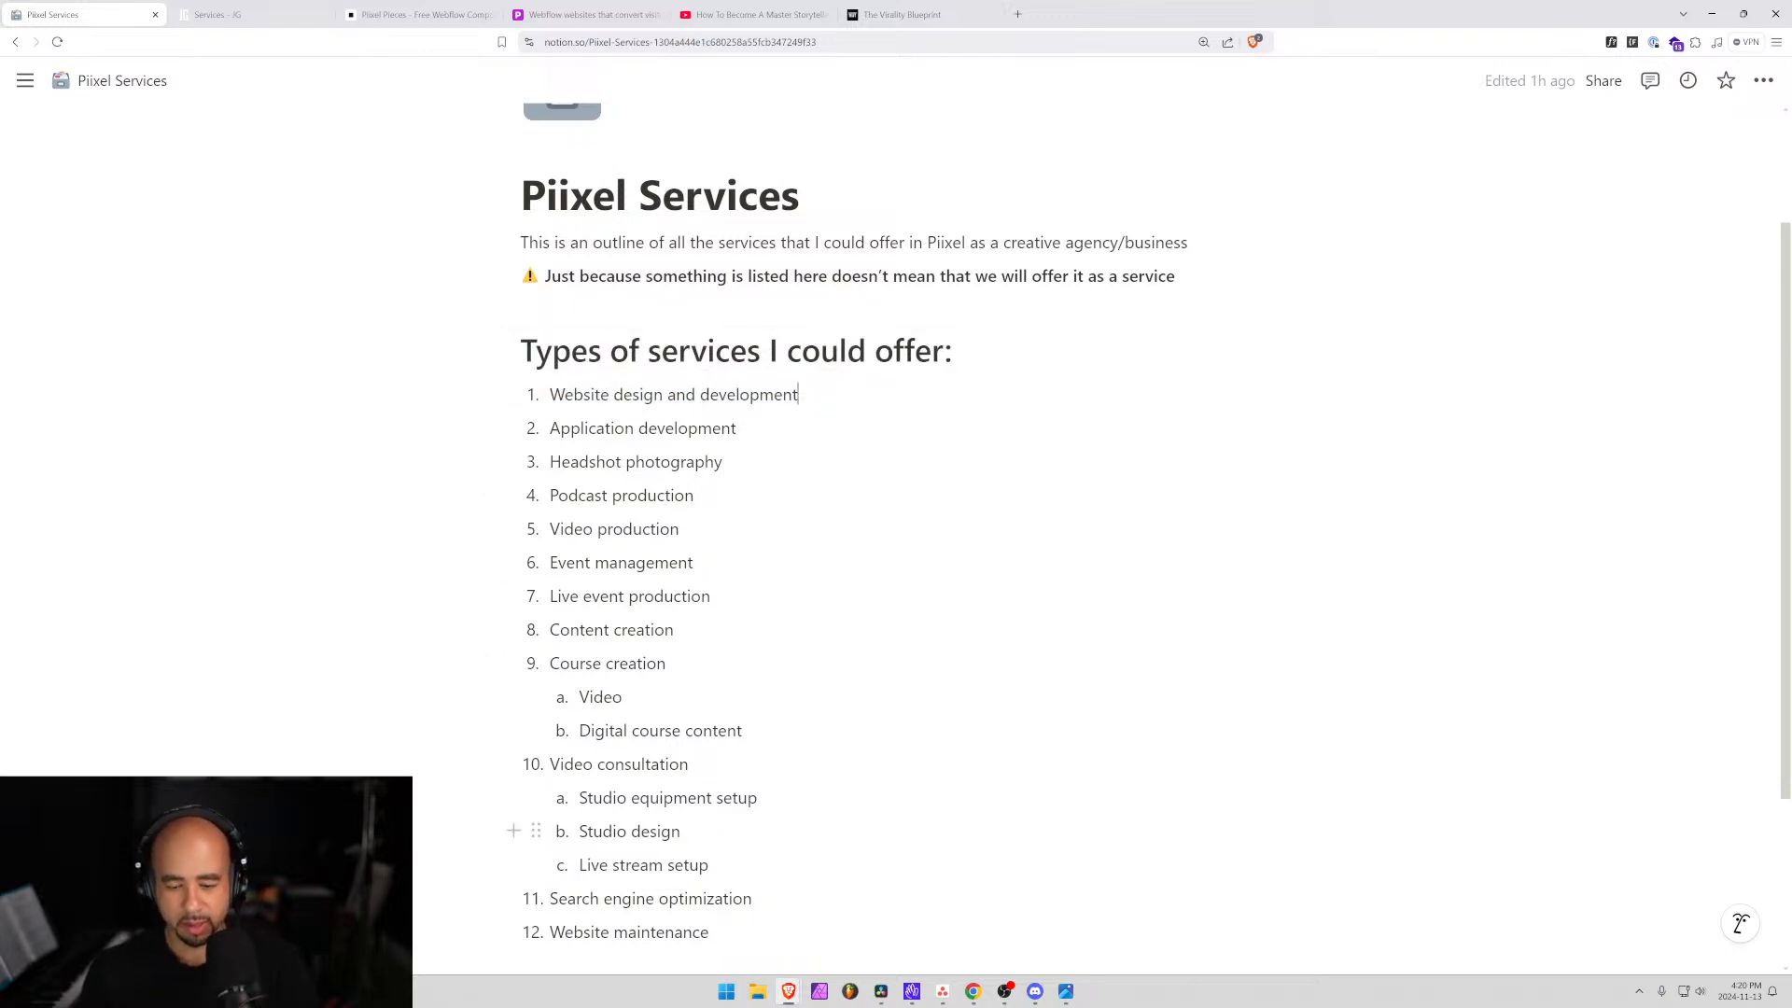
key(Return)
key(Tab)
text(SEO)
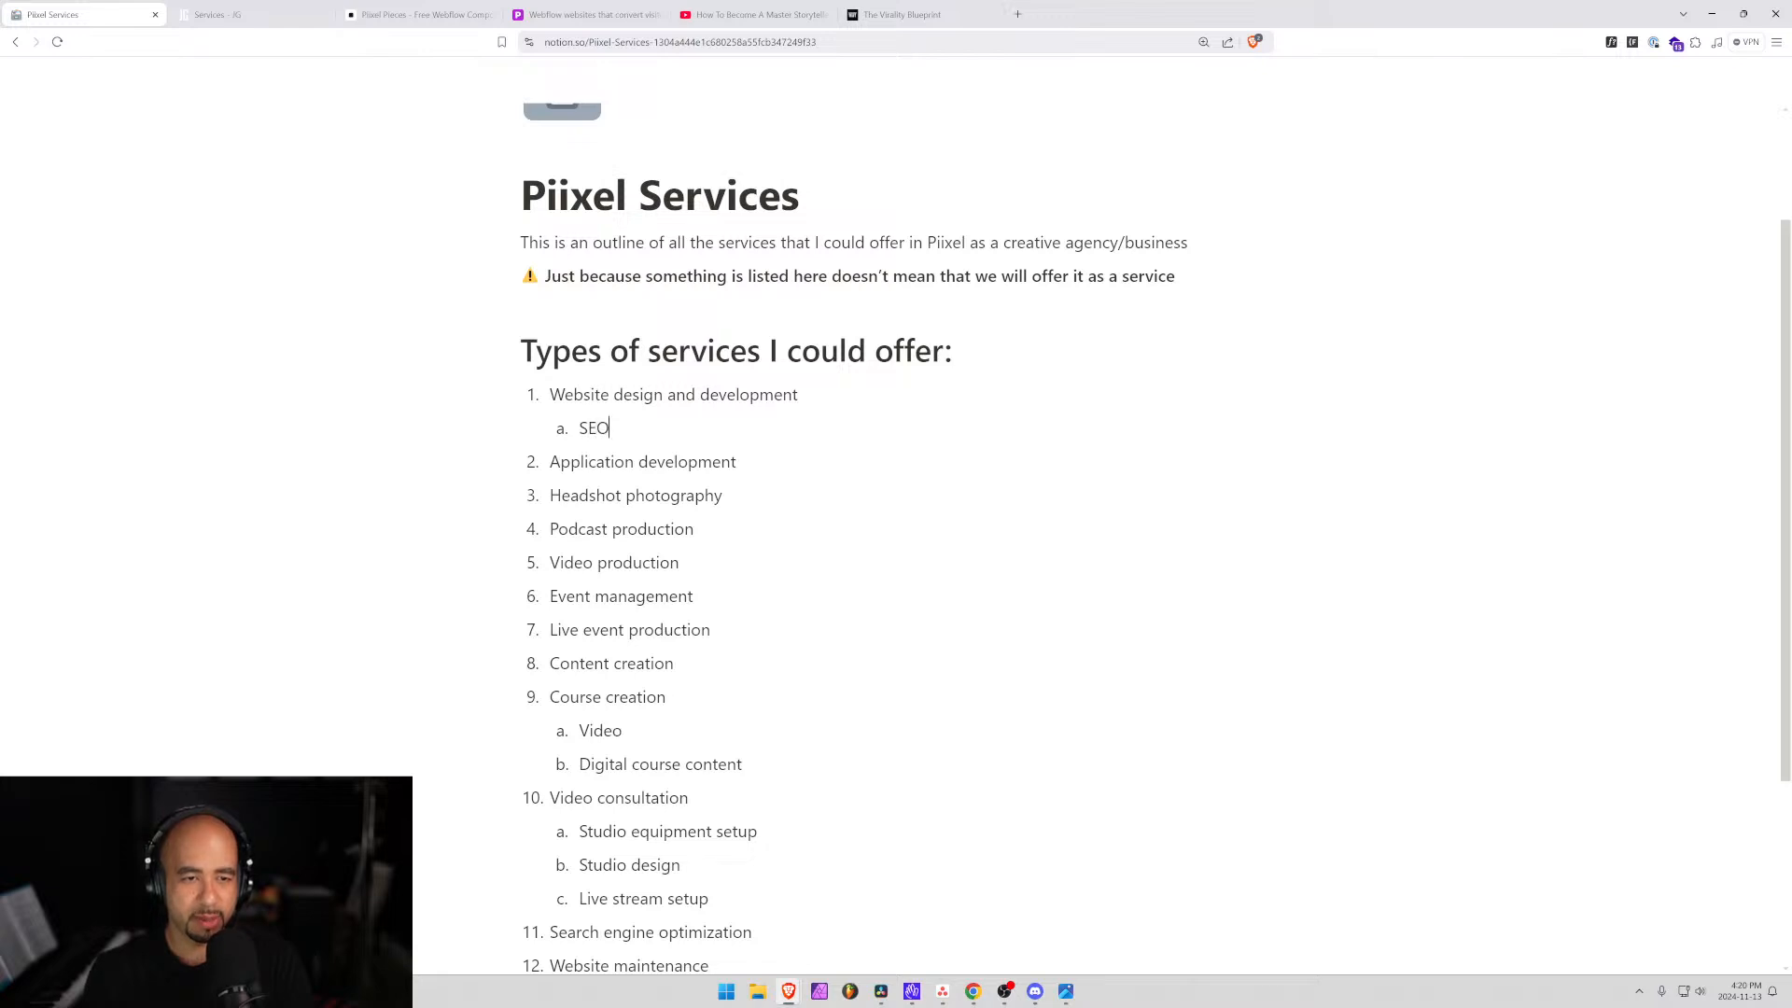
key(Return)
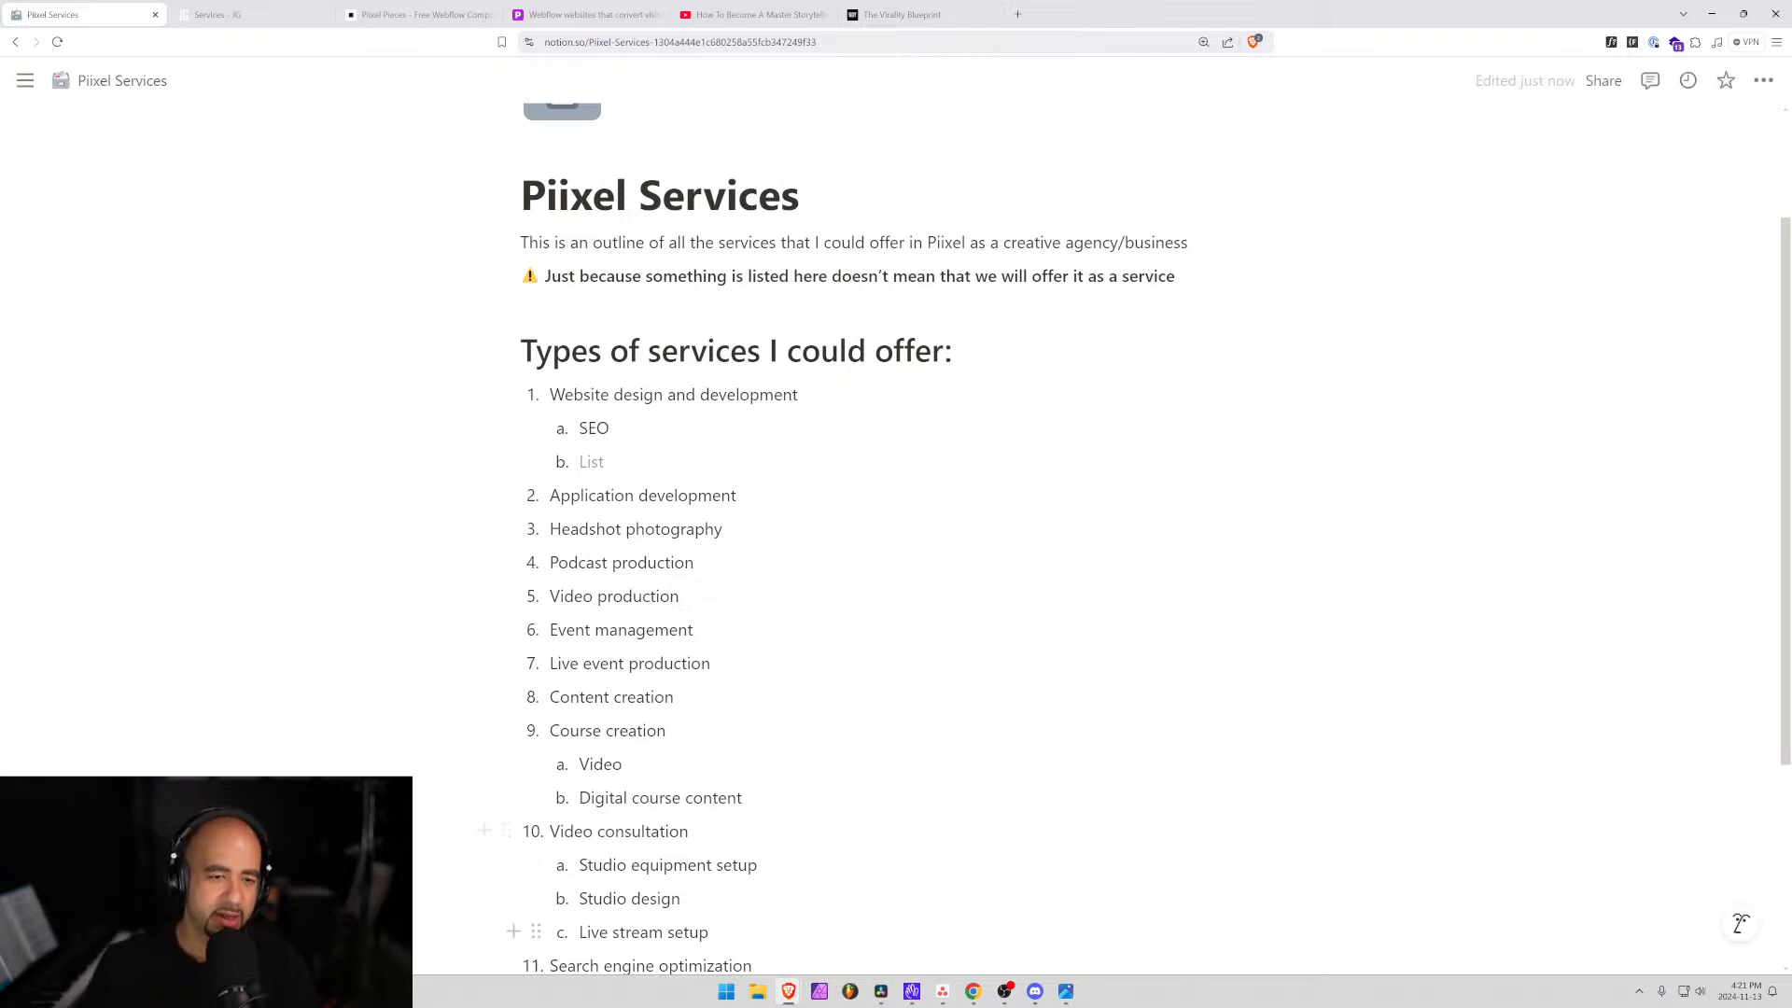
scroll(654, 560, down, 3)
scroll(653, 682, up, 2)
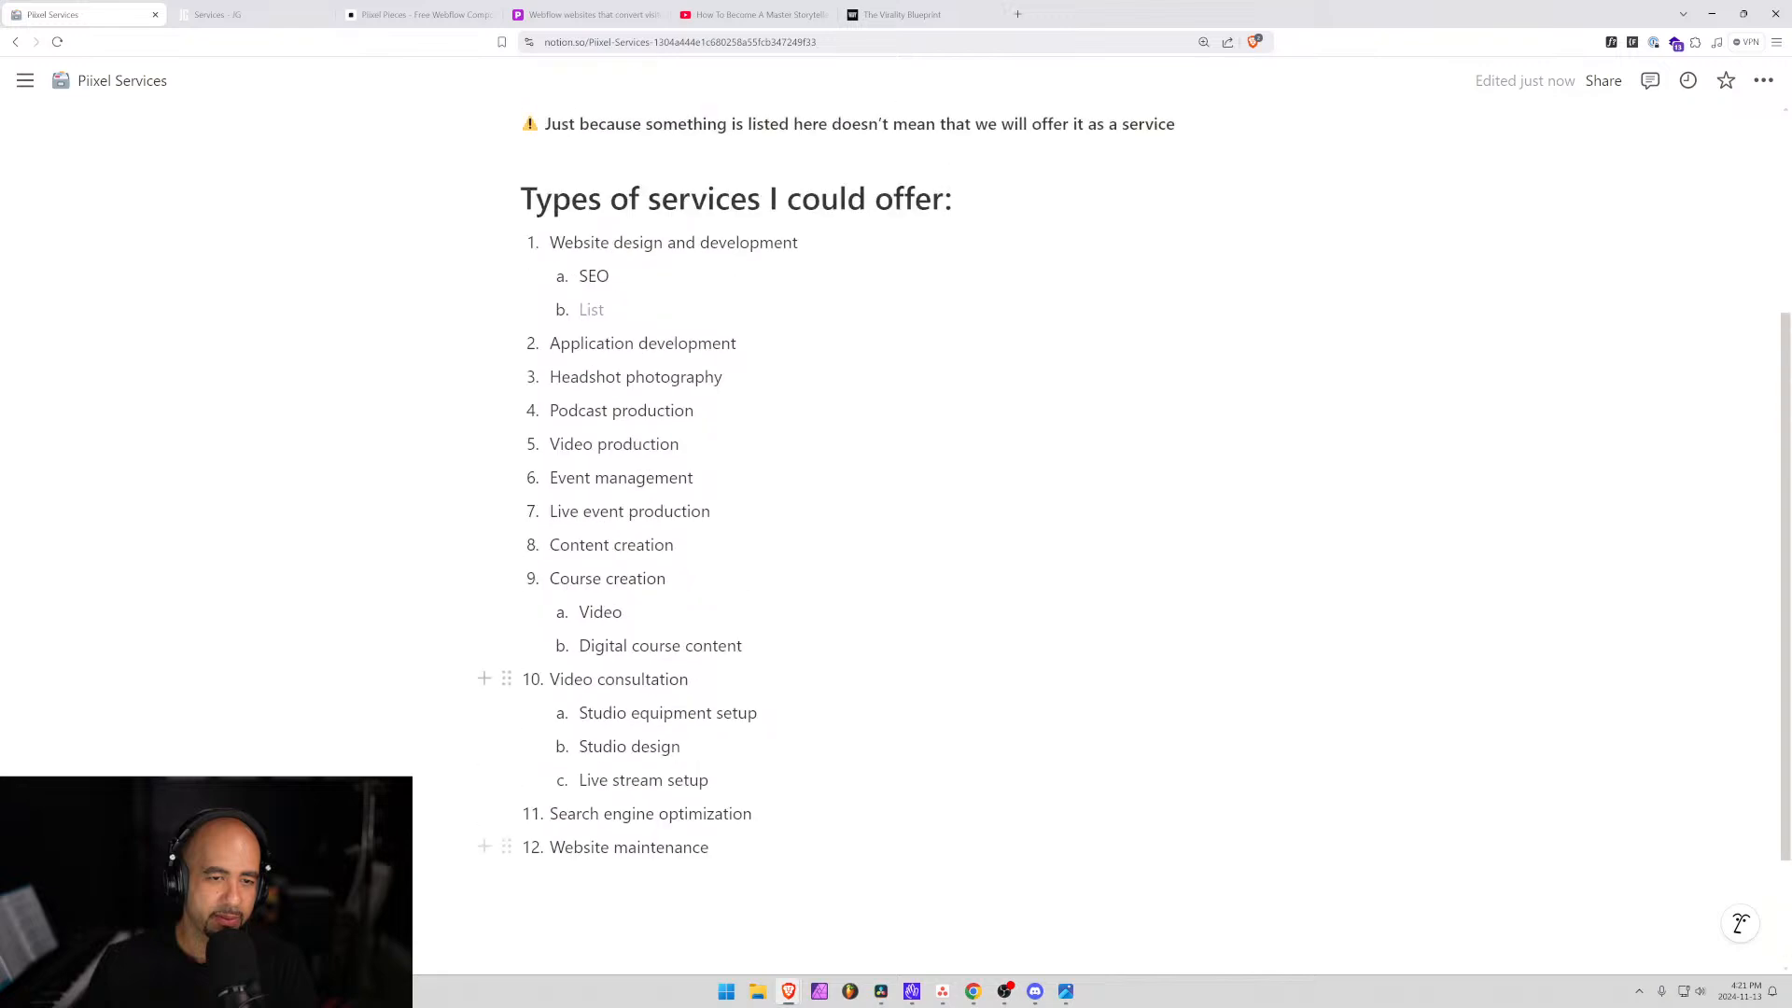
text(Branding)
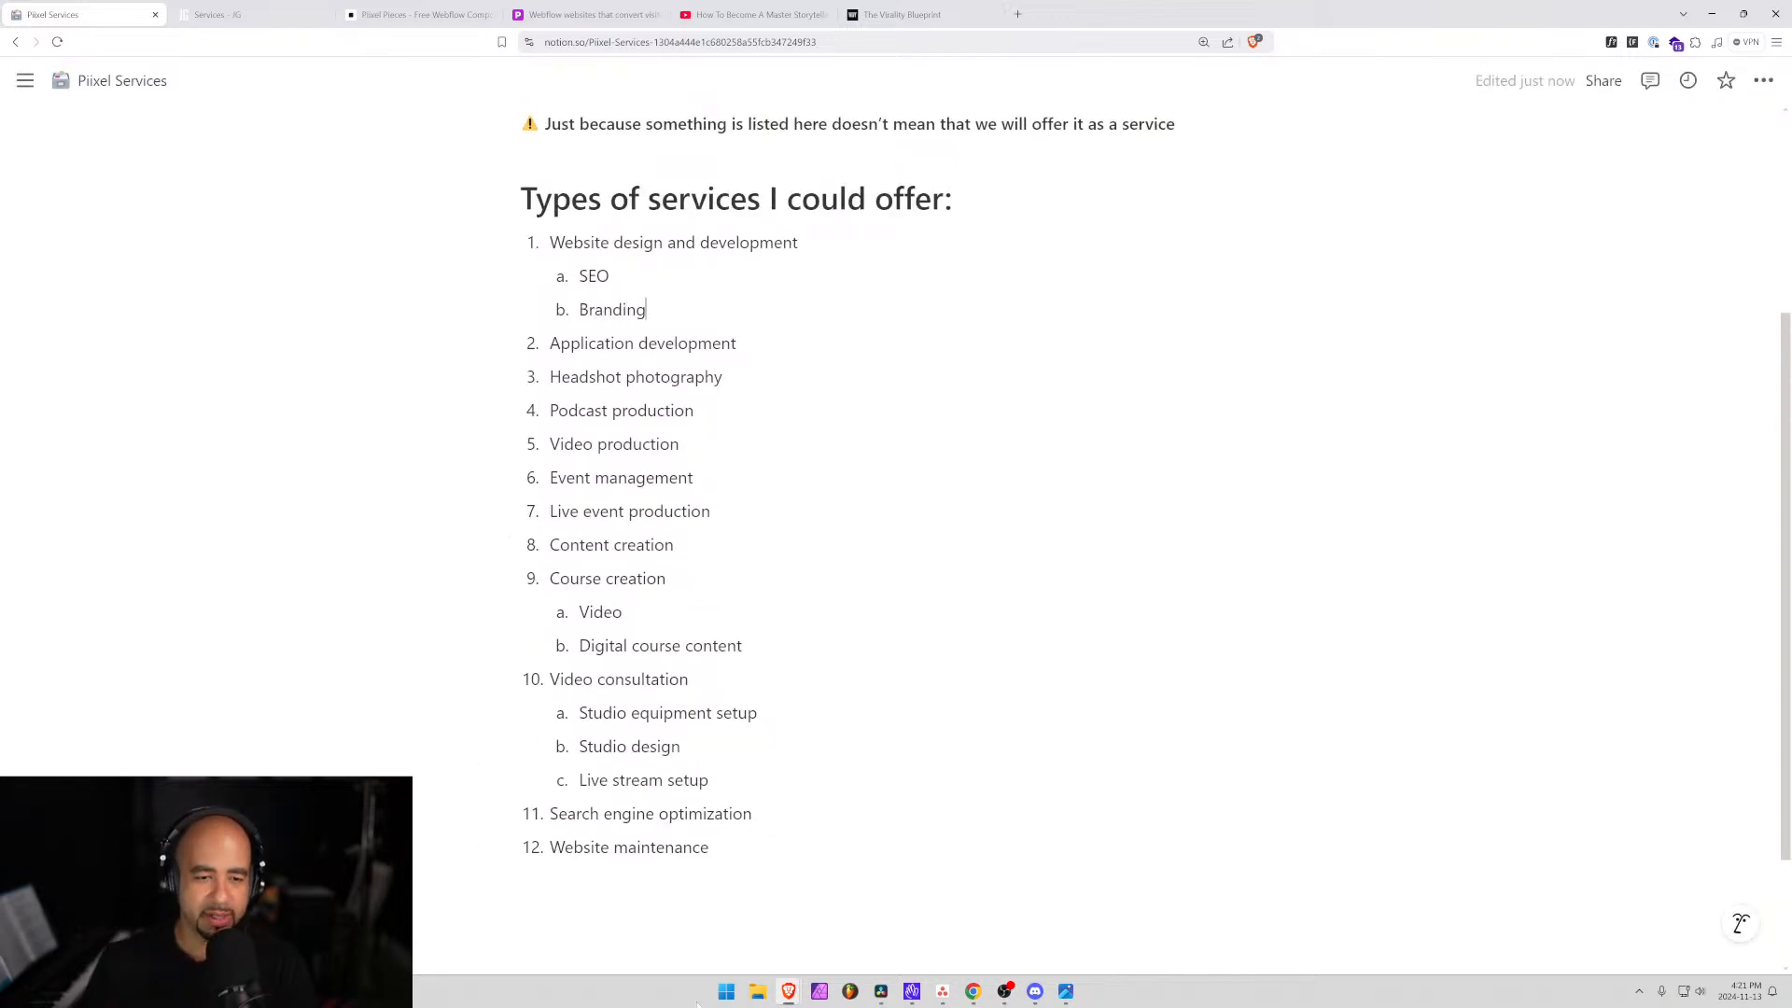
Add Branding as new item 13 after Website maintenance.
click(711, 847)
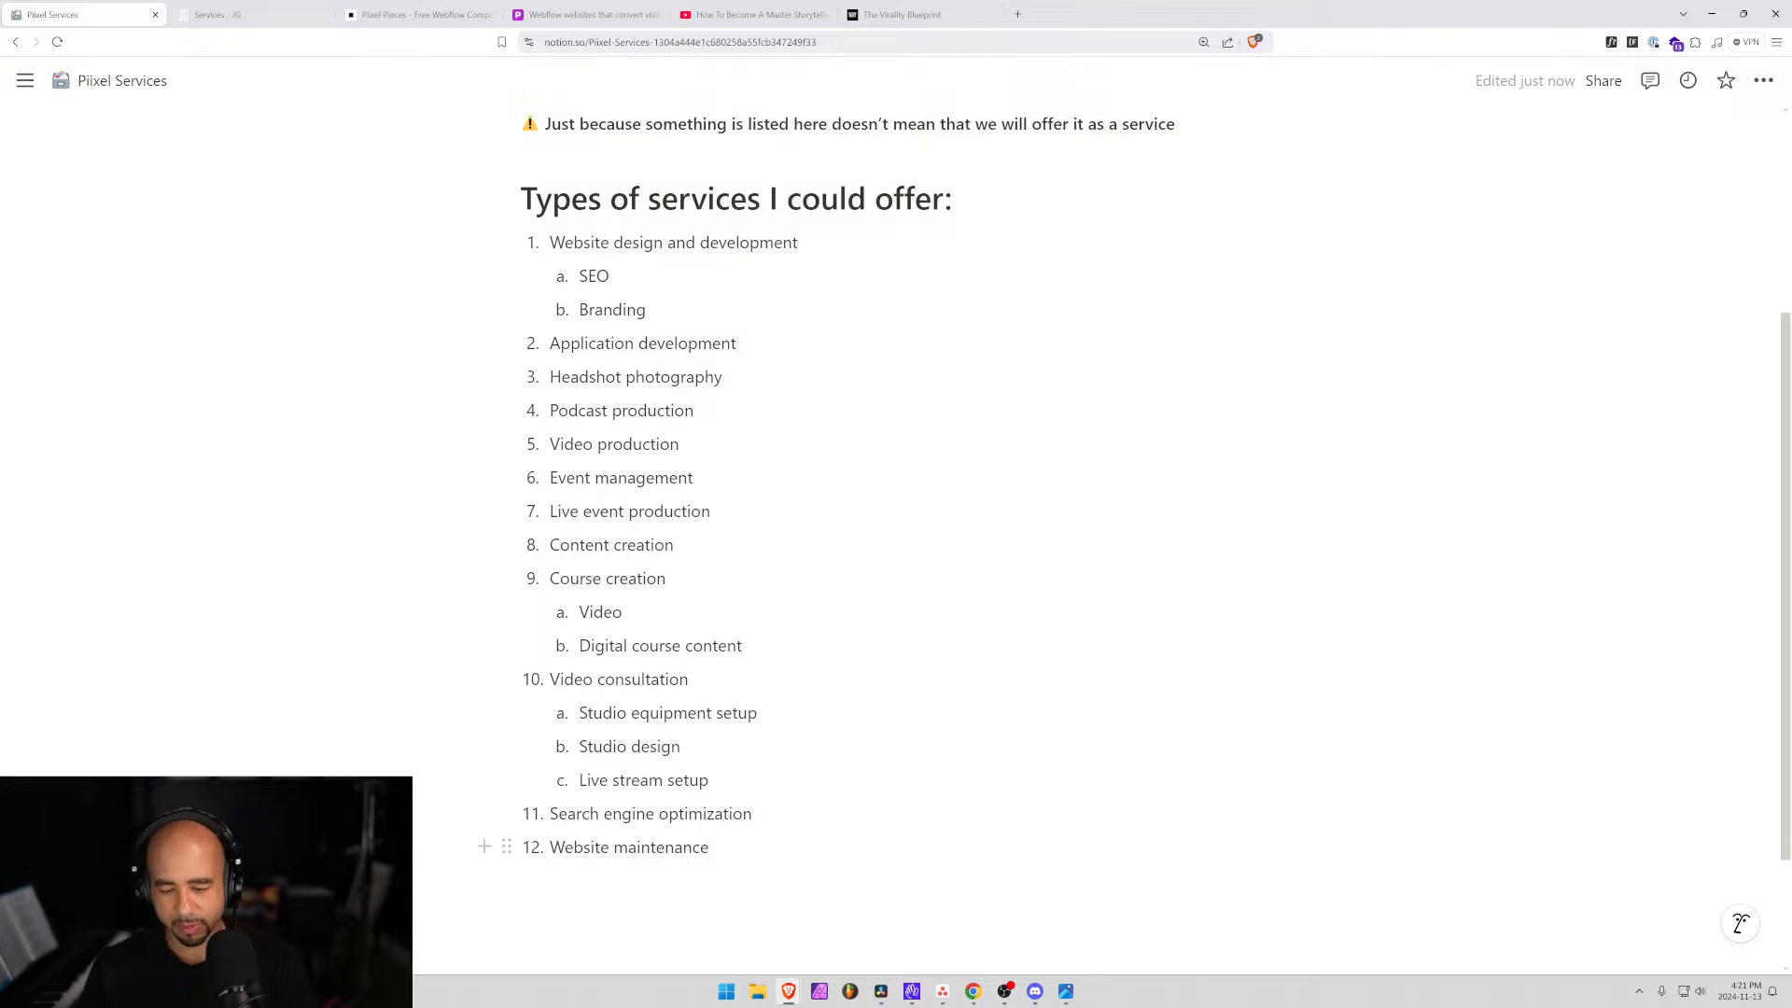
key(Return)
text(Bra)
key(Caps_Lock)
text(ND)
key(BackSpace)
key(BackSpace)
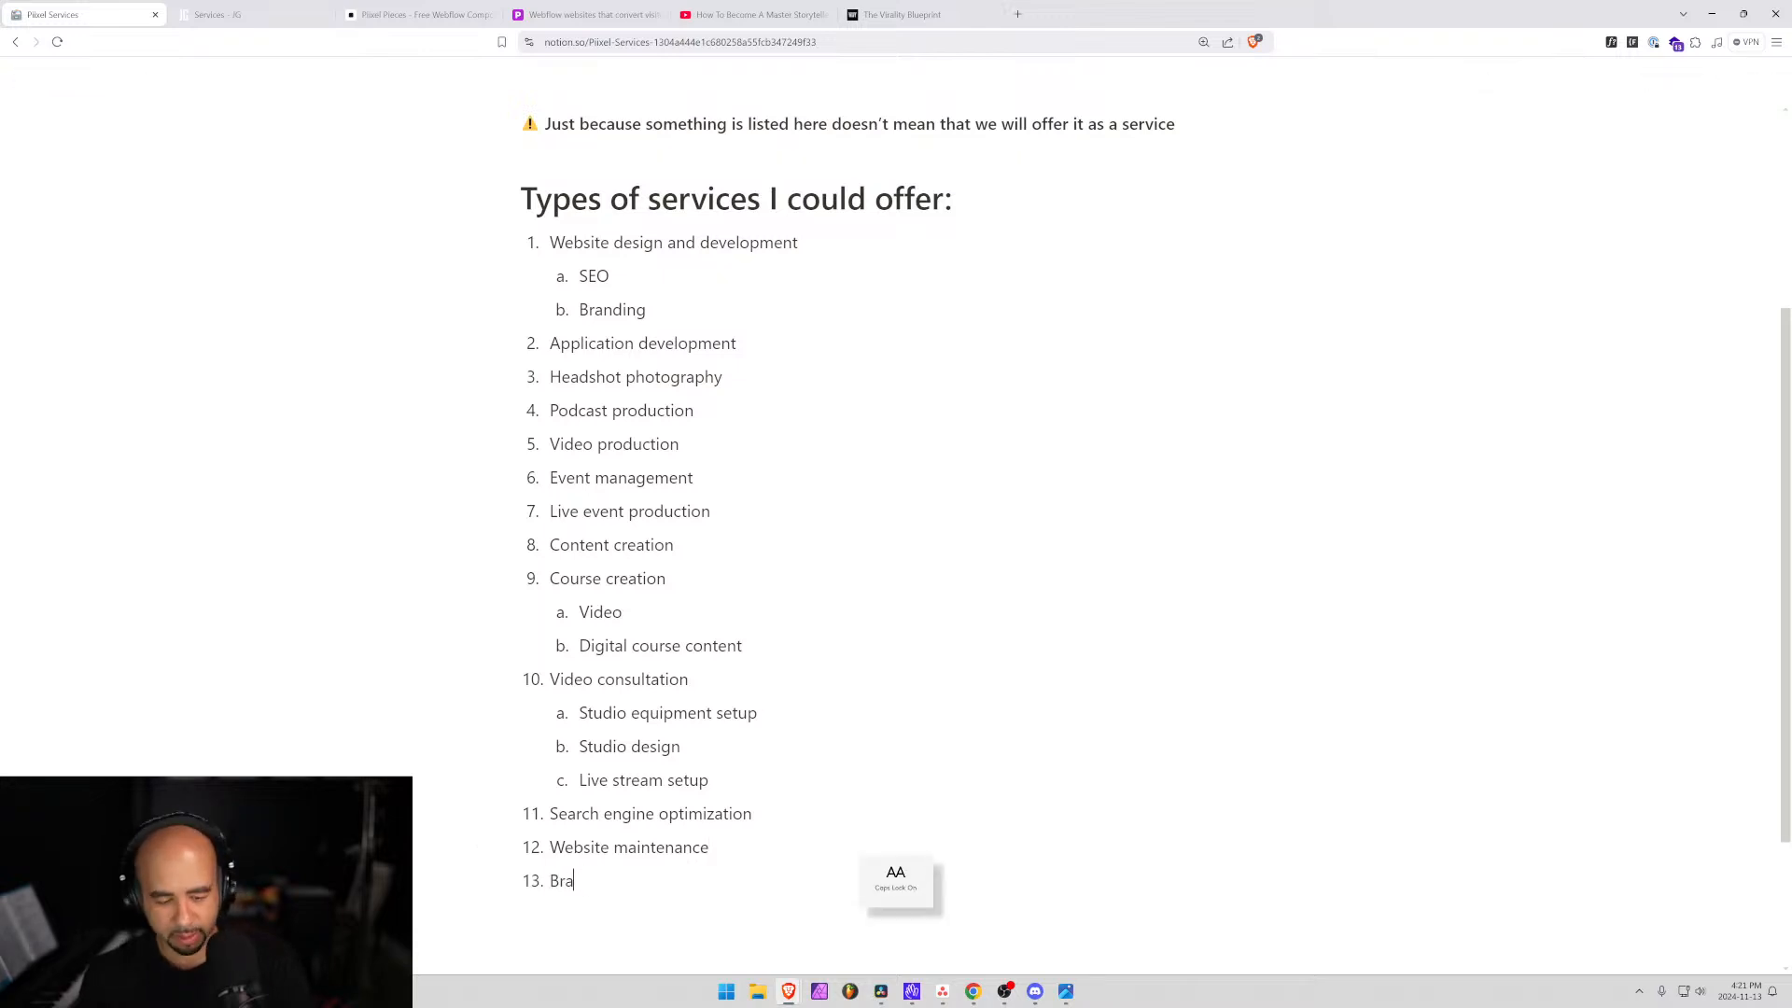
text(nding)
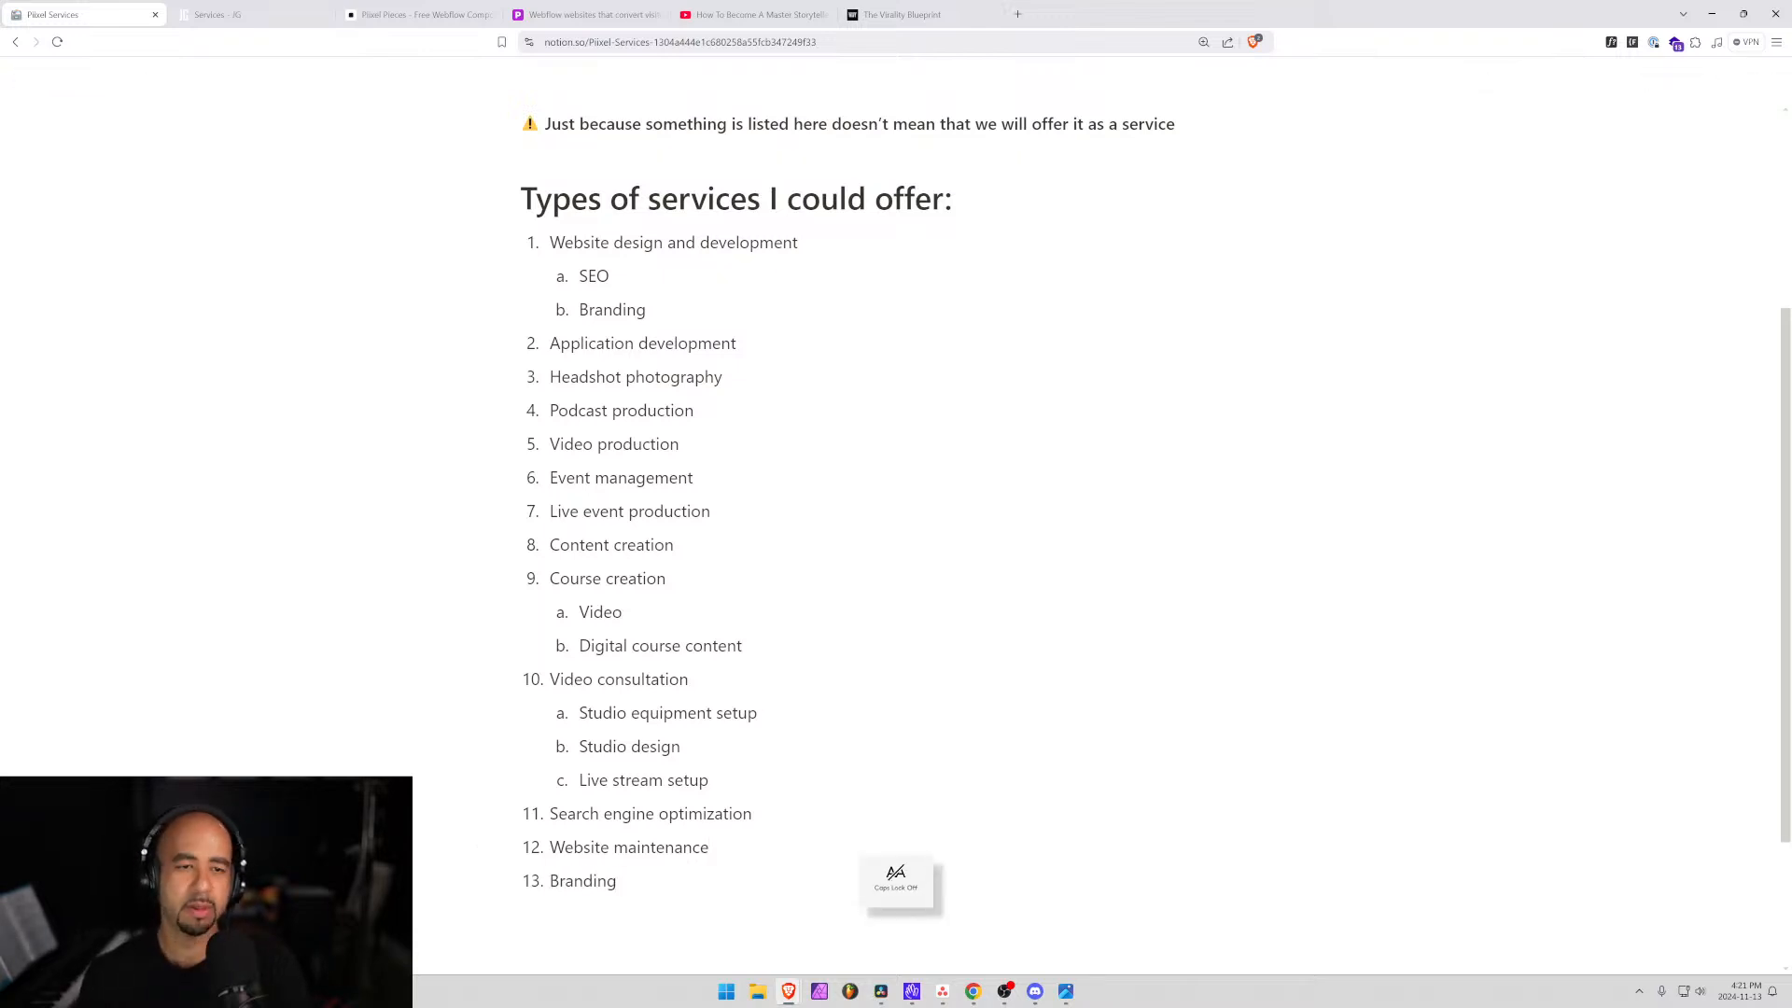
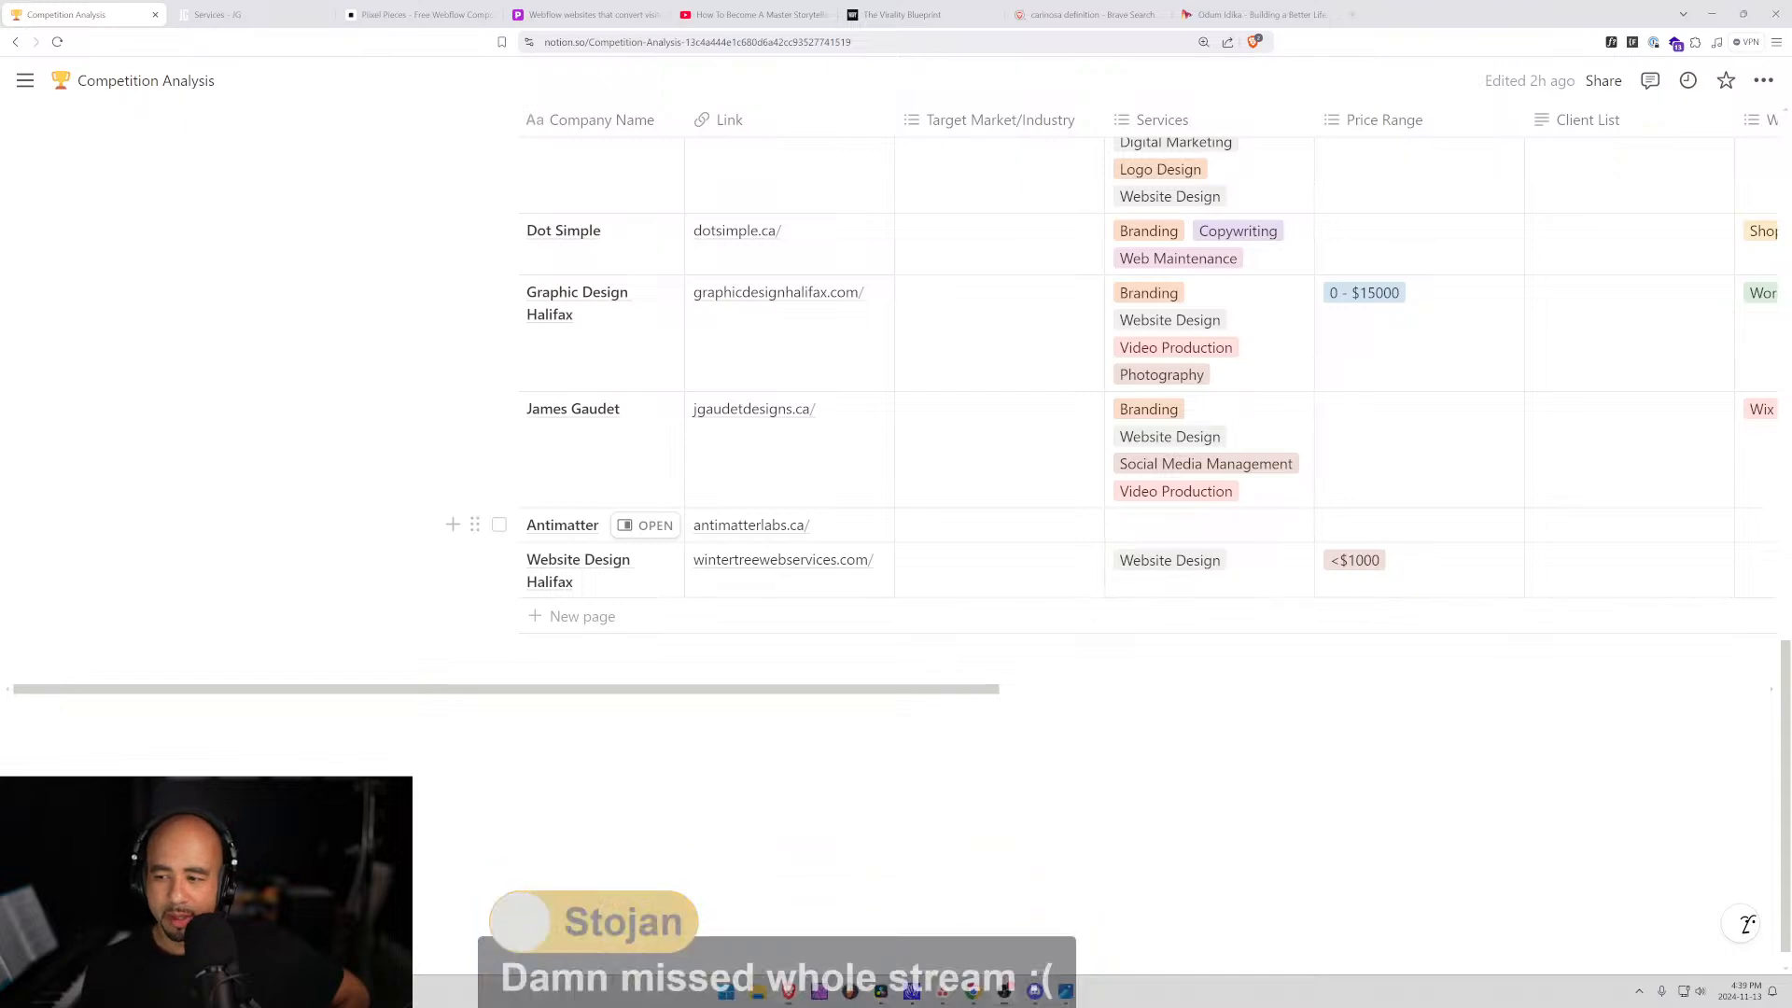
scroll(644, 487, up, 7)
scroll(651, 588, down, 7)
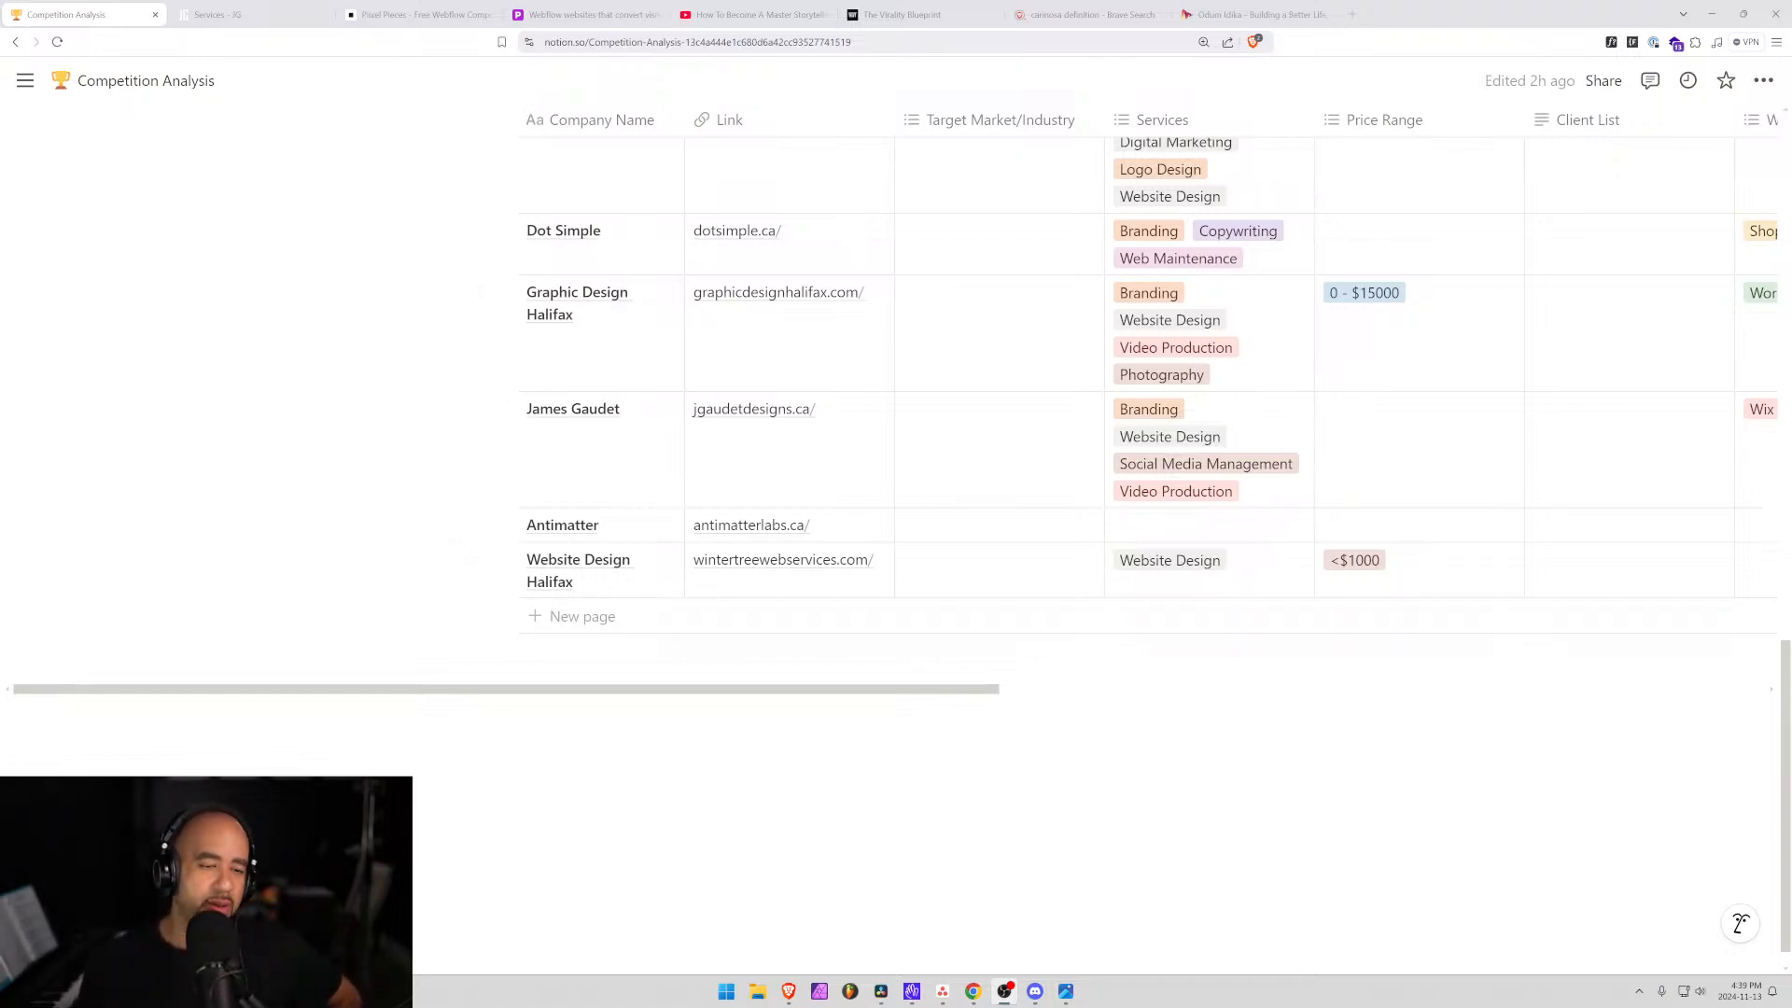
scroll(1157, 537, up, 20)
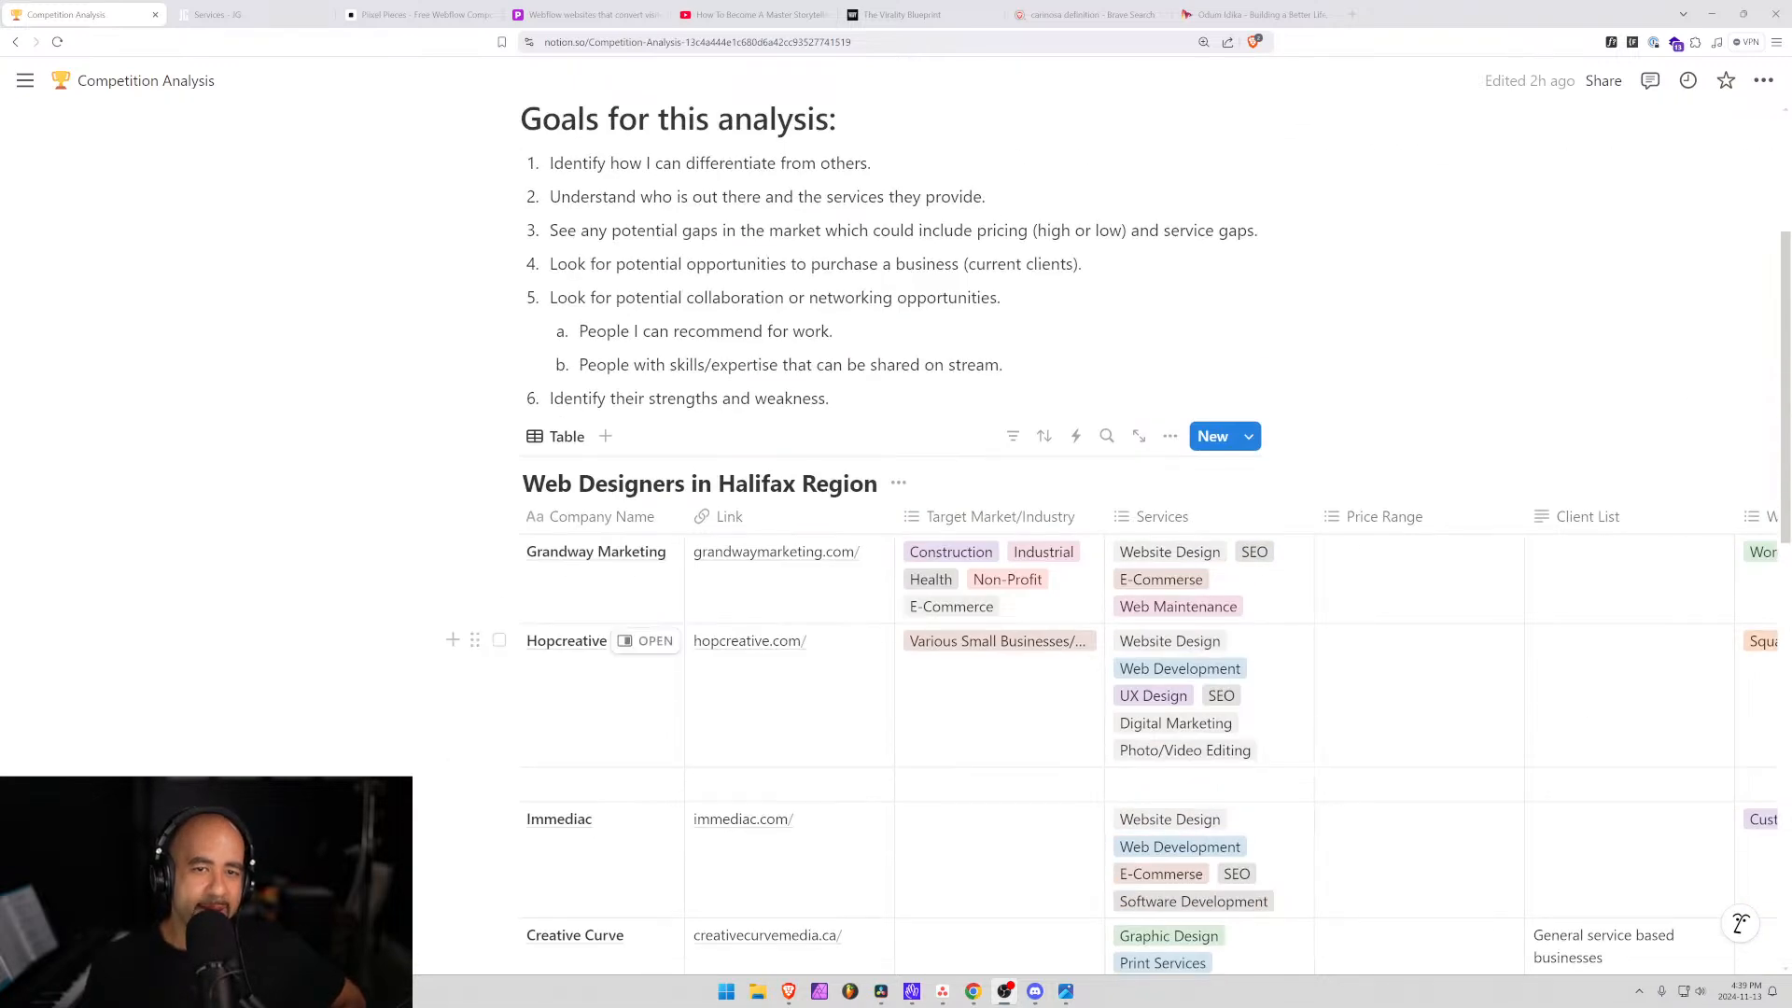
drag(603, 196, 940, 196)
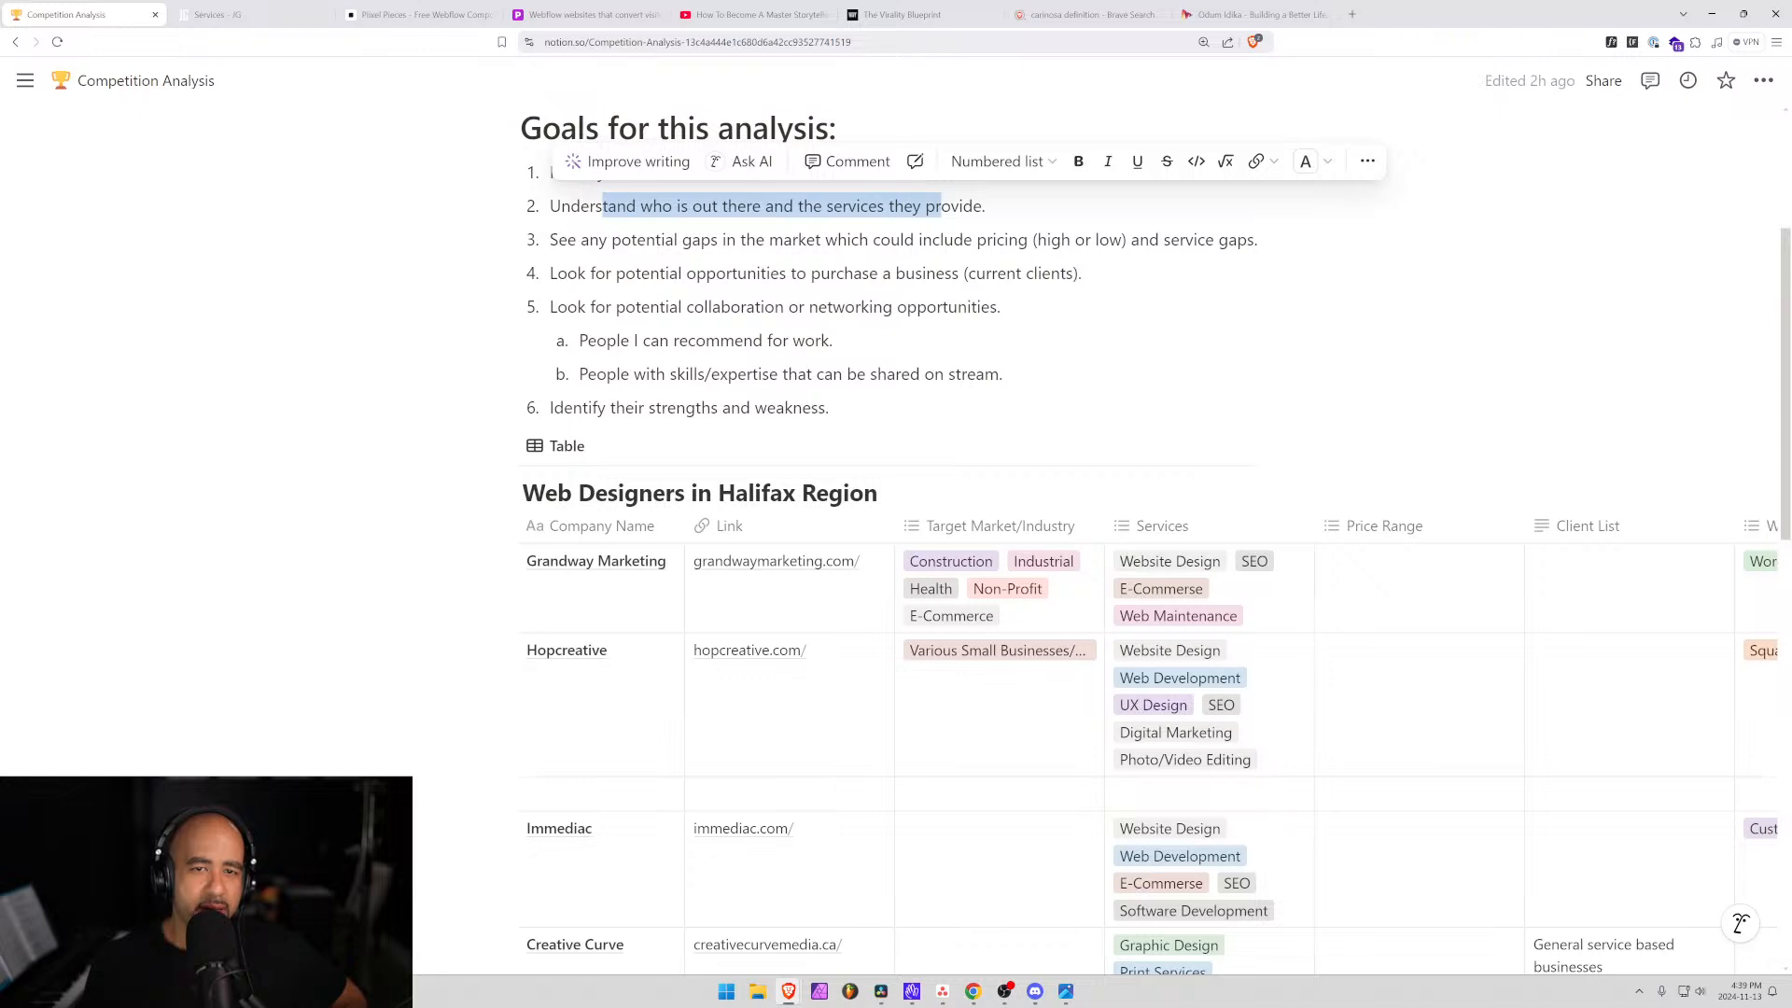
drag(608, 269, 987, 243)
click(992, 243)
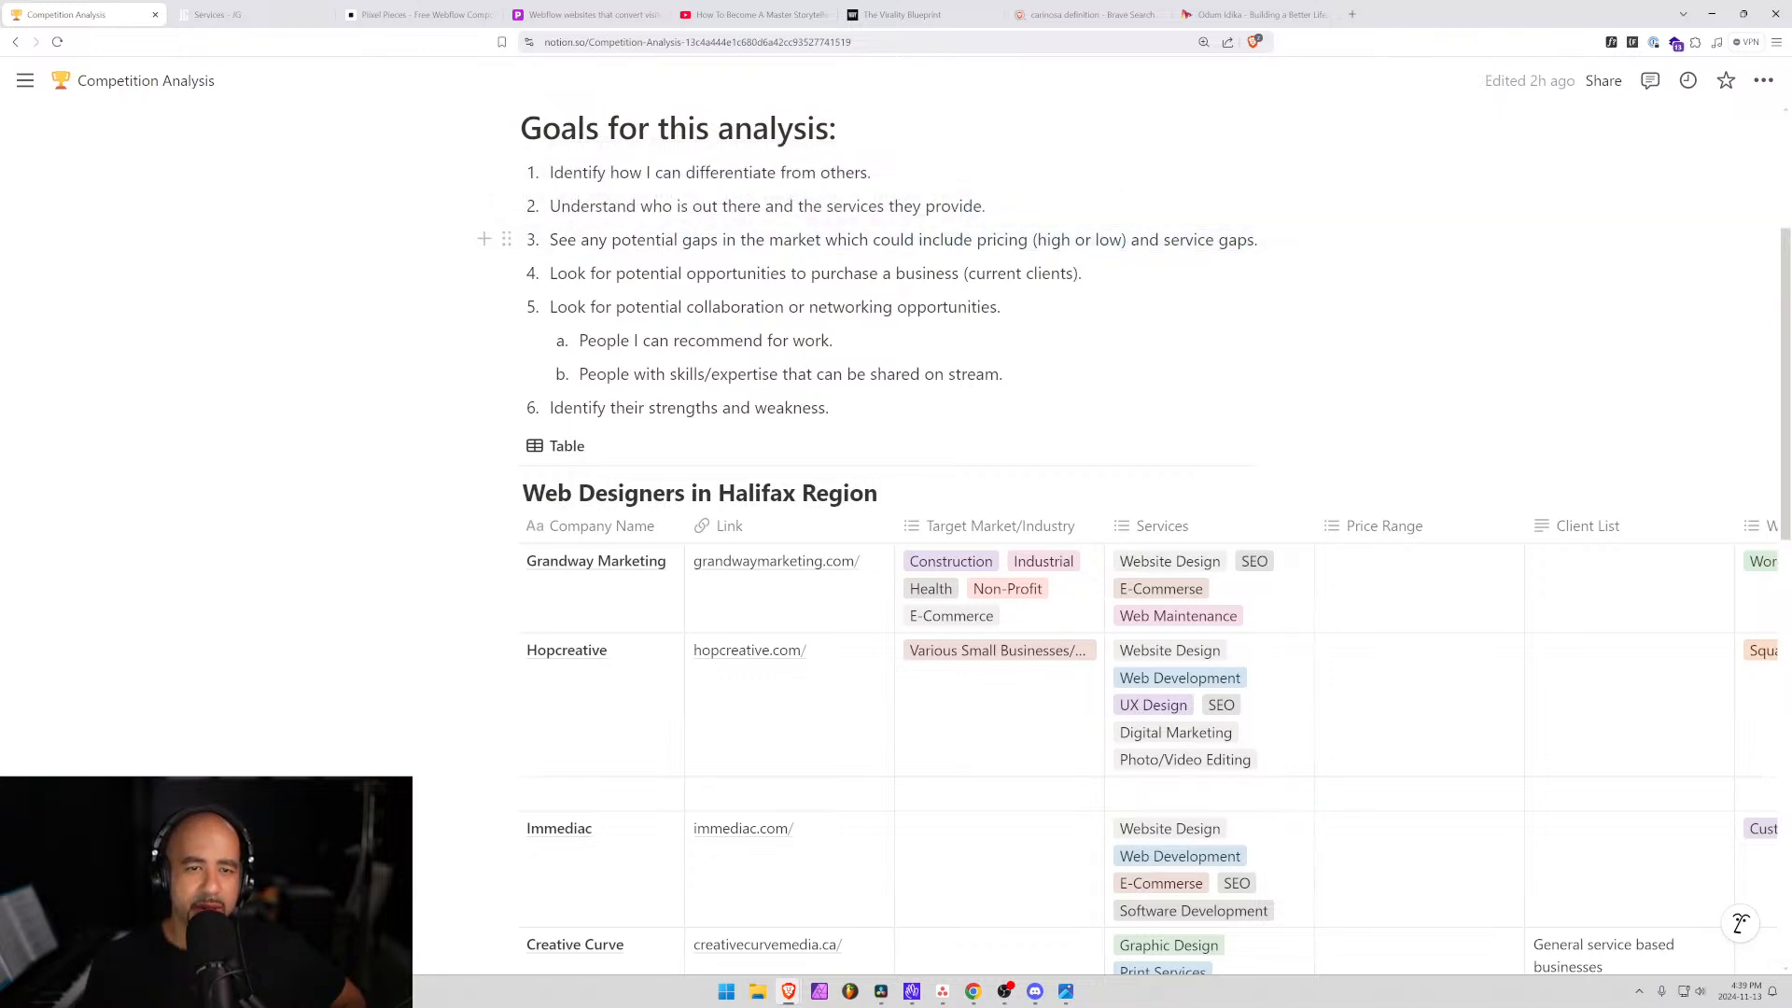
drag(636, 241, 1027, 241)
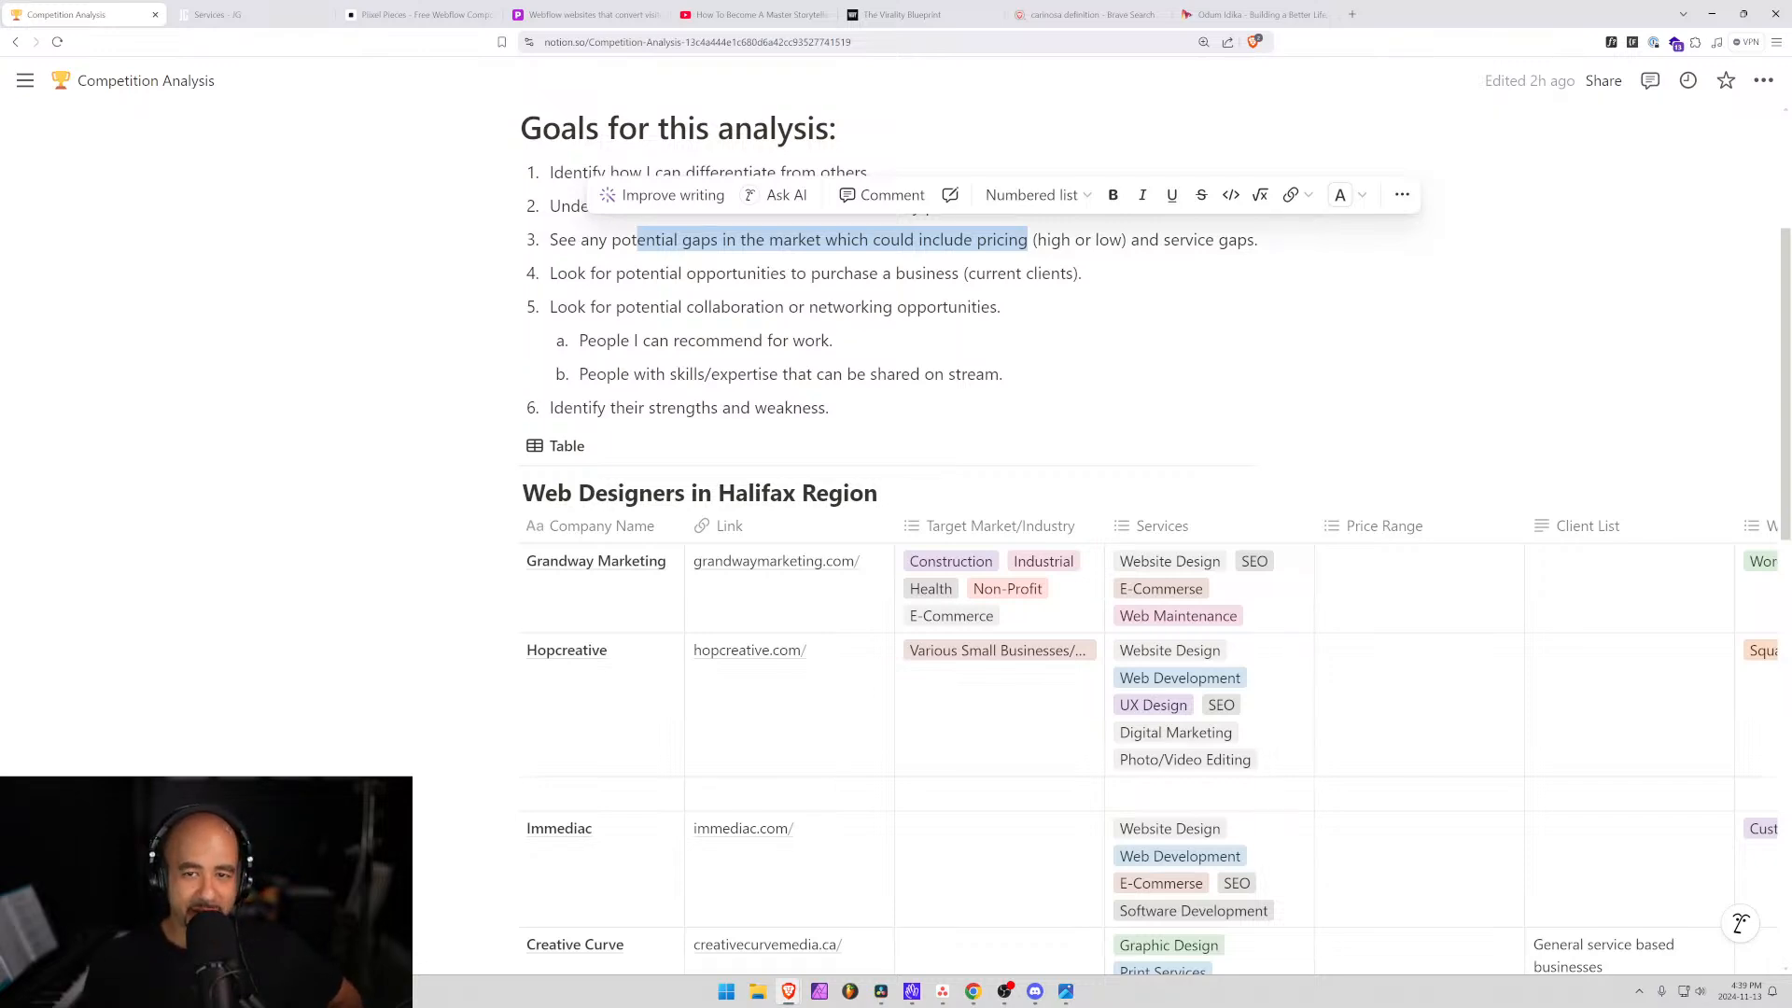
drag(1122, 241, 1039, 241)
scroll(1088, 408, down, 5)
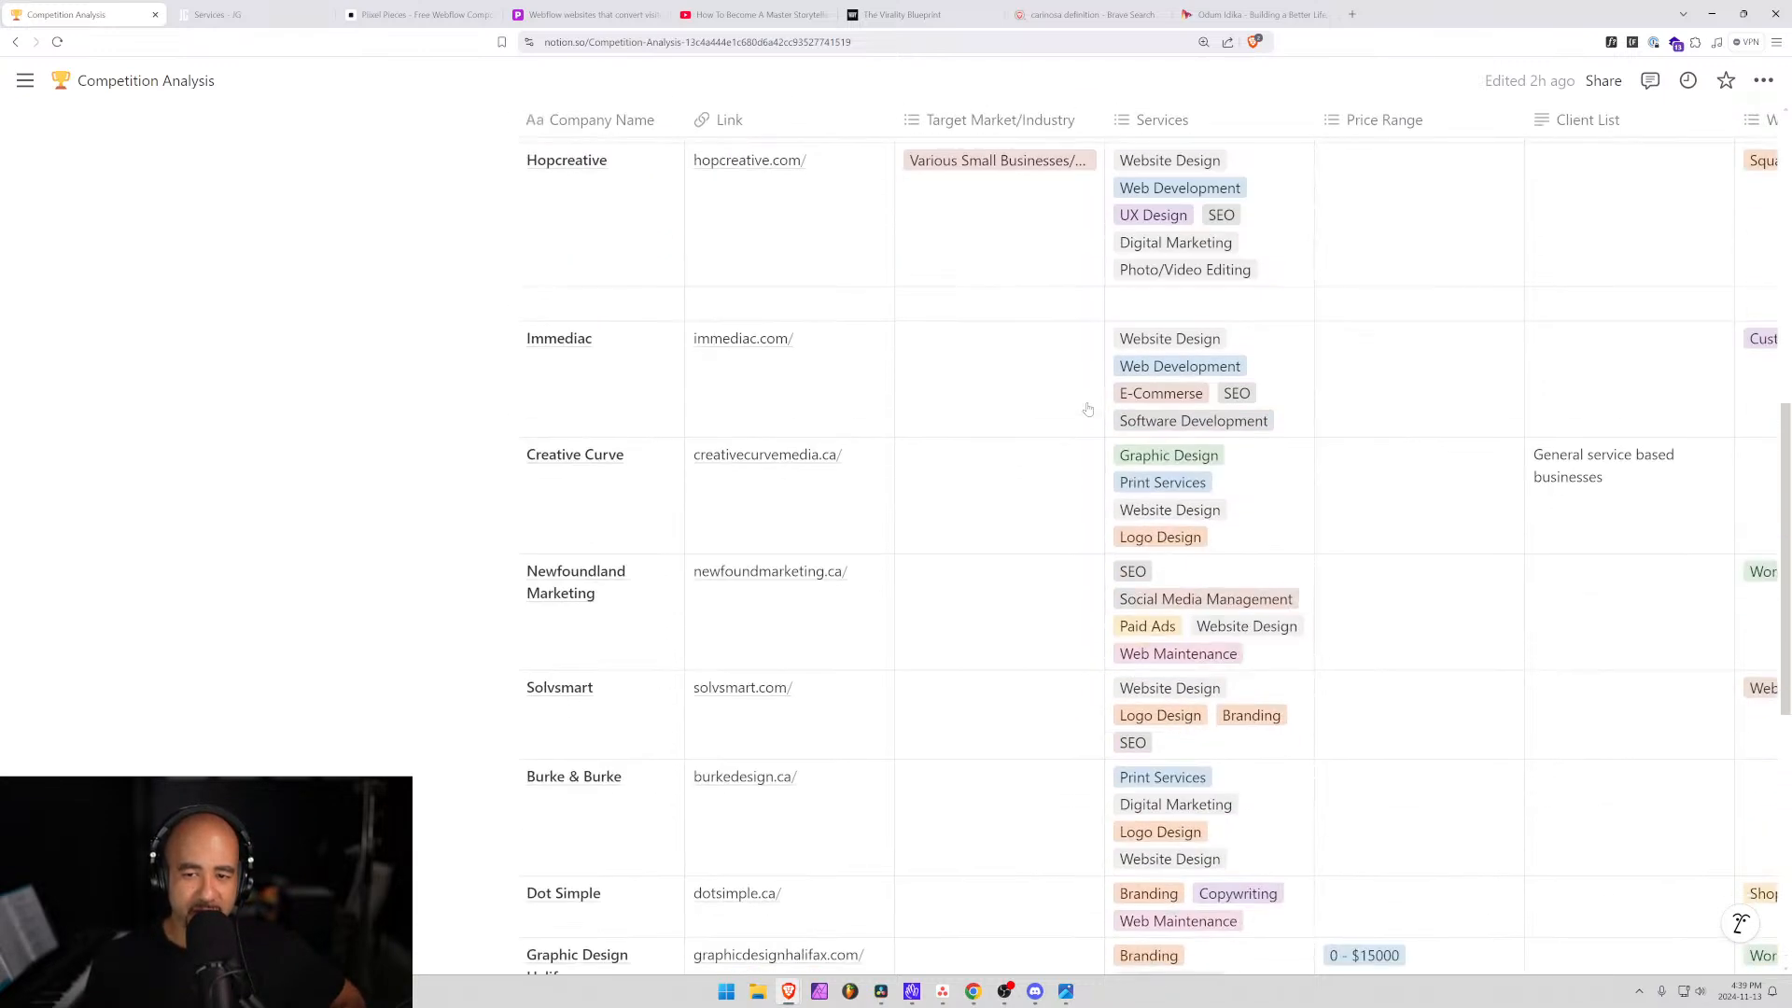
scroll(1088, 409, down, 2)
scroll(688, 793, down, 6)
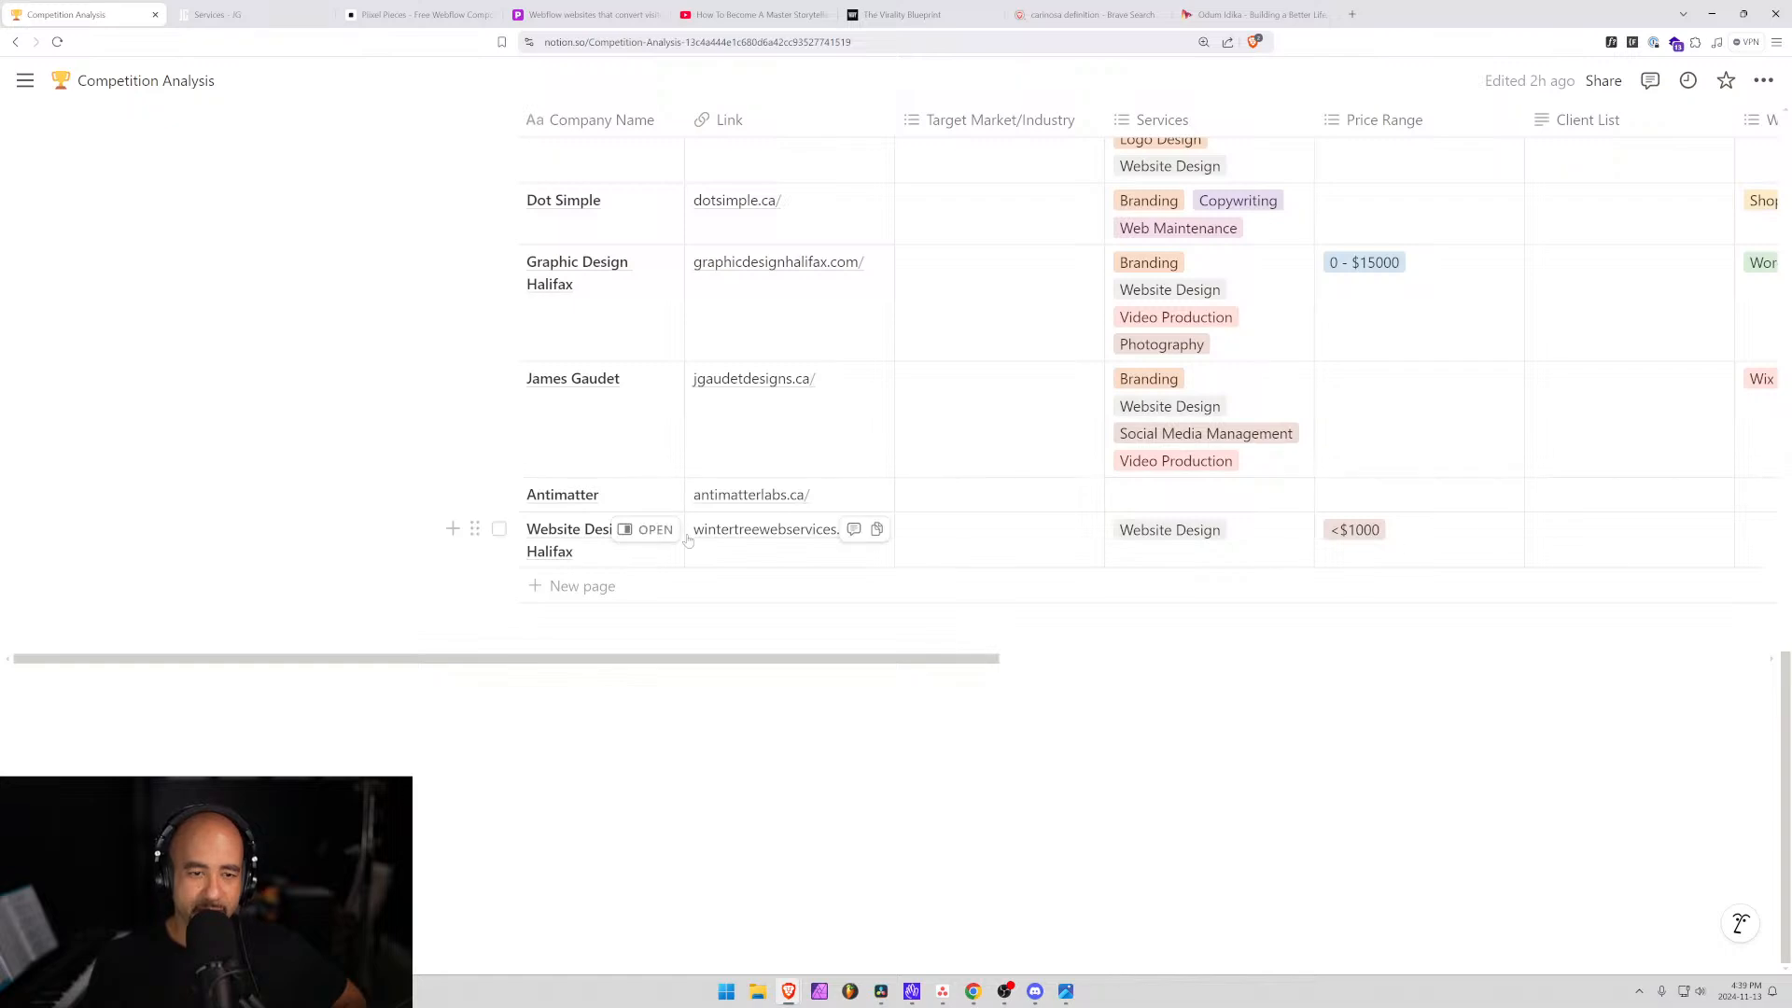
scroll(809, 541, up, 10)
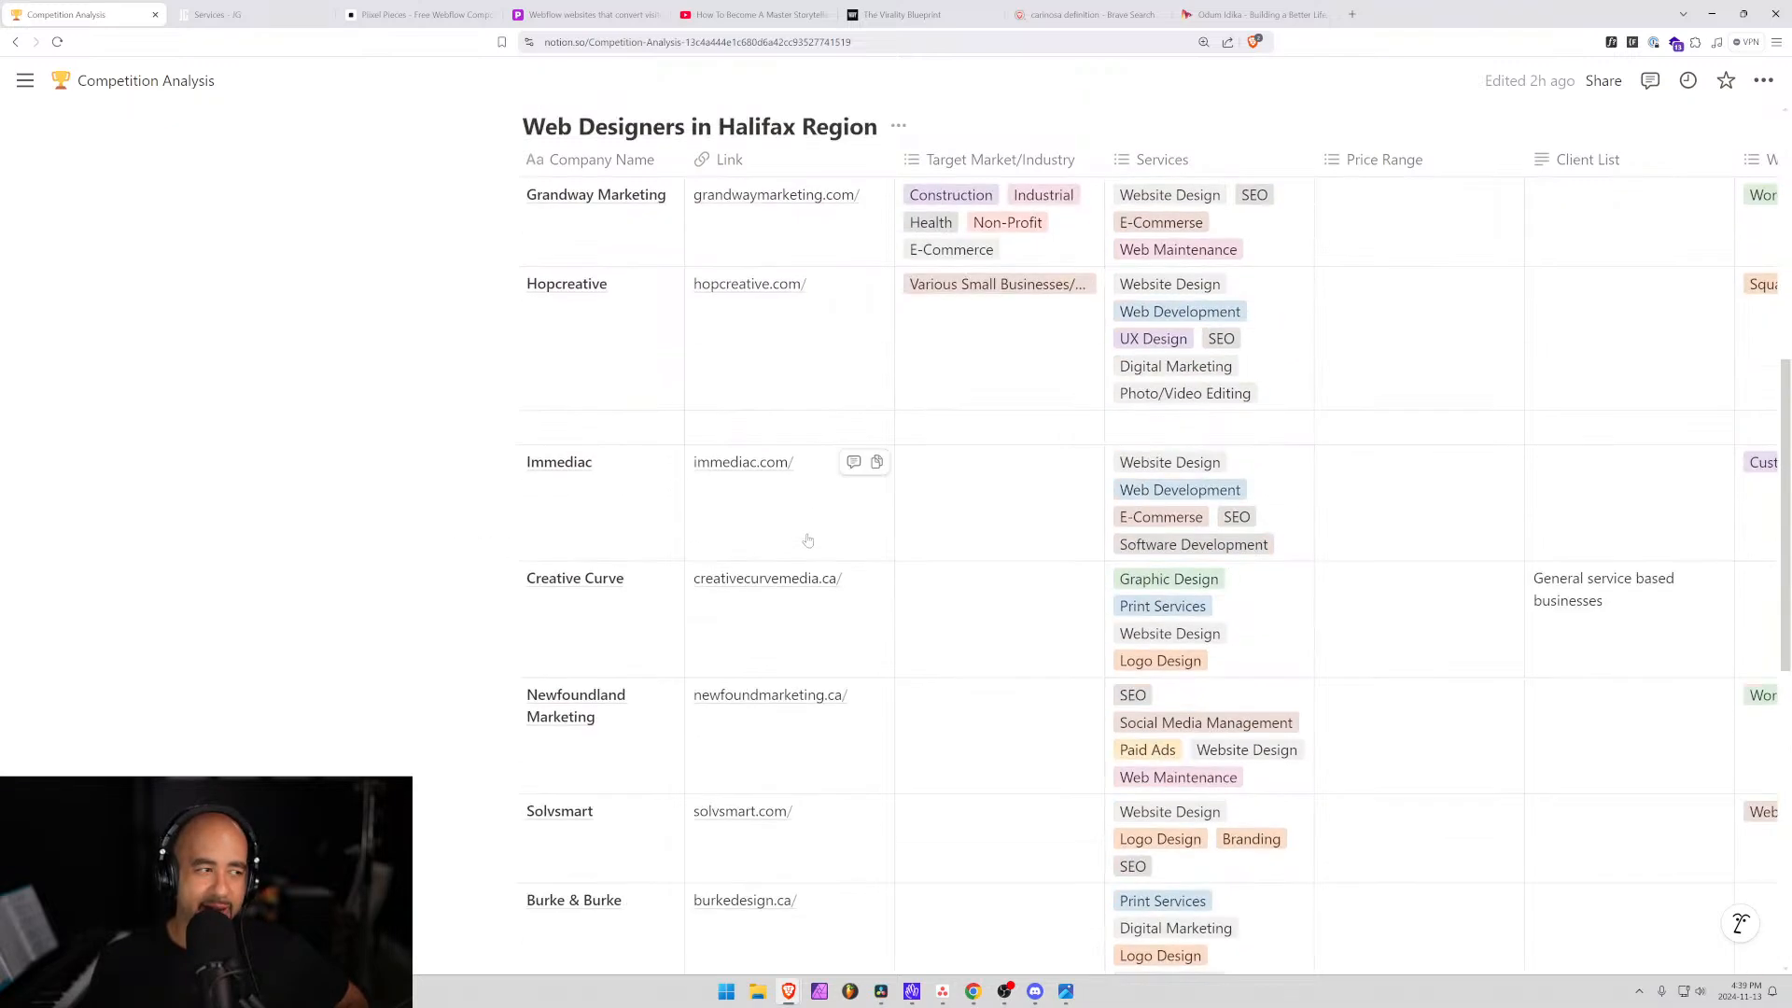
scroll(912, 532, up, 7)
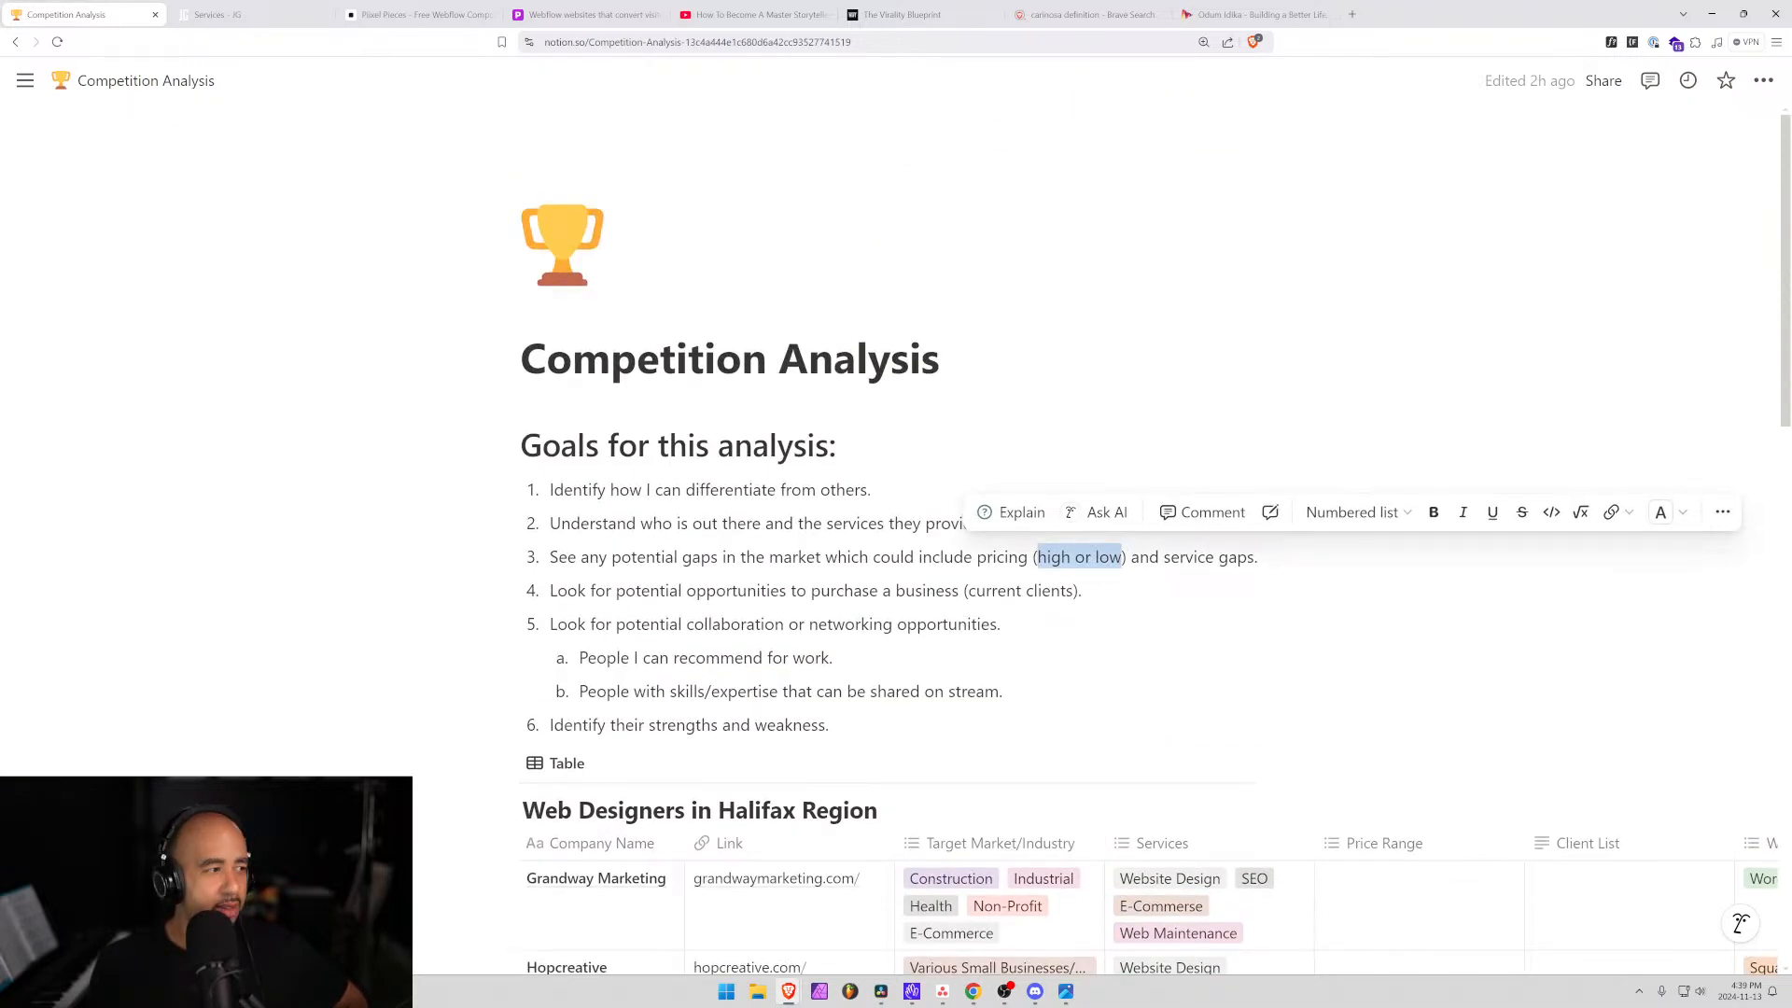
click(1179, 557)
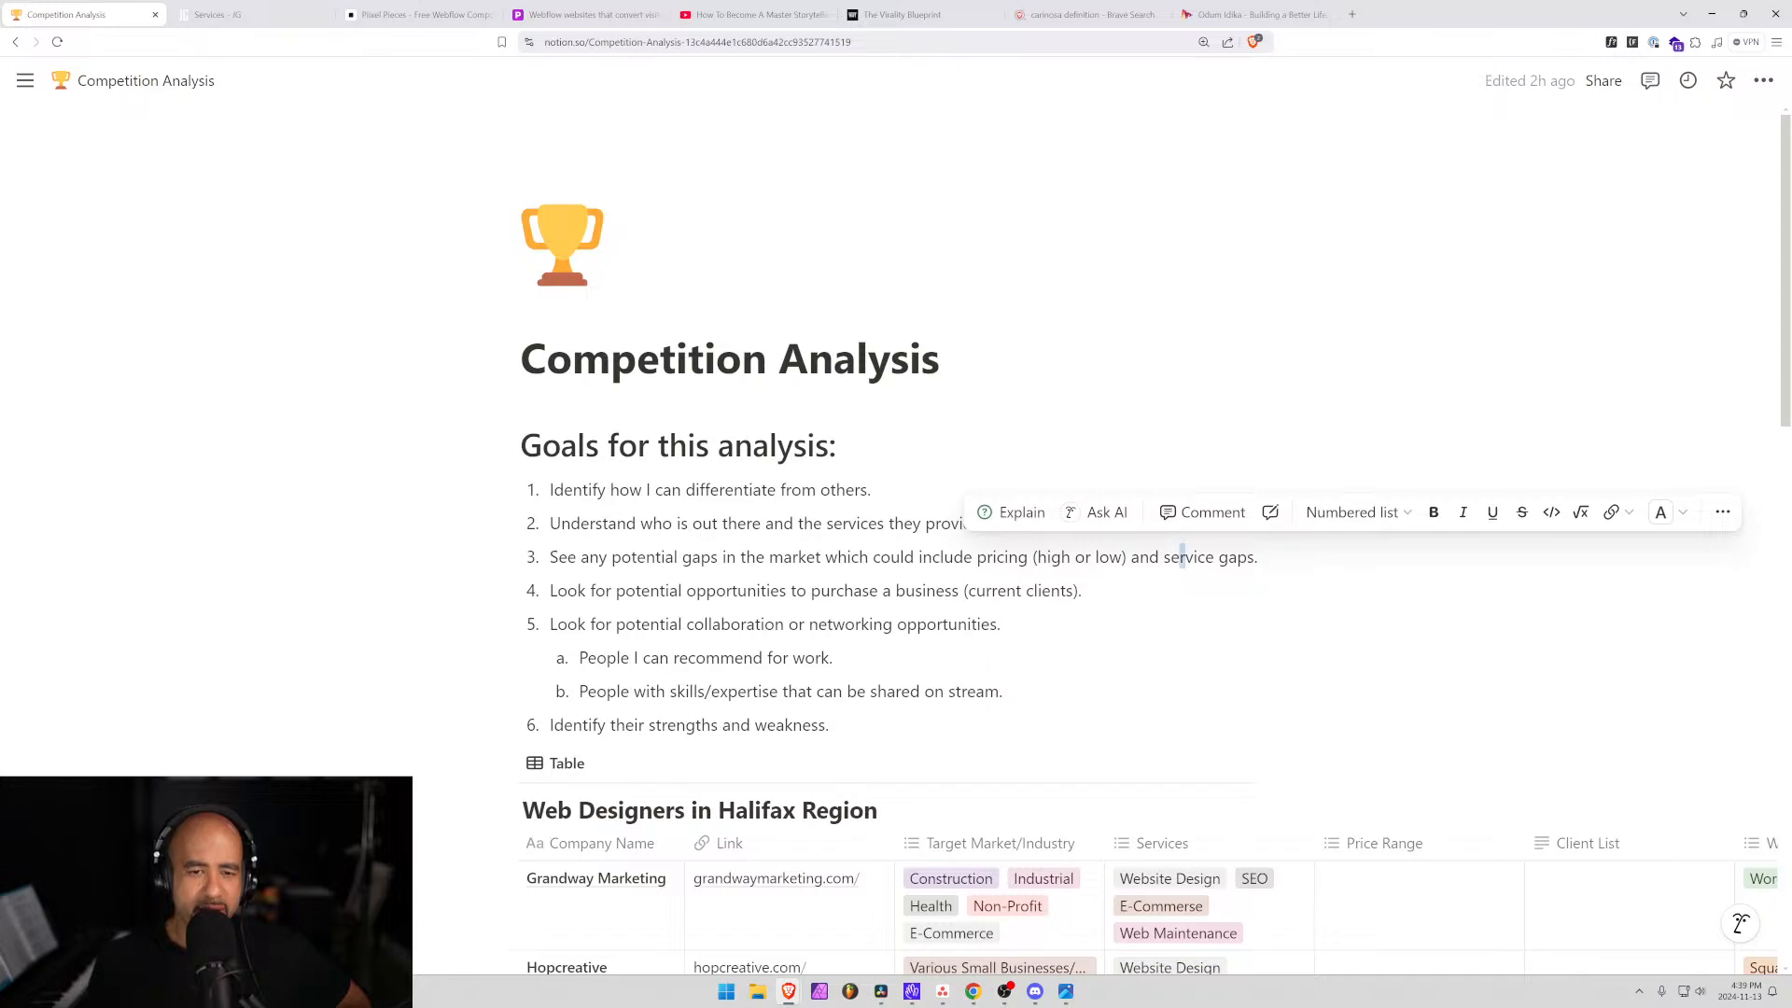
scroll(787, 521, down, 7)
scroll(787, 521, up, 1)
scroll(786, 521, down, 1)
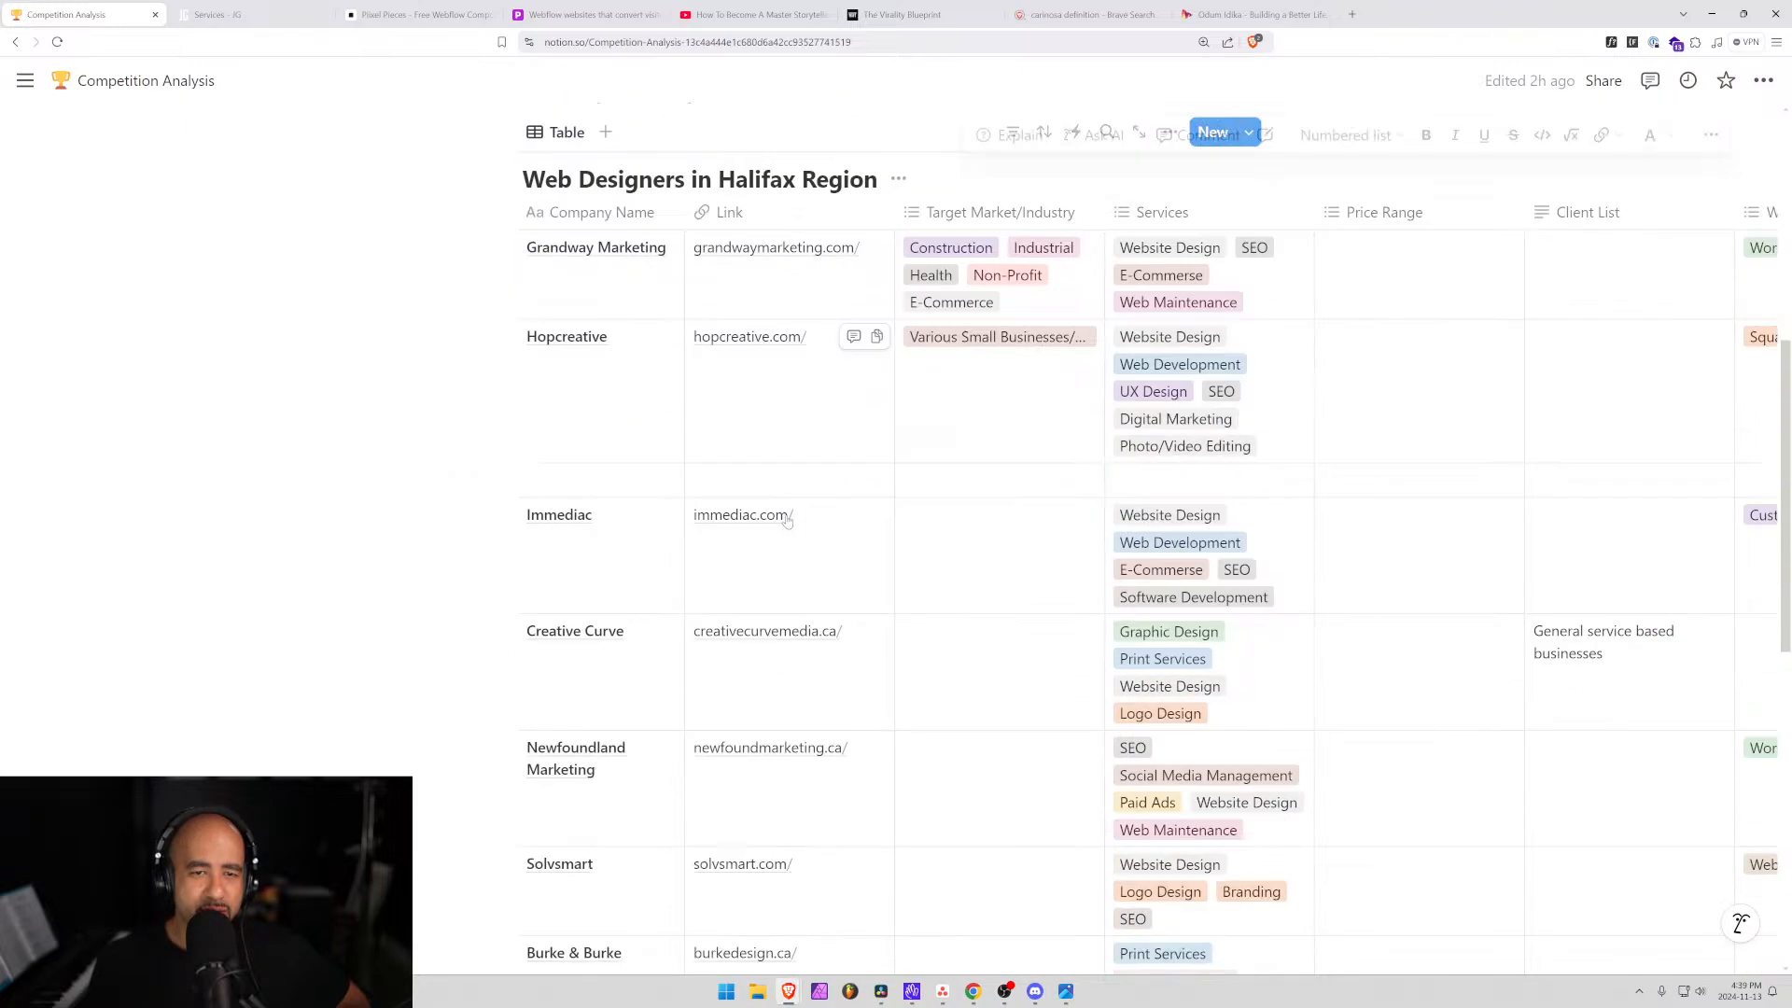
scroll(787, 520, down, 2)
scroll(794, 725, down, 4)
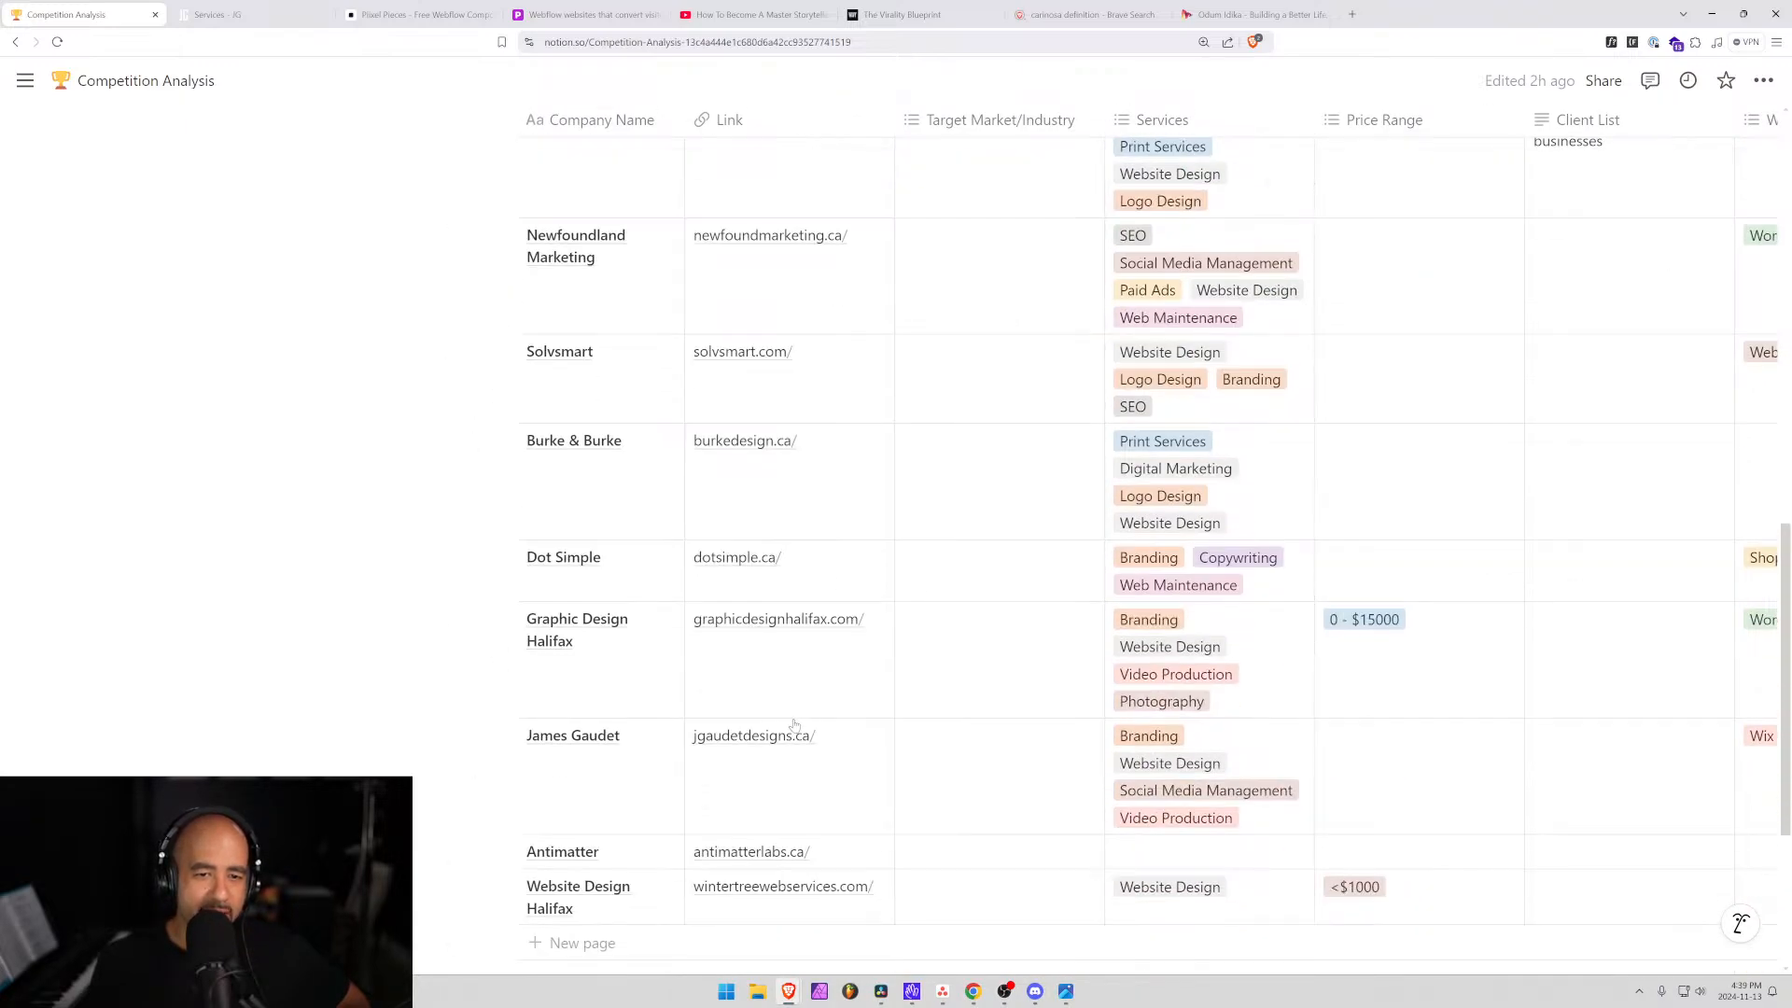
scroll(795, 725, down, 3)
scroll(794, 726, up, 15)
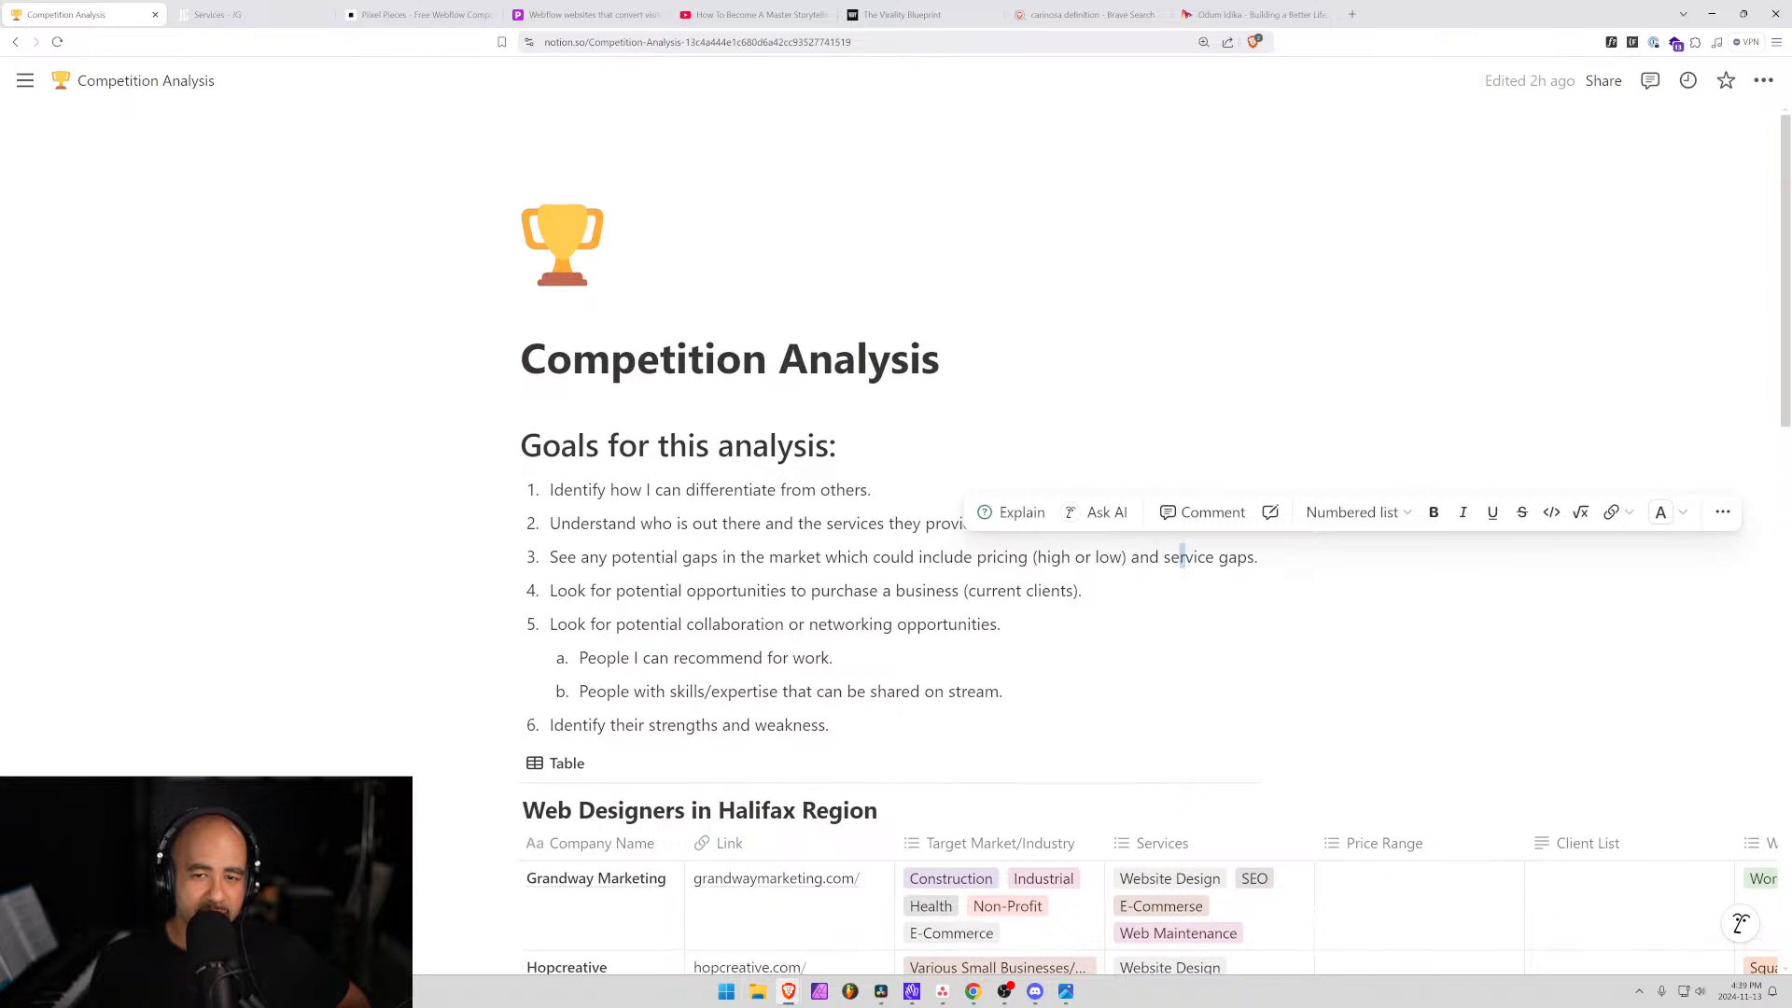
click(816, 557)
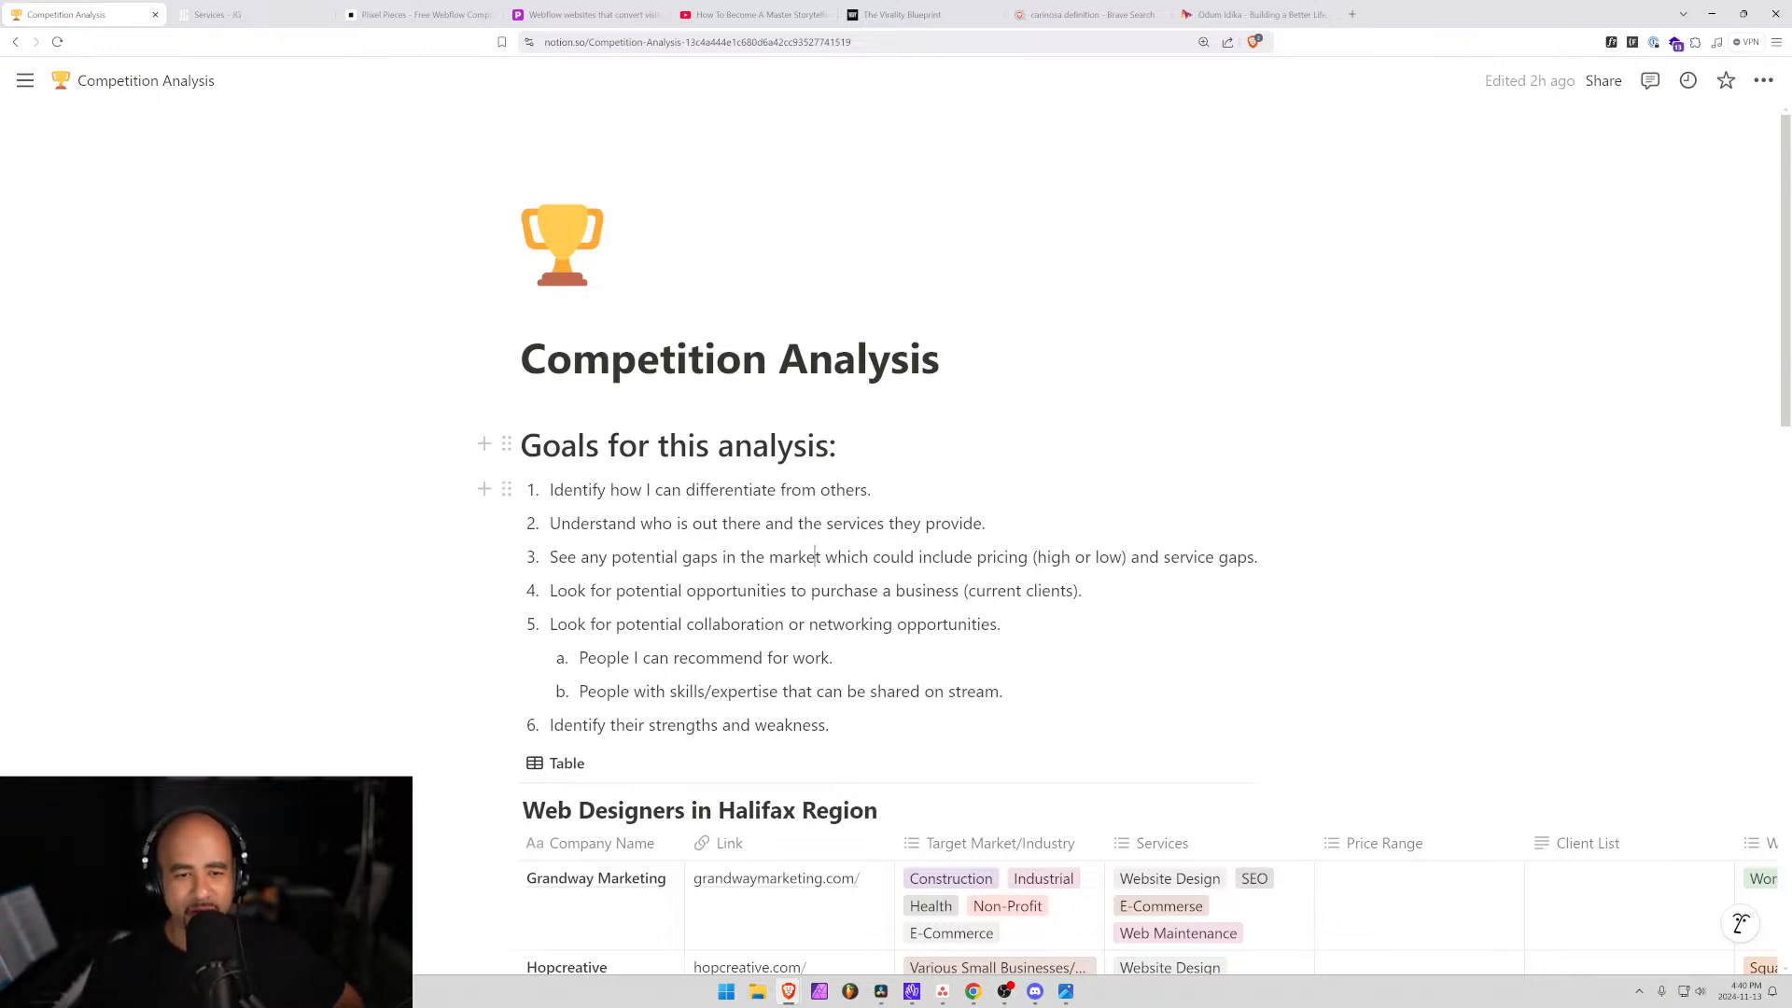
scroll(896, 537, down, 2)
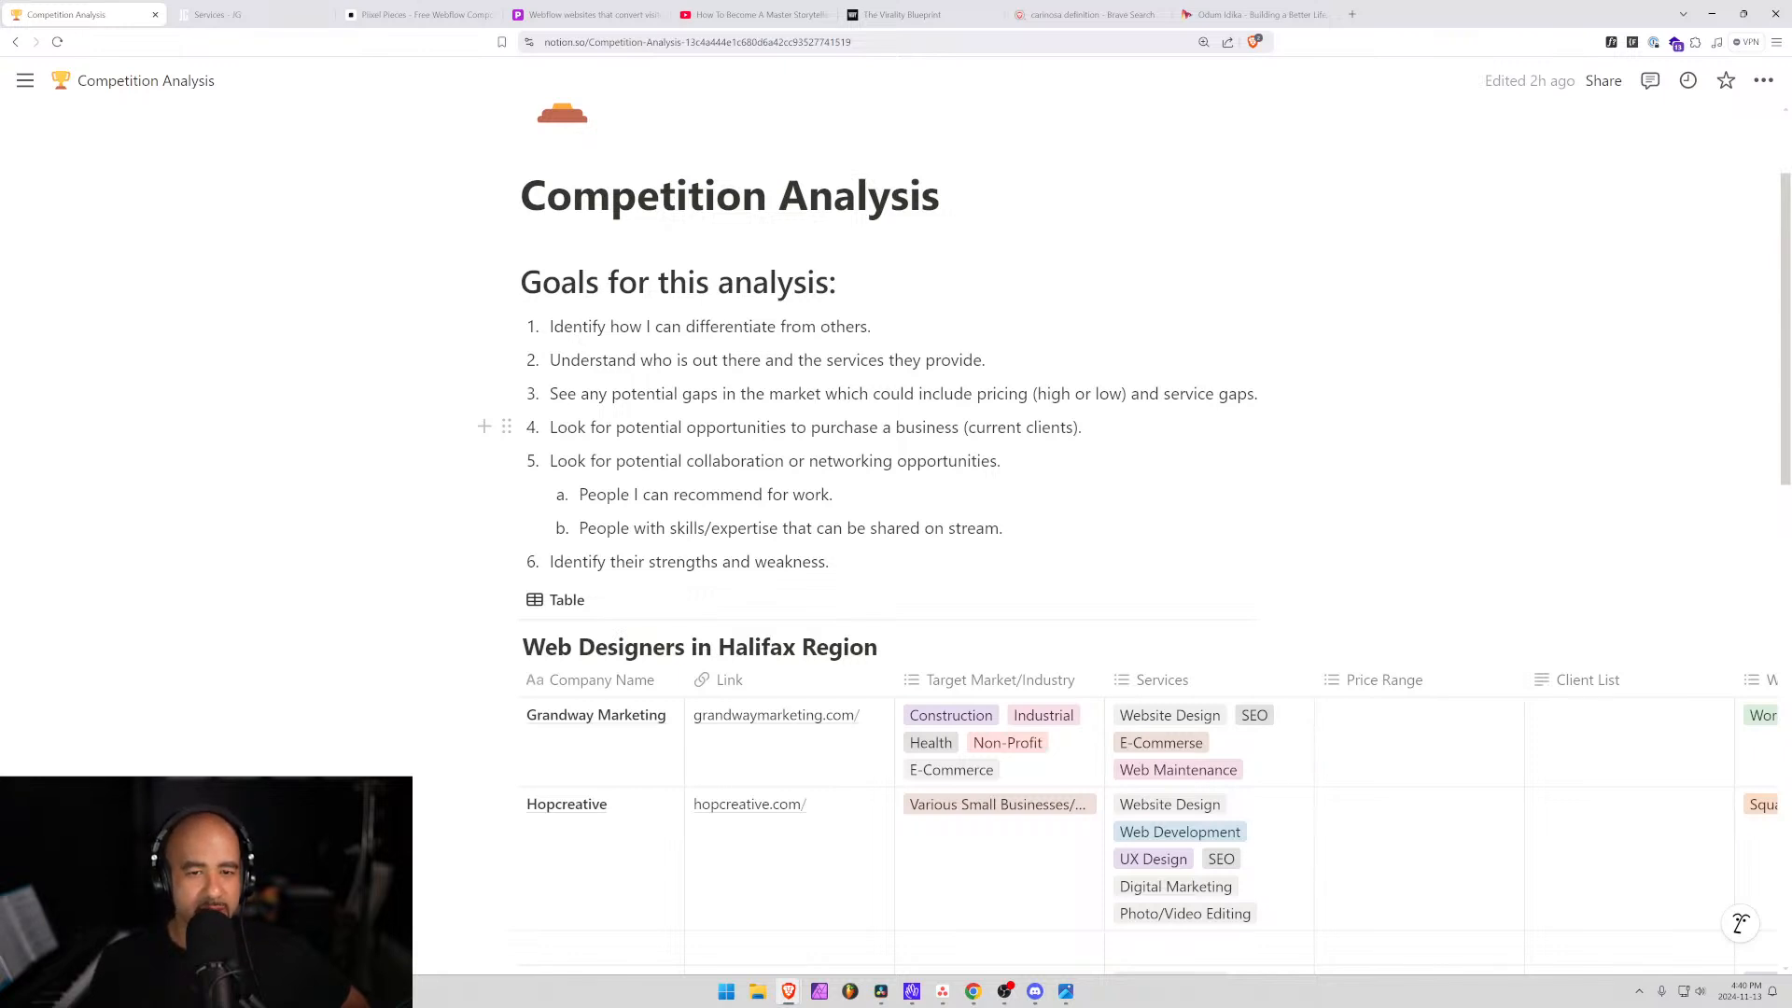
drag(952, 427, 613, 427)
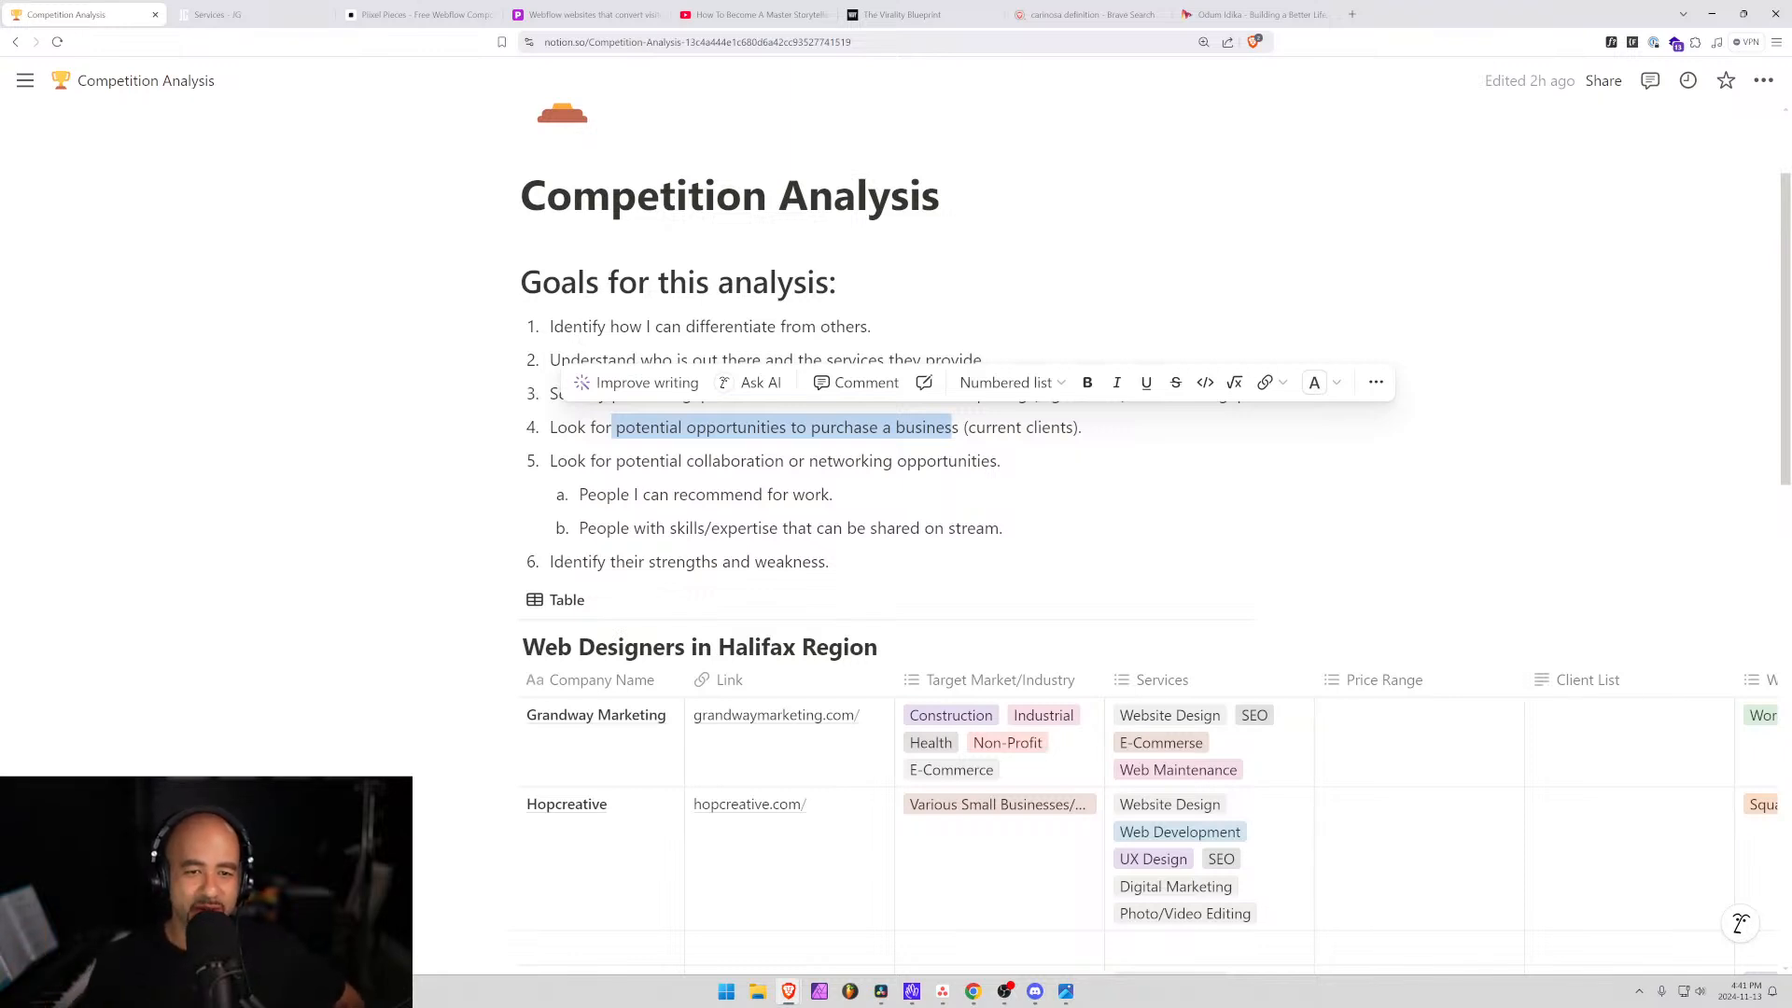
click(557, 427)
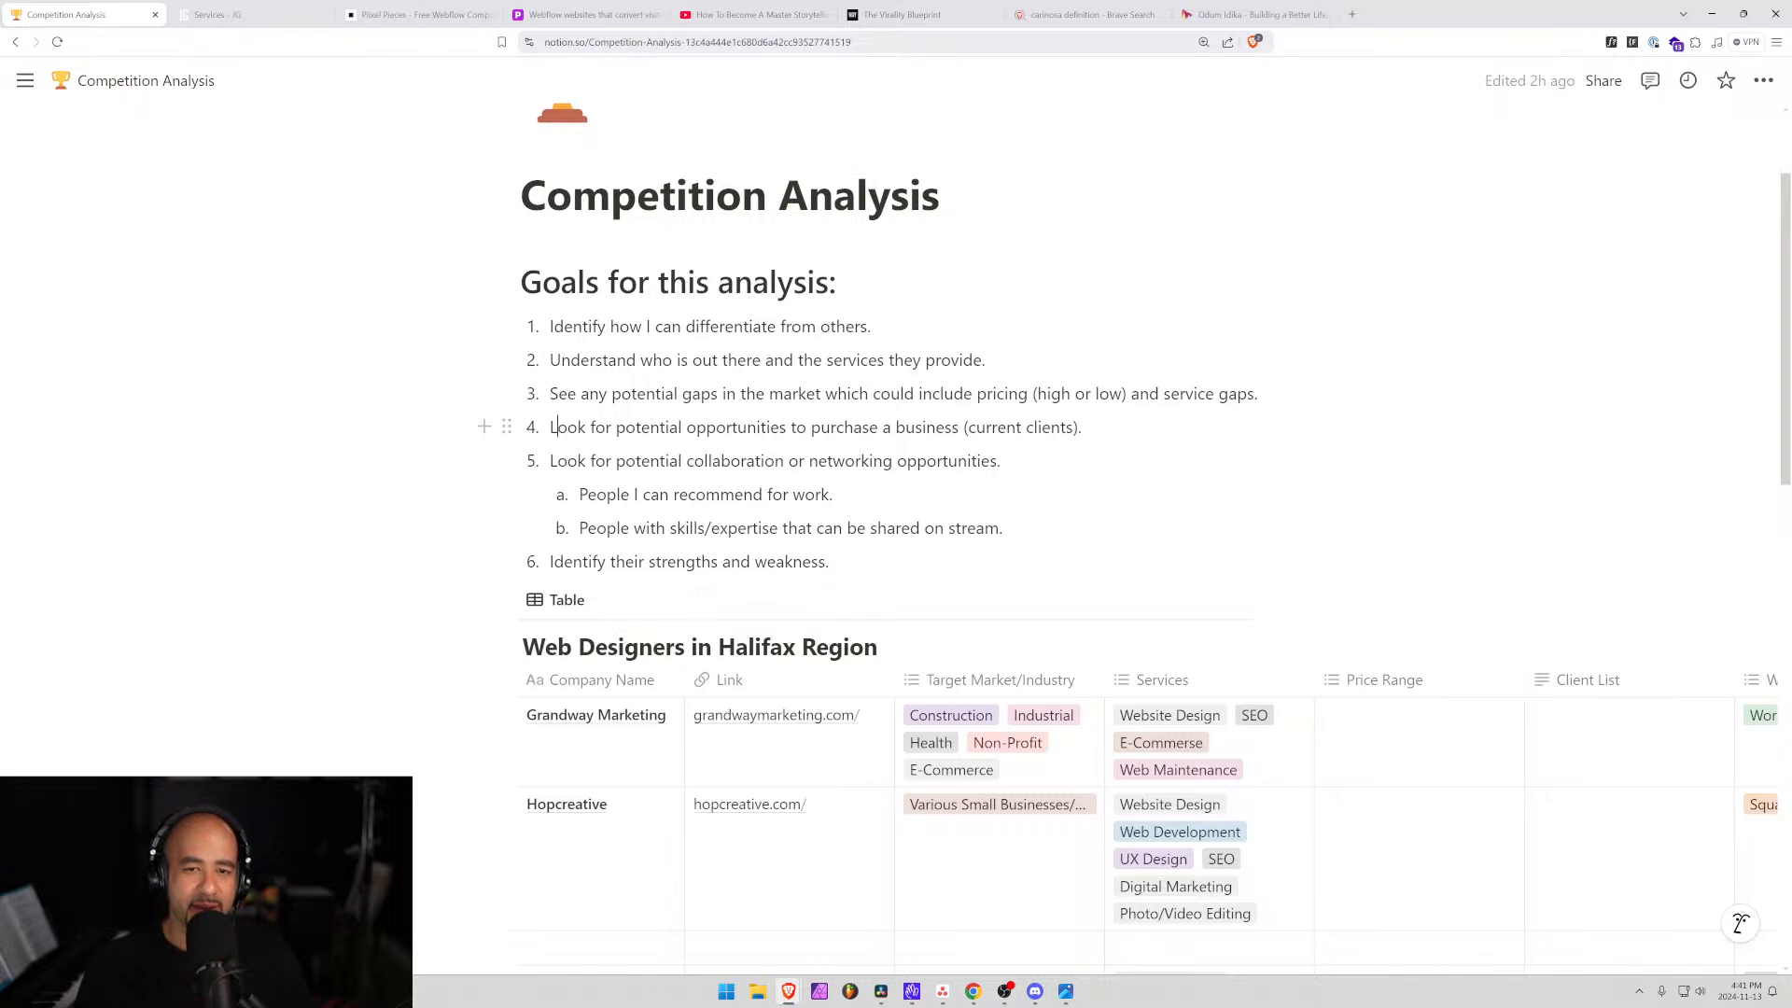
In a new Brave tab, search 'chamber of commerce halifasx' to reach the Halifax Chamber site.
click(1351, 14)
text(ch)
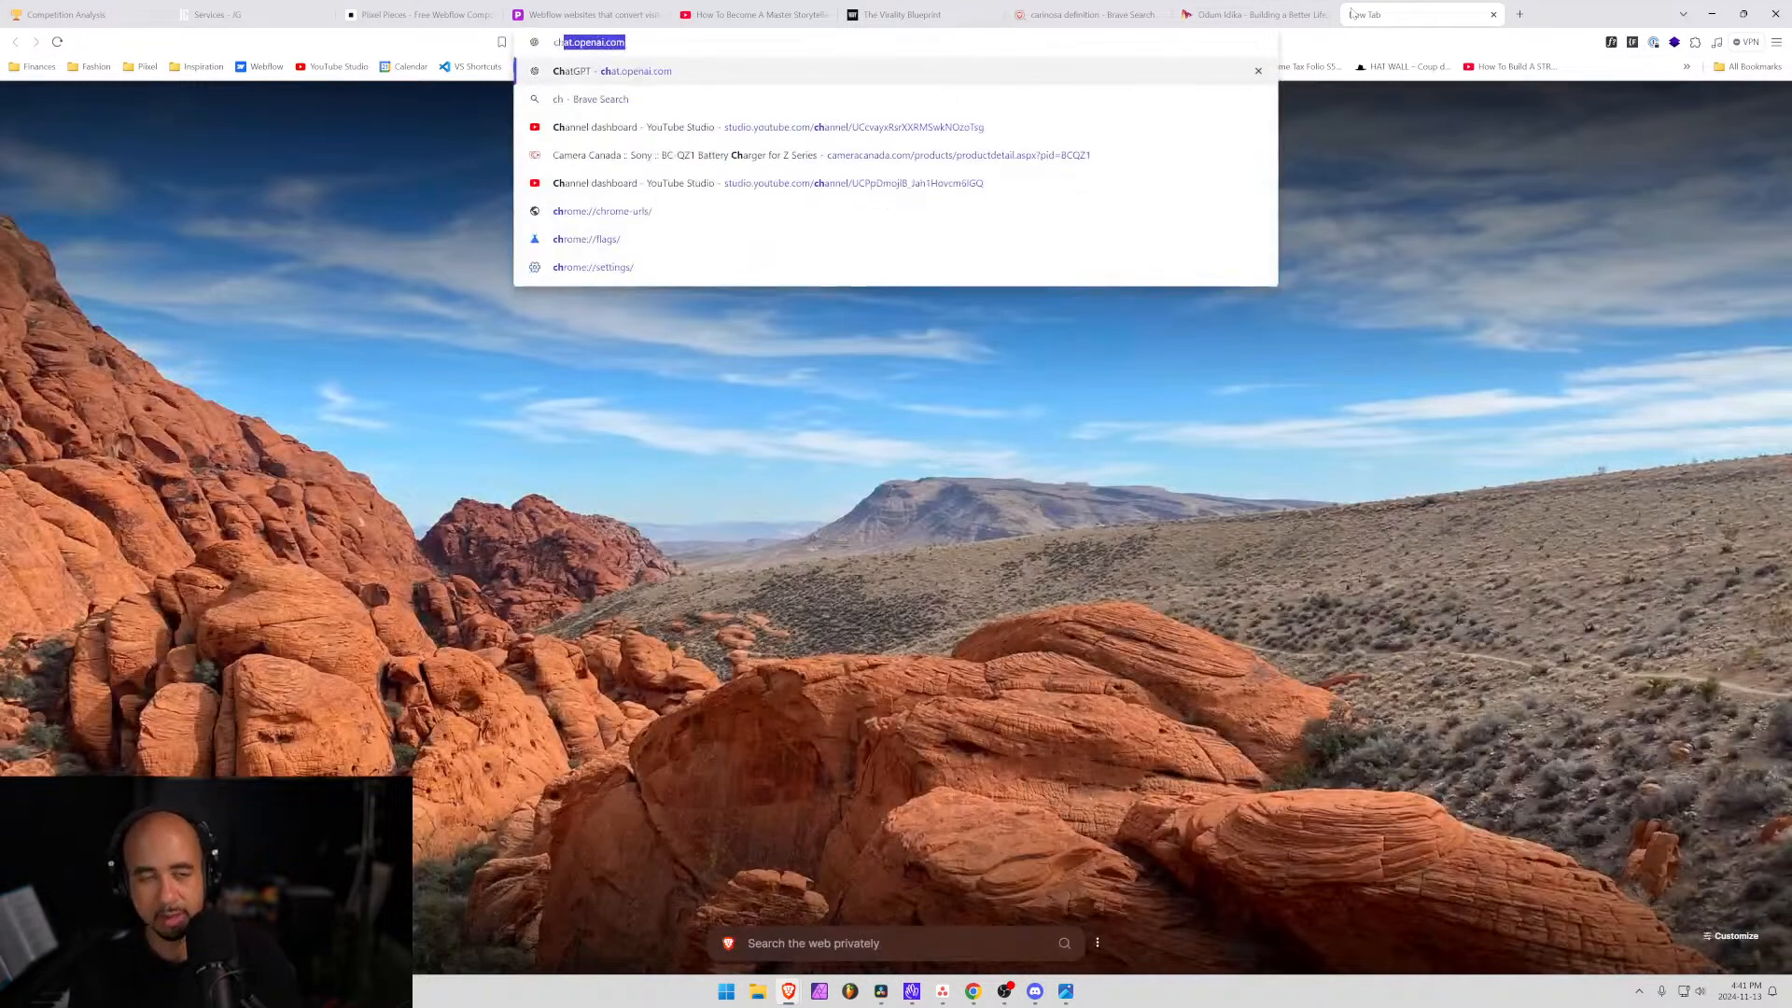
text(ambe)
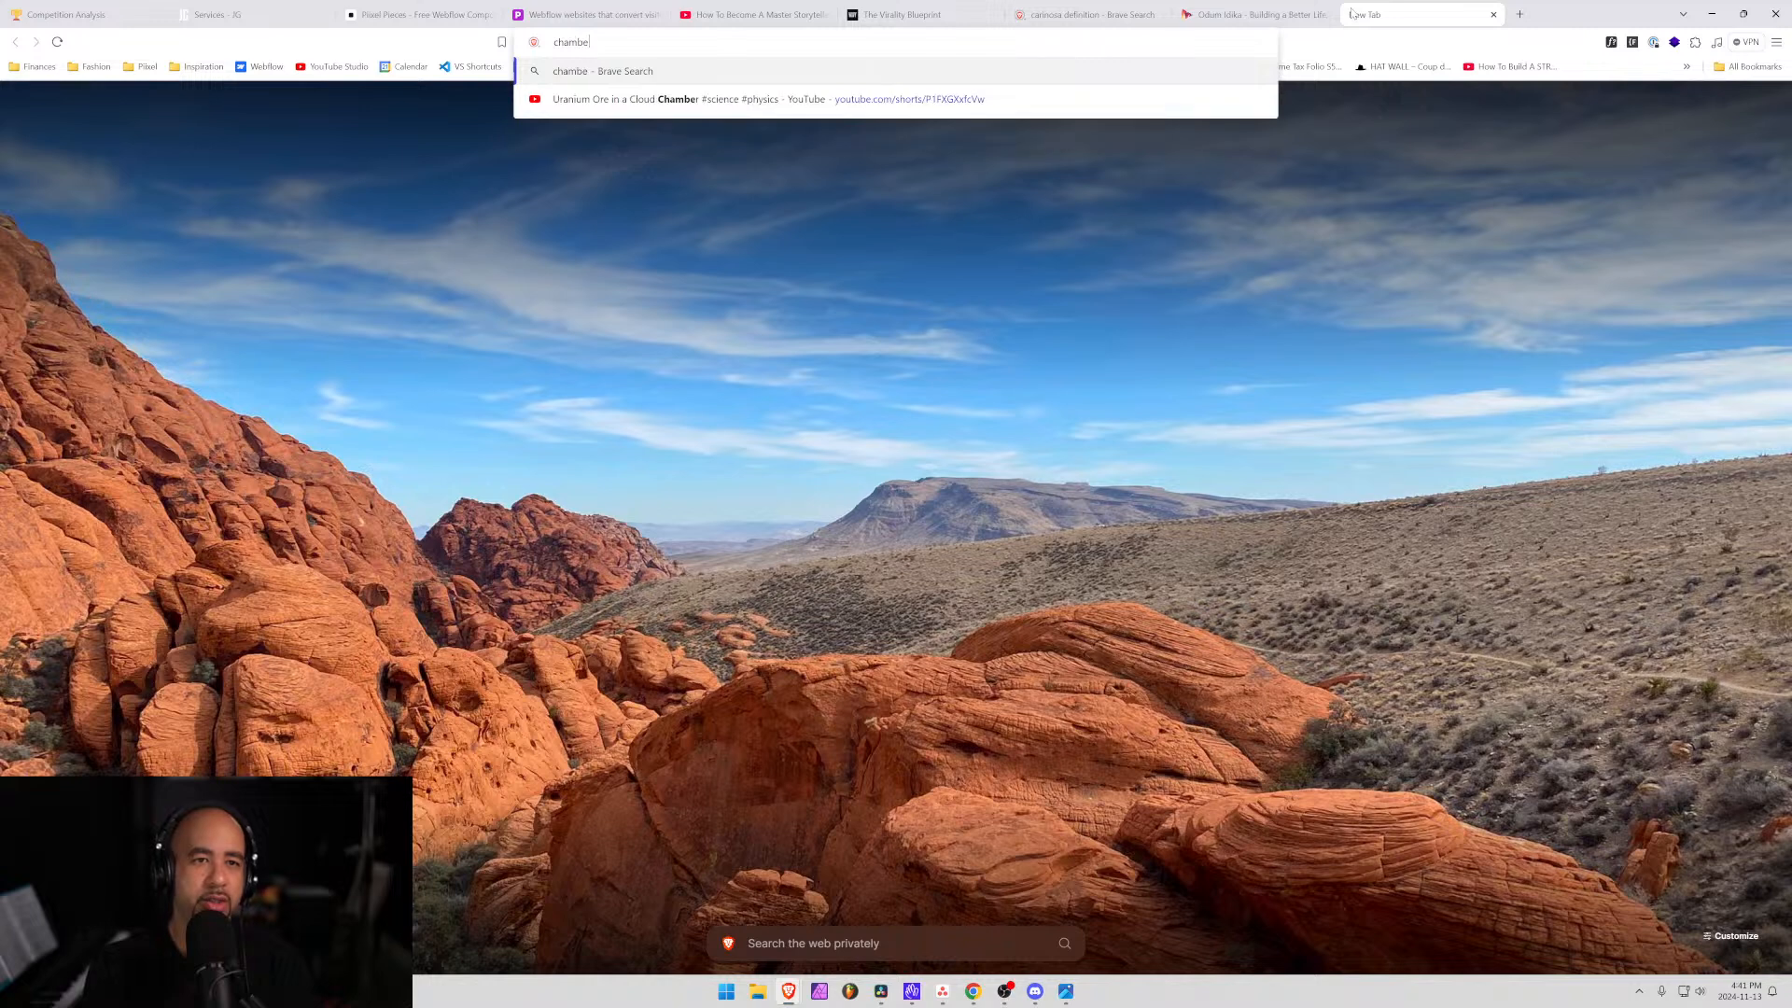
text(r of)
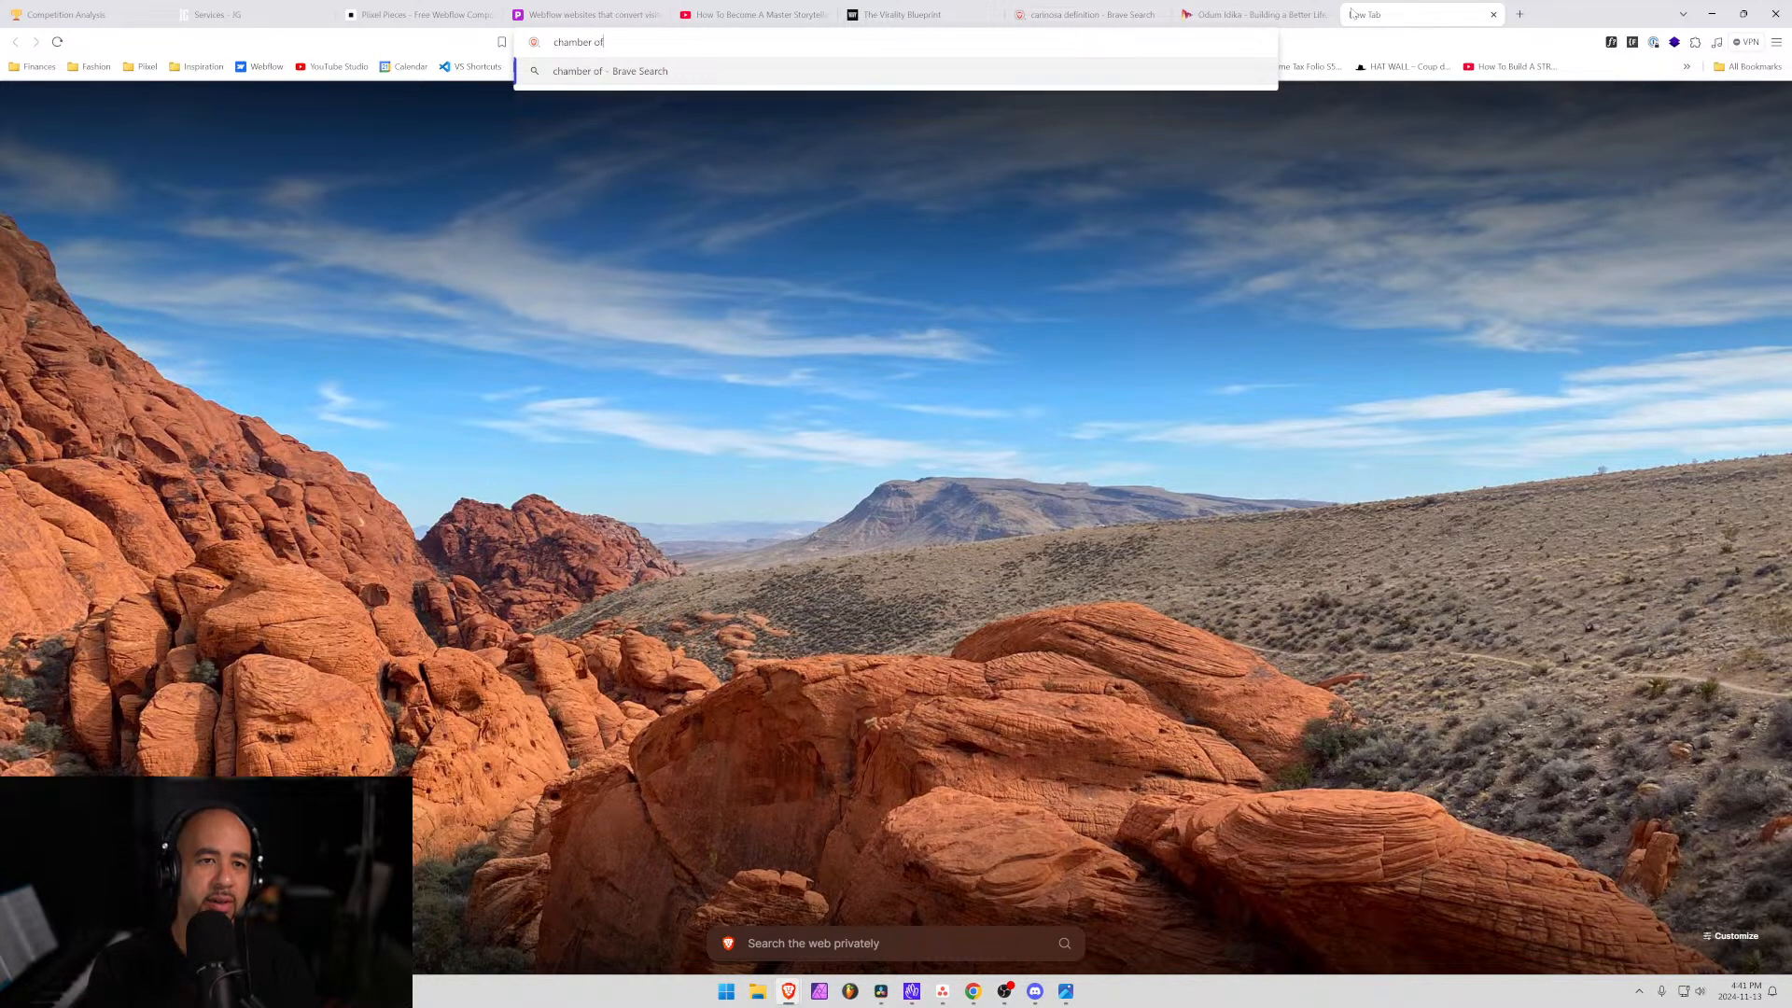
text( commerce halifasx)
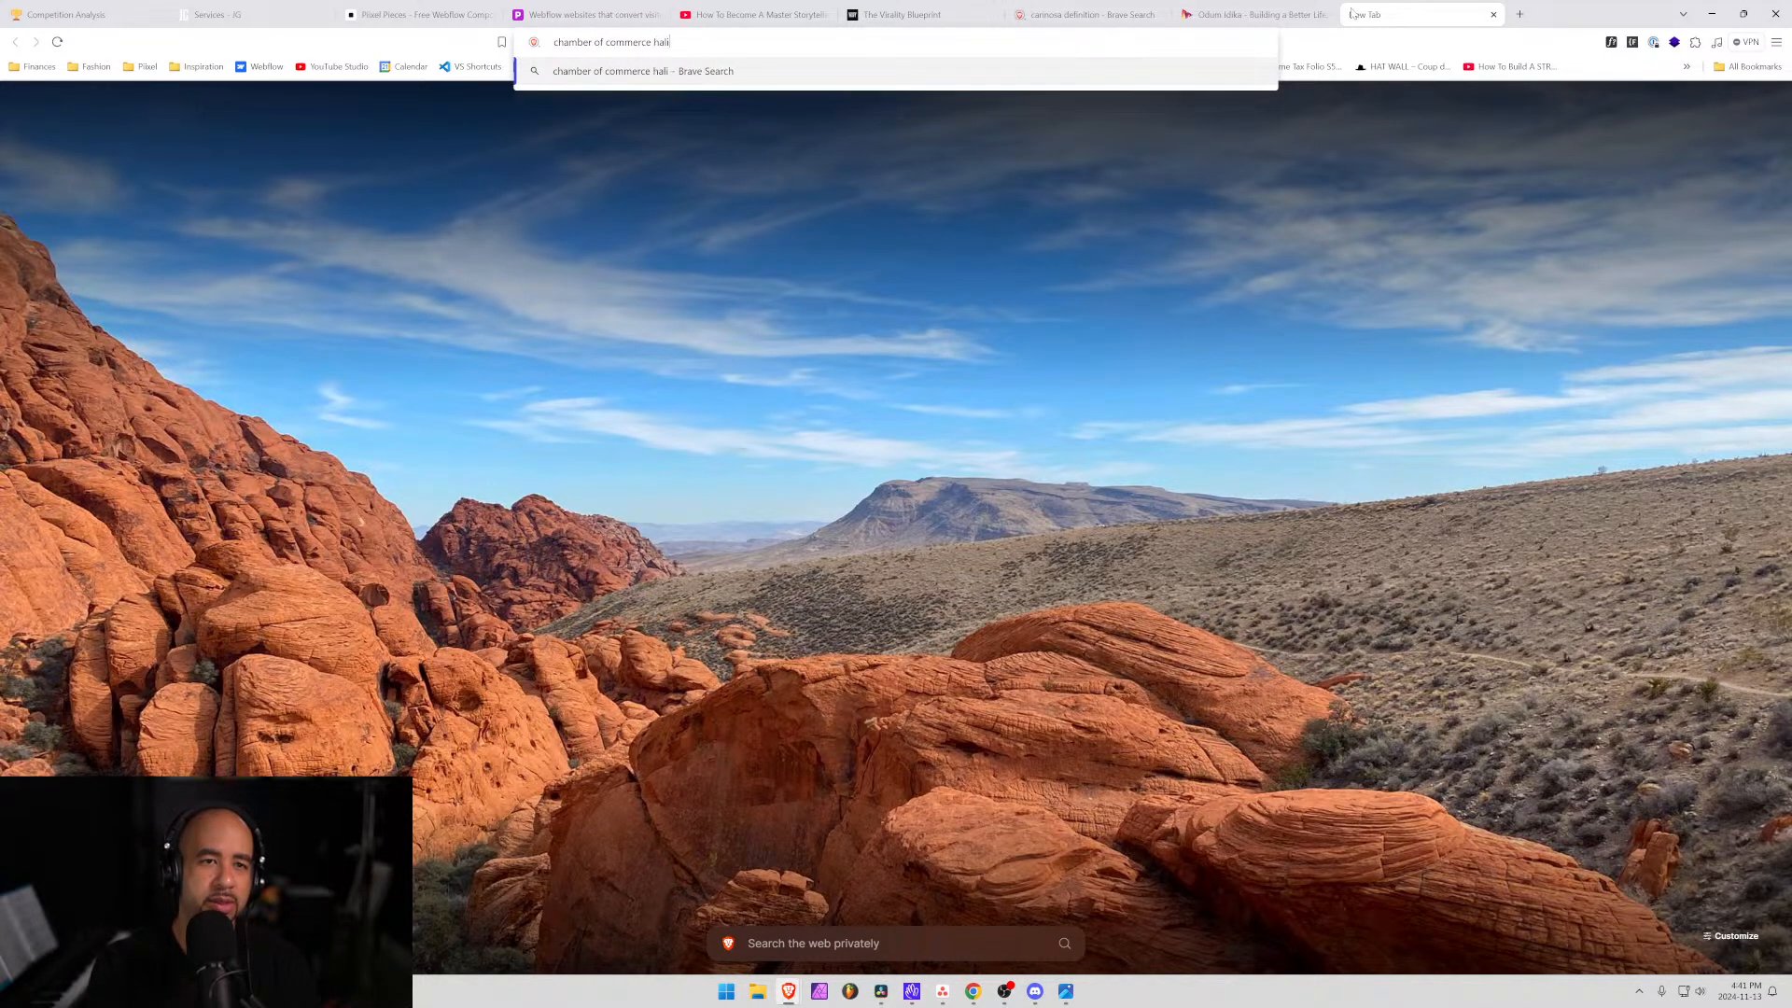
key(Return)
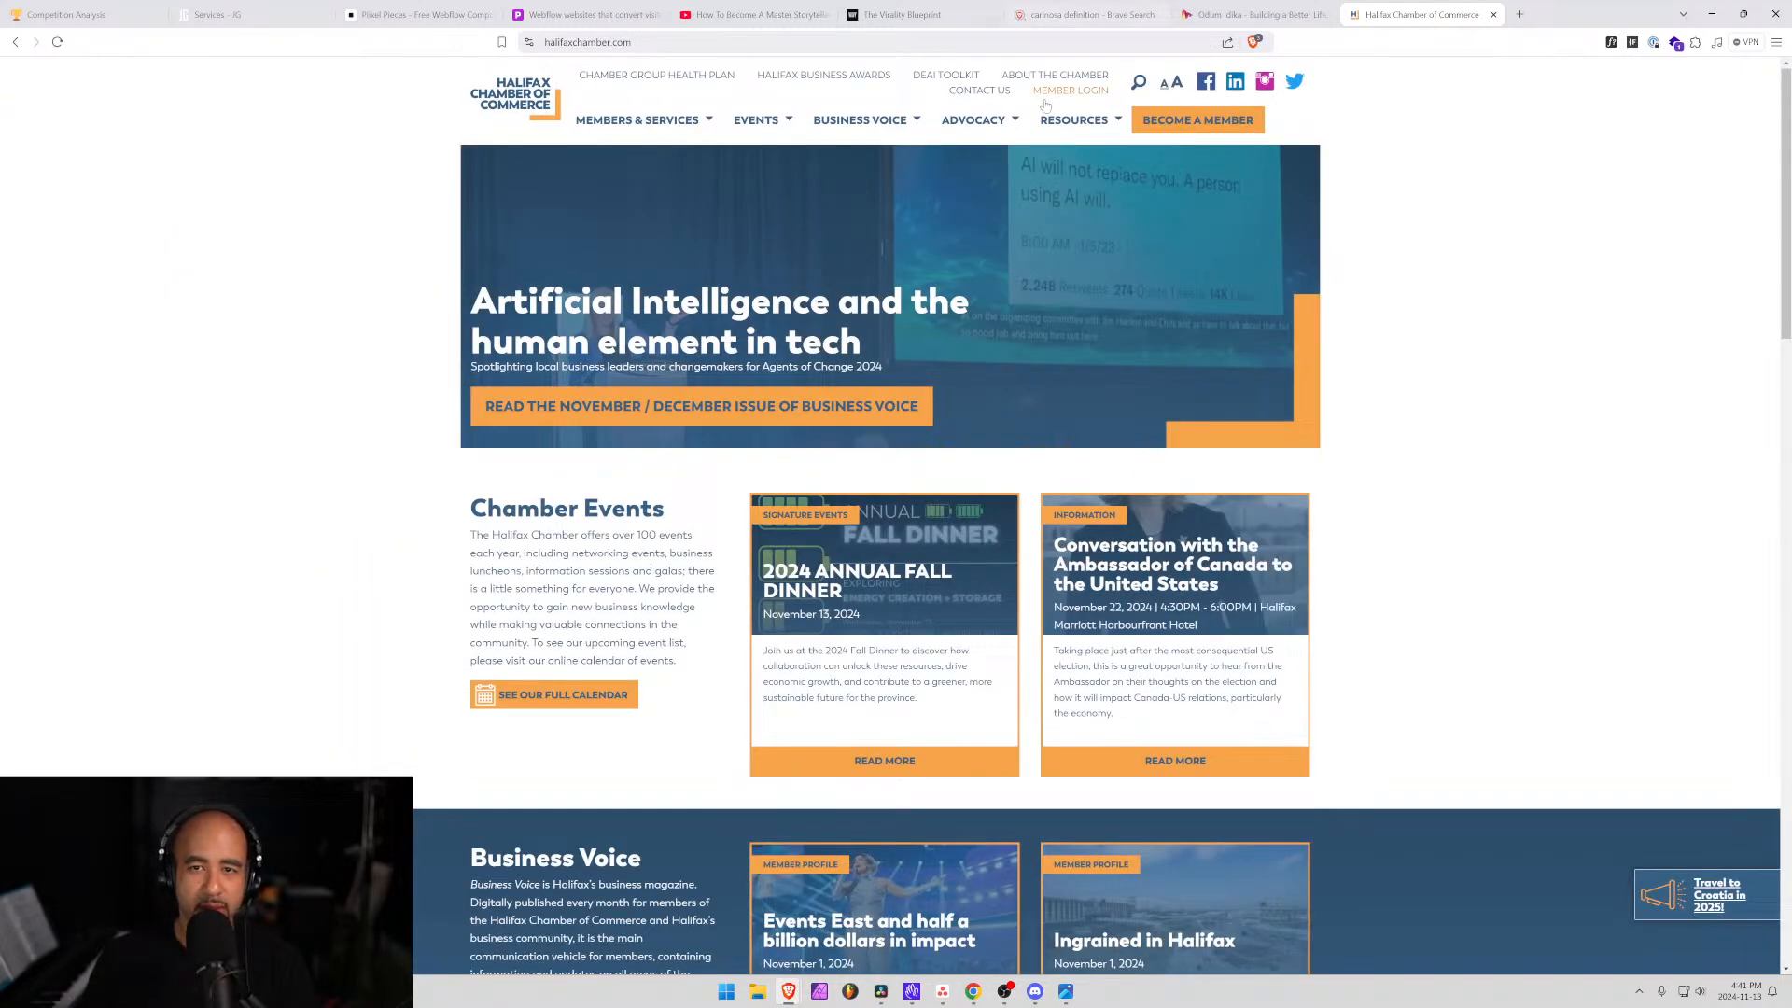
Go to the Become a Member page and open the membership application form.
mouse_move(704, 137)
click(1197, 119)
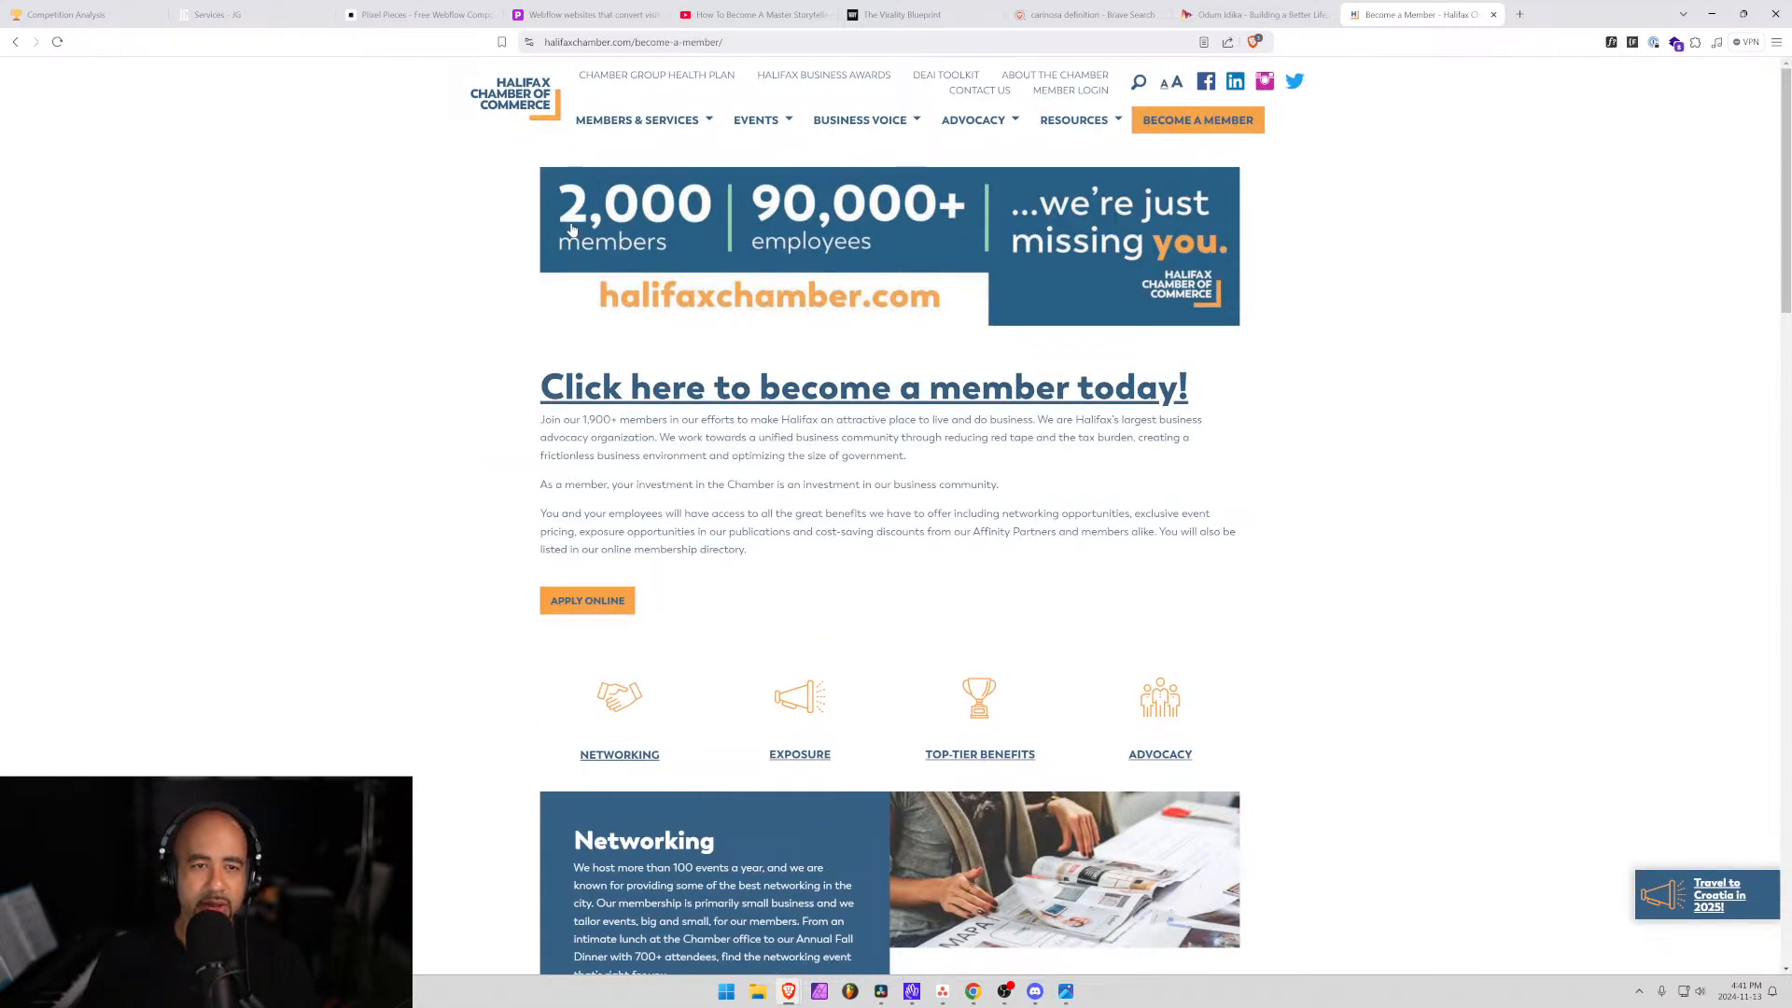
scroll(890, 321, down, 7)
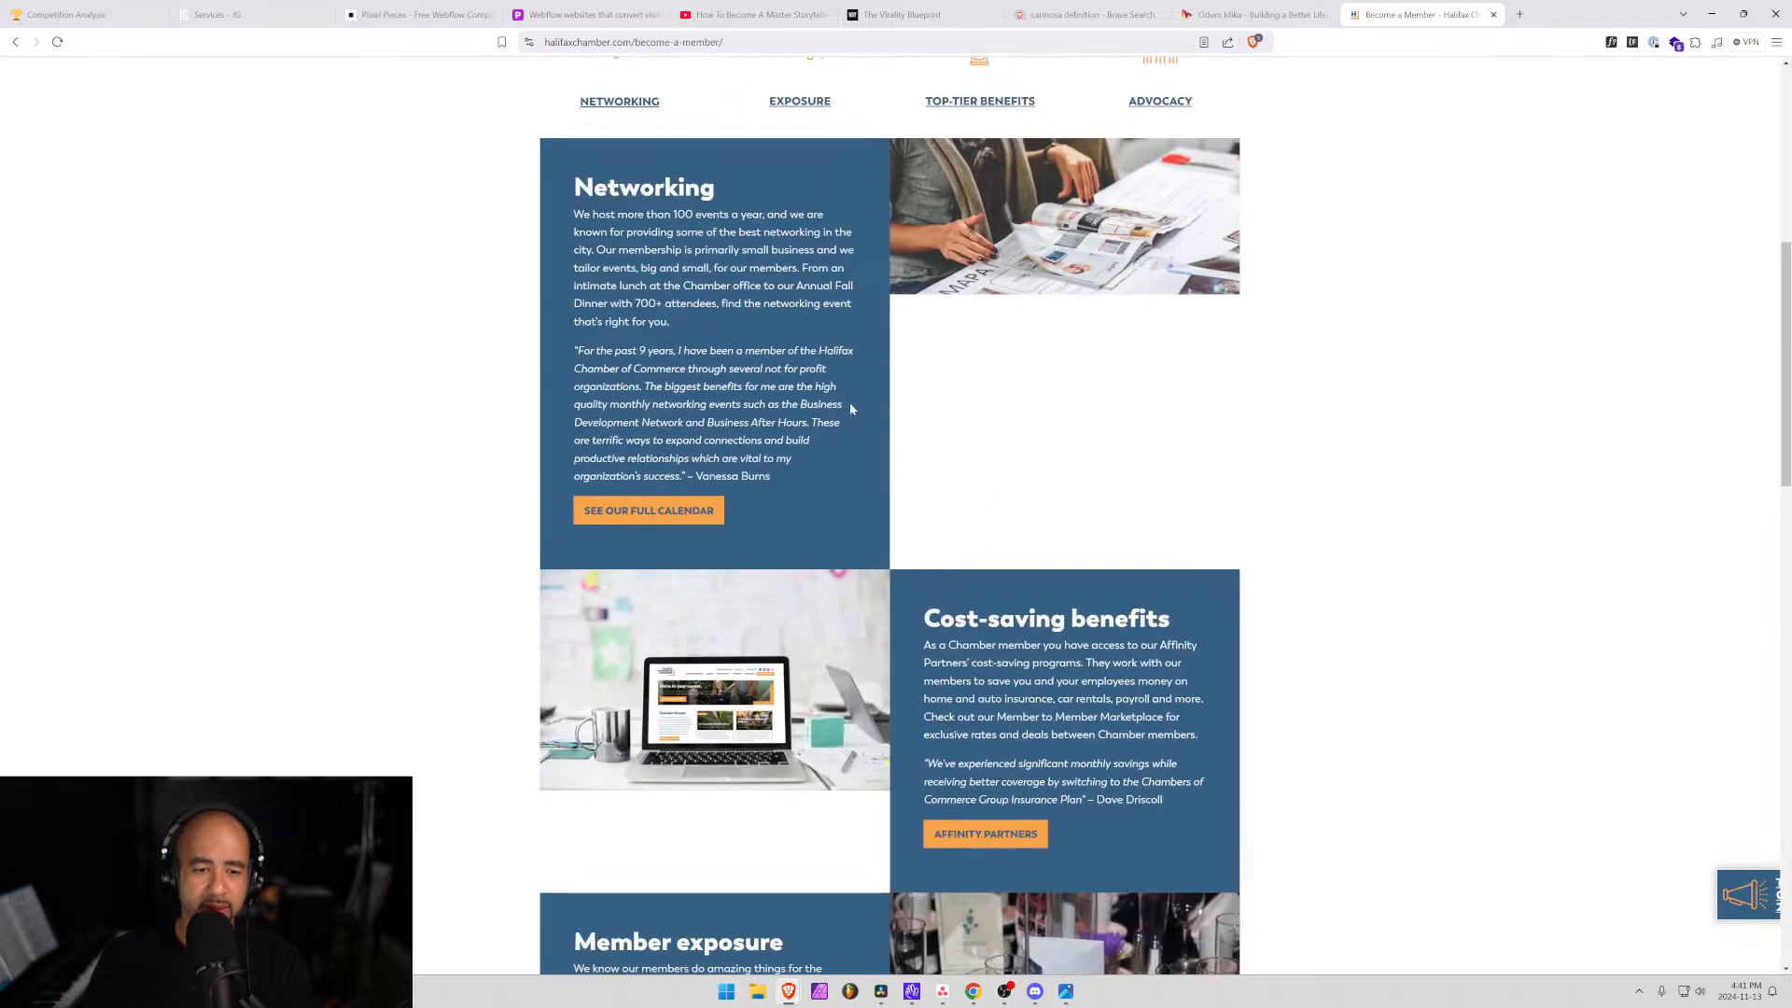
scroll(849, 404, down, 5)
scroll(848, 404, up, 12)
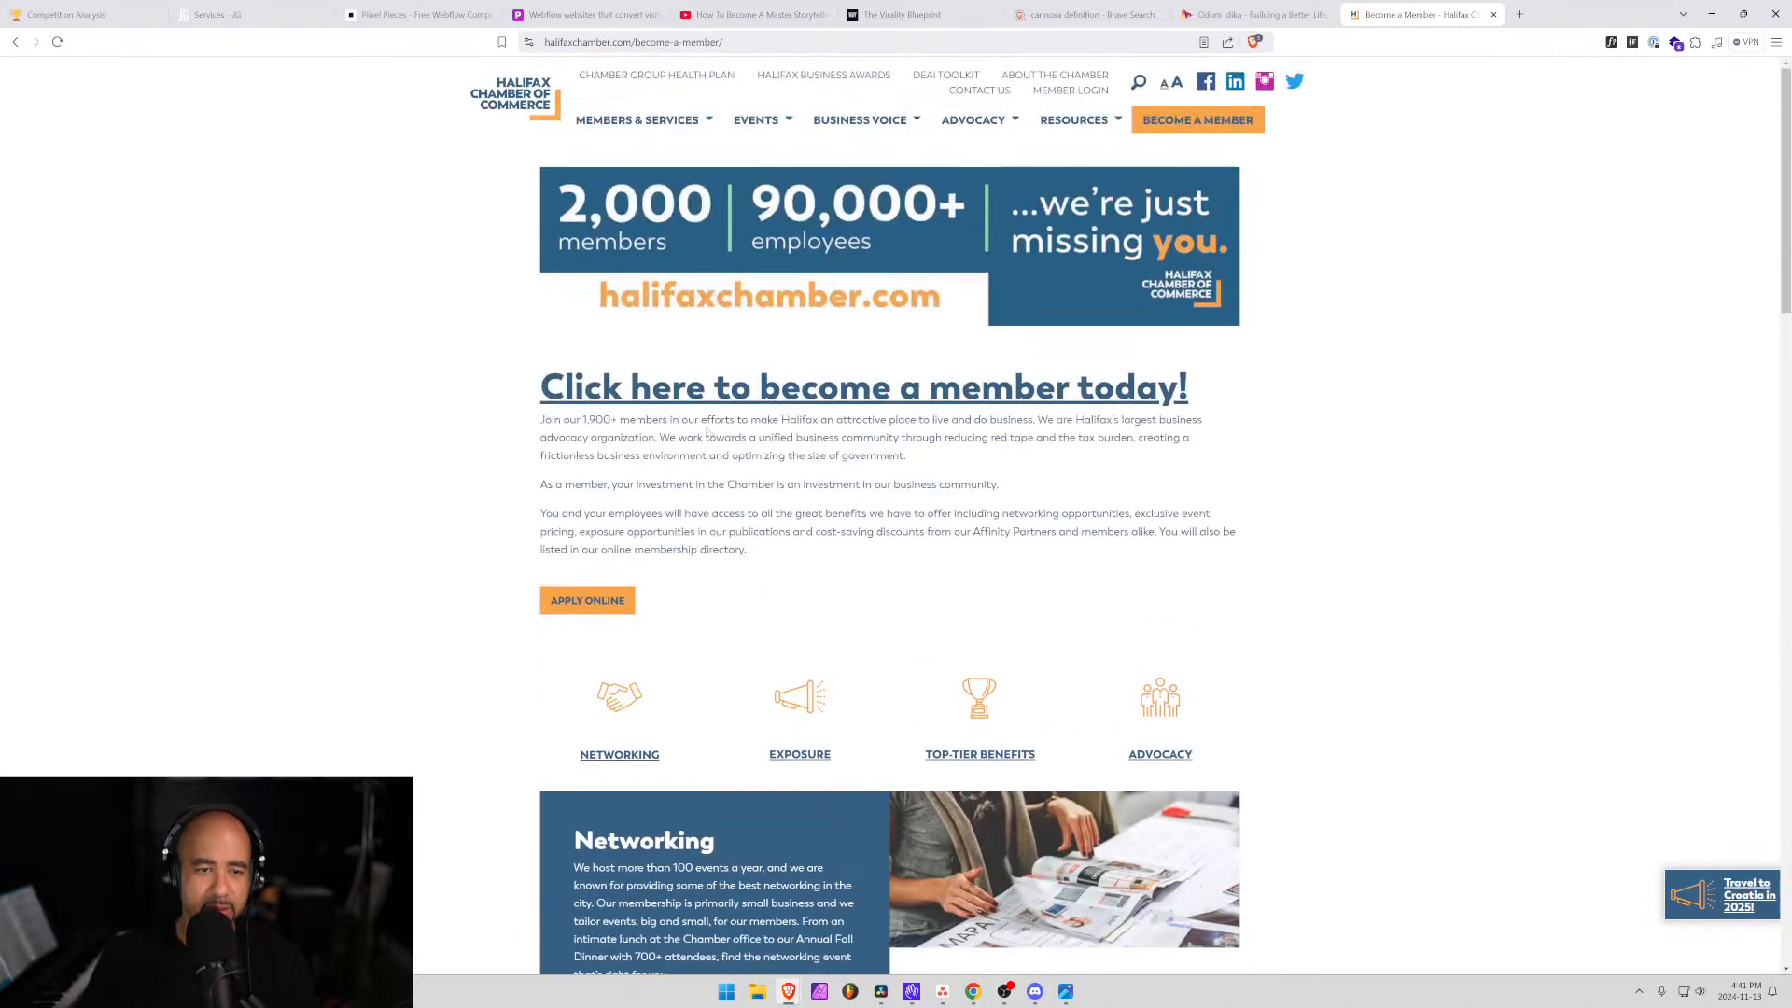
click(576, 600)
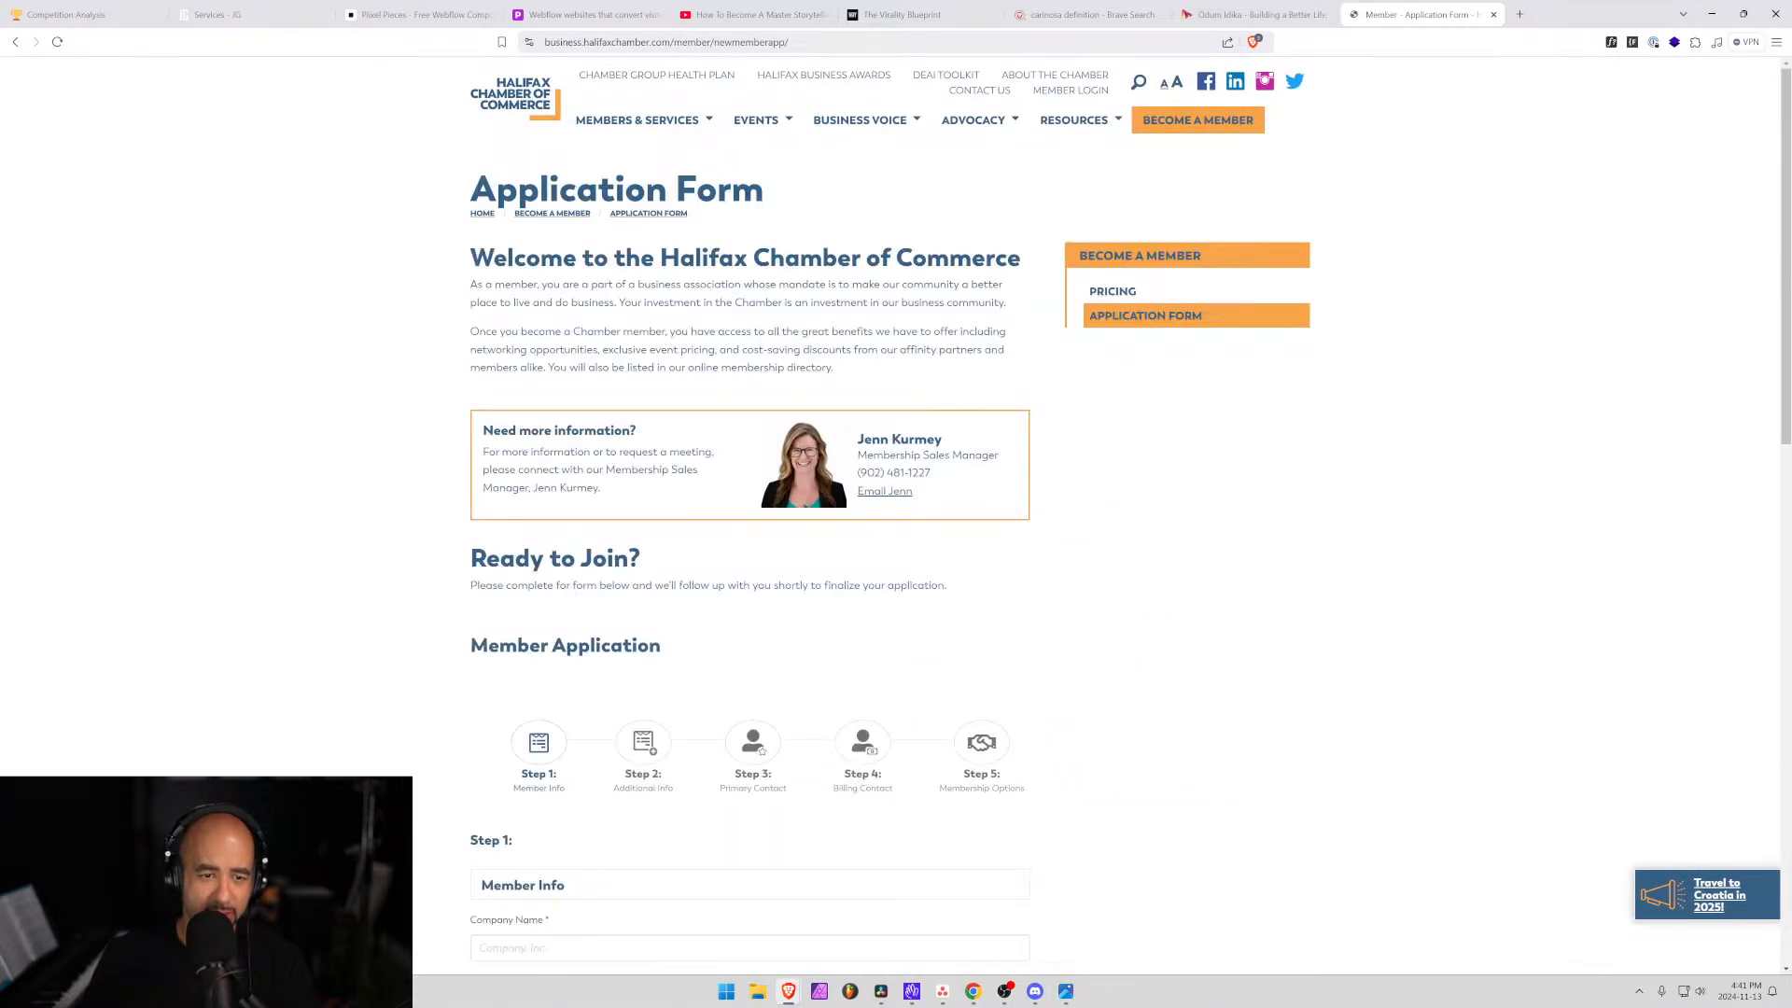
scroll(802, 506, down, 15)
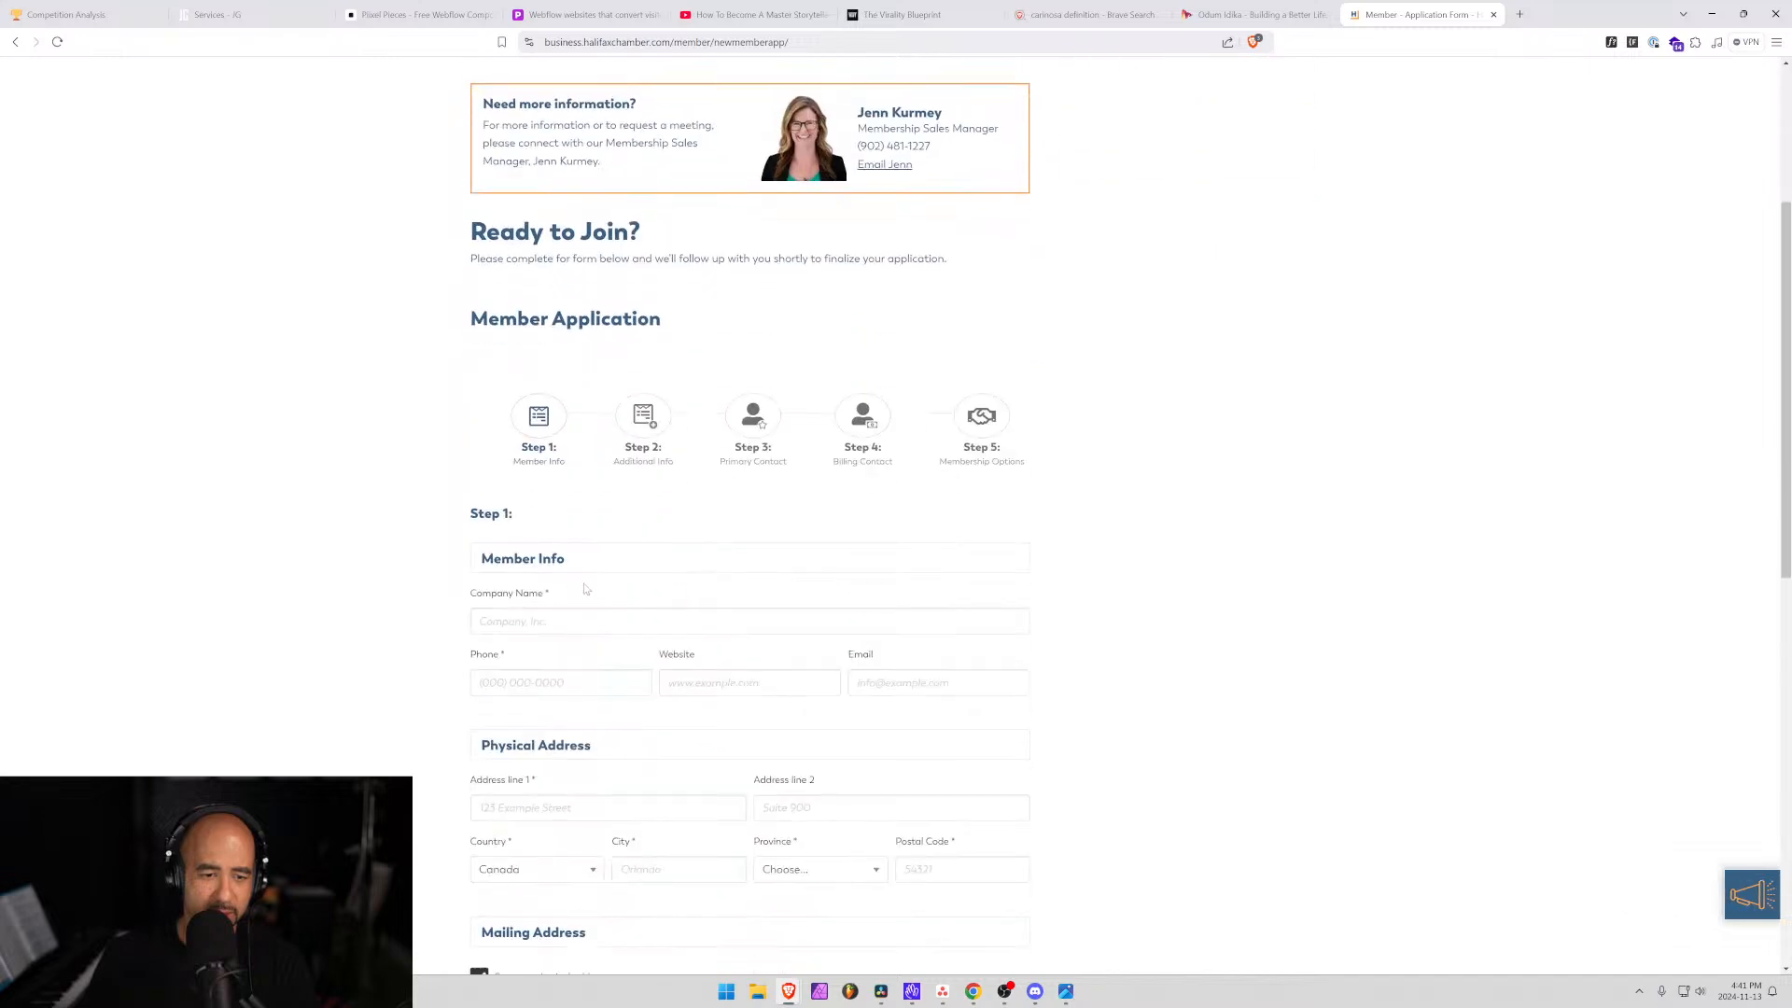
scroll(802, 507, up, 10)
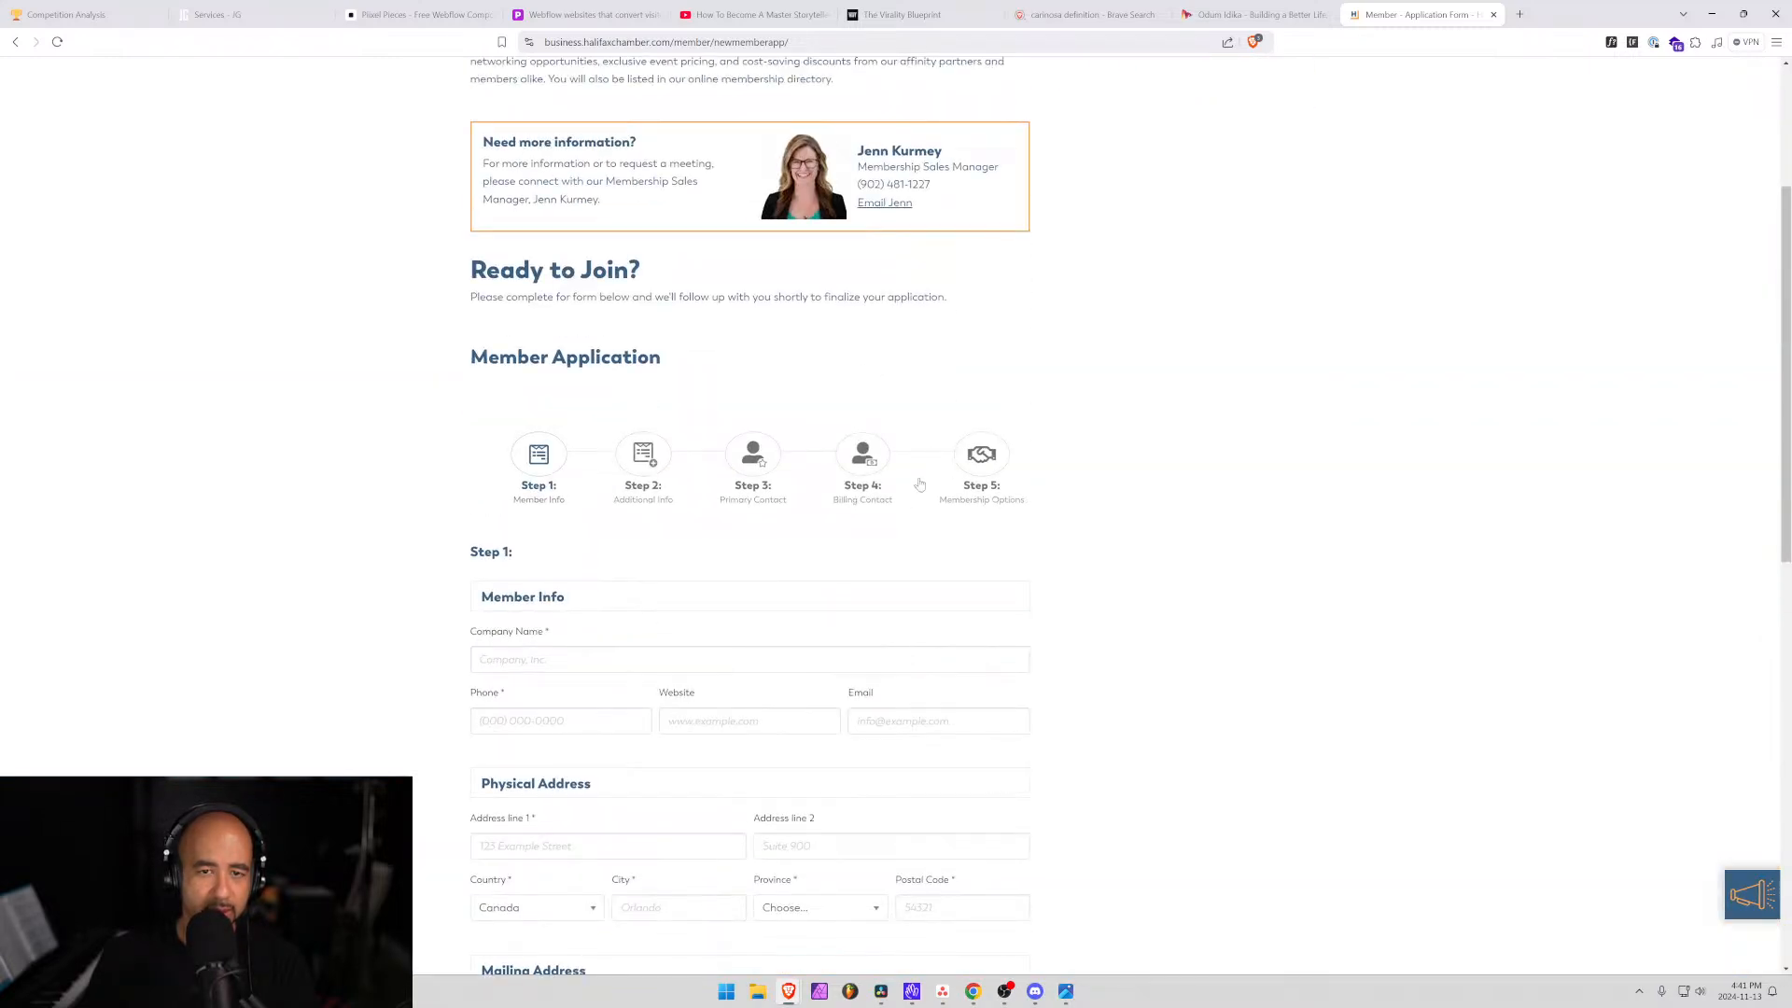
On the final Step 5, pass the I'm not a robot check by selecting the car images.
click(971, 471)
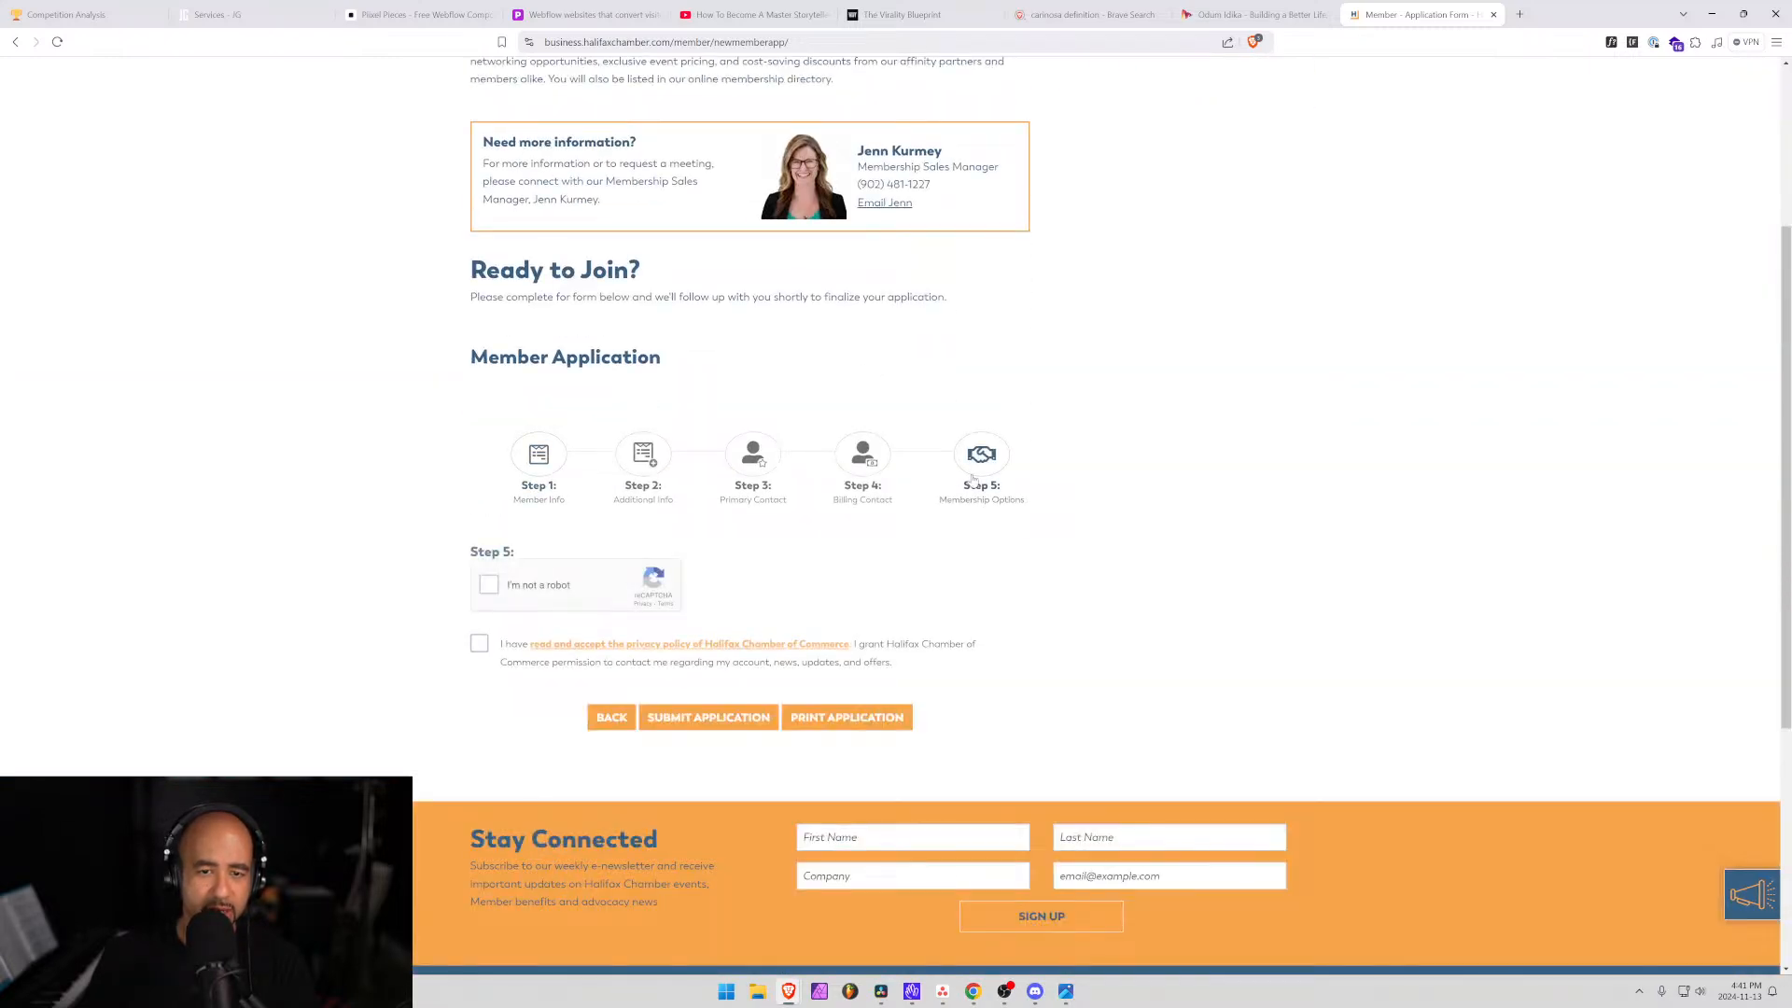
click(490, 588)
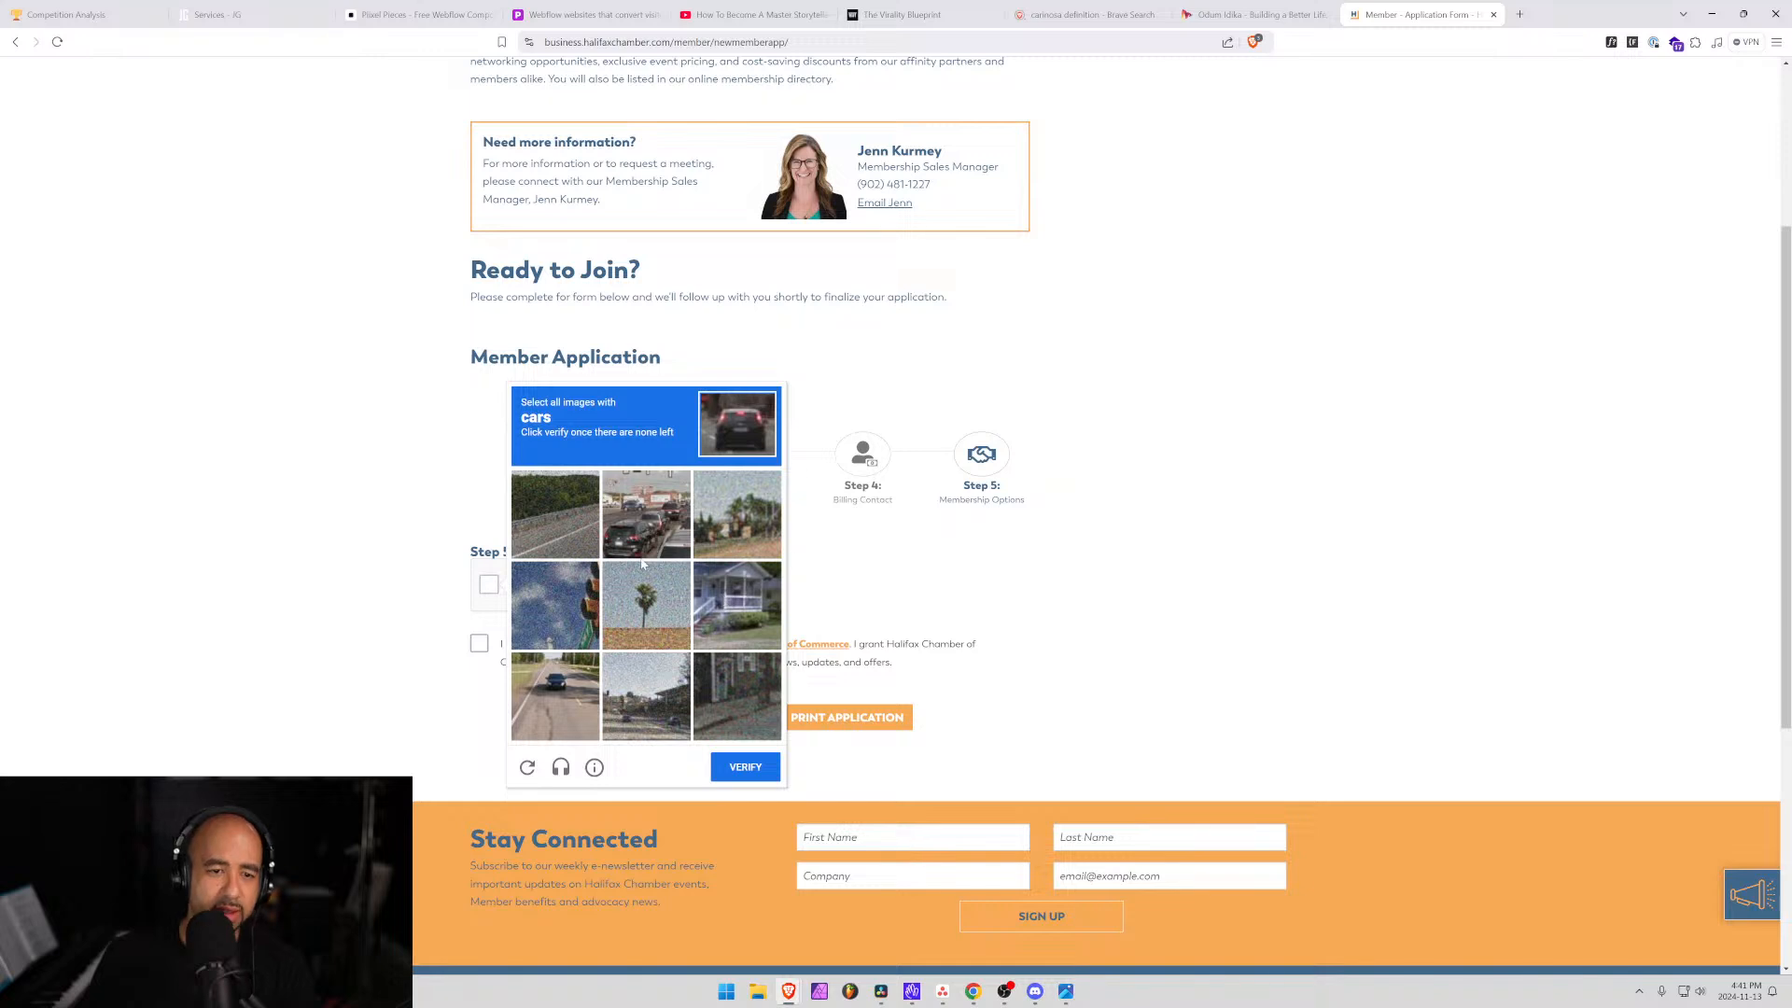
click(644, 515)
click(555, 686)
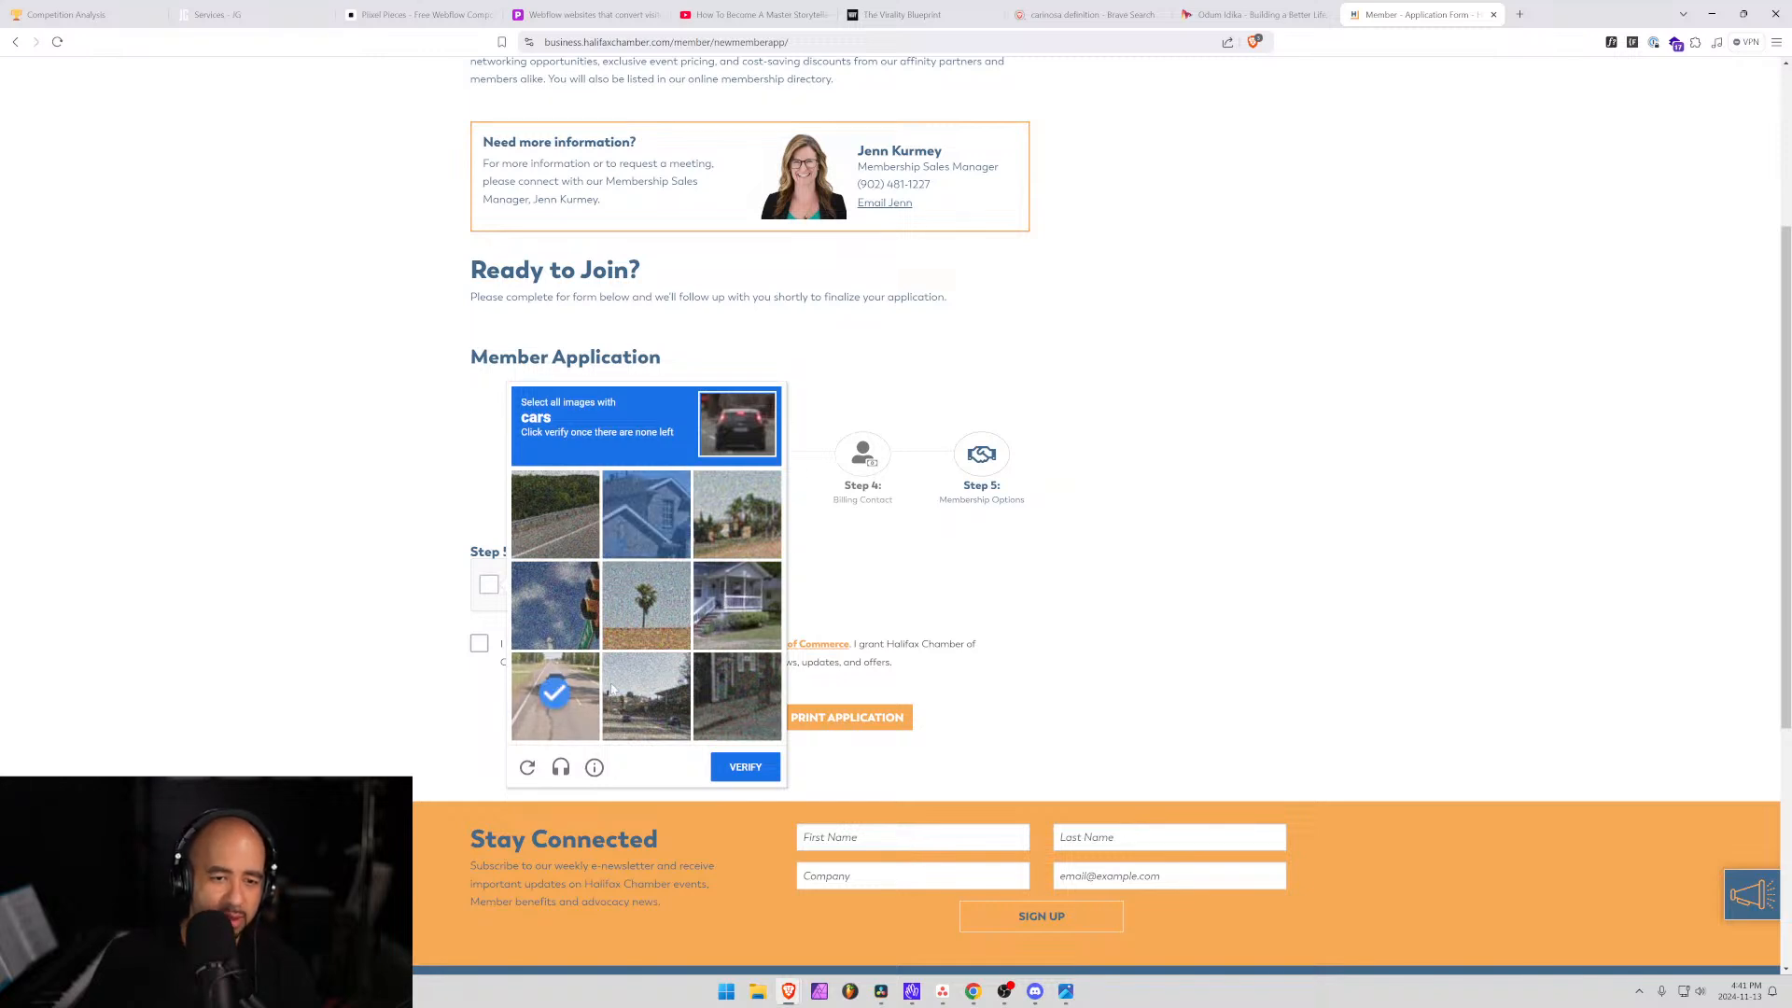
click(625, 708)
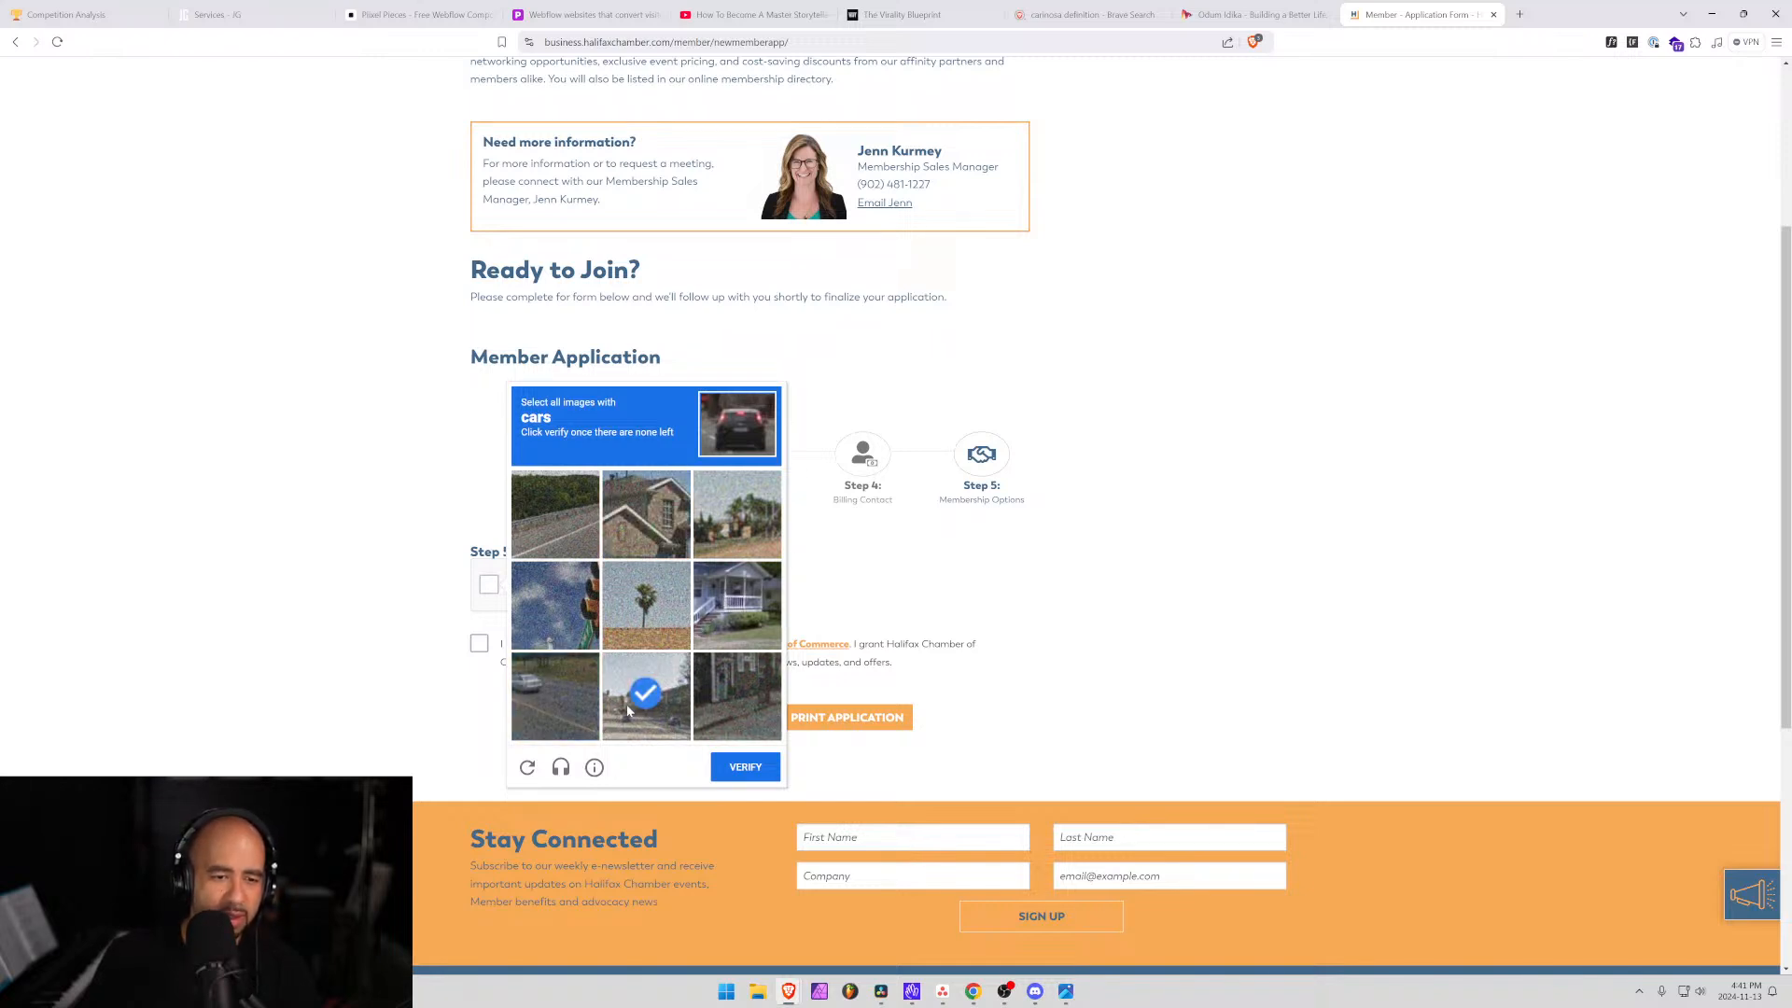
click(536, 702)
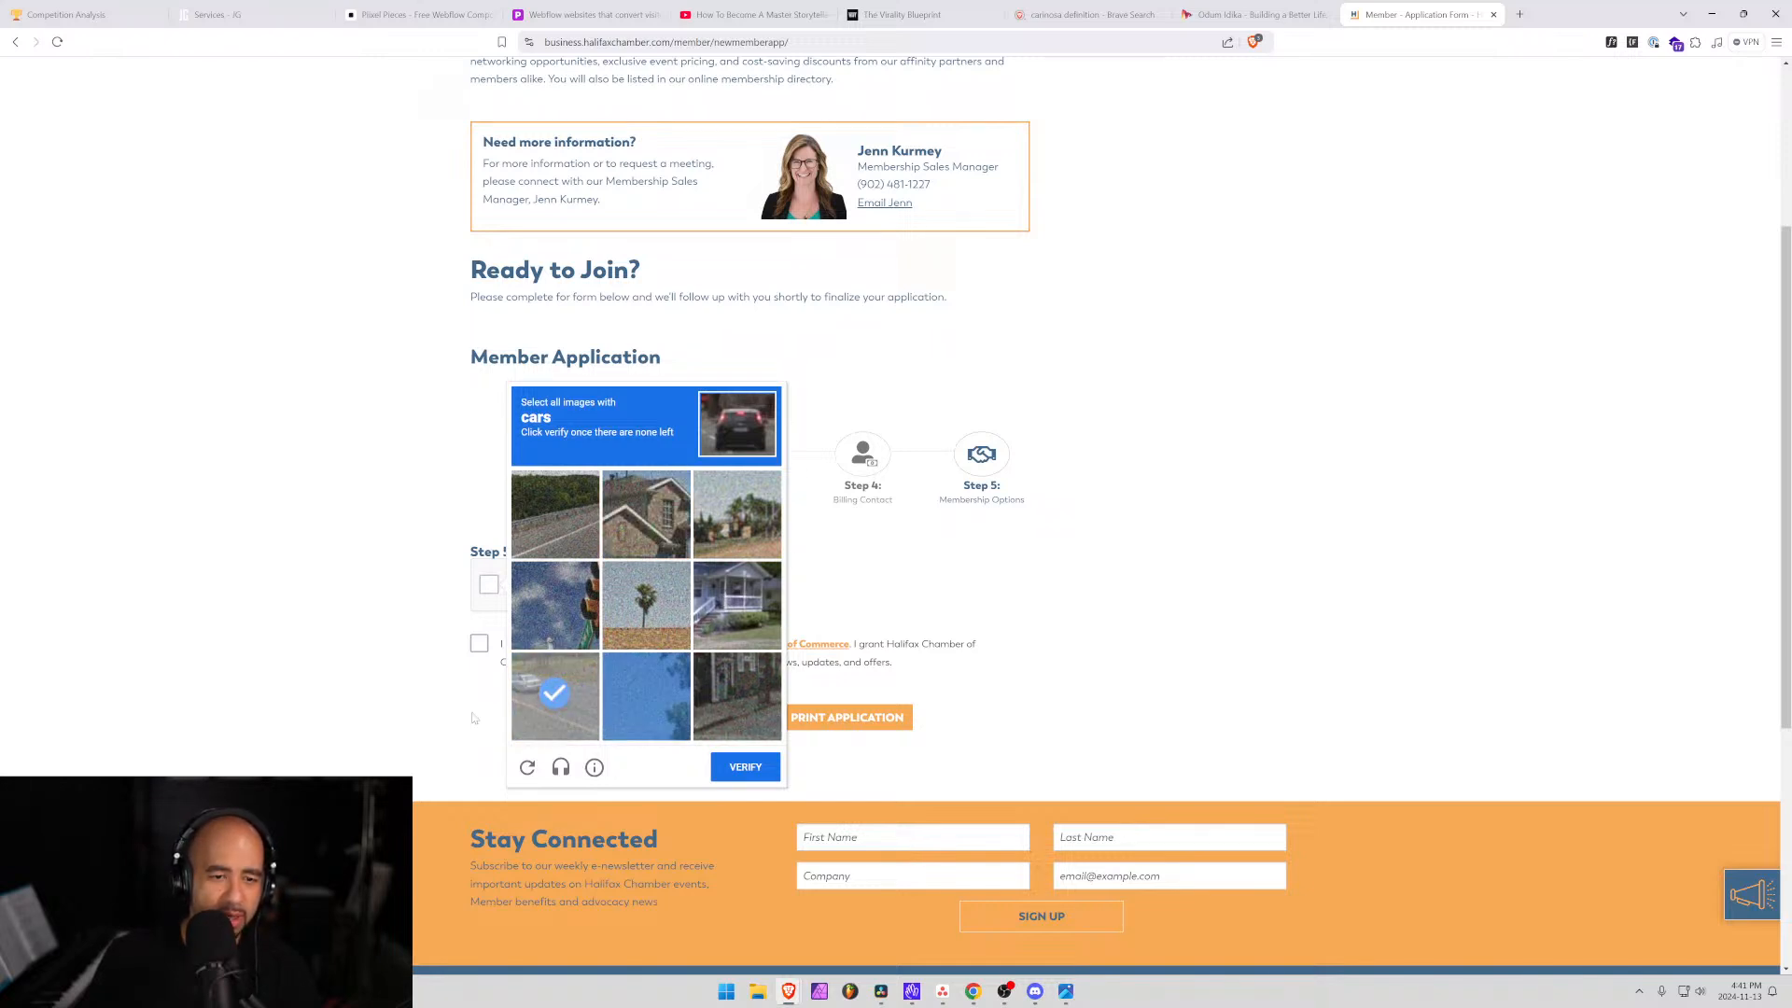
click(772, 770)
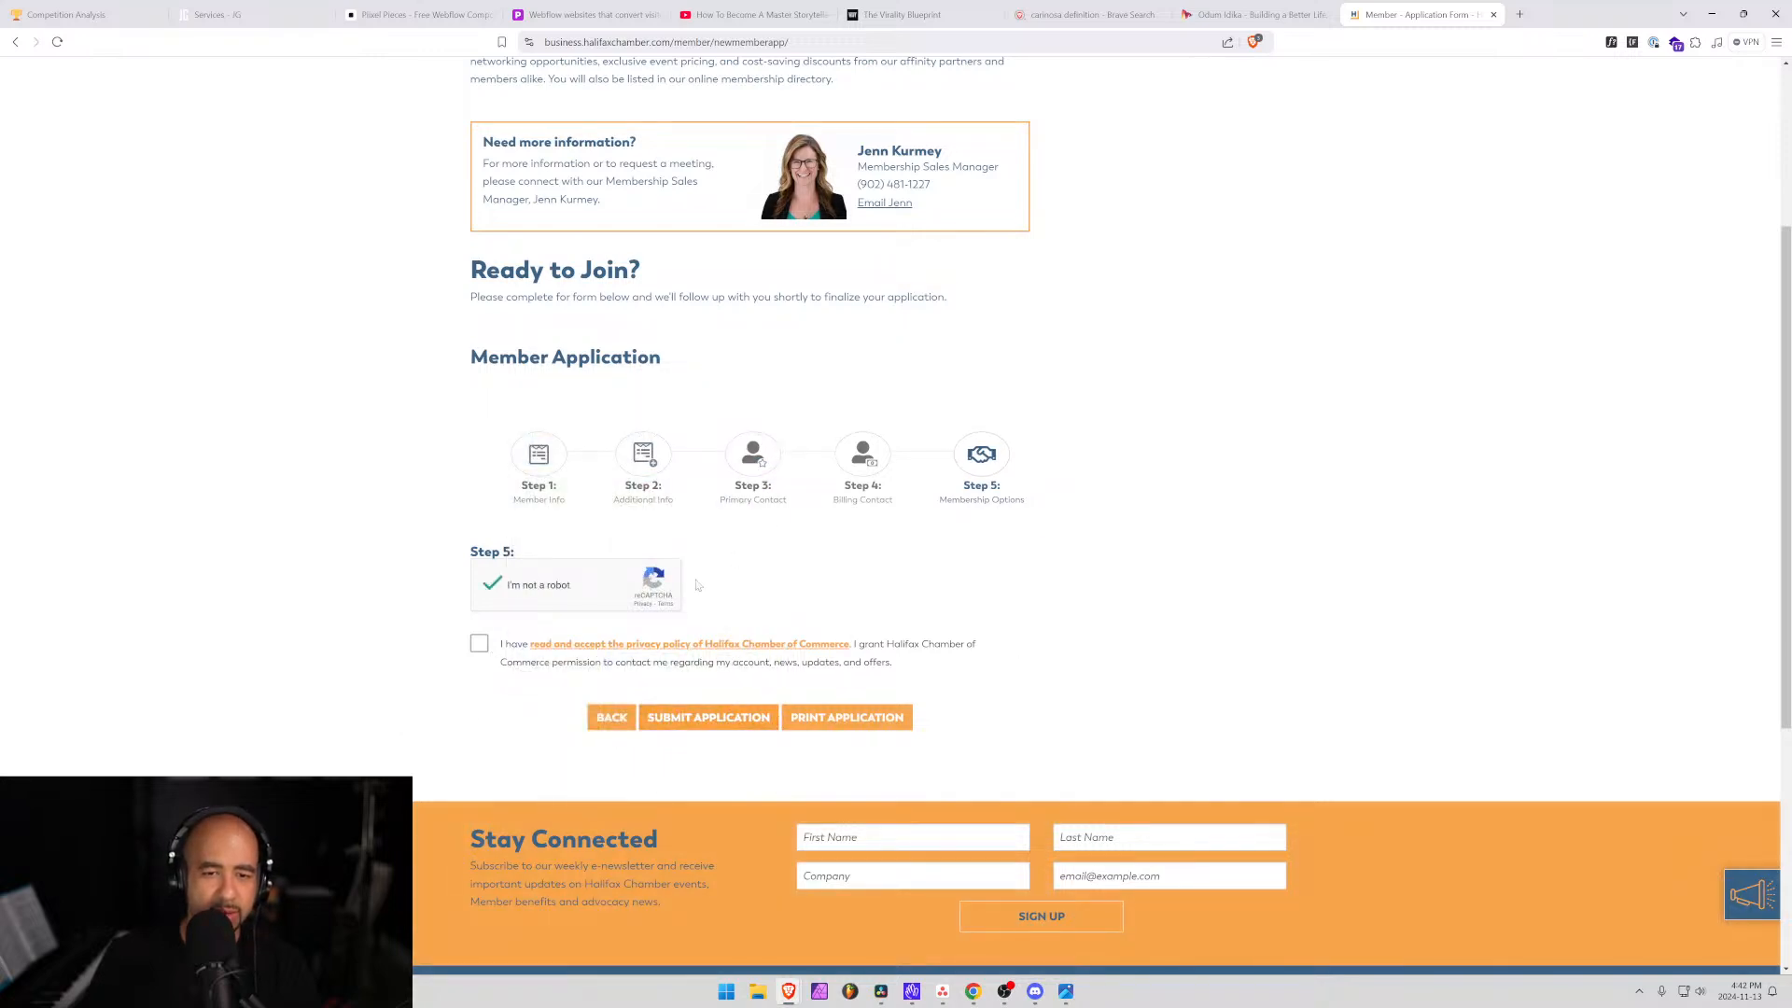
Review Additional Info and Primary Contact, then uncheck Same as Primary Contact under Billing Contact.
click(644, 455)
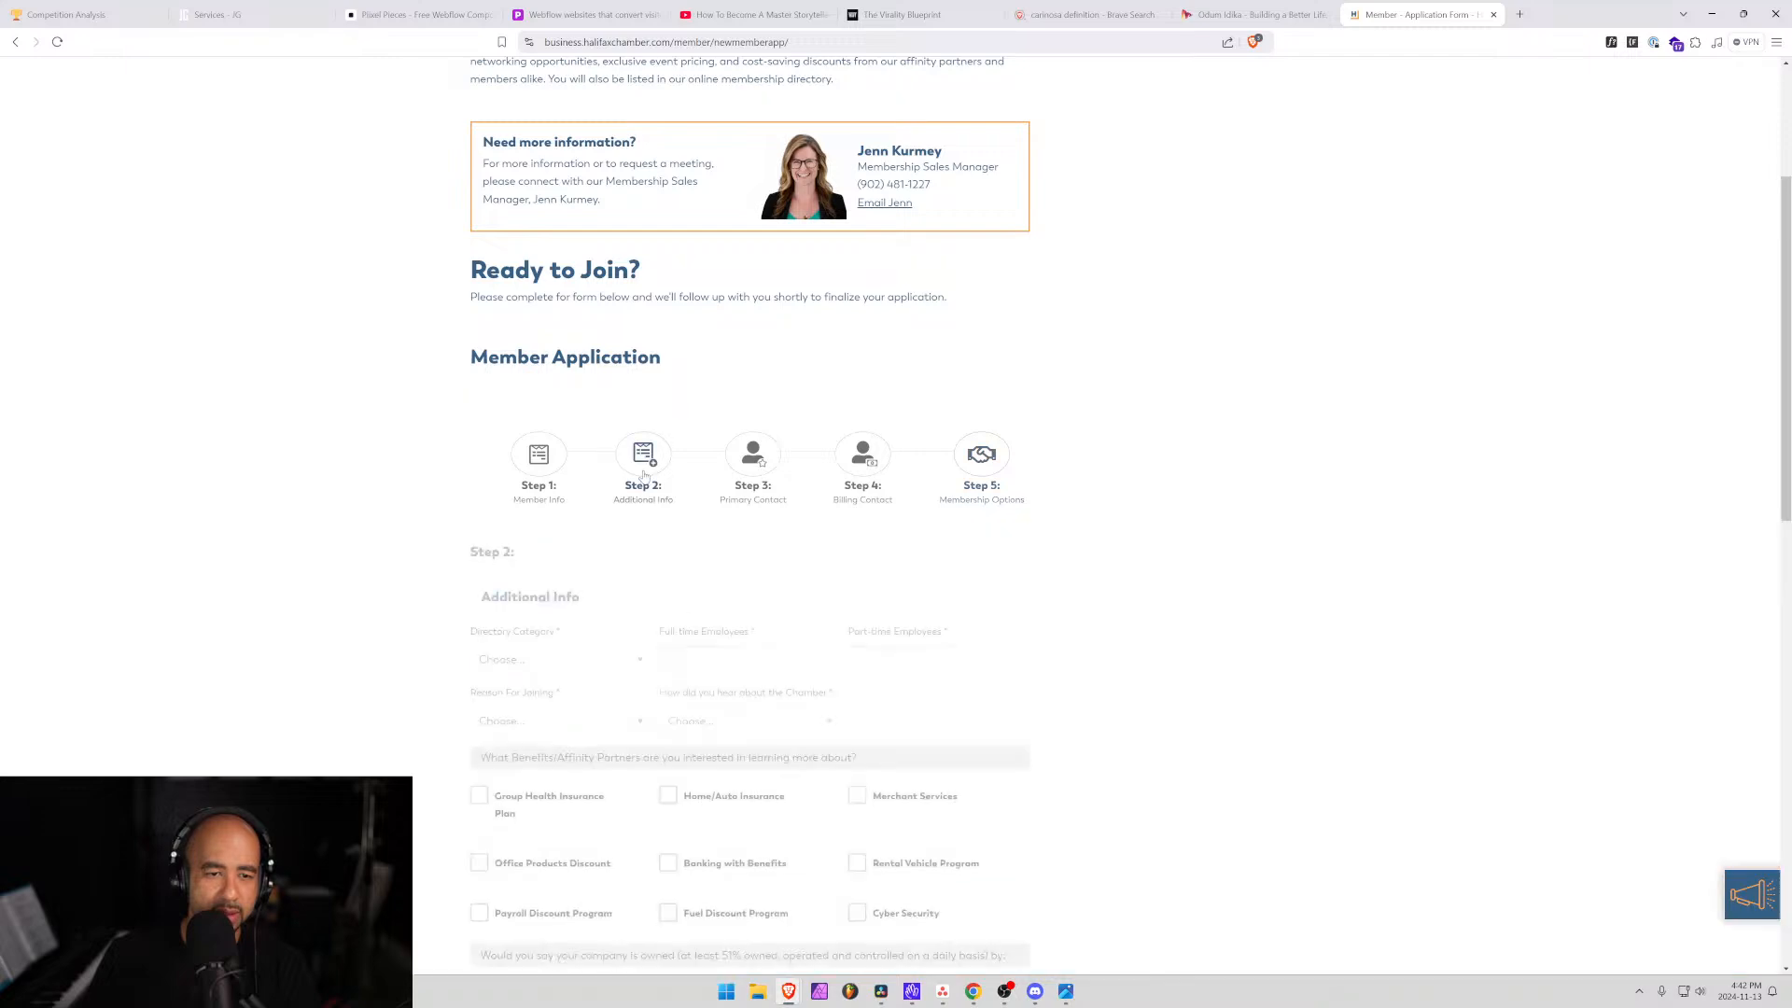
scroll(630, 496, down, 3)
scroll(630, 495, down, 5)
scroll(640, 467, up, 9)
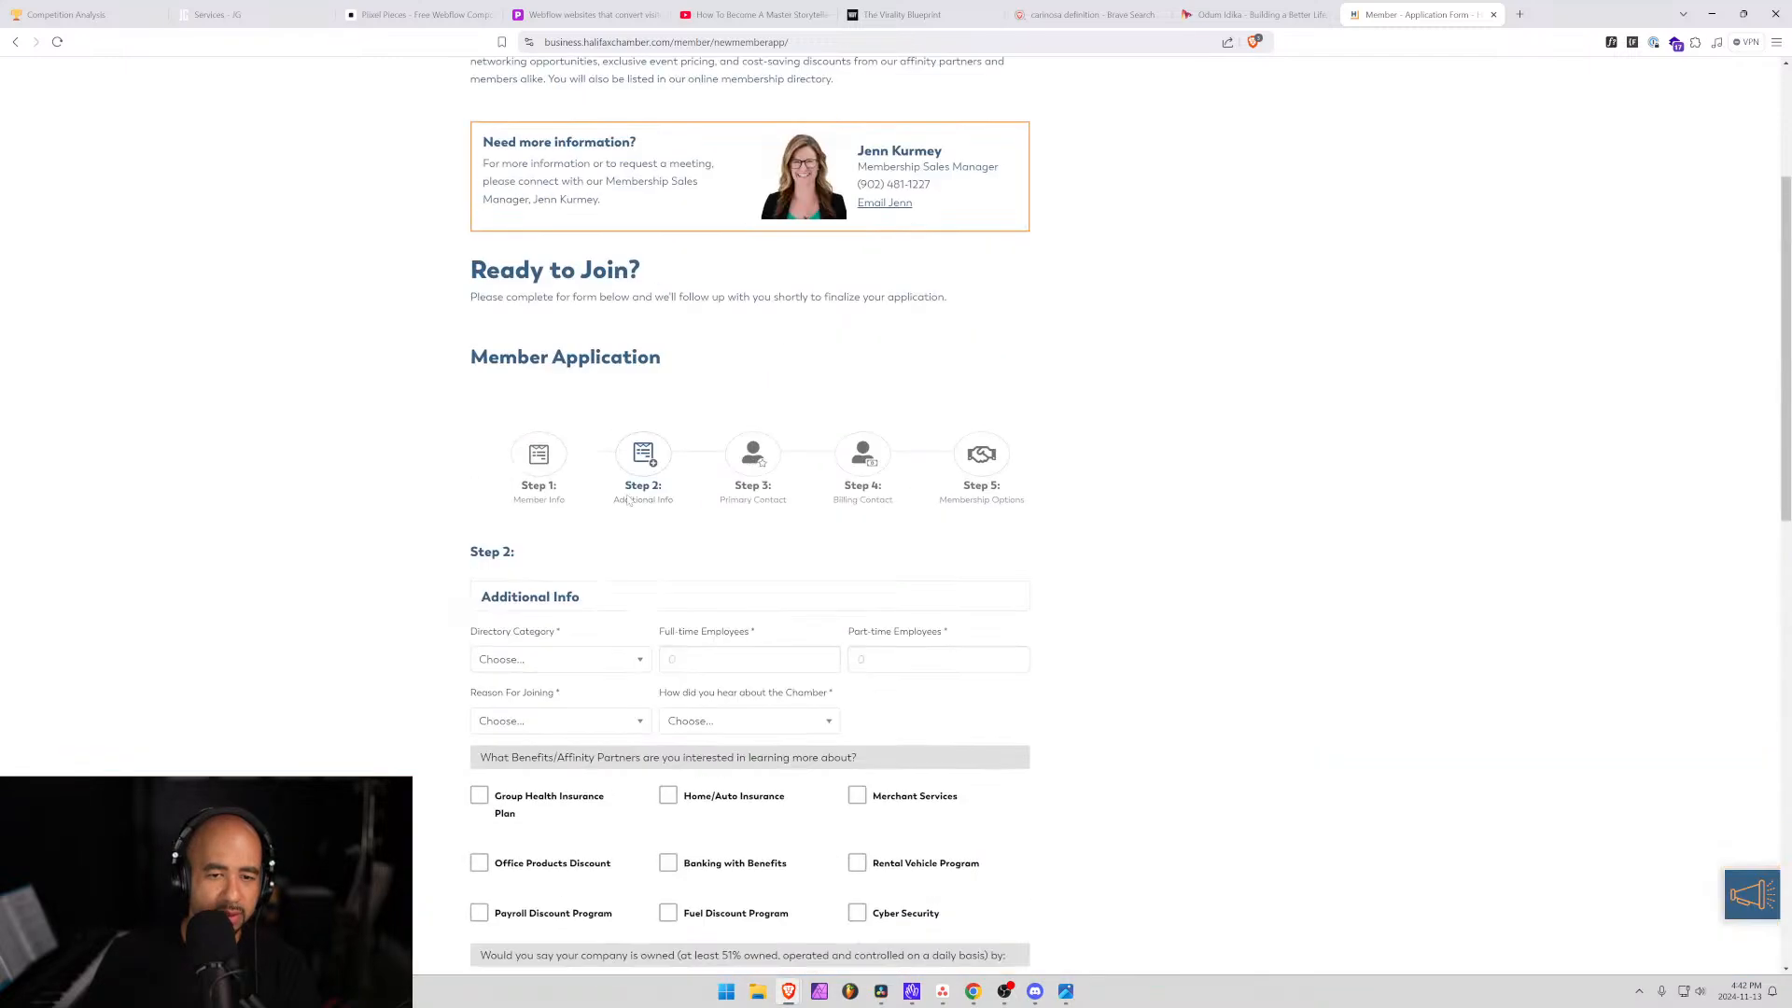
click(753, 457)
click(862, 457)
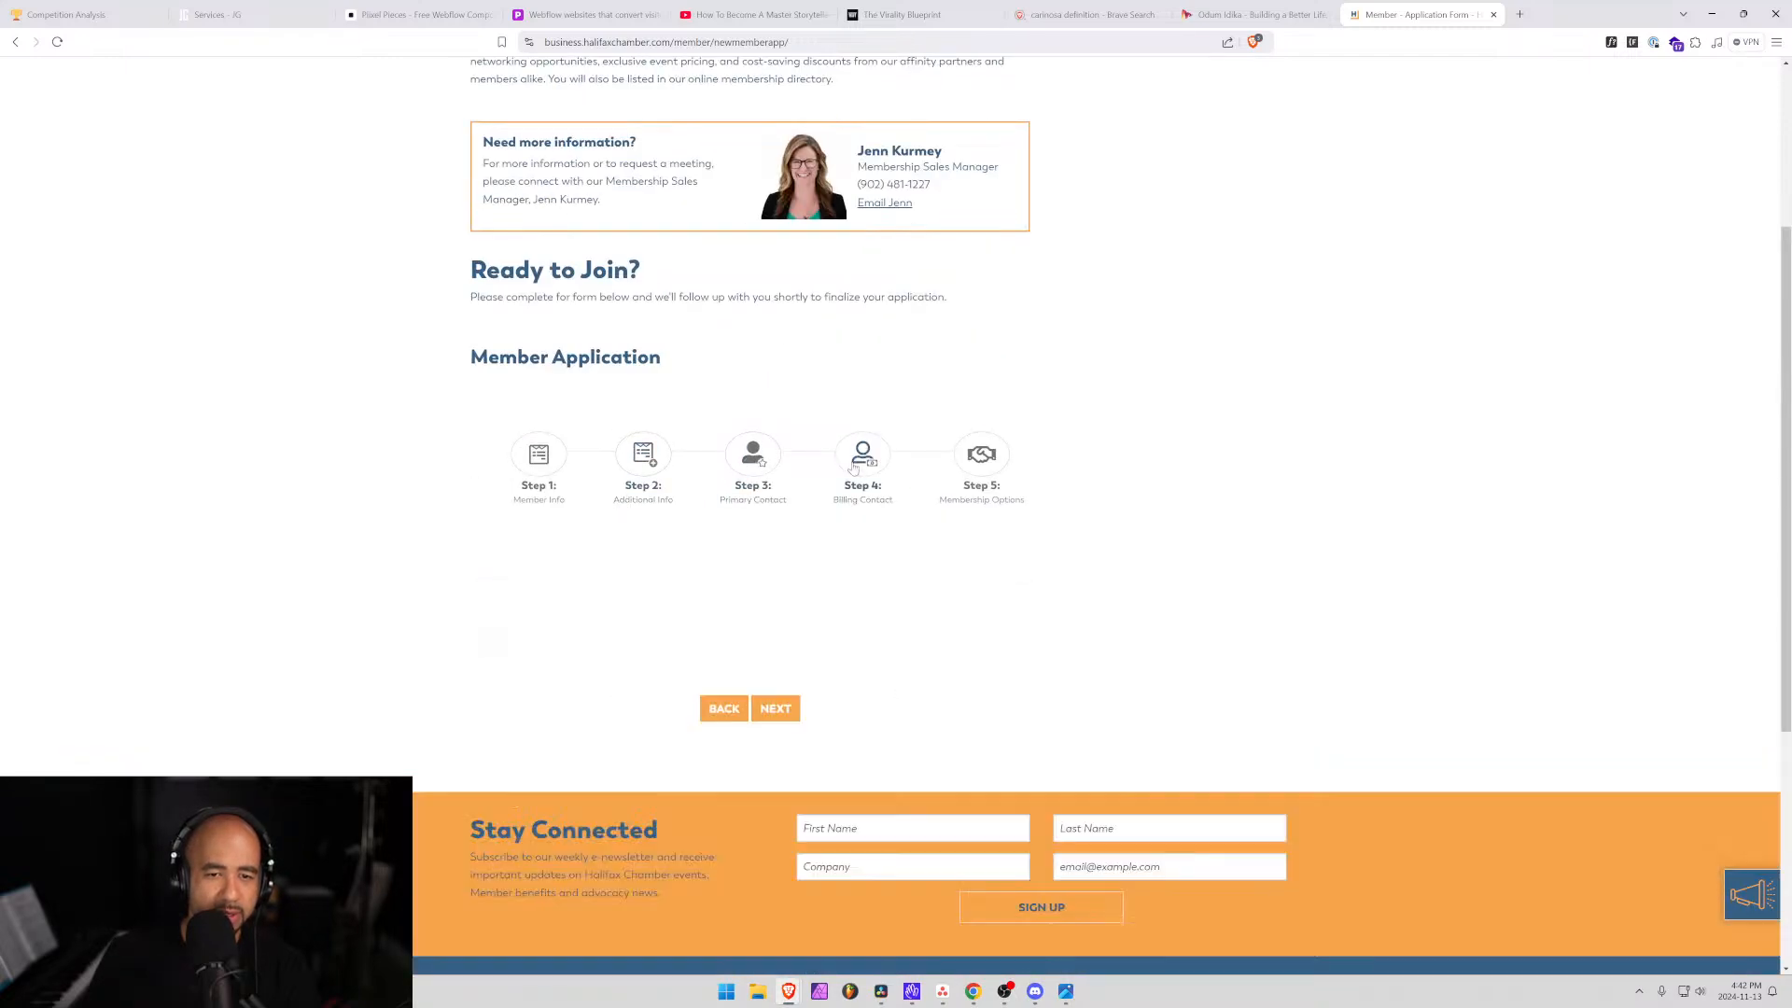
click(480, 642)
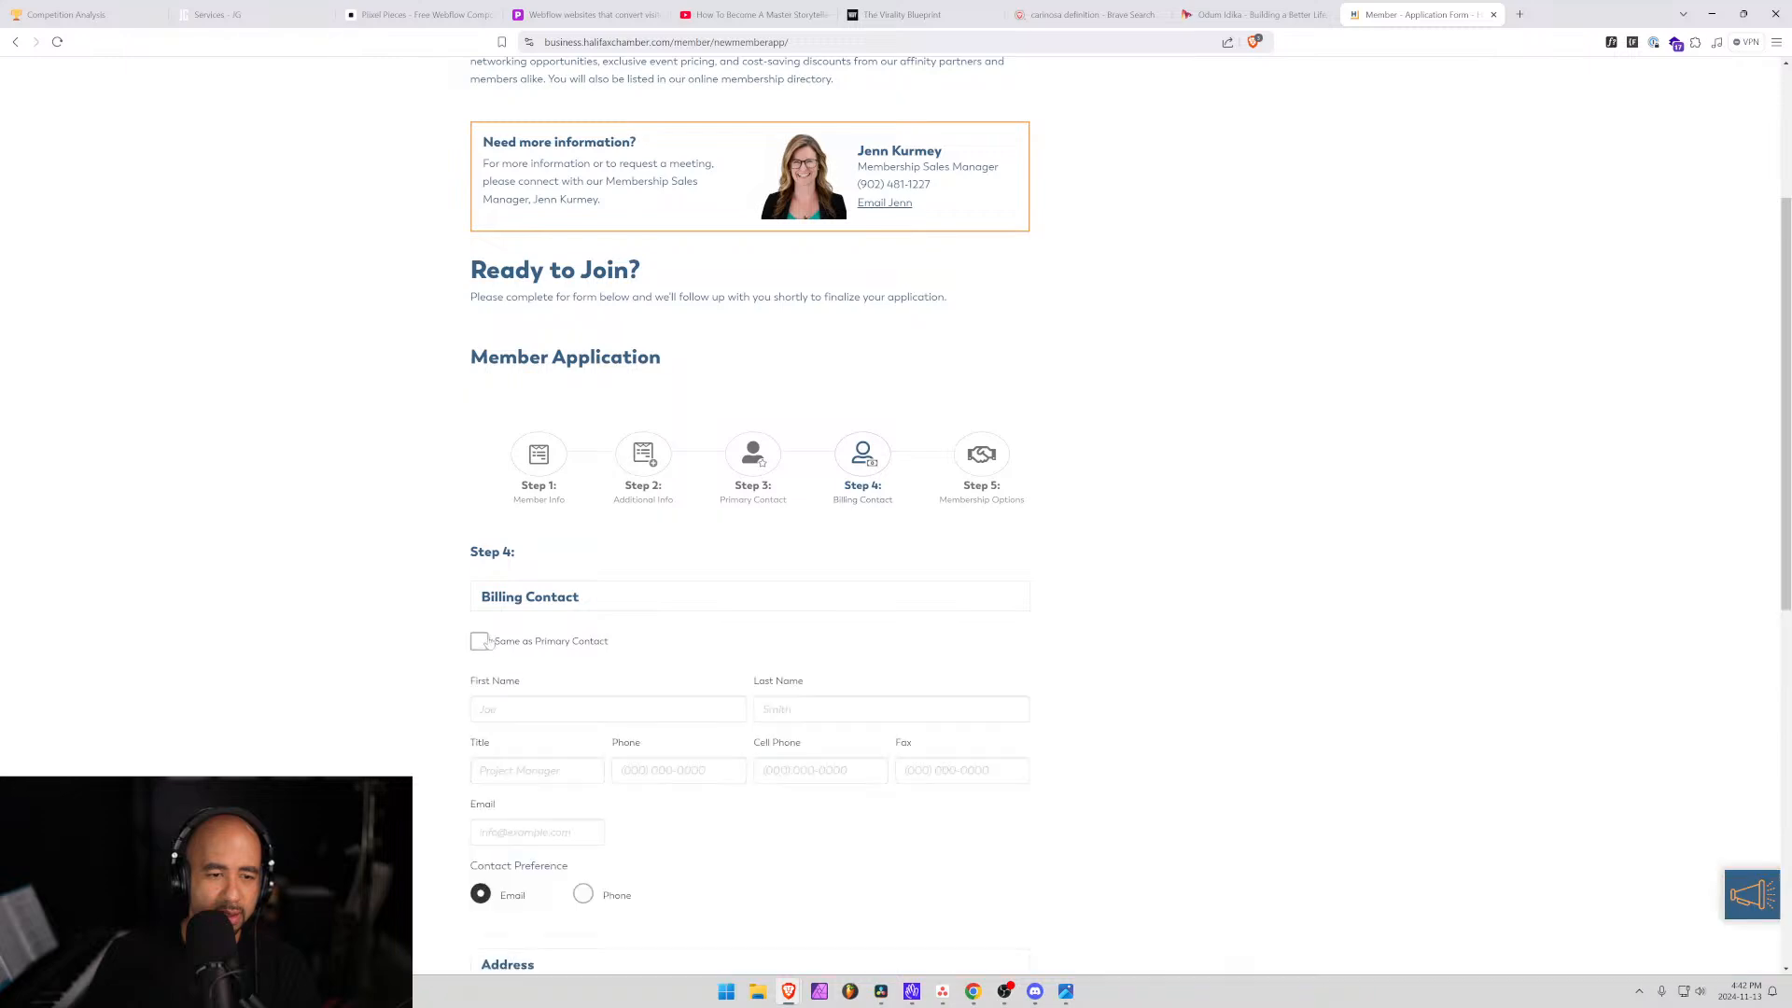
scroll(480, 642, down, 1)
scroll(875, 532, up, 4)
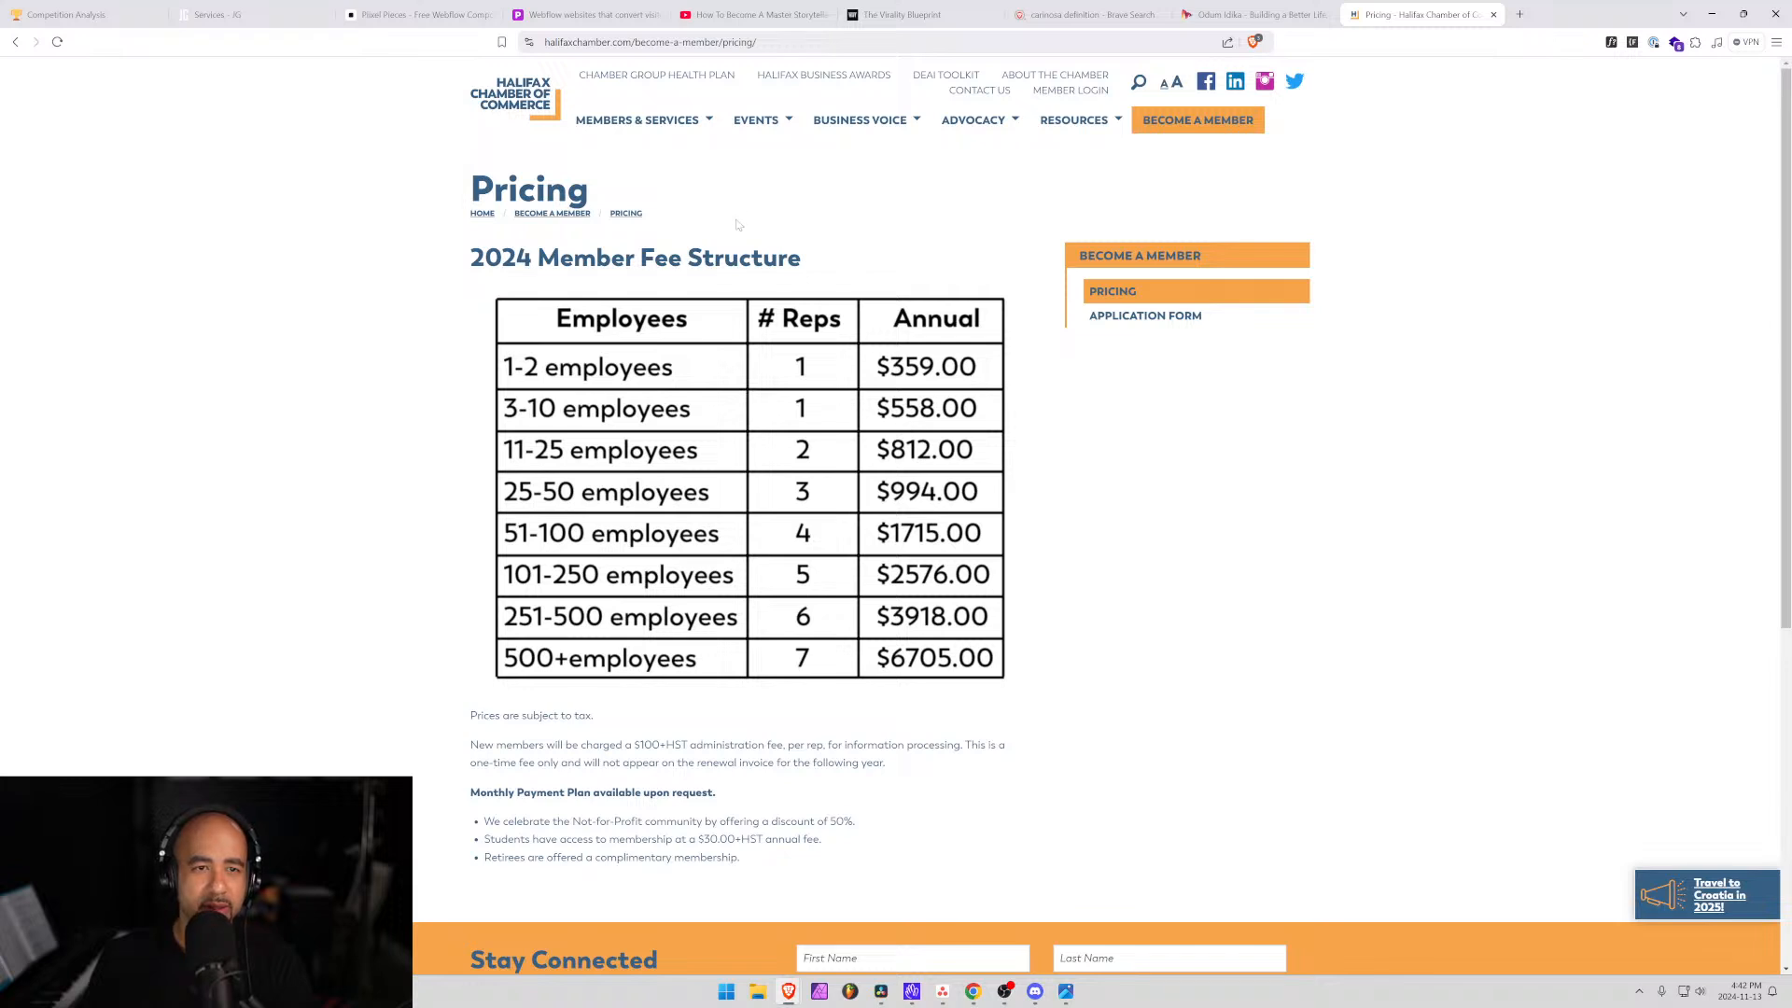
Check the 2024 Member Fee Structure pricing, then move on to the Events calendar.
mouse_move(784, 109)
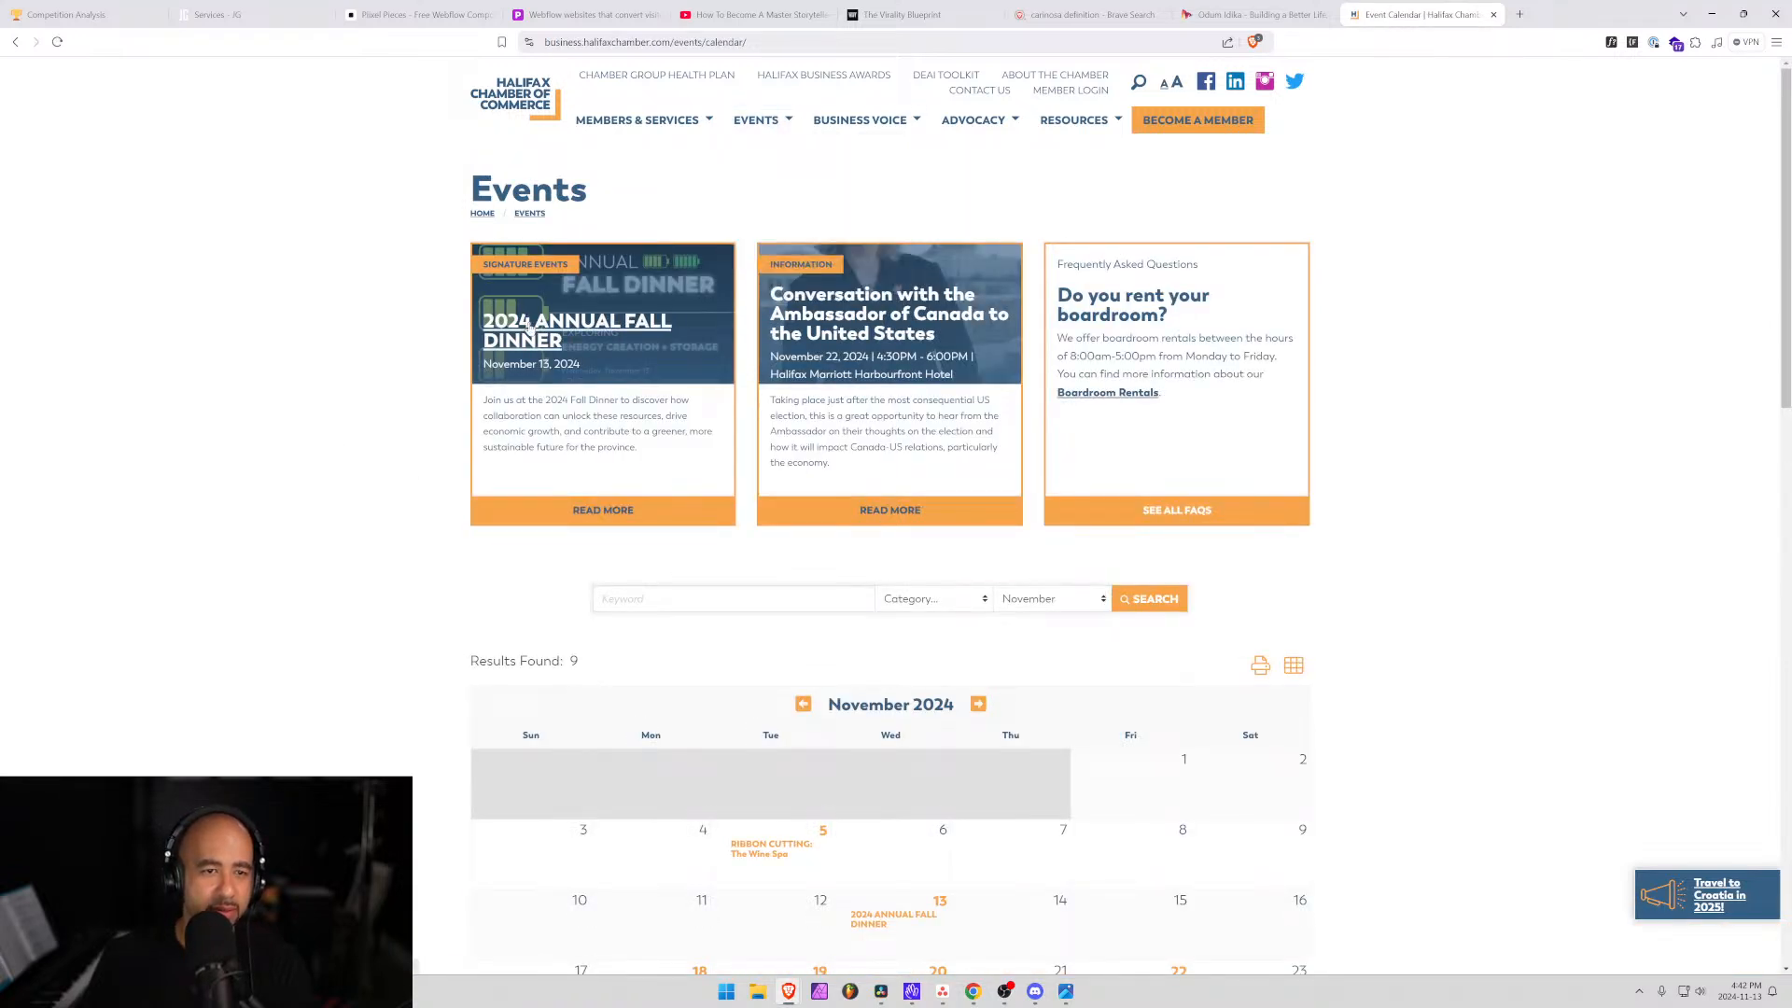
Open the 2024 Annual Fall Dinner event and highlight the $220 member regular seating rate.
click(515, 348)
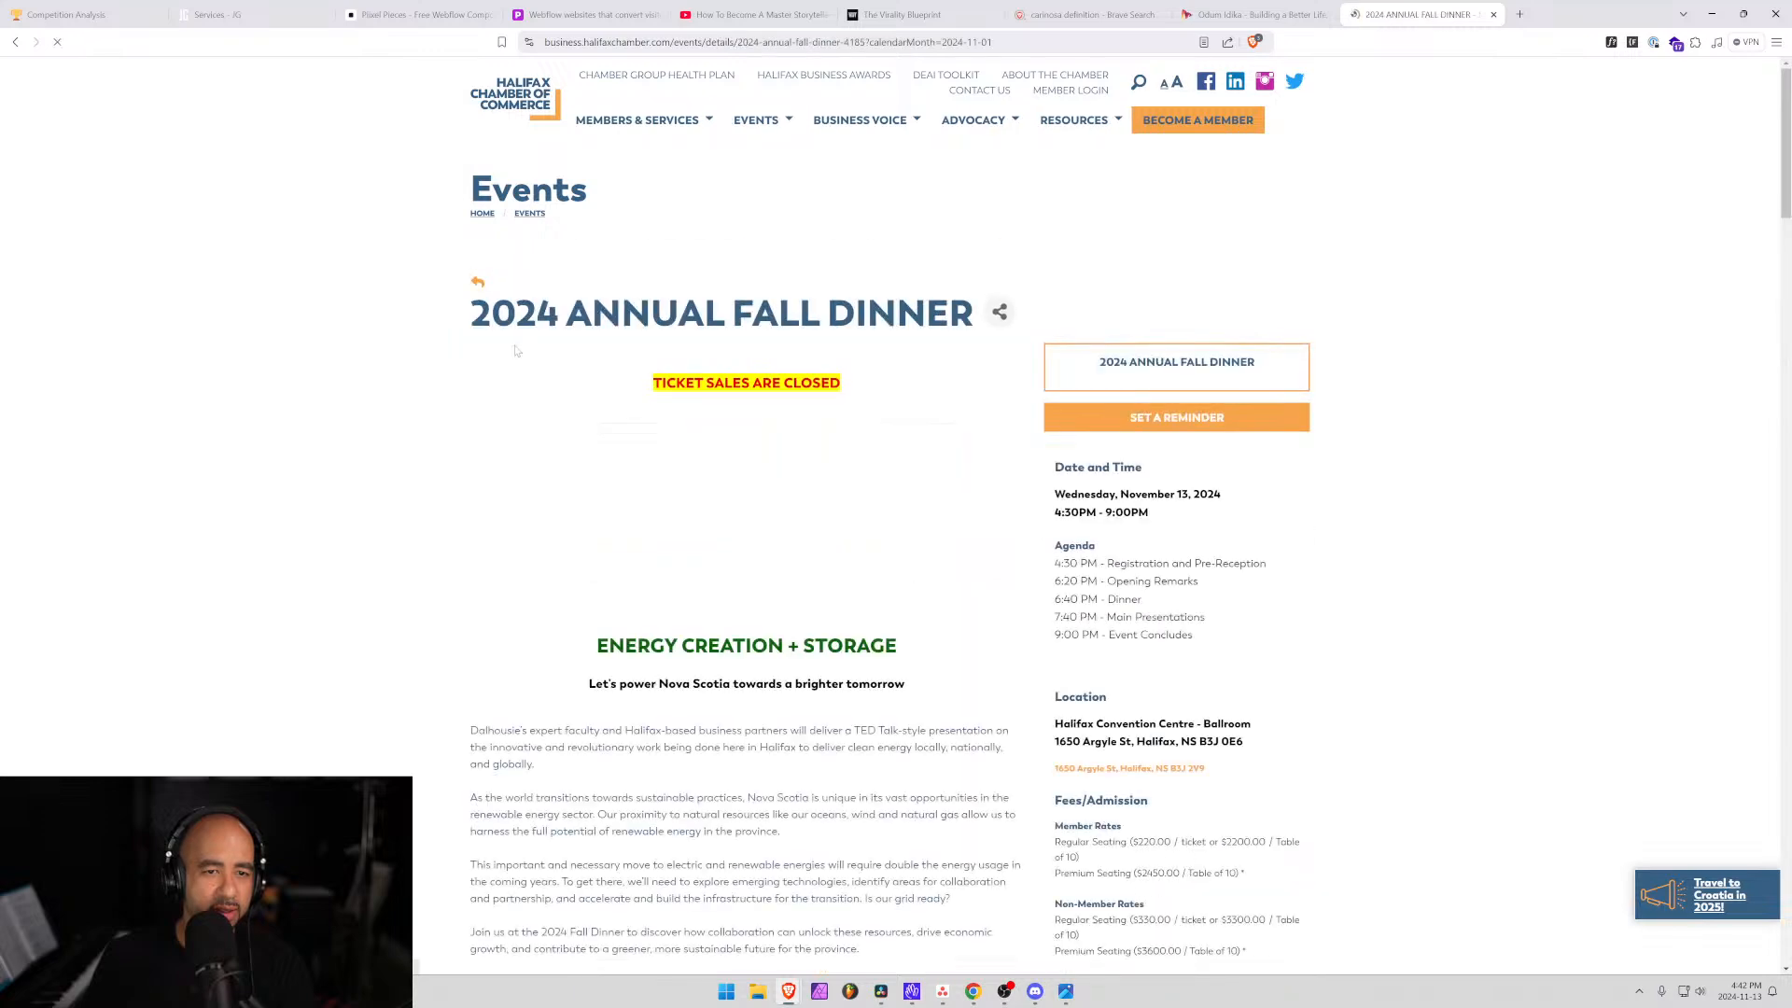
scroll(525, 566, down, 3)
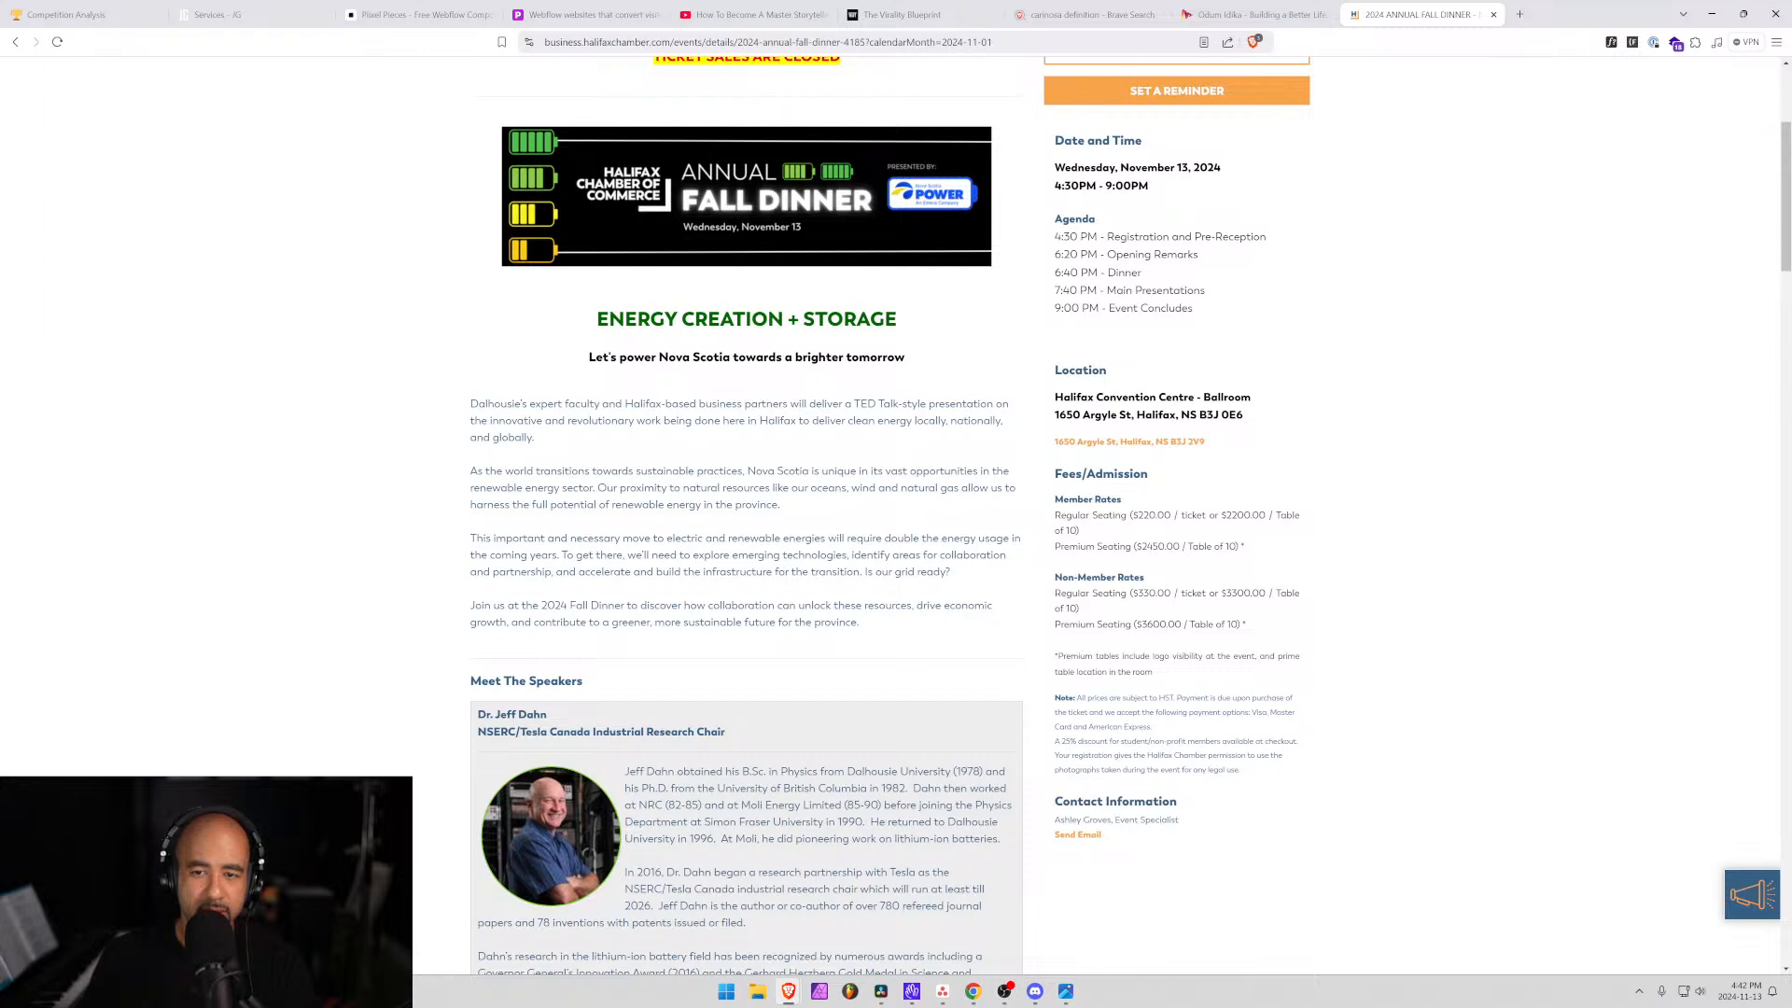
drag(1086, 517, 1209, 516)
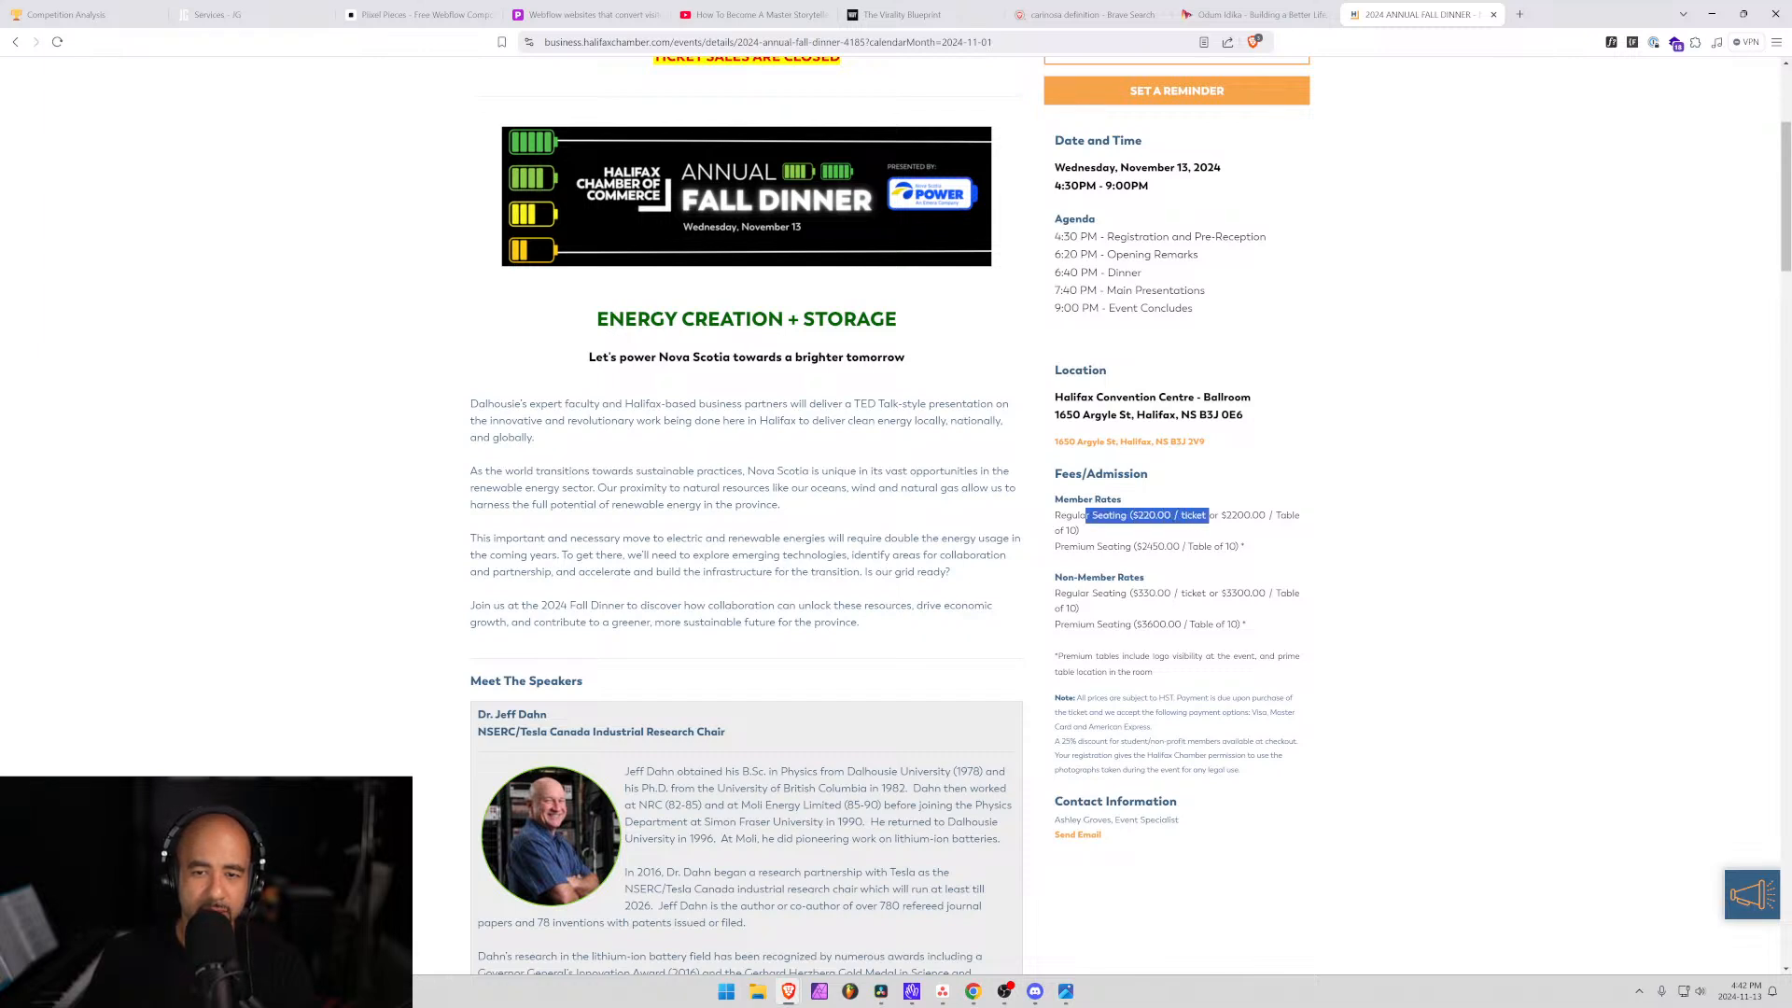
drag(1166, 516, 1137, 516)
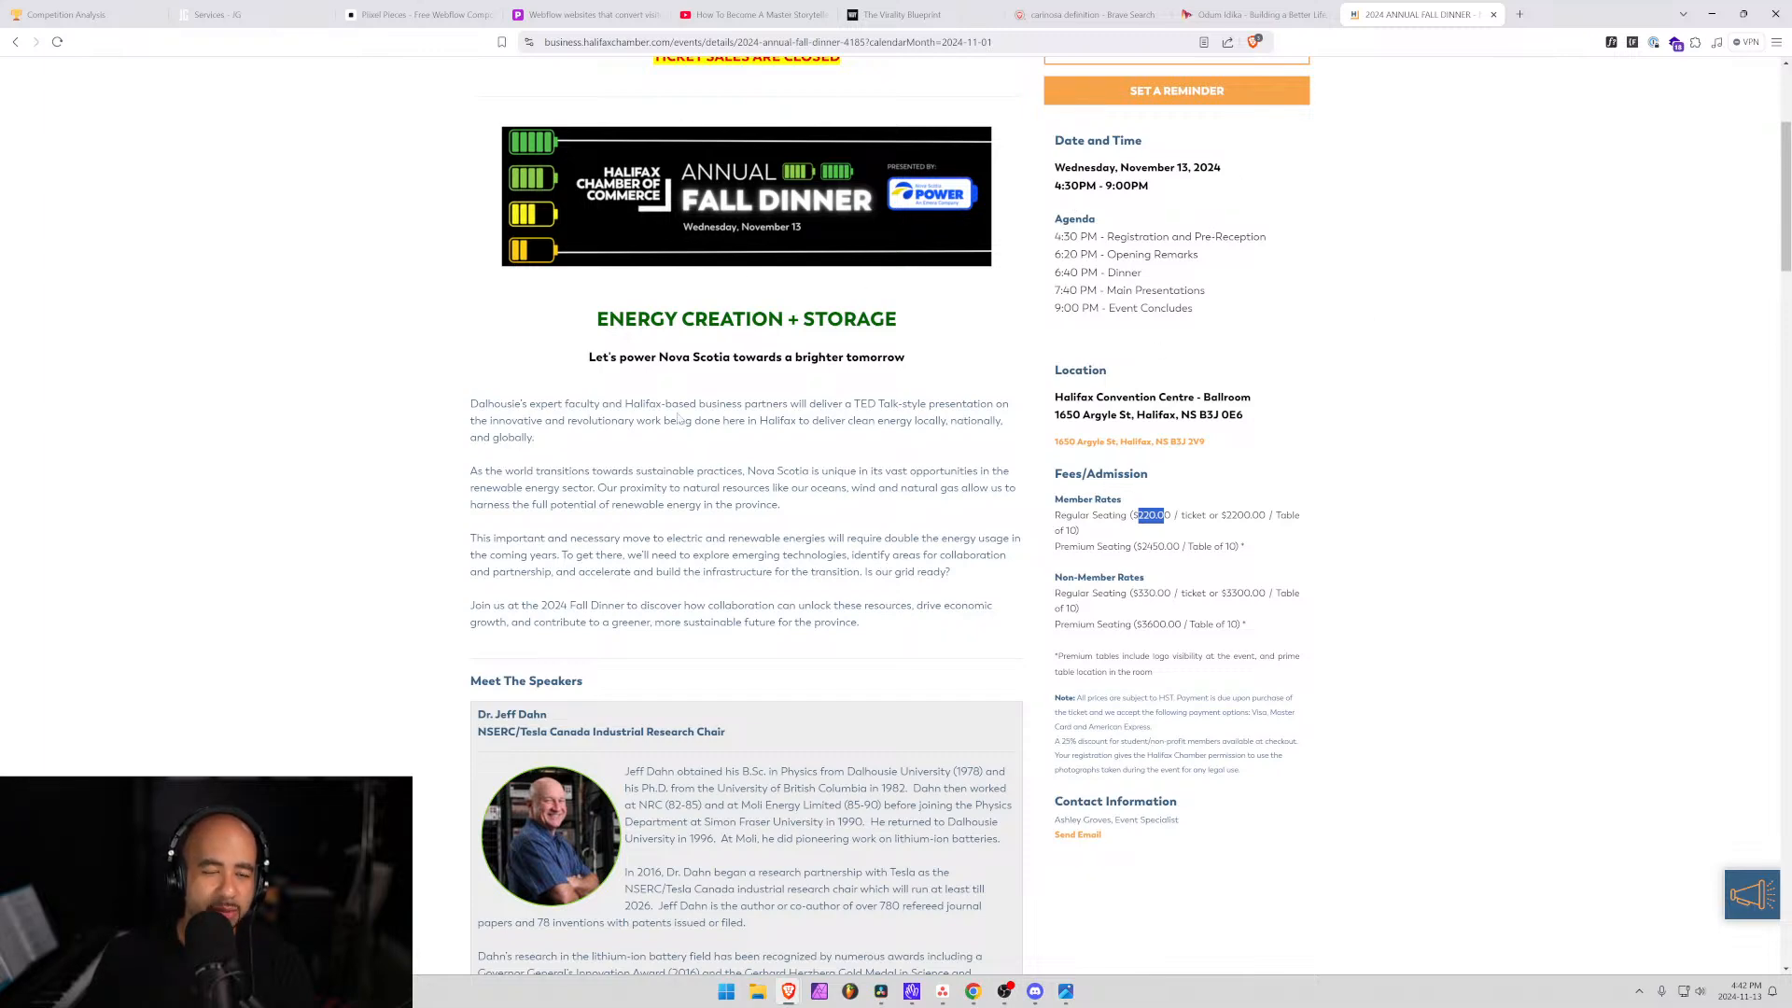
Read through the speakers, highlighting one speaker's name and title, then return to the top.
scroll(1209, 230, down, 5)
scroll(1209, 230, down, 7)
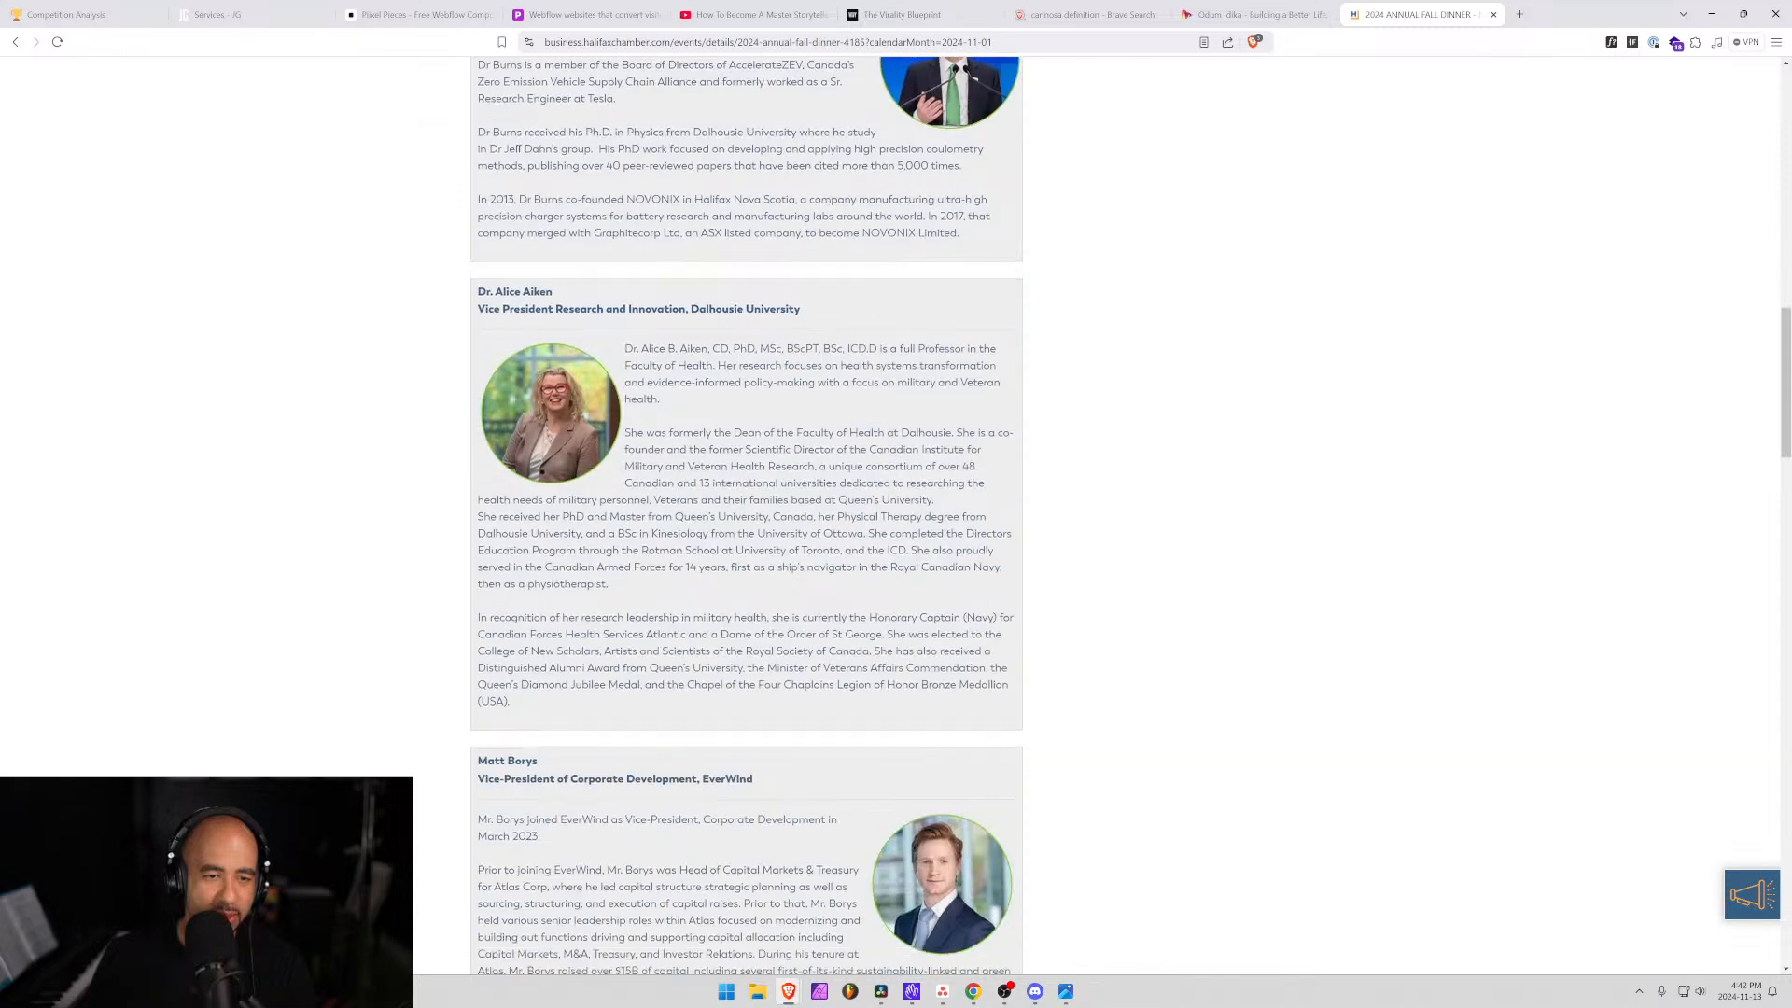
drag(672, 309, 428, 297)
scroll(788, 419, down, 7)
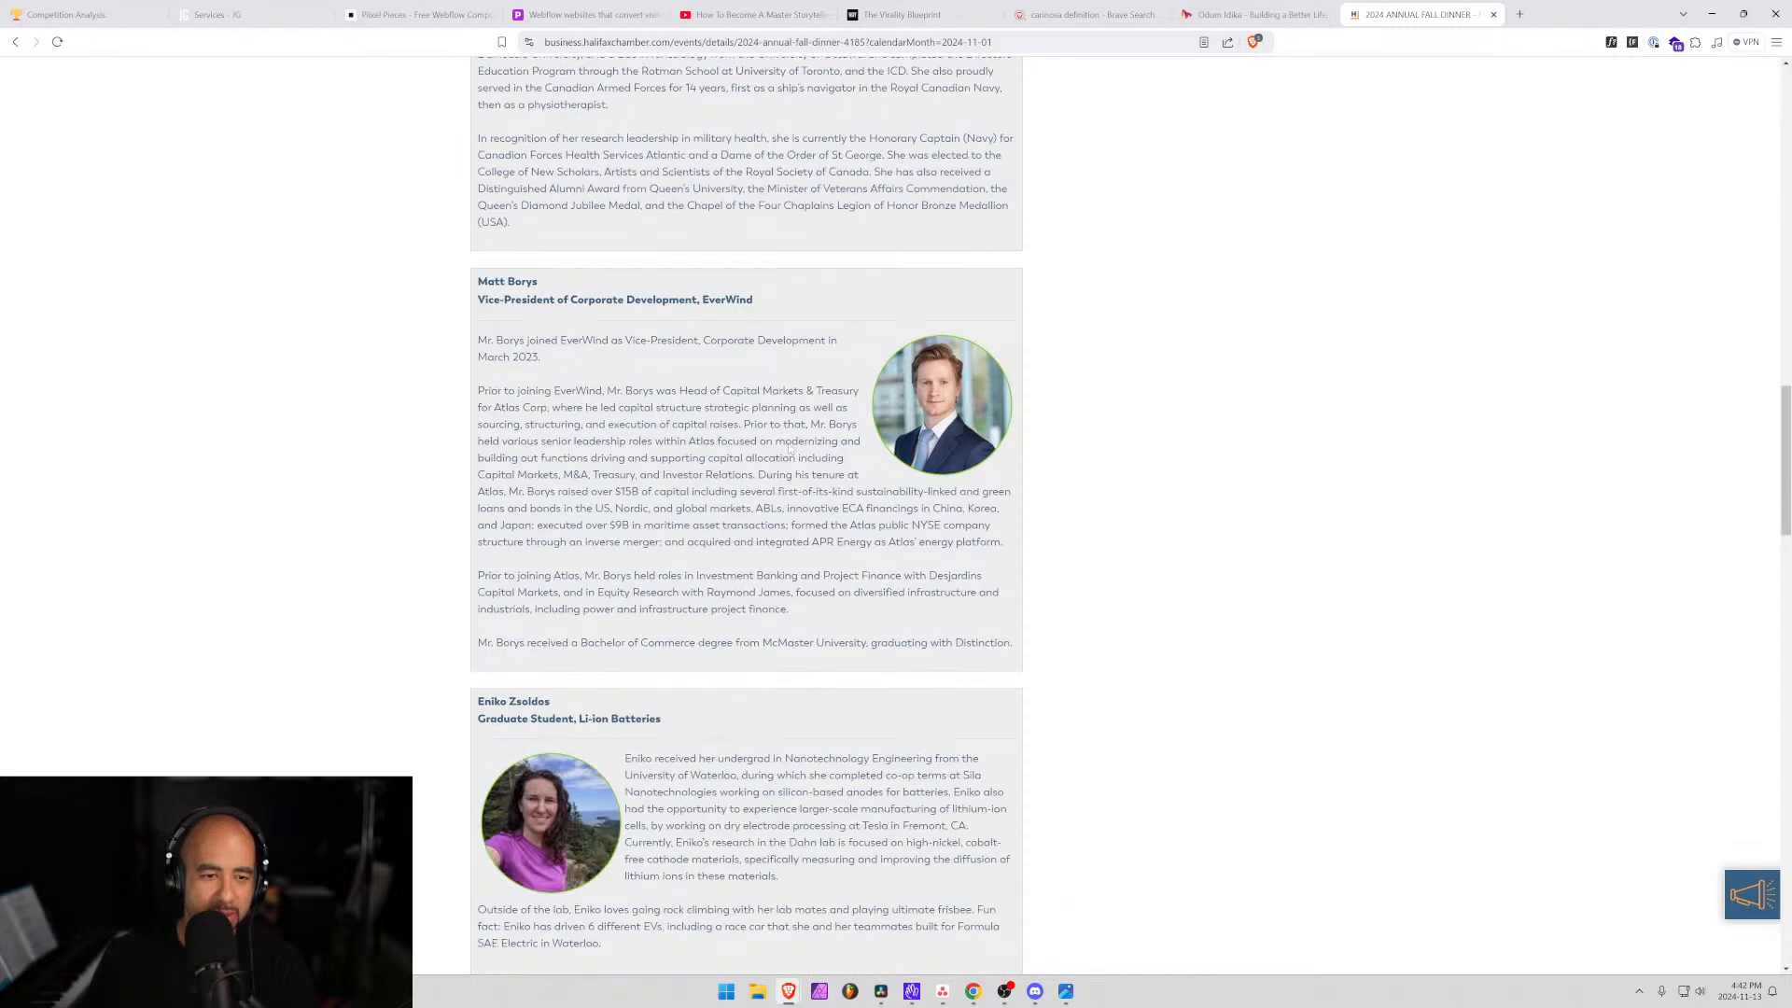
scroll(789, 448, down, 5)
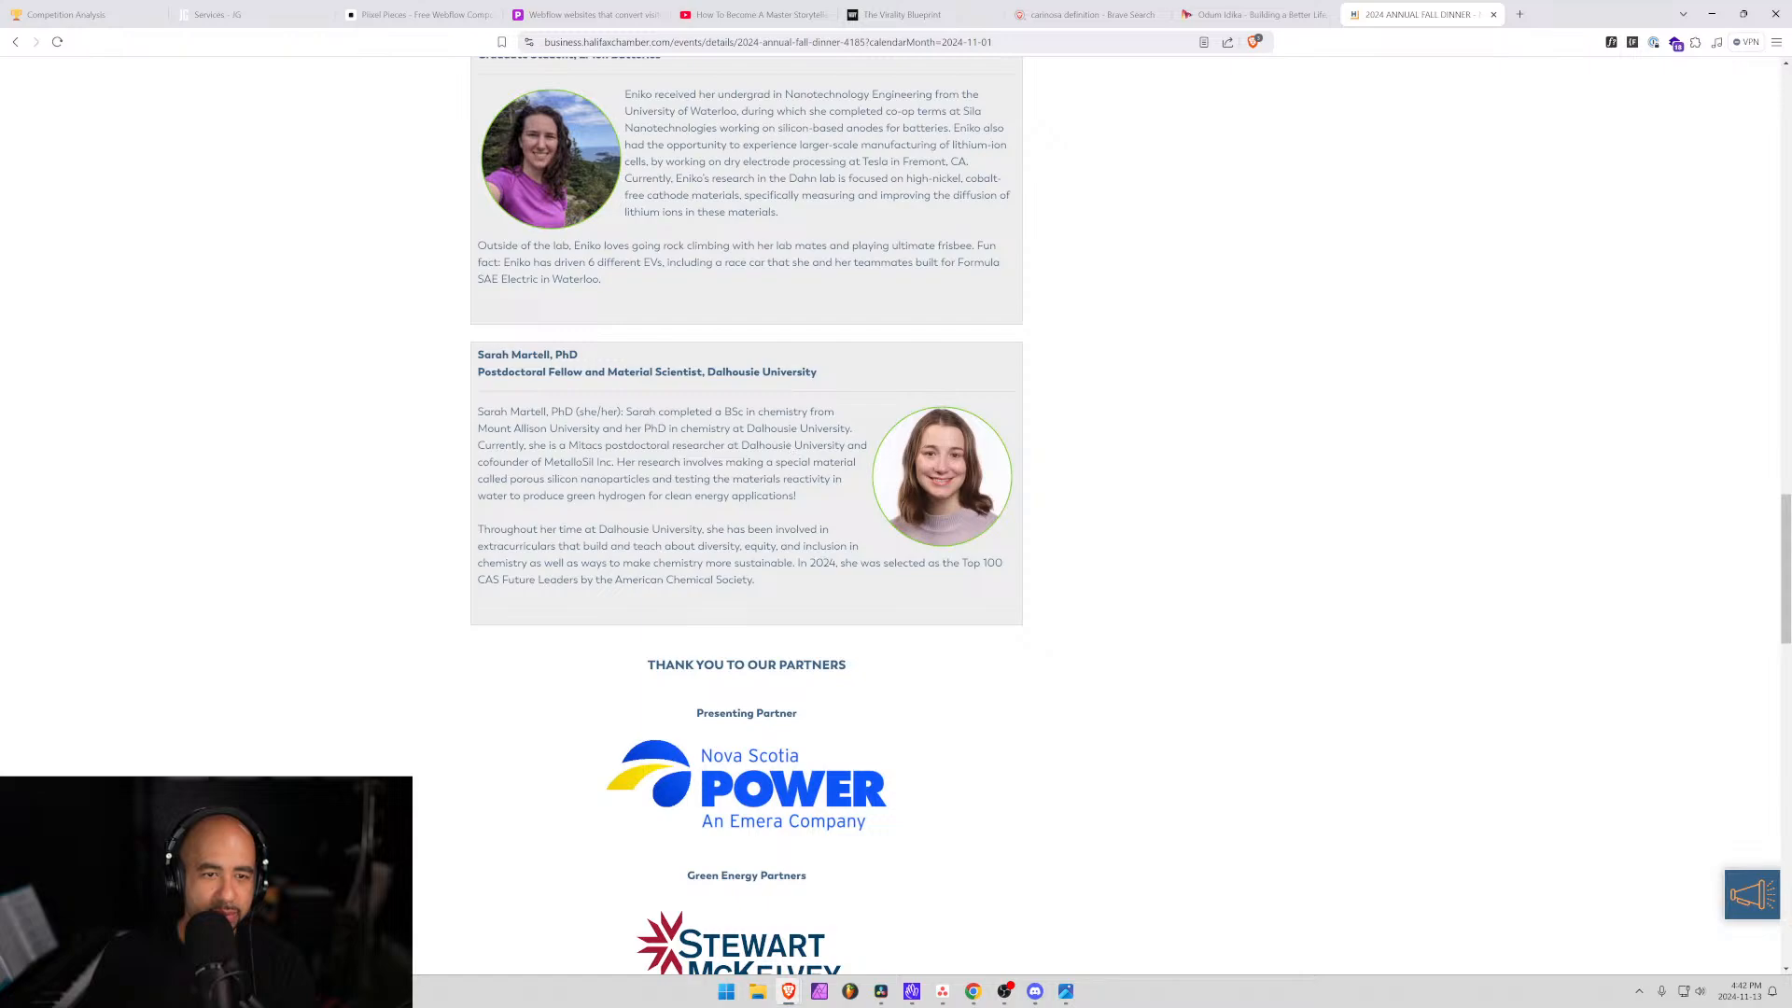
scroll(789, 448, down, 2)
scroll(789, 450, up, 12)
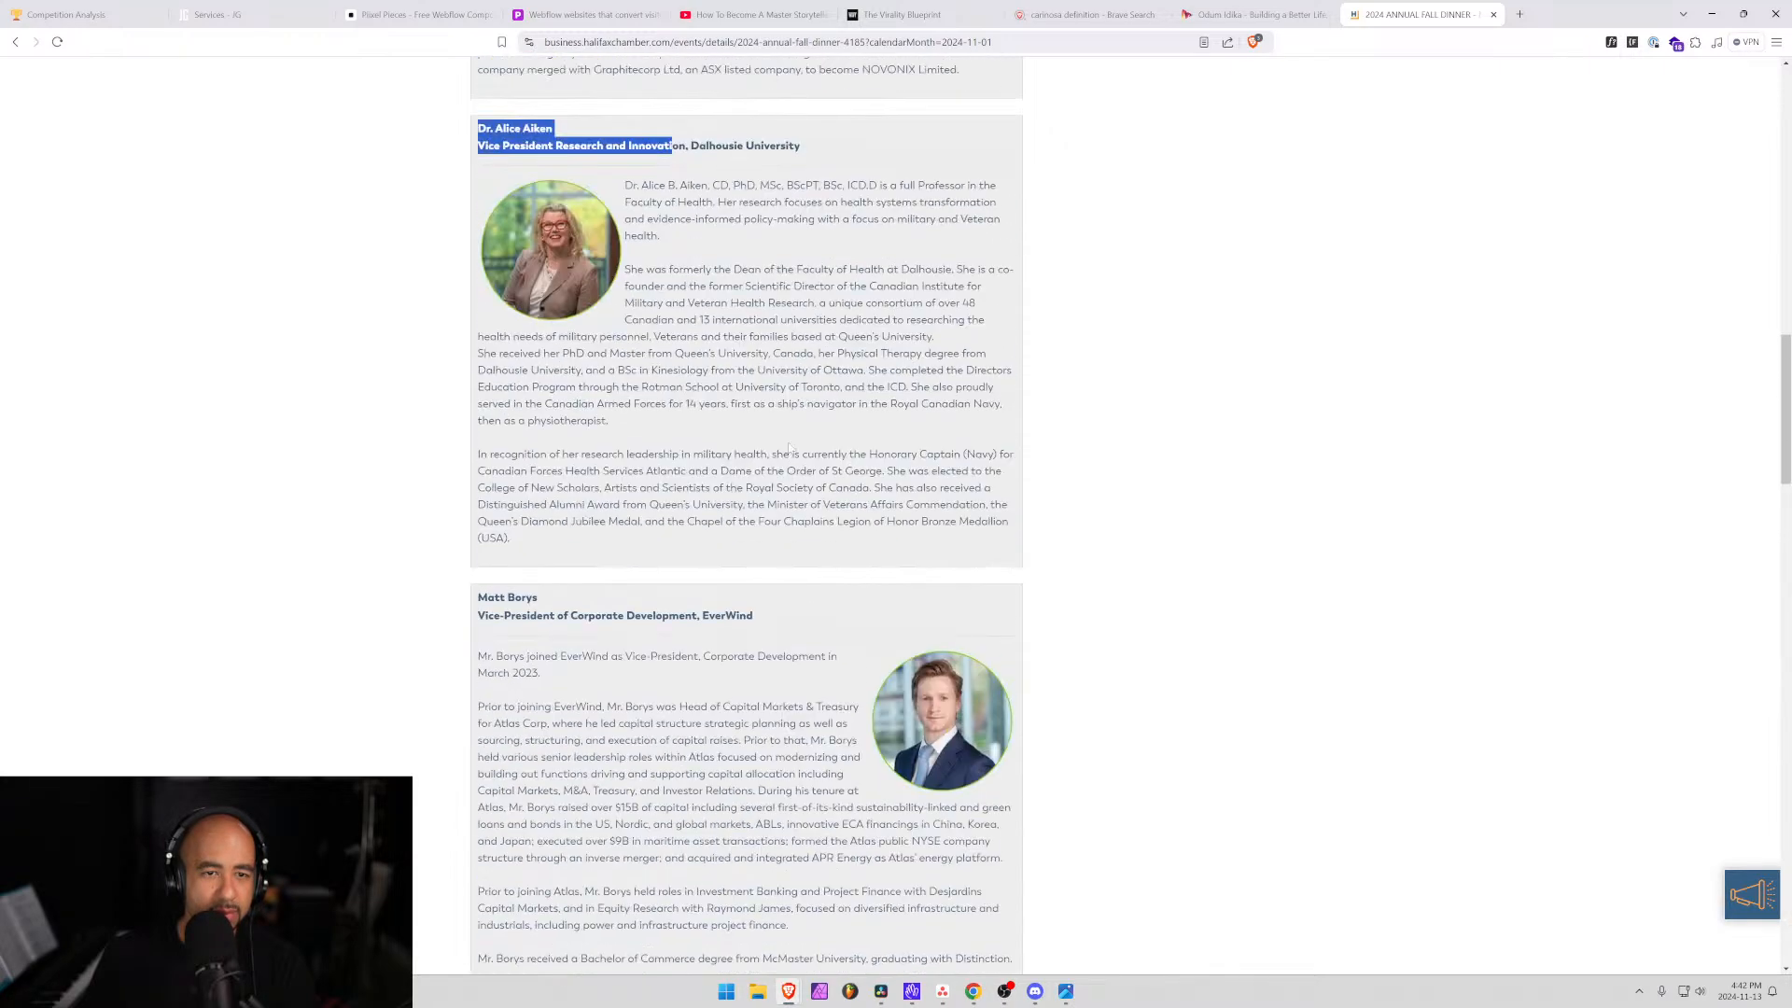
scroll(789, 450, up, 10)
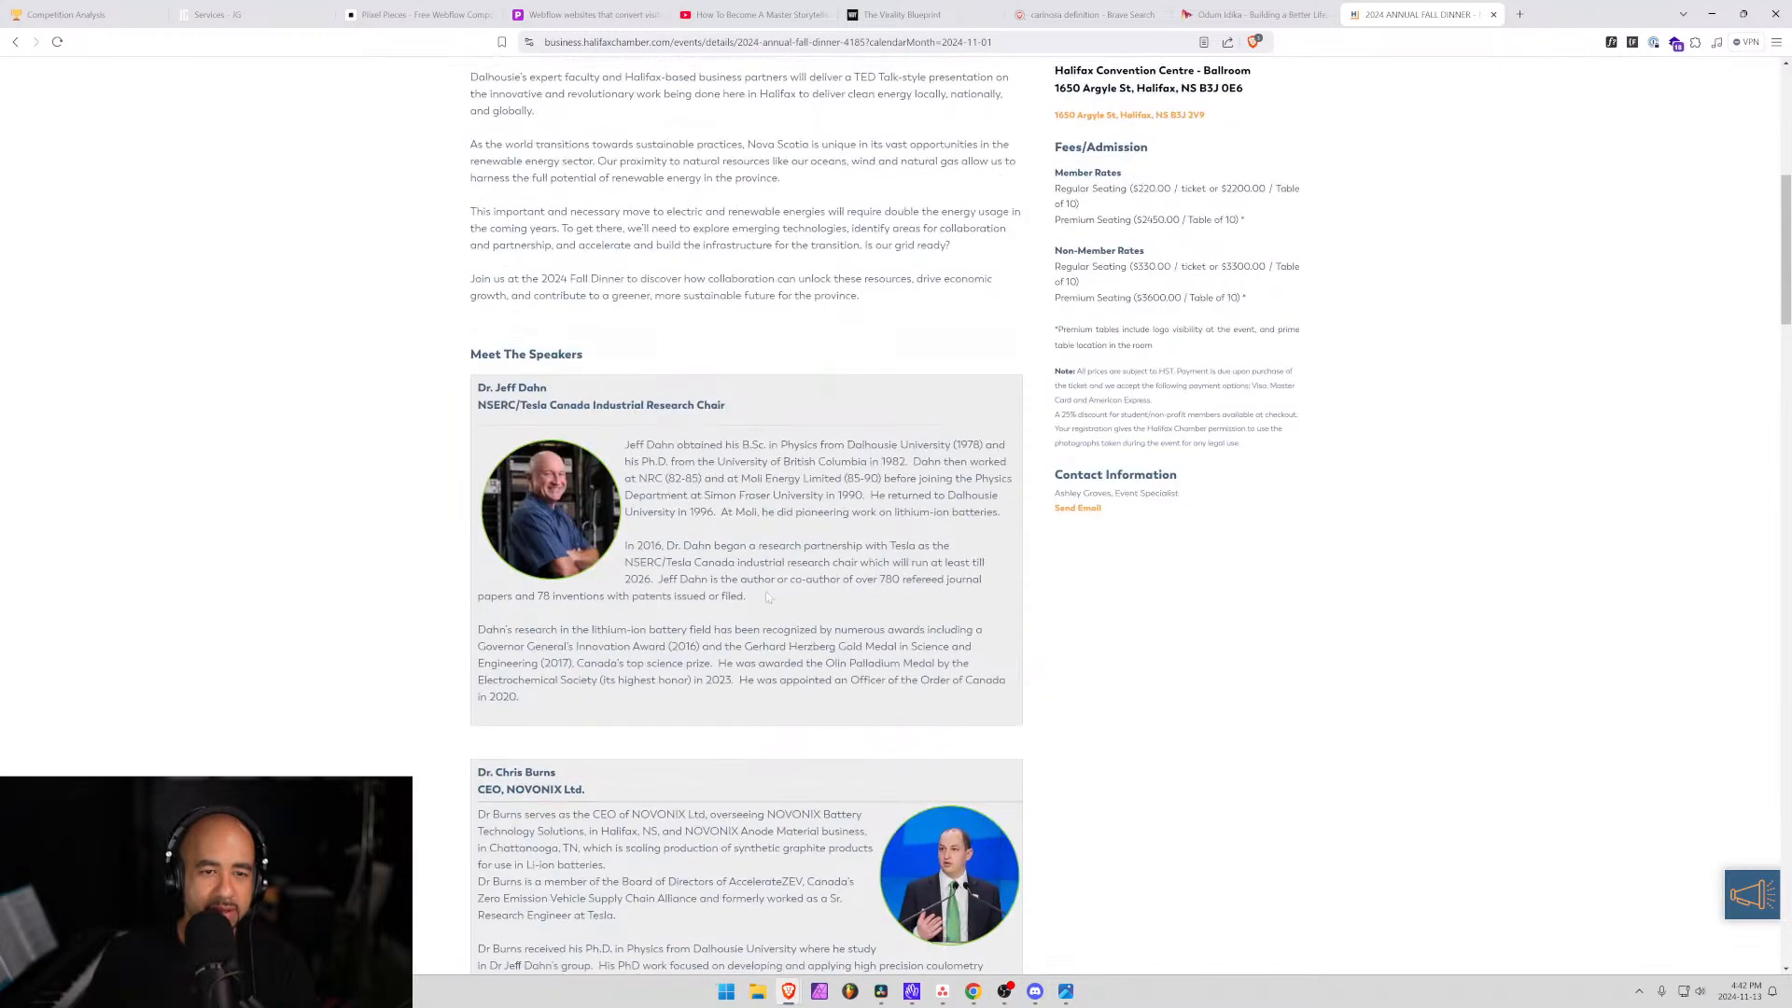
scroll(759, 602, up, 7)
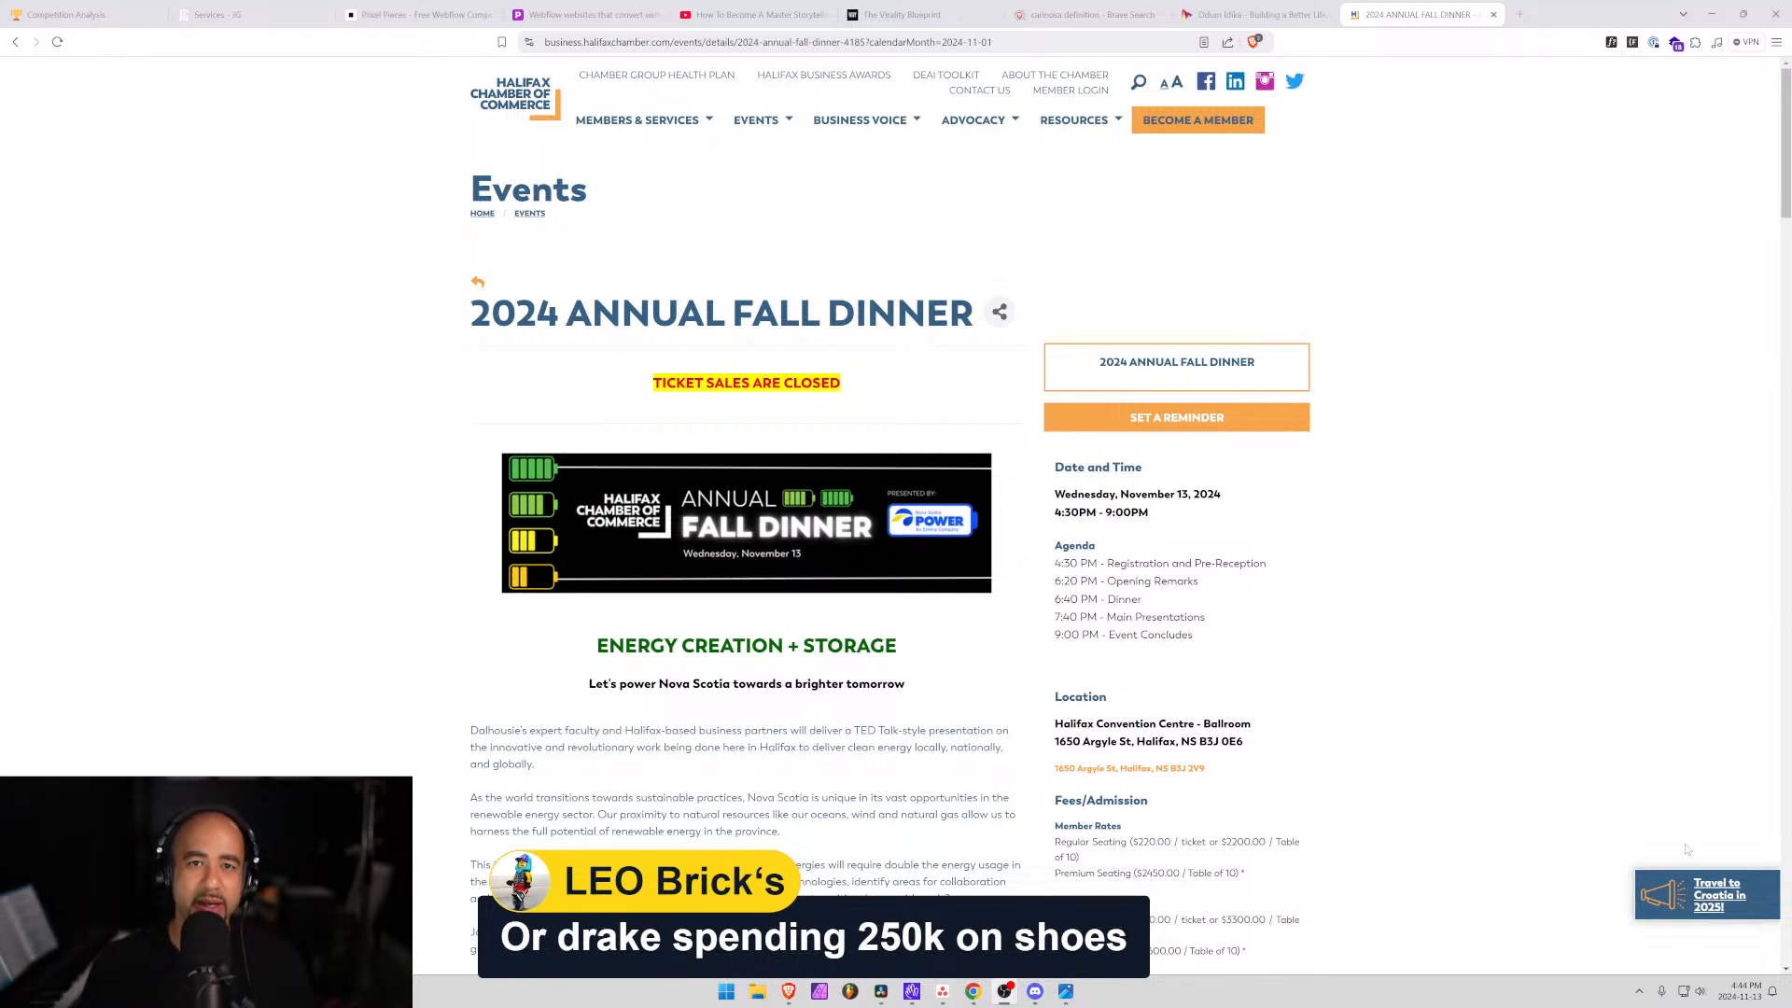
Return to the Competition Analysis tab and briefly highlight the pricing wording in goal 3.
click(376, 16)
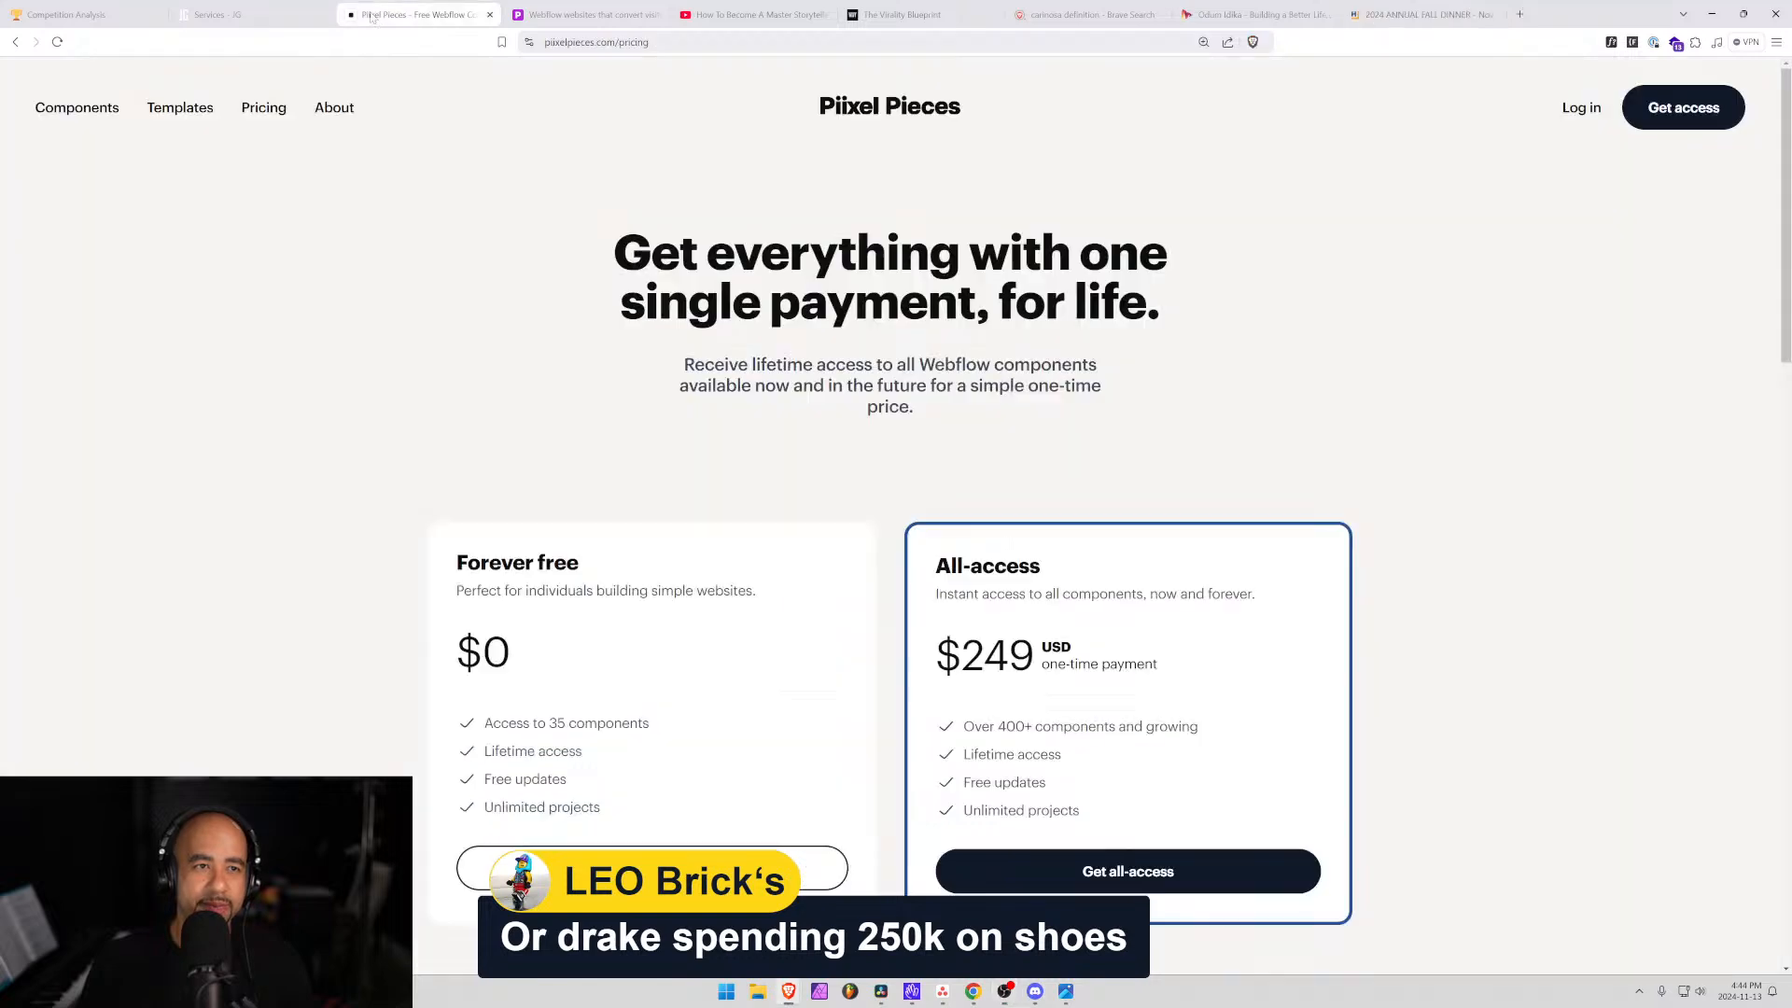
click(219, 14)
click(89, 14)
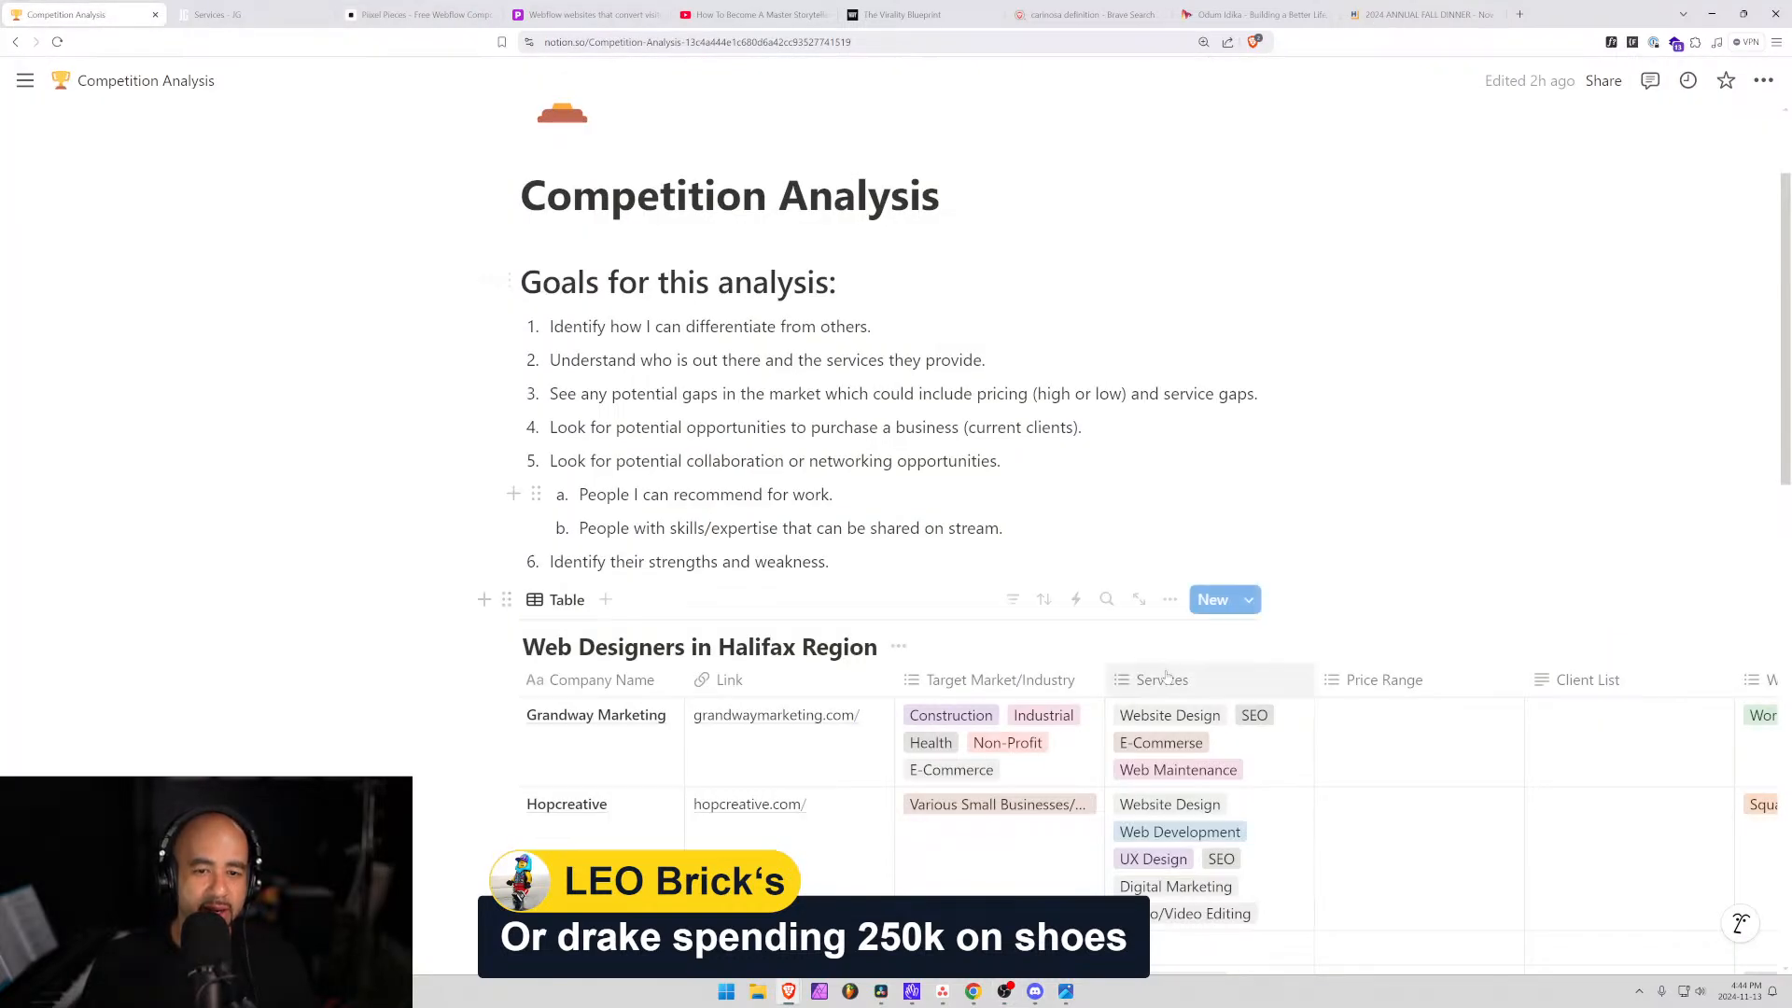
drag(901, 393, 1171, 393)
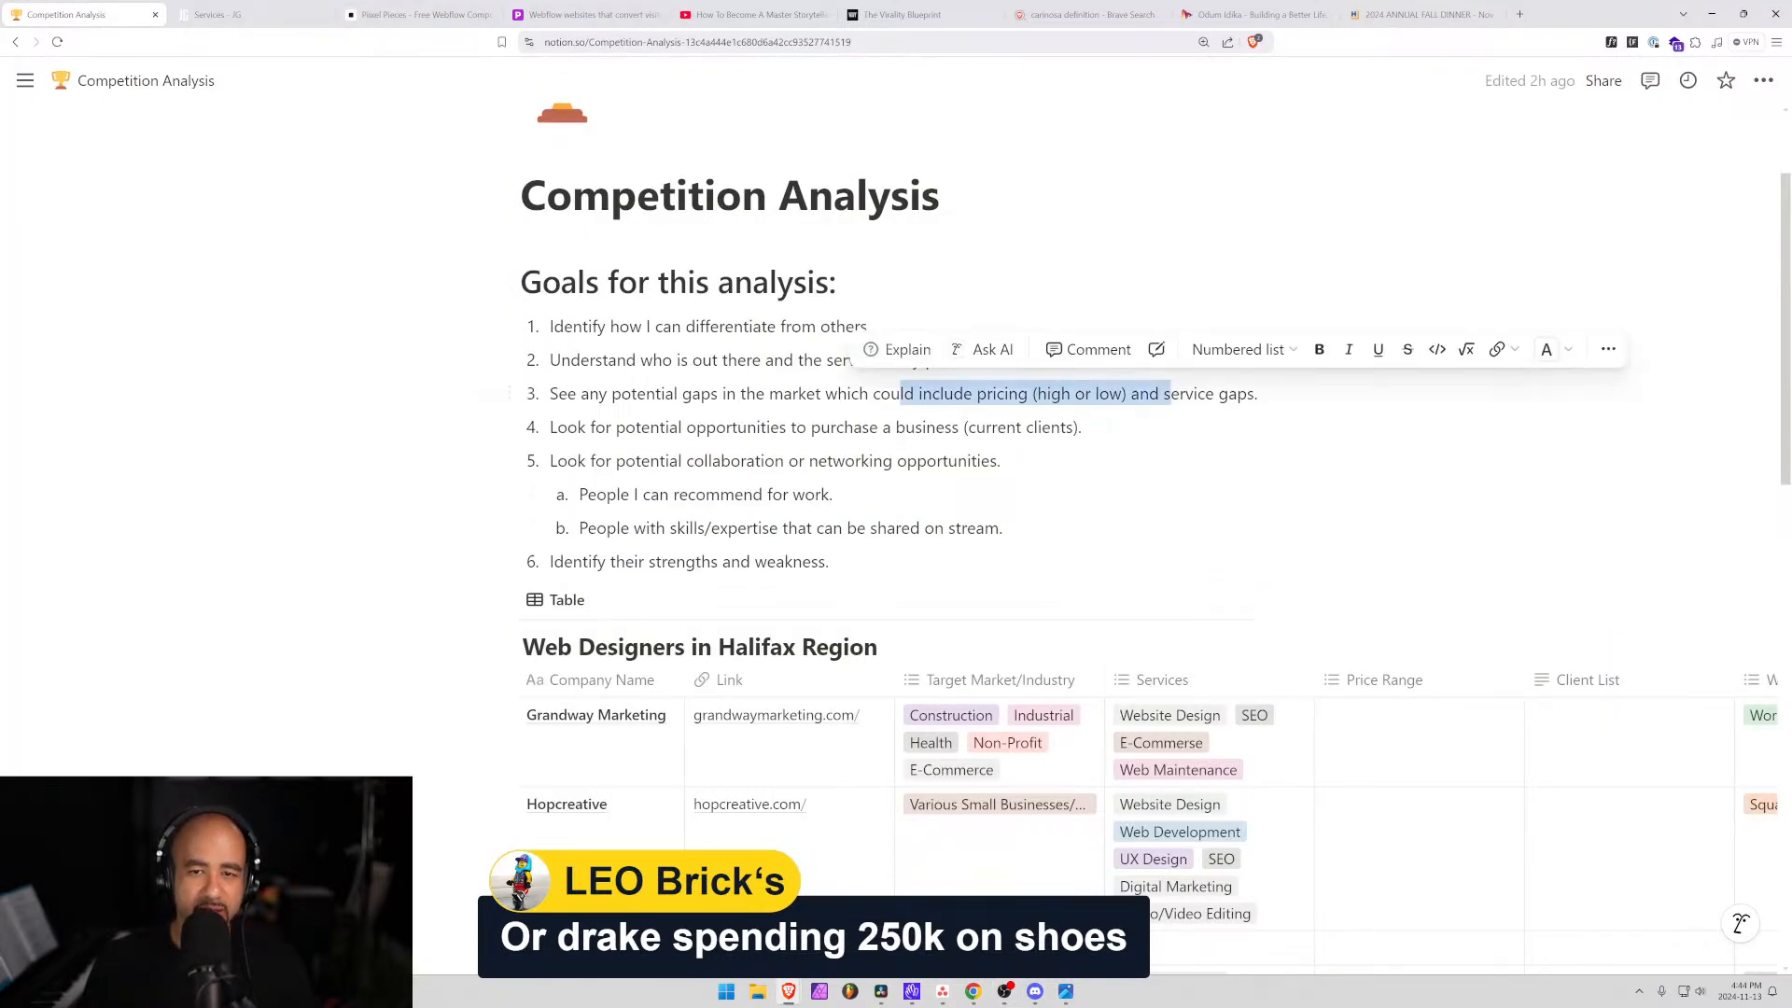
click(997, 393)
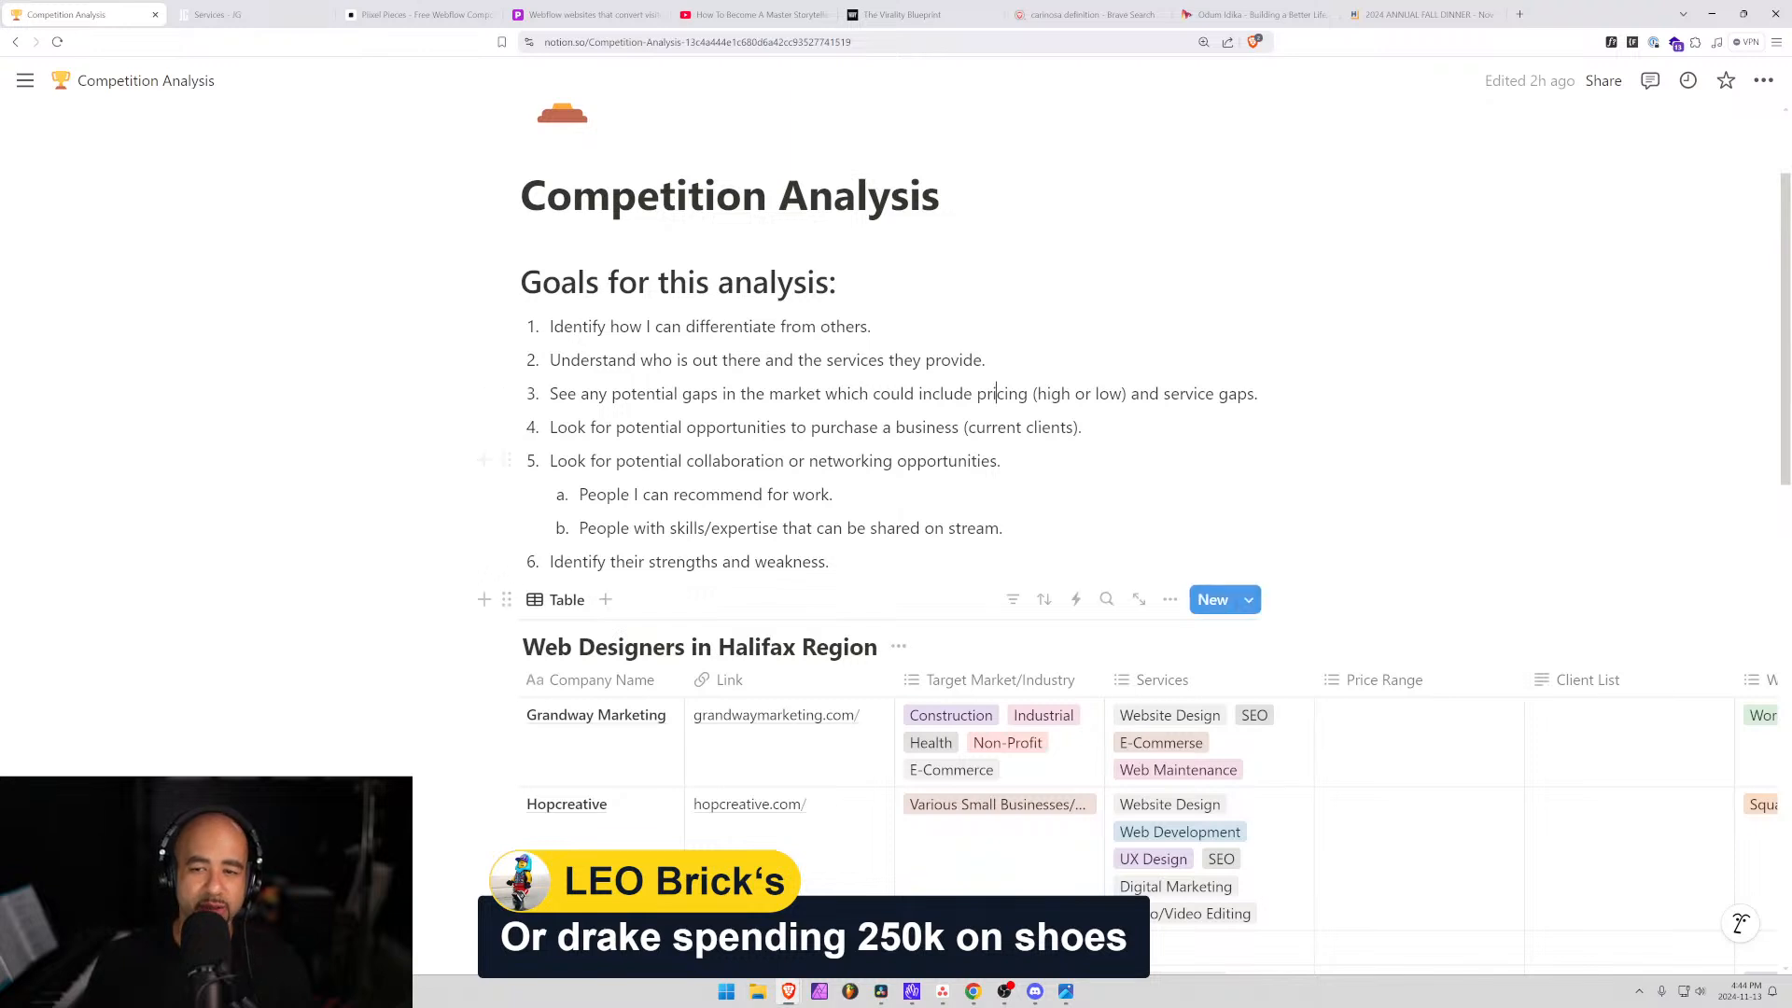